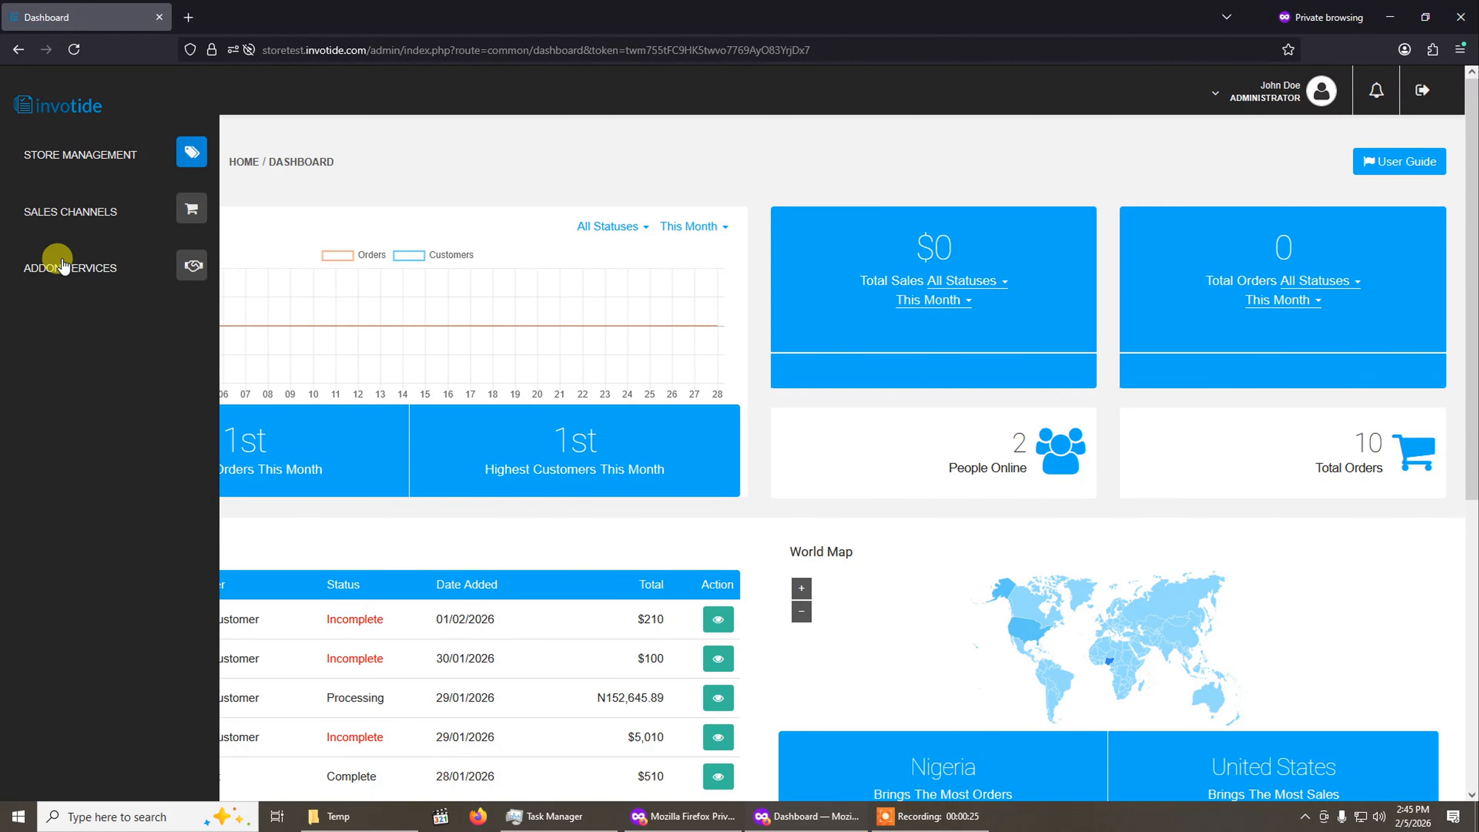
# Open the Premium Theme add-on page and browse the available theme demos.
pyautogui.click(86, 270)
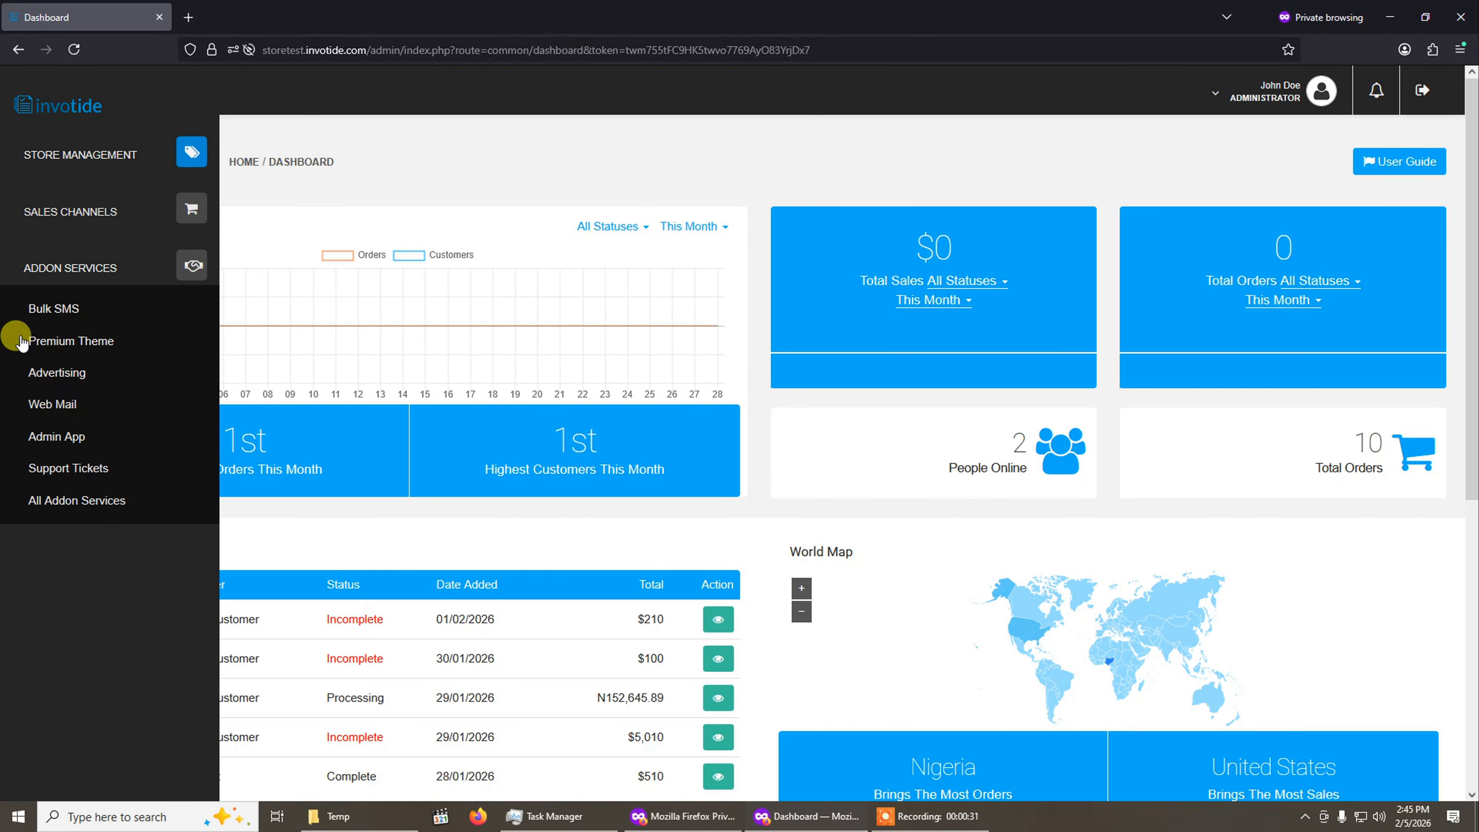
pyautogui.click(68, 343)
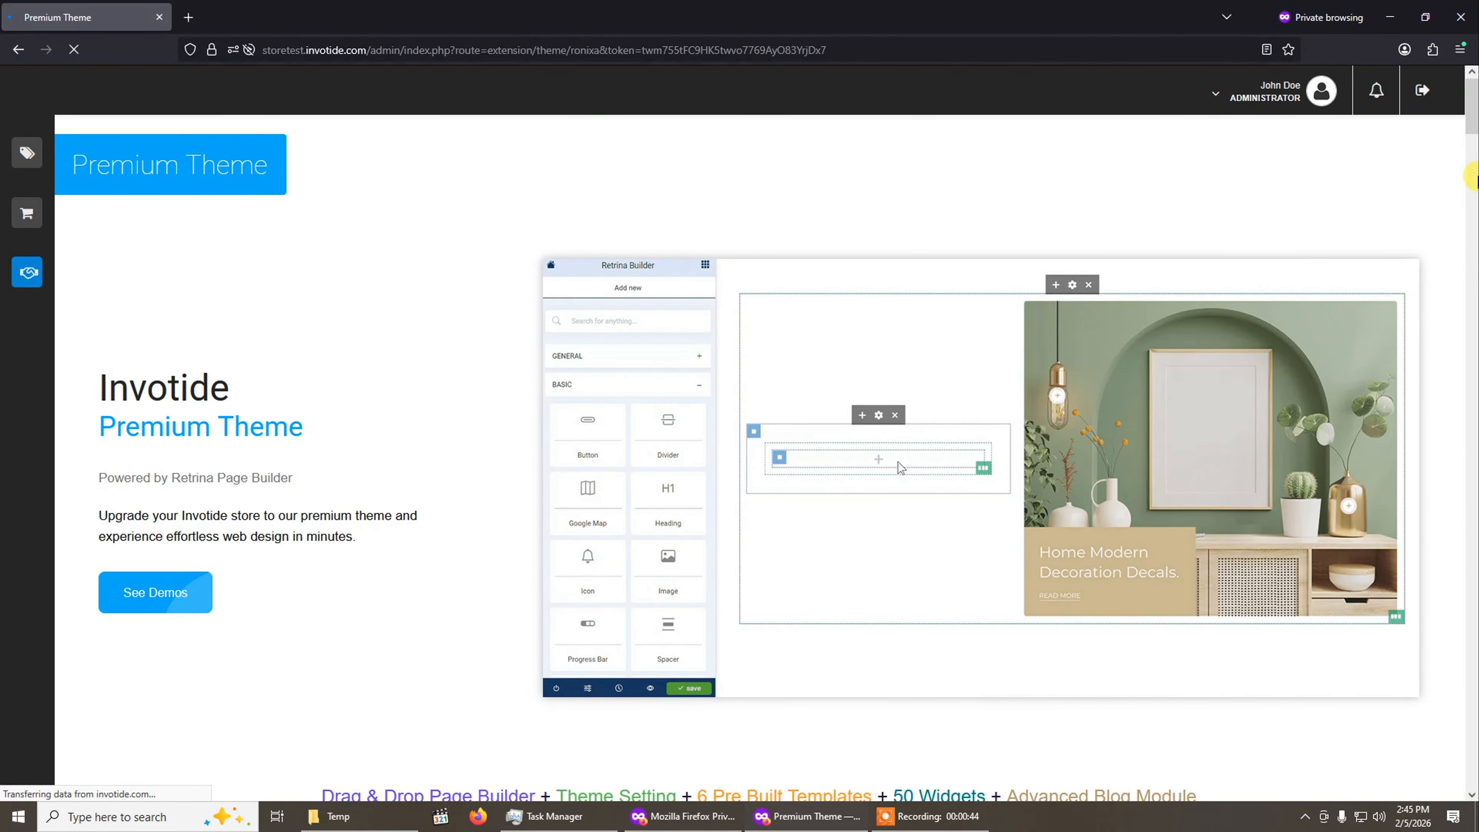
pyautogui.moveTo(1474, 125); pyautogui.dragTo(1474, 300)
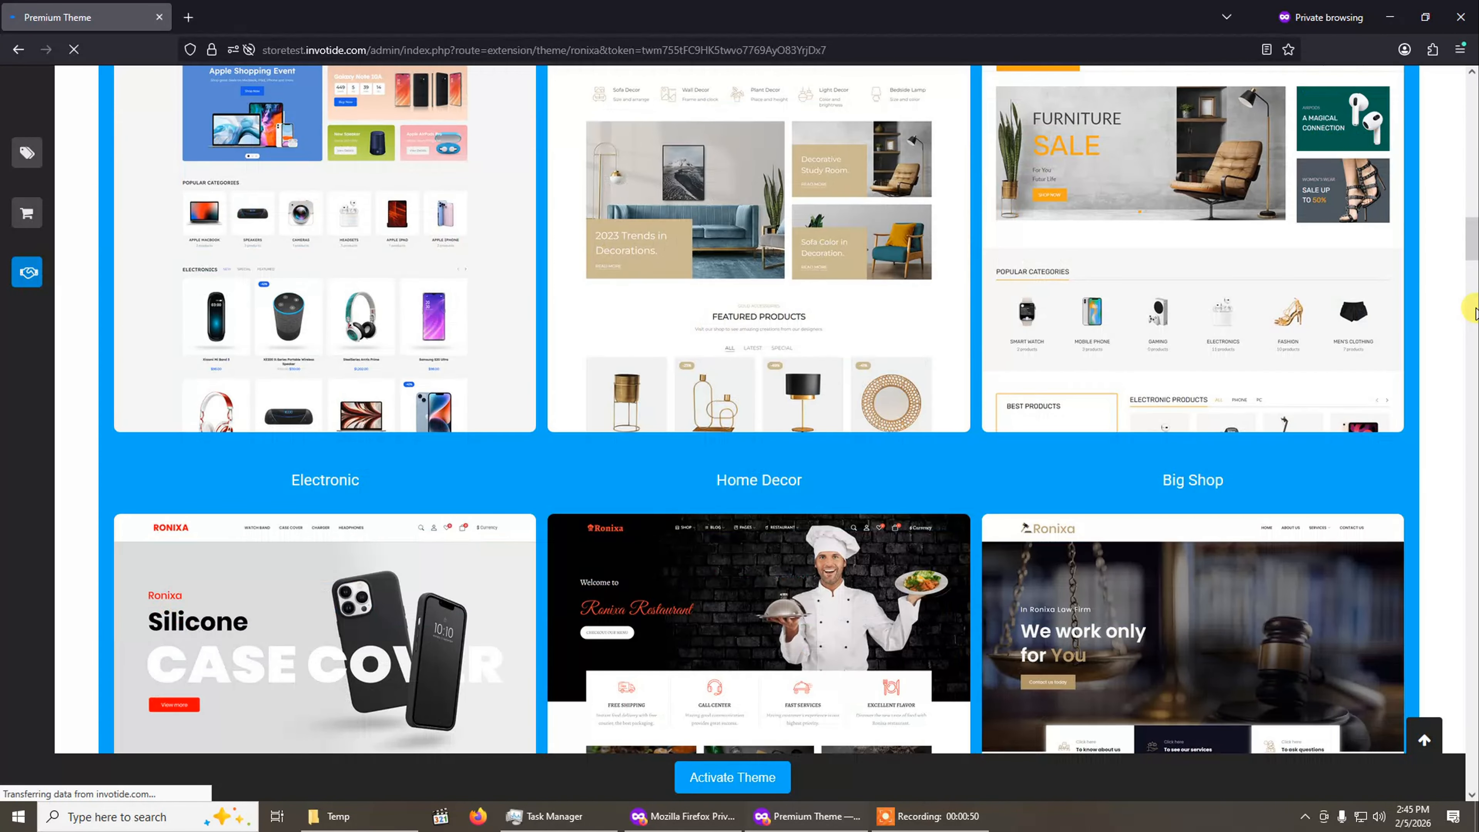
pyautogui.scroll(4, 498, 257)
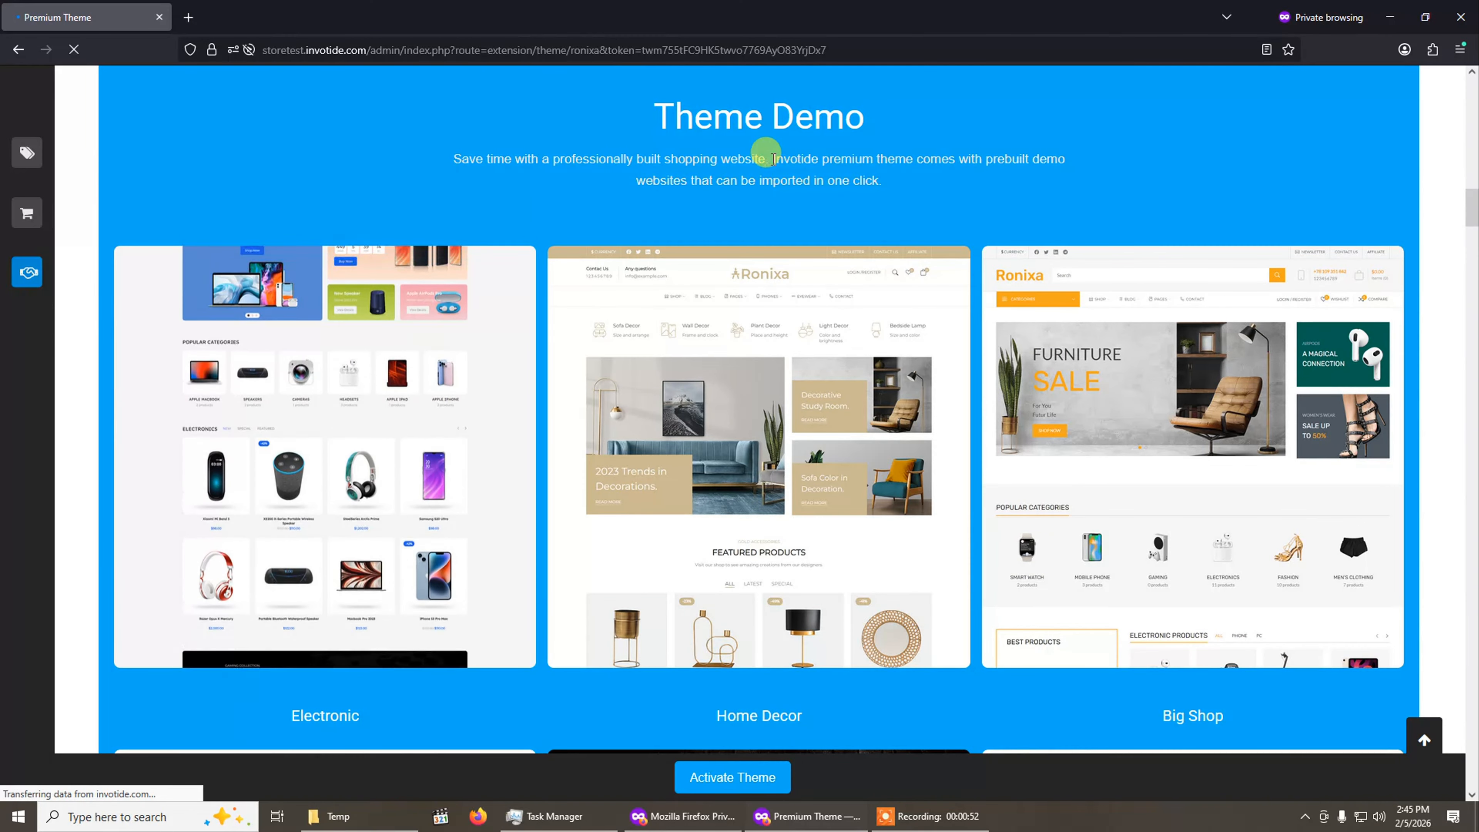
pyautogui.scroll(2, 1027, 353)
pyautogui.scroll(-1, 648, 371)
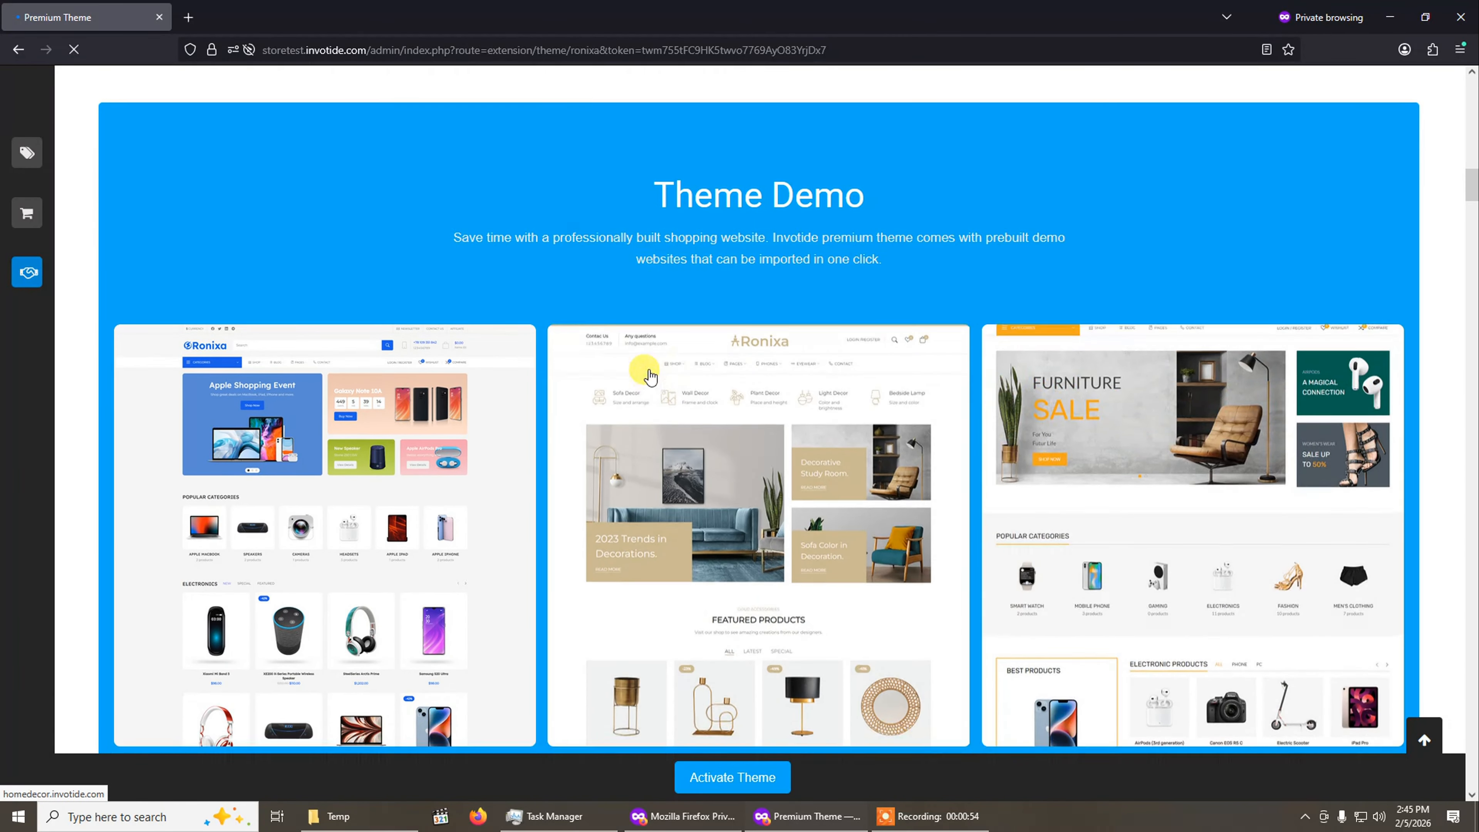
pyautogui.scroll(-8, 579, 464)
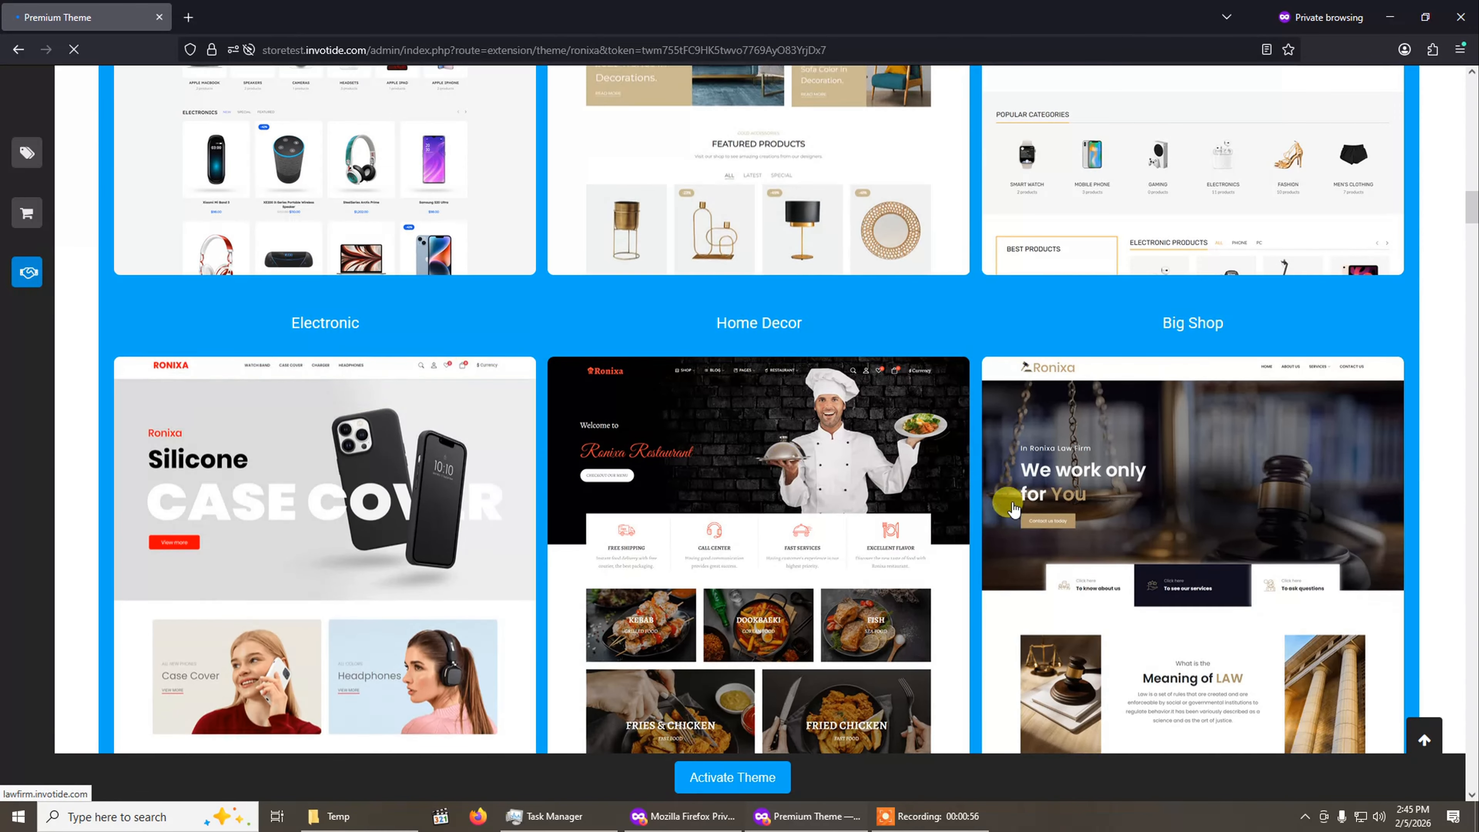
pyautogui.scroll(5, 516, 425)
# Preview the Electronic demo storefront in a separate tab, dismiss its popup, scroll through it and close the tab.
pyautogui.click(413, 370)
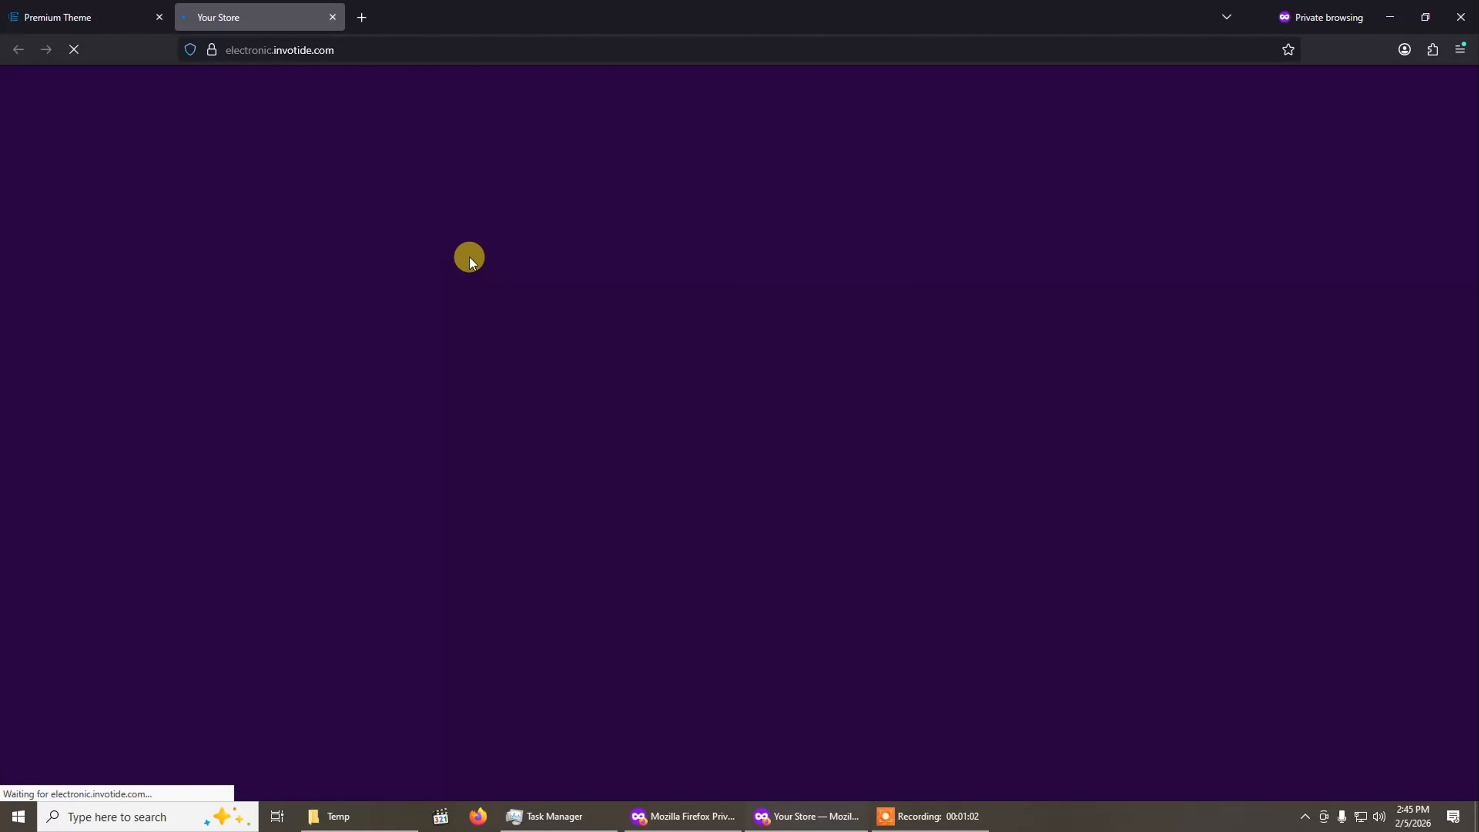
pyautogui.click(134, 12)
pyautogui.scroll(3, 532, 344)
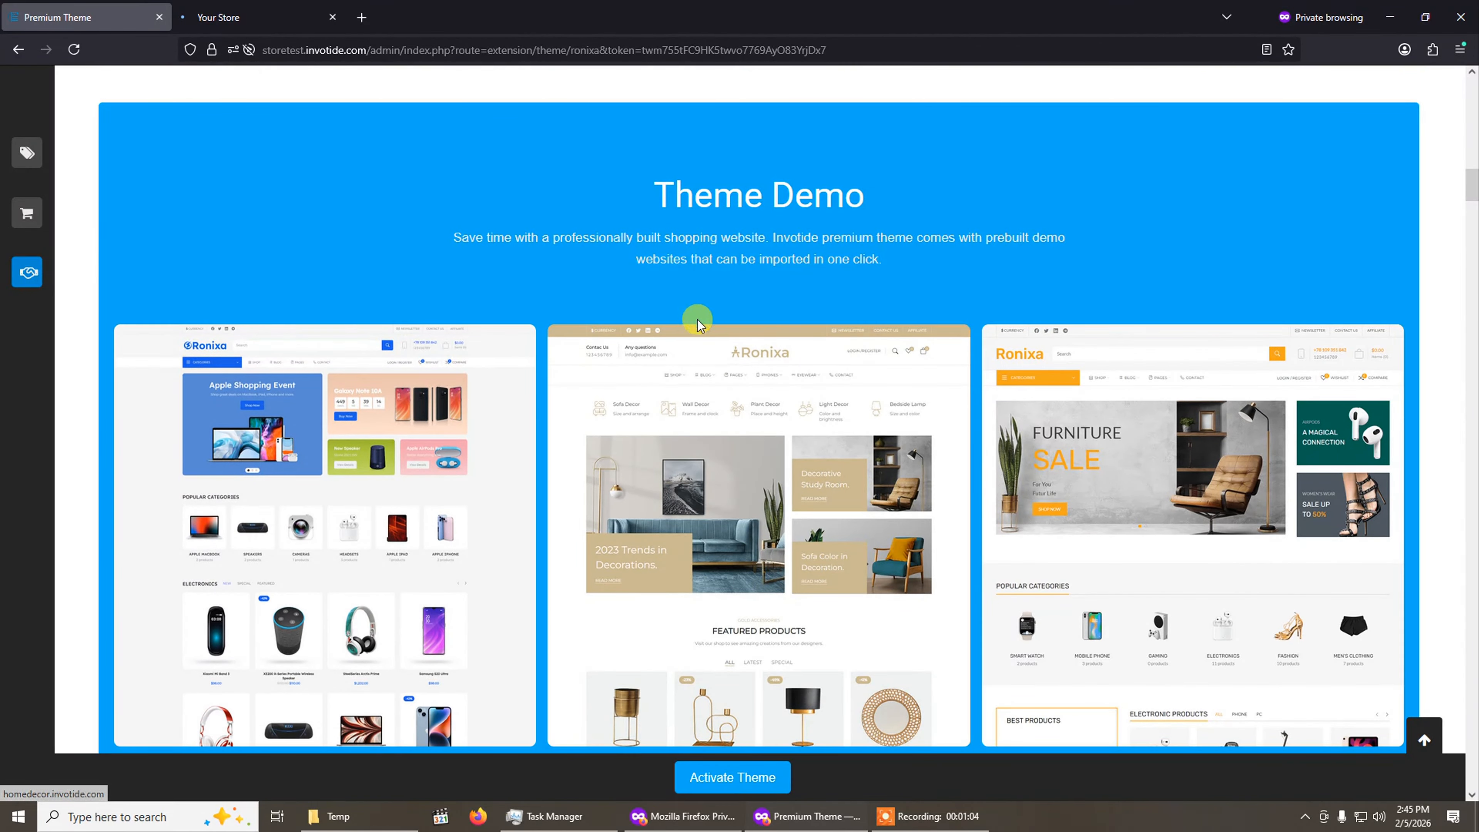
pyautogui.click(420, 403)
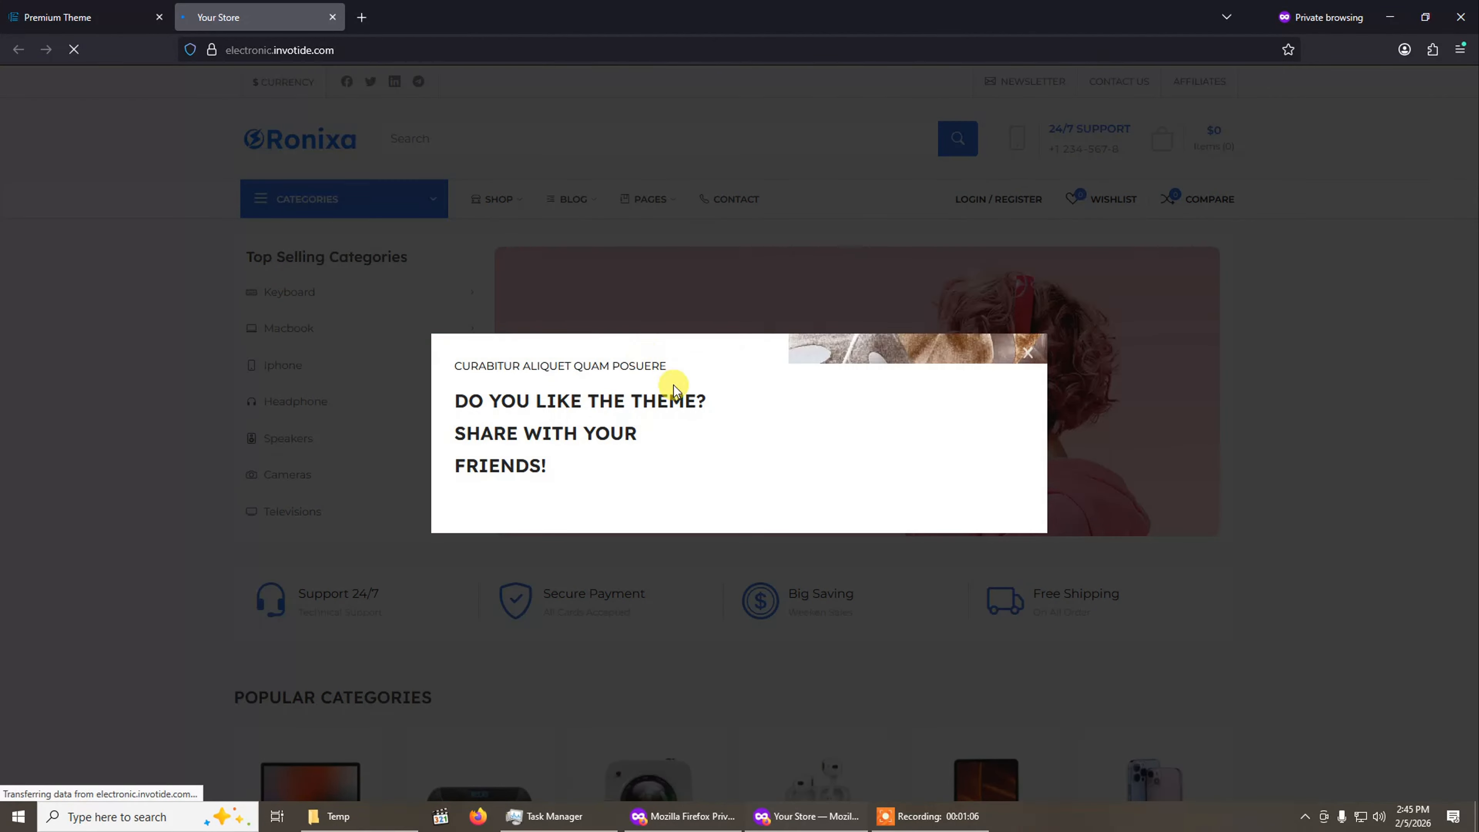
pyautogui.click(1145, 307)
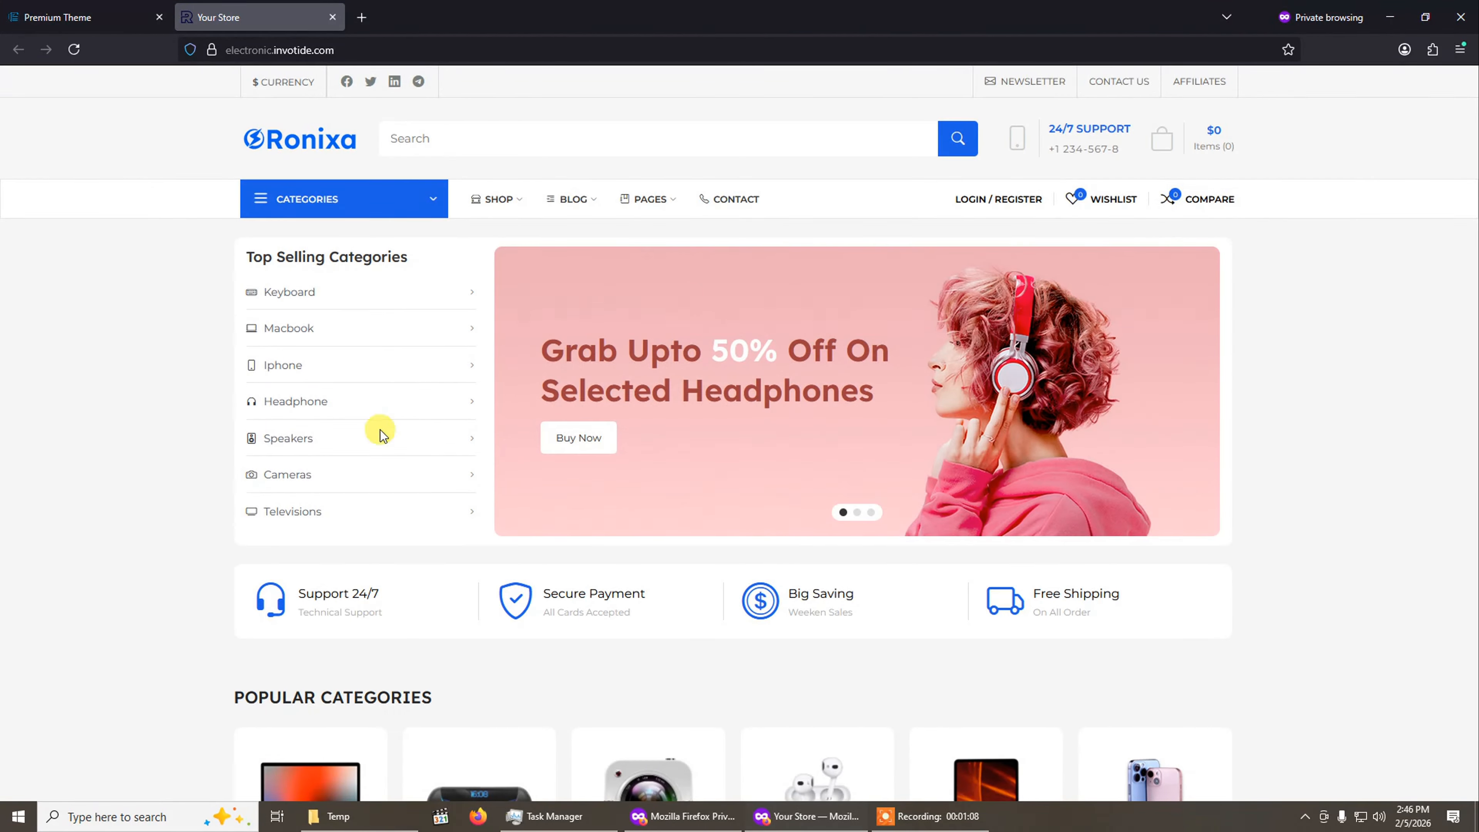
pyautogui.scroll(-15, 588, 486)
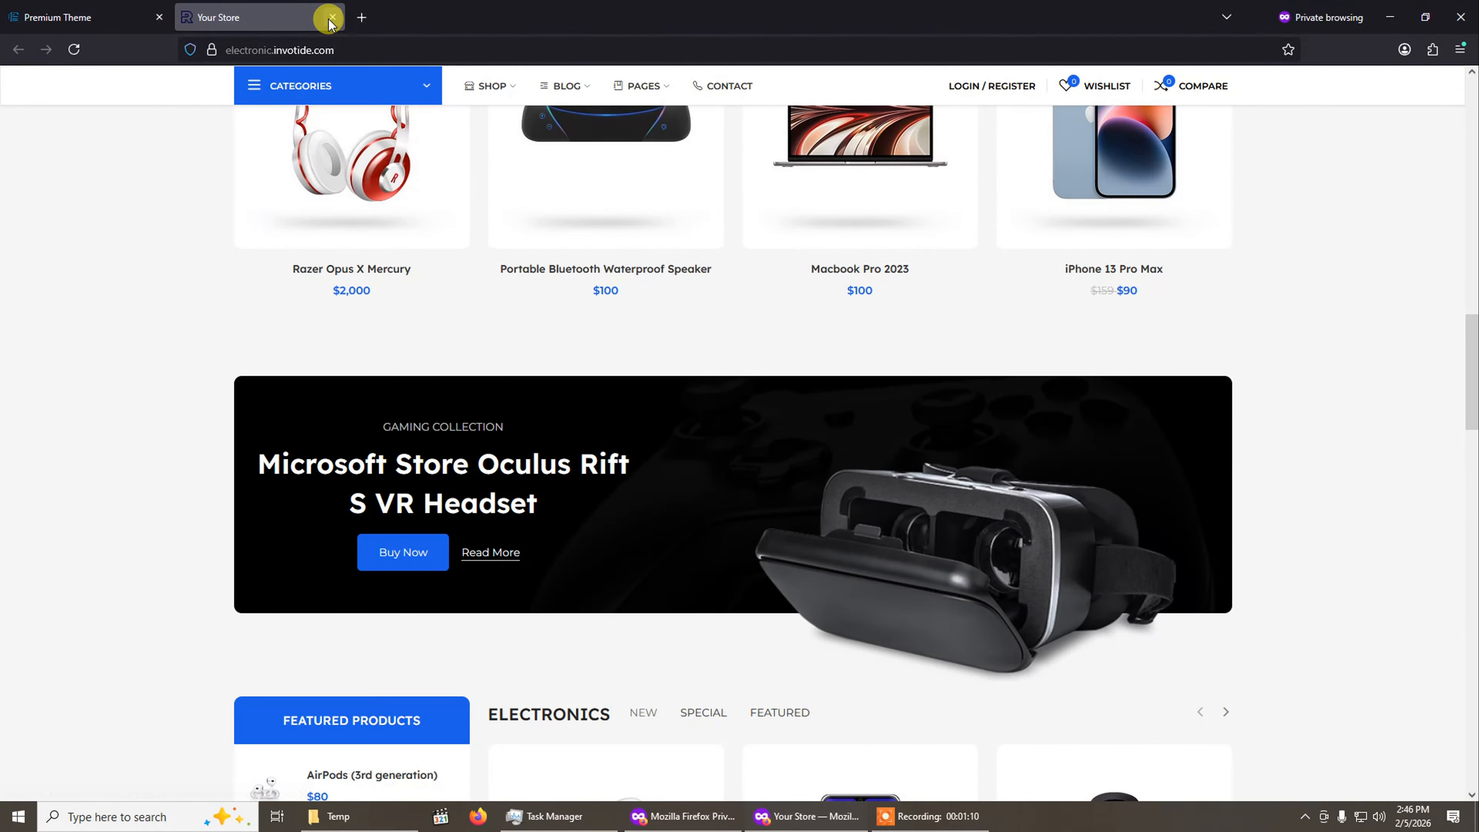
pyautogui.click(332, 17)
# Scroll through all the theme demo previews on the Premium Theme page.
pyautogui.scroll(-5, 1099, 486)
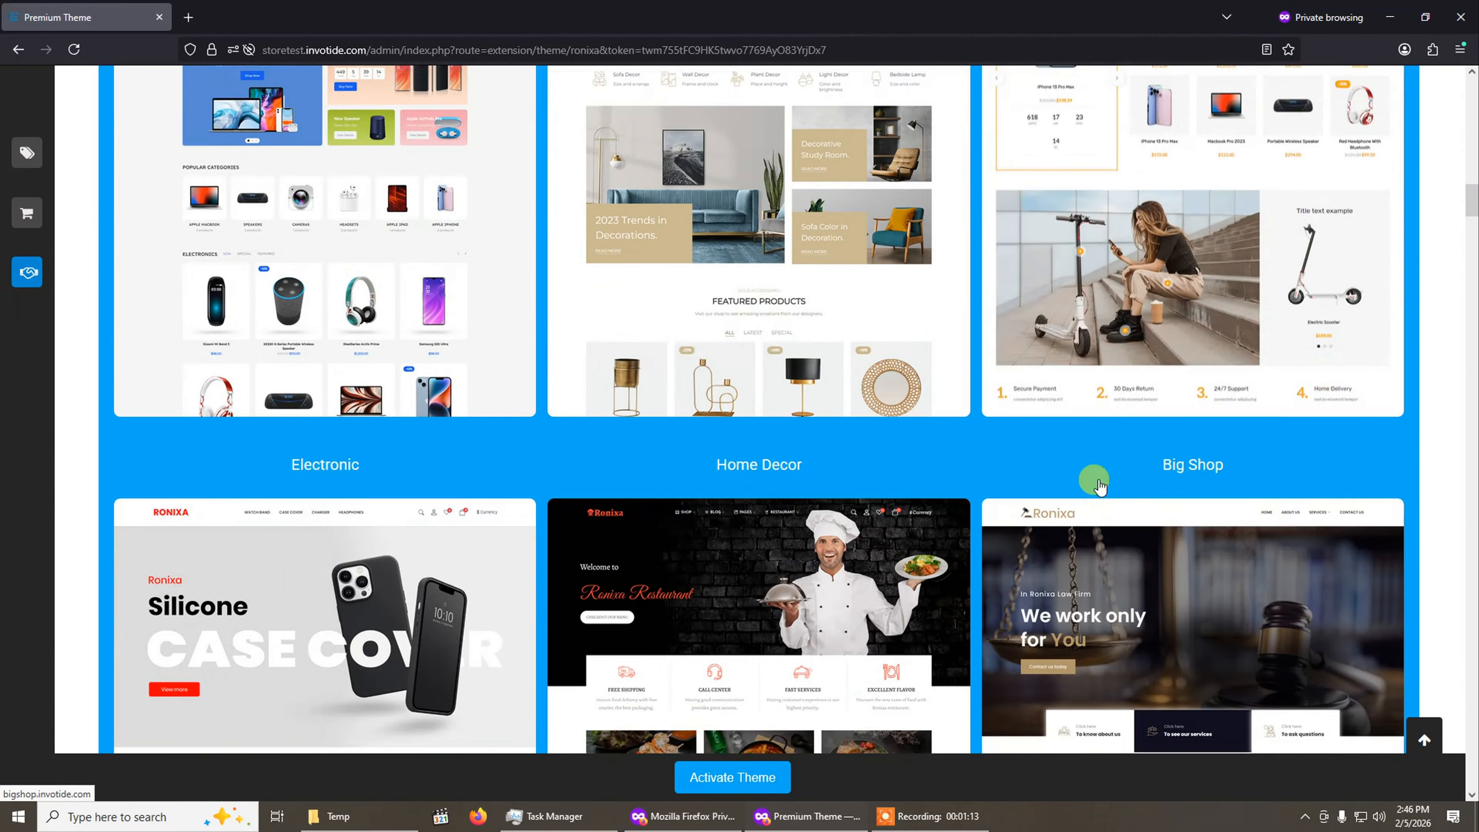
pyautogui.scroll(-3, 1099, 487)
pyautogui.scroll(8, 1080, 503)
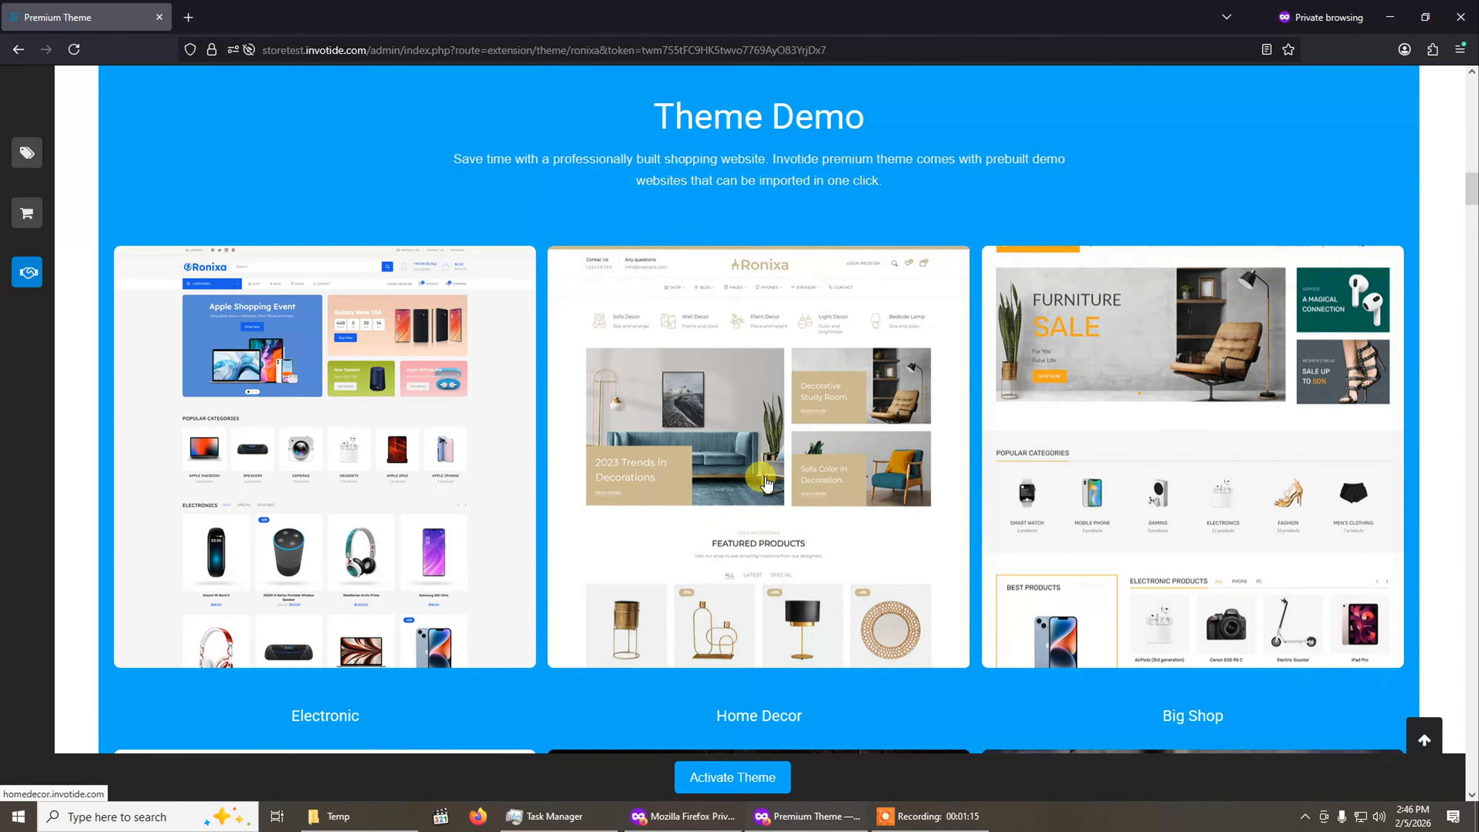
pyautogui.scroll(-8, 1252, 443)
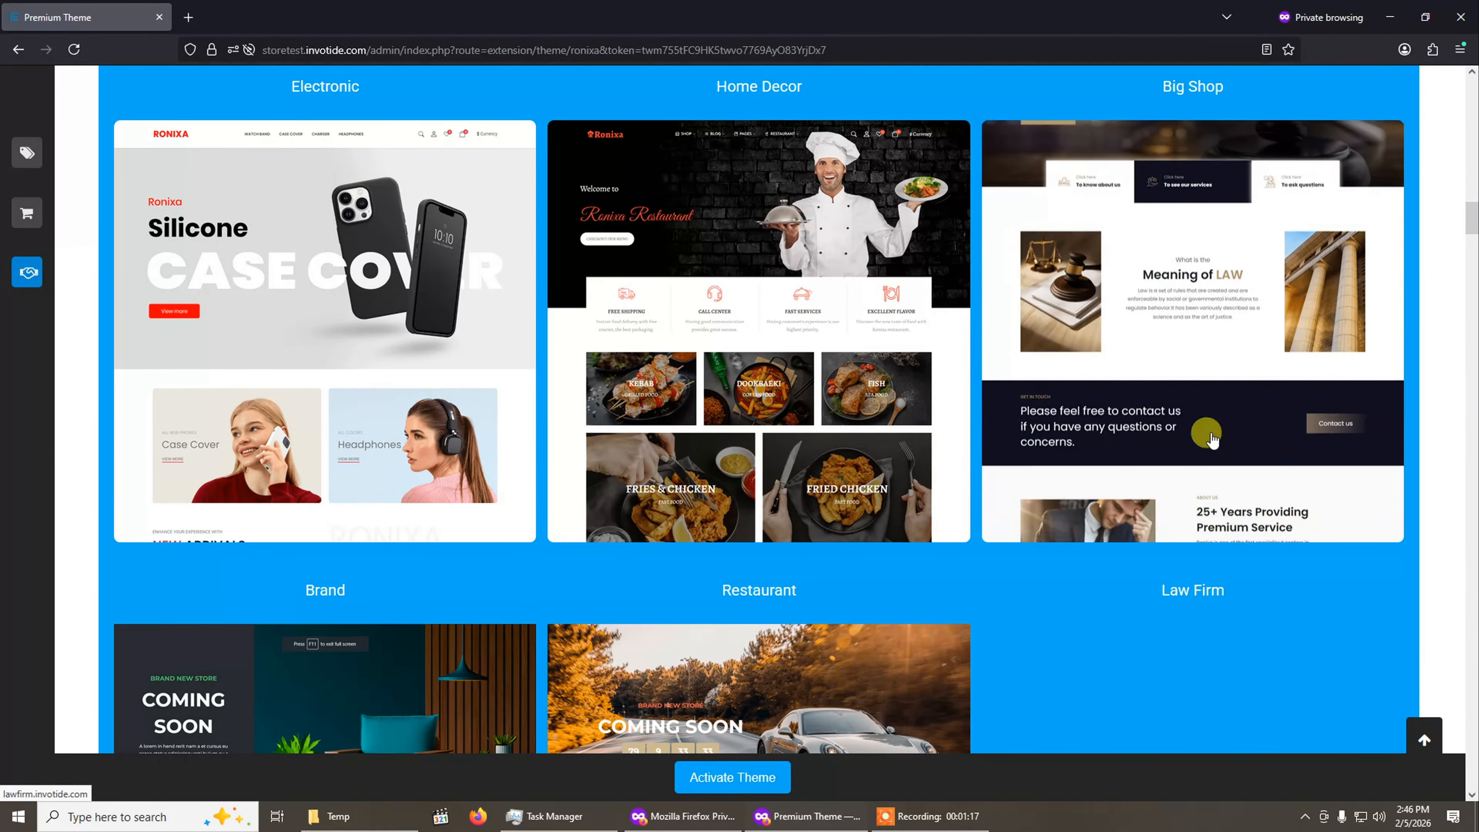
pyautogui.scroll(-5, 1207, 431)
pyautogui.scroll(1, 961, 420)
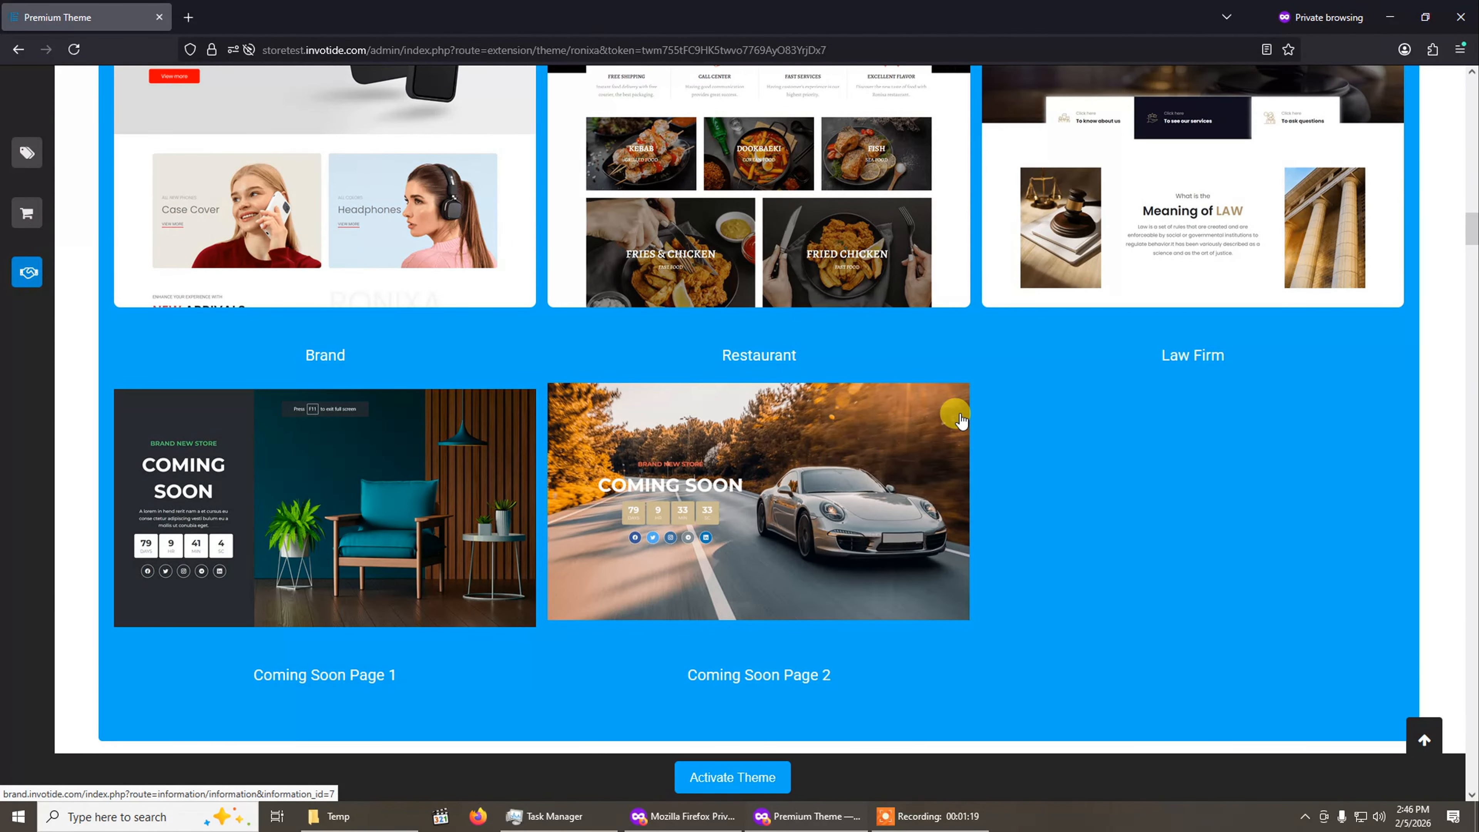
pyautogui.scroll(10, 959, 419)
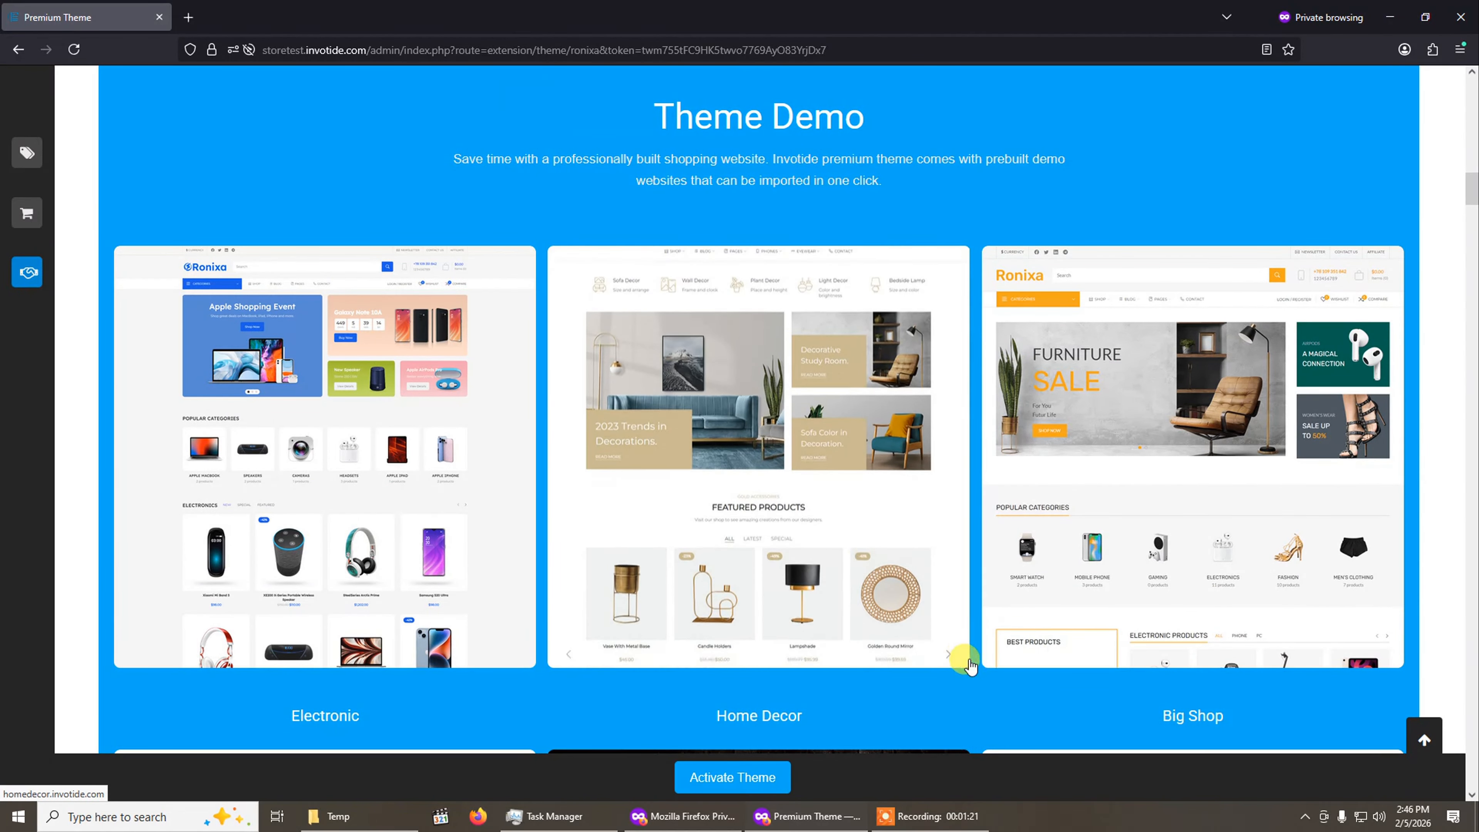
pyautogui.click(926, 816)
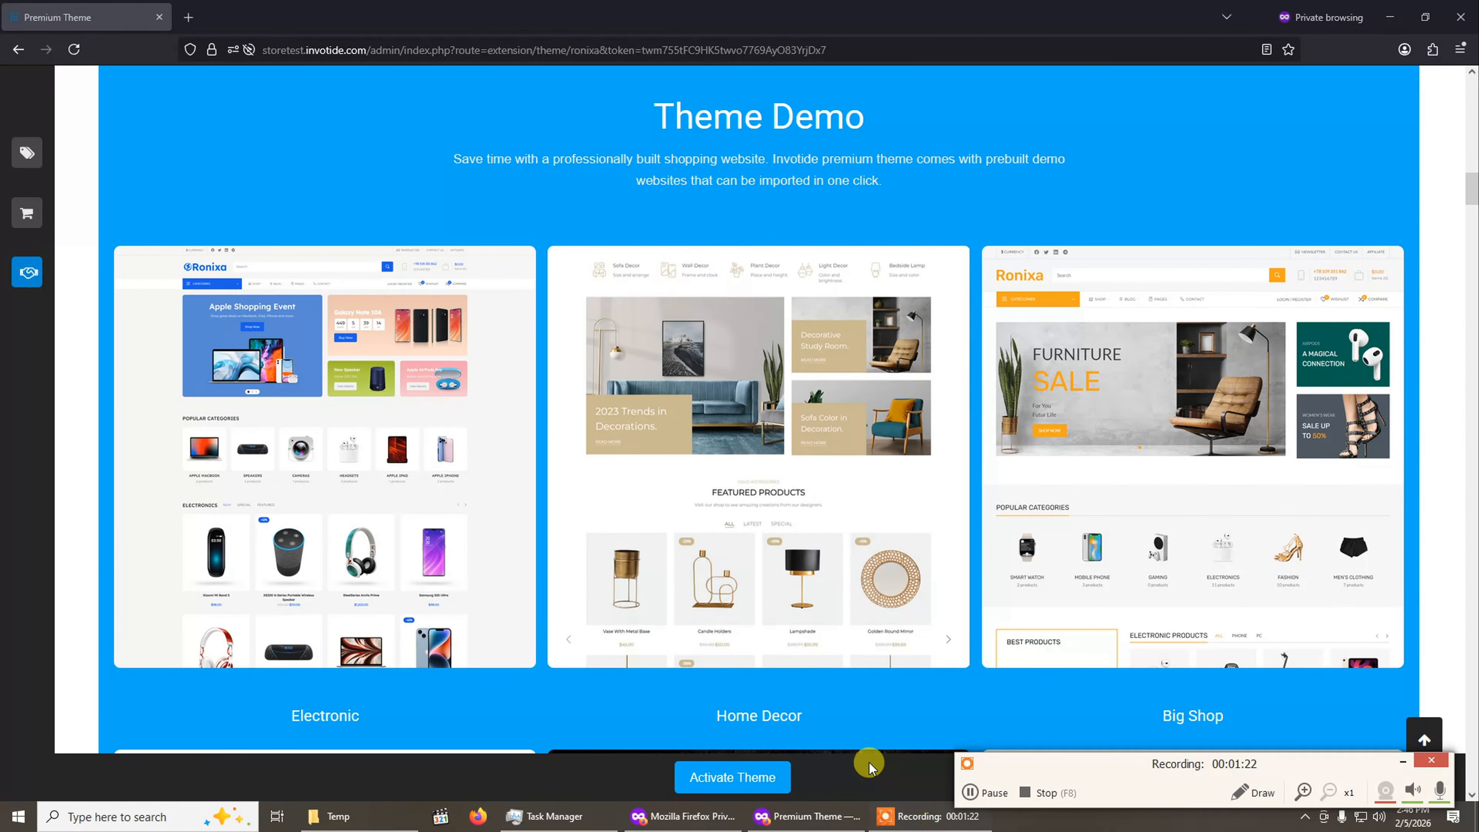
pyautogui.click(985, 797)
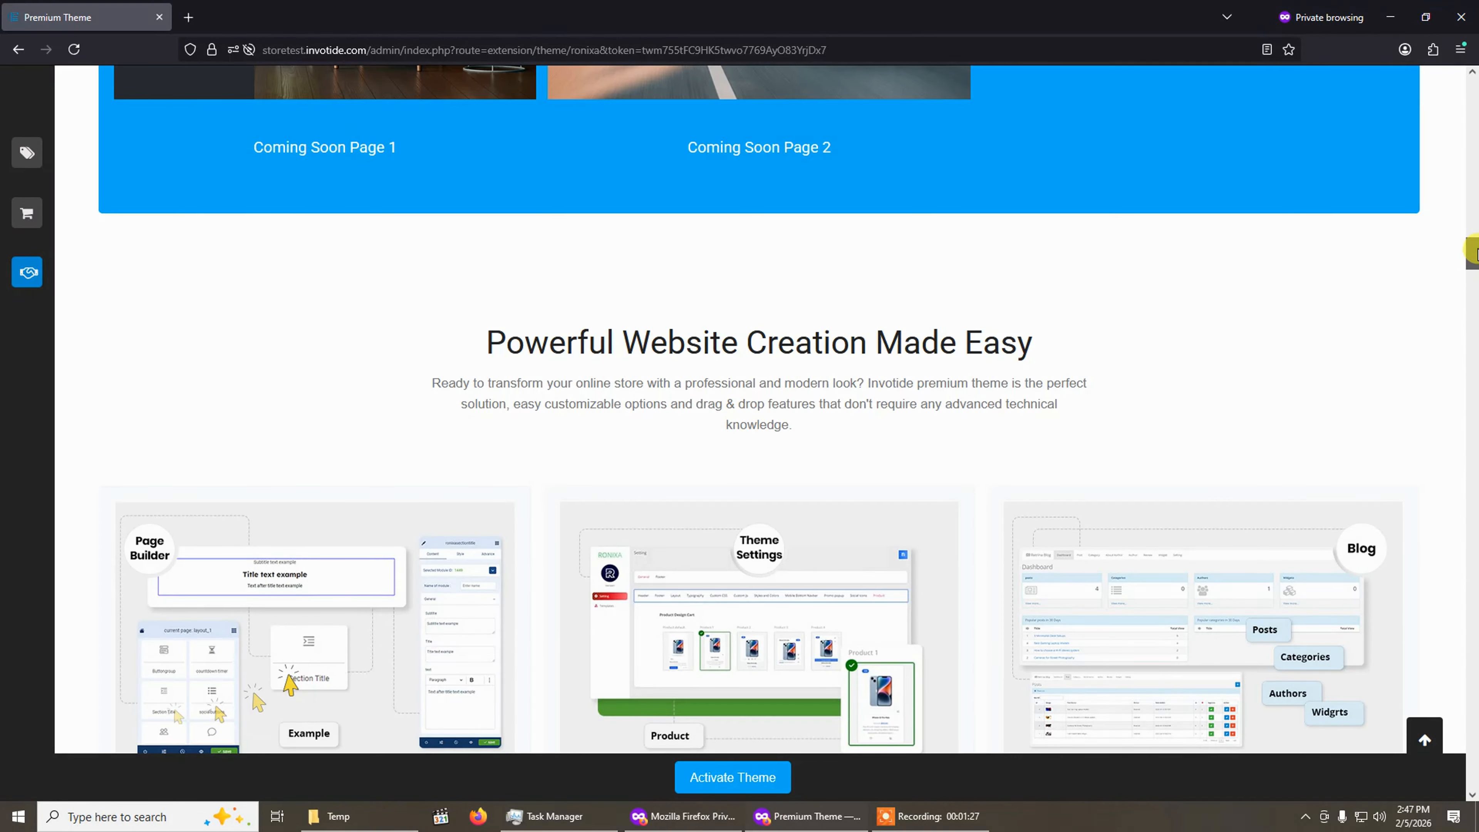
# Scroll through the Premium Theme page to review its features, activation fee and offer.
pyautogui.moveTo(1474, 257); pyautogui.dragTo(1473, 116)
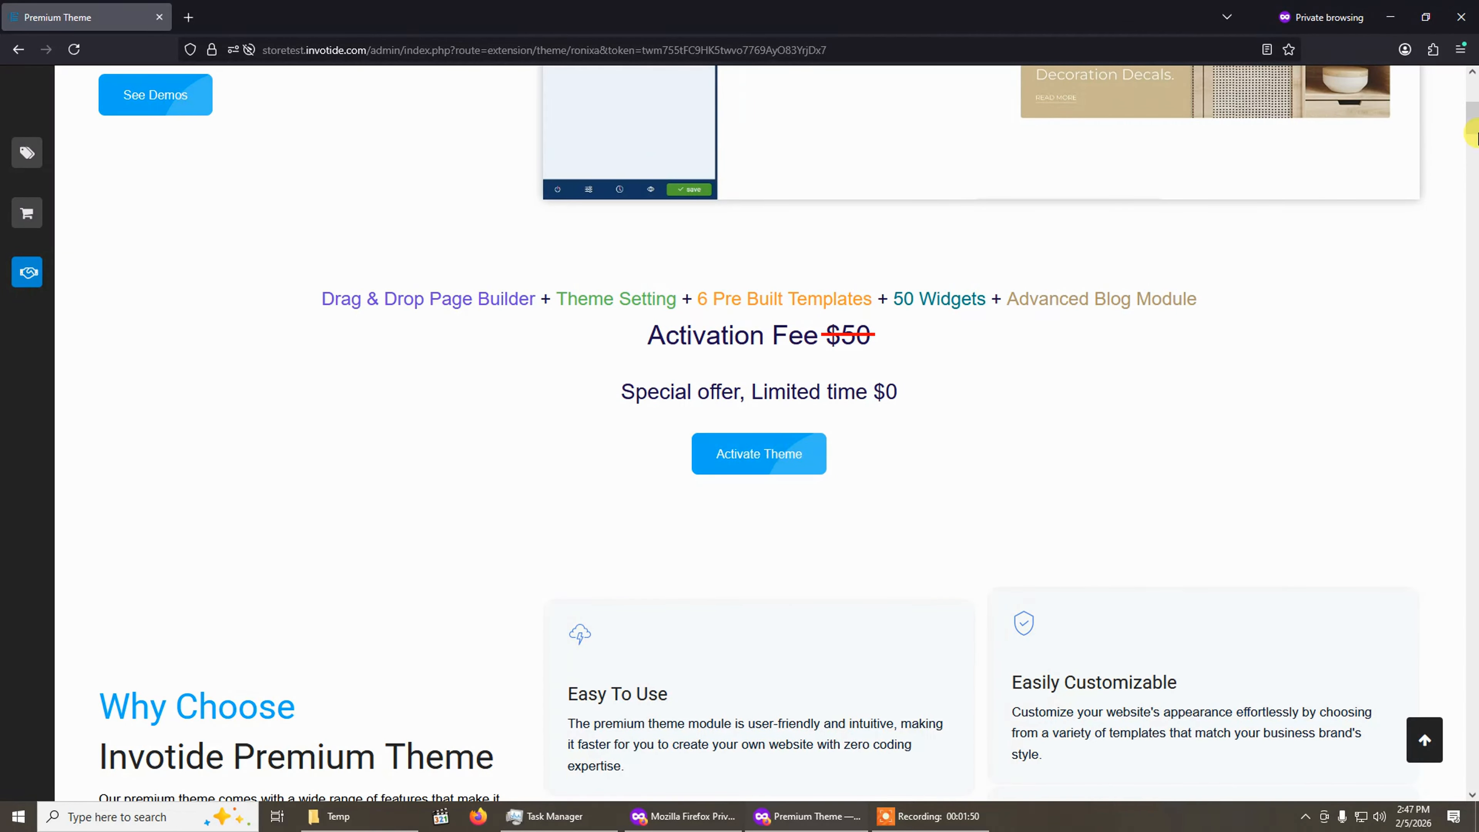
pyautogui.moveTo(1473, 119); pyautogui.dragTo(1474, 775)
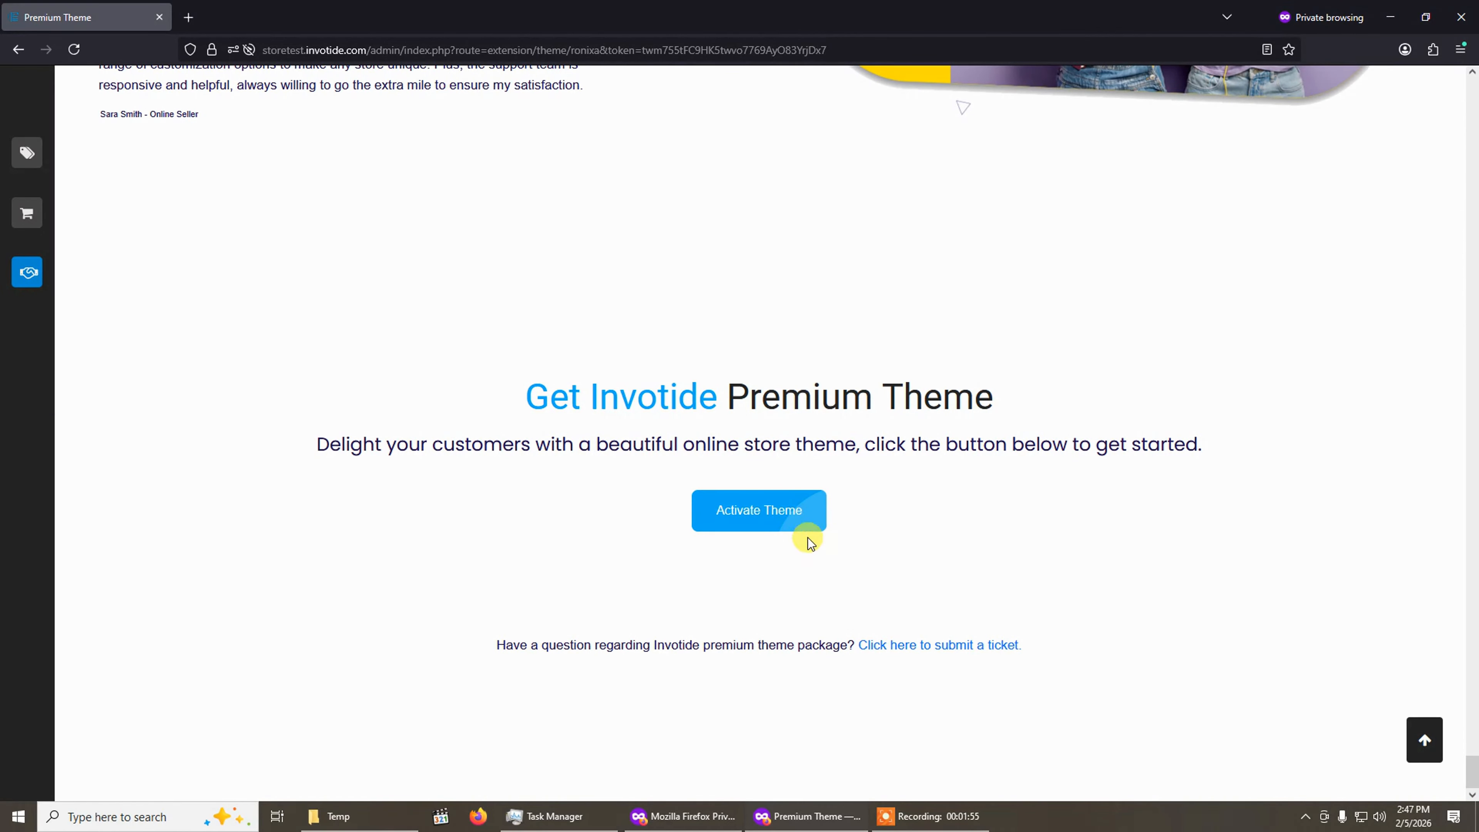
pyautogui.click(1425, 749)
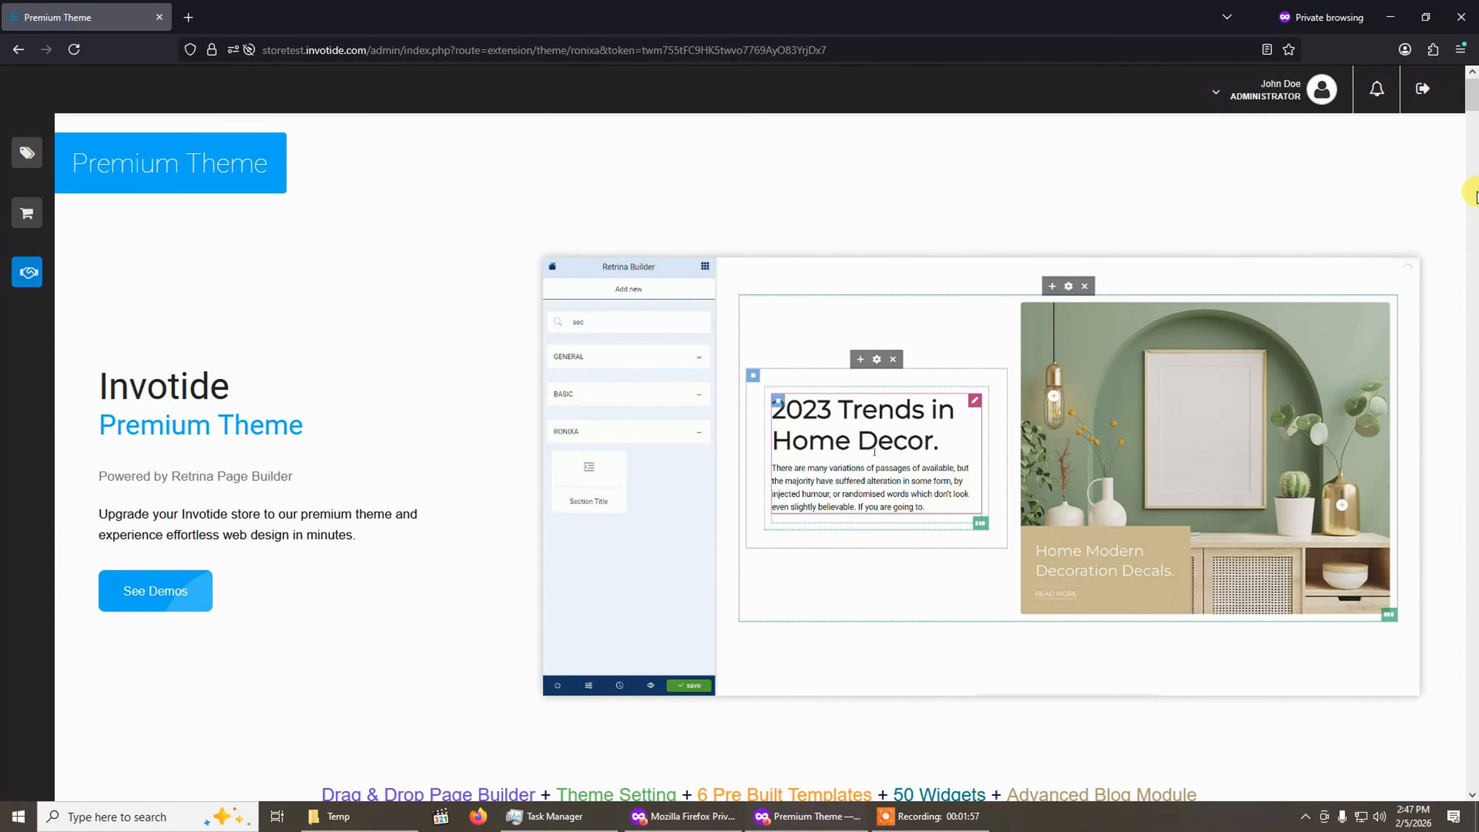
pyautogui.moveTo(1477, 102); pyautogui.dragTo(1474, 226)
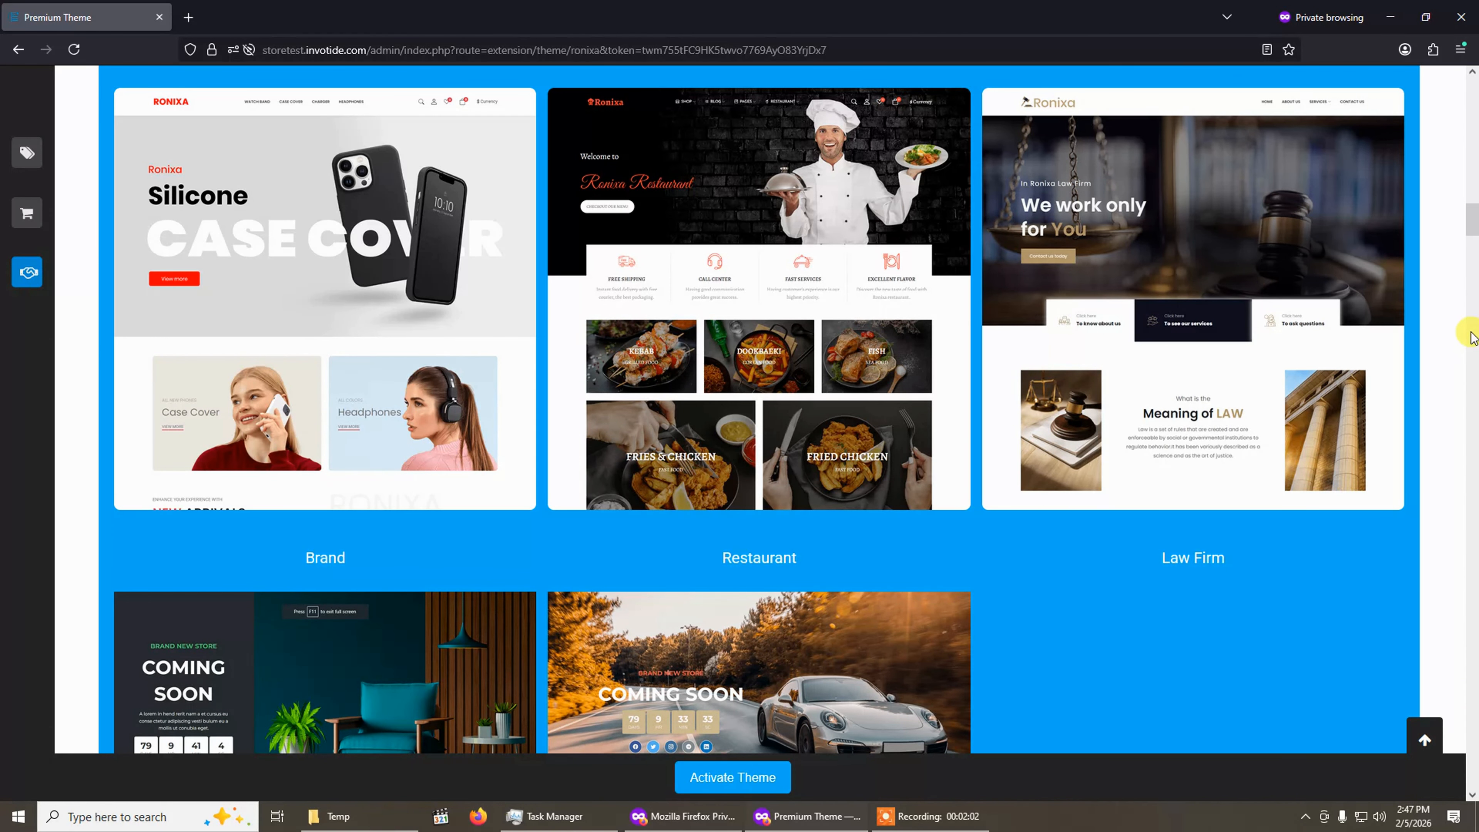
pyautogui.moveTo(1471, 236); pyautogui.dragTo(1475, 133)
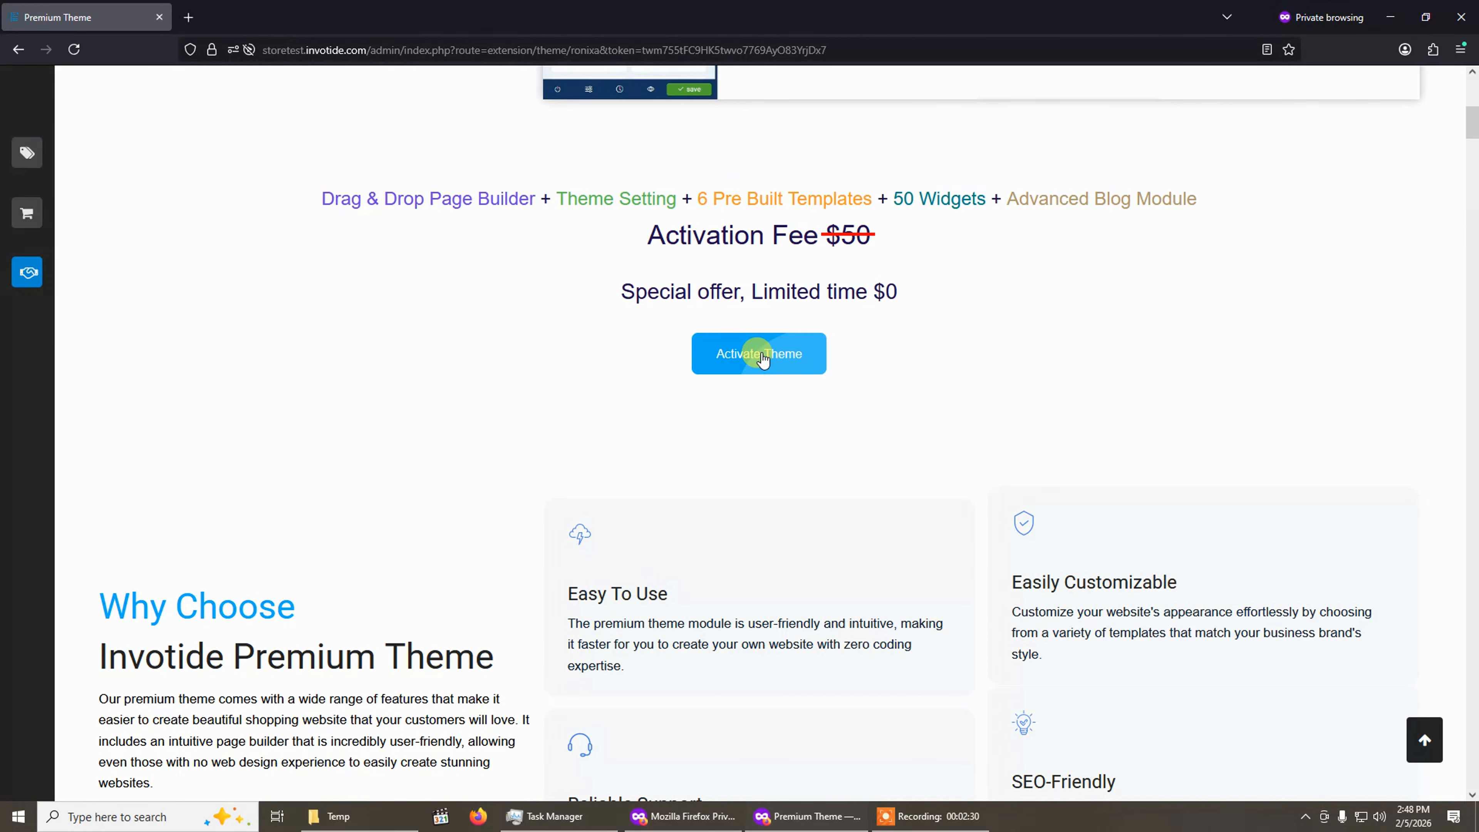
# Activate the premium theme, confirm the activation, and look over the store theme settings.
pyautogui.click(763, 358)
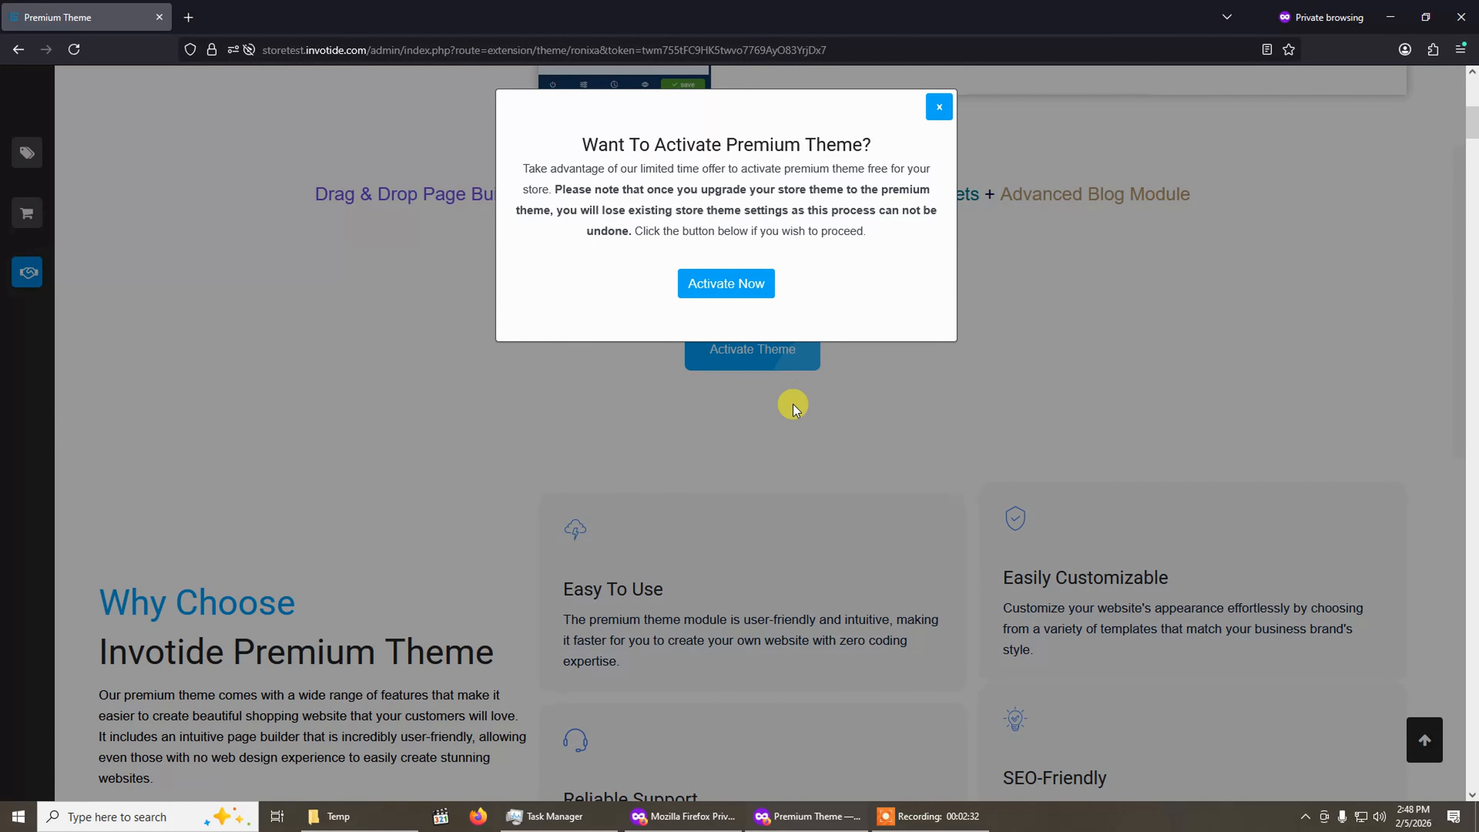
pyautogui.scroll(1, 740, 363)
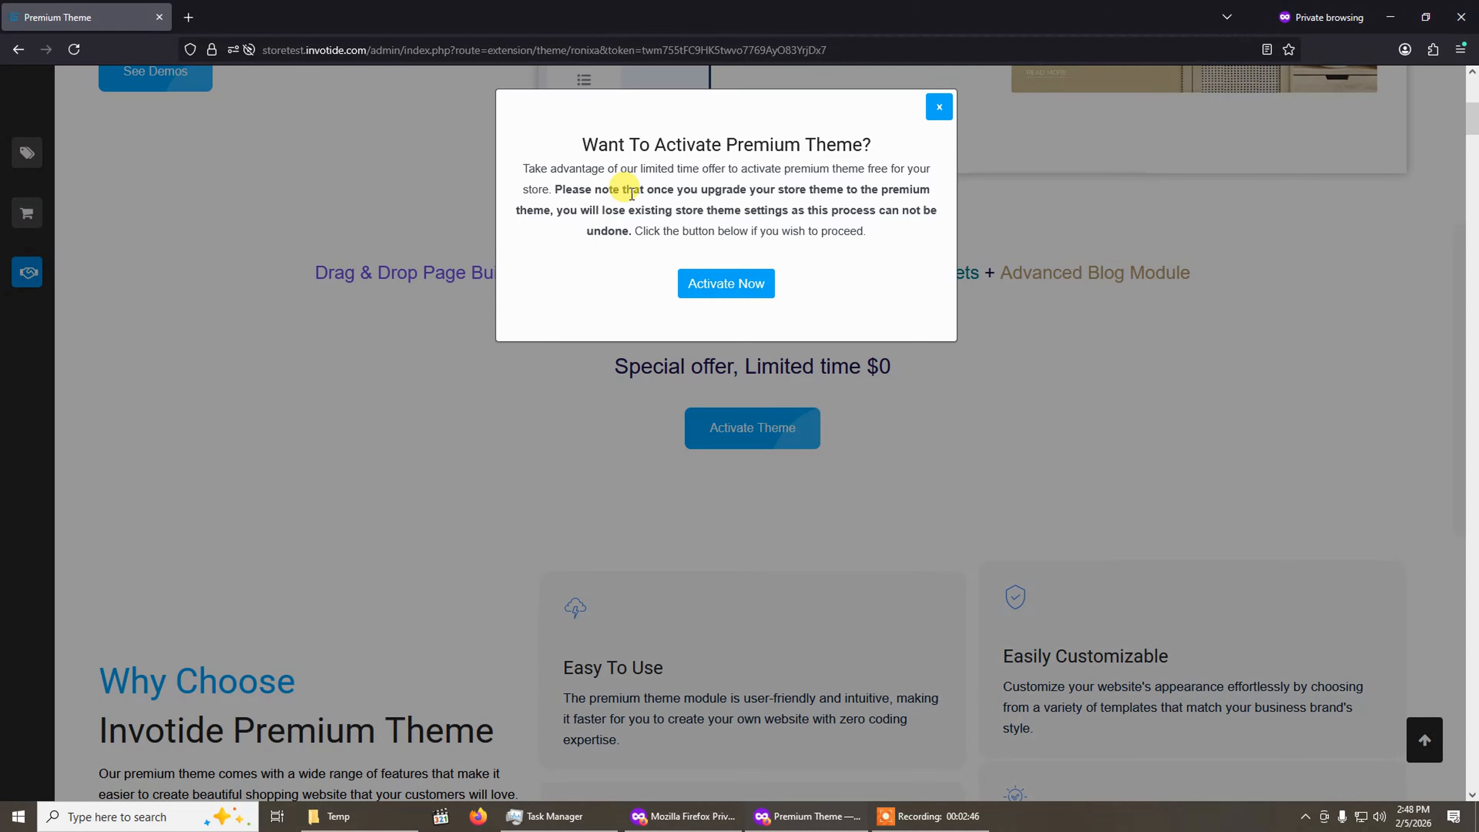
pyautogui.click(723, 286)
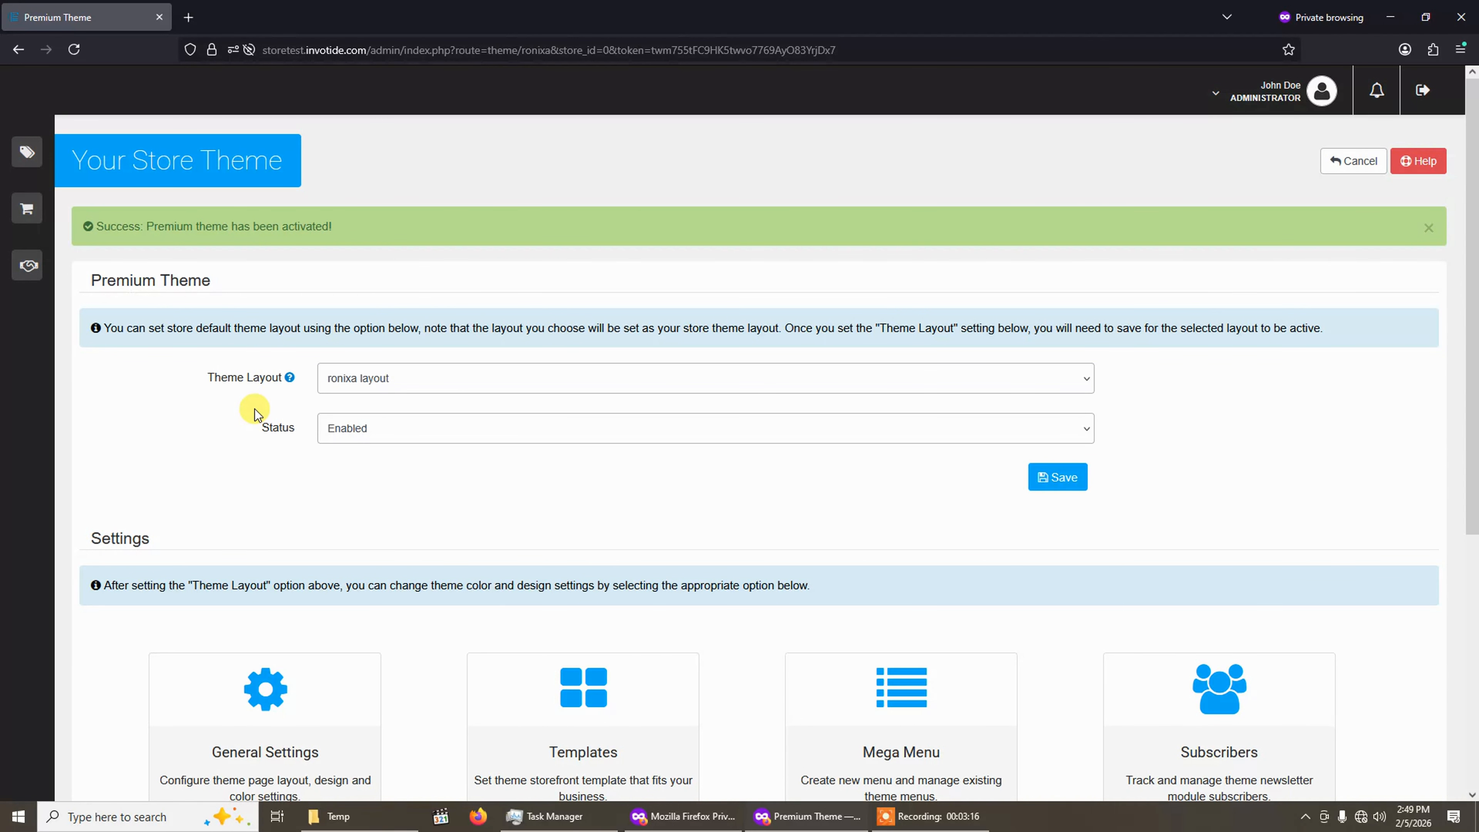
pyautogui.scroll(-2, 255, 409)
pyautogui.scroll(2, 255, 407)
pyautogui.scroll(-4, 1077, 425)
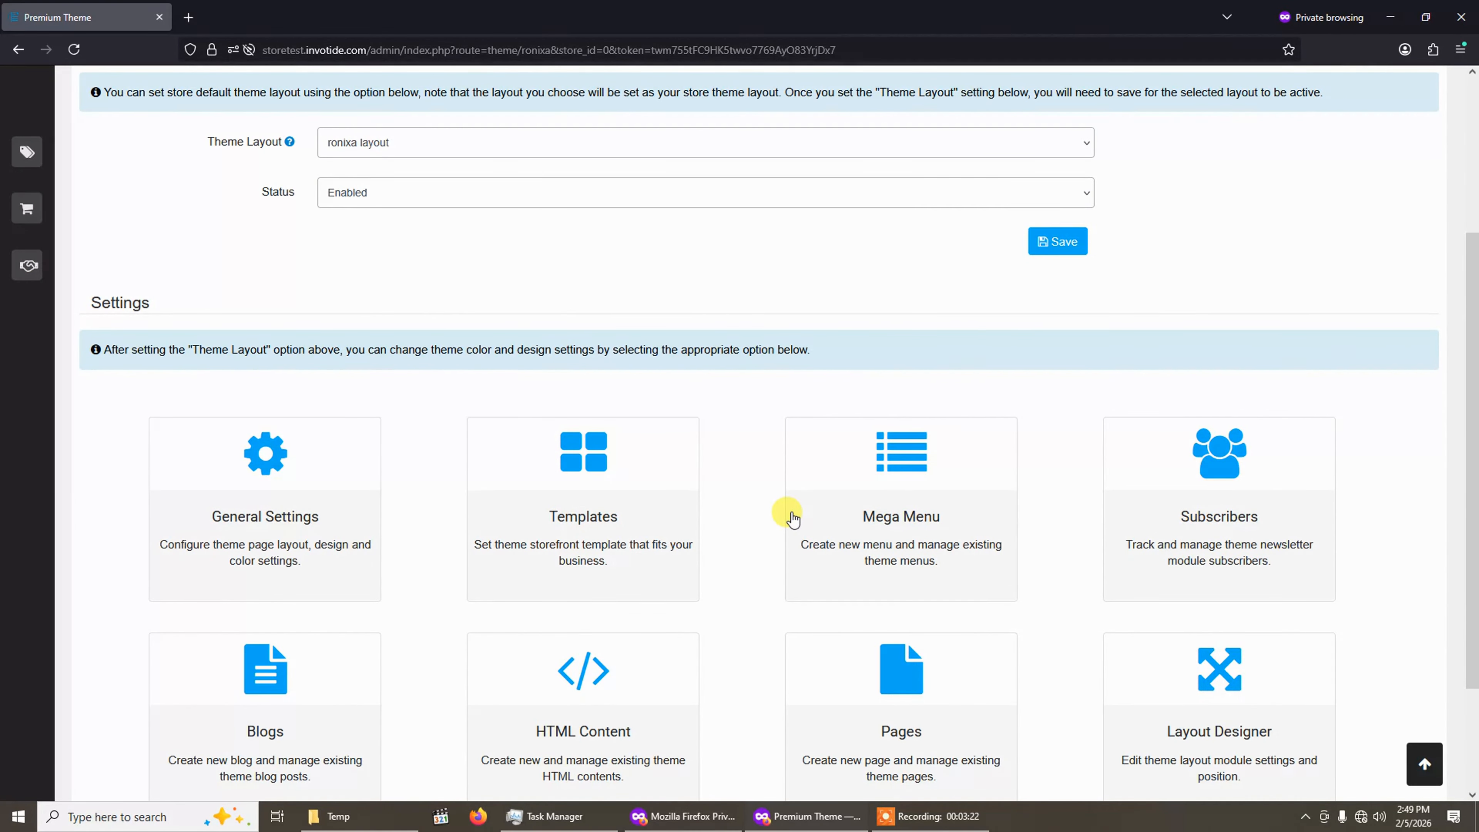
pyautogui.scroll(3, 792, 517)
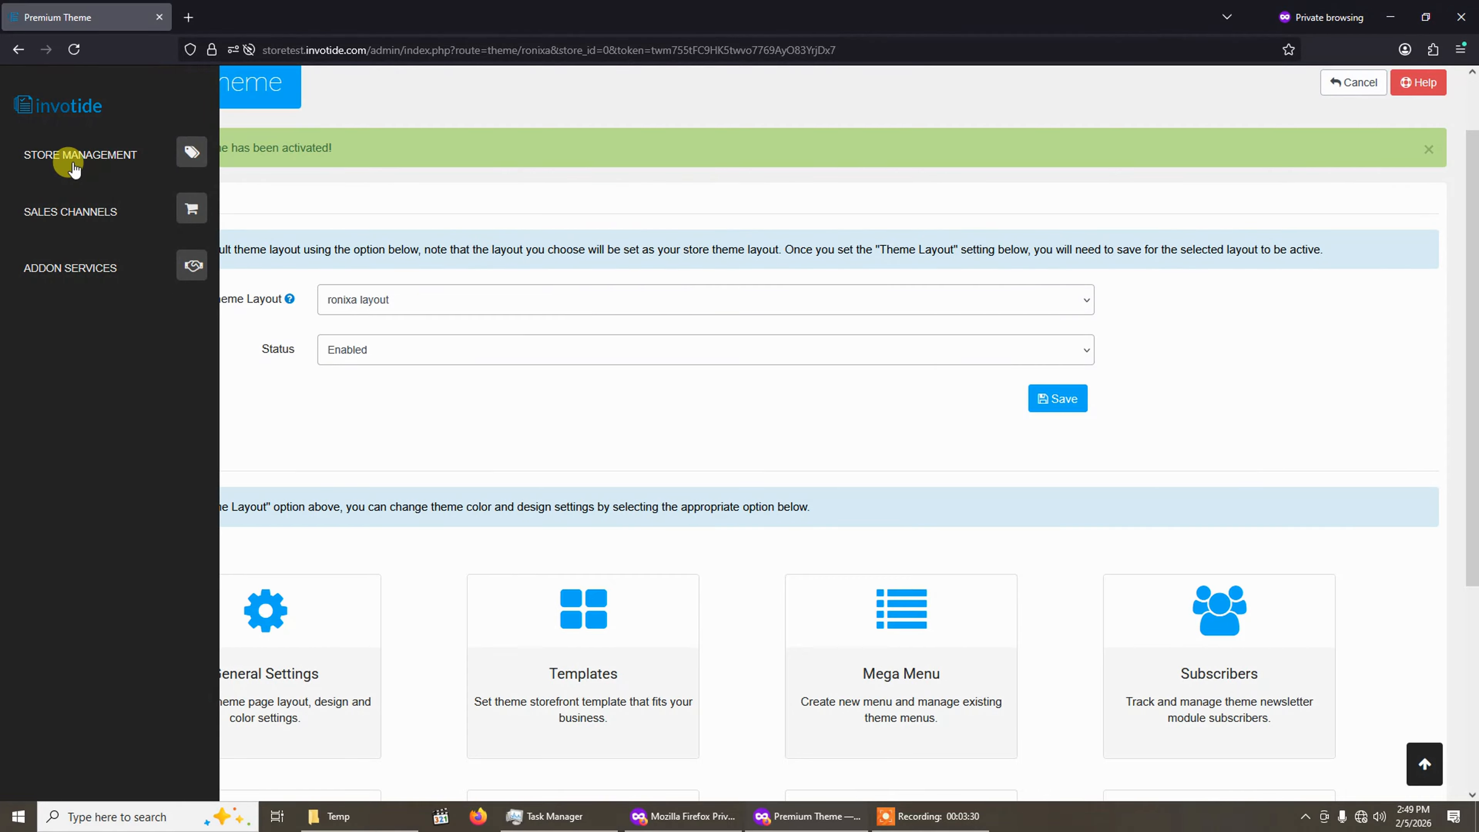
# Open the Themes list under store settings and edit the Premium Theme store.
pyautogui.click(86, 158)
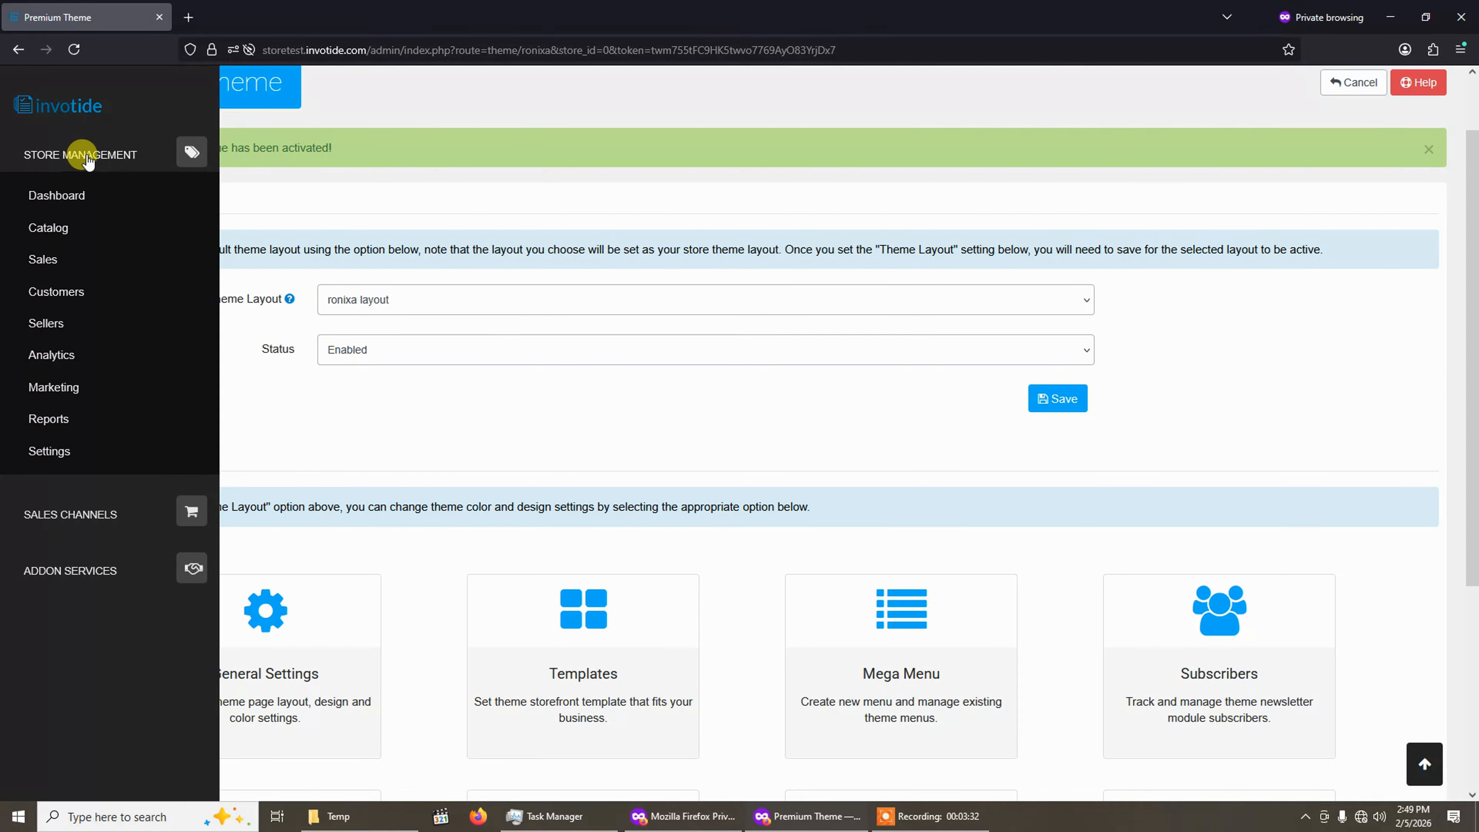
pyautogui.click(54, 454)
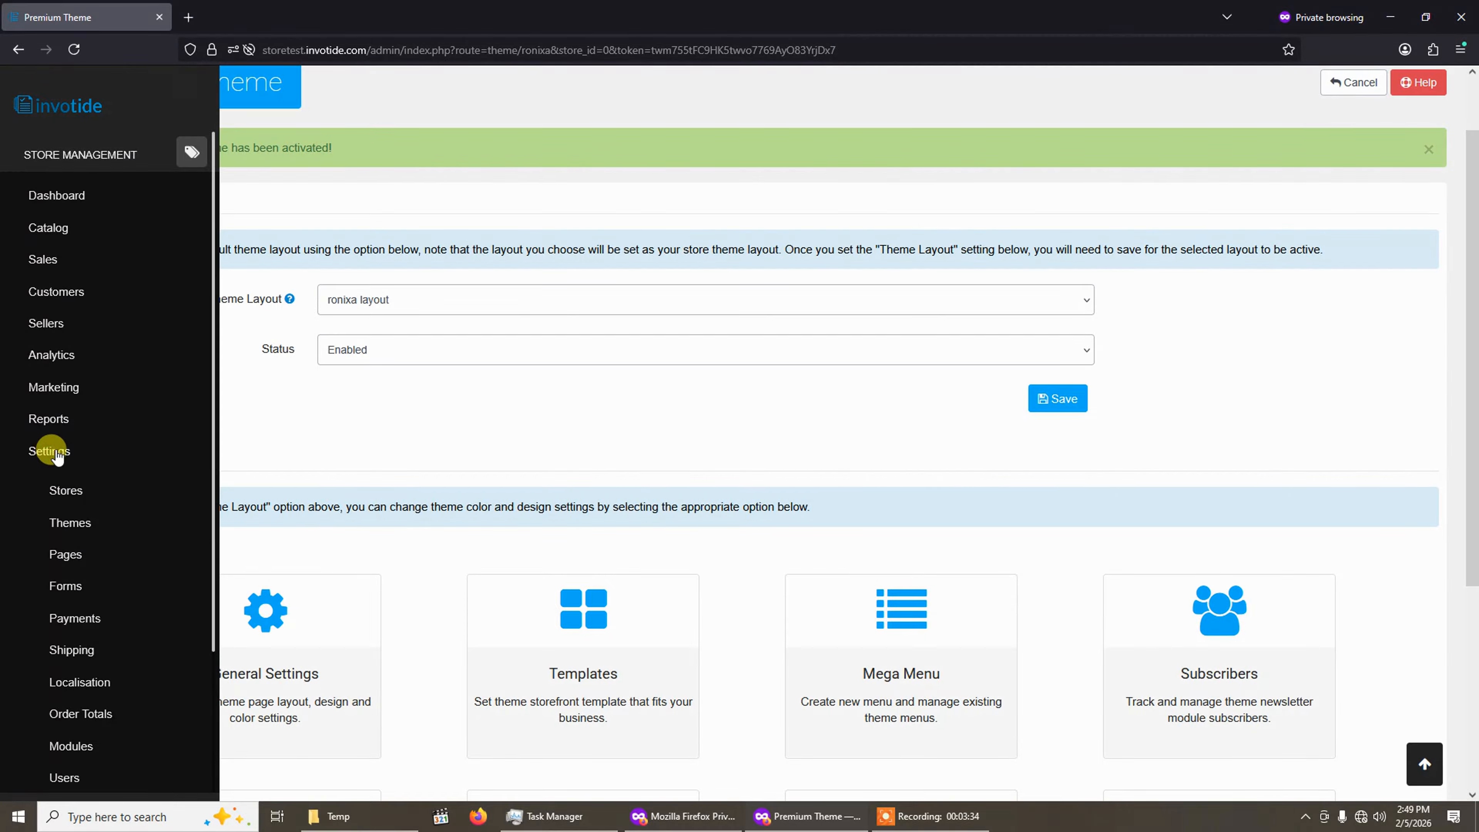
pyautogui.scroll(-3, 64, 443)
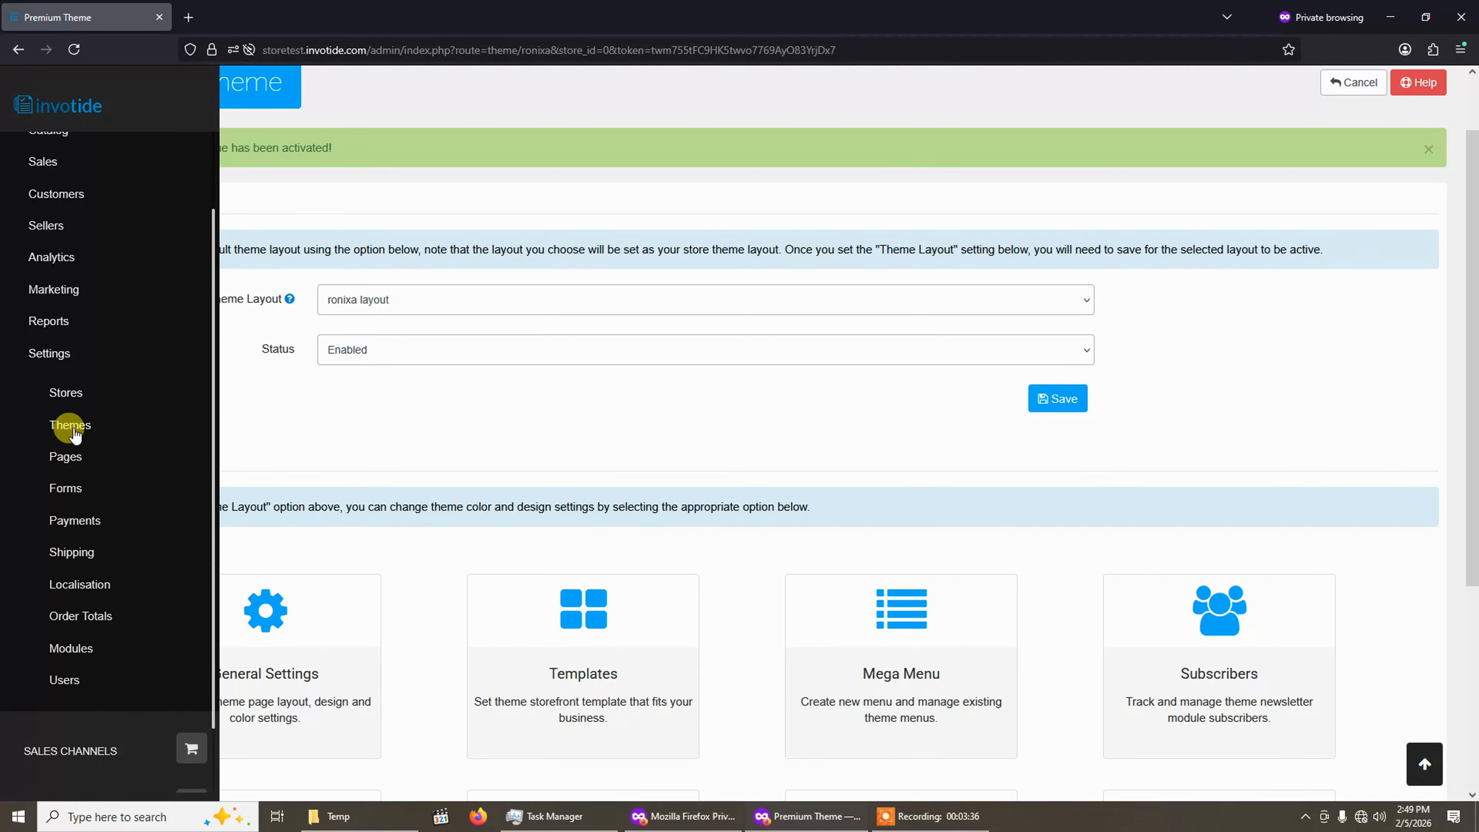
pyautogui.click(73, 430)
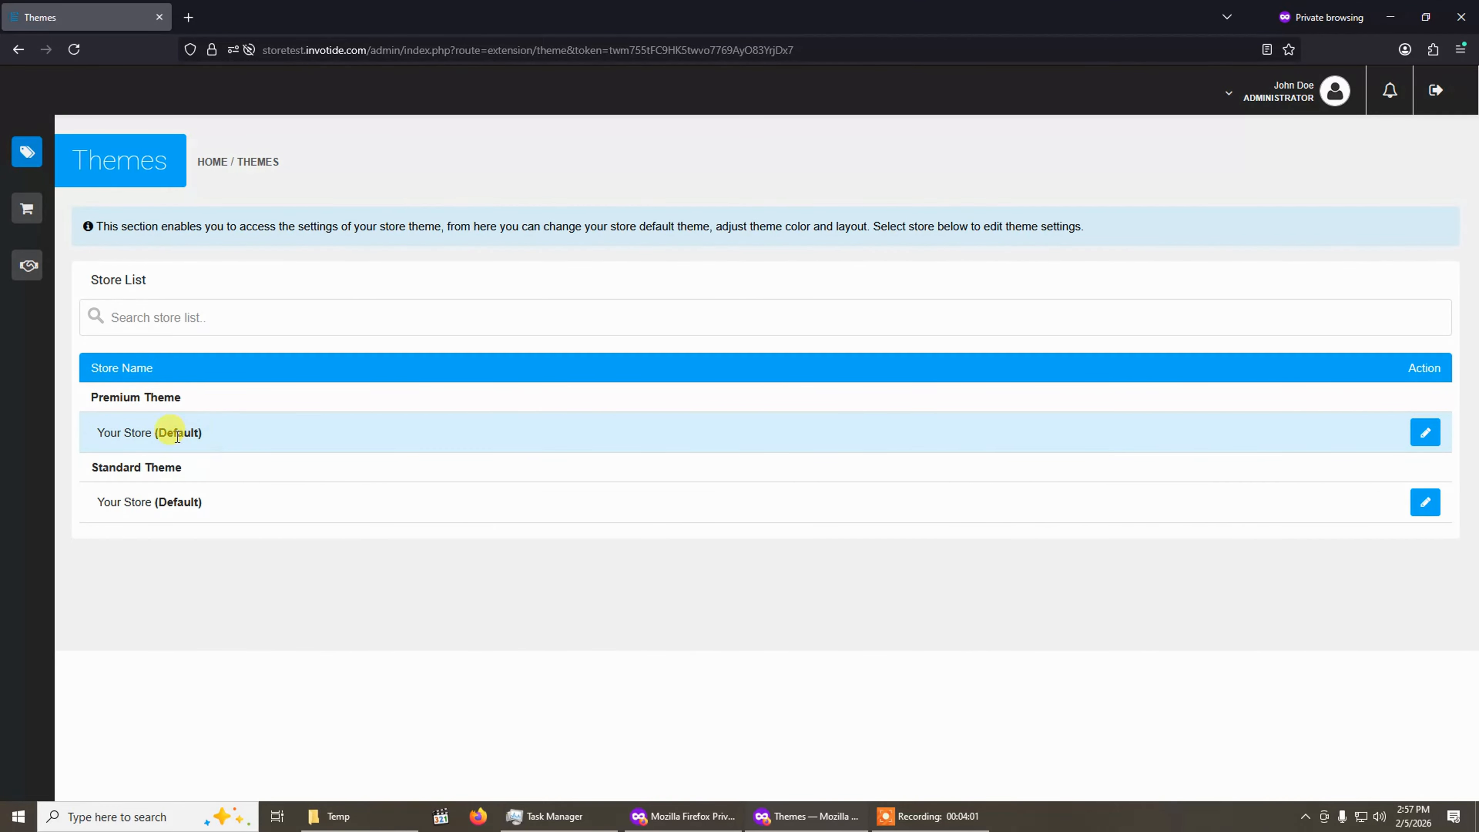
pyautogui.click(1421, 438)
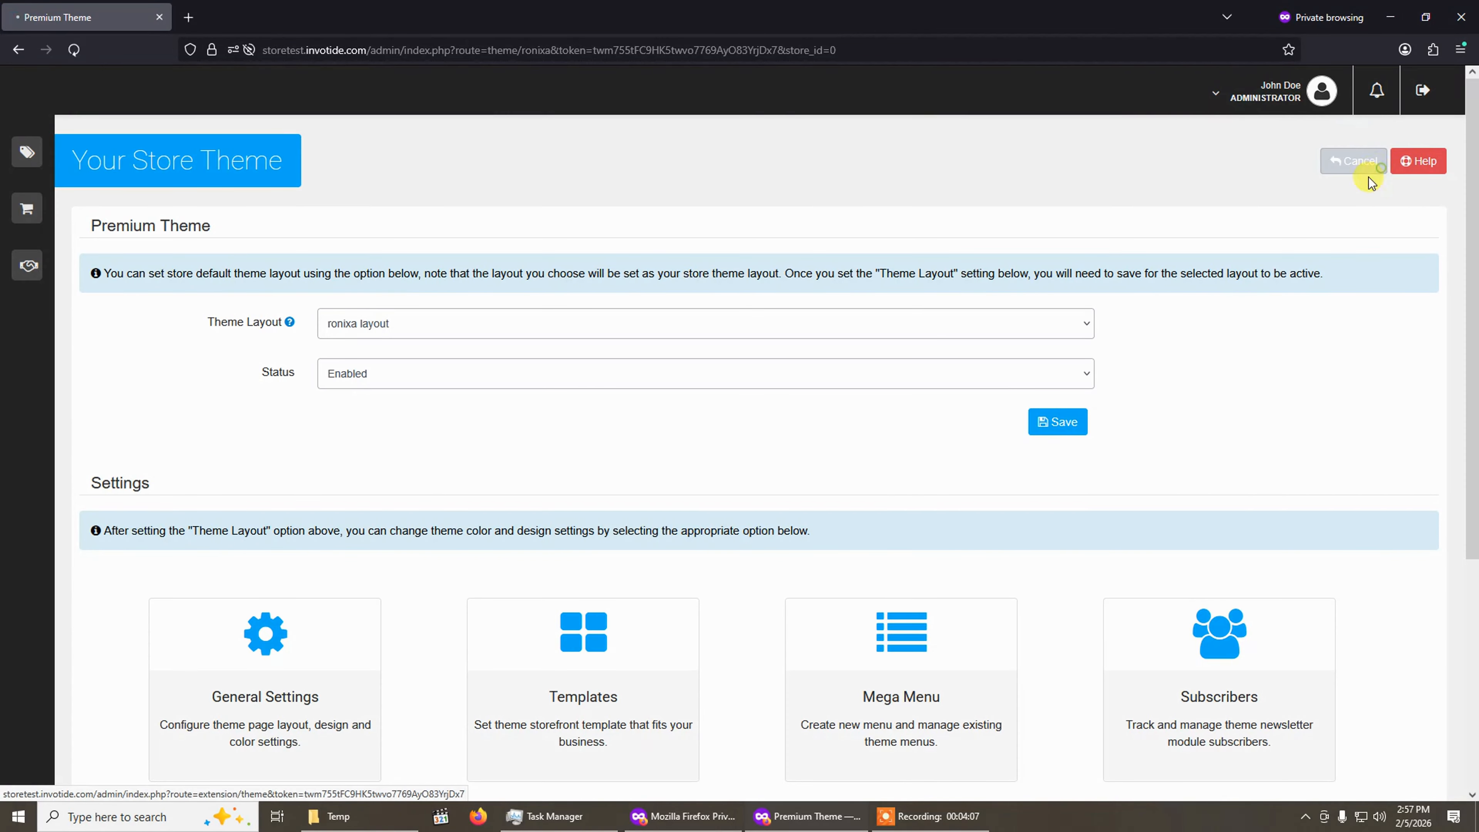
# Try to cancel out of the store theme settings and scroll through its settings options.
pyautogui.click(1355, 162)
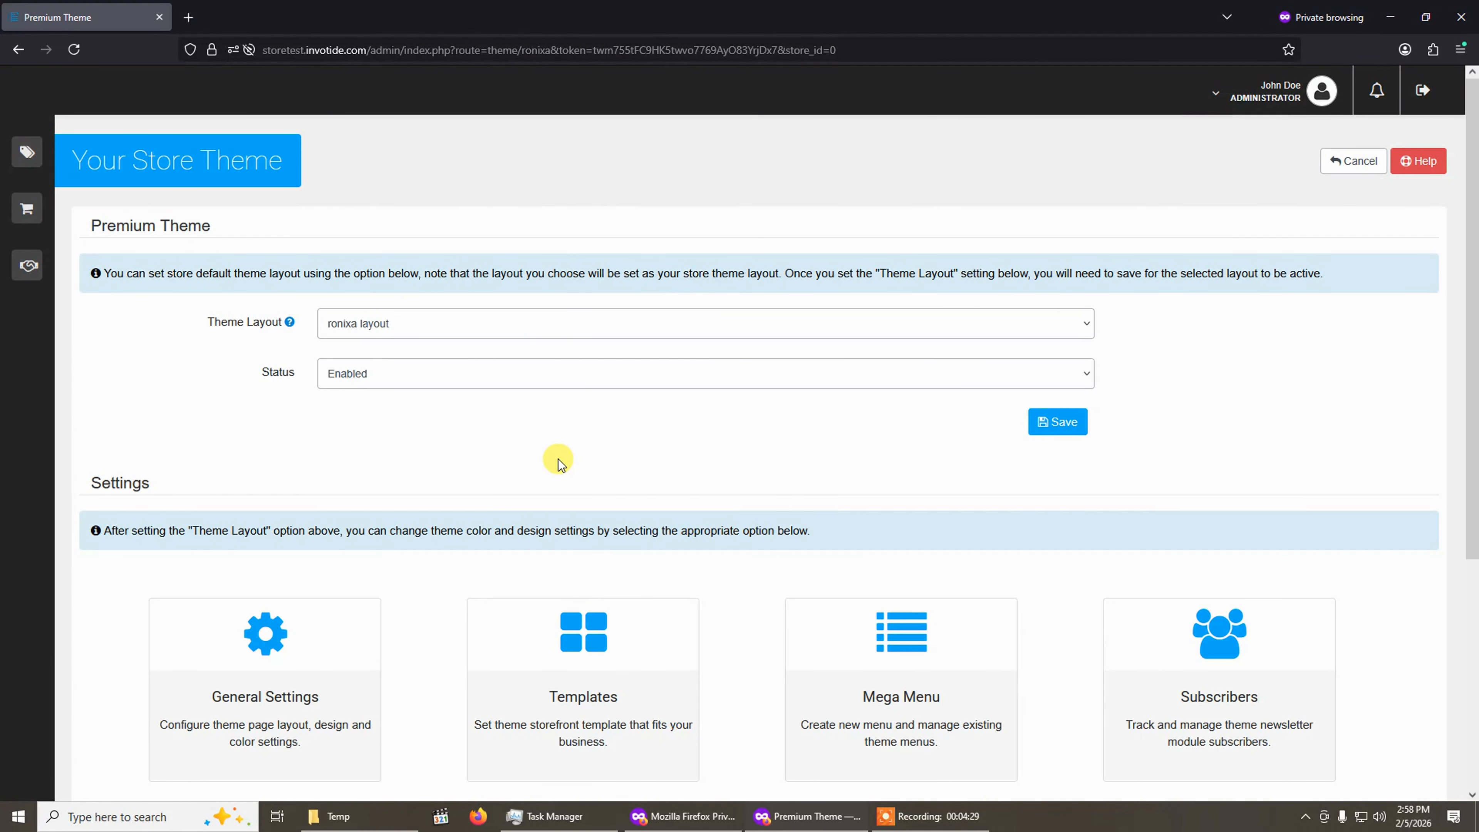
pyautogui.scroll(-5, 815, 439)
pyautogui.scroll(5, 842, 430)
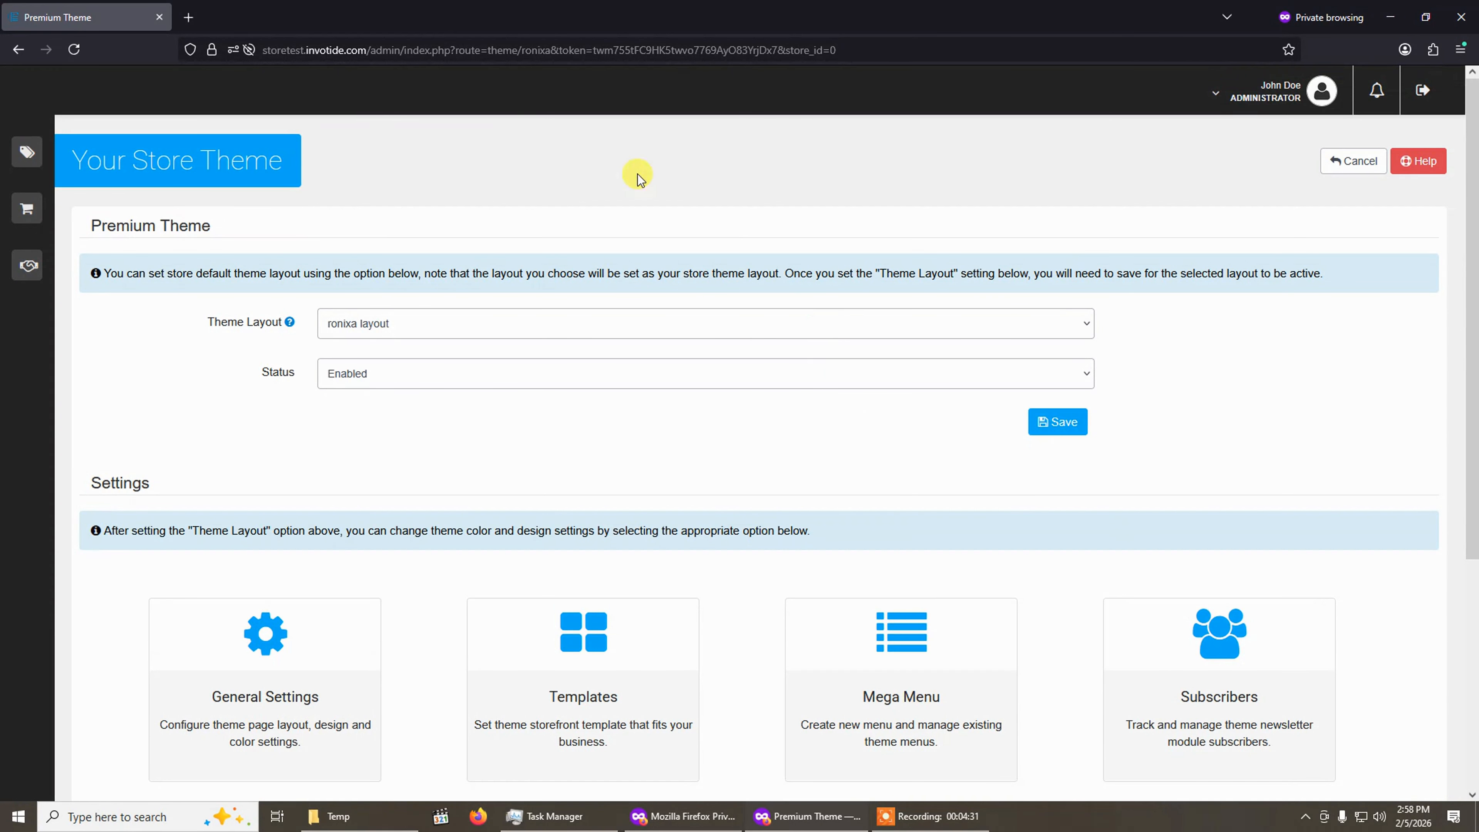
pyautogui.scroll(-3, 349, 466)
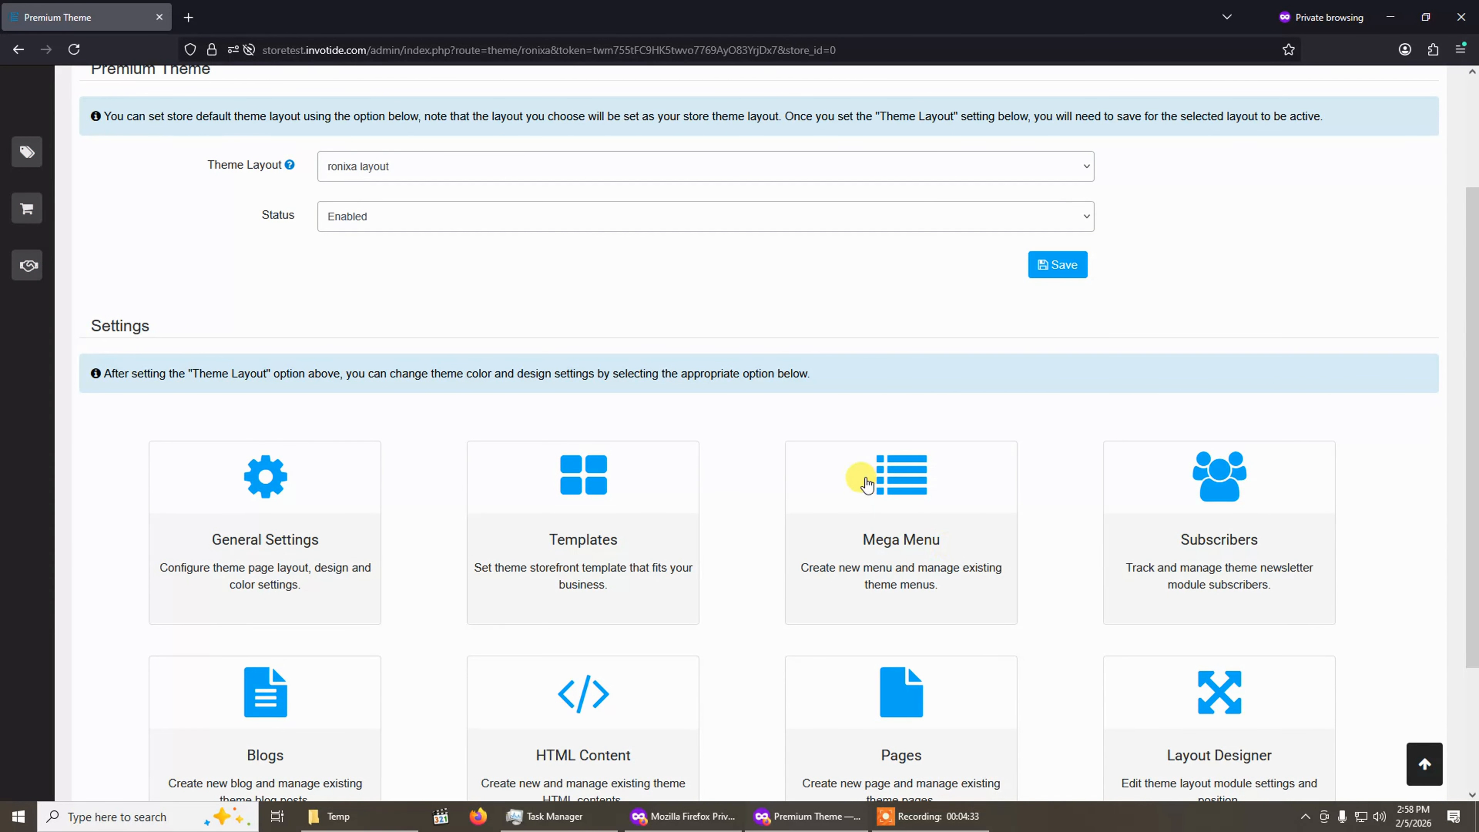
# Save the store theme with the ronixa layout as Theme Layout and status Enabled.
pyautogui.scroll(3, 865, 479)
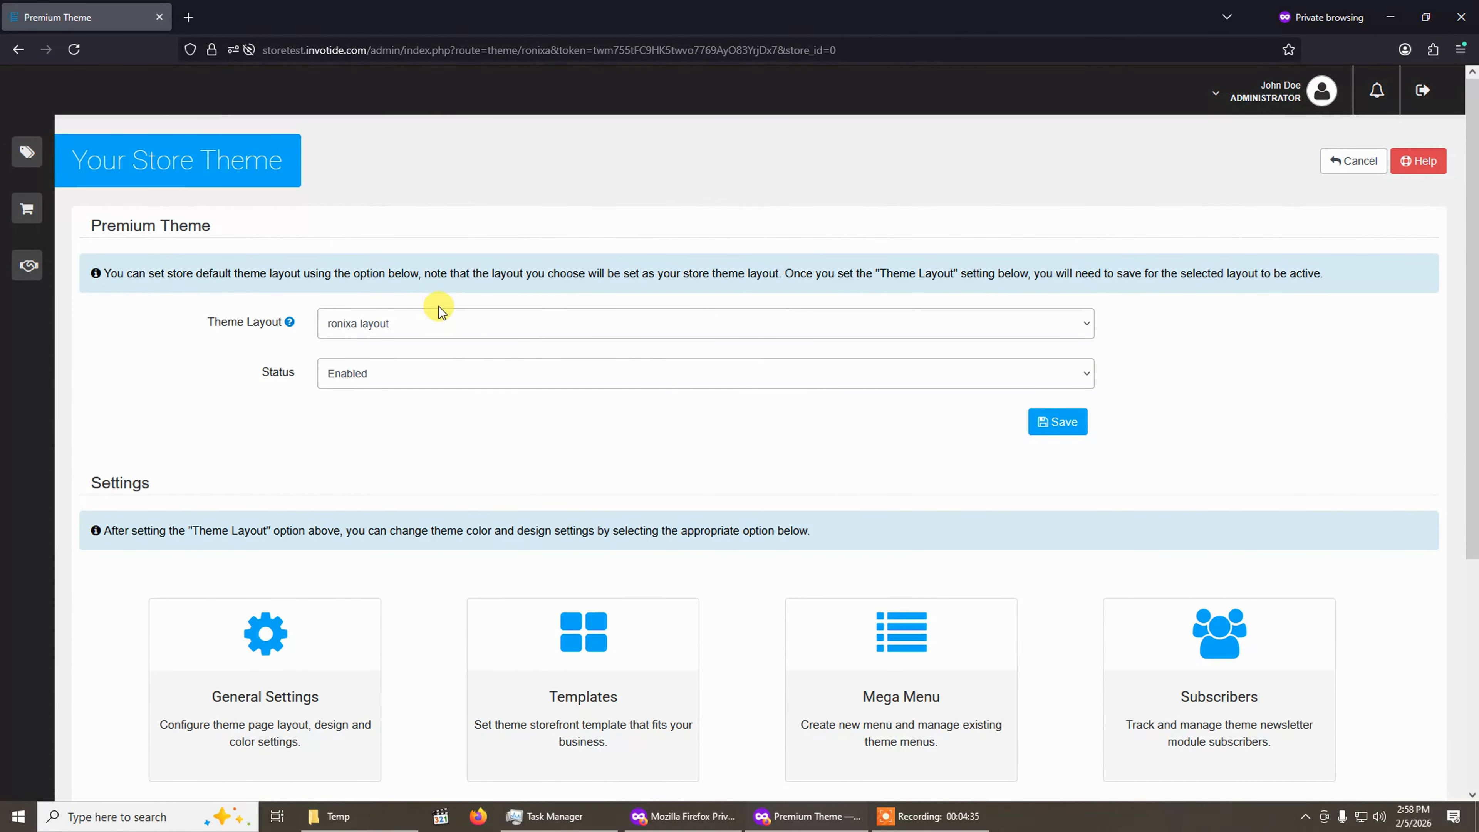
pyautogui.click(375, 330)
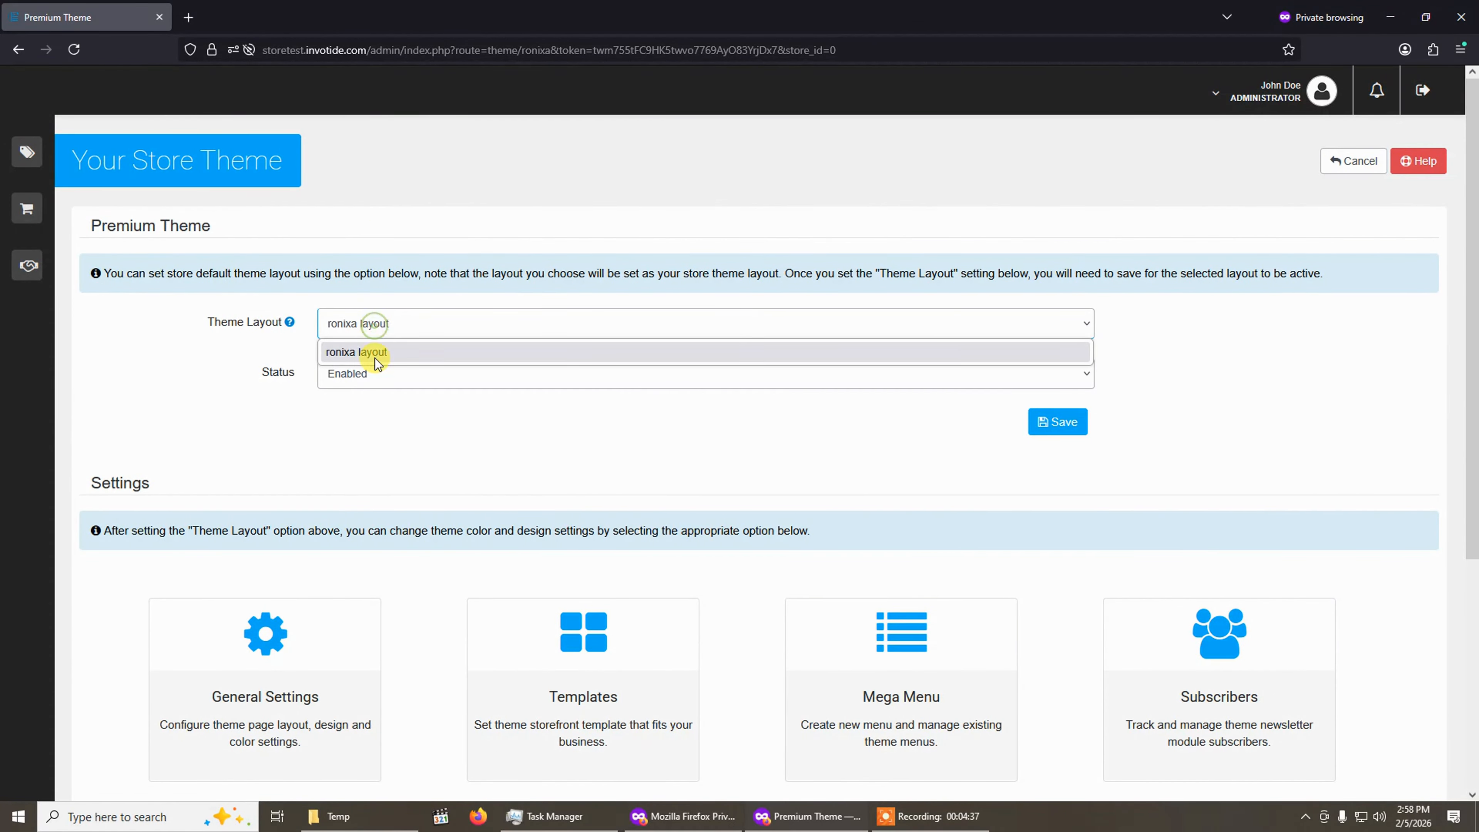
pyautogui.click(373, 351)
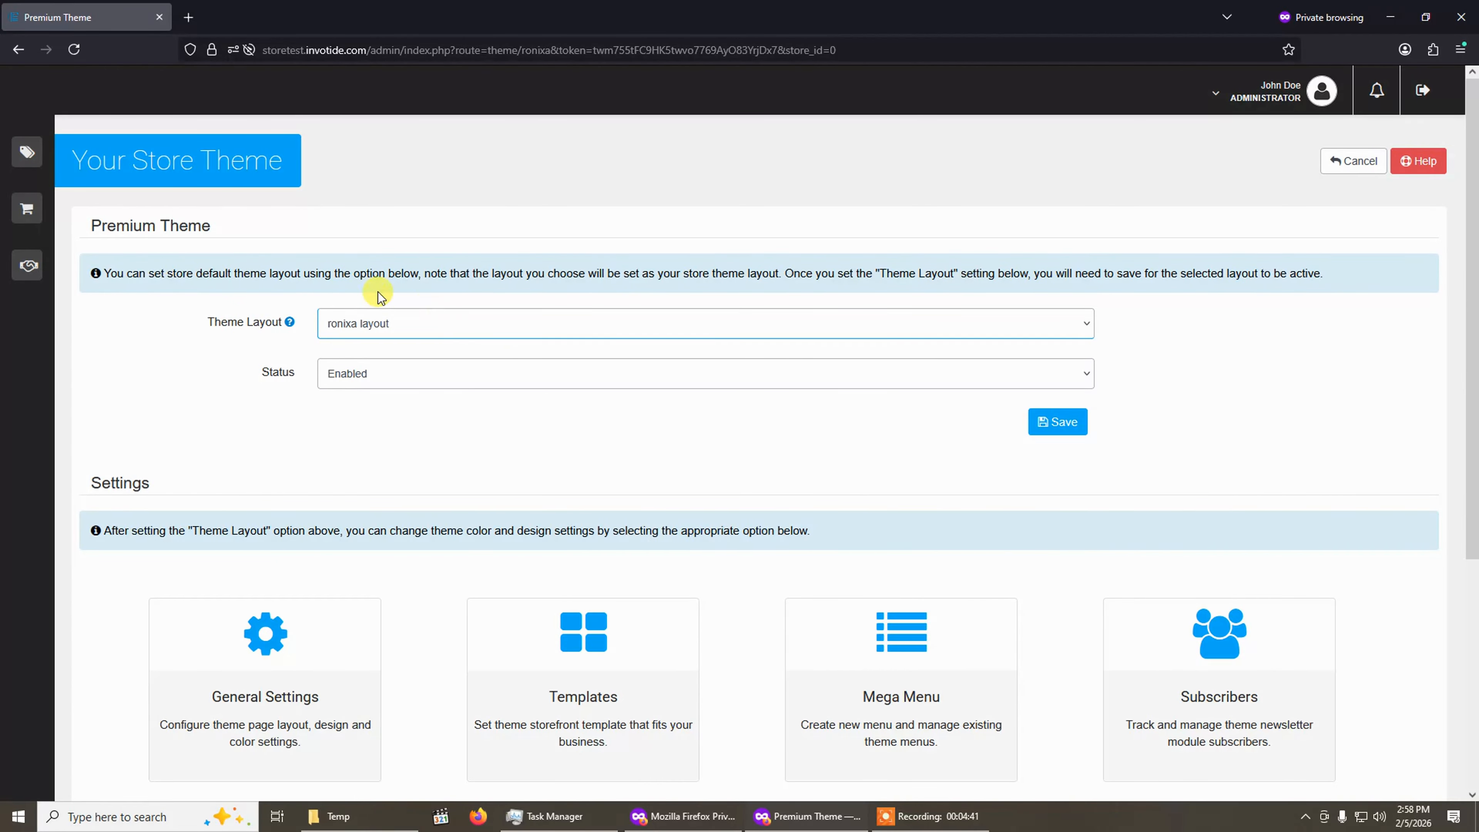
pyautogui.click(409, 330)
pyautogui.click(410, 330)
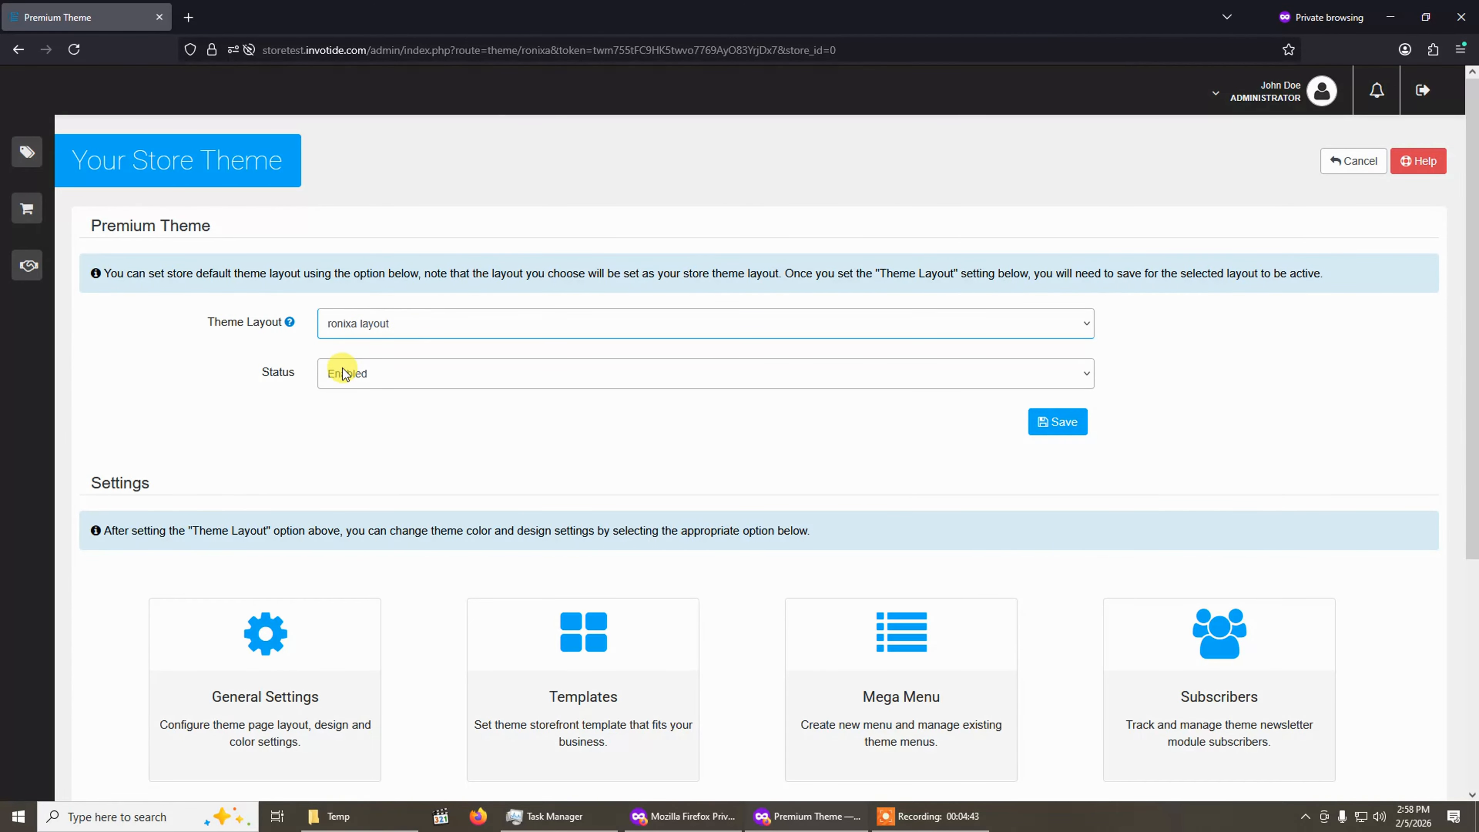
pyautogui.click(361, 380)
pyautogui.click(343, 402)
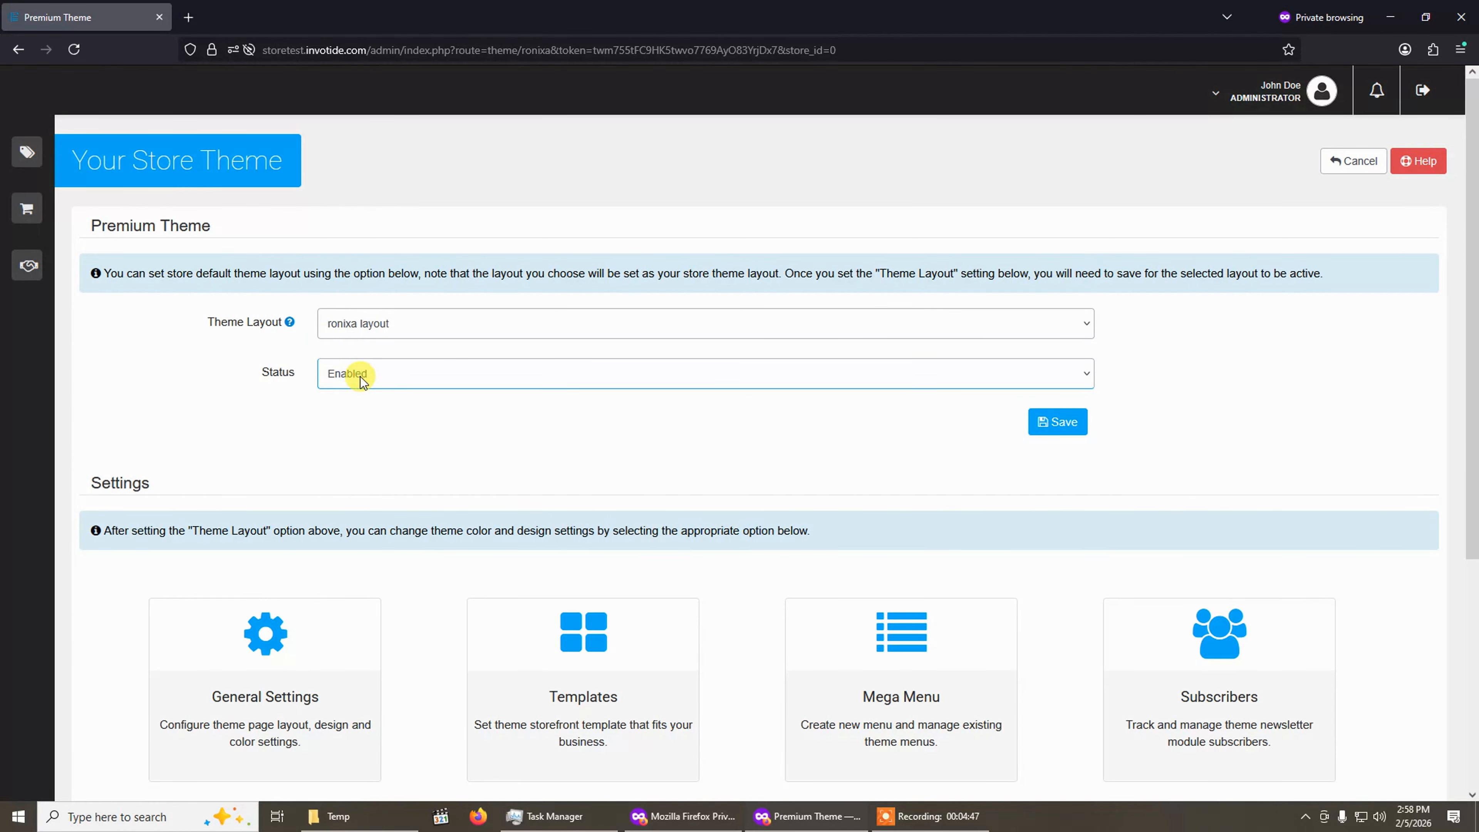
pyautogui.click(1052, 429)
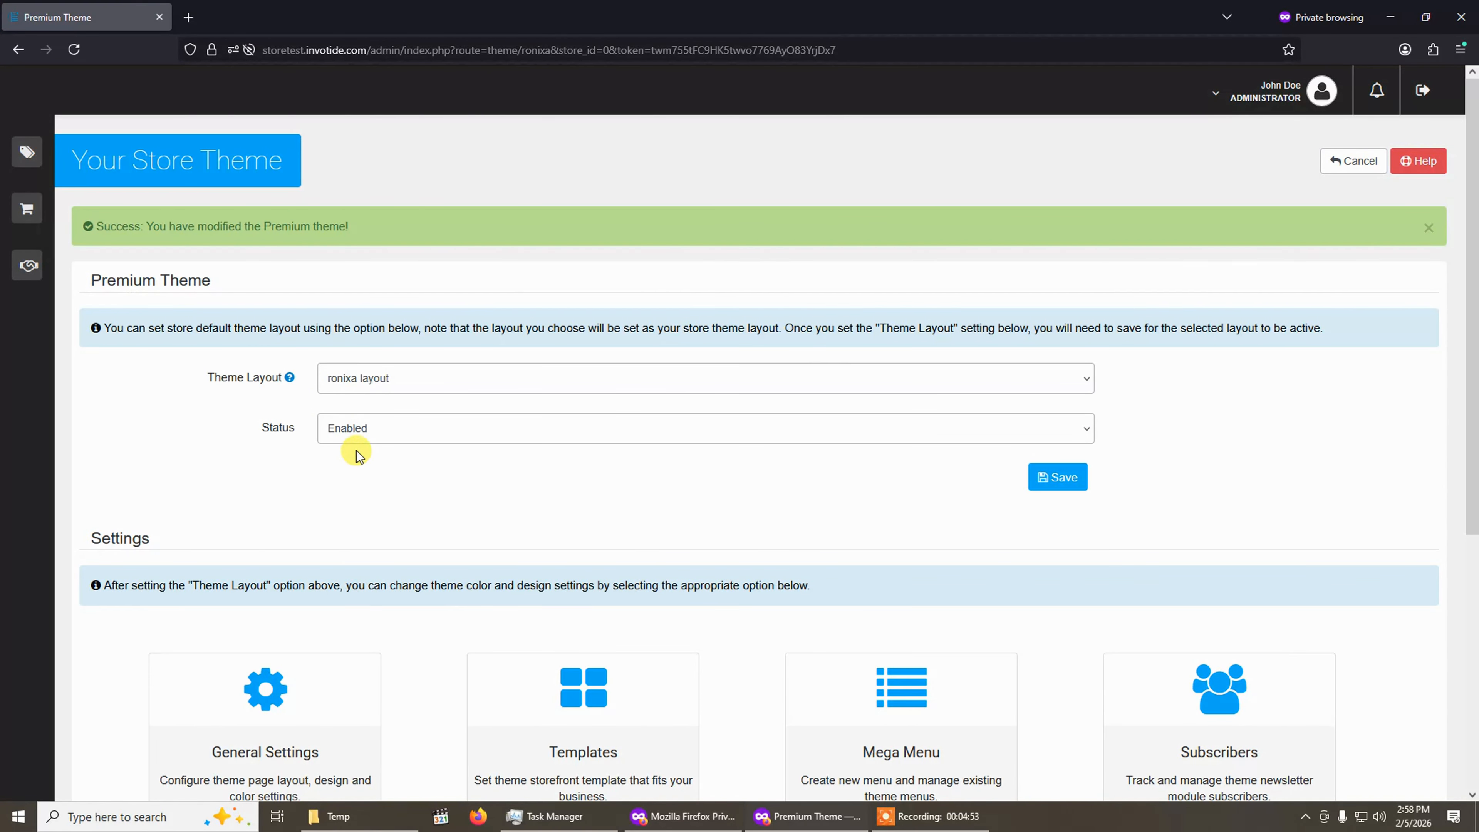
# Open General Settings and browse its Header, Footer, Layout, Typography, Custom CSS and Custom Js tabs.
pyautogui.scroll(-3, 336, 449)
pyautogui.scroll(-3, 249, 461)
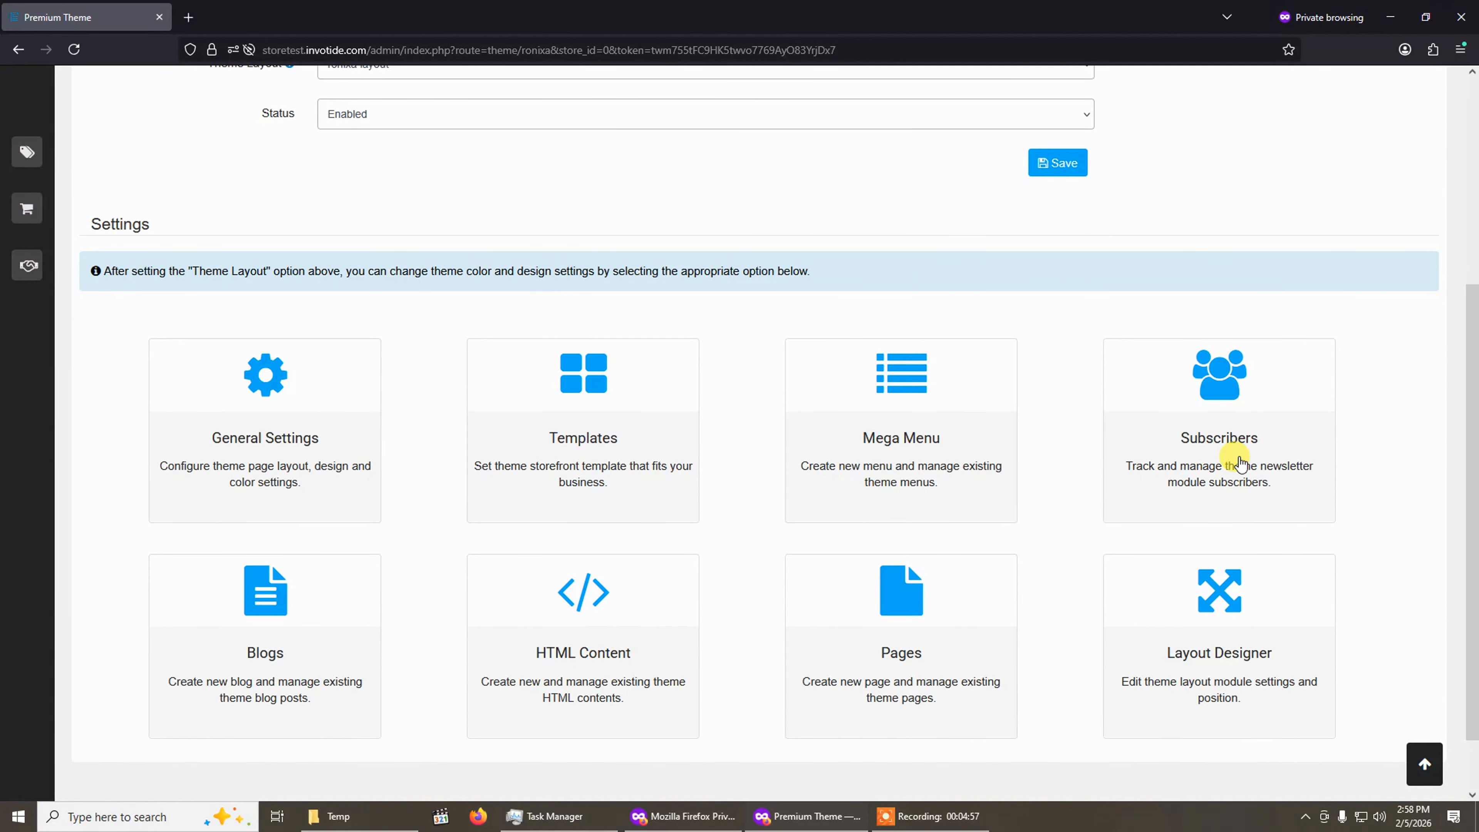
pyautogui.scroll(-2, 1240, 462)
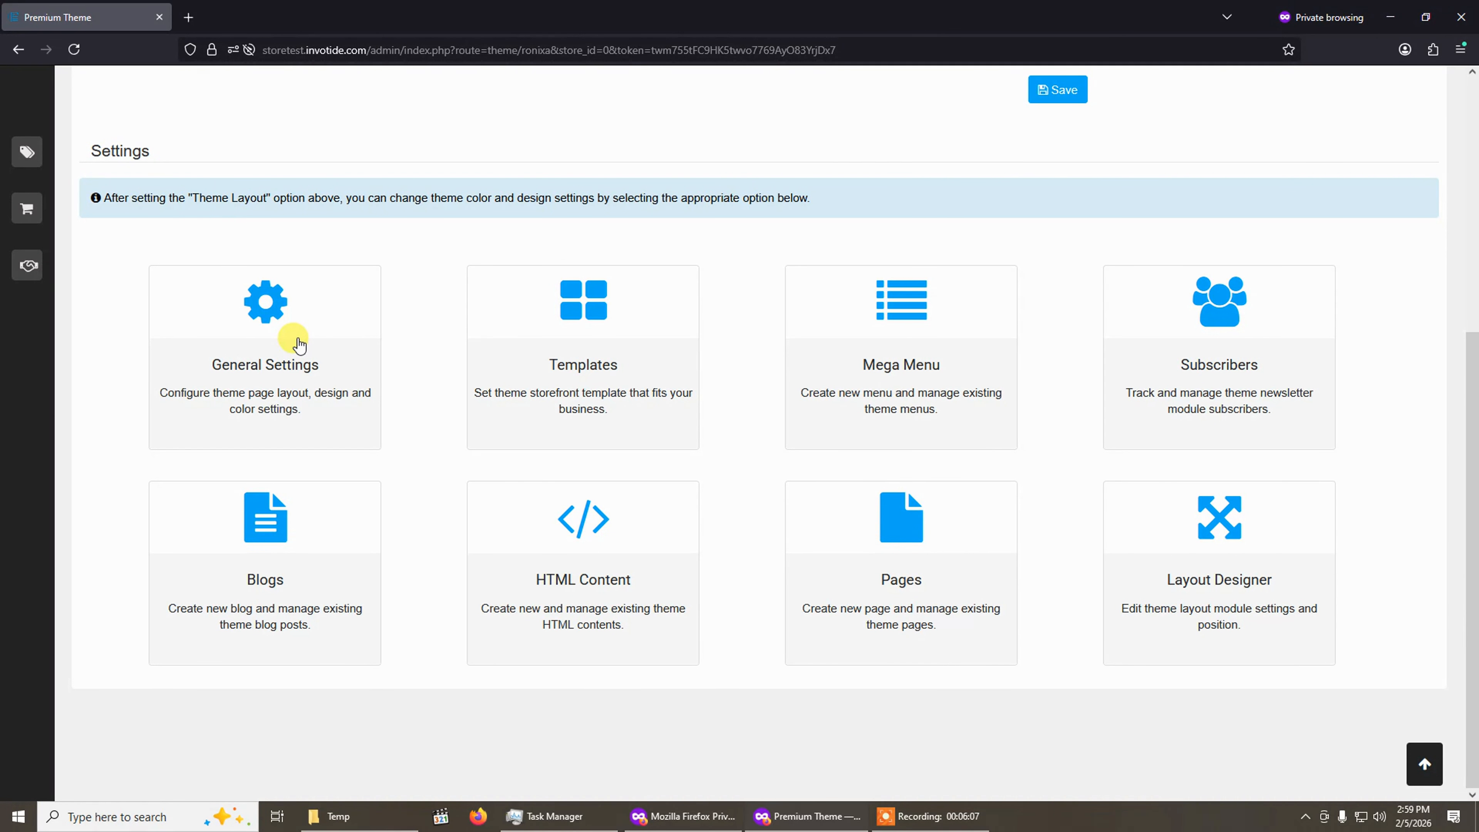
pyautogui.click(275, 338)
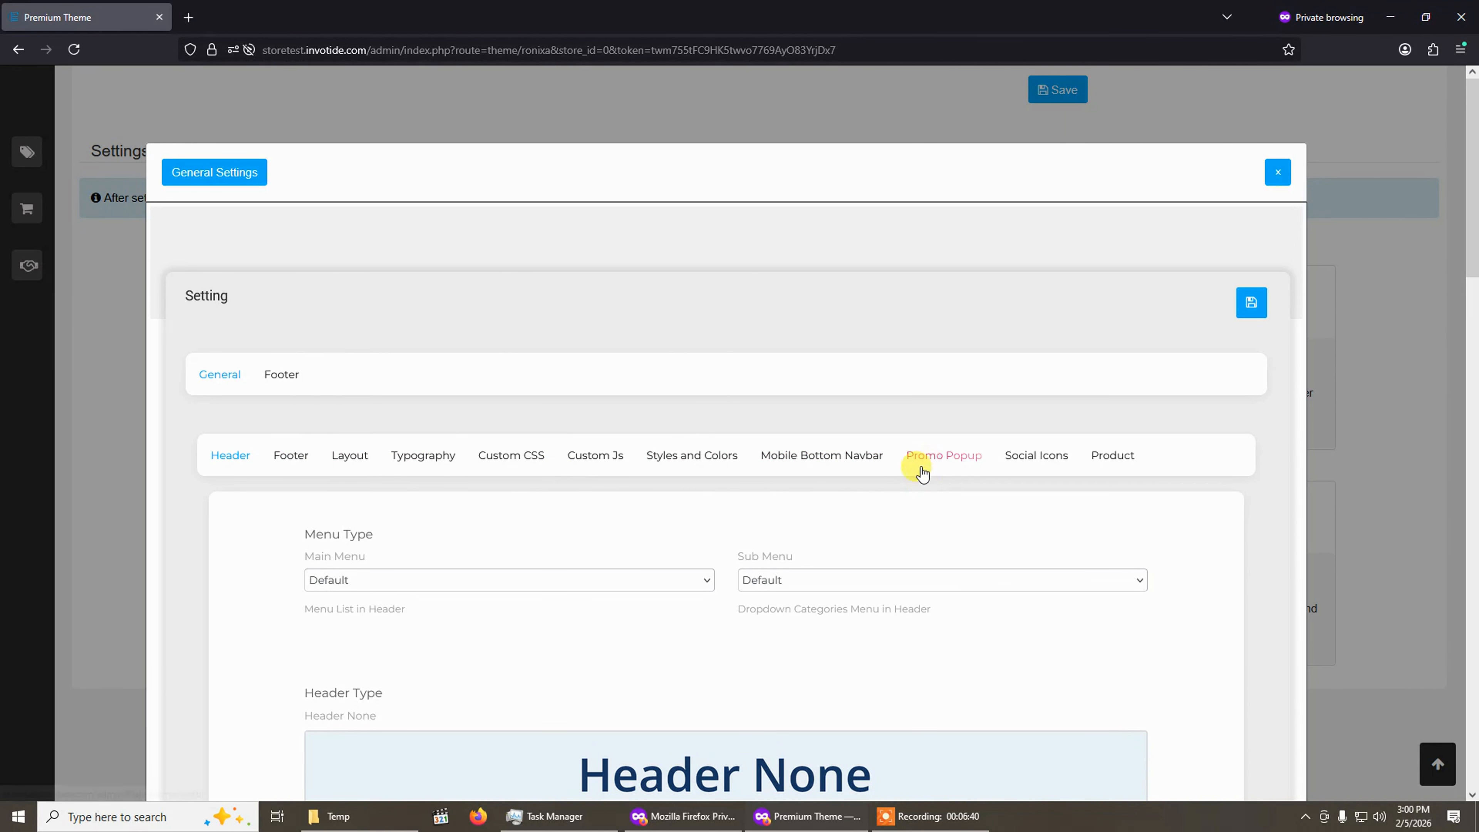
pyautogui.click(302, 459)
pyautogui.click(422, 459)
pyautogui.click(487, 463)
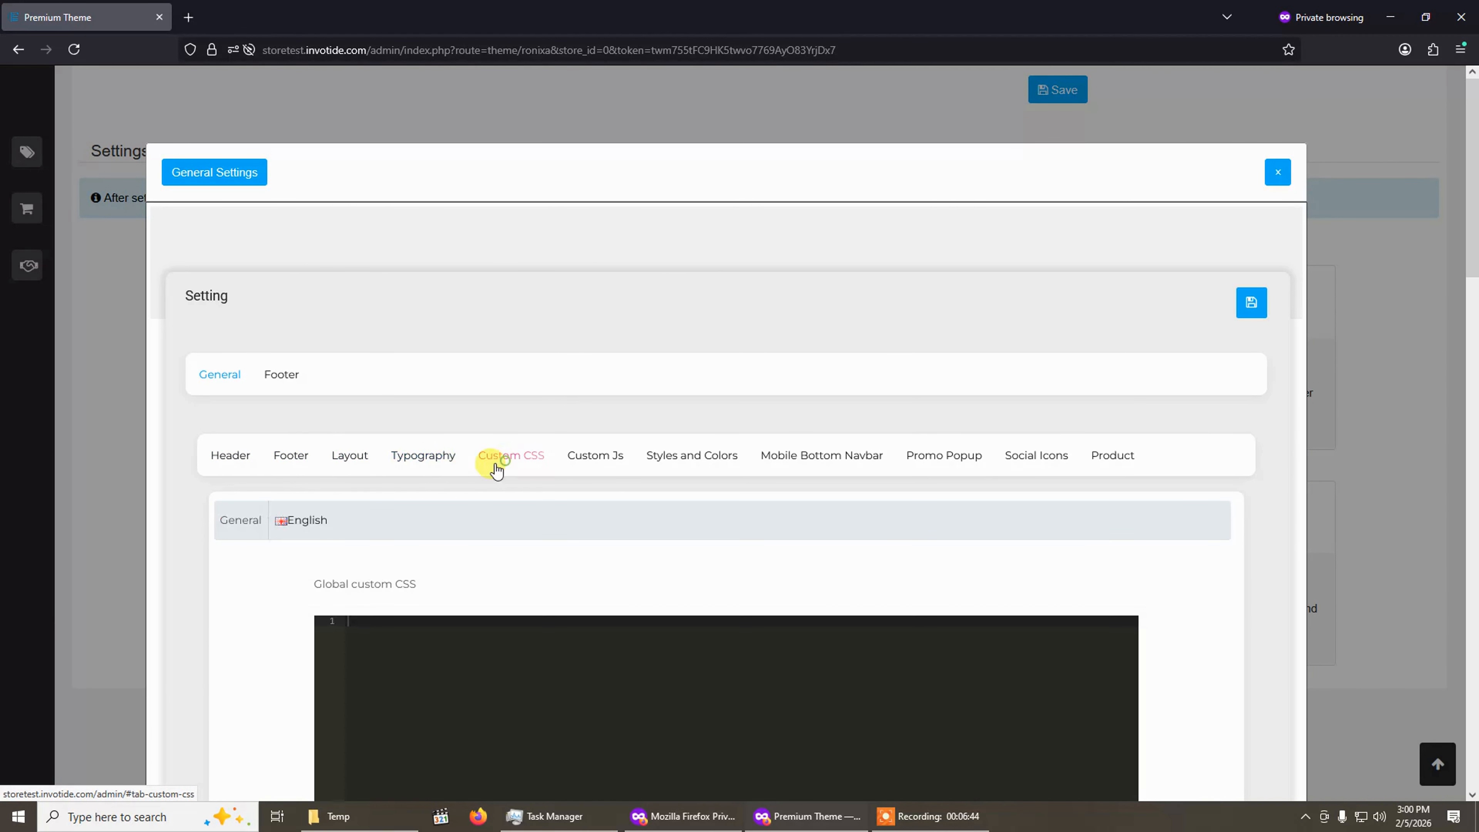
pyautogui.click(217, 460)
pyautogui.click(302, 464)
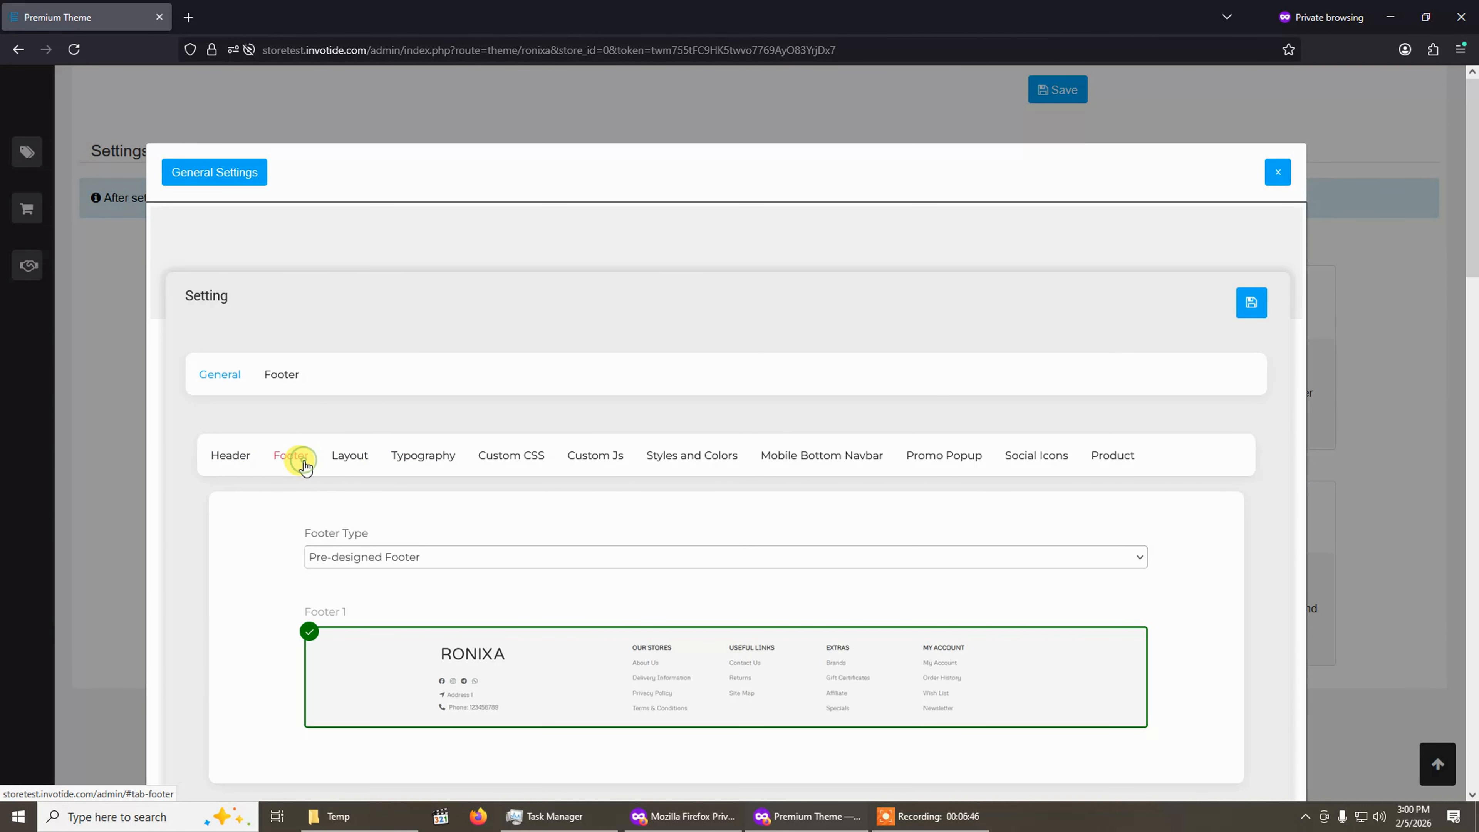
pyautogui.click(343, 462)
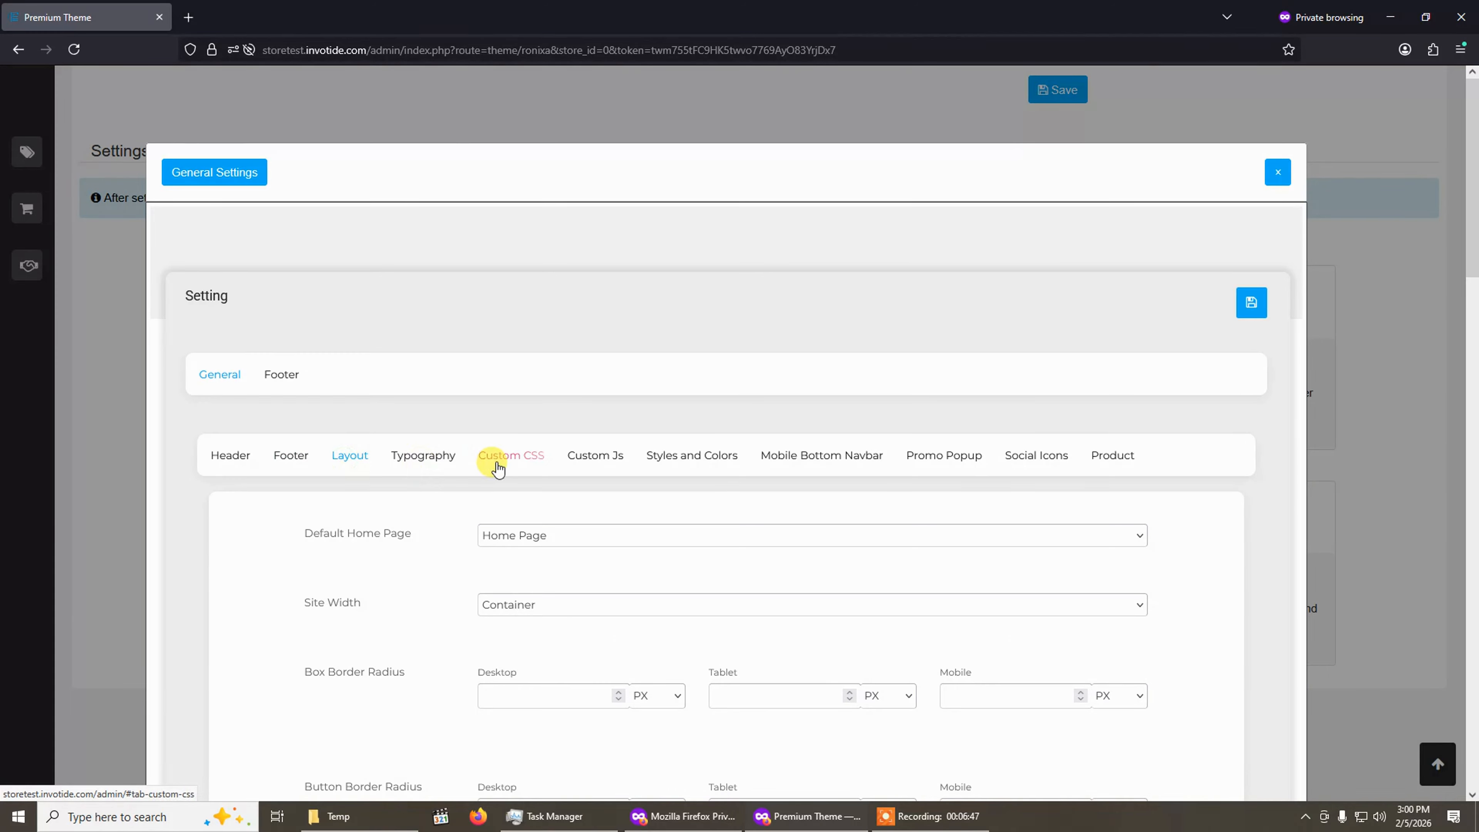
pyautogui.click(444, 470)
pyautogui.click(528, 465)
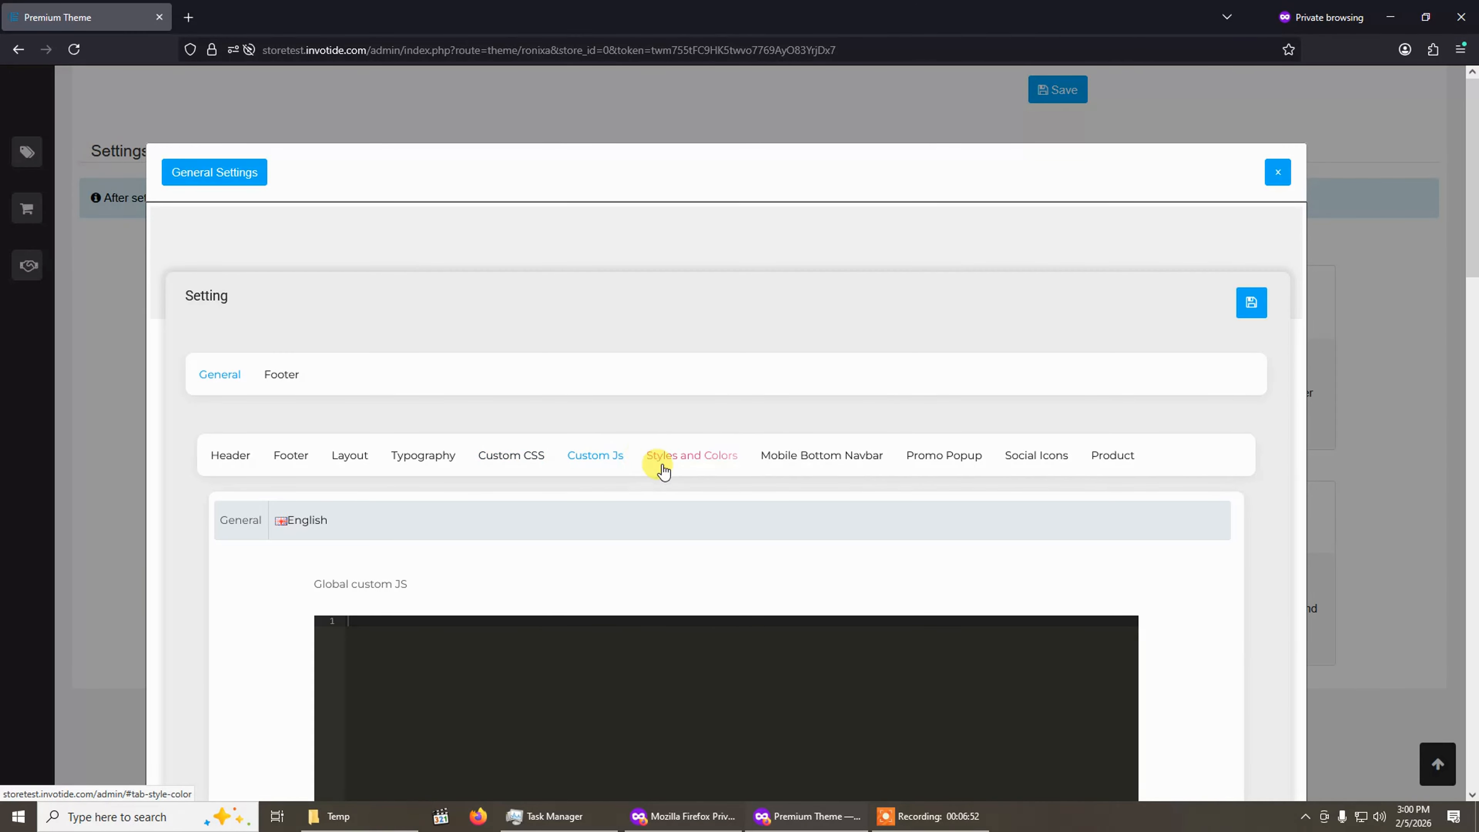
pyautogui.click(706, 464)
# Browse the Styles and Colors, Mobile Bottom Navbar, Promo Popup, Social Icons and Product tabs, then close General Settings.
pyautogui.scroll(-2, 697, 463)
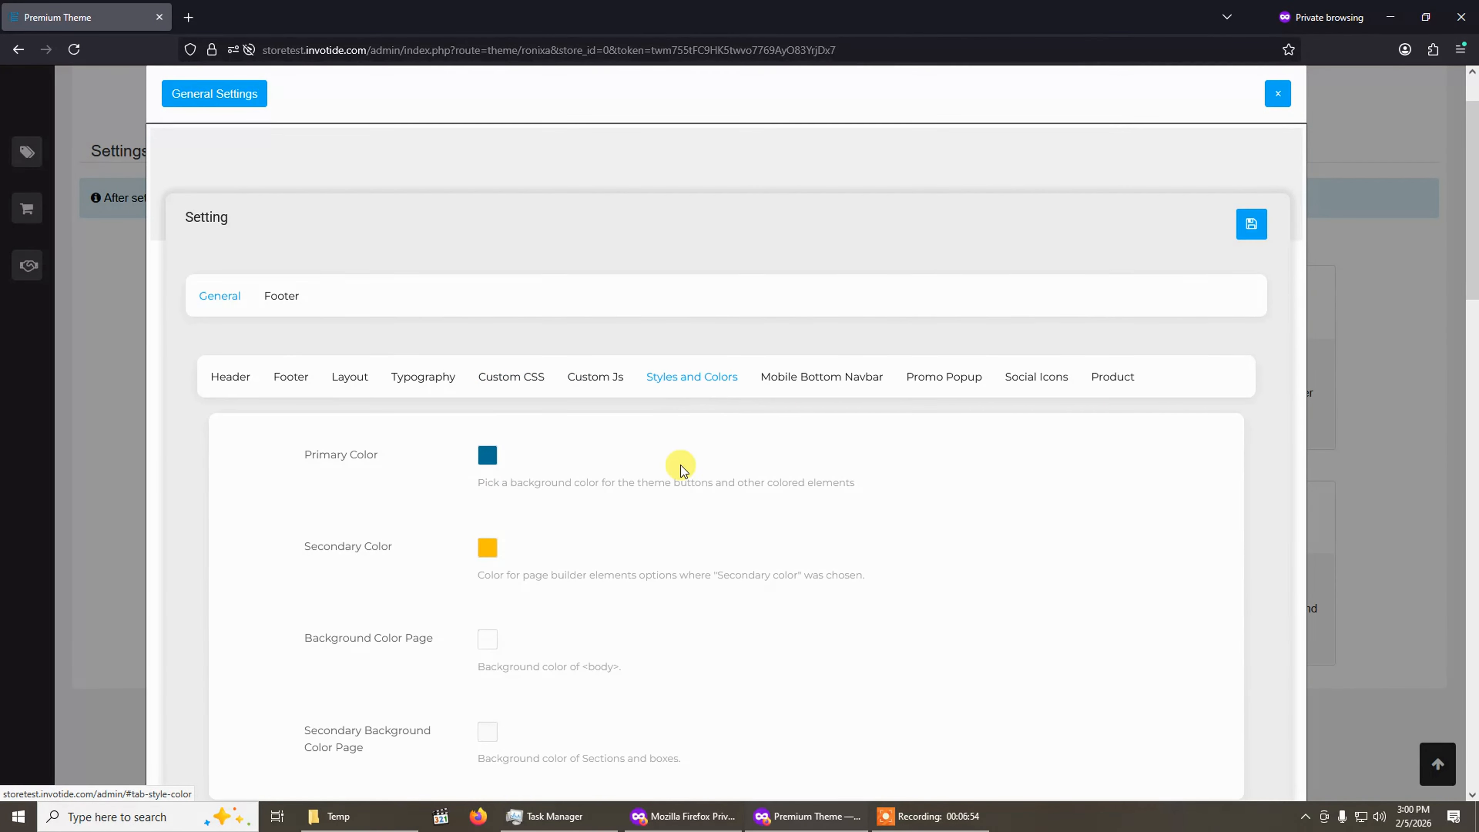
pyautogui.click(864, 373)
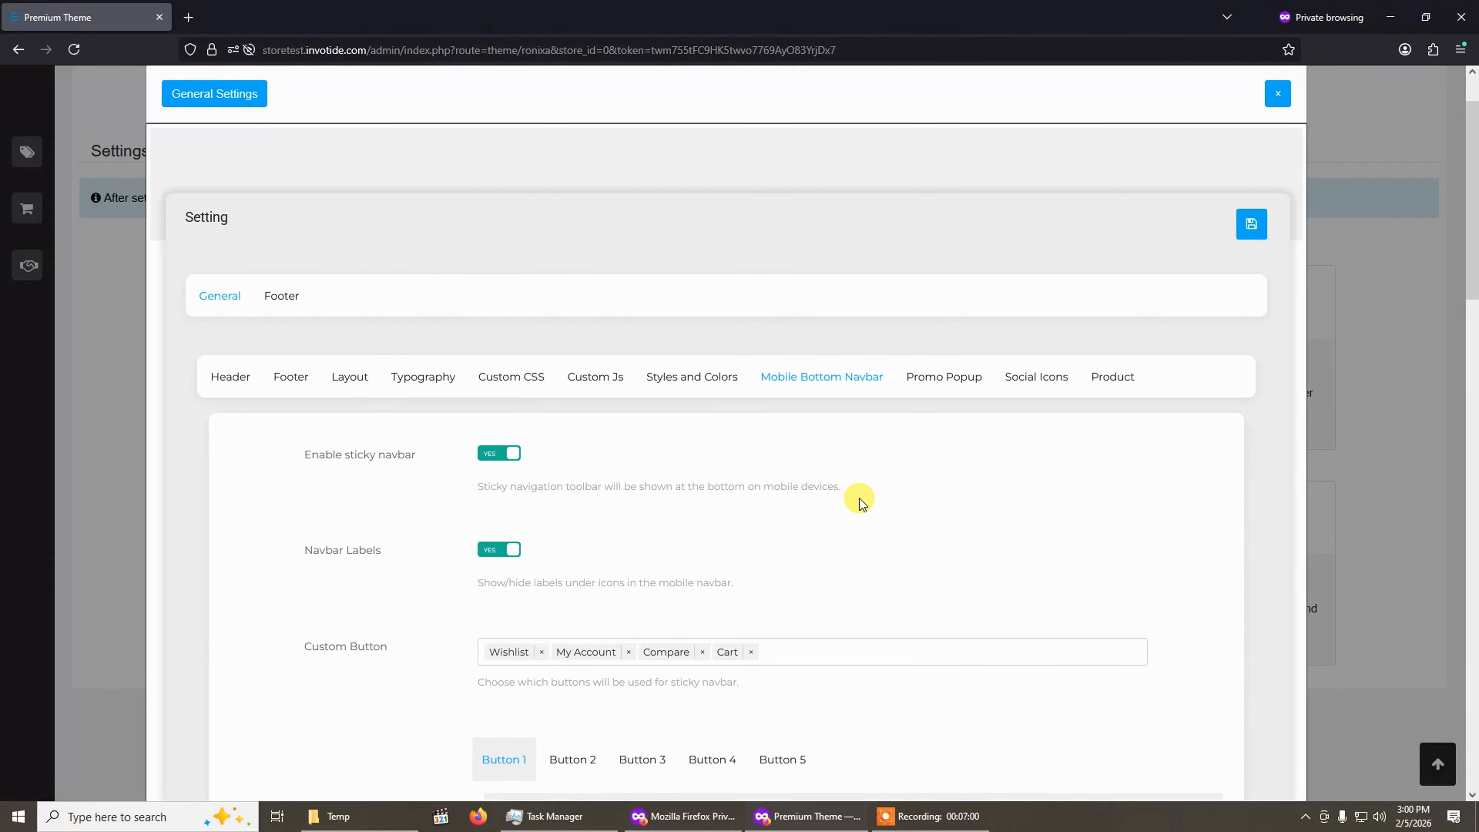
pyautogui.scroll(-2, 861, 500)
pyautogui.scroll(3, 852, 488)
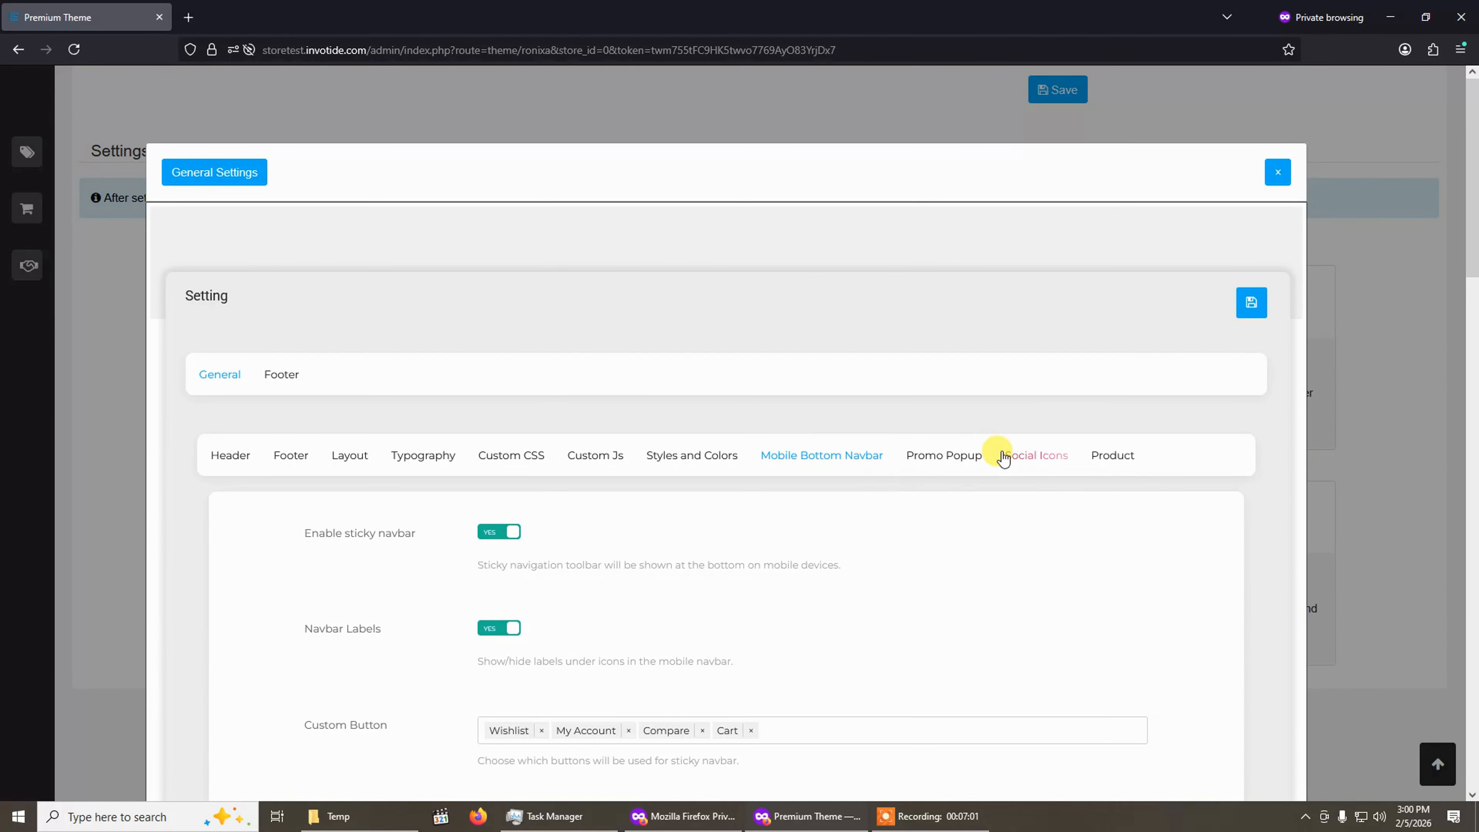
pyautogui.click(958, 463)
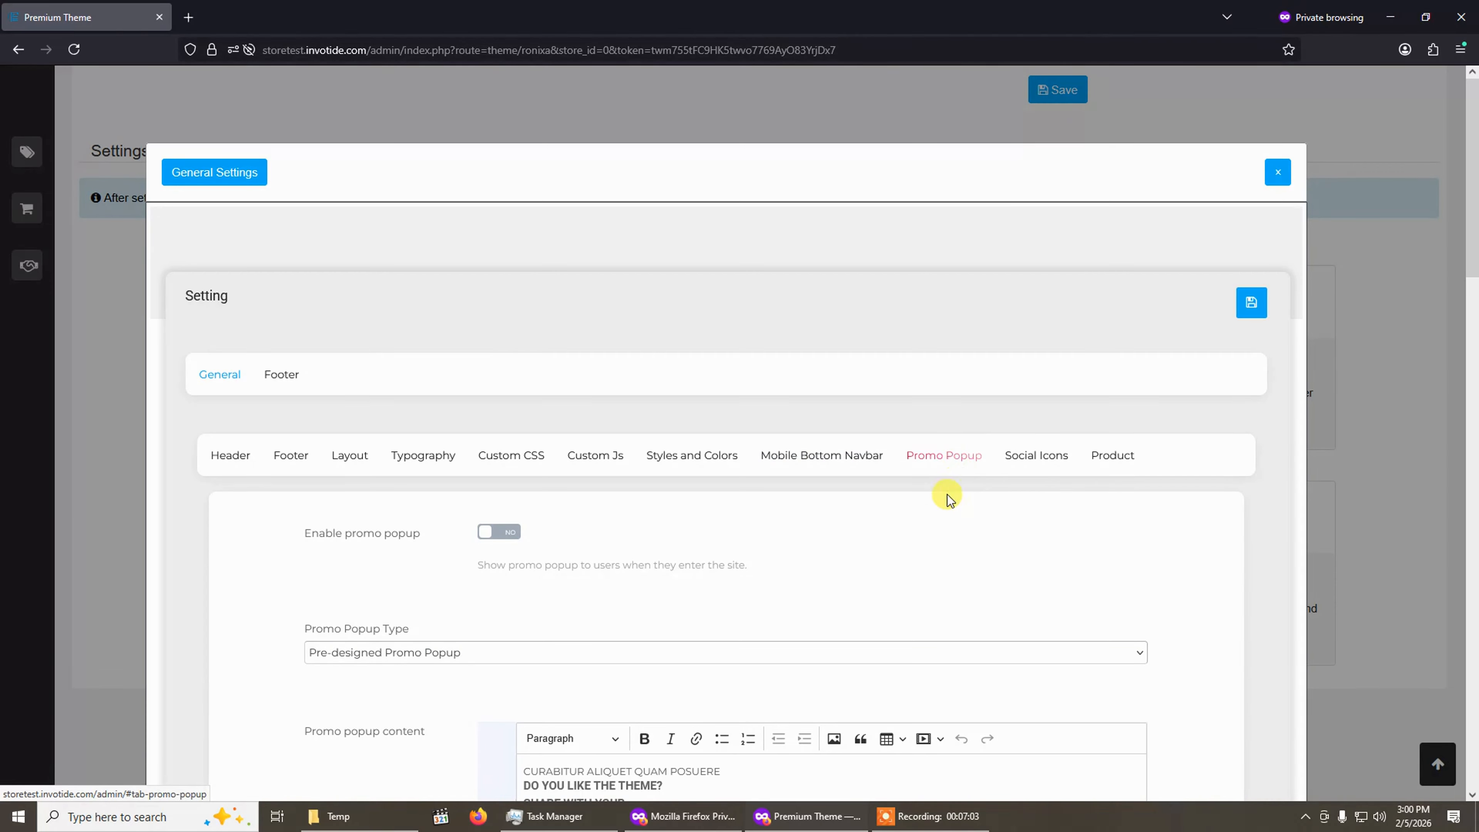
pyautogui.click(1041, 455)
pyautogui.scroll(-2, 676, 565)
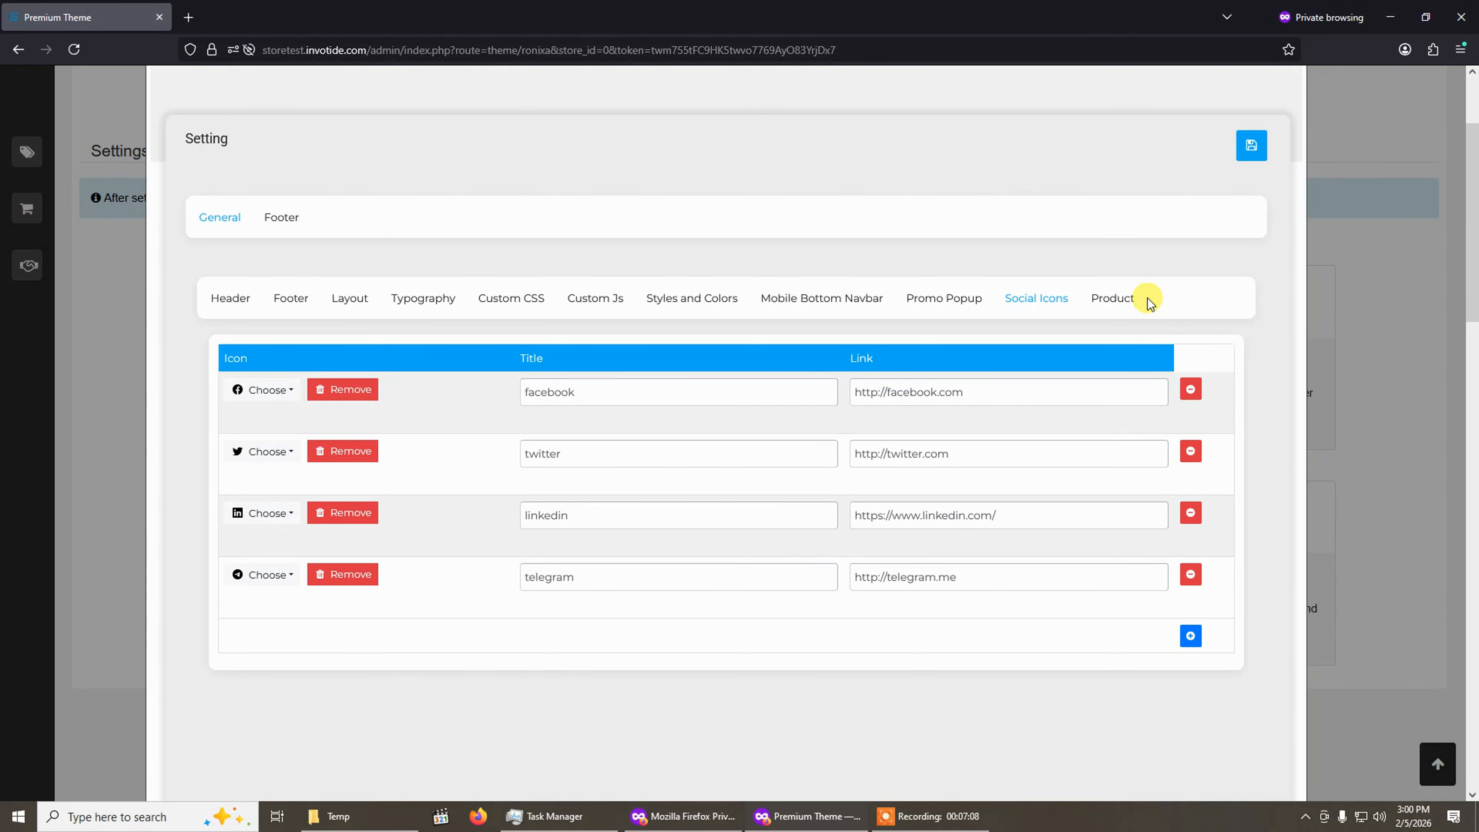
pyautogui.click(1114, 302)
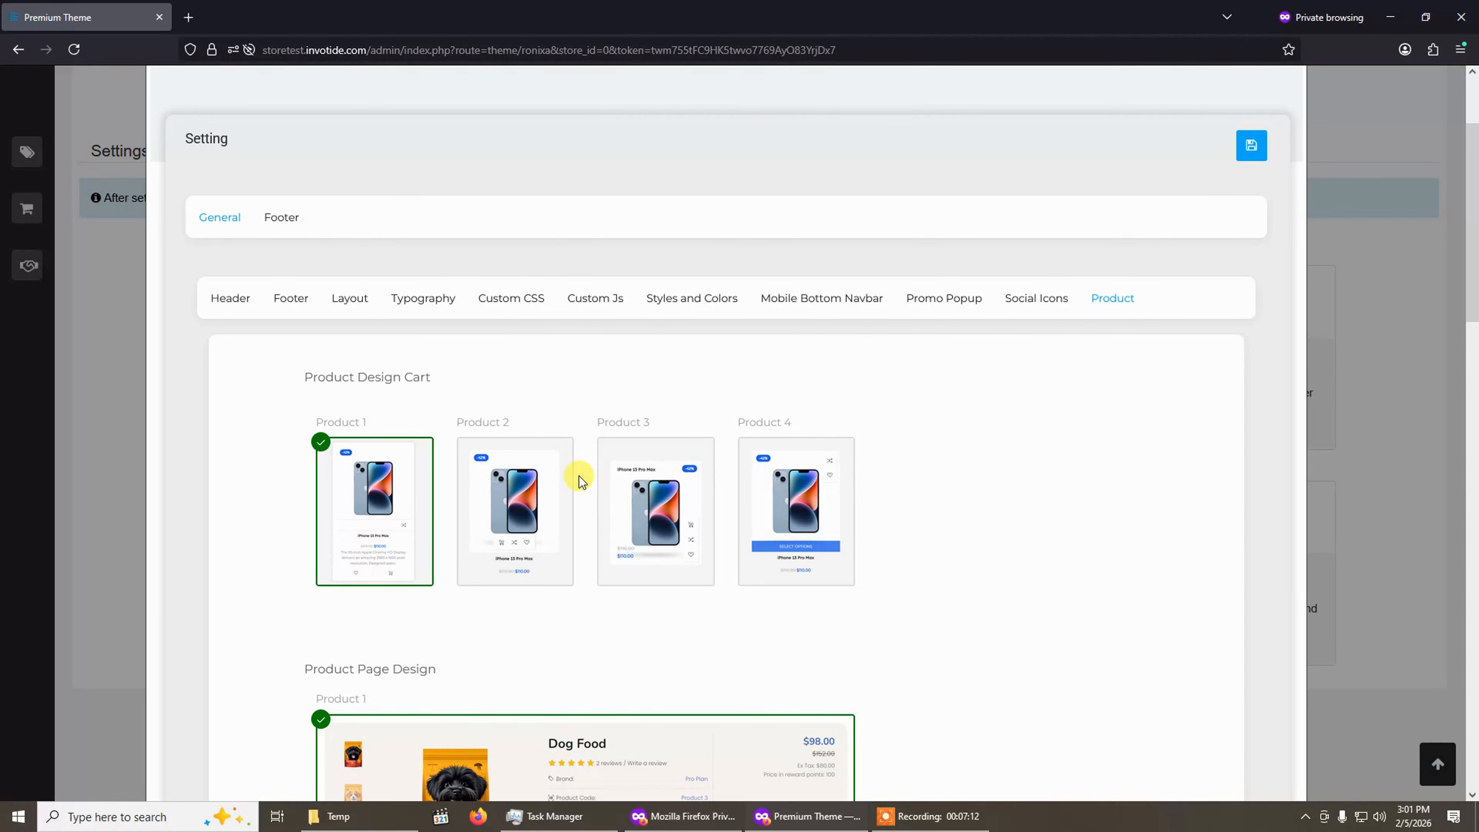
pyautogui.scroll(-5, 581, 481)
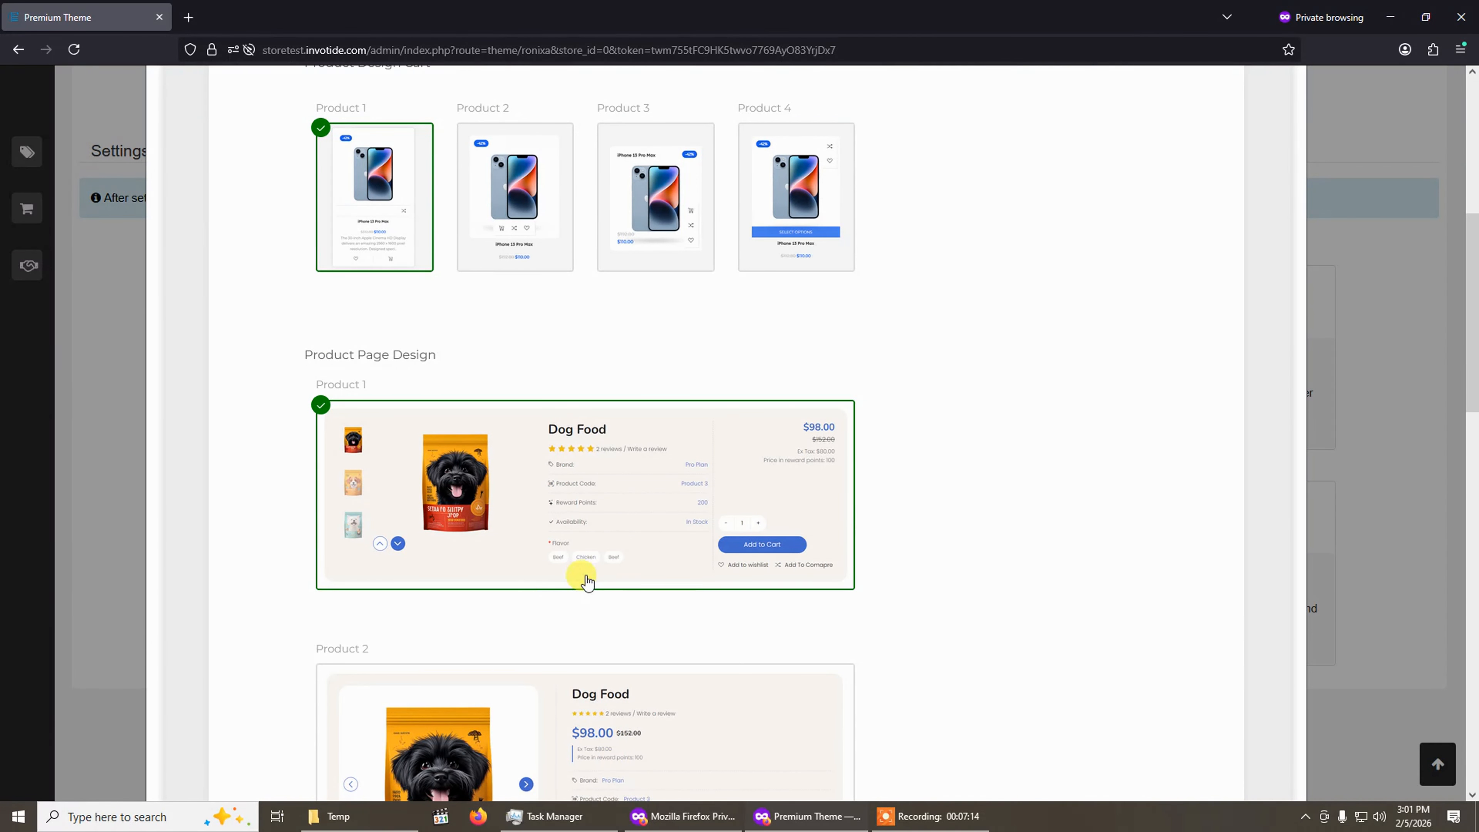
pyautogui.scroll(5, 587, 581)
pyautogui.scroll(3, 406, 370)
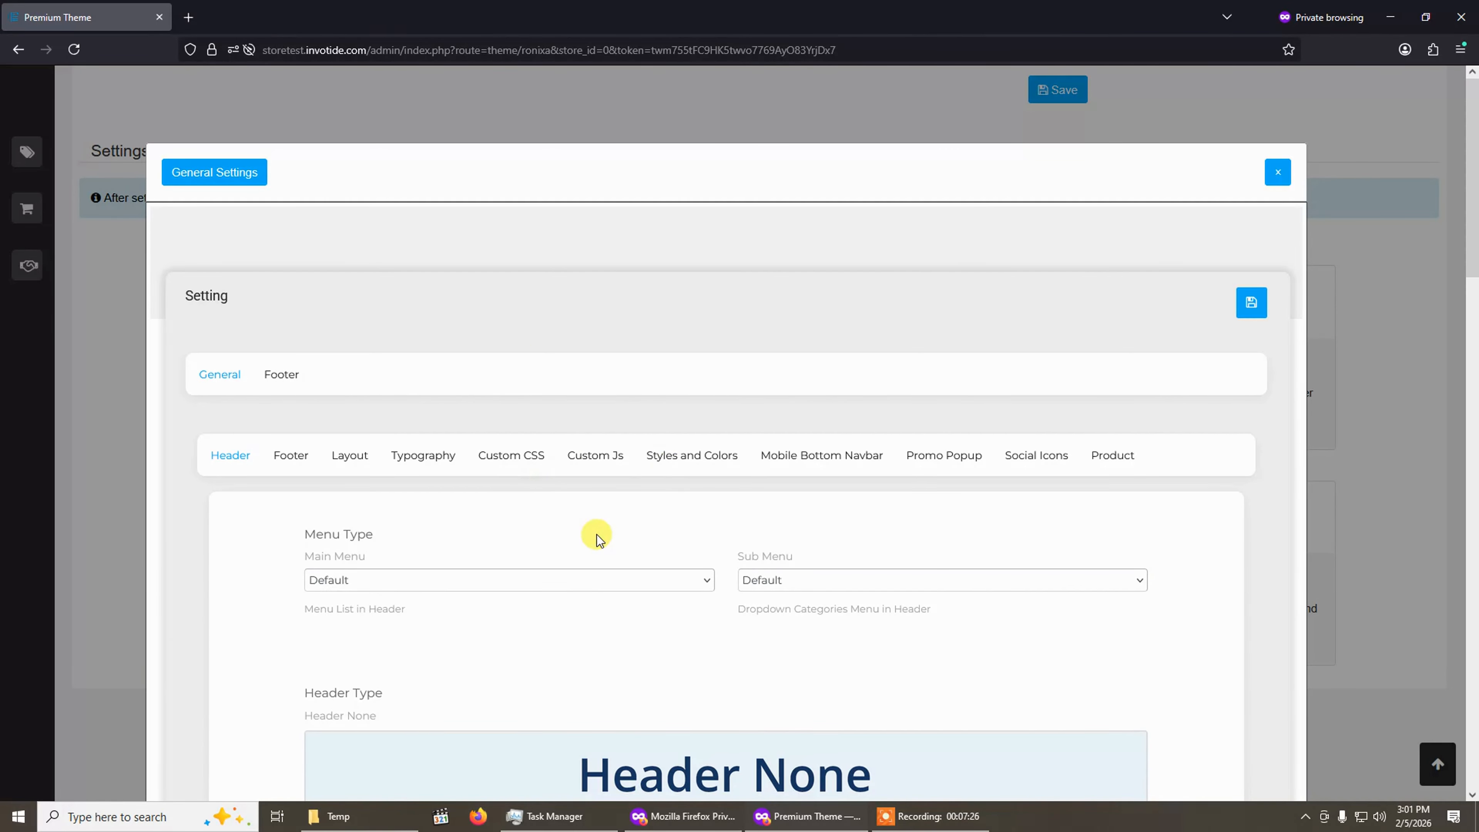
pyautogui.click(1280, 182)
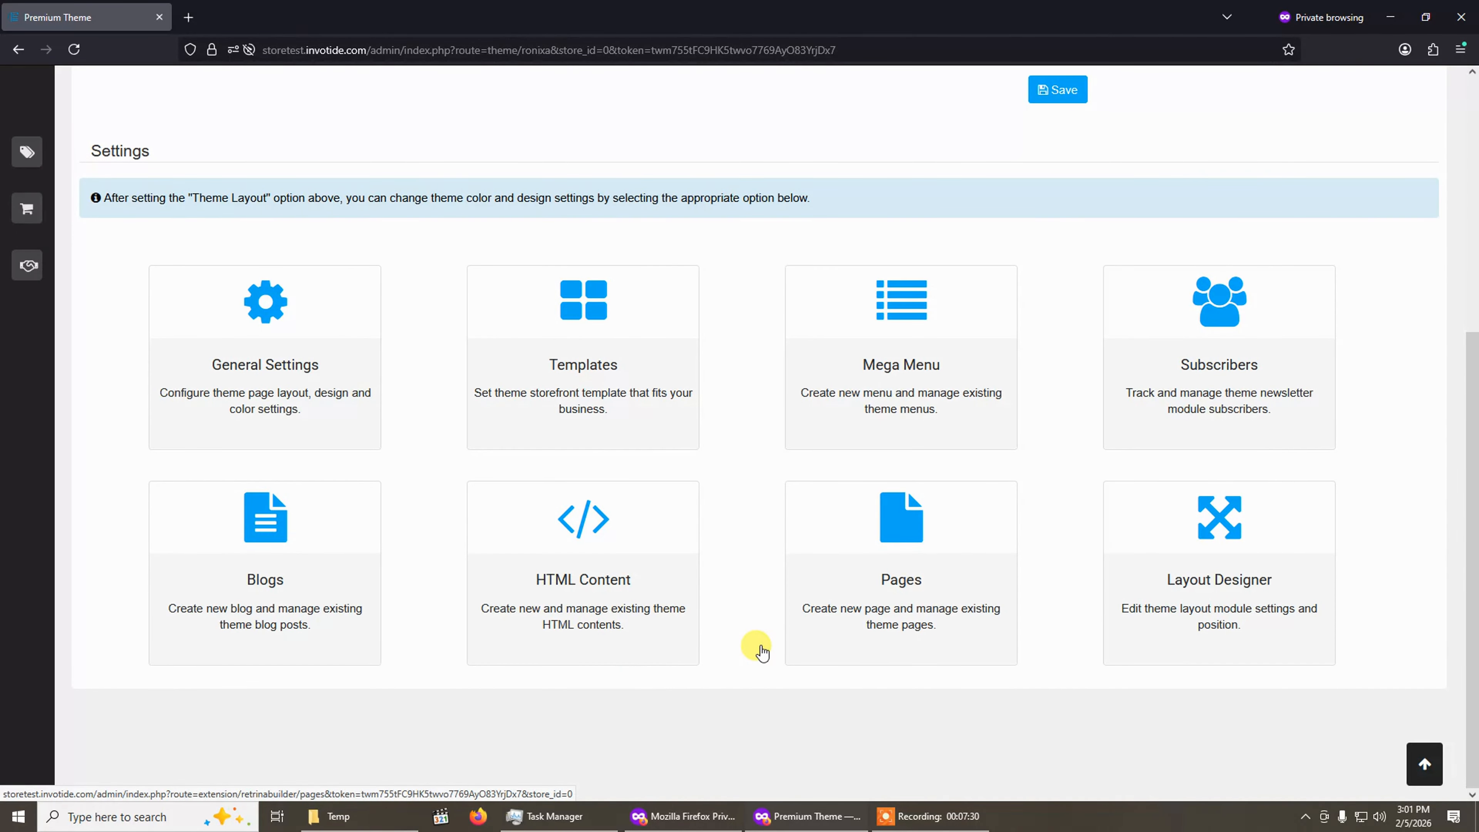
# Open the Templates gallery and click through the template cards one by one to compare them.
pyautogui.scroll(5, 757, 648)
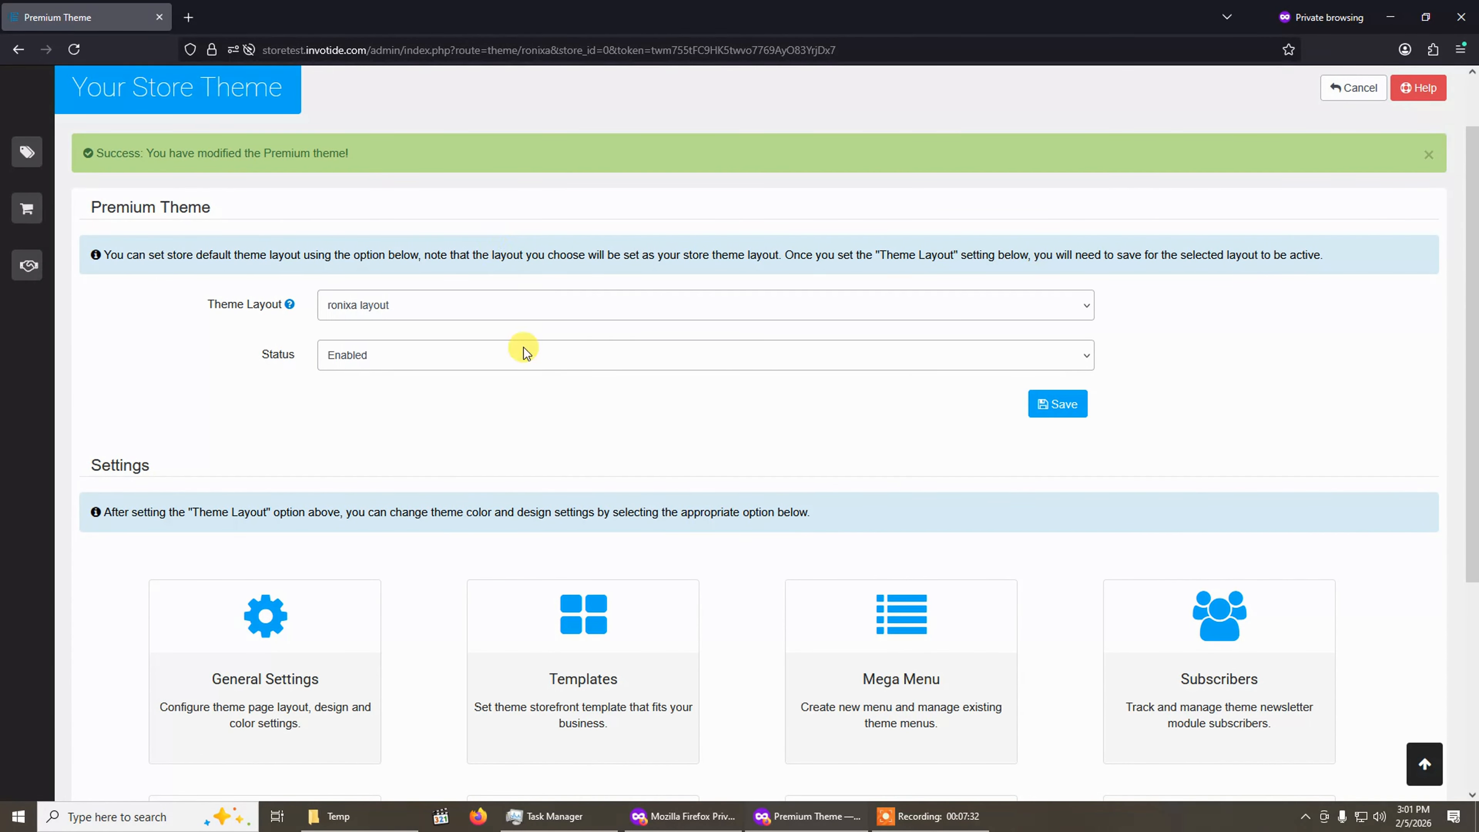
pyautogui.scroll(-3, 575, 447)
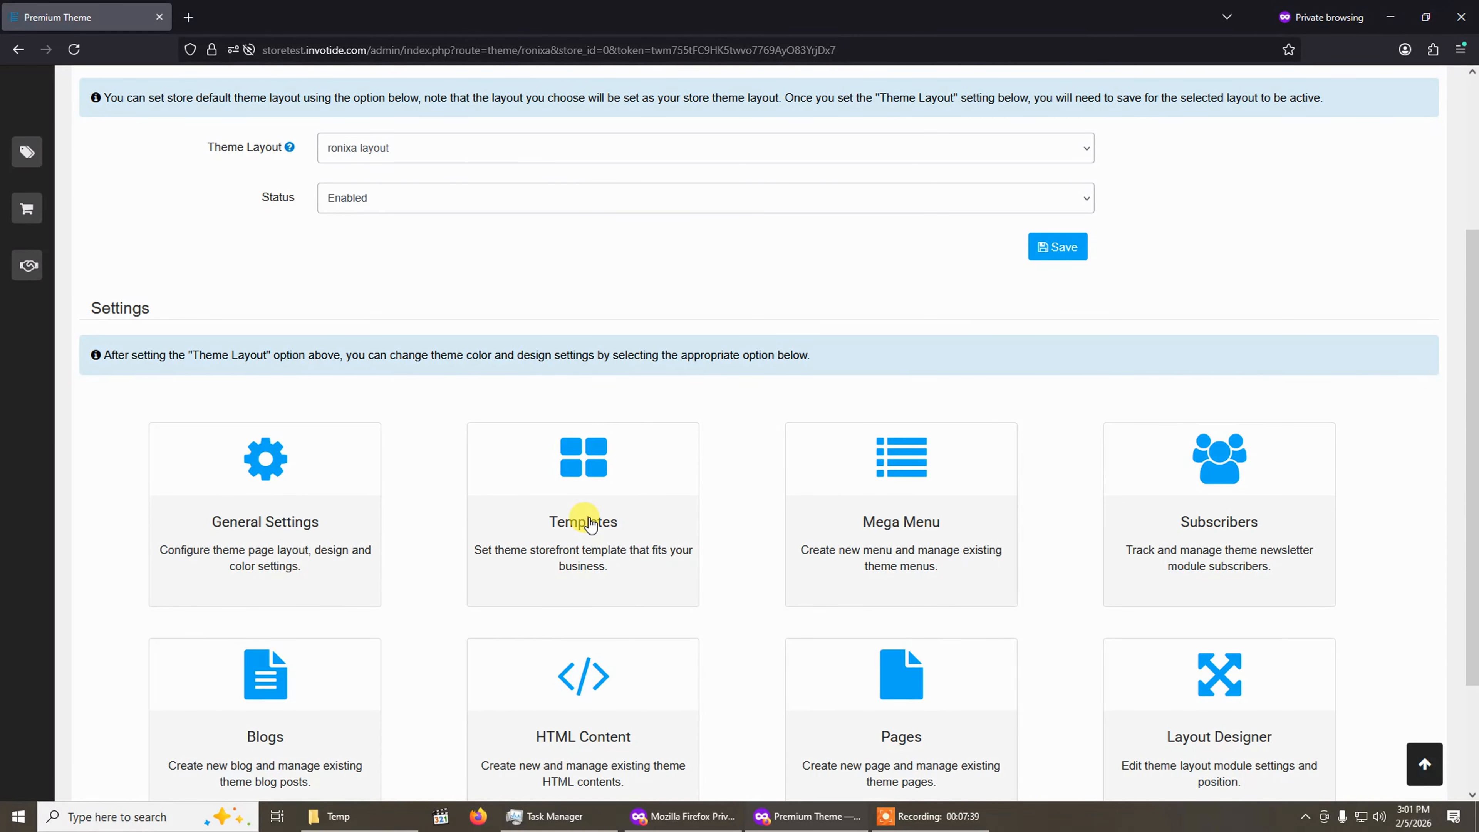
pyautogui.click(590, 525)
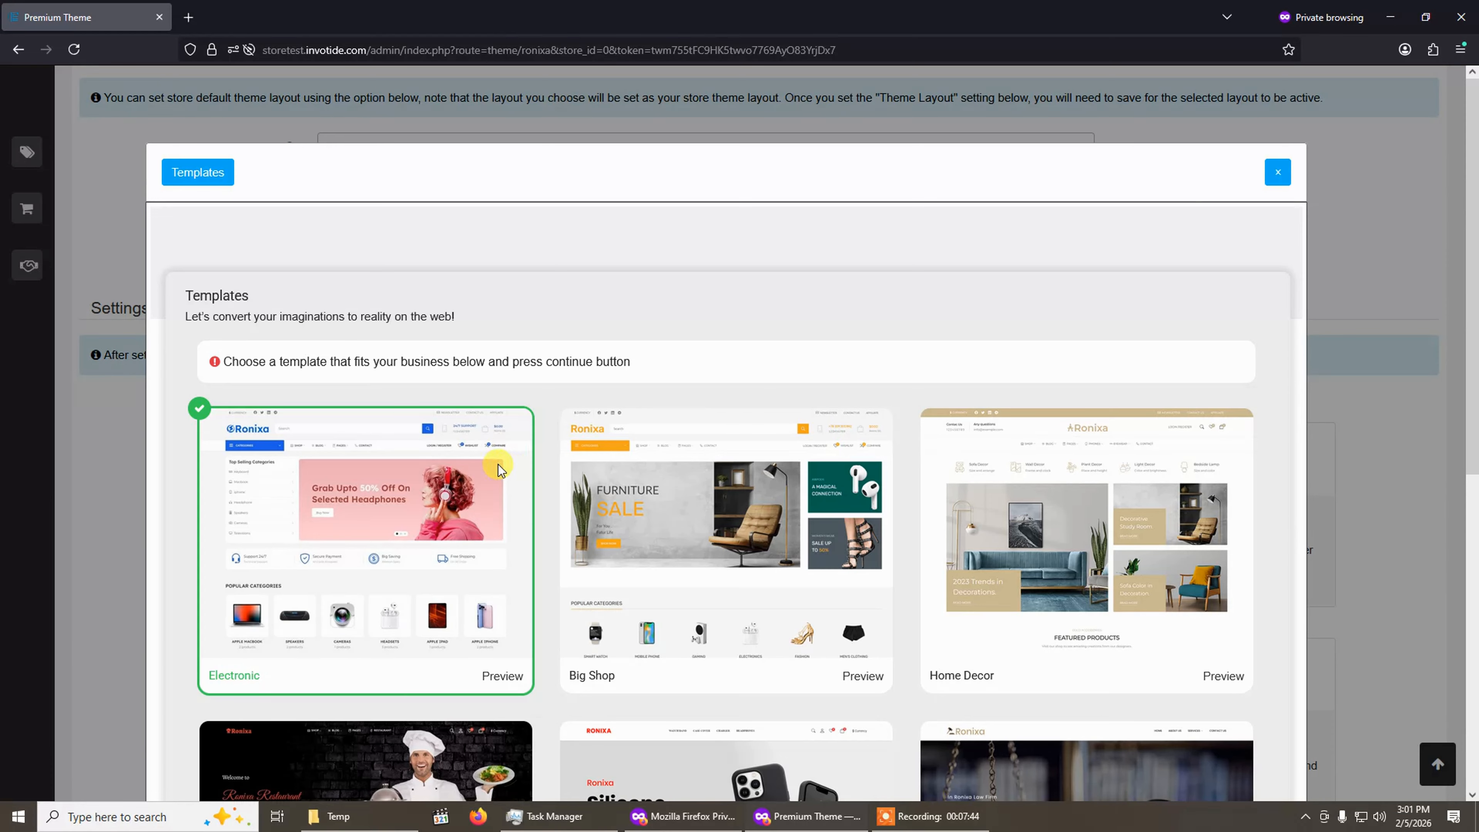
pyautogui.scroll(-5, 1090, 481)
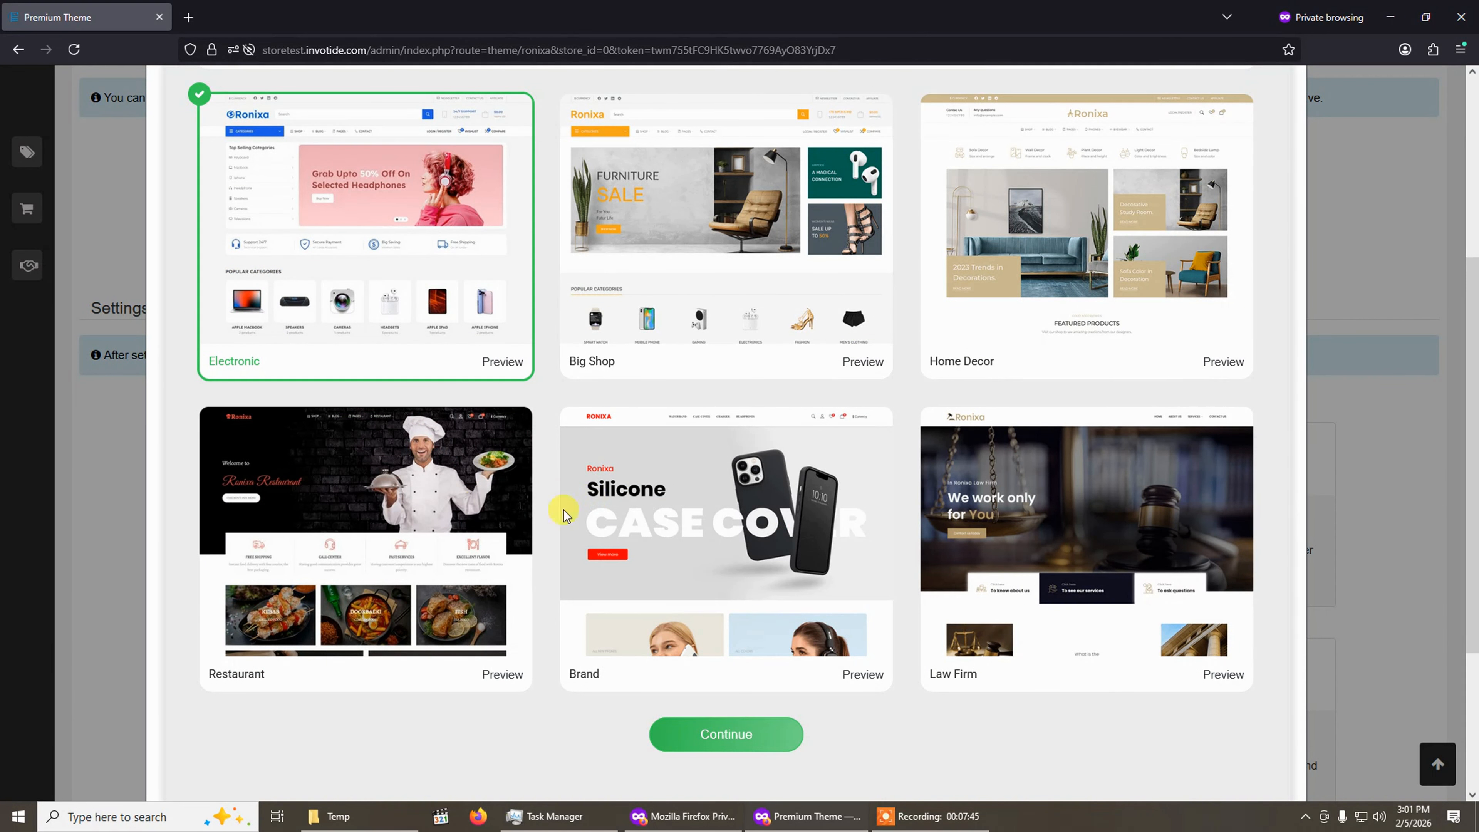
pyautogui.click(763, 321)
pyautogui.click(1019, 302)
pyautogui.click(477, 269)
pyautogui.click(475, 459)
pyautogui.click(892, 551)
pyautogui.click(946, 544)
pyautogui.click(761, 544)
pyautogui.click(524, 557)
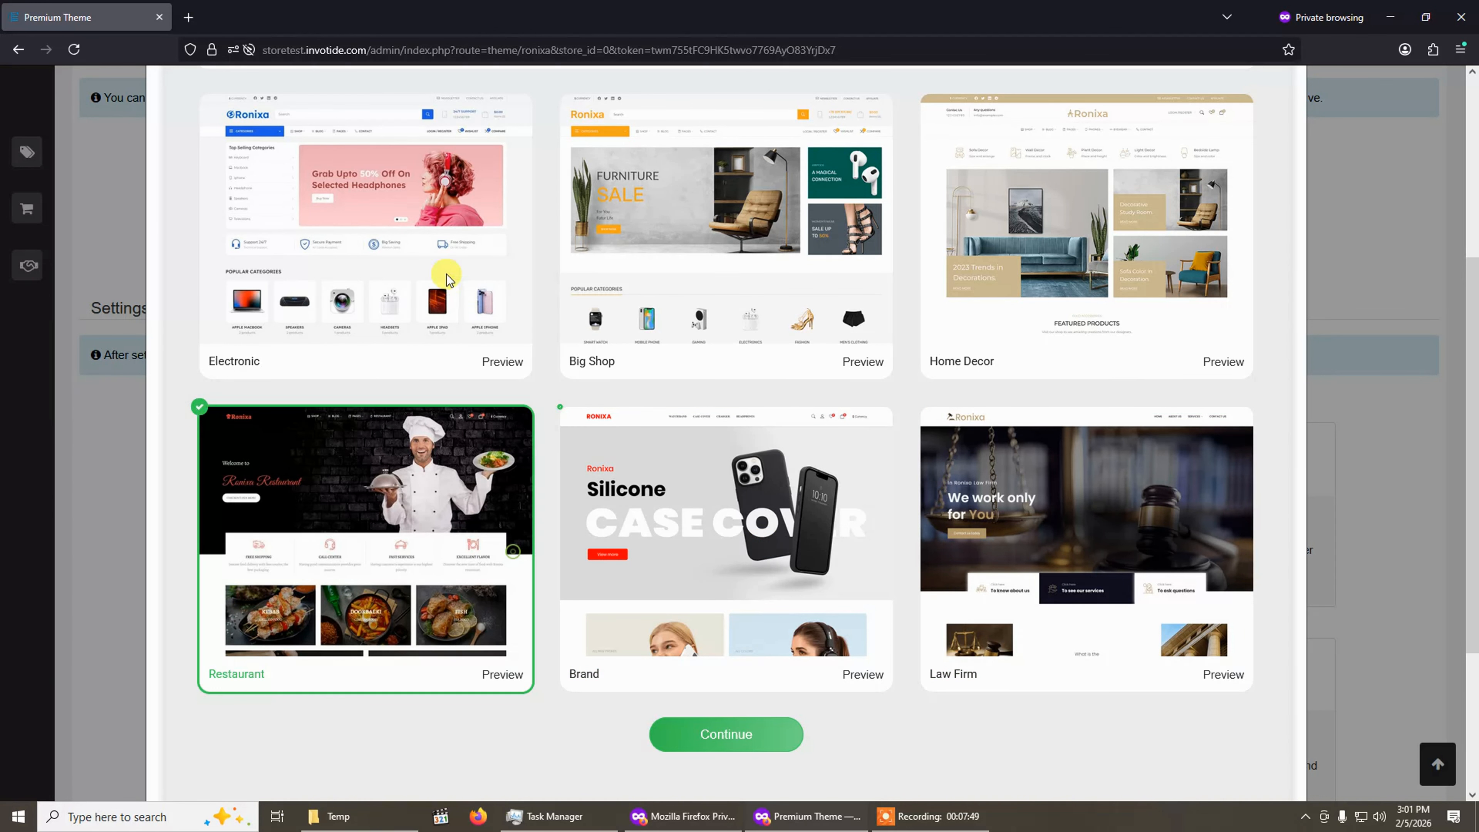
# Try selecting the Electronic, Big Shop, Home Decor, Law Firm, Brand and Restaurant templates in turn.
pyautogui.click(475, 260)
pyautogui.click(745, 255)
pyautogui.click(990, 326)
pyautogui.click(996, 522)
pyautogui.click(766, 551)
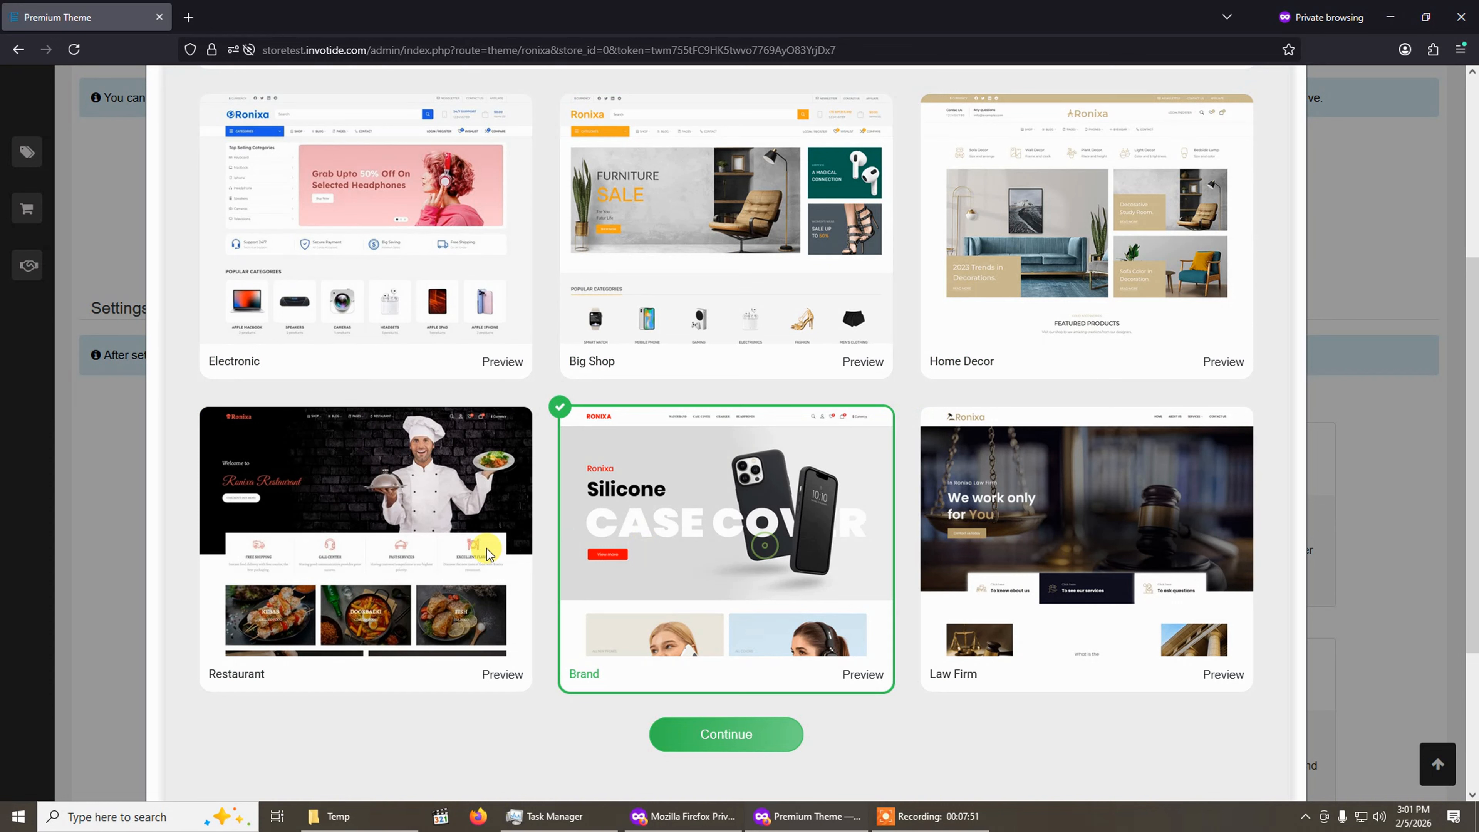
pyautogui.click(486, 548)
pyautogui.scroll(4, 482, 542)
pyautogui.scroll(-1, 655, 580)
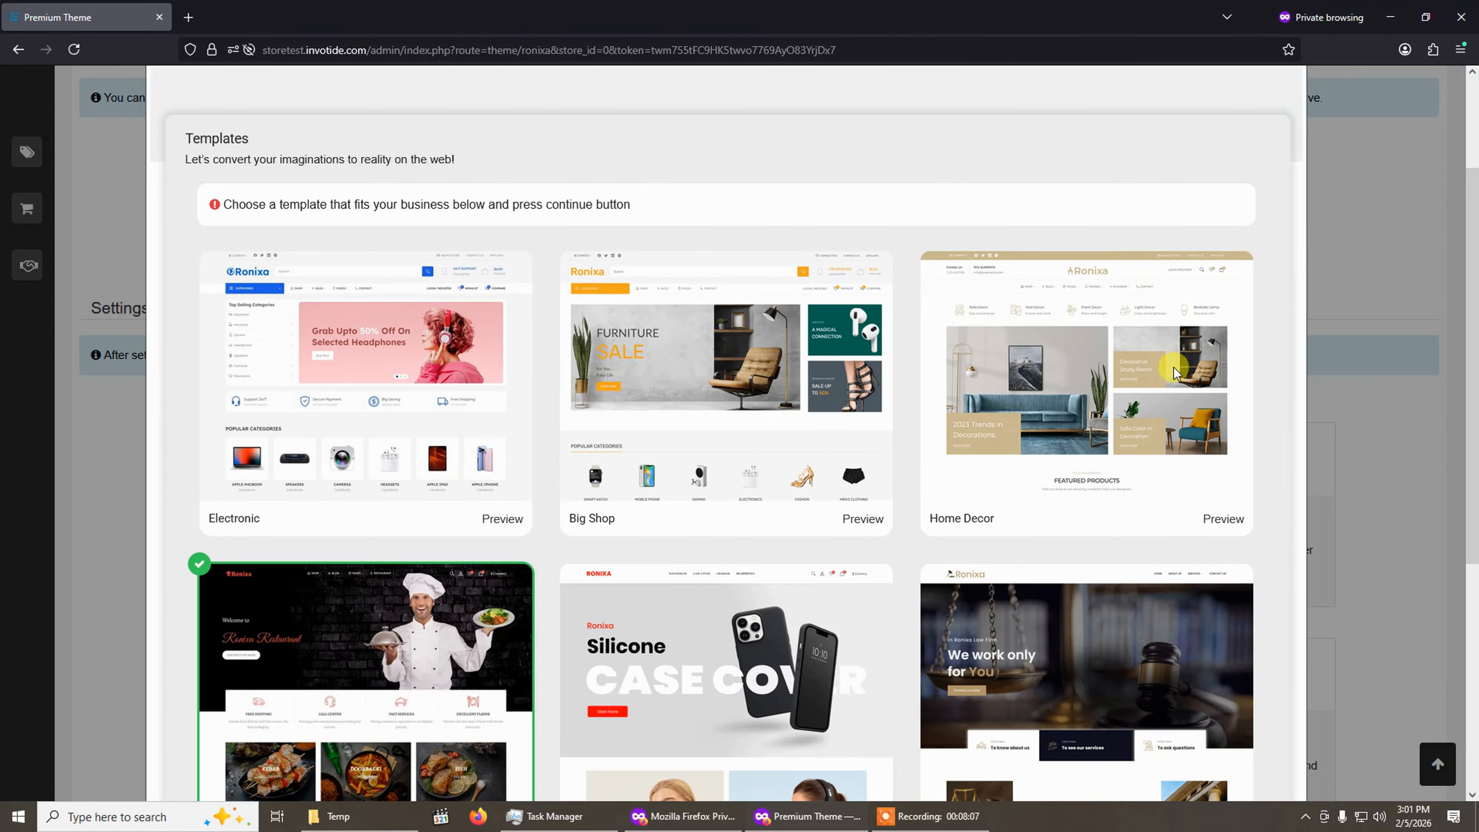
pyautogui.scroll(2, 1113, 451)
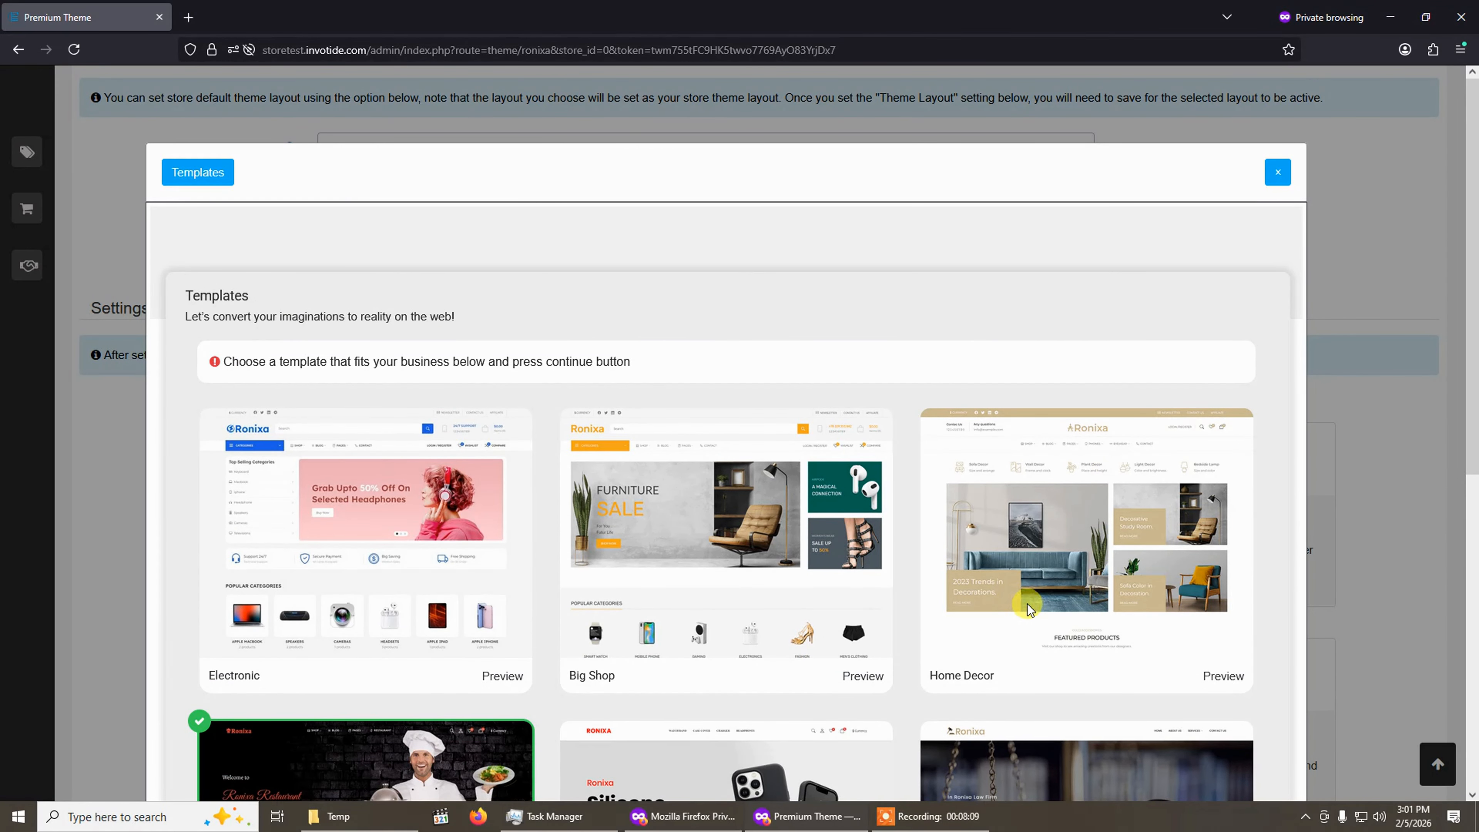
pyautogui.scroll(-2, 1028, 604)
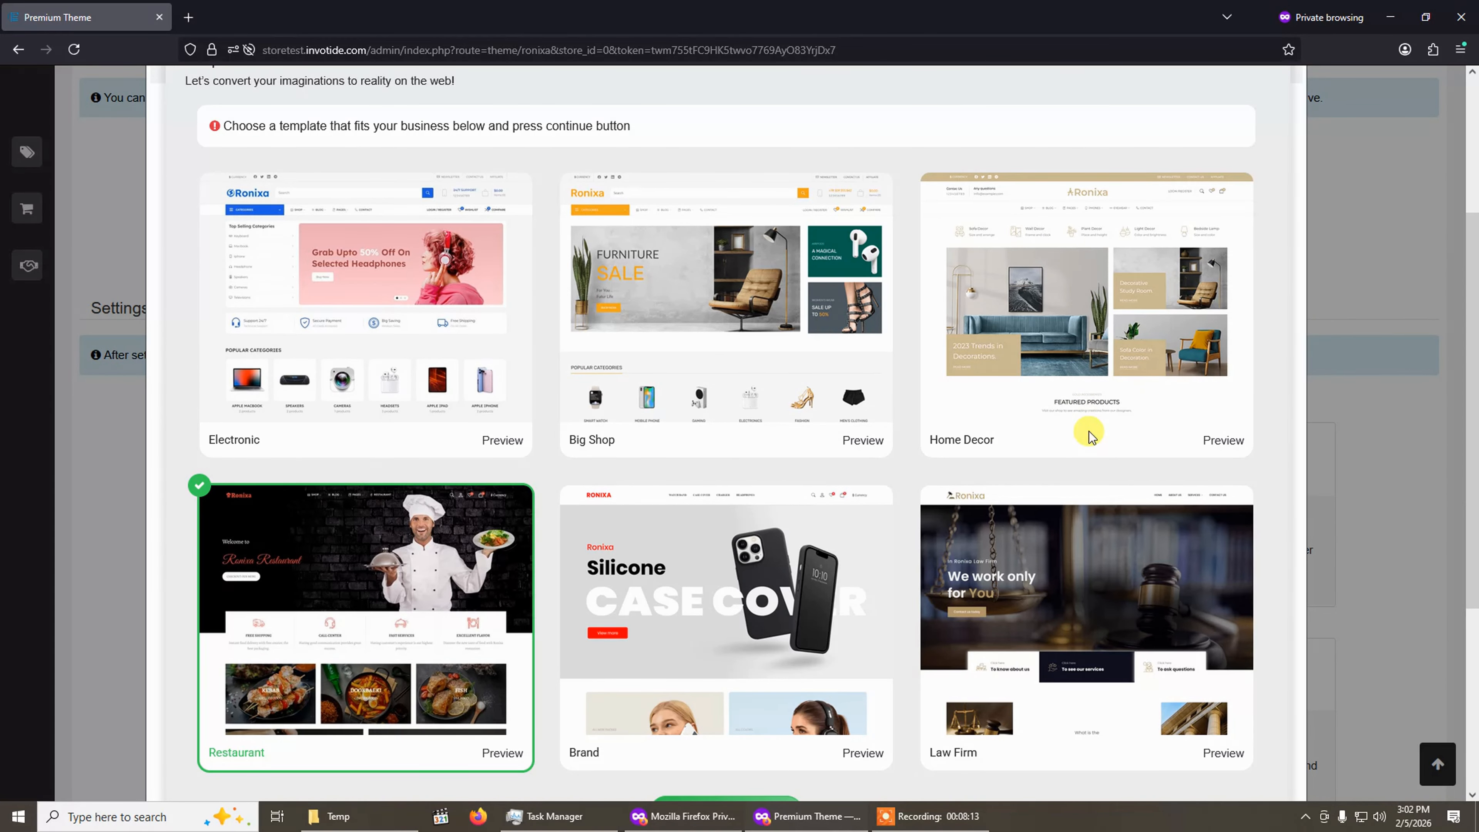
pyautogui.scroll(-3, 1100, 411)
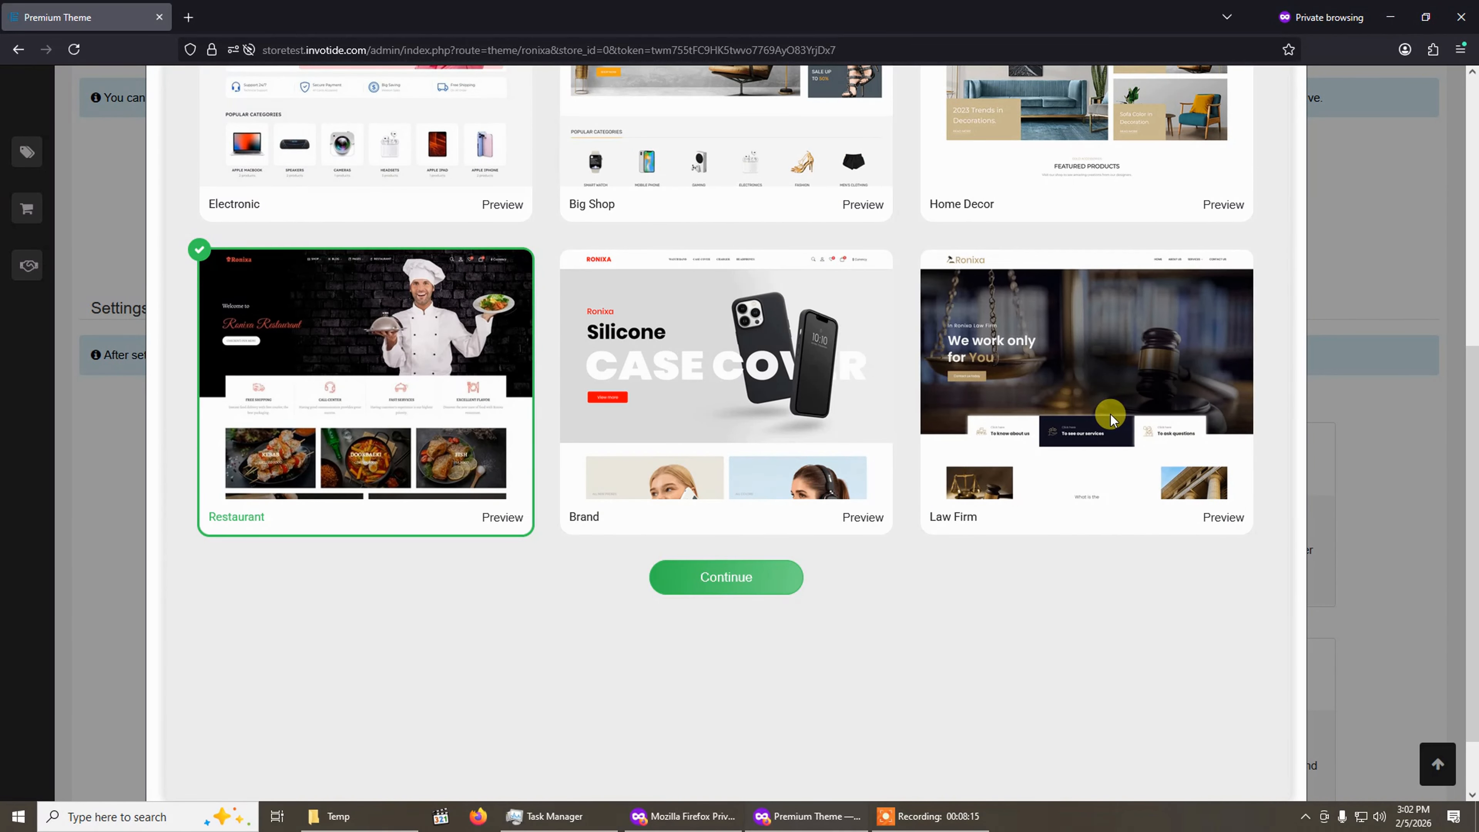
pyautogui.scroll(1, 1014, 309)
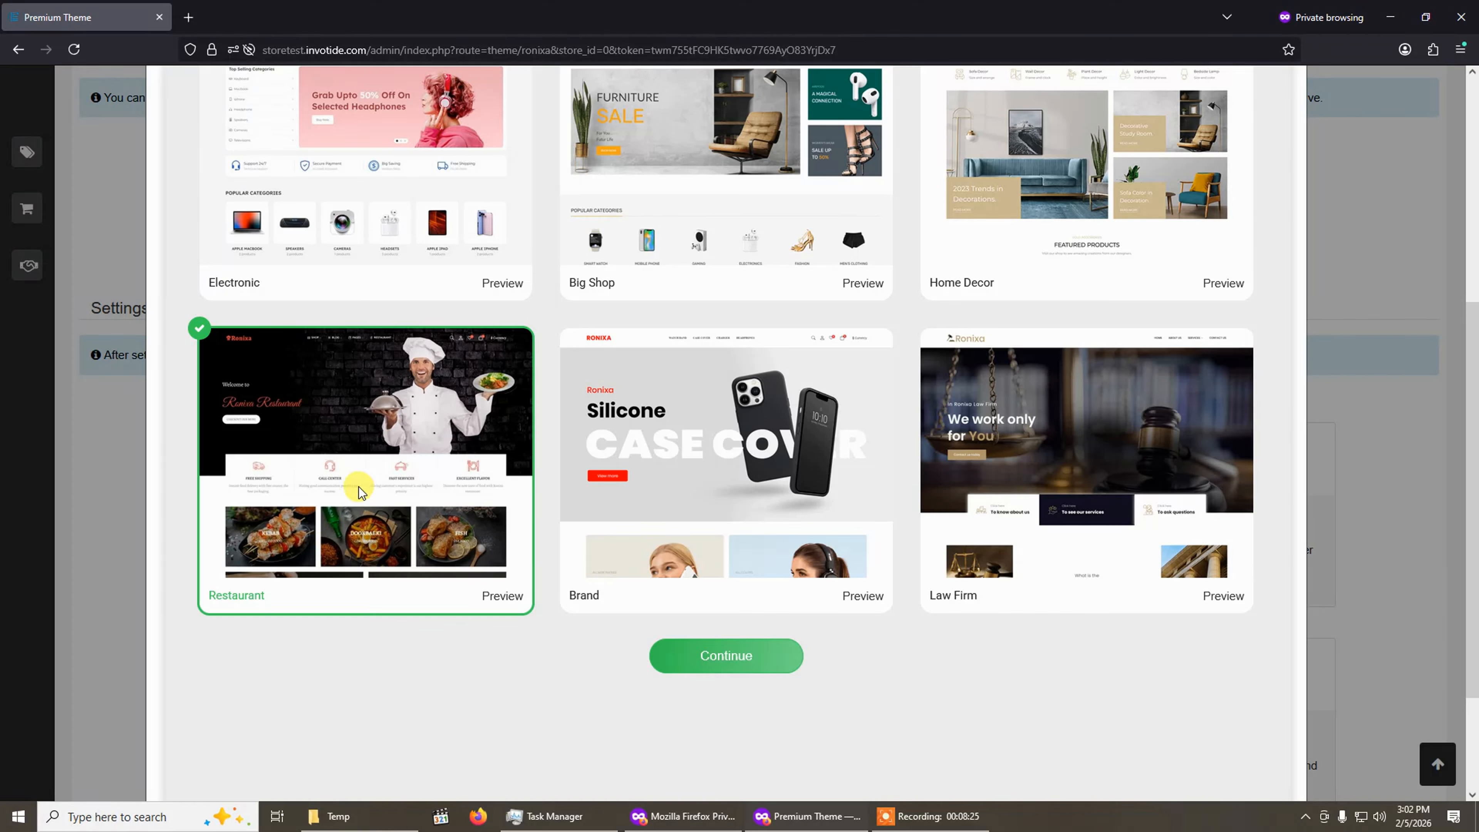
# Select the Law Firm template in the Templates gallery.
pyautogui.click(752, 422)
pyautogui.click(1072, 489)
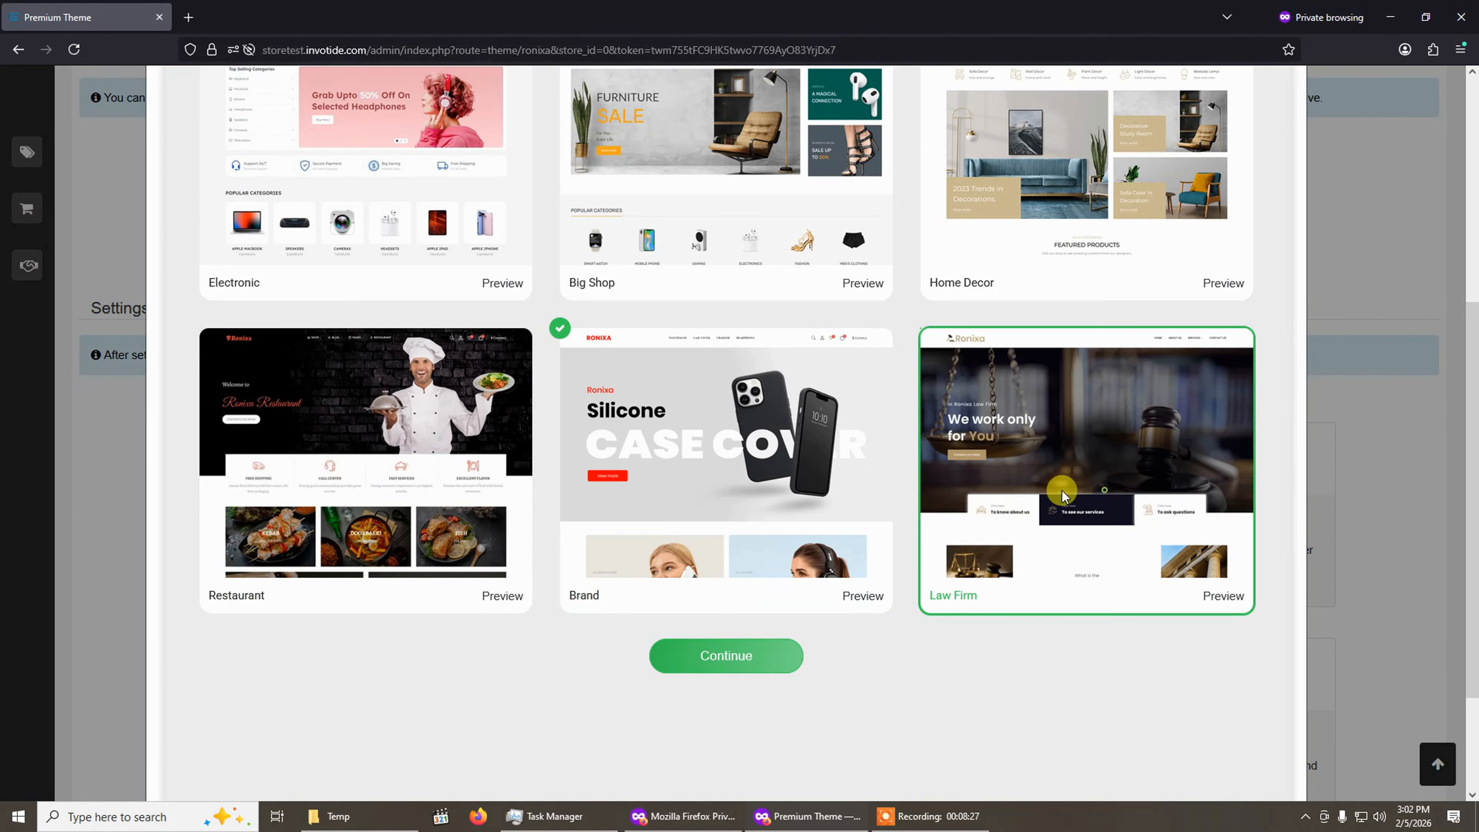
pyautogui.click(845, 491)
pyautogui.click(1078, 494)
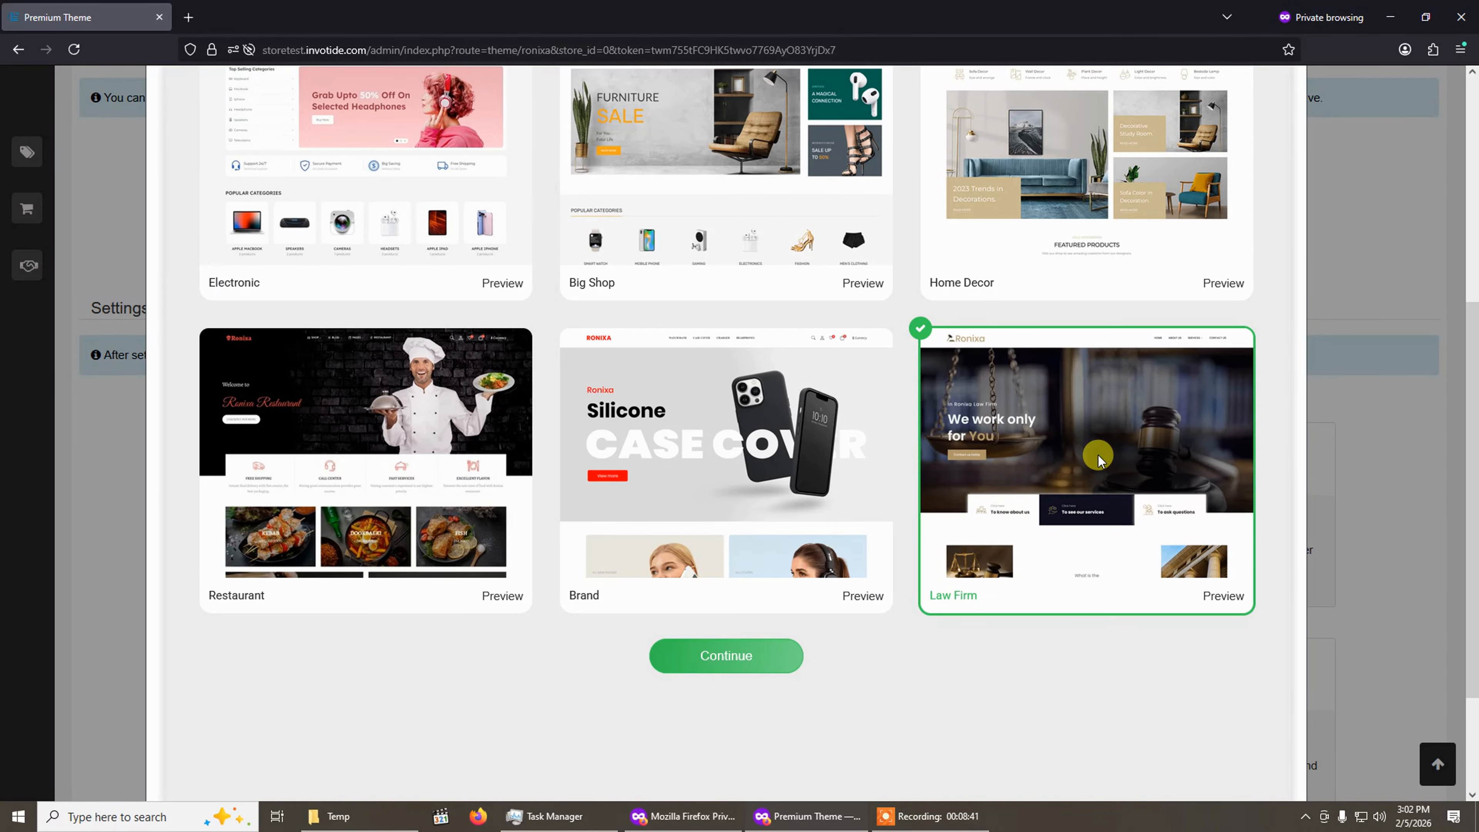
pyautogui.scroll(2, 1036, 548)
pyautogui.scroll(-1, 1035, 539)
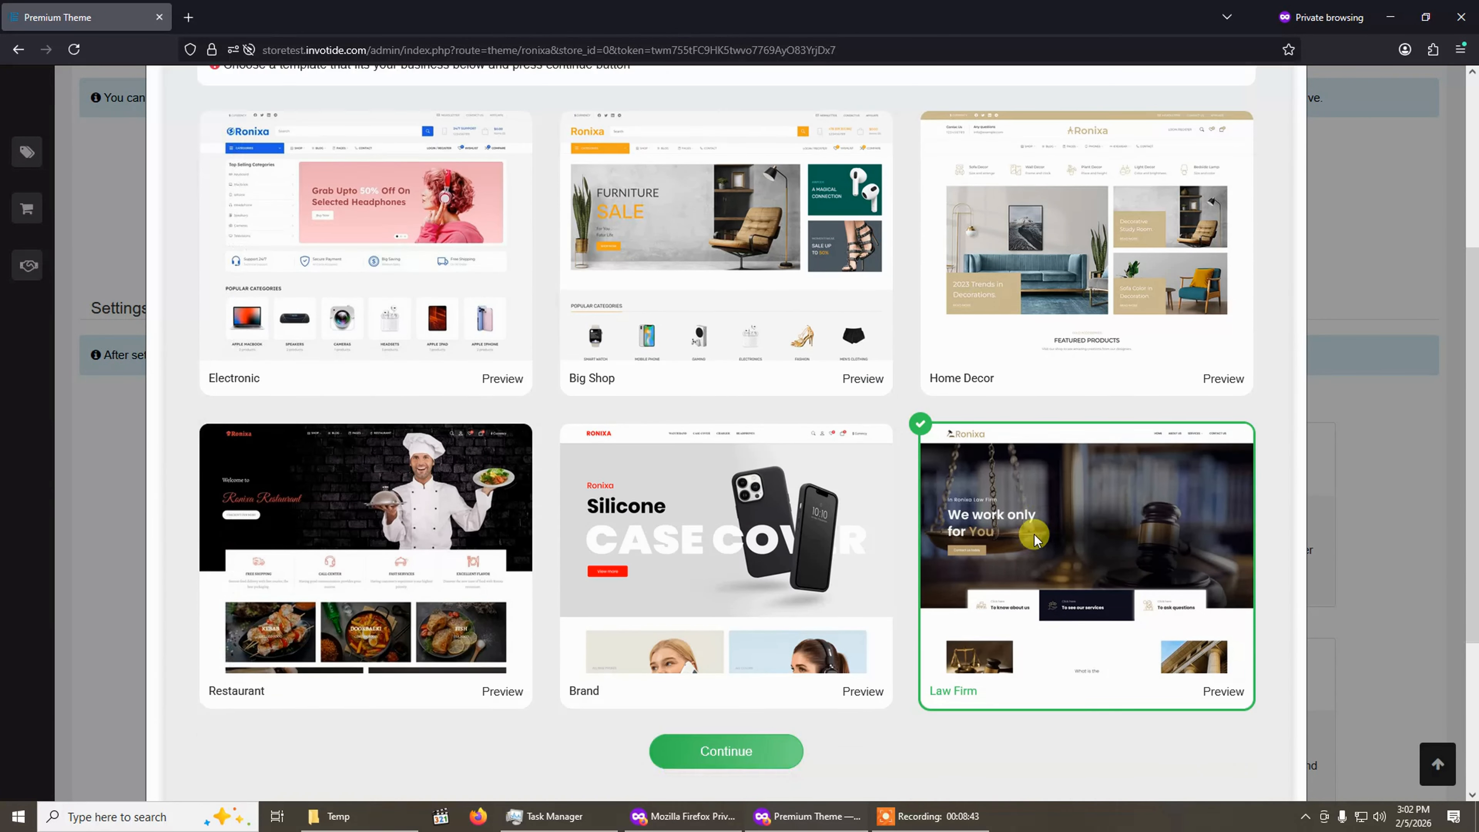
# Select the Electronic template in the Templates gallery and continue to the import options.
pyautogui.scroll(-1, 1034, 539)
pyautogui.scroll(3, 955, 501)
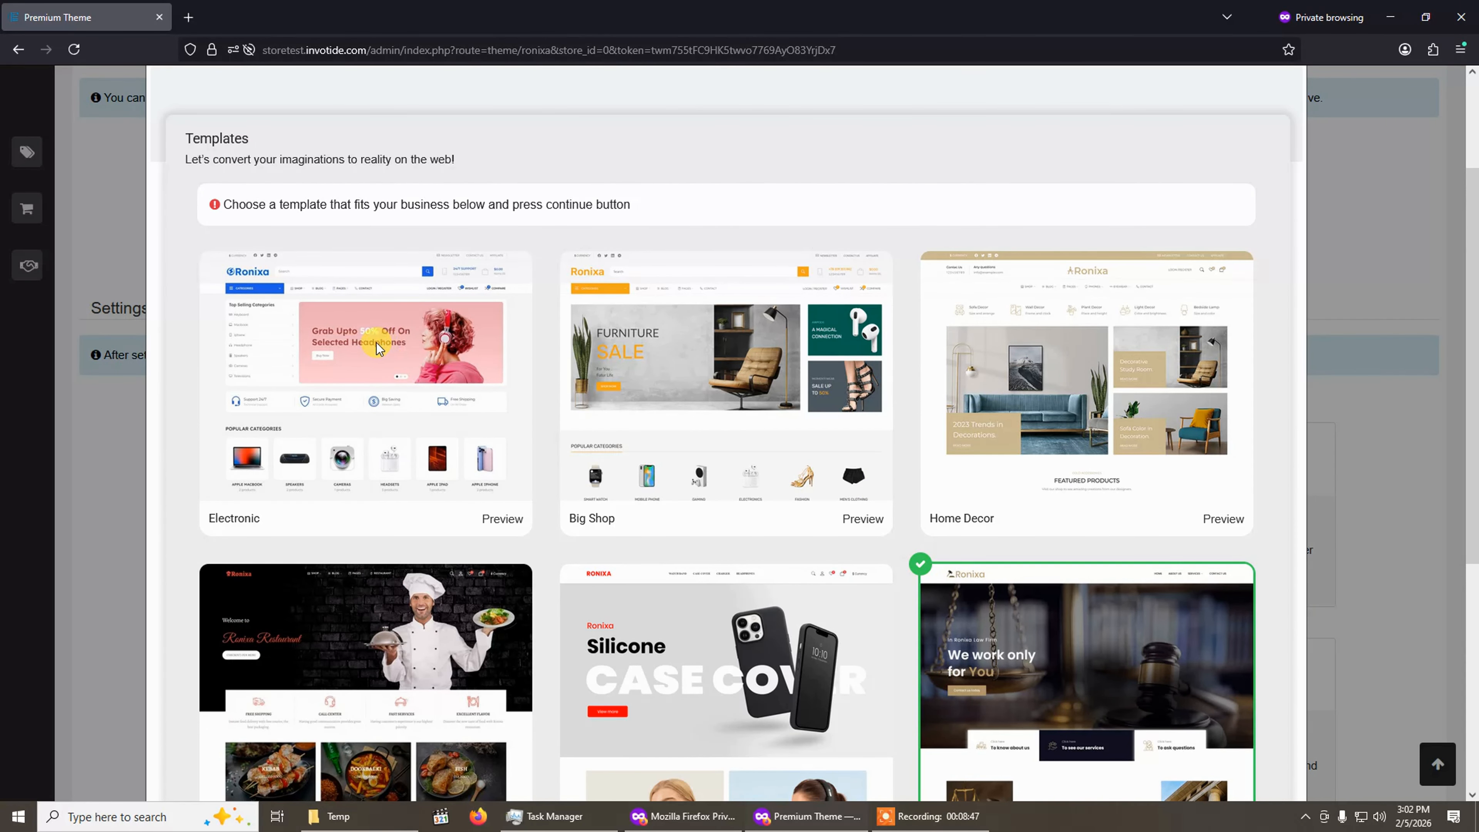
pyautogui.click(372, 356)
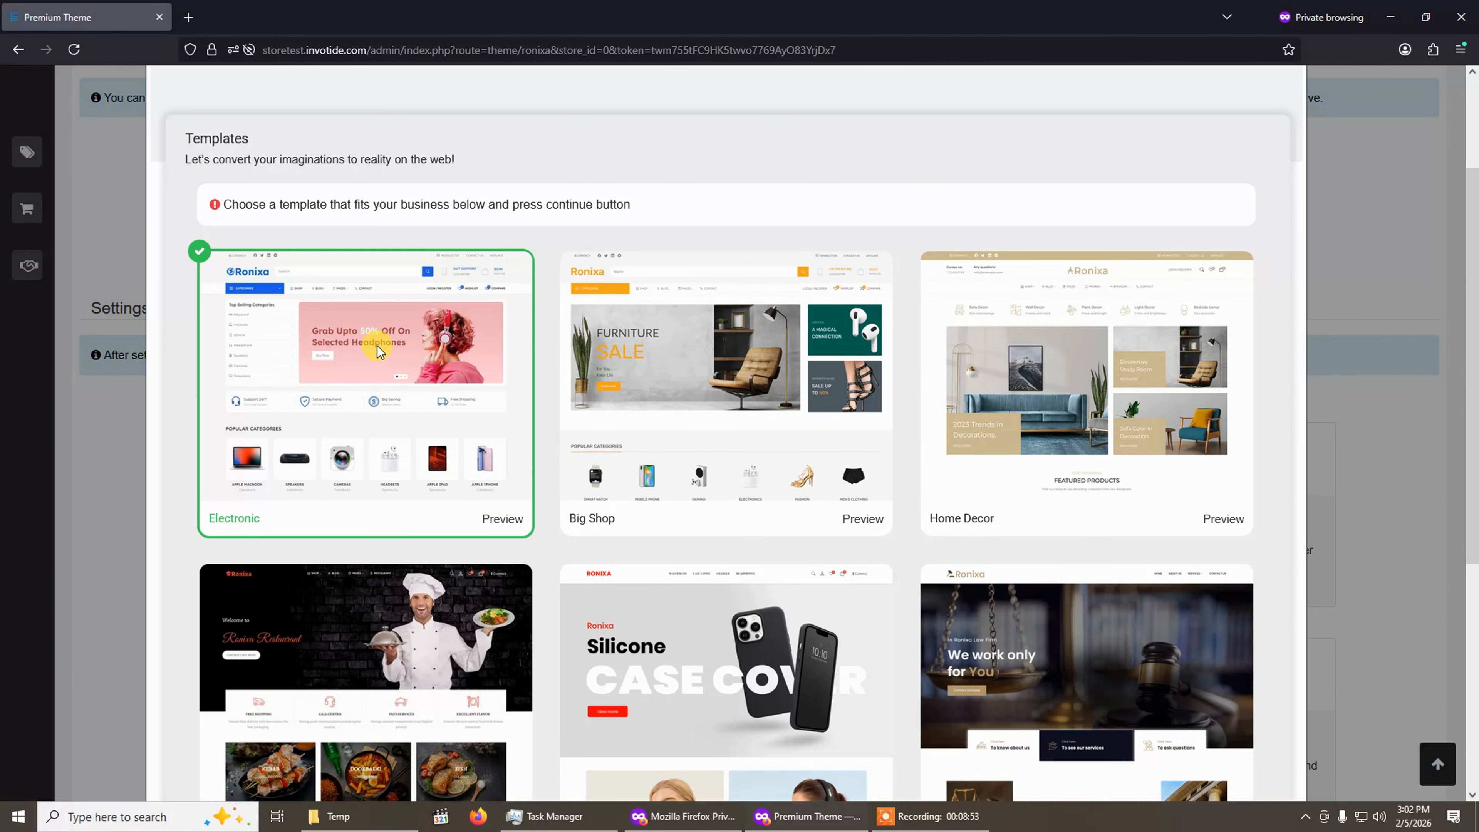
pyautogui.scroll(-5, 855, 350)
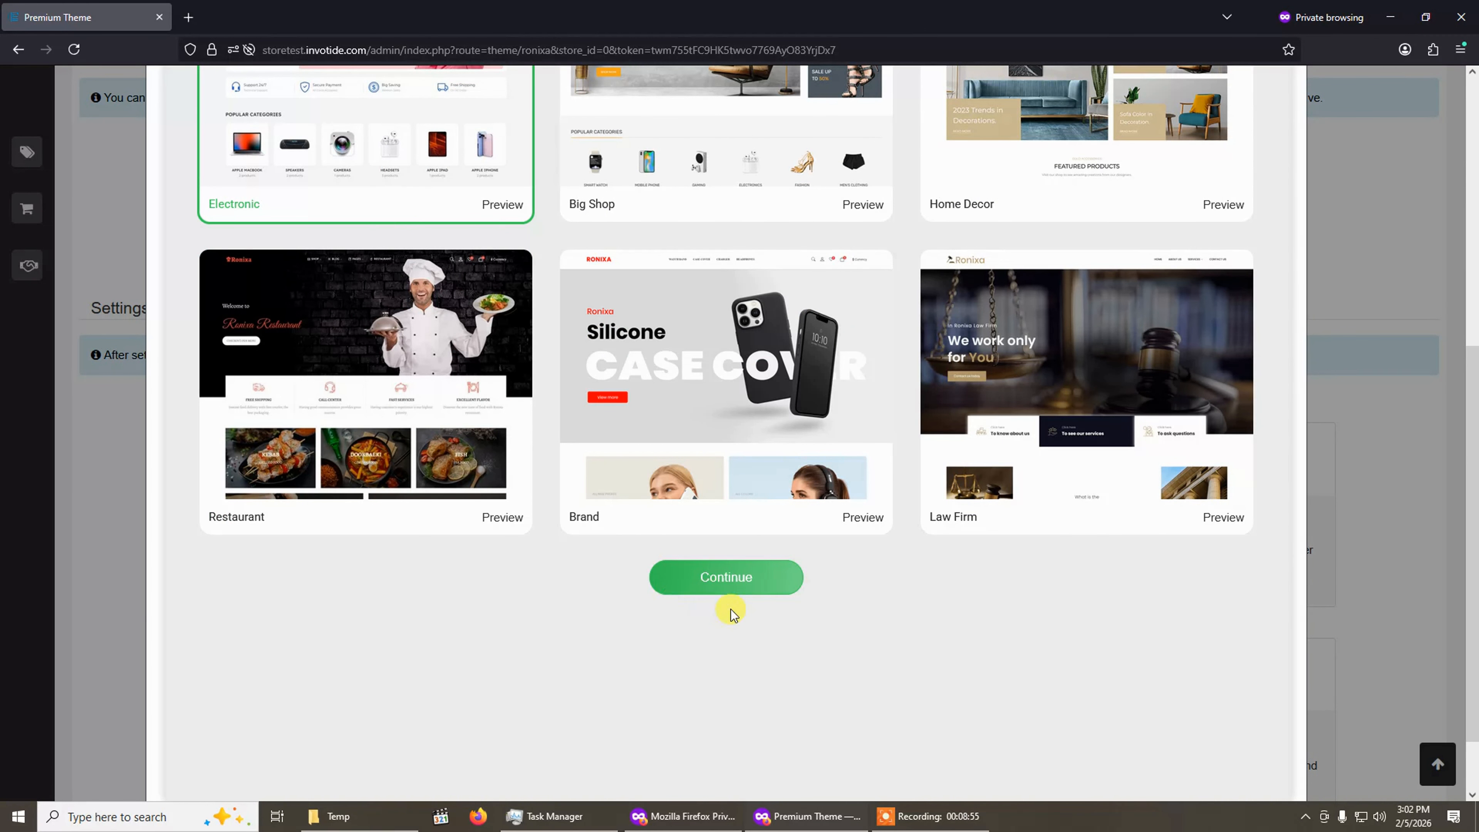
pyautogui.click(734, 581)
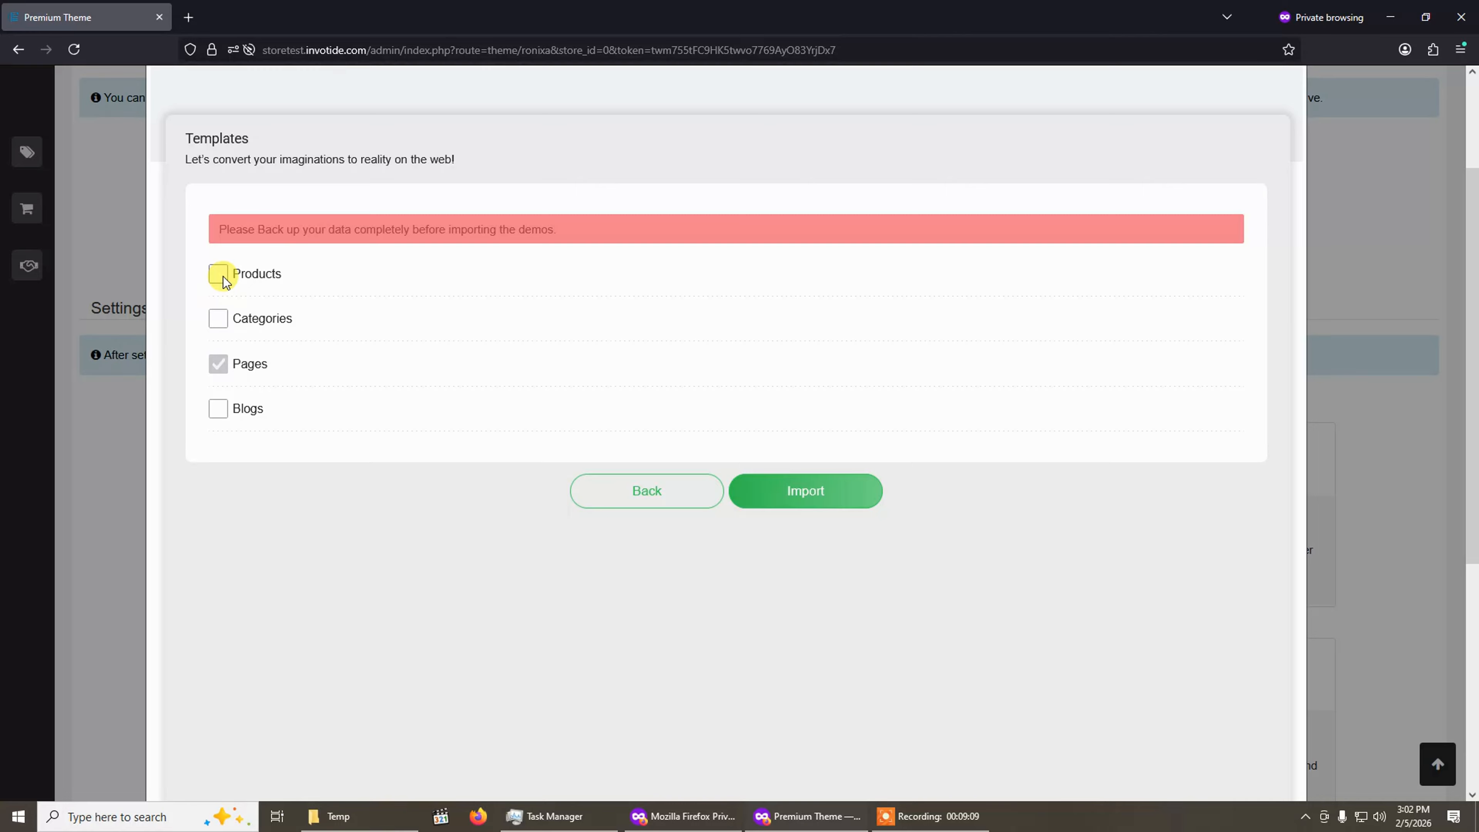
# Tick Products, Categories and Blogs as the demo data to import alongside Pages.
pyautogui.click(216, 358)
pyautogui.click(218, 273)
pyautogui.click(218, 318)
pyautogui.click(218, 409)
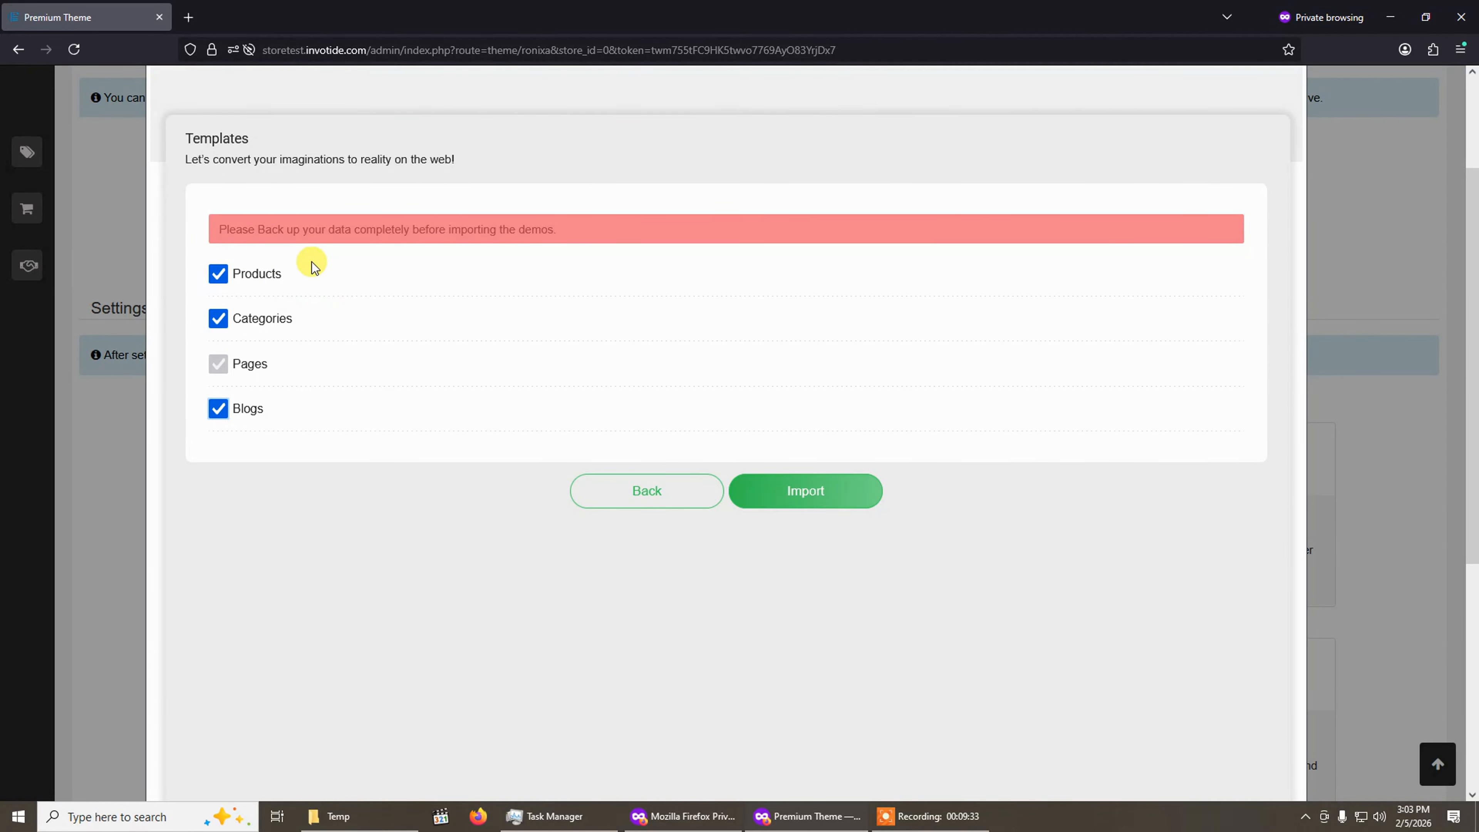
pyautogui.click(220, 274)
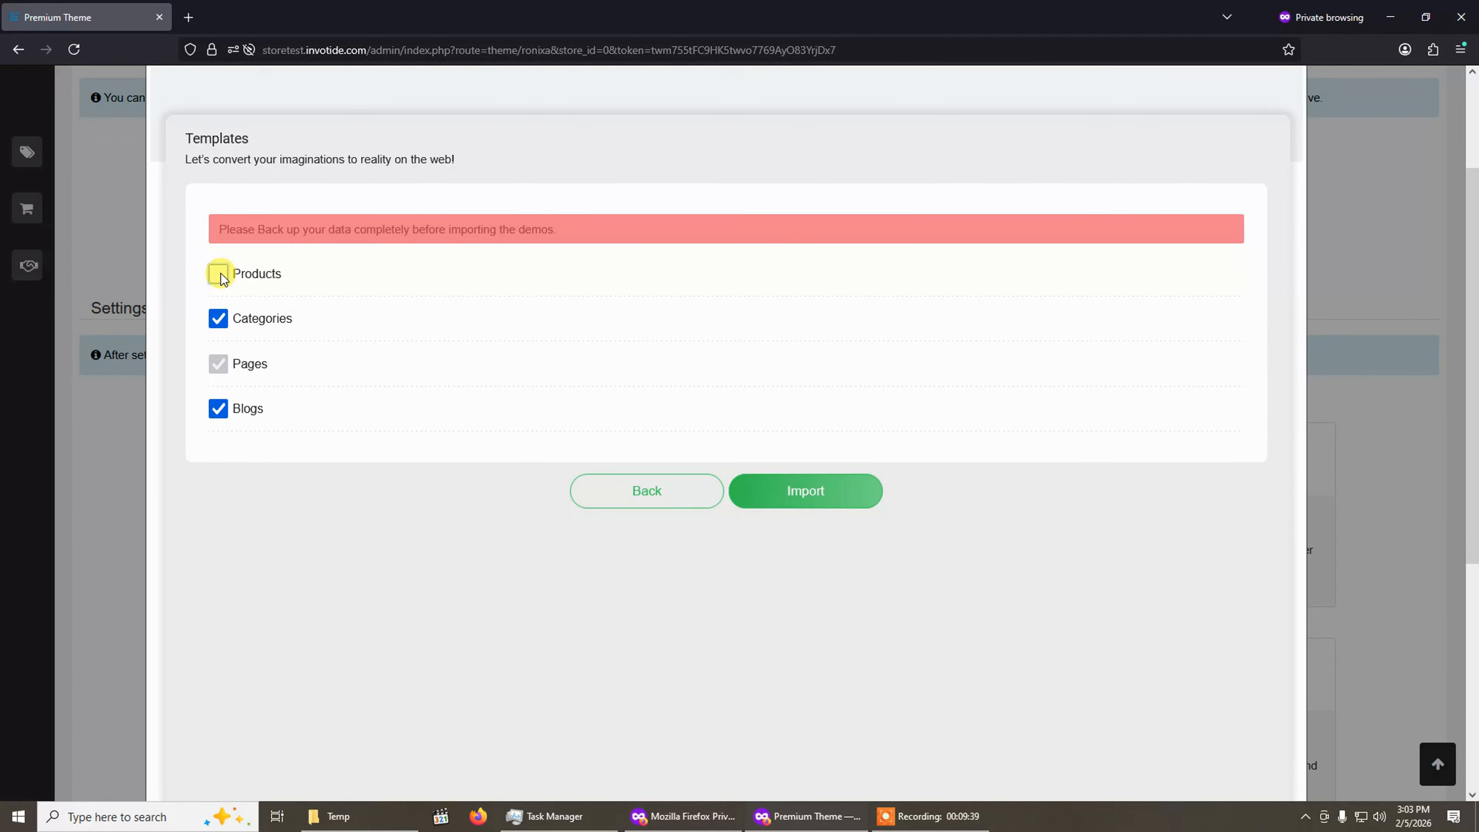
pyautogui.click(220, 274)
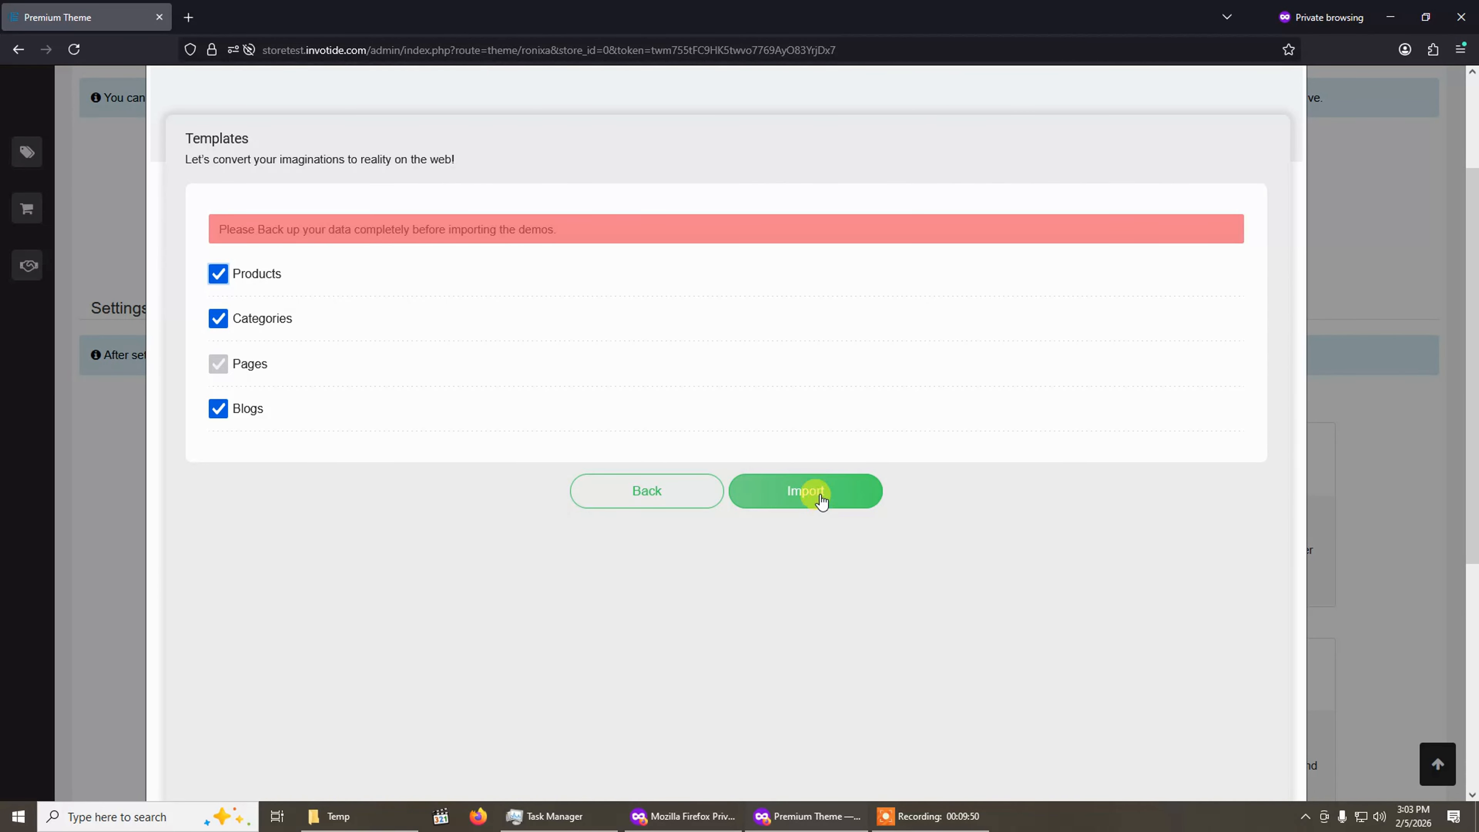
# Import the Electronic demo data, confirm the overwrite warning, and close the Templates gallery.
pyautogui.scroll(2, 797, 508)
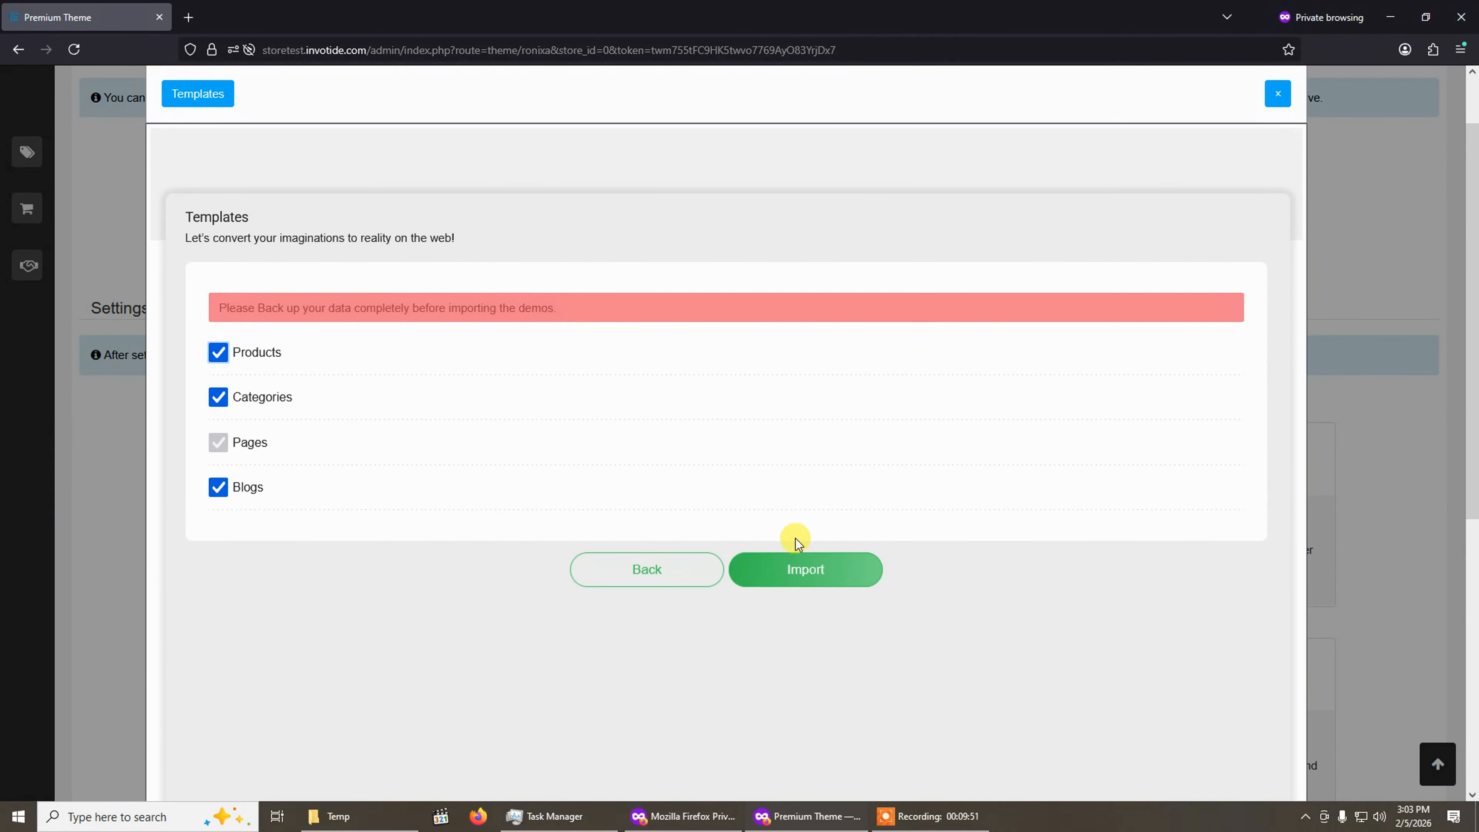
pyautogui.click(810, 577)
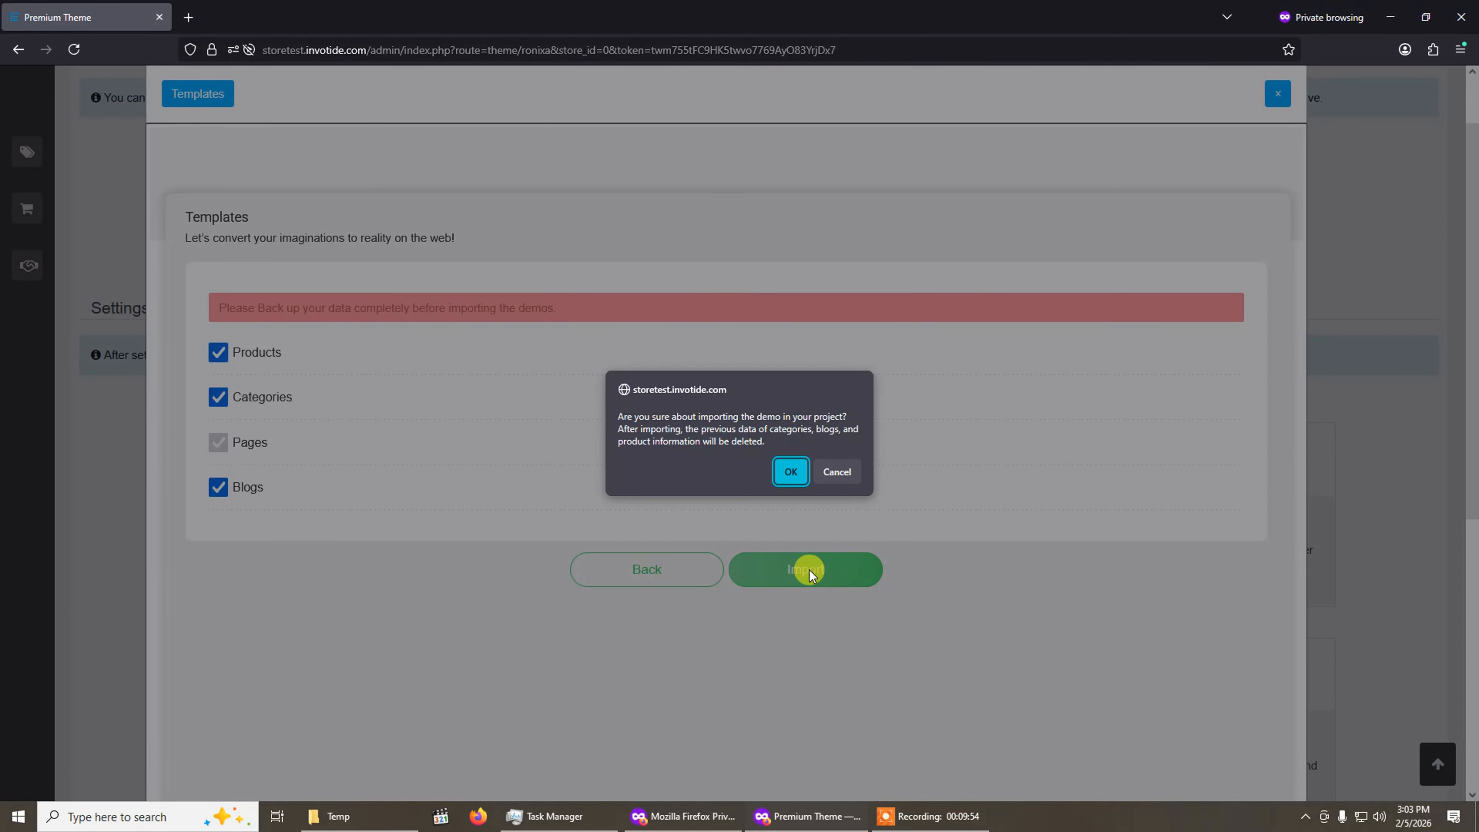
pyautogui.click(781, 469)
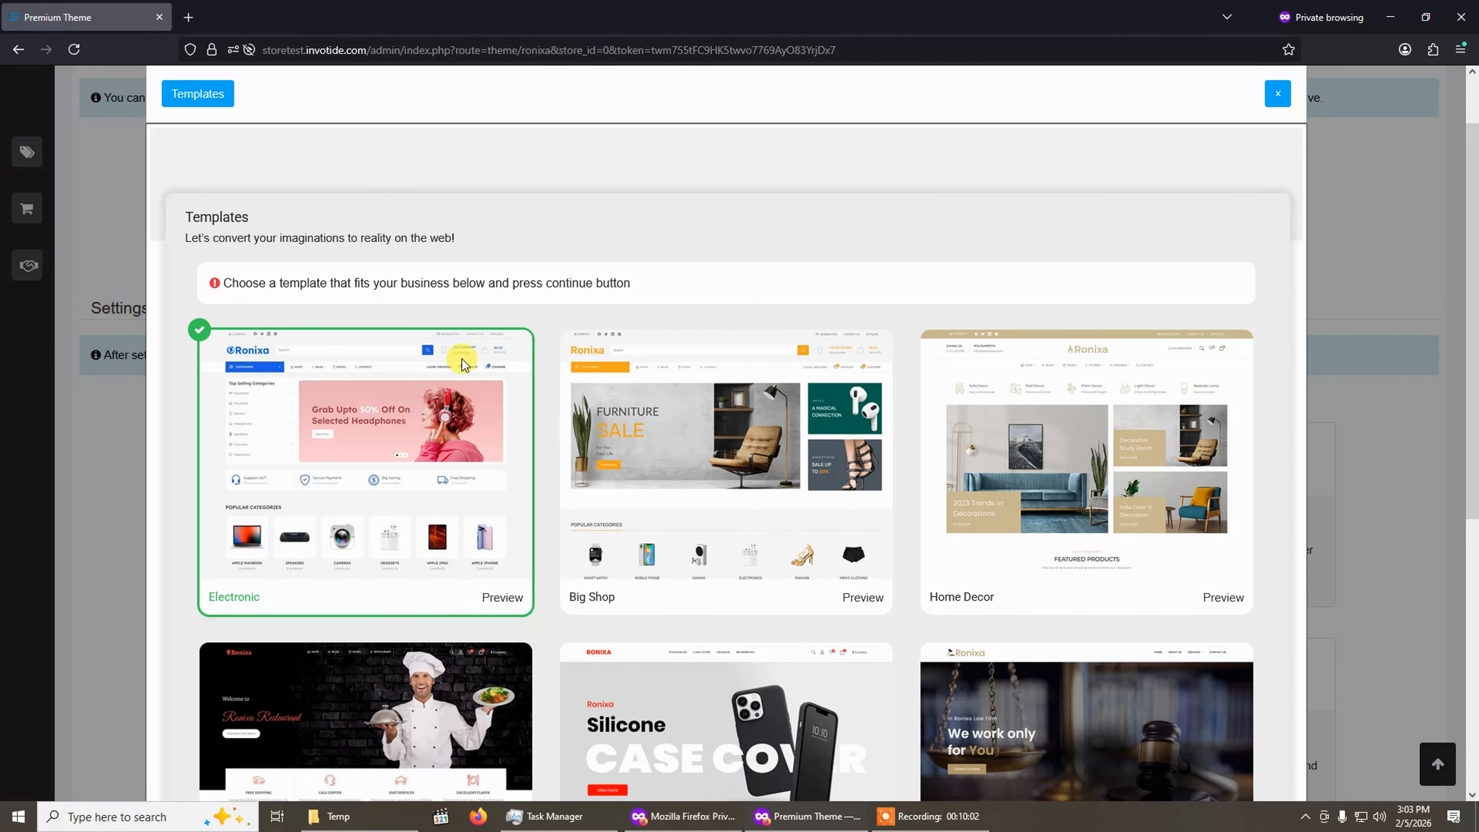
pyautogui.scroll(2, 806, 306)
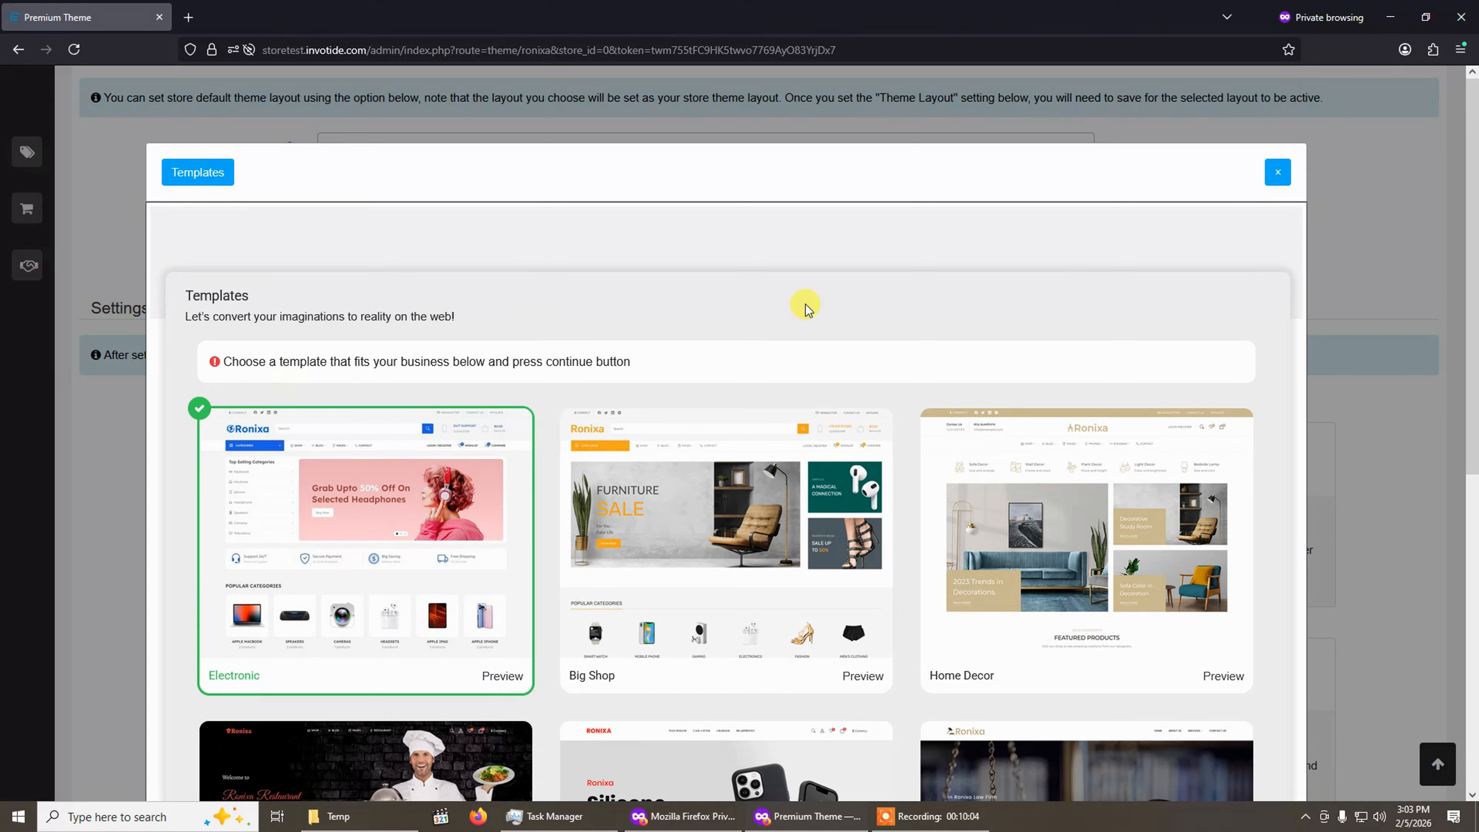
pyautogui.click(1277, 174)
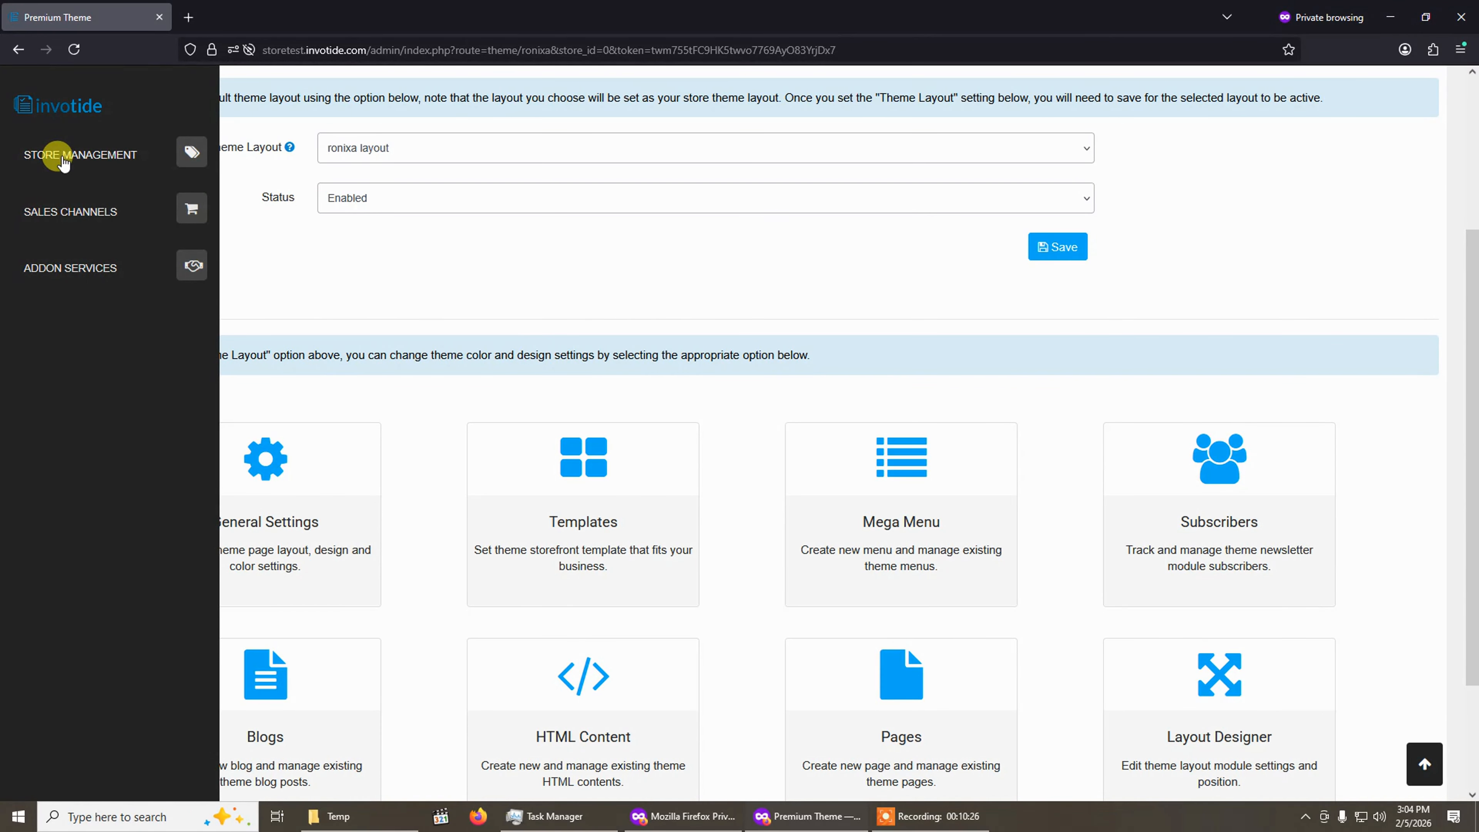
# Open the general settings of the default store from the store list.
pyautogui.click(54, 160)
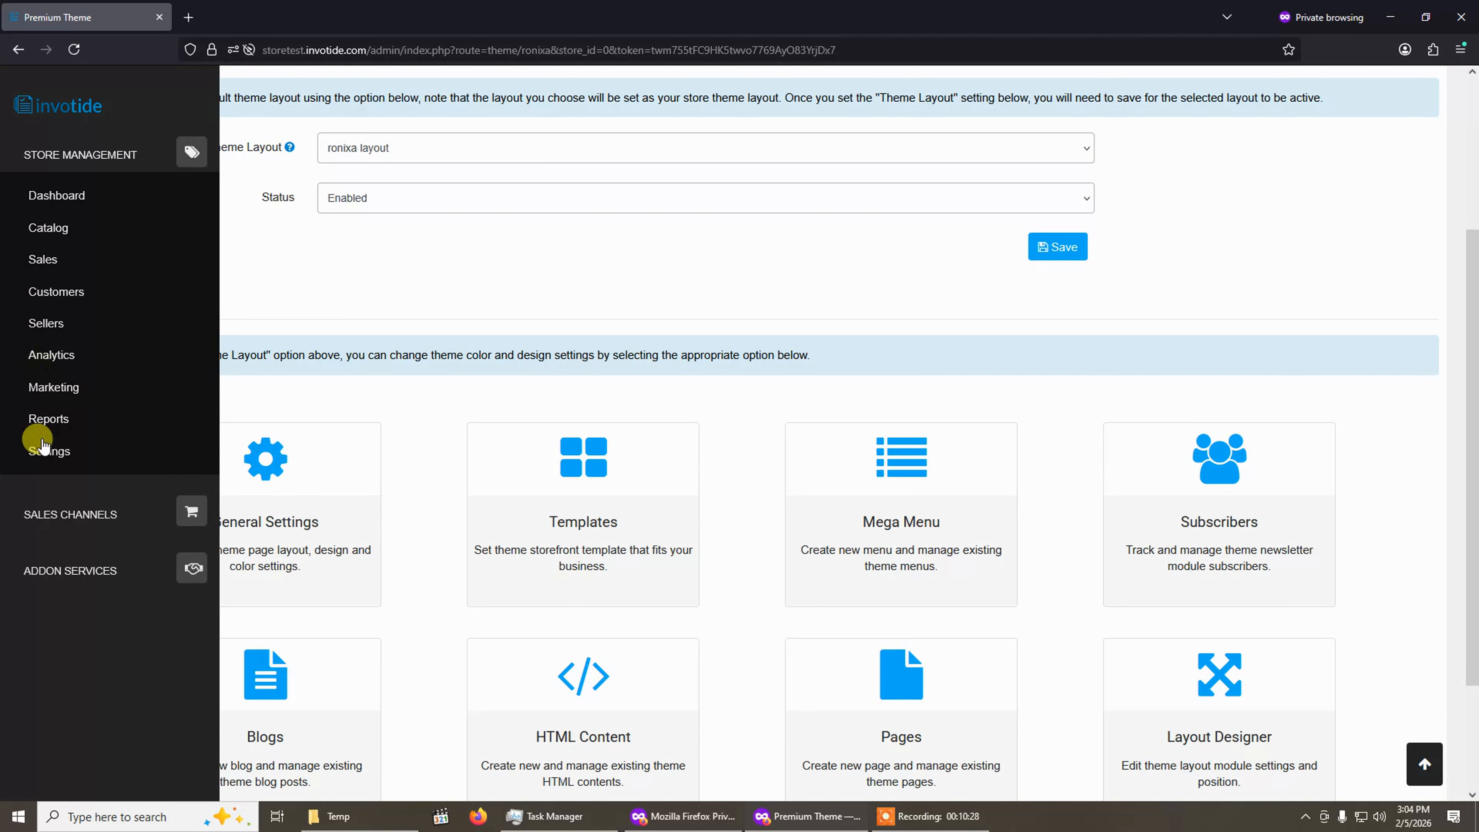
pyautogui.click(48, 453)
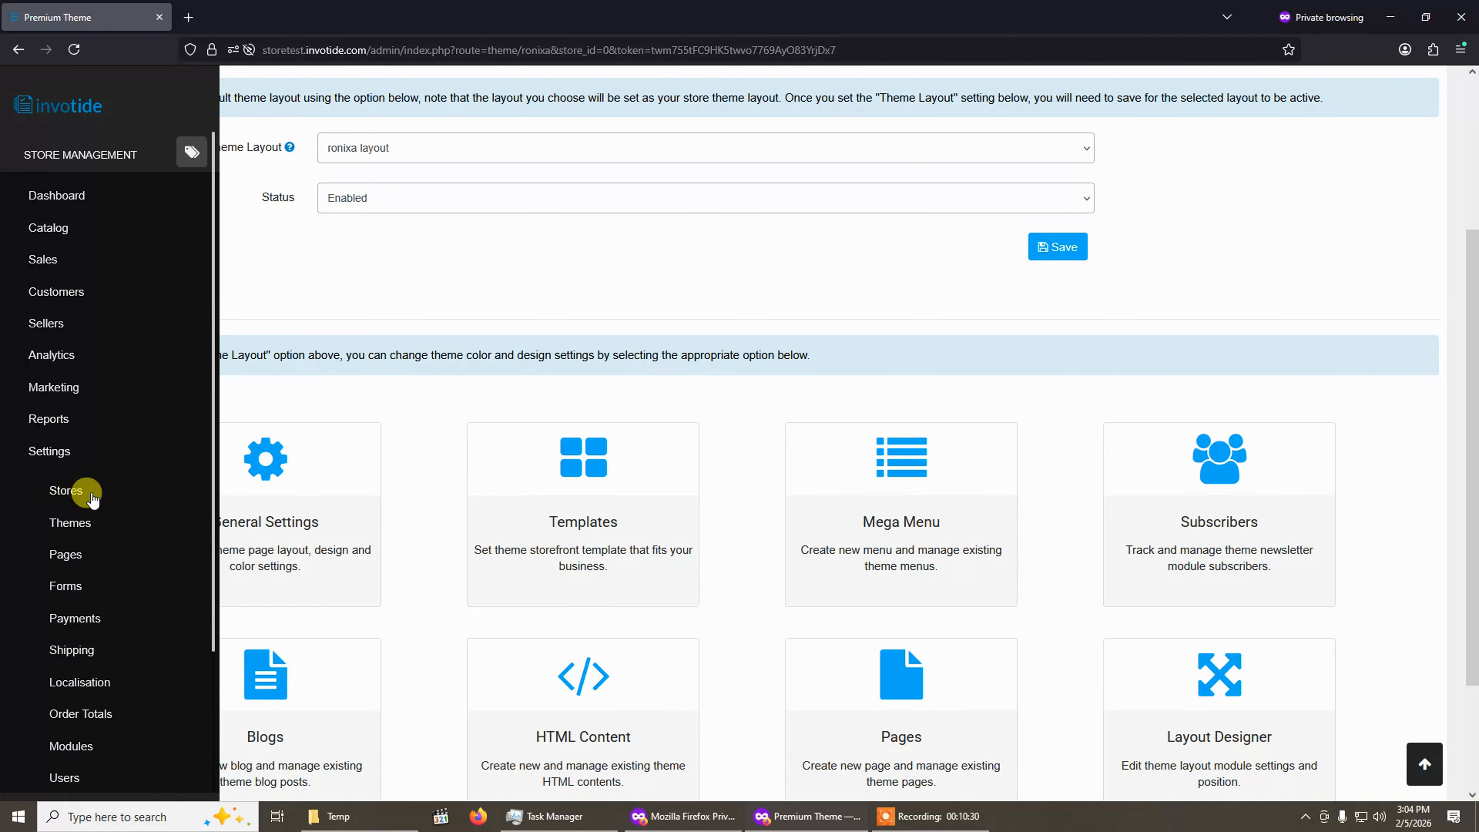
pyautogui.click(66, 491)
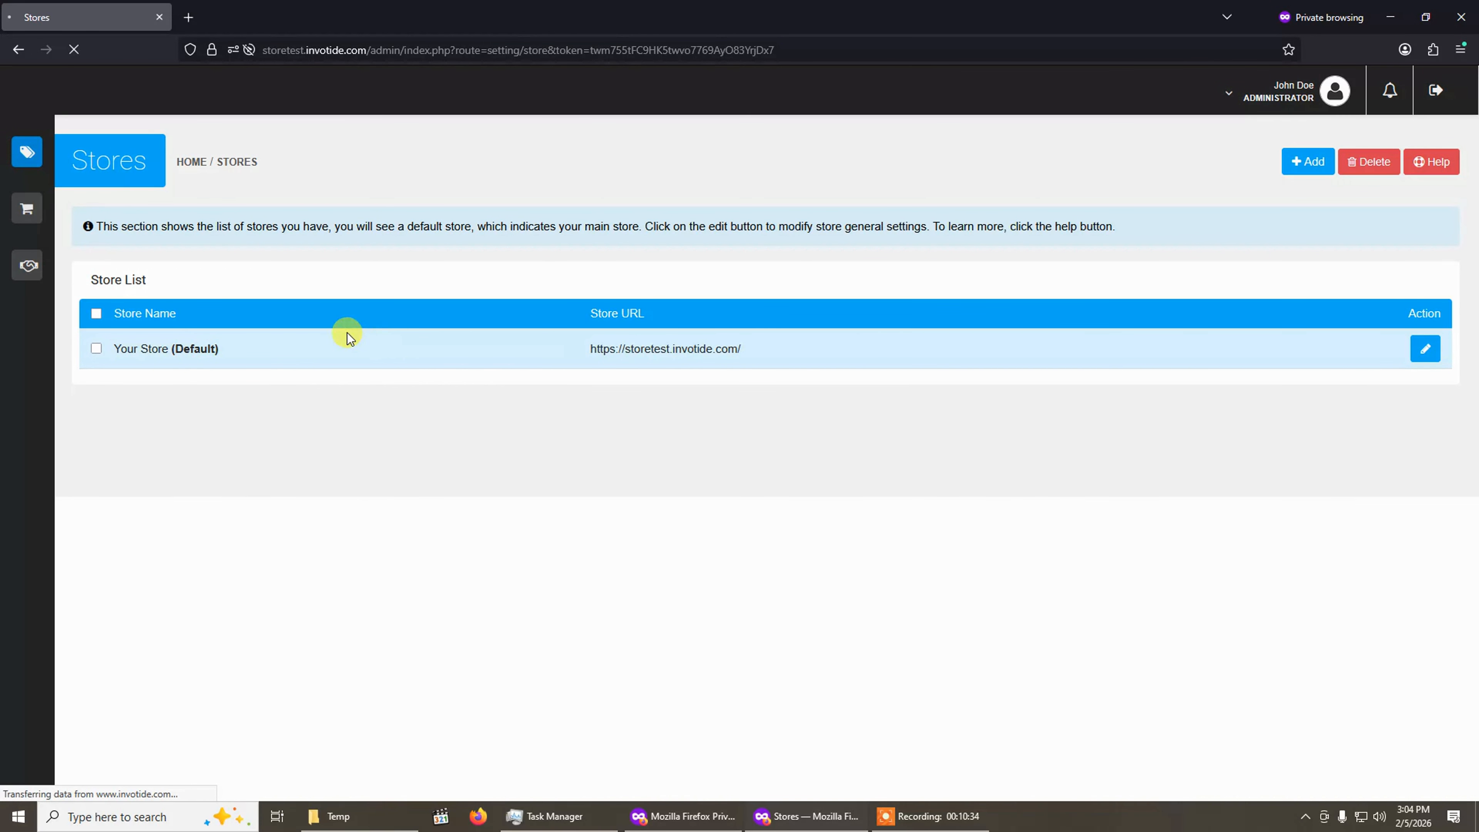
pyautogui.click(1426, 351)
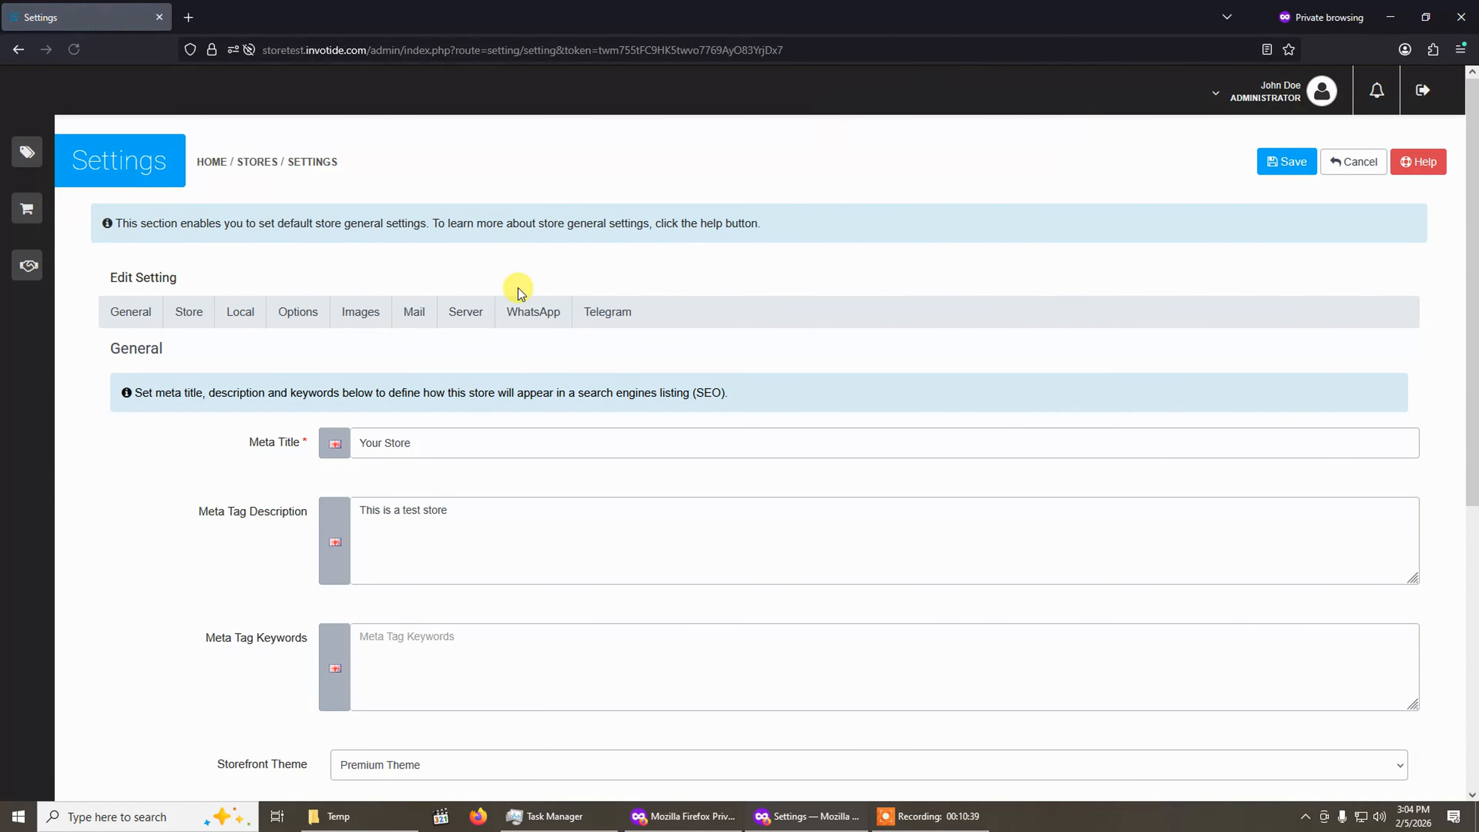
# Set the Storefront Theme to Premium Theme and save the store settings.
pyautogui.scroll(-3, 510, 302)
pyautogui.scroll(2, 508, 300)
pyautogui.click(147, 240)
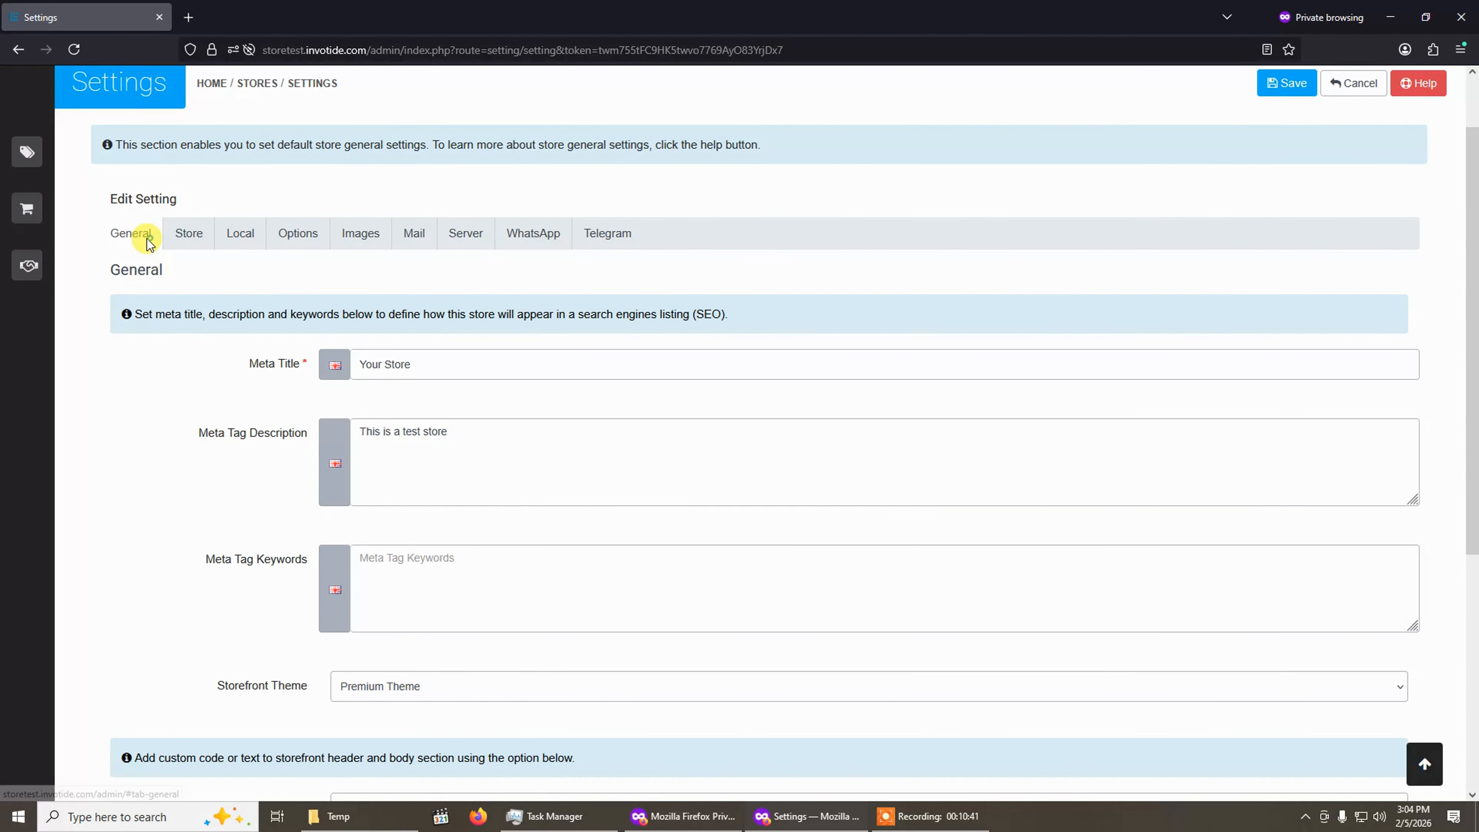
pyautogui.scroll(-1, 344, 492)
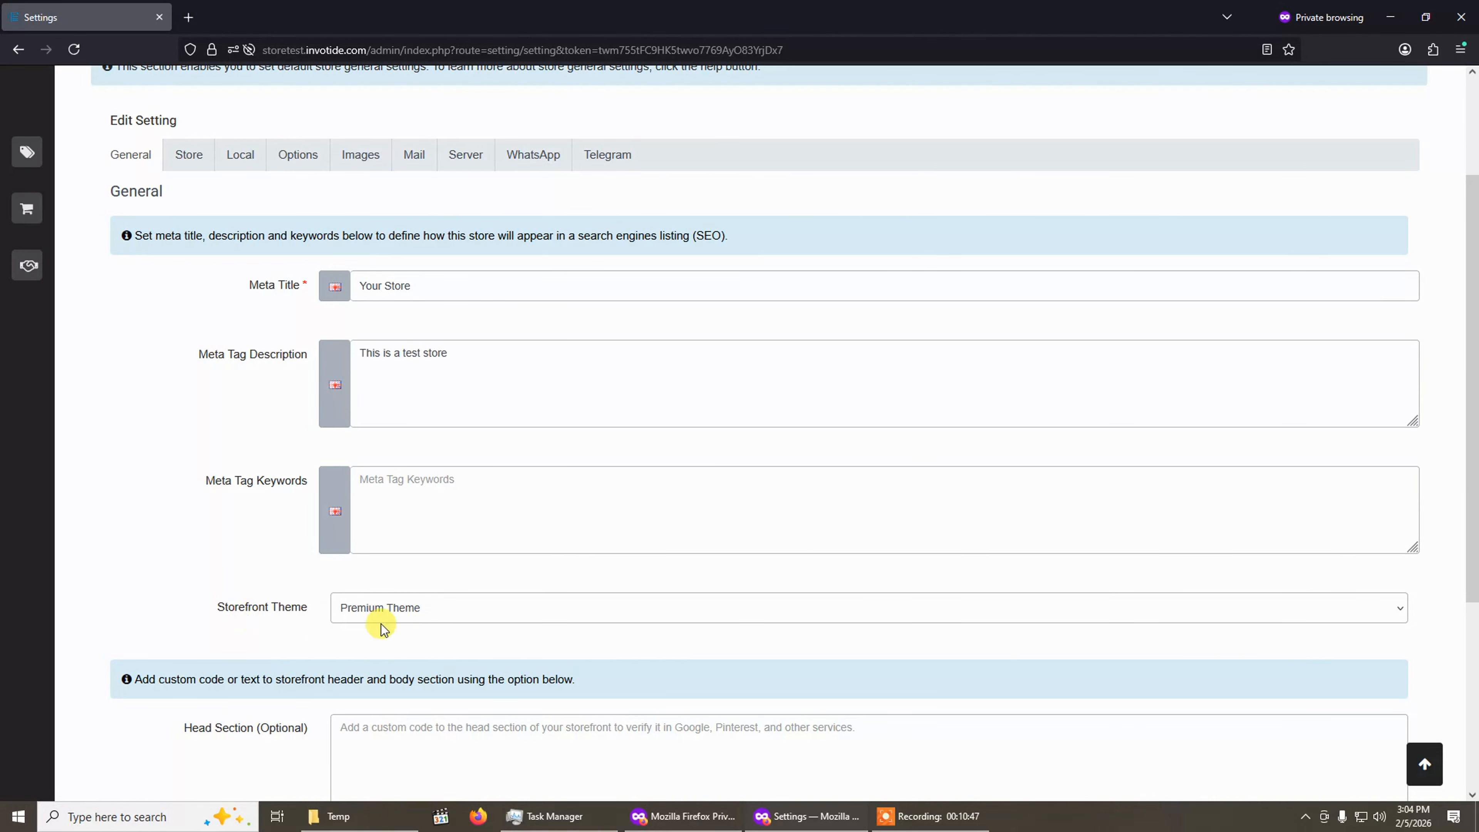
pyautogui.click(366, 609)
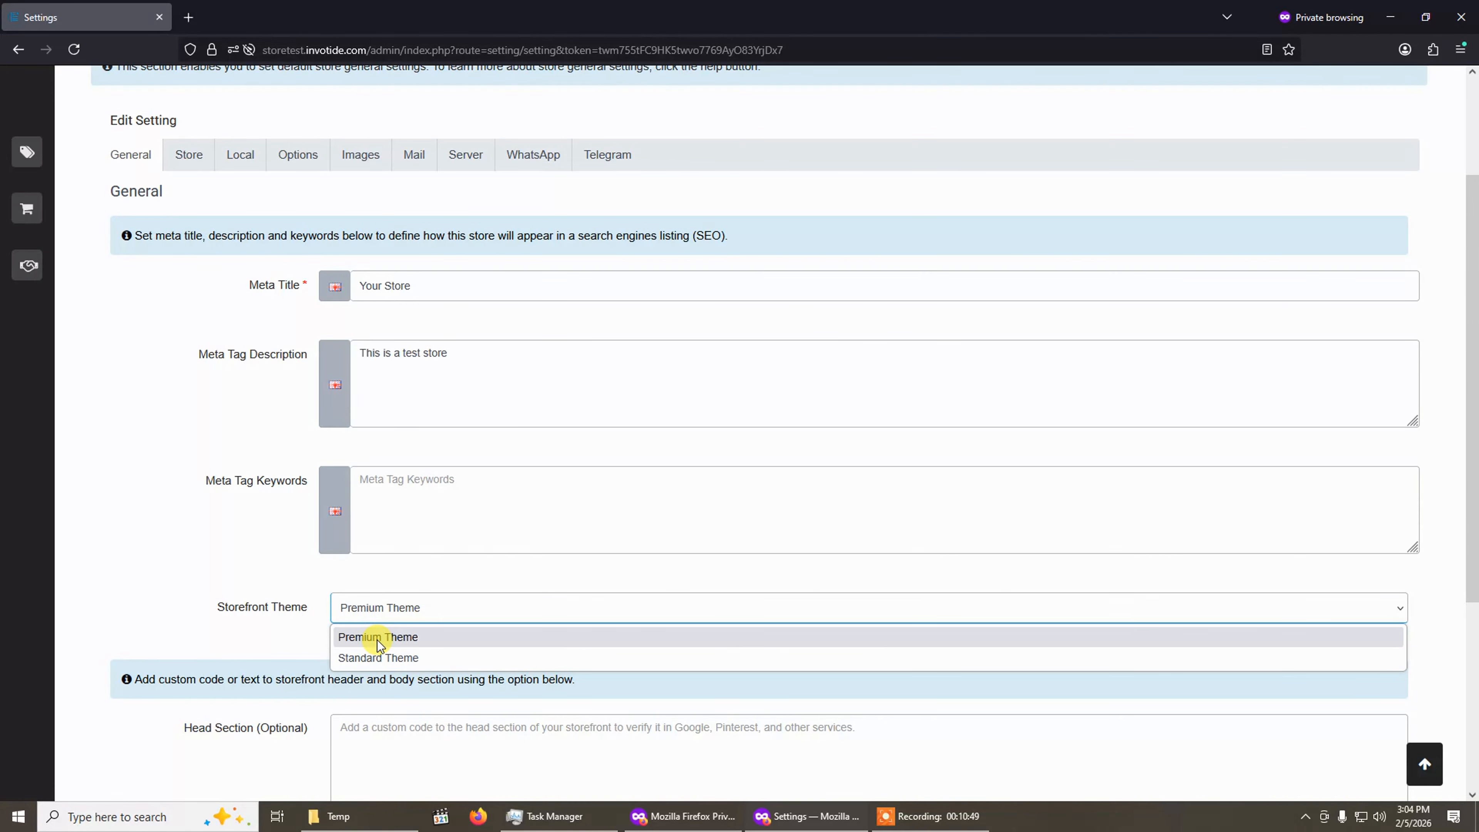
pyautogui.click(377, 638)
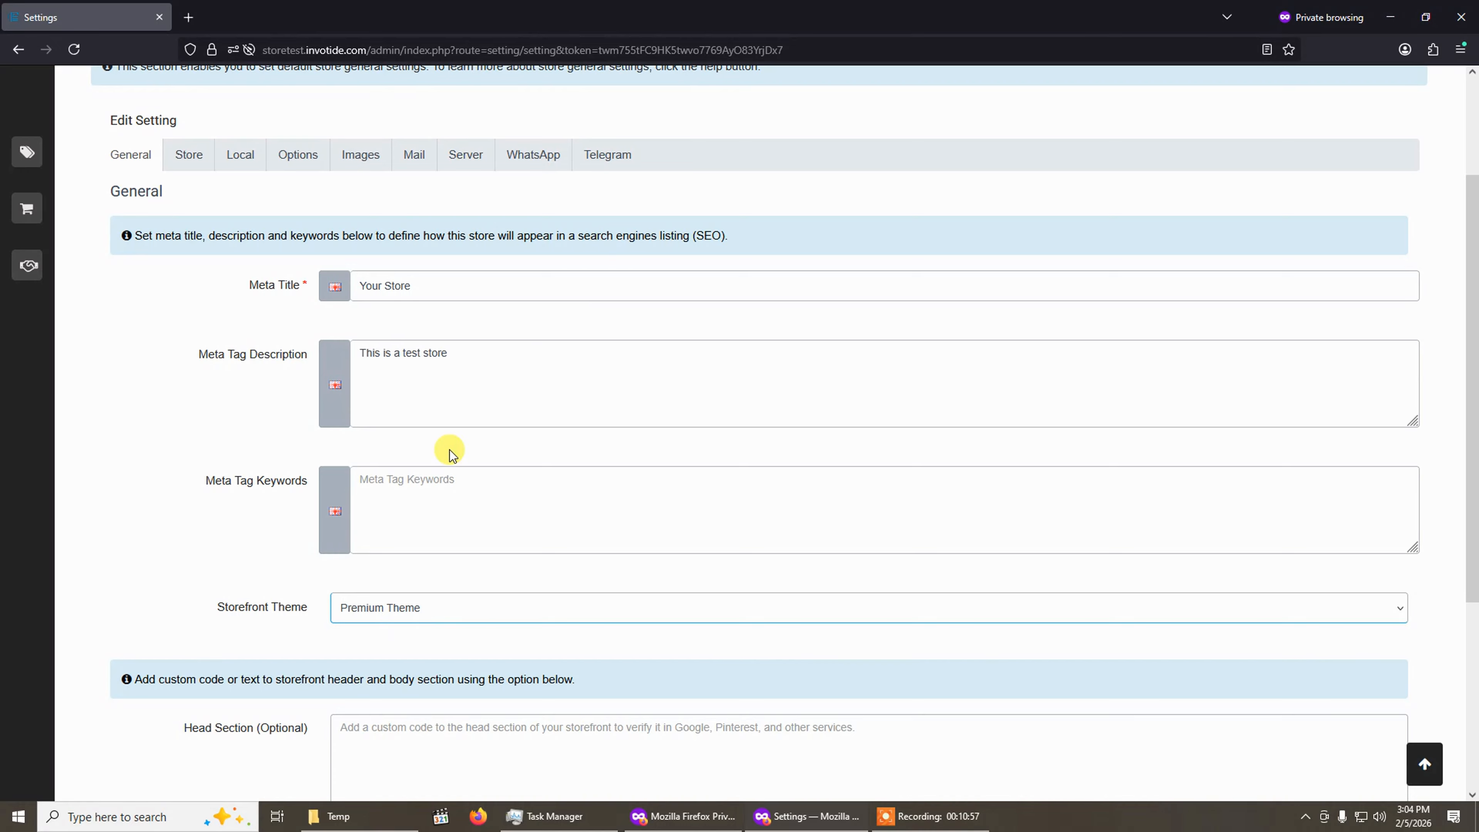
pyautogui.click(448, 615)
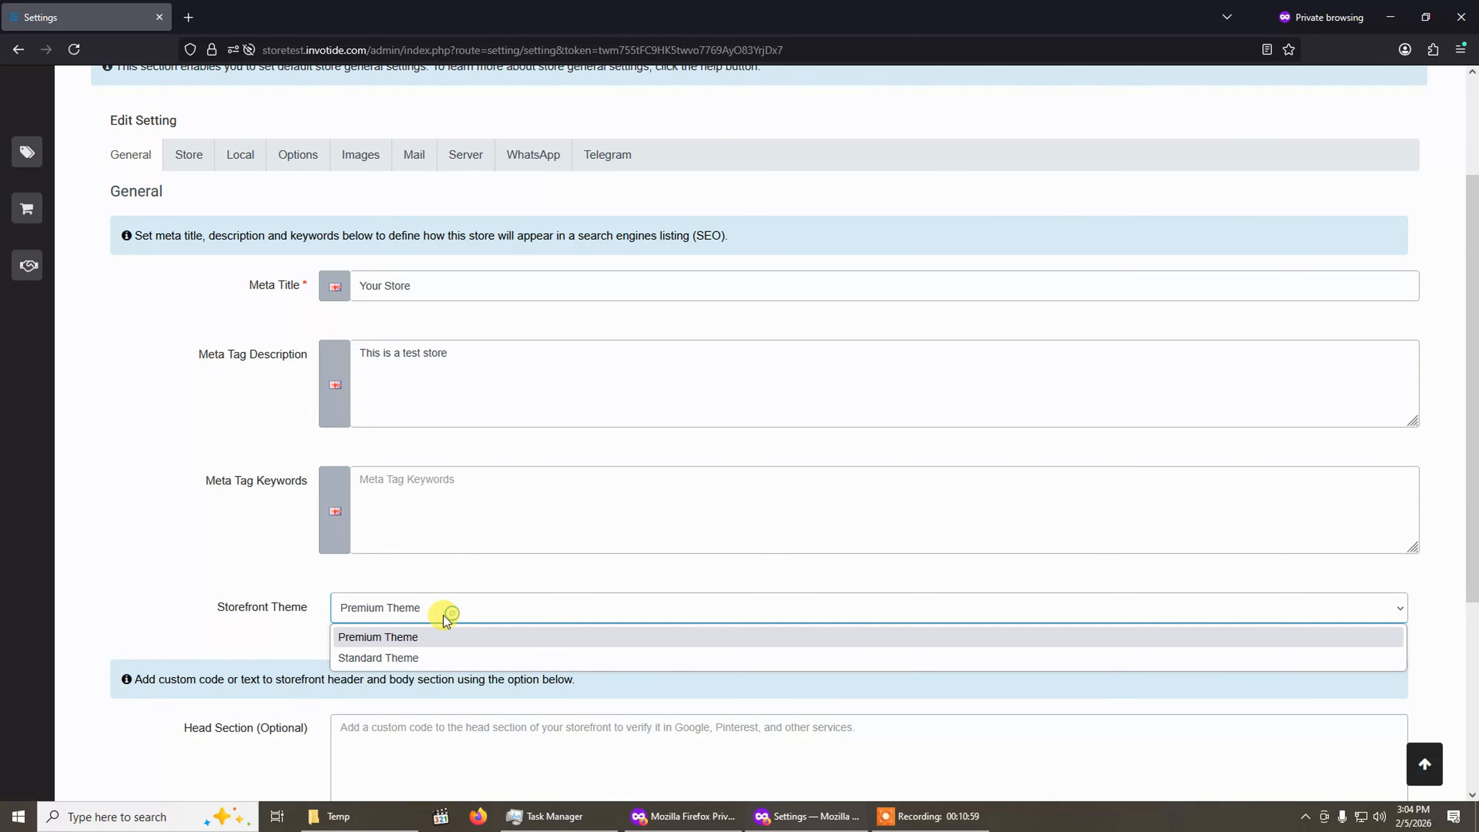
pyautogui.click(413, 657)
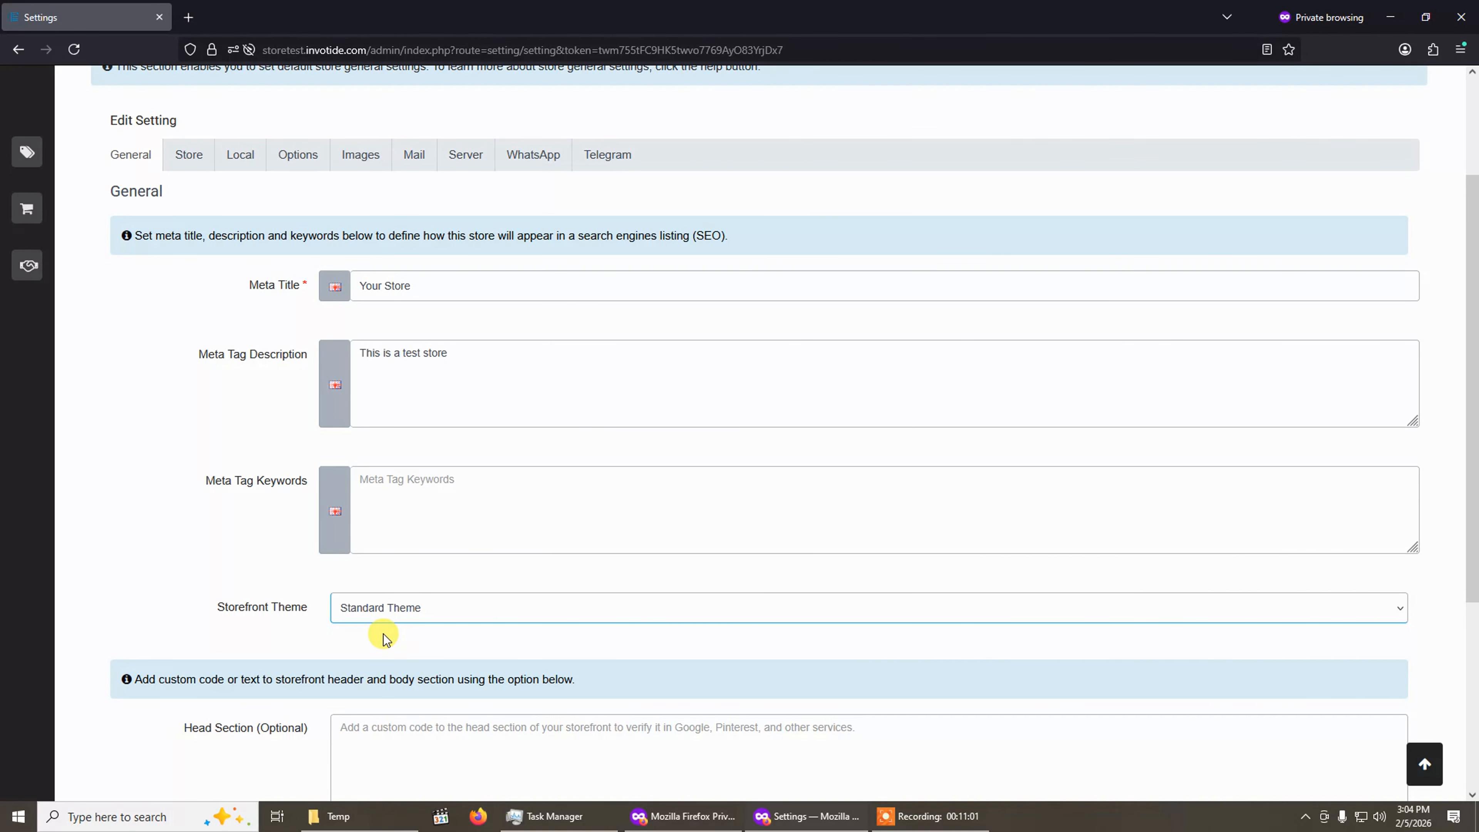
pyautogui.click(409, 612)
pyautogui.click(409, 630)
pyautogui.scroll(3, 1093, 409)
pyautogui.click(1287, 162)
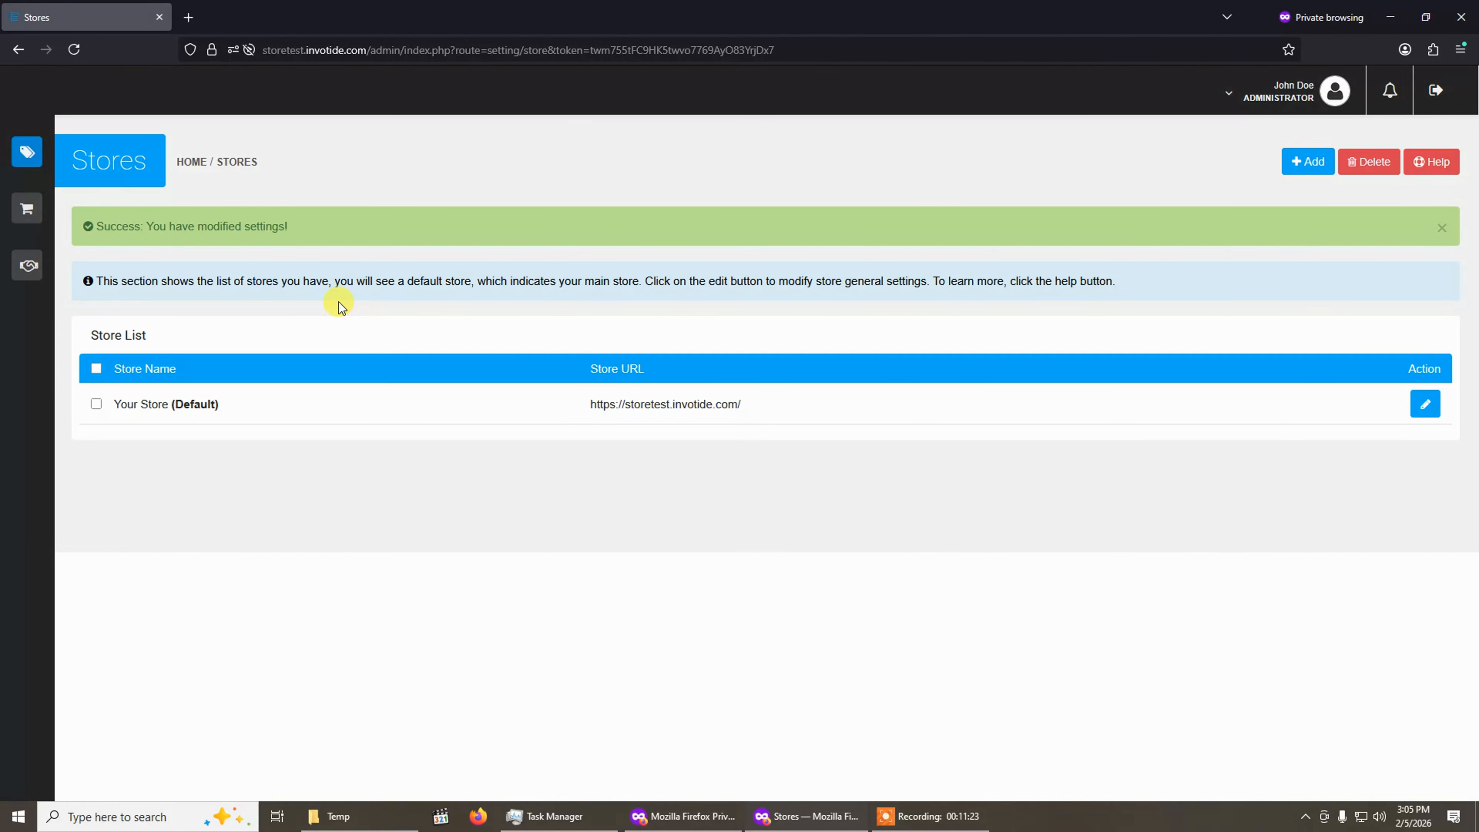
# Open the Premium Theme settings for the default store from the themes list.
pyautogui.click(56, 155)
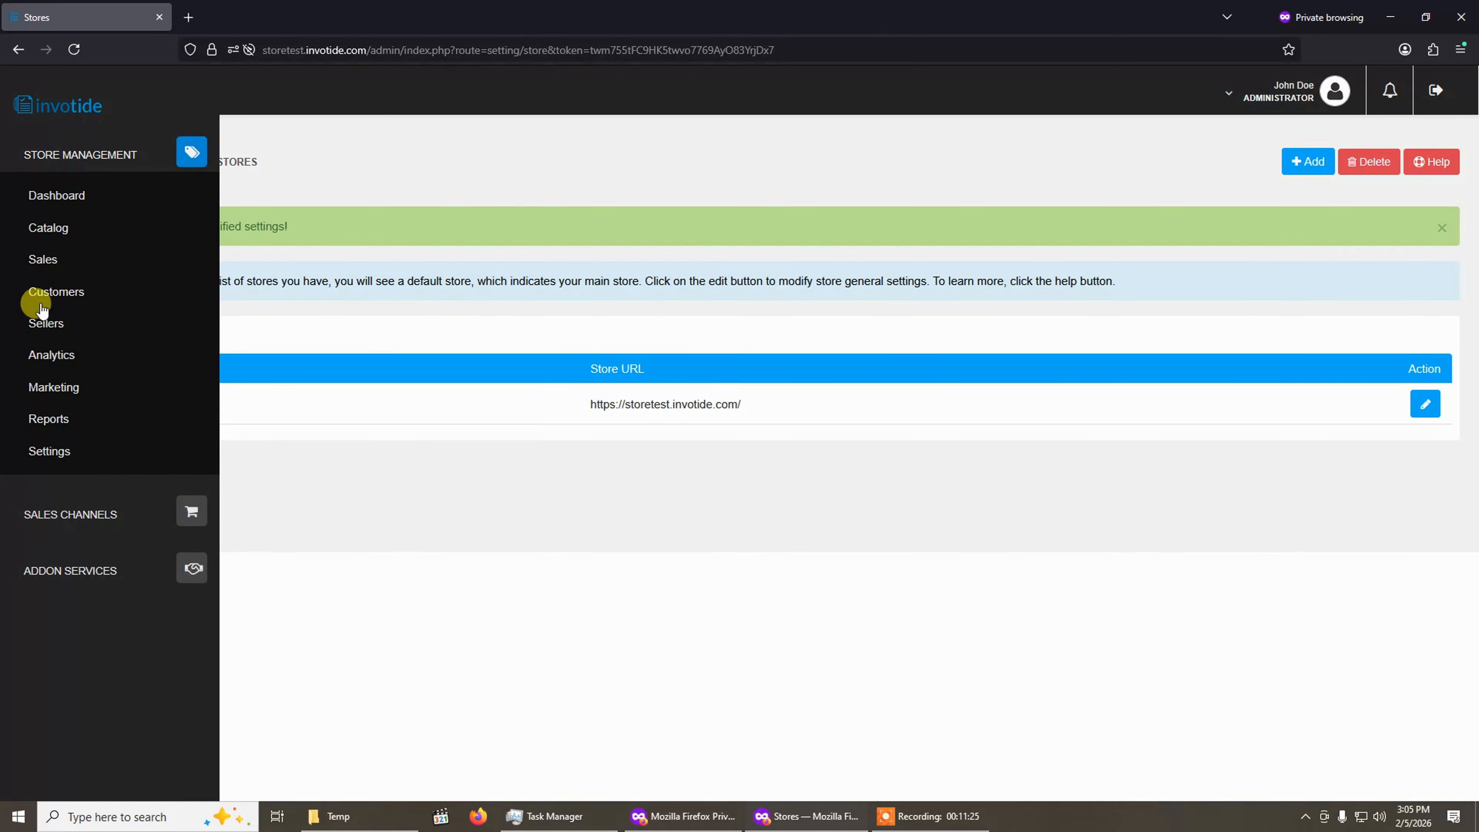
pyautogui.click(32, 450)
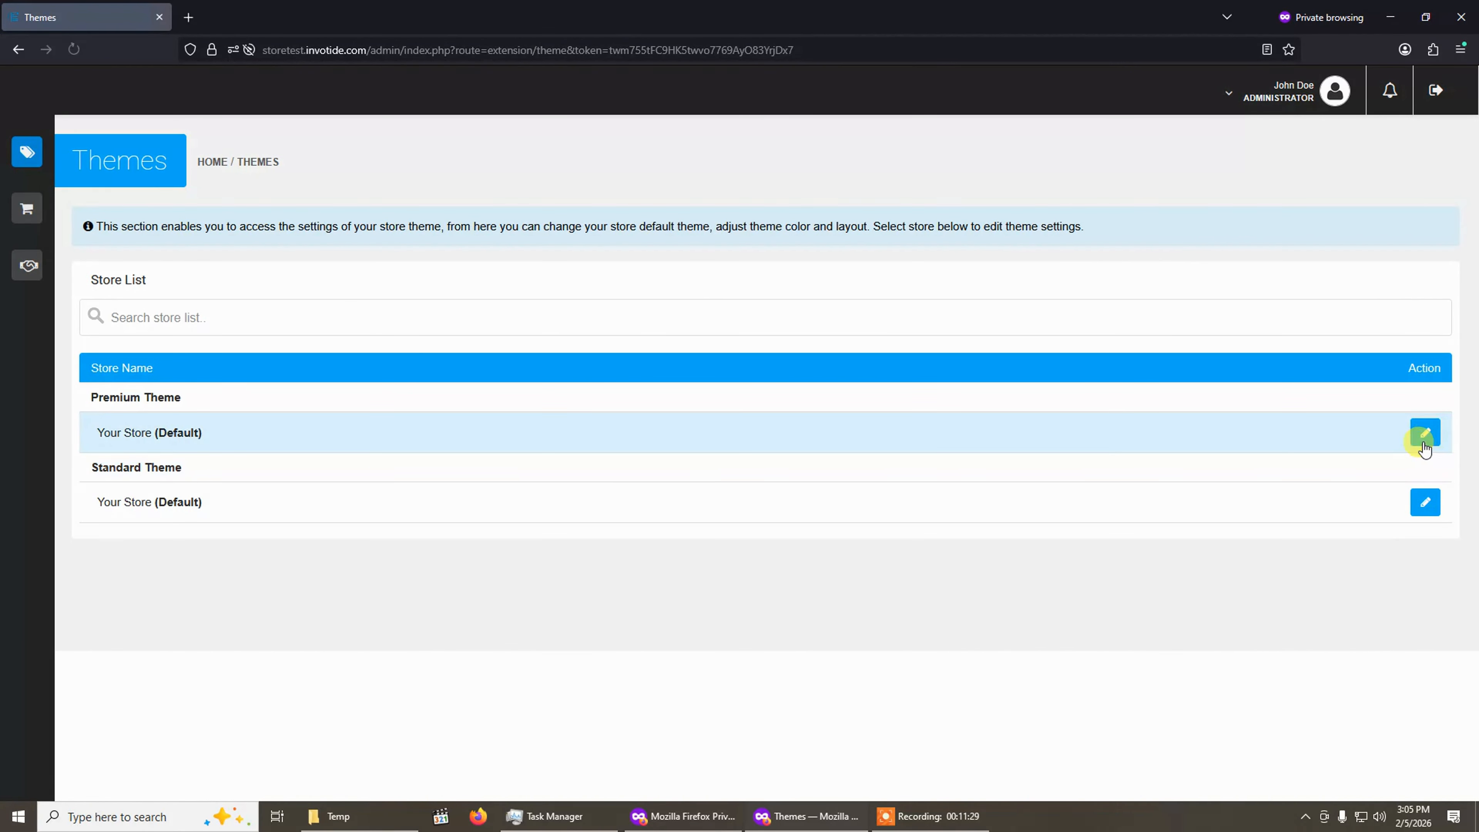
pyautogui.click(1424, 443)
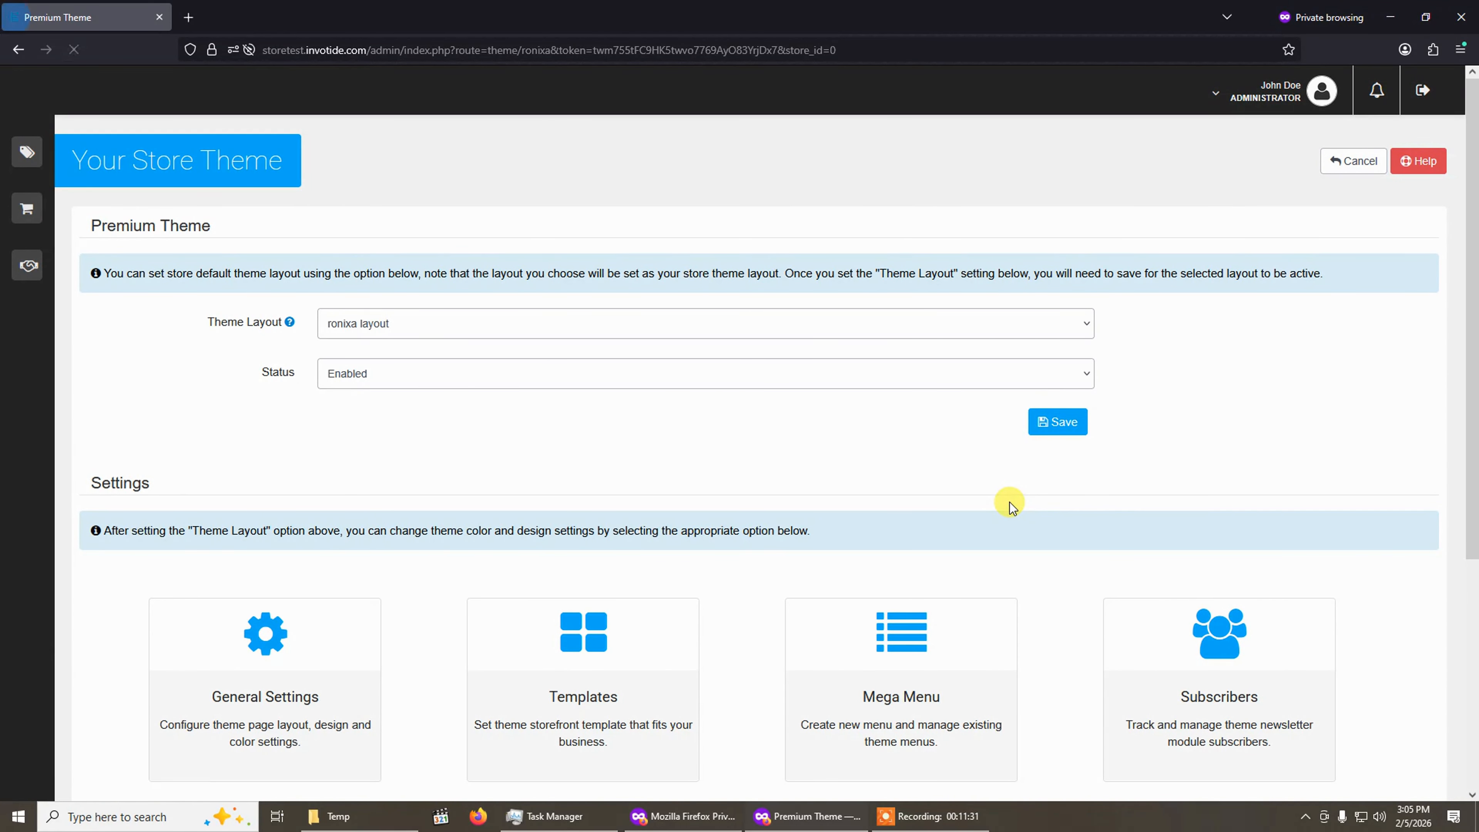
# Open the live storefront in a new tab and close the promo popup.
pyautogui.click(1253, 114)
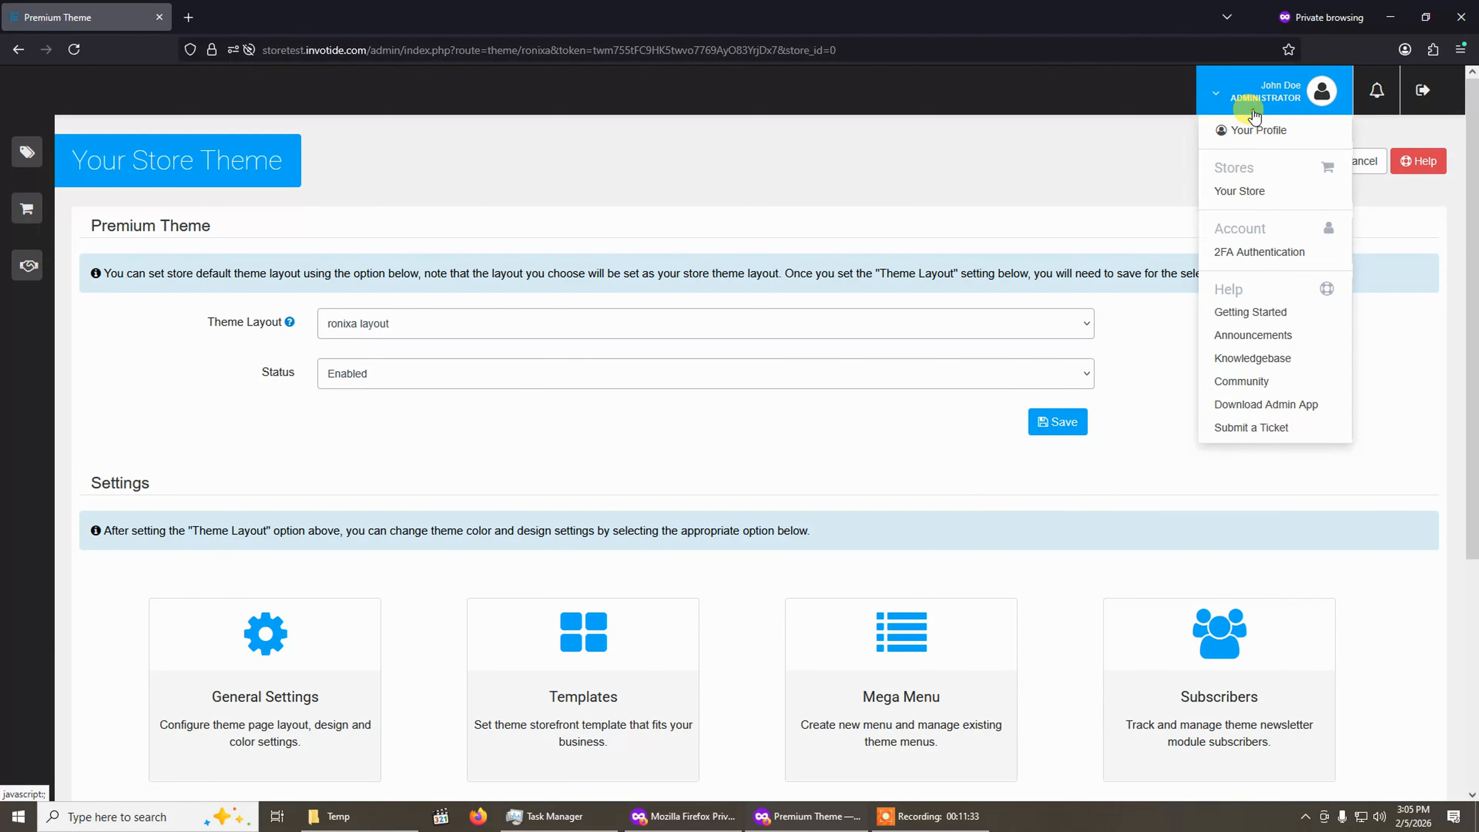
pyautogui.click(1245, 198)
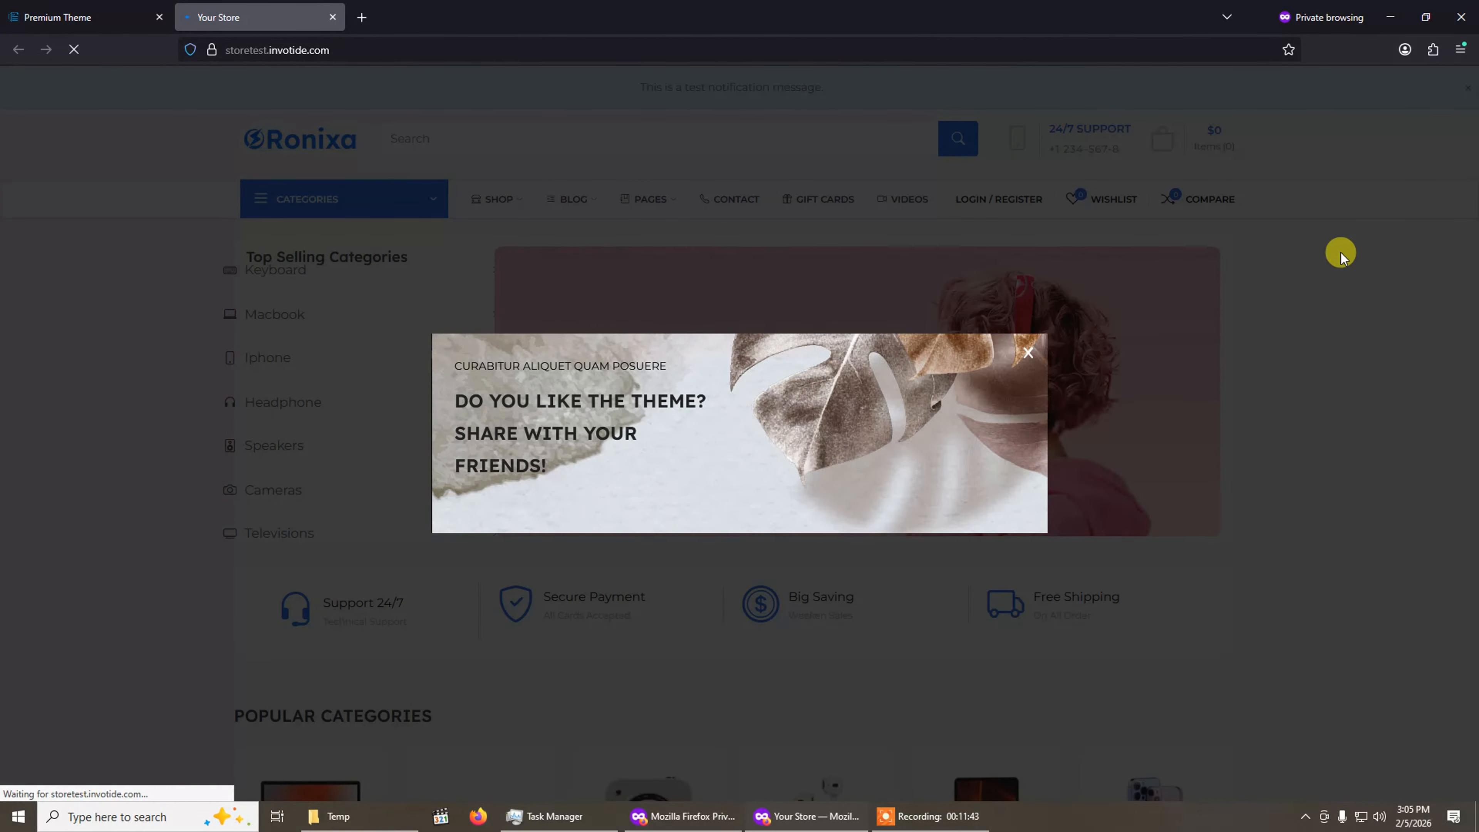
pyautogui.click(1443, 125)
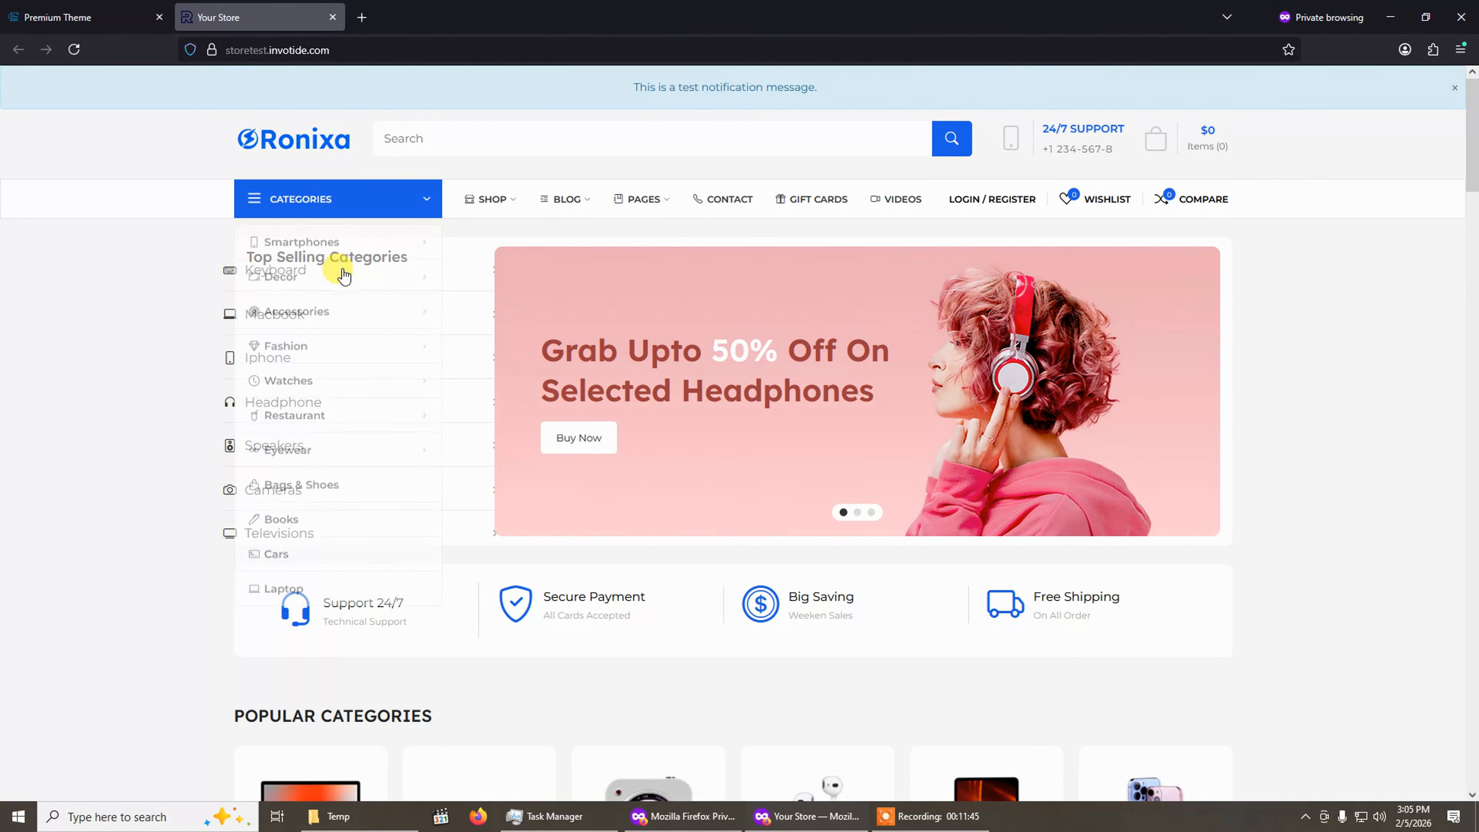
# Scroll through the storefront homepage to review the imported Electronic template.
pyautogui.scroll(-3, 1054, 557)
pyautogui.scroll(3, 1054, 557)
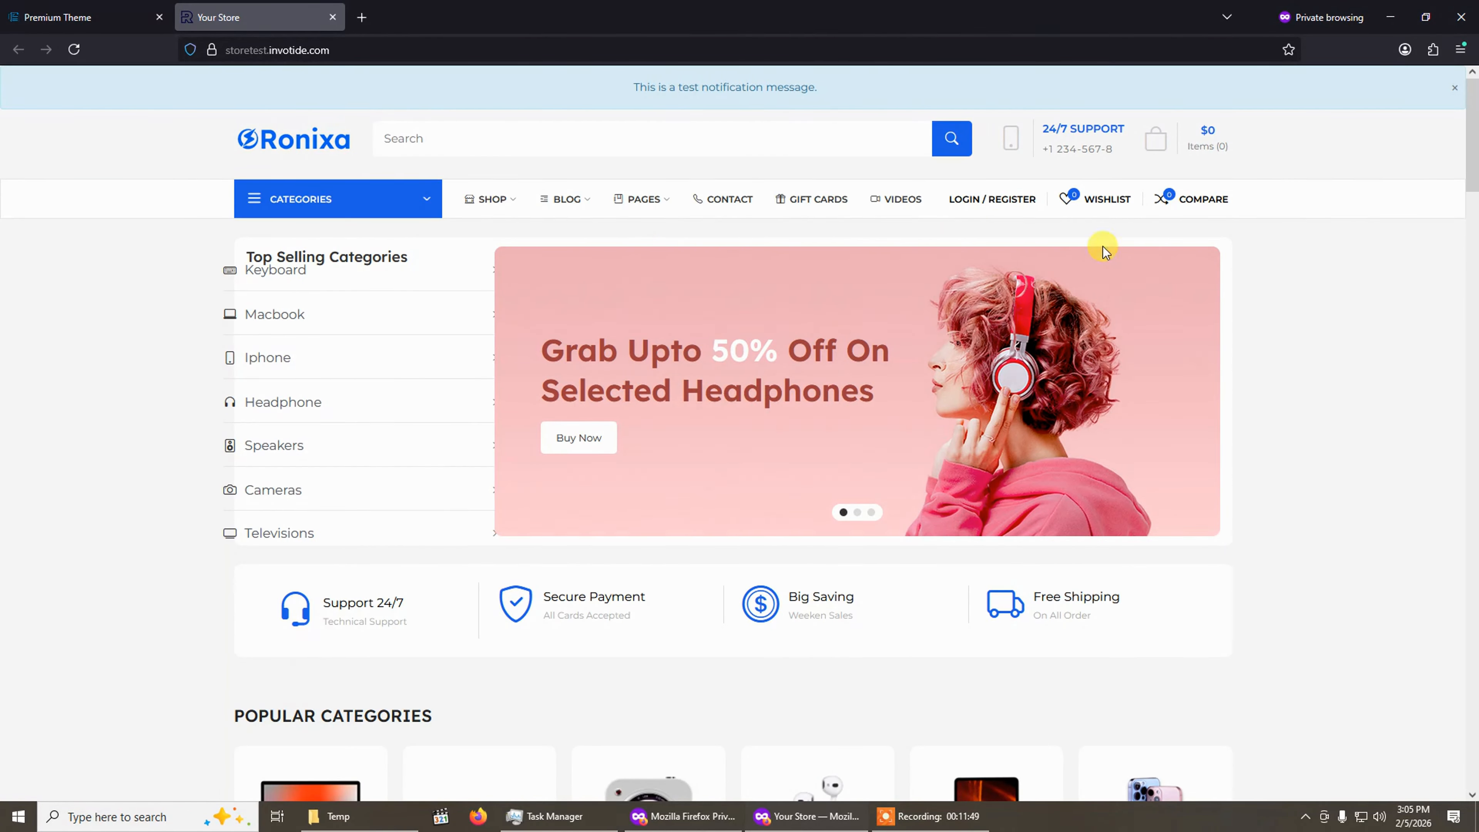
pyautogui.scroll(-10, 1031, 451)
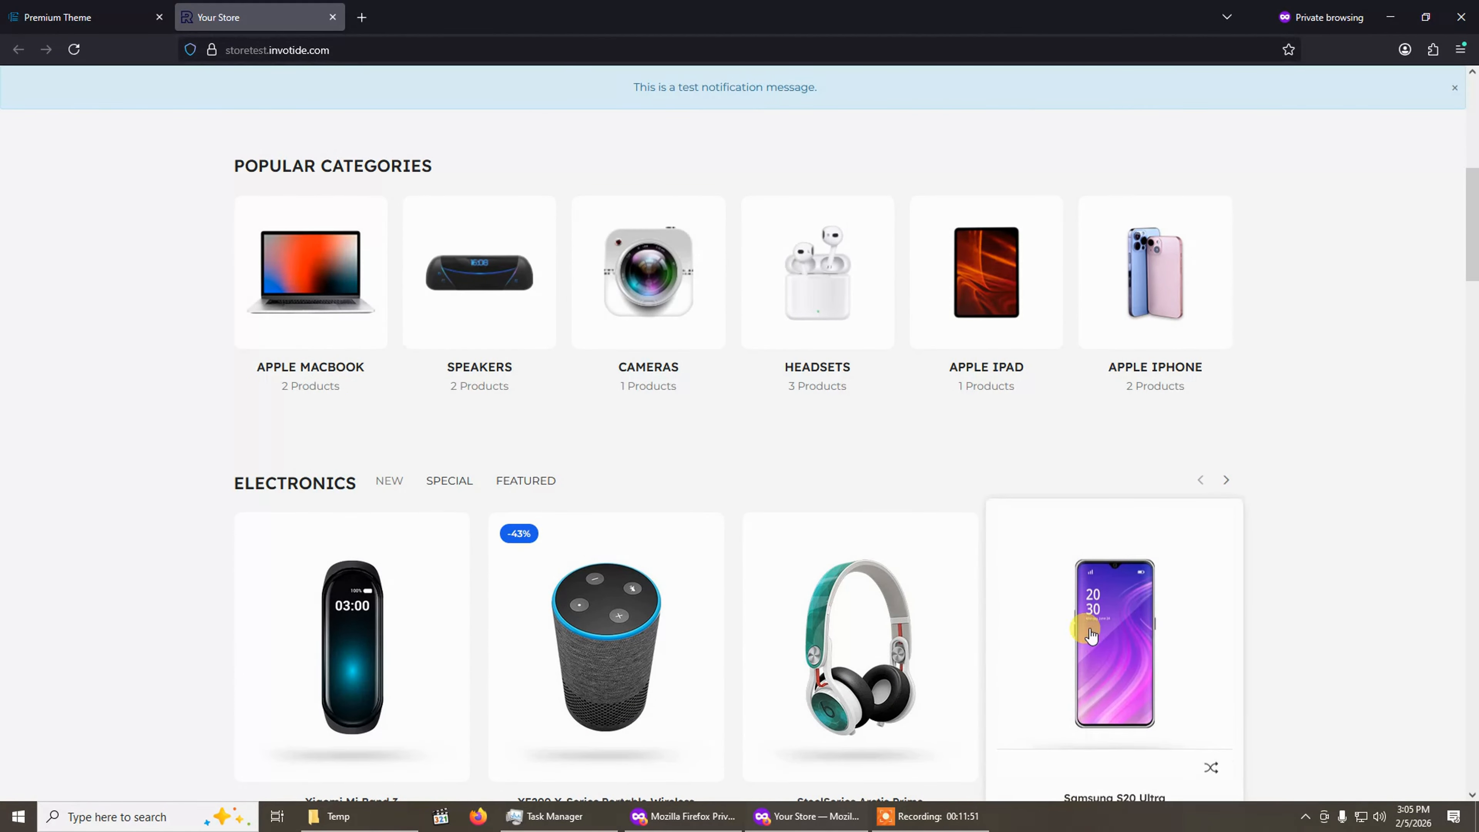
pyautogui.scroll(-5, 1030, 618)
pyautogui.scroll(15, 1063, 621)
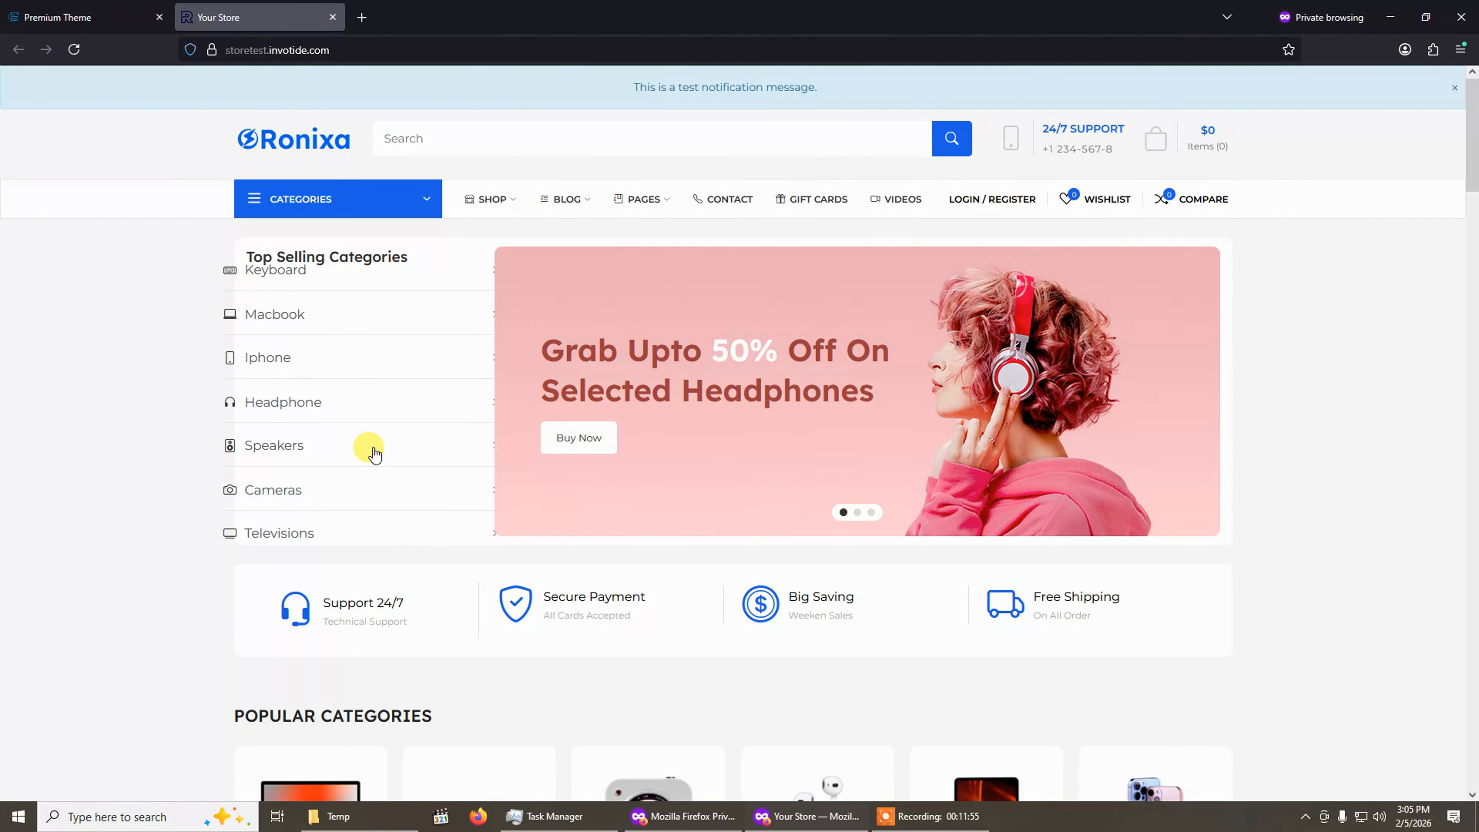
pyautogui.scroll(-10, 481, 617)
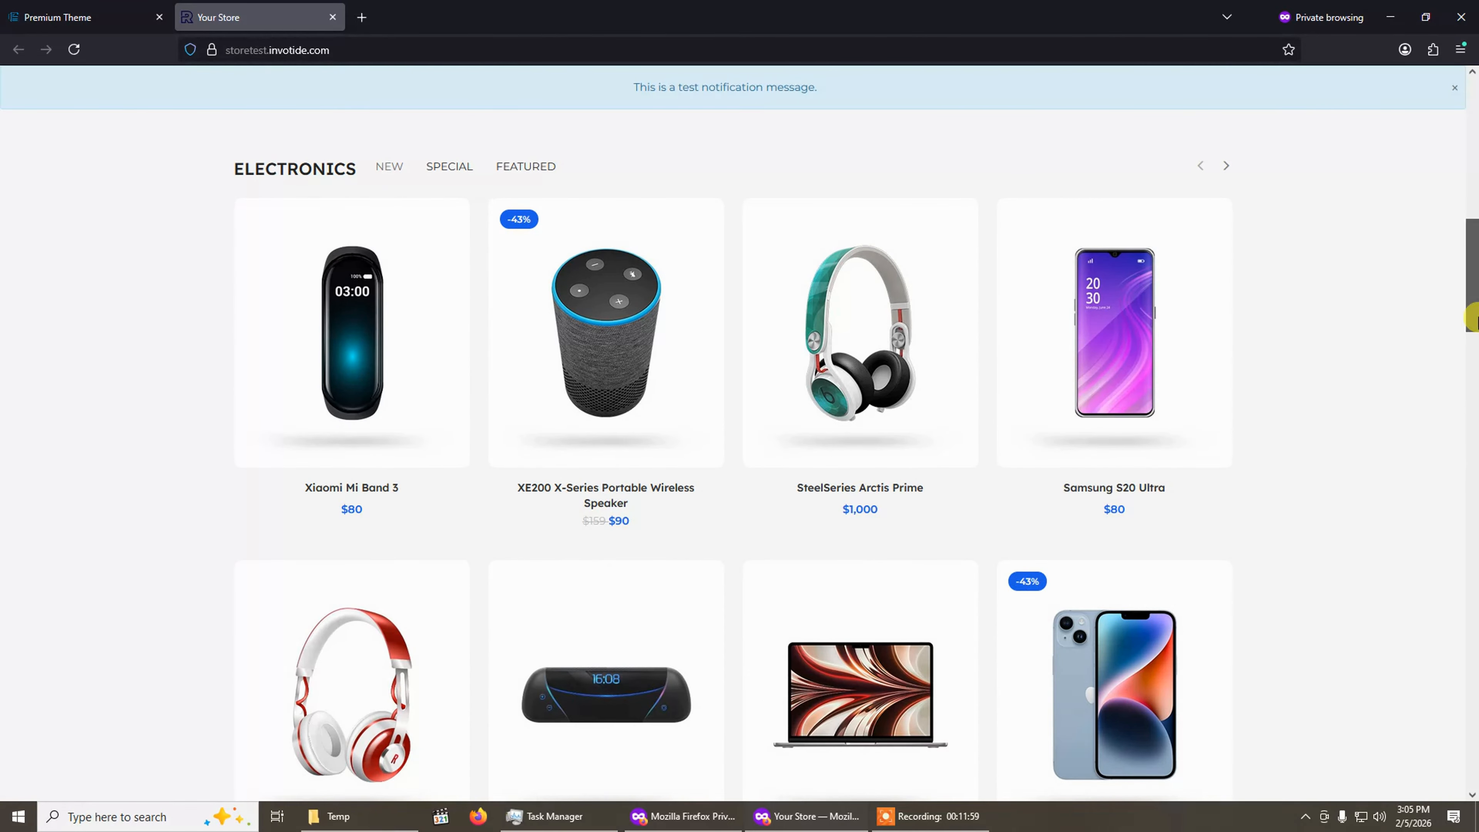
pyautogui.moveTo(1474, 312); pyautogui.dragTo(1326, 232)
pyautogui.scroll(5, 386, 582)
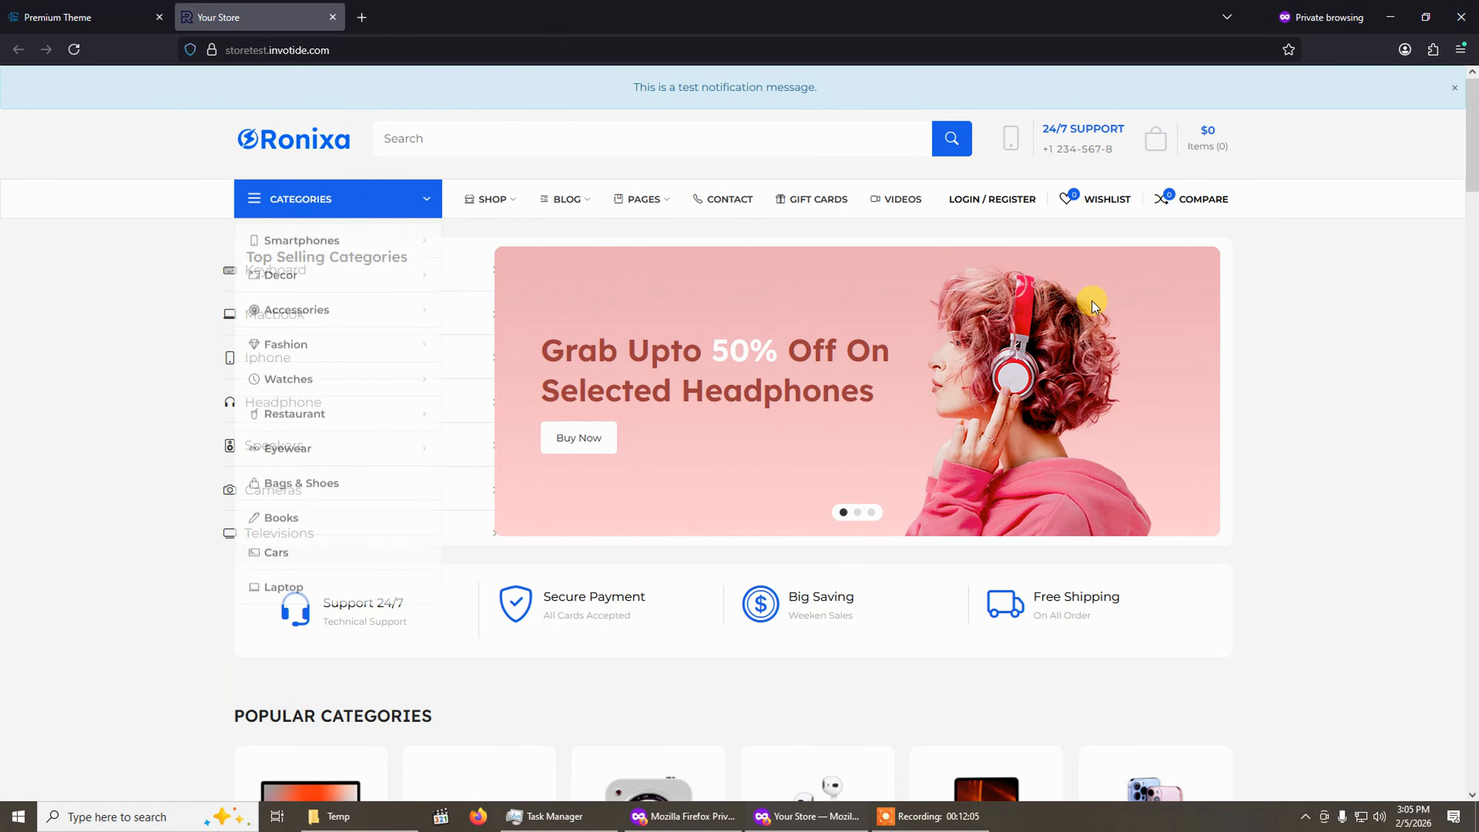
# Scroll down and back up the storefront homepage to examine its product sections, banners and blog area.
pyautogui.scroll(-10, 1204, 649)
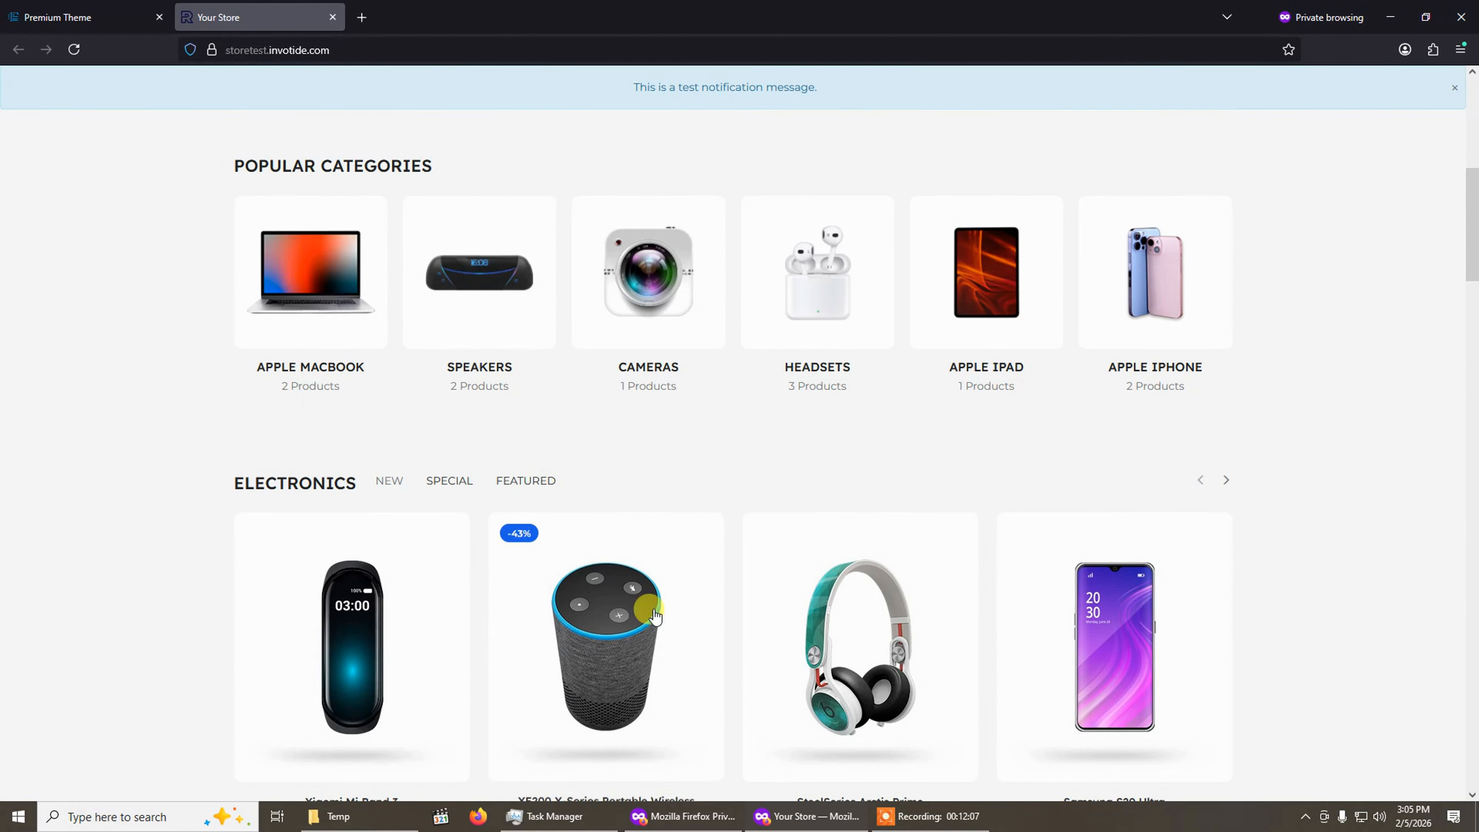
pyautogui.scroll(-10, 862, 513)
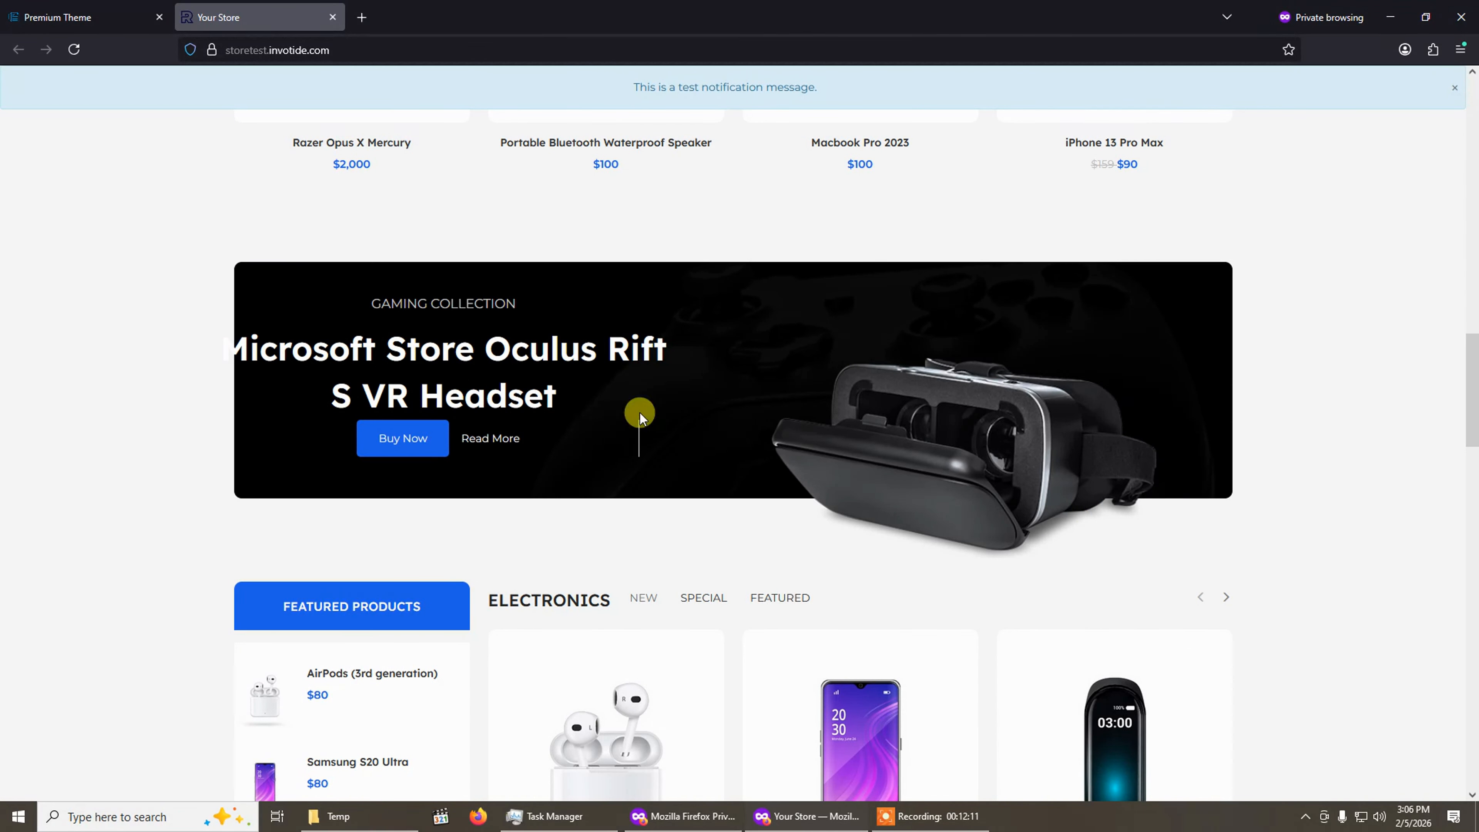
pyautogui.scroll(-8, 637, 416)
pyautogui.scroll(-12, 606, 430)
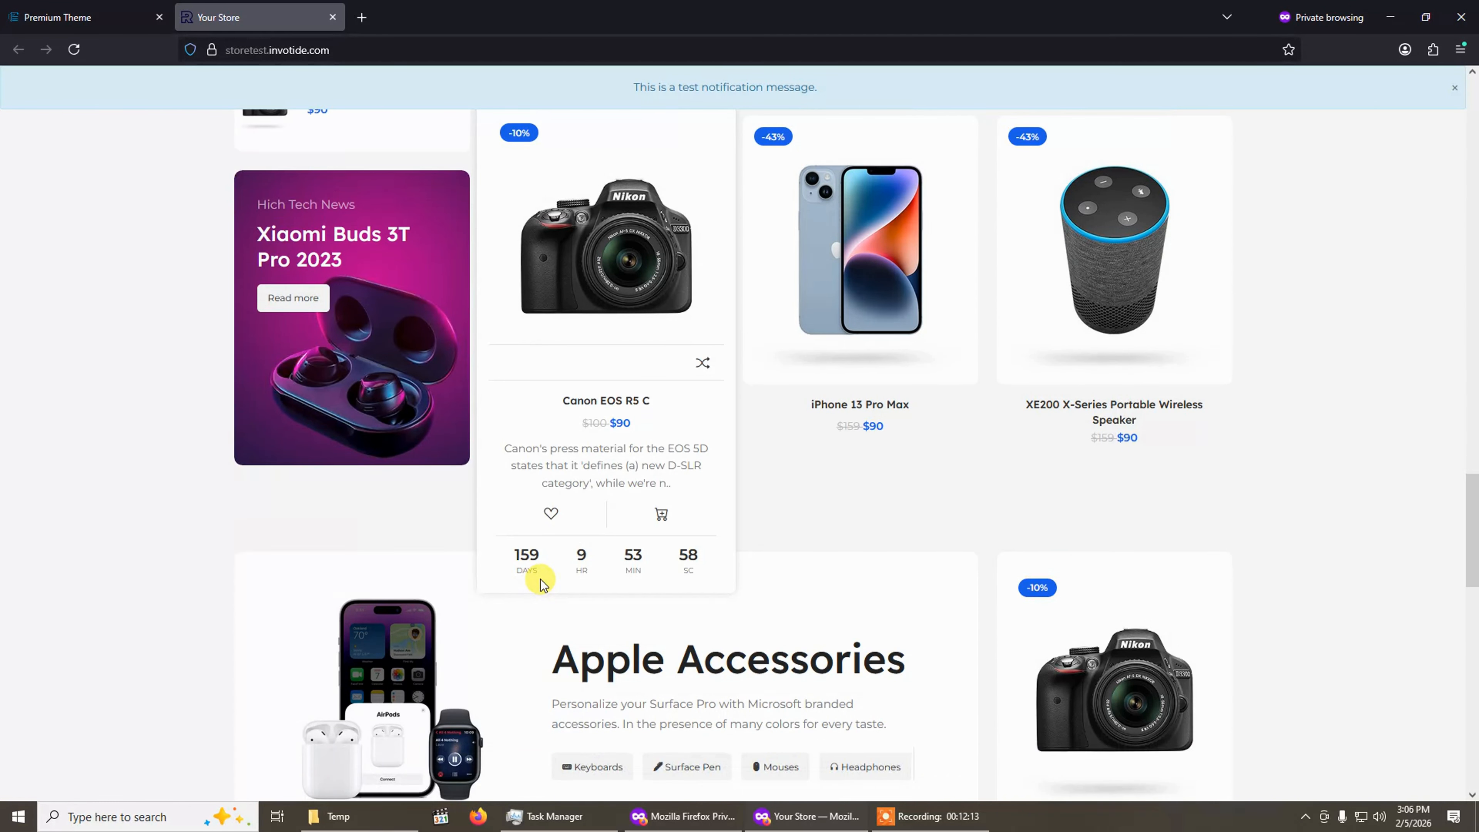
pyautogui.scroll(-8, 536, 579)
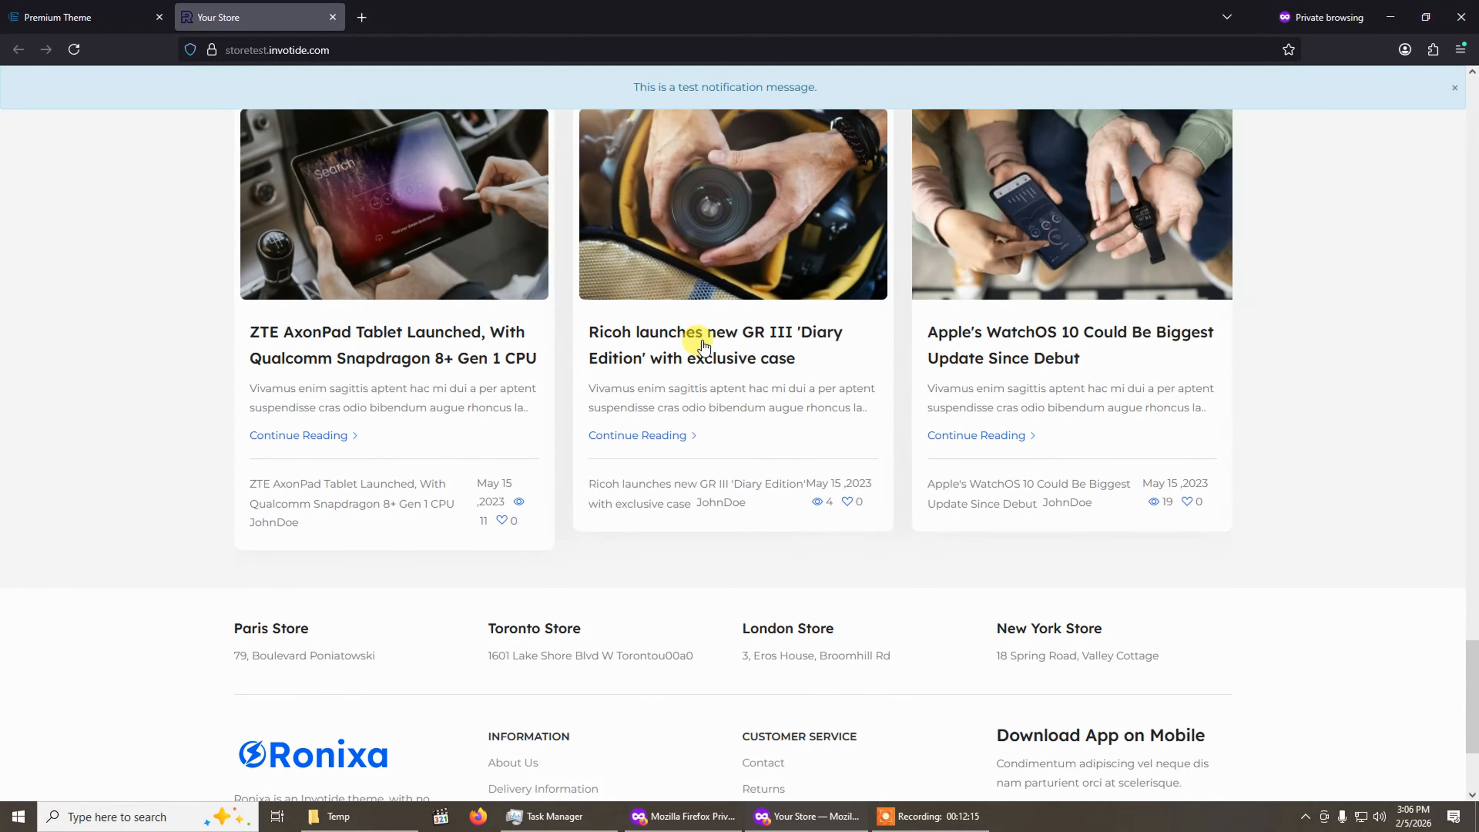
pyautogui.scroll(9, 481, 471)
pyautogui.scroll(15, 479, 469)
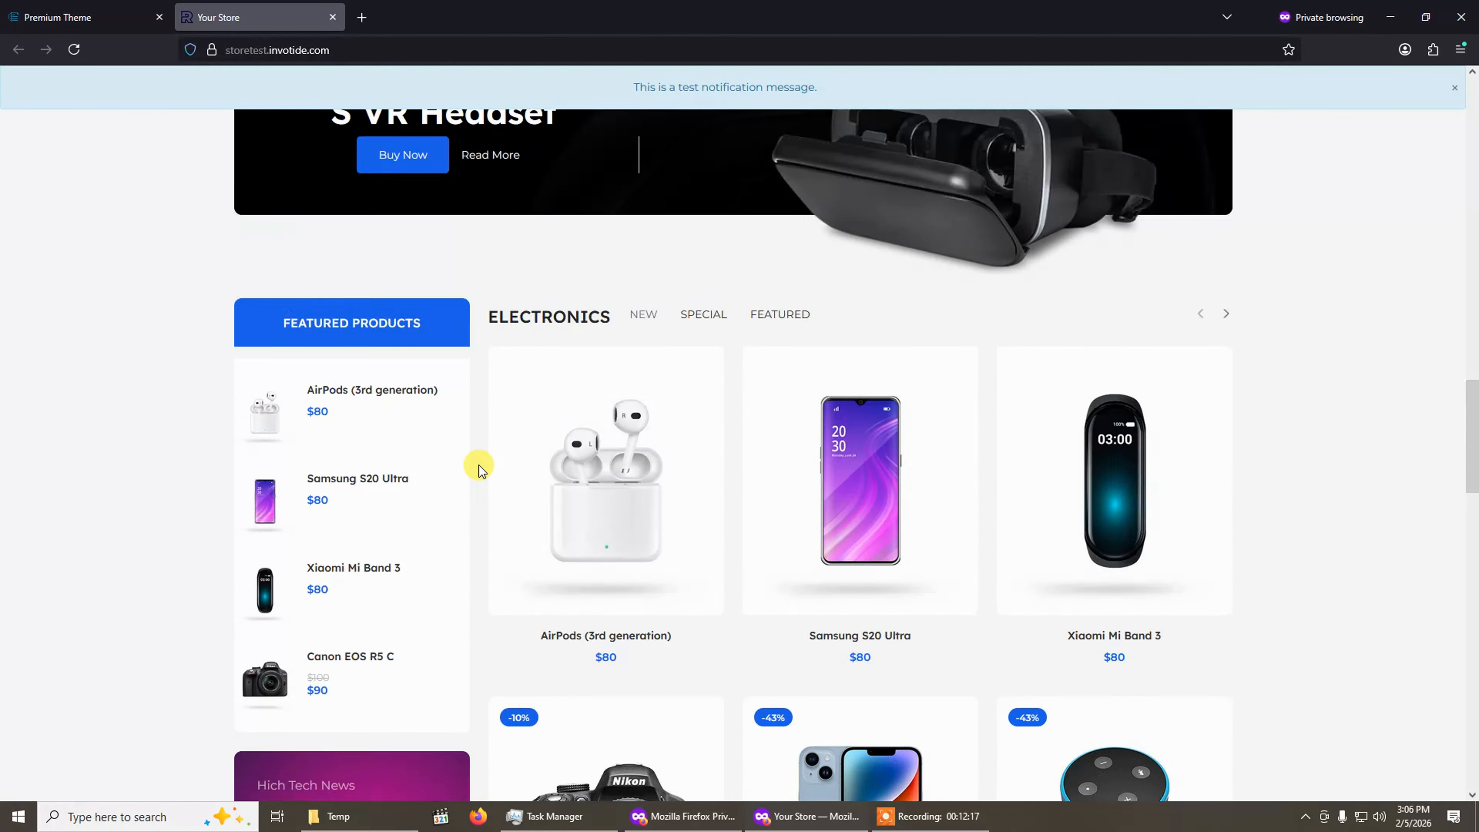
pyautogui.scroll(-6, 475, 461)
pyautogui.scroll(8, 474, 462)
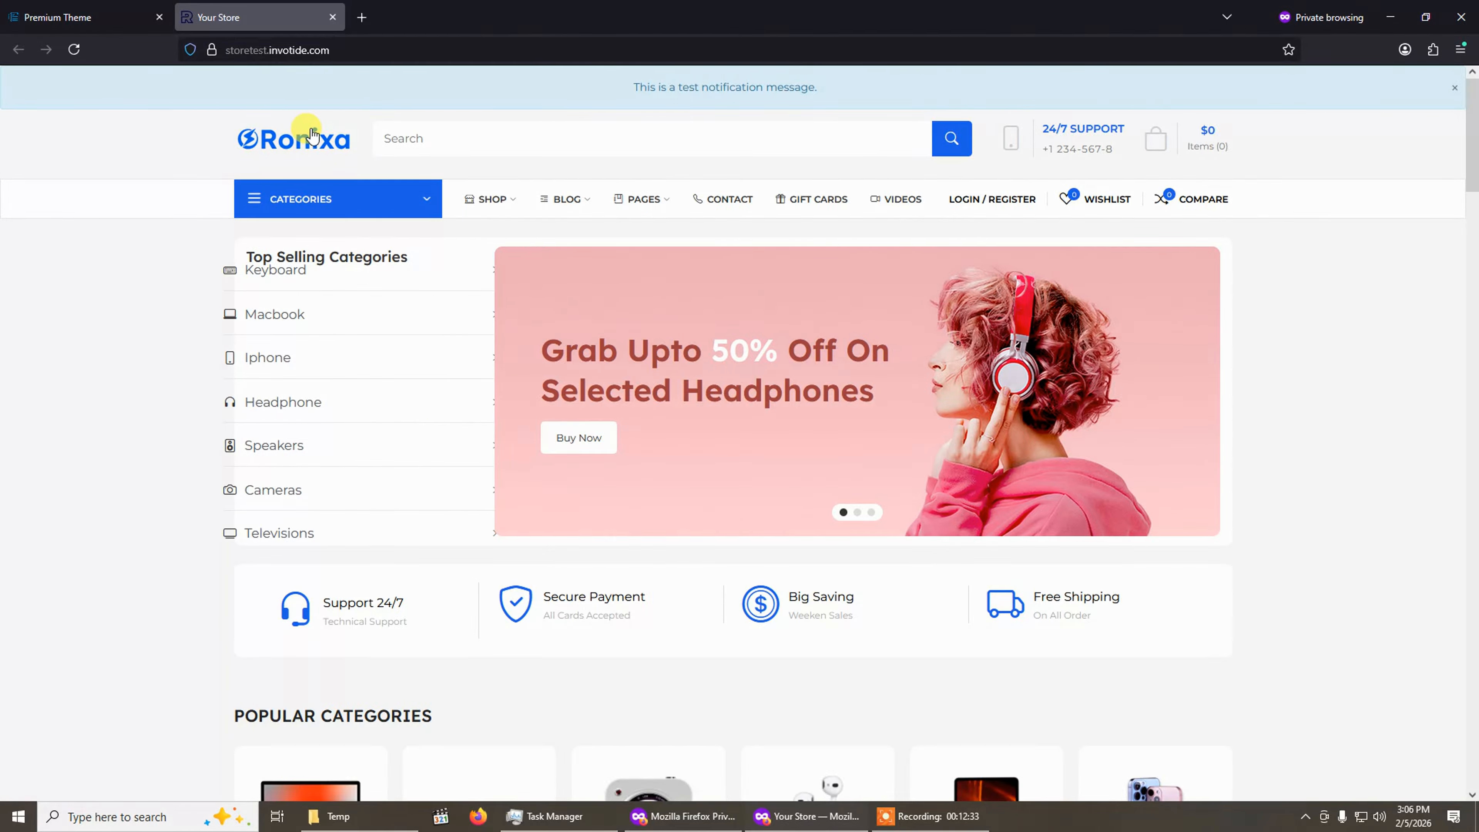
# Open the default store's image settings and set the store logo to yourlogo.png from the image manager.
pyautogui.click(61, 15)
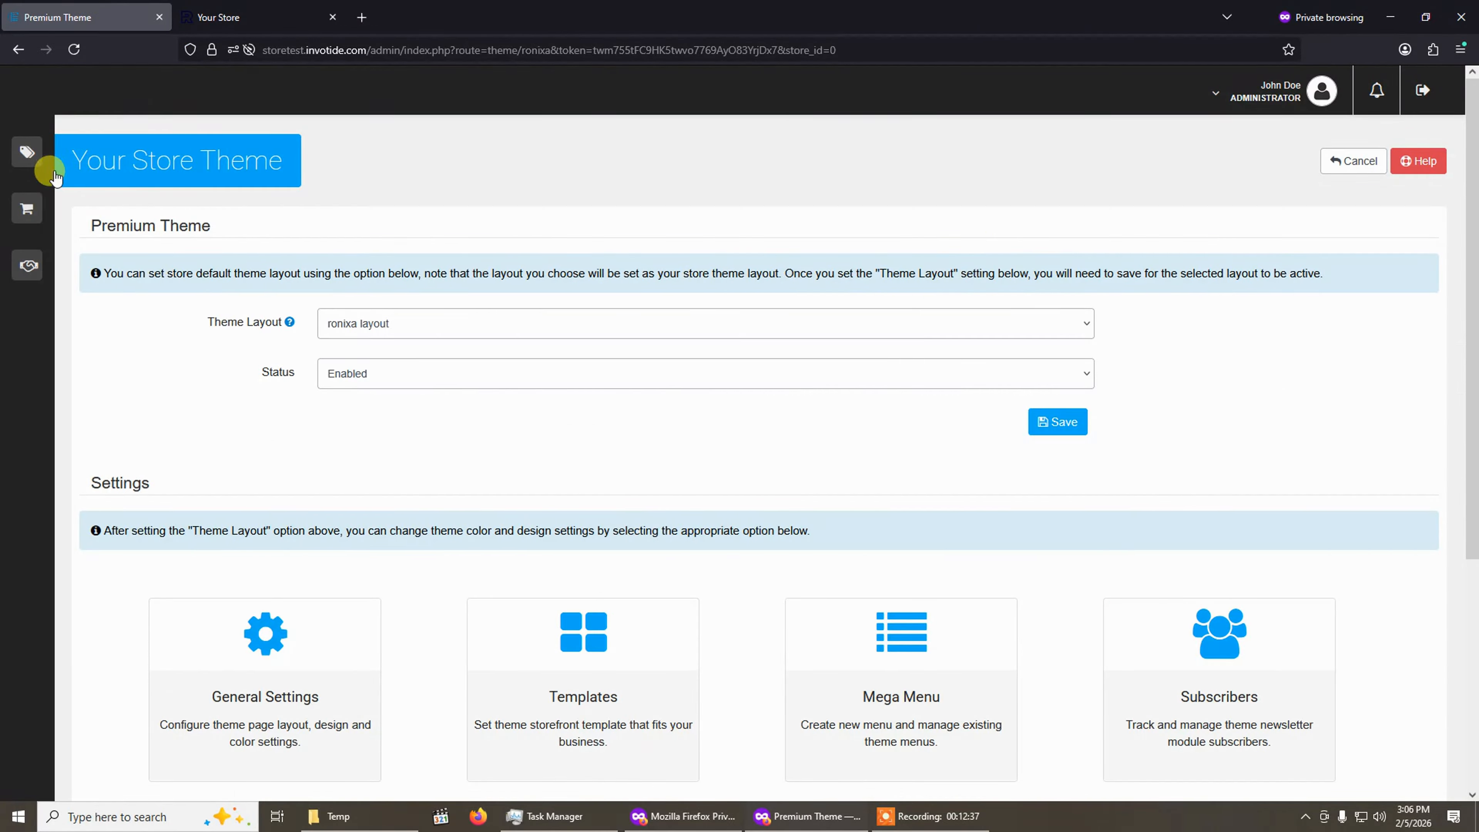
pyautogui.moveTo(46, 165)
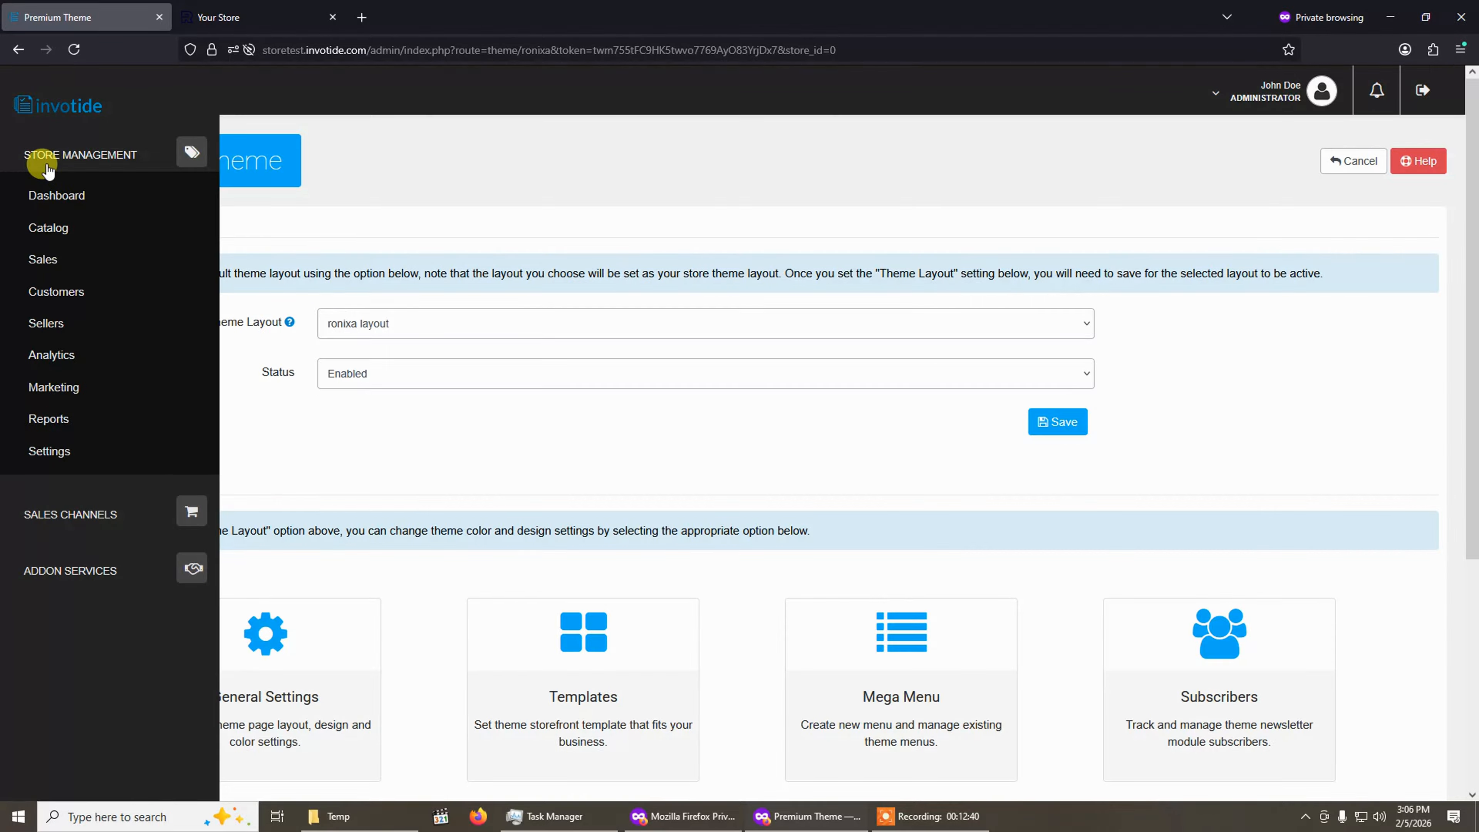
pyautogui.click(48, 454)
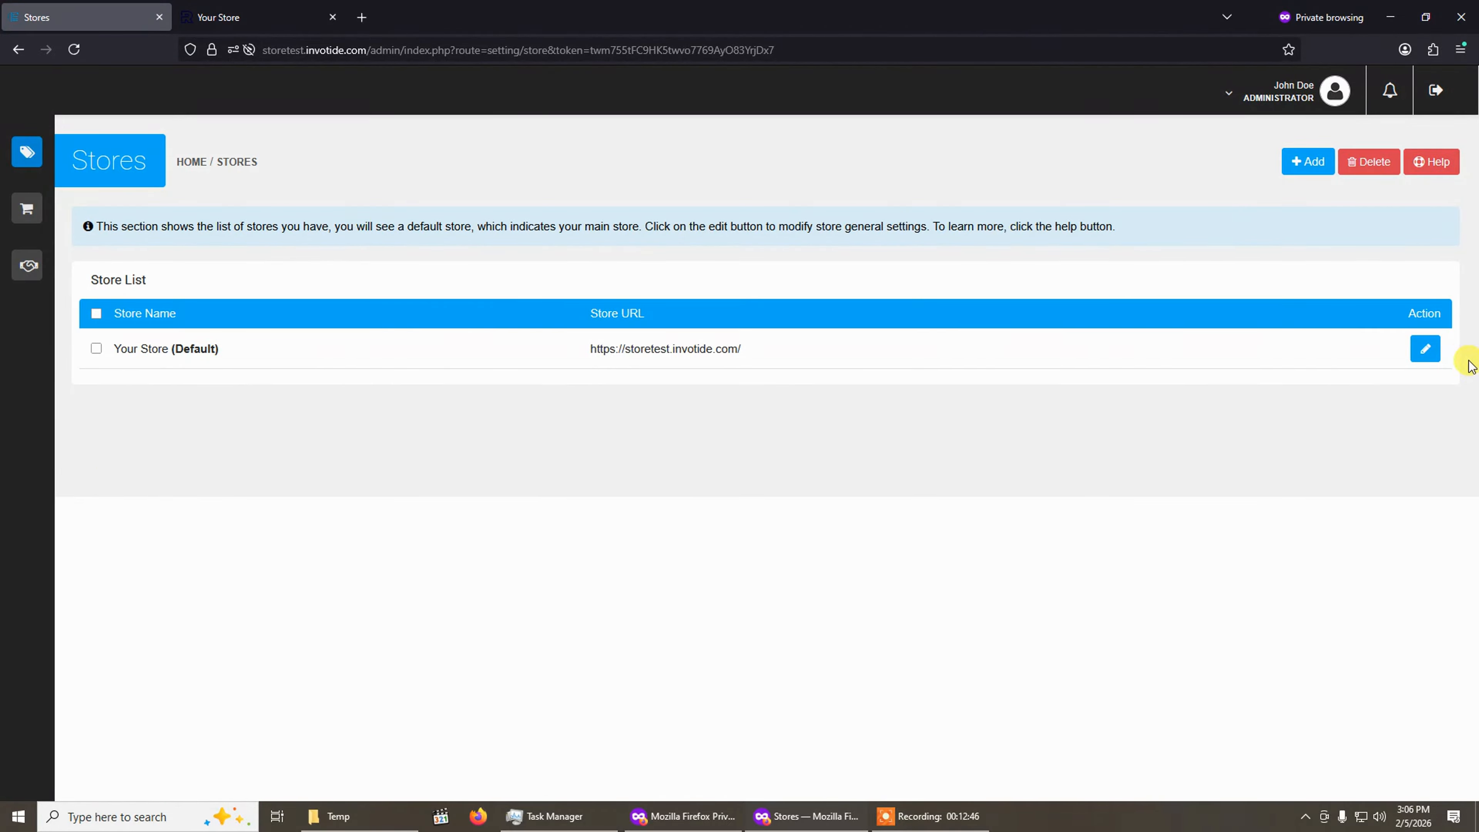
pyautogui.click(1425, 349)
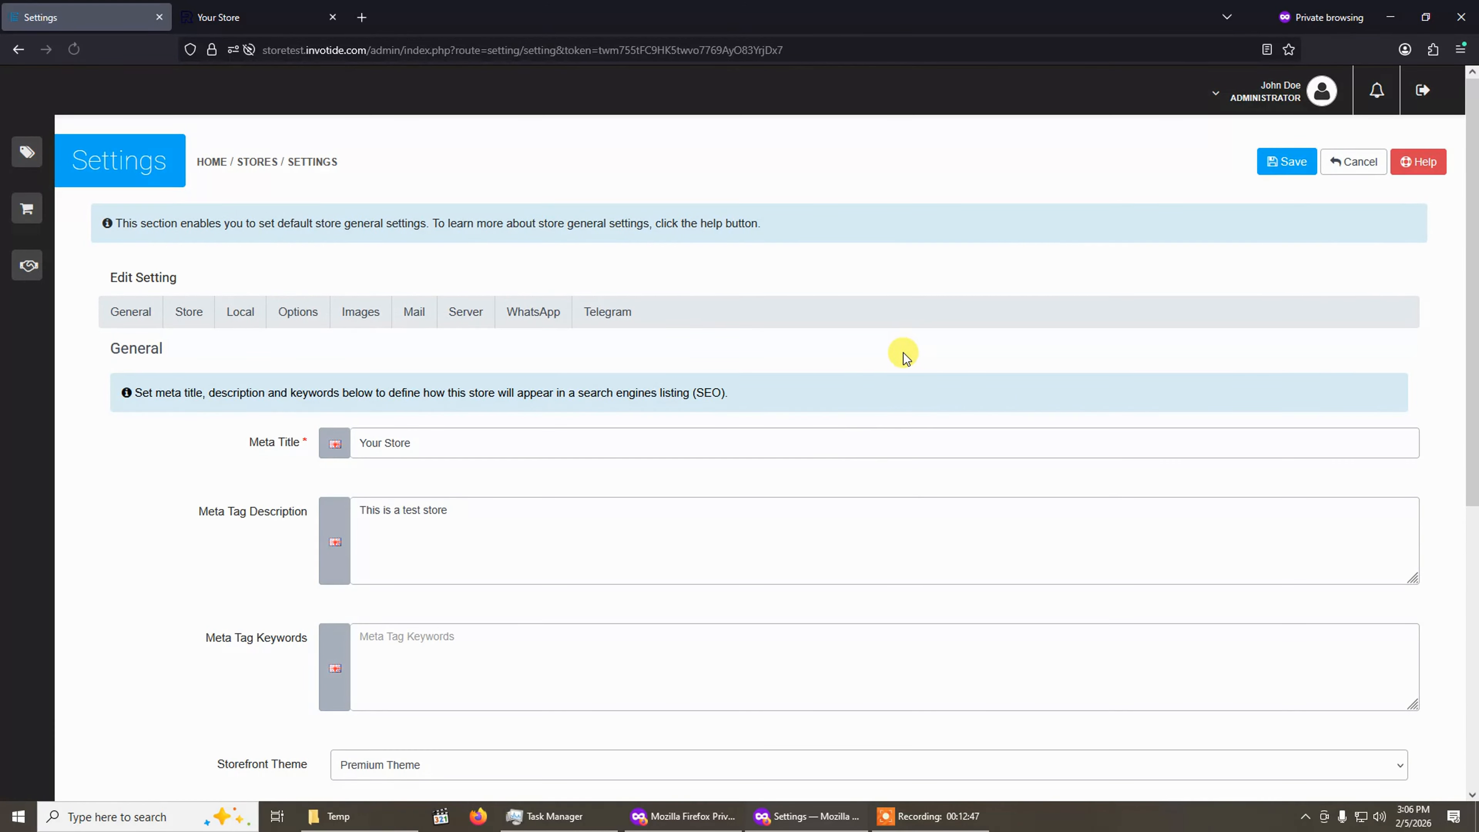
pyautogui.click(360, 319)
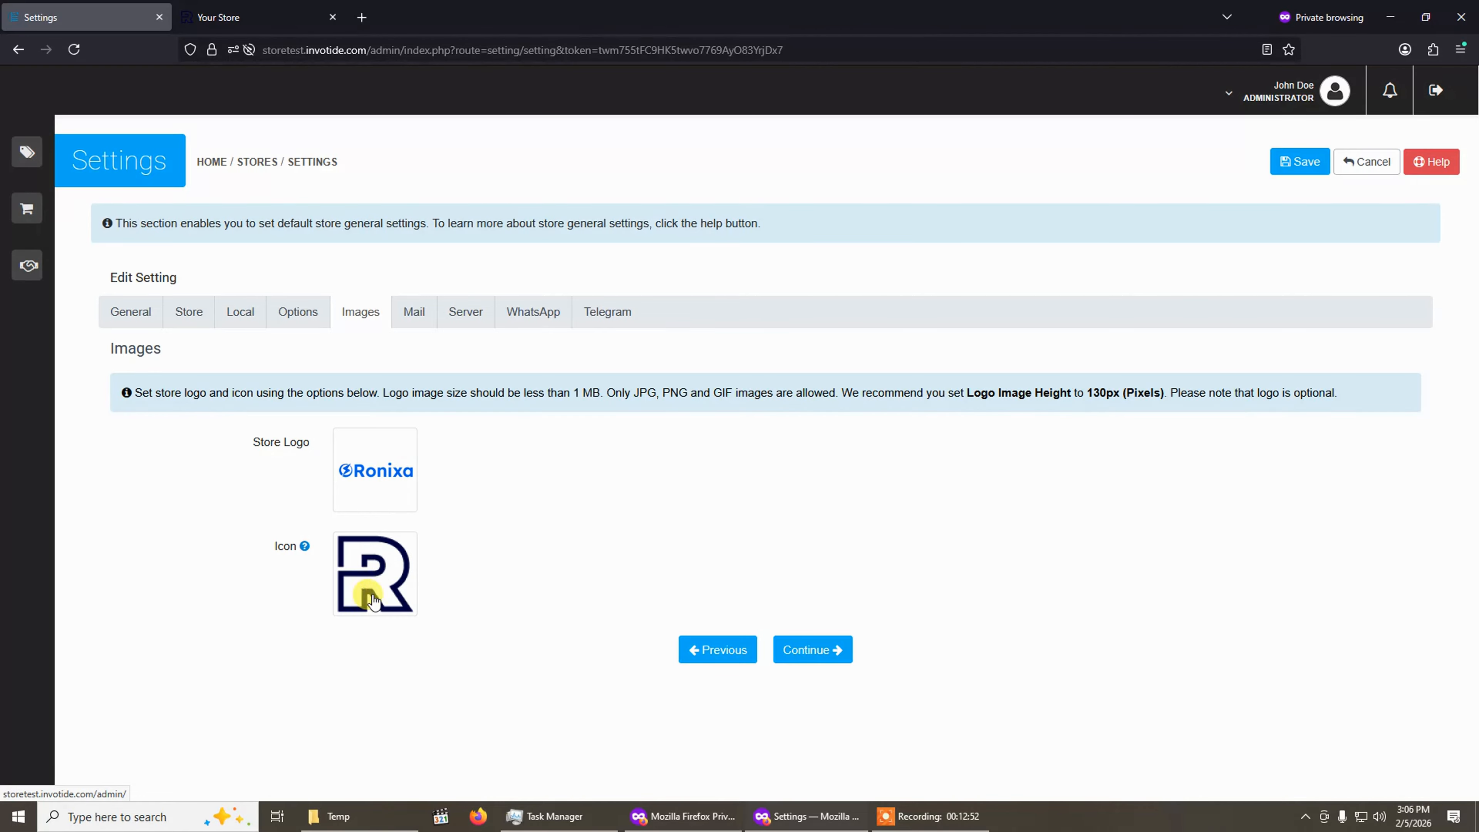
pyautogui.click(376, 468)
pyautogui.click(458, 469)
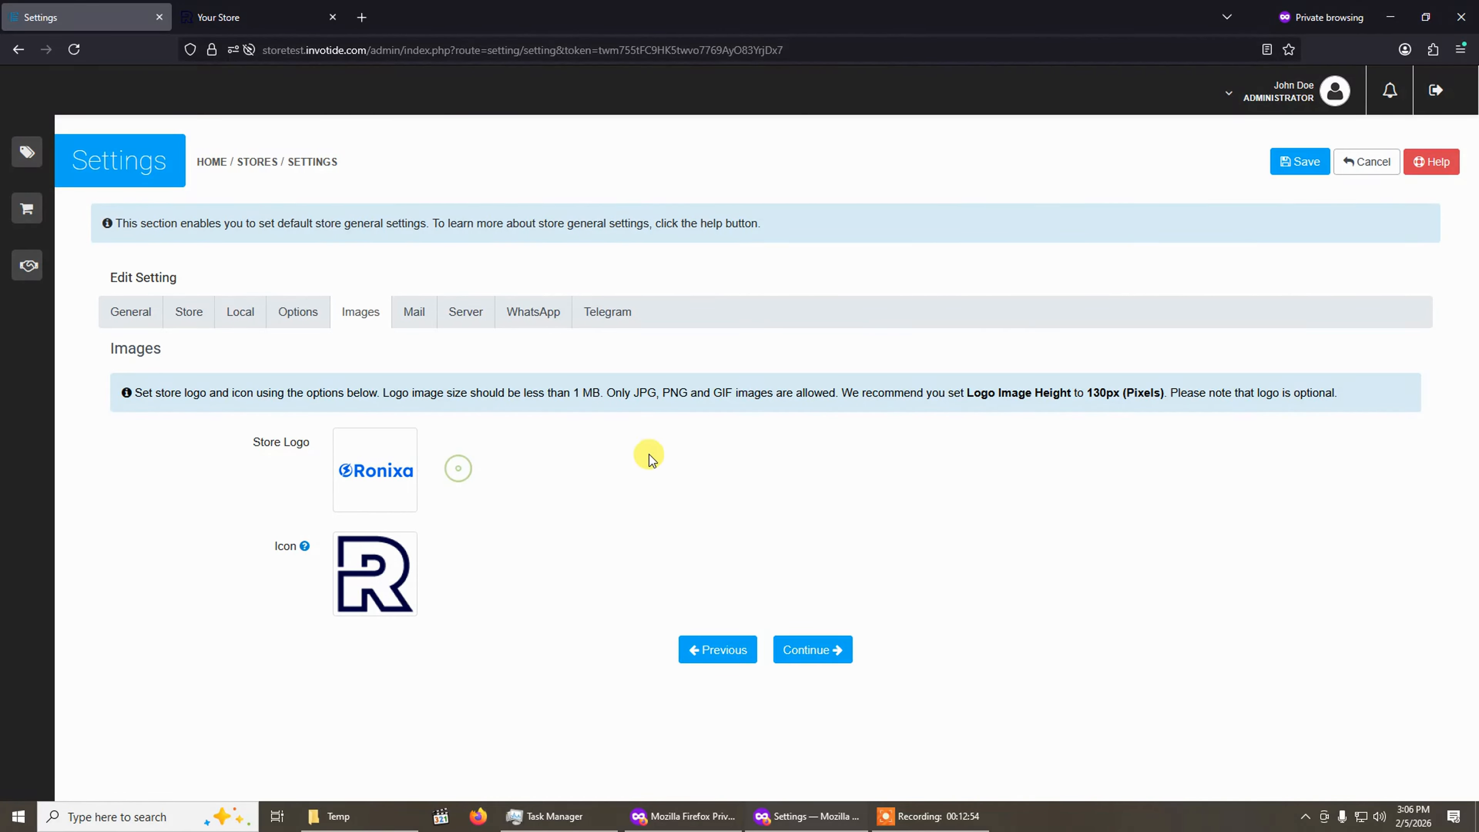
pyautogui.scroll(-5, 667, 461)
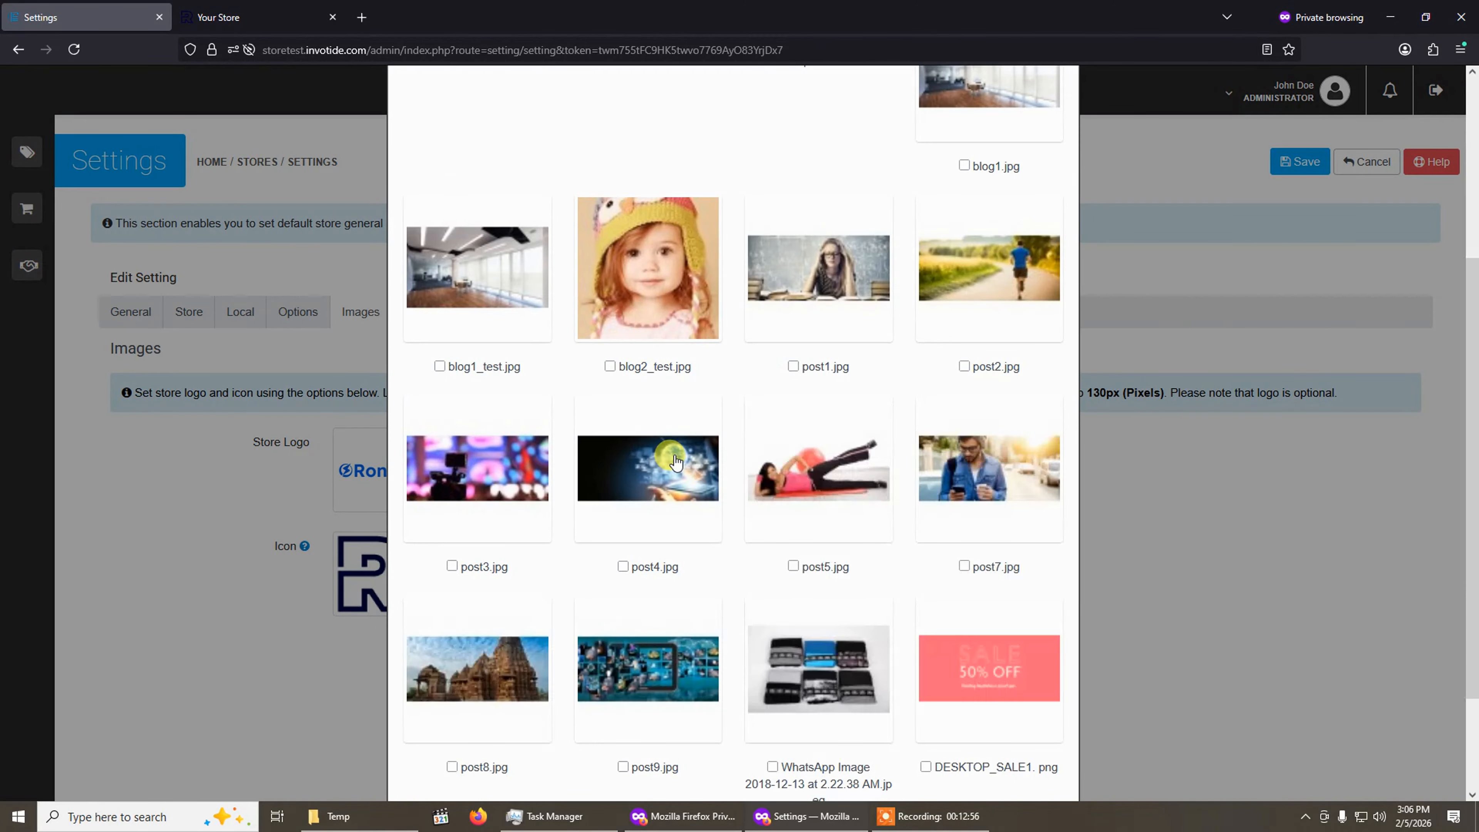
pyautogui.click(972, 725)
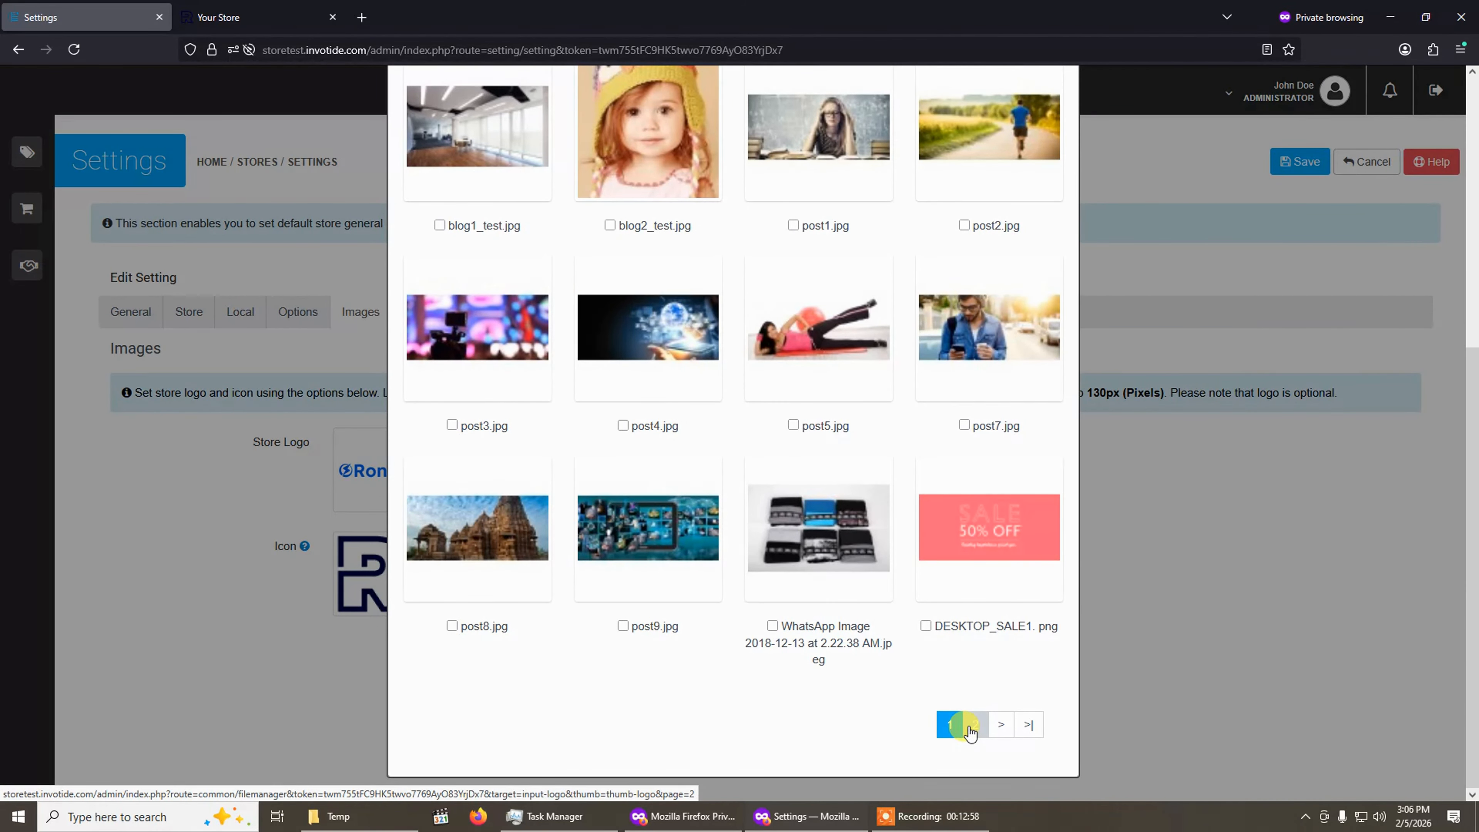
pyautogui.scroll(-3, 874, 641)
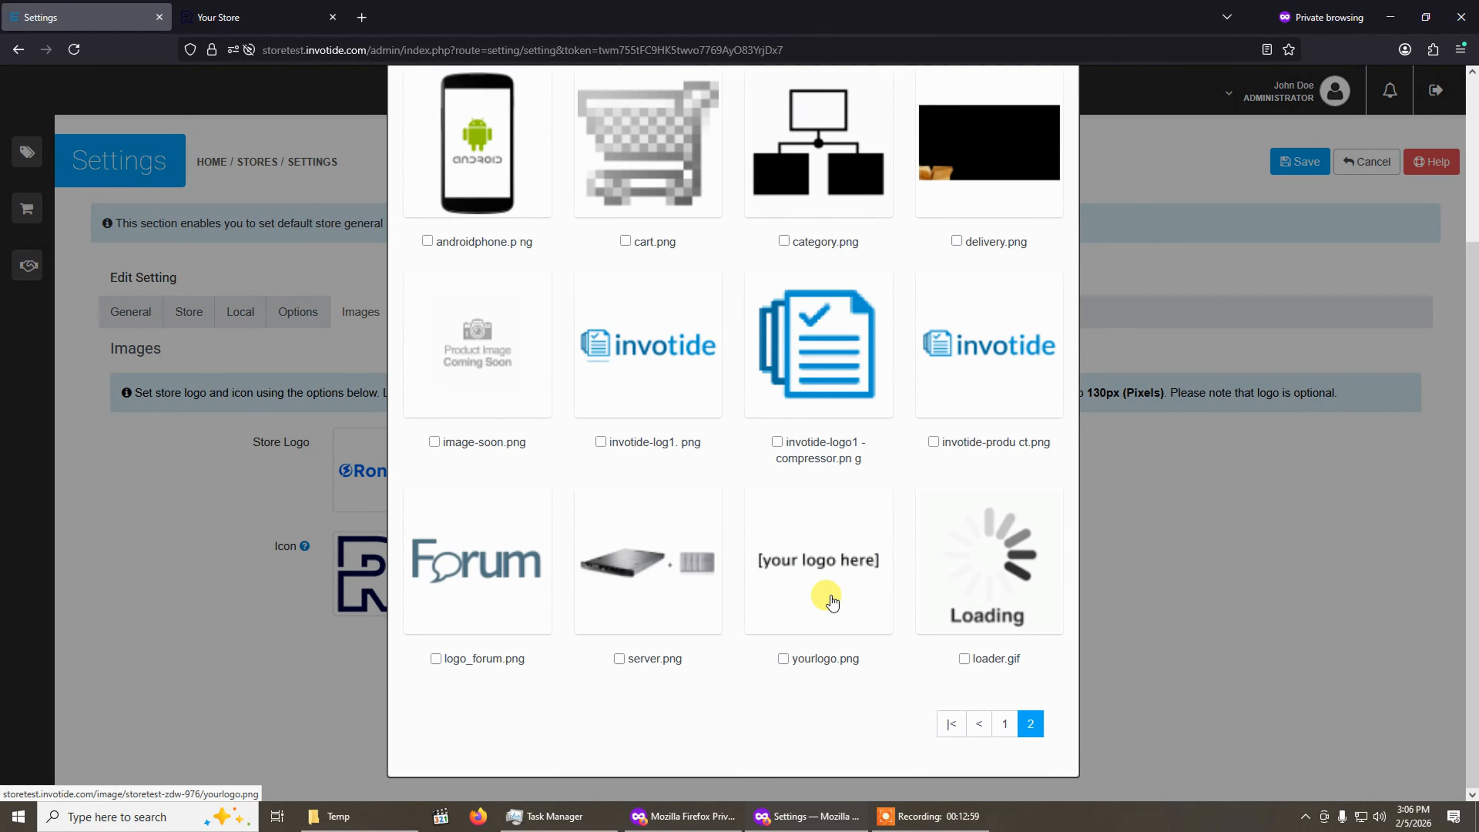
pyautogui.click(814, 568)
# Set the store icon to cart.png and save the store settings.
pyautogui.click(374, 570)
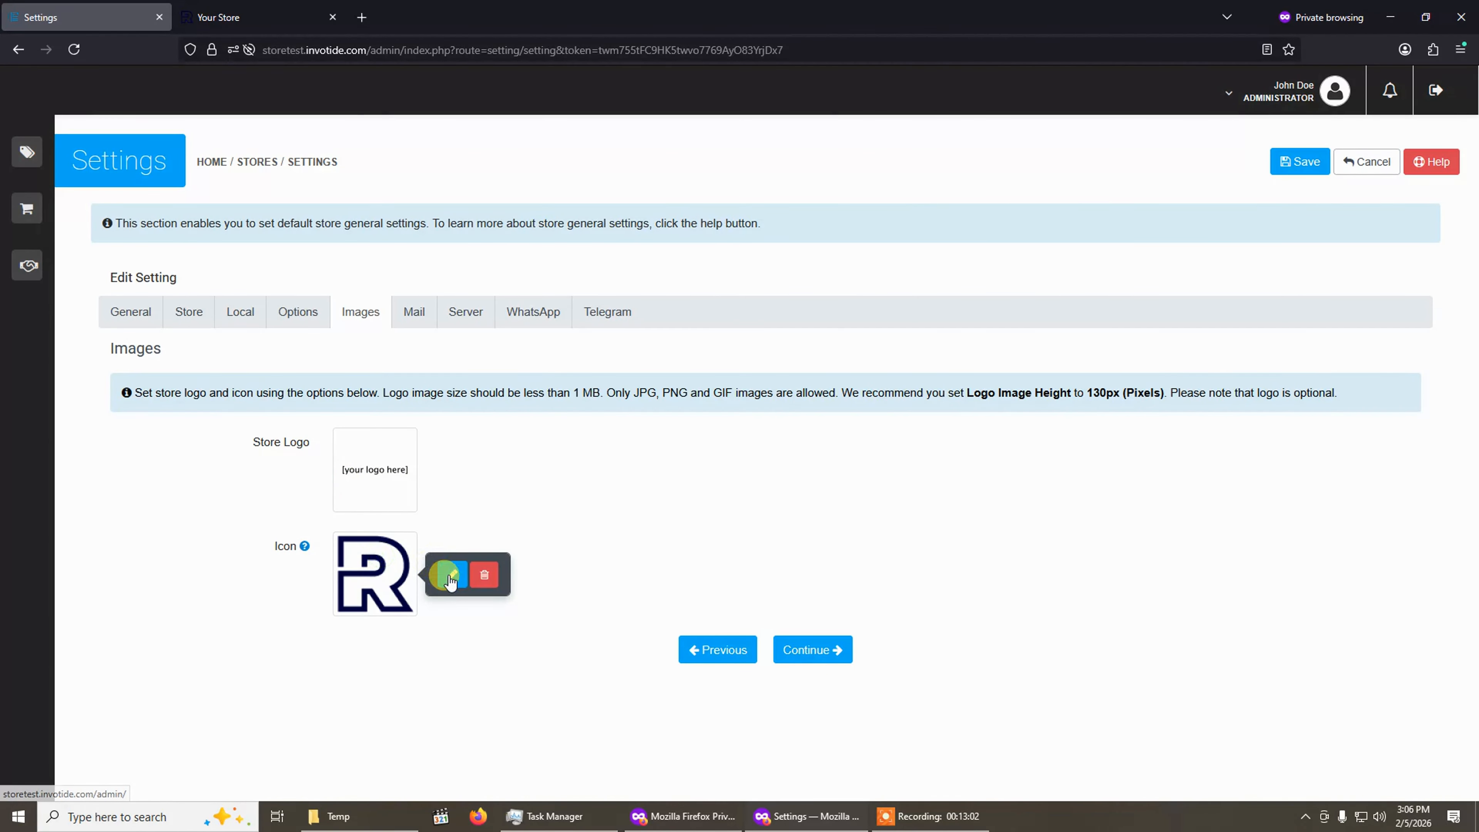
pyautogui.click(448, 574)
pyautogui.scroll(-5, 815, 542)
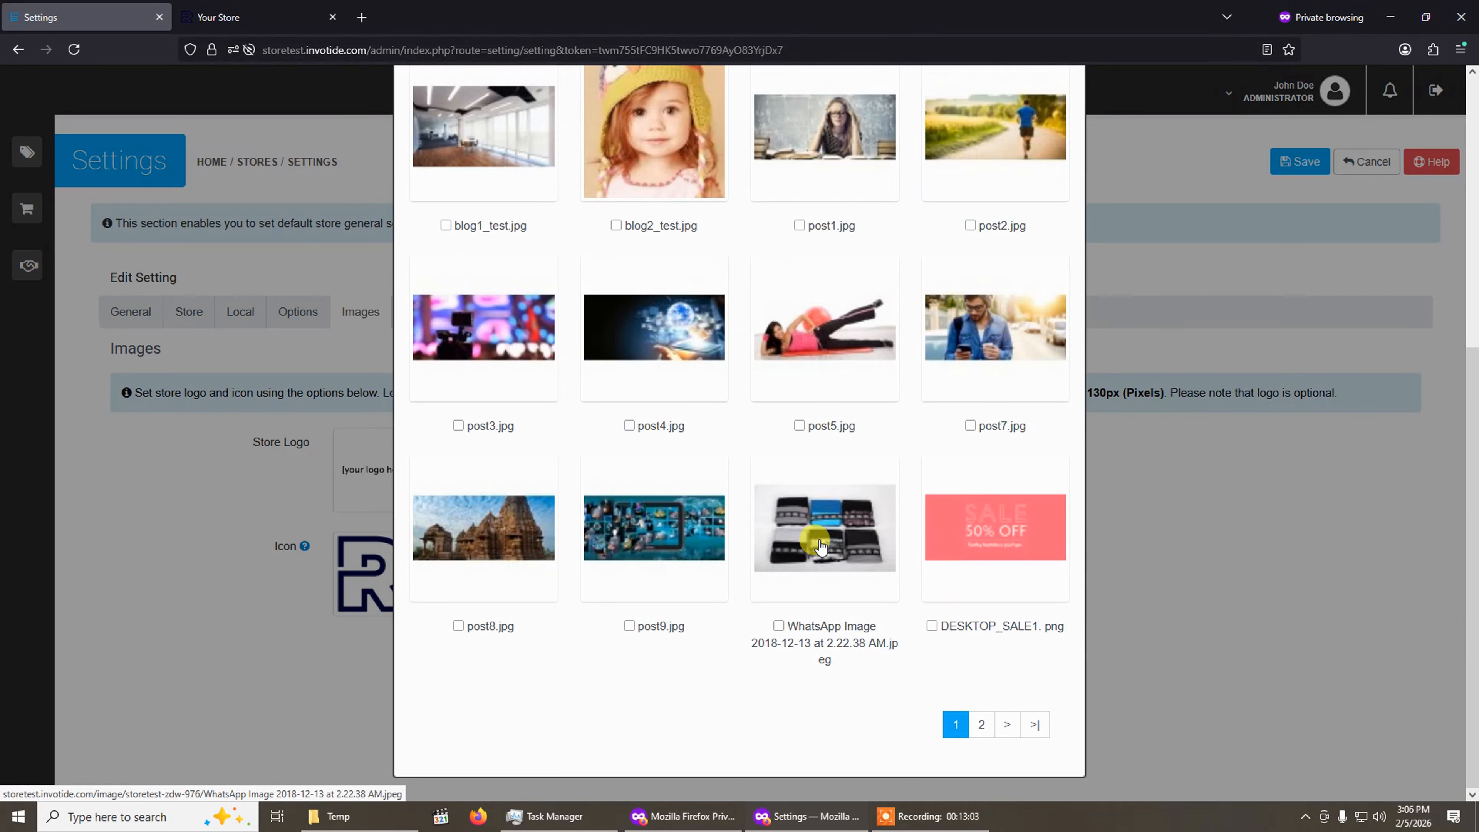
pyautogui.click(983, 727)
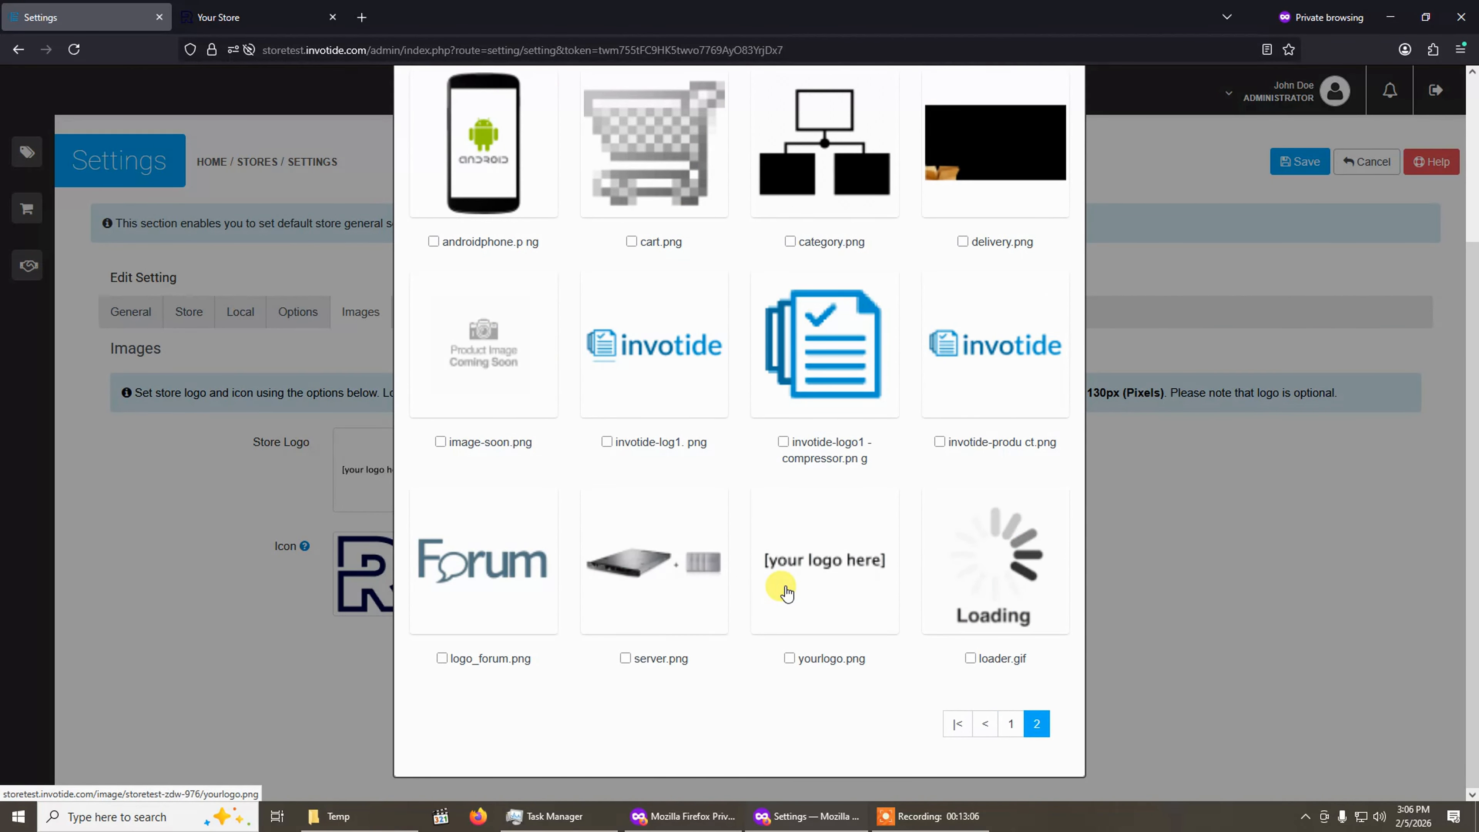
pyautogui.scroll(4, 641, 343)
pyautogui.click(642, 343)
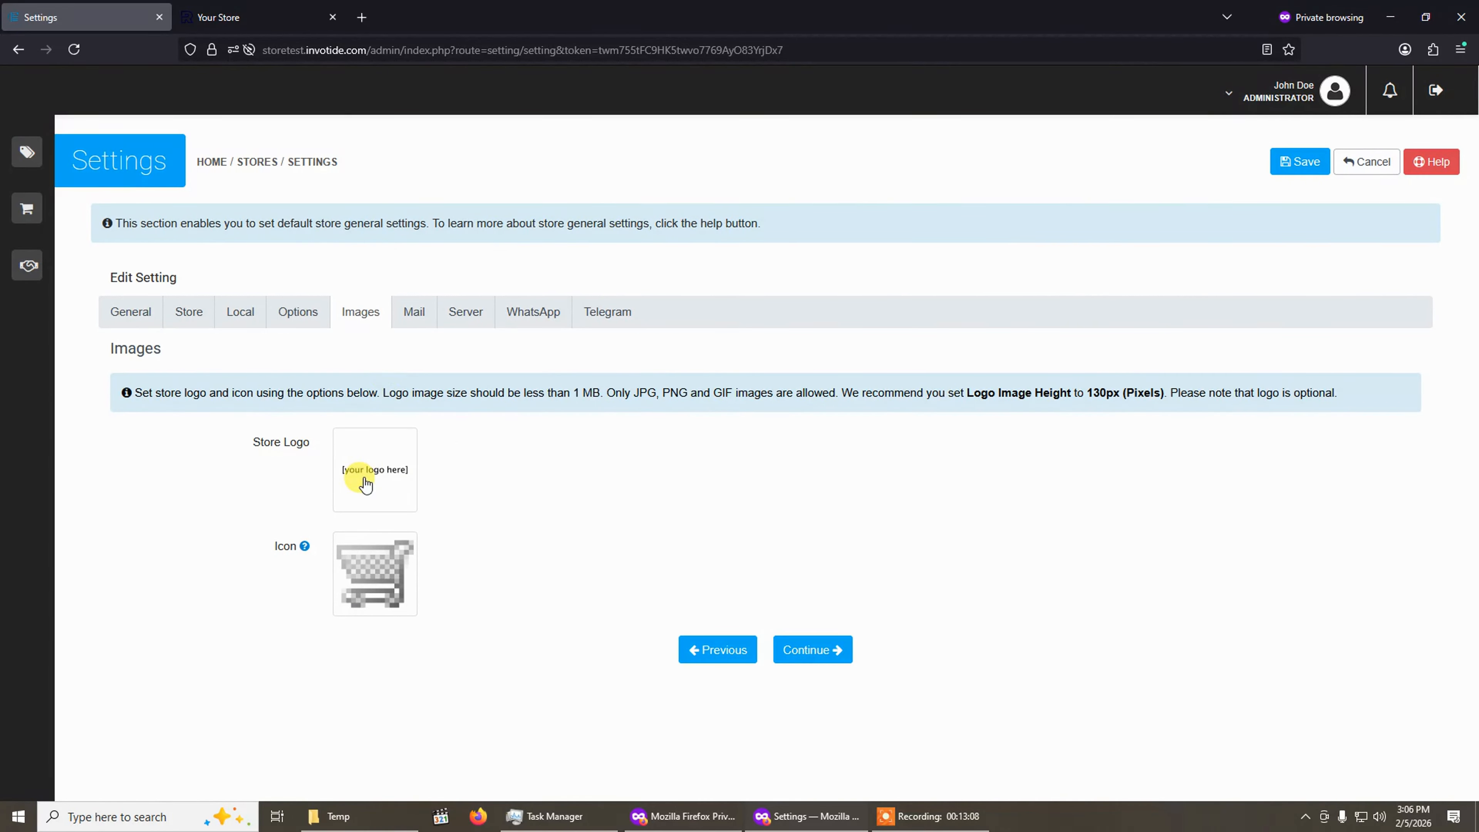
pyautogui.click(1296, 161)
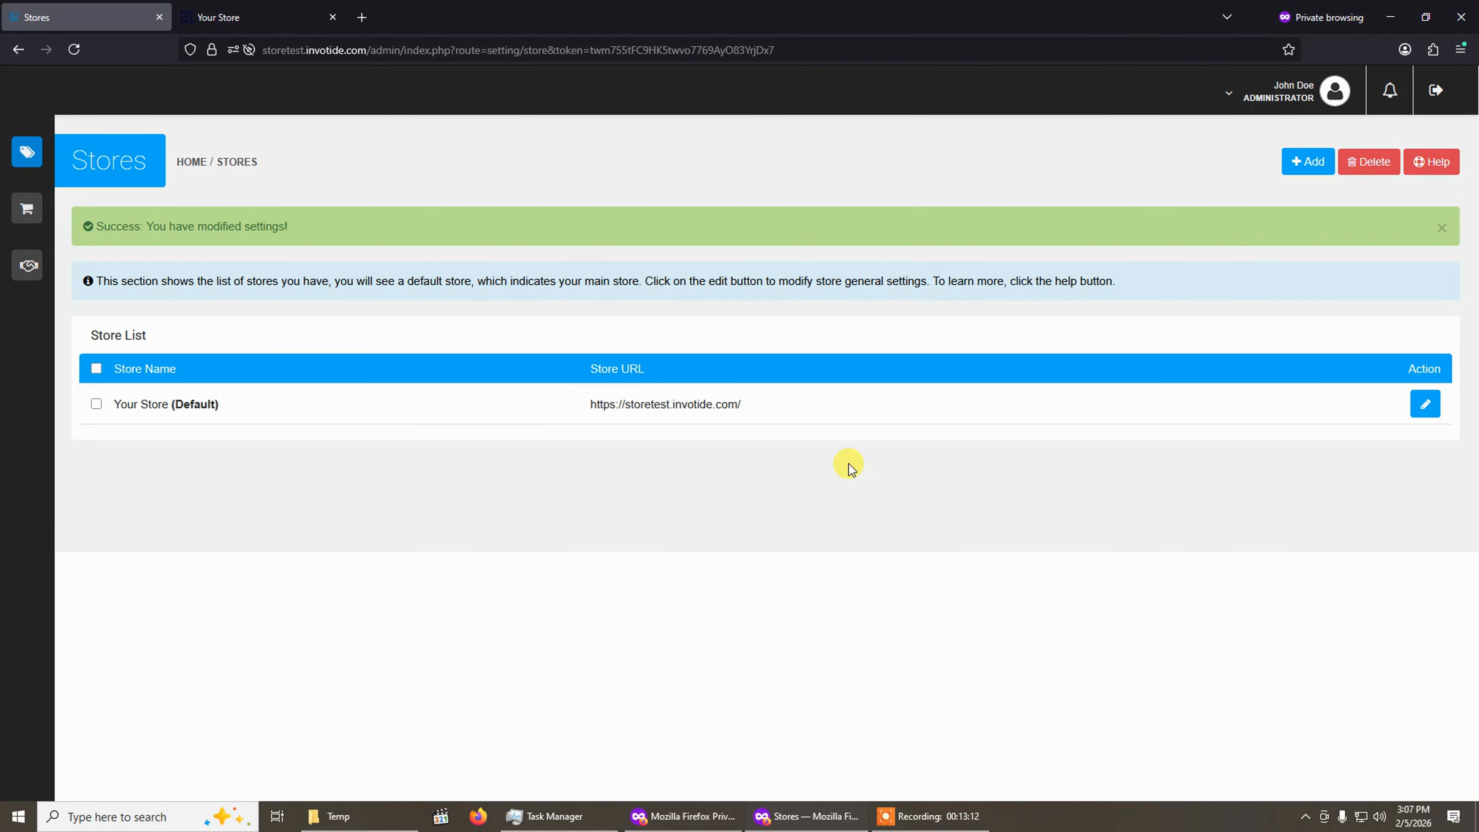
# Reload the storefront tab to check the new logo.
pyautogui.click(288, 23)
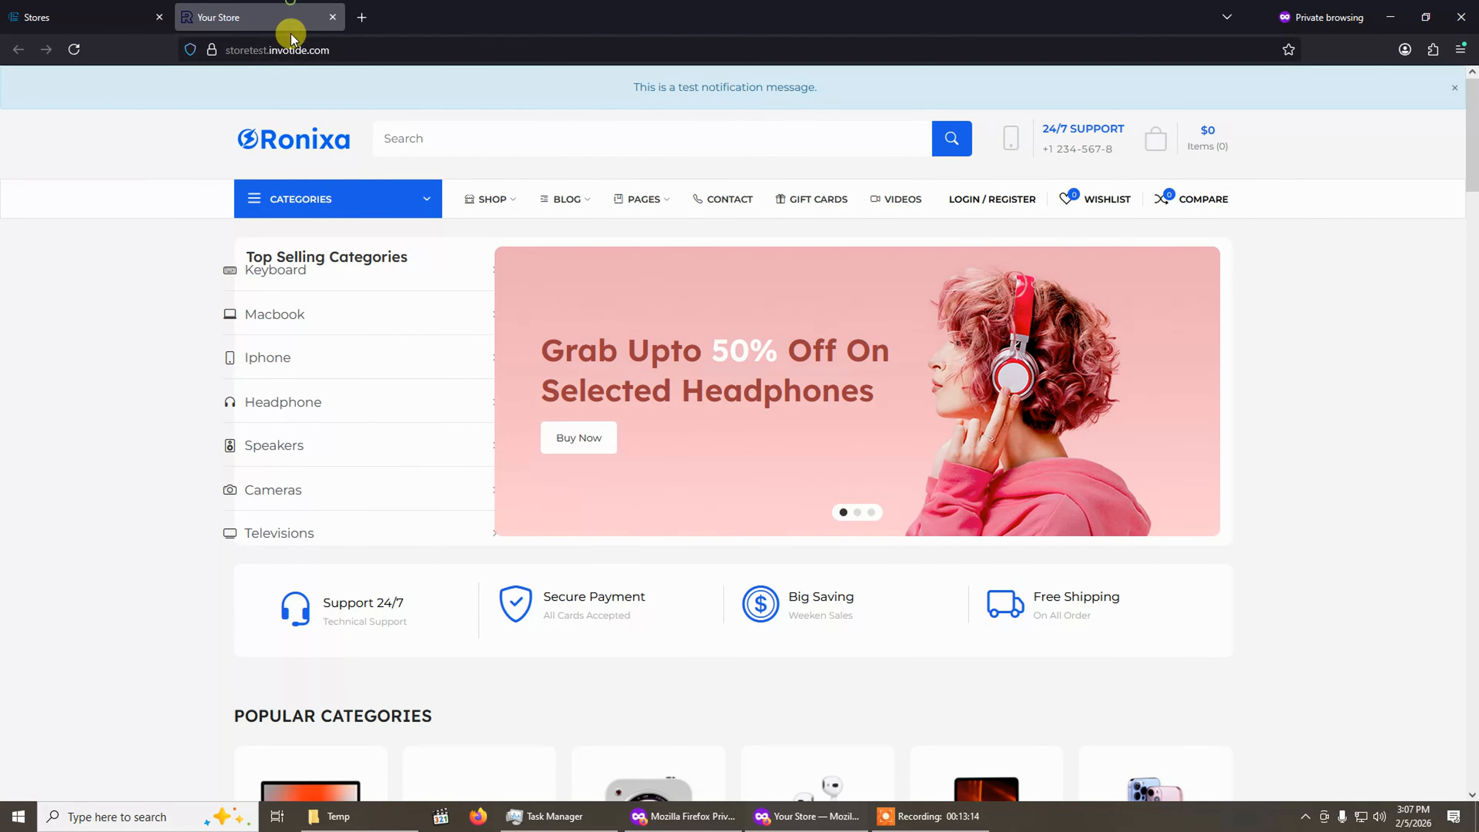
pyautogui.click(76, 50)
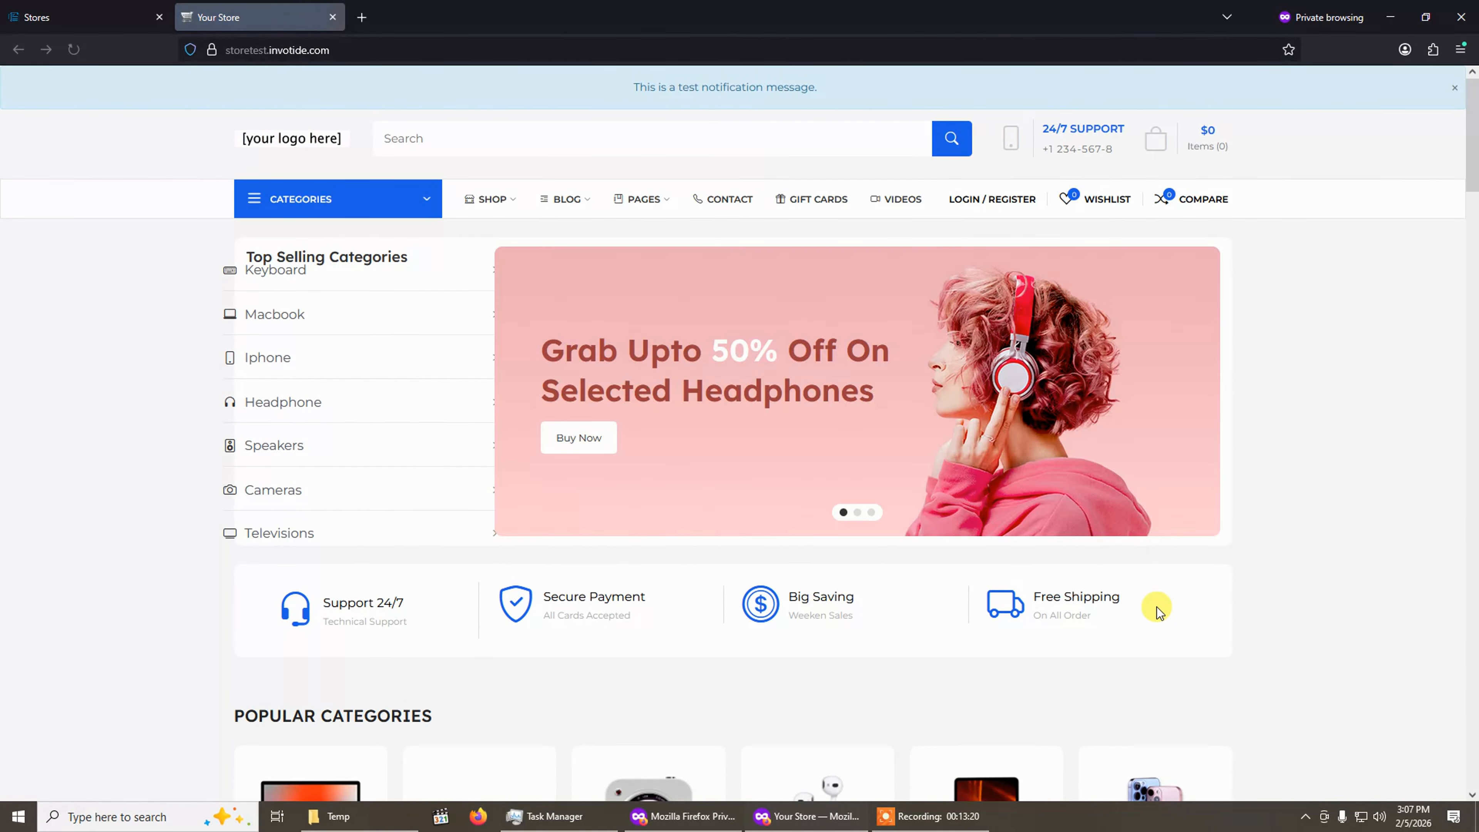
pyautogui.moveTo(311, 184)
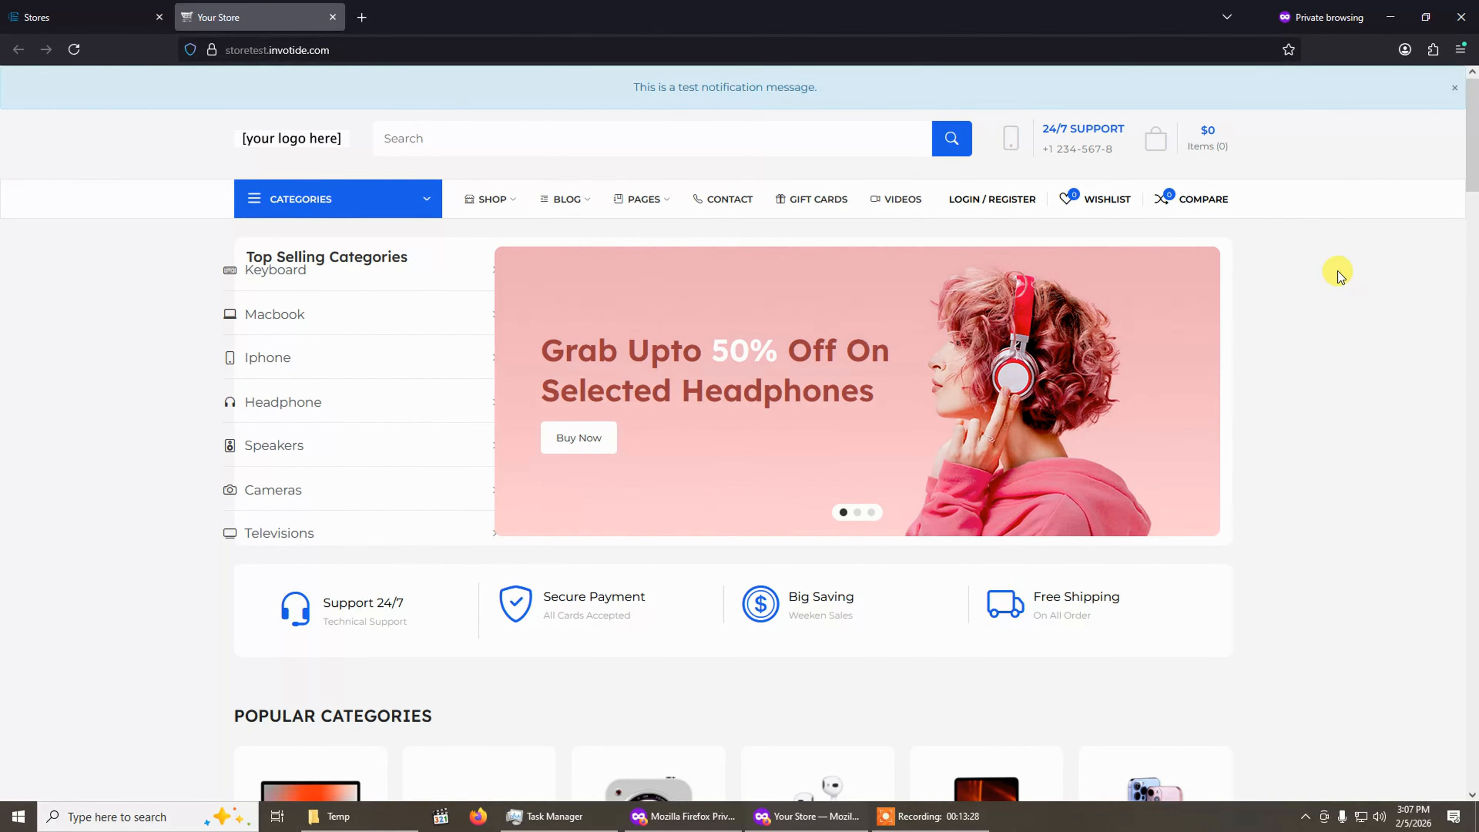
# Open the Premium Theme's General Settings editor for the default store via the themes list.
pyautogui.click(104, 12)
pyautogui.click(34, 146)
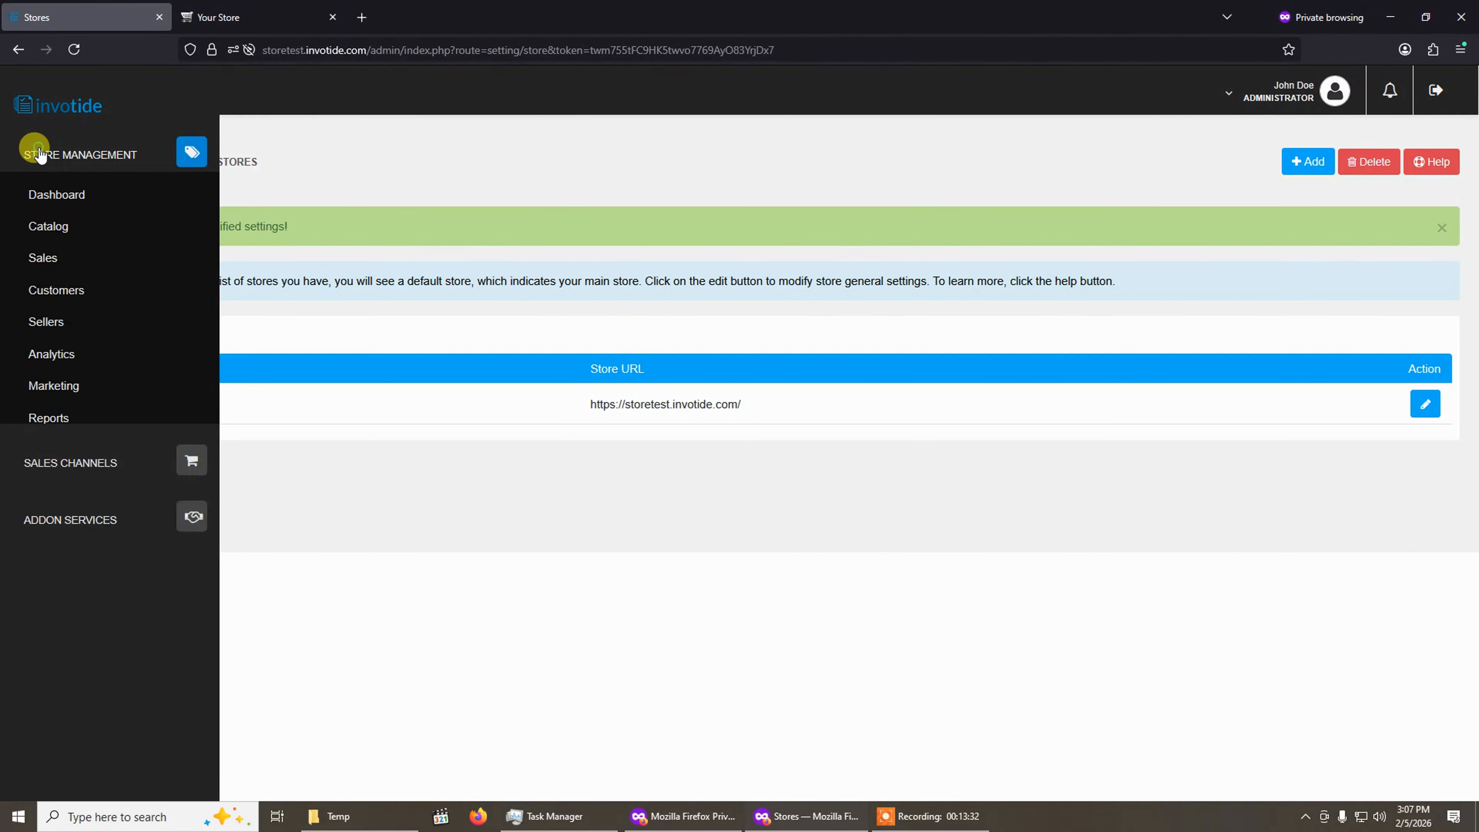
pyautogui.click(64, 450)
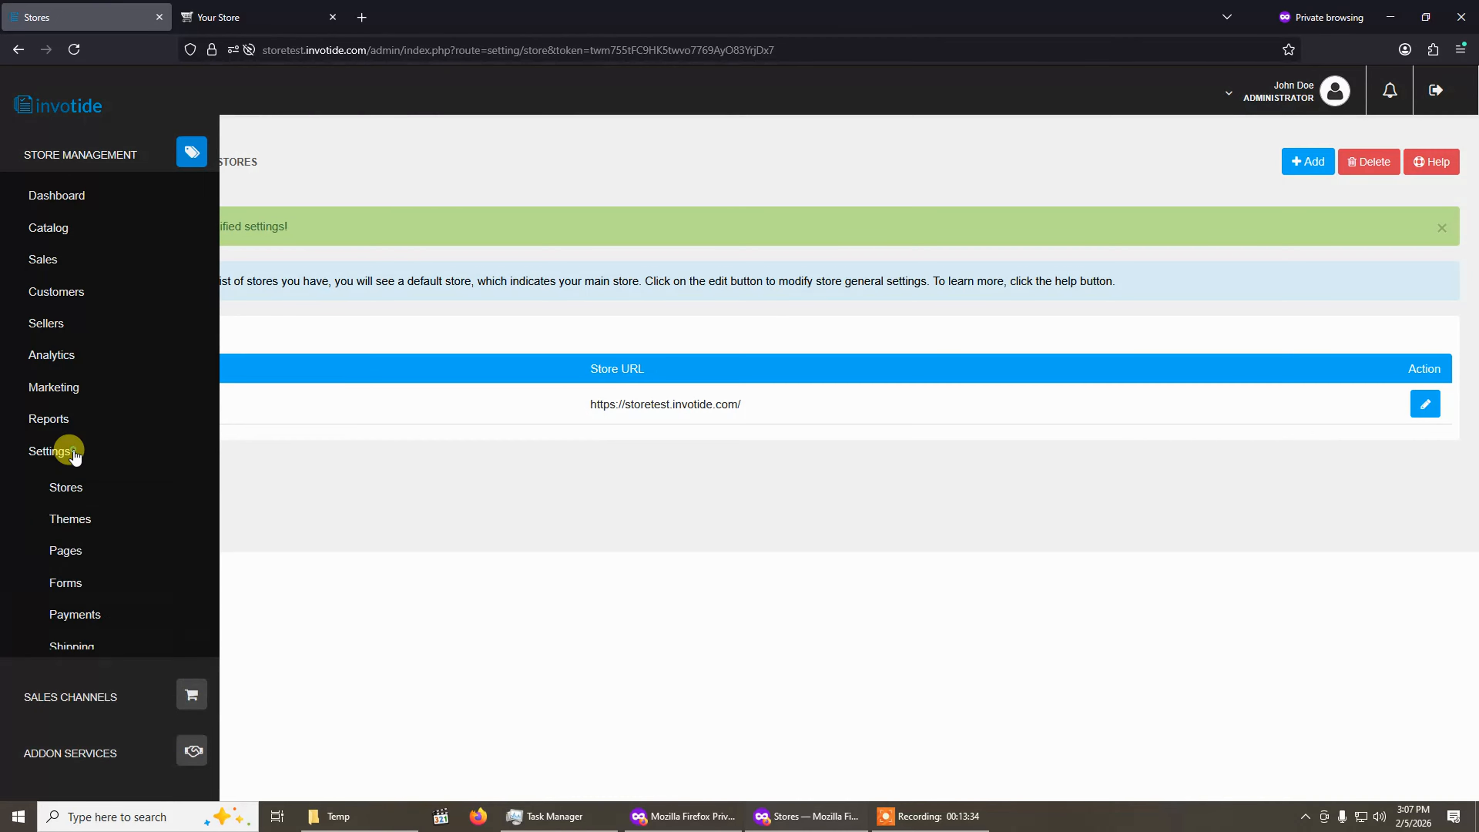
pyautogui.click(76, 526)
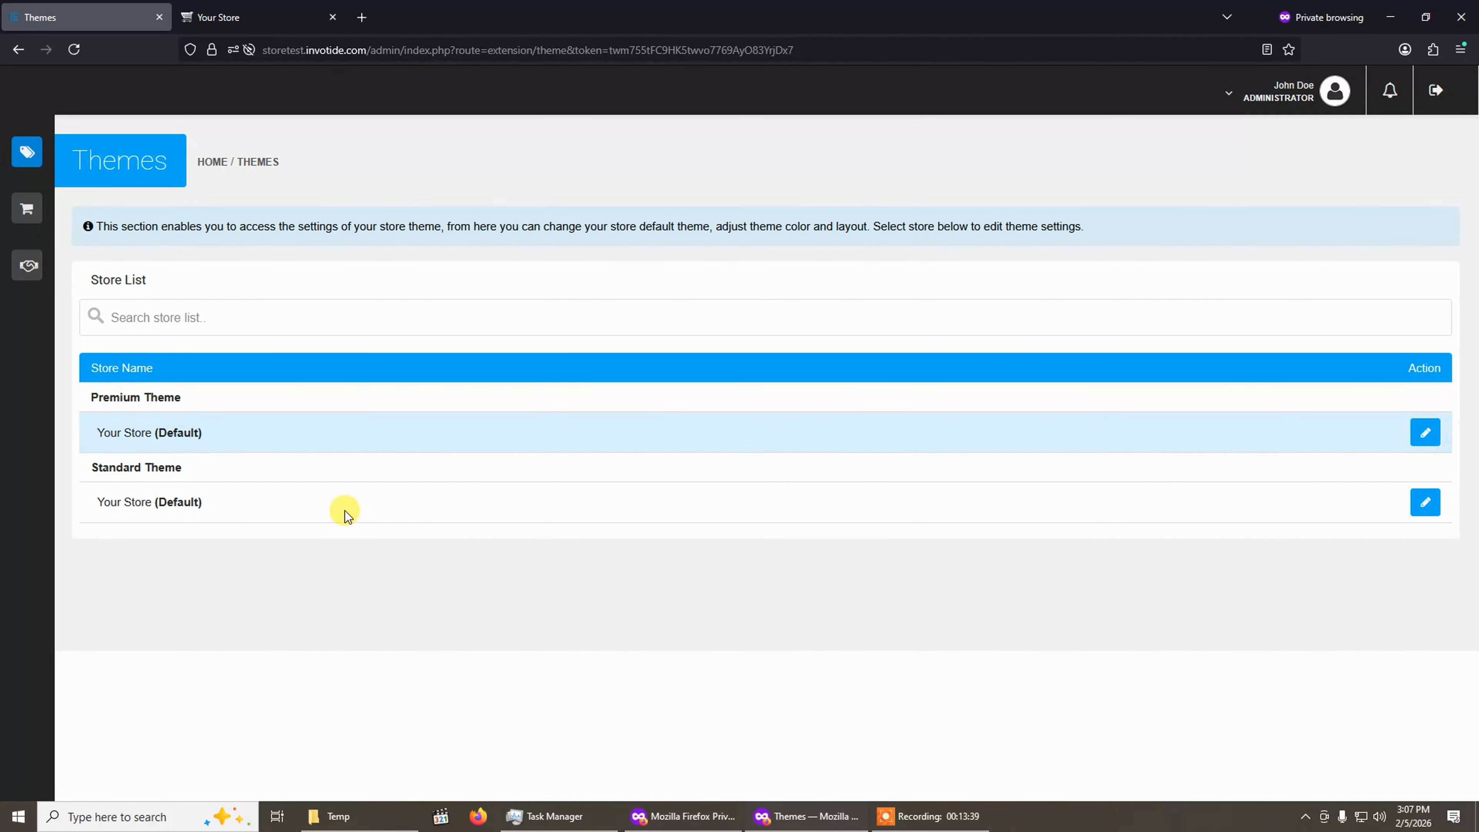
pyautogui.click(1418, 445)
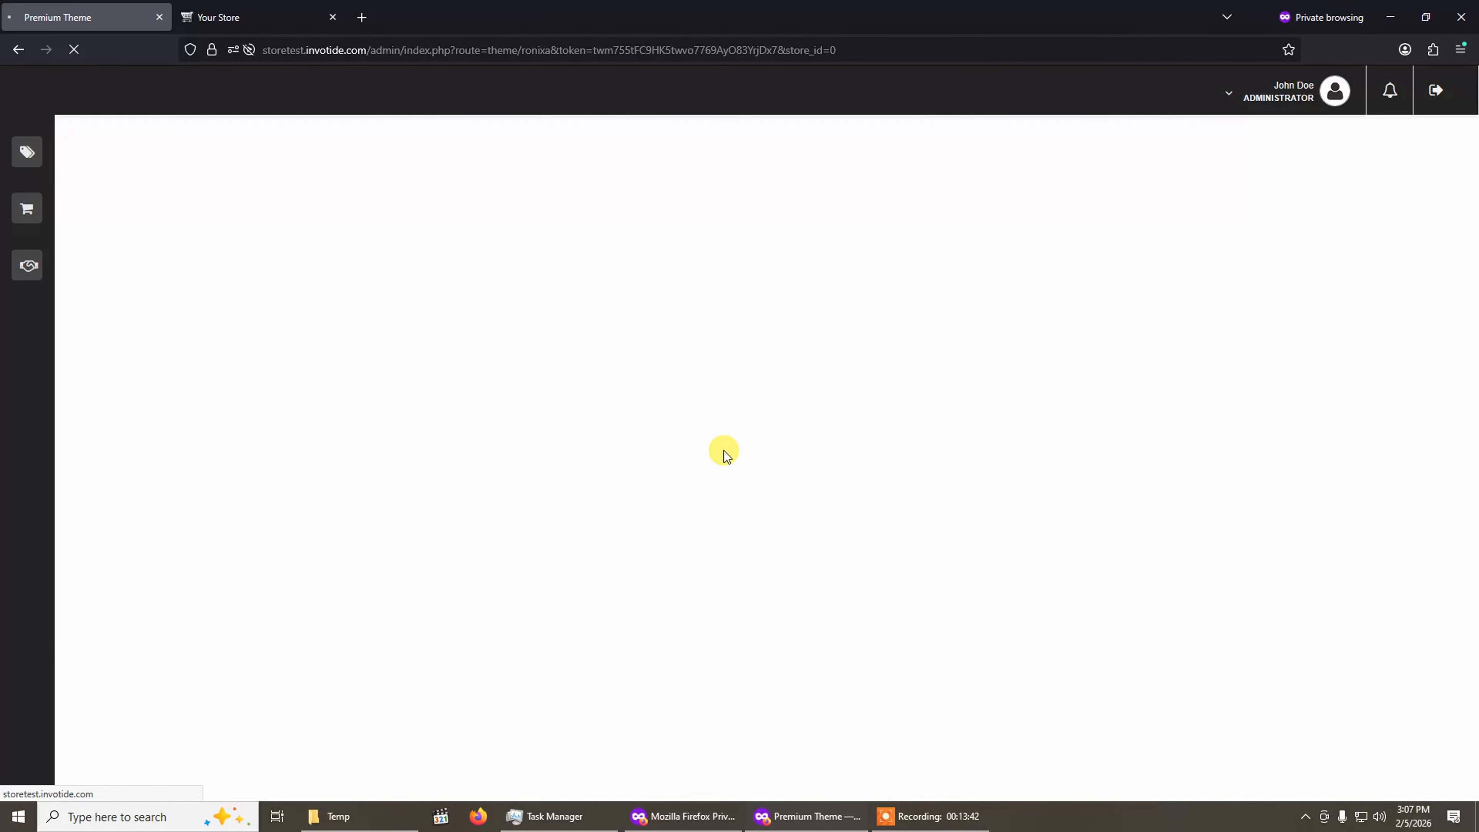
pyautogui.scroll(-3, 724, 450)
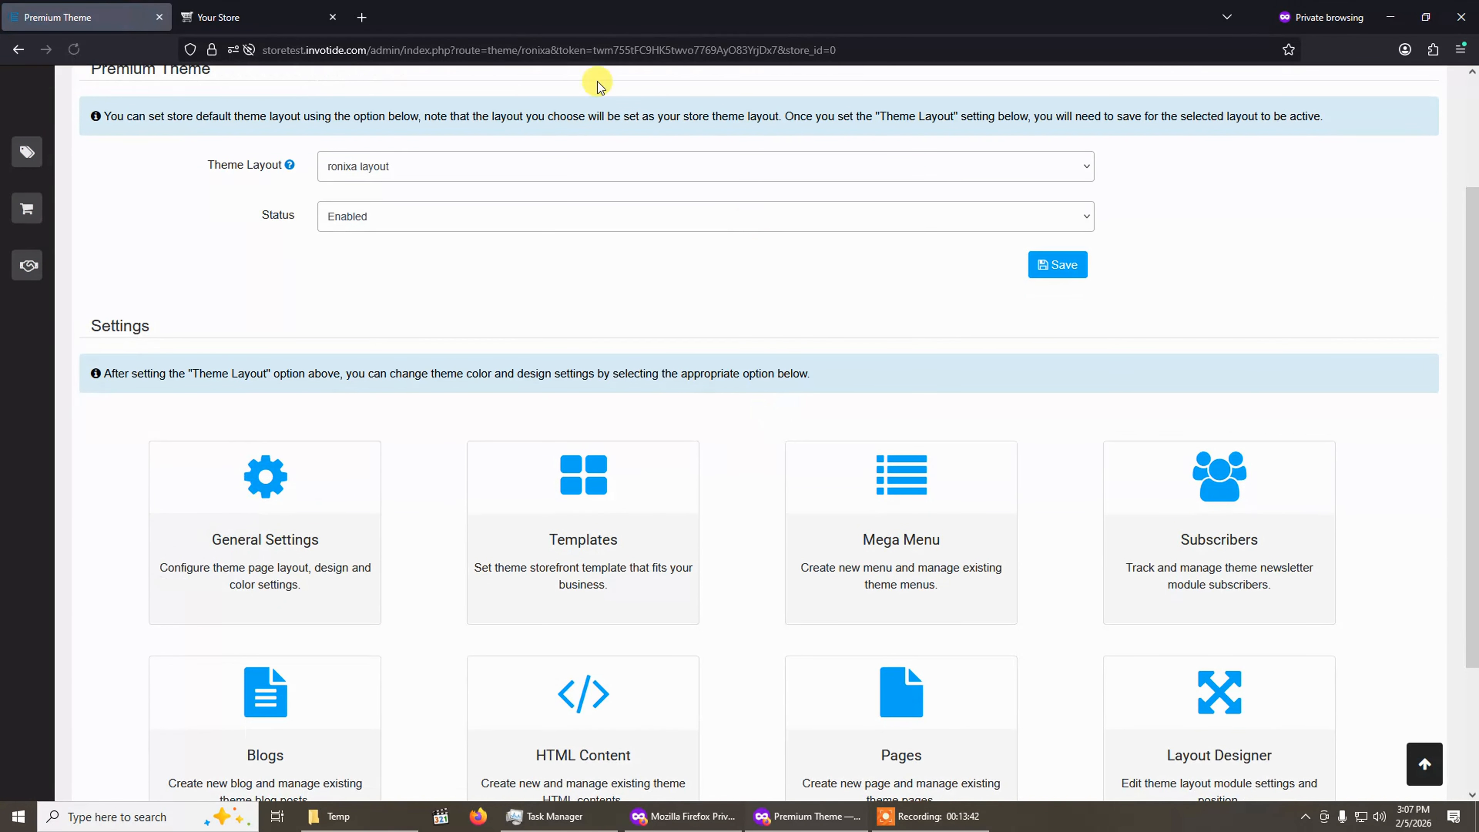
pyautogui.click(248, 532)
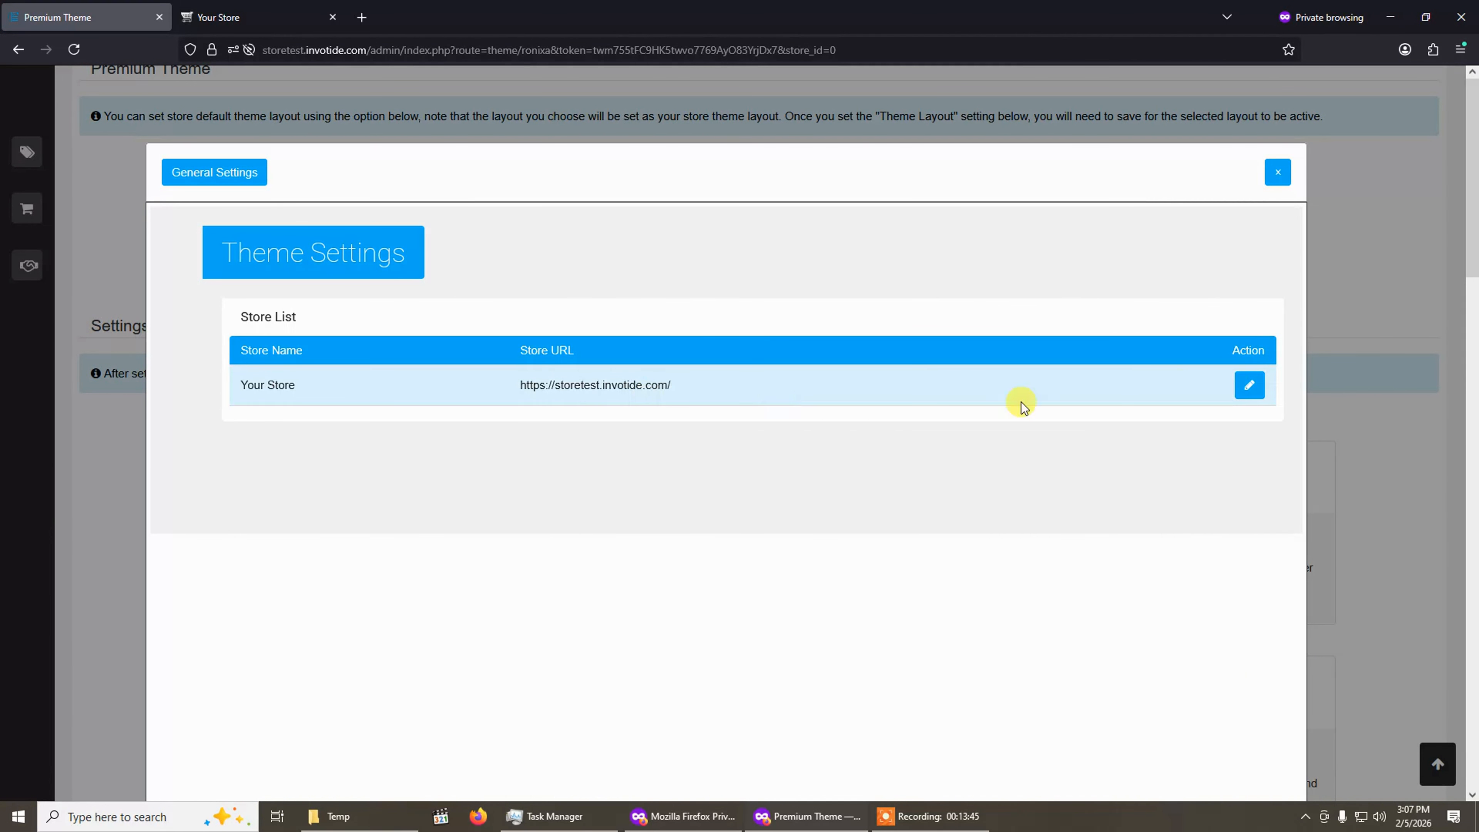
pyautogui.click(689, 374)
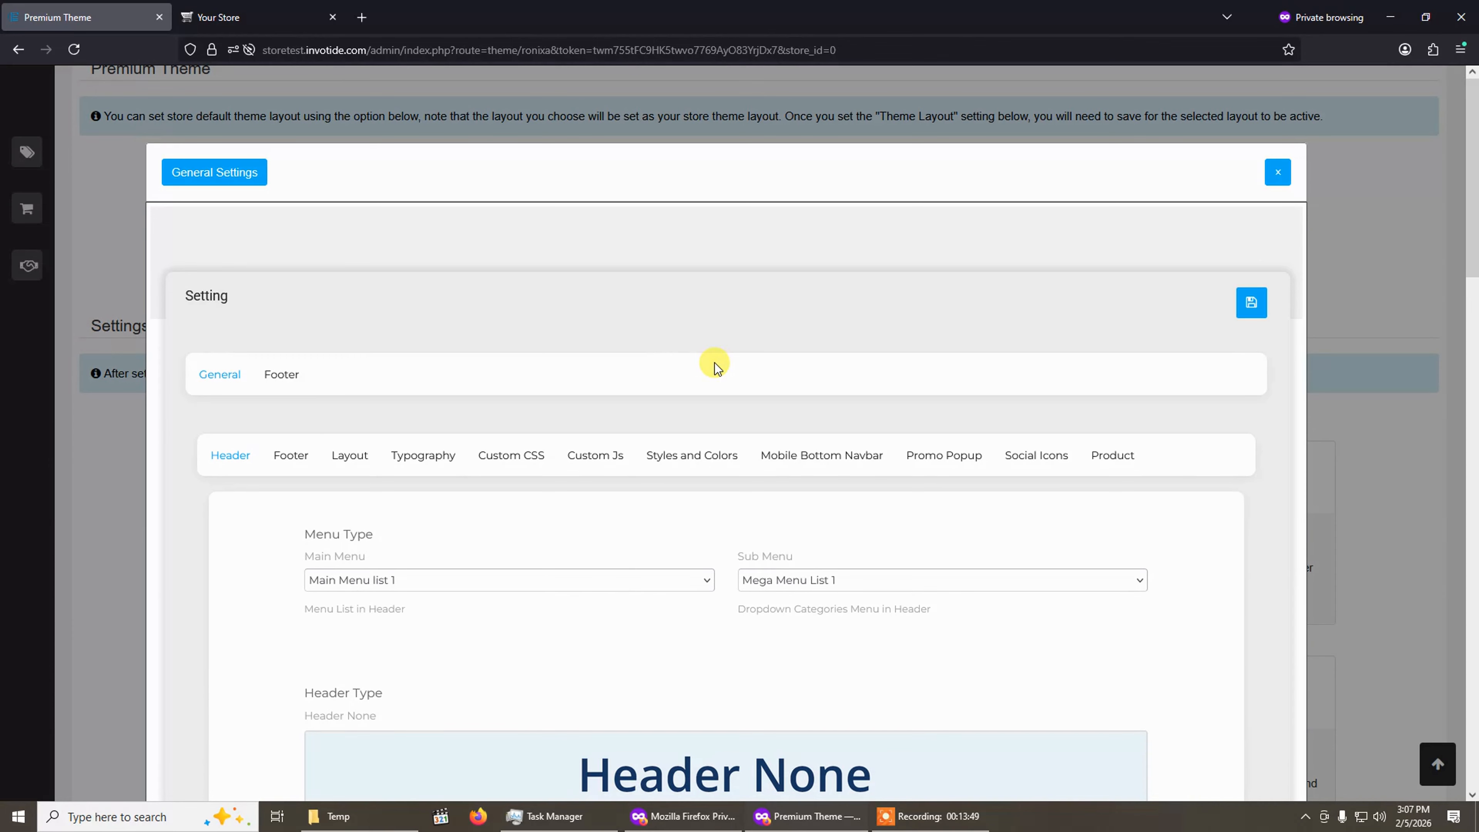
# Glance at the storefront homepage before returning to the theme settings.
pyautogui.click(259, 17)
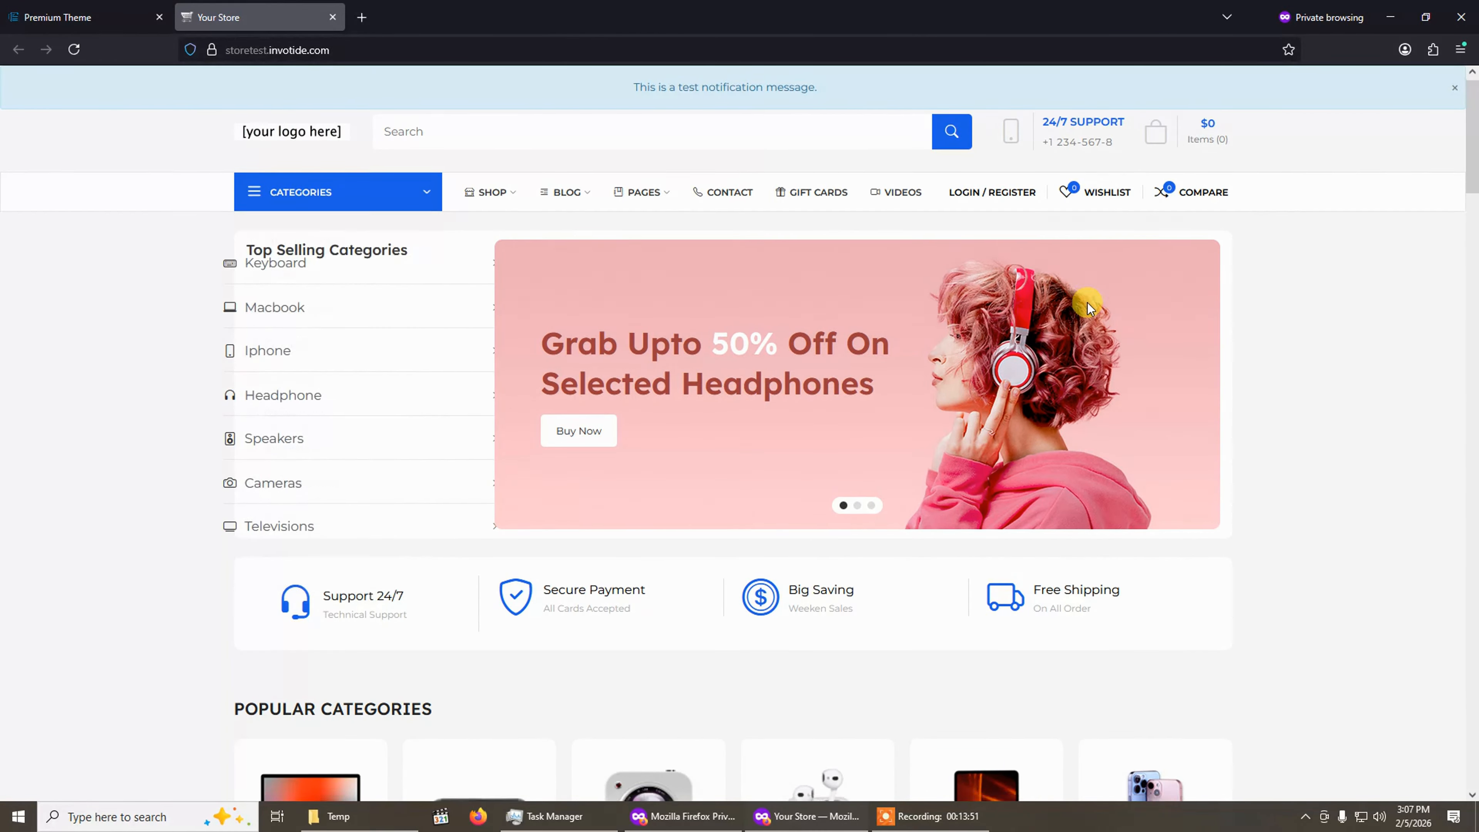
pyautogui.scroll(-15, 967, 538)
pyautogui.click(35, 14)
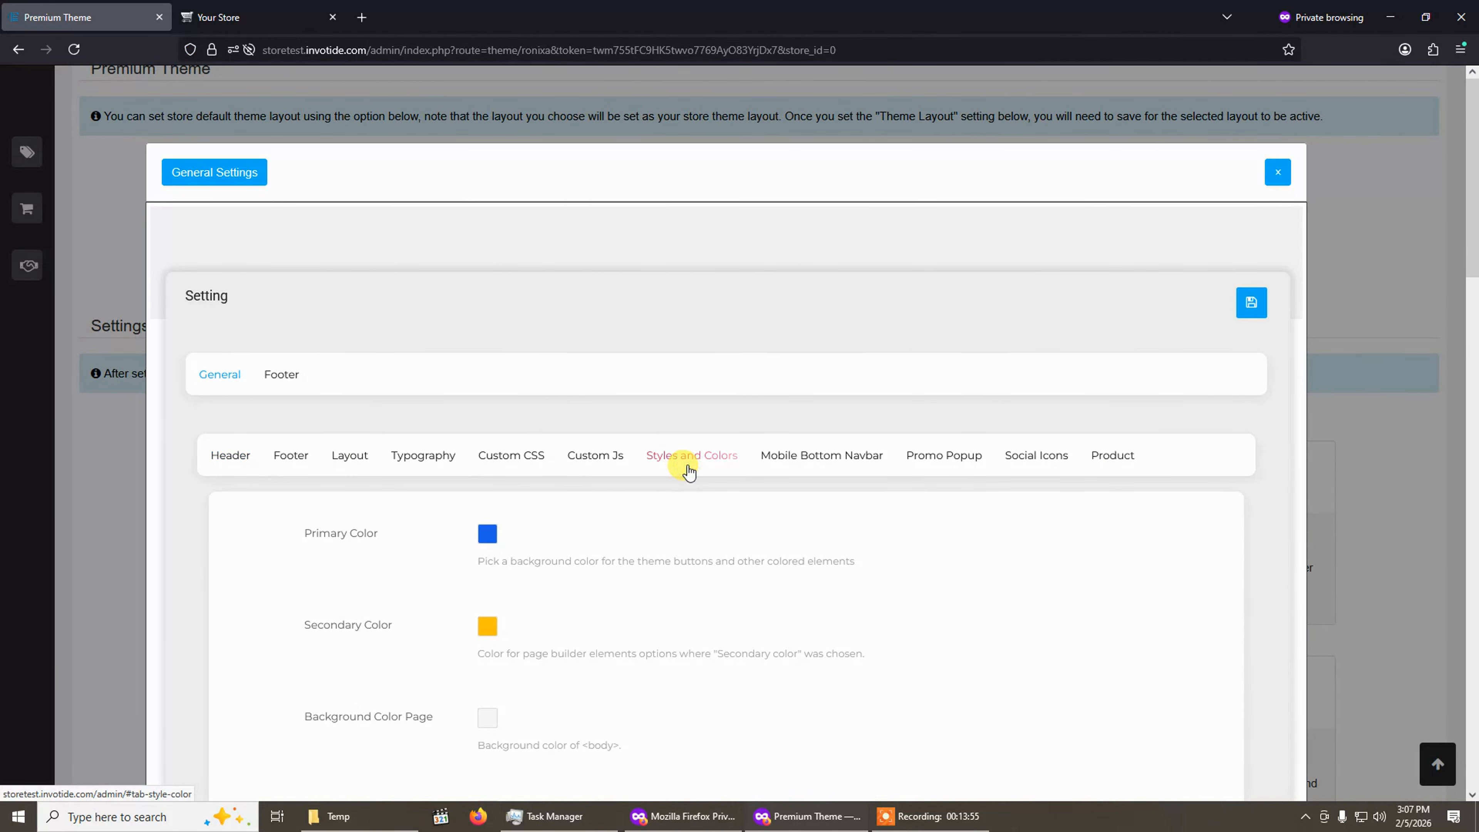
# Set the theme's Primary Color to the red swatch rgba(220, 53, 69, 1) under Styles and Colors.
pyautogui.click(483, 540)
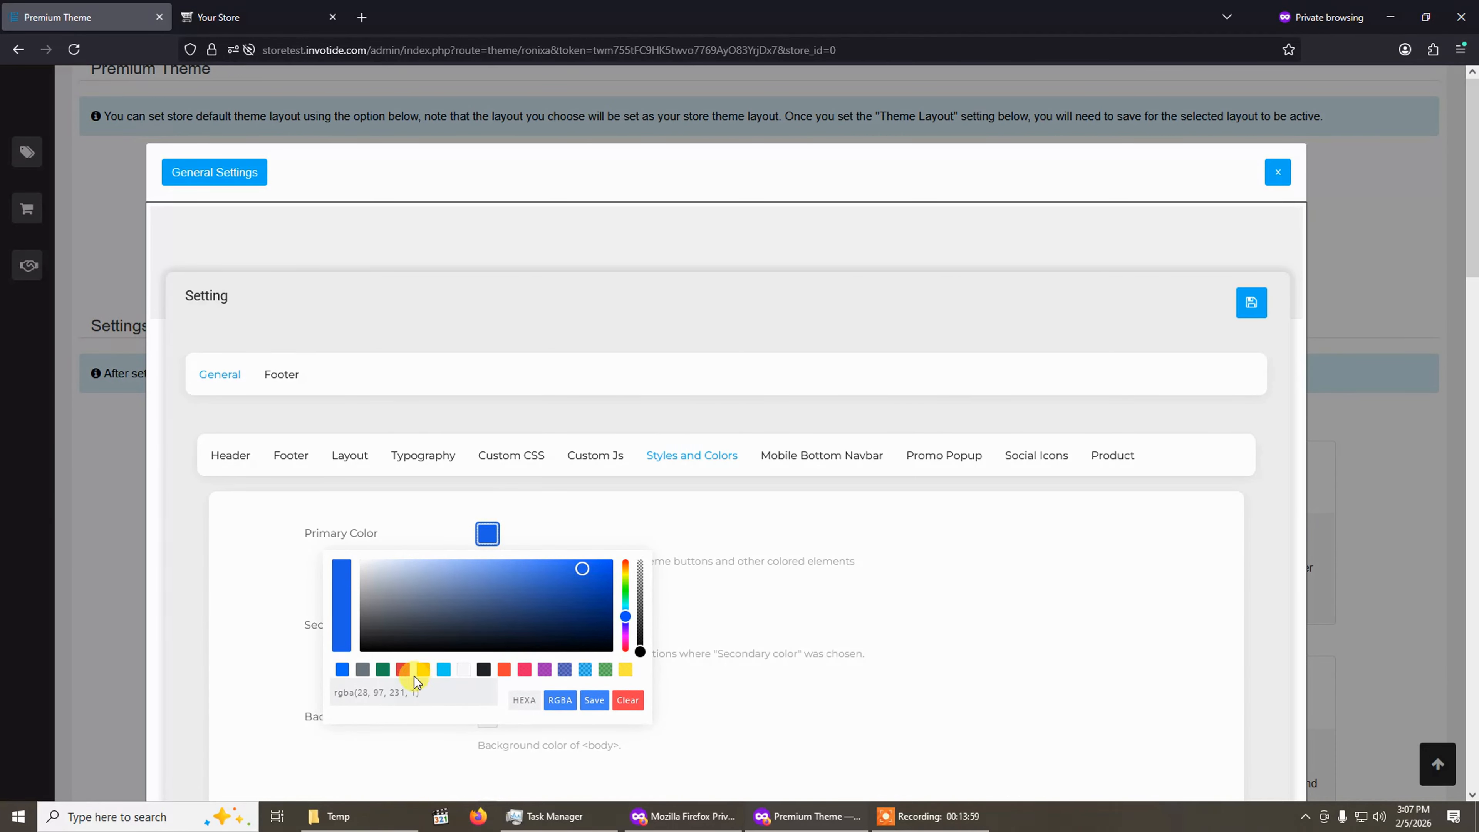
pyautogui.click(406, 675)
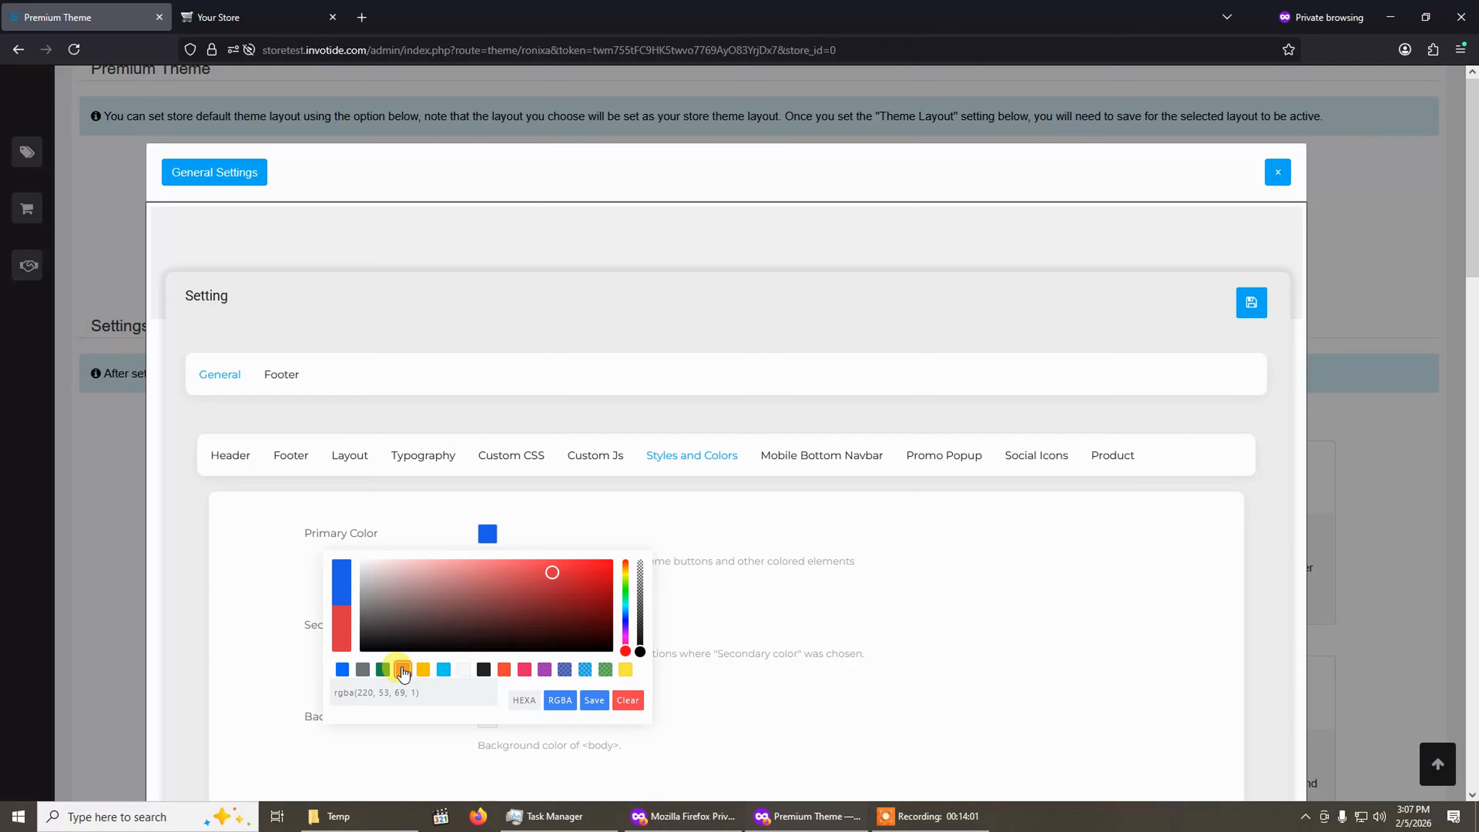
pyautogui.click(594, 700)
pyautogui.scroll(-3, 597, 529)
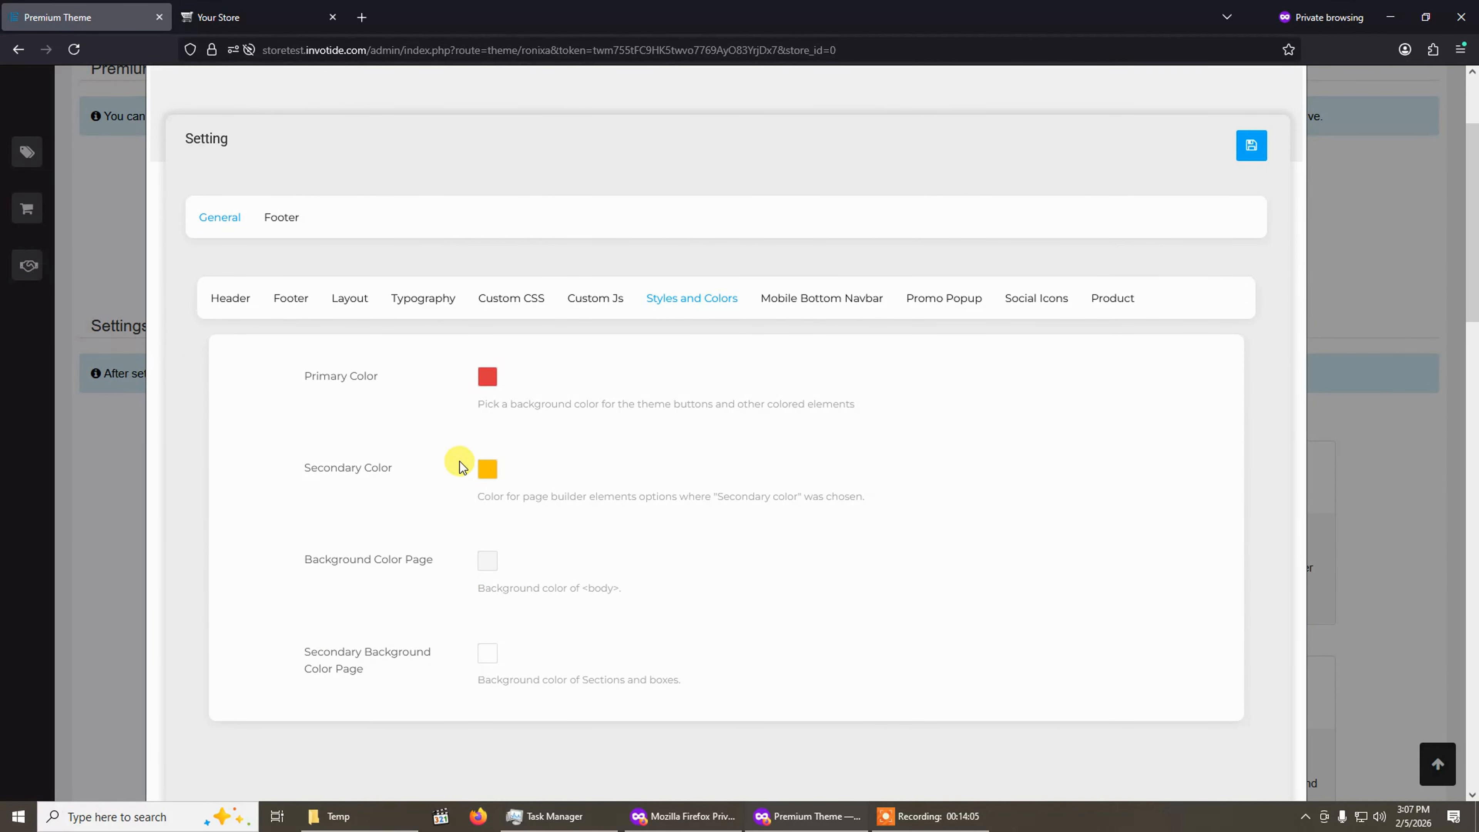
# Set the theme's Secondary Color to the pink swatch rgba(233, 30, 99, 0.95).
pyautogui.click(486, 469)
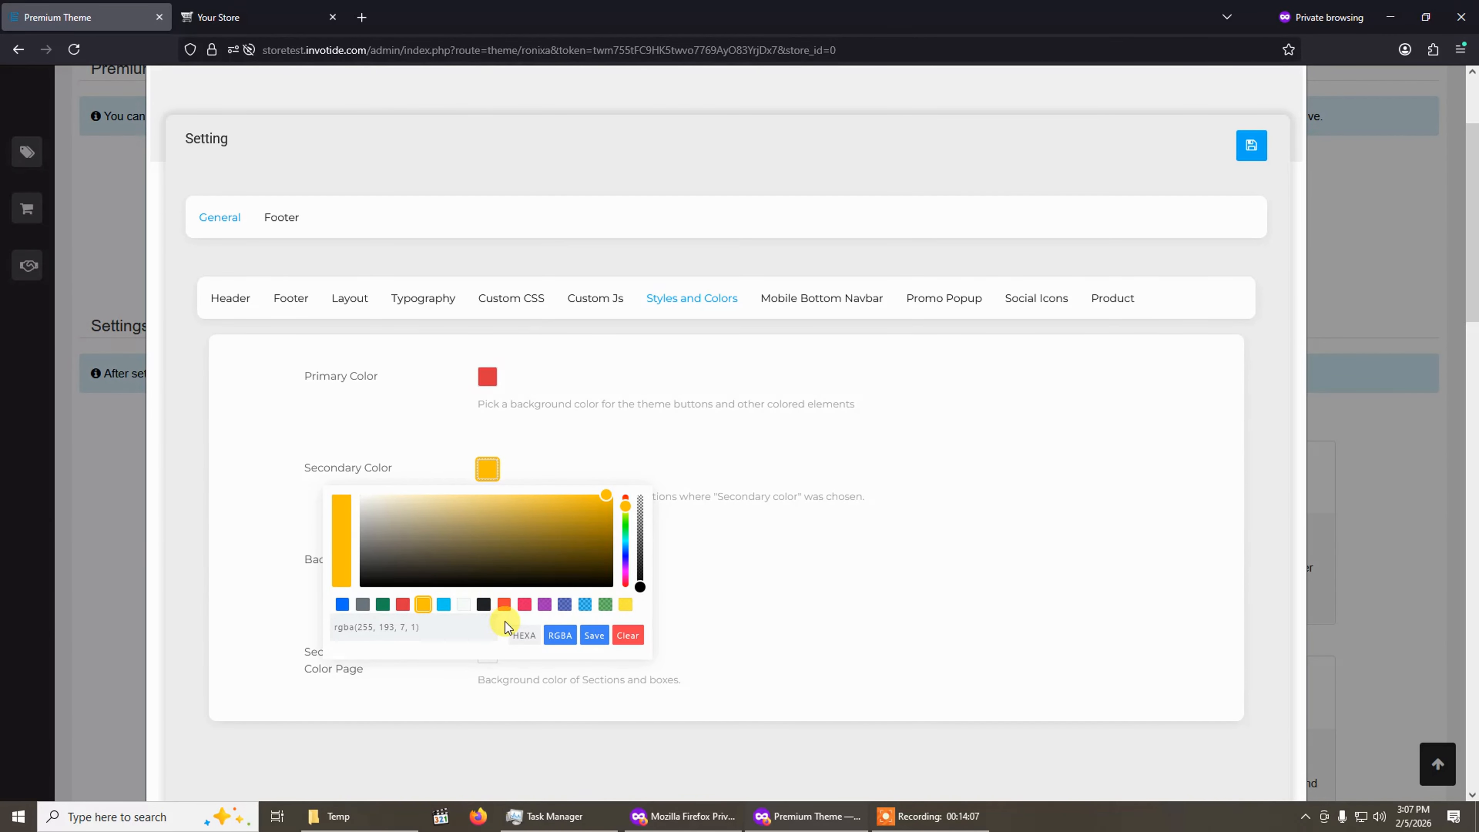
pyautogui.click(524, 605)
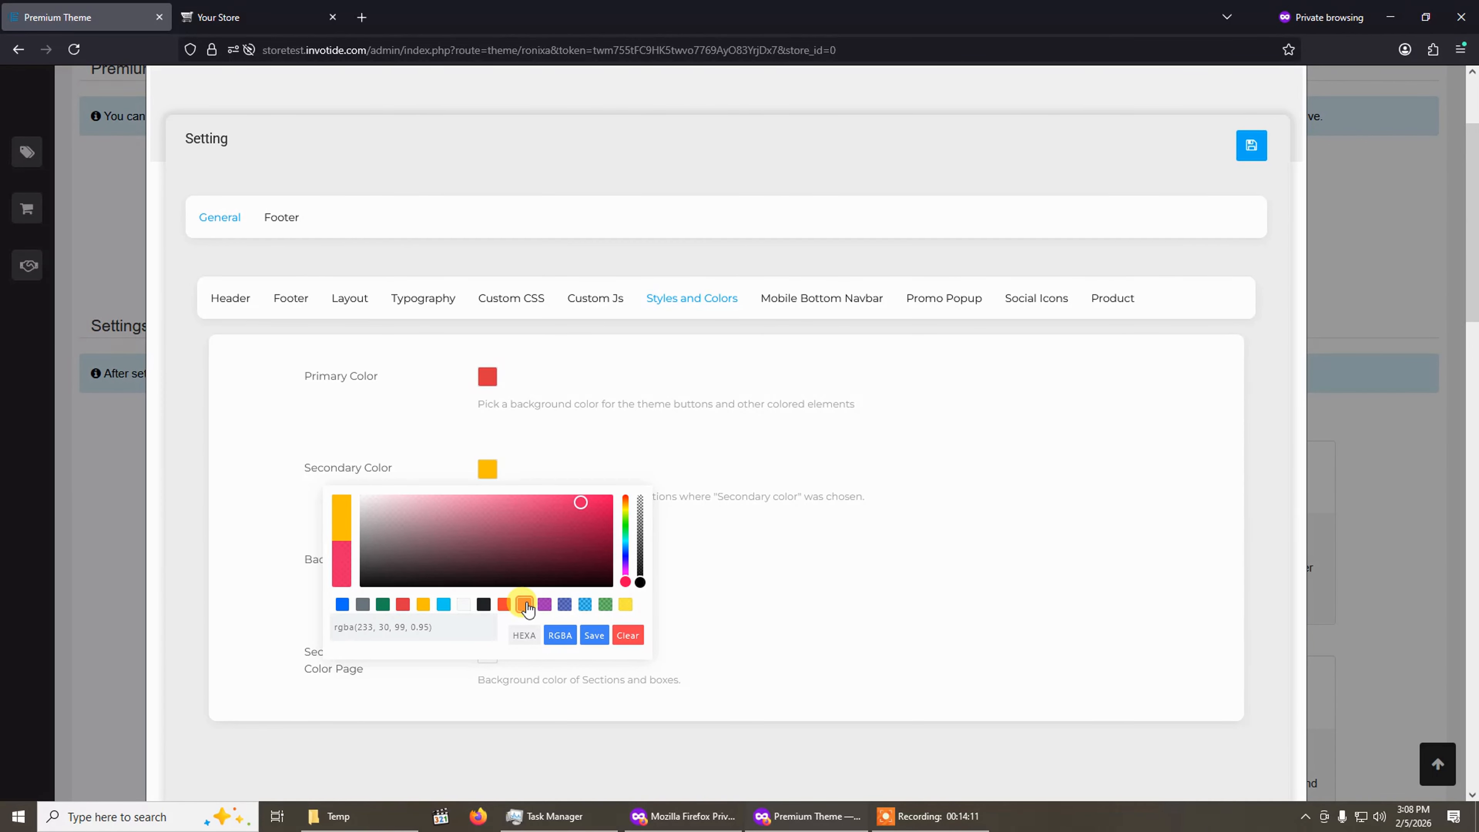
pyautogui.click(594, 635)
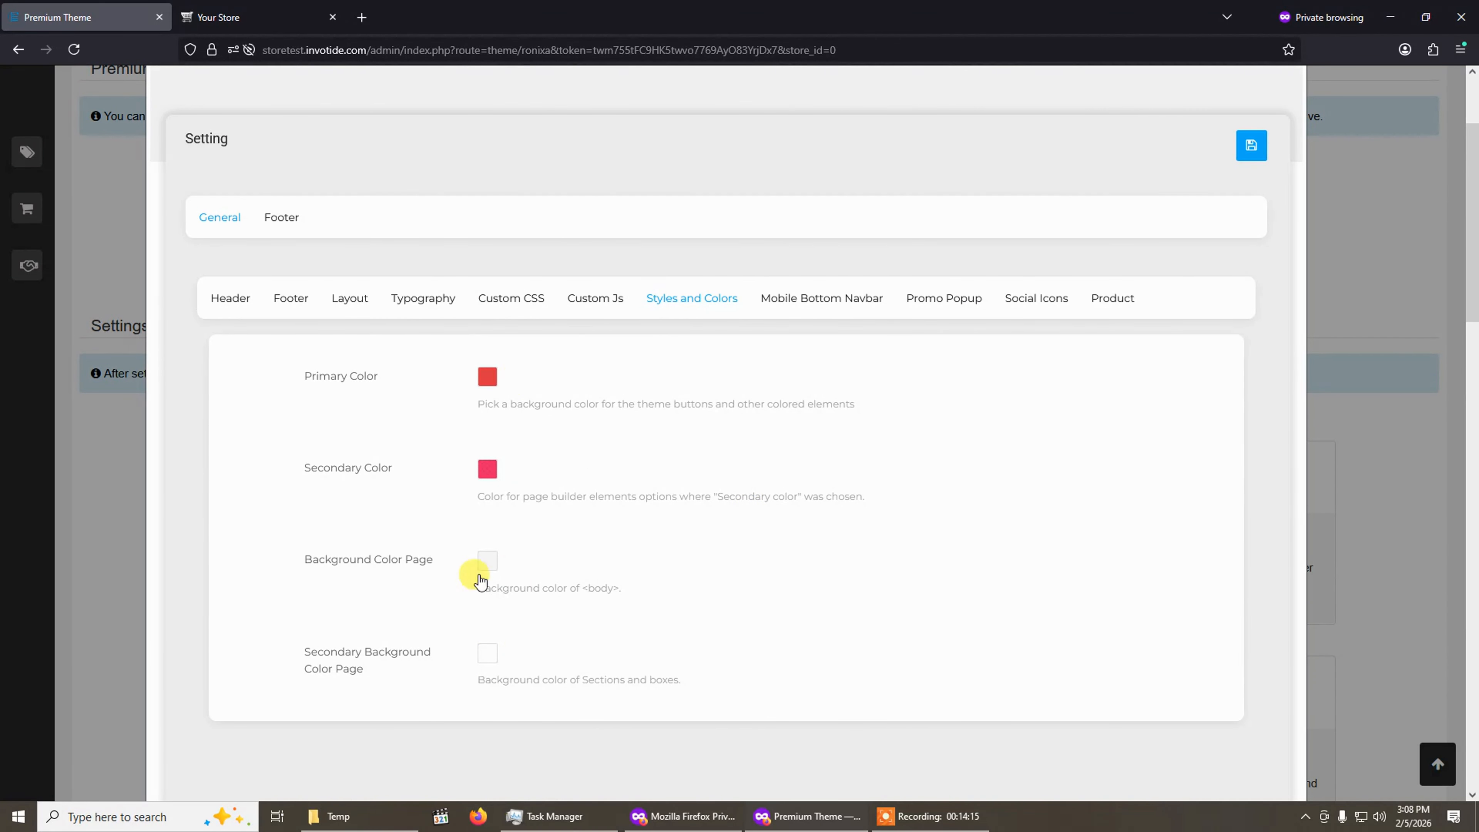
# Switch to the storefront tab, dismiss the notification bar and reload the homepage to preview the new colours.
pyautogui.scroll(3, 501, 636)
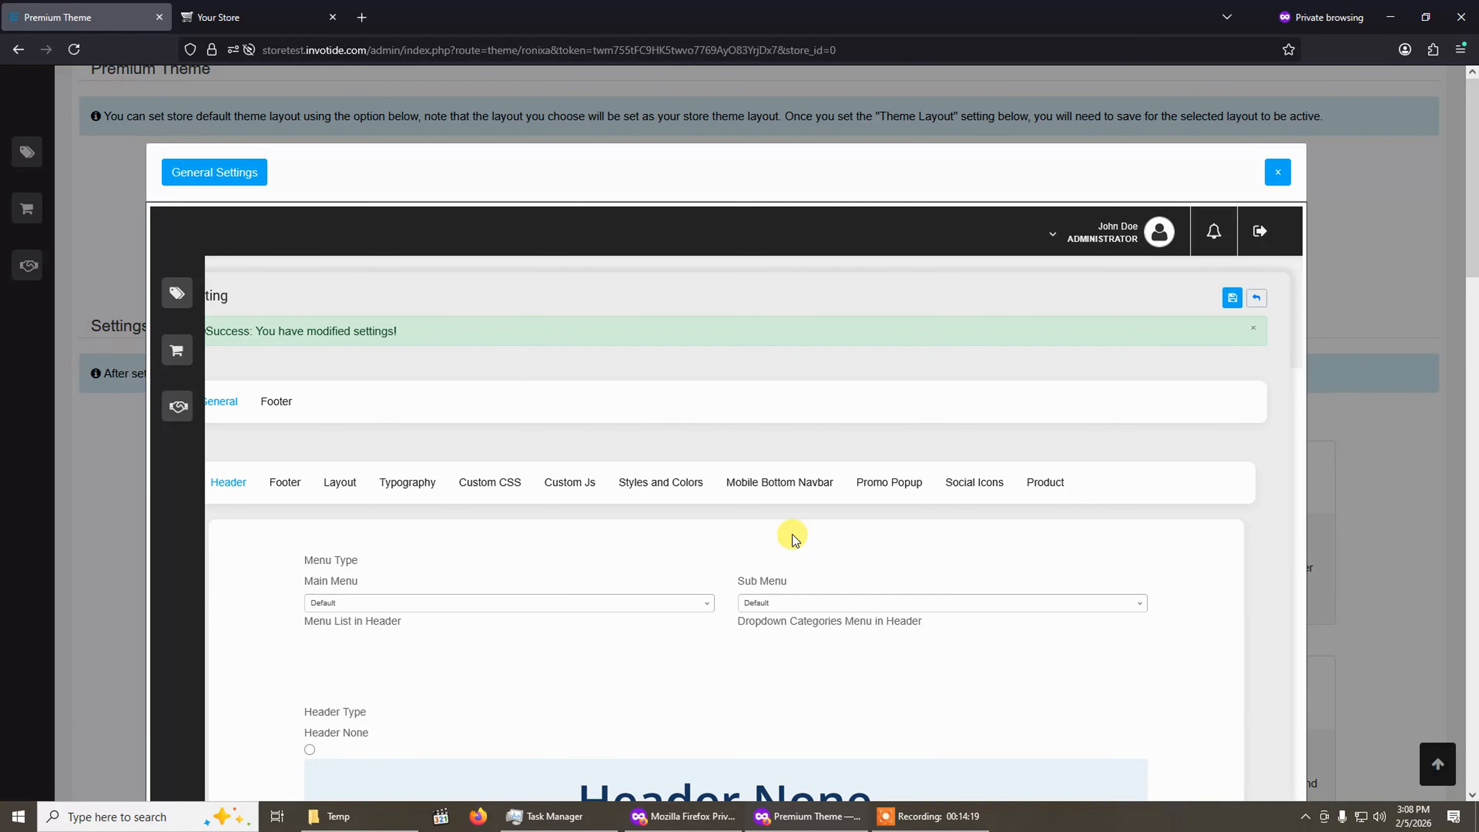
pyautogui.click(256, 17)
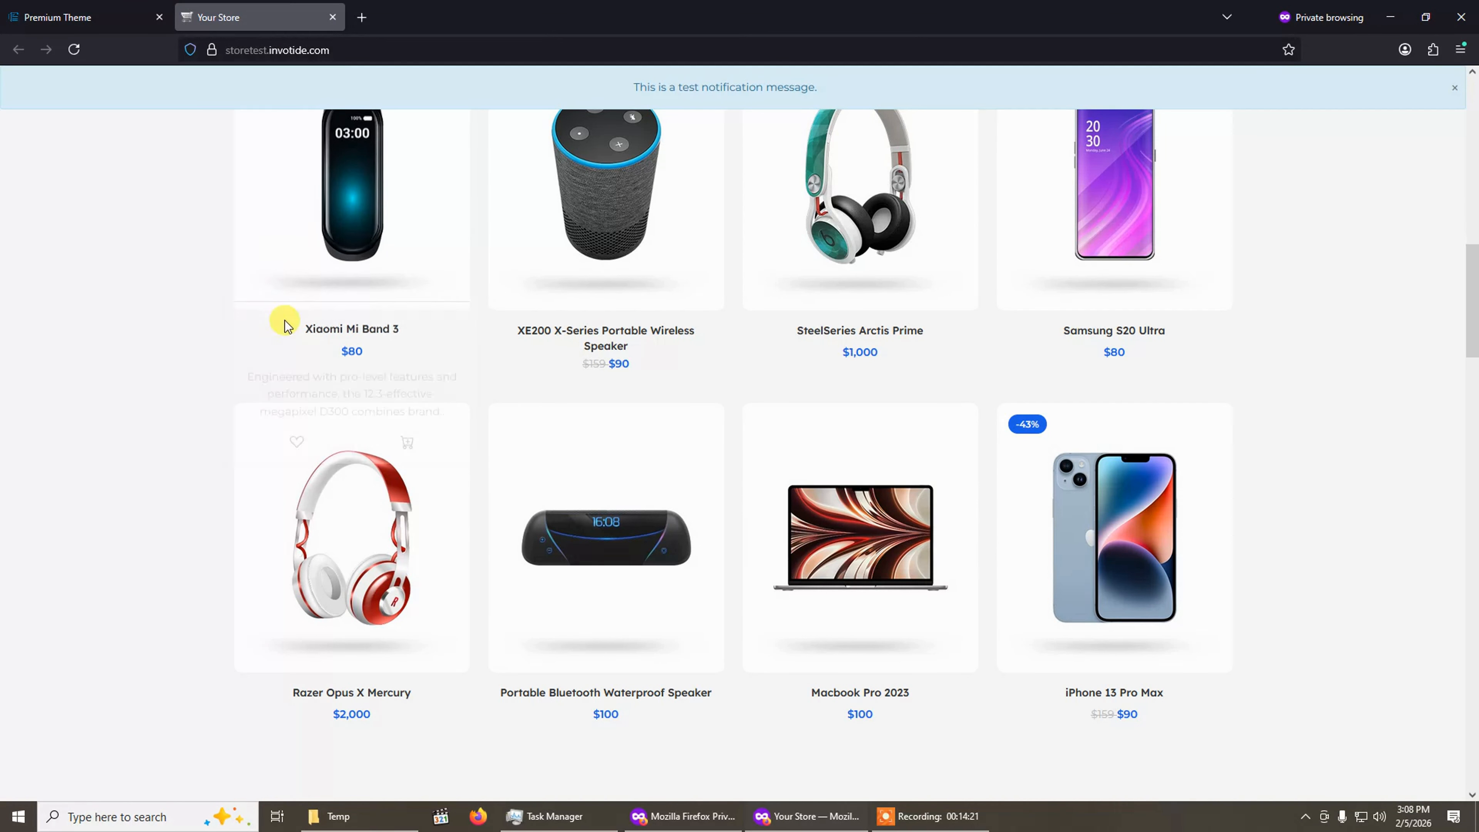
pyautogui.scroll(10, 285, 320)
pyautogui.click(1455, 88)
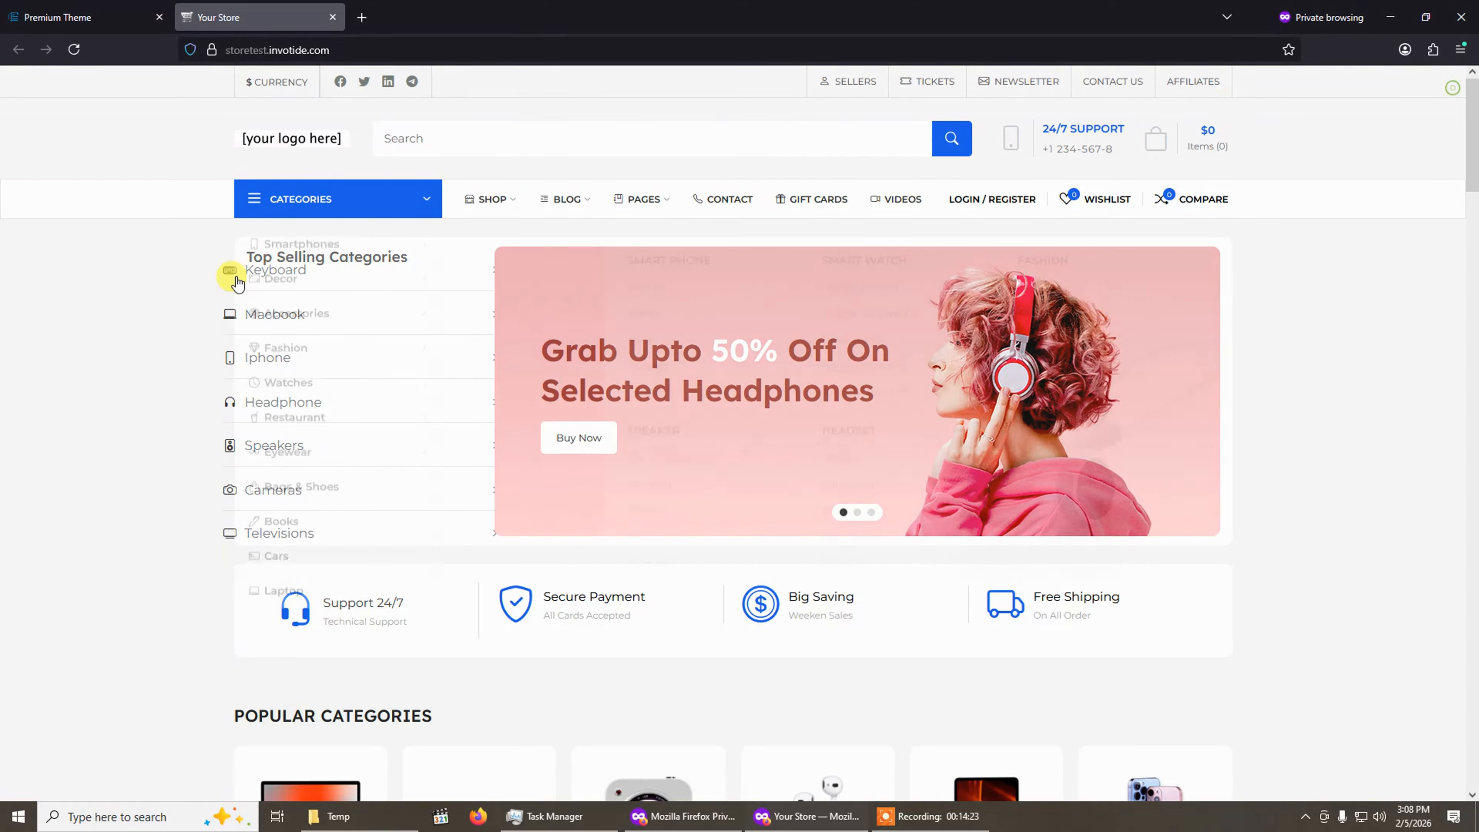
pyautogui.click(75, 50)
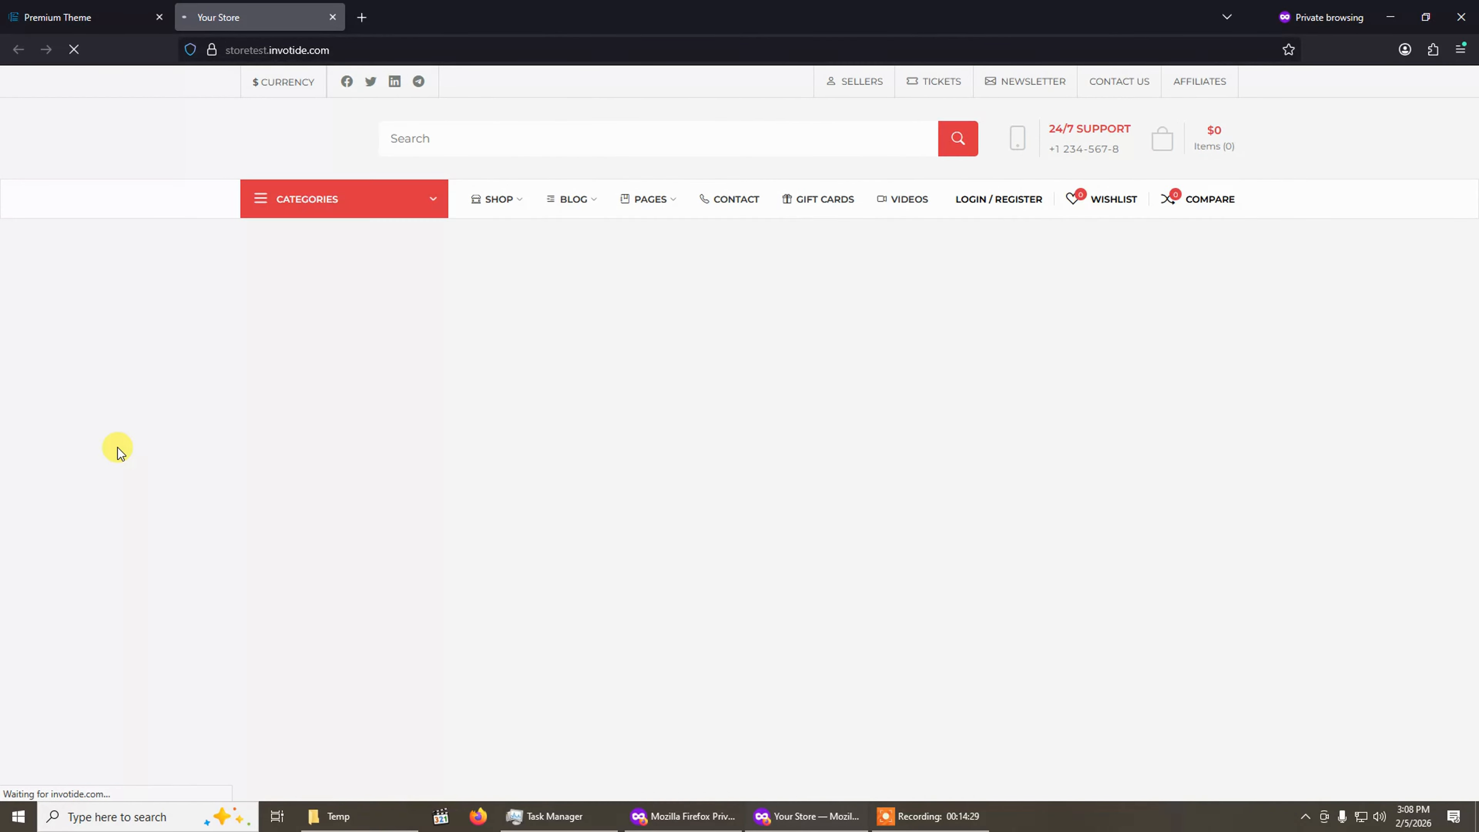
pyautogui.click(275, 201)
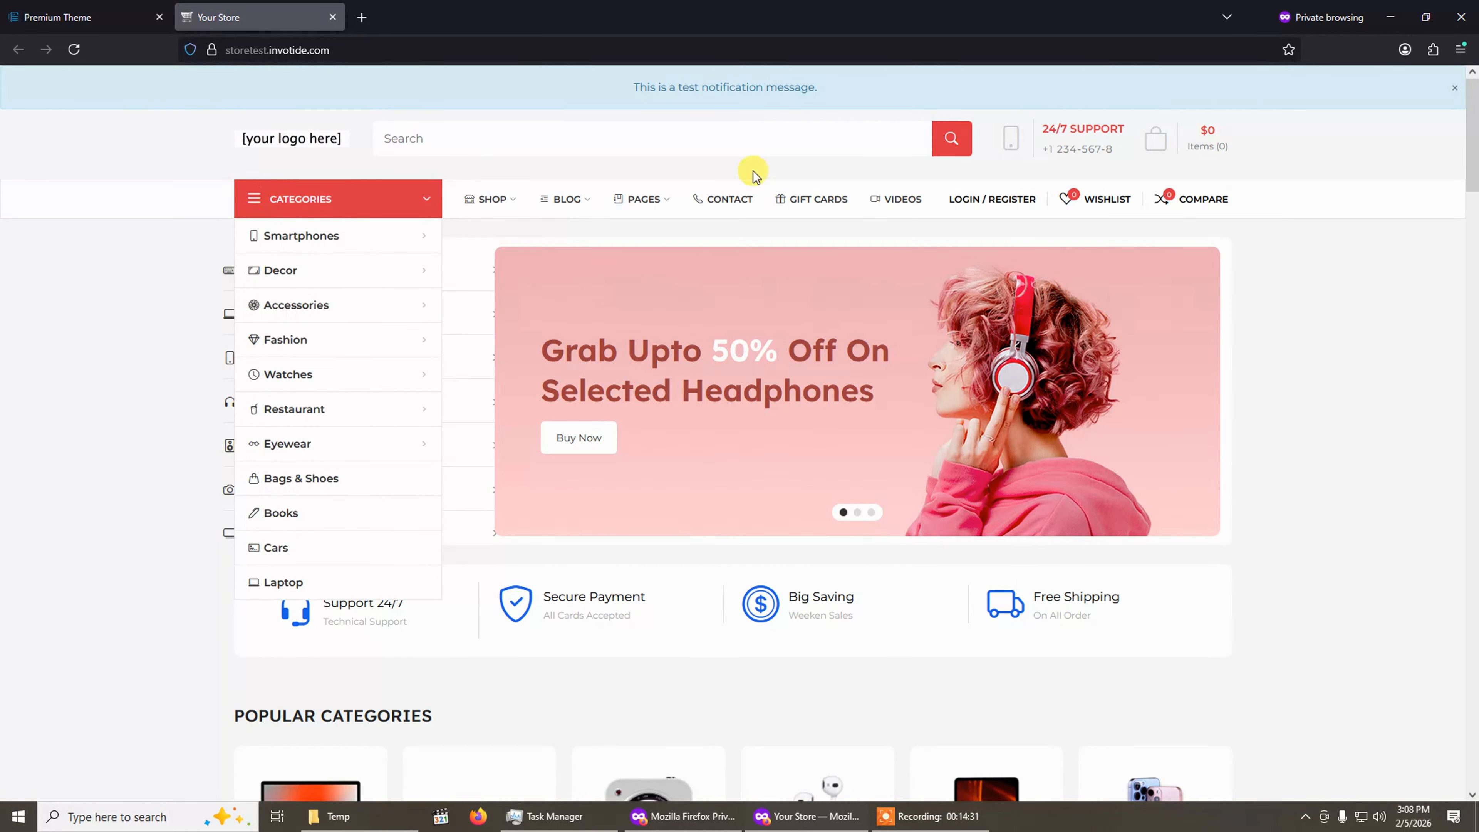
# Open the XE200 X-Series Portable Wireless Speaker product page from the Electronics section and scroll through it.
pyautogui.moveTo(308, 208)
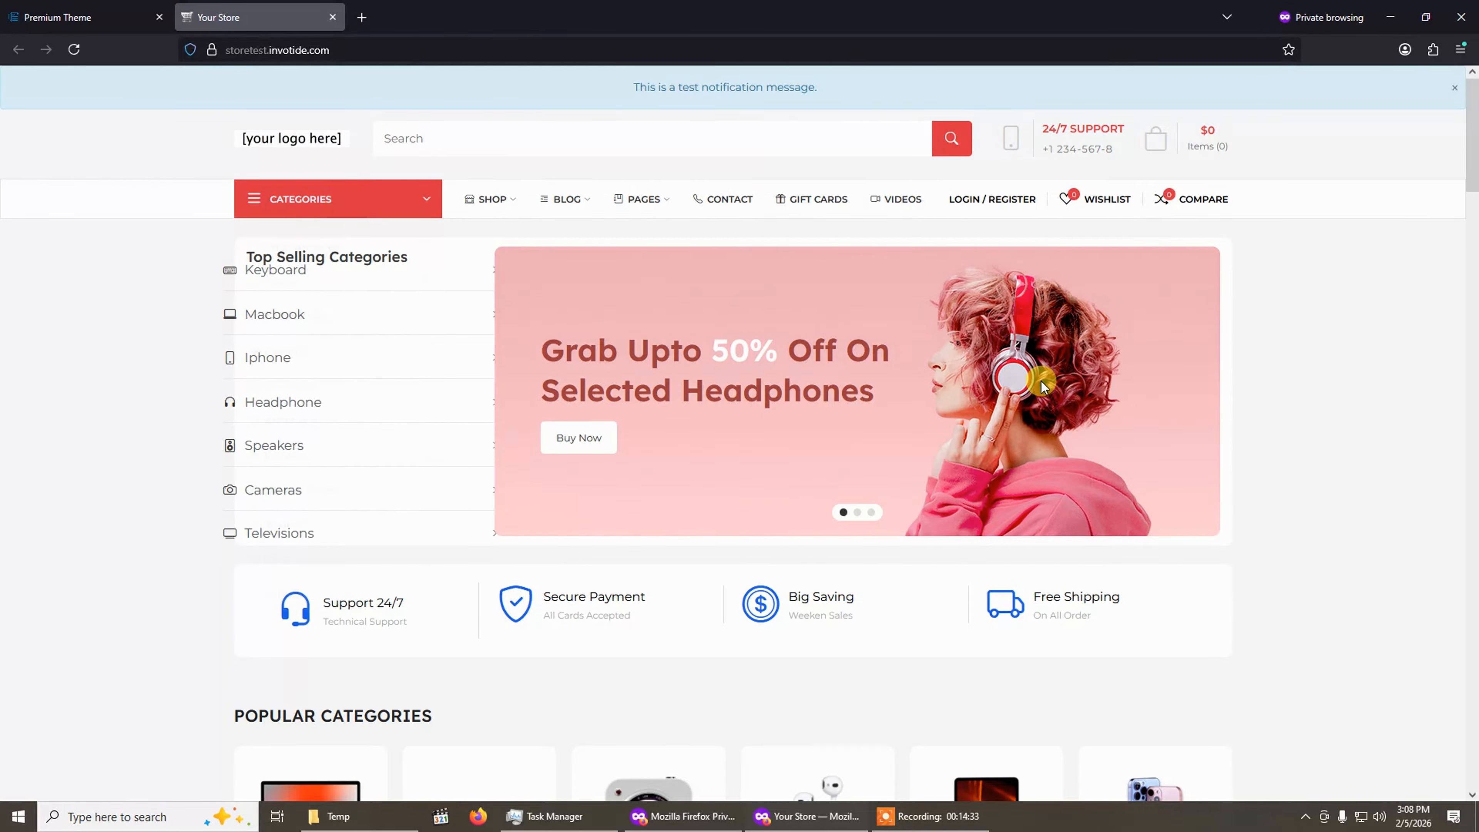
pyautogui.scroll(-10, 1030, 387)
pyautogui.click(626, 340)
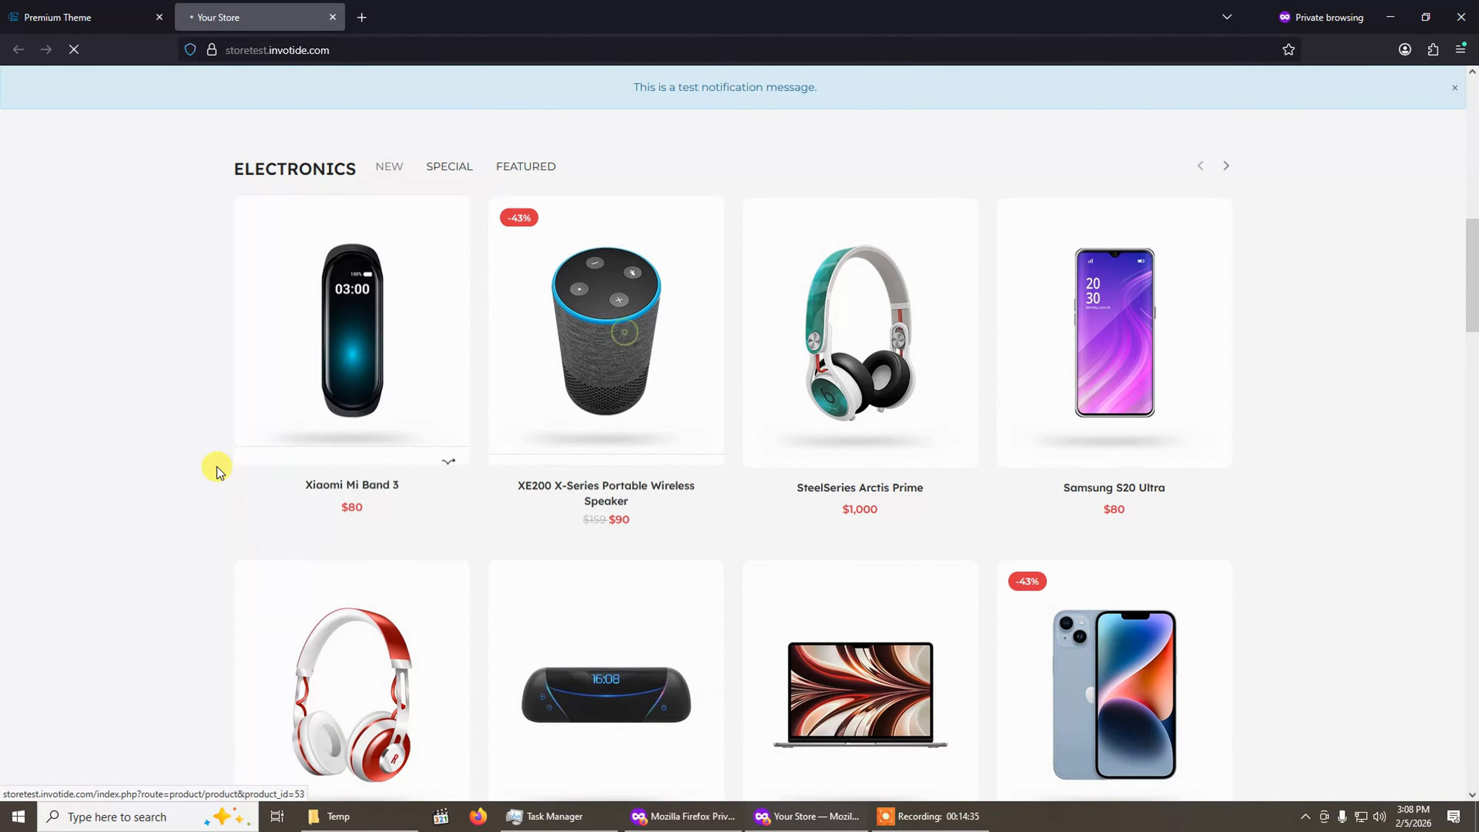
pyautogui.scroll(-5, 215, 461)
pyautogui.scroll(4, 215, 455)
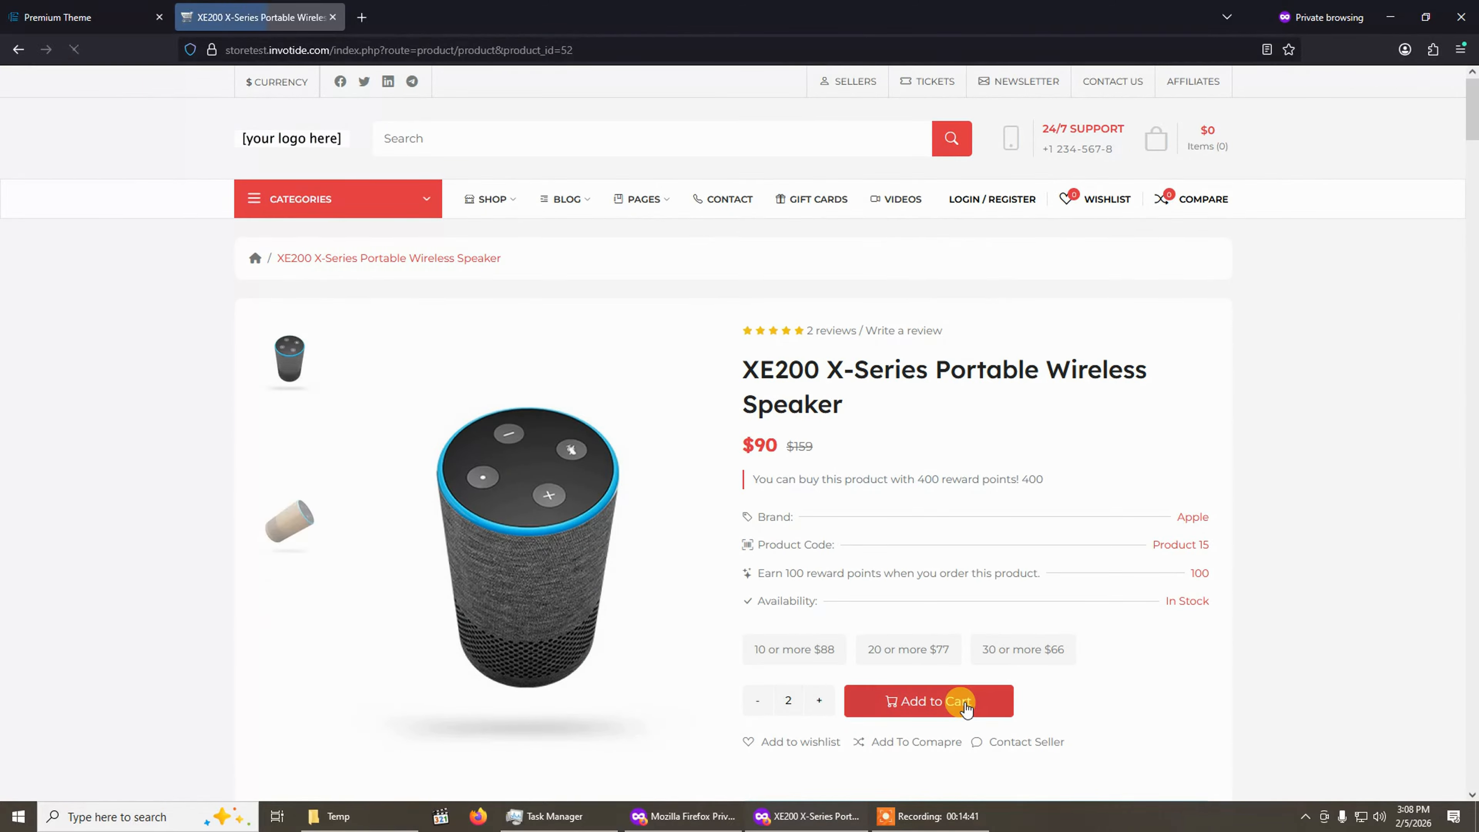
pyautogui.scroll(-7, 1000, 513)
pyautogui.scroll(7, 1000, 513)
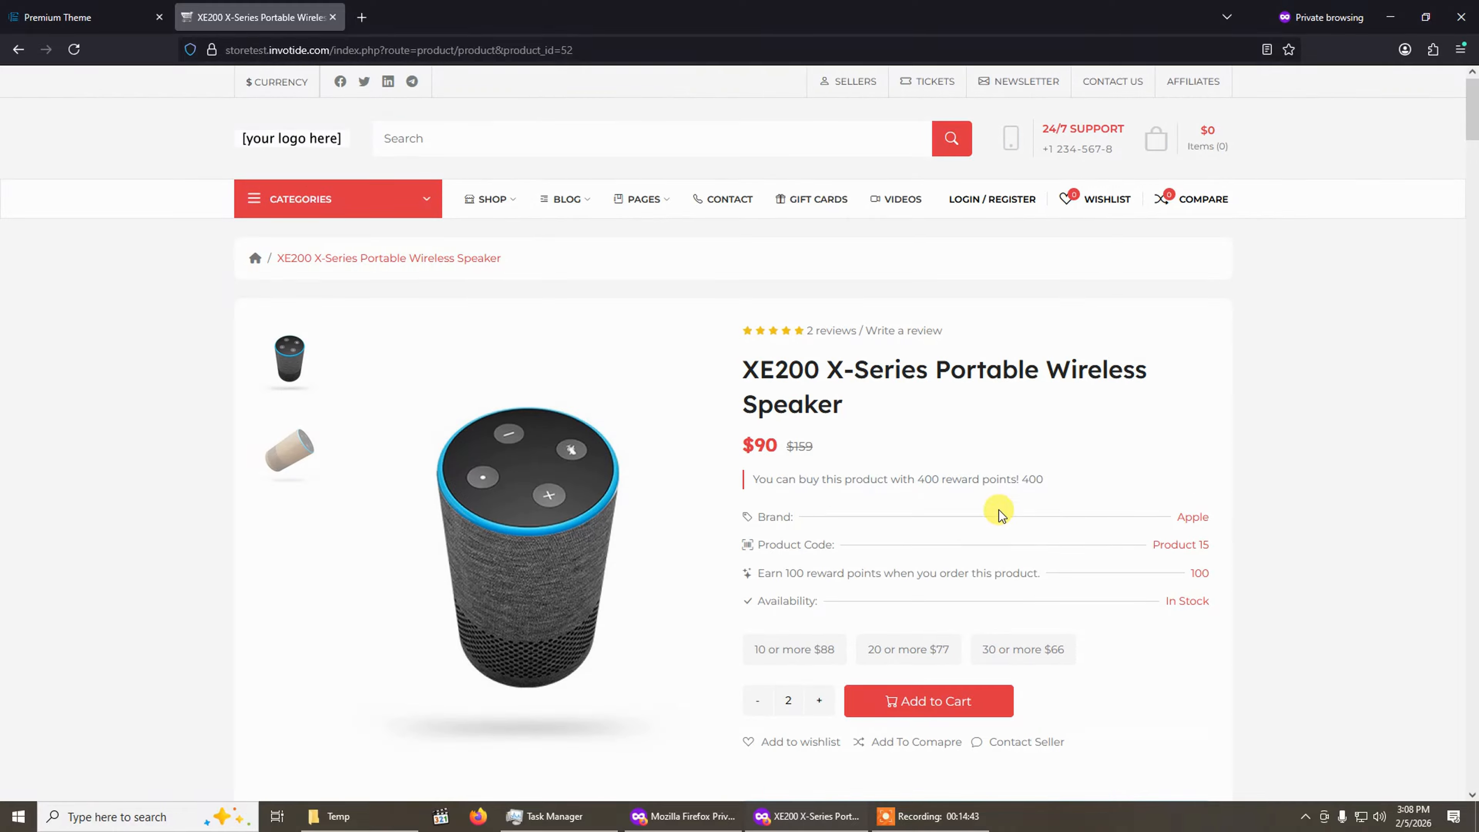
# Return to the theme settings and review the available header types in the Header section.
pyautogui.click(81, 11)
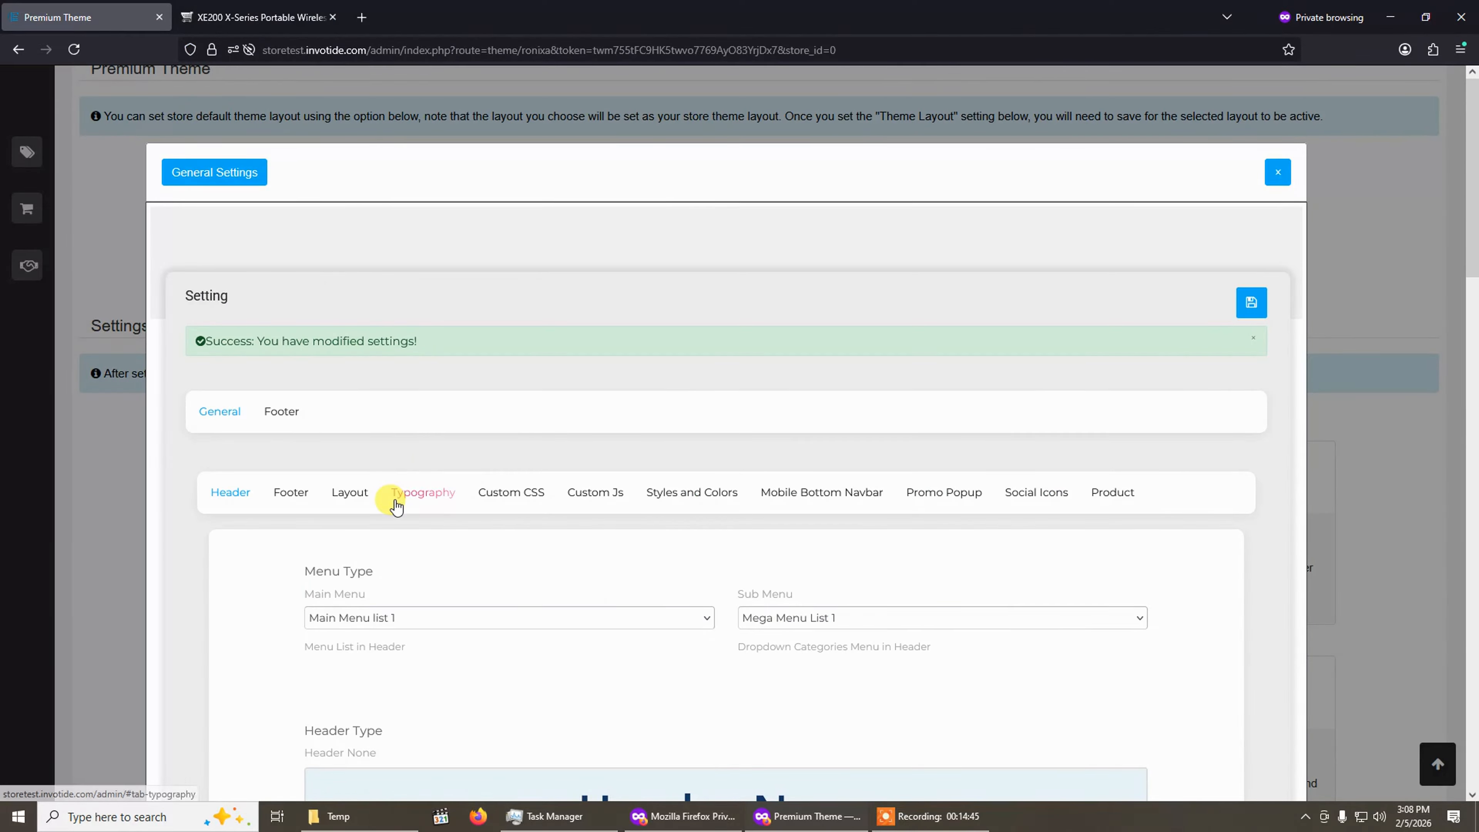
pyautogui.scroll(-4, 431, 568)
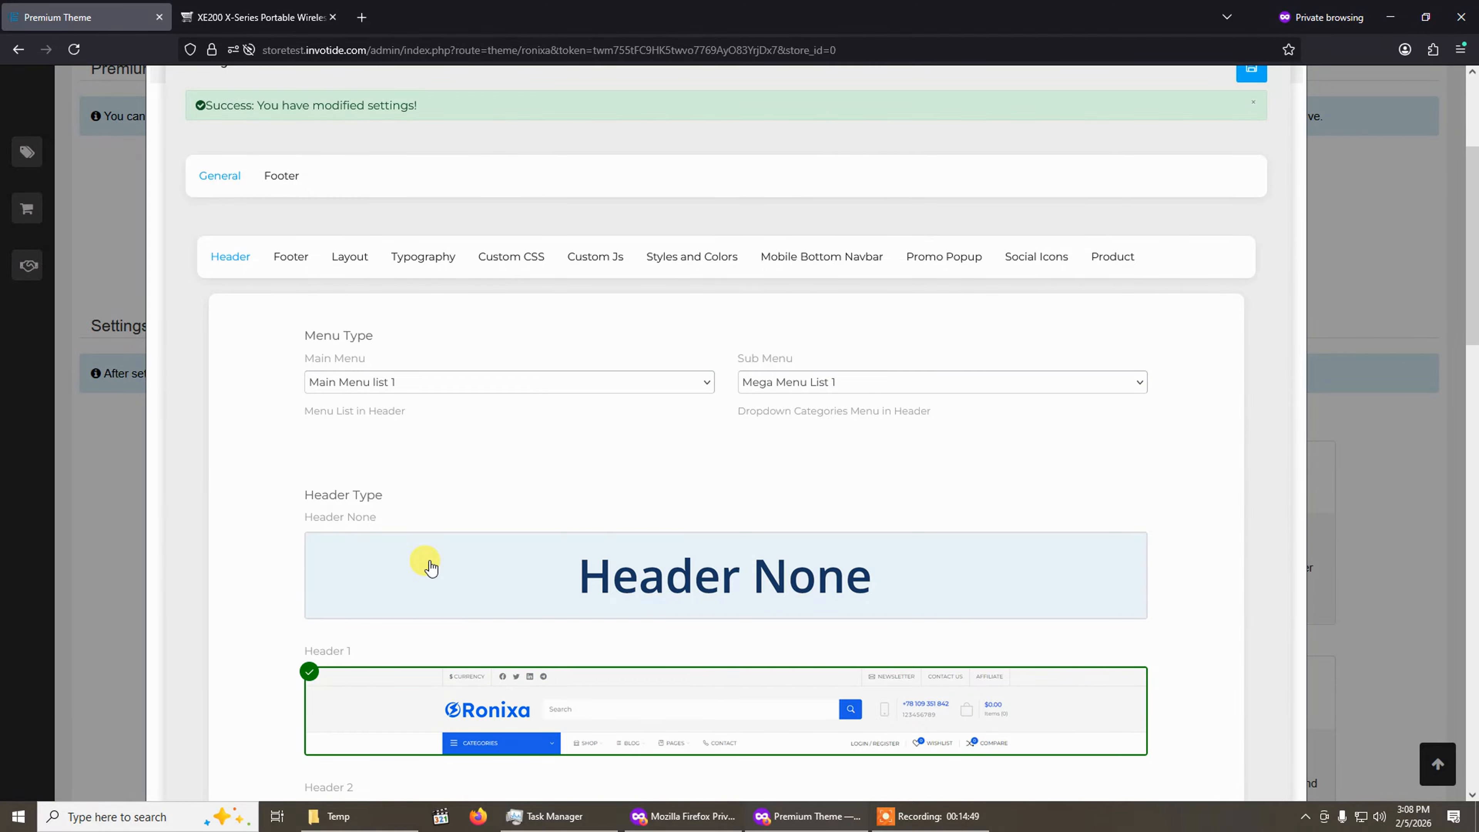
pyautogui.scroll(-6, 440, 522)
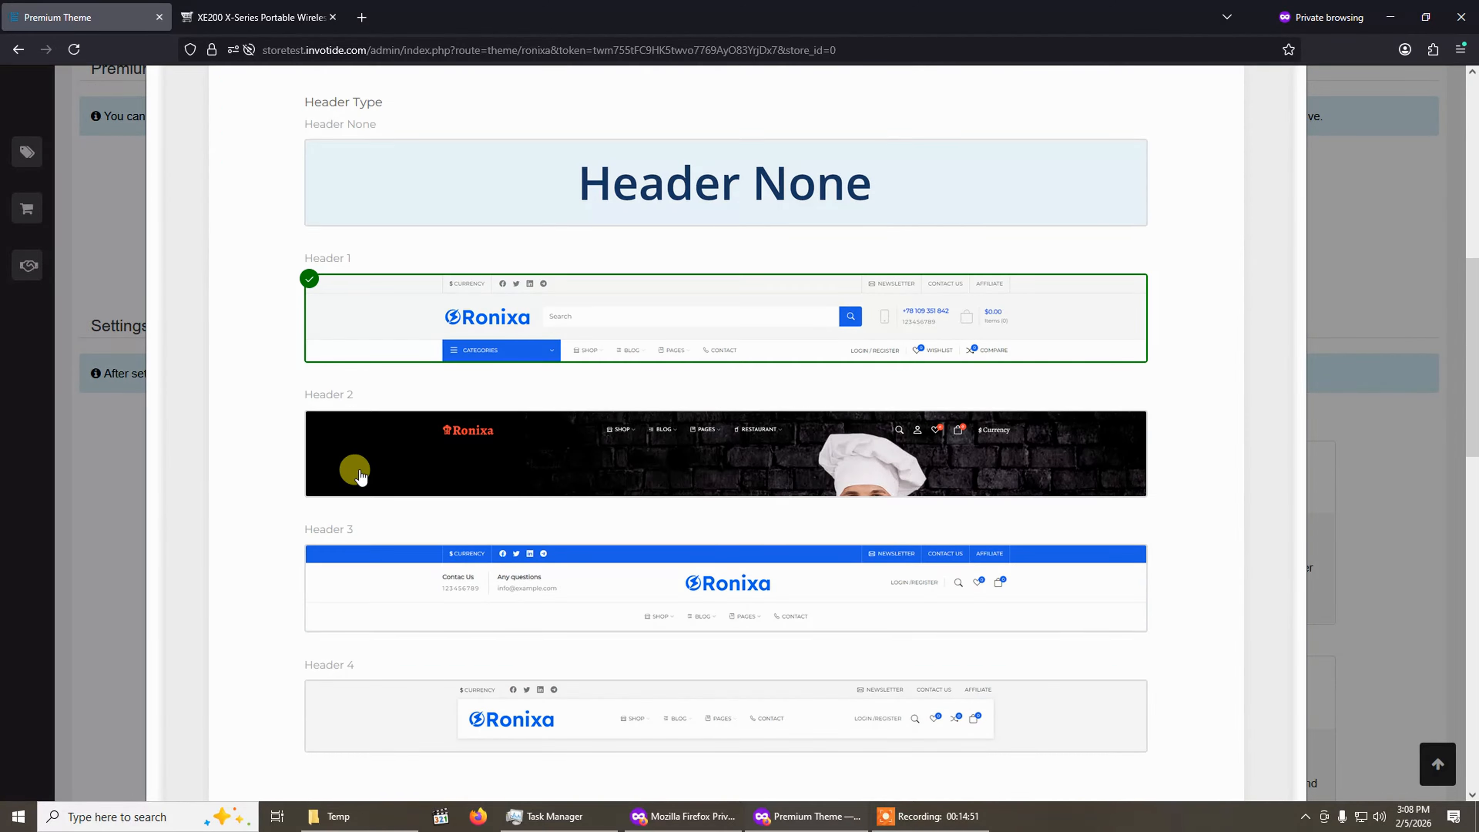
pyautogui.scroll(3, 357, 472)
pyautogui.click(201, 14)
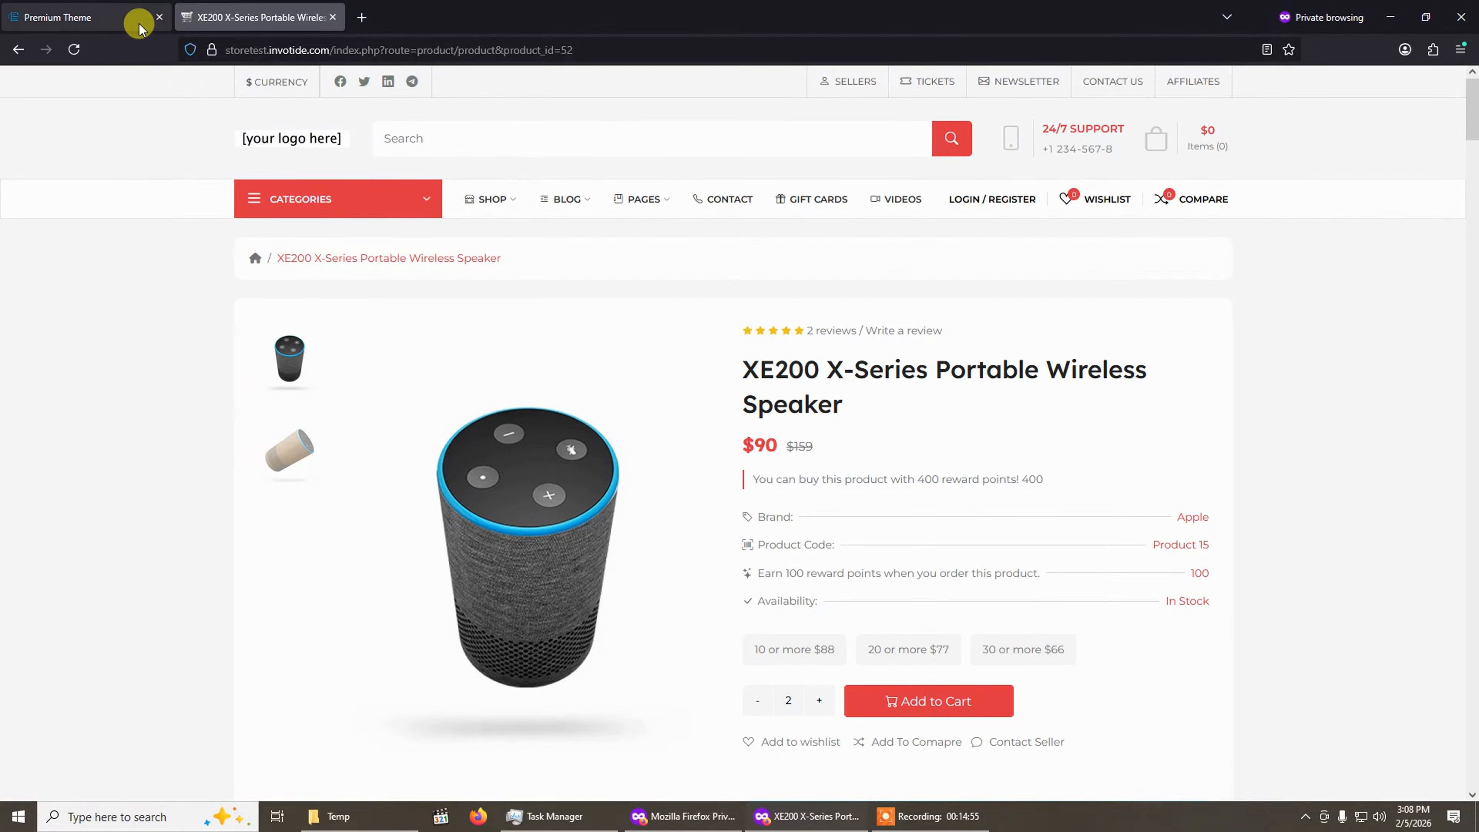
pyautogui.click(115, 13)
pyautogui.scroll(-2, 562, 412)
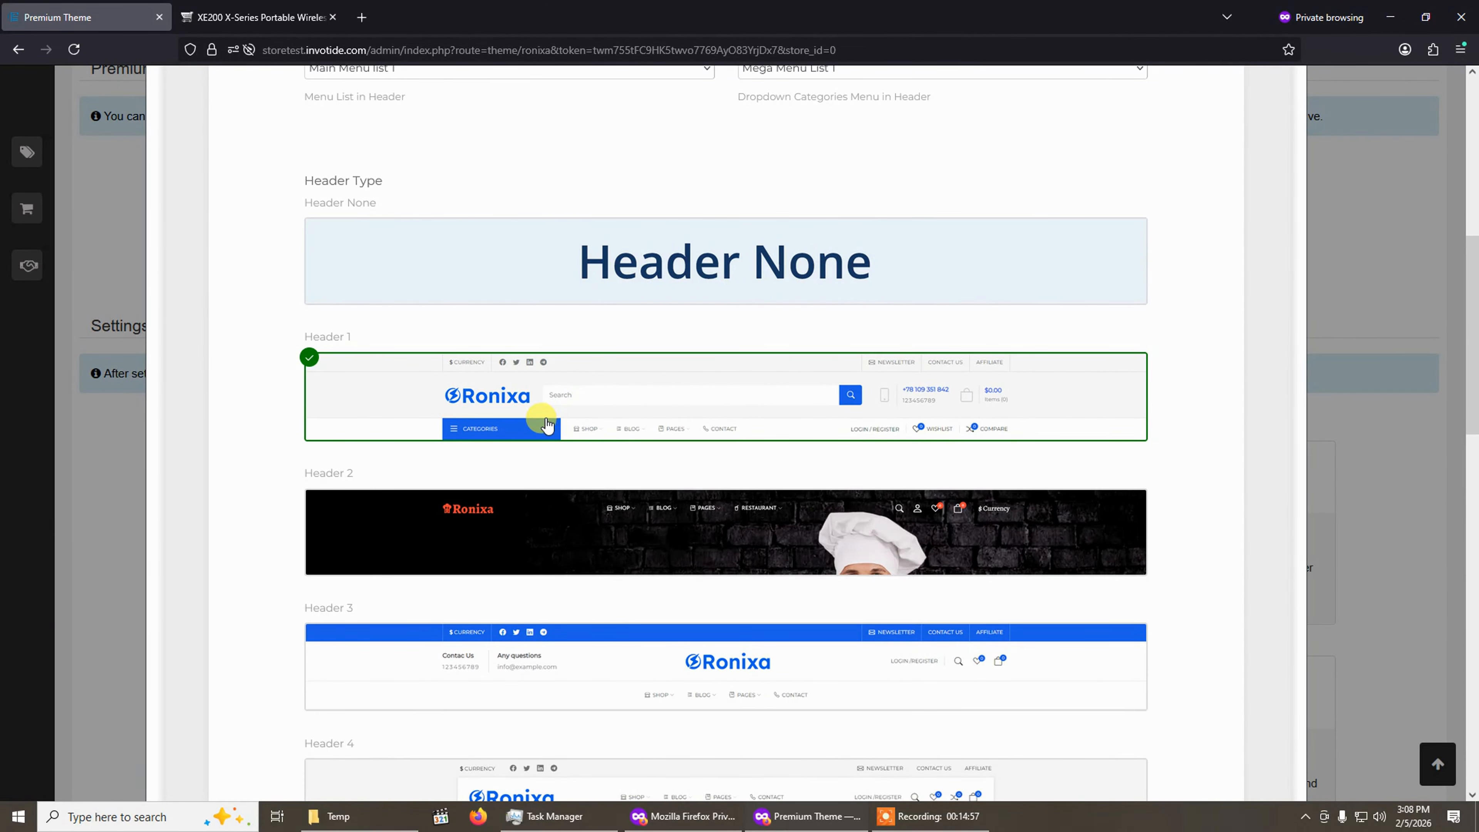
pyautogui.scroll(4, 322, 248)
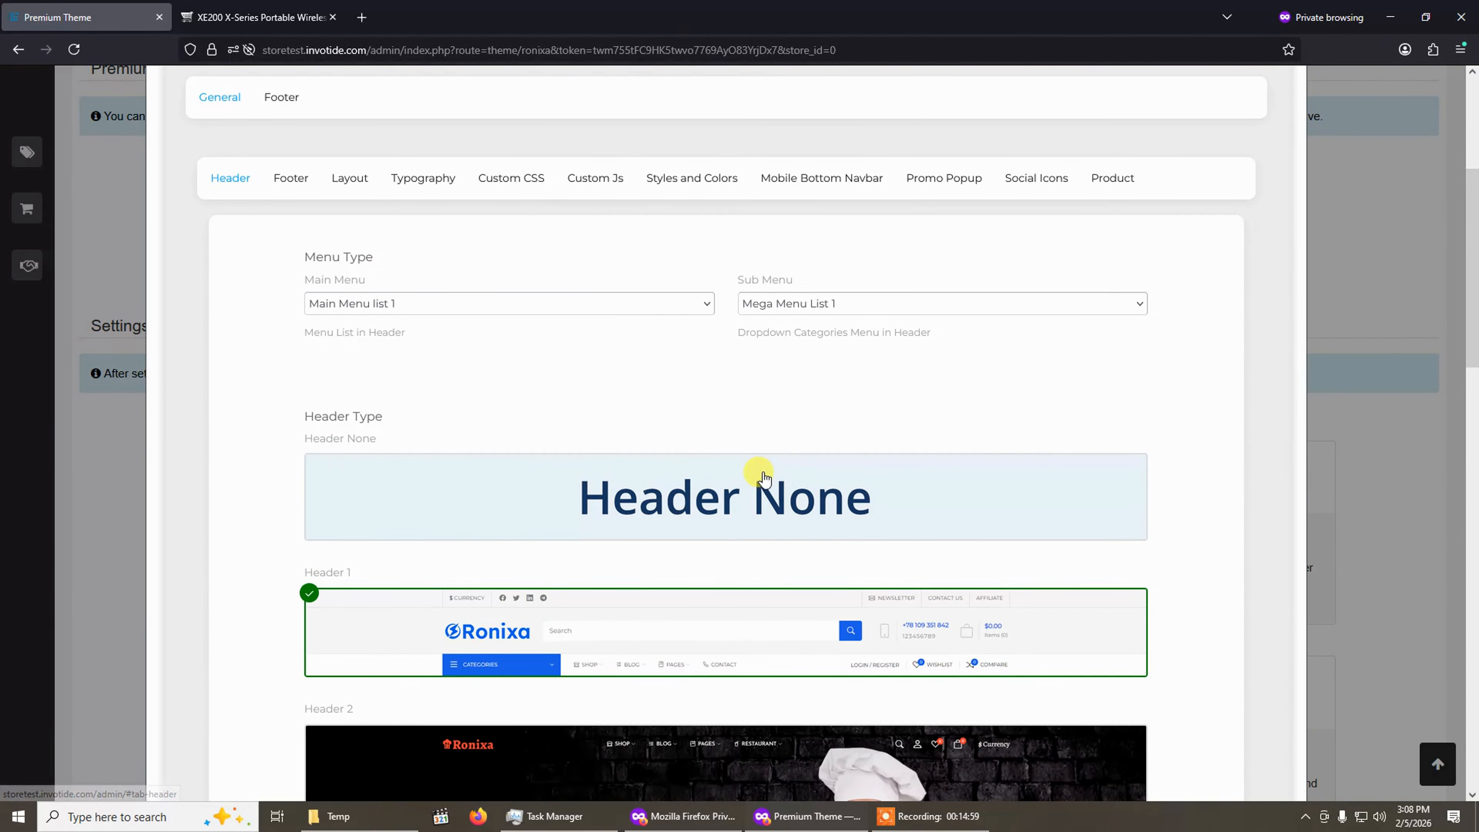
pyautogui.scroll(-5, 757, 477)
pyautogui.scroll(-1, 667, 522)
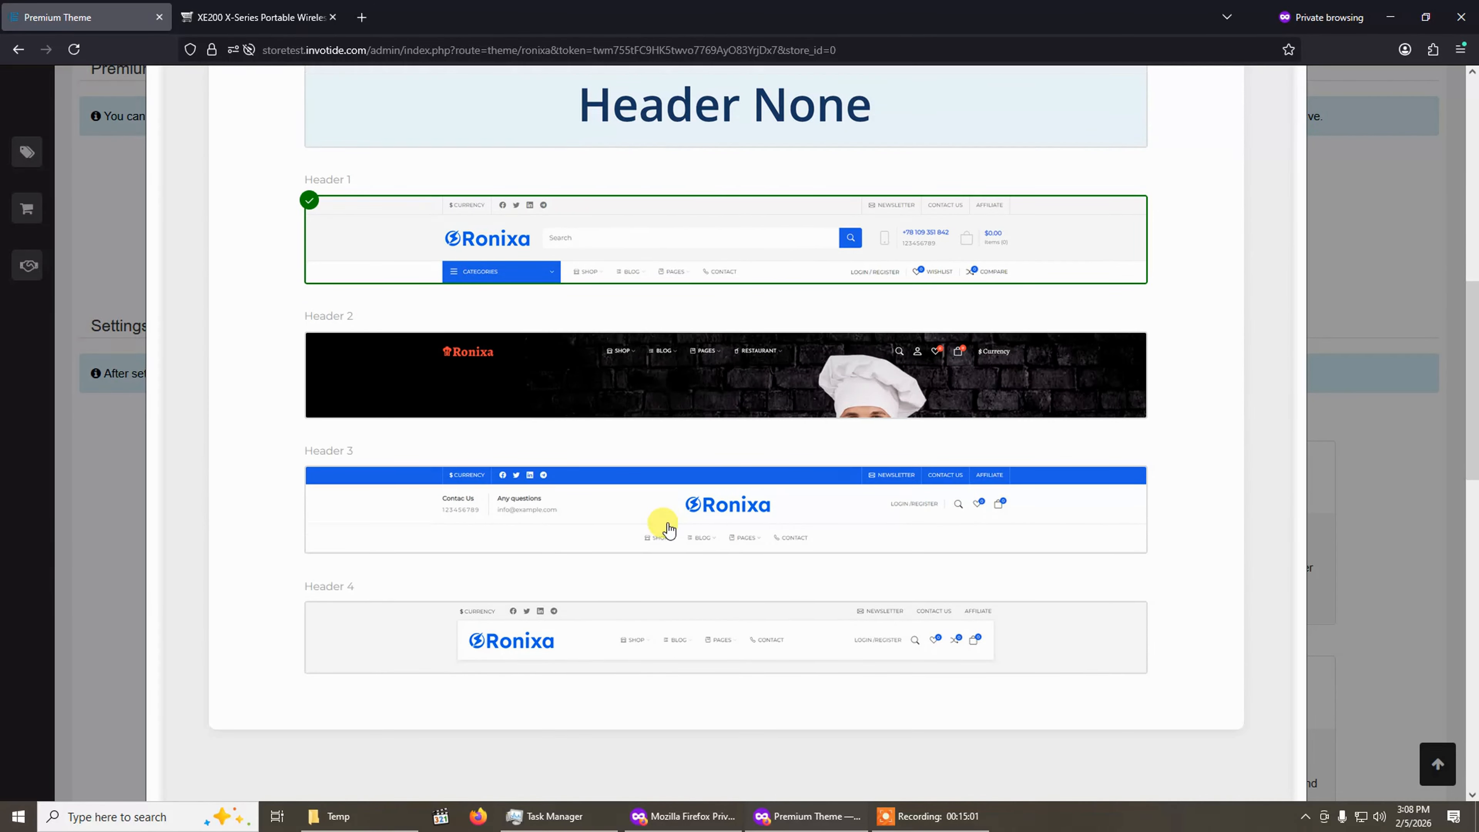
# Select Header 3 as the header type and save the theme settings.
pyautogui.click(735, 534)
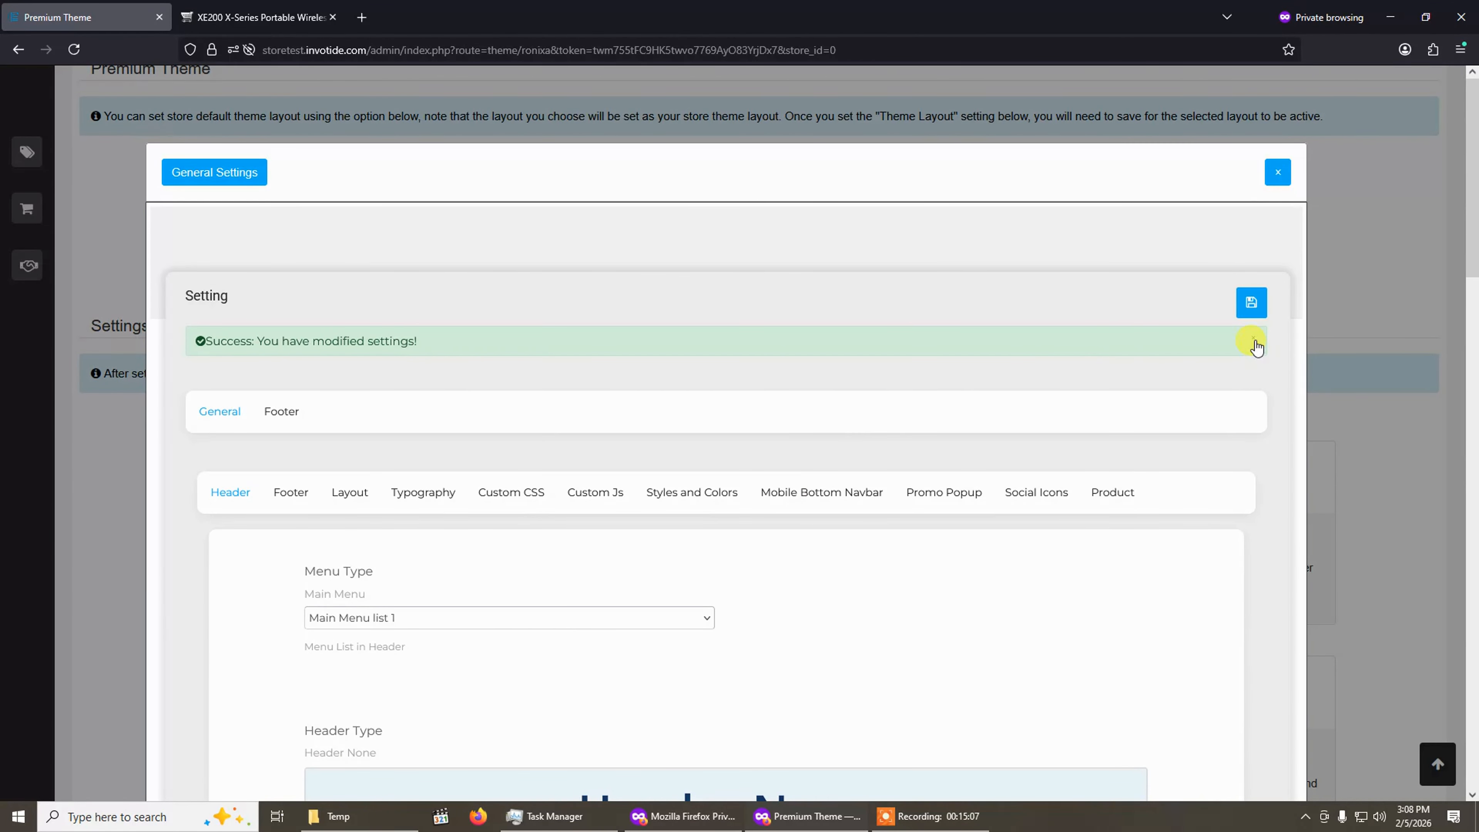
pyautogui.click(1254, 342)
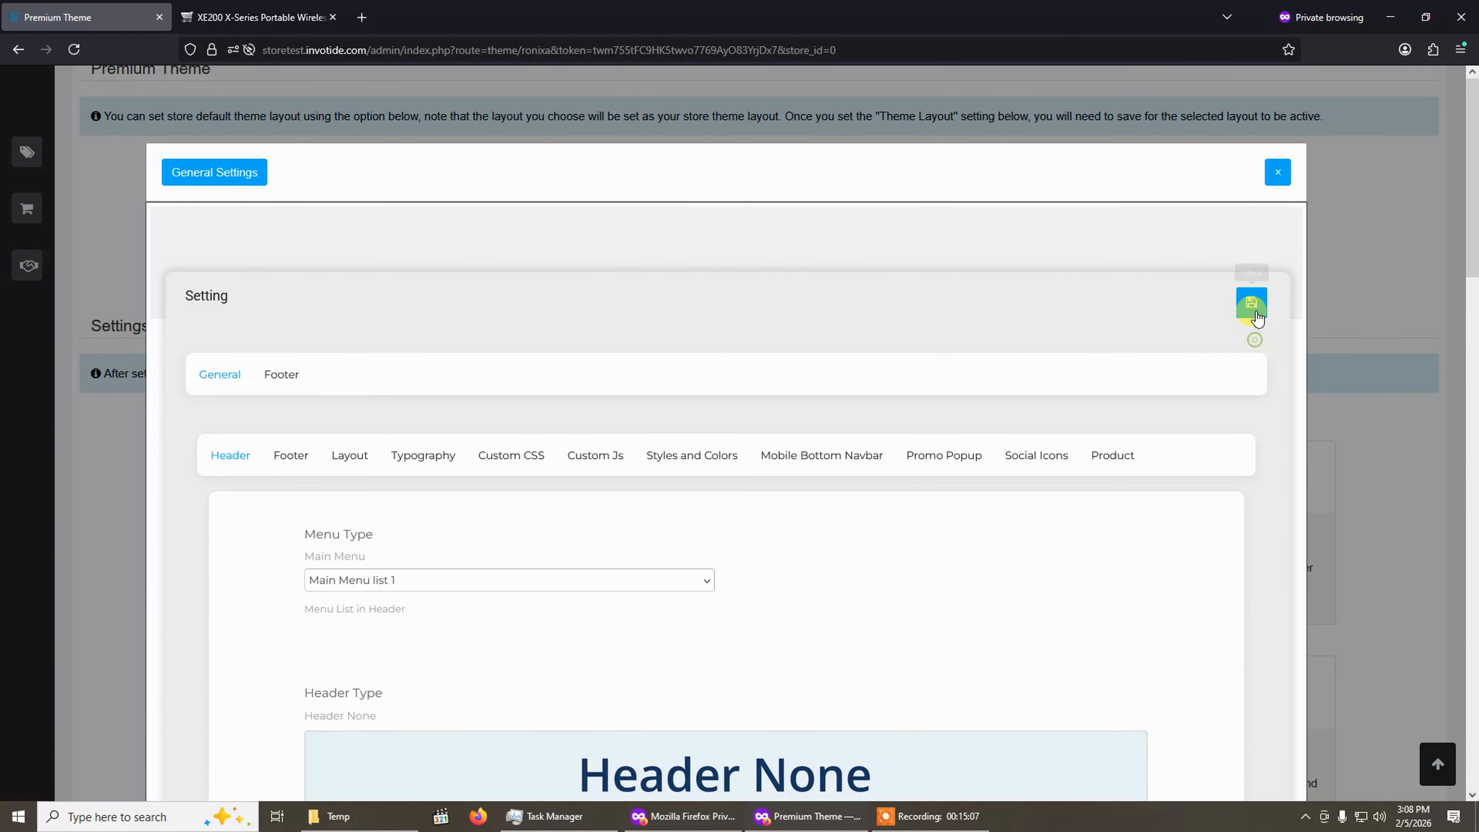
pyautogui.click(1252, 305)
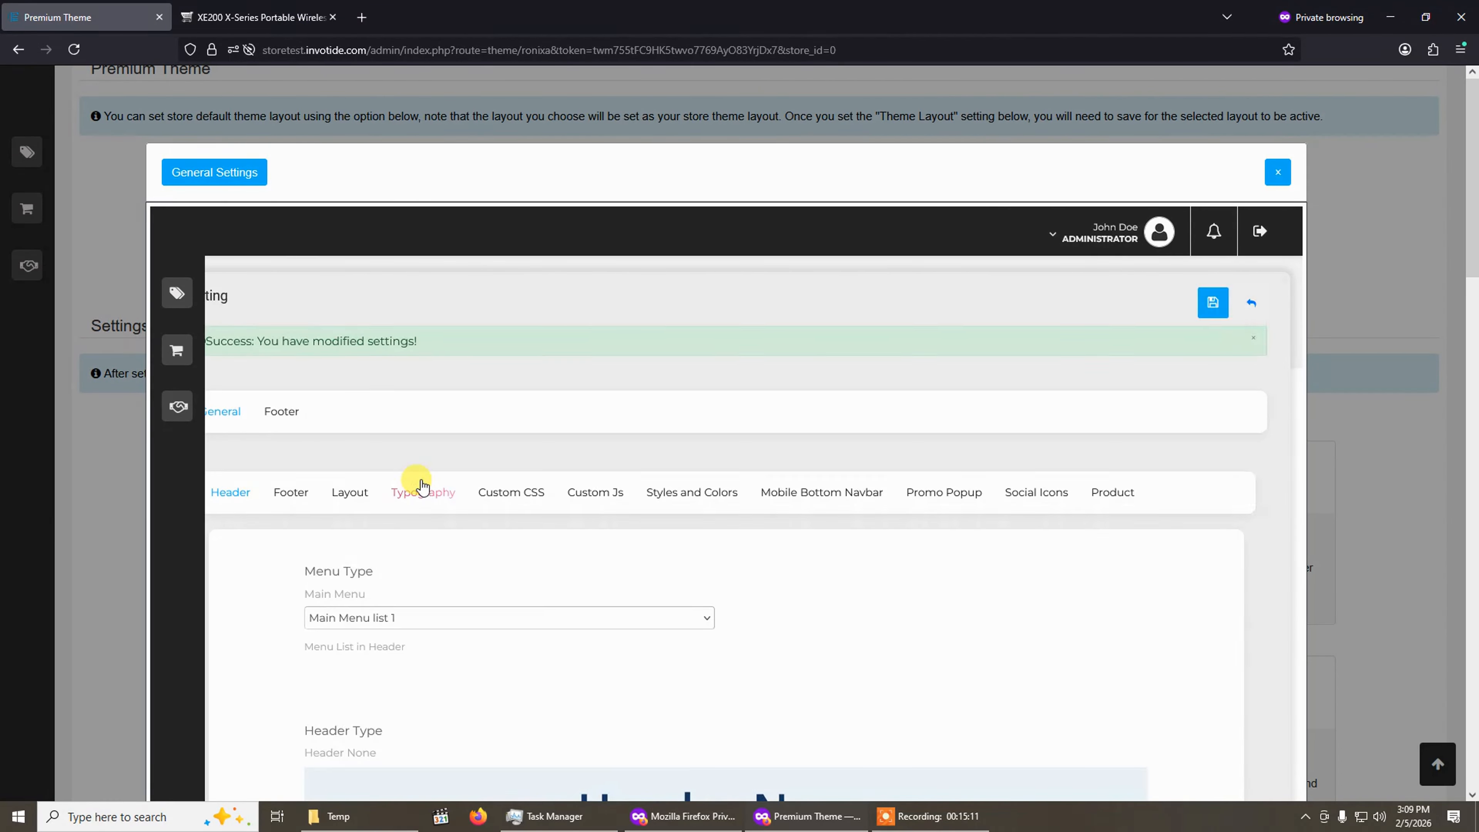
# Reload the storefront product page to check the new header, then return to the header settings.
pyautogui.click(294, 8)
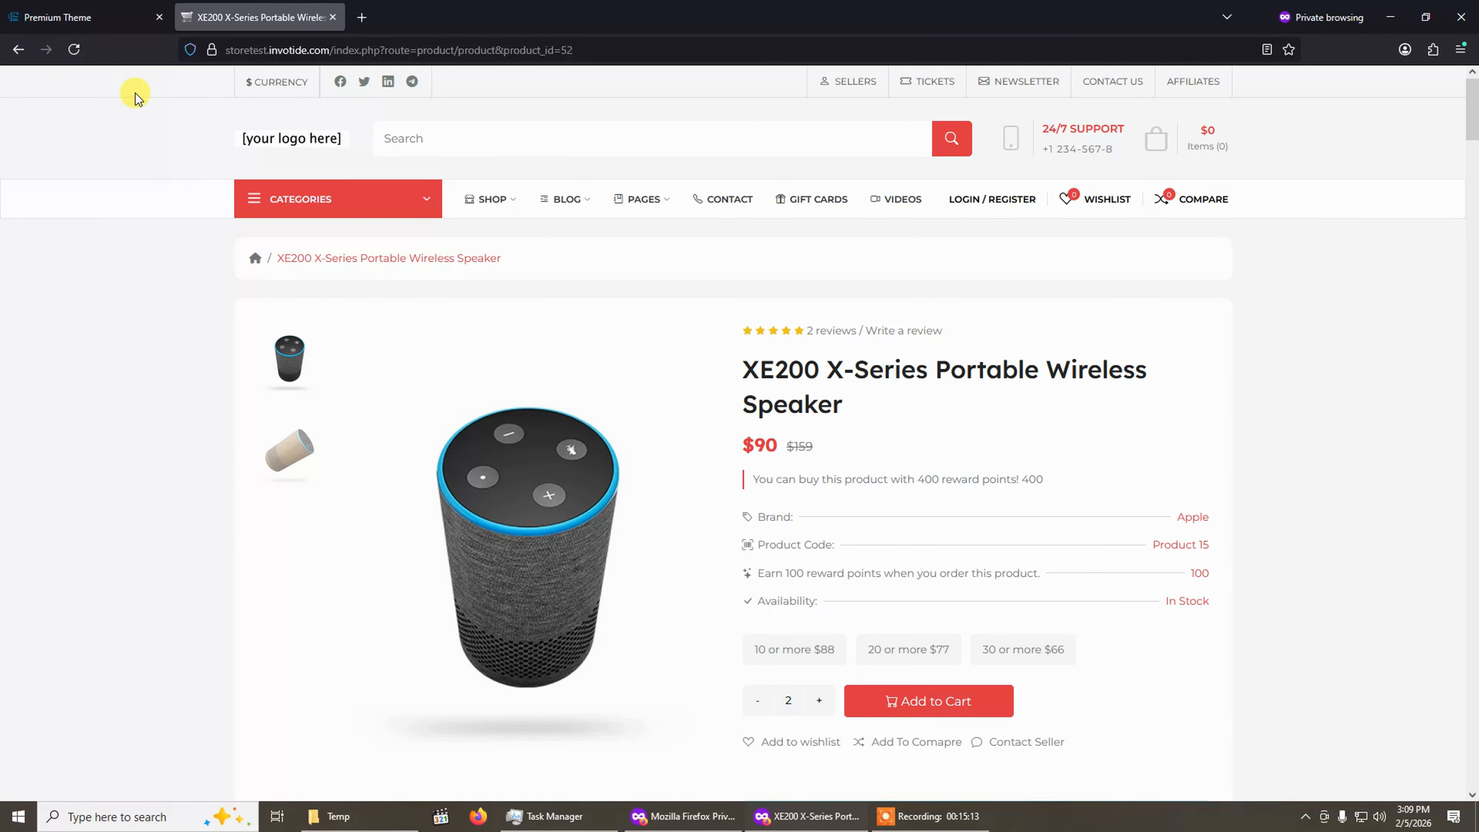
pyautogui.click(73, 49)
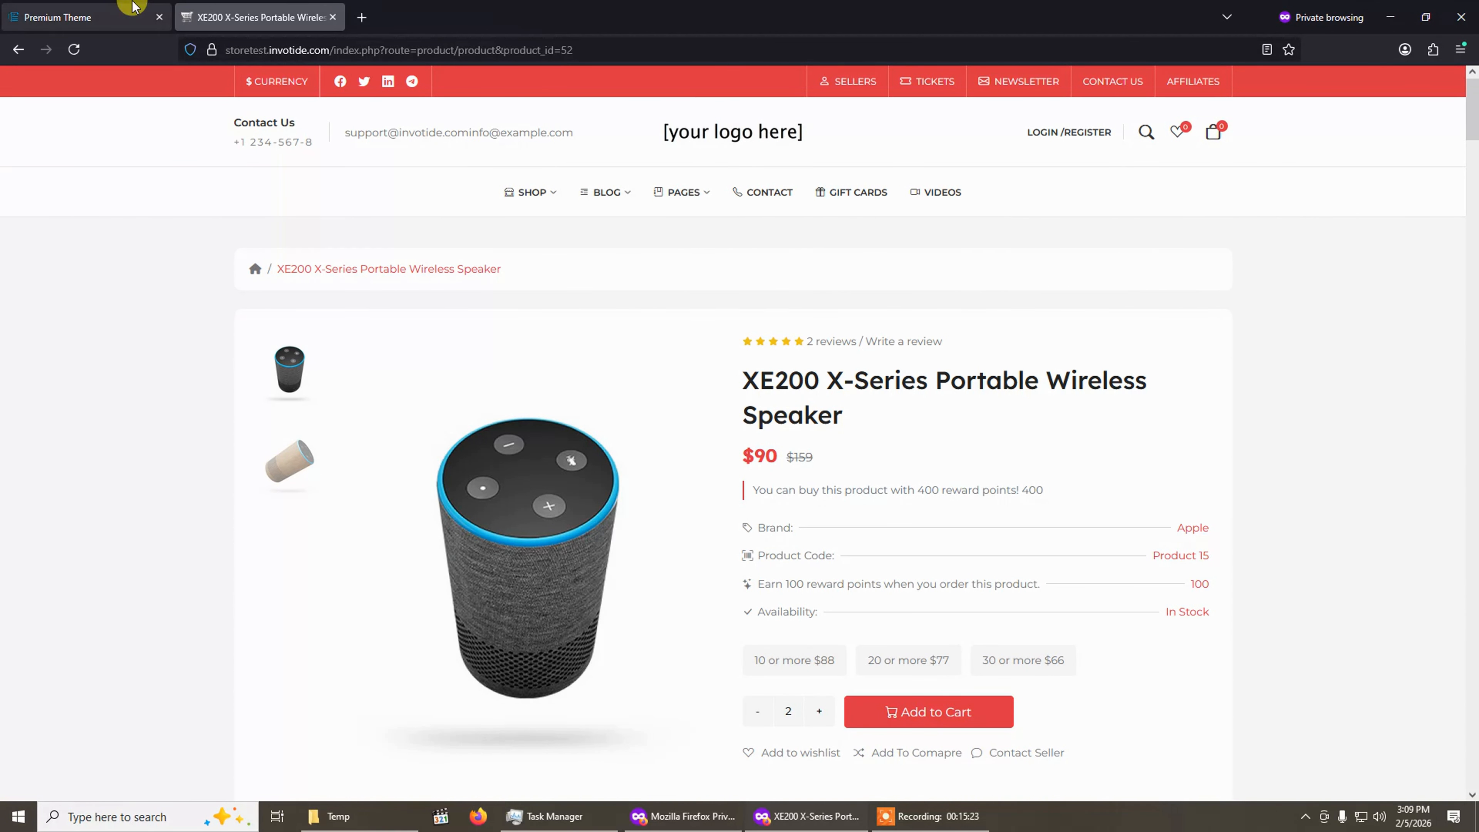
pyautogui.click(119, 7)
pyautogui.scroll(-10, 528, 452)
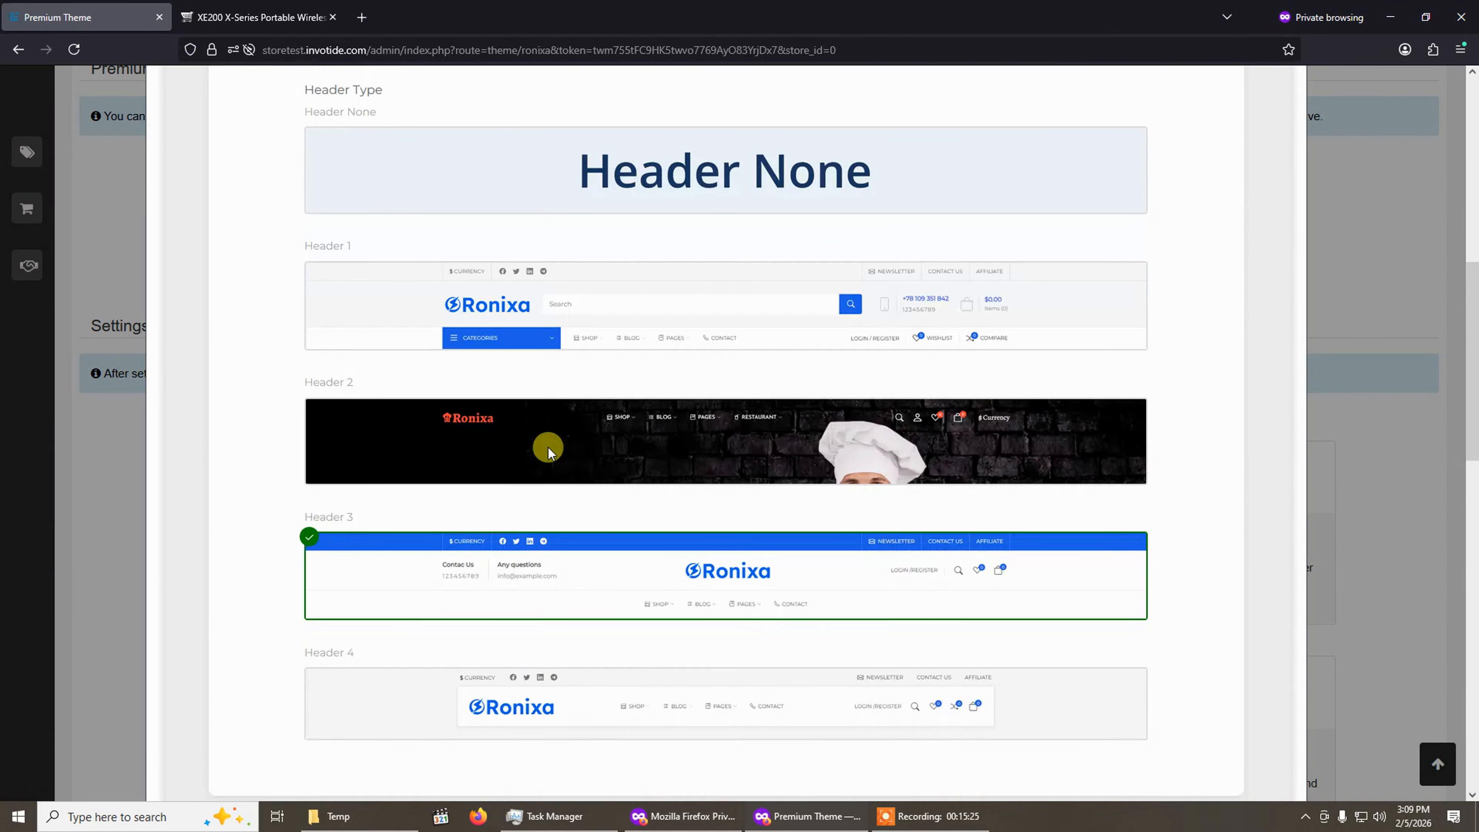
# Try selecting Header None, then reselect Header 3 as the header type.
pyautogui.scroll(6, 643, 365)
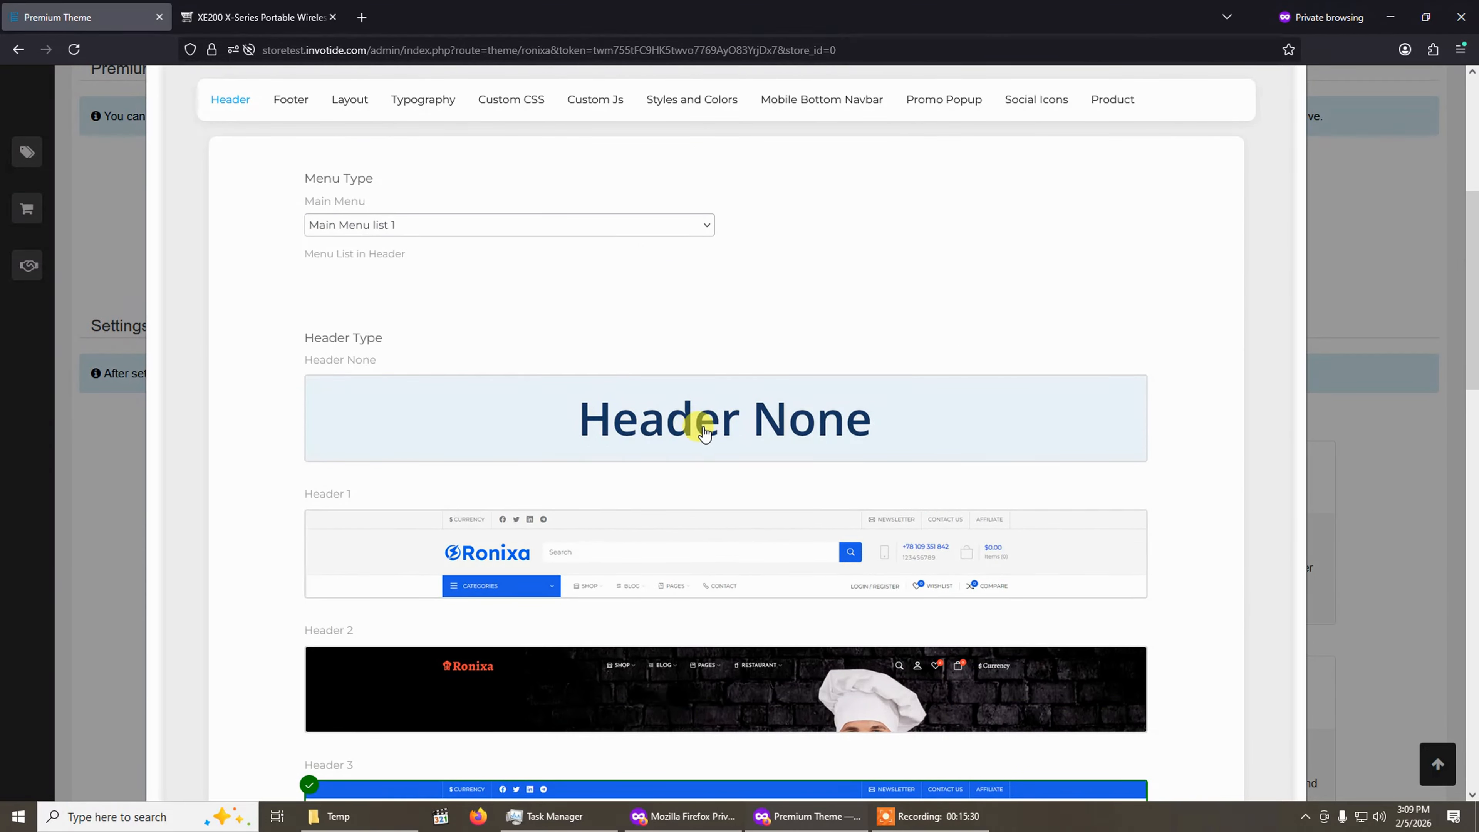
pyautogui.click(703, 430)
pyautogui.scroll(-5, 634, 465)
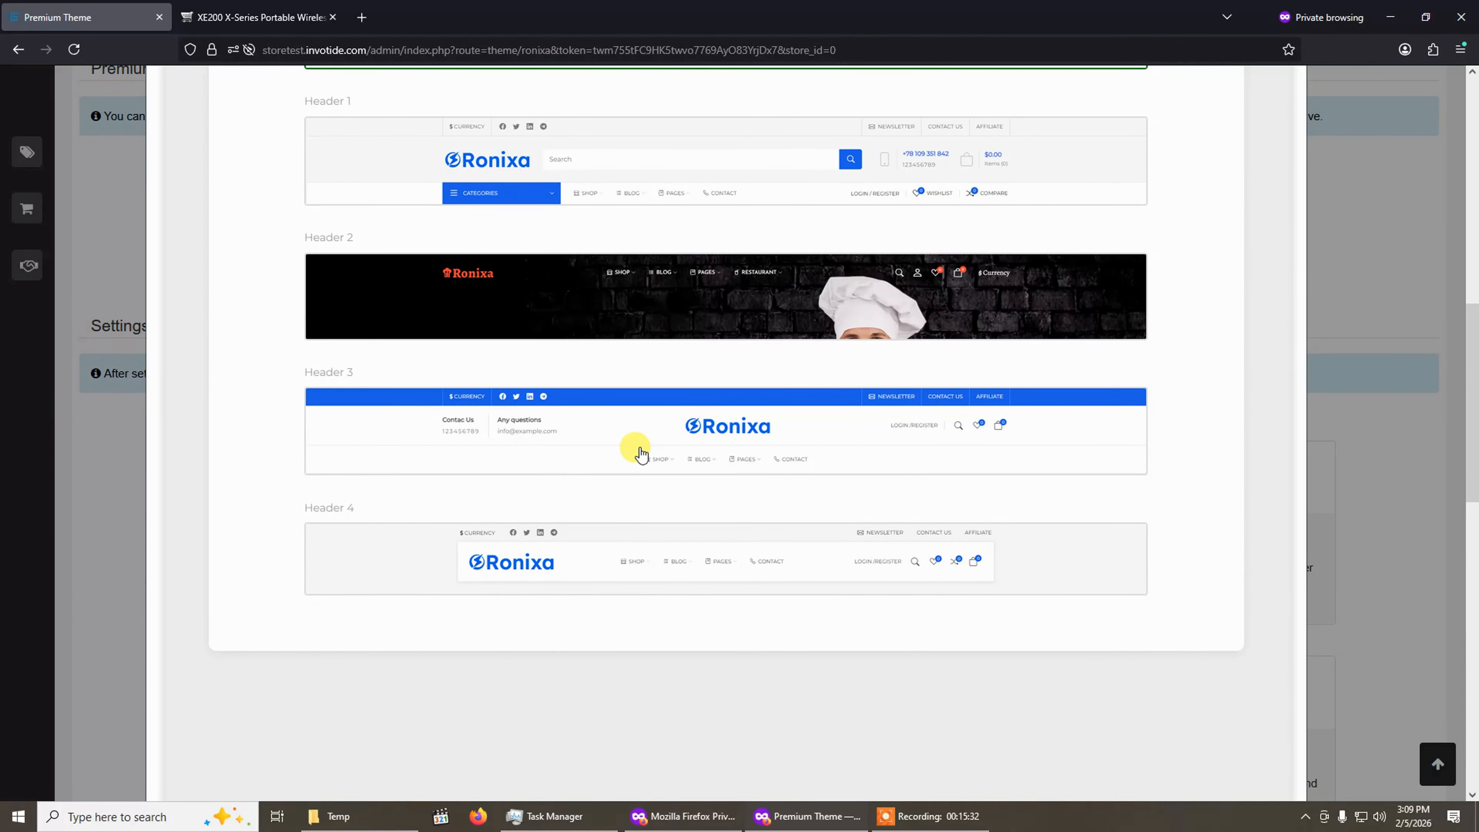
pyautogui.click(640, 452)
# Open the Footer section of the theme's General settings.
pyautogui.click(259, 17)
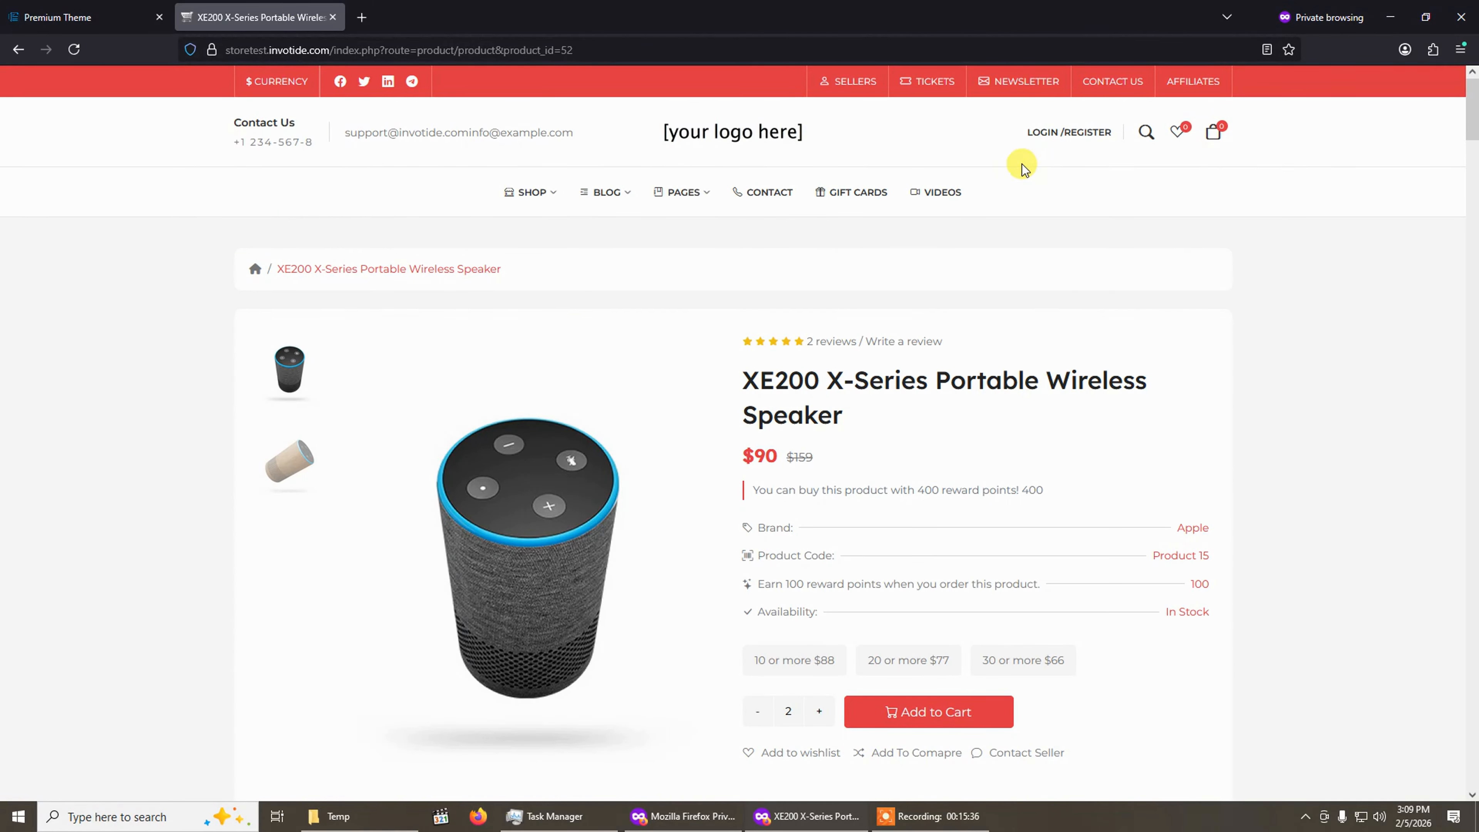
pyautogui.click(114, 7)
pyautogui.scroll(5, 524, 490)
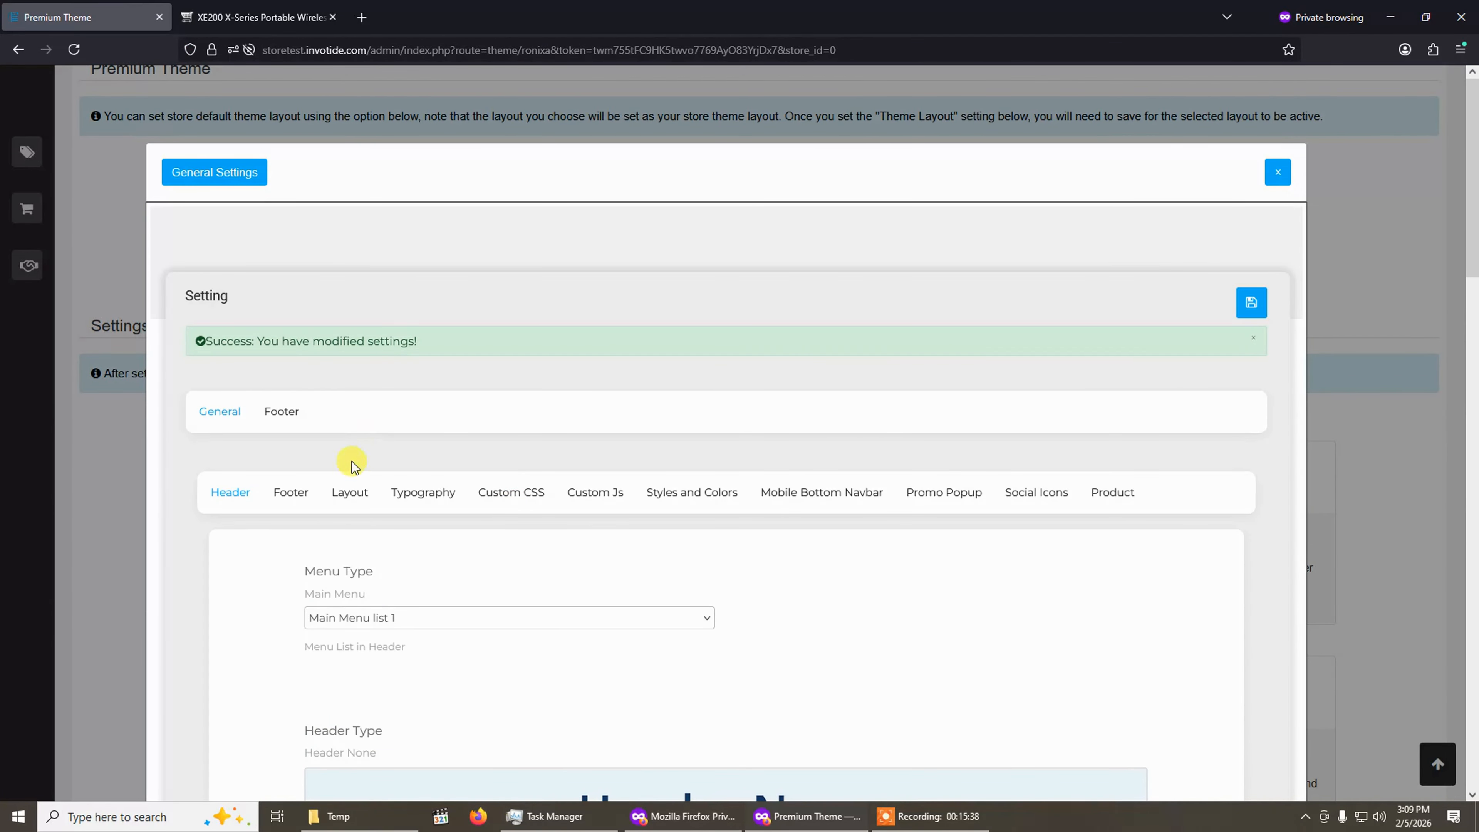
pyautogui.click(289, 491)
pyautogui.scroll(-3, 429, 440)
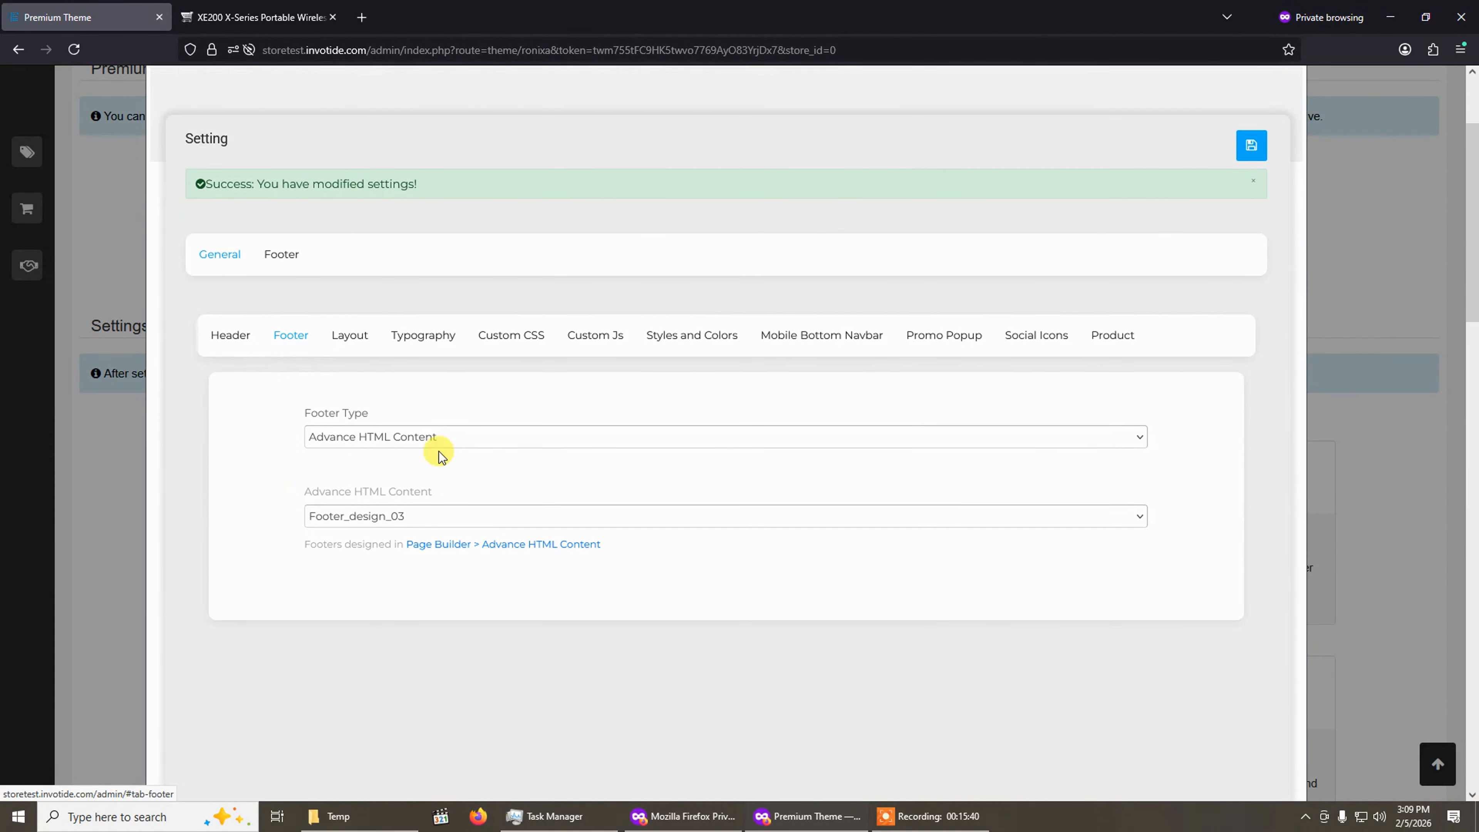
# Scroll down the storefront product page to examine its current footer.
pyautogui.click(262, 9)
pyautogui.scroll(-20, 836, 535)
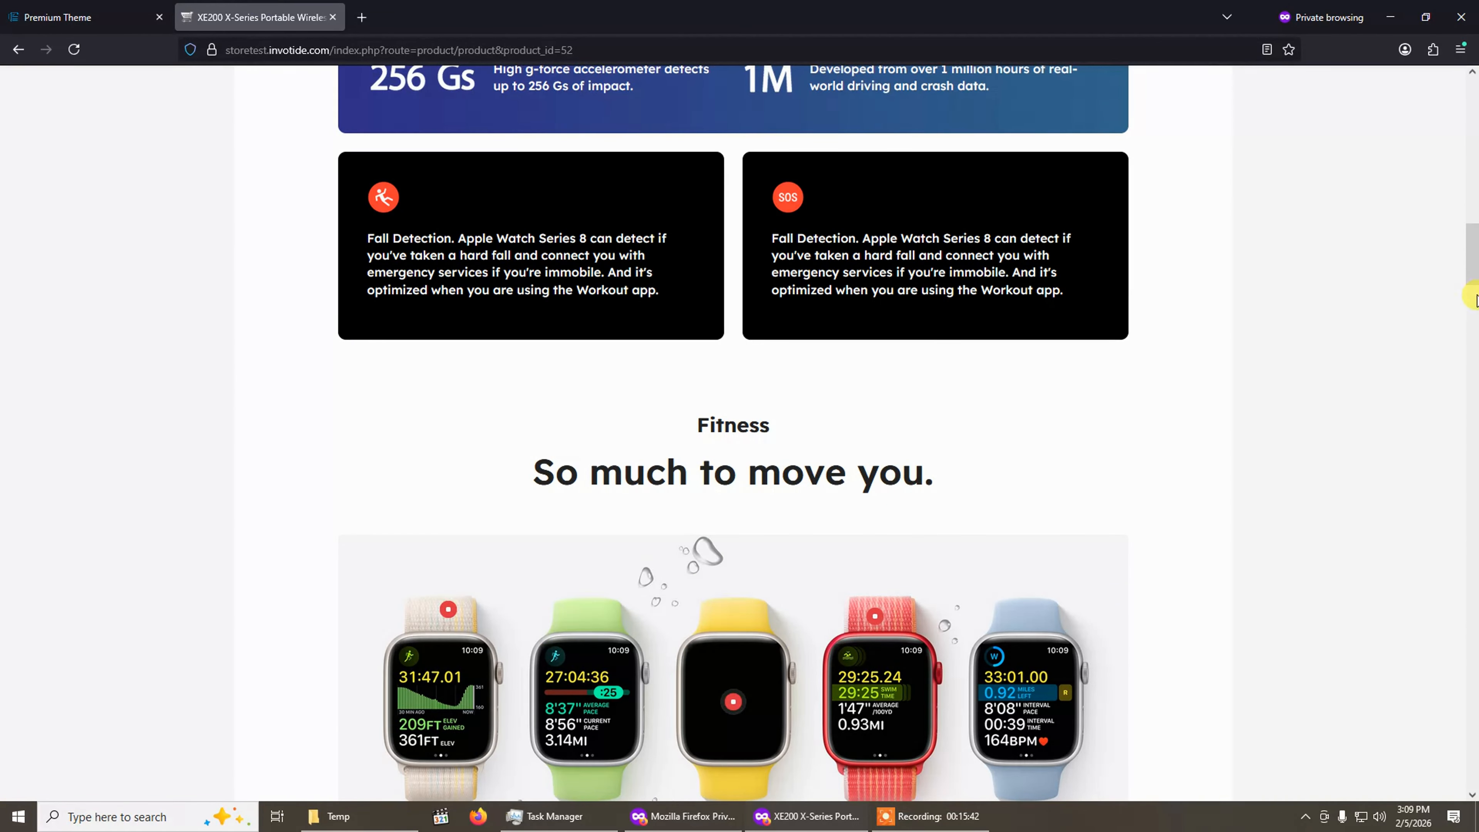
pyautogui.scroll(-15, 1475, 579)
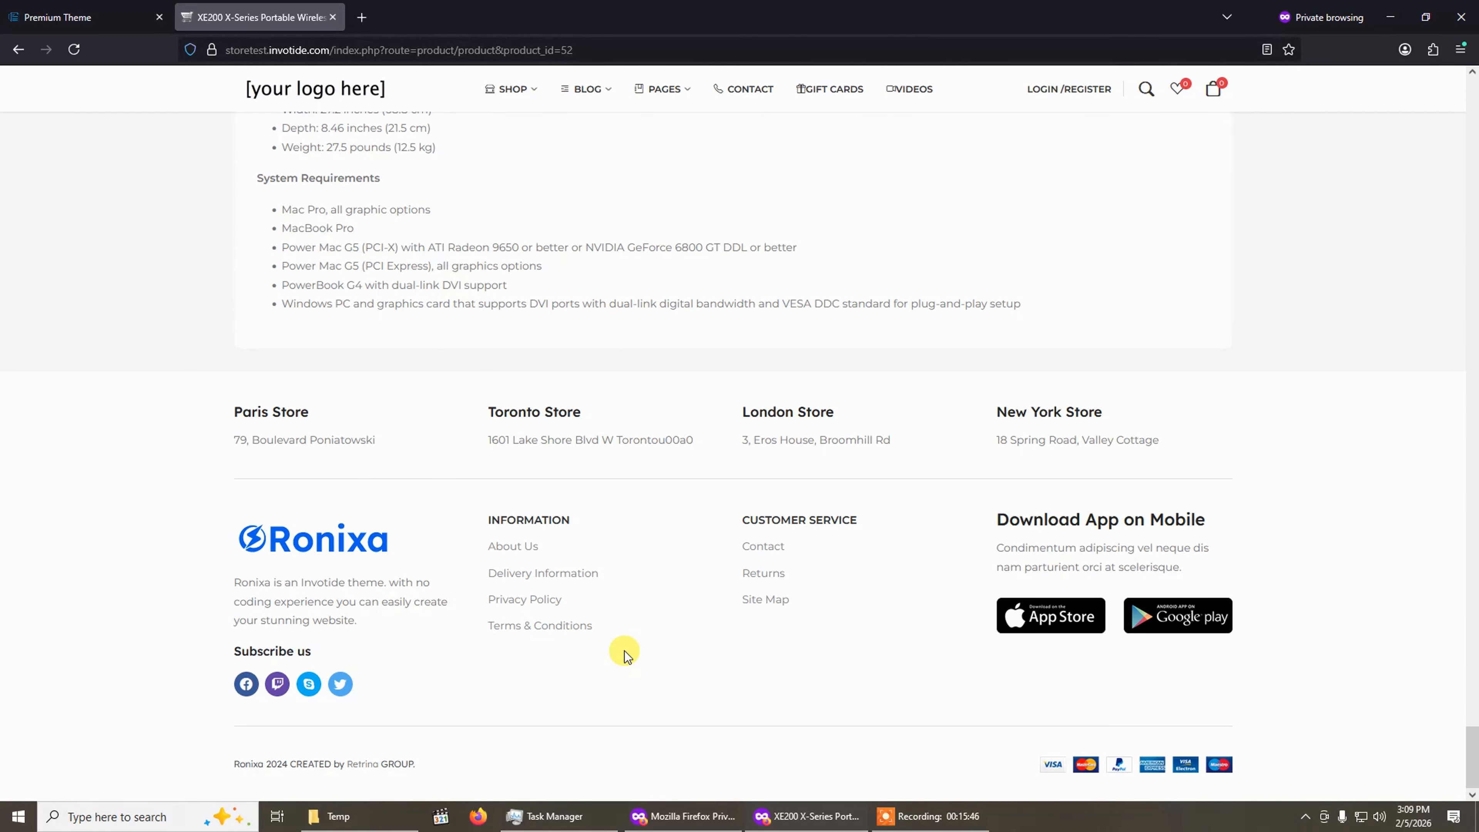
pyautogui.click(47, 7)
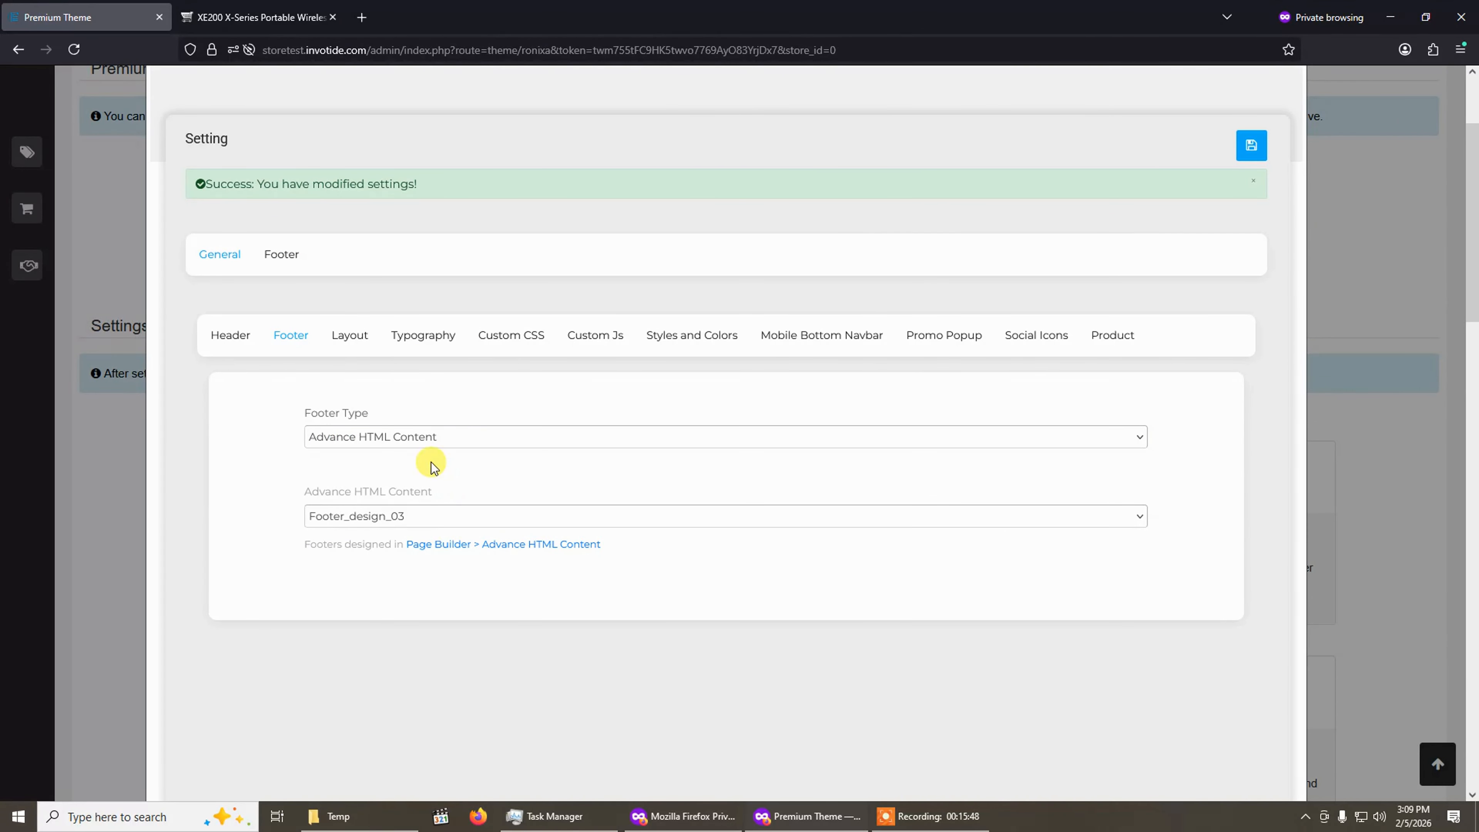
# Set the theme's footer type to Pre-designed Footer and save the settings.
pyautogui.click(423, 445)
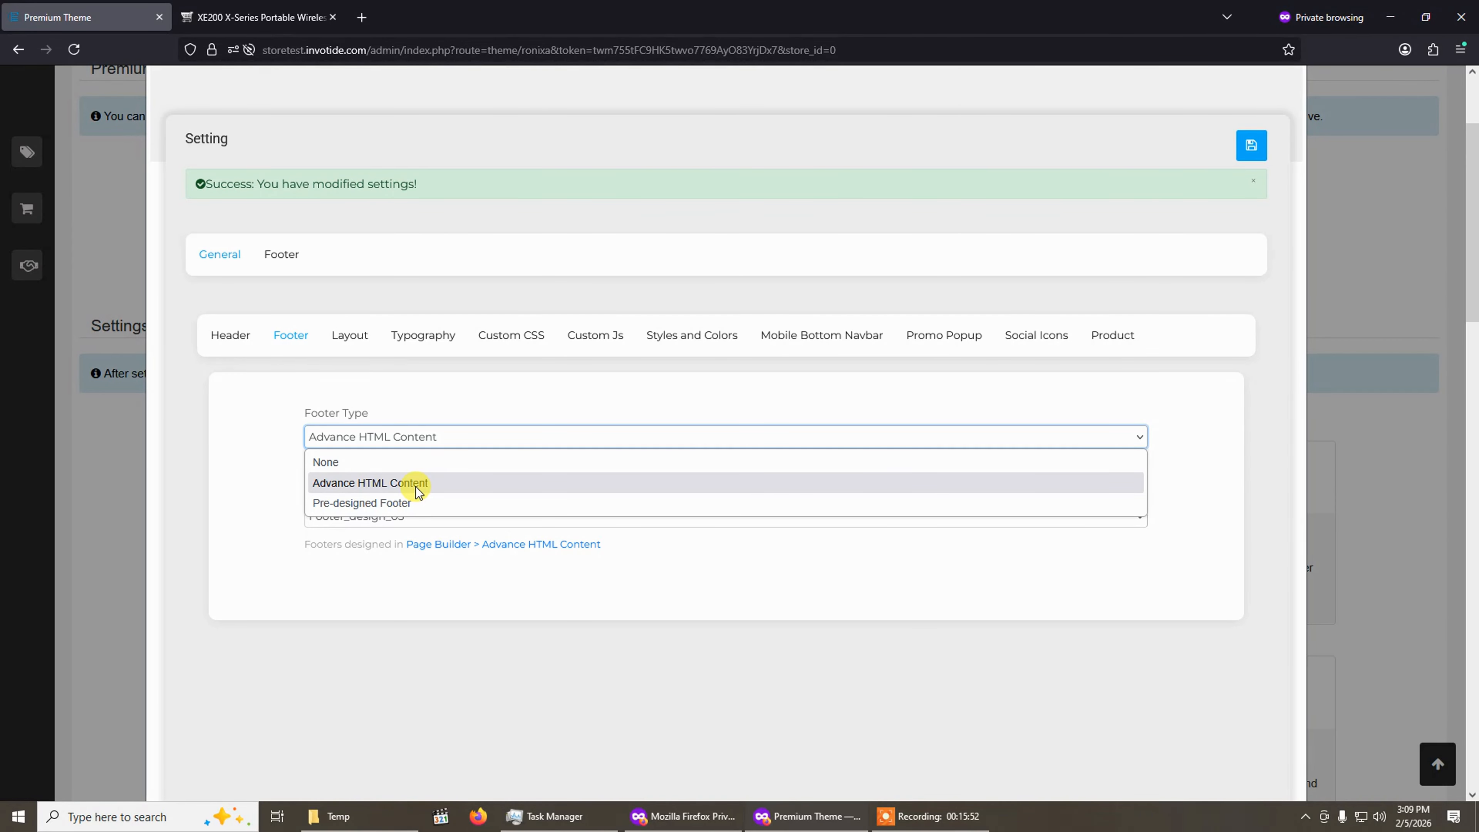
pyautogui.click(406, 468)
pyautogui.click(415, 436)
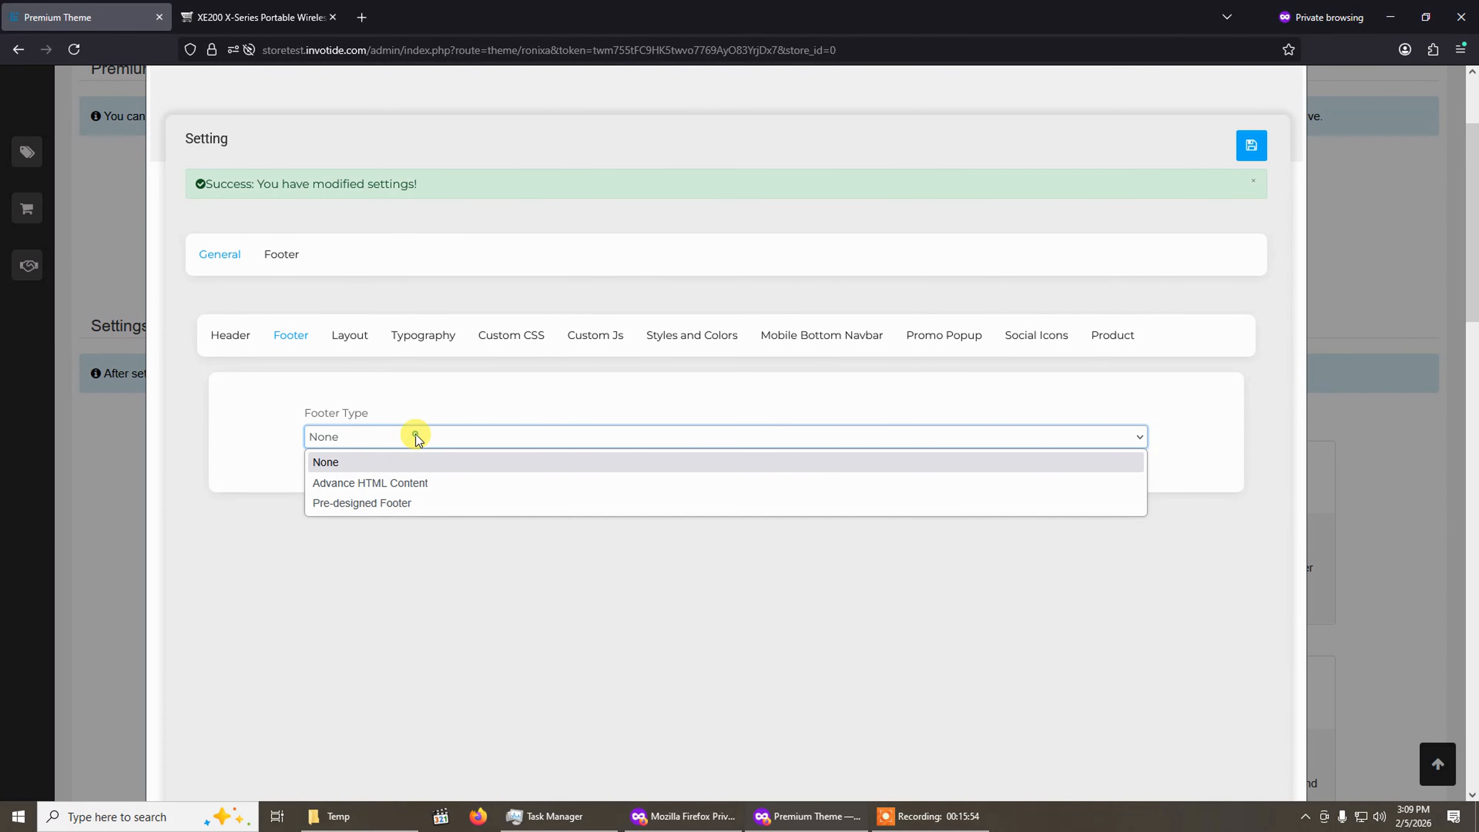
pyautogui.click(380, 510)
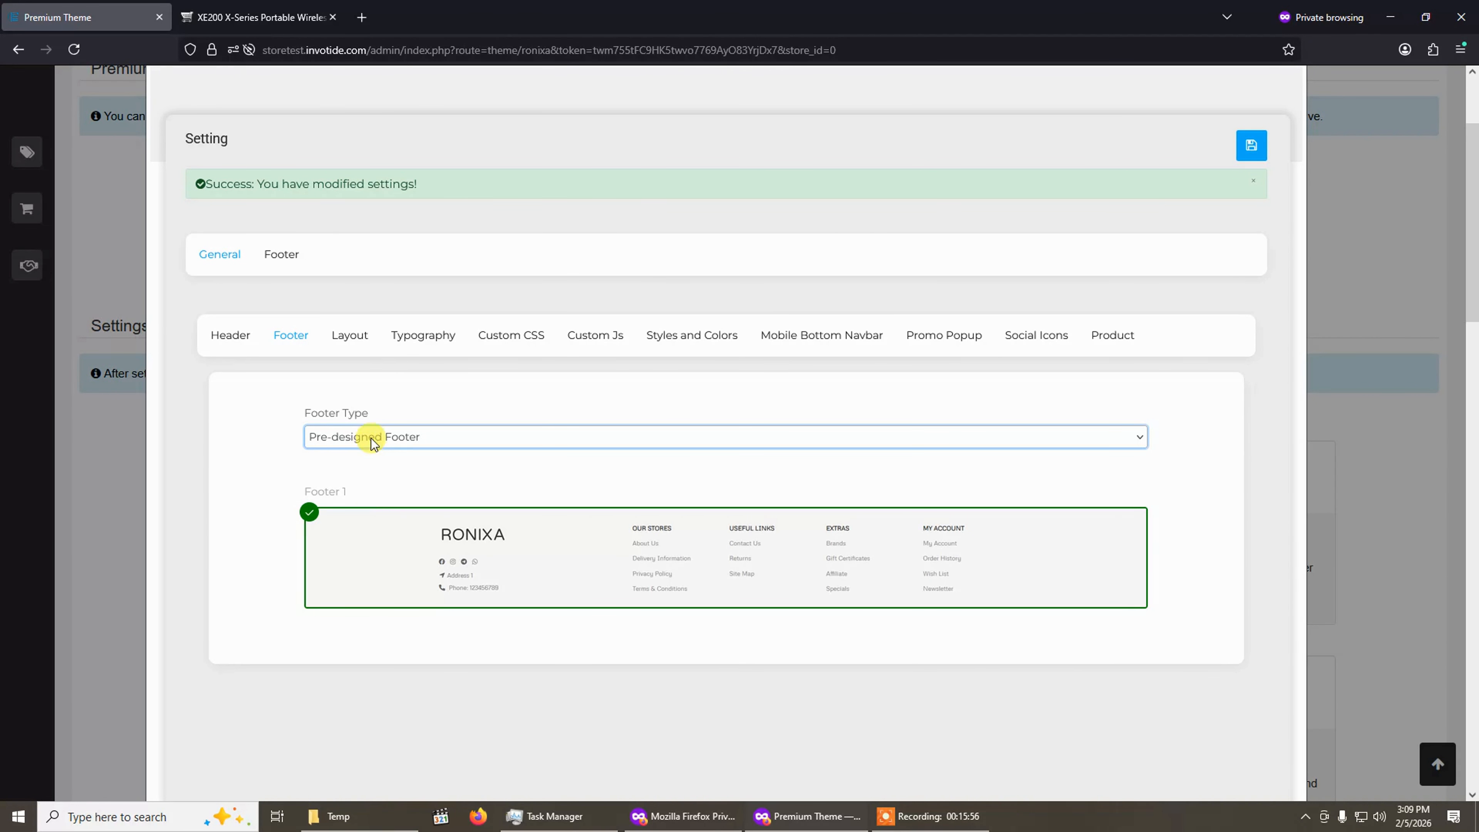
pyautogui.click(256, 17)
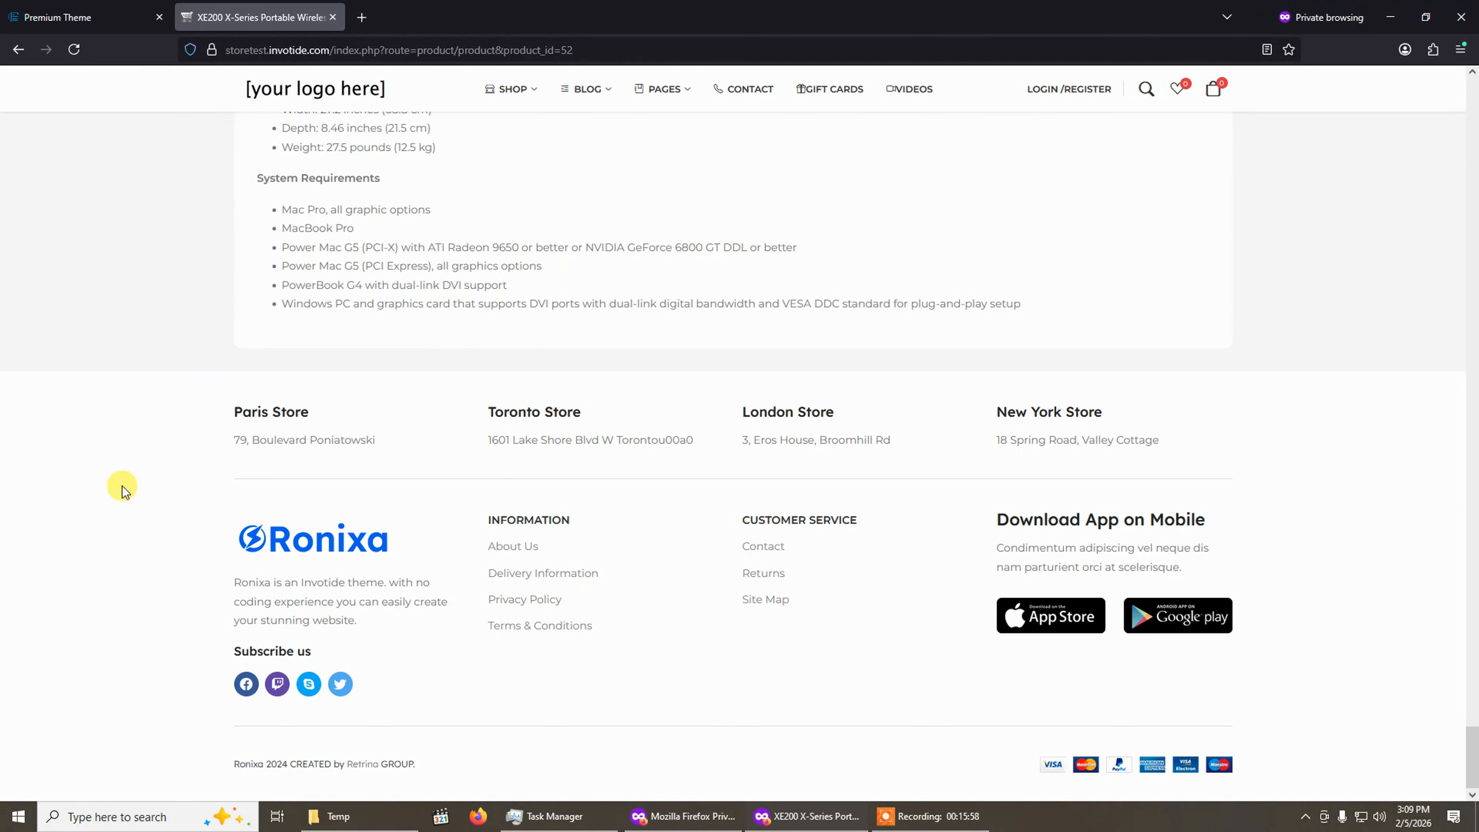
pyautogui.click(67, 6)
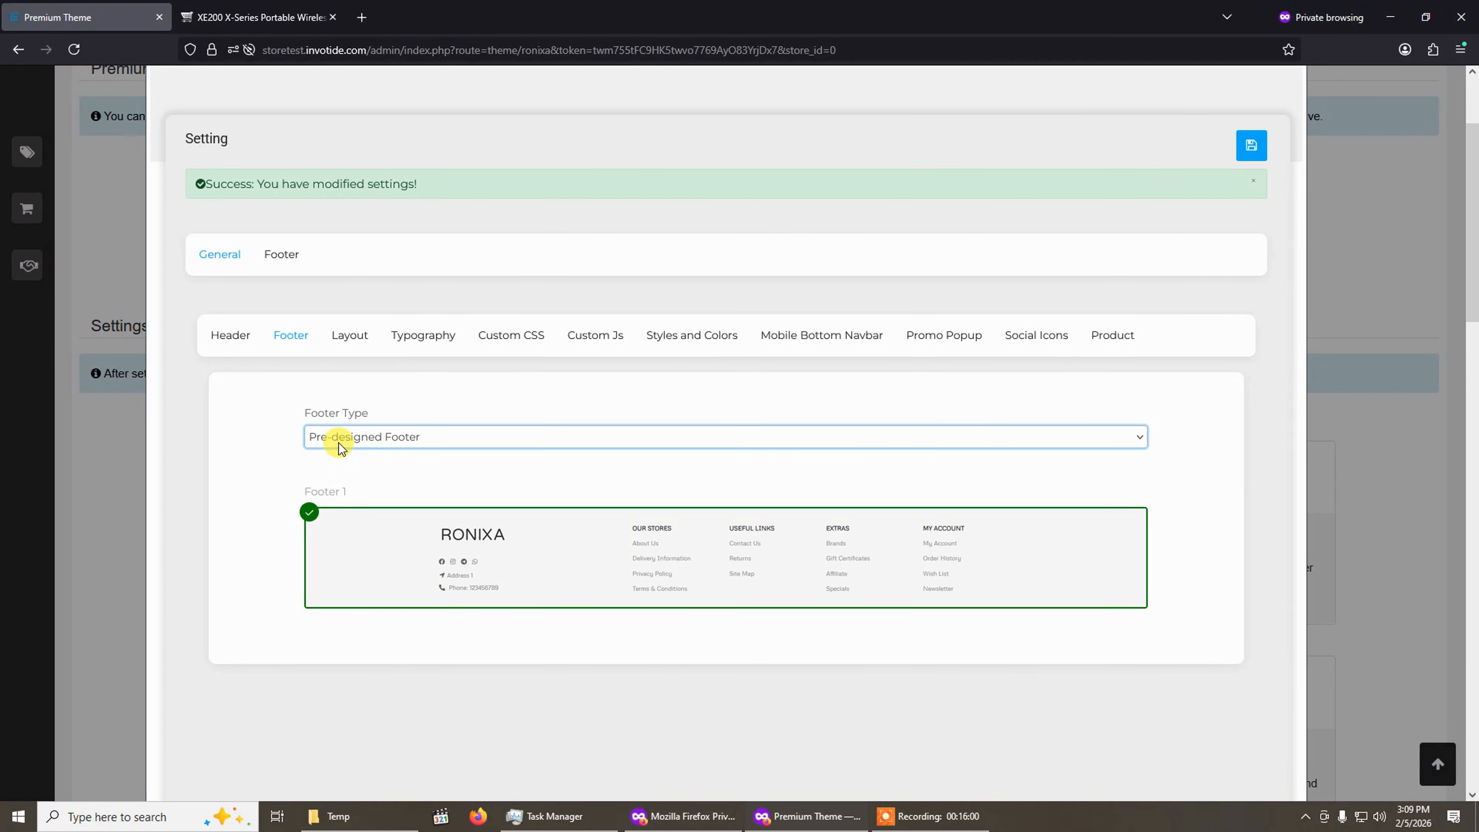
pyautogui.click(418, 444)
pyautogui.click(376, 502)
pyautogui.scroll(2, 1139, 314)
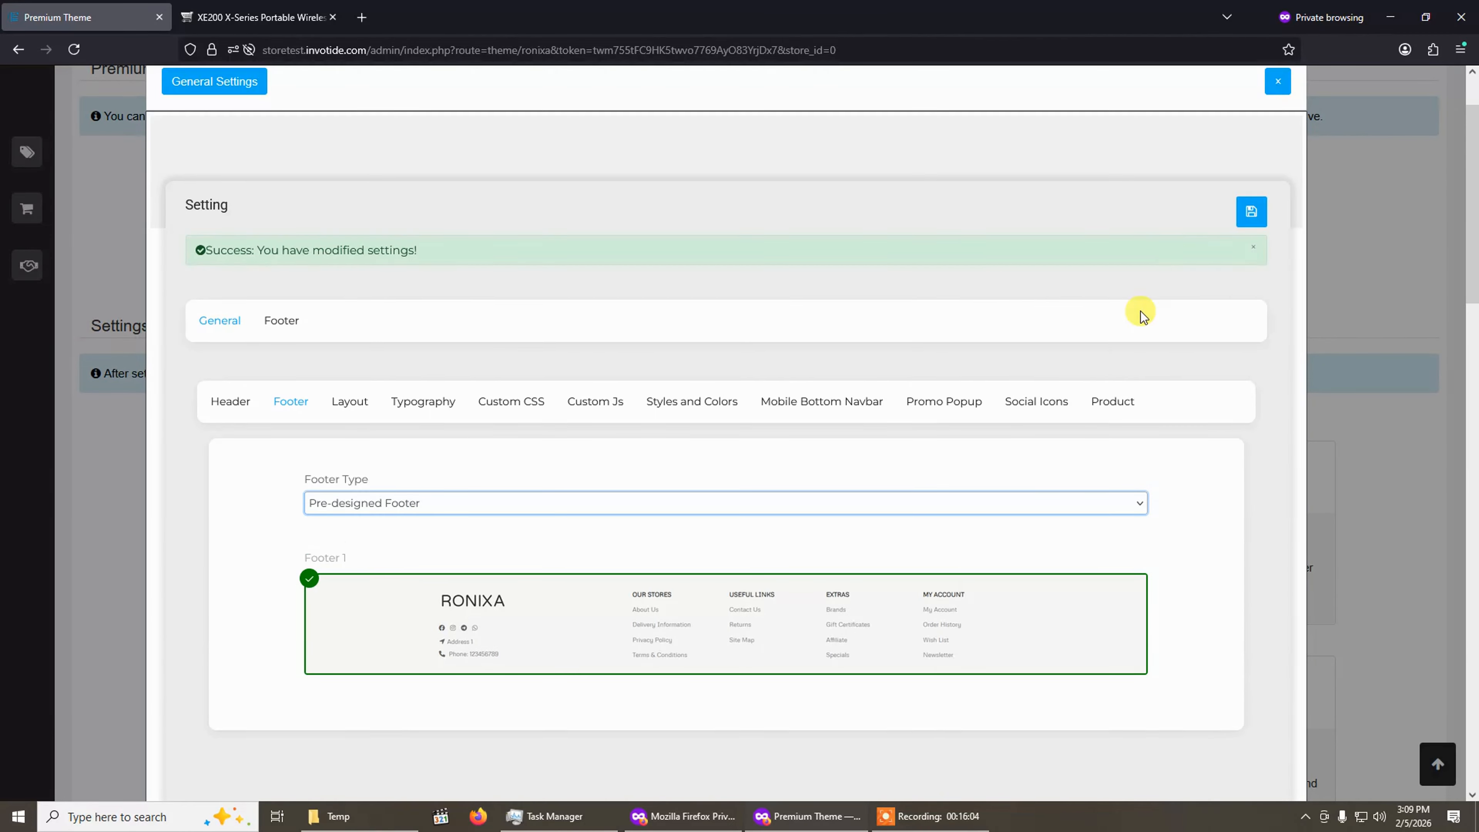
pyautogui.click(1253, 263)
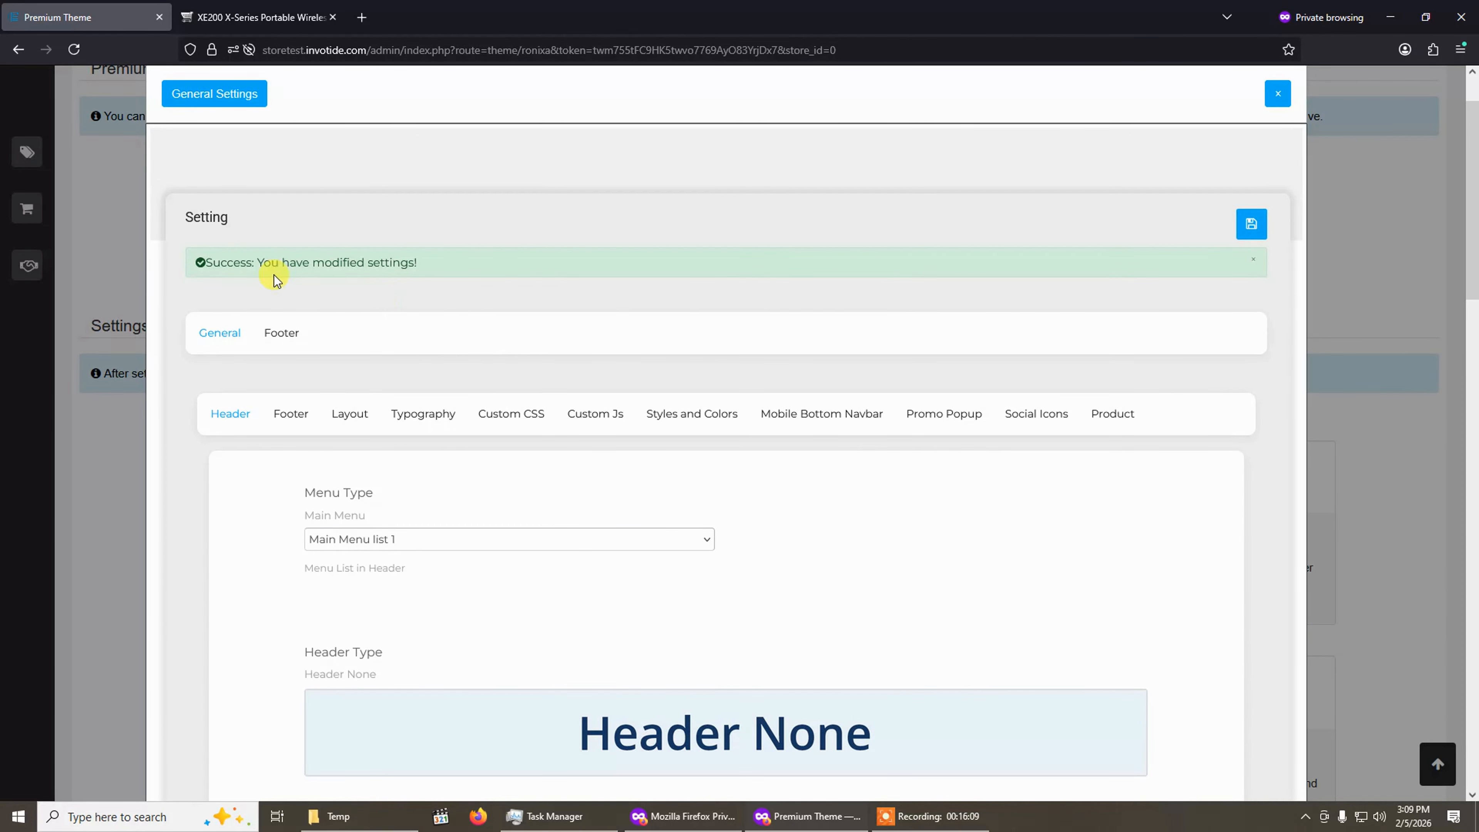
# Reload the storefront product page to check the new footer, then return to the Footer settings.
pyautogui.click(245, 17)
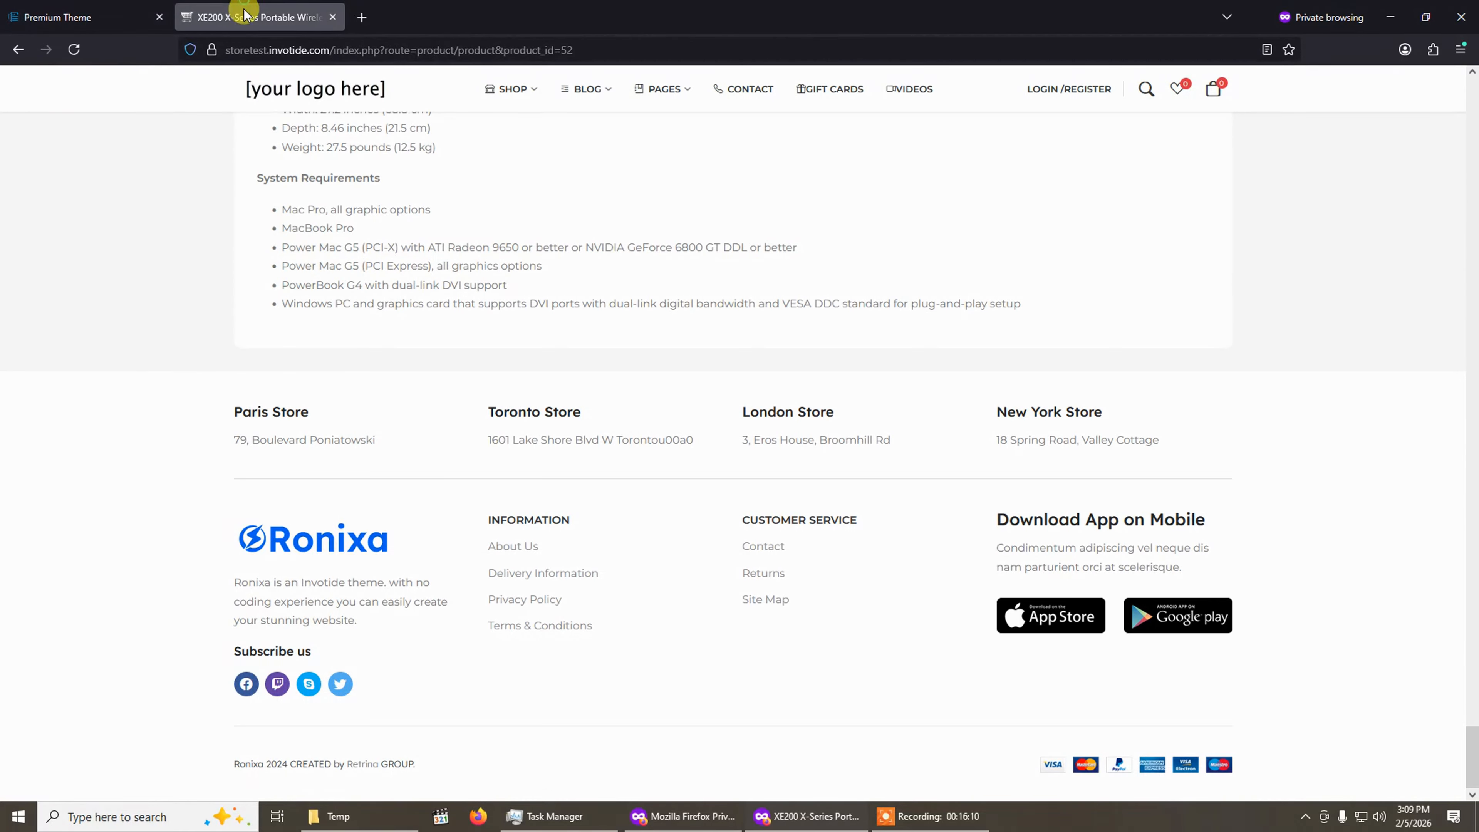
pyautogui.click(76, 51)
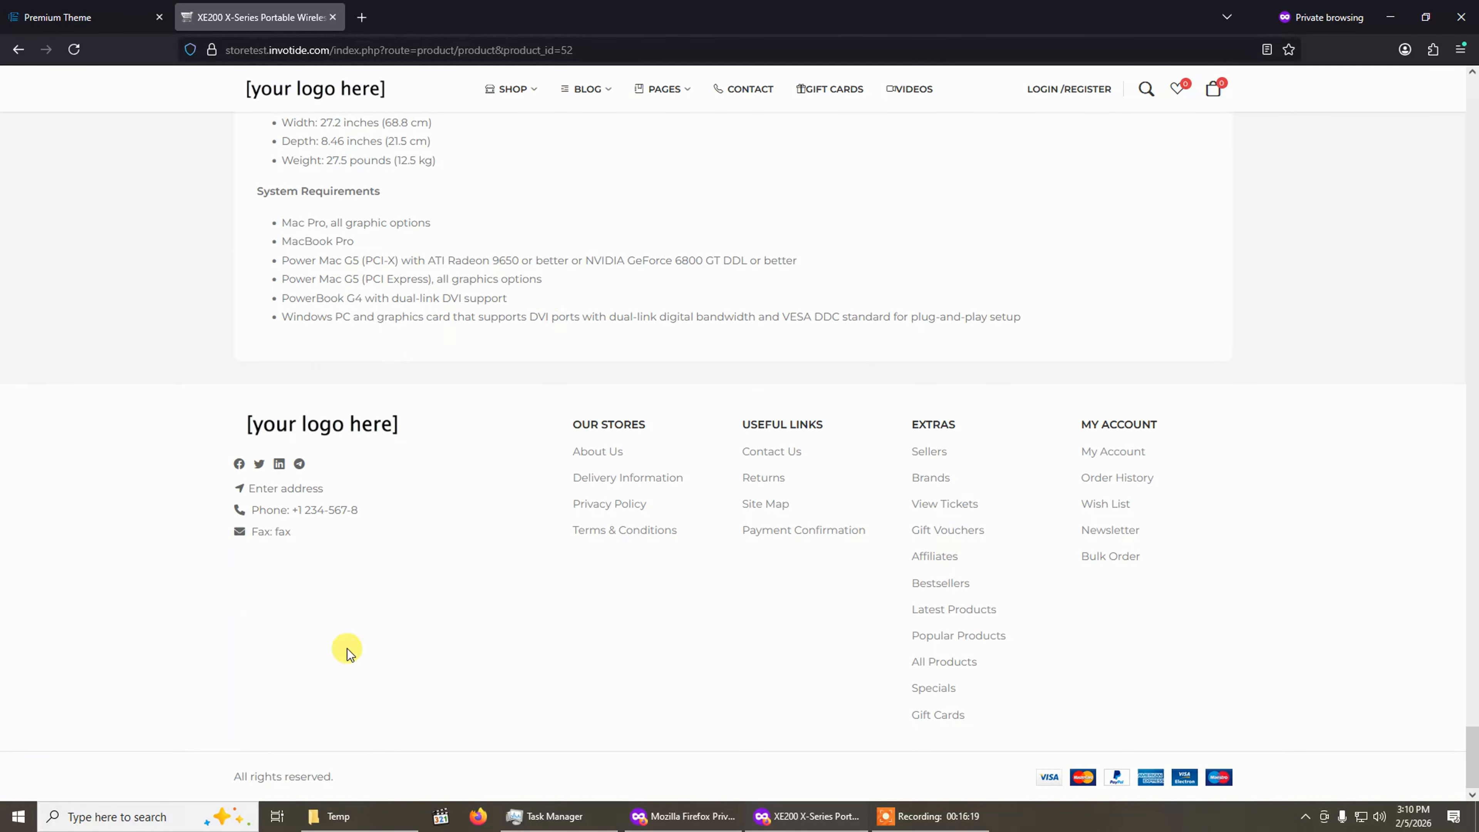
pyautogui.hotkey('ctrl', 'shift', 'Tab')
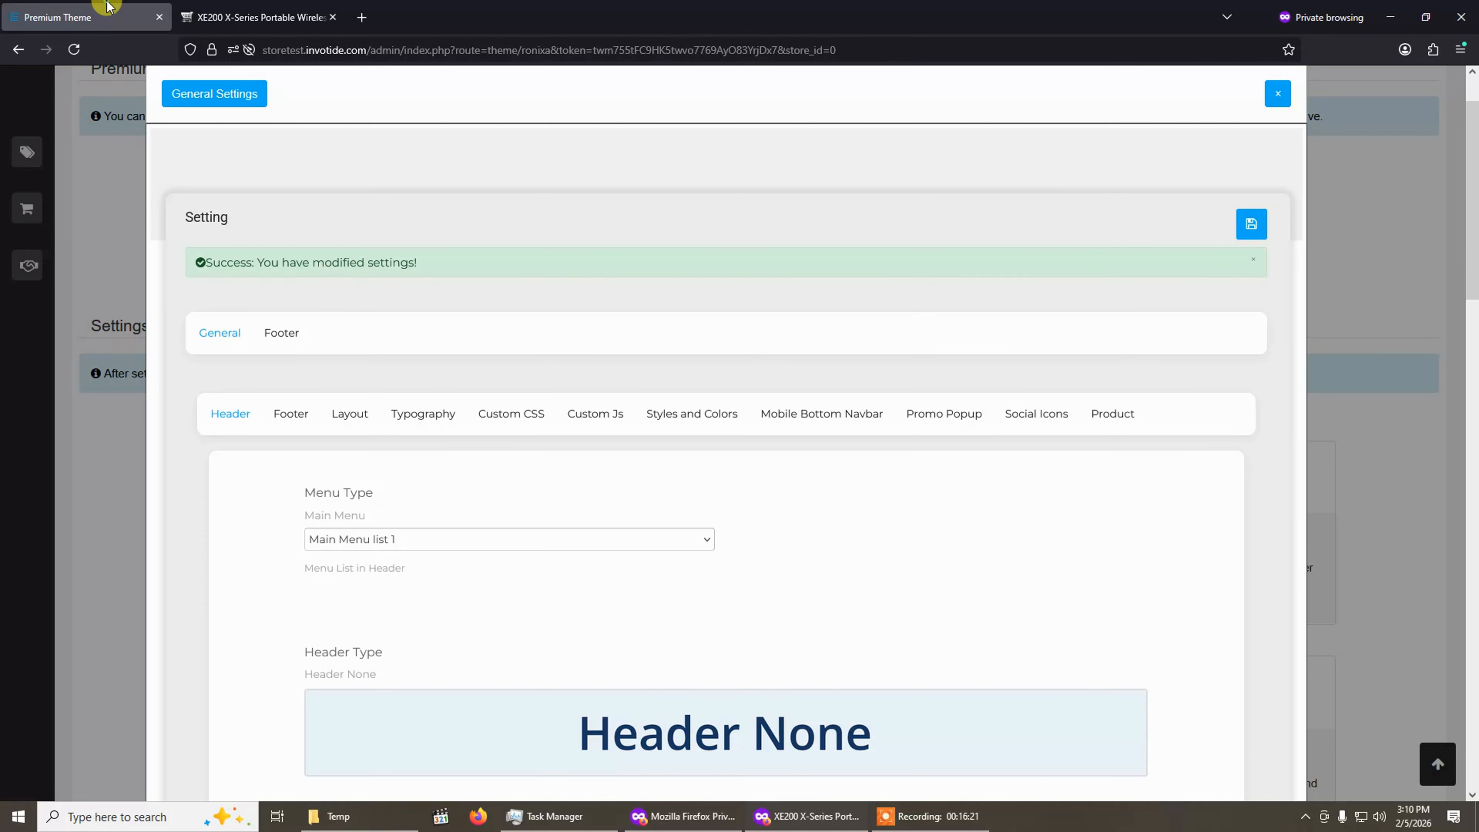
pyautogui.scroll(-8, 582, 536)
pyautogui.scroll(8, 482, 433)
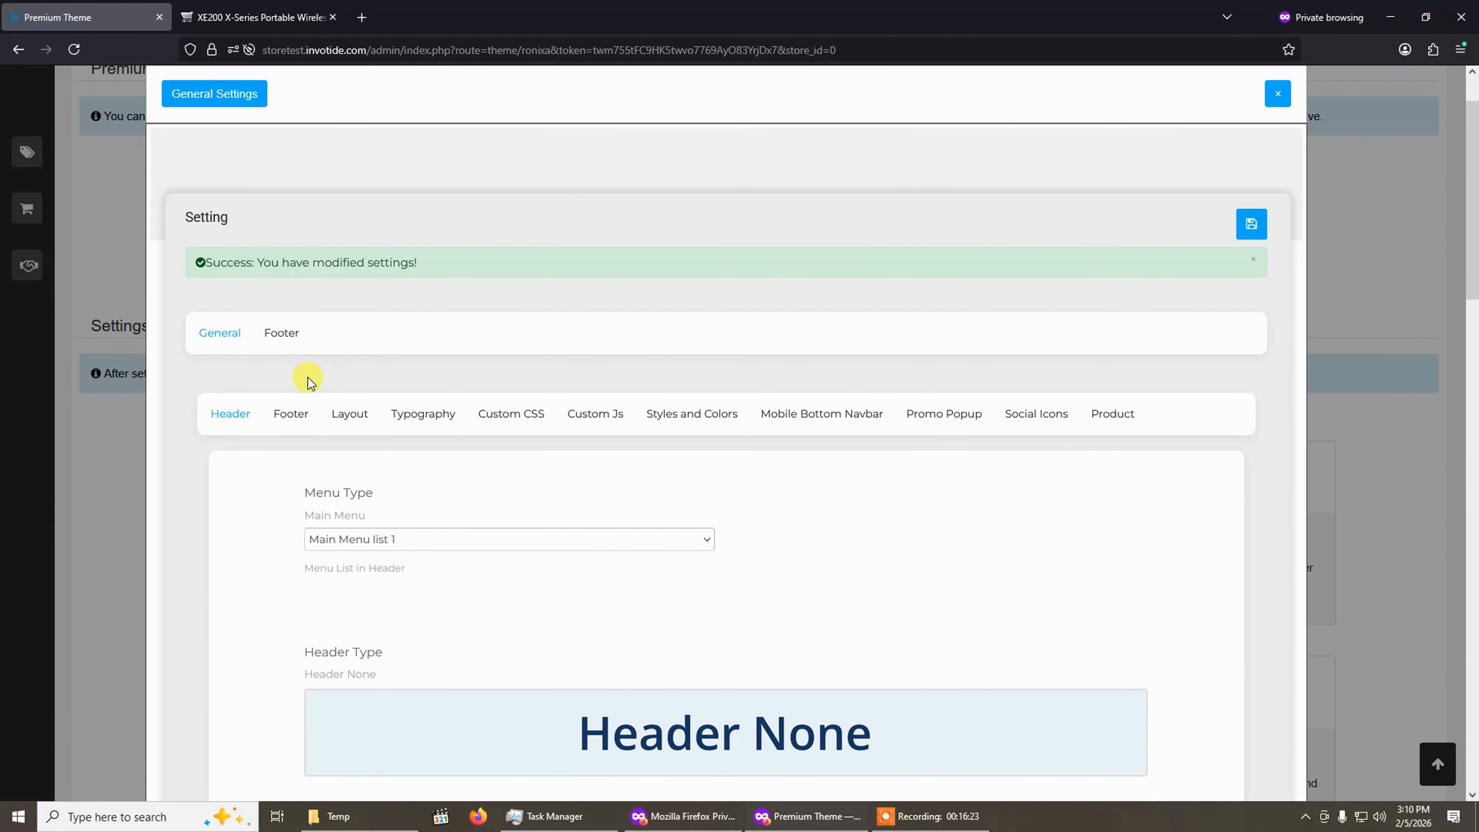
pyautogui.click(294, 429)
pyautogui.scroll(-4, 344, 436)
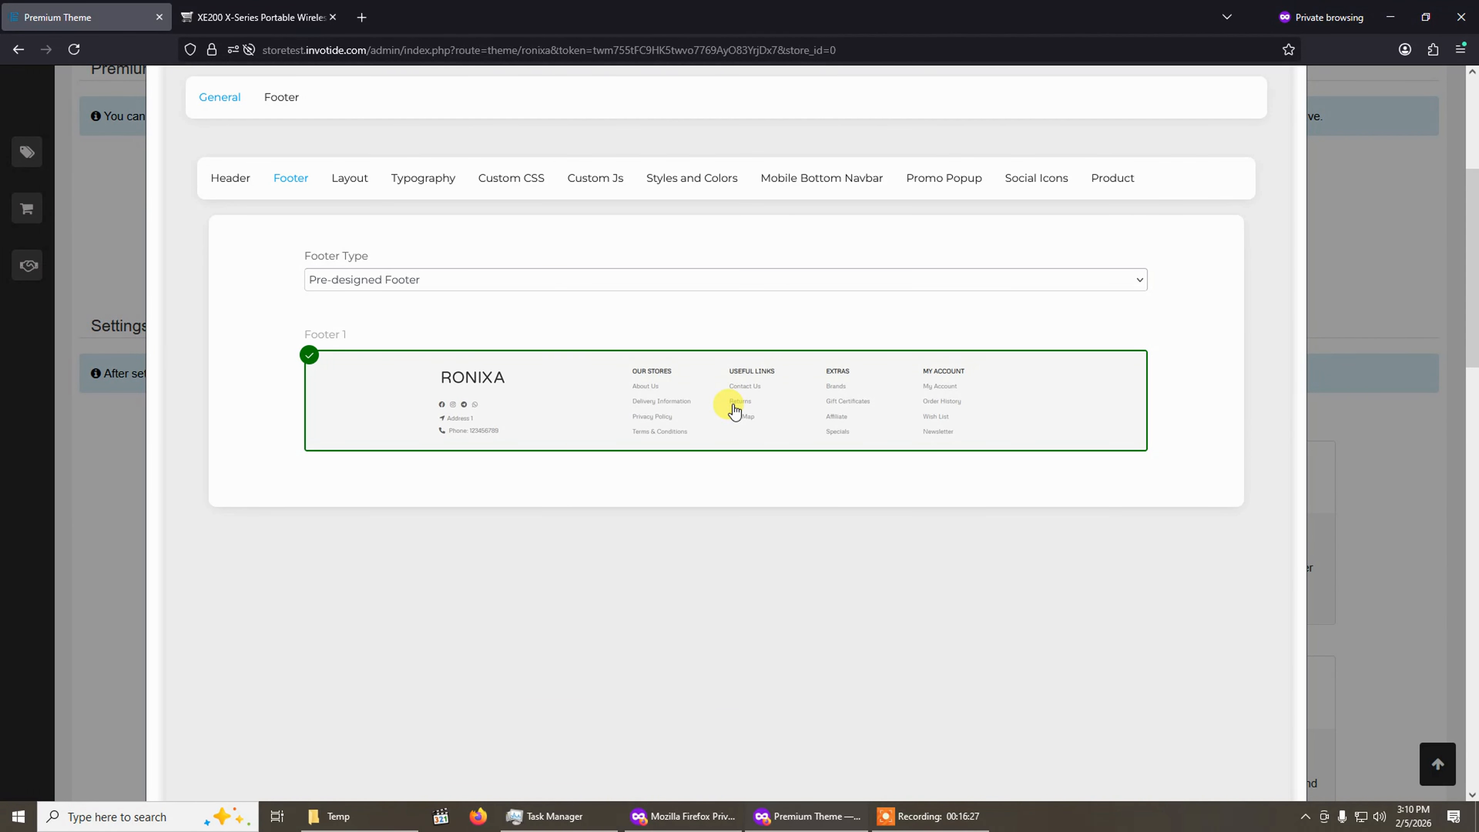
# Switch the footer type back to Advance HTML Content with Footer_design_03 and save the settings.
pyautogui.click(233, 14)
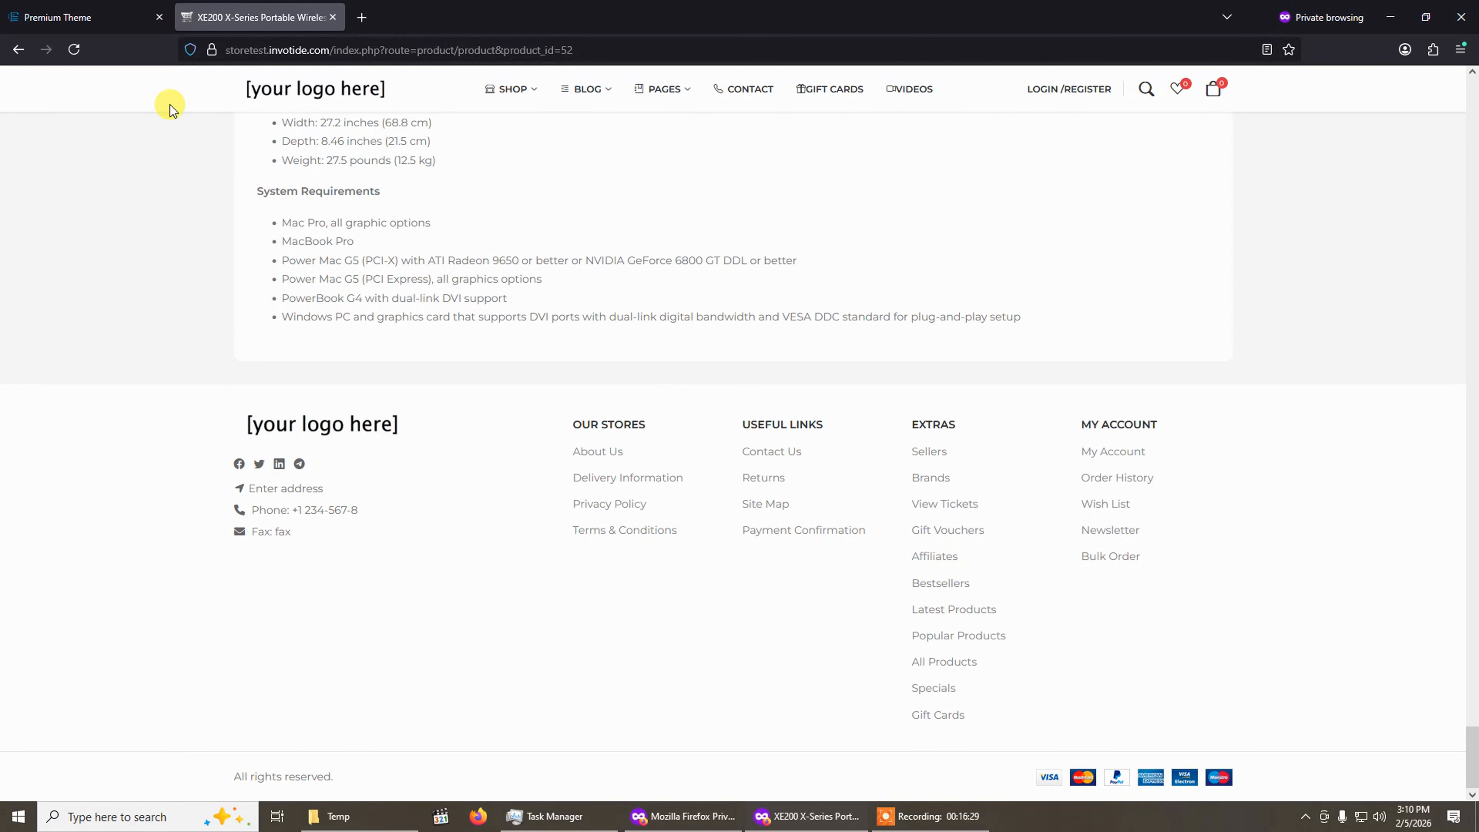
pyautogui.click(87, 17)
pyautogui.click(528, 283)
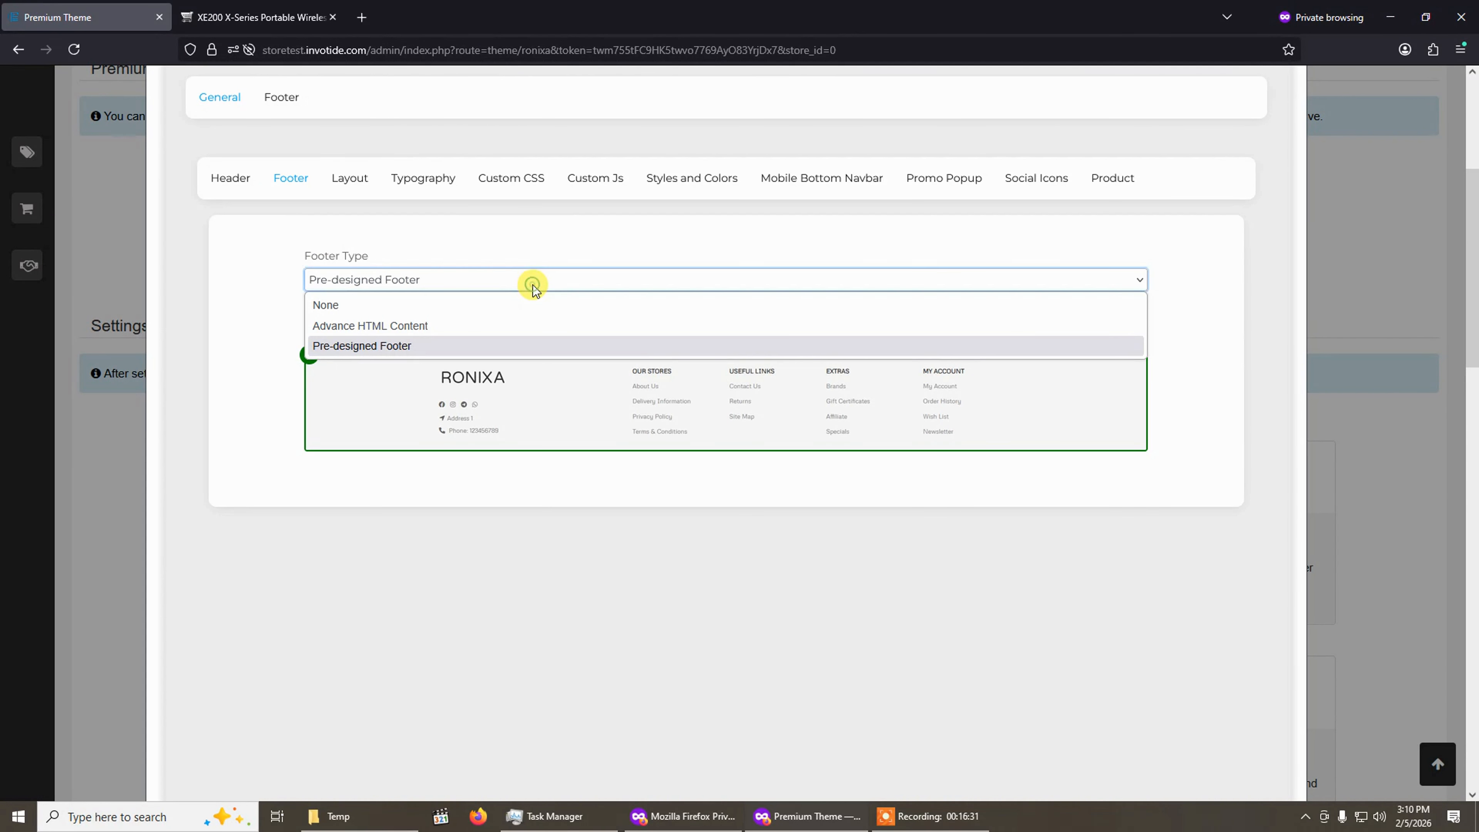
pyautogui.click(486, 327)
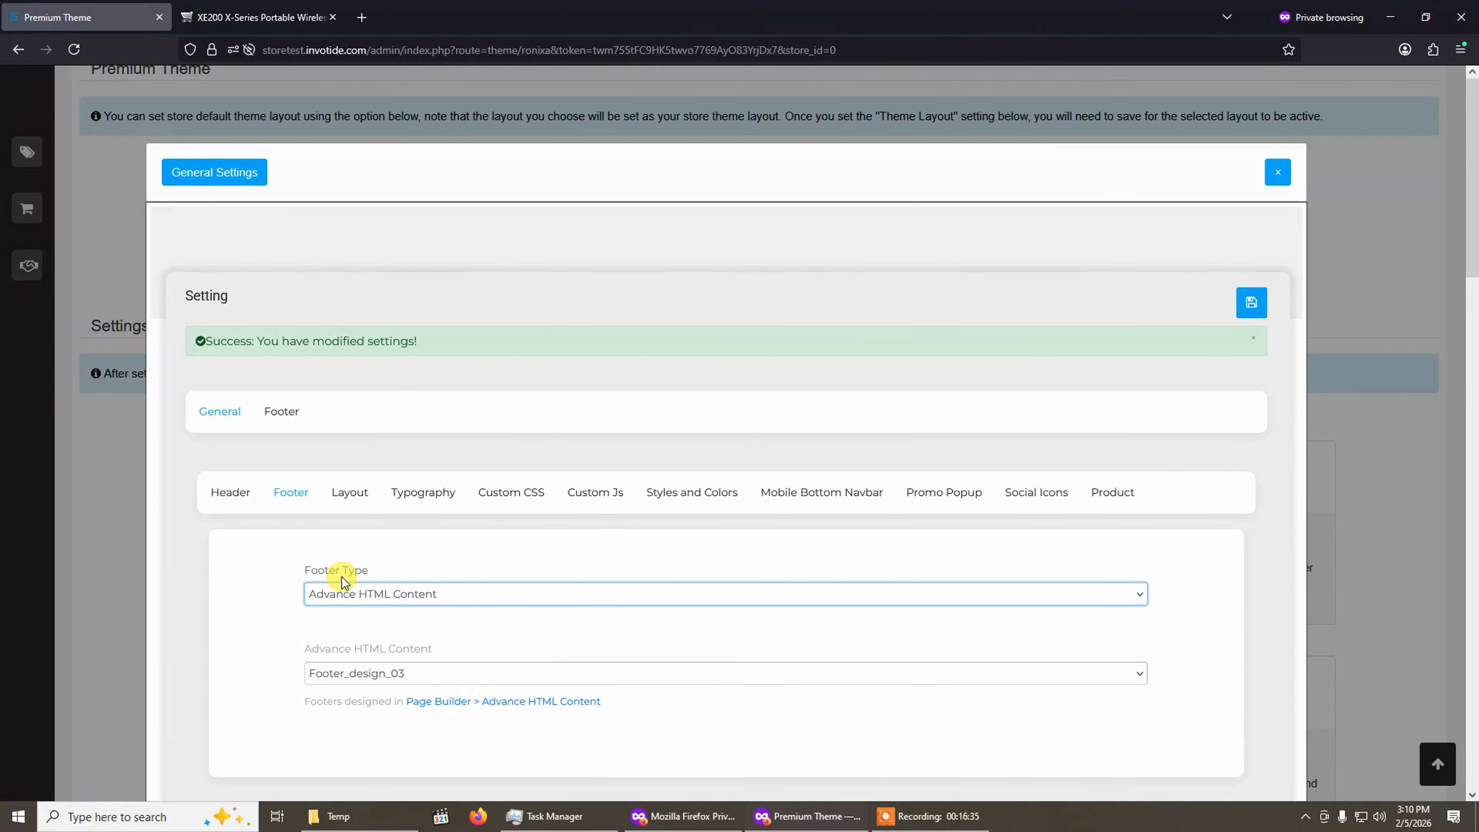
pyautogui.click(361, 678)
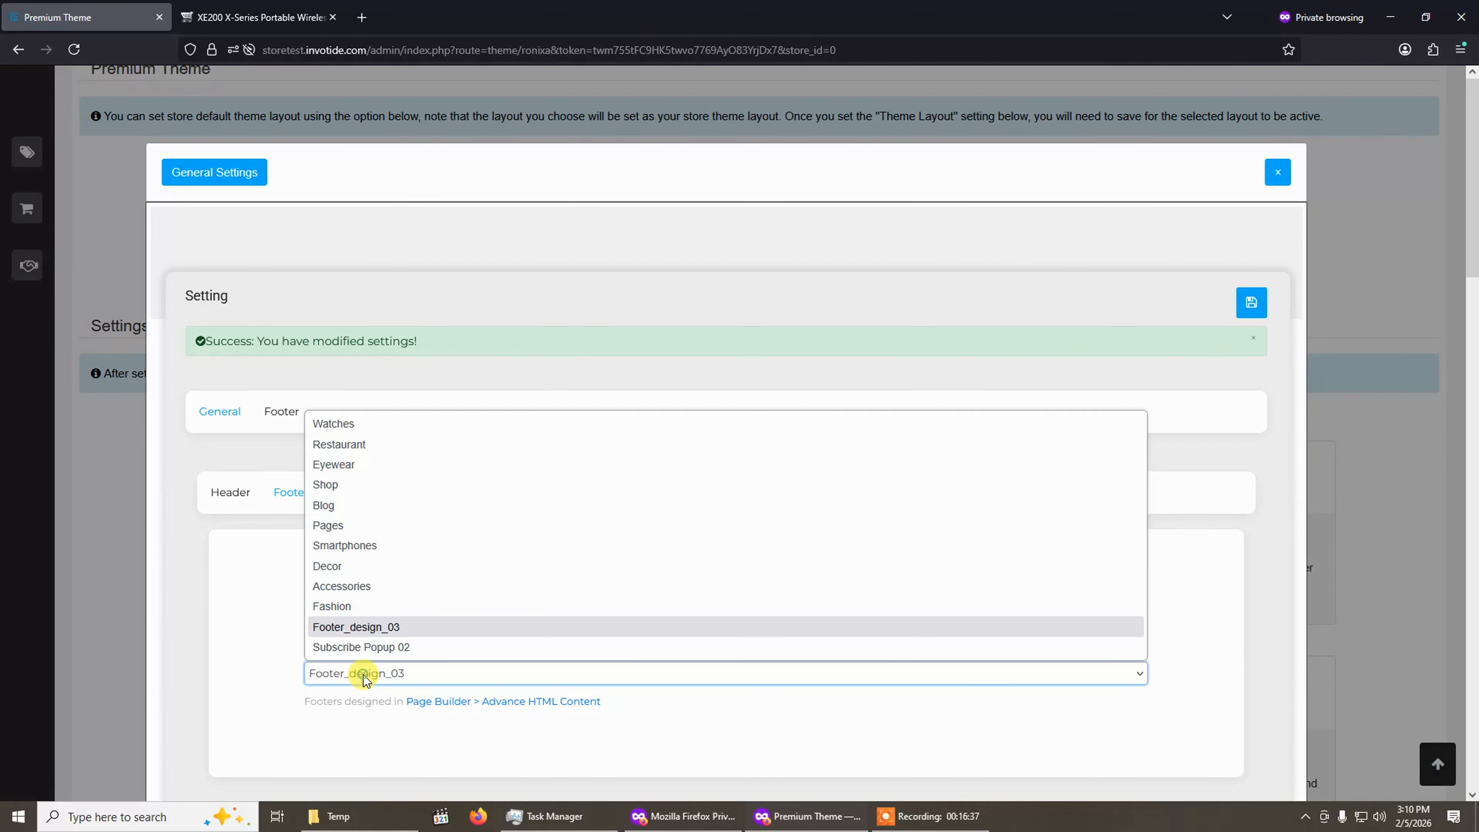
pyautogui.click(380, 628)
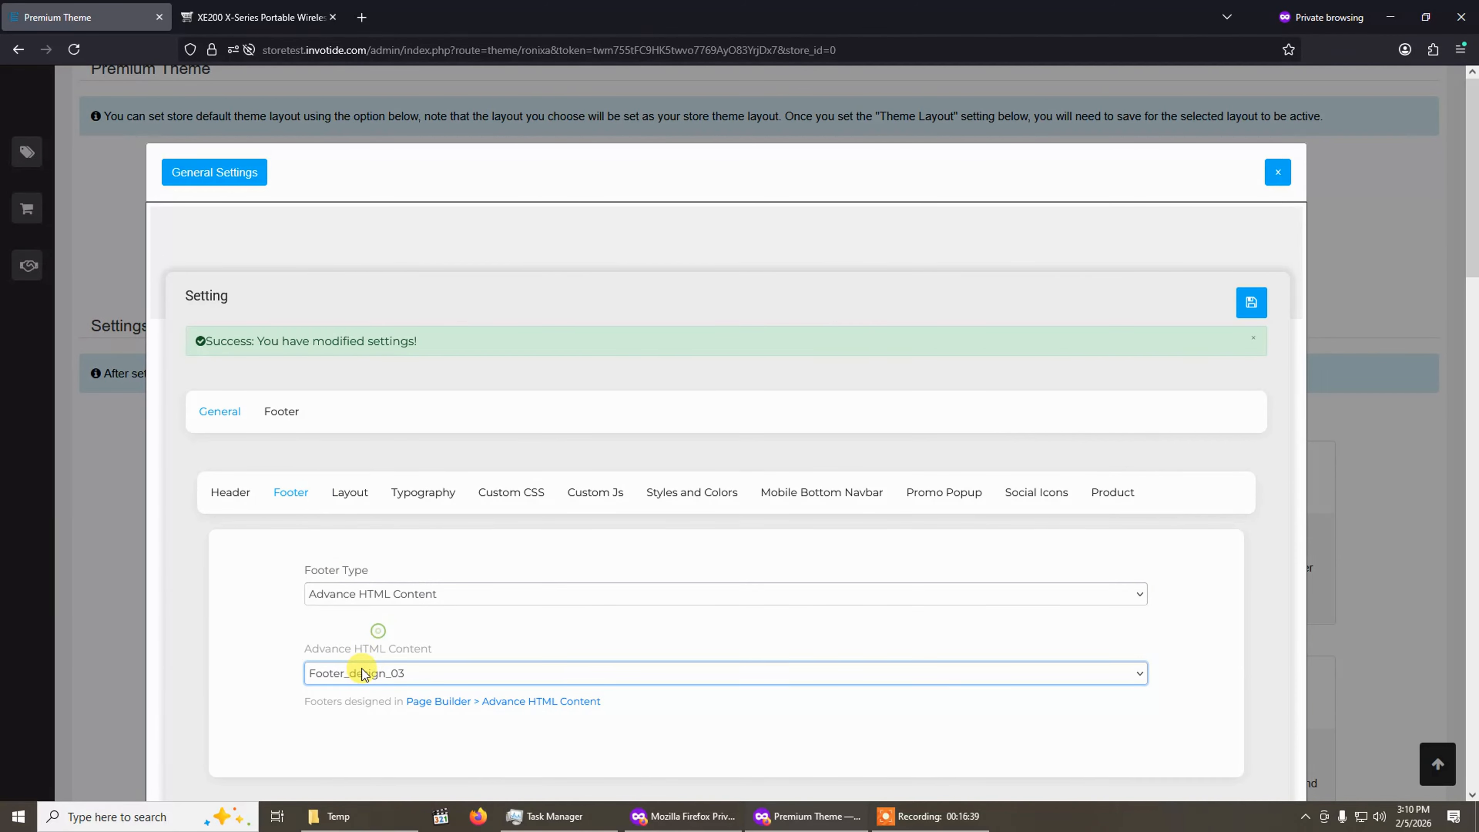
pyautogui.click(375, 674)
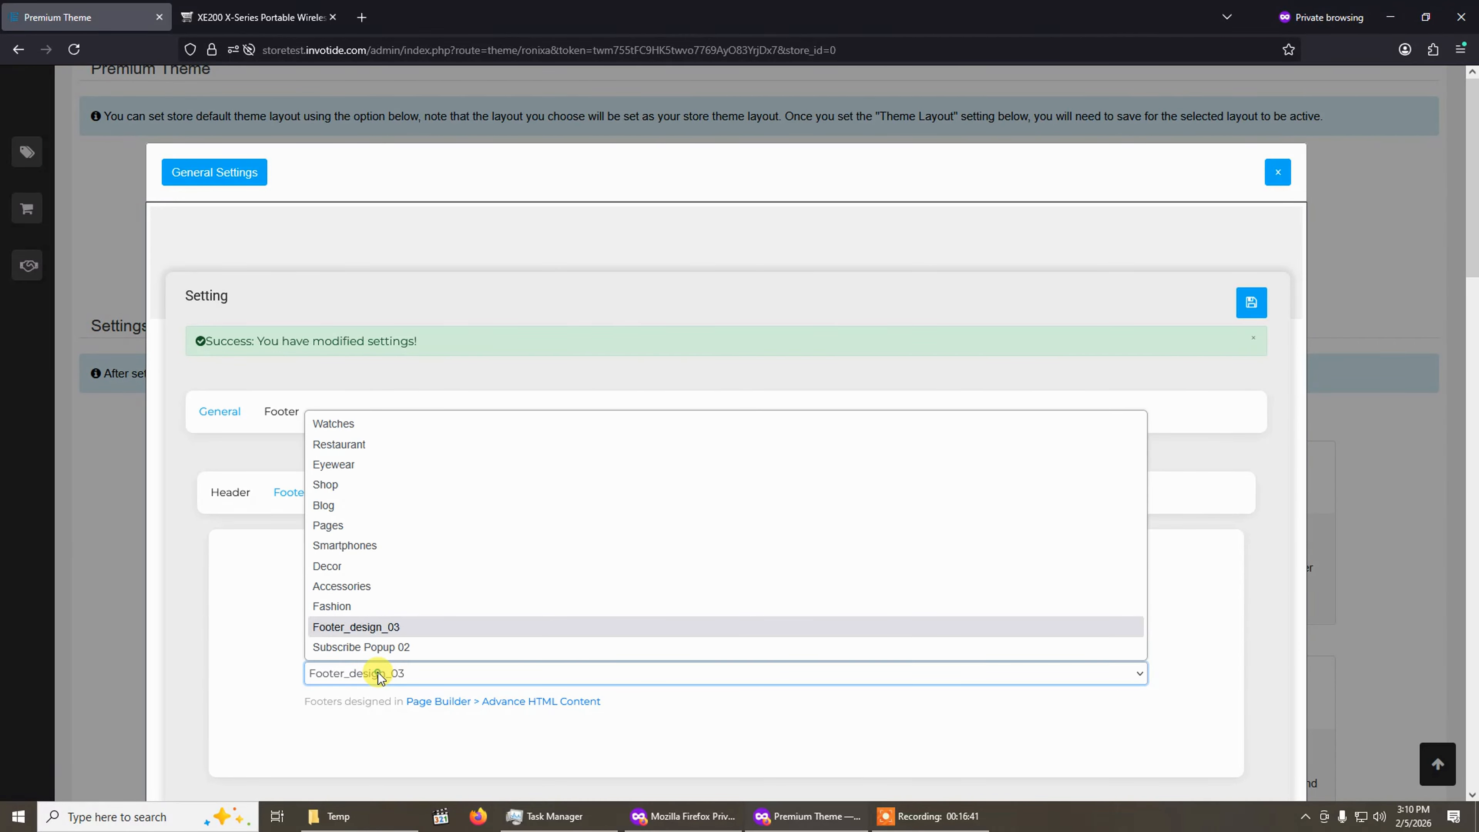
pyautogui.click(256, 17)
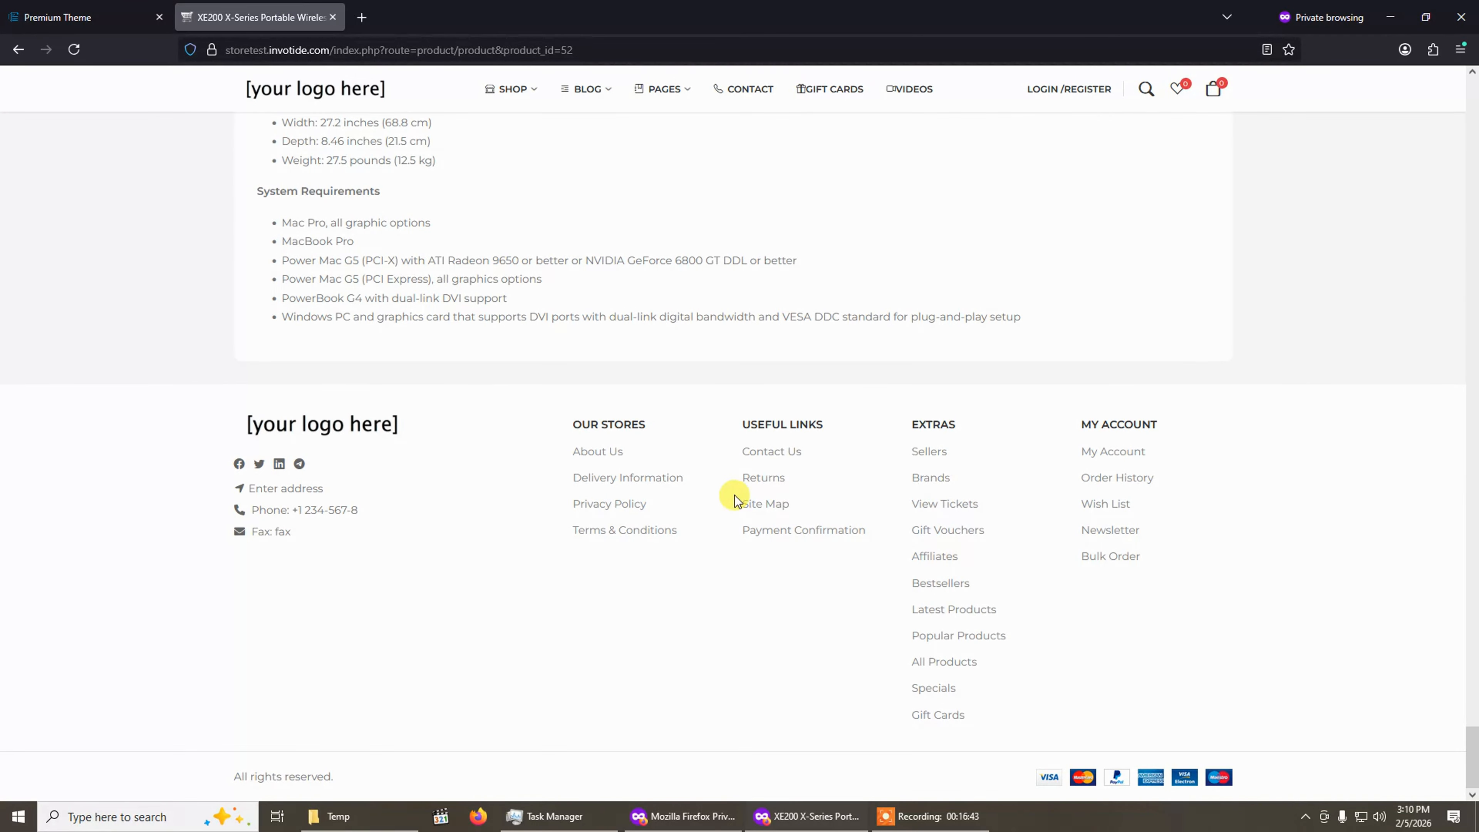
pyautogui.click(77, 17)
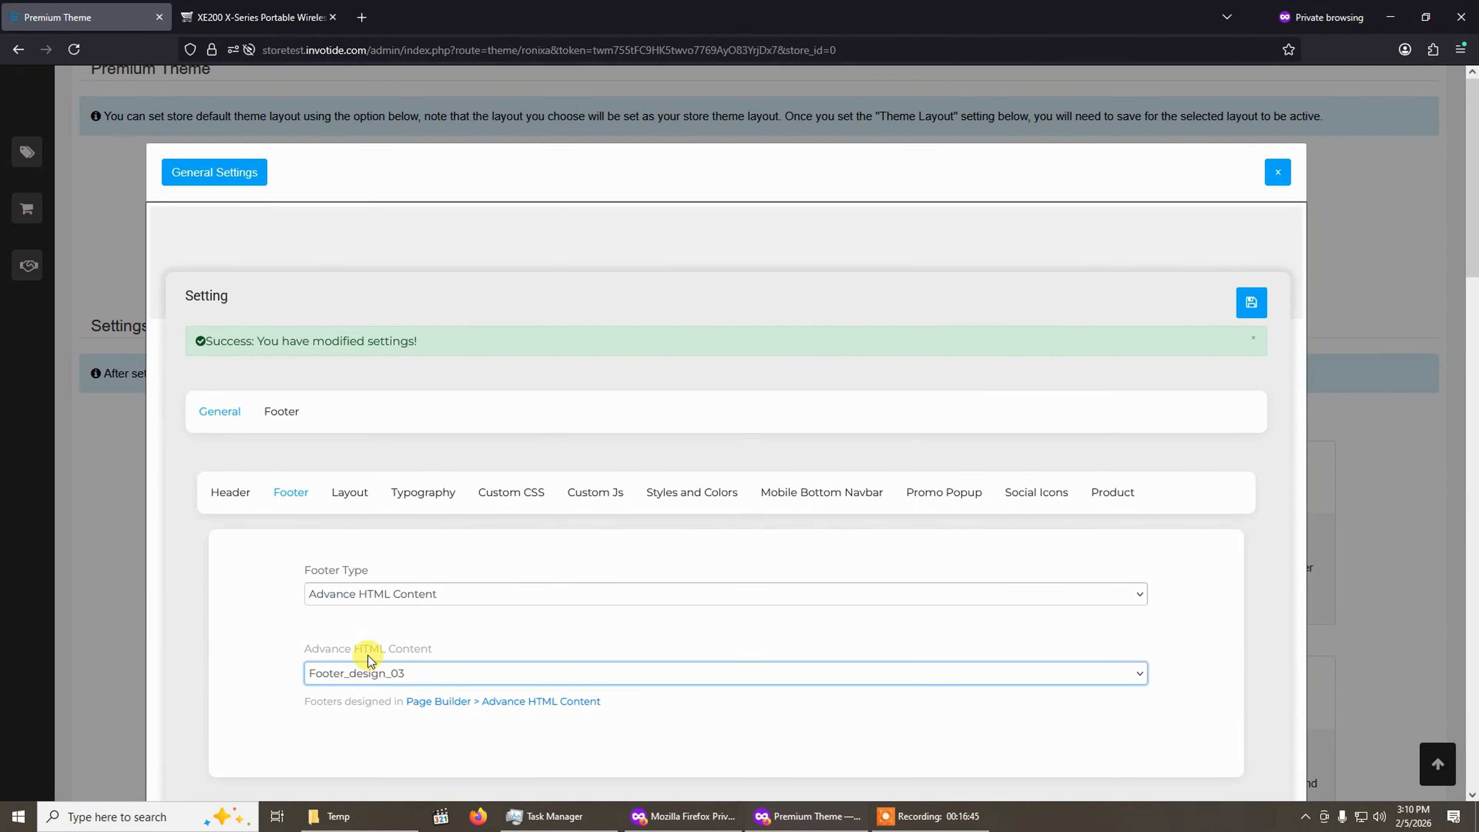
pyautogui.click(401, 679)
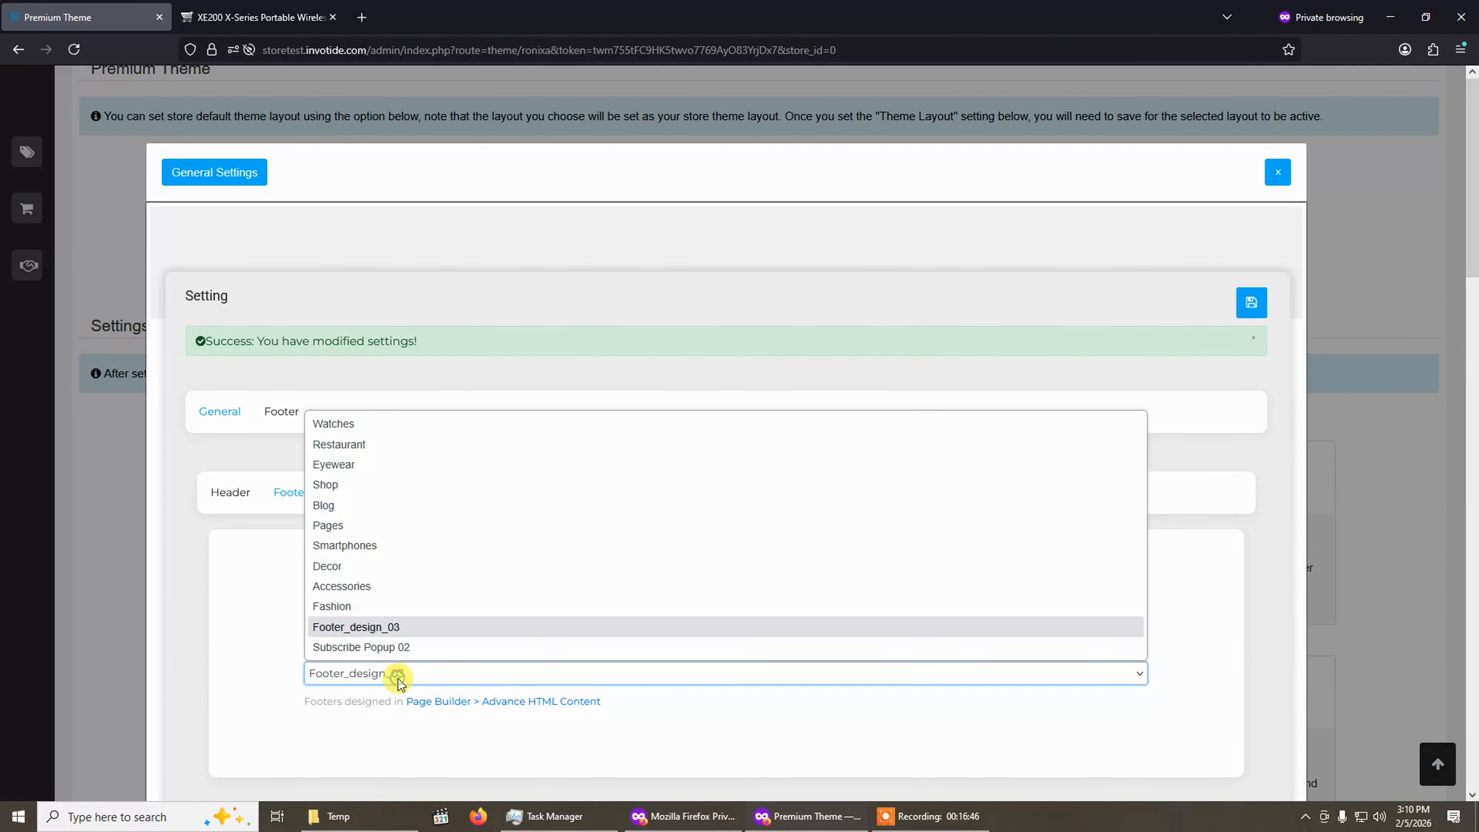
pyautogui.click(414, 628)
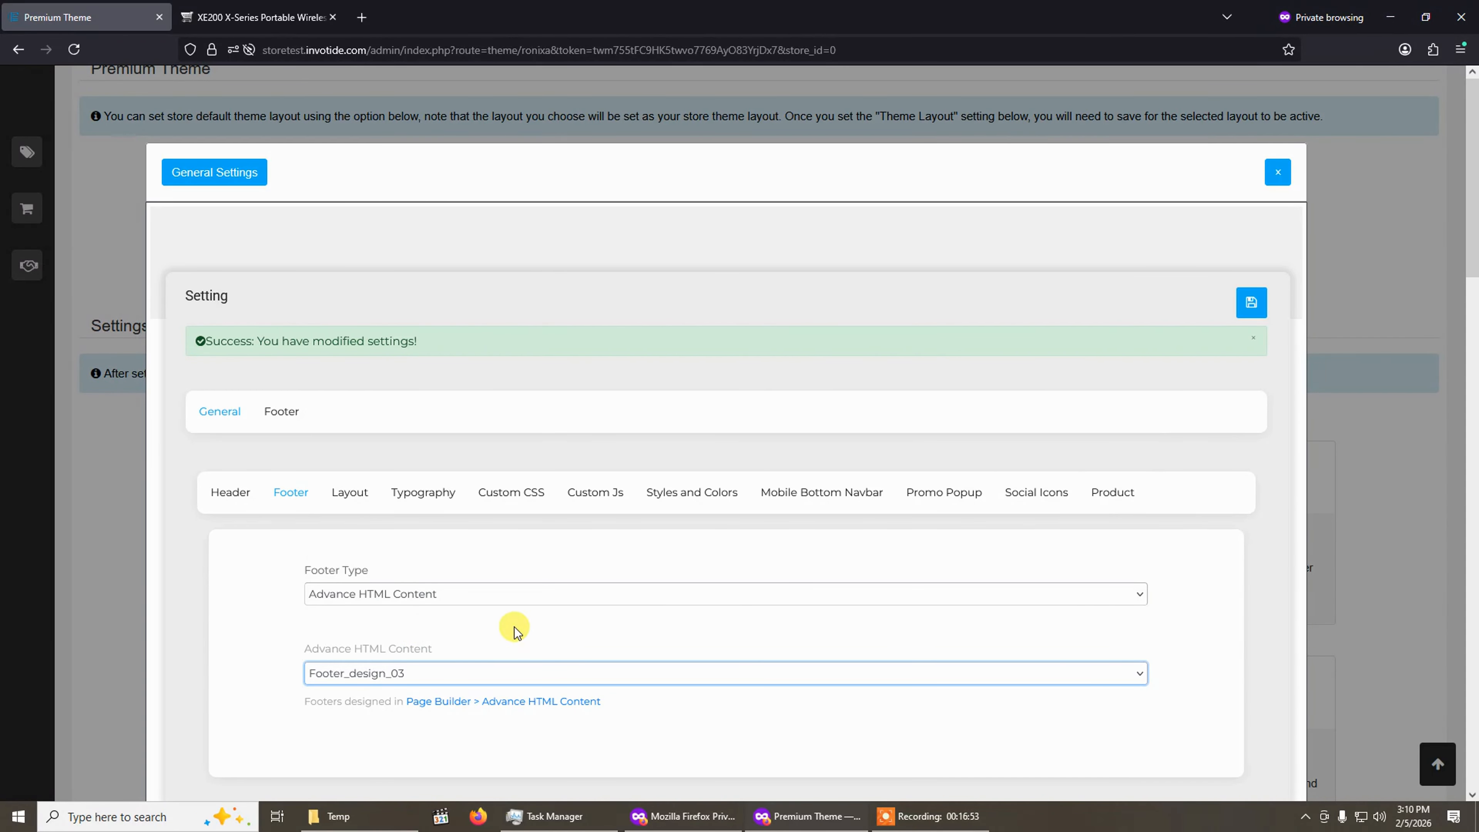
pyautogui.click(1255, 343)
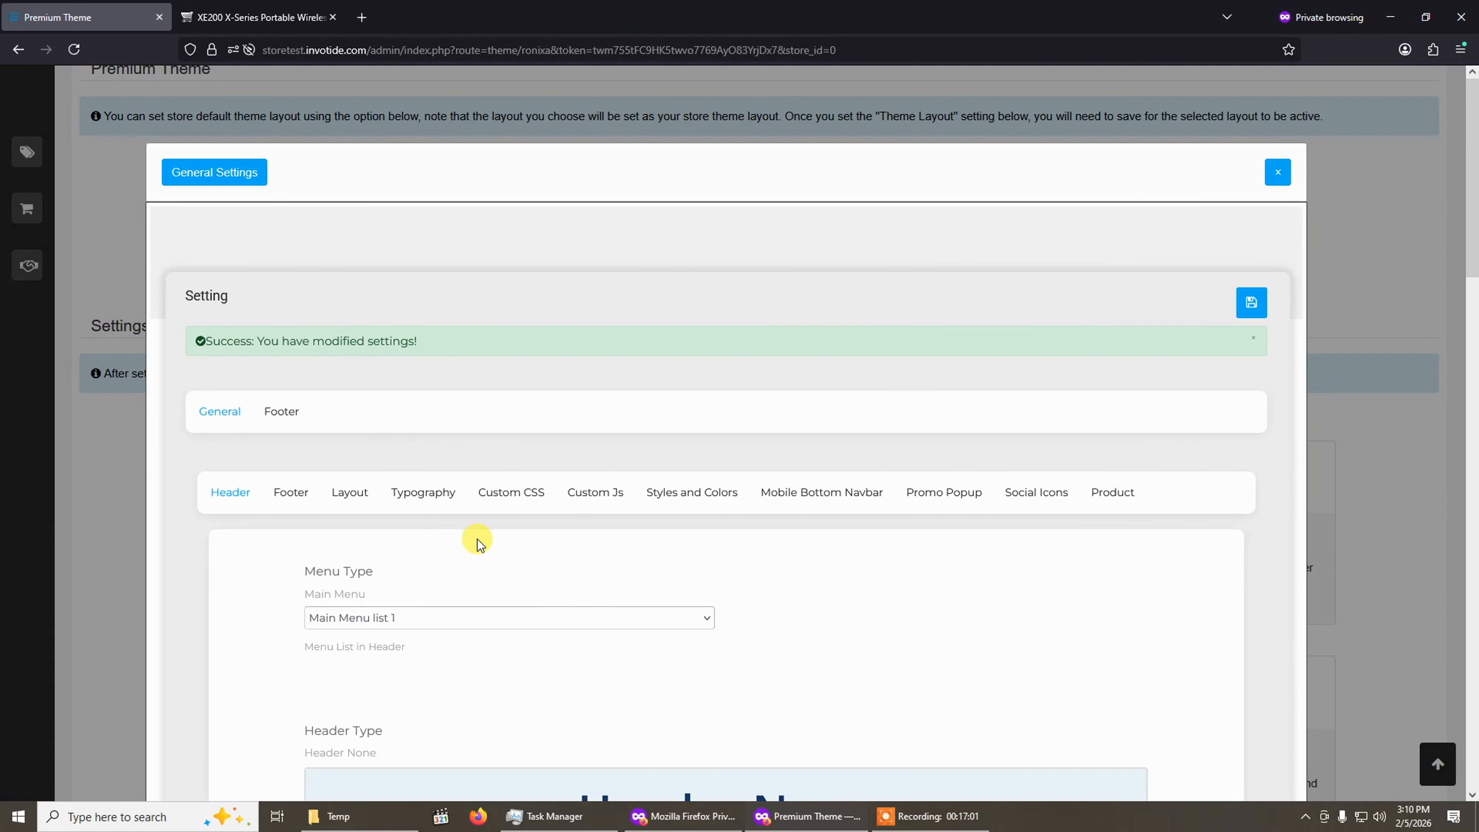
# Reload the storefront product page to check the footer, then return to the theme settings.
pyautogui.click(270, 8)
pyautogui.click(74, 49)
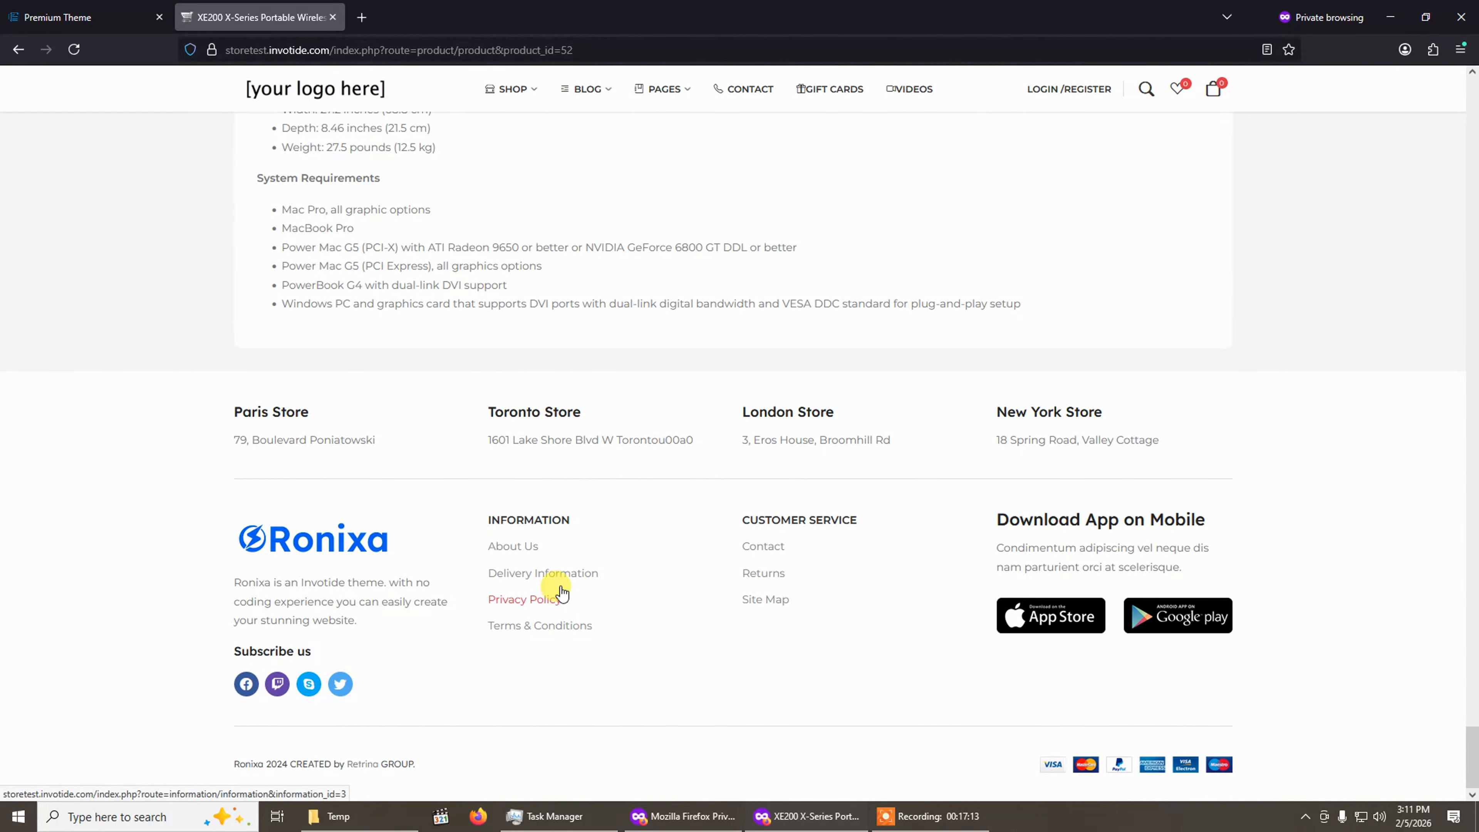
pyautogui.click(113, 20)
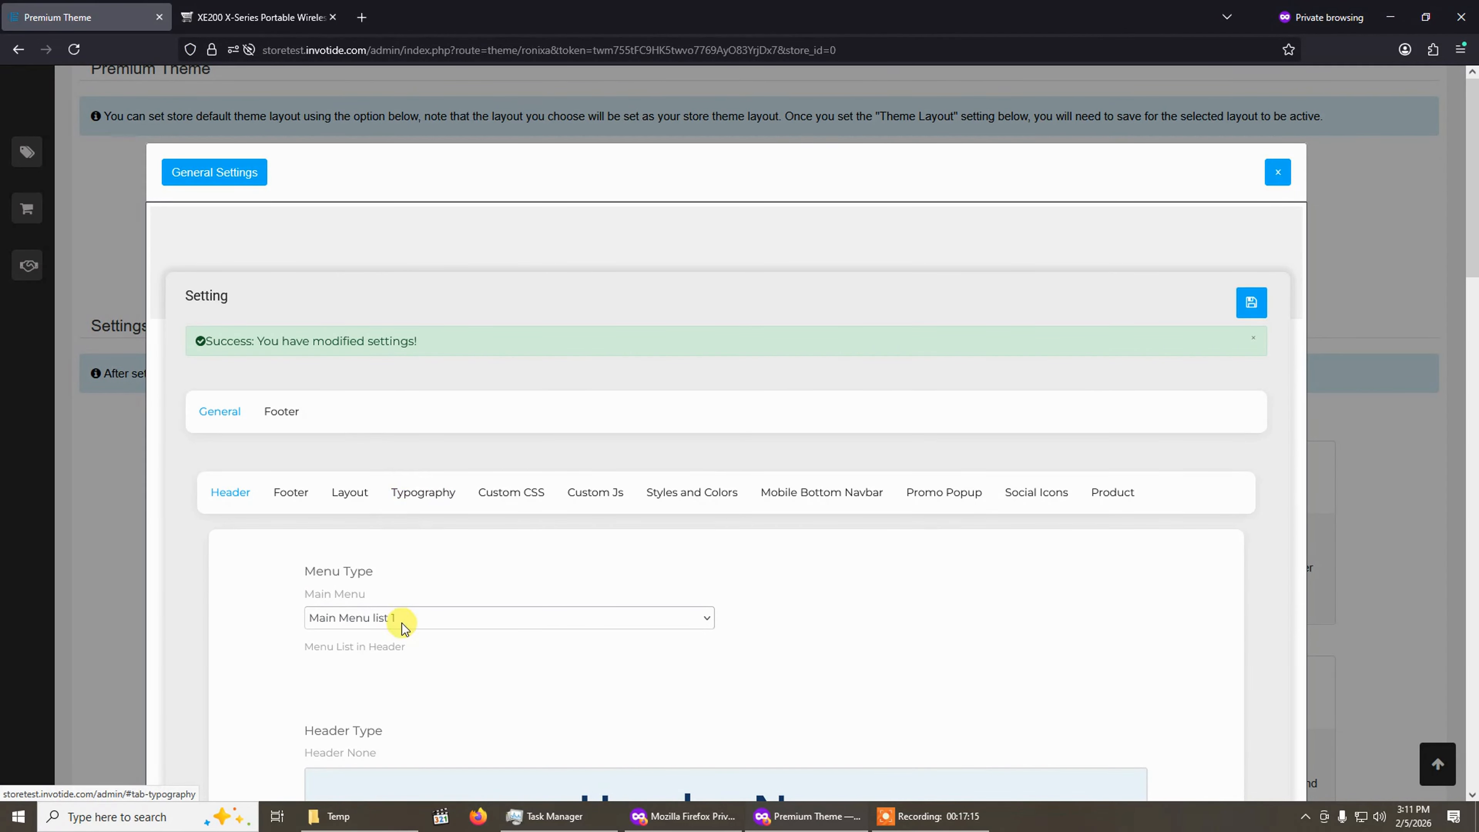
# Open the Layout section of the General settings and expand the Default Home Page options.
pyautogui.click(289, 495)
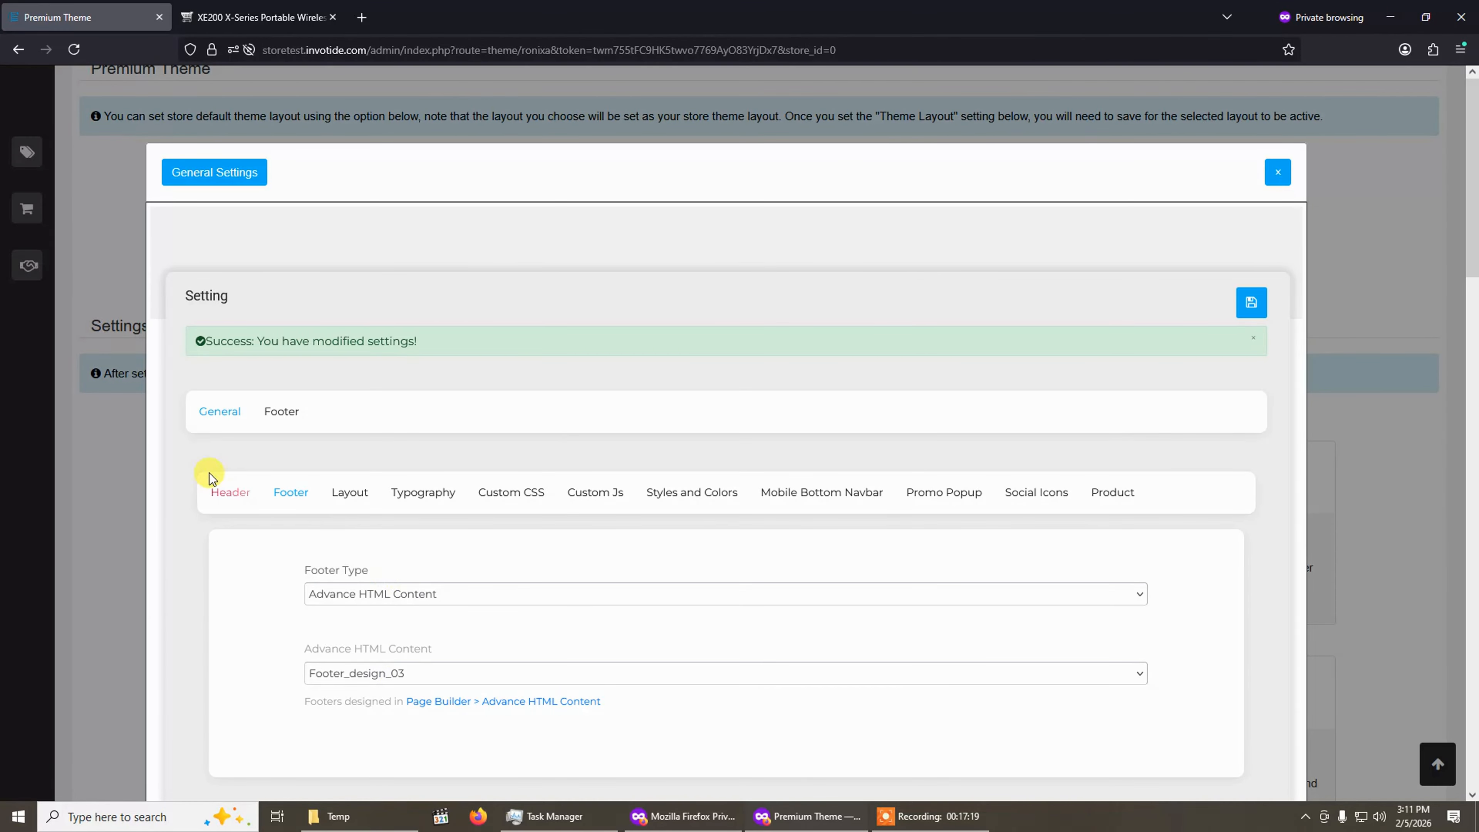
pyautogui.click(219, 491)
pyautogui.click(283, 496)
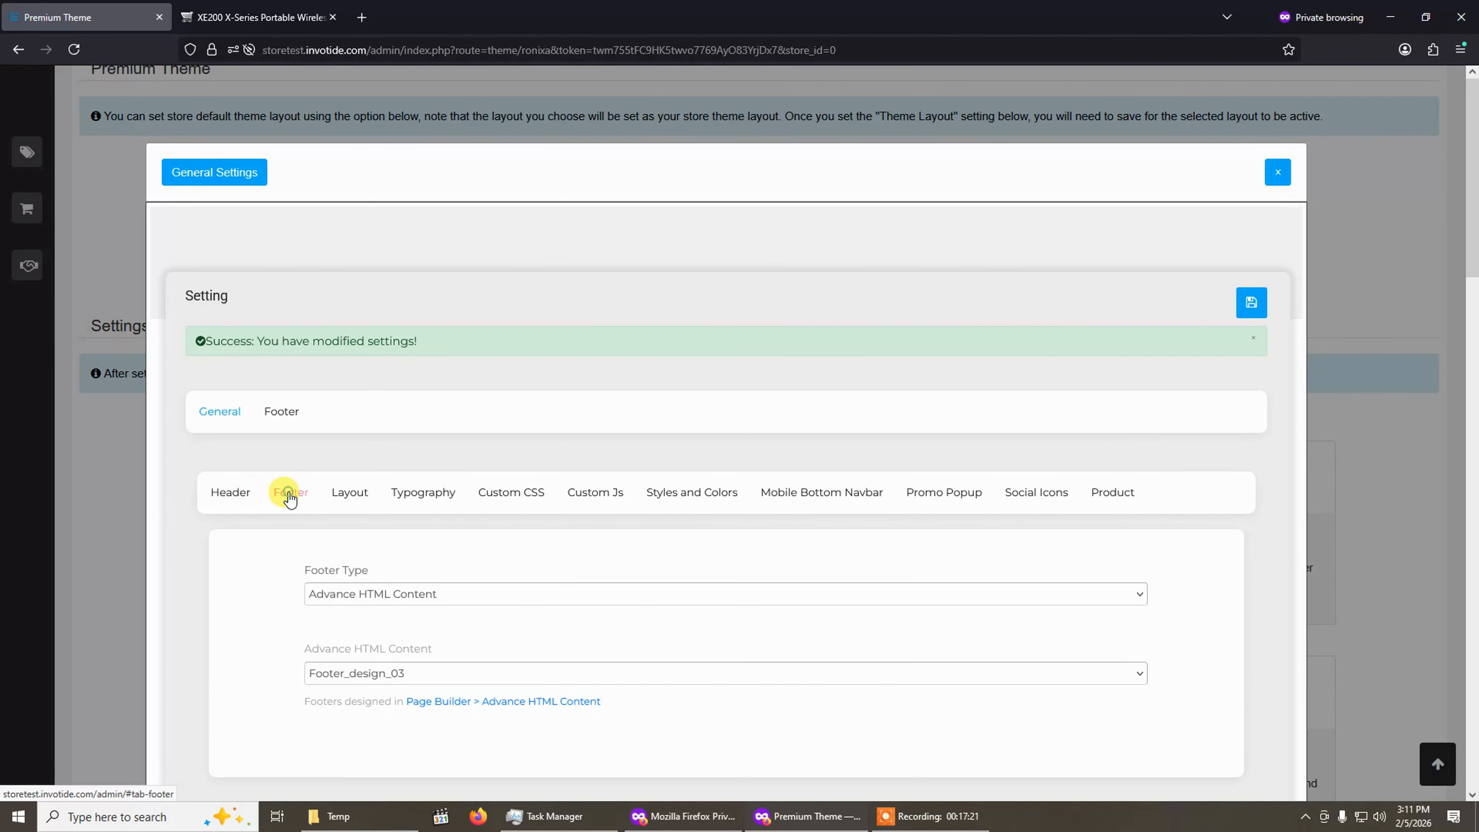
pyautogui.click(231, 495)
pyautogui.click(301, 500)
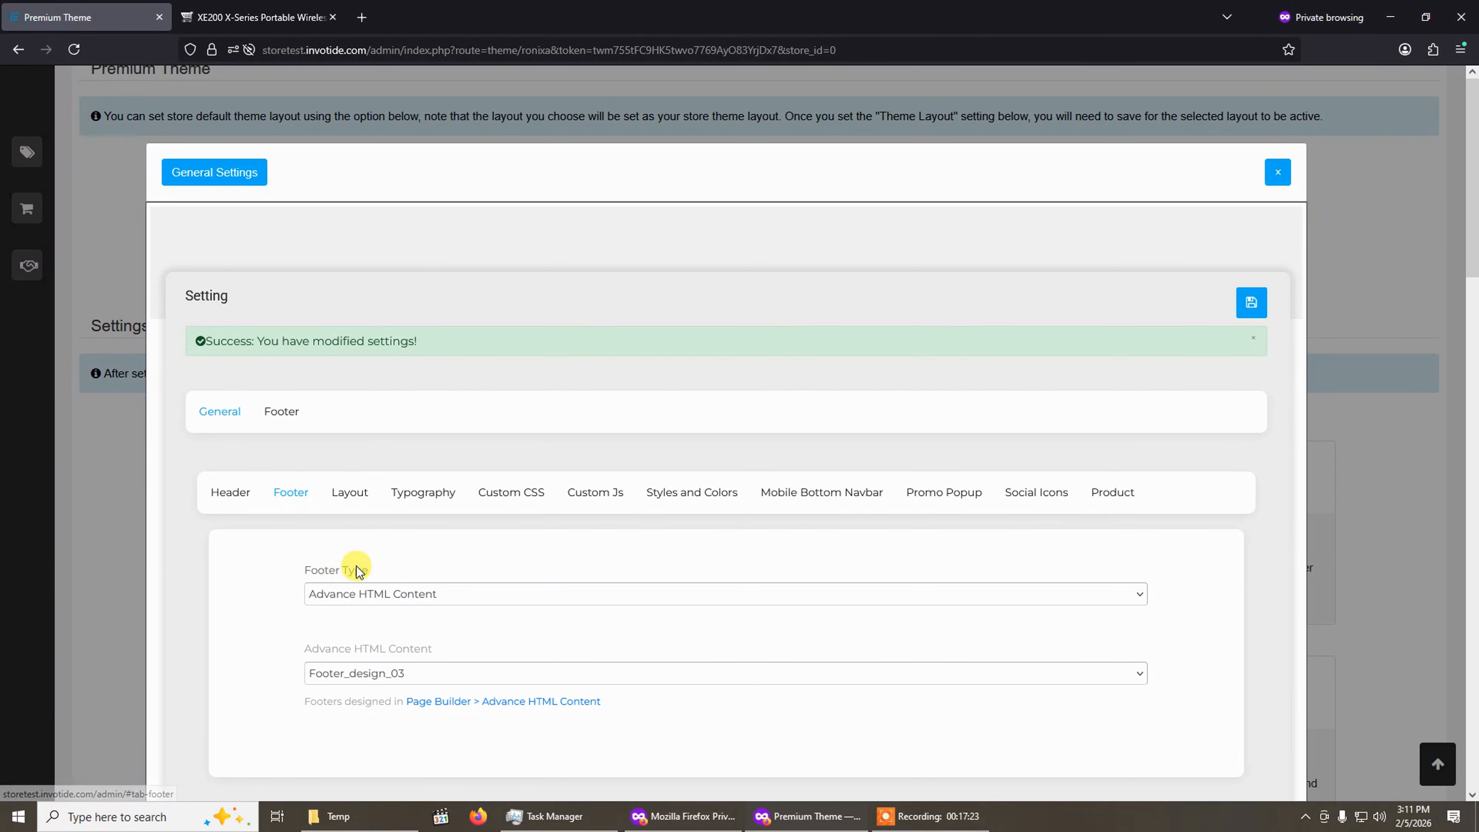
pyautogui.click(350, 491)
pyautogui.scroll(-1, 432, 544)
pyautogui.scroll(-3, 432, 543)
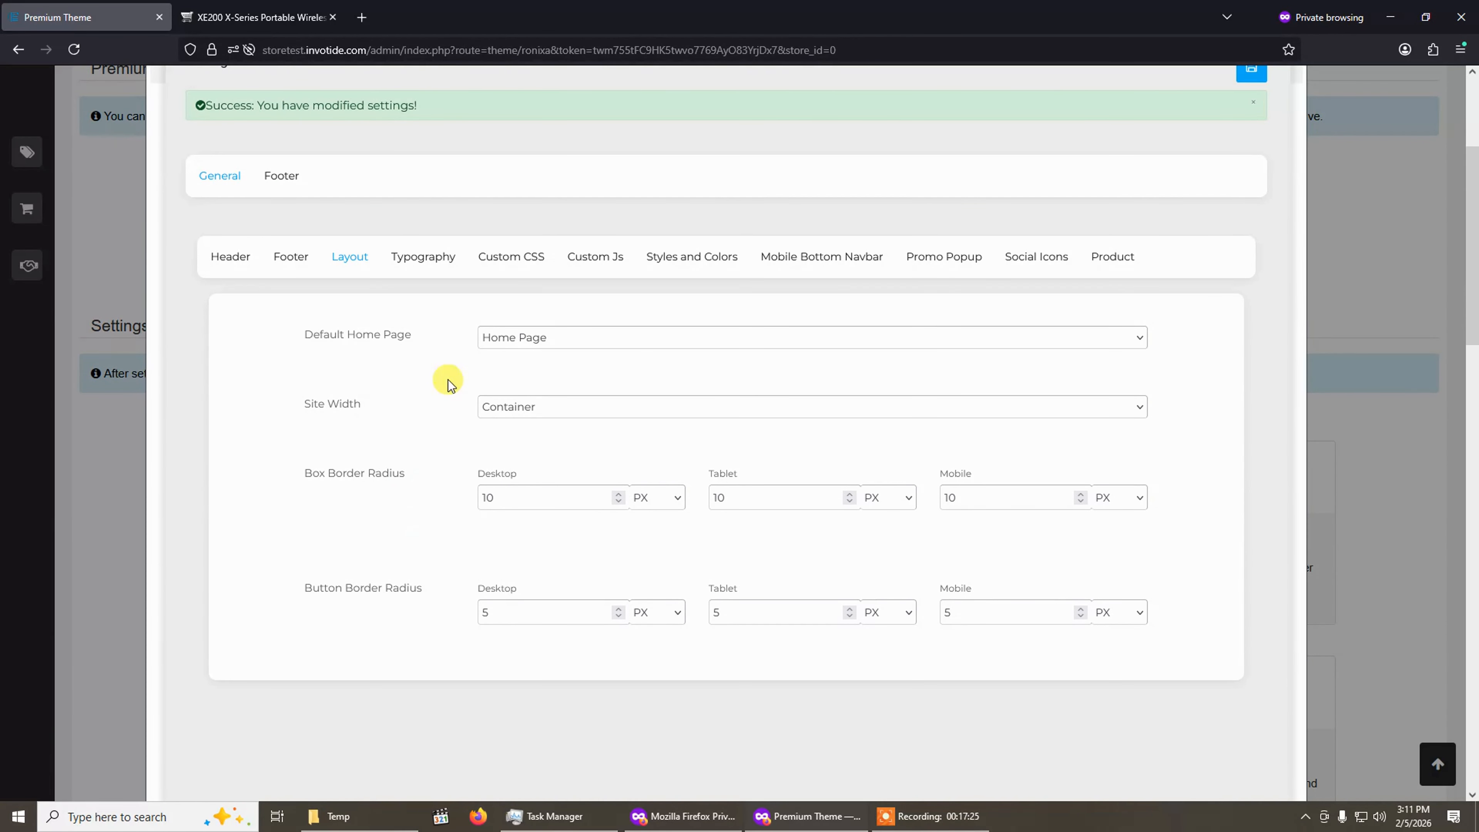
pyautogui.click(555, 343)
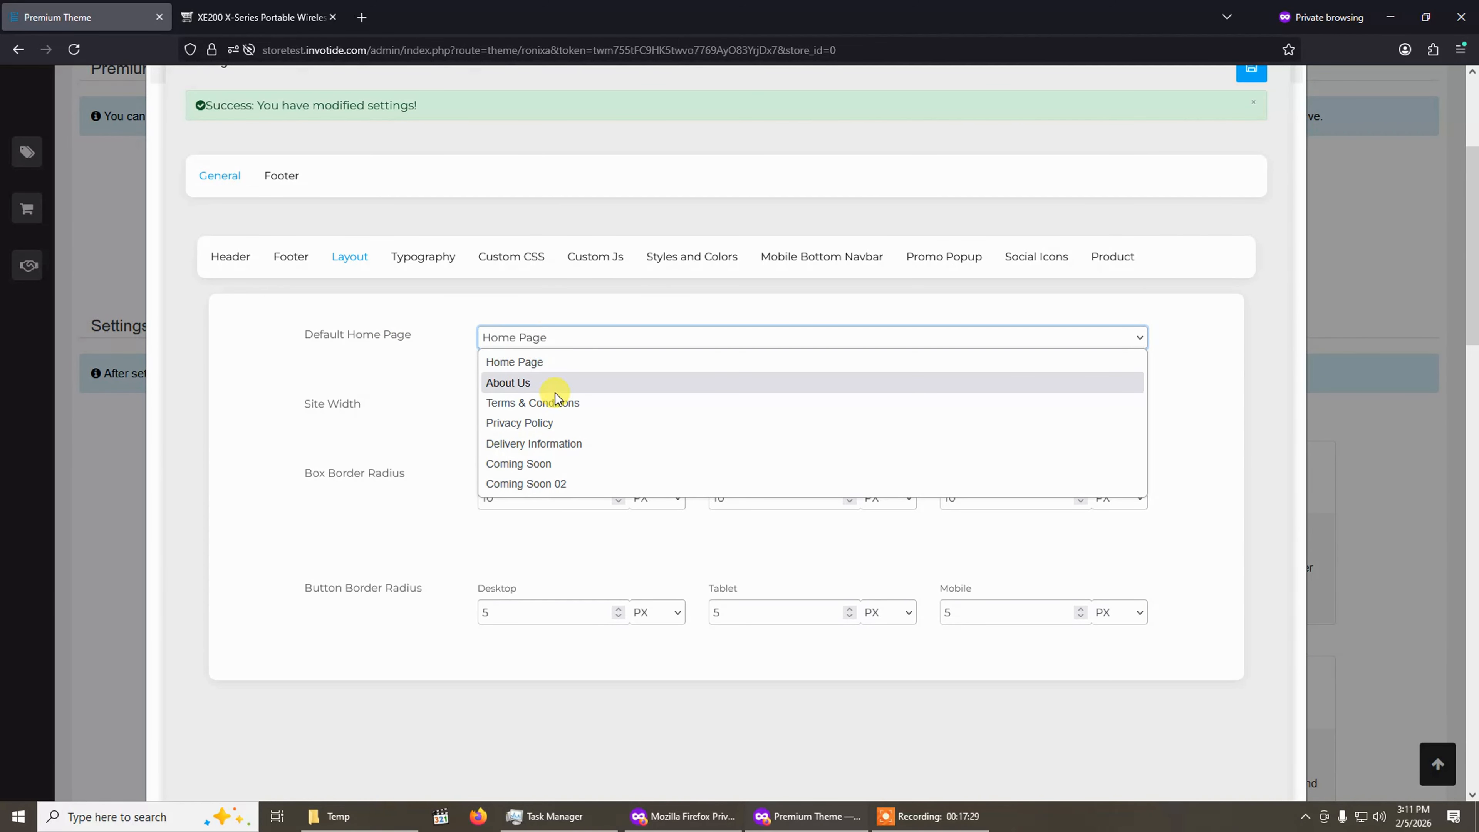
# Switch to the storefront tab and go from the product page back to the store home page.
pyautogui.click(297, 17)
pyautogui.scroll(15, 475, 331)
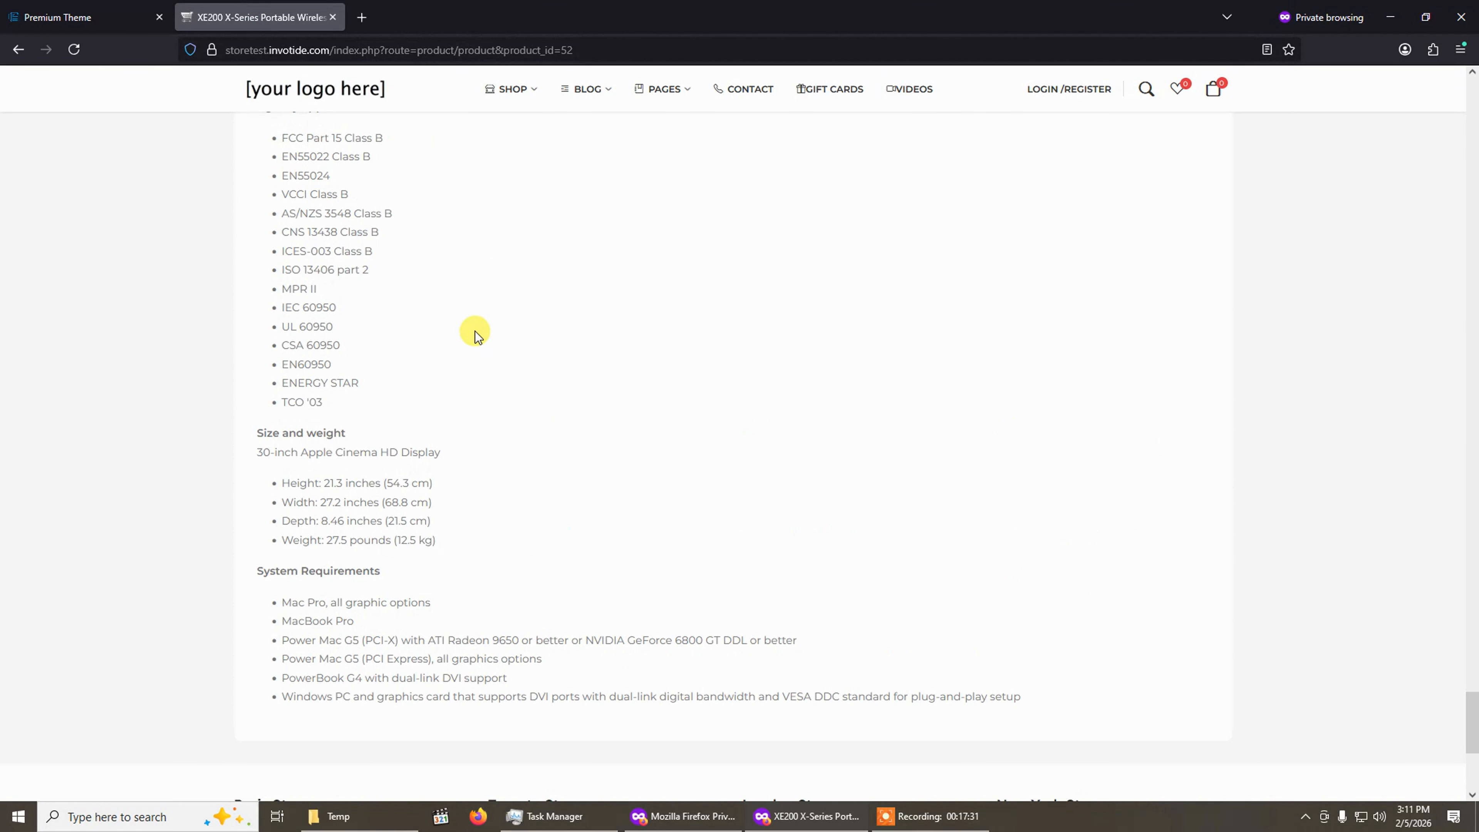
pyautogui.click(340, 110)
pyautogui.scroll(15, 199, 336)
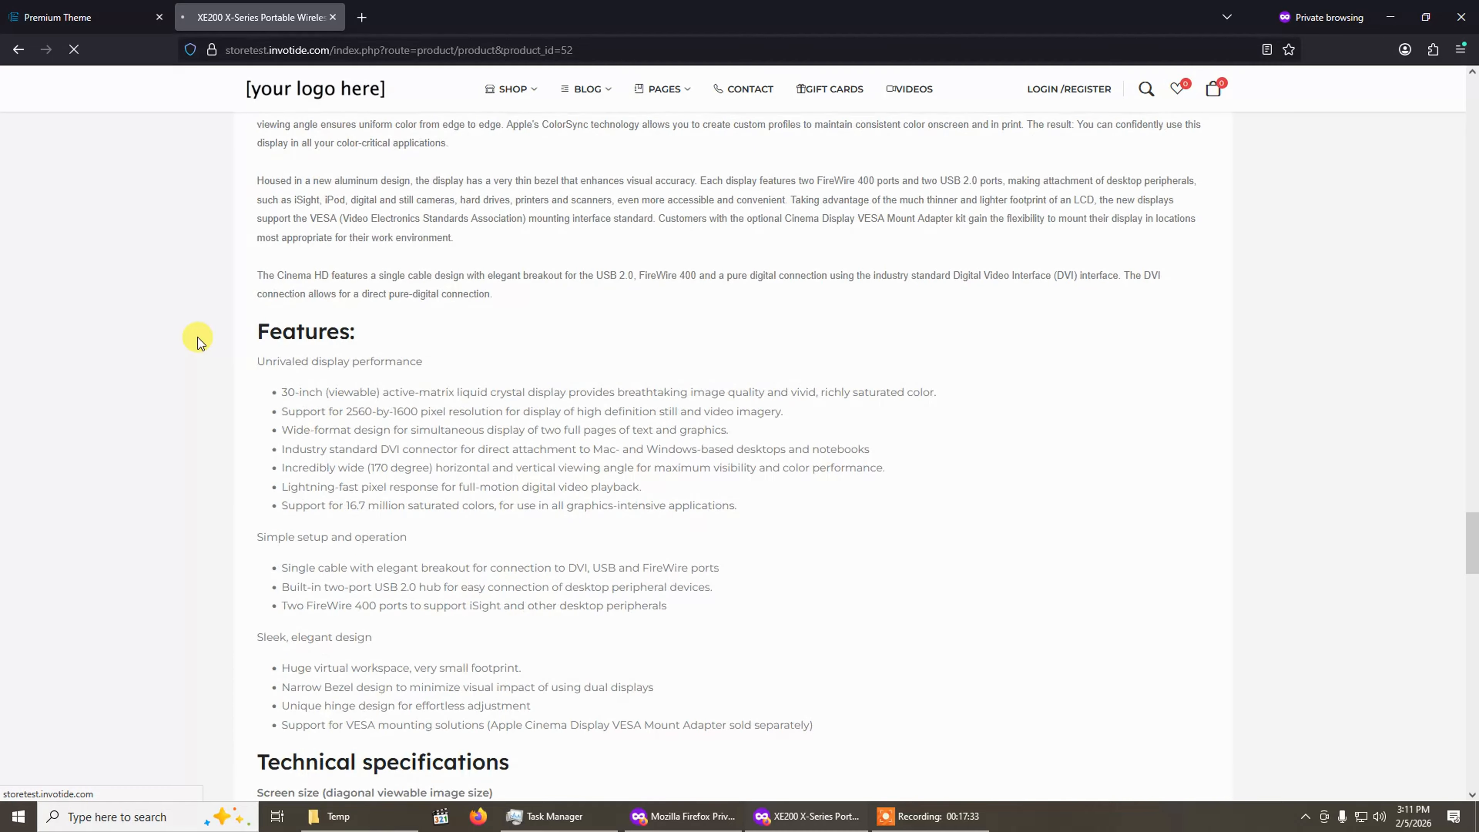
pyautogui.scroll(5, 199, 335)
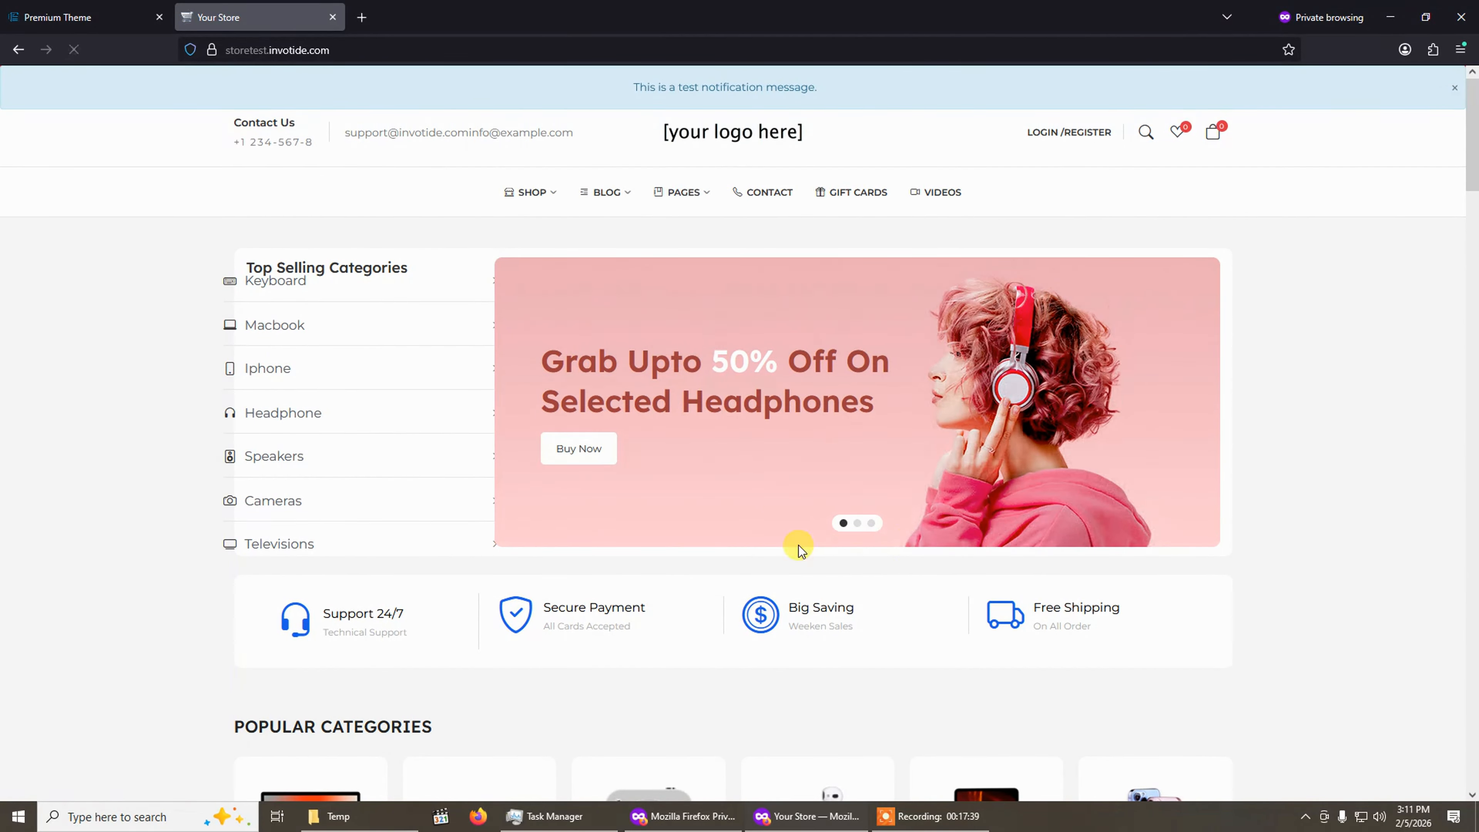
# Examine the Default Home Page and Site Width options in the Layout settings.
pyautogui.click(101, 8)
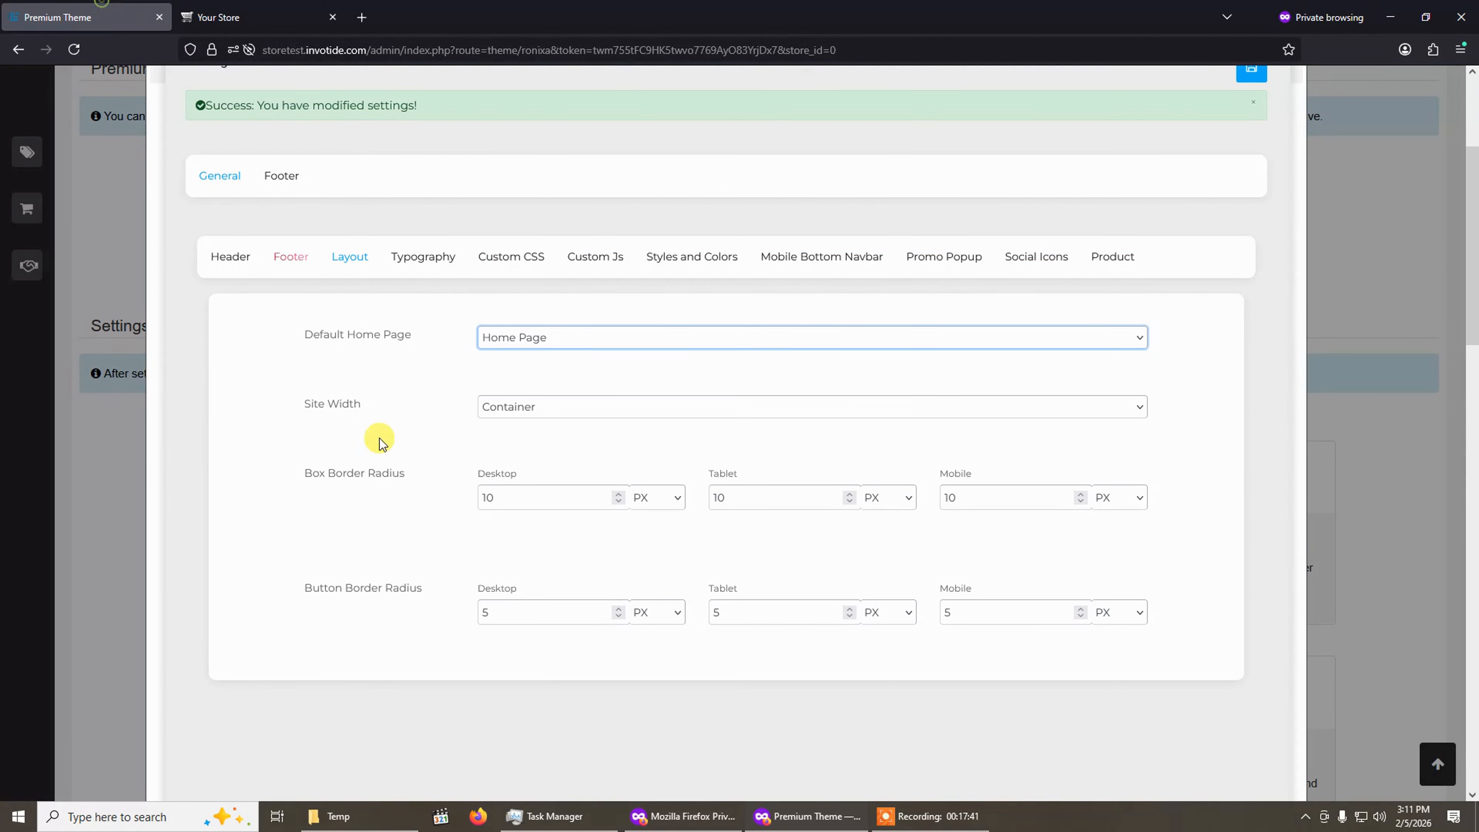
pyautogui.click(553, 333)
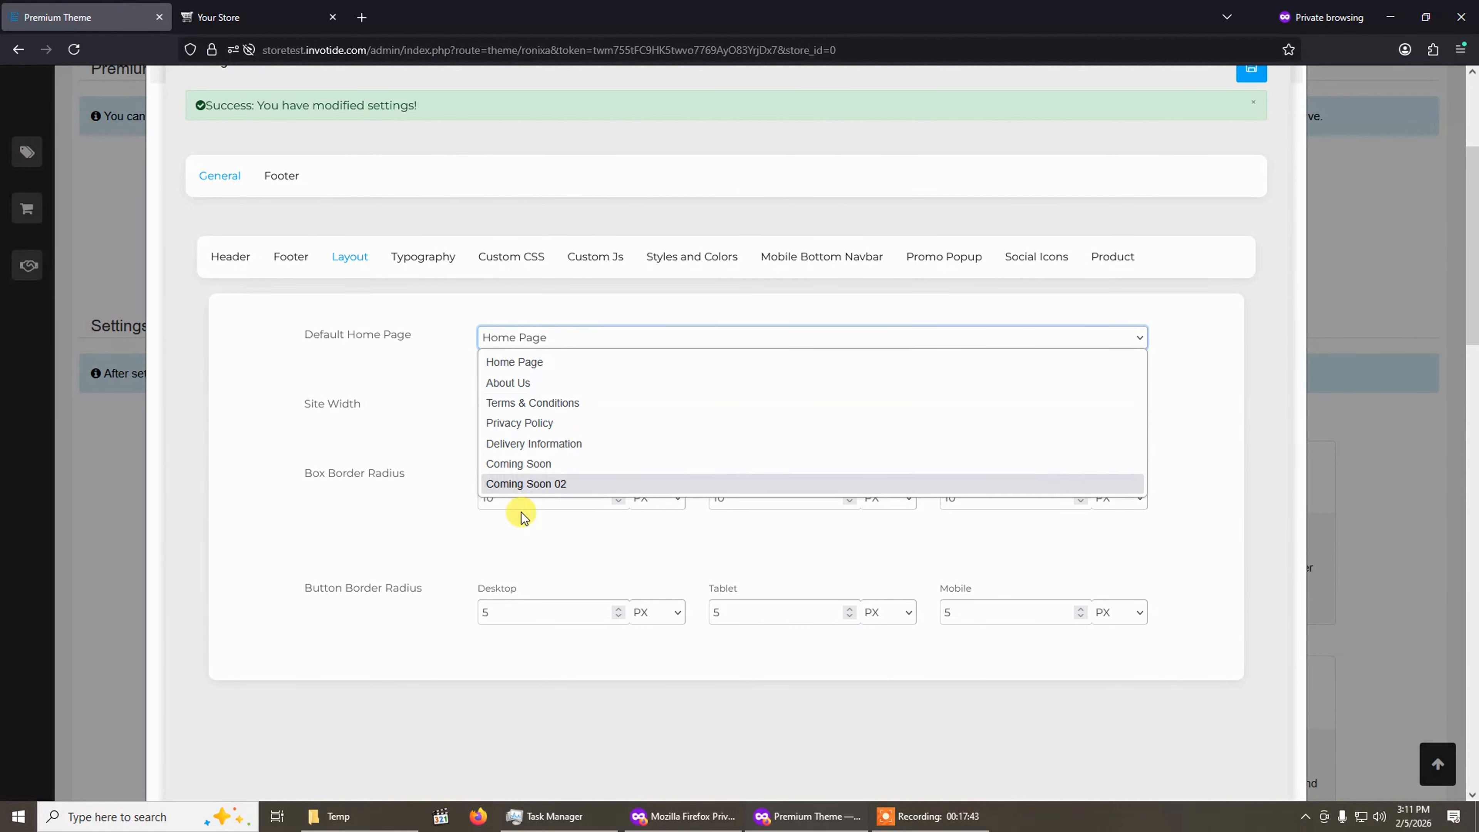
pyautogui.click(351, 405)
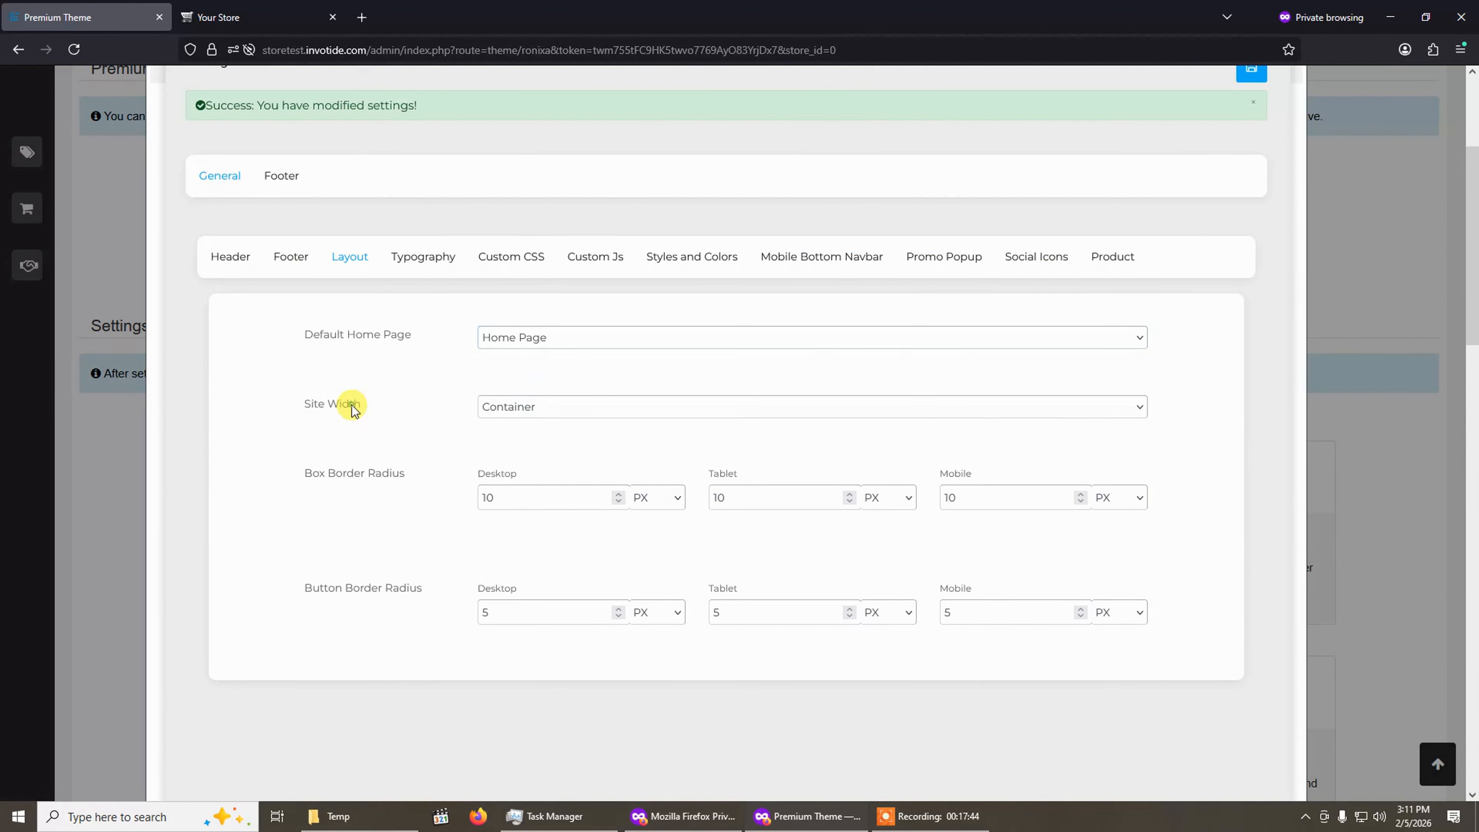
pyautogui.click(568, 415)
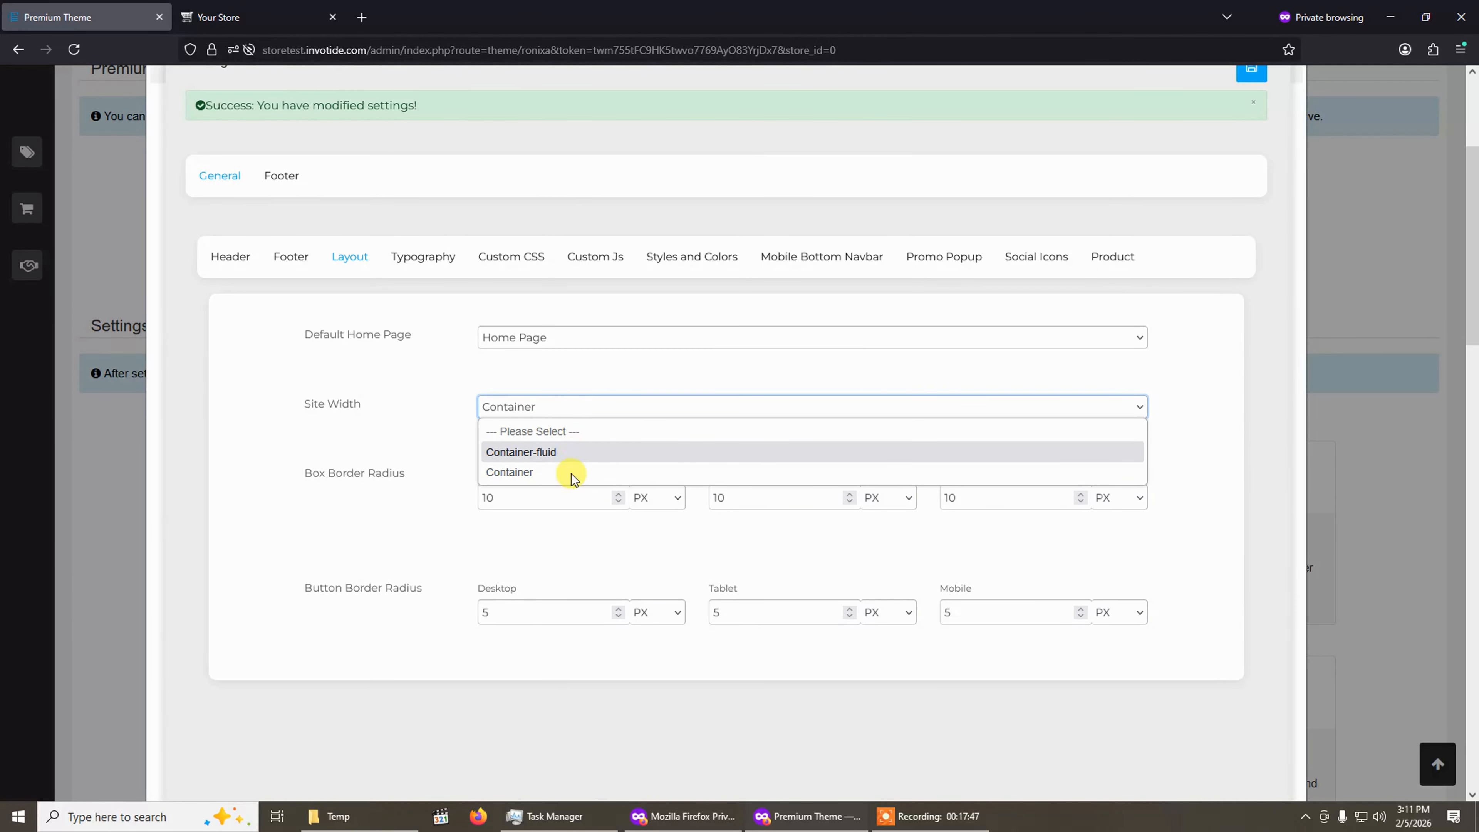
pyautogui.click(422, 445)
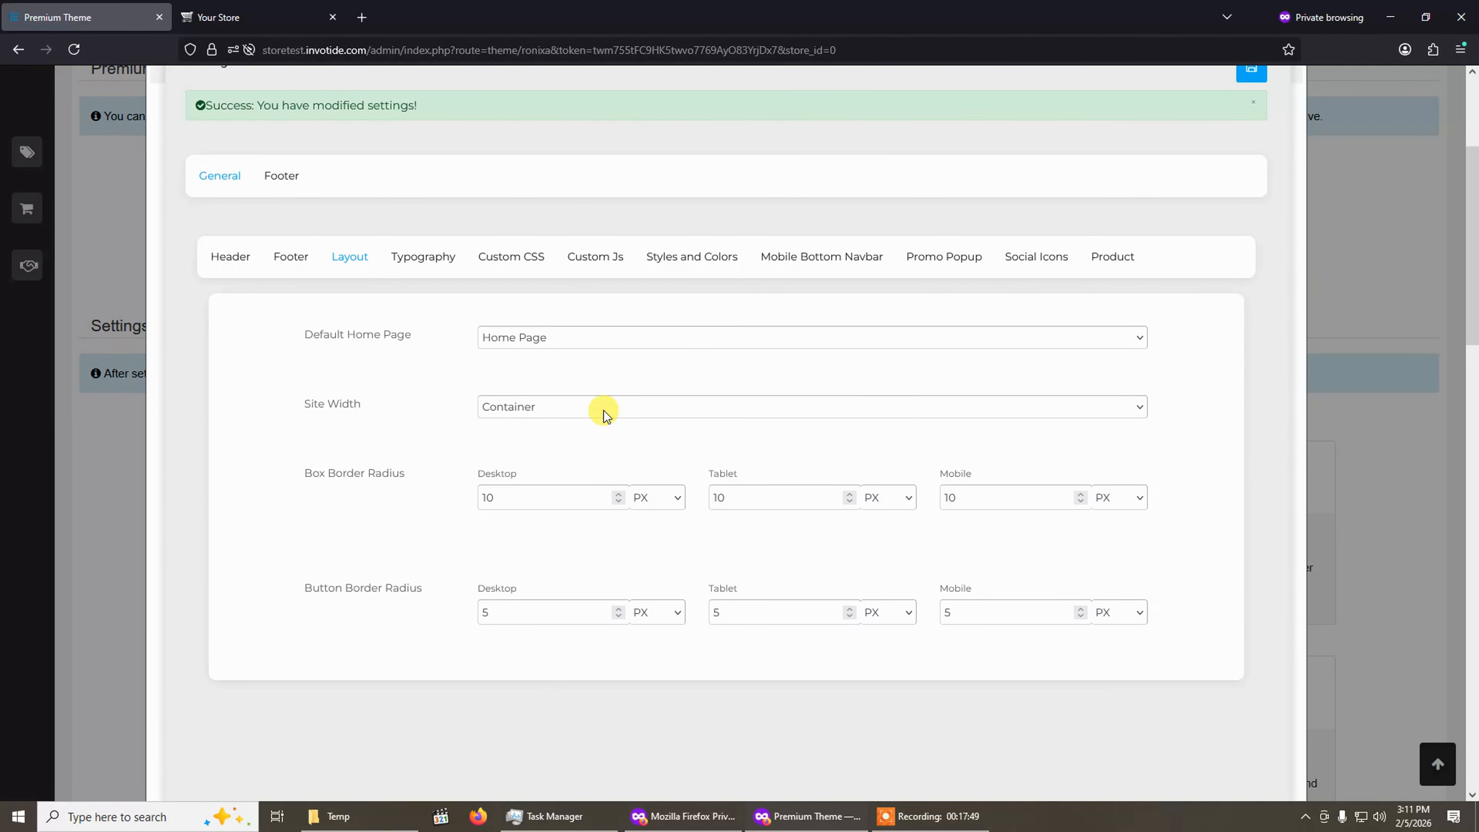
# Try the Site Width as Container-fluid, then restore it to Container.
pyautogui.click(604, 414)
pyautogui.click(582, 457)
pyautogui.click(568, 415)
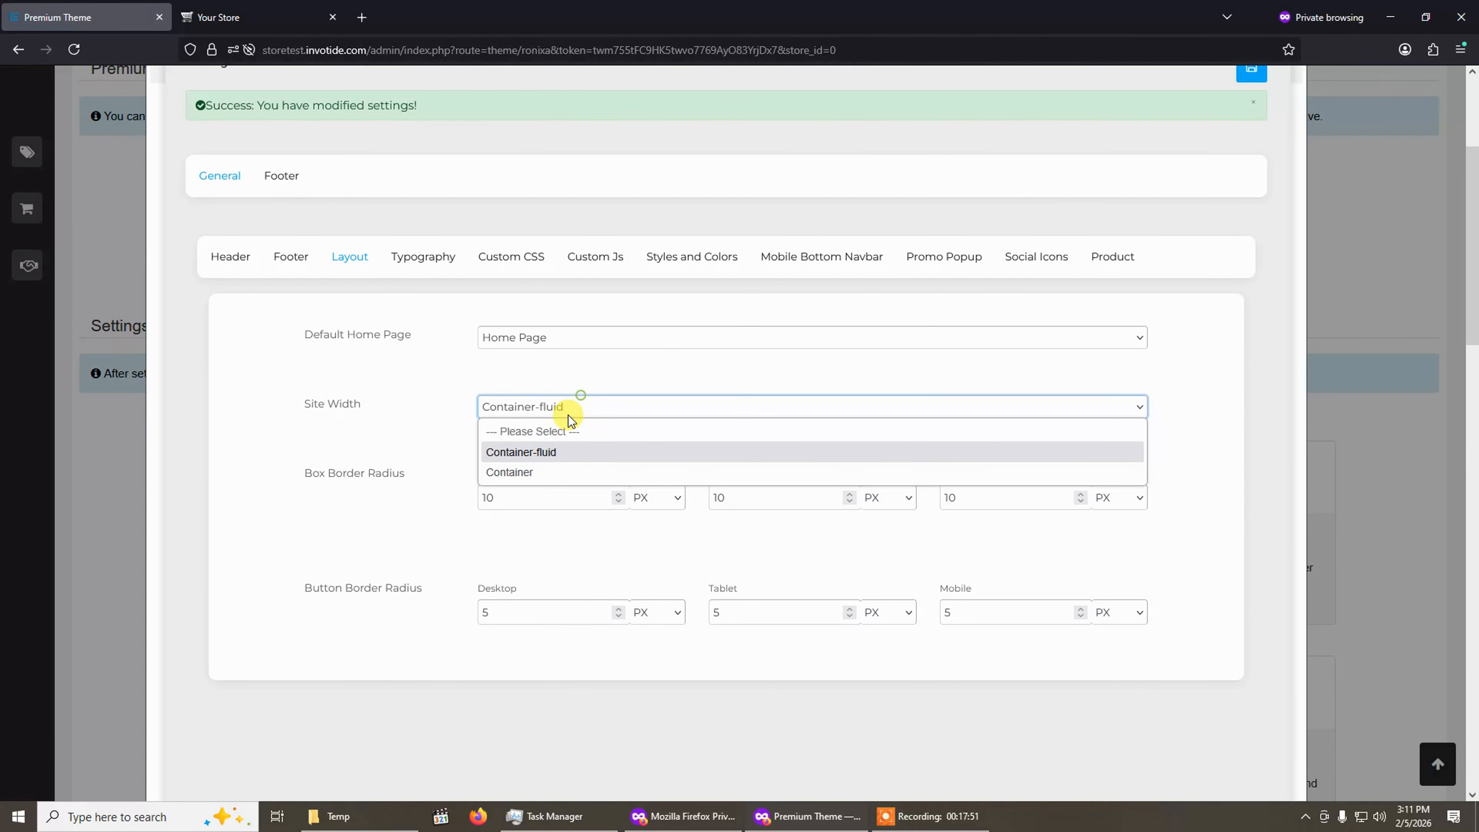
pyautogui.click(558, 472)
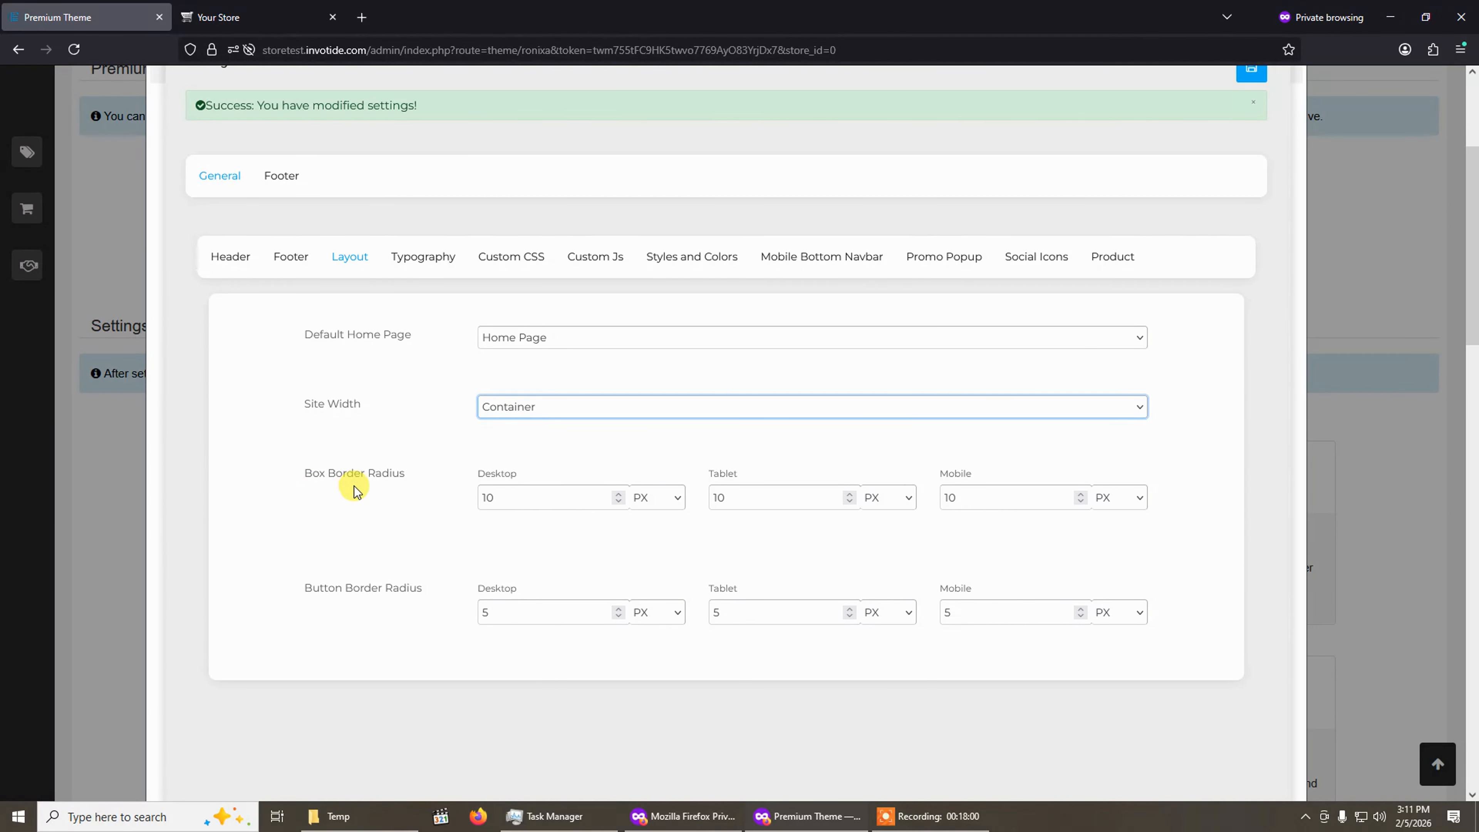
# Scroll through the storefront home page, then return to the theme settings.
pyautogui.click(265, 13)
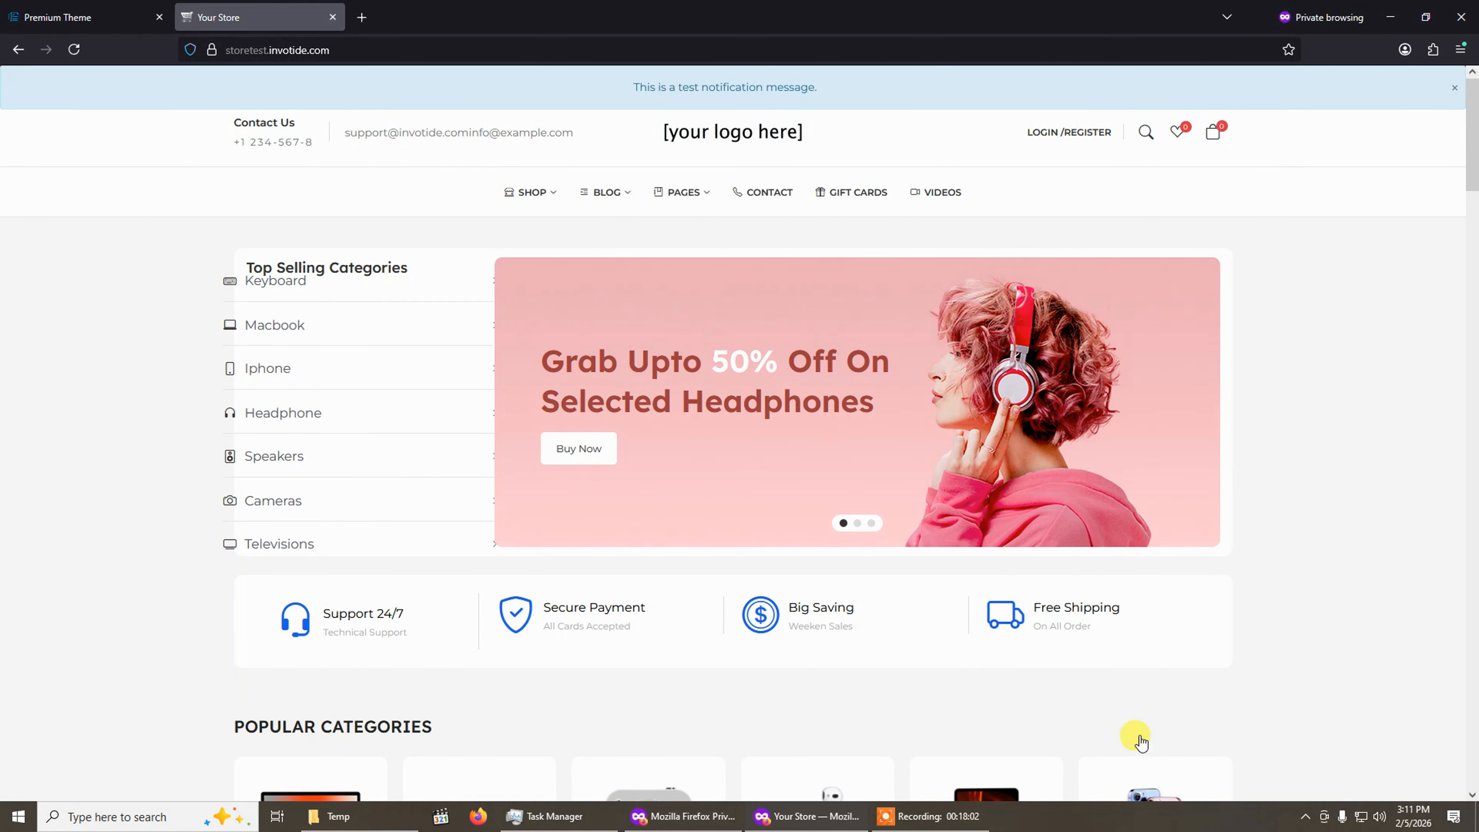
pyautogui.scroll(-5, 1140, 744)
pyautogui.click(31, 8)
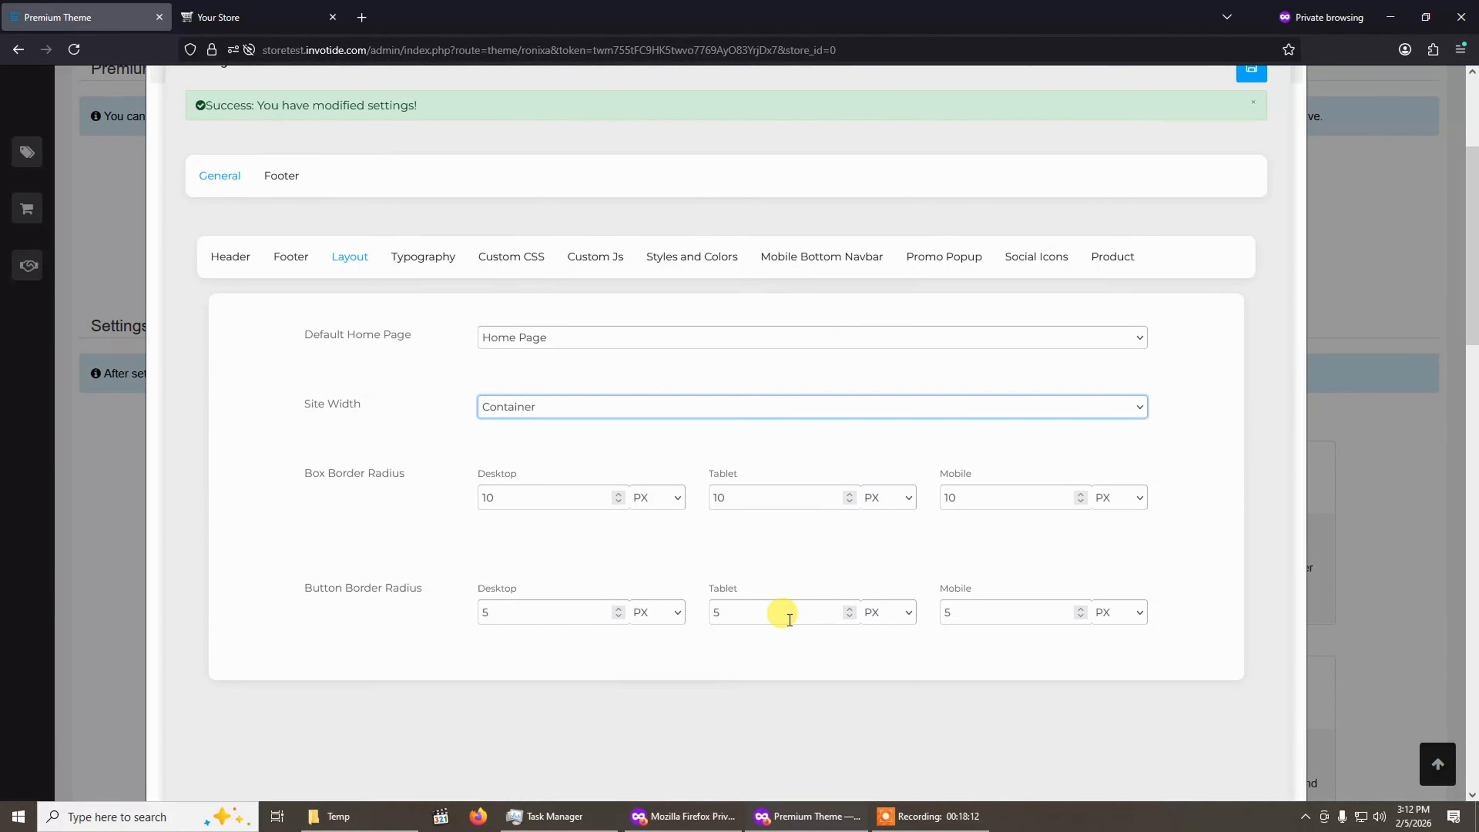
# Open the Typography settings and browse the Text Font family list without choosing a font.
pyautogui.click(425, 255)
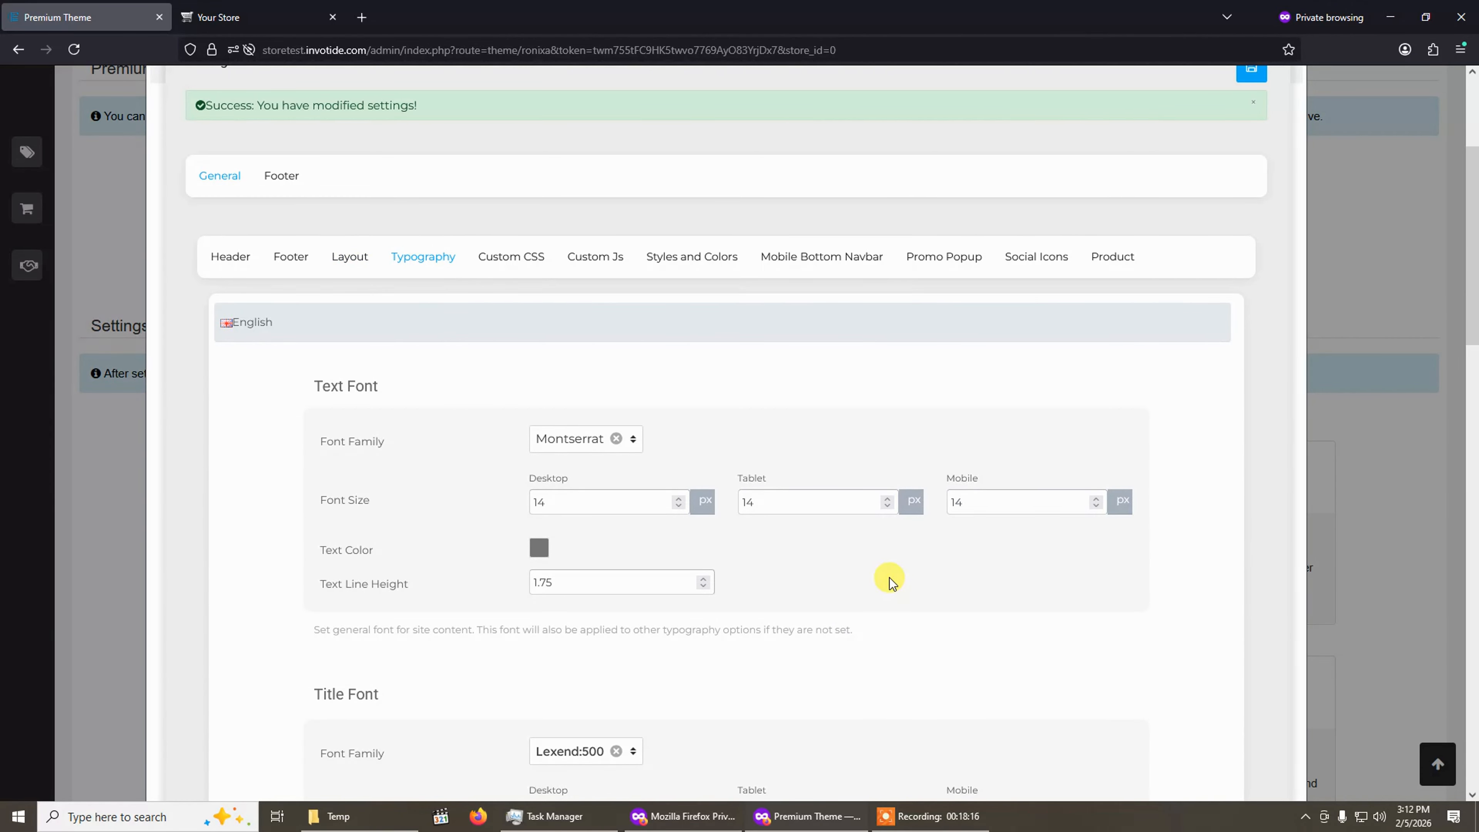
pyautogui.scroll(-3, 890, 580)
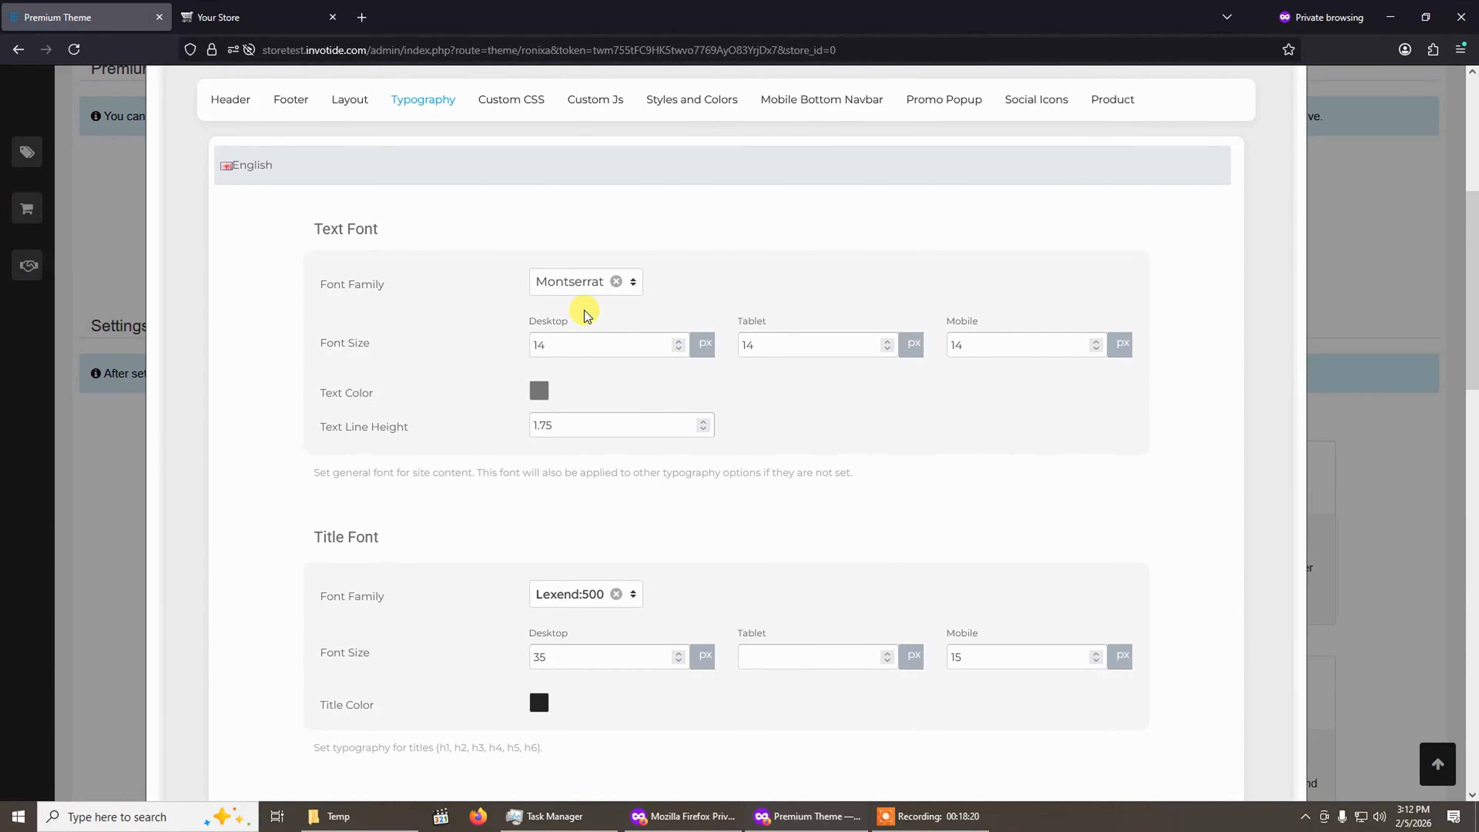
pyautogui.click(626, 285)
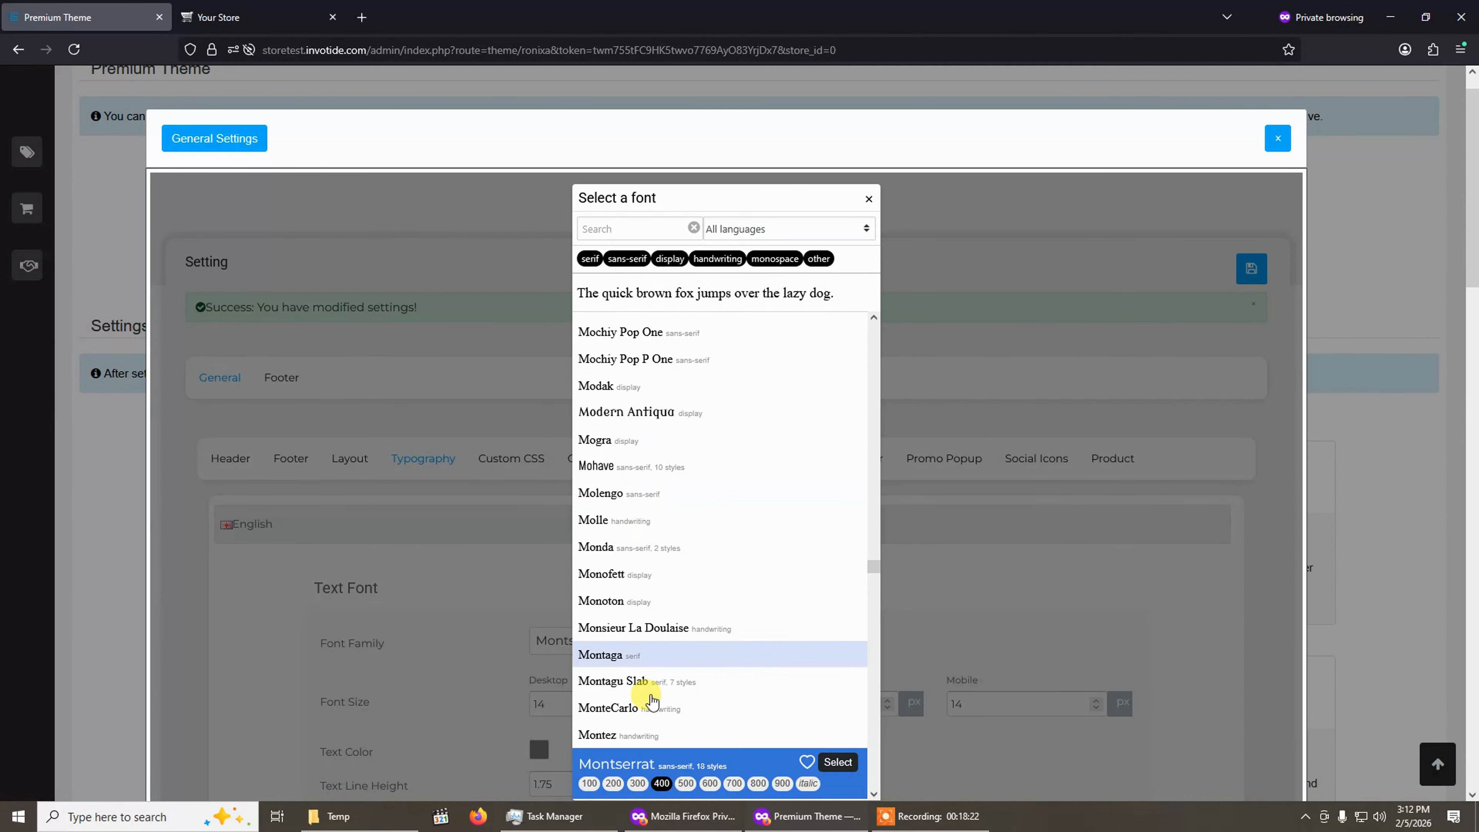
pyautogui.scroll(-13, 829, 421)
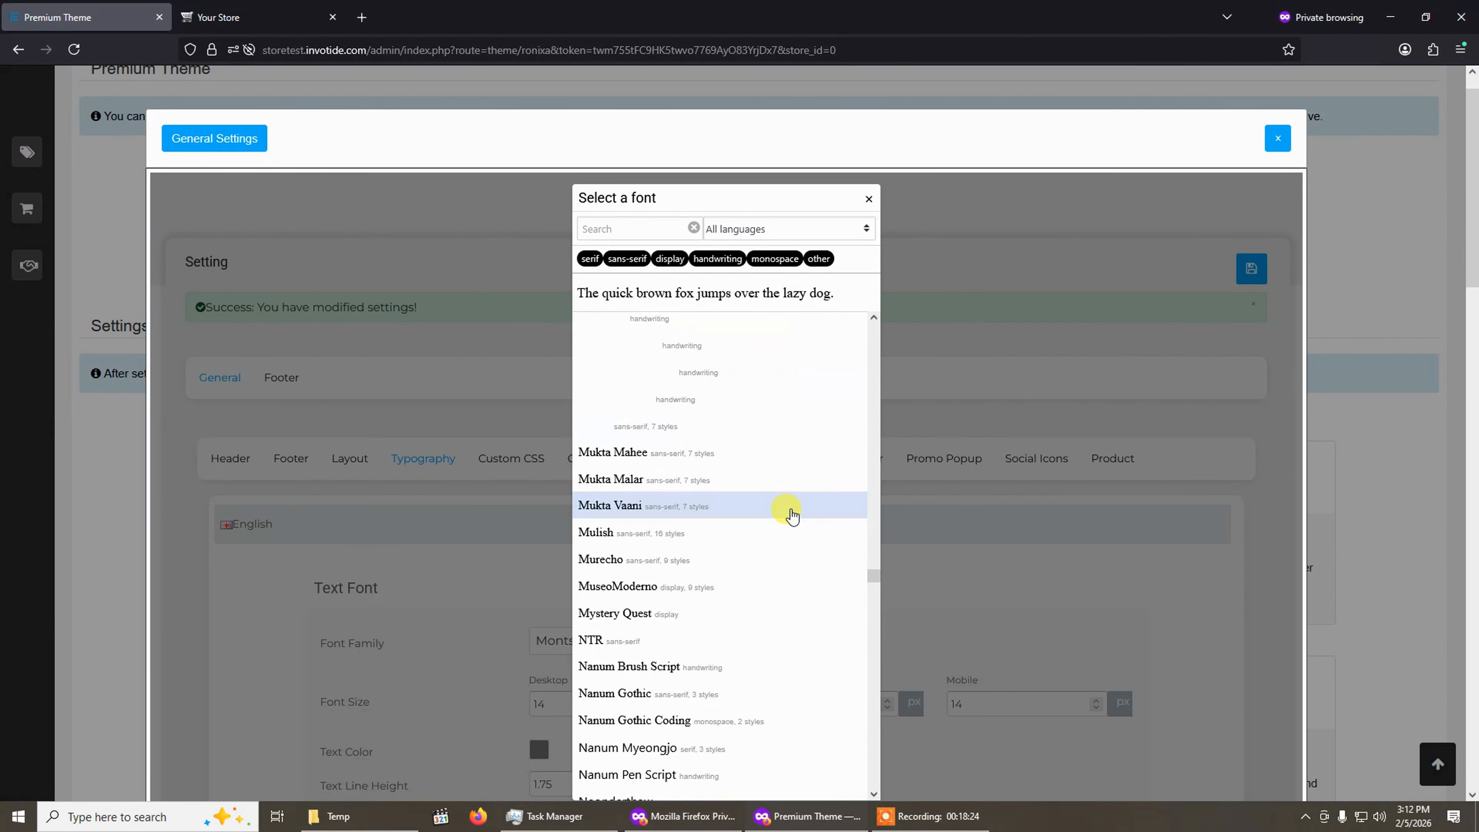
pyautogui.scroll(6, 792, 515)
pyautogui.scroll(3, 792, 515)
pyautogui.scroll(-8, 786, 505)
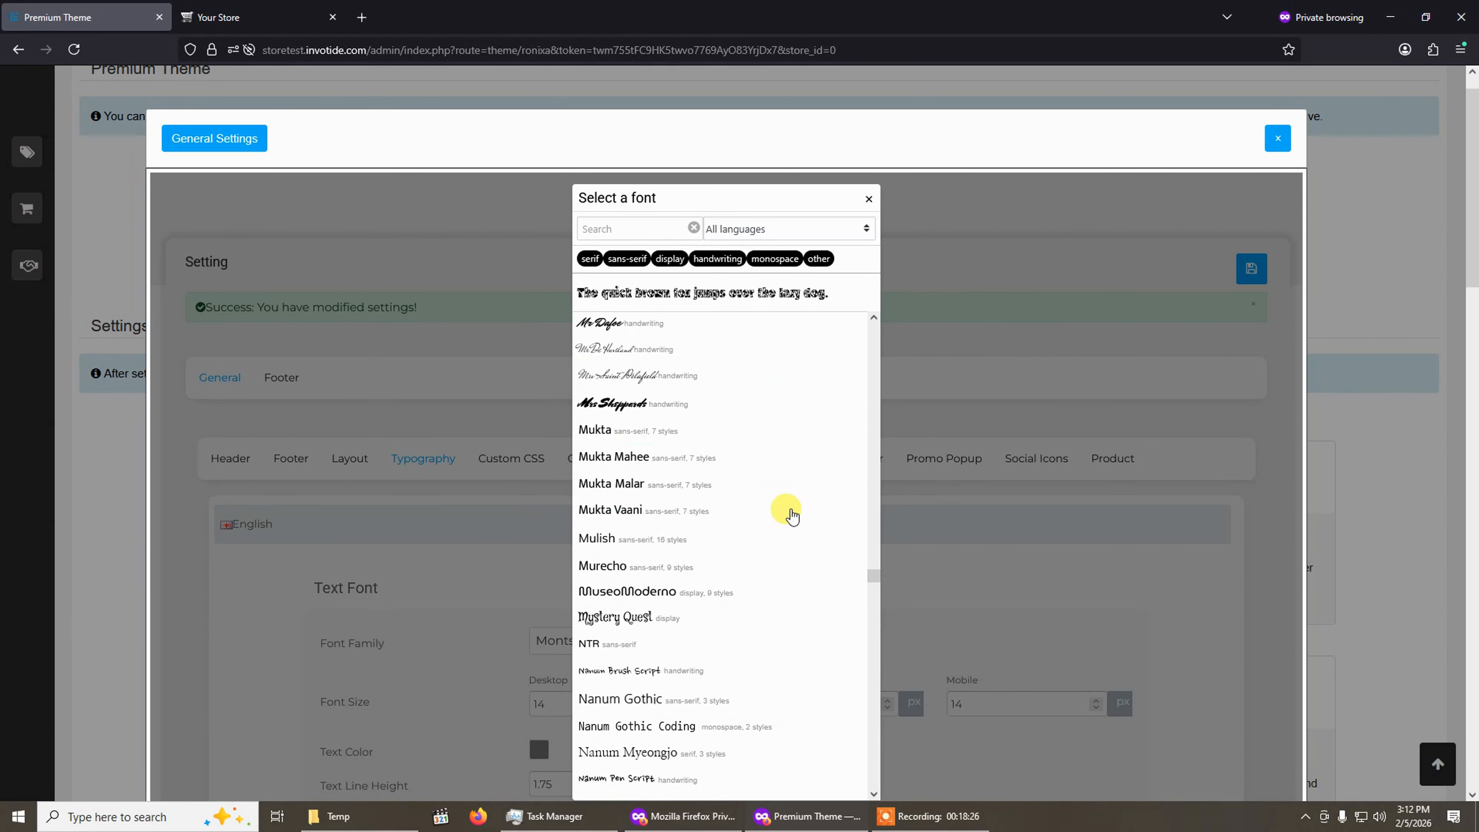
pyautogui.click(1025, 280)
# Open the Text Color picker of the Text Font and close it without changes.
pyautogui.click(201, 15)
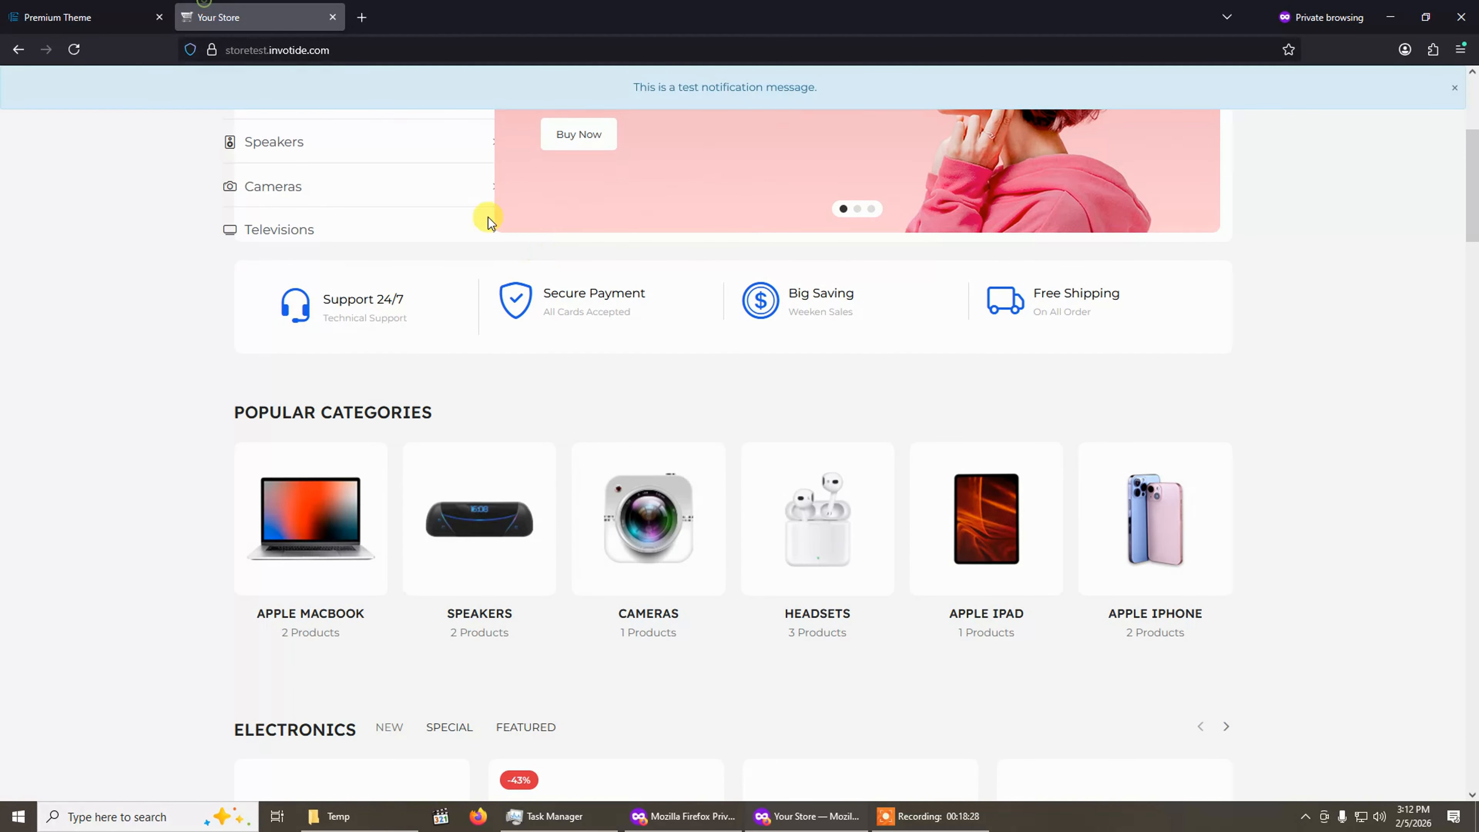
pyautogui.click(60, 7)
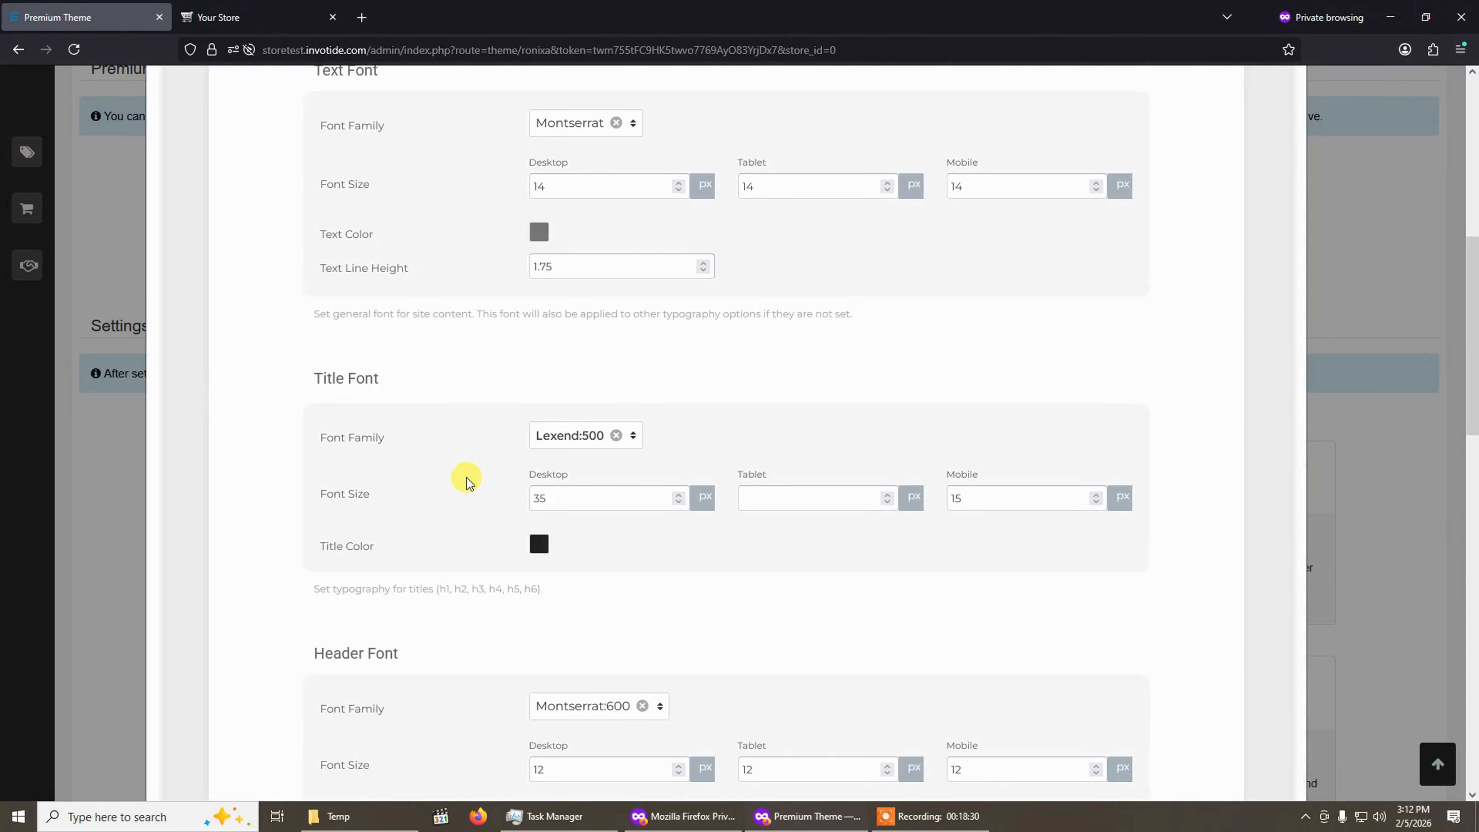
pyautogui.scroll(3, 469, 475)
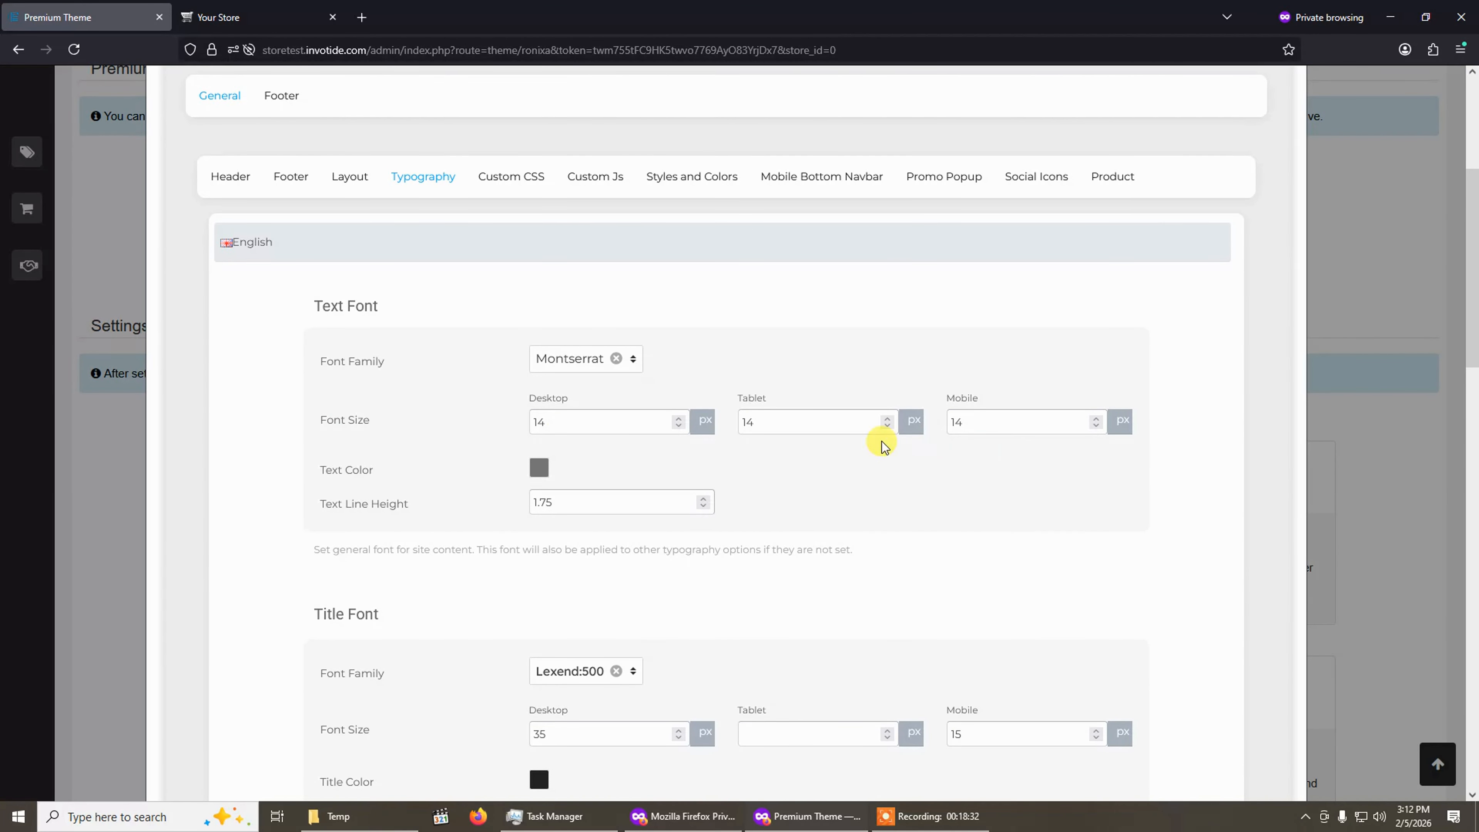
pyautogui.click(538, 467)
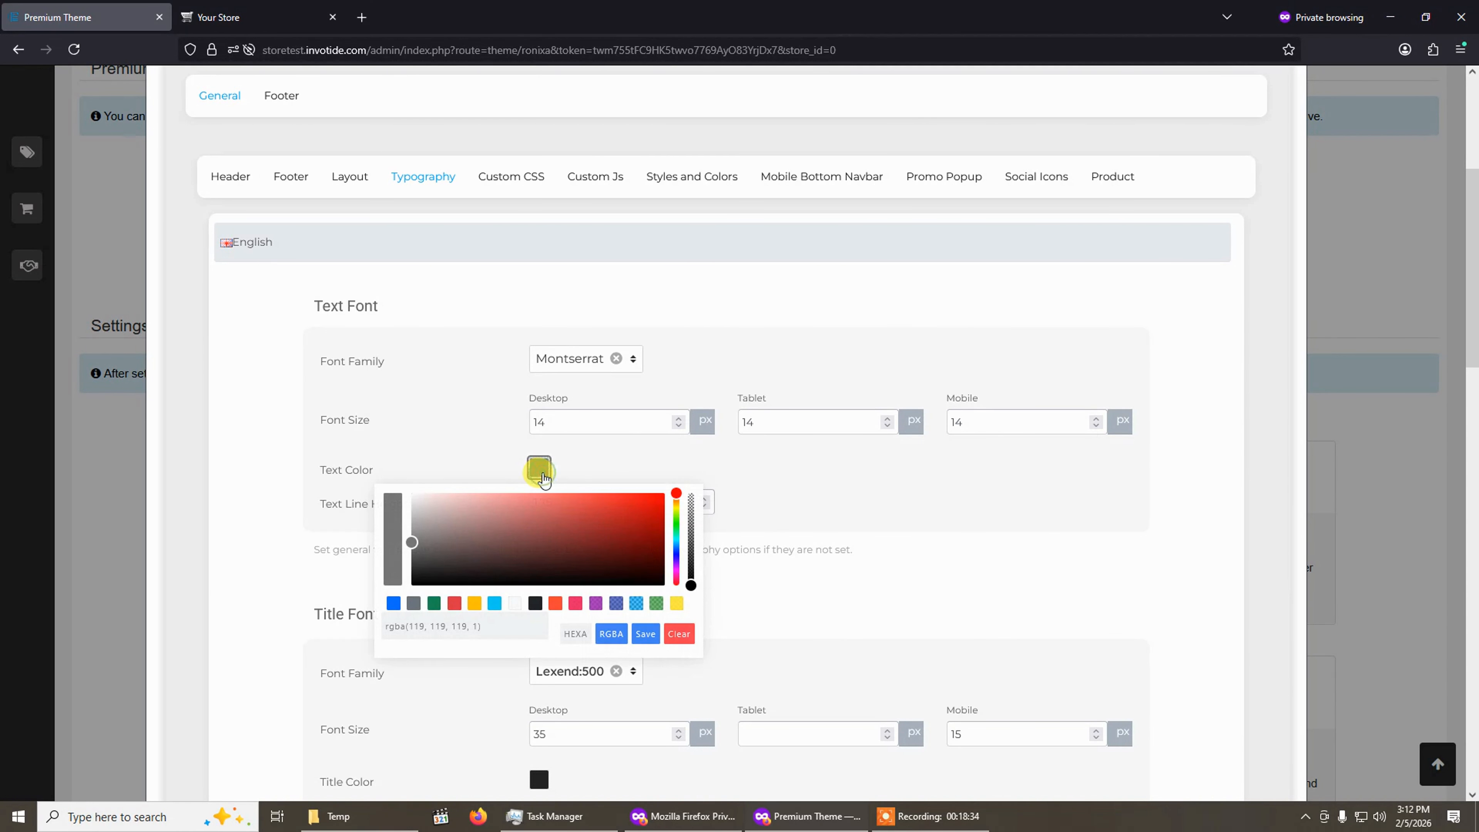
pyautogui.click(579, 470)
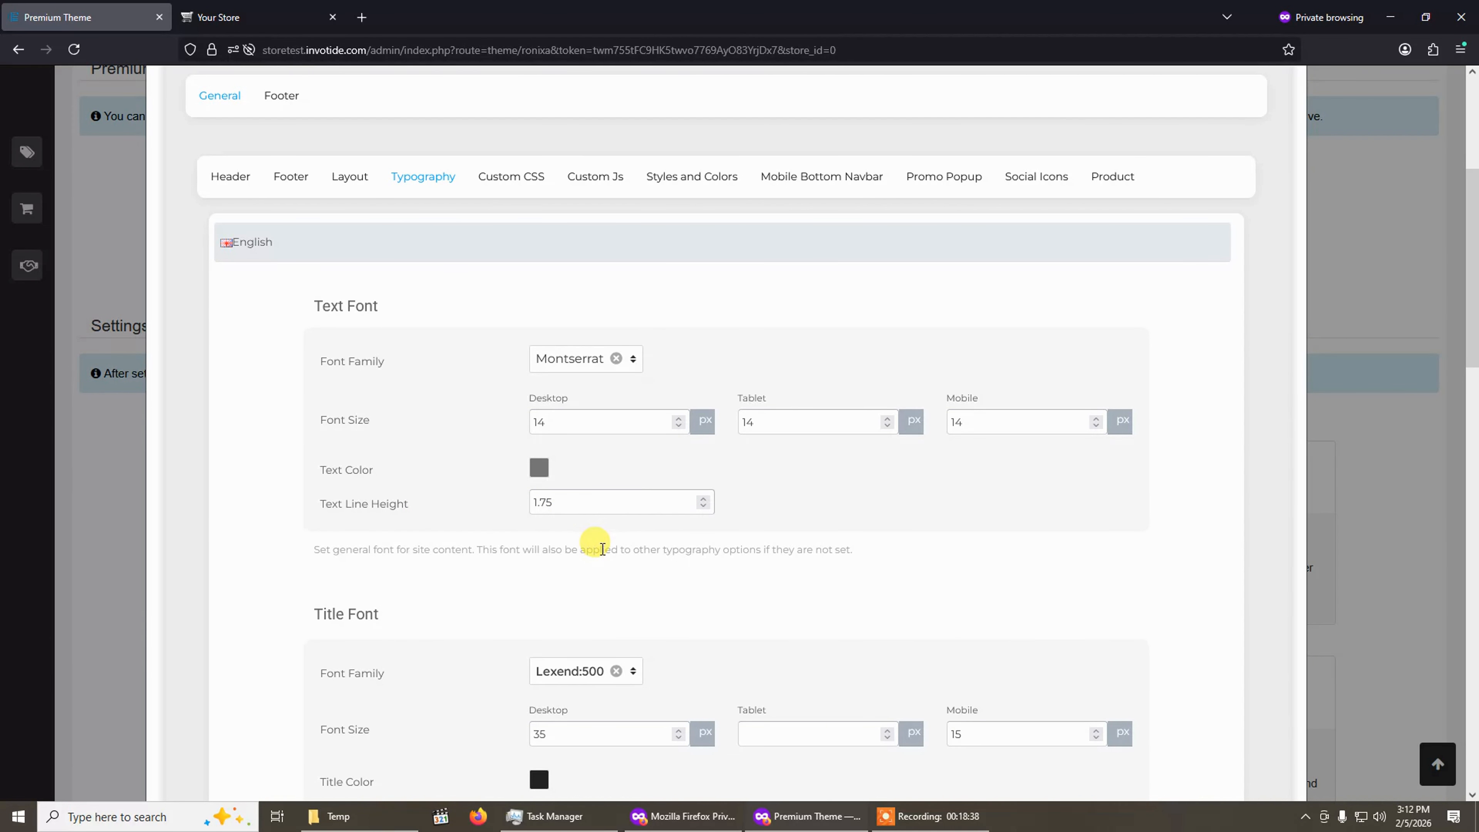
# Review the Text, Title and Header Font typography settings, comparing with the storefront home page.
pyautogui.scroll(-5, 603, 549)
pyautogui.scroll(5, 381, 433)
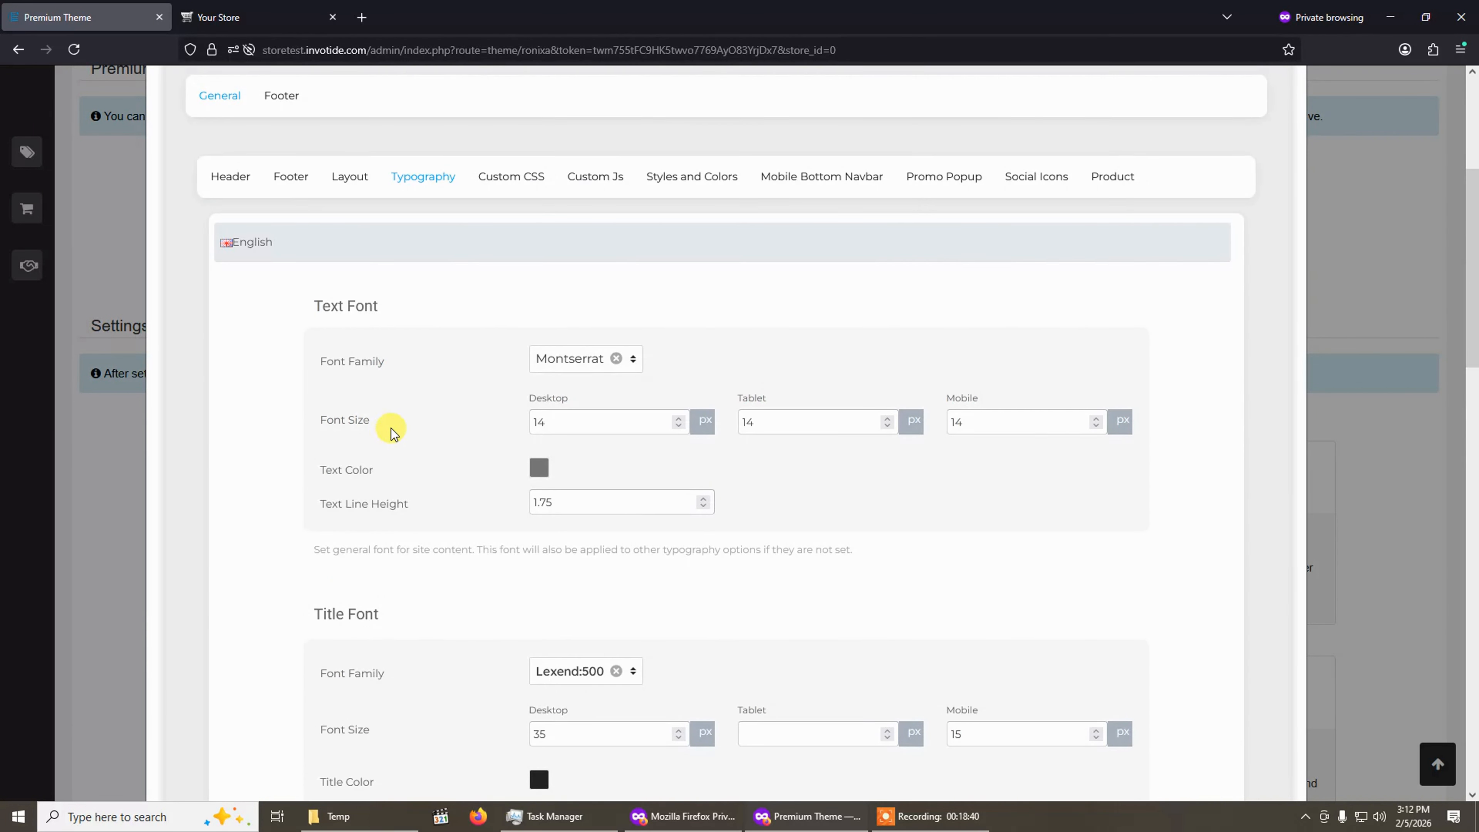
pyautogui.scroll(-4, 759, 519)
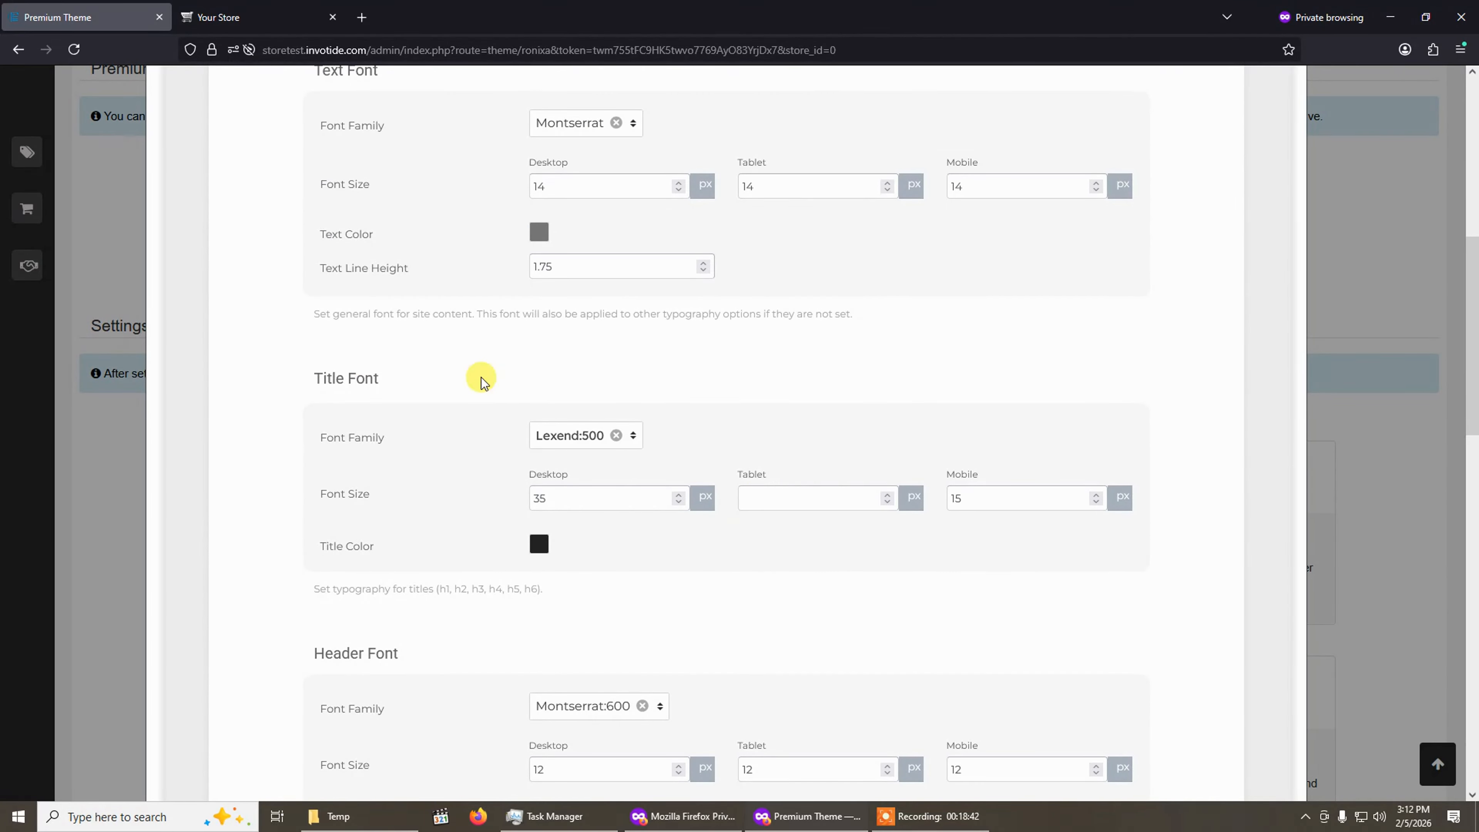
pyautogui.scroll(4, 353, 489)
pyautogui.scroll(-5, 356, 330)
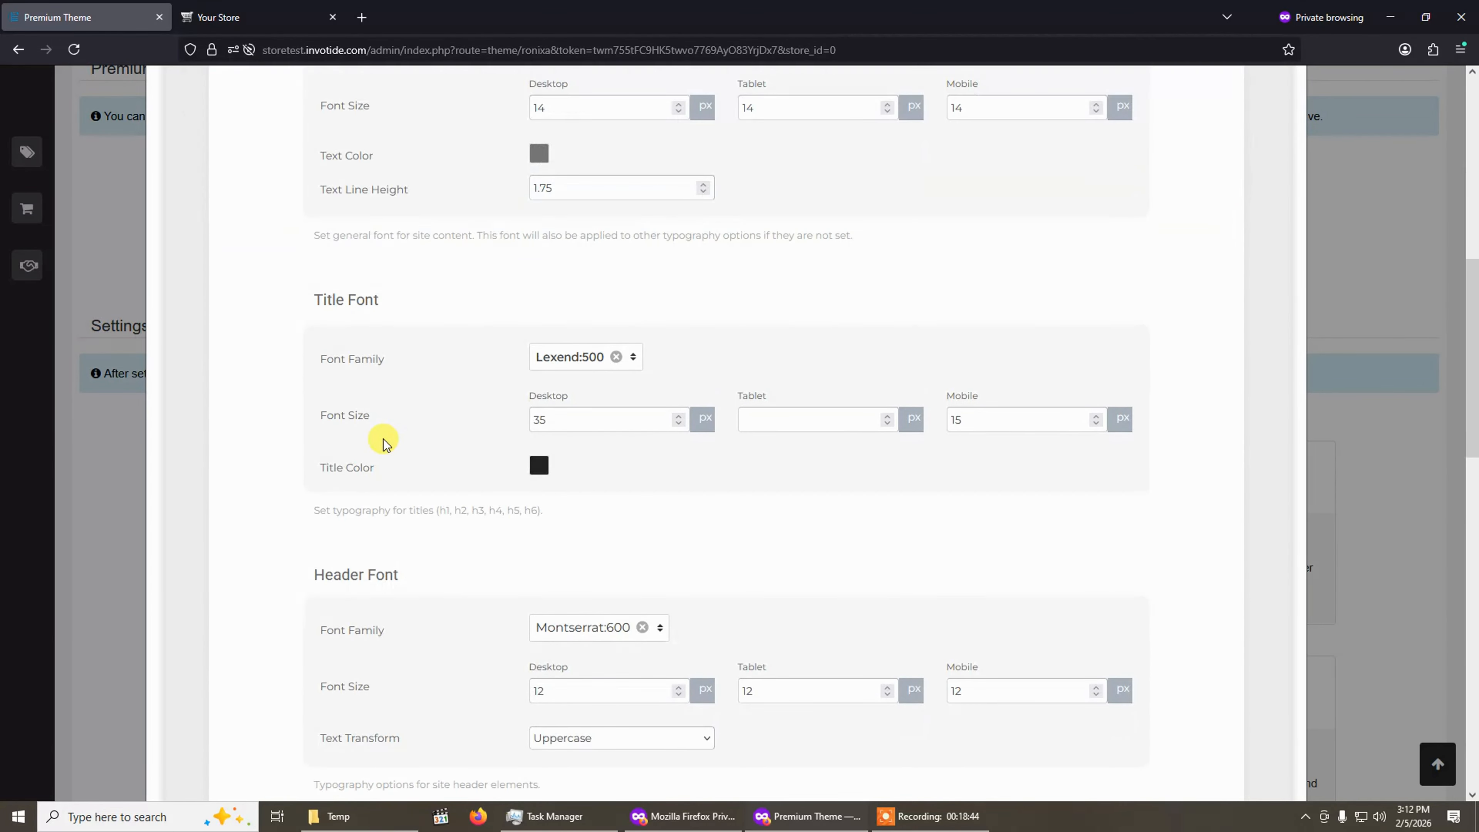
pyautogui.scroll(-8, 383, 443)
pyautogui.scroll(8, 384, 443)
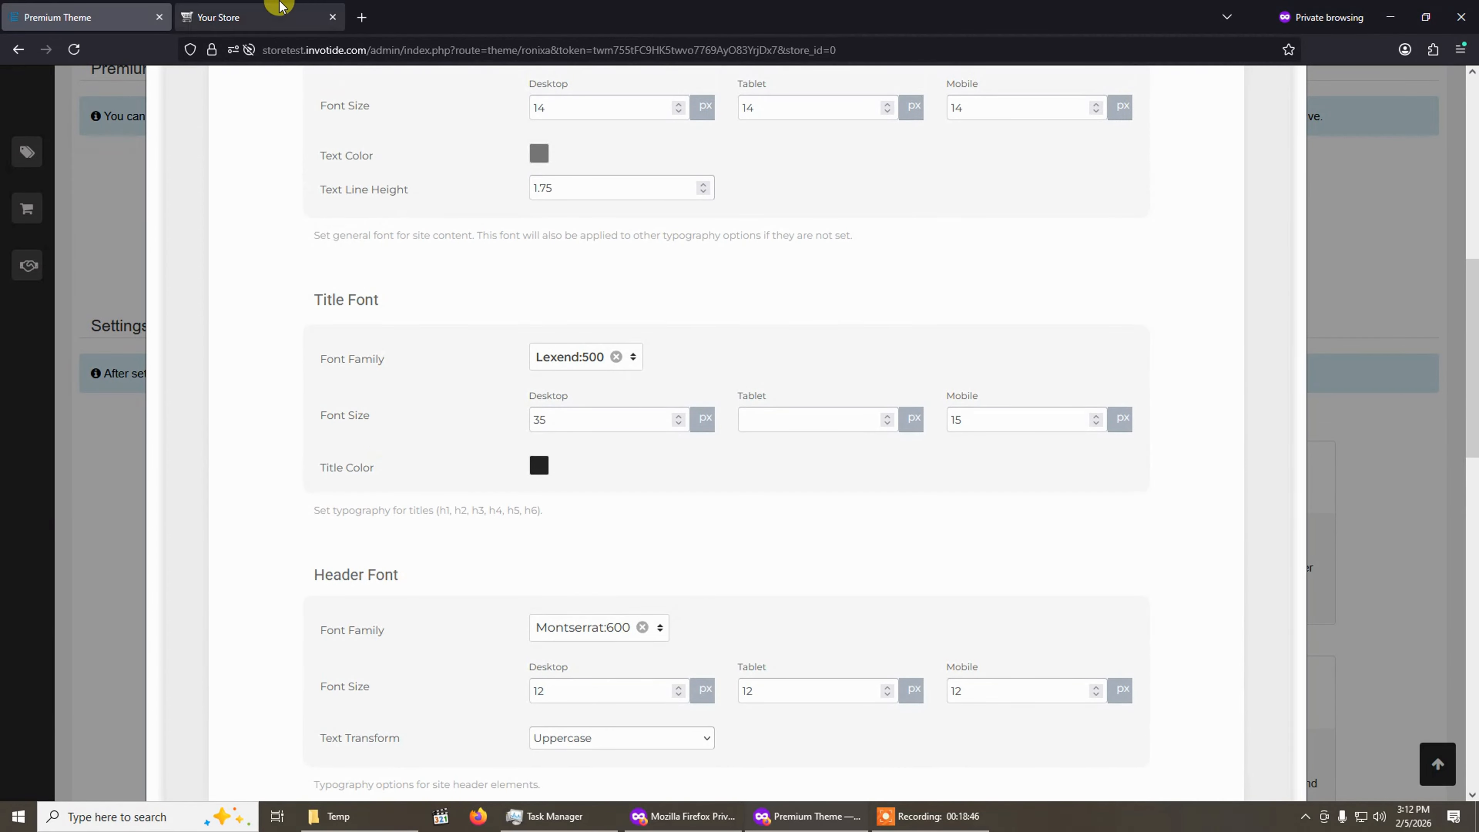
pyautogui.click(280, 8)
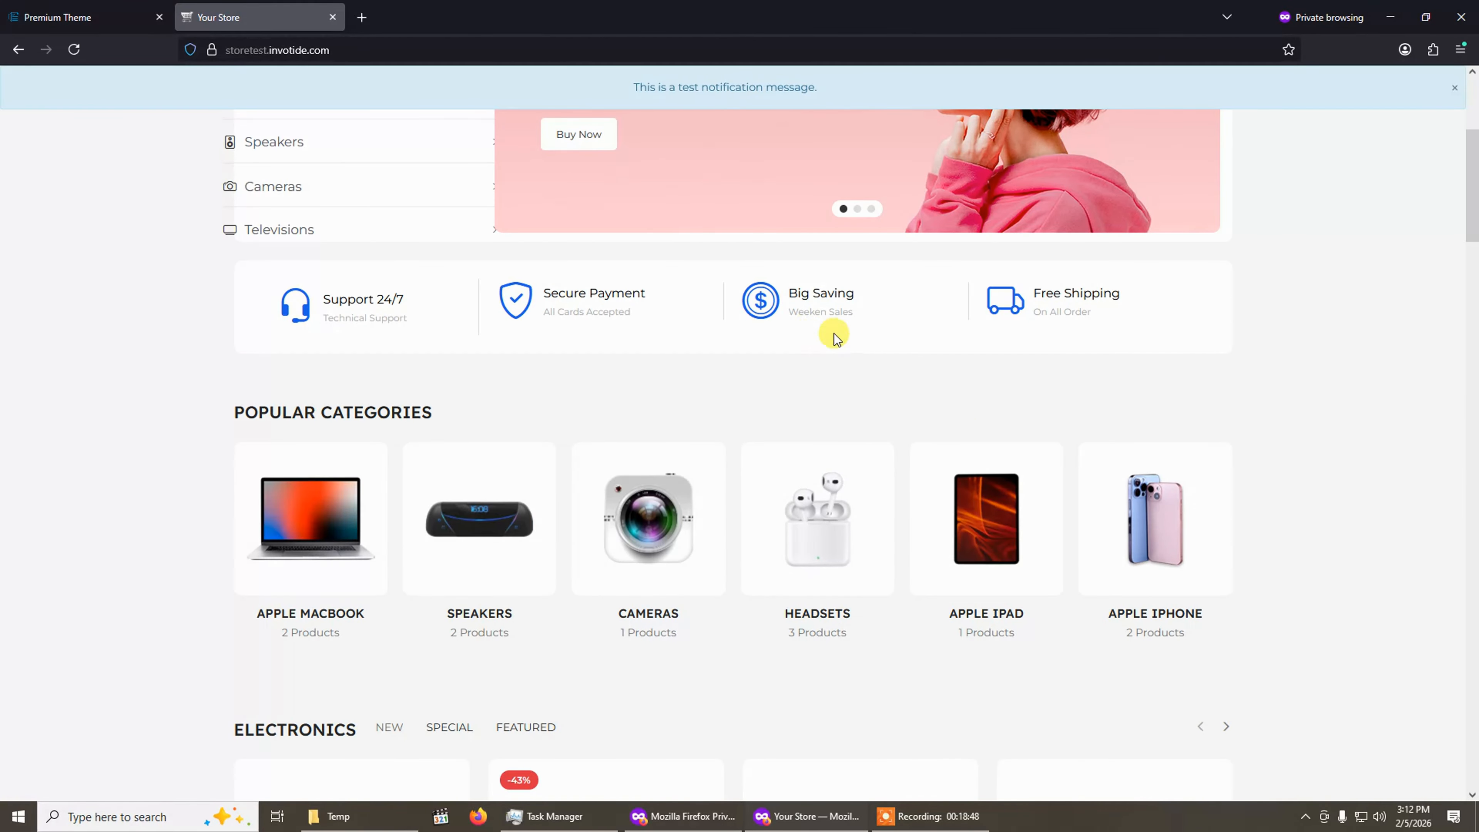
pyautogui.click(87, 16)
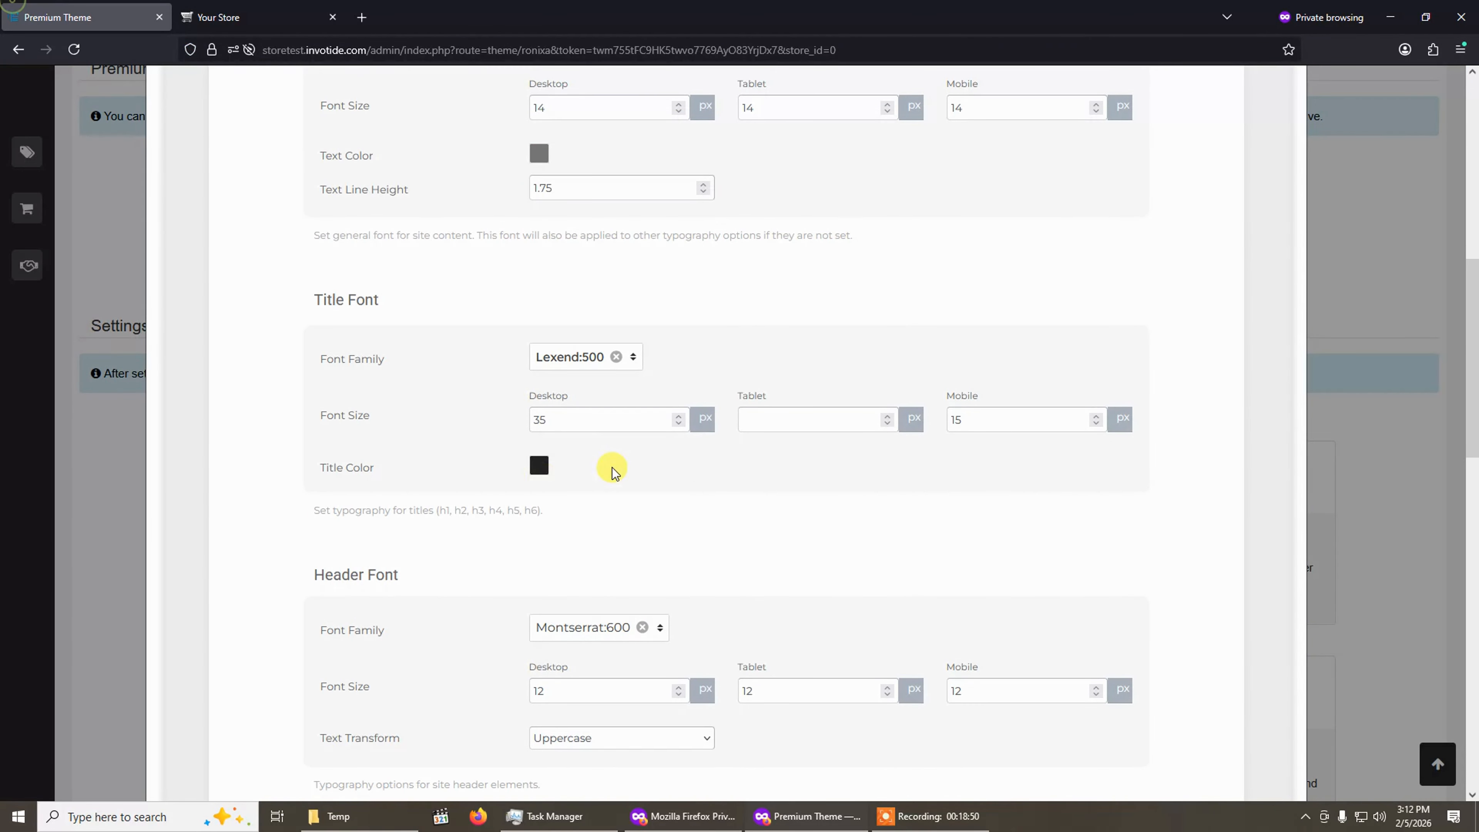
pyautogui.scroll(-5, 599, 478)
pyautogui.scroll(5, 394, 342)
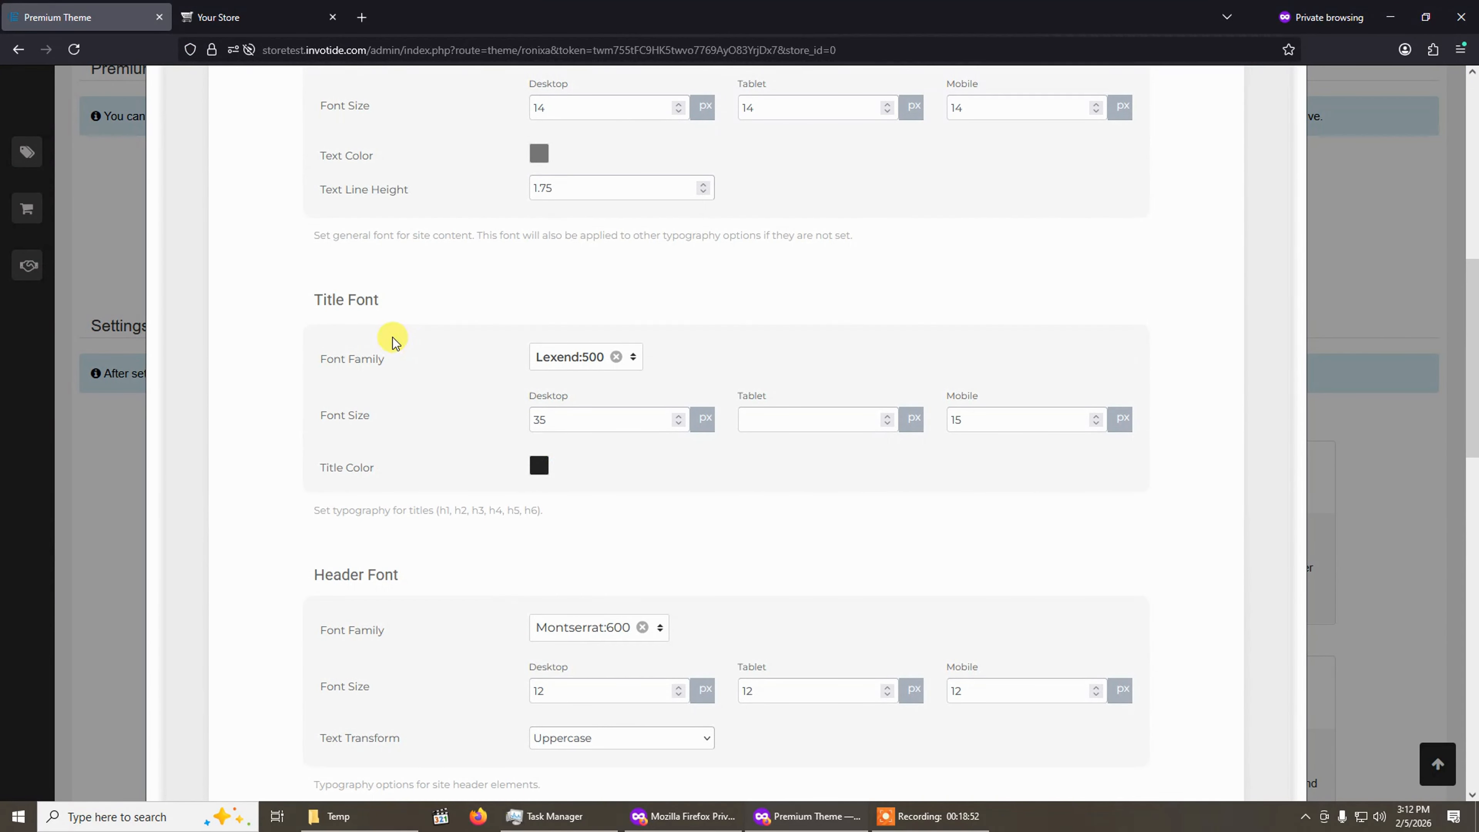
pyautogui.scroll(-5, 522, 389)
pyautogui.scroll(5, 594, 293)
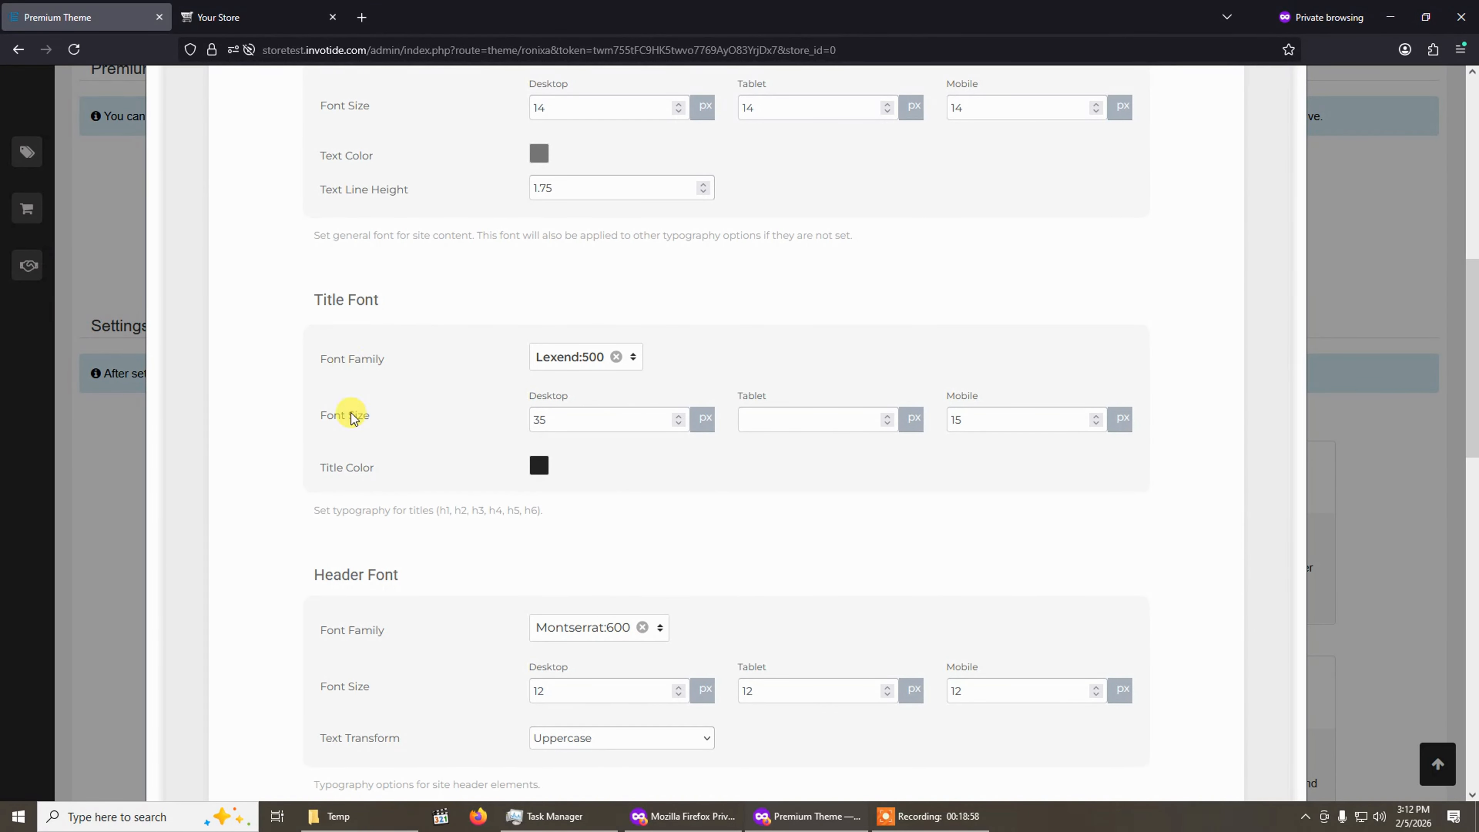
pyautogui.scroll(5, 387, 569)
# Compare the storefront again, then return to the English section of the Typography settings.
pyautogui.click(268, 8)
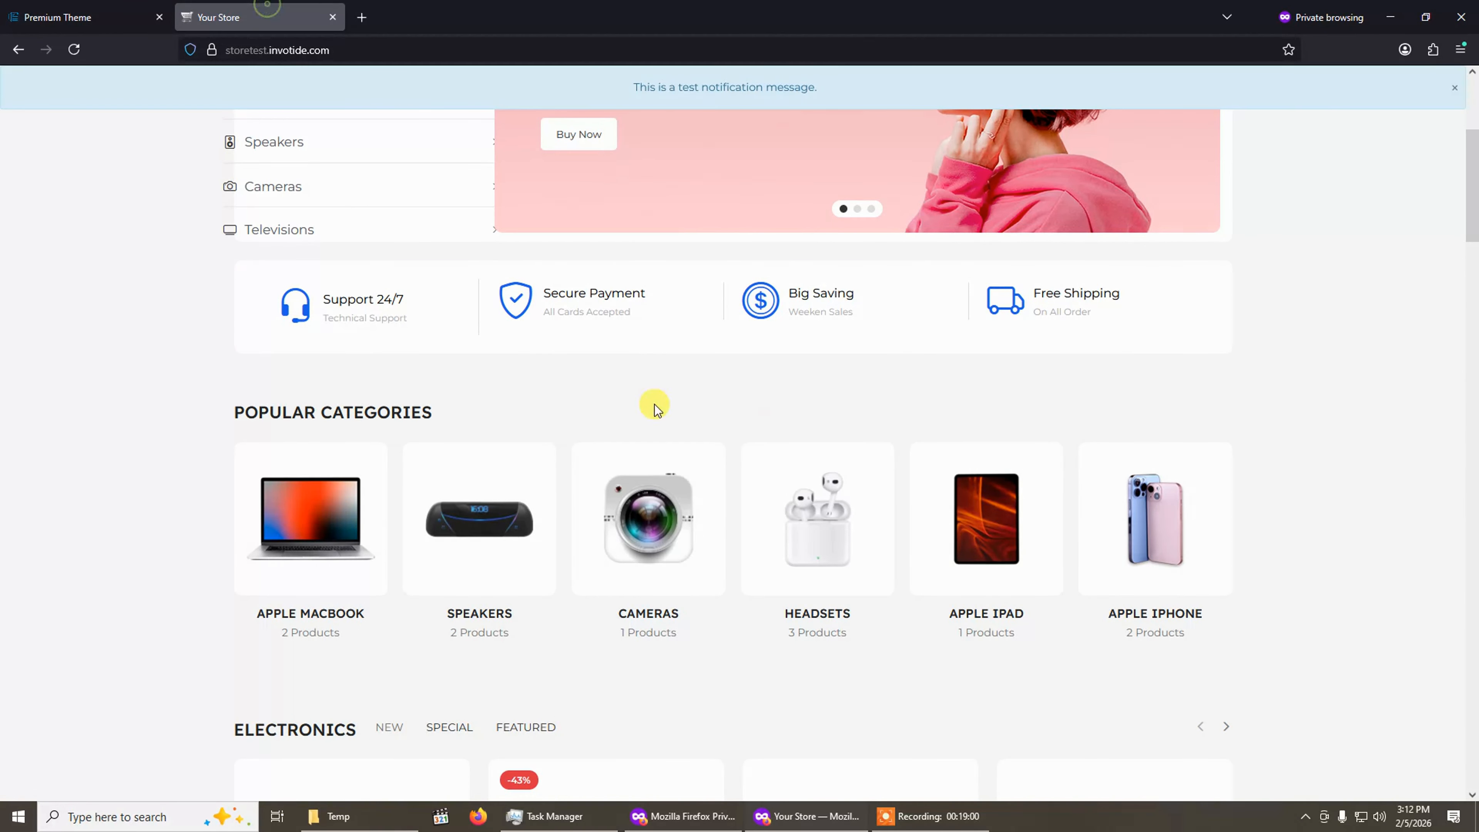
pyautogui.hotkey('ctrl', 'Tab')
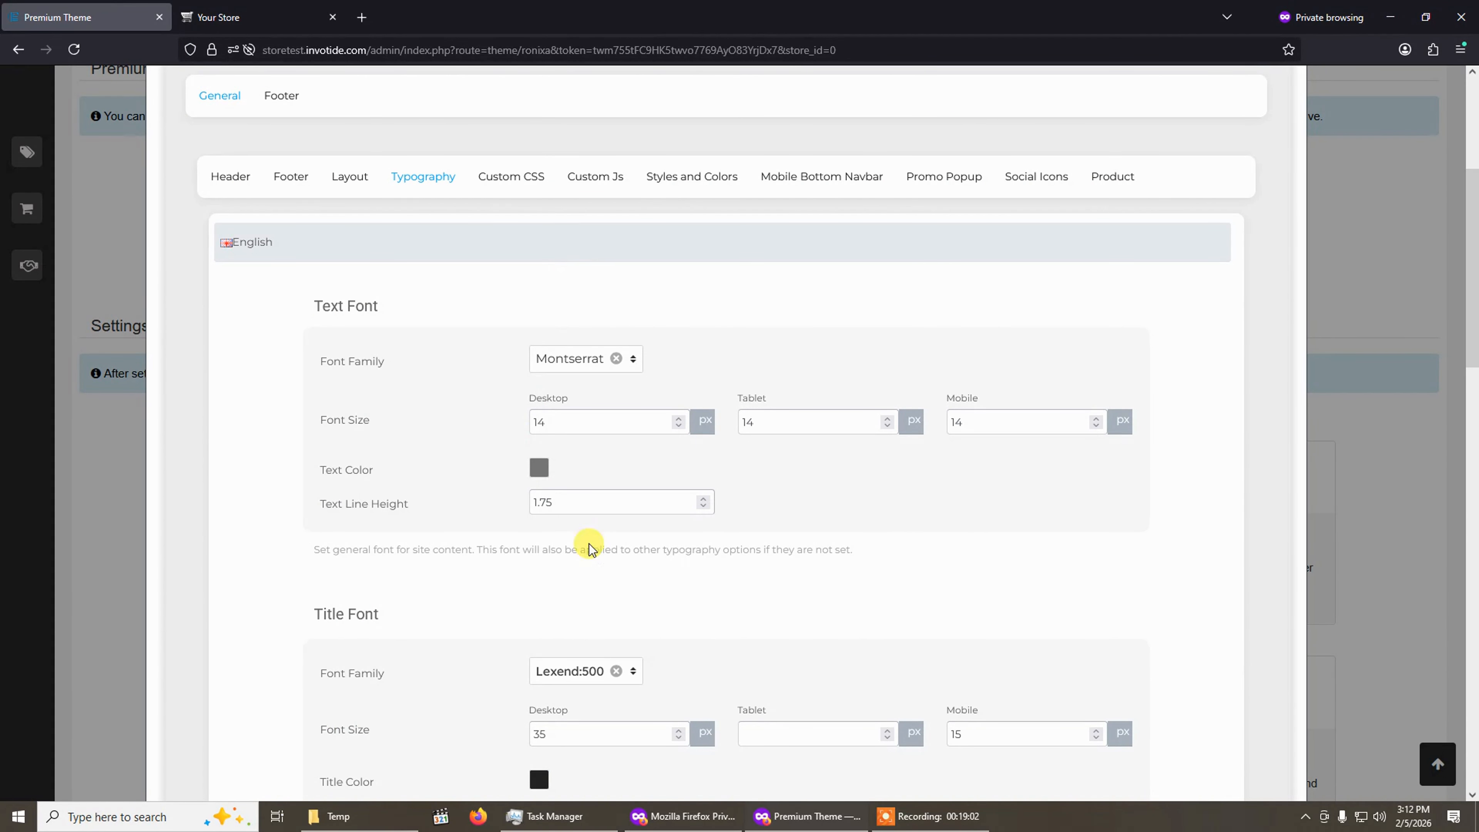
pyautogui.scroll(-4, 591, 545)
pyautogui.scroll(-6, 536, 554)
pyautogui.scroll(12, 540, 611)
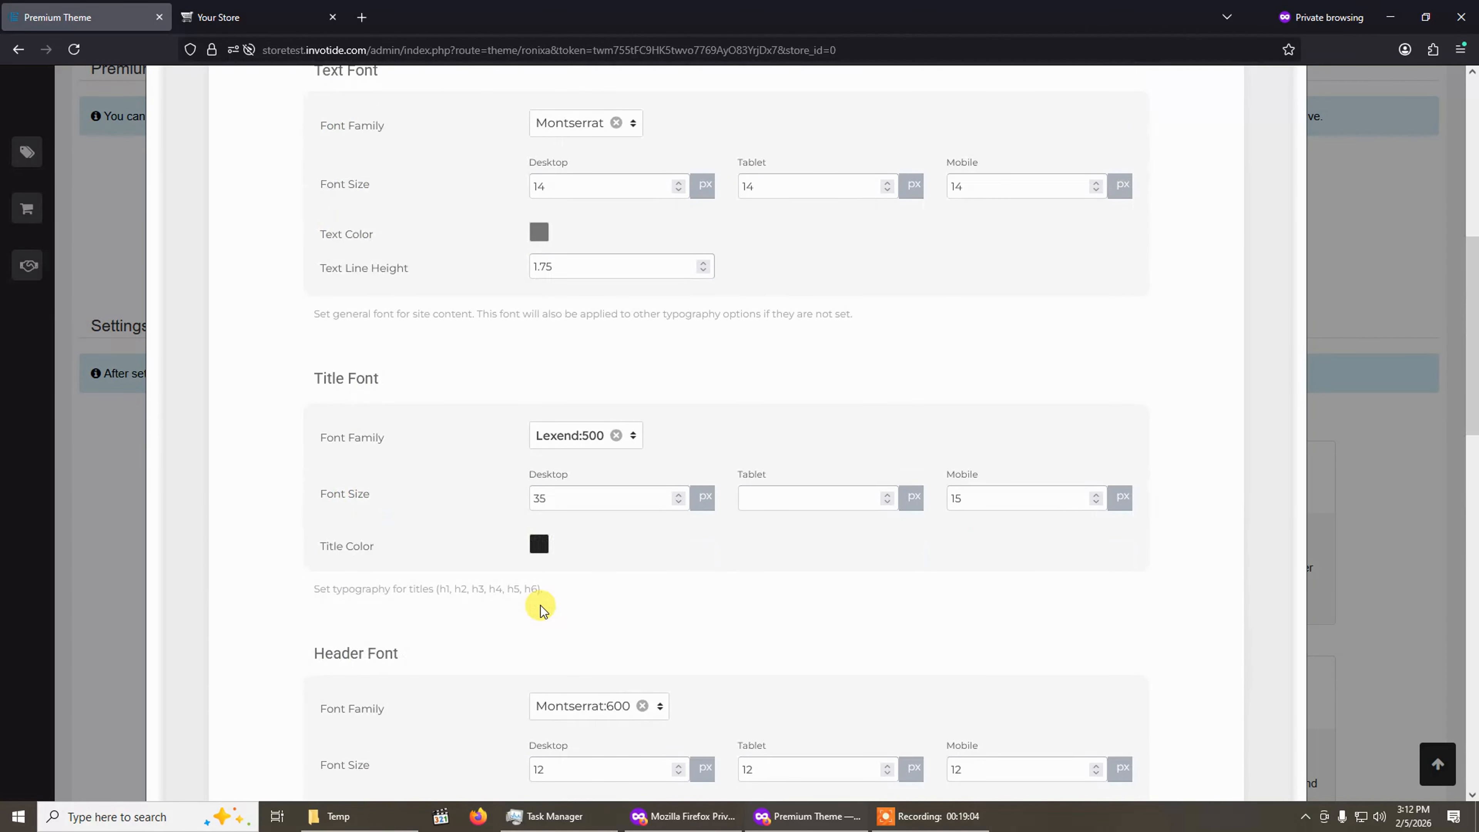
pyautogui.click(255, 399)
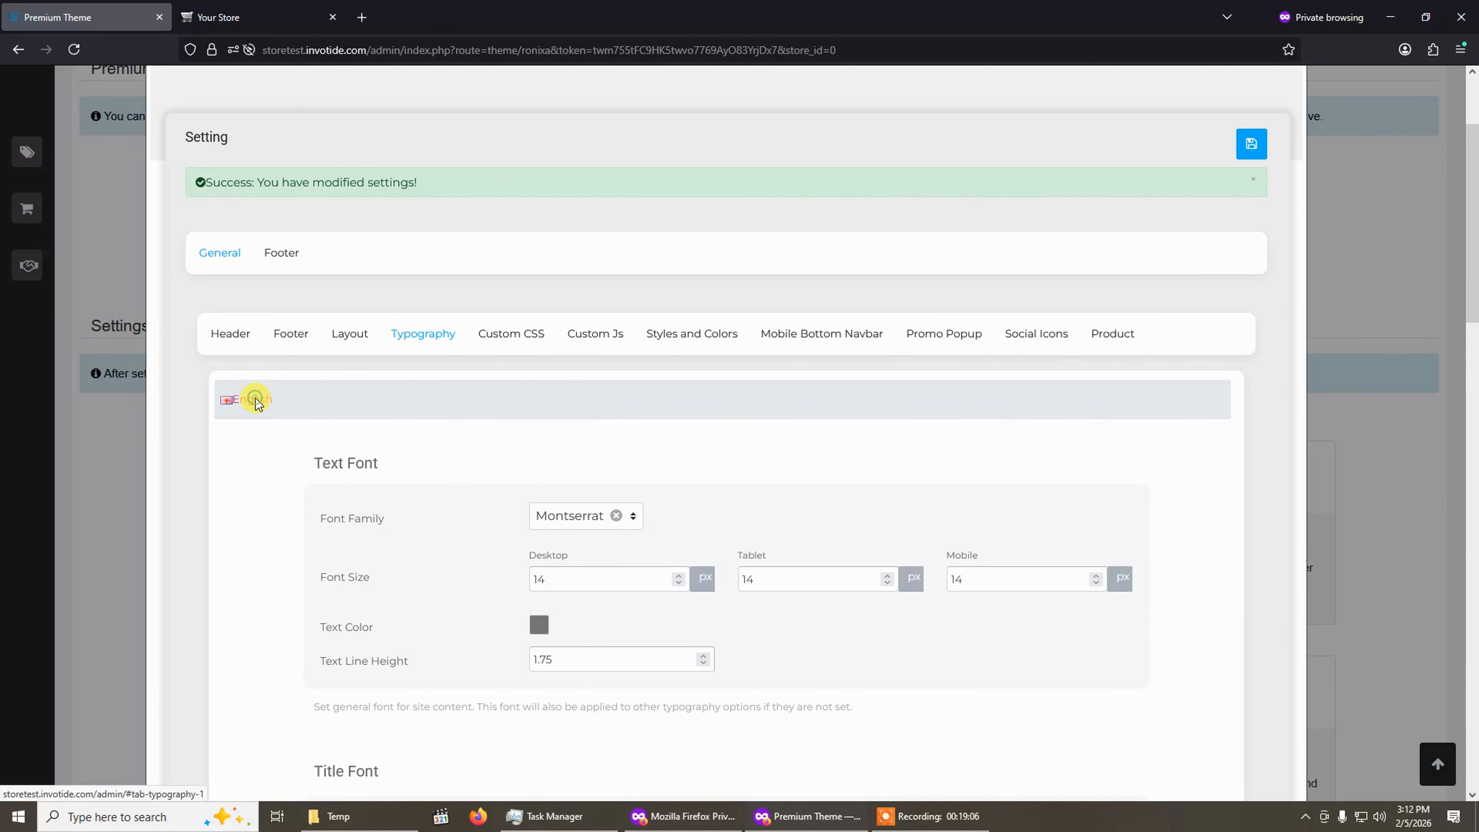
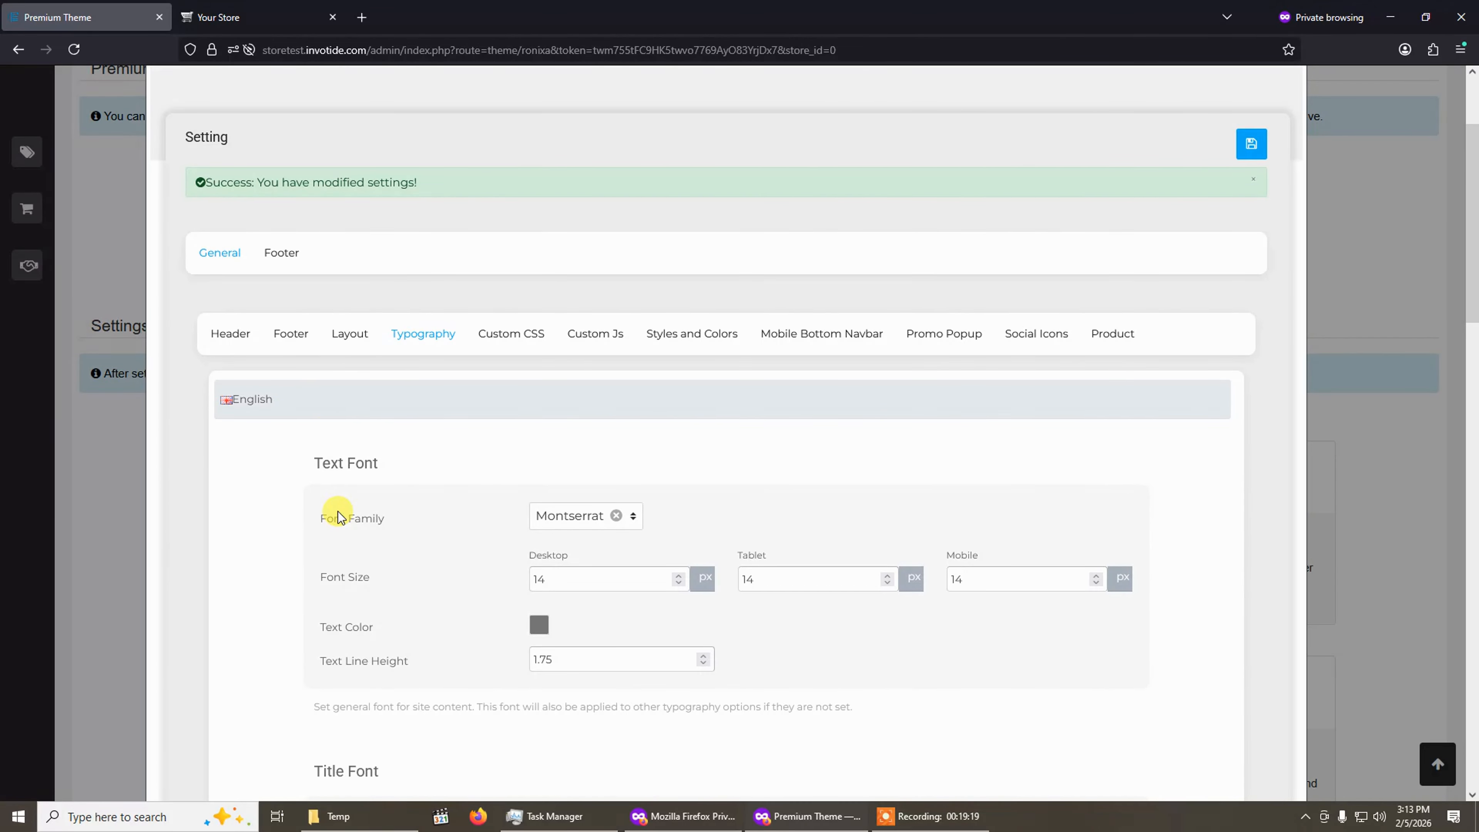
# Open the Custom CSS settings and review the global, desktop, tablet and mobile CSS editors.
pyautogui.click(515, 345)
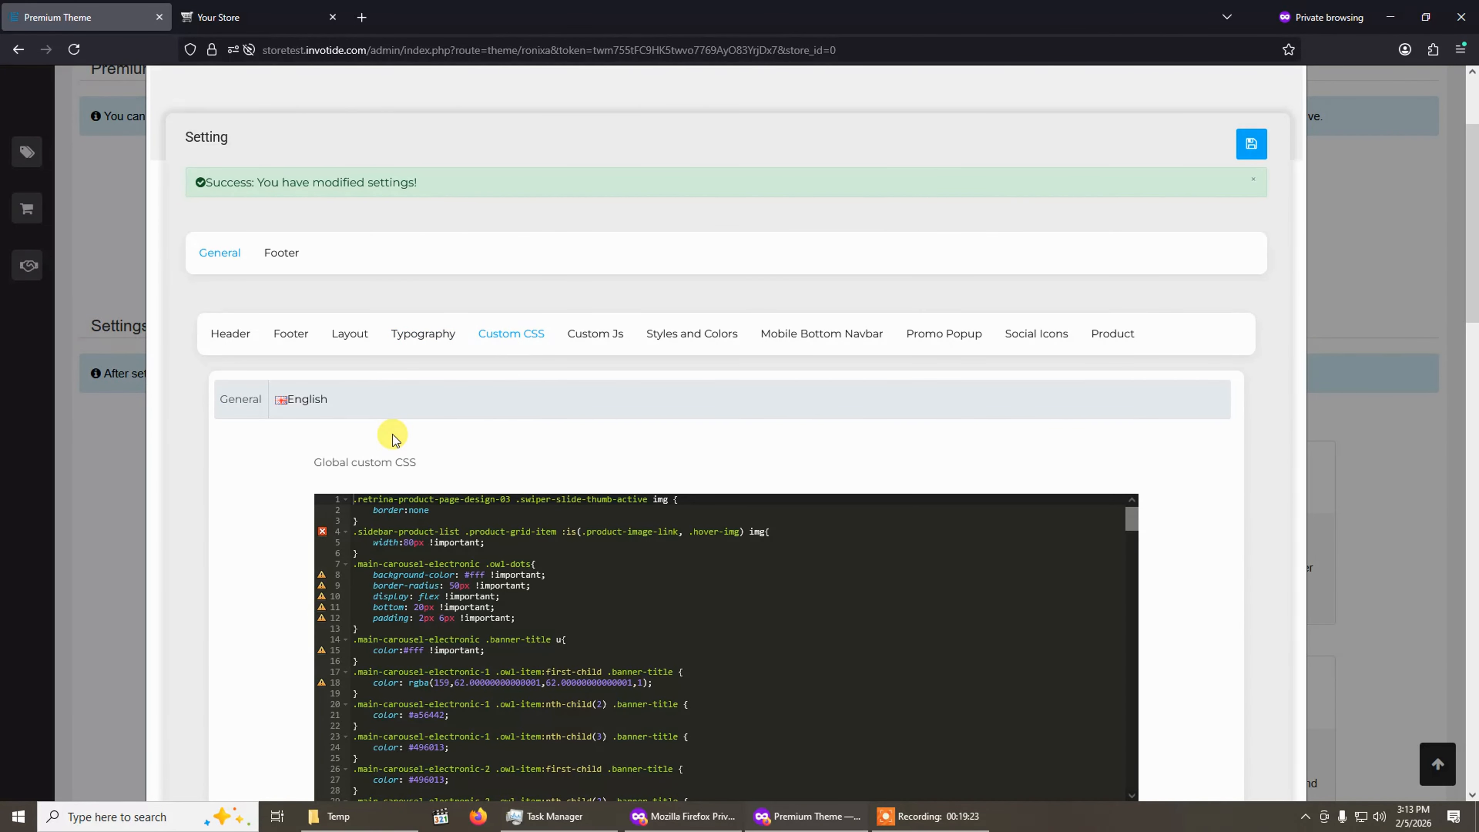
pyautogui.scroll(-4, 394, 436)
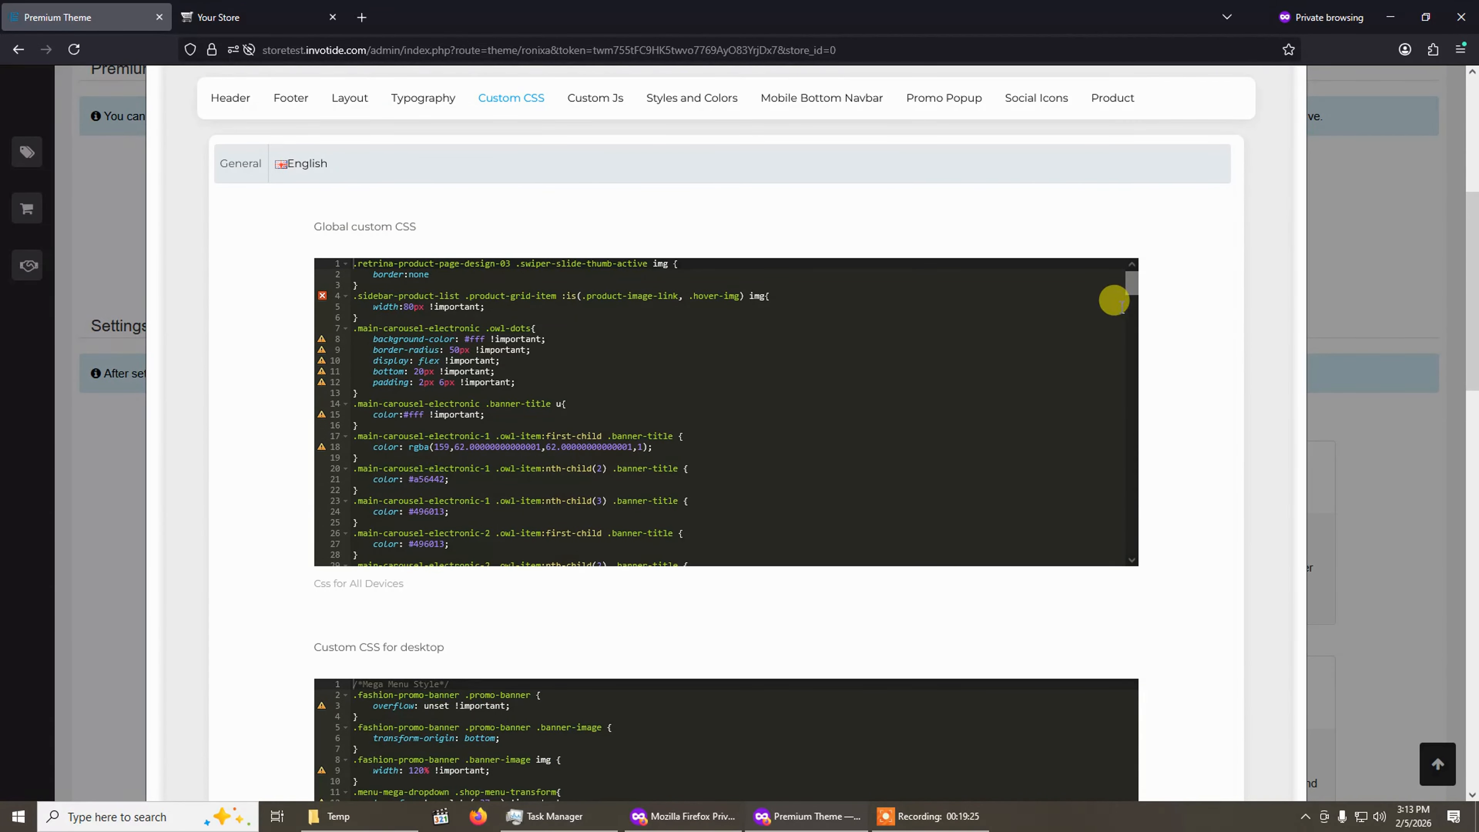
pyautogui.moveTo(1133, 284)
pyautogui.mouseDown()
pyautogui.moveTo(1146, 555)
pyautogui.moveTo(1155, 285)
pyautogui.mouseUp()
pyautogui.moveTo(1136, 288); pyautogui.dragTo(1126, 559)
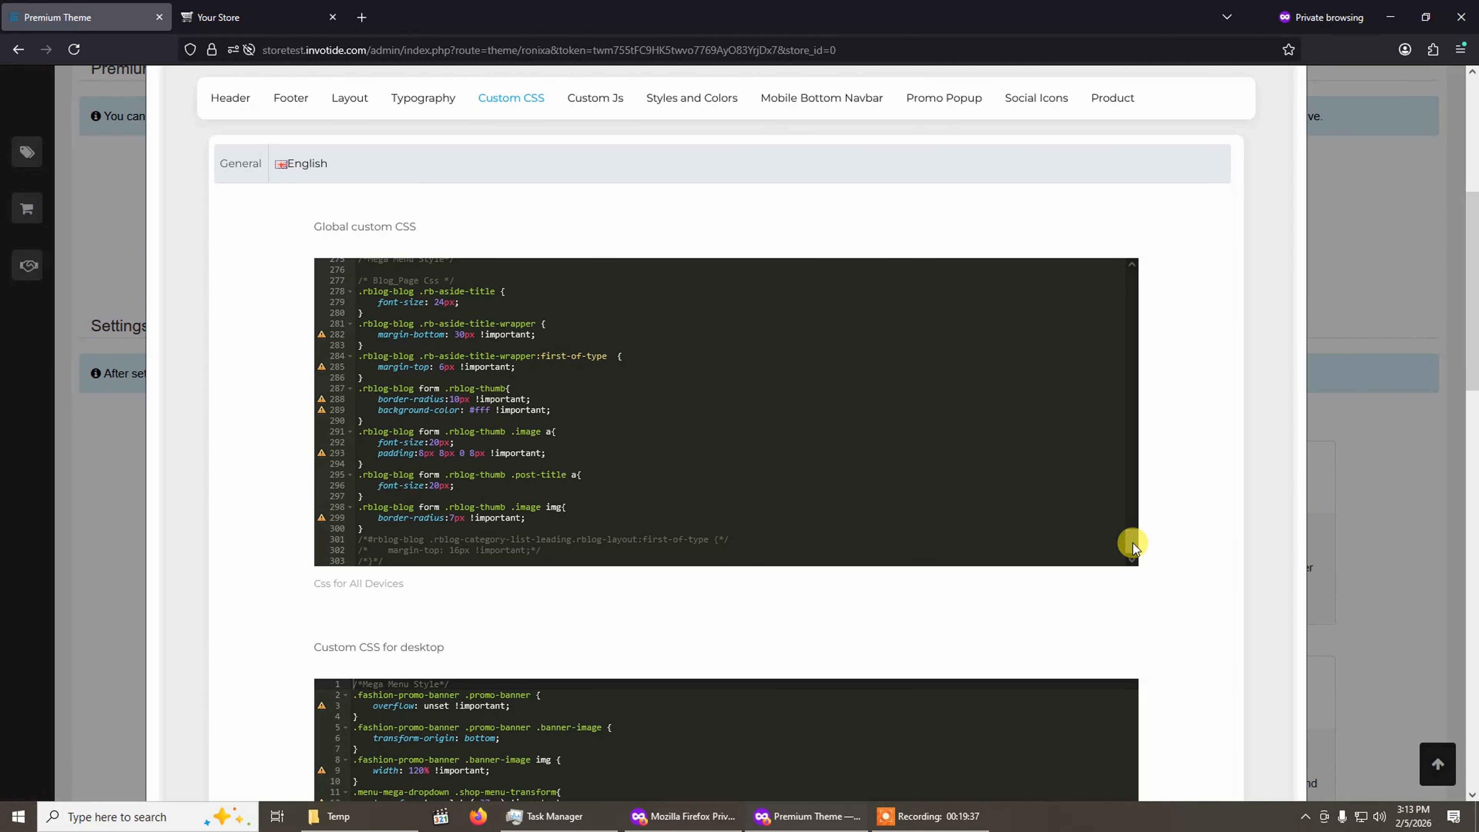
pyautogui.moveTo(1133, 544); pyautogui.dragTo(1146, 245)
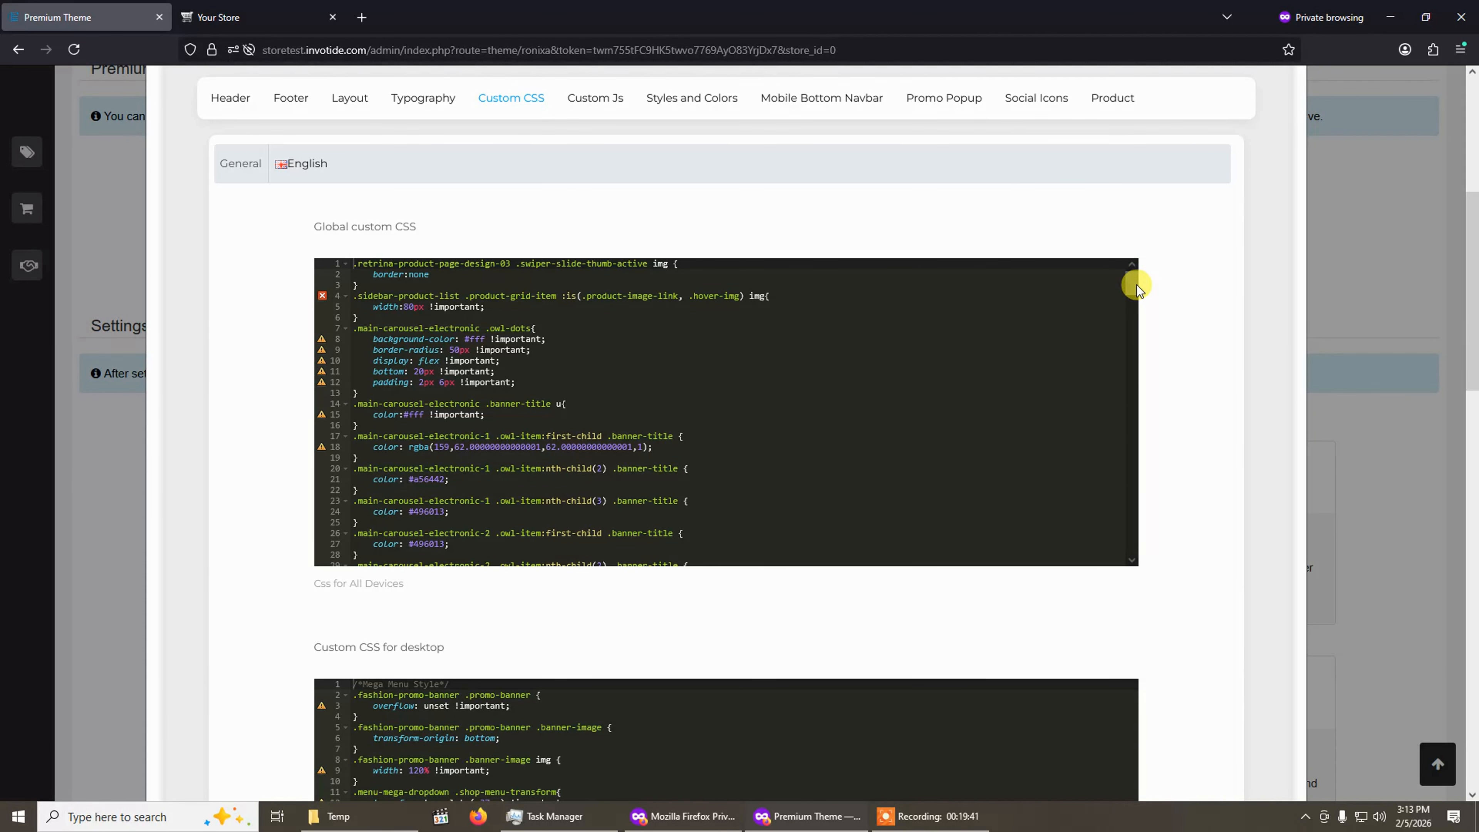
pyautogui.scroll(-6, 1152, 371)
pyautogui.scroll(-15, 475, 384)
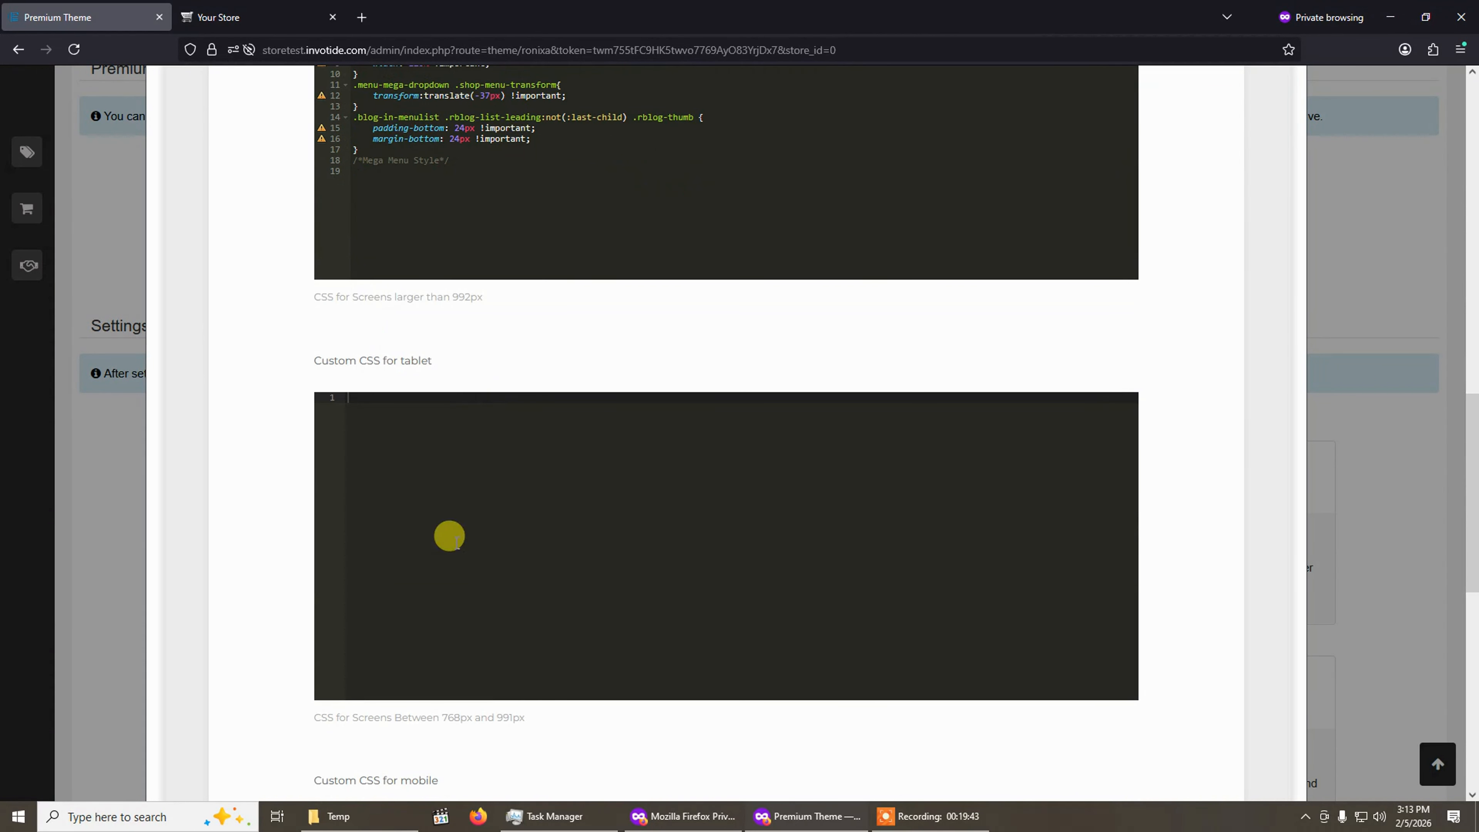
pyautogui.scroll(20, 459, 475)
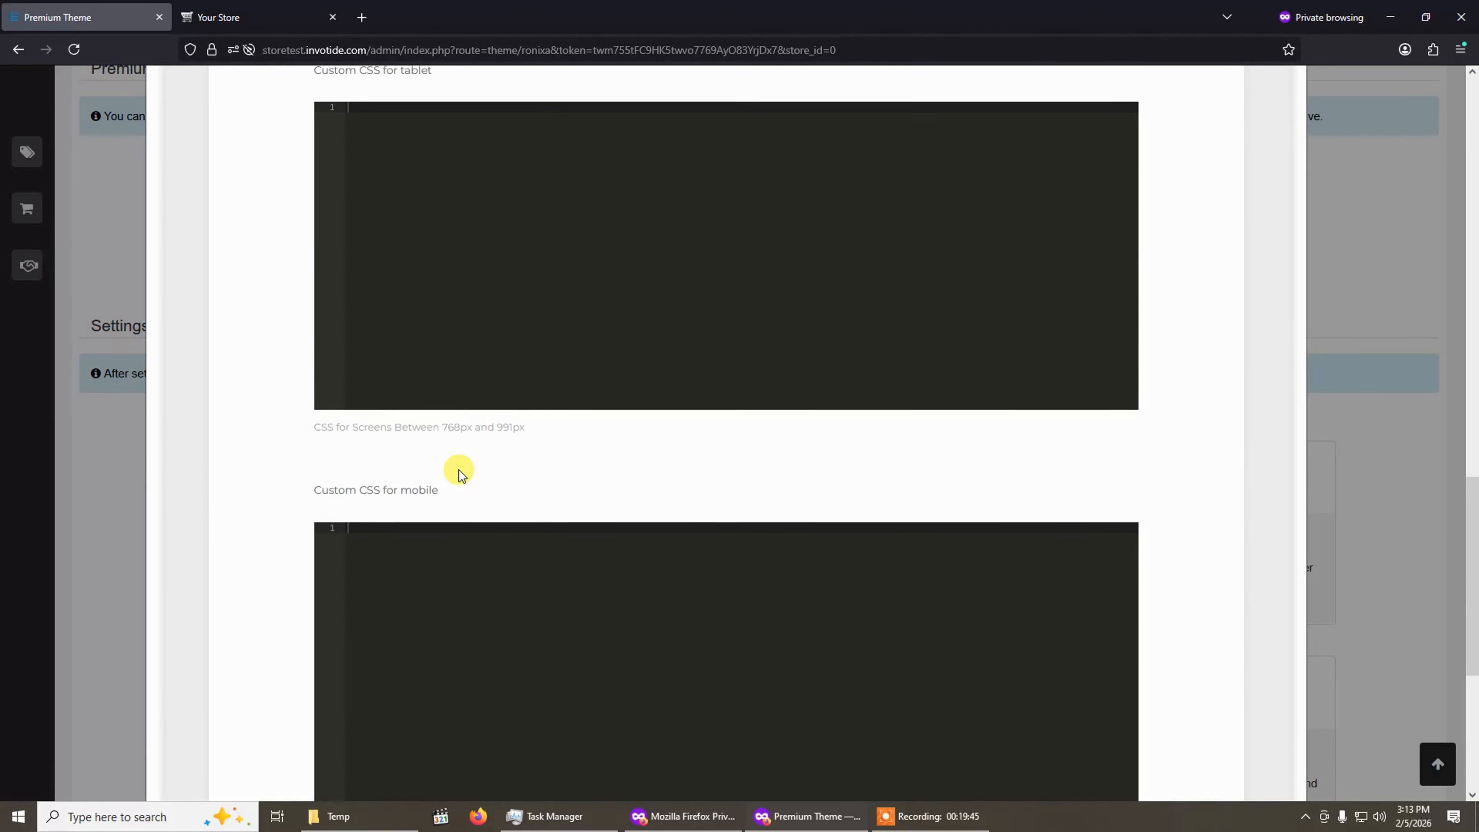
pyautogui.scroll(-20, 459, 462)
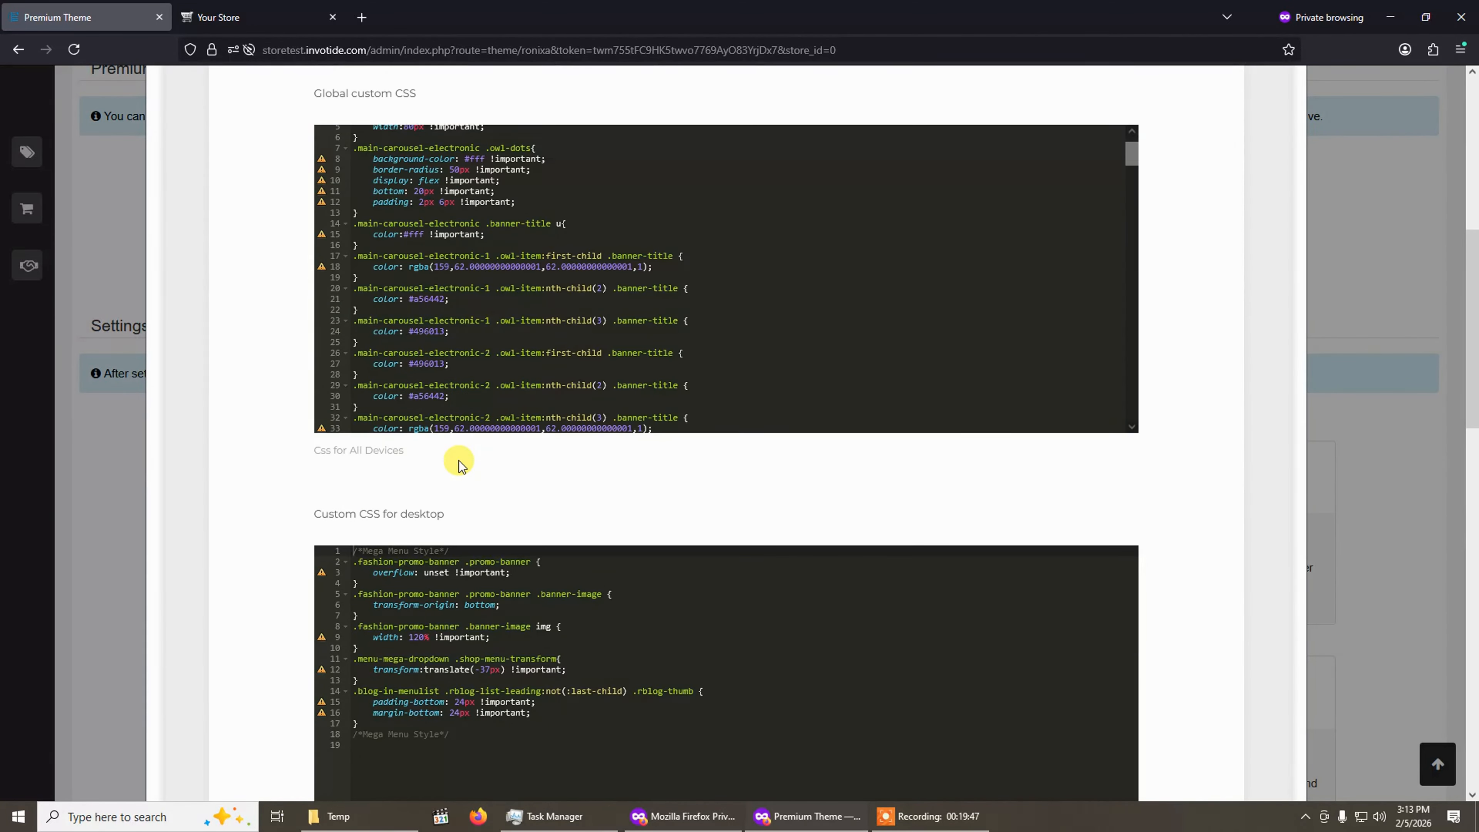
pyautogui.scroll(20, 460, 454)
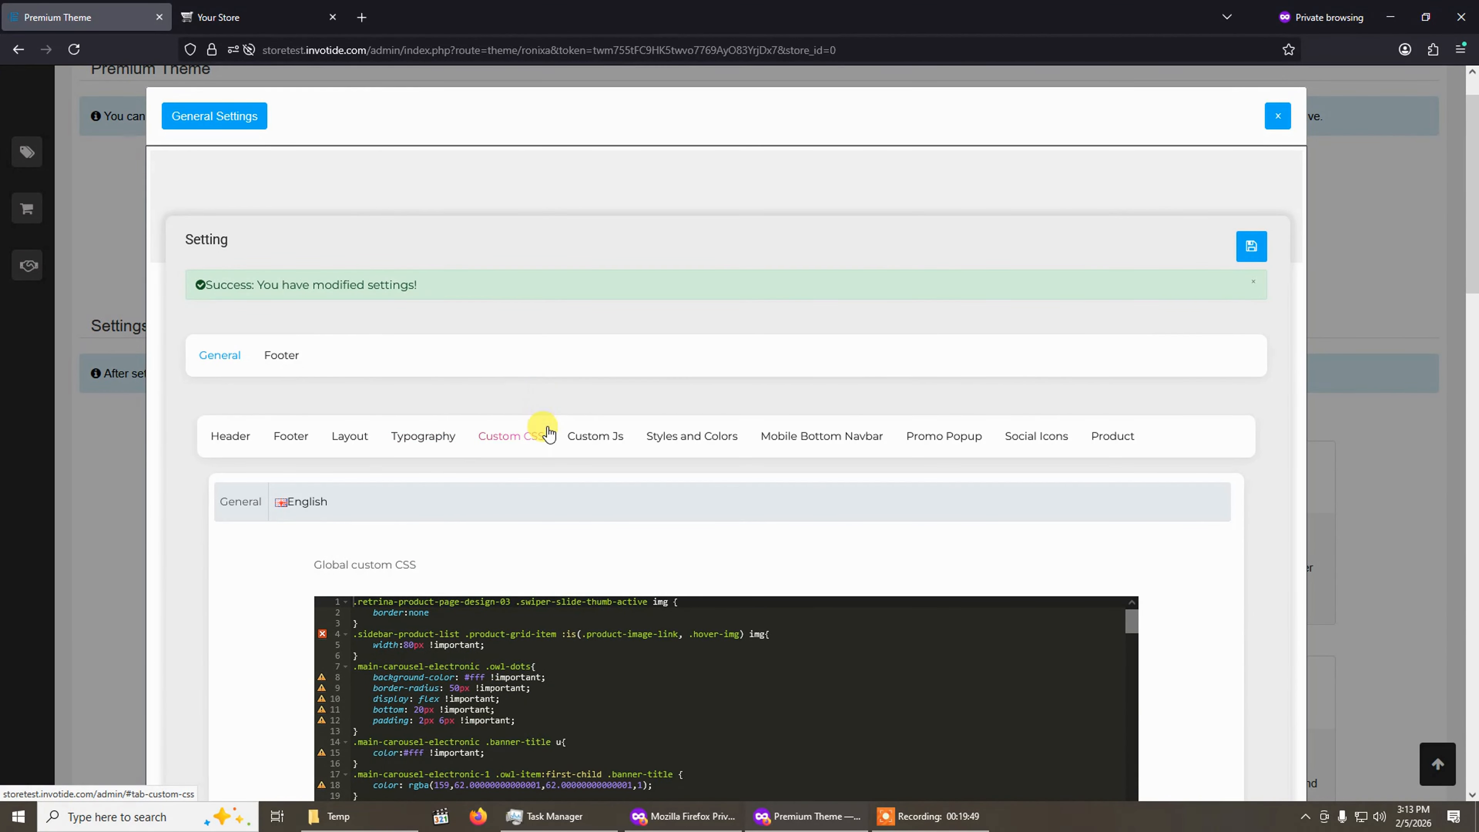
# Open the Custom Js settings and review the global and on-document-ready script editors.
pyautogui.click(574, 435)
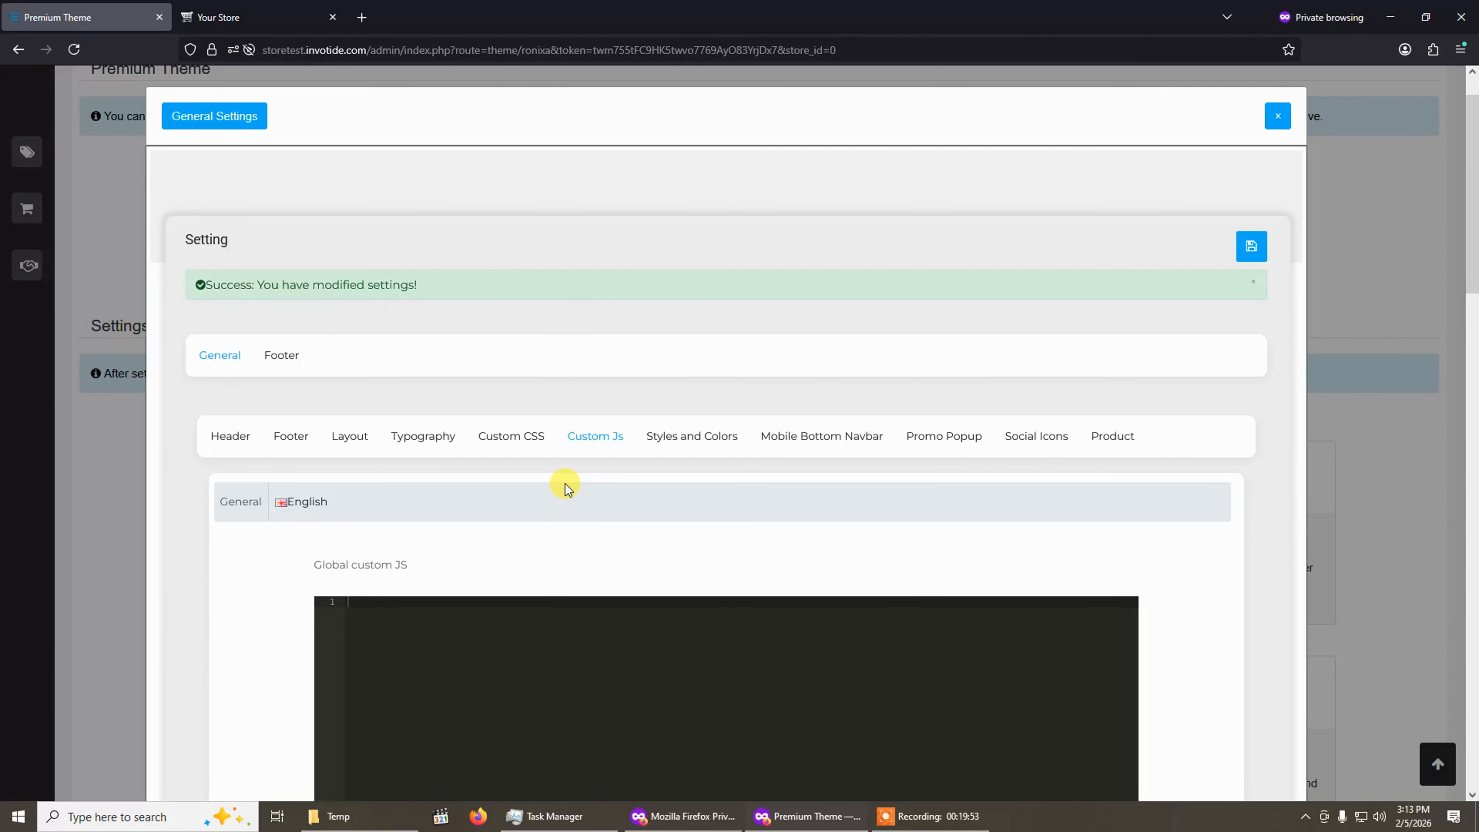
pyautogui.scroll(-3, 565, 488)
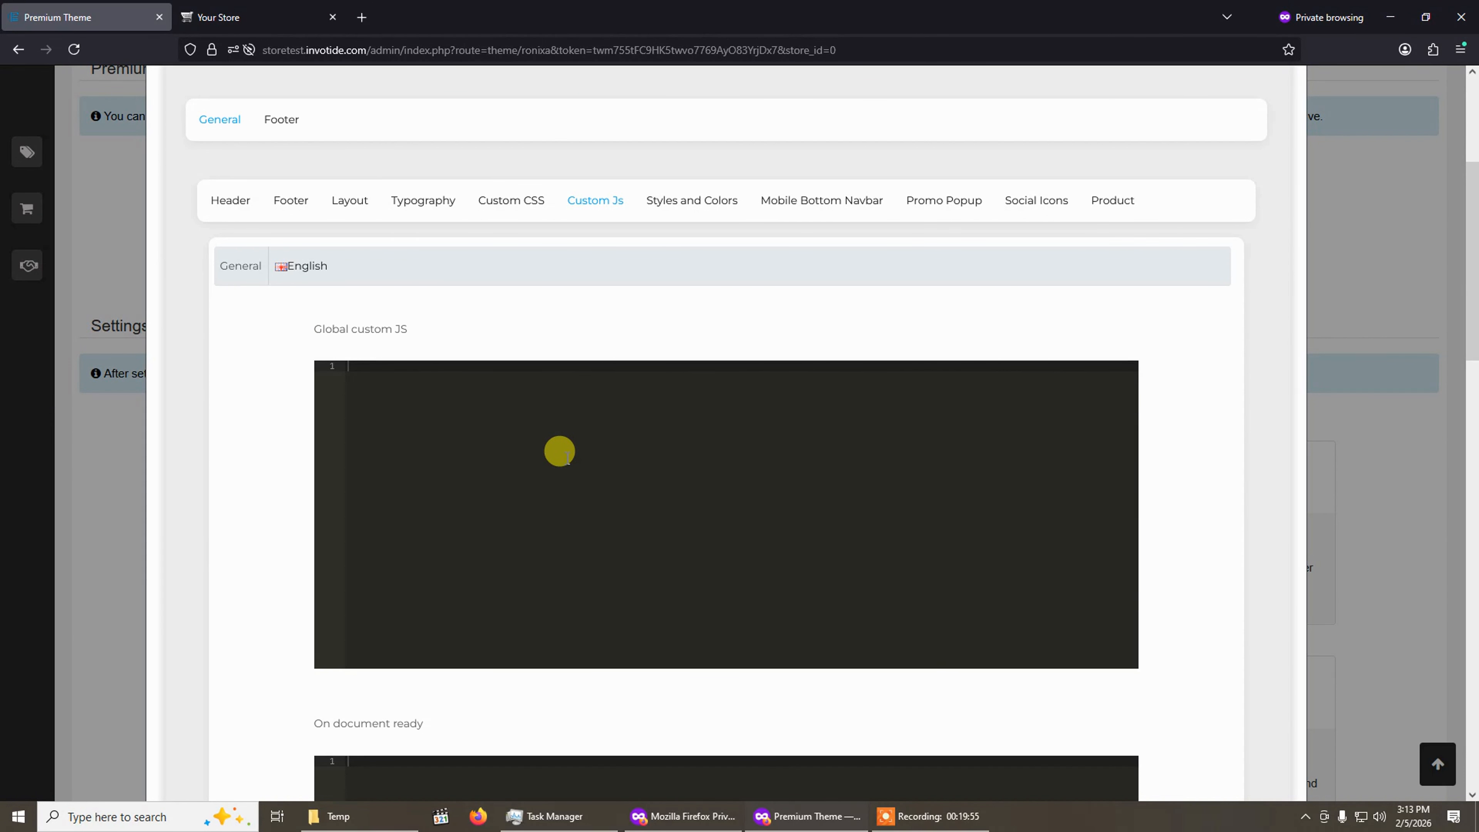
pyautogui.scroll(-8, 560, 449)
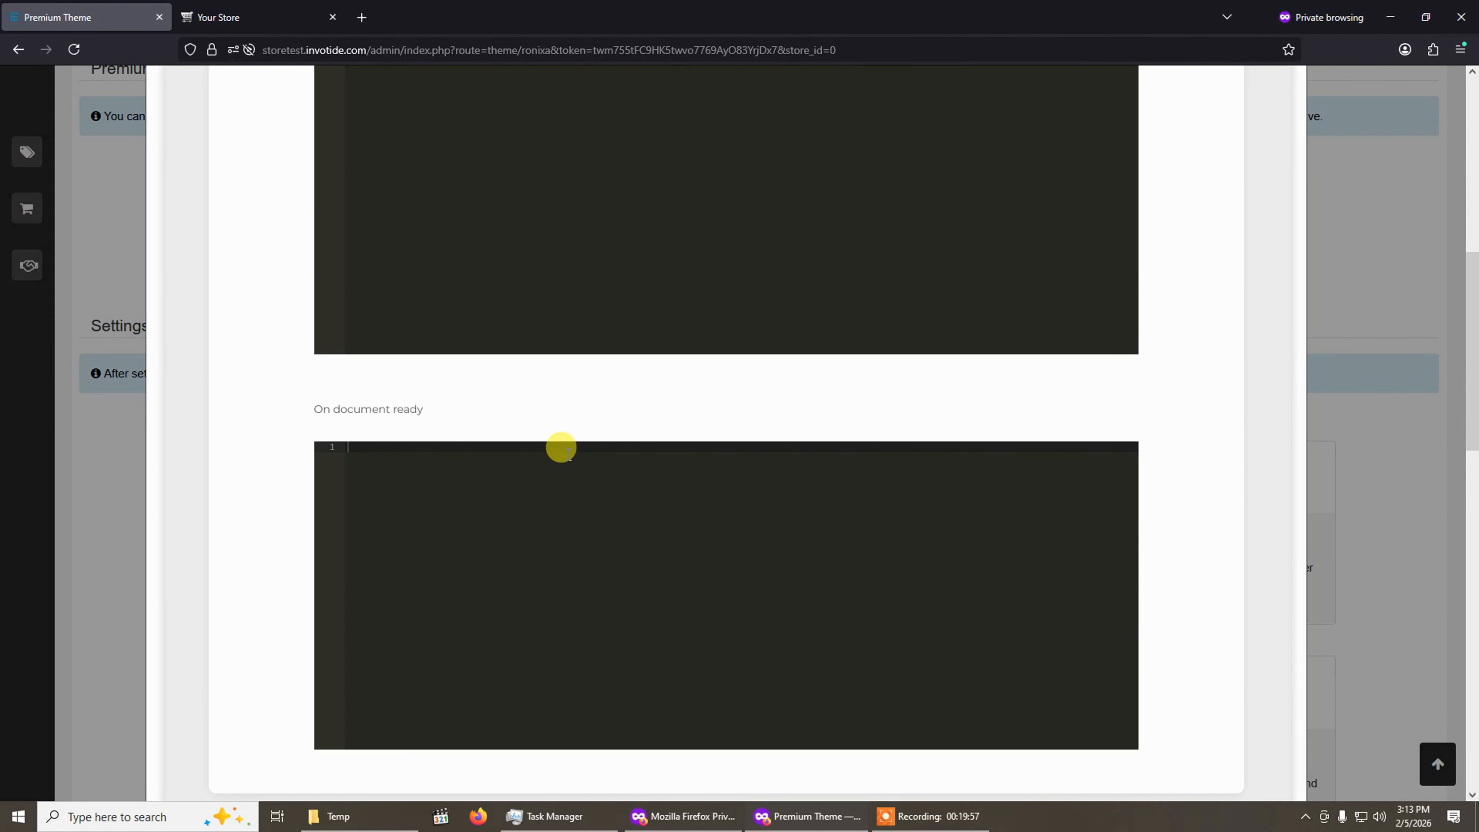
pyautogui.scroll(4, 561, 448)
pyautogui.scroll(5, 561, 448)
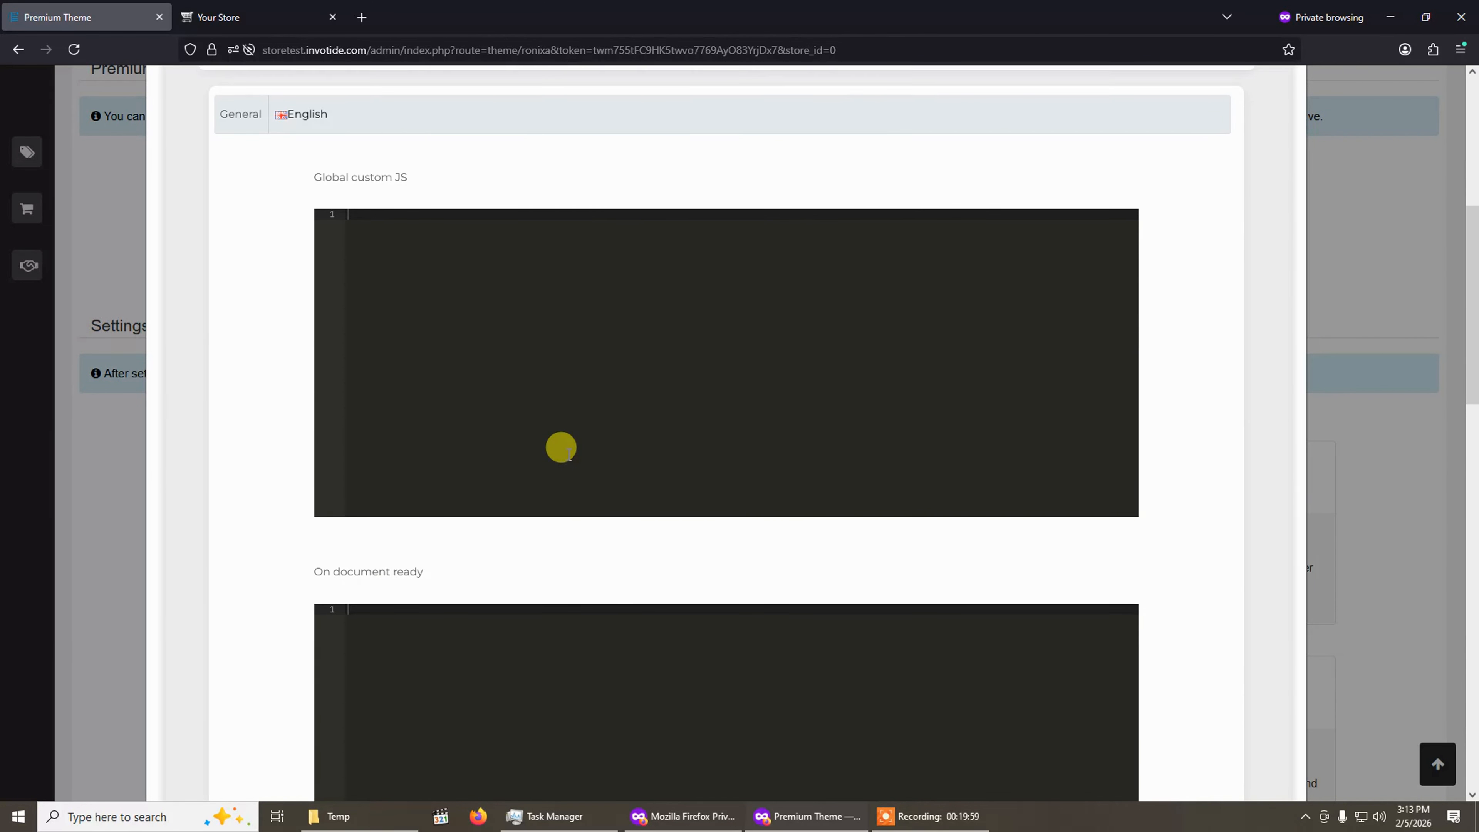
pyautogui.scroll(-5, 668, 496)
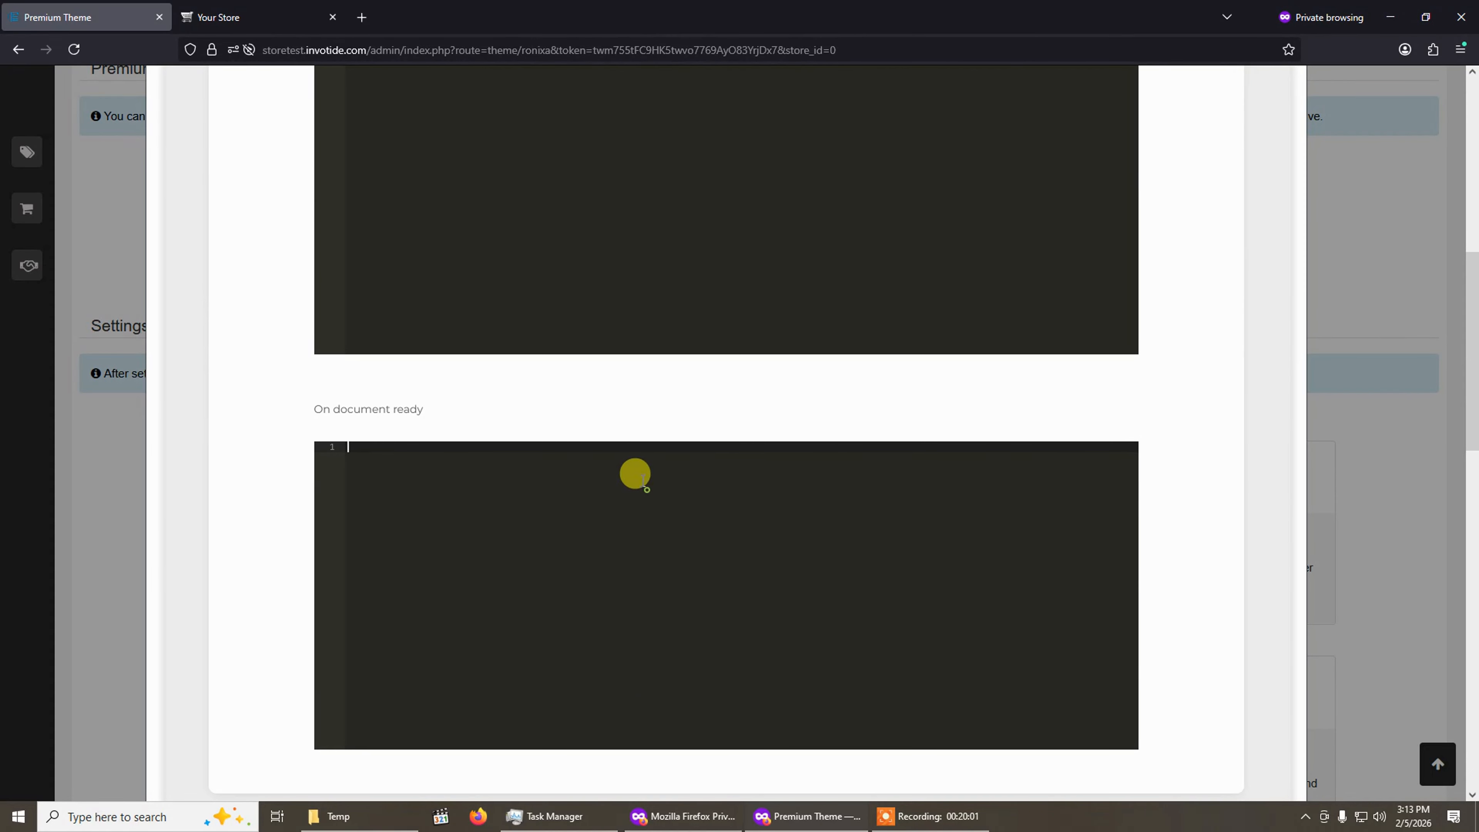
pyautogui.scroll(5, 524, 248)
pyautogui.click(518, 200)
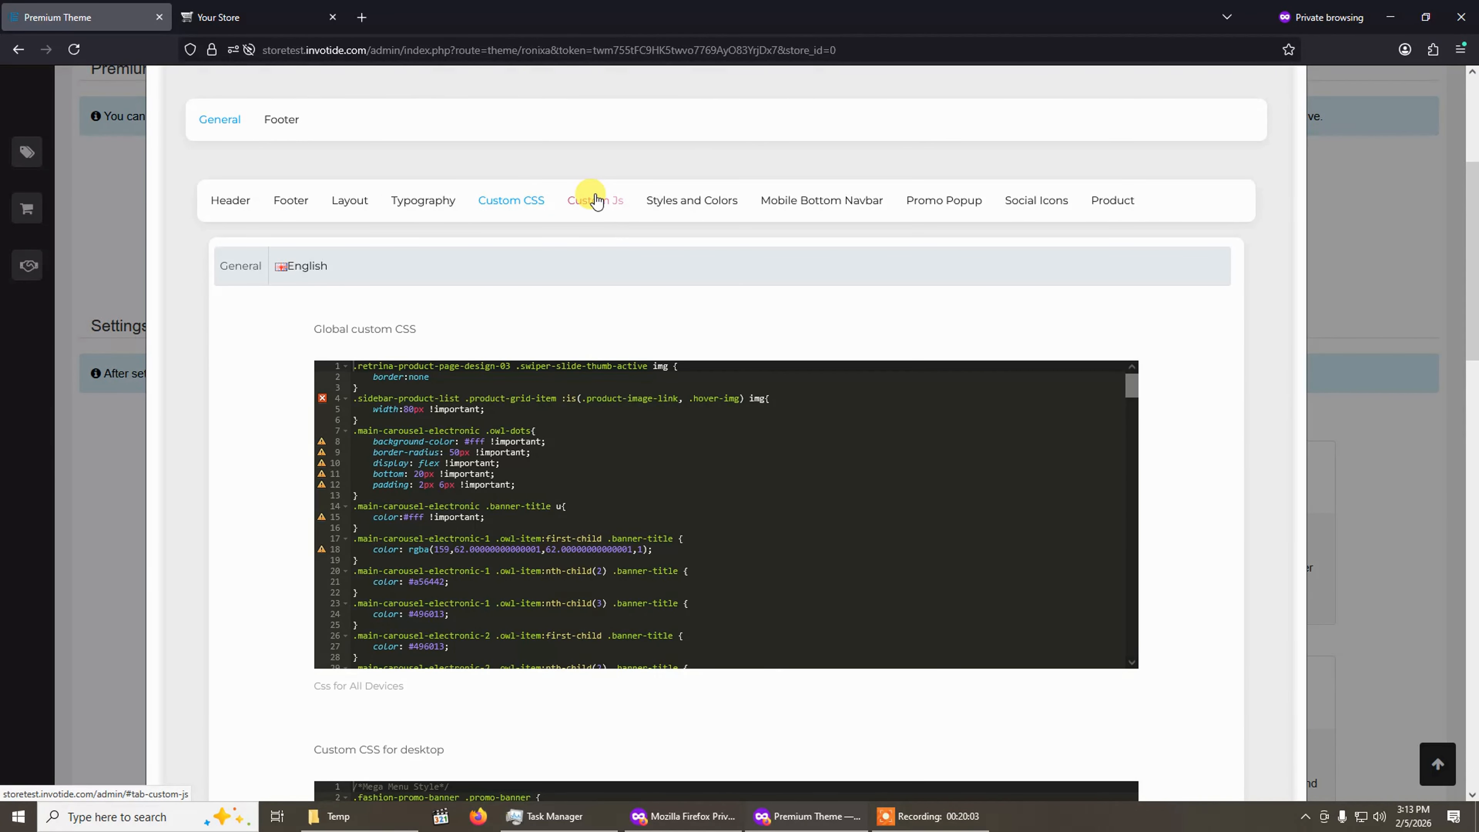
pyautogui.click(597, 201)
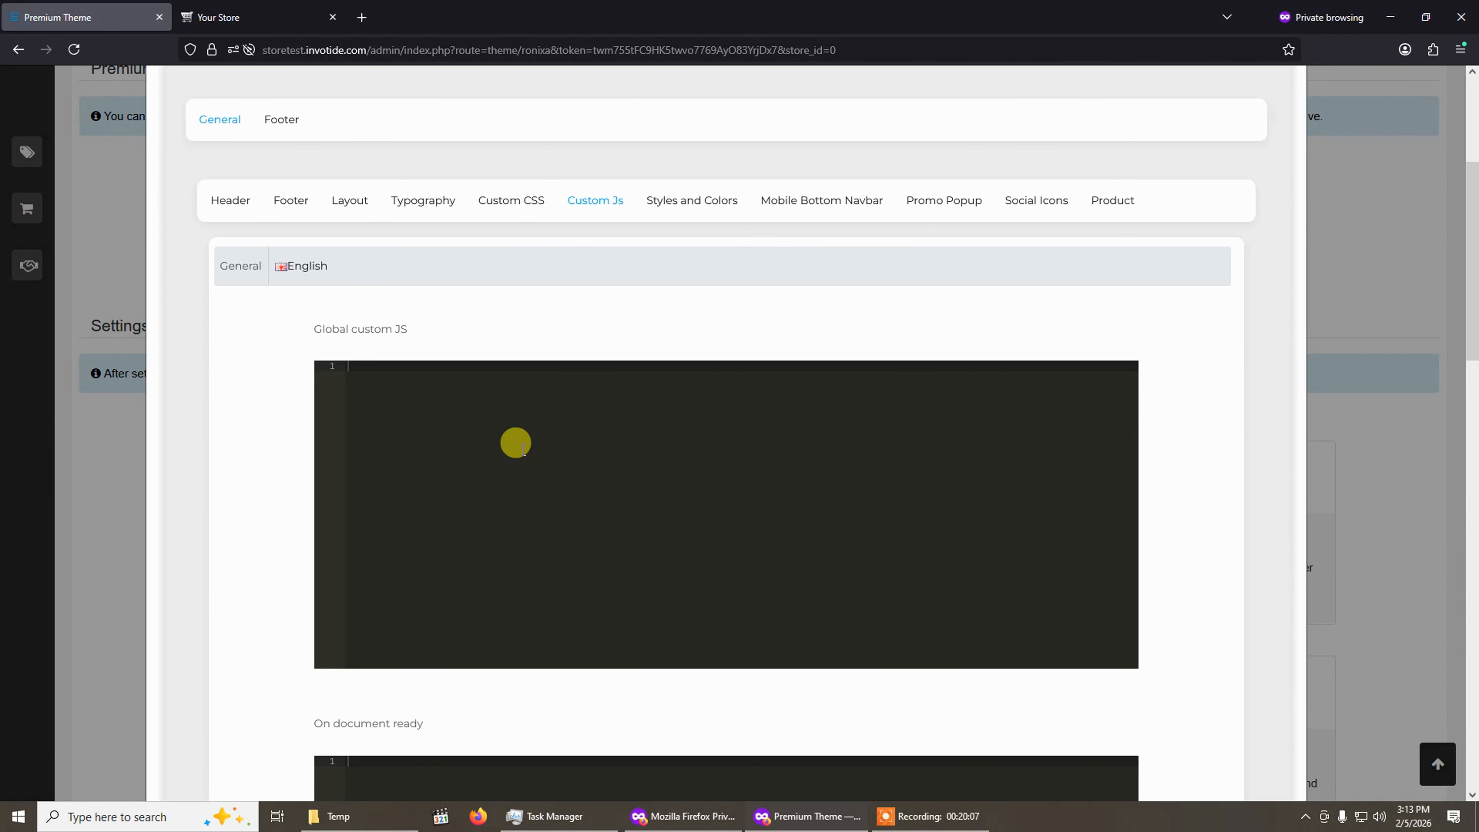
pyautogui.scroll(-8, 516, 443)
pyautogui.scroll(10, 469, 406)
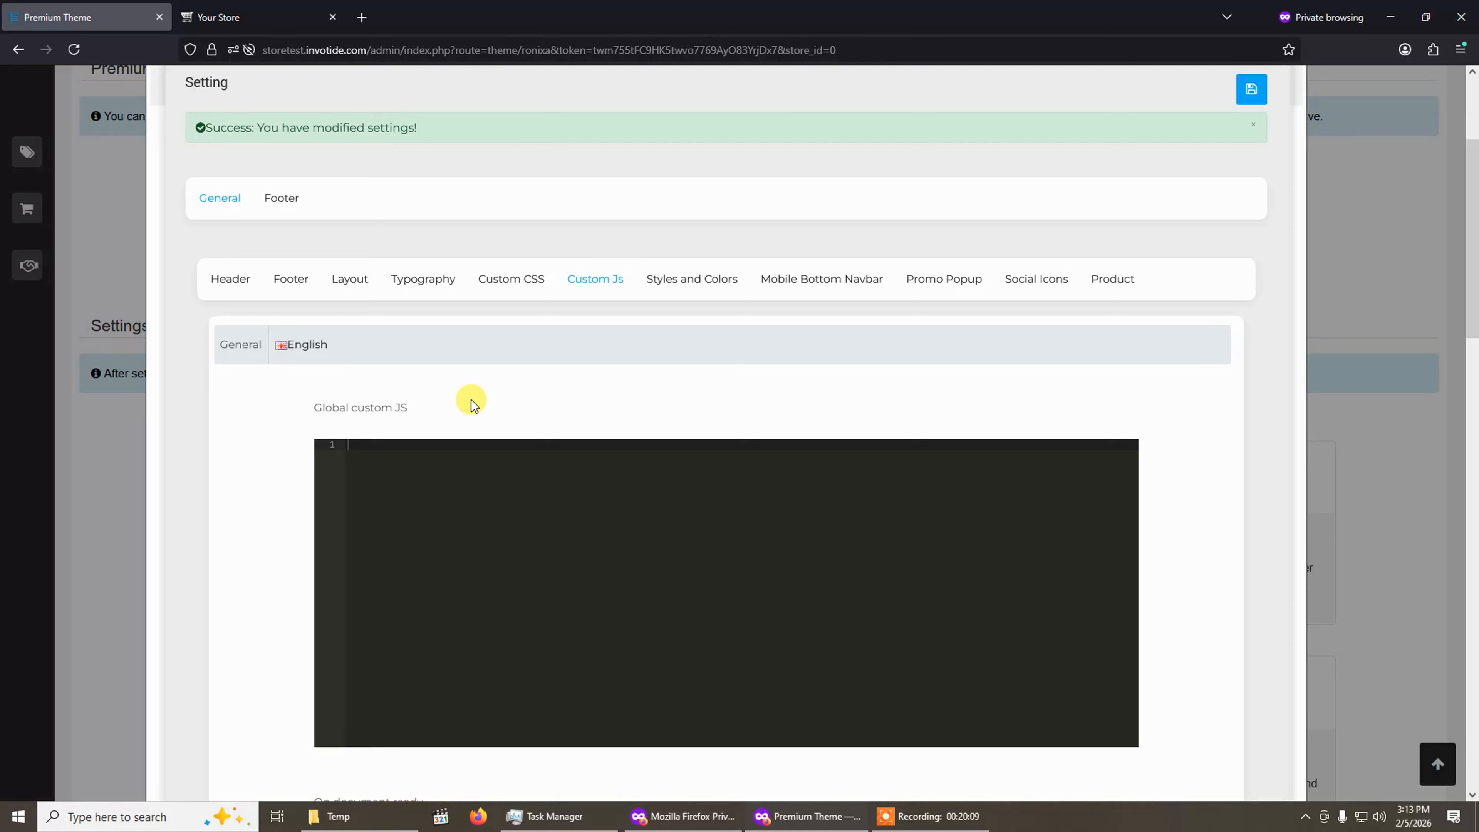
# Review the Styles and Colors options, then open and review the Mobile Bottom Navbar settings.
pyautogui.click(675, 280)
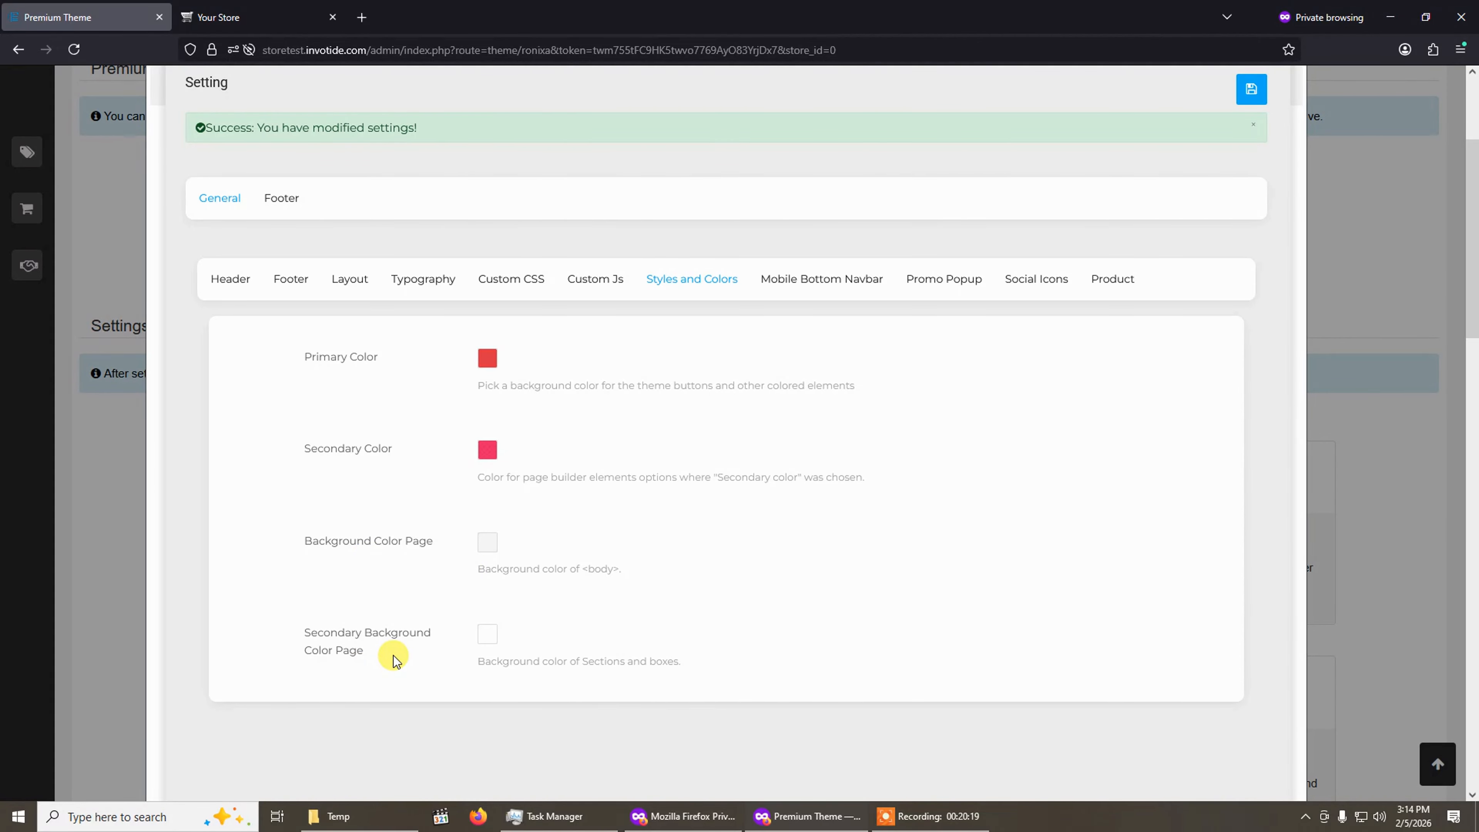
pyautogui.scroll(-2, 393, 656)
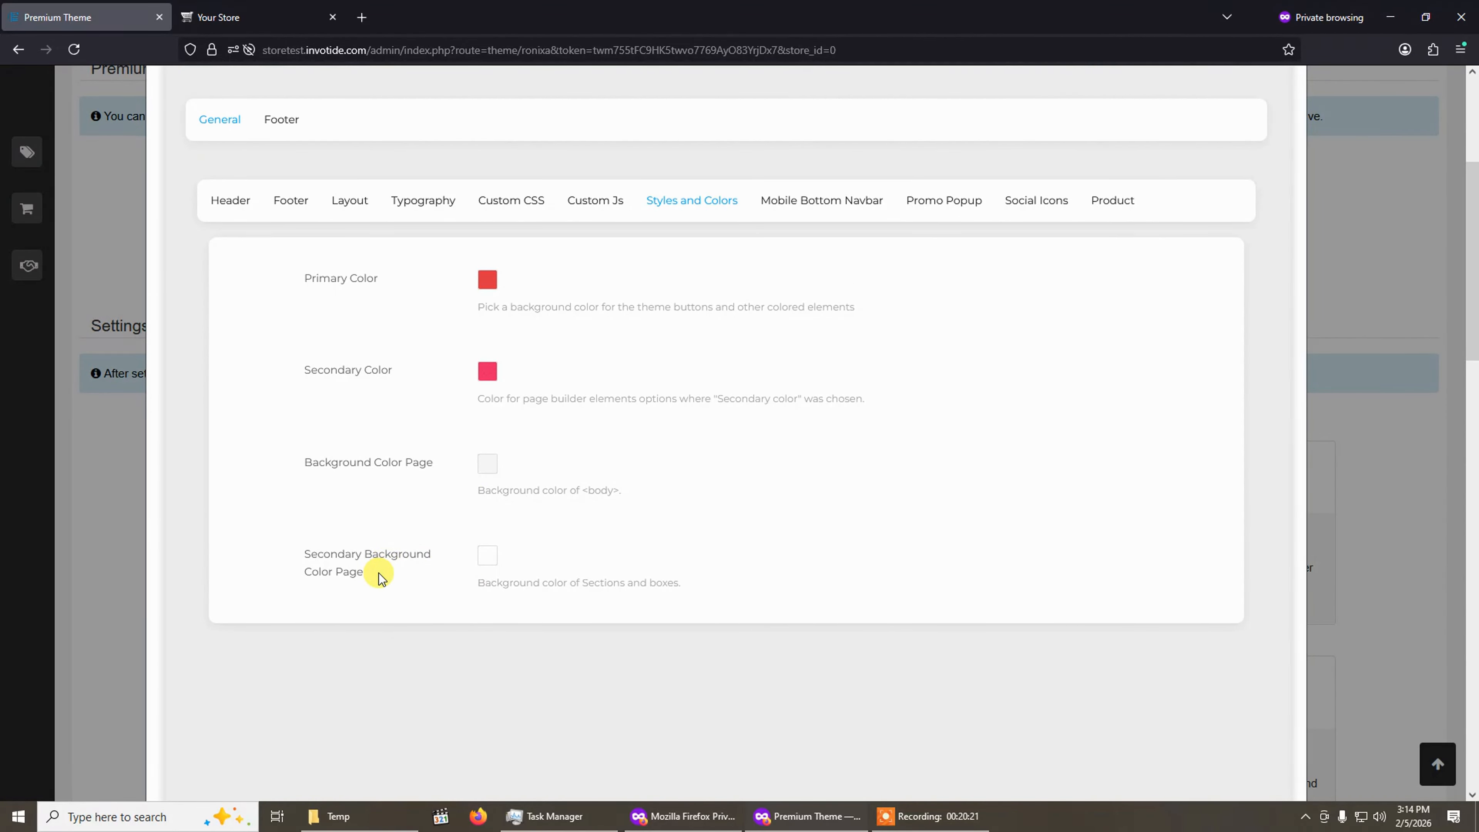
pyautogui.click(833, 204)
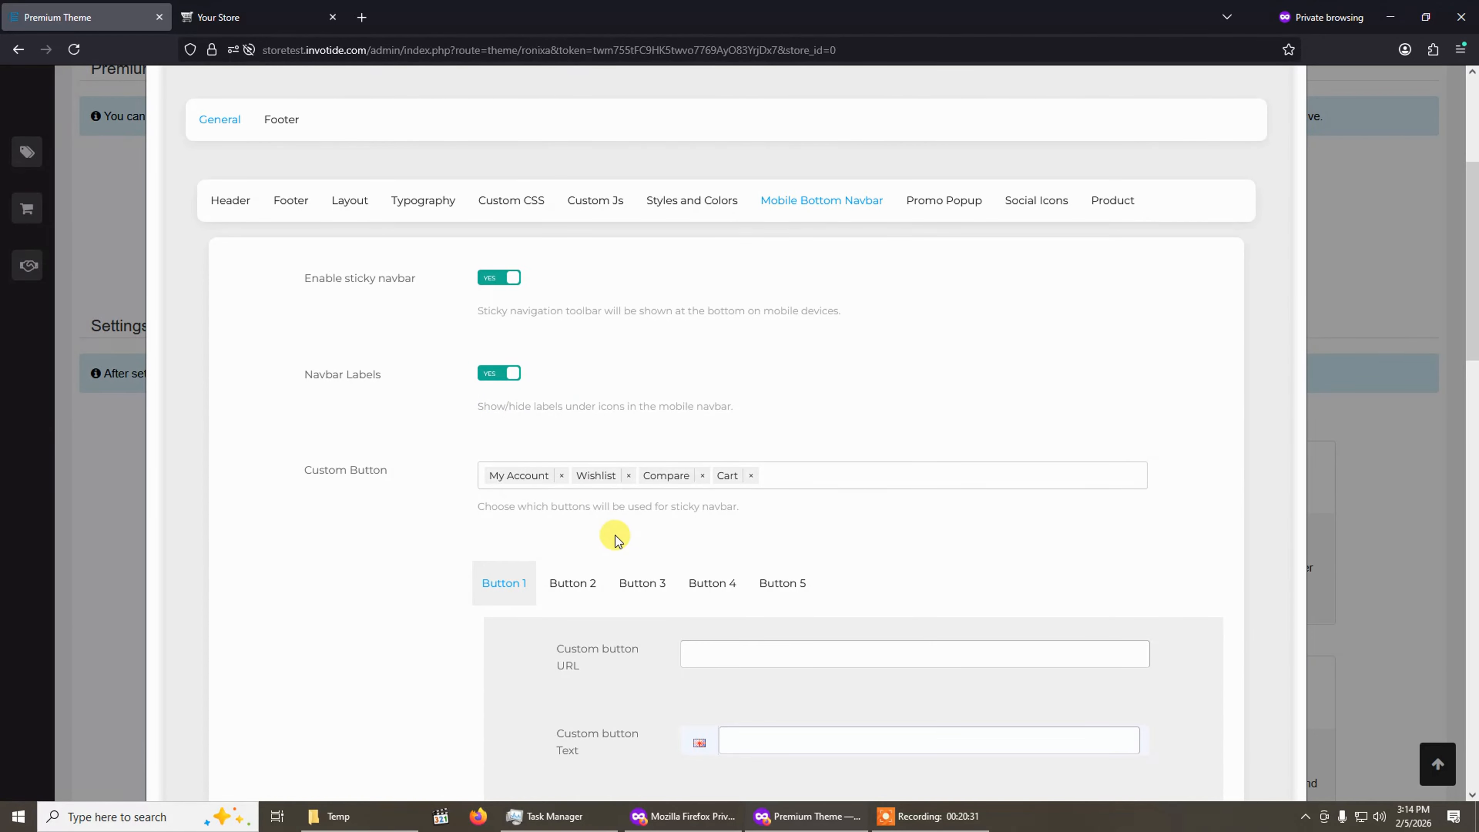
pyautogui.scroll(-4, 617, 539)
pyautogui.scroll(1, 616, 530)
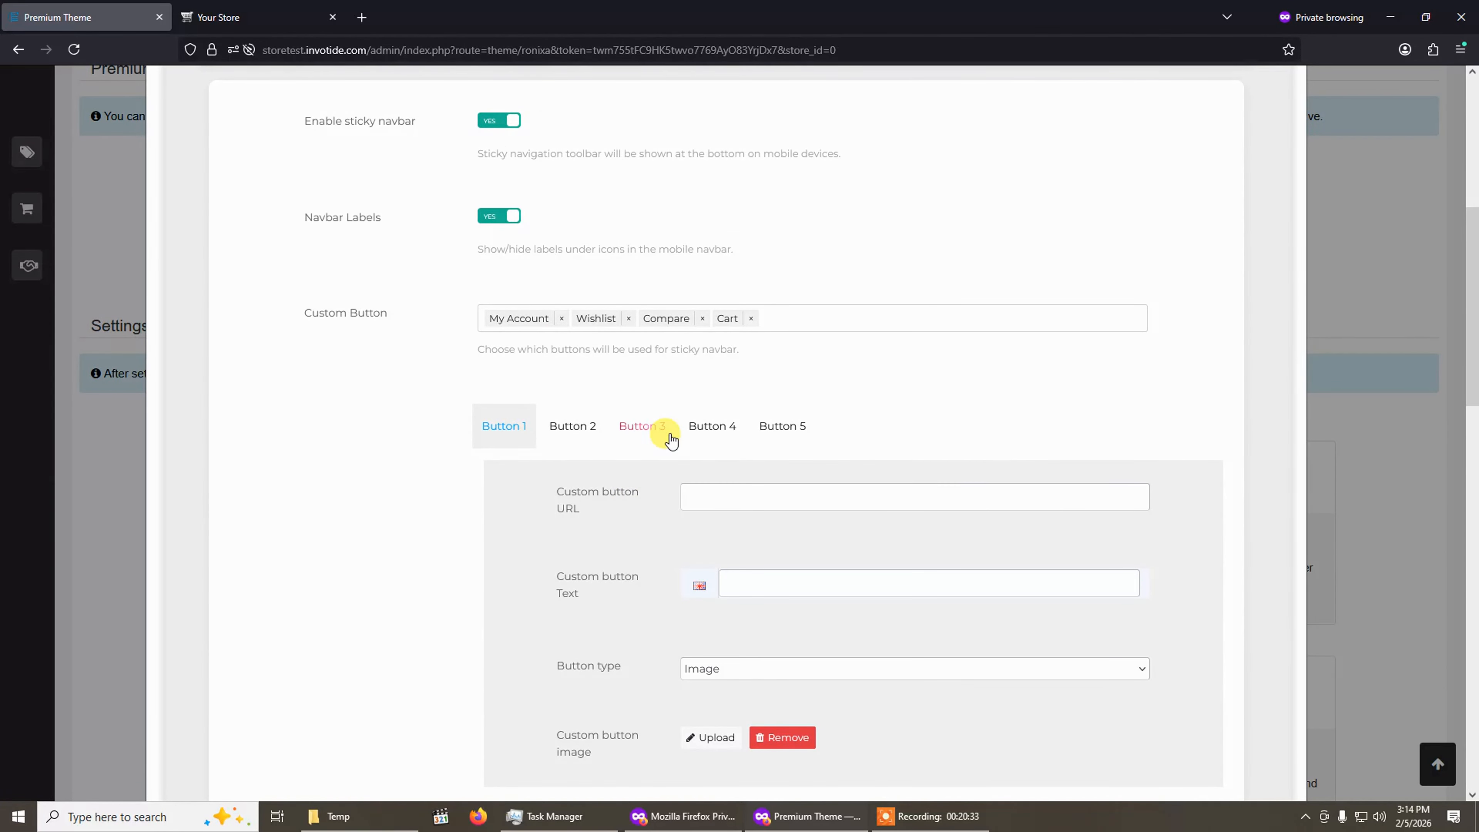
pyautogui.scroll(3, 564, 358)
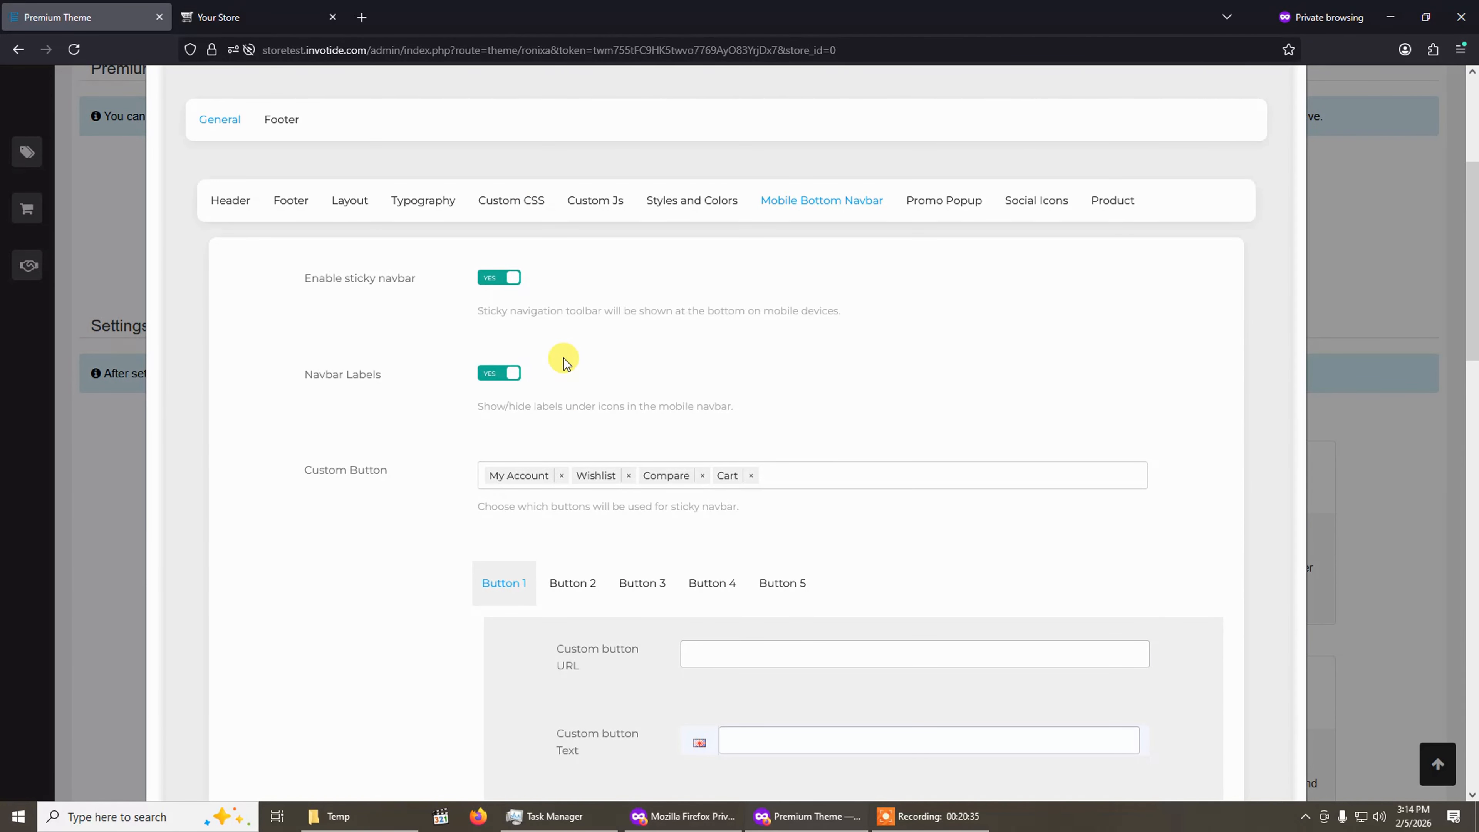
# Switch to the storefront, dismiss the notification and preview the home page in responsive mobile view.
pyautogui.click(262, 14)
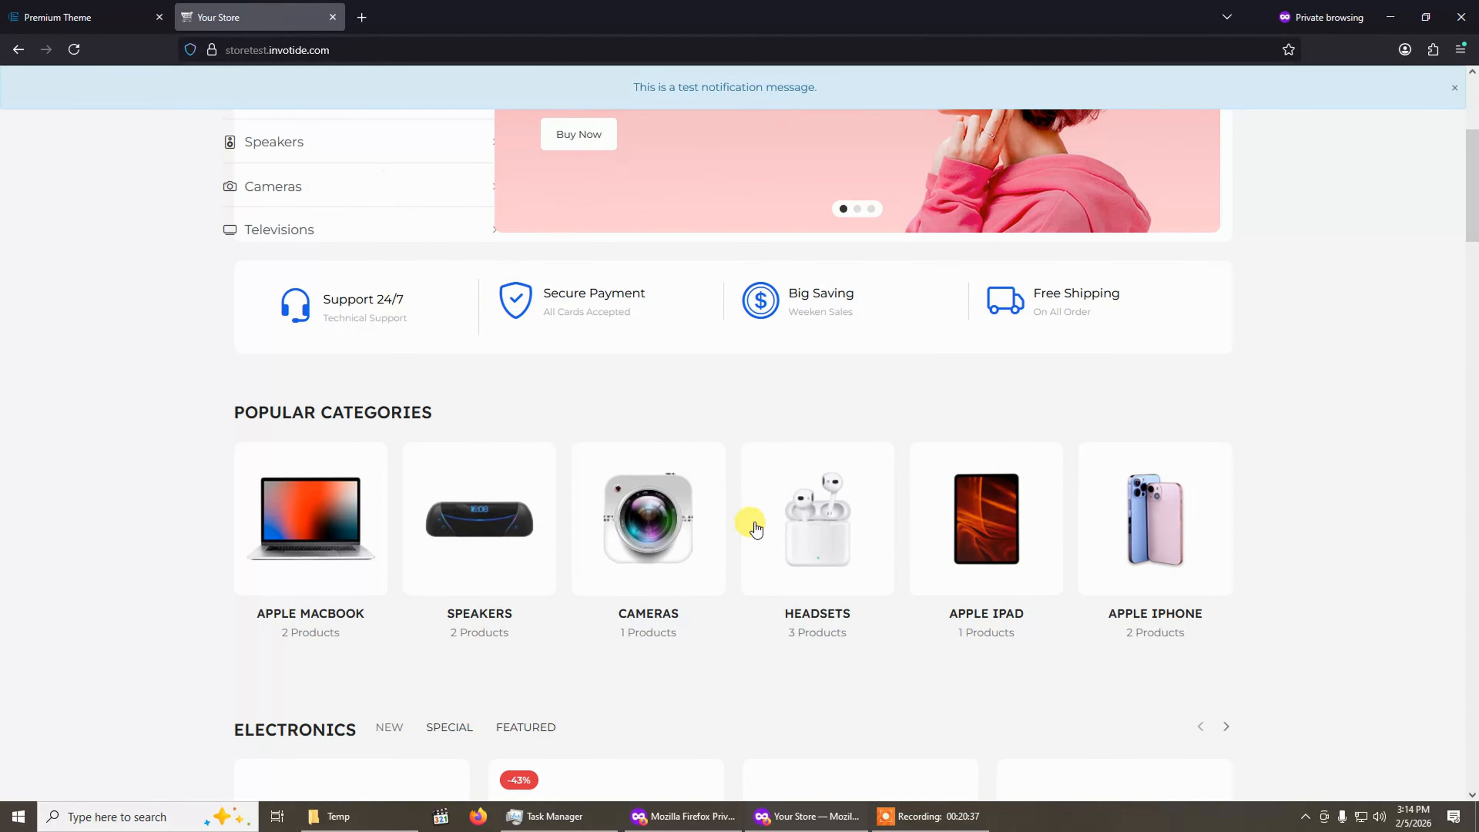
pyautogui.scroll(5, 928, 445)
pyautogui.click(1453, 91)
pyautogui.rightClick(1372, 363)
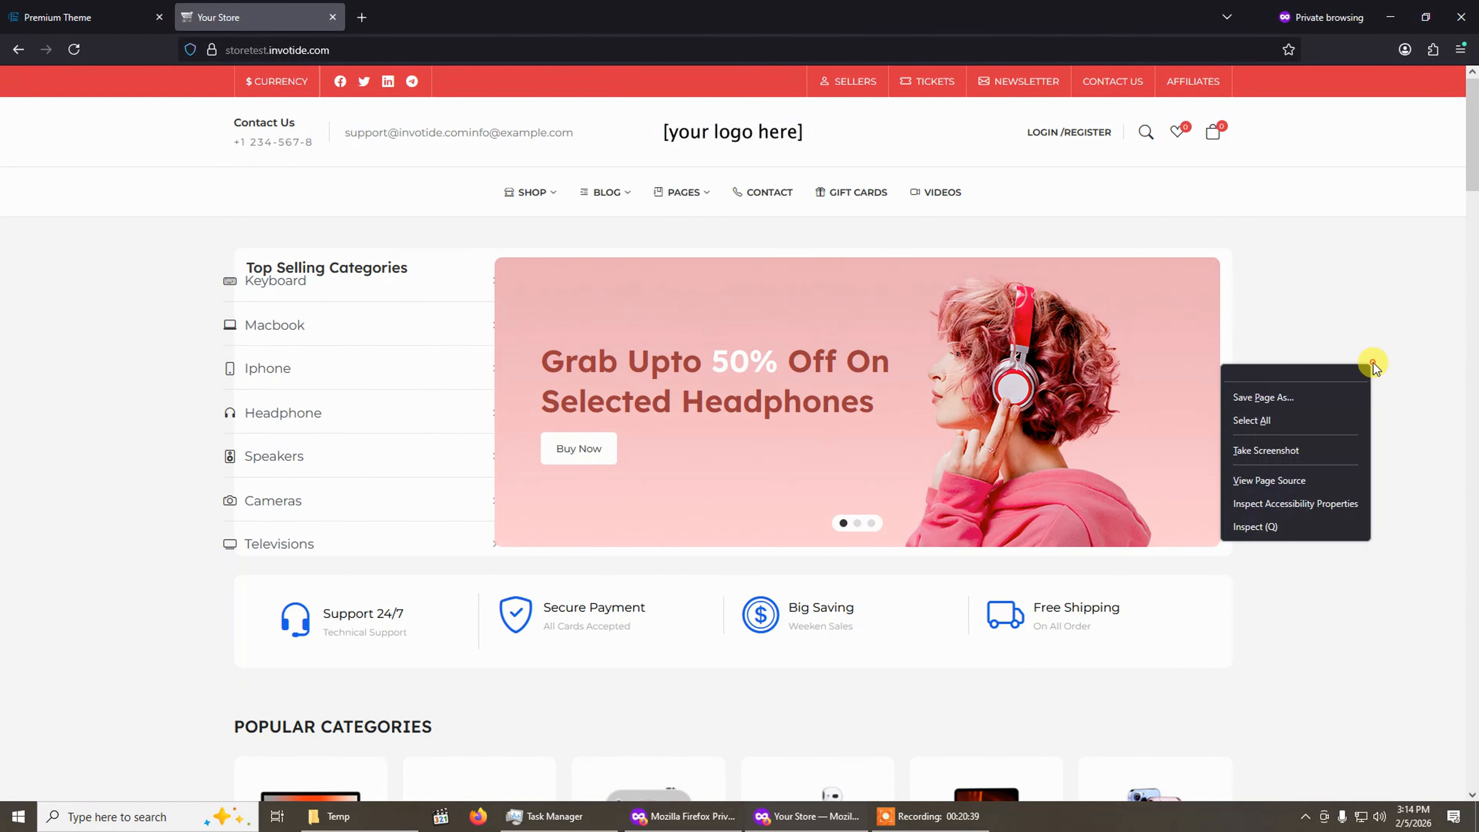
pyautogui.click(1317, 545)
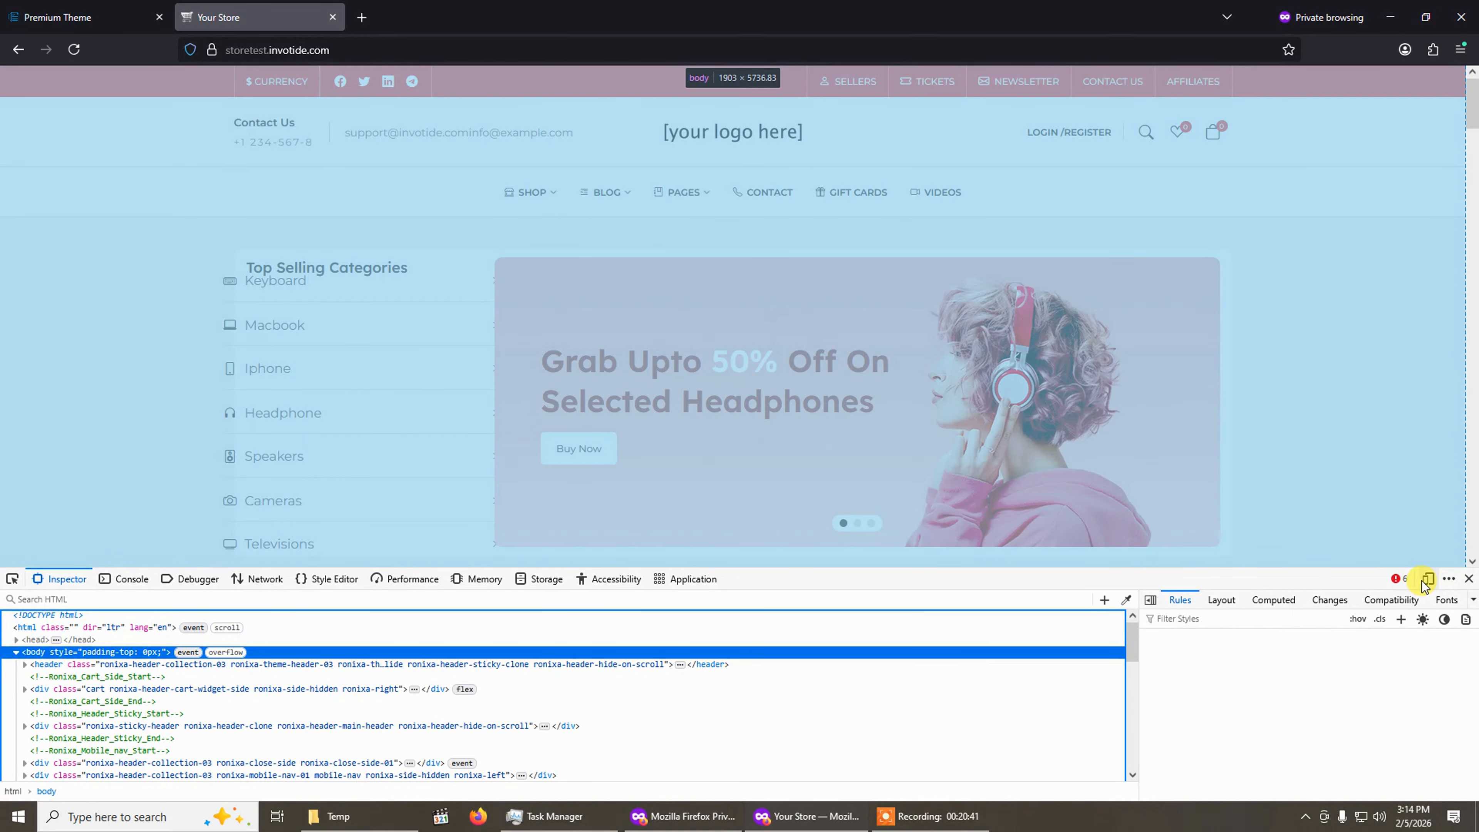
pyautogui.click(1429, 578)
pyautogui.click(1469, 579)
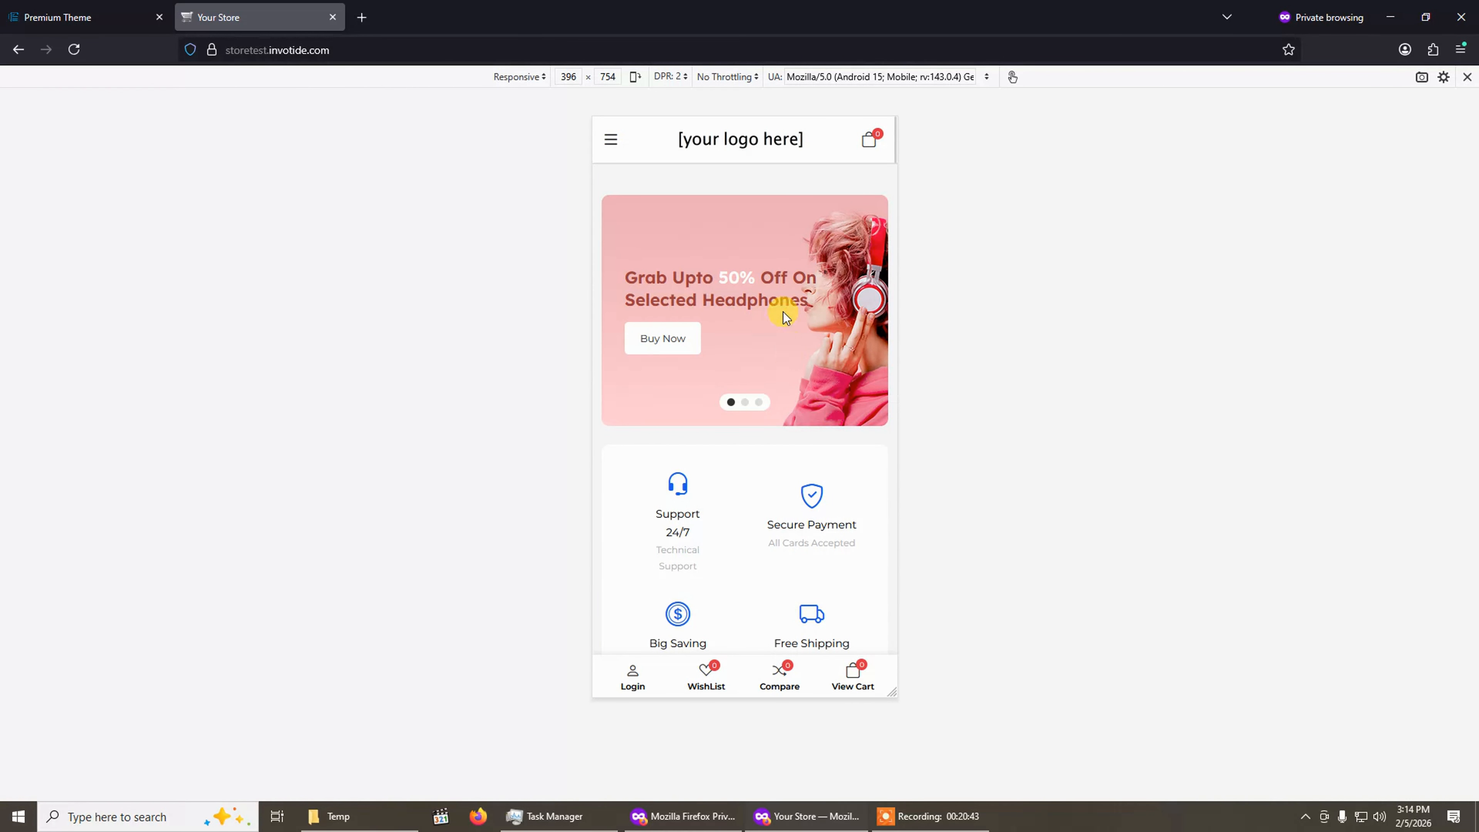
pyautogui.scroll(-10, 779, 312)
pyautogui.scroll(10, 780, 312)
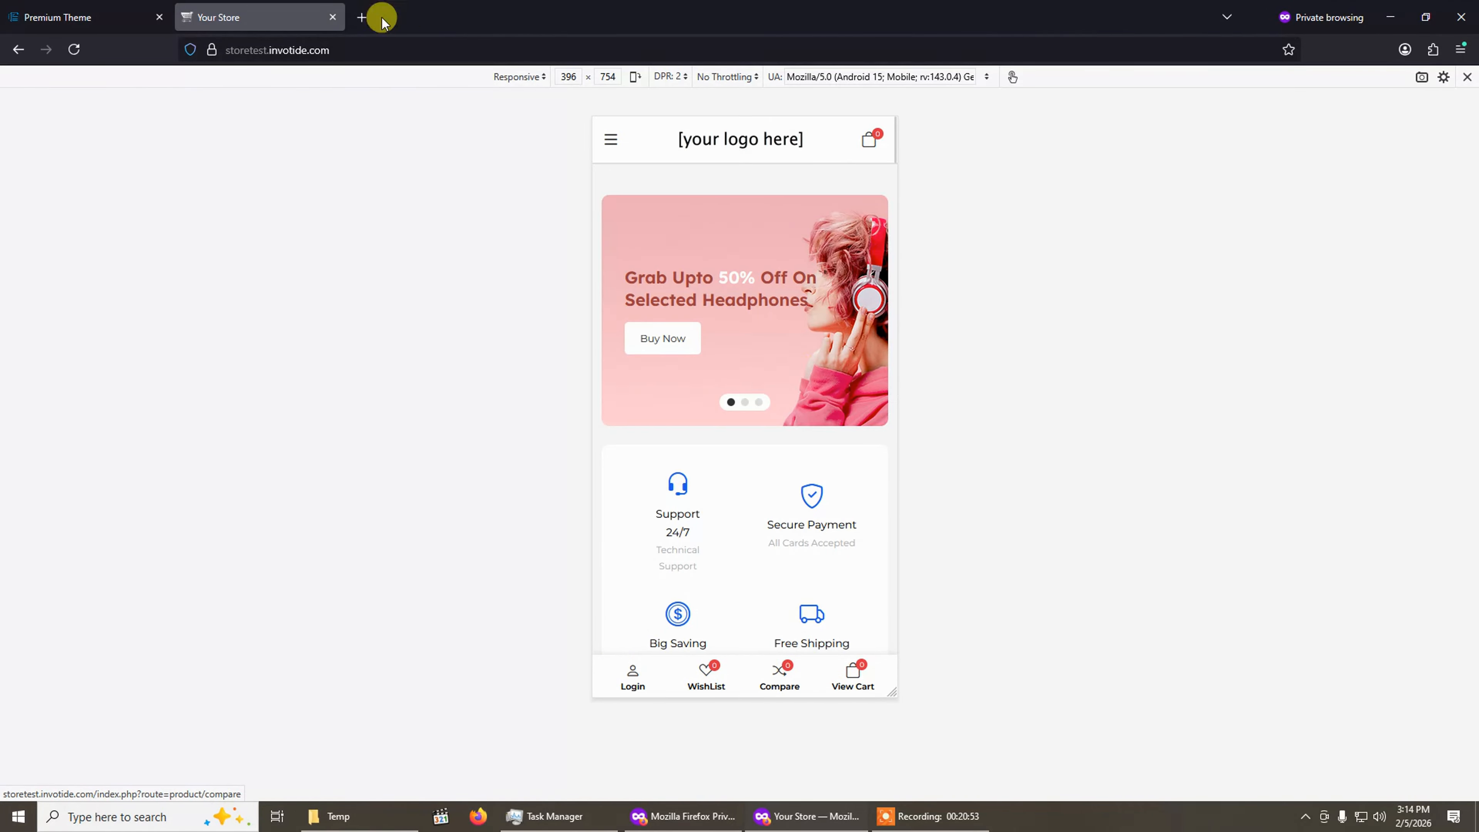
# Disable the sticky mobile bottom navbar and save the theme settings.
pyautogui.click(131, 8)
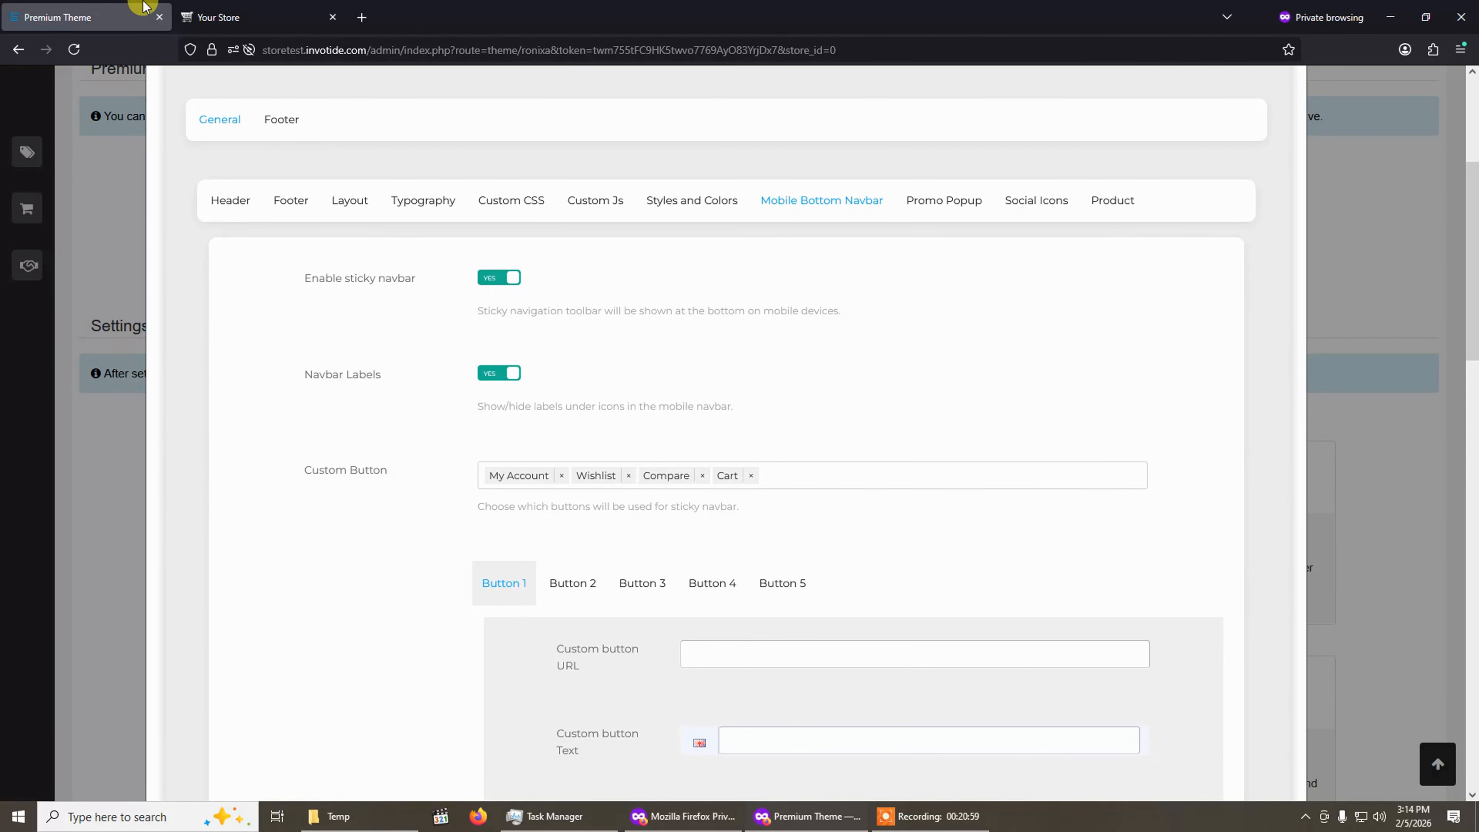
pyautogui.click(205, 11)
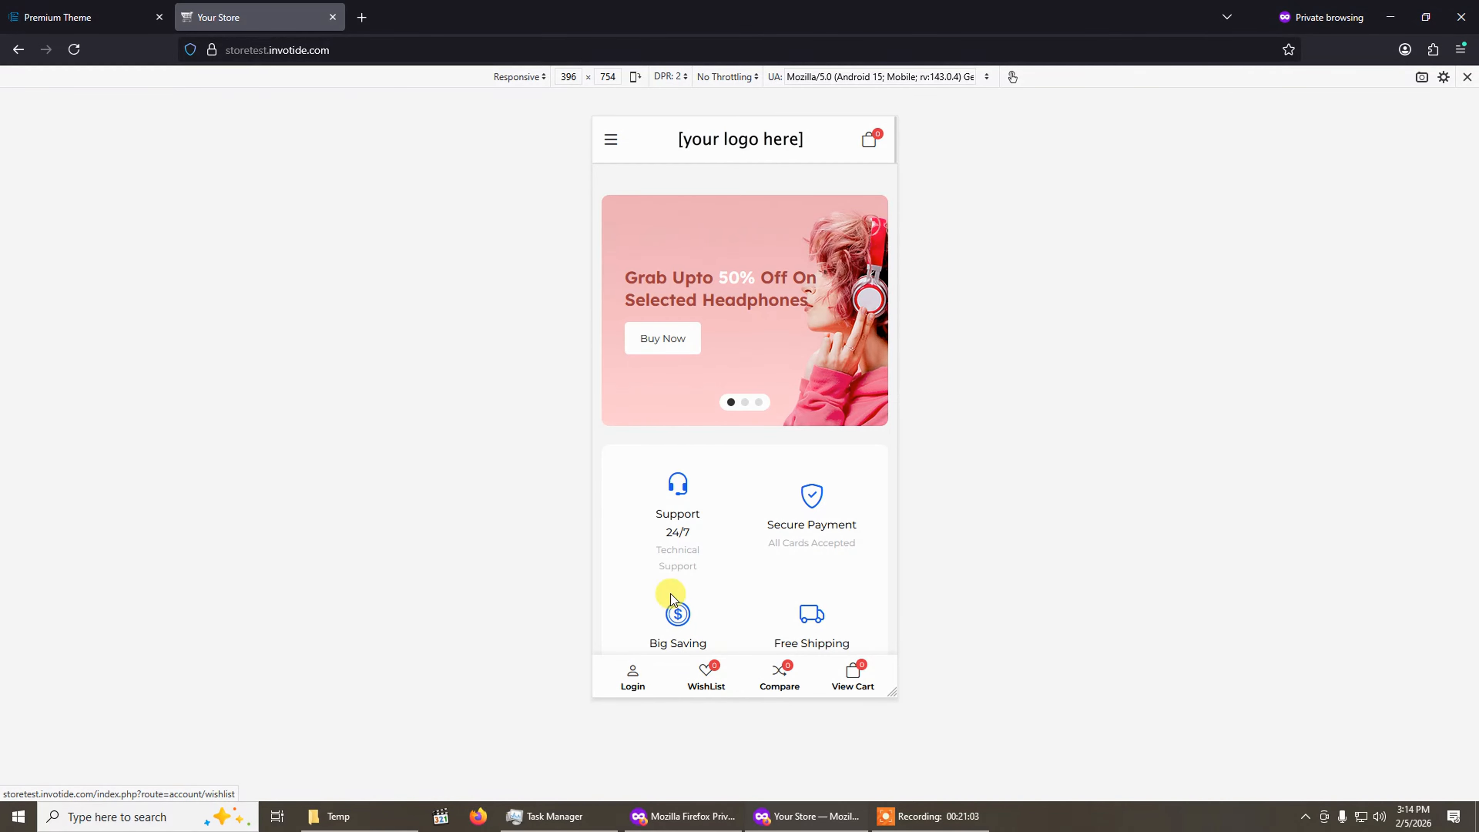
pyautogui.click(104, 7)
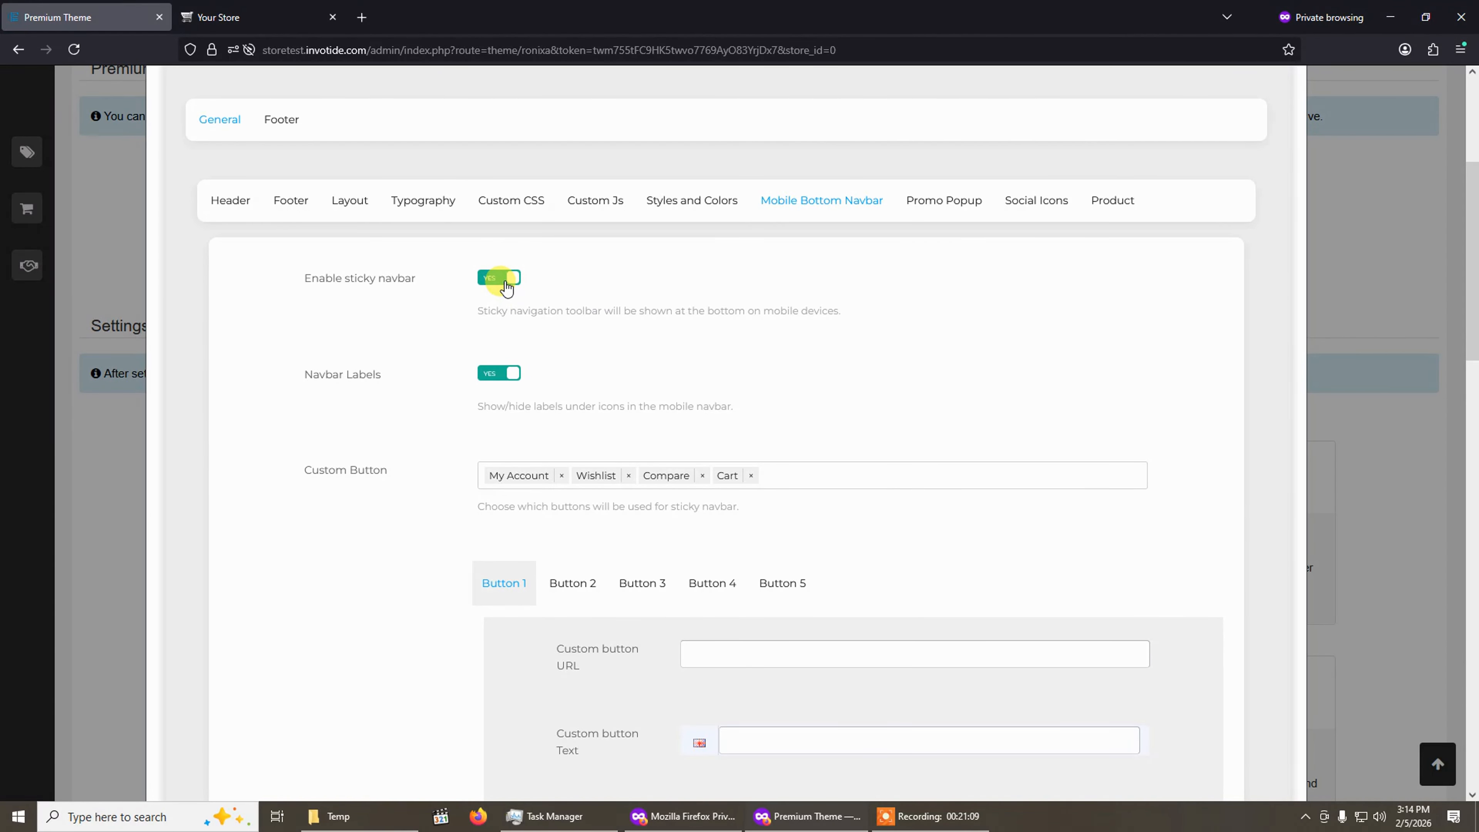
pyautogui.click(511, 381)
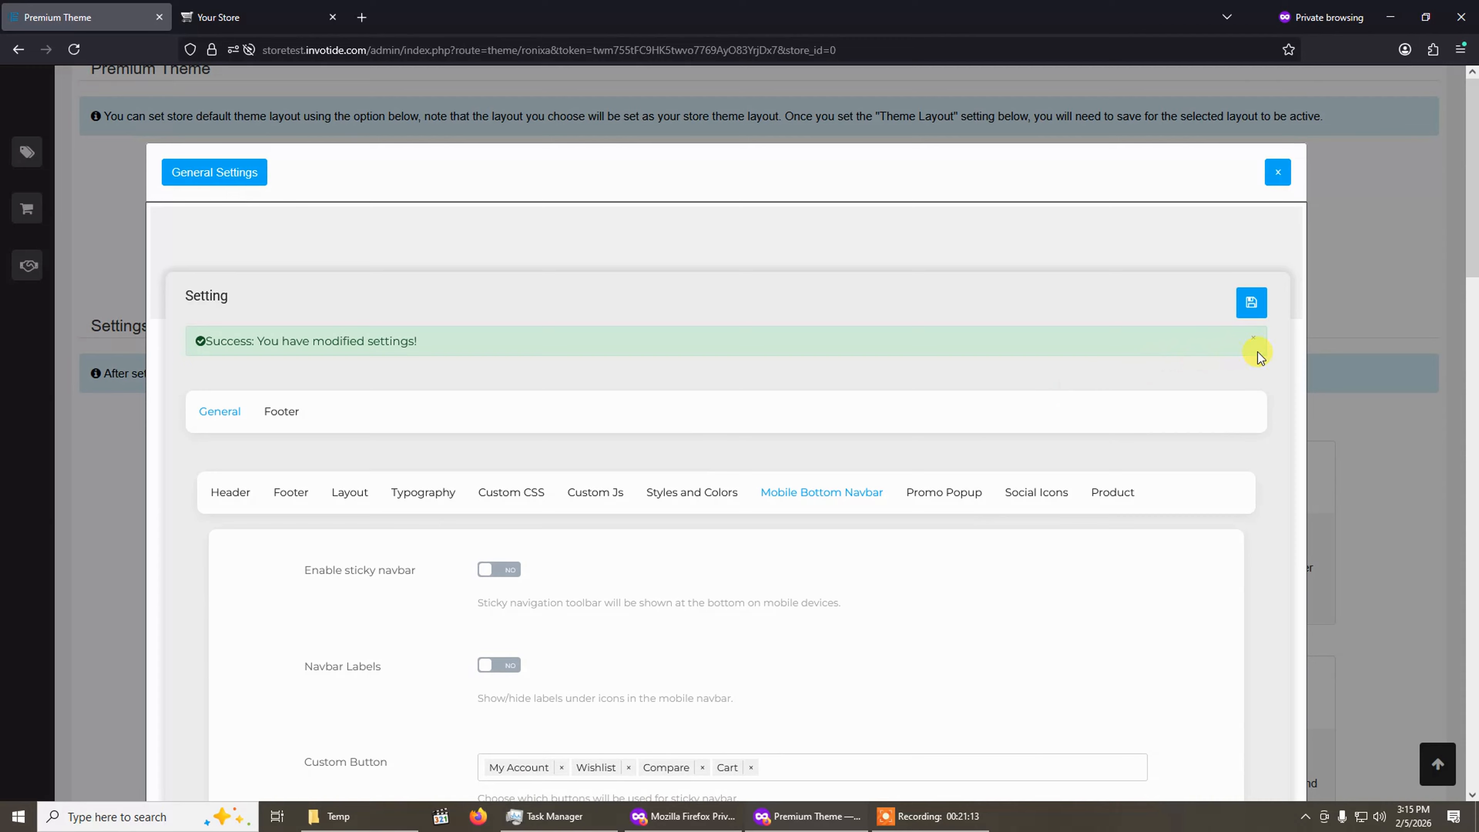
pyautogui.click(1252, 304)
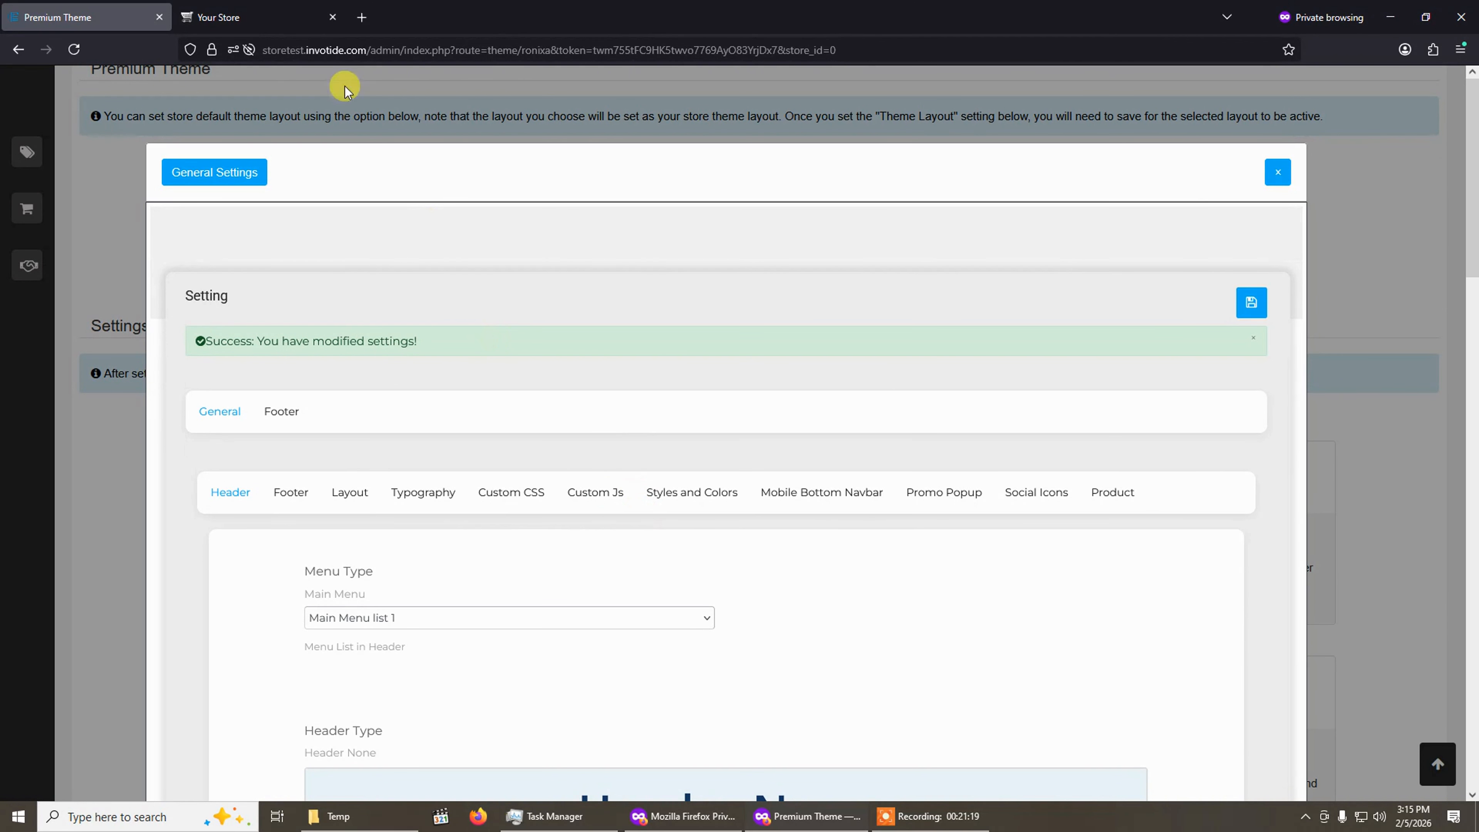
# Reload the storefront in mobile view to check the bottom navbar, then return to the theme settings.
pyautogui.click(271, 15)
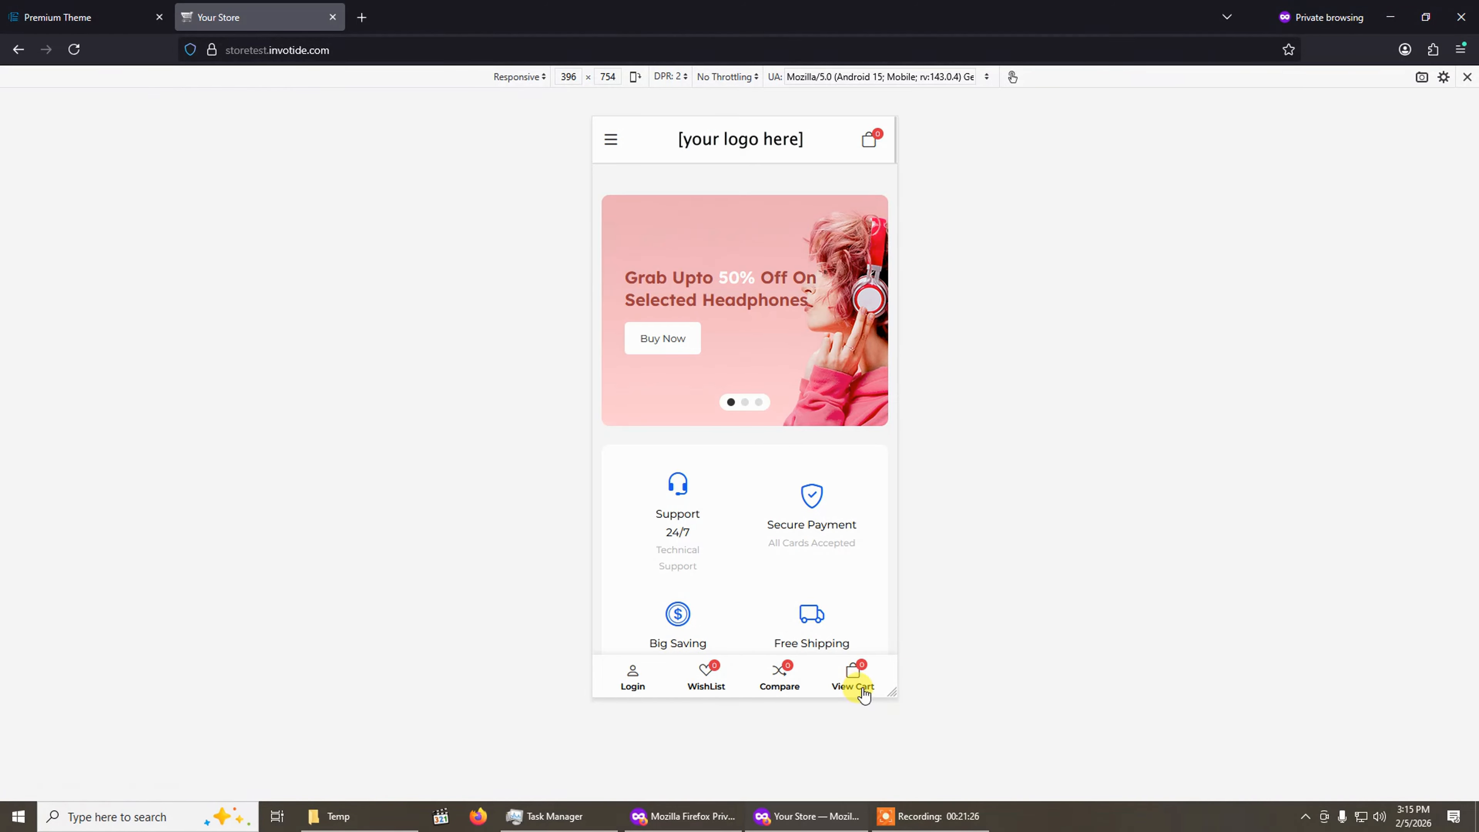
pyautogui.click(74, 49)
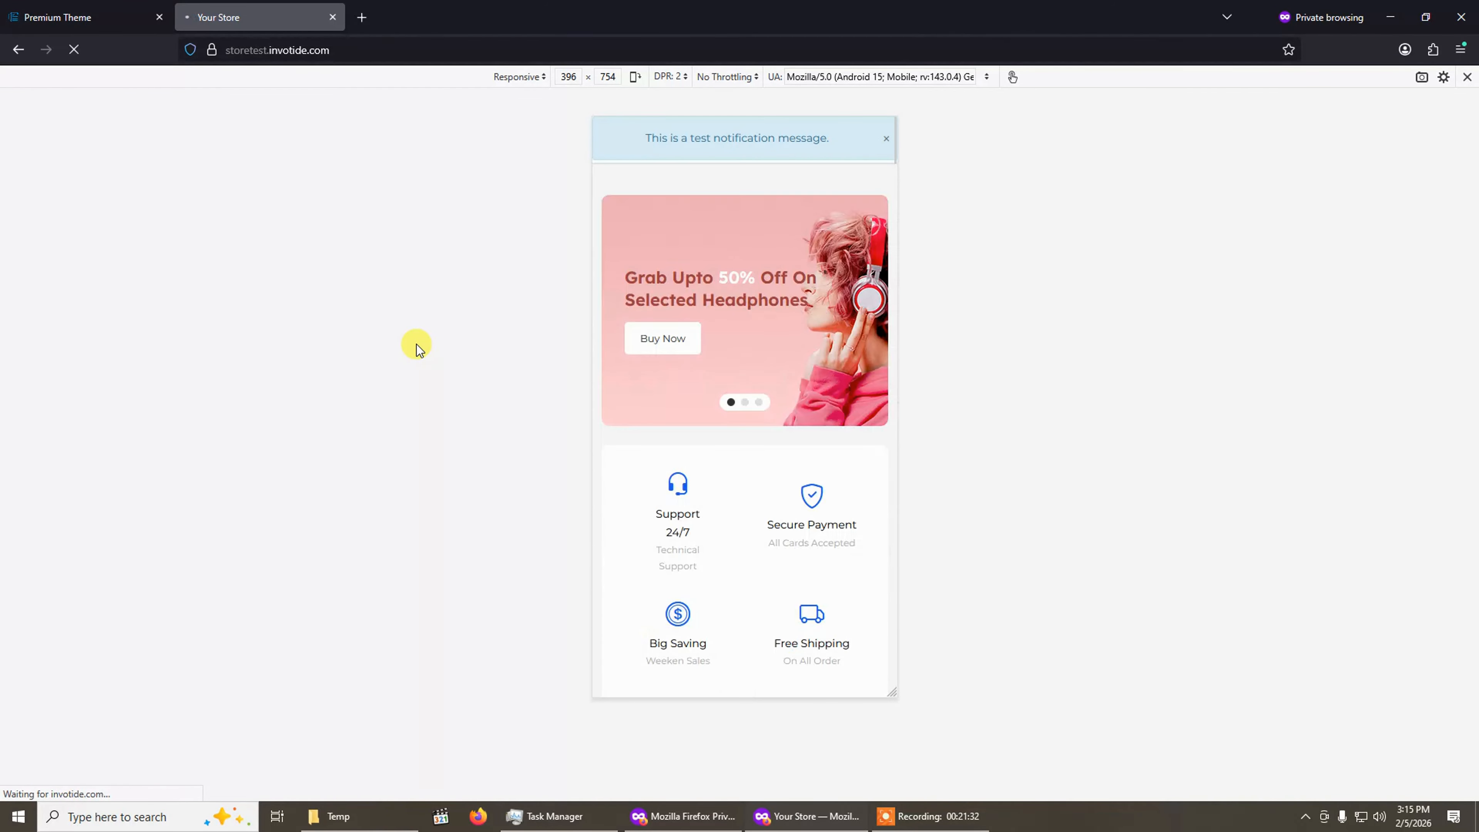
pyautogui.scroll(-10, 749, 563)
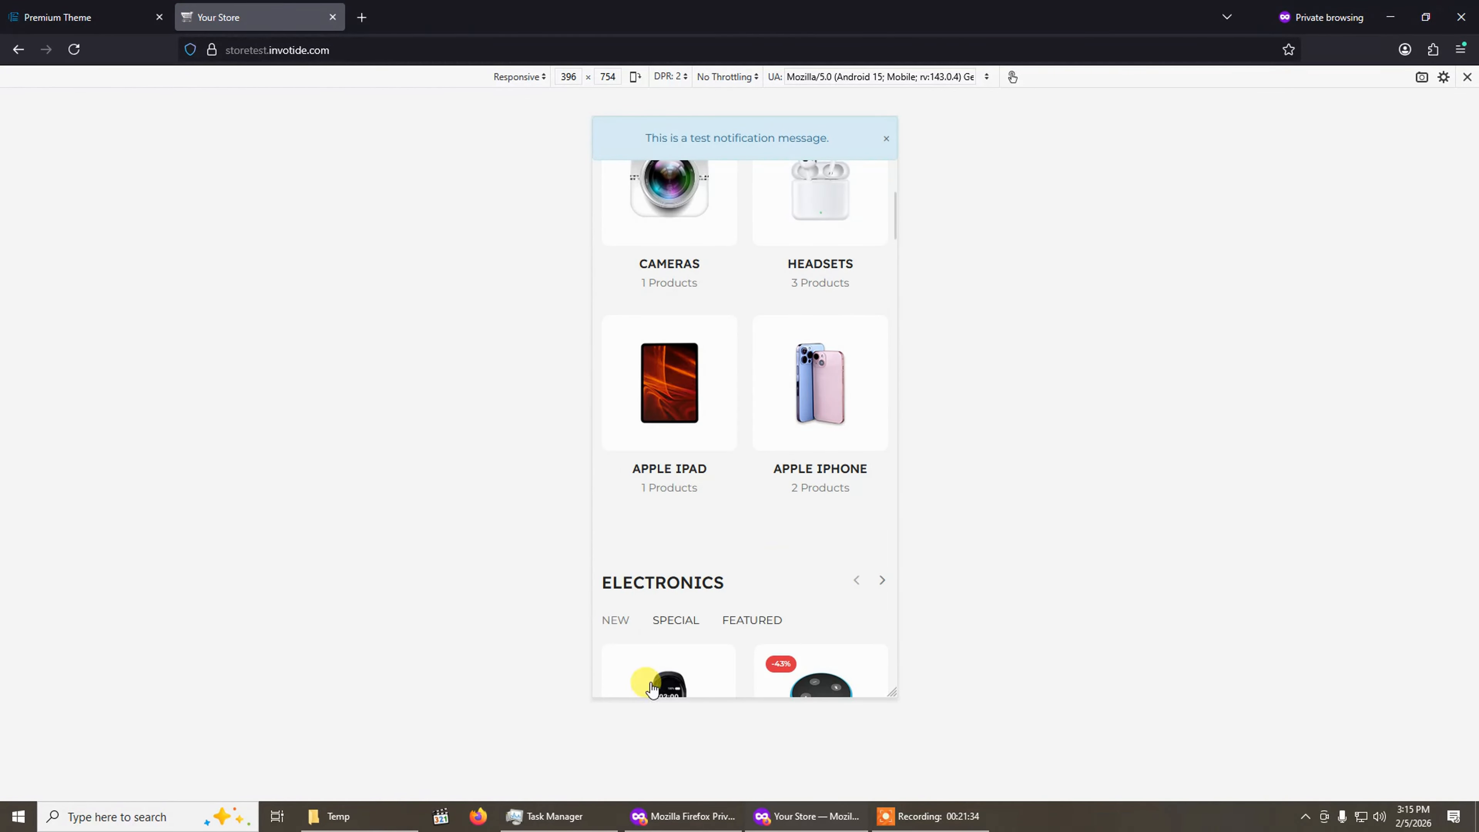
pyautogui.click(27, 7)
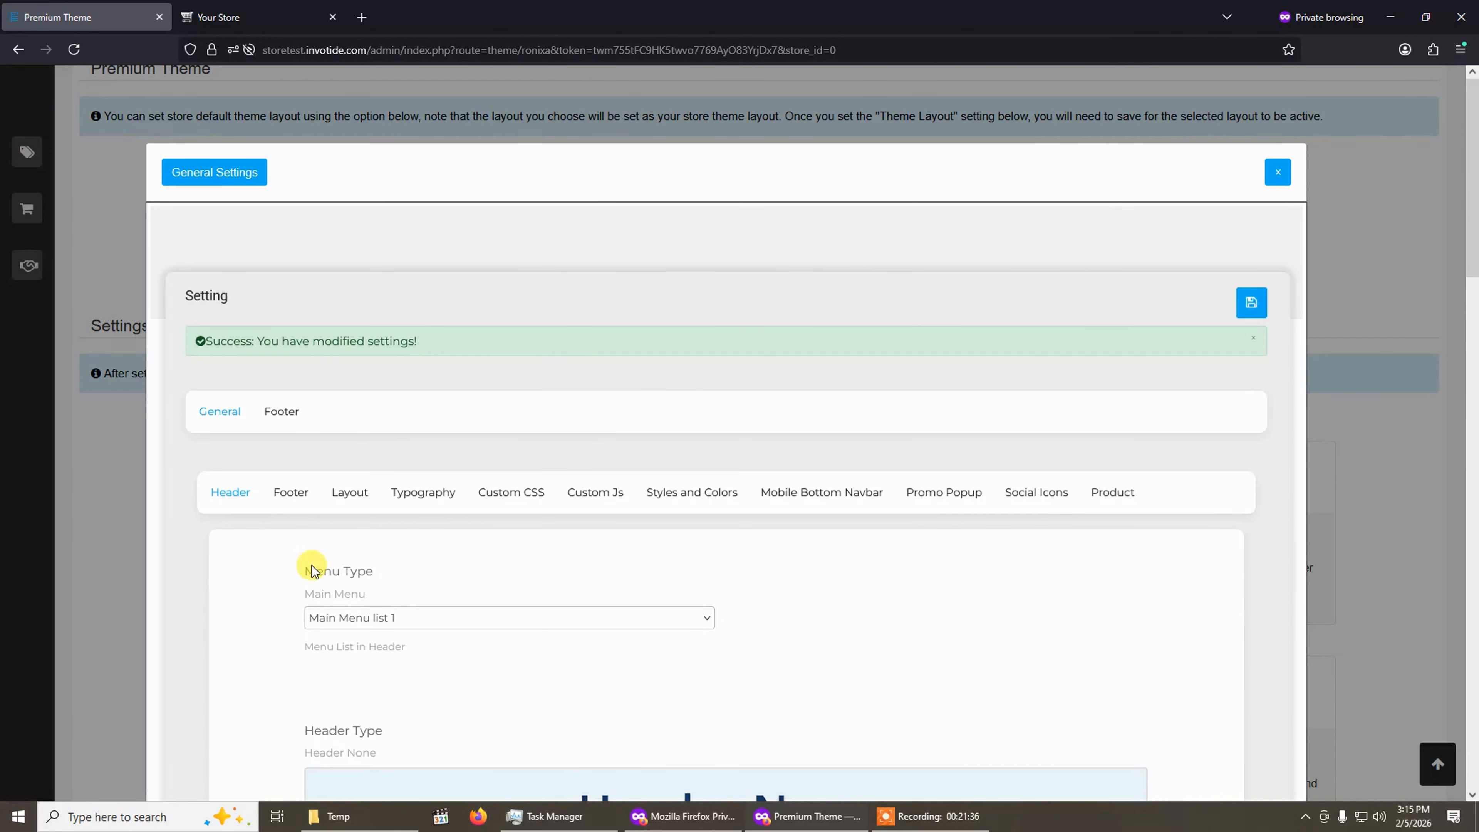
# Enable the sticky mobile navbar and its navbar labels, then save the theme settings.
pyautogui.scroll(-5, 313, 570)
pyautogui.click(819, 178)
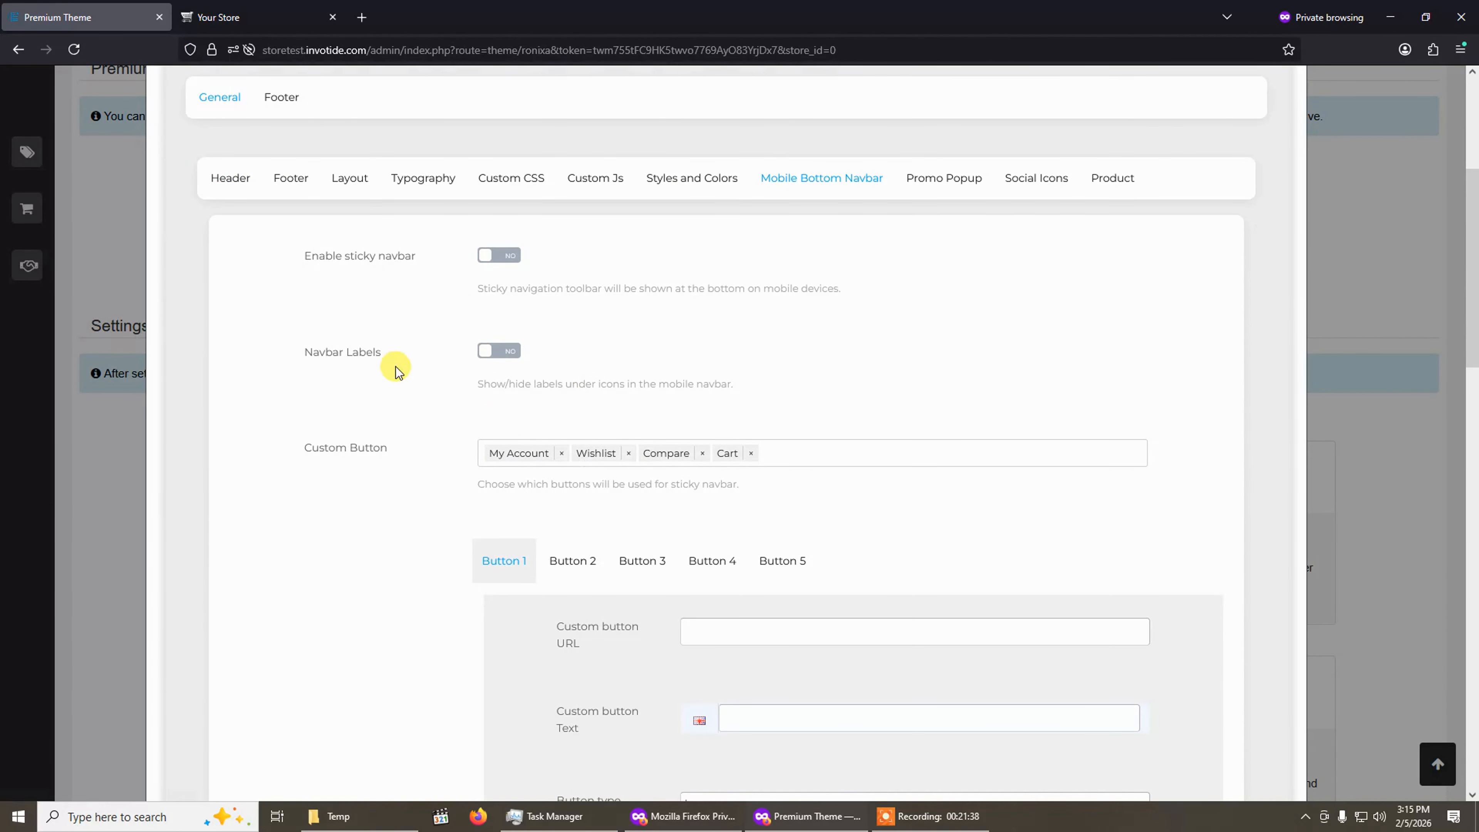
pyautogui.click(499, 259)
pyautogui.click(499, 353)
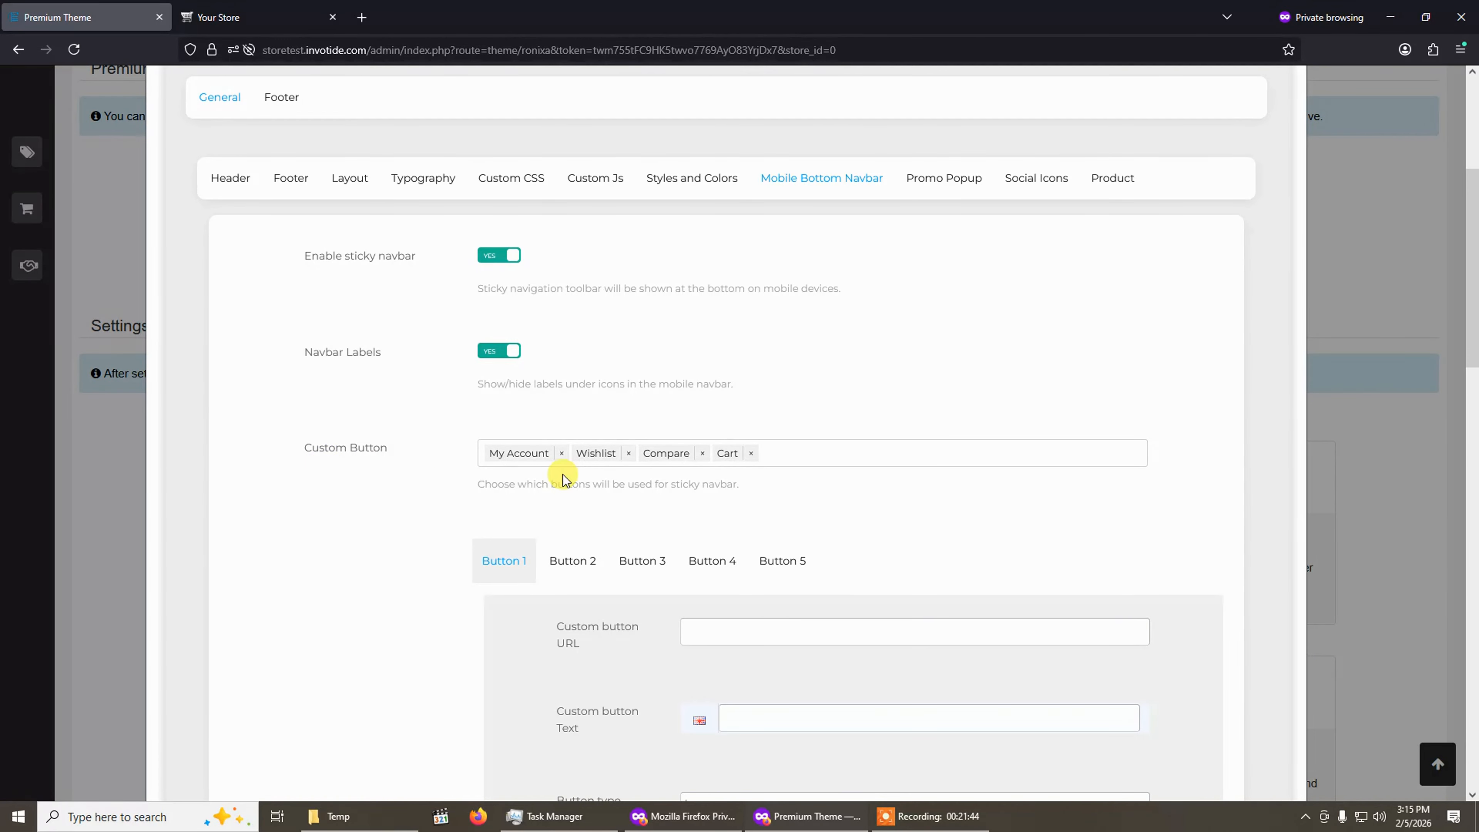
pyautogui.click(262, 17)
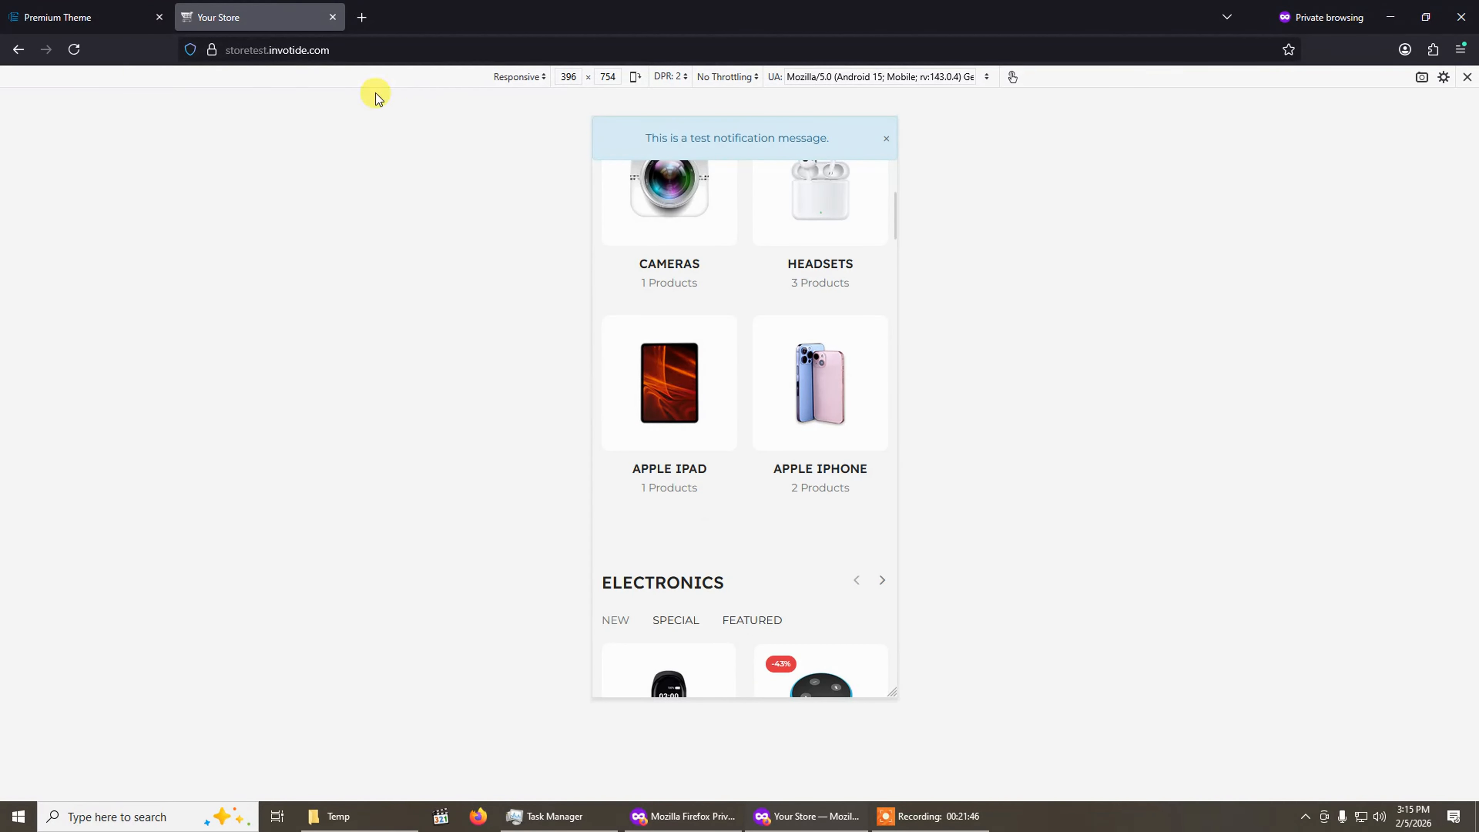
pyautogui.click(120, 18)
pyautogui.scroll(4, 890, 304)
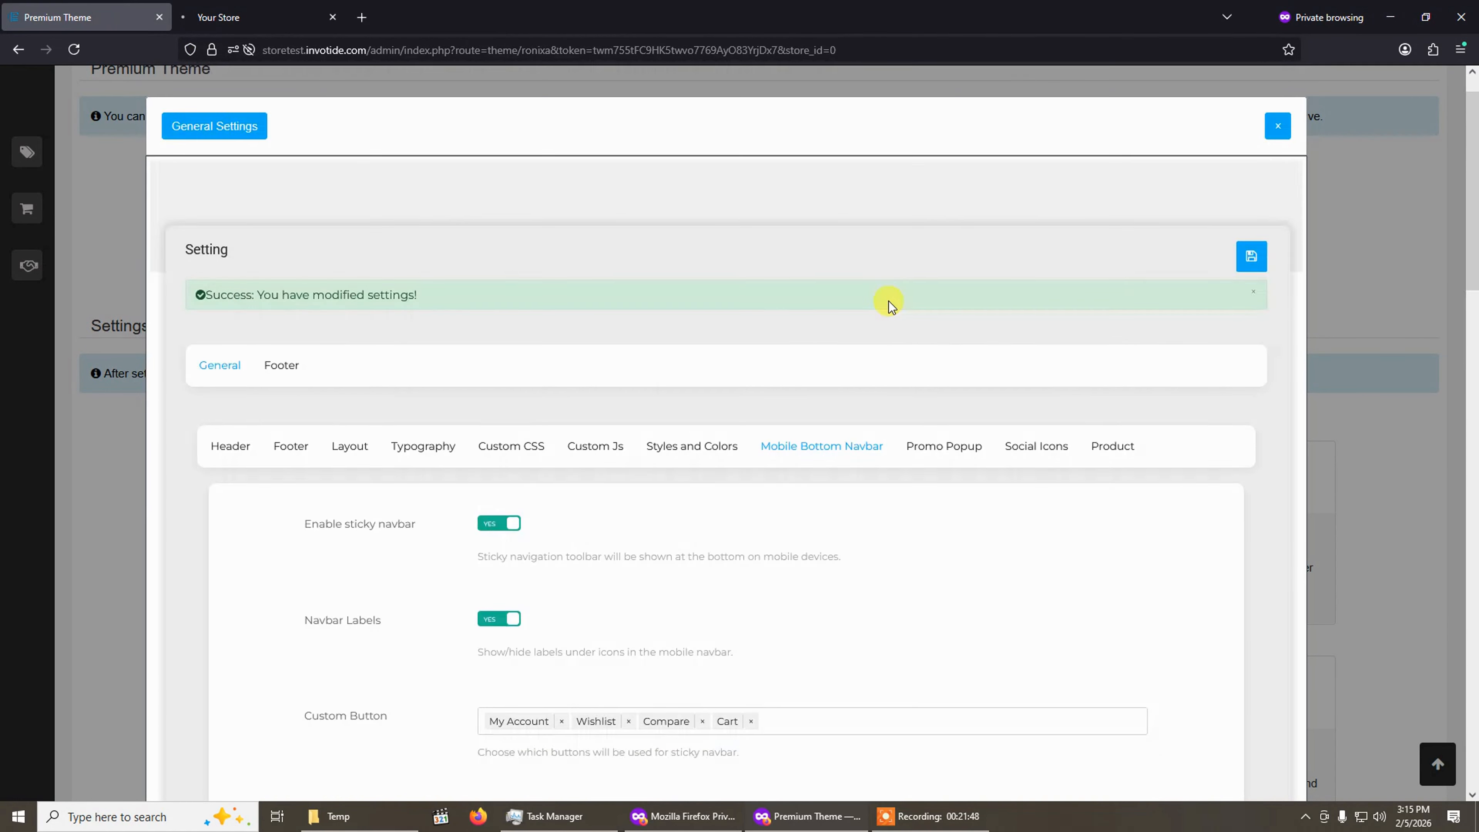
pyautogui.scroll(1, 889, 304)
pyautogui.click(1254, 345)
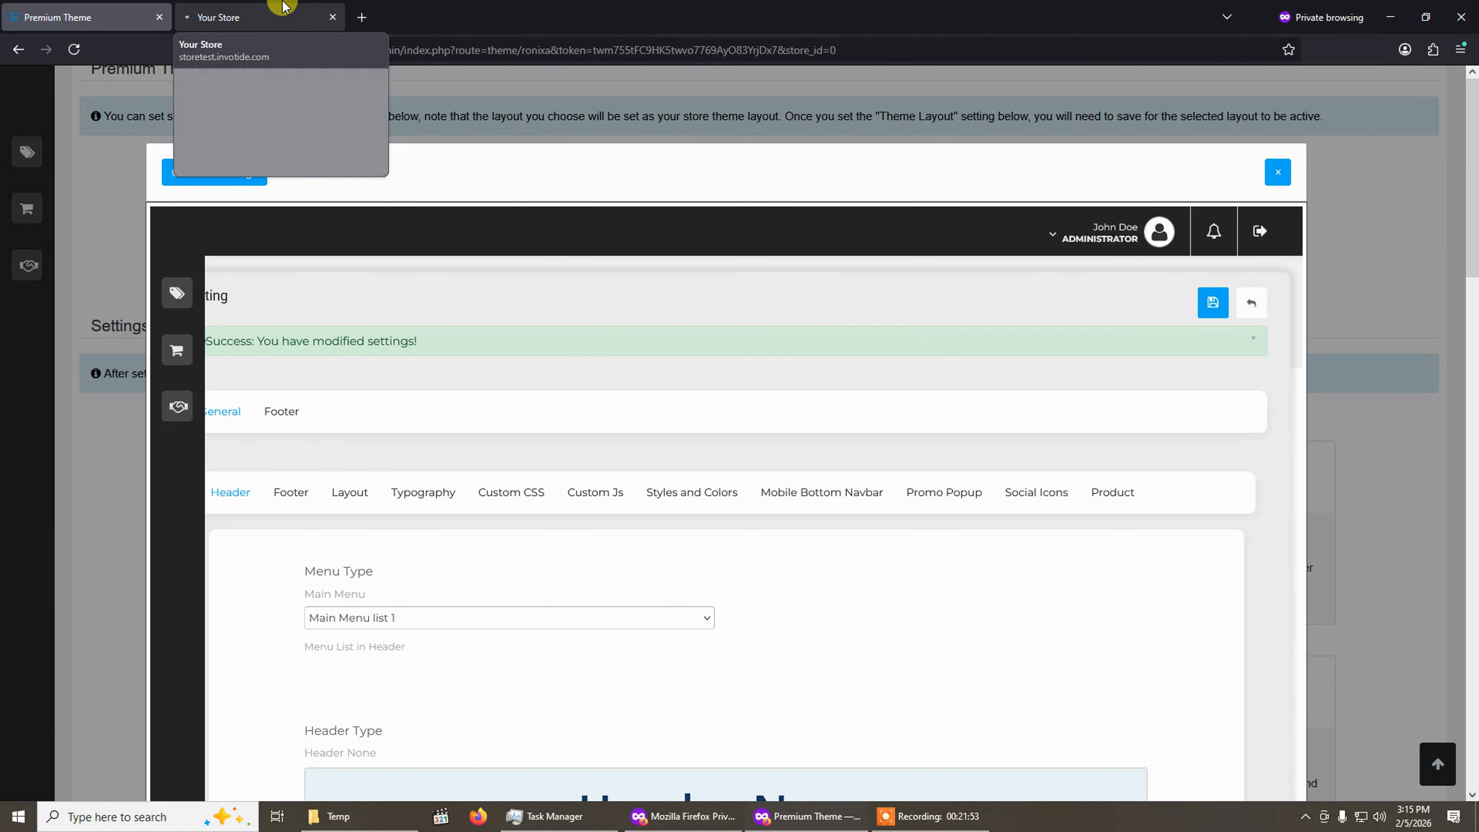
# Reload the storefront mobile preview and compare its bottom navbar with the Mobile Bottom Navbar settings.
pyautogui.click(260, 17)
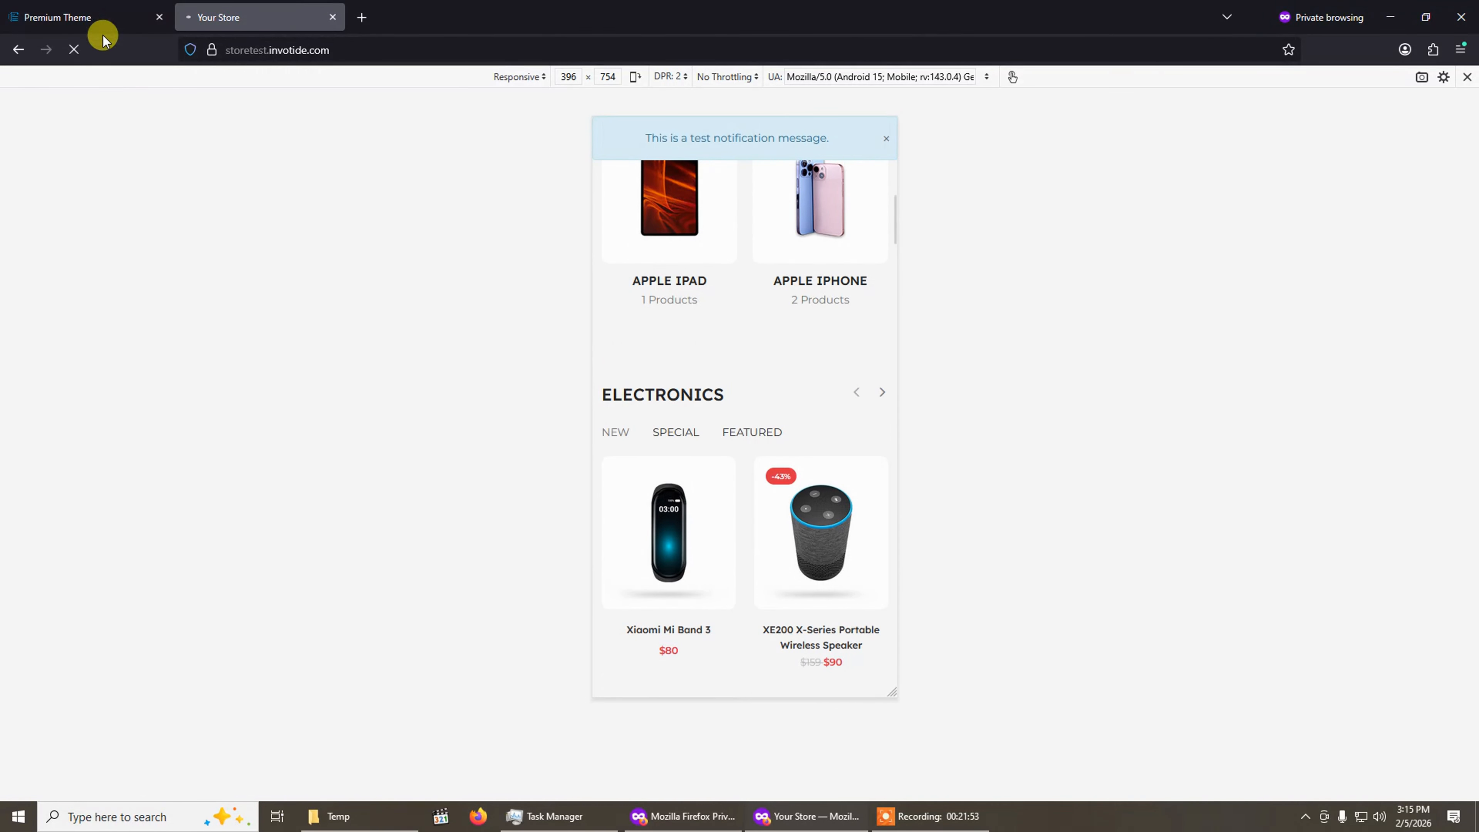
pyautogui.click(76, 51)
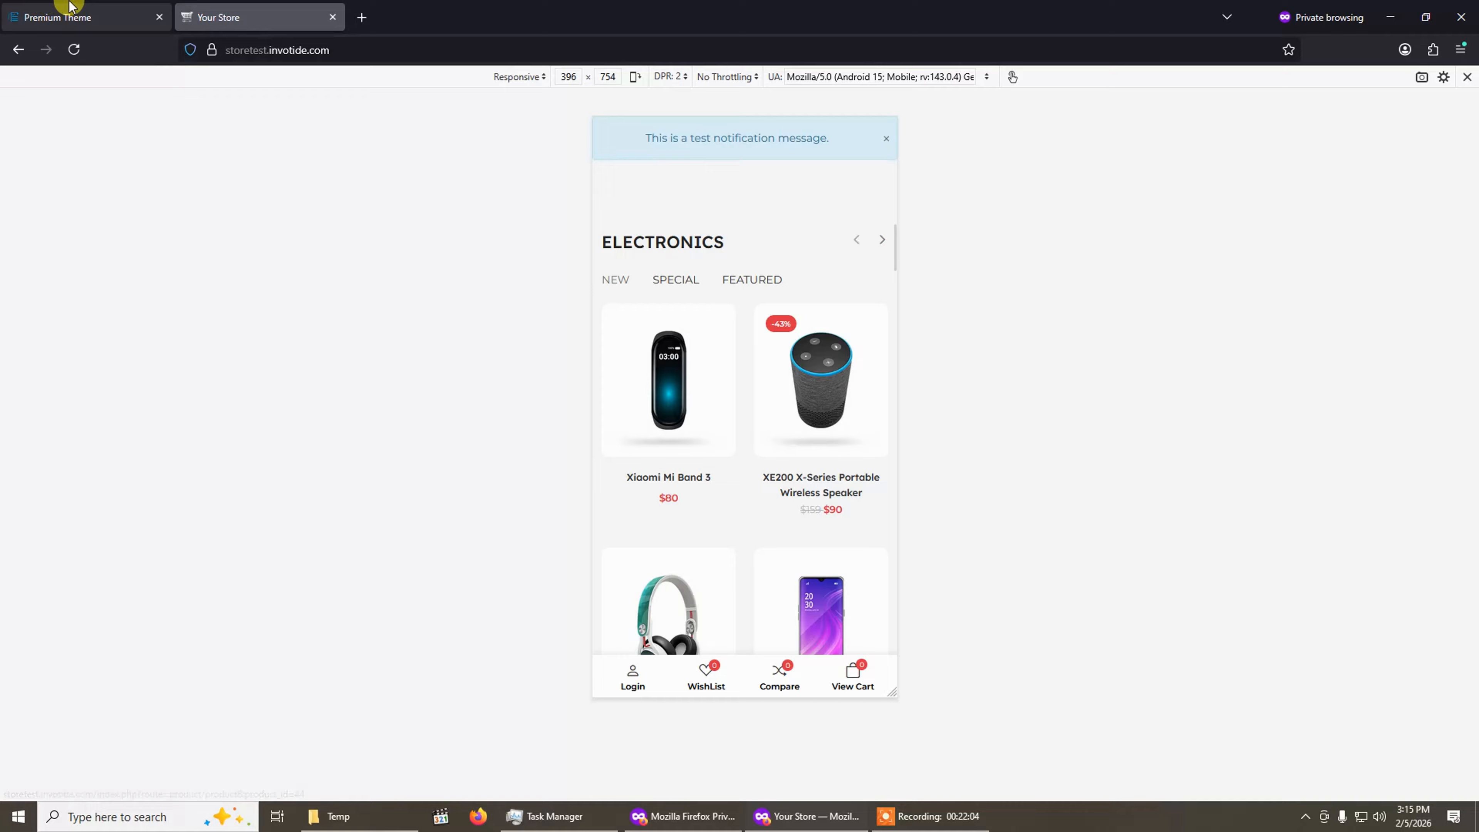
pyautogui.click(67, 16)
pyautogui.scroll(-7, 436, 599)
pyautogui.scroll(5, 466, 586)
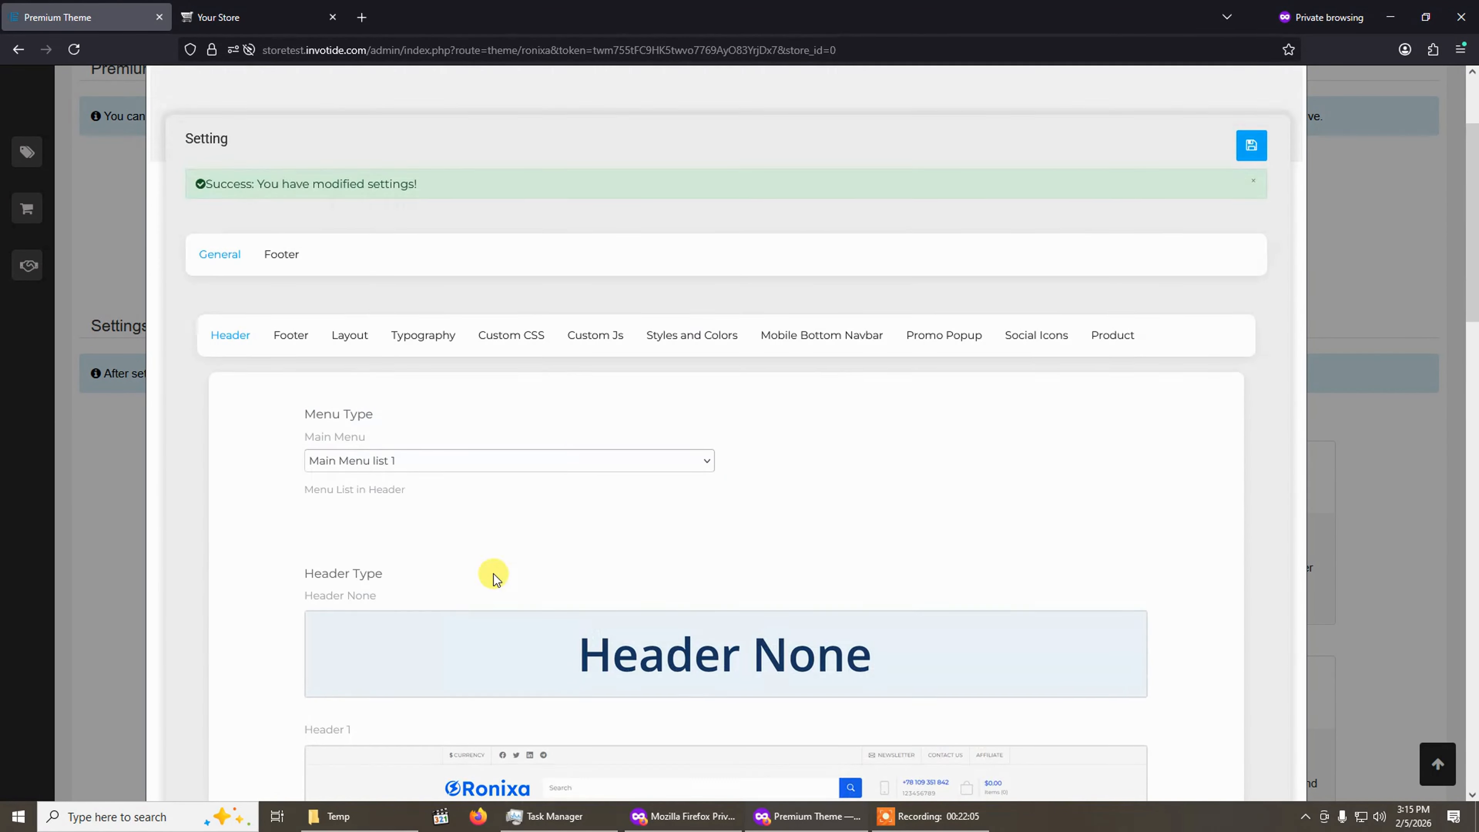
pyautogui.click(837, 345)
pyautogui.scroll(-5, 736, 606)
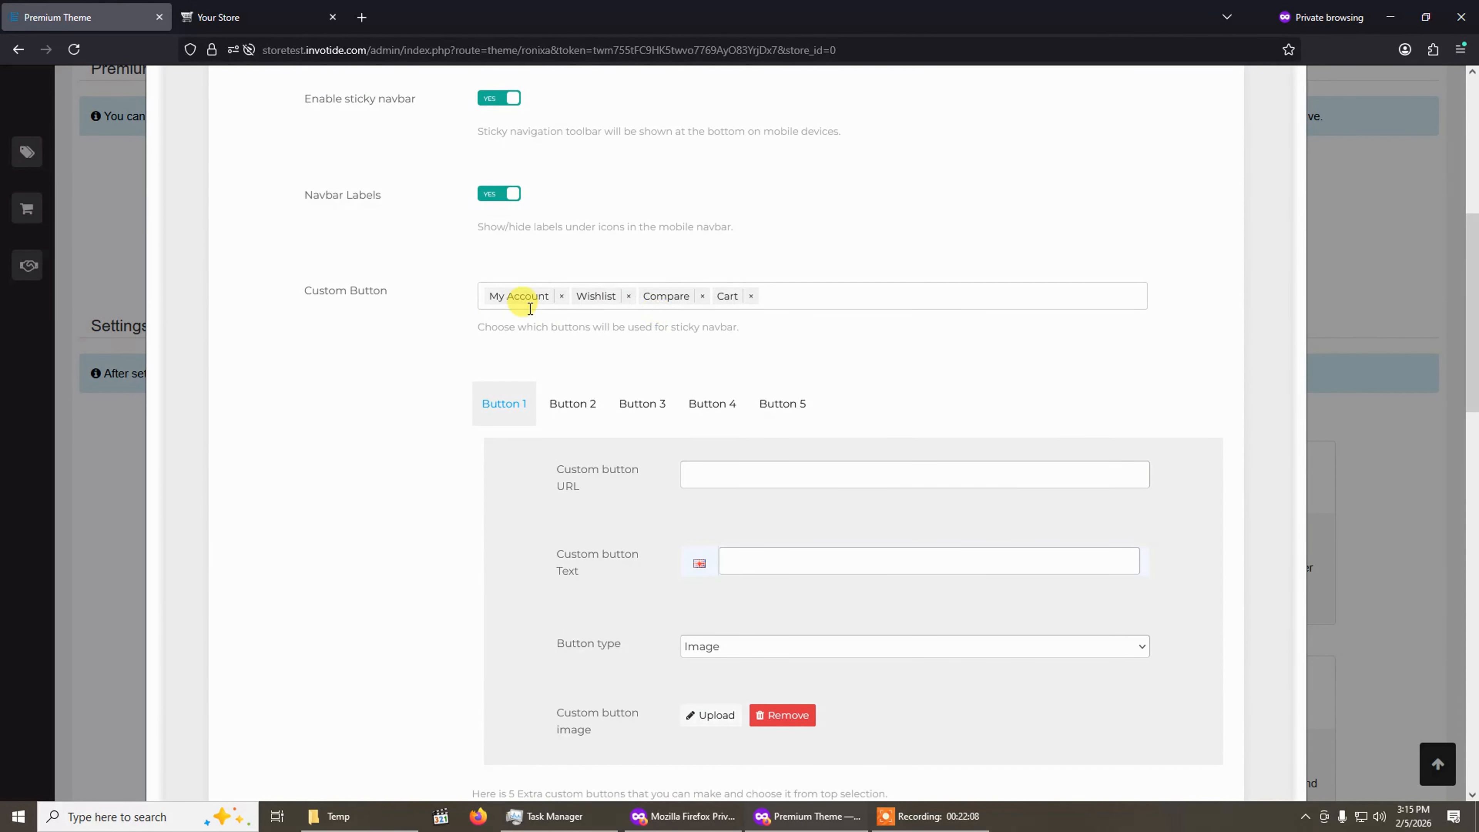
pyautogui.click(291, 17)
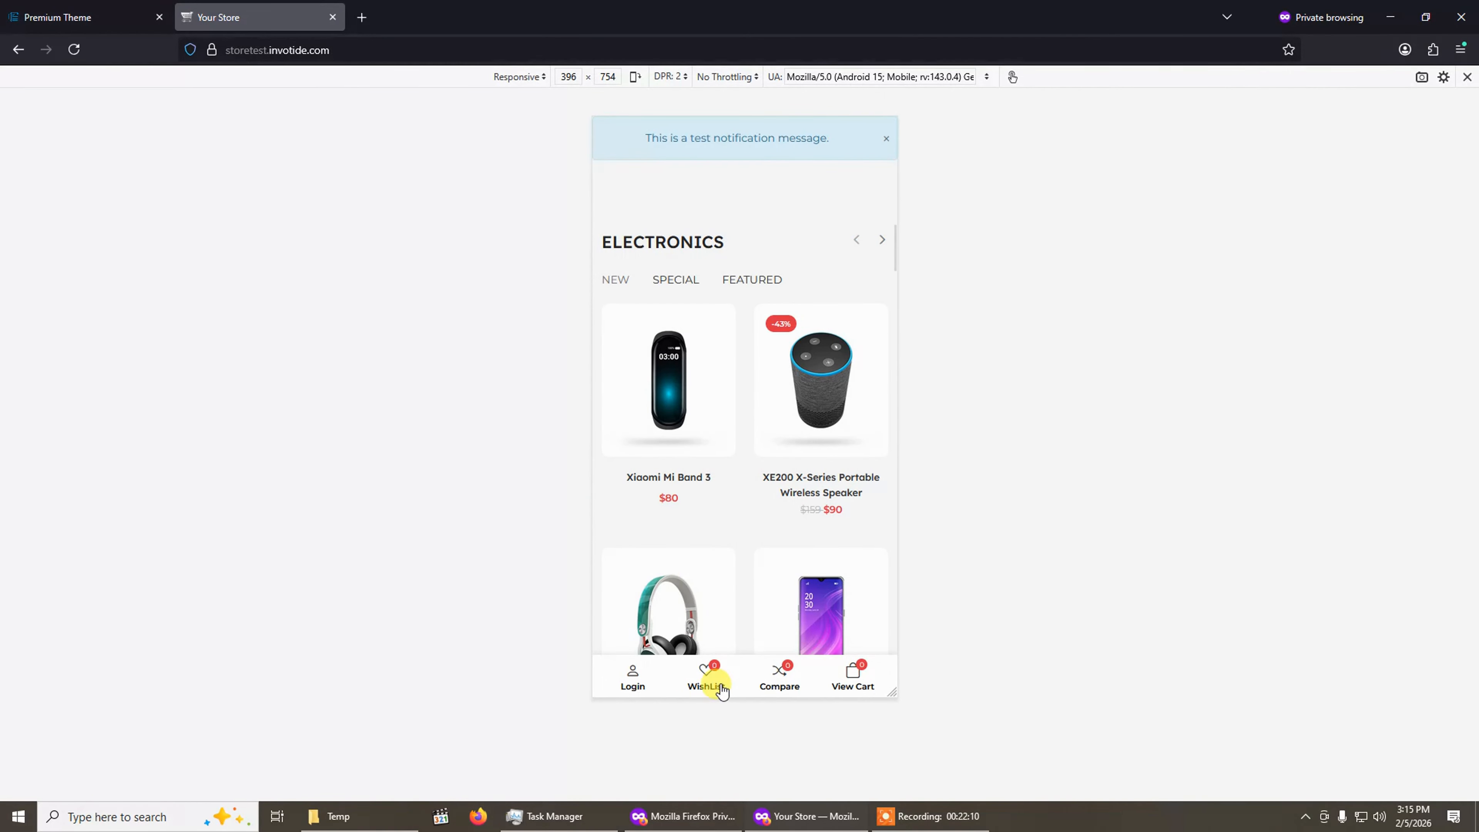
pyautogui.click(134, 15)
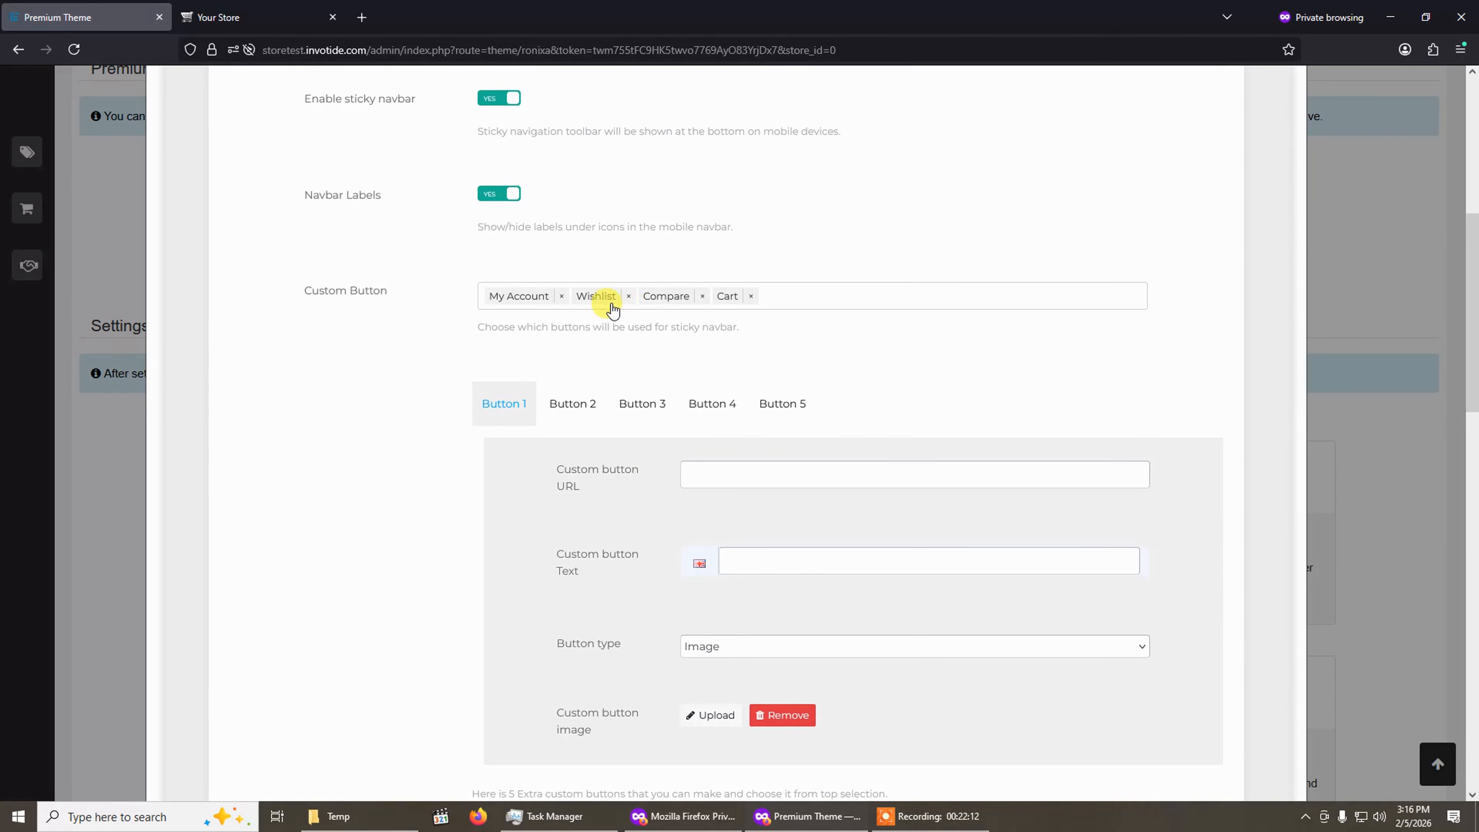
pyautogui.click(280, 17)
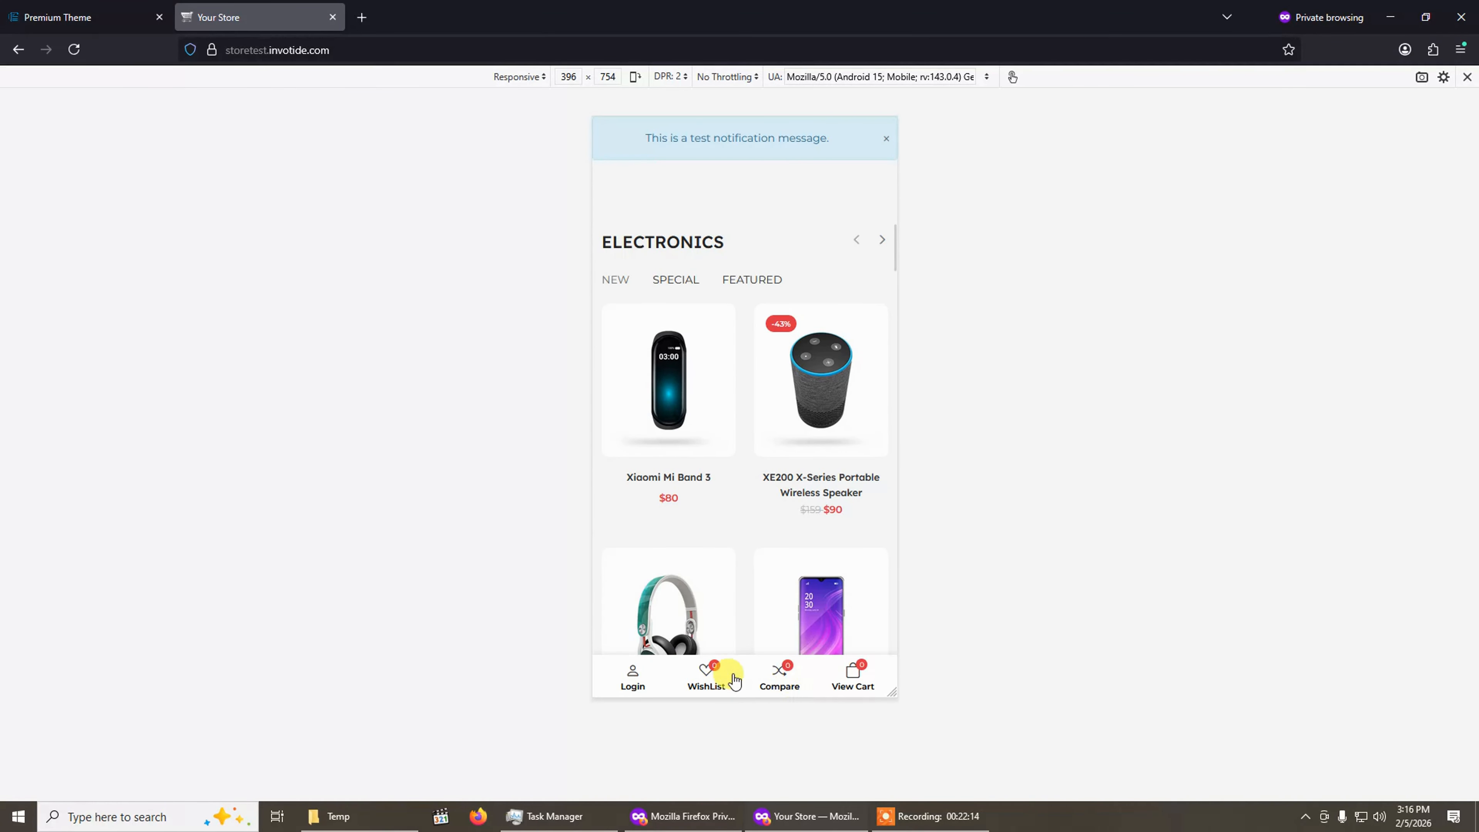
pyautogui.click(145, 7)
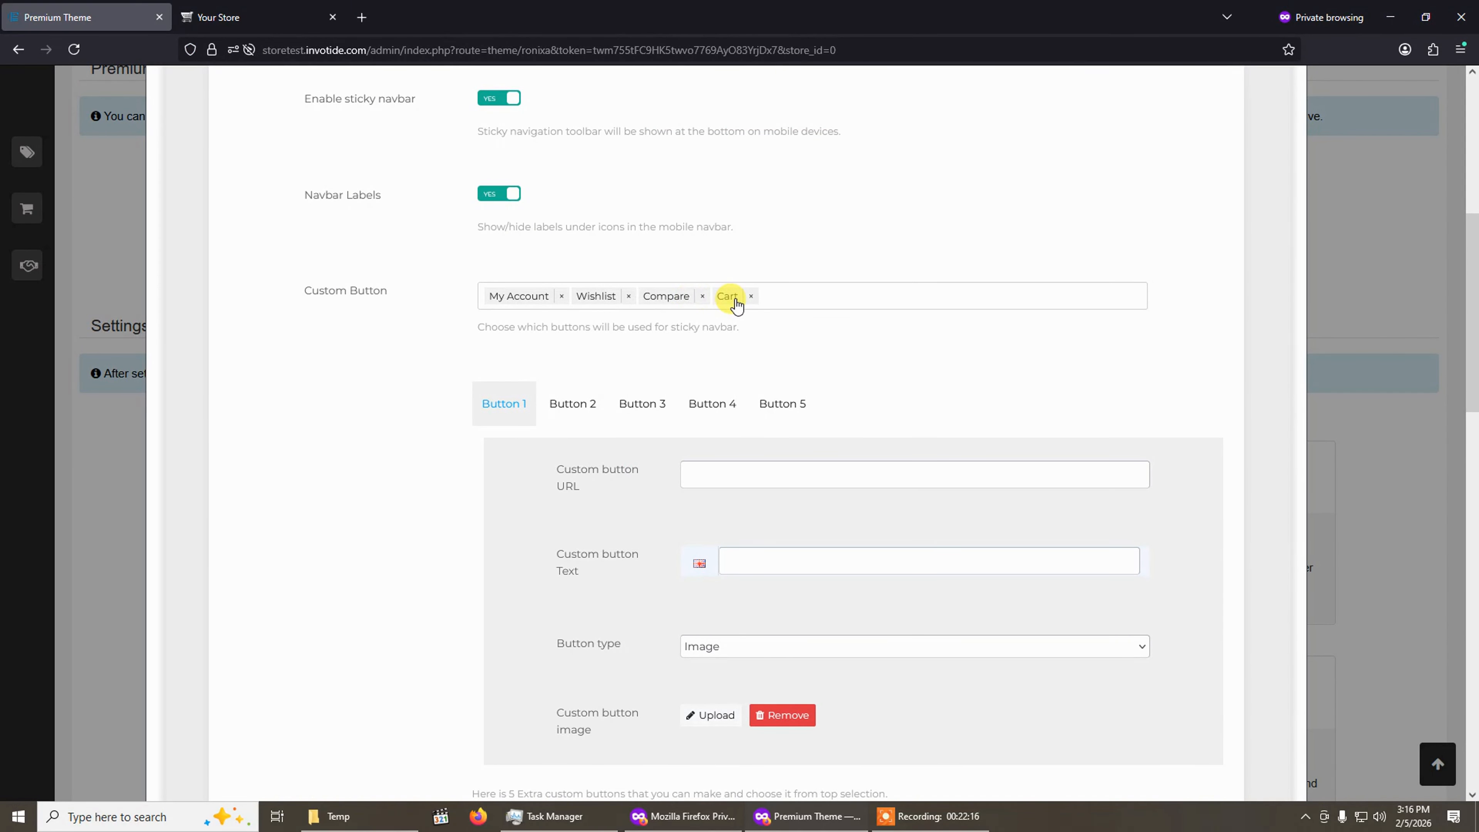
# Clear all Custom Button entries for the sticky navbar and add back only Wishlist.
pyautogui.click(561, 301)
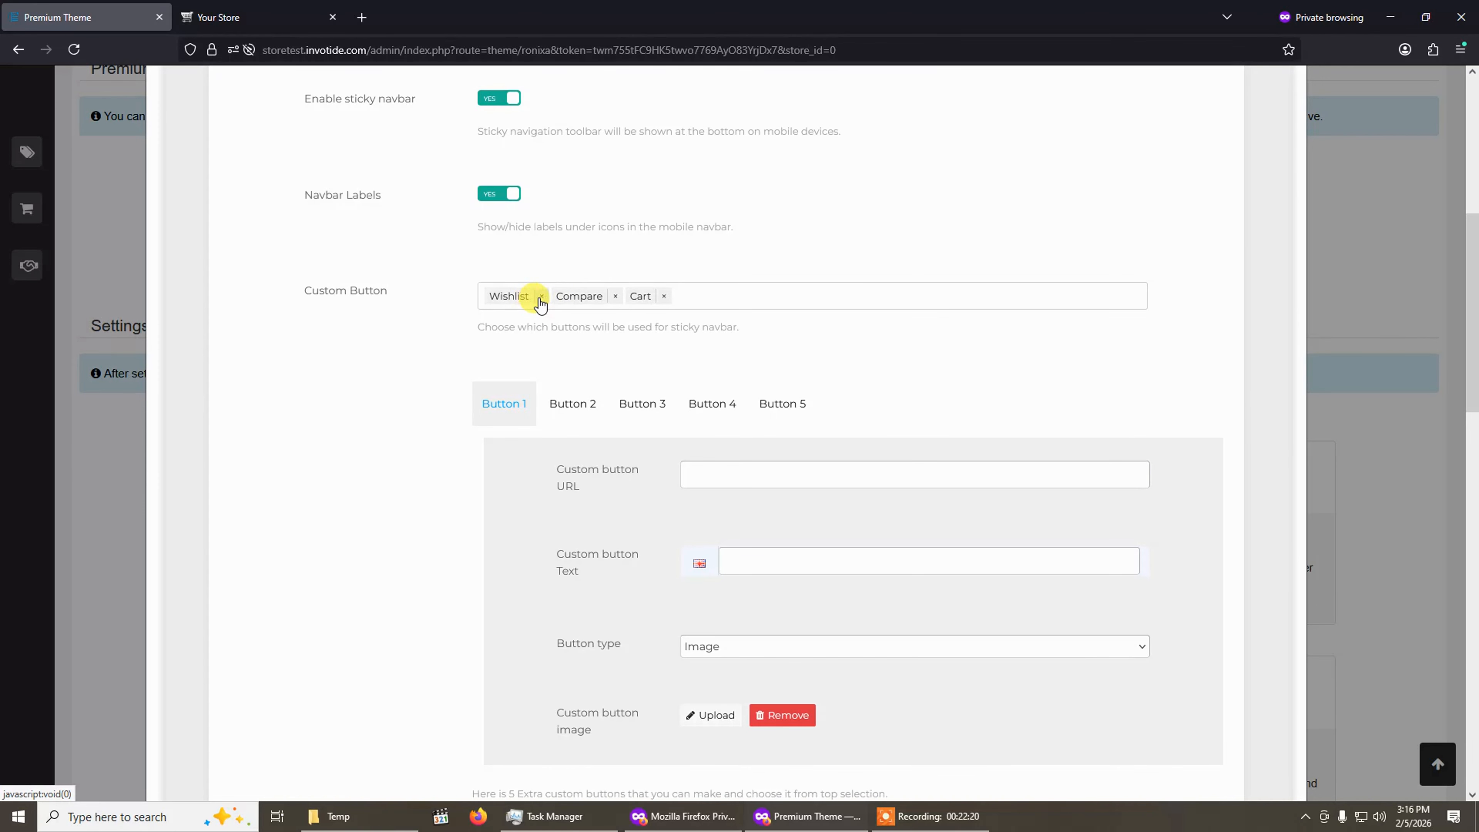
pyautogui.click(541, 299)
pyautogui.click(548, 297)
pyautogui.click(520, 296)
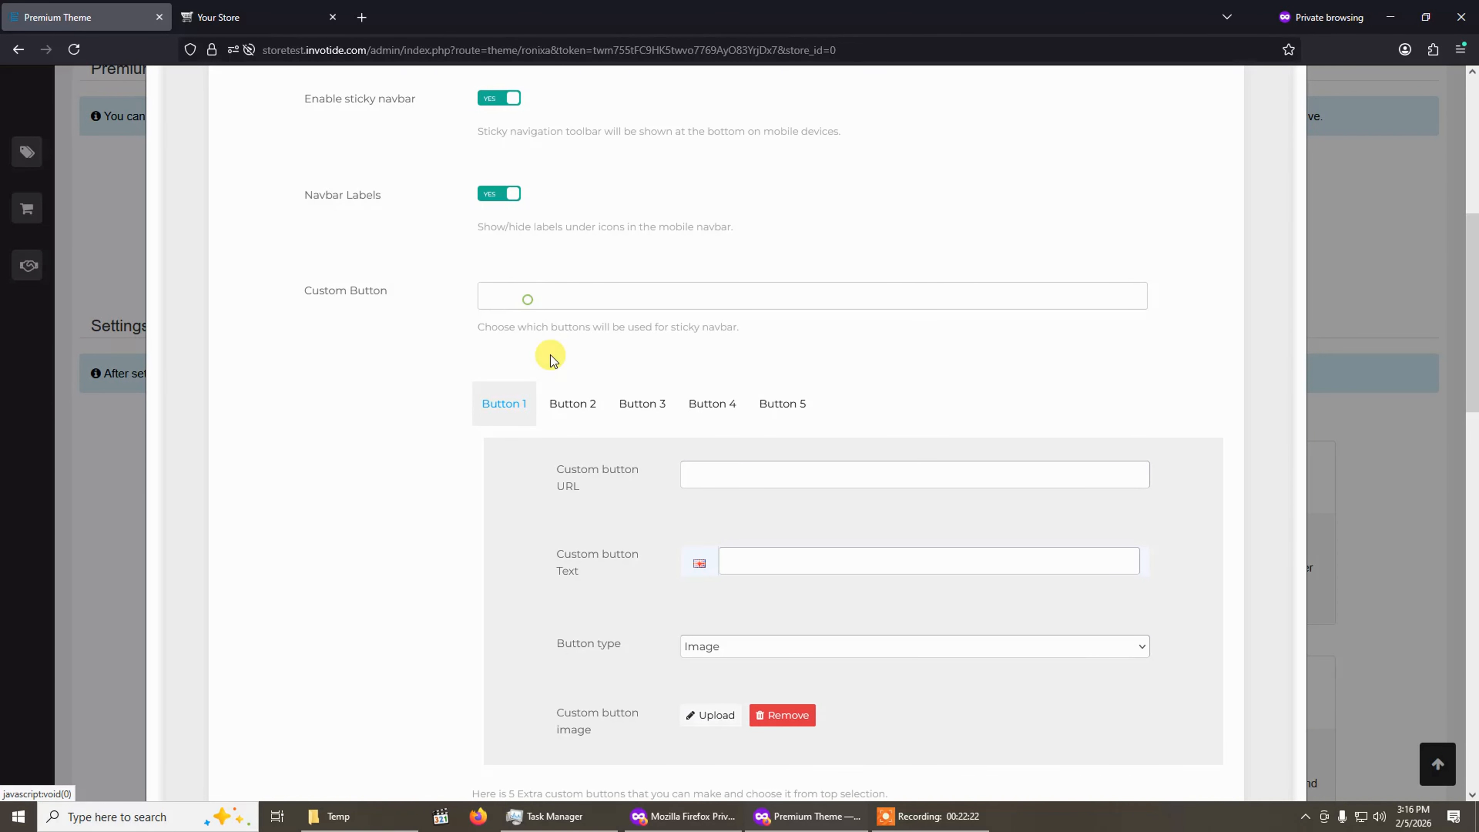
pyautogui.scroll(-1, 623, 481)
pyautogui.scroll(-2, 623, 481)
pyautogui.scroll(3, 624, 481)
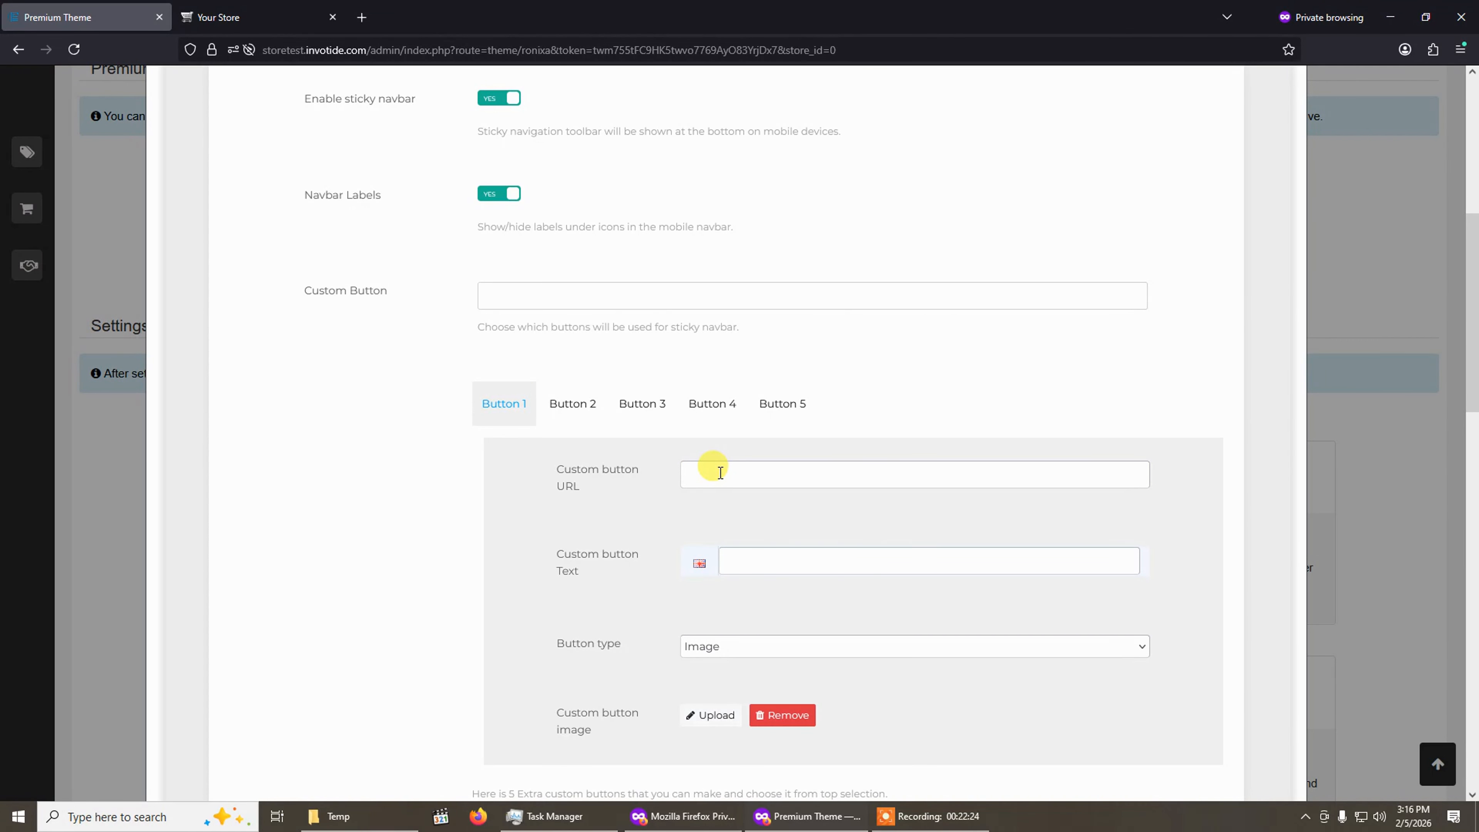
pyautogui.click(614, 296)
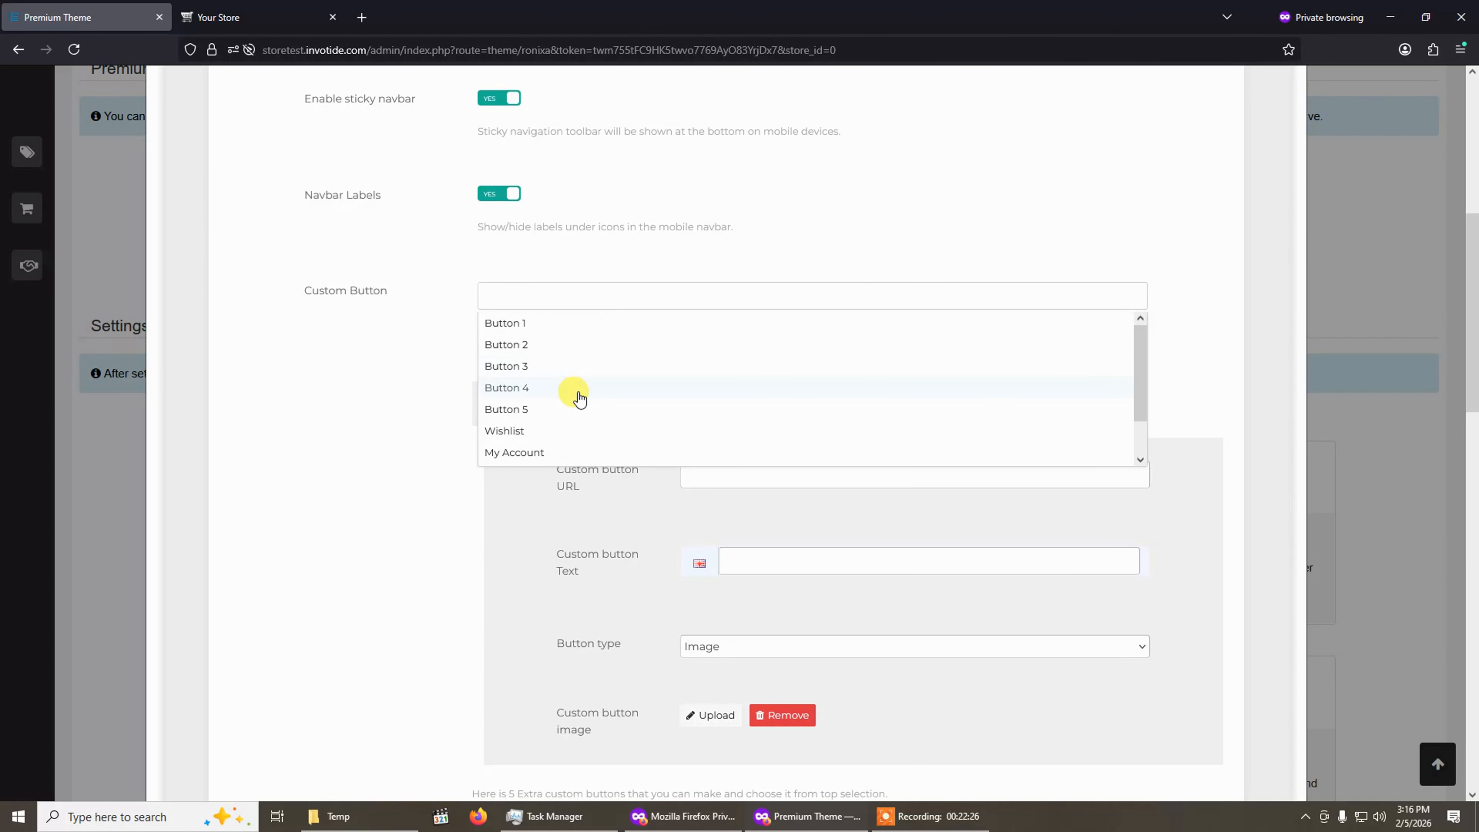
pyautogui.click(552, 431)
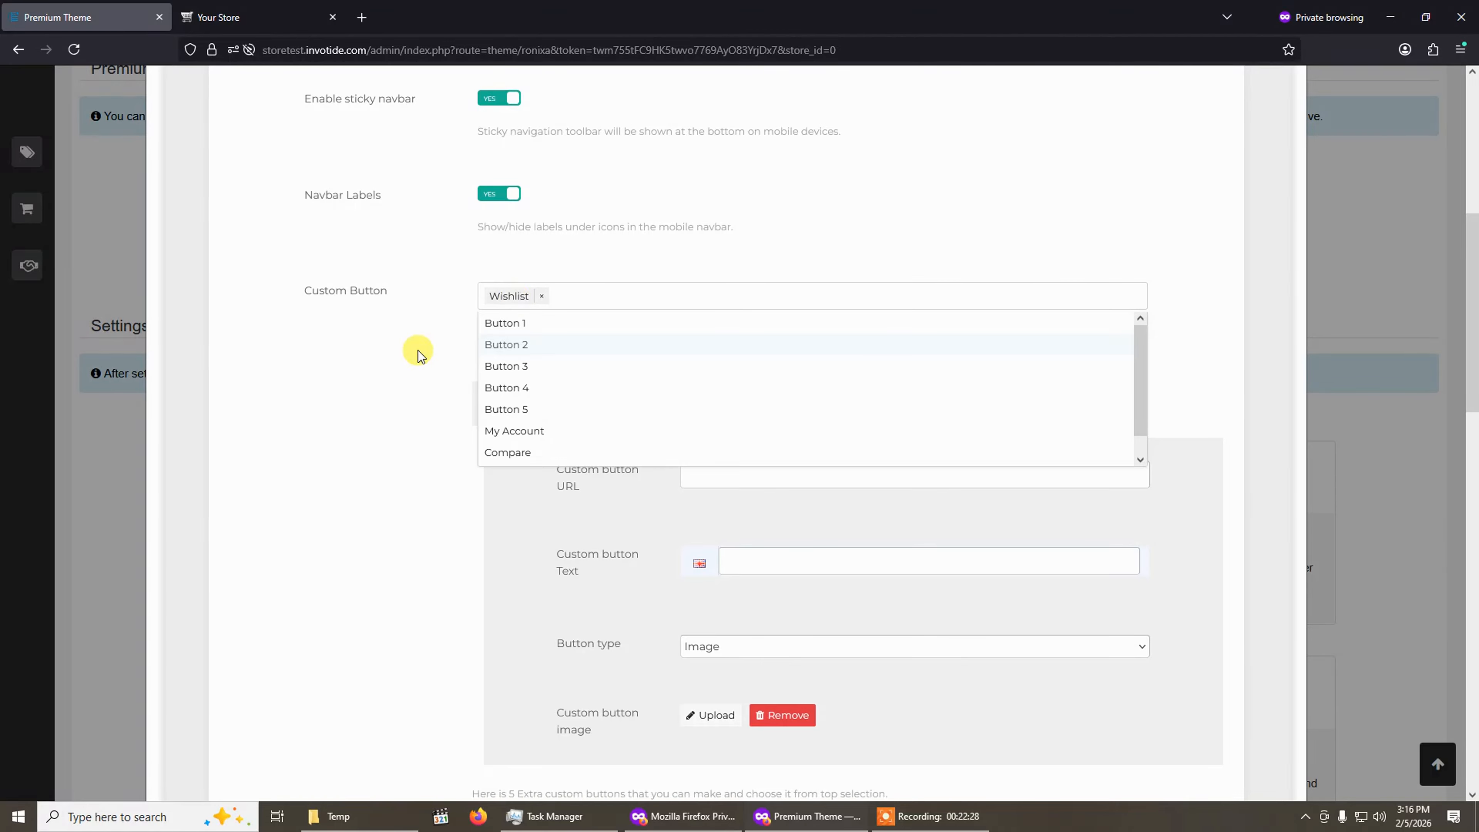
pyautogui.click(358, 381)
# Set Button 1's custom URL and text to Products and its button type to Icon.
pyautogui.click(762, 478)
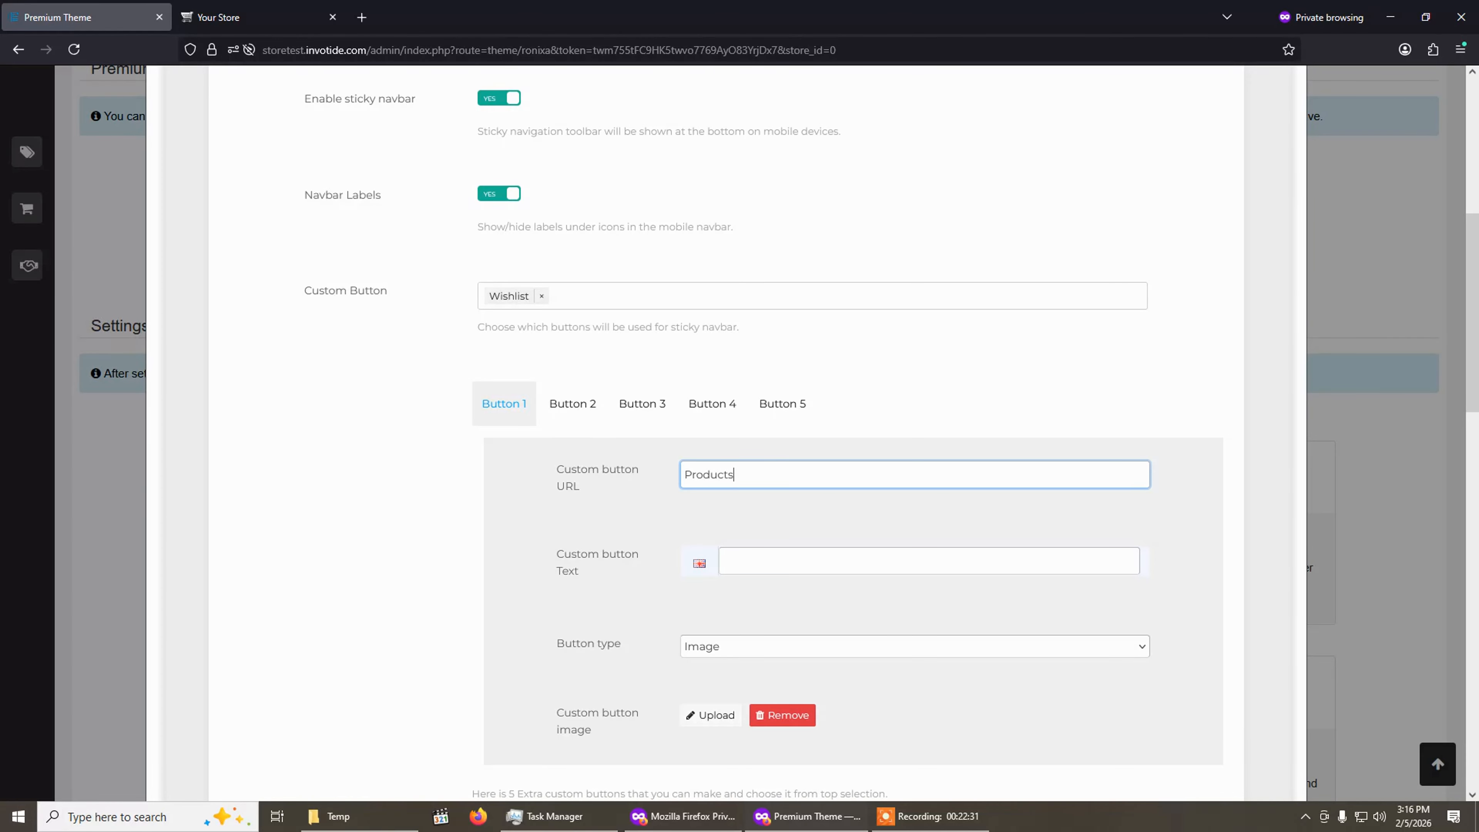
pyautogui.doubleClick(815, 490)
pyautogui.click(772, 562)
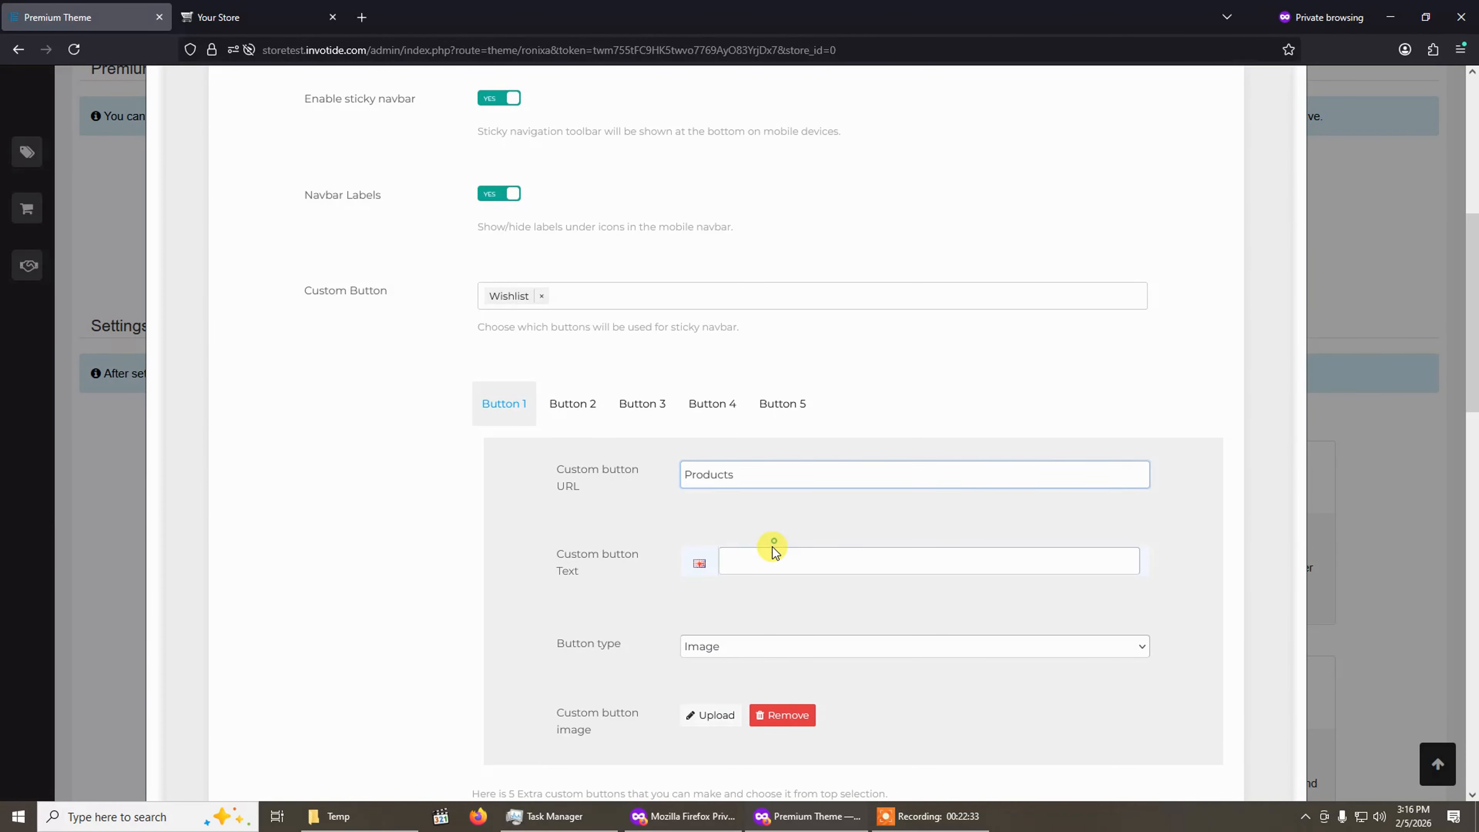
pyautogui.click(755, 650)
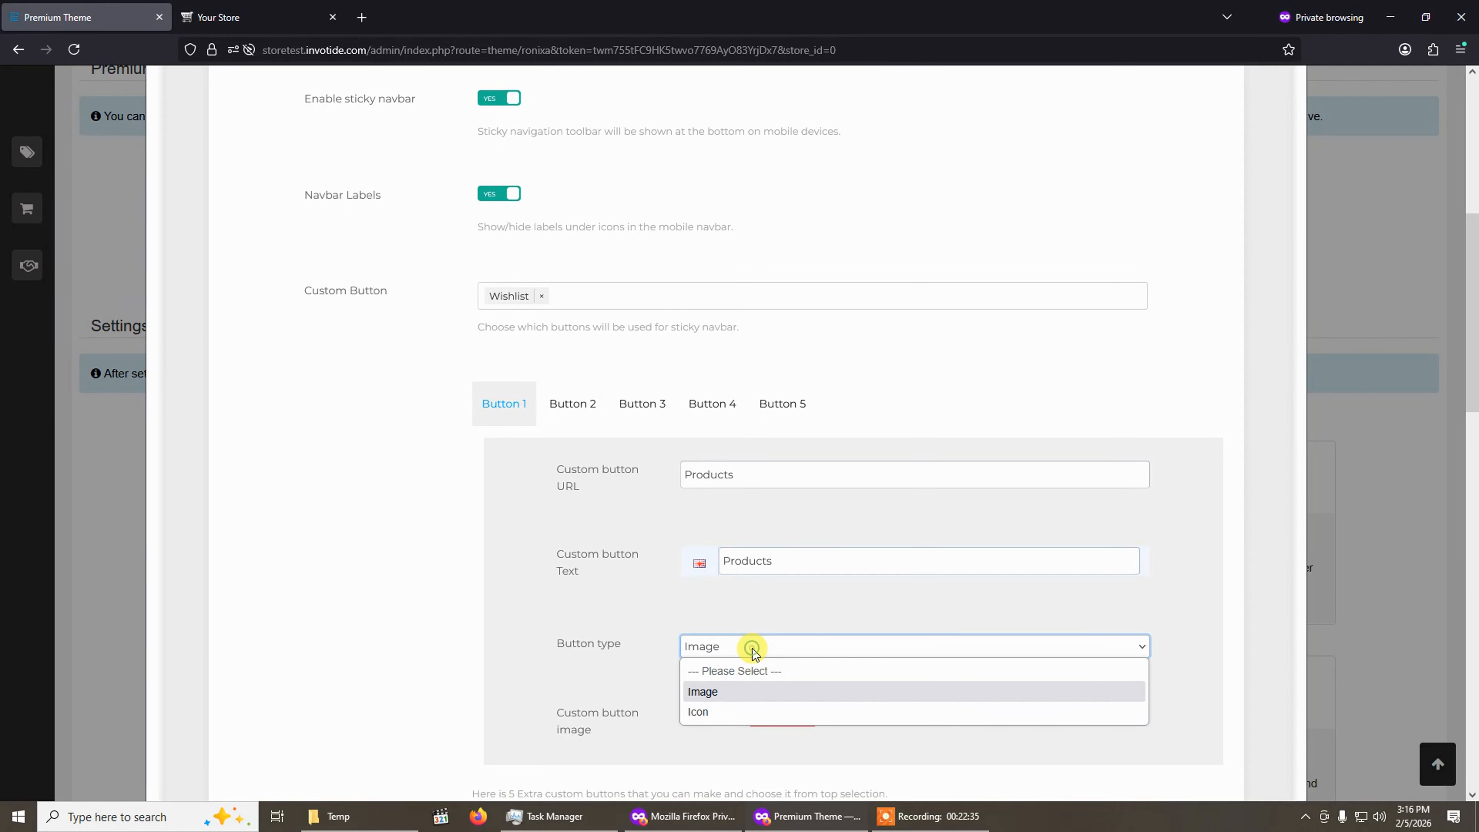
pyautogui.click(739, 705)
pyautogui.scroll(-1, 688, 665)
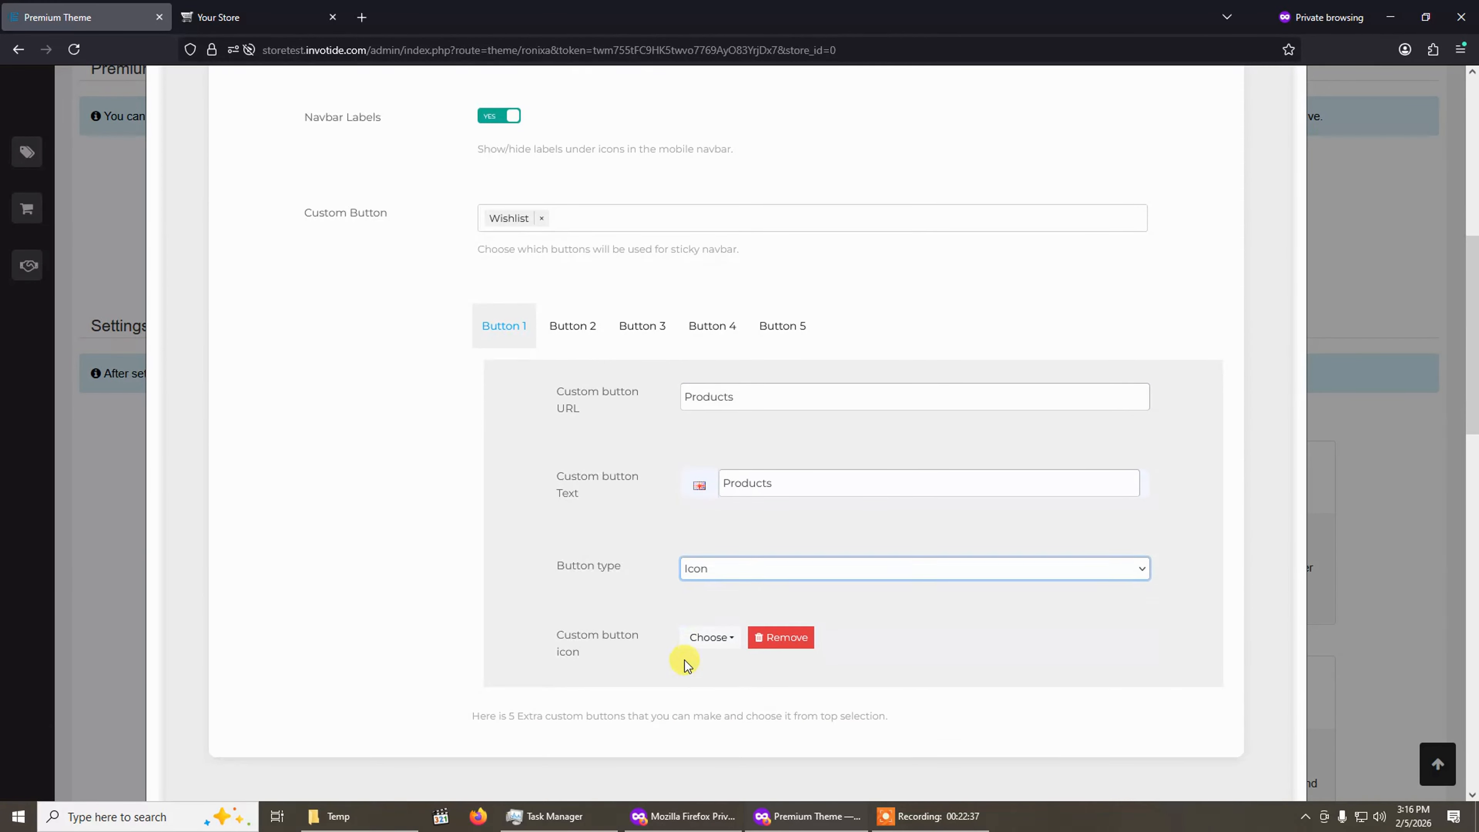
# Choose a list icon for Button 1 by filtering the icon picker for list.
pyautogui.click(712, 635)
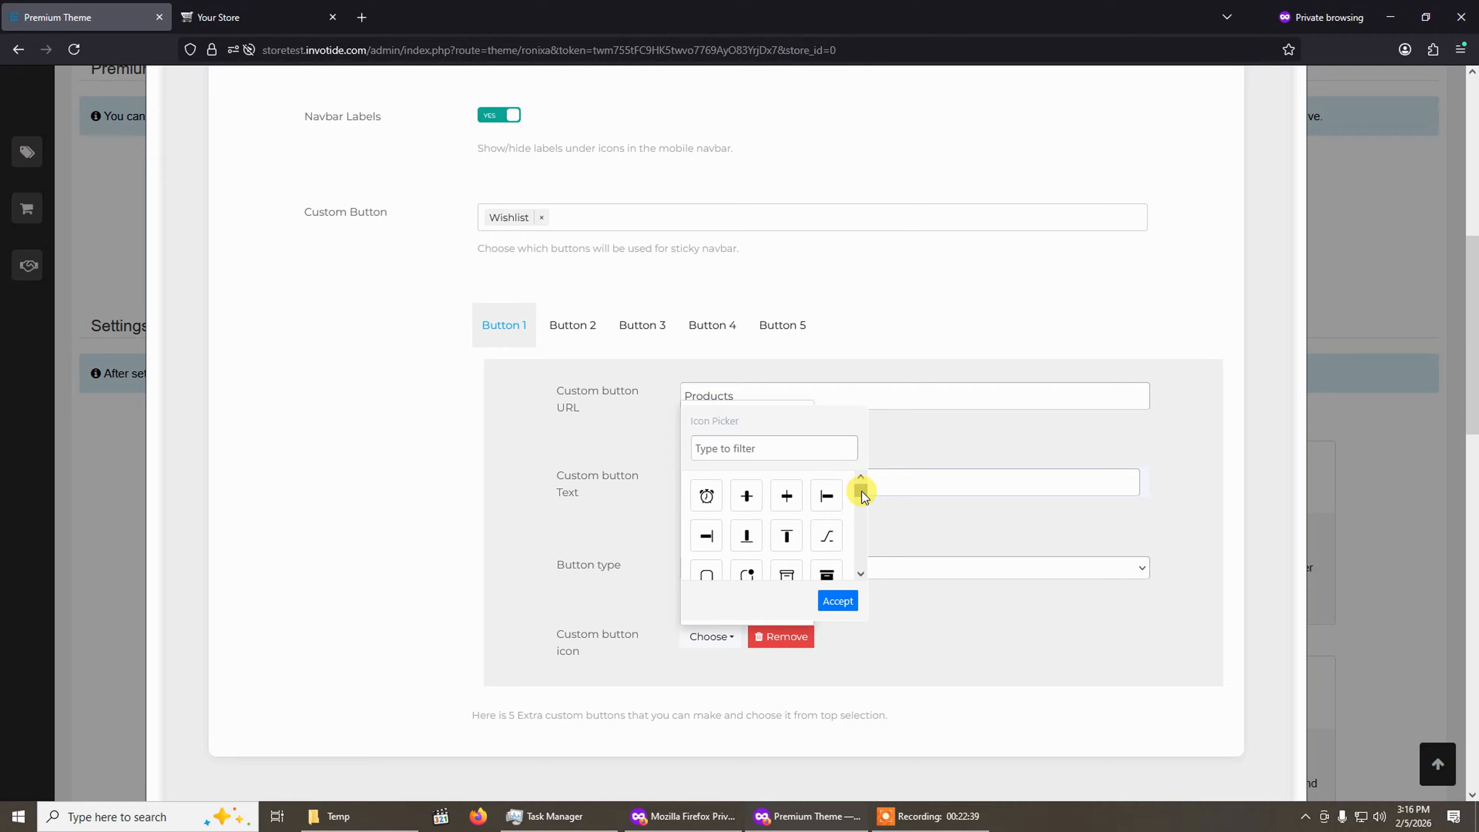
pyautogui.moveTo(862, 491); pyautogui.dragTo(857, 498)
pyautogui.click(788, 448)
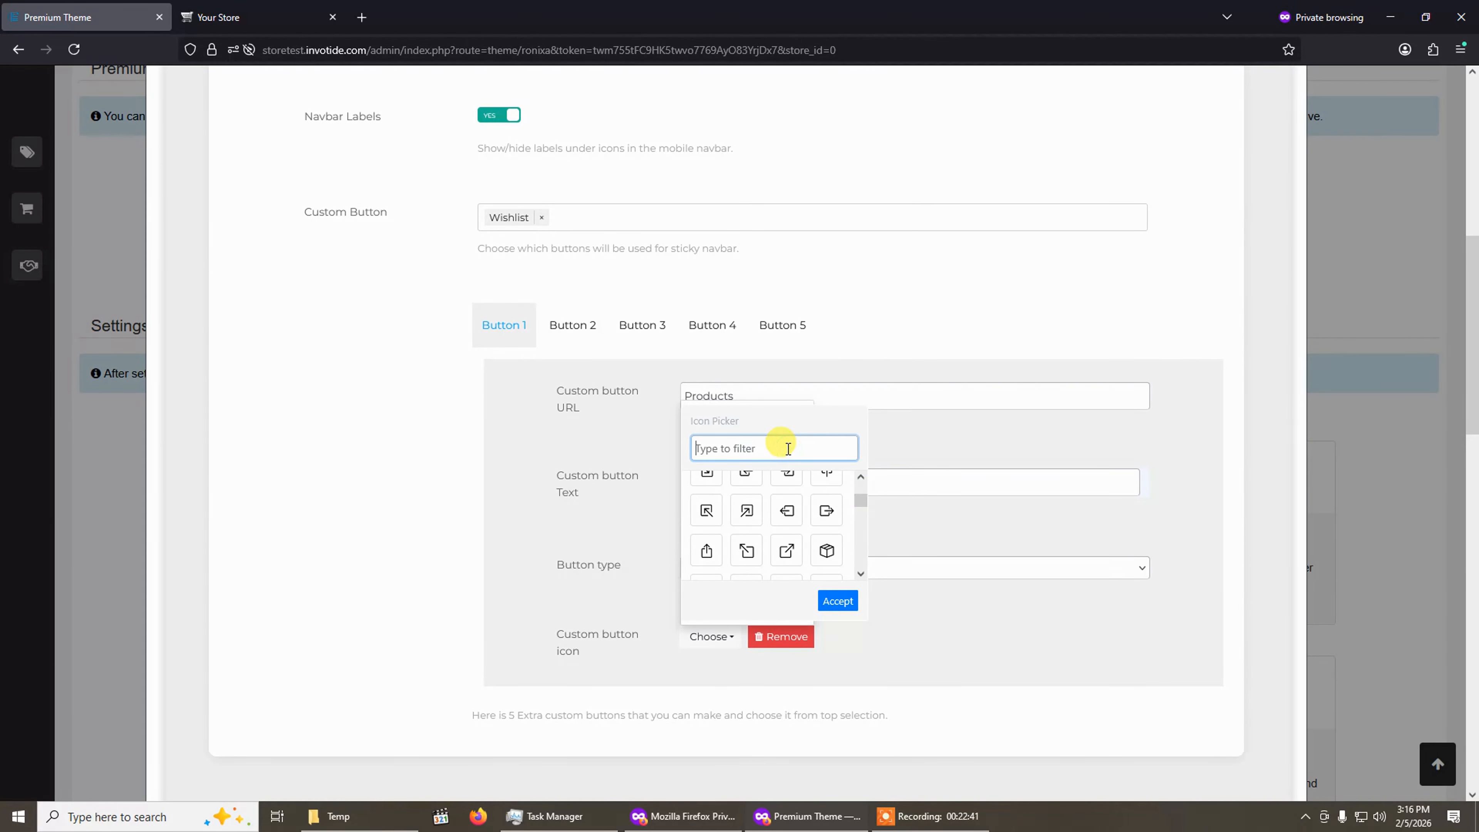
pyautogui.write('menu')
pyautogui.scroll(-3, 790, 536)
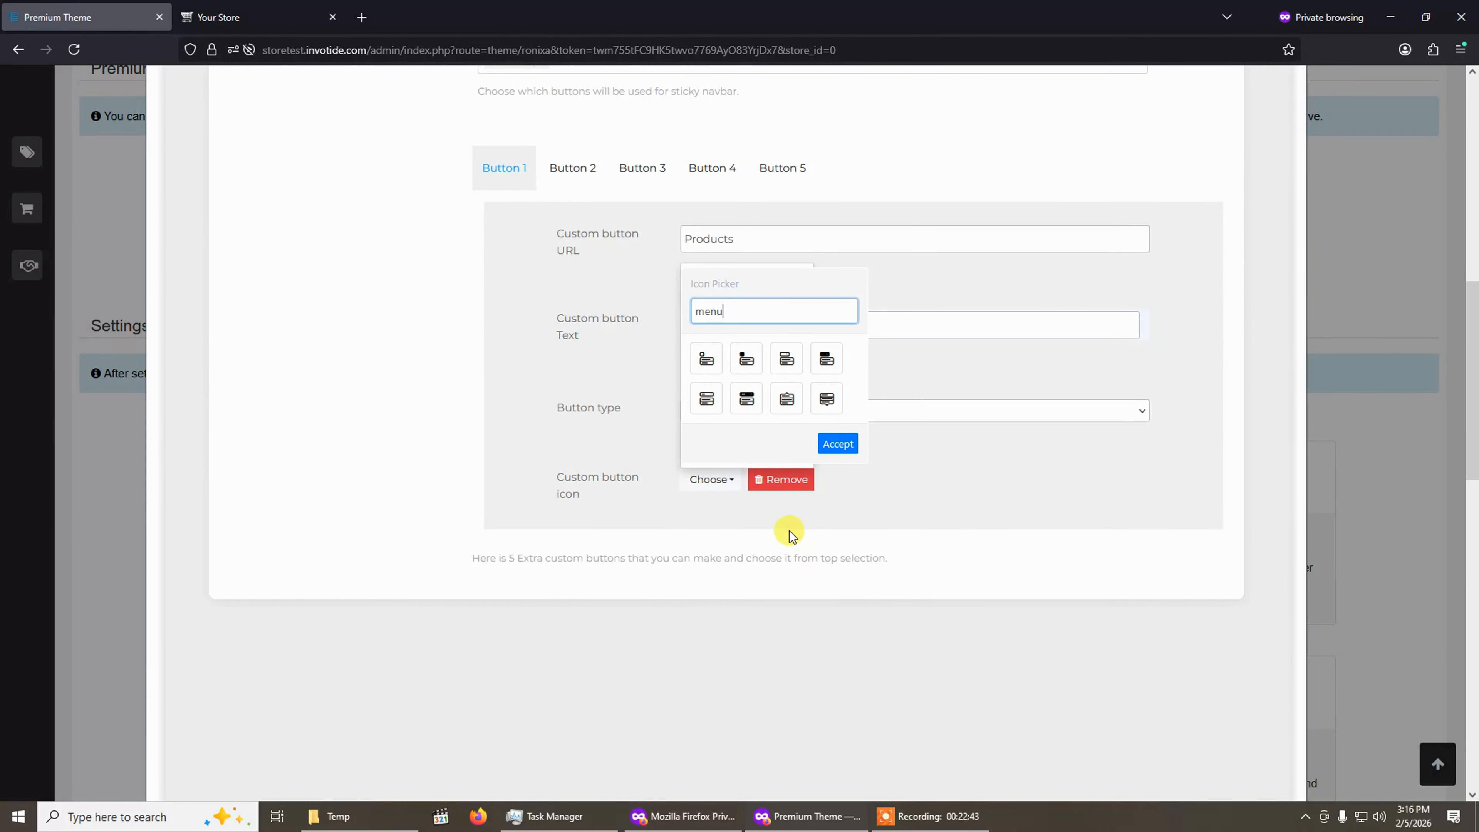
pyautogui.write('list')
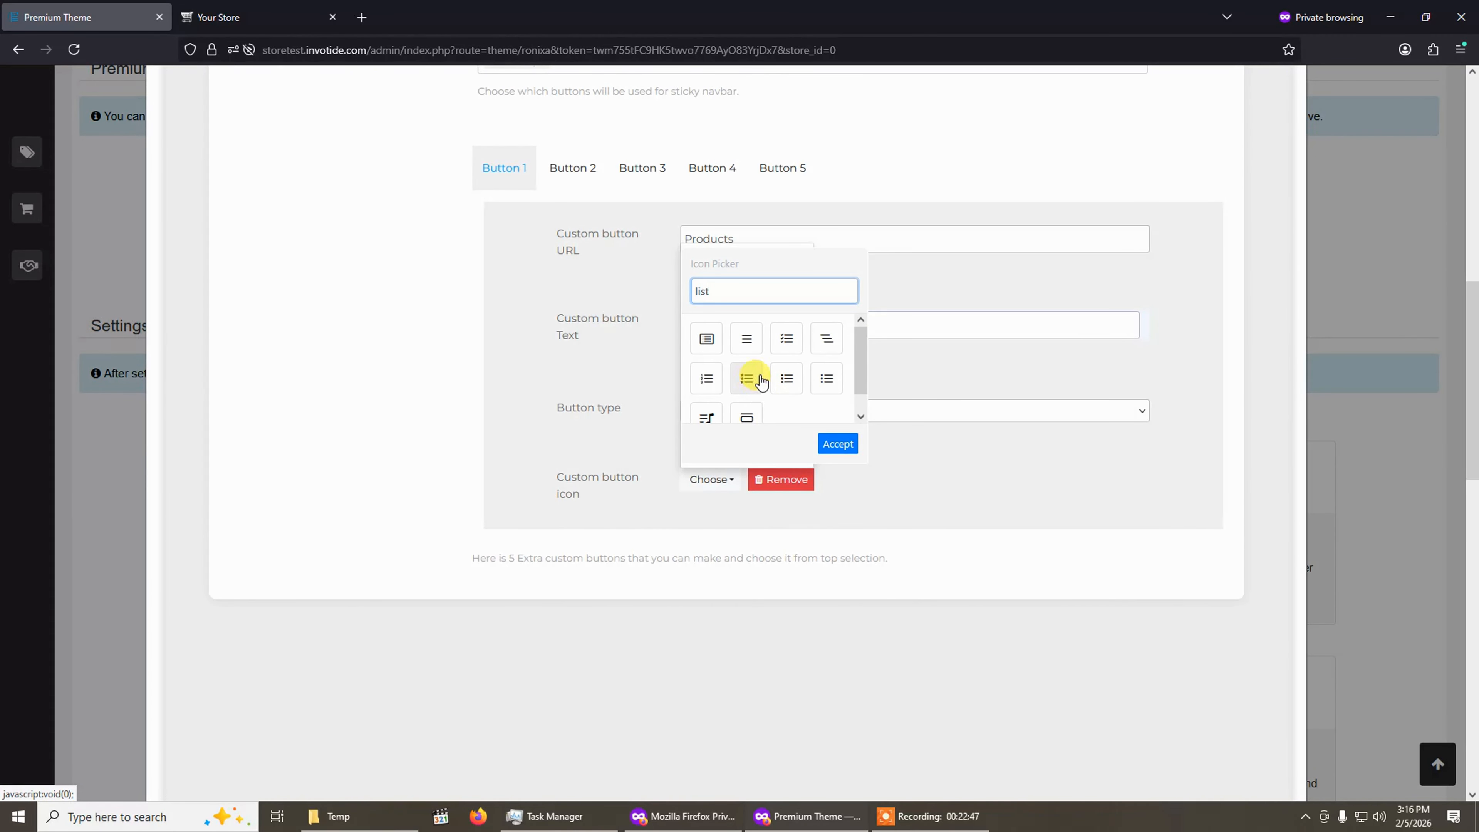
pyautogui.click(782, 375)
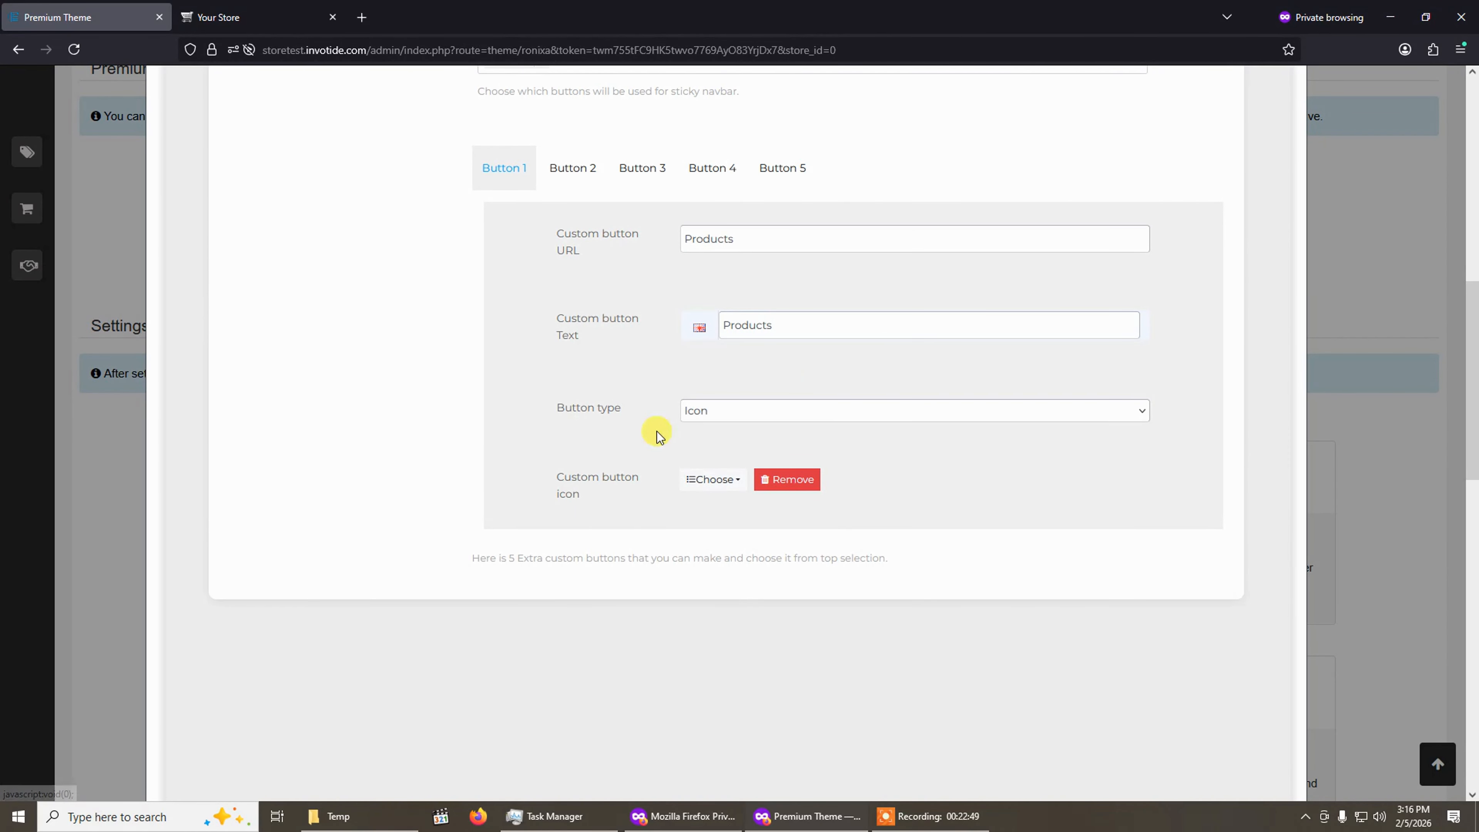
pyautogui.scroll(3, 618, 351)
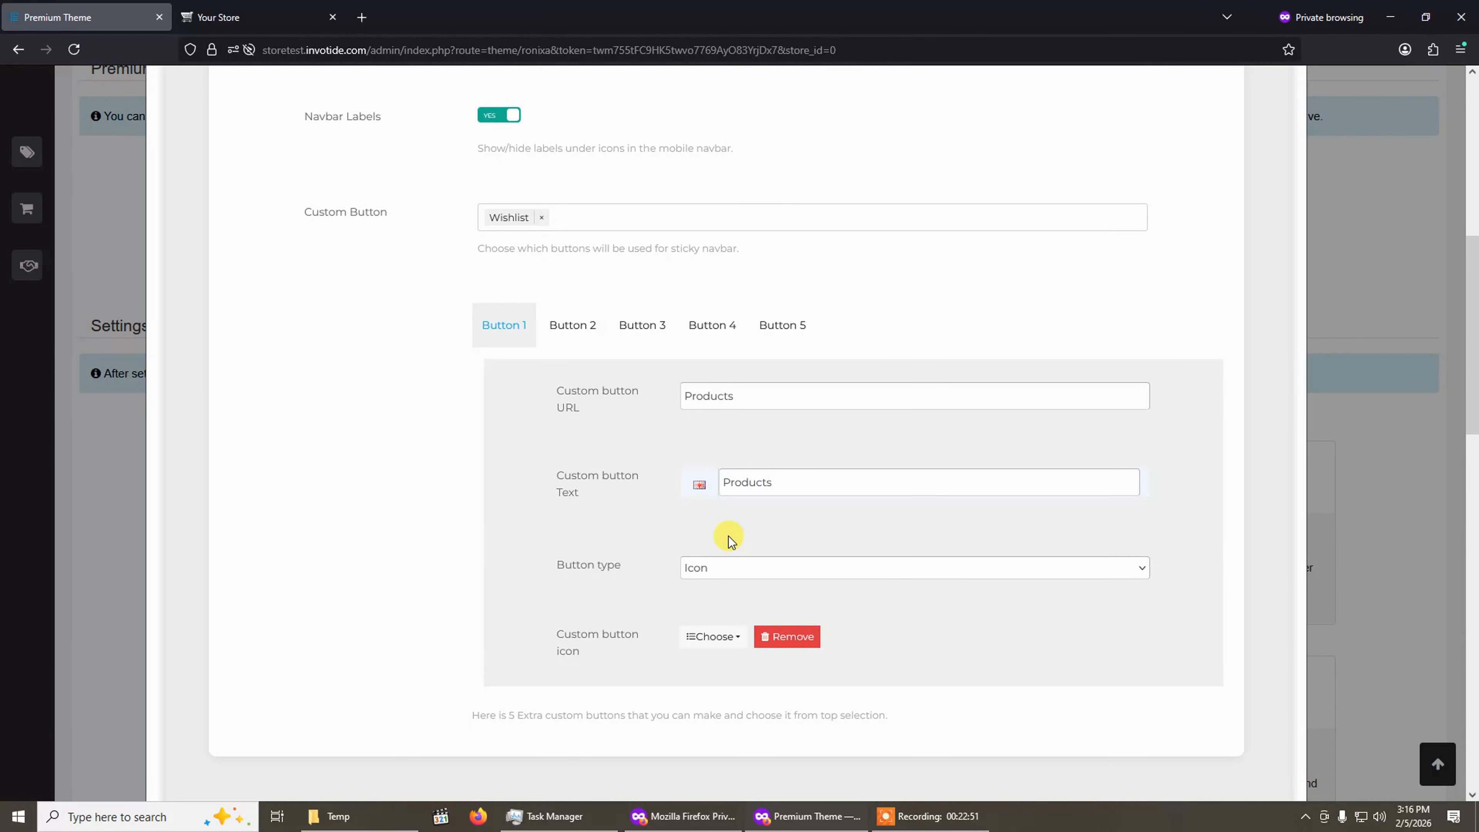
# Open the Button 2 tab to view its fields, then return to Button 1.
pyautogui.scroll(-4, 615, 374)
pyautogui.scroll(4, 615, 304)
pyautogui.click(574, 325)
pyautogui.click(696, 393)
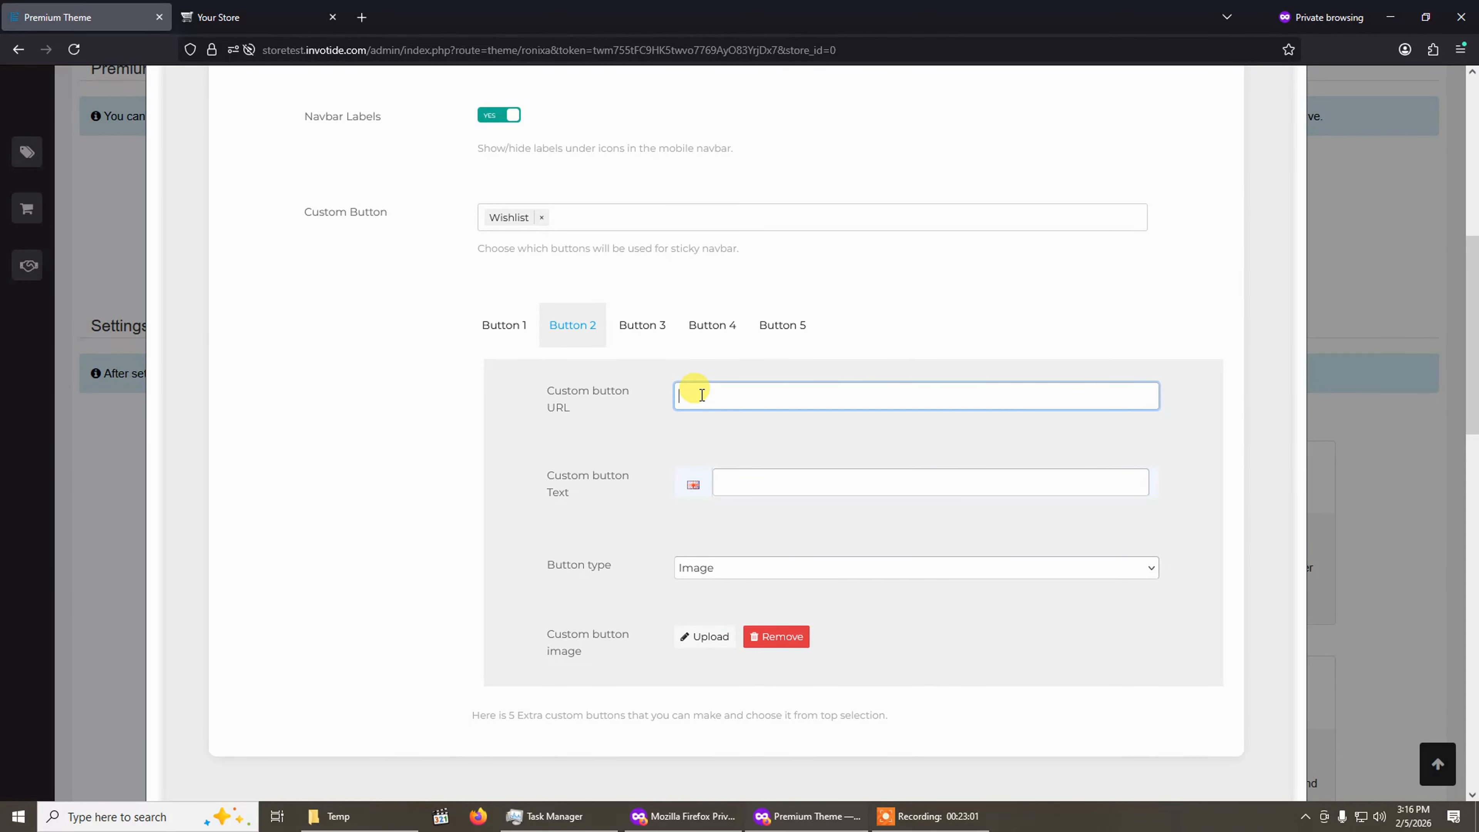
pyautogui.click(492, 326)
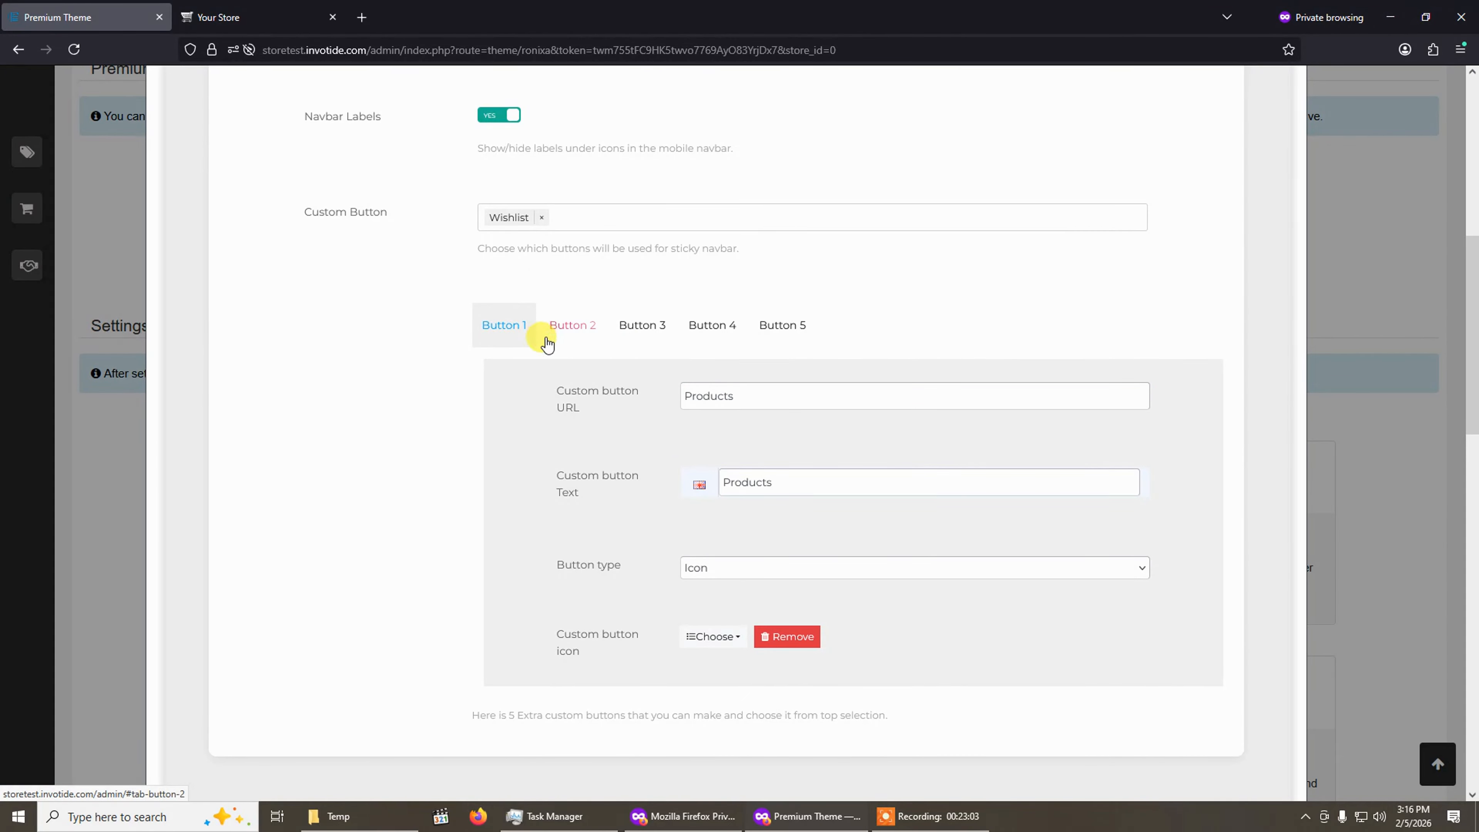
# Add Button 1, Cart and My Account to the sticky navbar's Custom Button list after Wishlist.
pyautogui.click(556, 216)
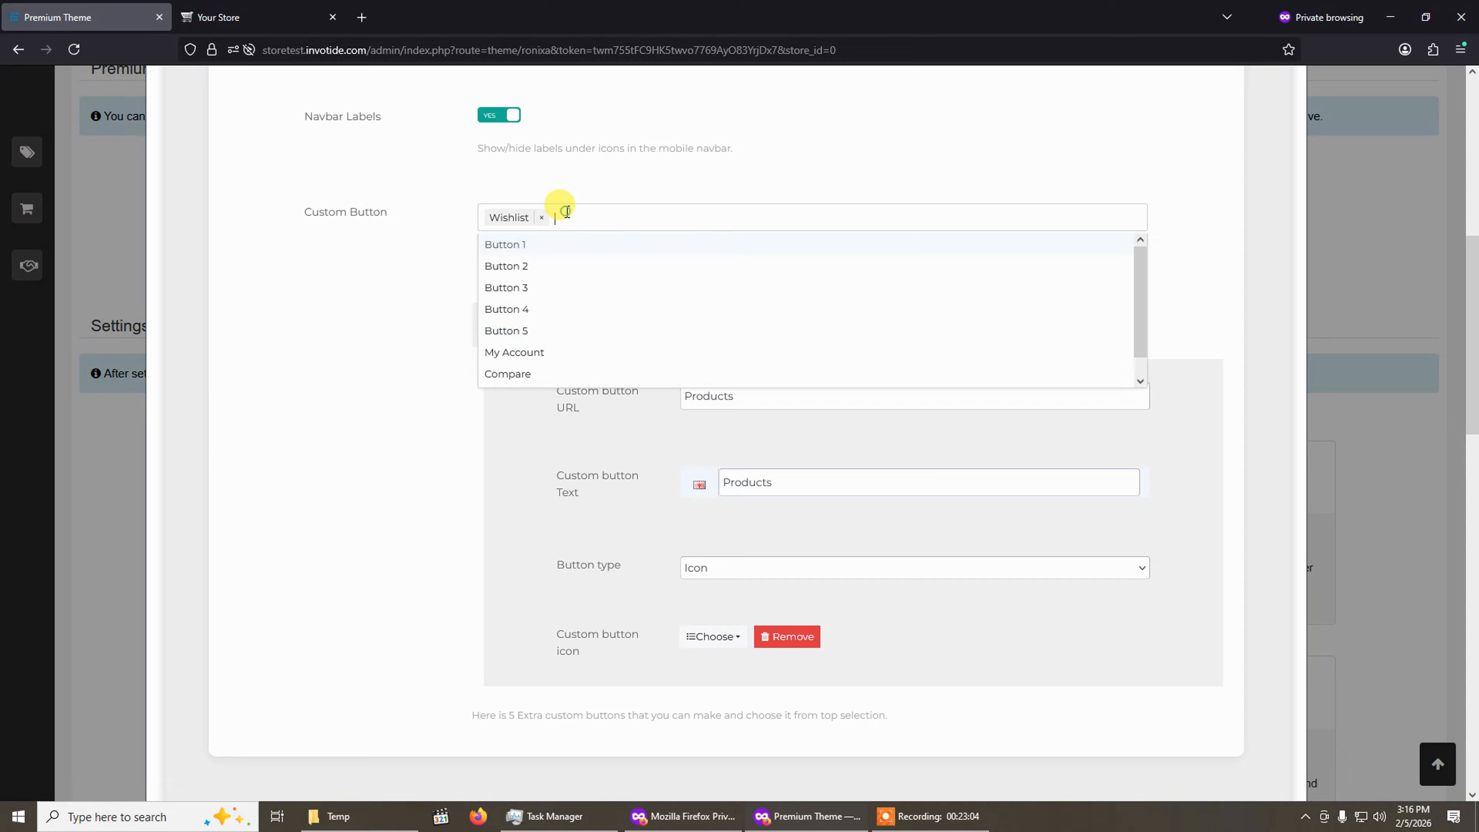
pyautogui.click(550, 246)
pyautogui.click(442, 290)
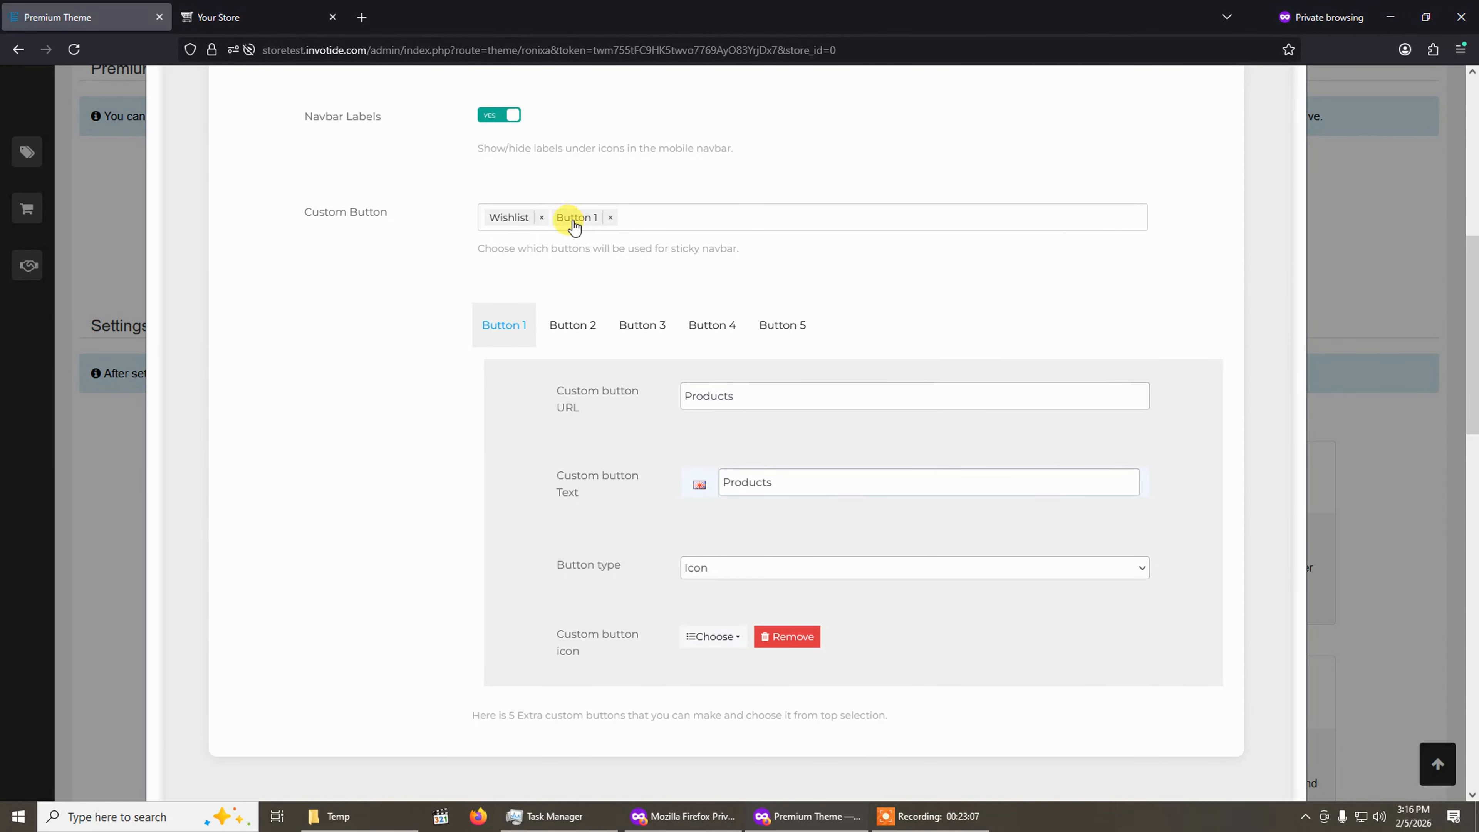
pyautogui.click(651, 217)
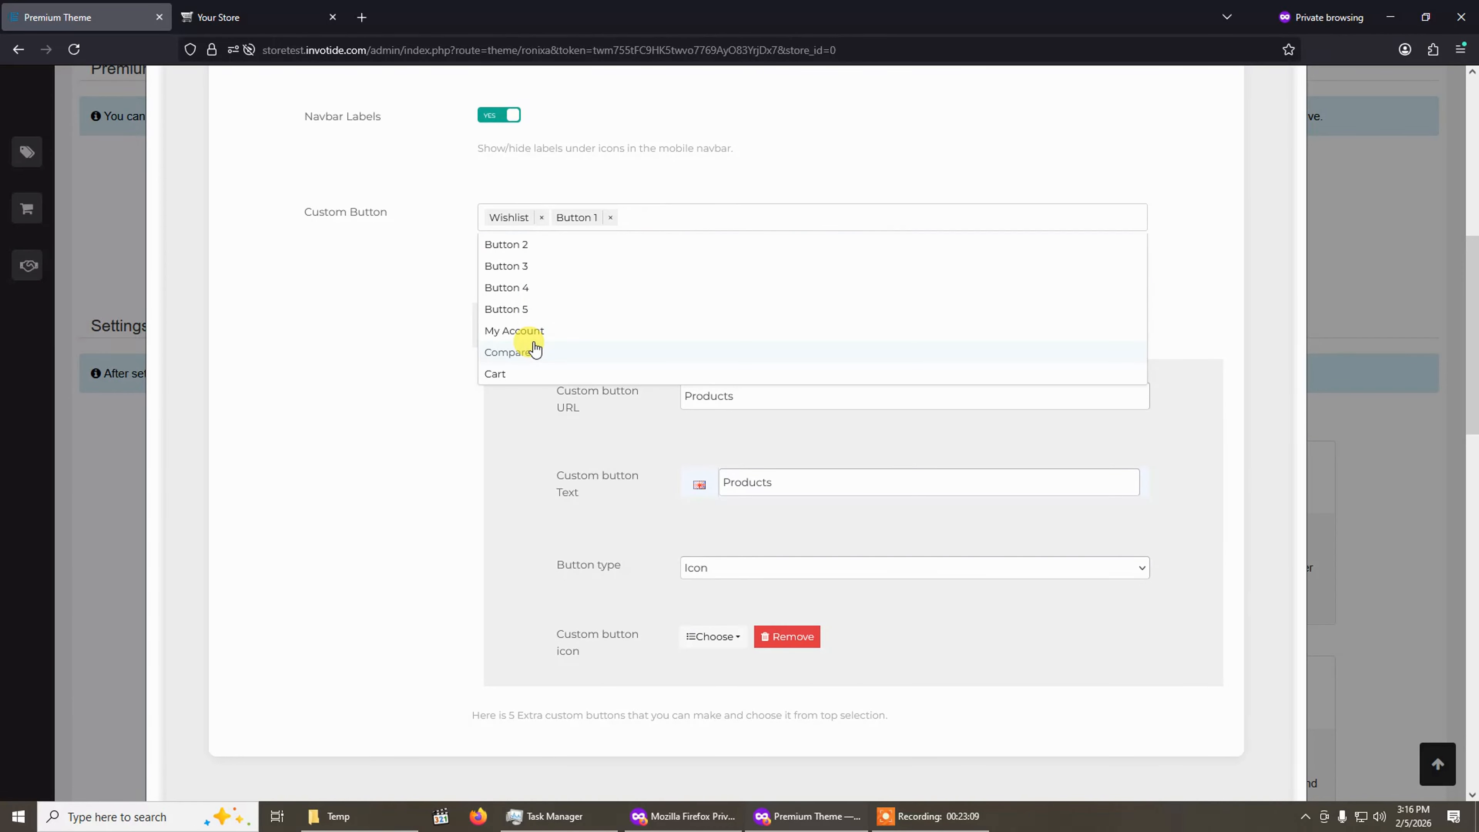
pyautogui.click(527, 373)
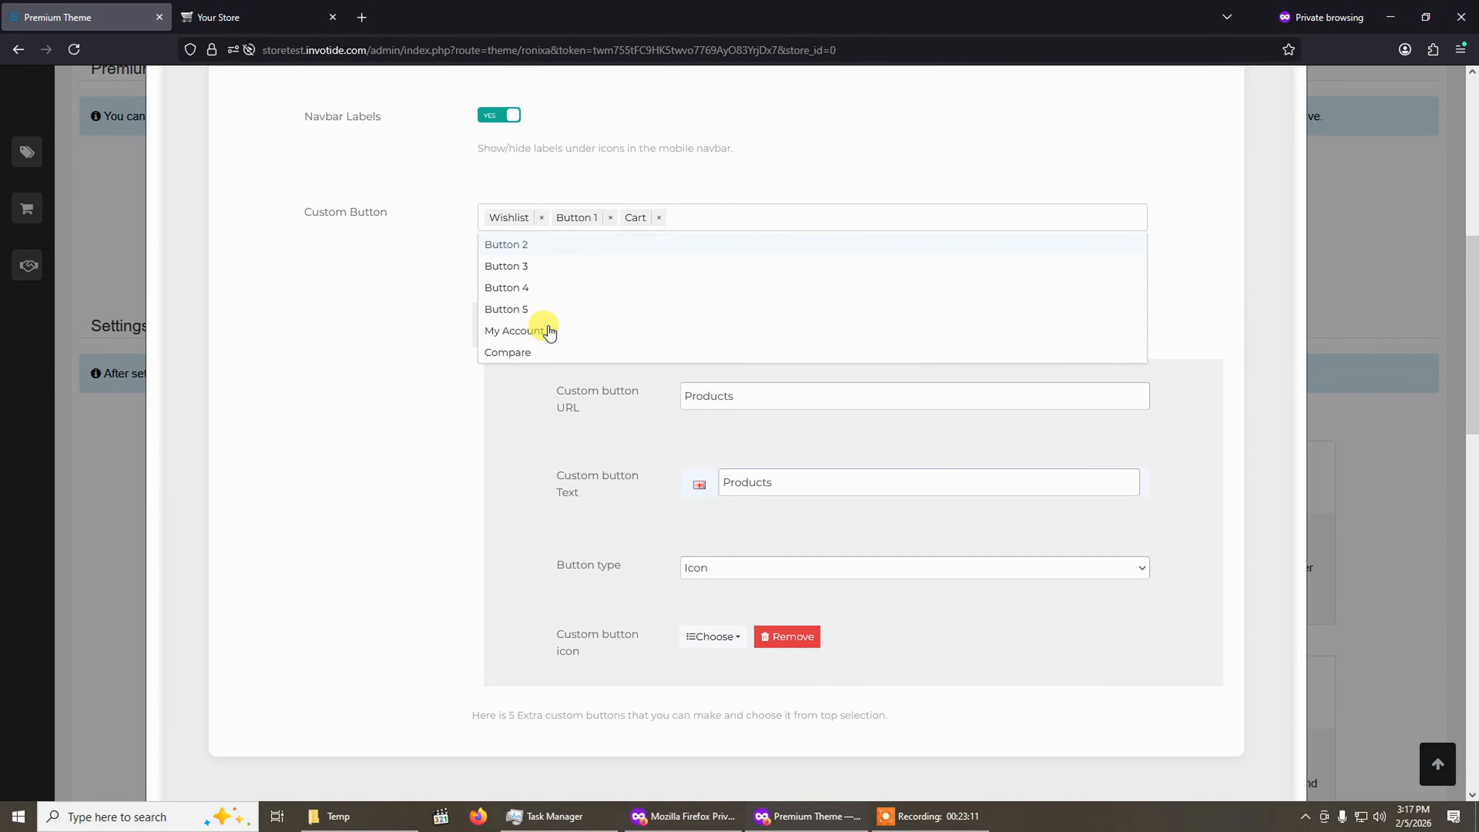
pyautogui.click(505, 337)
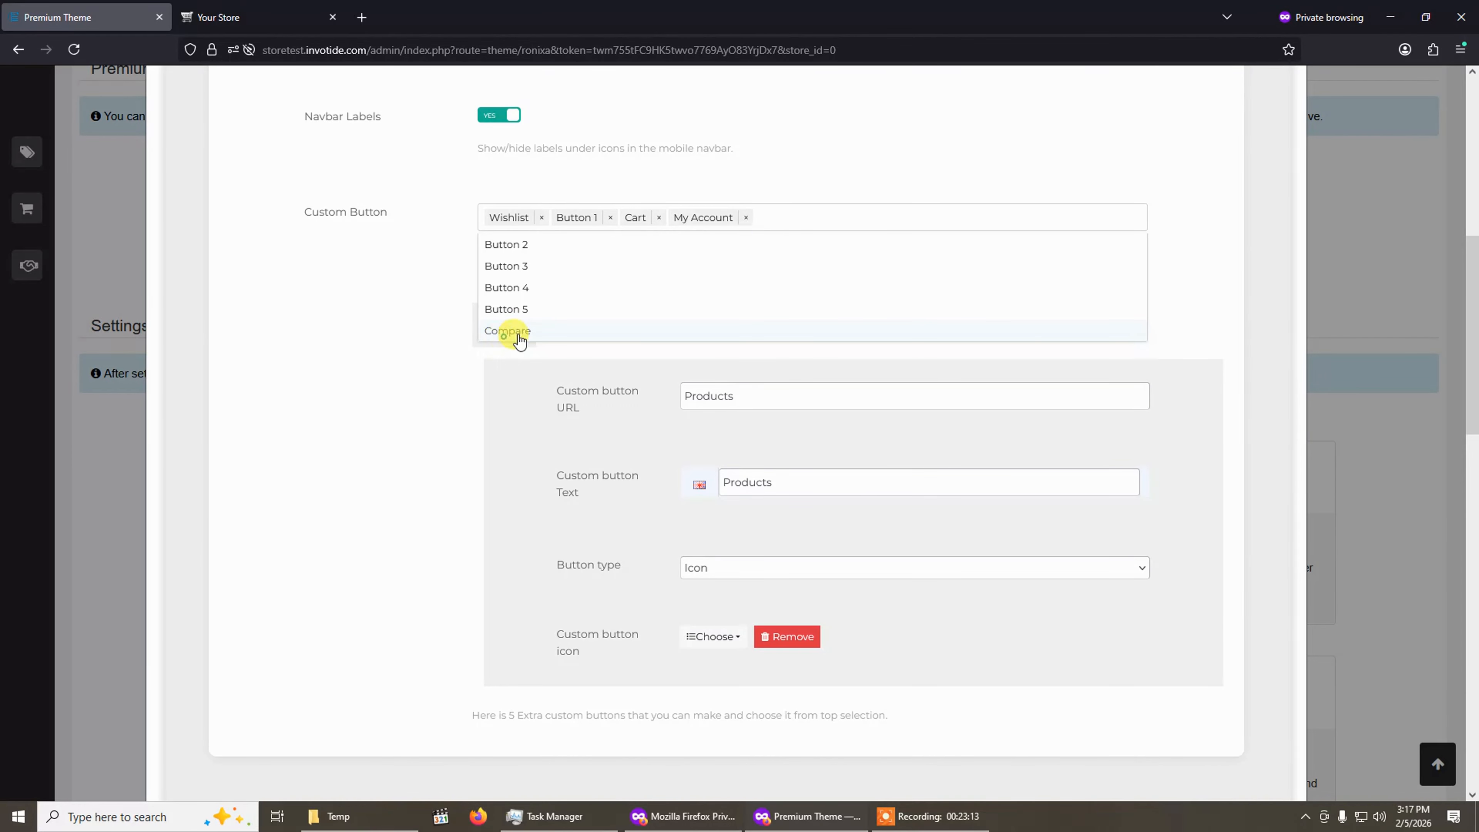
pyautogui.click(399, 396)
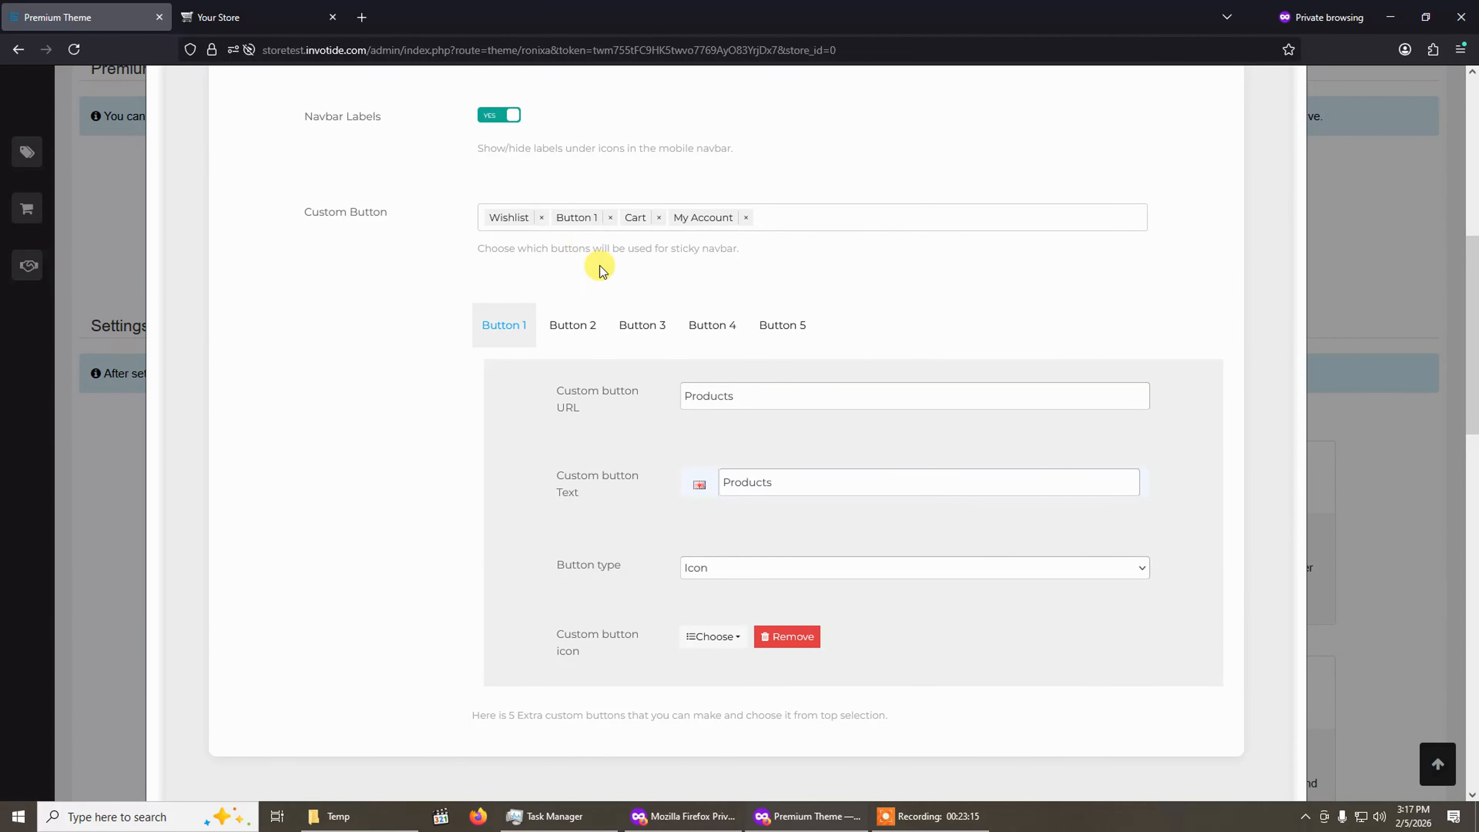
# Save the theme settings.
pyautogui.scroll(6, 585, 385)
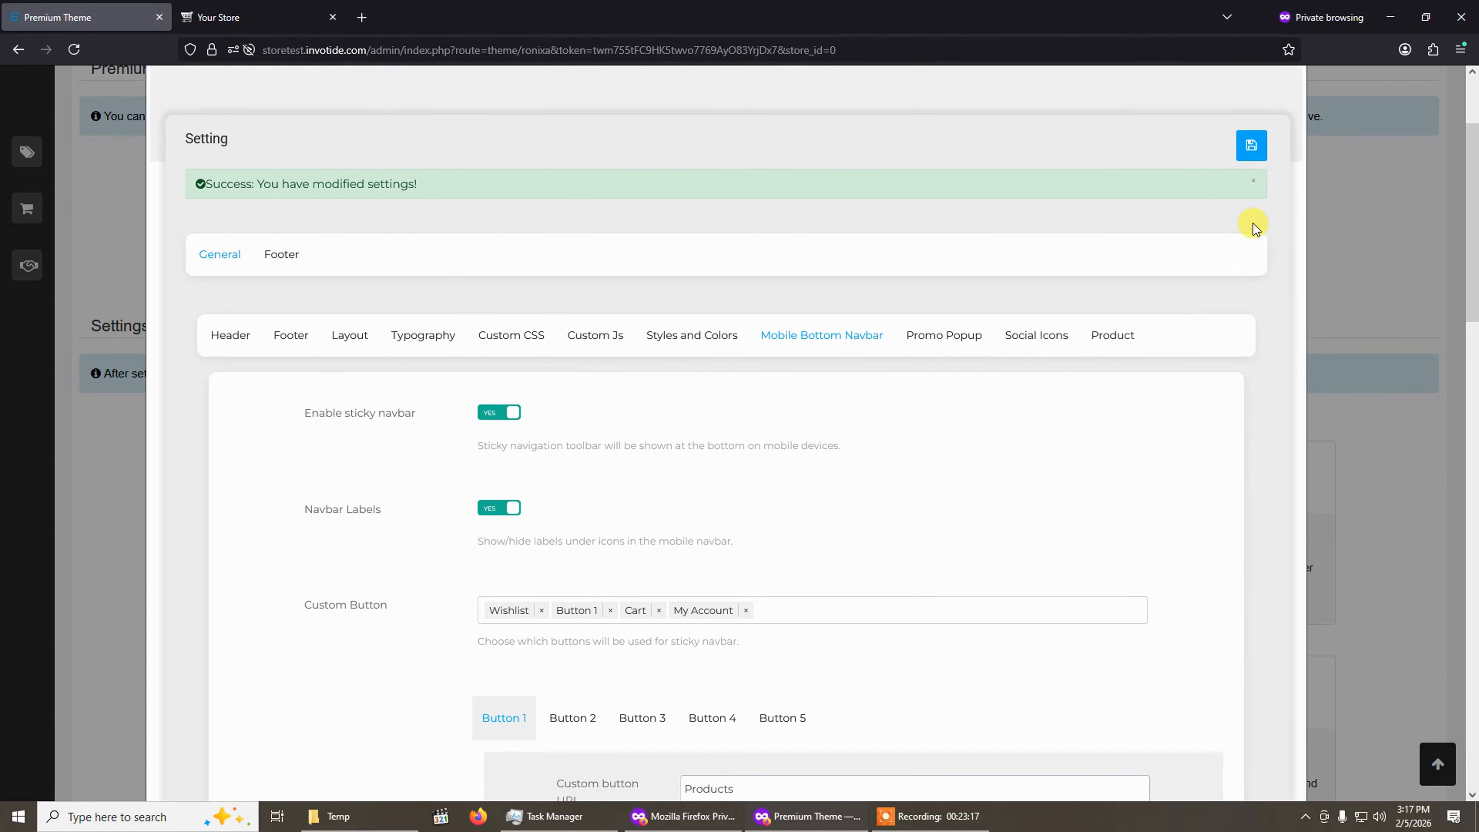
pyautogui.click(1257, 184)
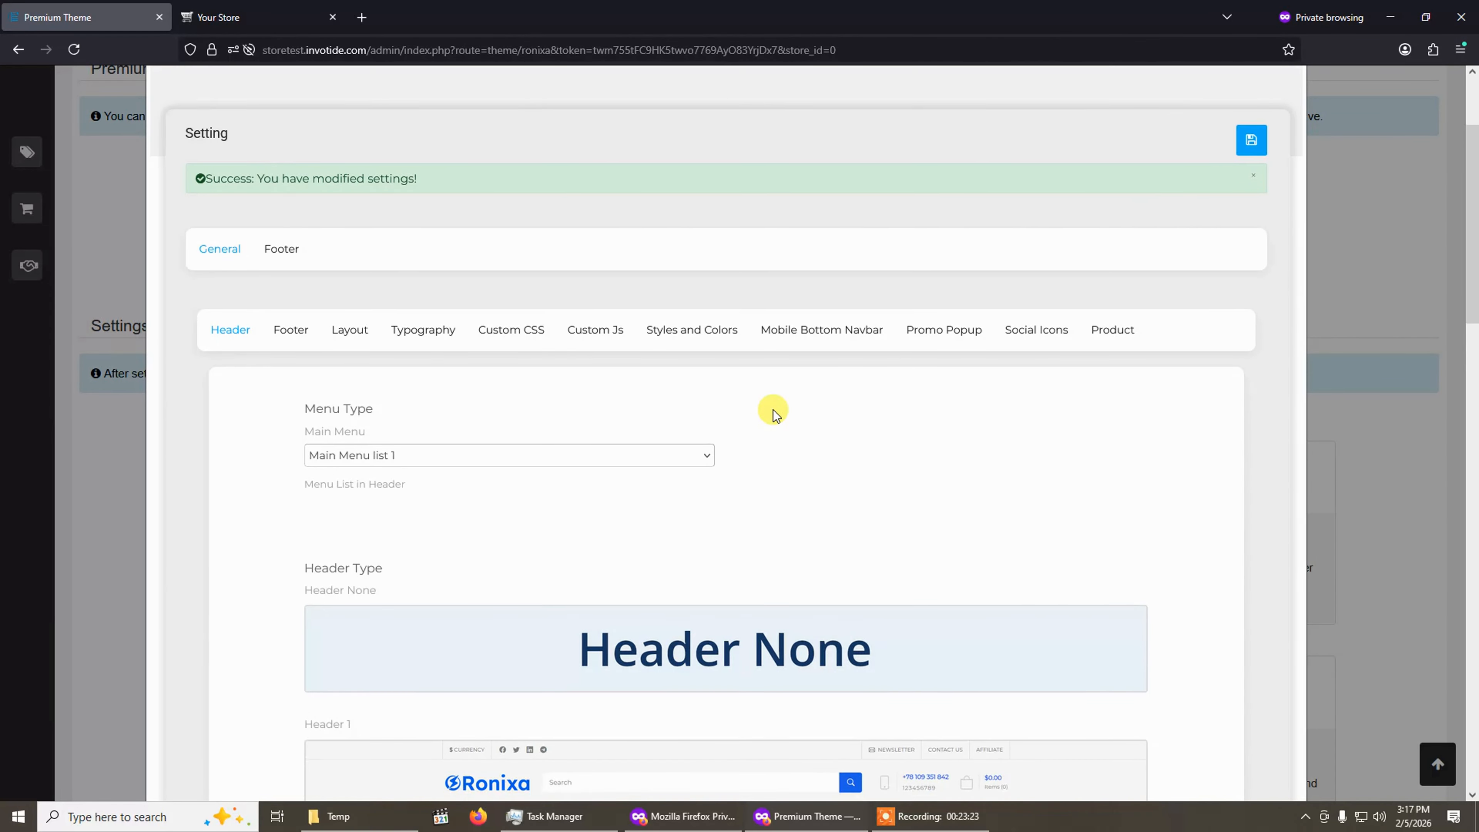
# Switch to the storefront tab and reload it to check the mobile bottom navbar.
pyautogui.click(184, 7)
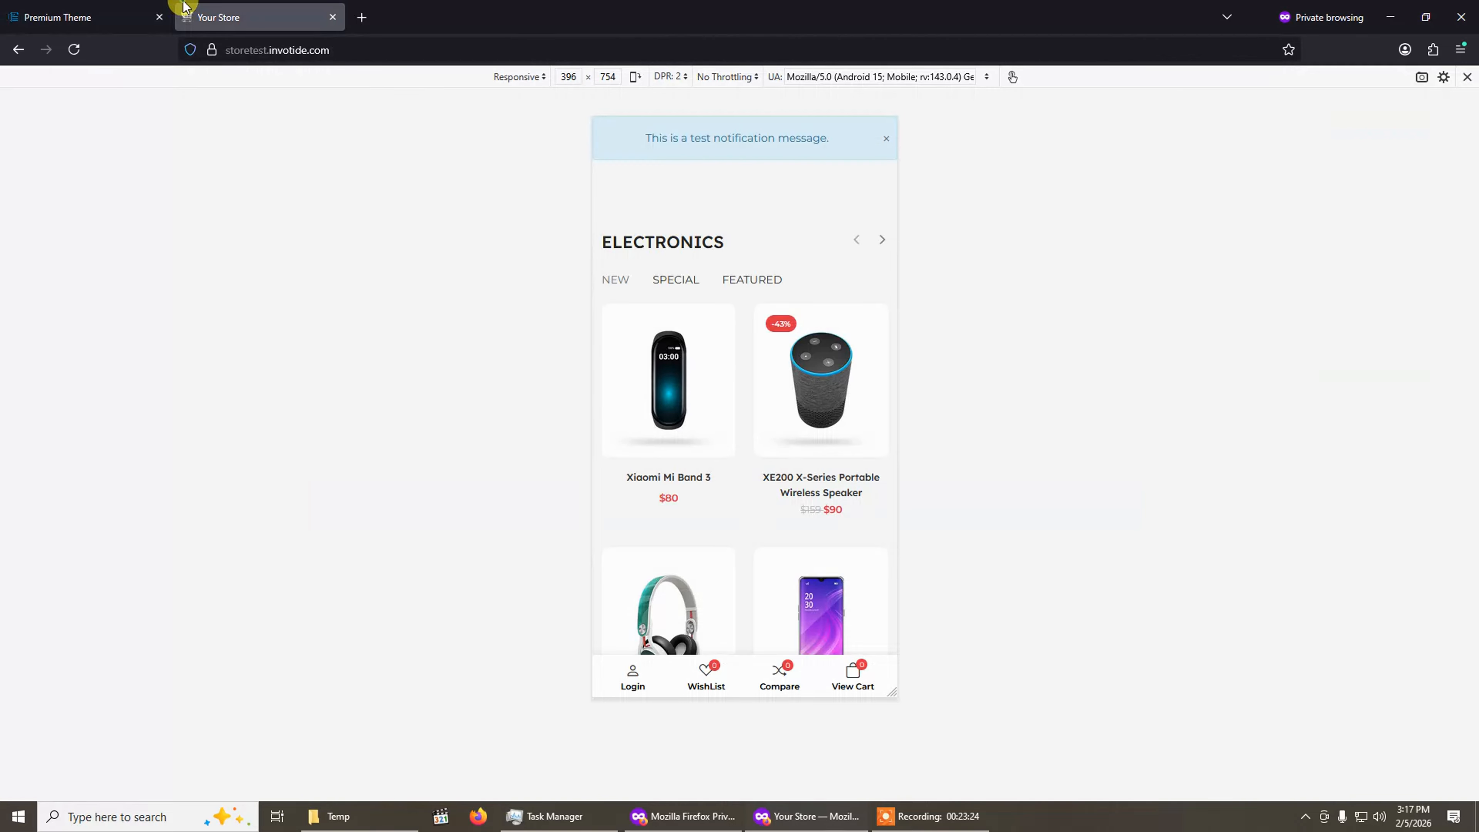
pyautogui.click(74, 49)
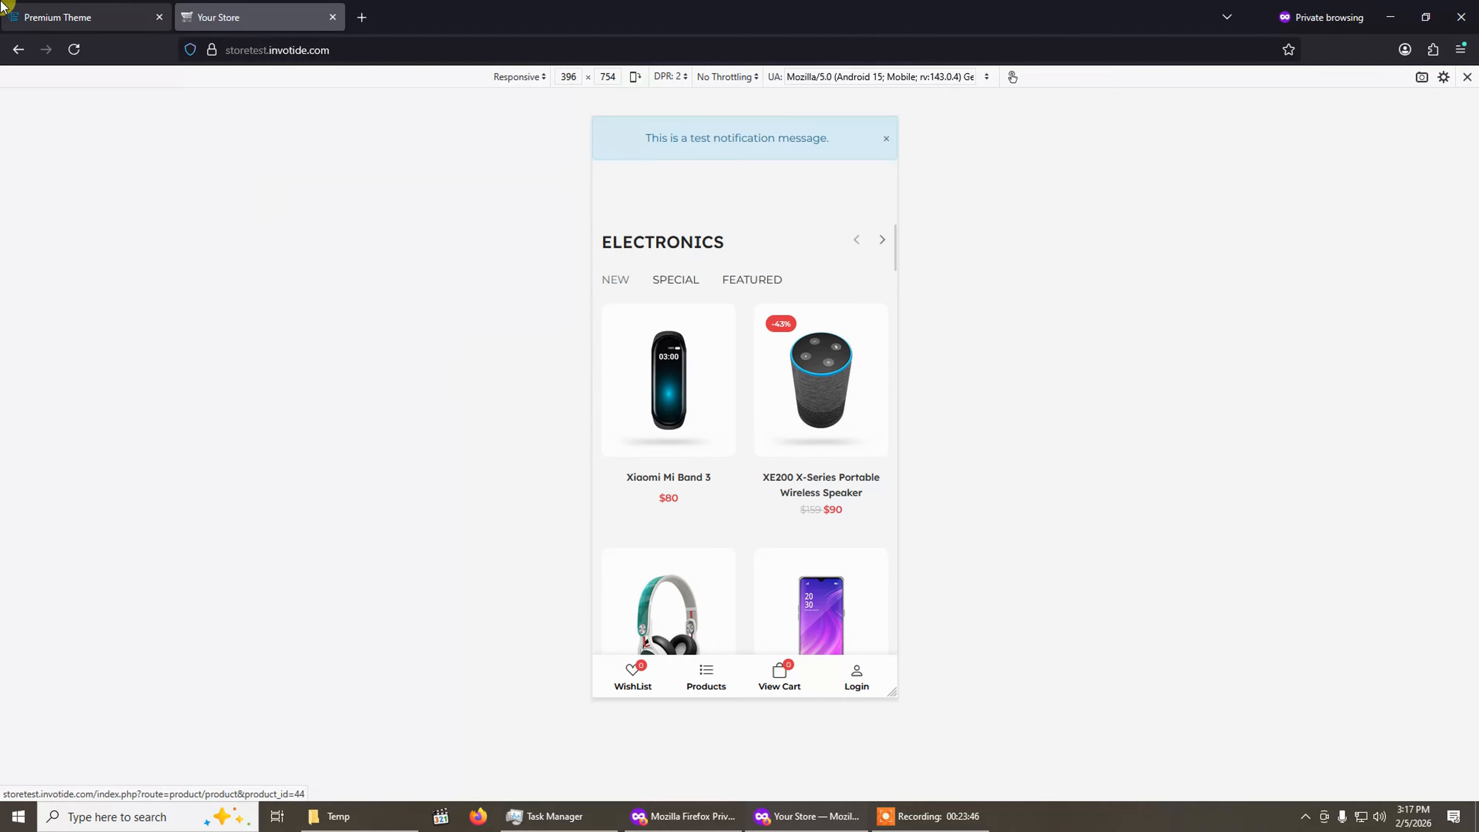
pyautogui.click(35, 16)
pyautogui.click(839, 194)
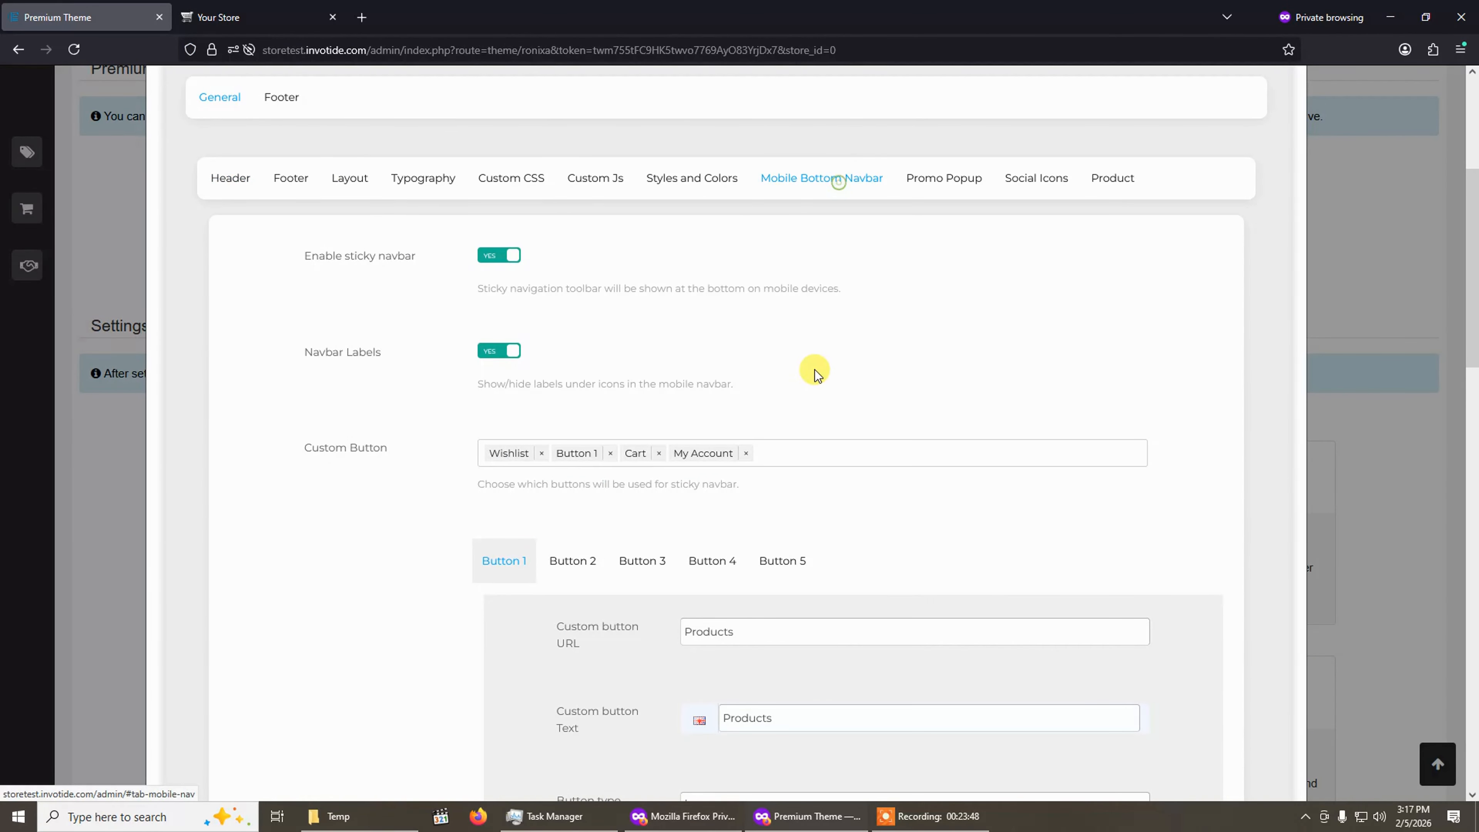
pyautogui.scroll(-4, 813, 376)
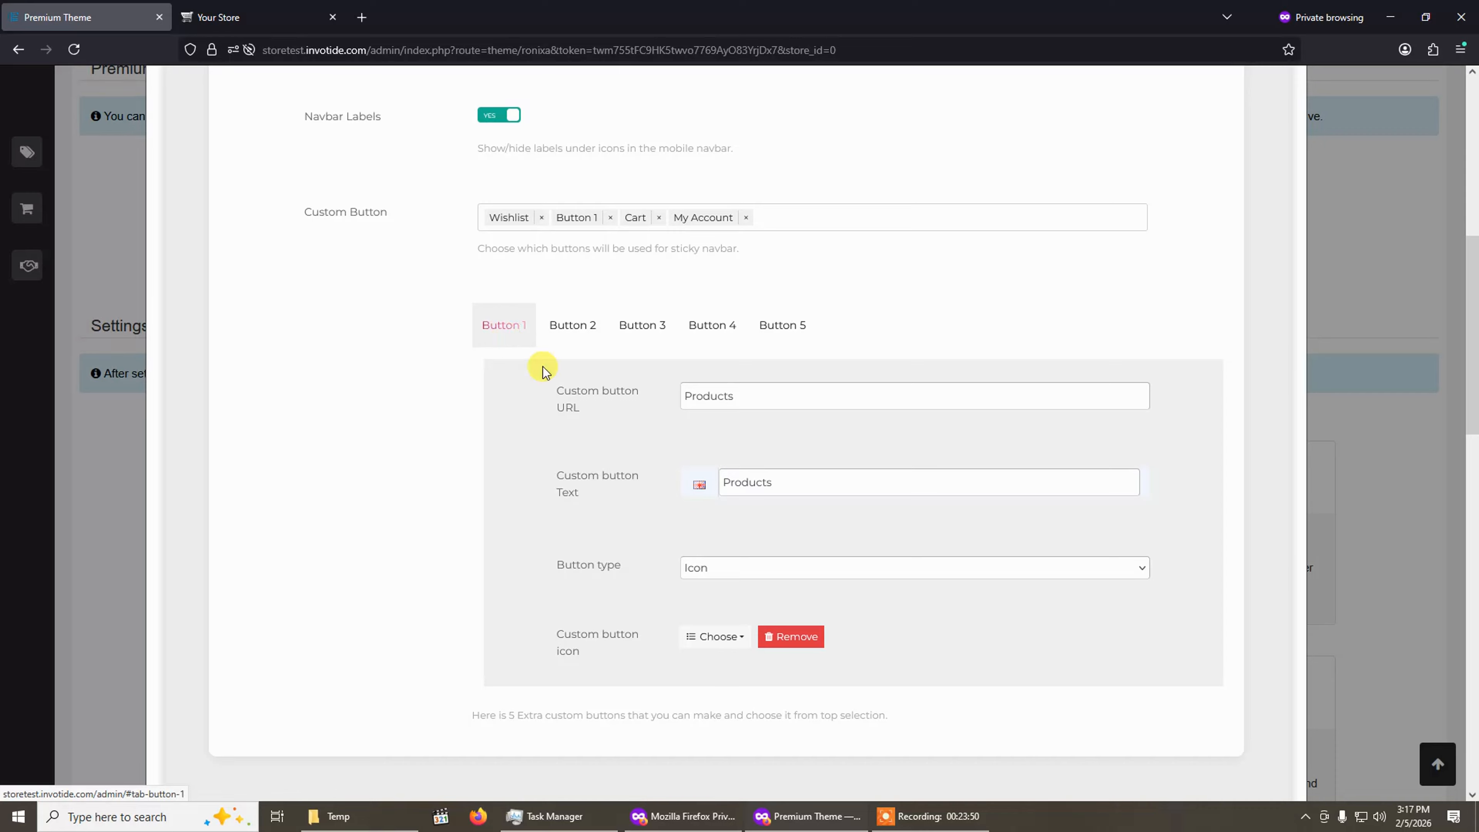
pyautogui.moveTo(783, 387); pyautogui.dragTo(540, 348)
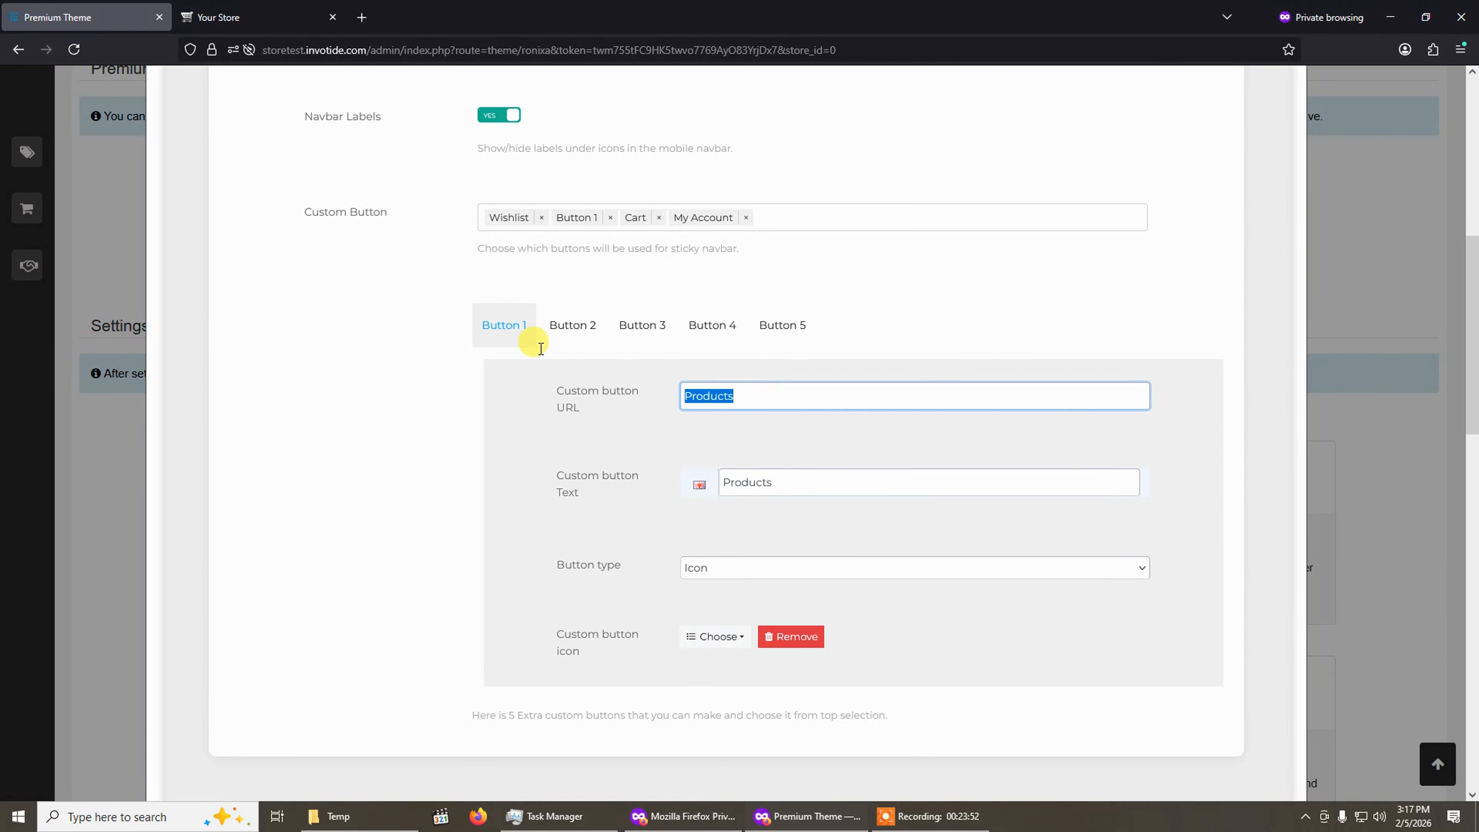
pyautogui.write('H')
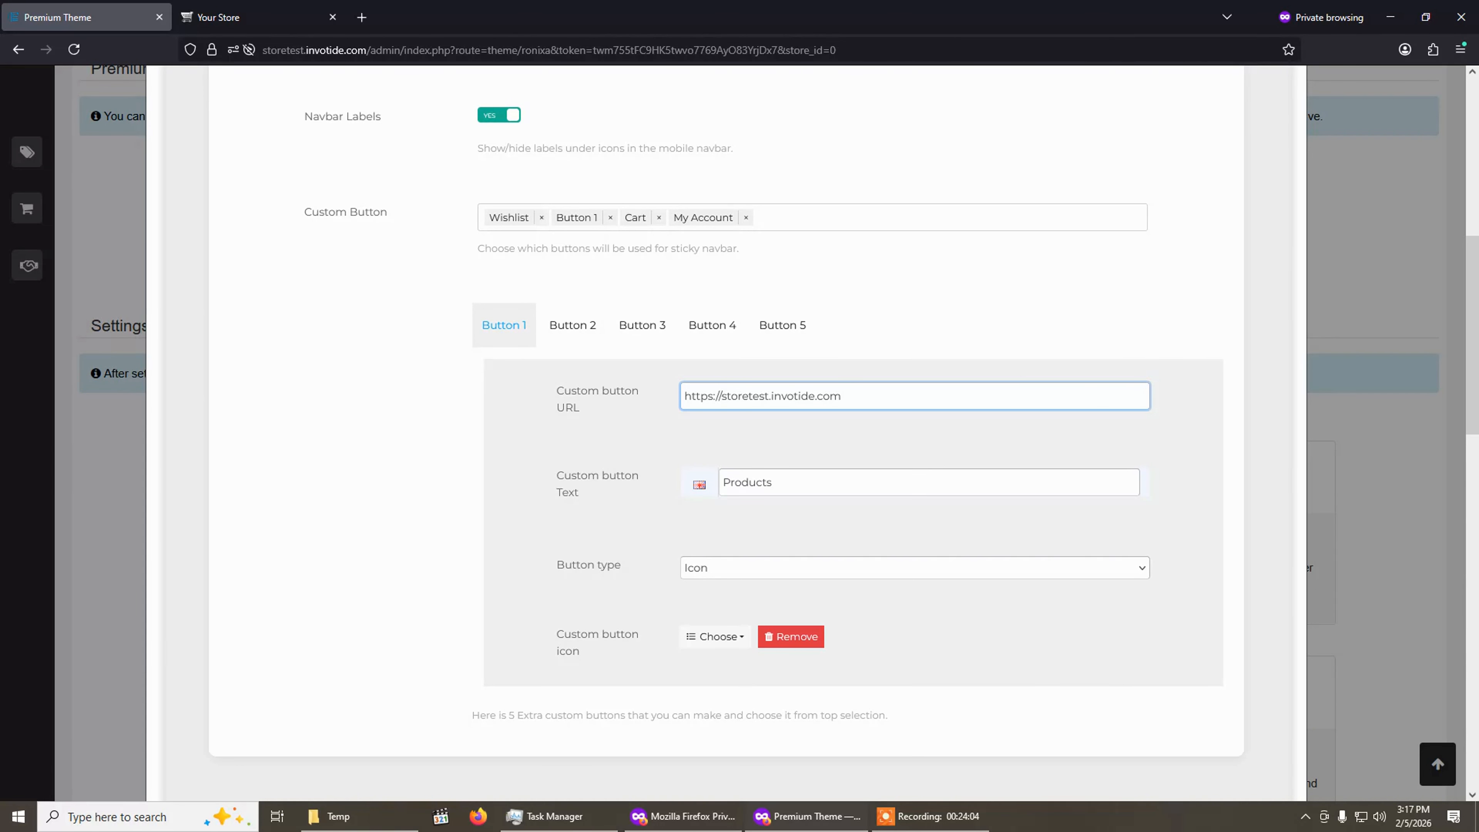
pyautogui.write('/')
# Save the theme settings and dismiss the success notice.
pyautogui.scroll(4, 576, 408)
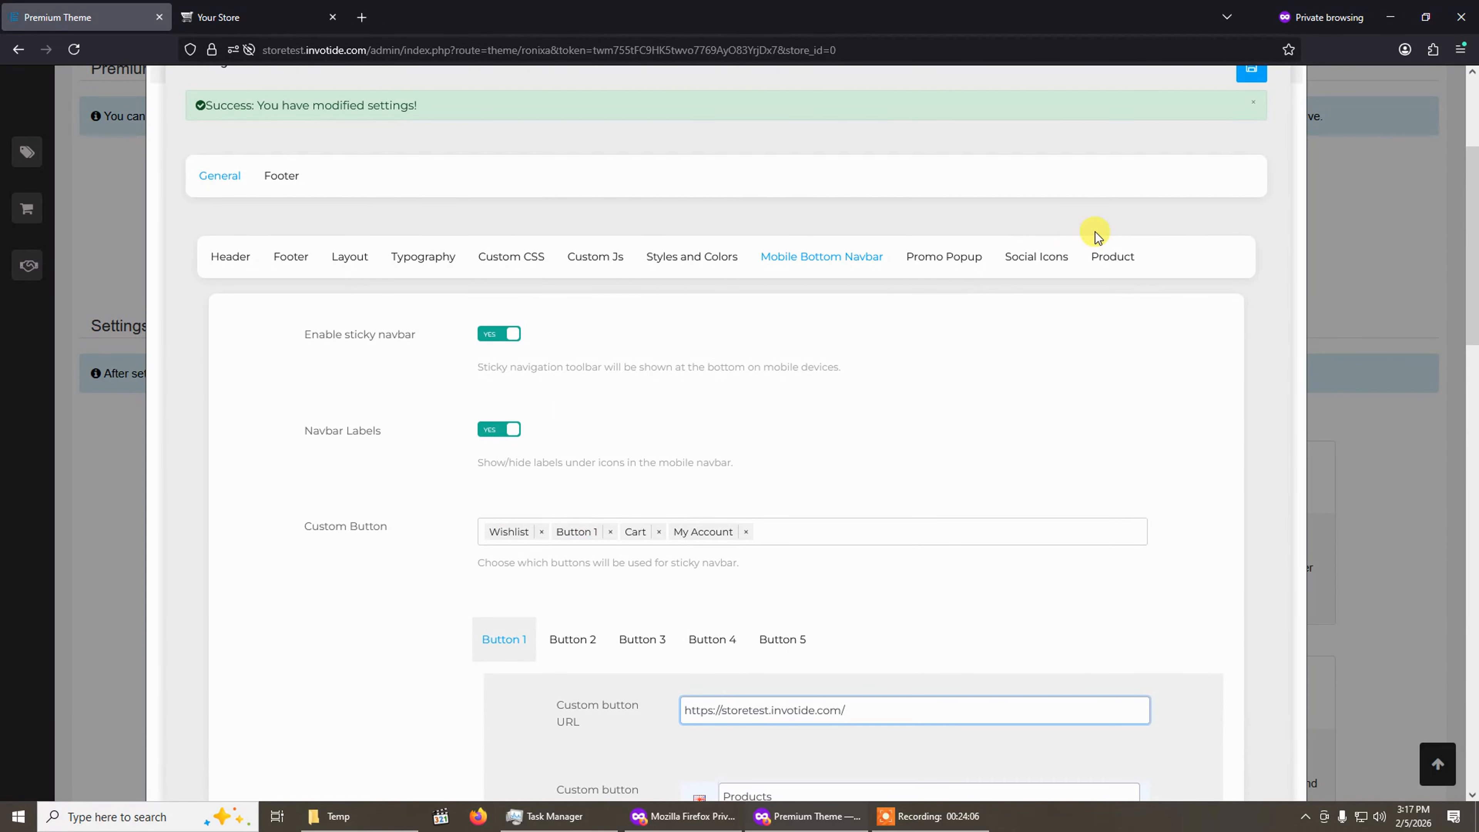
pyautogui.click(1249, 102)
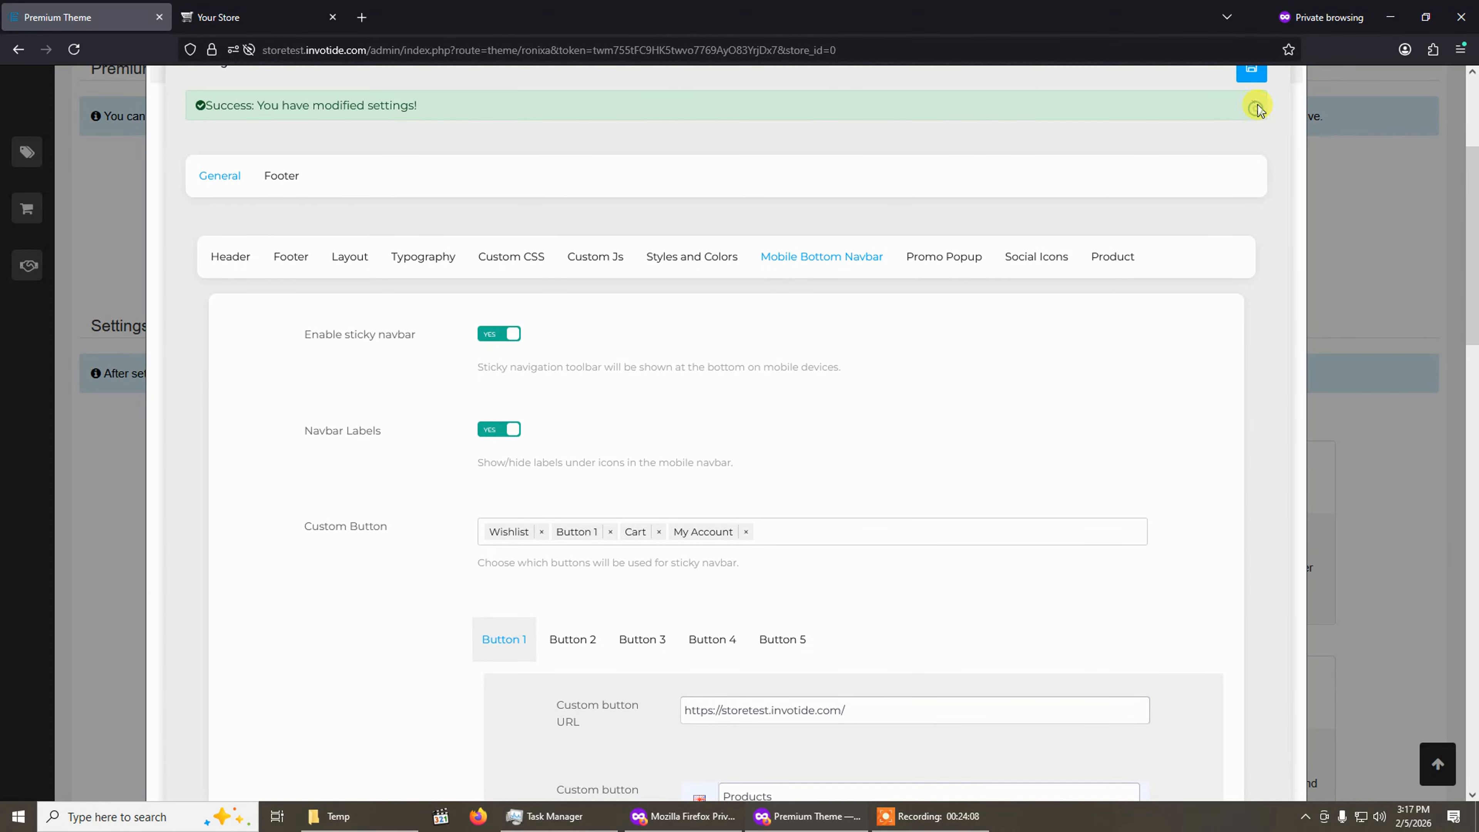
pyautogui.click(1253, 104)
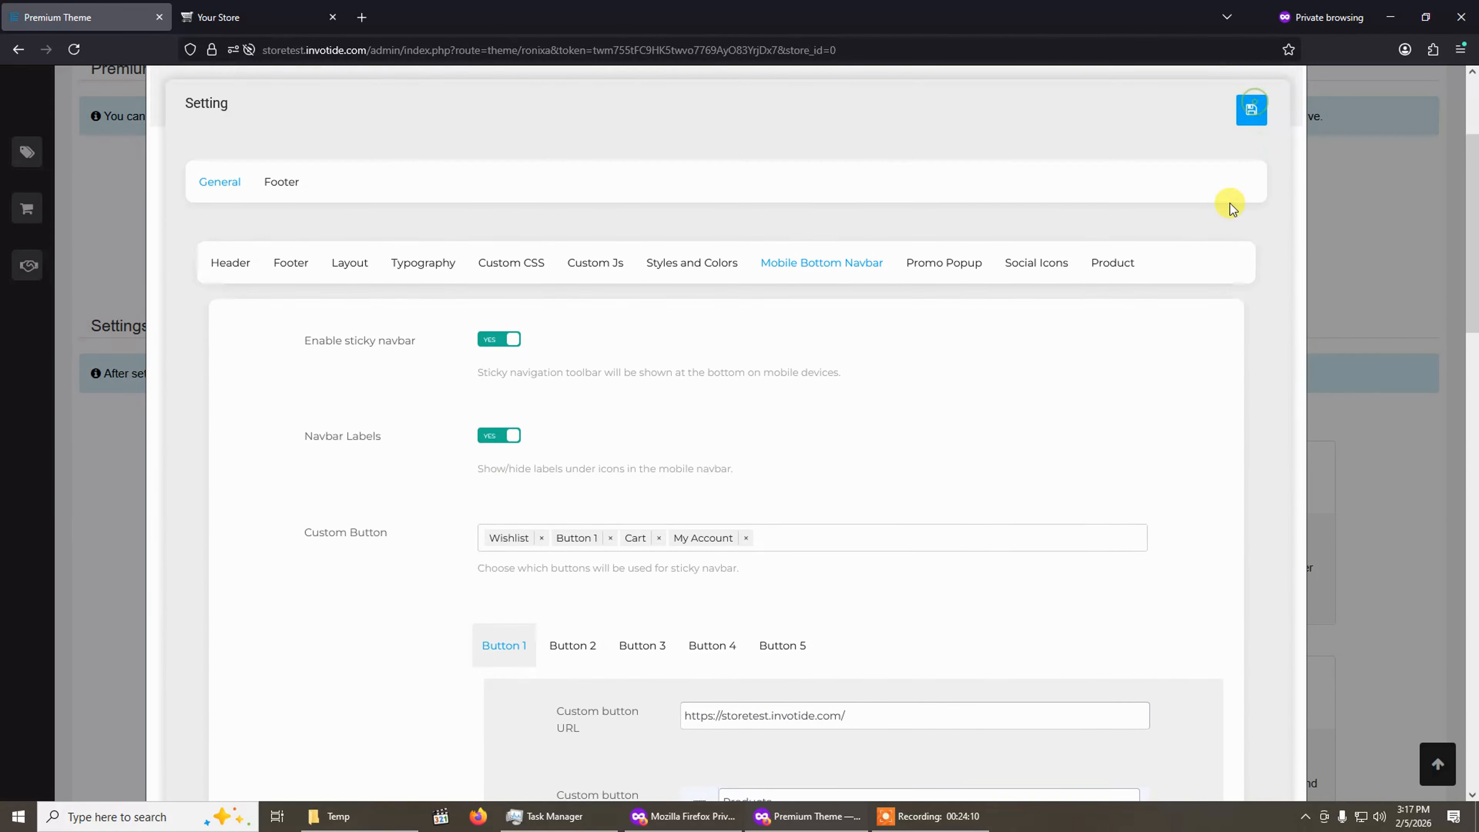
# Reload the storefront preview and try the Products button in the mobile navbar.
pyautogui.scroll(2, 1248, 216)
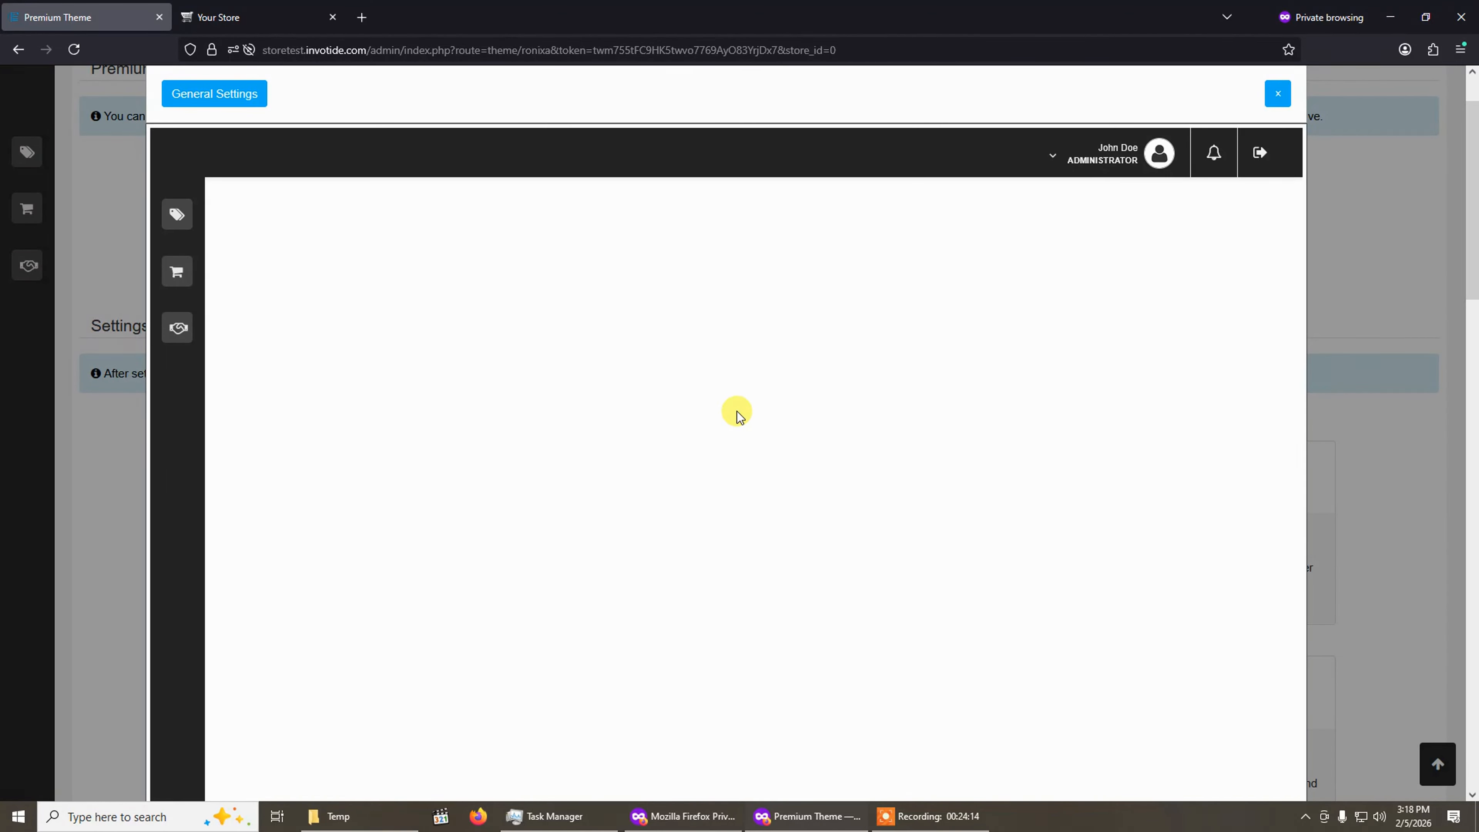
pyautogui.click(278, 15)
pyautogui.click(74, 49)
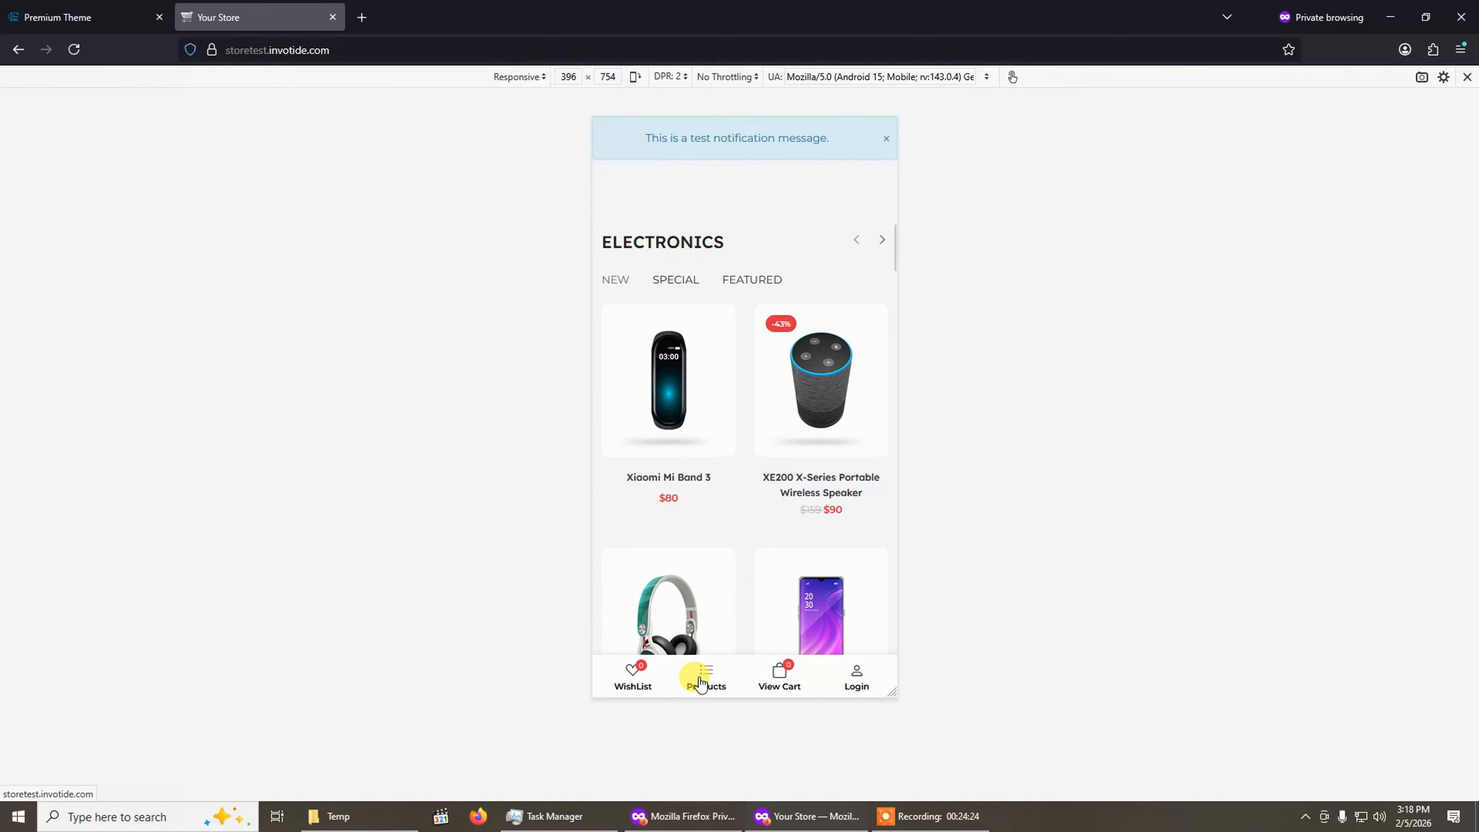
pyautogui.scroll(-3, 801, 381)
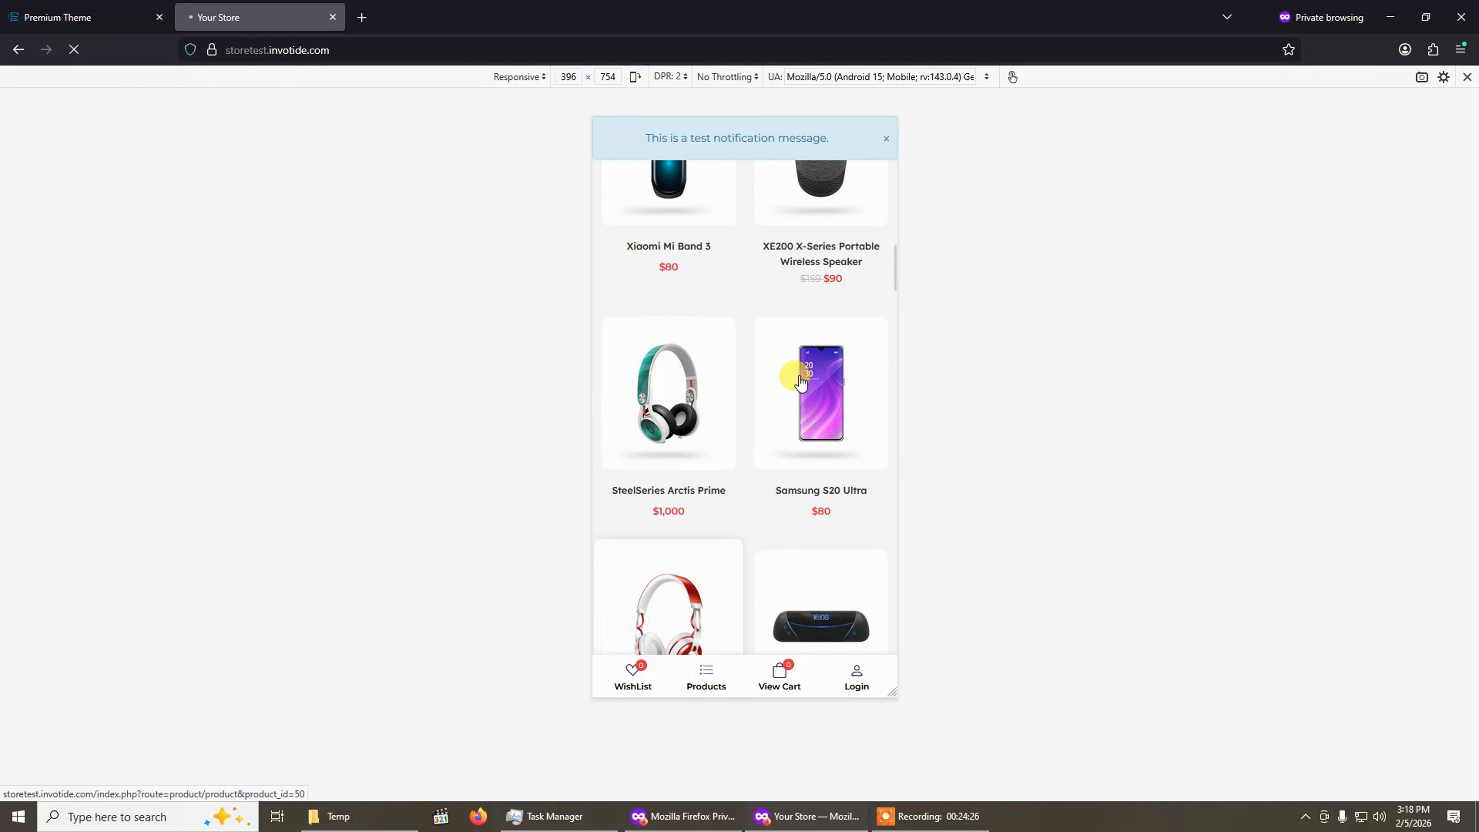
pyautogui.click(801, 382)
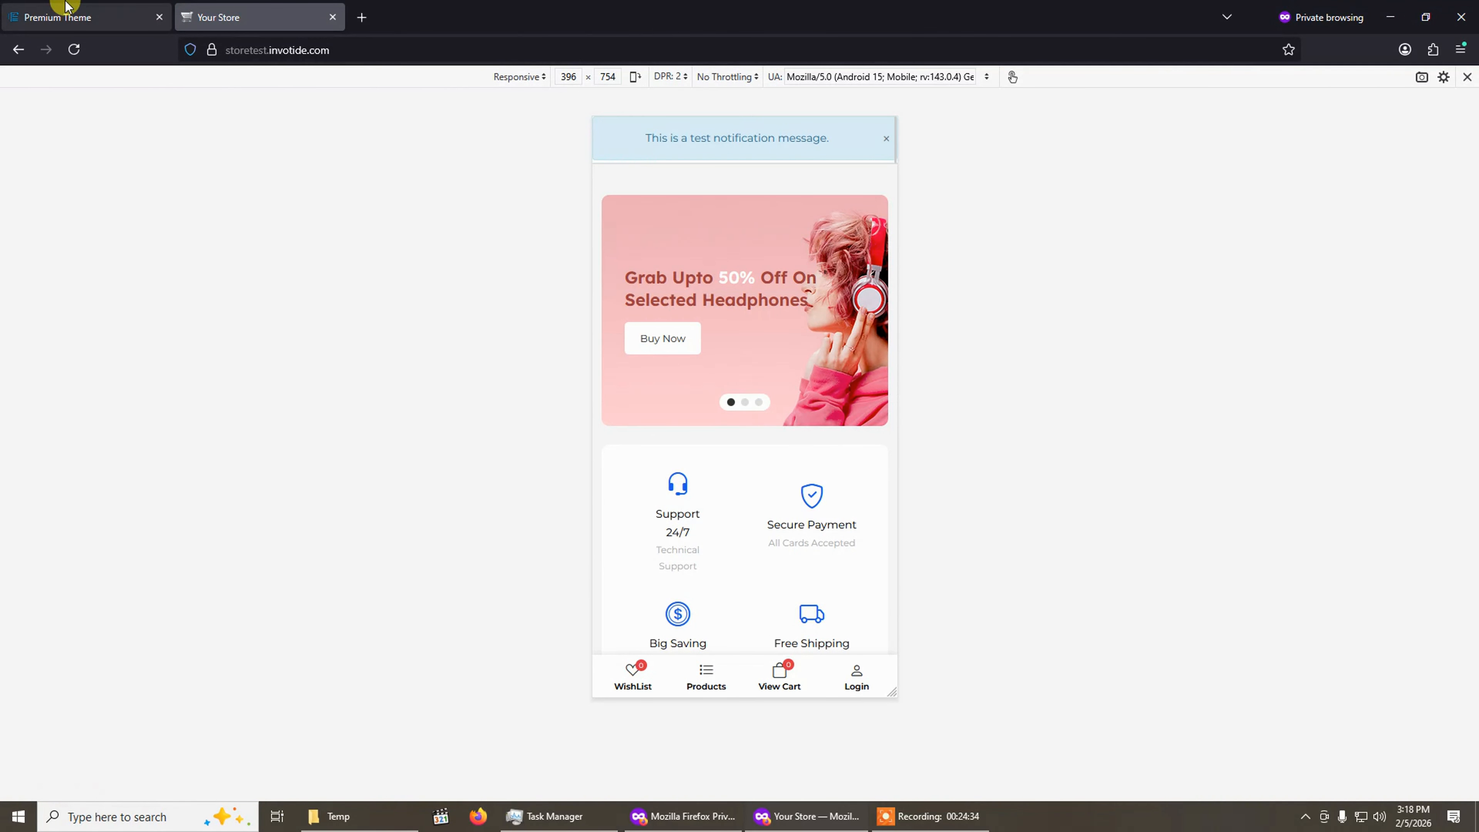
# Back in the theme settings, open Promo Popup and set the Promo Popup Type to Advance HTML Content.
pyautogui.click(60, 12)
pyautogui.click(853, 431)
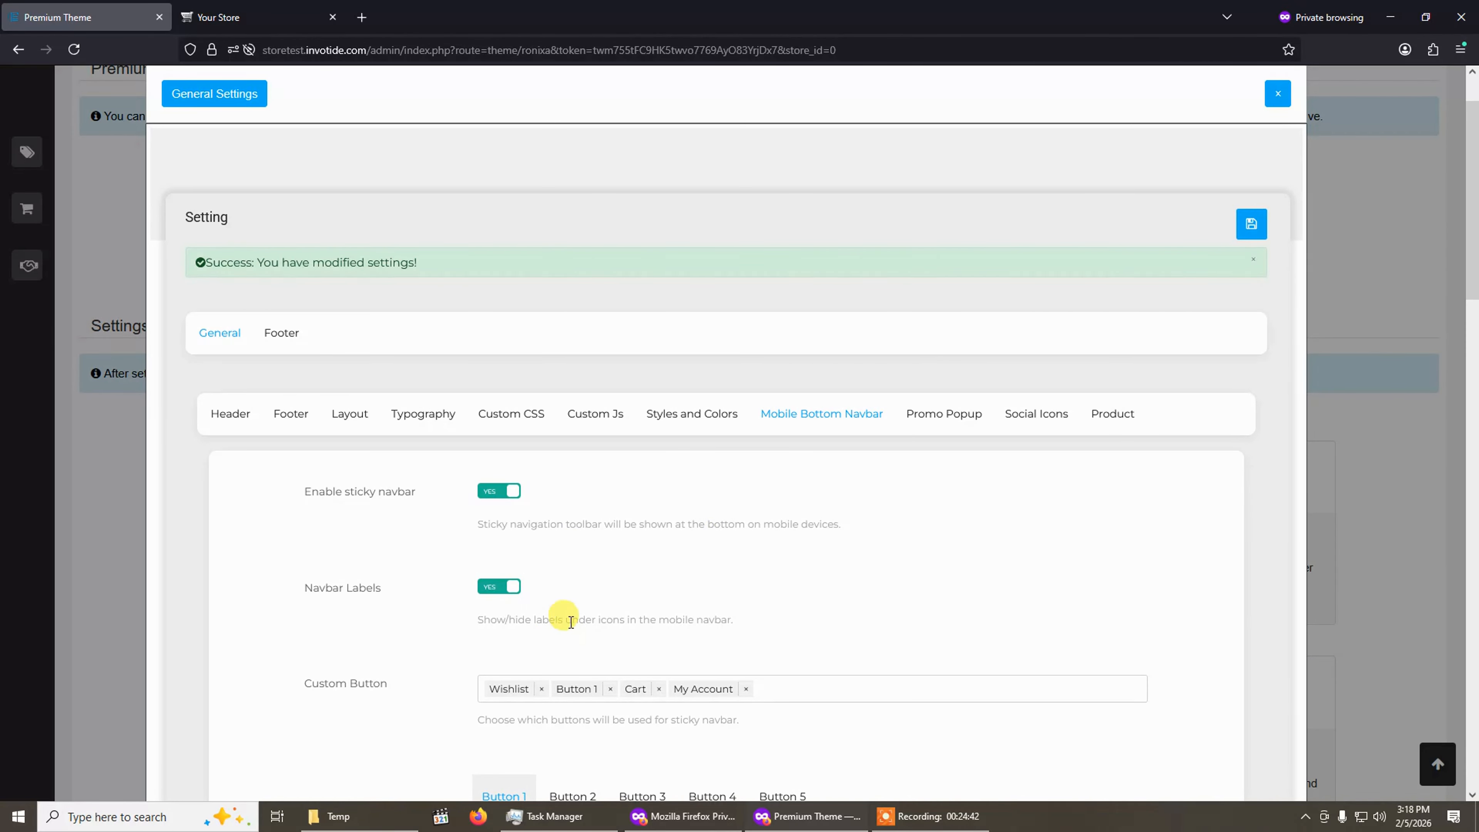
pyautogui.click(940, 420)
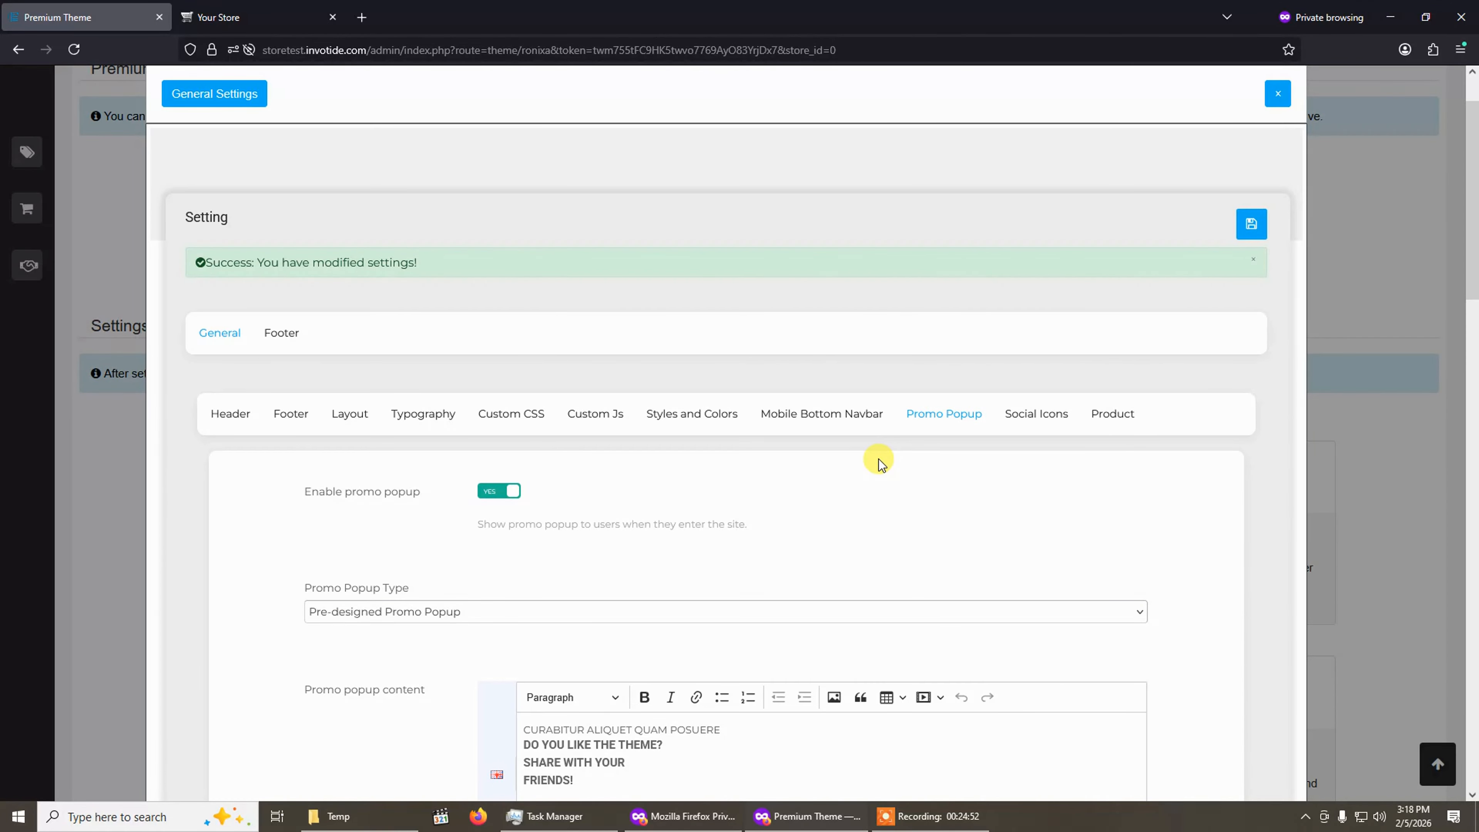
pyautogui.scroll(-2, 878, 460)
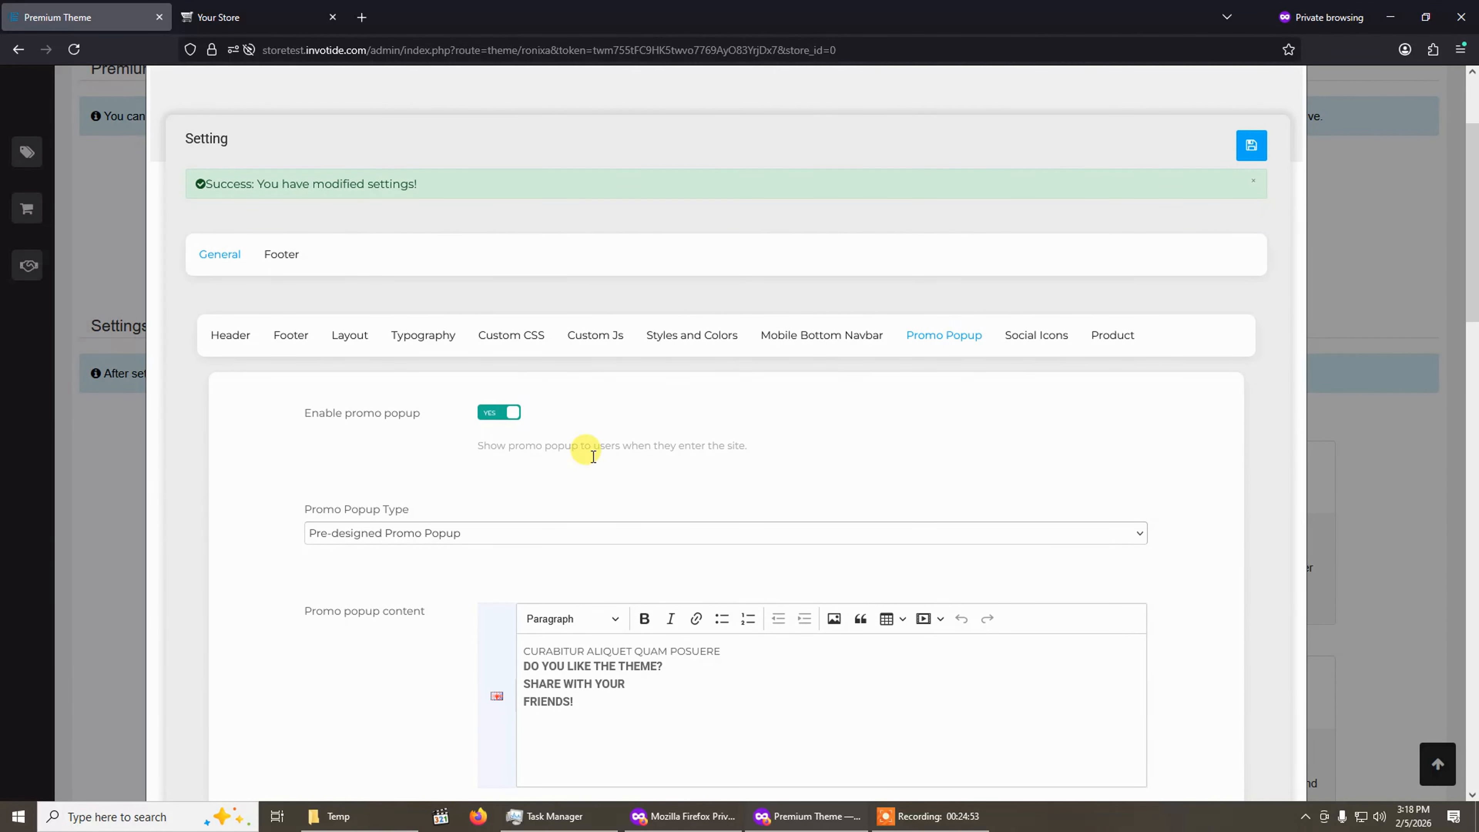
pyautogui.click(409, 538)
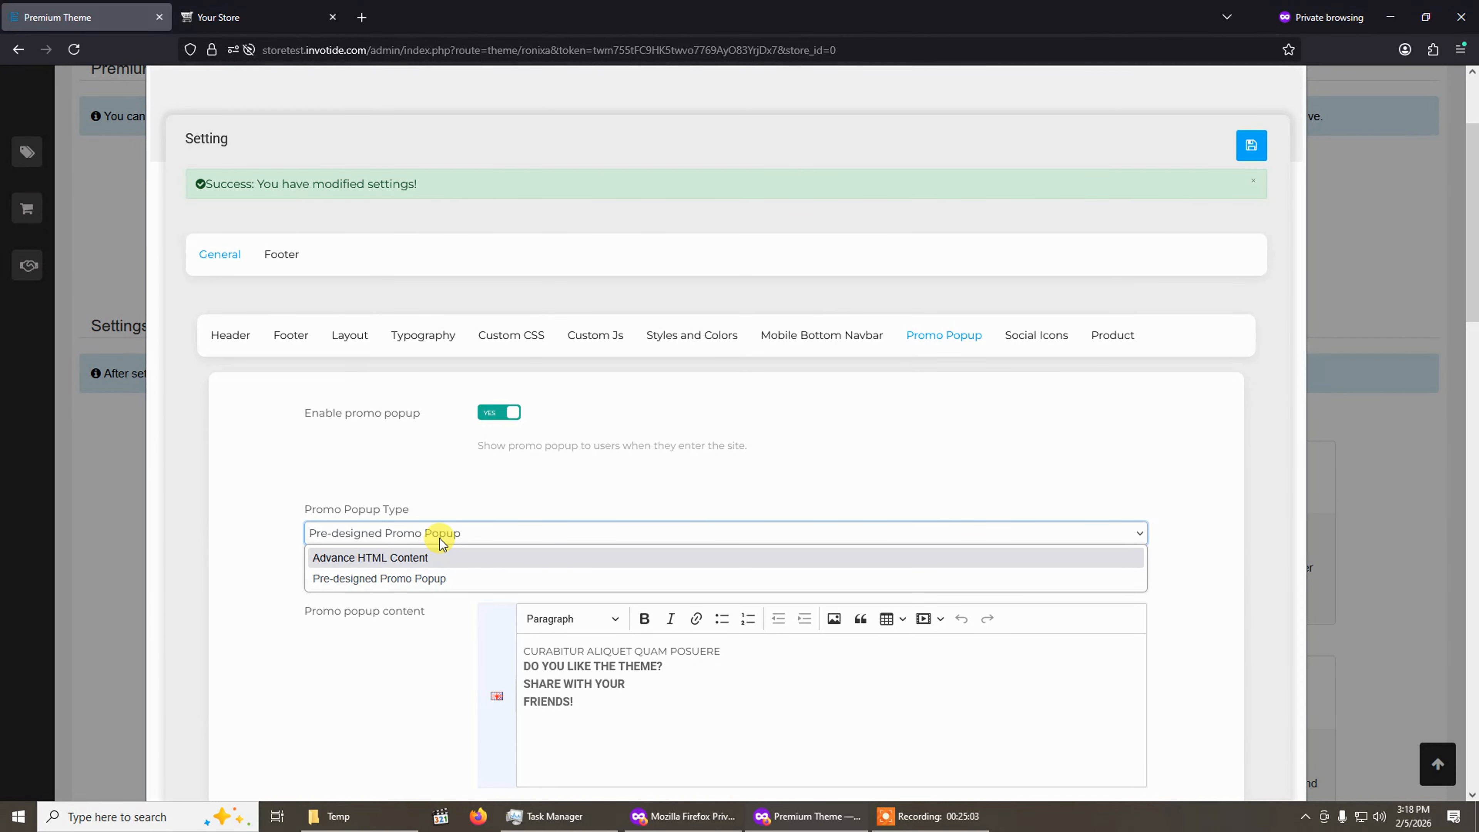
pyautogui.click(405, 557)
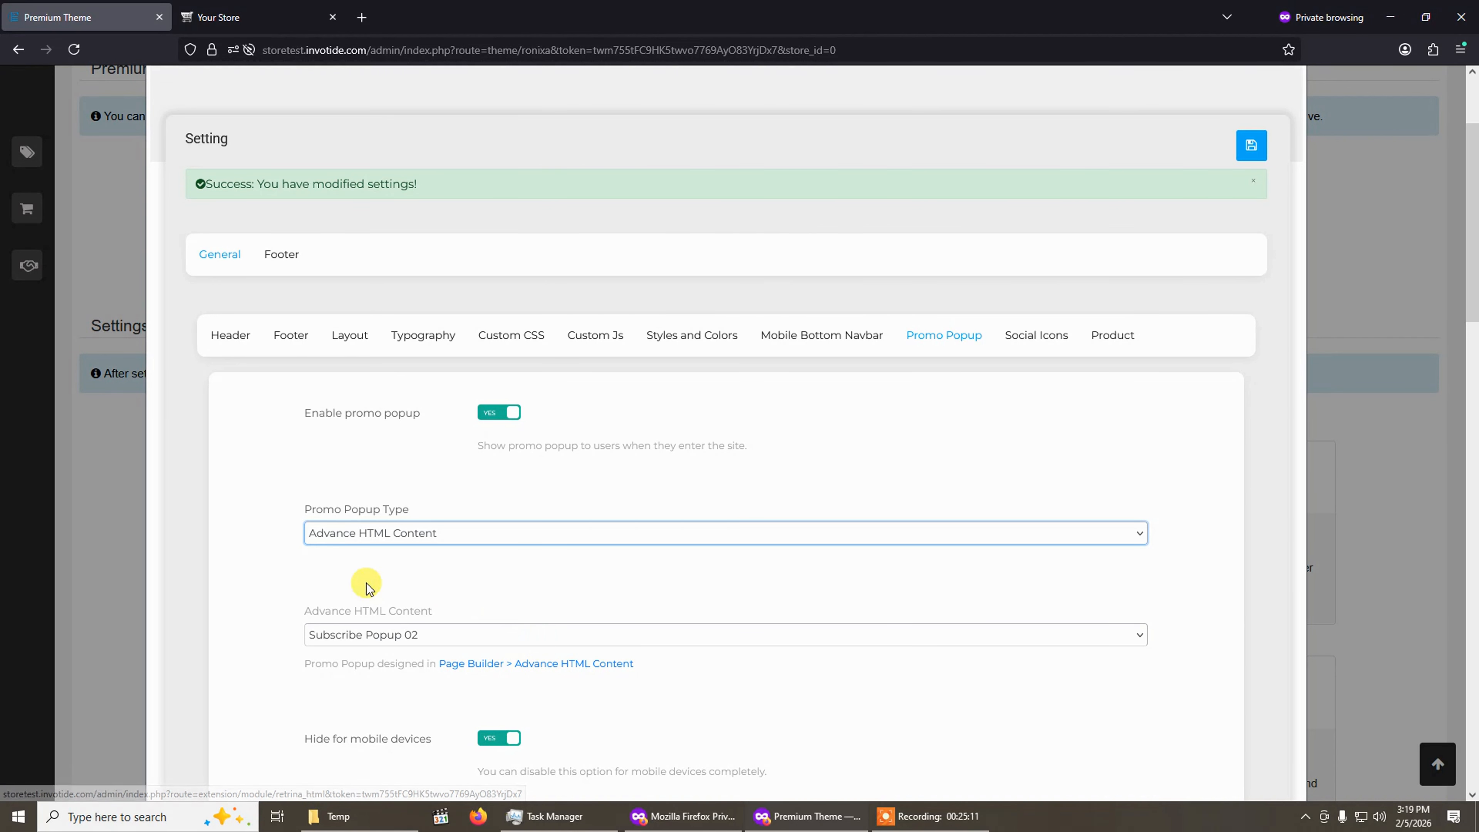
# Choose Subscribe Popup 02 as the Advance HTML Content and switch Hide for mobile devices off.
pyautogui.click(422, 636)
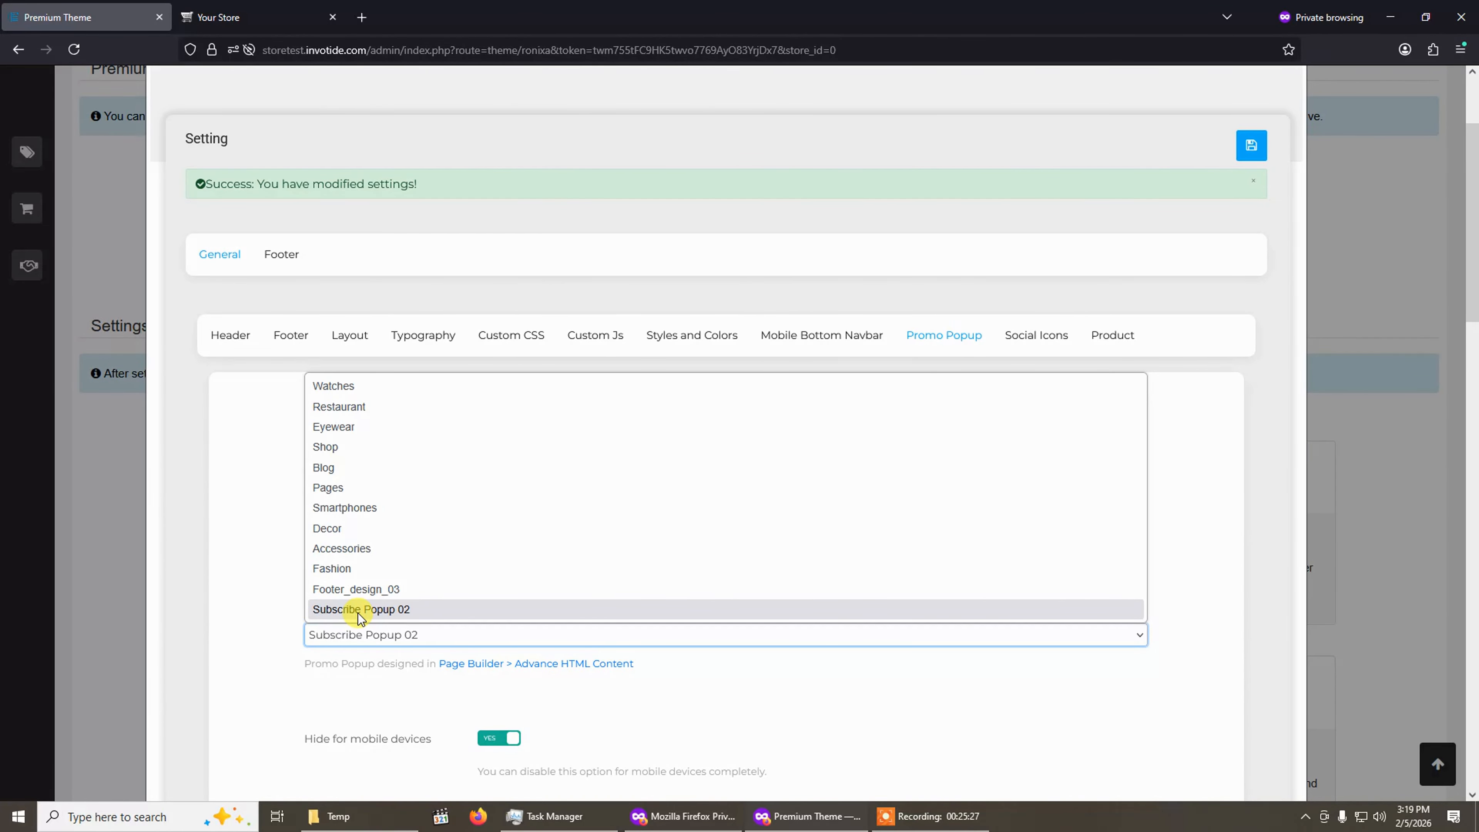
pyautogui.click(411, 609)
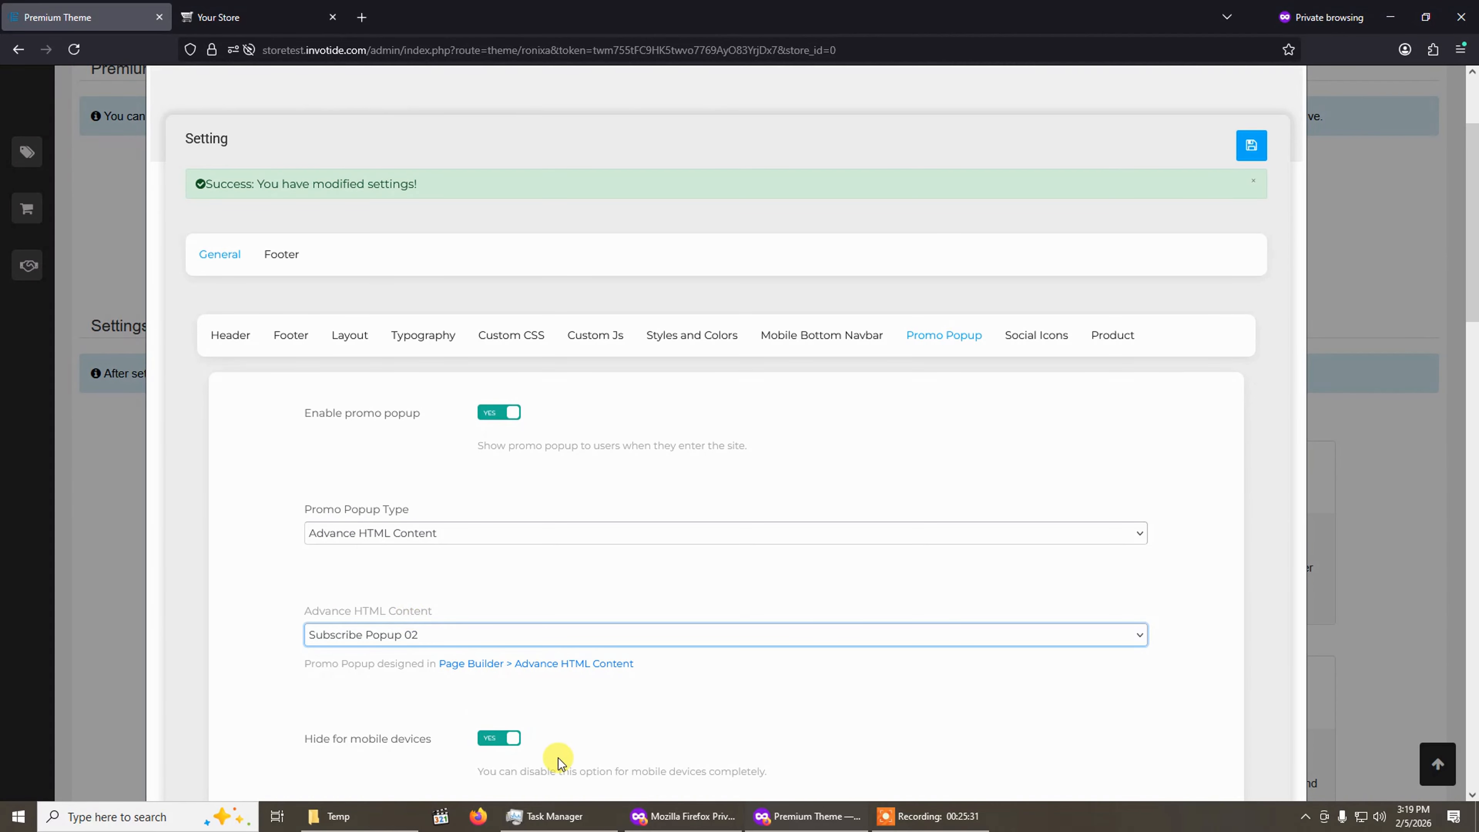
pyautogui.scroll(-3, 562, 752)
pyautogui.scroll(-4, 559, 731)
pyautogui.scroll(4, 571, 710)
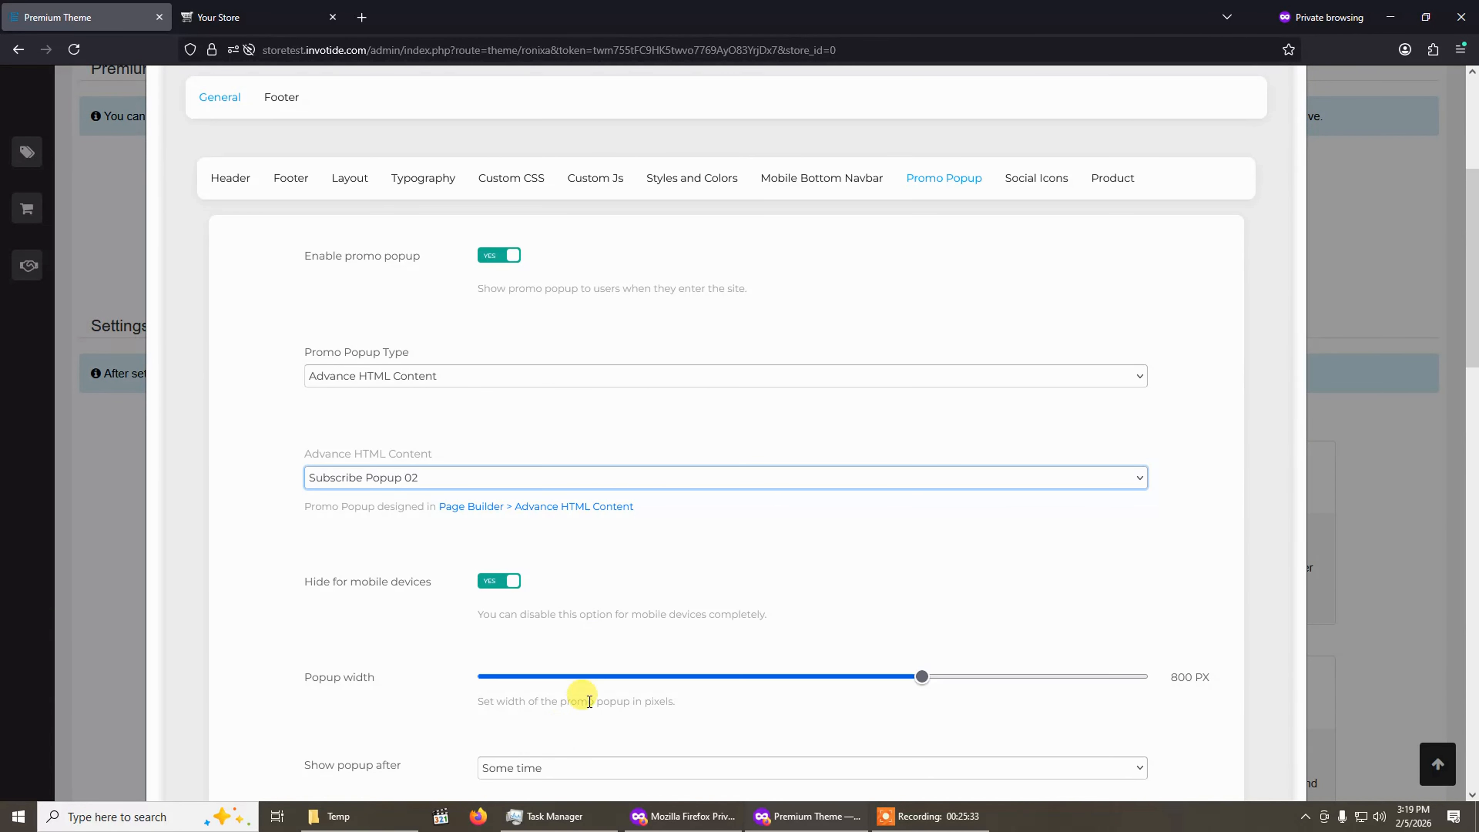
pyautogui.scroll(-1, 511, 551)
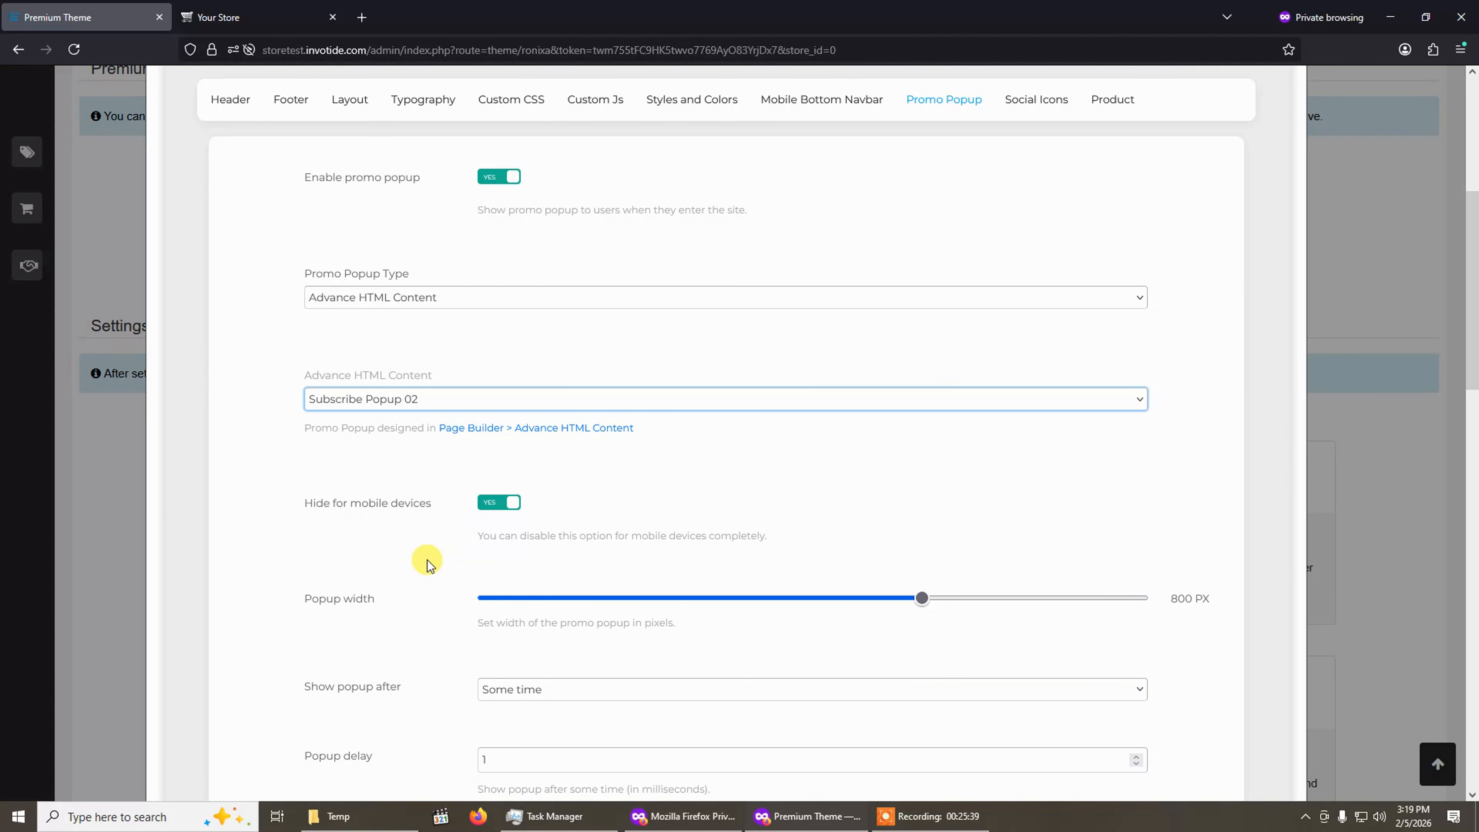
pyautogui.click(491, 505)
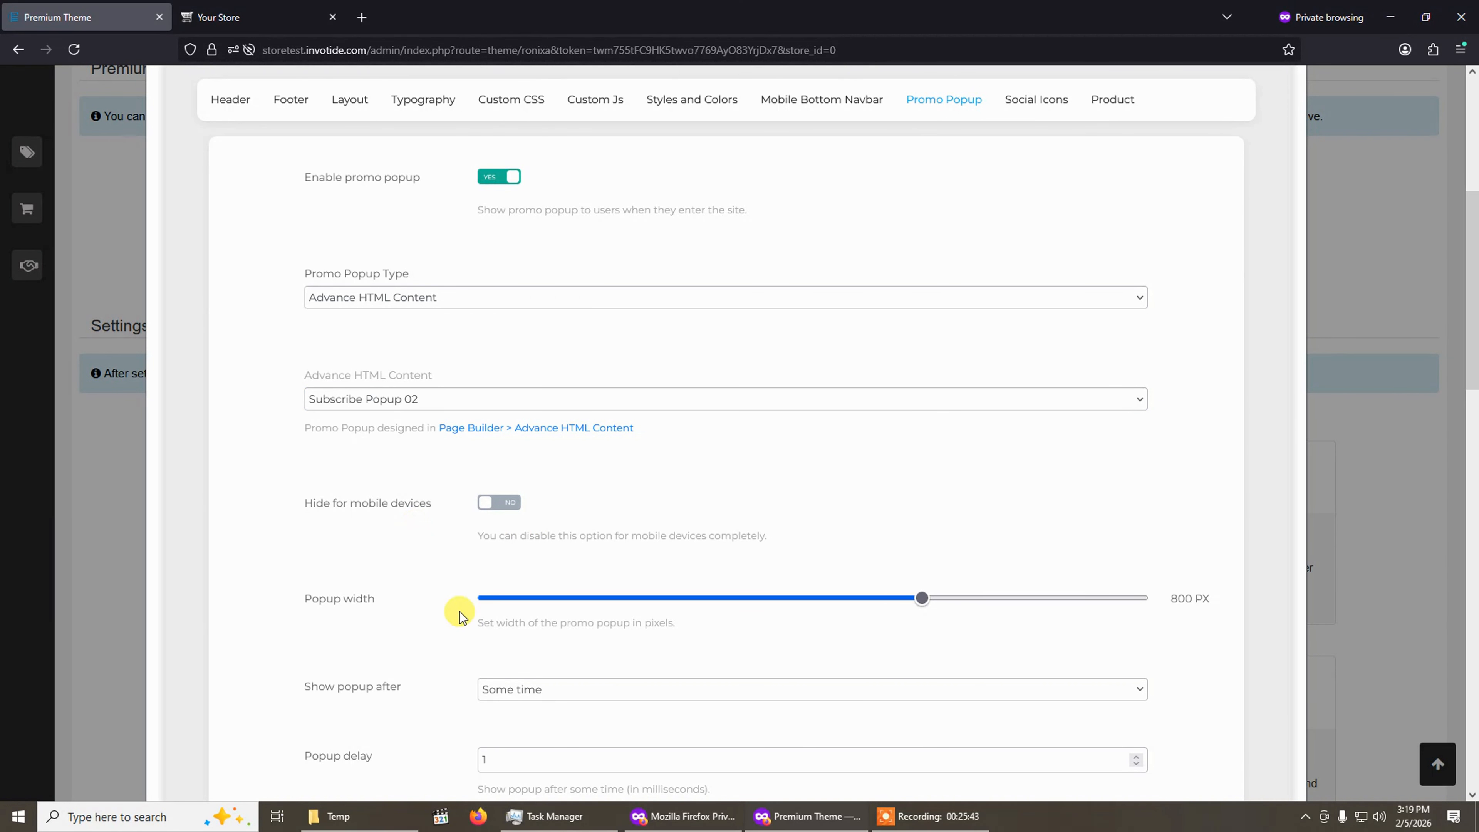
# Review the Show popup after options and the remaining promo popup timing fields.
pyautogui.scroll(-3, 446, 641)
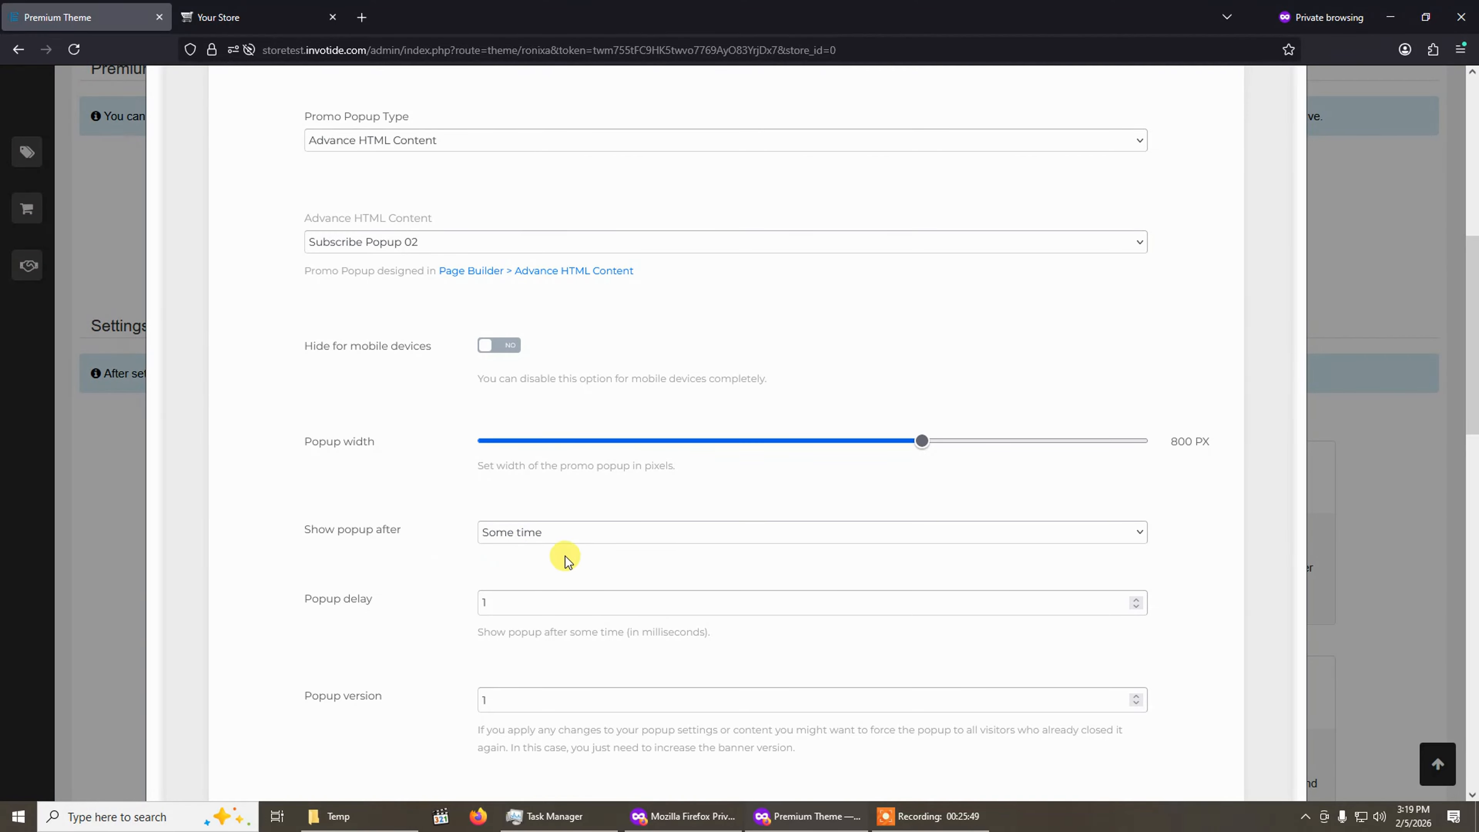
pyautogui.click(576, 533)
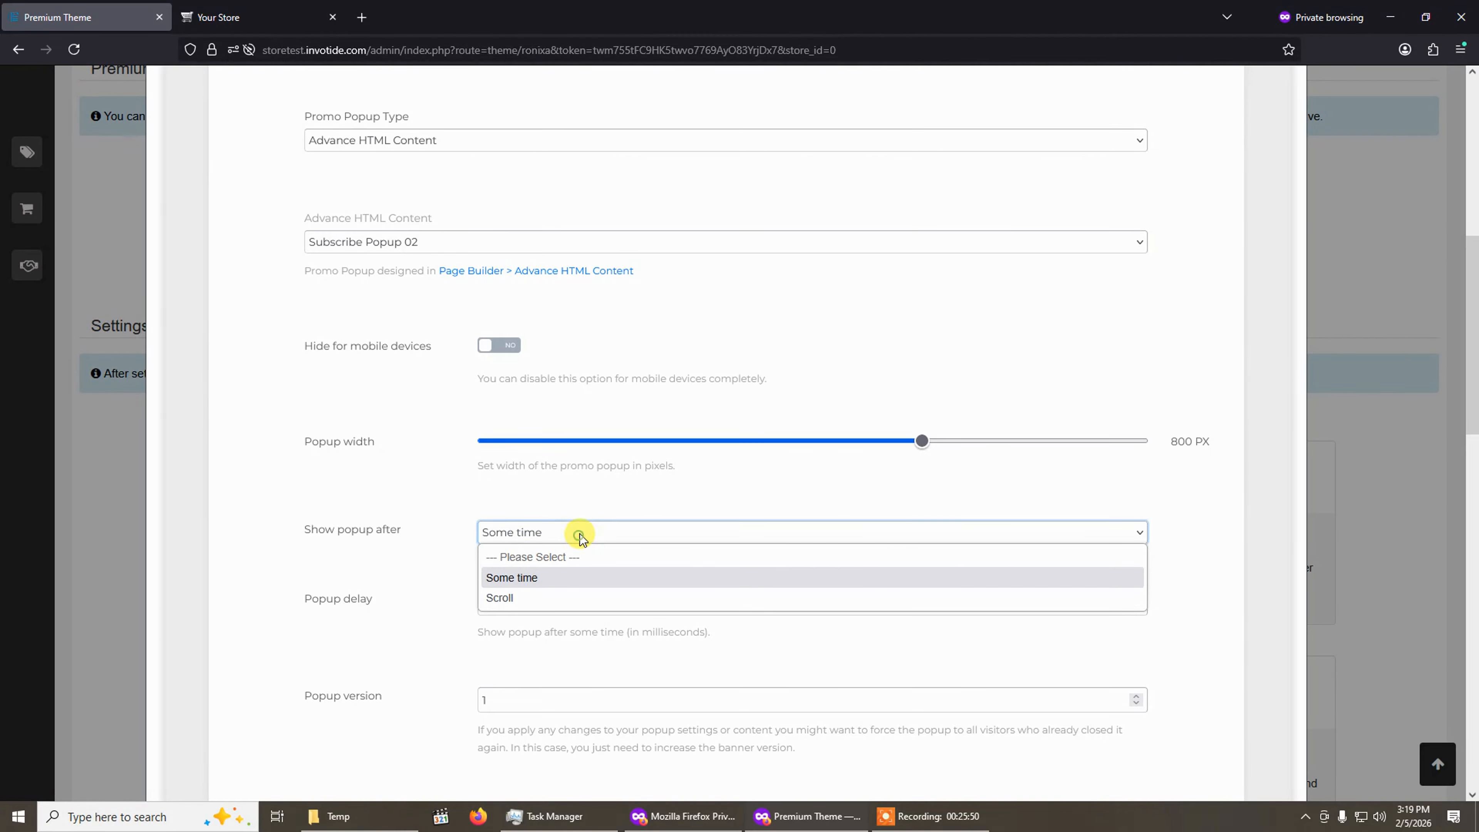
pyautogui.click(427, 553)
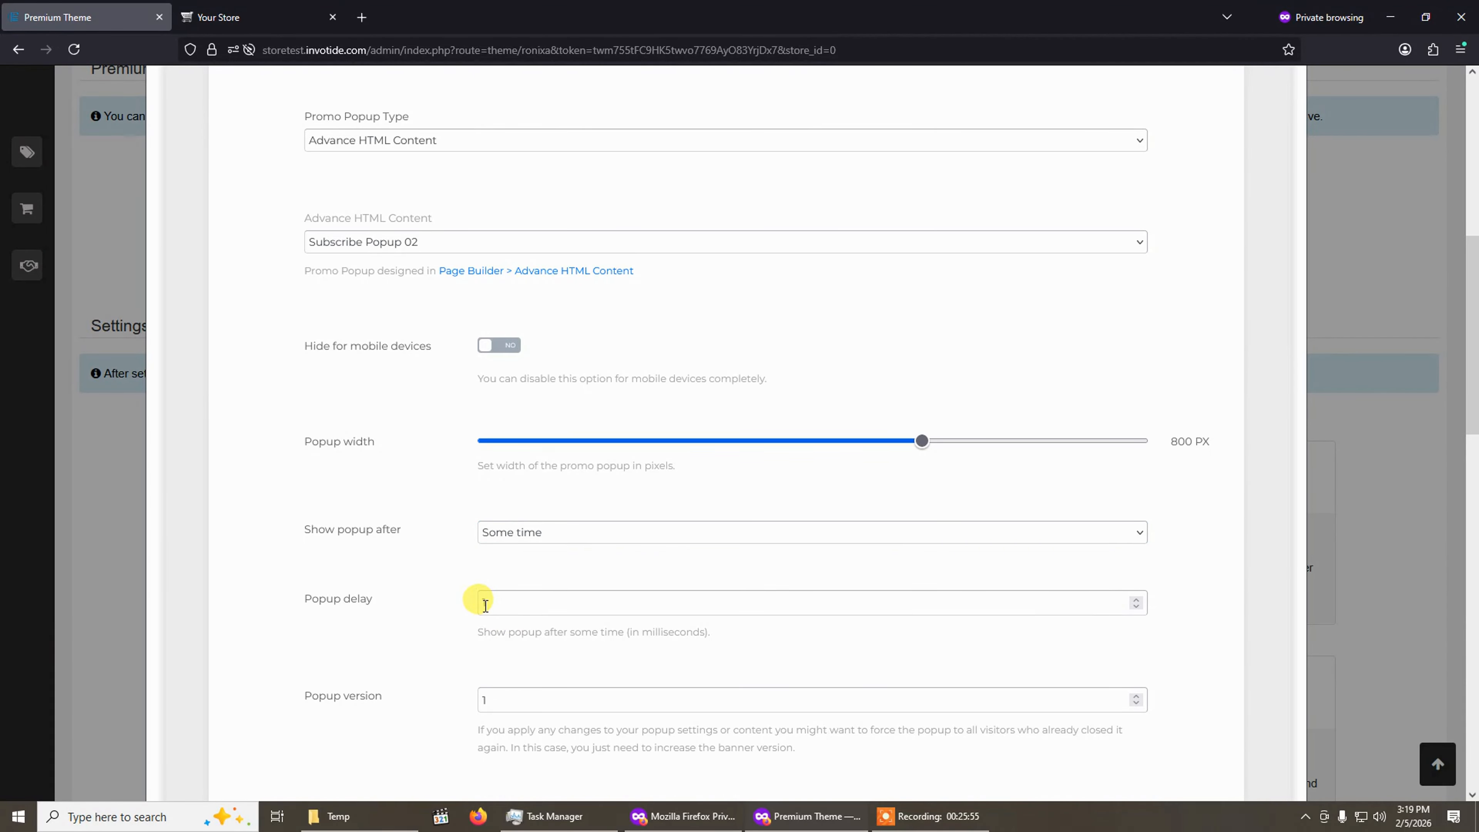
pyautogui.scroll(-3, 485, 606)
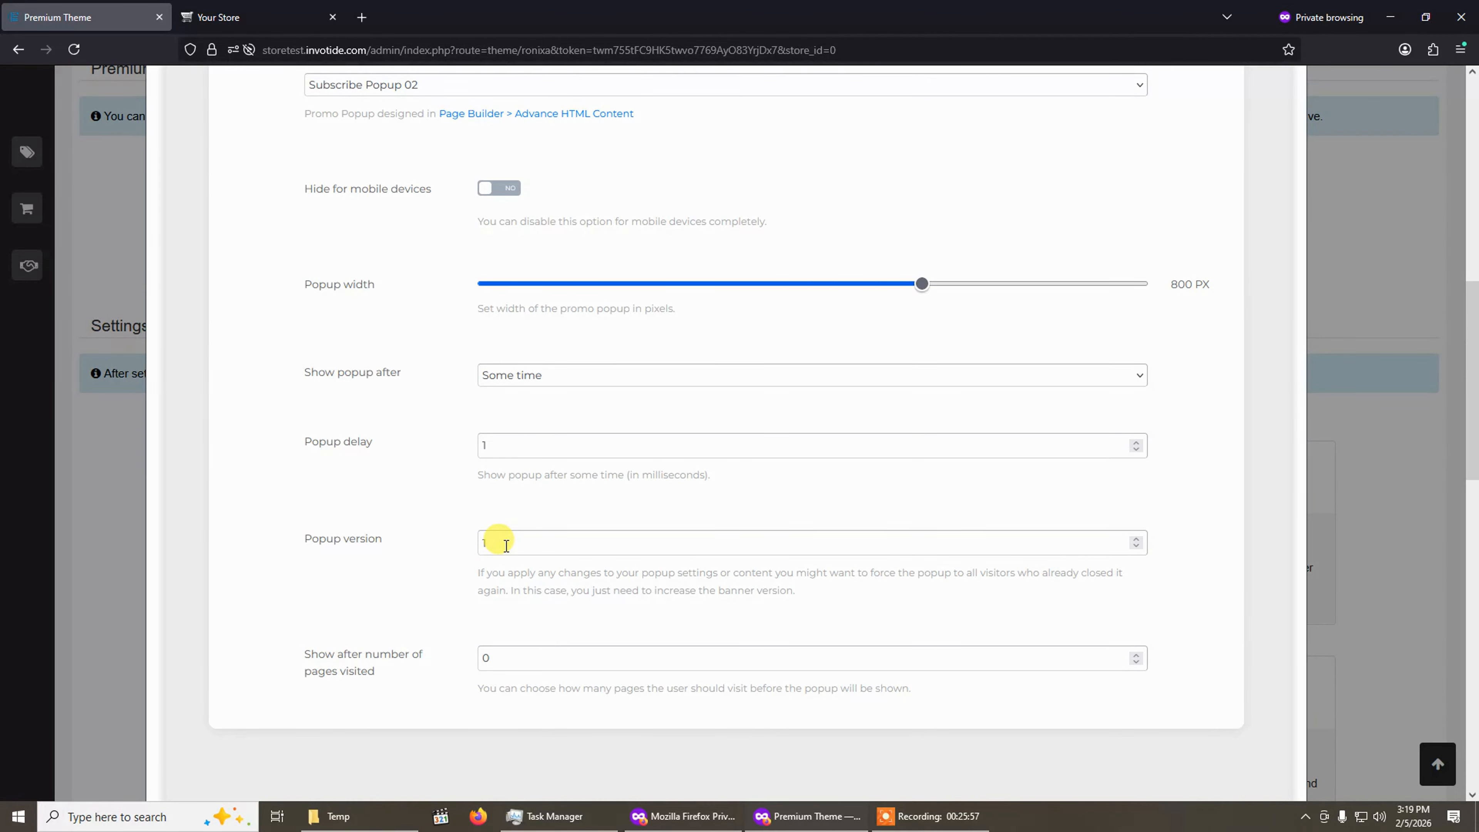
# Set the Popup version to 2 and save the theme settings.
pyautogui.scroll(4, 488, 532)
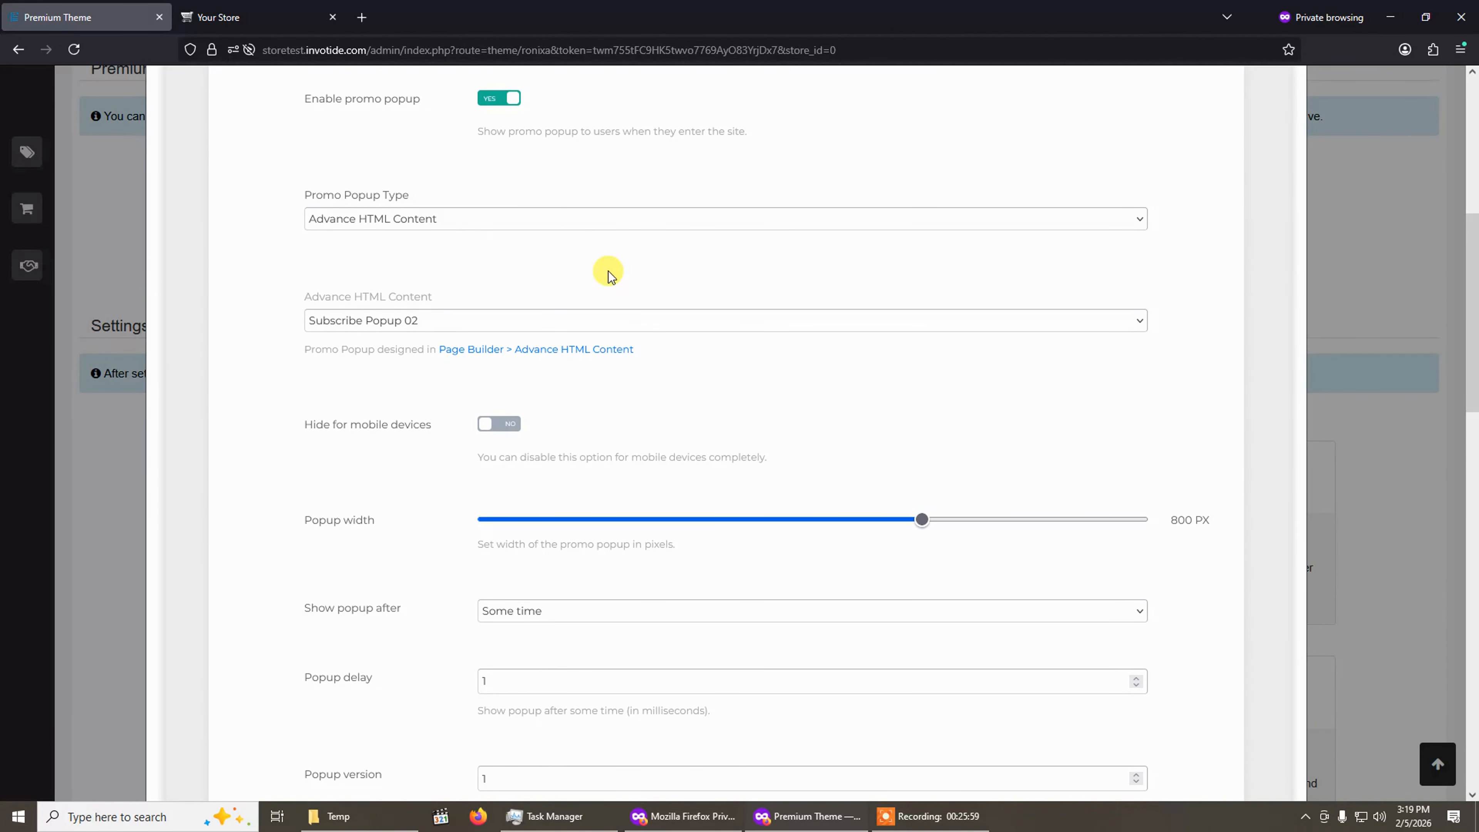
pyautogui.scroll(4, 608, 270)
pyautogui.scroll(-9, 575, 638)
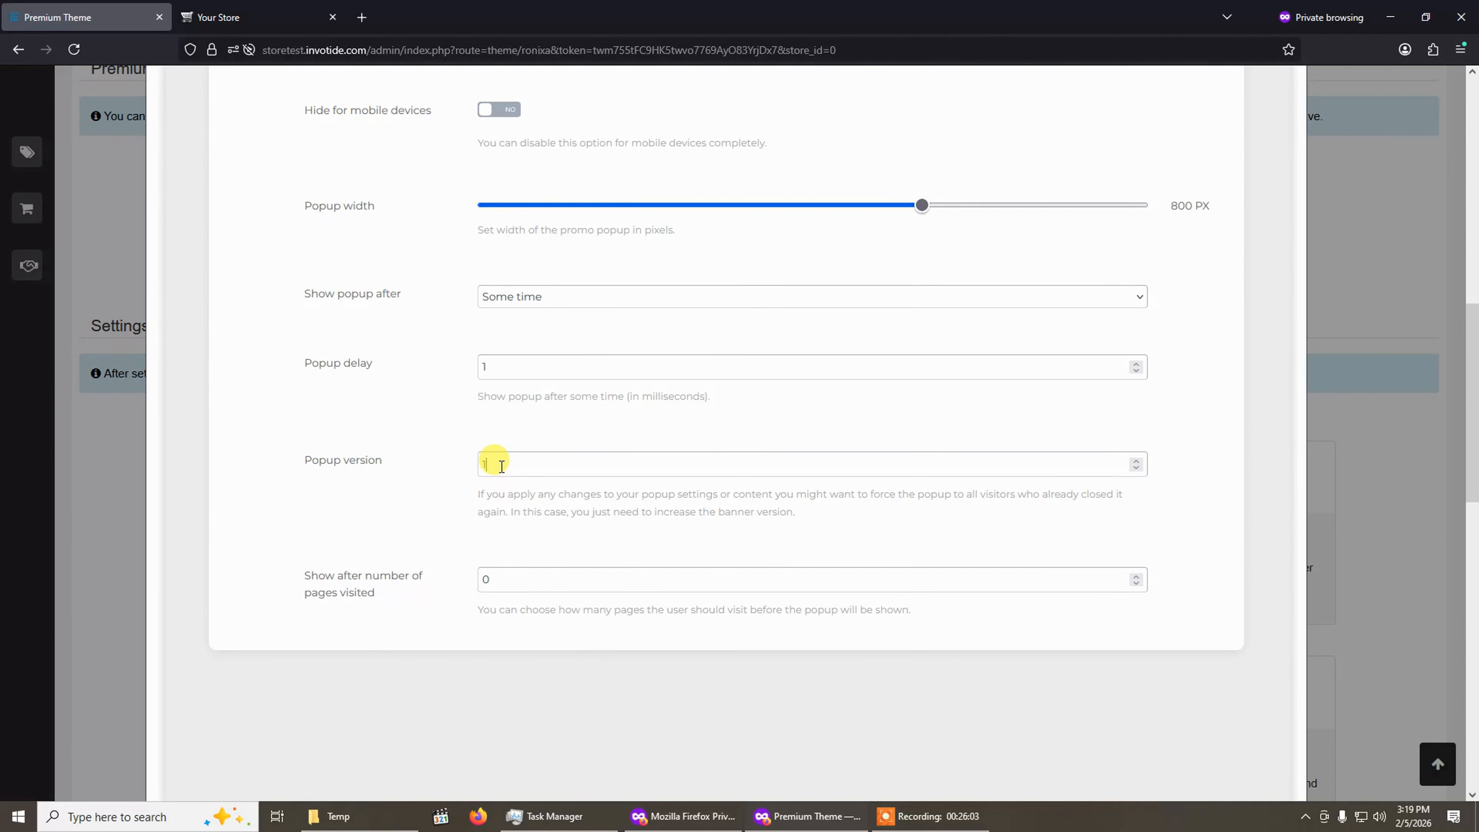
pyautogui.doubleClick(502, 466)
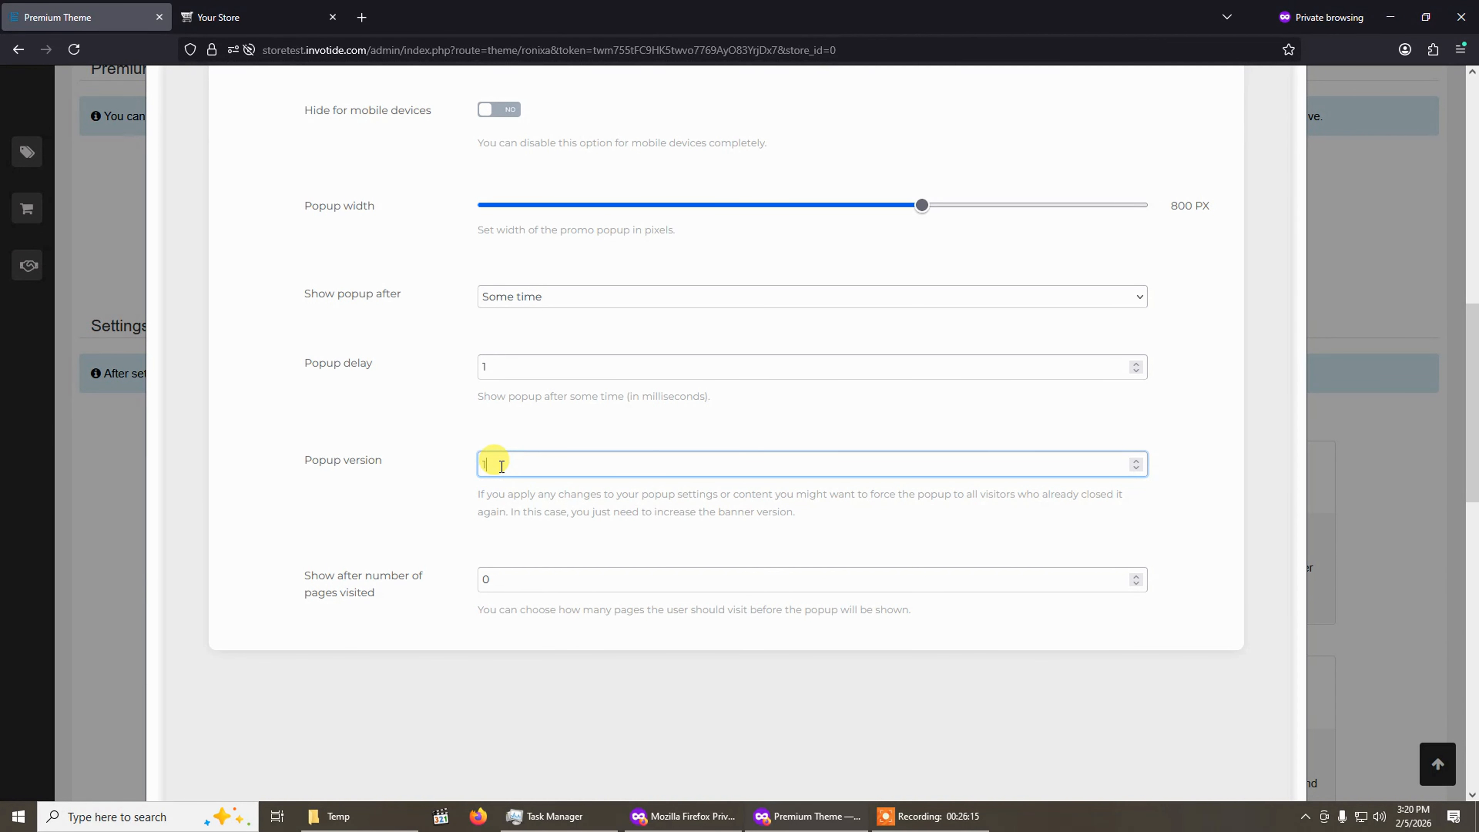
pyautogui.press('BackSpace')
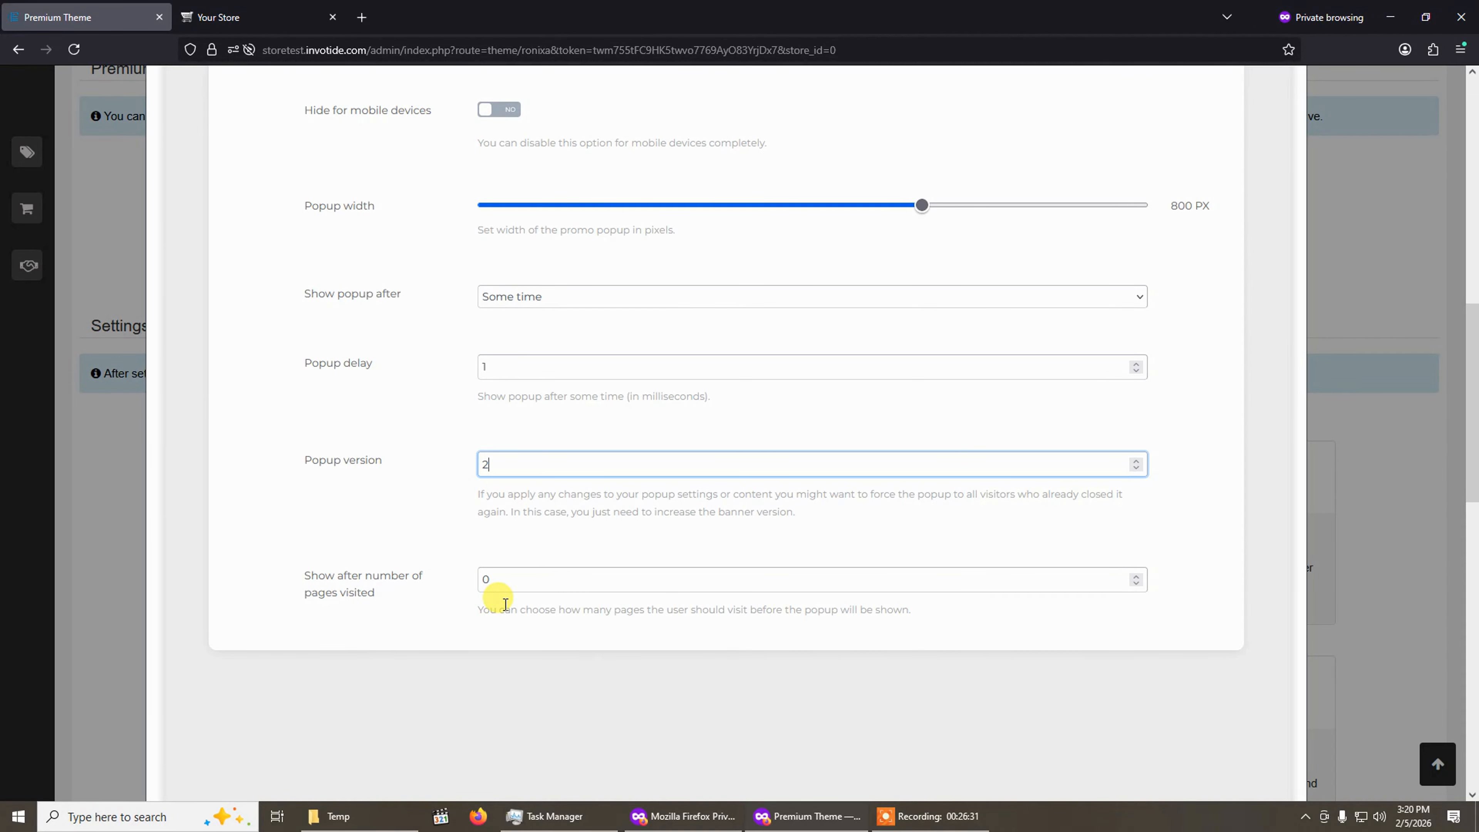
pyautogui.scroll(2, 498, 600)
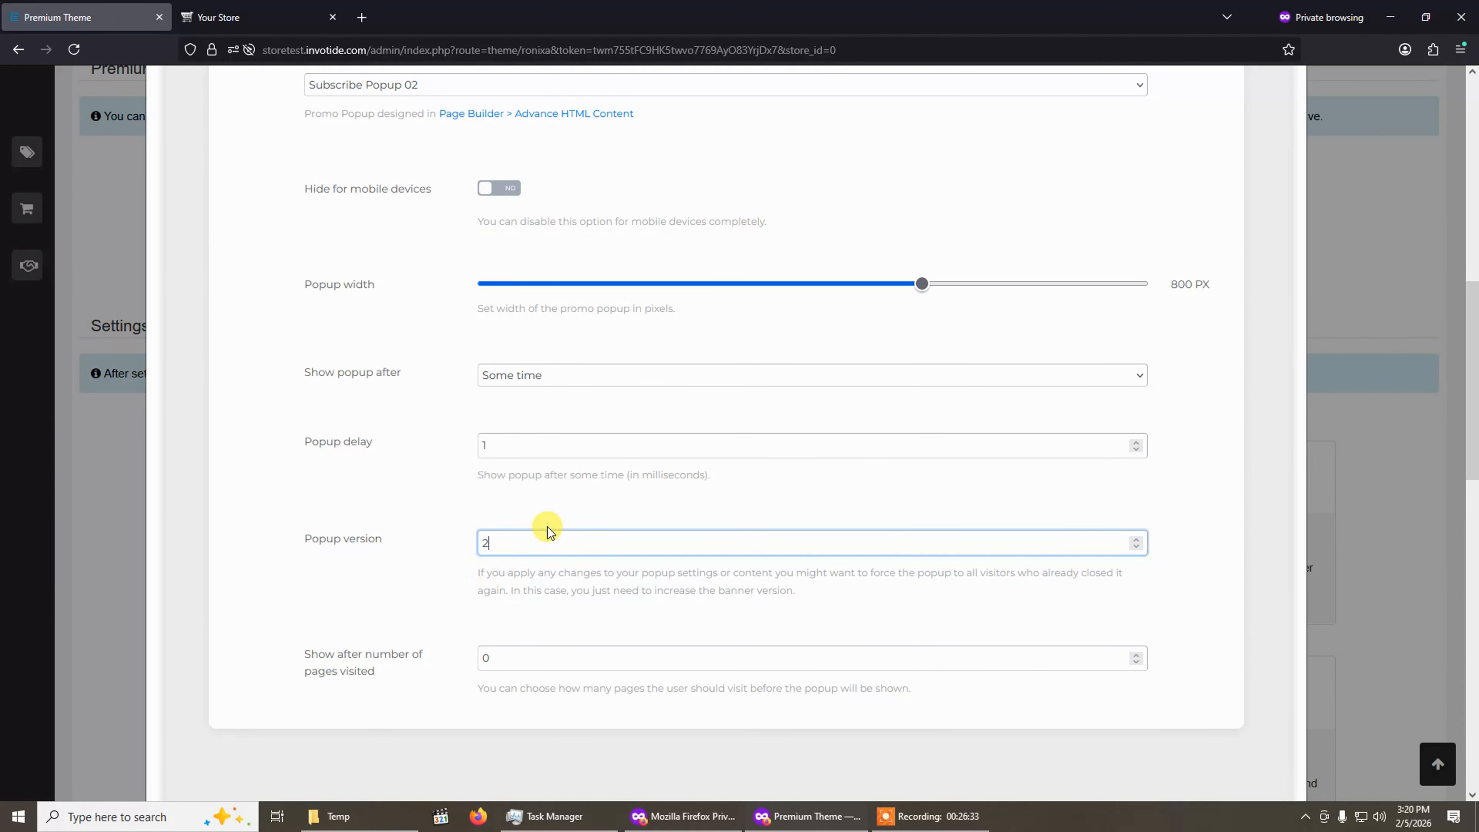
pyautogui.scroll(5, 699, 585)
pyautogui.scroll(5, 698, 579)
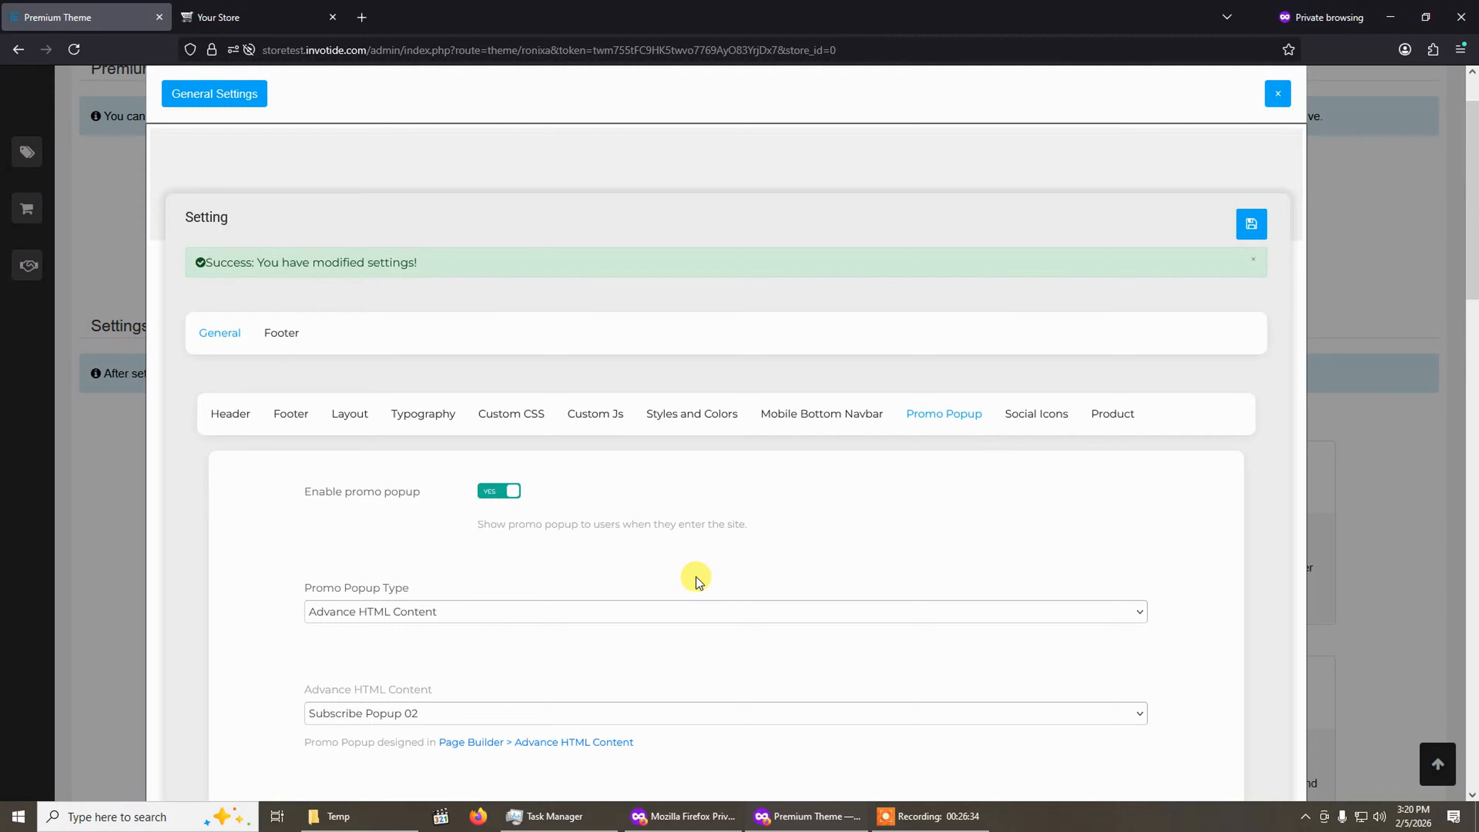
pyautogui.click(1256, 258)
pyautogui.click(1246, 230)
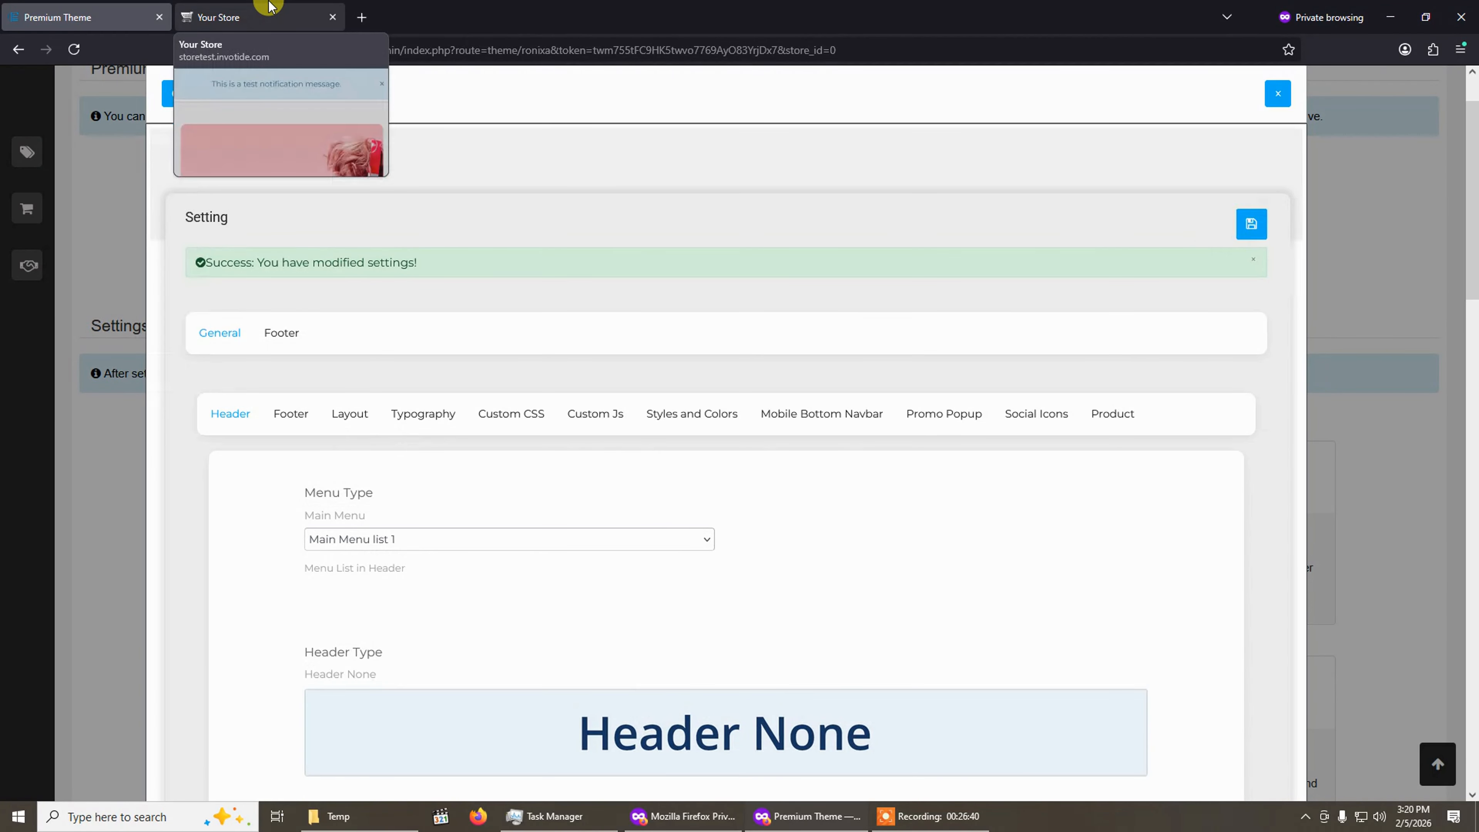
# Switch to the storefront tab, leave the responsive mobile view and reload the page to preview the promo popup.
pyautogui.click(268, 8)
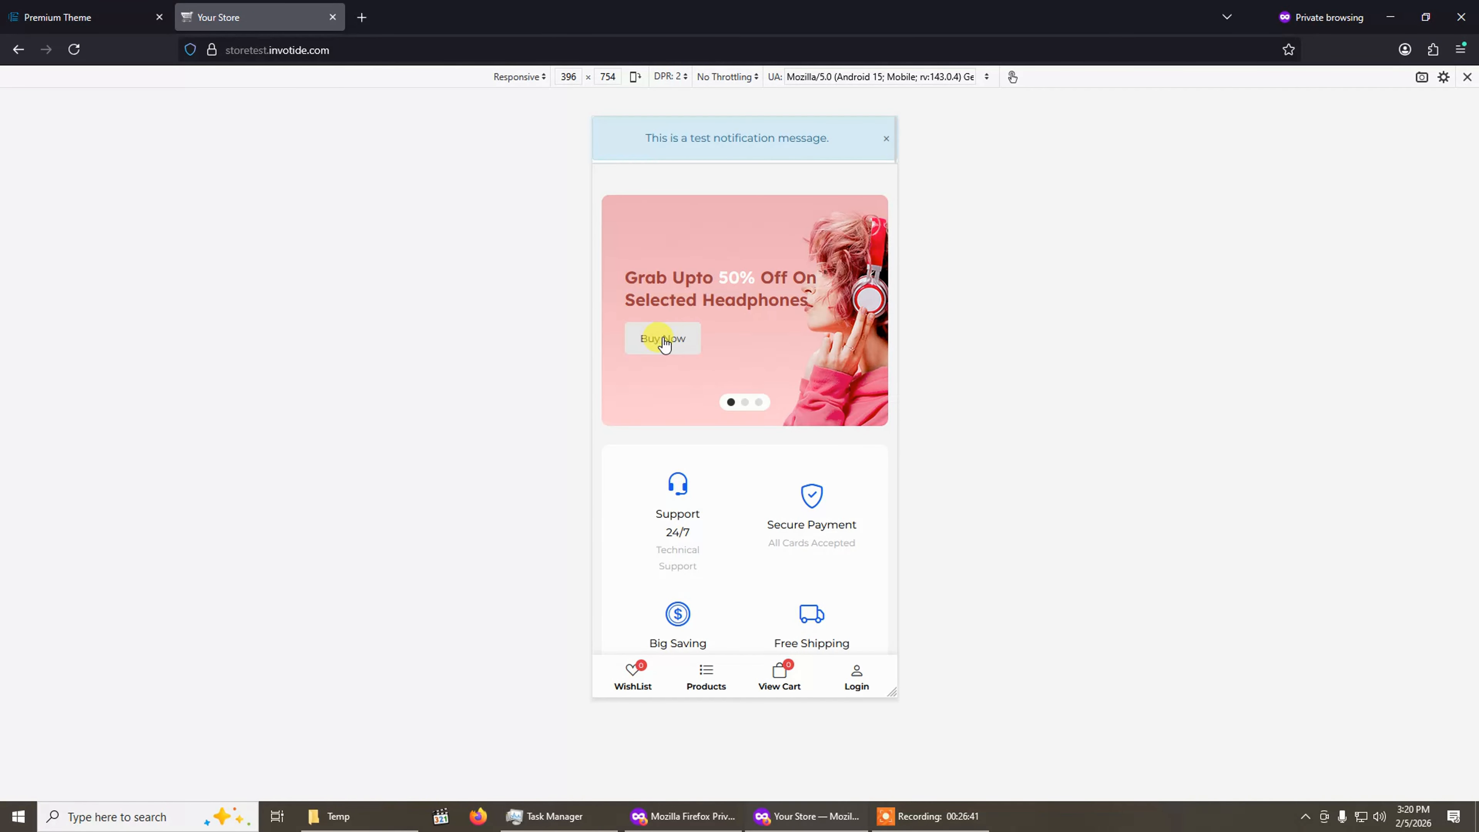
pyautogui.click(1468, 77)
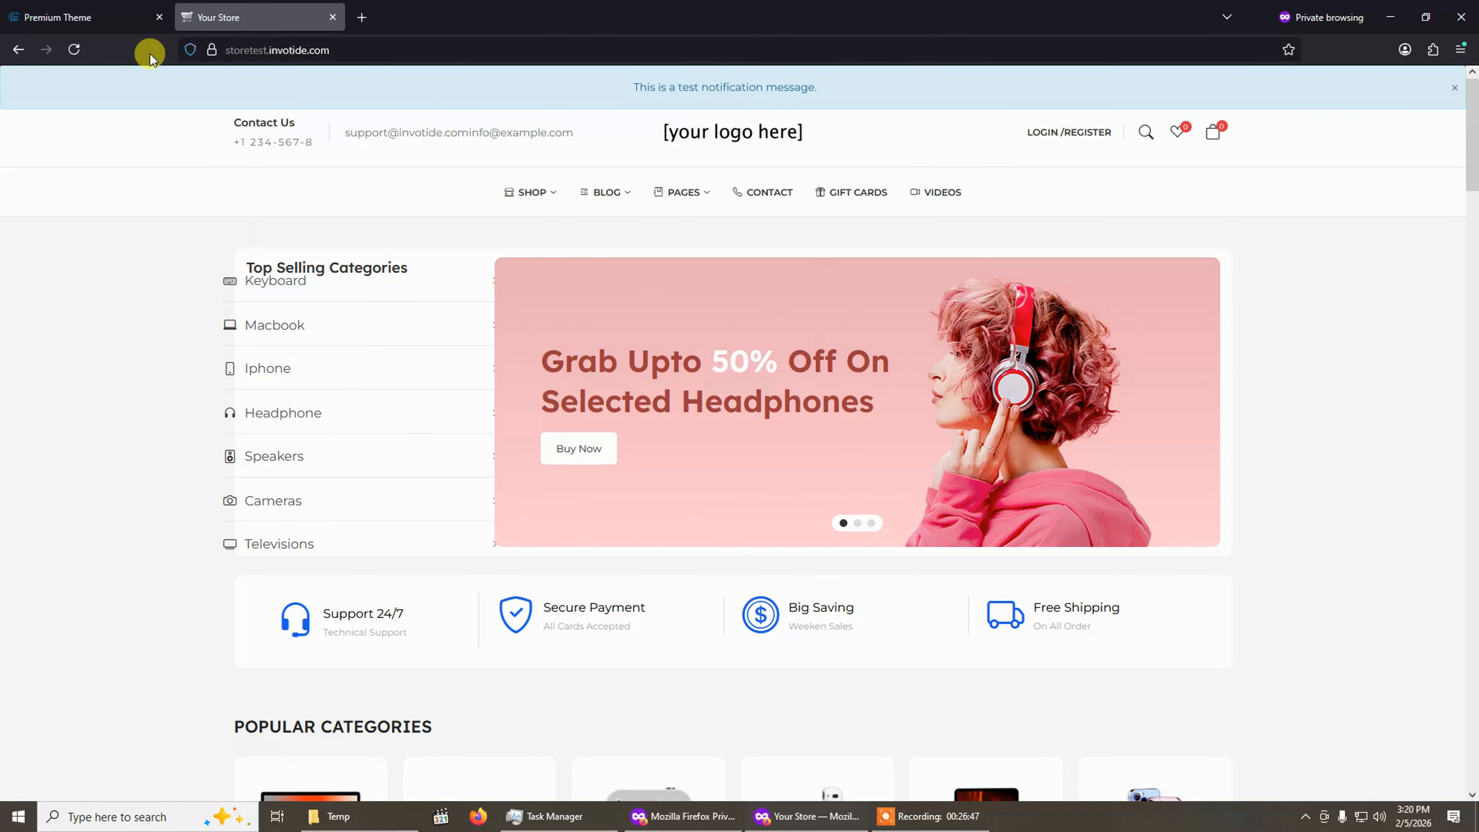
pyautogui.click(74, 49)
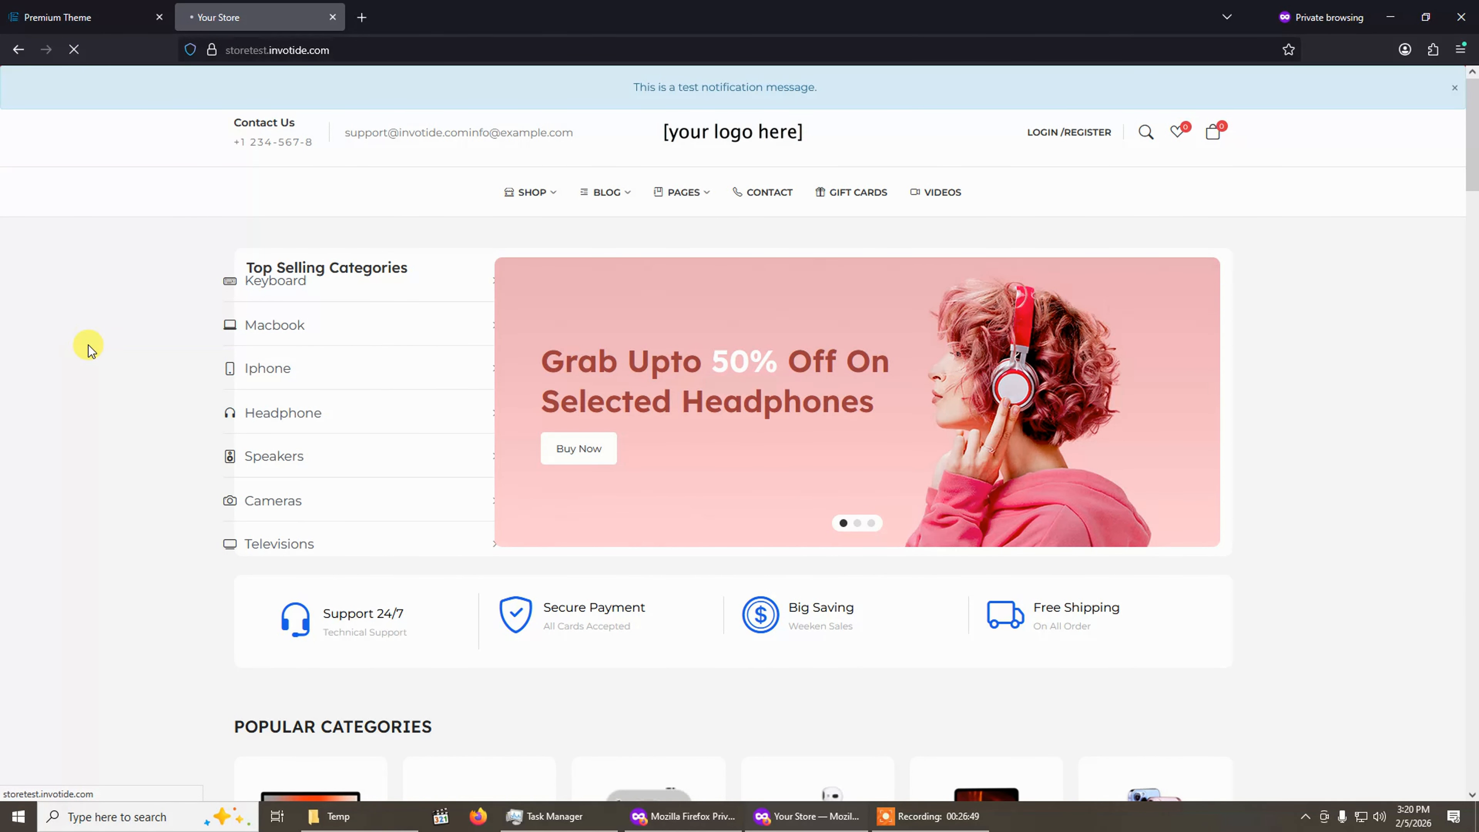
pyautogui.scroll(-1, 552, 582)
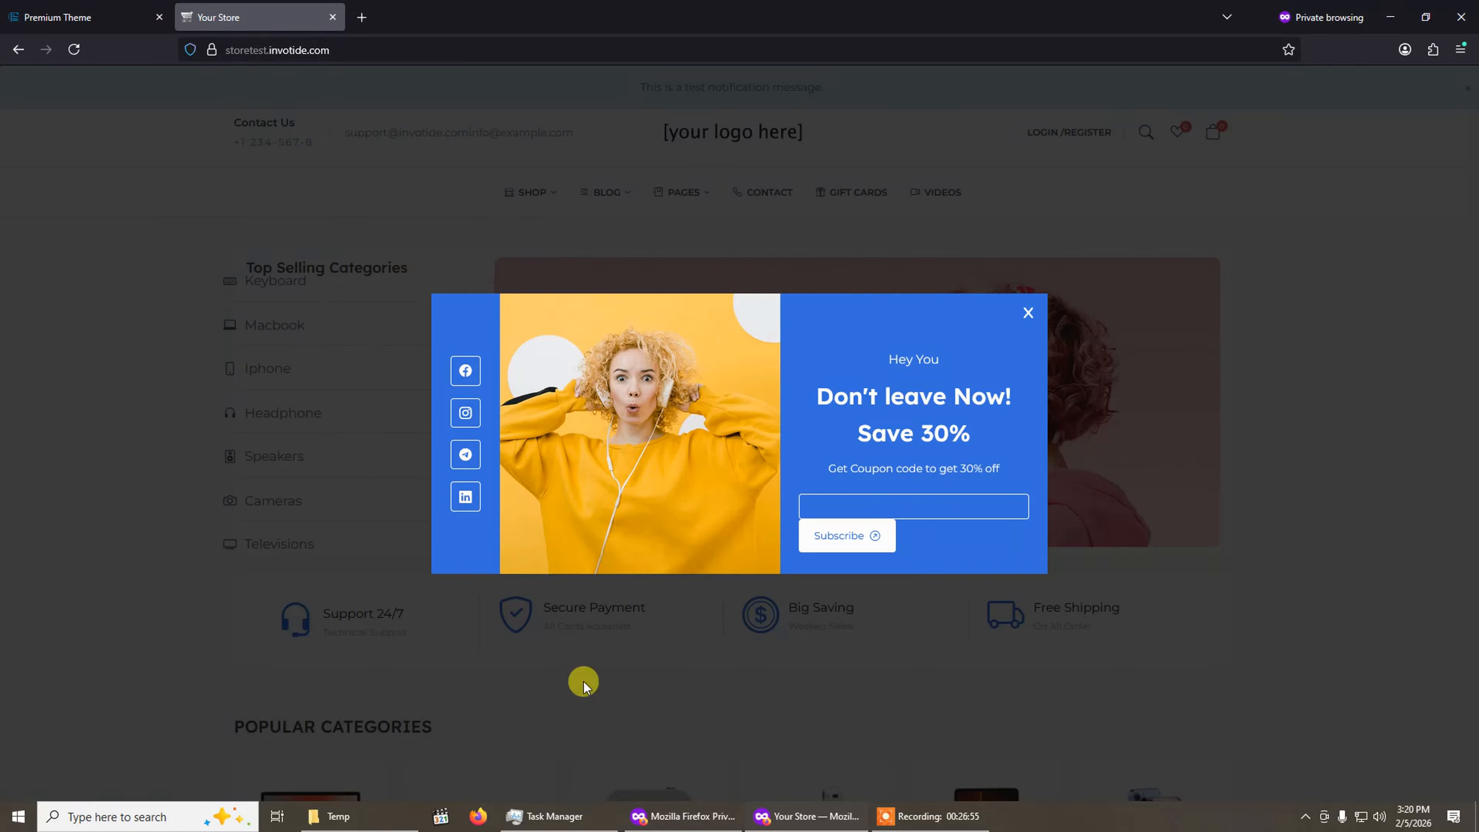
# Compare the Promo Popup settings with the popup shown on the storefront, switching between both tabs.
pyautogui.click(69, 11)
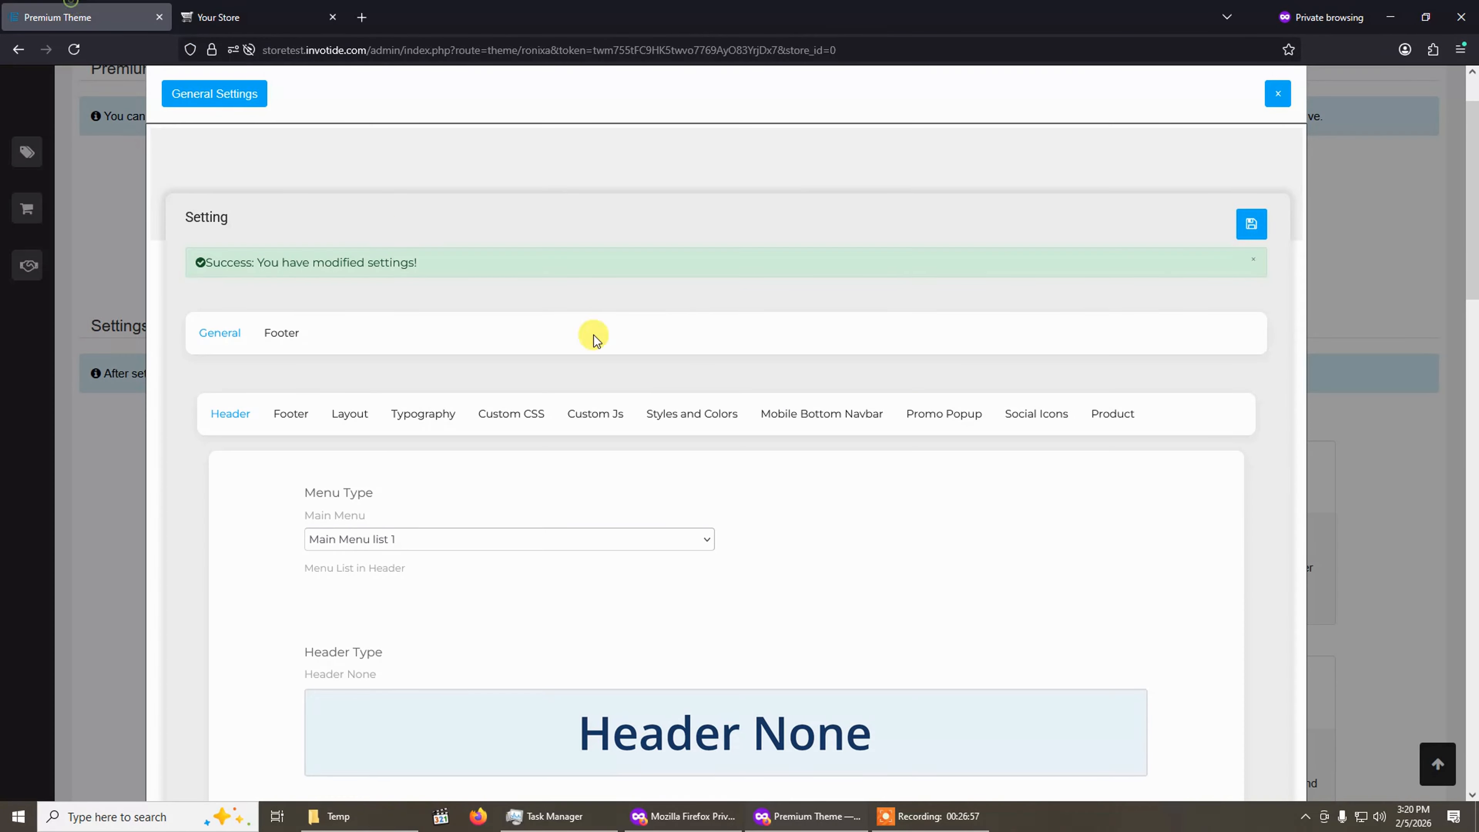
pyautogui.click(850, 421)
pyautogui.click(958, 422)
pyautogui.scroll(-2, 957, 428)
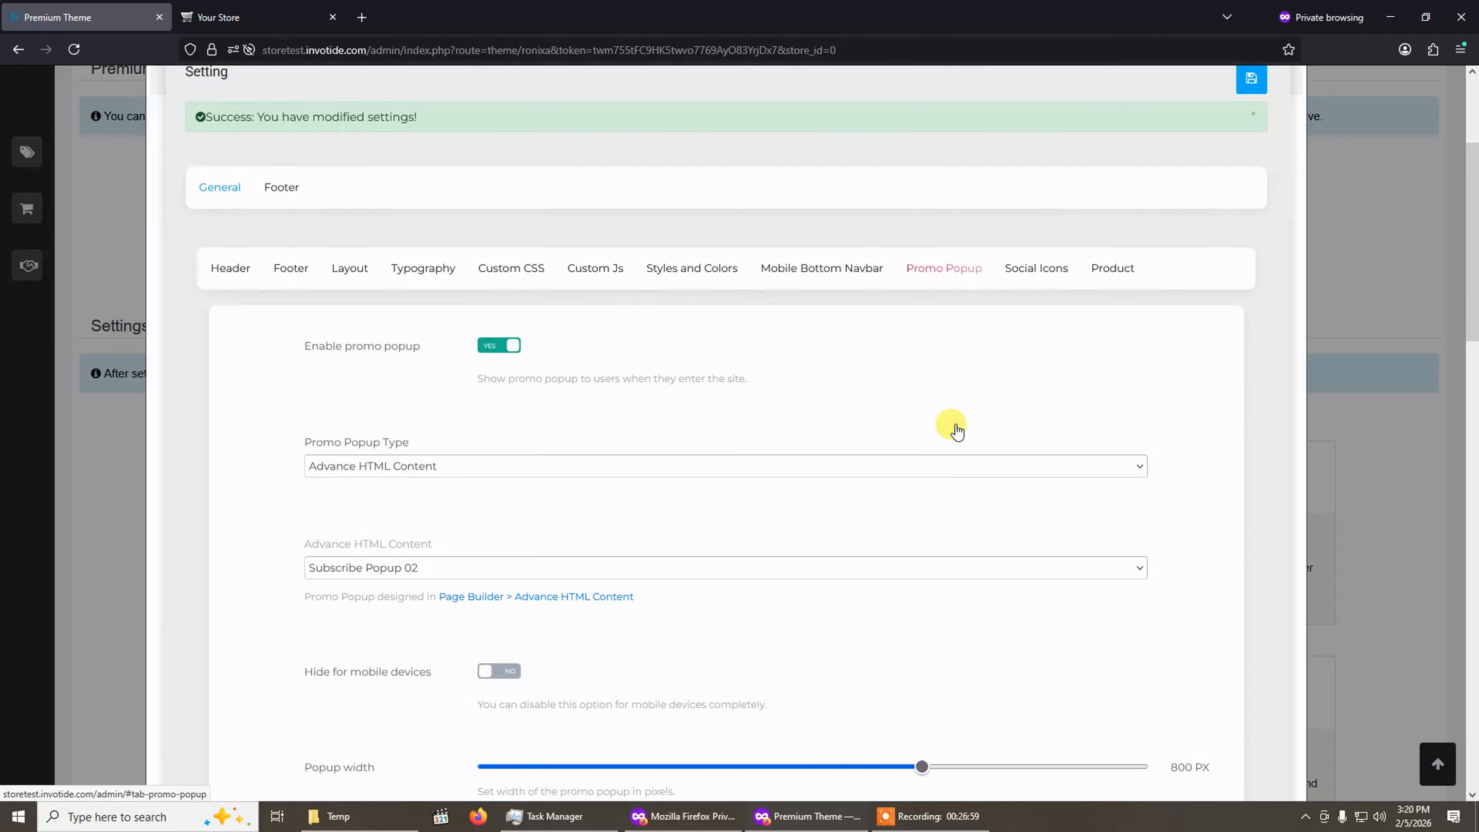
pyautogui.scroll(-1, 955, 428)
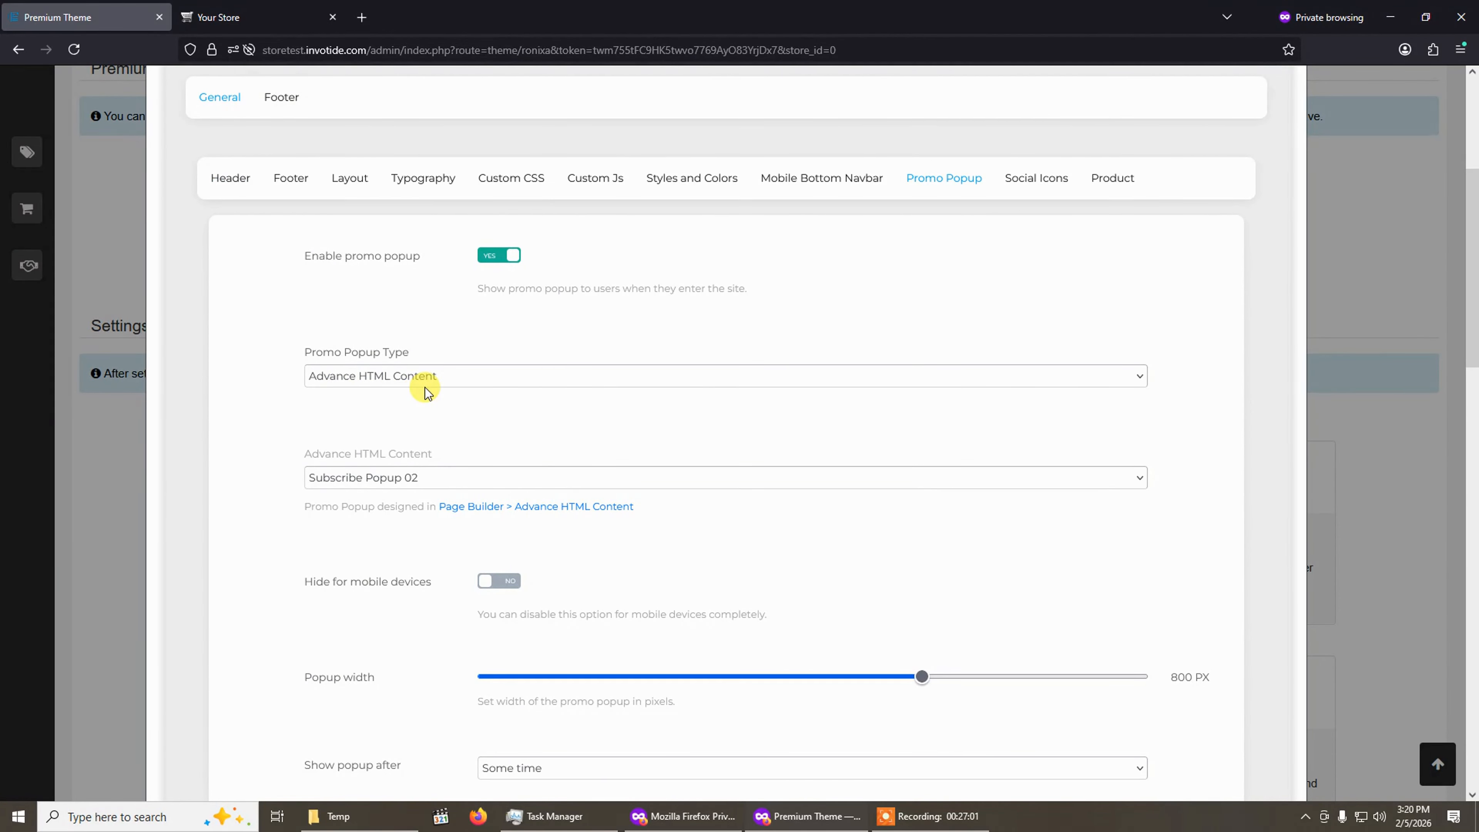
pyautogui.click(248, 16)
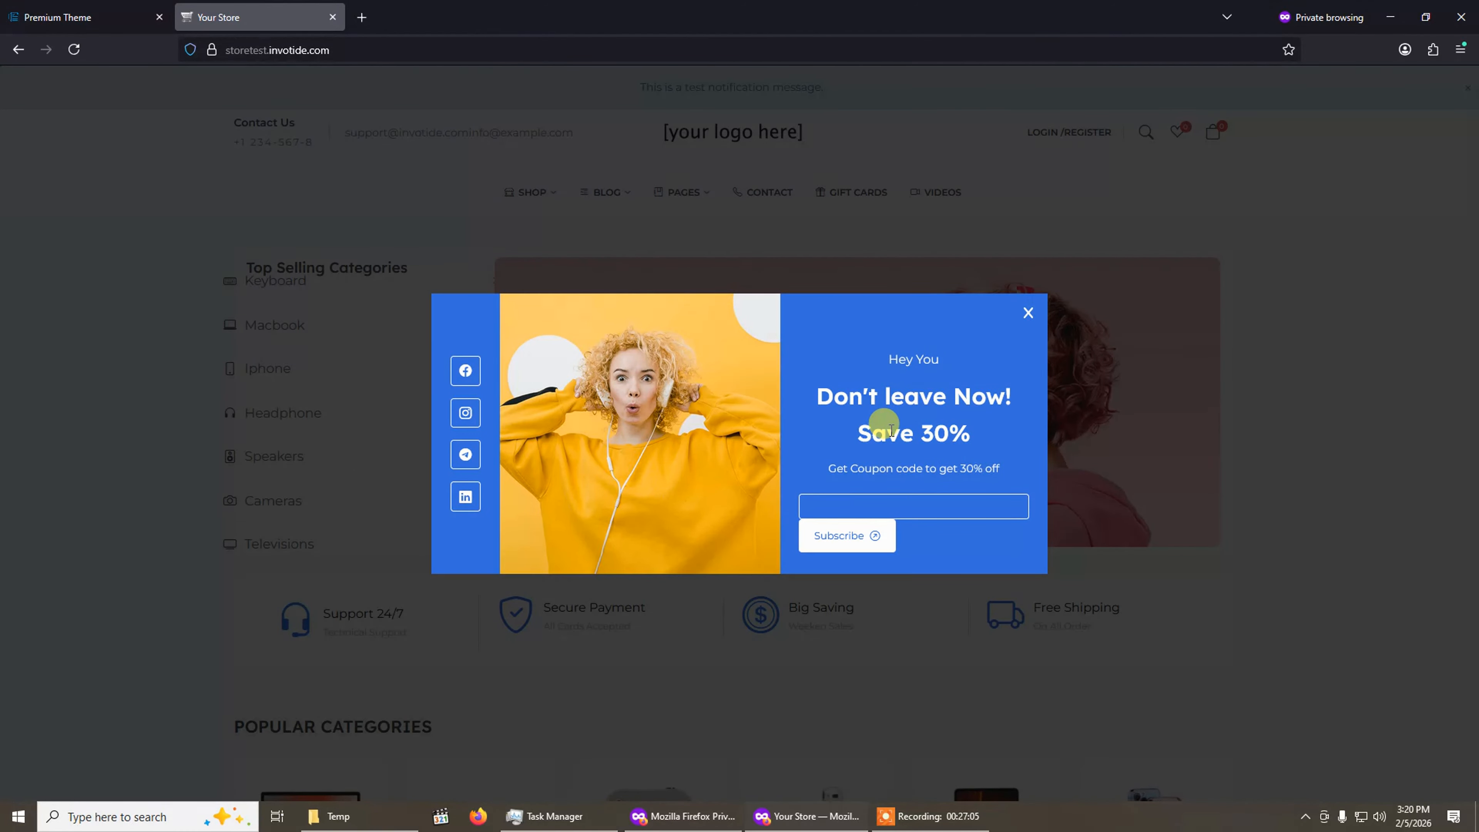
pyautogui.click(67, 17)
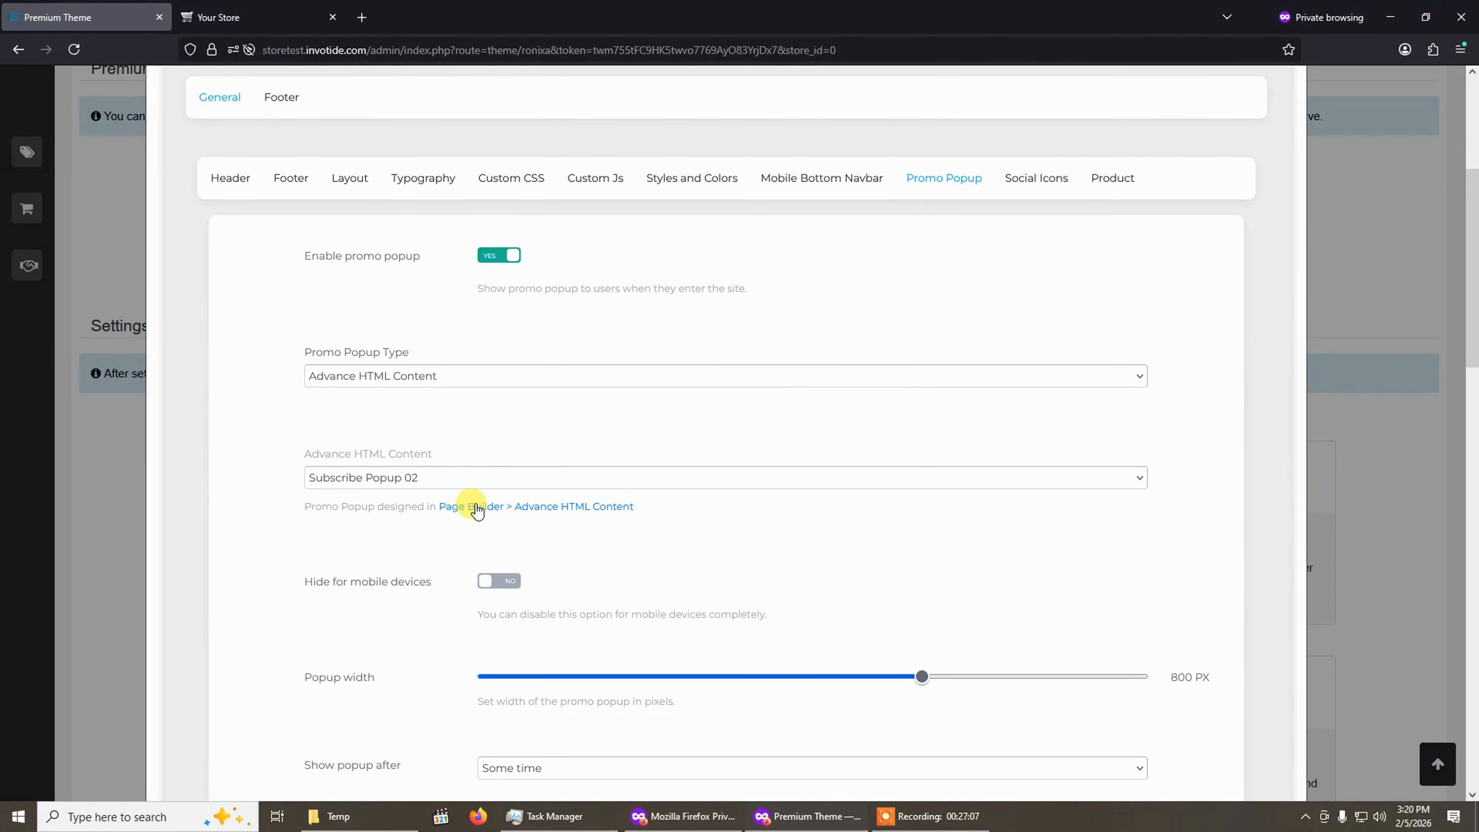
pyautogui.click(248, 16)
pyautogui.click(109, 9)
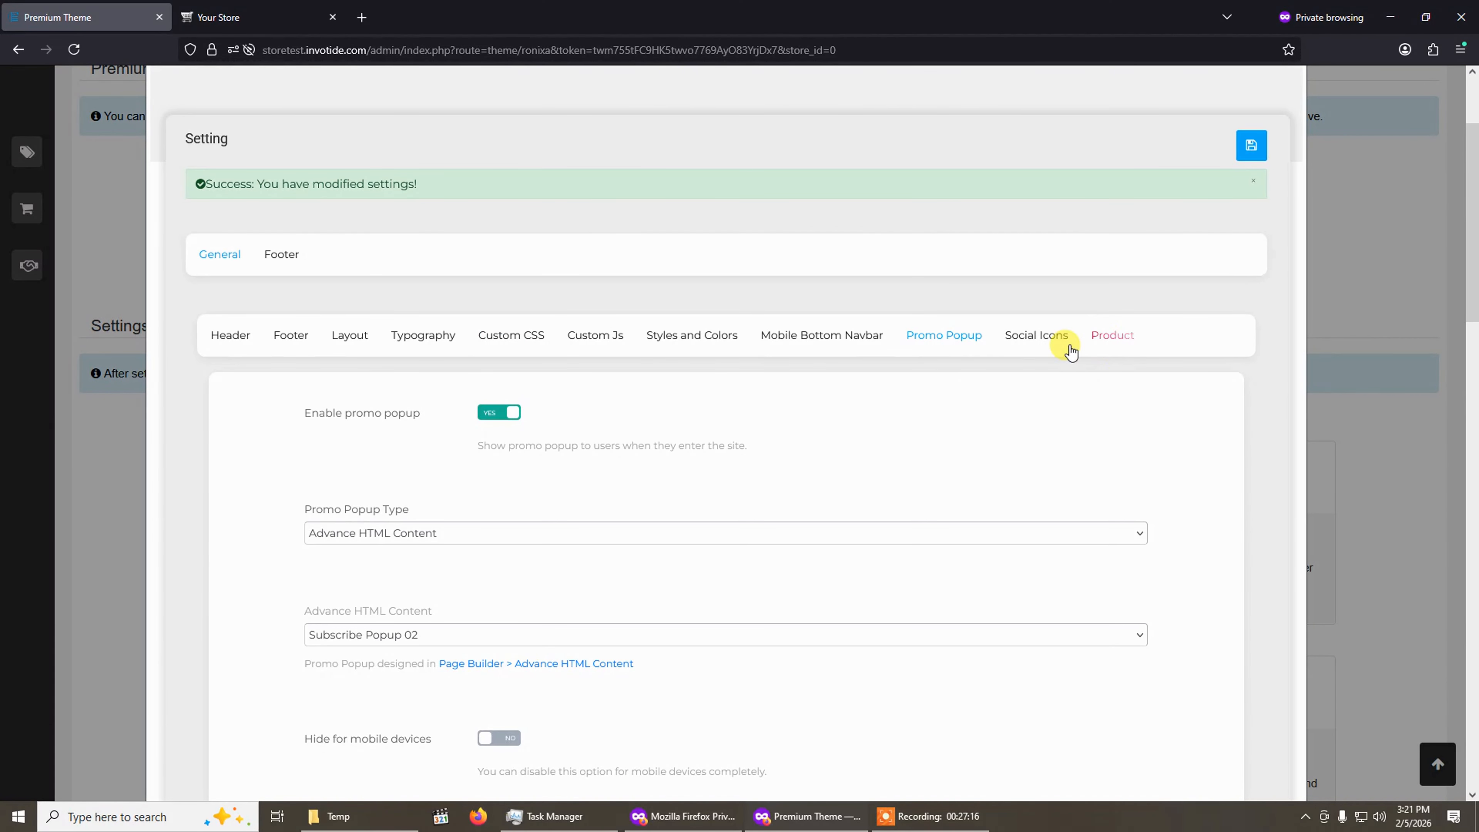
# Open the Social Icons settings and examine the social icons in the storefront footer after closing the popup.
pyautogui.click(1033, 334)
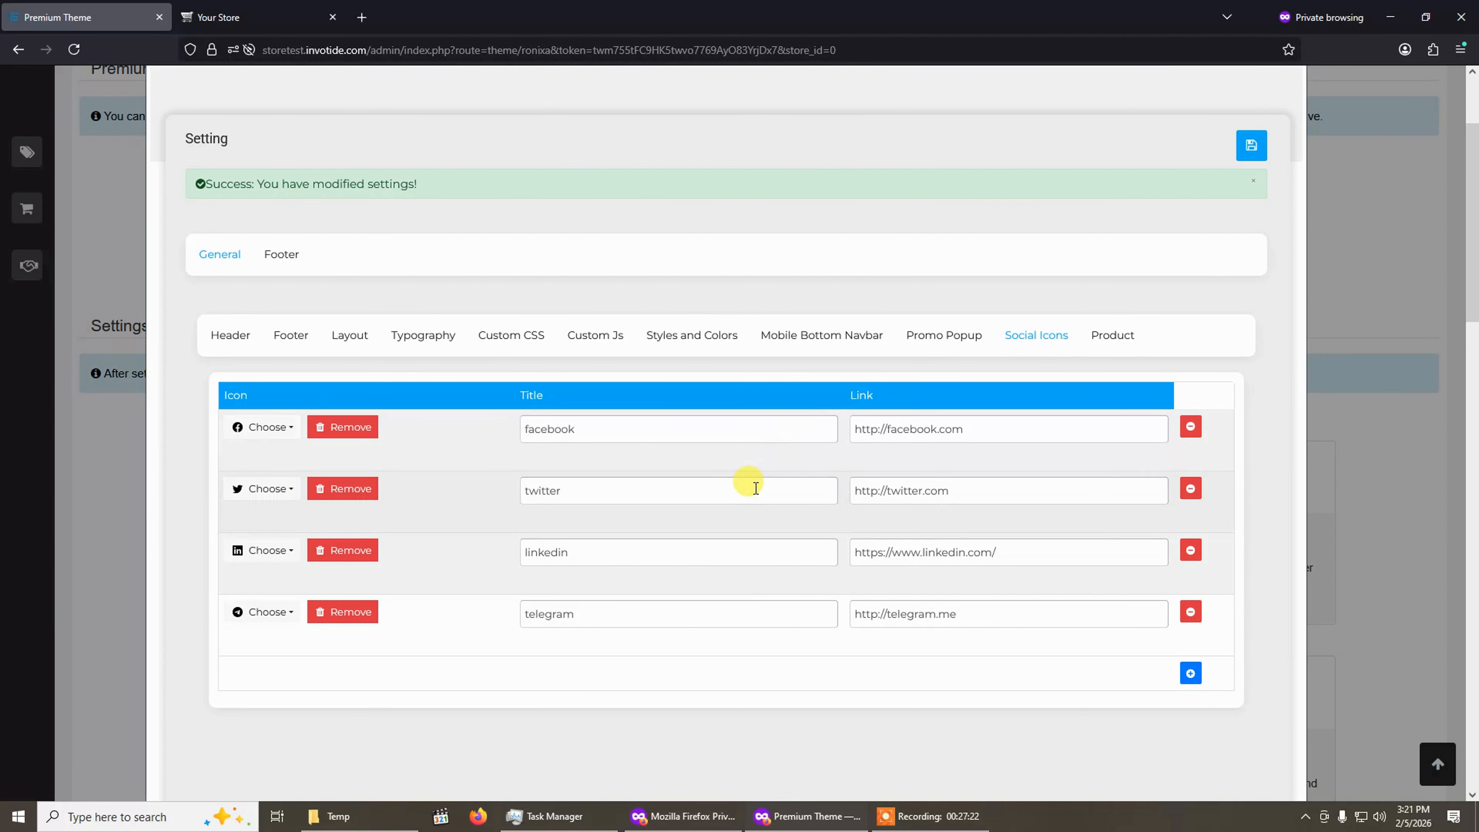
pyautogui.click(281, 17)
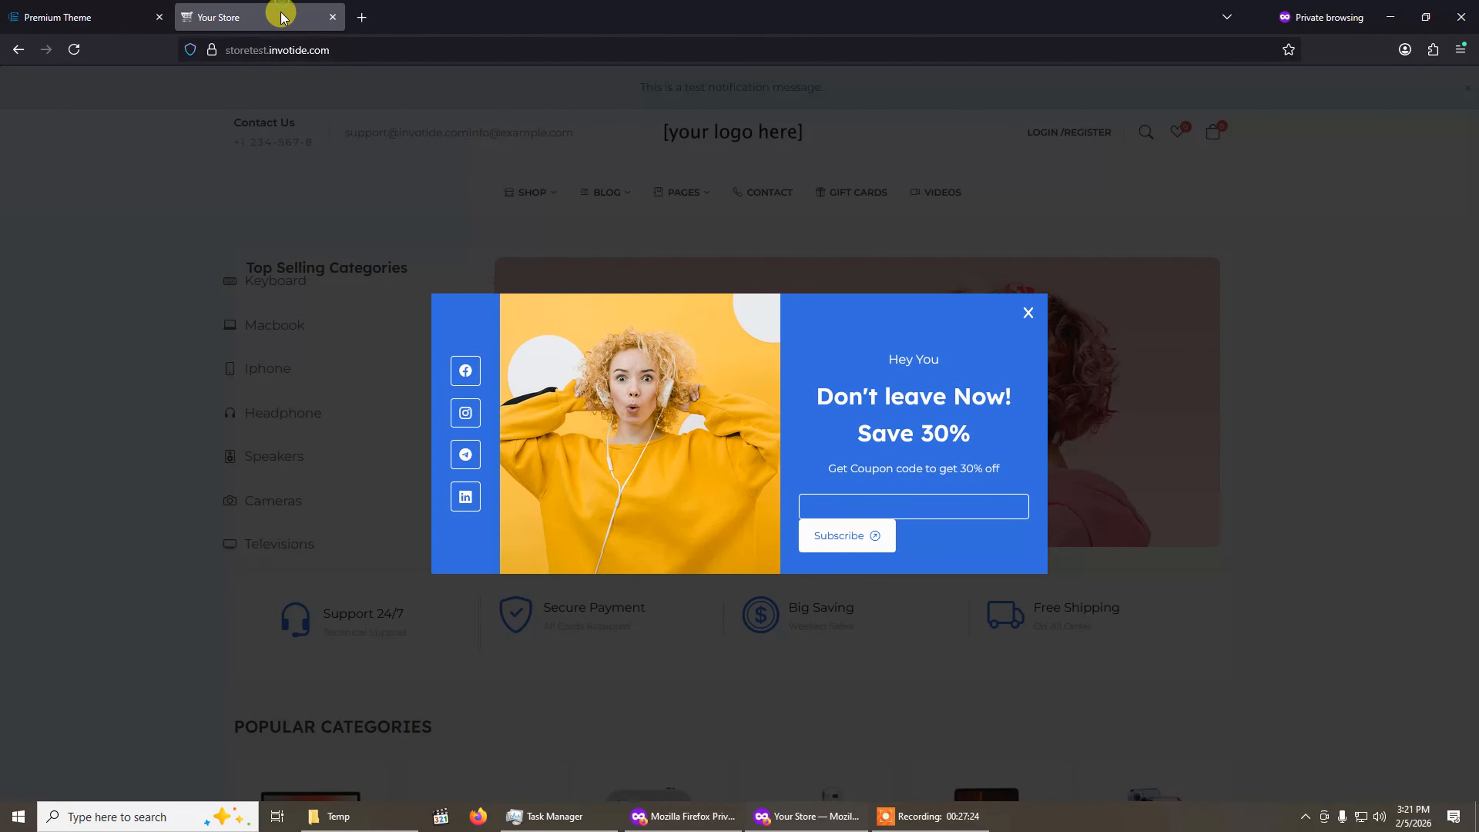
pyautogui.click(1026, 319)
pyautogui.scroll(-10, 962, 379)
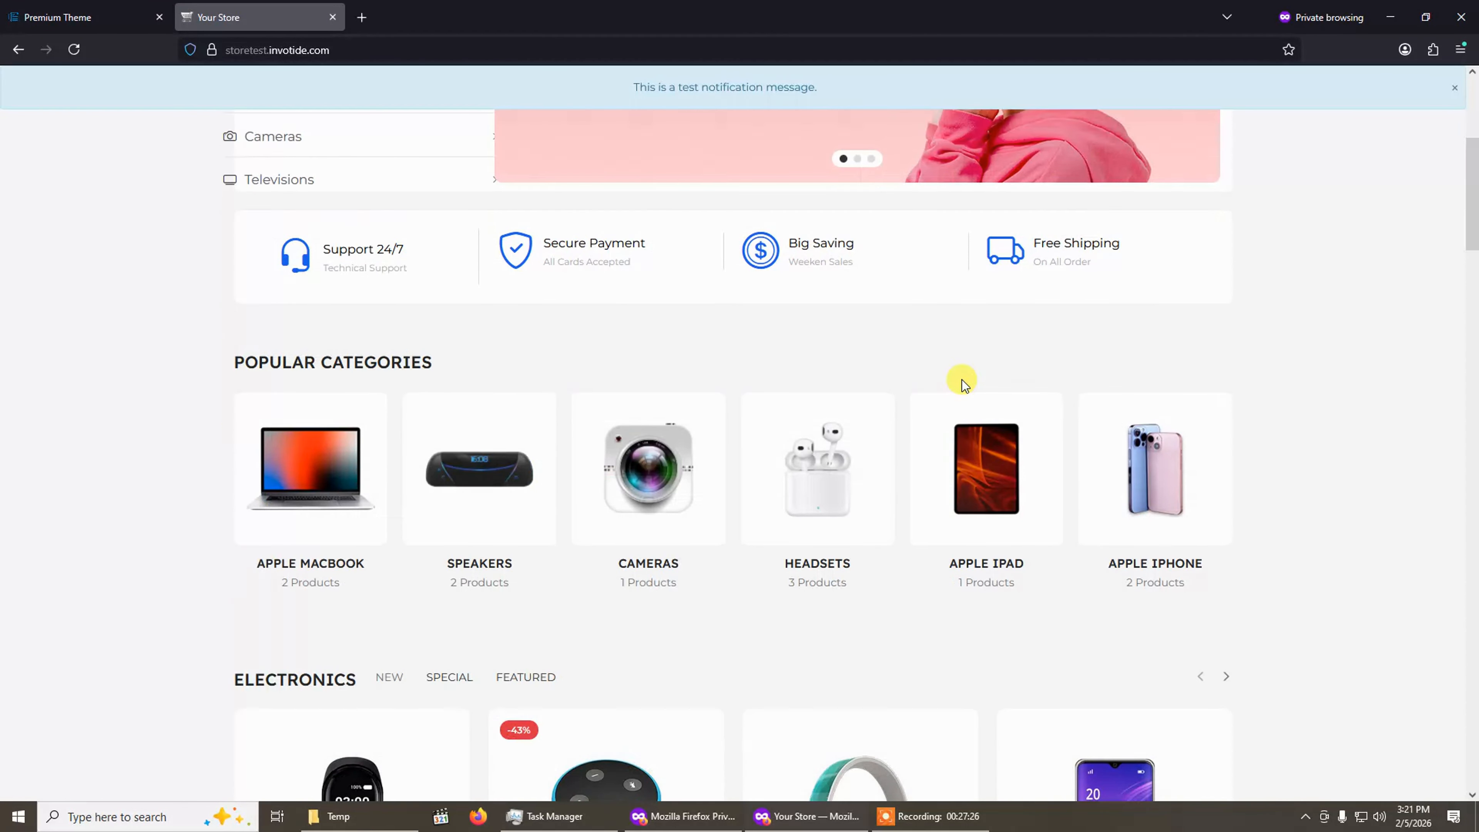
pyautogui.scroll(-15, 963, 386)
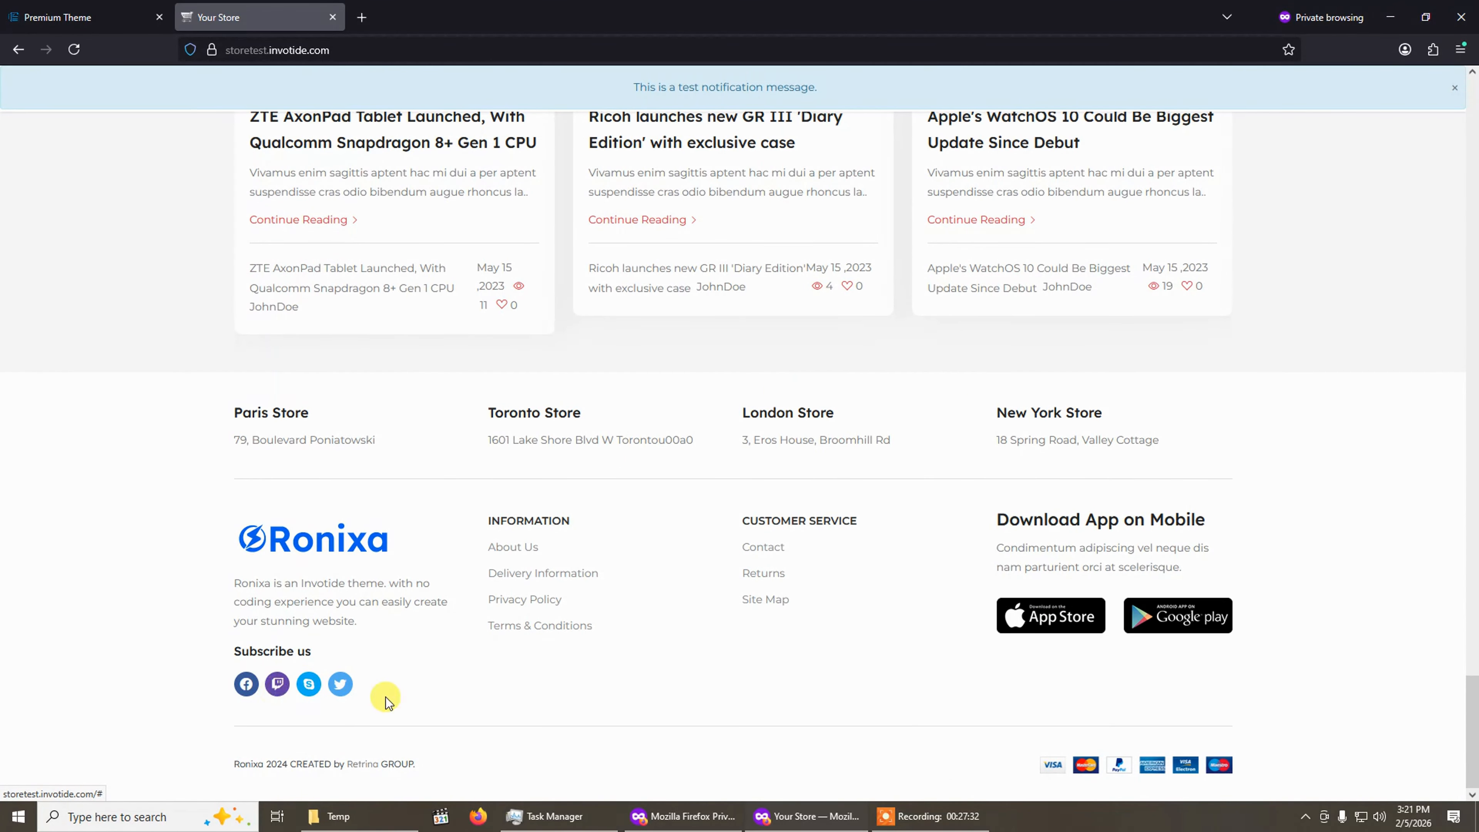
pyautogui.scroll(5, 502, 634)
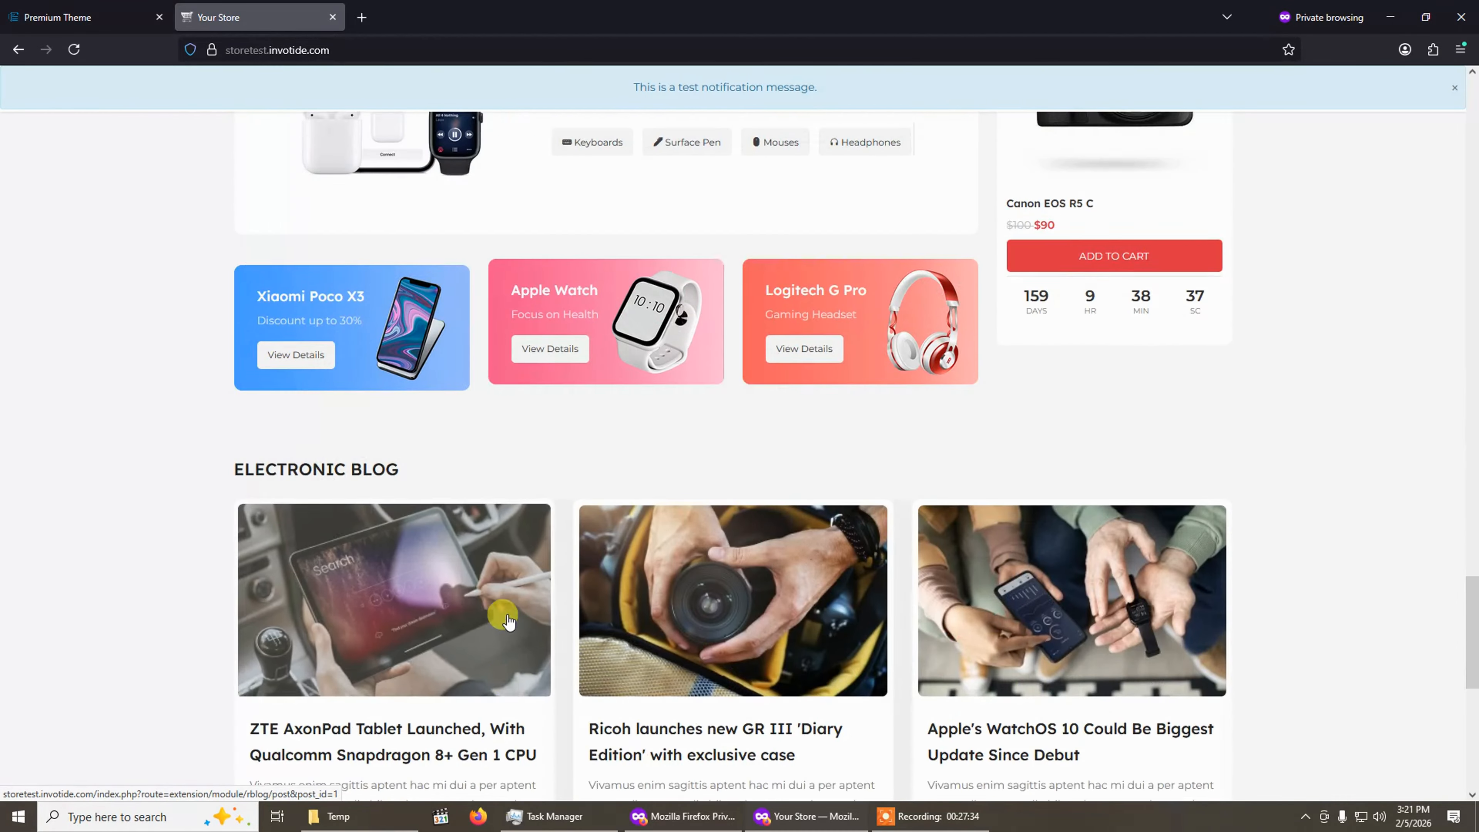
pyautogui.scroll(15, 508, 621)
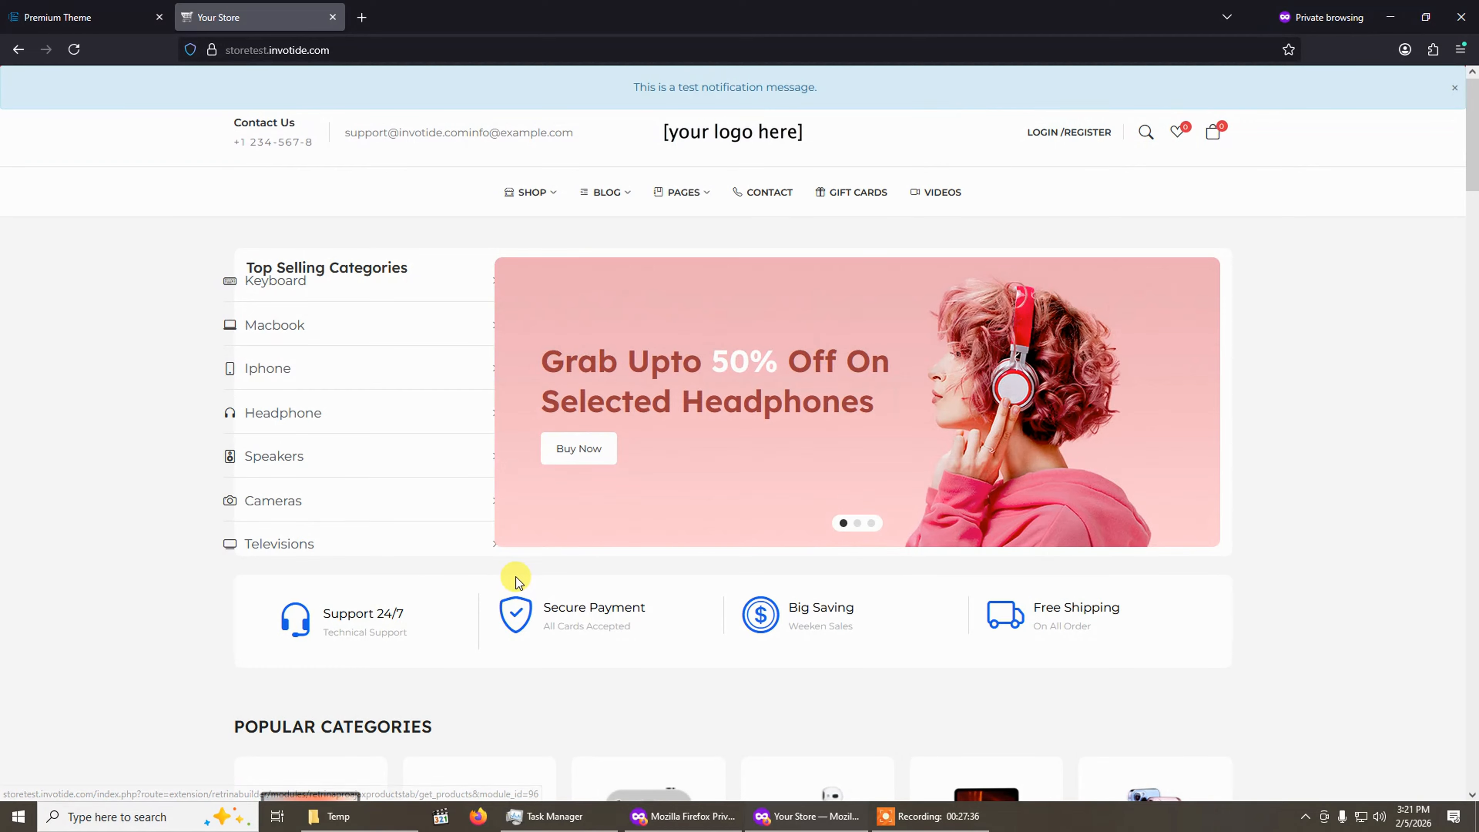
# Add a new social icon row with the telegram icon, and clear the link of the existing telegram row.
pyautogui.click(124, 13)
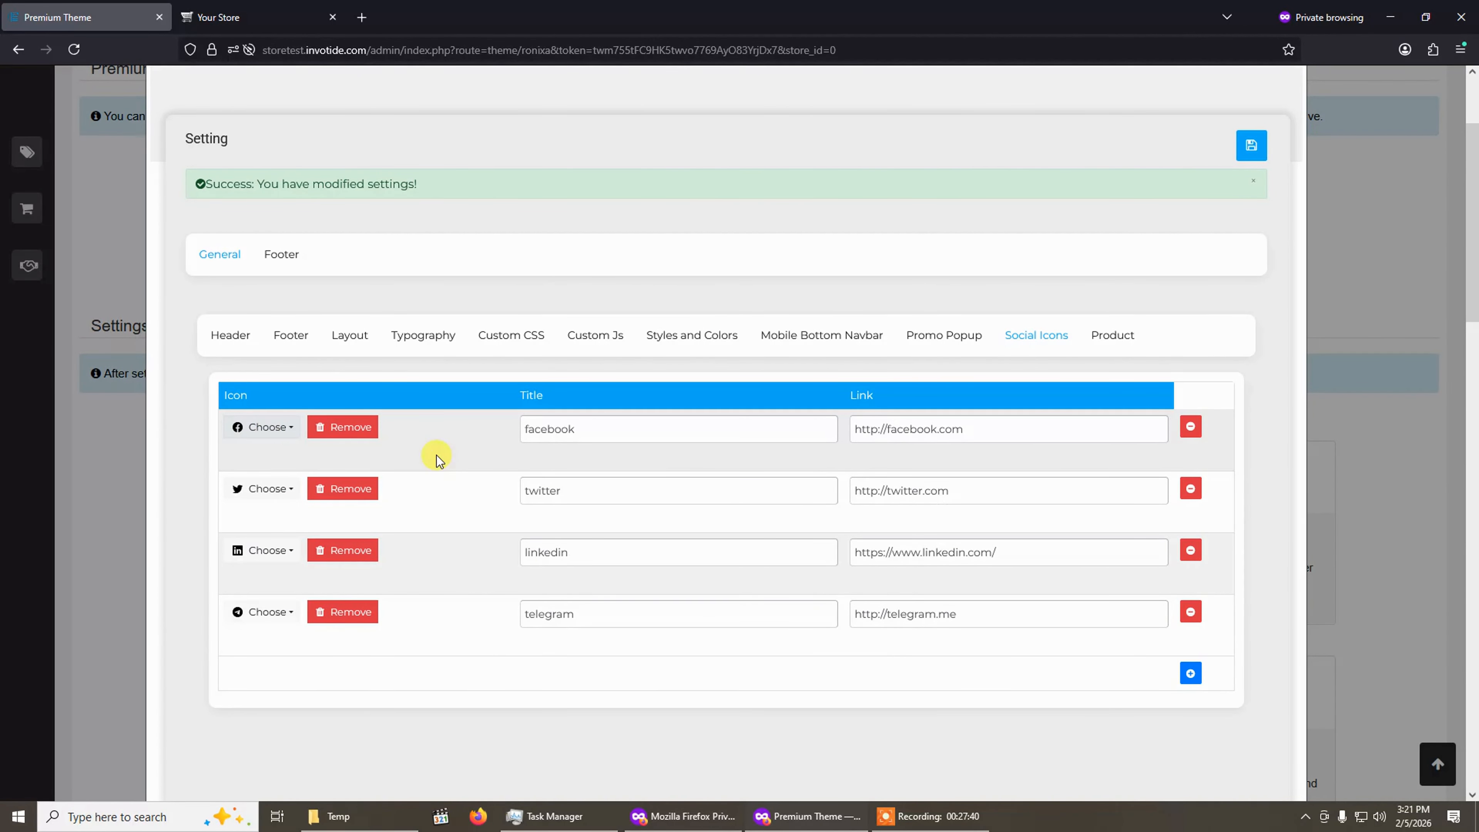
pyautogui.click(1190, 673)
pyautogui.click(259, 676)
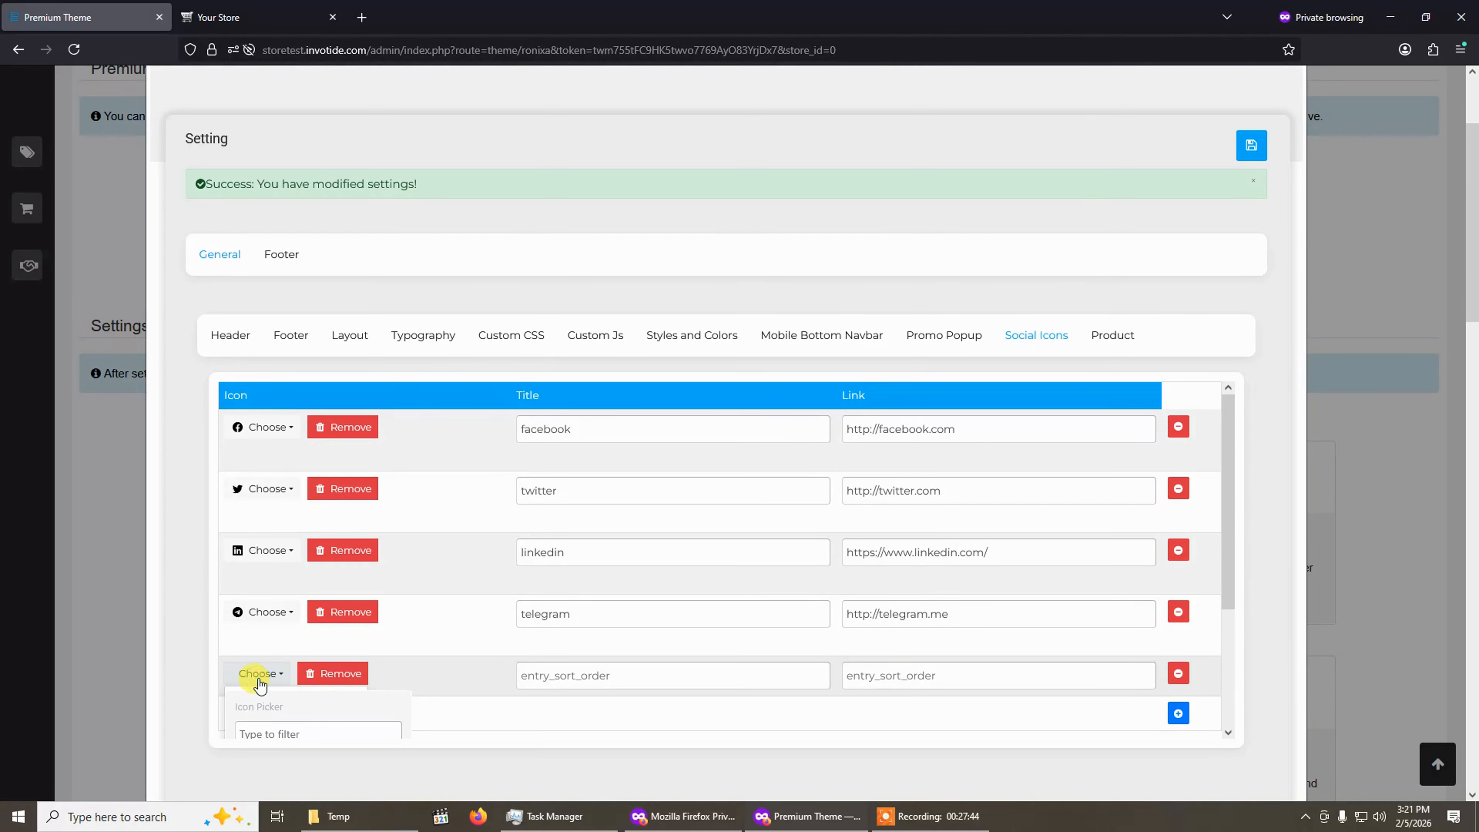
pyautogui.scroll(-3, 314, 694)
pyautogui.click(282, 561)
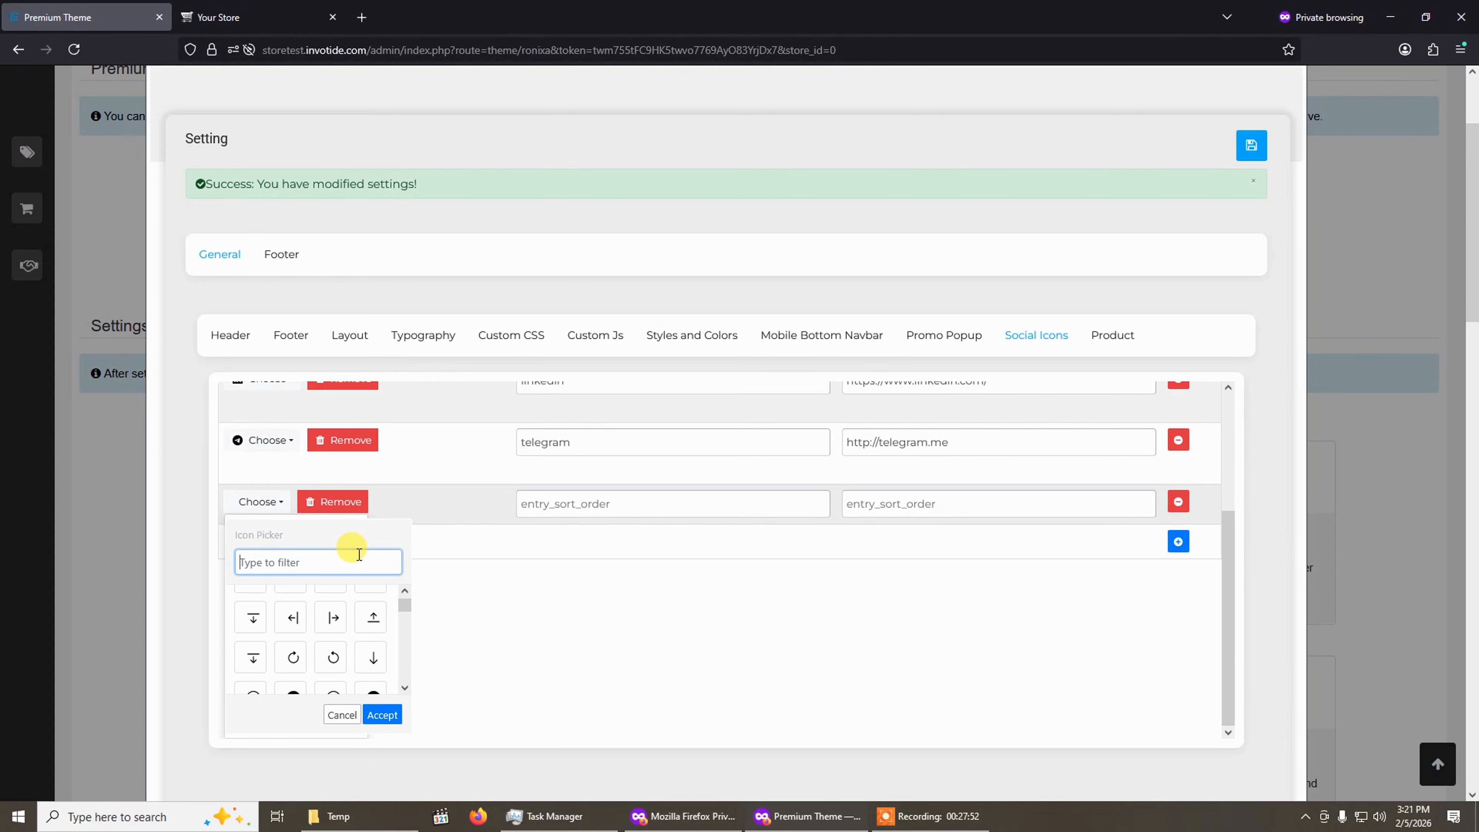
pyautogui.write('teleg')
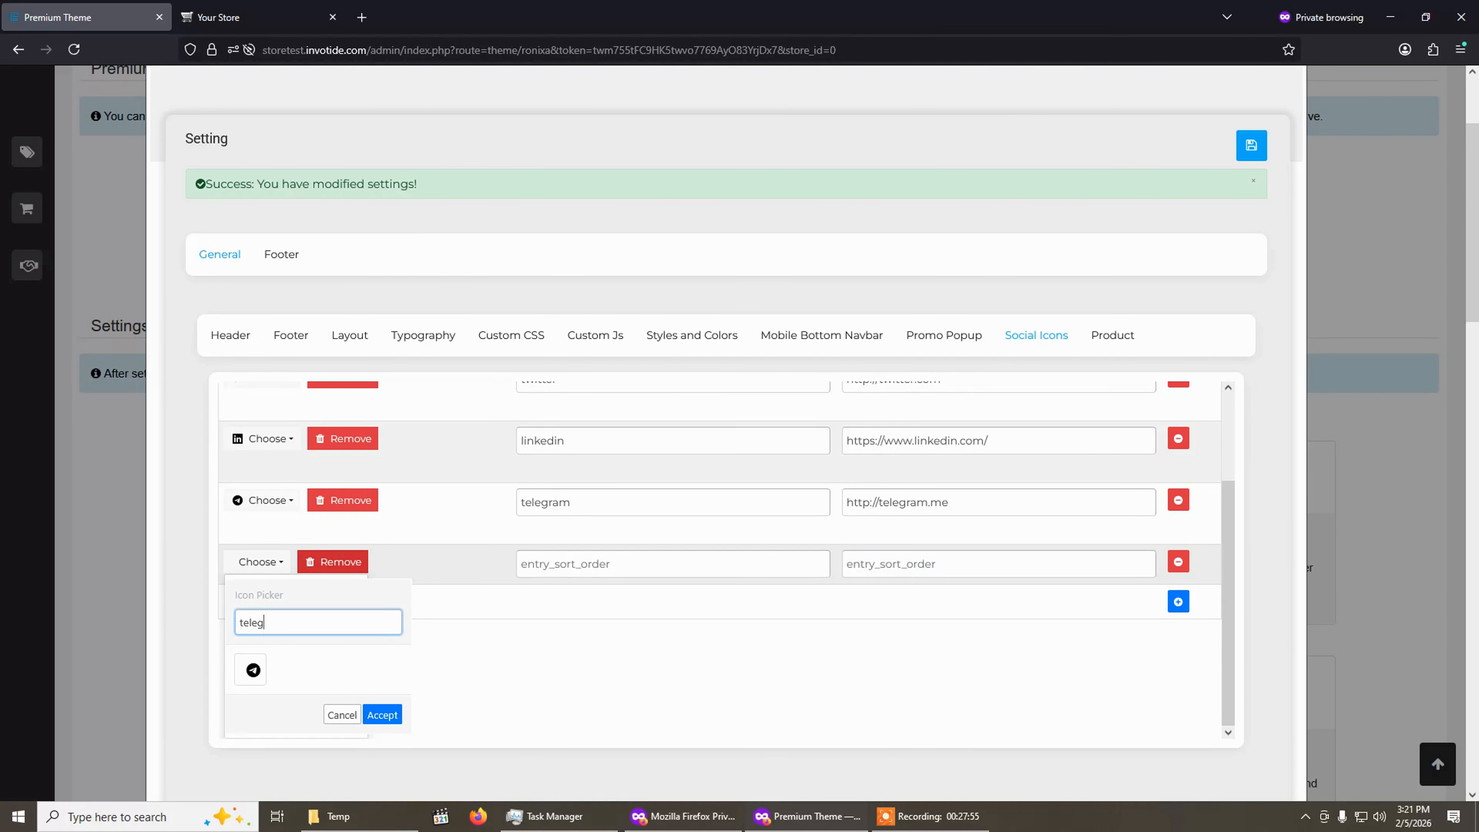
pyautogui.click(253, 670)
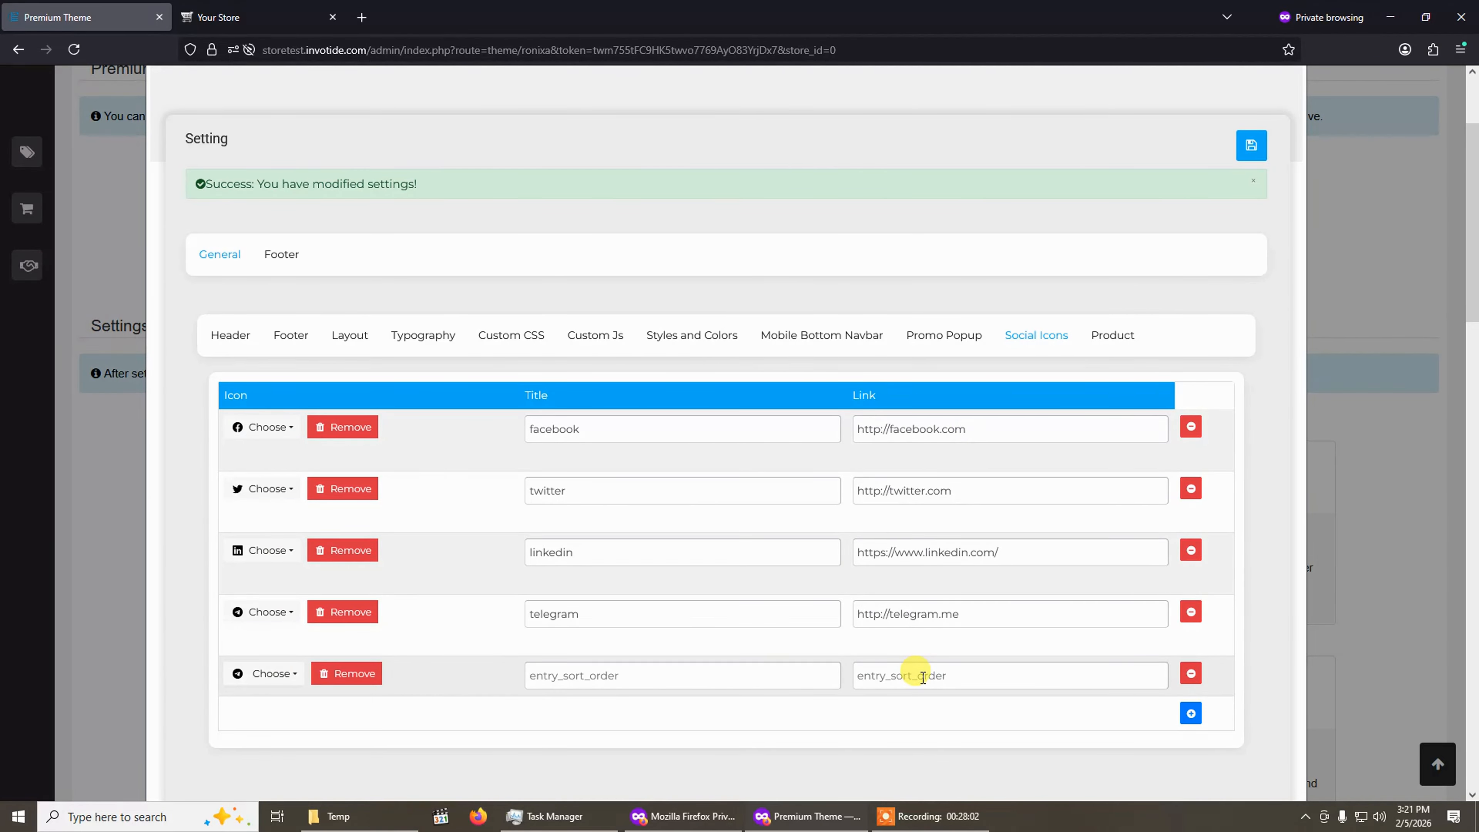
pyautogui.tripleClick(1034, 613)
pyautogui.press('BackSpace')
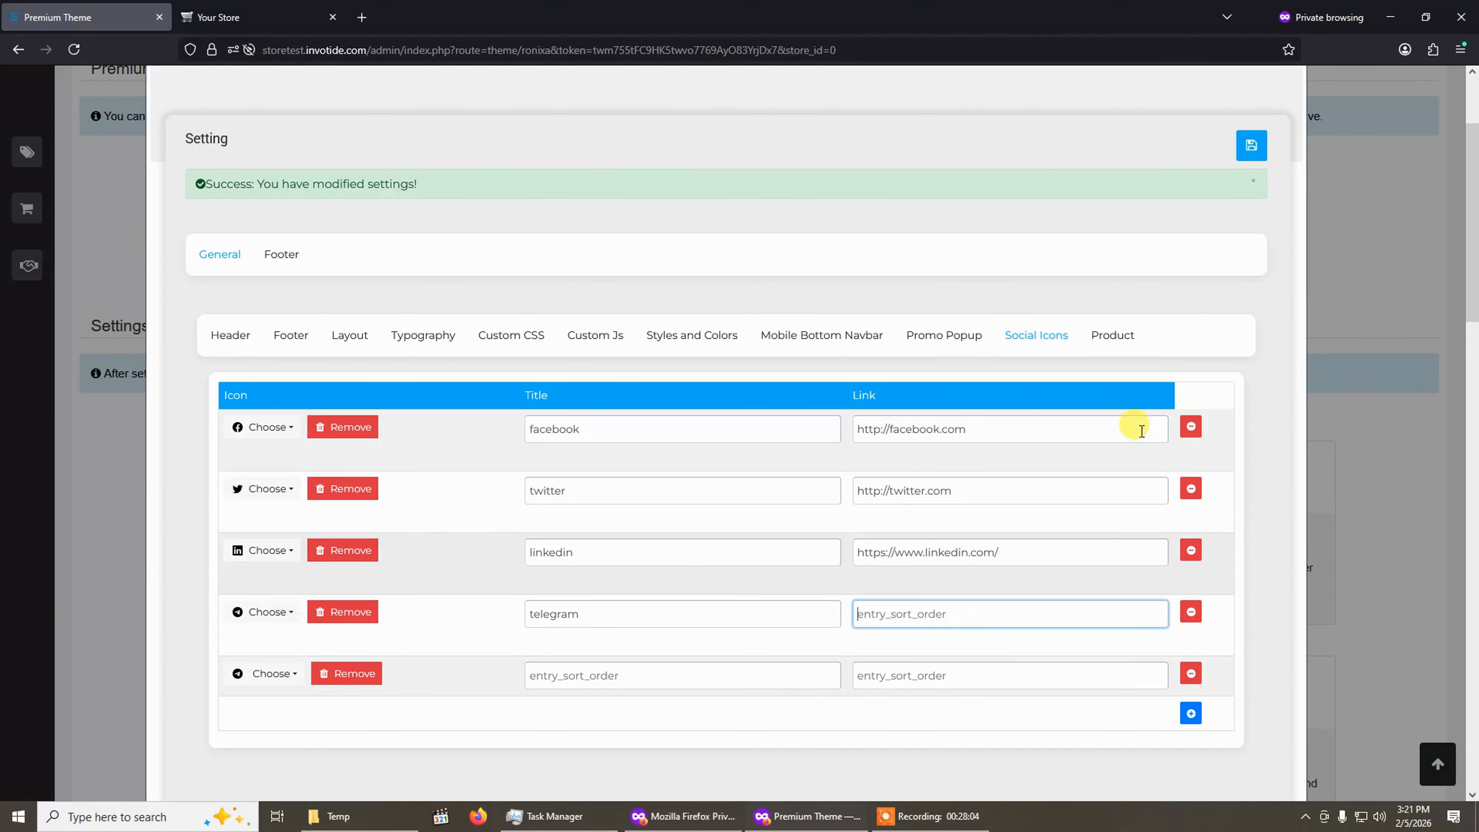
# Open the Product settings and compare the product card designs with the storefront's product listings.
pyautogui.scroll(2, 1078, 407)
pyautogui.click(1110, 412)
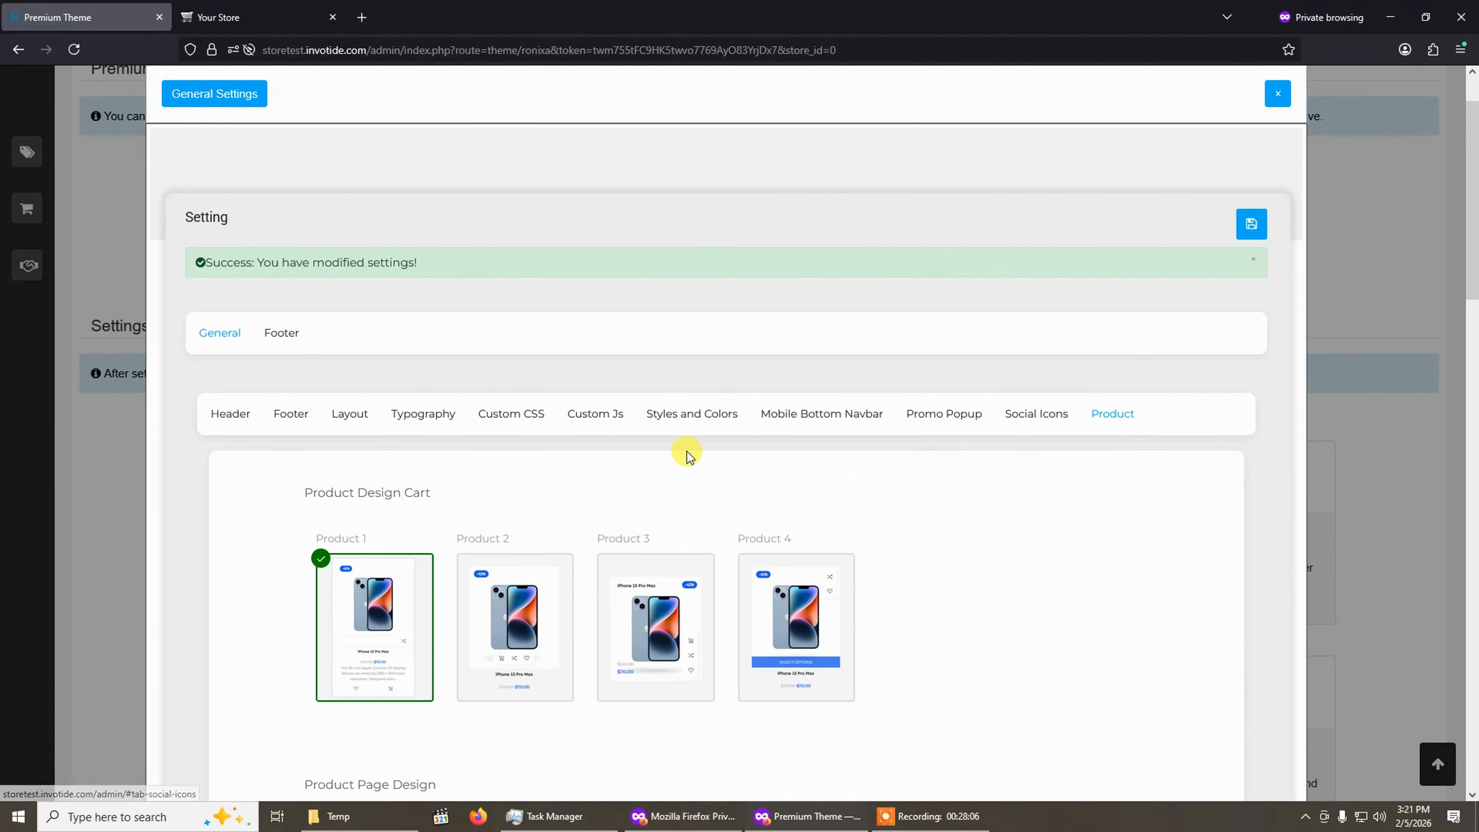
pyautogui.scroll(-3, 687, 451)
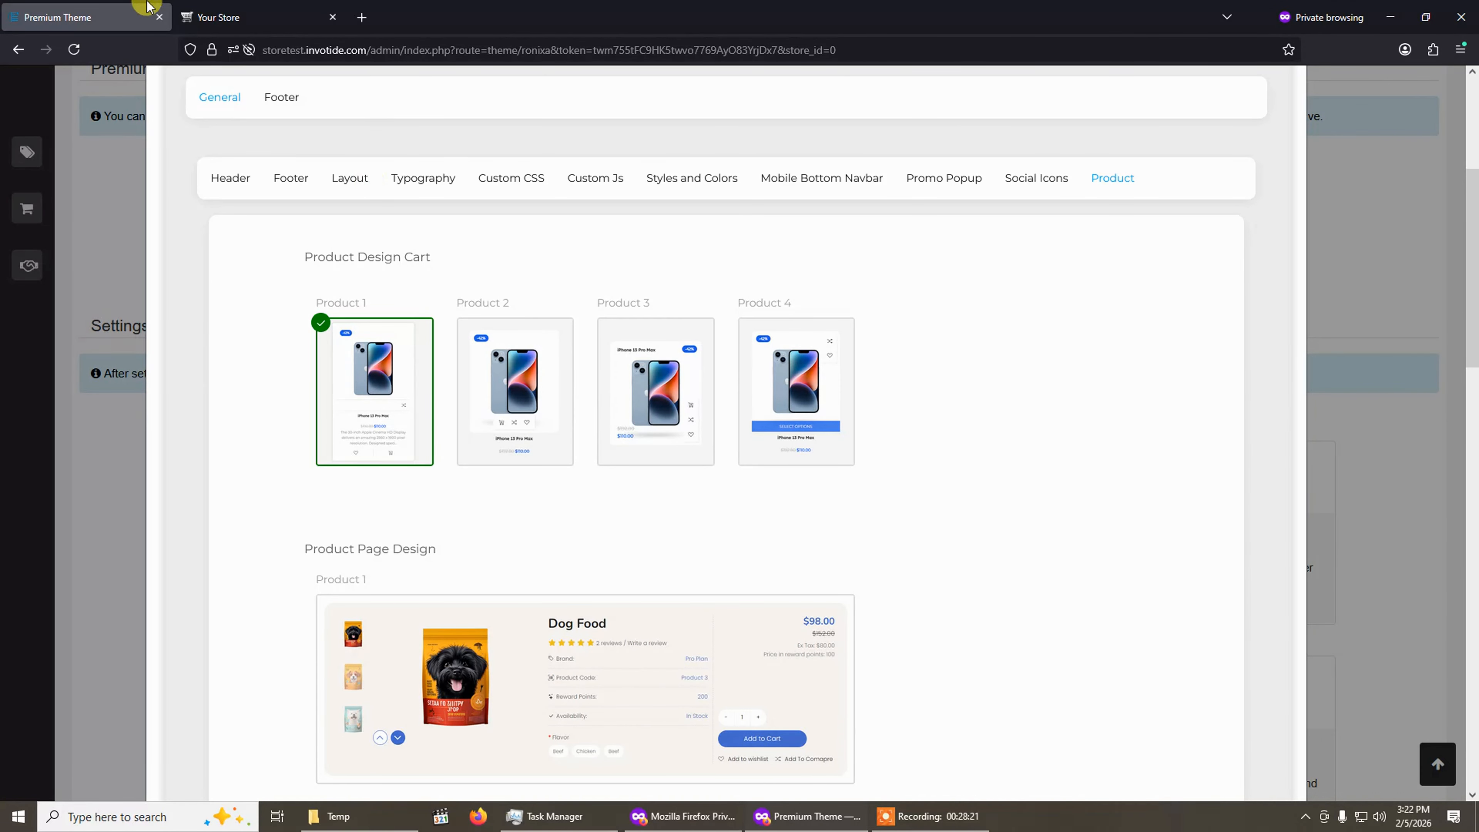
pyautogui.click(192, 17)
pyautogui.scroll(-10, 433, 479)
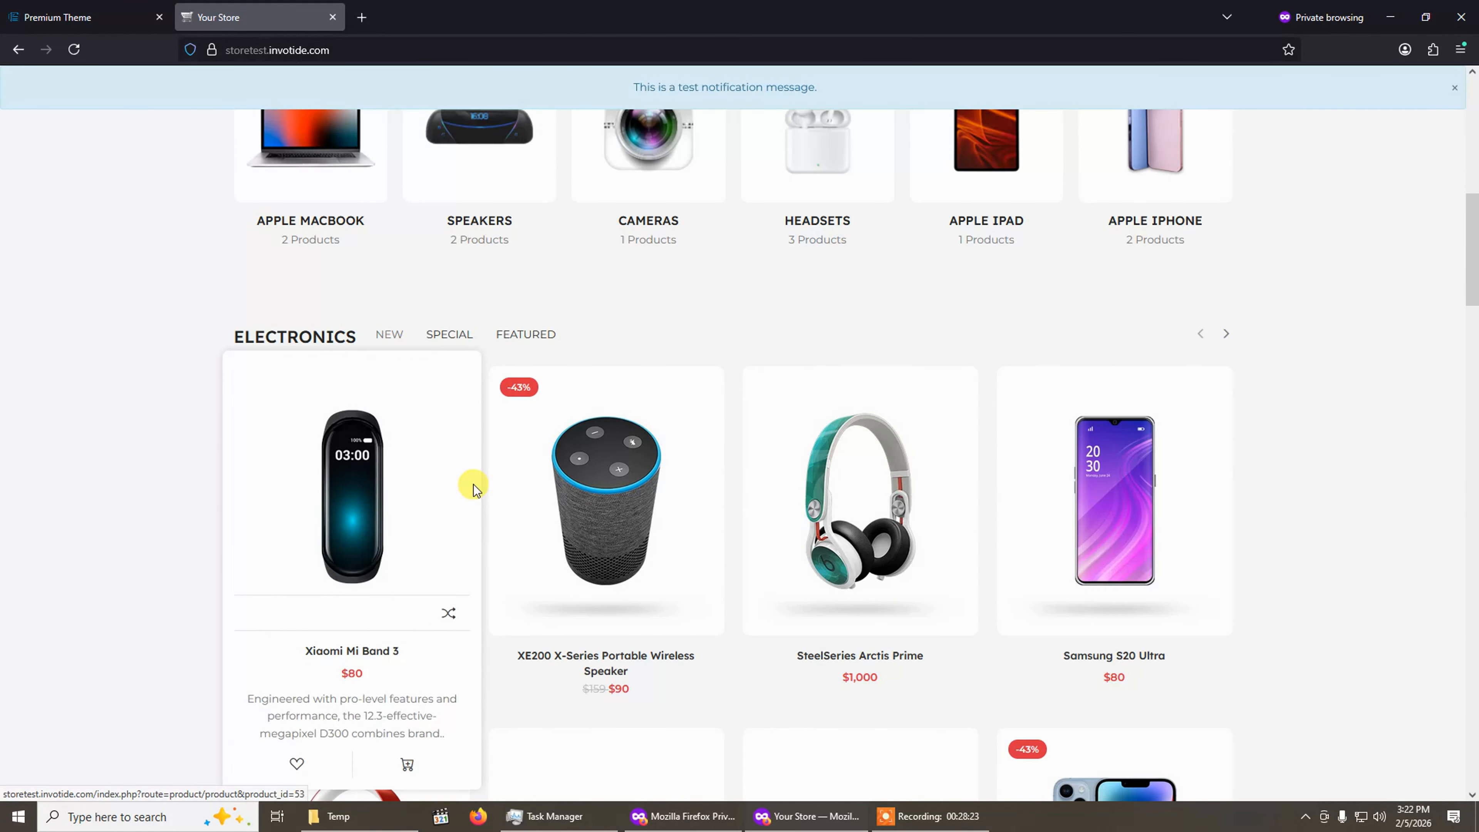
pyautogui.scroll(-4, 473, 488)
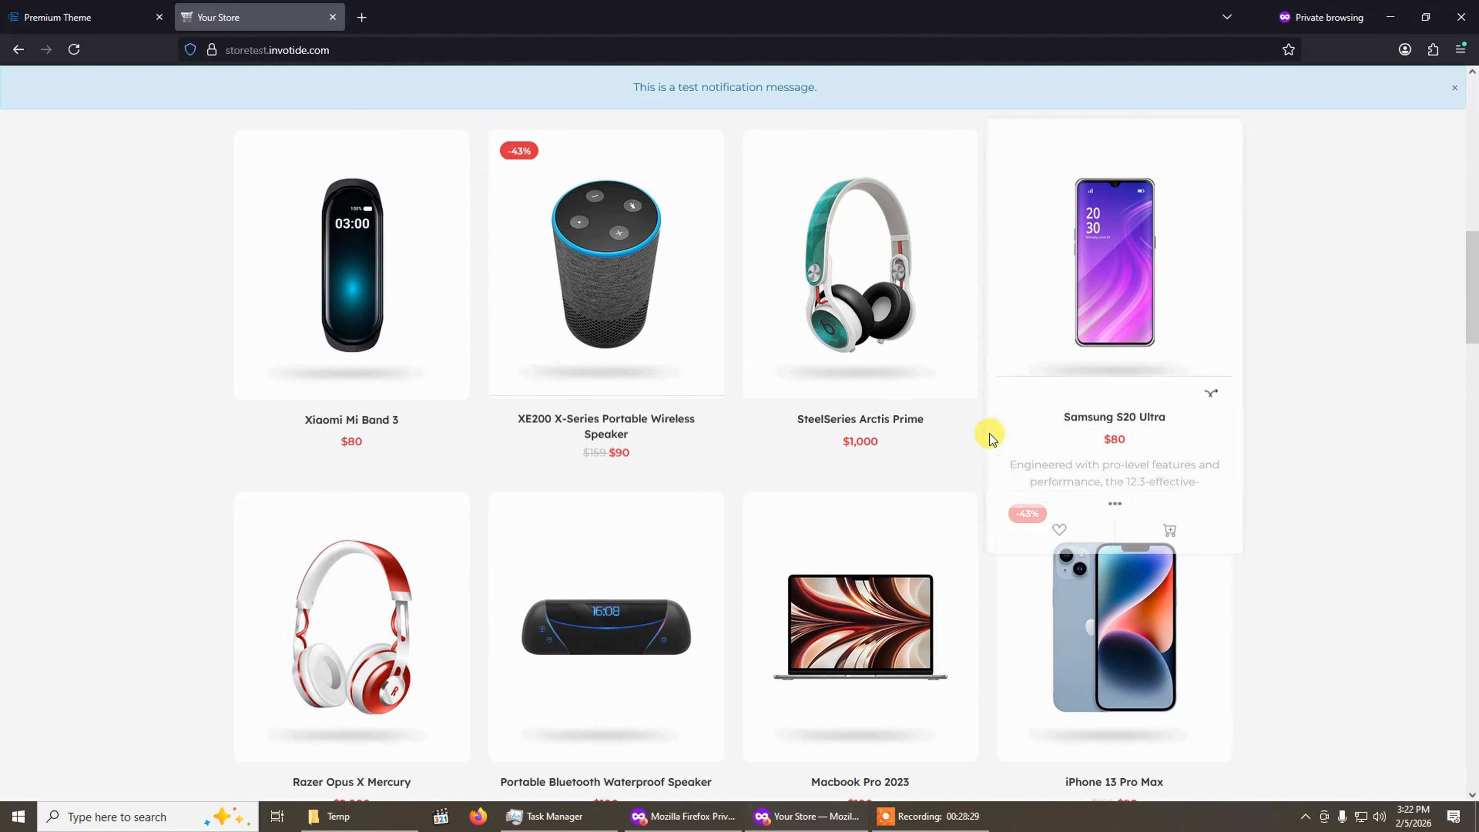
pyautogui.click(99, 13)
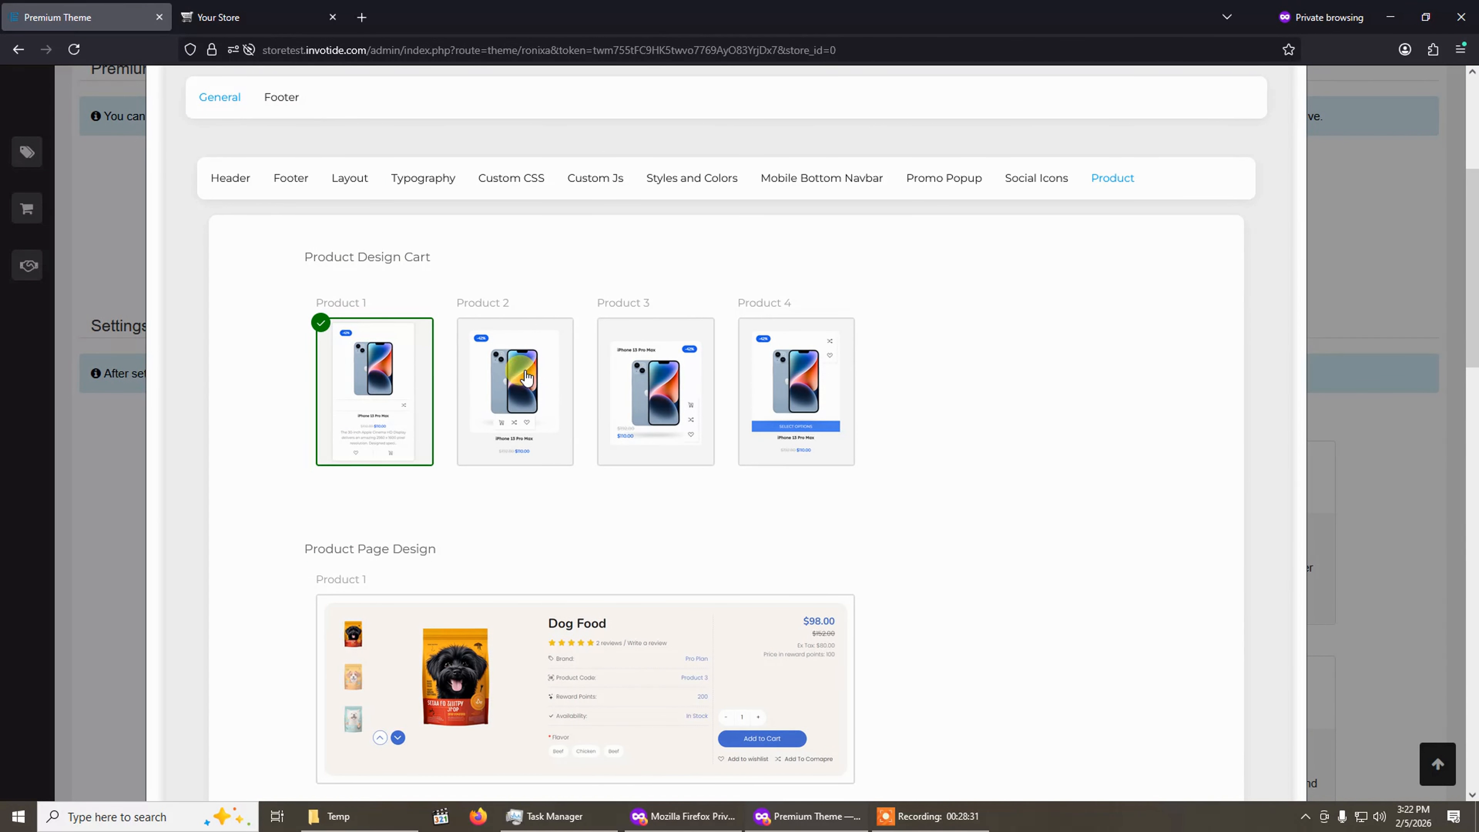
# Cycle through the four product card designs and reselect the Product 1 card design.
pyautogui.click(526, 371)
pyautogui.click(640, 380)
pyautogui.click(771, 401)
pyautogui.click(525, 392)
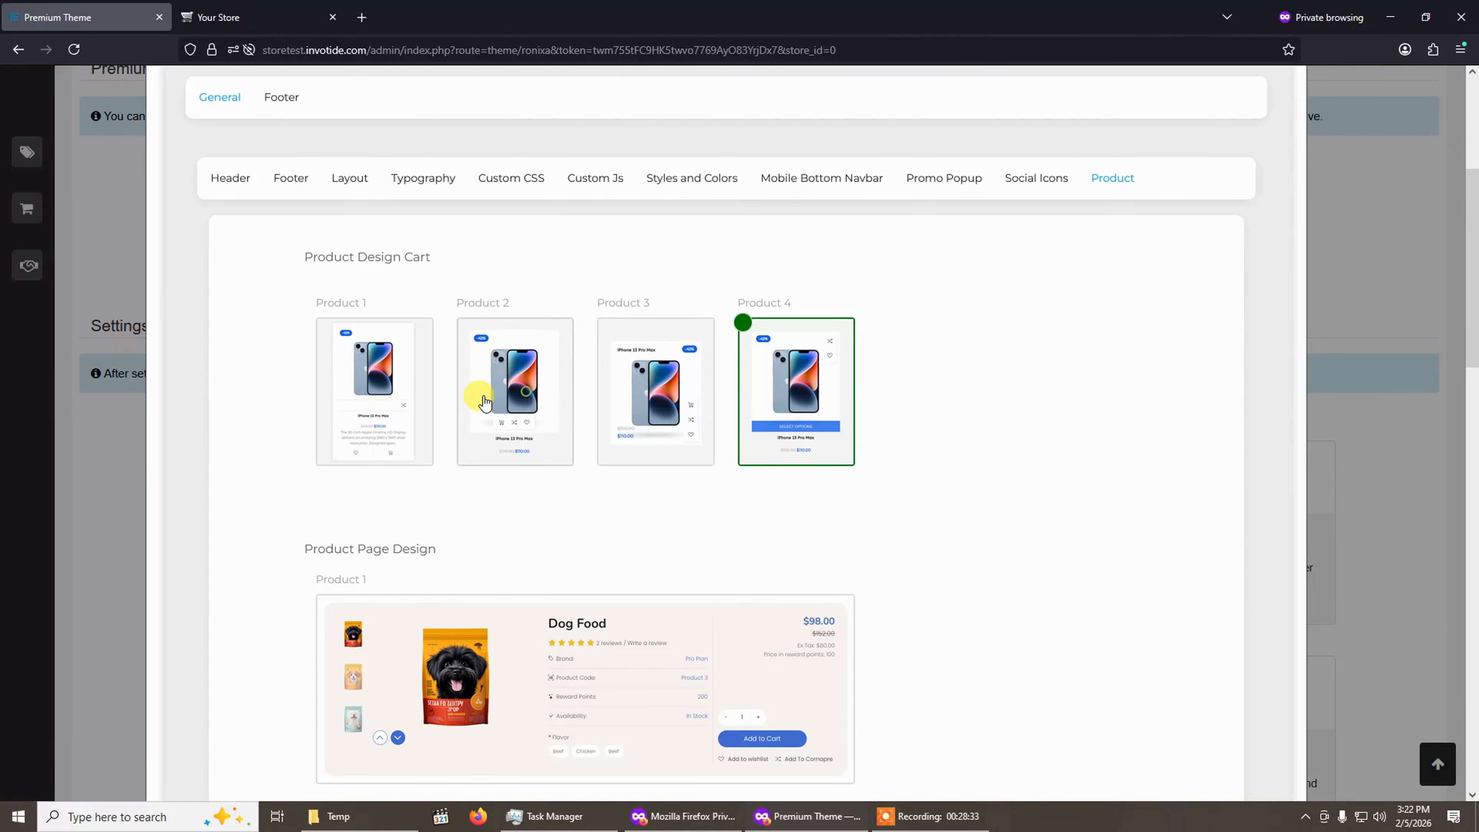
pyautogui.click(428, 458)
pyautogui.scroll(-4, 488, 568)
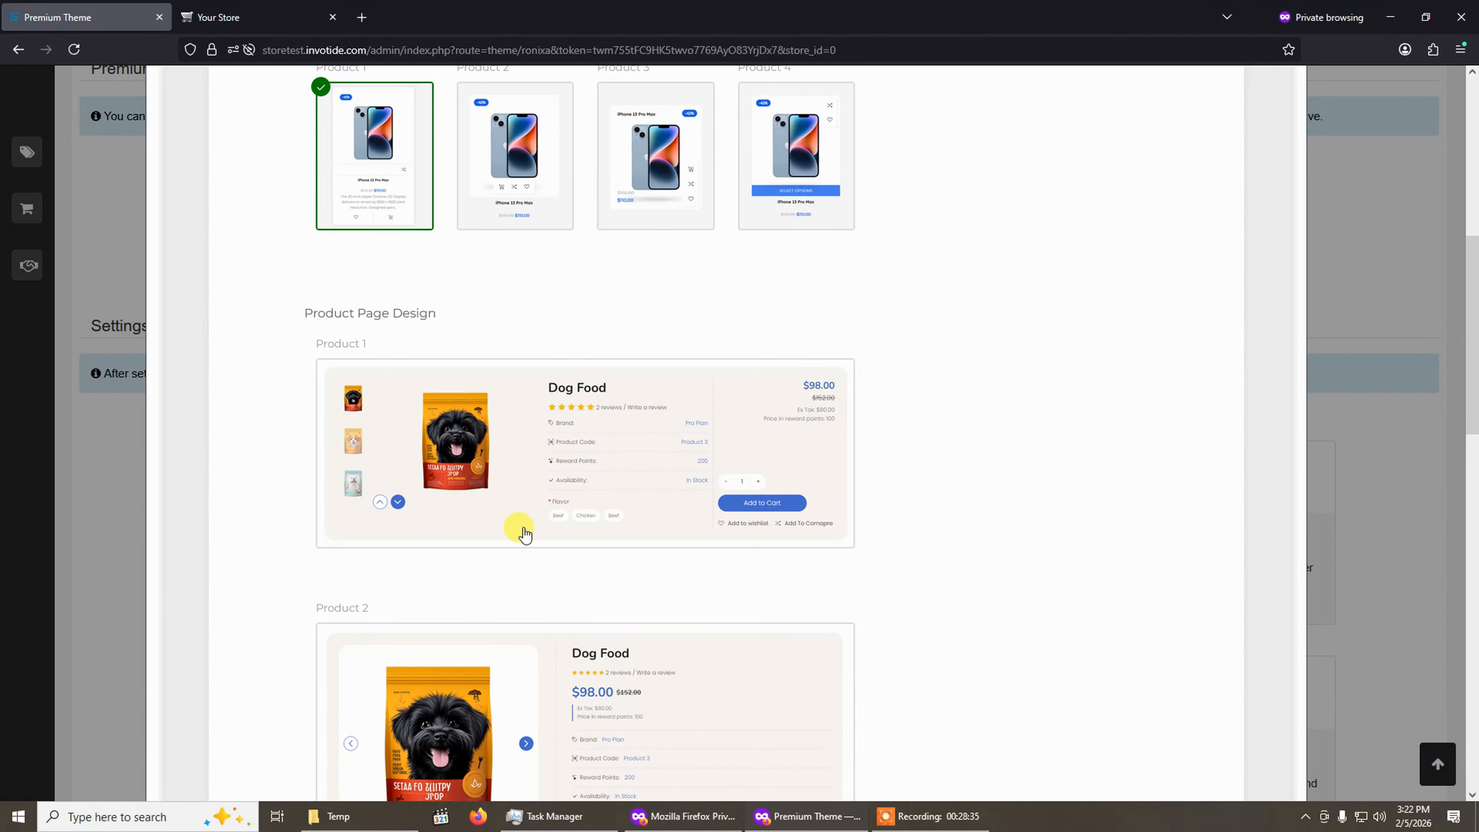
# Open the XE200 X-Series Portable Wireless Speaker product page on the storefront and examine its layout.
pyautogui.click(254, 17)
pyautogui.scroll(7, 529, 390)
pyautogui.scroll(-4, 495, 408)
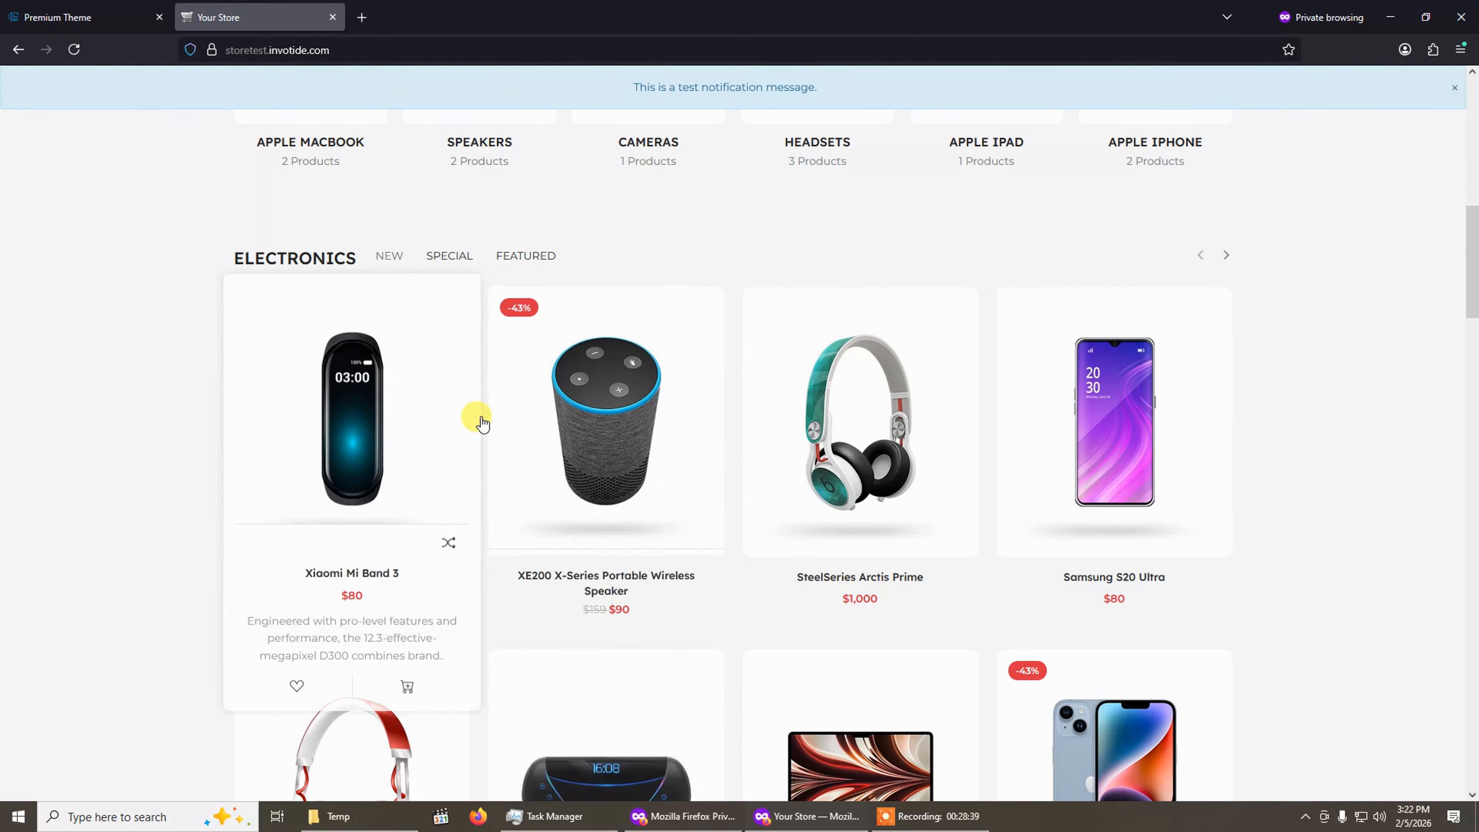
pyautogui.click(582, 419)
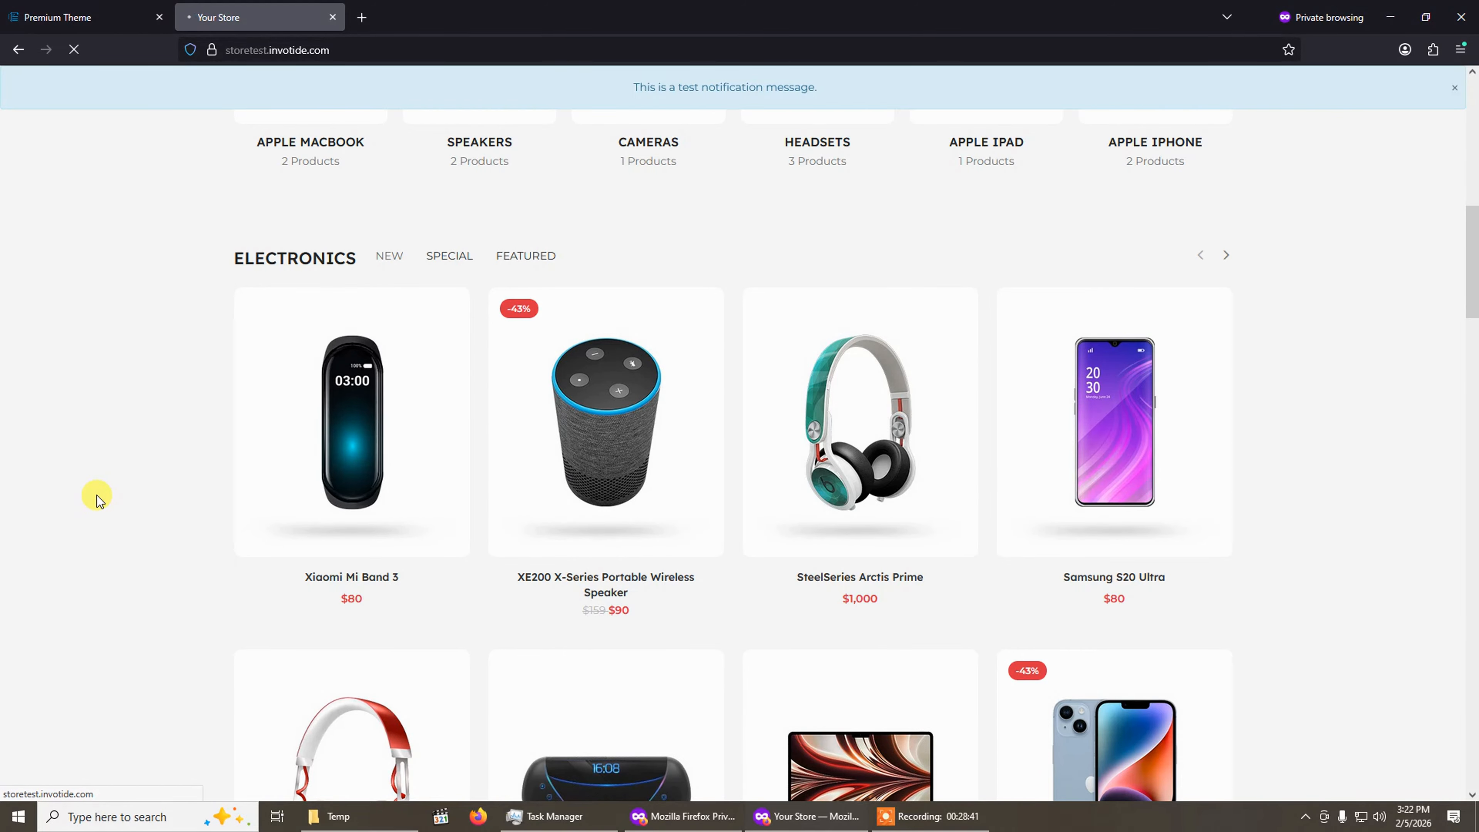
pyautogui.scroll(-1, 97, 500)
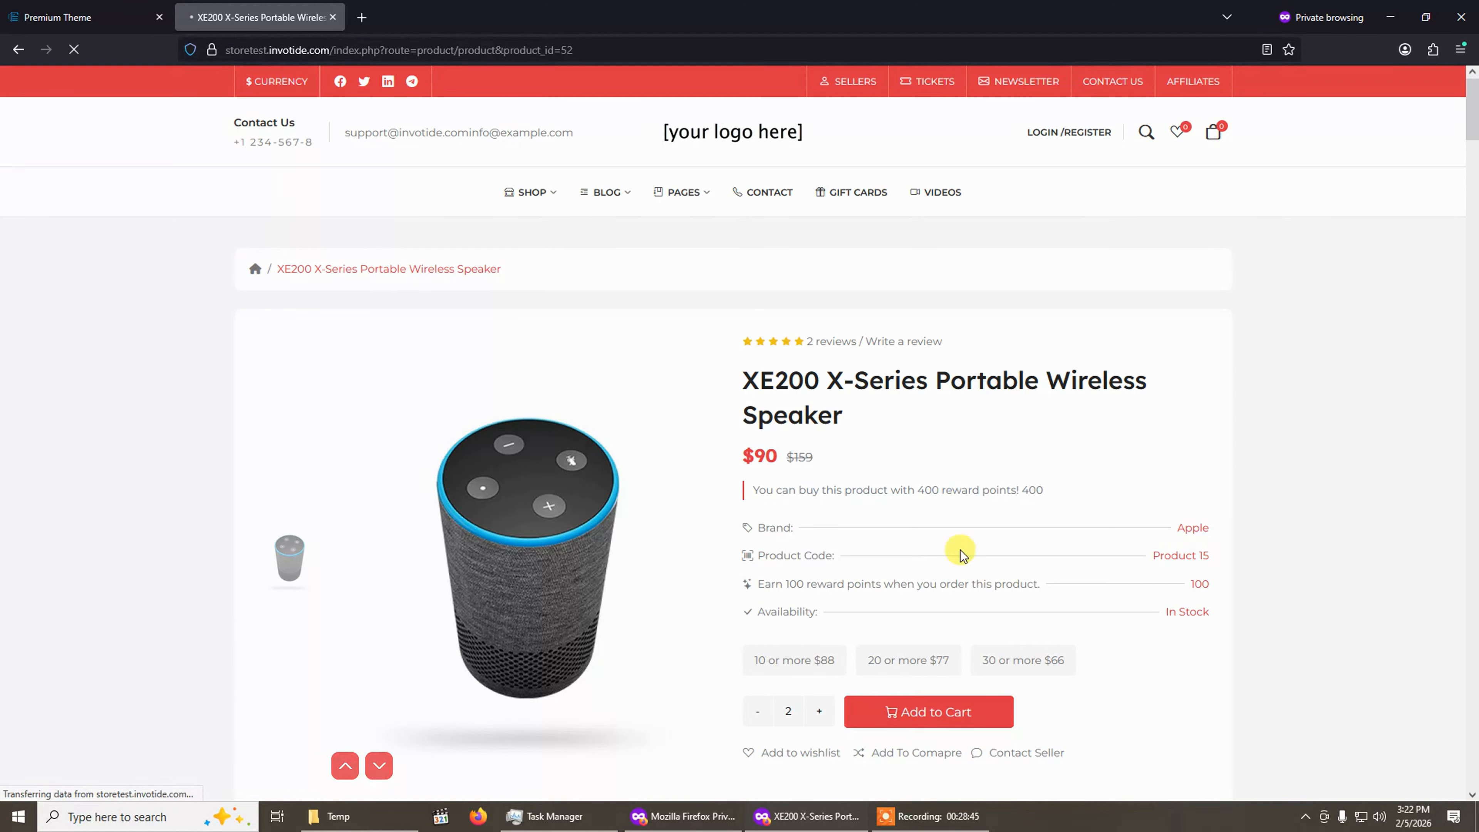
pyautogui.scroll(-2, 960, 600)
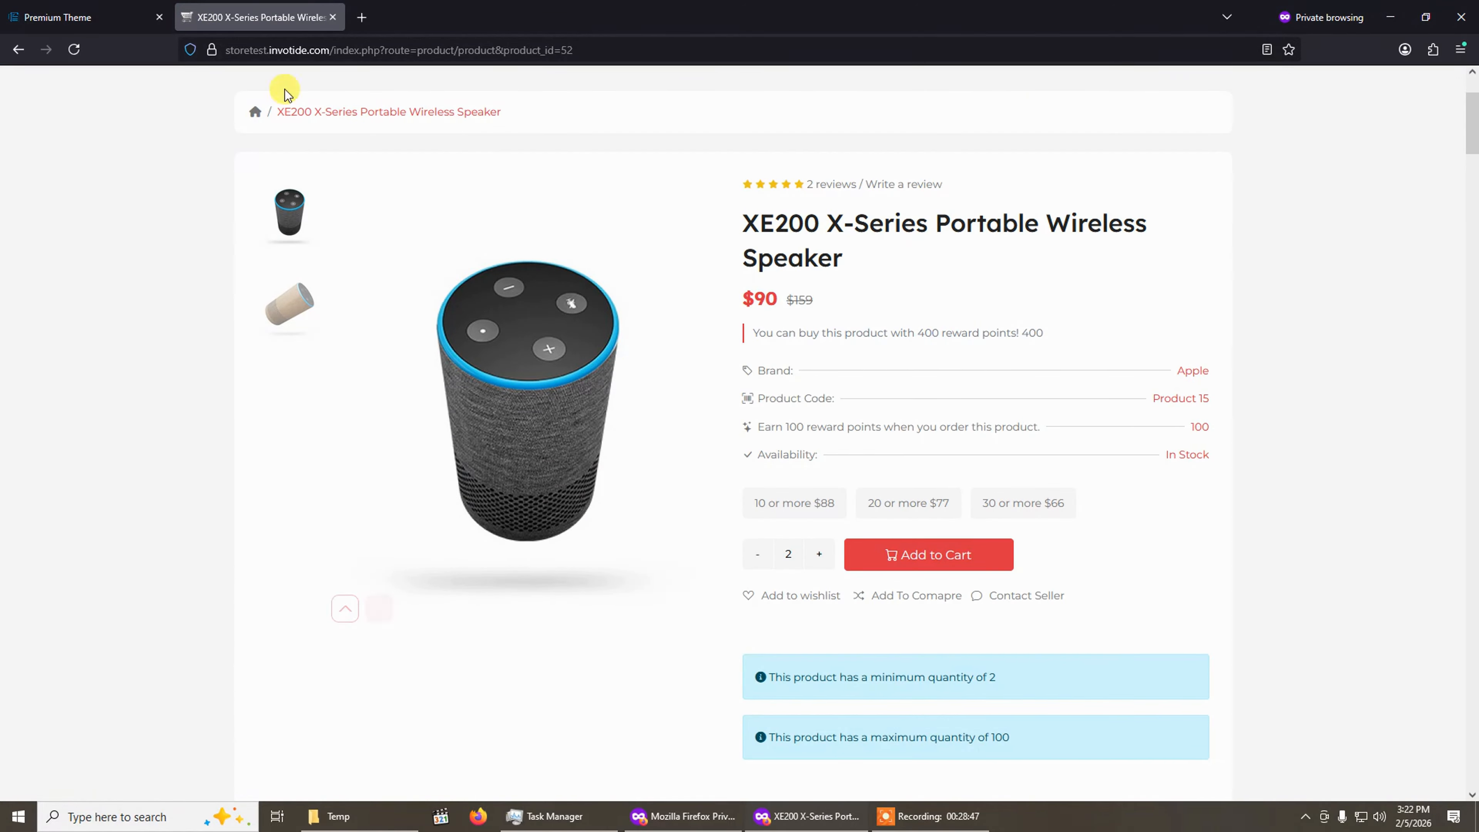
# Compare the product page designs with the storefront page and select the Product 2 product page design.
pyautogui.click(114, 17)
pyautogui.scroll(-10, 582, 495)
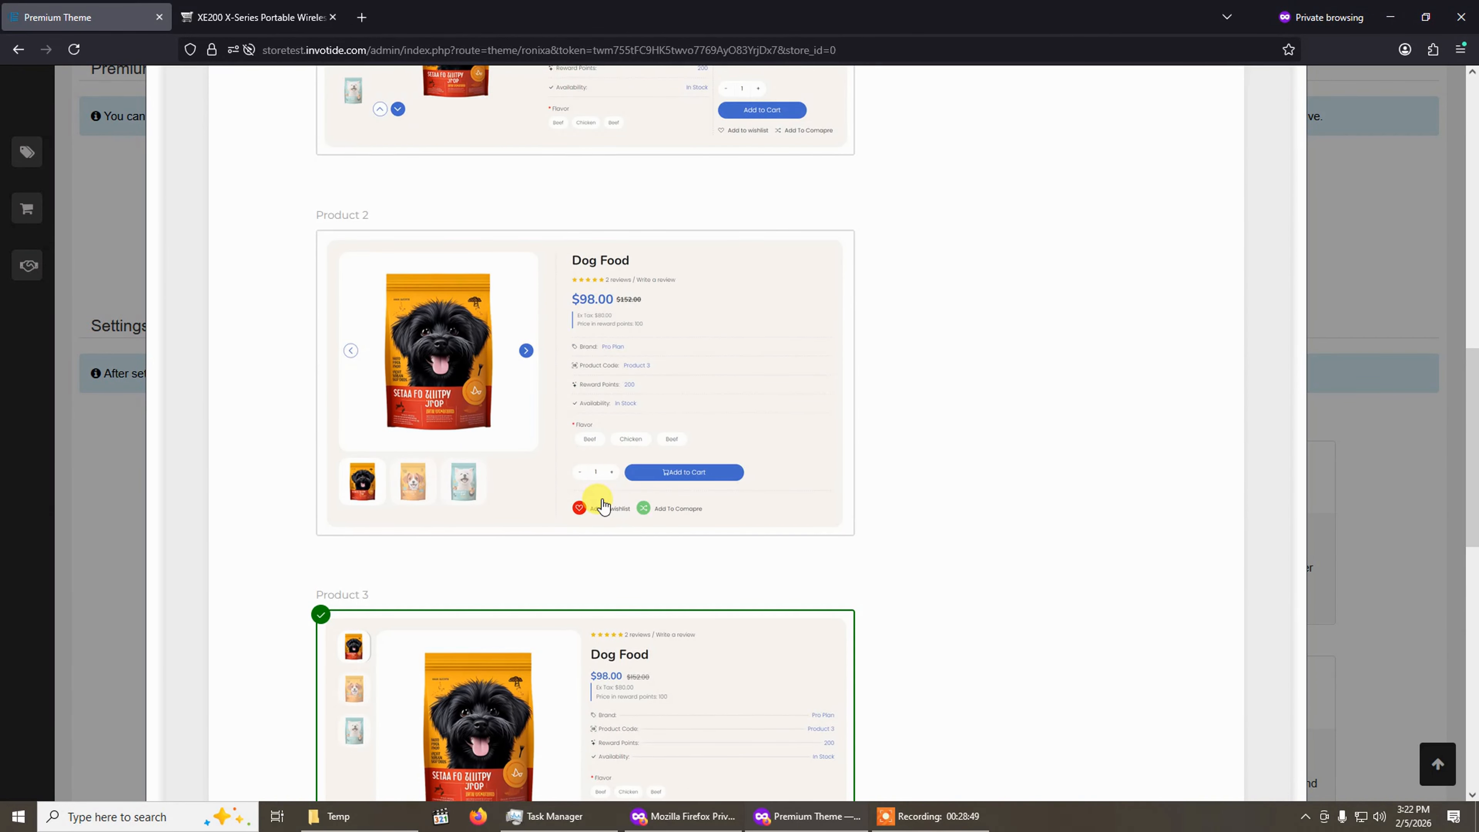
pyautogui.hotkey('ctrl', 'Tab')
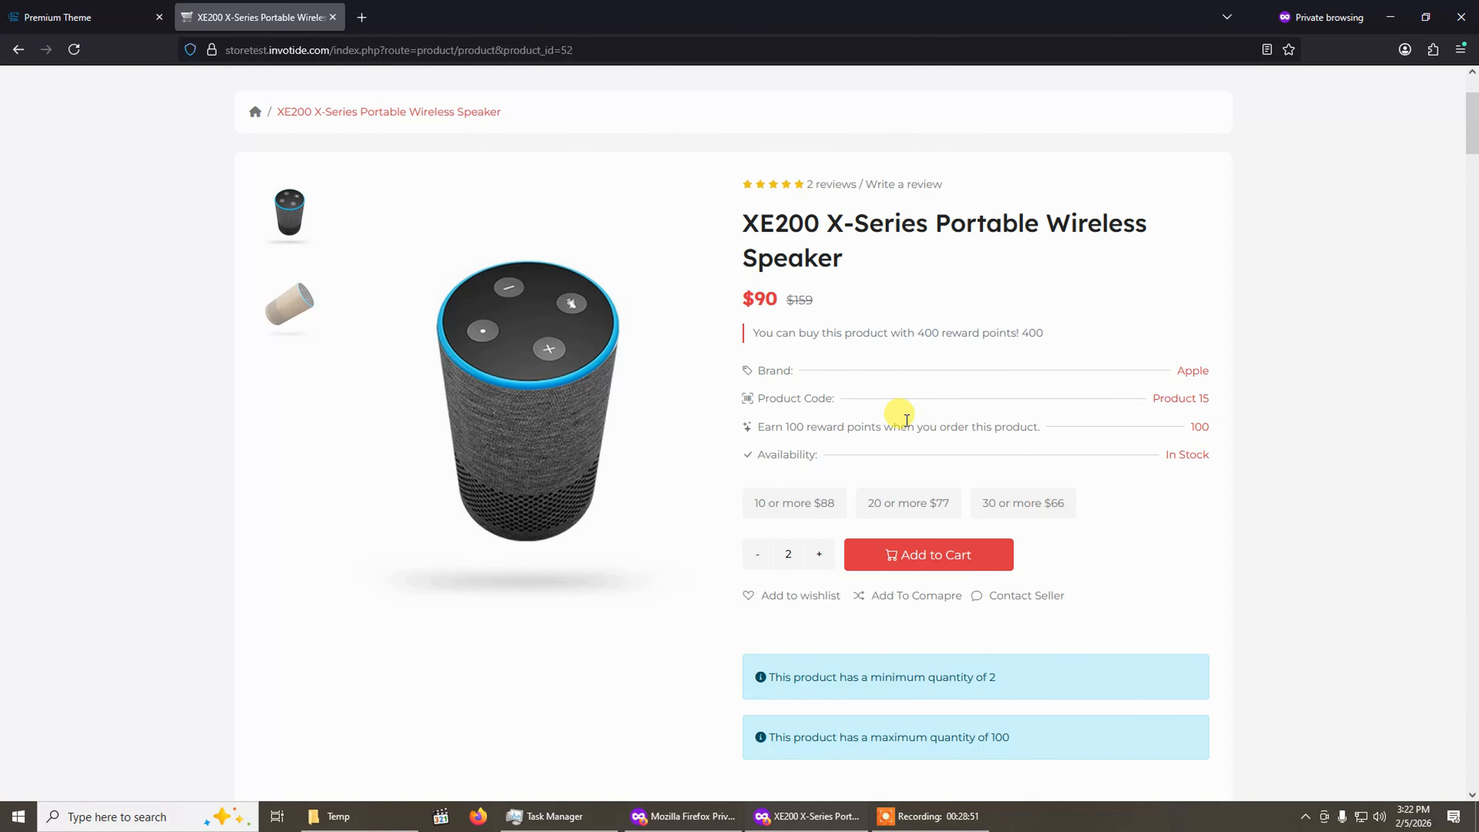
pyautogui.click(52, 17)
pyautogui.scroll(6, 464, 626)
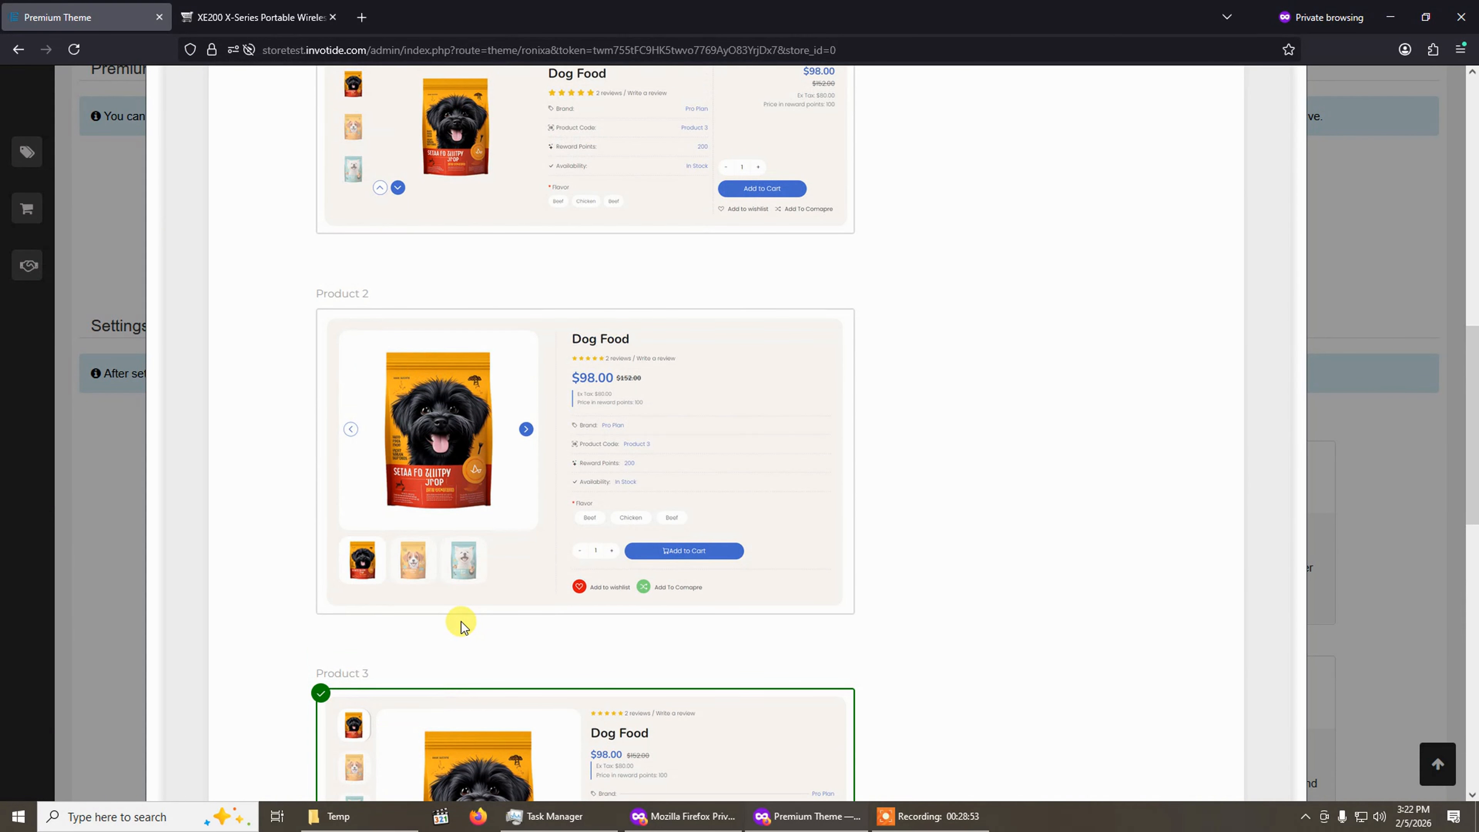
pyautogui.scroll(-3, 465, 635)
pyautogui.scroll(-3, 466, 636)
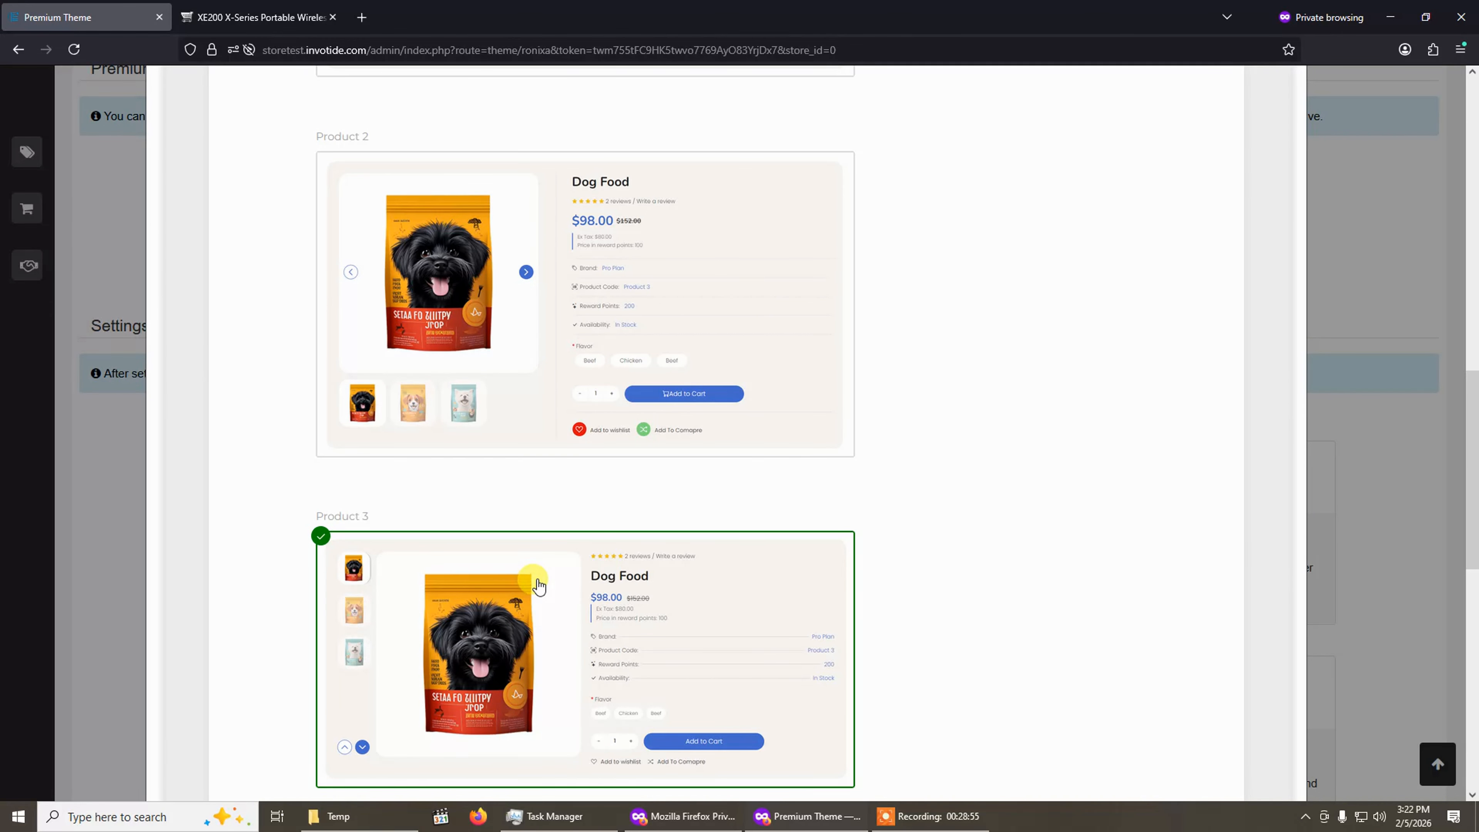
pyautogui.scroll(2, 568, 399)
pyautogui.click(568, 400)
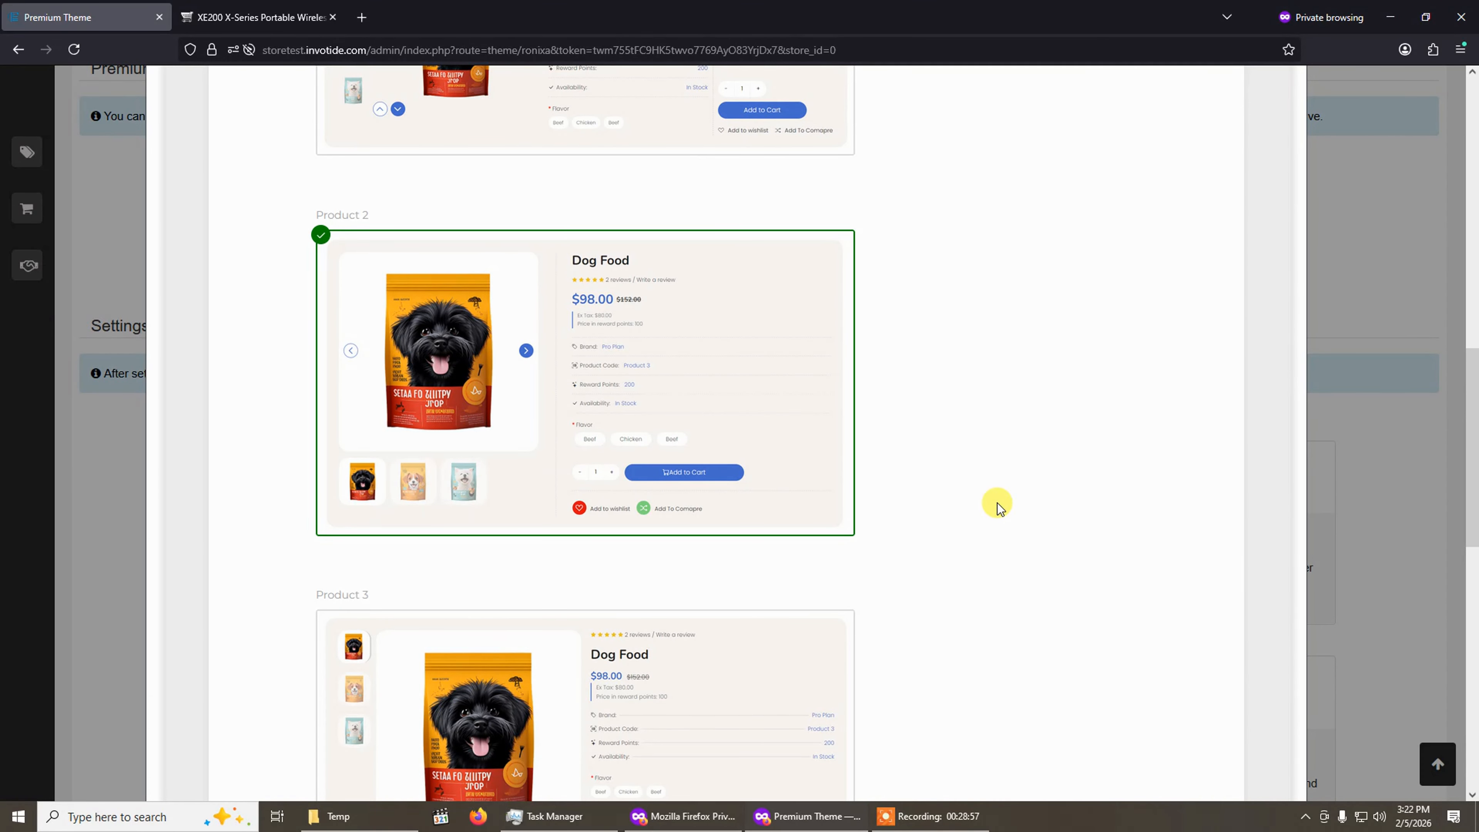
# Save the theme settings and refresh the storefront product page to preview the new page design.
pyautogui.scroll(5, 967, 478)
pyautogui.scroll(10, 957, 470)
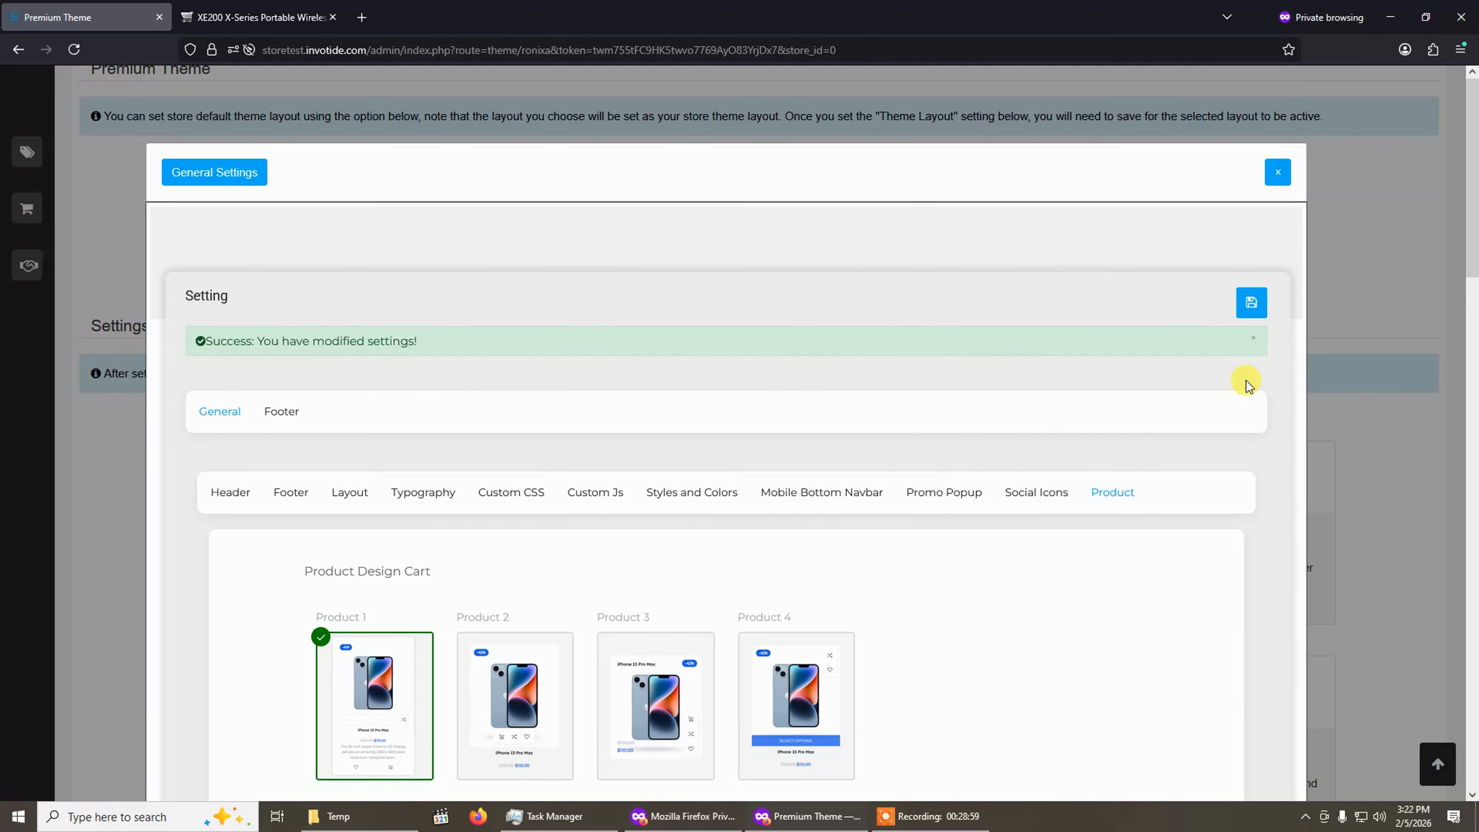
pyautogui.click(1253, 342)
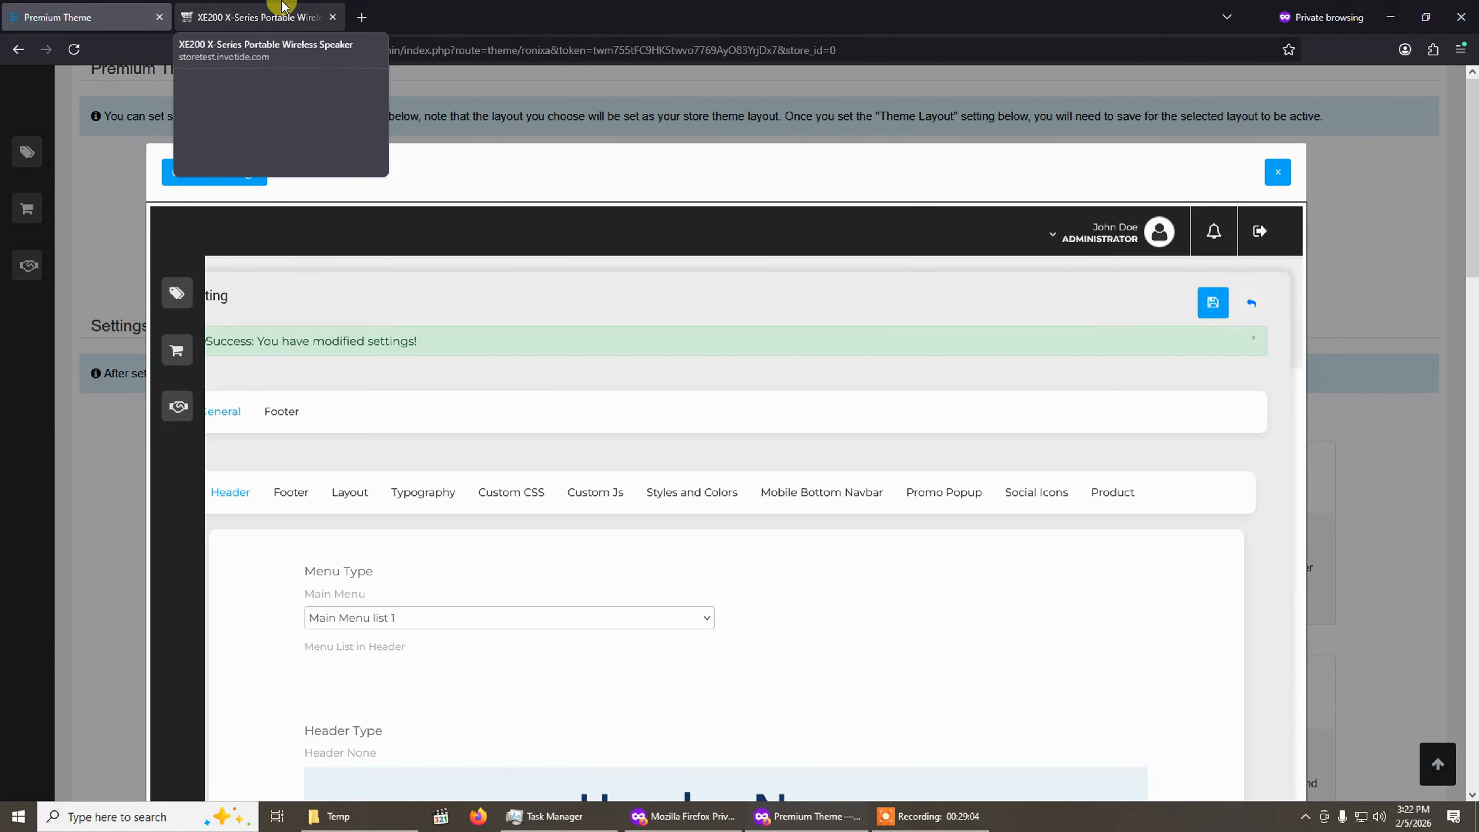
pyautogui.click(284, 8)
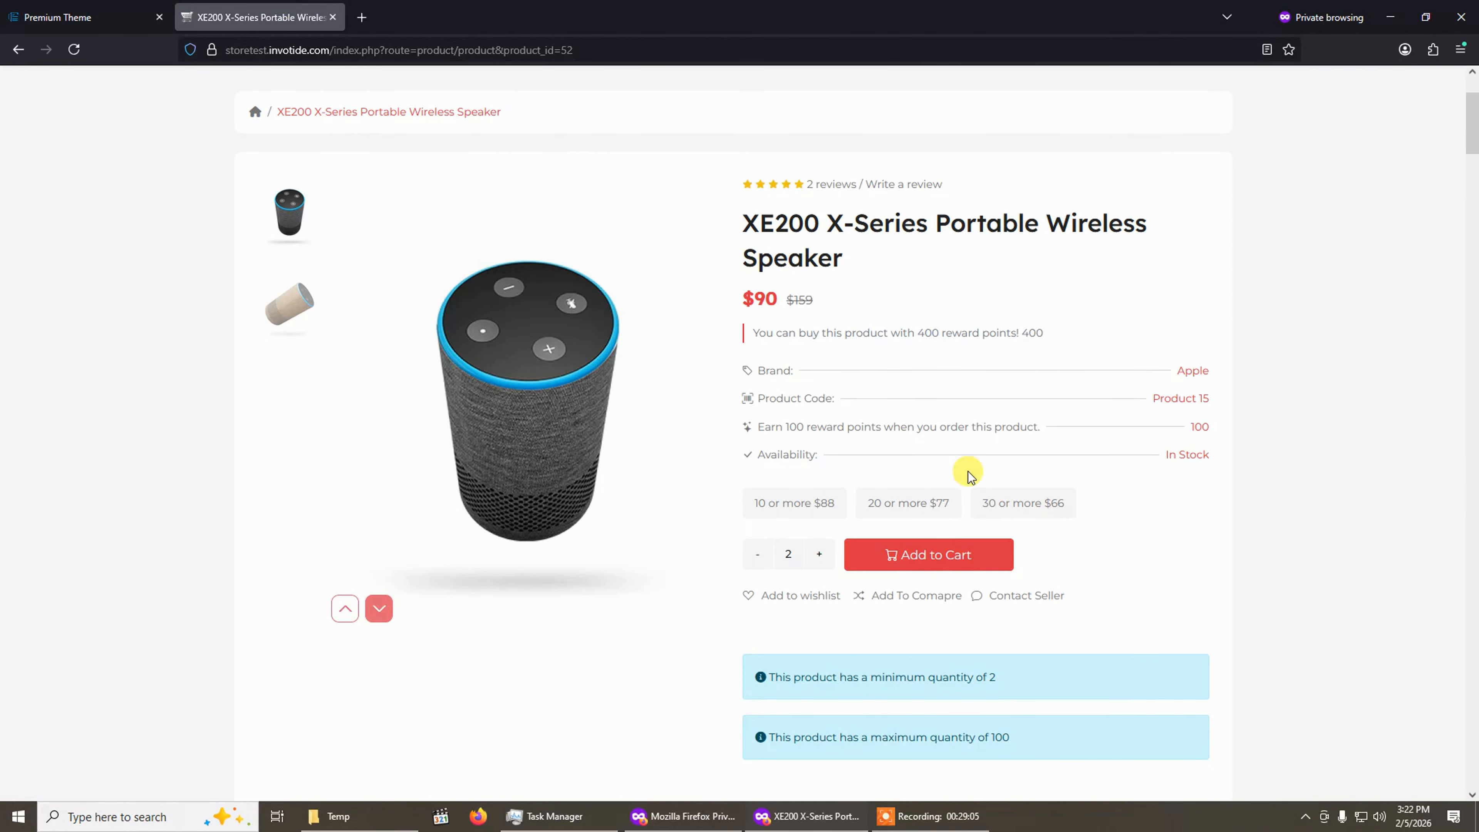
pyautogui.click(74, 49)
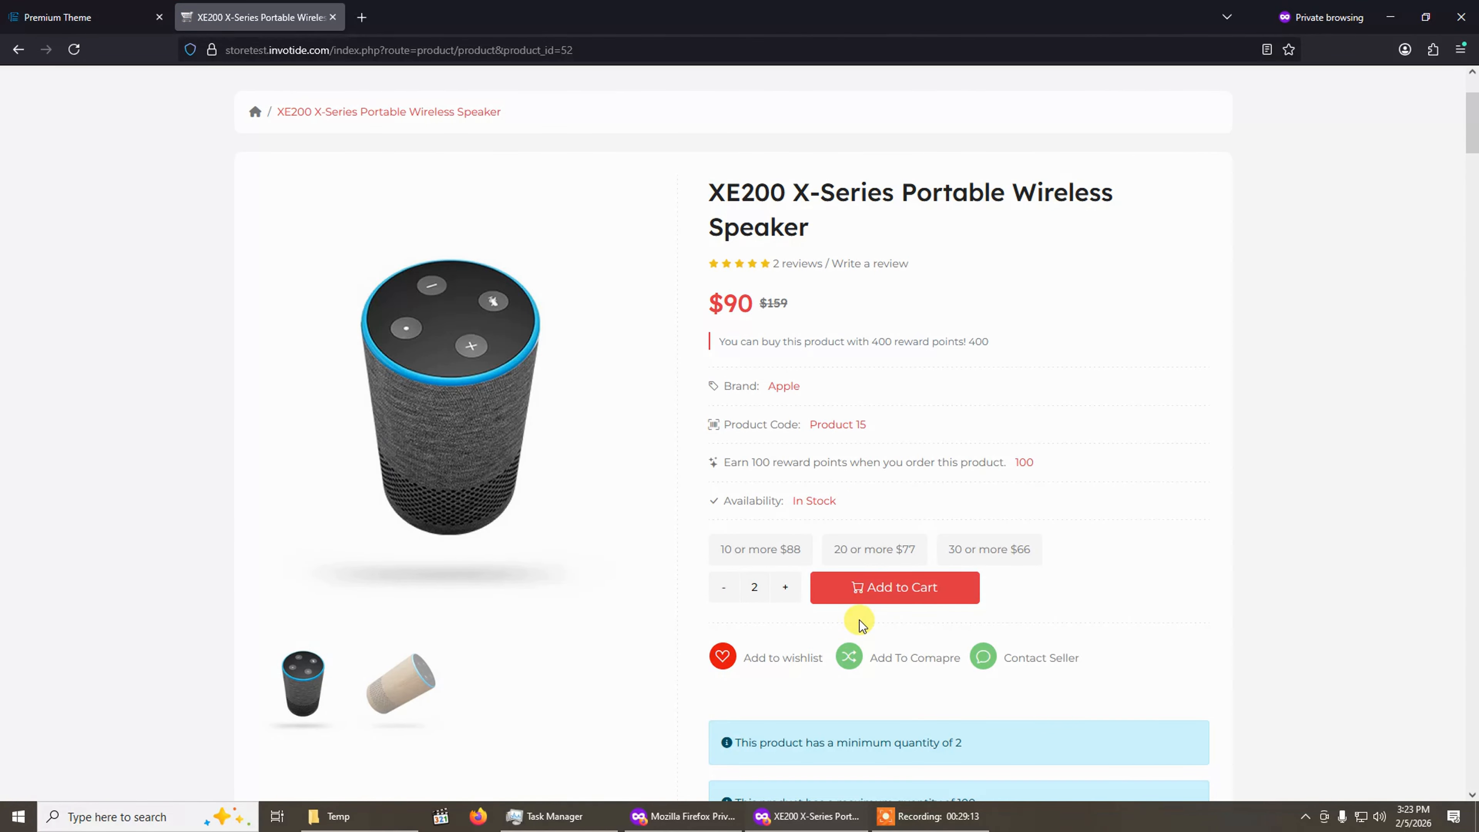
# Return to the Product settings and review the selected product page design against the storefront.
pyautogui.click(70, 15)
pyautogui.scroll(-5, 406, 331)
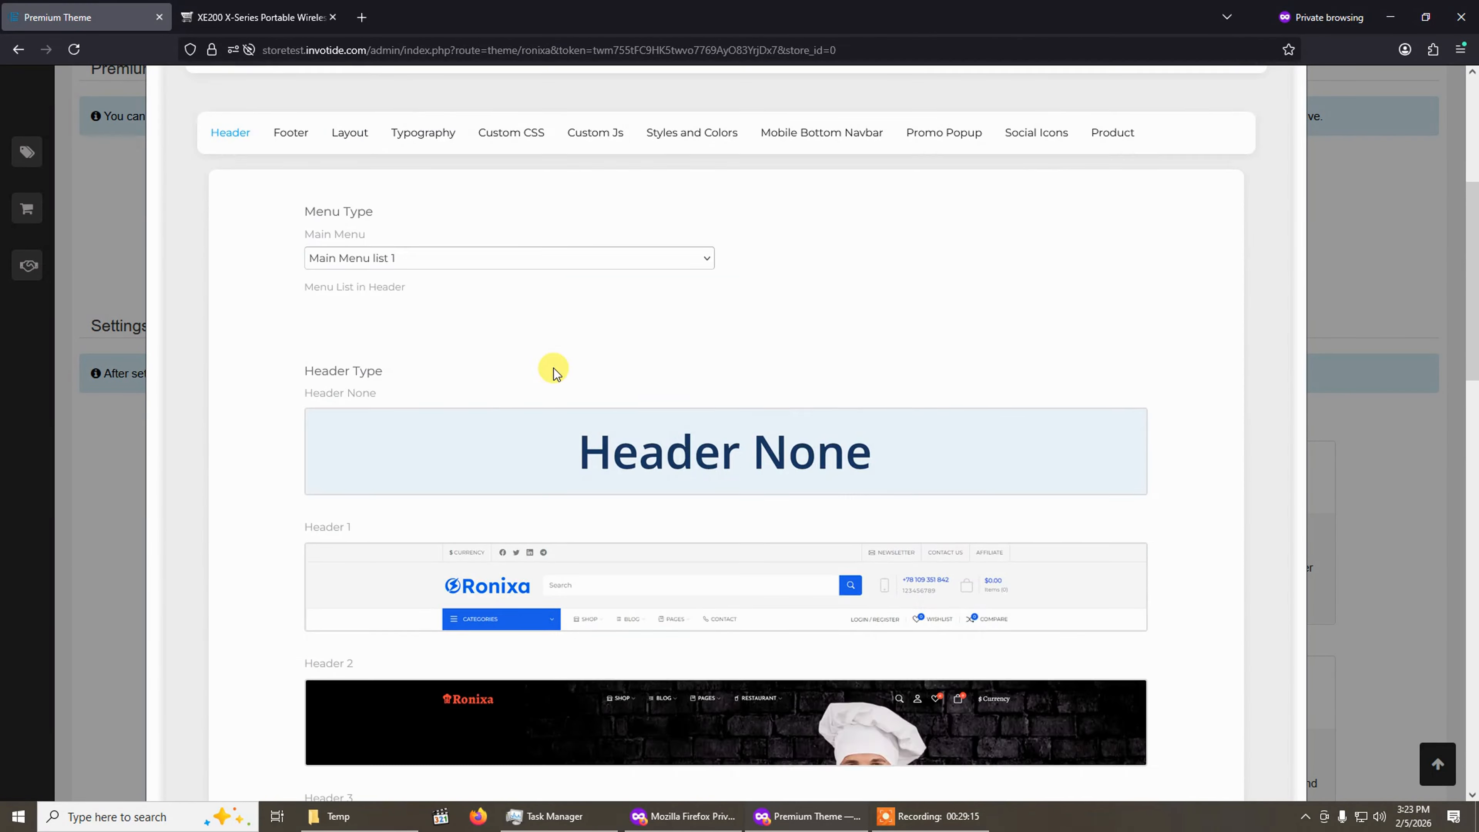
pyautogui.scroll(2, 554, 374)
pyautogui.click(1095, 262)
pyautogui.scroll(-10, 1084, 294)
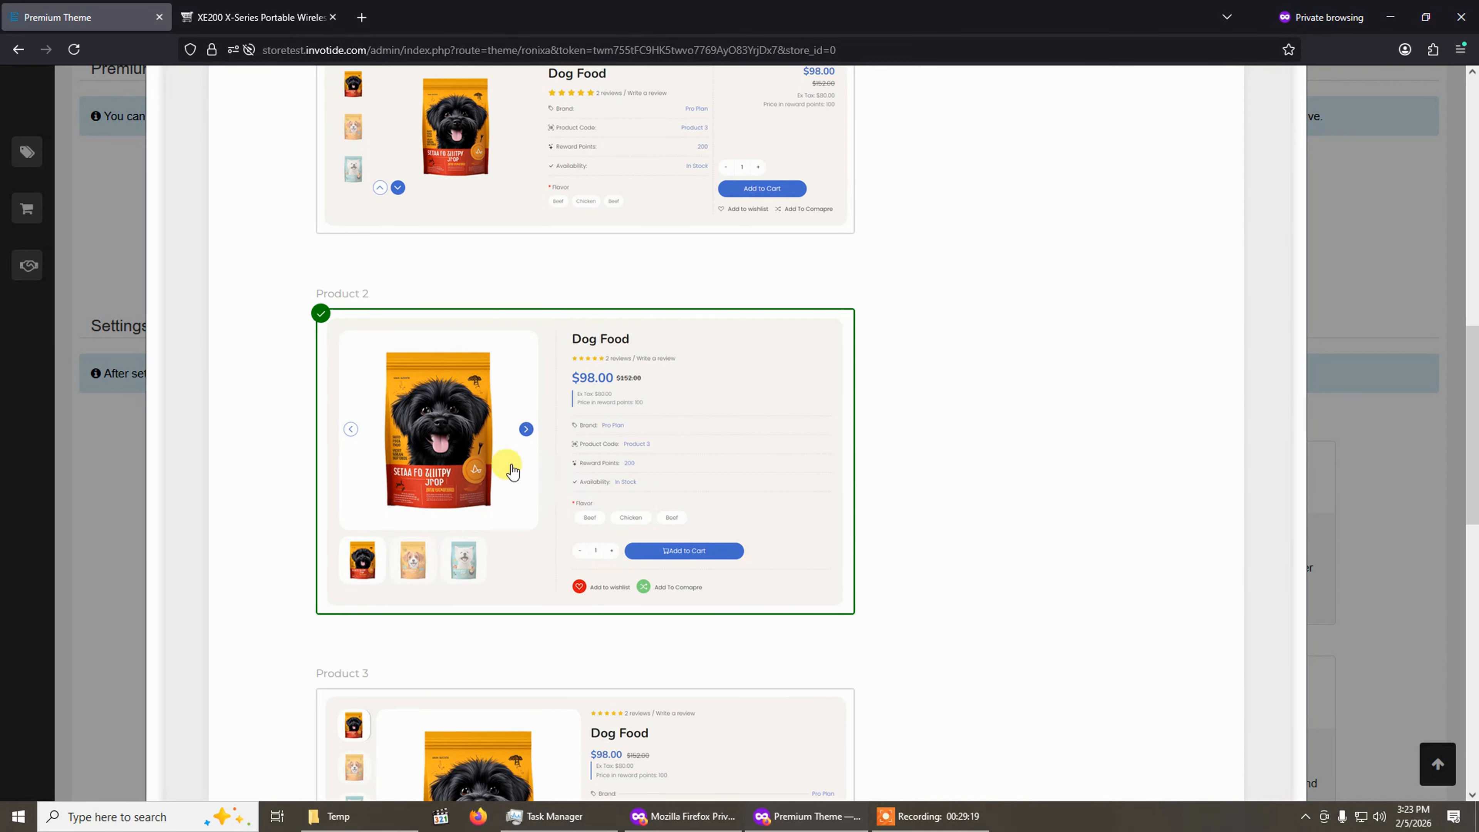
pyautogui.click(256, 17)
pyautogui.click(116, 16)
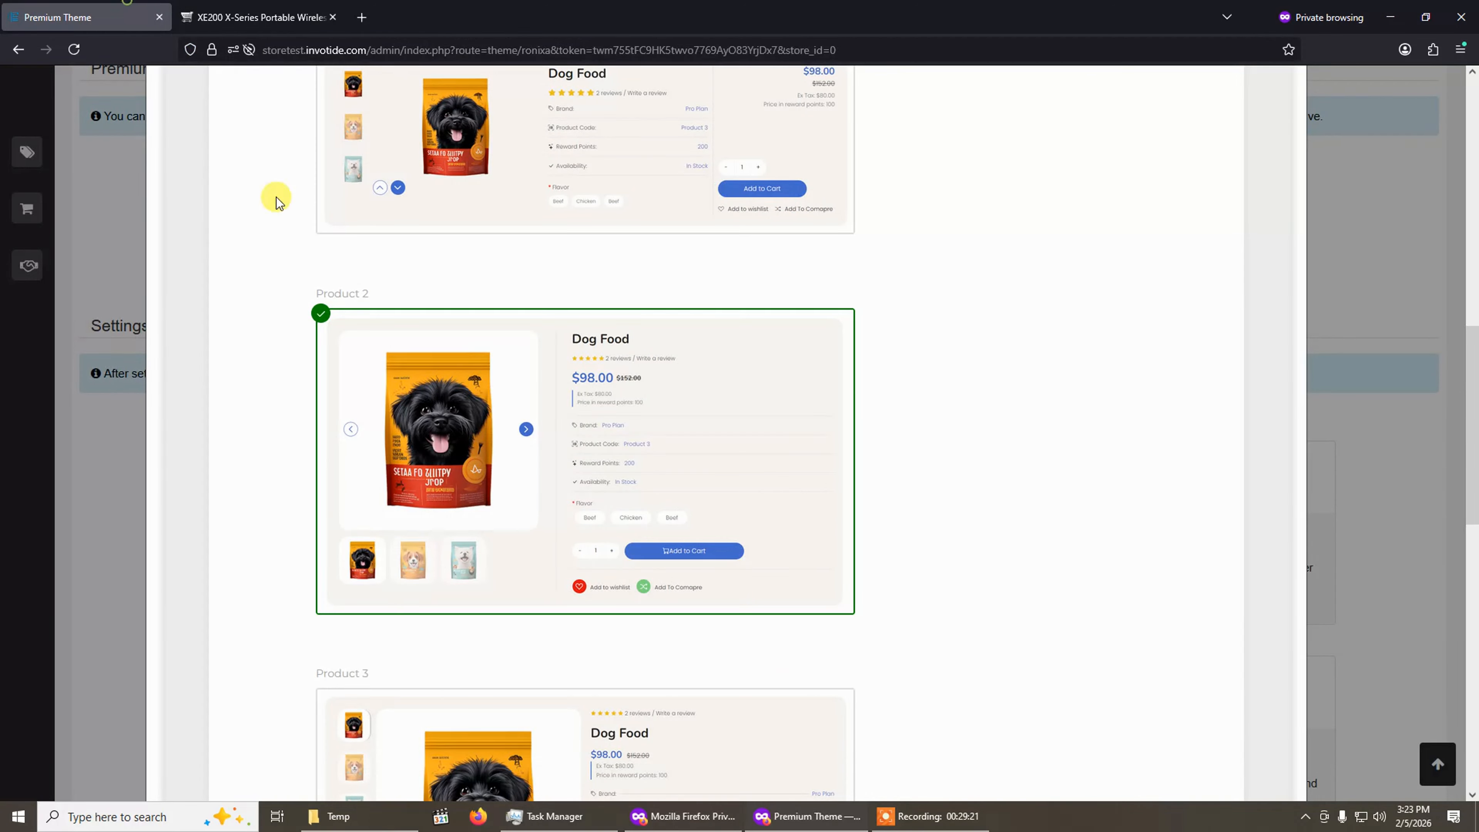
pyautogui.scroll(10, 611, 491)
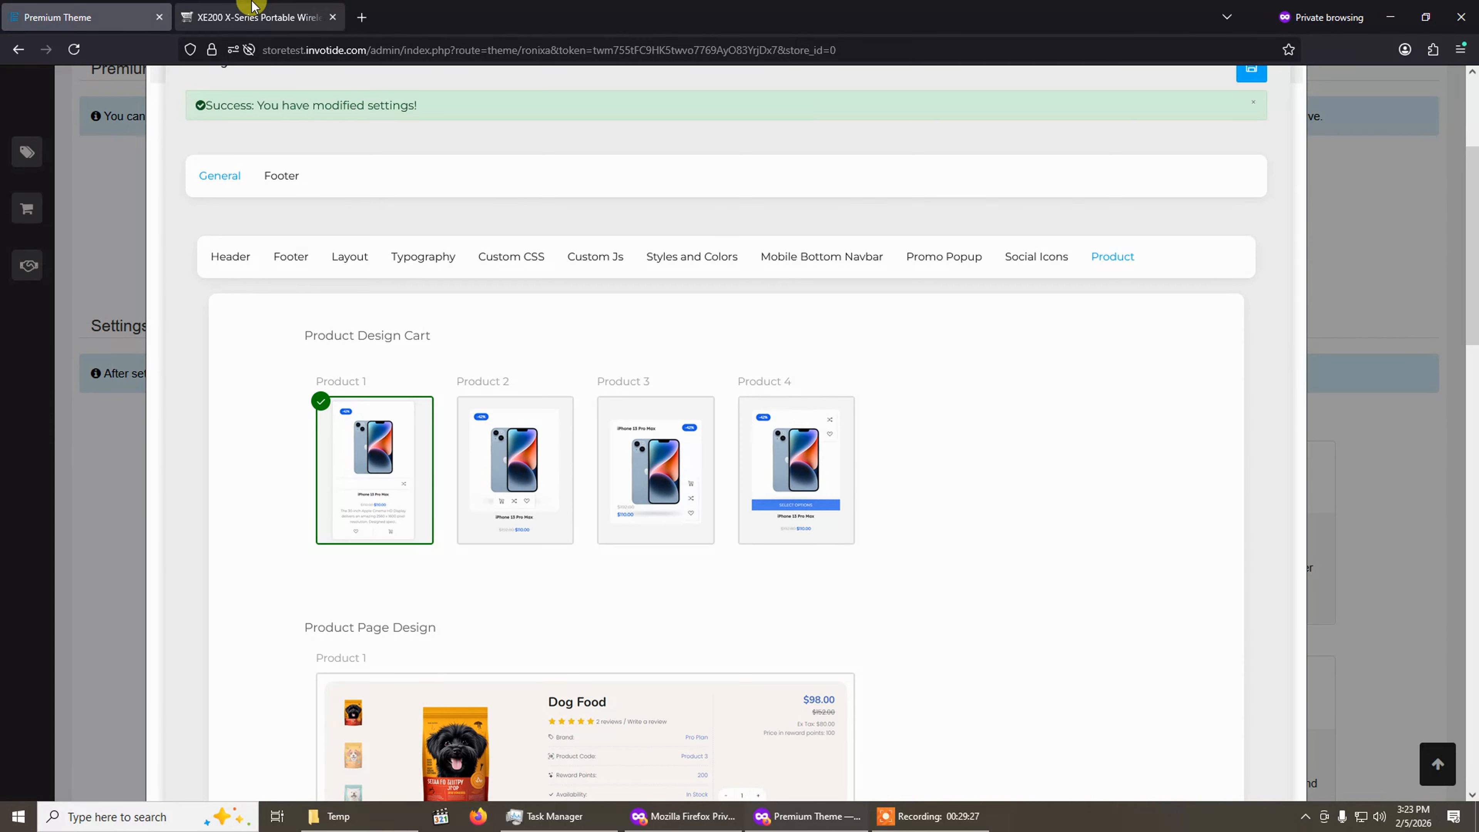
# Go to the storefront home page and open the Apple MacBook category to view its product cards.
pyautogui.click(256, 17)
pyautogui.scroll(3, 1048, 530)
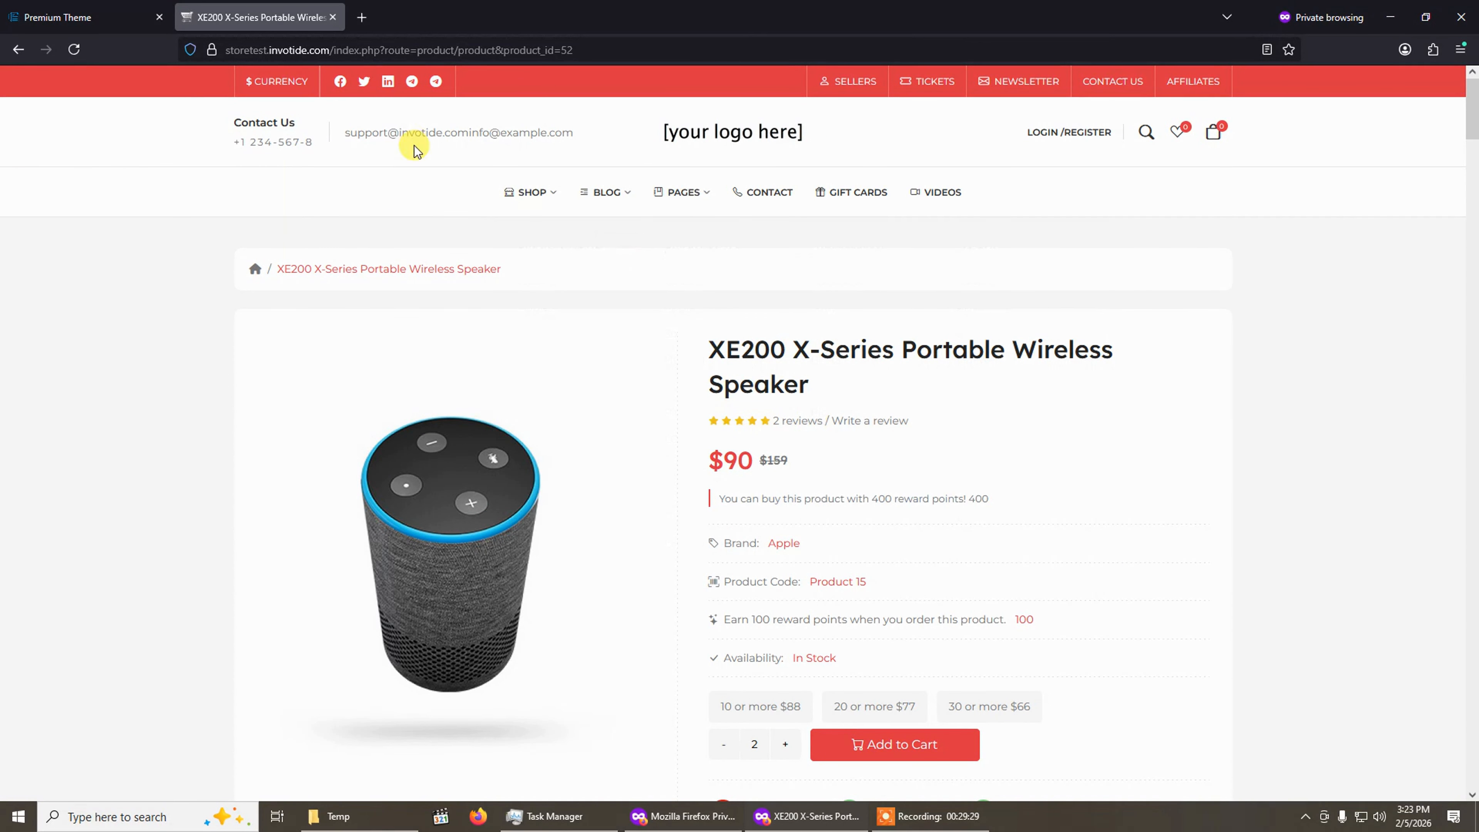
pyautogui.moveTo(524, 209)
pyautogui.click(710, 123)
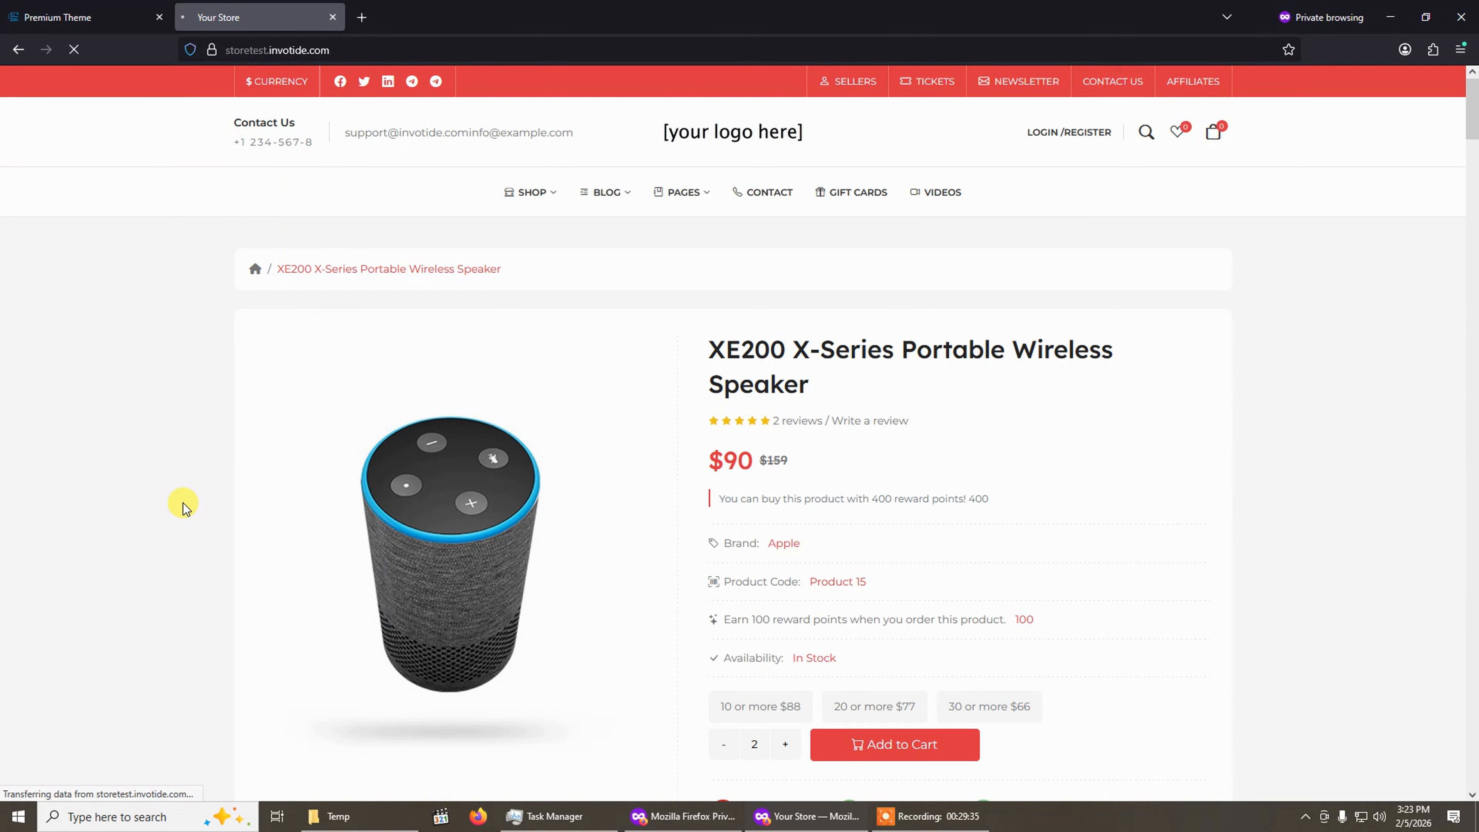
pyautogui.scroll(-6, 183, 505)
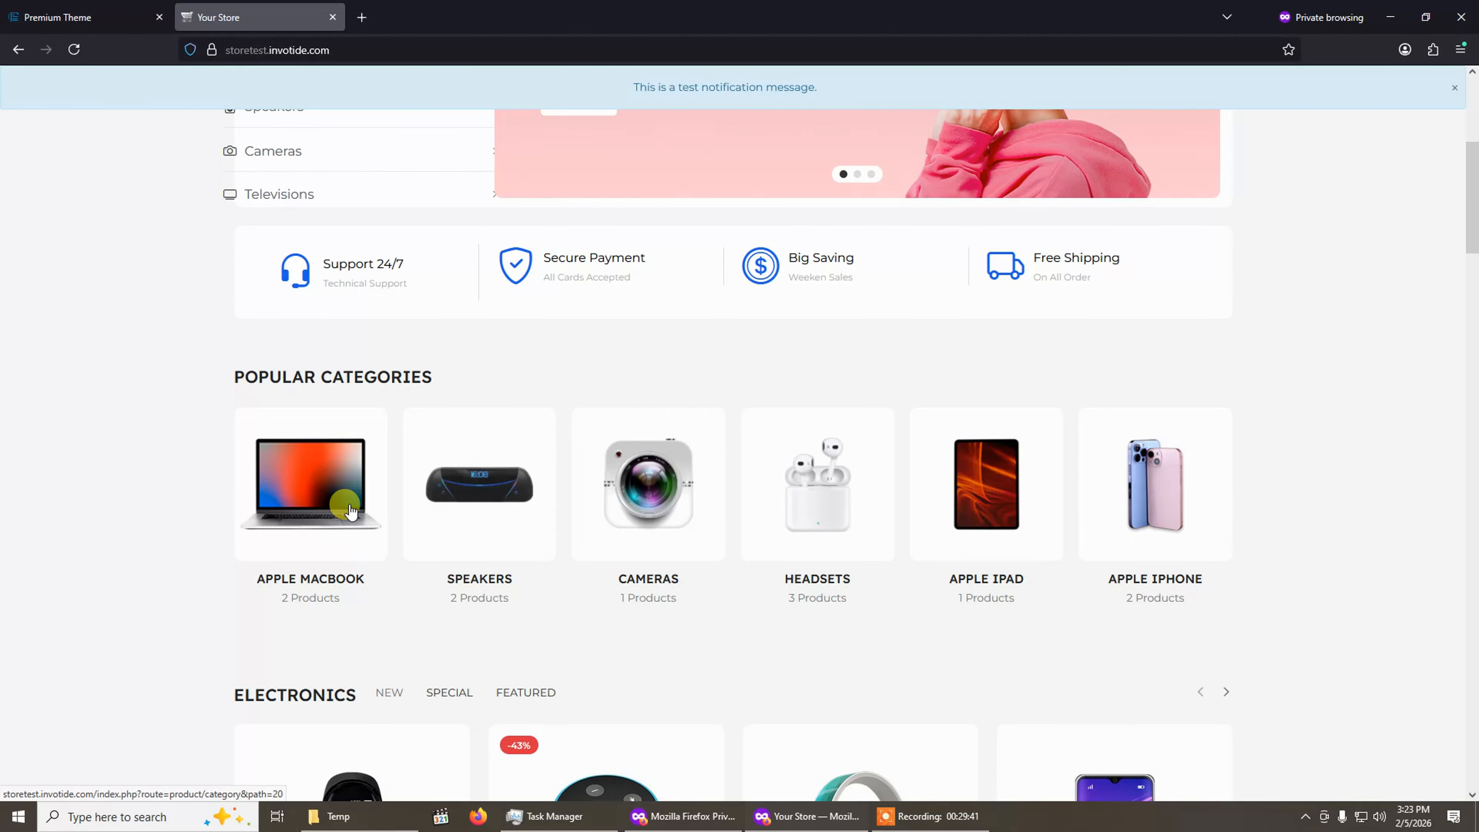
pyautogui.click(312, 495)
pyautogui.scroll(-4, 195, 536)
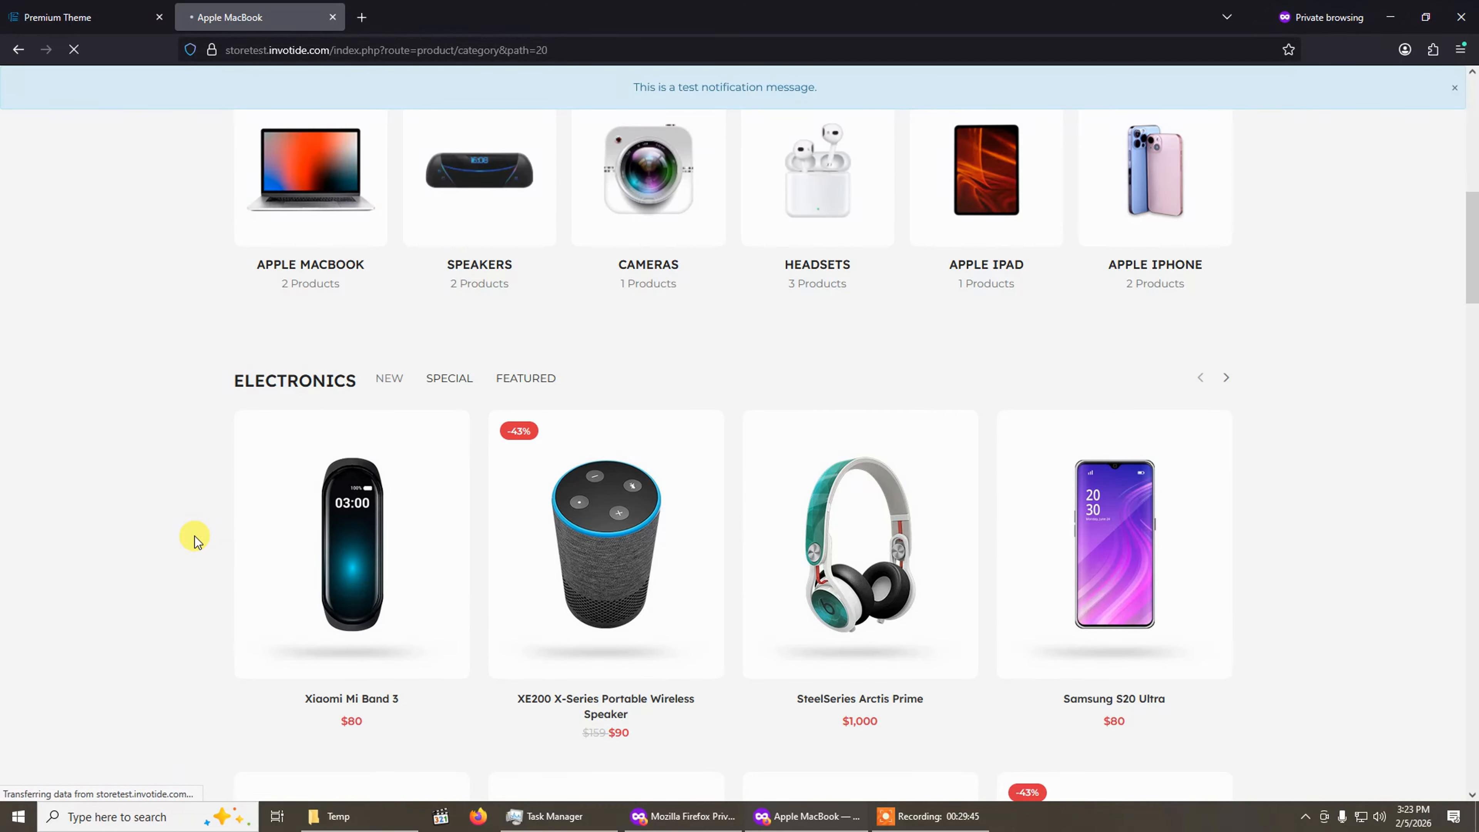
pyautogui.scroll(5, 195, 536)
pyautogui.scroll(-5, 194, 536)
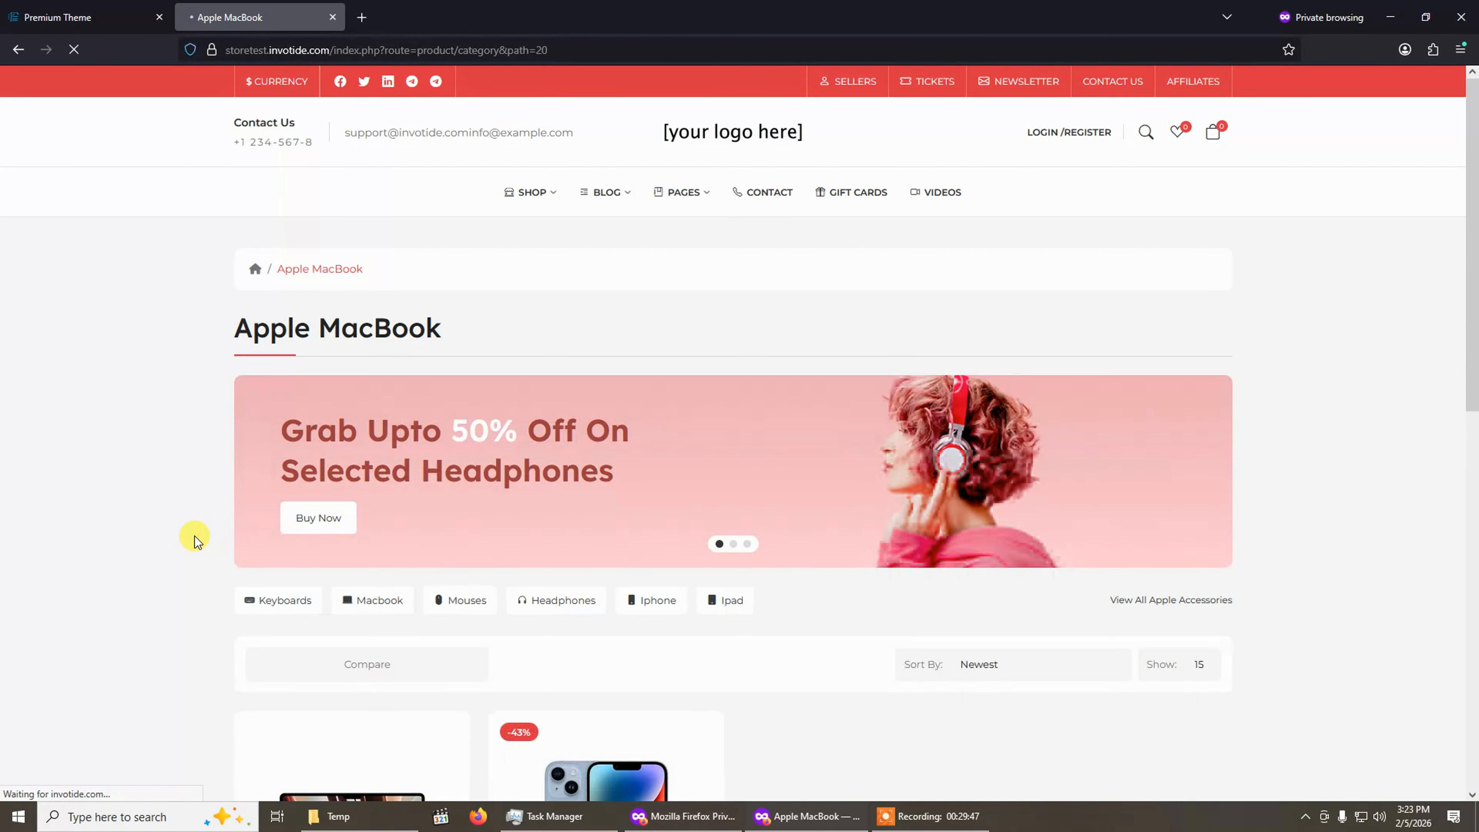
pyautogui.scroll(-4, 194, 536)
pyautogui.scroll(-5, 699, 588)
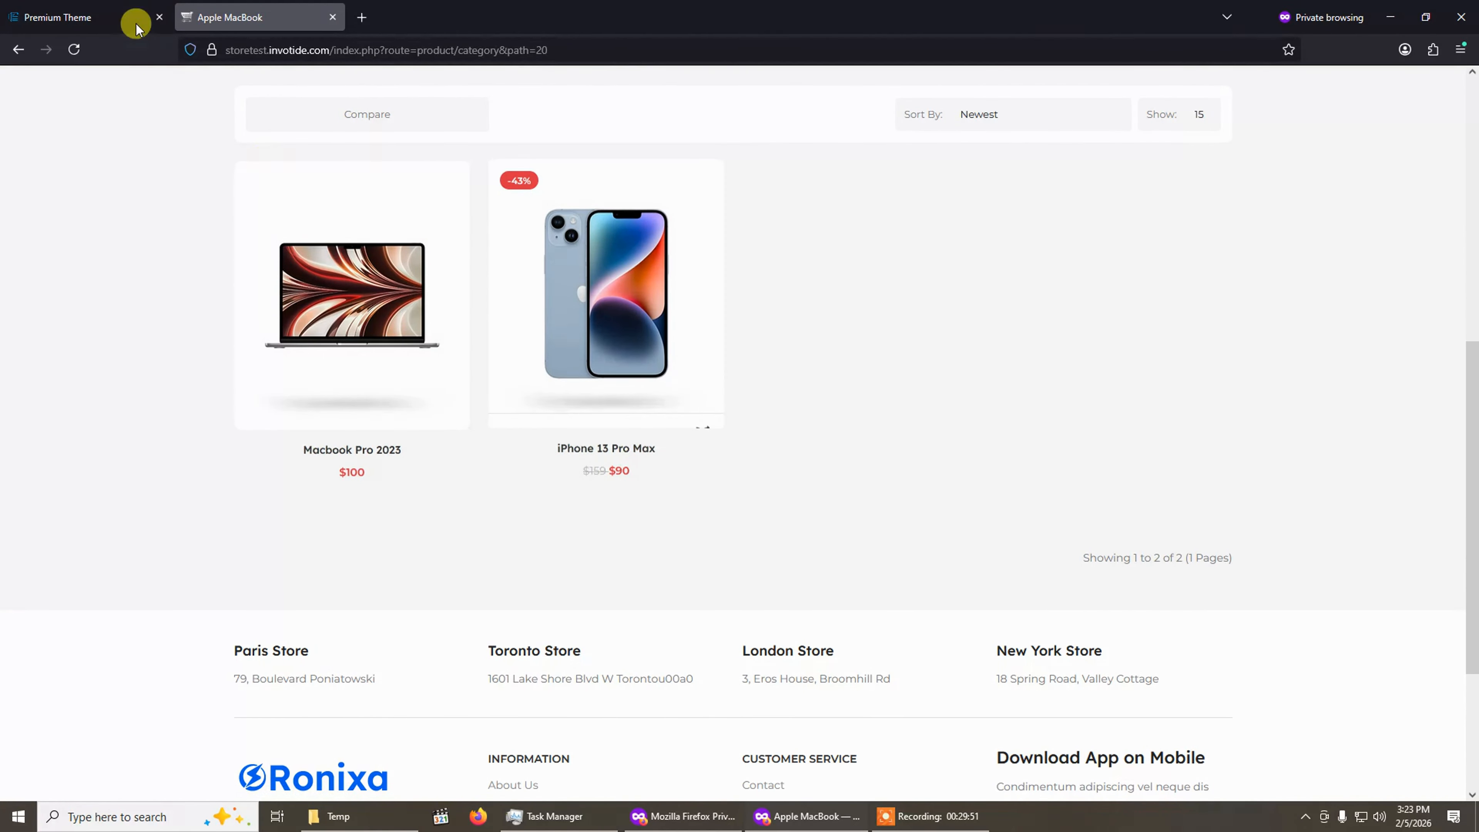
# Select the Product 2 product card design and refresh the storefront category page to preview it.
pyautogui.click(104, 13)
pyautogui.click(513, 490)
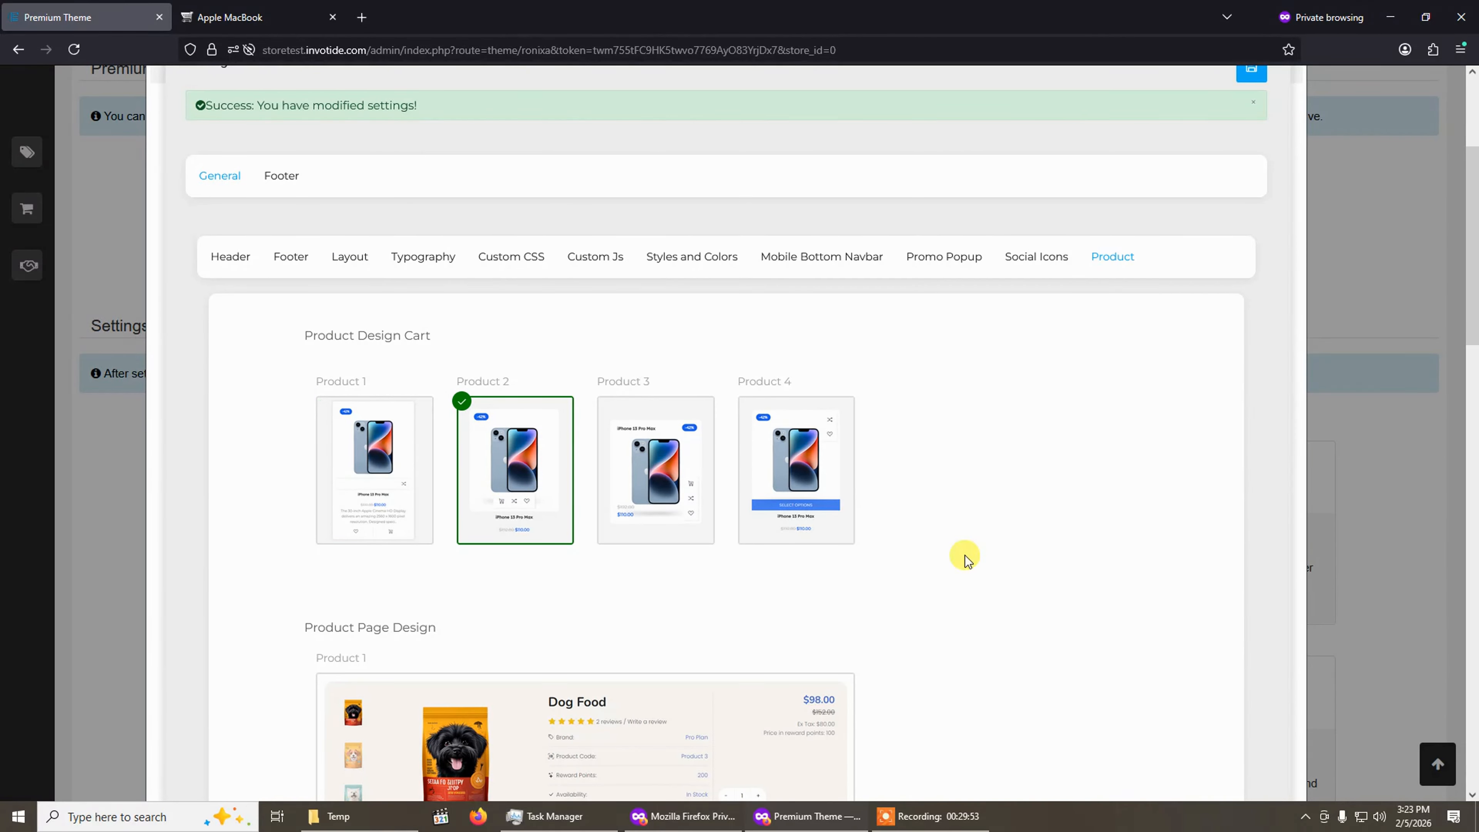
pyautogui.scroll(4, 1238, 425)
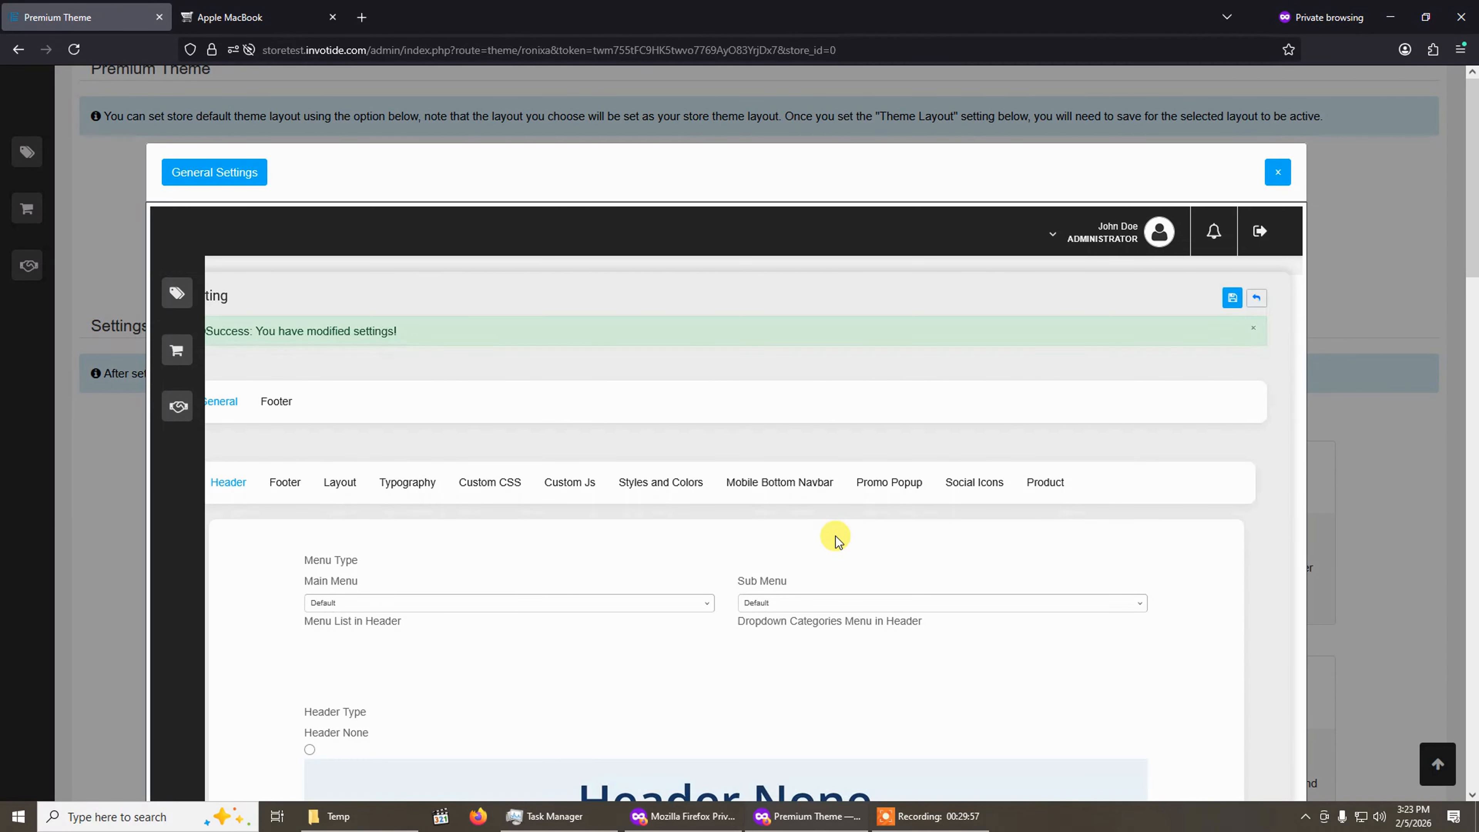
pyautogui.click(305, 3)
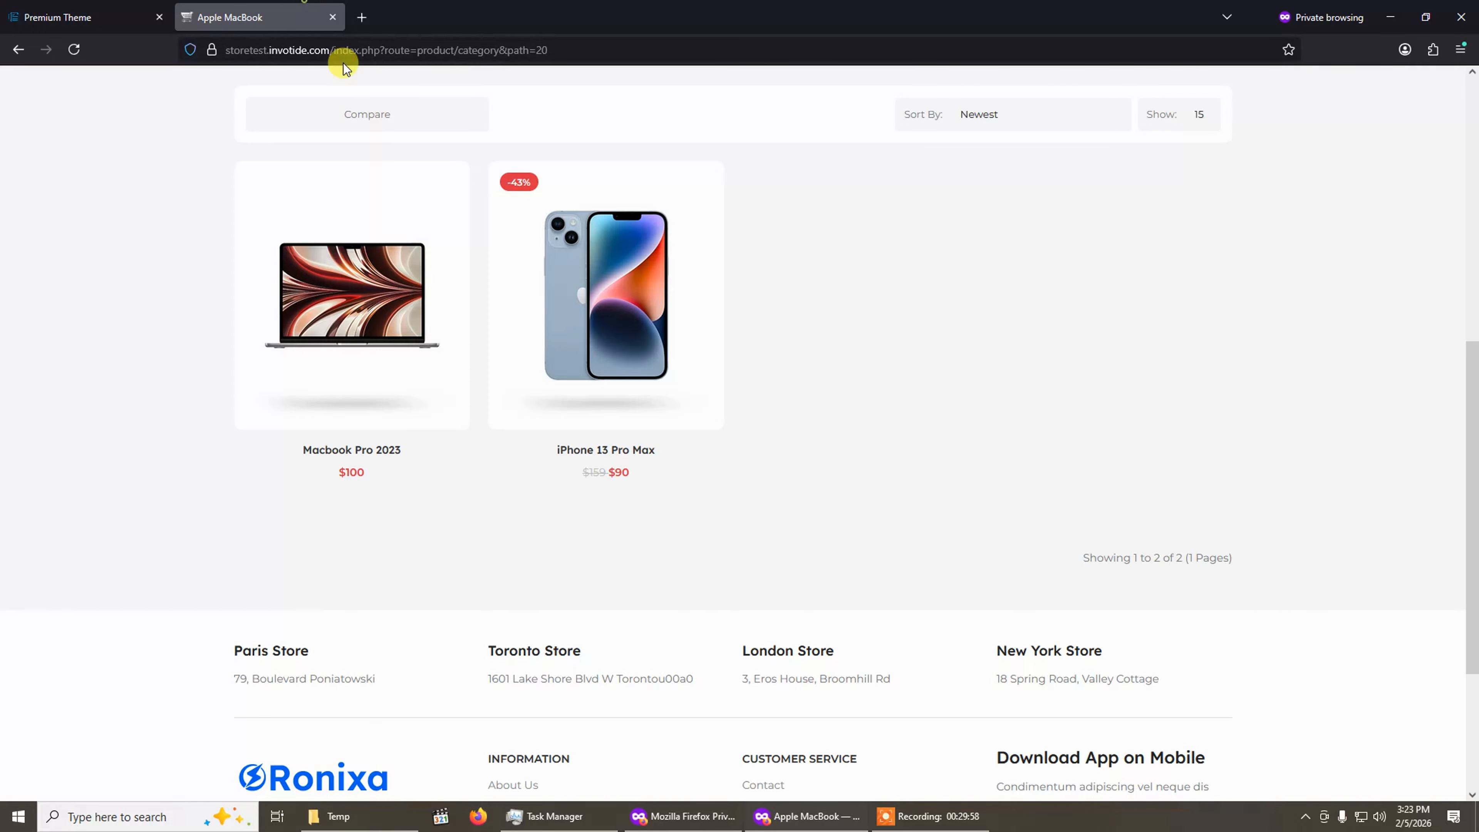
pyautogui.click(72, 61)
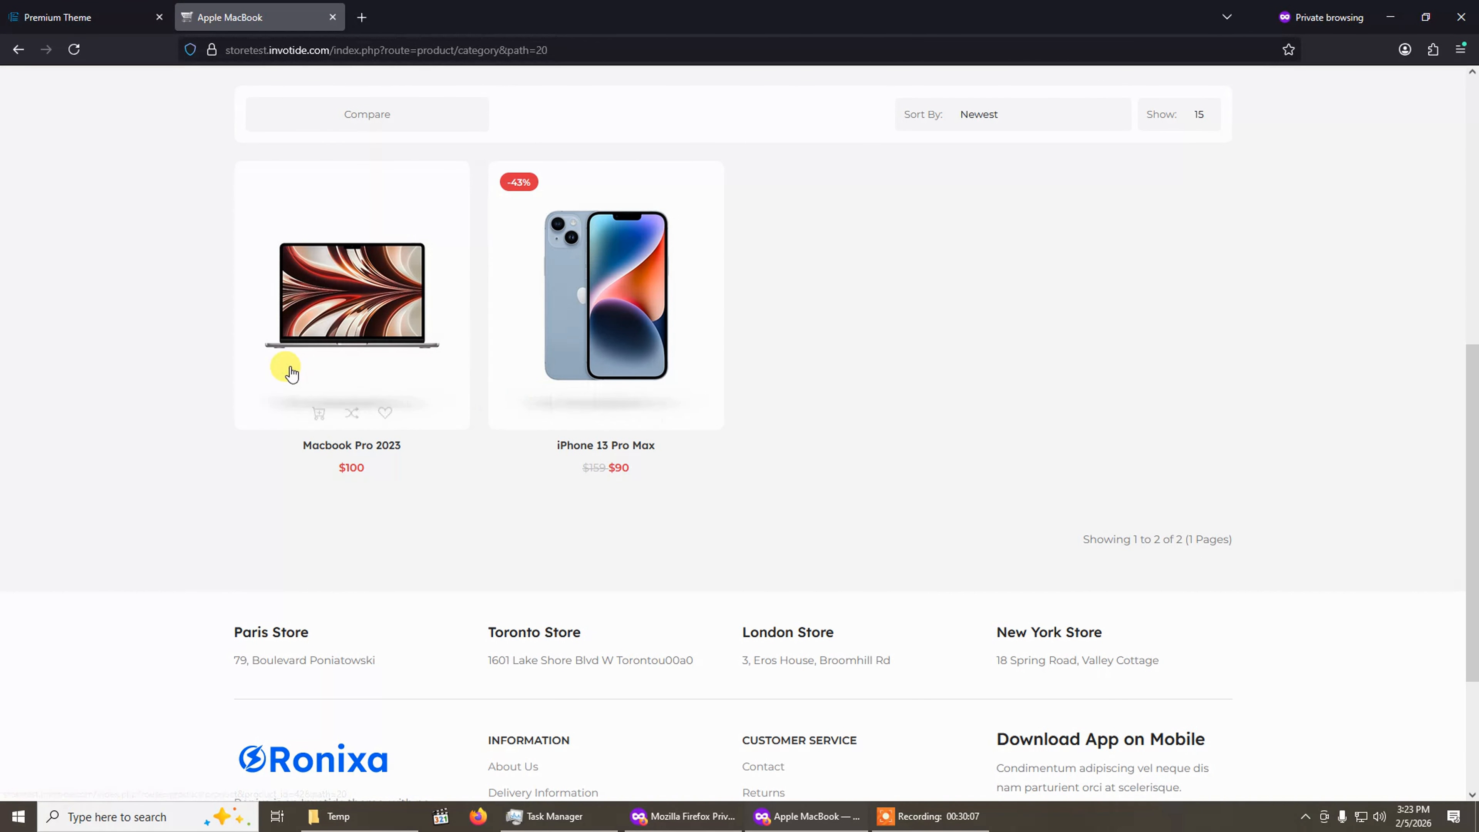
# Compare the selected card design in the Product settings with the storefront category product cards.
pyautogui.click(111, 6)
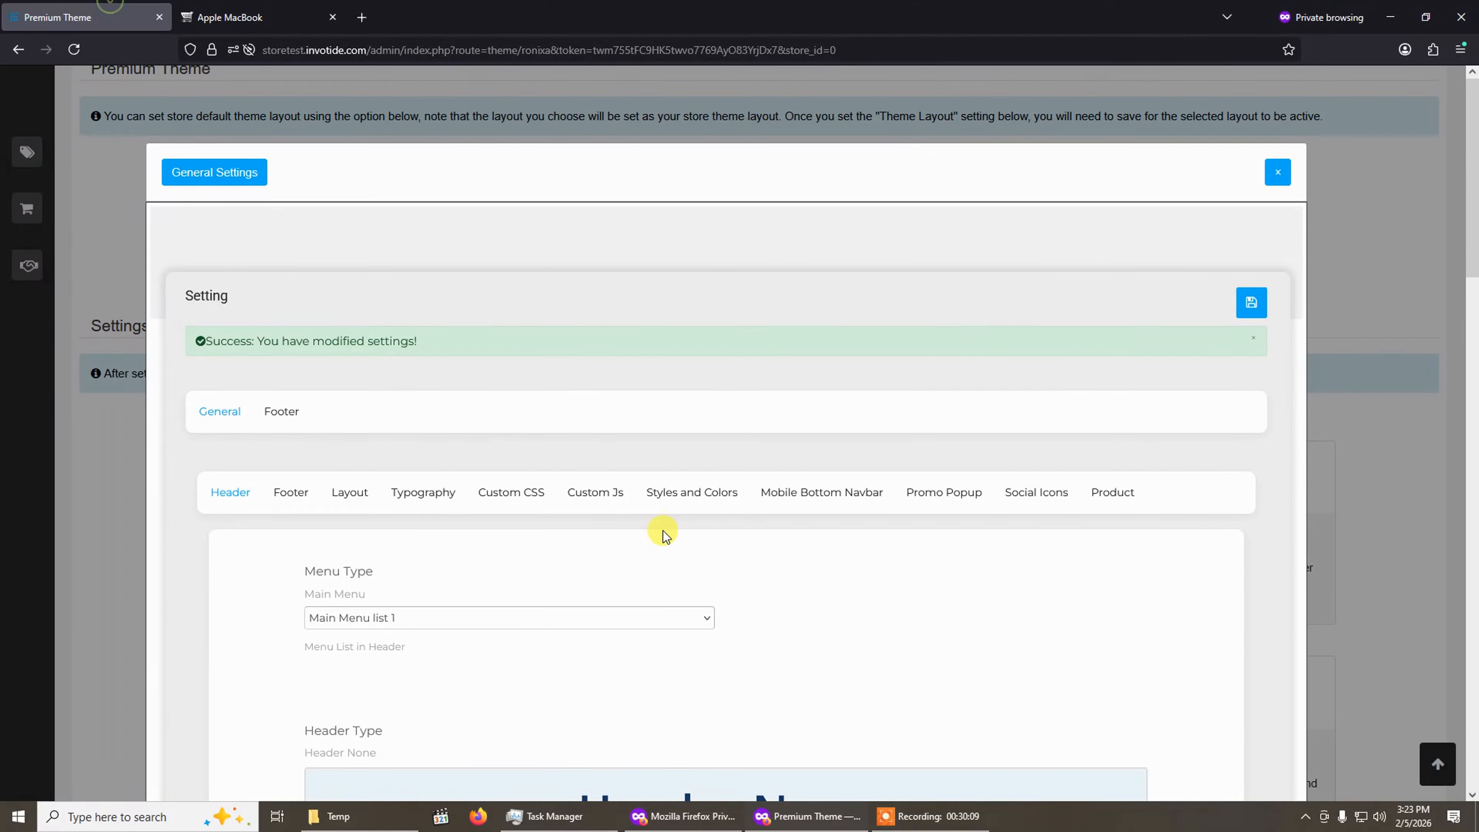
pyautogui.scroll(-3, 661, 529)
pyautogui.click(1130, 259)
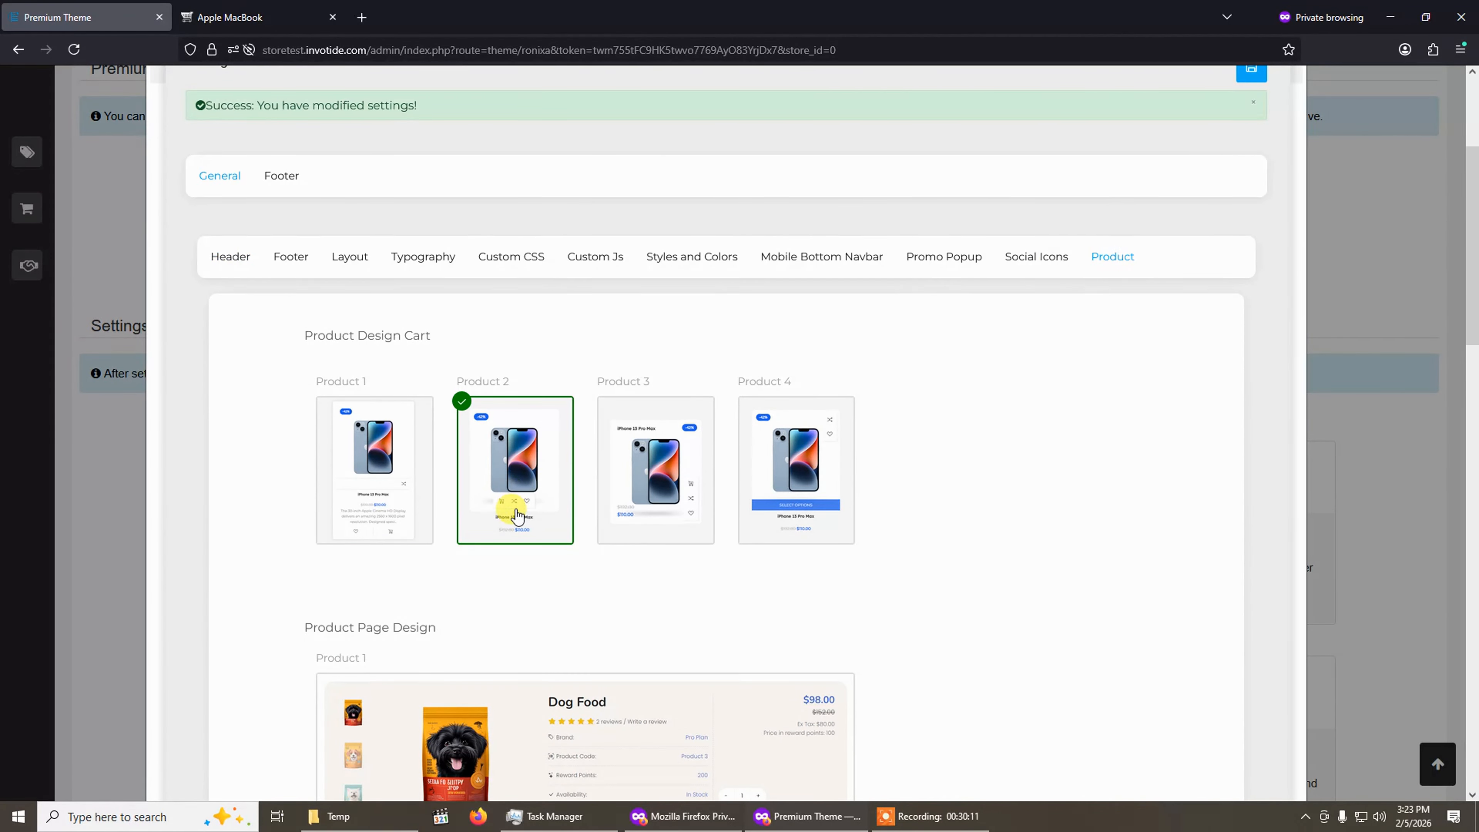
pyautogui.click(258, 13)
pyautogui.scroll(4, 408, 350)
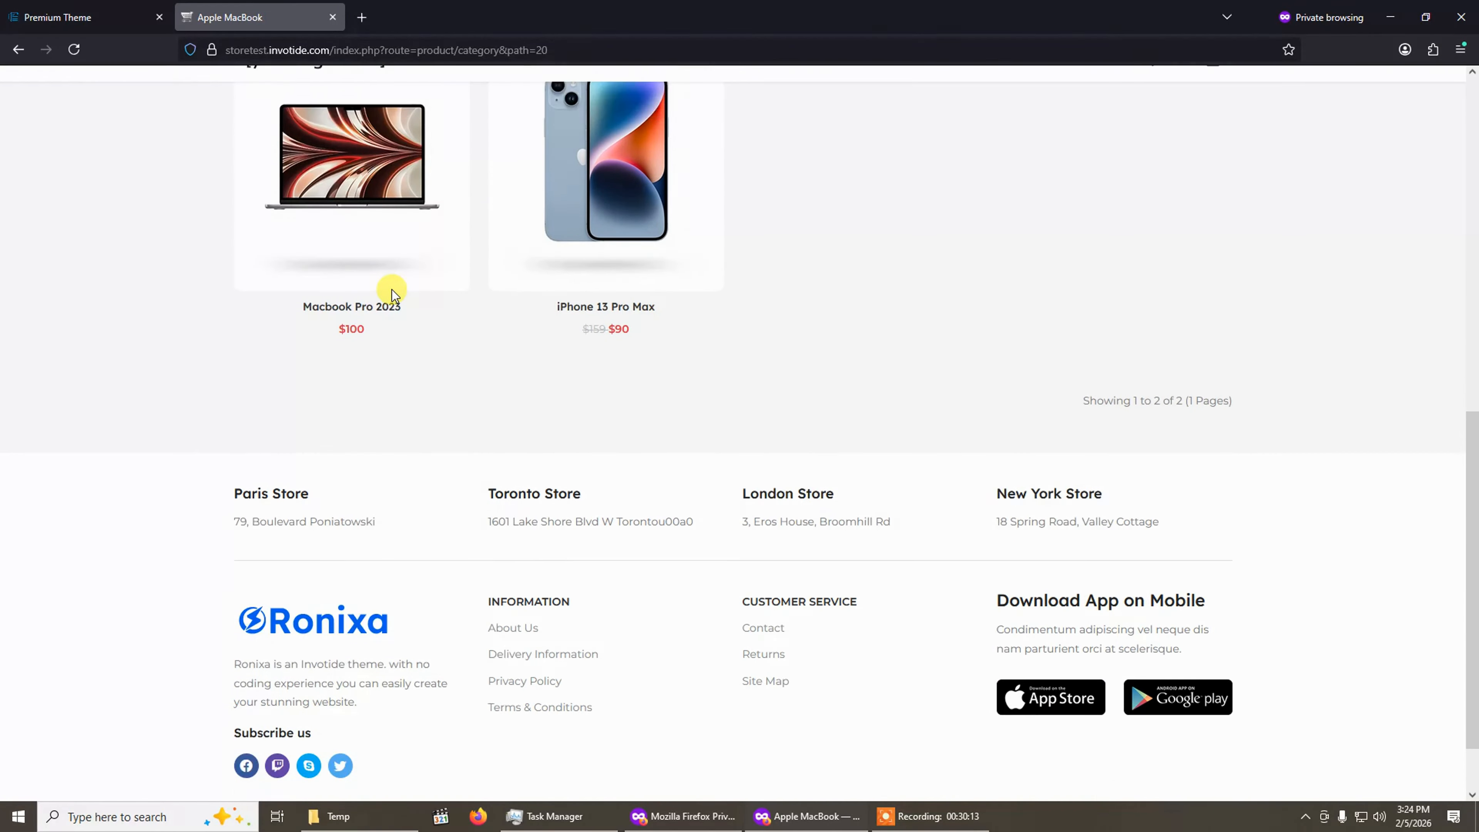
# Return to the theme settings and open the Header settings tab.
pyautogui.click(99, 14)
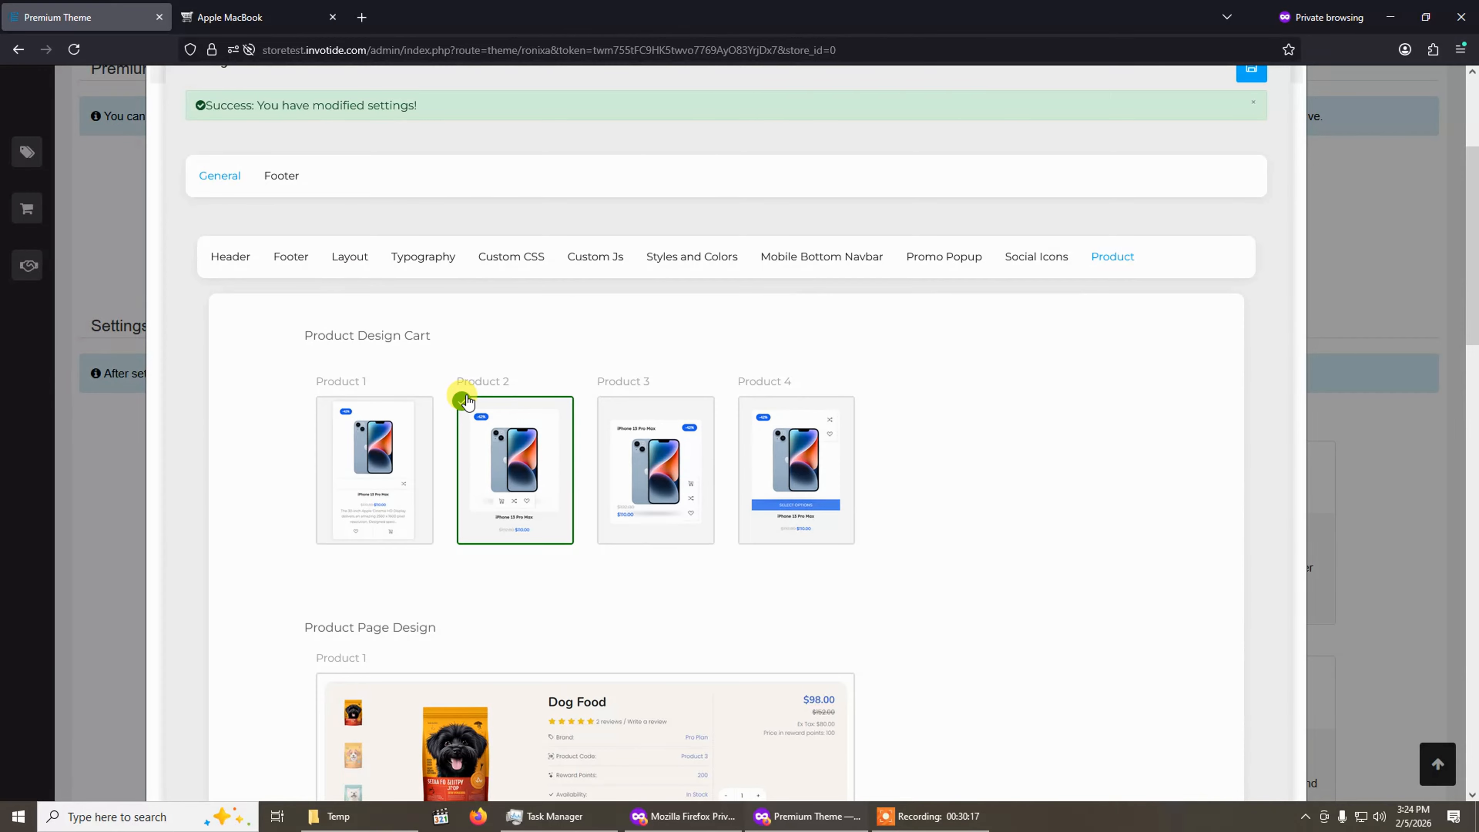
pyautogui.scroll(3, 422, 331)
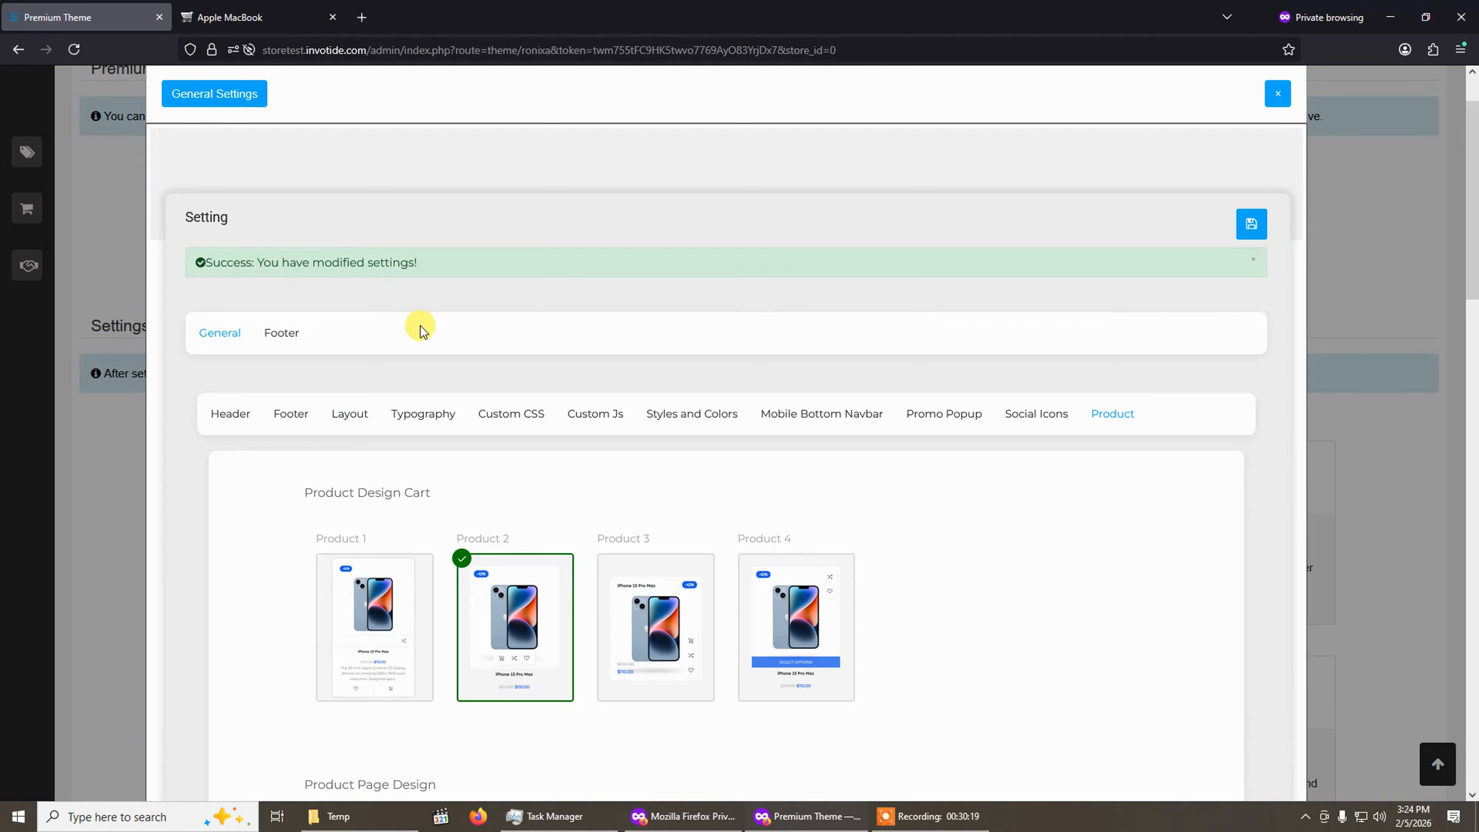
pyautogui.click(239, 414)
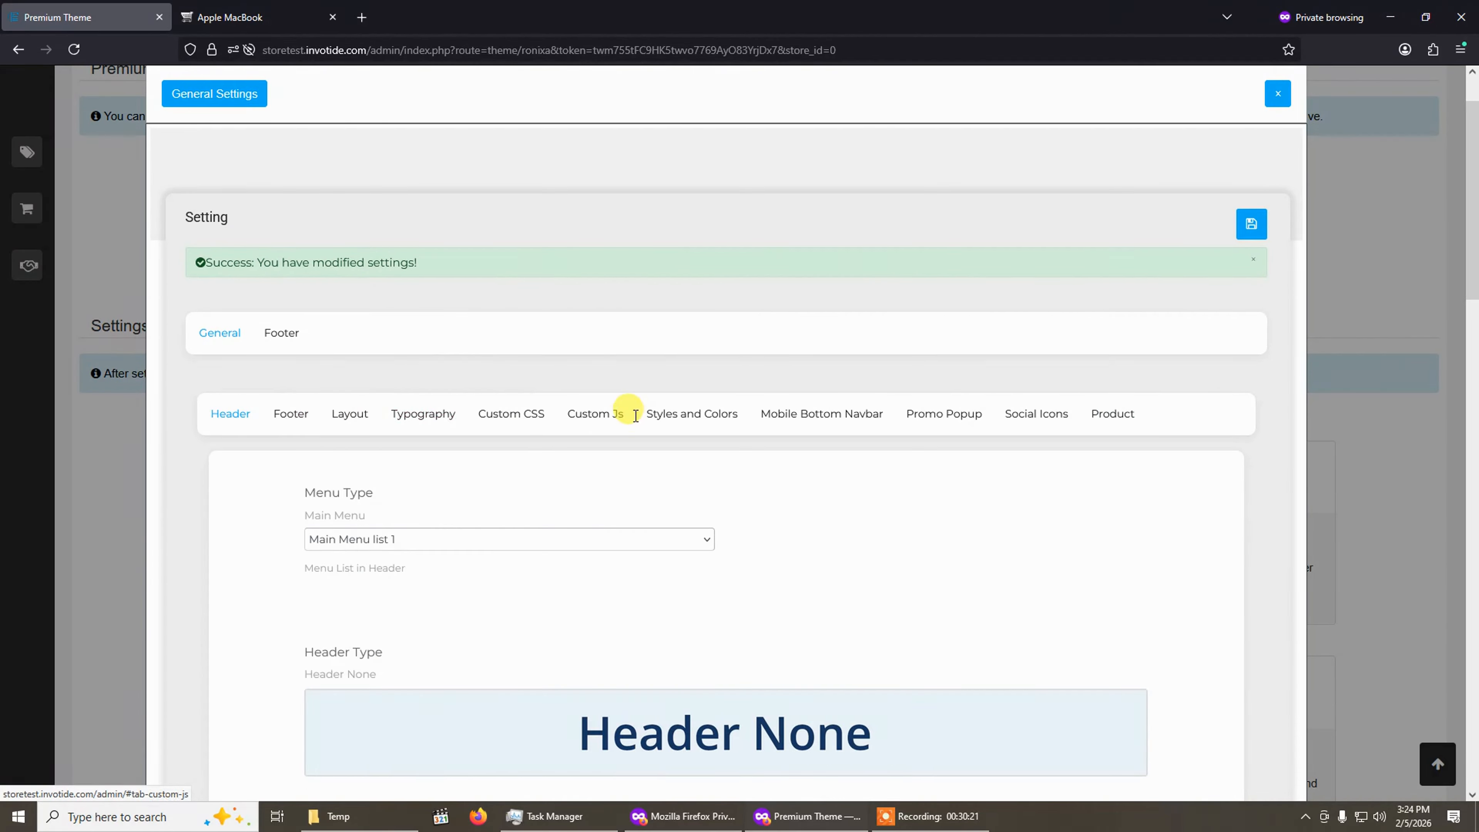
# Browse the theme settings tabs from Custom Js through Mobile Bottom Navbar, Promo Popup and Social Icons to Product.
pyautogui.click(670, 414)
pyautogui.click(822, 414)
pyautogui.click(929, 415)
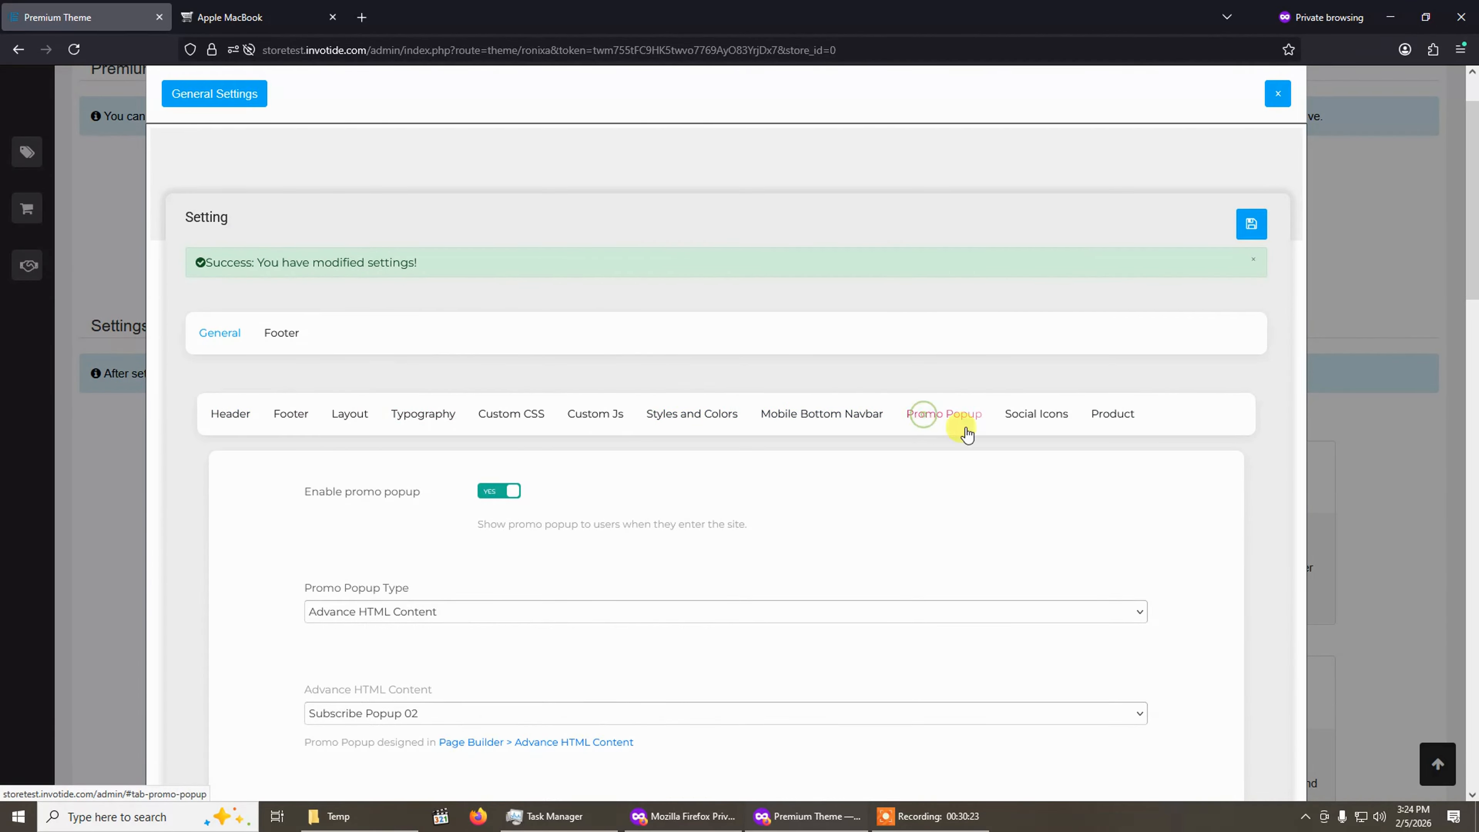
pyautogui.click(1010, 415)
pyautogui.click(1110, 413)
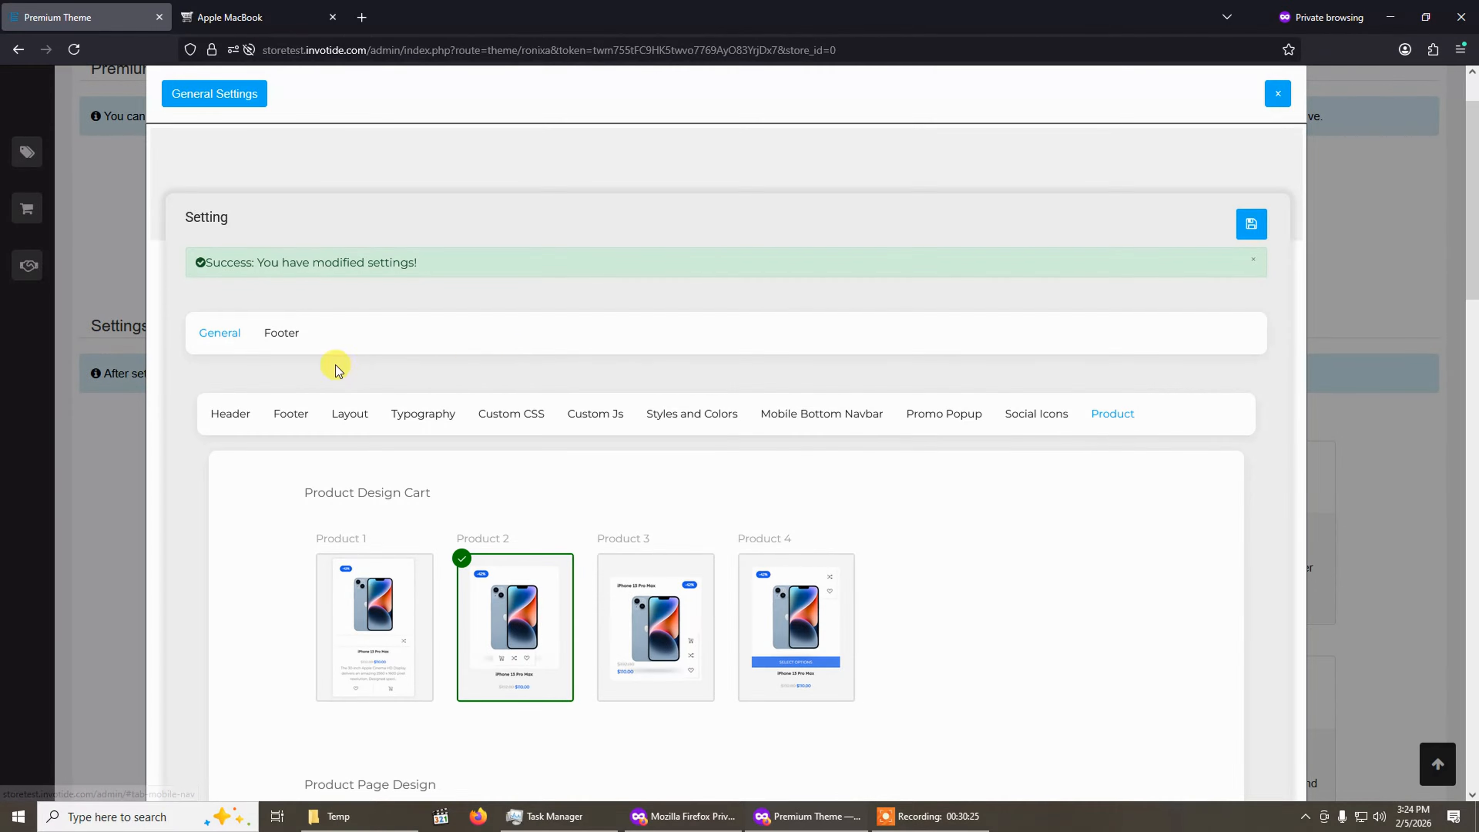
# Open the Footer settings group and review its Copyrights options.
pyautogui.click(279, 334)
pyautogui.click(224, 334)
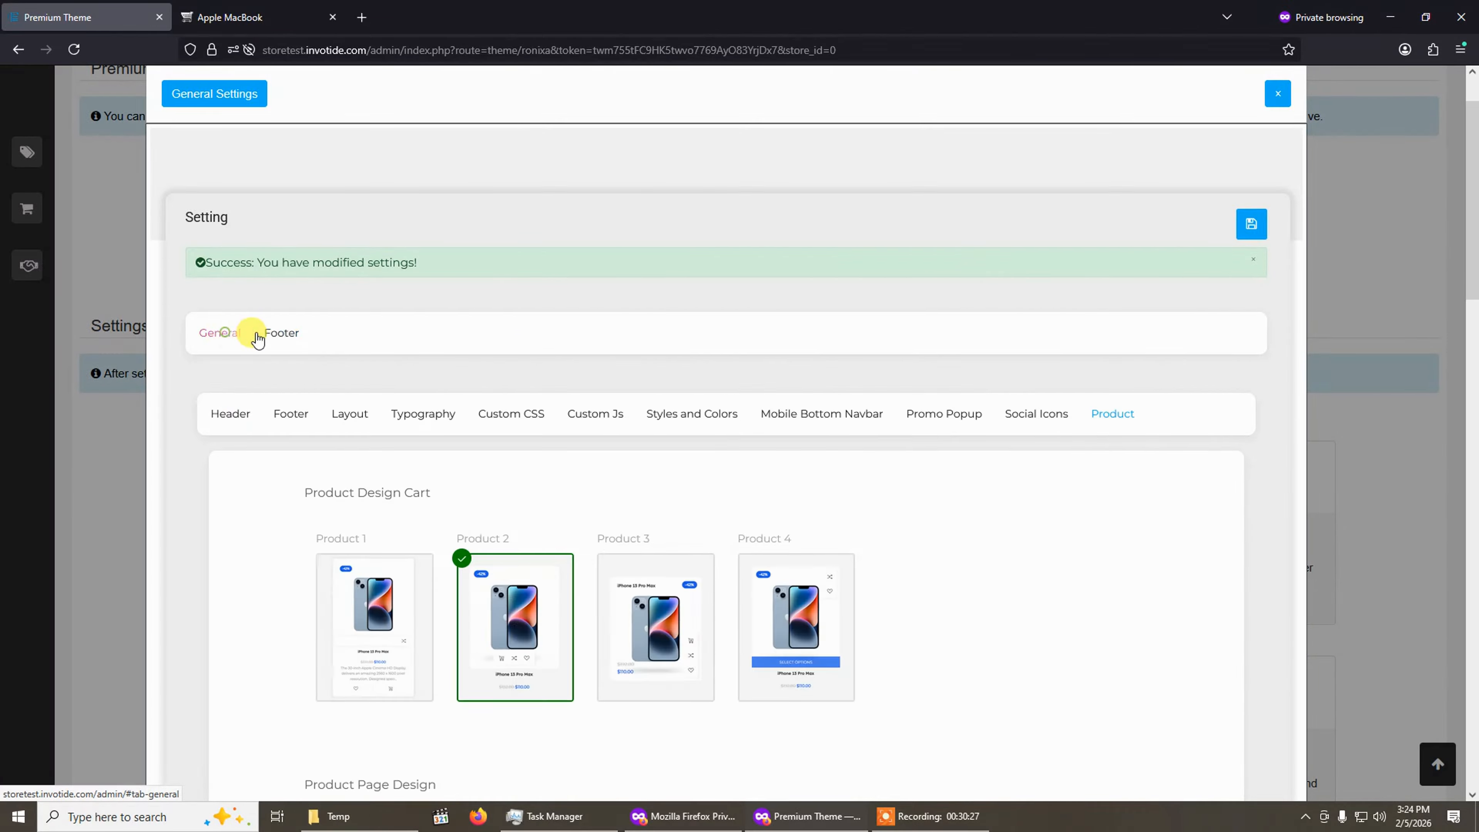
pyautogui.click(281, 333)
pyautogui.scroll(-4, 423, 474)
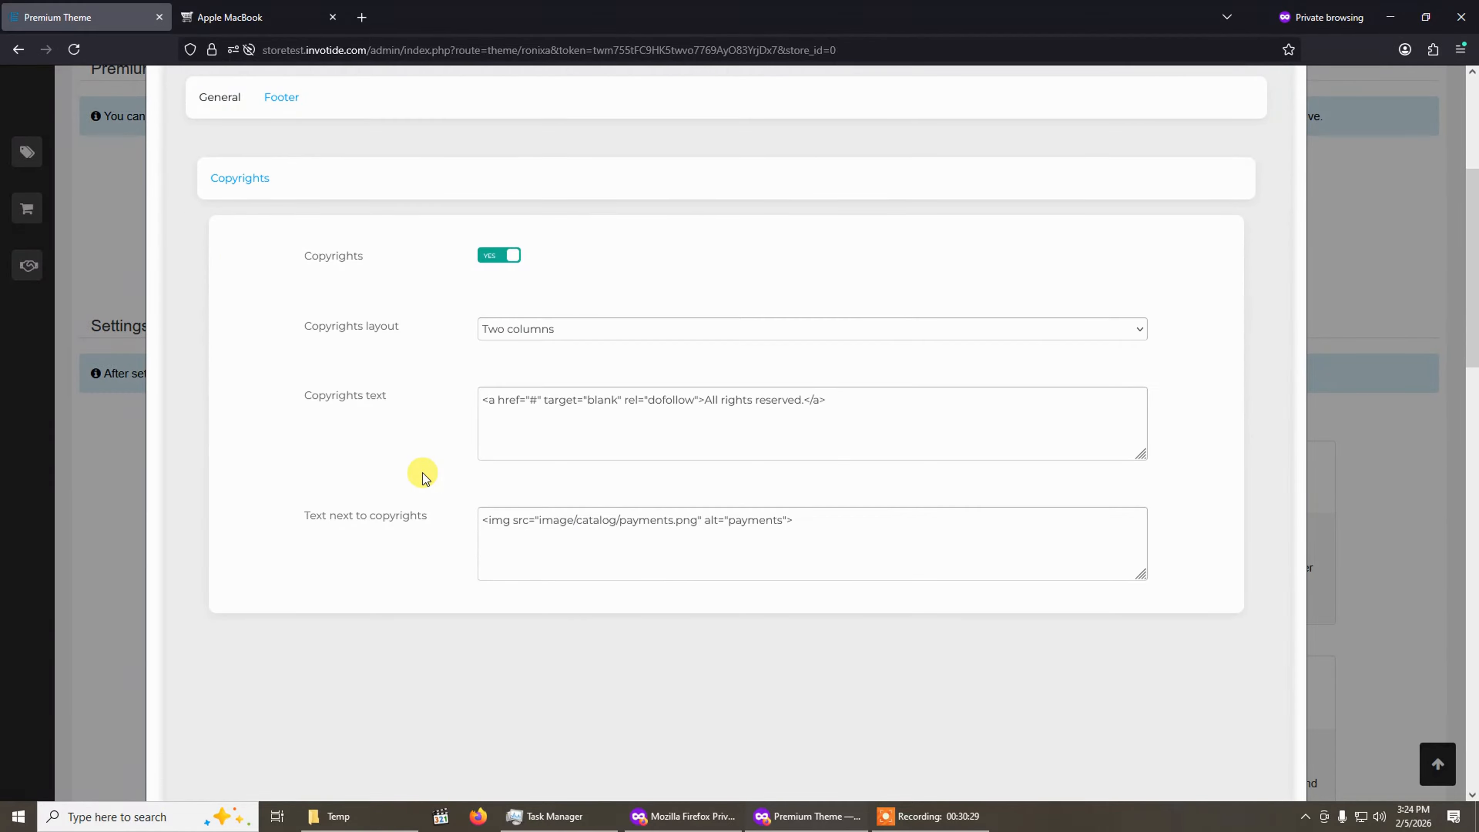
pyautogui.scroll(3, 402, 420)
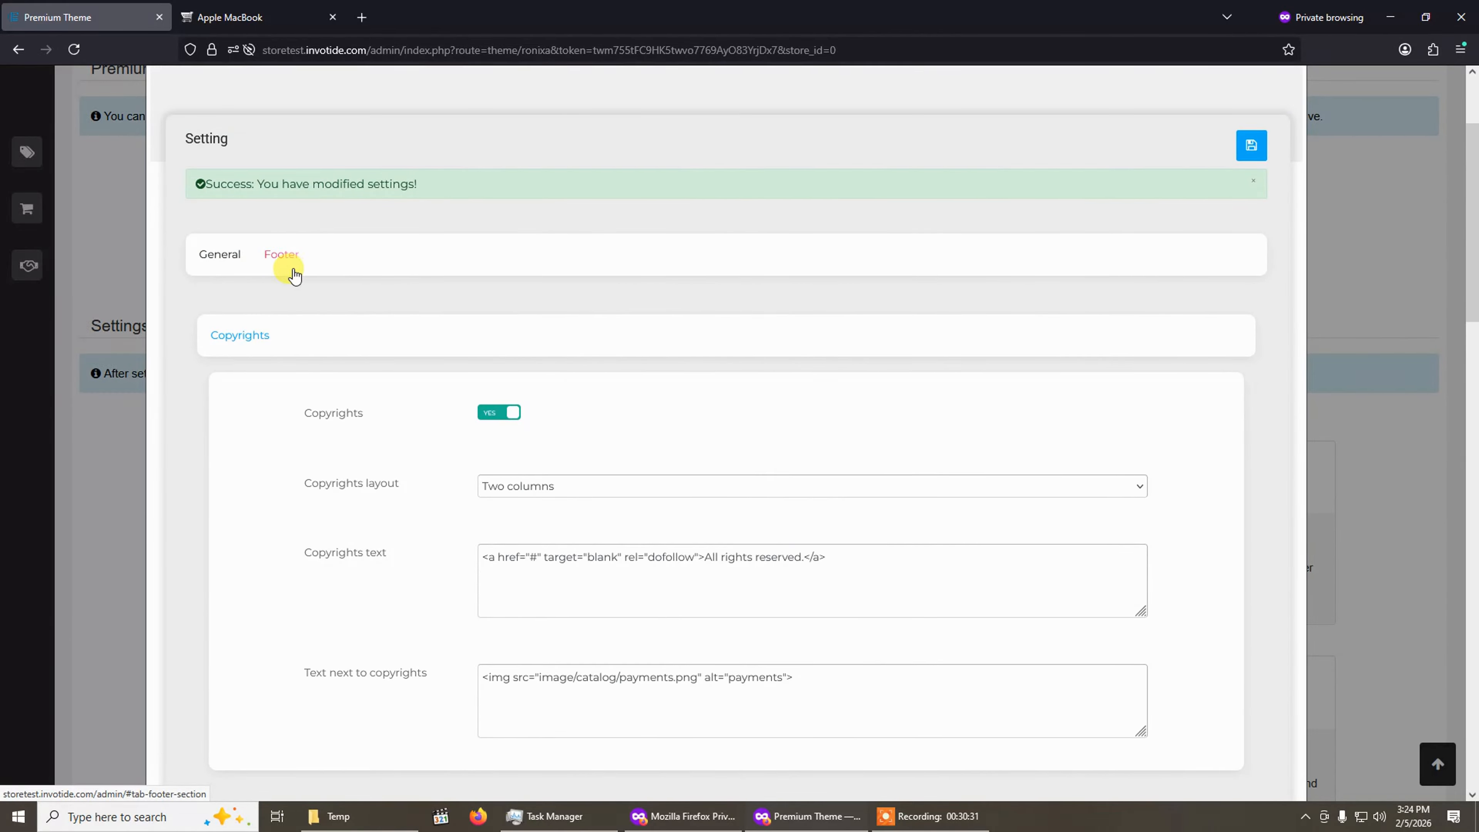
# Open the copyrights layout options and compare them with the footer on the storefront category page.
pyautogui.click(575, 490)
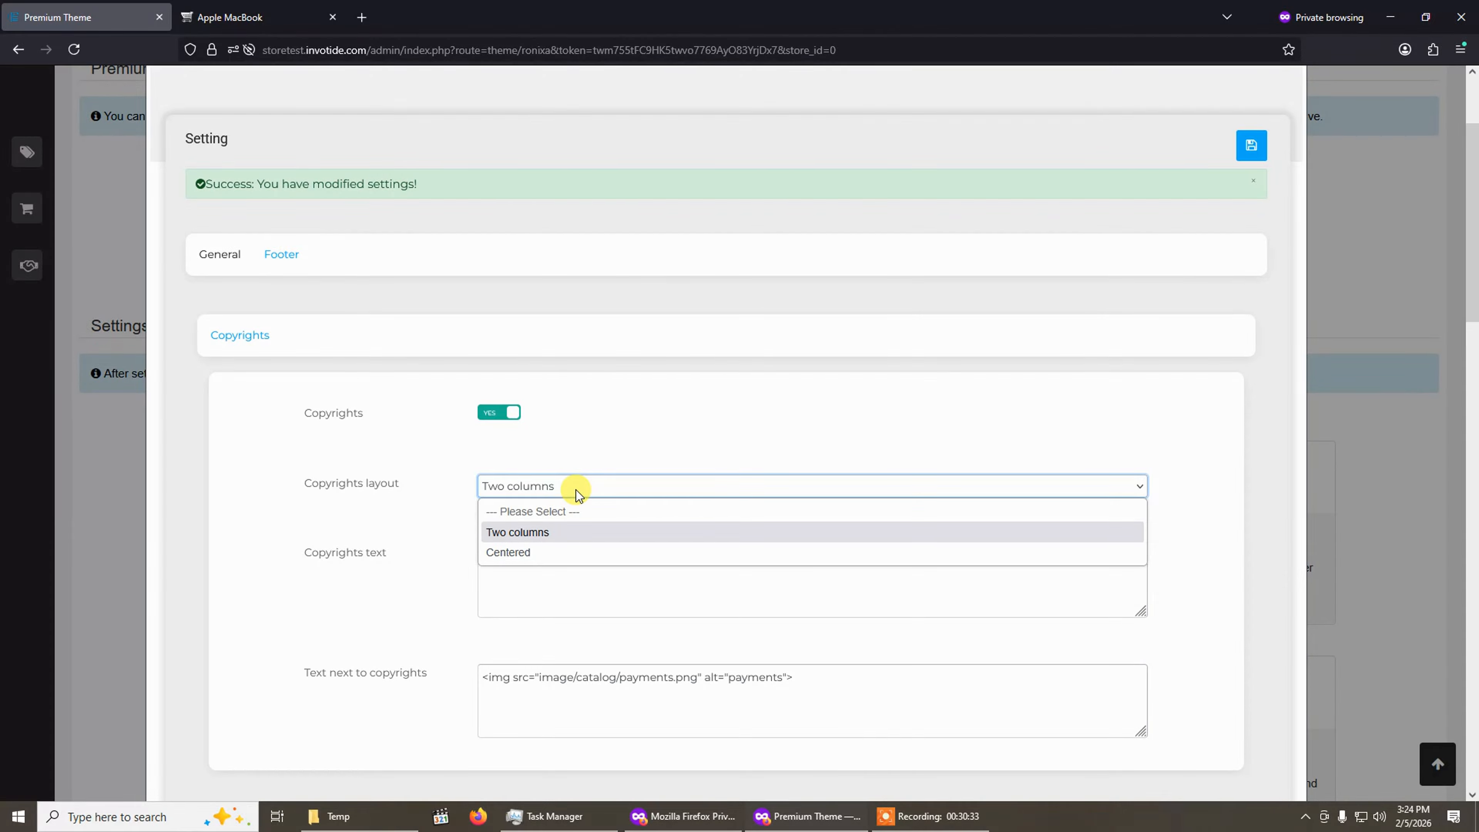
pyautogui.click(576, 490)
pyautogui.click(576, 490)
pyautogui.hotkey('ctrl', 'Tab')
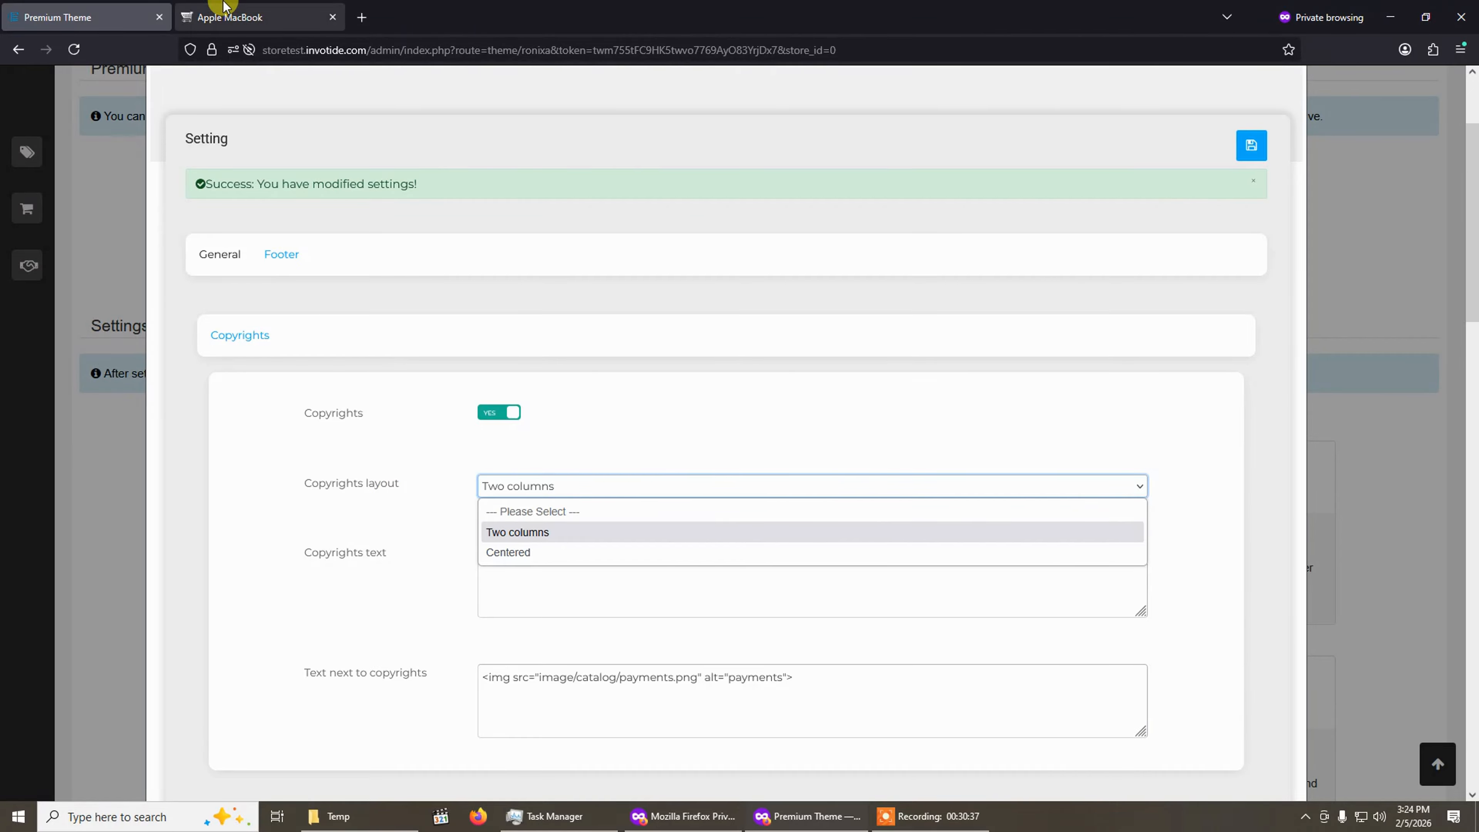
pyautogui.scroll(-5, 1469, 309)
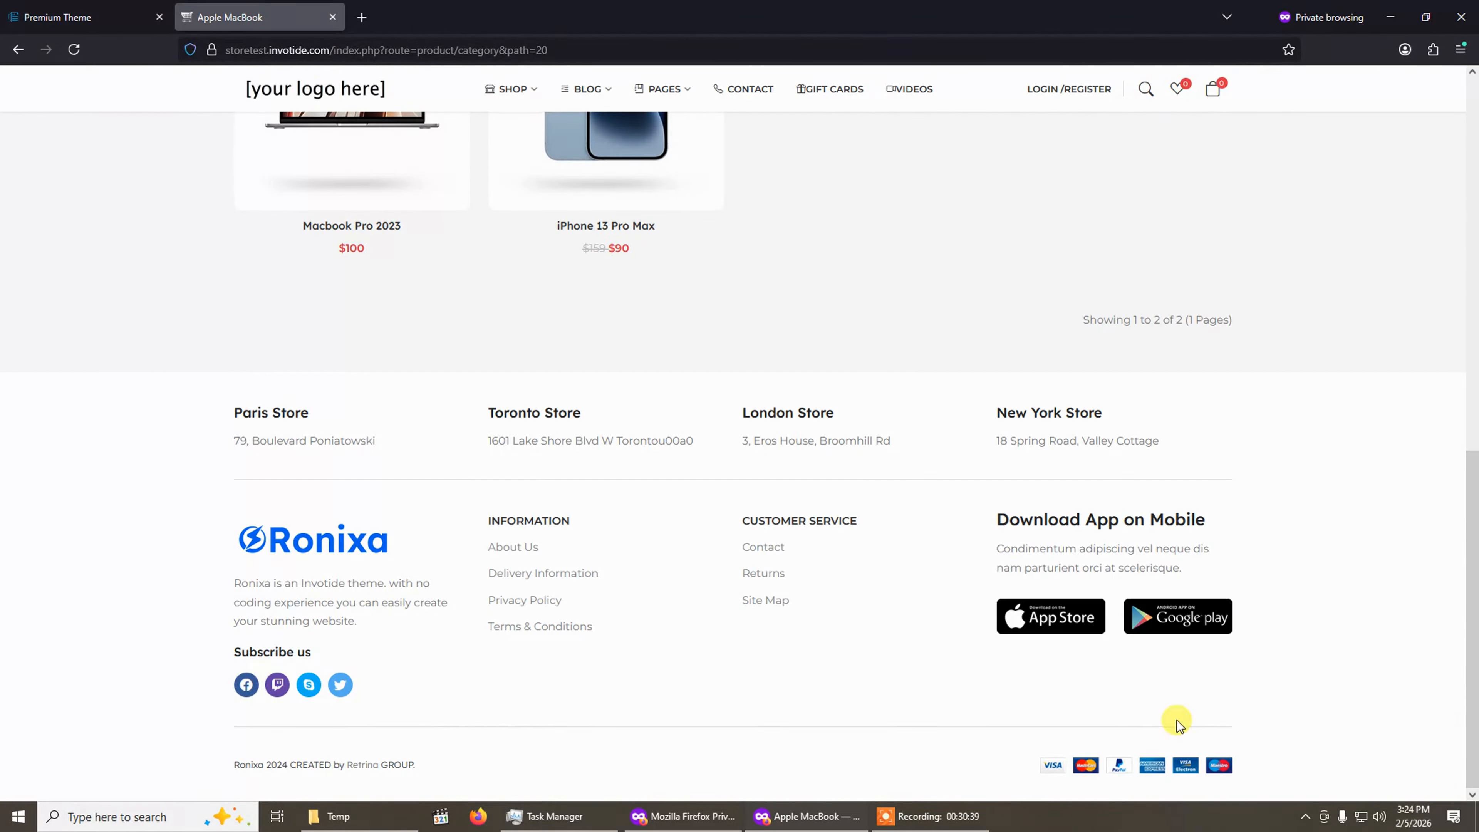
pyautogui.click(64, 17)
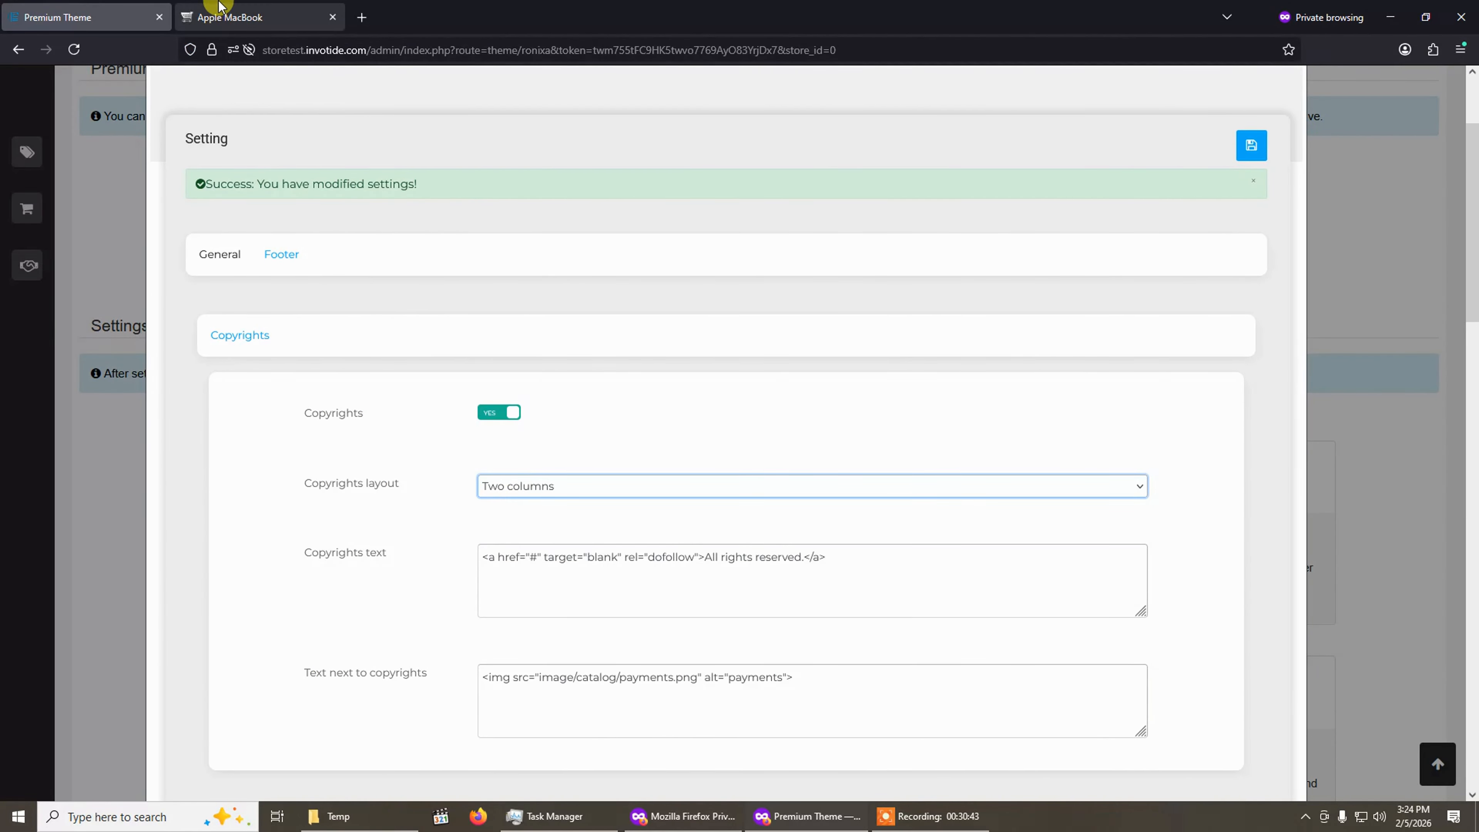
pyautogui.click(218, 15)
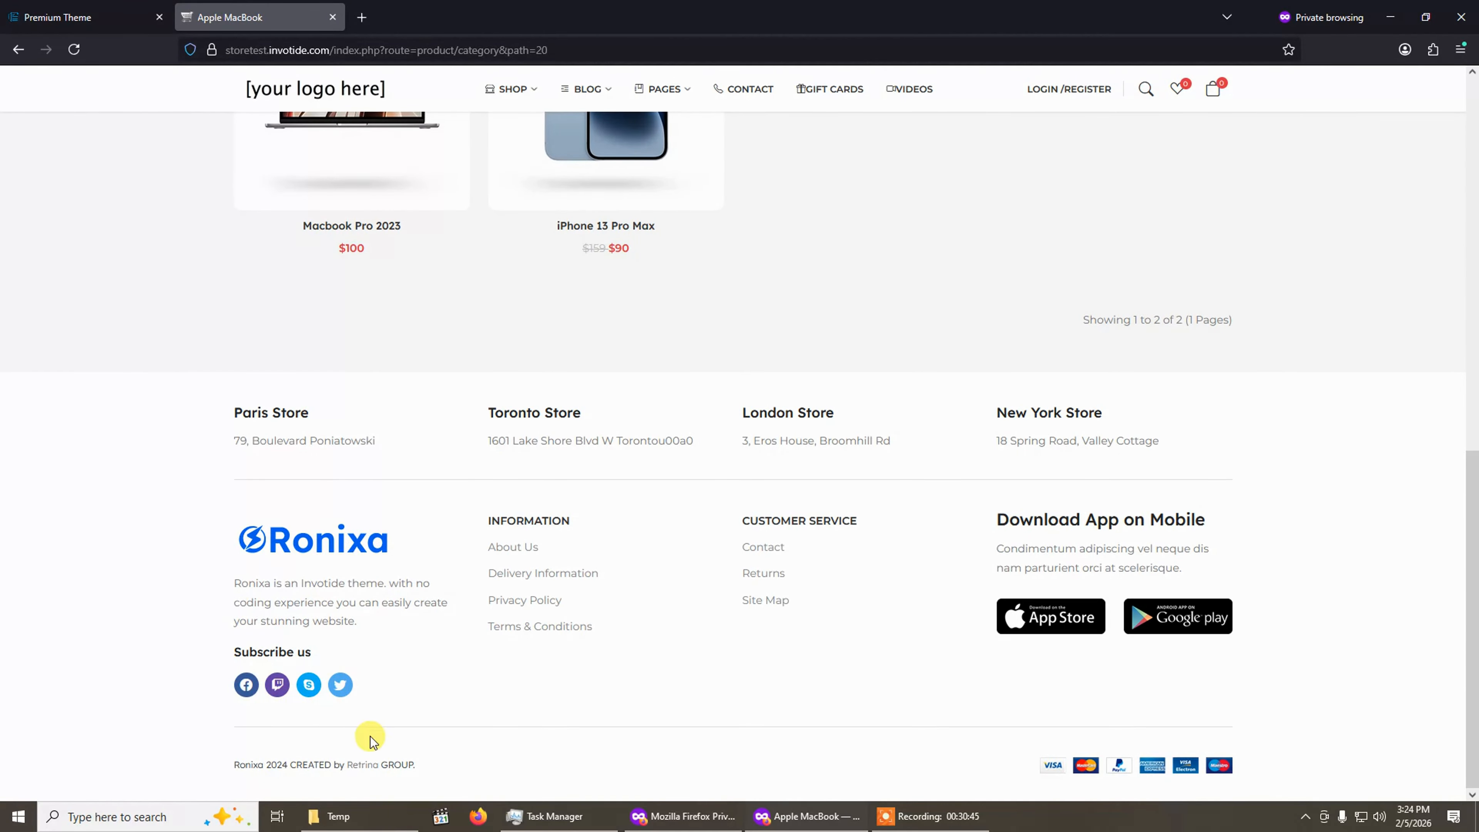
pyautogui.click(167, 15)
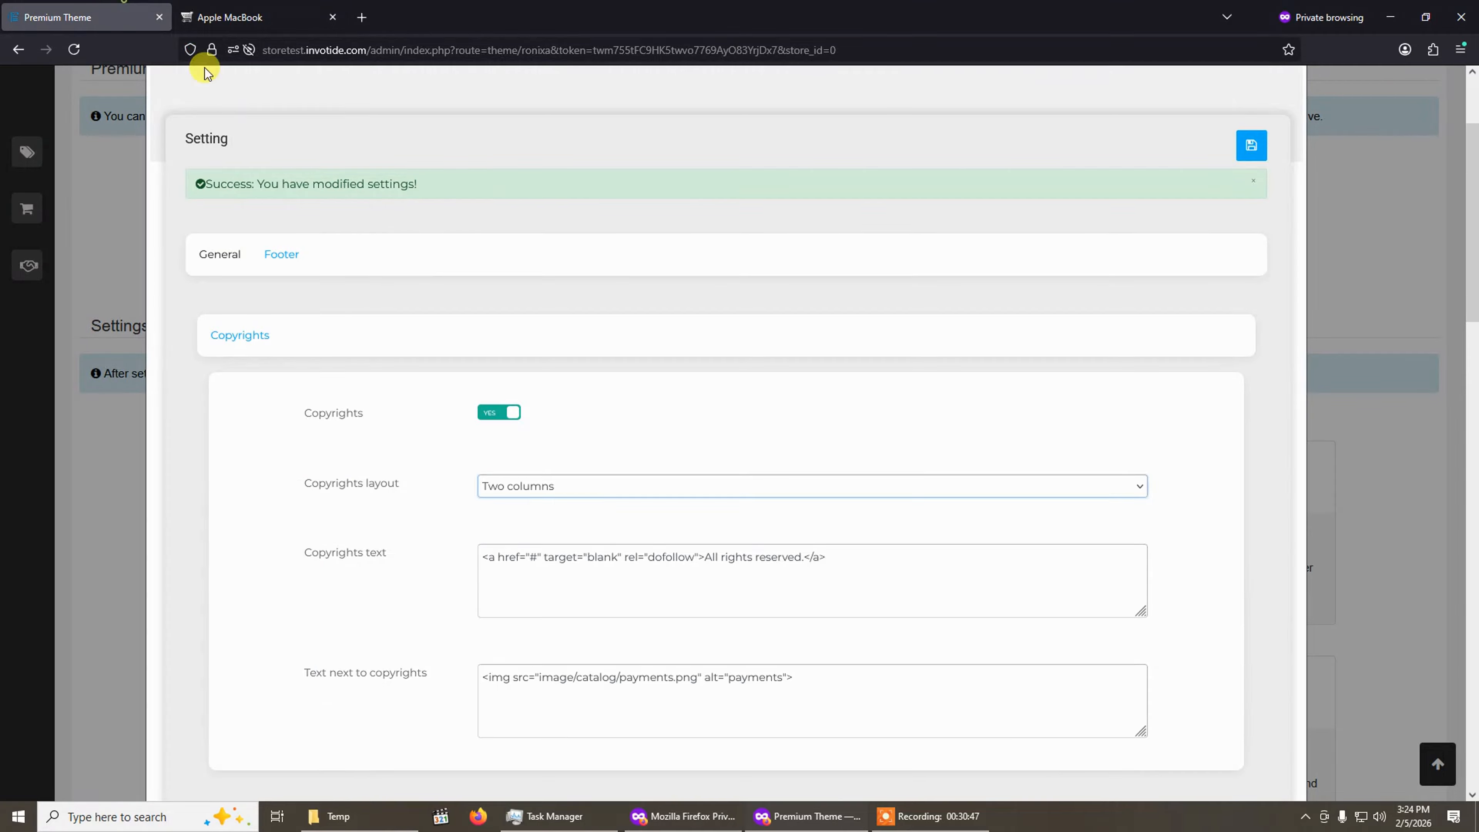
# Select the copyrights text and compare it with the storefront's footer copyright line.
pyautogui.scroll(-3, 611, 413)
pyautogui.moveTo(788, 401); pyautogui.dragTo(794, 401)
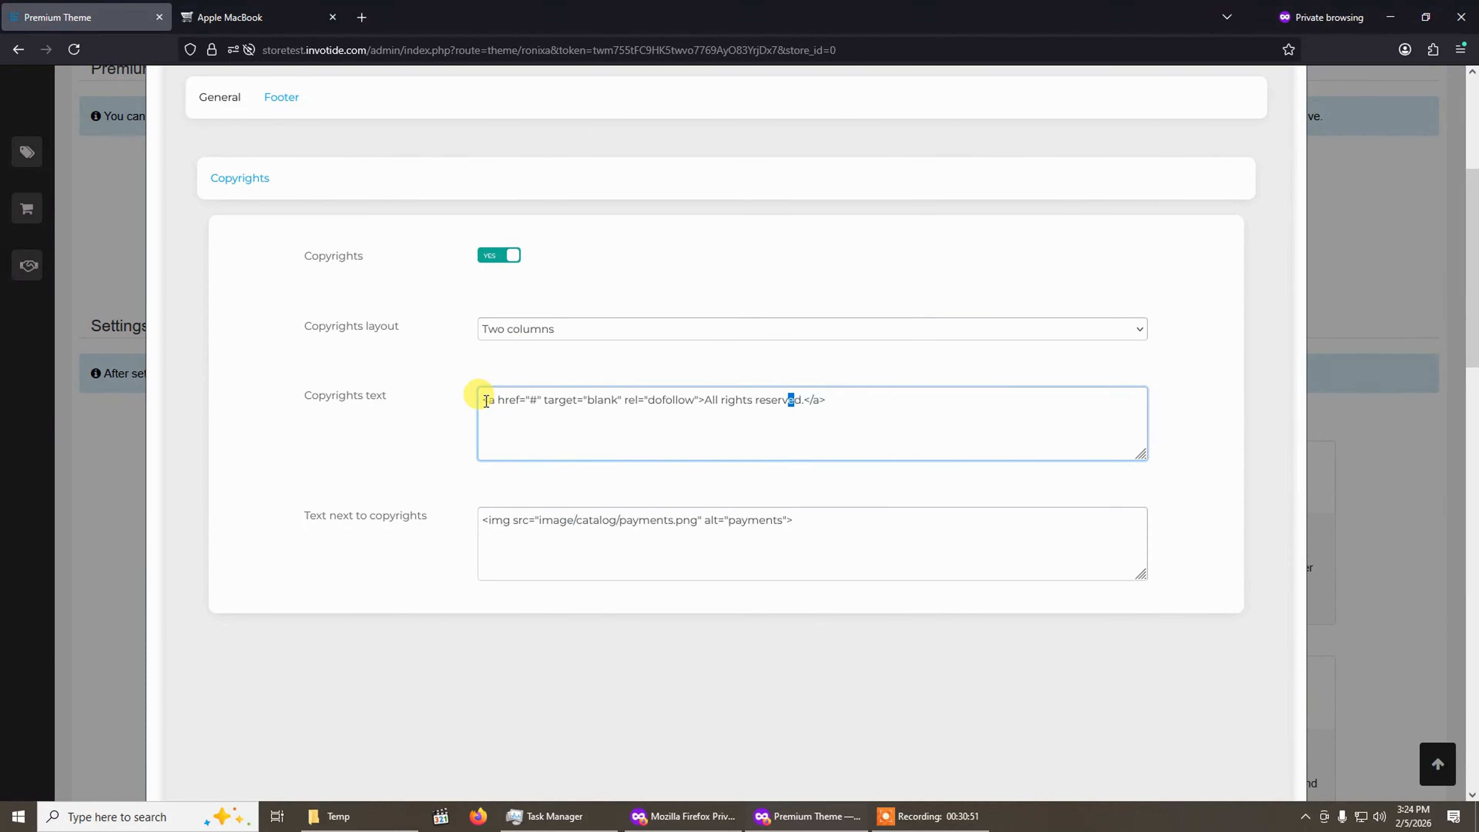
pyautogui.moveTo(482, 400); pyautogui.dragTo(878, 401)
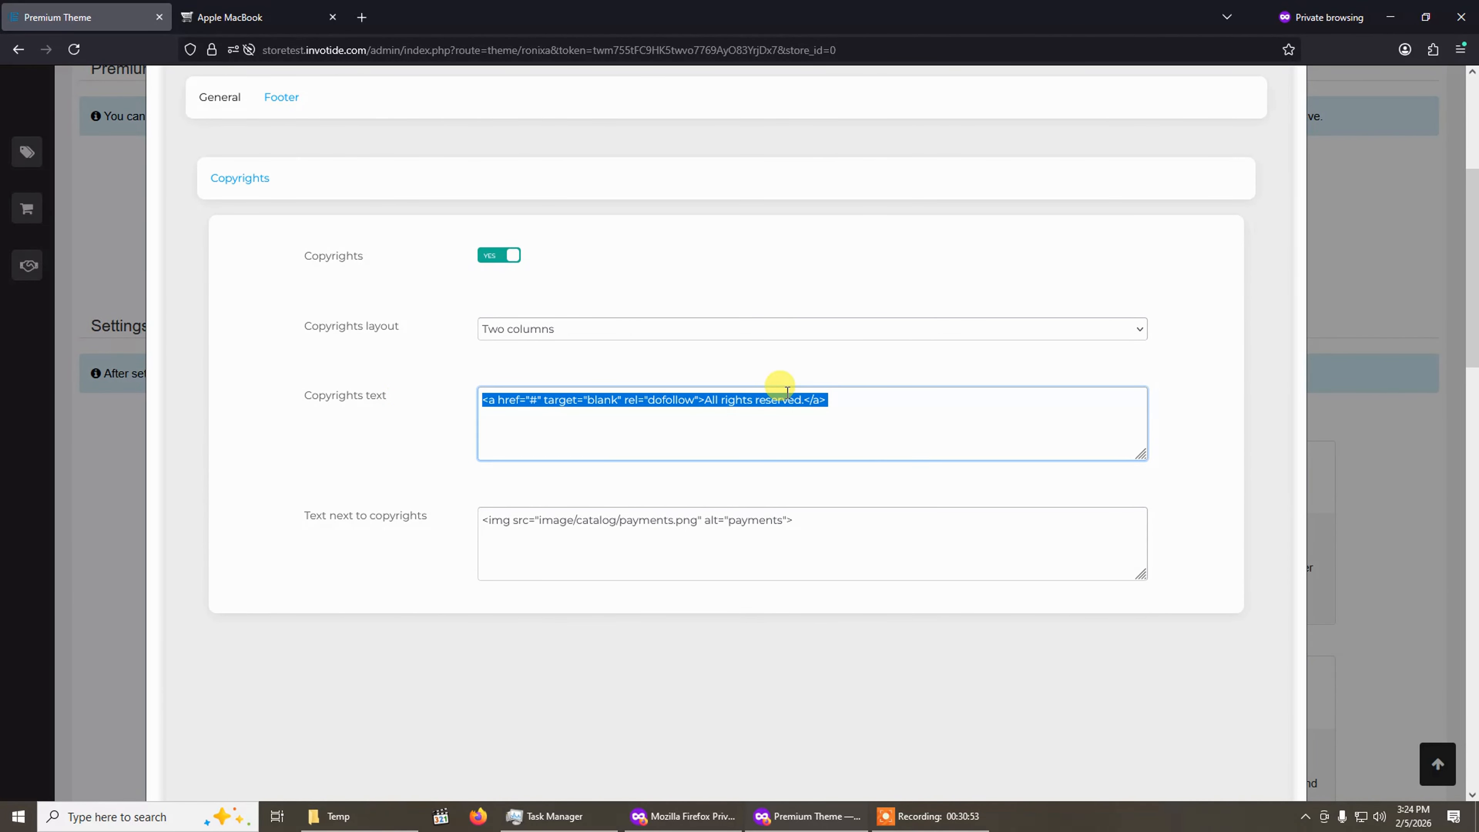
pyautogui.click(227, 10)
pyautogui.click(81, 11)
pyautogui.click(220, 11)
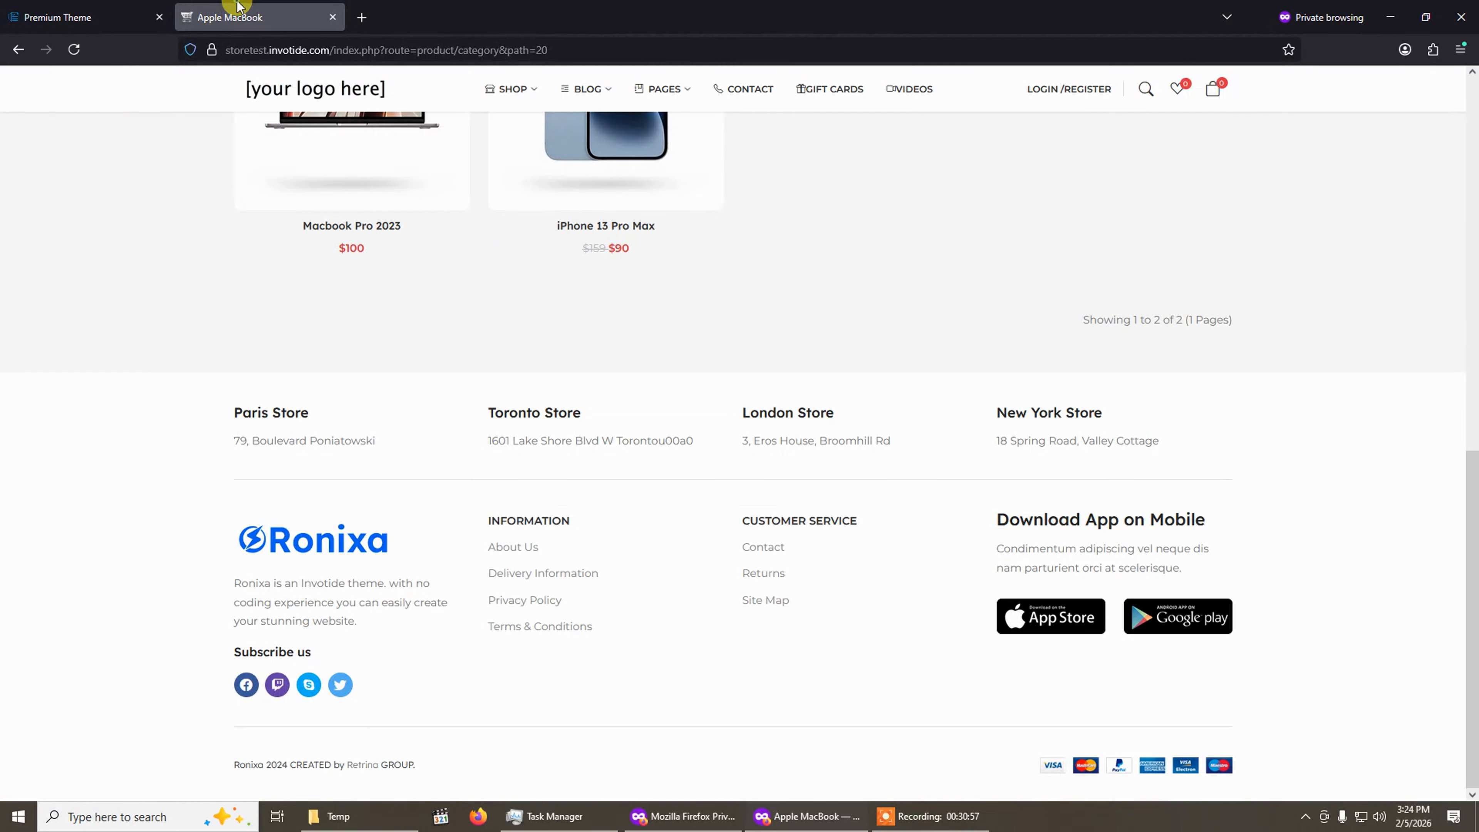
# Try the Centered copyrights layout and toggle Copyrights off and on, restoring the Two columns layout.
pyautogui.click(56, 11)
pyautogui.click(511, 330)
pyautogui.click(511, 394)
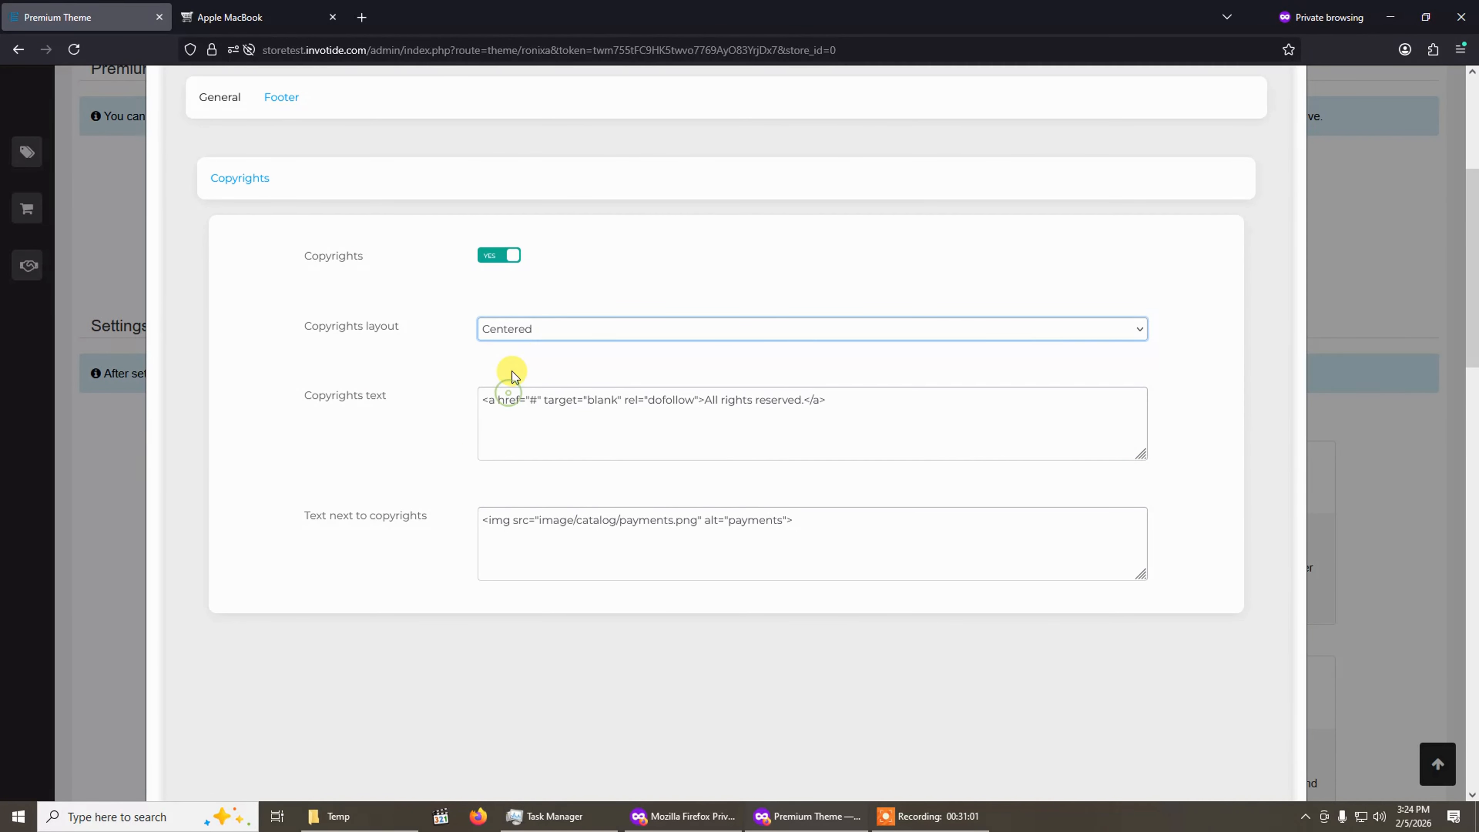
pyautogui.click(498, 256)
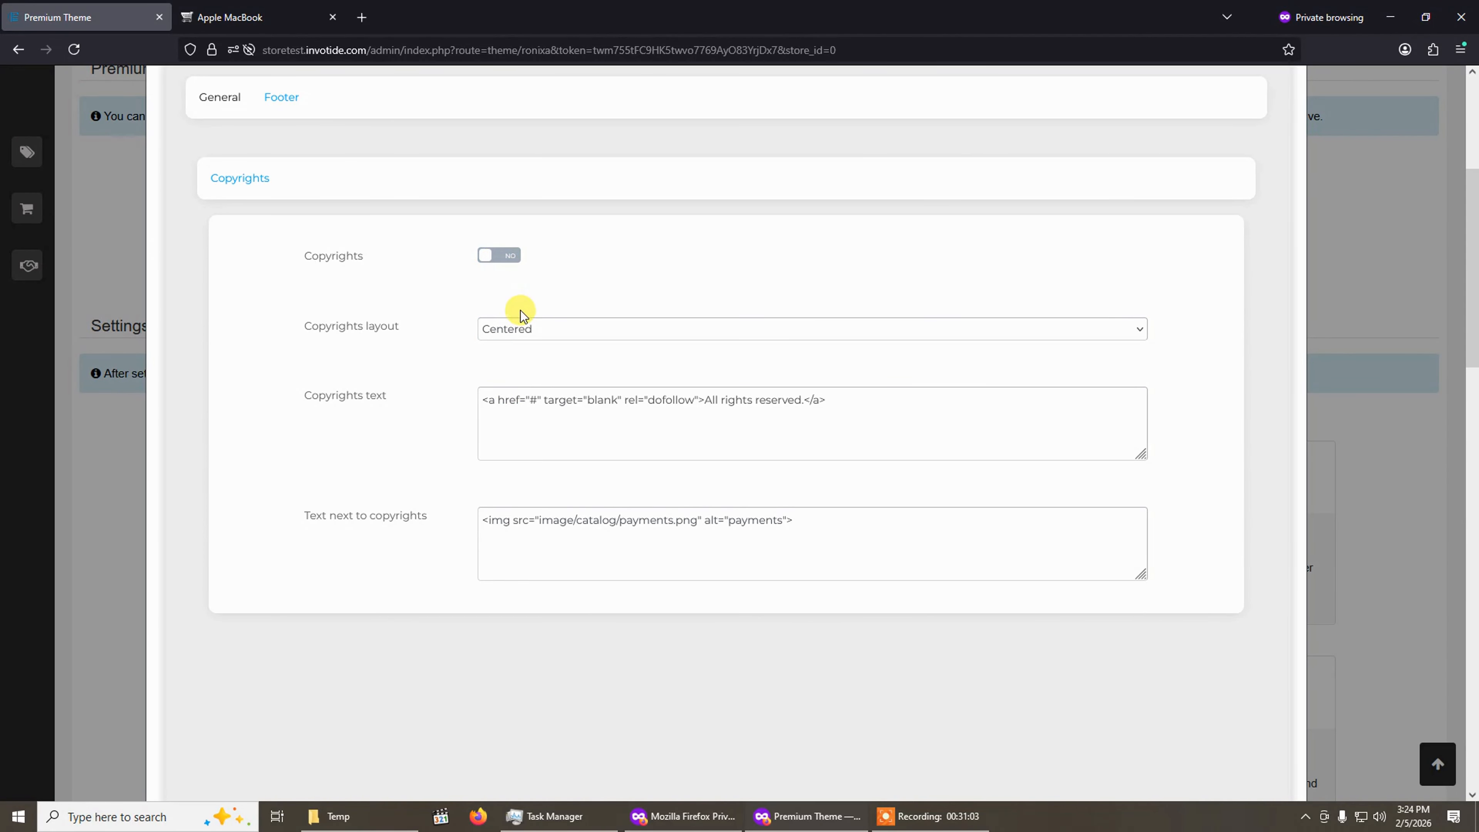
pyautogui.click(500, 258)
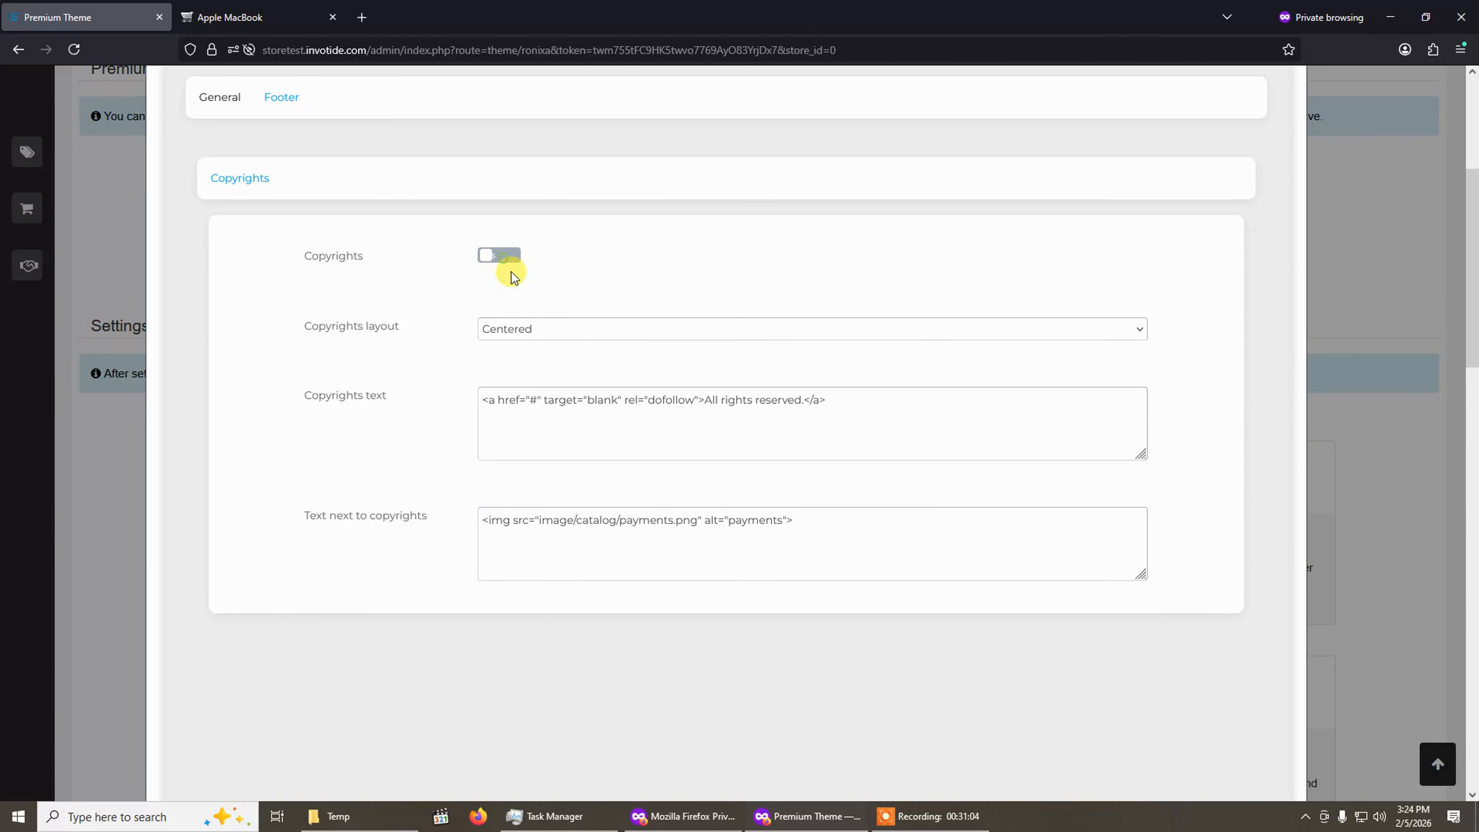
pyautogui.click(518, 330)
pyautogui.click(524, 377)
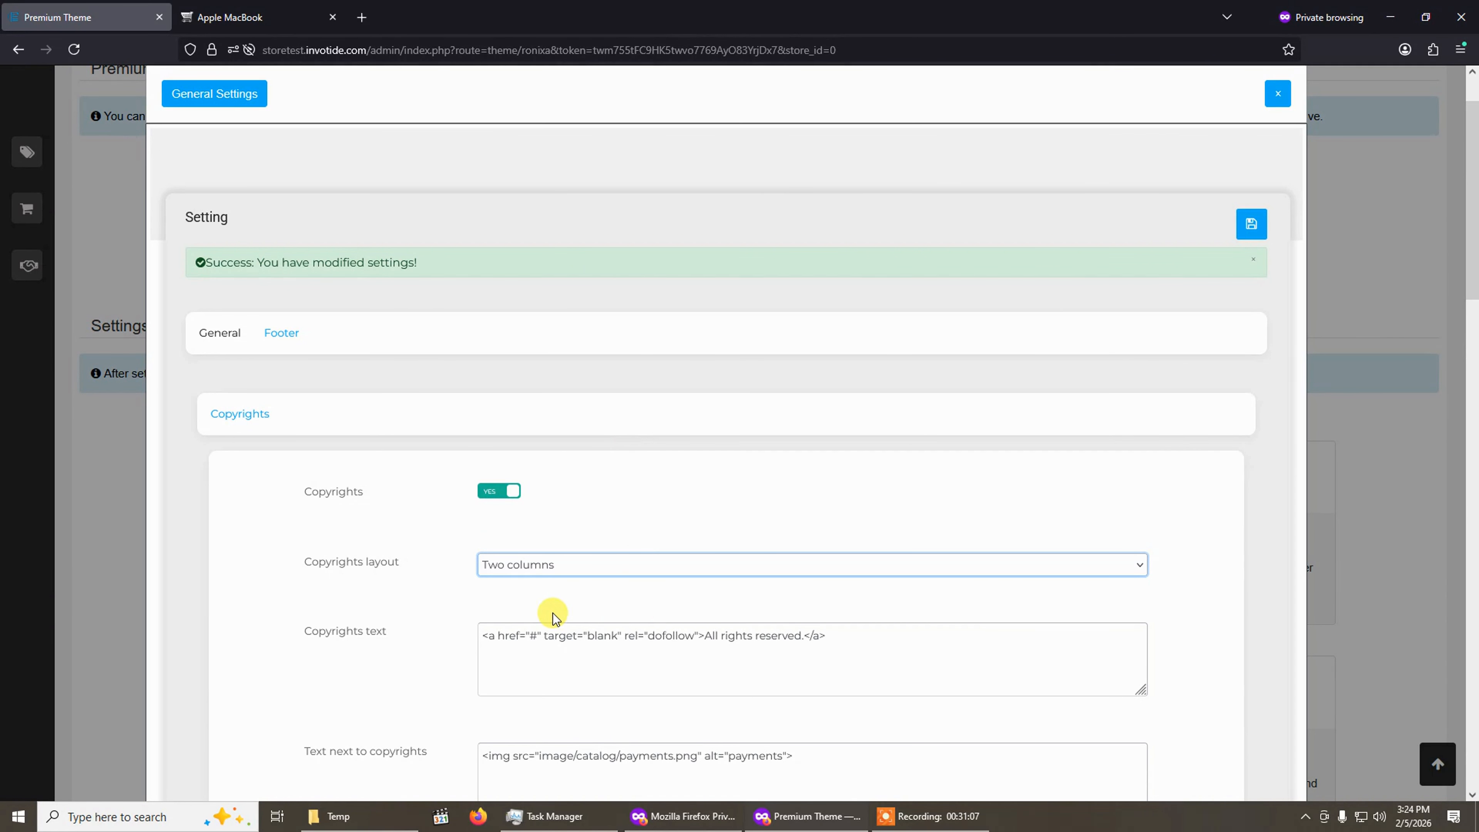
# Dismiss the success message, return to the General settings and close the General Settings dialog.
pyautogui.click(1254, 261)
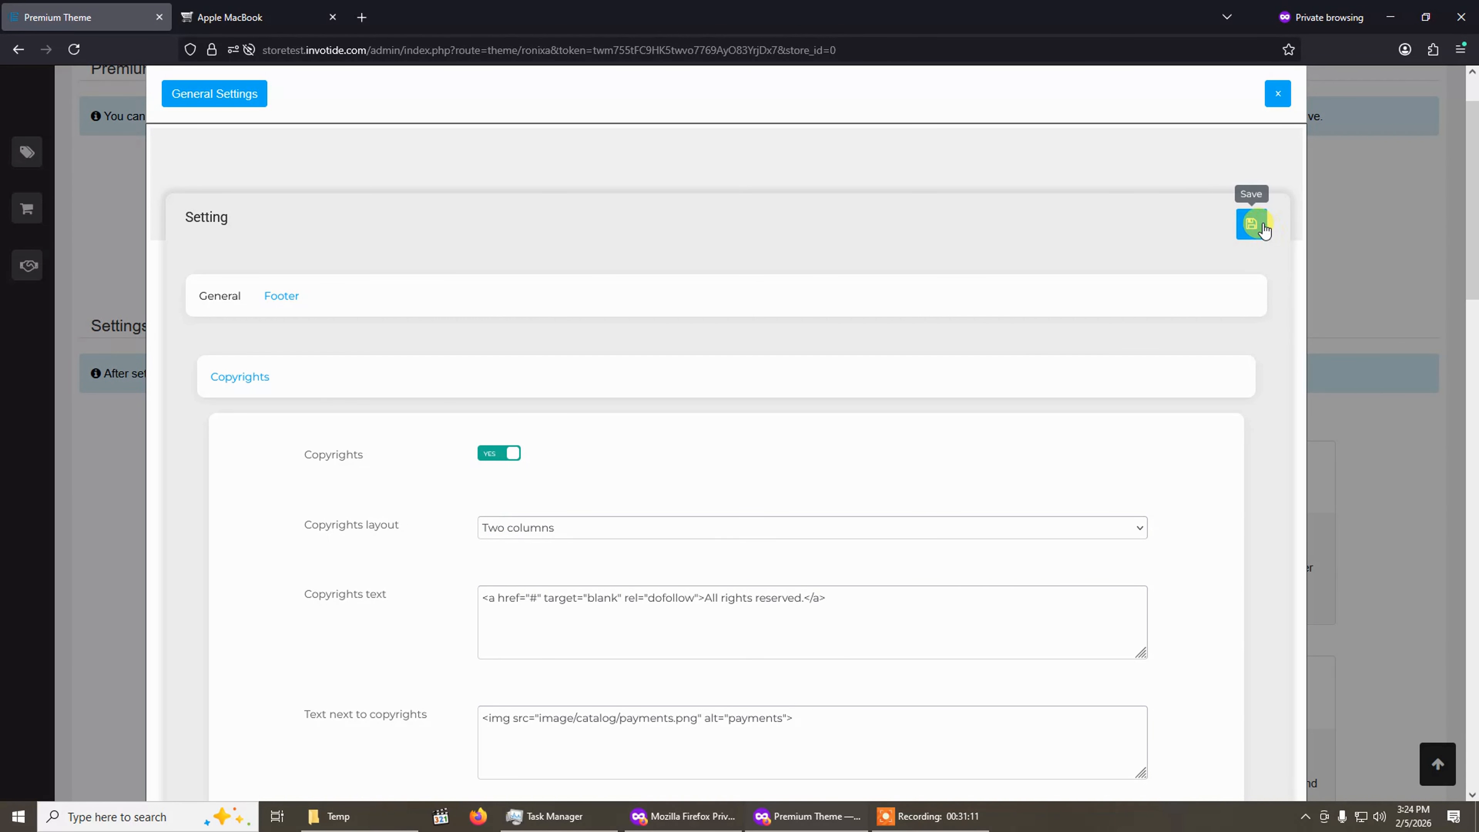
pyautogui.click(230, 300)
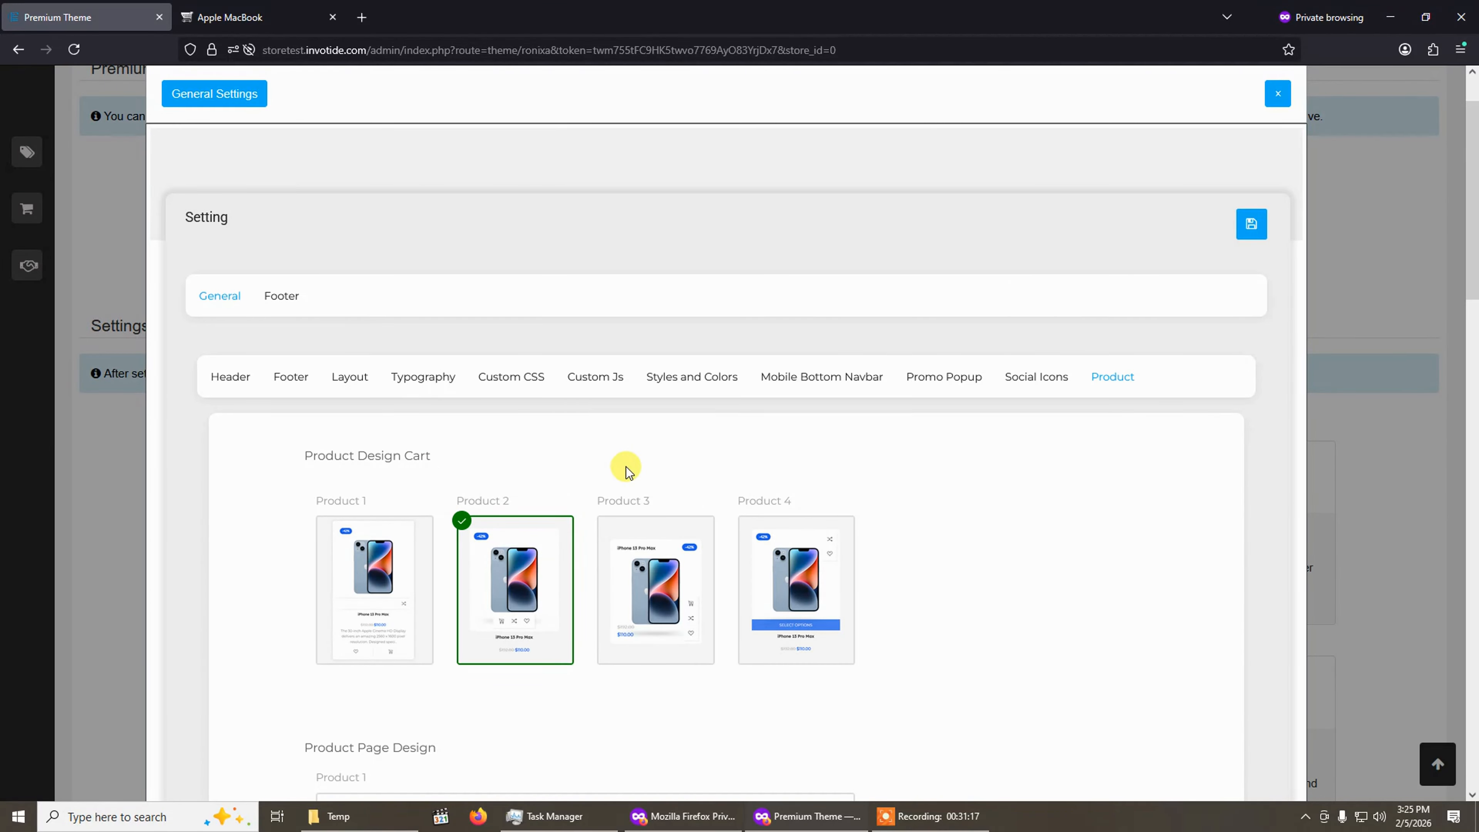
pyautogui.scroll(2, 710, 403)
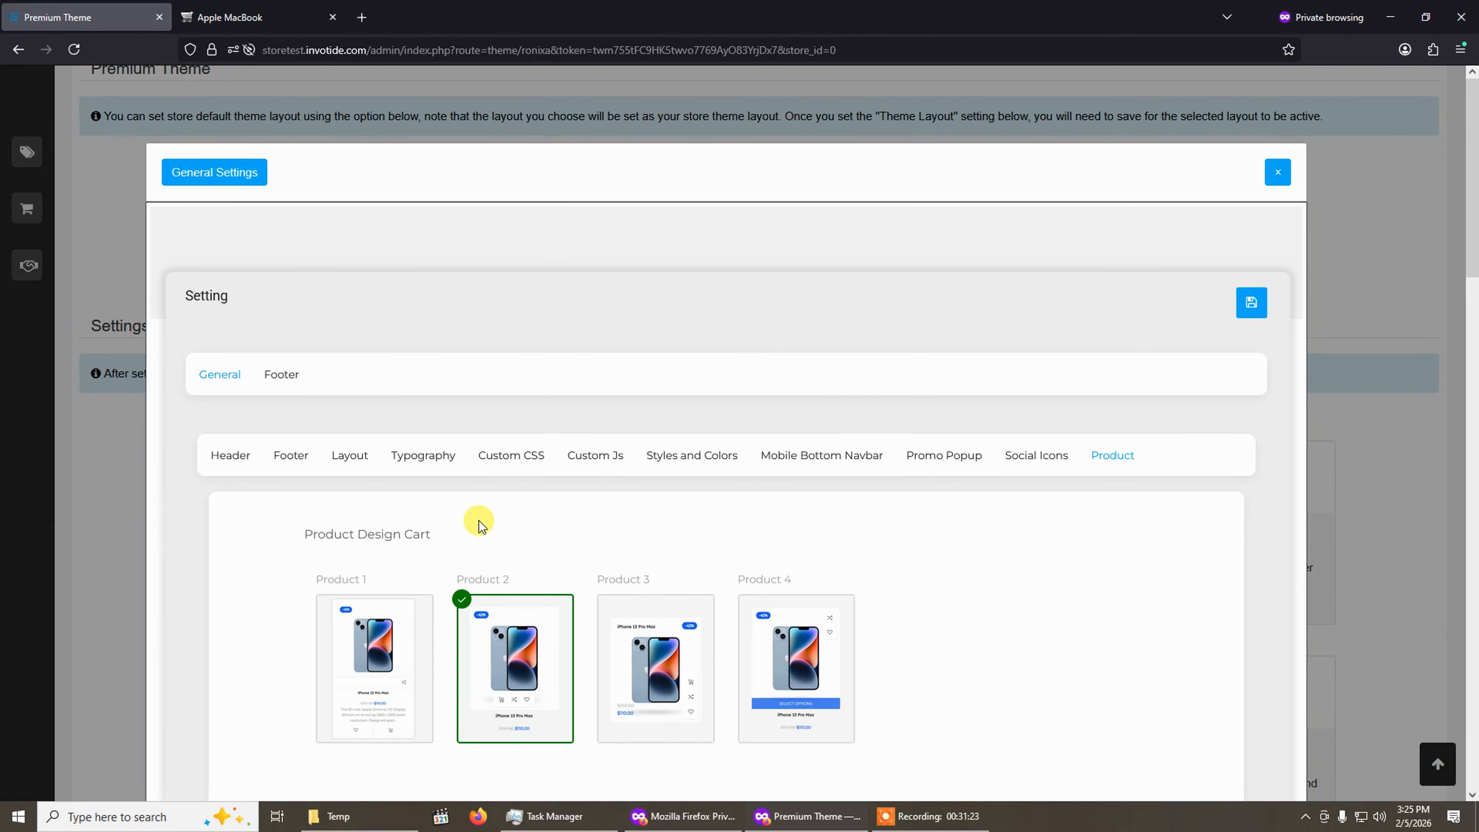
pyautogui.click(1277, 175)
# Open the Mega Menu settings and edit Main Menu list 1.
pyautogui.scroll(-2, 766, 433)
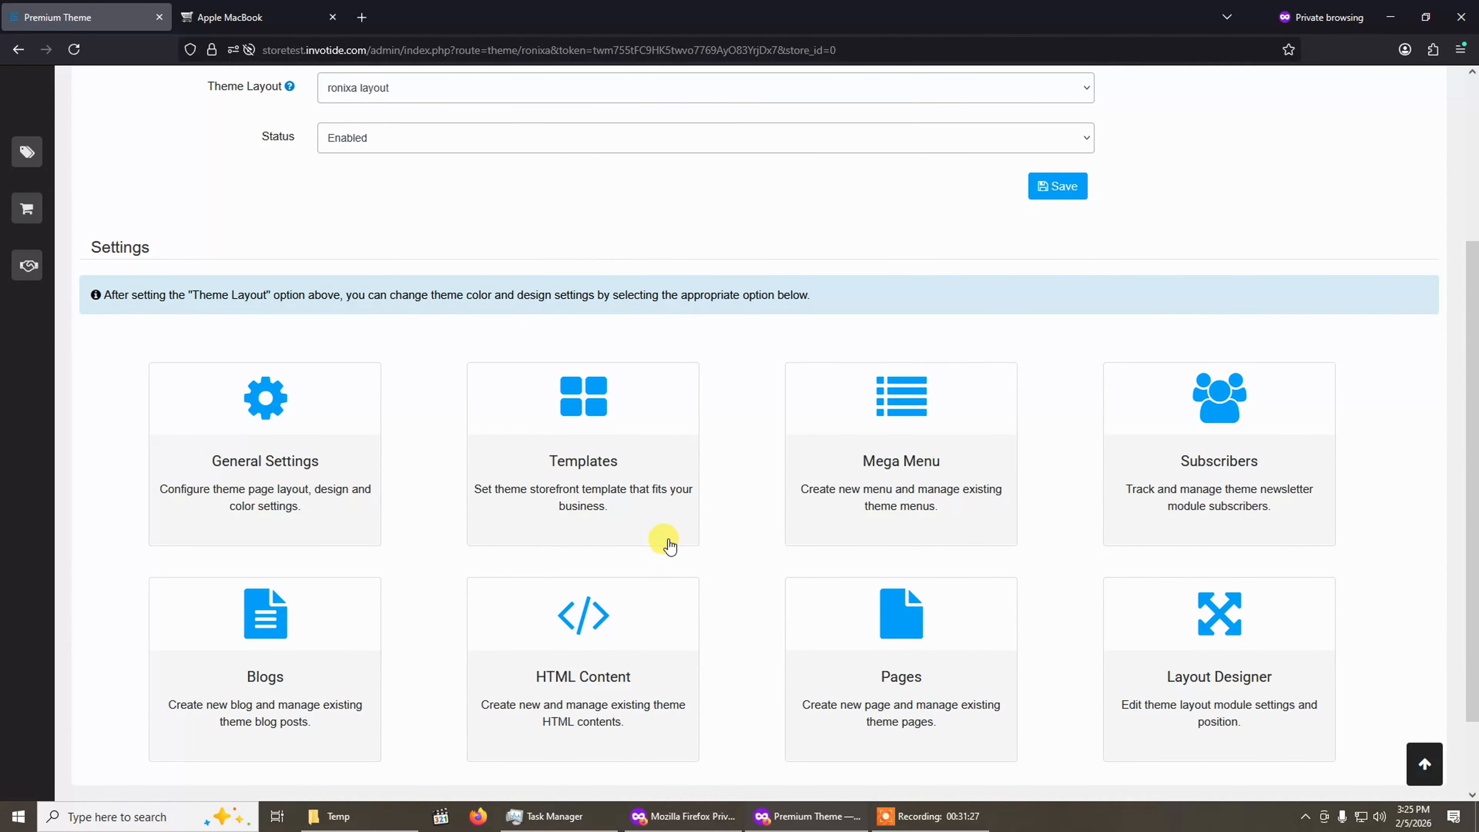
pyautogui.click(604, 413)
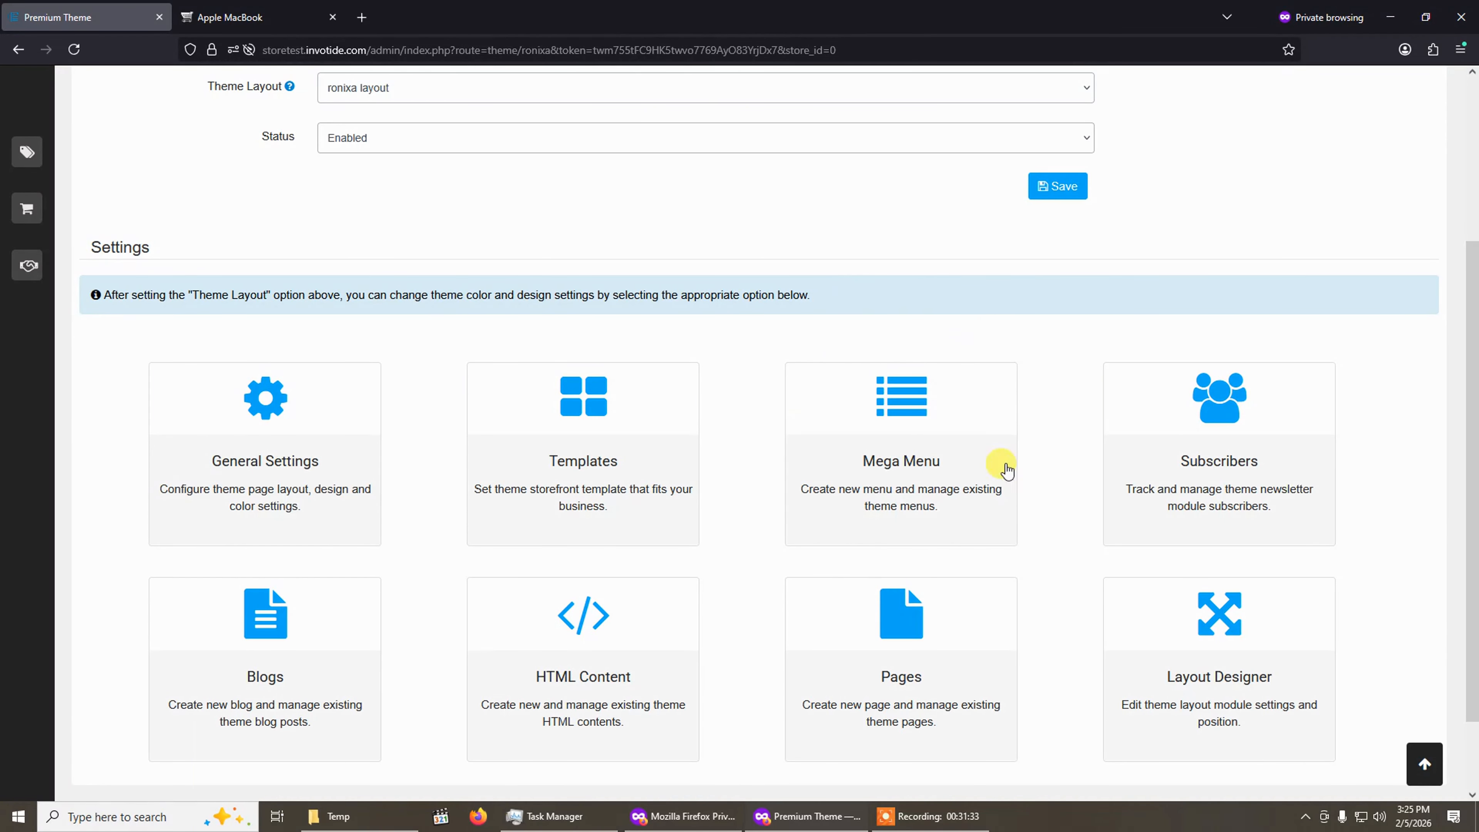
pyautogui.click(930, 397)
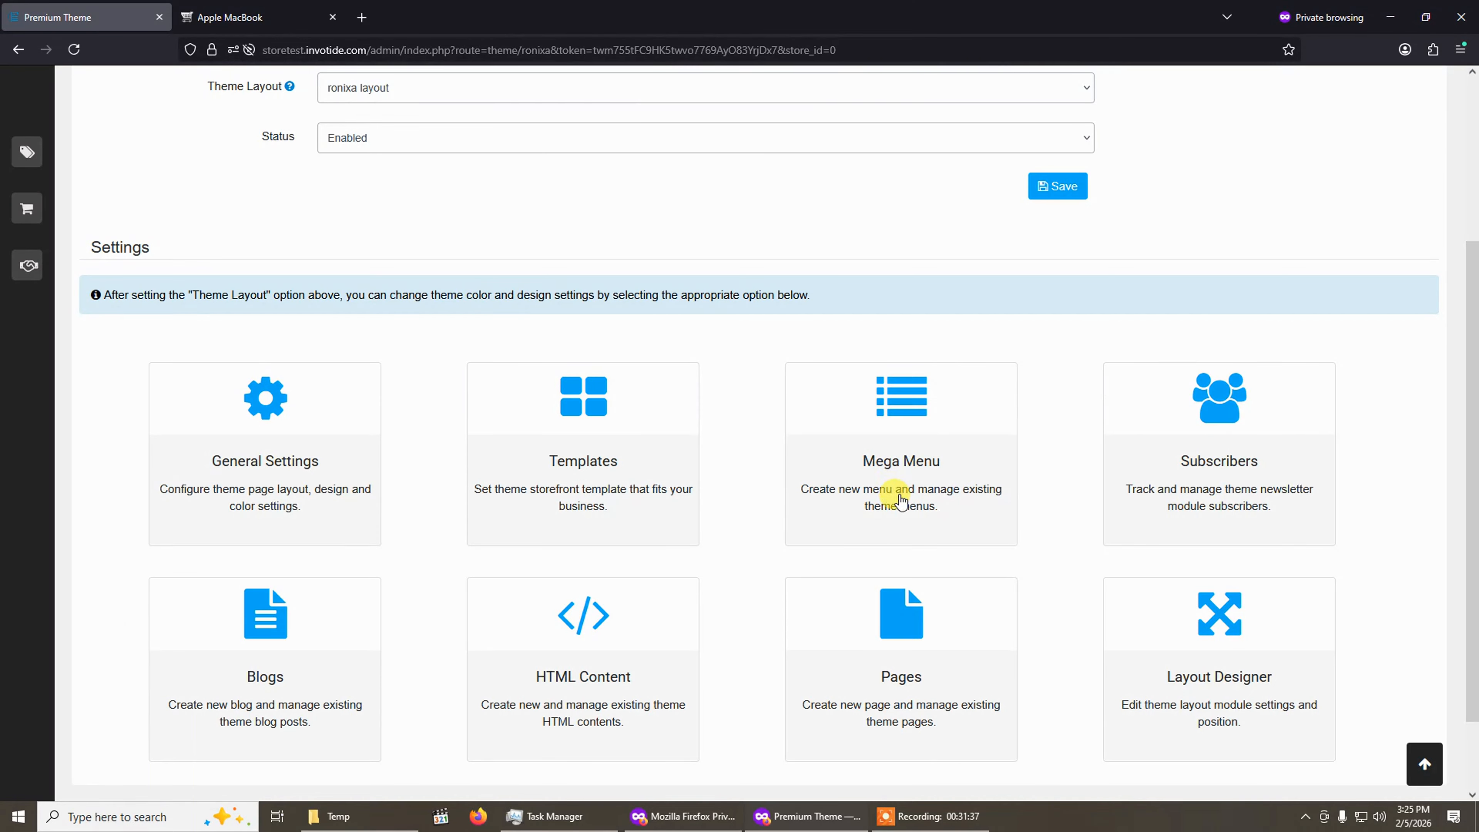
pyautogui.click(894, 426)
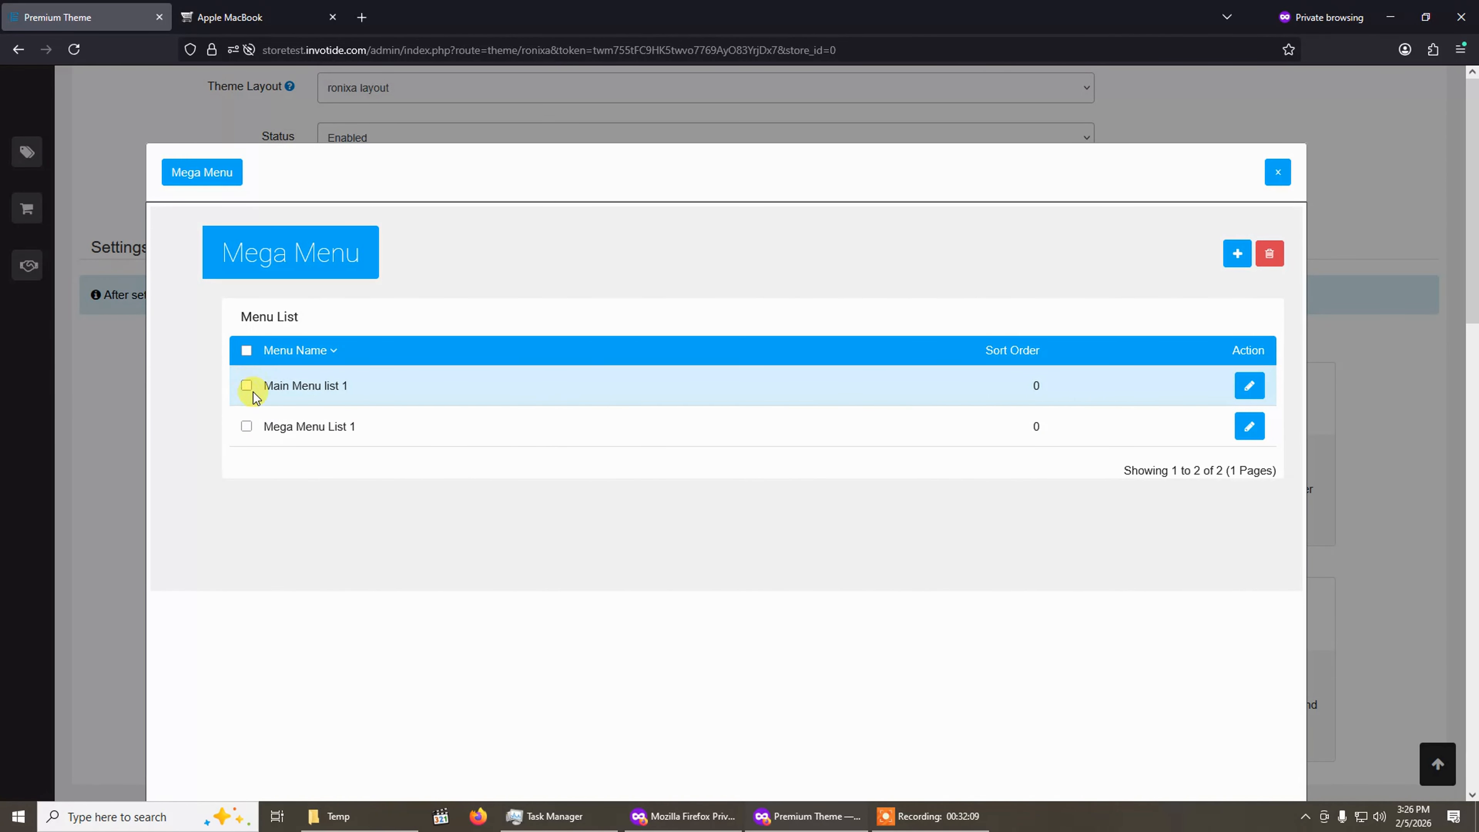
pyautogui.click(1251, 389)
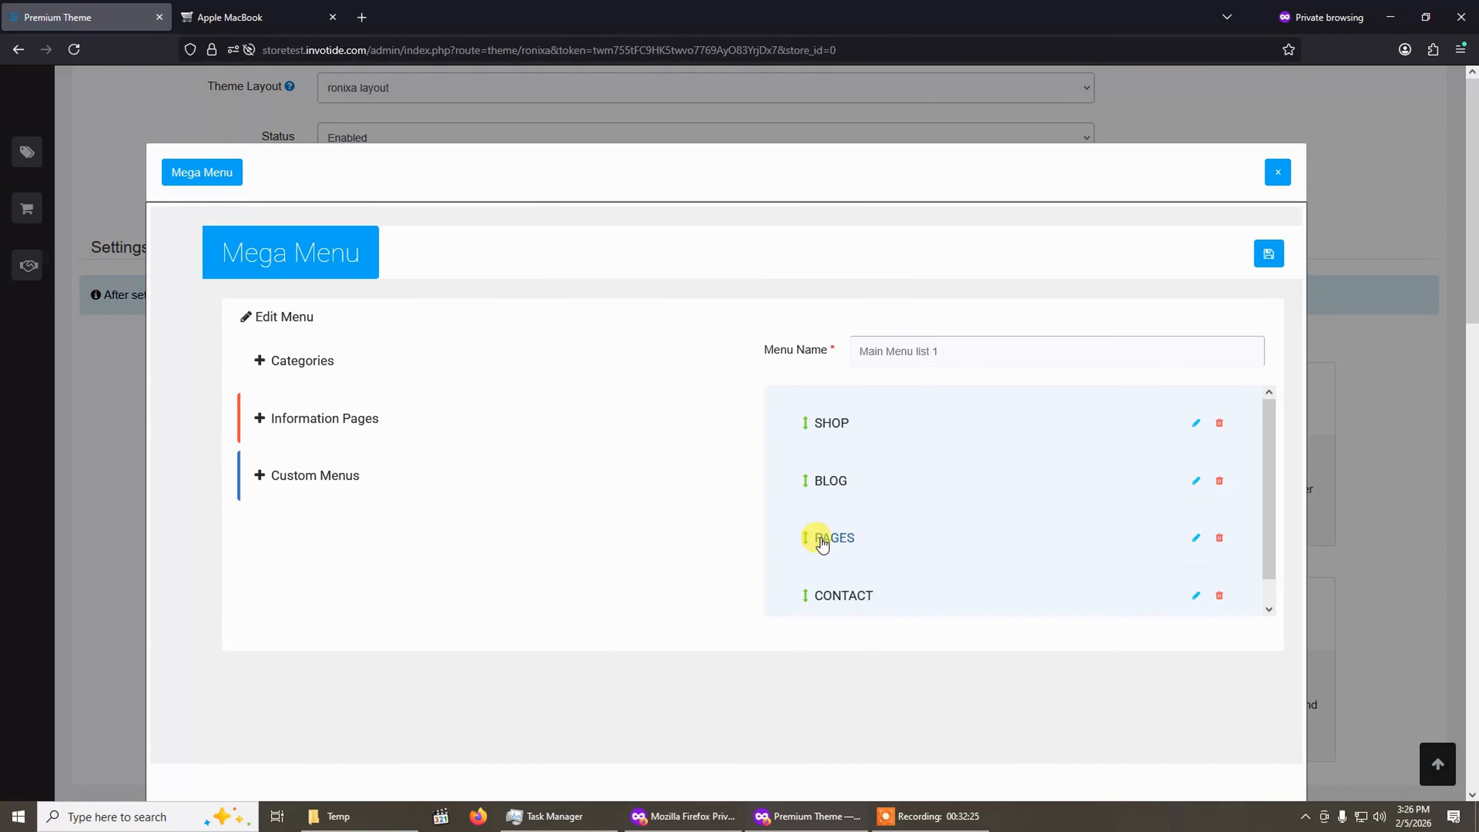
# Compare the Main Menu list 1 items with the storefront's header navigation and its BLOG dropdown.
pyautogui.click(274, 9)
pyautogui.scroll(10, 501, 341)
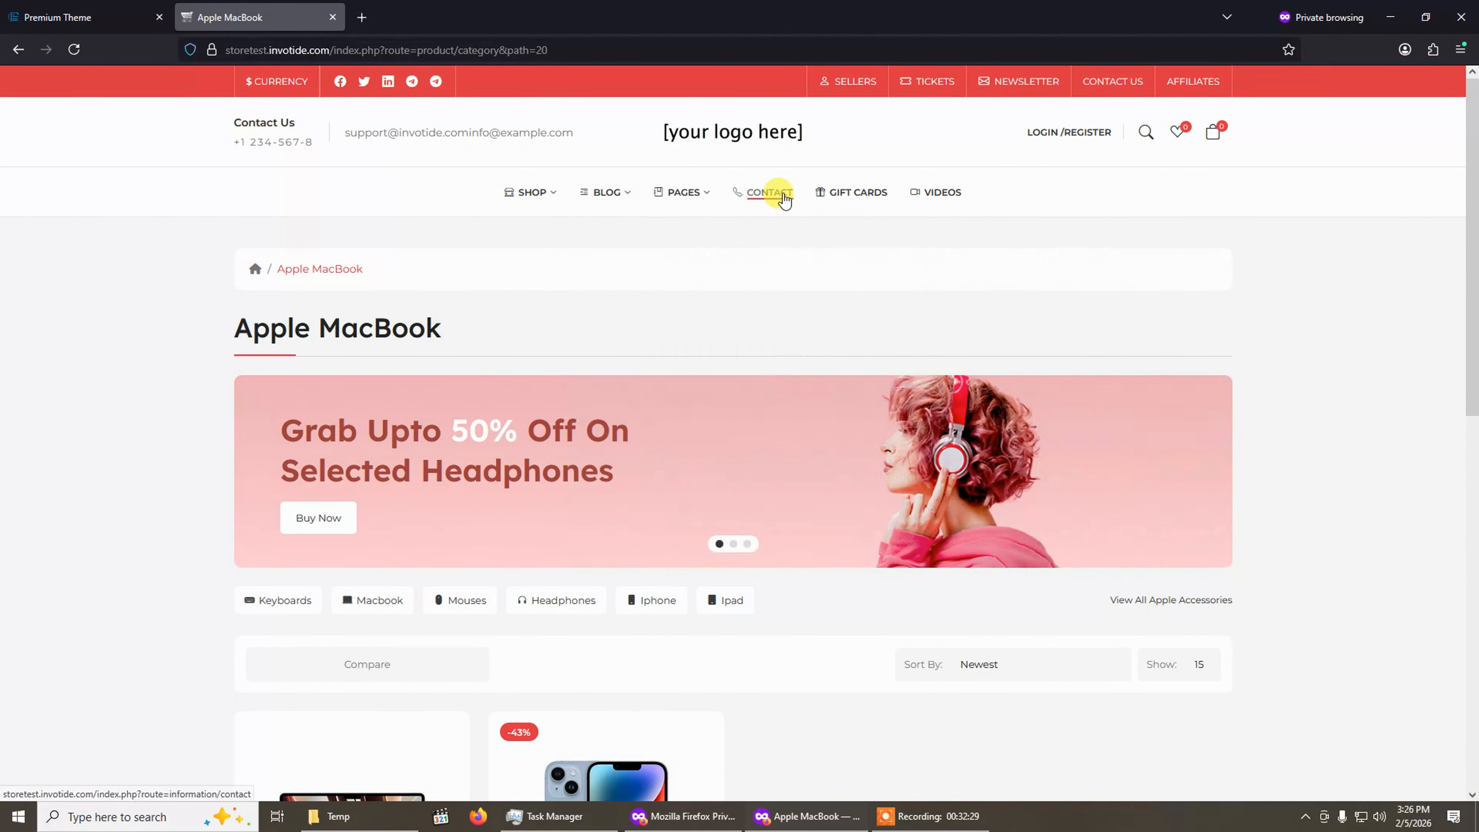
pyautogui.click(32, 17)
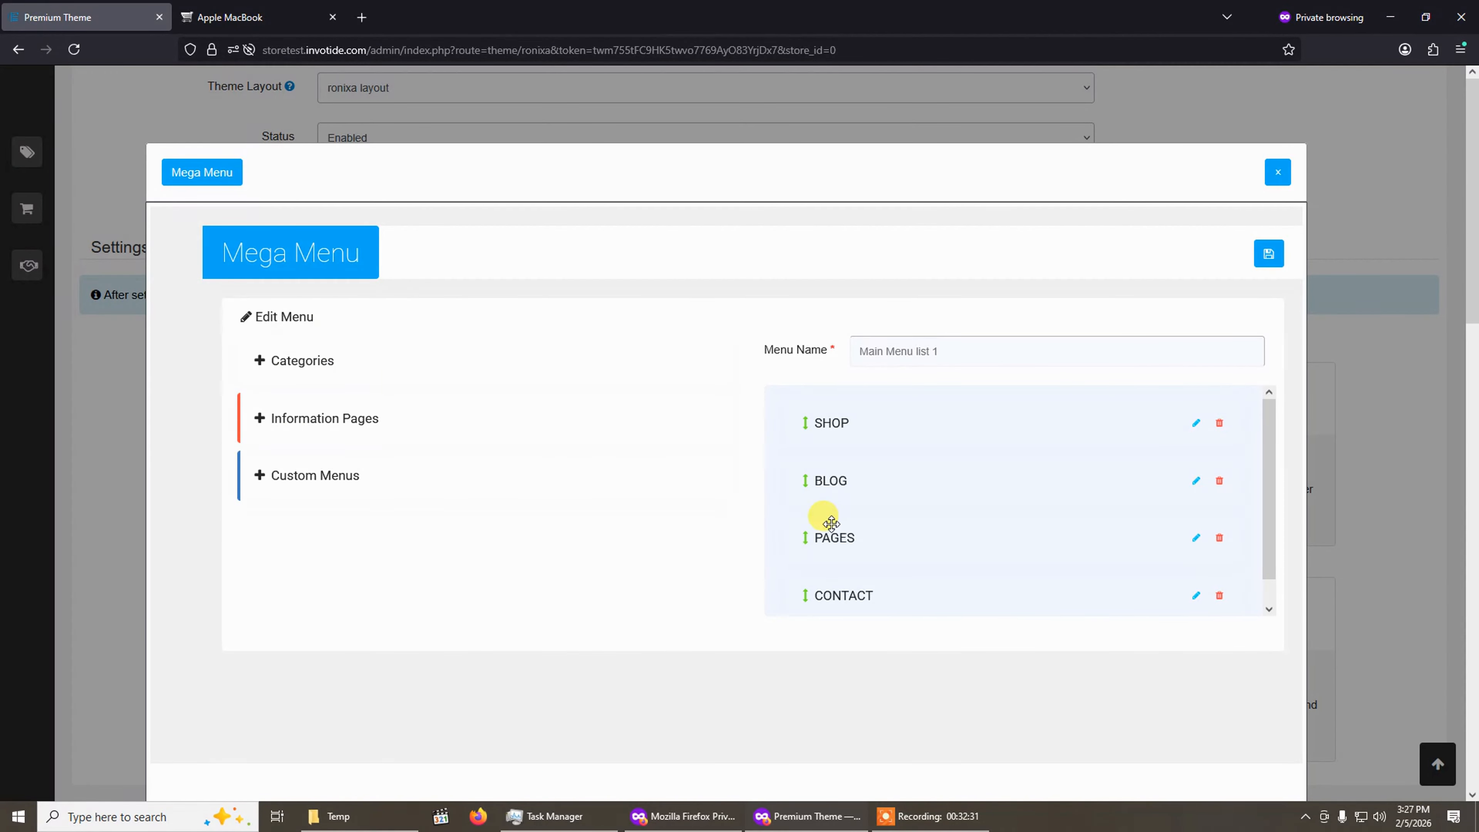
pyautogui.click(258, 7)
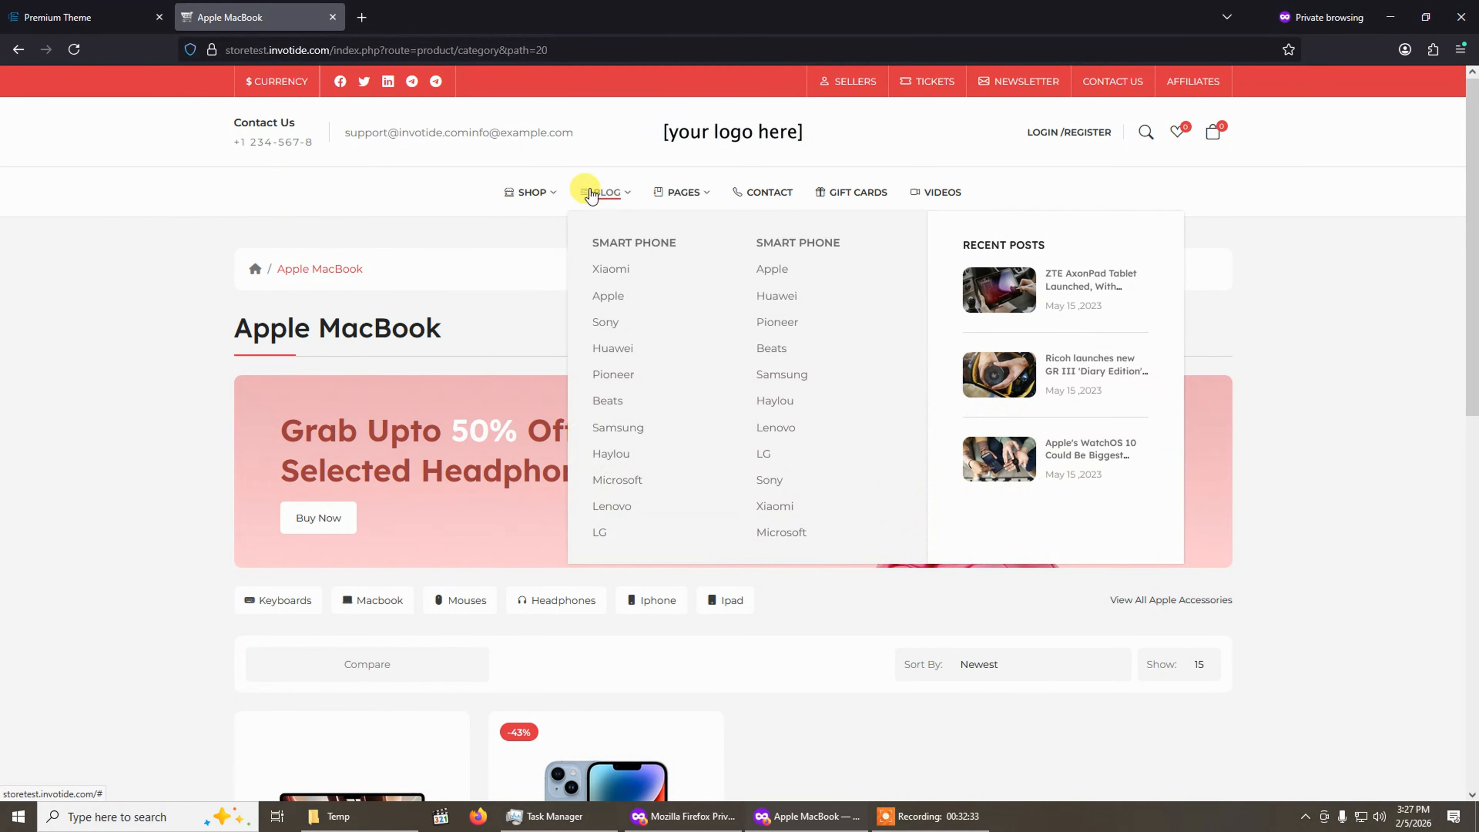
pyautogui.click(64, 17)
pyautogui.click(256, 8)
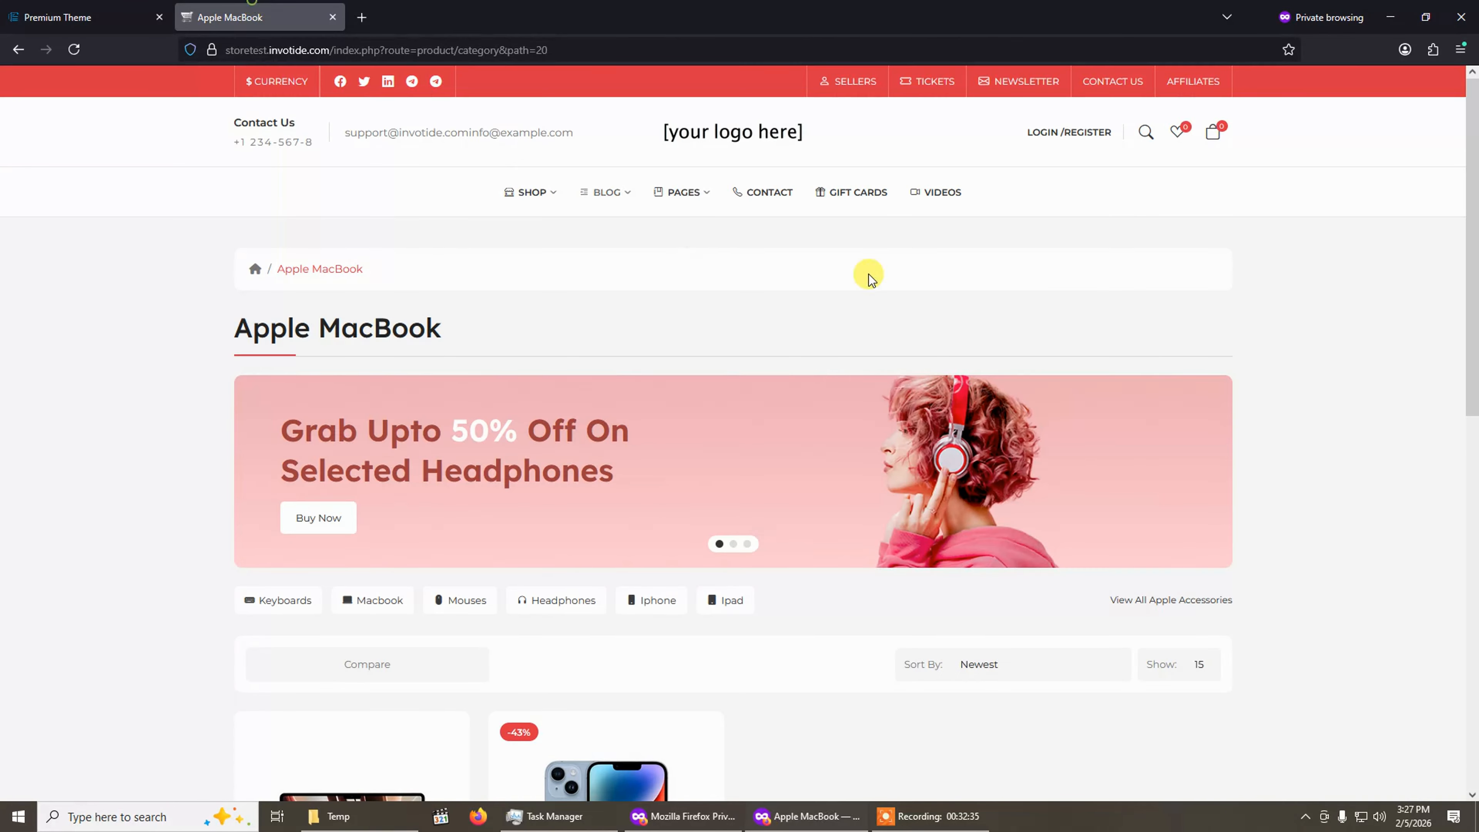
pyautogui.moveTo(704, 201)
pyautogui.click(110, 7)
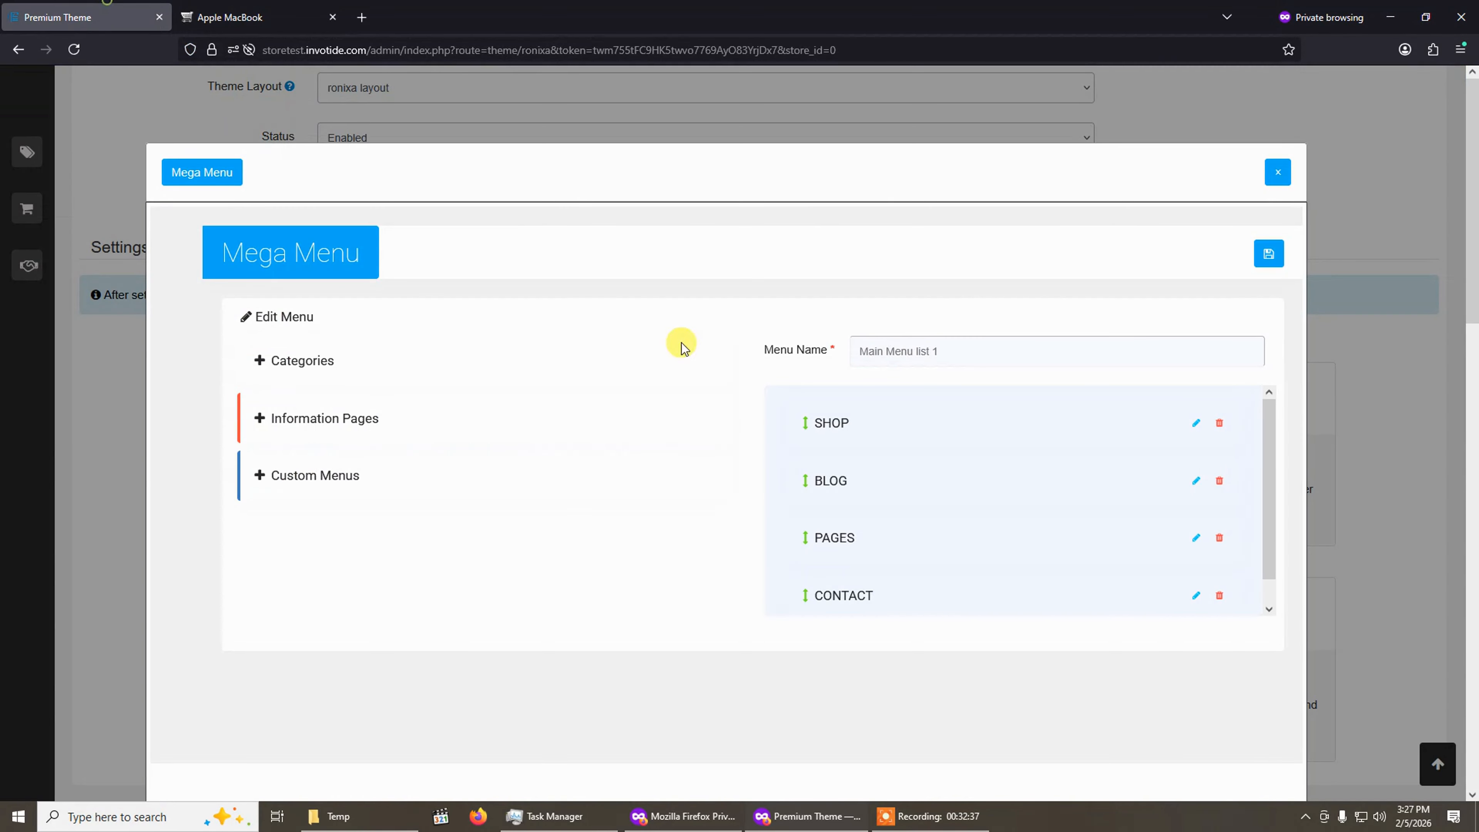
pyautogui.scroll(-1, 861, 582)
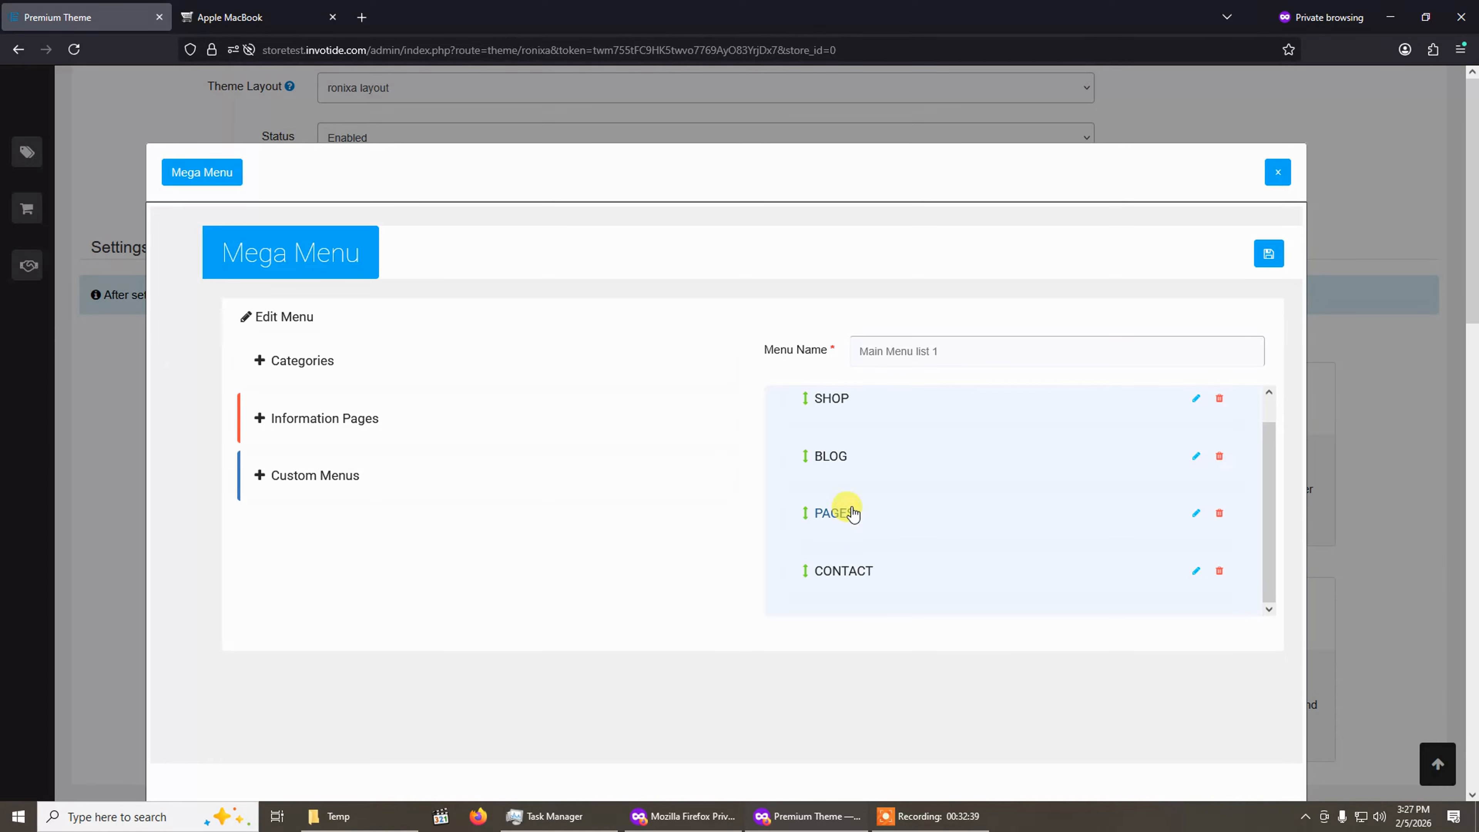
pyautogui.scroll(1, 834, 516)
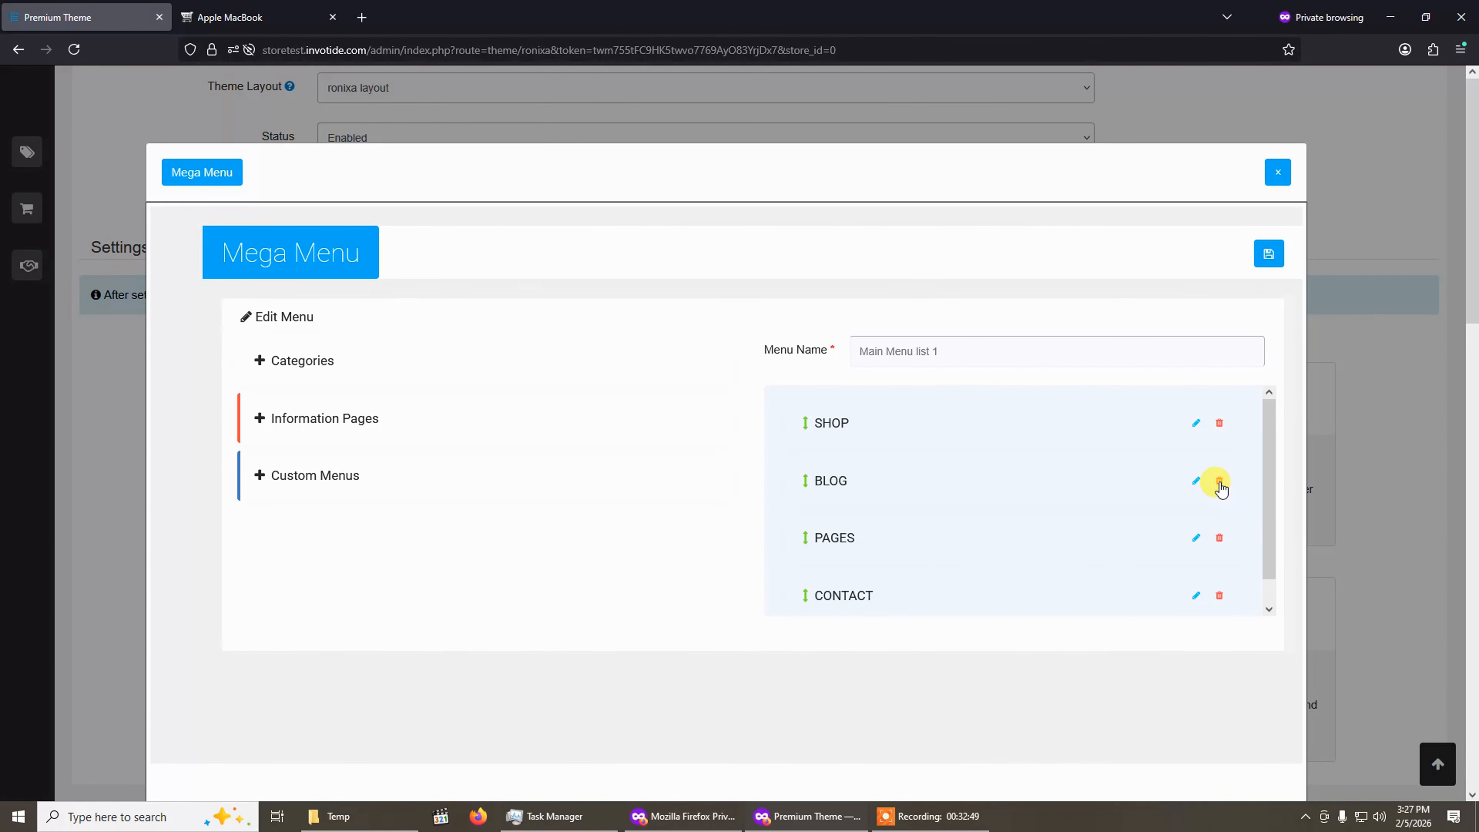
# Delete the BLOG item from Main Menu list 1 and switch to the storefront tab.
pyautogui.click(1220, 481)
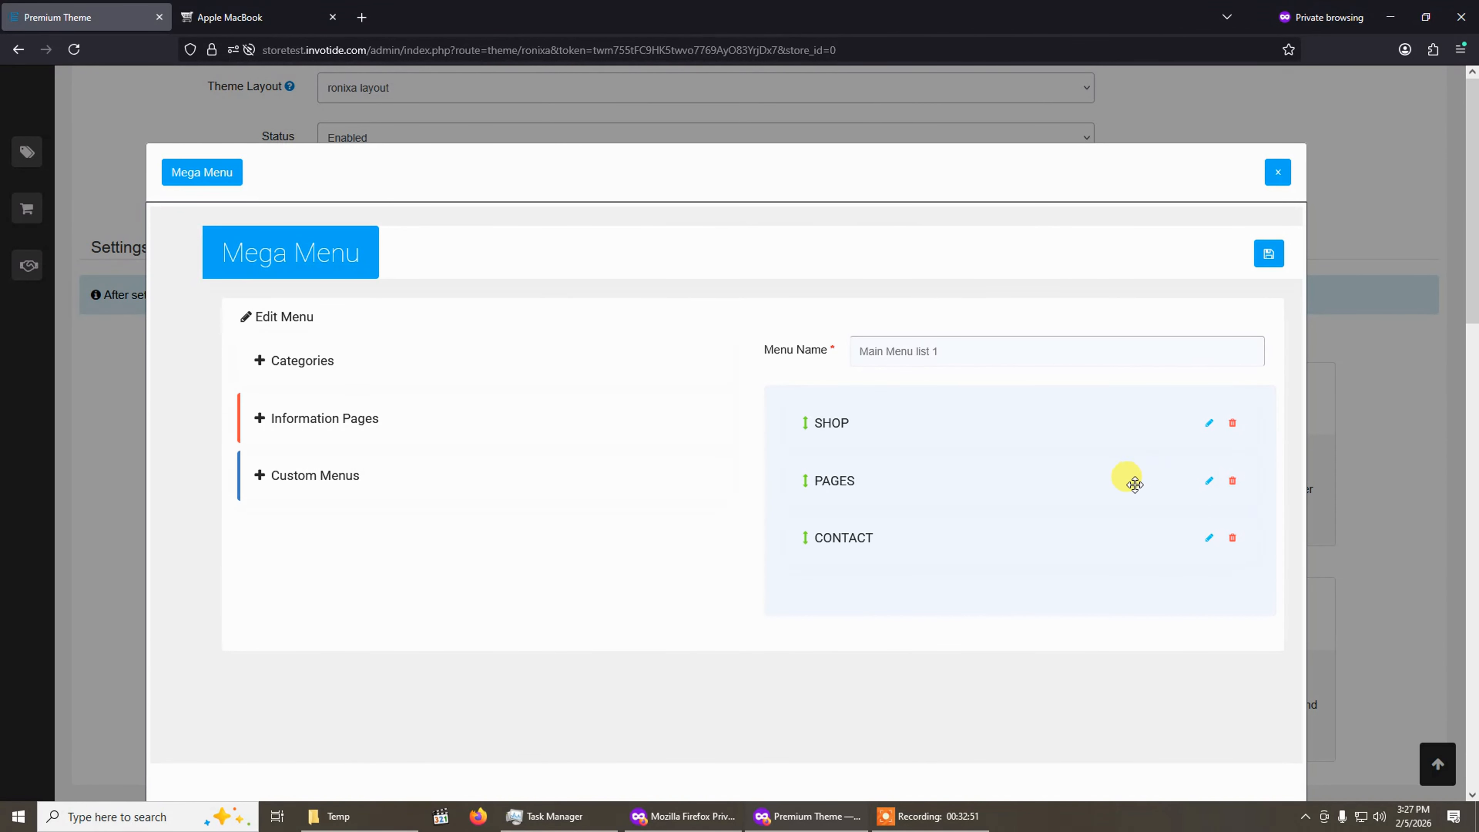
pyautogui.click(680, 490)
pyautogui.click(210, 16)
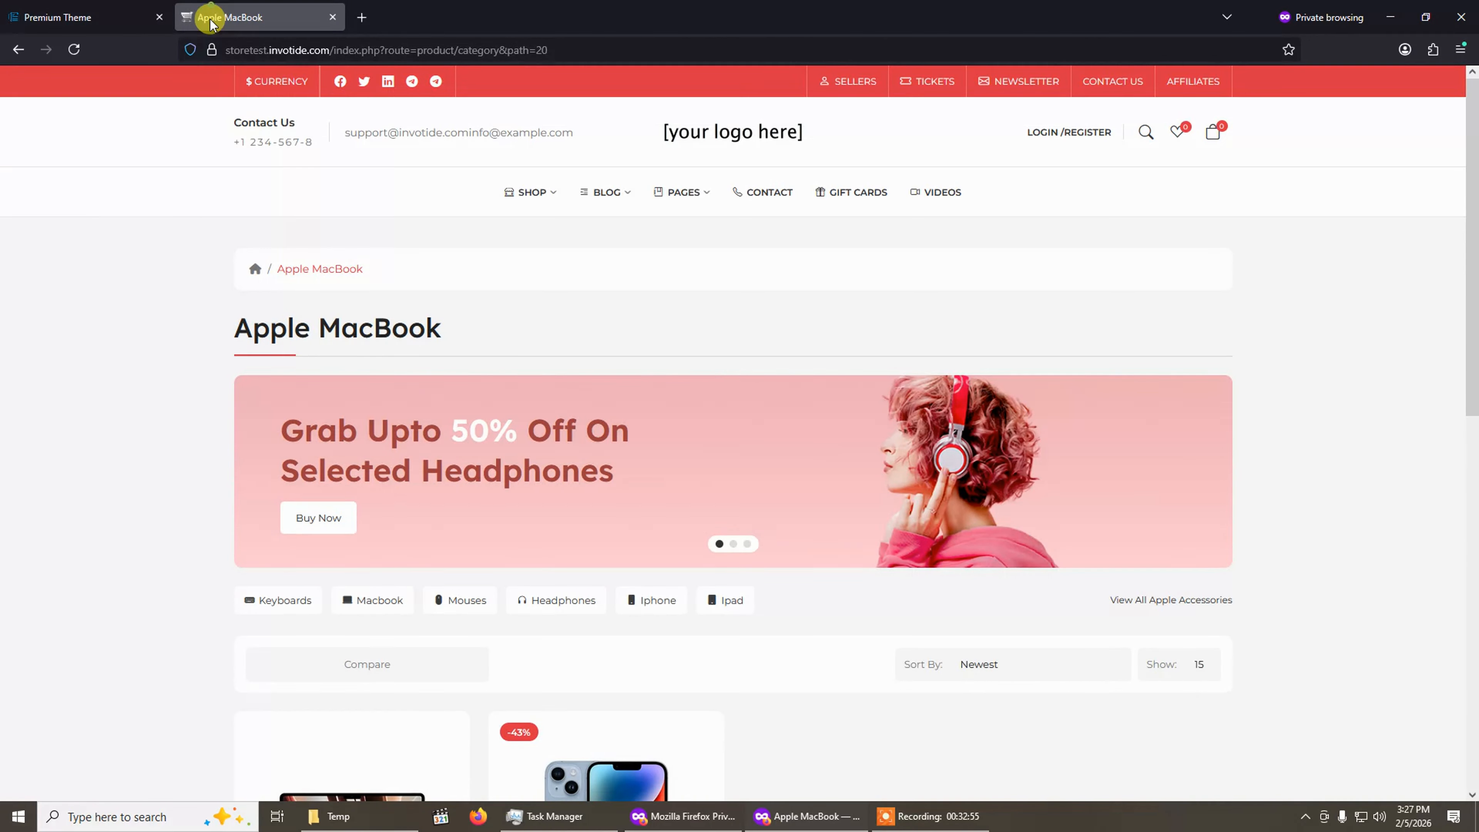
# Reopen Main Menu list 1 for editing and add a custom menu named Test Menu.
pyautogui.moveTo(606, 197)
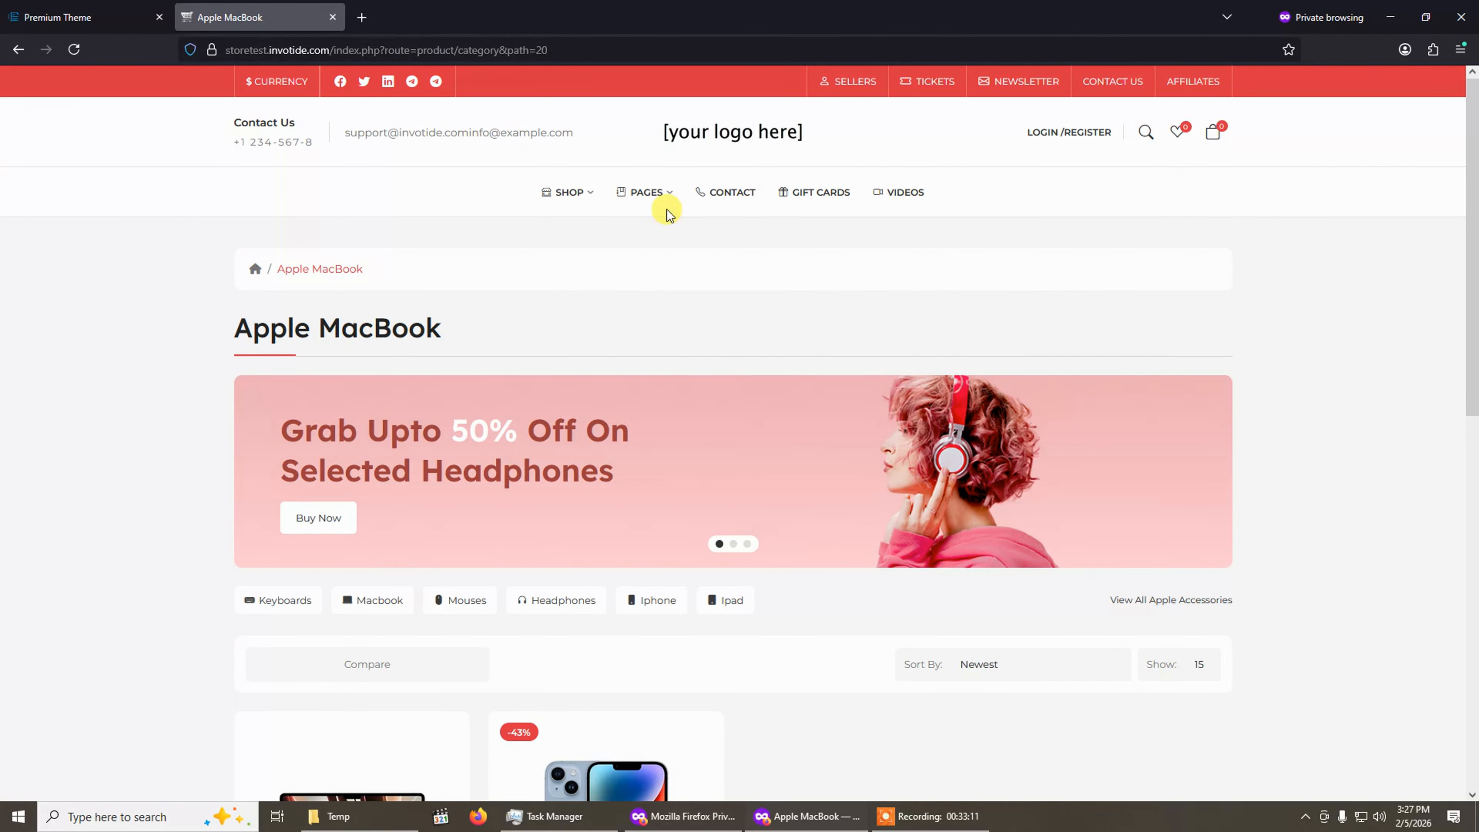
pyautogui.click(93, 17)
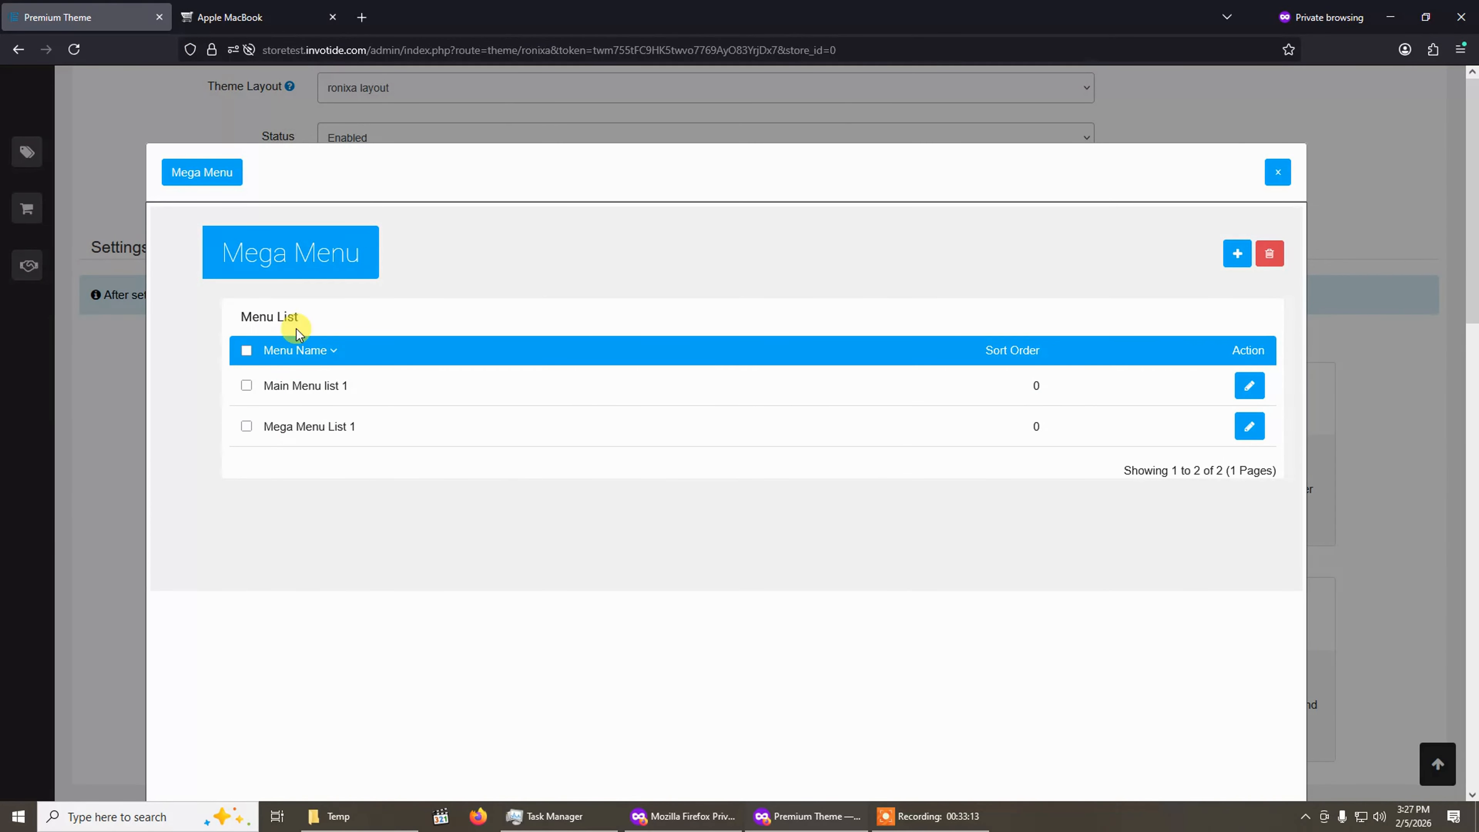
pyautogui.click(1249, 385)
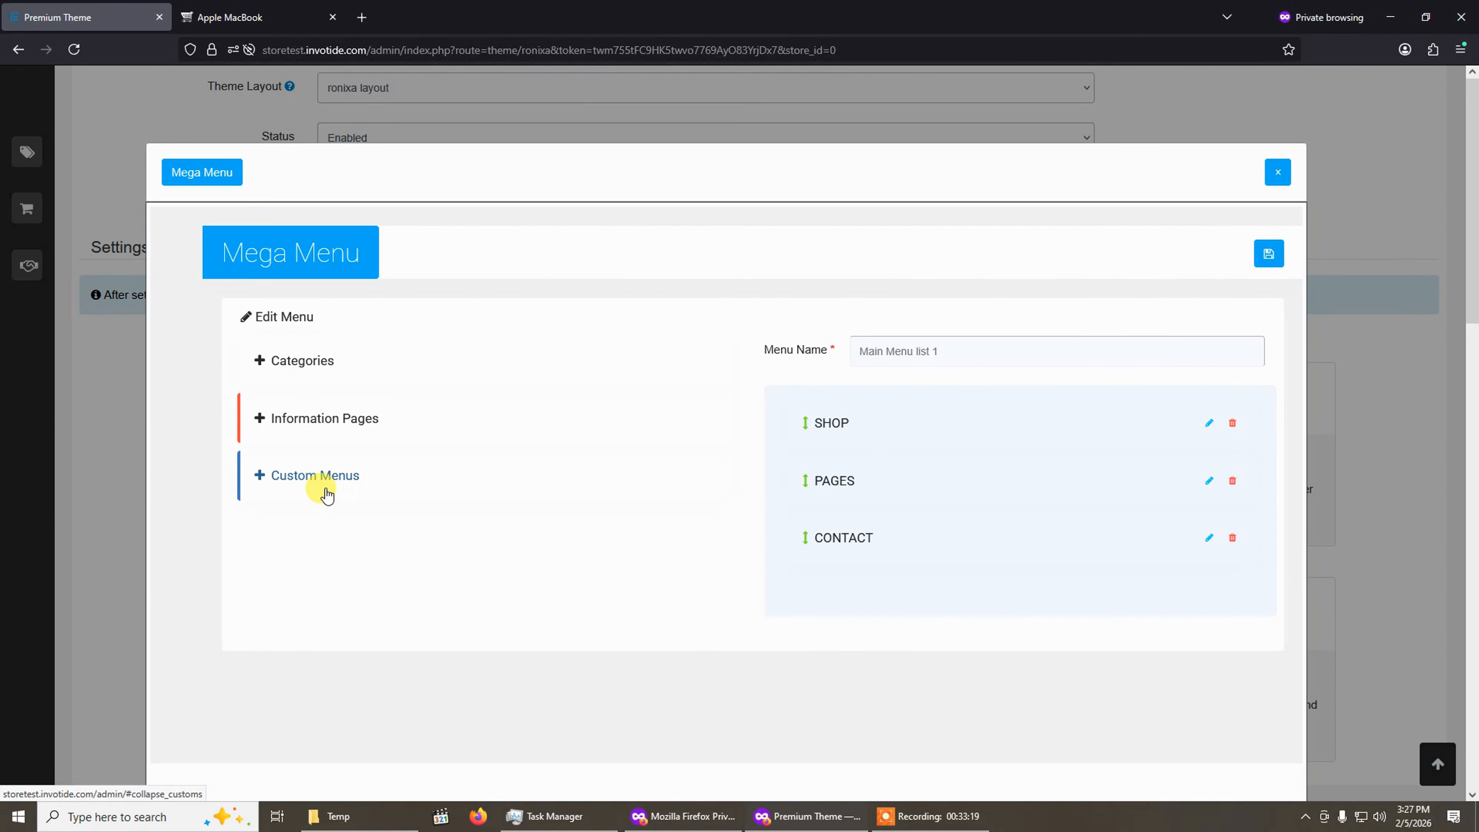
pyautogui.click(326, 476)
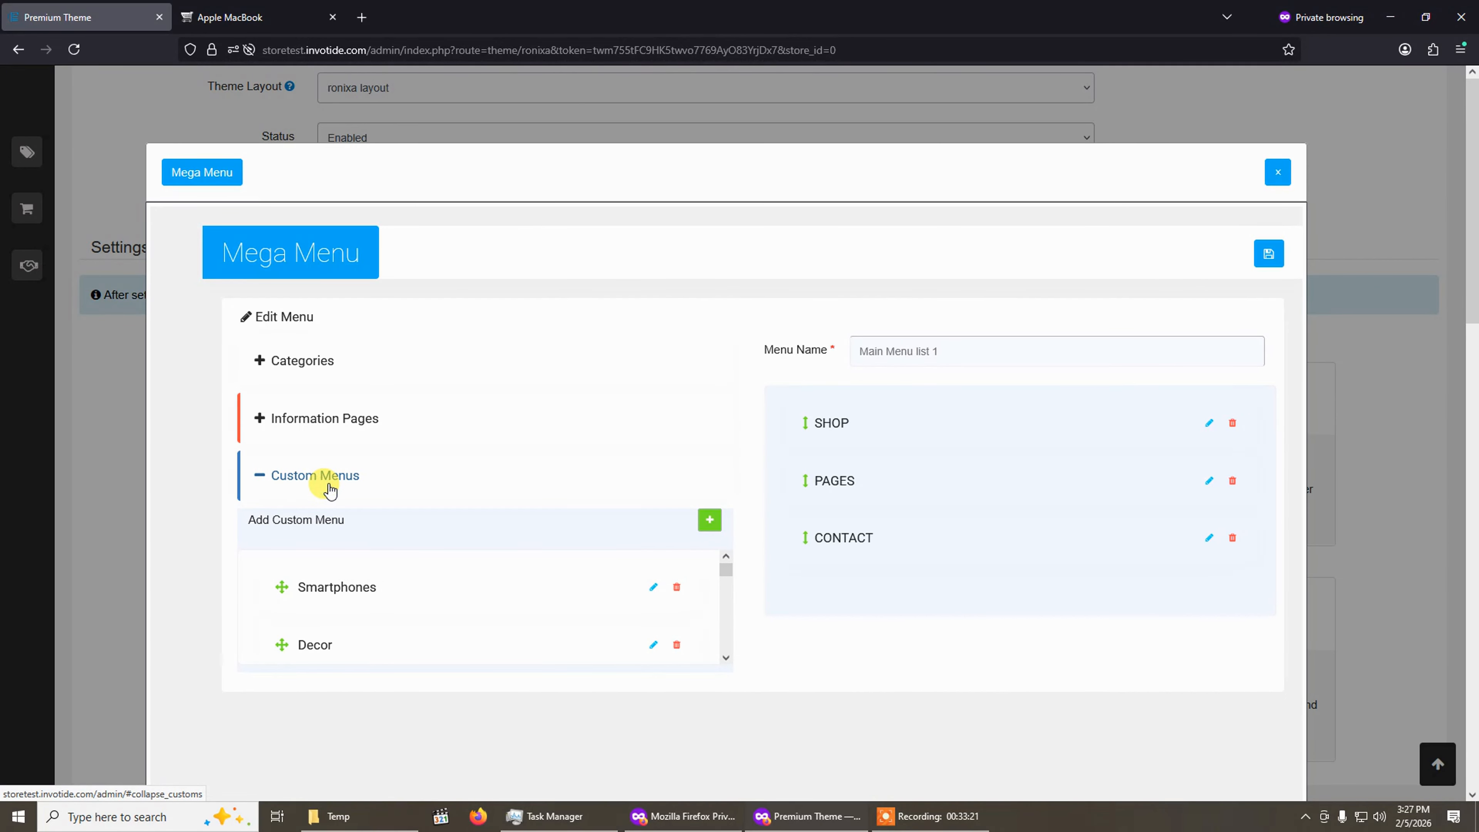
pyautogui.click(710, 521)
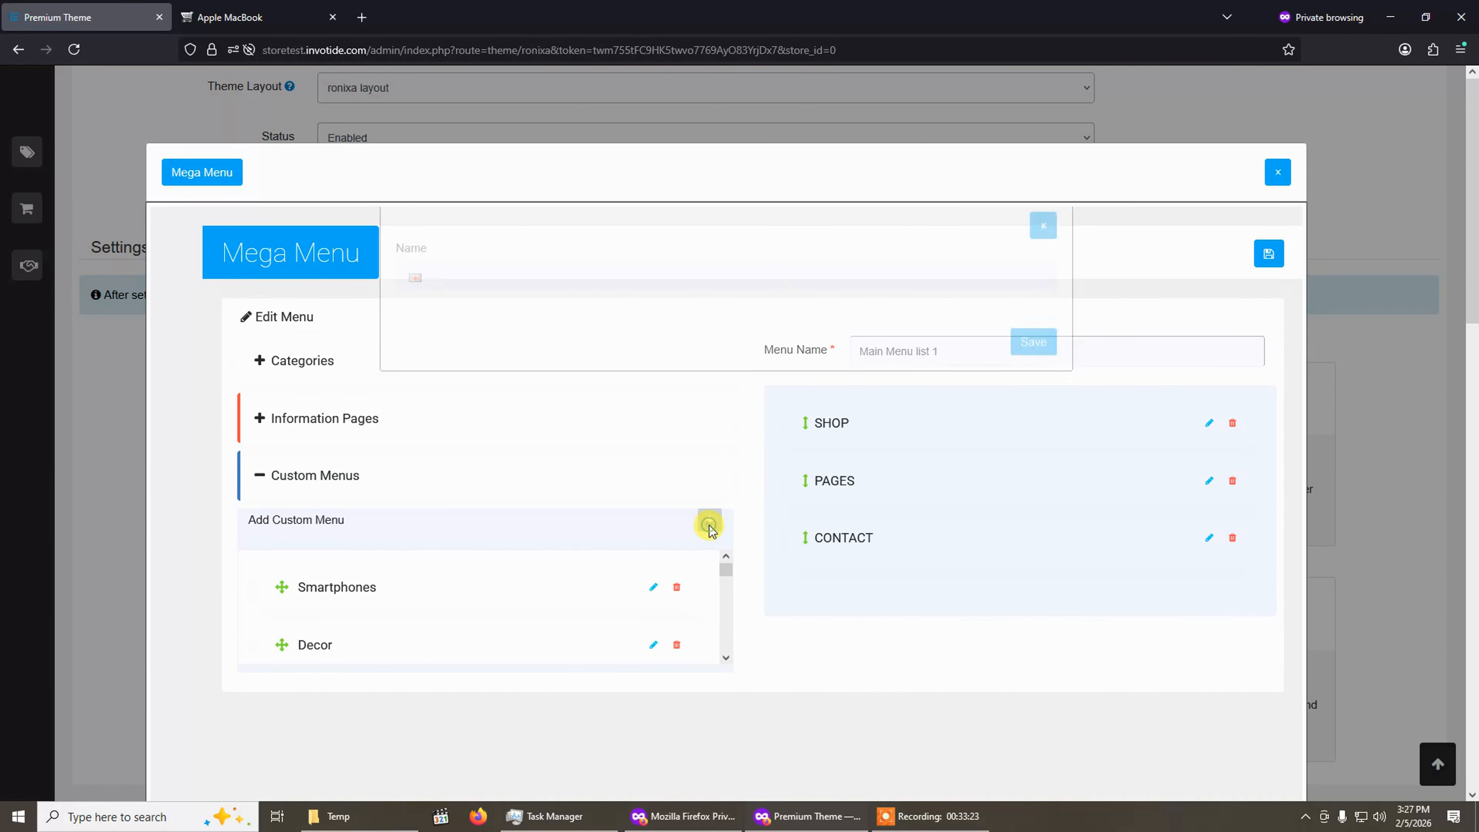
pyautogui.click(629, 304)
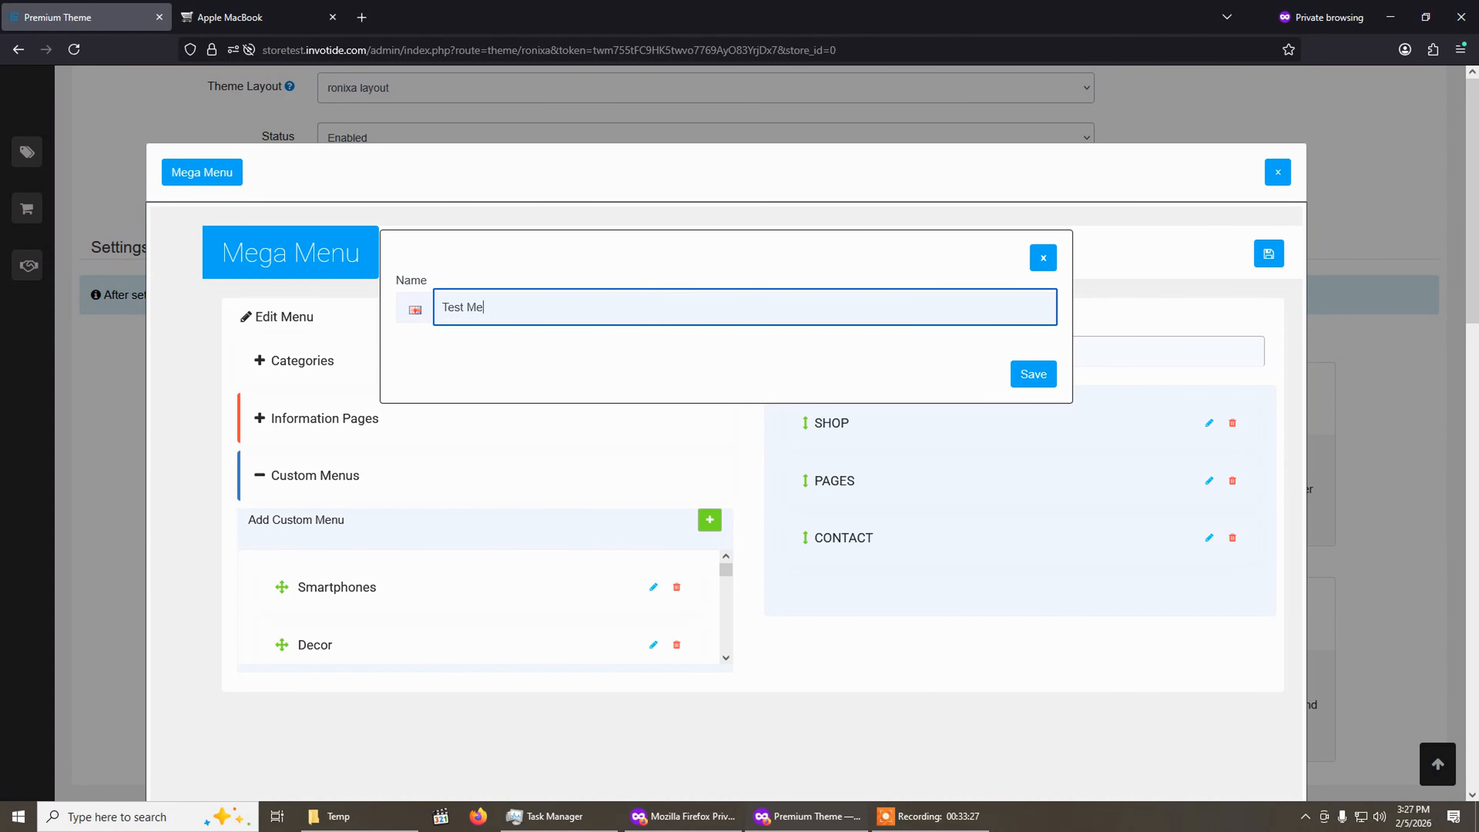
pyautogui.write('Test Menu')
pyautogui.click(1033, 375)
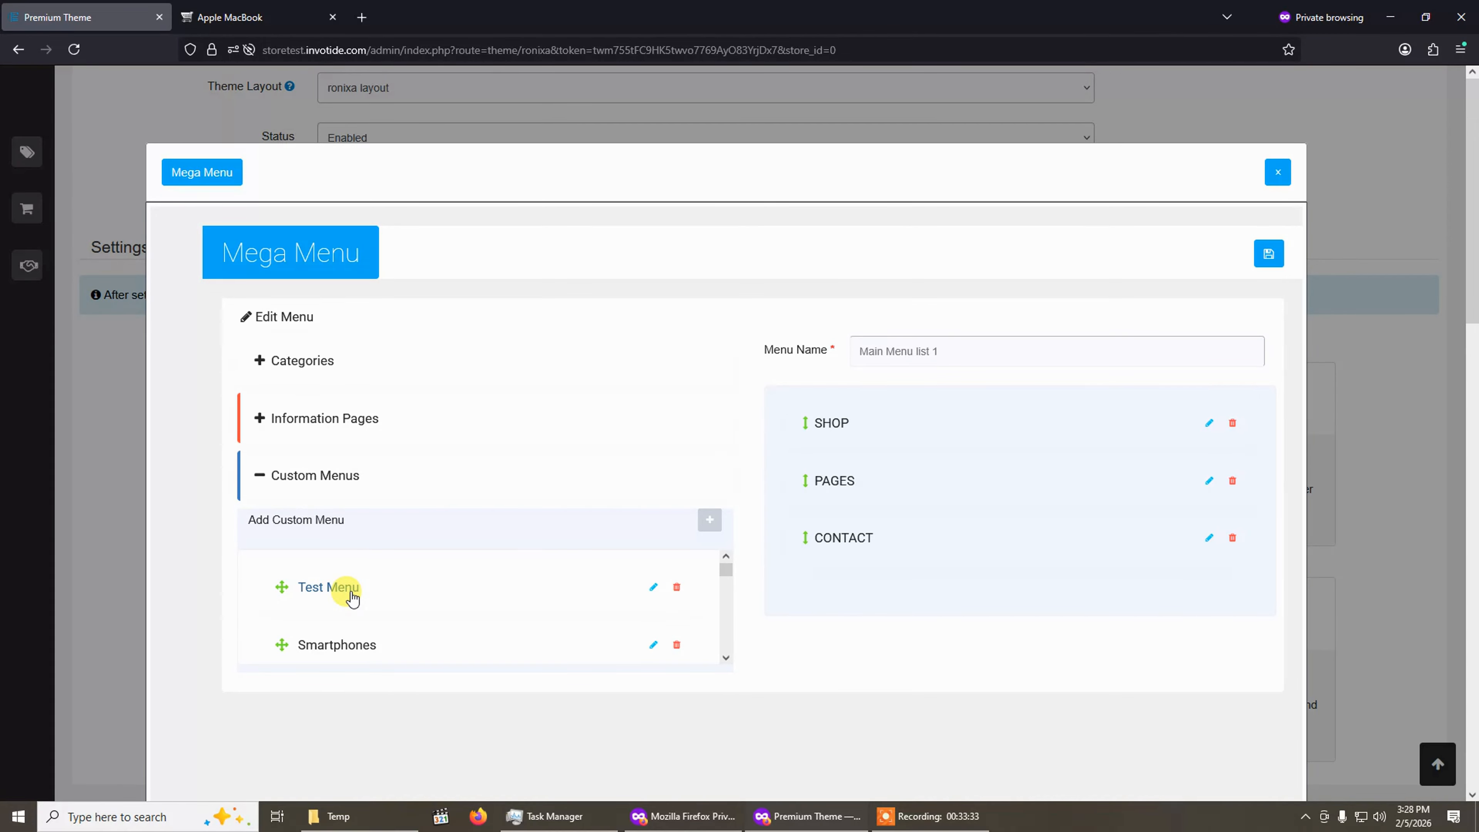
# Place Test Menu in the main menu between SHOP and PAGES and open its settings with the Open Link link type.
pyautogui.moveTo(356, 600); pyautogui.dragTo(852, 489)
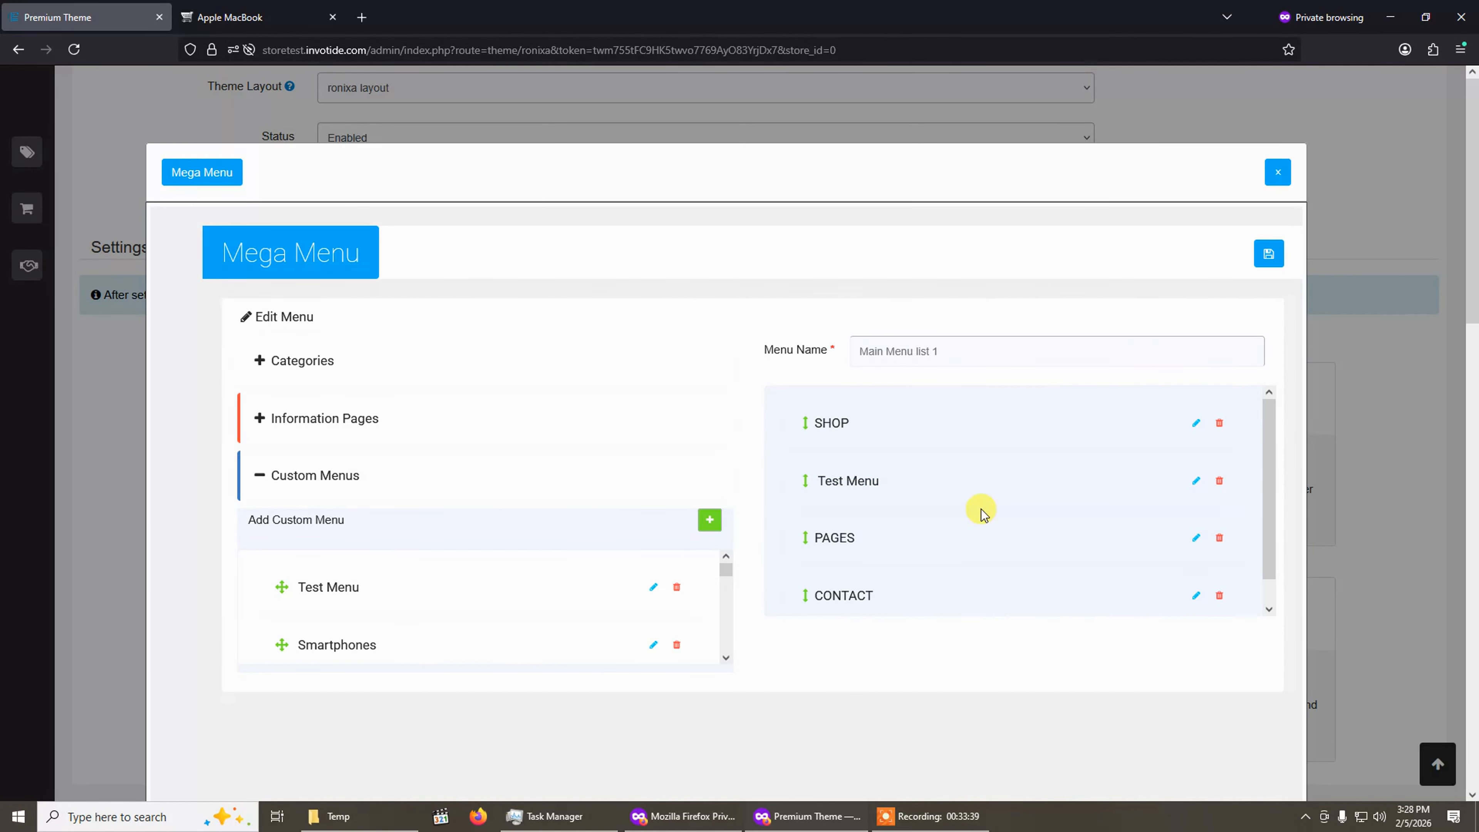
pyautogui.click(1194, 484)
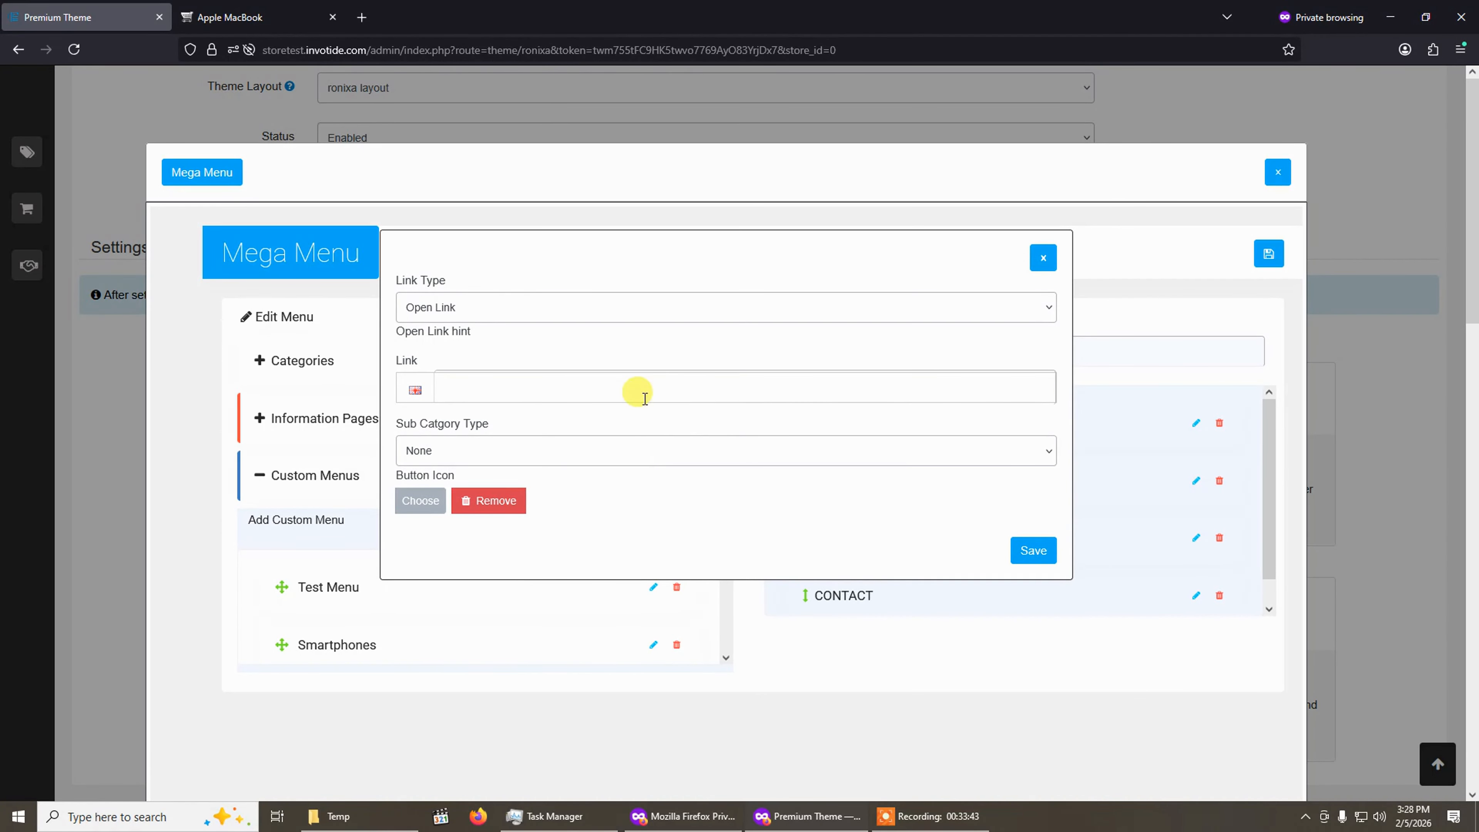
pyautogui.click(507, 306)
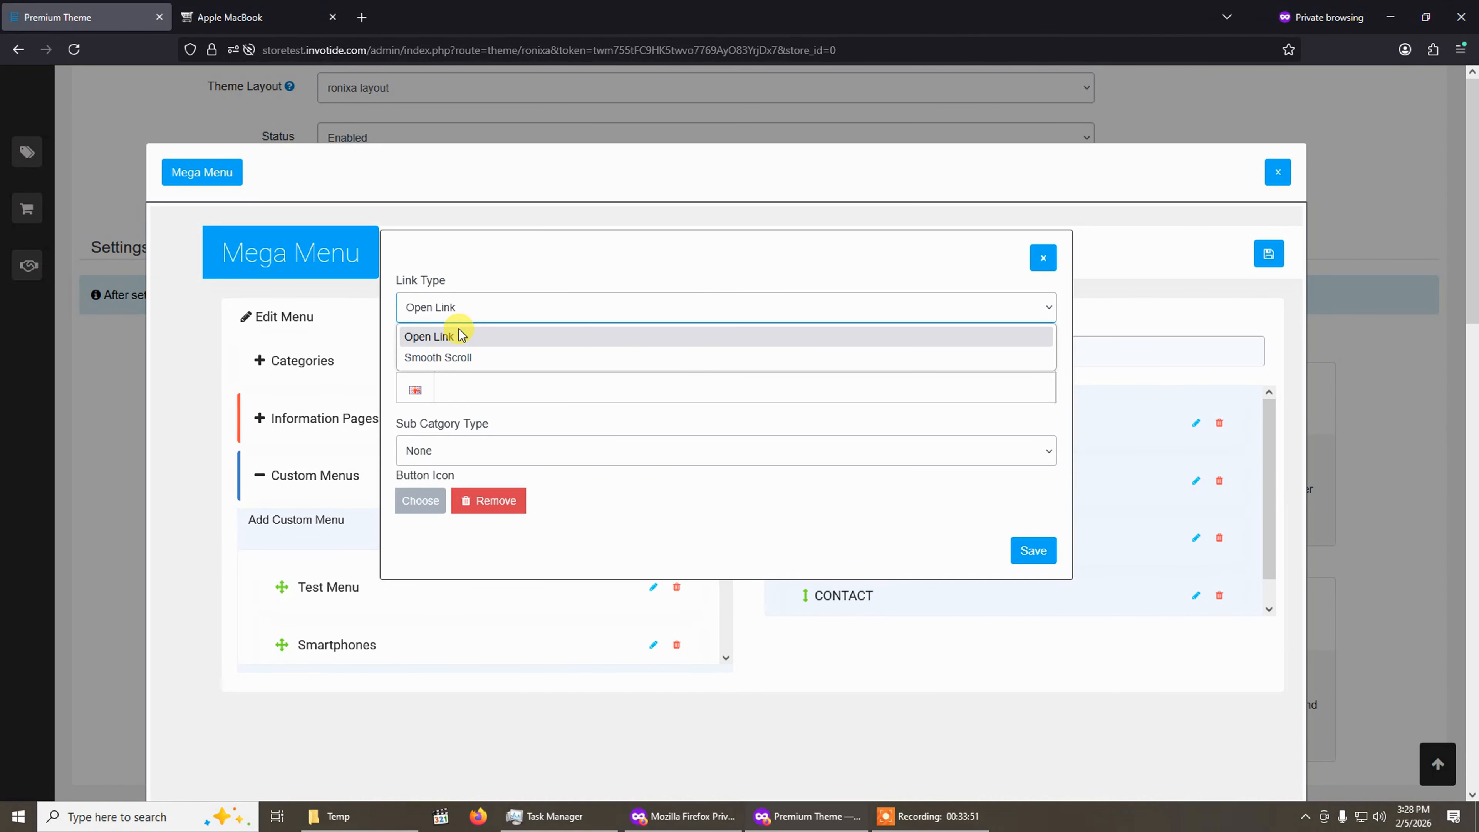
pyautogui.click(472, 355)
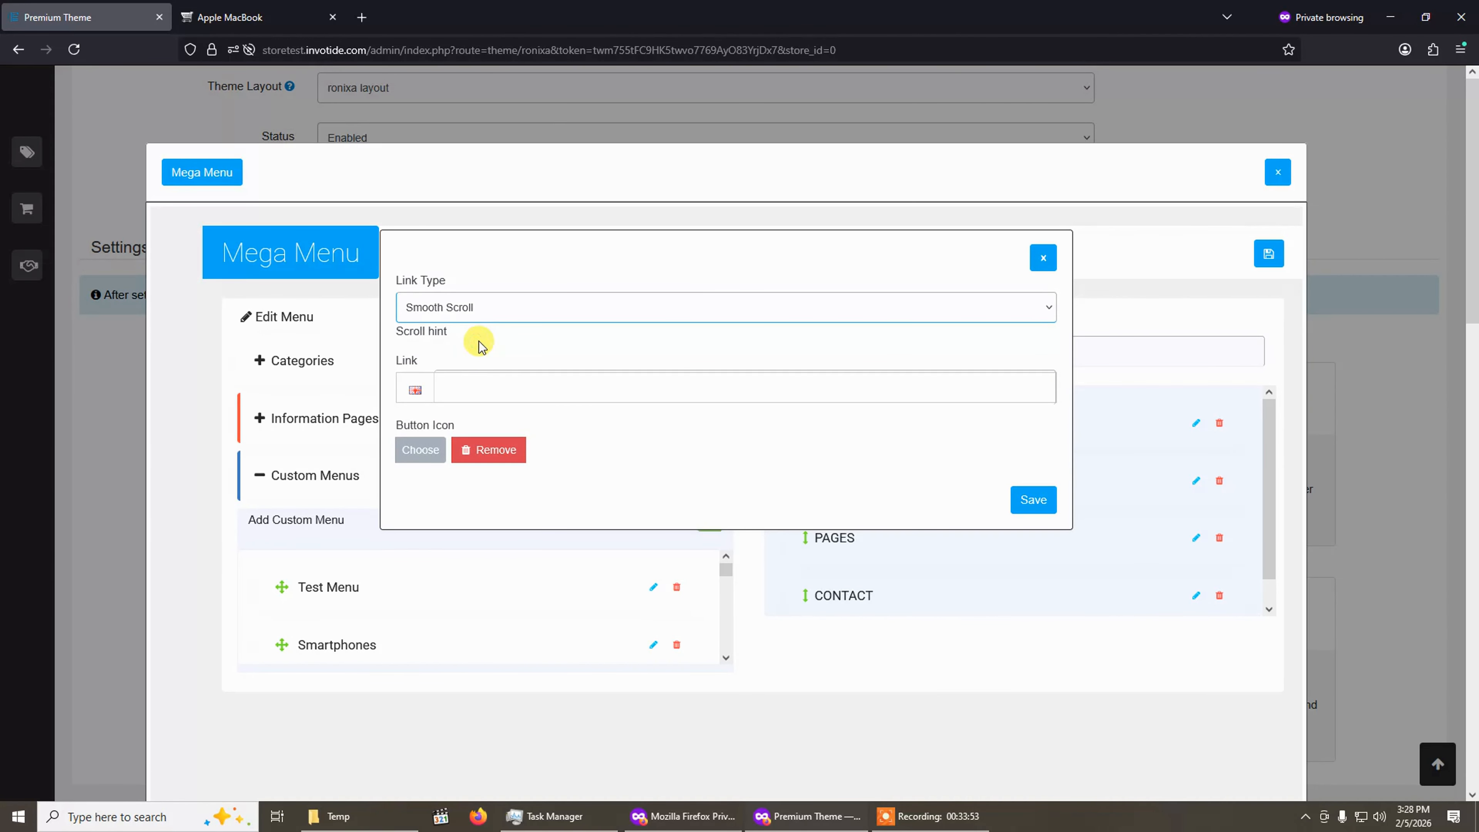
pyautogui.click(455, 315)
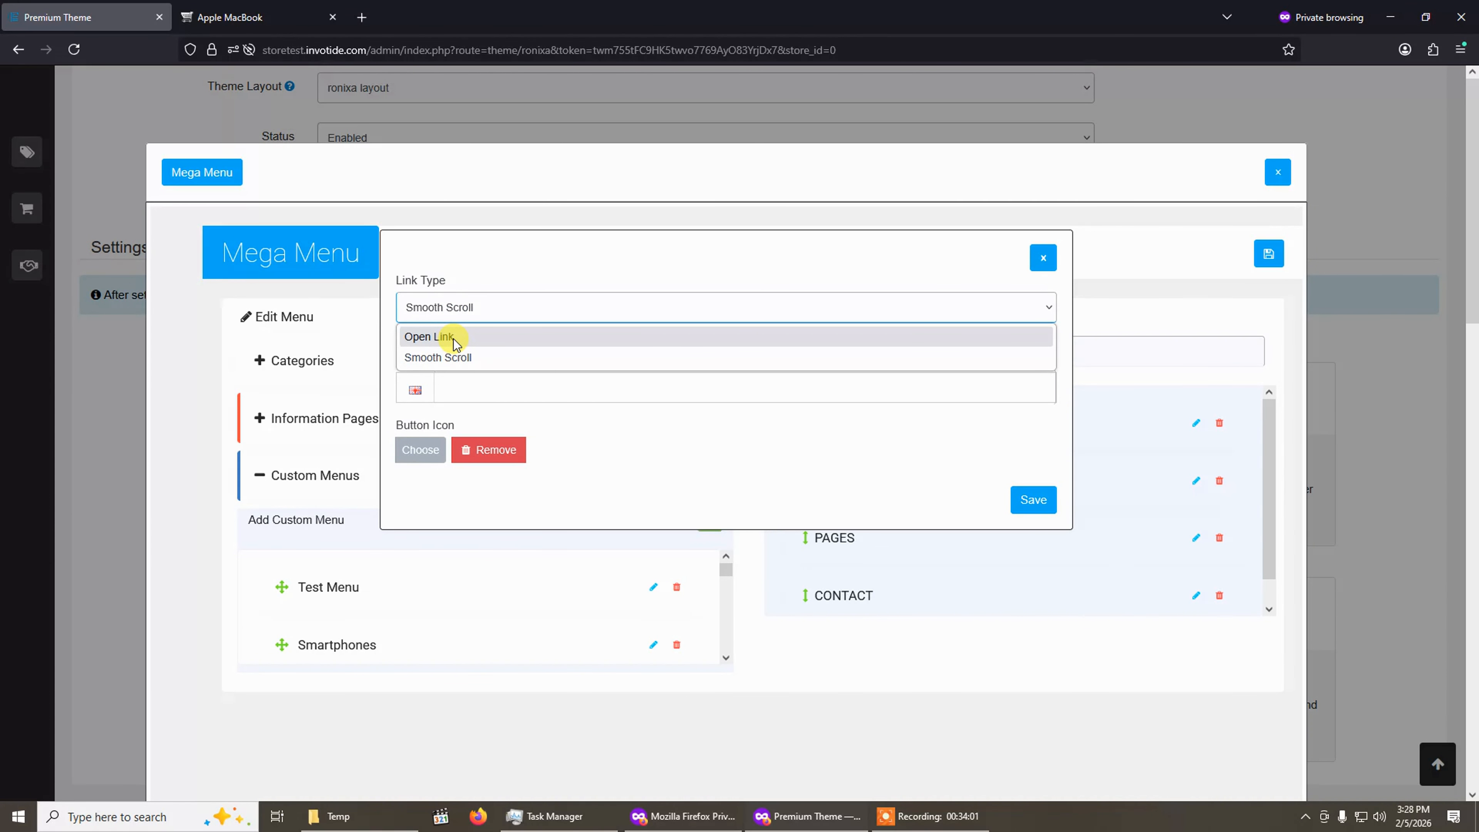
pyautogui.click(453, 339)
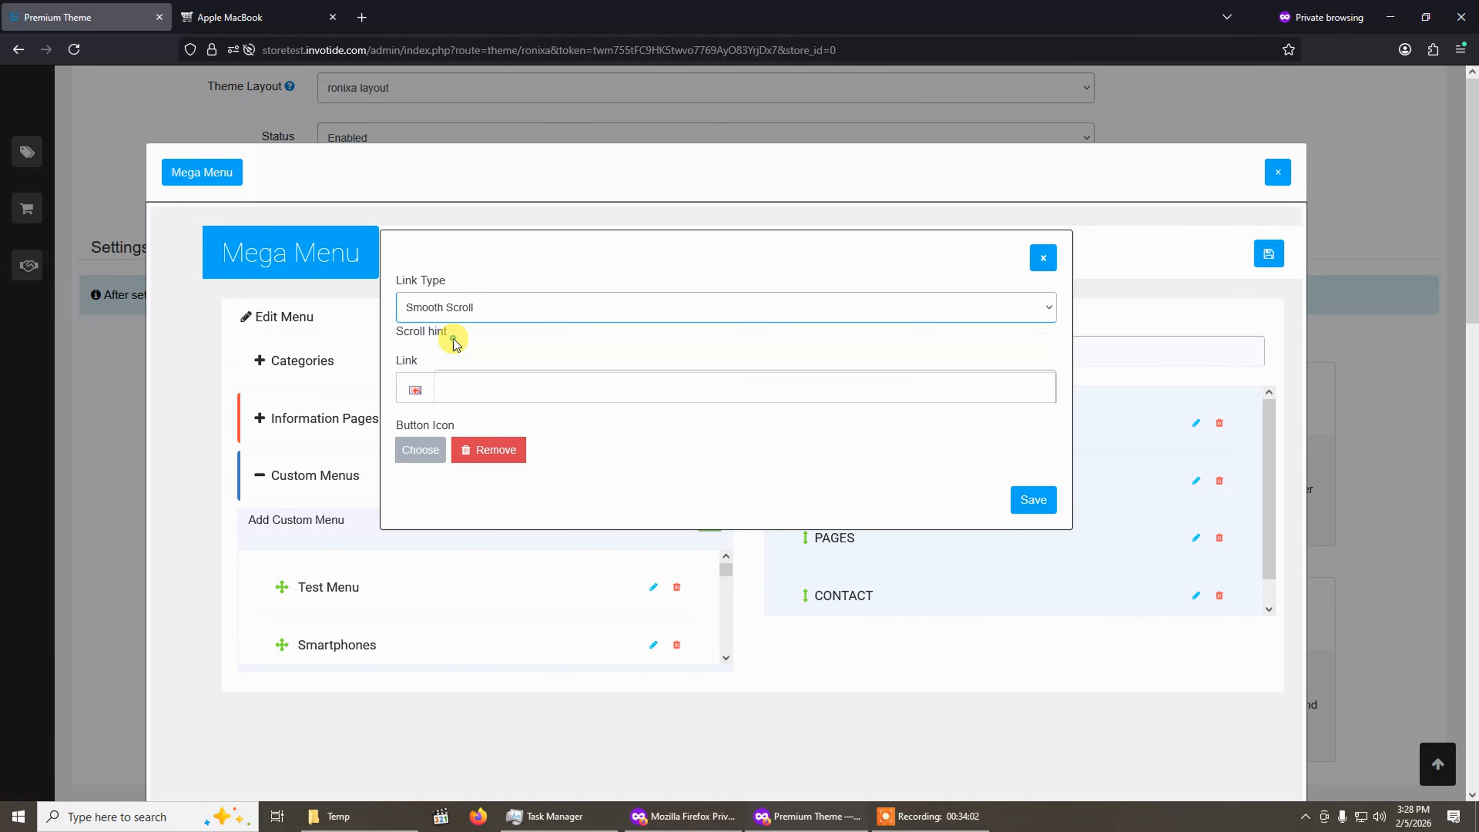
# Copy the iPhone 13 Pro Max product page address from the storefront and paste it as Test Menu's link.
pyautogui.click(268, 27)
pyautogui.scroll(-6, 459, 309)
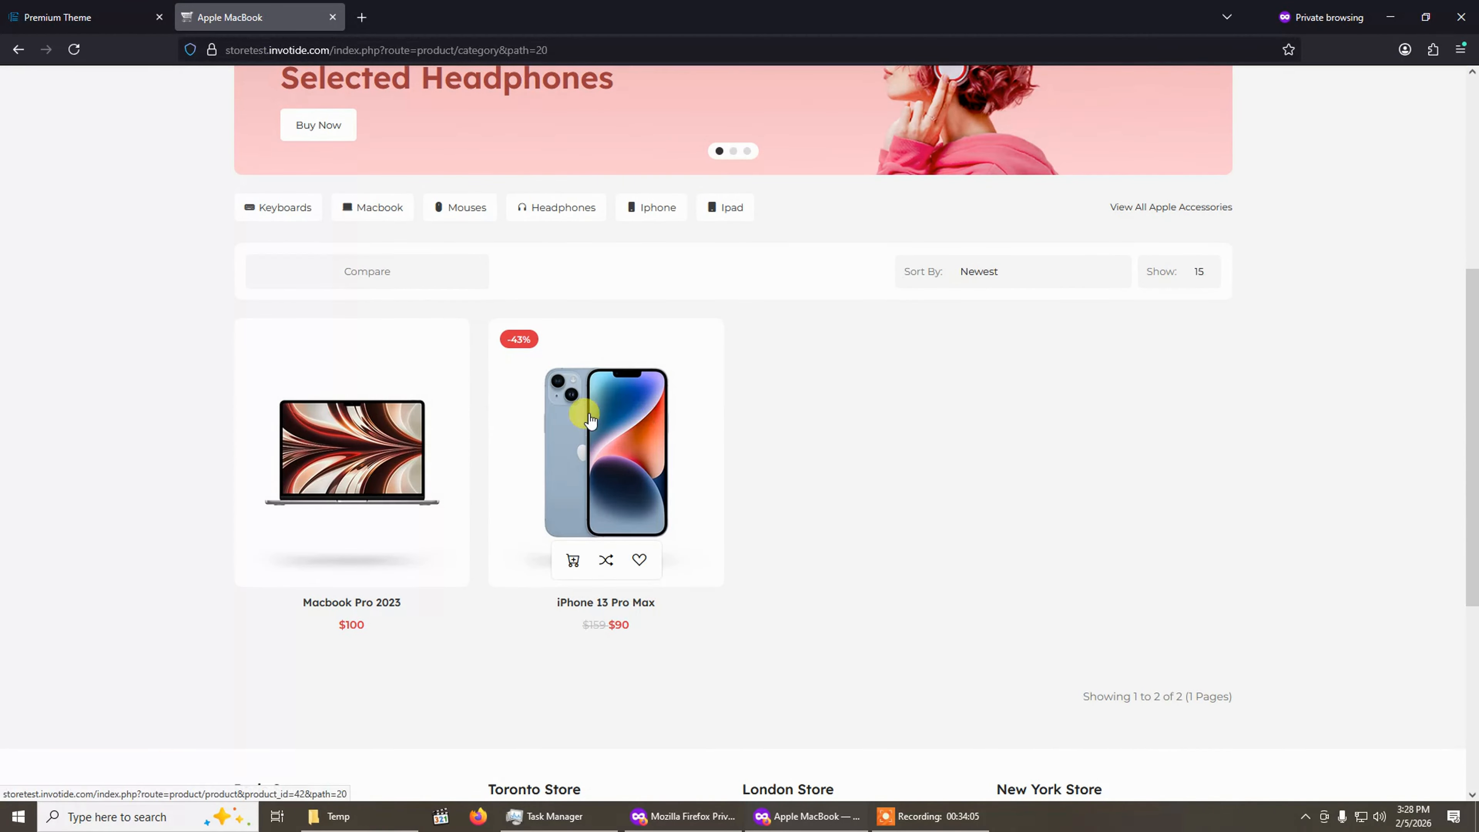
pyautogui.click(622, 468)
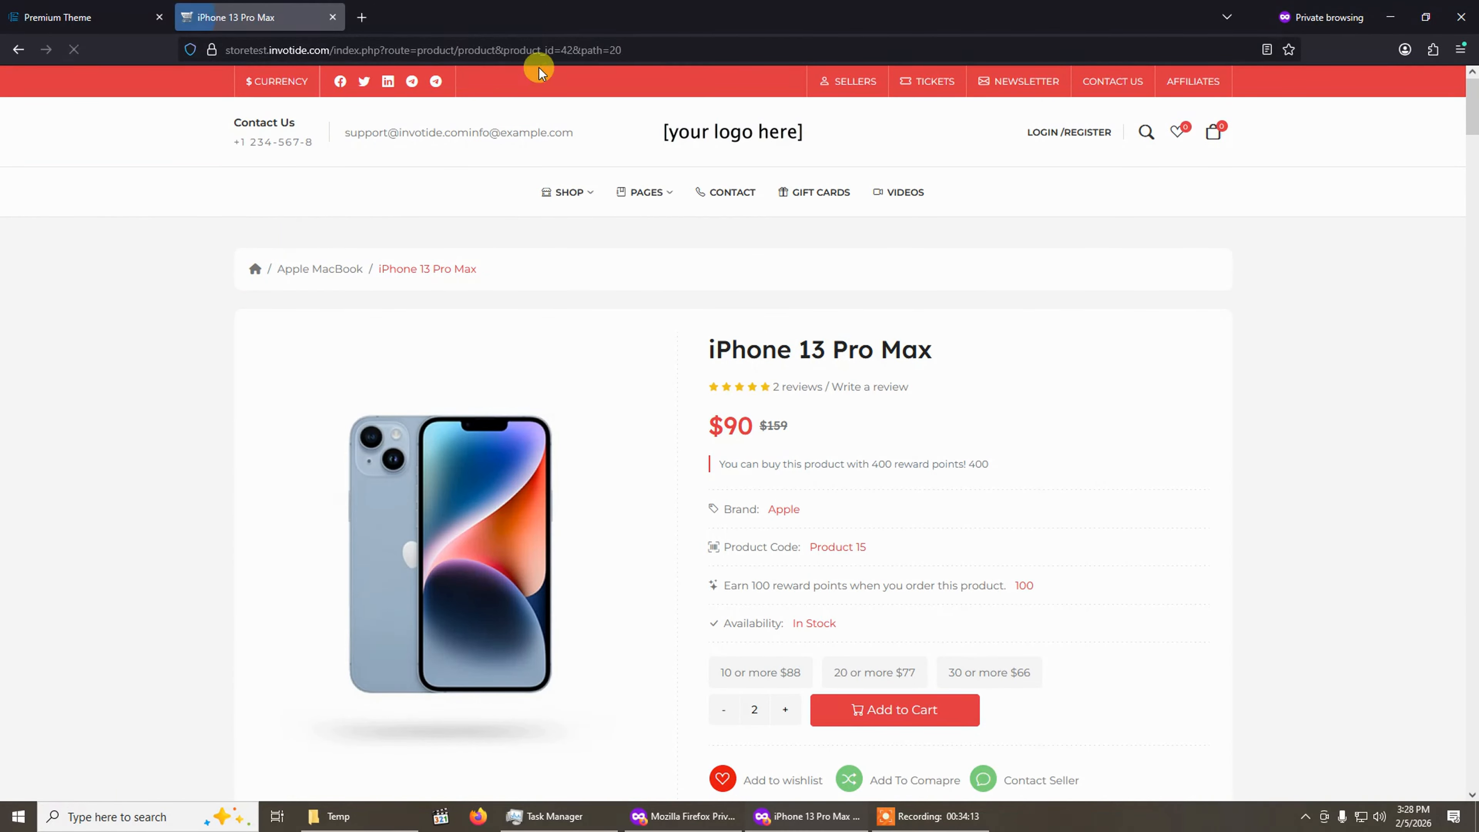
pyautogui.click(611, 50)
pyautogui.hotkey('ctrl', 'c')
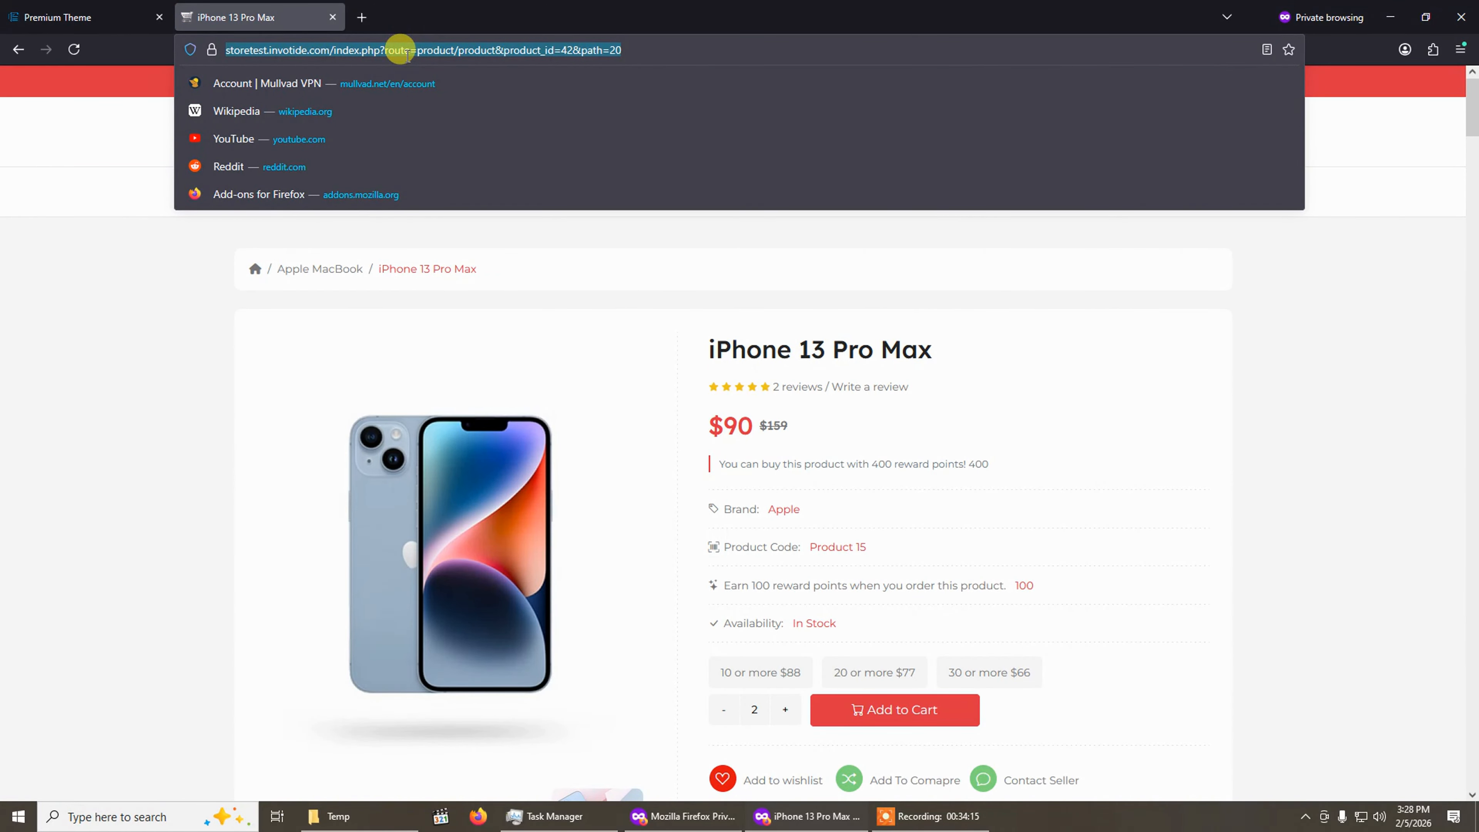
pyautogui.click(119, 11)
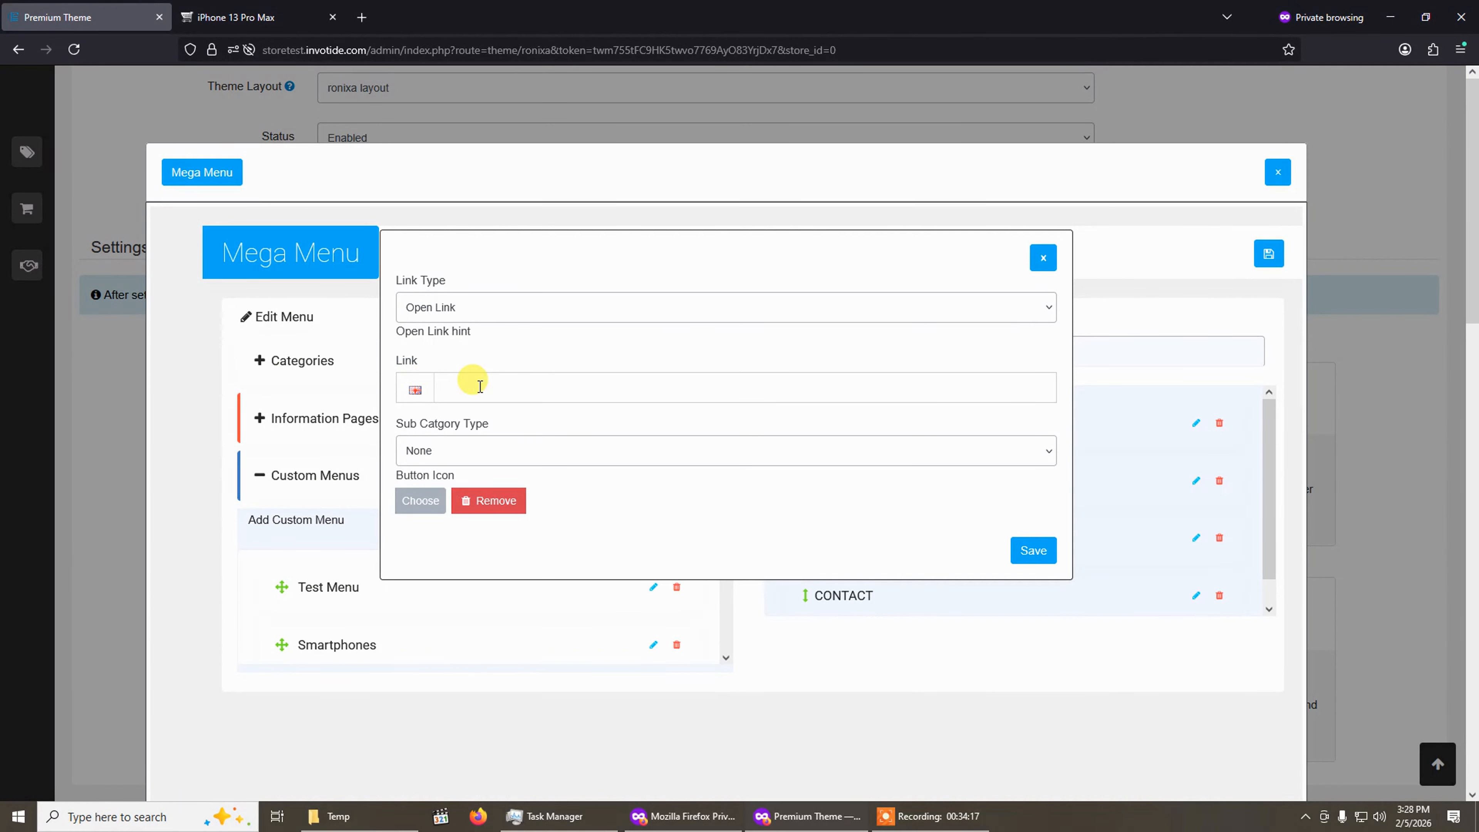
pyautogui.hotkey('ctrl', 'v')
# Leave the sub-category type as None, choose a button icon for Test Menu, save it and save Main Menu list 1.
pyautogui.scroll(-1, 519, 378)
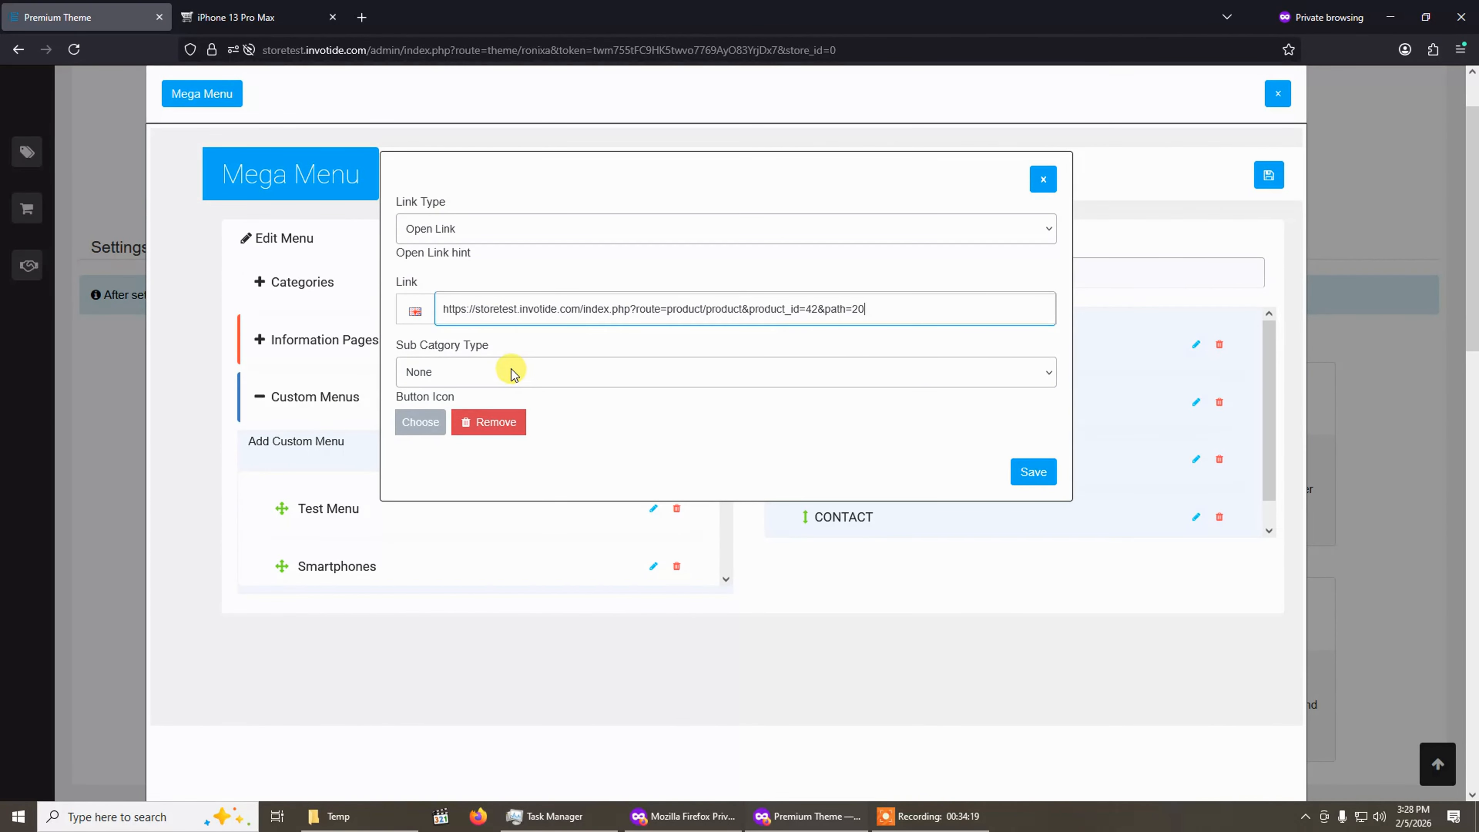
pyautogui.click(468, 373)
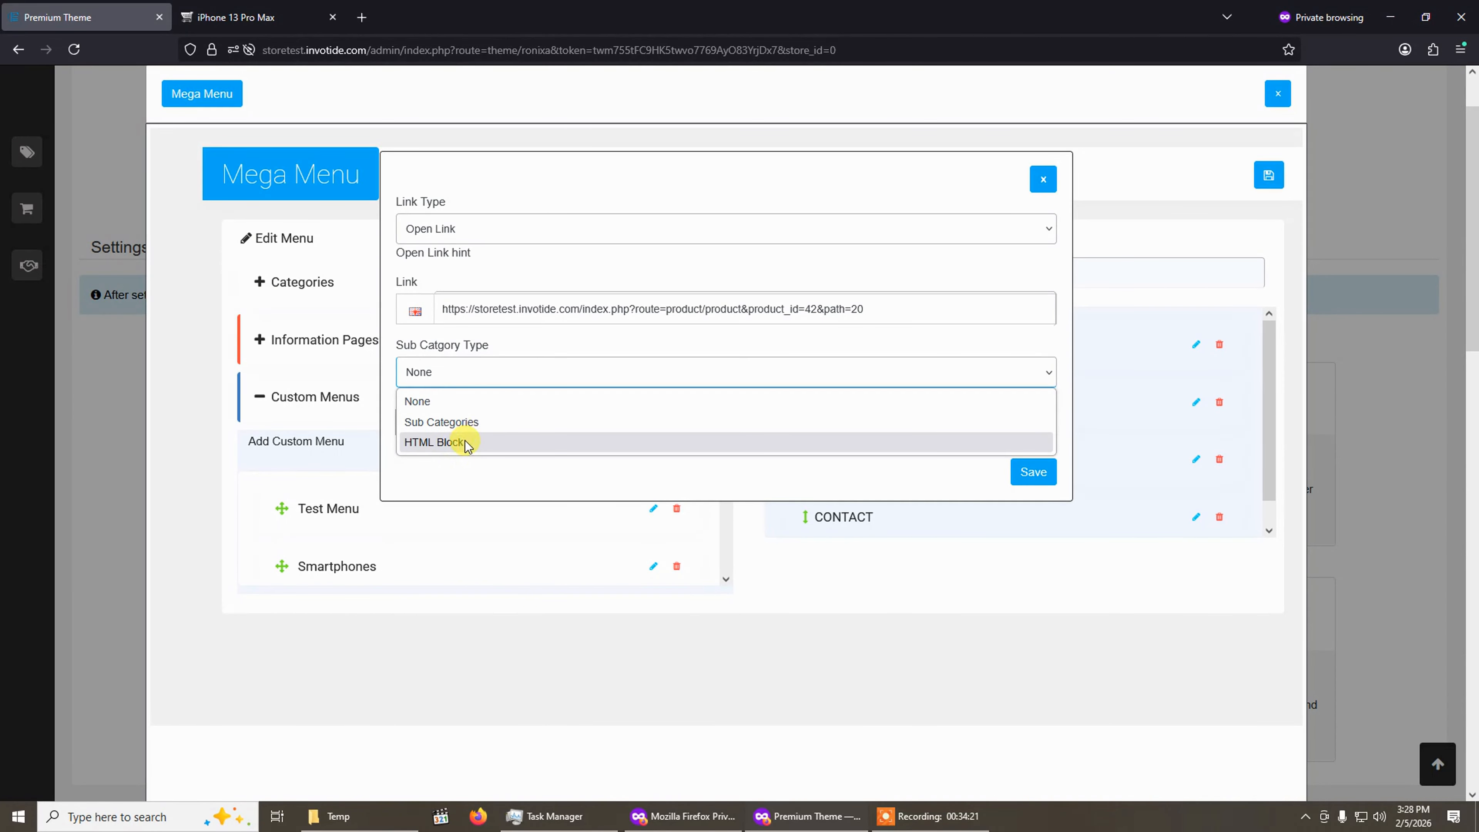
pyautogui.click(479, 357)
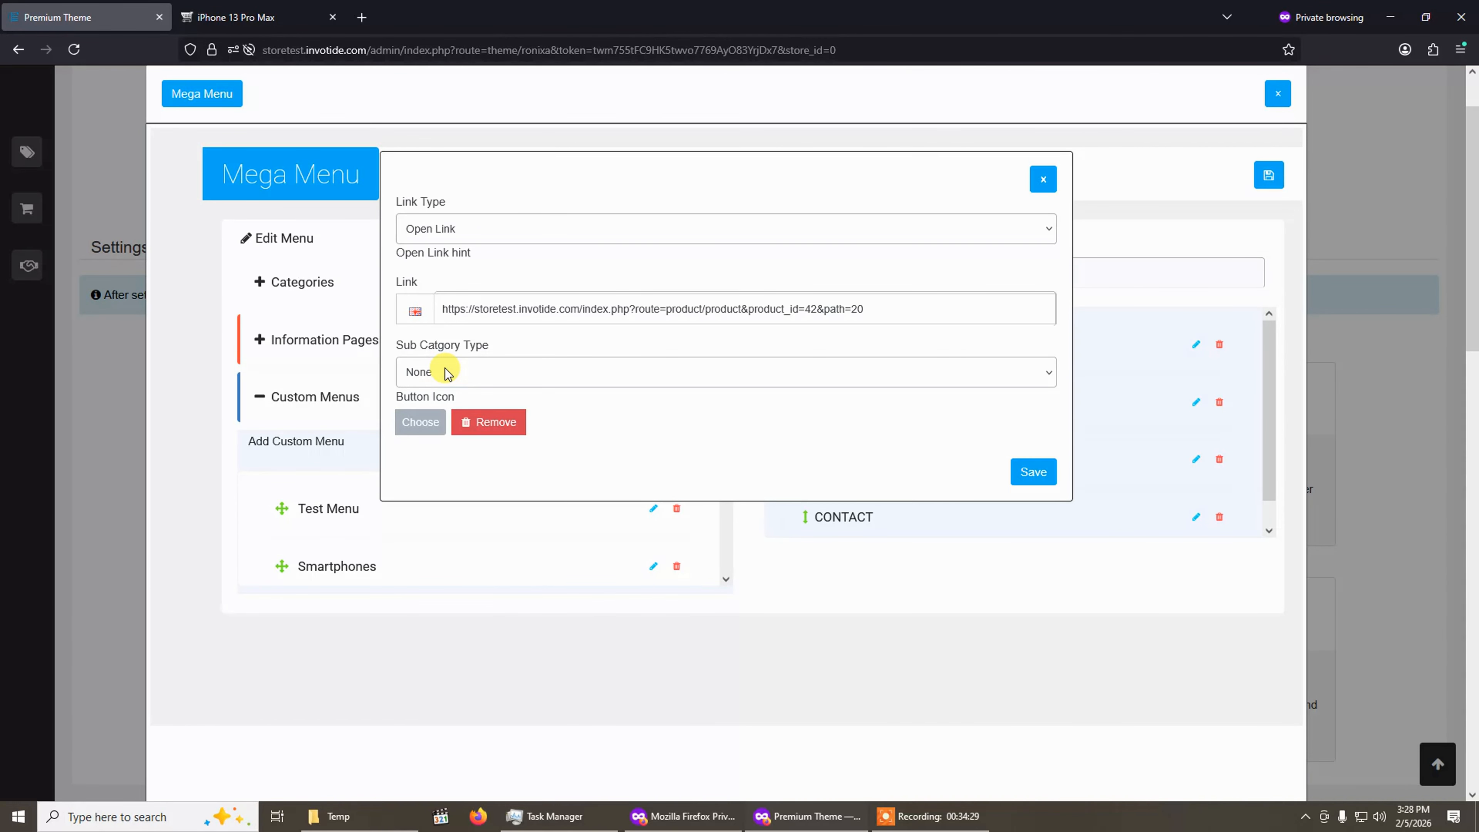
pyautogui.click(425, 427)
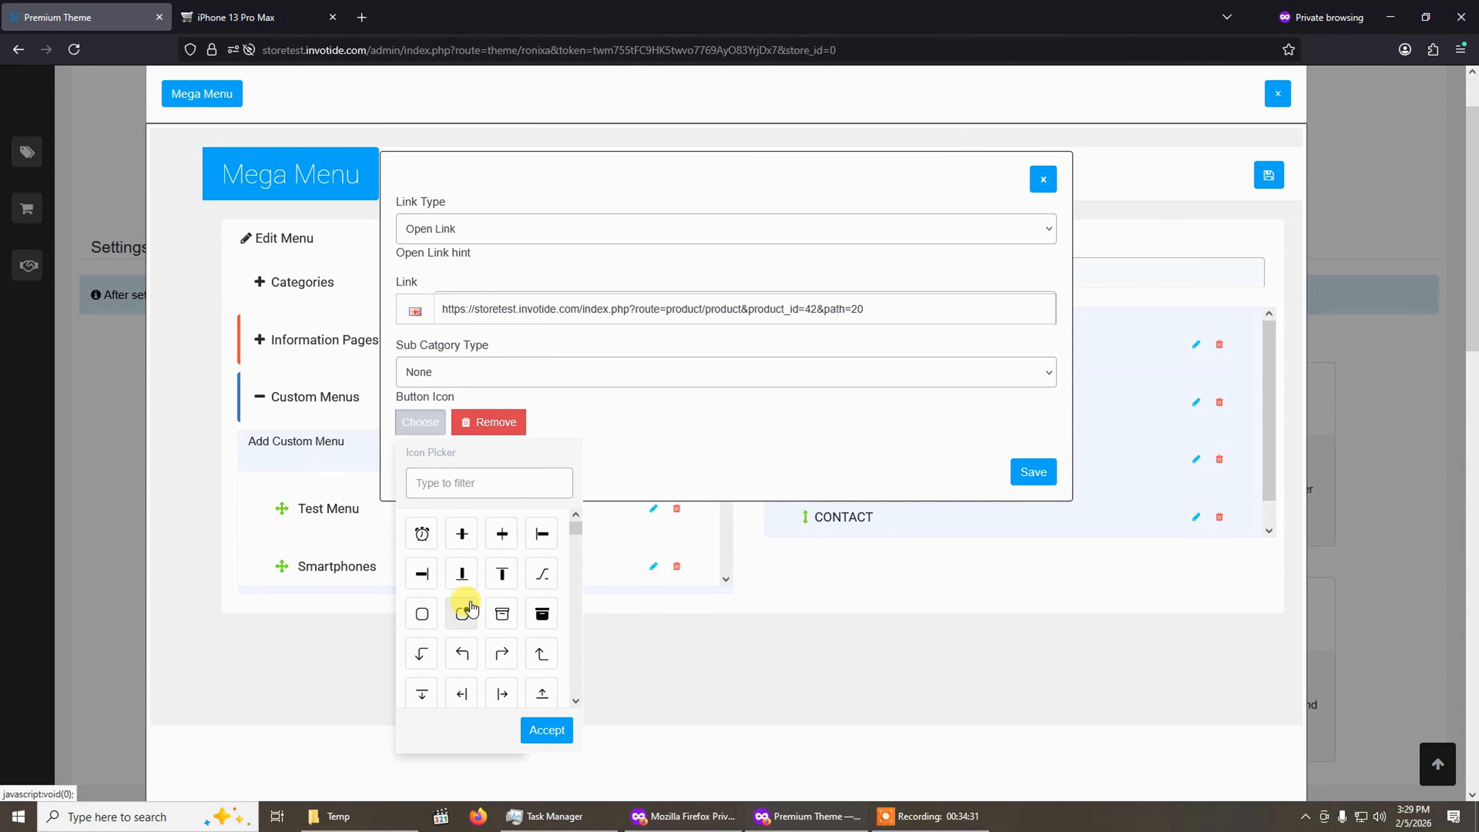
pyautogui.click(462, 575)
pyautogui.click(1043, 471)
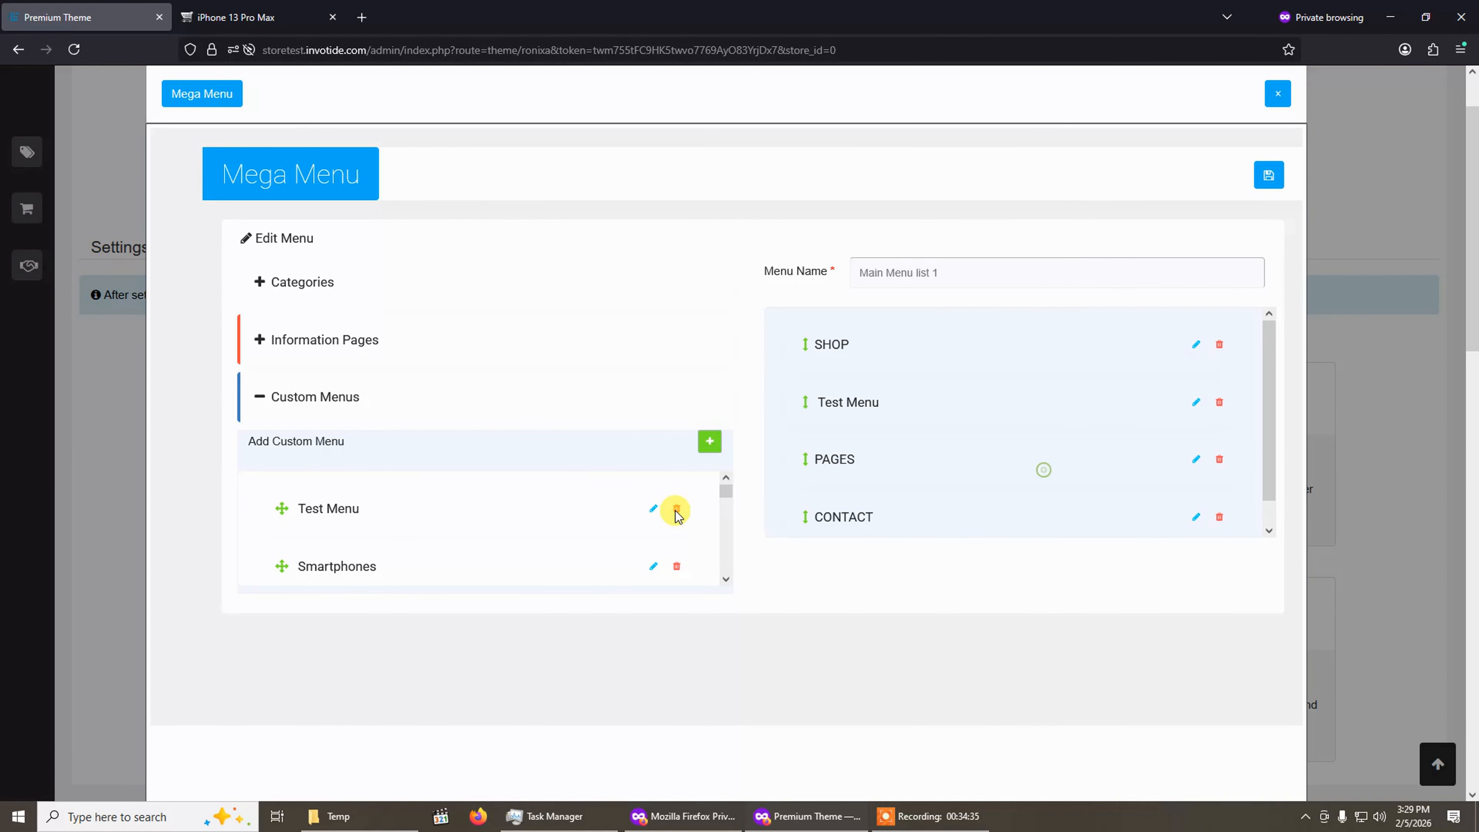
pyautogui.scroll(2, 932, 396)
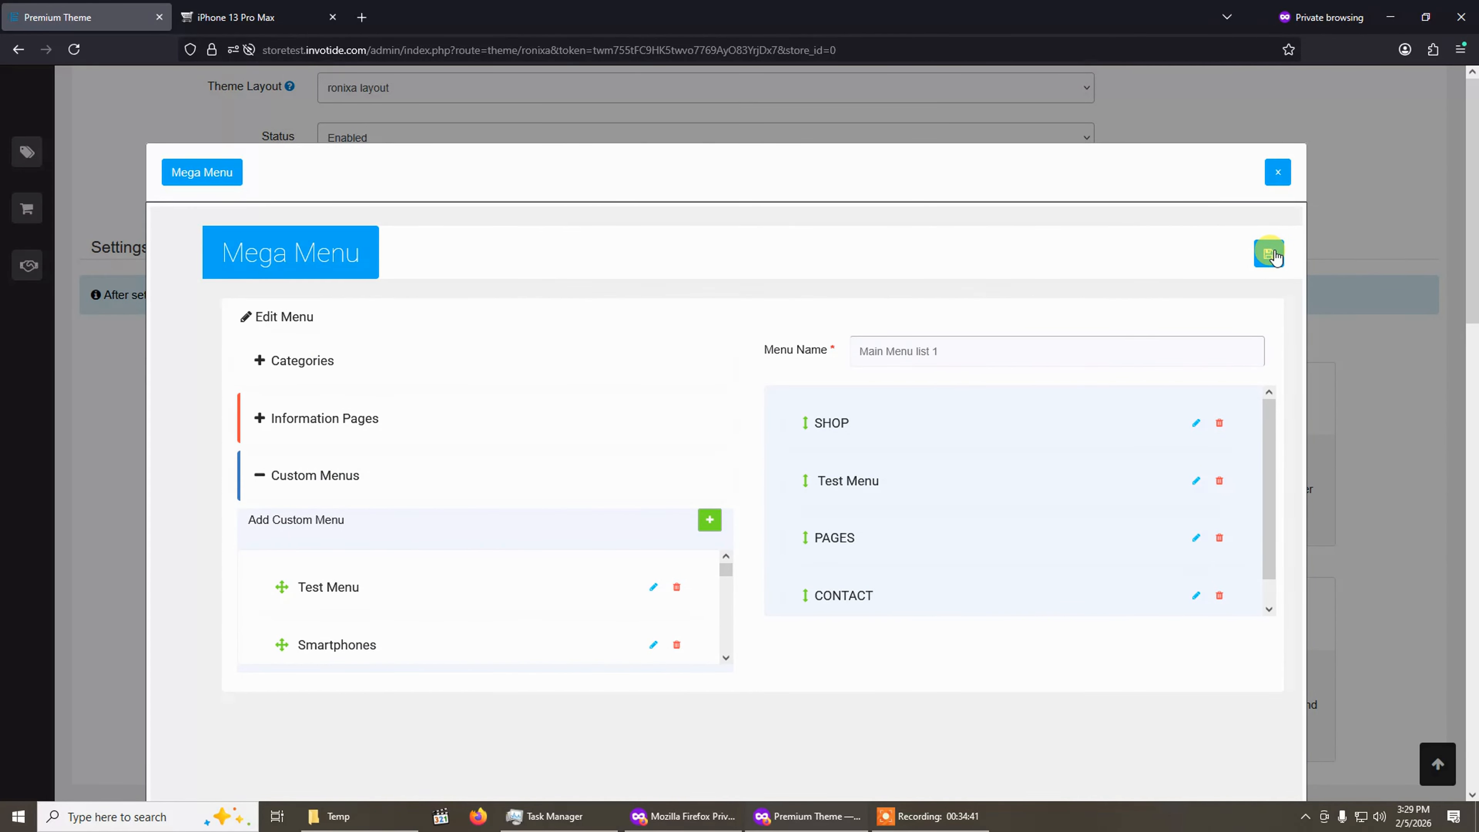
pyautogui.click(1271, 255)
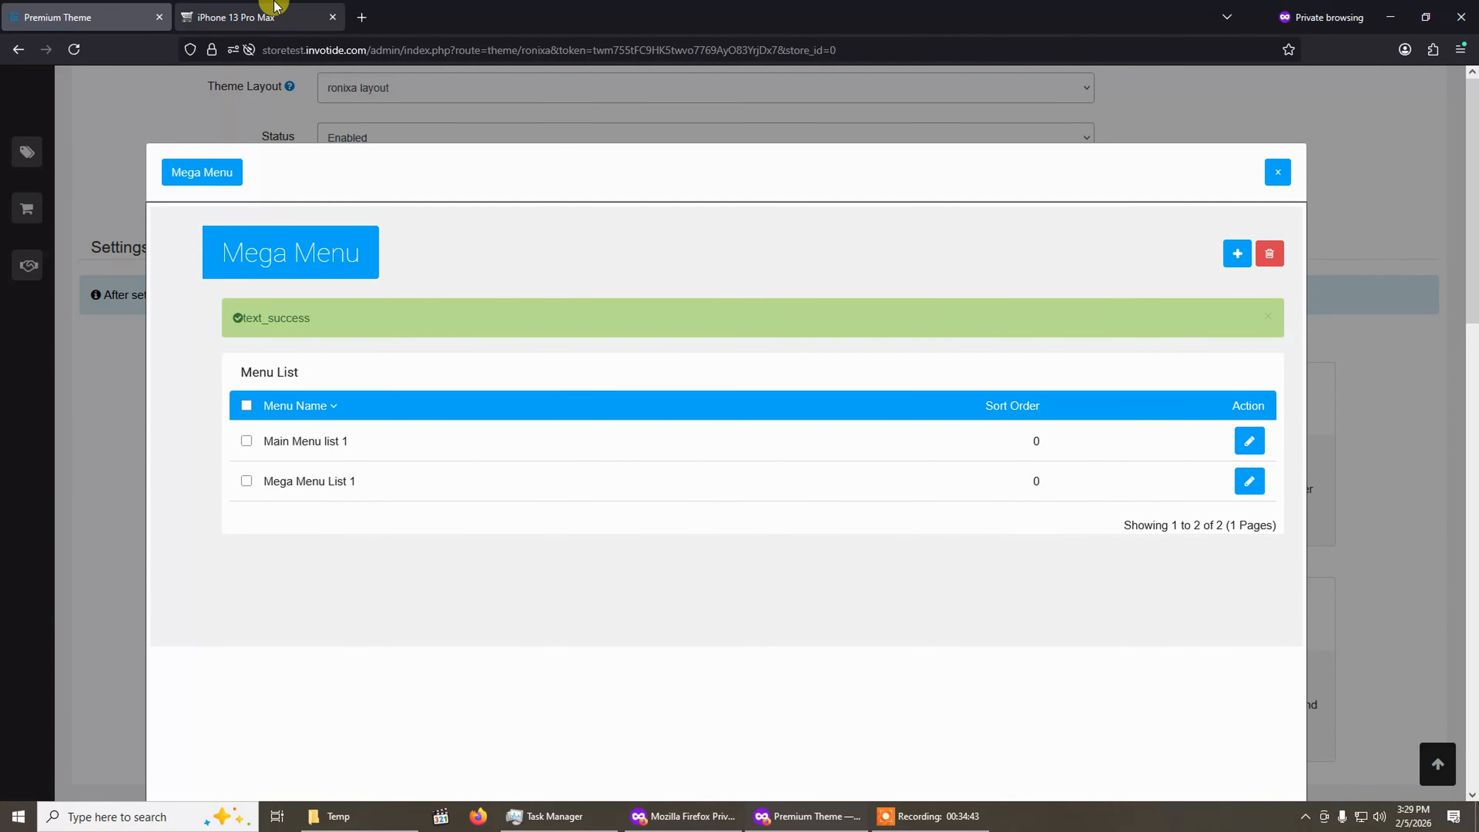
# Reload the storefront product page and try the new TEST MENU item in the header.
pyautogui.click(289, 11)
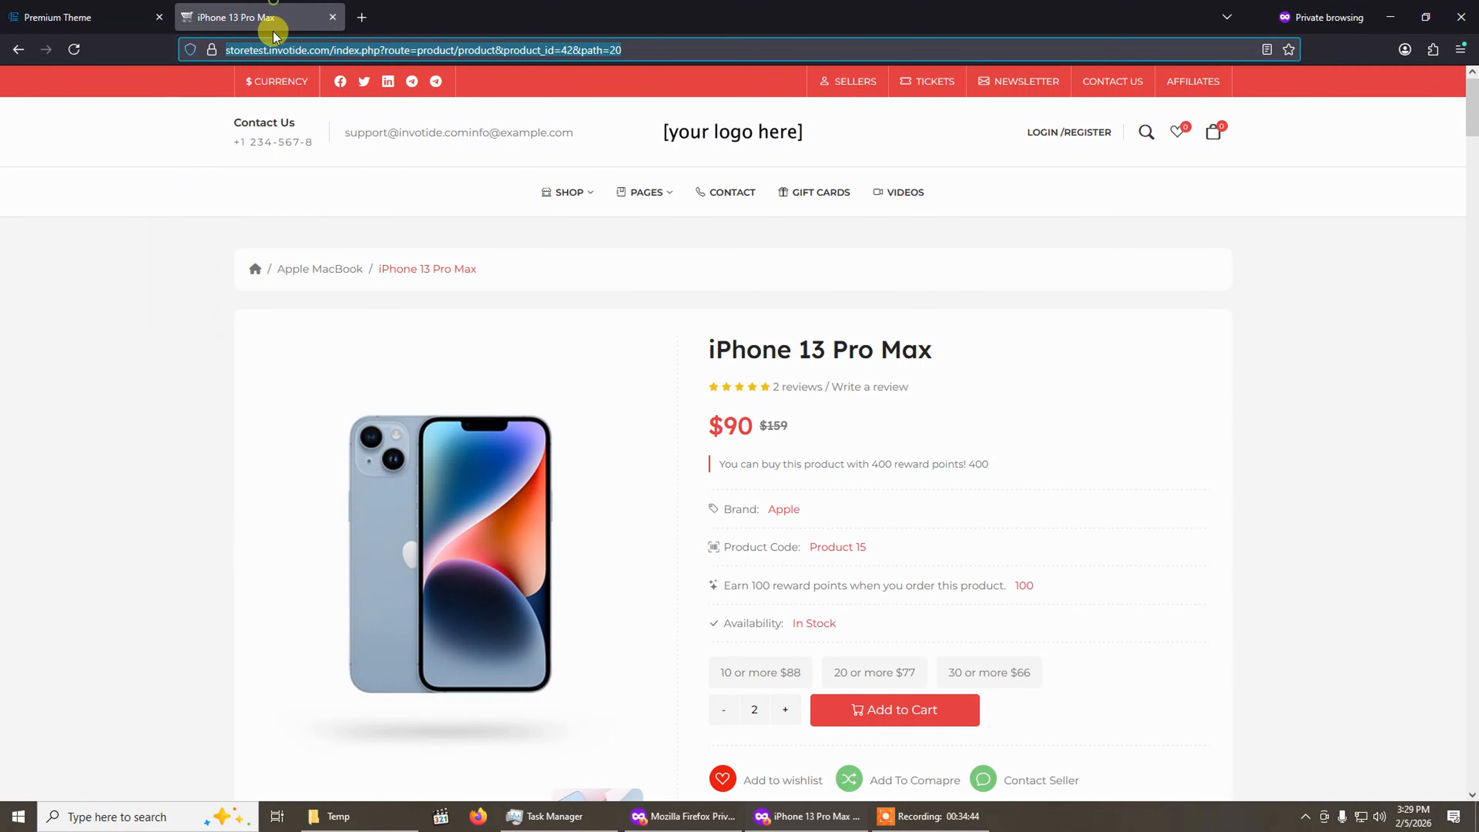
pyautogui.click(73, 49)
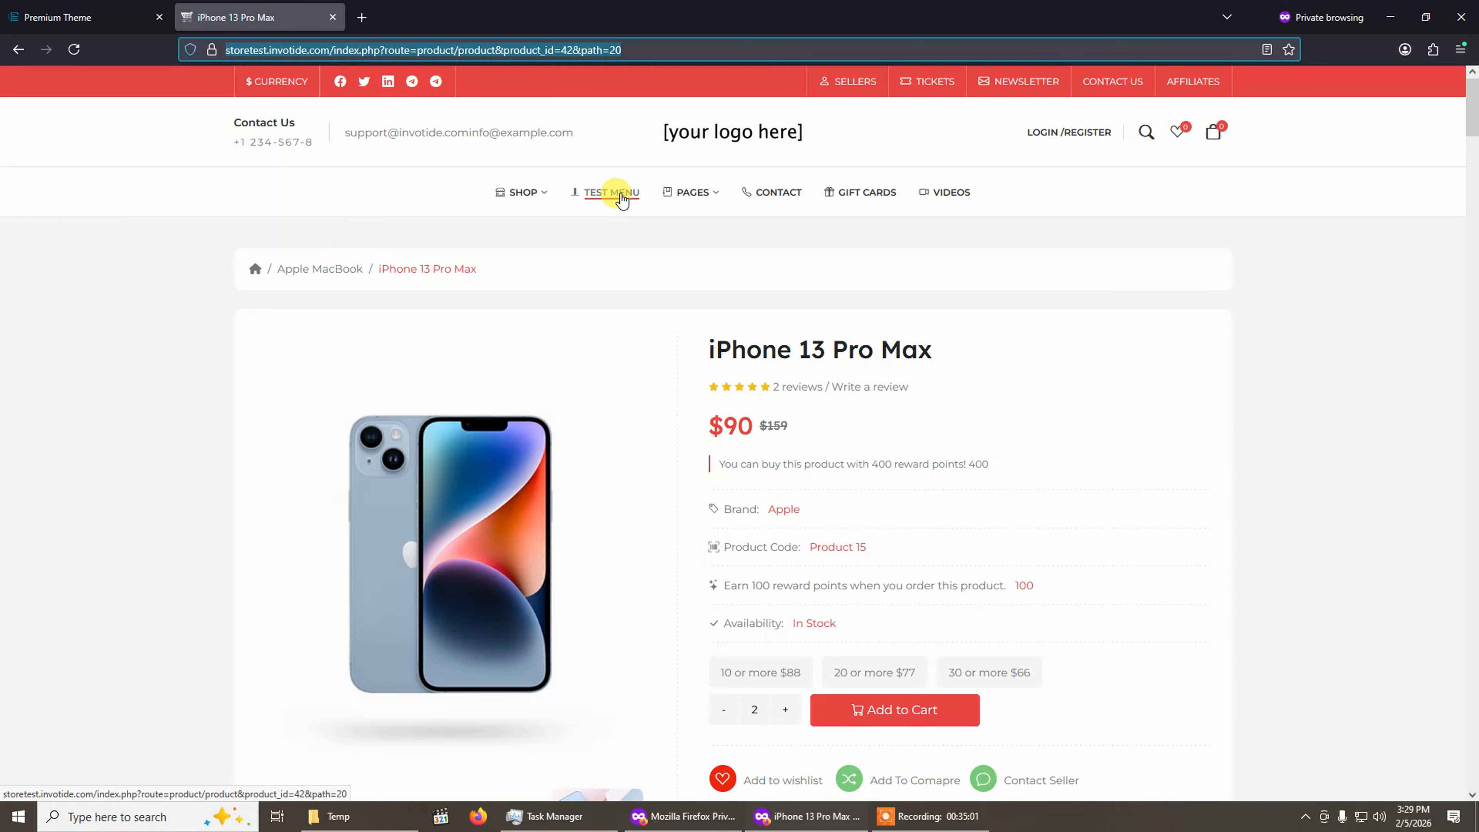
pyautogui.click(710, 139)
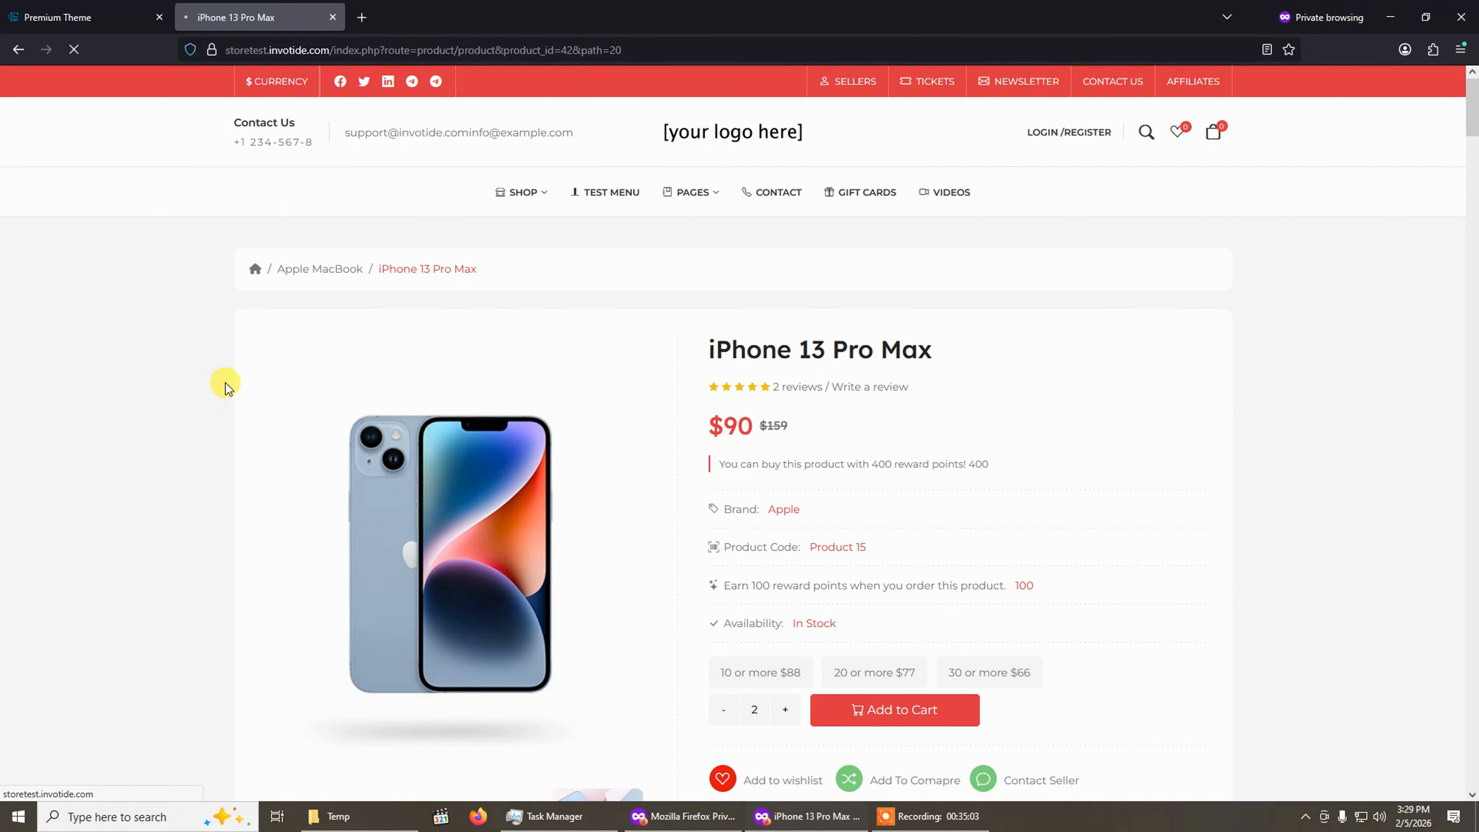
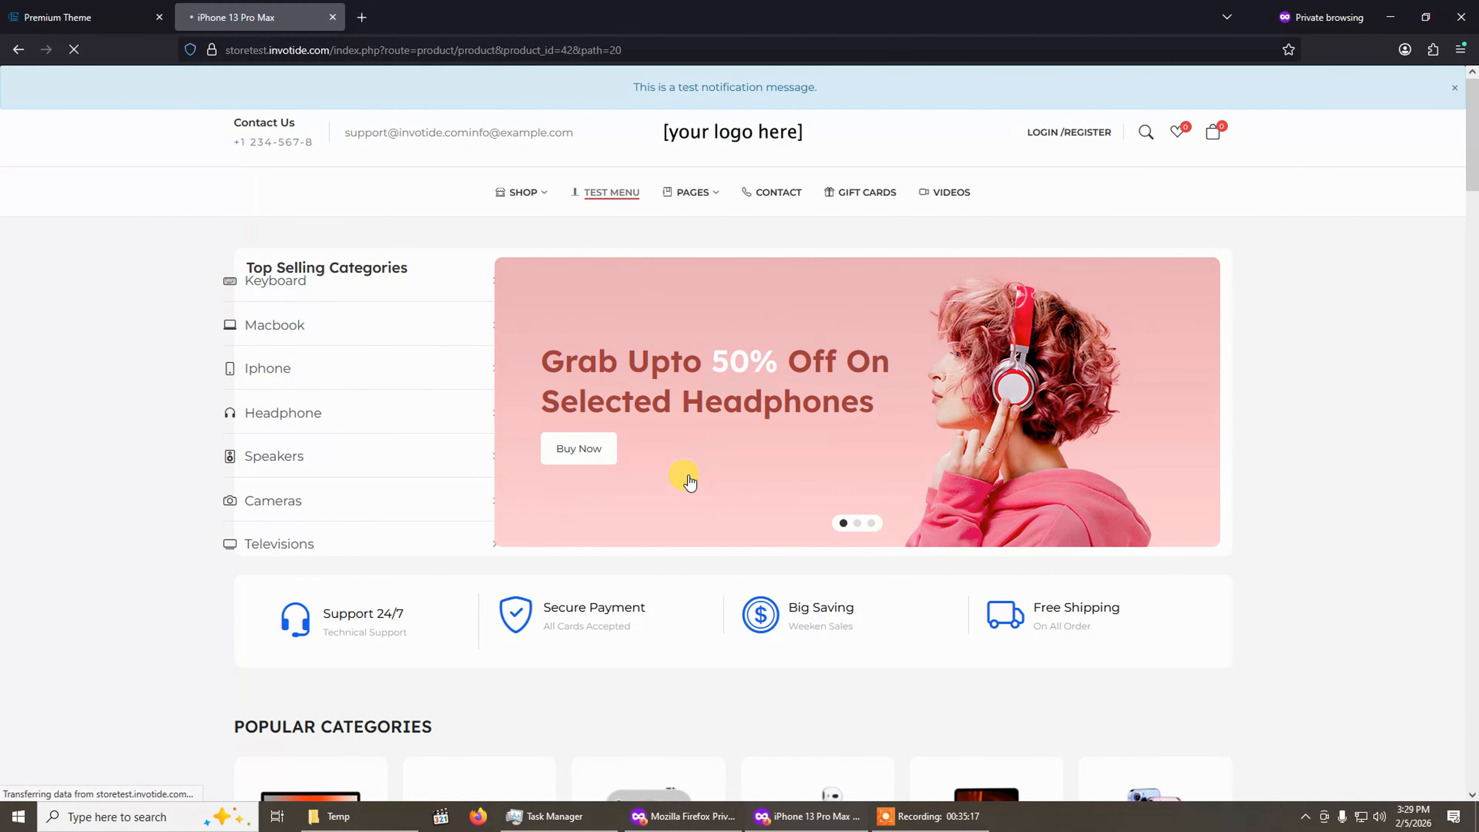
# Set Test Menu's sub-category type to HTML Block with the Blog block and save the menu item.
pyautogui.scroll(-3, 687, 472)
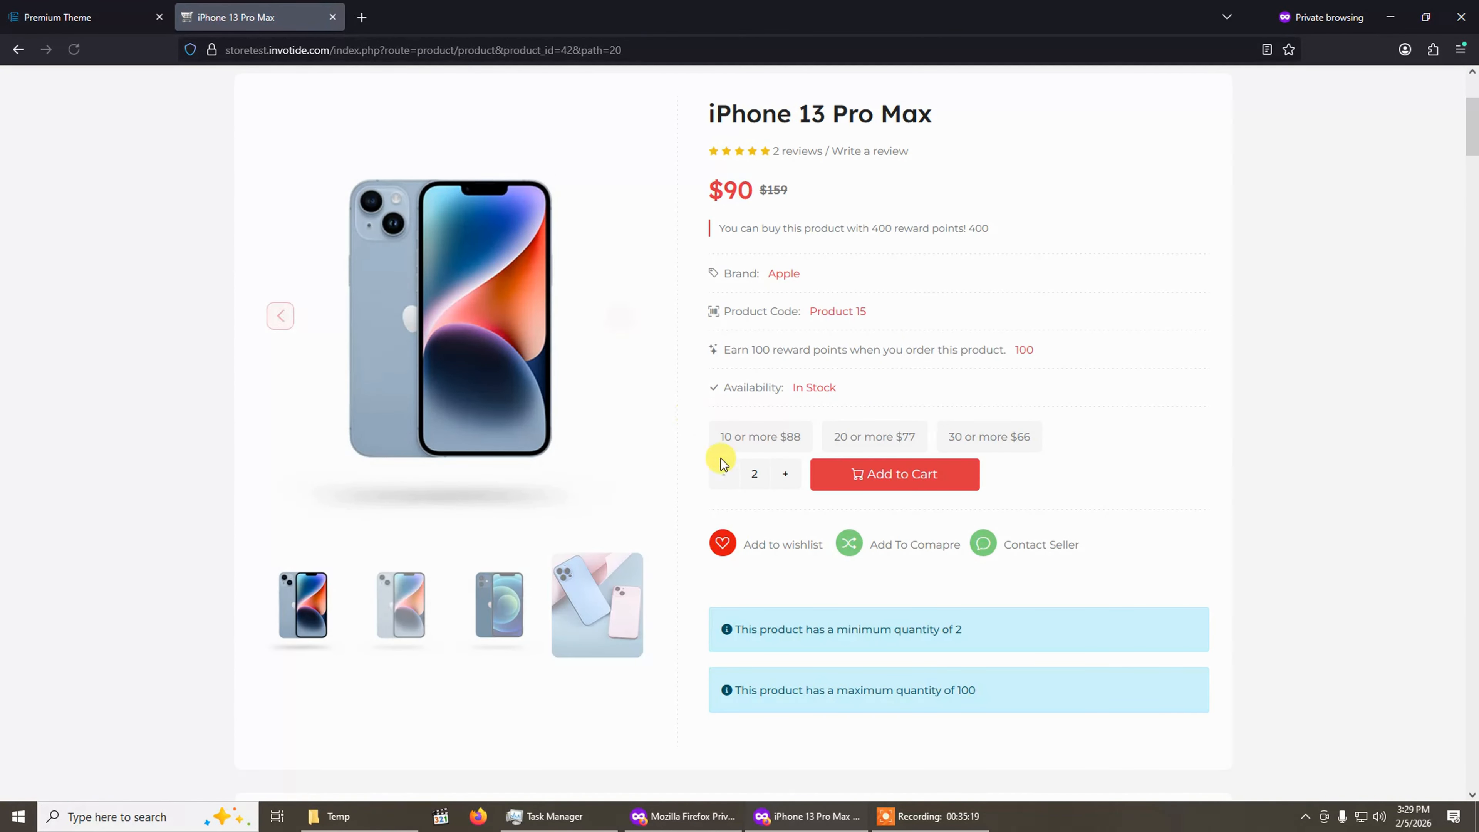
pyautogui.hotkey('ctrl', 'shift', 'Tab')
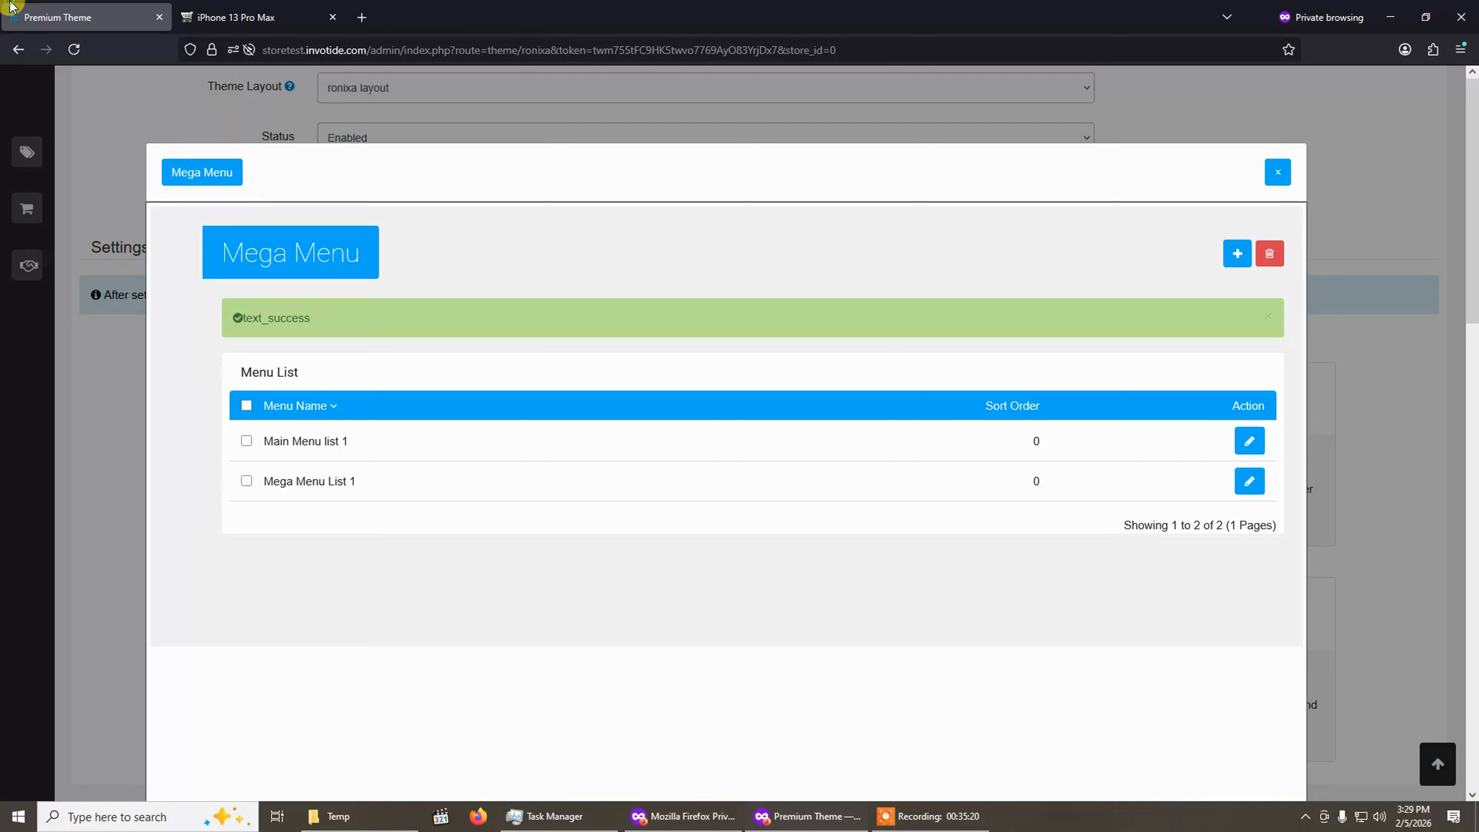
pyautogui.click(1248, 446)
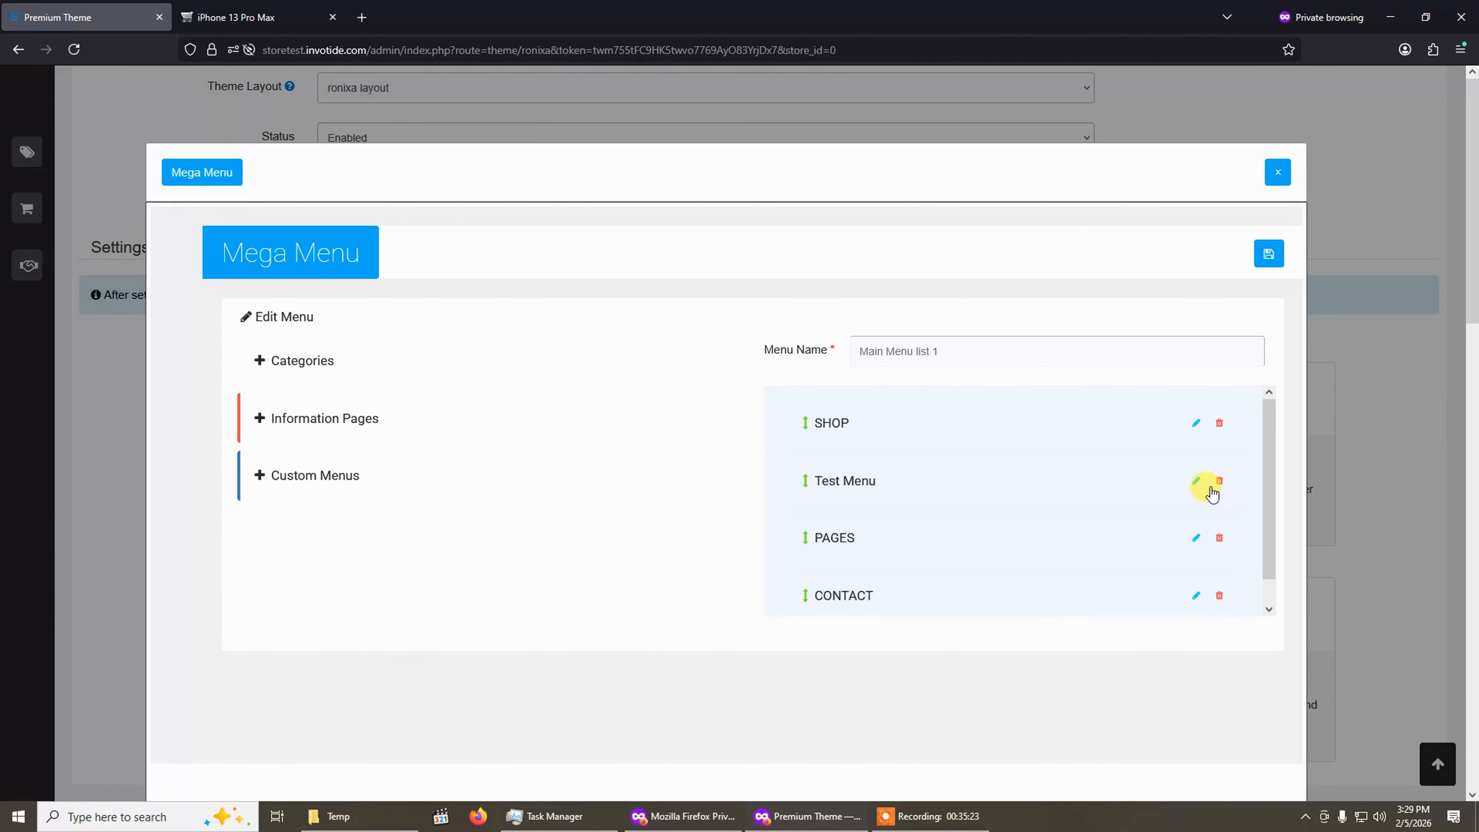
pyautogui.click(1196, 481)
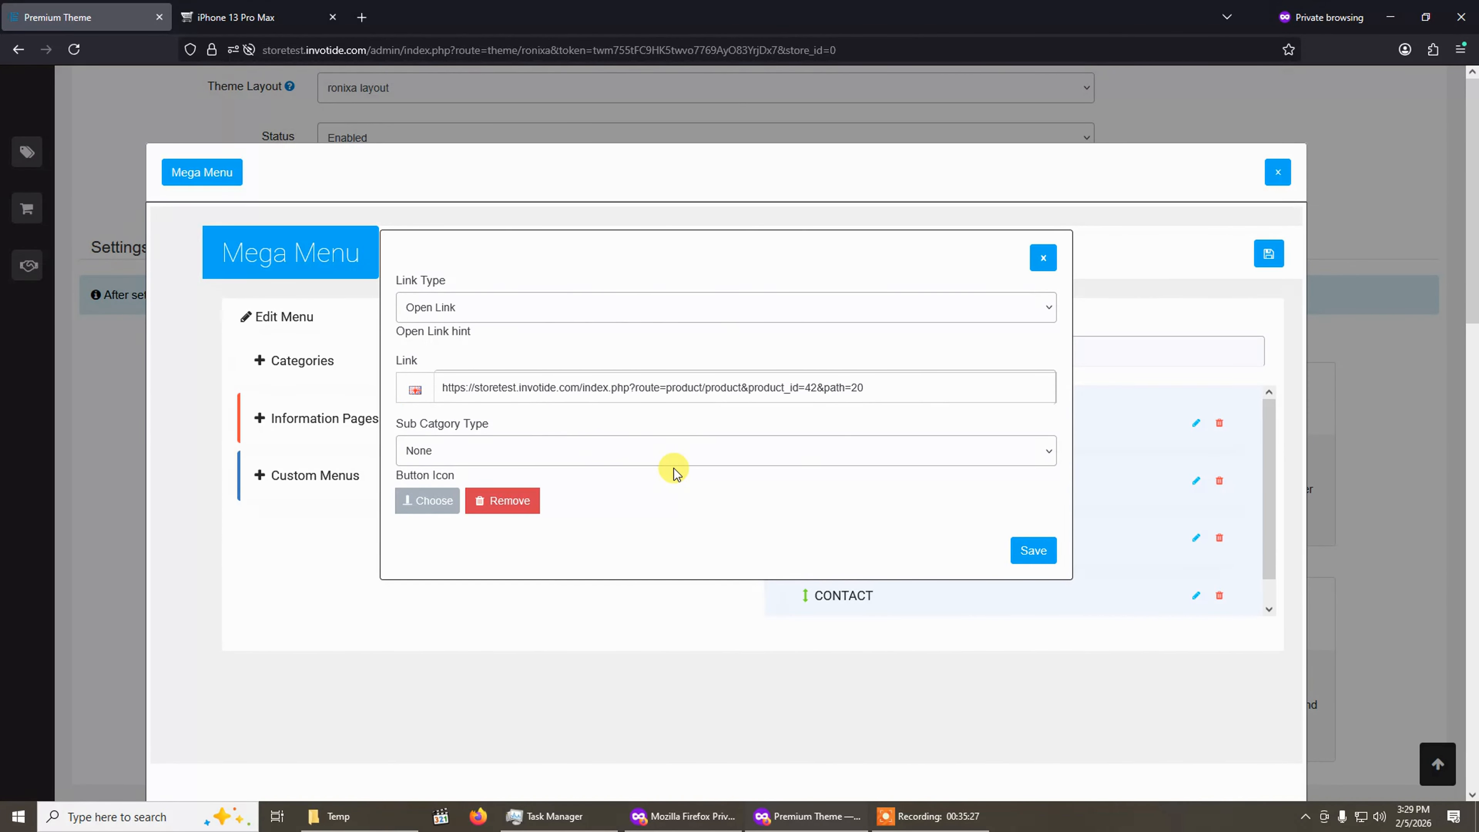
pyautogui.click(526, 450)
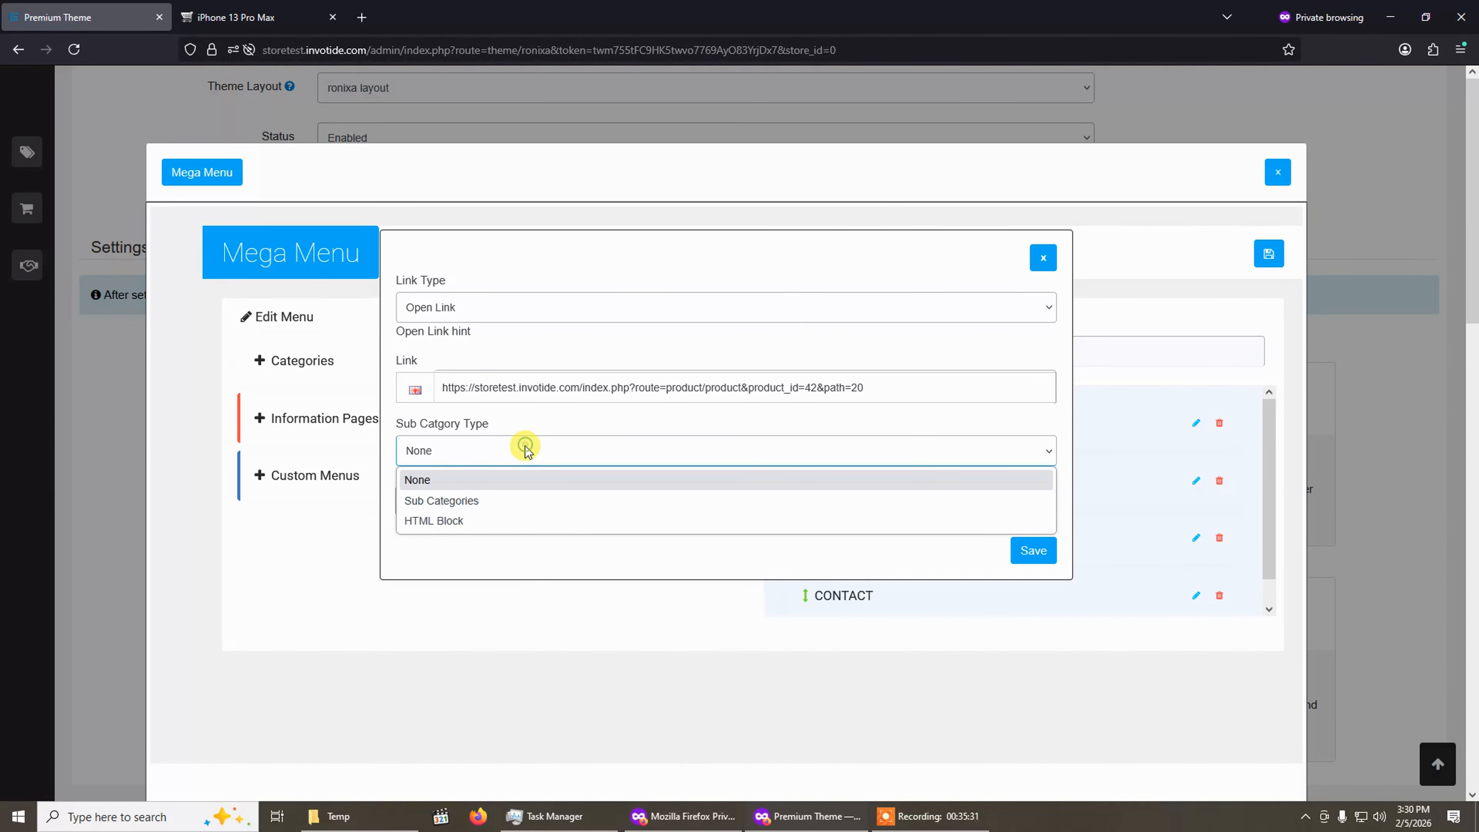
pyautogui.click(472, 519)
pyautogui.click(683, 507)
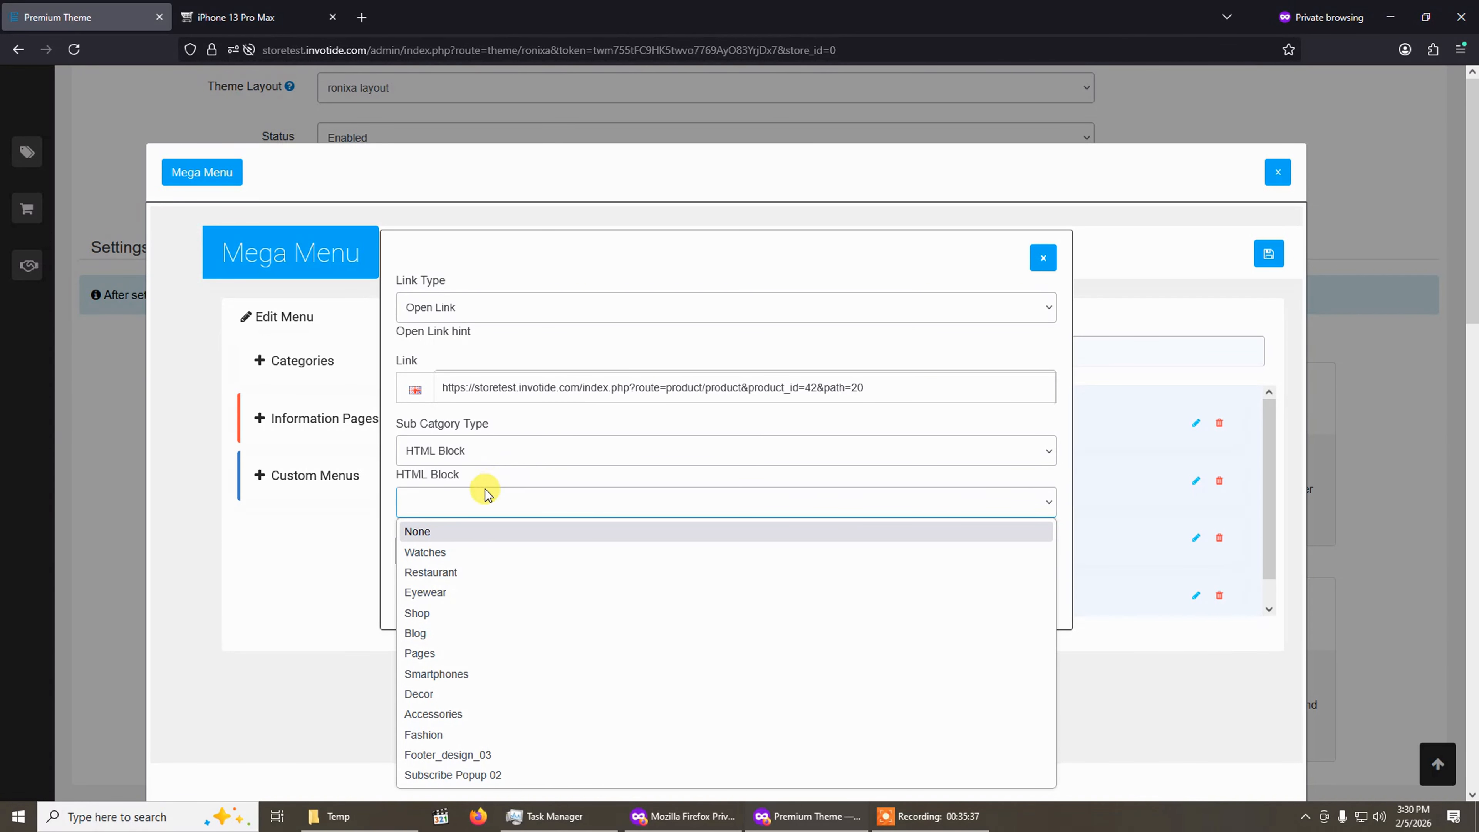
pyautogui.click(450, 634)
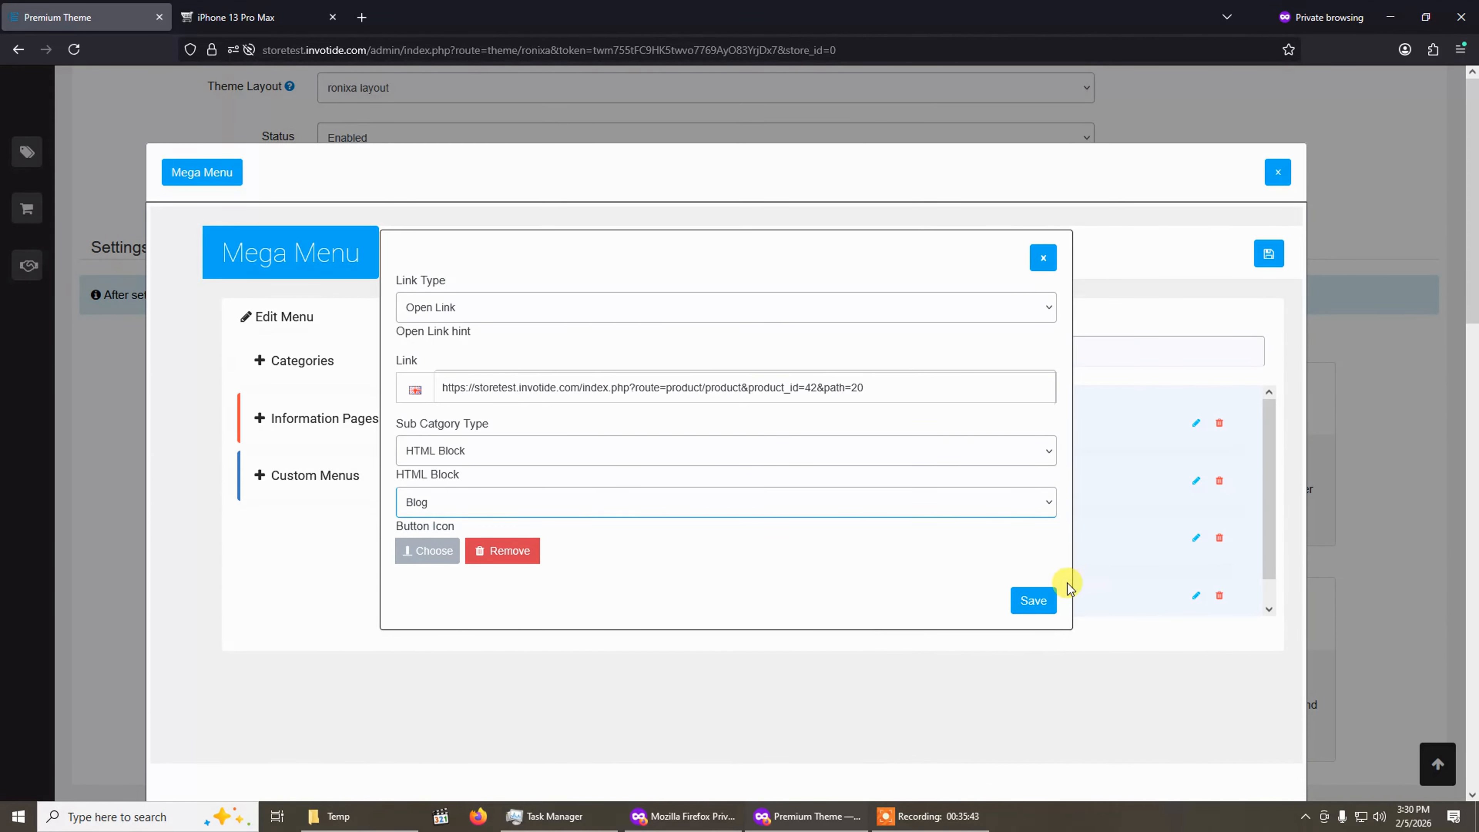
pyautogui.click(1040, 599)
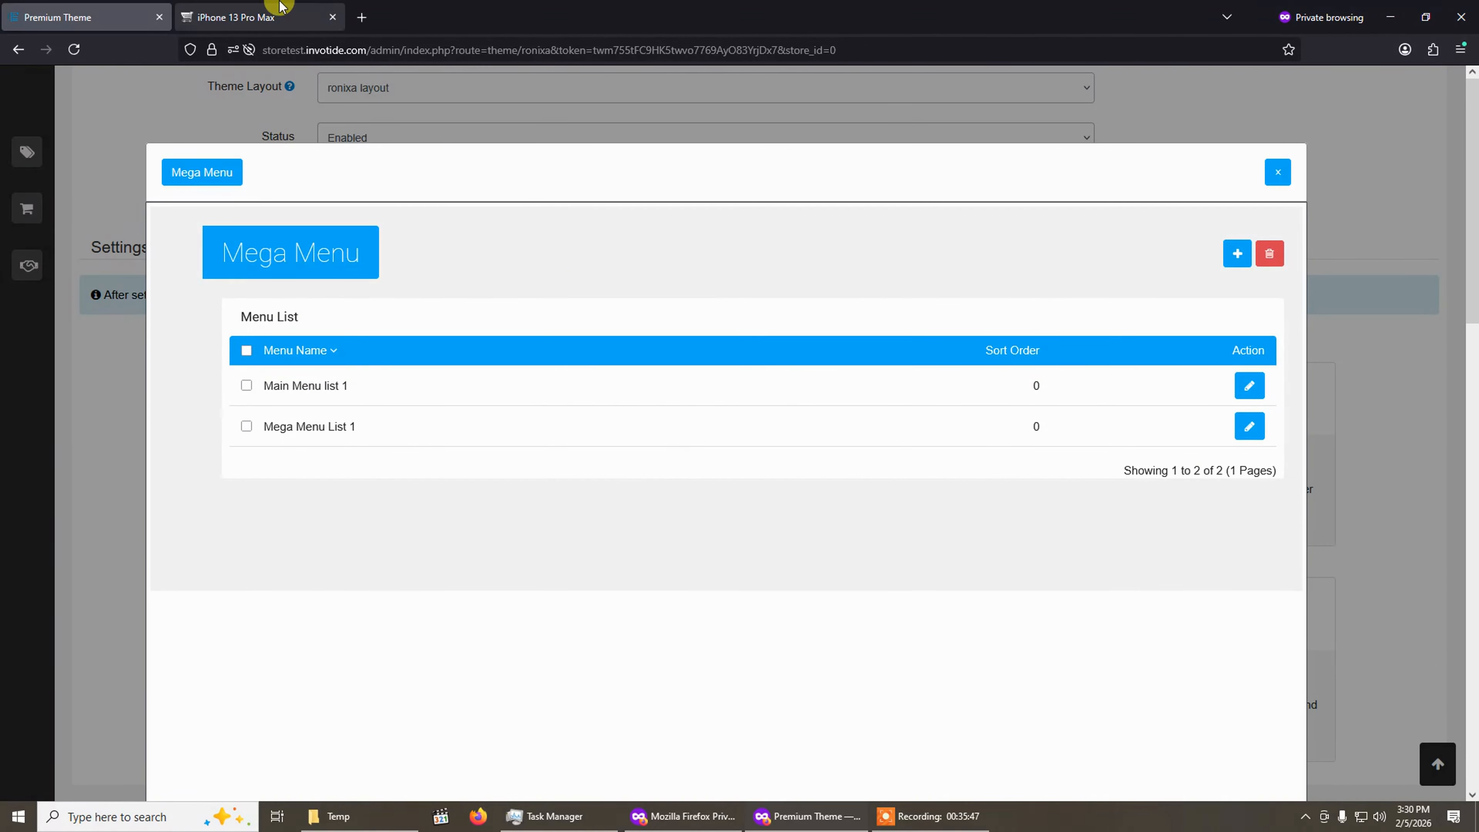
# Reload the storefront product page and preview the TEST MENU dropdown in the header.
pyautogui.click(281, 13)
pyautogui.scroll(4, 105, 120)
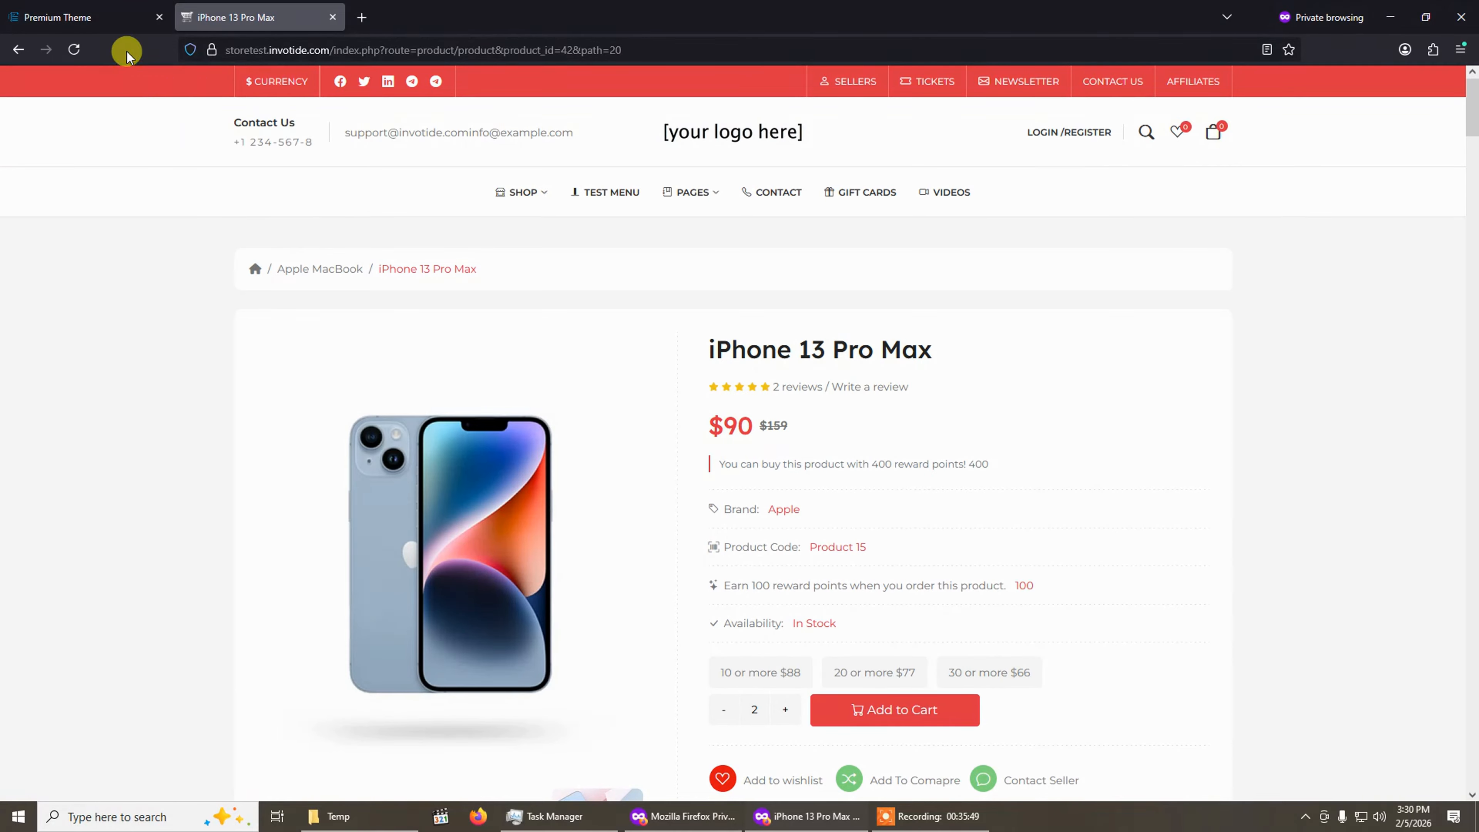
pyautogui.click(75, 50)
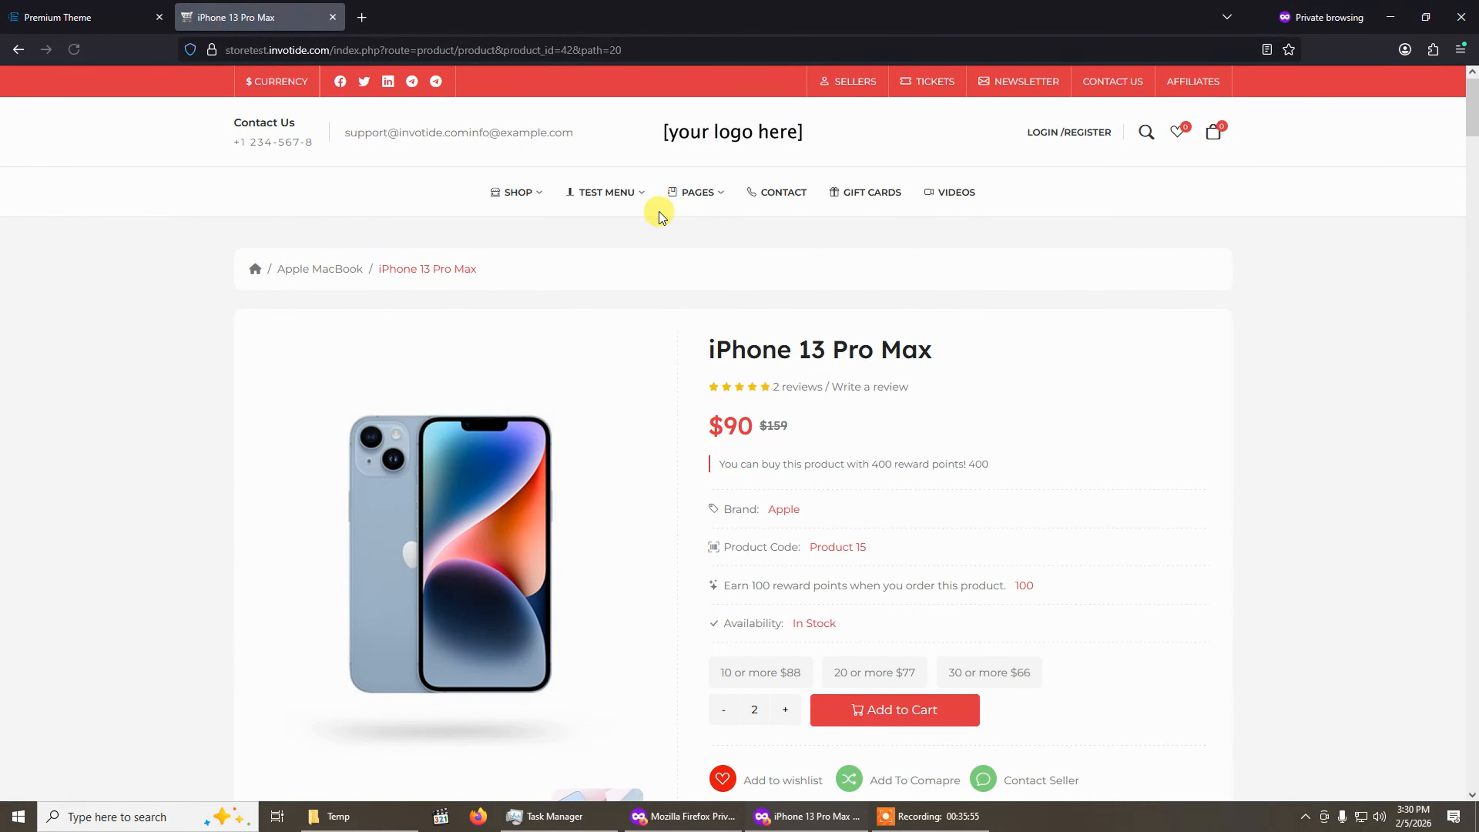
pyautogui.moveTo(641, 197)
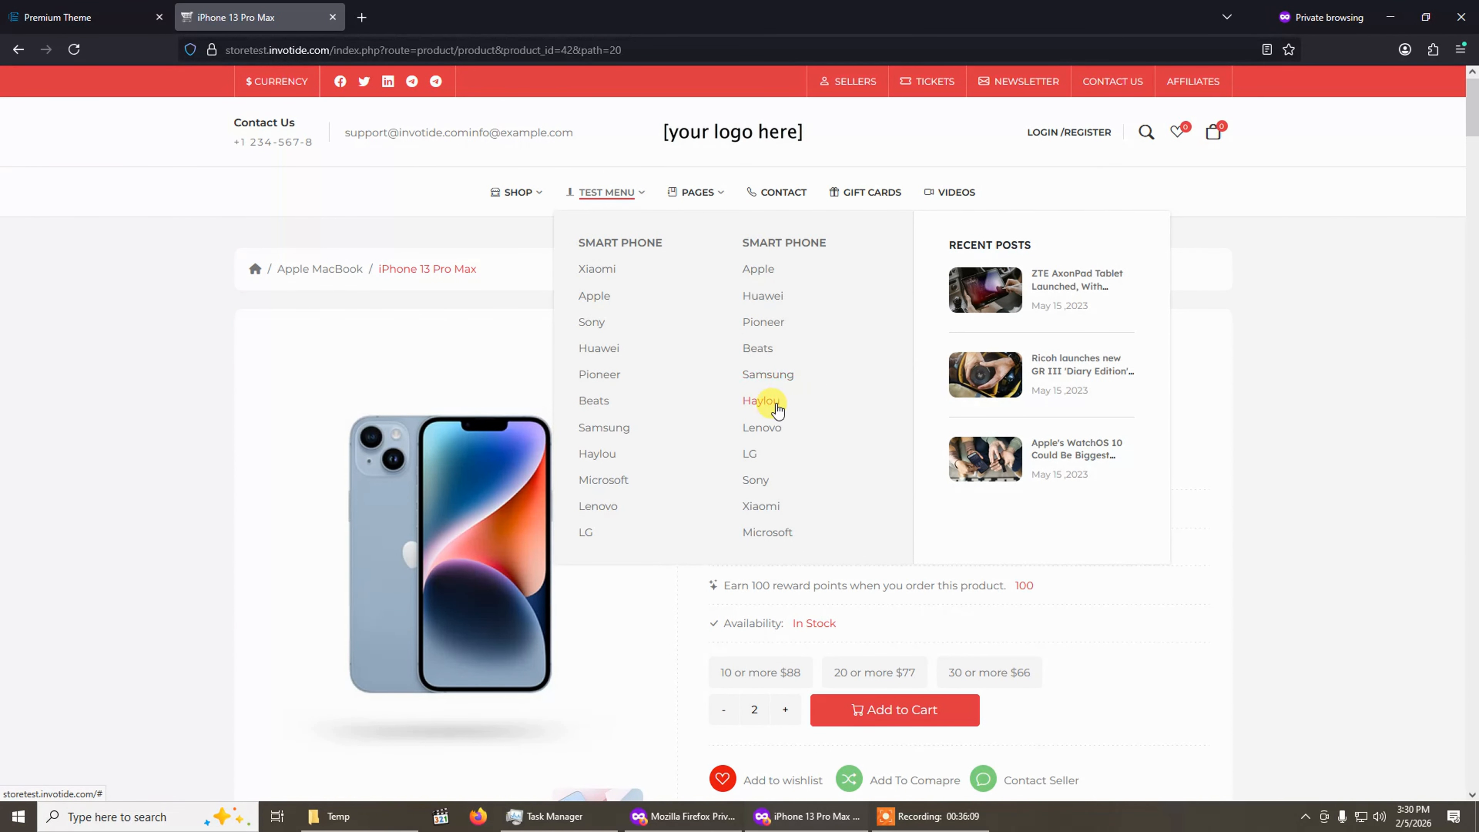
# Change Test Menu's HTML block to None and save the menu item.
pyautogui.click(106, 7)
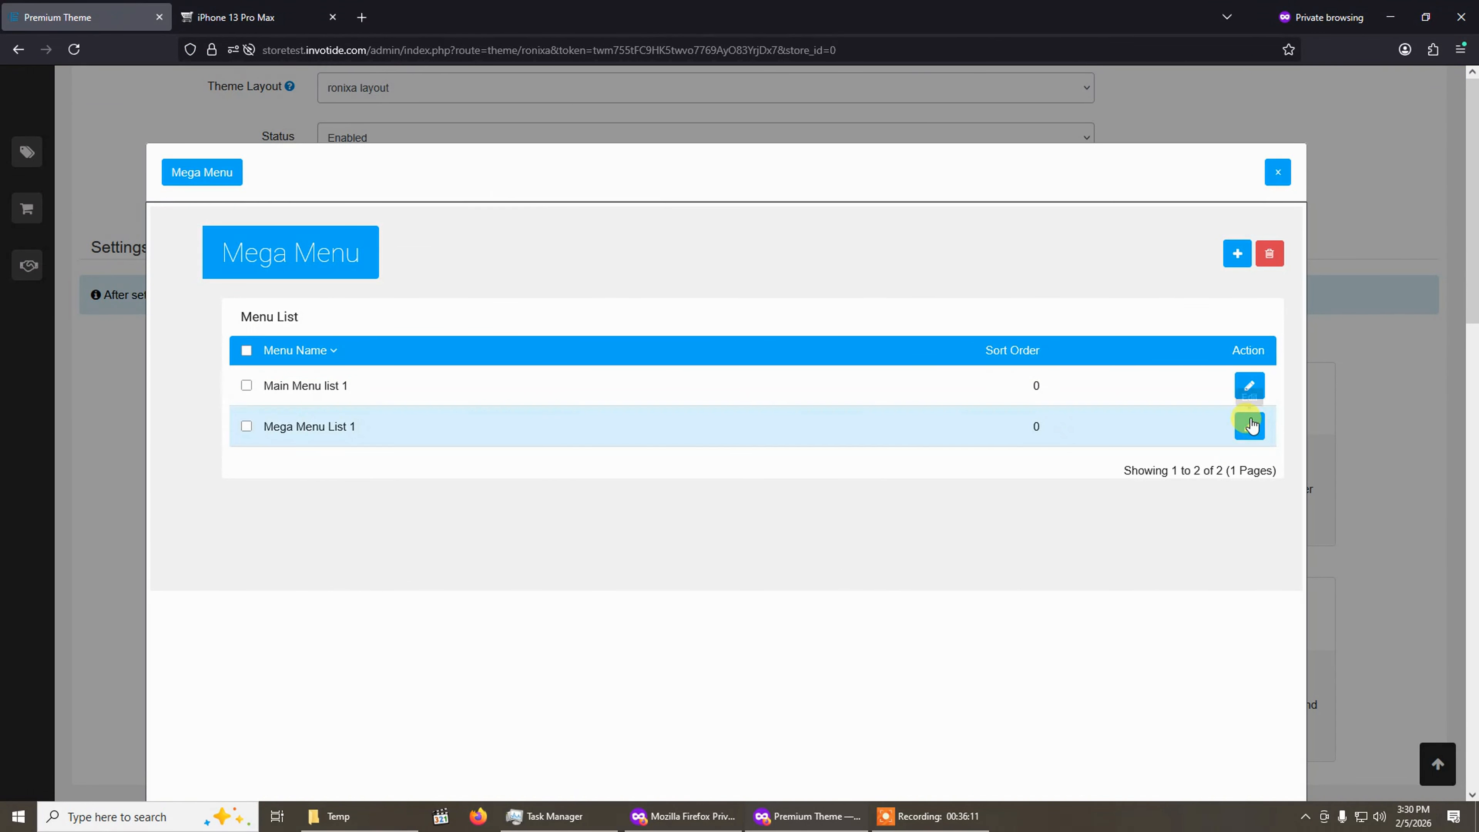
pyautogui.click(1250, 385)
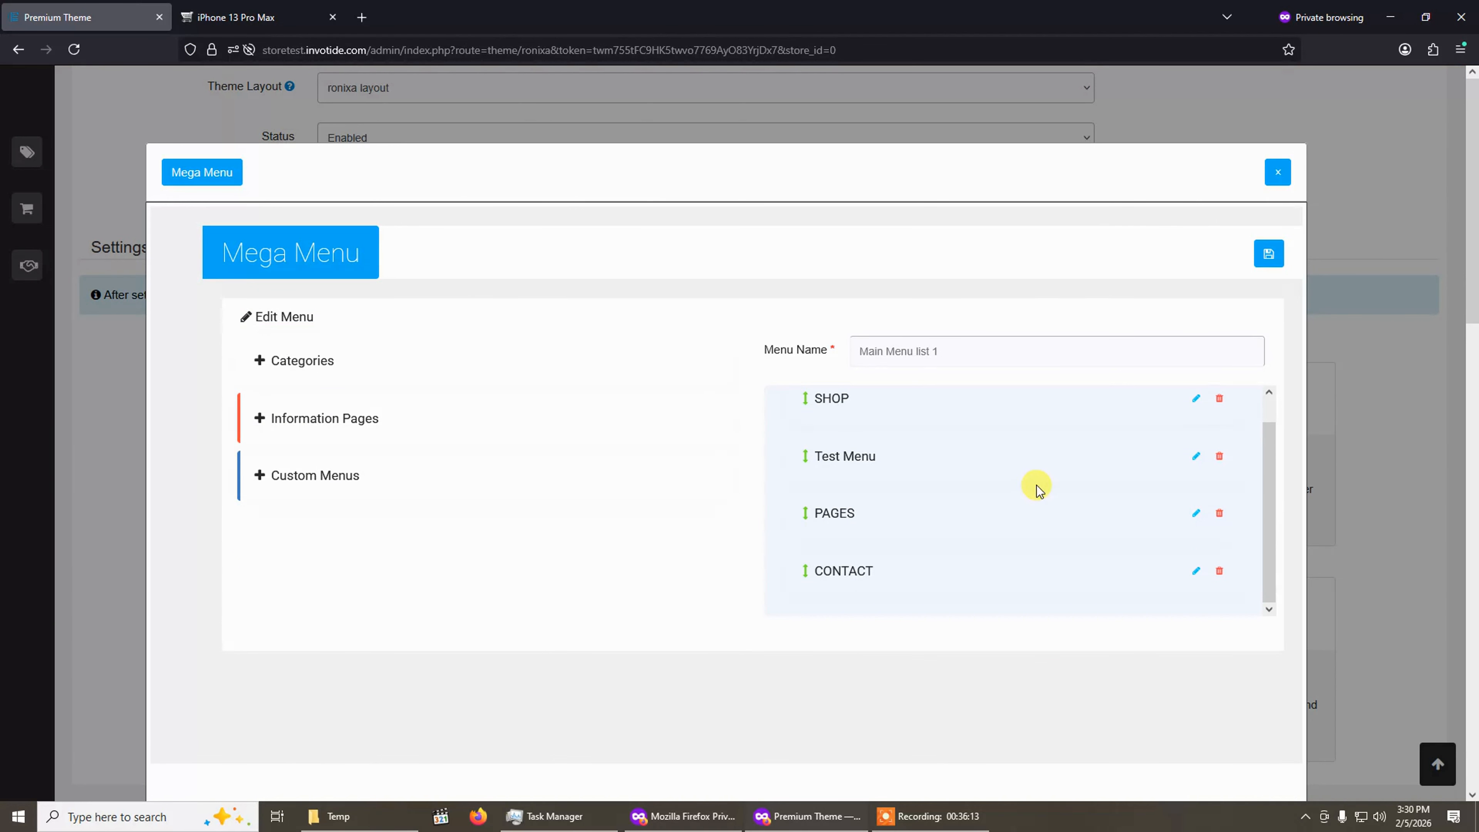
pyautogui.click(1198, 458)
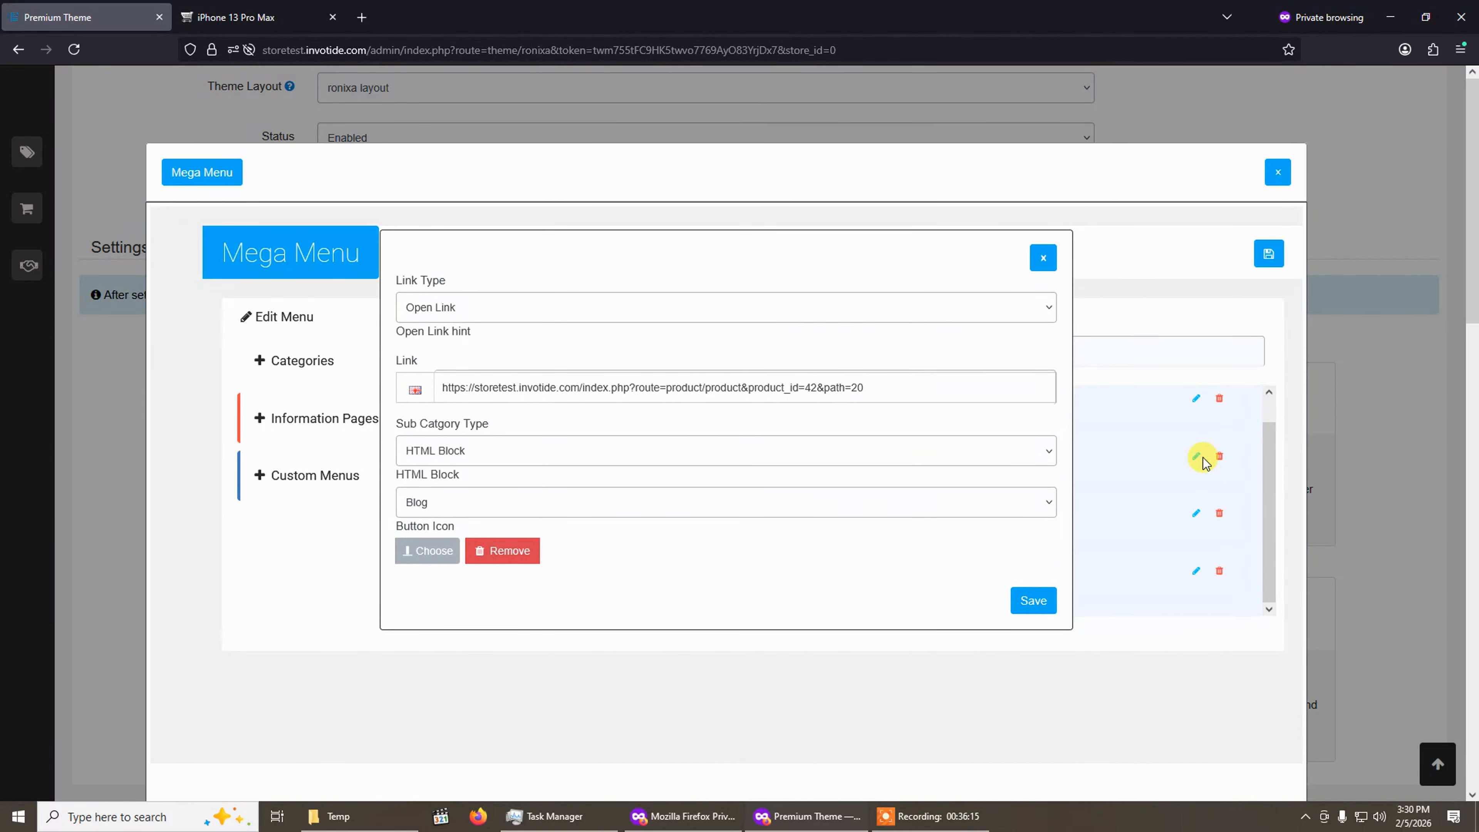
pyautogui.click(594, 501)
pyautogui.click(572, 532)
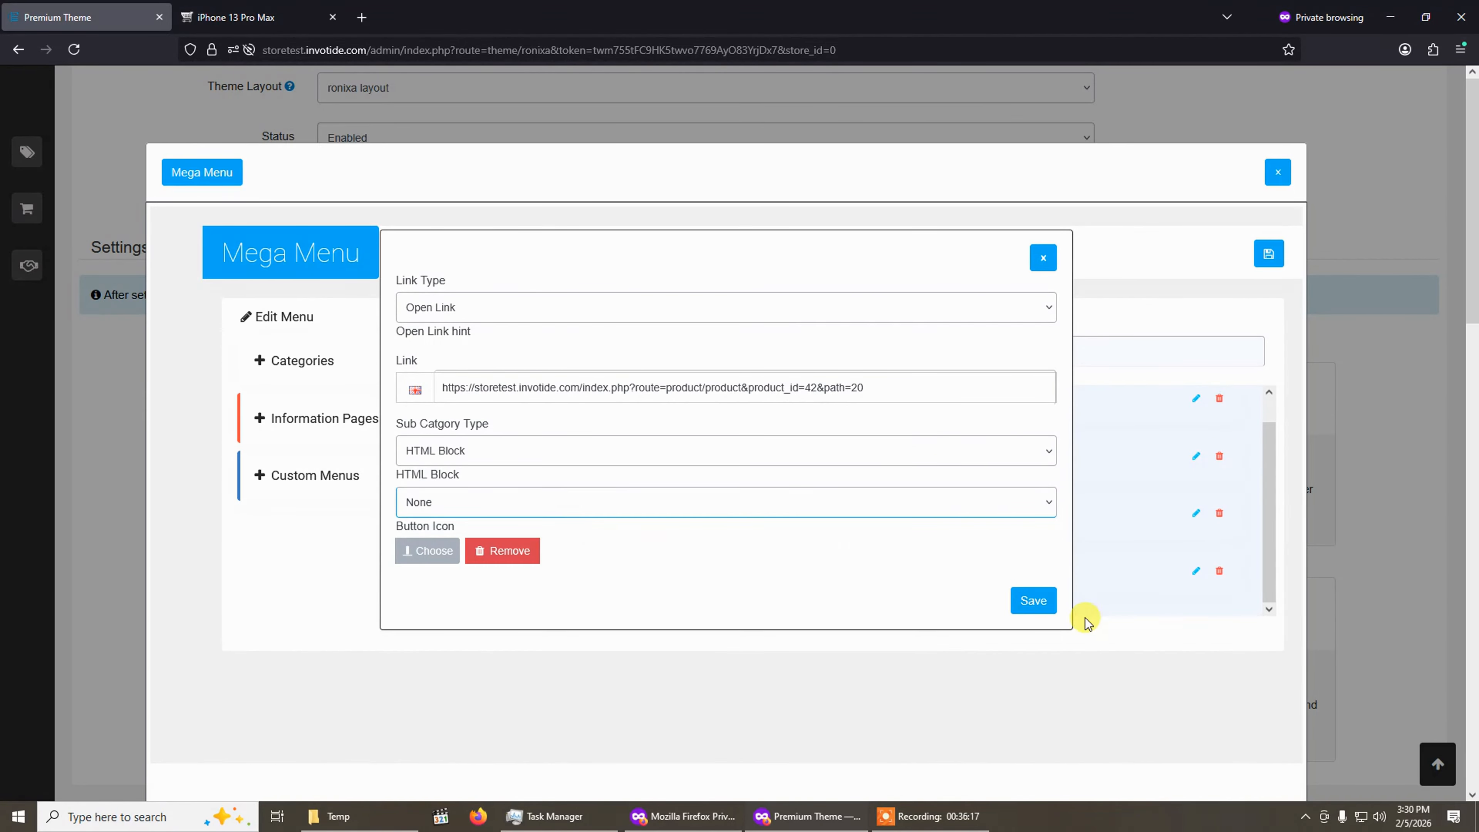
pyautogui.click(1030, 597)
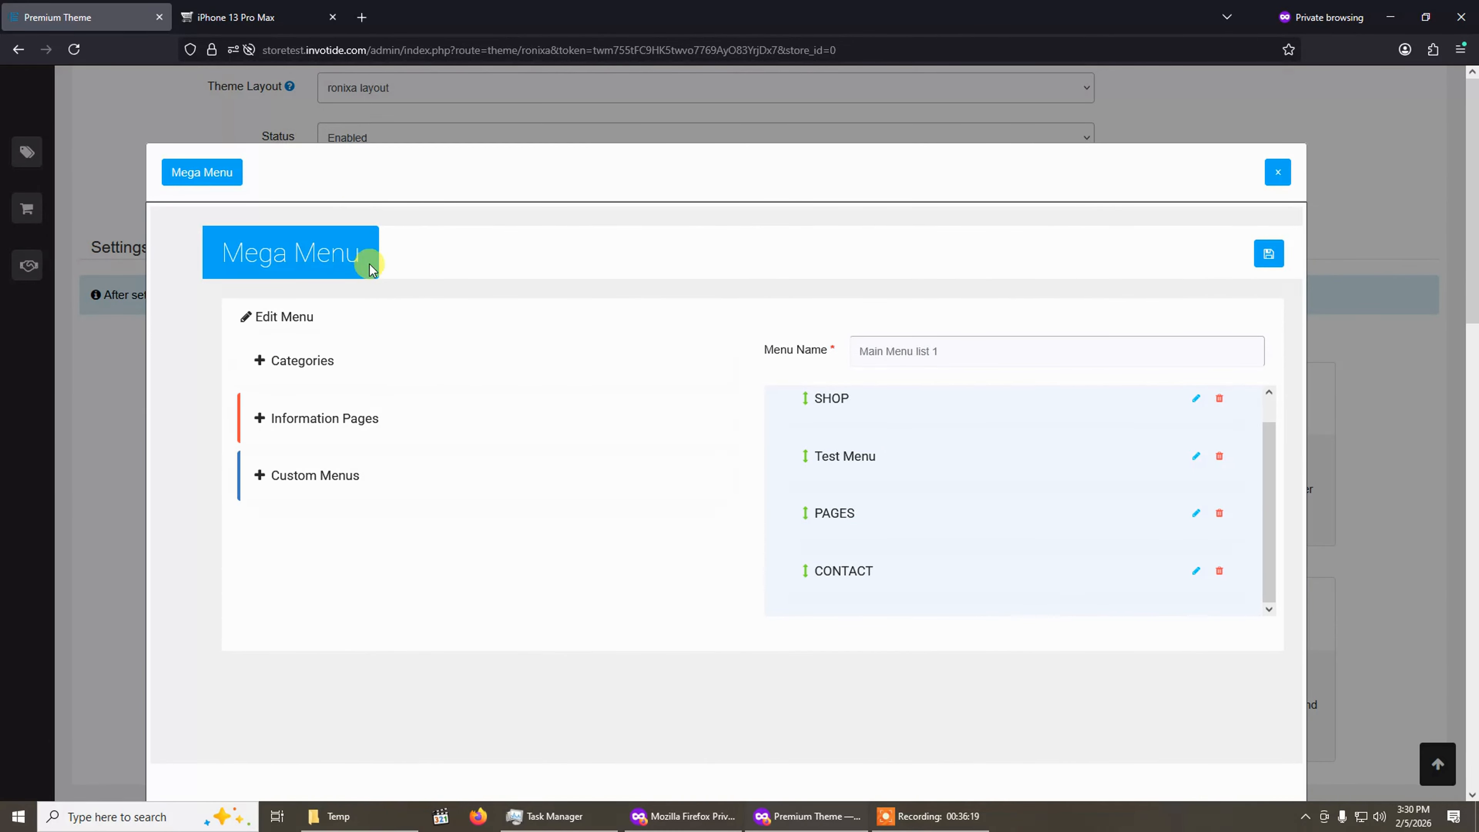
# Reload the storefront page to check the TEST MENU item.
pyautogui.click(264, 17)
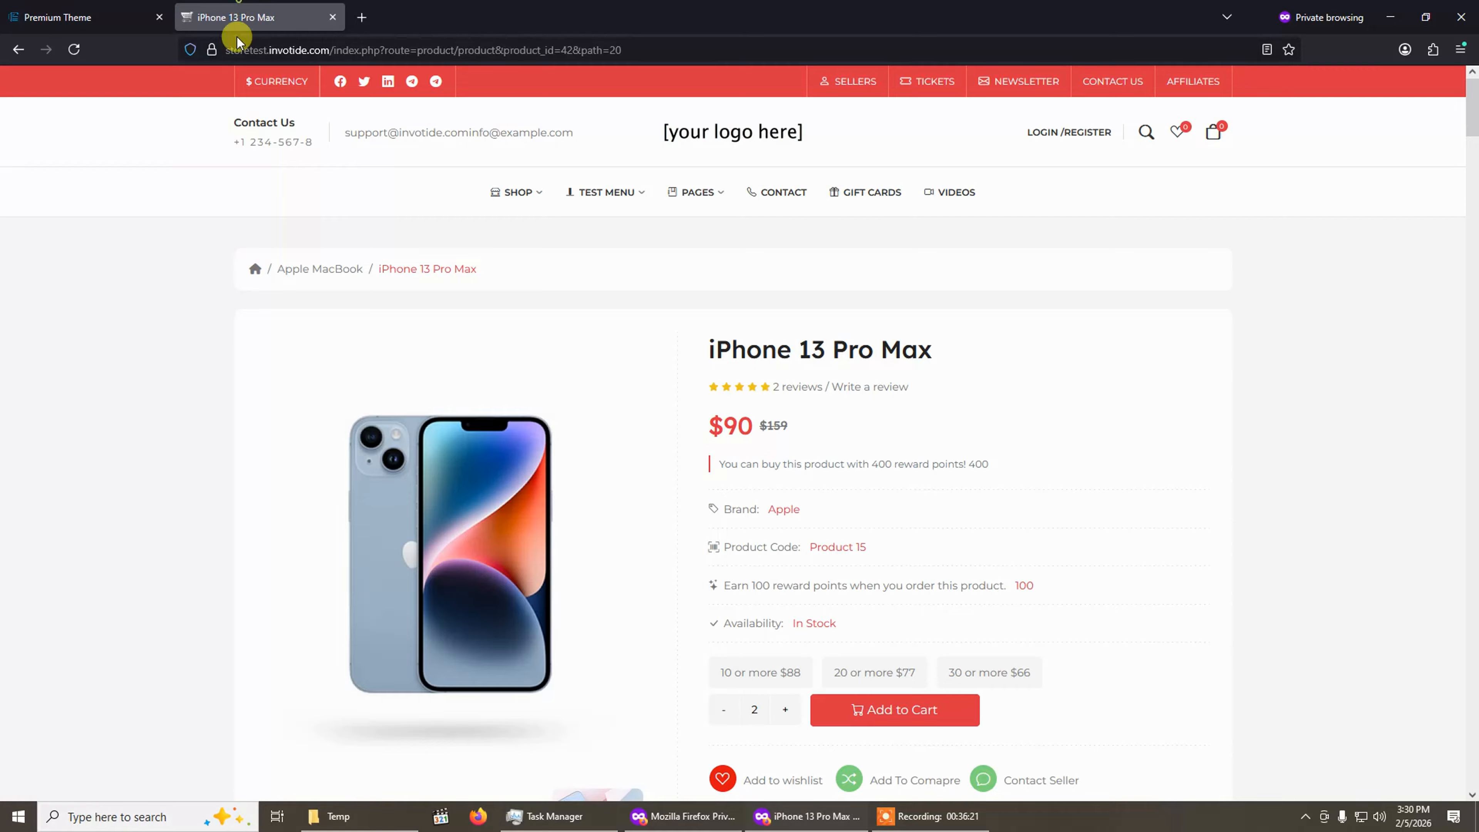
pyautogui.click(75, 49)
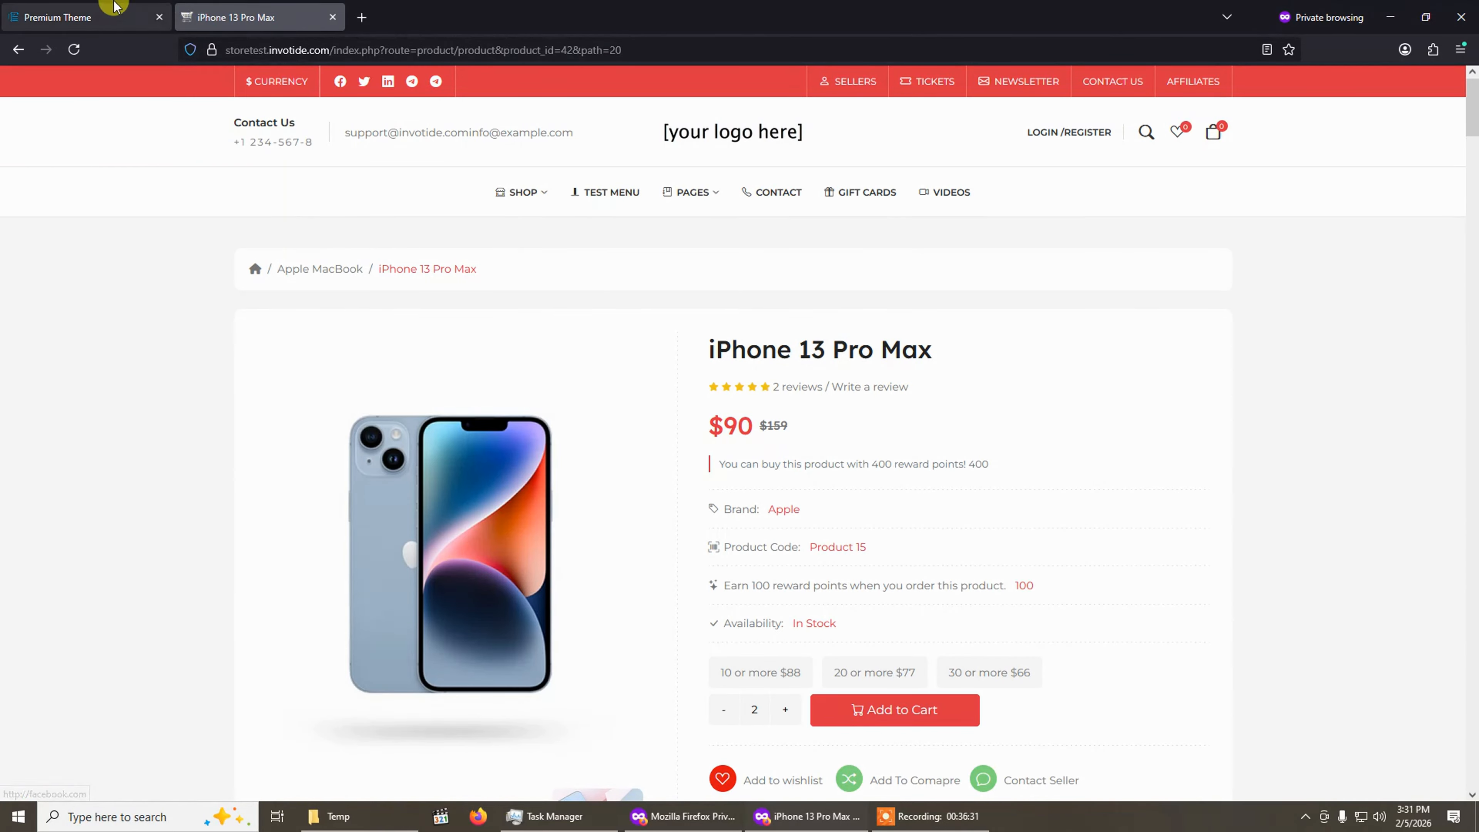
pyautogui.click(93, 17)
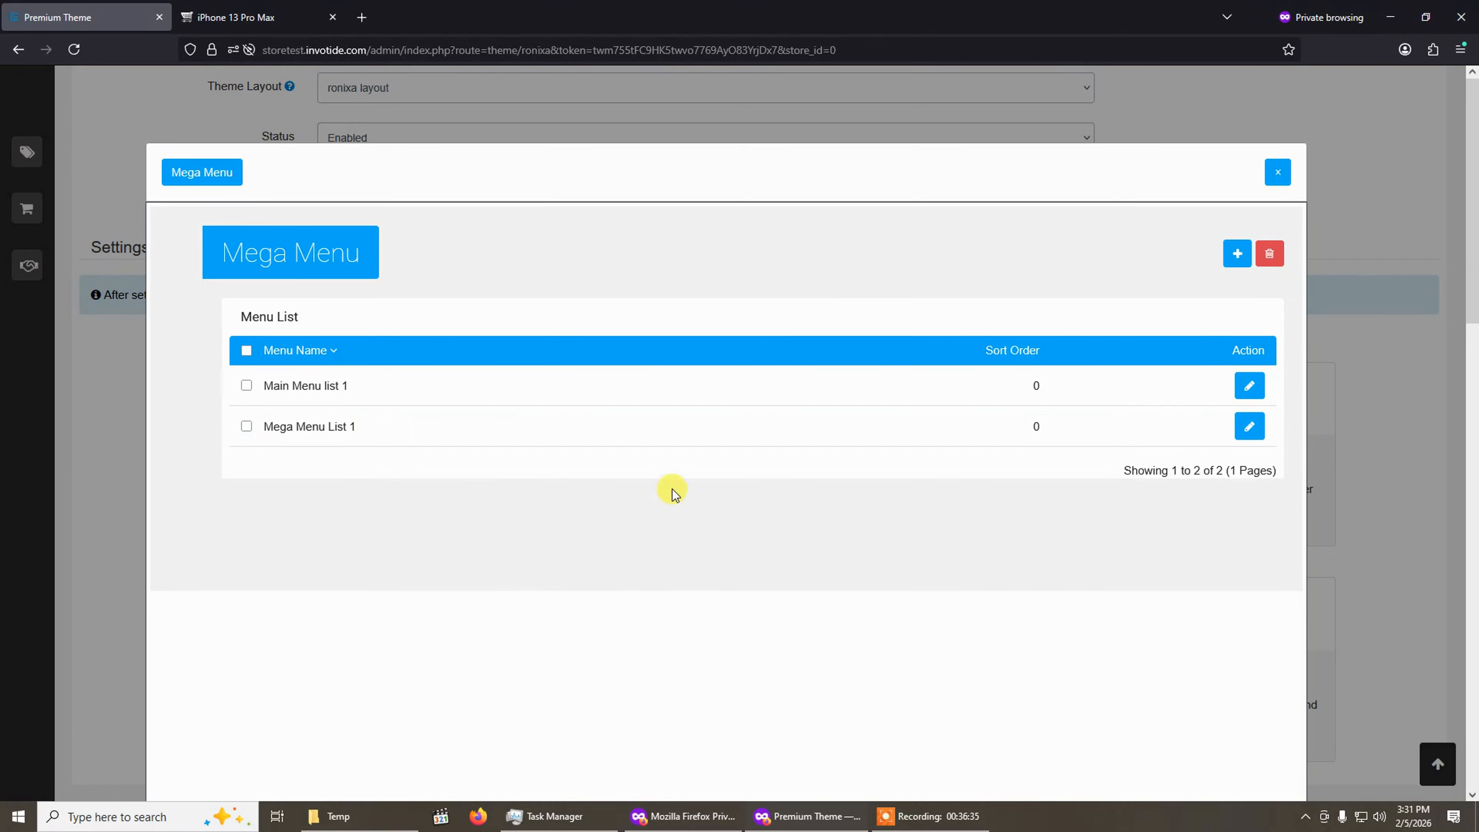
pyautogui.click(1237, 254)
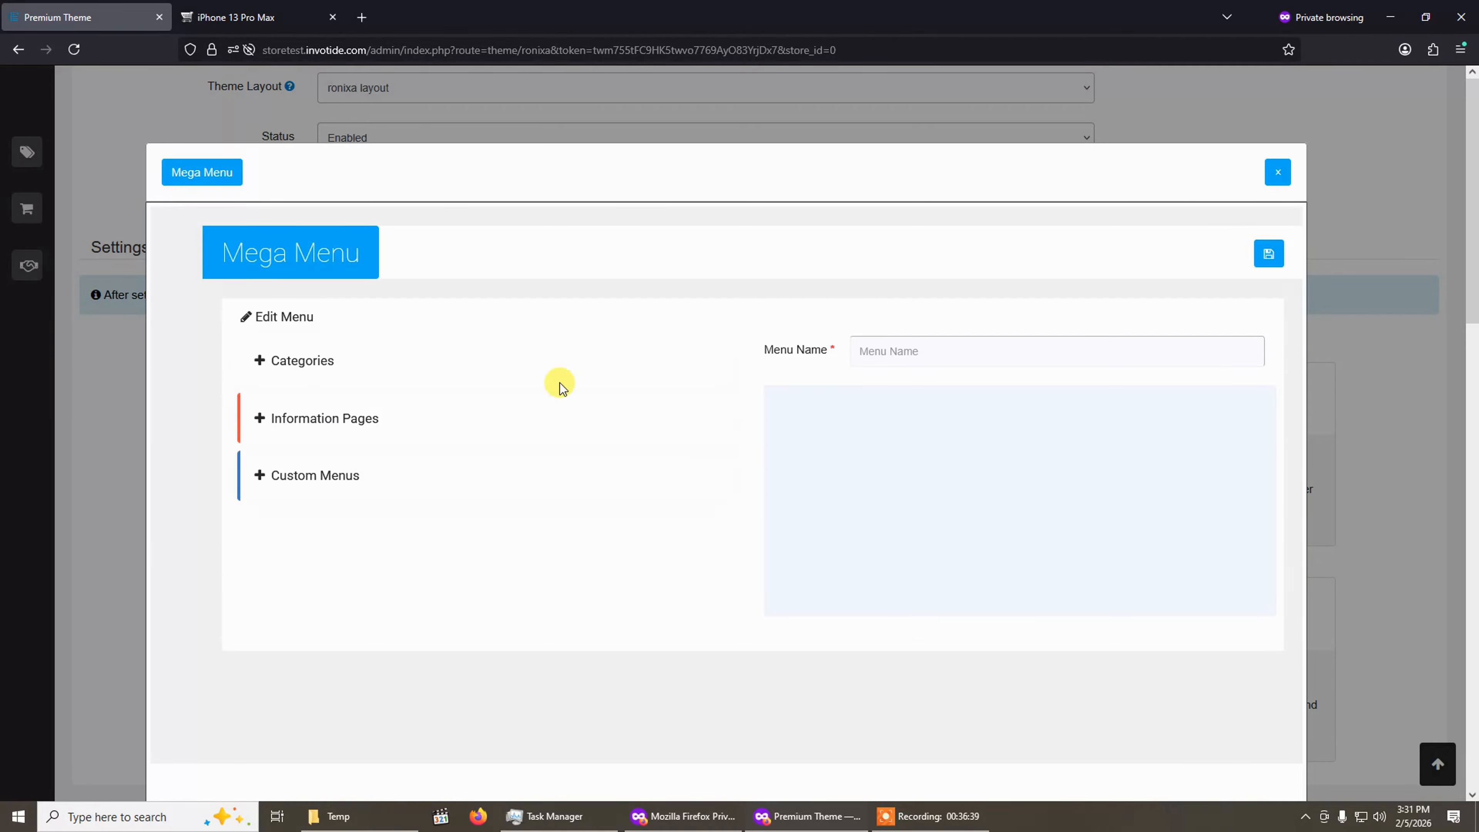
pyautogui.click(983, 353)
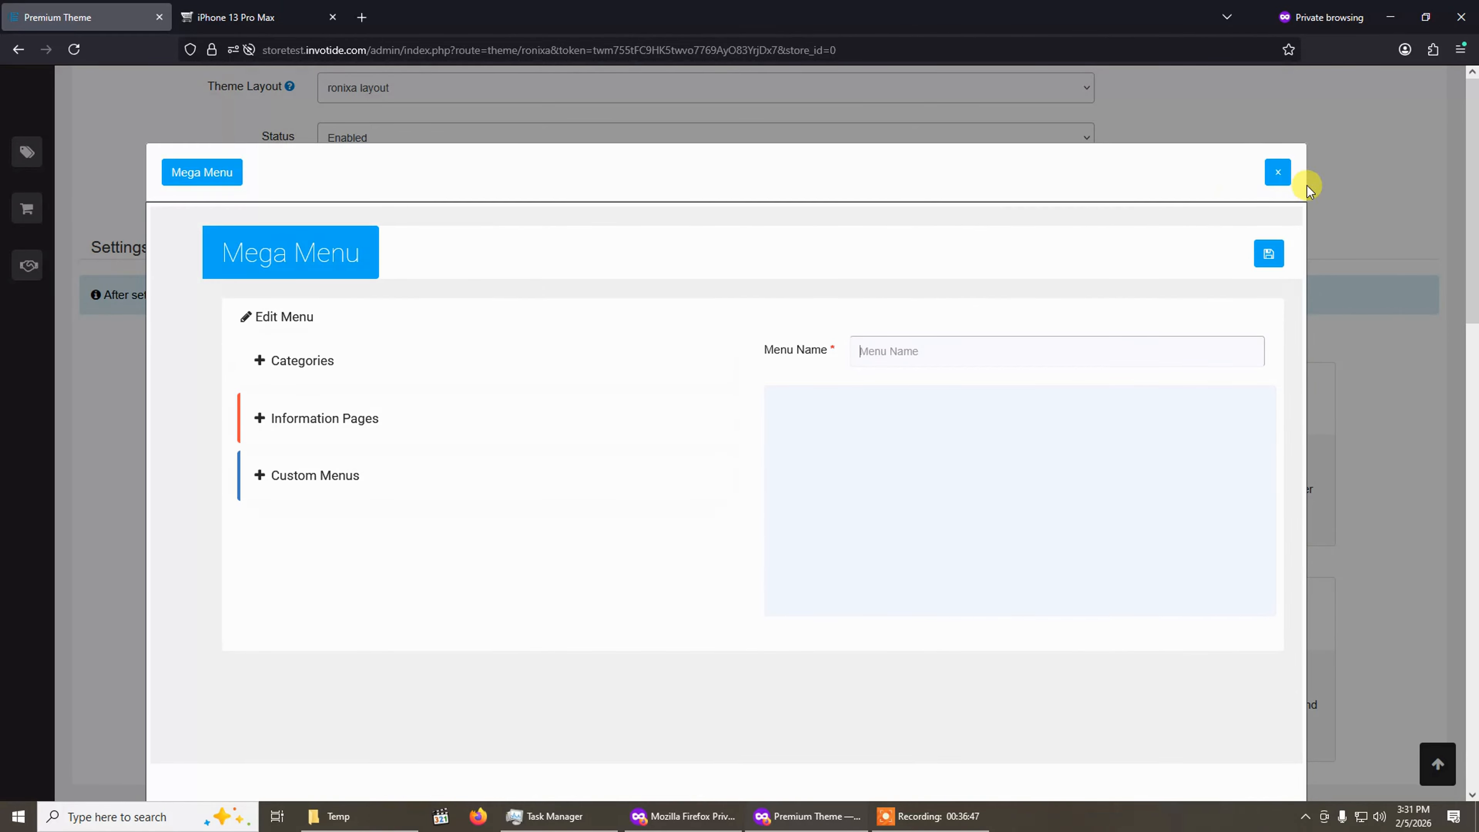
pyautogui.click(1281, 174)
# Open the theme's newsletter Subscribers manager from the settings page.
pyautogui.scroll(-2, 921, 647)
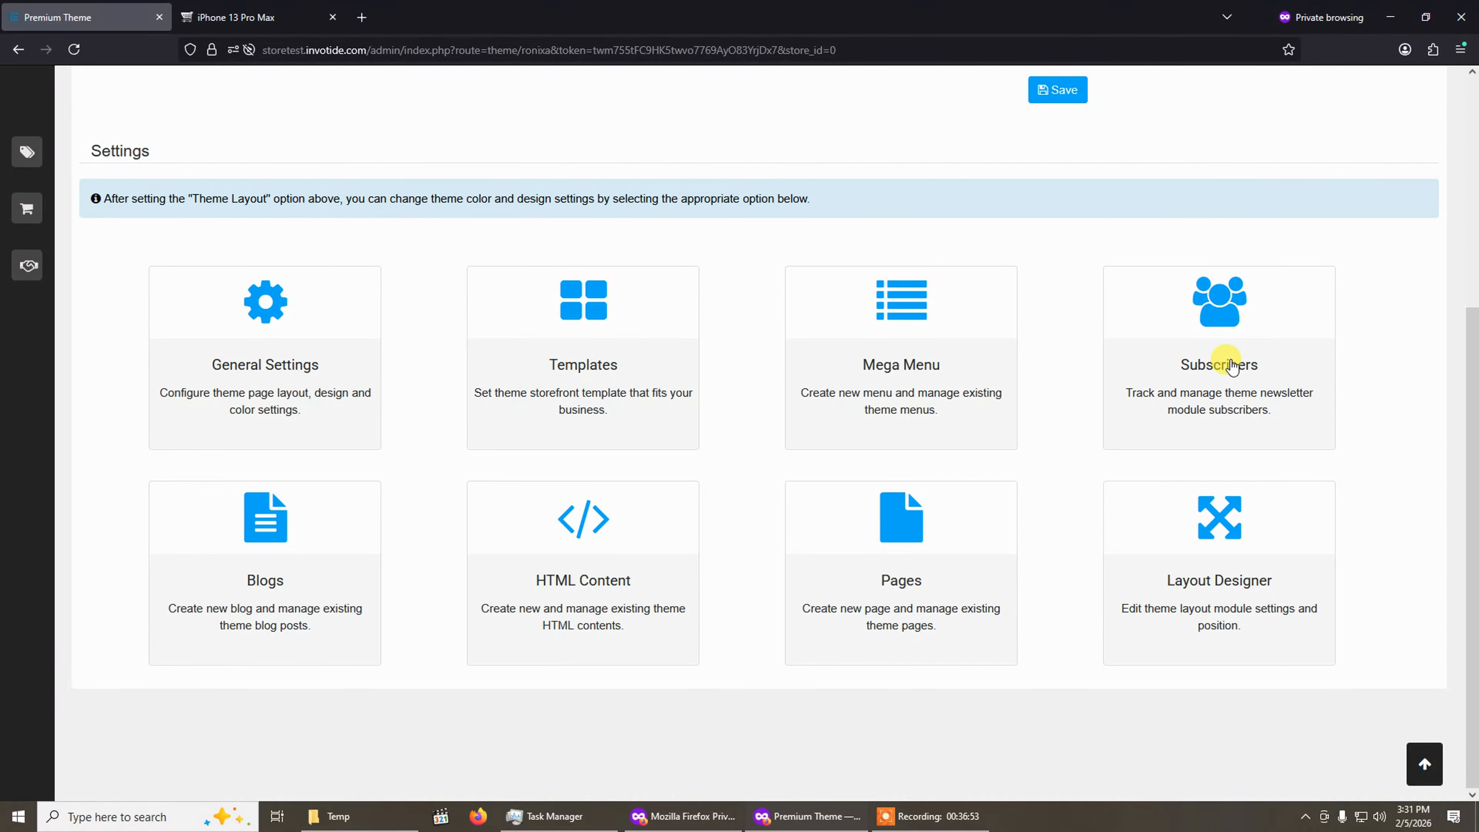
pyautogui.click(250, 17)
pyautogui.scroll(-6, 660, 389)
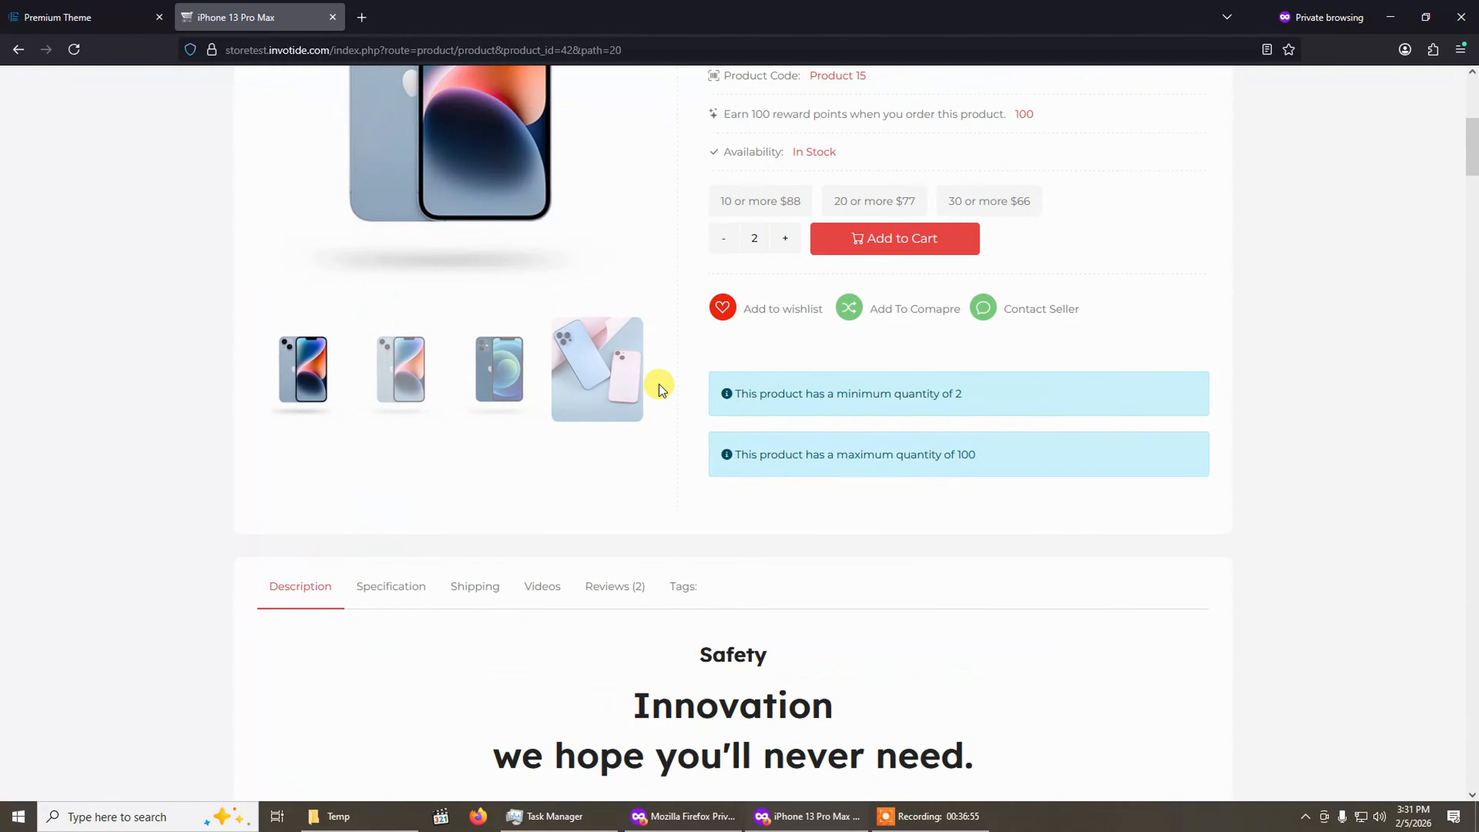
pyautogui.scroll(-14, 659, 384)
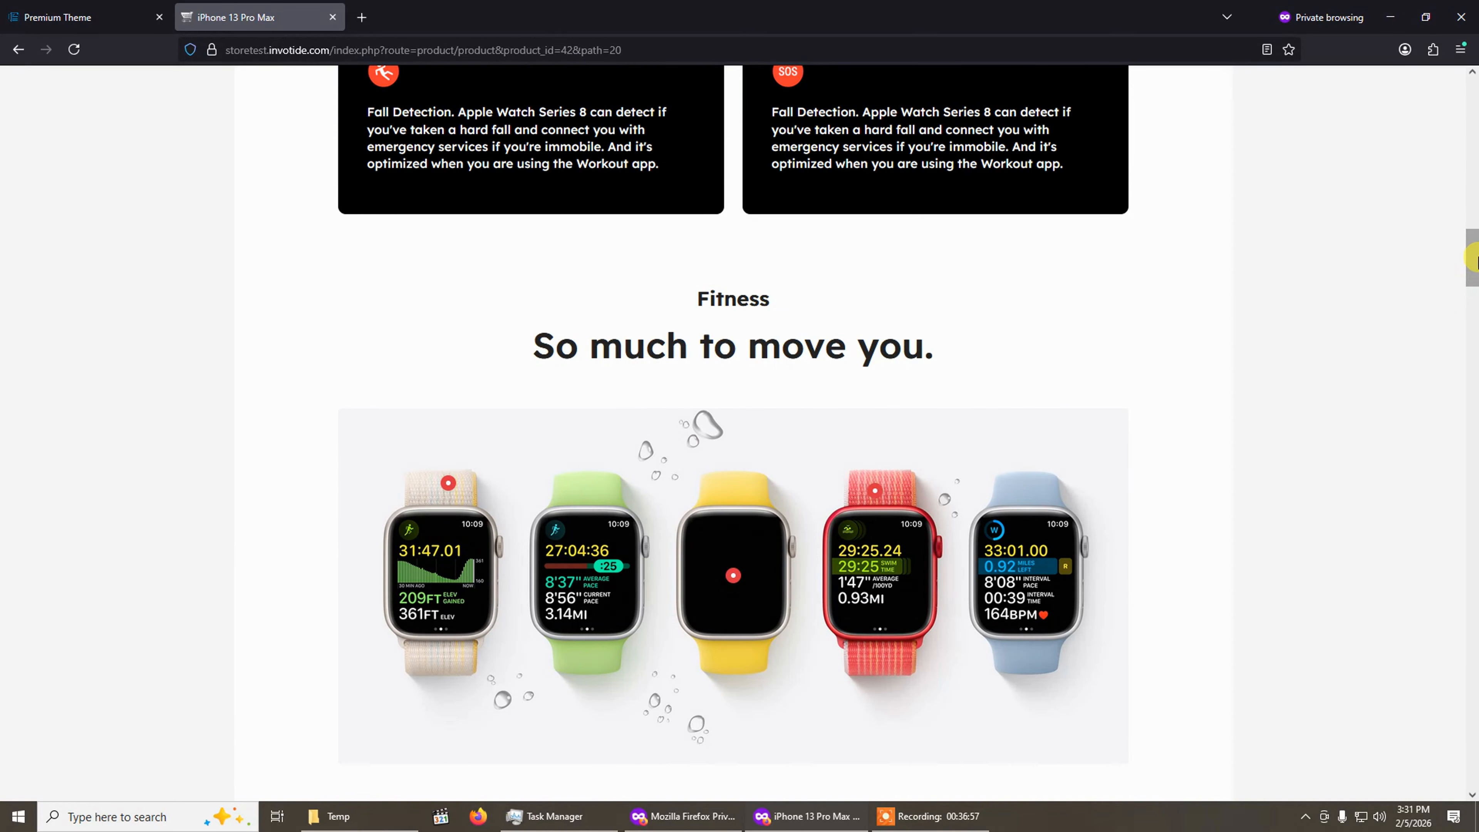
pyautogui.moveTo(1475, 256); pyautogui.dragTo(1440, 93)
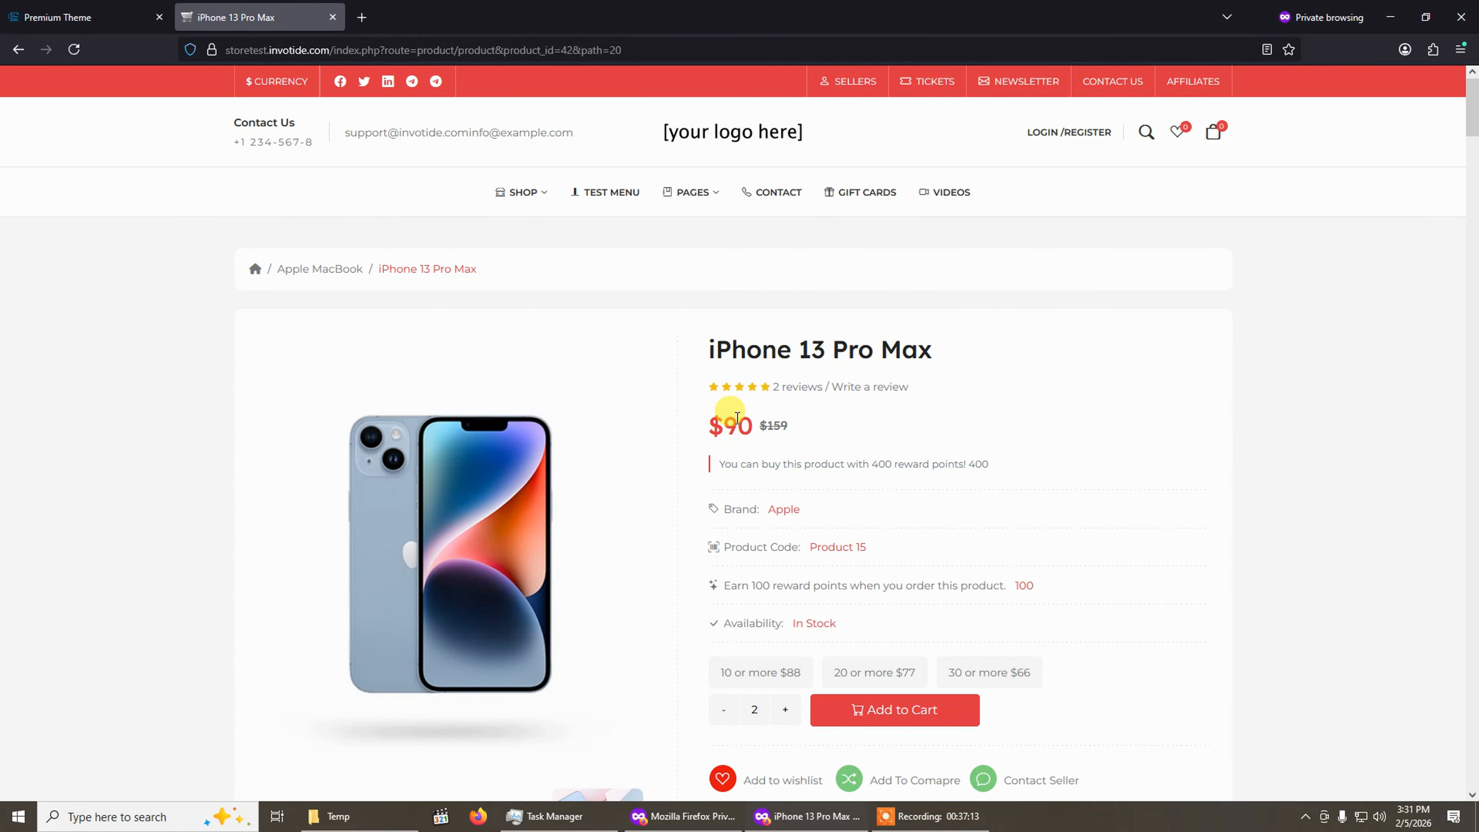
pyautogui.click(103, 11)
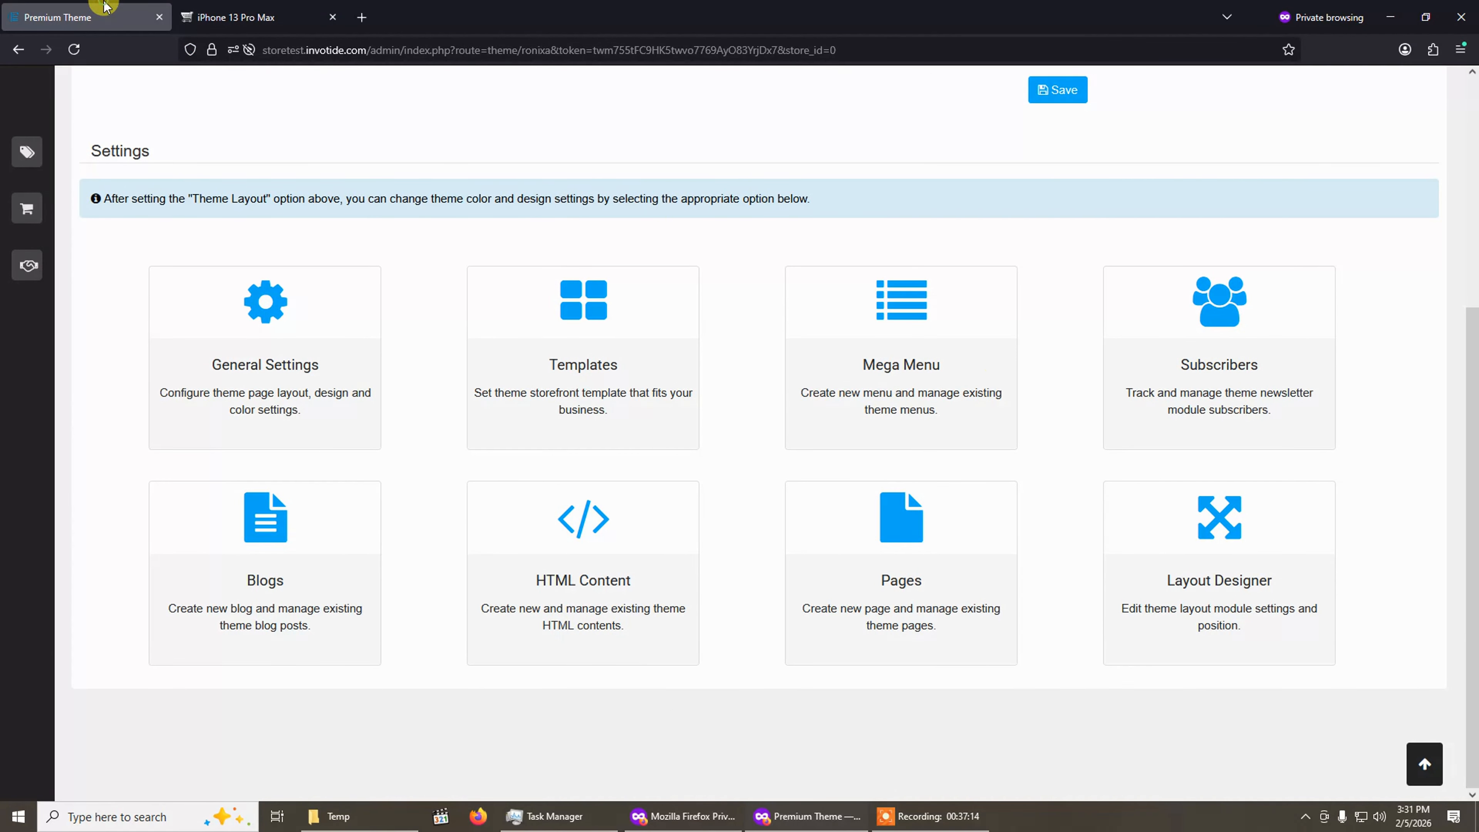
pyautogui.click(1244, 354)
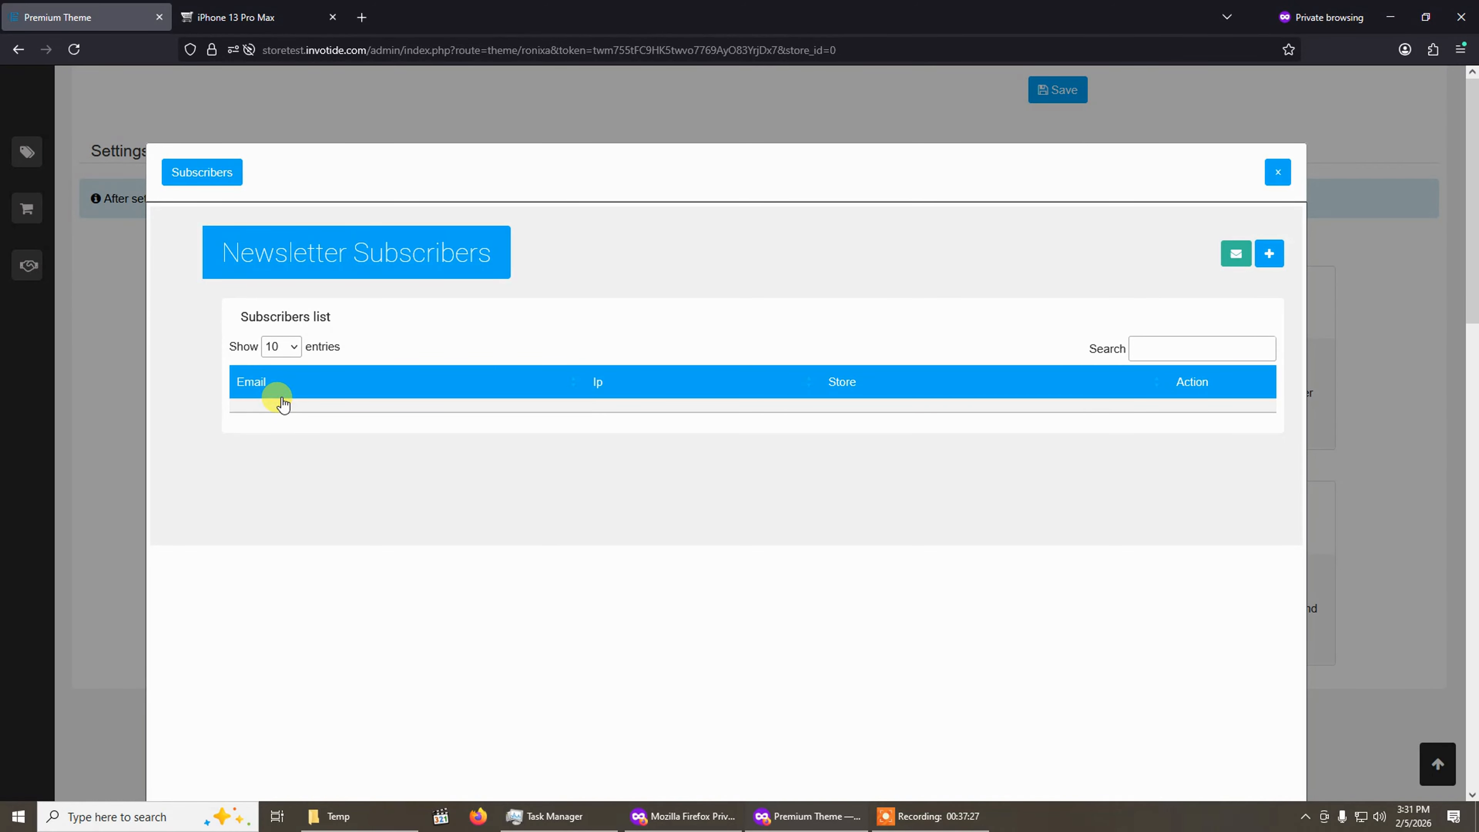
pyautogui.click(1275, 246)
pyautogui.click(713, 374)
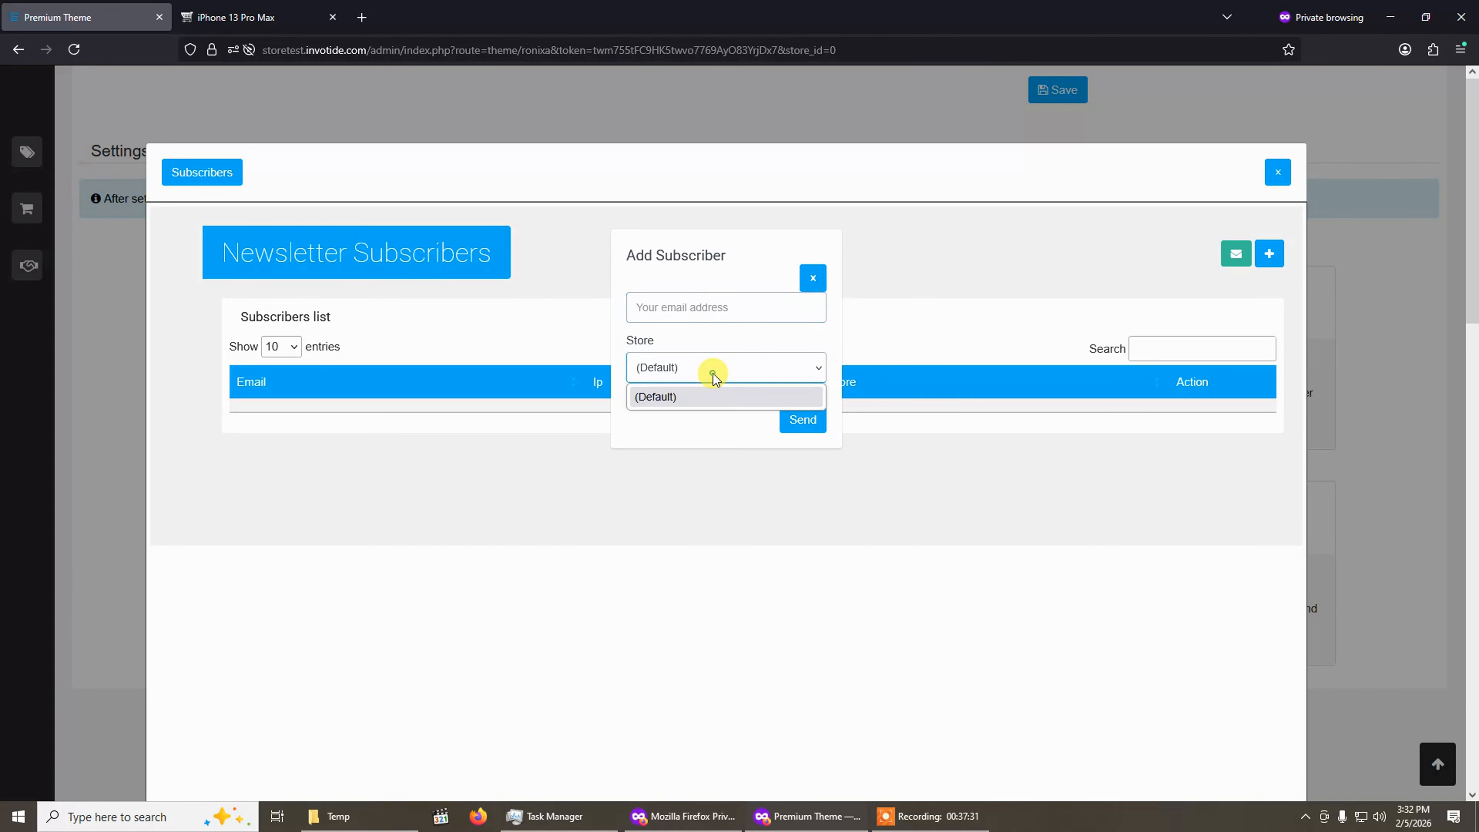
pyautogui.click(714, 309)
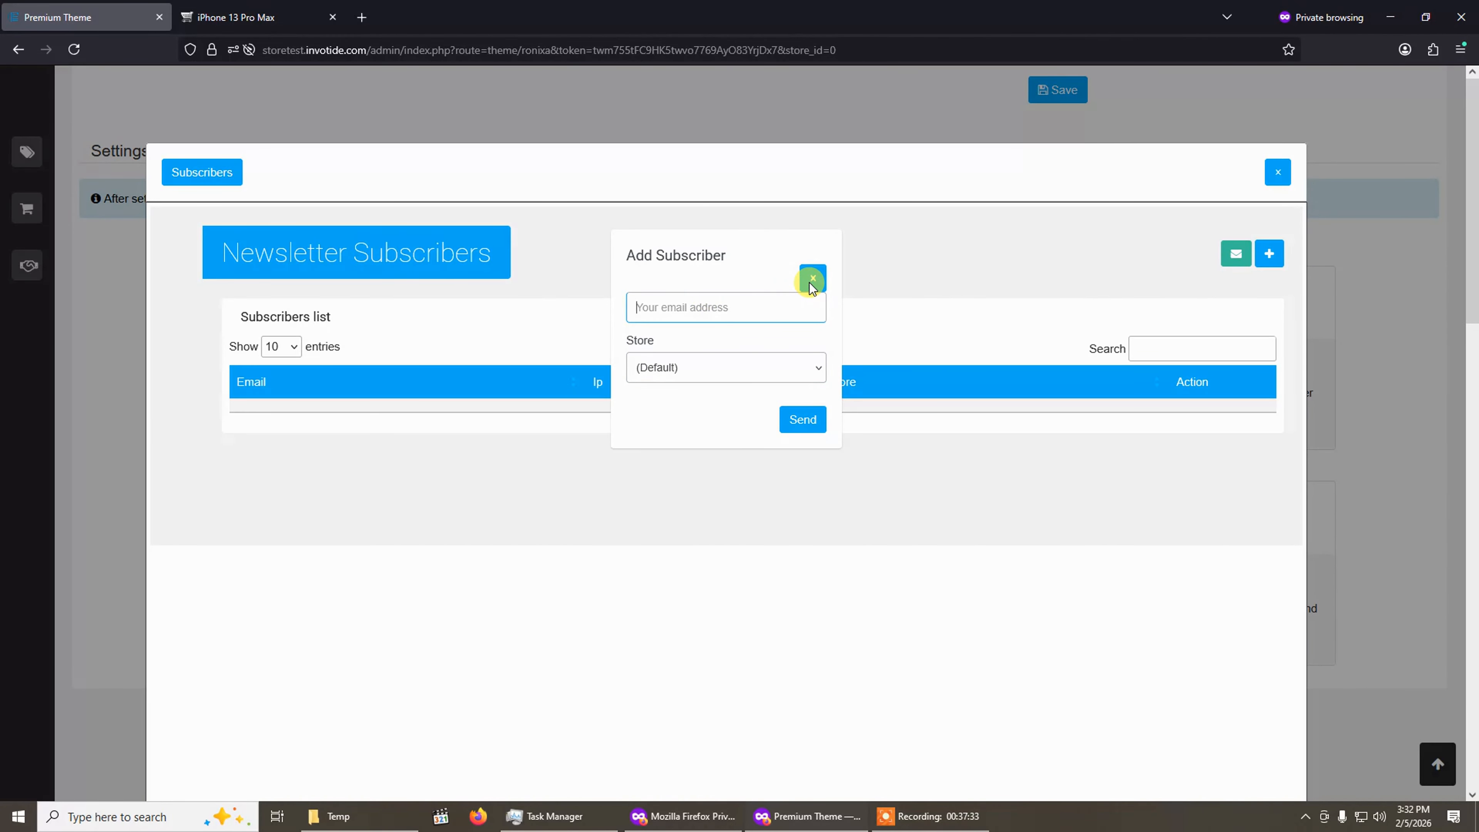
pyautogui.click(811, 280)
pyautogui.click(866, 361)
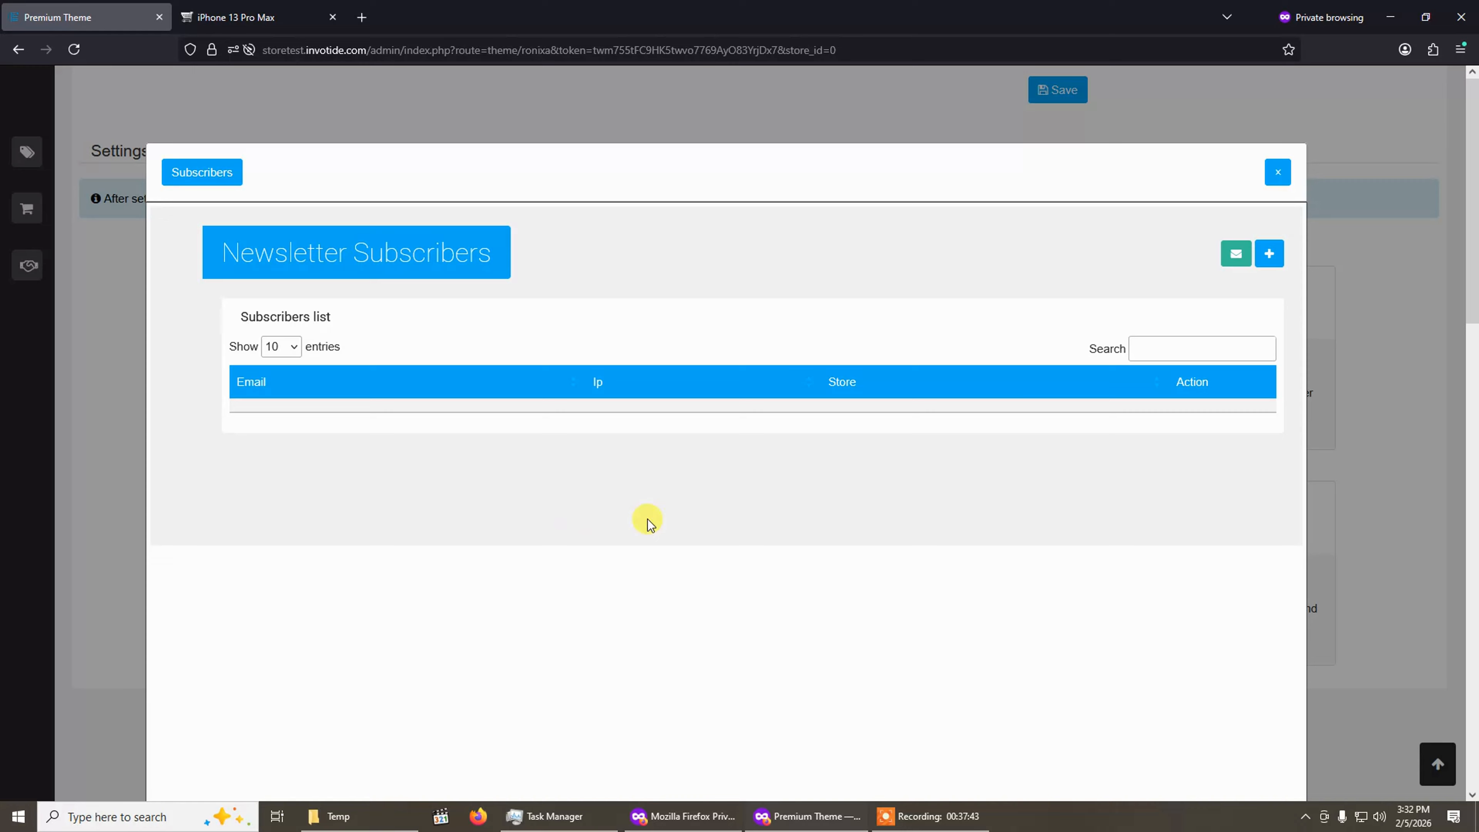
# Add a newsletter subscriber with the store's support e-mail address for the Default store.
pyautogui.click(1269, 255)
pyautogui.click(722, 306)
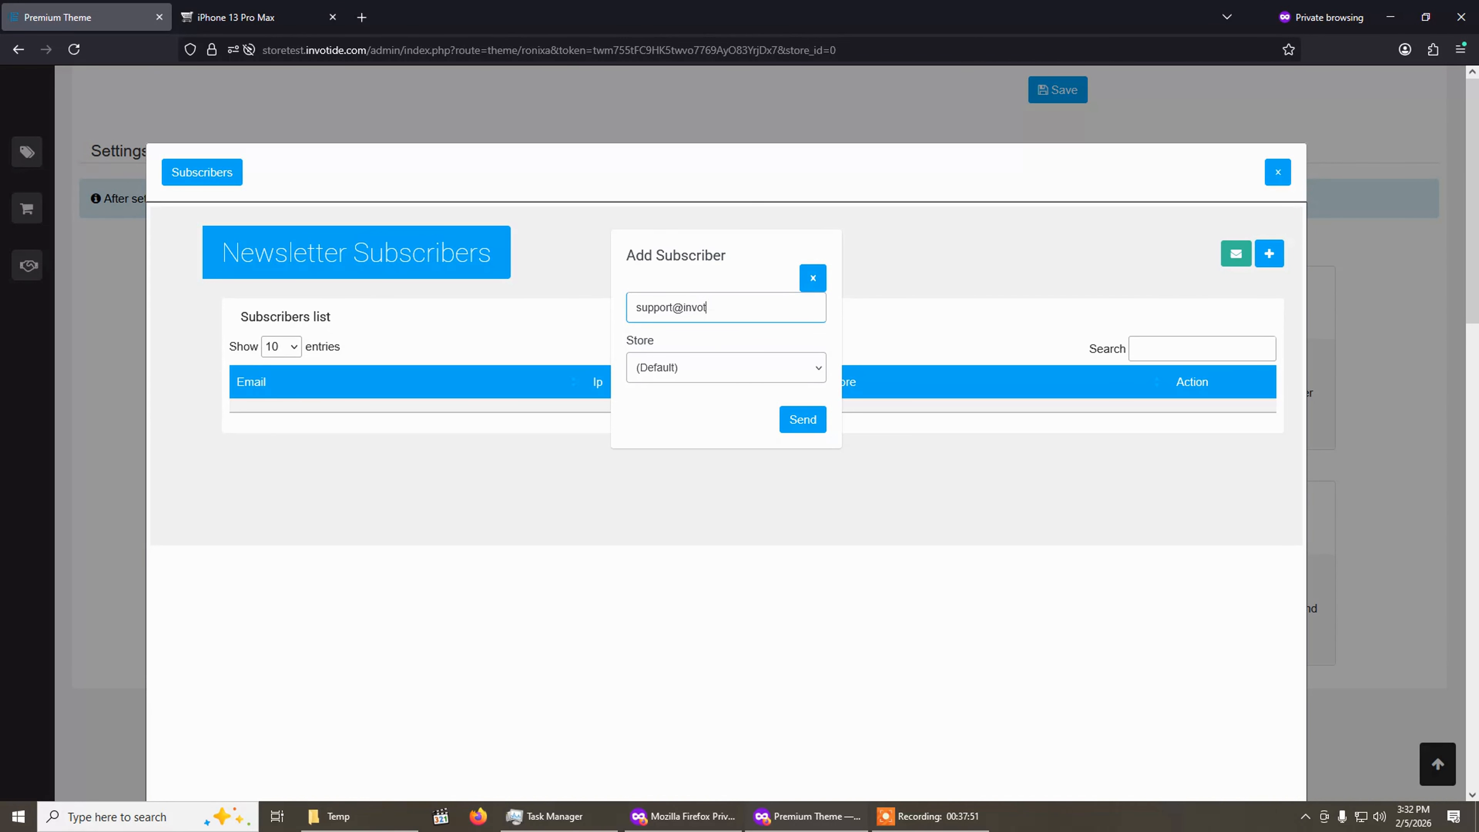
pyautogui.click(798, 419)
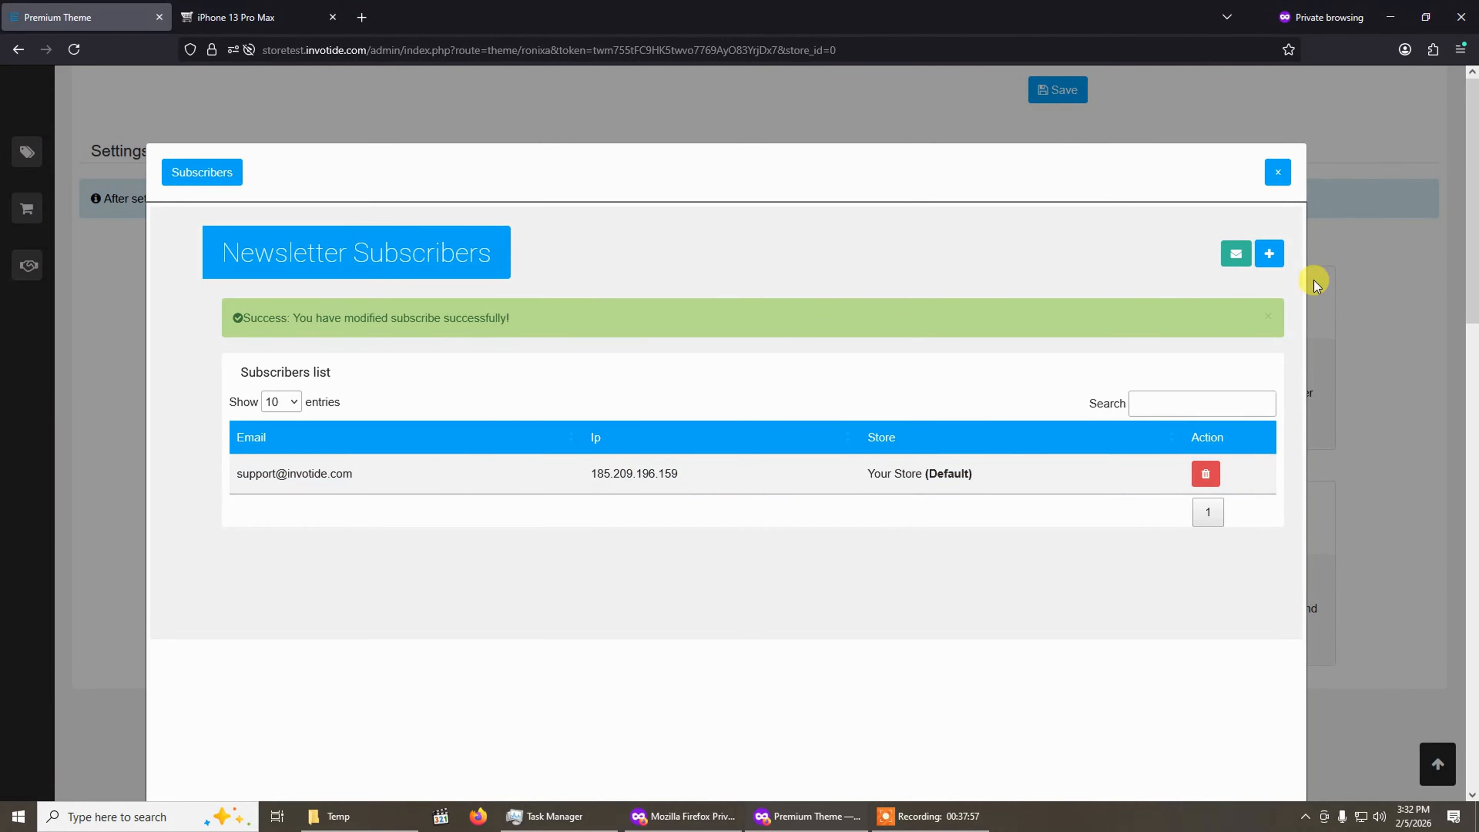
# Open the Newsletter Mail form, review its recipient options, then return to the subscribers list and close the manager.
pyautogui.click(1236, 254)
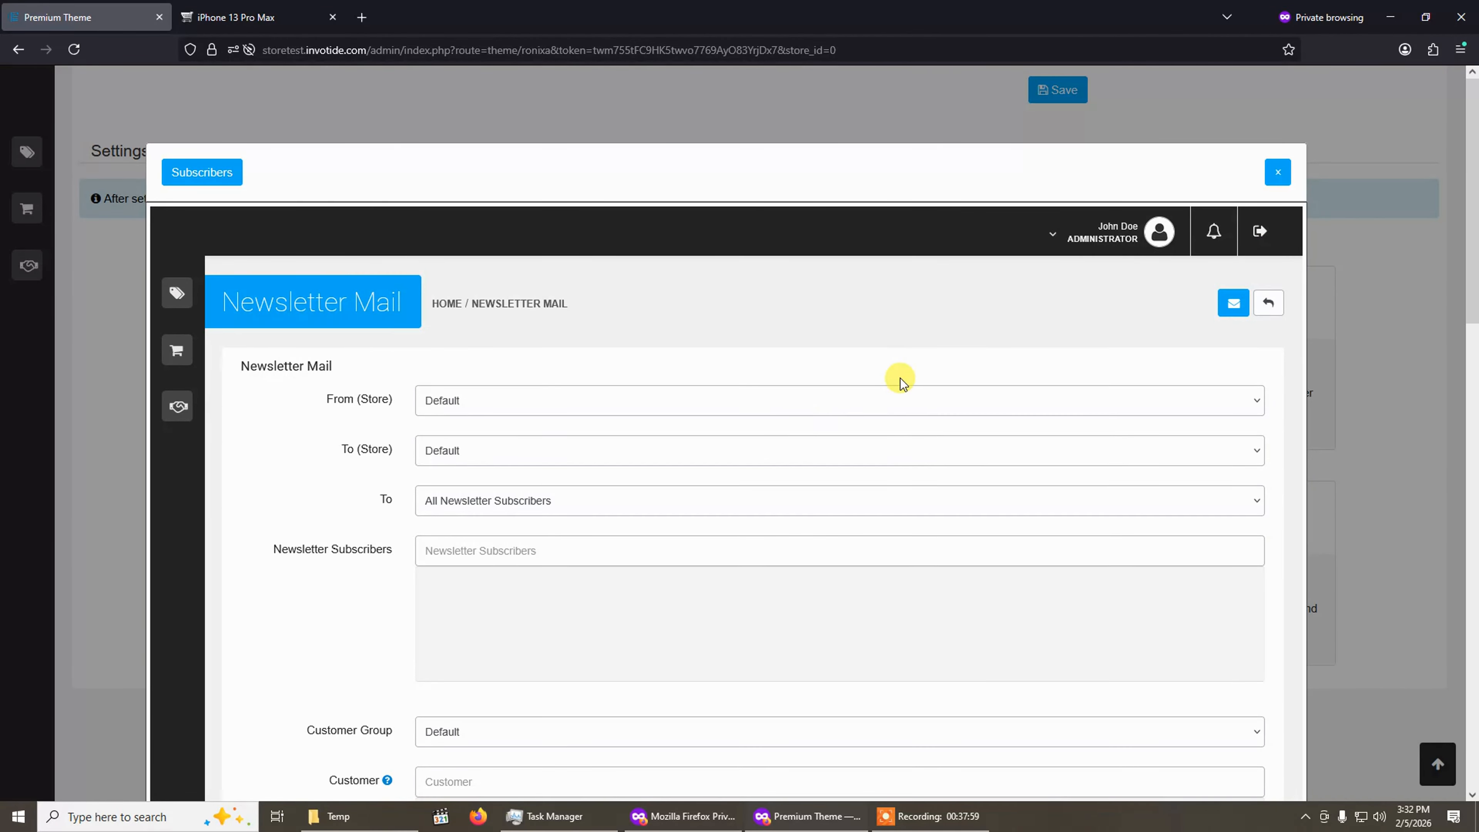
pyautogui.scroll(-3, 892, 396)
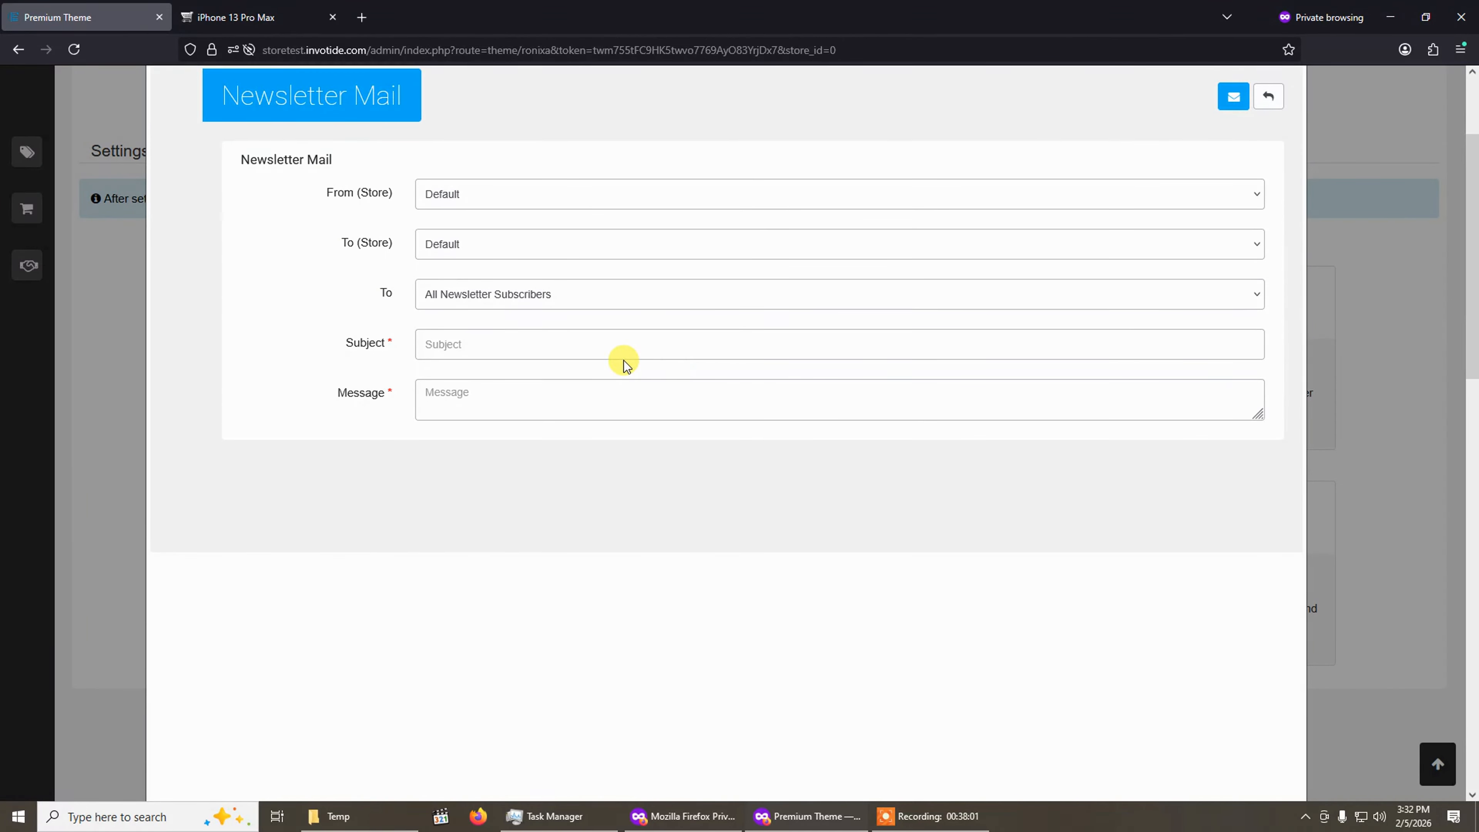
pyautogui.scroll(-3, 621, 360)
pyautogui.scroll(3, 622, 361)
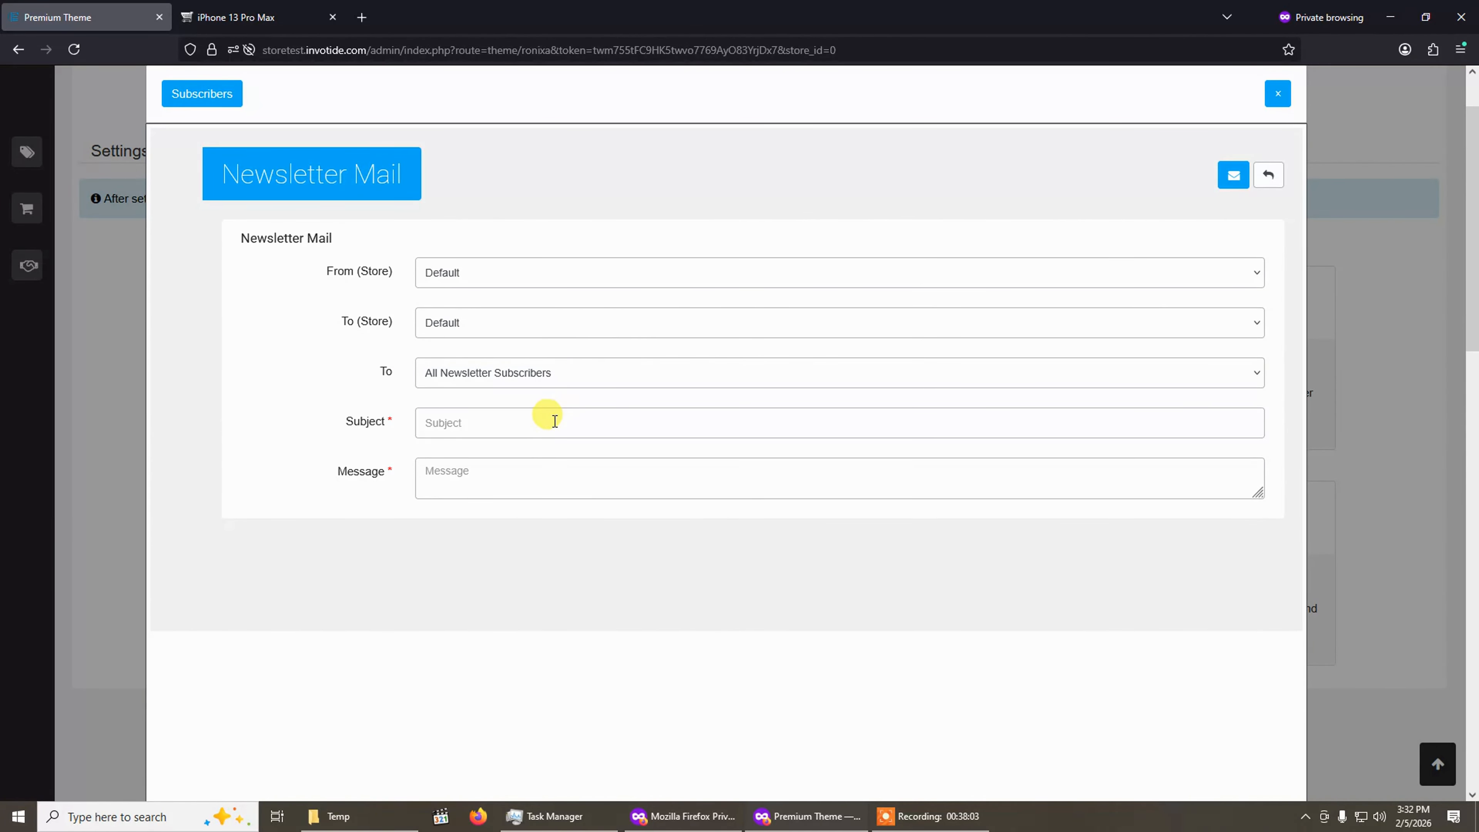
pyautogui.click(536, 378)
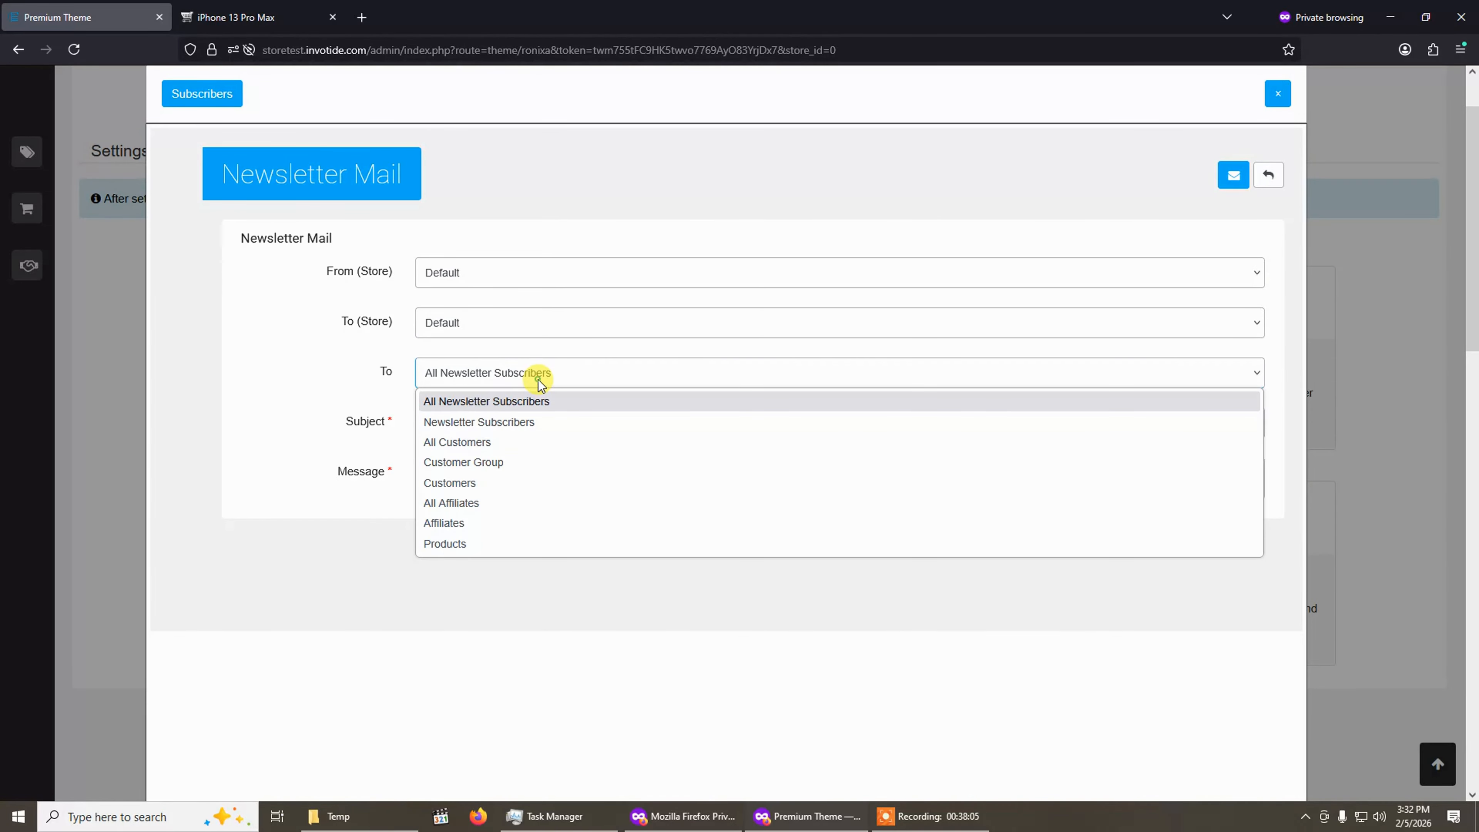
pyautogui.click(380, 385)
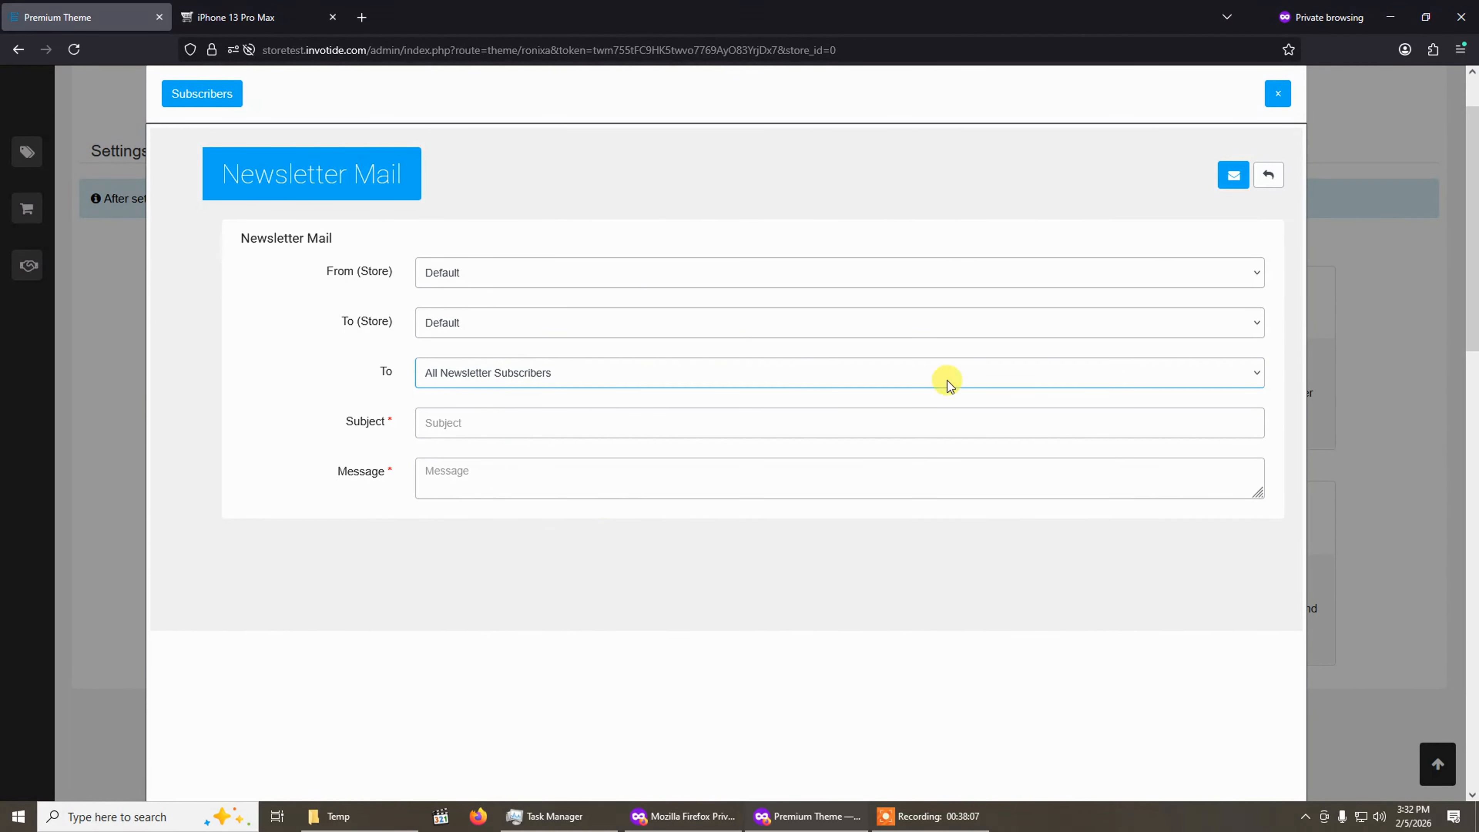
pyautogui.click(1267, 175)
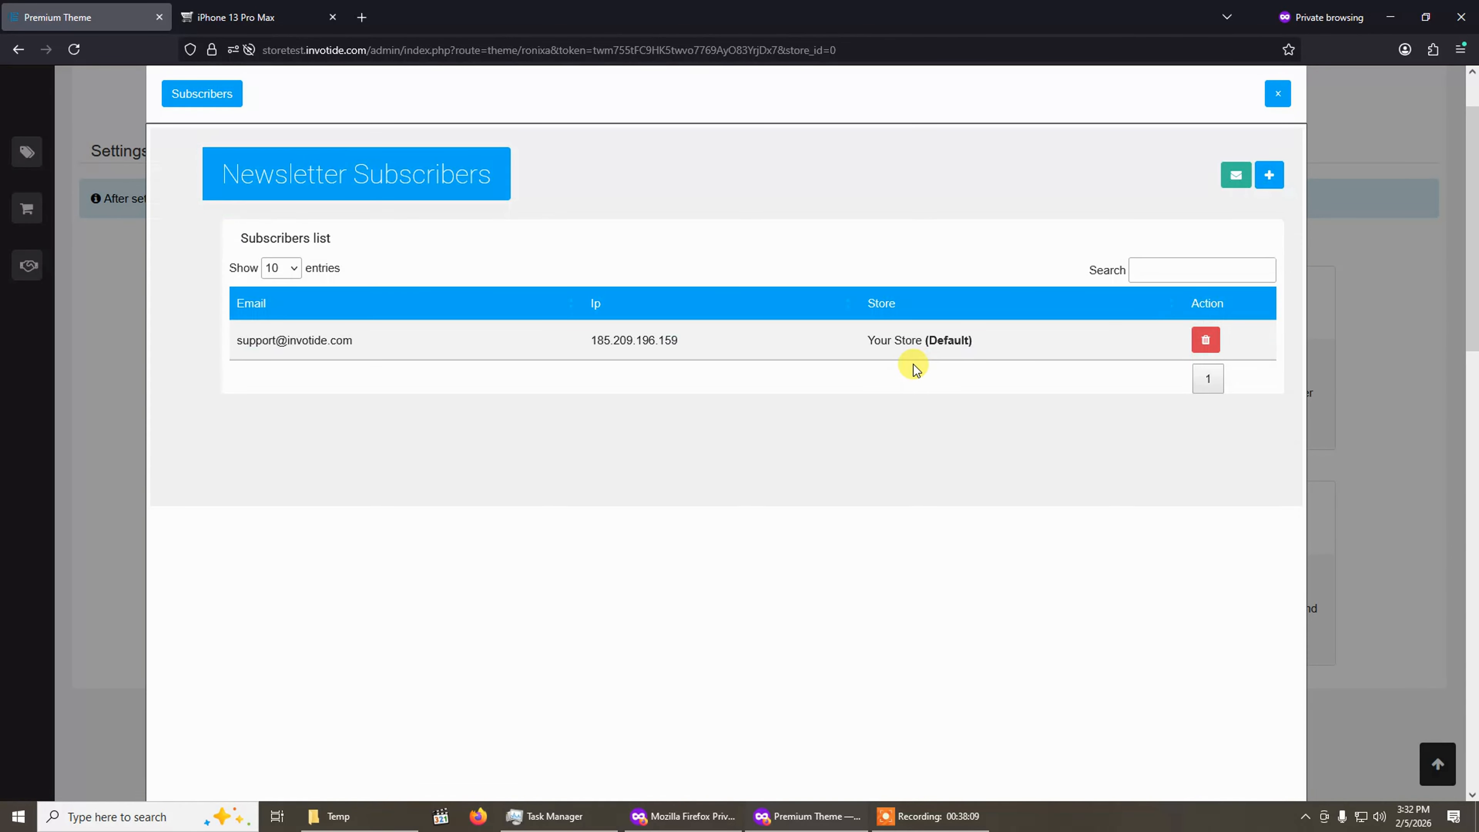
pyautogui.scroll(2, 1173, 258)
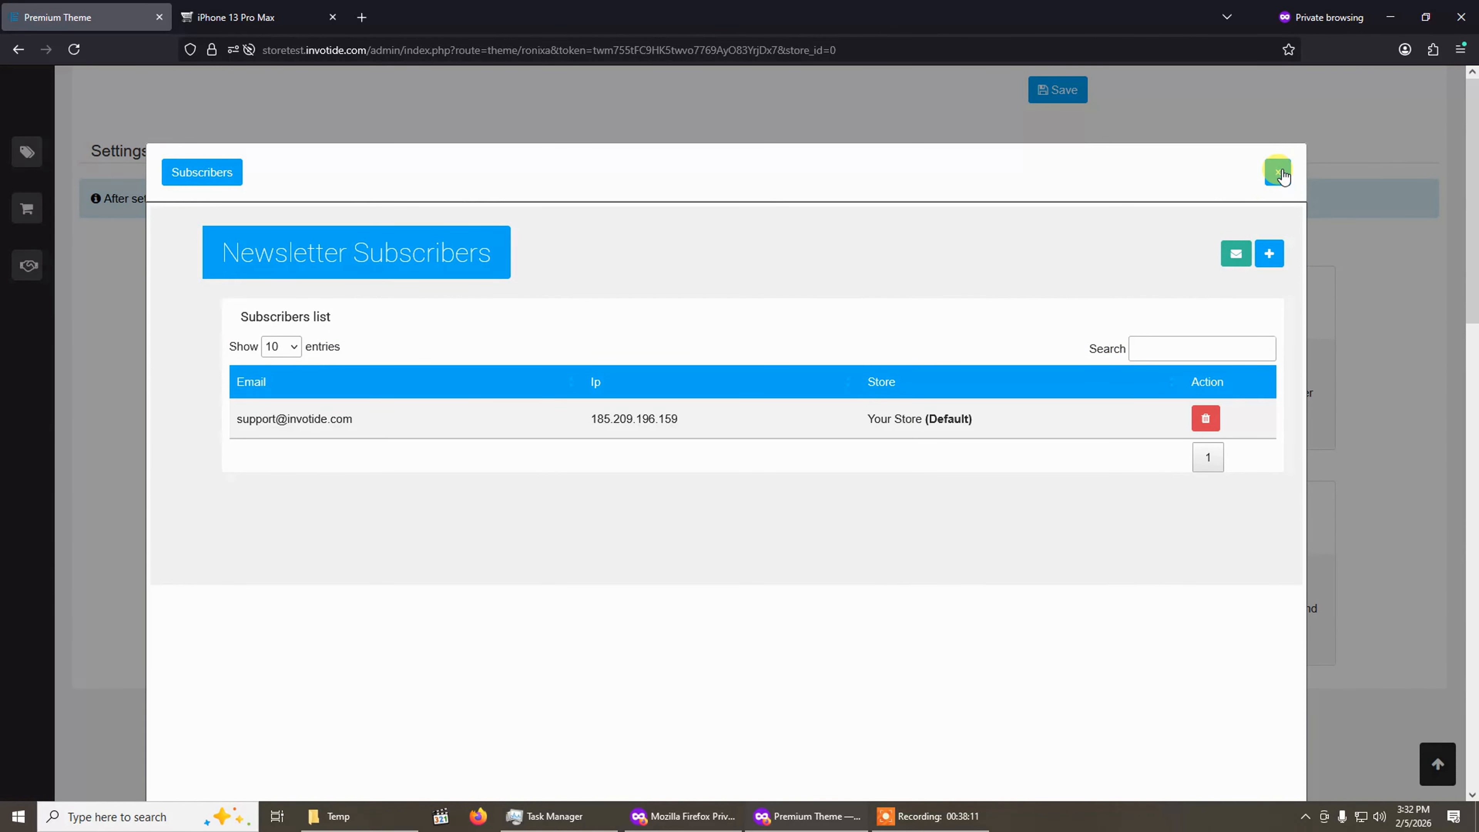
pyautogui.click(1281, 173)
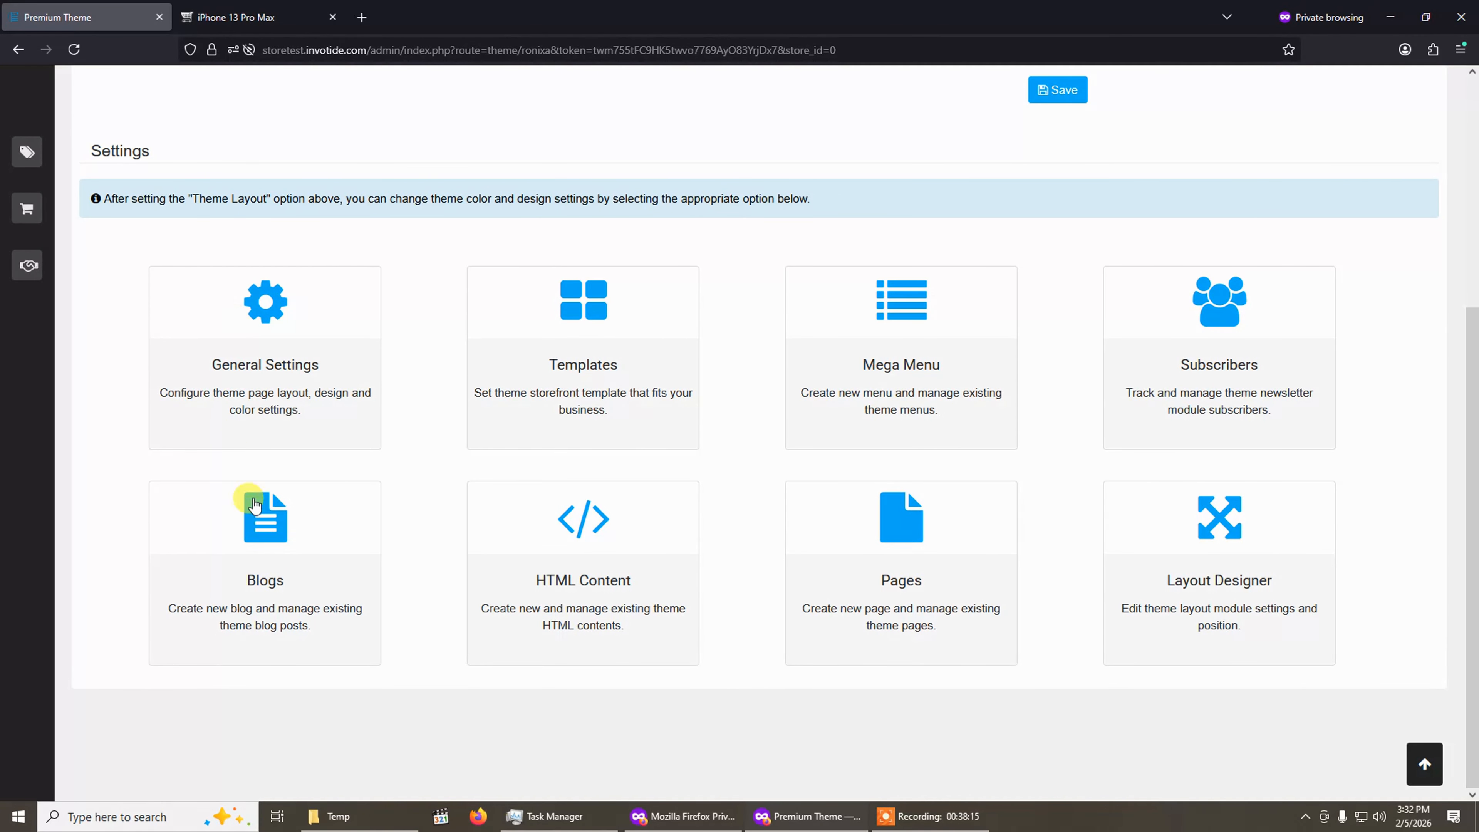
# Switch to the storefront tab, open the home page and scroll down to the Electronic Blog section.
pyautogui.click(244, 17)
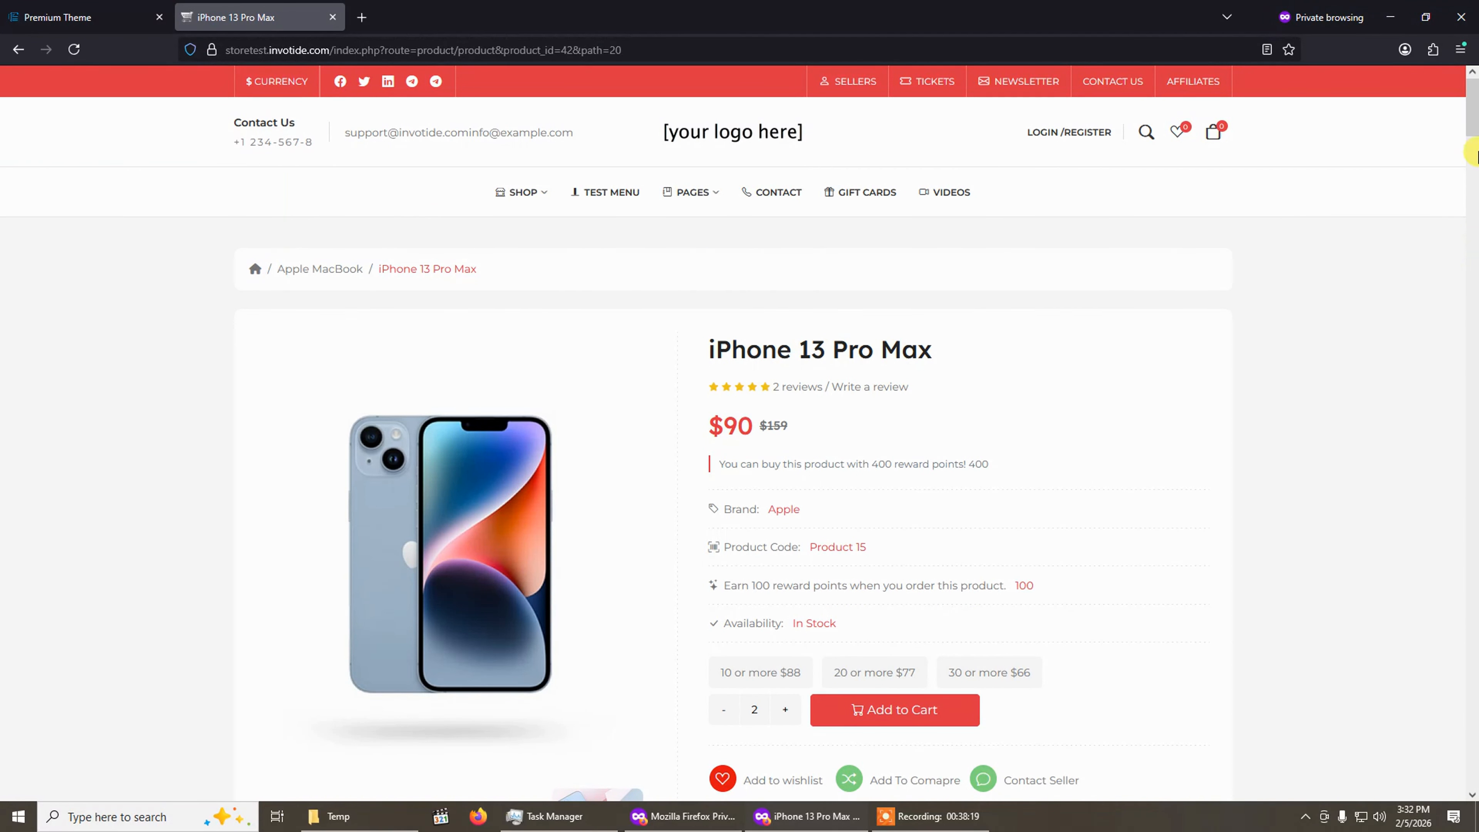
pyautogui.moveTo(1476, 128); pyautogui.dragTo(1469, 67)
pyautogui.click(732, 149)
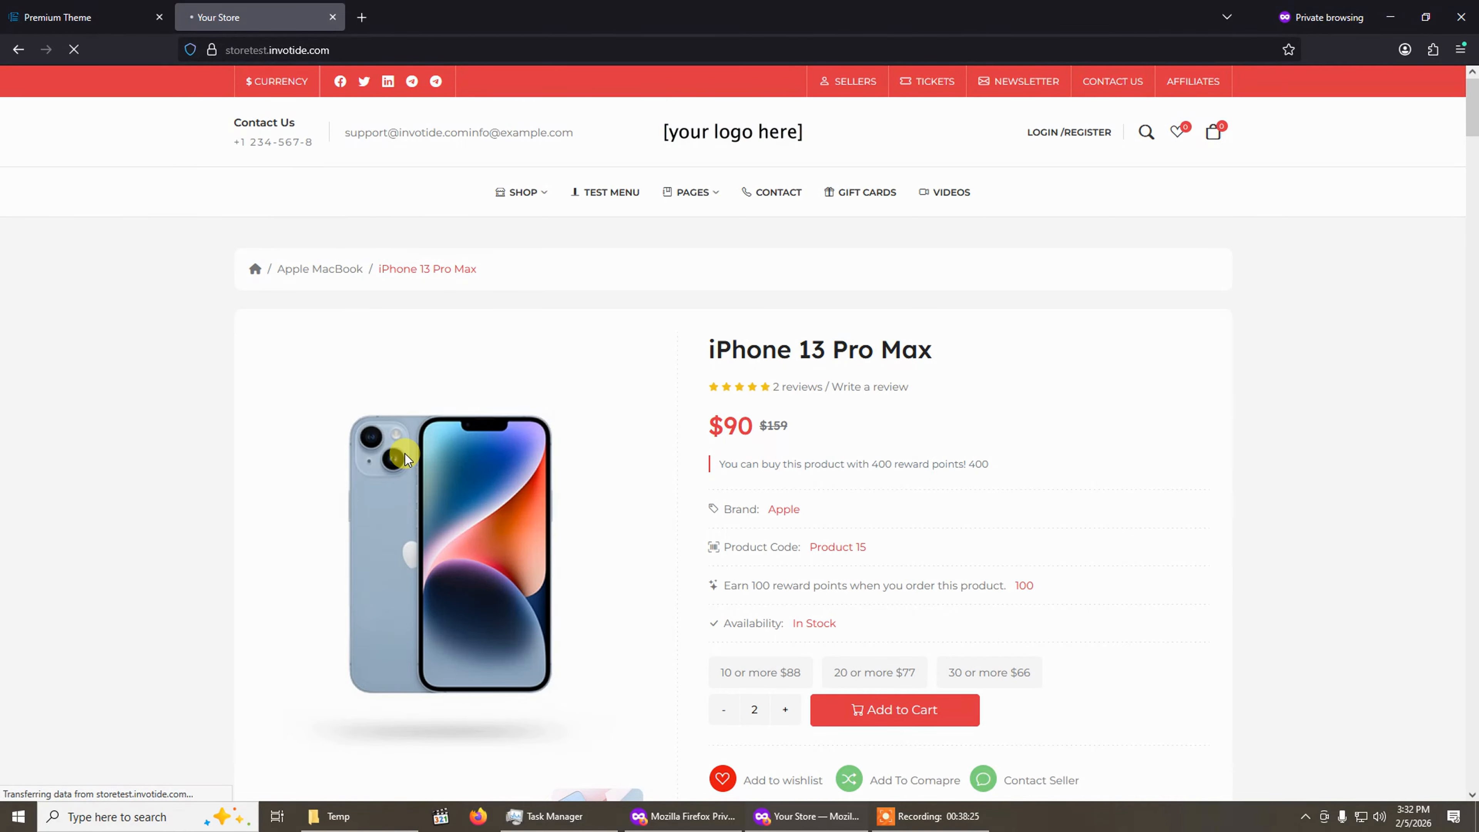
pyautogui.scroll(-5, 708, 539)
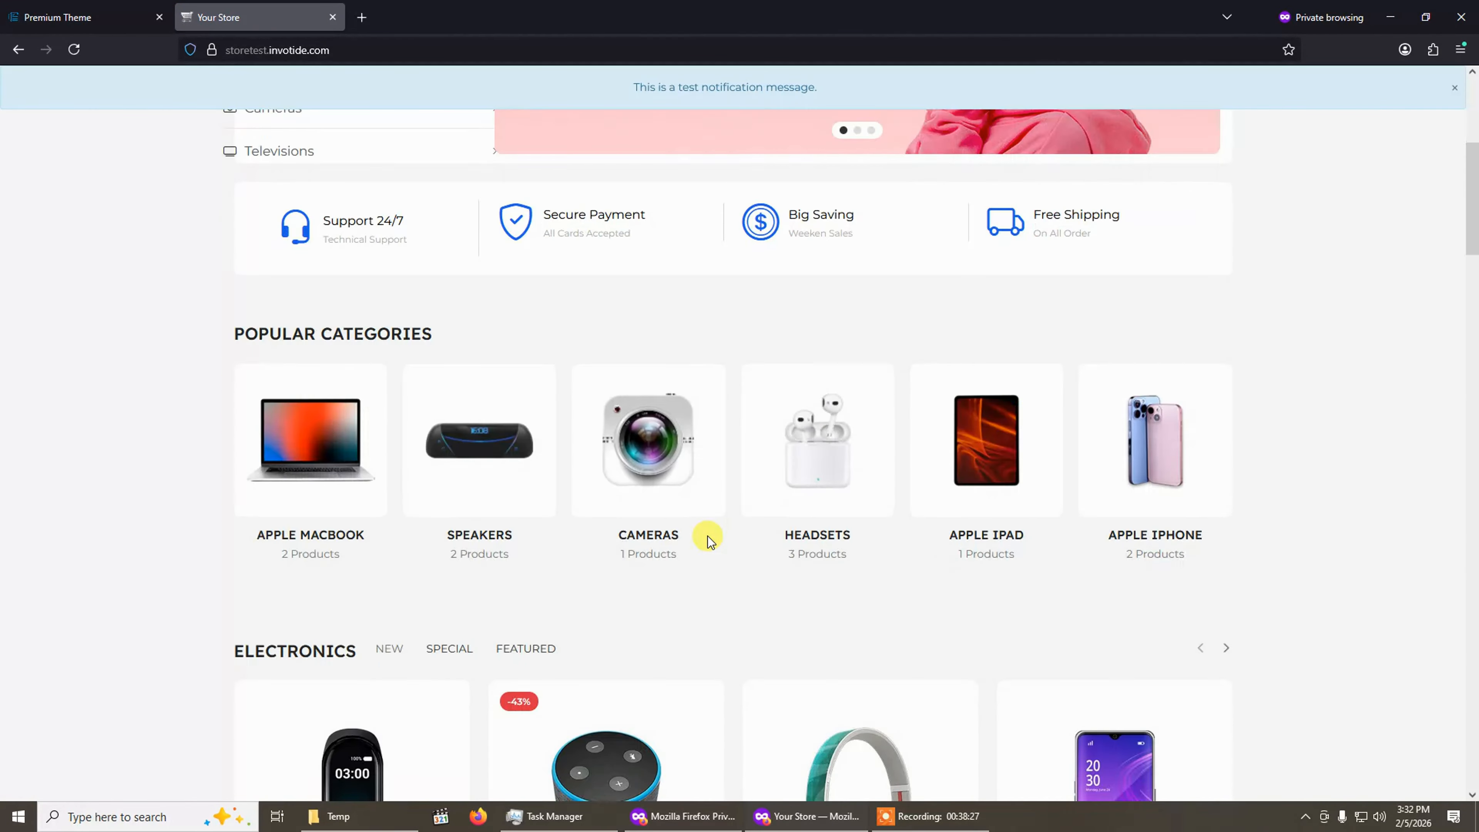
pyautogui.moveTo(1472, 198); pyautogui.dragTo(1470, 682)
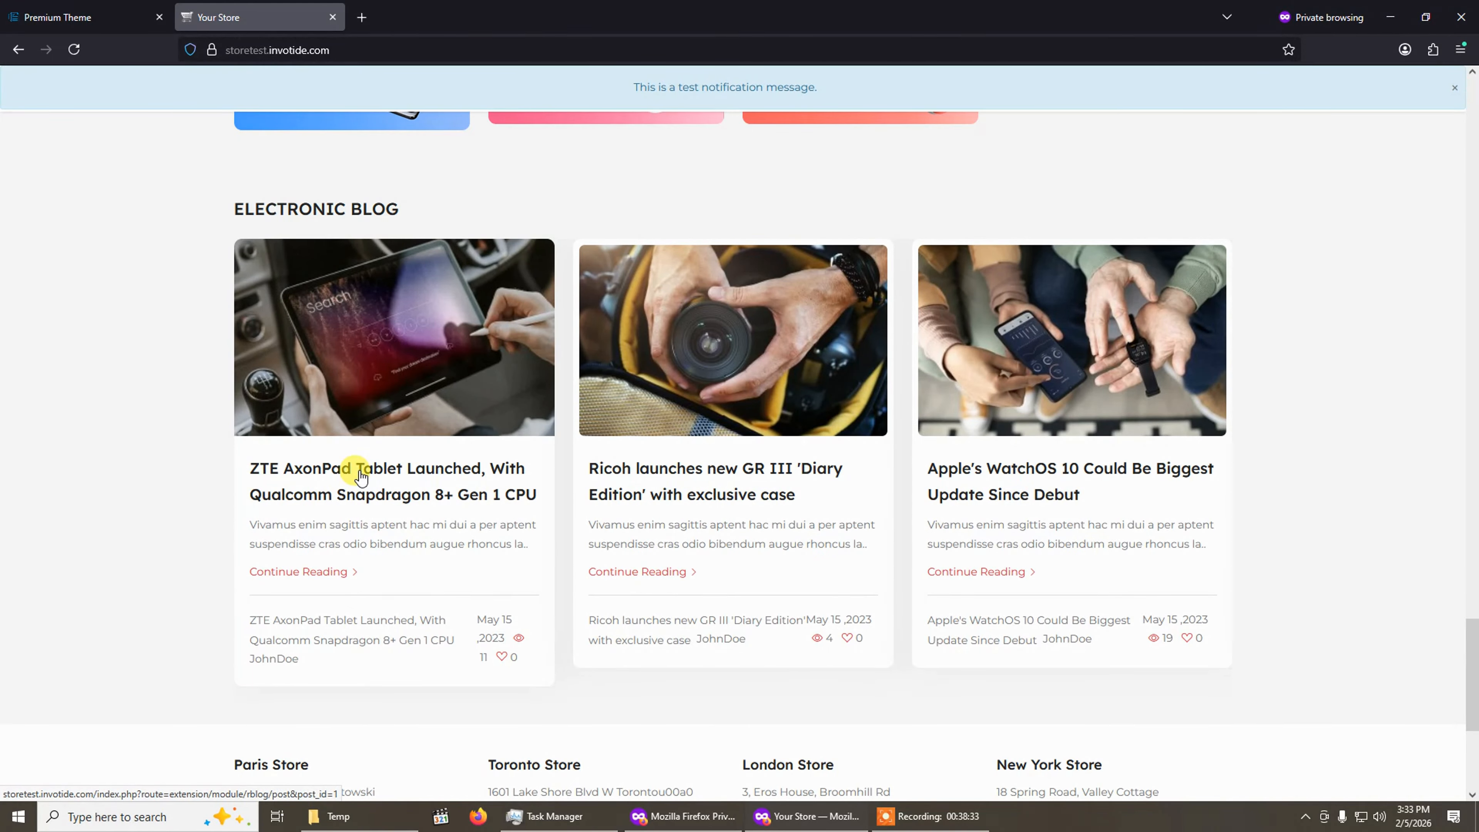
# Open the ZTE AxonPad Tablet blog post and read through it down to the related posts.
pyautogui.click(361, 477)
pyautogui.scroll(-5, 757, 425)
pyautogui.scroll(5, 757, 426)
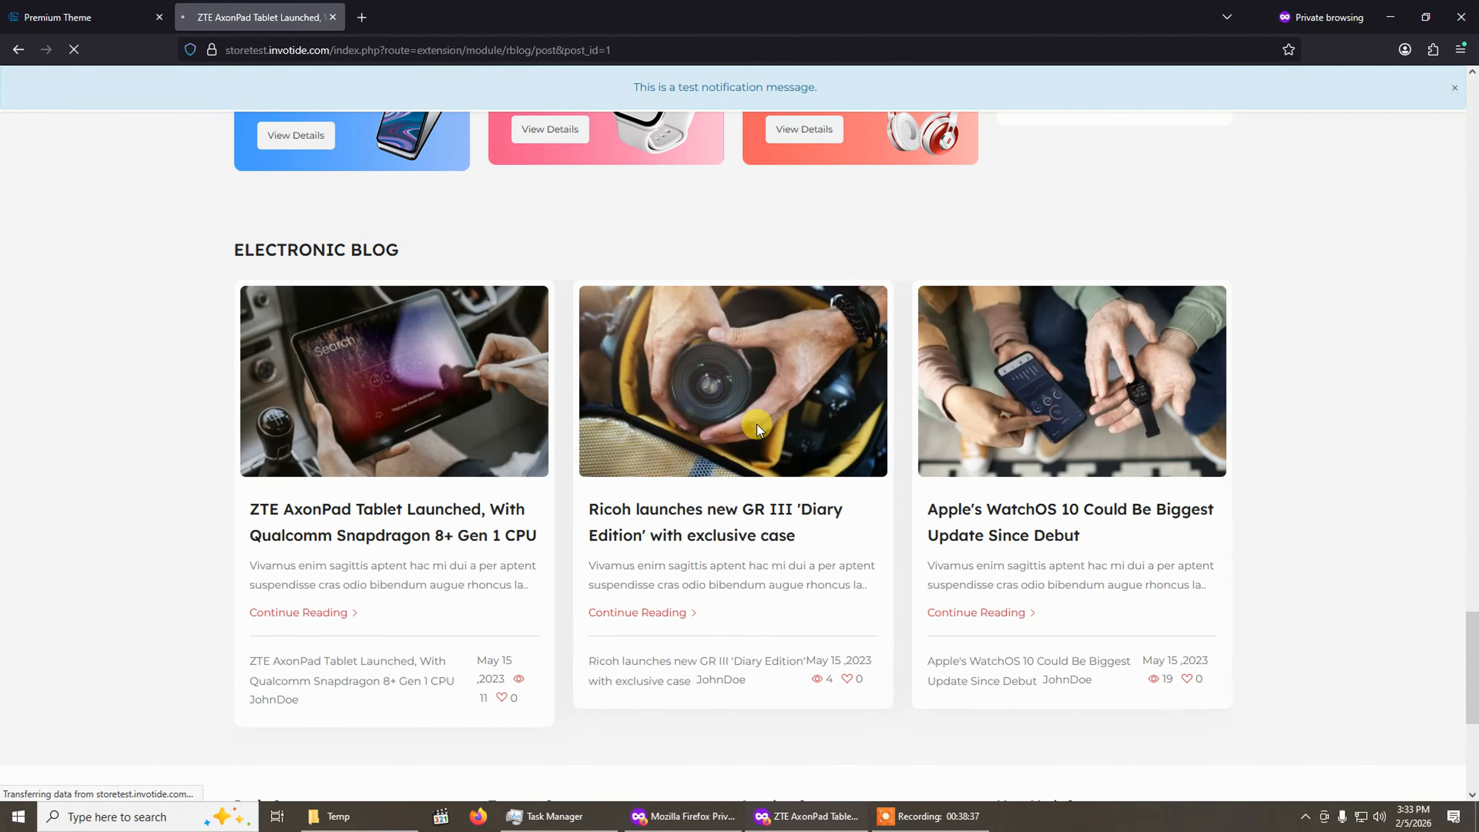
pyautogui.scroll(-3, 757, 424)
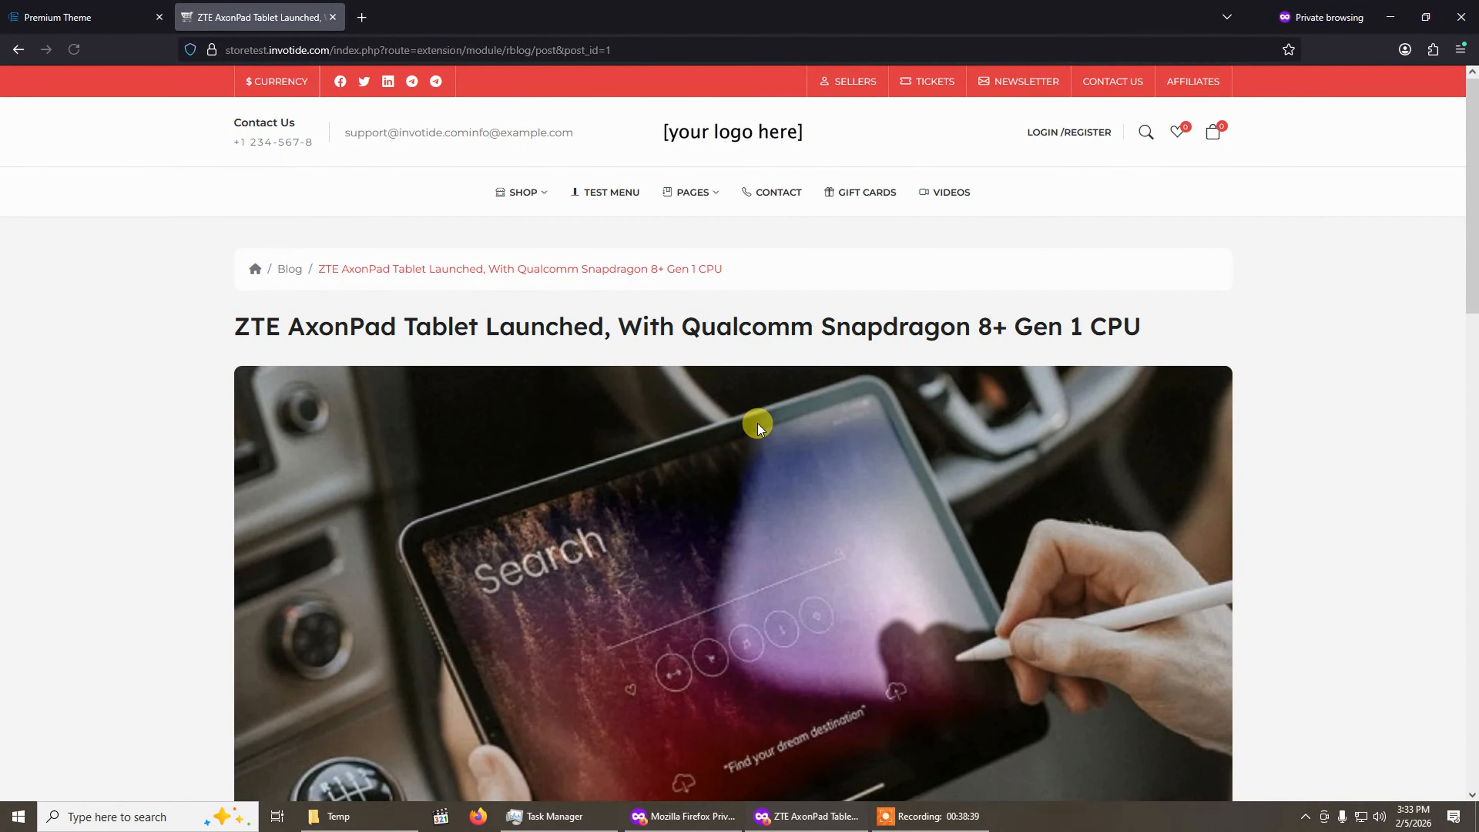
pyautogui.scroll(-3, 532, 301)
pyautogui.scroll(-15, 560, 320)
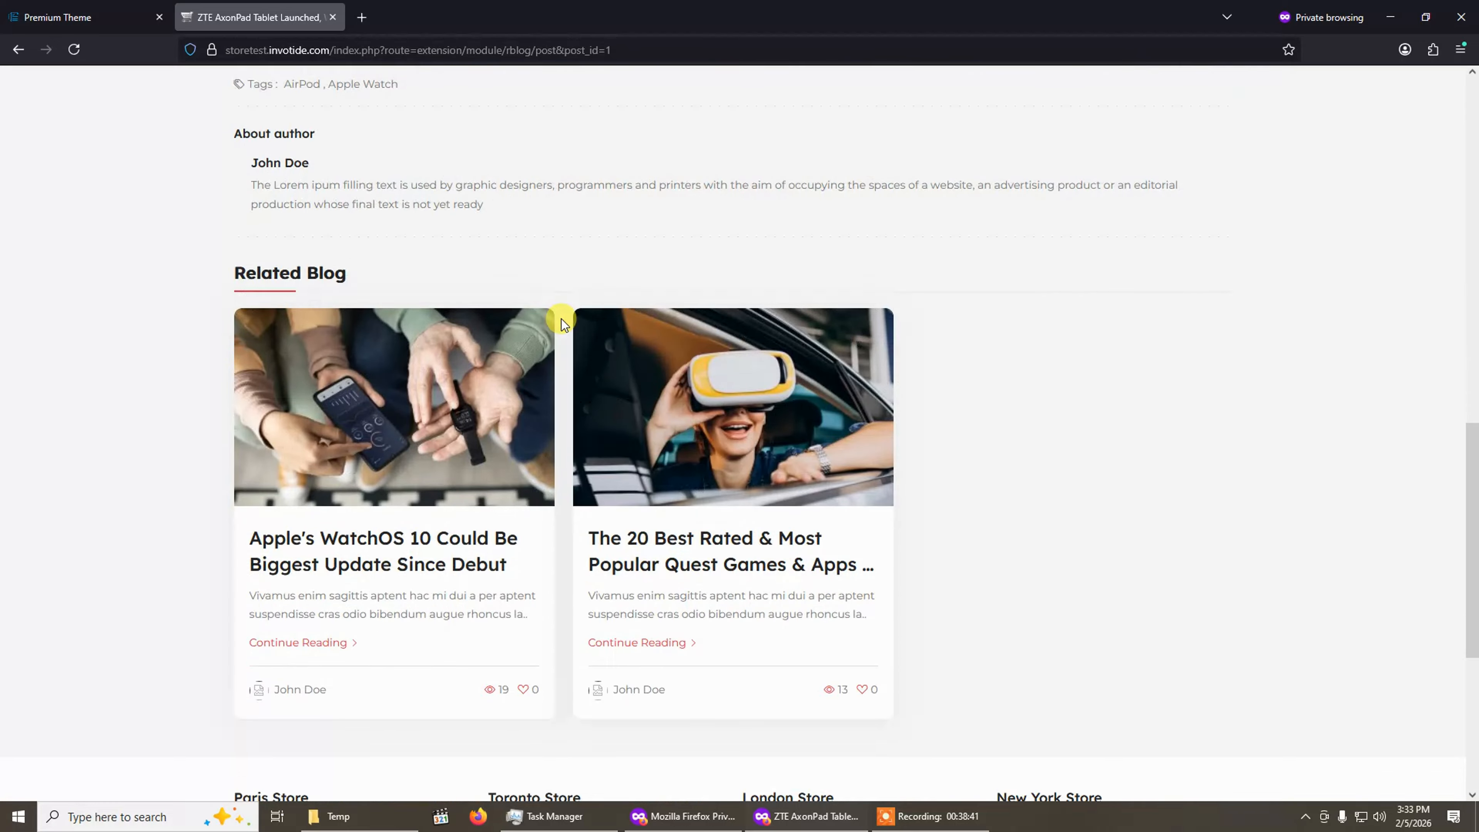
pyautogui.scroll(15, 552, 286)
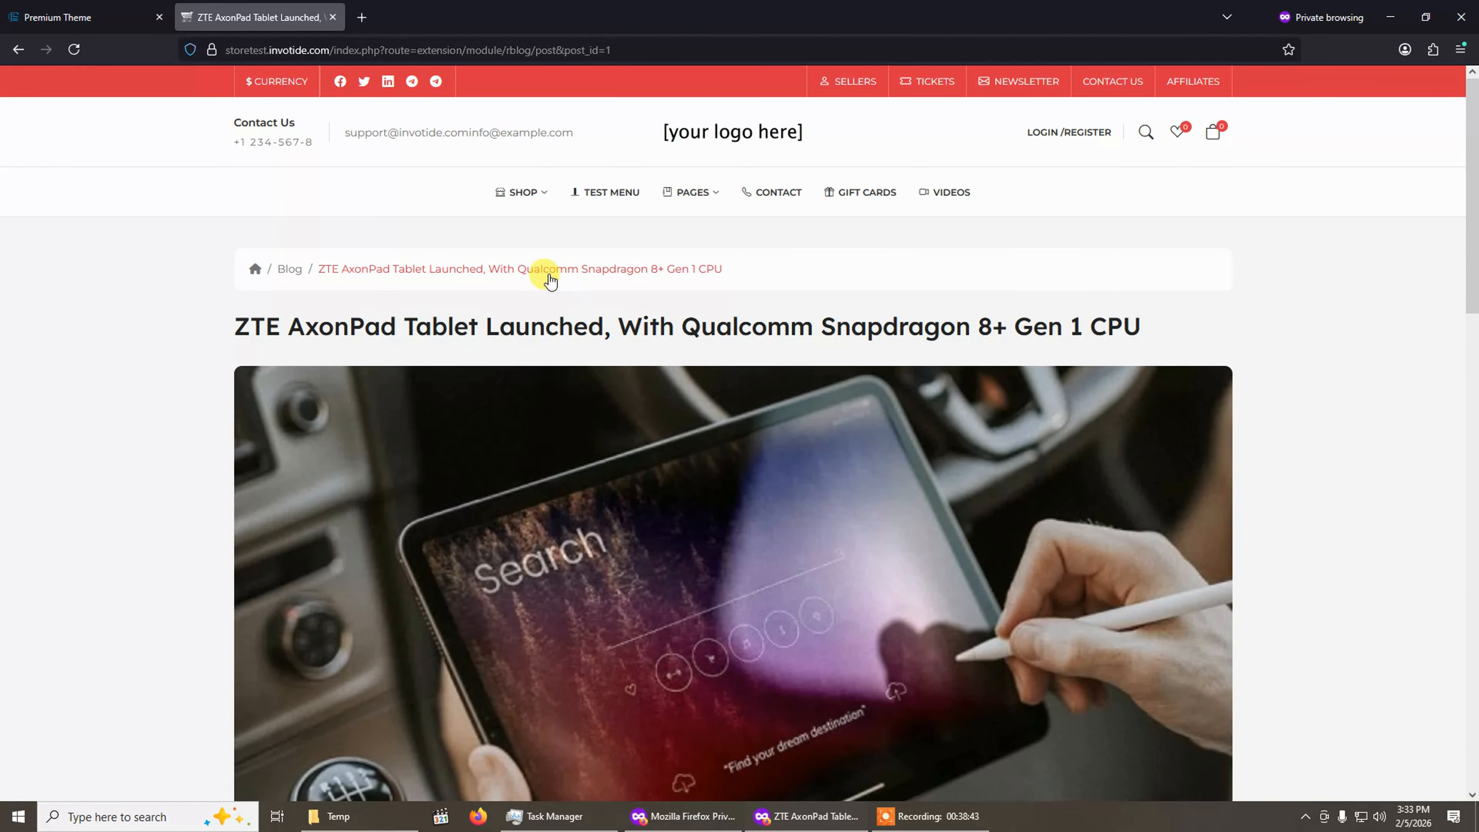
# Open the blog listing page from the post's breadcrumb and browse the listed posts.
pyautogui.moveTo(1472, 233); pyautogui.dragTo(1473, 116)
pyautogui.scroll(-10, 256, 509)
pyautogui.scroll(10, 258, 502)
pyautogui.click(289, 270)
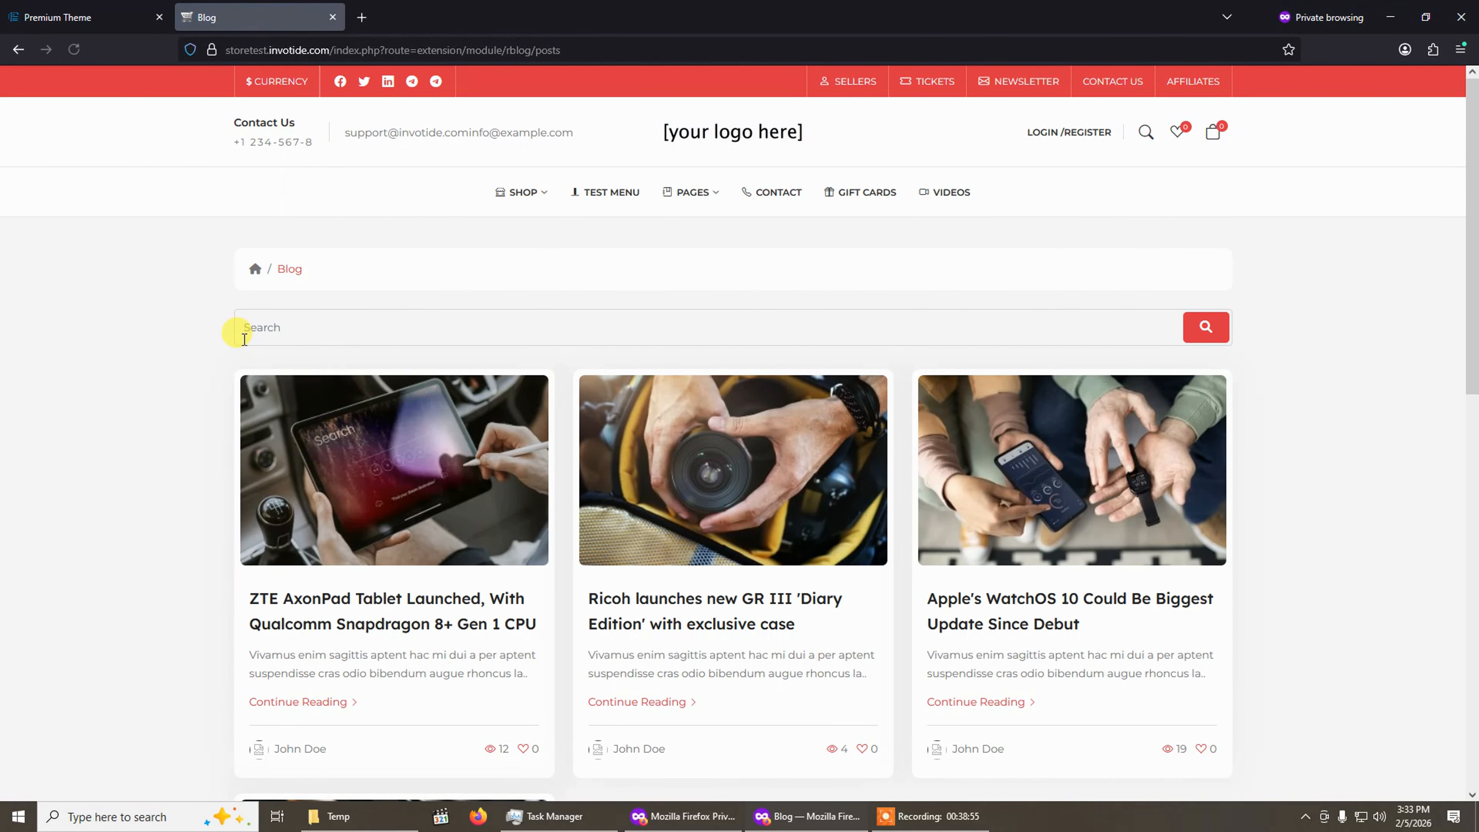
pyautogui.scroll(-2, 601, 421)
pyautogui.scroll(-3, 601, 421)
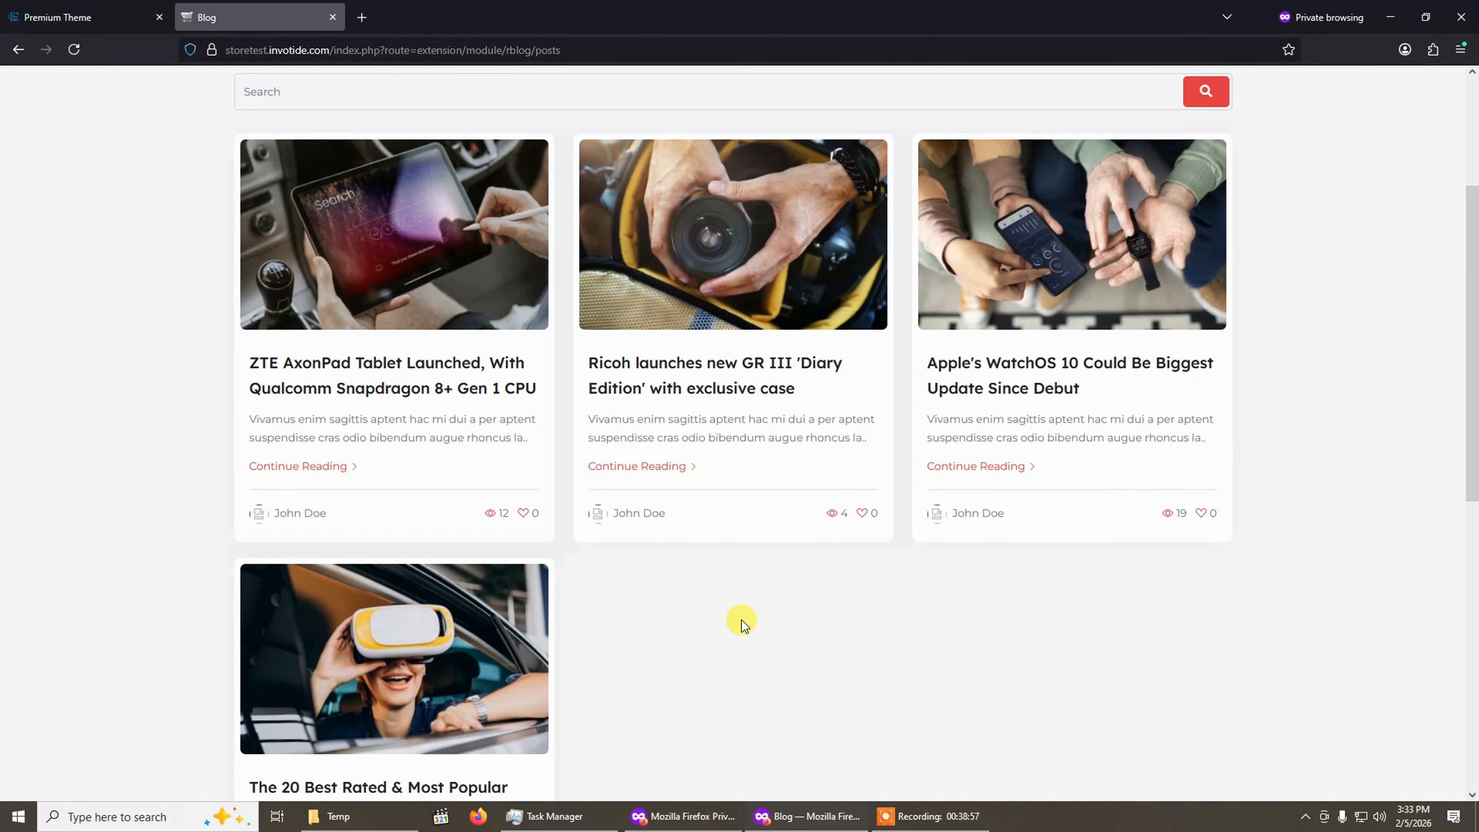
pyautogui.scroll(5, 742, 620)
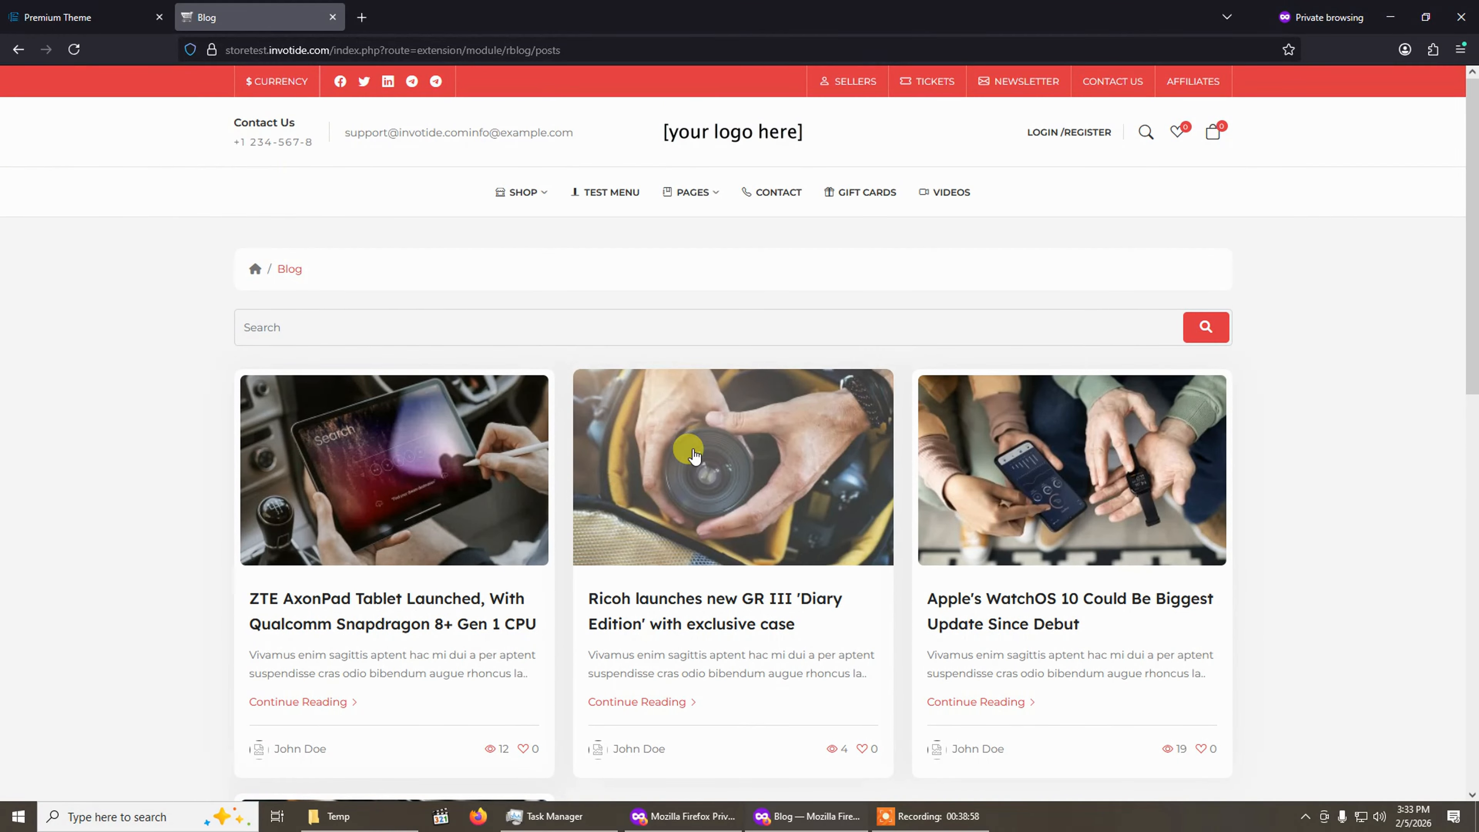
# Return to the theme settings and open the Blogs manager's post list.
pyautogui.click(79, 8)
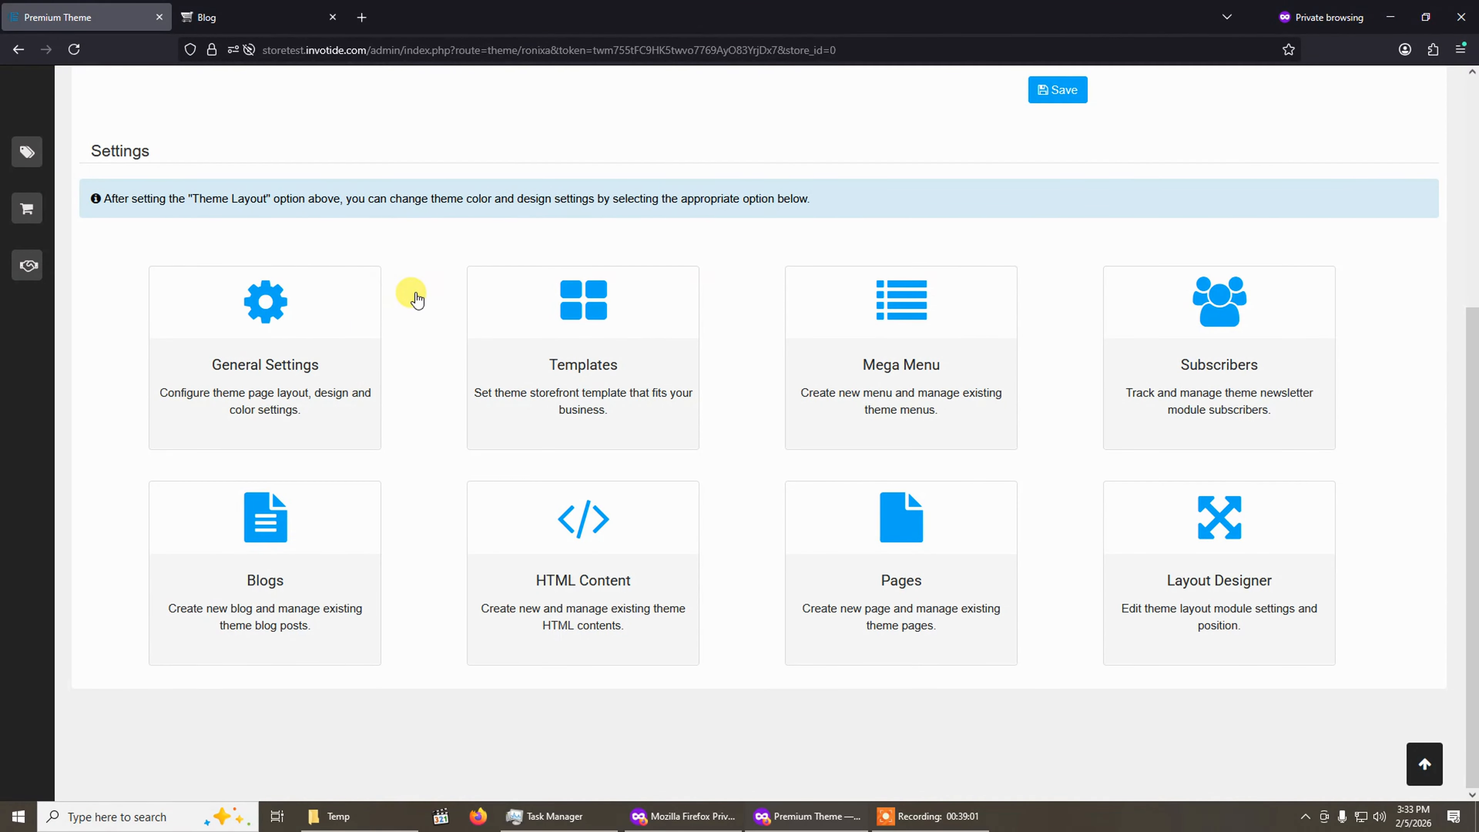
pyautogui.scroll(3, 431, 287)
pyautogui.scroll(-3, 505, 375)
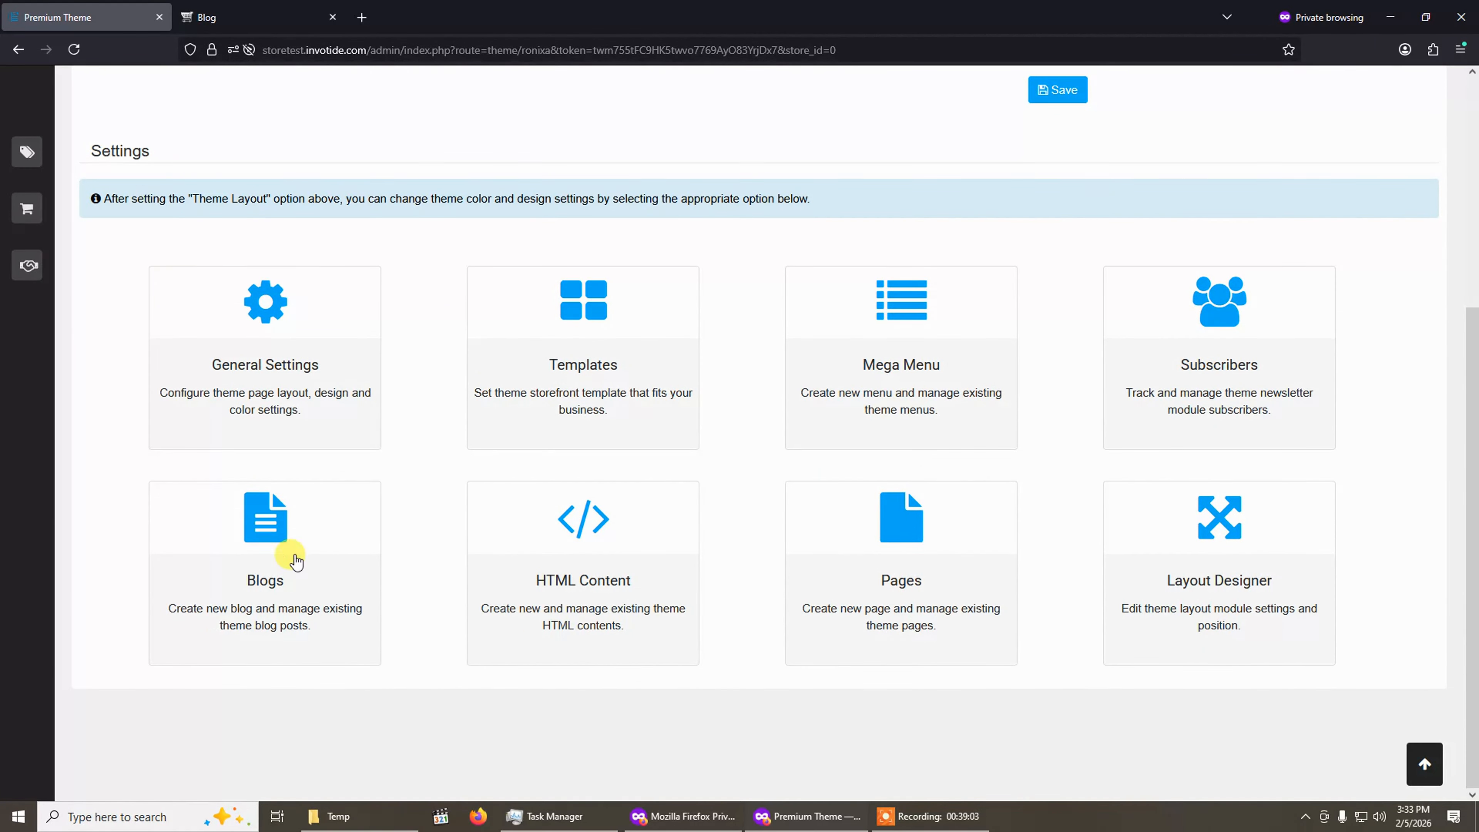
pyautogui.click(251, 561)
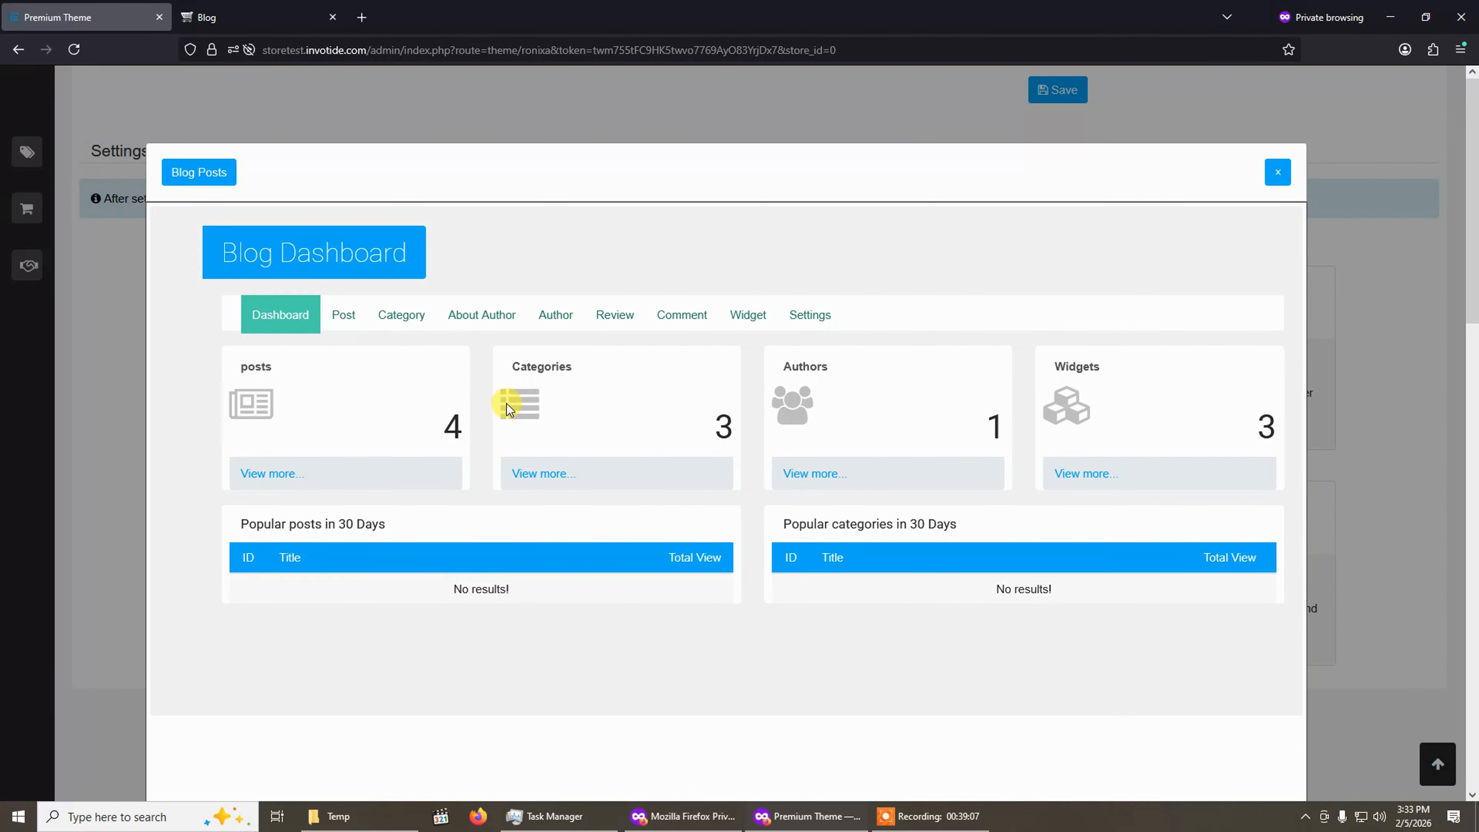
pyautogui.click(344, 321)
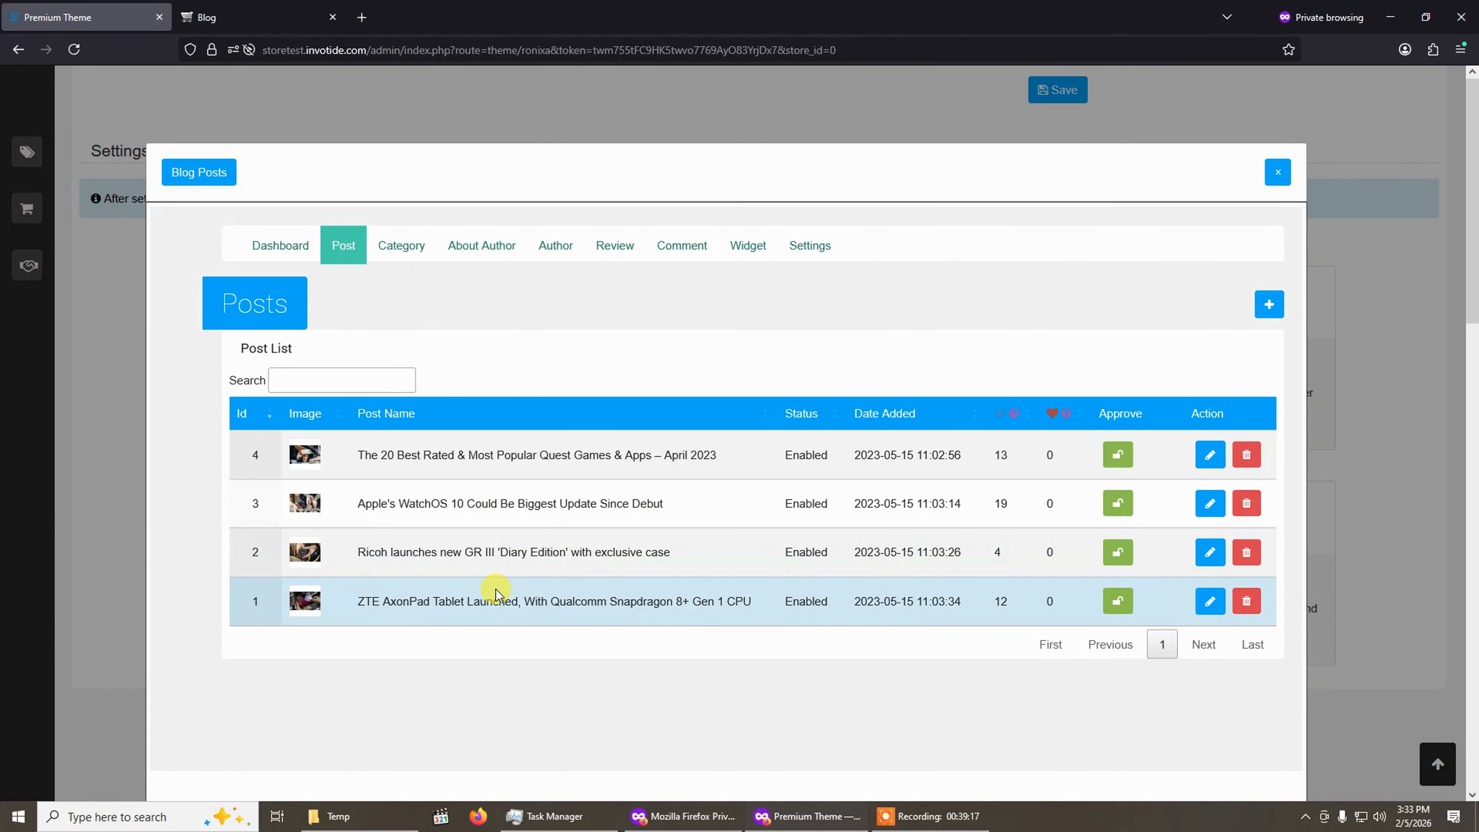
# Start a new blog post named Test Blog Post with the description This is a test blog post.
pyautogui.click(207, 17)
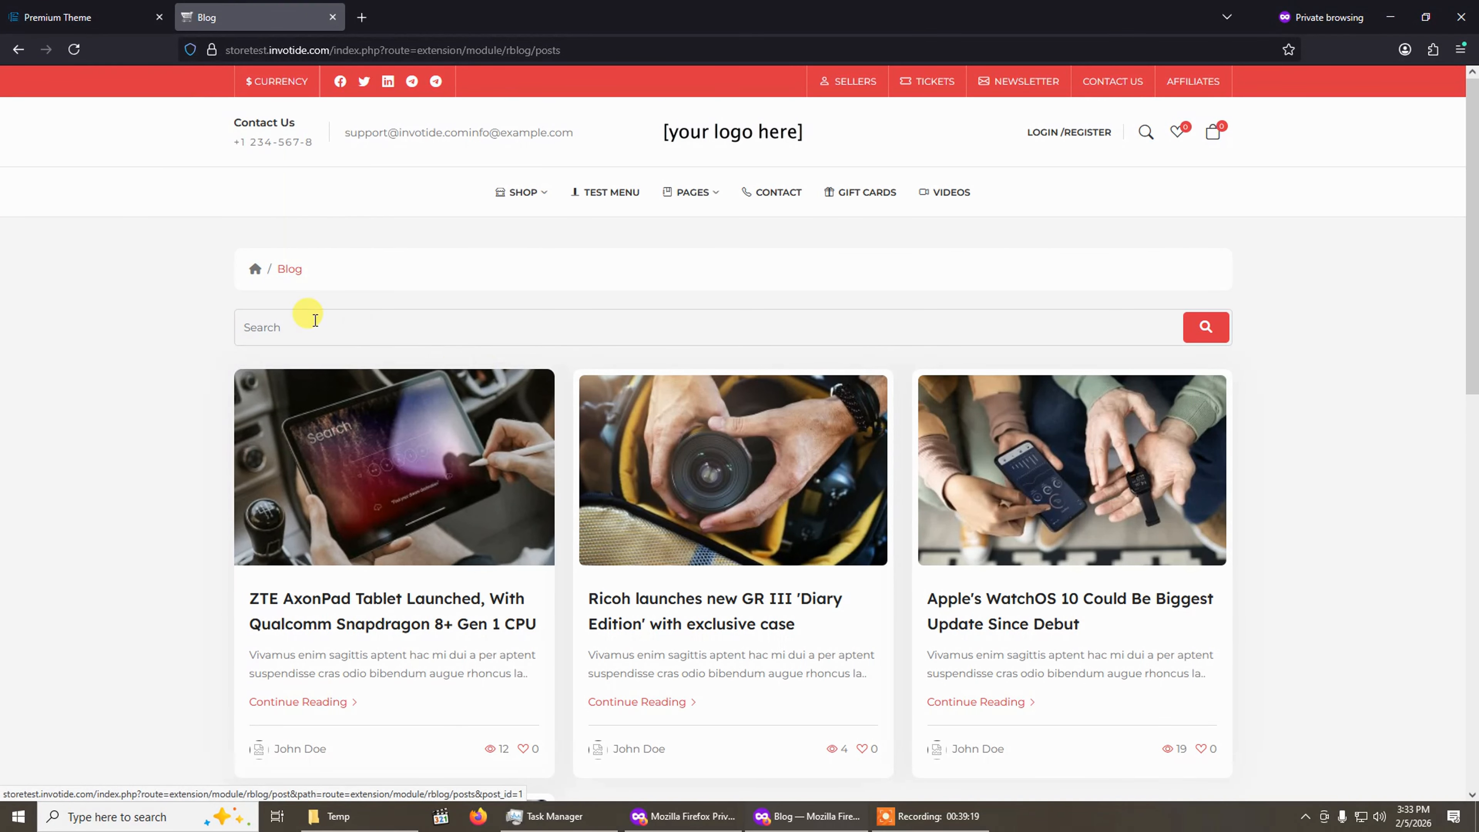
pyautogui.click(114, 13)
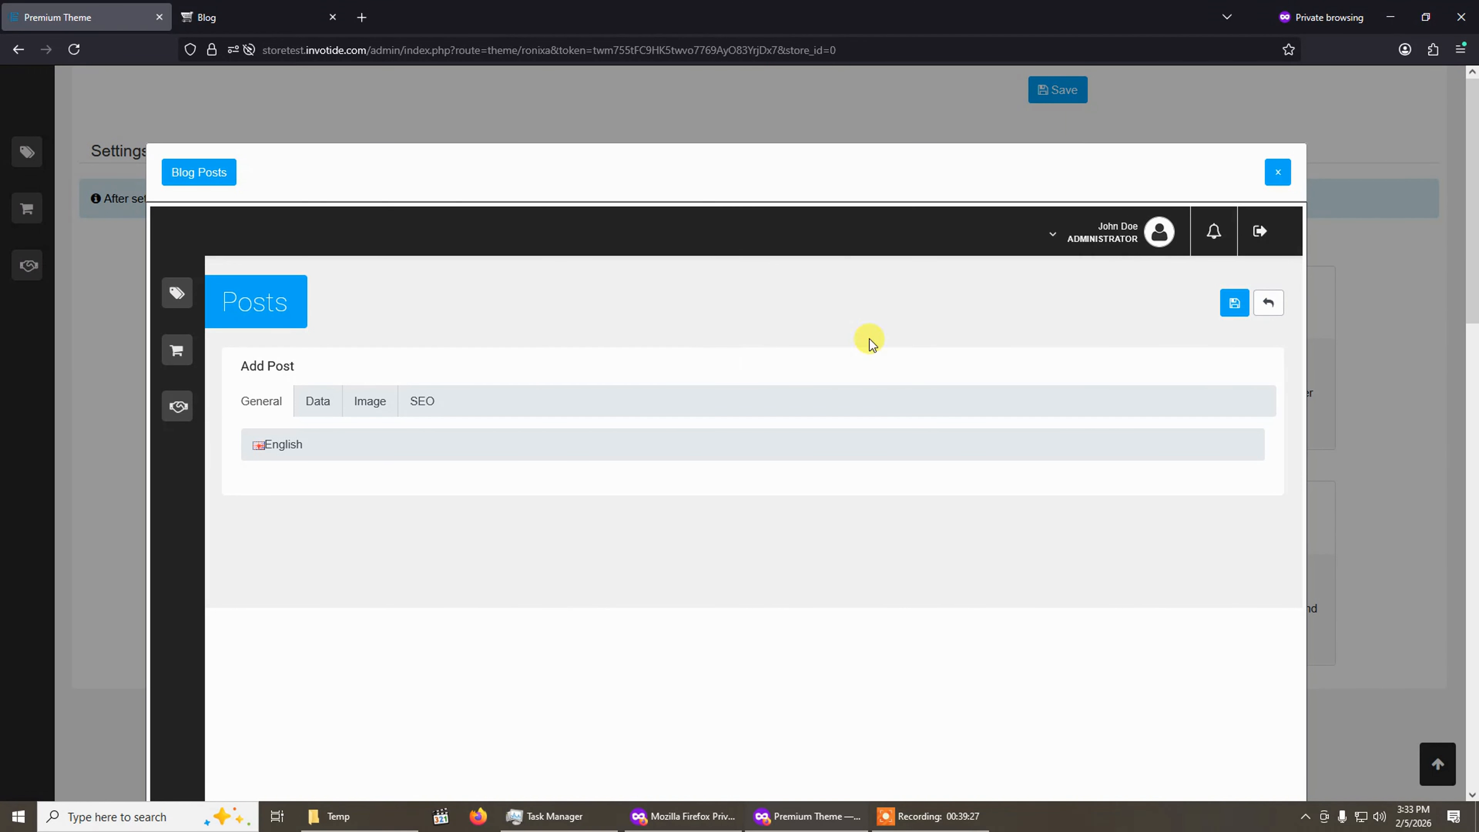
pyautogui.click(571, 441)
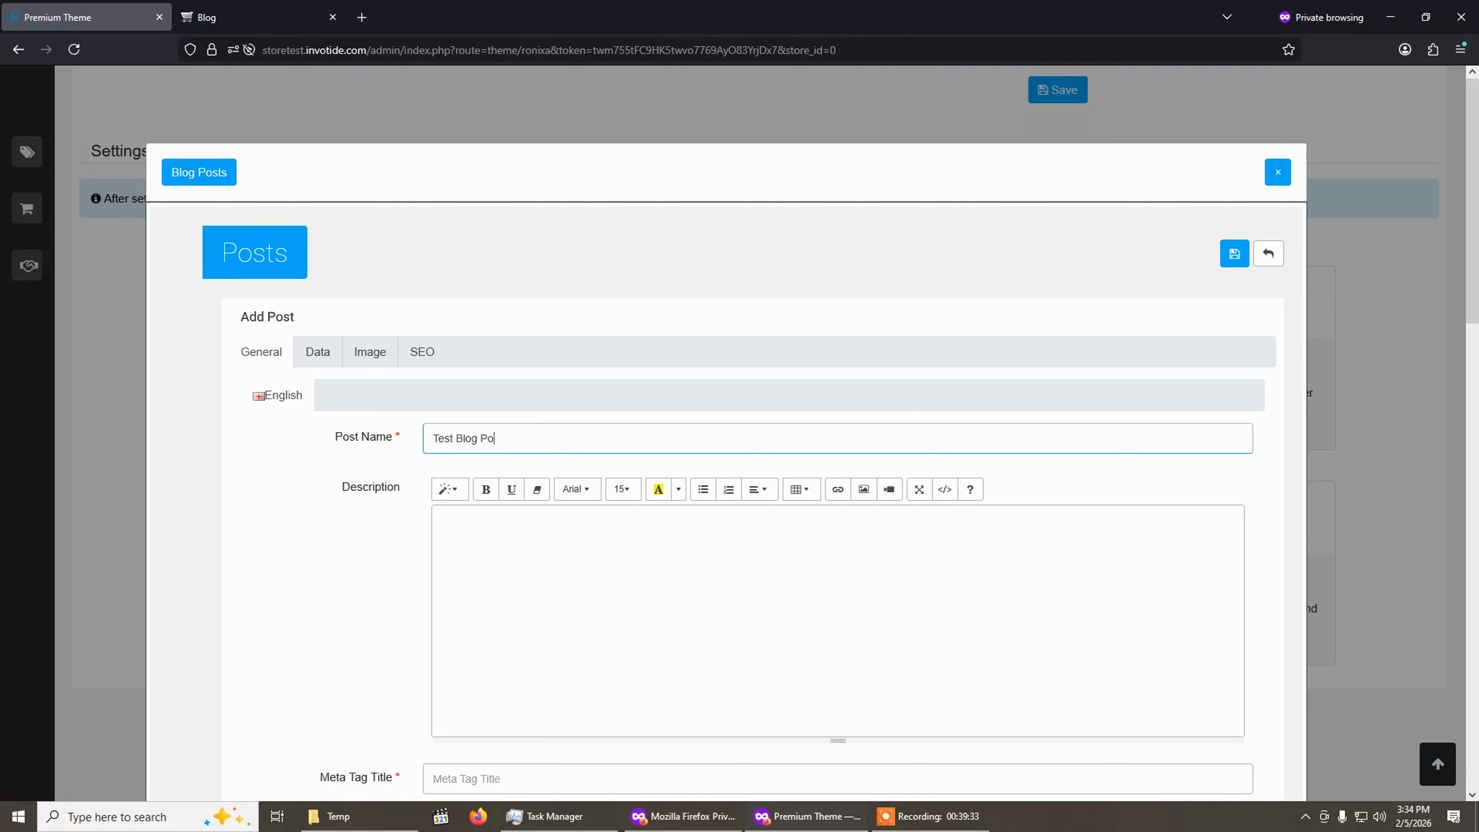
pyautogui.click(564, 562)
pyautogui.write('This is a test blog post')
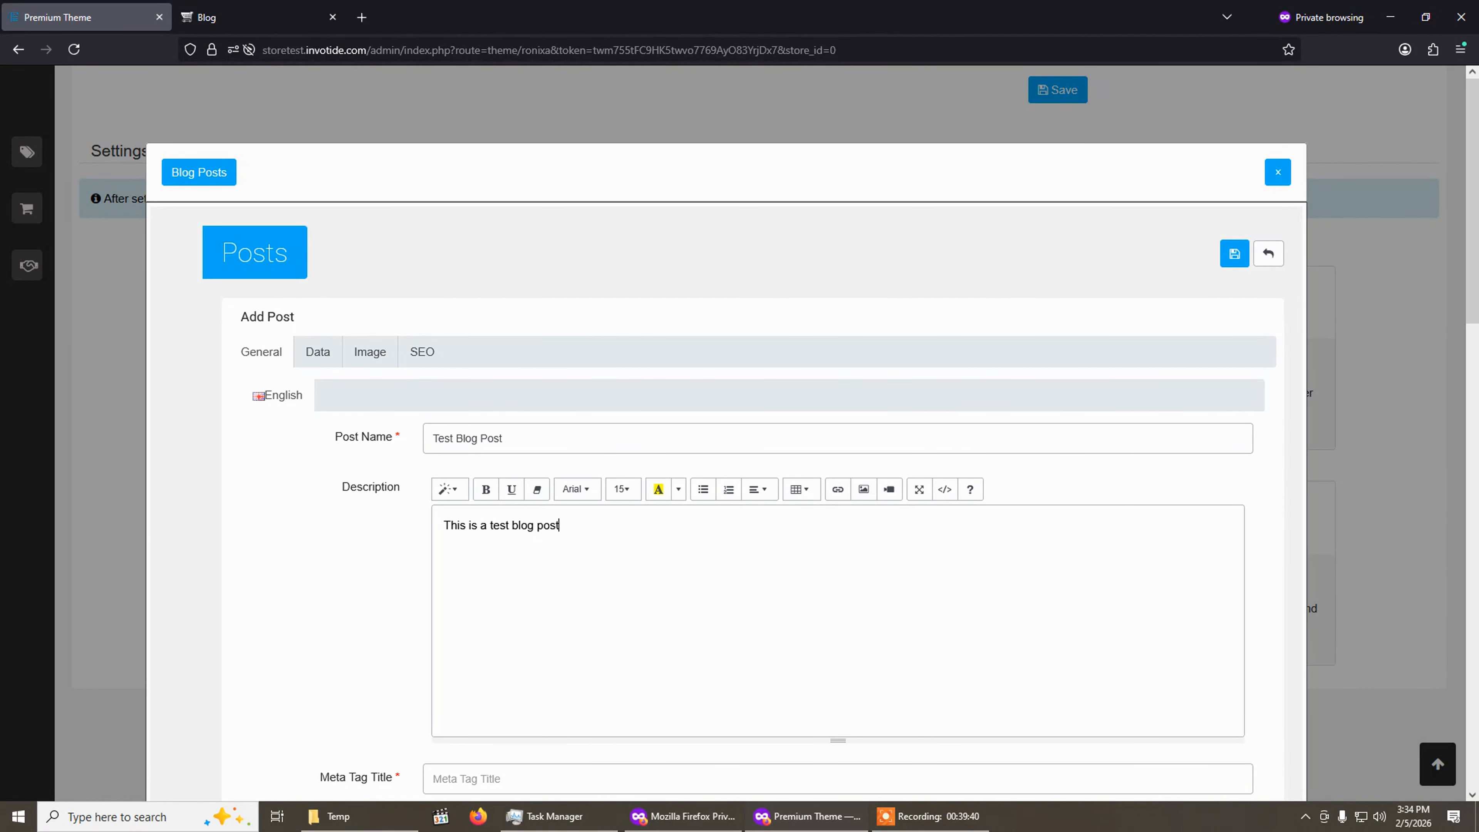
# Copy the post name Test Blog Post into the Meta Tag Title field.
pyautogui.scroll(-2, 561, 545)
pyautogui.click(527, 282)
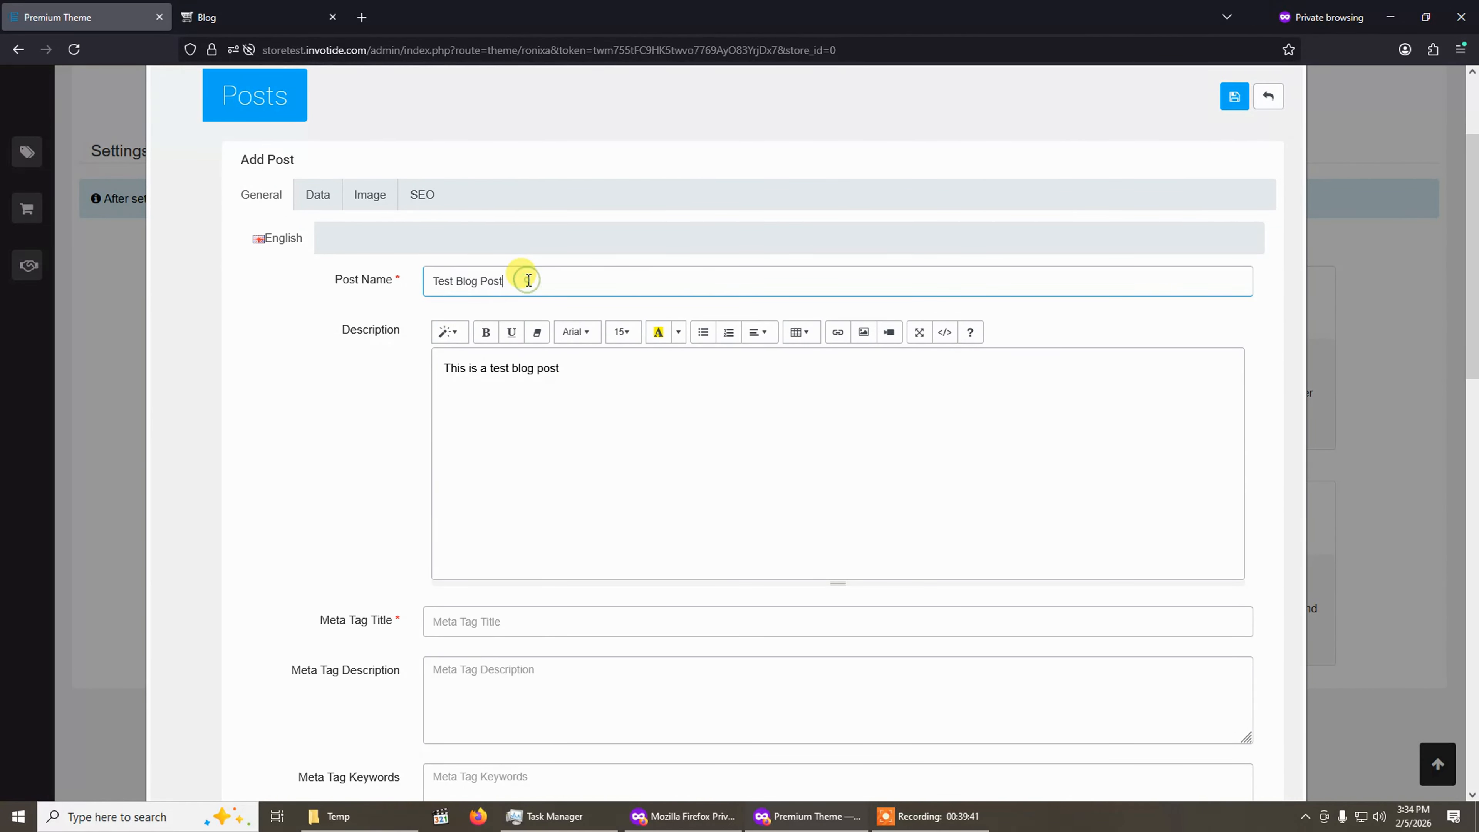
pyautogui.hotkey('ctrl', 'a')
pyautogui.hotkey('ctrl', 'c')
pyautogui.click(471, 626)
pyautogui.hotkey('ctrl', 'v')
# On the post's Data settings, keep John Doe as author and add the AirPod post category.
pyautogui.scroll(-3, 500, 632)
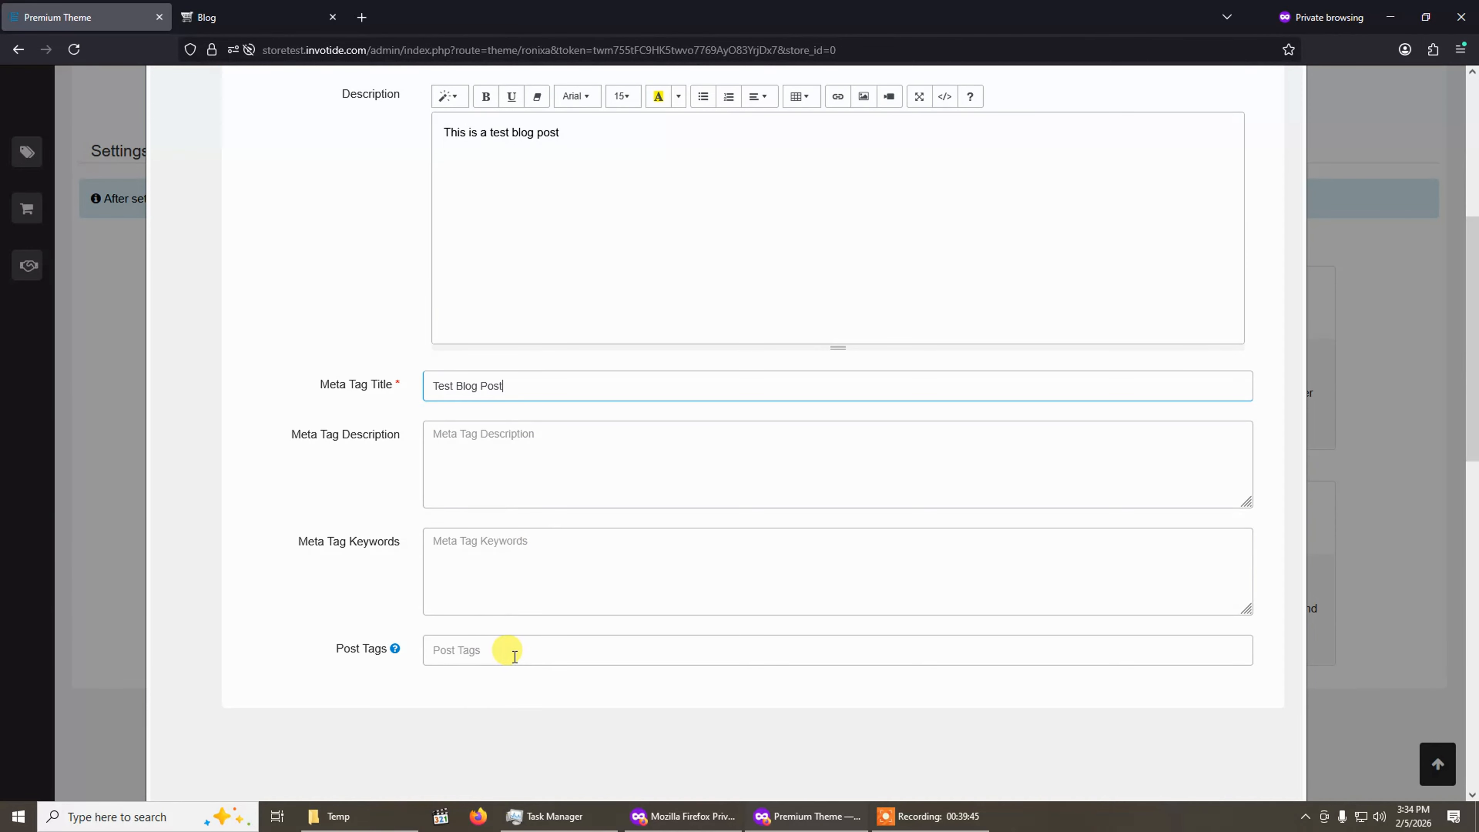
pyautogui.scroll(5, 510, 644)
pyautogui.click(326, 355)
pyautogui.scroll(-1, 321, 439)
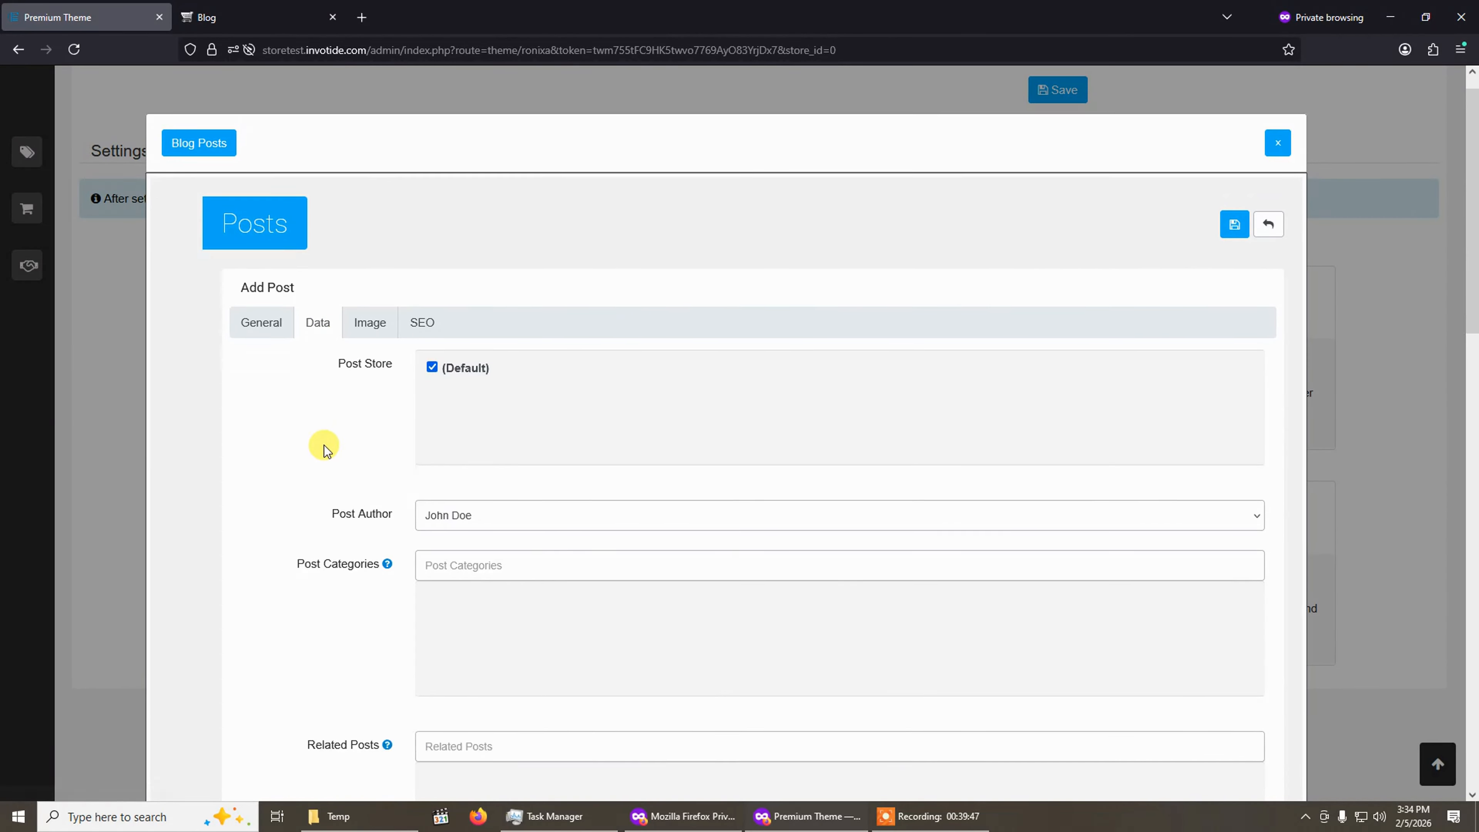
pyautogui.click(480, 468)
pyautogui.click(475, 496)
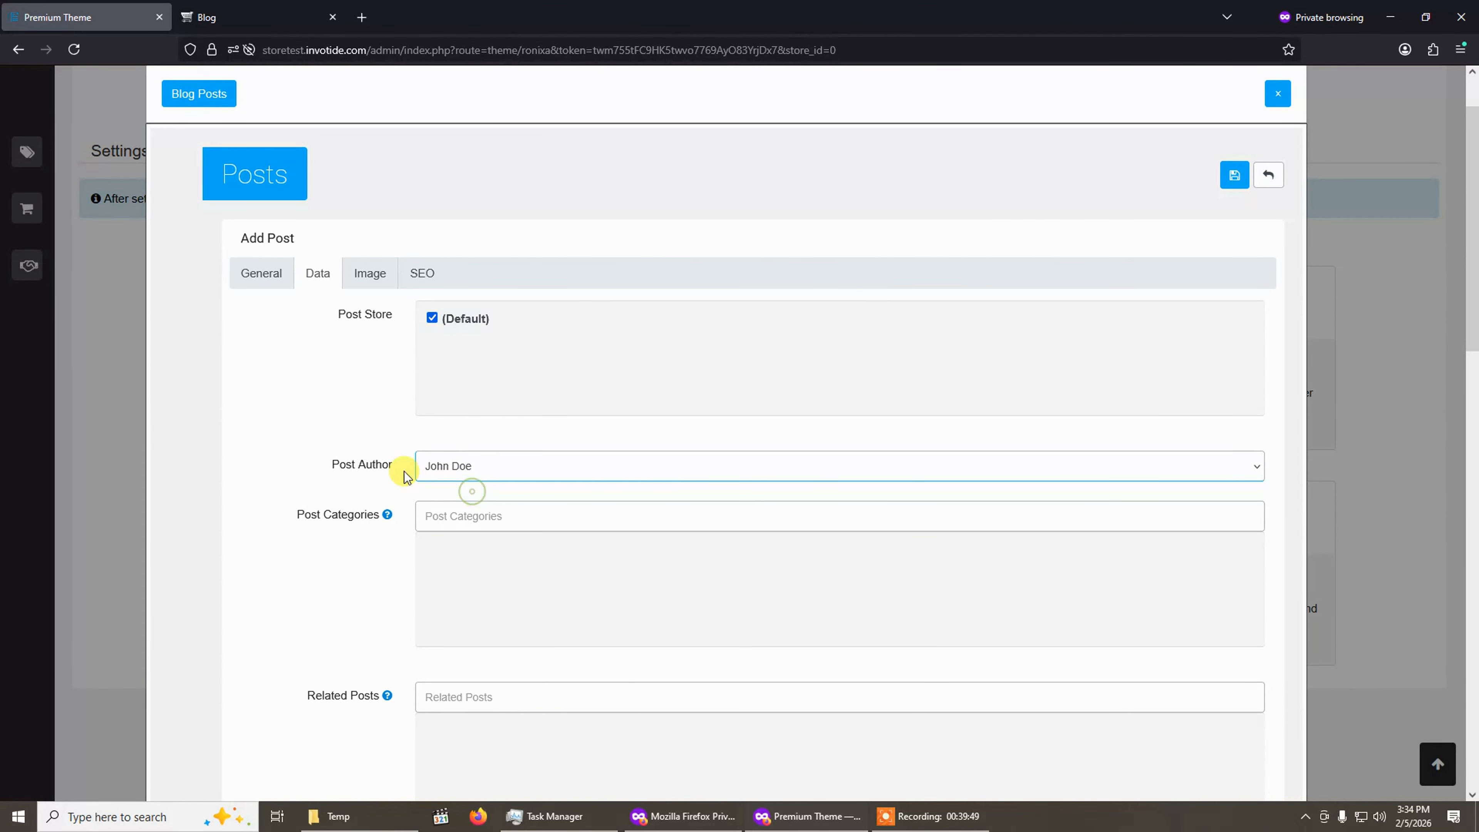
pyautogui.click(464, 516)
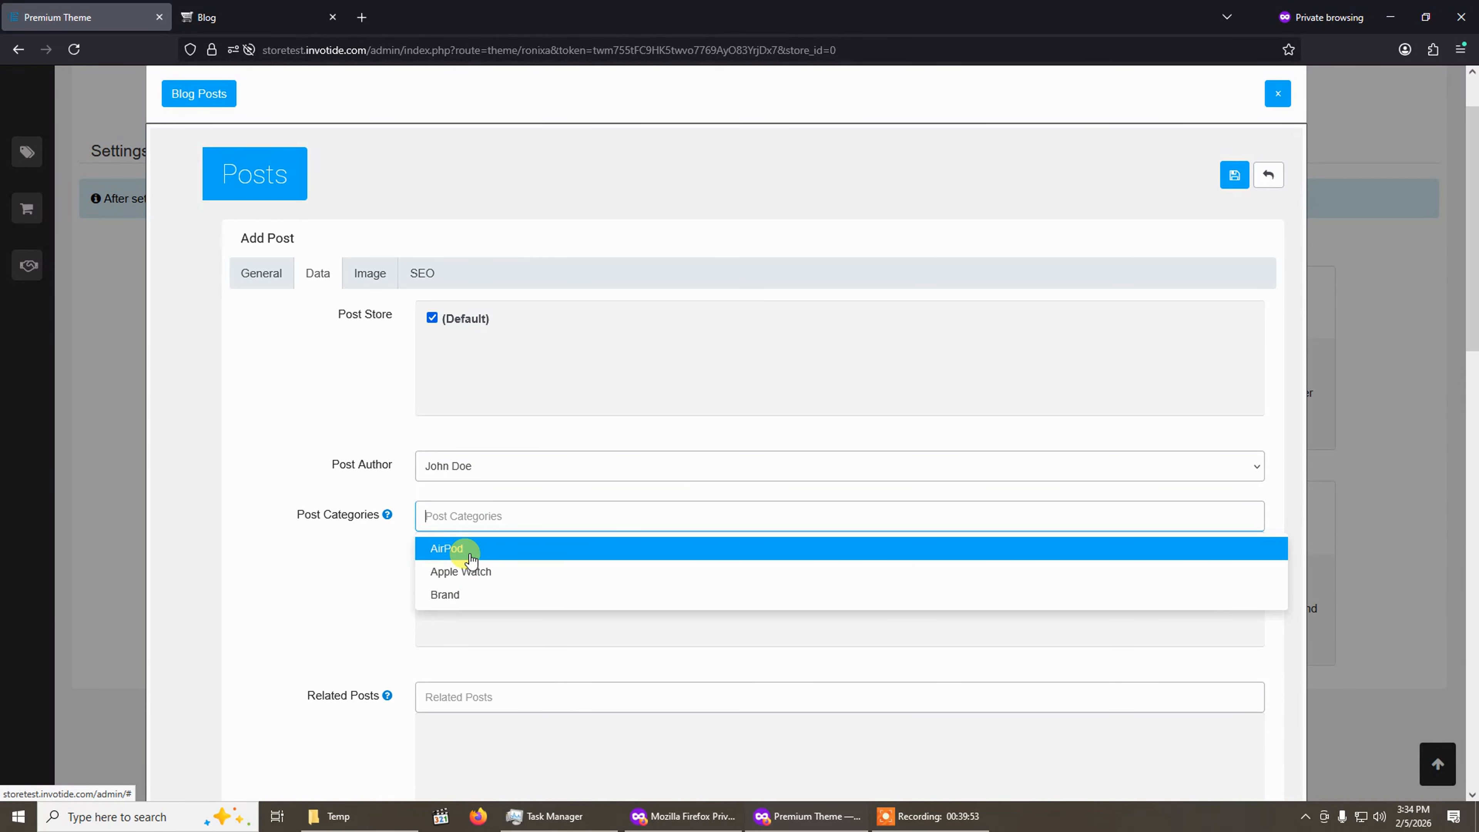
pyautogui.click(472, 559)
# Add Apple's WatchOS 10 Could Be Biggest Update Since Debut as a related post and Apple Watch Series 8 as a related product.
pyautogui.scroll(-3, 481, 566)
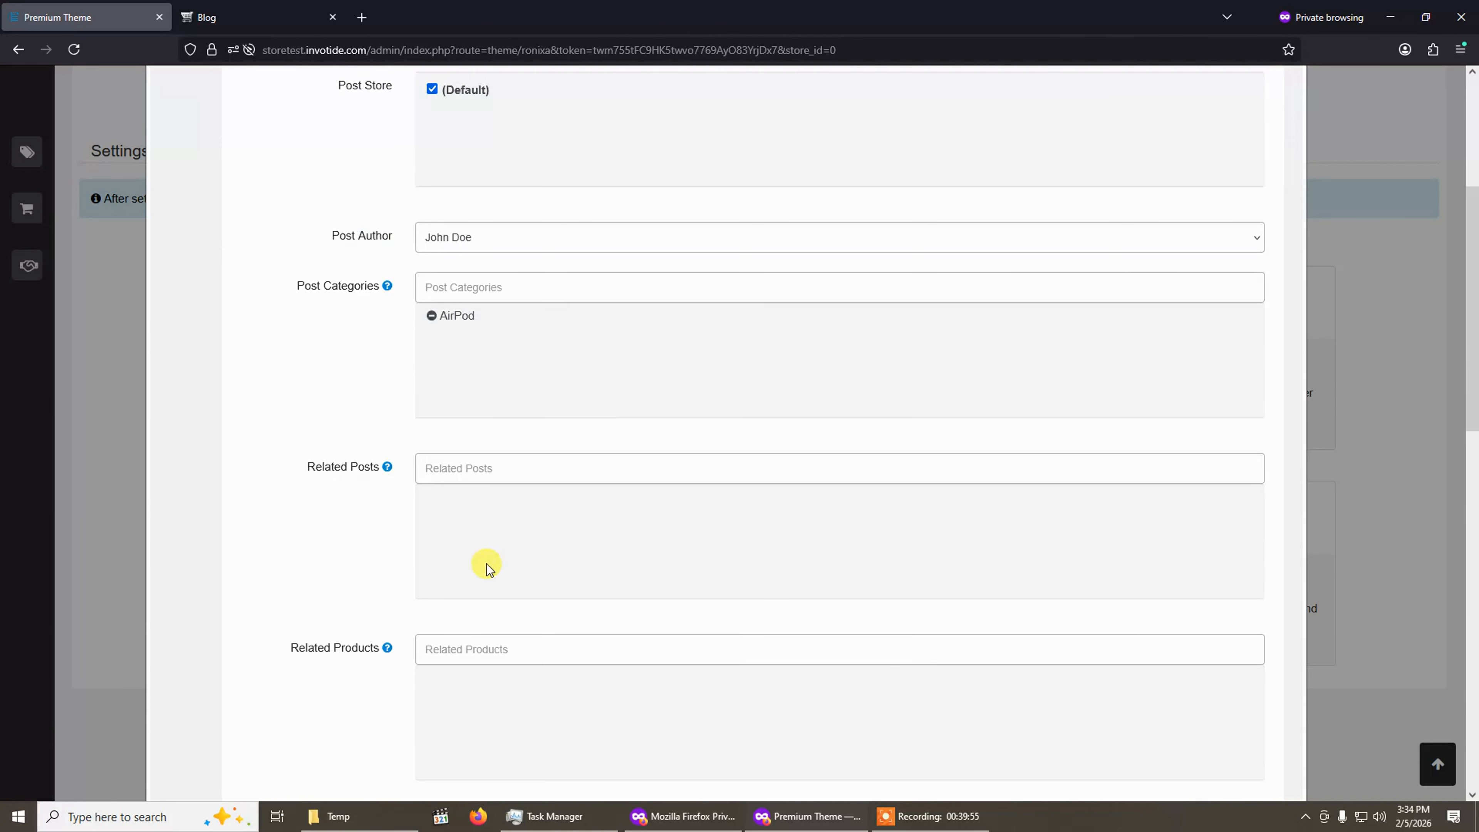
pyautogui.click(476, 467)
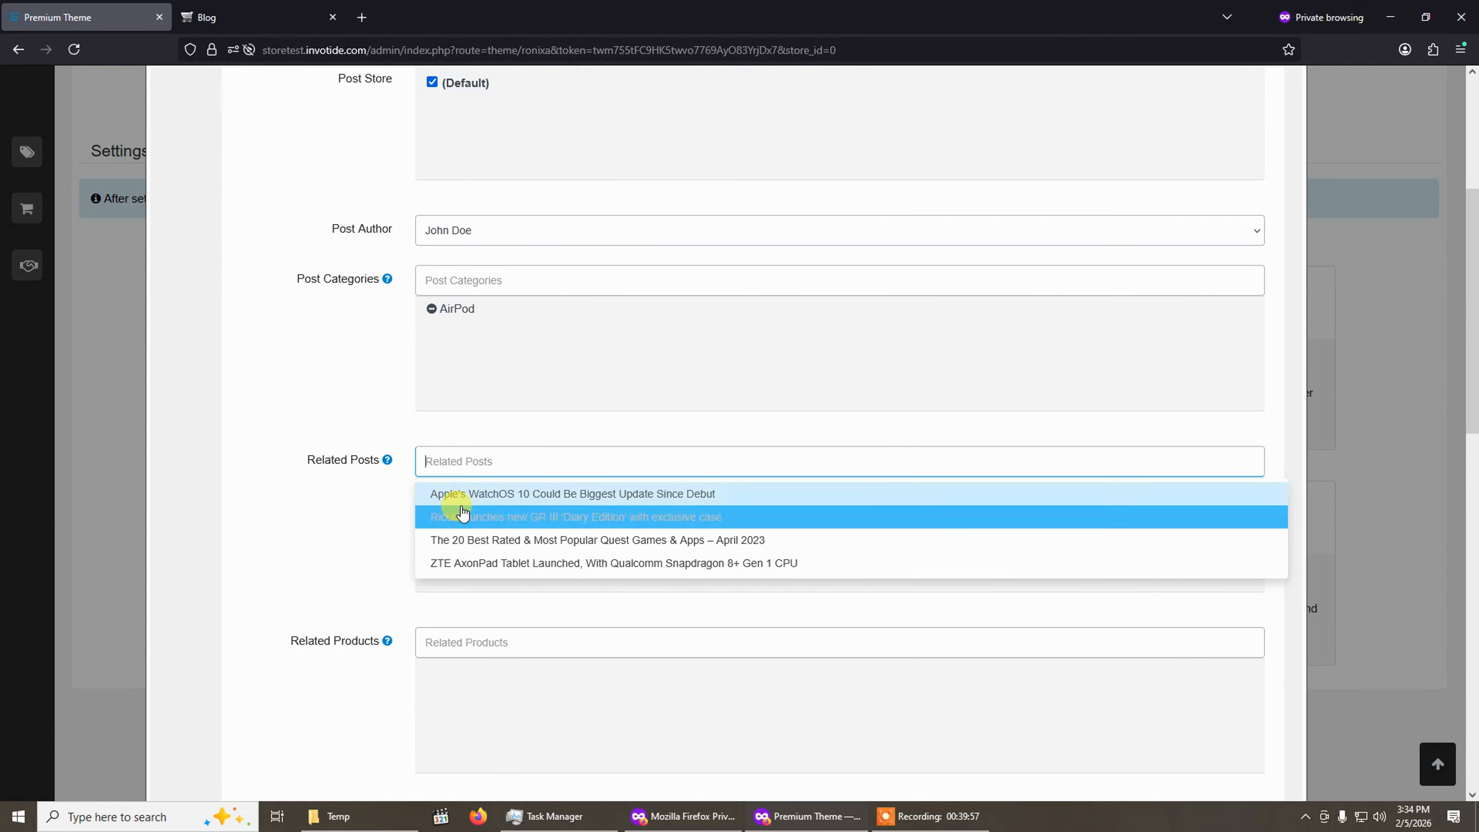
pyautogui.click(501, 508)
pyautogui.click(455, 641)
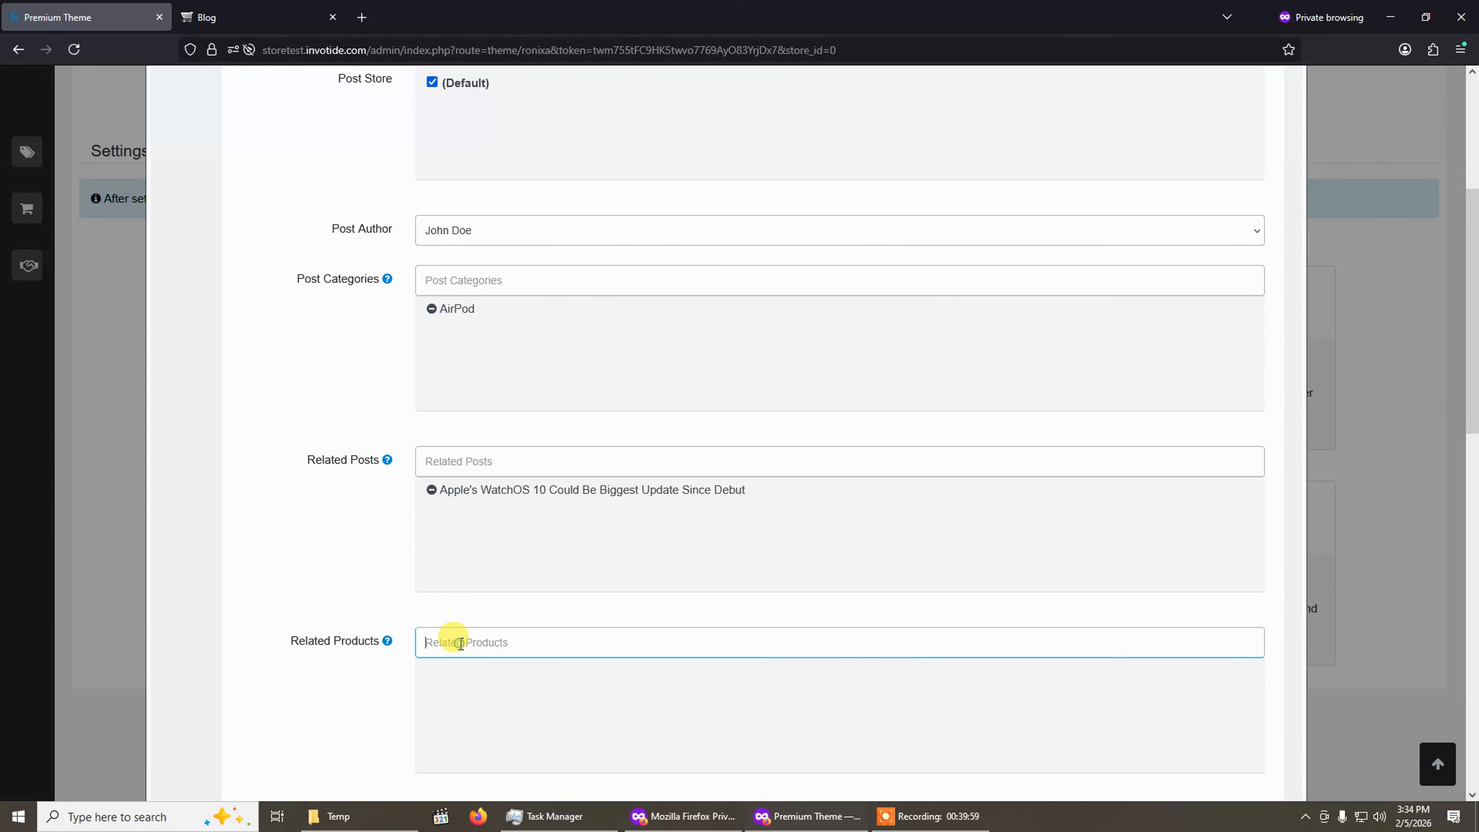
pyautogui.scroll(-2, 455, 635)
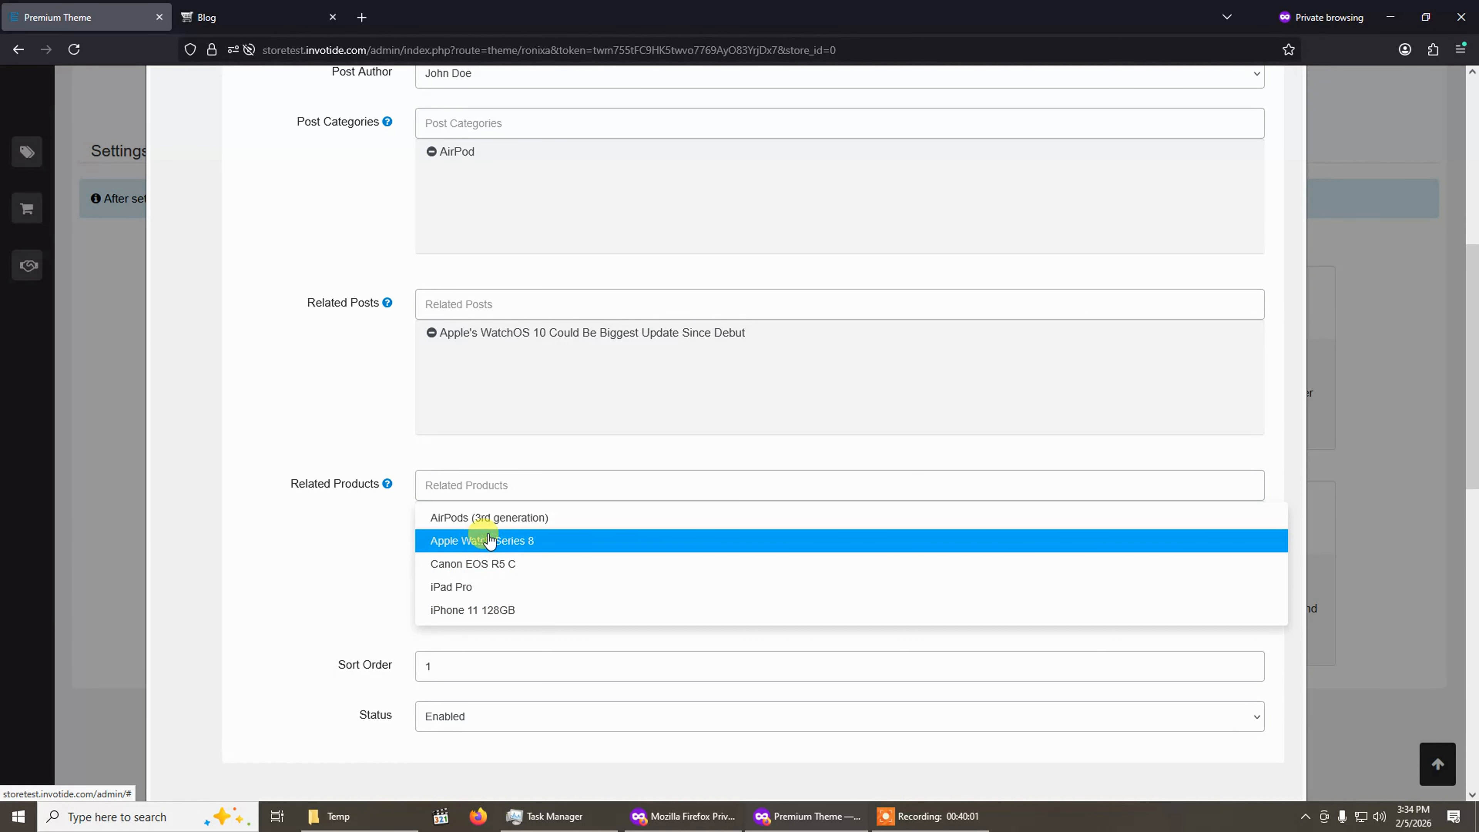
pyautogui.click(485, 541)
pyautogui.scroll(5, 480, 667)
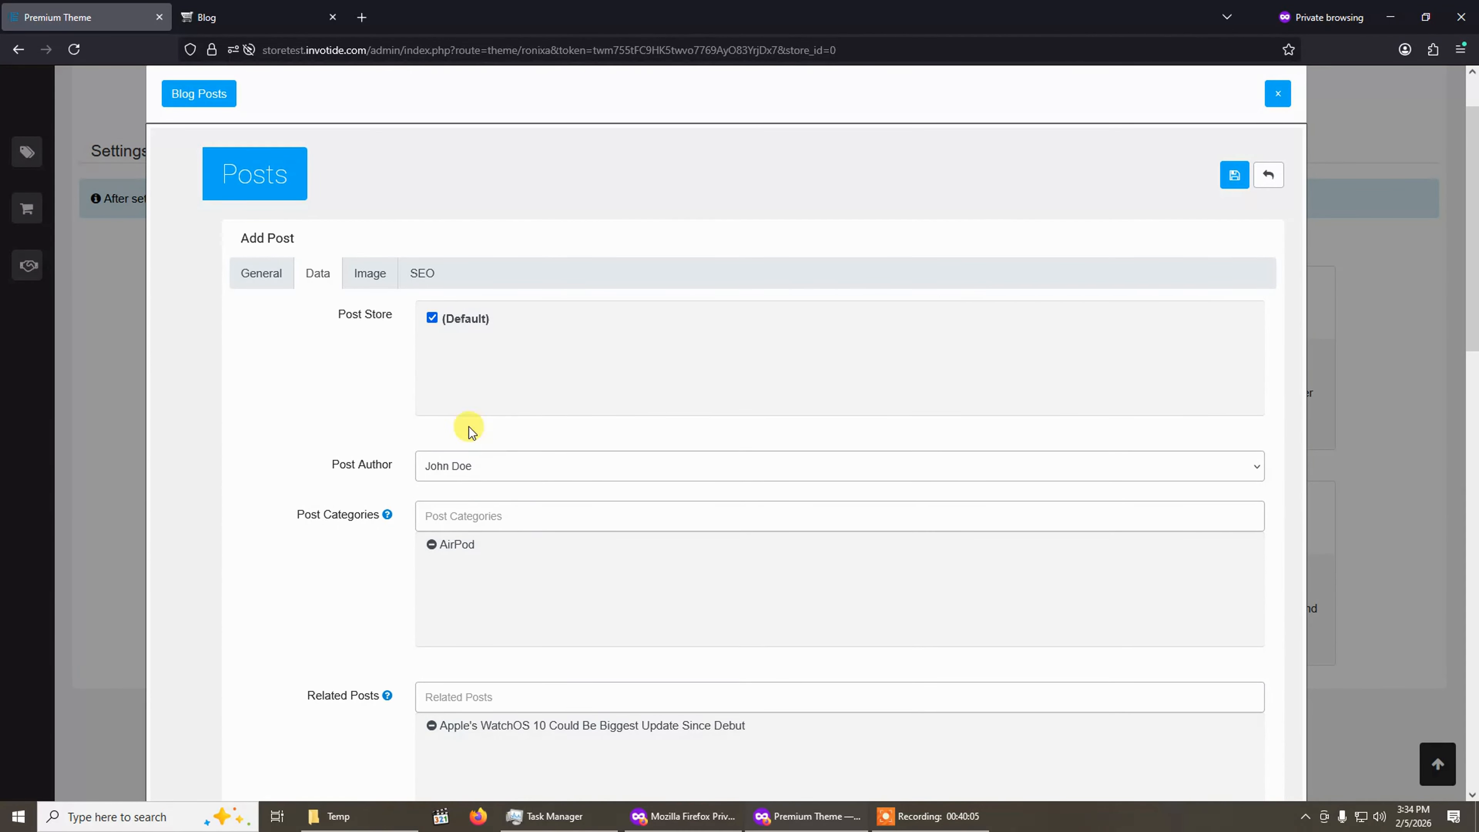
# Set the post's main image to post3.jpg from the image manager.
pyautogui.click(369, 274)
pyautogui.click(337, 484)
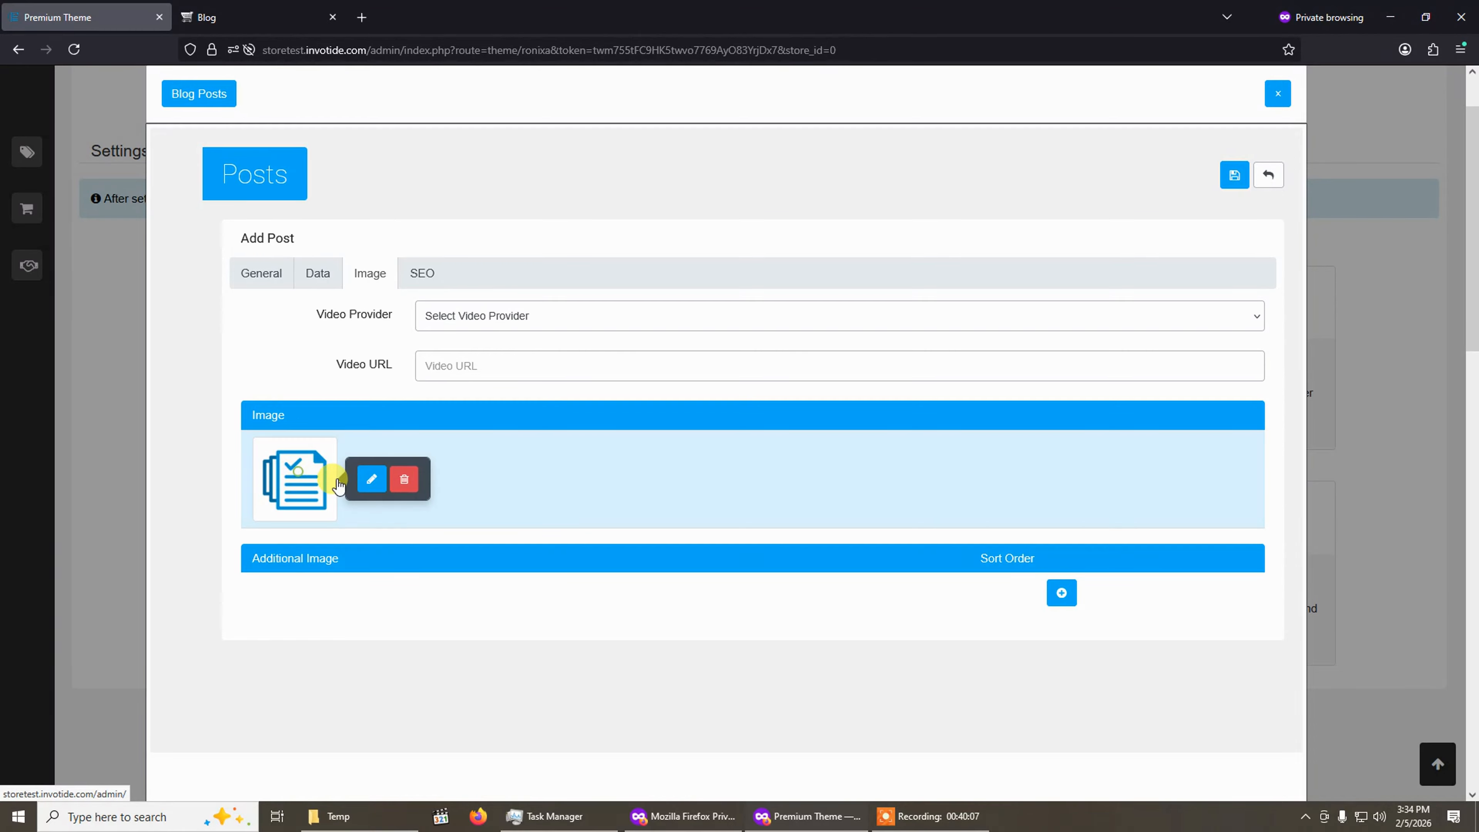
pyautogui.click(372, 479)
pyautogui.scroll(-5, 512, 434)
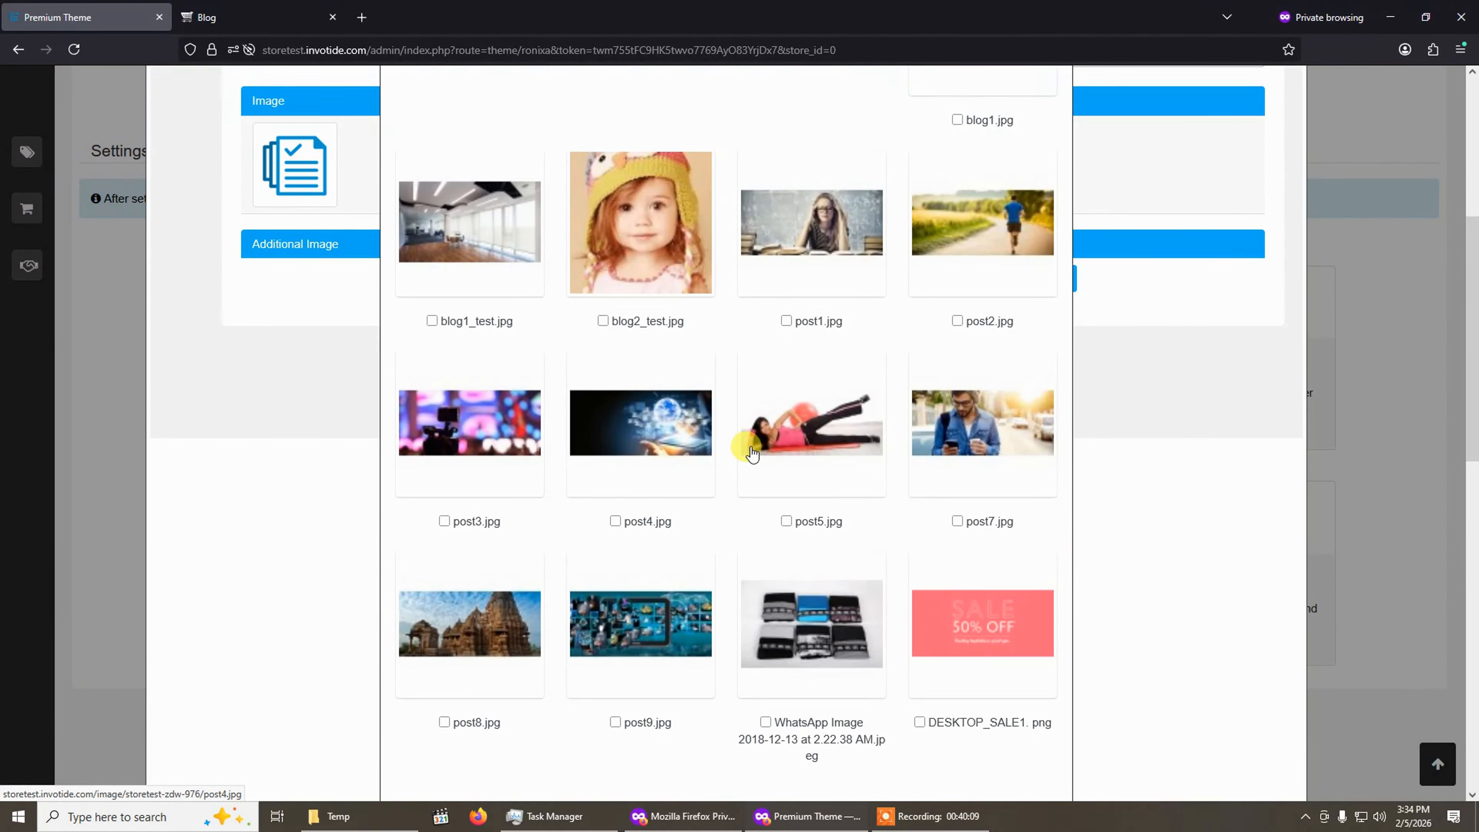
pyautogui.click(497, 443)
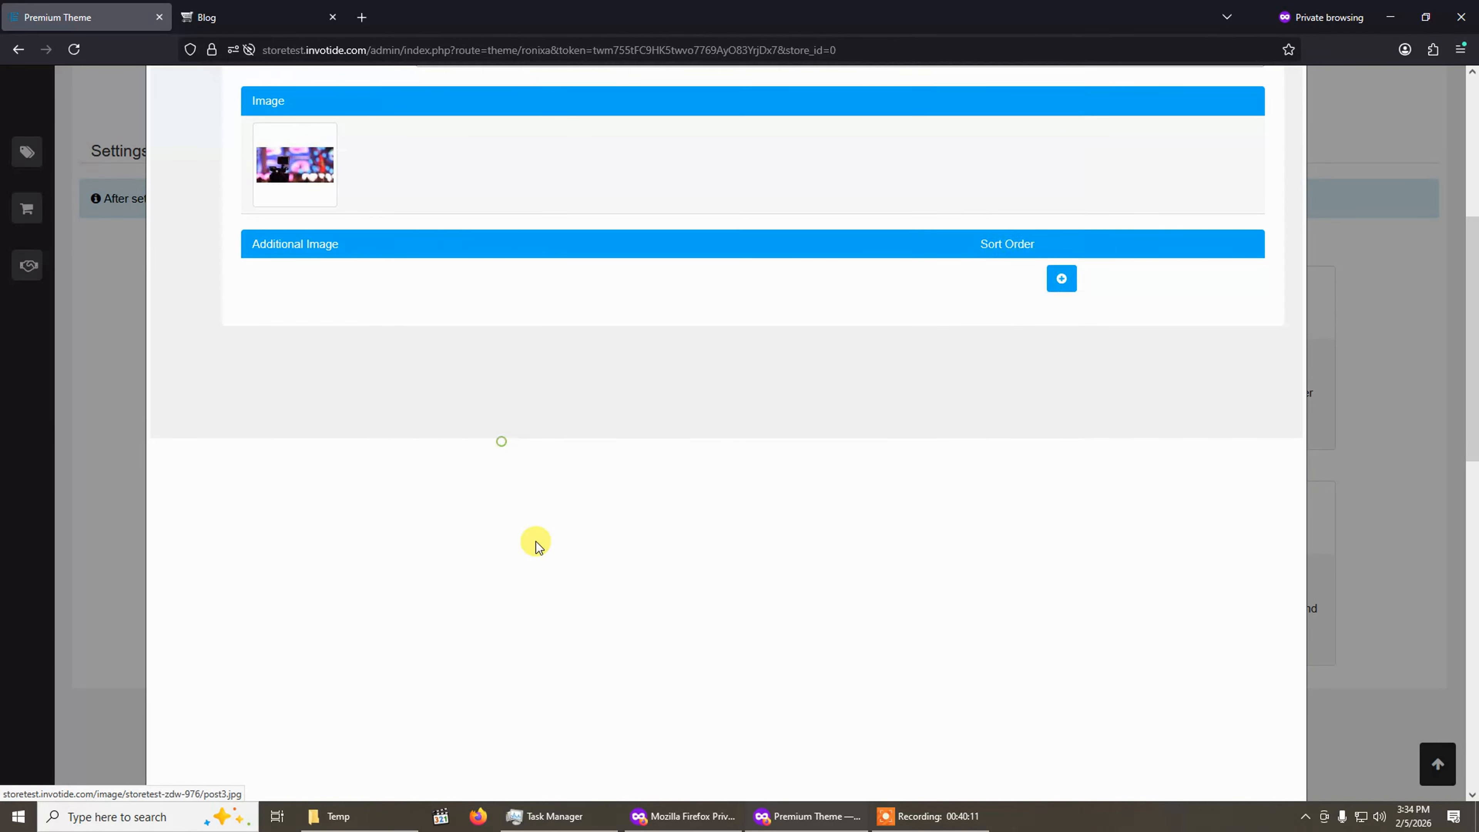
# Try the Video Provider options Youtube and HTML5, then reset it to Select Video Provider.
pyautogui.scroll(4, 395, 329)
pyautogui.click(421, 196)
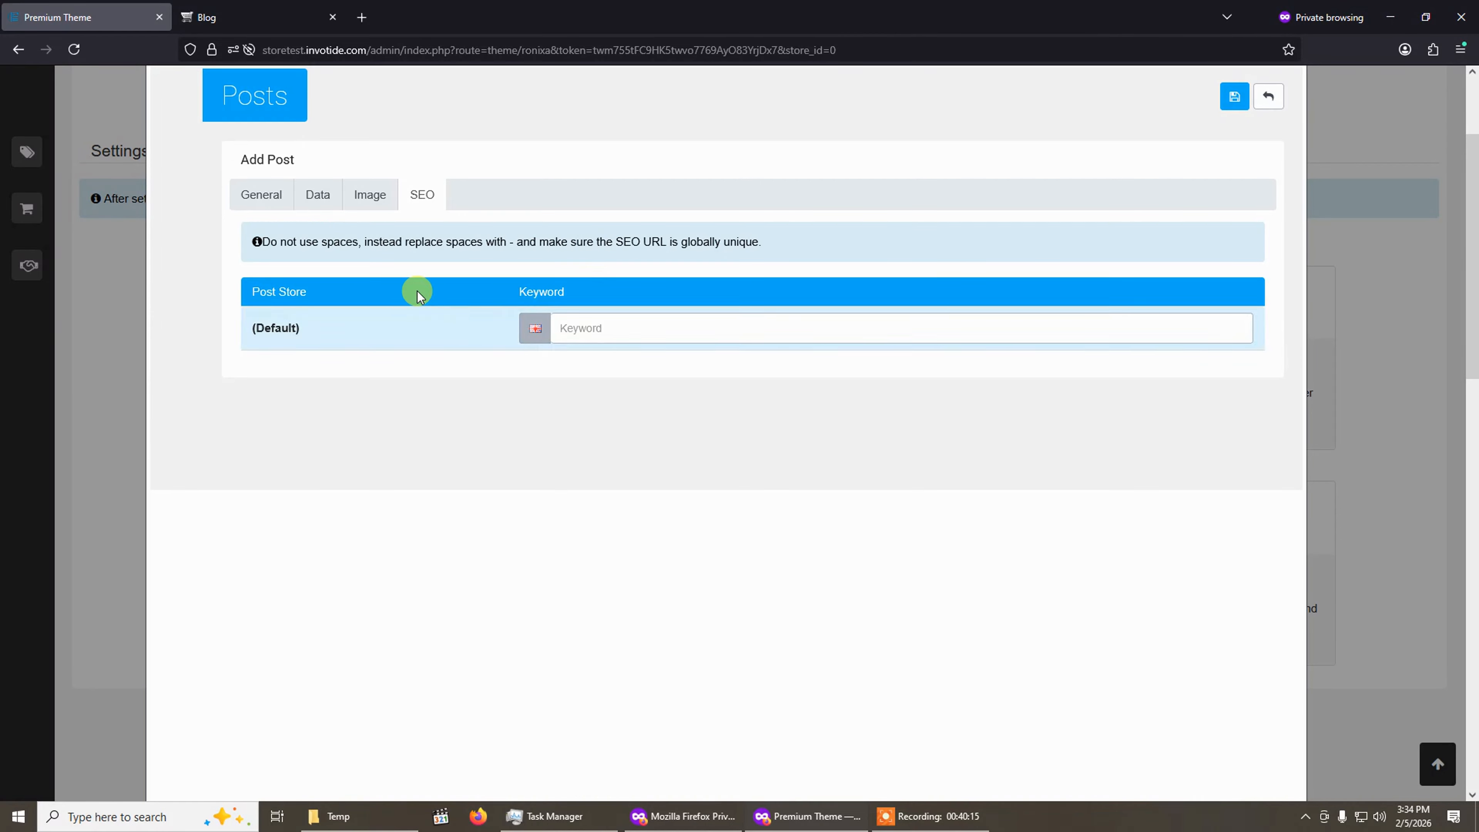
pyautogui.click(364, 194)
pyautogui.click(324, 196)
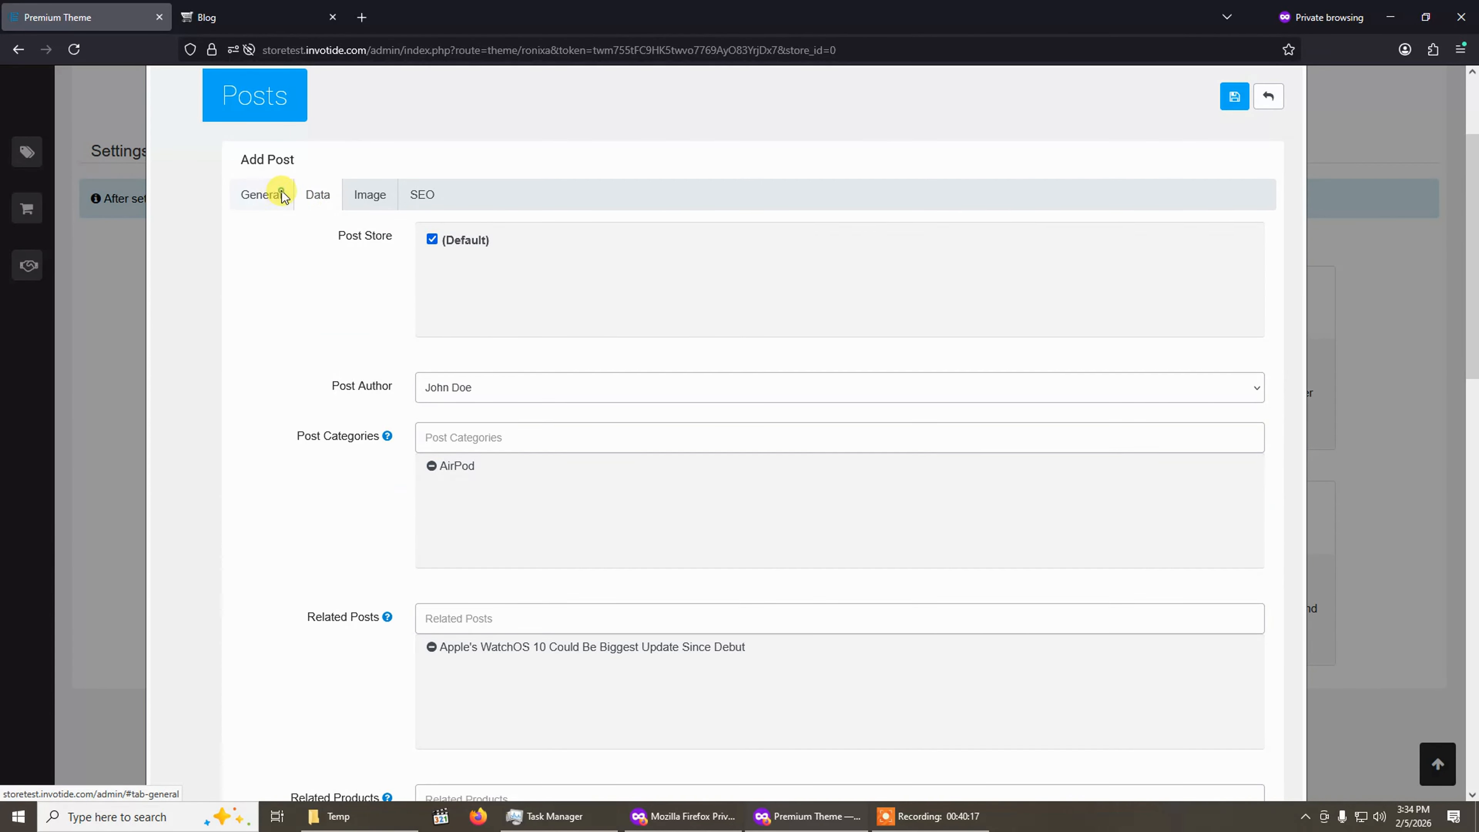
pyautogui.click(385, 197)
pyautogui.click(487, 239)
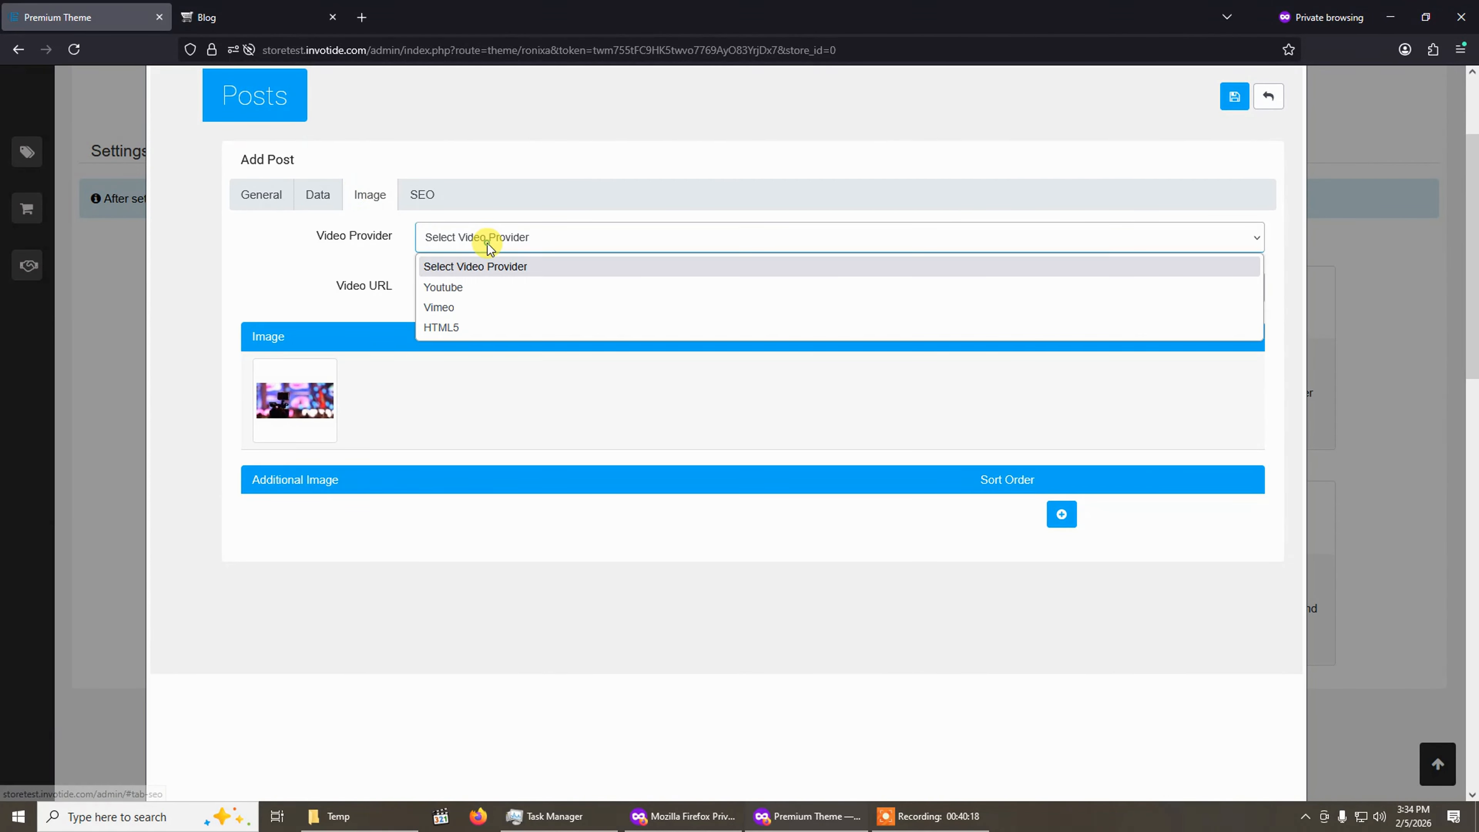
pyautogui.click(478, 291)
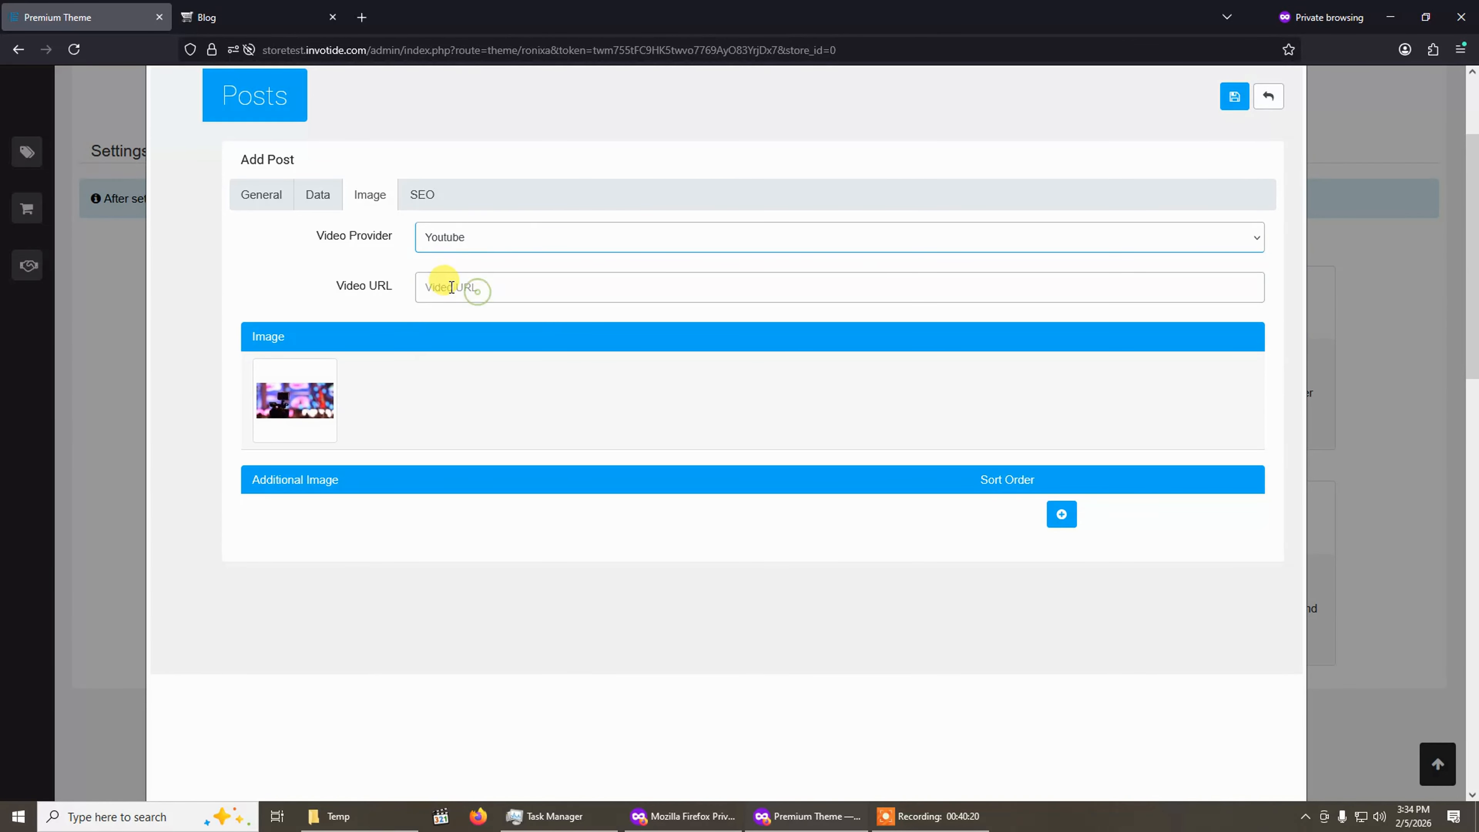
pyautogui.click(479, 238)
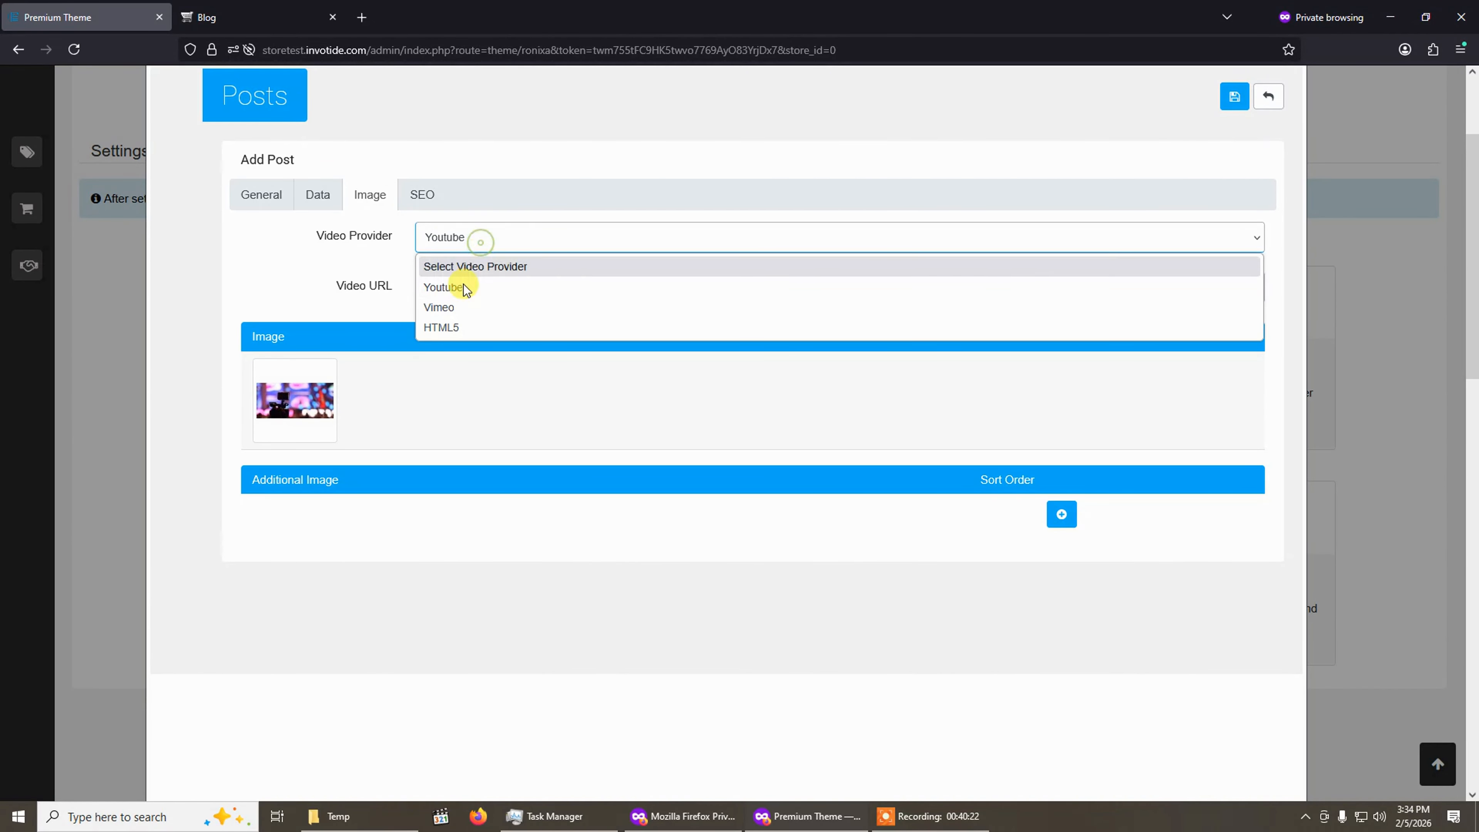
pyautogui.click(455, 326)
pyautogui.click(465, 240)
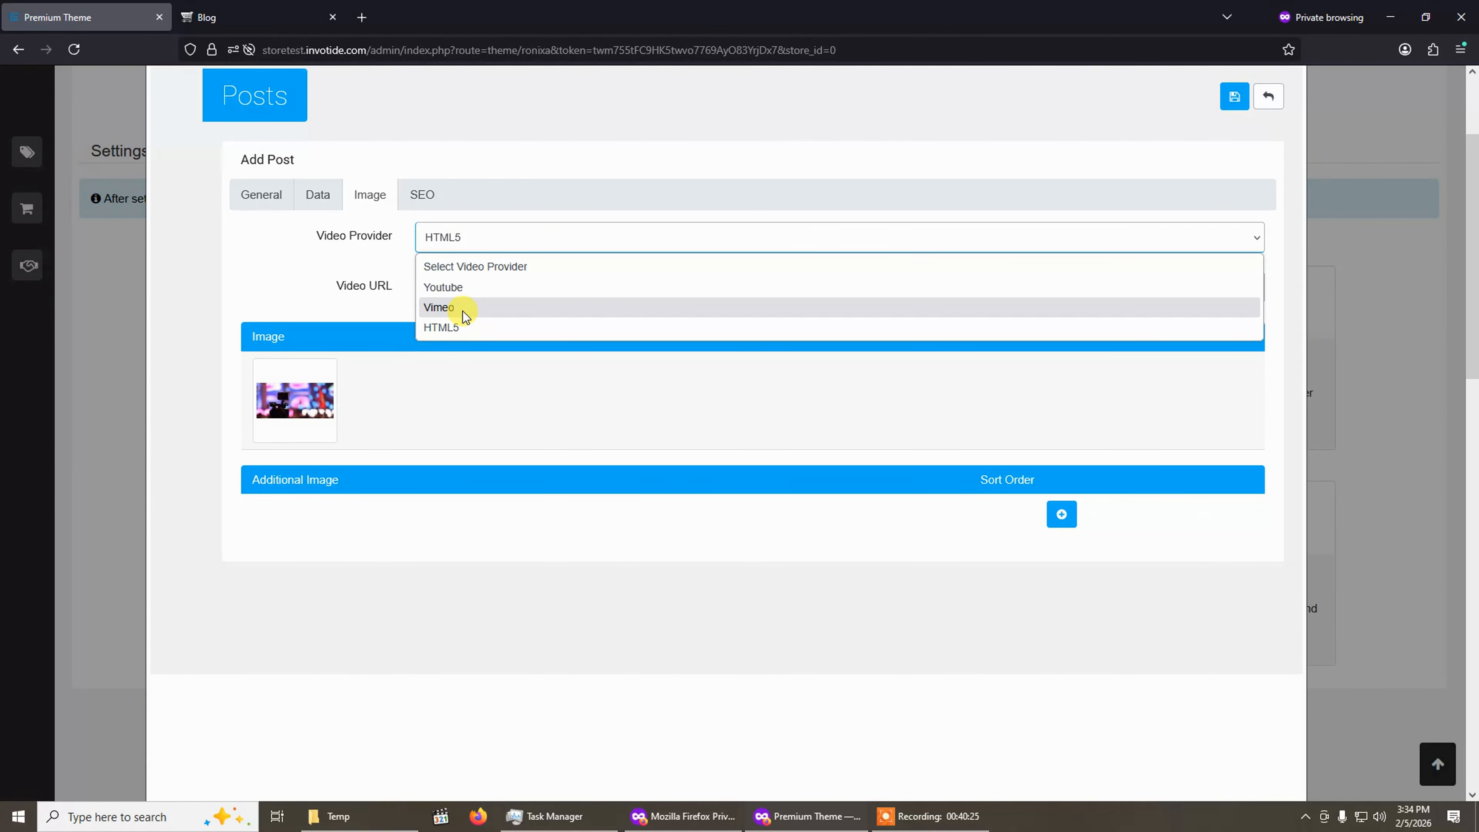
pyautogui.click(466, 266)
# Recheck the post's General and Data tabs, save the post, and approve Test Blog Post in the post list.
pyautogui.scroll(3, 440, 448)
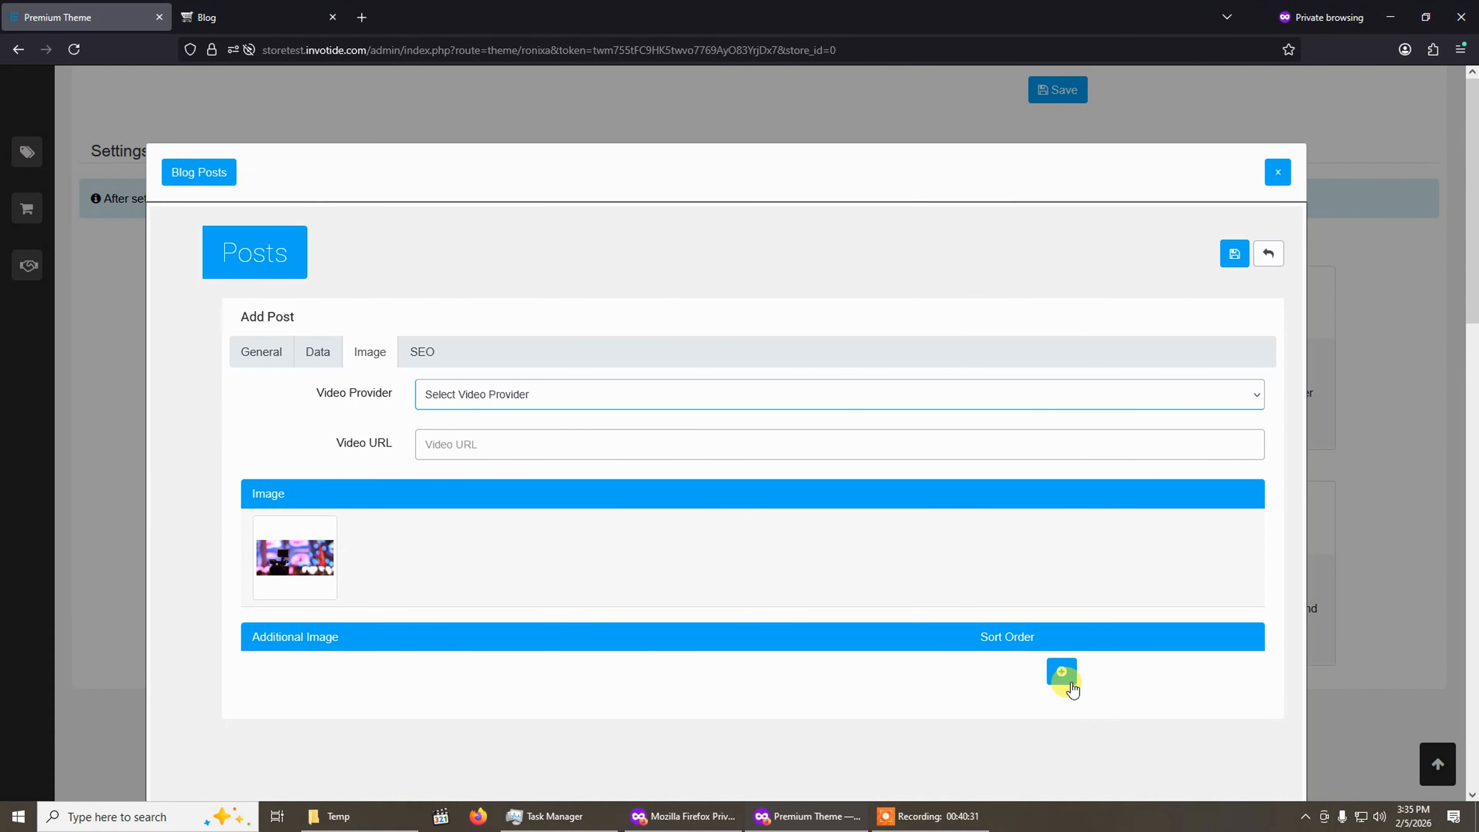
pyautogui.click(1062, 672)
pyautogui.click(1129, 700)
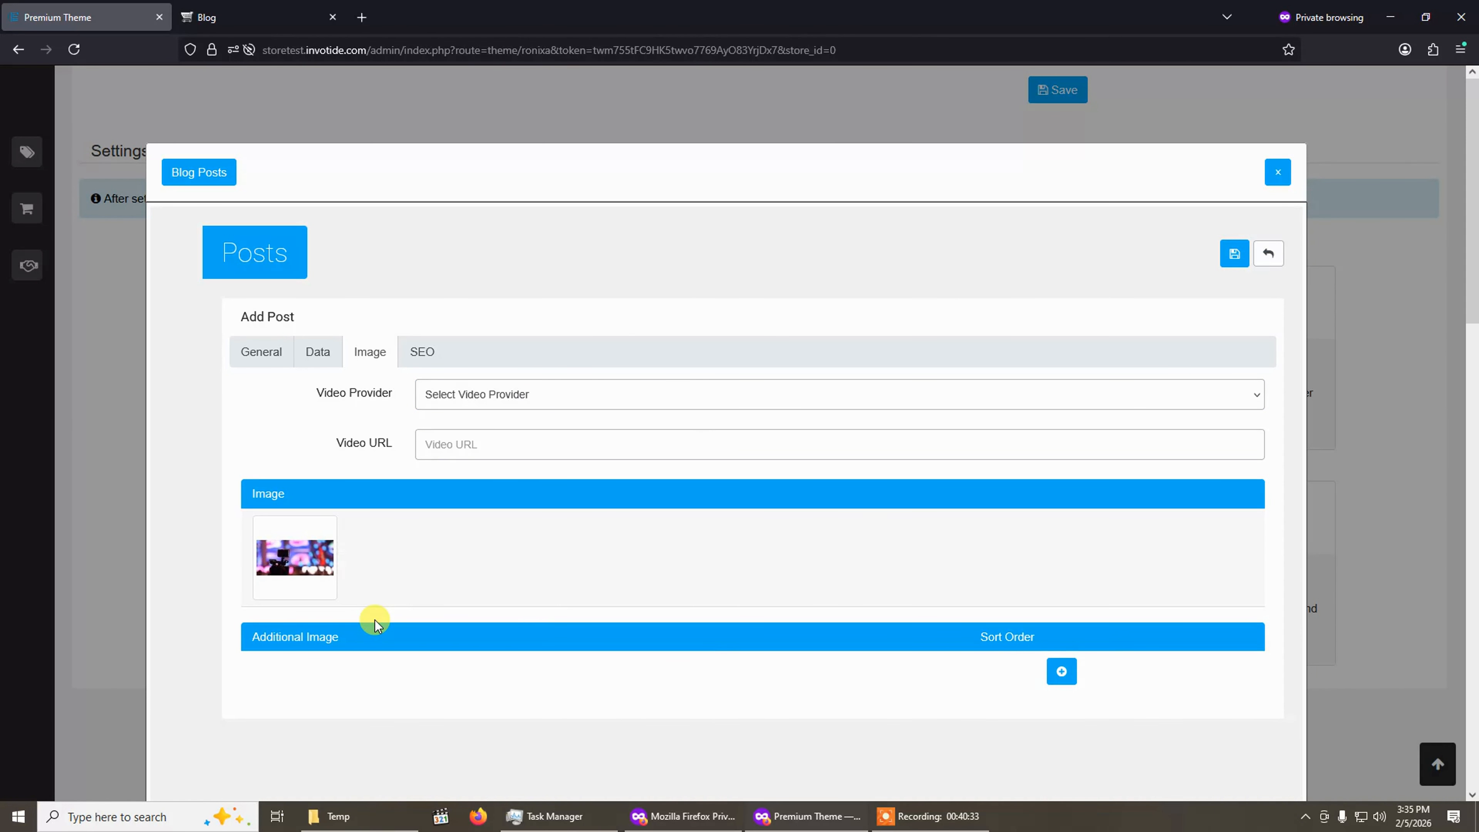
pyautogui.click(313, 357)
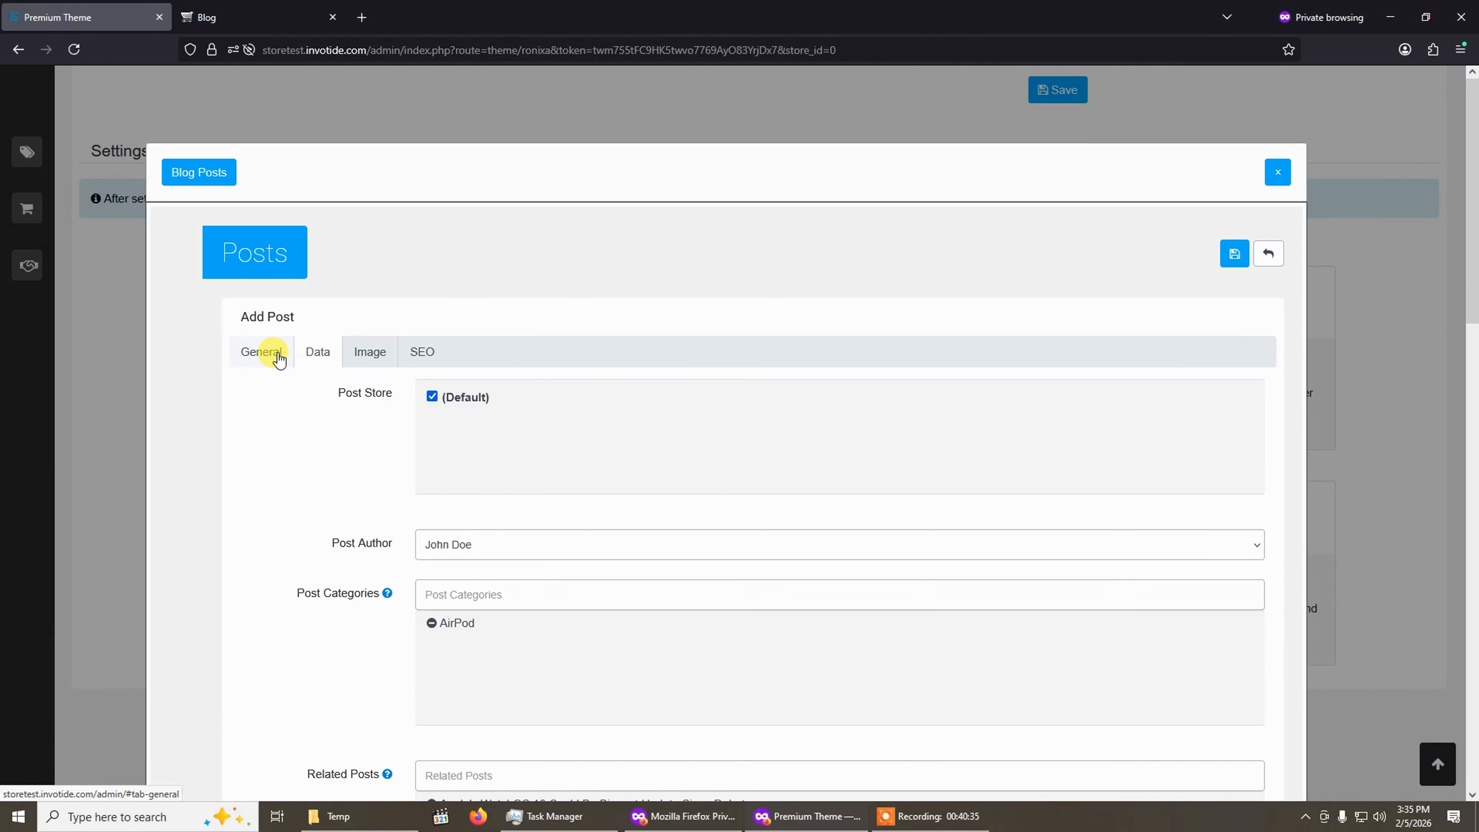
pyautogui.click(268, 353)
pyautogui.click(317, 354)
pyautogui.click(264, 352)
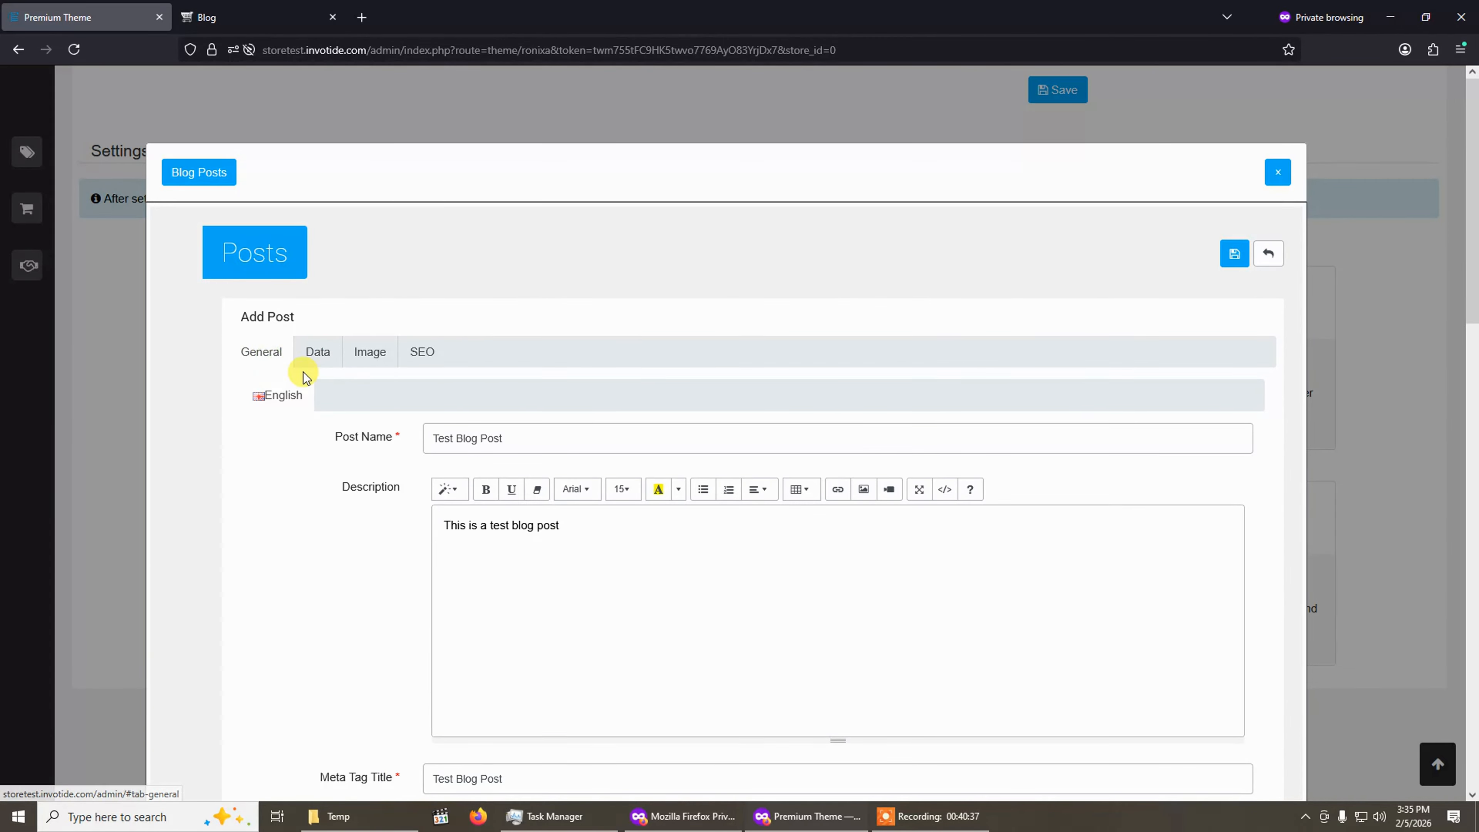
pyautogui.scroll(-5, 303, 373)
pyautogui.scroll(3, 297, 326)
pyautogui.click(318, 196)
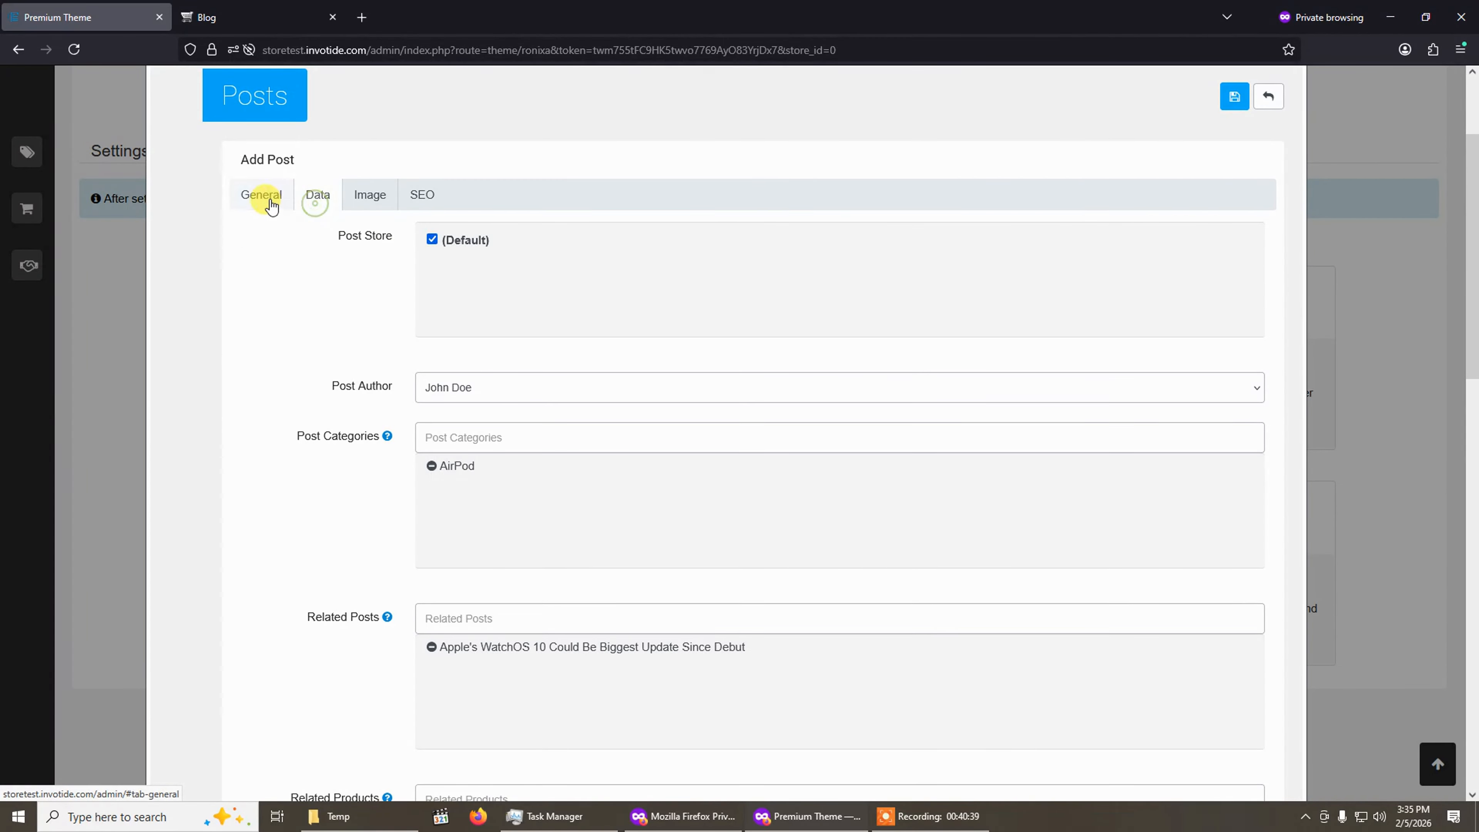
pyautogui.click(260, 194)
pyautogui.scroll(3, 386, 374)
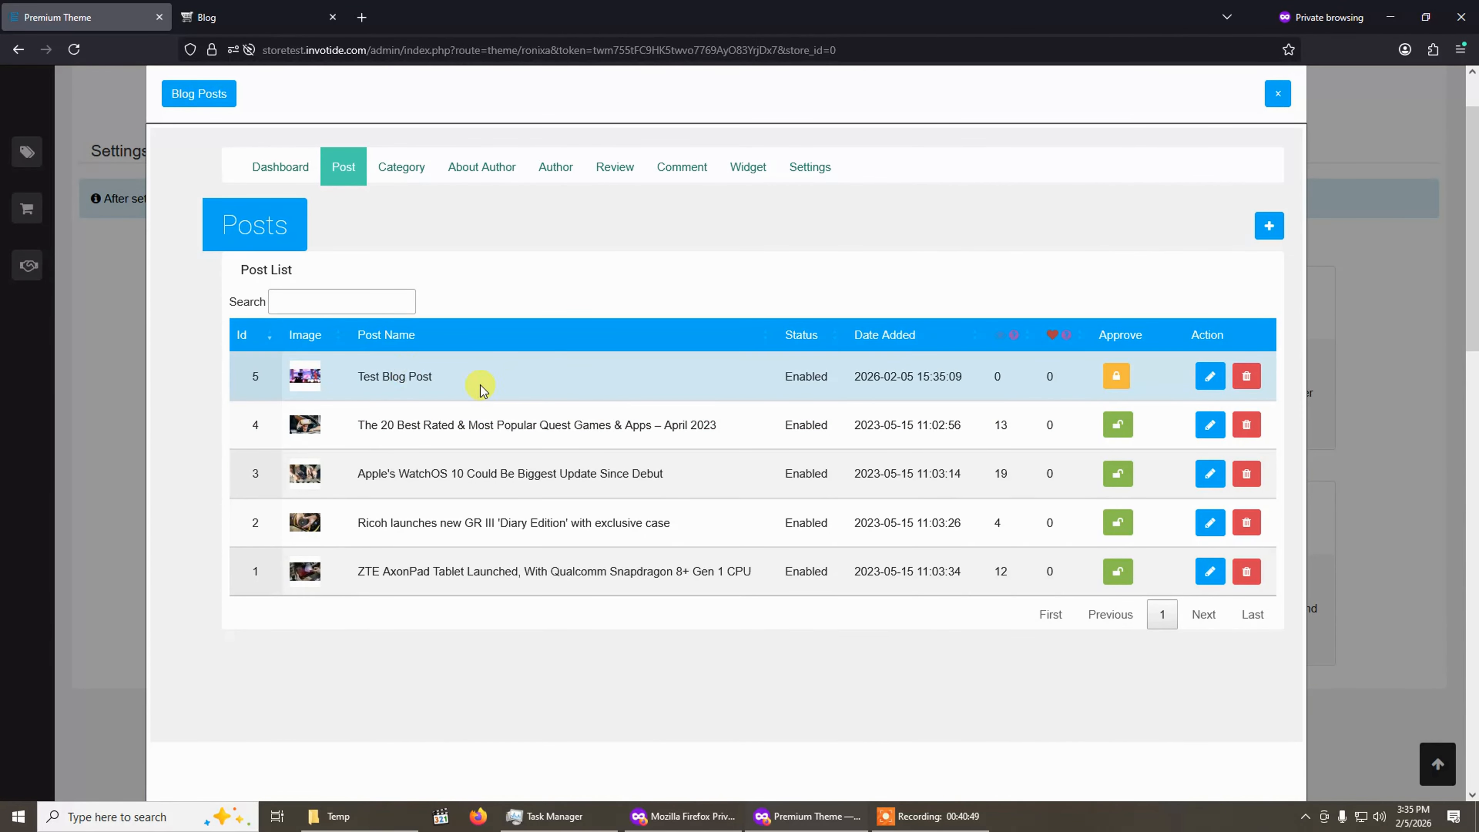
pyautogui.click(1118, 378)
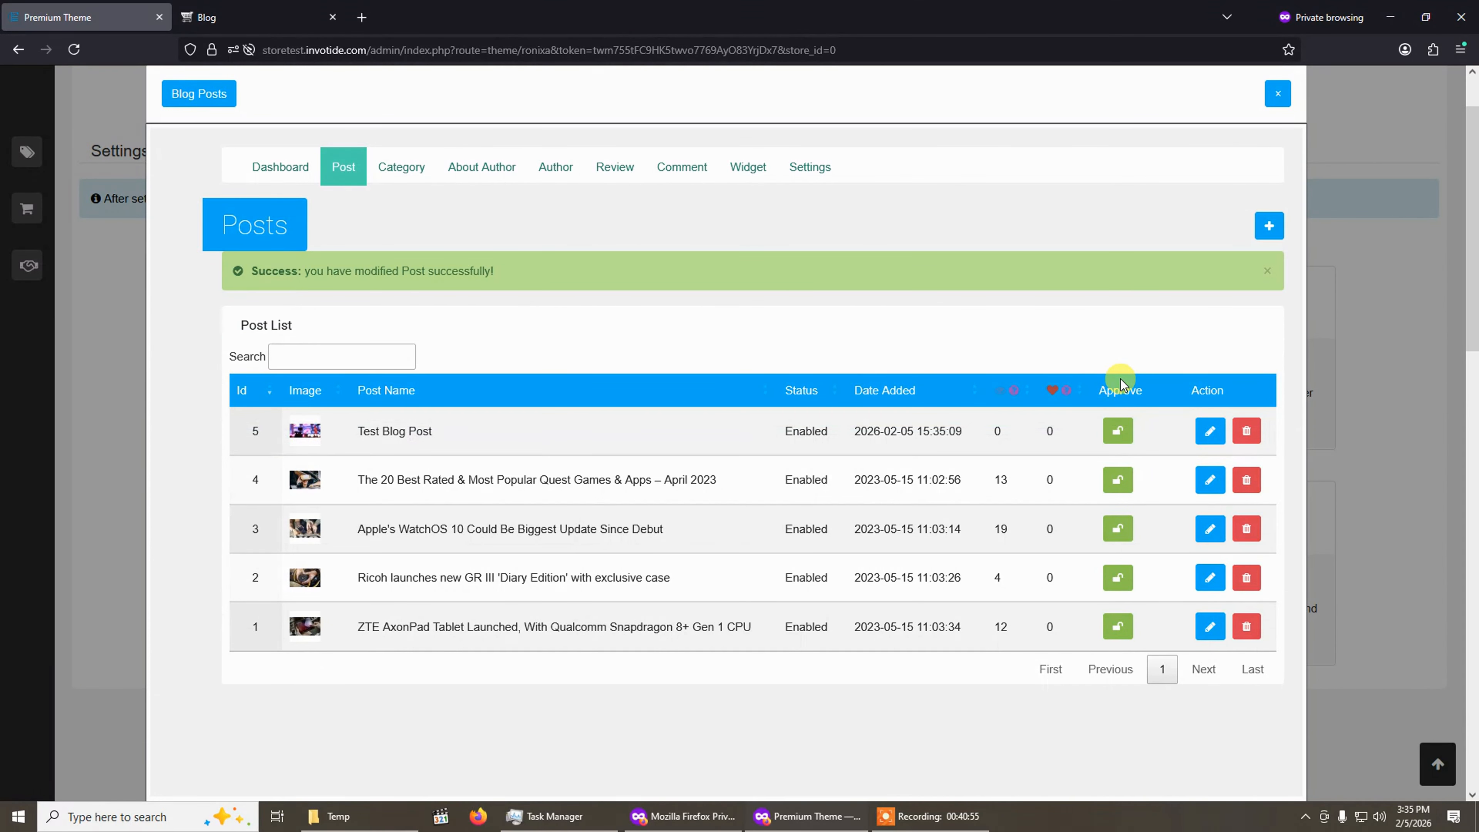
# Switch to the storefront blog page and scroll through the listing for Test Blog Post.
pyautogui.click(286, 17)
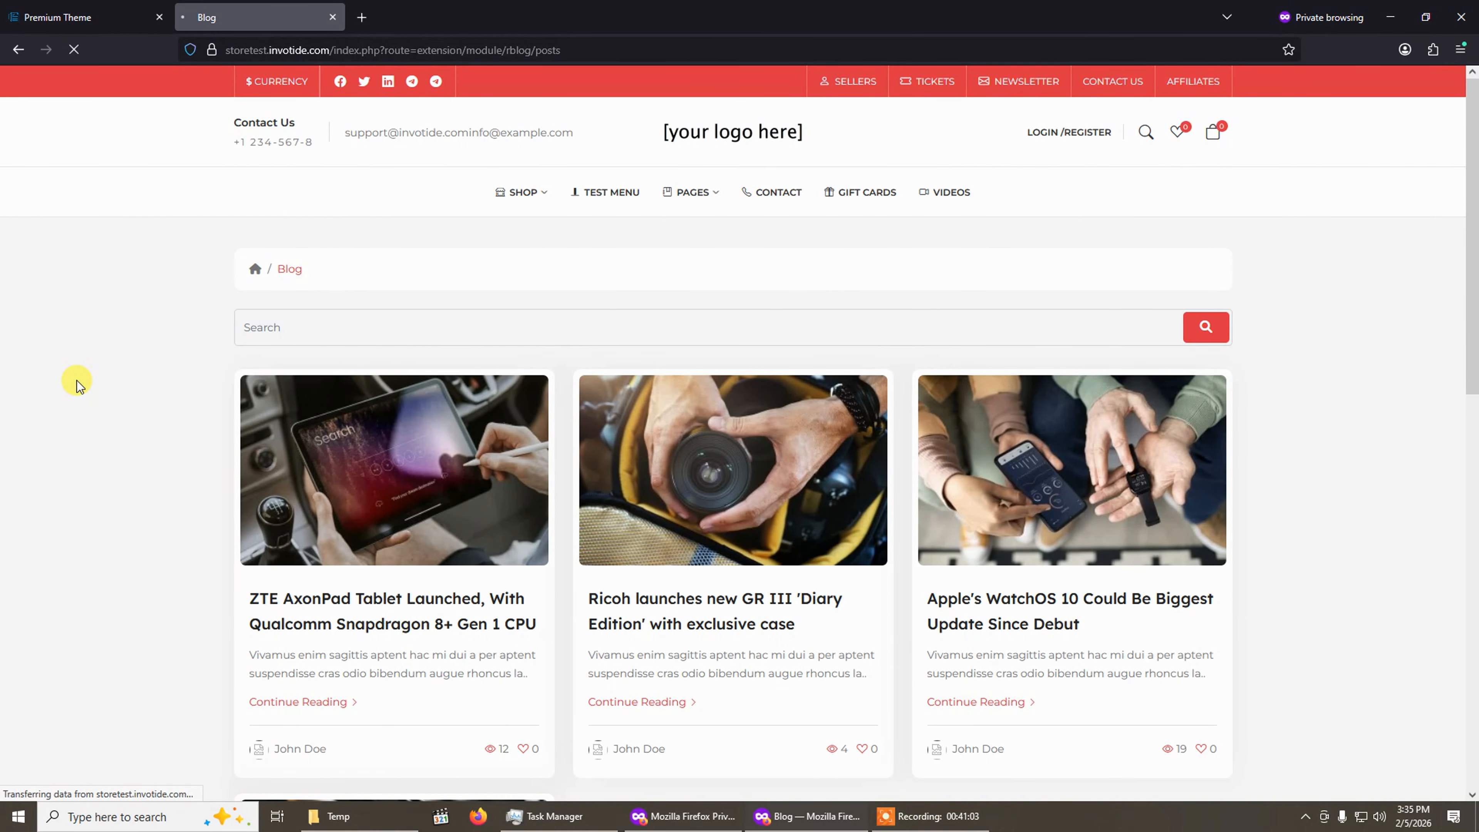
pyautogui.scroll(-5, 76, 381)
pyautogui.scroll(5, 76, 379)
pyautogui.scroll(-5, 76, 379)
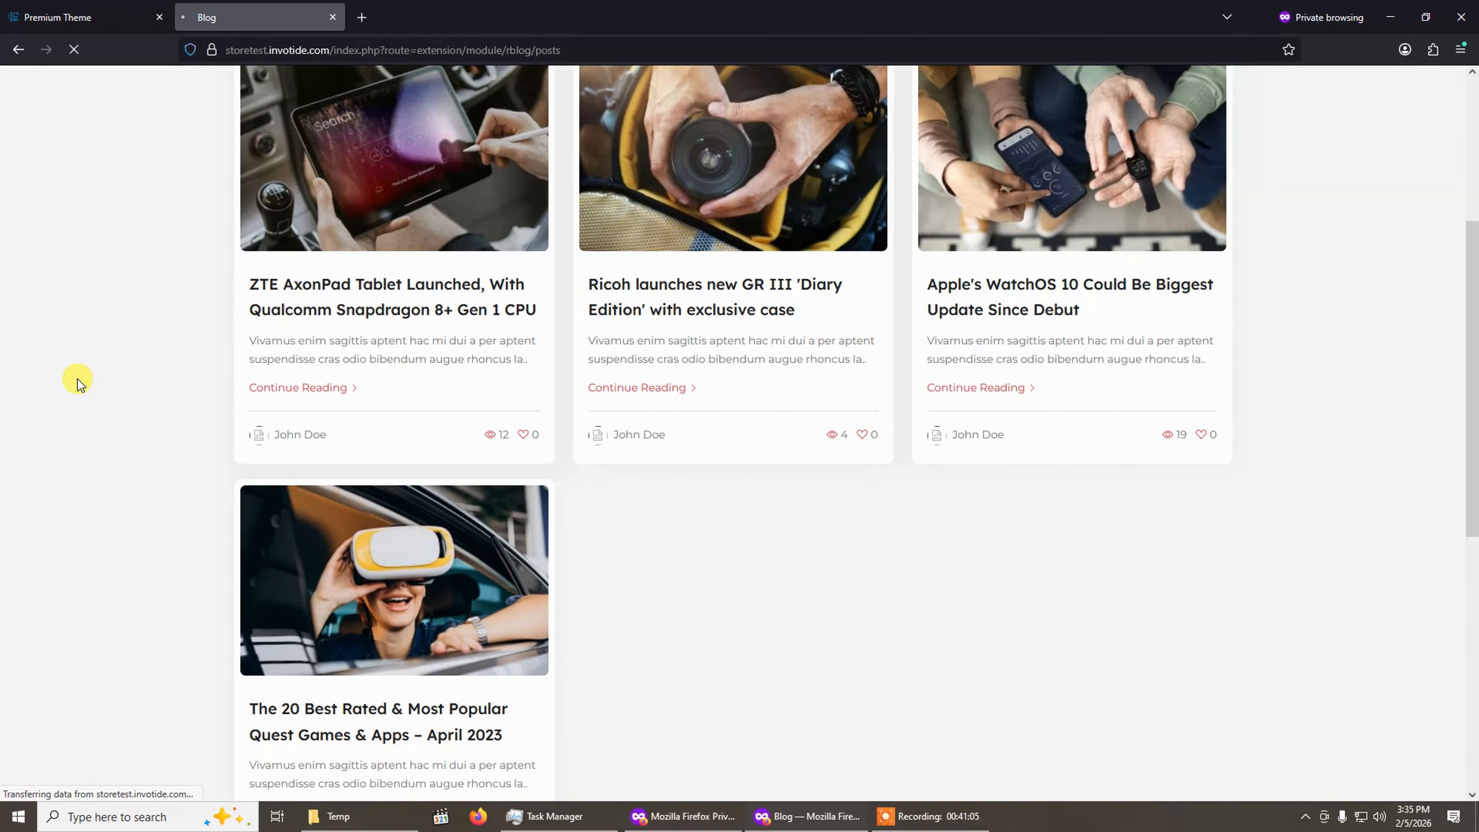
pyautogui.scroll(-3, 77, 380)
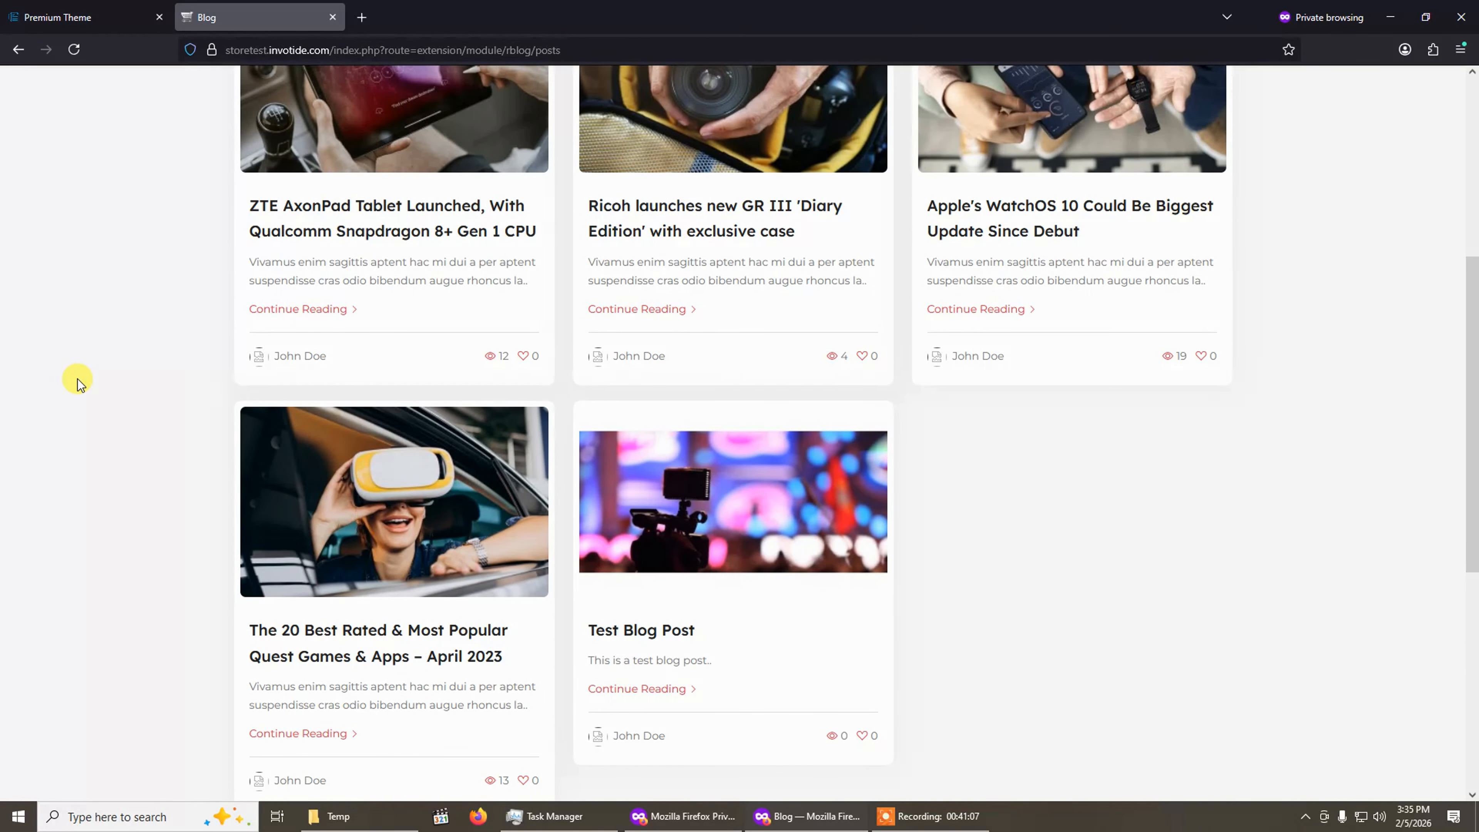
pyautogui.scroll(-4, 743, 389)
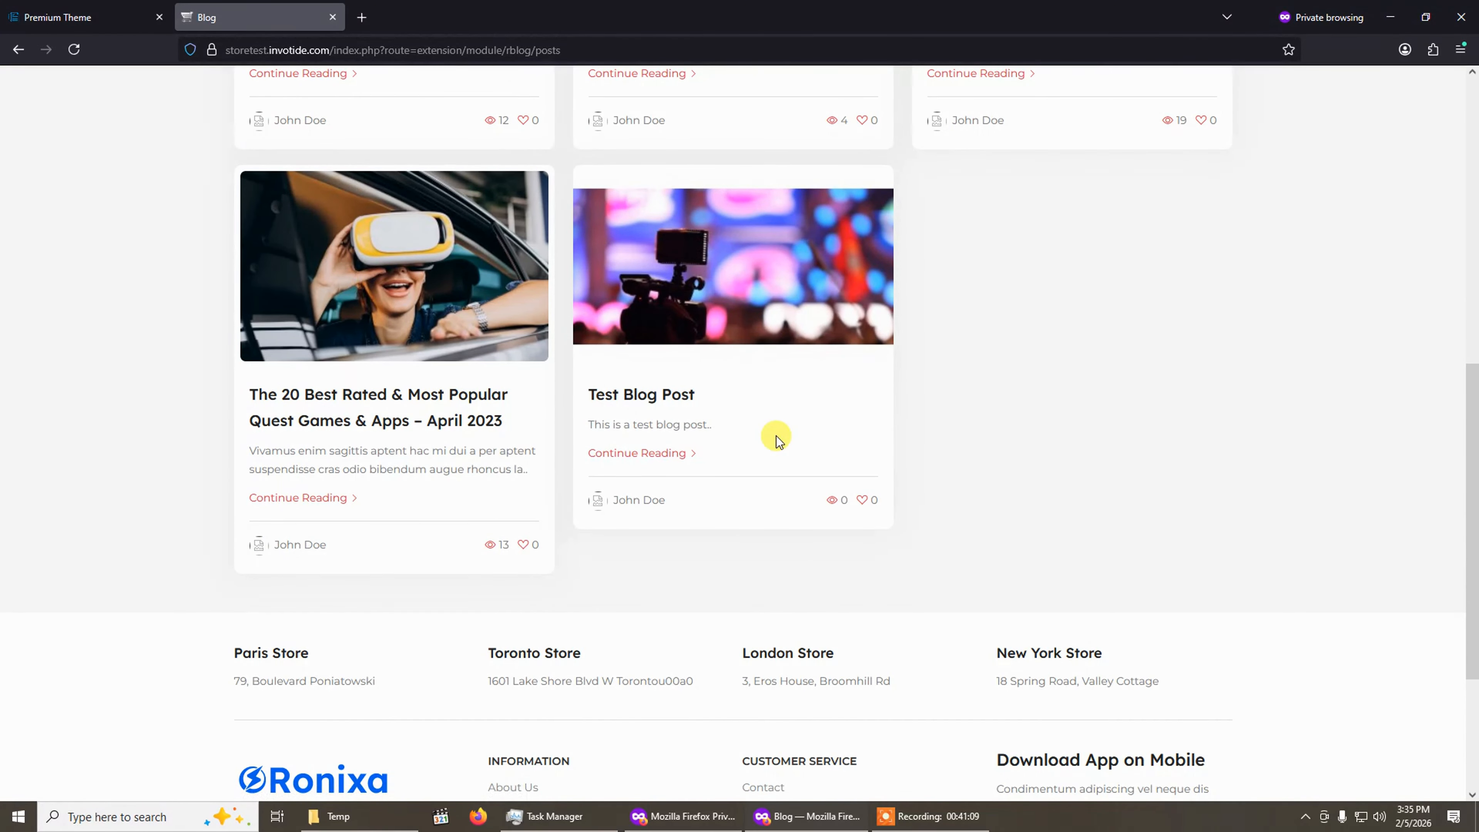
pyautogui.scroll(3, 720, 333)
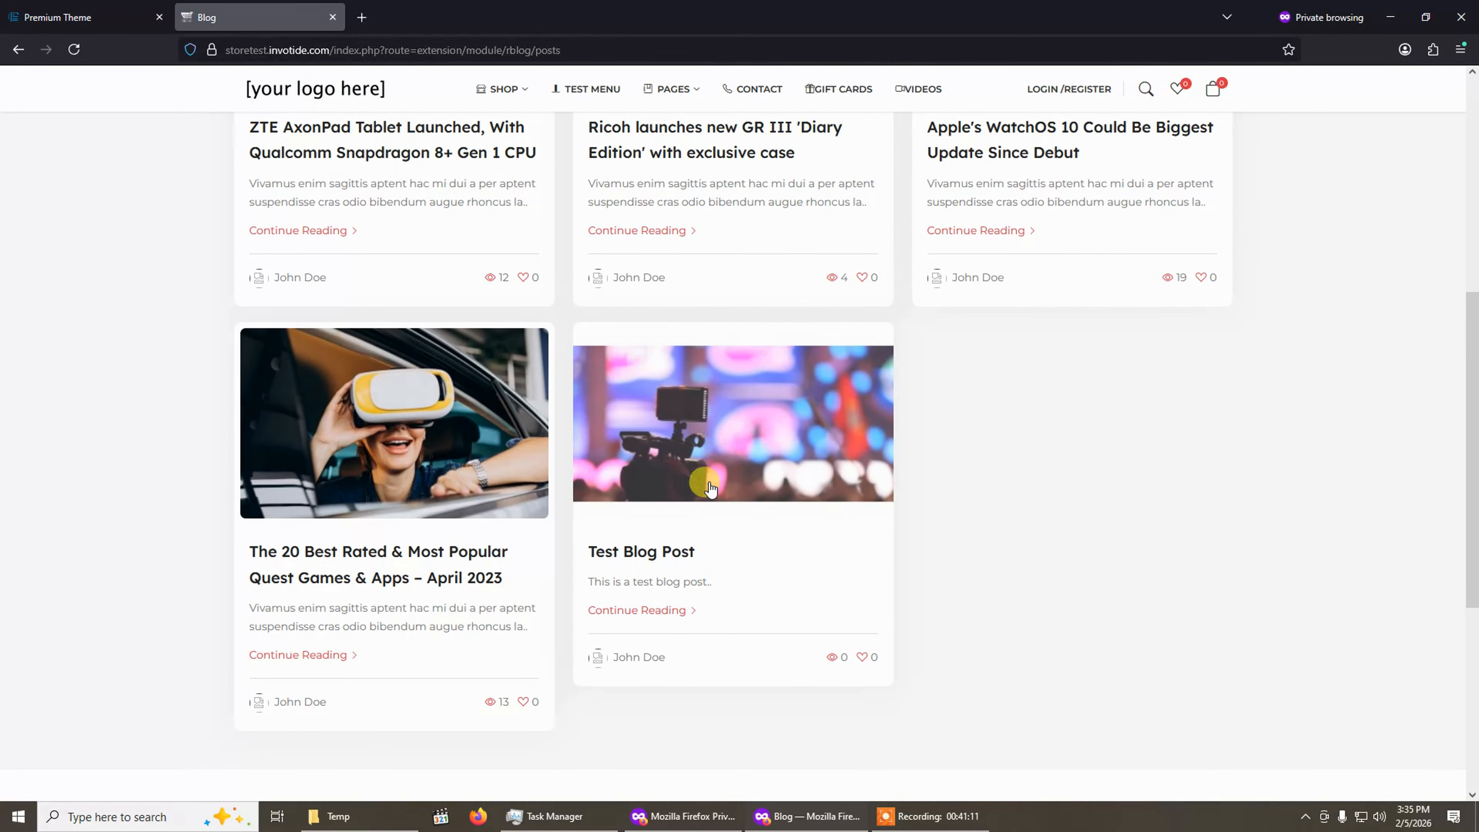
# Open Test Blog Post on the storefront and scroll through its page.
pyautogui.click(702, 454)
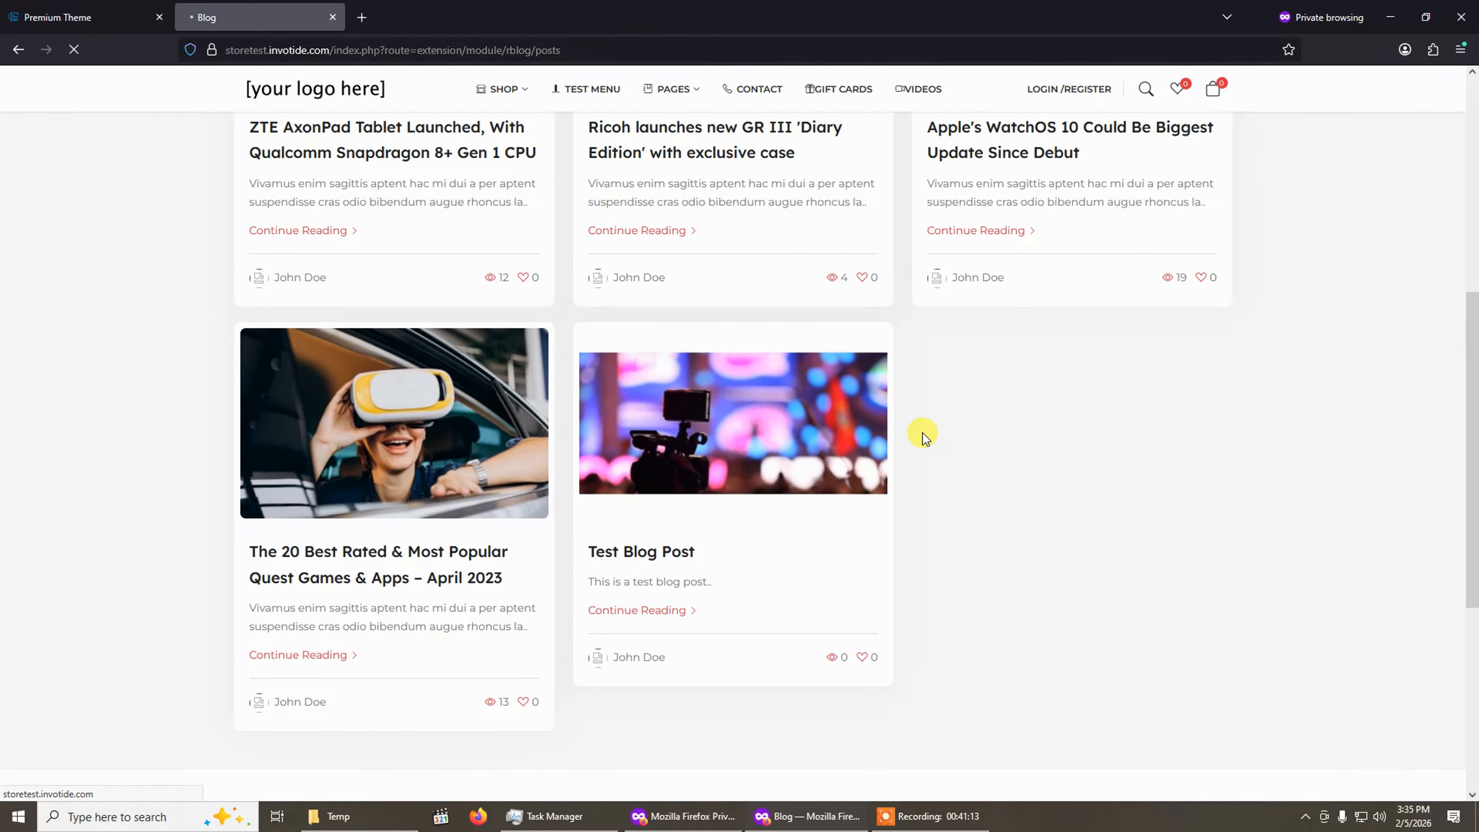
pyautogui.scroll(-5, 924, 436)
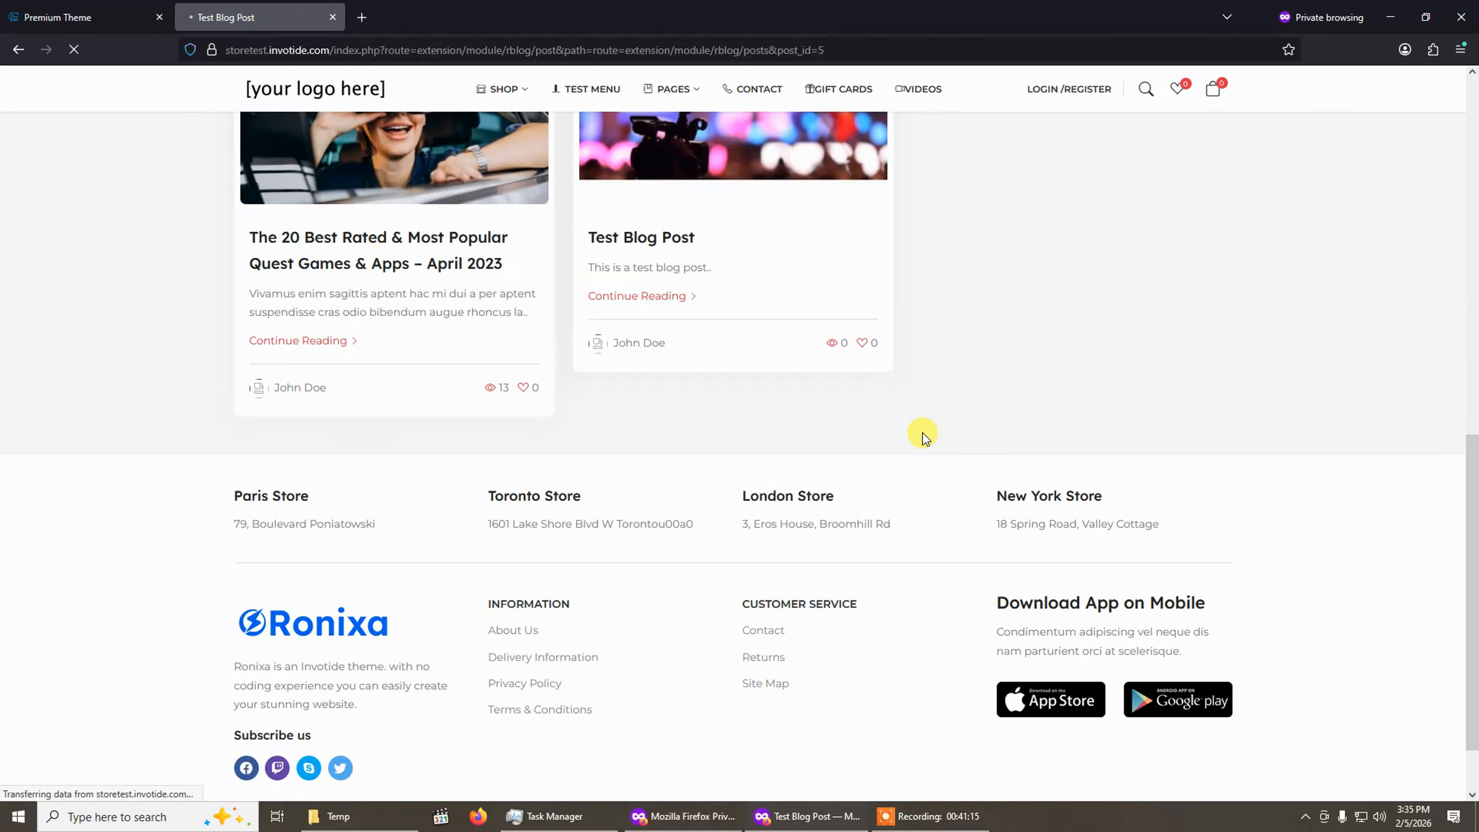
pyautogui.scroll(-10, 923, 432)
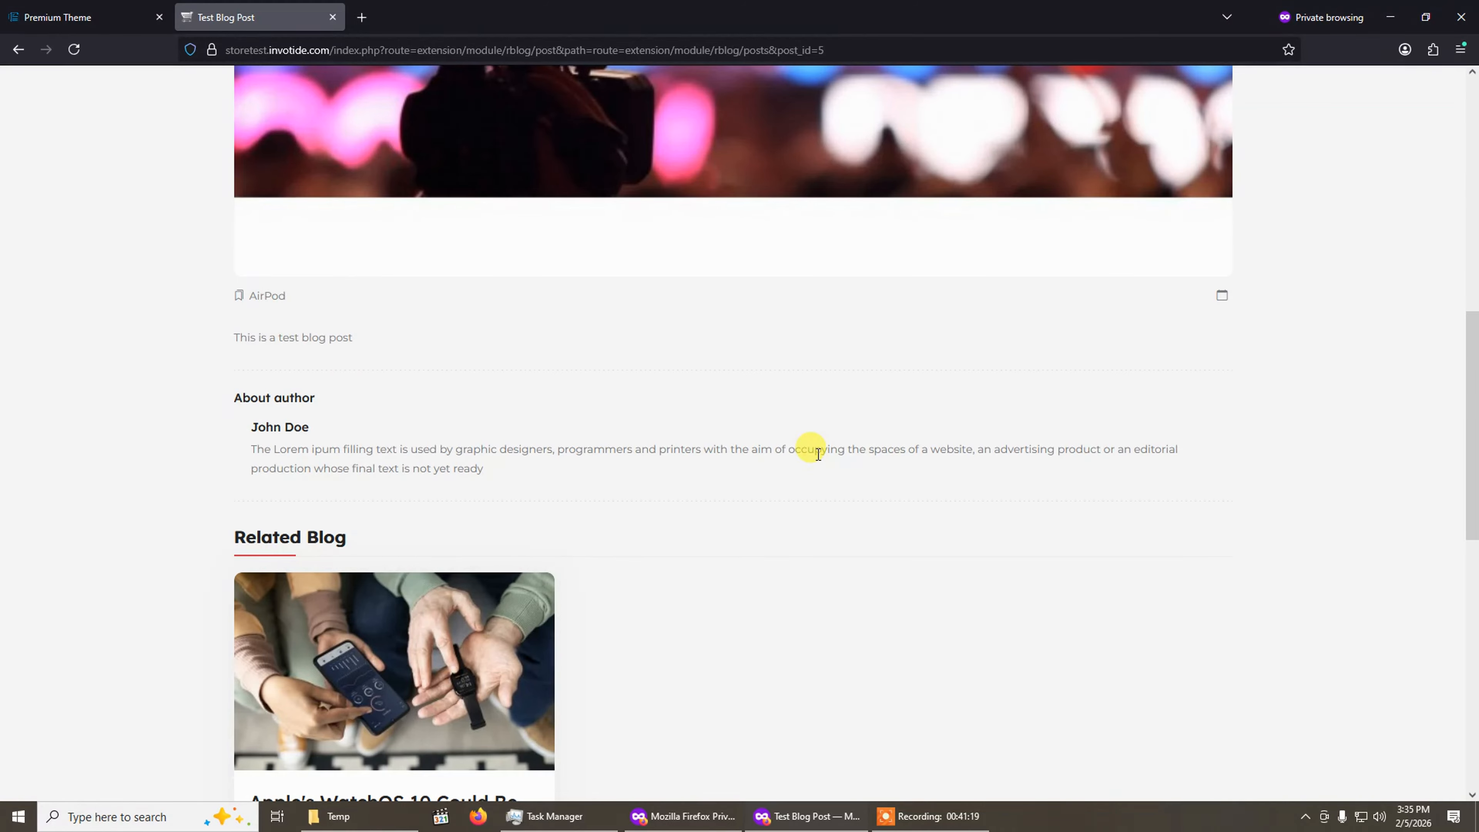
pyautogui.scroll(11, 819, 454)
pyautogui.scroll(-9, 650, 356)
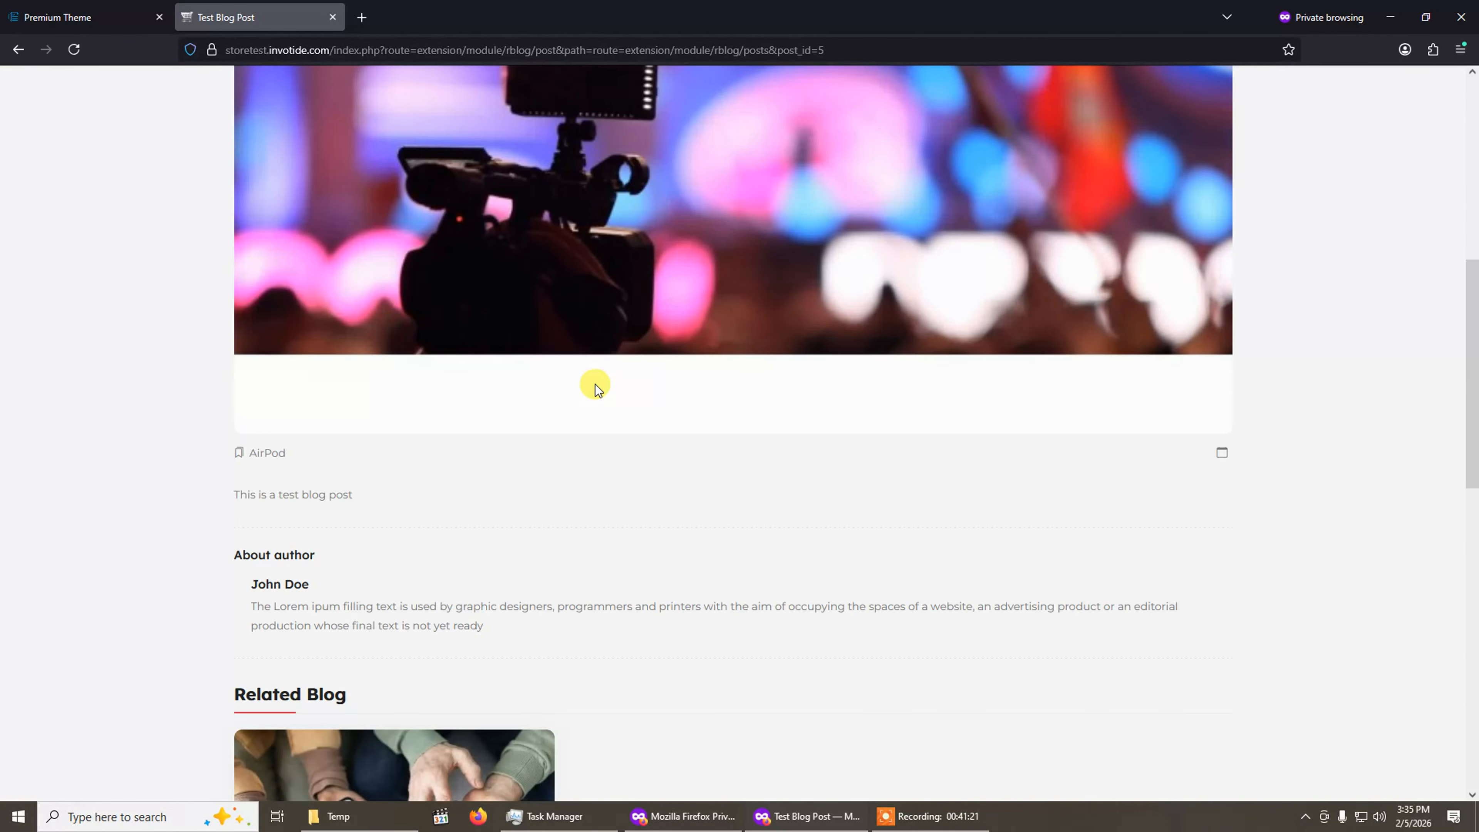
# Return to the admin Blogs manager and open the About Author settings.
pyautogui.click(115, 13)
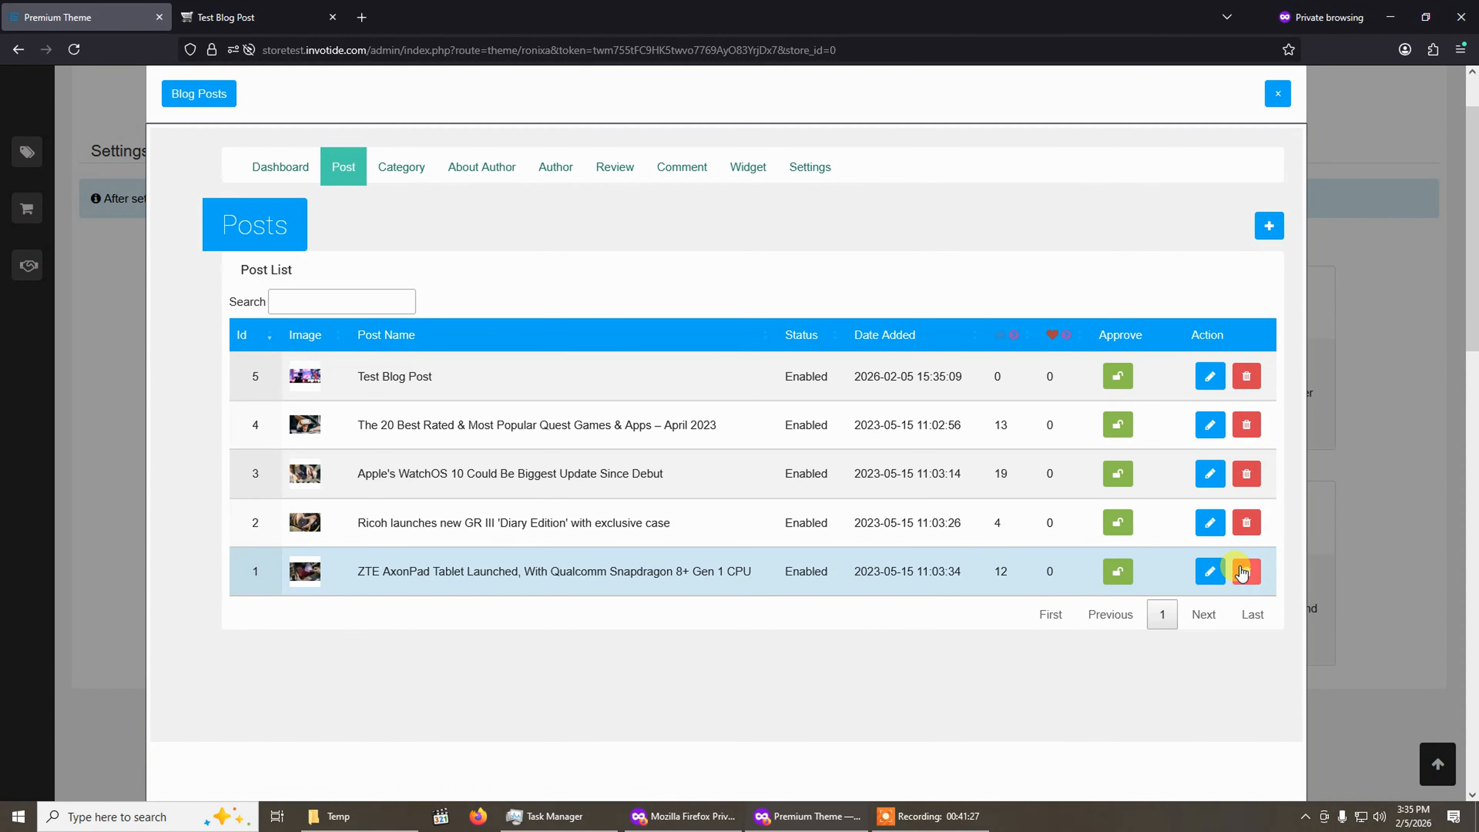
pyautogui.scroll(2, 872, 318)
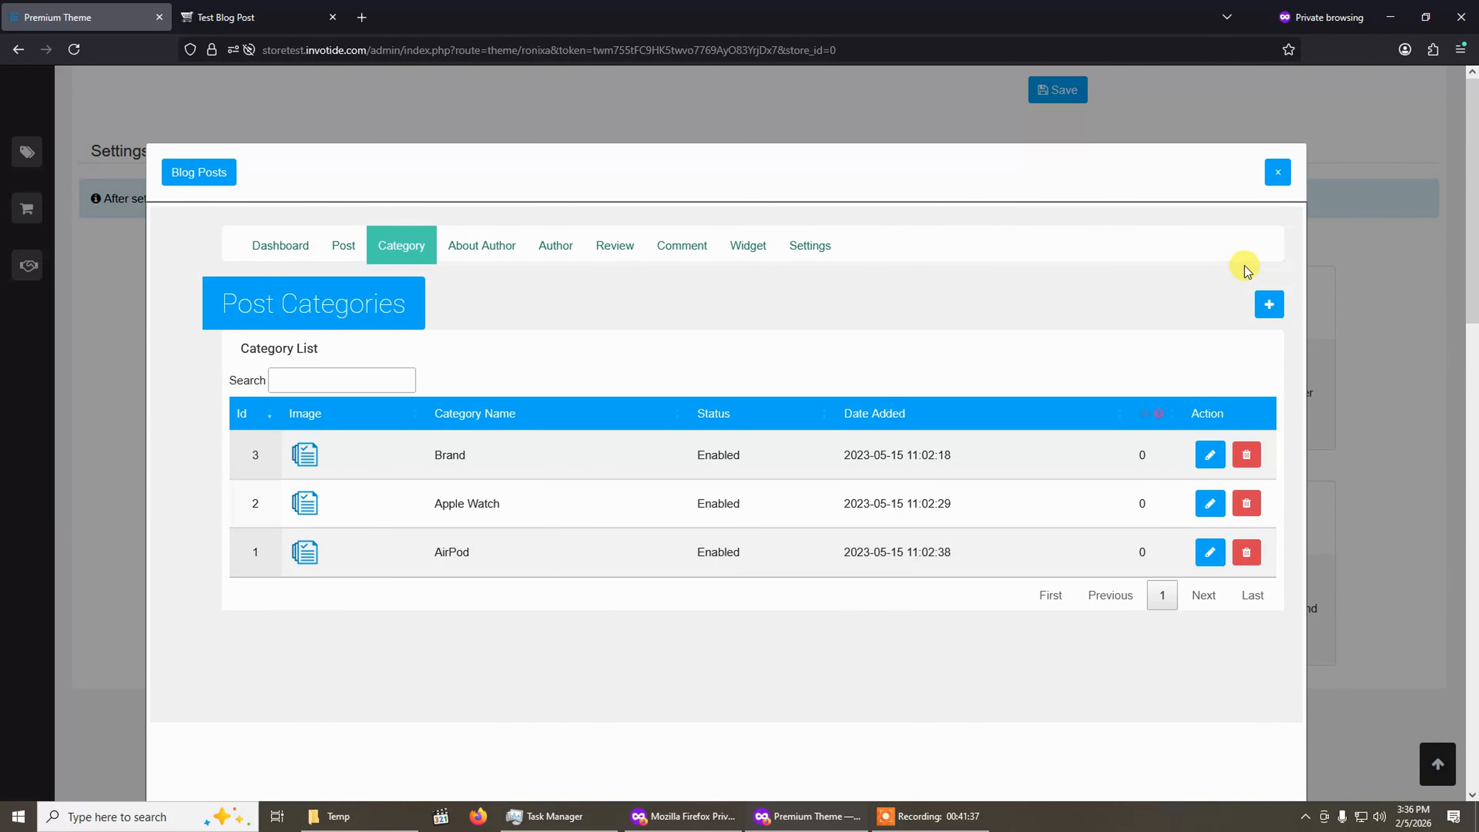
pyautogui.click(1273, 307)
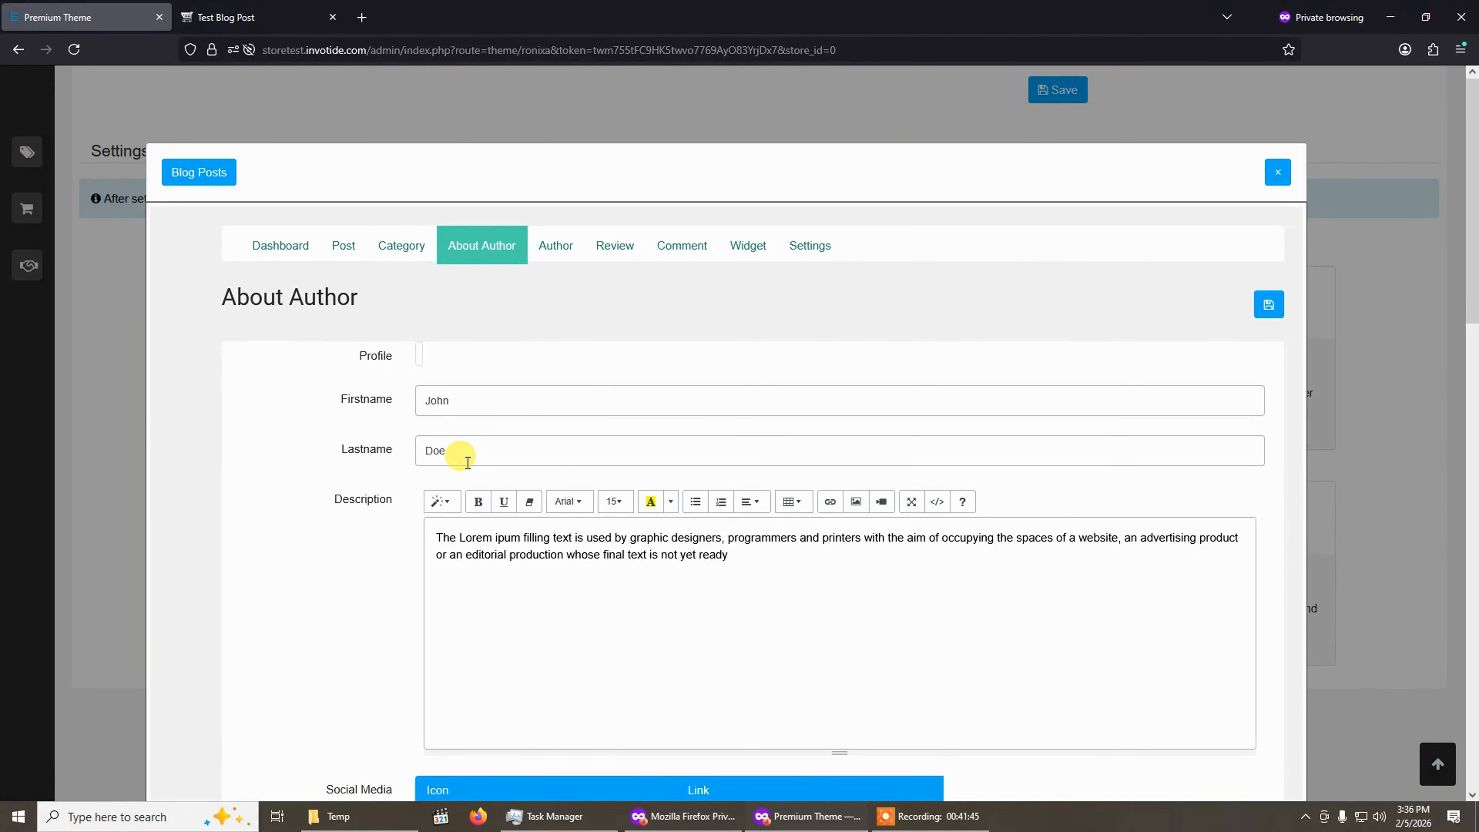
# Set the author's profile image to blog2_test.jpg.
pyautogui.click(423, 364)
pyautogui.click(454, 352)
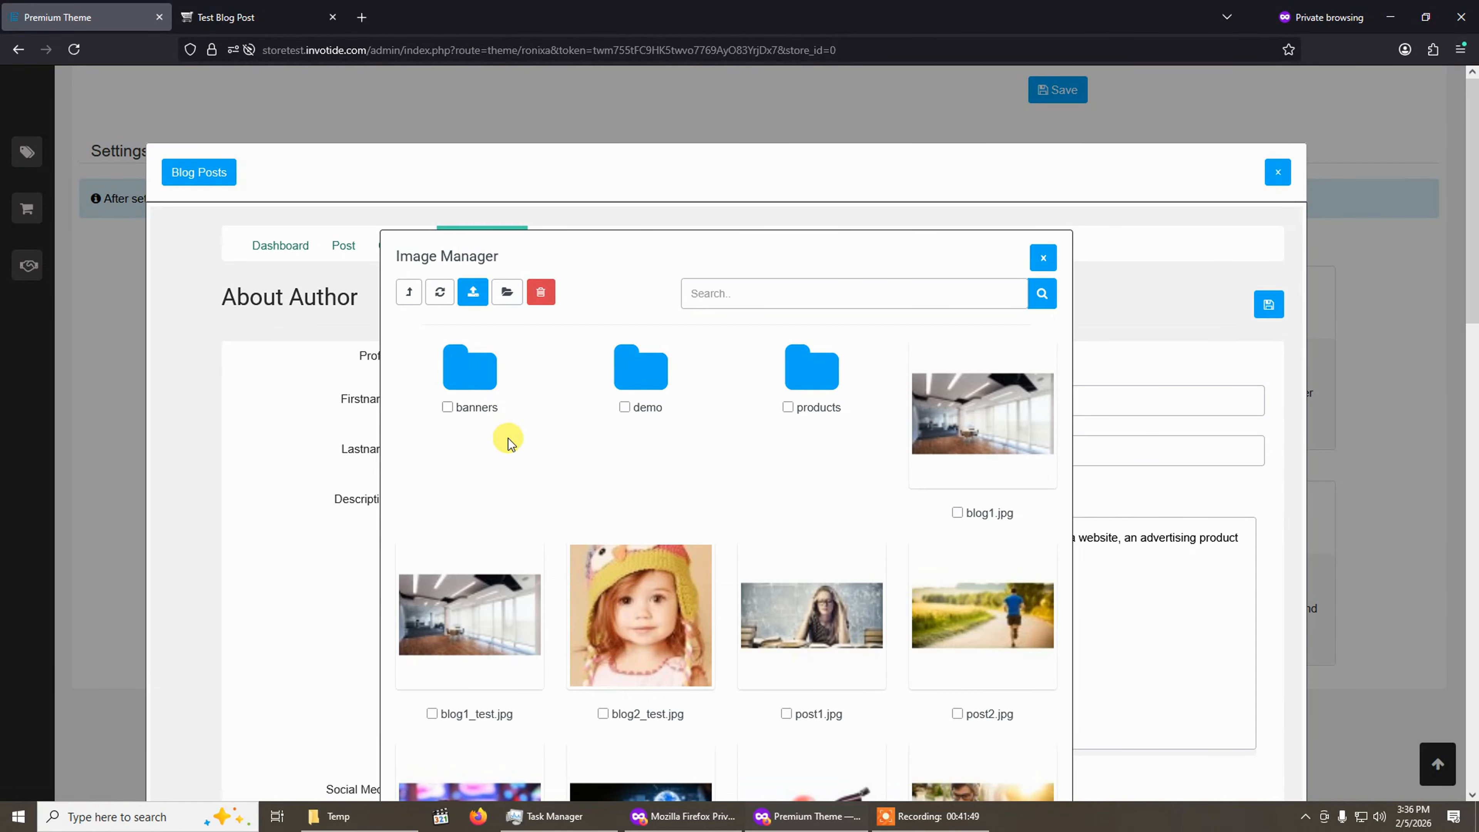
pyautogui.click(646, 637)
pyautogui.scroll(-2, 568, 539)
pyautogui.scroll(2, 495, 469)
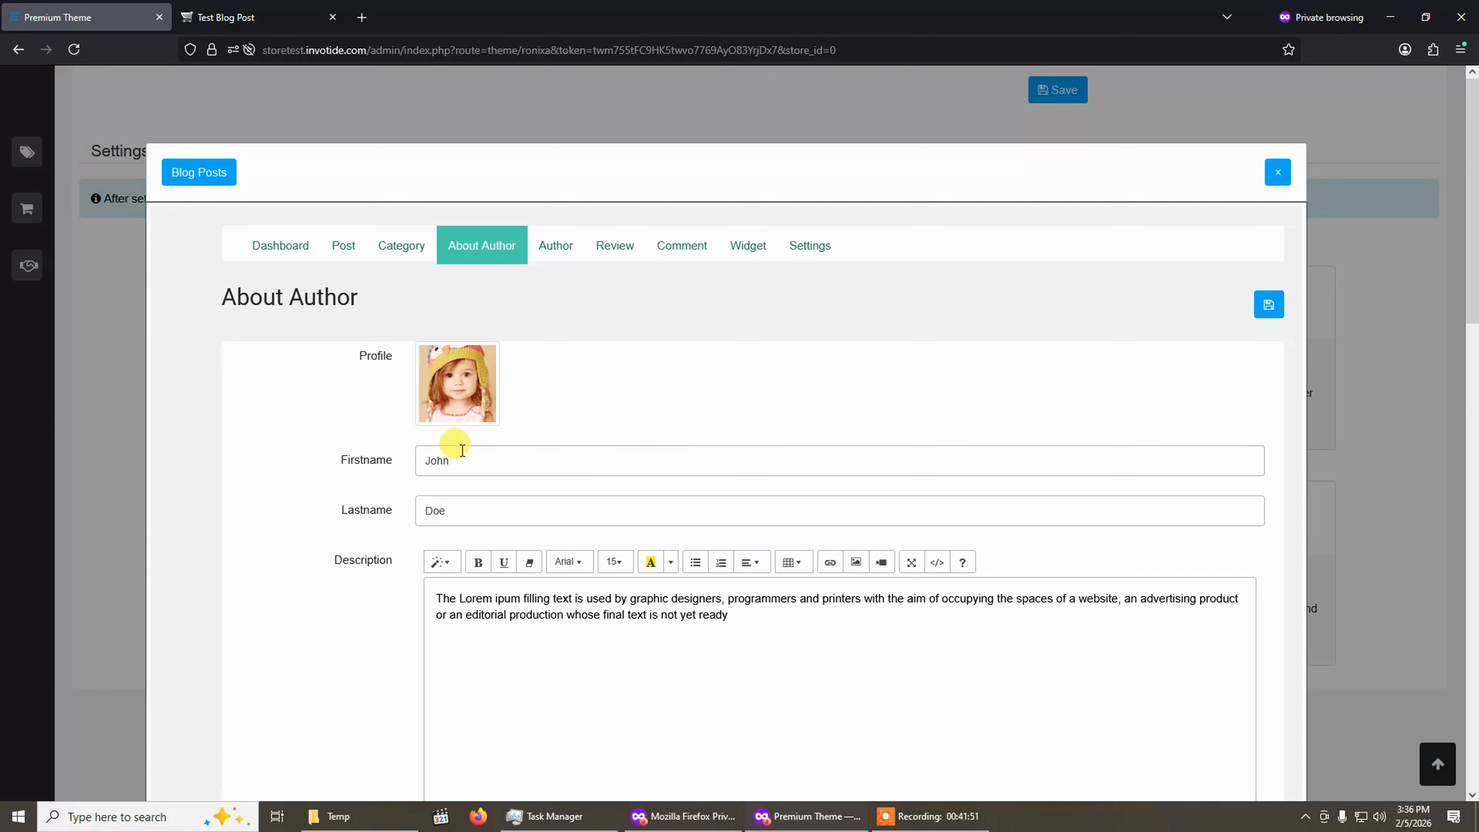
# Compare the About author section of Test Blog Post on the storefront with the admin About Author settings.
pyautogui.click(245, 17)
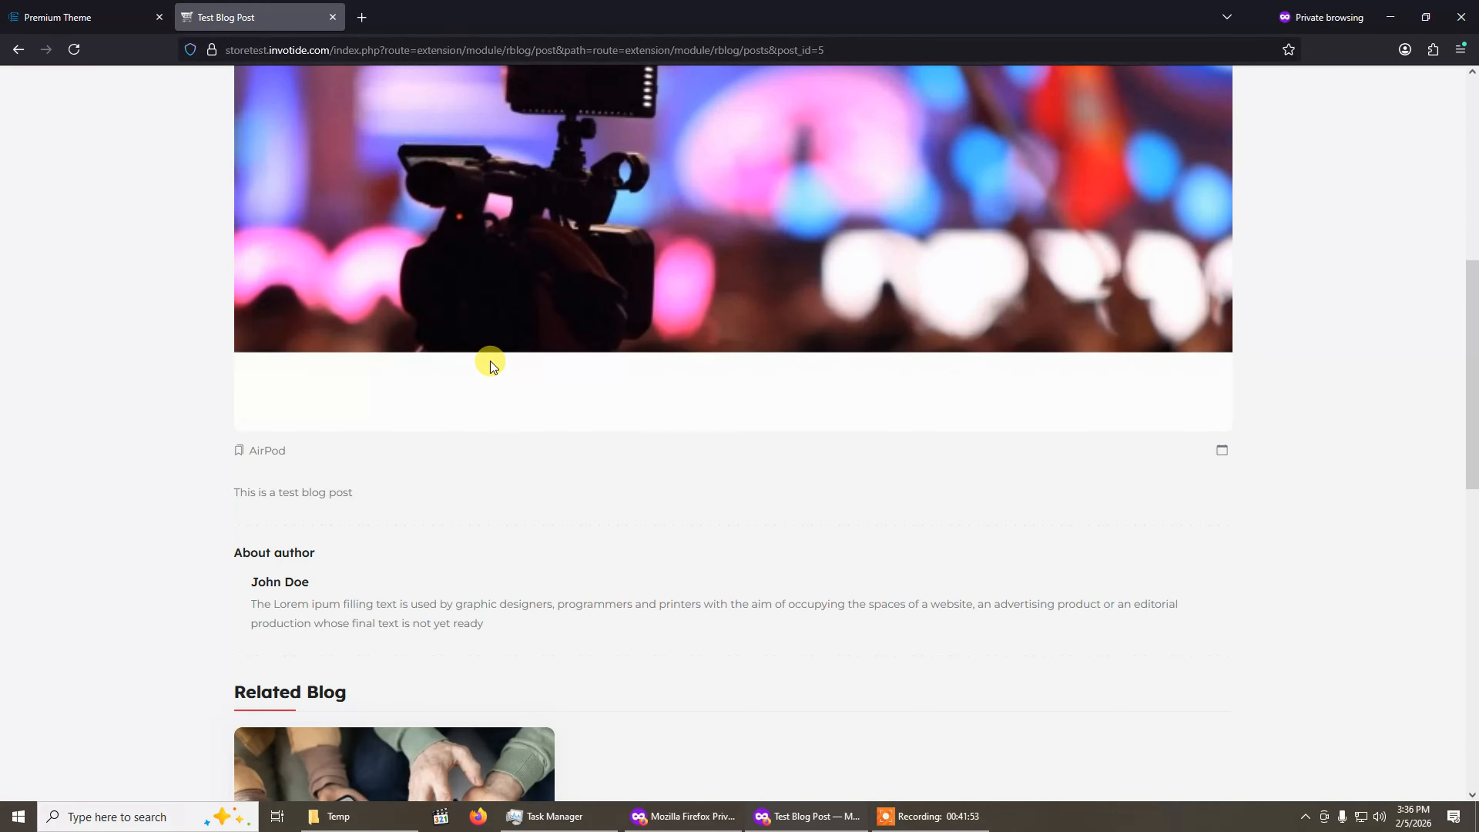
pyautogui.scroll(-3, 489, 360)
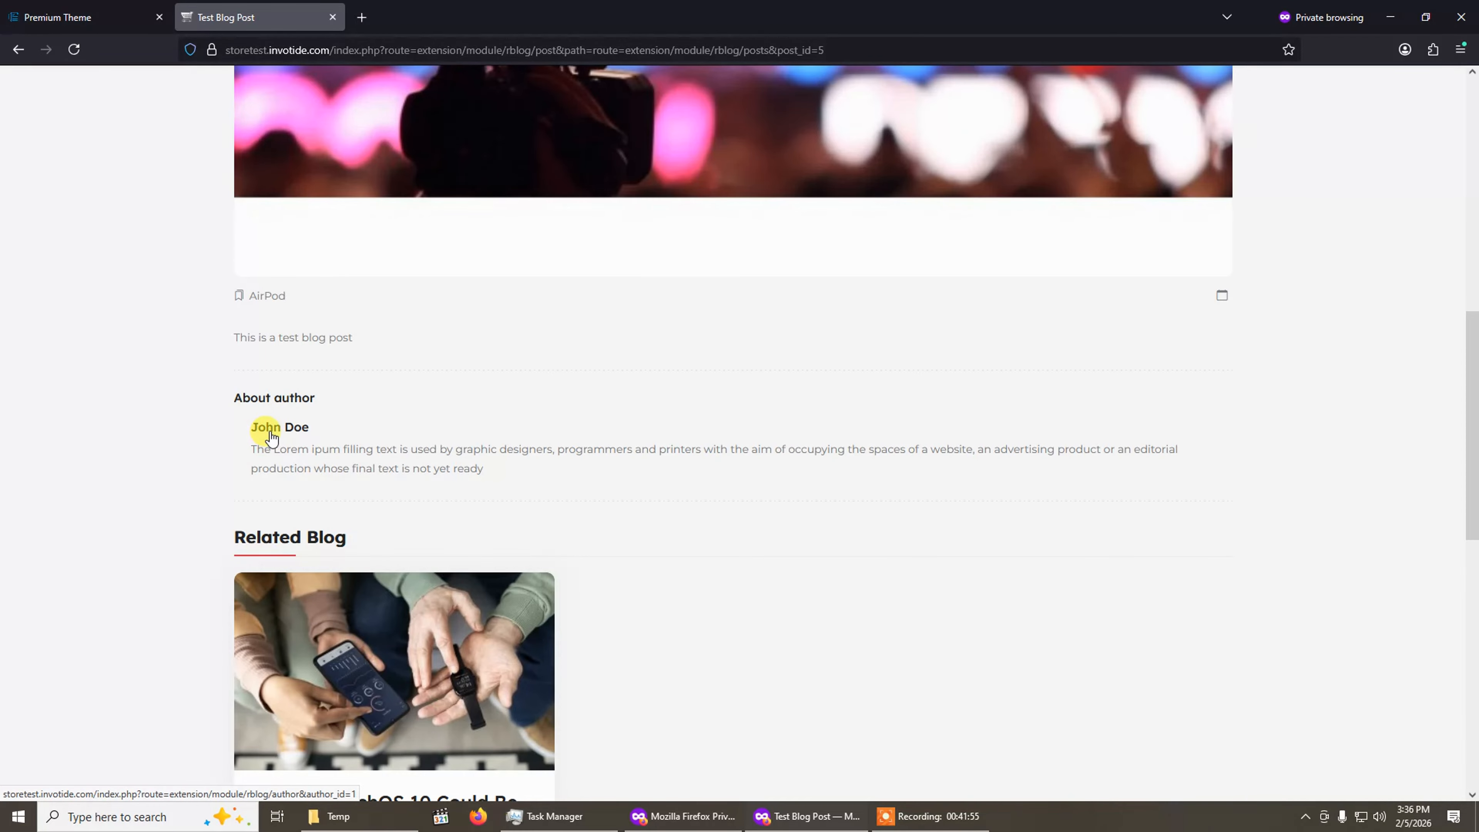
pyautogui.click(87, 17)
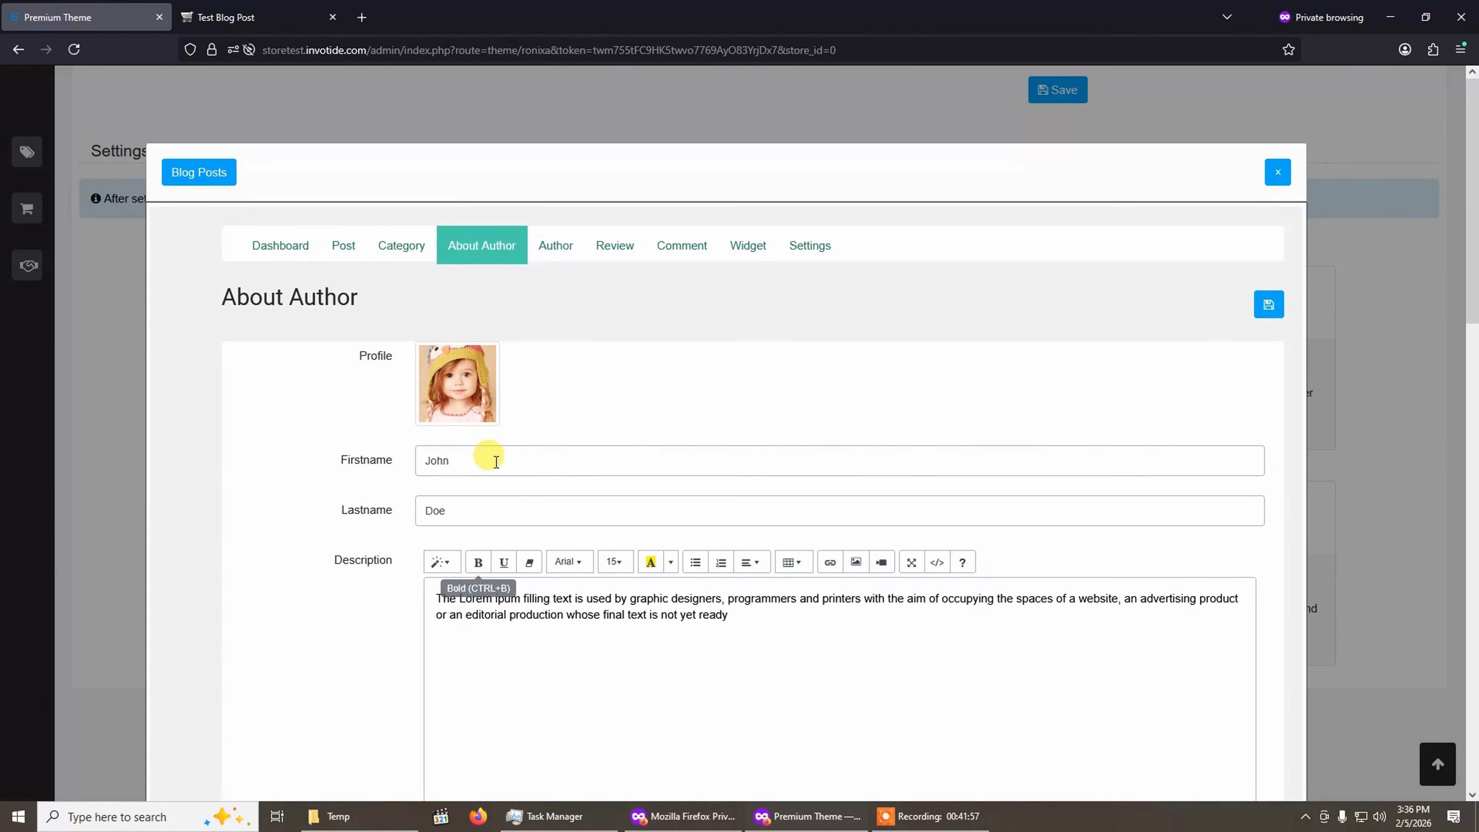
pyautogui.click(239, 8)
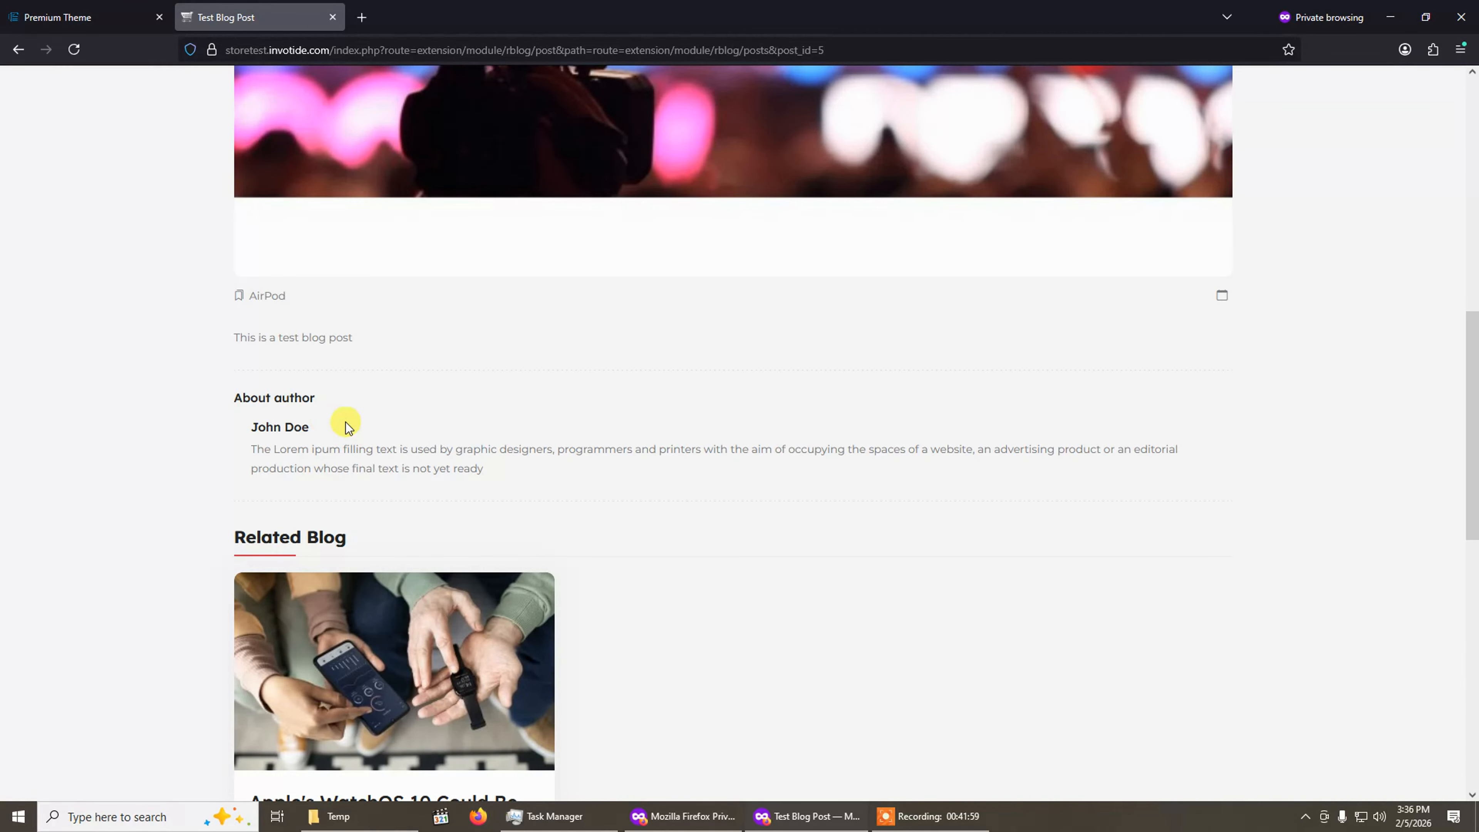
pyautogui.scroll(5, 497, 469)
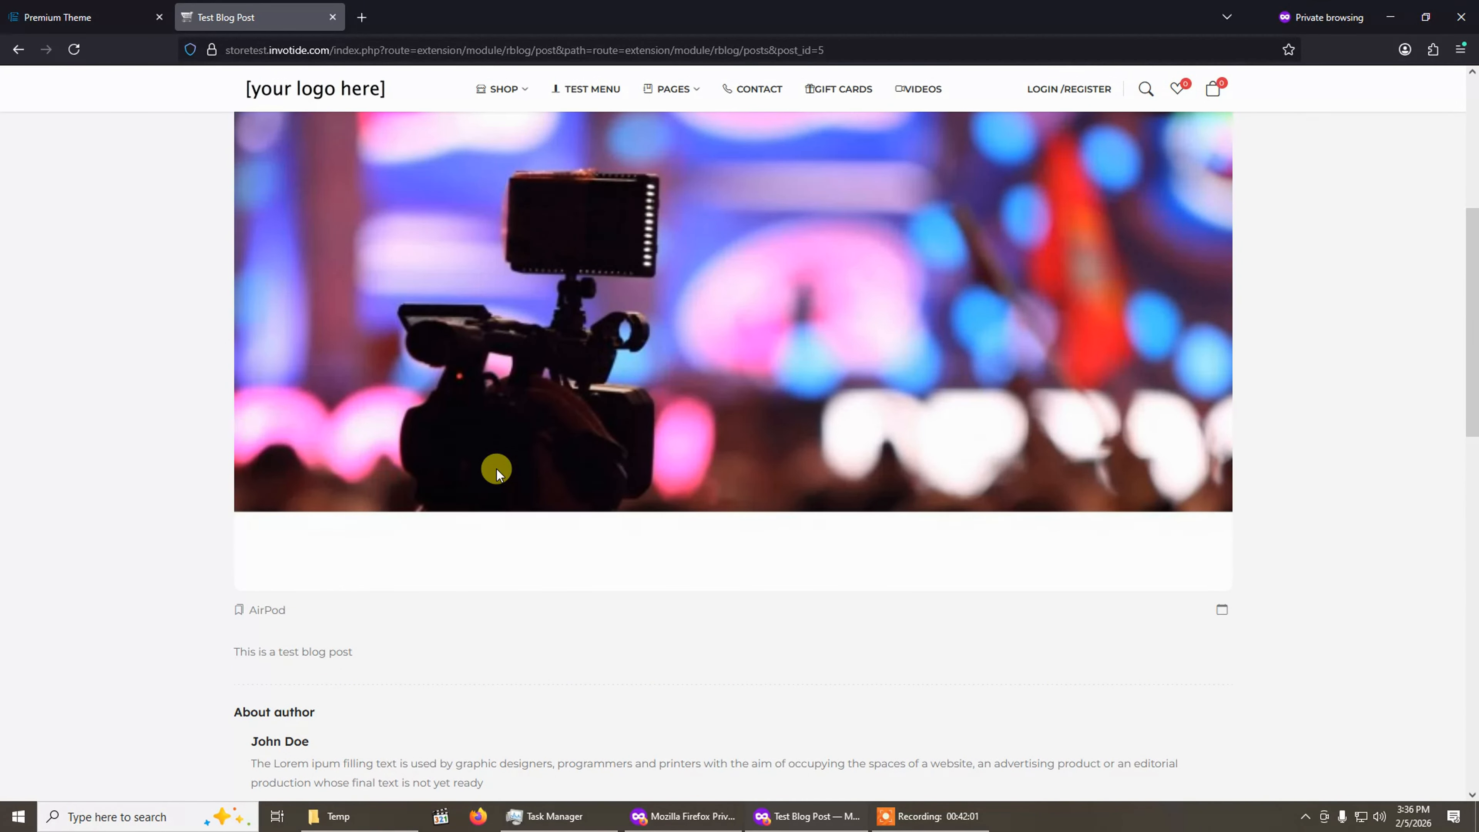
pyautogui.scroll(-4, 483, 438)
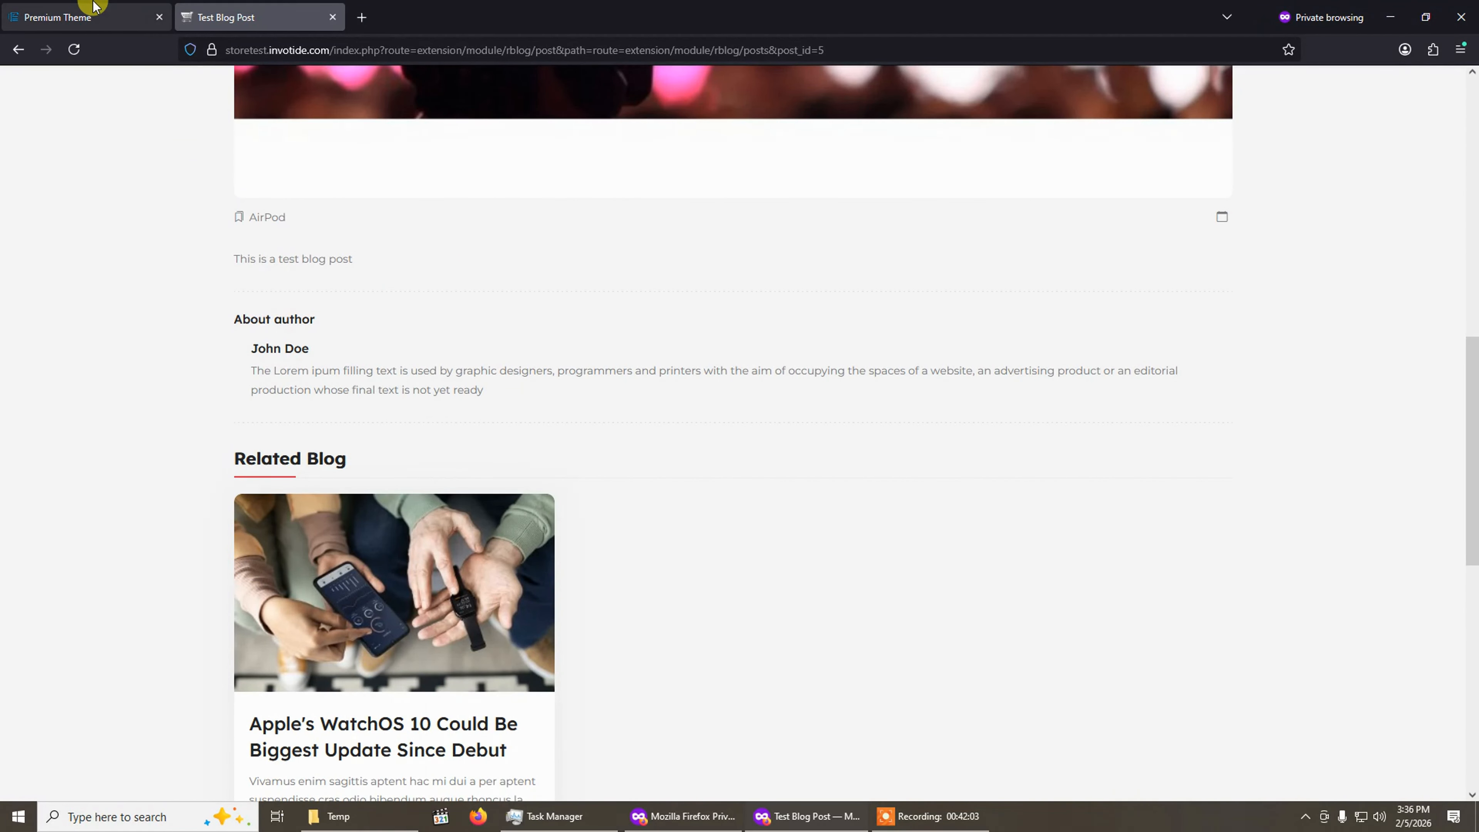
# Return to the About Author settings and save them.
pyautogui.click(92, 12)
pyautogui.scroll(-5, 563, 518)
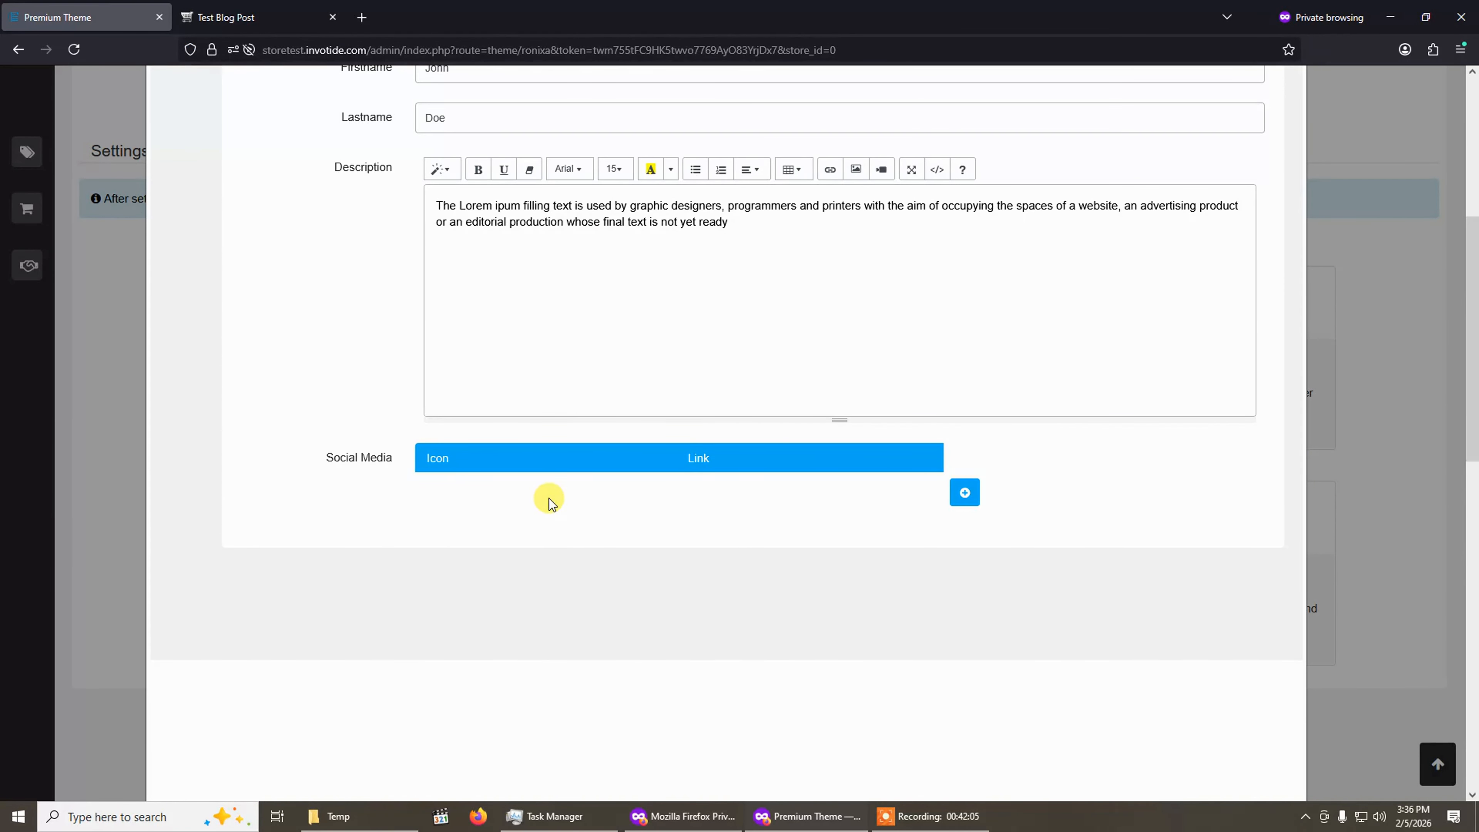
pyautogui.scroll(4, 532, 270)
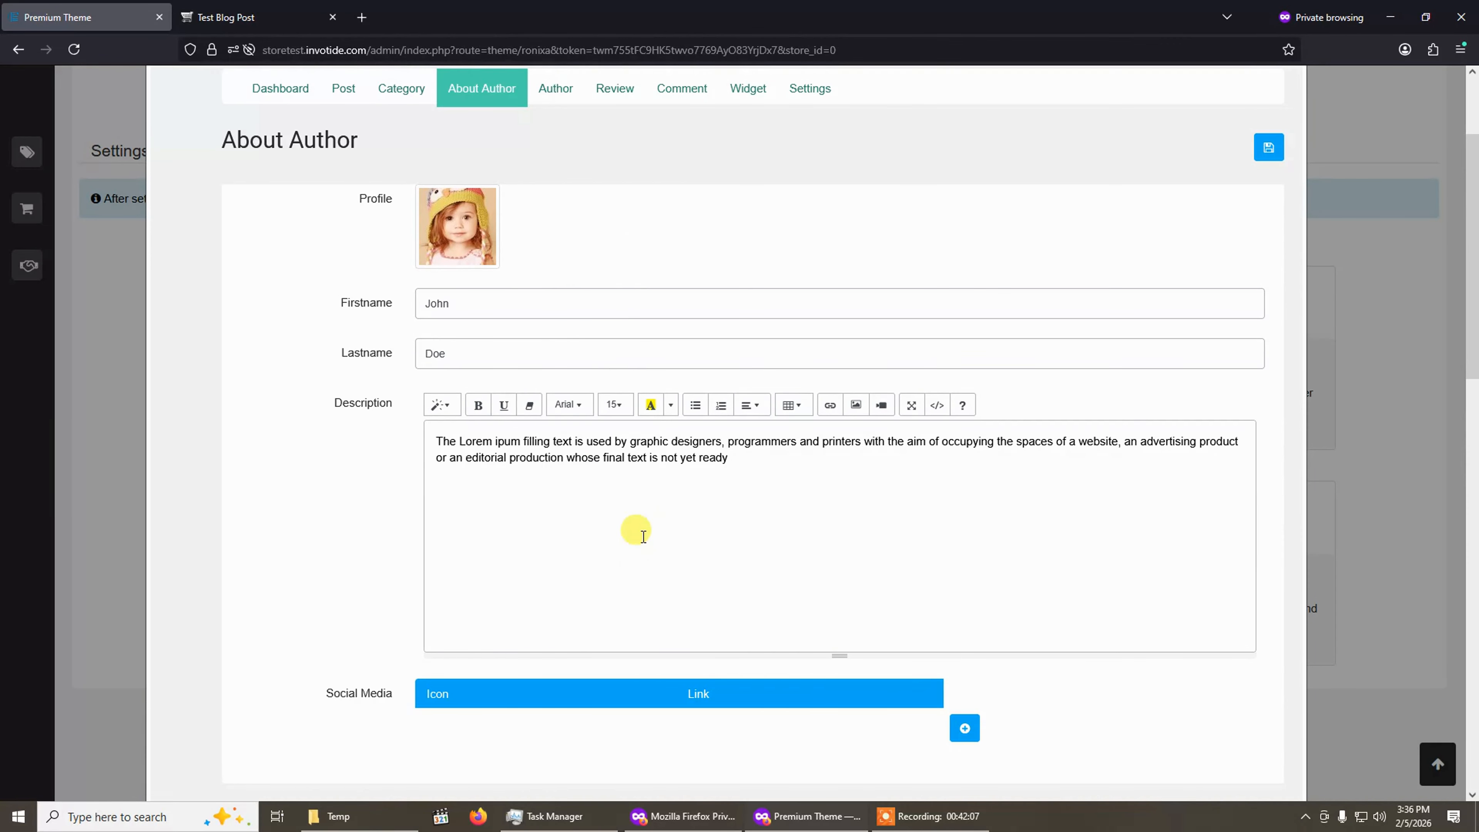
pyautogui.scroll(3, 816, 624)
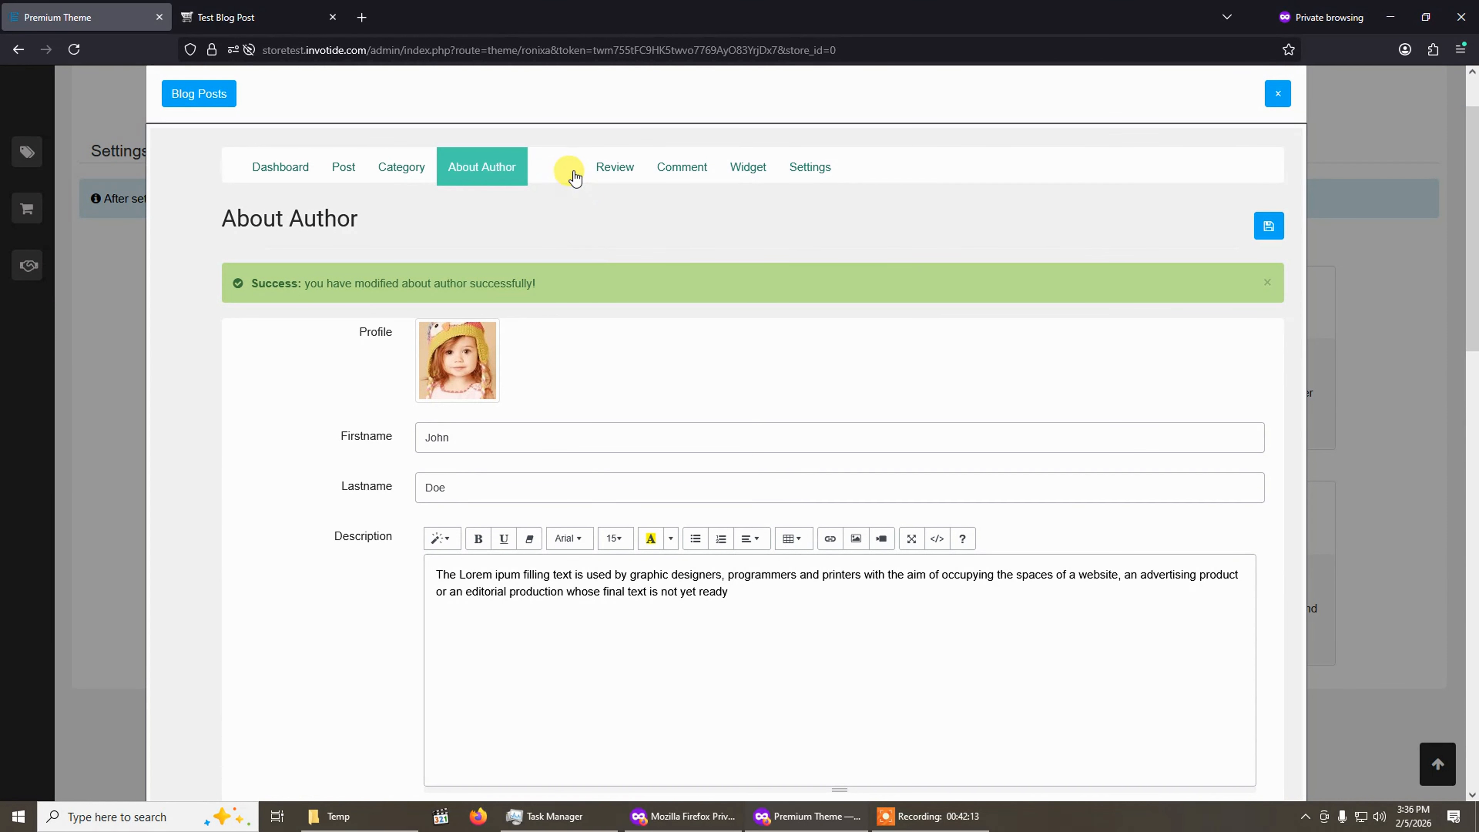
# Browse the Author, Review and Comment sections of the blog manager.
pyautogui.click(573, 175)
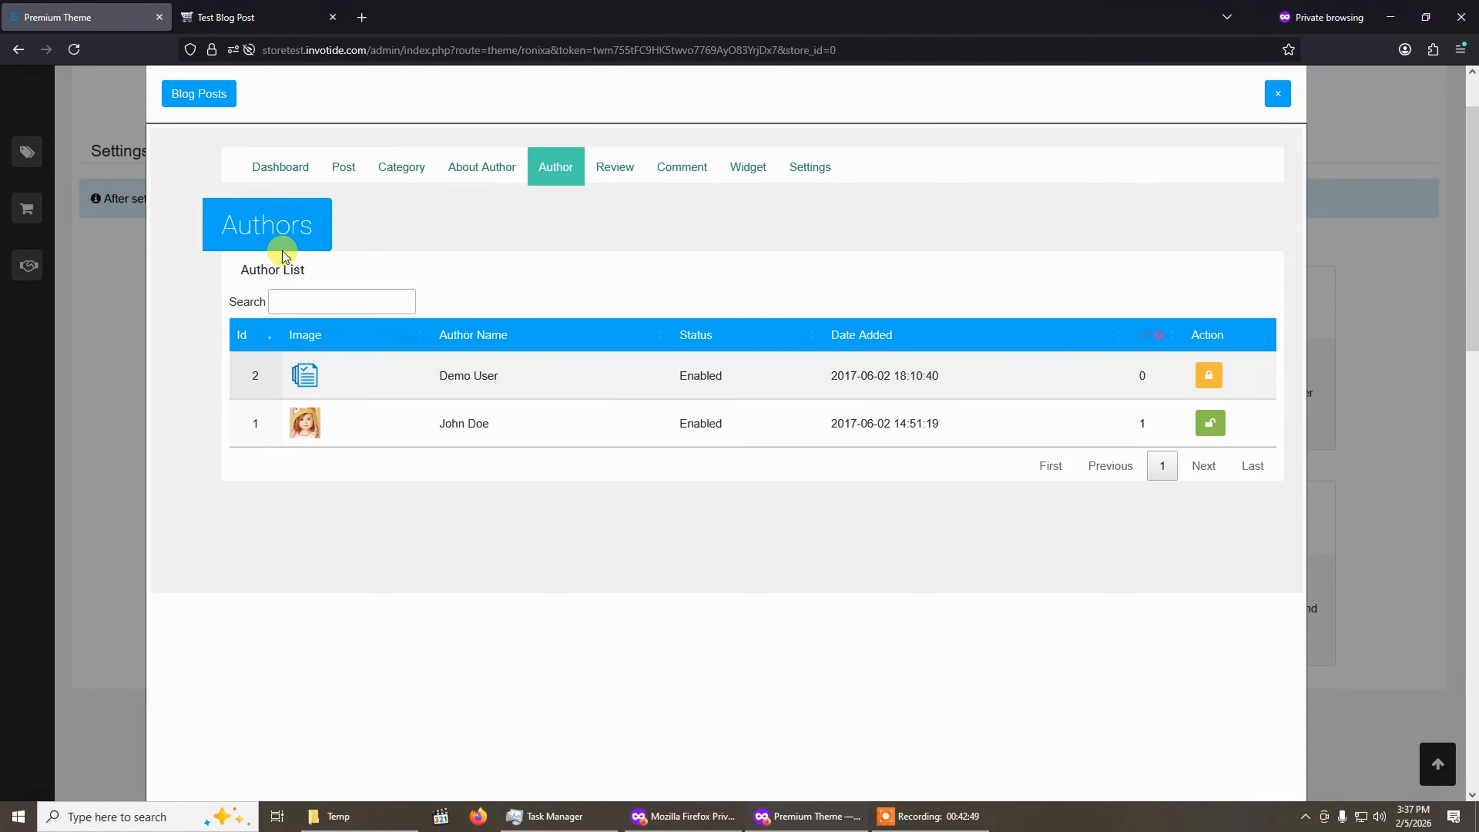
pyautogui.click(616, 175)
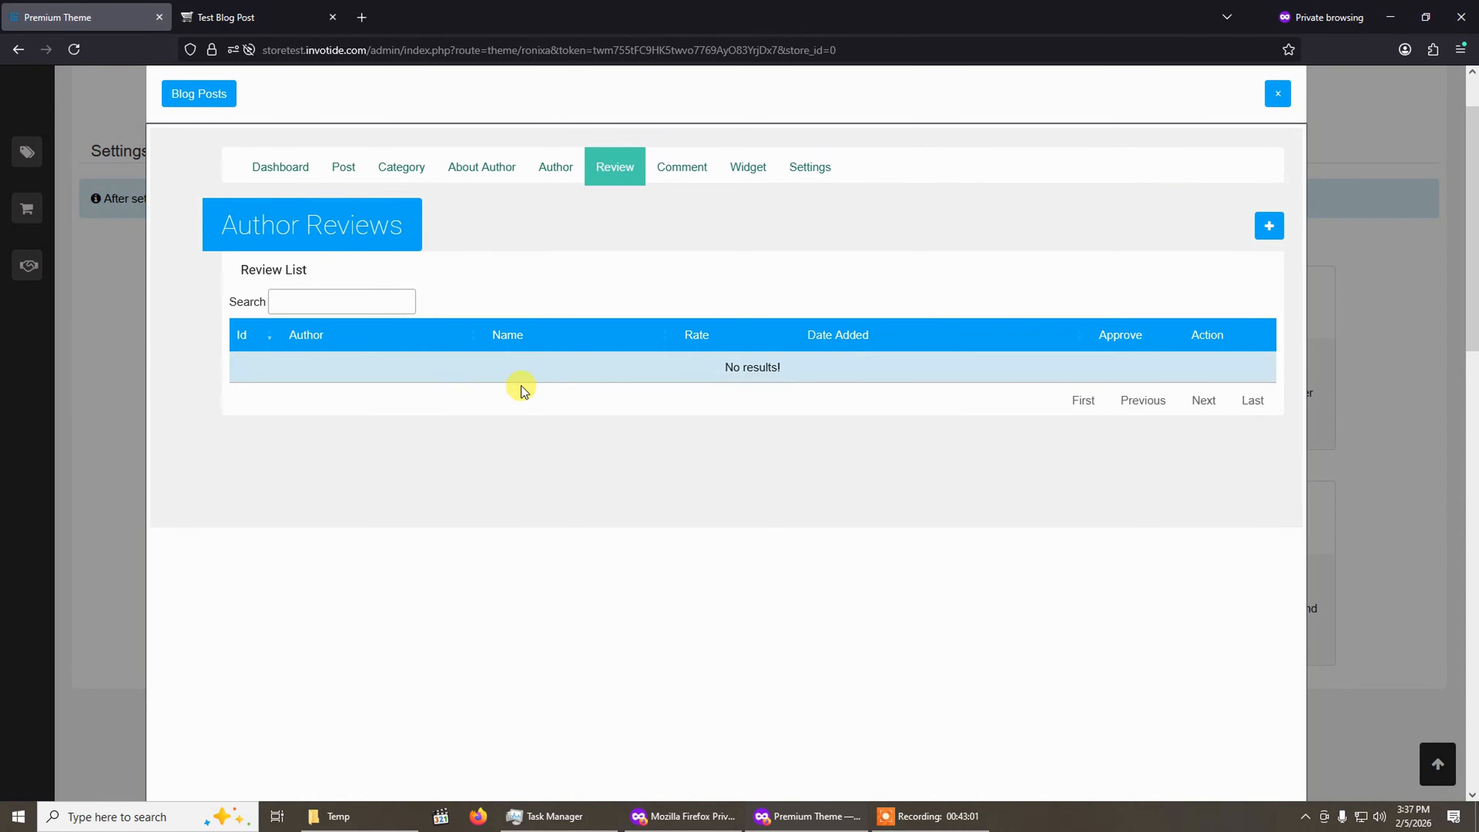
pyautogui.click(274, 20)
pyautogui.click(53, 14)
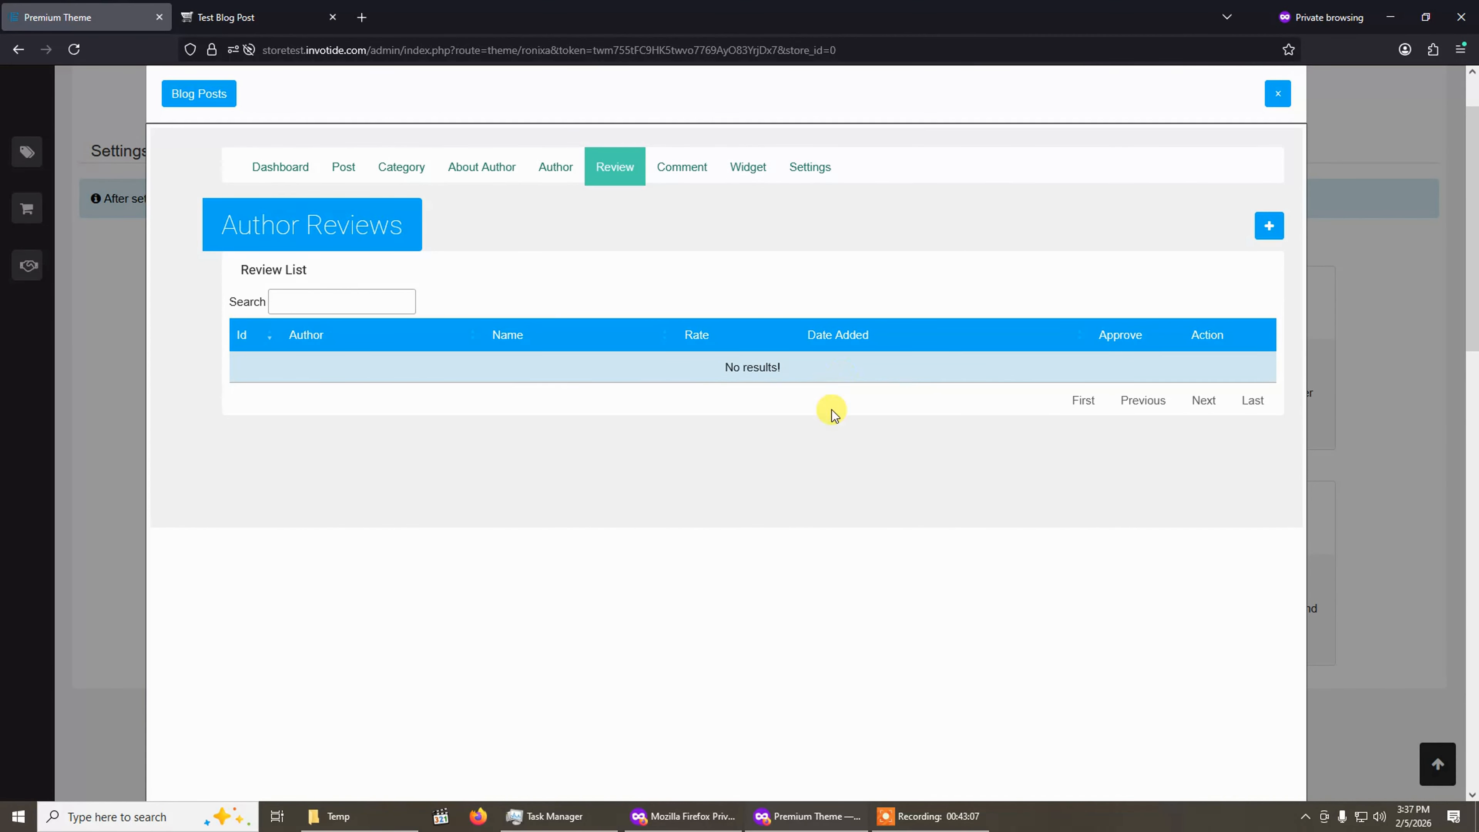
pyautogui.click(694, 175)
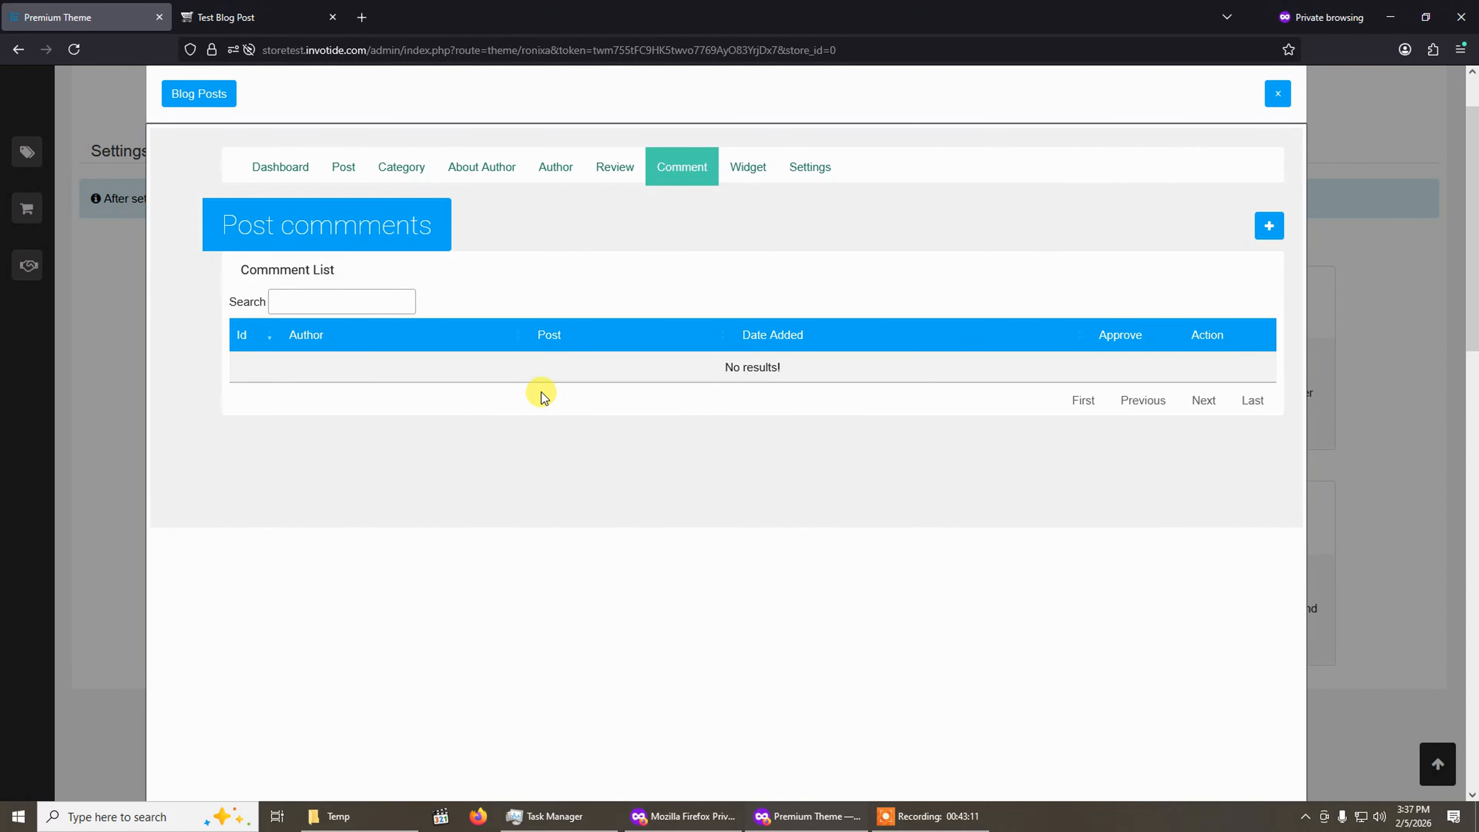
# Check the Test Blog Post page on the storefront.
pyautogui.click(230, 17)
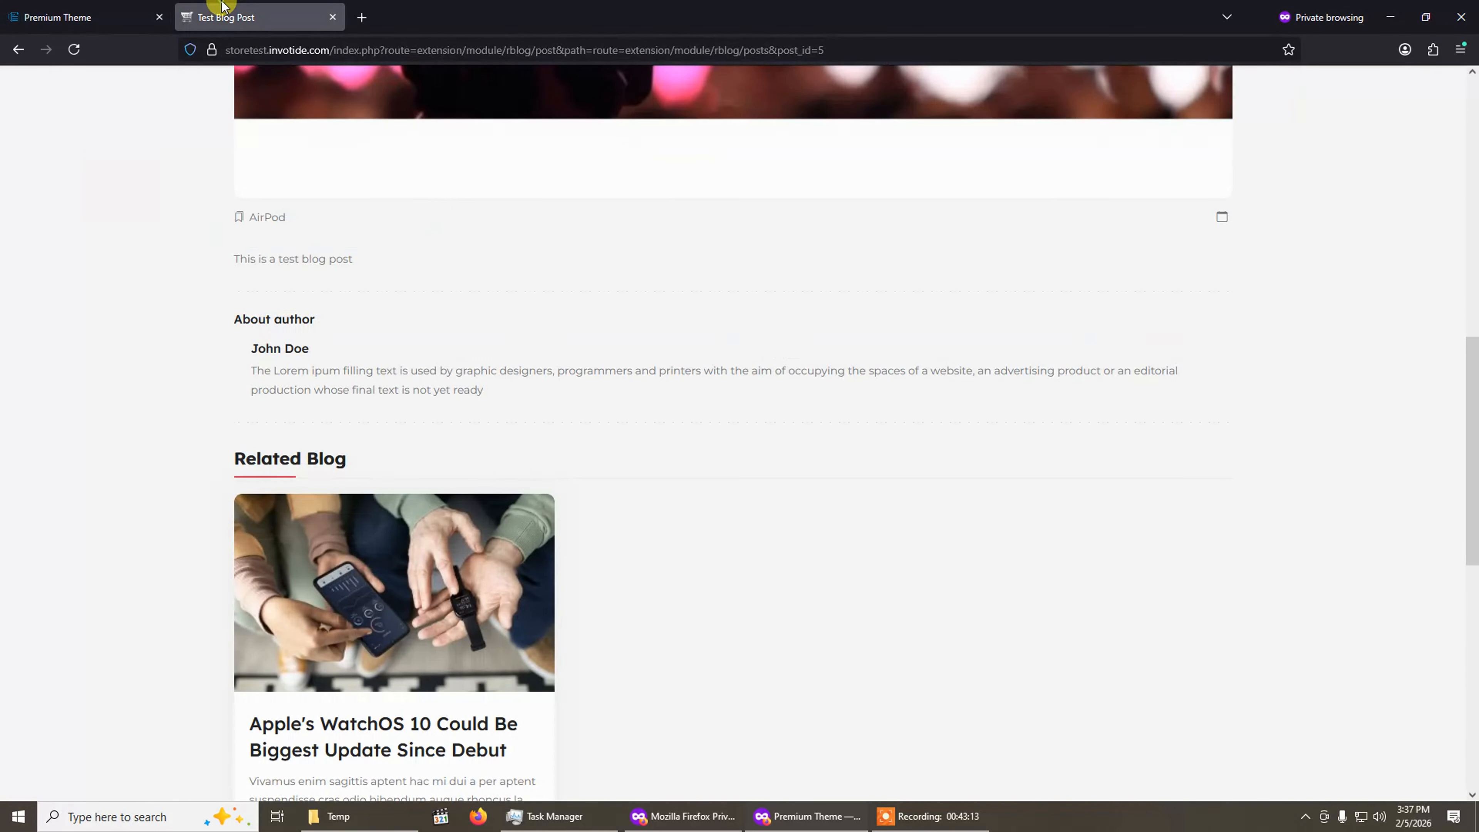
pyautogui.scroll(2, 534, 469)
pyautogui.click(136, 15)
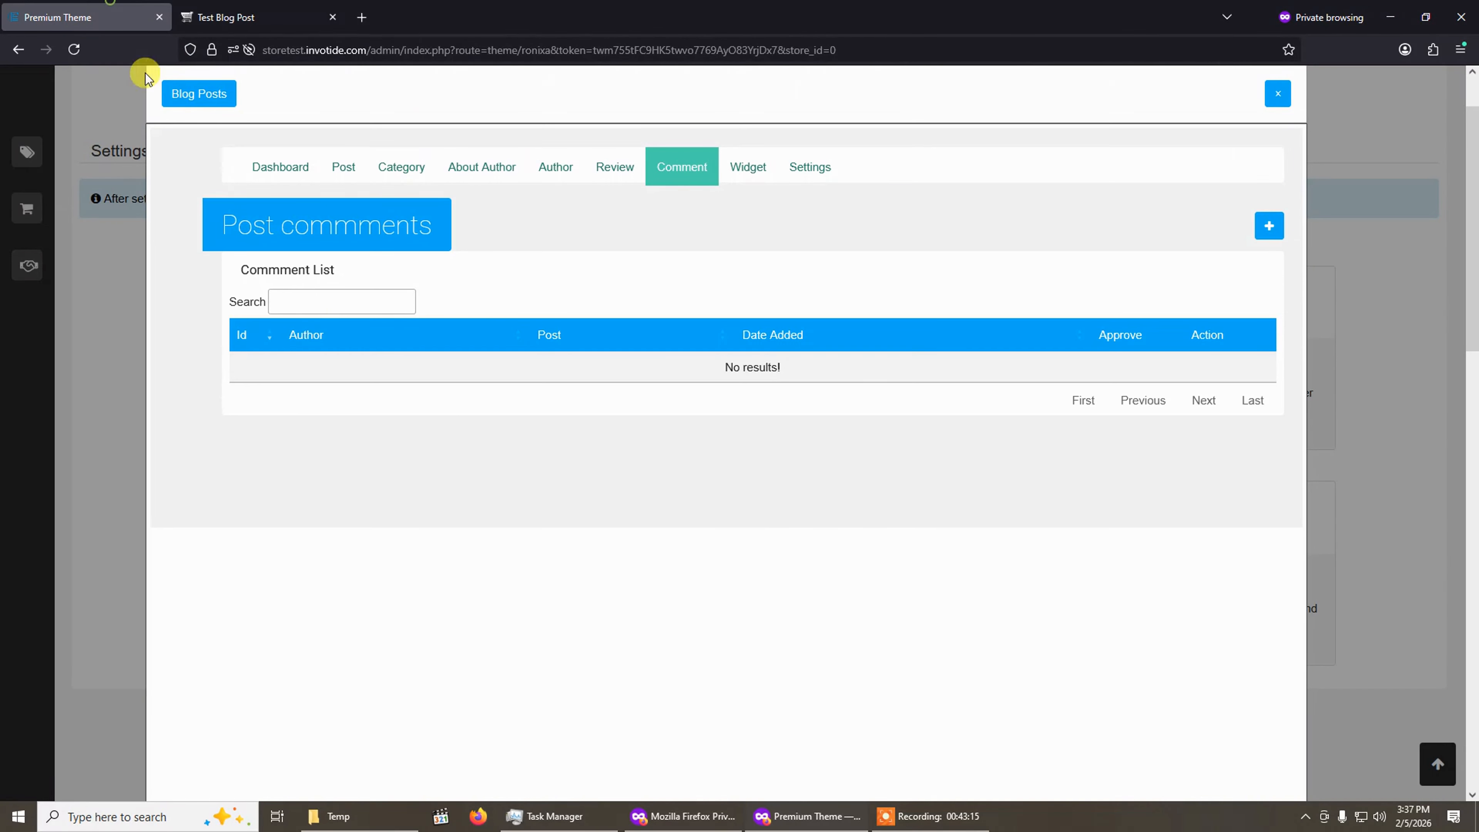
pyautogui.click(227, 6)
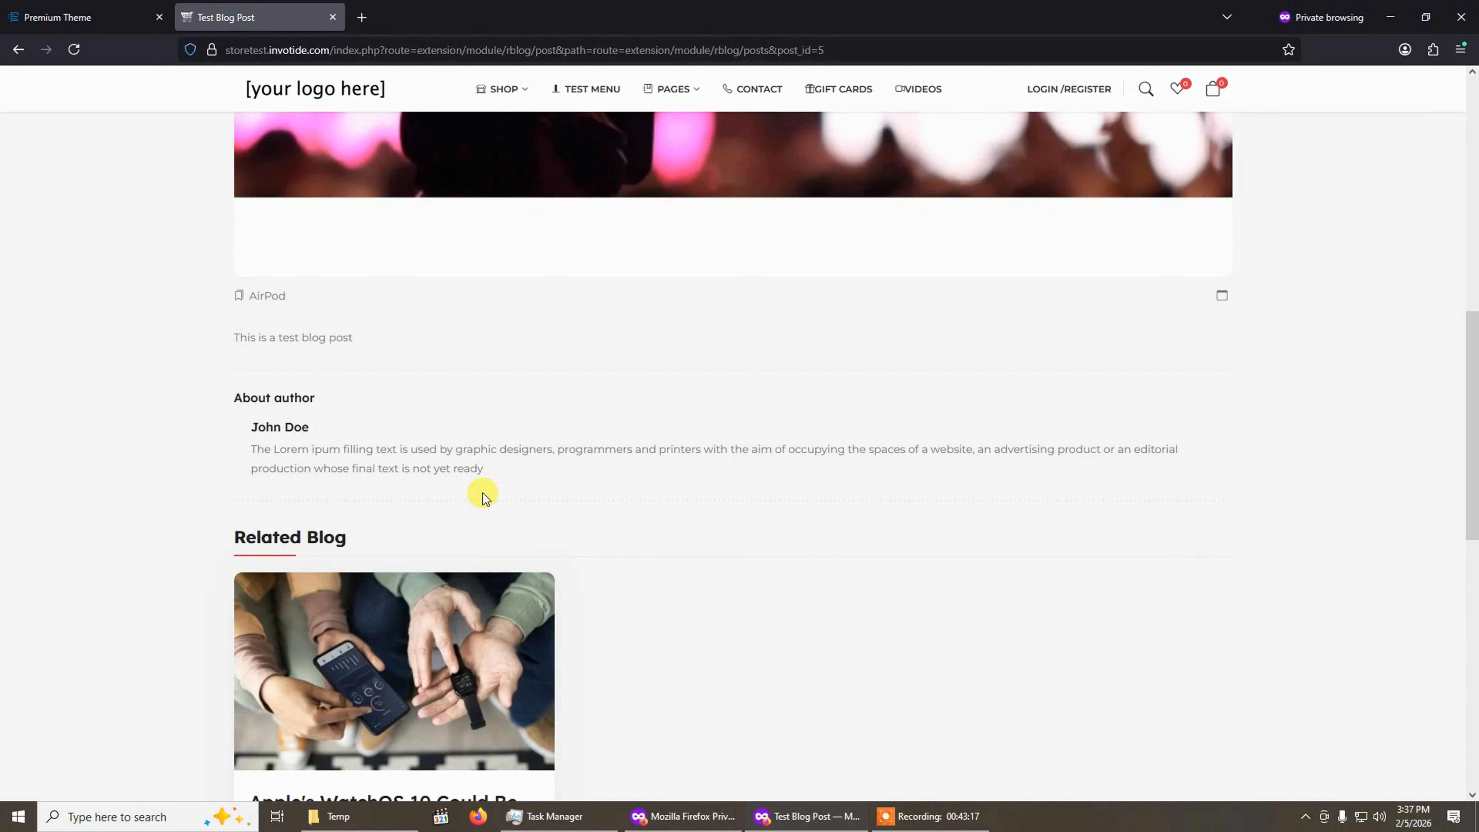
pyautogui.scroll(-8, 483, 493)
pyautogui.scroll(8, 482, 492)
pyautogui.click(92, 9)
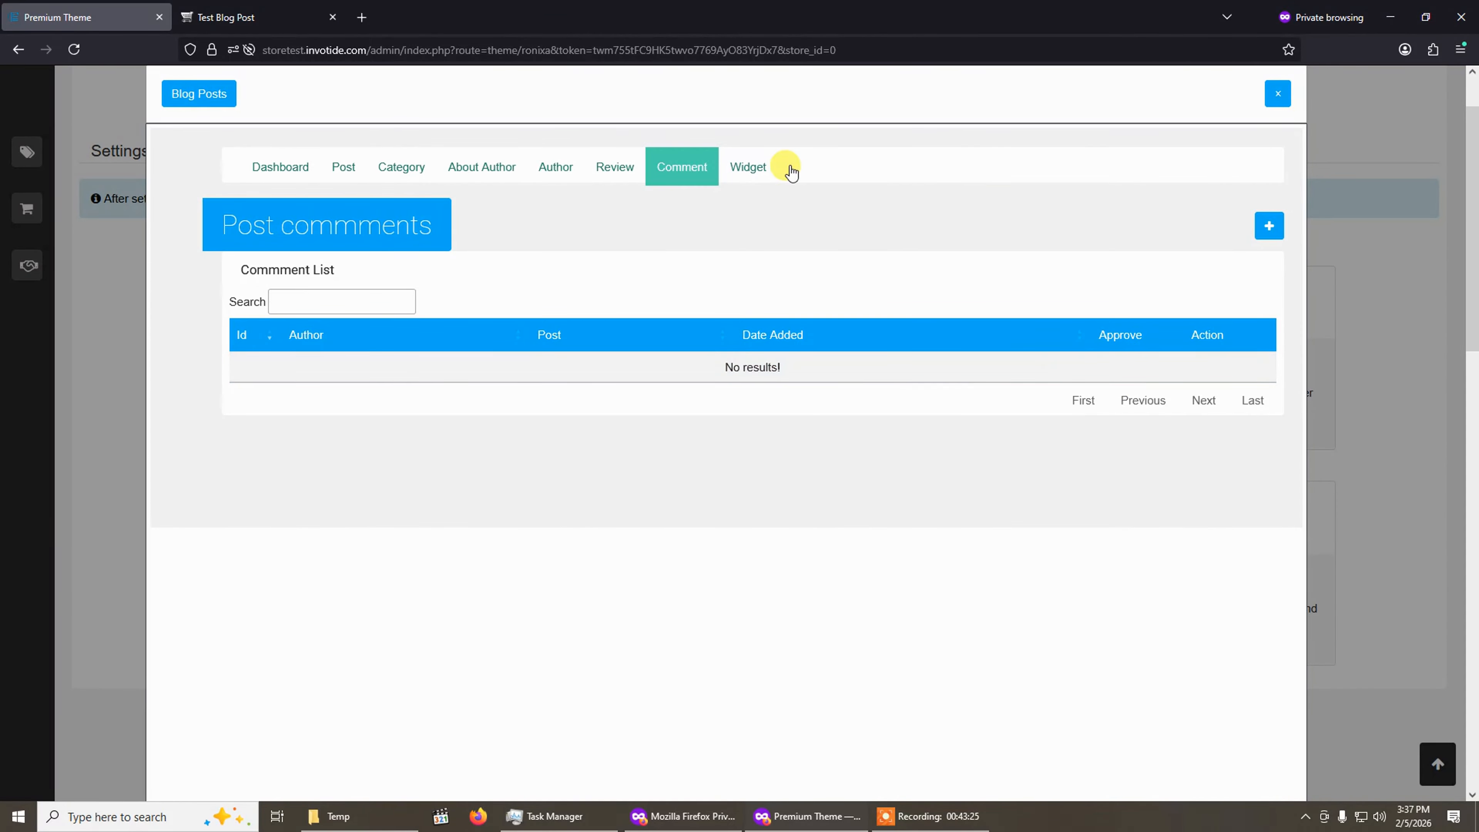
# Open the blog Widget list and compare it with the storefront post page.
pyautogui.click(751, 168)
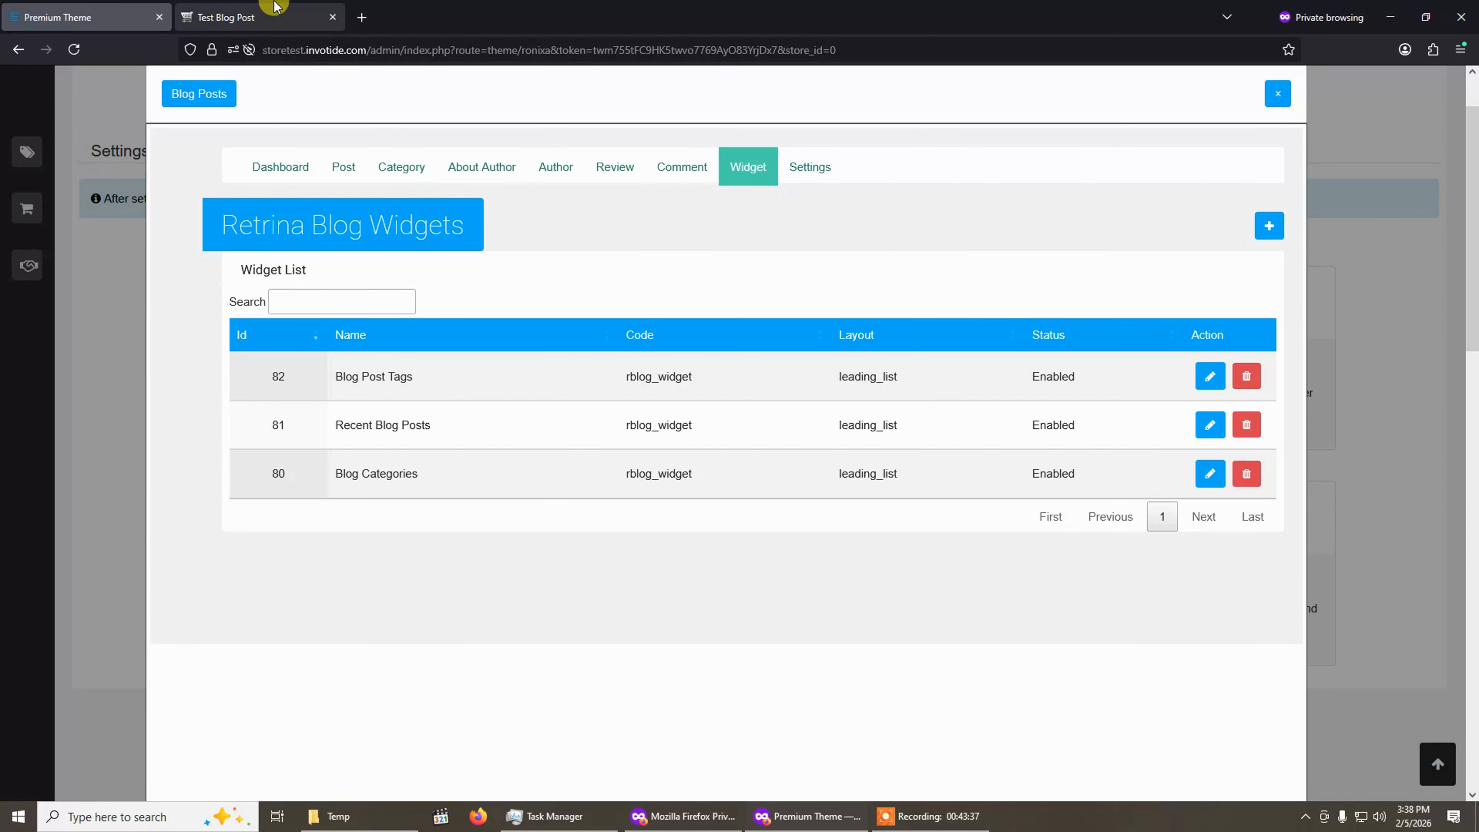
pyautogui.click(256, 17)
pyautogui.scroll(5, 861, 368)
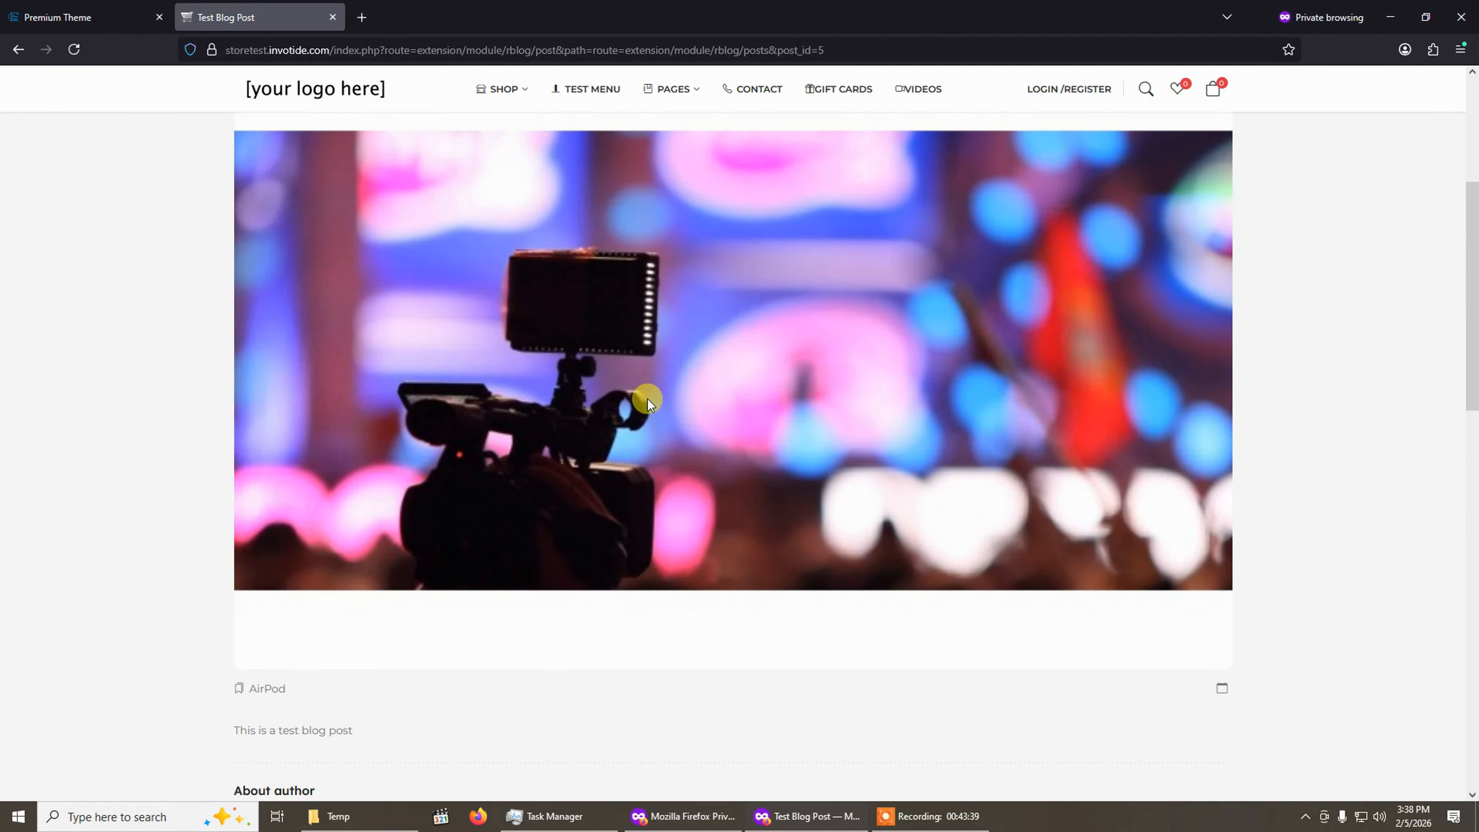
pyautogui.click(120, 16)
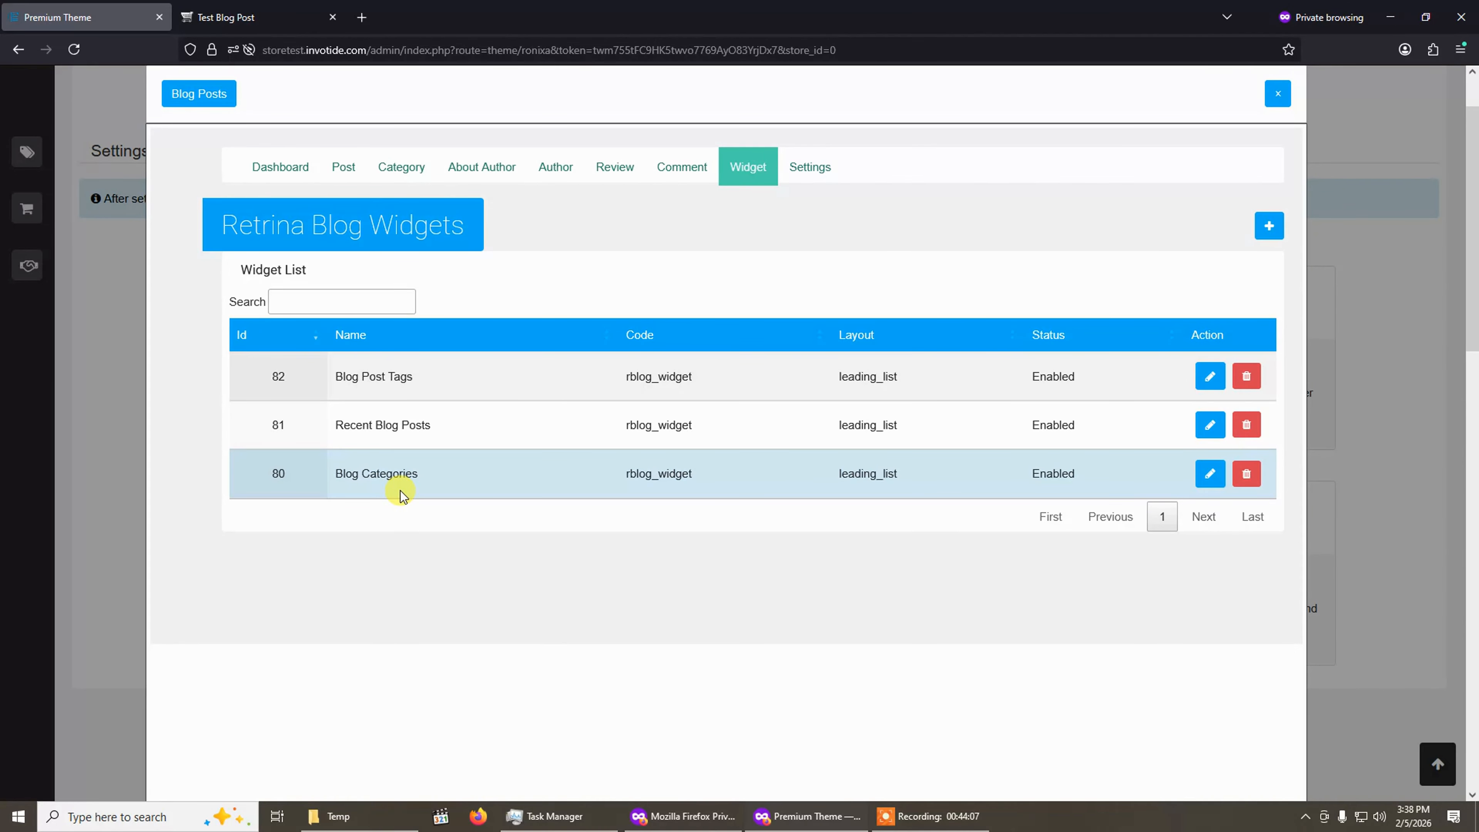
pyautogui.click(281, 13)
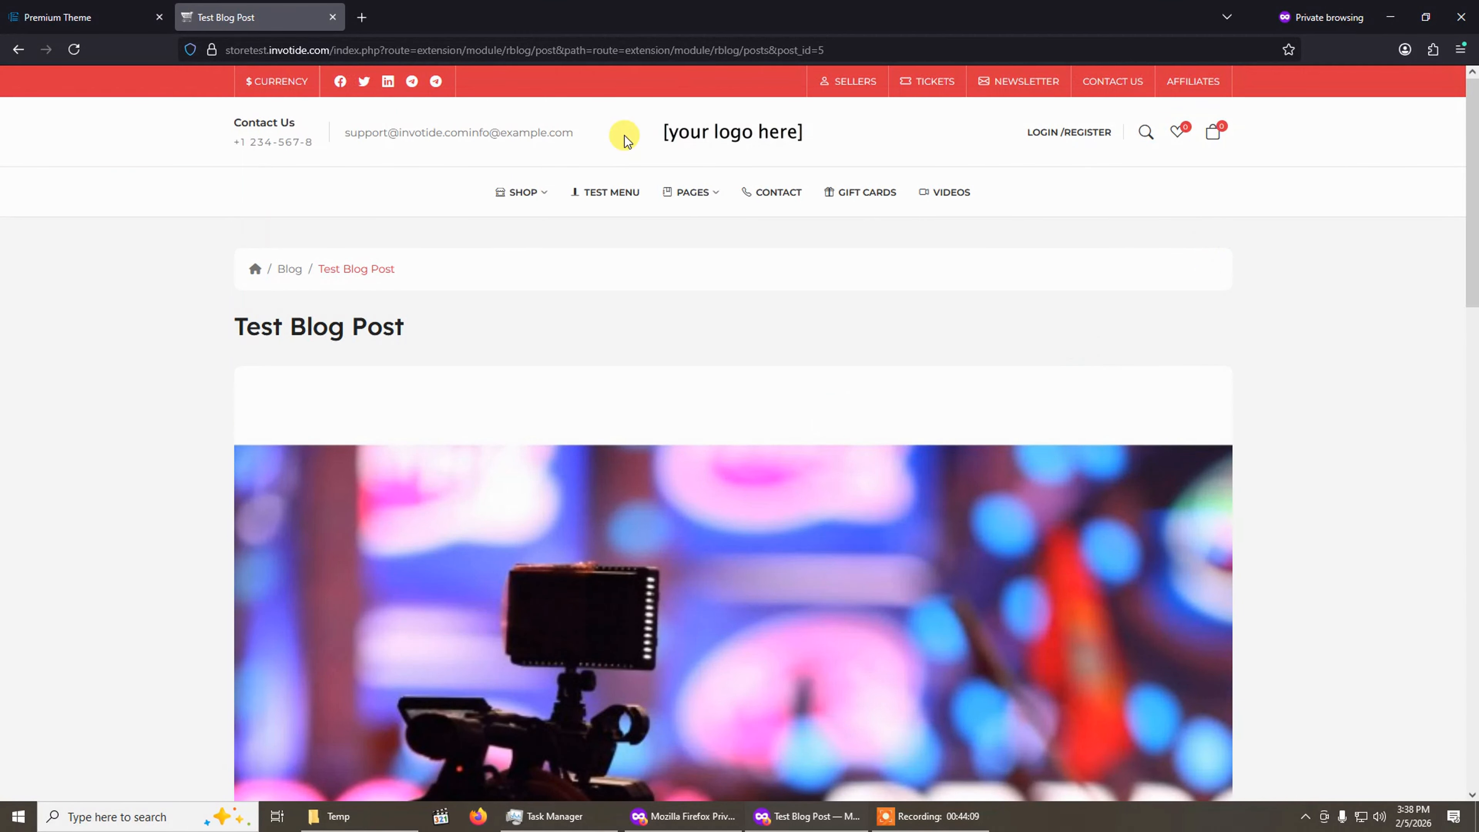
pyautogui.click(105, 14)
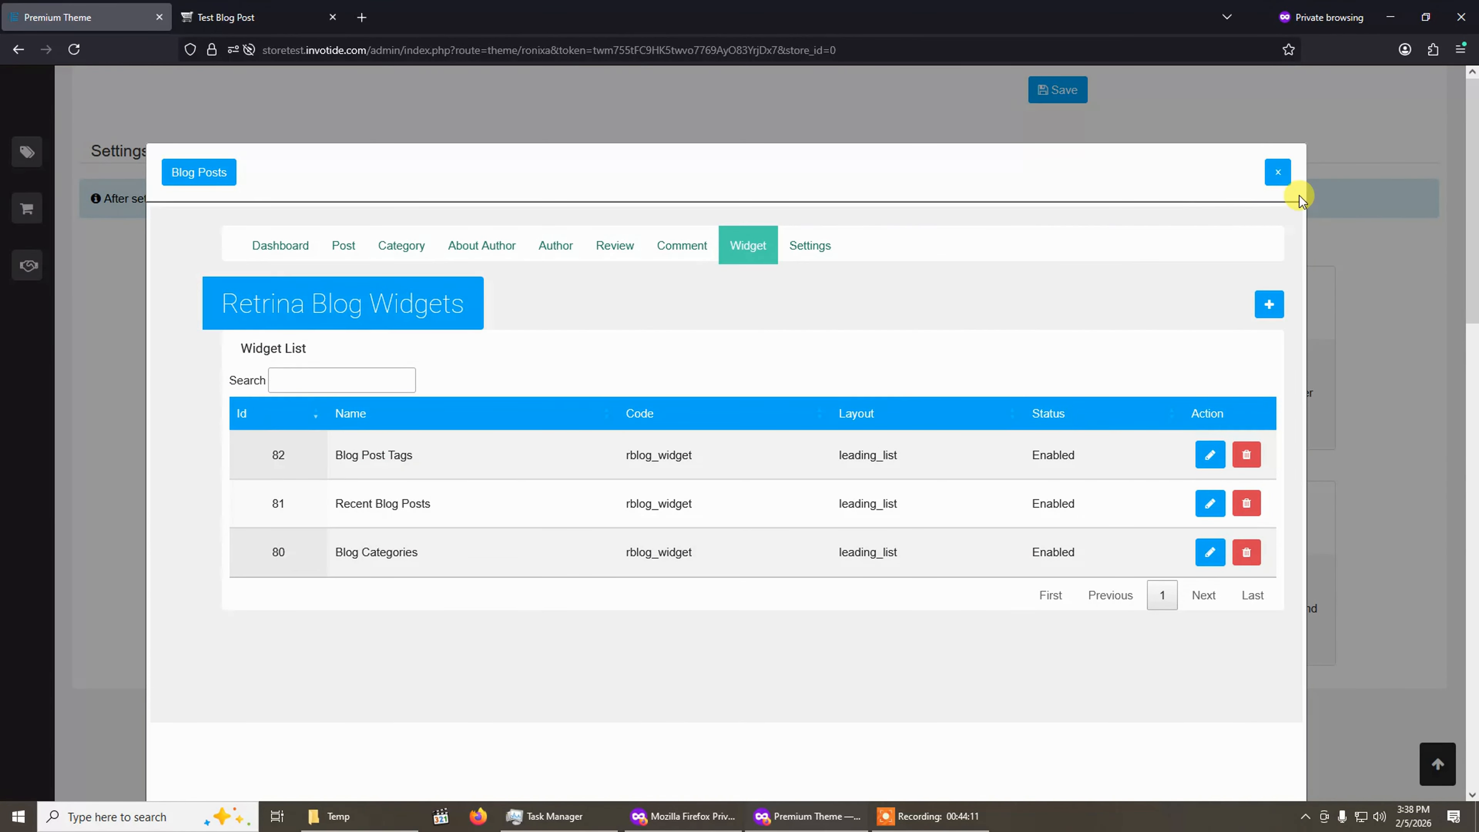
# Close the blog manager, open the Layout Designer and choose the retrina blog-posts Page layout.
pyautogui.click(1277, 173)
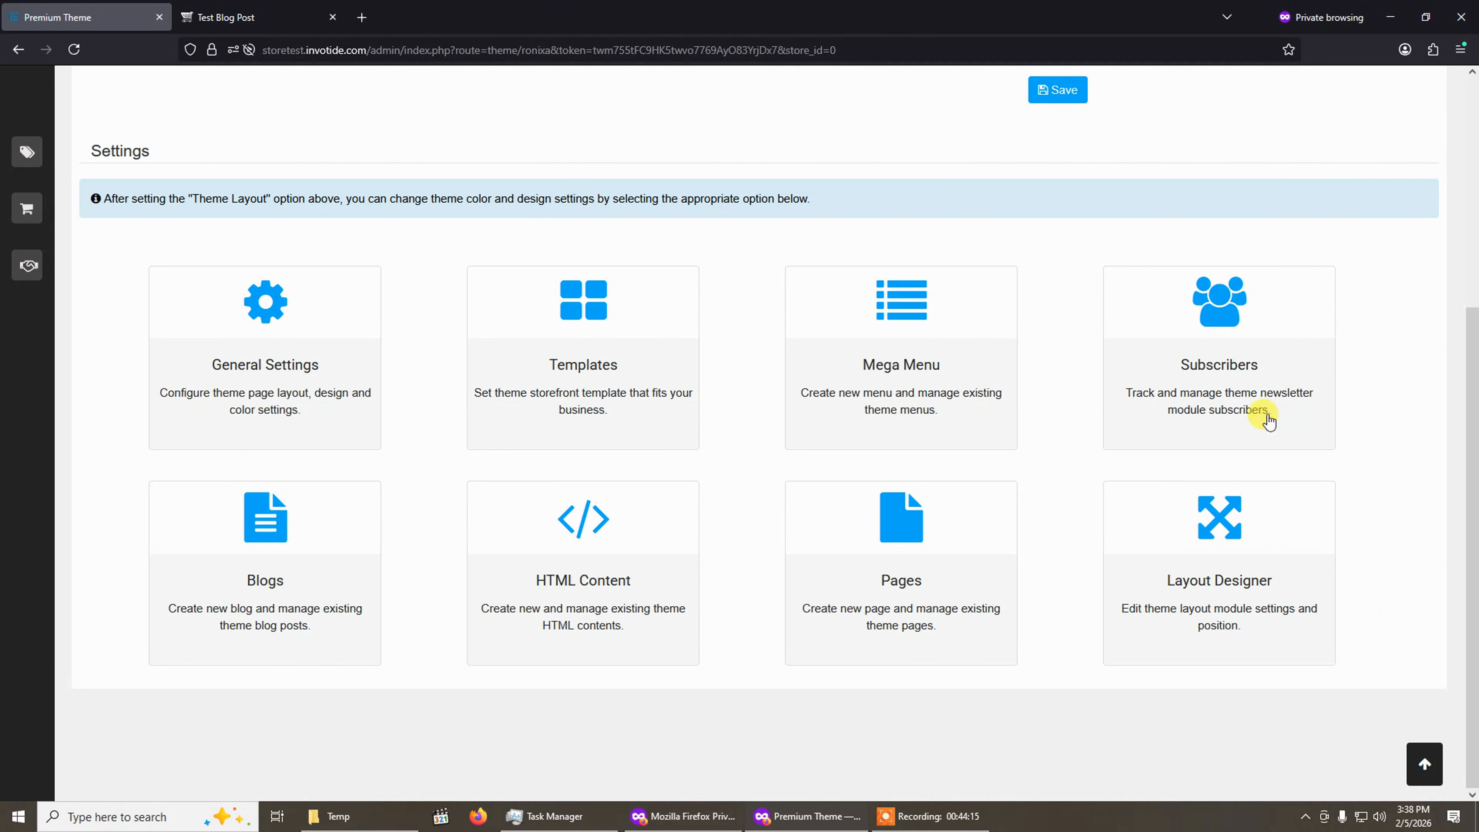
pyautogui.click(1229, 567)
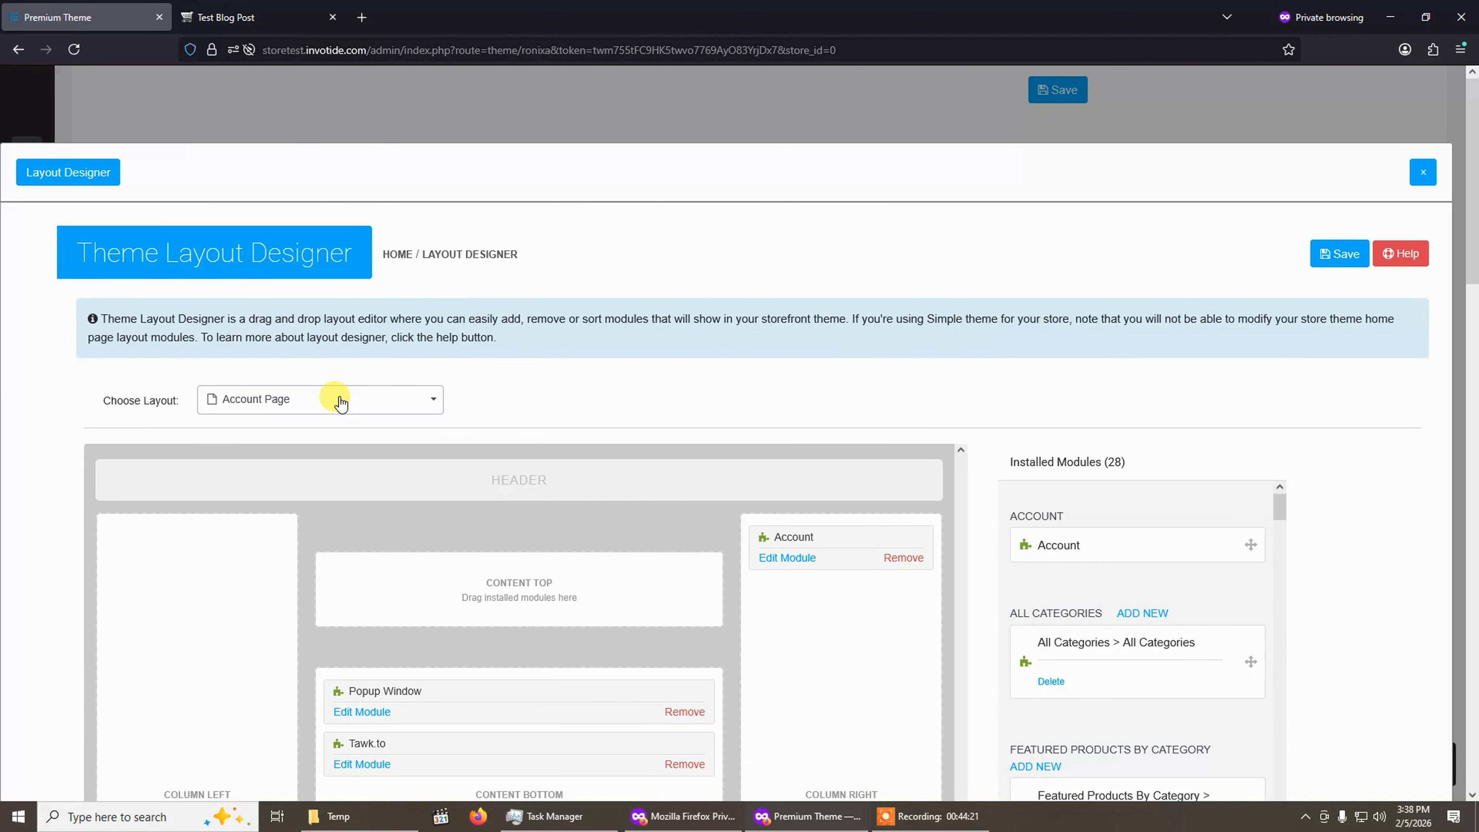
pyautogui.click(336, 408)
pyautogui.scroll(-5, 340, 459)
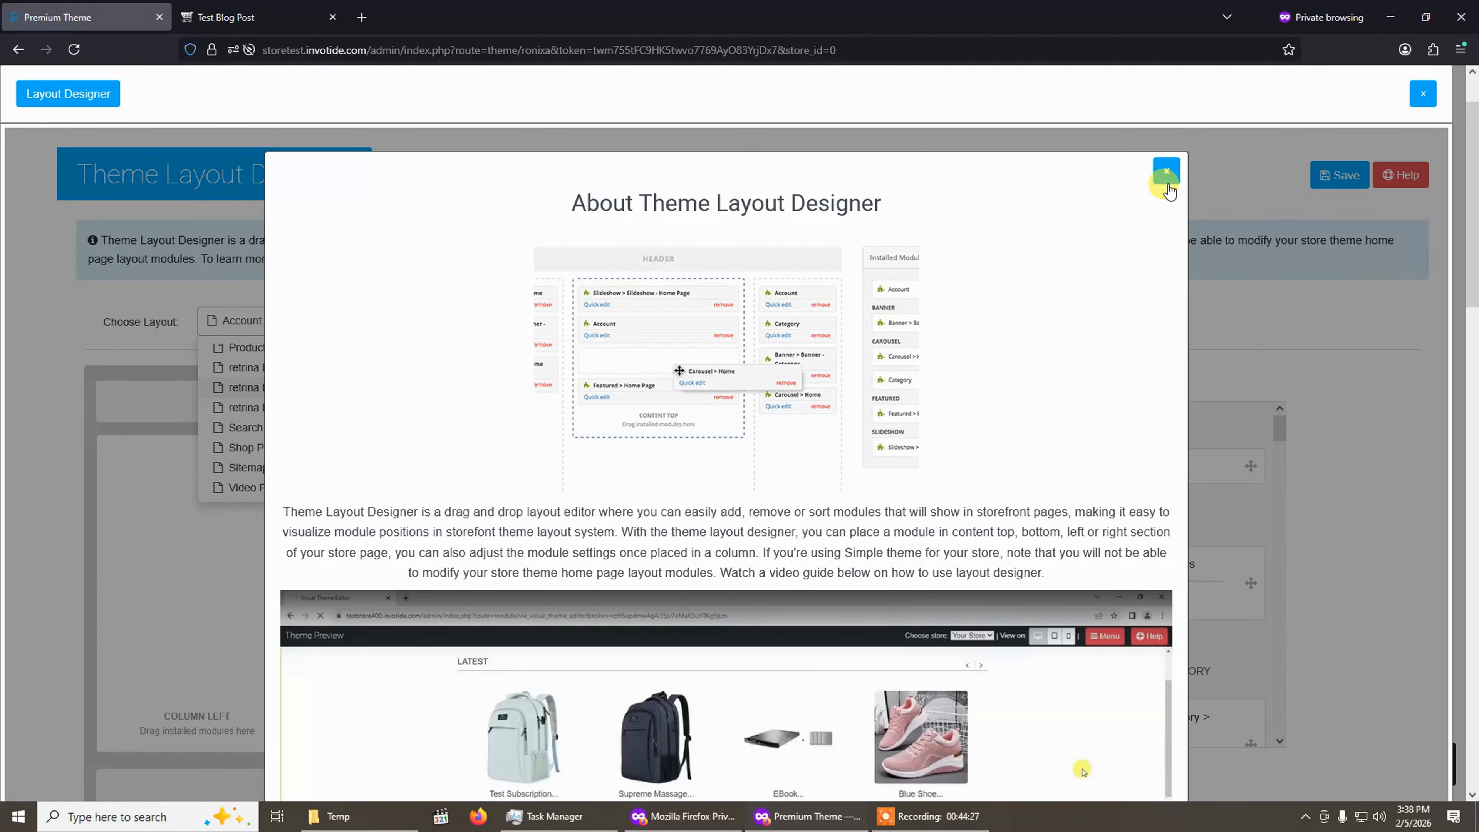
pyautogui.click(1165, 170)
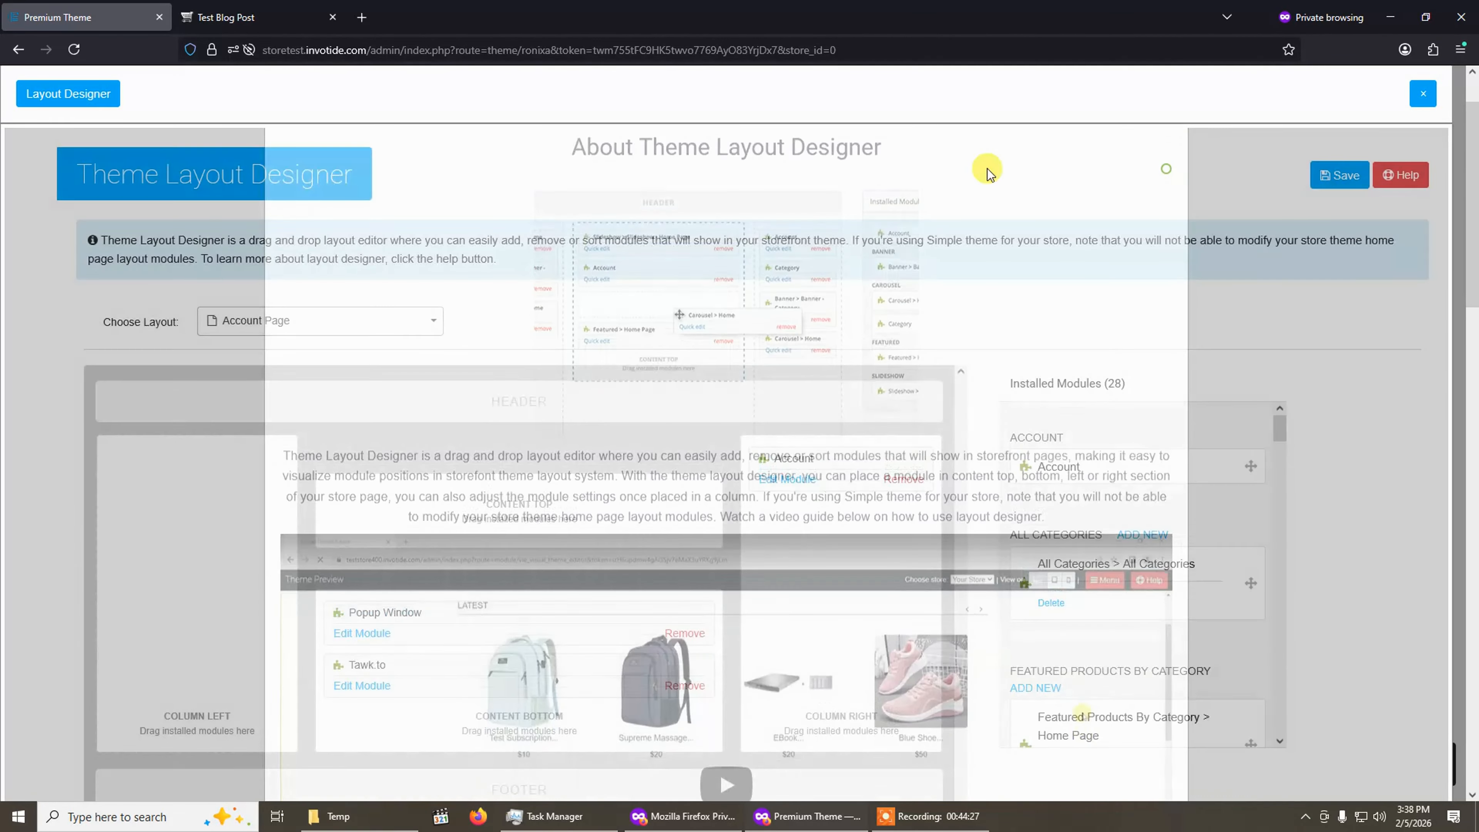
pyautogui.click(352, 324)
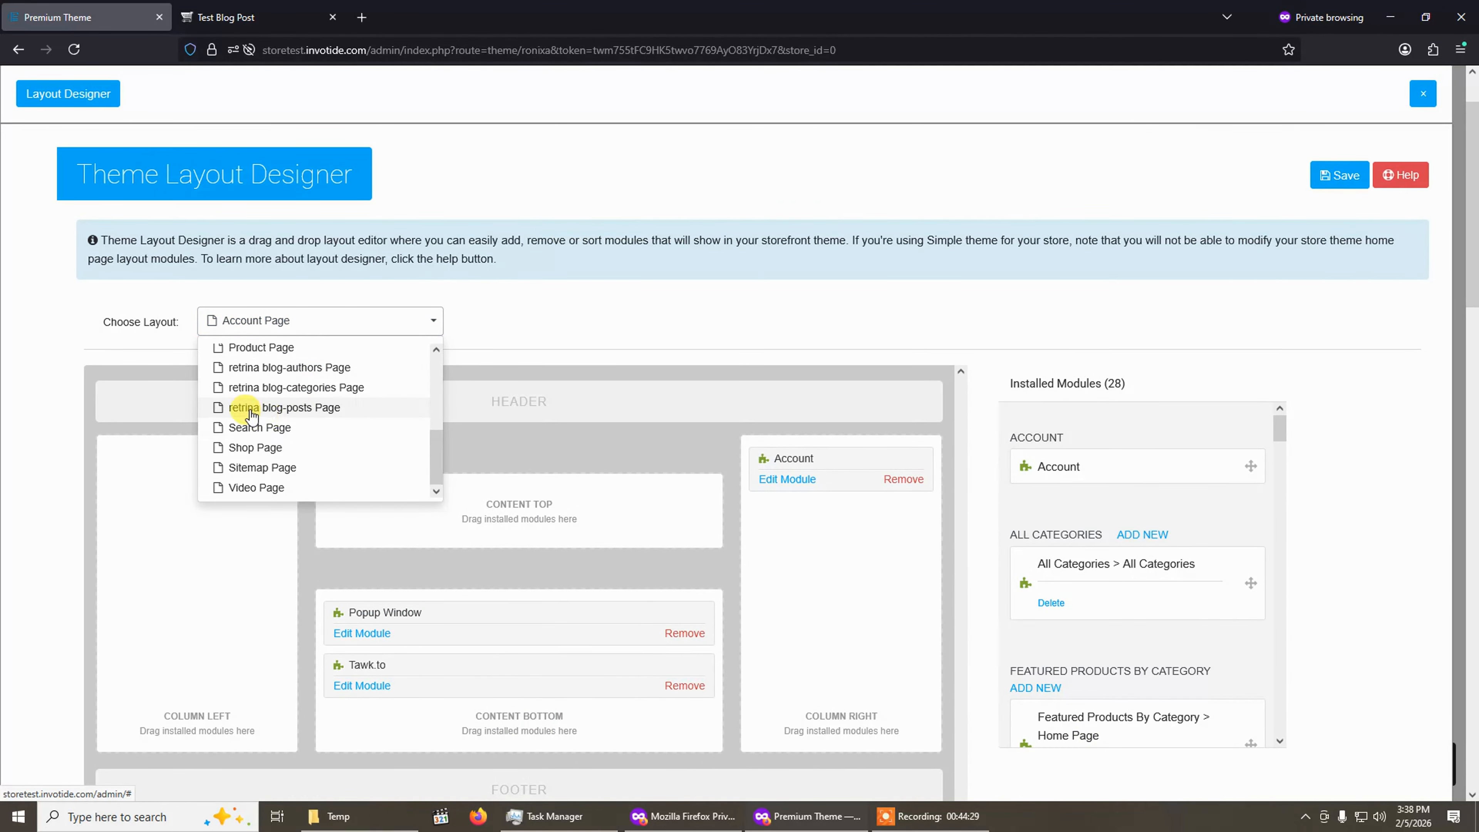
pyautogui.click(316, 408)
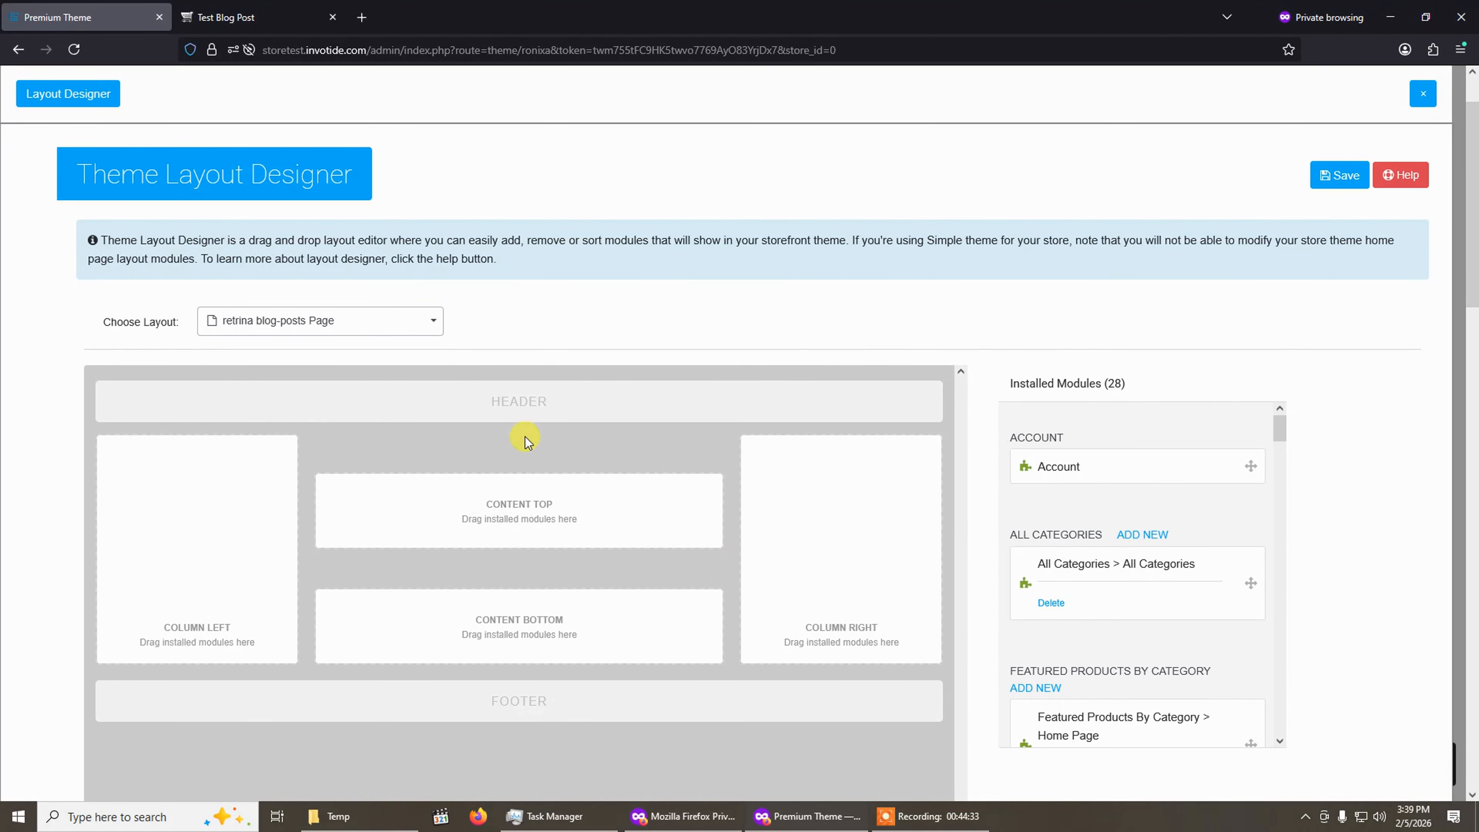
# Place the Retrina Blog Widgets > Blog Categories module in the right column and save the layout.
pyautogui.moveTo(1283, 427); pyautogui.dragTo(1255, 637)
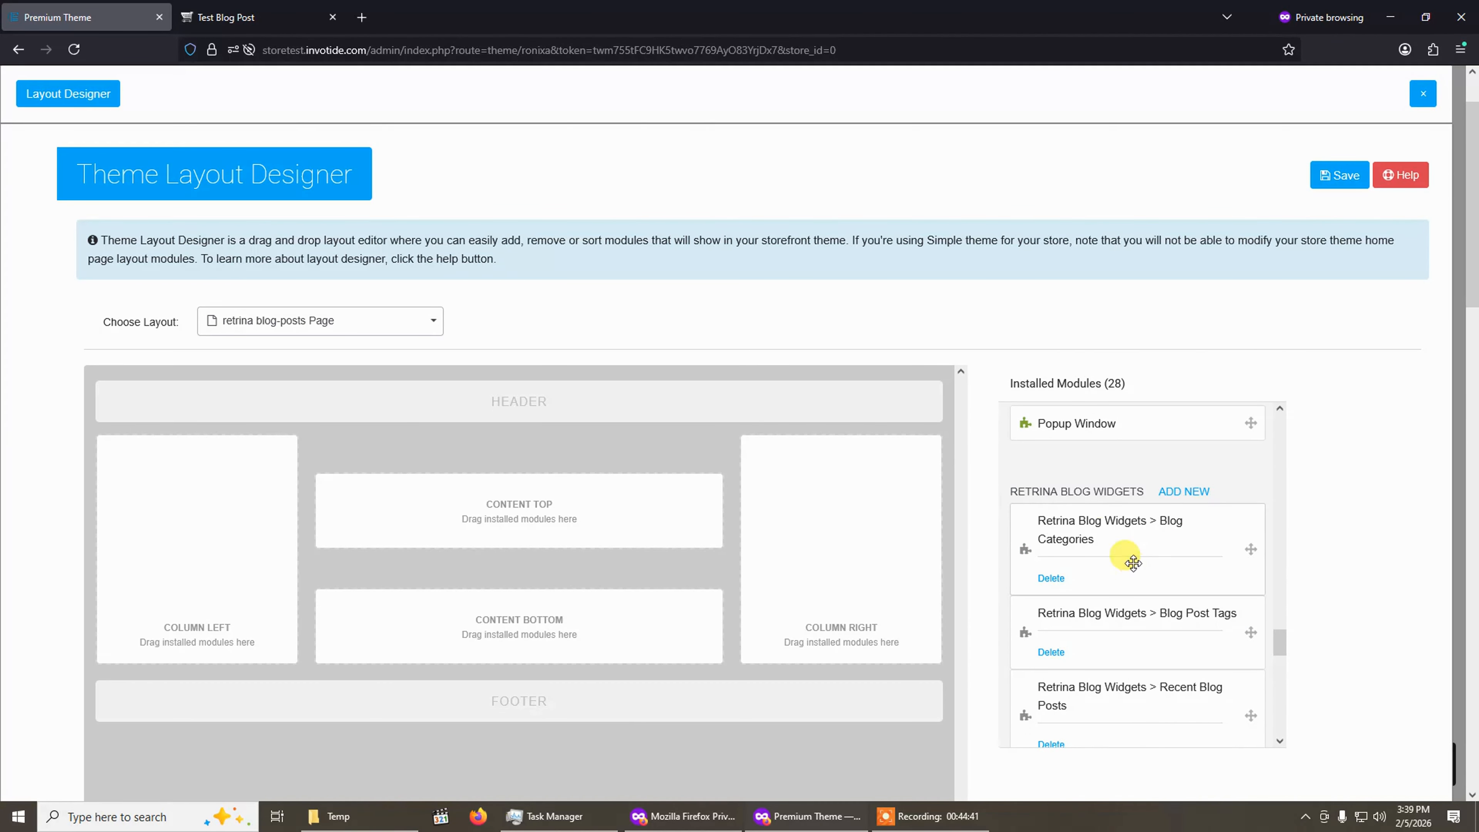
pyautogui.scroll(-2, 1201, 541)
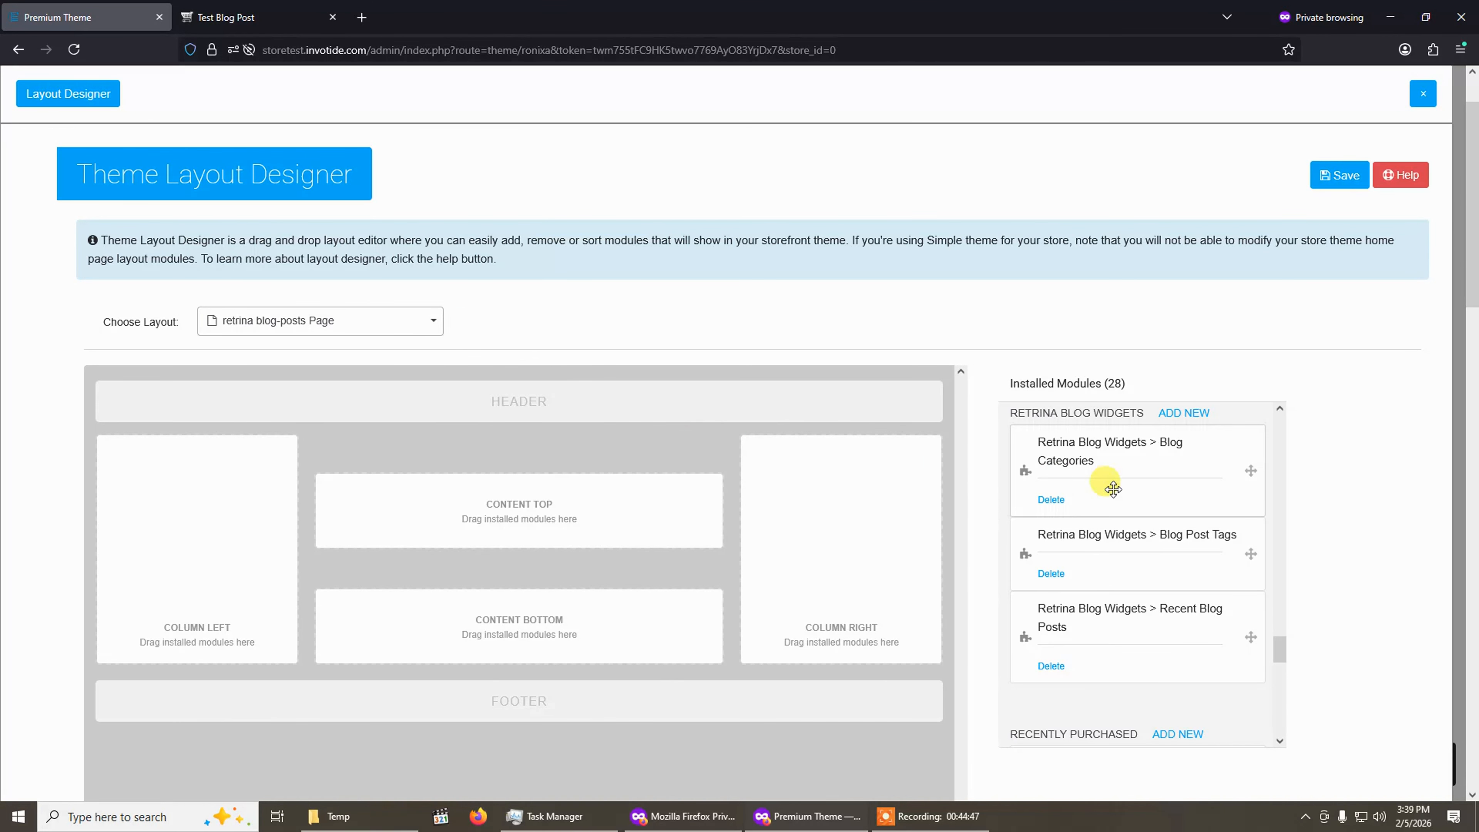
pyautogui.moveTo(1133, 469); pyautogui.dragTo(796, 468)
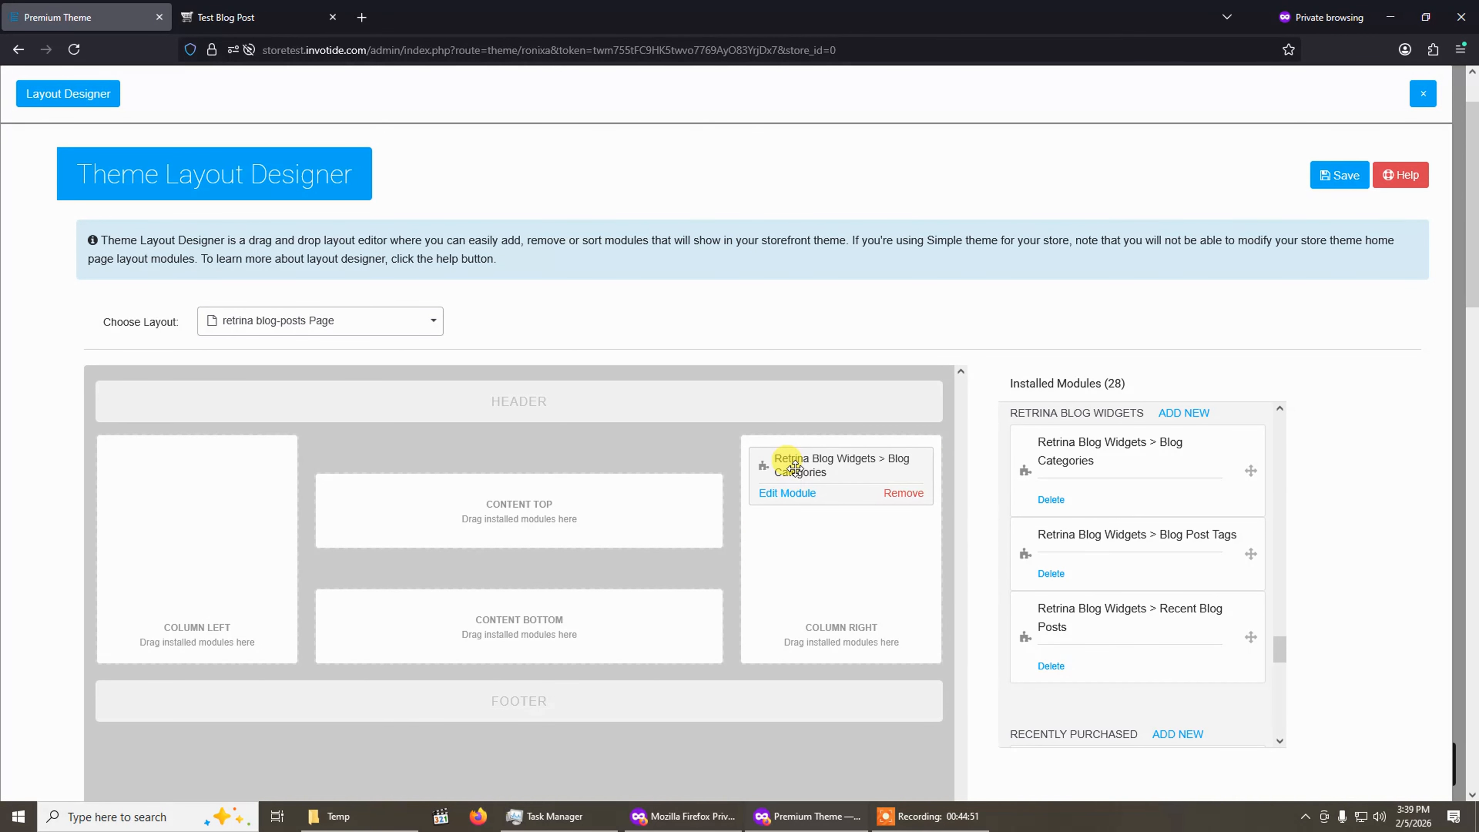
pyautogui.click(788, 495)
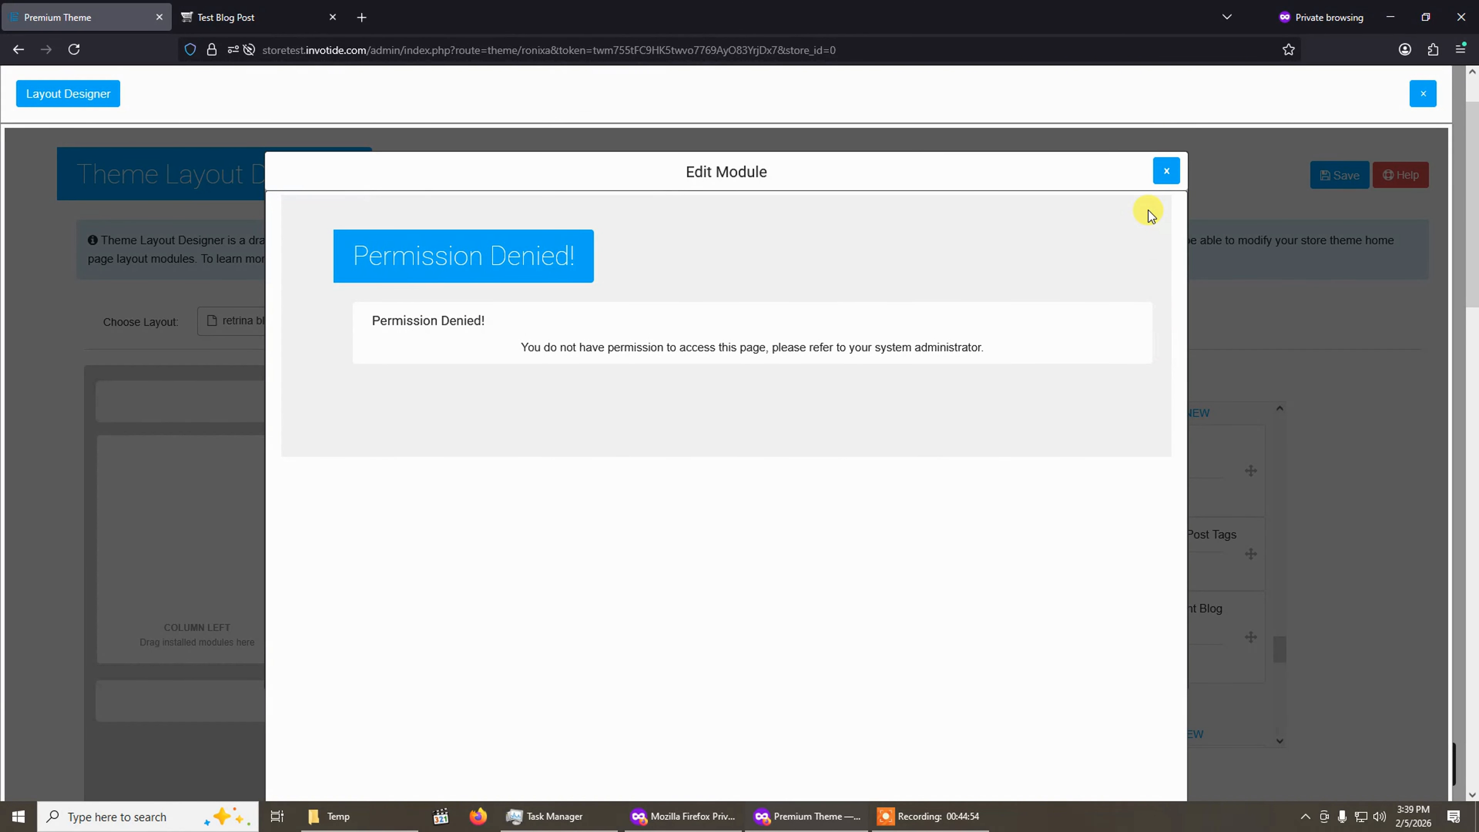
pyautogui.click(1165, 174)
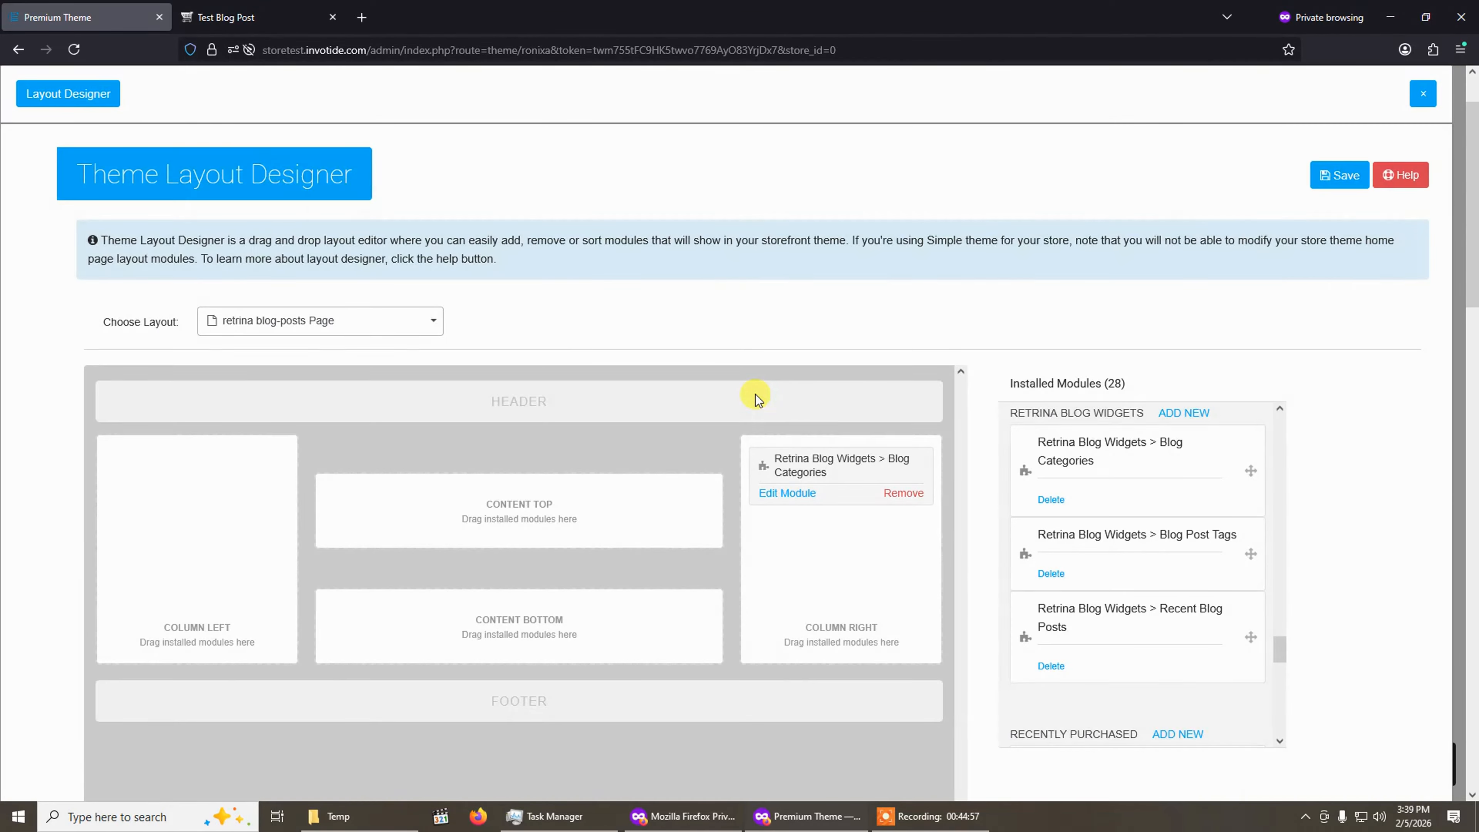
pyautogui.click(1331, 174)
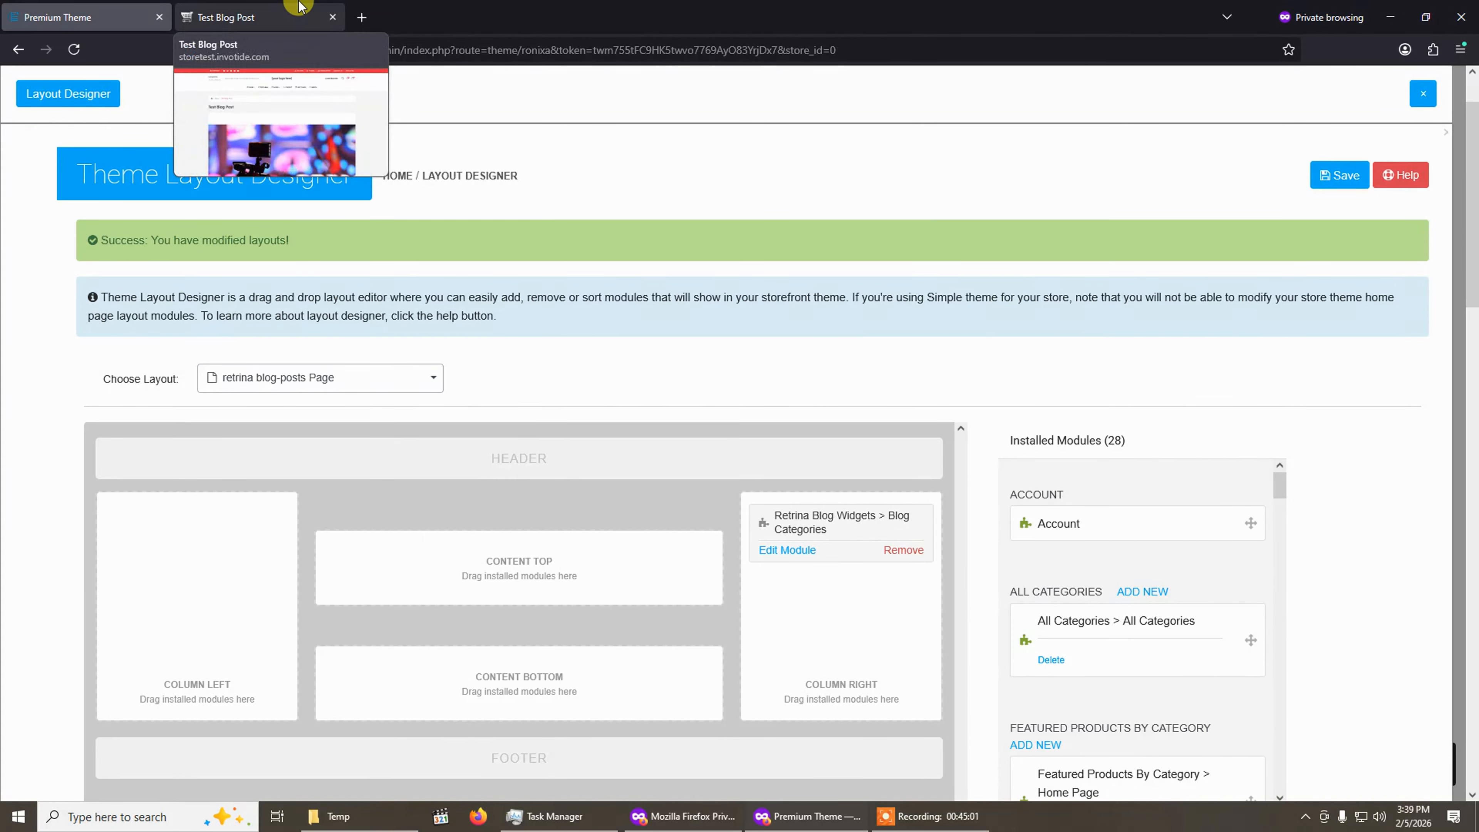
# Reload Test Blog Post on the storefront to preview the categories widget.
pyautogui.click(256, 17)
pyautogui.click(73, 48)
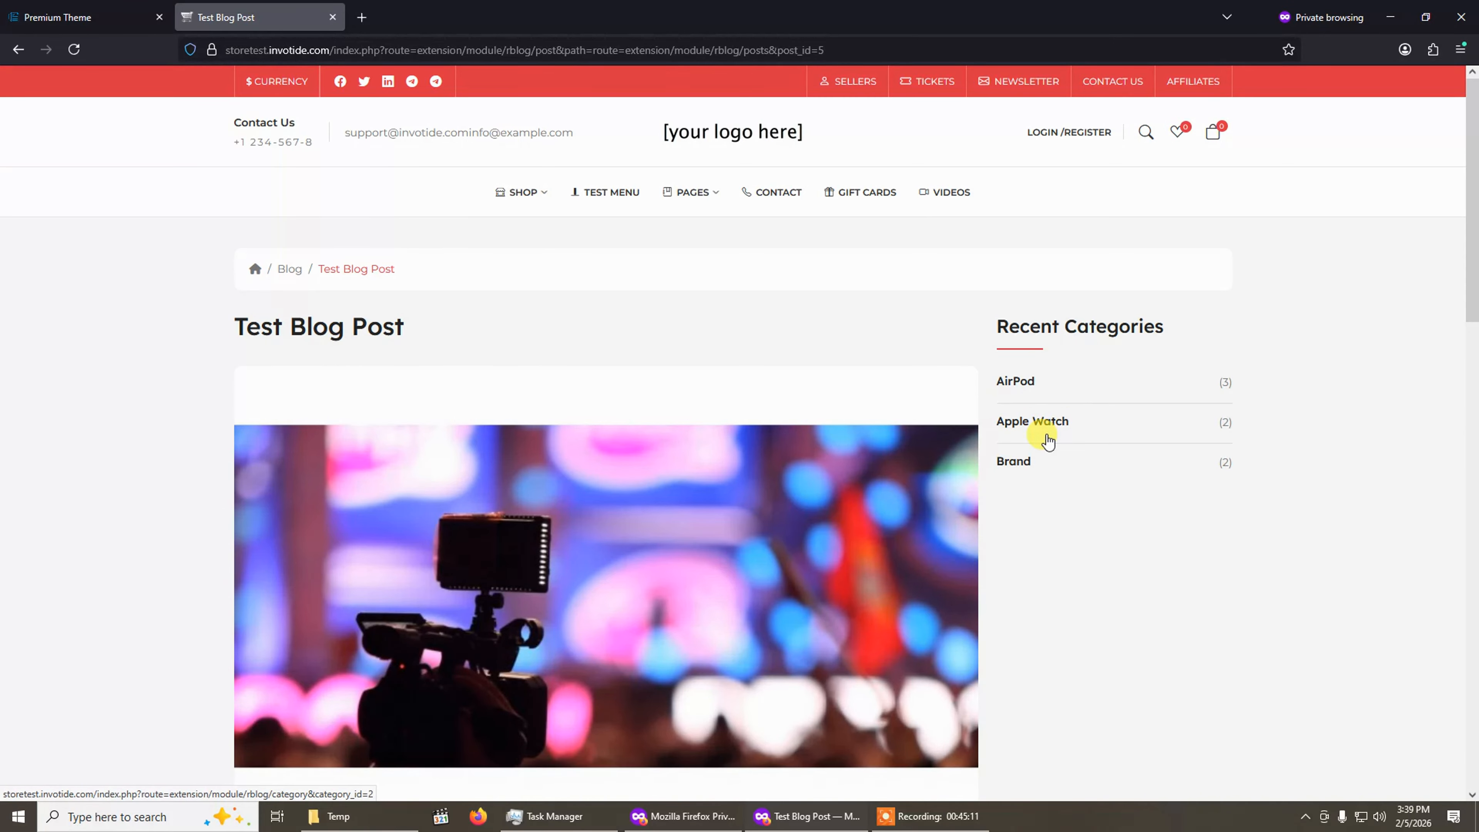
# Return to the theme admin, close the Layout Designer and open the blog manager's Widget list.
pyautogui.click(32, 13)
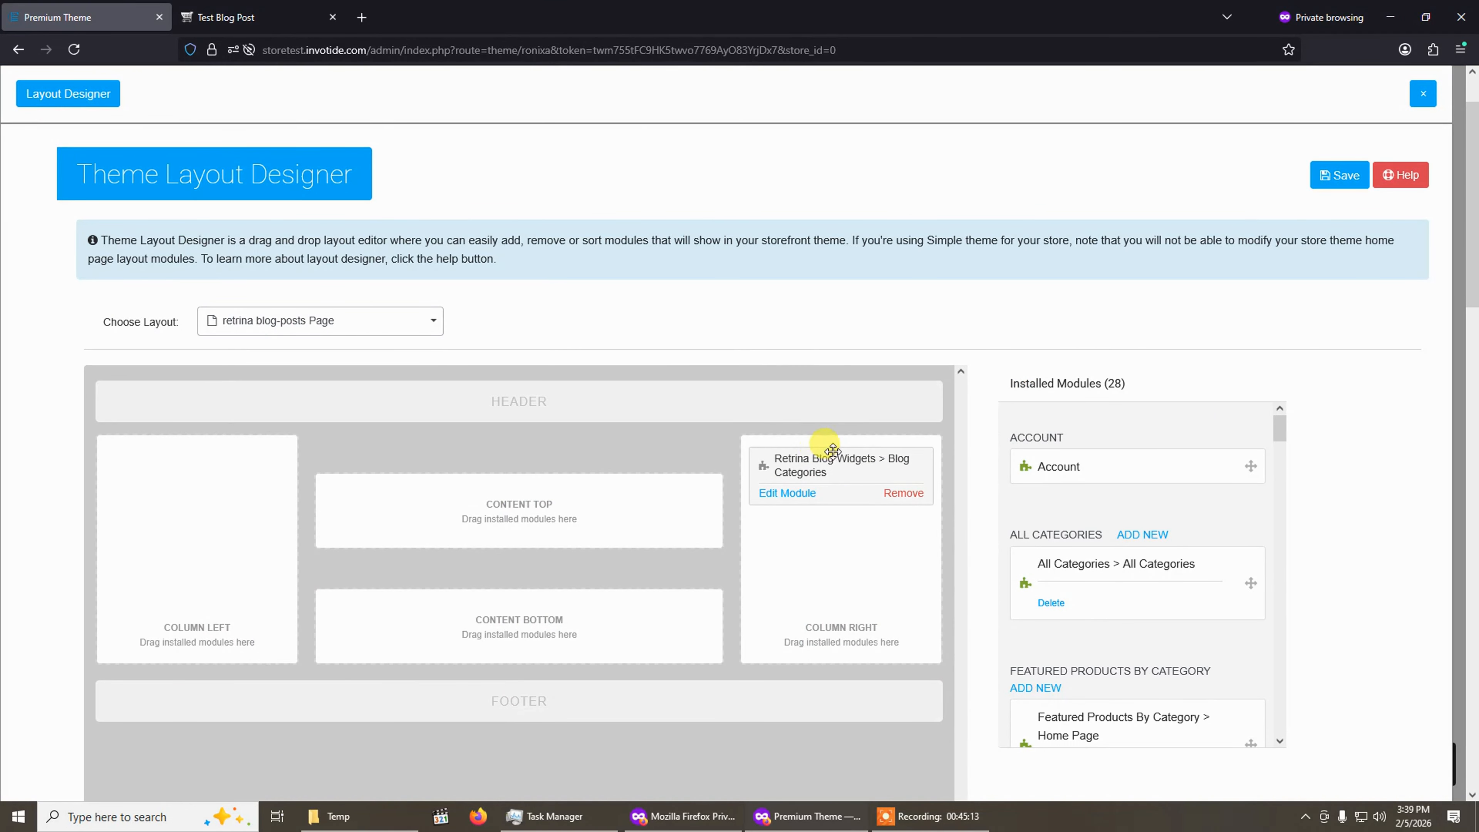
pyautogui.click(1427, 96)
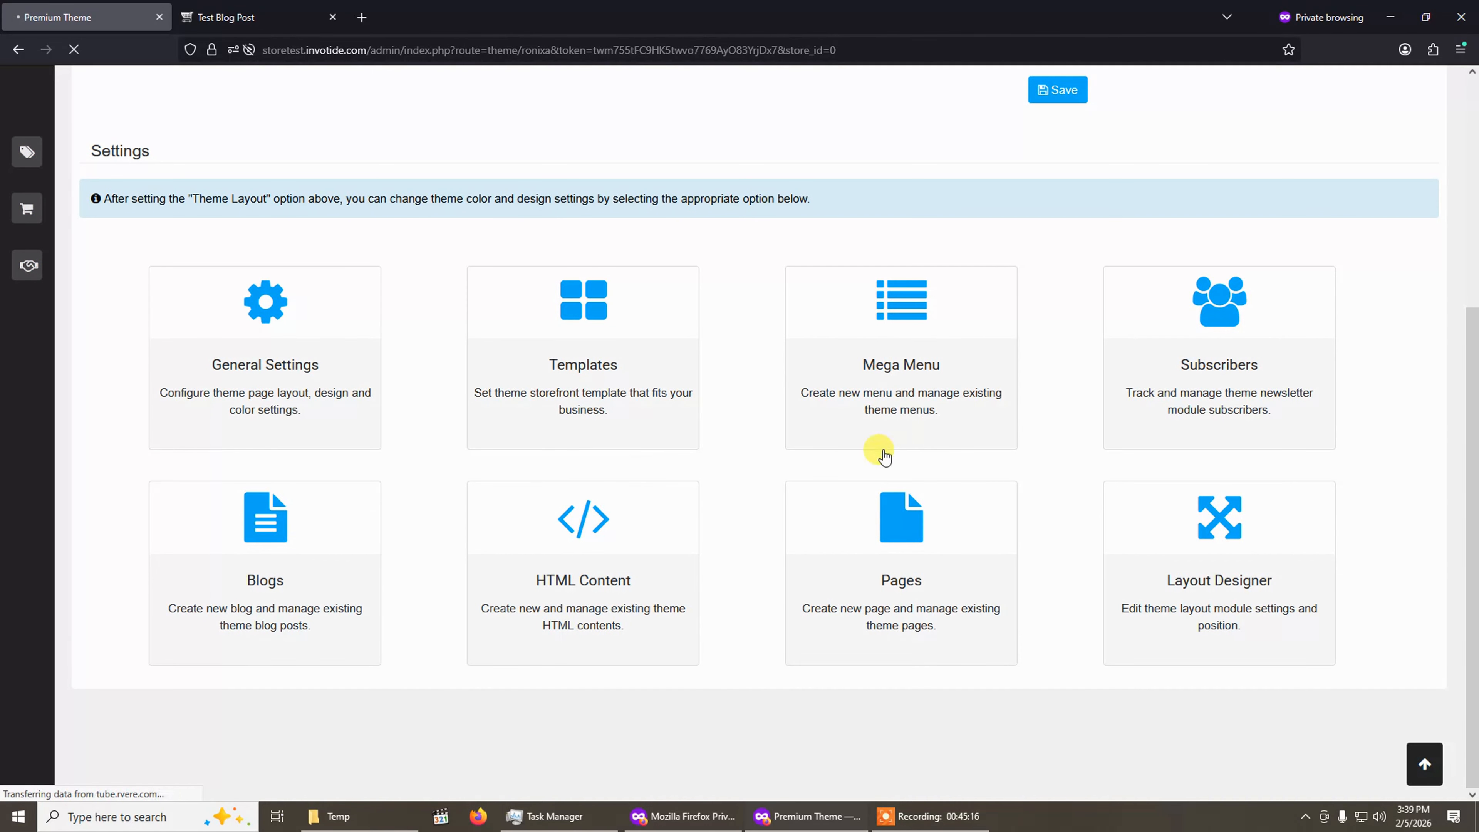
pyautogui.click(344, 539)
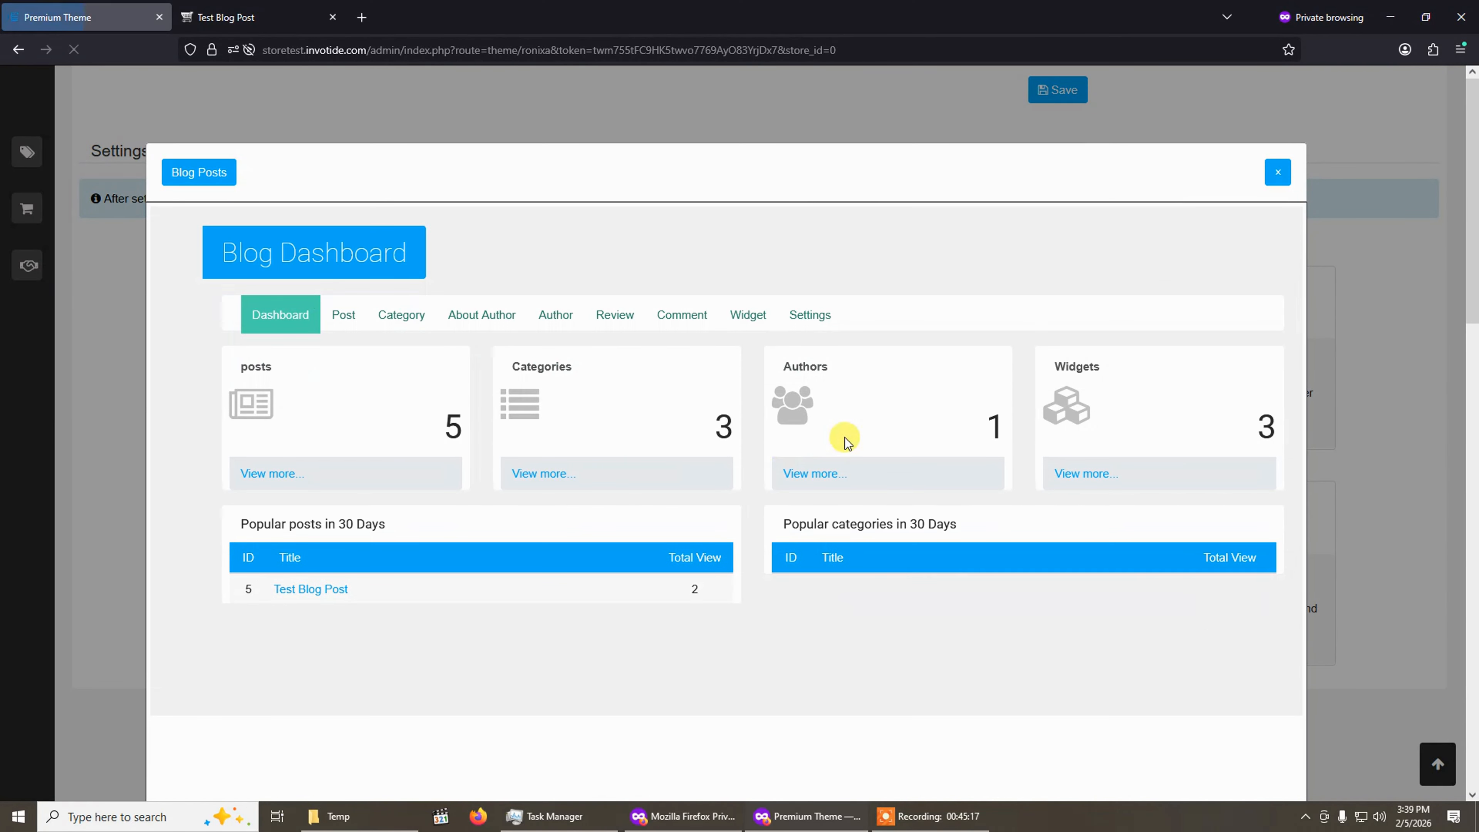
pyautogui.click(748, 317)
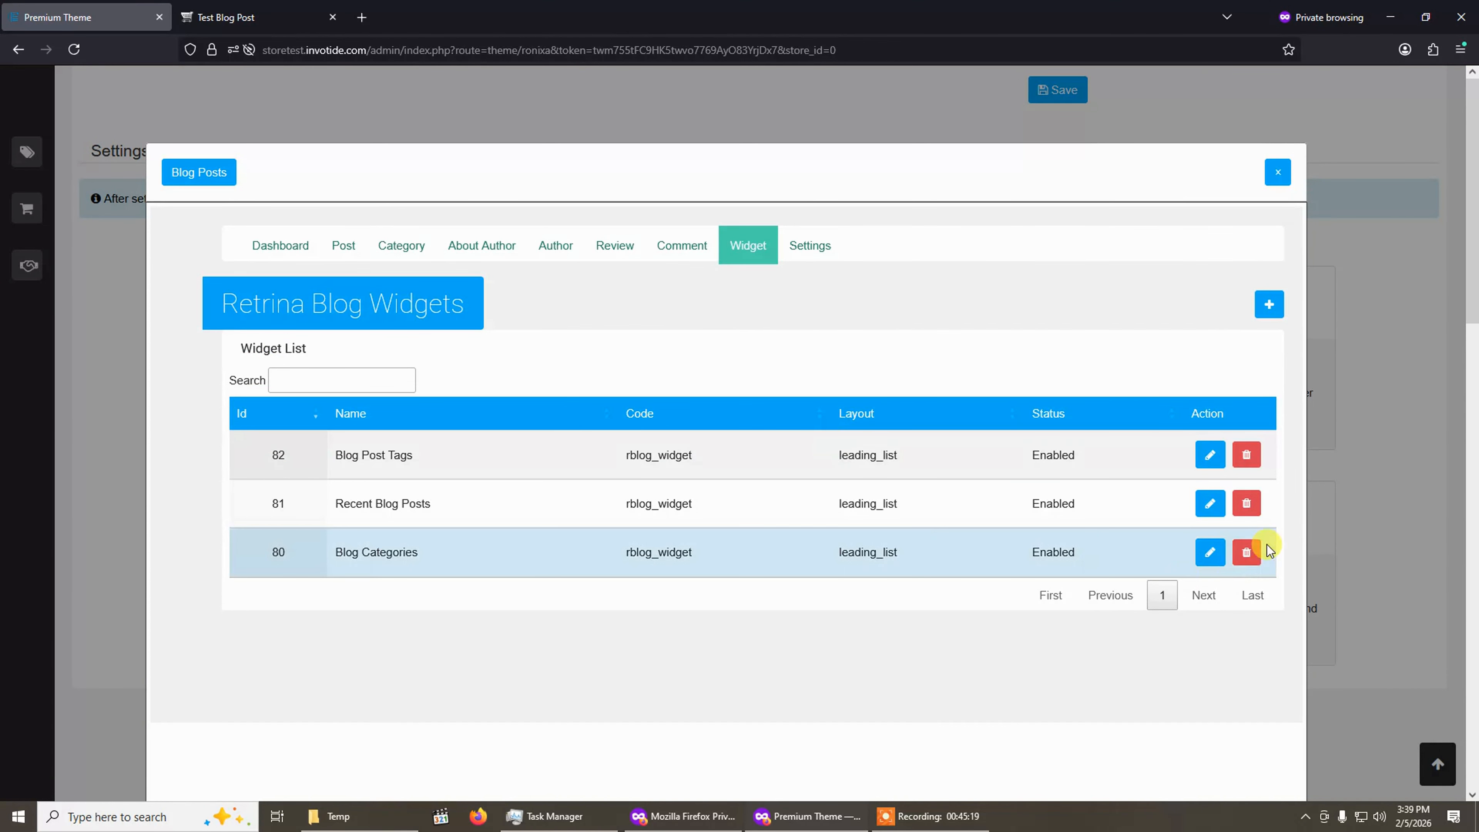
pyautogui.click(1268, 309)
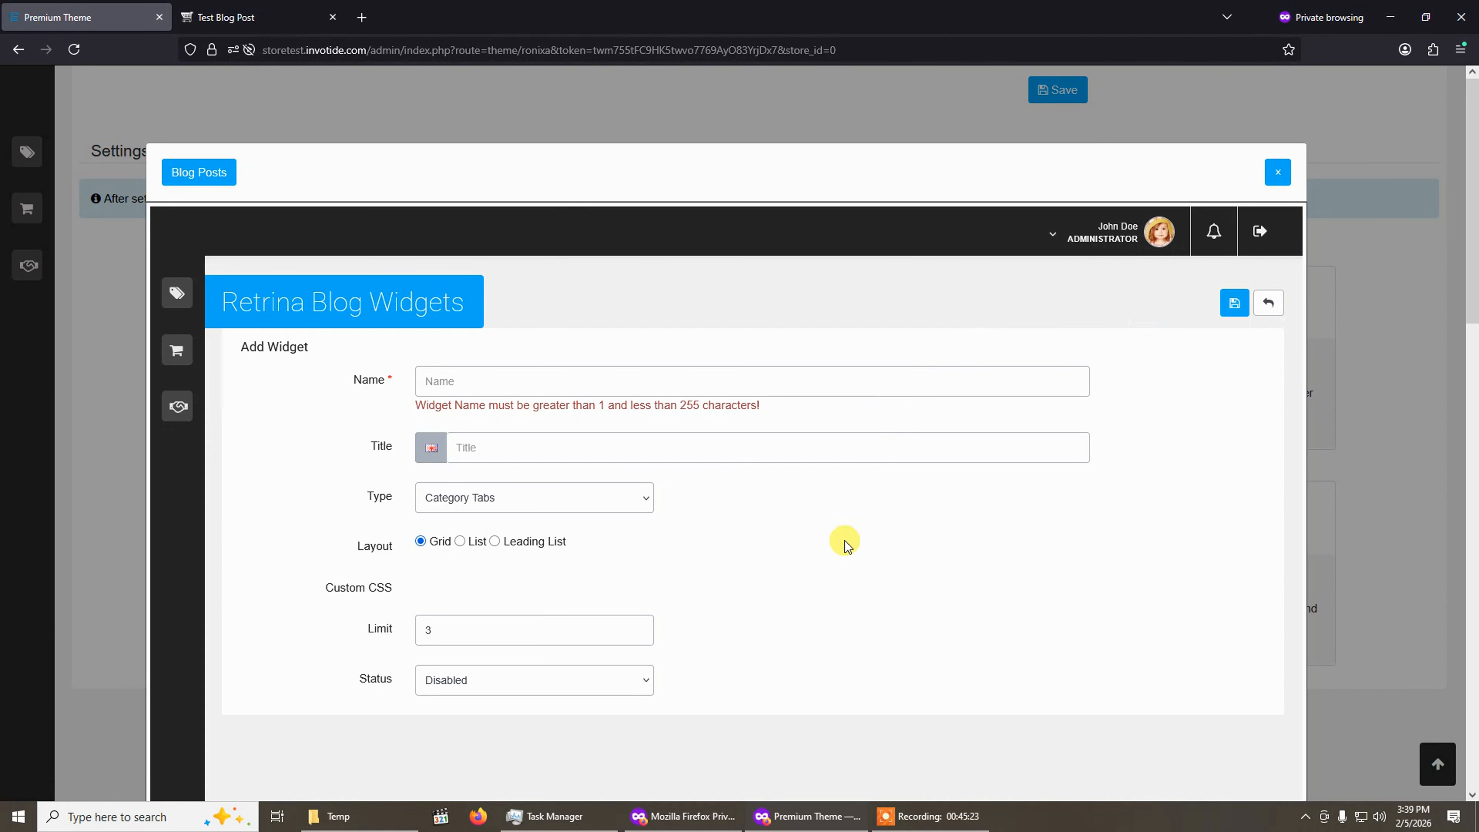
pyautogui.click(492, 574)
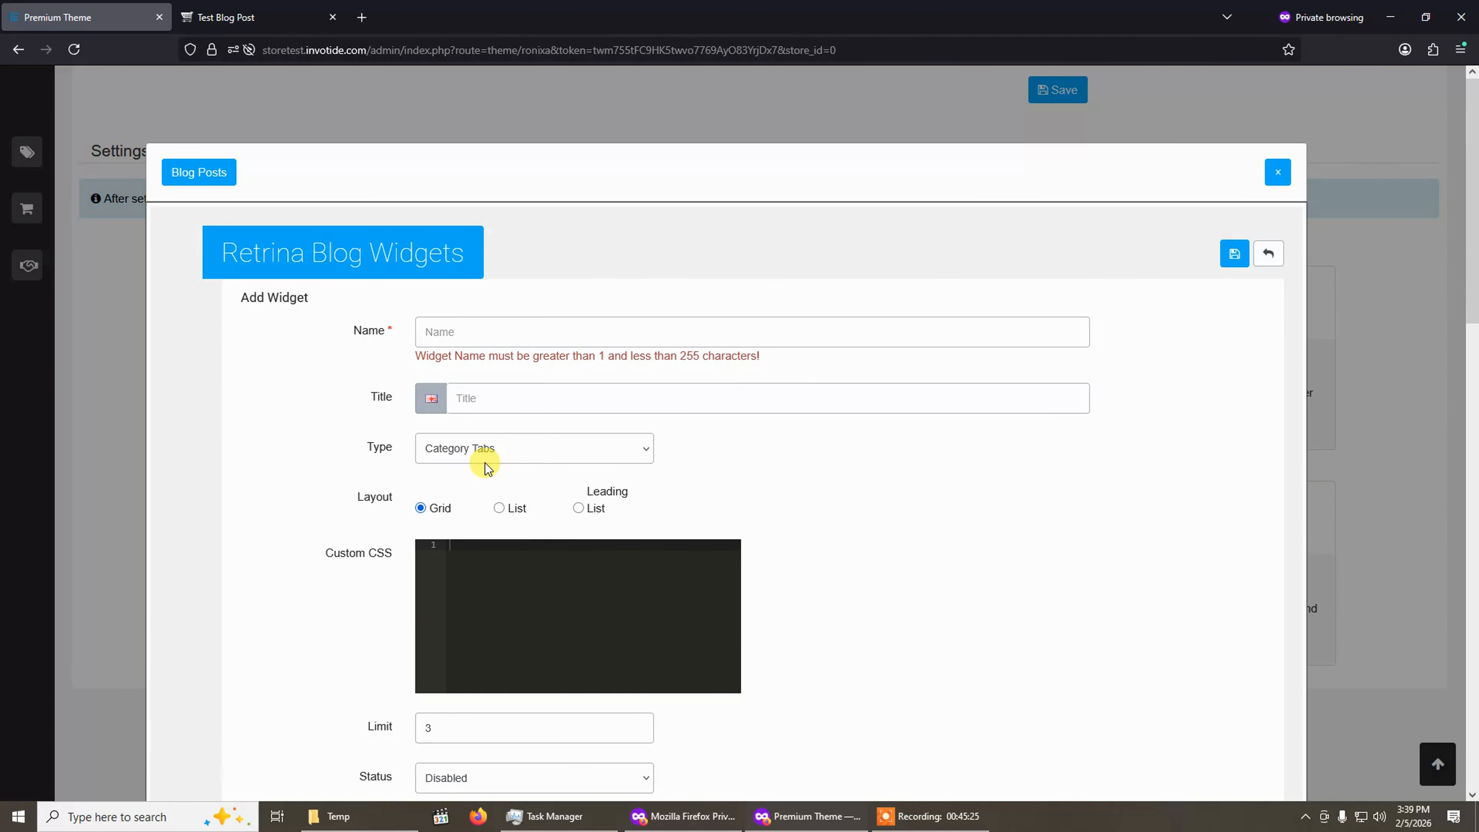
pyautogui.click(502, 457)
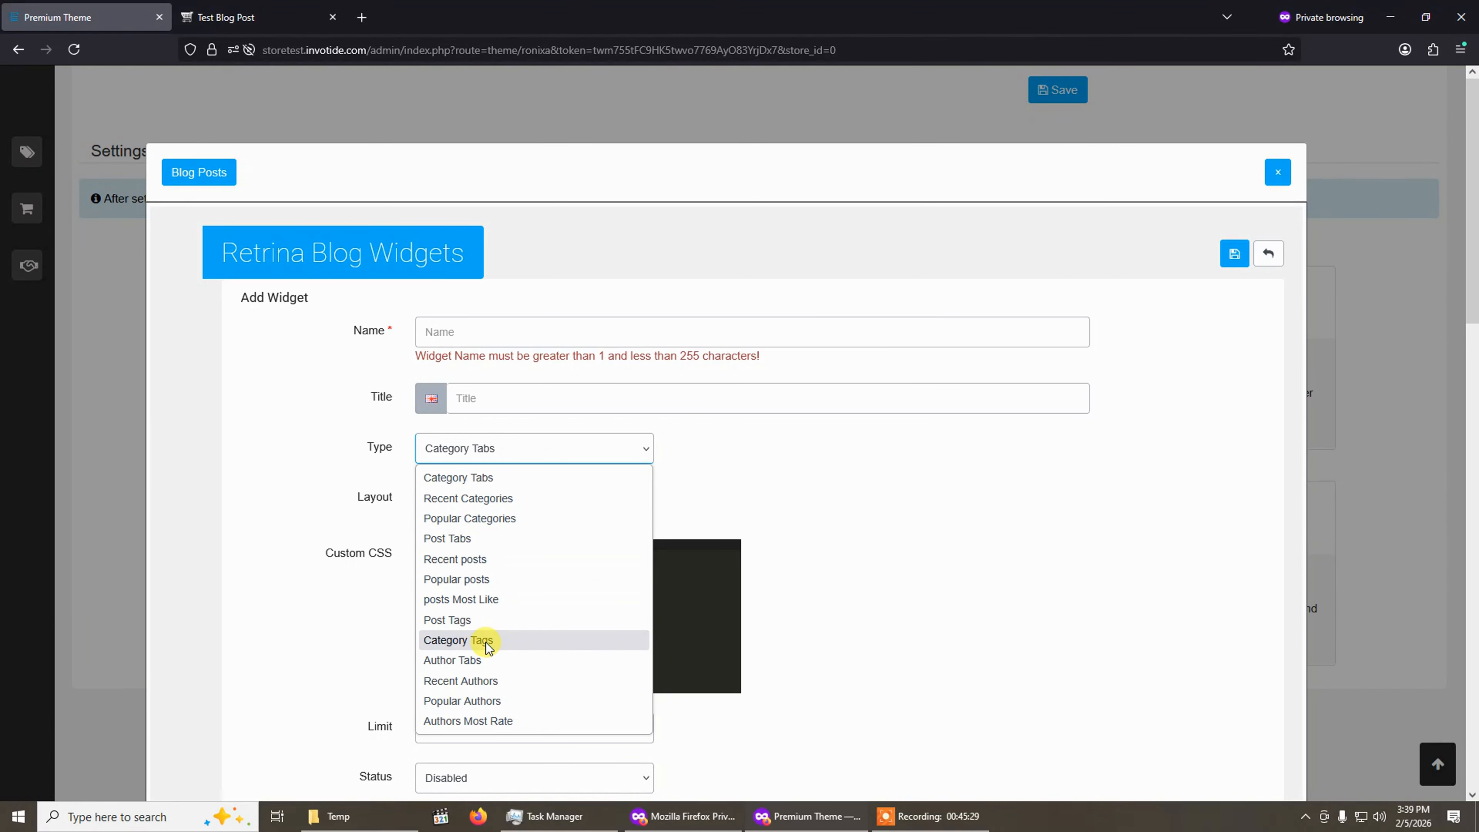
pyautogui.click(985, 456)
pyautogui.scroll(-3, 531, 673)
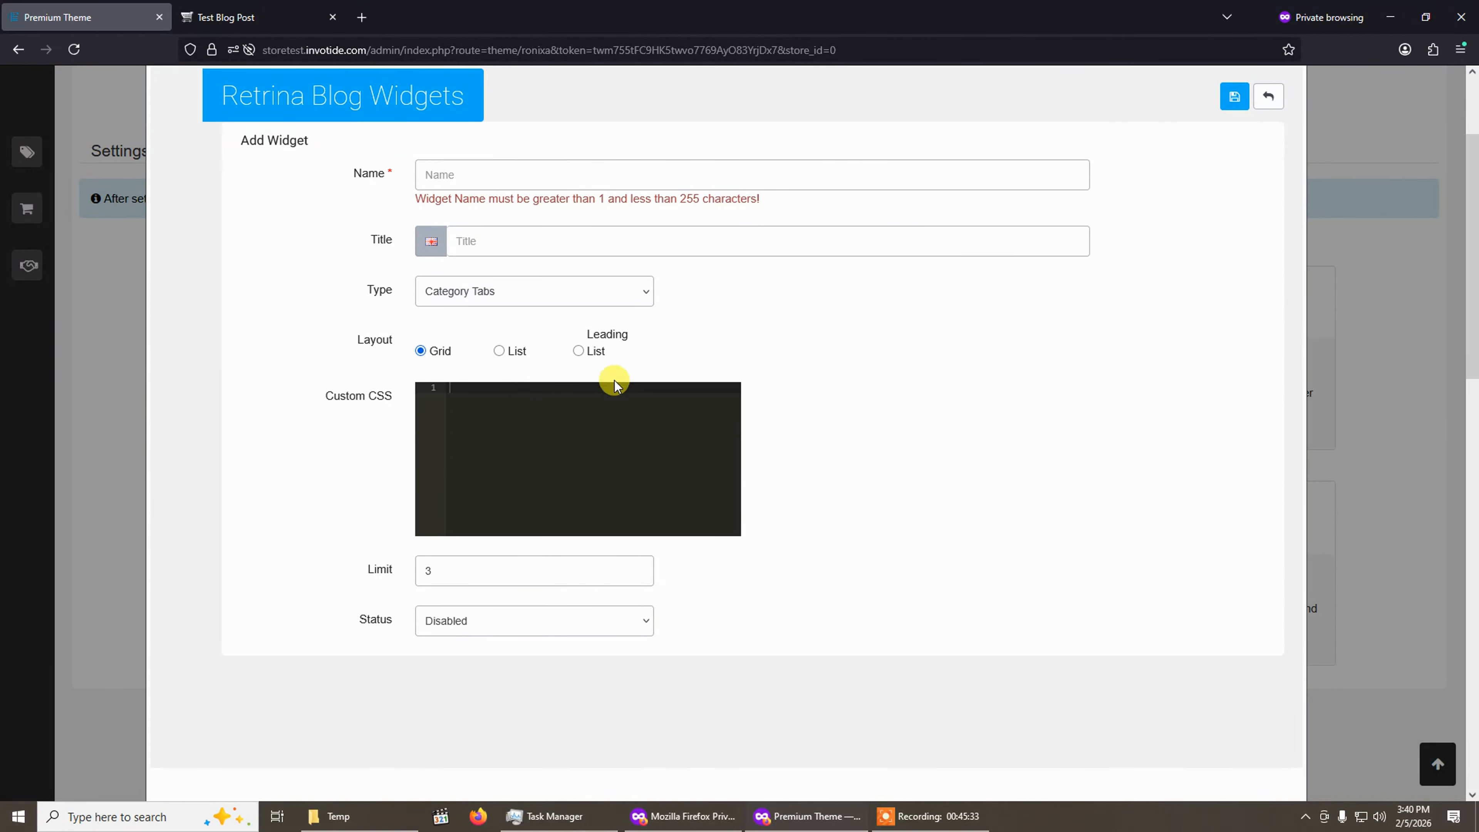
pyautogui.click(479, 629)
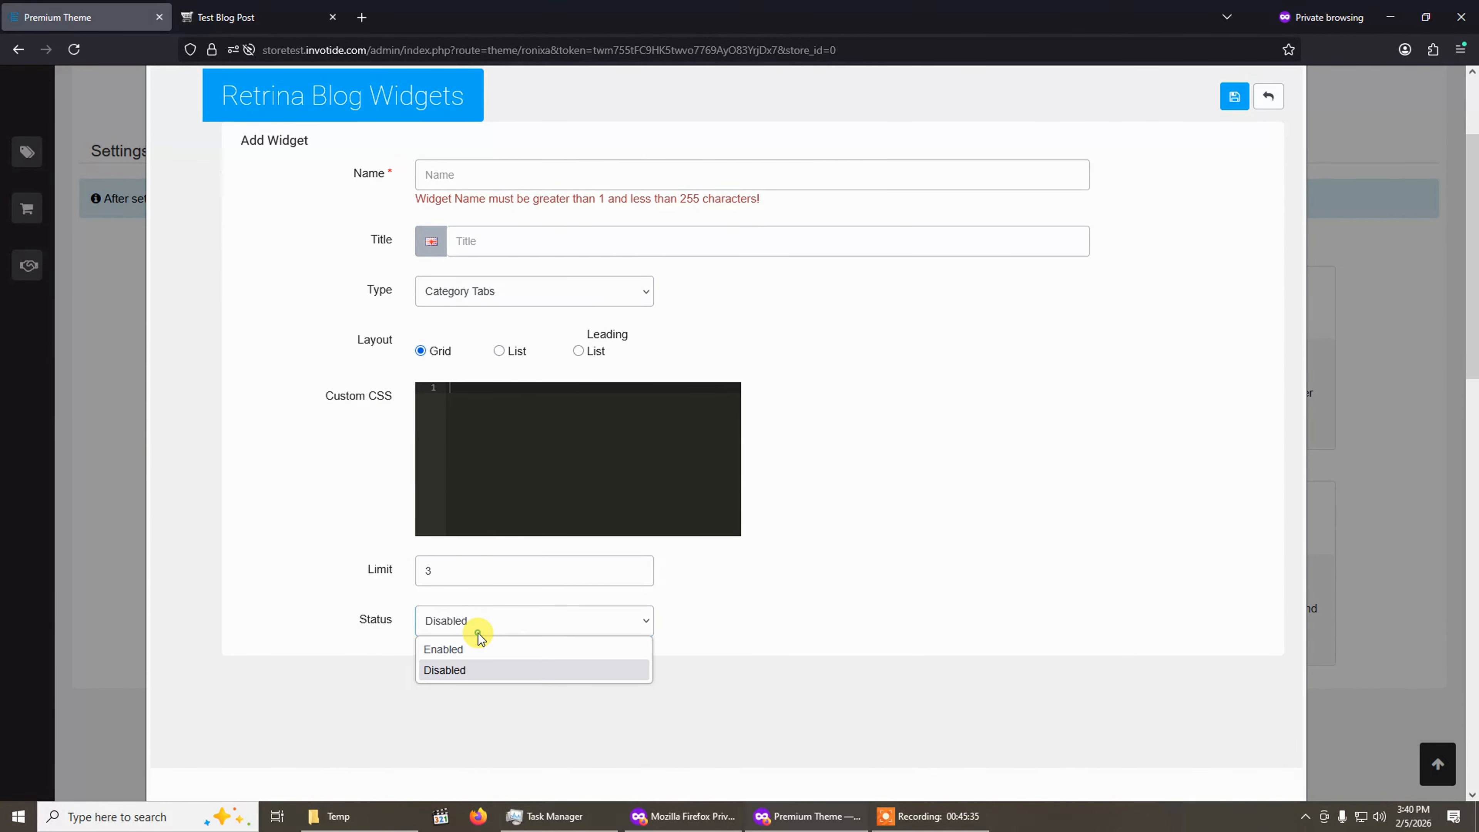
pyautogui.click(469, 655)
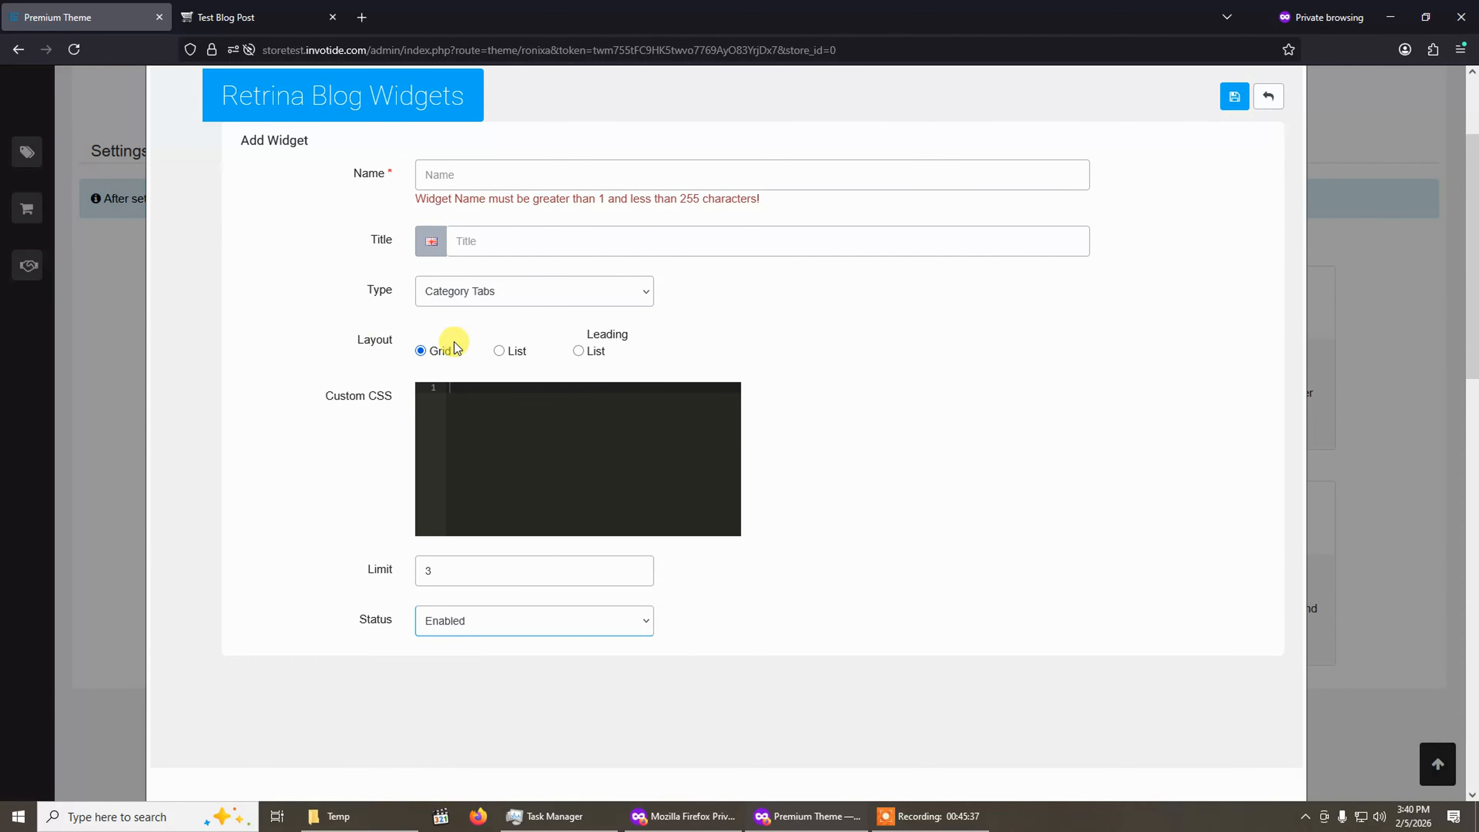
pyautogui.scroll(3, 551, 354)
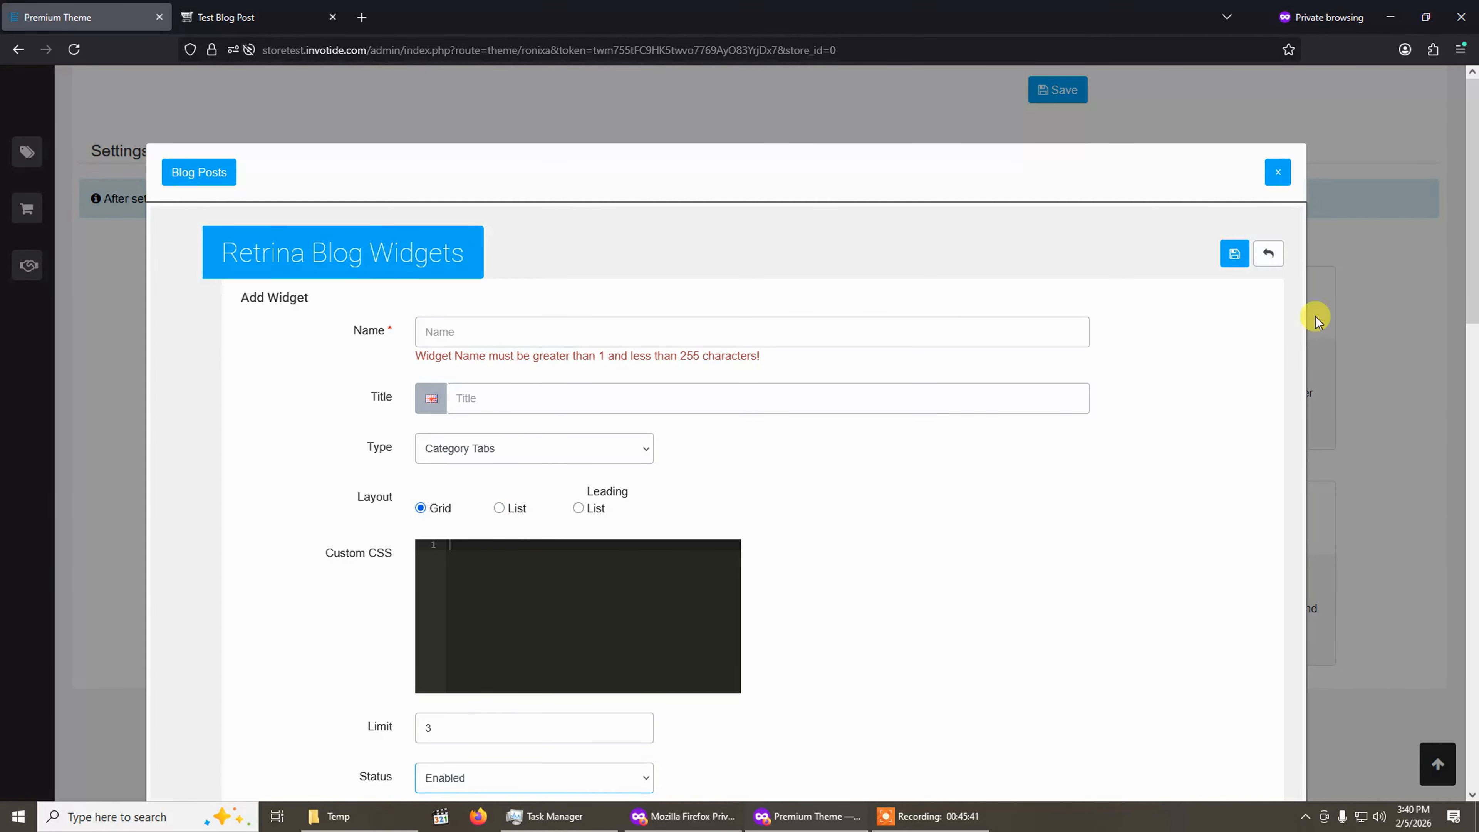
pyautogui.click(1270, 254)
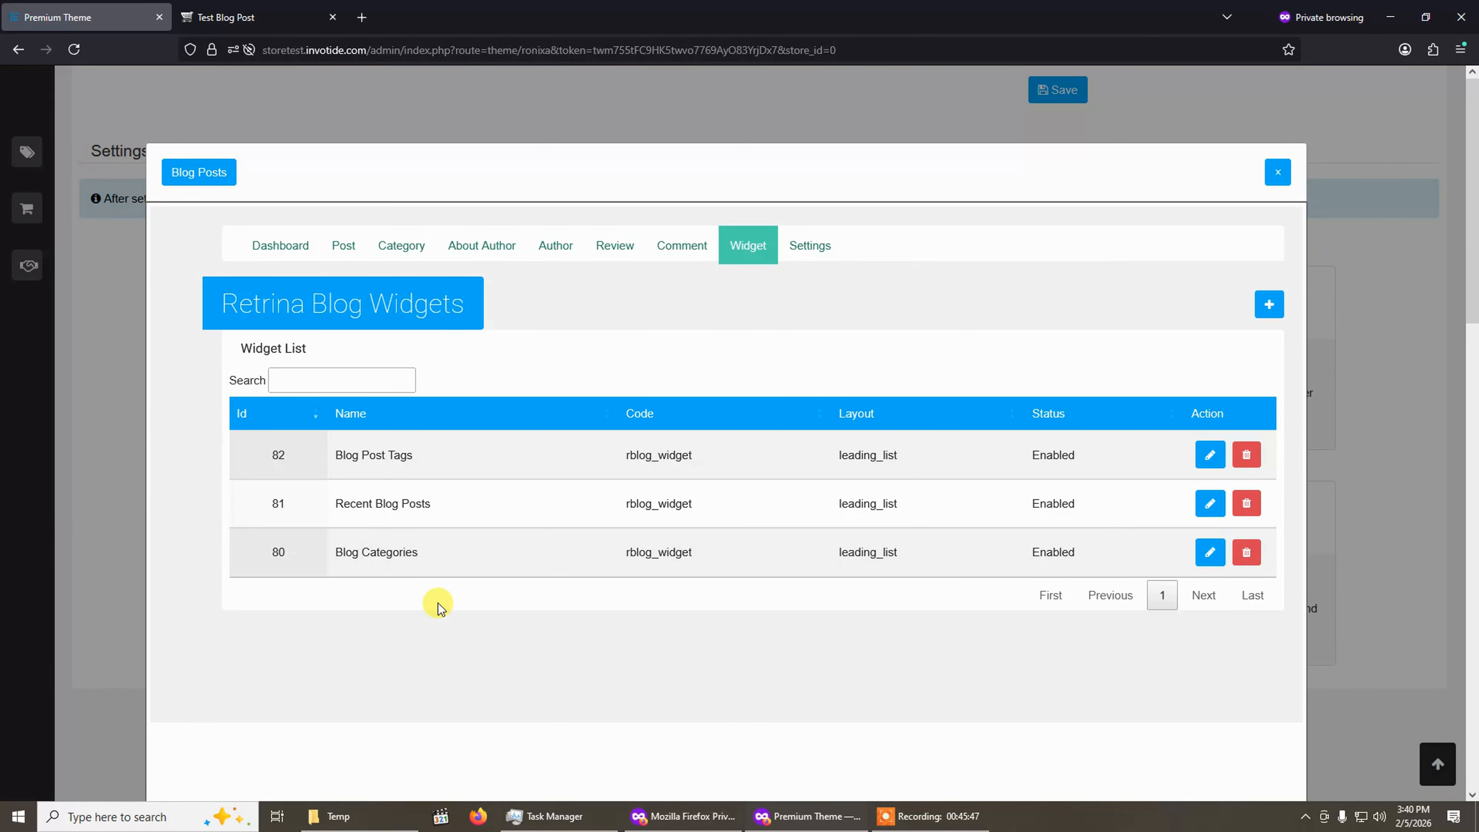
# Compare the storefront post page, then open the blog Settings and review its image, description and post options.
pyautogui.click(250, 7)
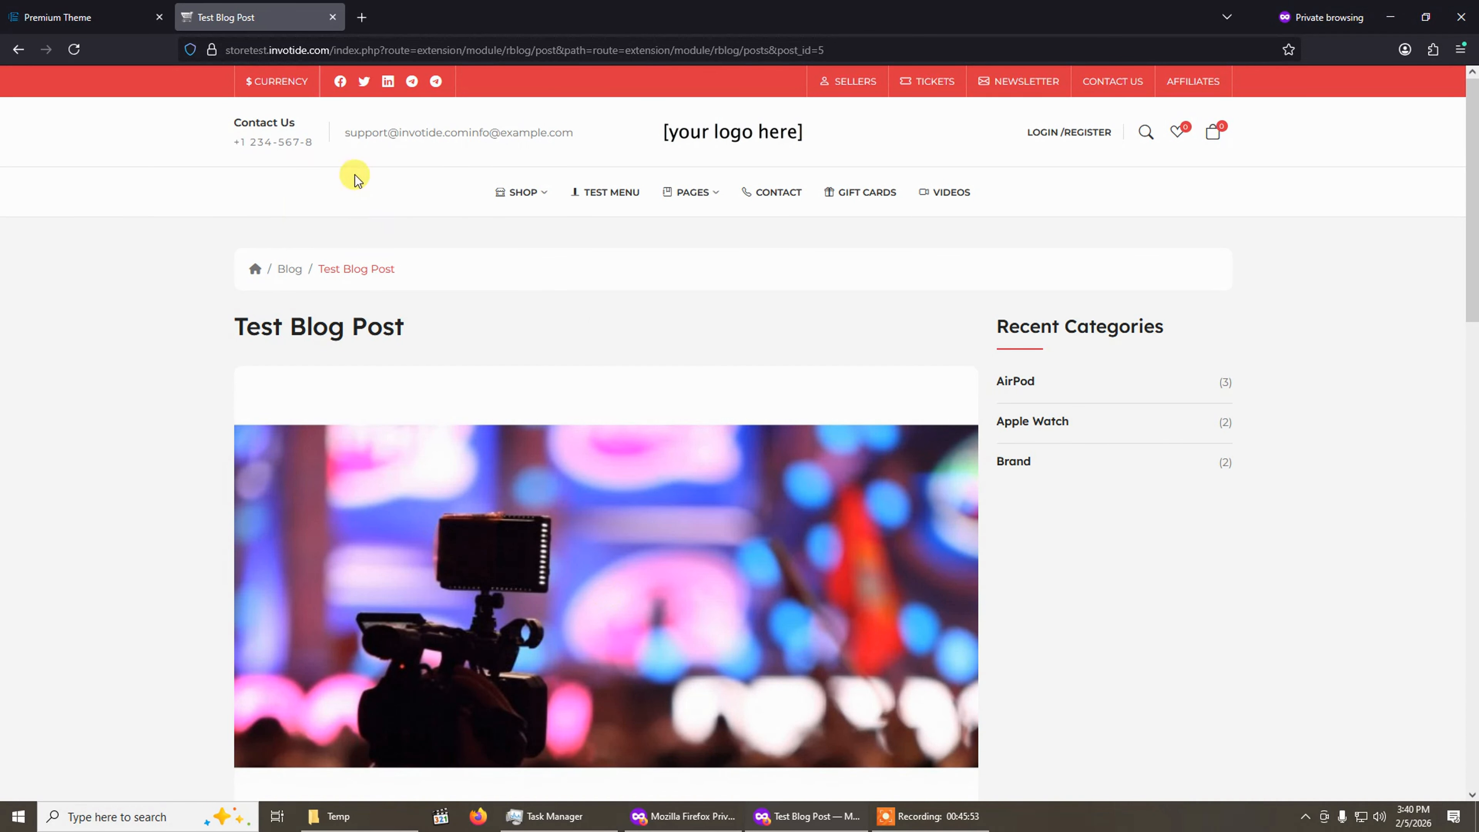
pyautogui.click(54, 8)
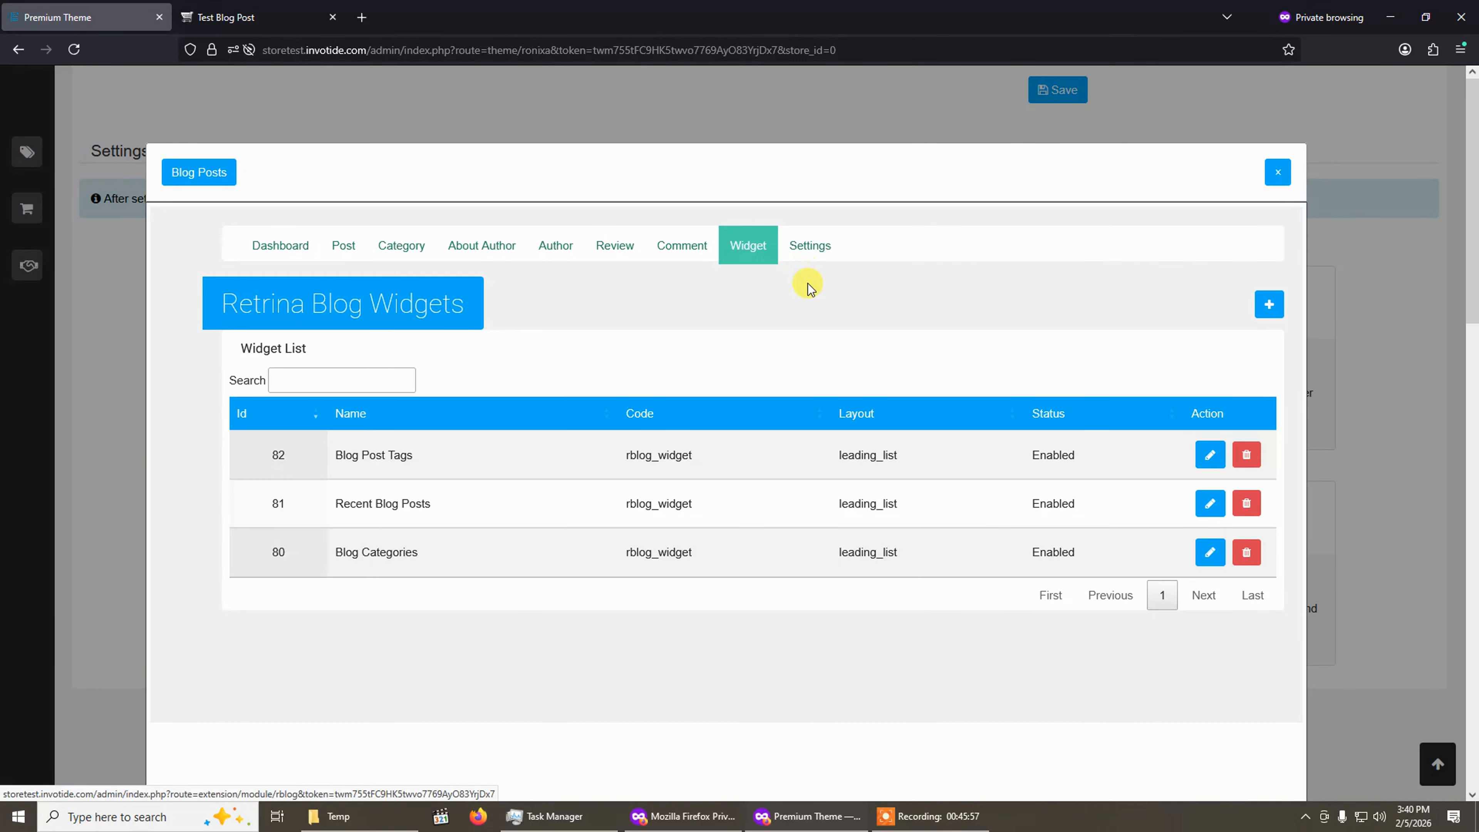
pyautogui.click(816, 247)
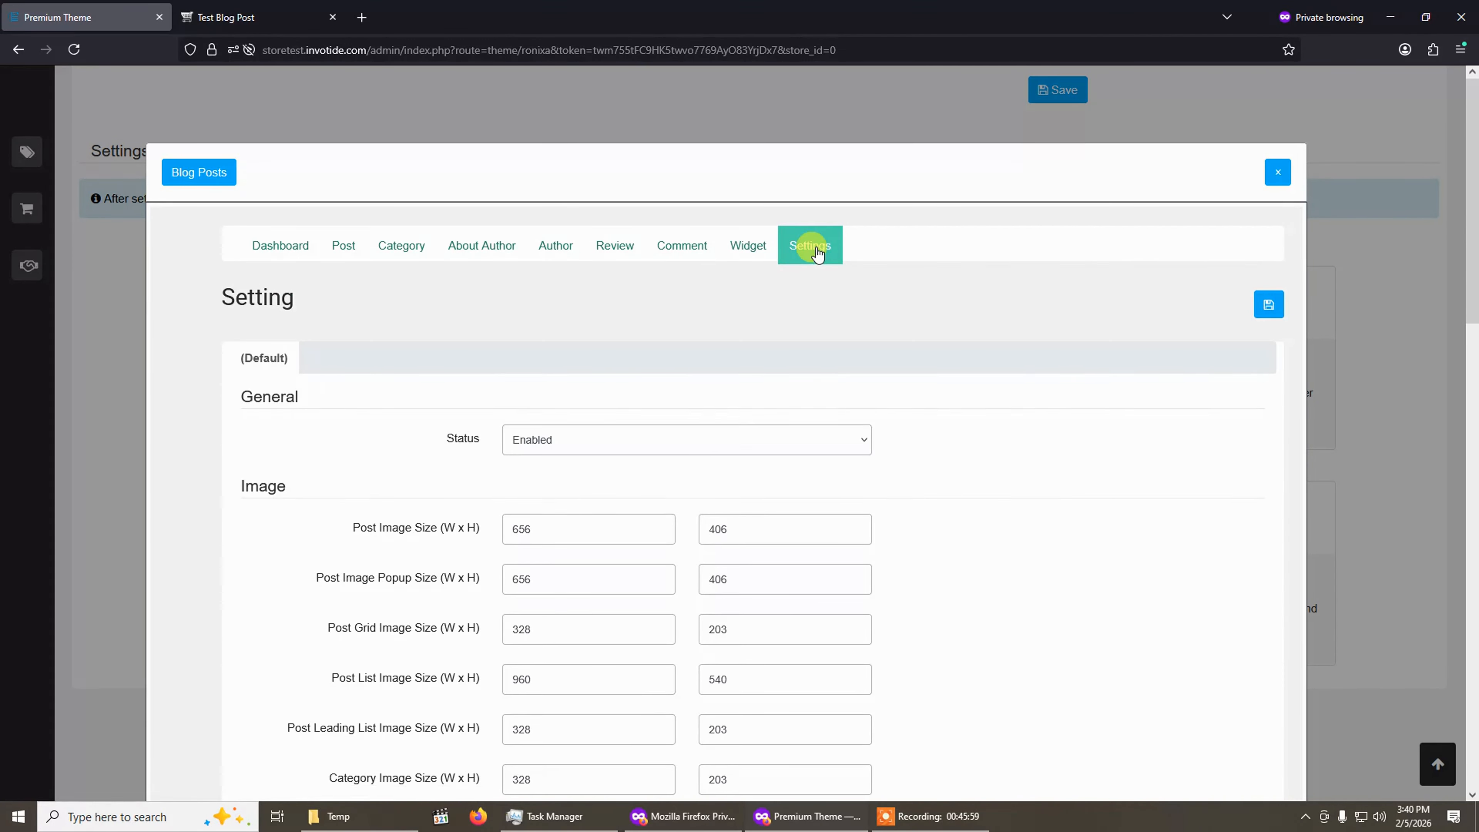
pyautogui.scroll(-3, 758, 486)
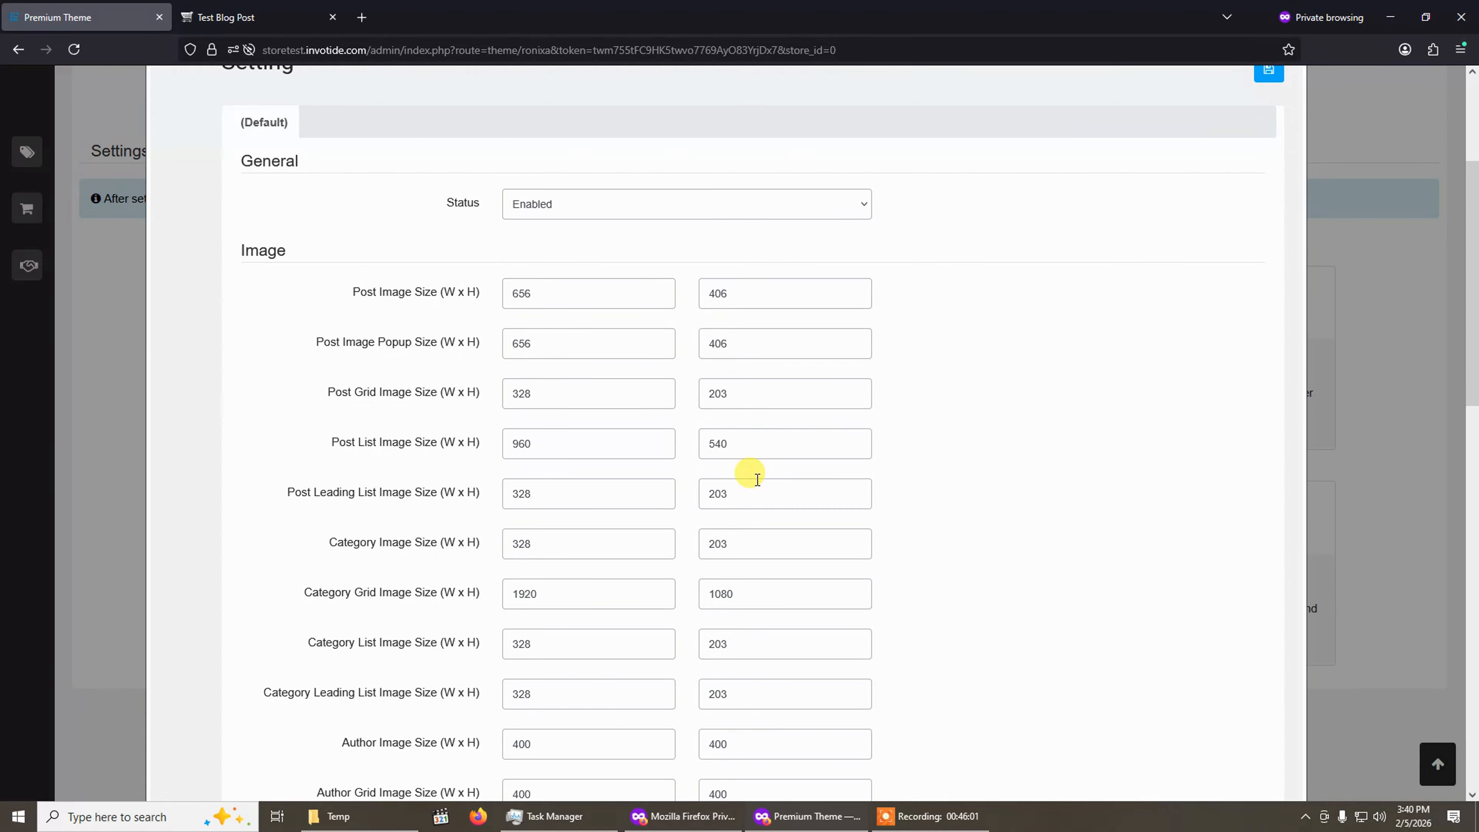
pyautogui.scroll(2, 757, 479)
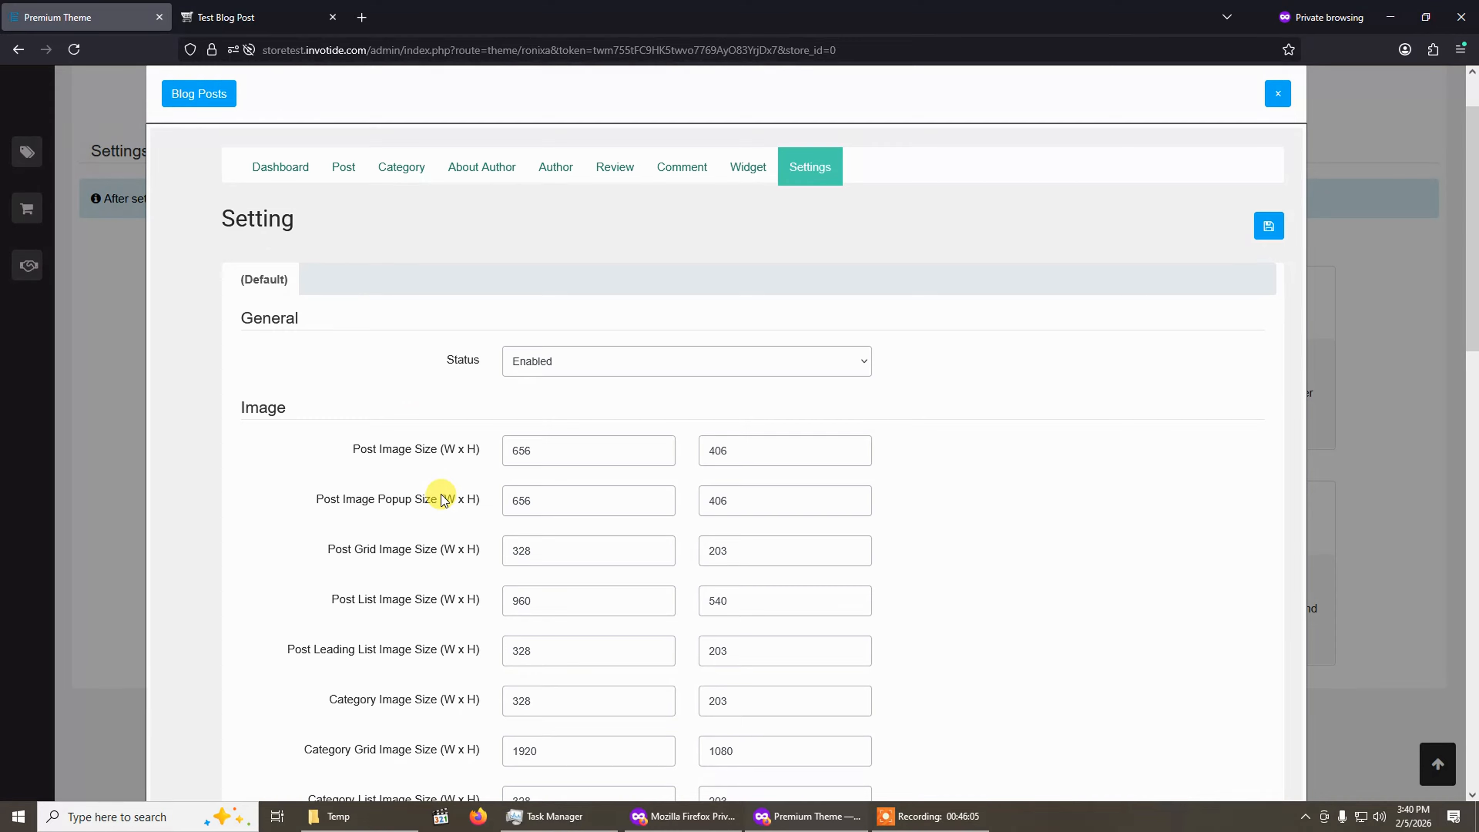
pyautogui.scroll(-2, 442, 495)
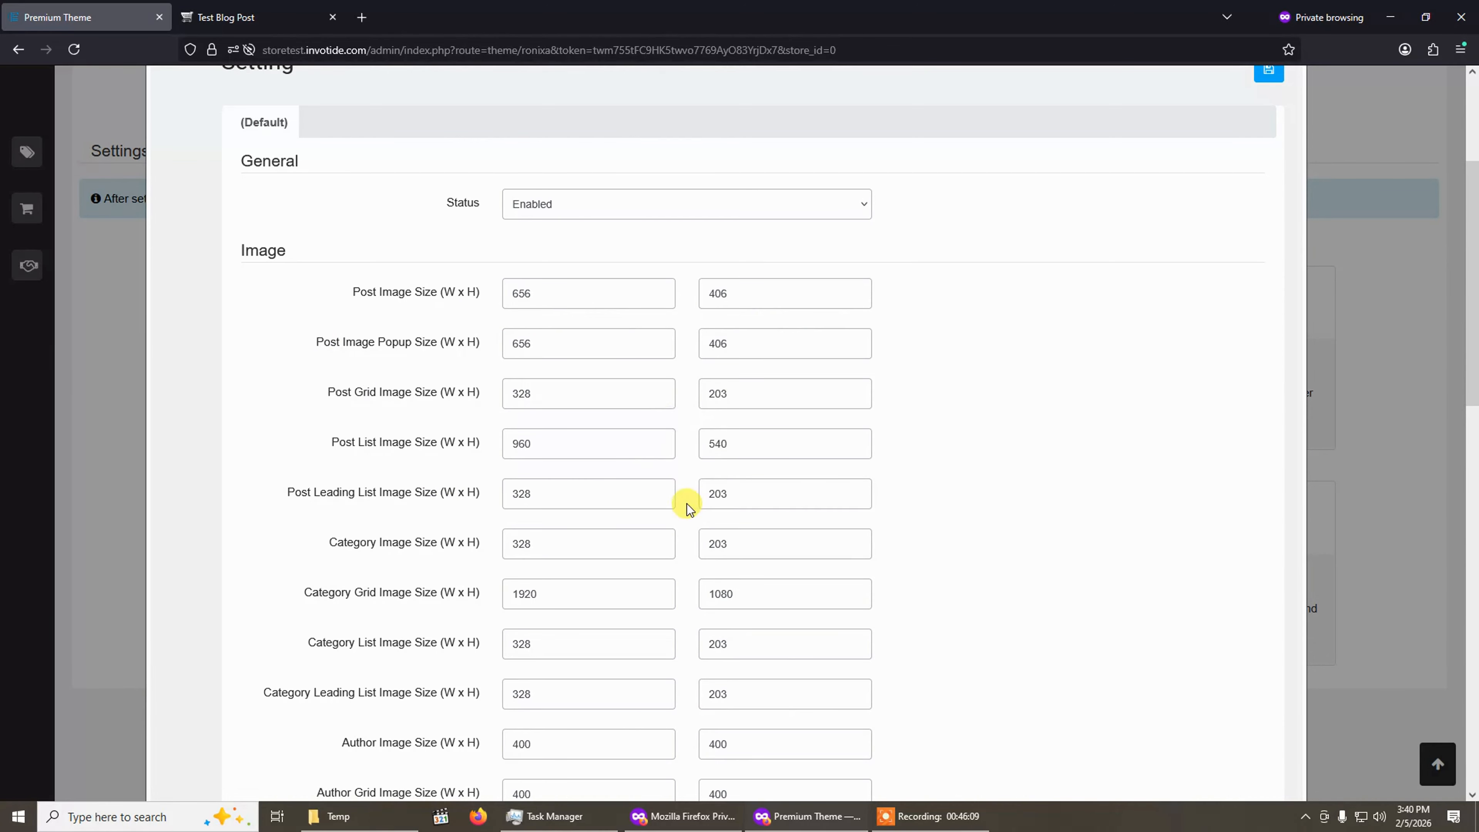
pyautogui.scroll(-1, 603, 500)
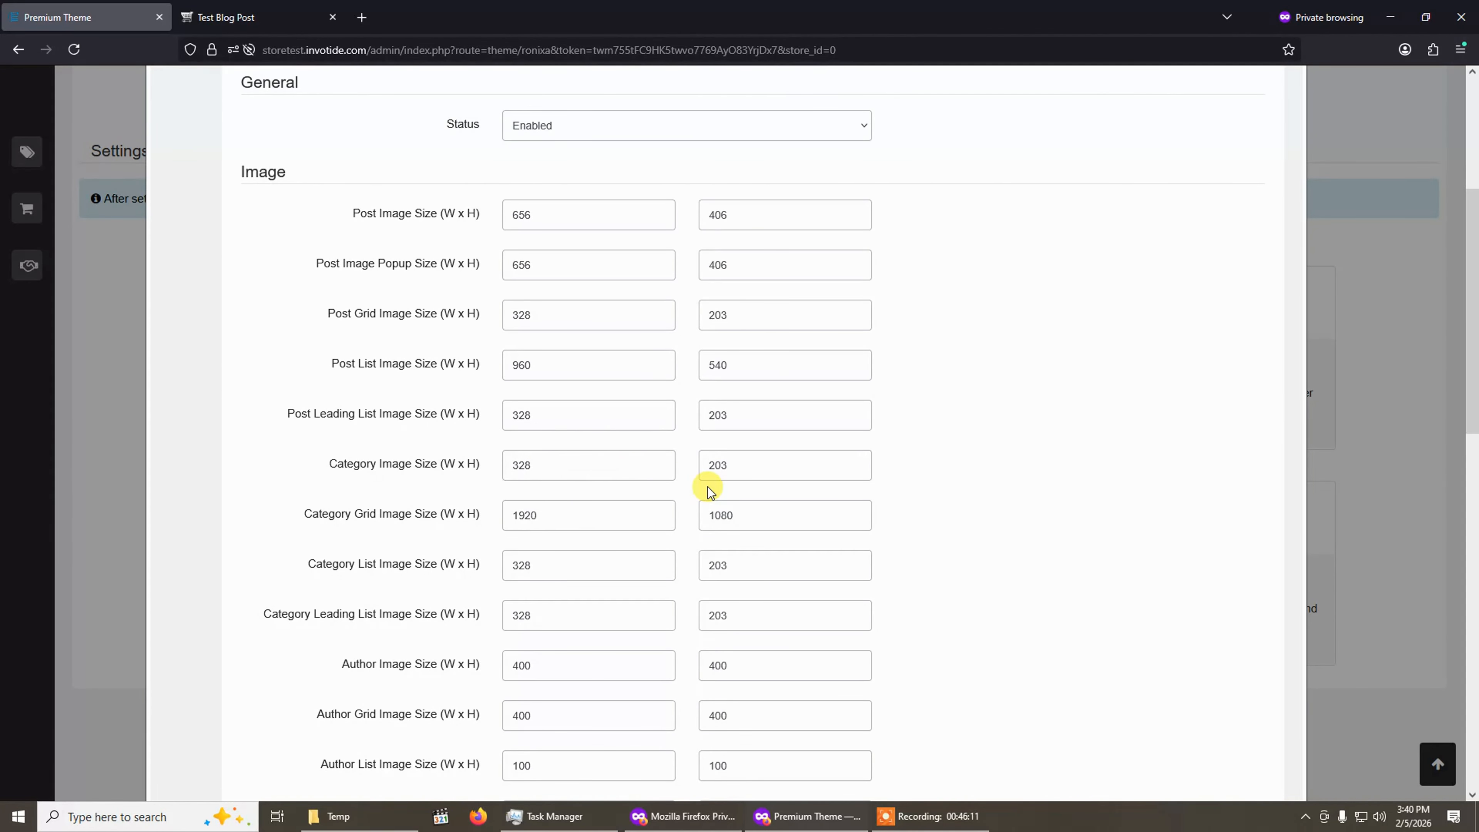
pyautogui.scroll(-4, 704, 487)
pyautogui.scroll(-3, 704, 486)
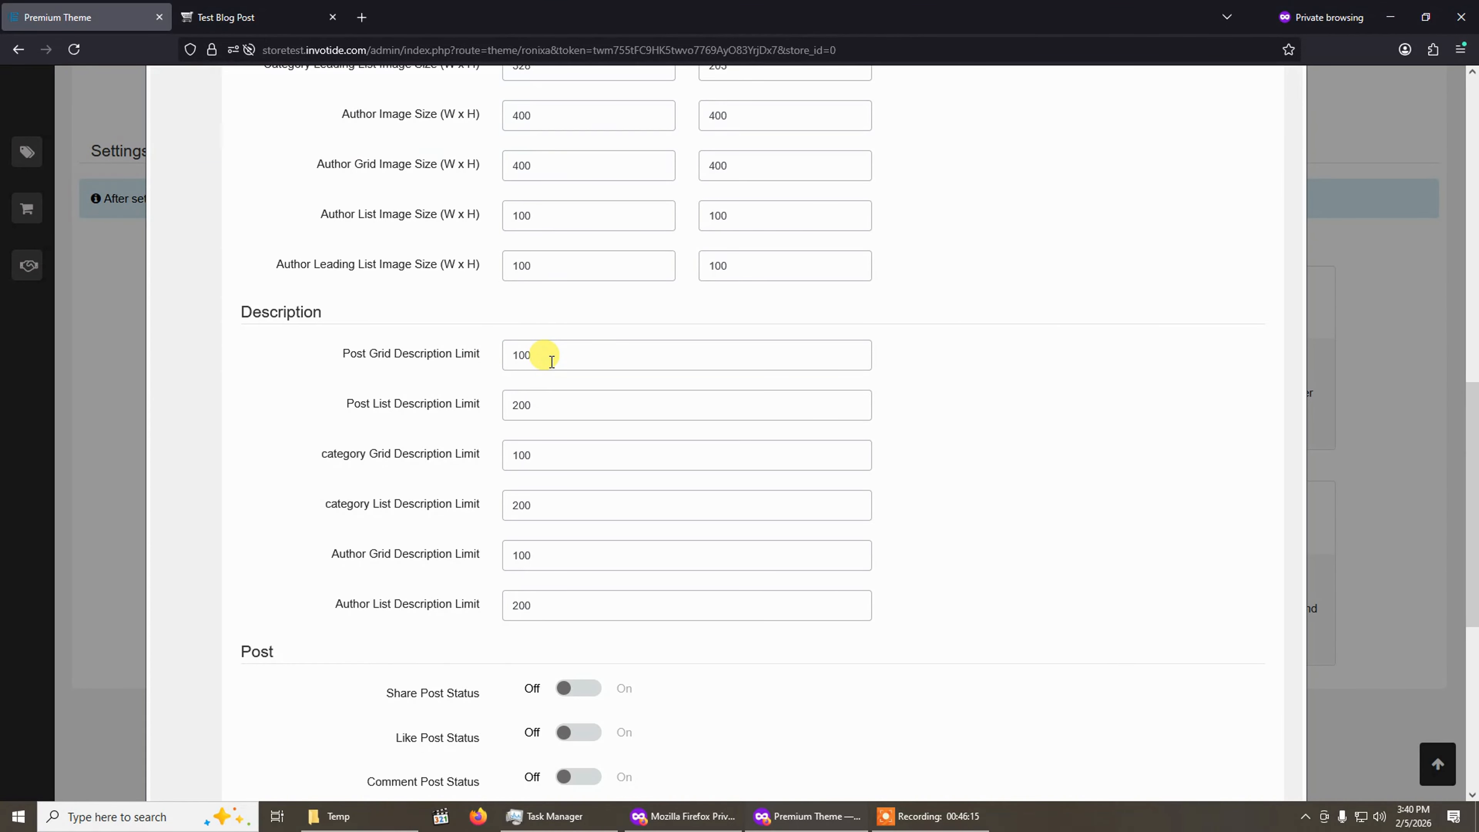
pyautogui.scroll(-1, 568, 457)
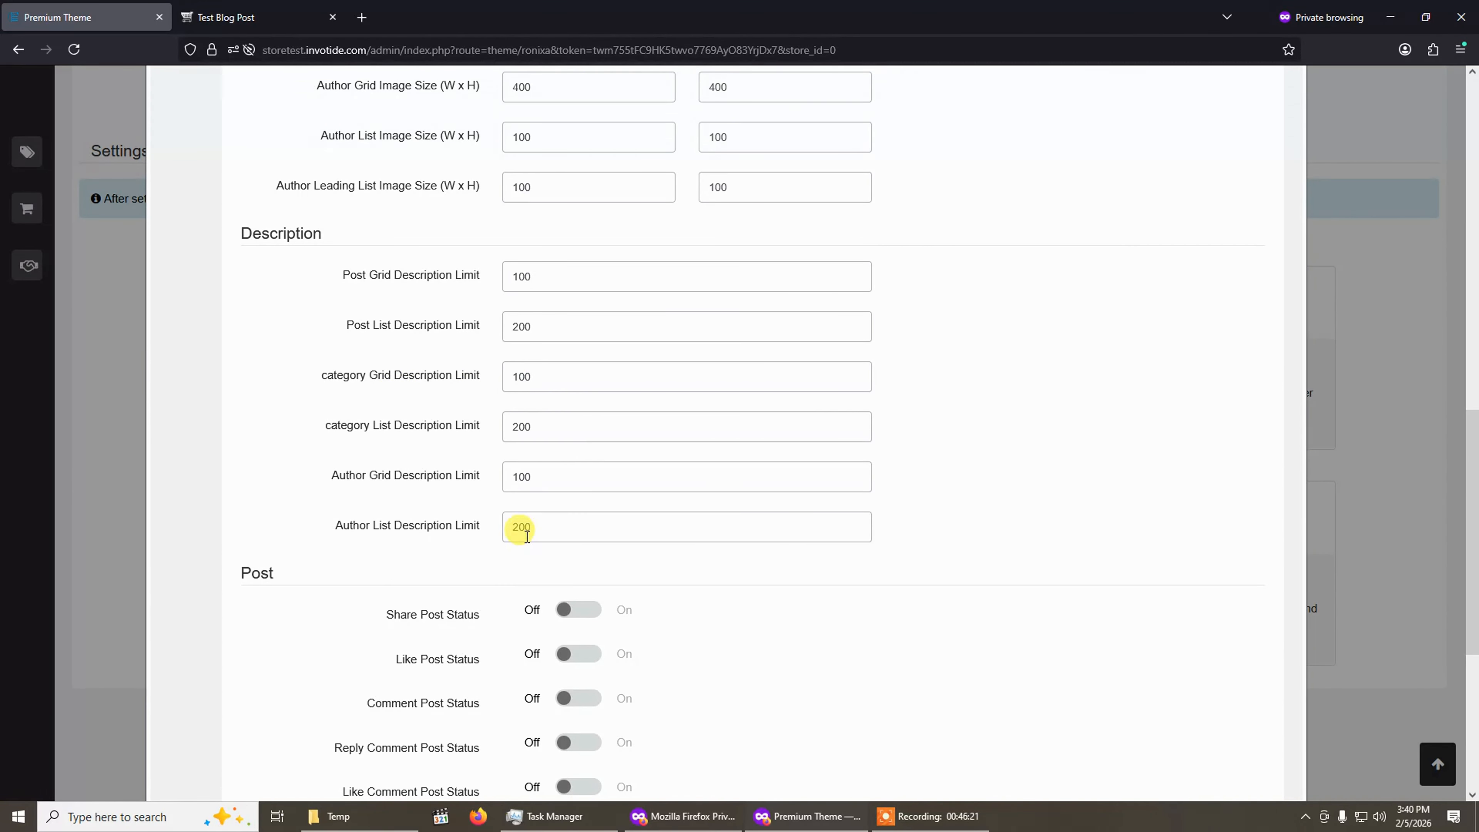
pyautogui.scroll(-4, 519, 527)
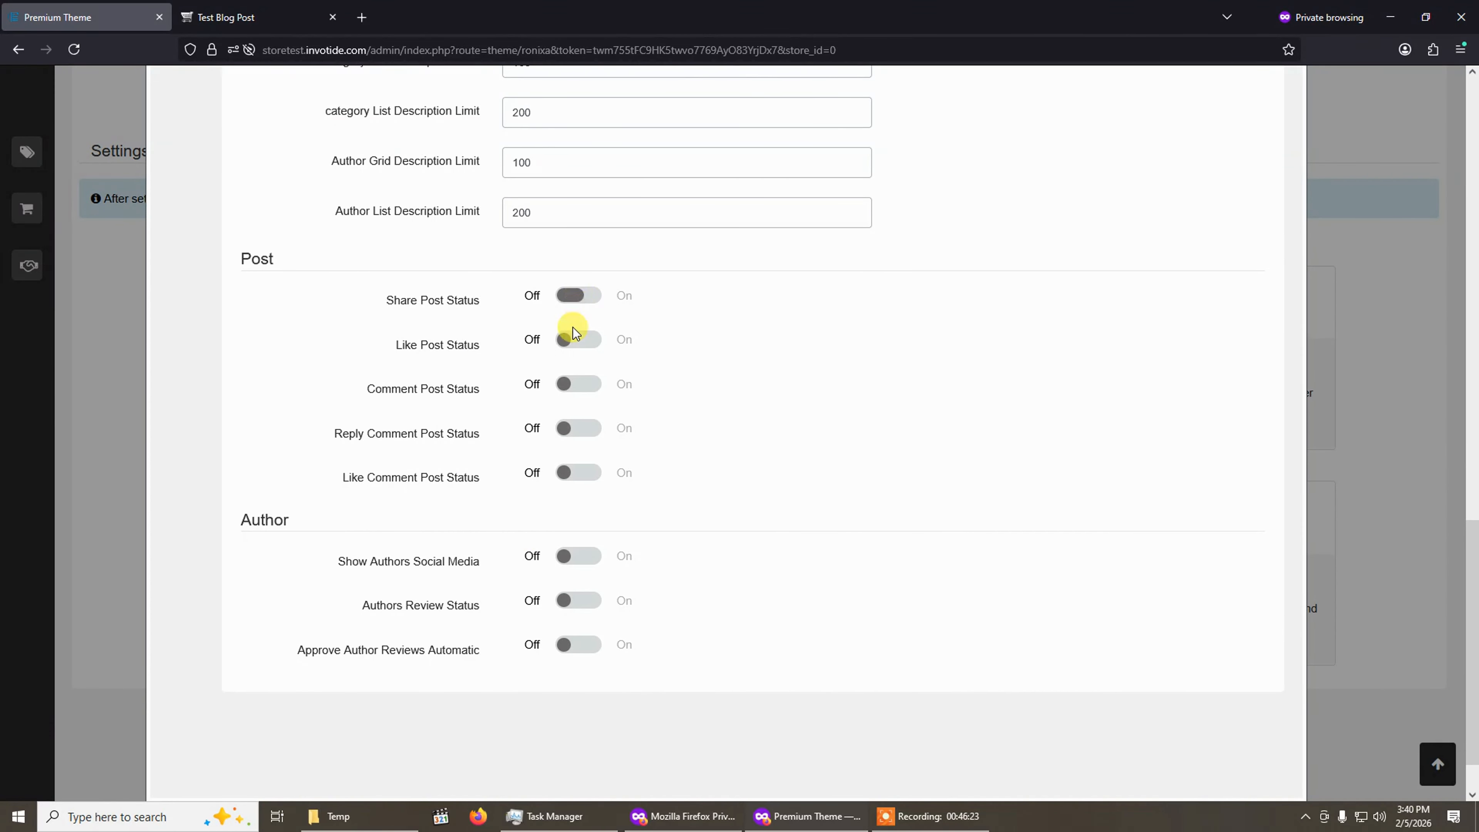
# Try toggling the Comment, Like, Share and Authors Review status switches in the blog Settings.
pyautogui.click(576, 385)
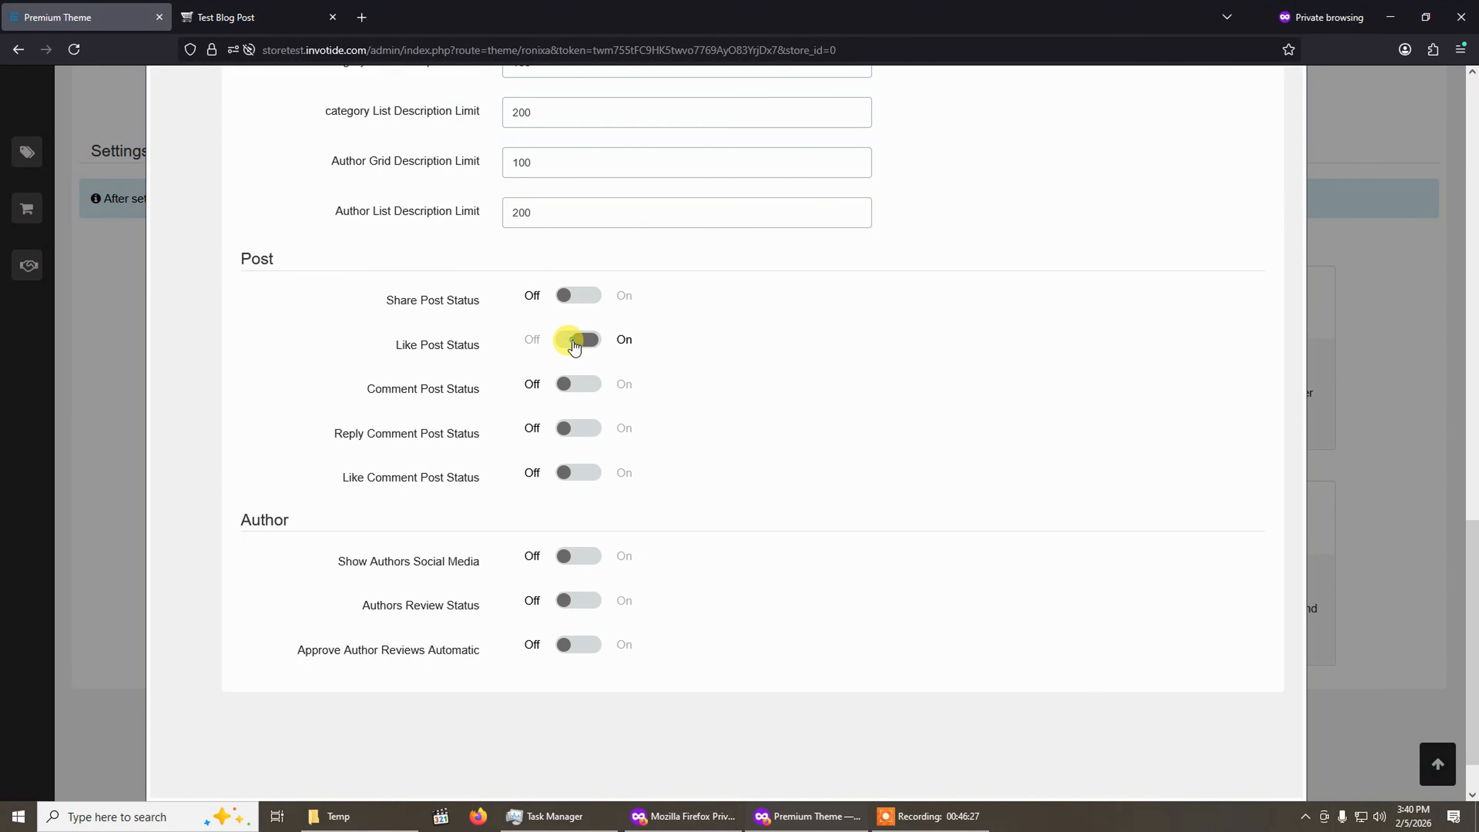
pyautogui.click(574, 346)
pyautogui.click(581, 297)
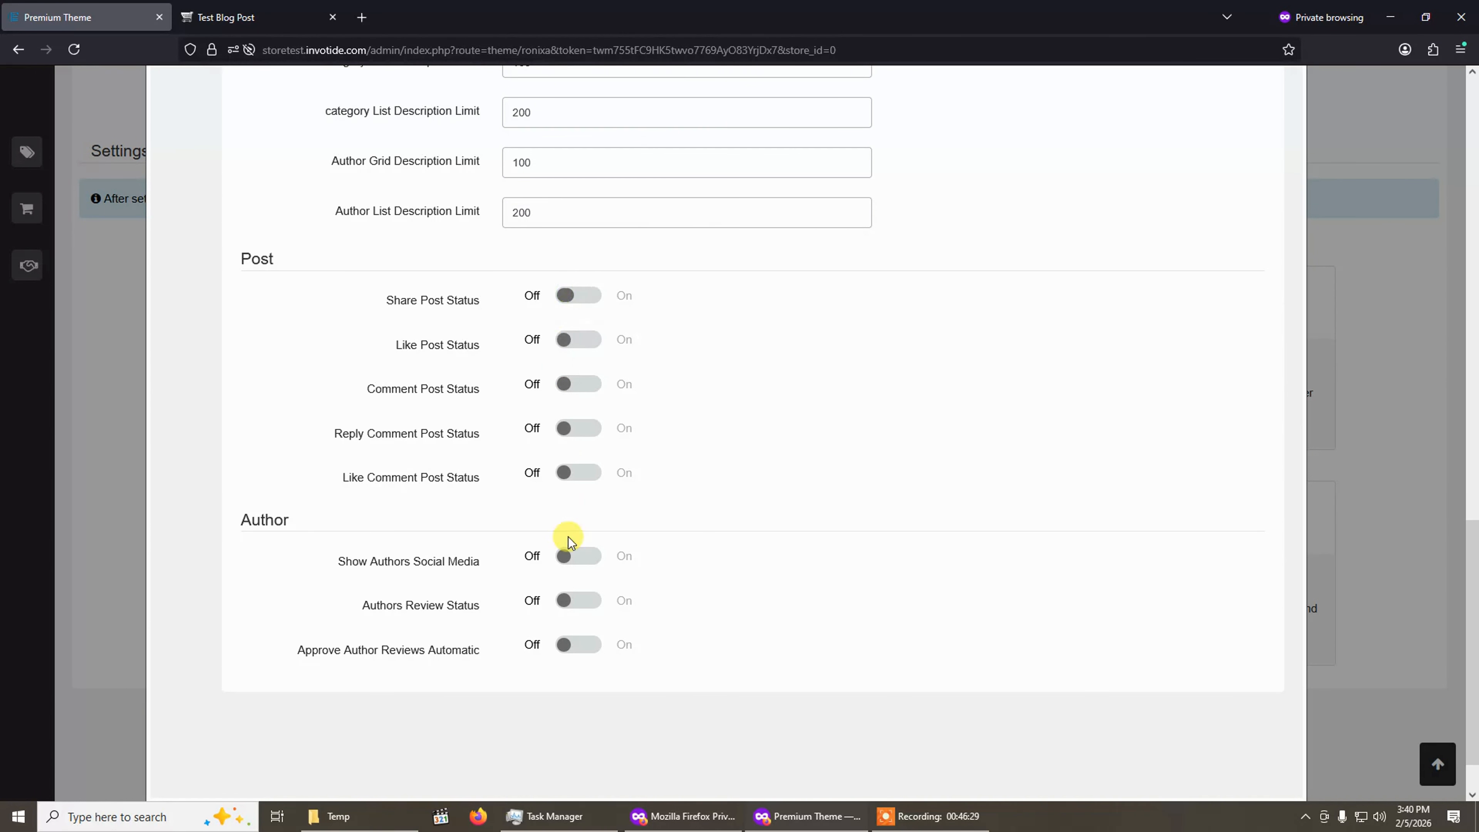
pyautogui.scroll(-2, 501, 568)
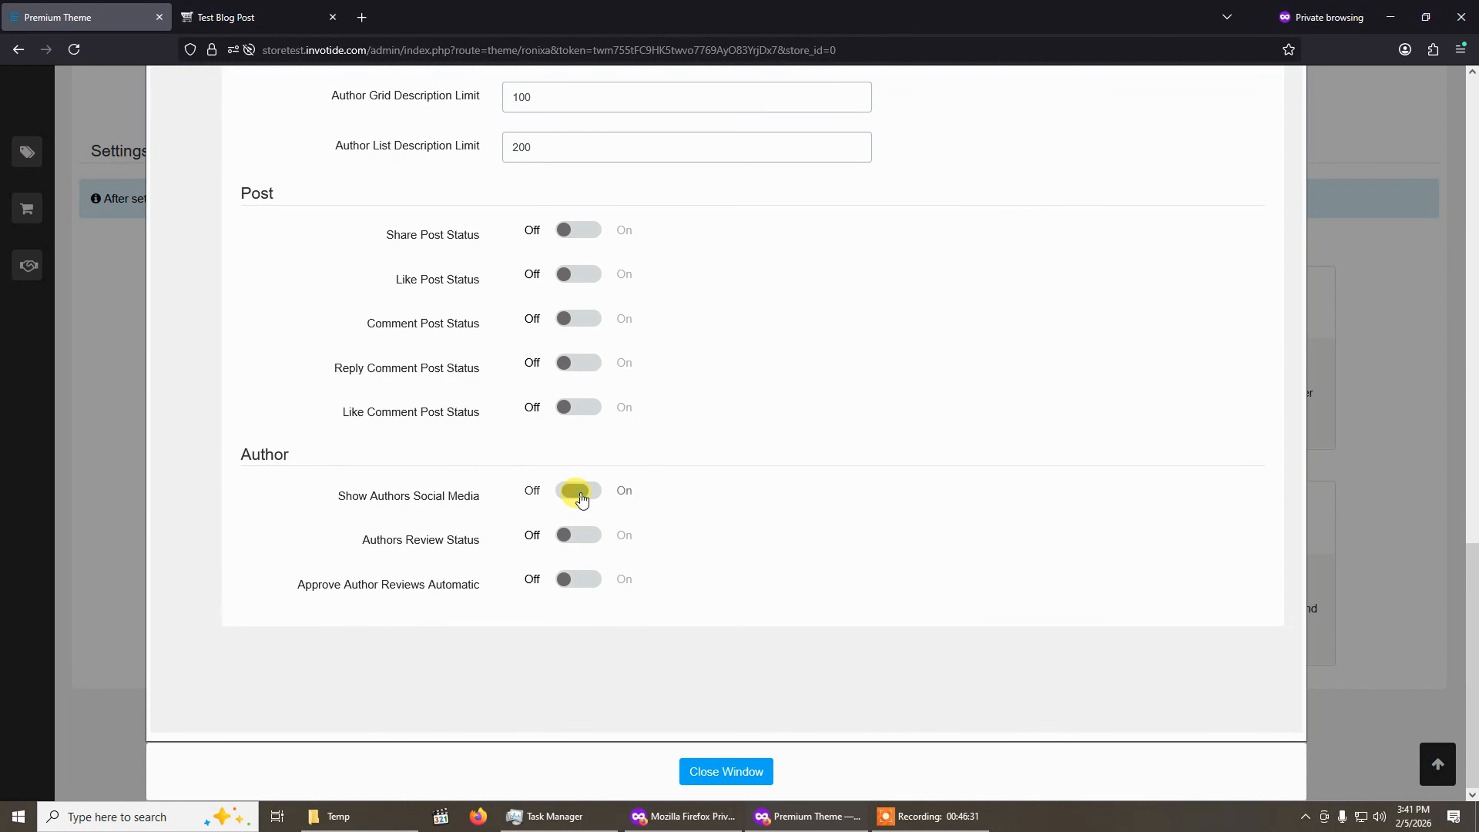
pyautogui.click(578, 535)
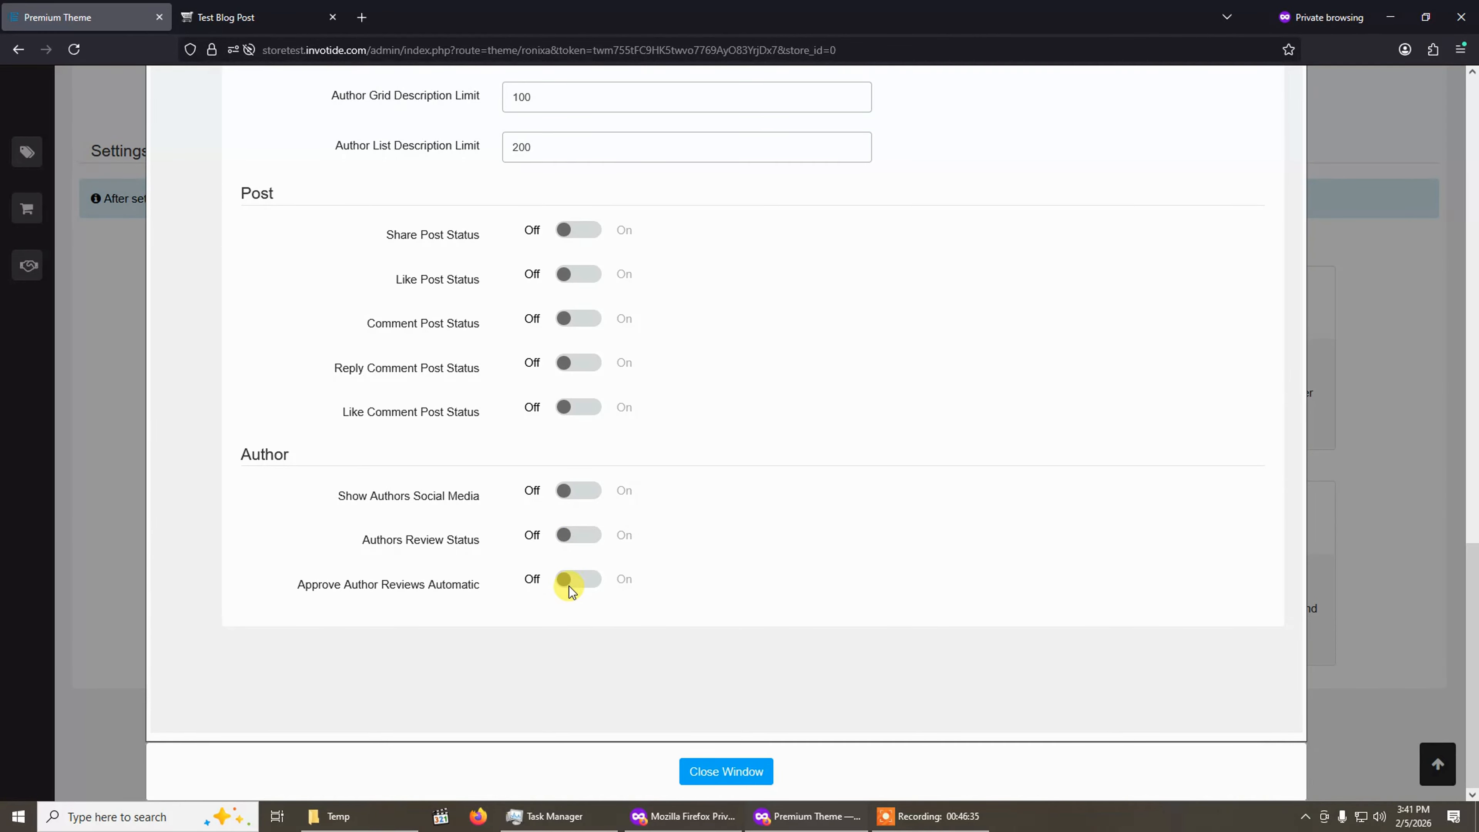
pyautogui.scroll(4, 488, 527)
pyautogui.scroll(-4, 488, 527)
pyautogui.scroll(12, 488, 524)
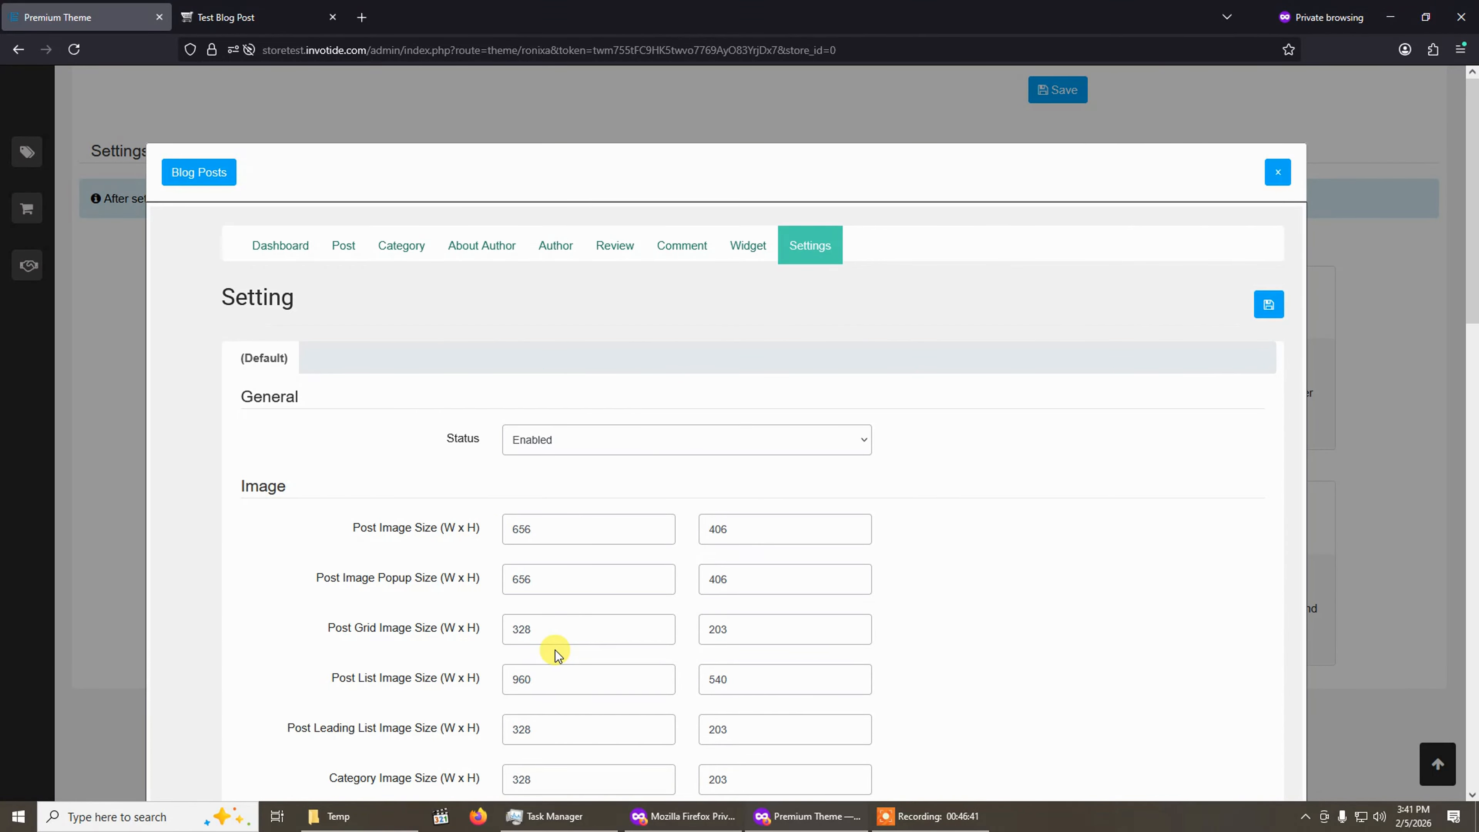
pyautogui.scroll(-8, 549, 656)
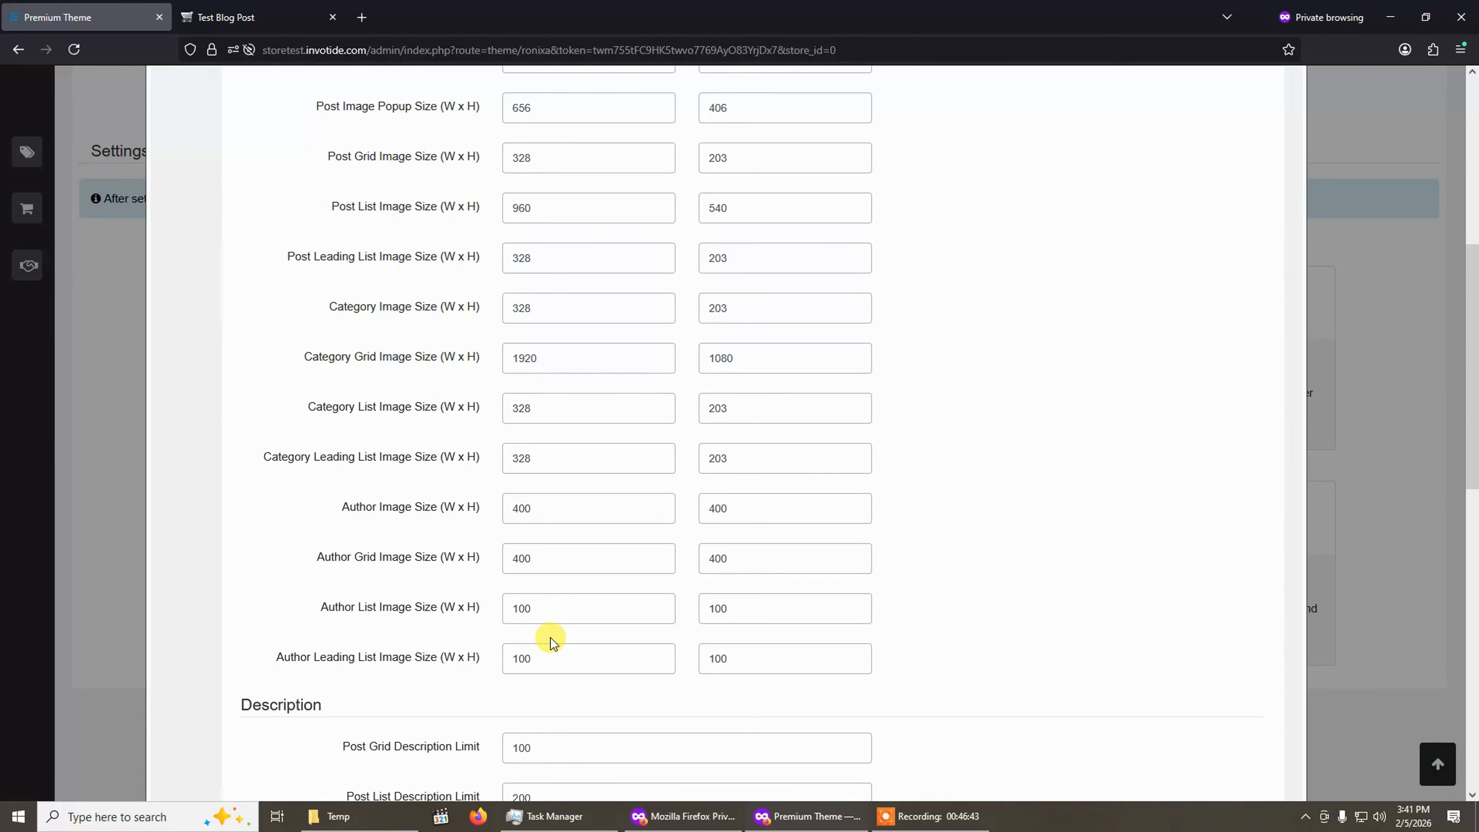
# Open the storefront Blog listing page from the post's breadcrumb and scroll through its layout.
pyautogui.click(259, 16)
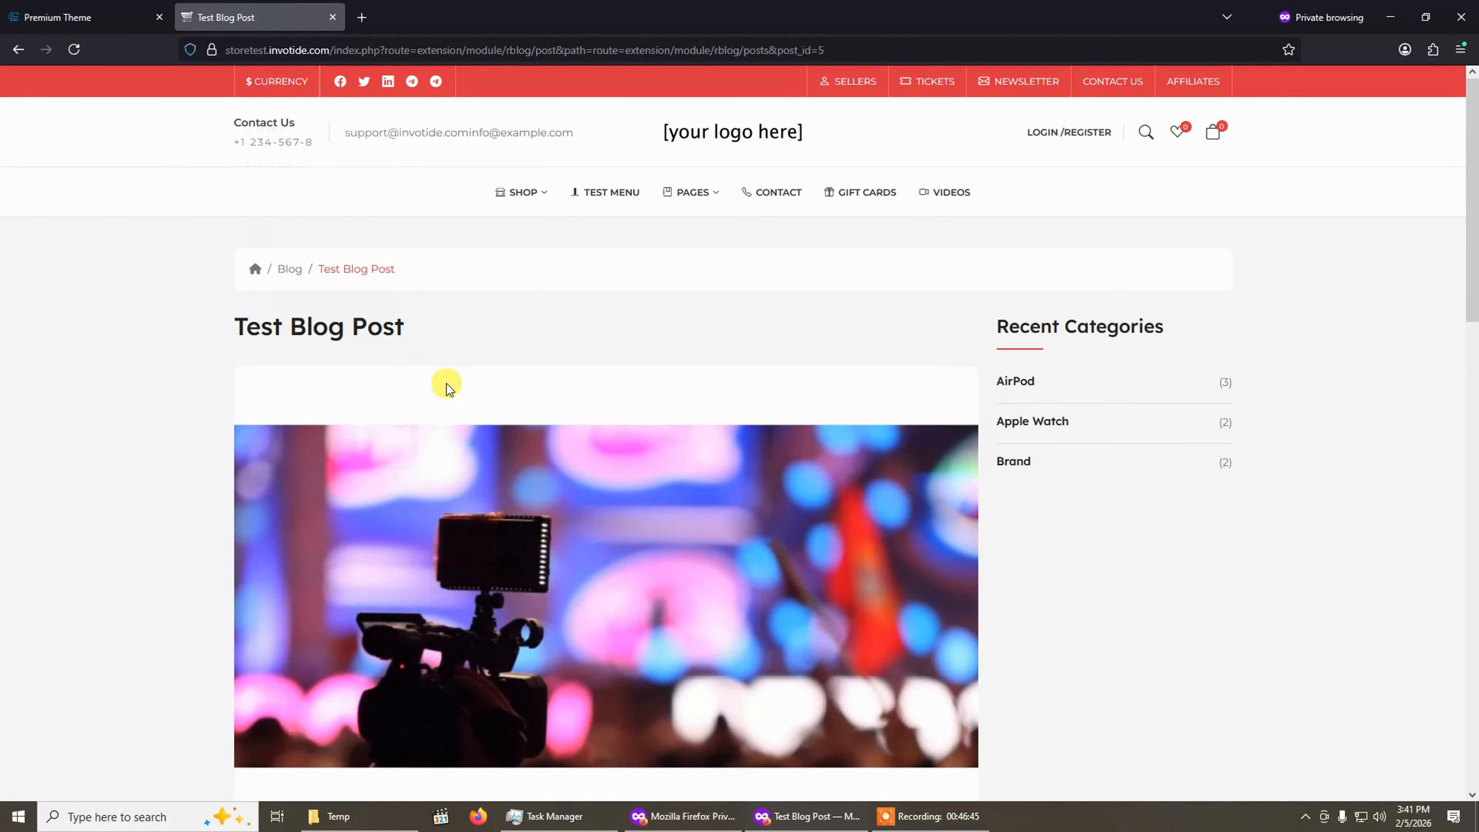
pyautogui.click(291, 268)
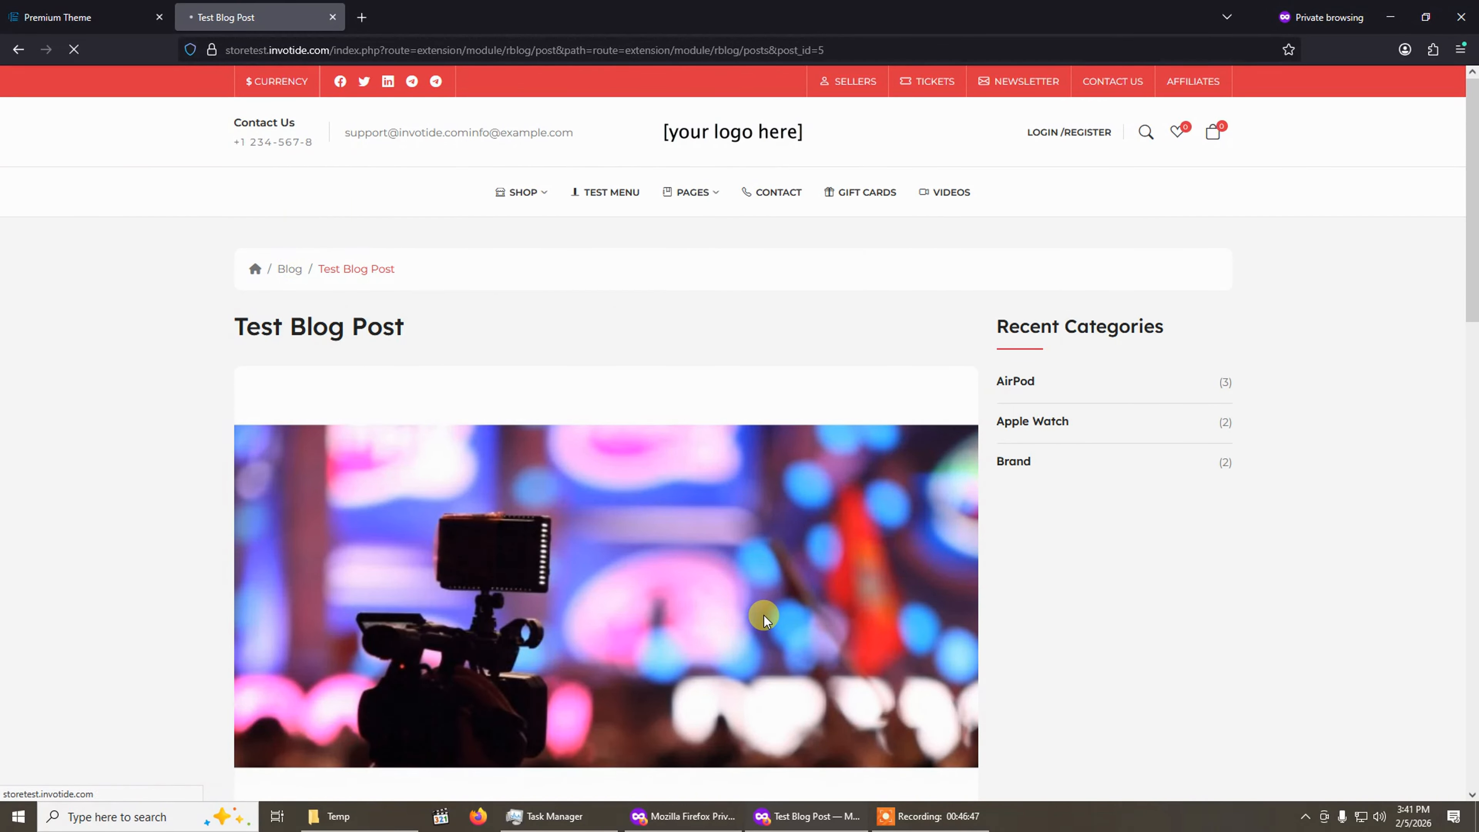
pyautogui.scroll(-10, 764, 615)
pyautogui.scroll(10, 764, 616)
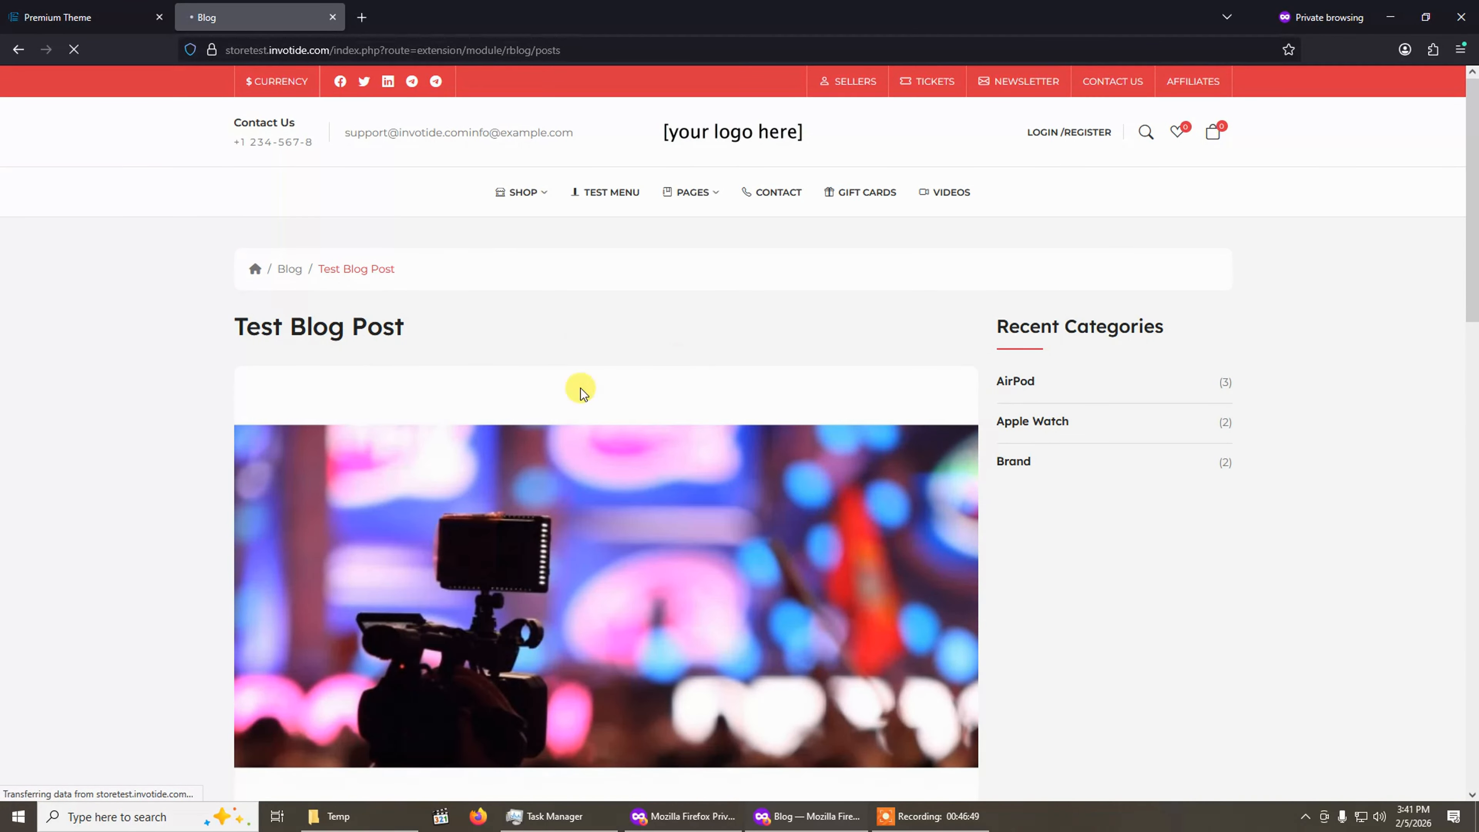
pyautogui.scroll(-4, 762, 568)
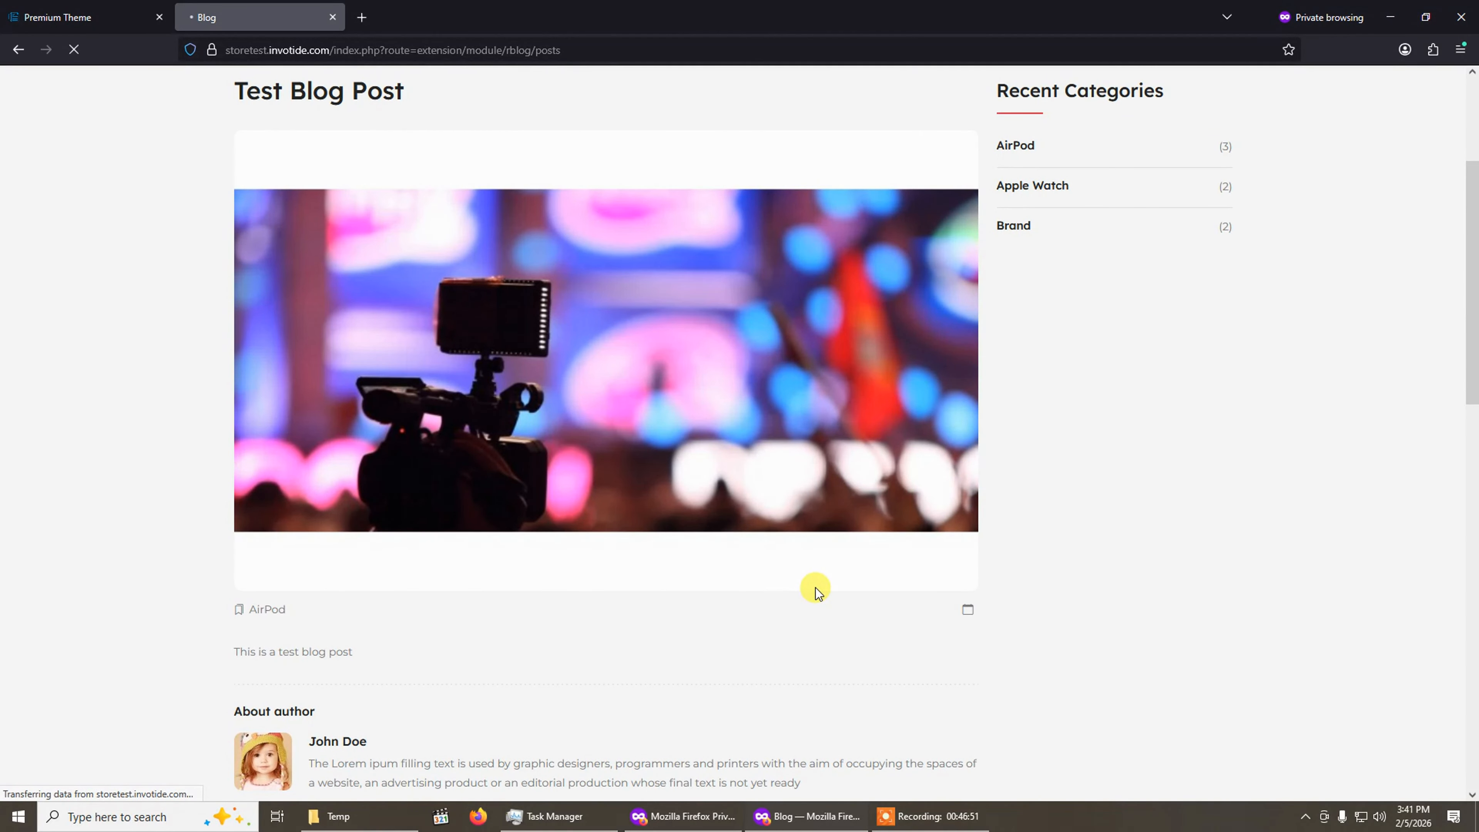
pyautogui.scroll(4, 816, 588)
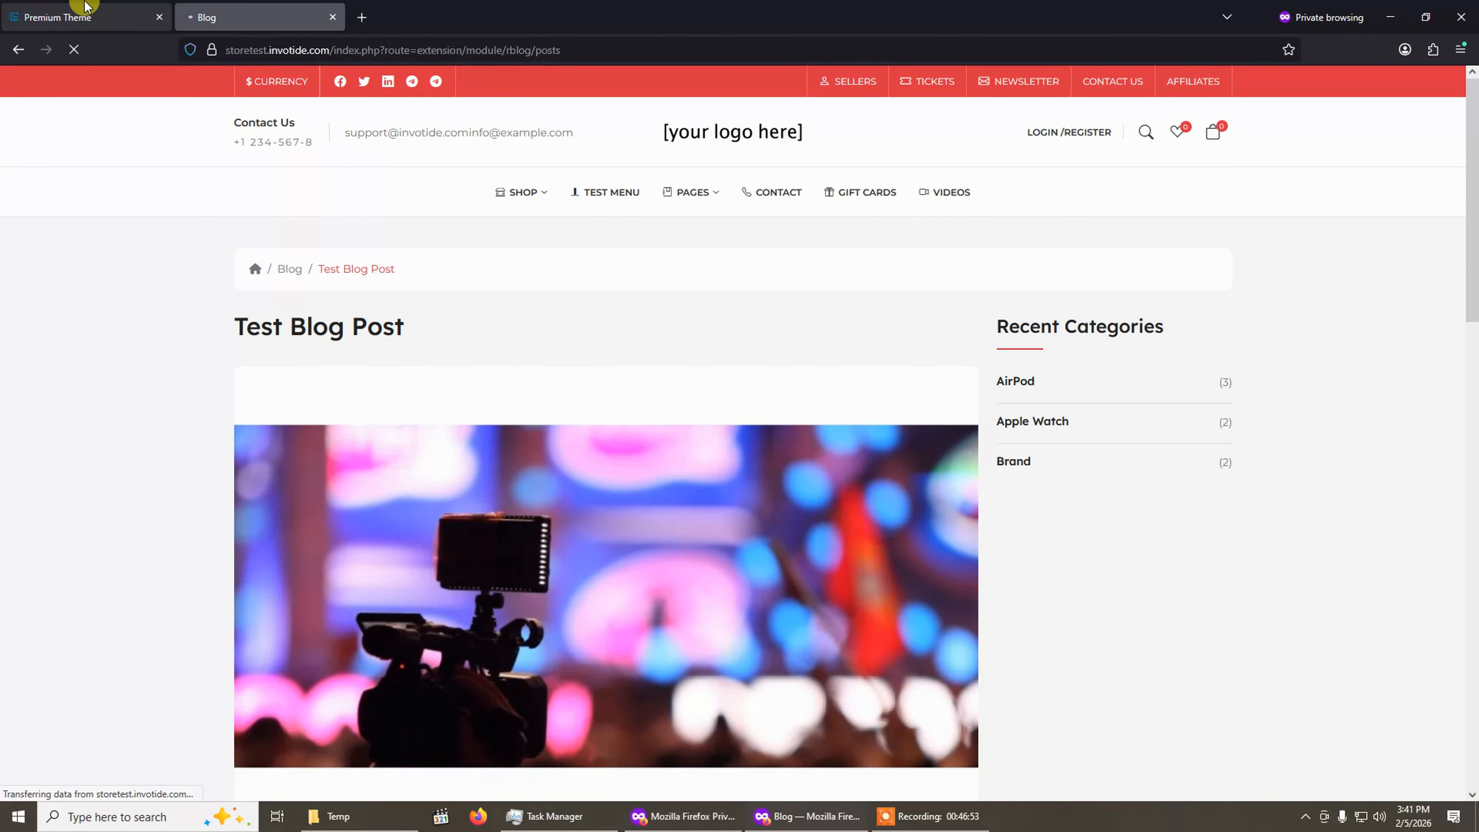
pyautogui.scroll(-5, 308, 277)
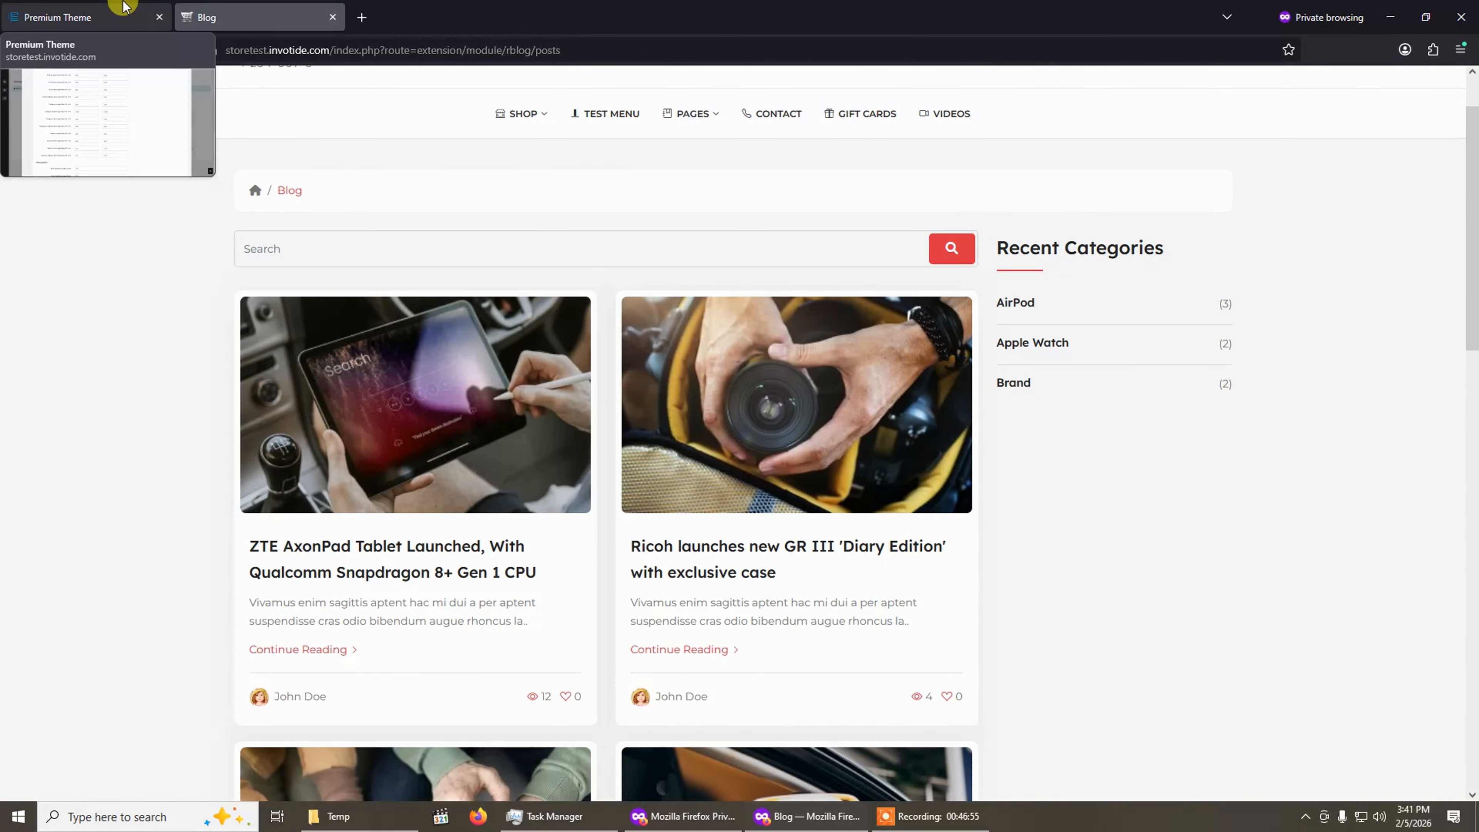
# Return to the theme admin and close the blog manager window.
pyautogui.click(35, 11)
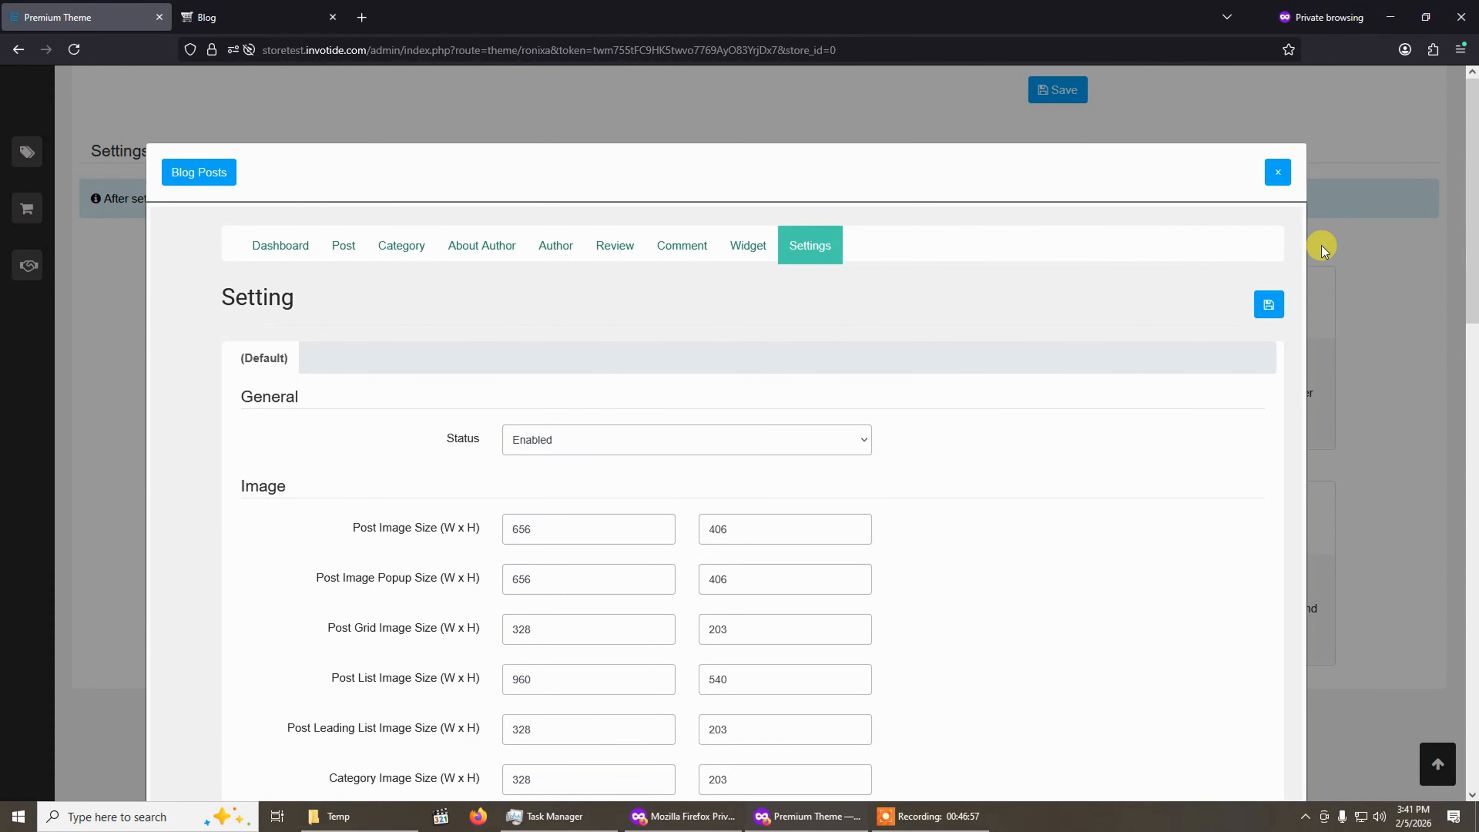
pyautogui.click(1278, 169)
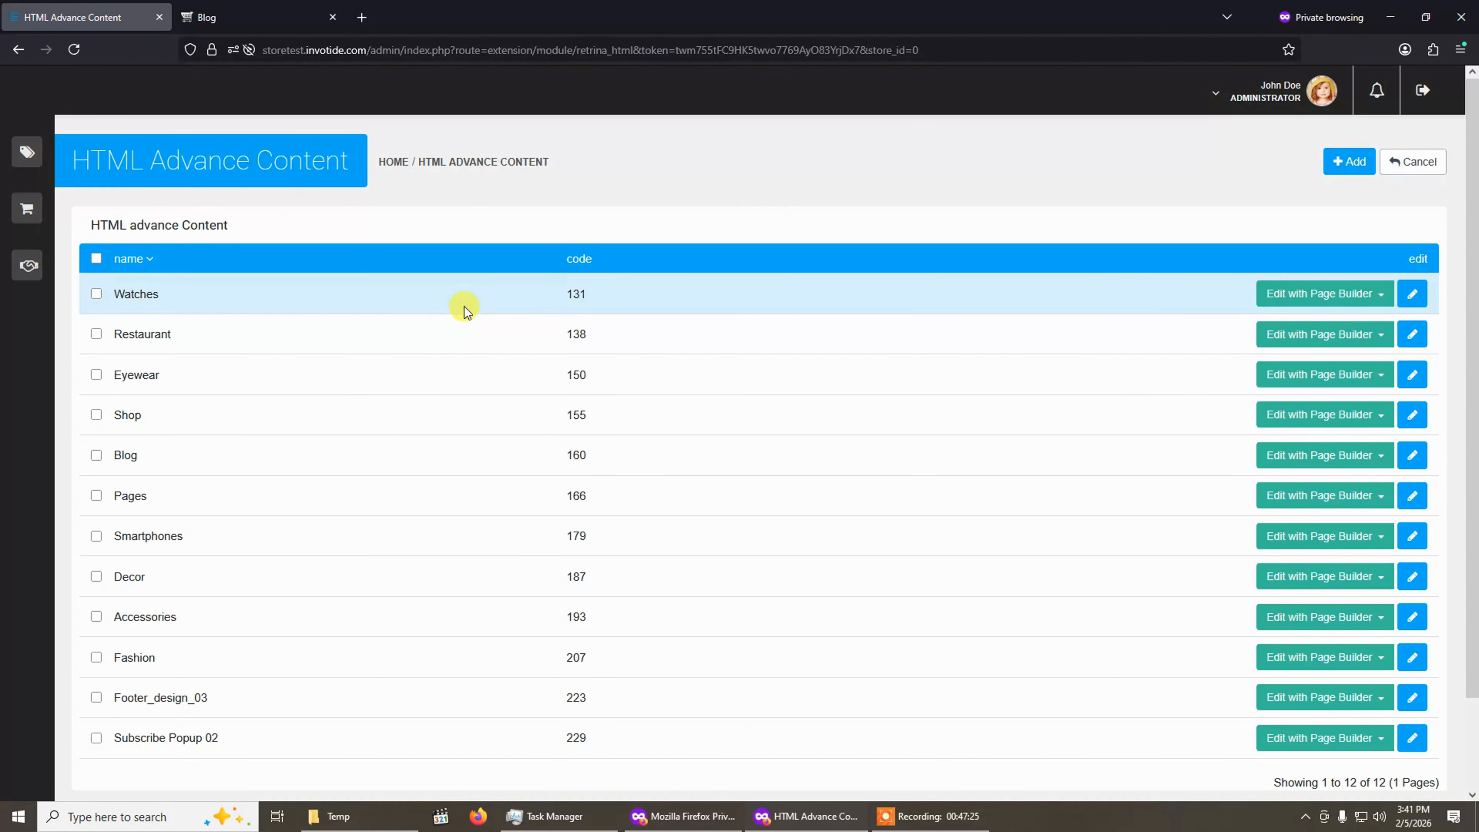
pyautogui.scroll(-2, 495, 585)
pyautogui.scroll(1, 494, 585)
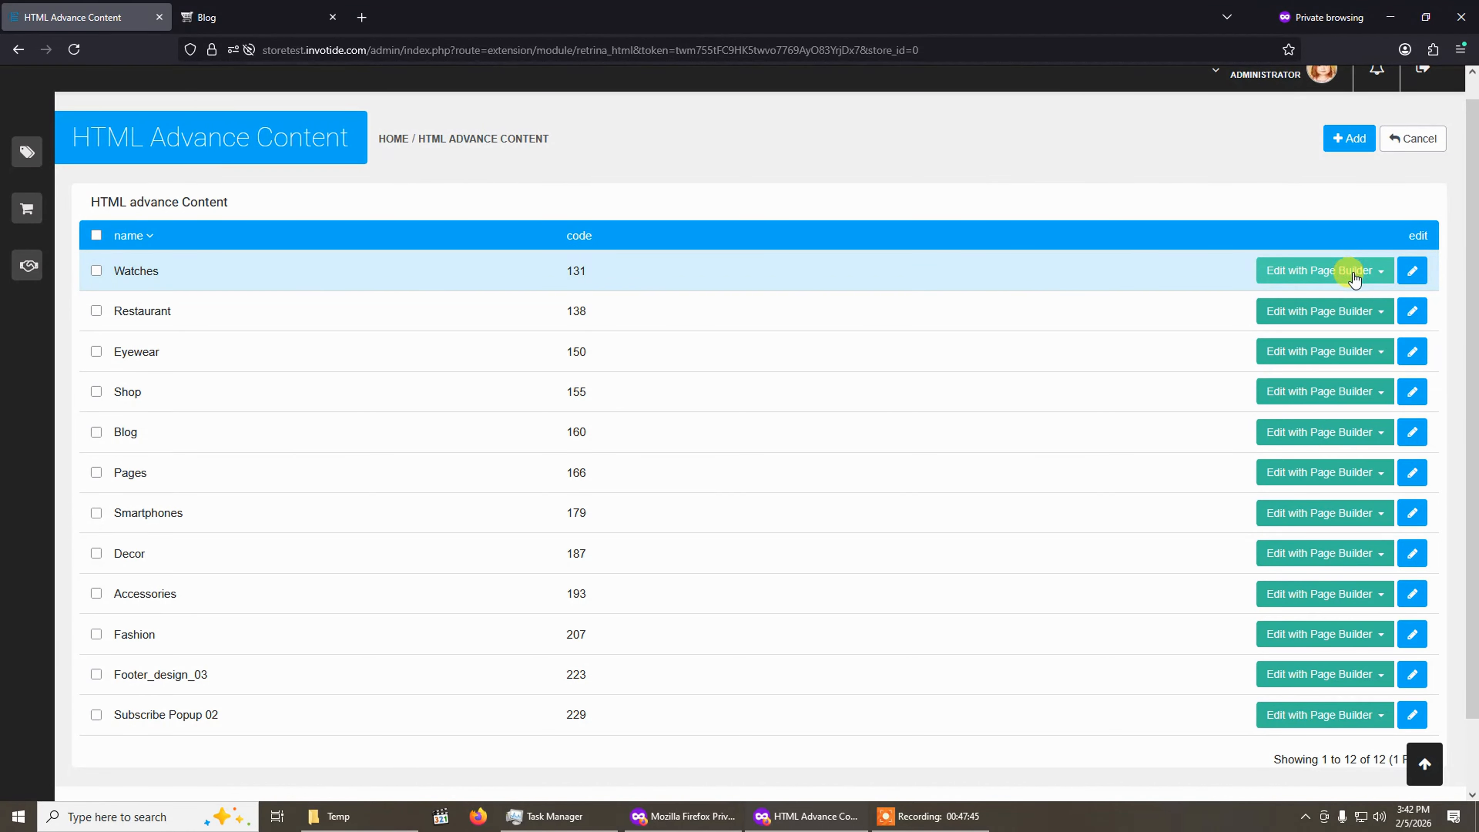
pyautogui.click(1355, 278)
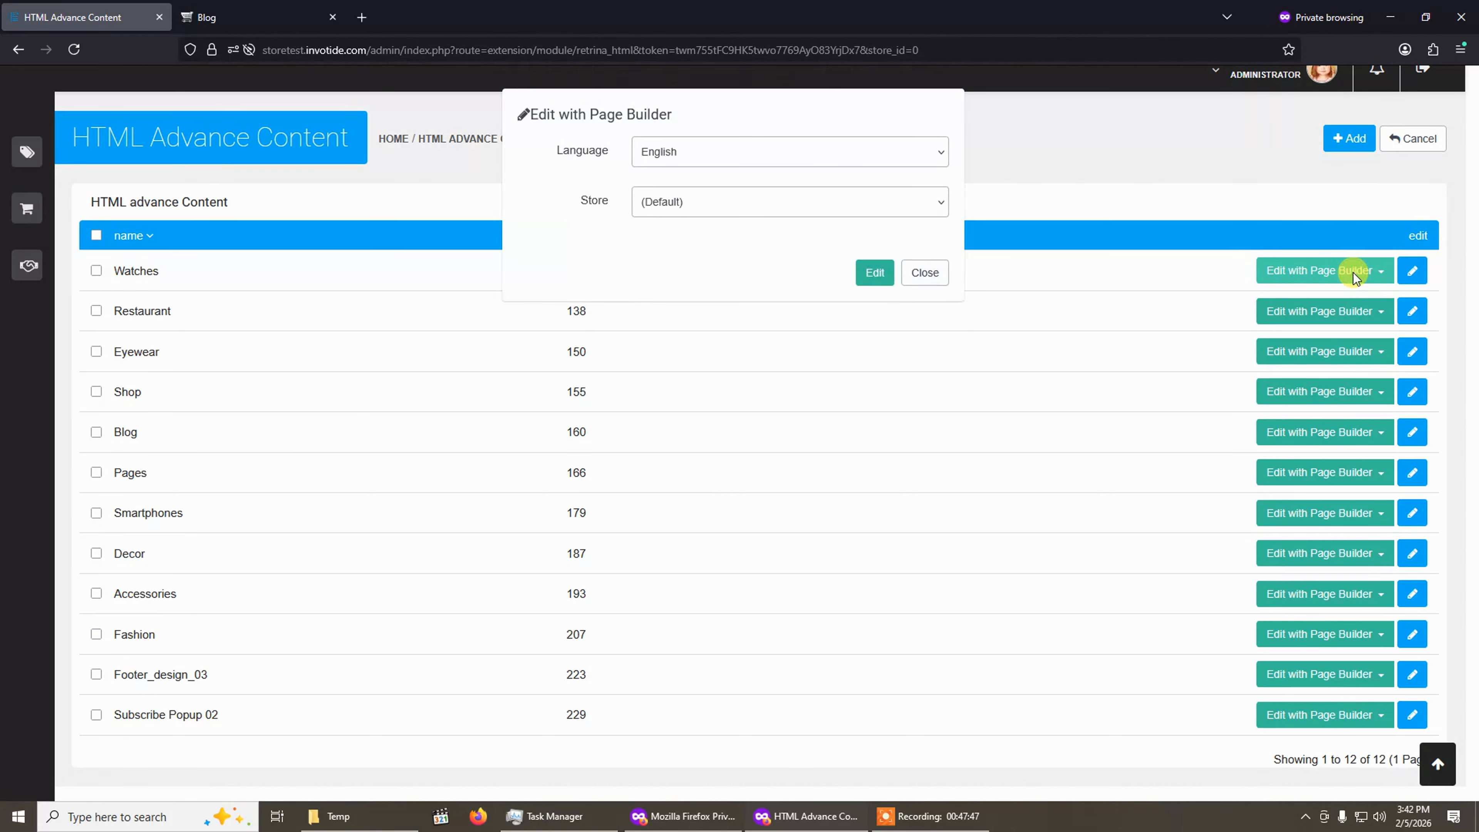
pyautogui.click(998, 280)
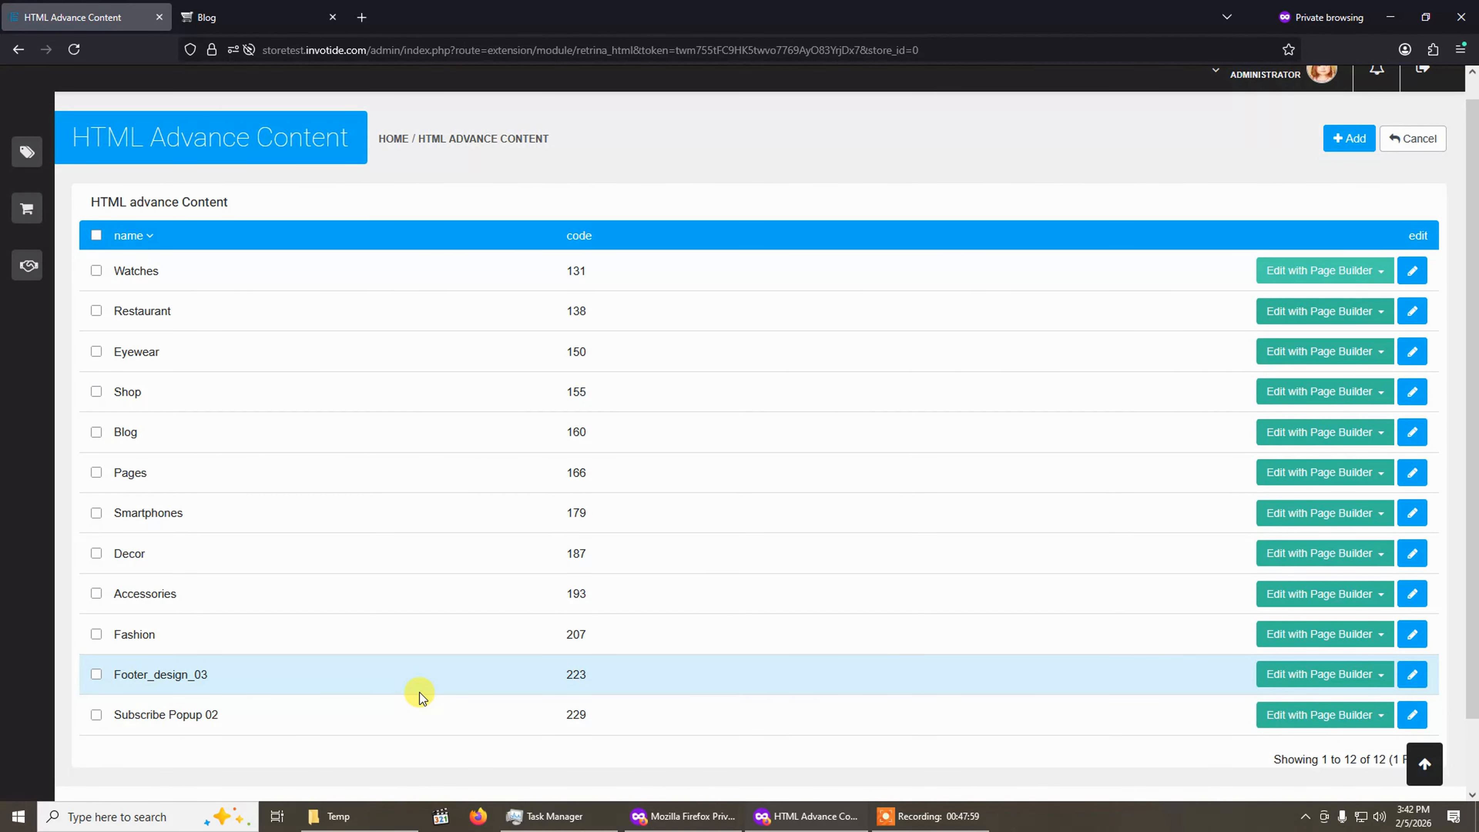
# Check the footer of the storefront blog page, then return to the HTML Advance Content list.
pyautogui.click(256, 17)
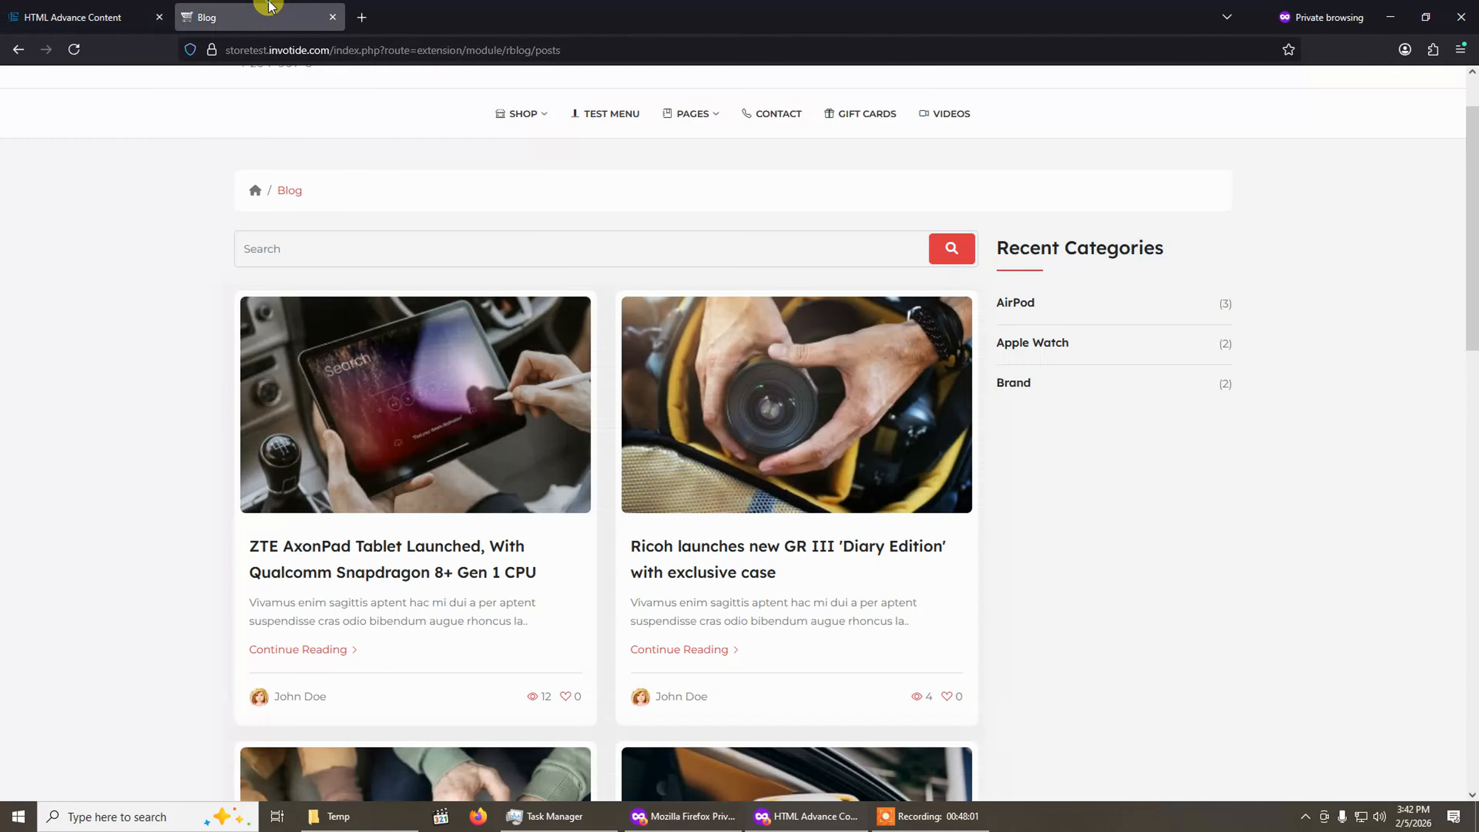
pyautogui.scroll(-15, 661, 500)
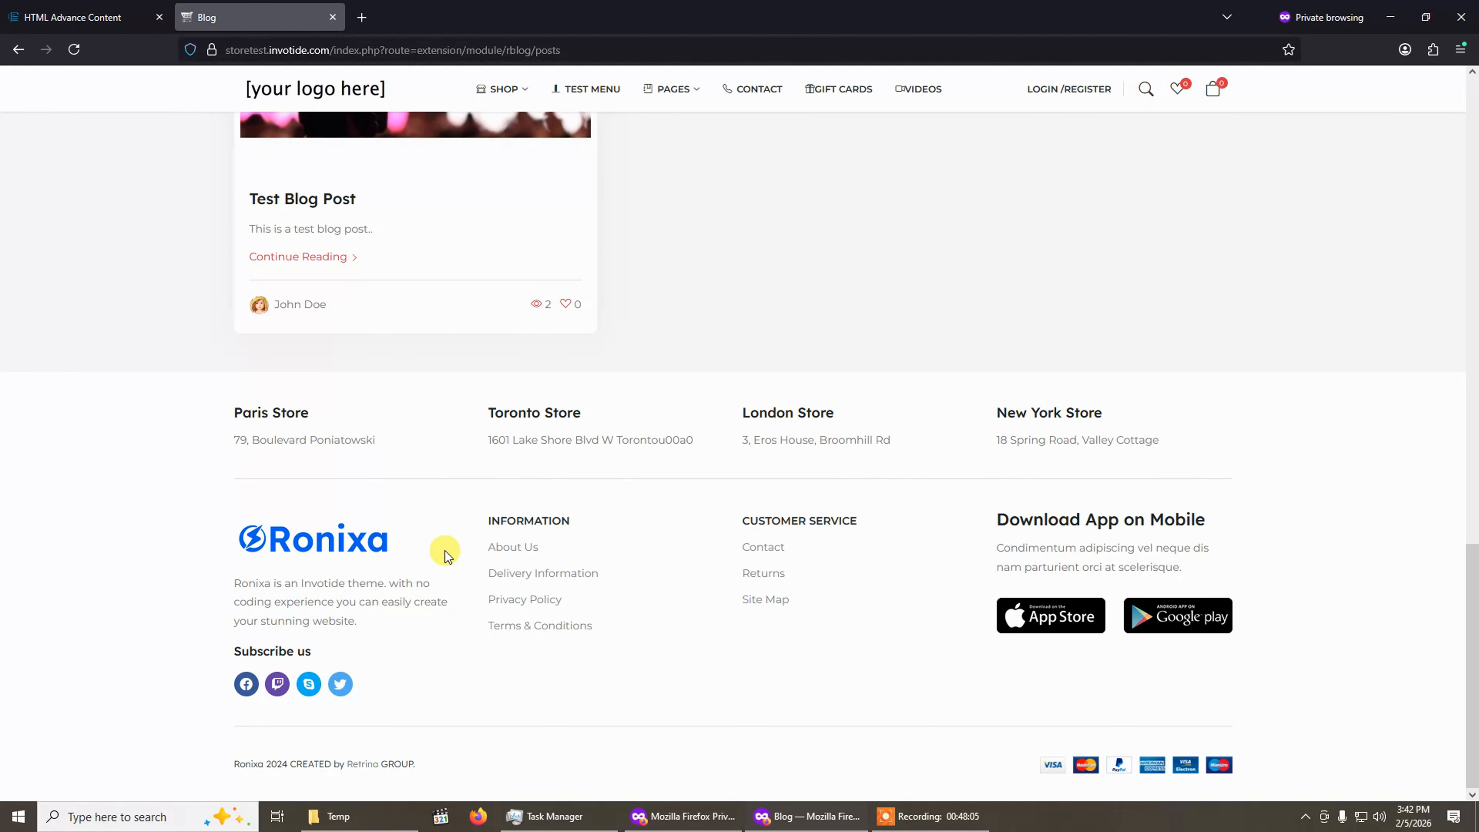
pyautogui.click(134, 13)
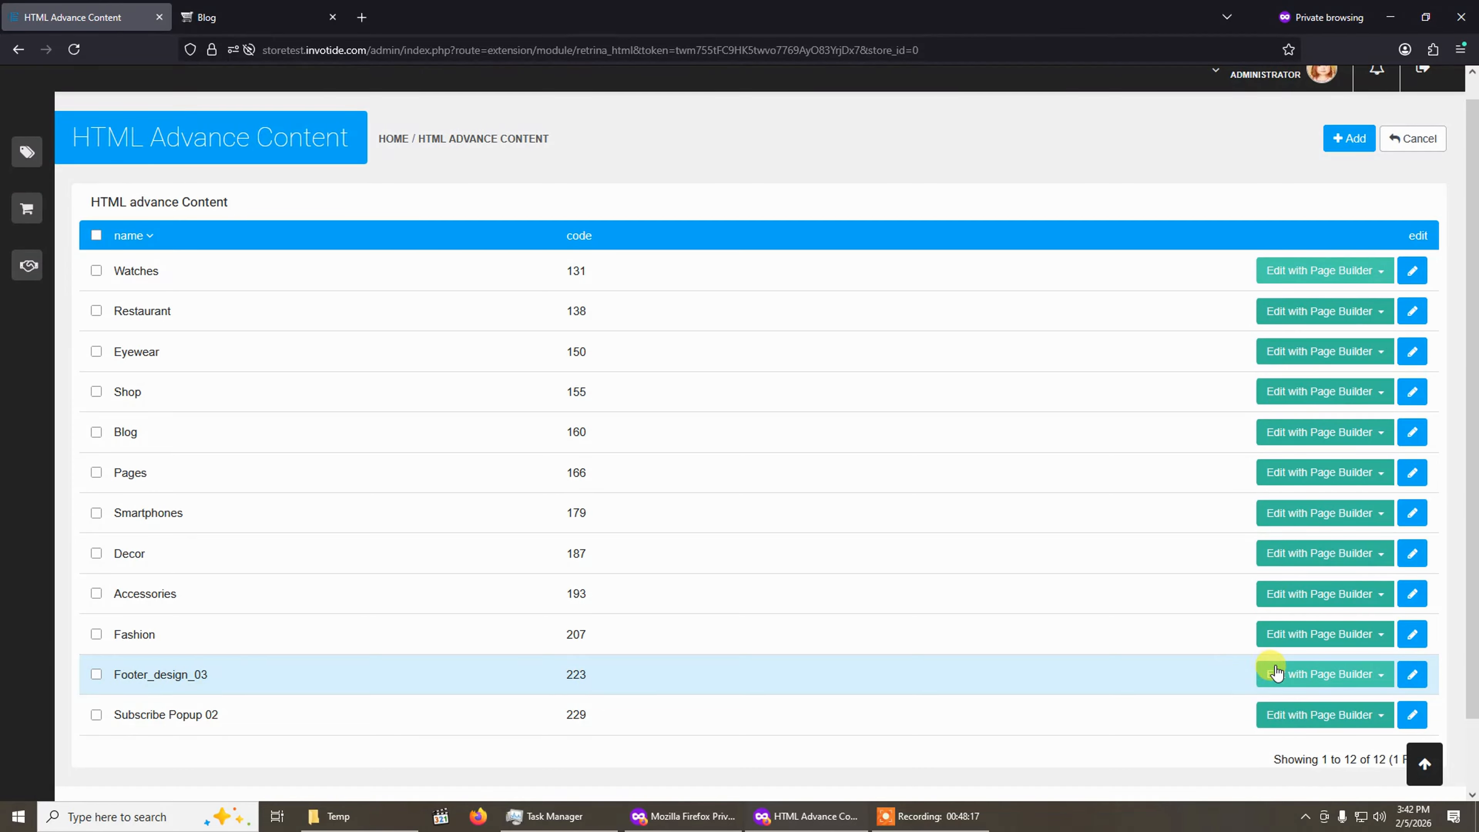
# Open Footer_design_03 in the Page Builder with English language and the Default store.
pyautogui.click(1326, 674)
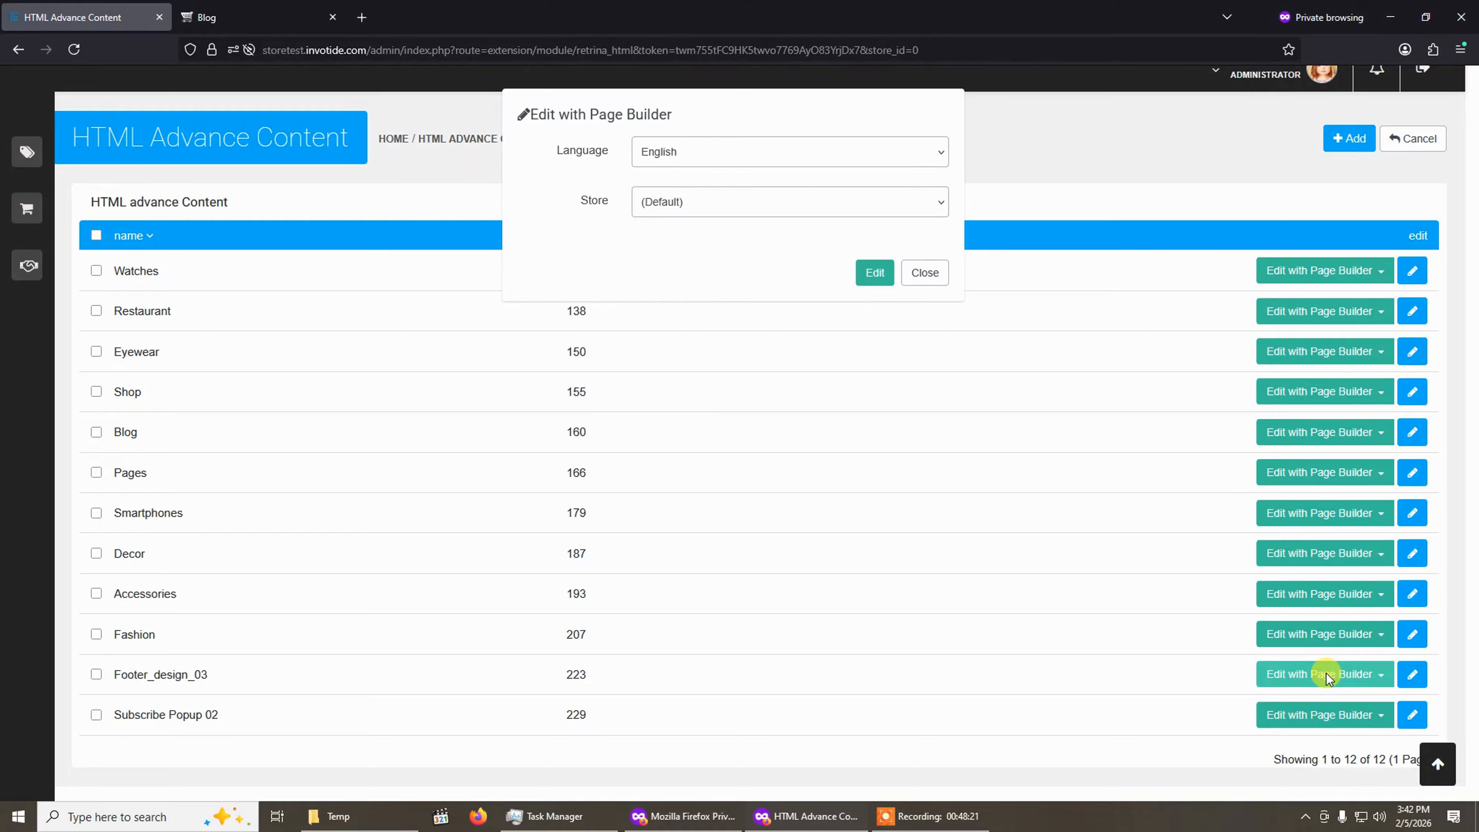
pyautogui.click(721, 148)
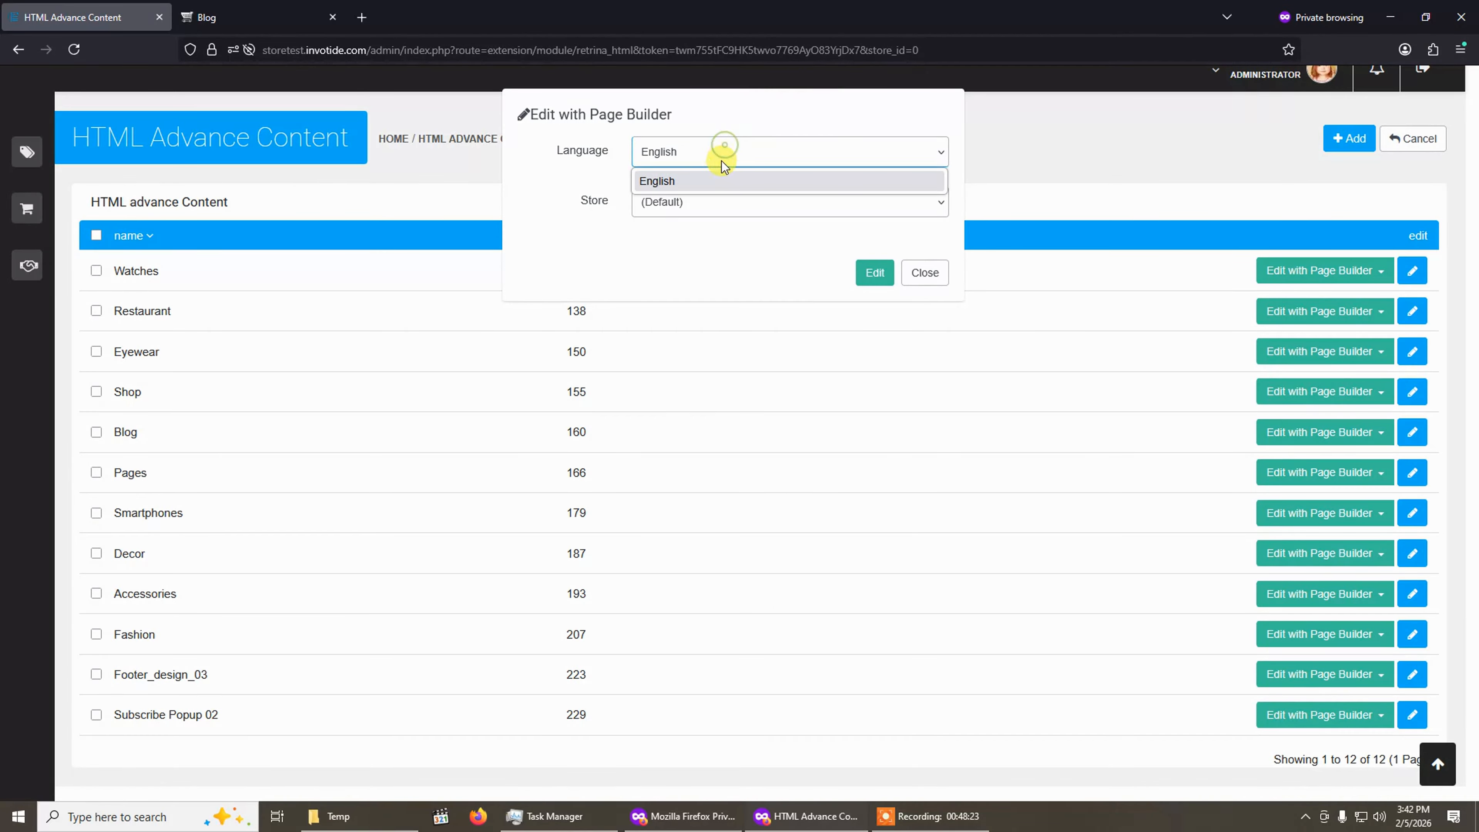
pyautogui.click(715, 178)
pyautogui.click(700, 204)
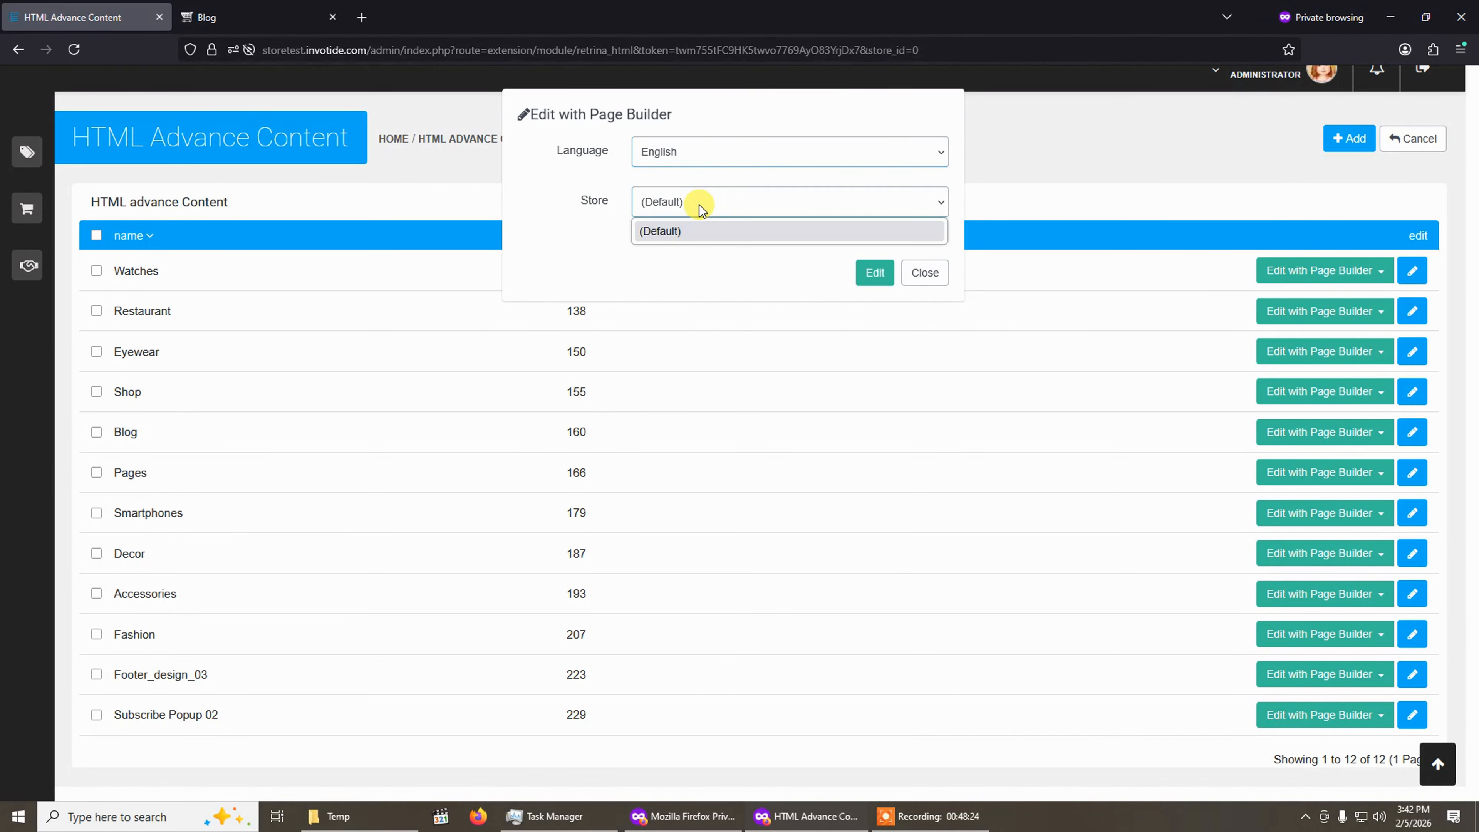
pyautogui.click(688, 236)
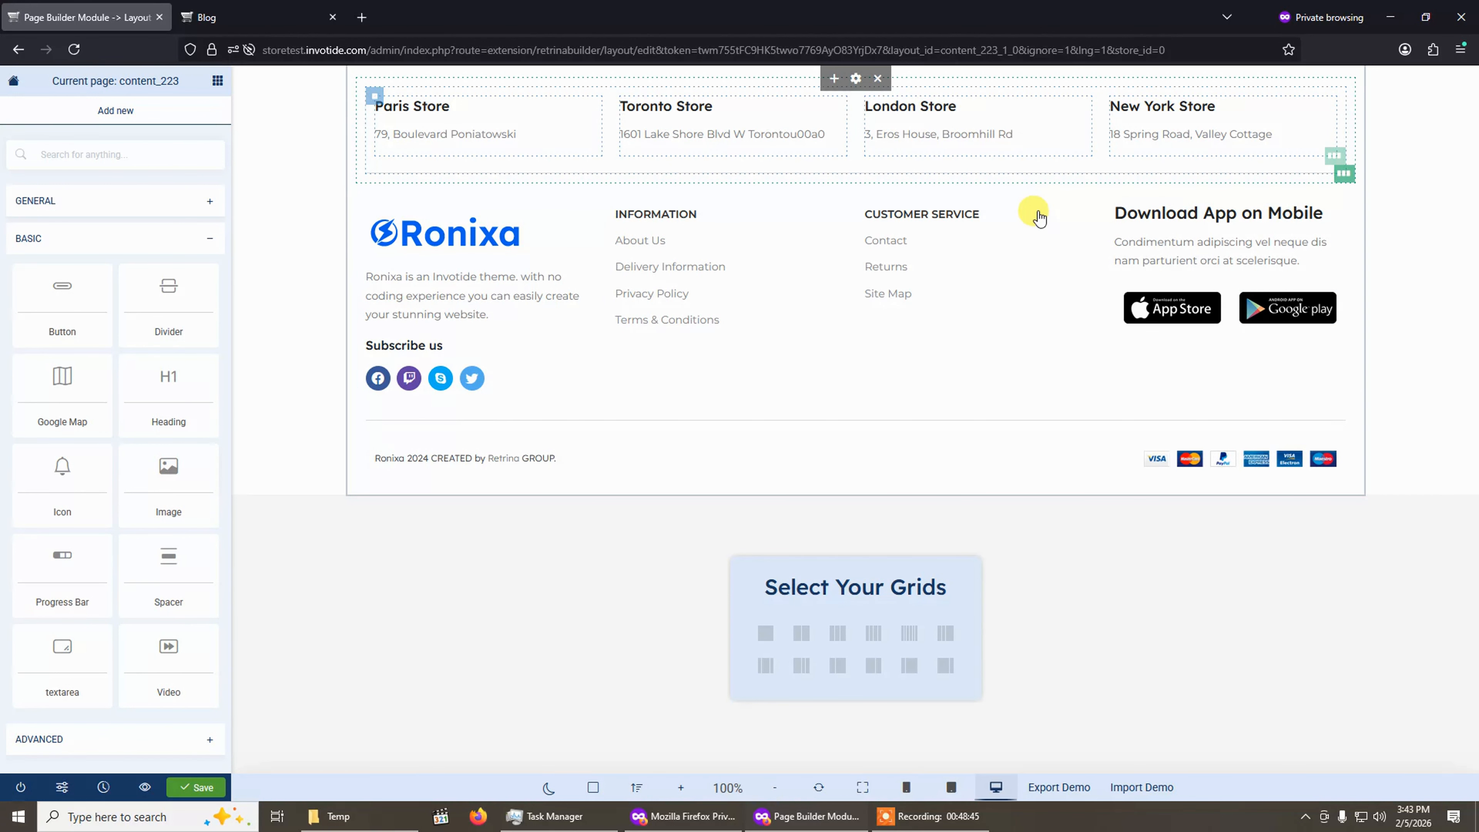
# Compare the footer in the page builder with the footer on the storefront blog page.
pyautogui.click(256, 10)
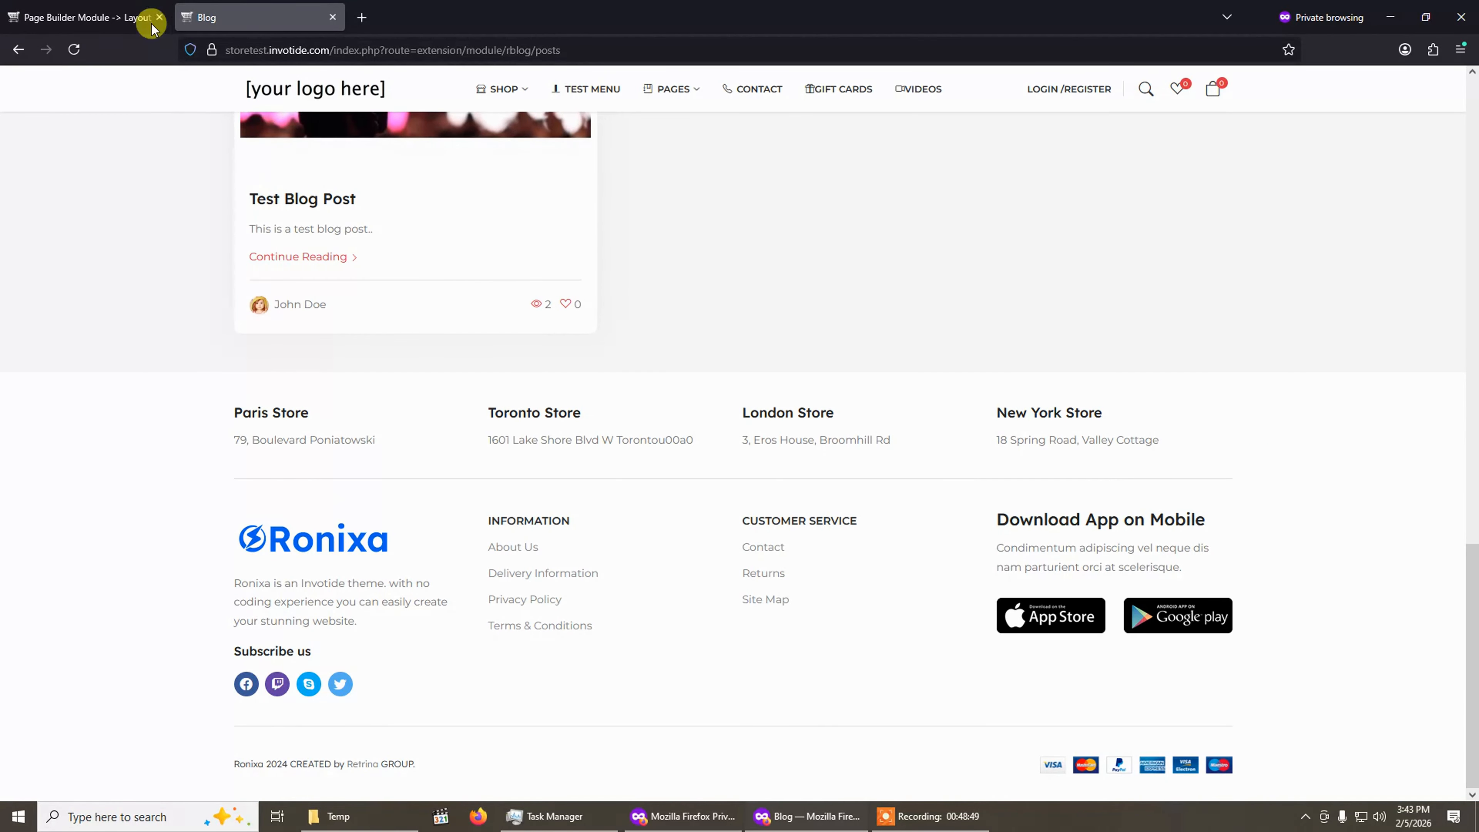
pyautogui.click(140, 18)
pyautogui.click(227, 8)
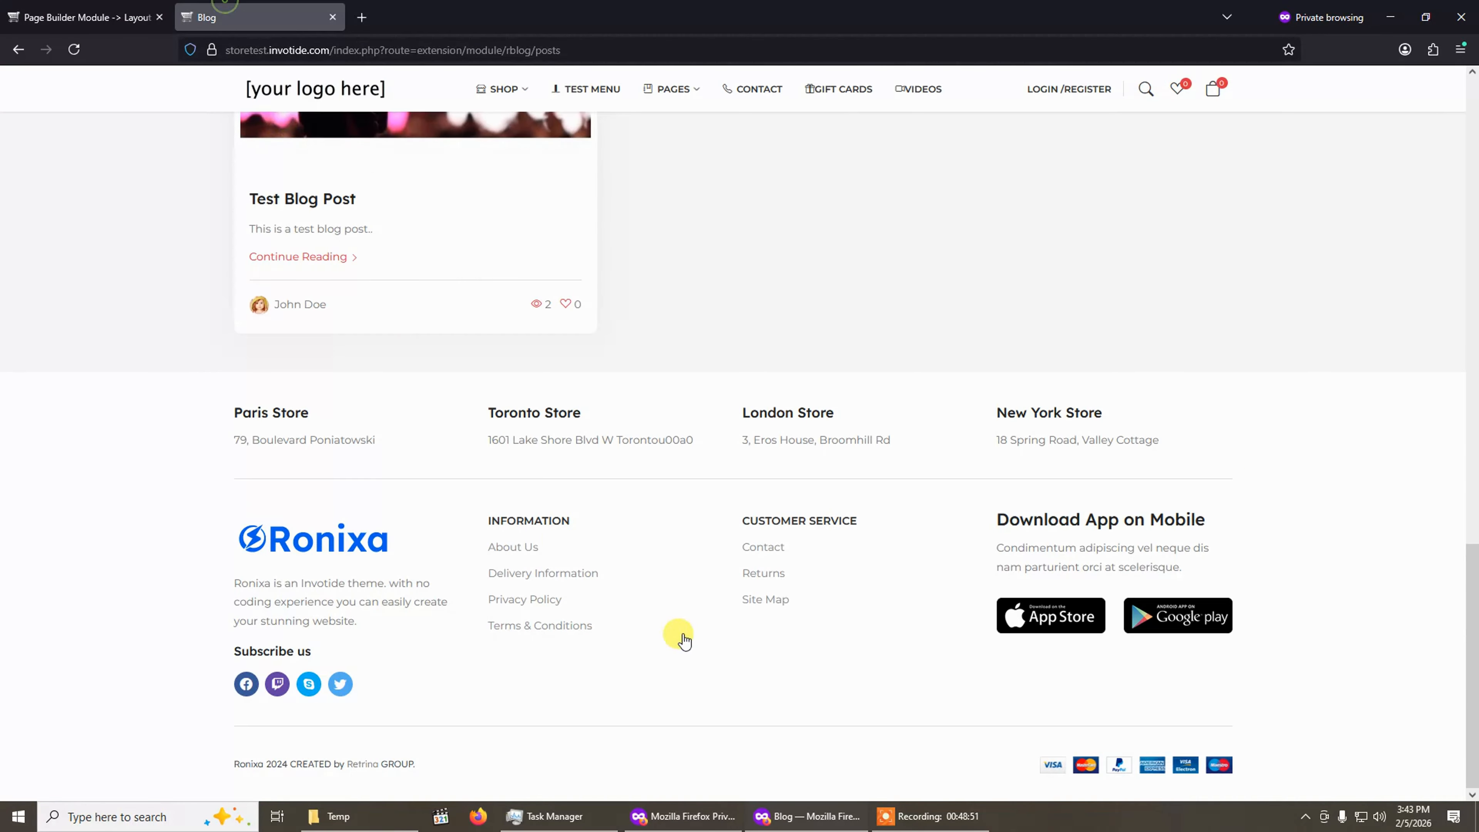
pyautogui.click(81, 11)
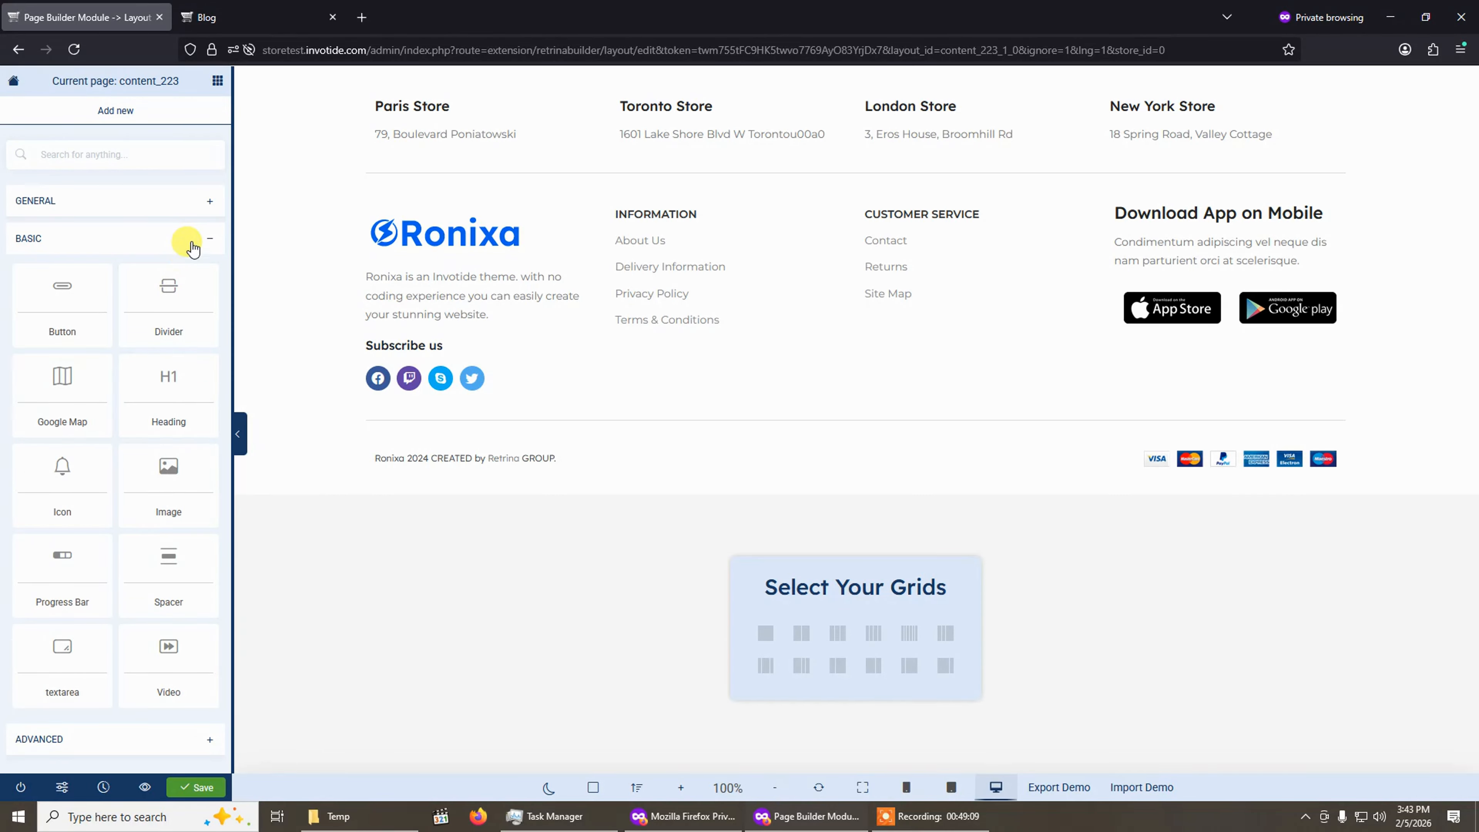
# Browse the General, Basic and Advanced element groups in the builder sidebar.
pyautogui.click(187, 208)
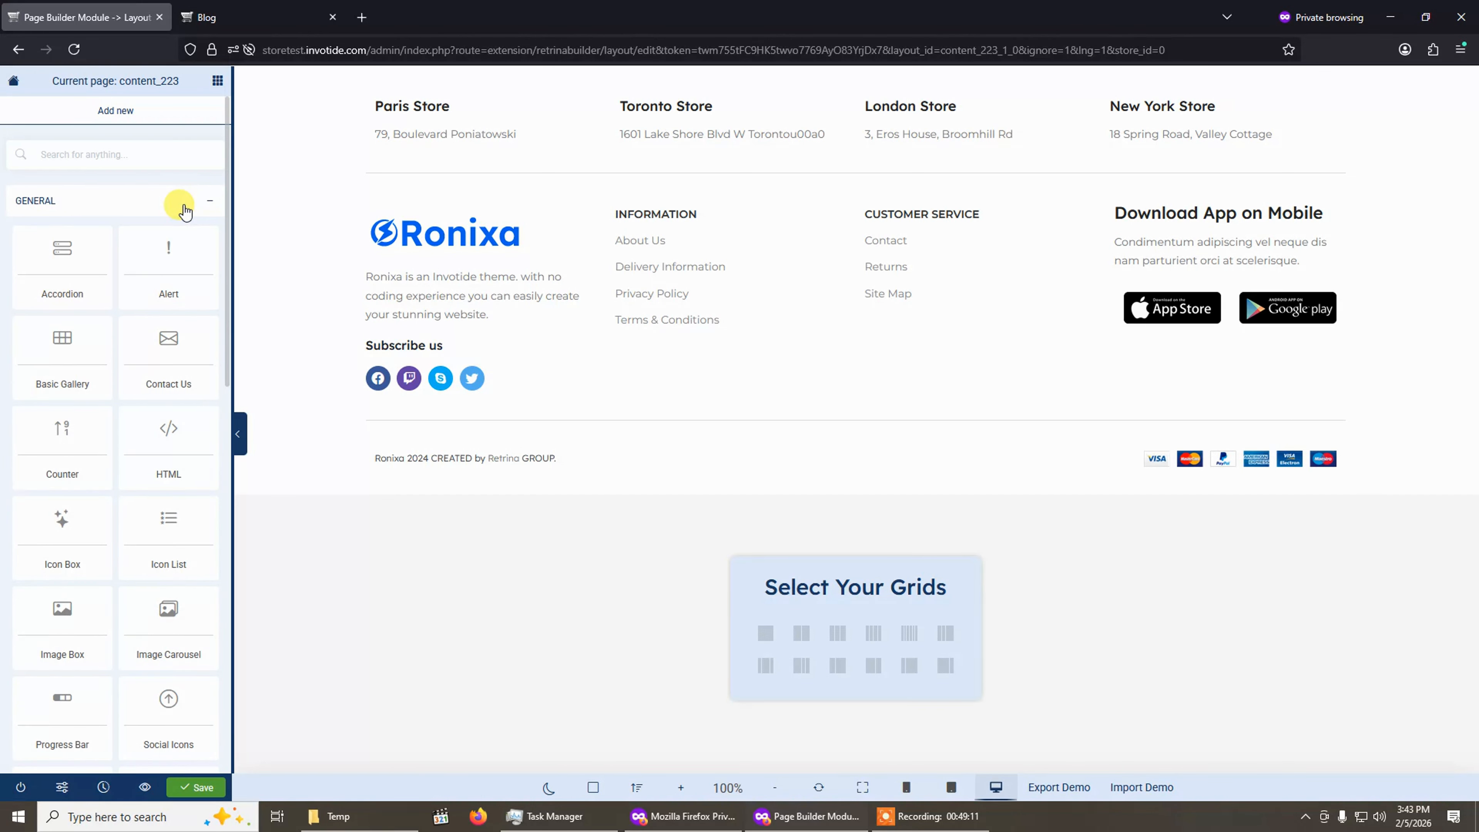
pyautogui.click(185, 210)
pyautogui.click(162, 240)
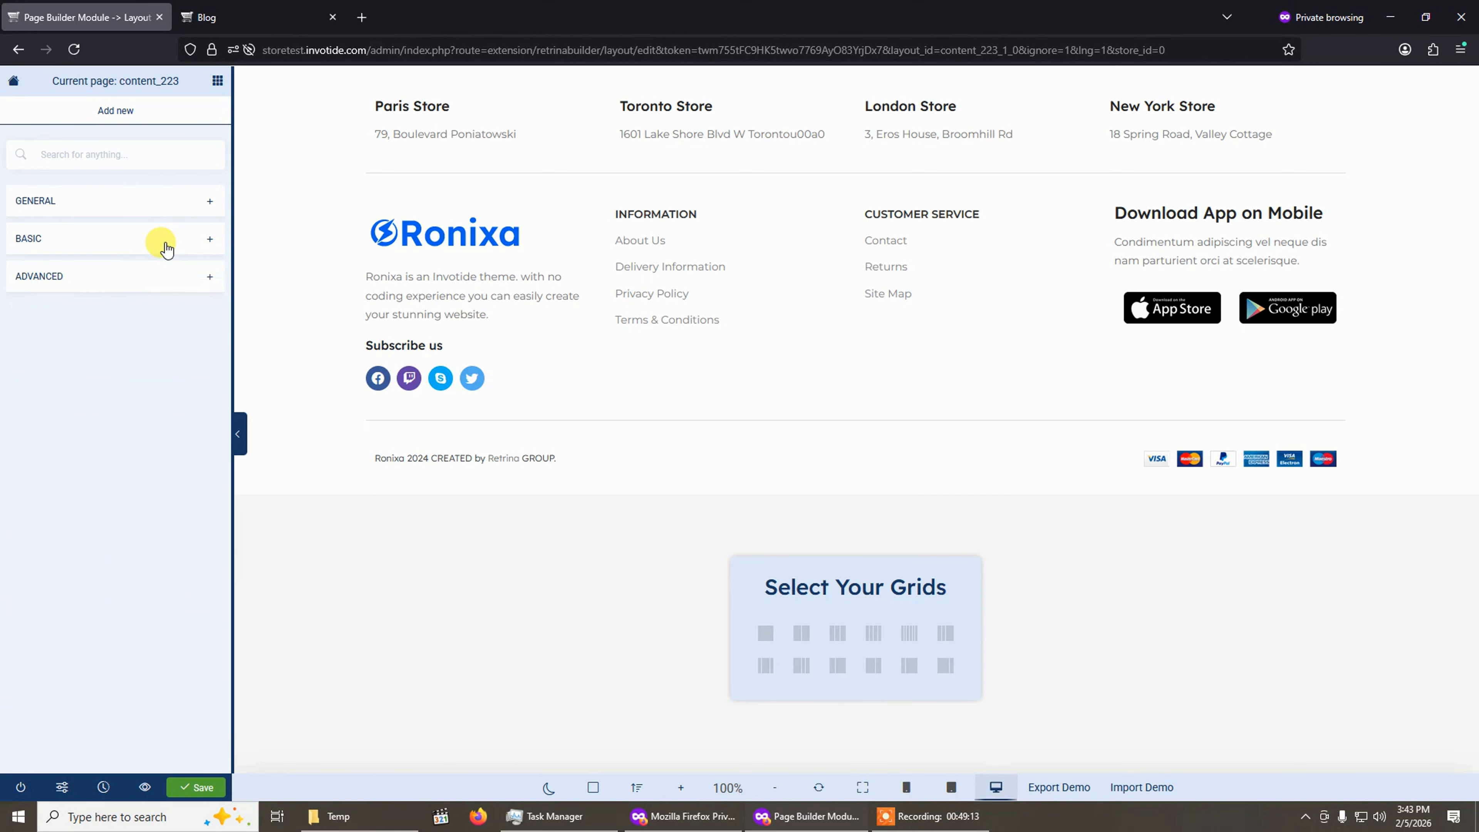
pyautogui.click(158, 275)
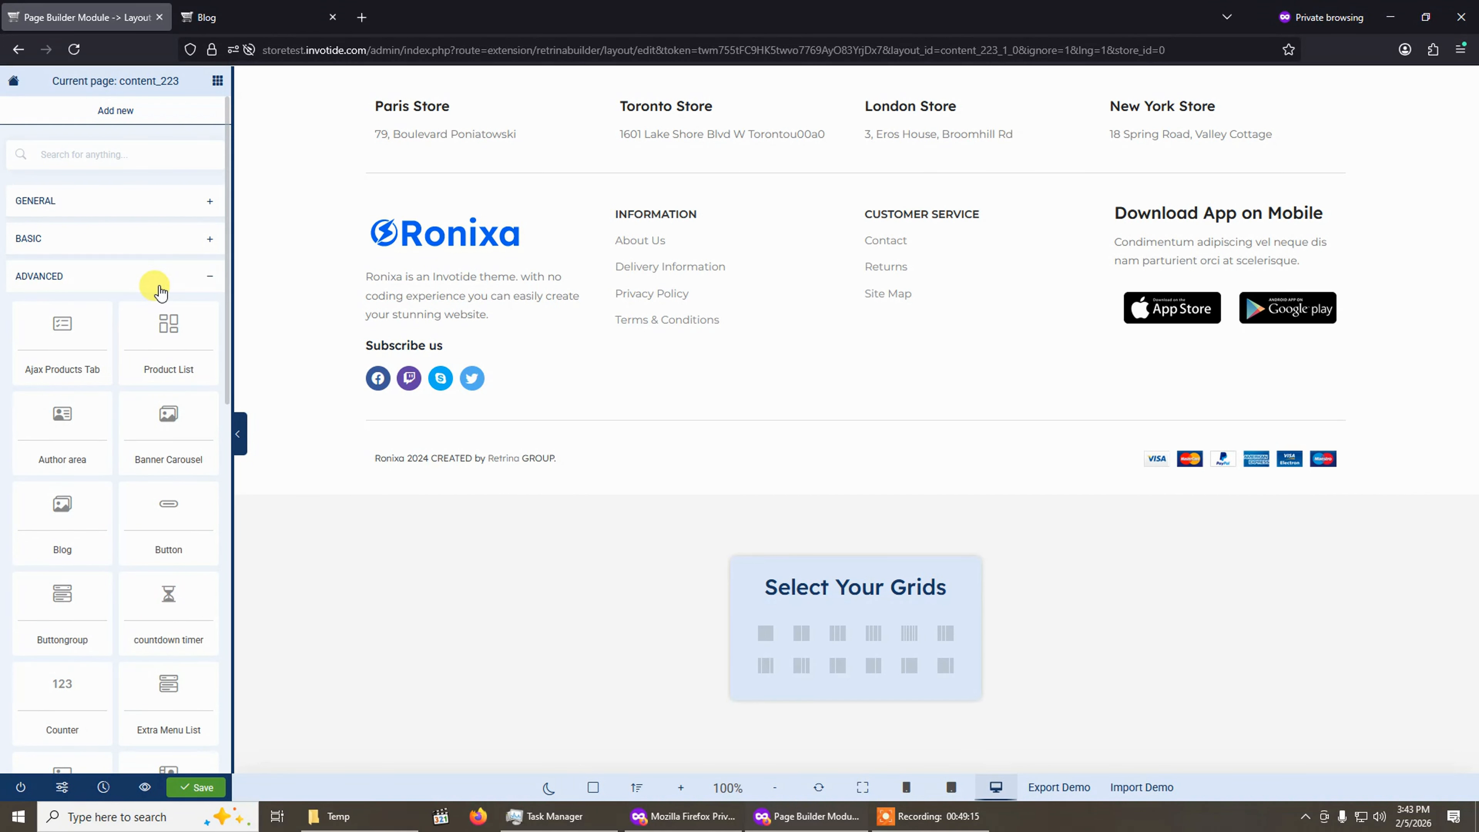
pyautogui.click(160, 286)
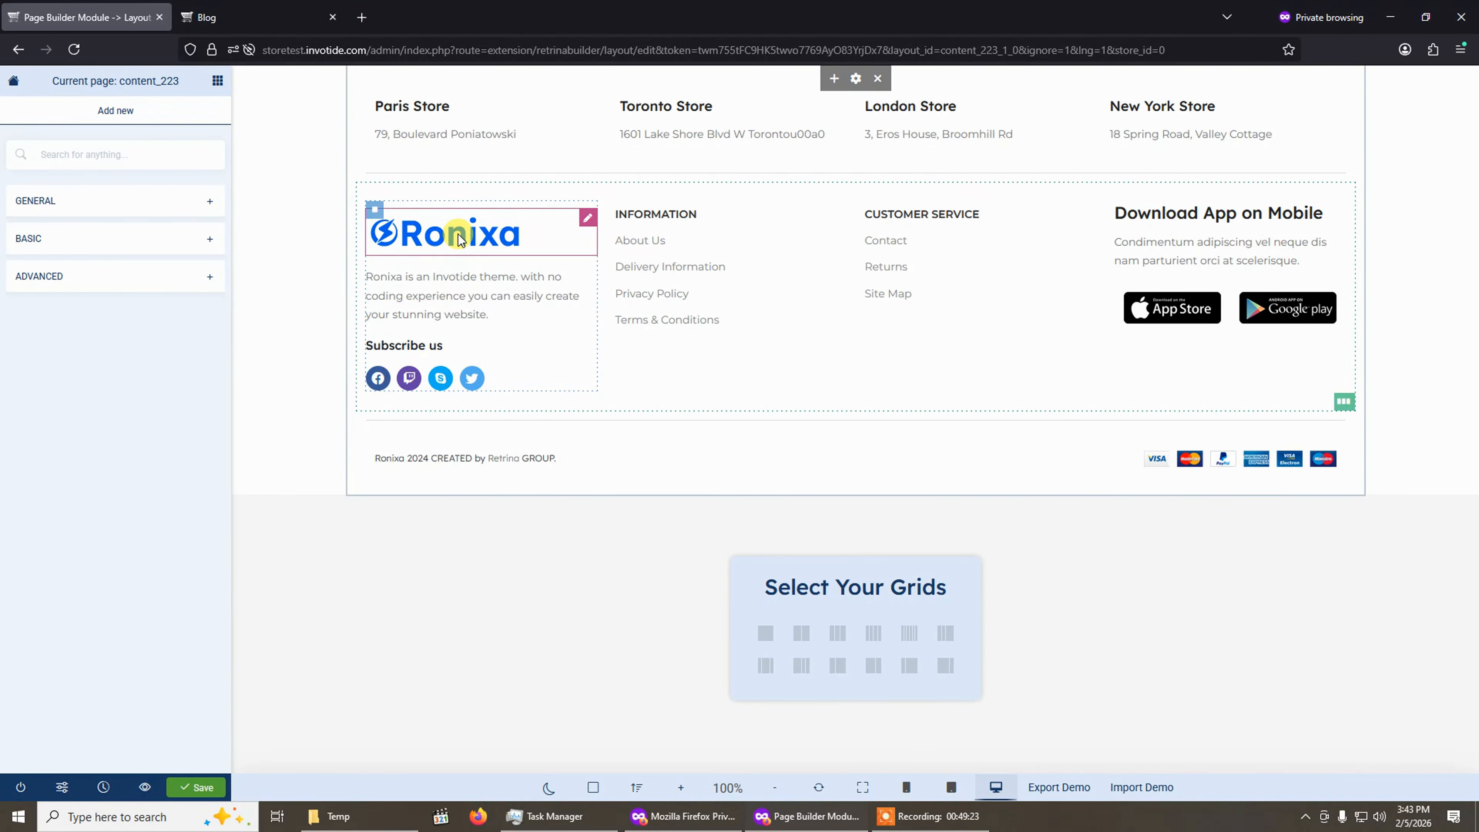
# Select the footer logo image module and review its Style and Advance settings.
pyautogui.click(484, 250)
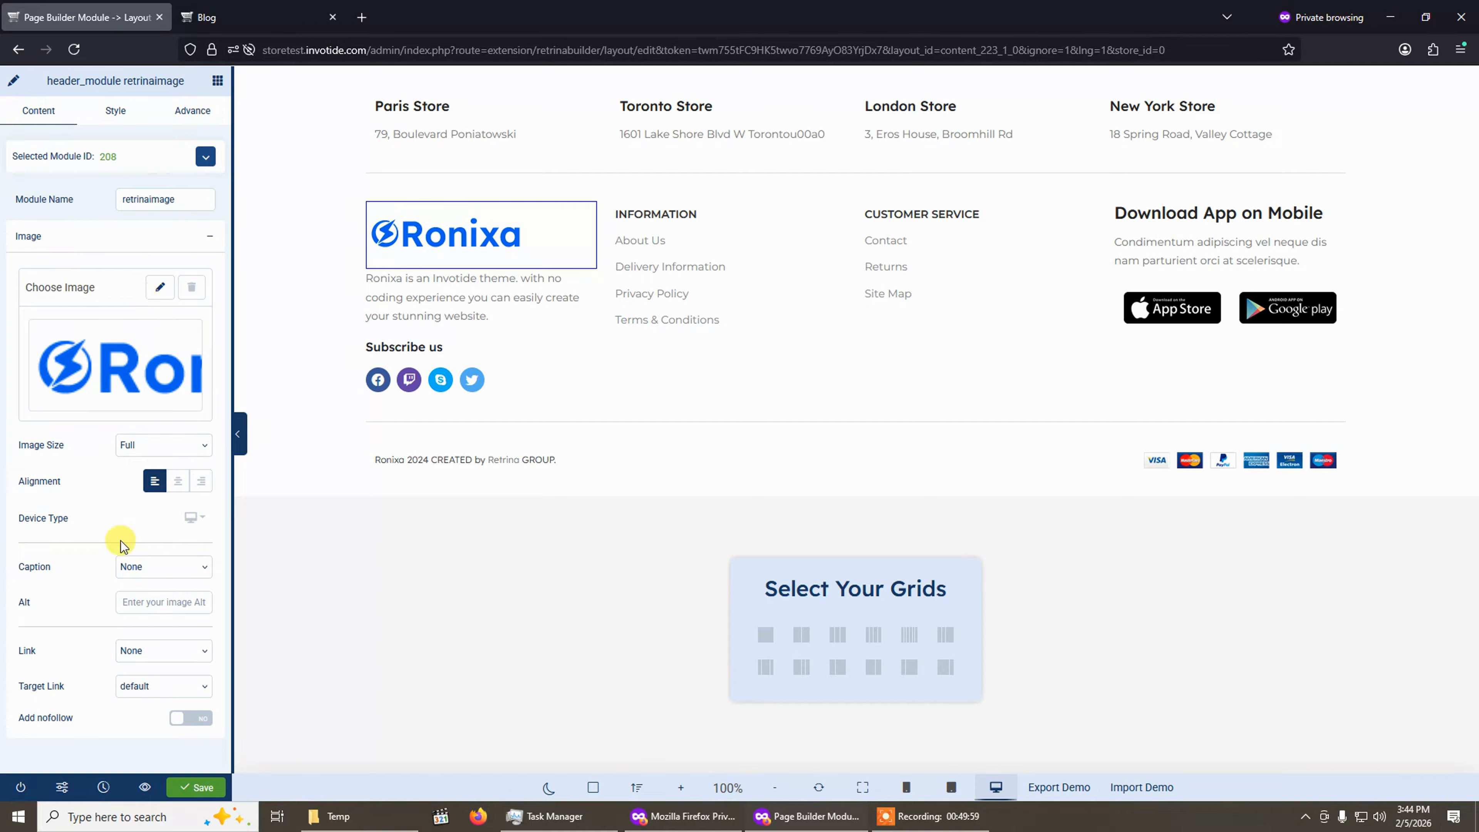
pyautogui.click(114, 114)
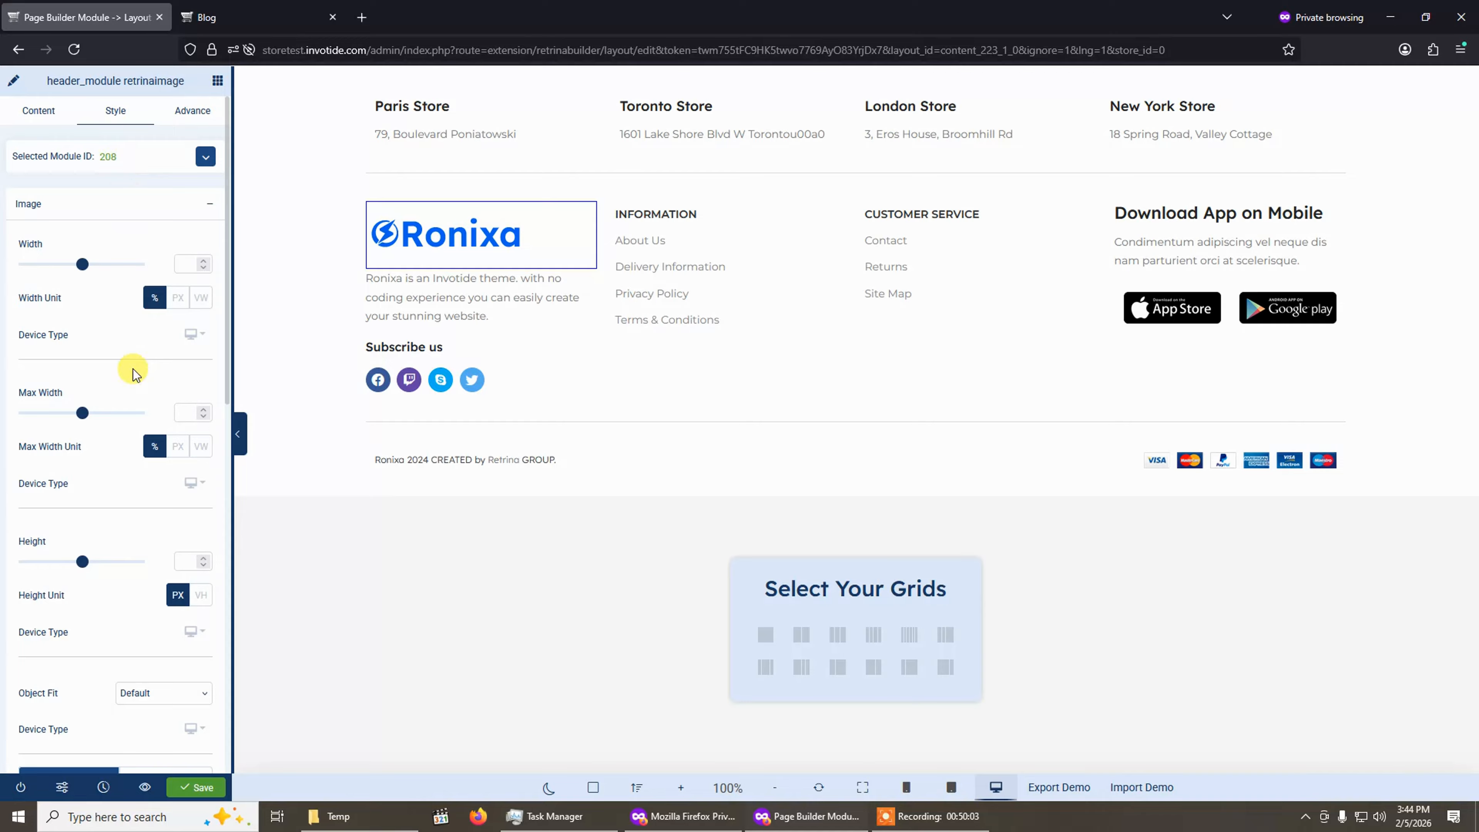
pyautogui.scroll(-5, 137, 366)
pyautogui.scroll(5, 136, 365)
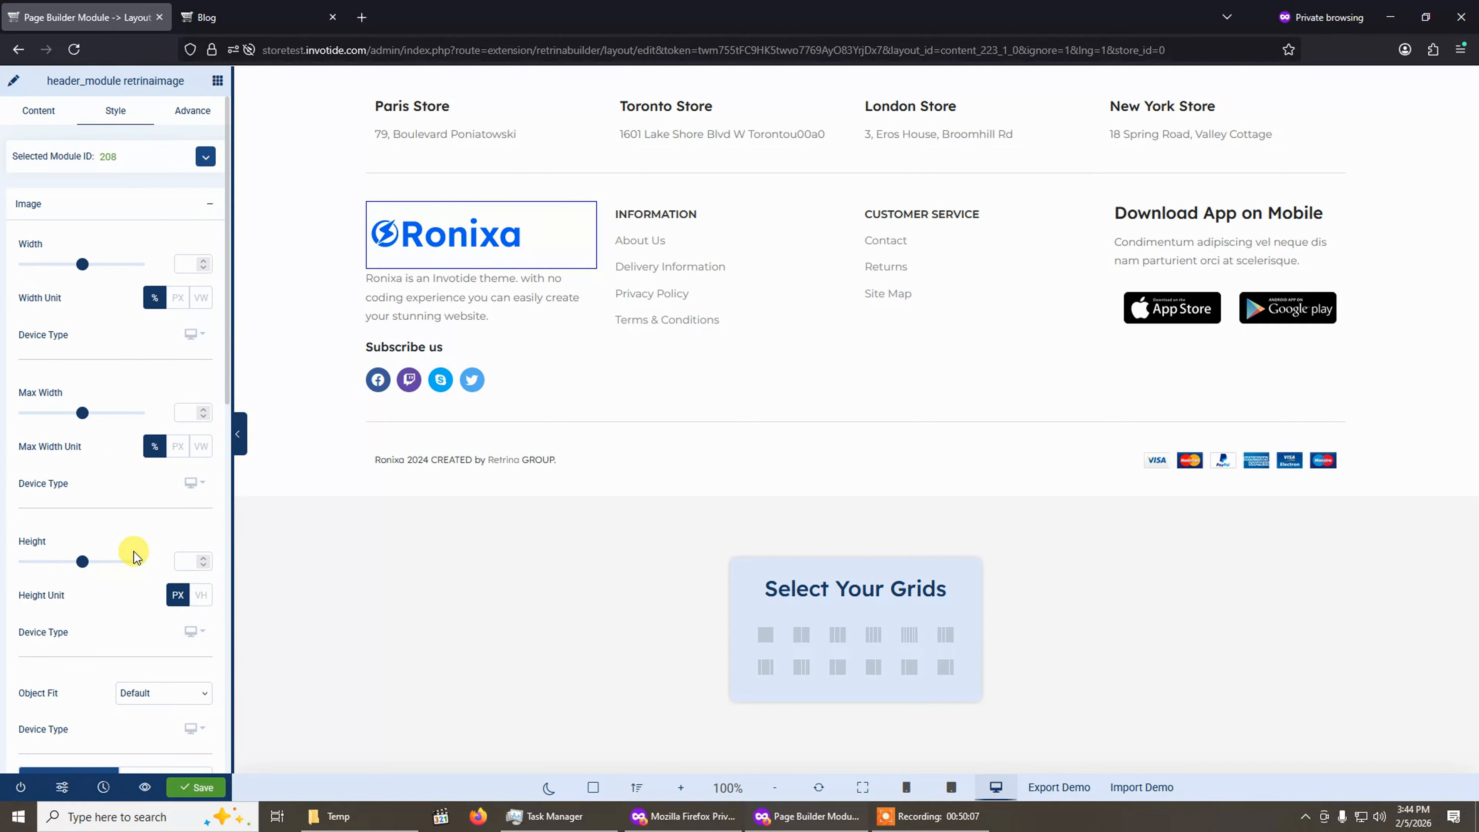
pyautogui.scroll(-4, 133, 550)
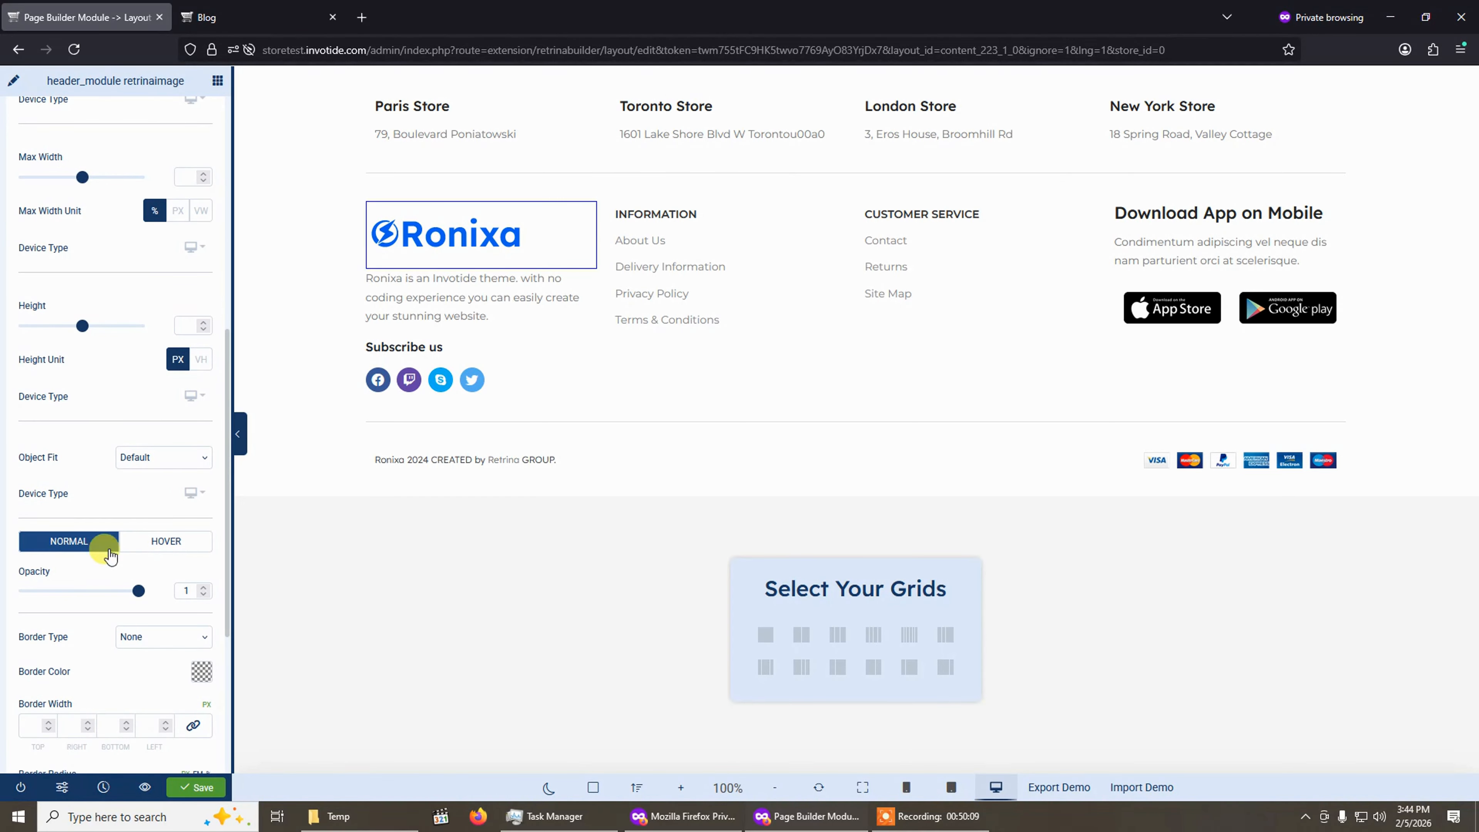
pyautogui.scroll(4, 147, 282)
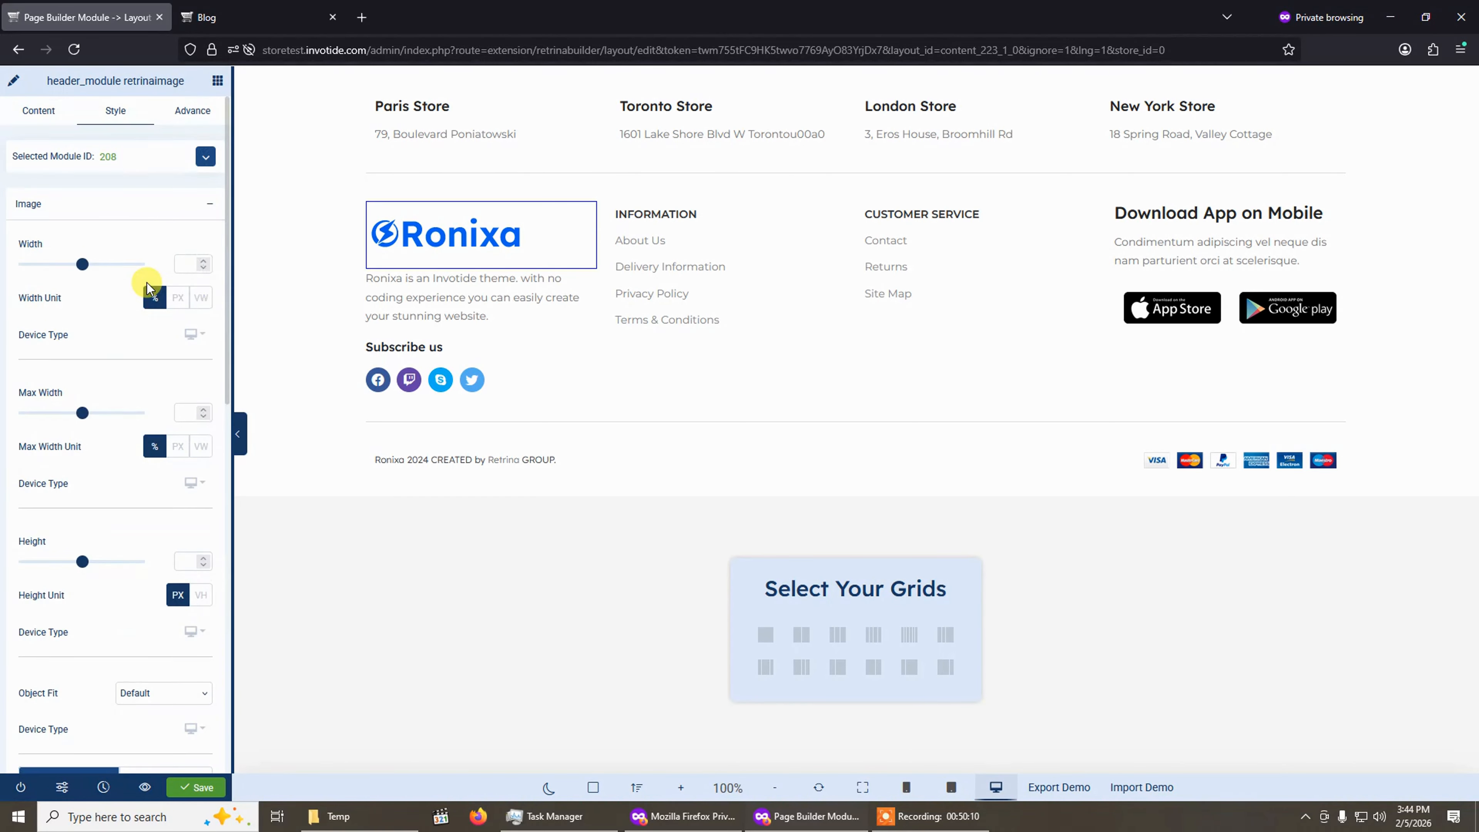
pyautogui.click(190, 115)
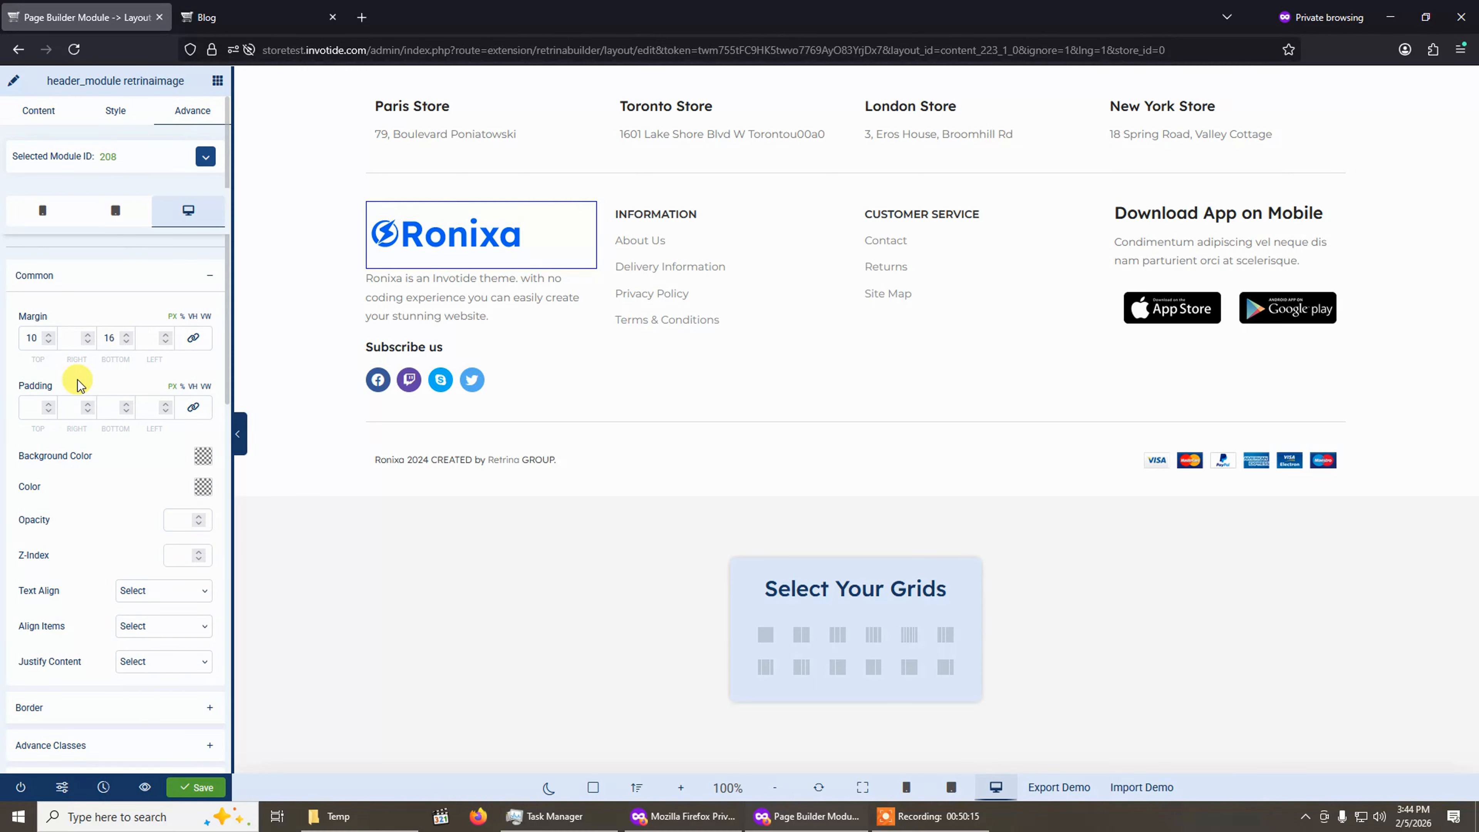
pyautogui.scroll(-1, 80, 381)
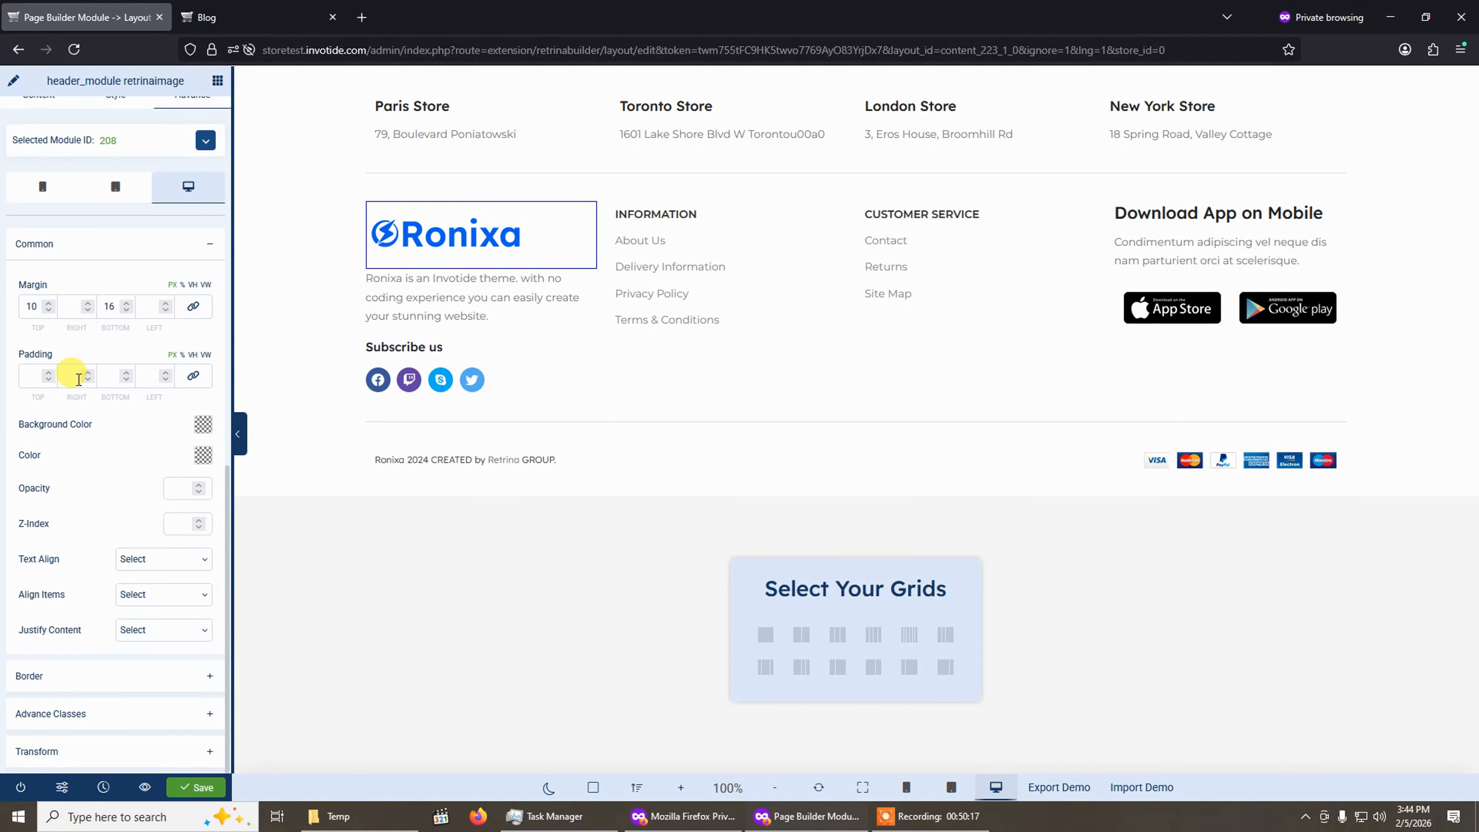
pyautogui.scroll(1, 79, 379)
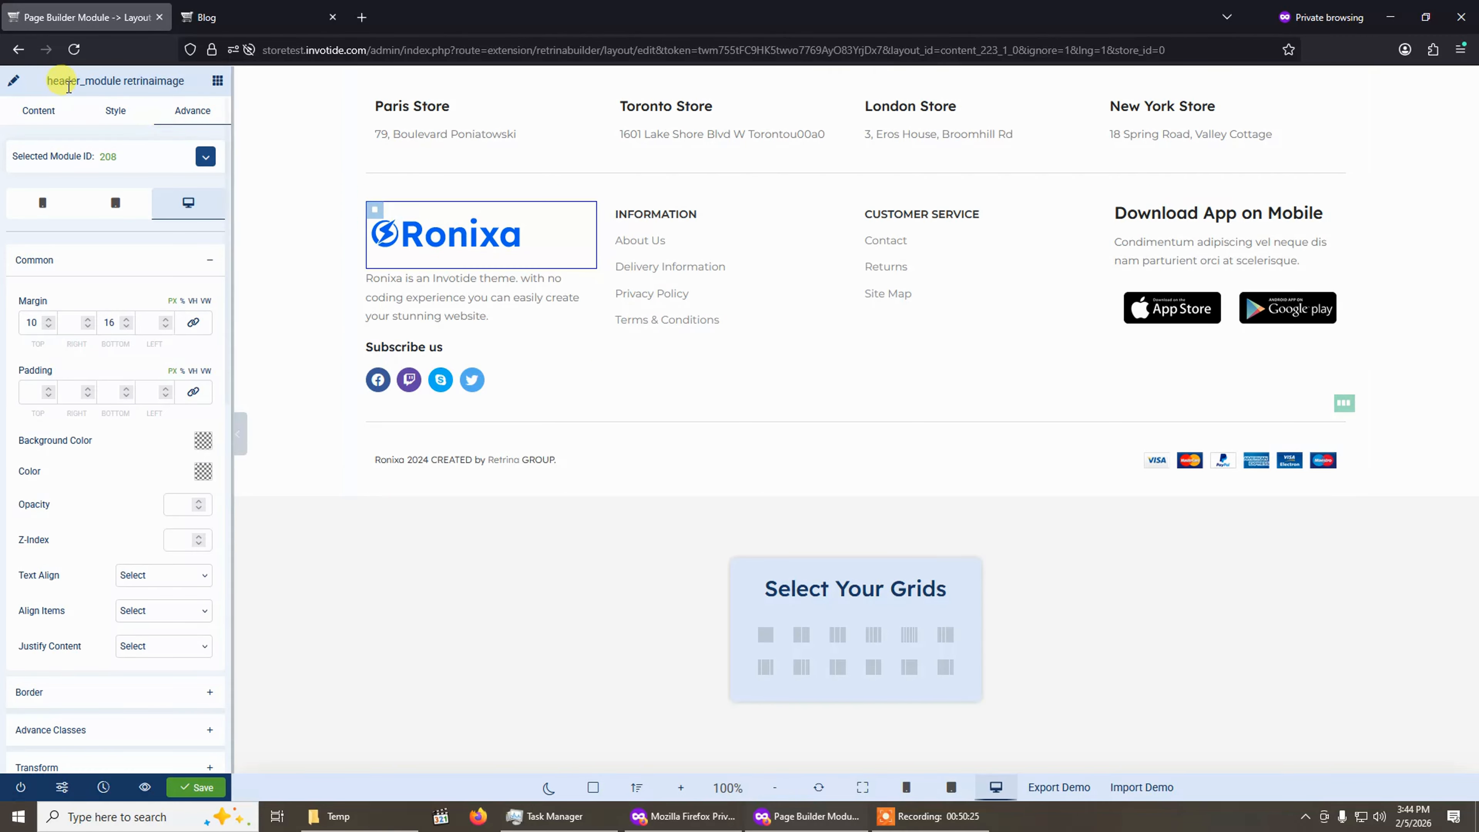
# Replace the footer logo with invotide-product.png from page 2 of the image library.
pyautogui.click(40, 112)
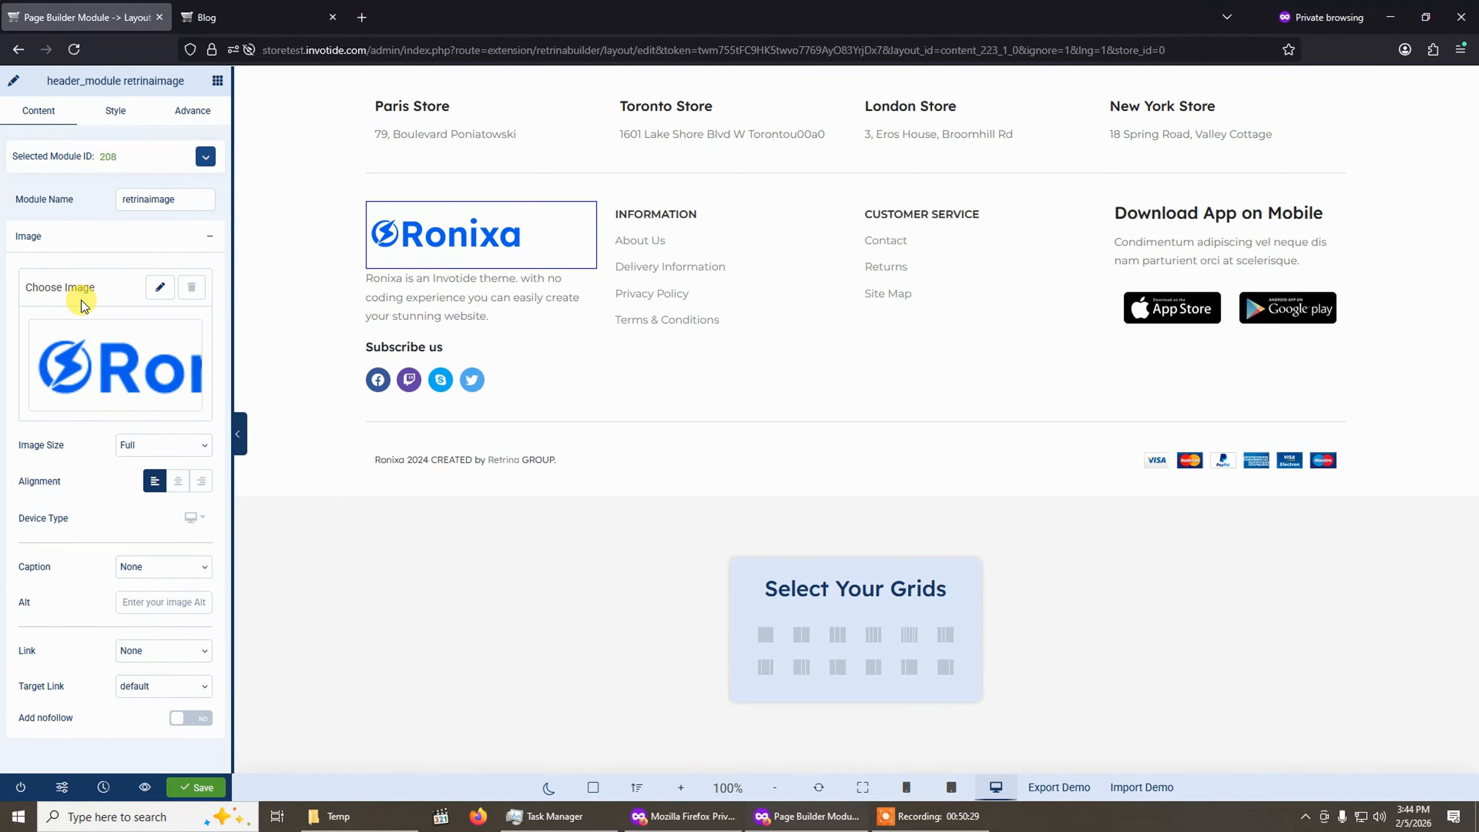
pyautogui.click(159, 287)
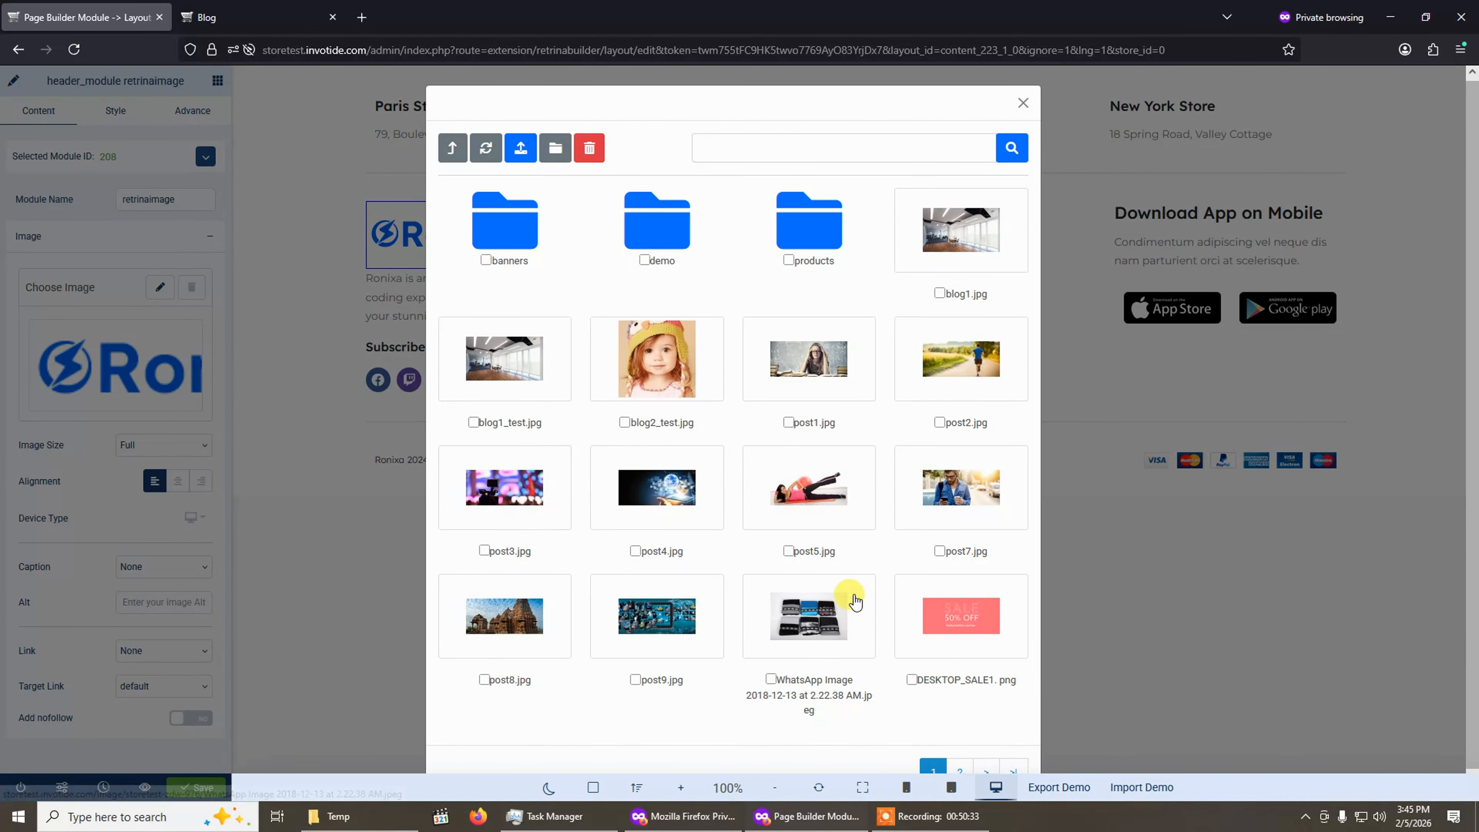
pyautogui.click(960, 770)
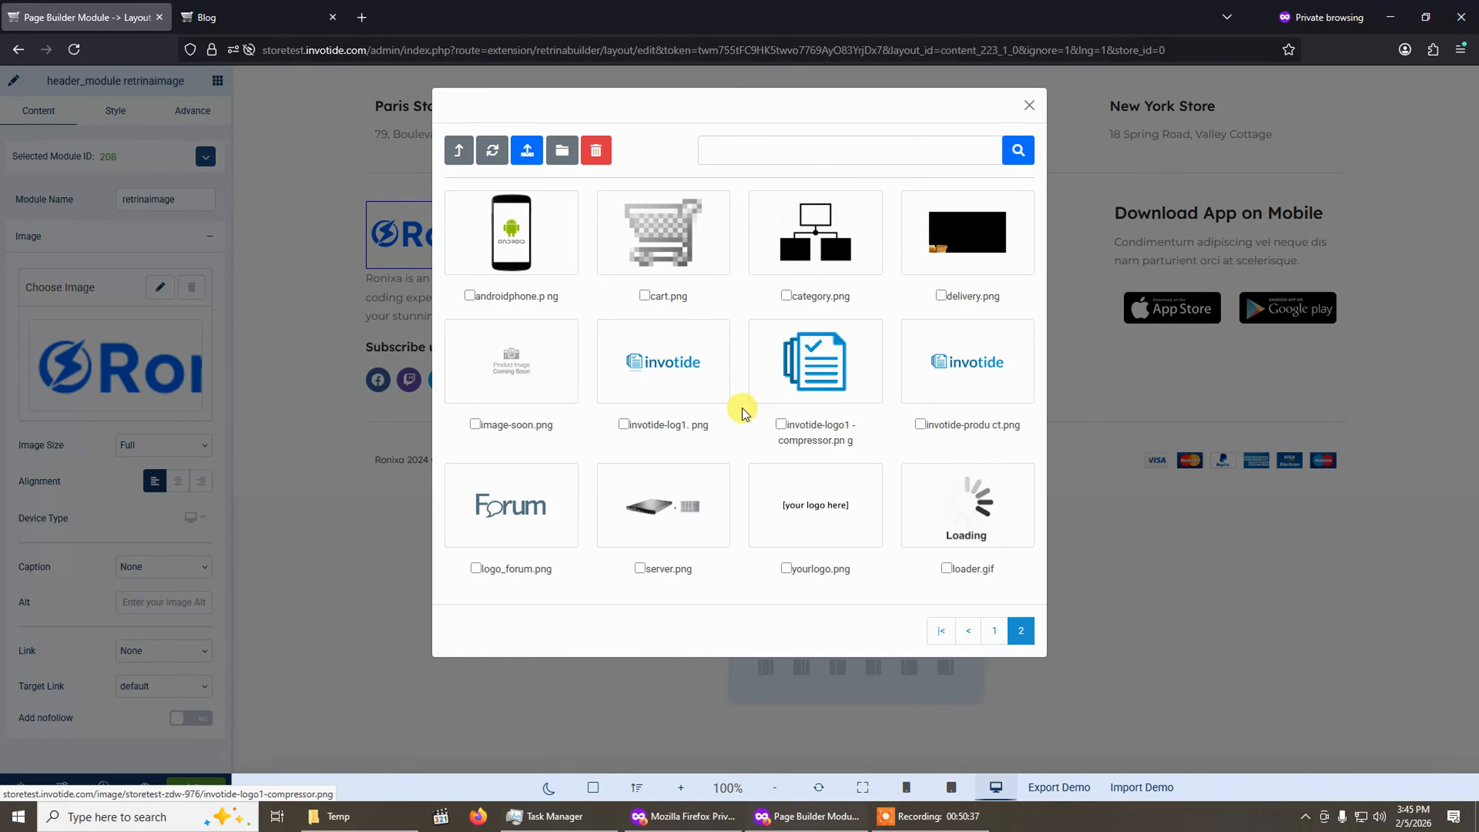
pyautogui.click(970, 373)
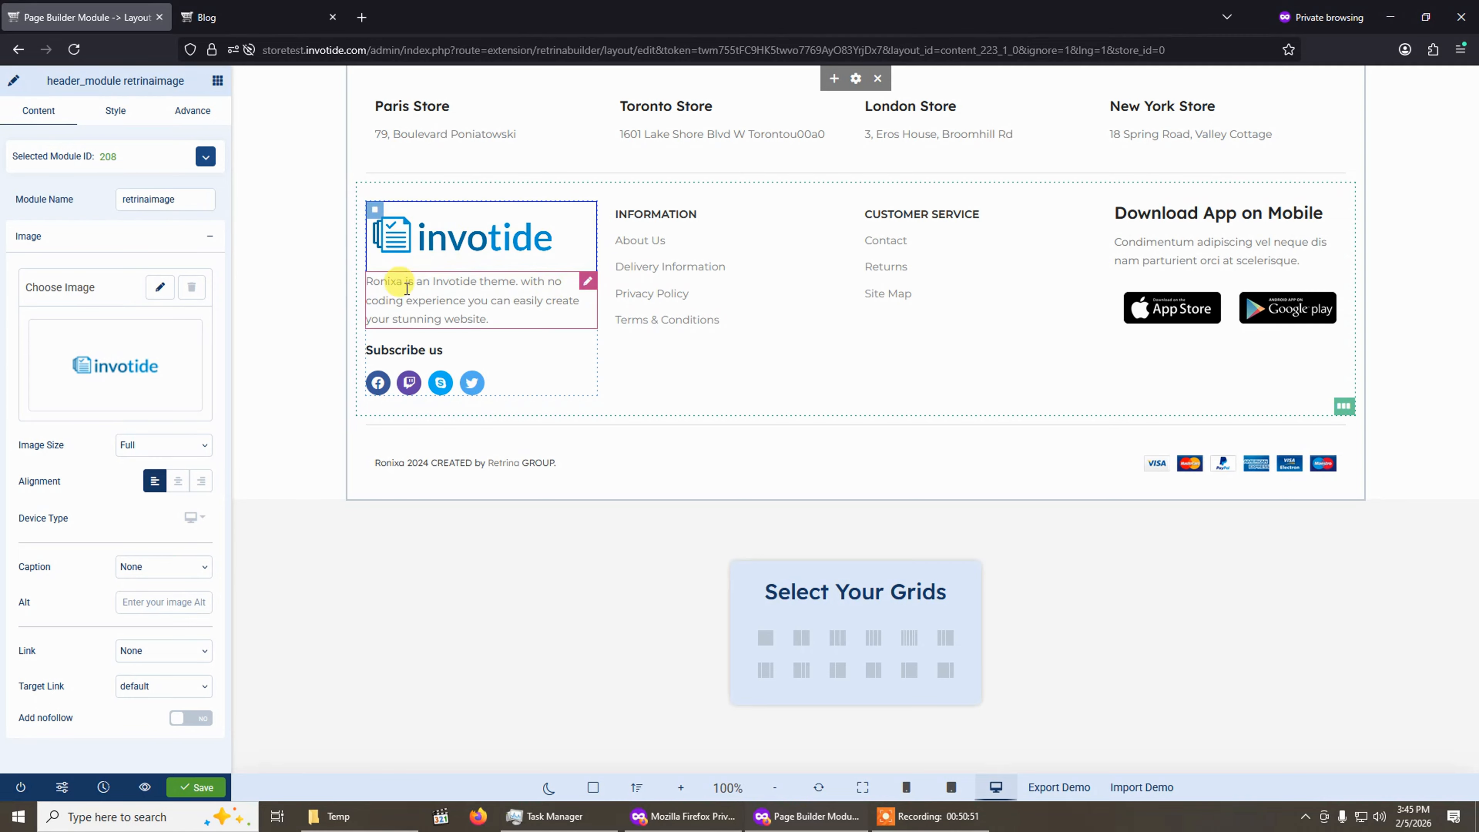
# Change the footer description text under the logo to "This is a test Invotide store".
pyautogui.click(449, 300)
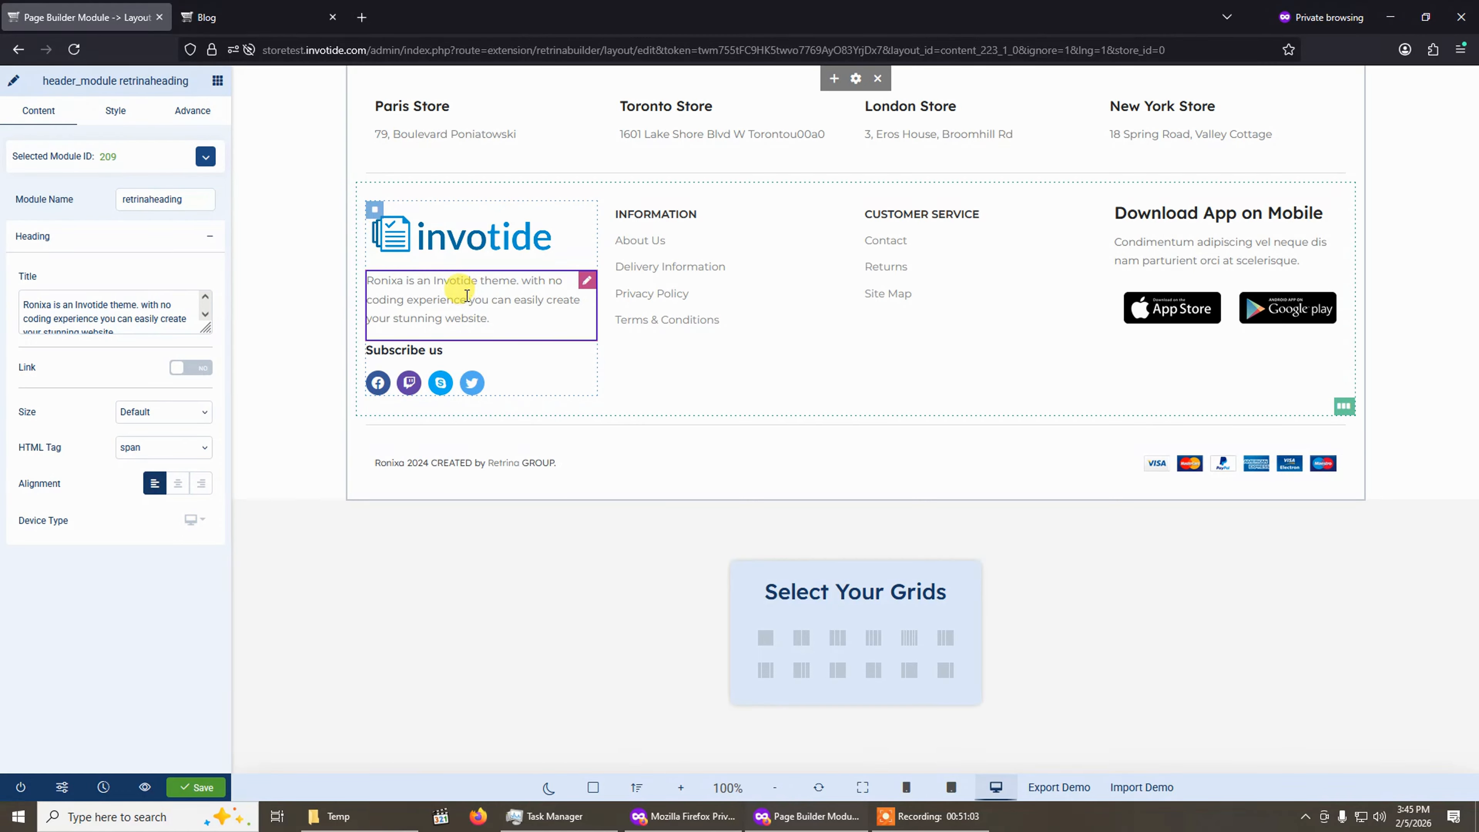
pyautogui.click(124, 313)
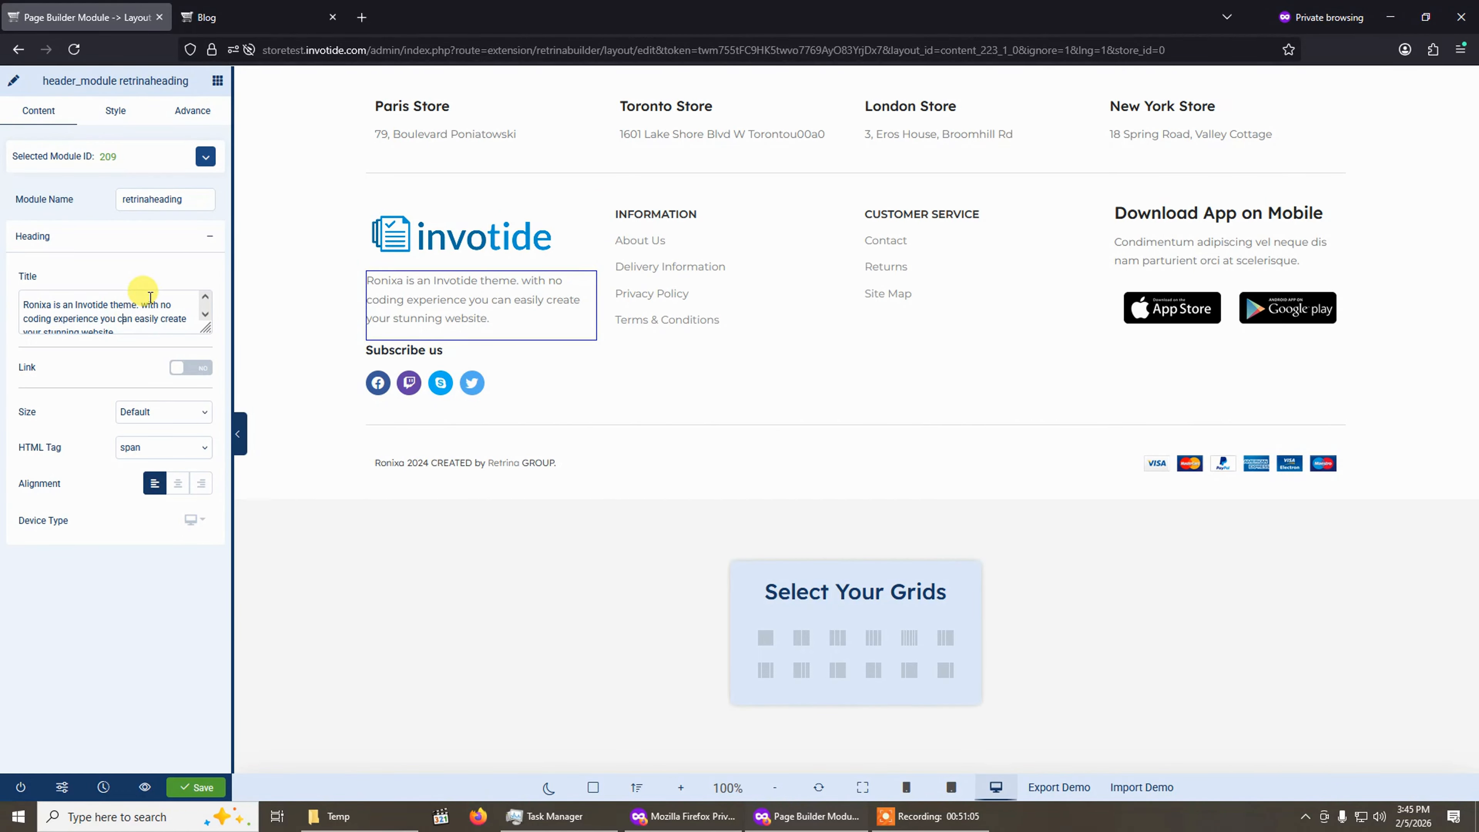
pyautogui.hotkey('ctrl', 'a')
pyautogui.write('Thi')
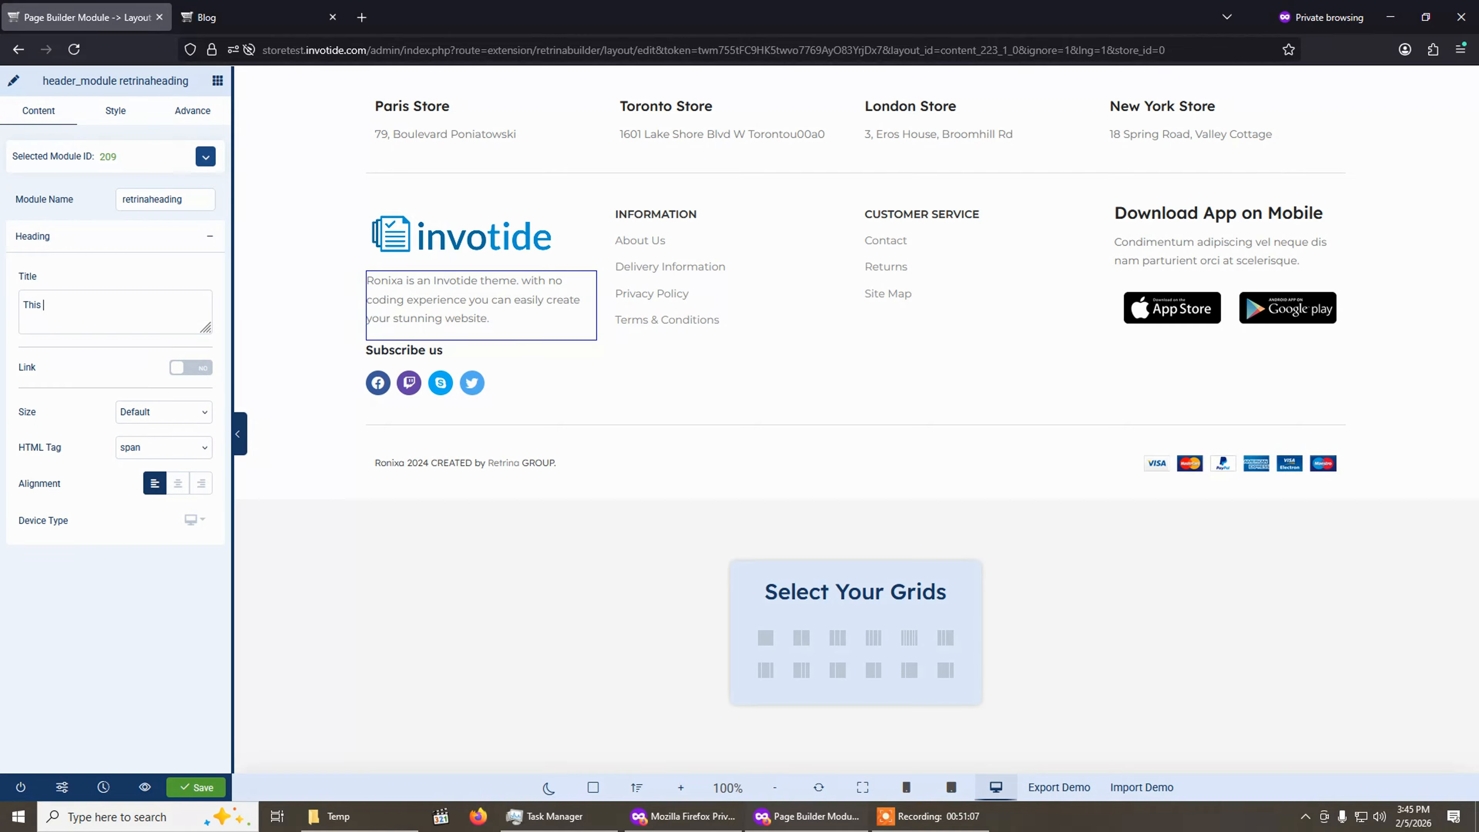
pyautogui.write('s is a test Invotide store')
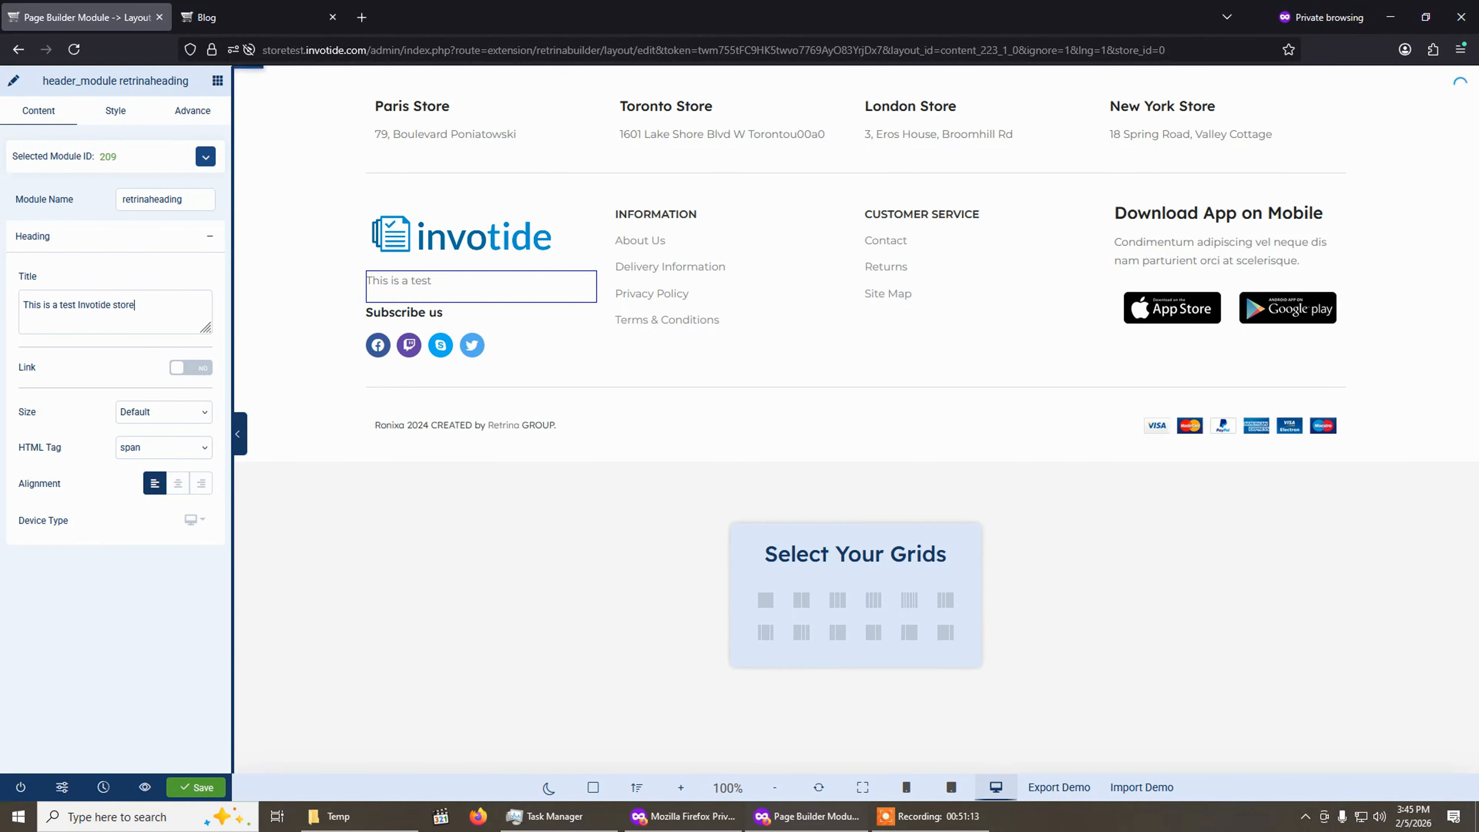
pyautogui.click(168, 283)
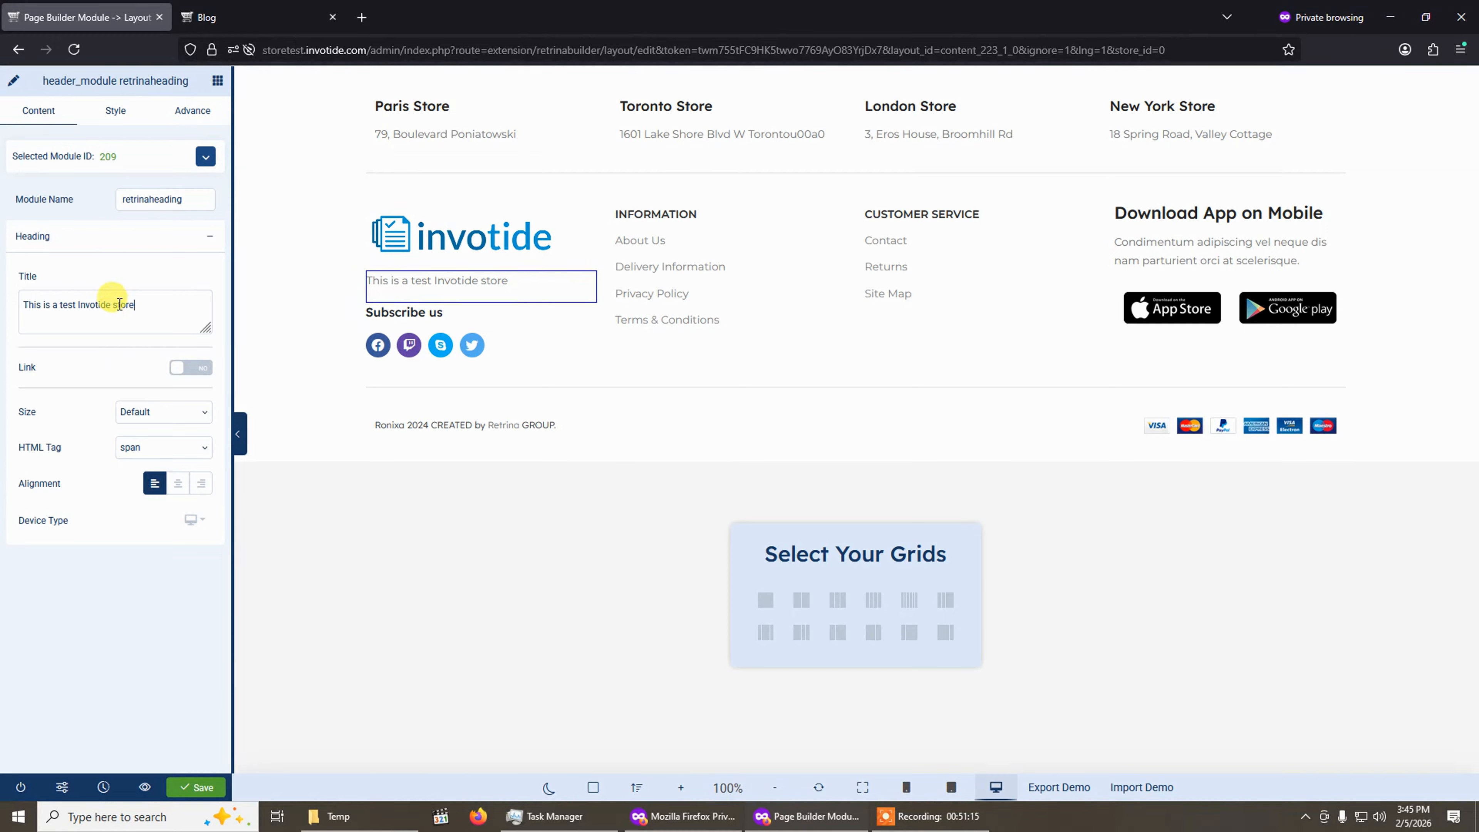
pyautogui.click(74, 324)
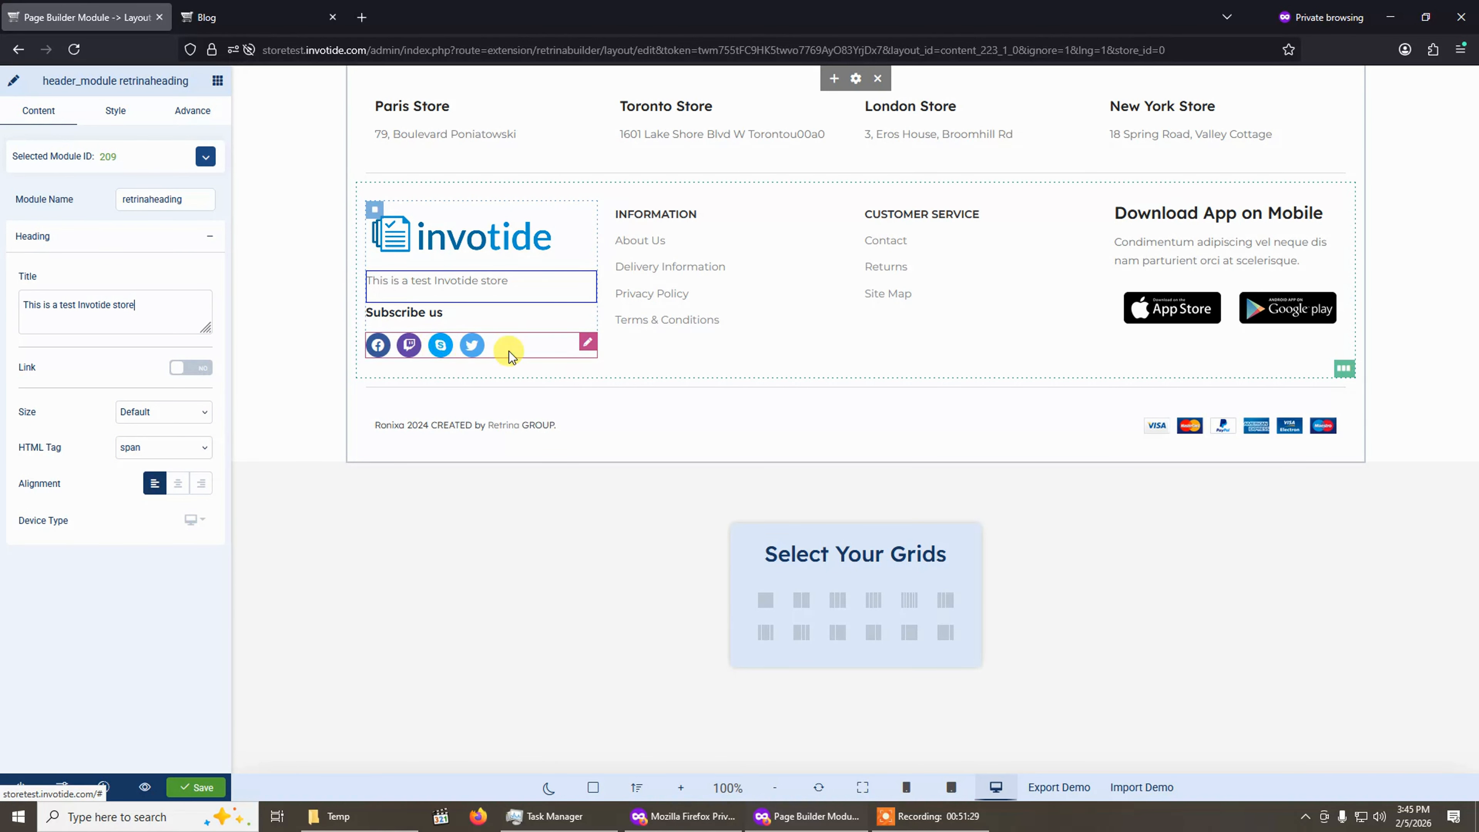
# Delete the social icons module and the "Subscribe us" heading from the footer's logo column.
pyautogui.click(531, 351)
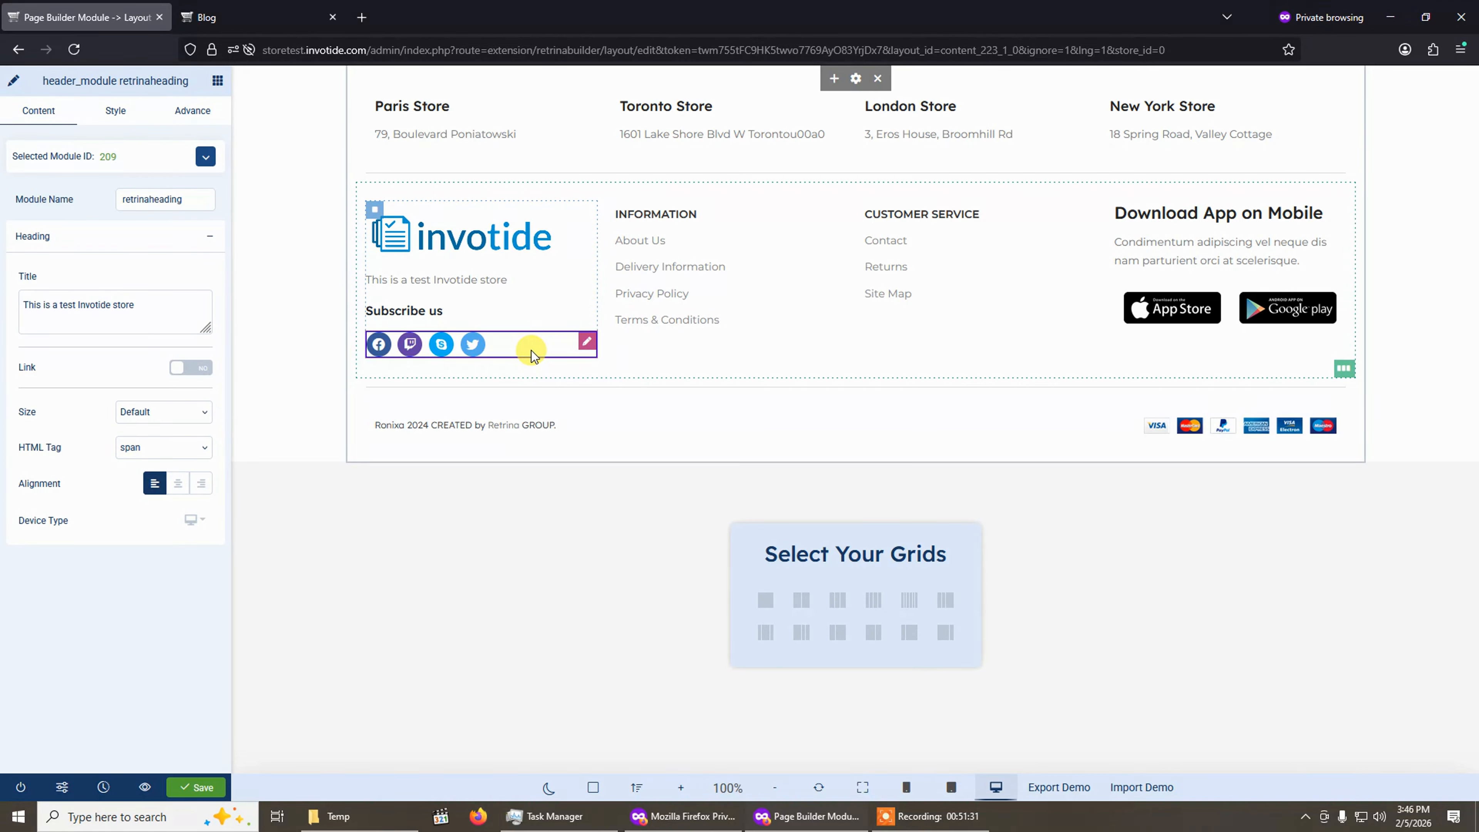
pyautogui.rightClick(531, 351)
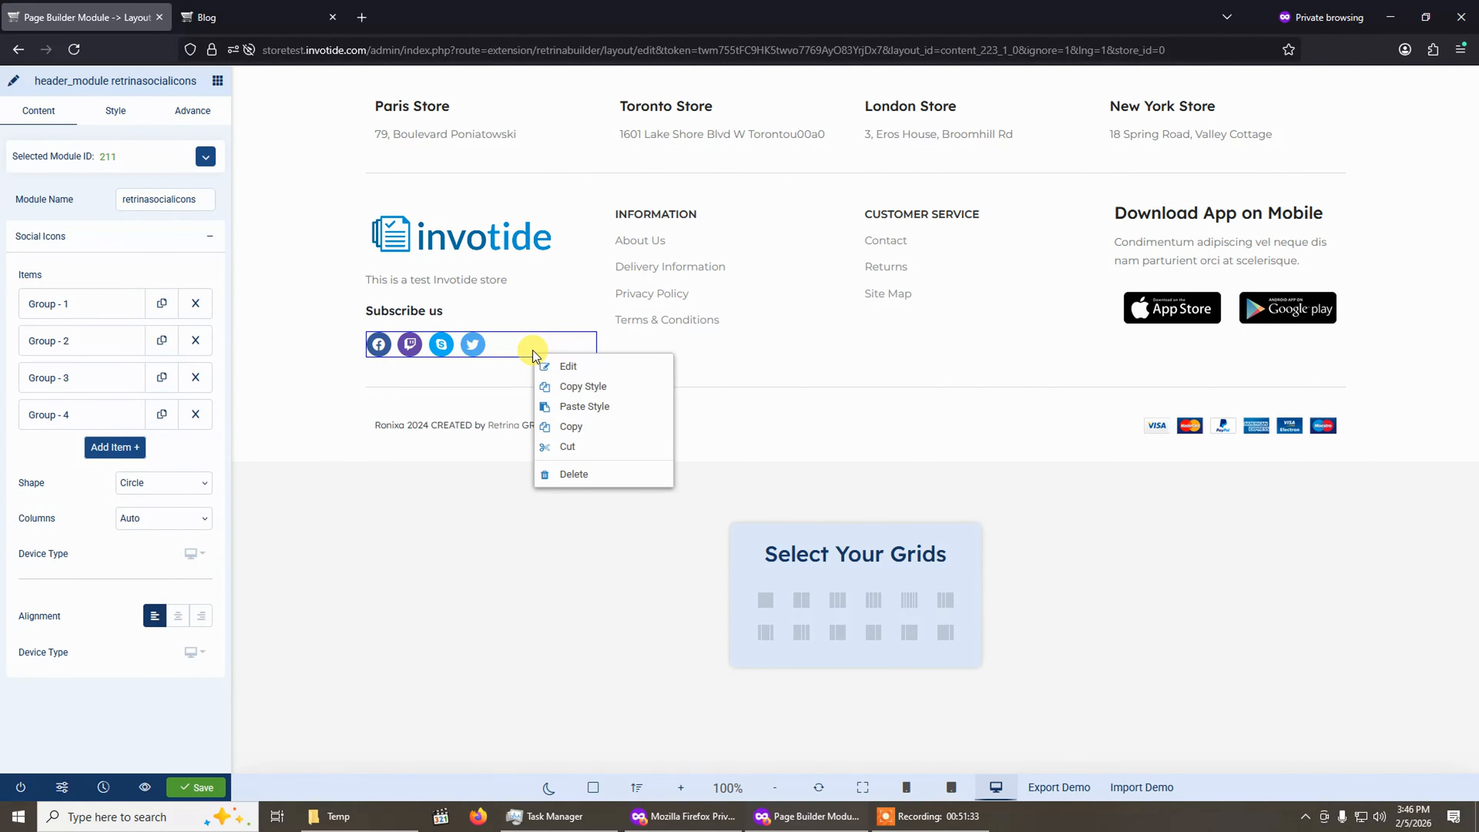
pyautogui.click(573, 474)
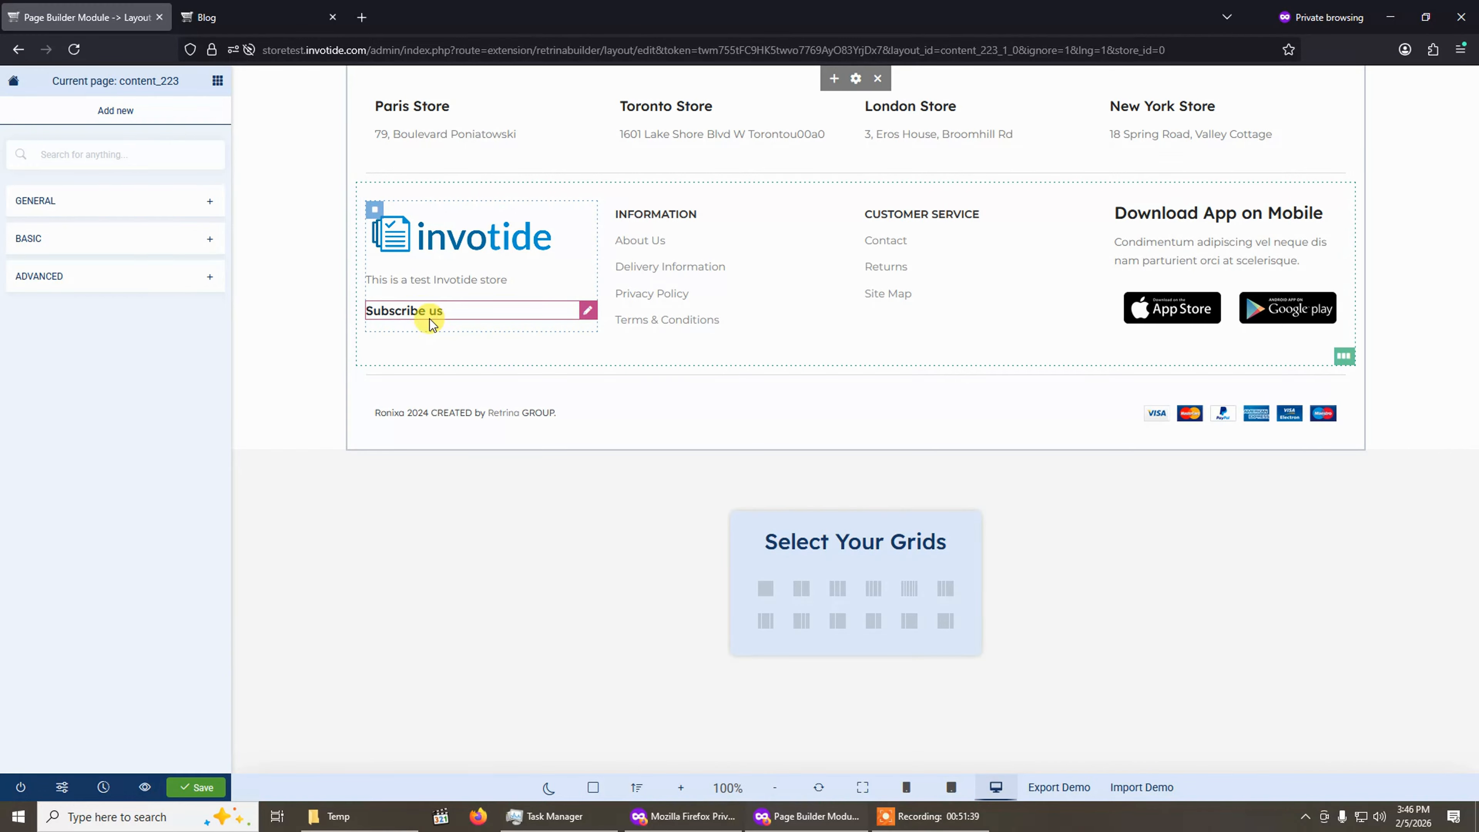
pyautogui.rightClick(456, 312)
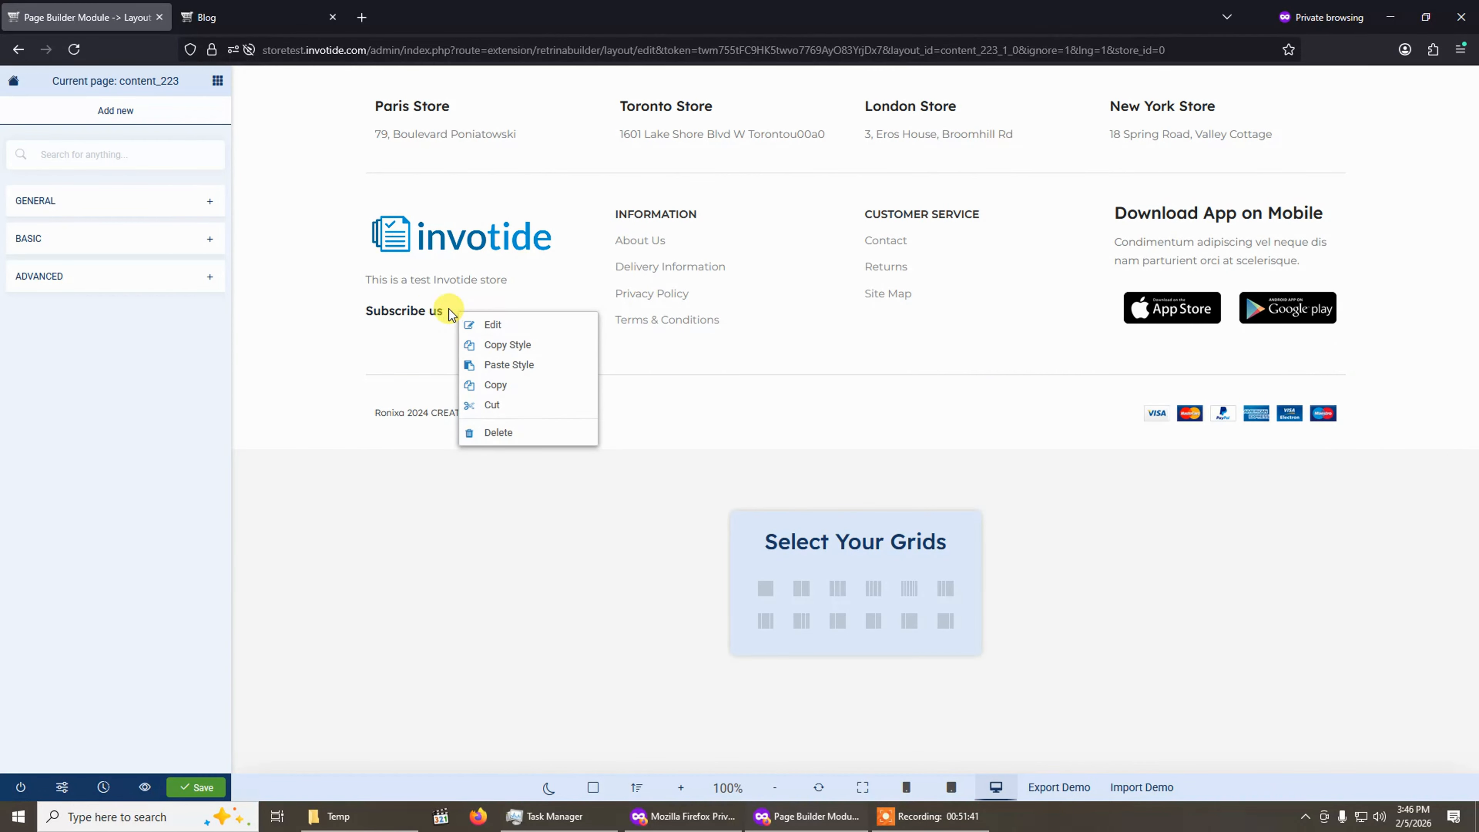
pyautogui.click(478, 435)
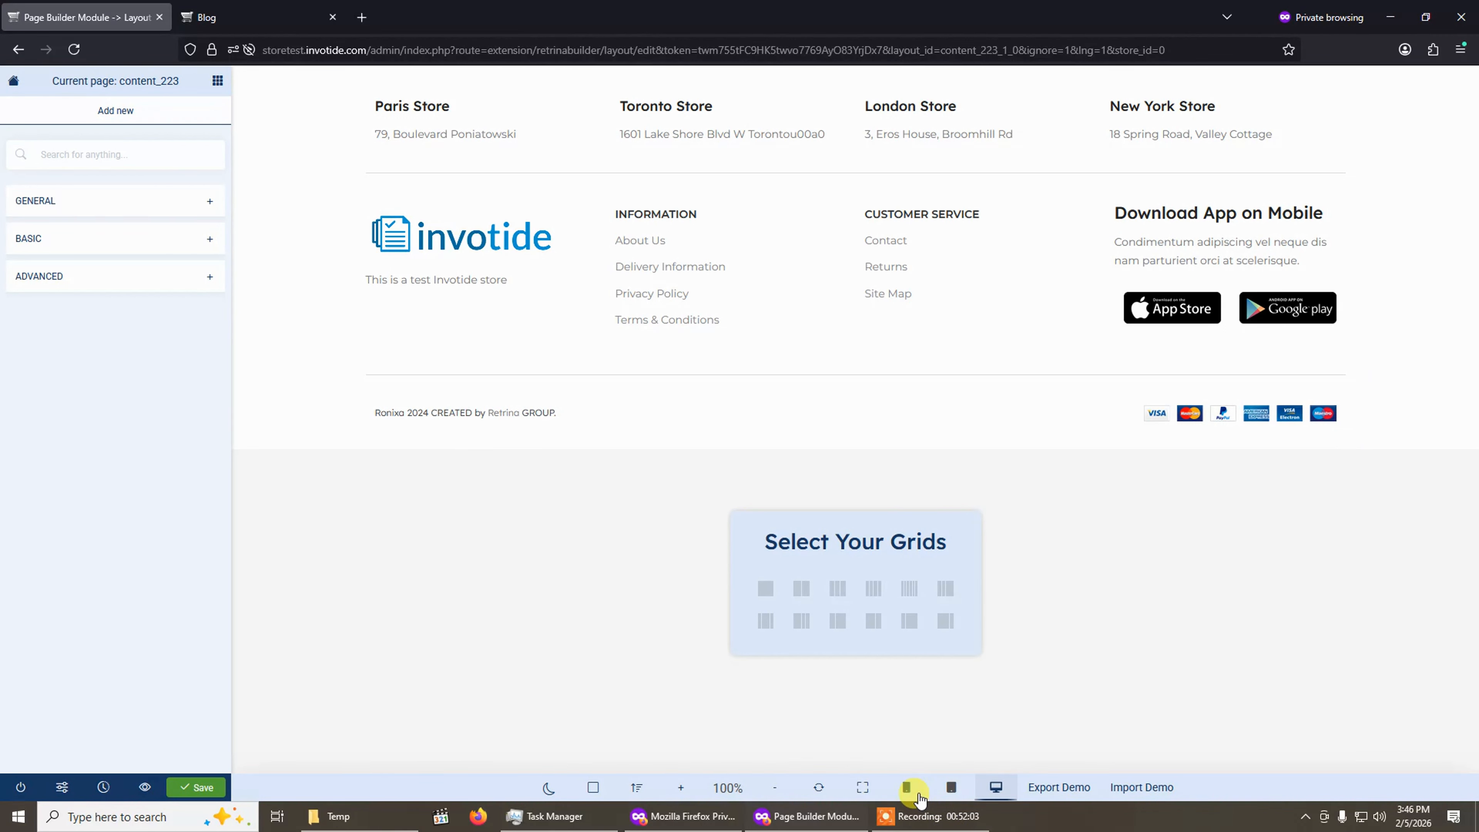
# Preview the footer in mobile, tablet and desktop views, then save the layout.
pyautogui.click(905, 790)
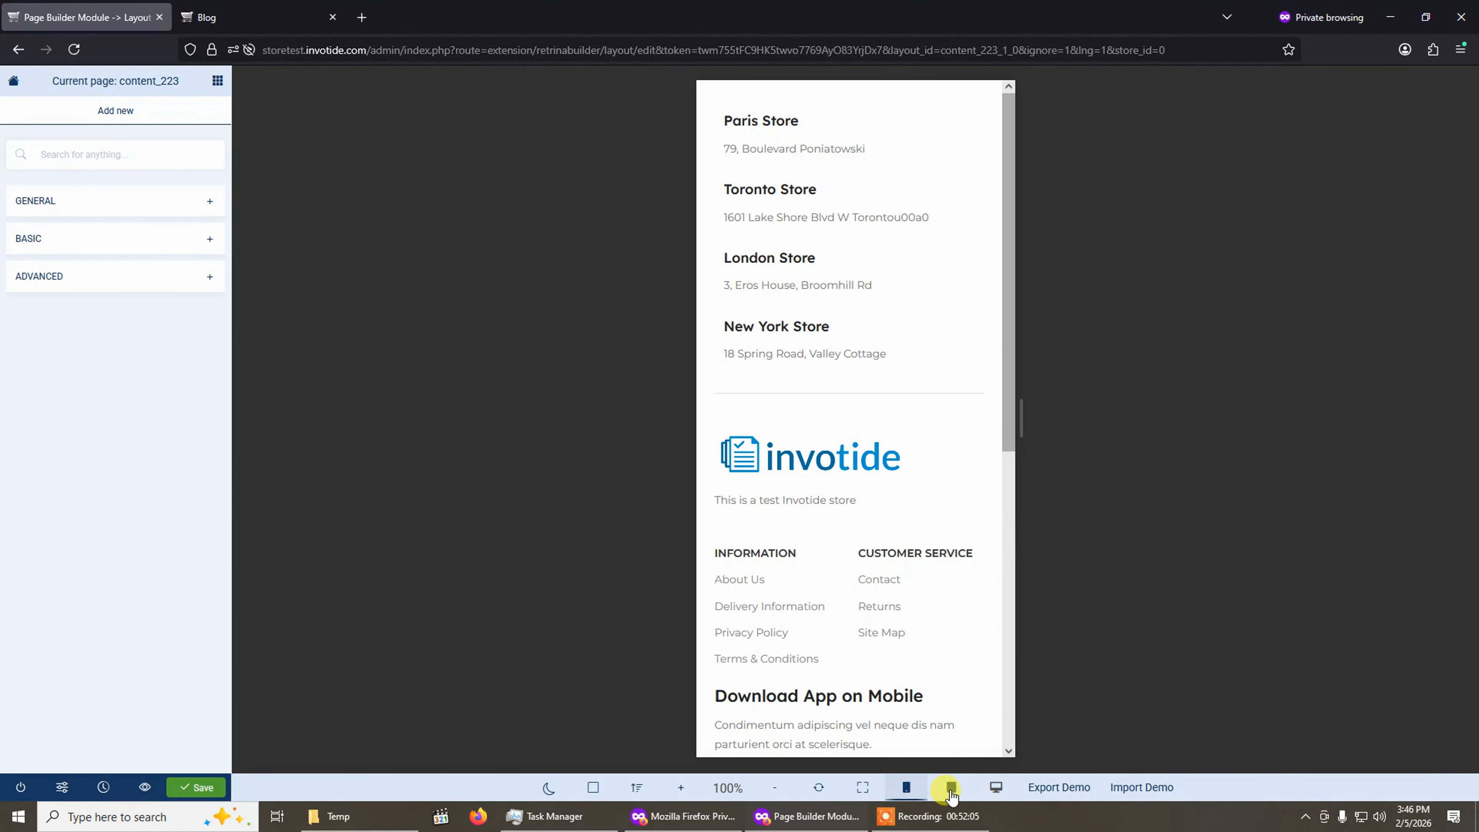
pyautogui.click(952, 790)
pyautogui.click(987, 790)
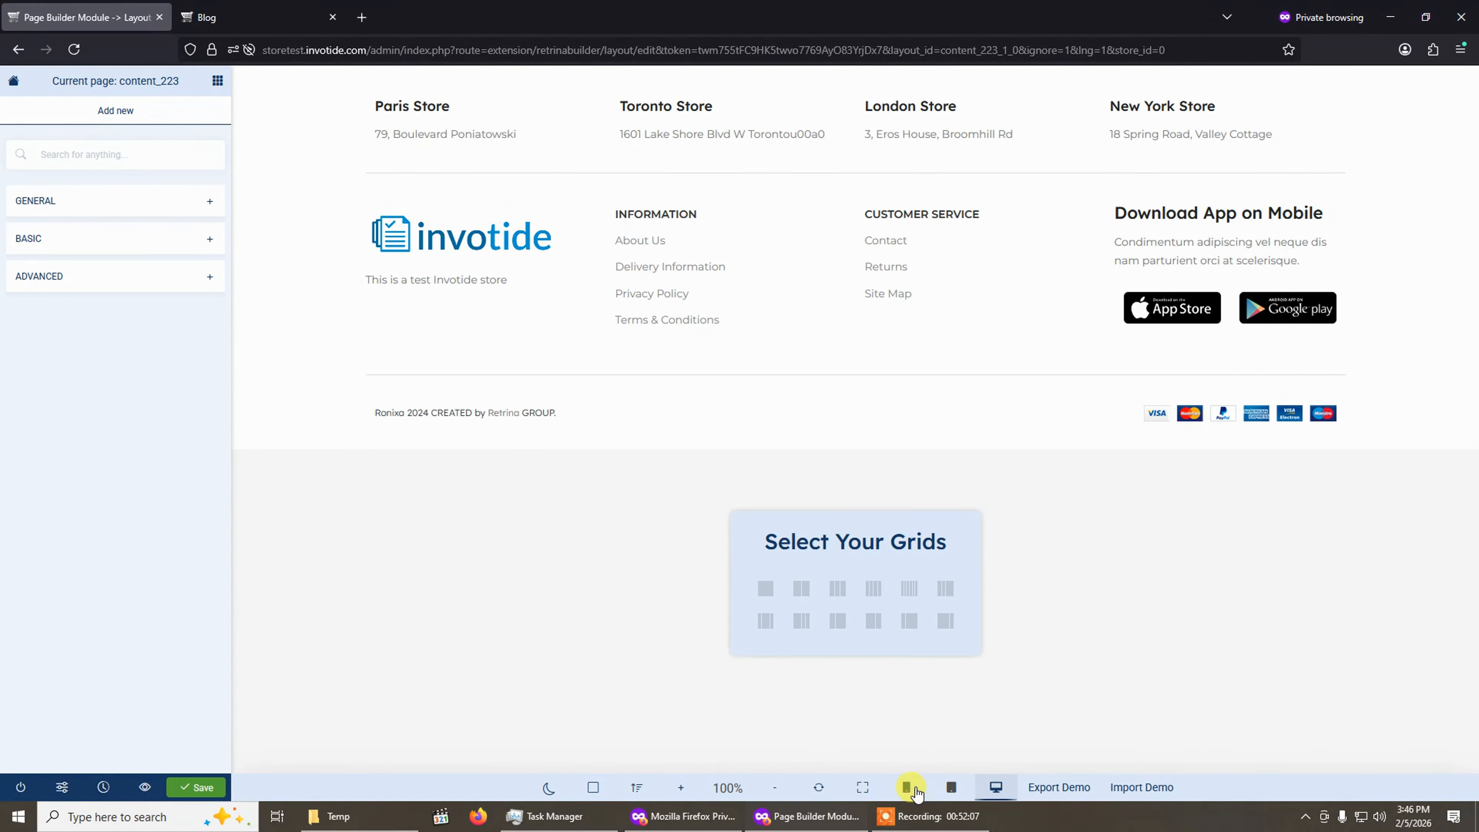
pyautogui.click(906, 788)
pyautogui.click(996, 788)
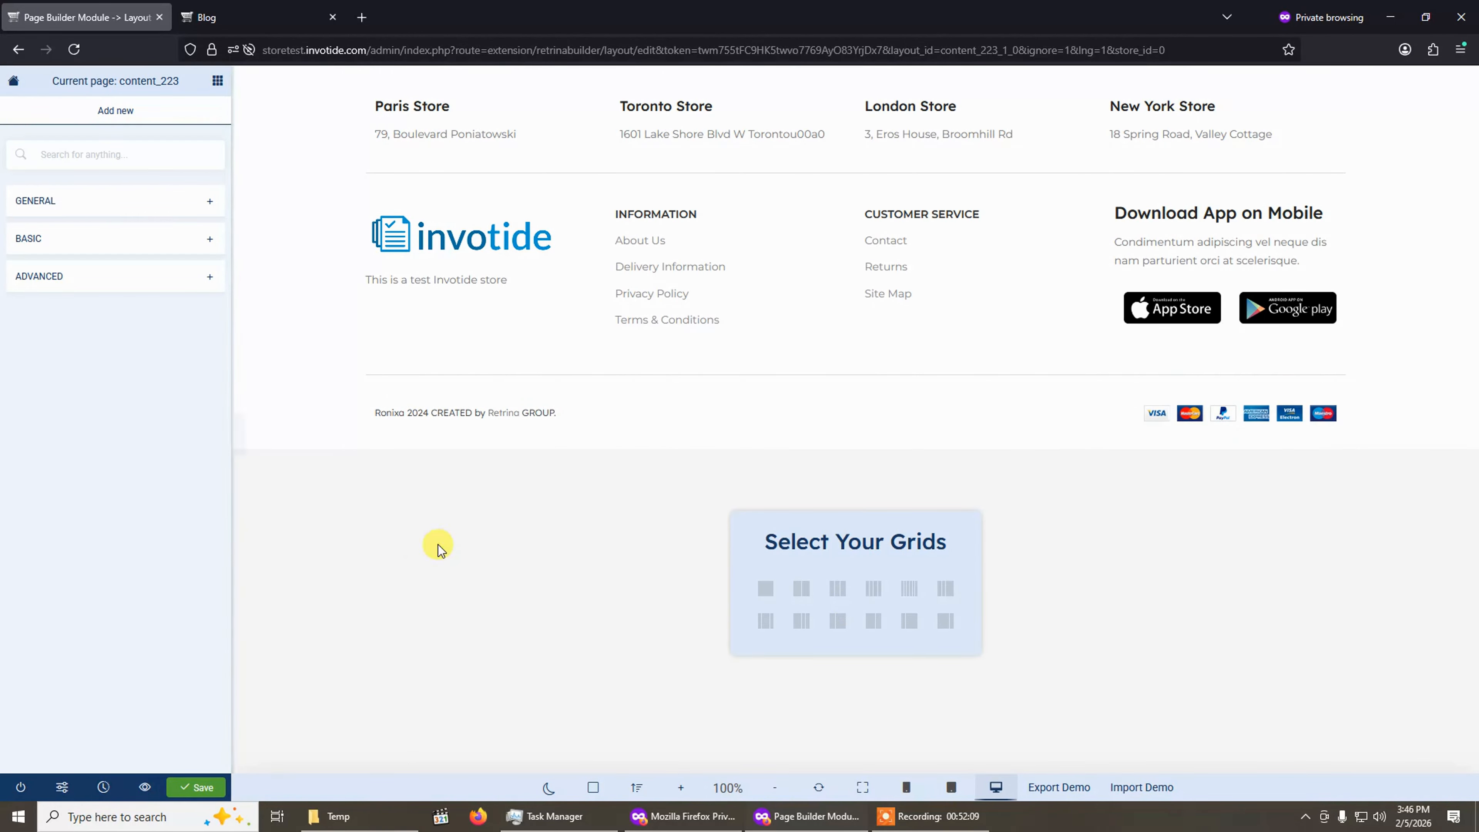
pyautogui.click(194, 788)
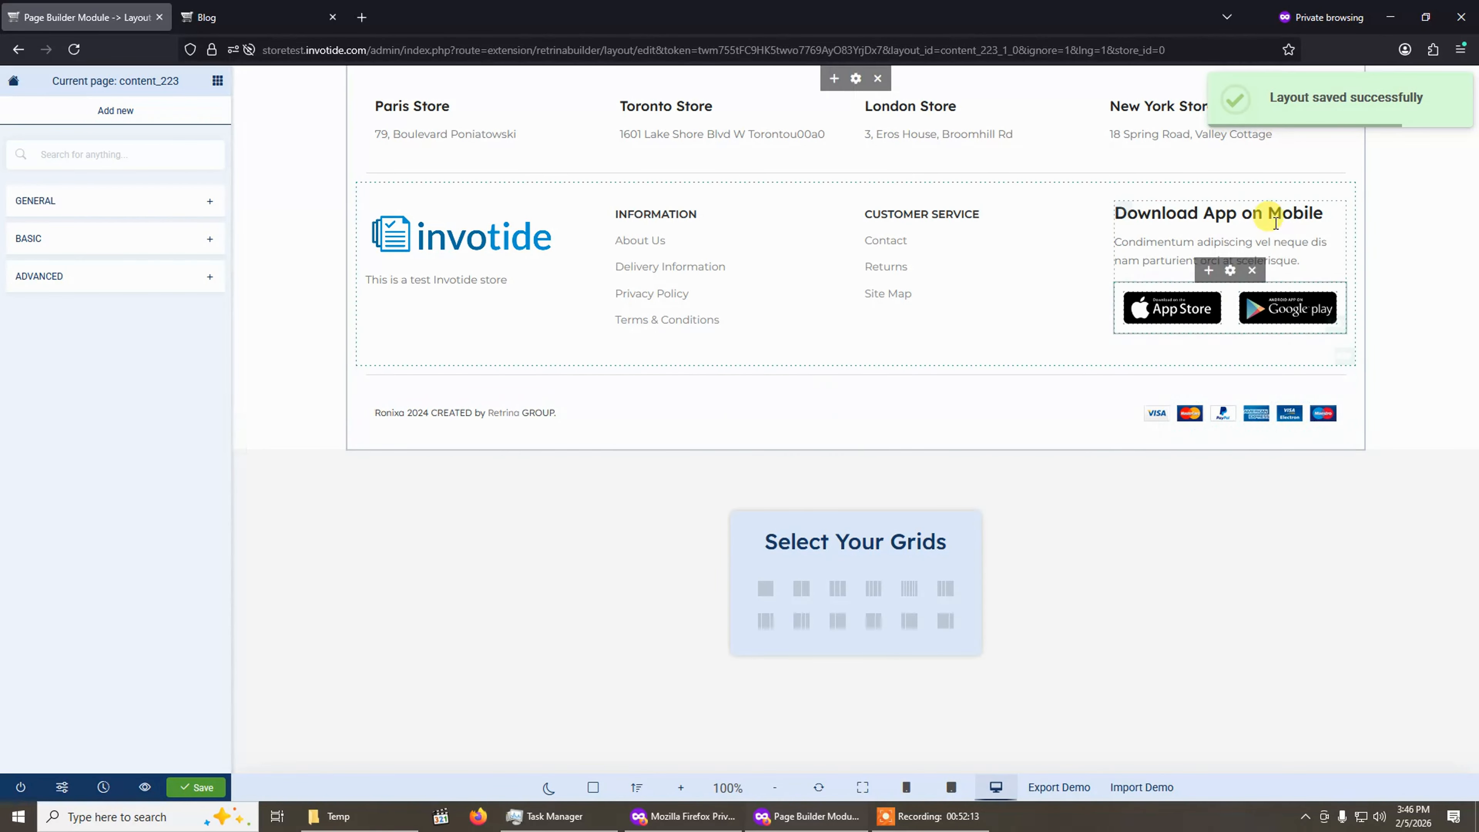
# Reload the storefront blog page to check the updated footer.
pyautogui.click(200, 9)
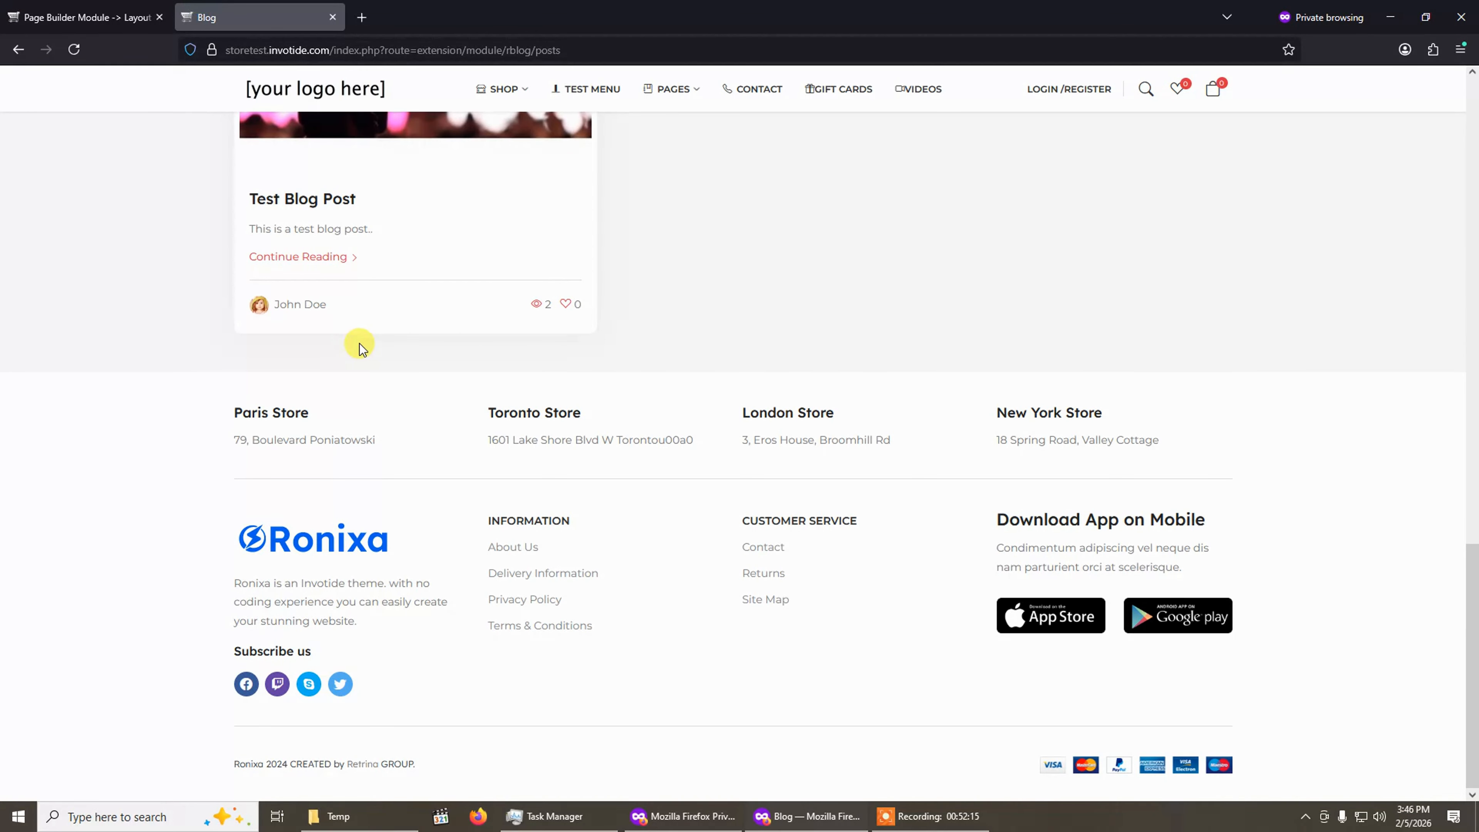
pyautogui.click(74, 49)
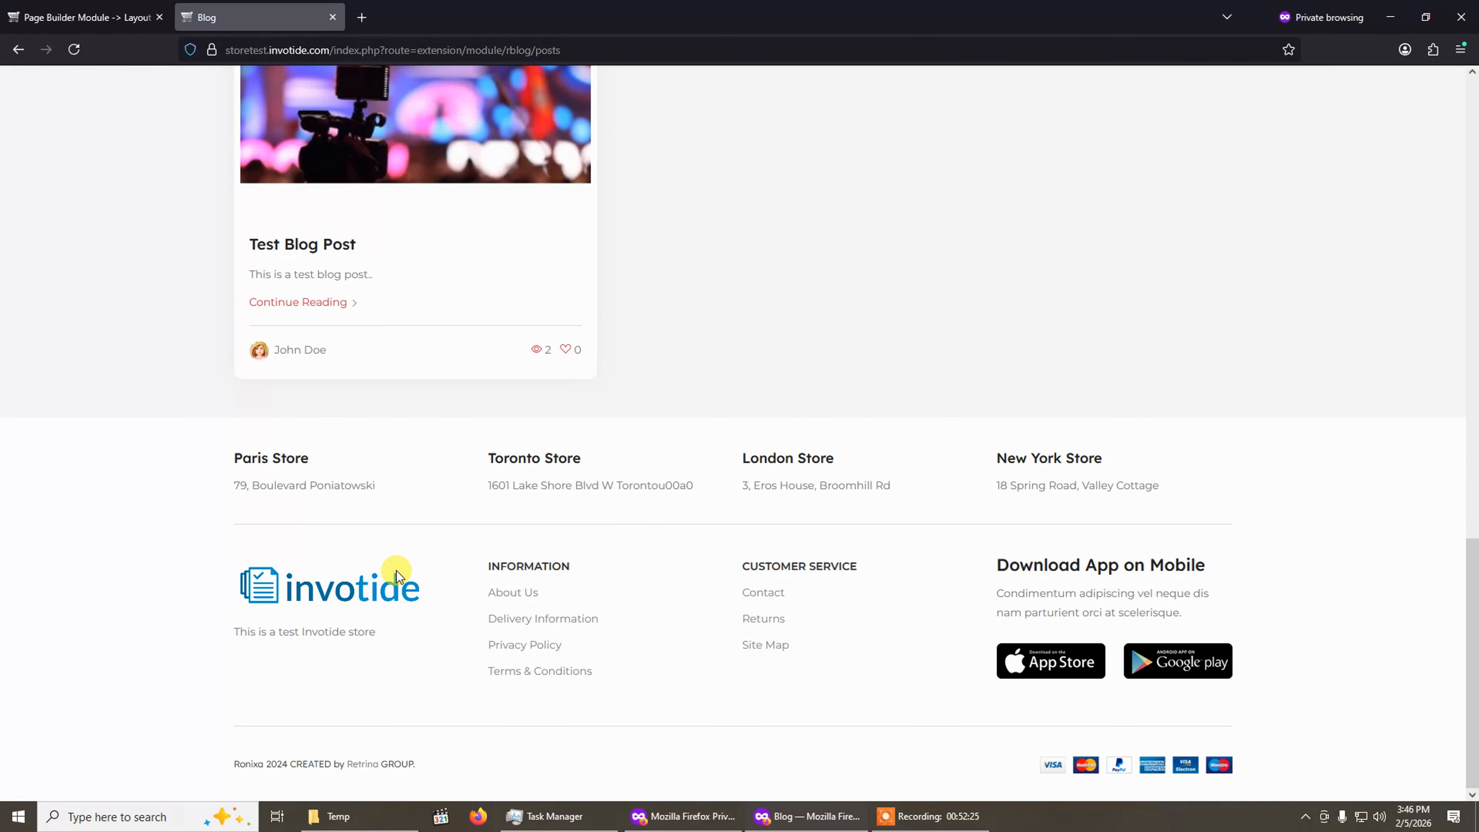
pyautogui.click(93, 17)
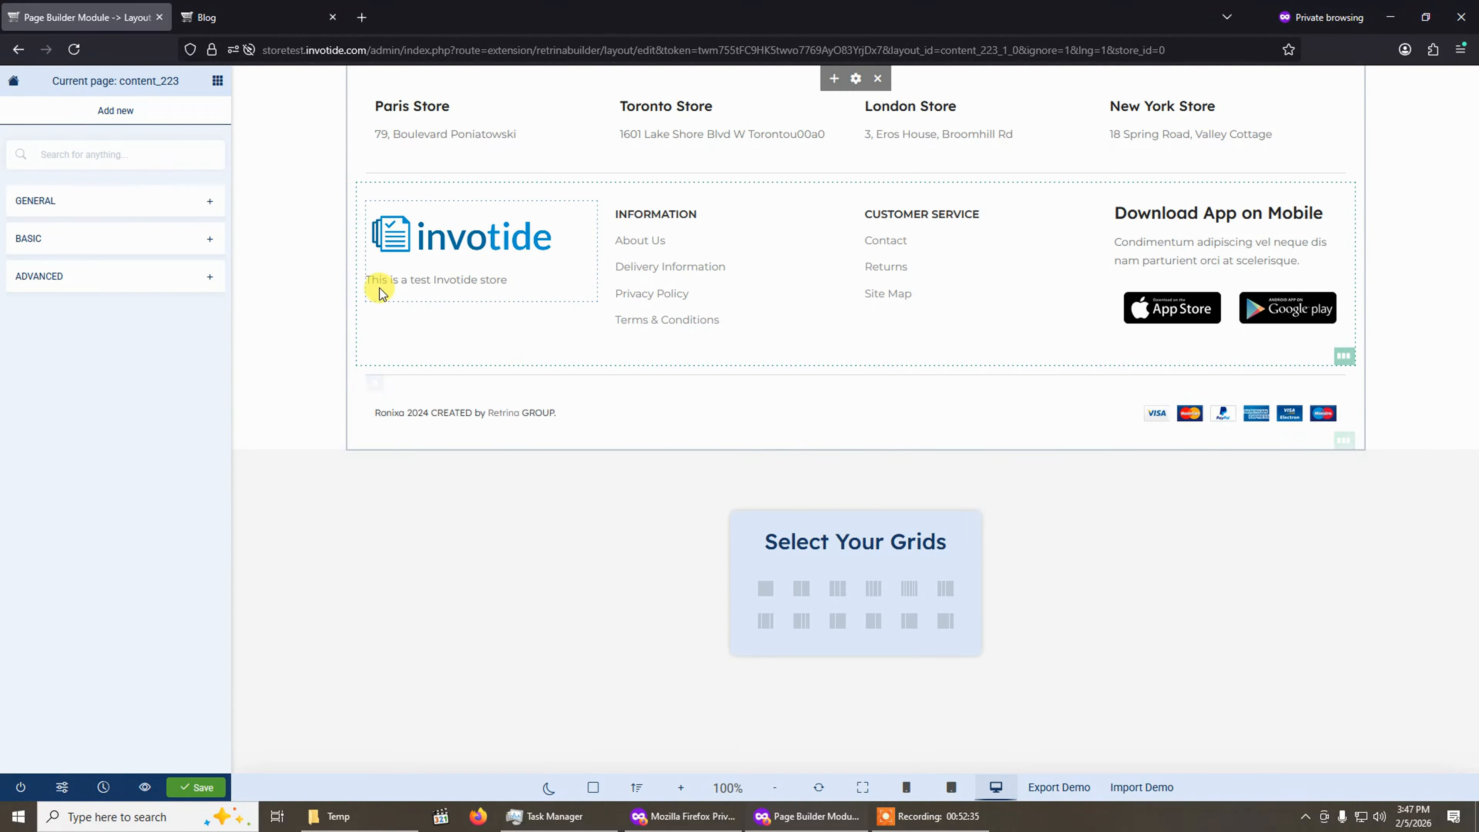
# Add a one-column row below the footer and place an Image Box module in it.
pyautogui.click(765, 588)
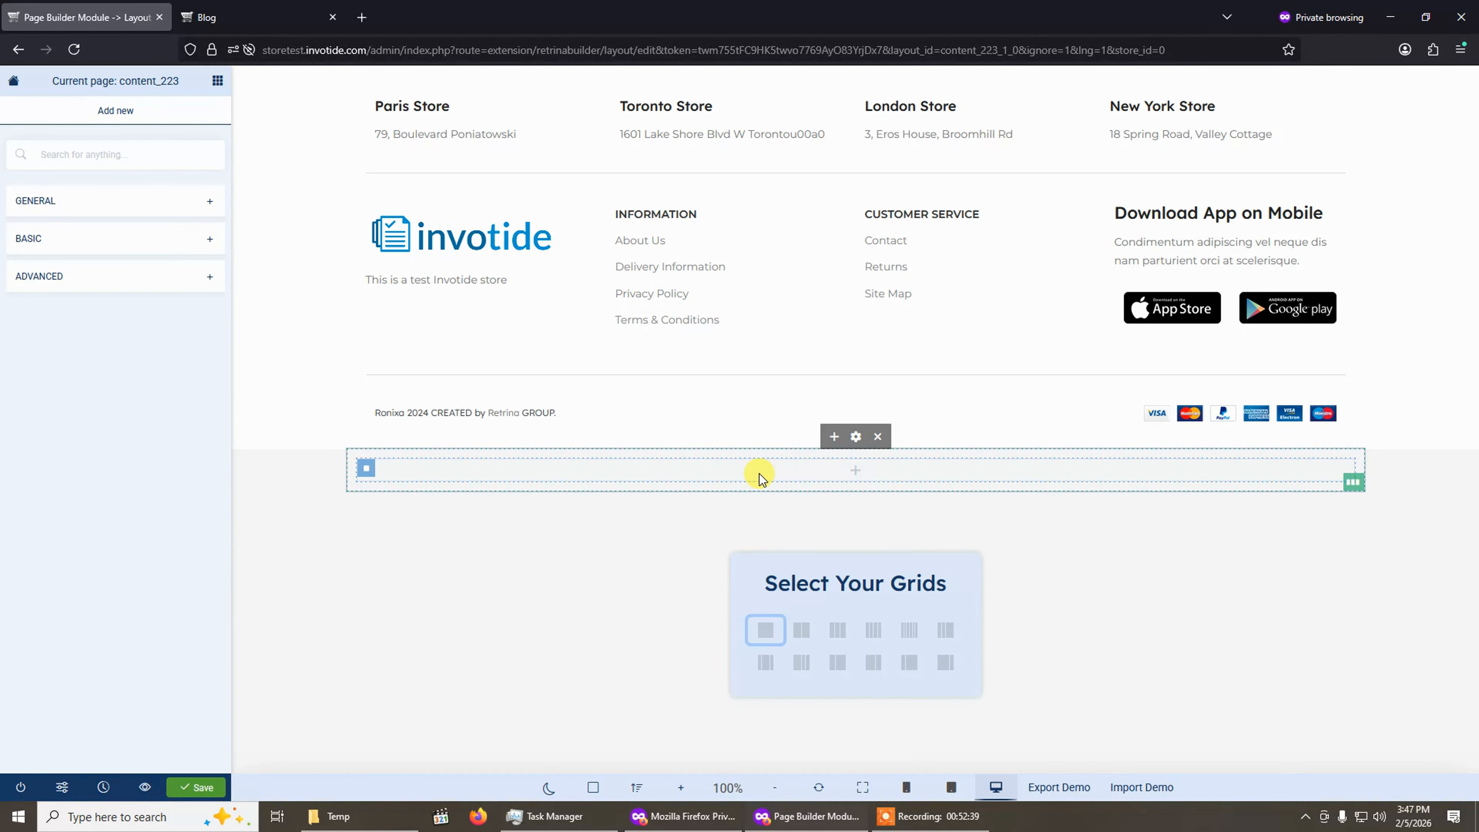
pyautogui.click(70, 236)
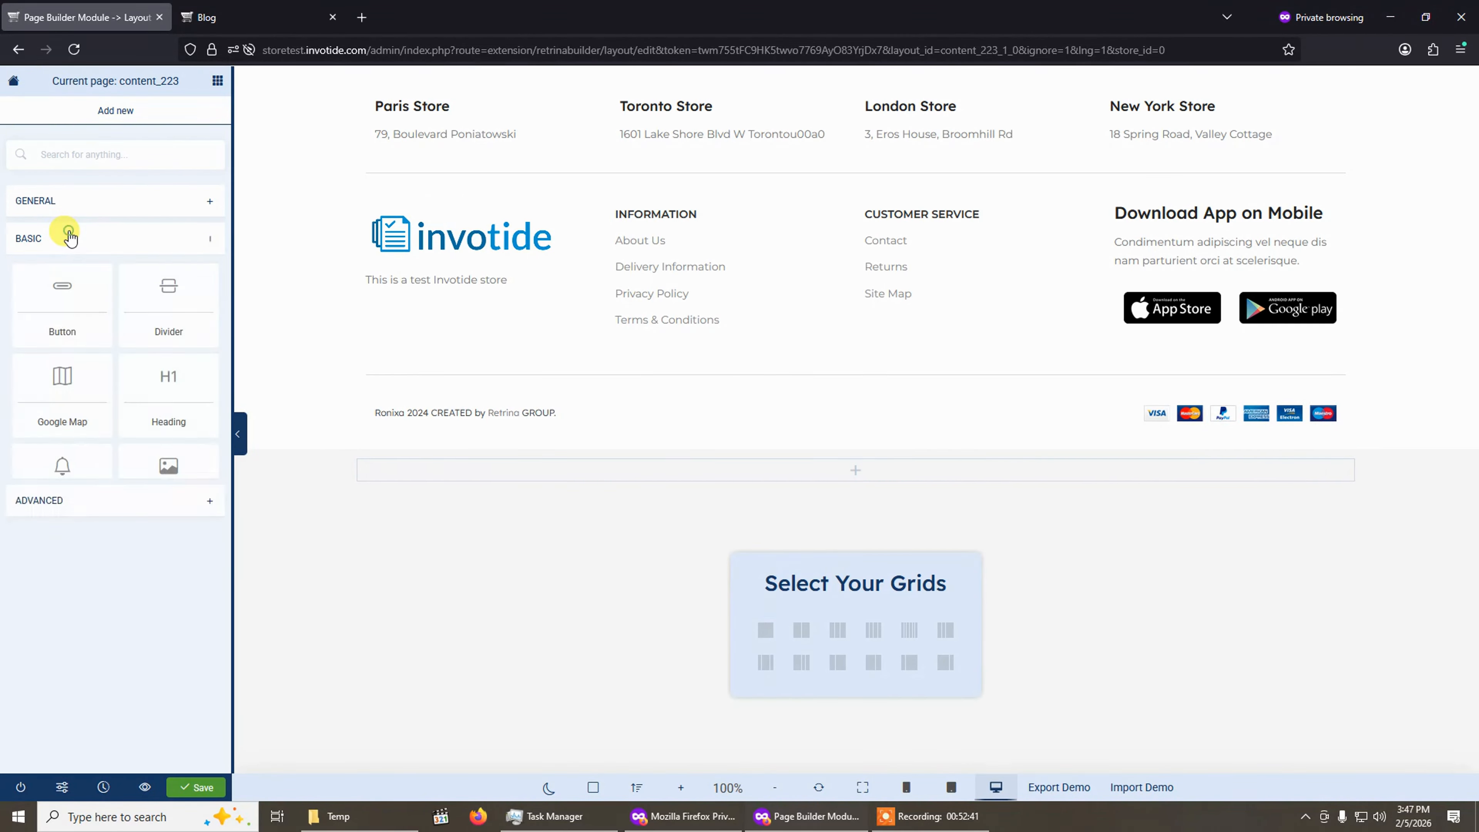
pyautogui.click(67, 235)
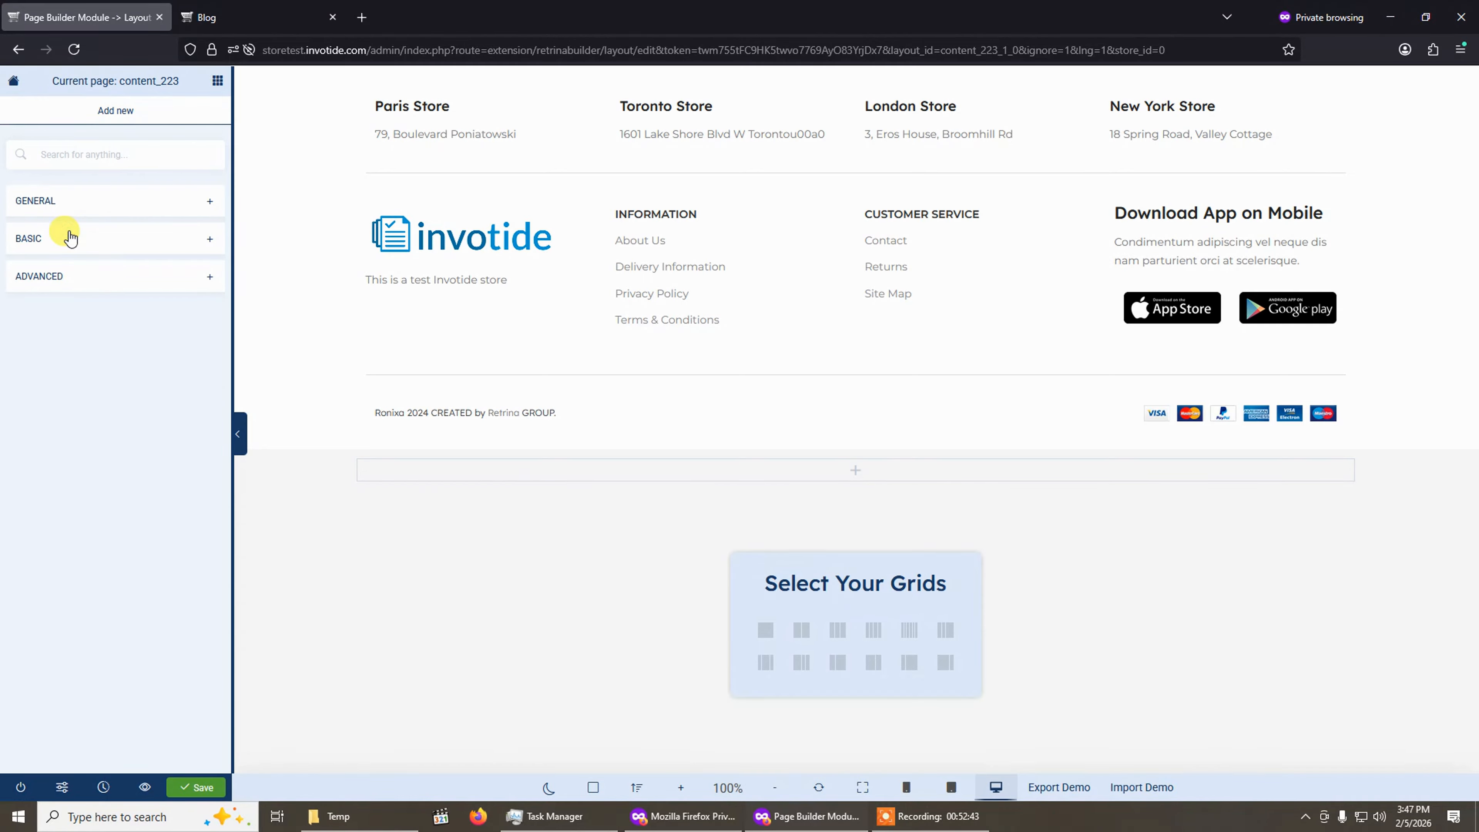
pyautogui.click(86, 202)
pyautogui.scroll(-2, 125, 454)
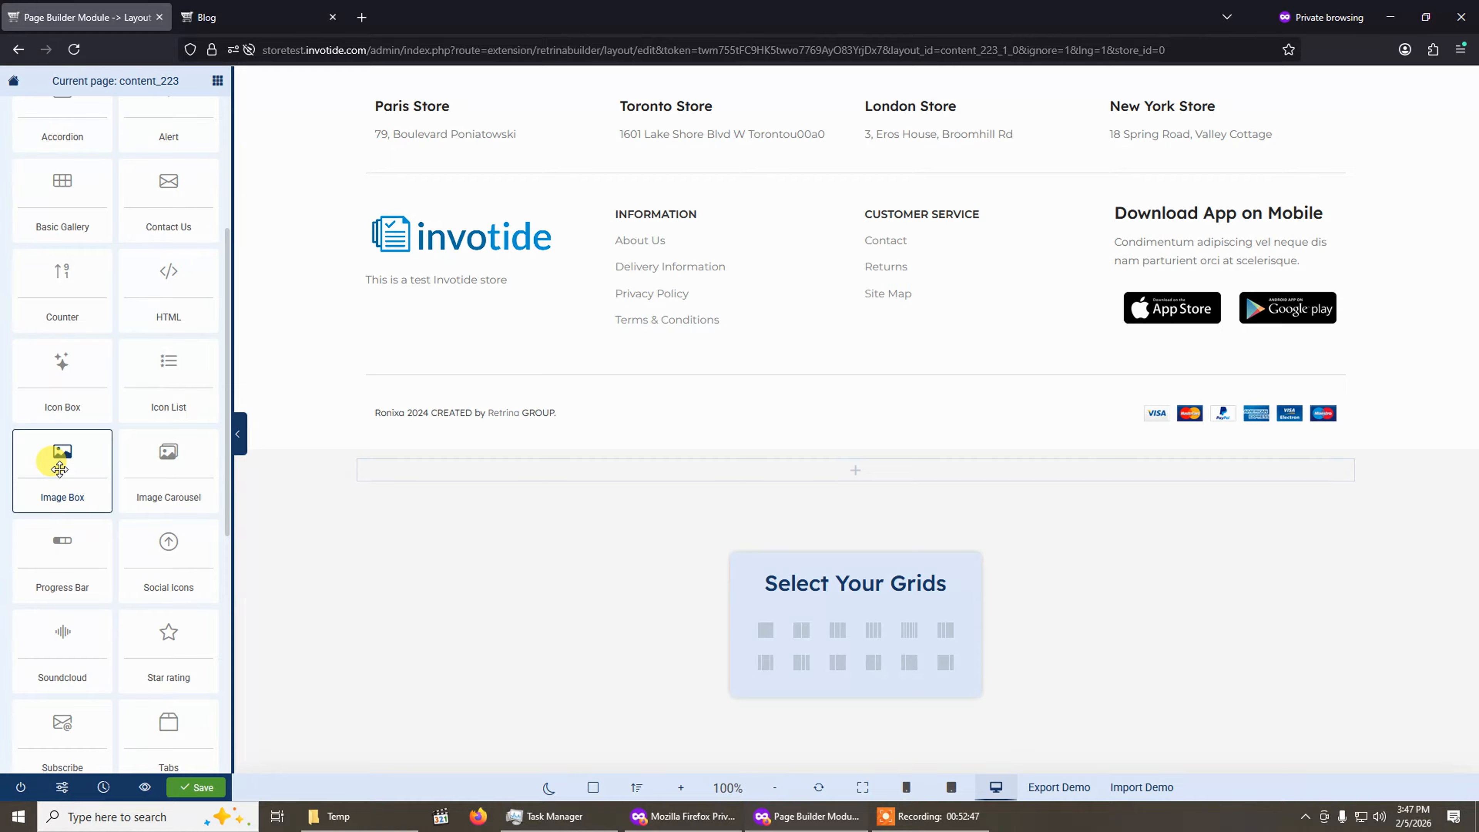
pyautogui.moveTo(60, 468); pyautogui.dragTo(830, 473)
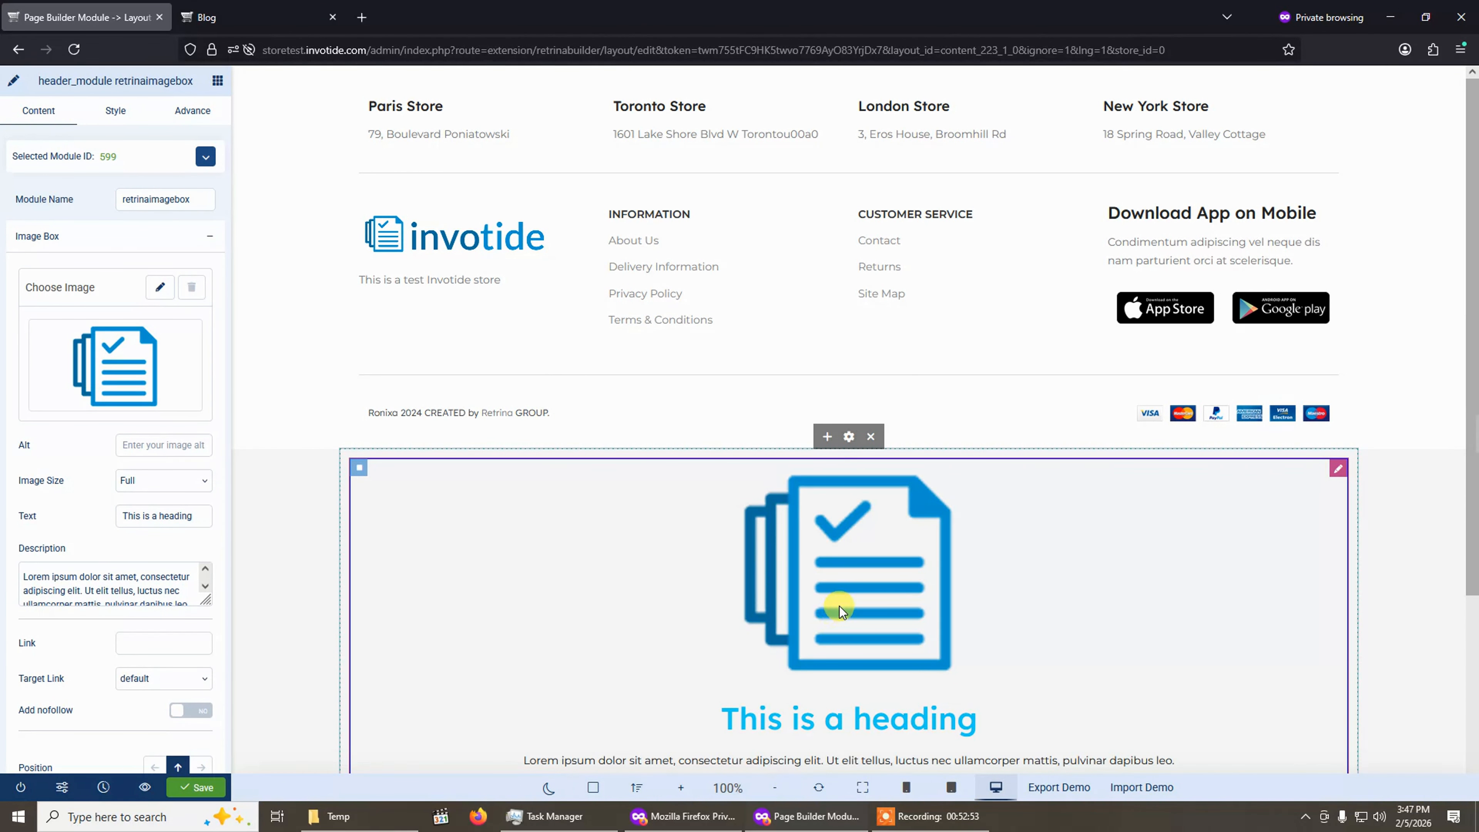
# Set the image box's image to blog1_test.jpg from the image library.
pyautogui.scroll(-4, 839, 606)
pyautogui.scroll(3, 759, 367)
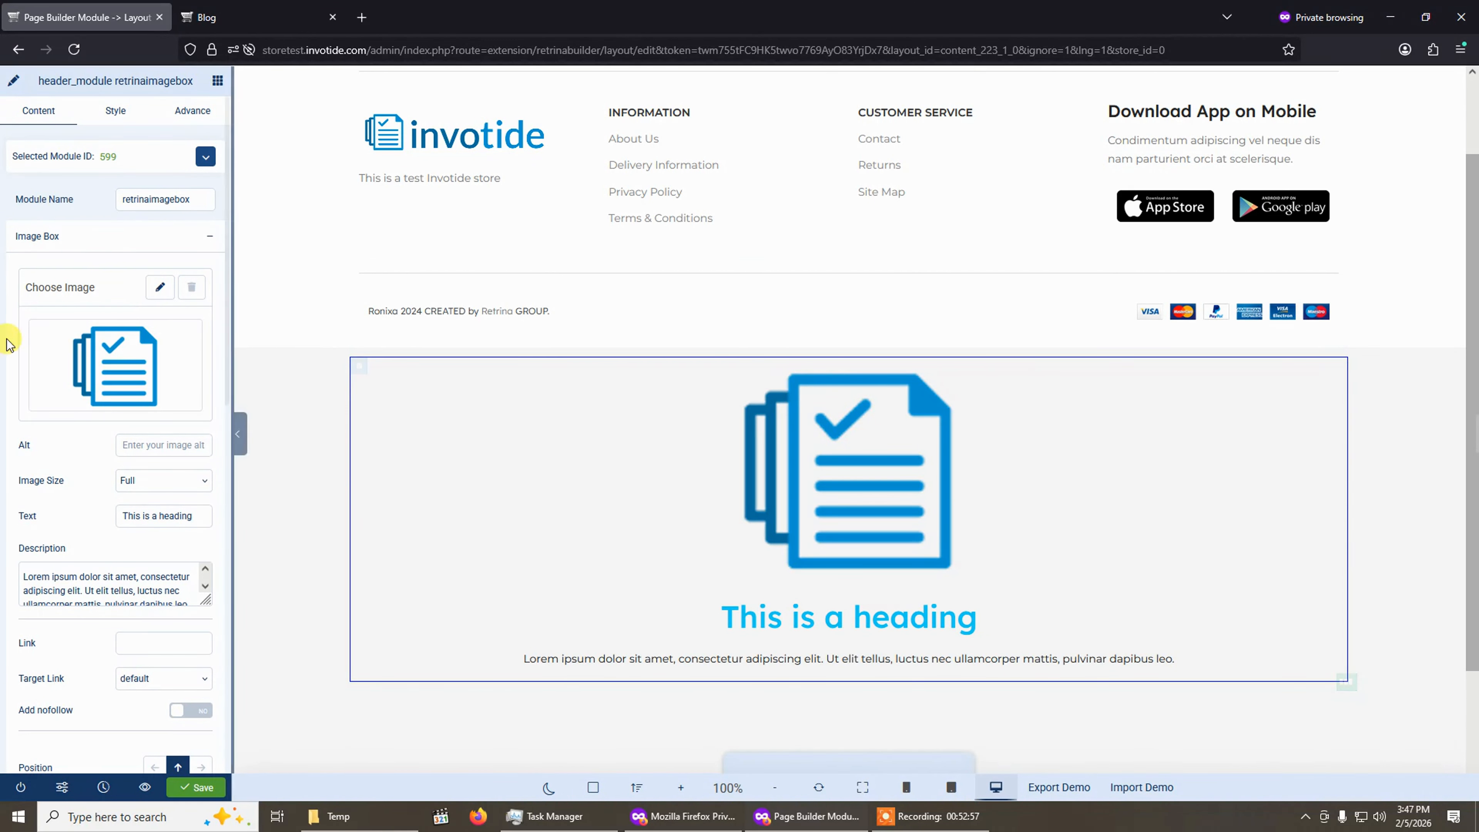
pyautogui.click(155, 288)
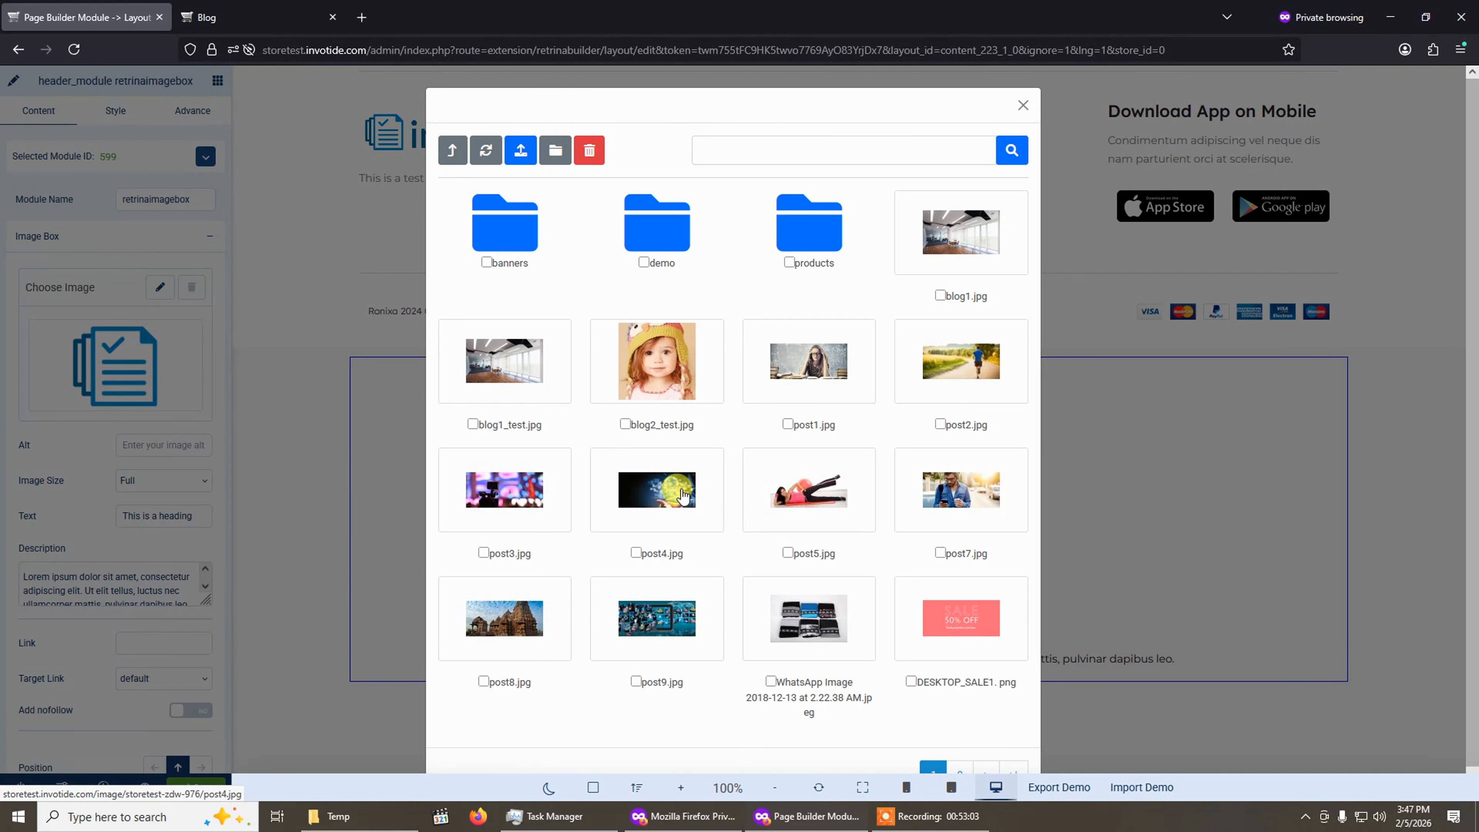
pyautogui.click(523, 376)
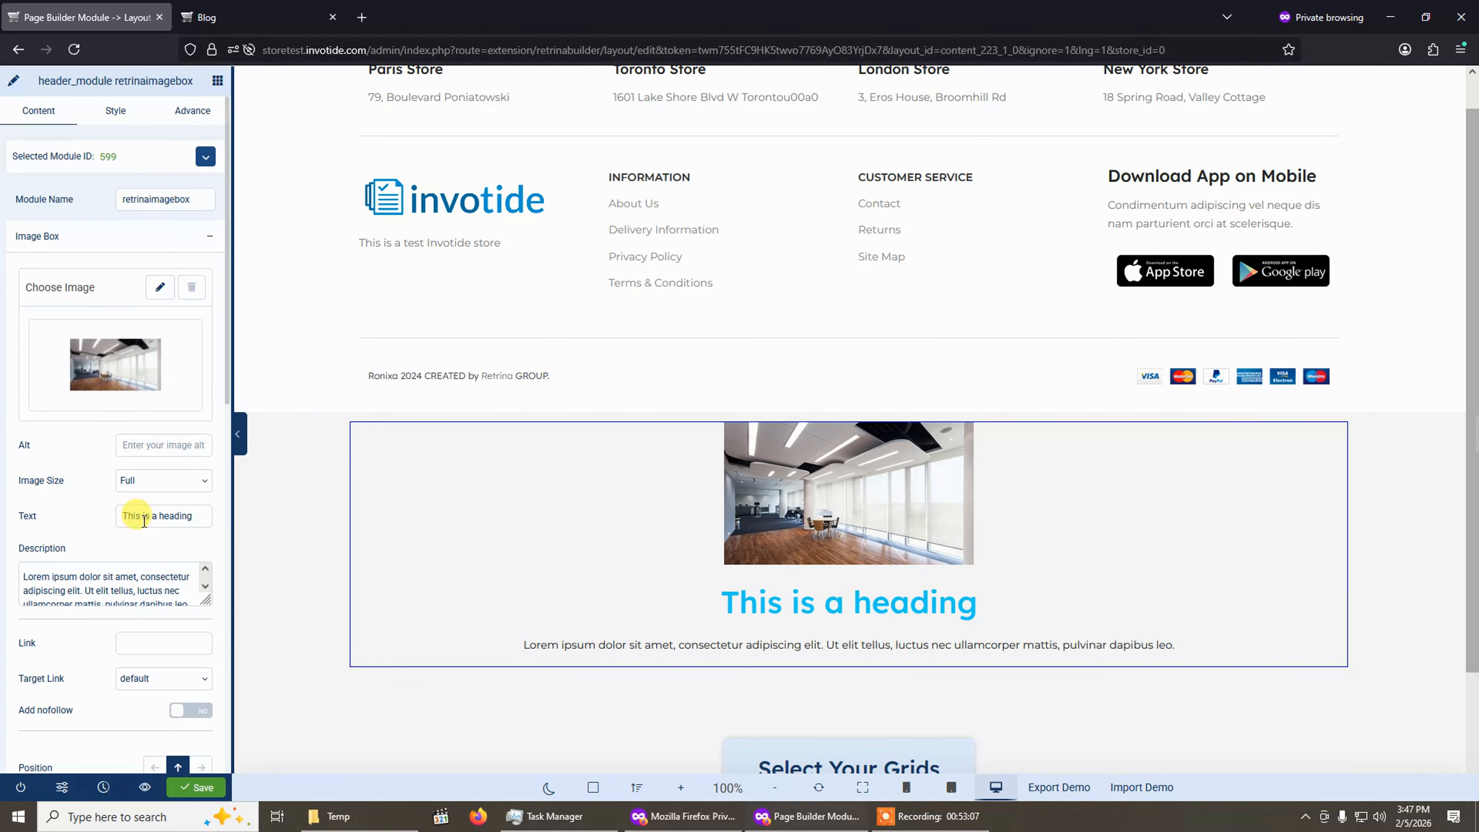
# Set the image box heading to "Test Header" and its description to "This is a test image module", then save.
pyautogui.click(191, 516)
pyautogui.hotkey('ctrl', 'a')
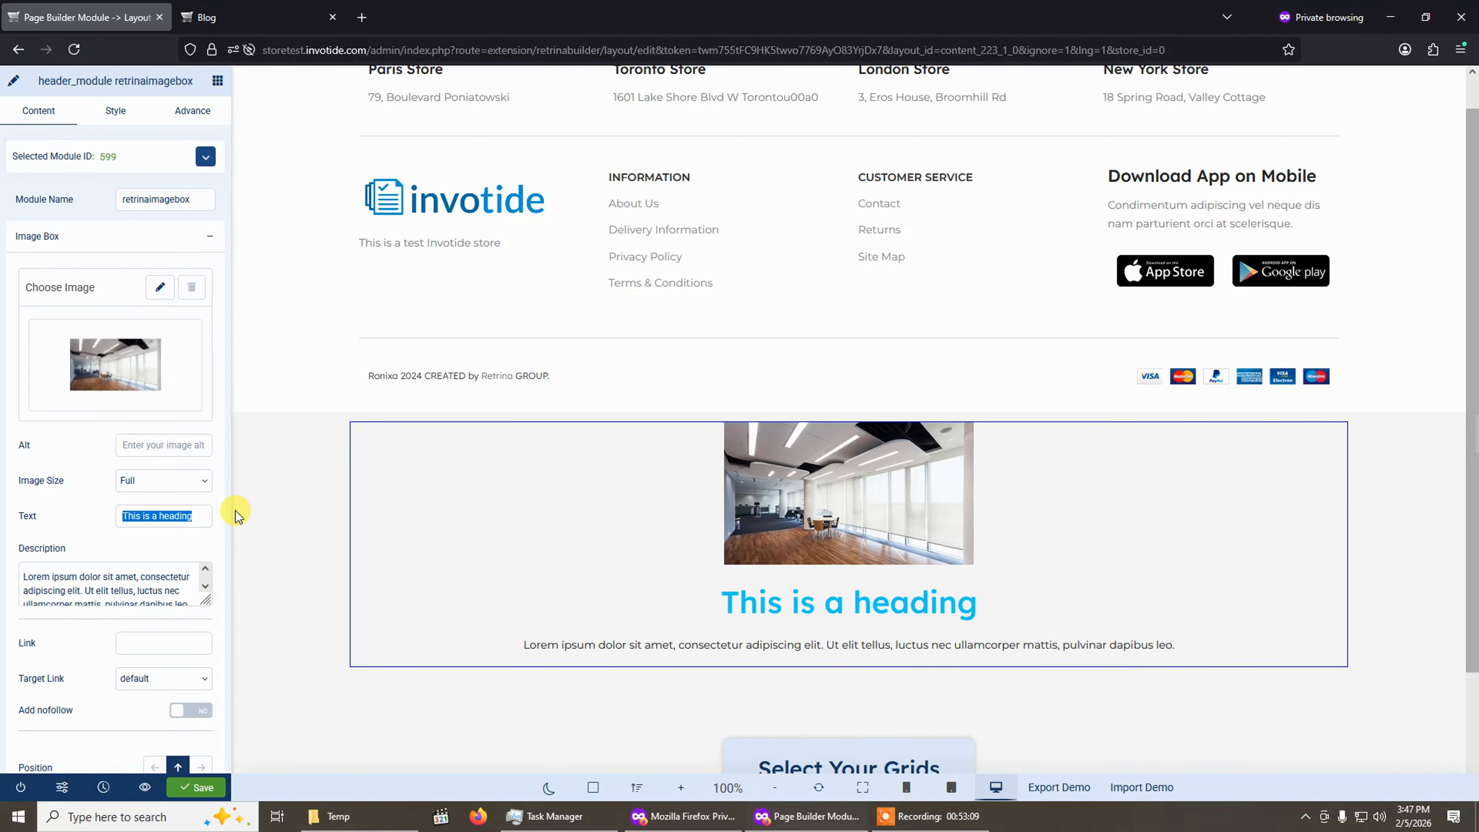
pyautogui.write('tE')
pyautogui.click(114, 588)
pyautogui.hotkey('ctrl', 'a')
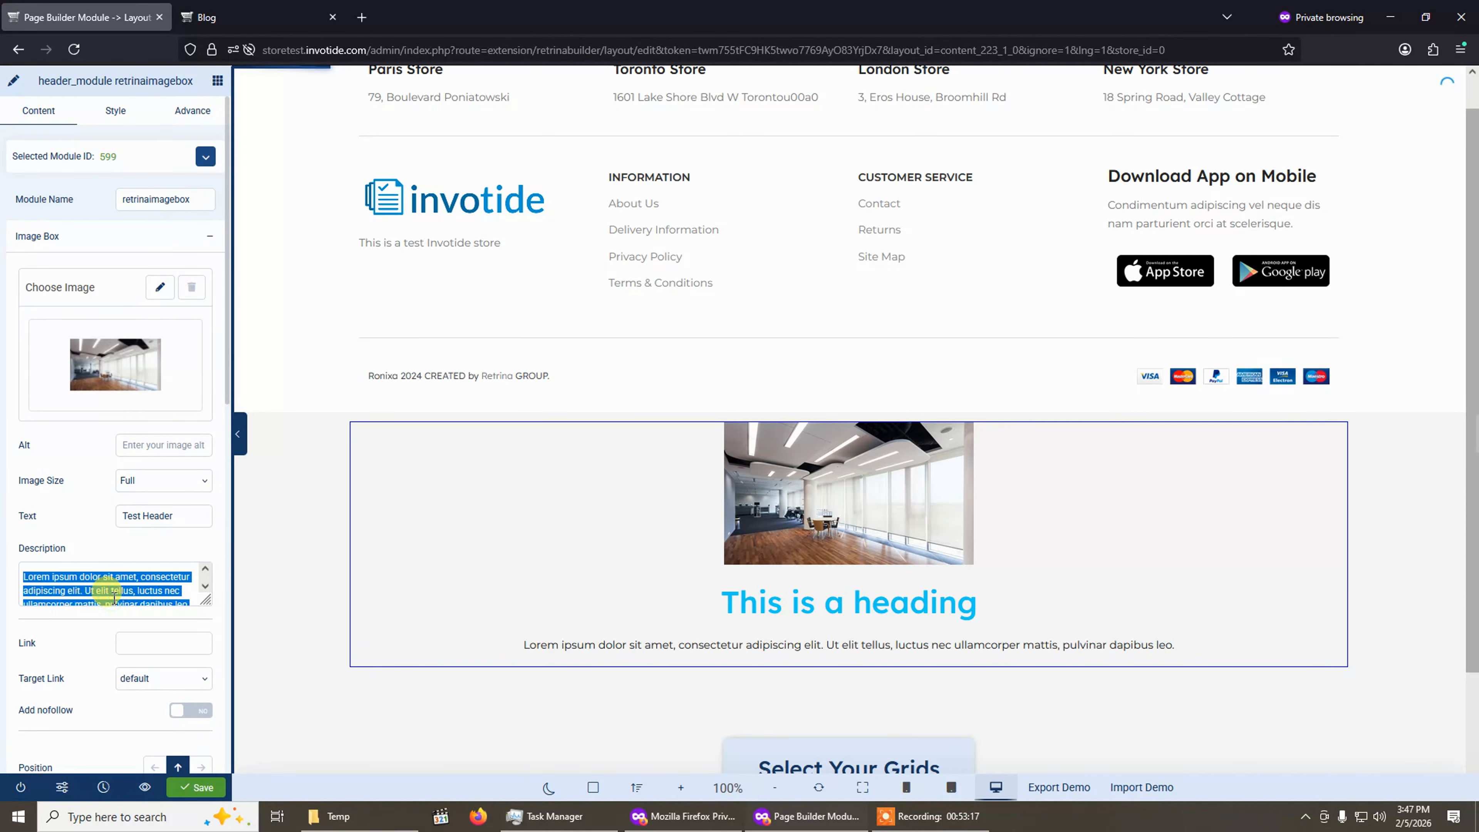
pyautogui.write('This is a test image widget')
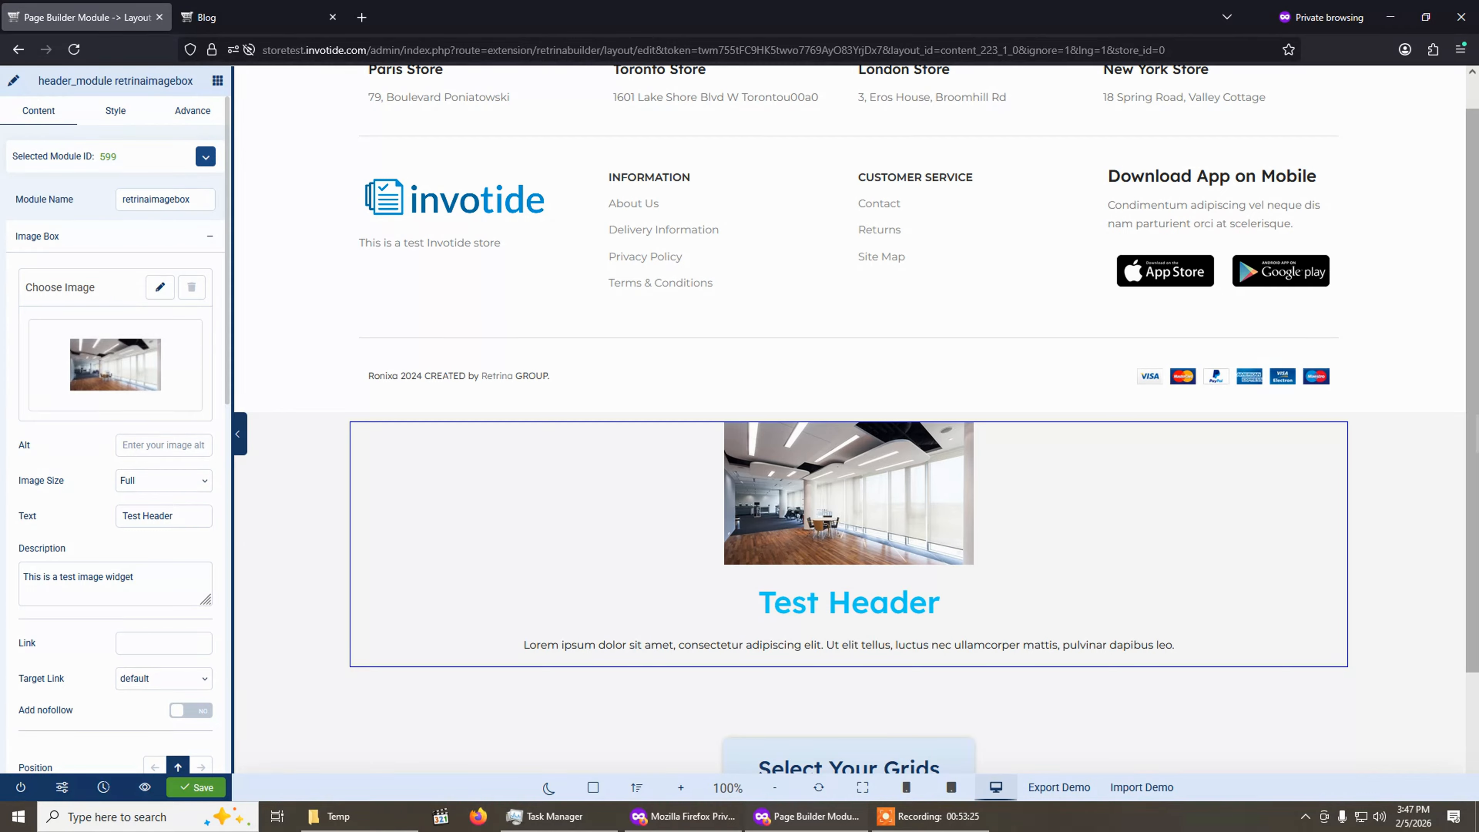
pyautogui.doubleClick(120, 578)
pyautogui.write('modul')
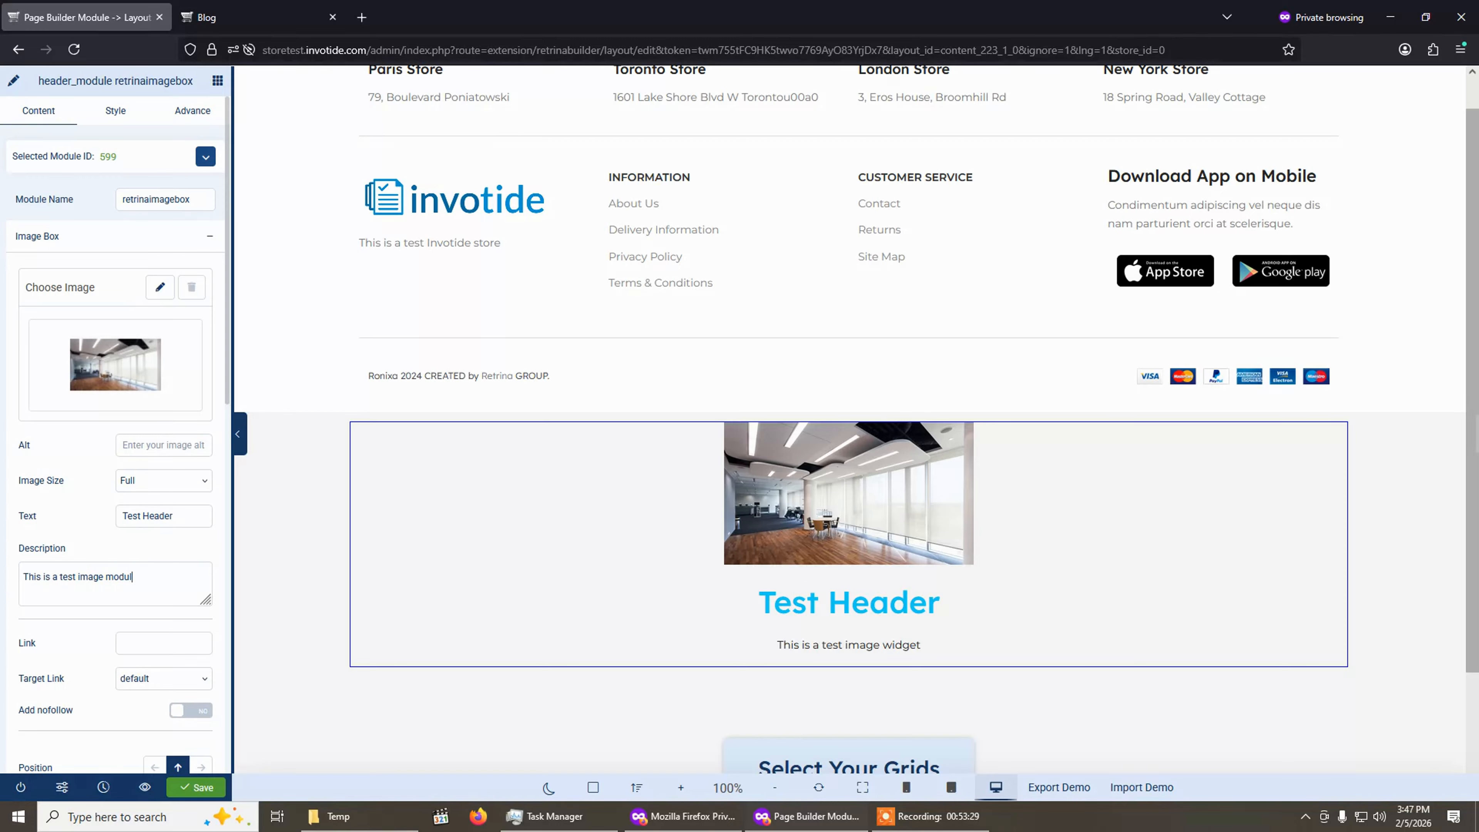
pyautogui.write('e')
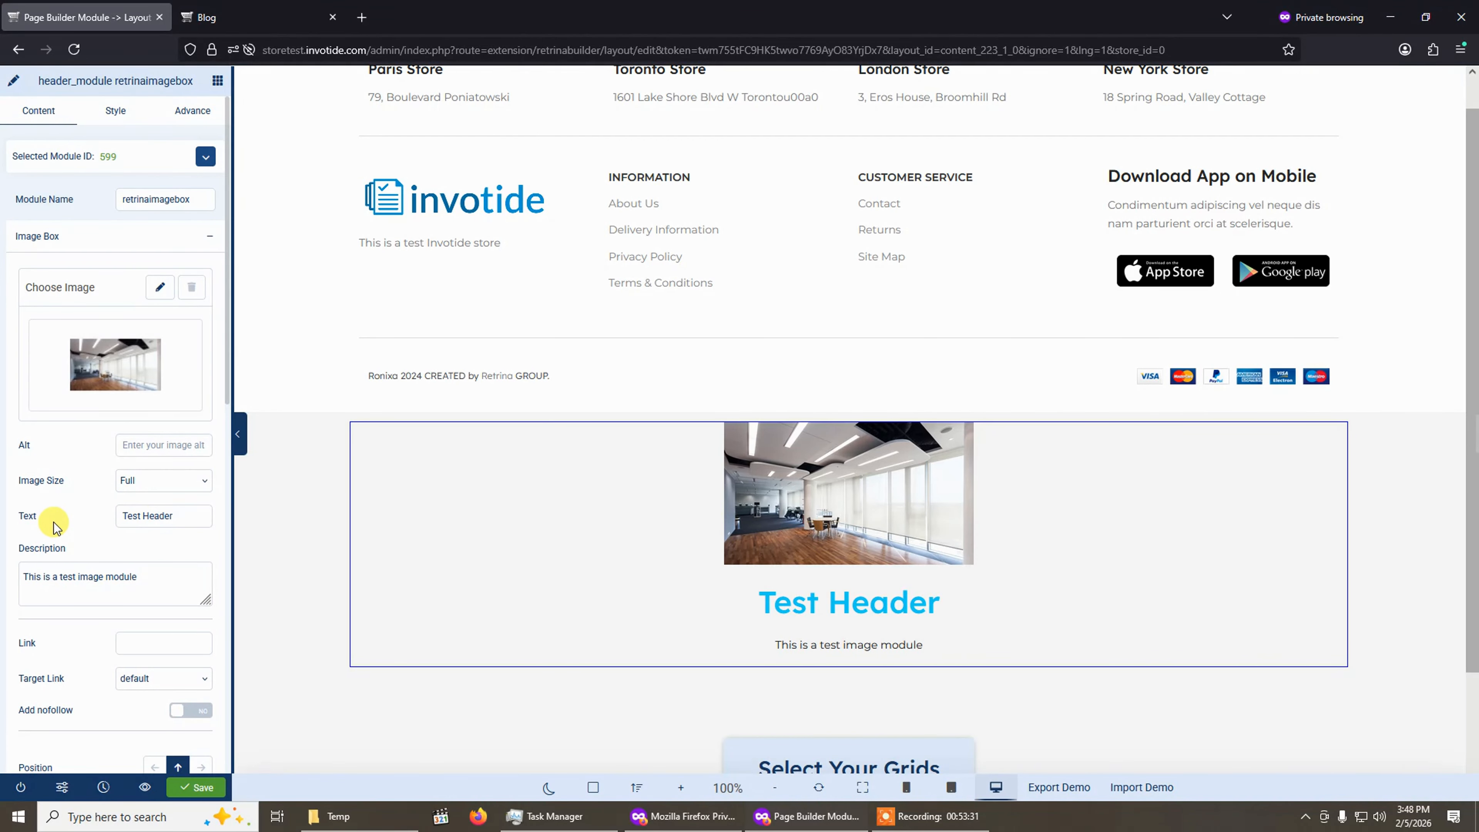
pyautogui.click(196, 787)
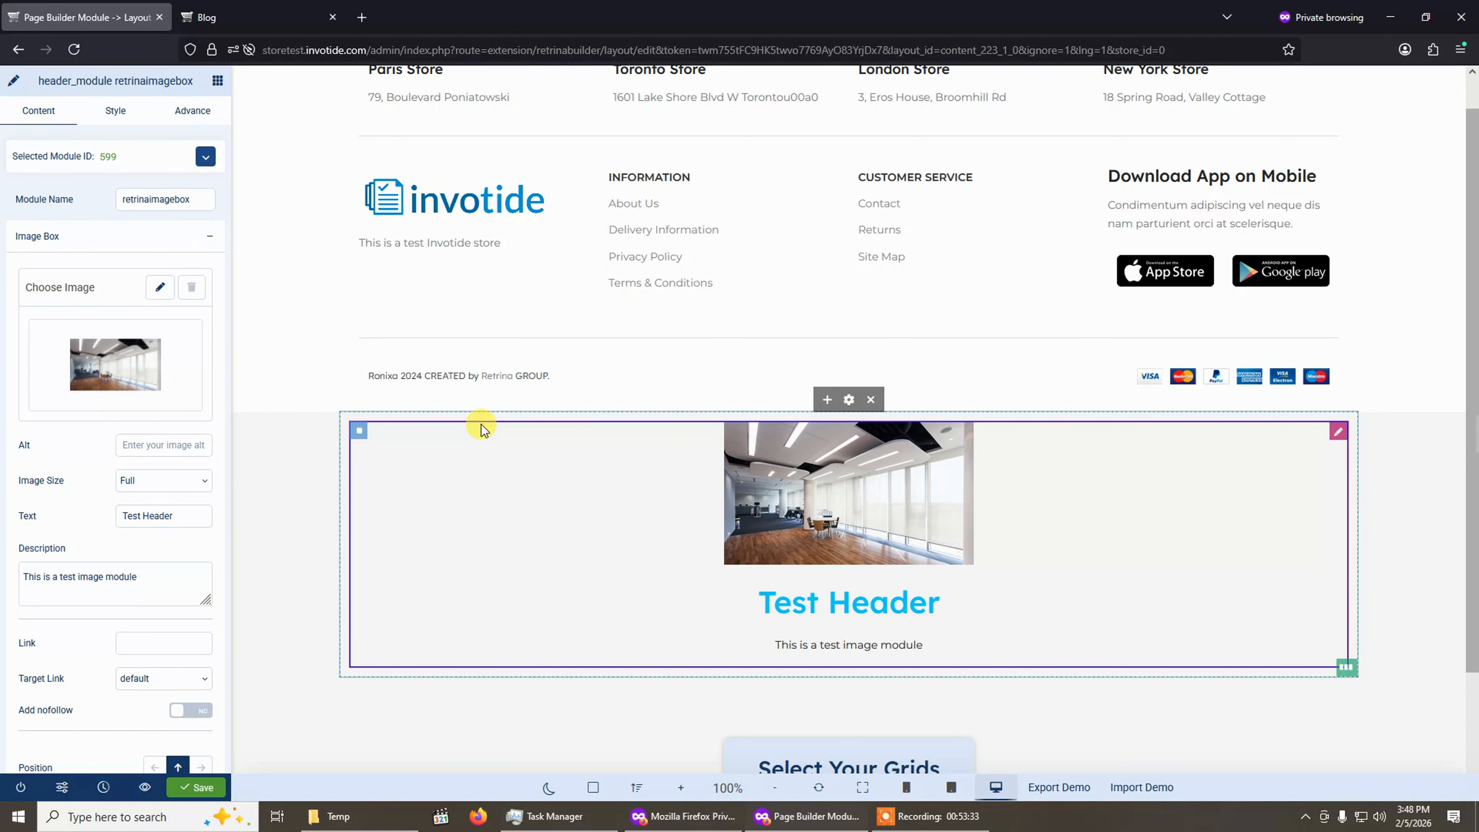
# Reload the storefront blog page and scroll down to view the new image box.
pyautogui.click(250, 17)
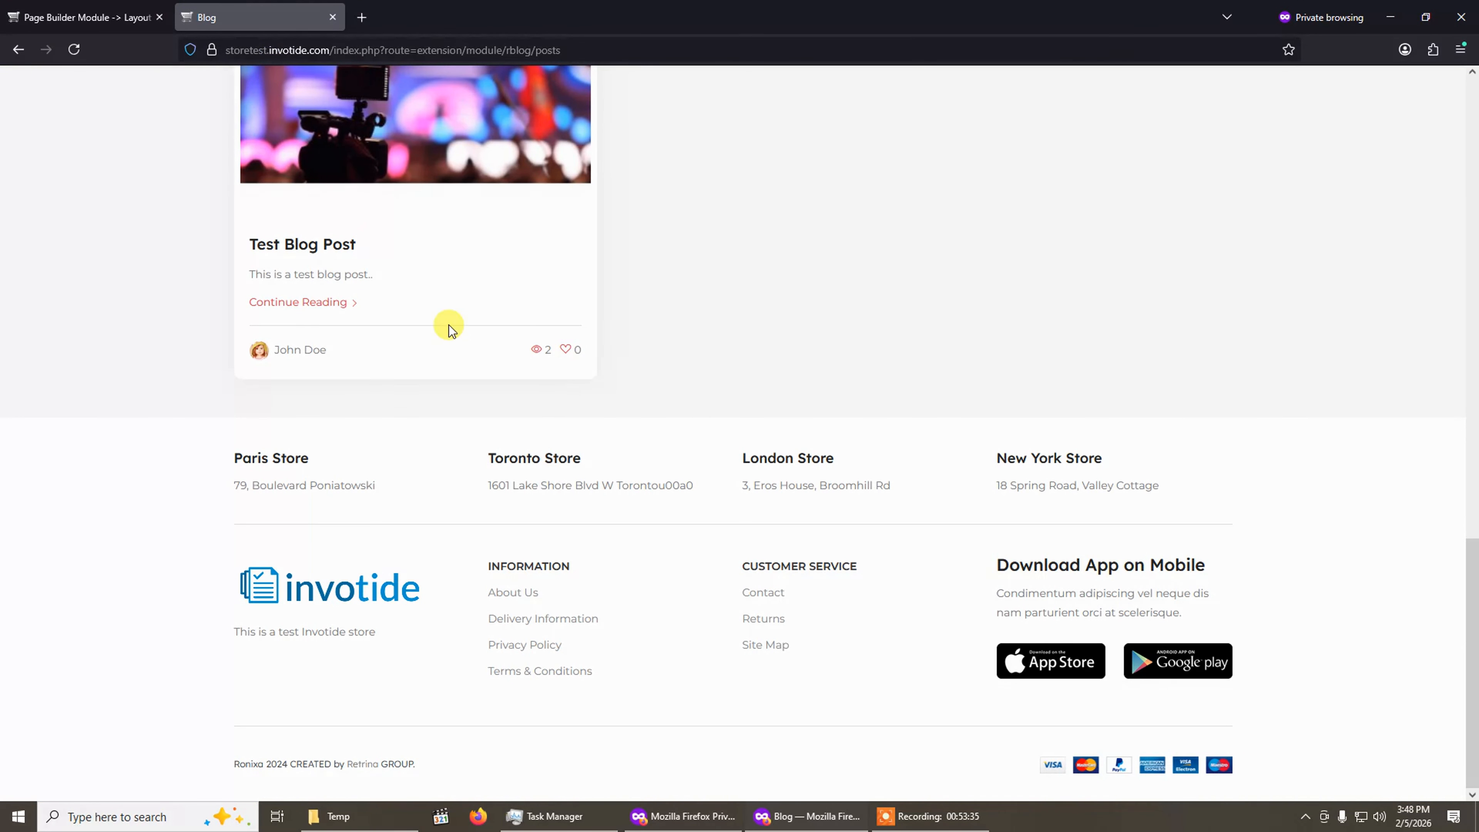
pyautogui.click(70, 49)
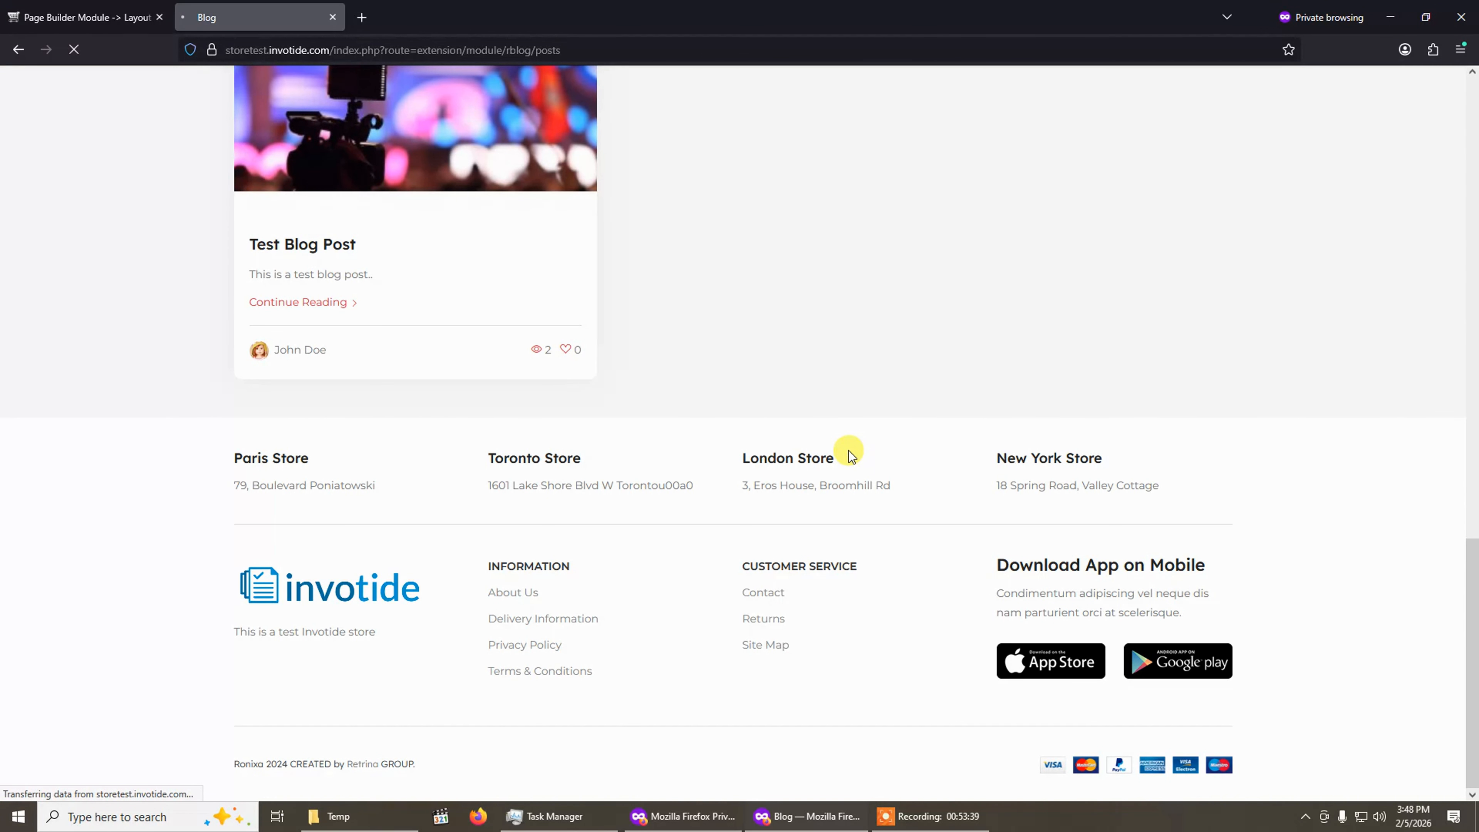
pyautogui.scroll(-5, 850, 455)
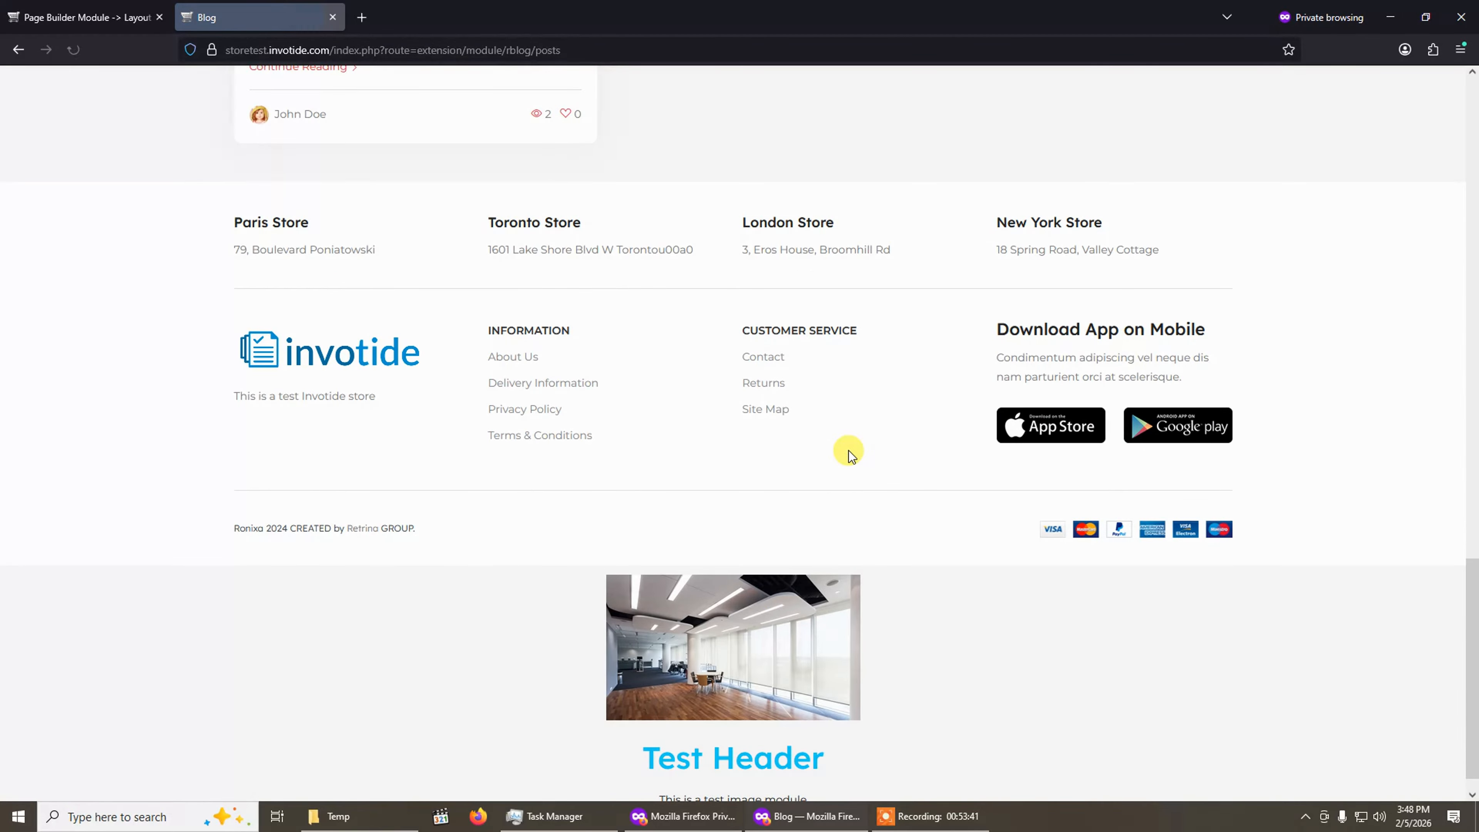
pyautogui.scroll(-1, 657, 556)
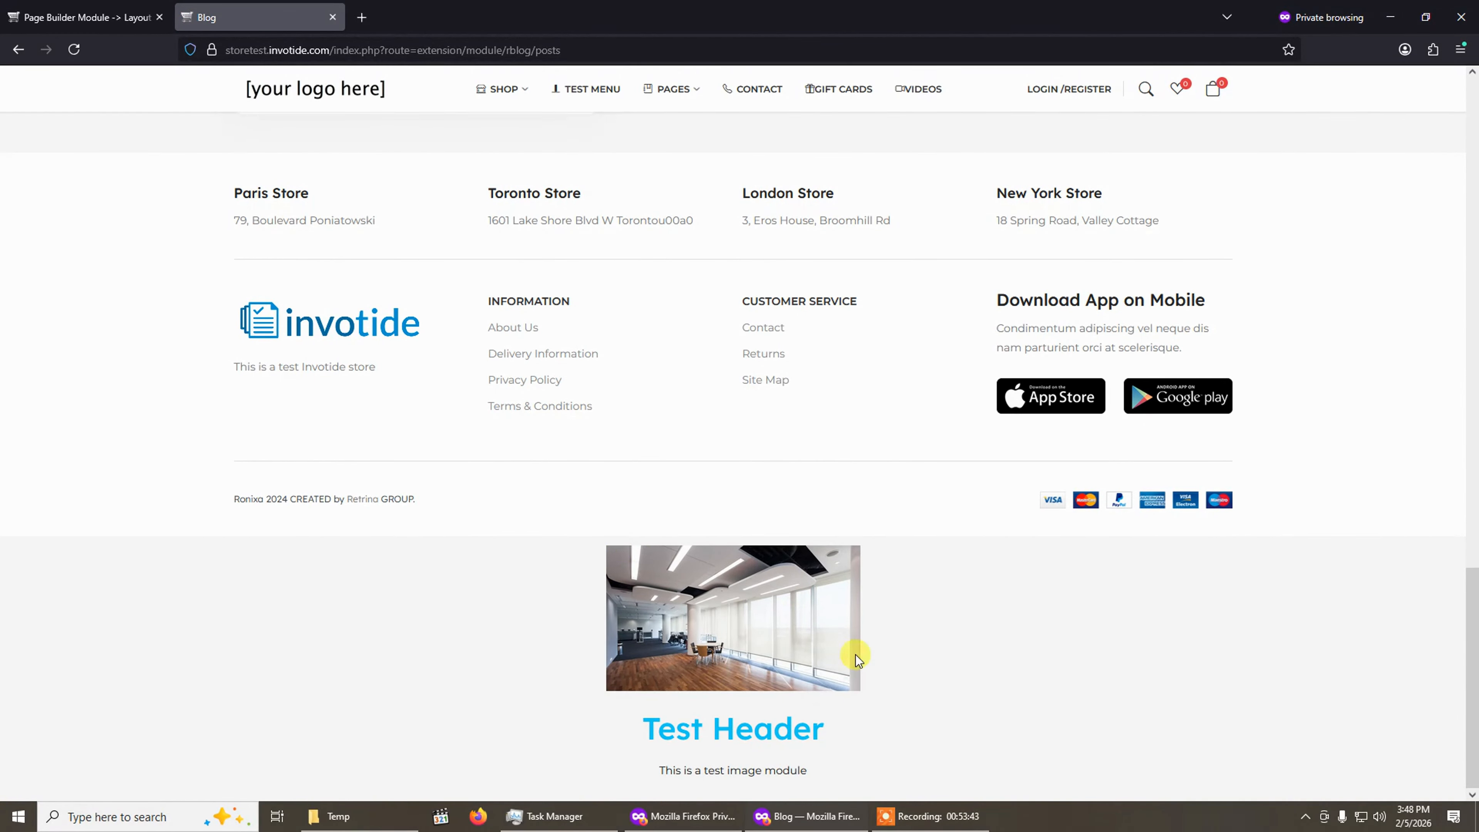
pyautogui.click(125, 15)
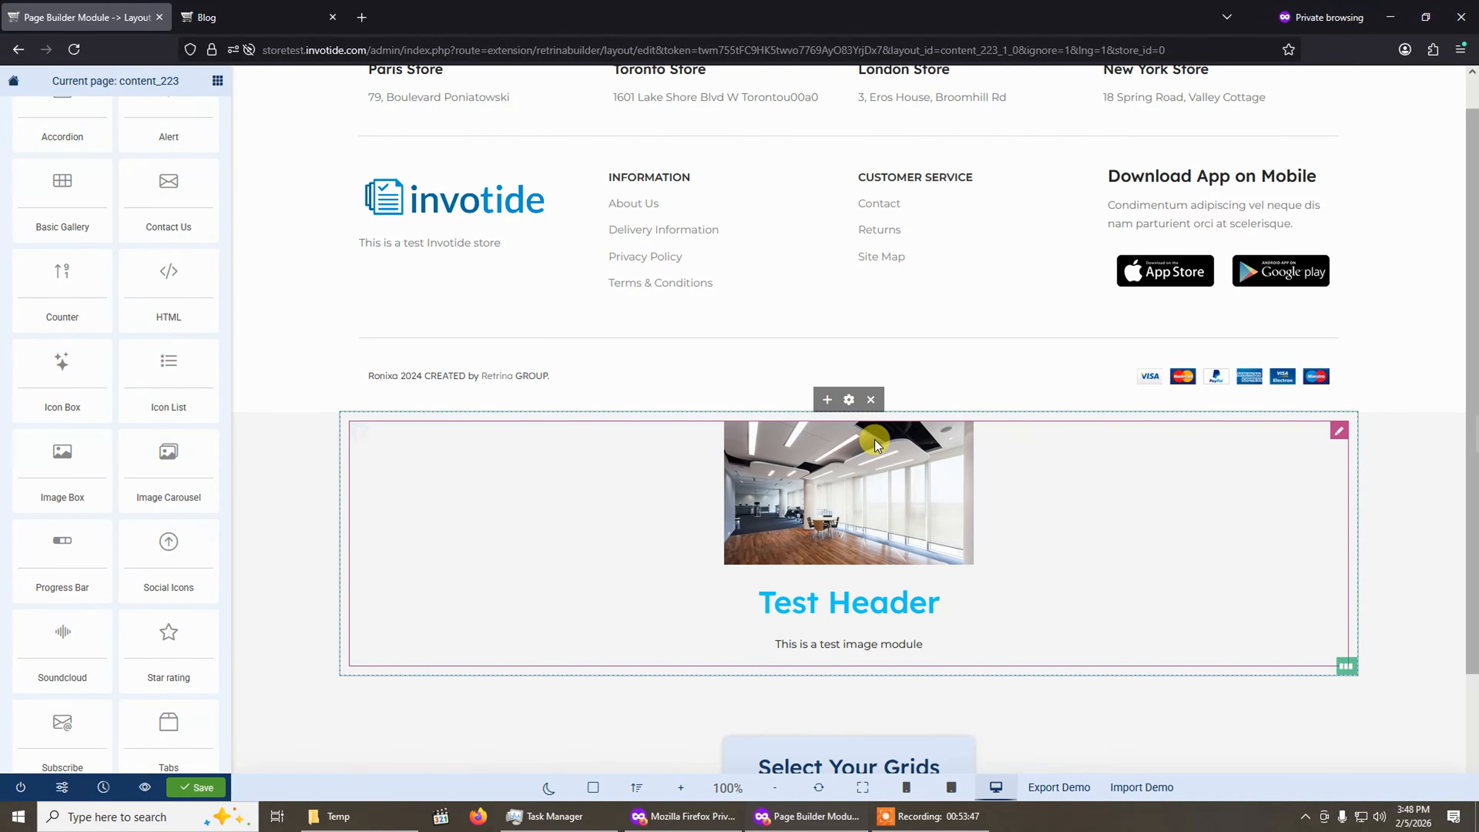
# Delete the image box module and save the layout.
pyautogui.rightClick(988, 466)
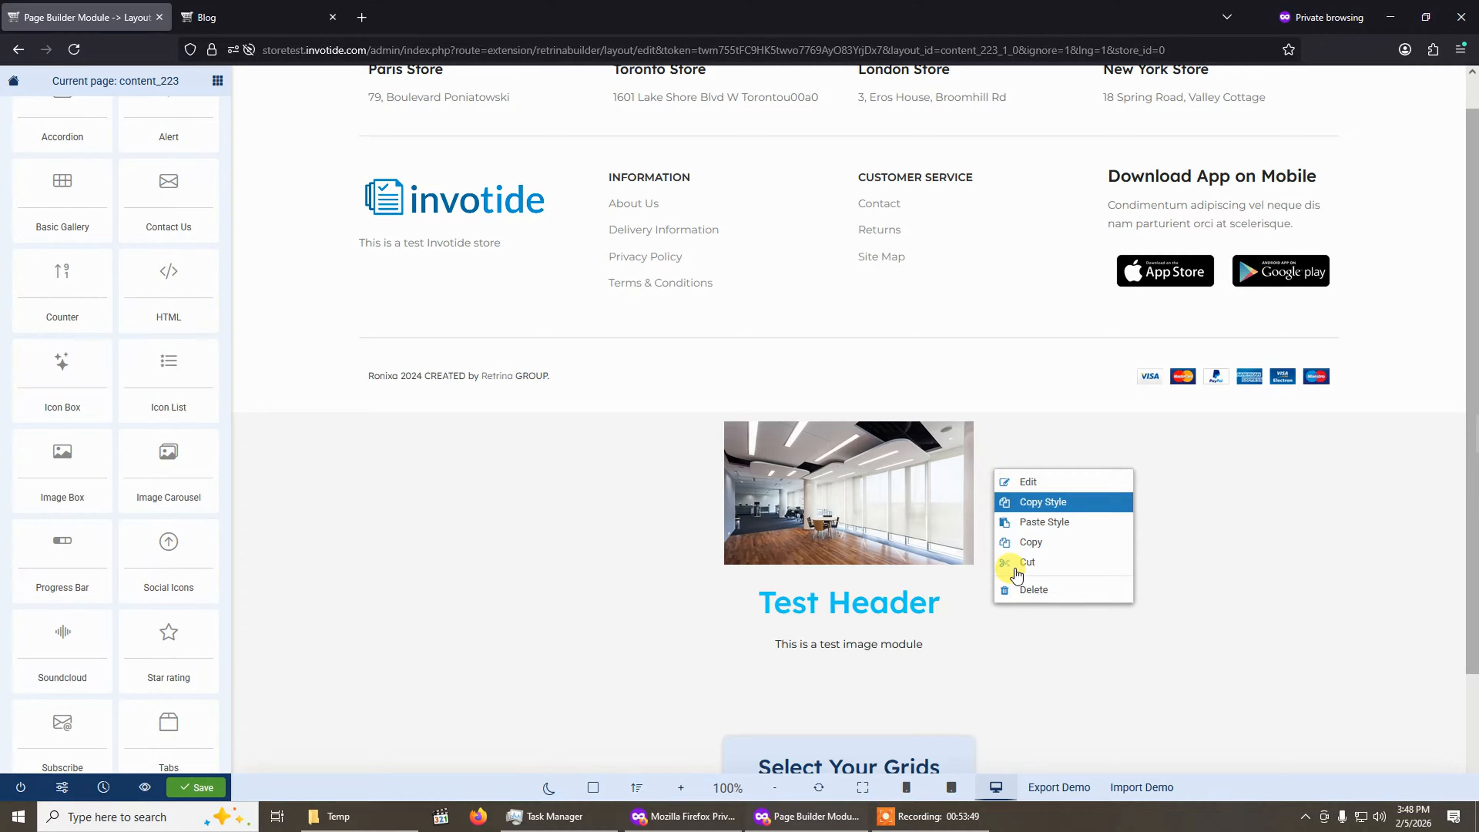
pyautogui.click(1021, 588)
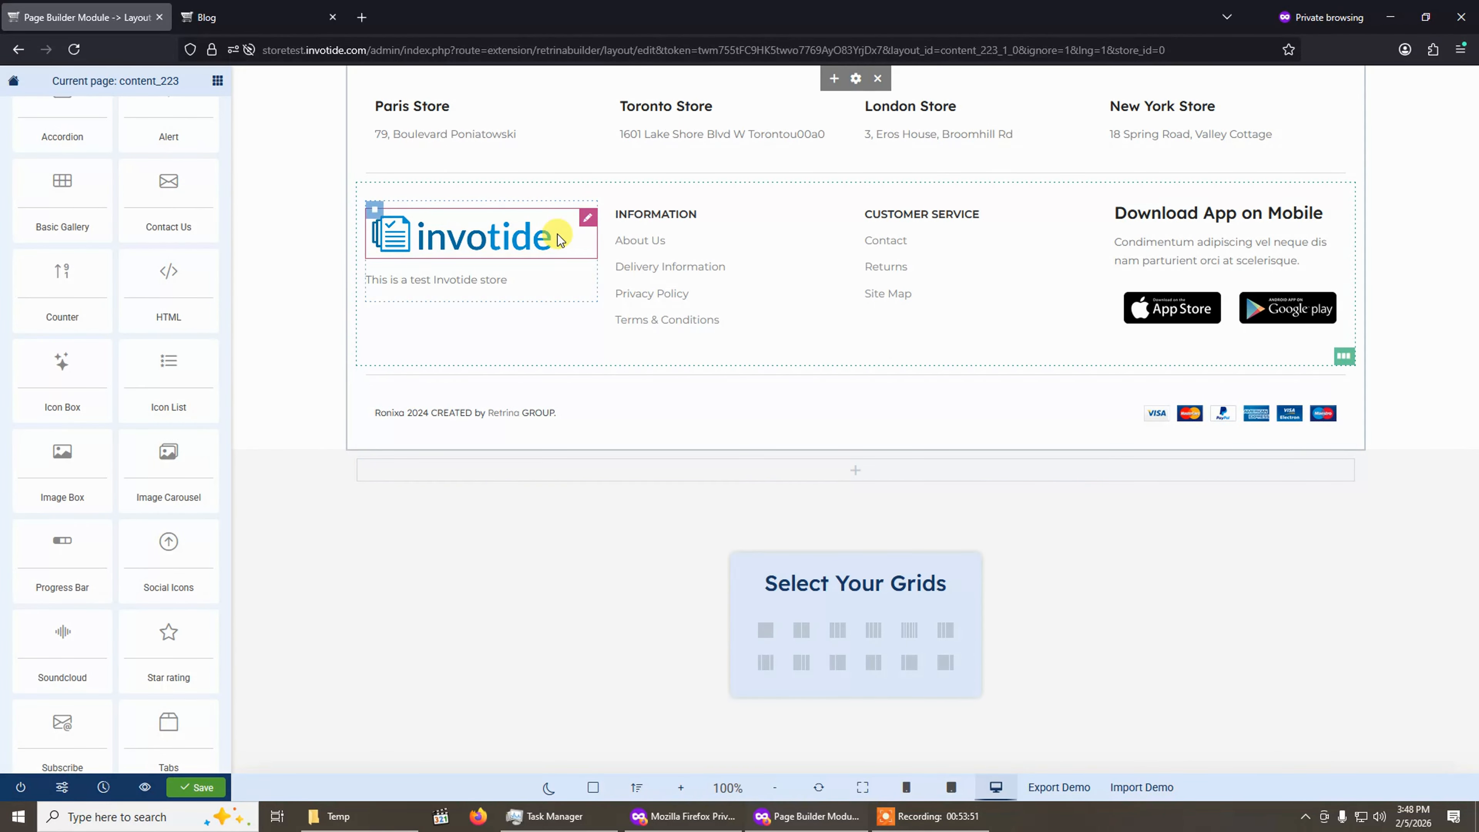
pyautogui.click(204, 783)
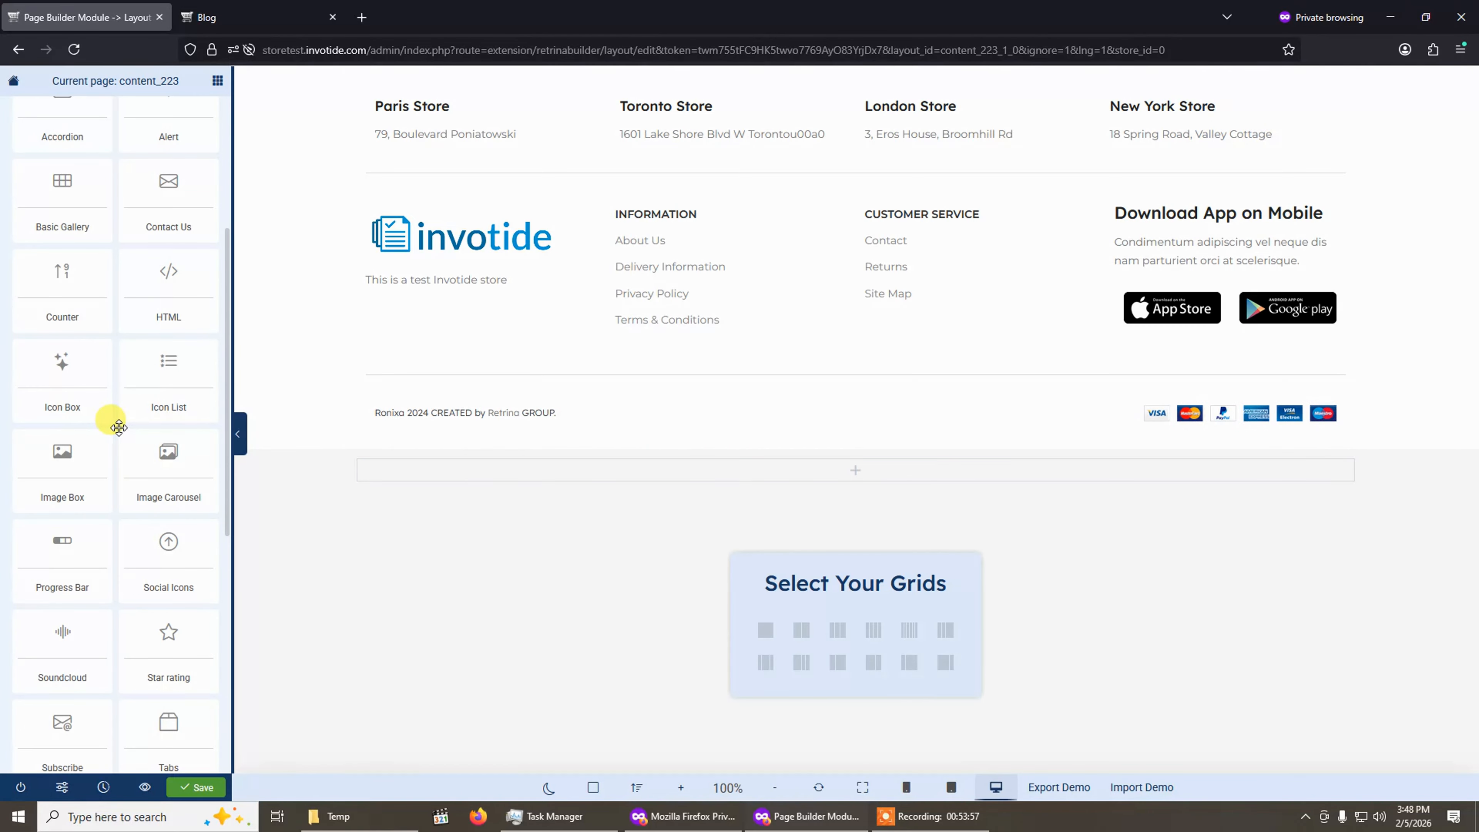
pyautogui.scroll(3, 116, 417)
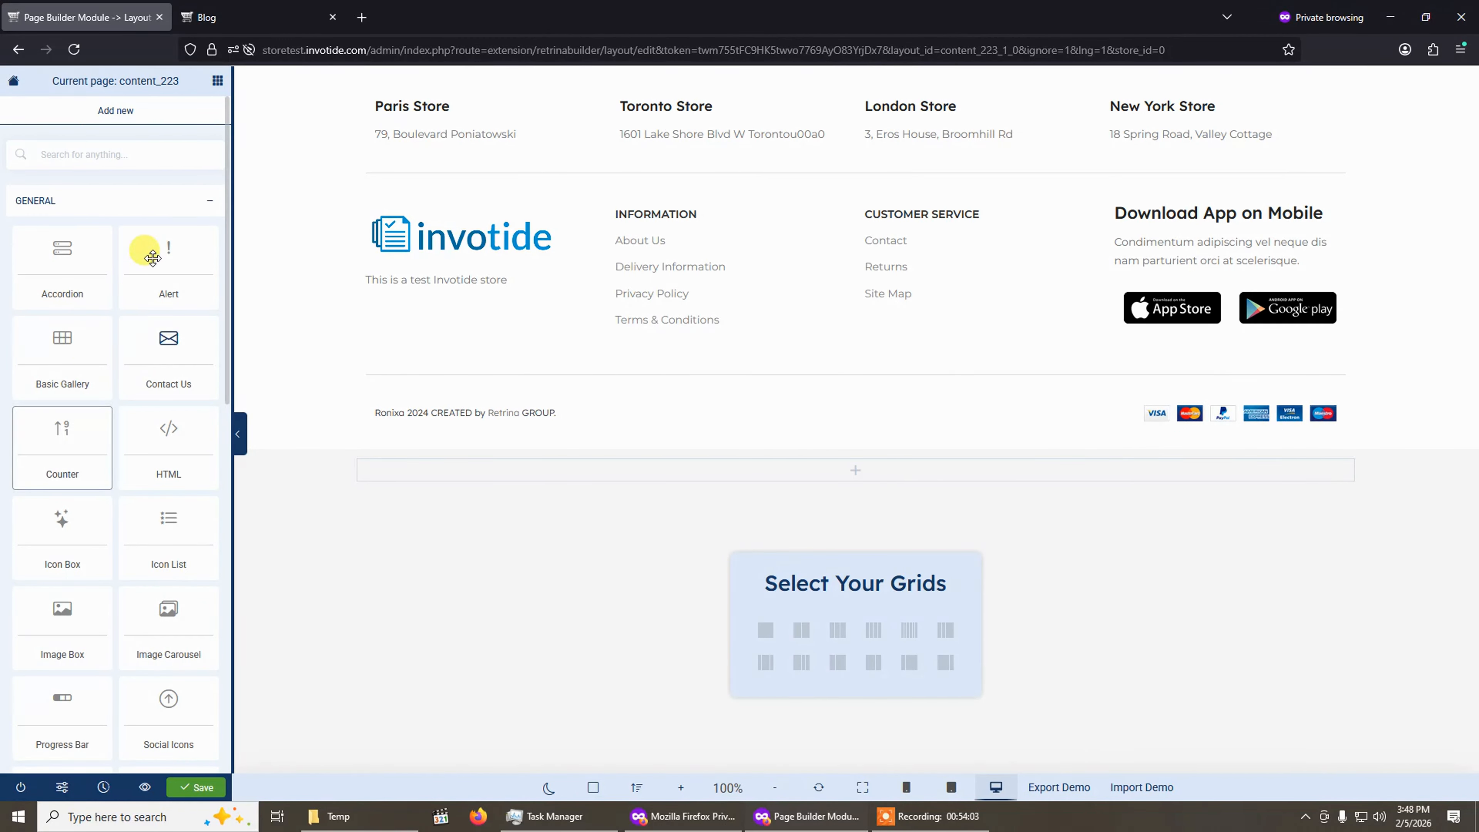
pyautogui.click(158, 204)
pyautogui.click(156, 205)
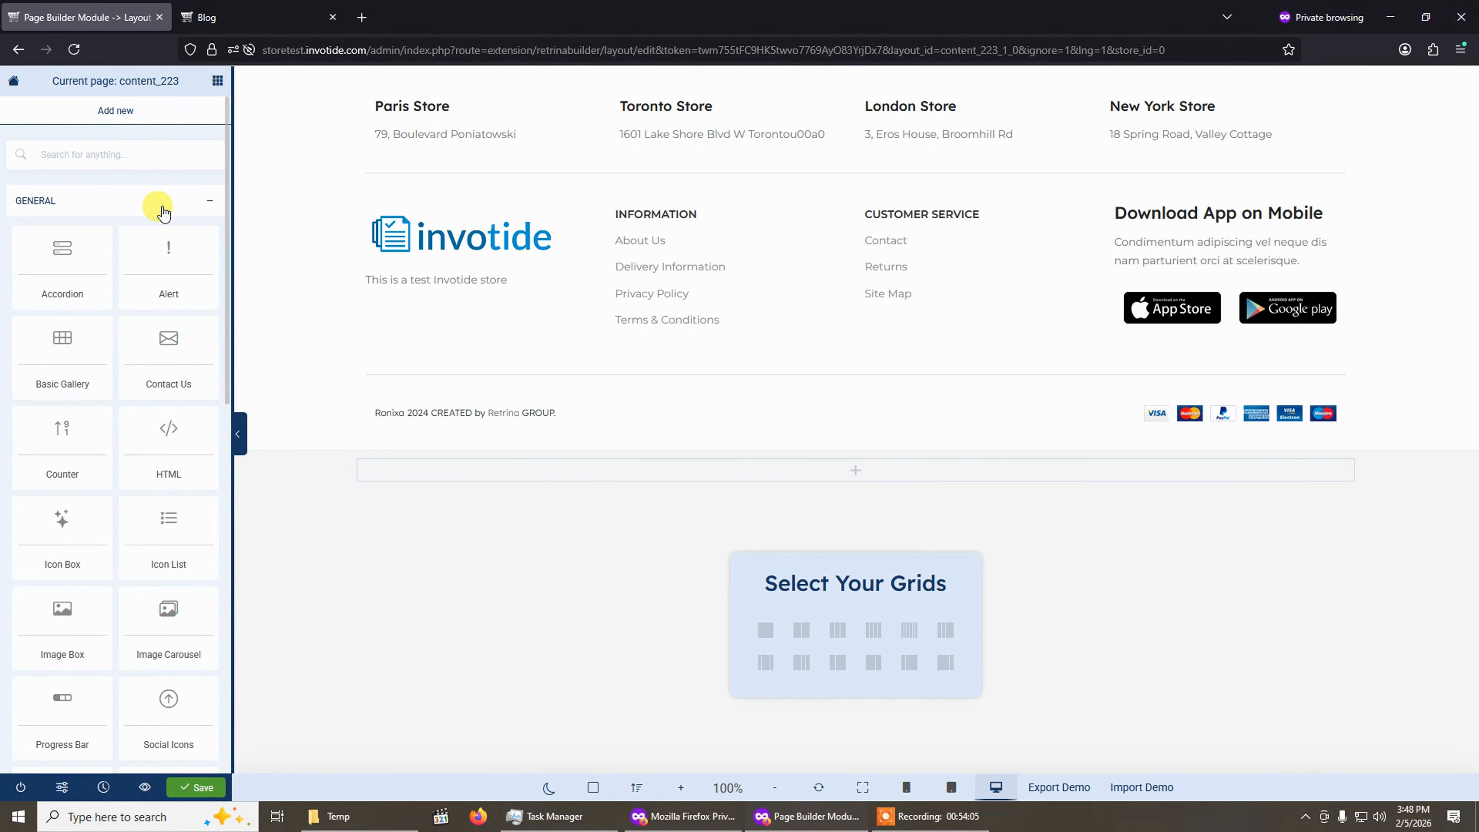
pyautogui.click(156, 205)
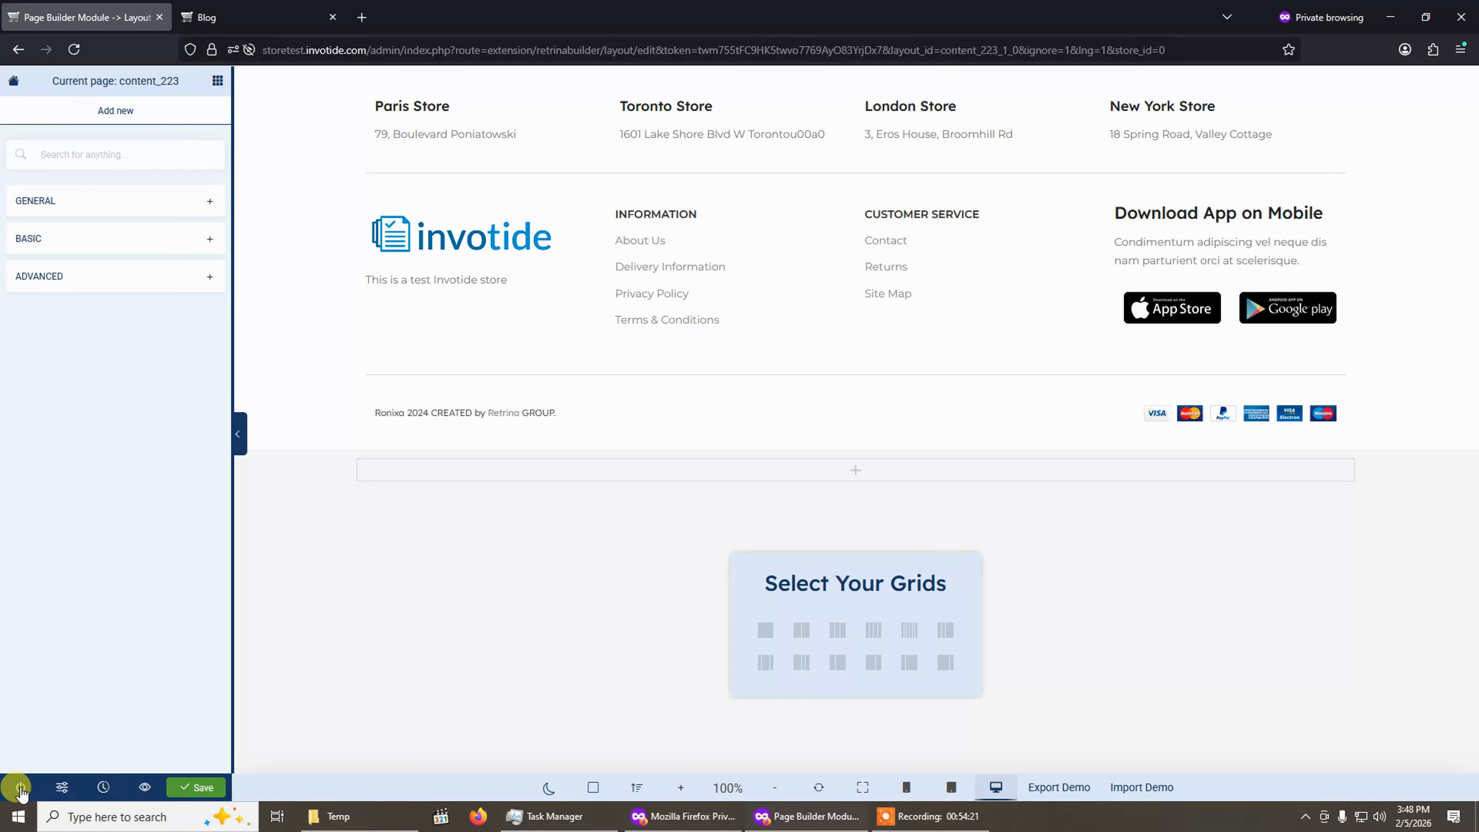
# Open the layout's revision history.
pyautogui.click(63, 792)
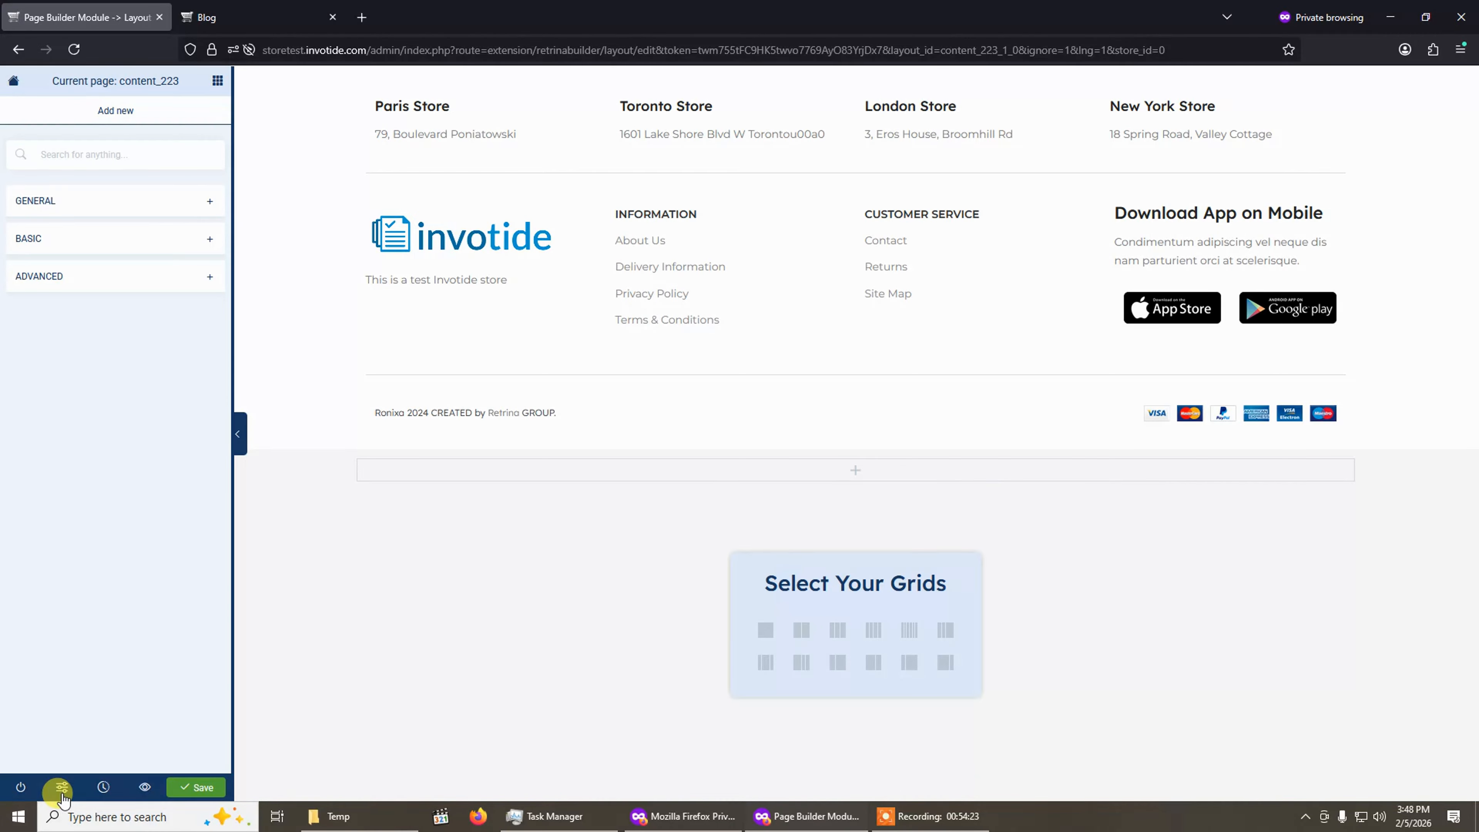
pyautogui.click(62, 791)
pyautogui.click(62, 791)
pyautogui.click(63, 791)
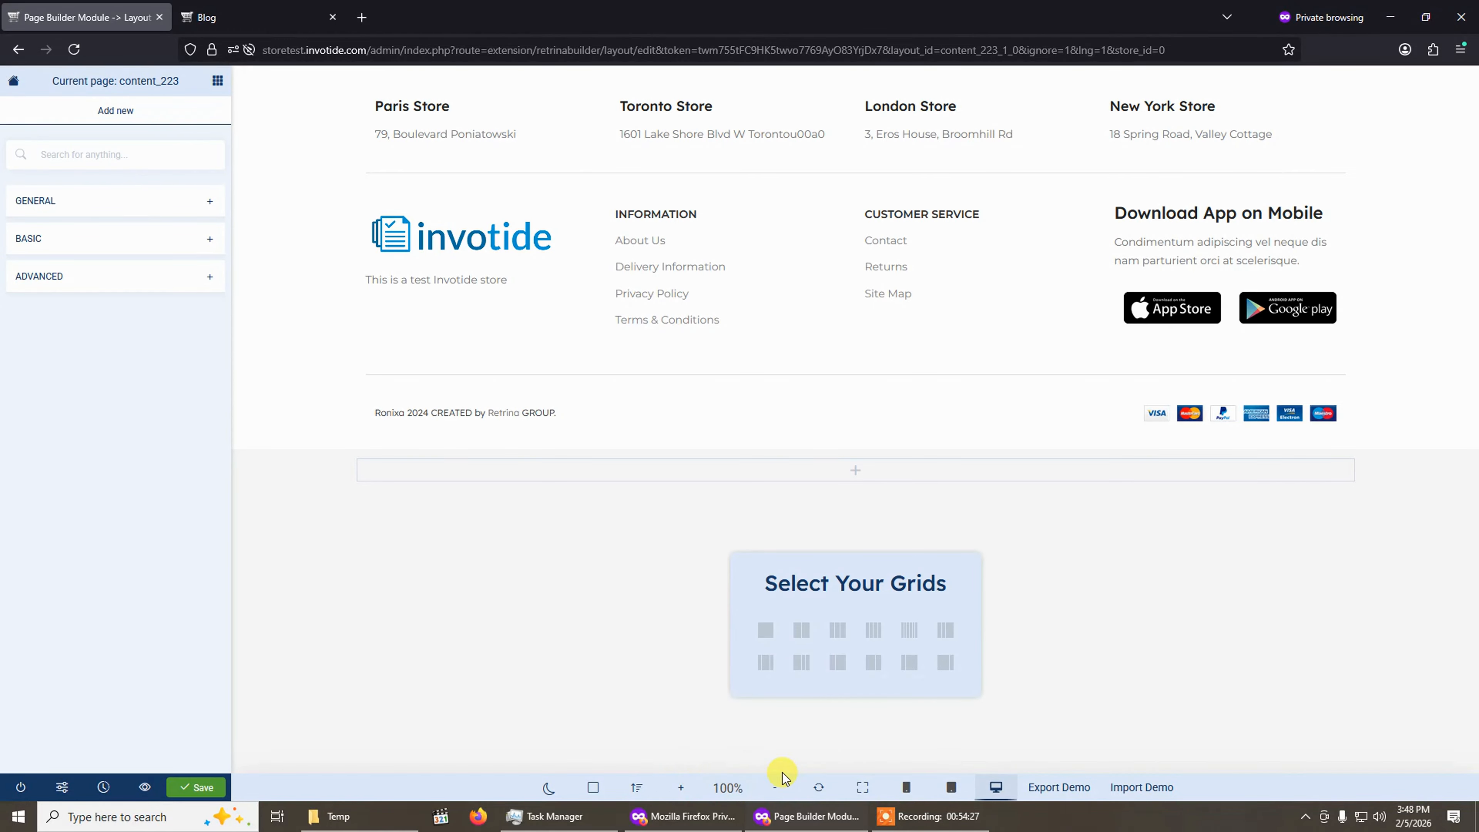
pyautogui.click(103, 788)
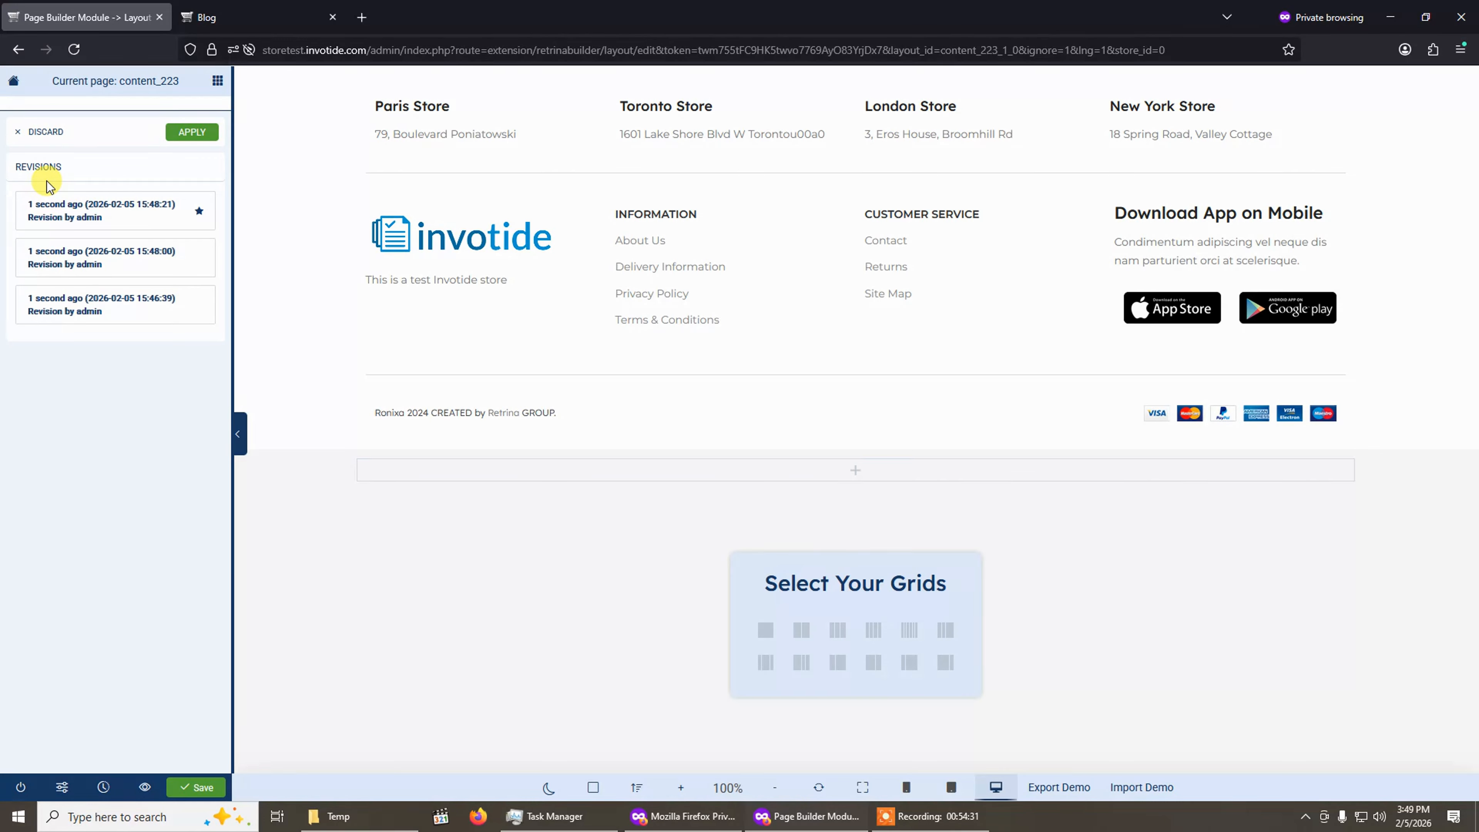
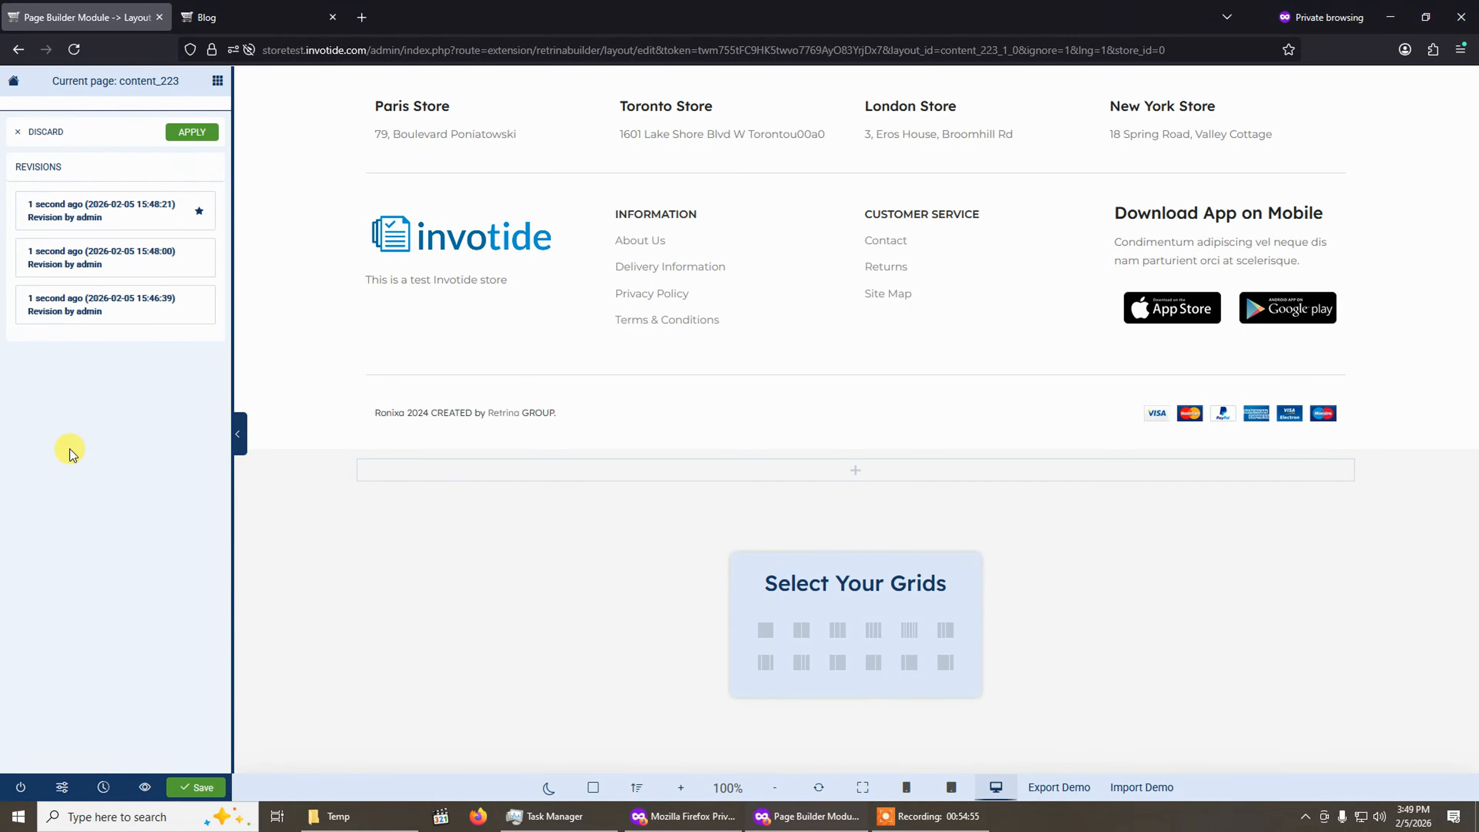
# Preview the layout on the storefront in a new tab, then close the preview tab and return to the builder.
pyautogui.click(145, 788)
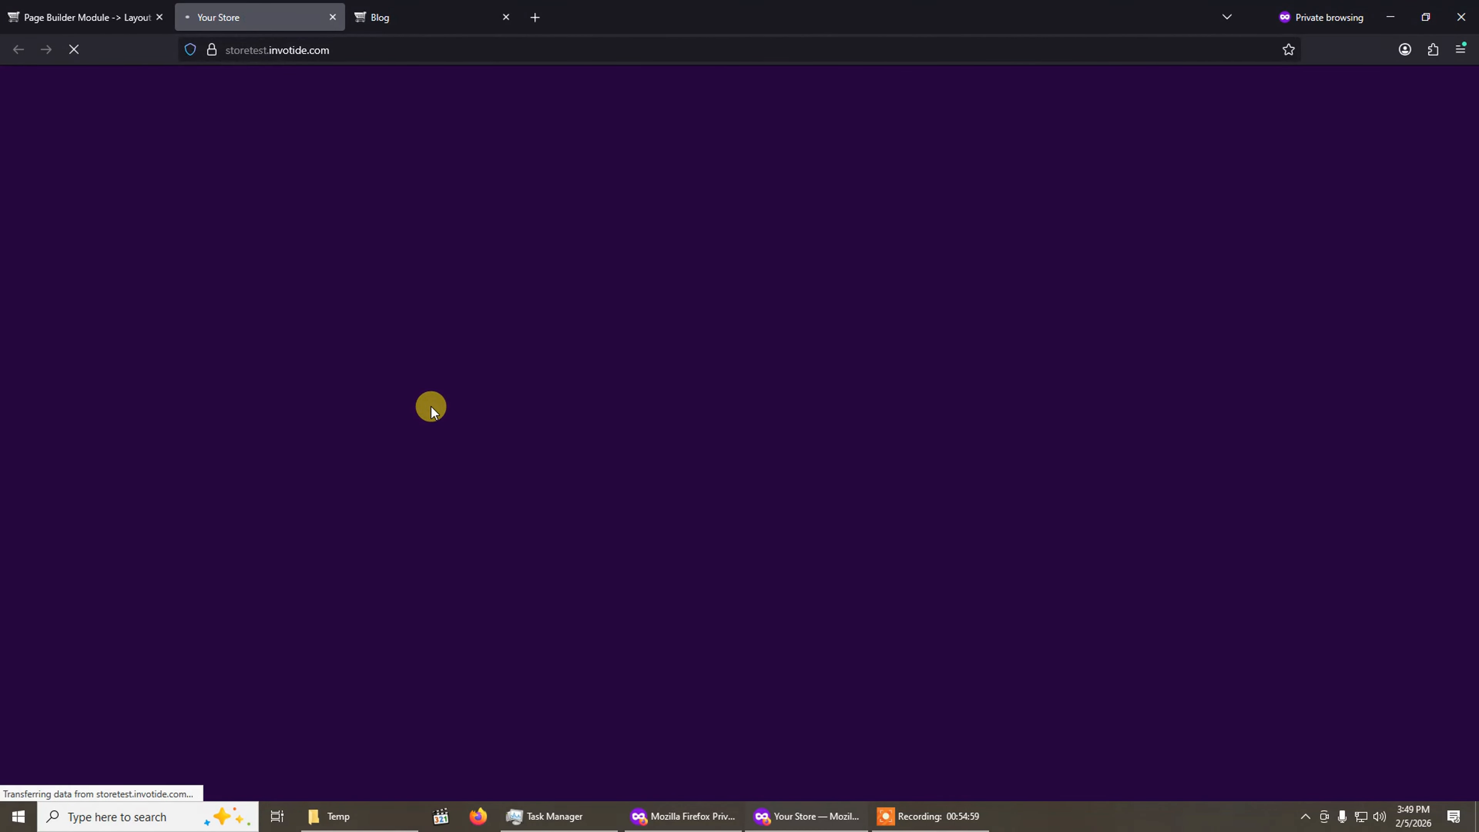
pyautogui.click(76, 15)
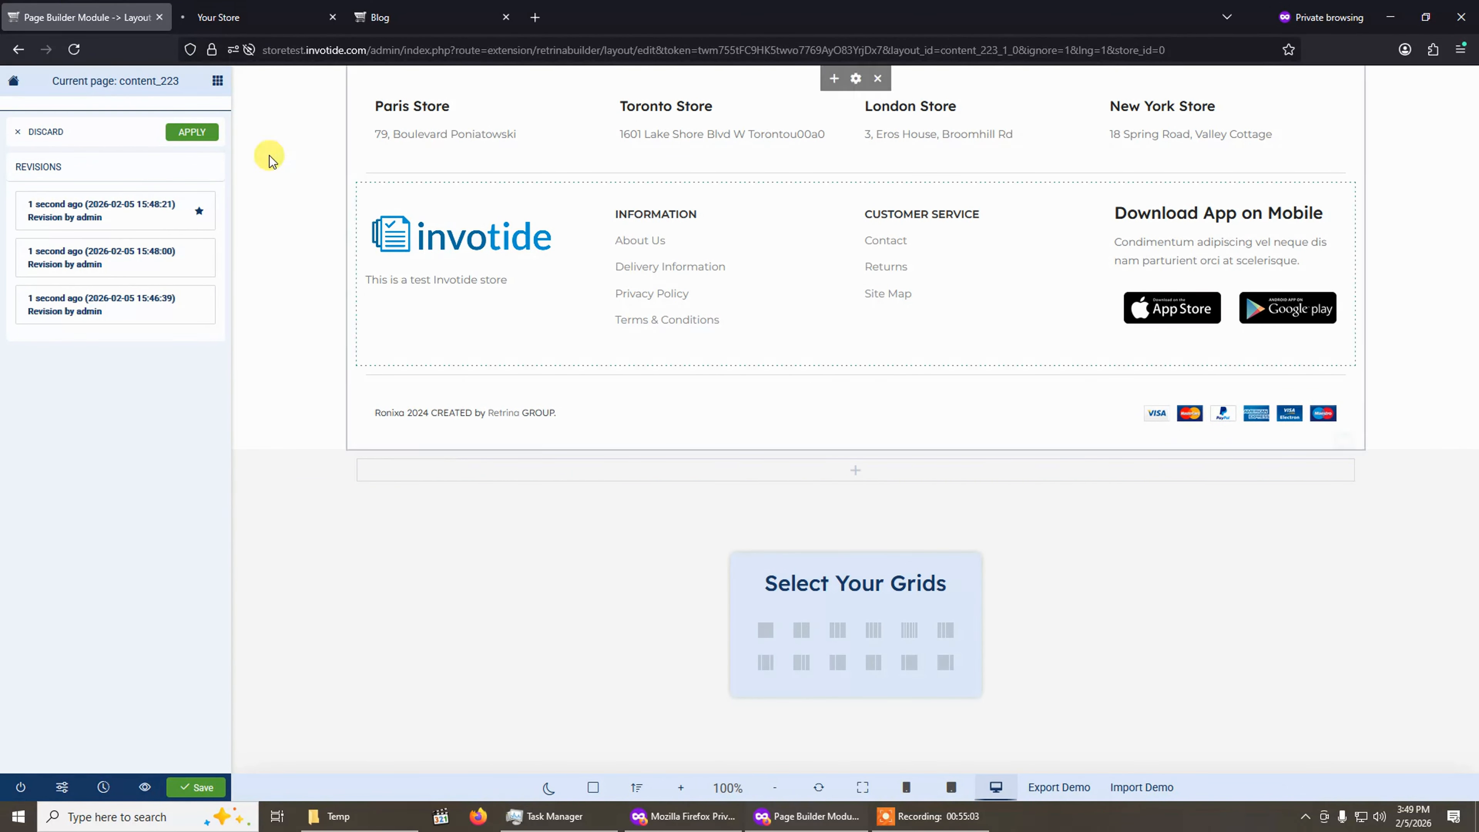
pyautogui.click(259, 16)
pyautogui.click(333, 17)
pyautogui.click(138, 6)
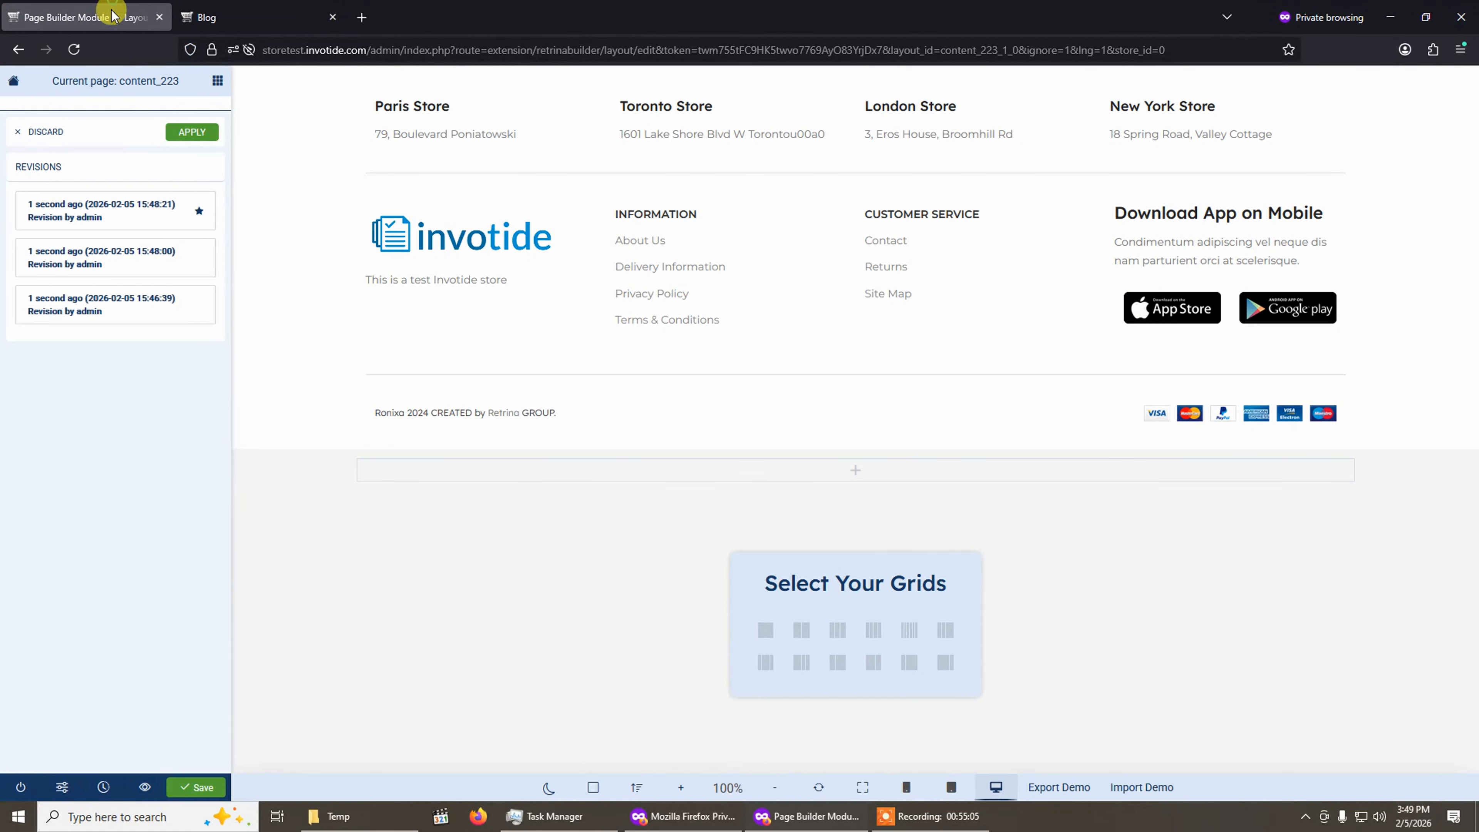
# Save the layout and expand the Basic category in the Add new elements list.
pyautogui.click(198, 788)
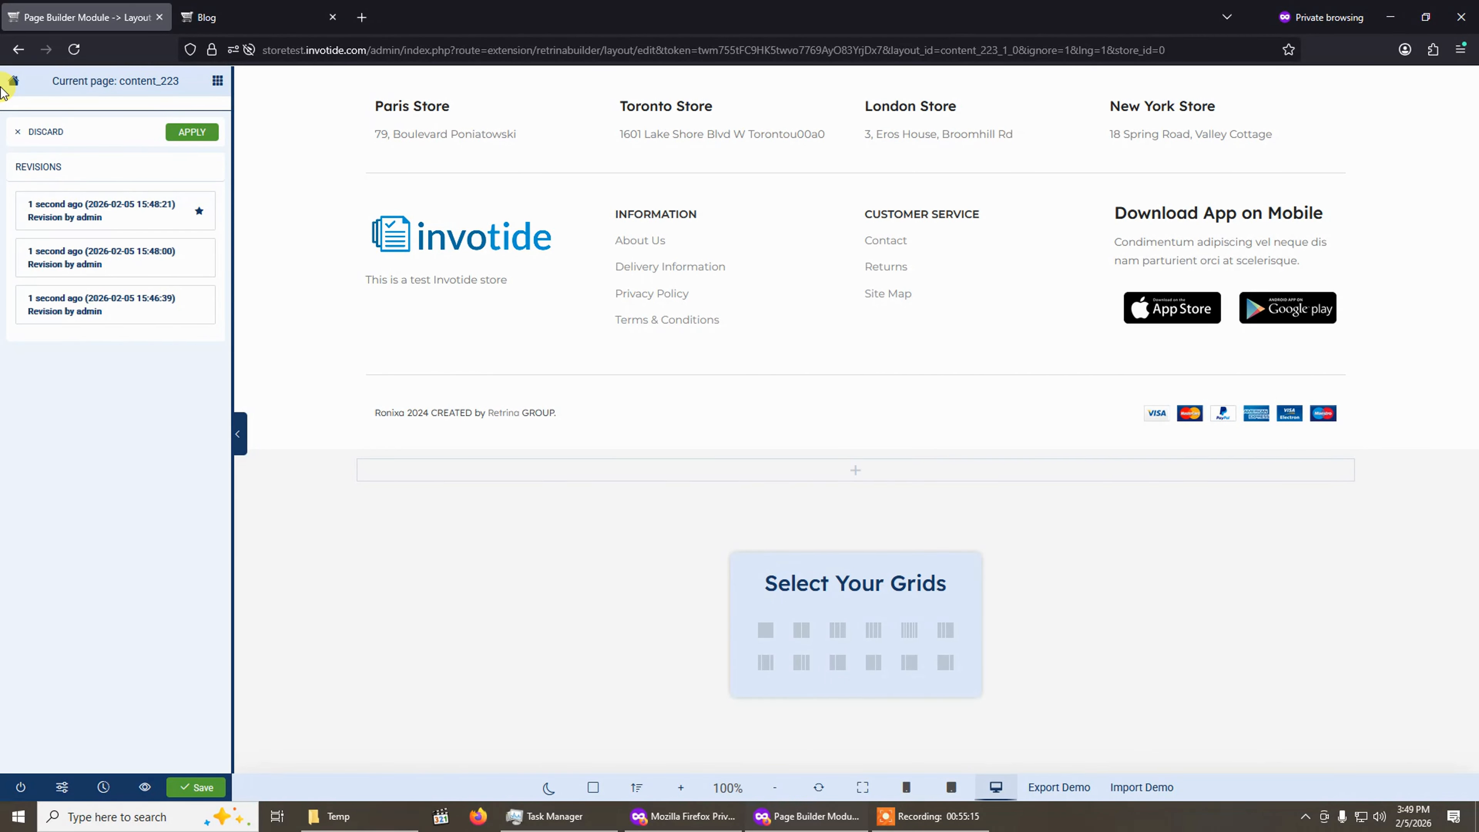
pyautogui.click(216, 82)
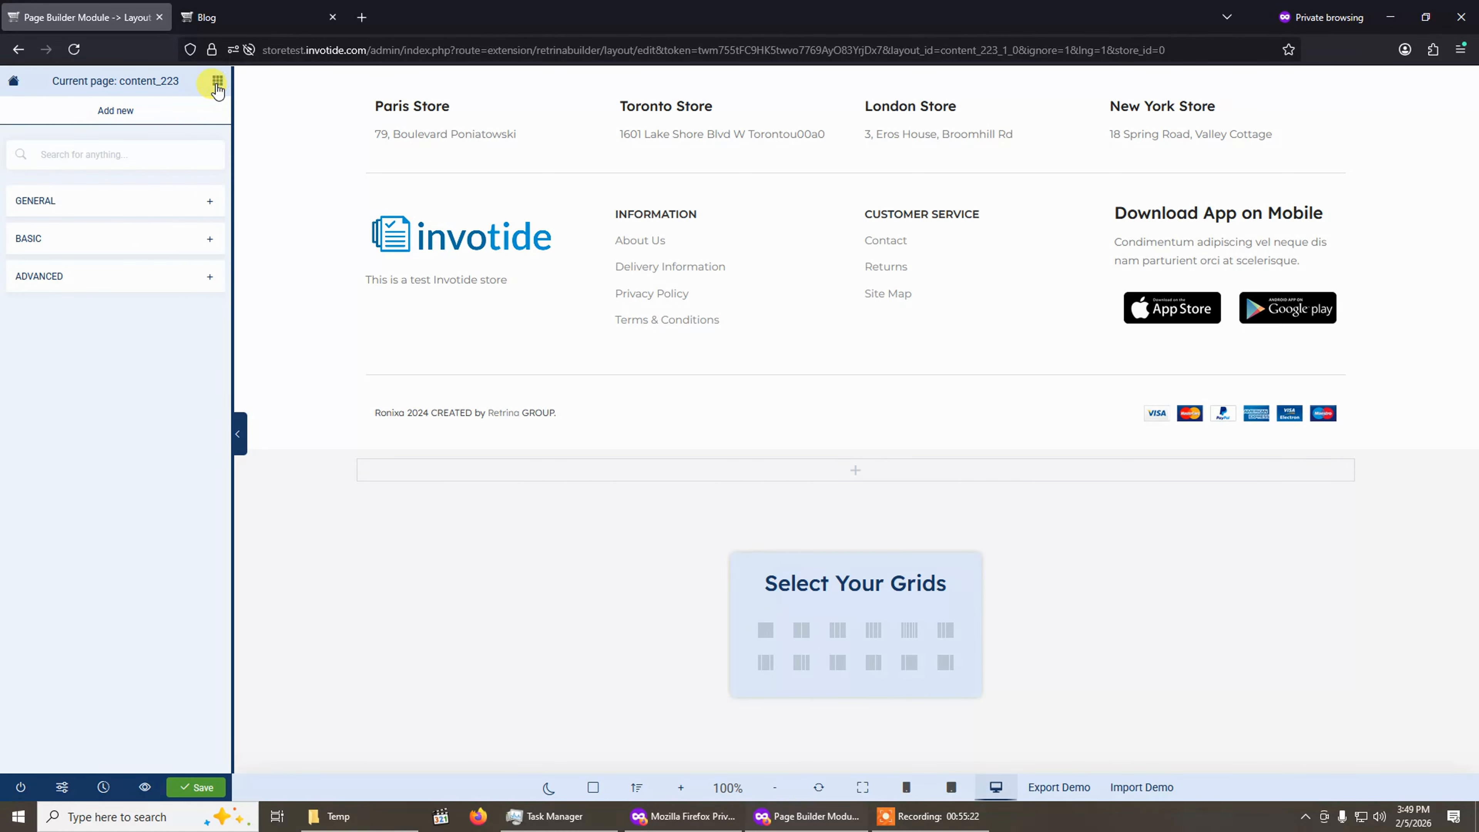
pyautogui.click(131, 240)
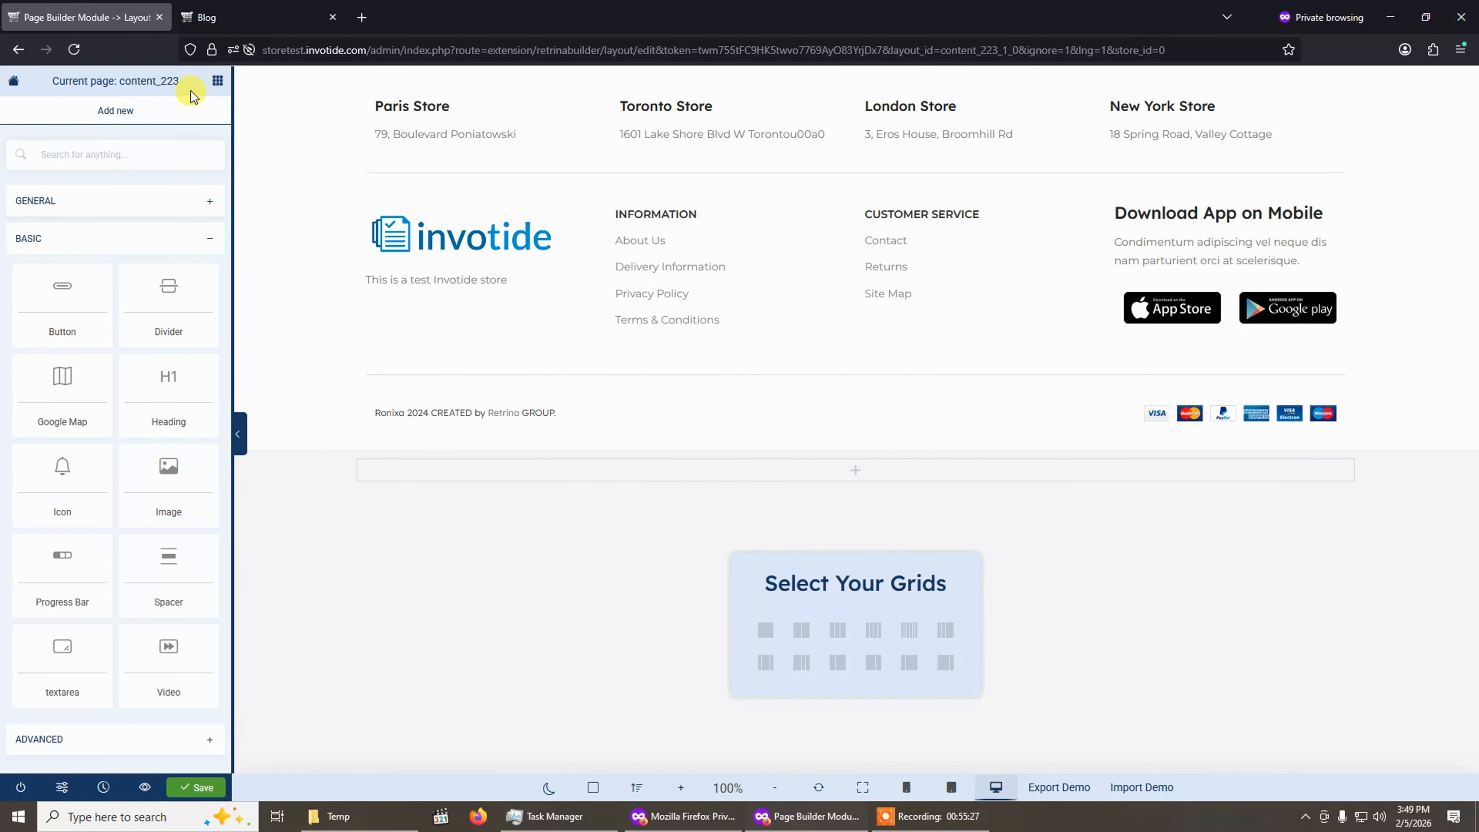
# Hide the sidebar, switch the builder's light/dark mode, and toggle the wireframe outline view on and off.
pyautogui.click(238, 448)
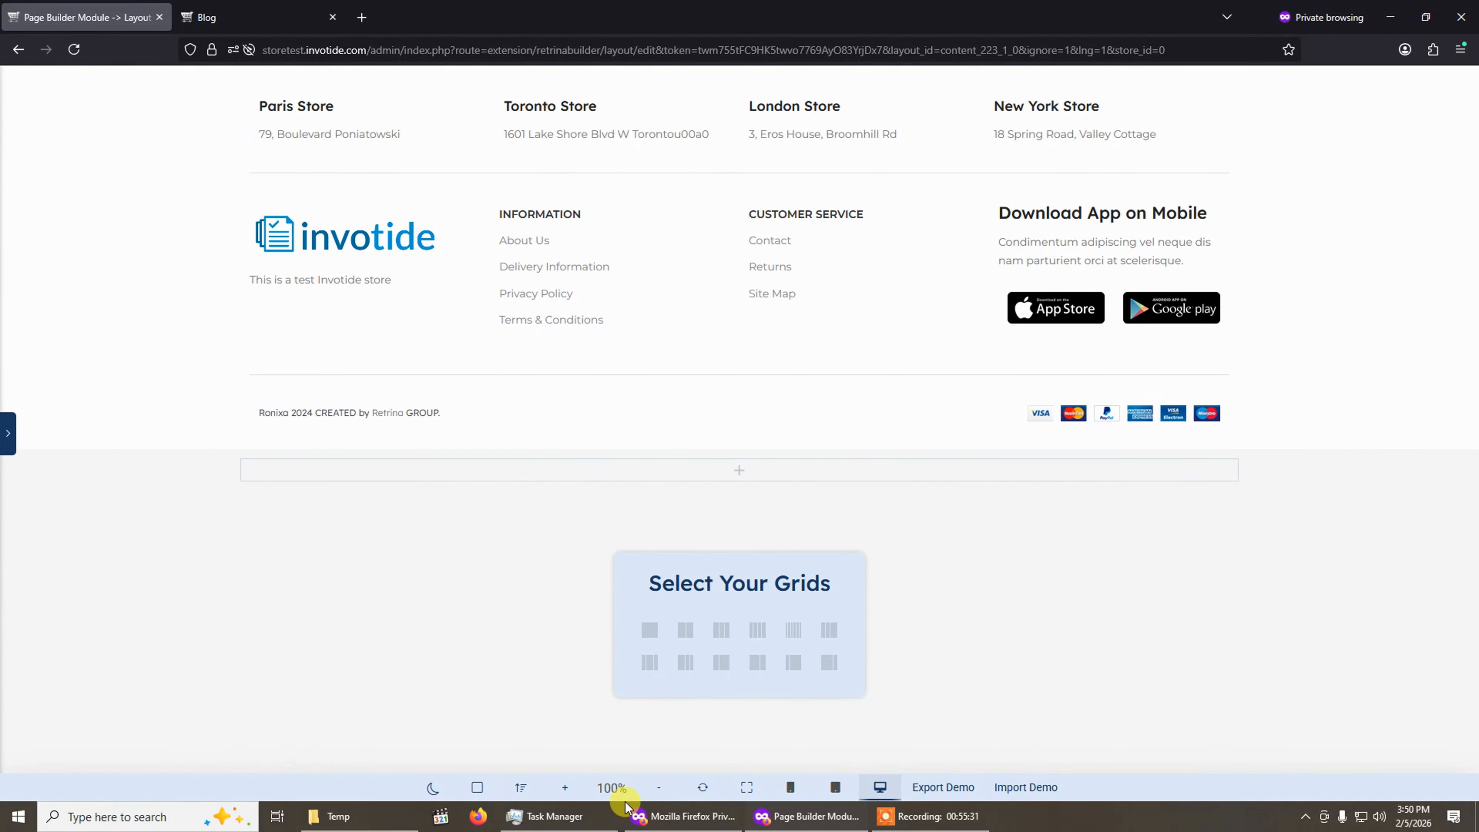
pyautogui.click(429, 789)
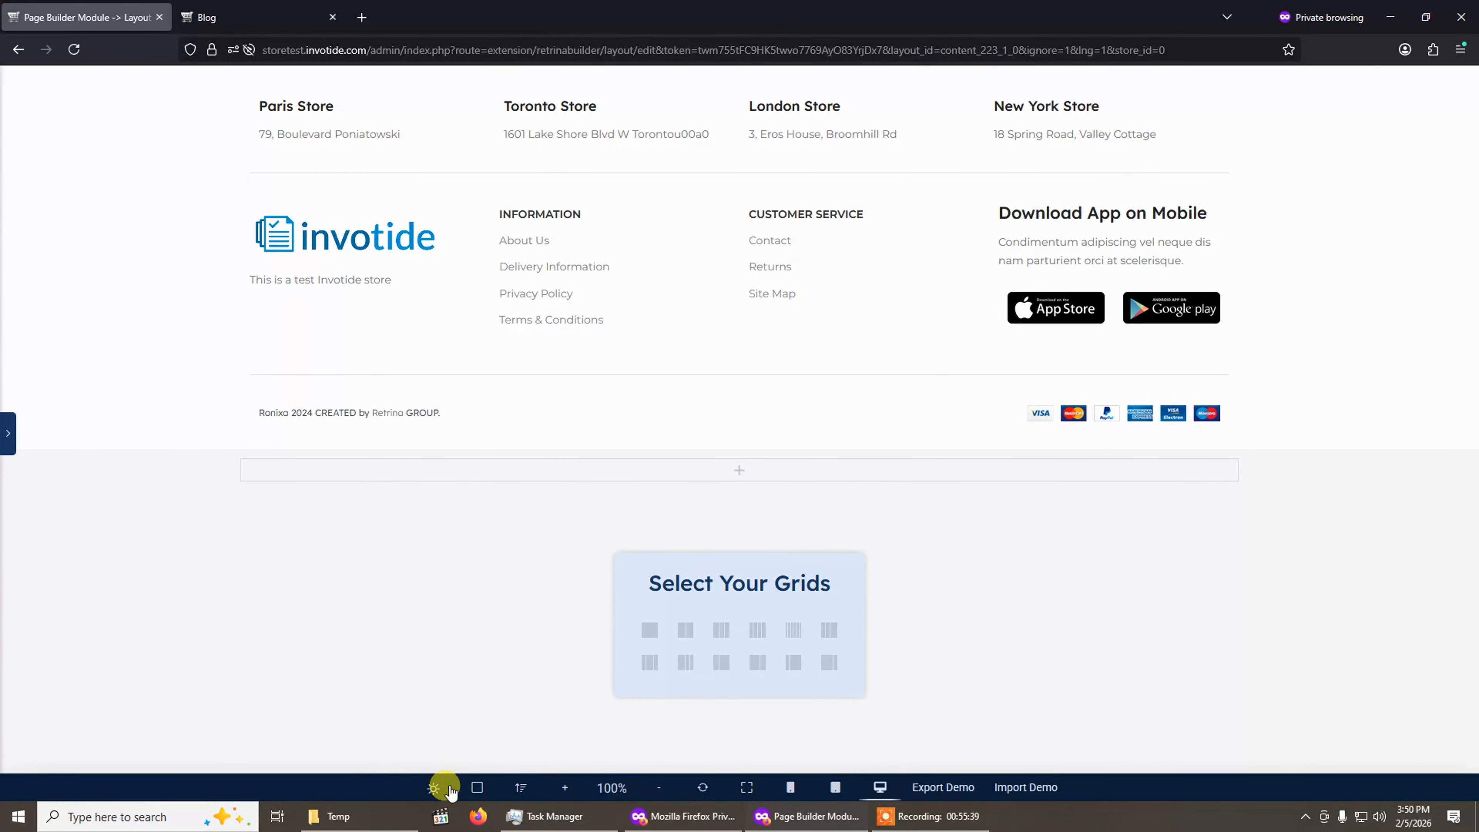
pyautogui.click(471, 786)
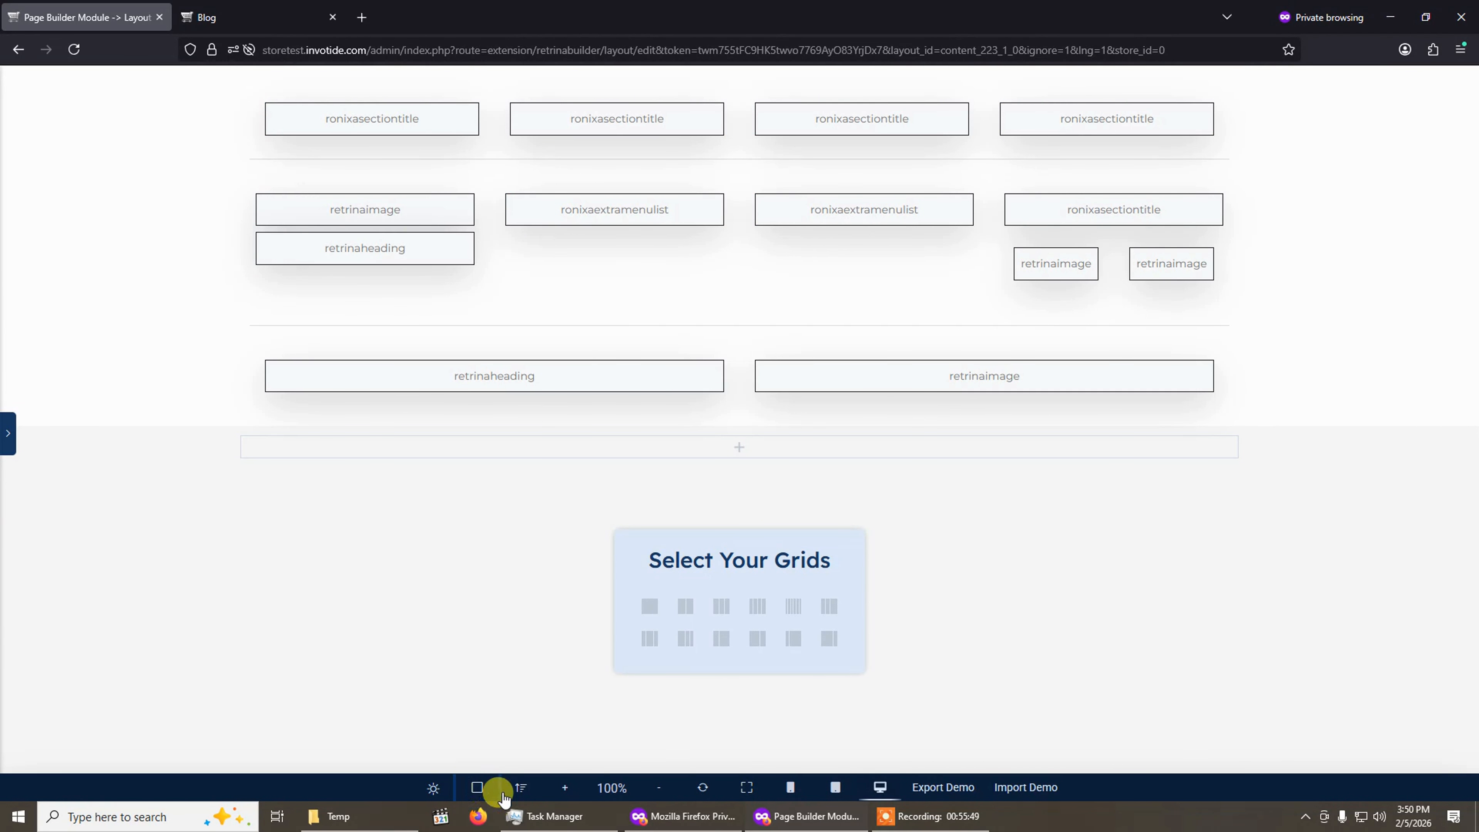
pyautogui.click(477, 788)
# Open the Navigator, expand and collapse both containers to inspect their rows and columns, and close it.
pyautogui.click(518, 789)
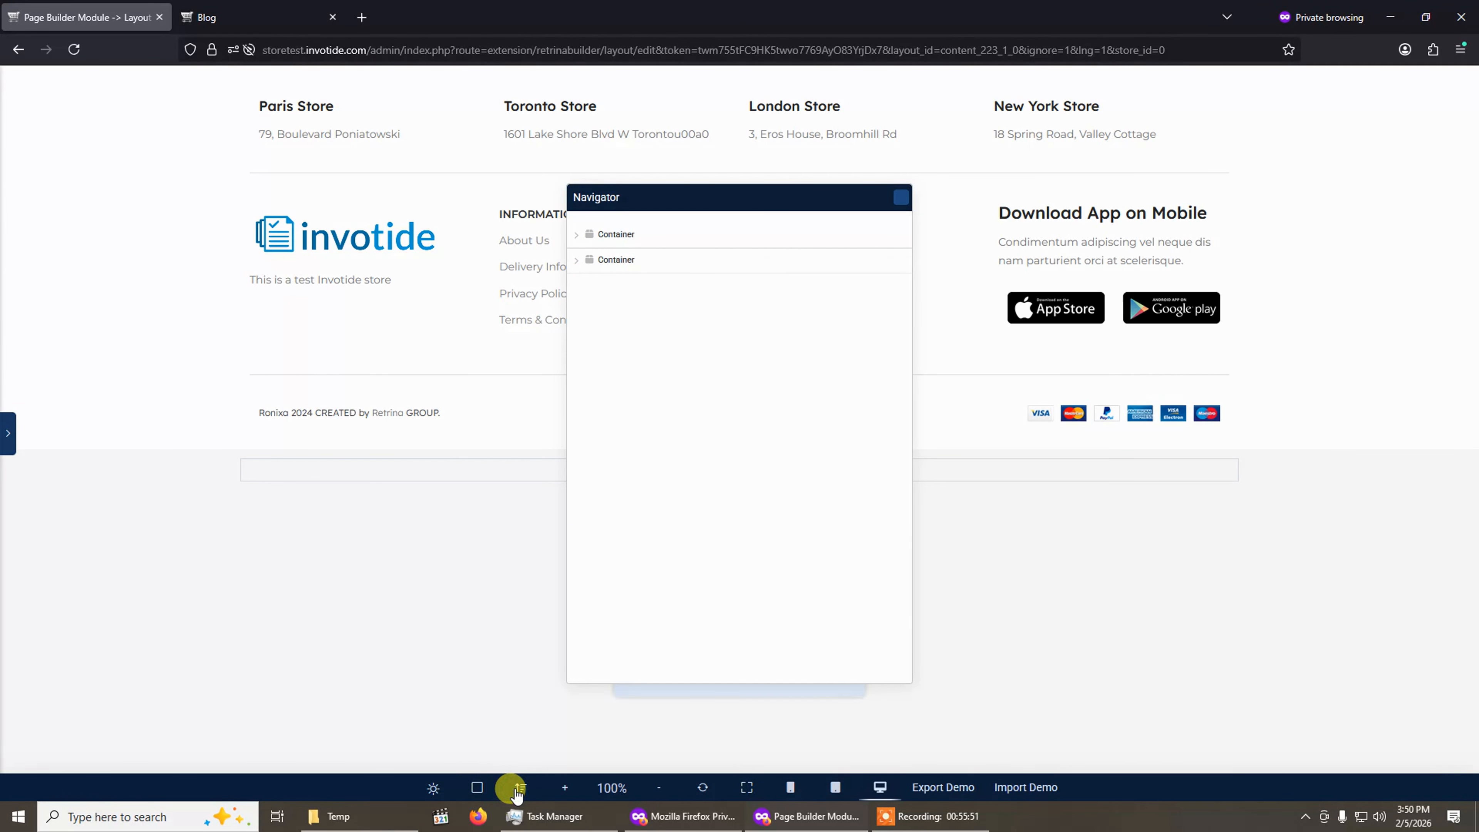
pyautogui.click(578, 236)
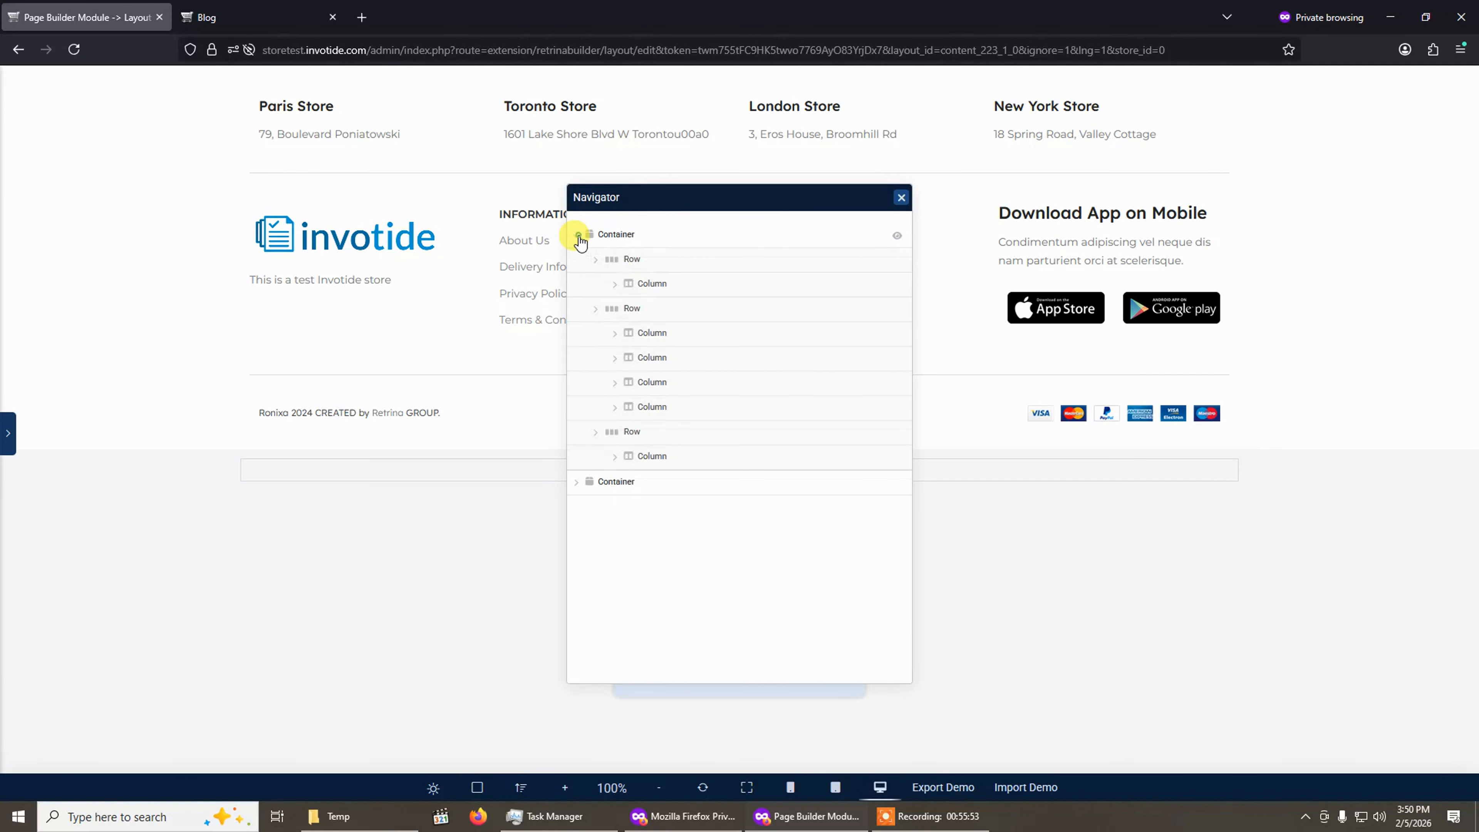
pyautogui.click(578, 236)
pyautogui.click(577, 260)
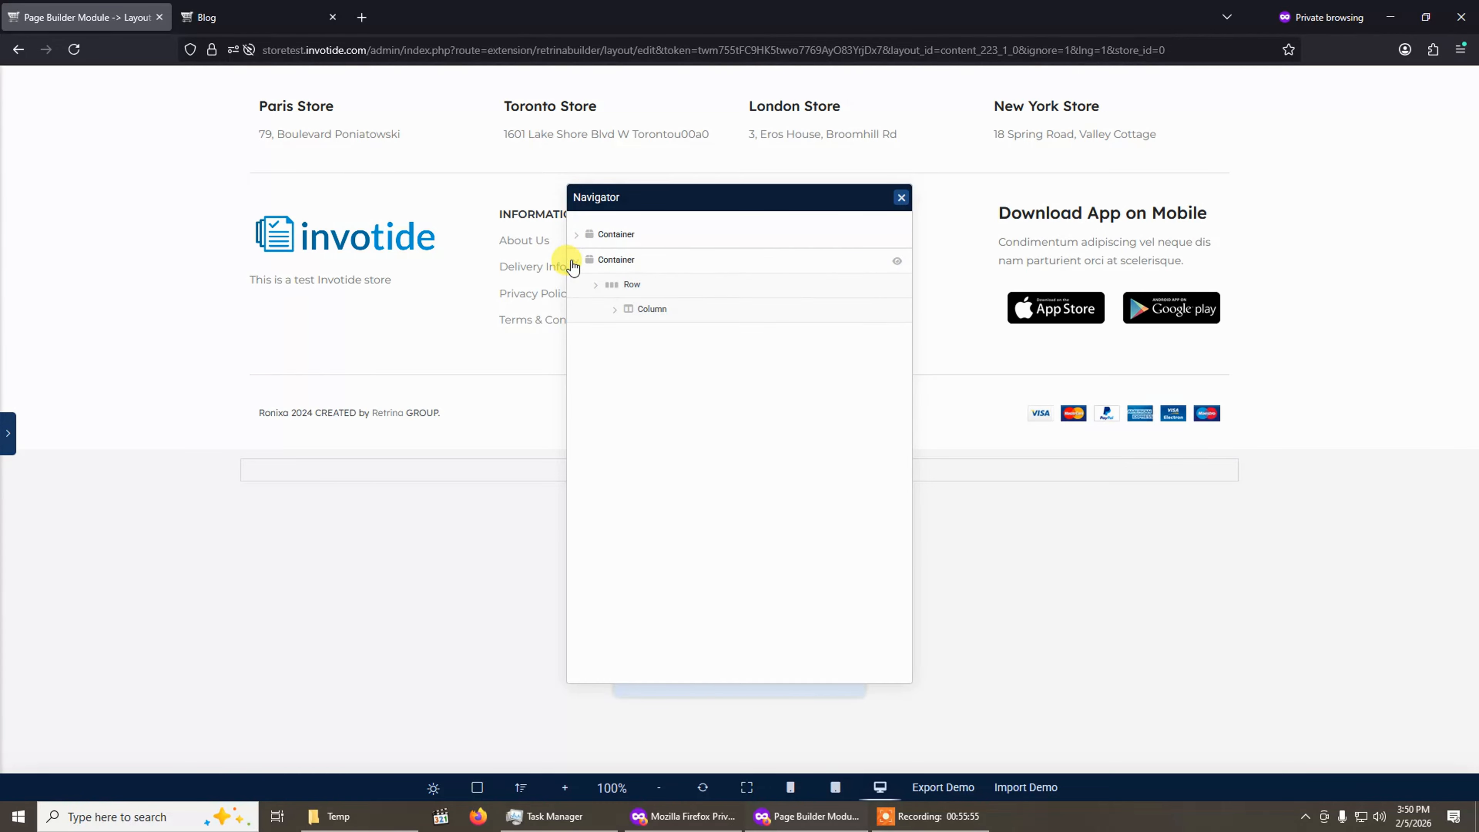
pyautogui.click(577, 260)
pyautogui.click(577, 235)
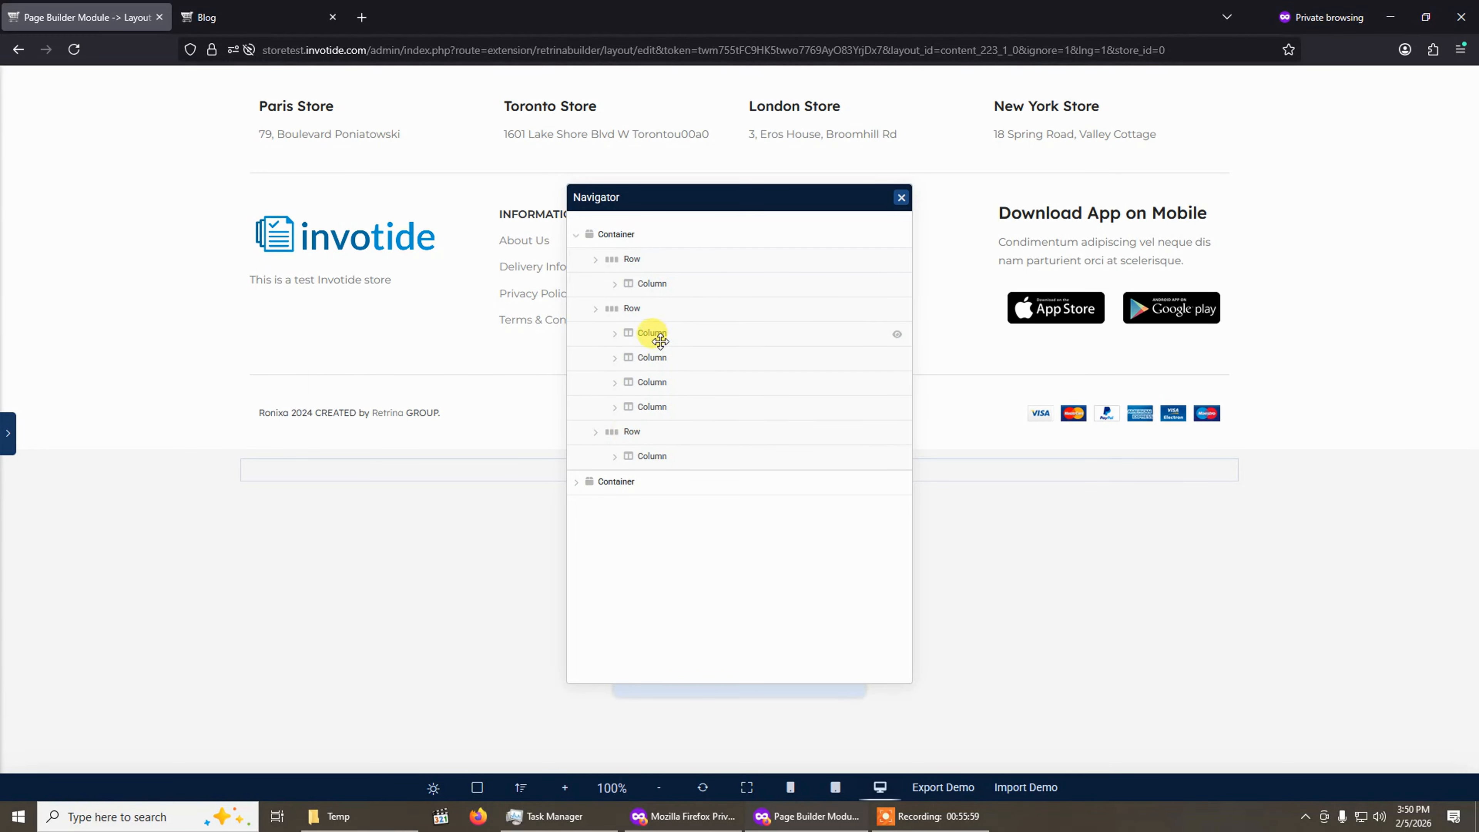
pyautogui.click(576, 235)
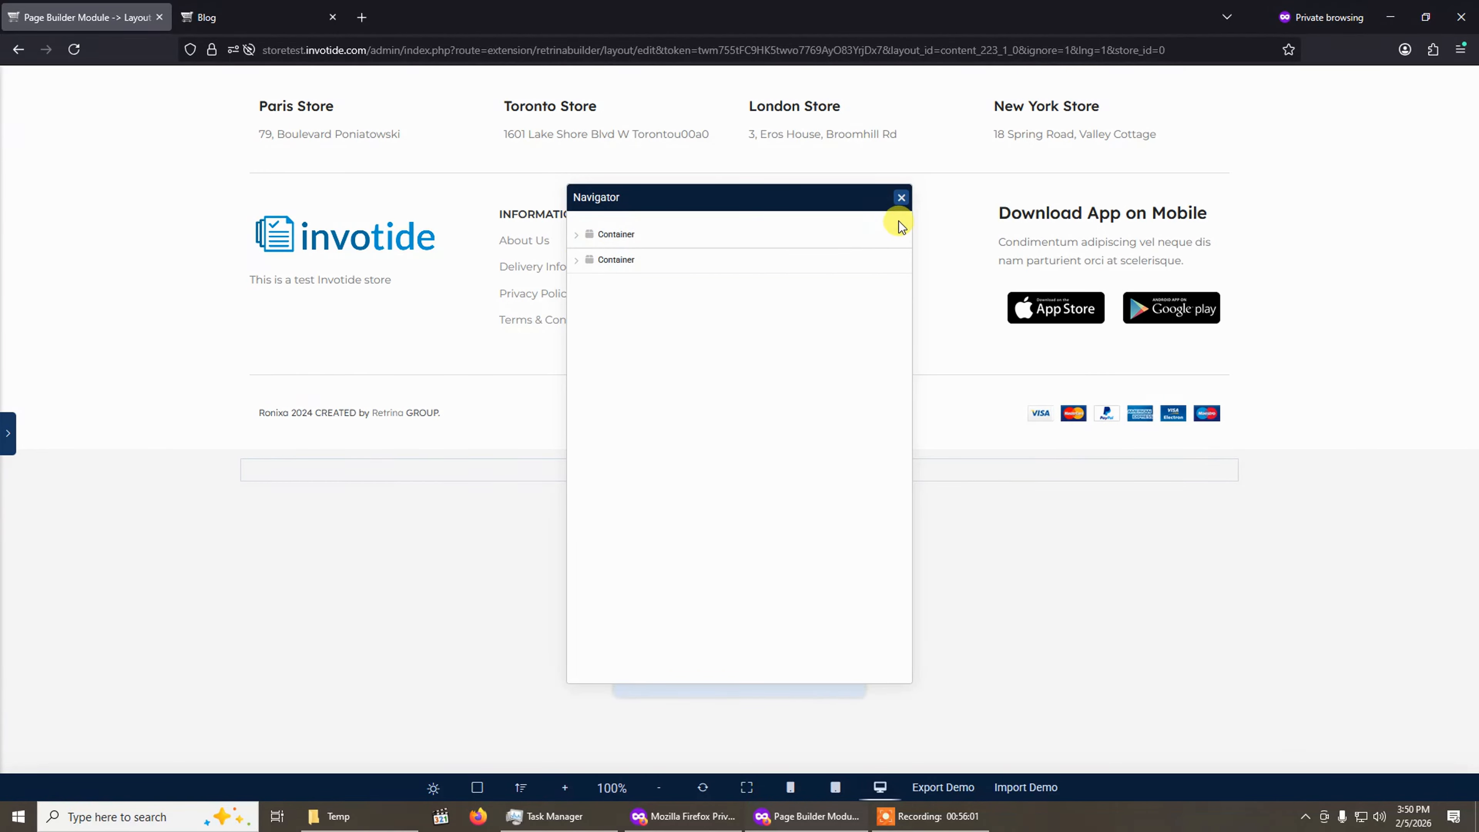
pyautogui.click(900, 199)
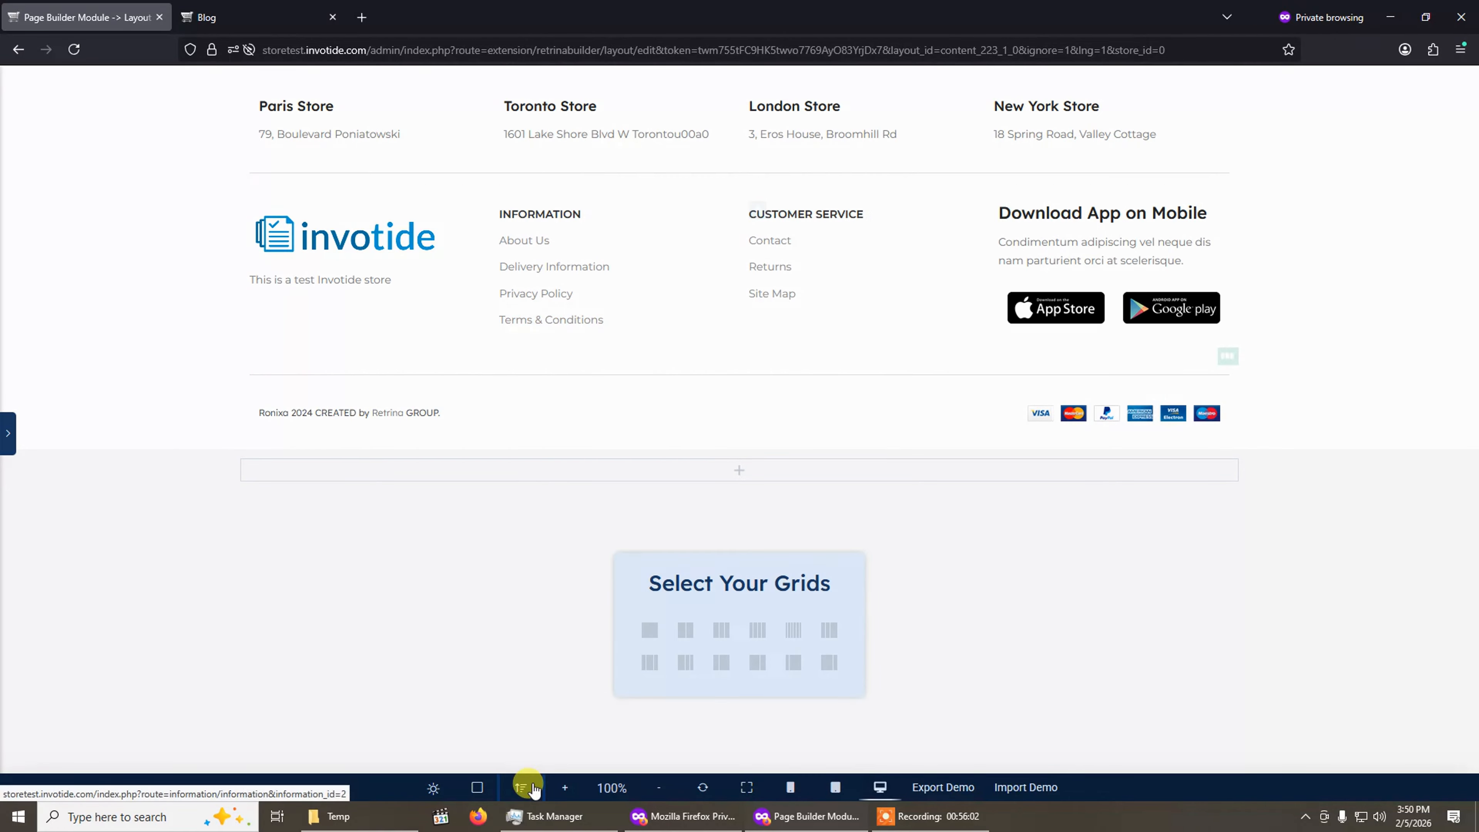
# Zoom the canvas in to 120% and back out to 100%.
pyautogui.click(567, 787)
pyautogui.click(653, 789)
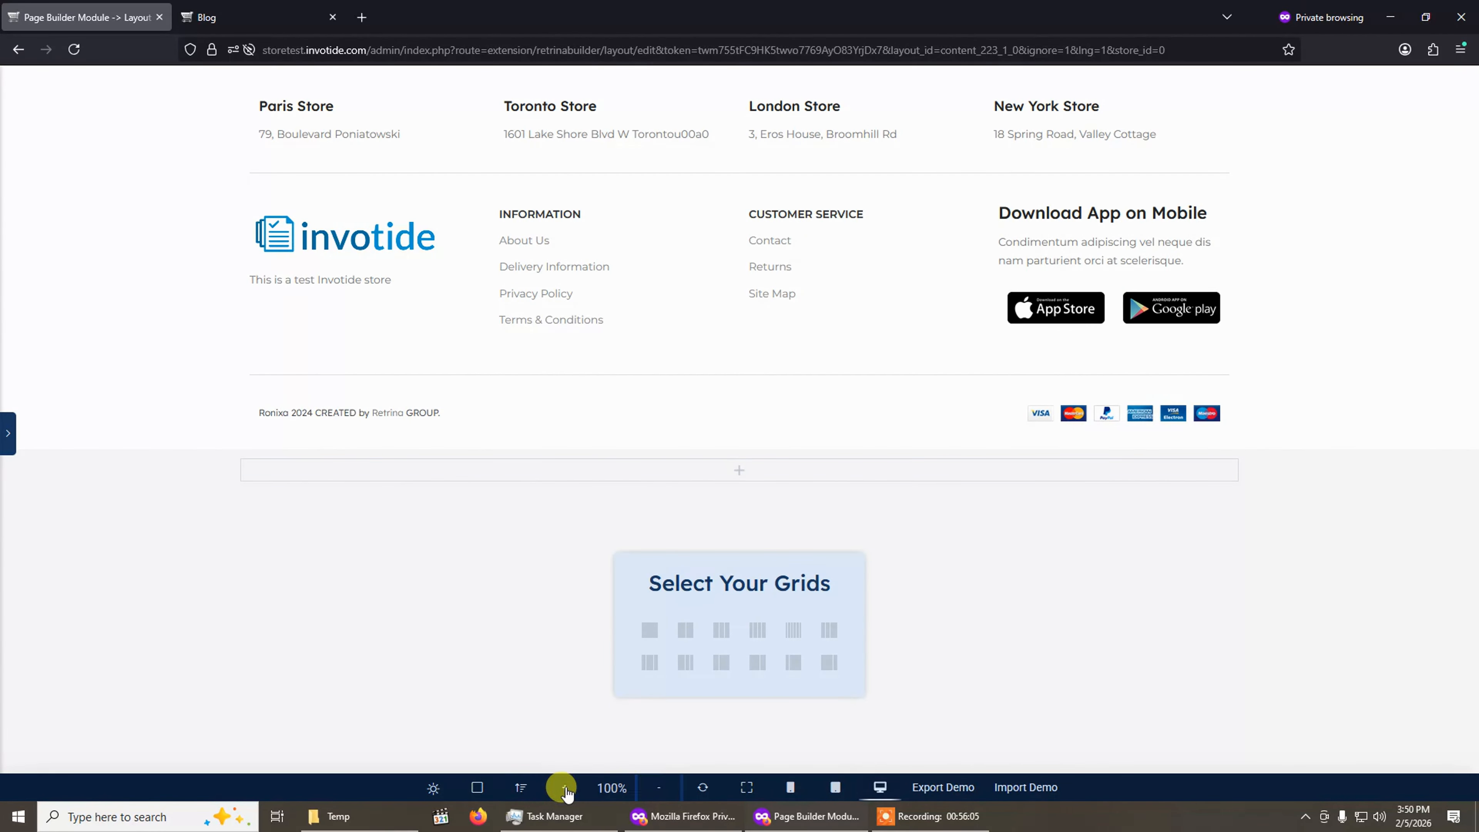
pyautogui.click(566, 788)
pyautogui.click(659, 788)
pyautogui.click(563, 788)
pyautogui.click(558, 788)
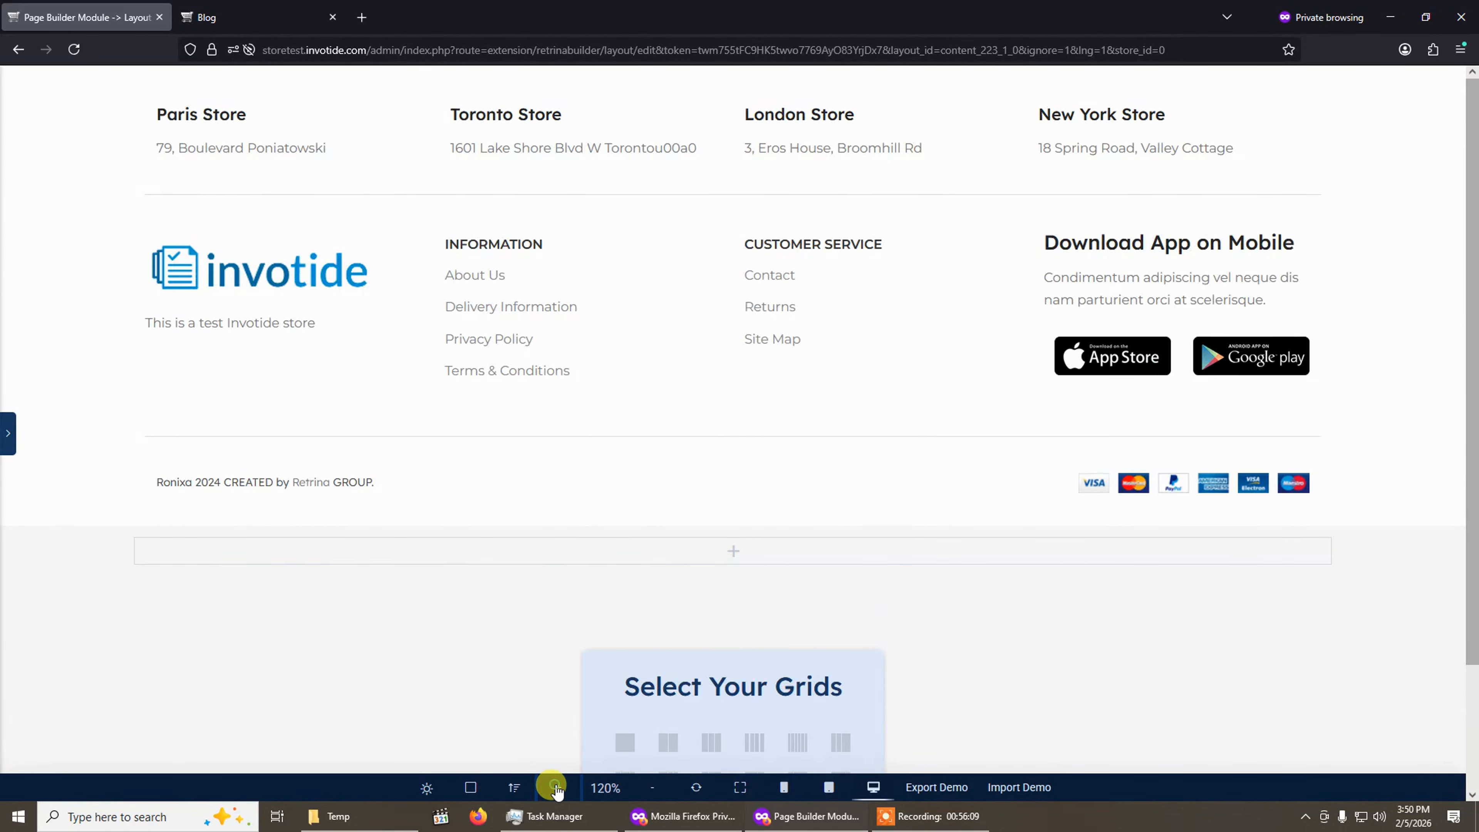
pyautogui.click(653, 788)
pyautogui.click(653, 787)
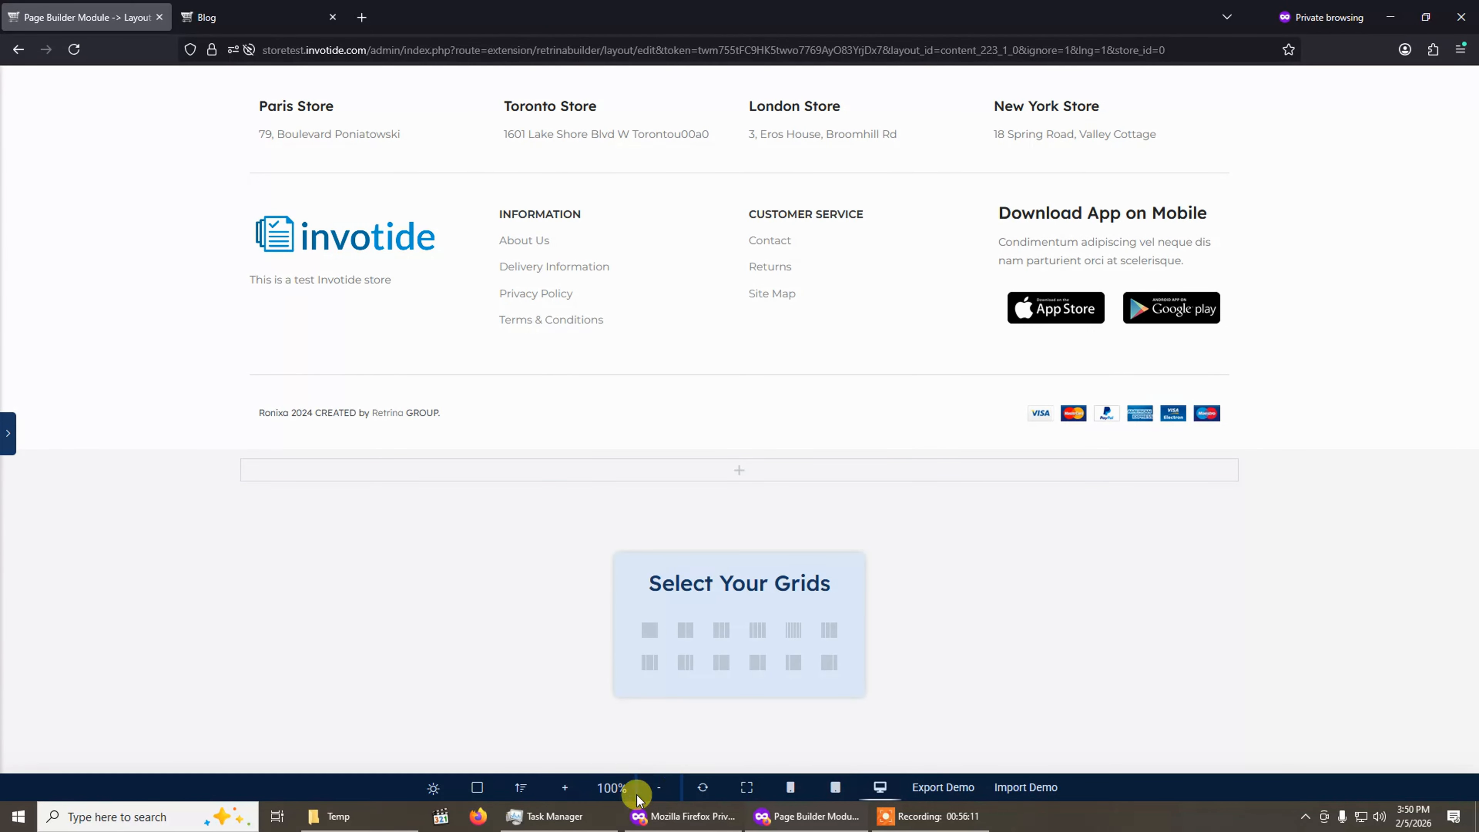
# Switch the builder canvas into fullscreen and exit fullscreen again.
pyautogui.click(745, 790)
pyautogui.click(741, 819)
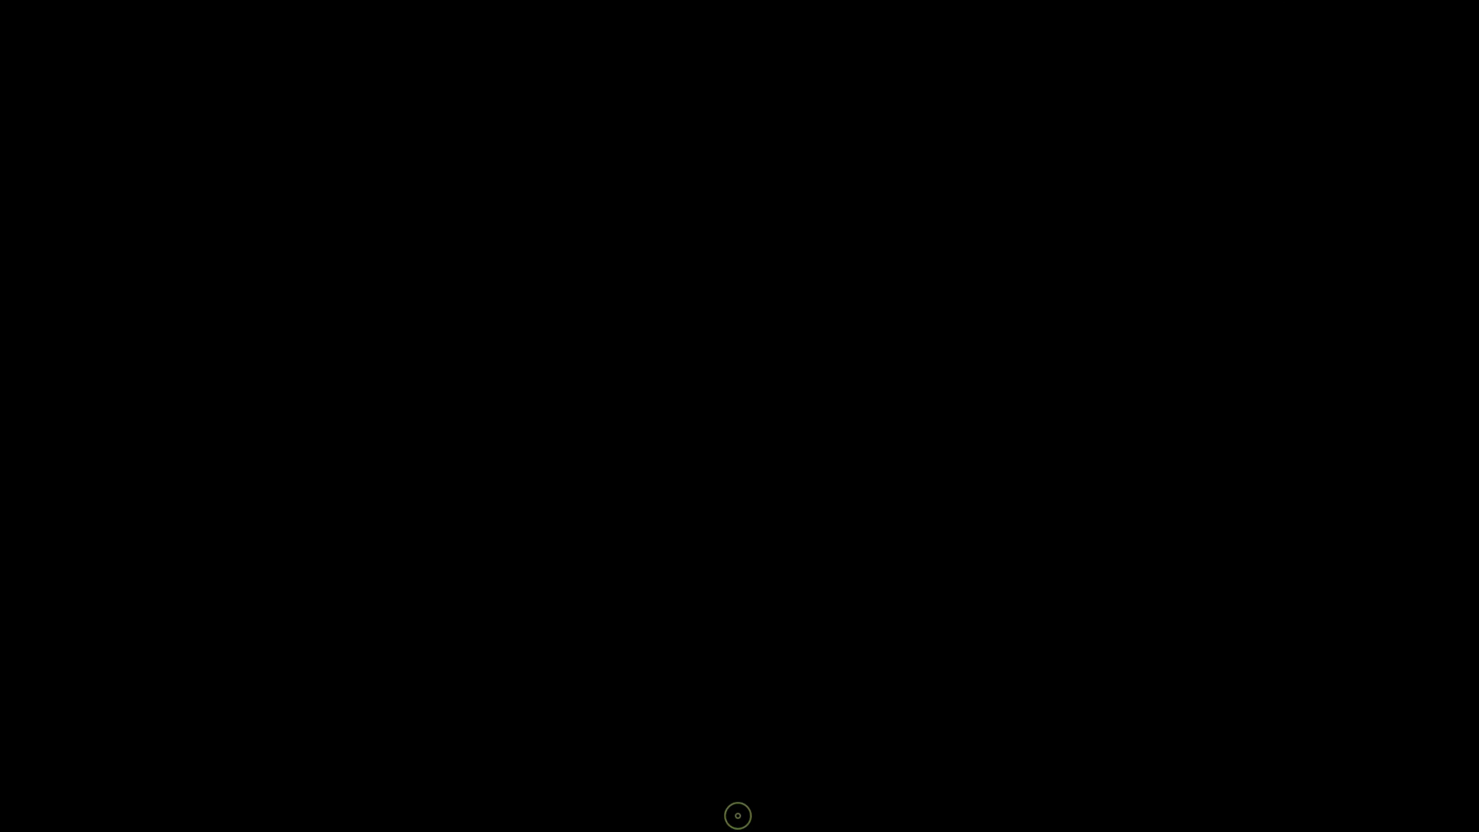
pyautogui.click(747, 790)
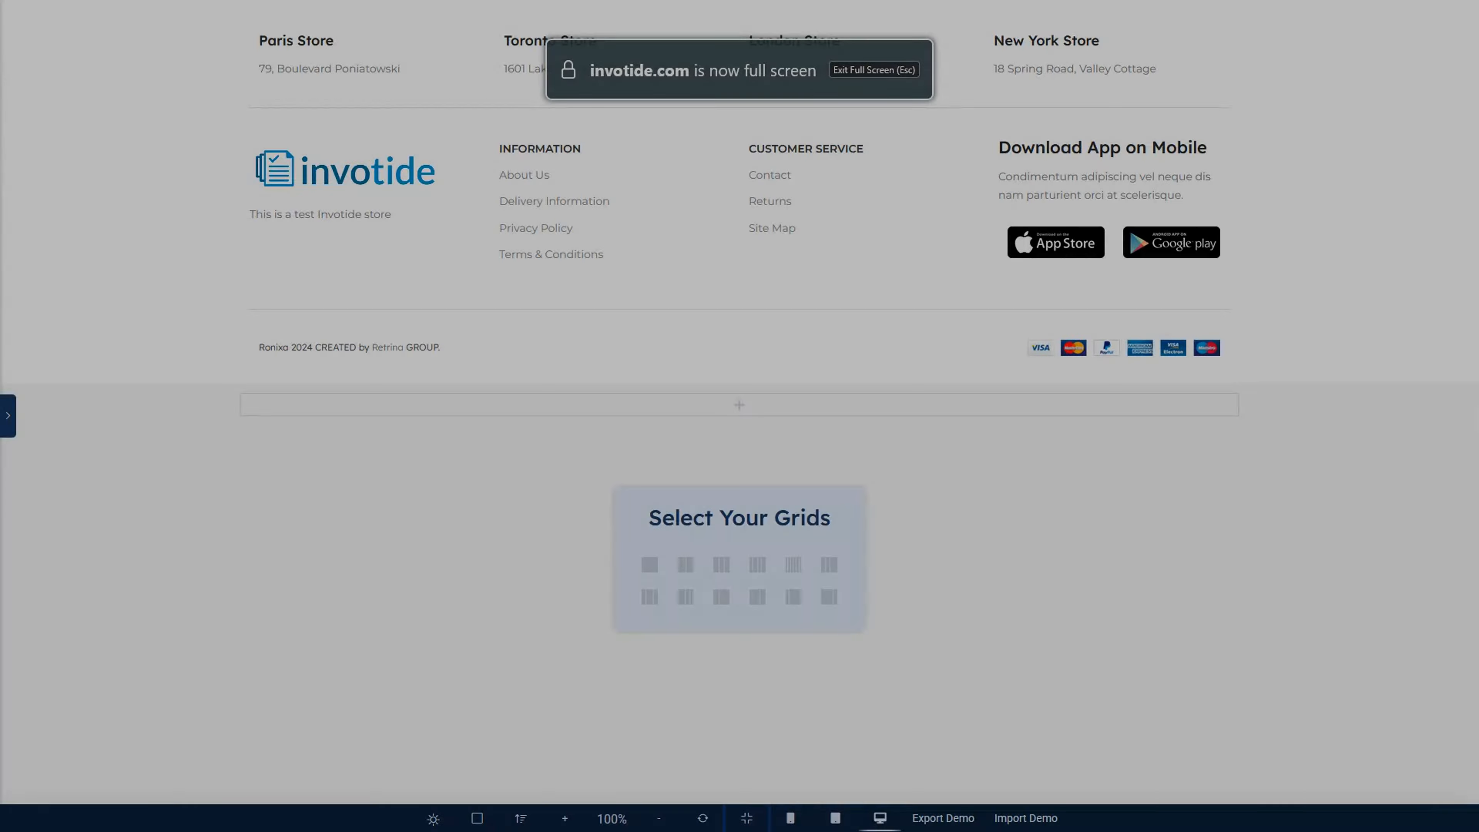
pyautogui.click(741, 819)
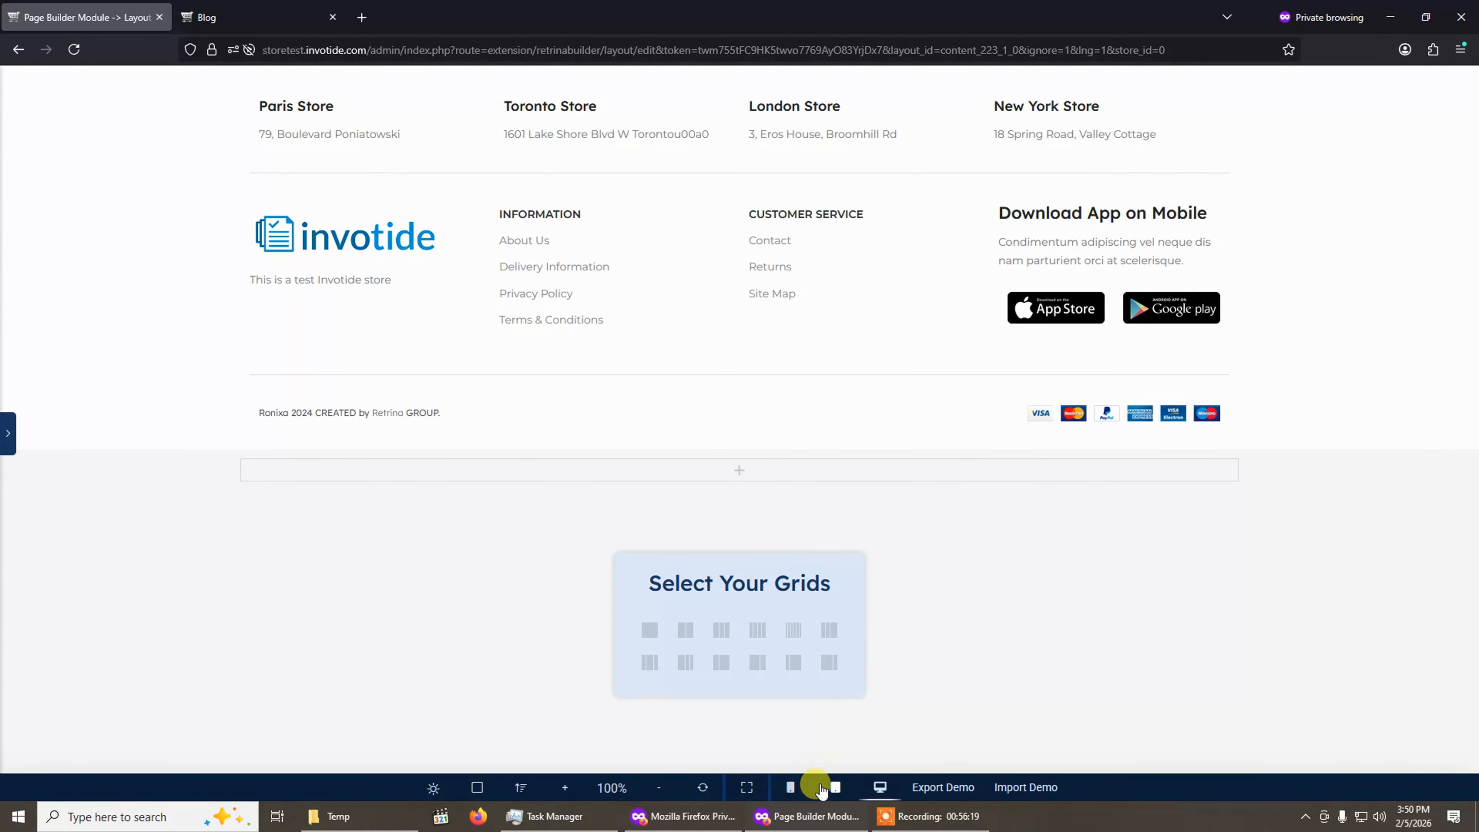
# Switch the canvas between mobile, tablet and desktop previews to check the responsive footer layout.
pyautogui.click(790, 787)
pyautogui.click(835, 787)
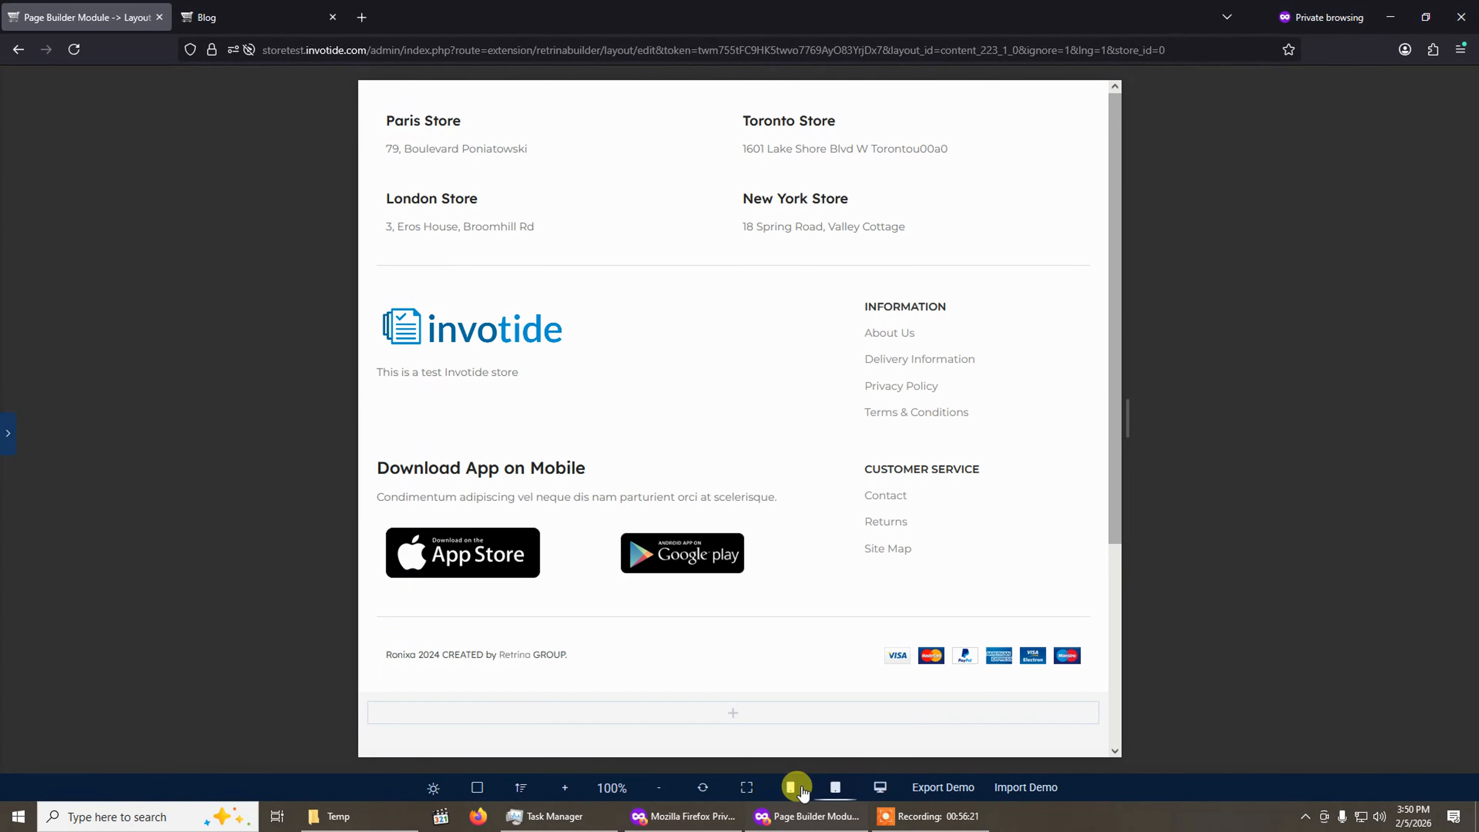
pyautogui.click(790, 787)
pyautogui.click(834, 787)
pyautogui.click(790, 788)
pyautogui.click(834, 788)
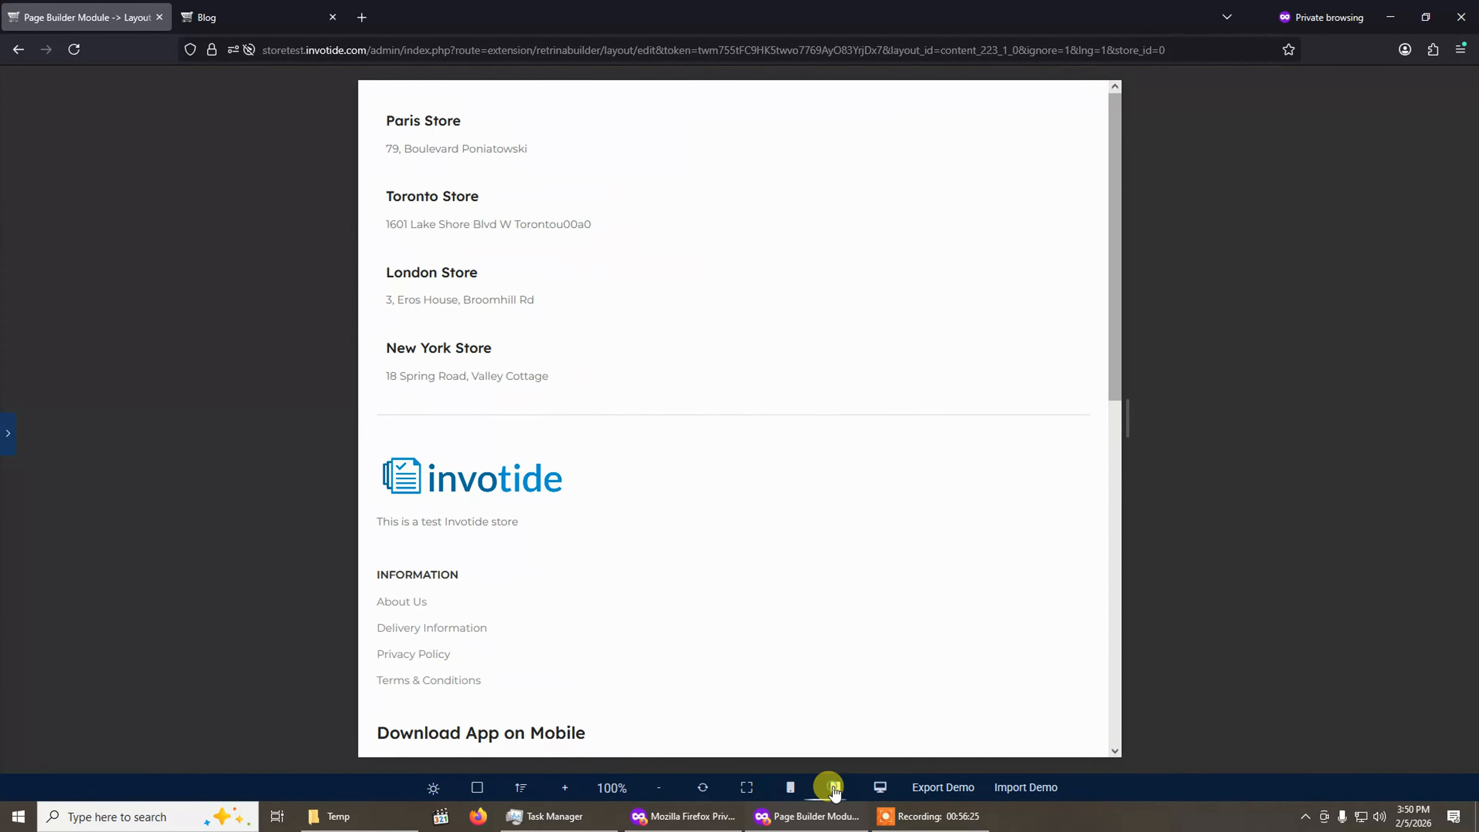
pyautogui.click(878, 788)
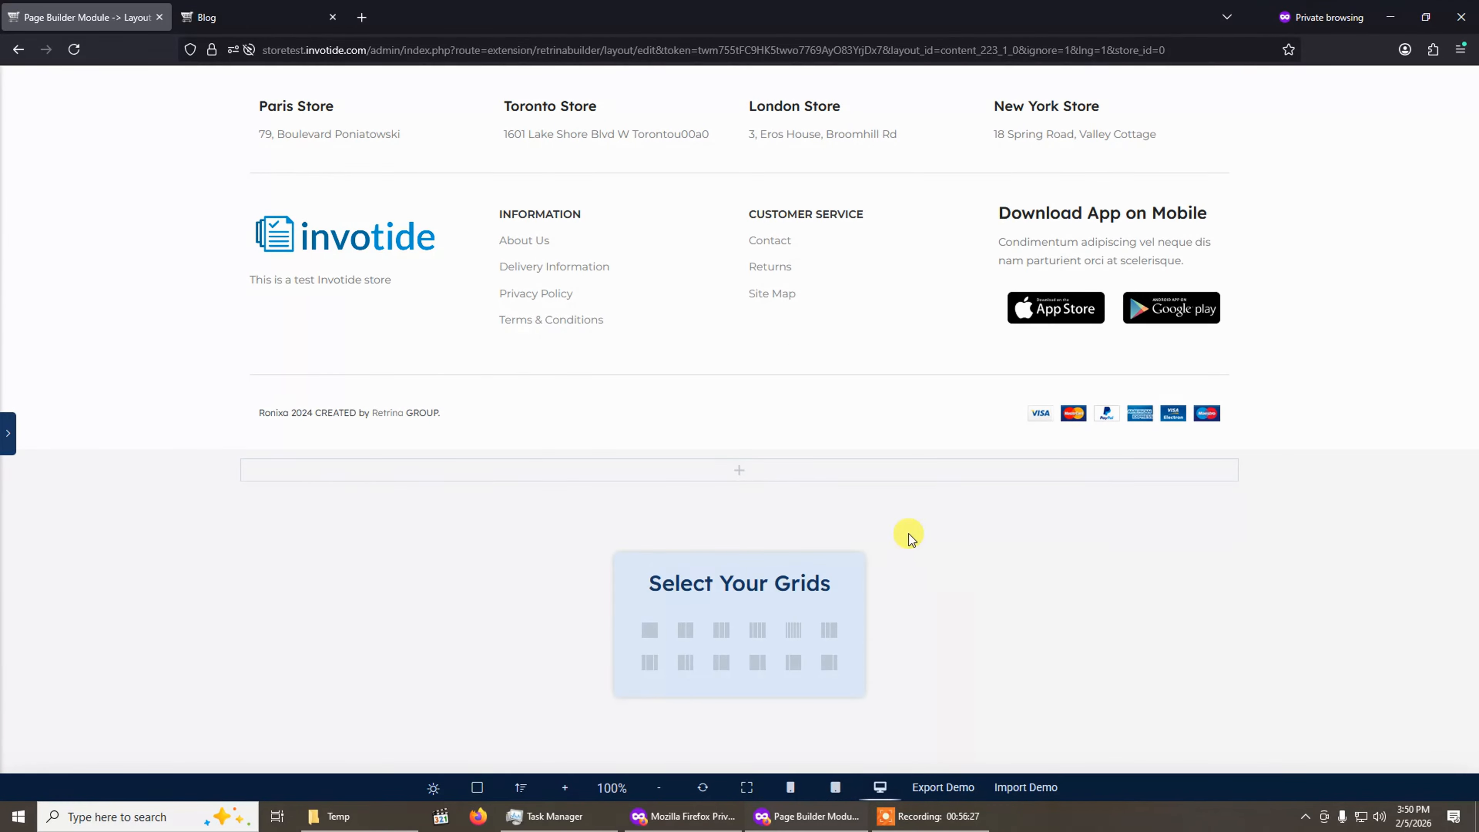
pyautogui.click(791, 787)
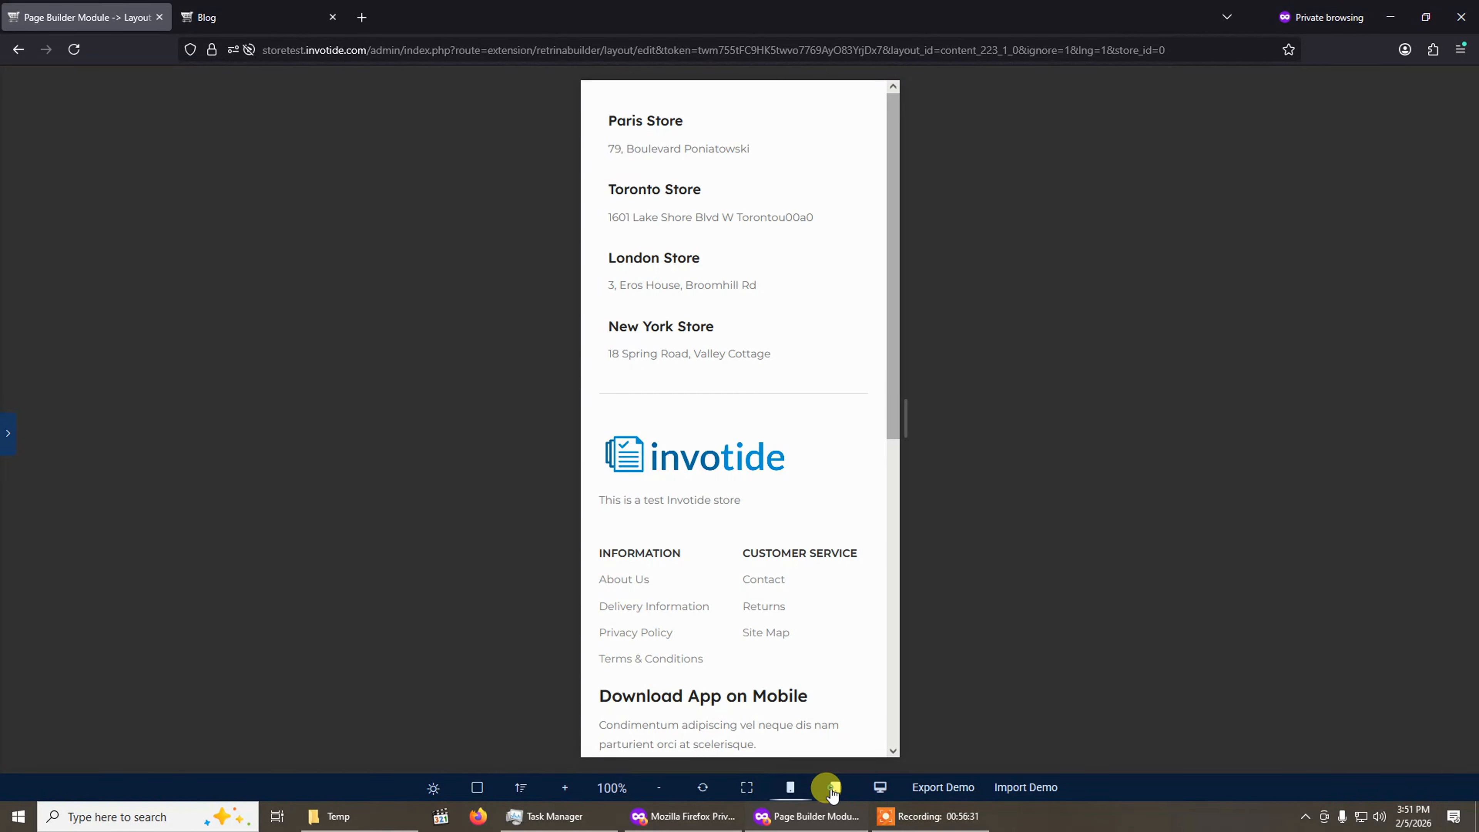
pyautogui.click(831, 788)
pyautogui.click(879, 787)
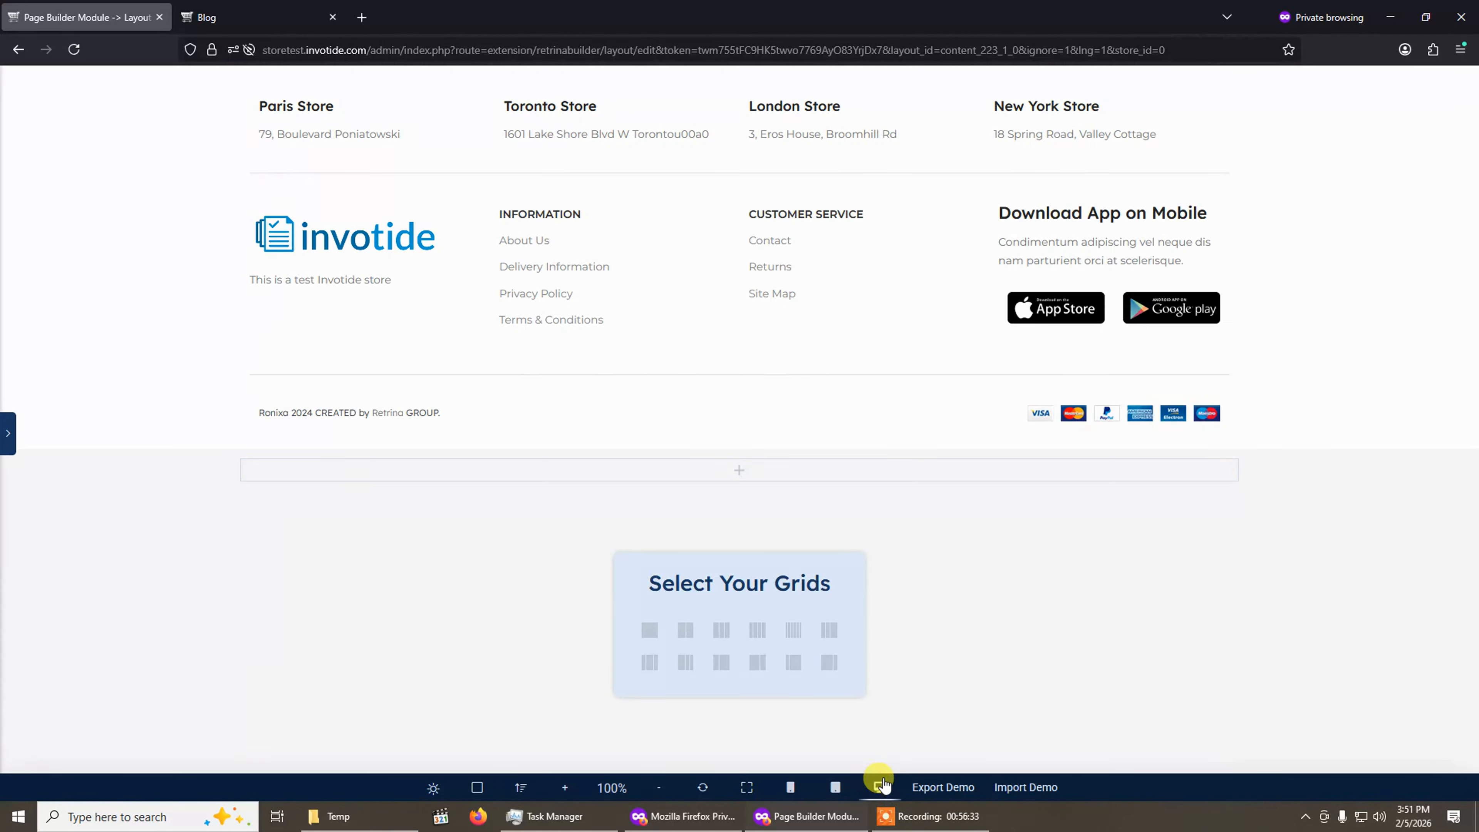
# Export the current layout as a template named "Test".
pyautogui.click(960, 791)
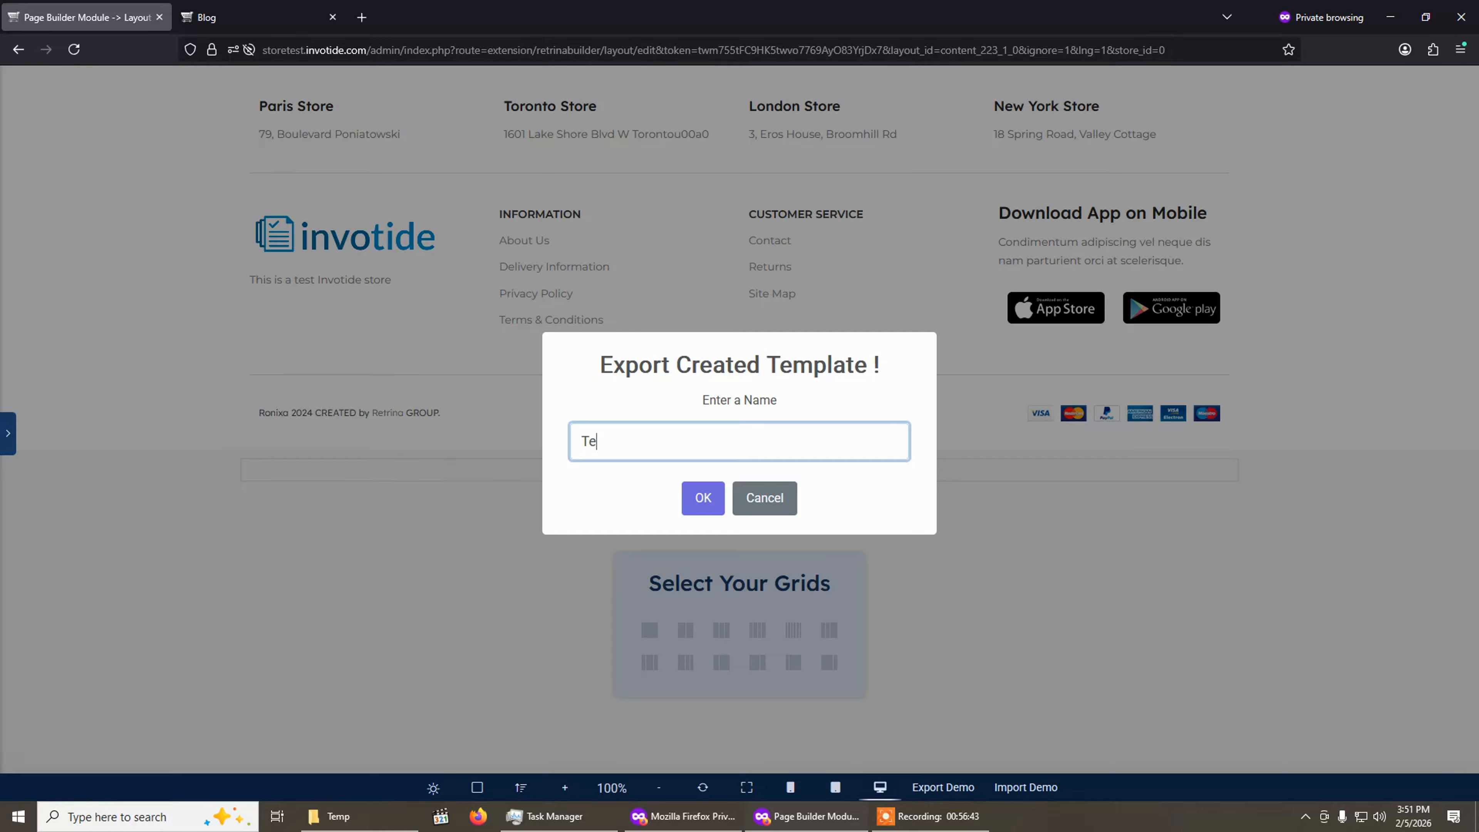
pyautogui.click(720, 506)
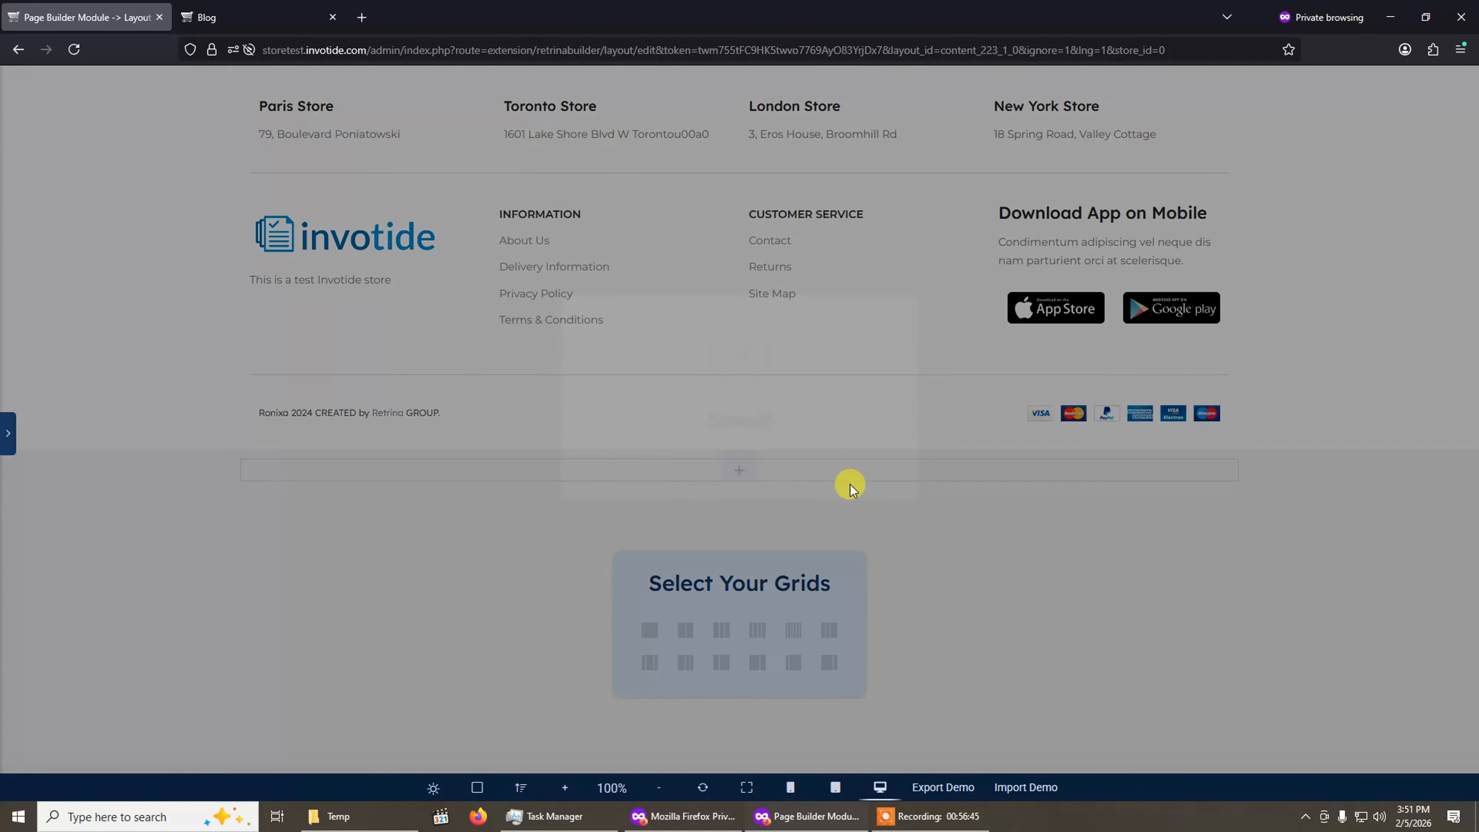
pyautogui.click(735, 509)
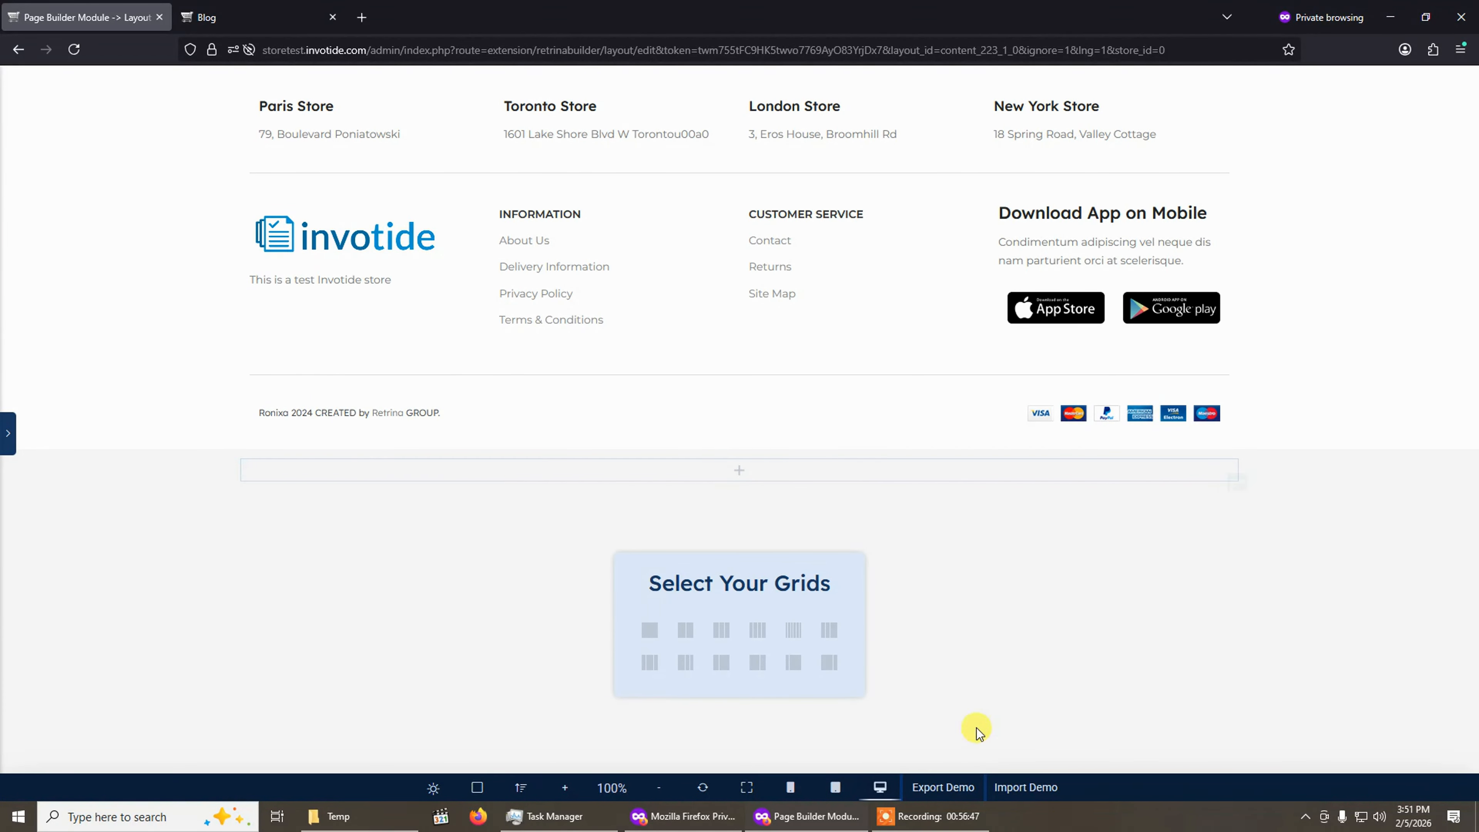
# Import the exported Test template into the layout, confirming the load and leaving the page.
pyautogui.click(1023, 791)
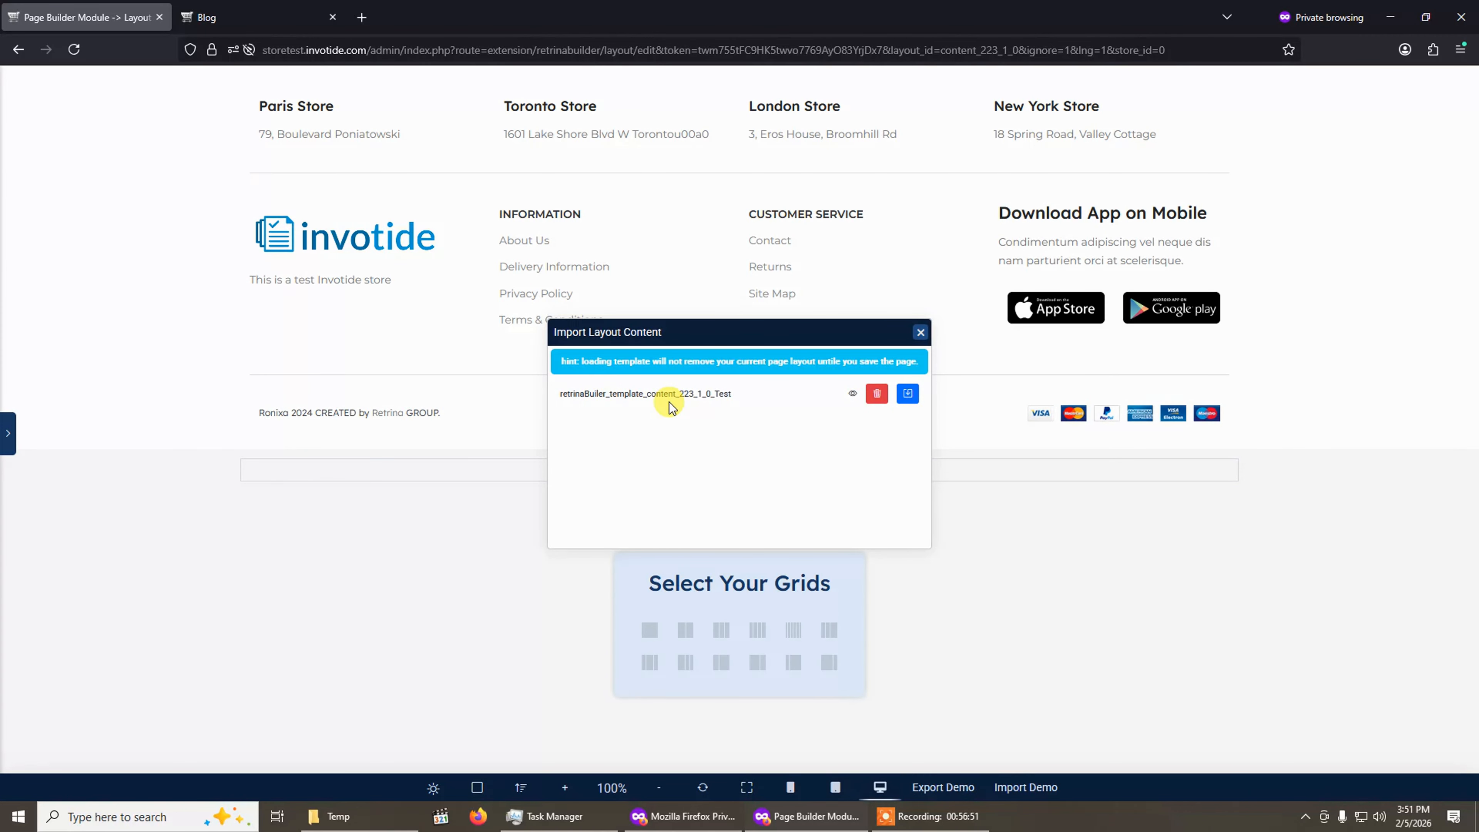
pyautogui.click(907, 394)
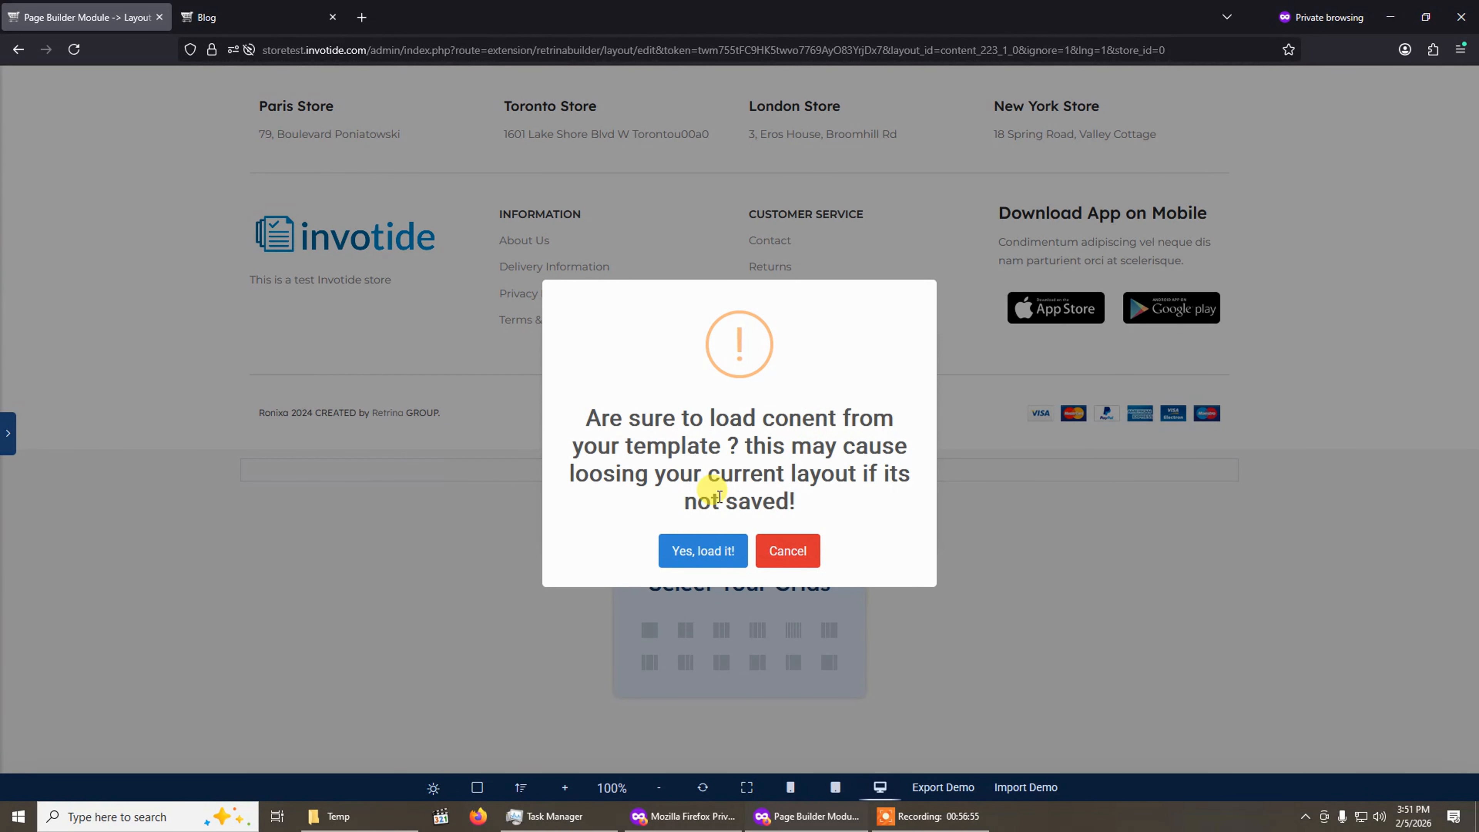
pyautogui.click(708, 551)
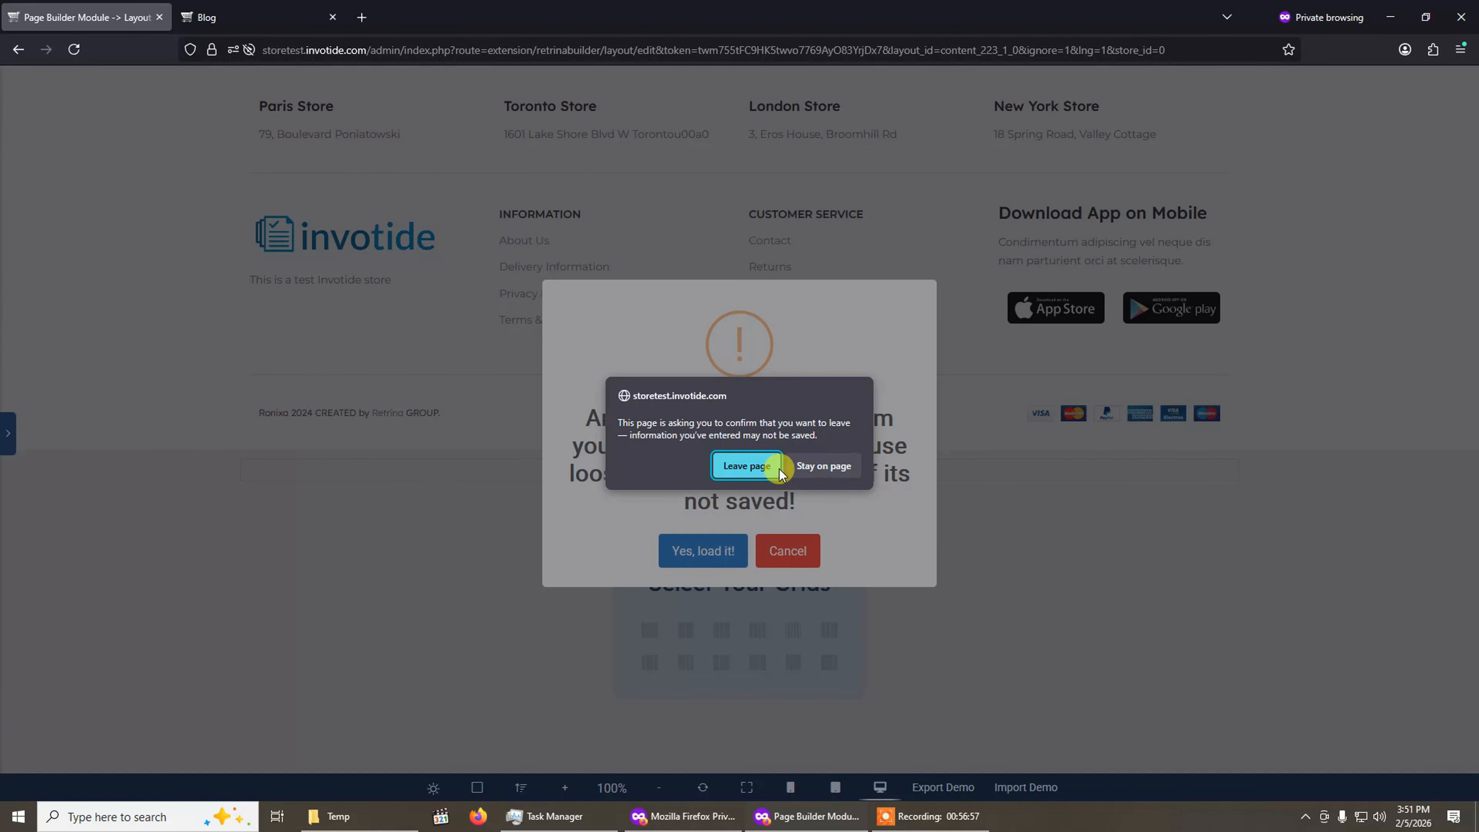
pyautogui.click(767, 467)
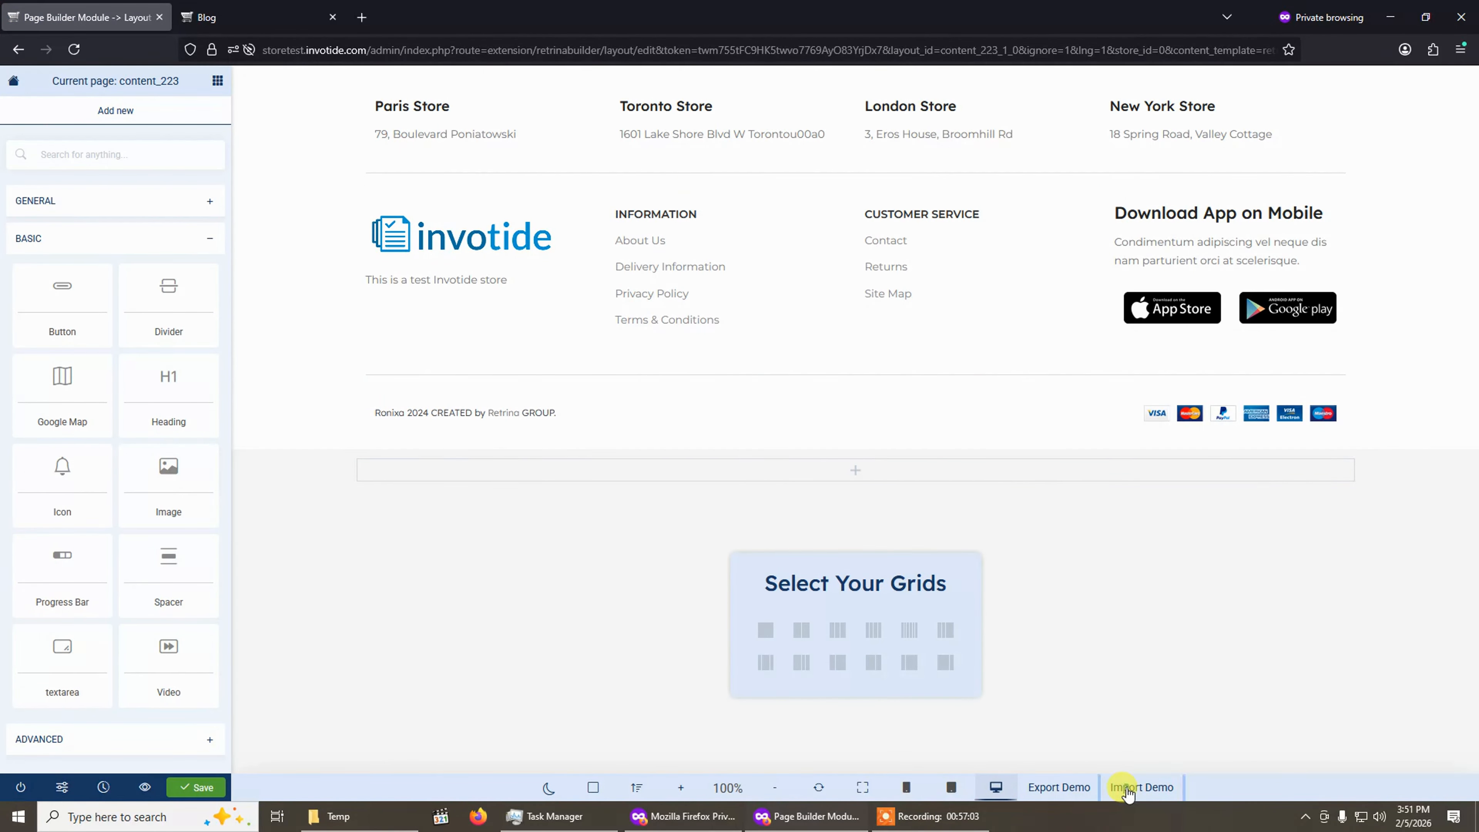
# Delete the exported Test template from the import list and close the import dialog.
pyautogui.click(1128, 790)
pyautogui.click(877, 406)
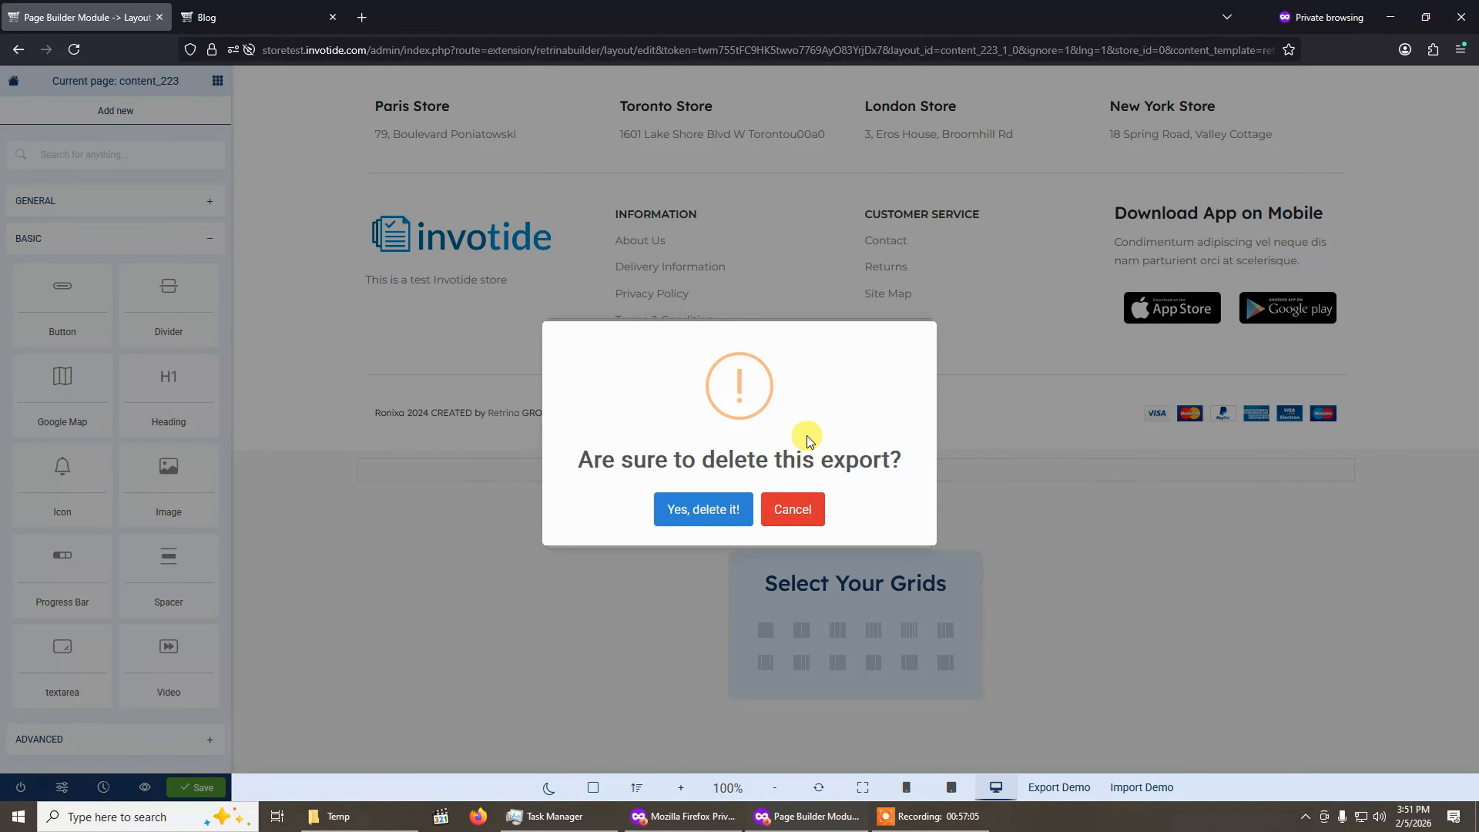
pyautogui.click(710, 510)
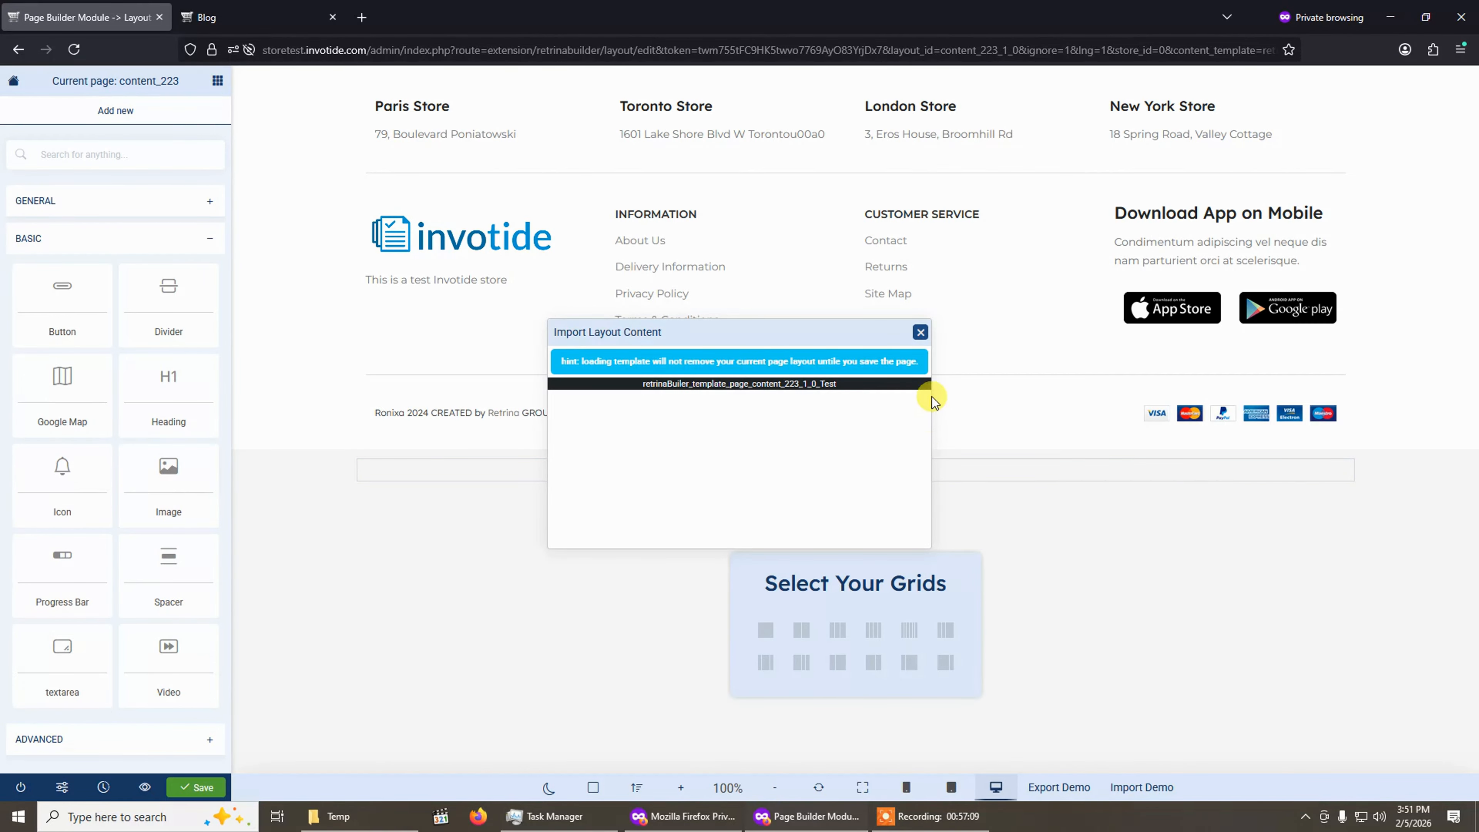
pyautogui.click(921, 332)
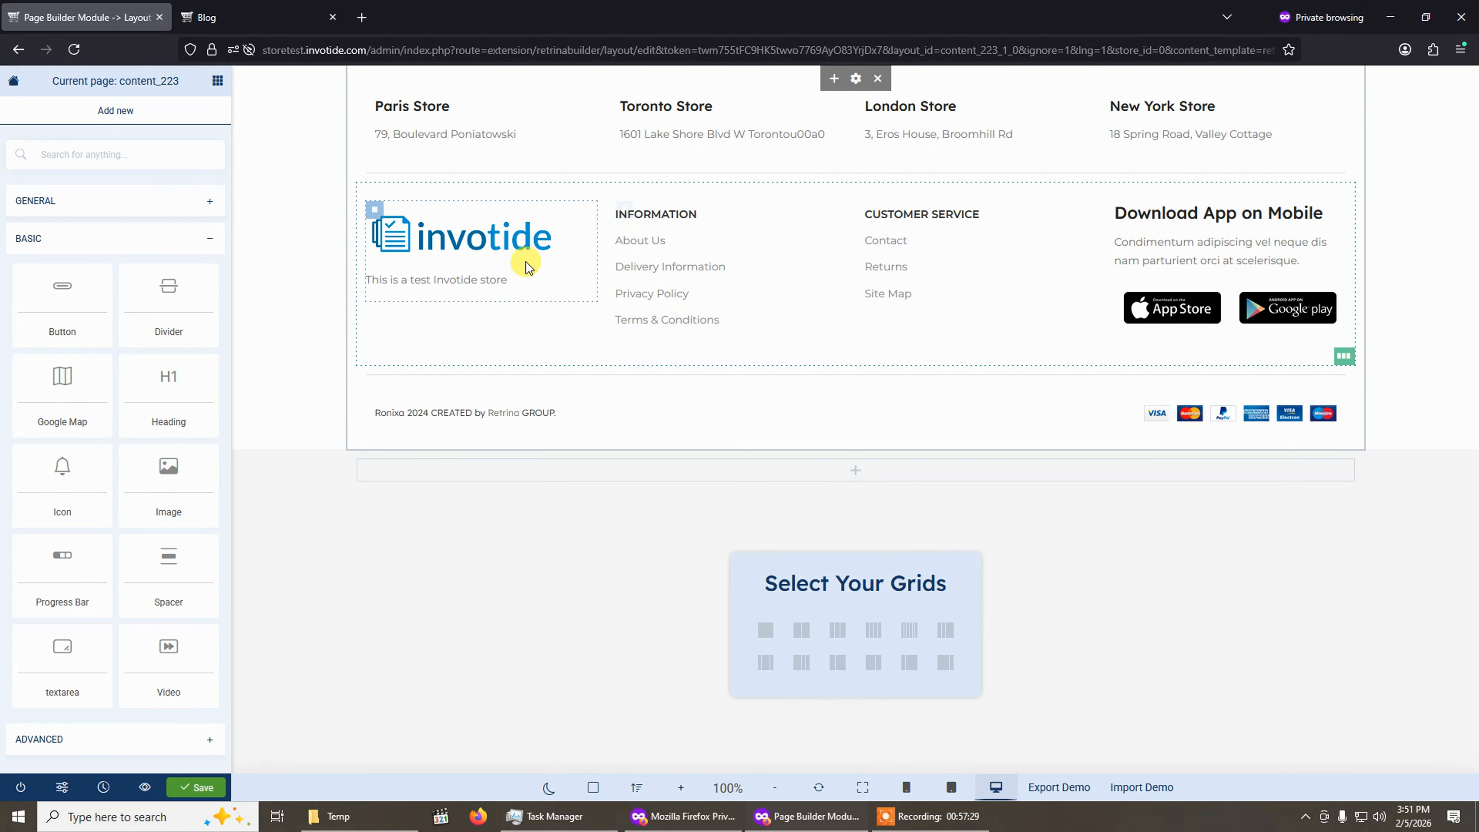
# Leave the Page Builder and save the Footer_design_03 module for the Default store with status Enabled.
pyautogui.click(20, 789)
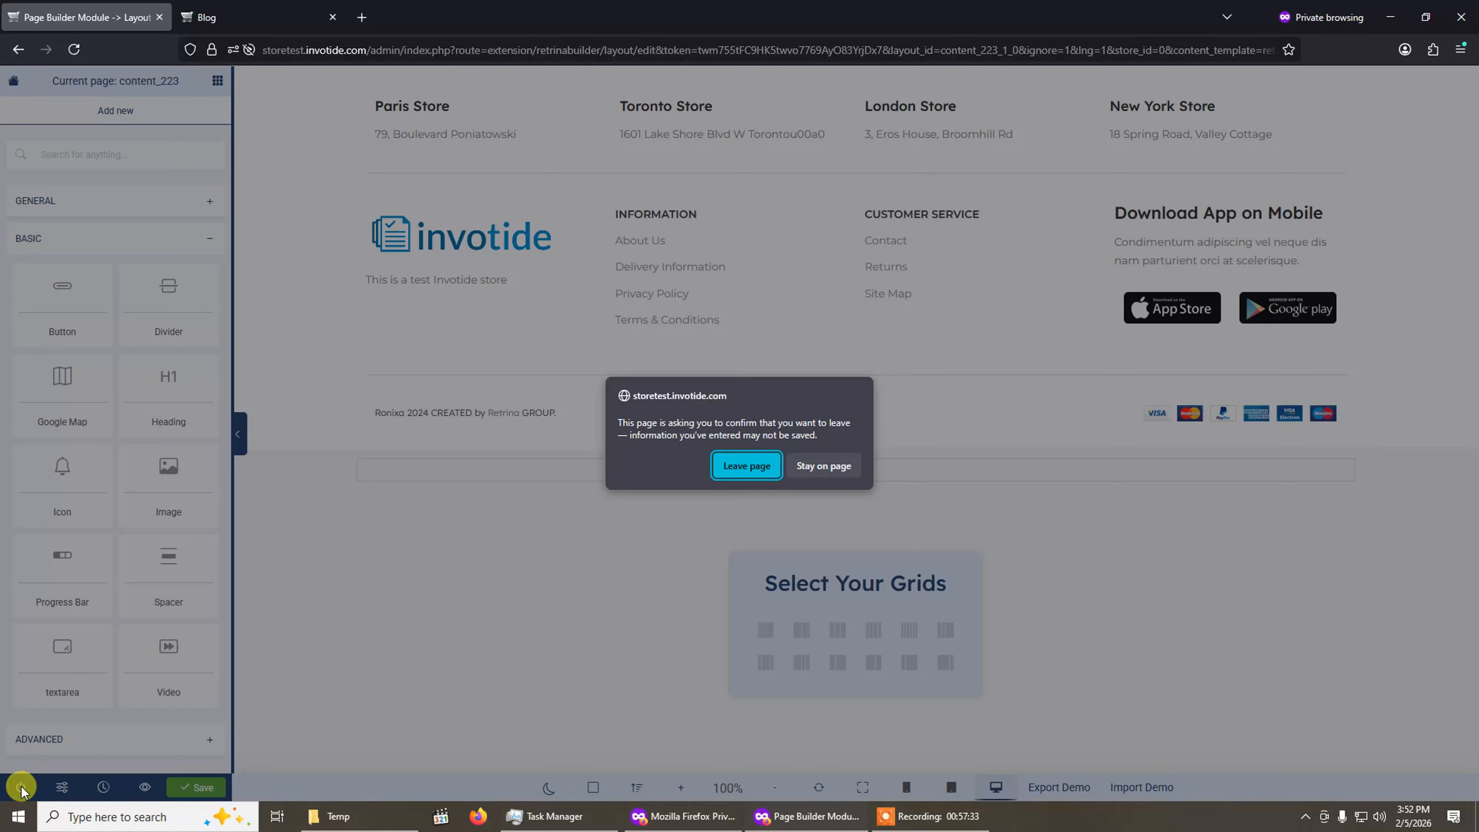
pyautogui.click(754, 468)
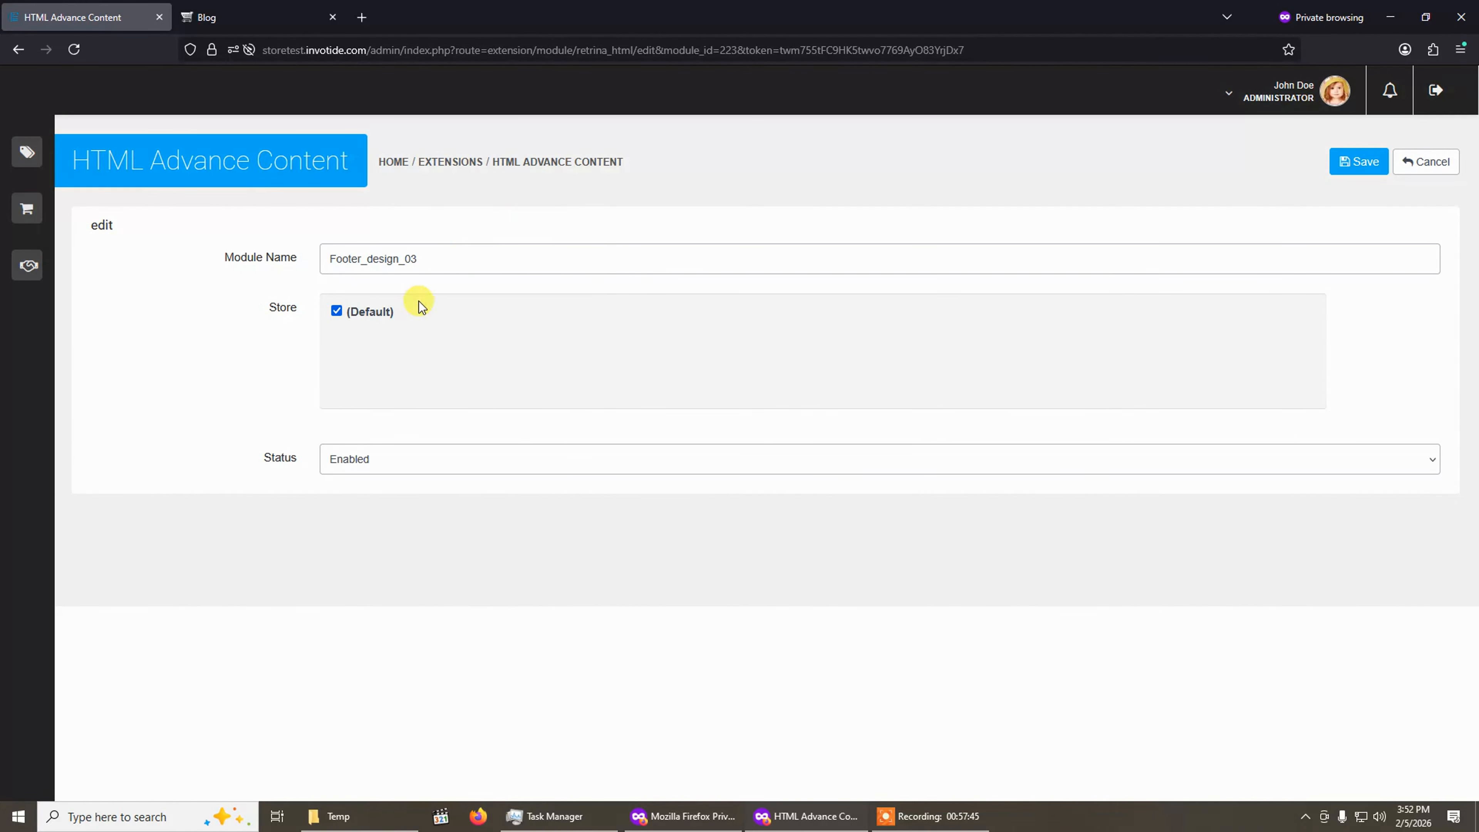
pyautogui.click(463, 260)
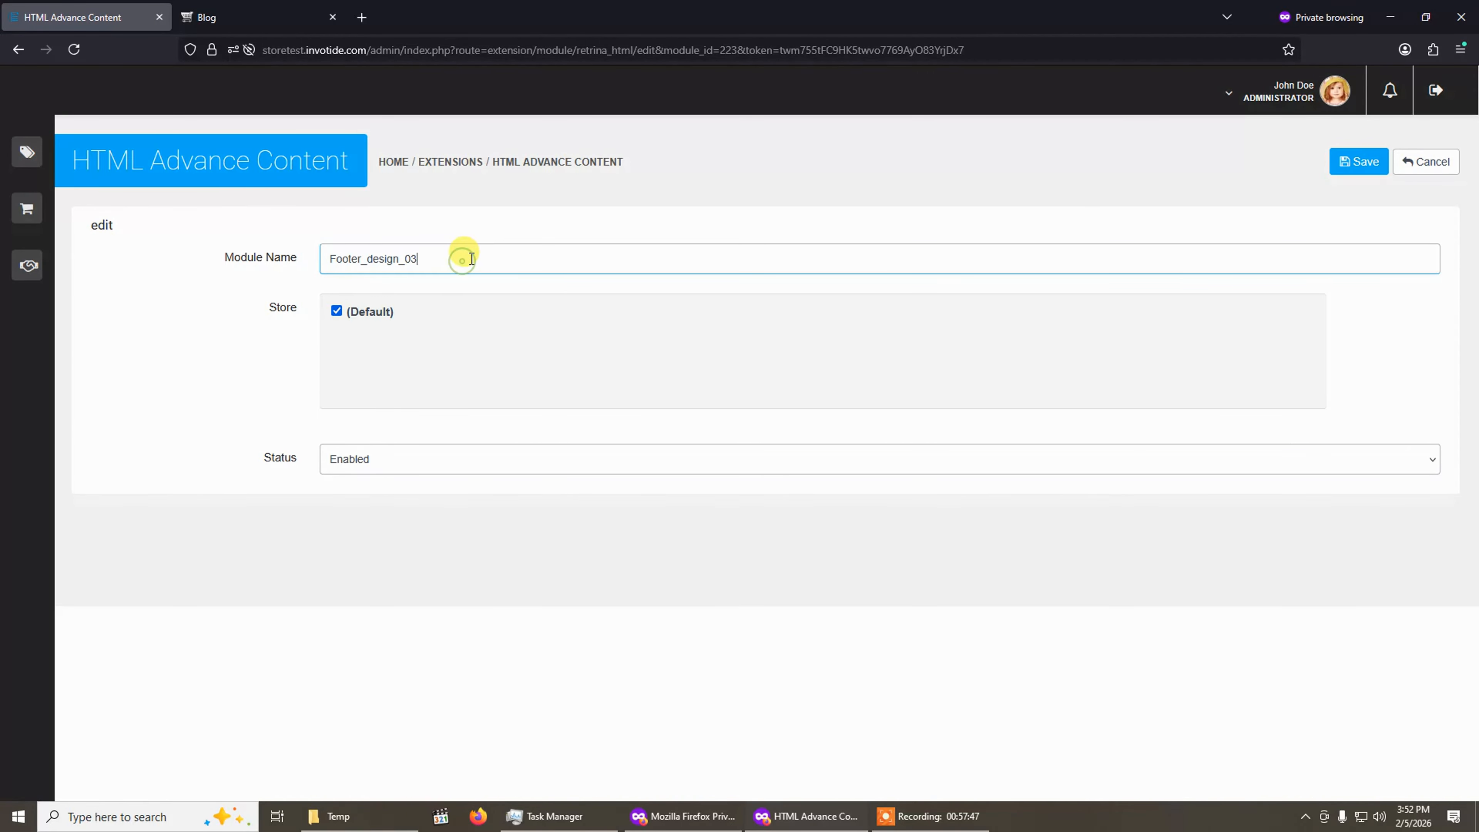
pyautogui.moveTo(332, 261); pyautogui.dragTo(480, 255)
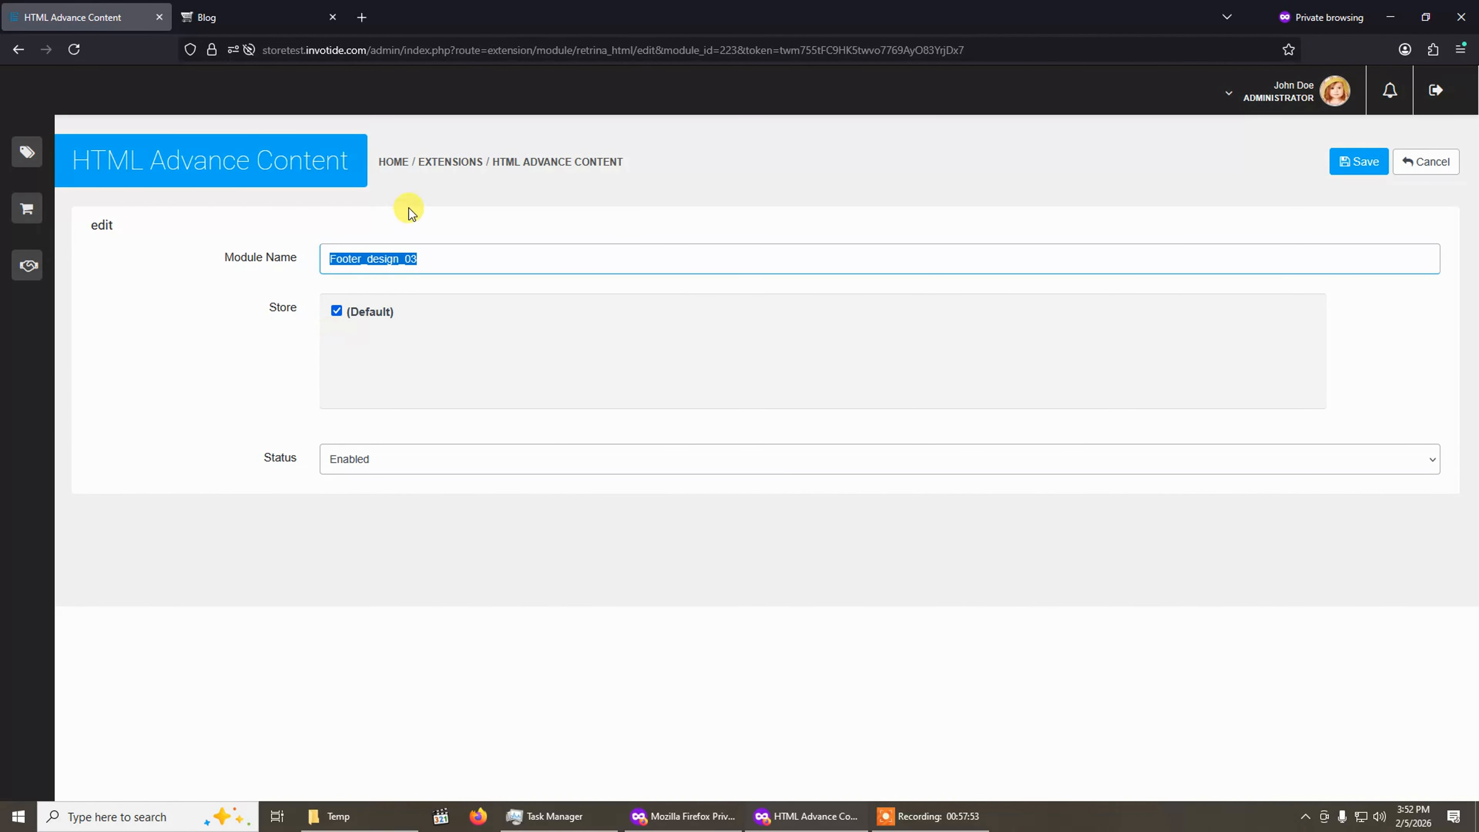
pyautogui.click(380, 460)
pyautogui.click(365, 492)
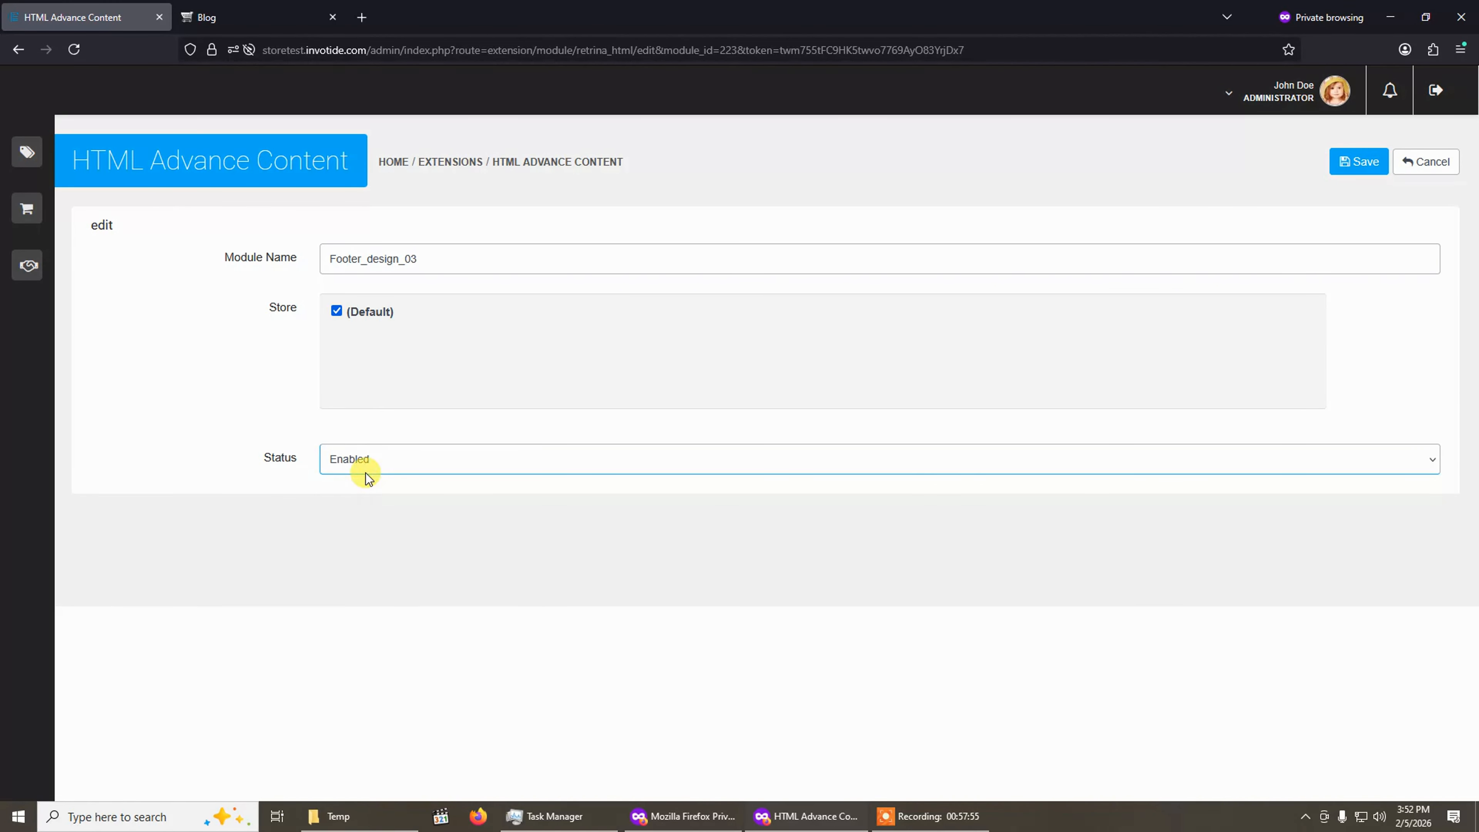
pyautogui.click(1361, 161)
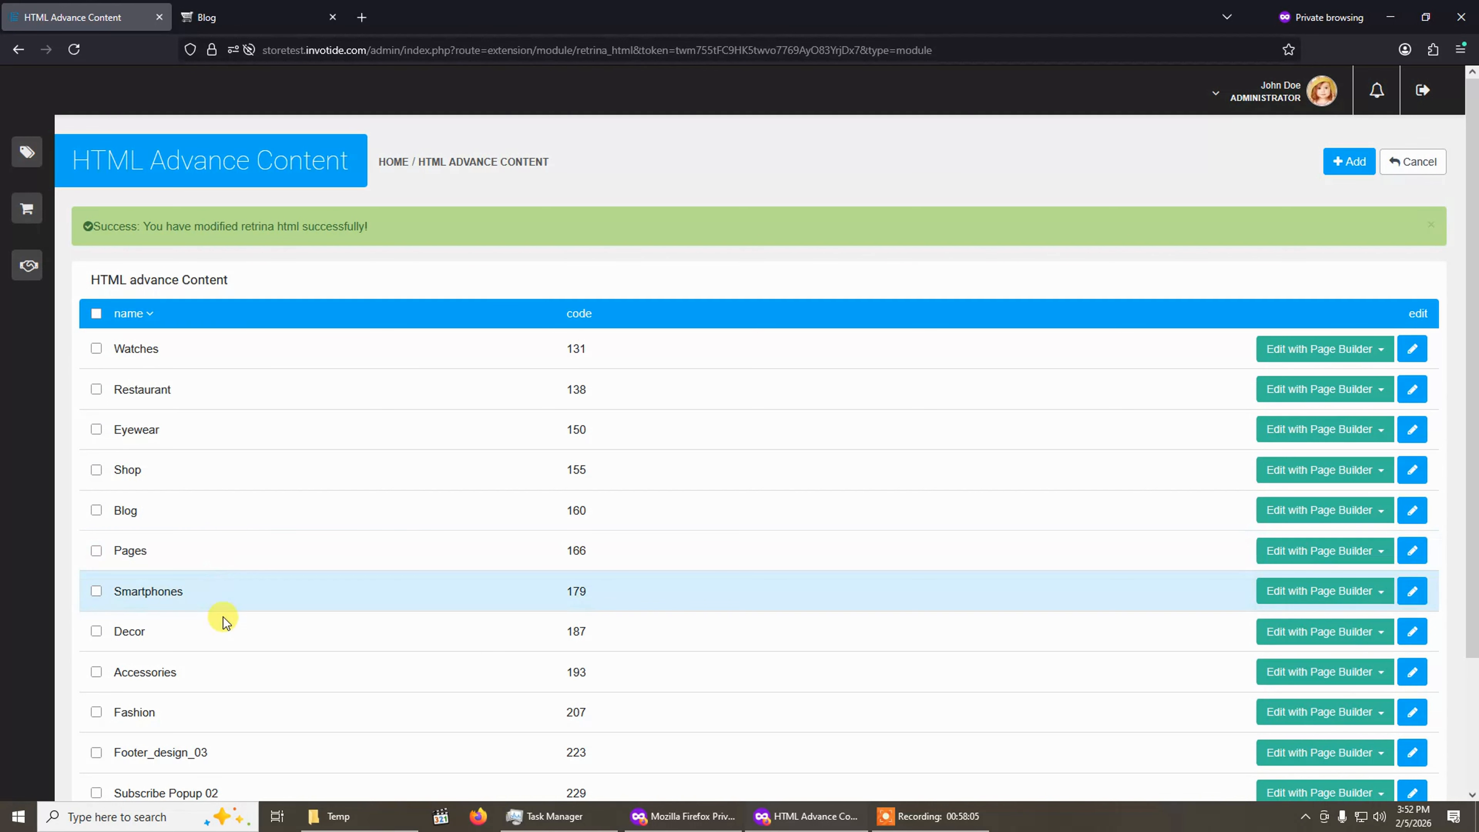
pyautogui.scroll(-3, 239, 618)
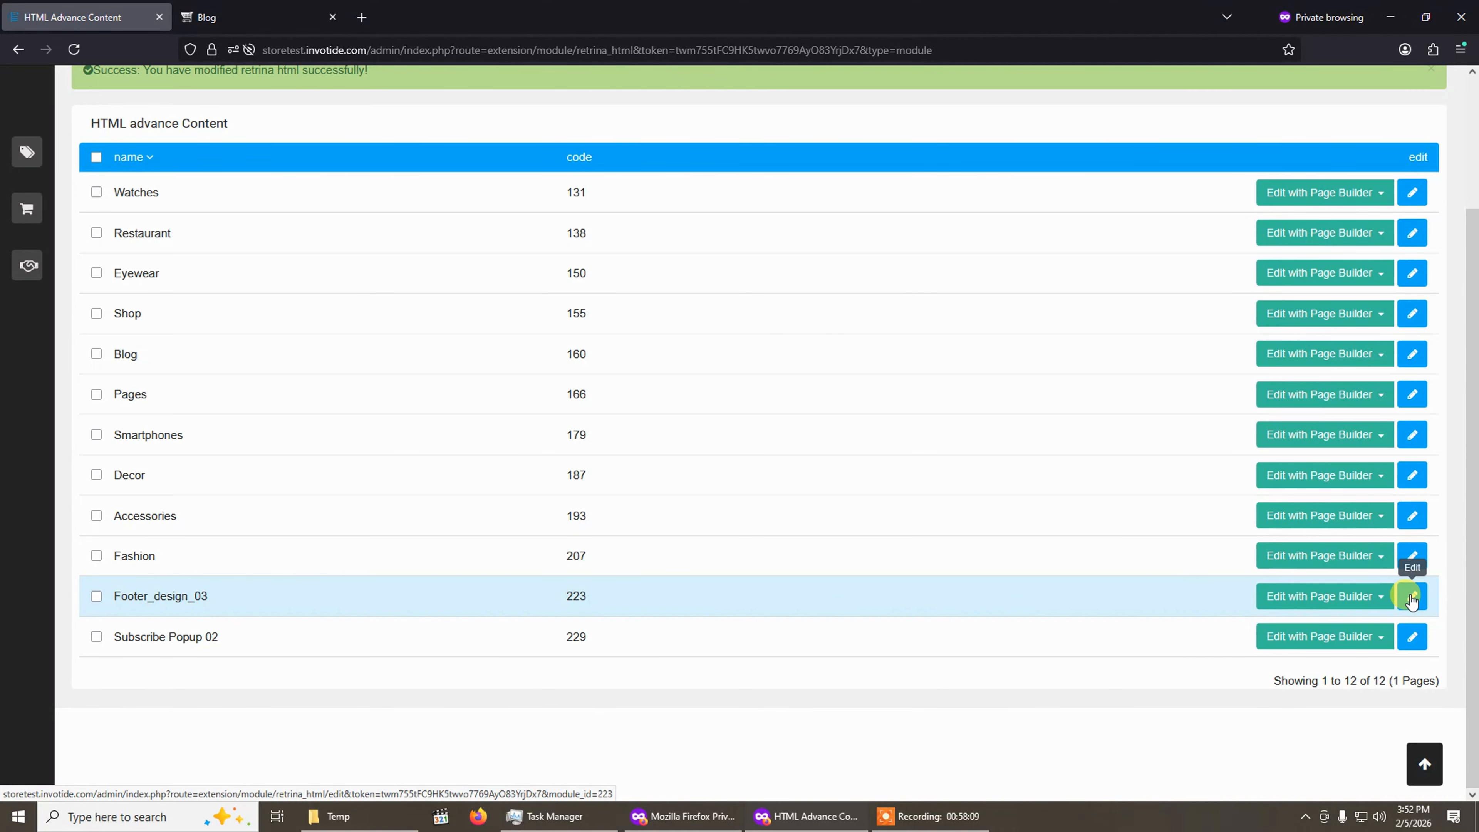
pyautogui.click(1412, 597)
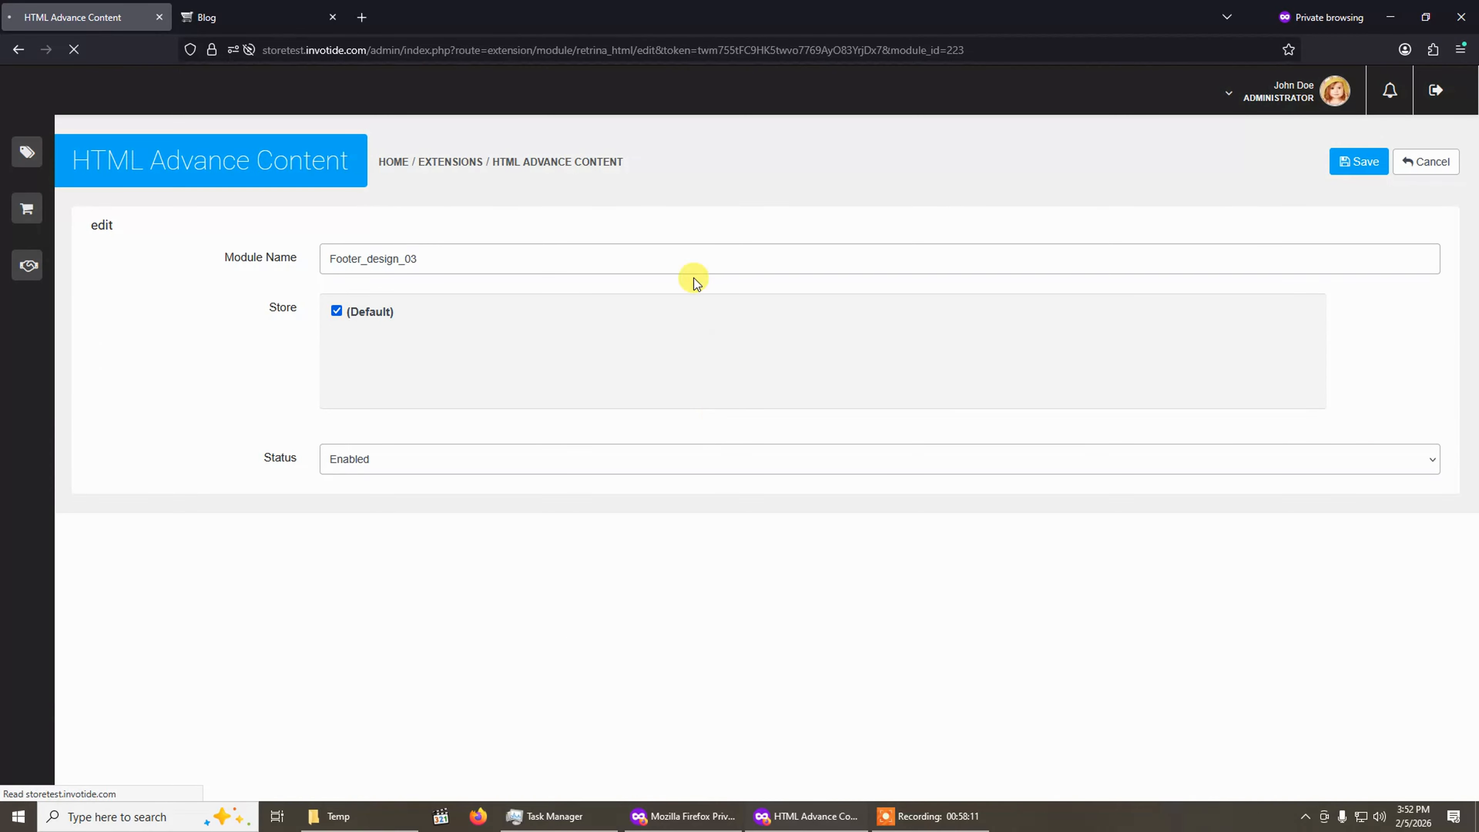
pyautogui.click(1421, 170)
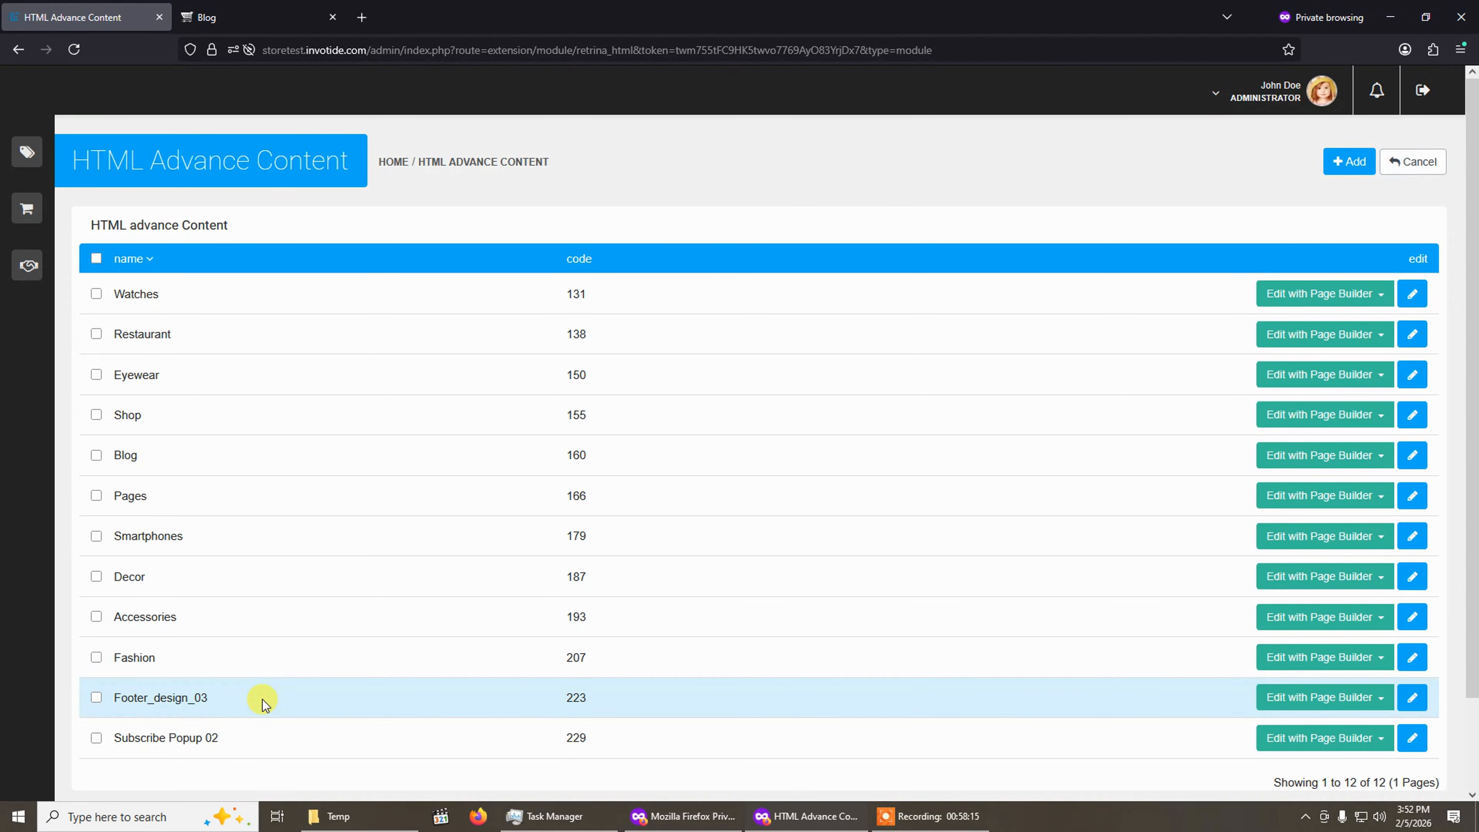
pyautogui.click(1332, 700)
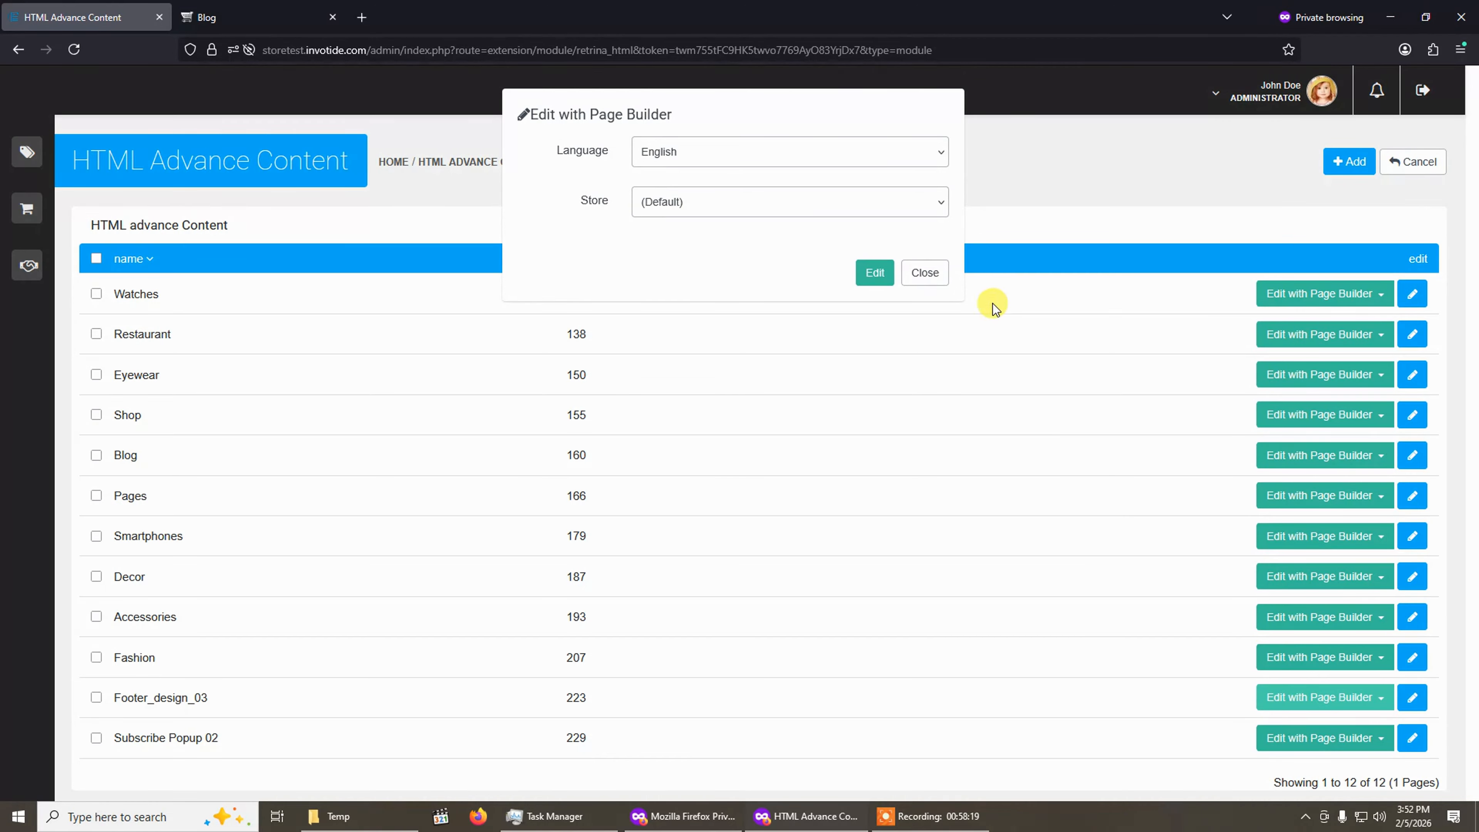
pyautogui.click(927, 268)
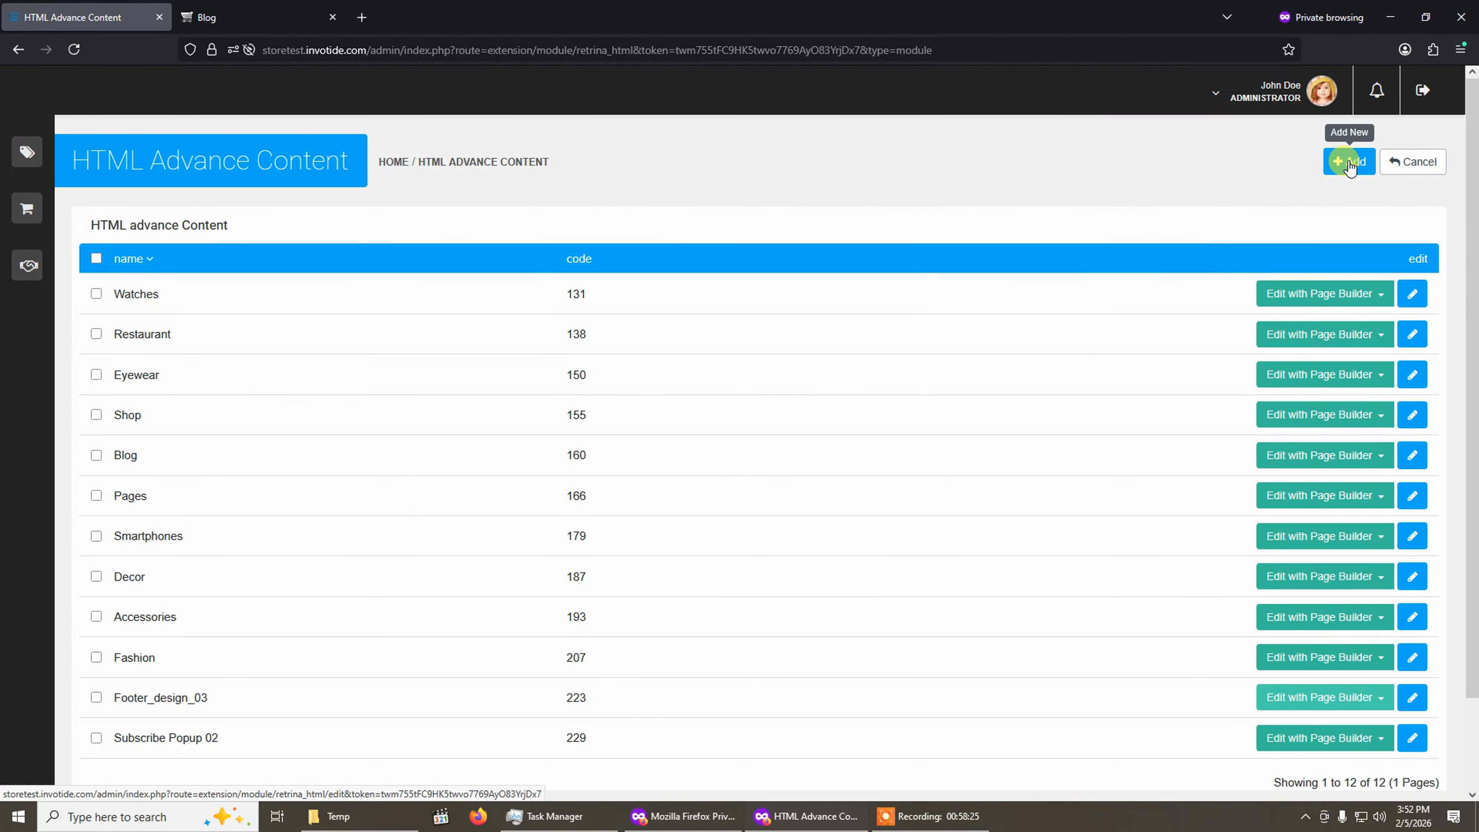
# Add a new HTML content module named "Test HTML Content" for the Default store with status Enabled.
pyautogui.click(1327, 177)
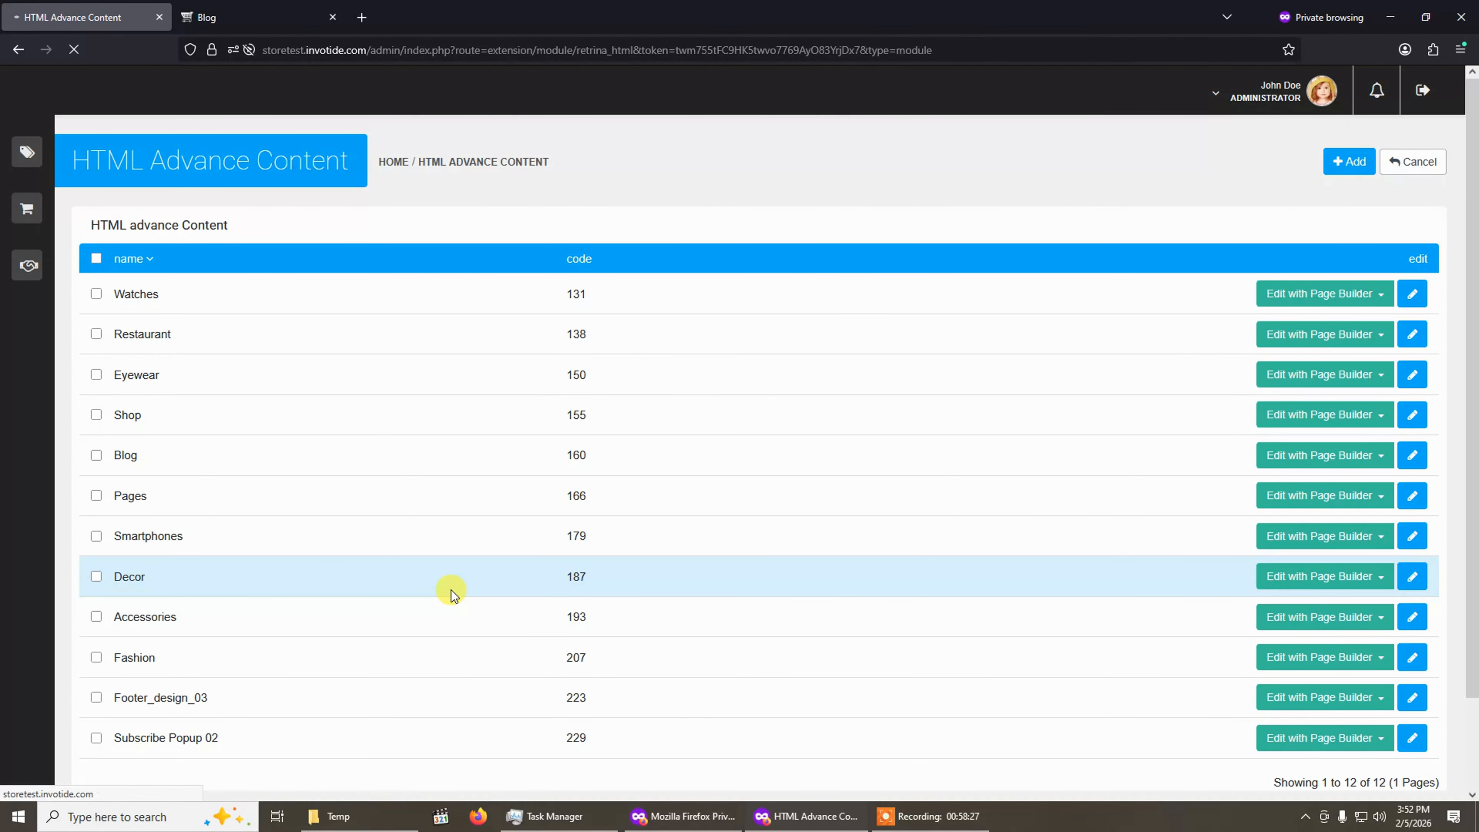
pyautogui.click(479, 269)
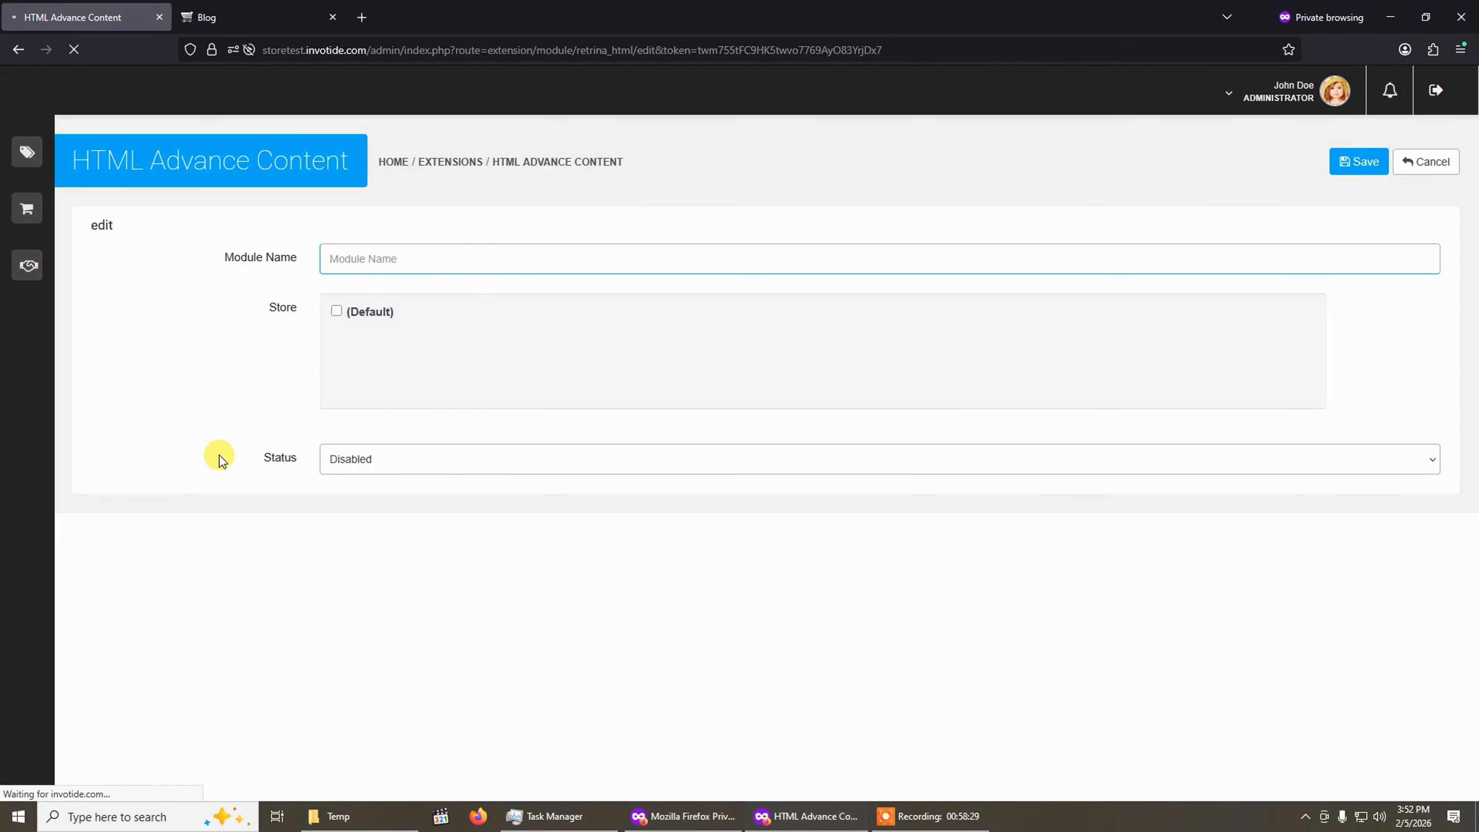
pyautogui.write('R')
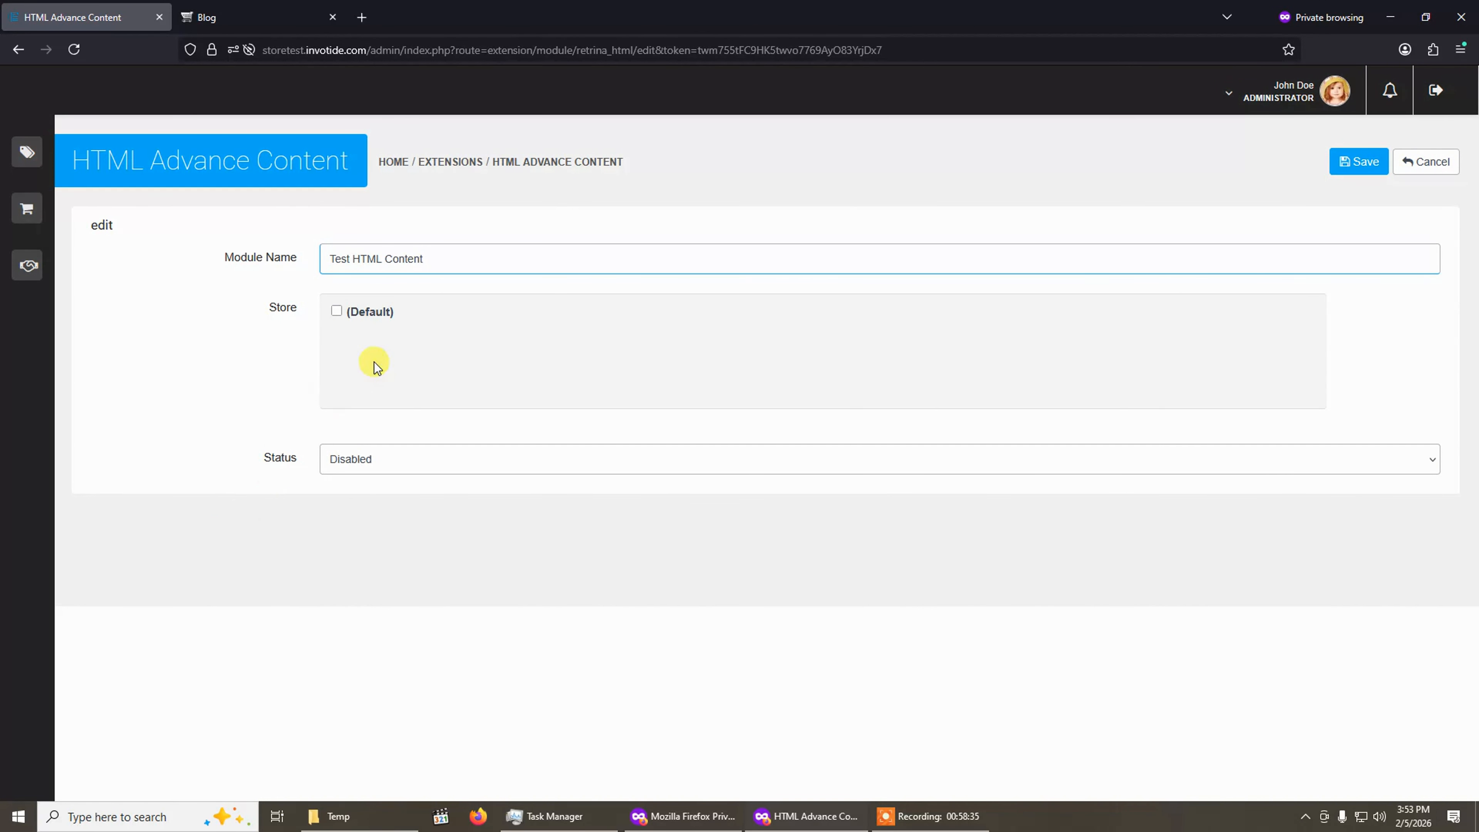
pyautogui.click(344, 315)
pyautogui.click(375, 466)
pyautogui.click(376, 493)
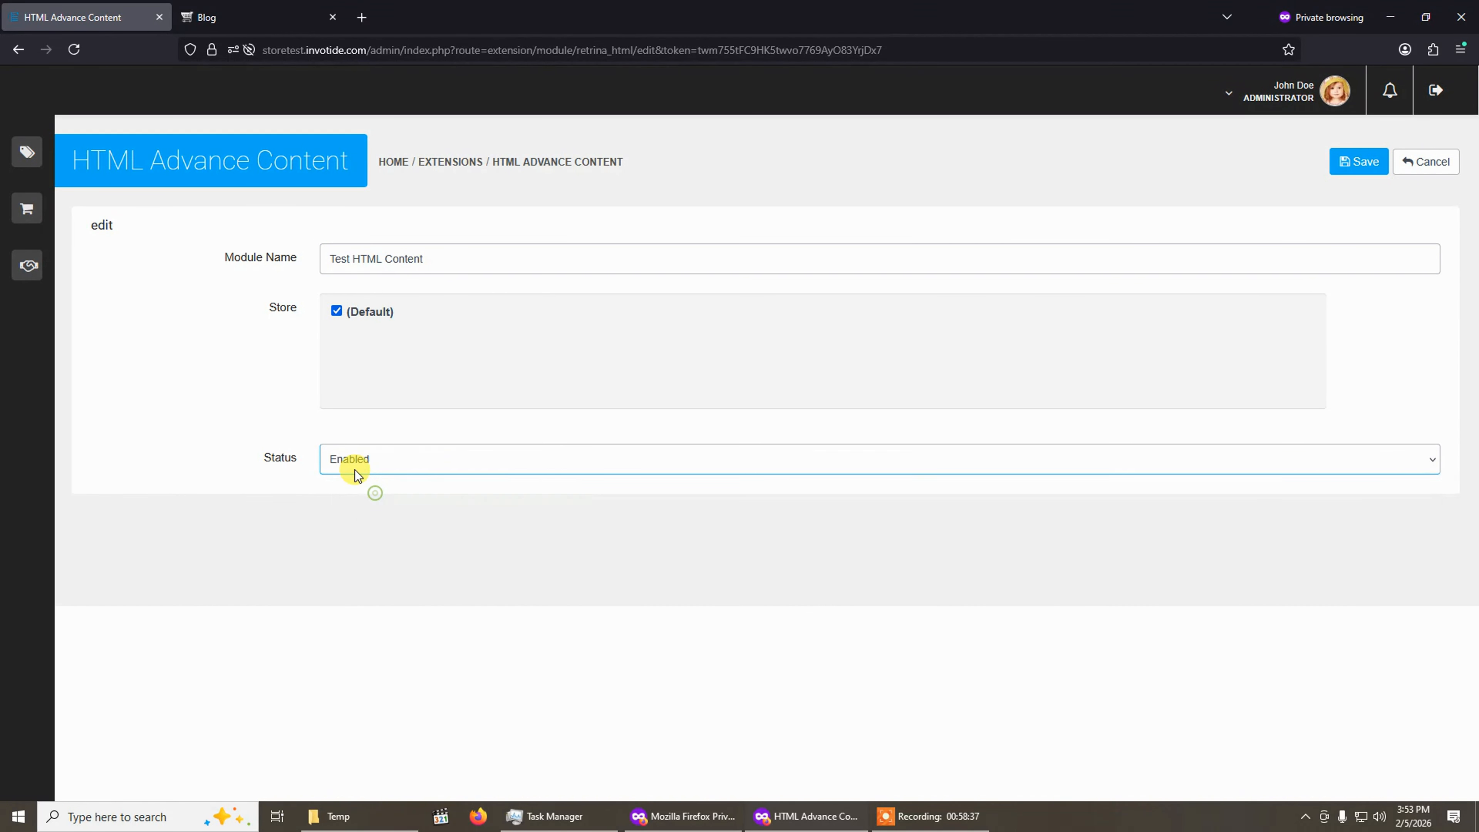
pyautogui.click(1376, 173)
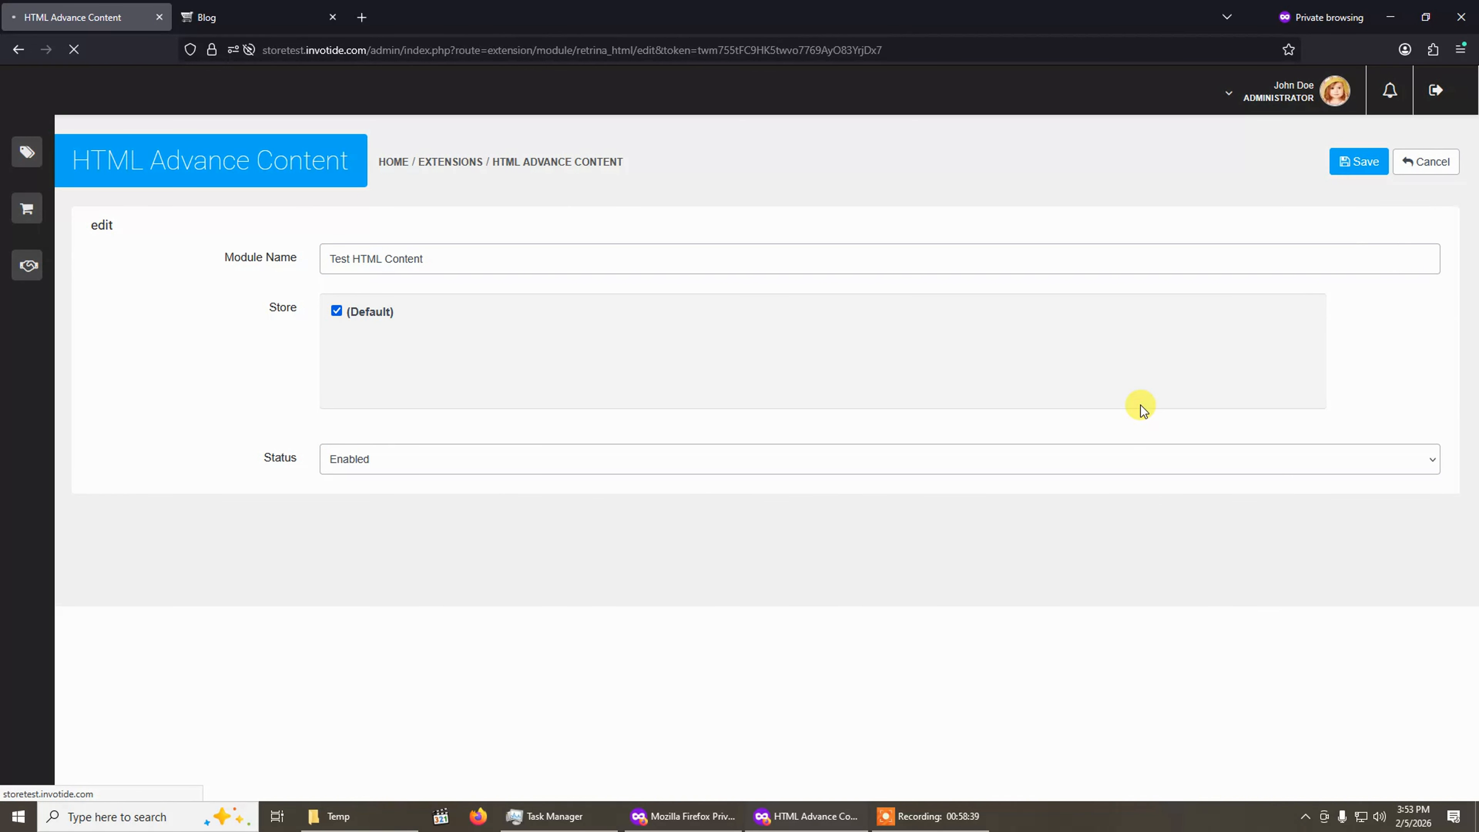
# Open the Test HTML Content module in the Page Builder for English and the Default store.
pyautogui.scroll(-3, 970, 293)
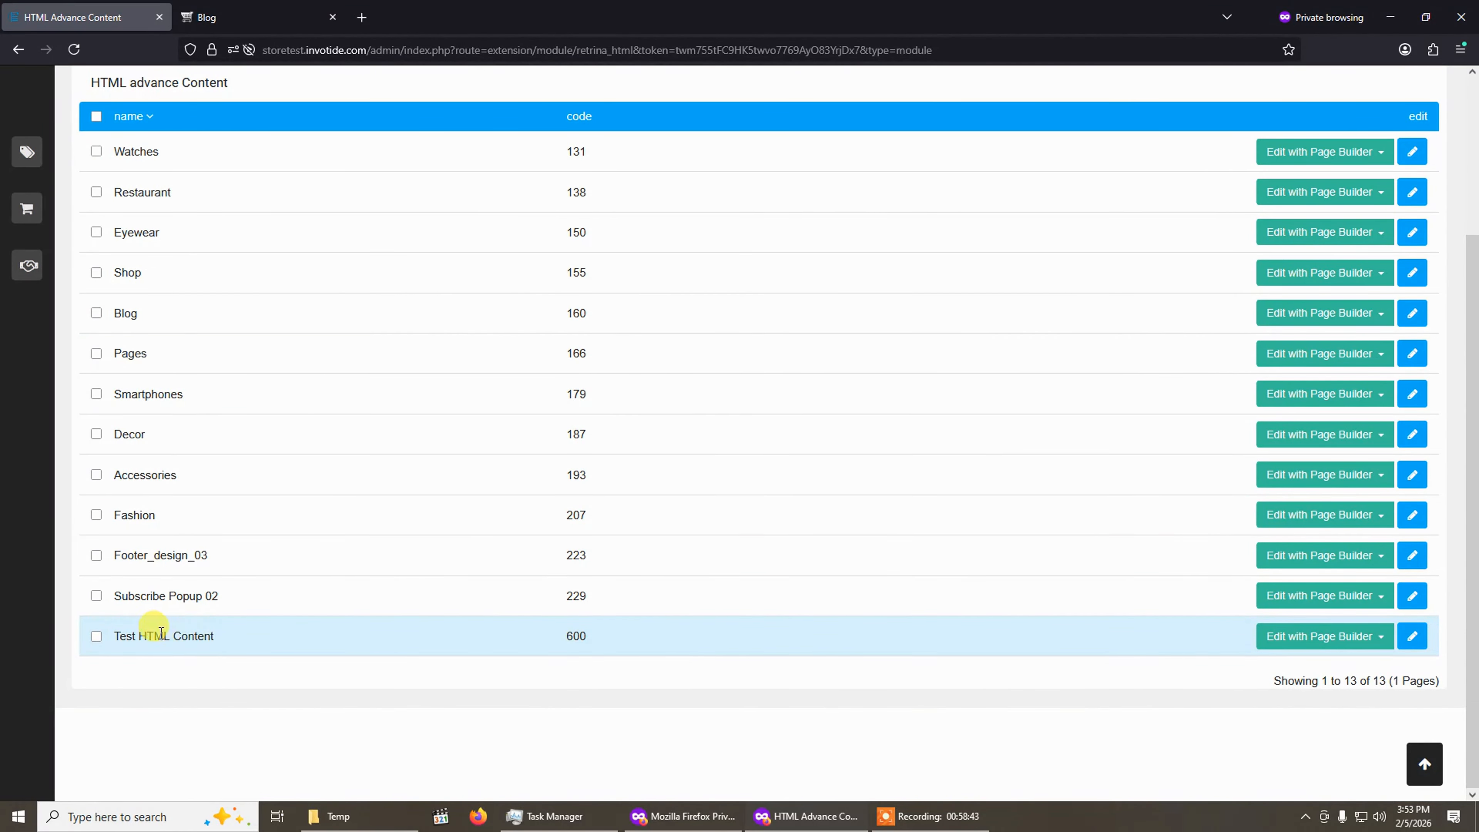
pyautogui.click(1308, 639)
pyautogui.click(871, 268)
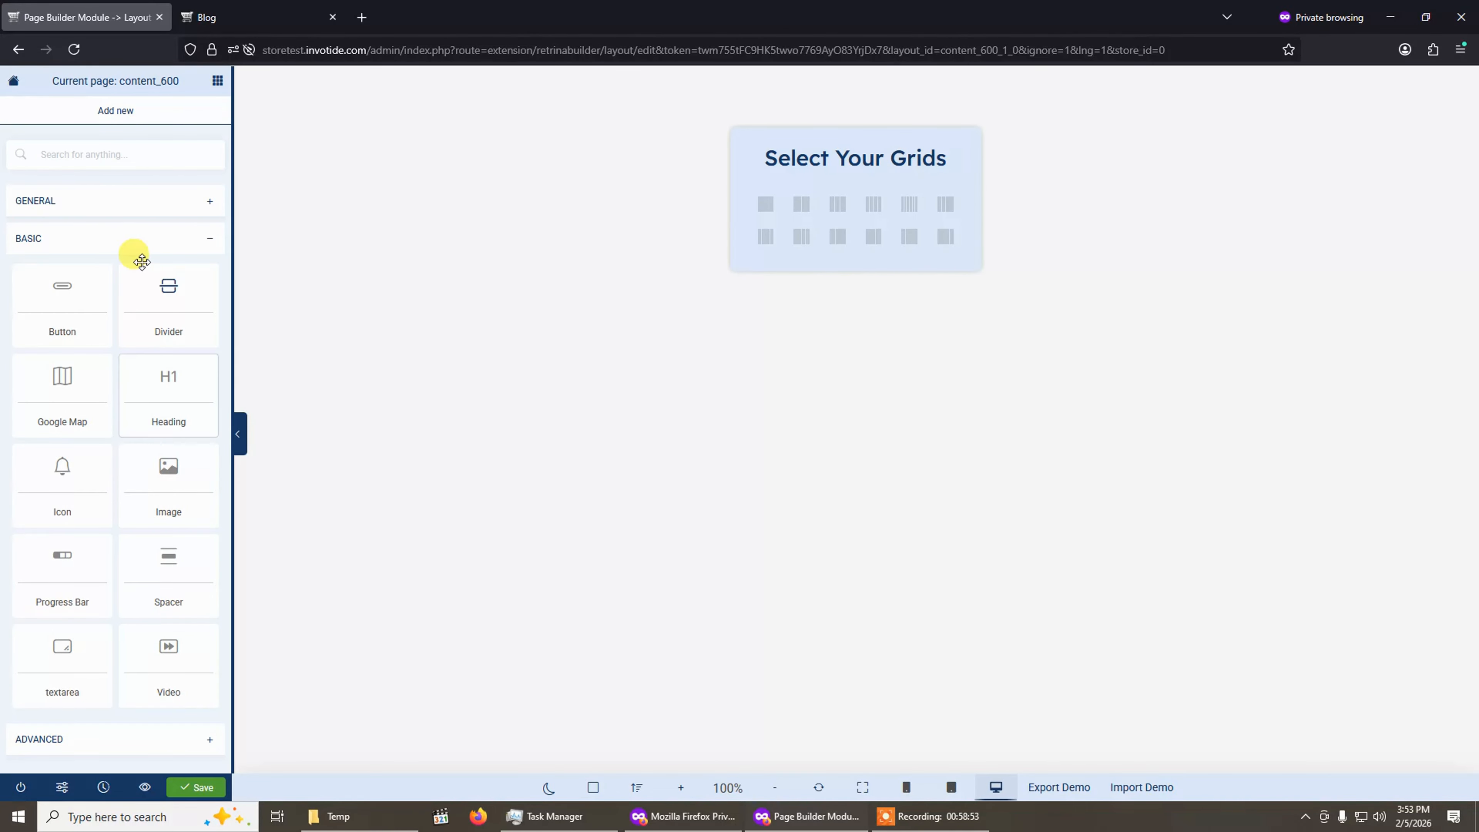
# Search the elements for "image" and place an Image Box in a new single-column row.
pyautogui.click(135, 233)
pyautogui.click(138, 234)
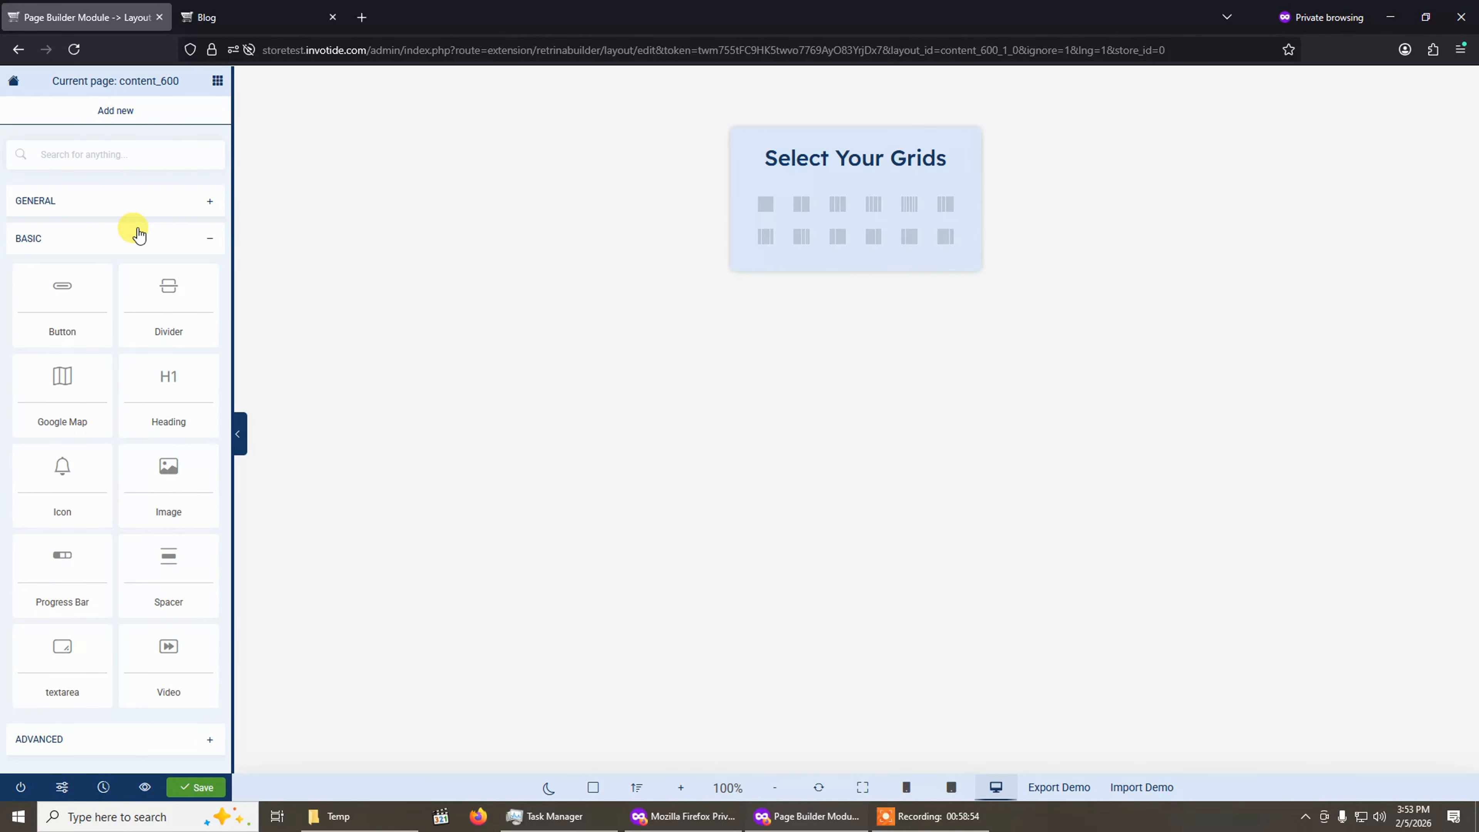
pyautogui.click(138, 156)
pyautogui.write('image')
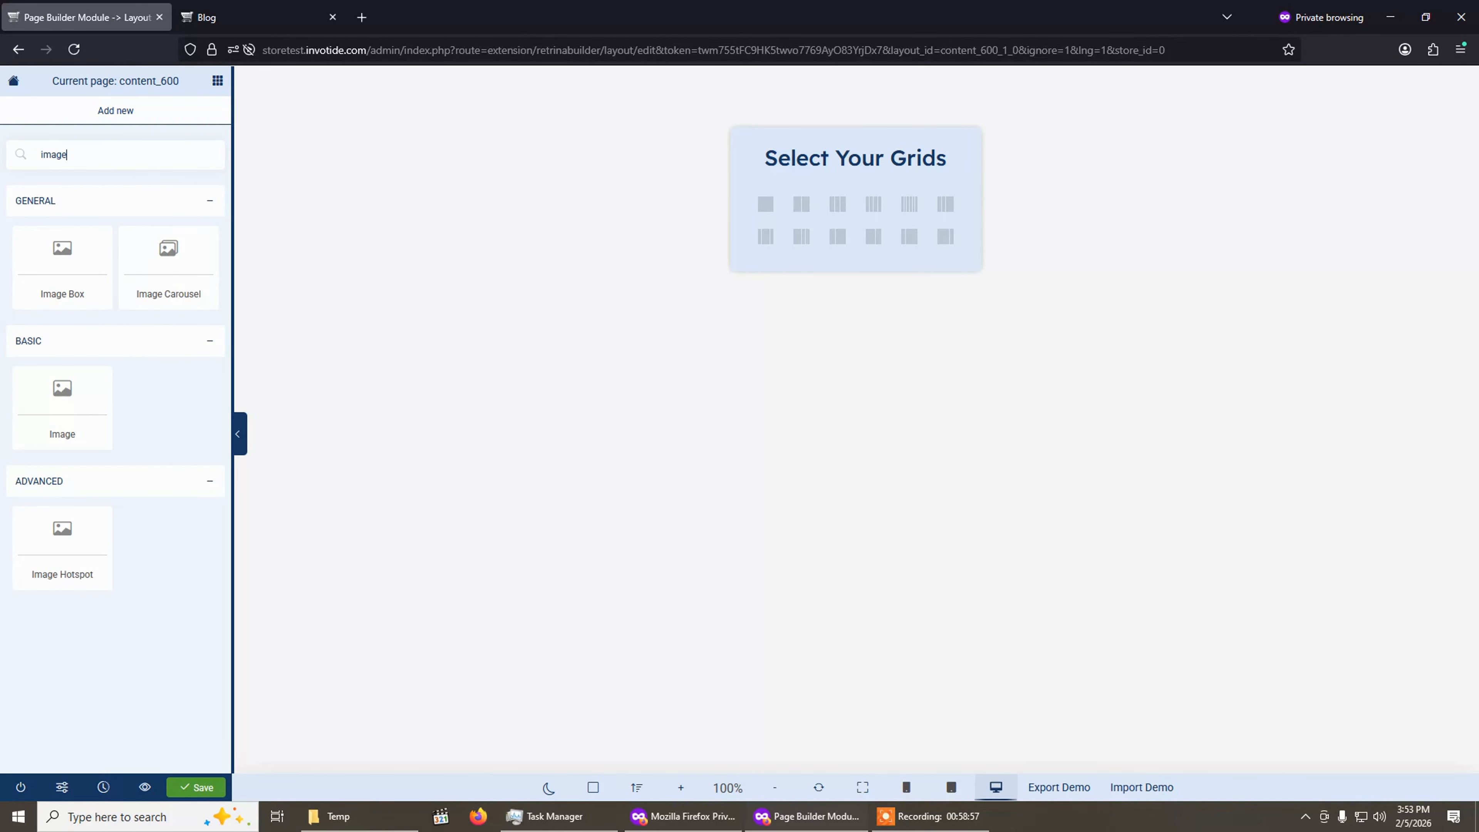
pyautogui.moveTo(73, 283); pyautogui.dragTo(33, 268)
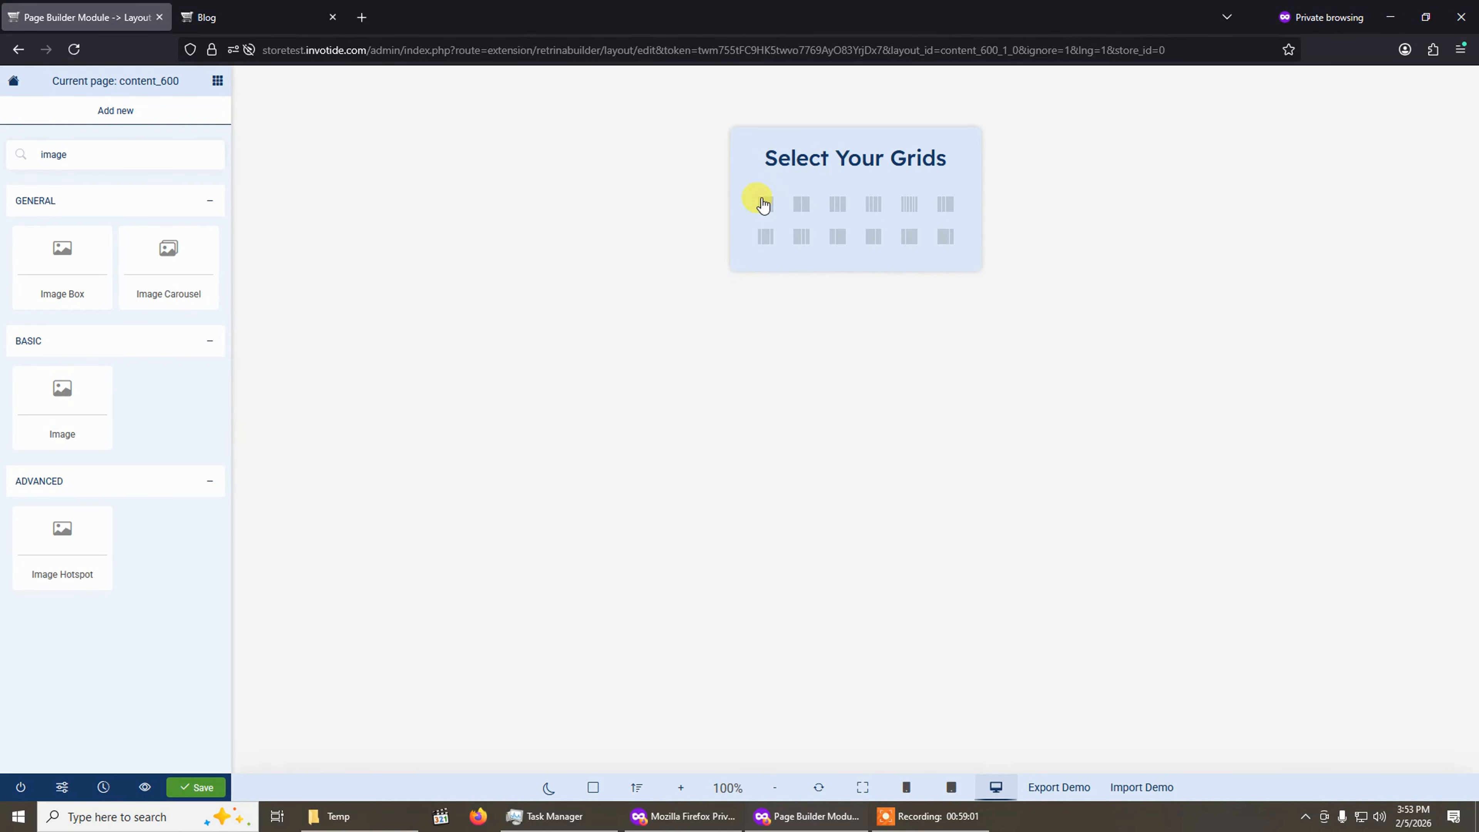
pyautogui.click(770, 208)
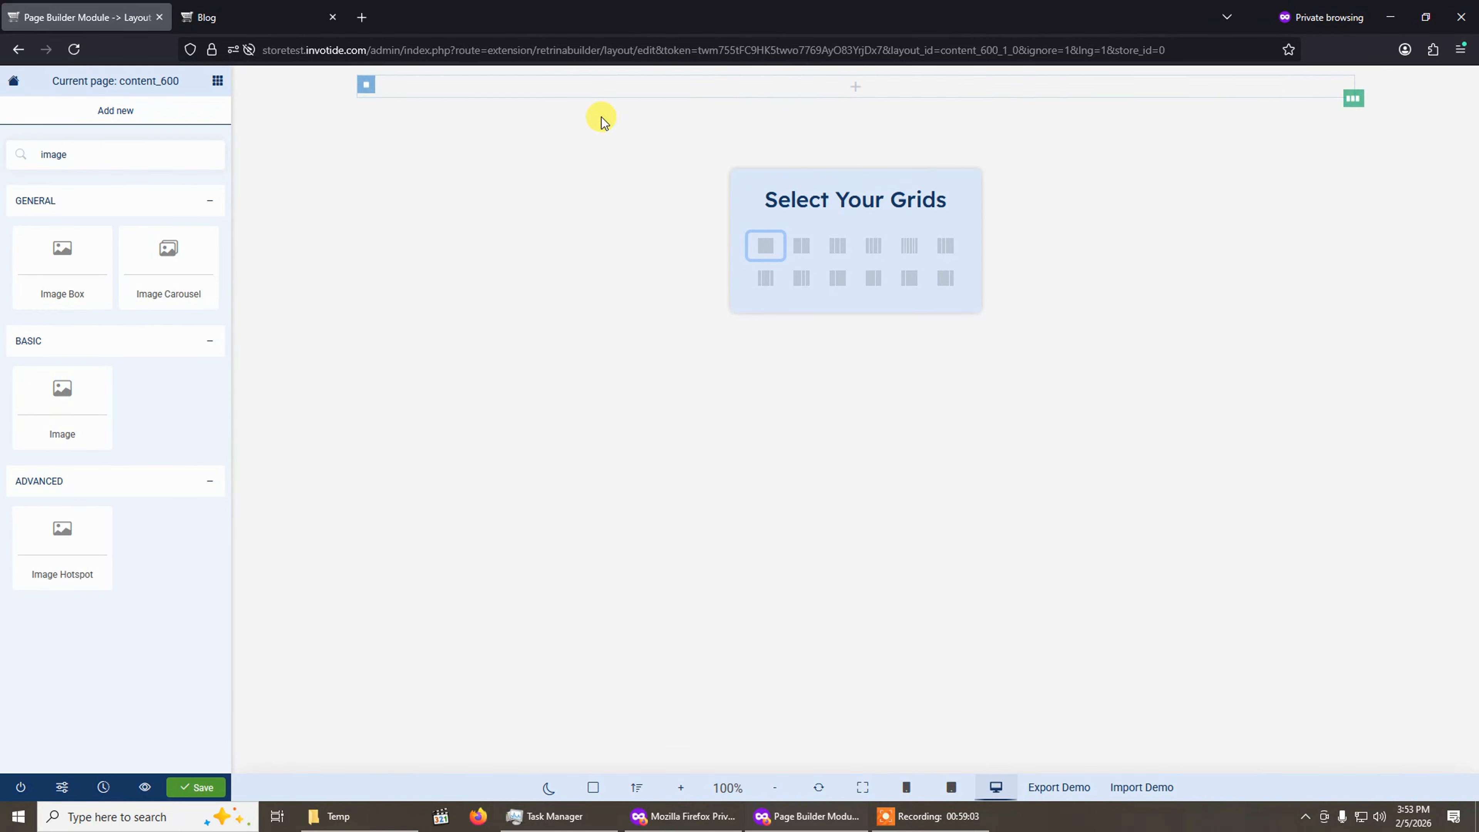
pyautogui.moveTo(60, 281); pyautogui.dragTo(640, 275)
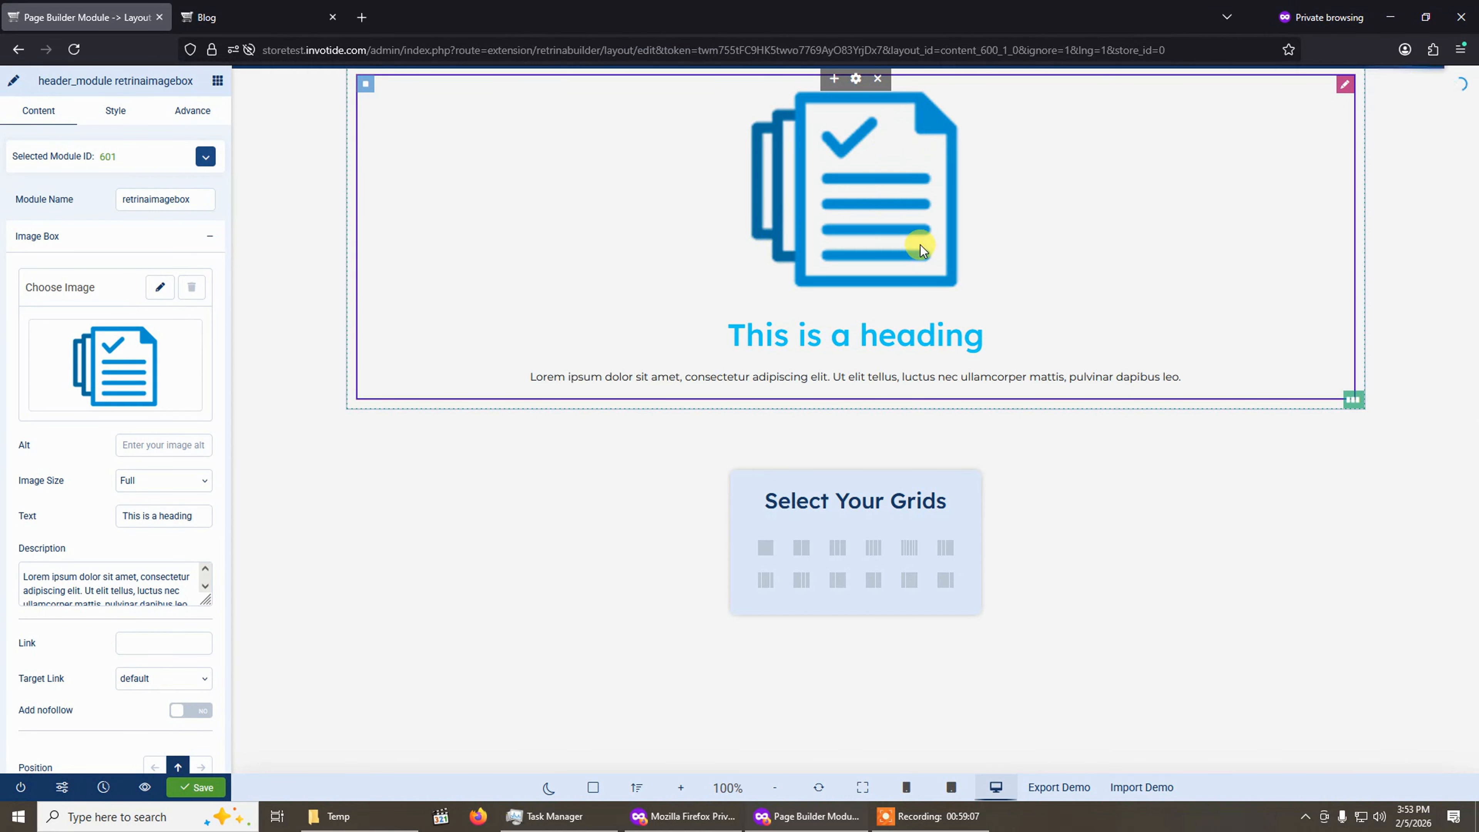
# Set the Image Box picture to post3.jpg and save the layout.
pyautogui.click(160, 287)
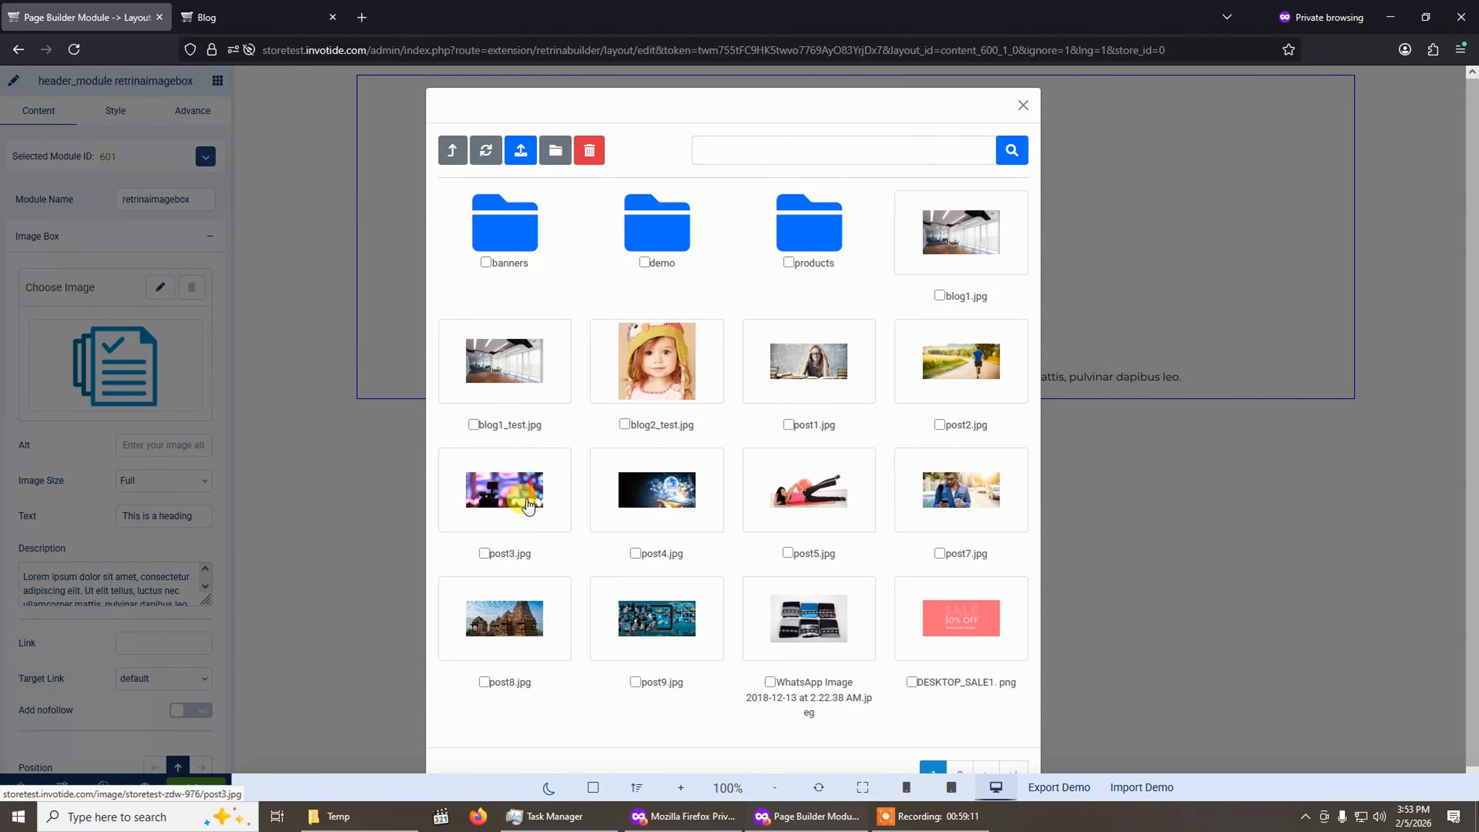
pyautogui.click(528, 505)
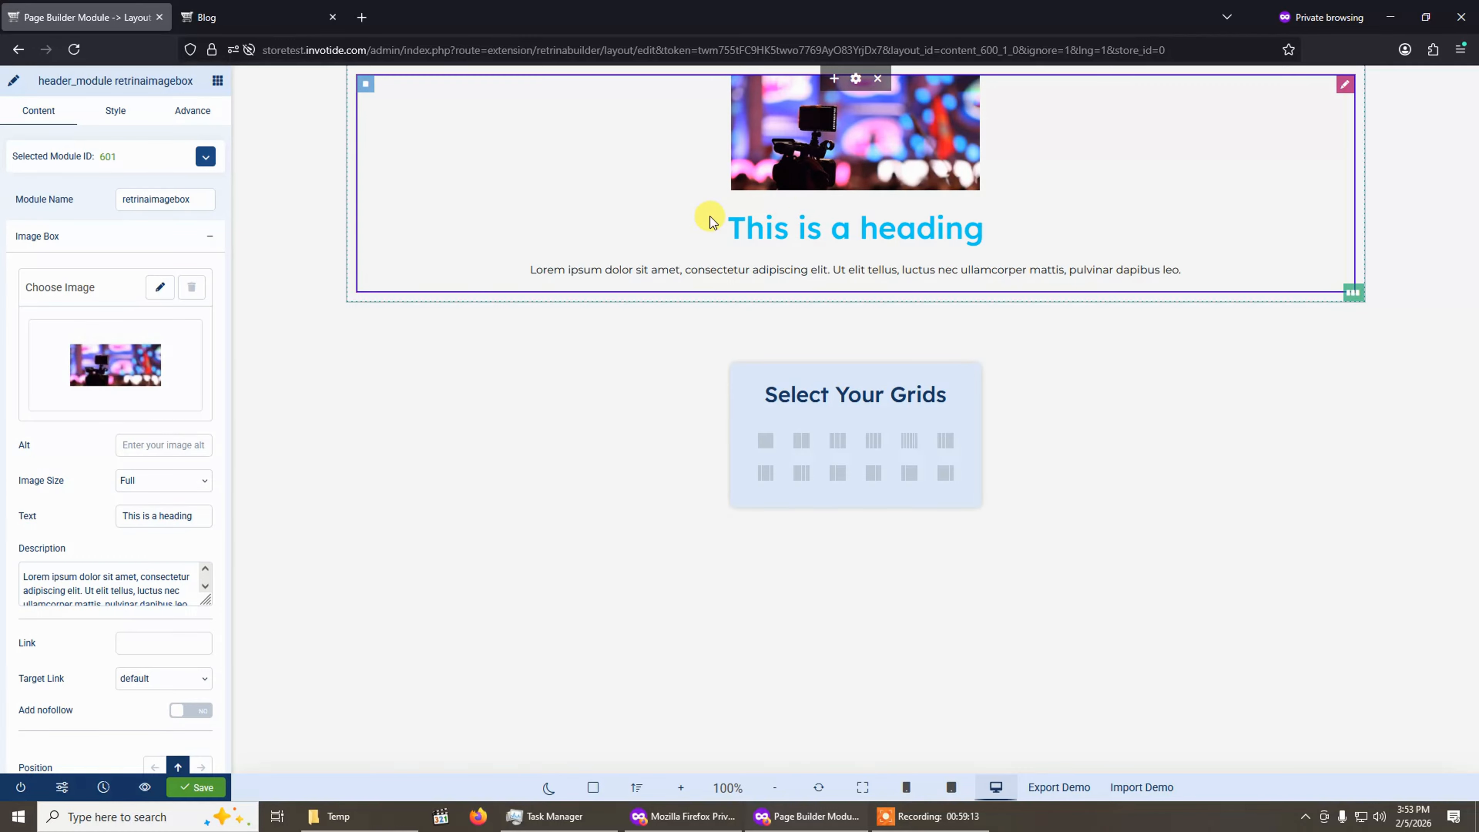
pyautogui.click(190, 798)
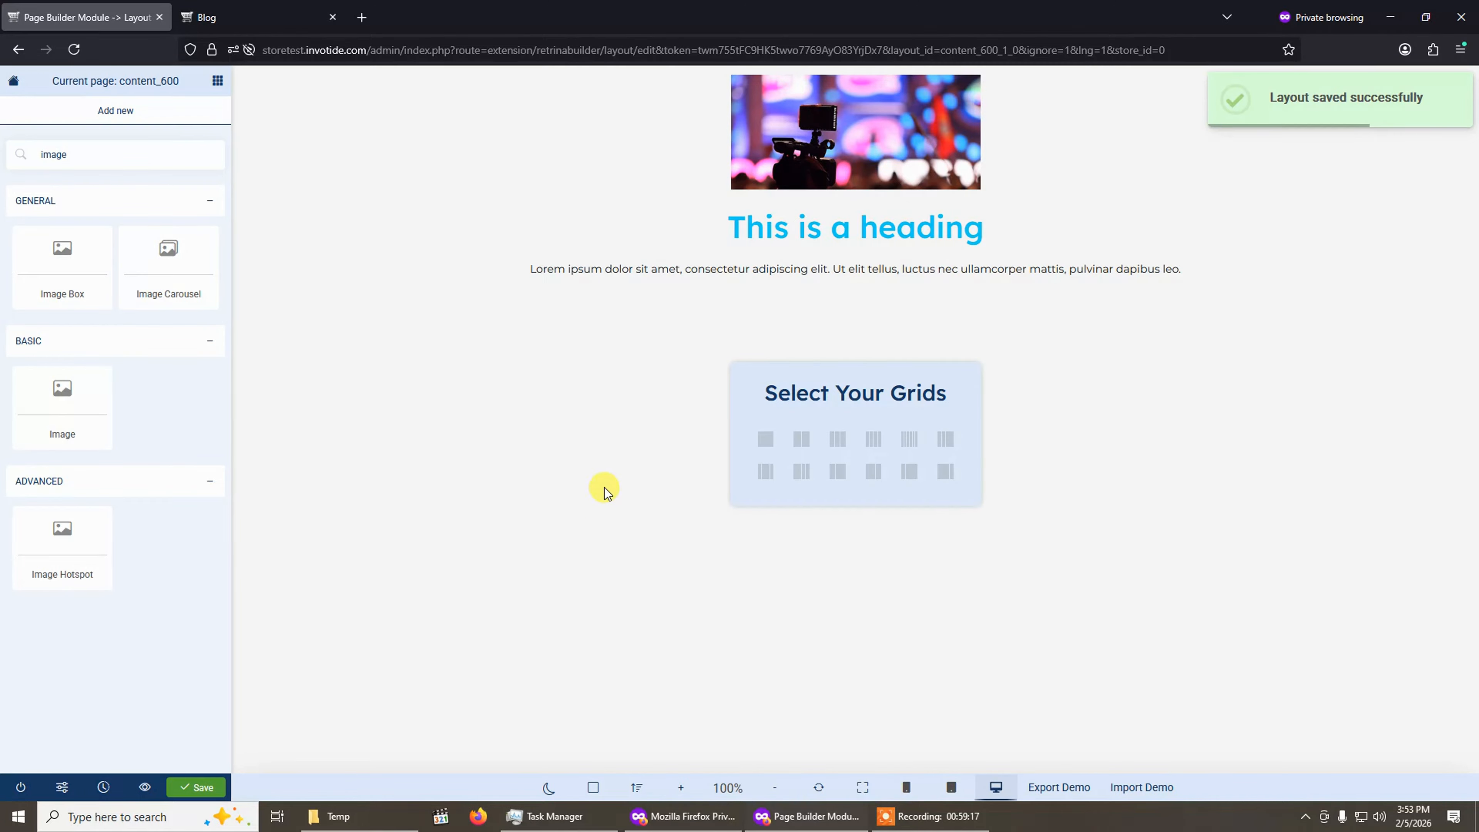
# Leave the Page Builder and save the Test HTML Content module.
pyautogui.click(13, 787)
pyautogui.click(754, 467)
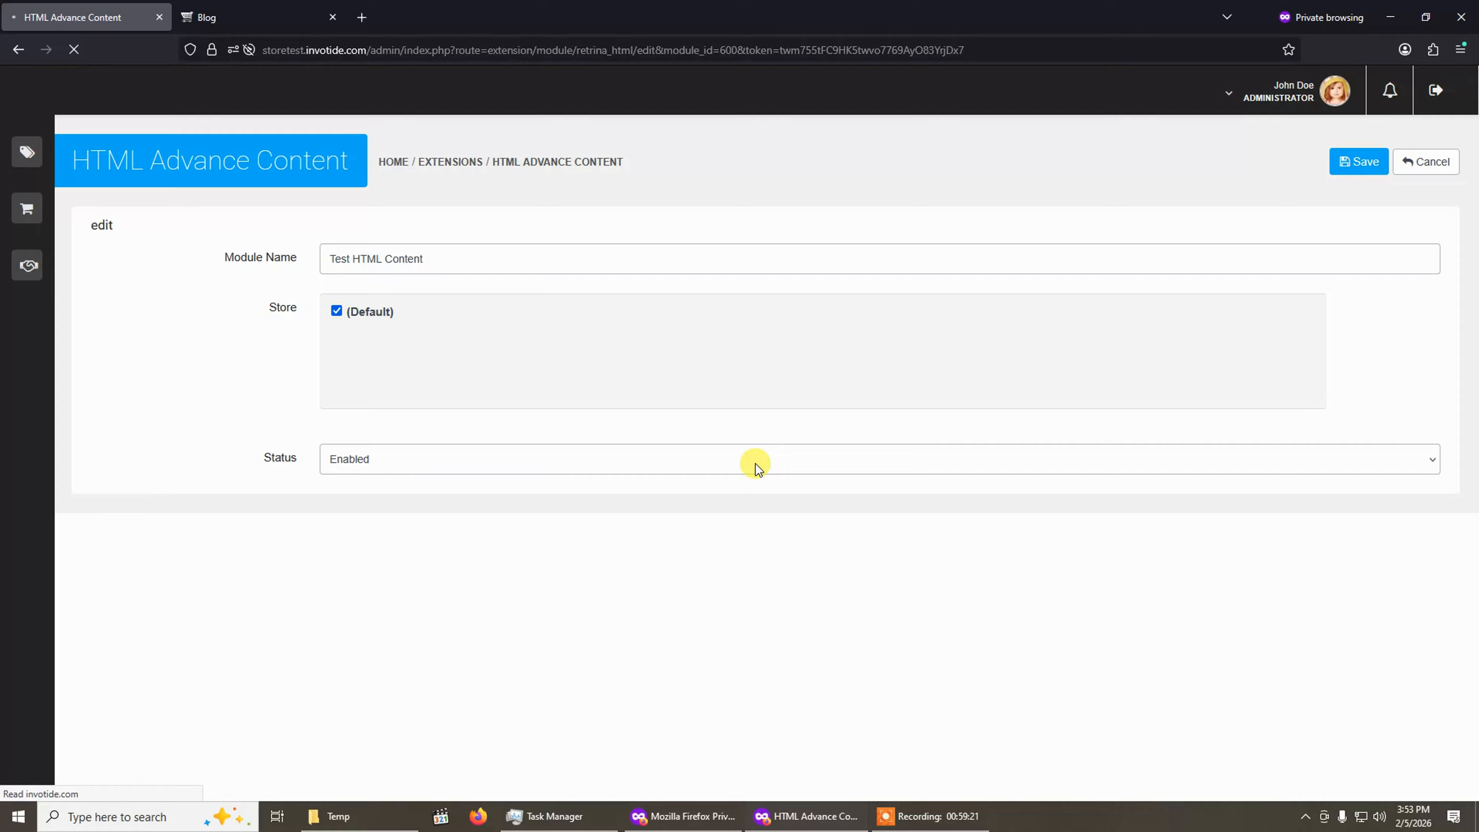
pyautogui.click(1359, 161)
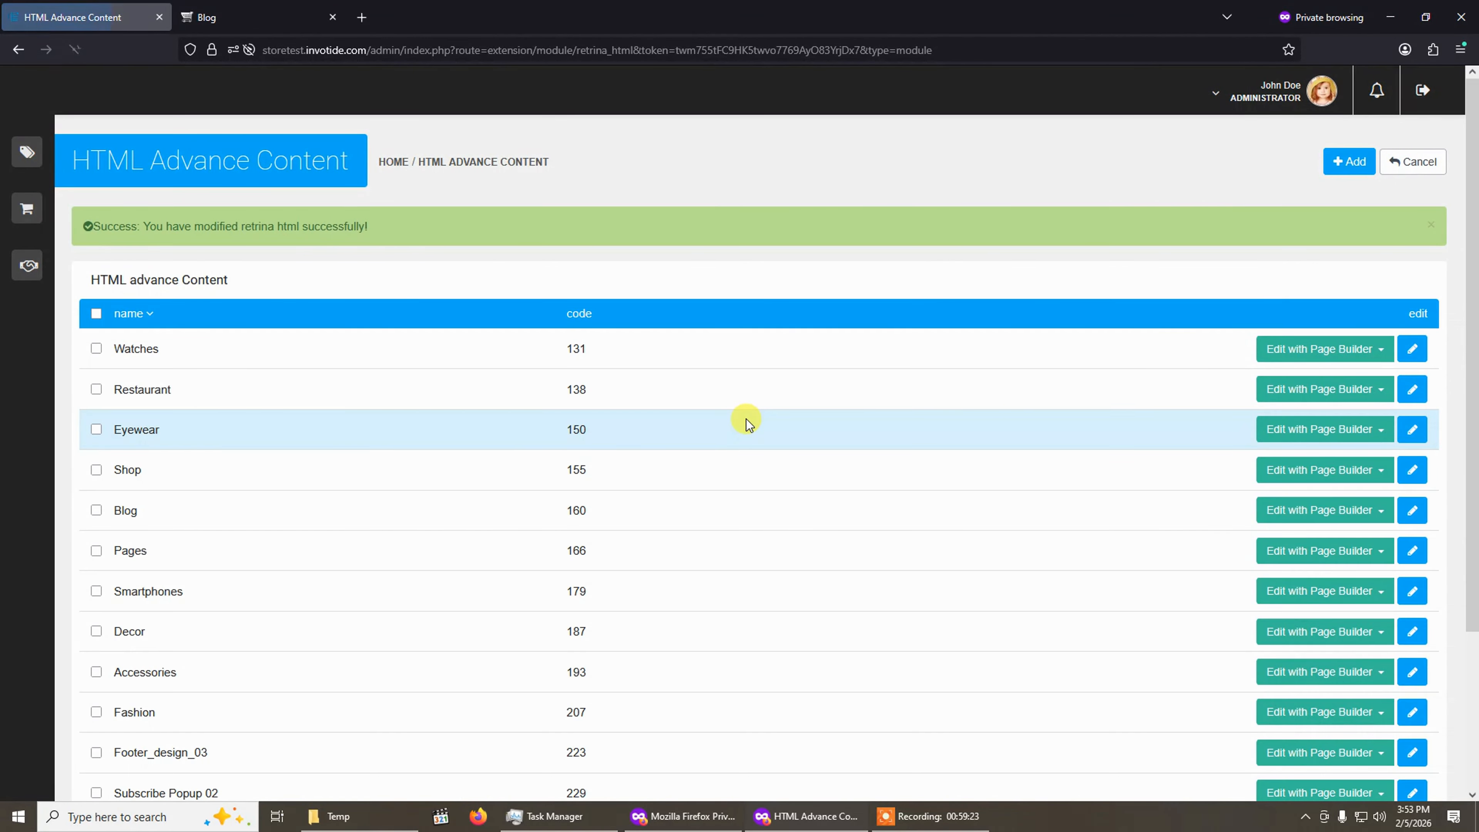
# Return to the Premium Theme page and open the General Settings for the Your Store store.
pyautogui.scroll(-3, 748, 424)
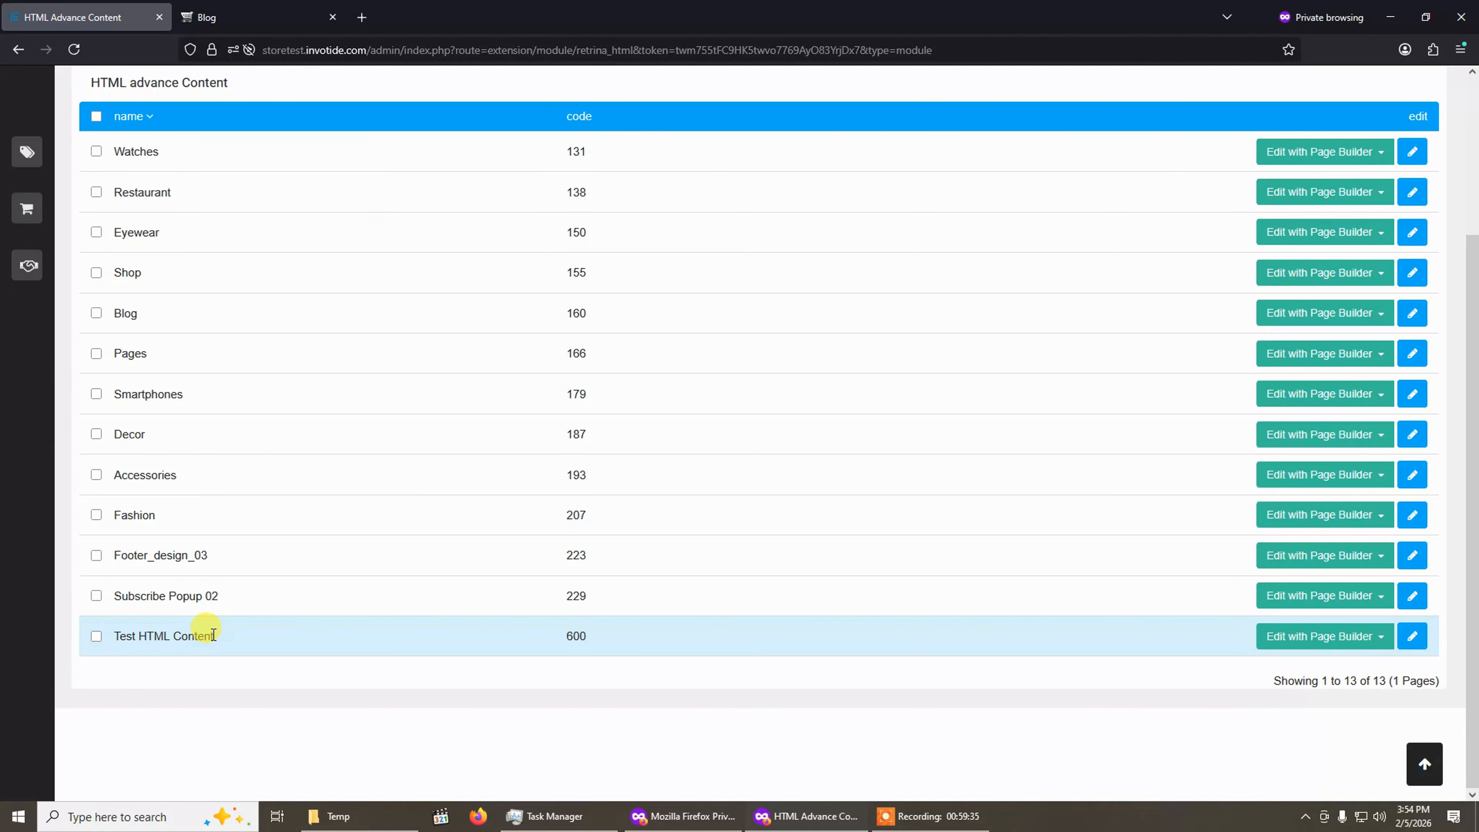
pyautogui.scroll(3, 213, 635)
pyautogui.click(1411, 173)
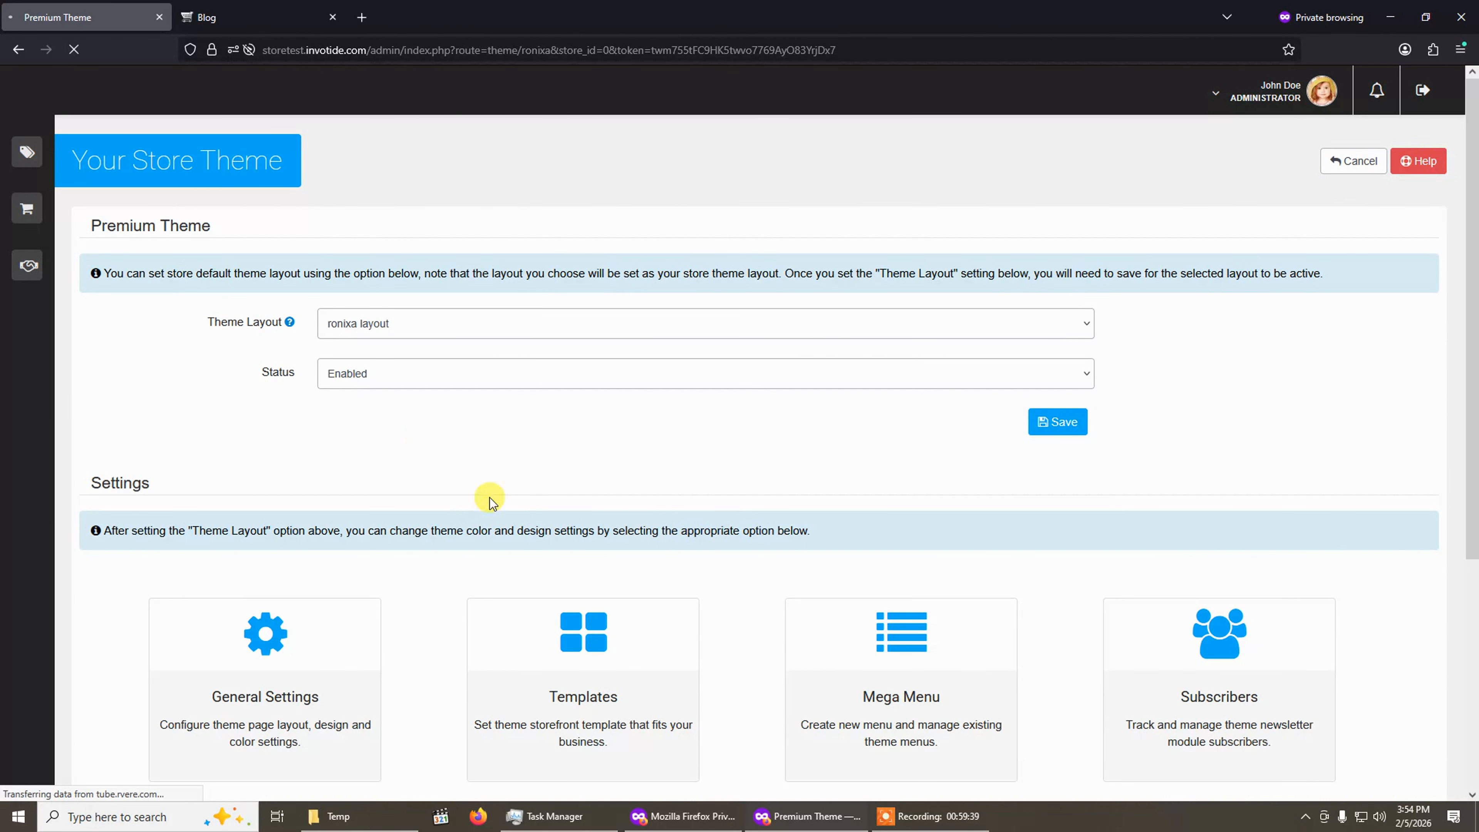
pyautogui.scroll(-4, 650, 489)
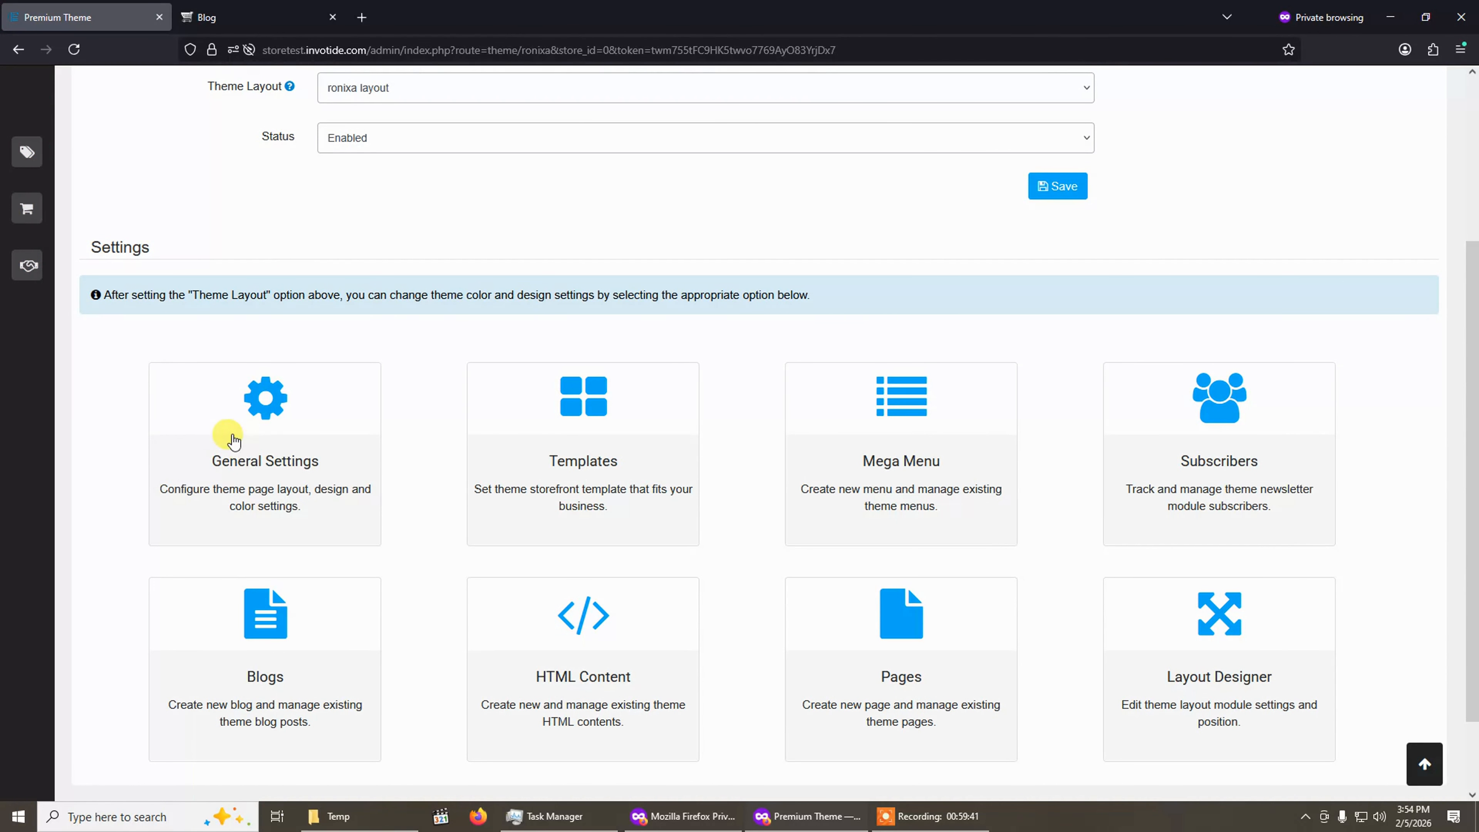
pyautogui.click(250, 441)
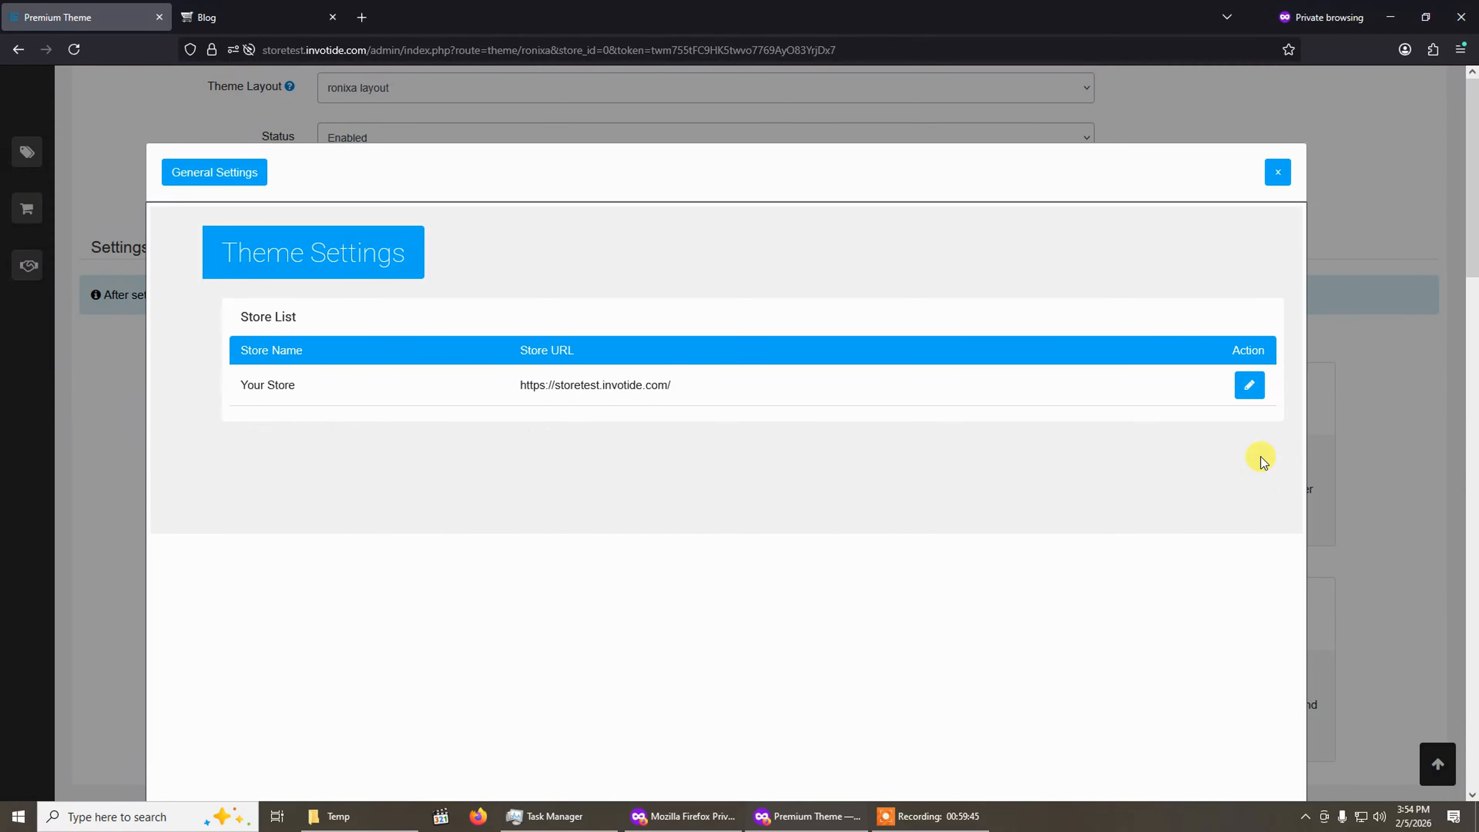
pyautogui.click(1249, 385)
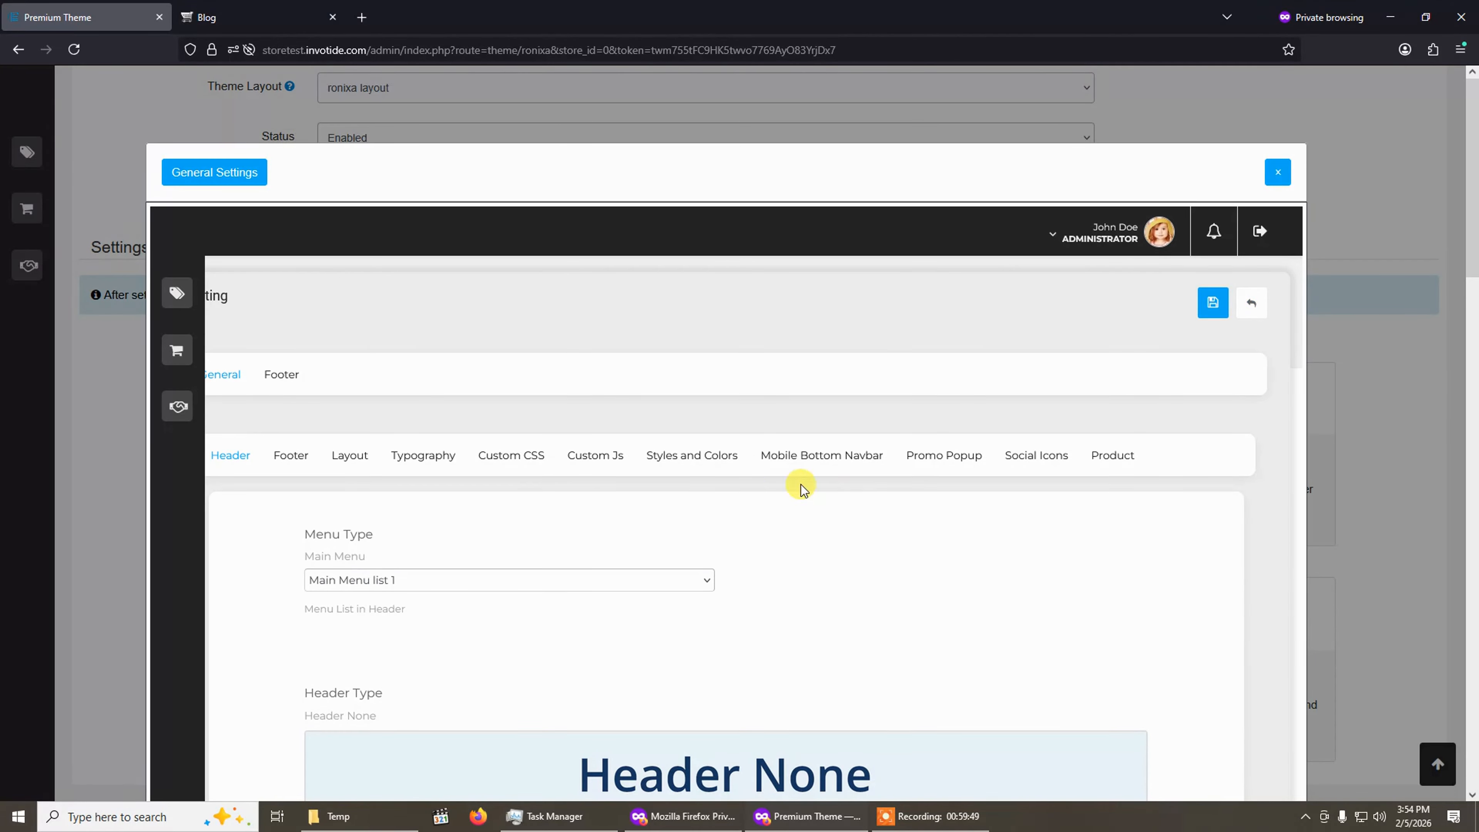
# Set the footer type to Advance HTML Content using Test HTML Content, and save the settings.
pyautogui.click(294, 466)
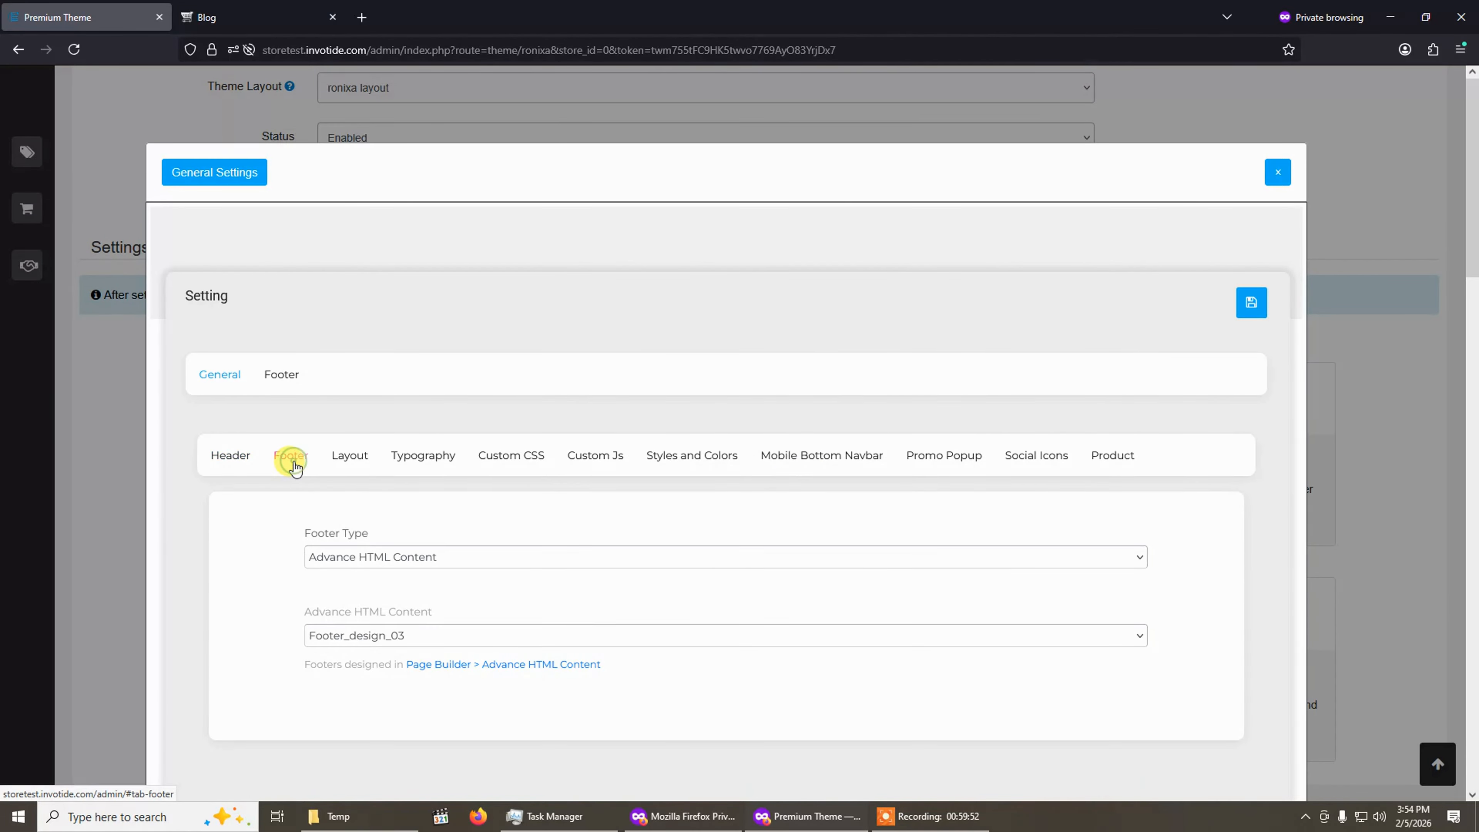
pyautogui.click(411, 561)
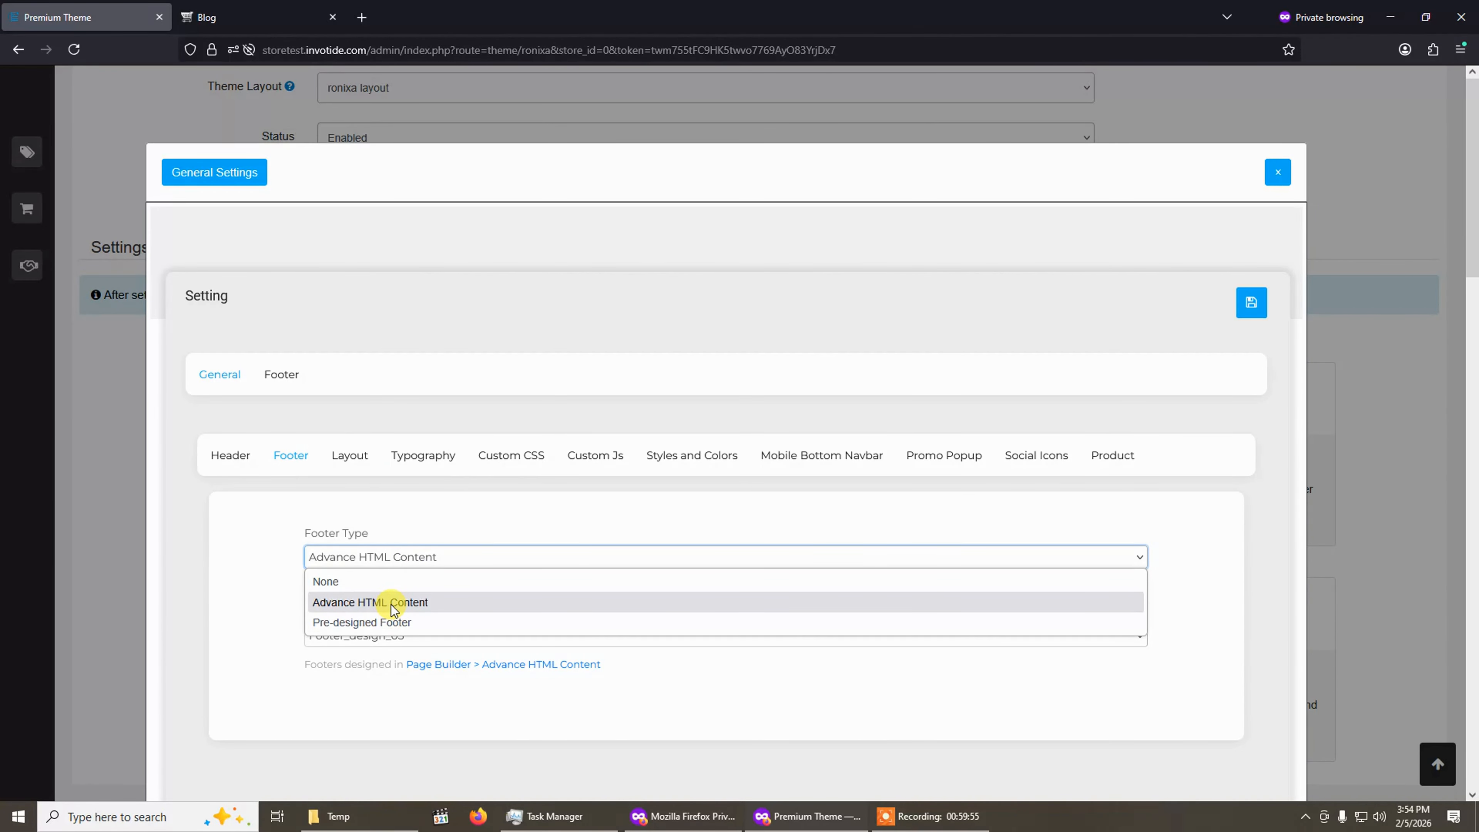
pyautogui.click(394, 603)
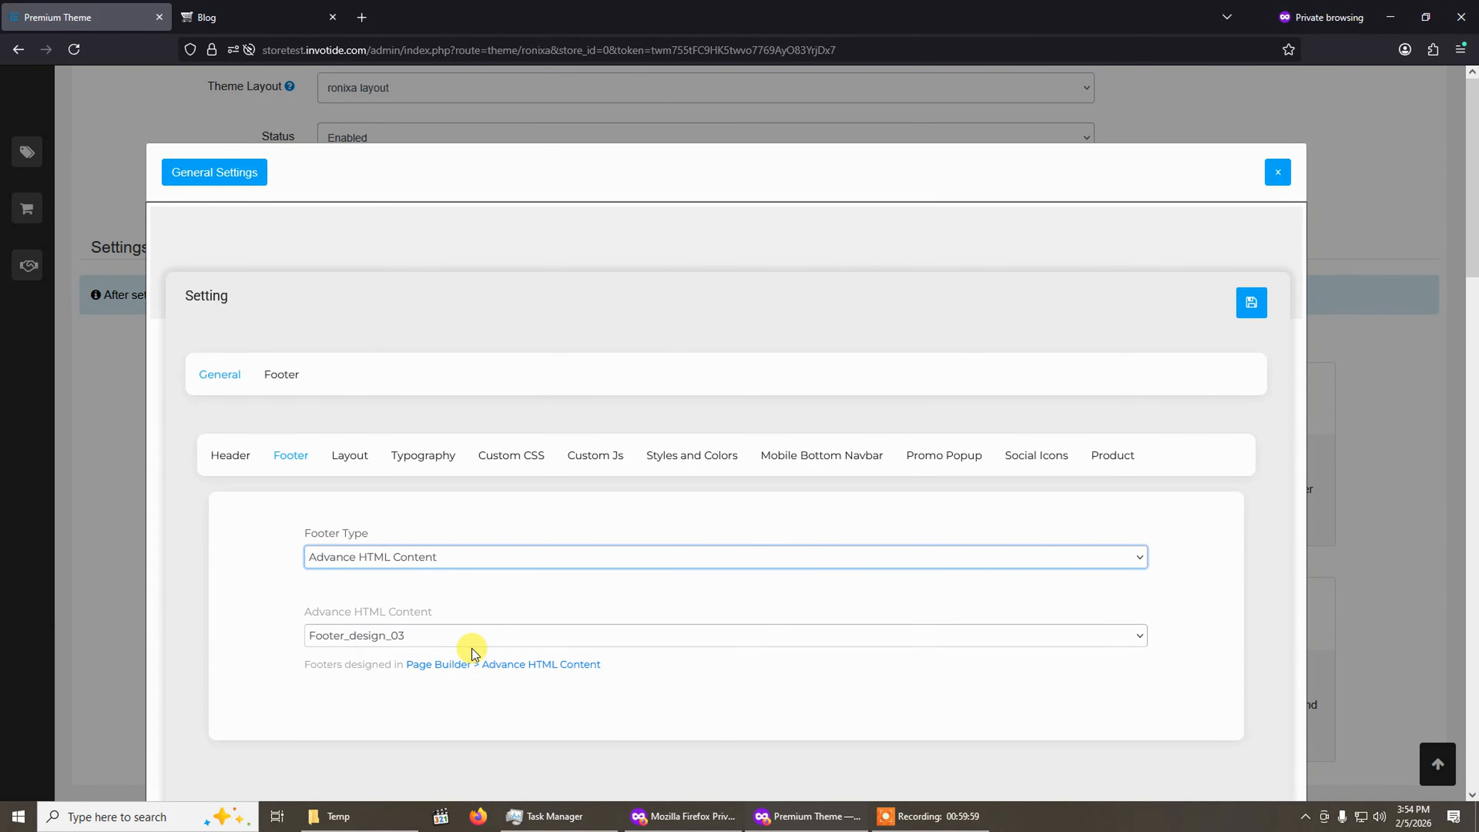
pyautogui.click(490, 637)
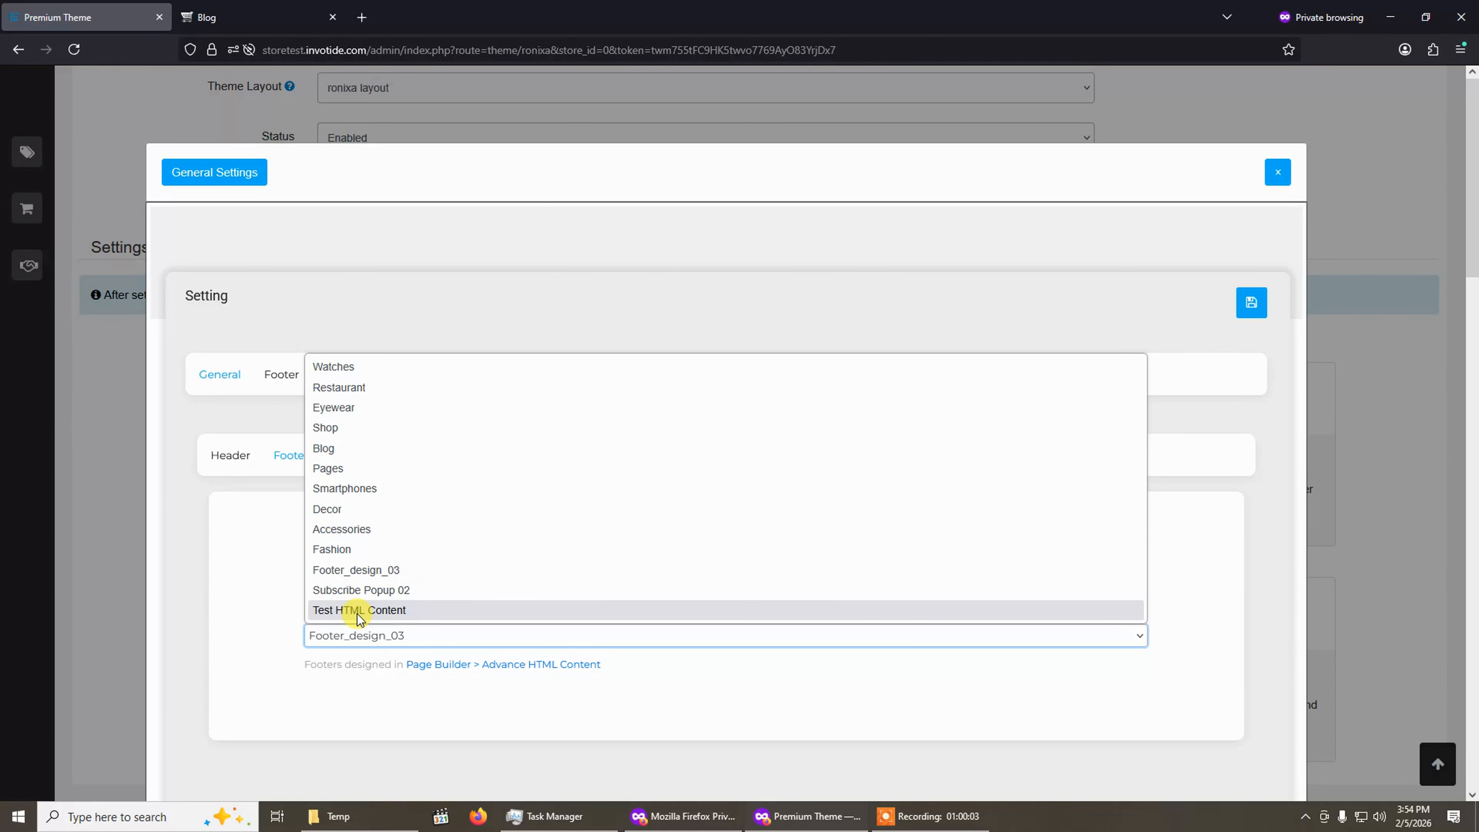
pyautogui.click(411, 612)
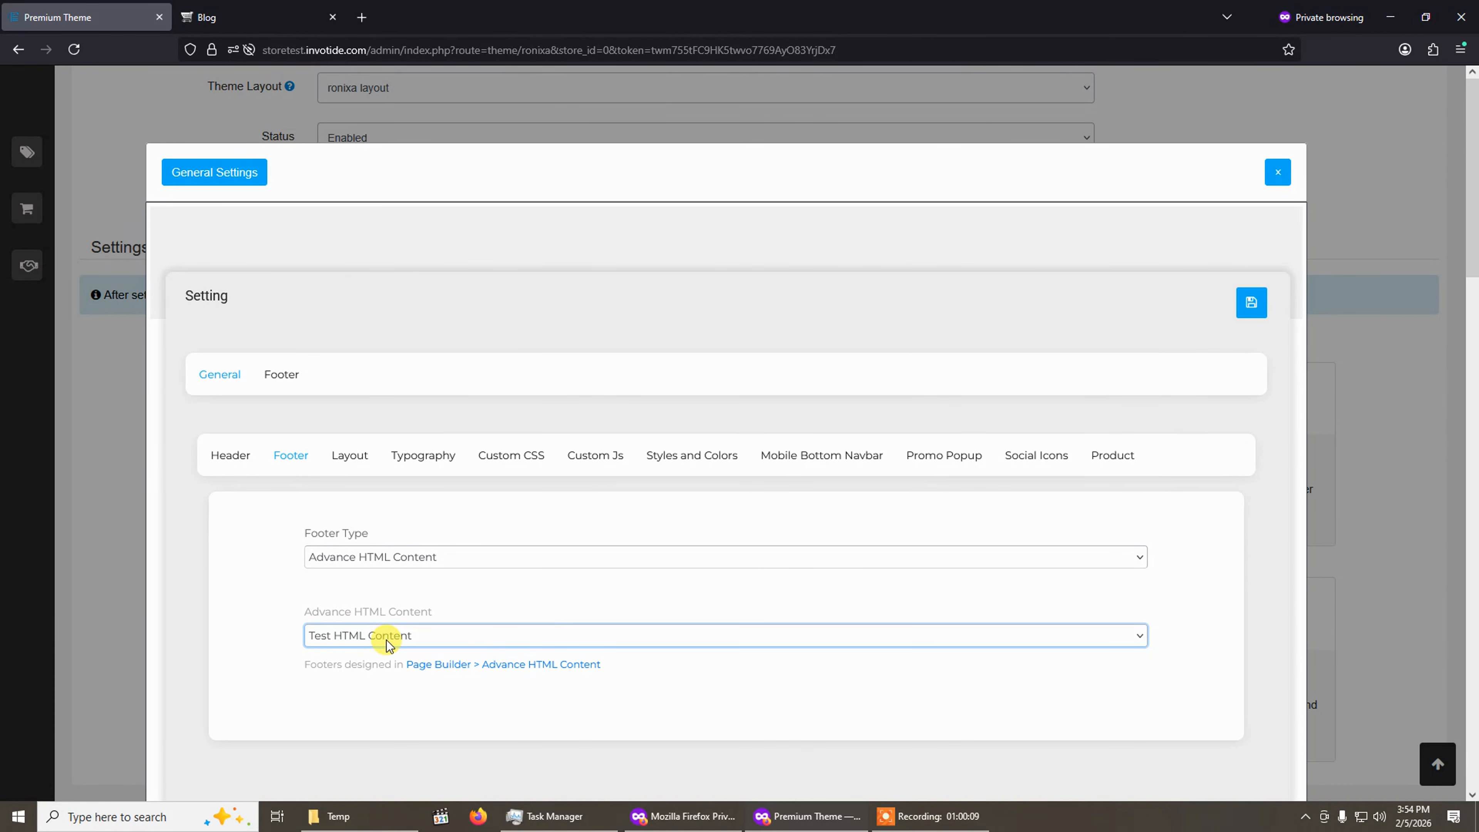
pyautogui.click(1251, 303)
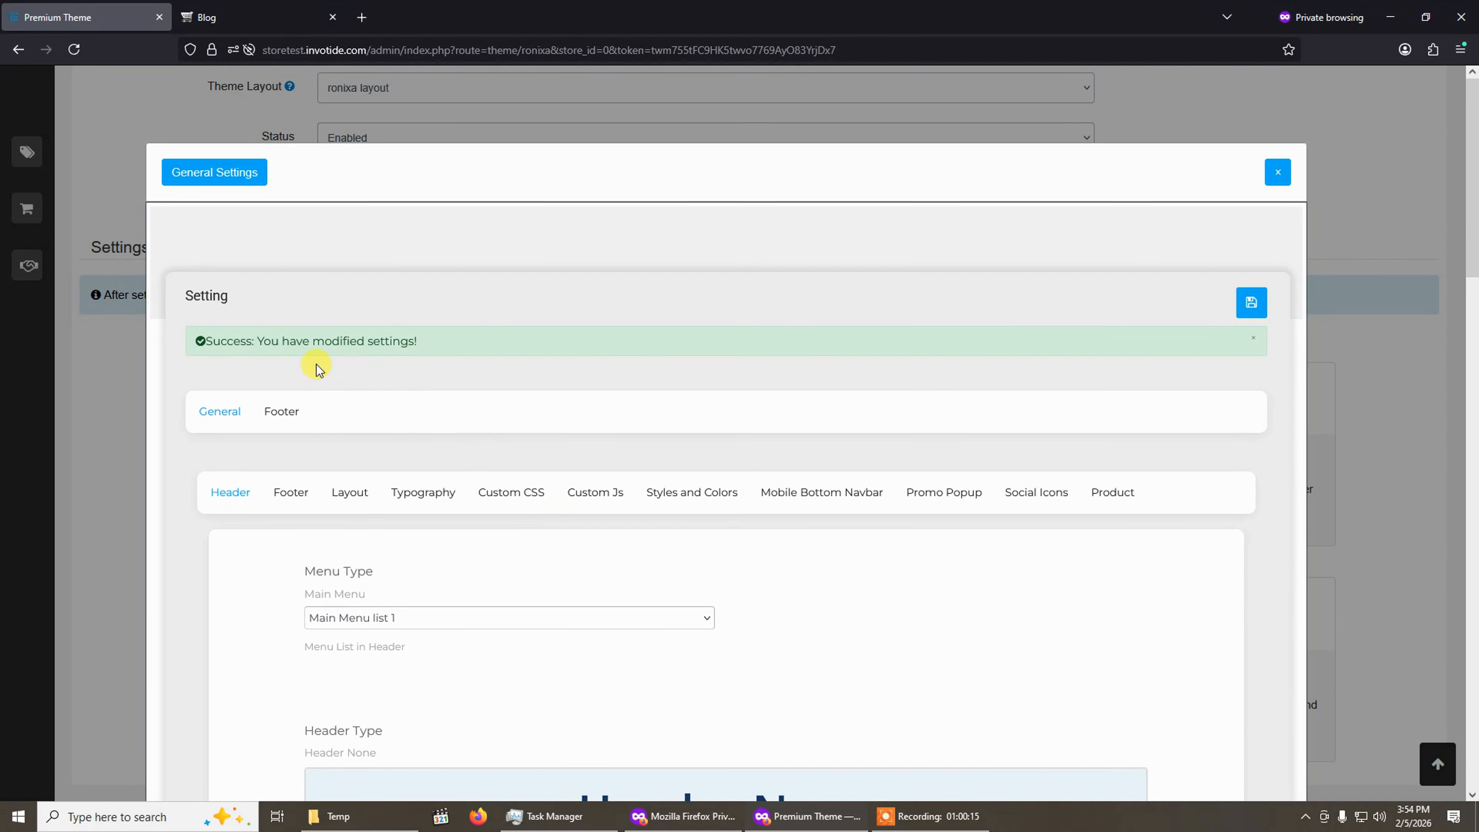
# Reload the storefront blog page and check the footer at the bottom.
pyautogui.click(233, 21)
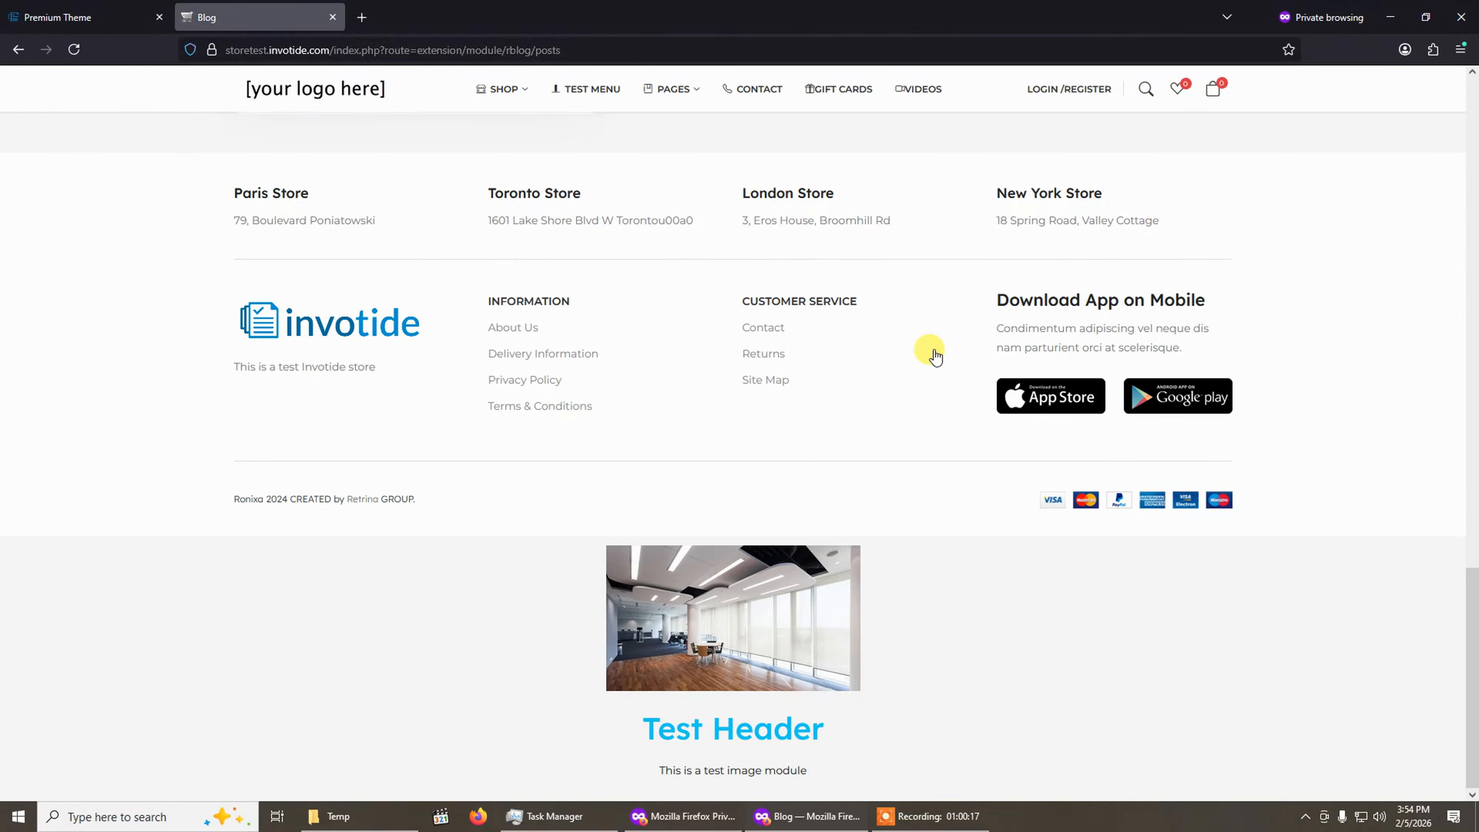
pyautogui.scroll(3, 482, 510)
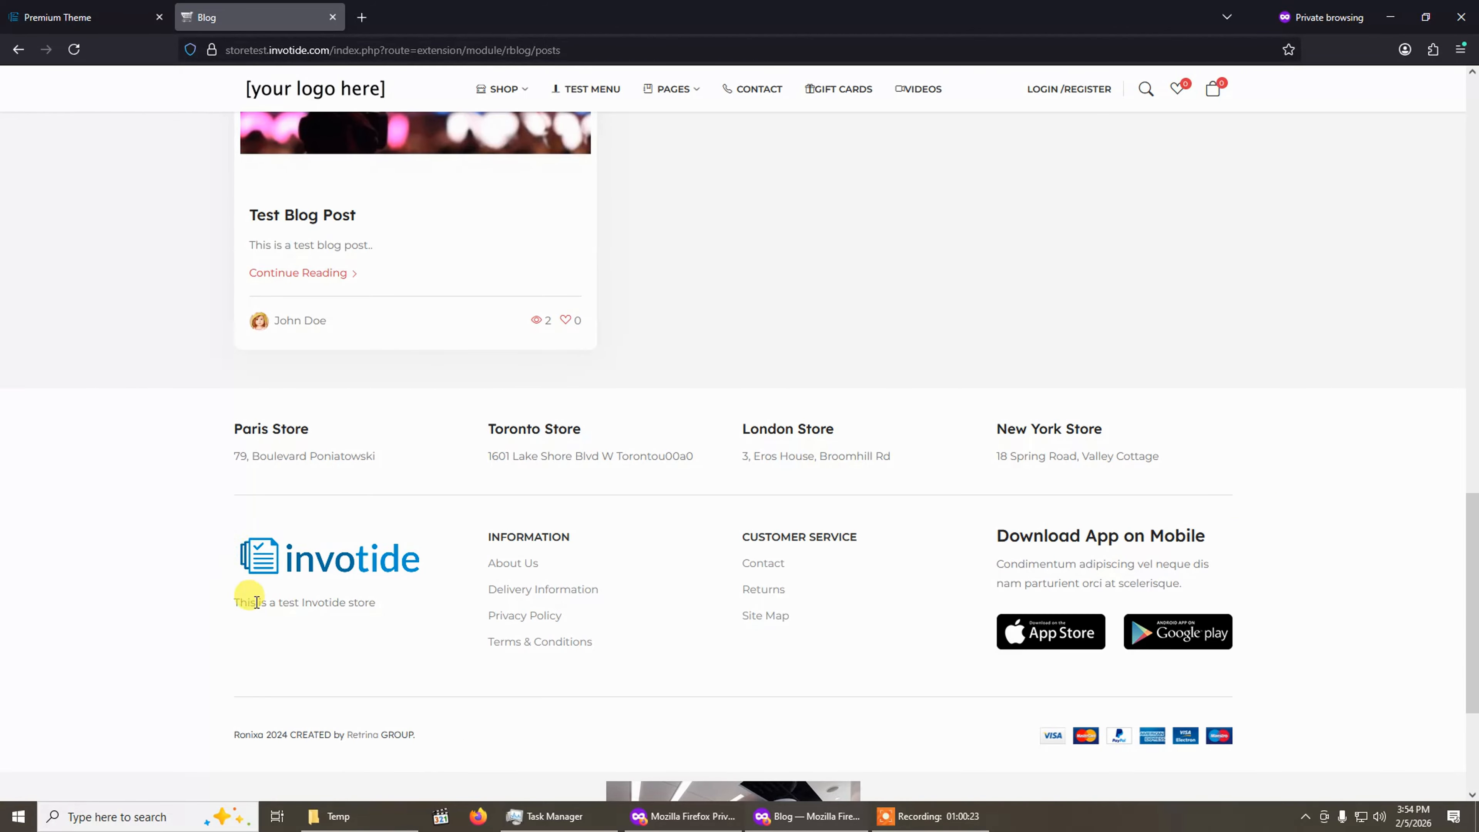
pyautogui.click(73, 49)
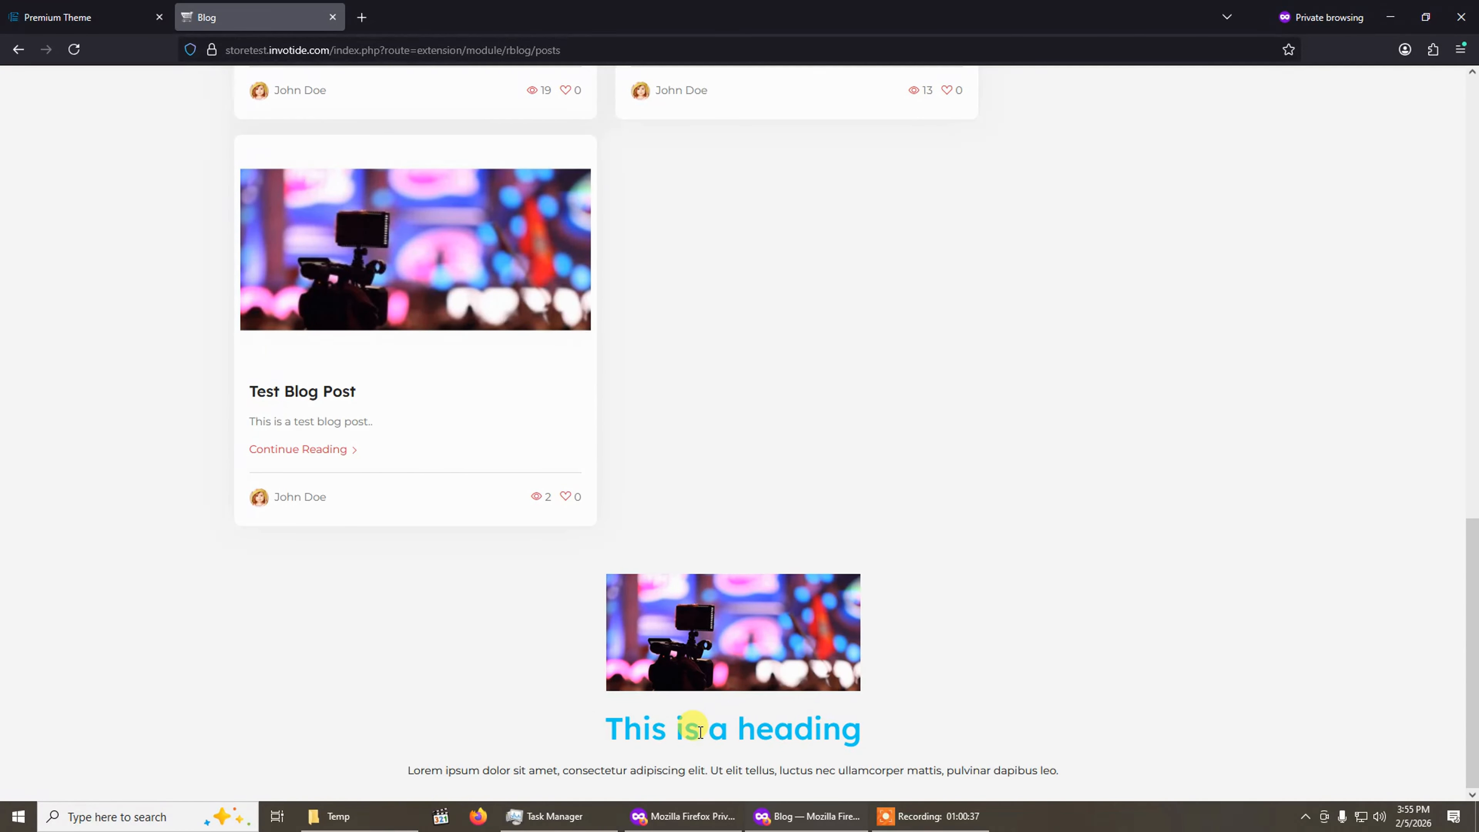
pyautogui.click(114, 13)
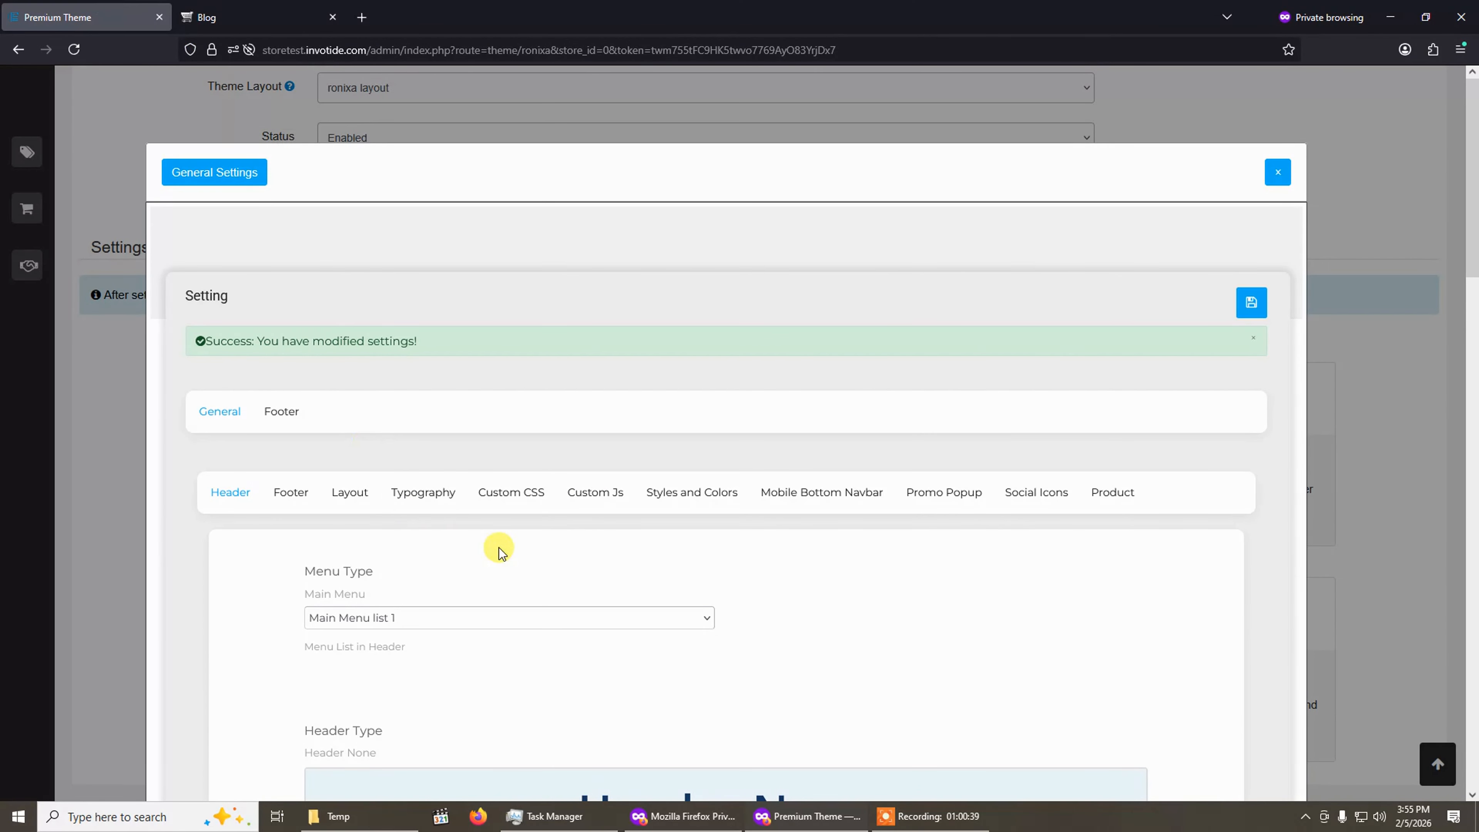
# Switch the footer's Advance HTML Content back to Footer_design_03 and save the settings.
pyautogui.scroll(-5, 495, 544)
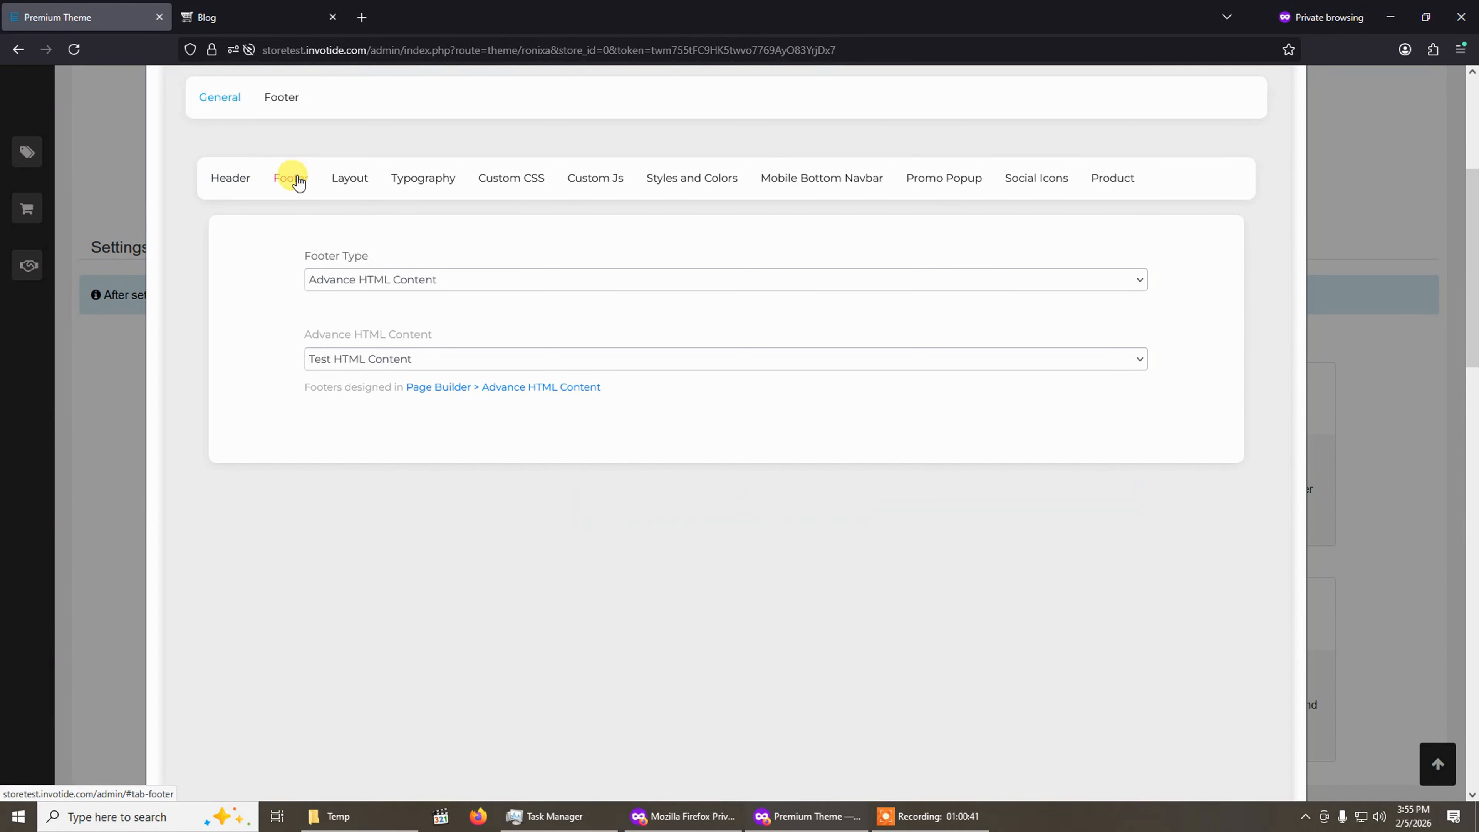
pyautogui.click(401, 355)
pyautogui.click(404, 587)
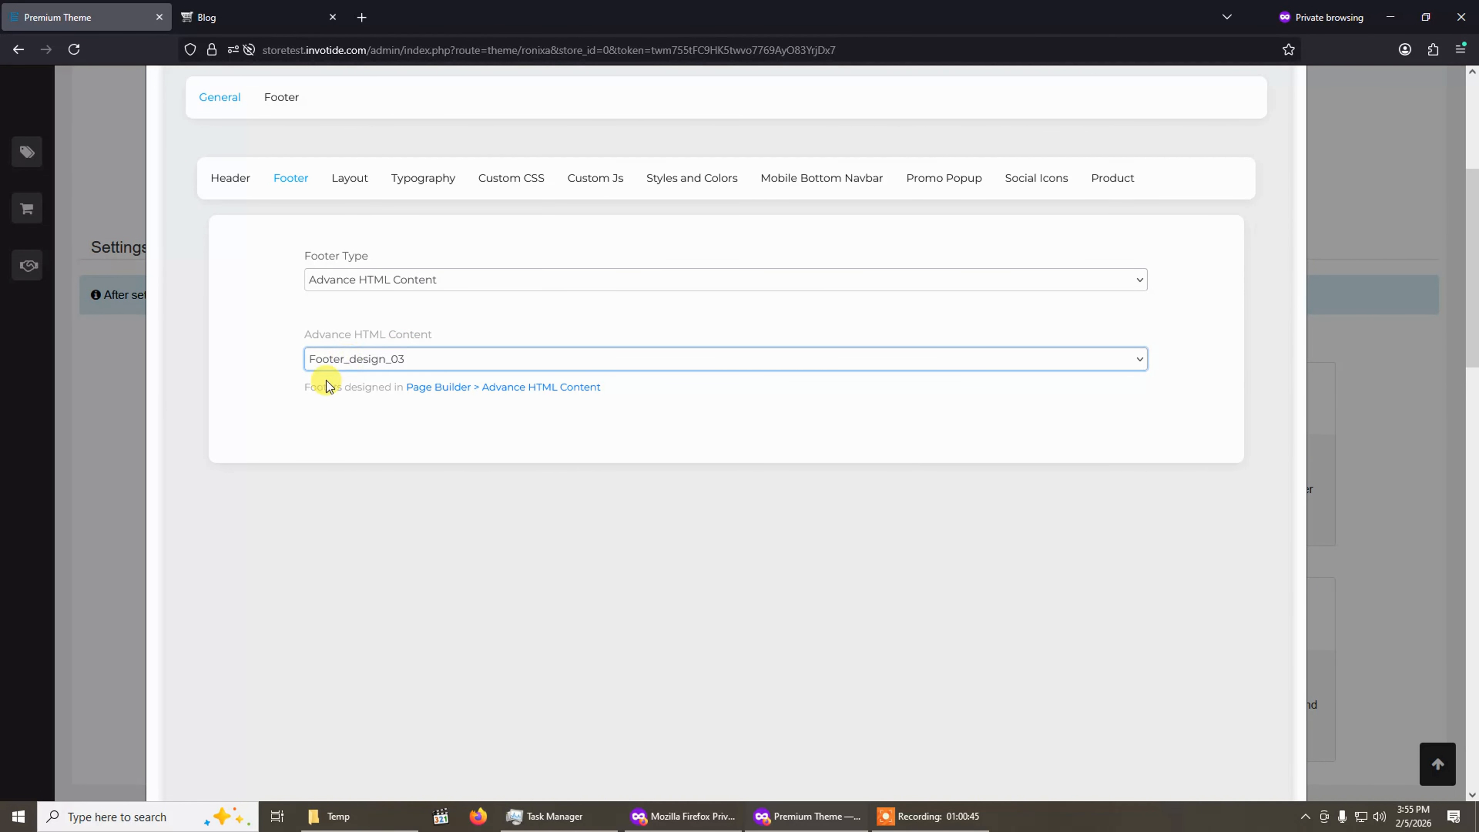
pyautogui.scroll(3, 1176, 265)
pyautogui.click(1251, 224)
pyautogui.click(1252, 259)
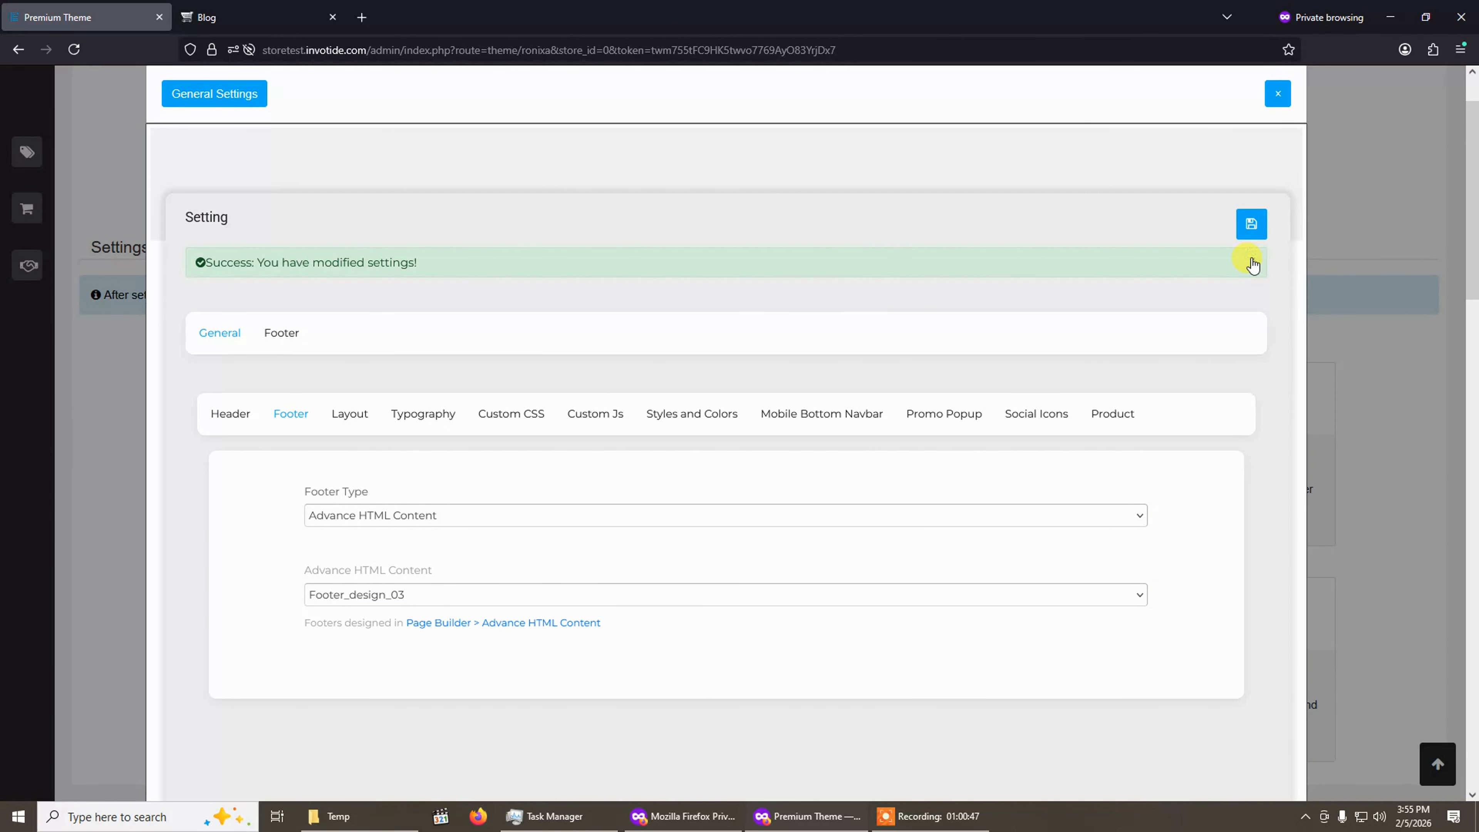
pyautogui.click(1252, 263)
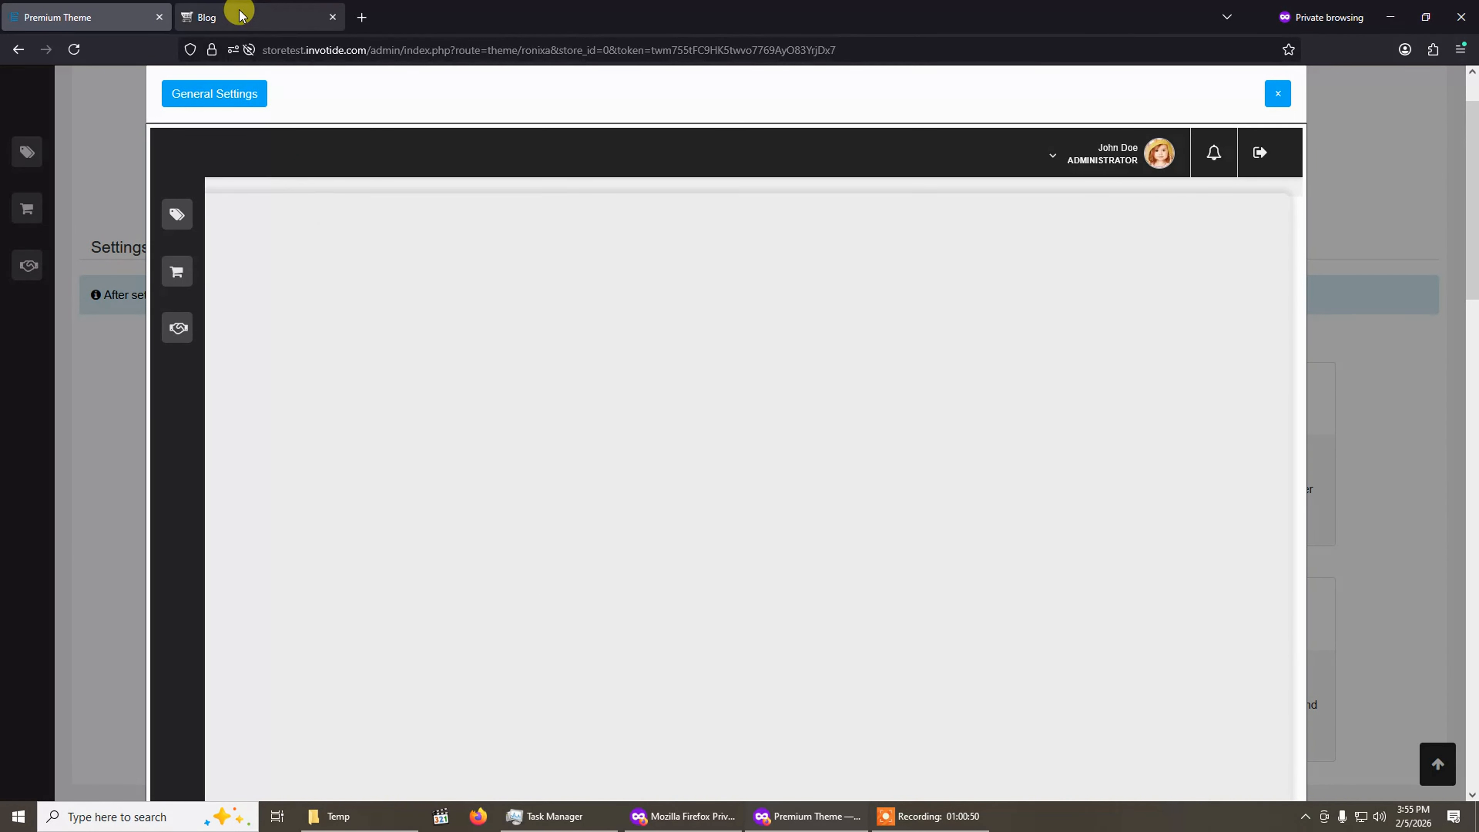
# Reload the storefront blog page to check the restored footer.
pyautogui.click(235, 14)
pyautogui.click(72, 50)
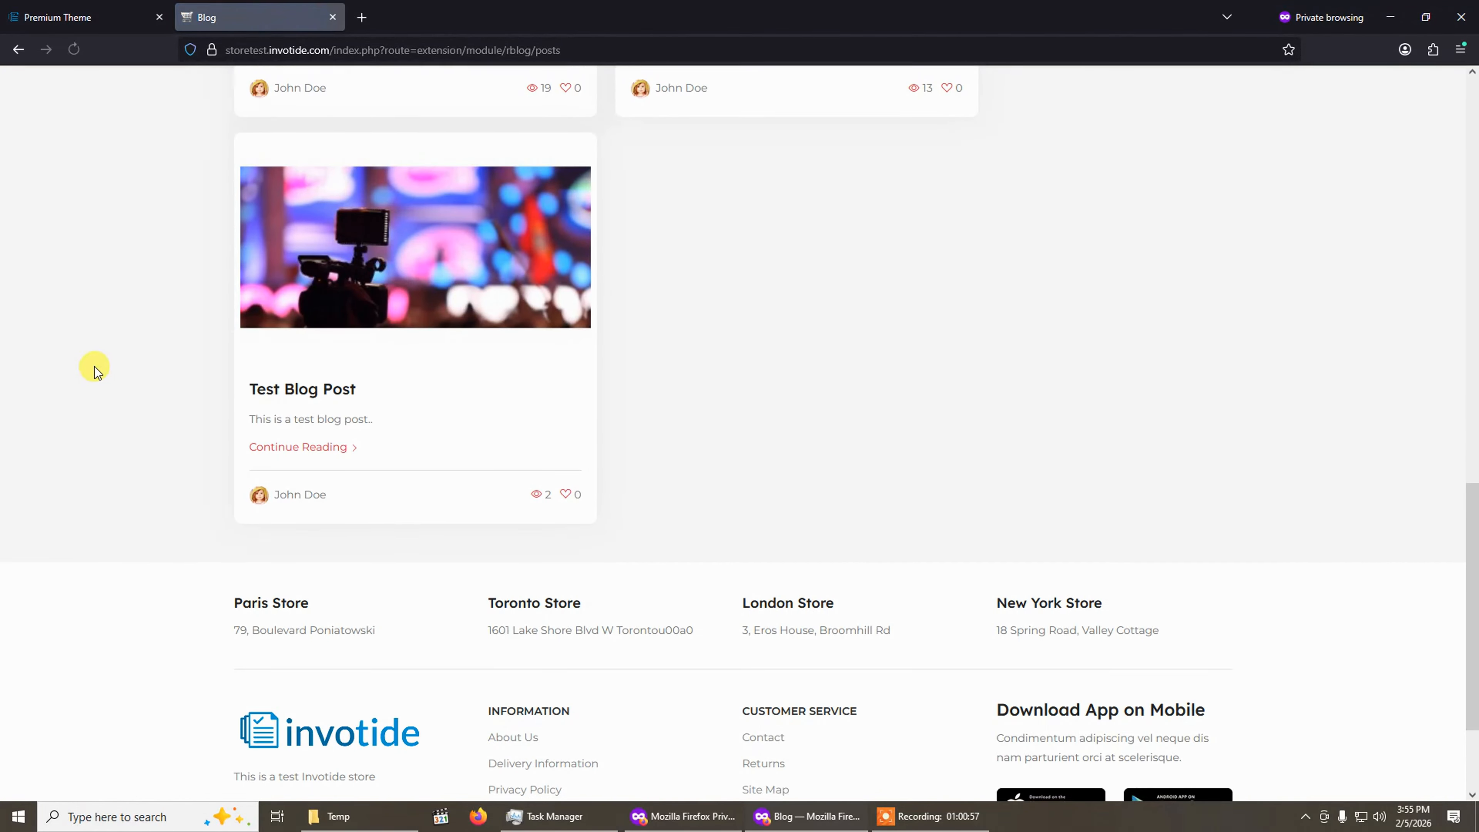
pyautogui.click(150, 21)
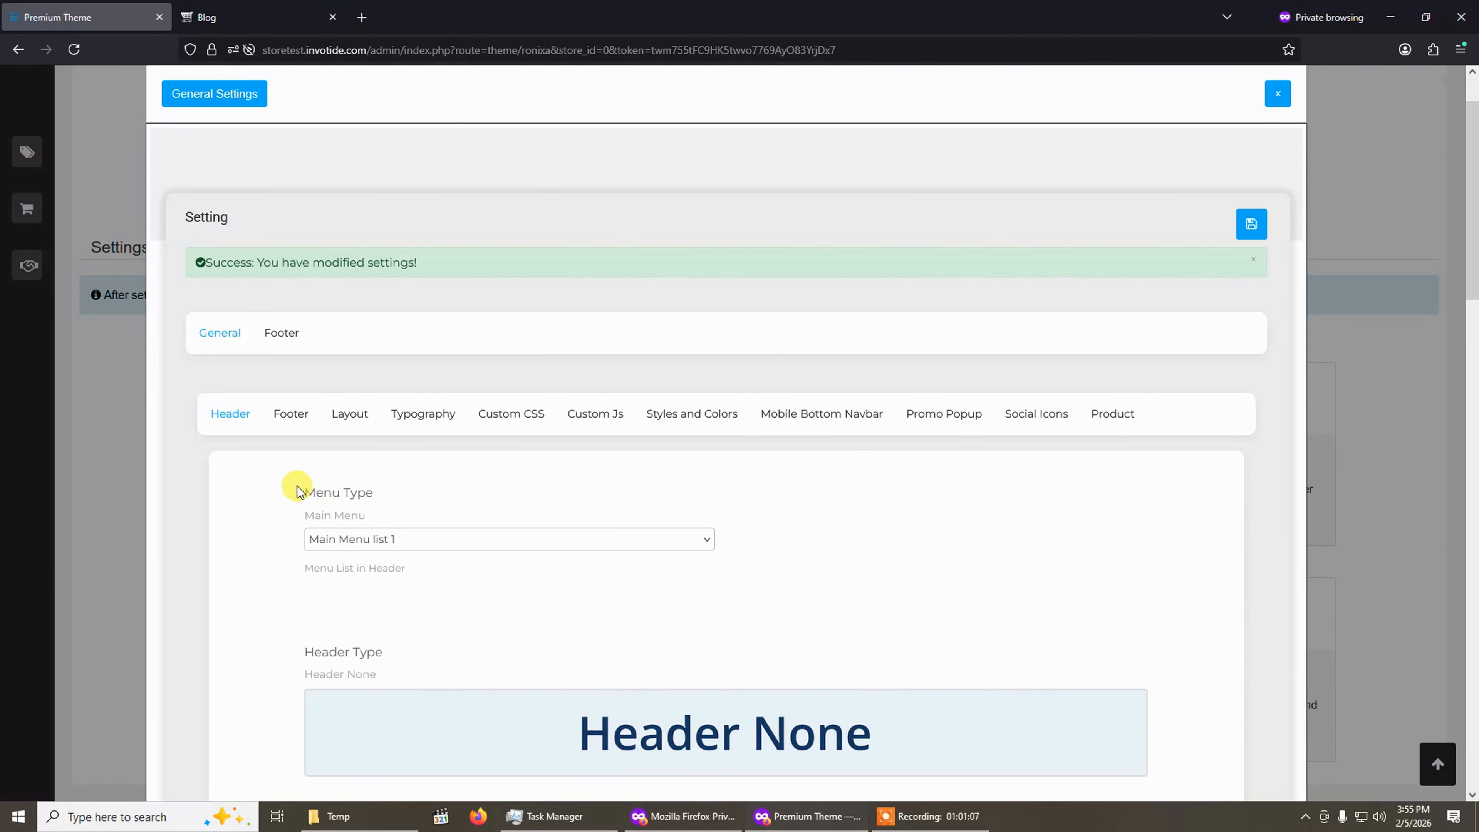
# Close the general settings and open Main Menu list 1 in the Mega Menu for editing.
pyautogui.scroll(2, 524, 457)
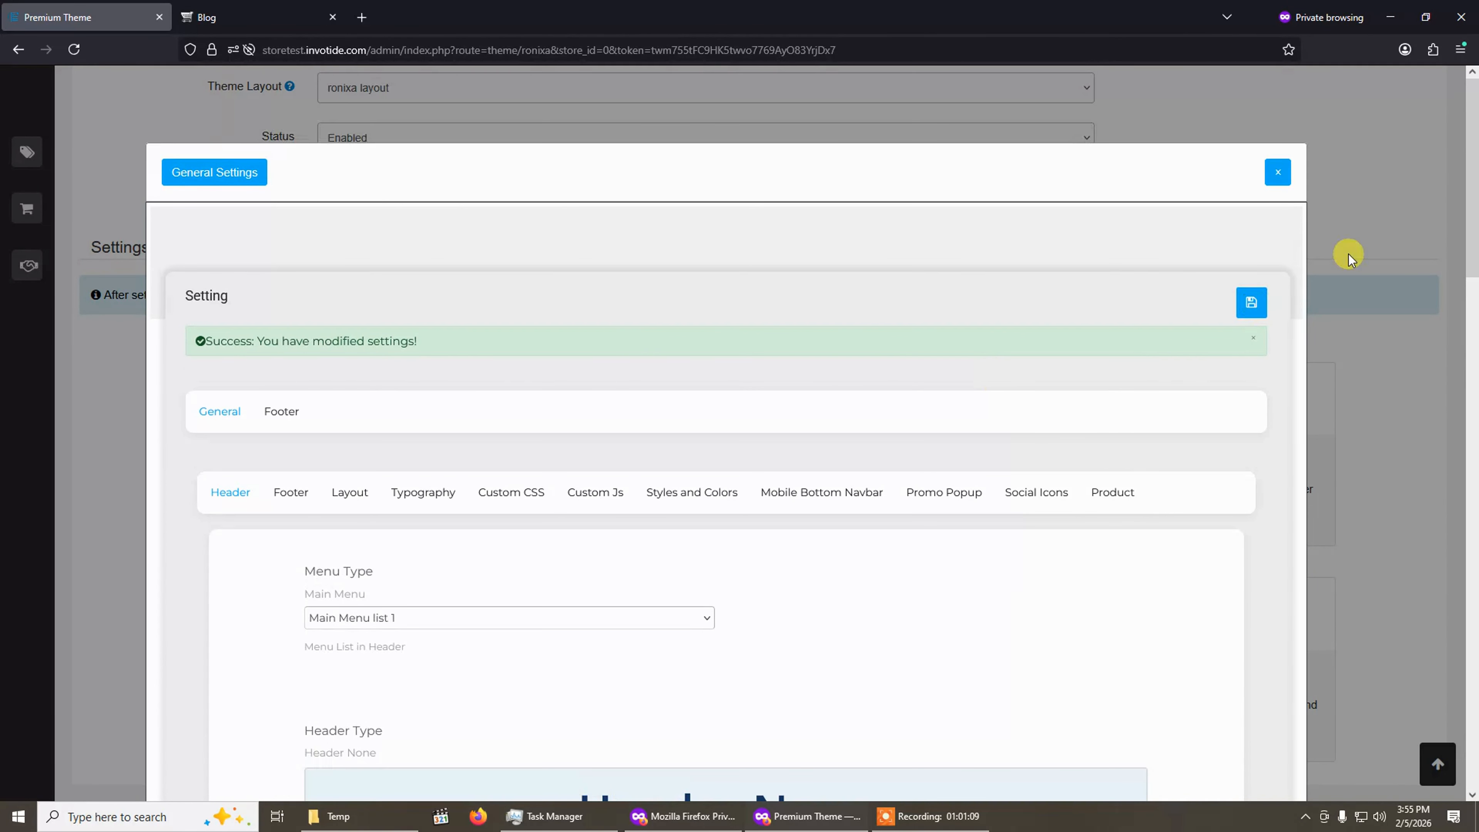
pyautogui.click(1279, 173)
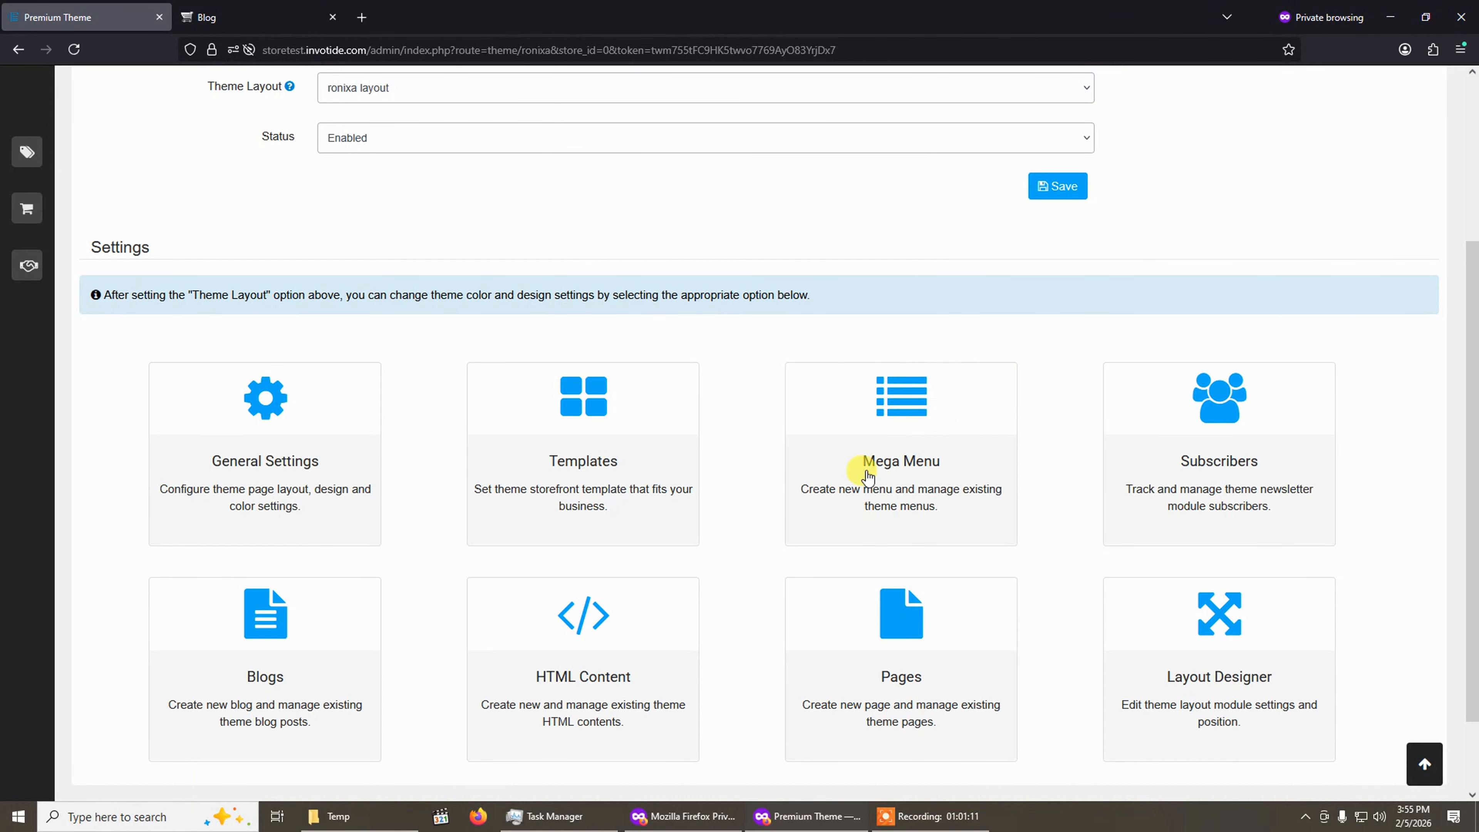
pyautogui.click(922, 462)
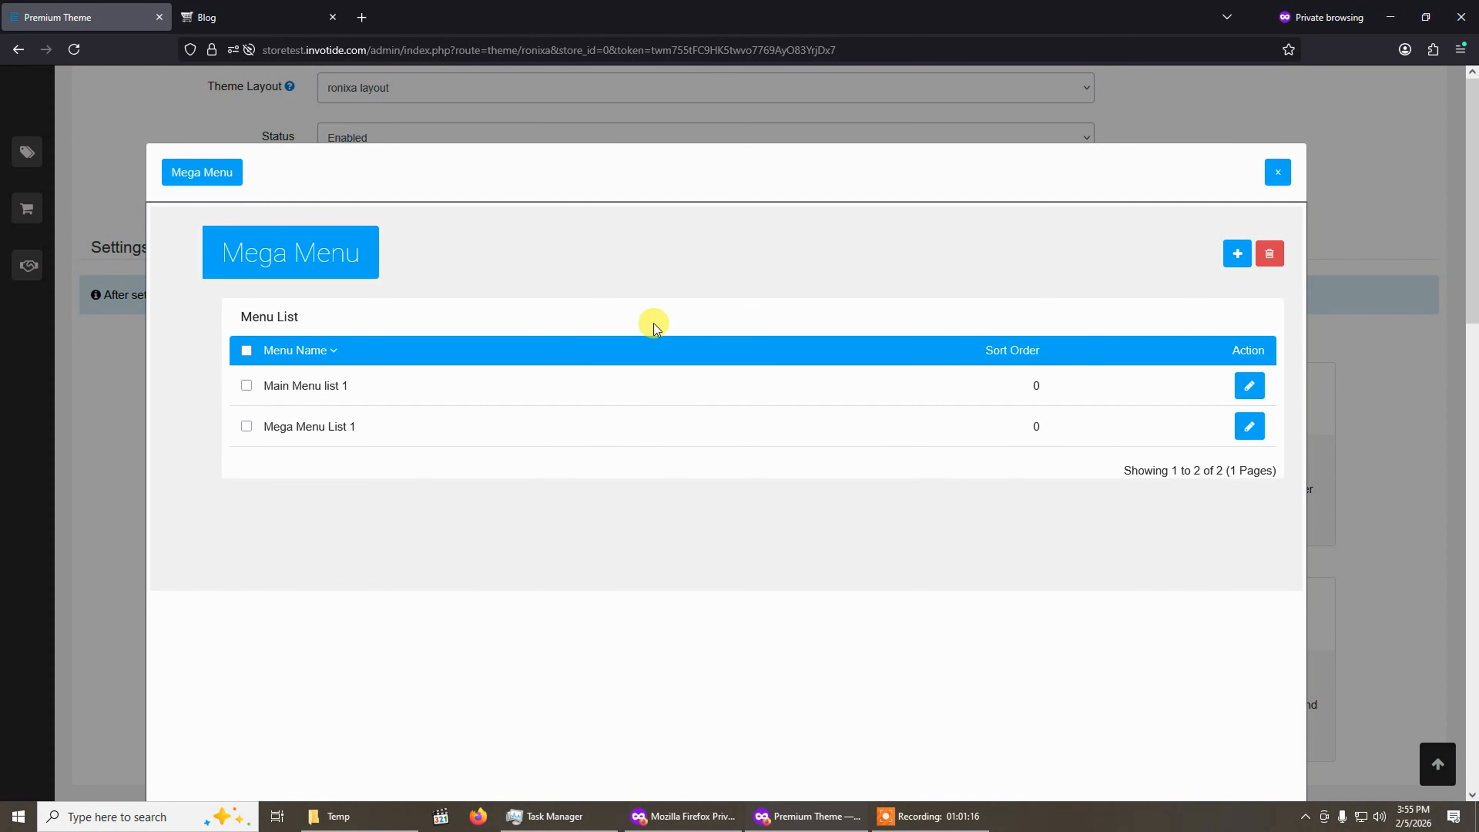
pyautogui.click(1250, 386)
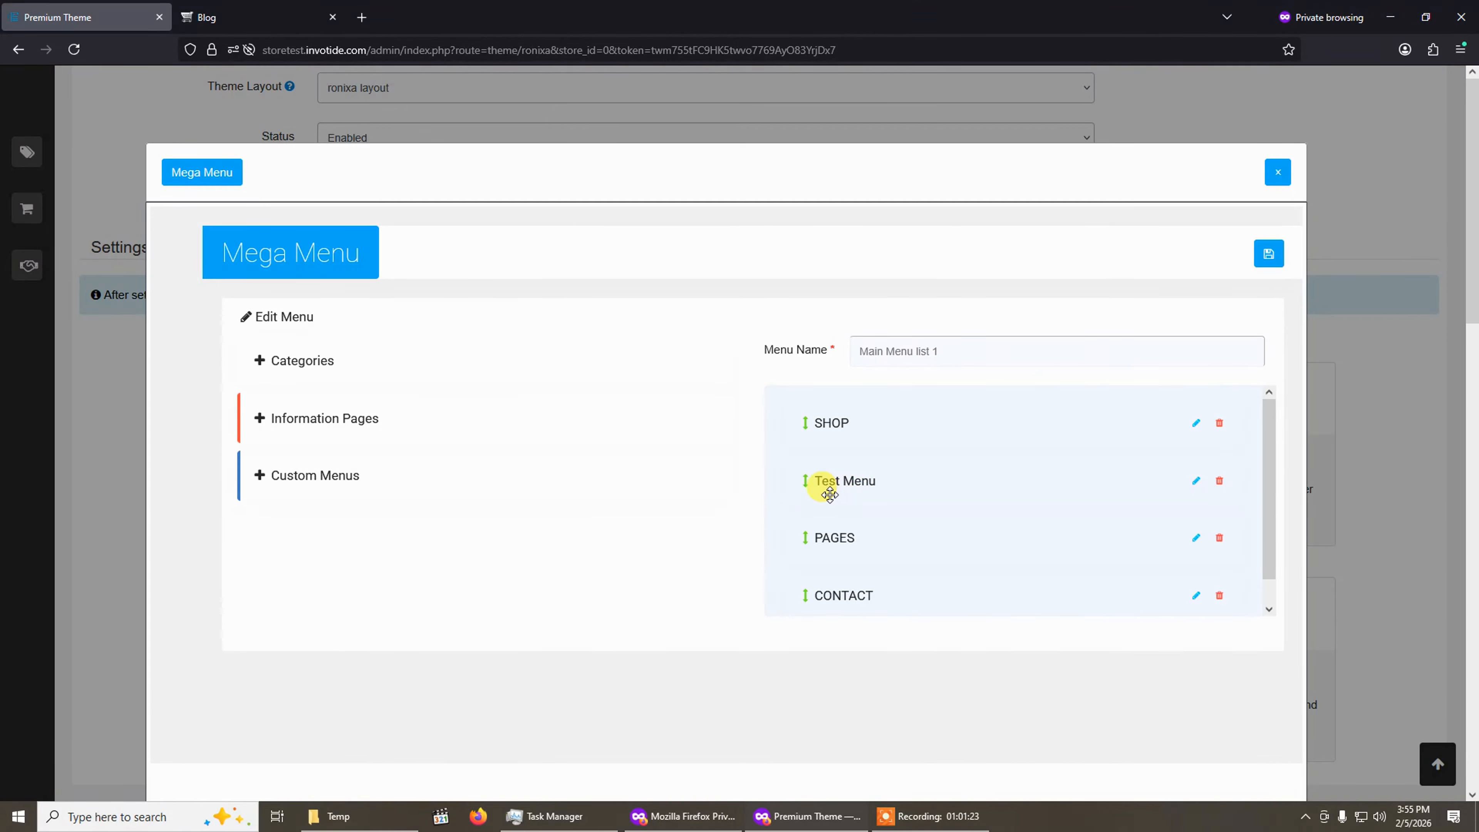
# Set the Test Menu item's HTML Block to Test HTML Content and save the item.
pyautogui.click(1197, 485)
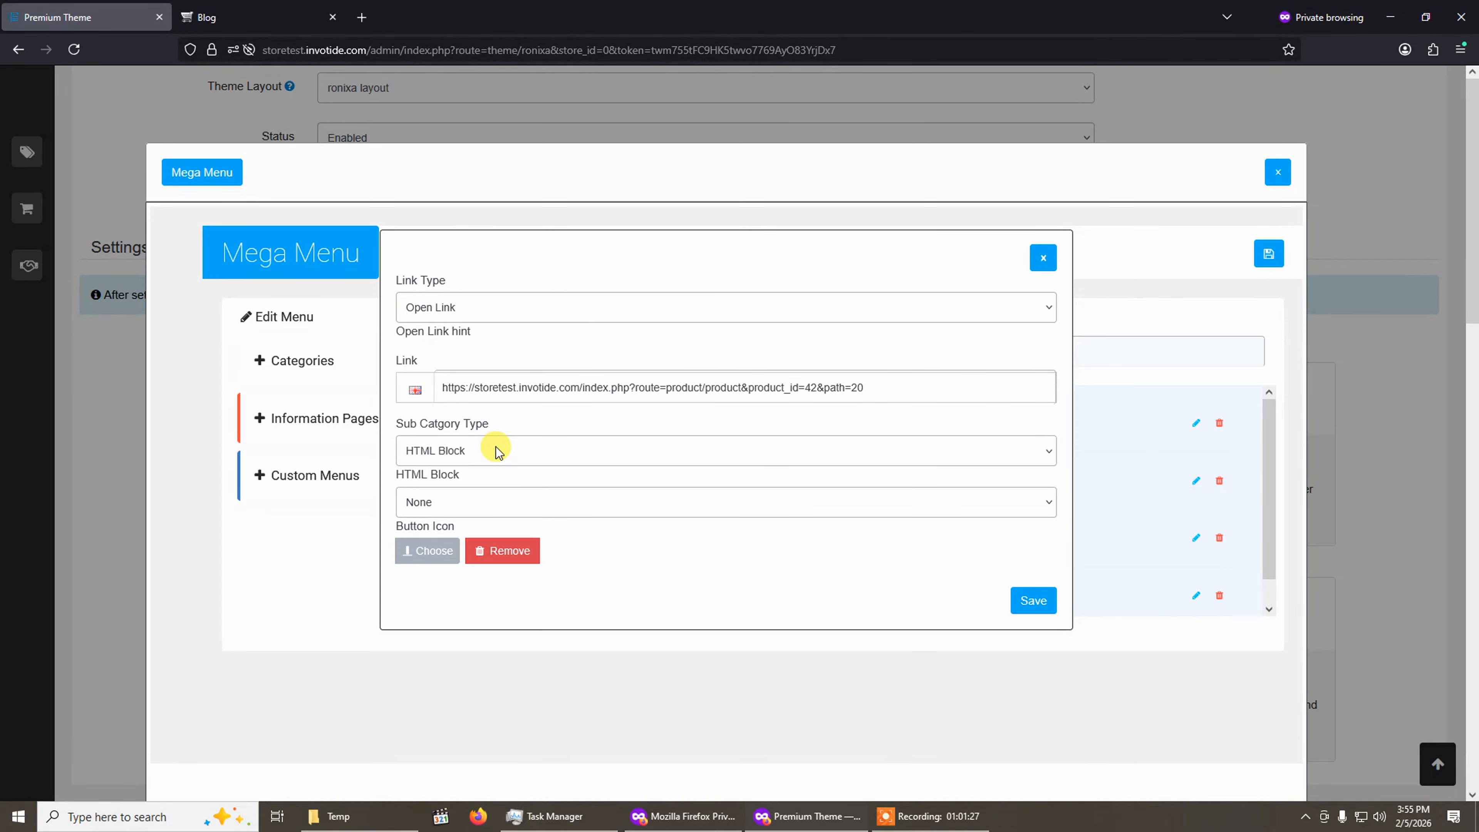
pyautogui.click(495, 453)
pyautogui.click(464, 516)
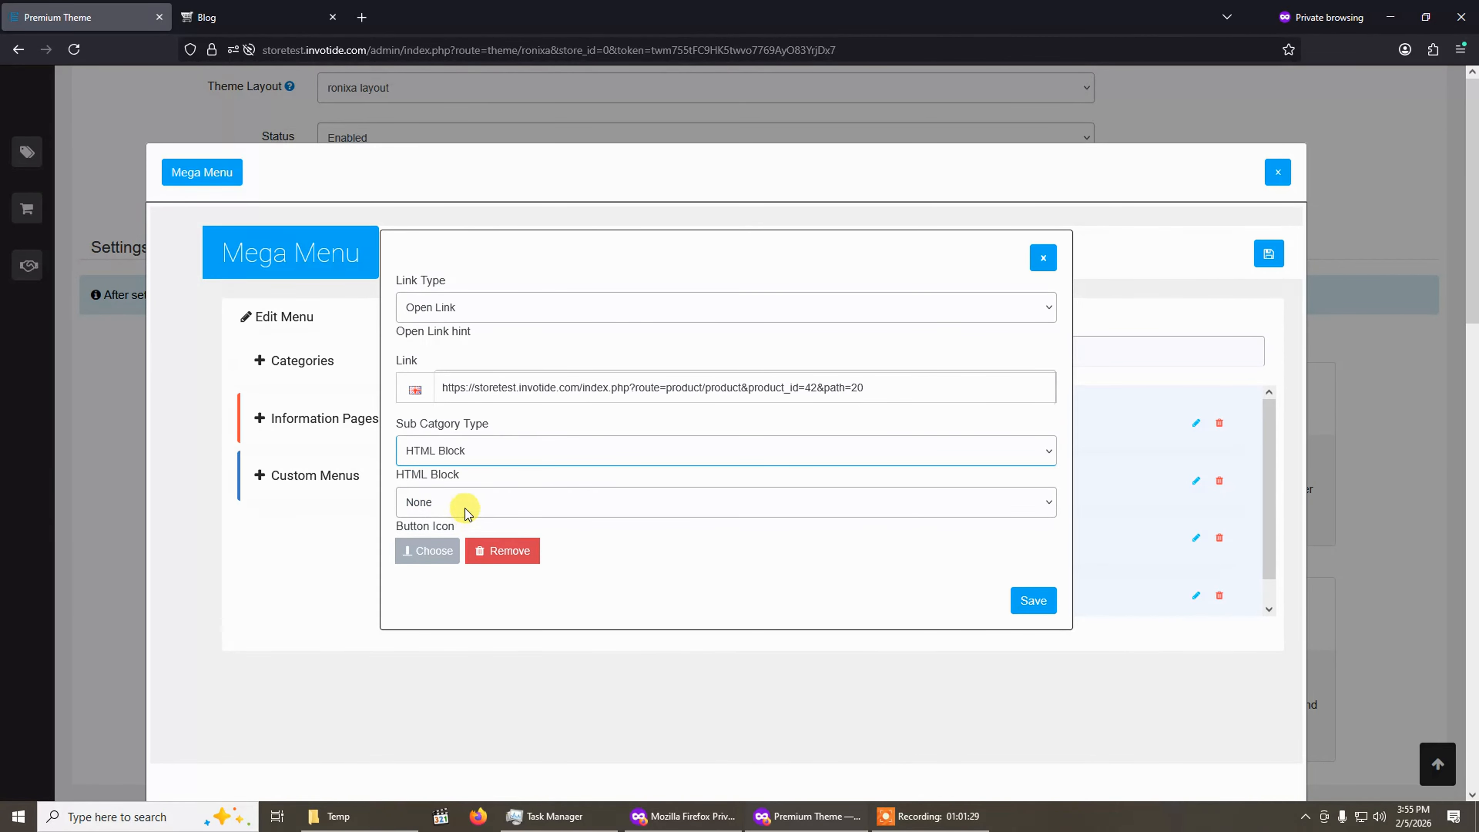
pyautogui.click(465, 509)
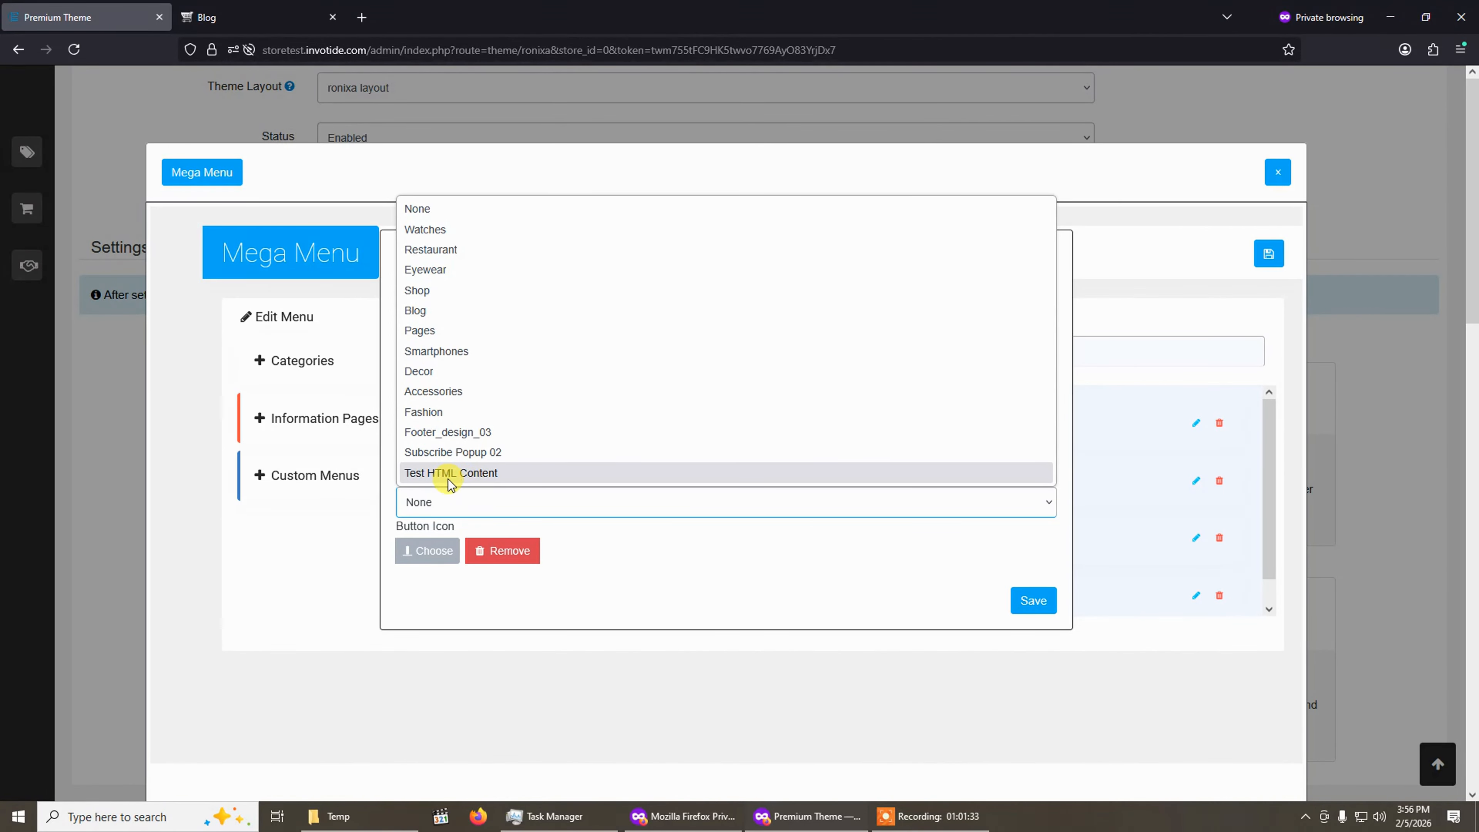
pyautogui.click(480, 473)
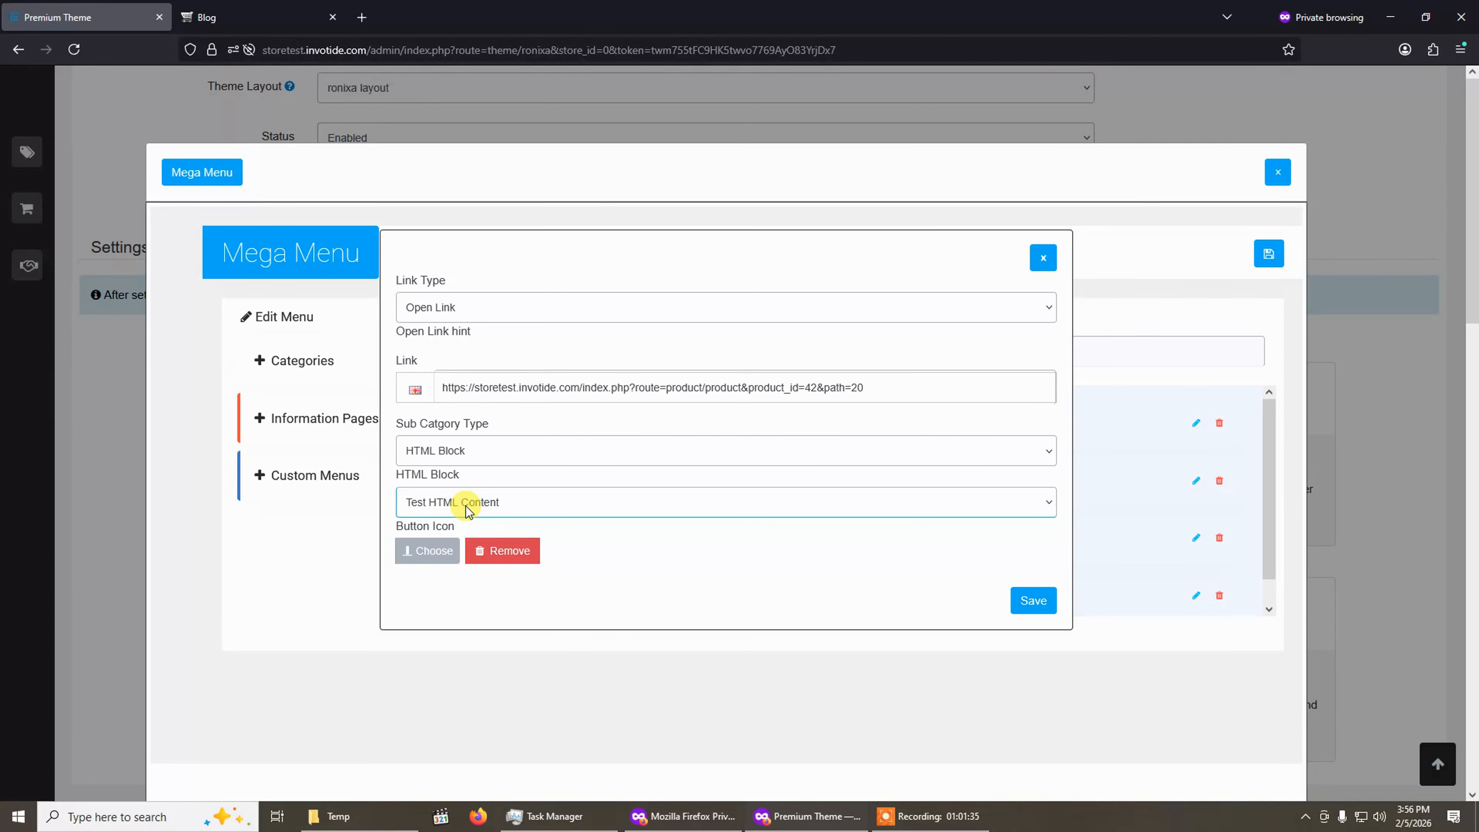
pyautogui.click(1032, 600)
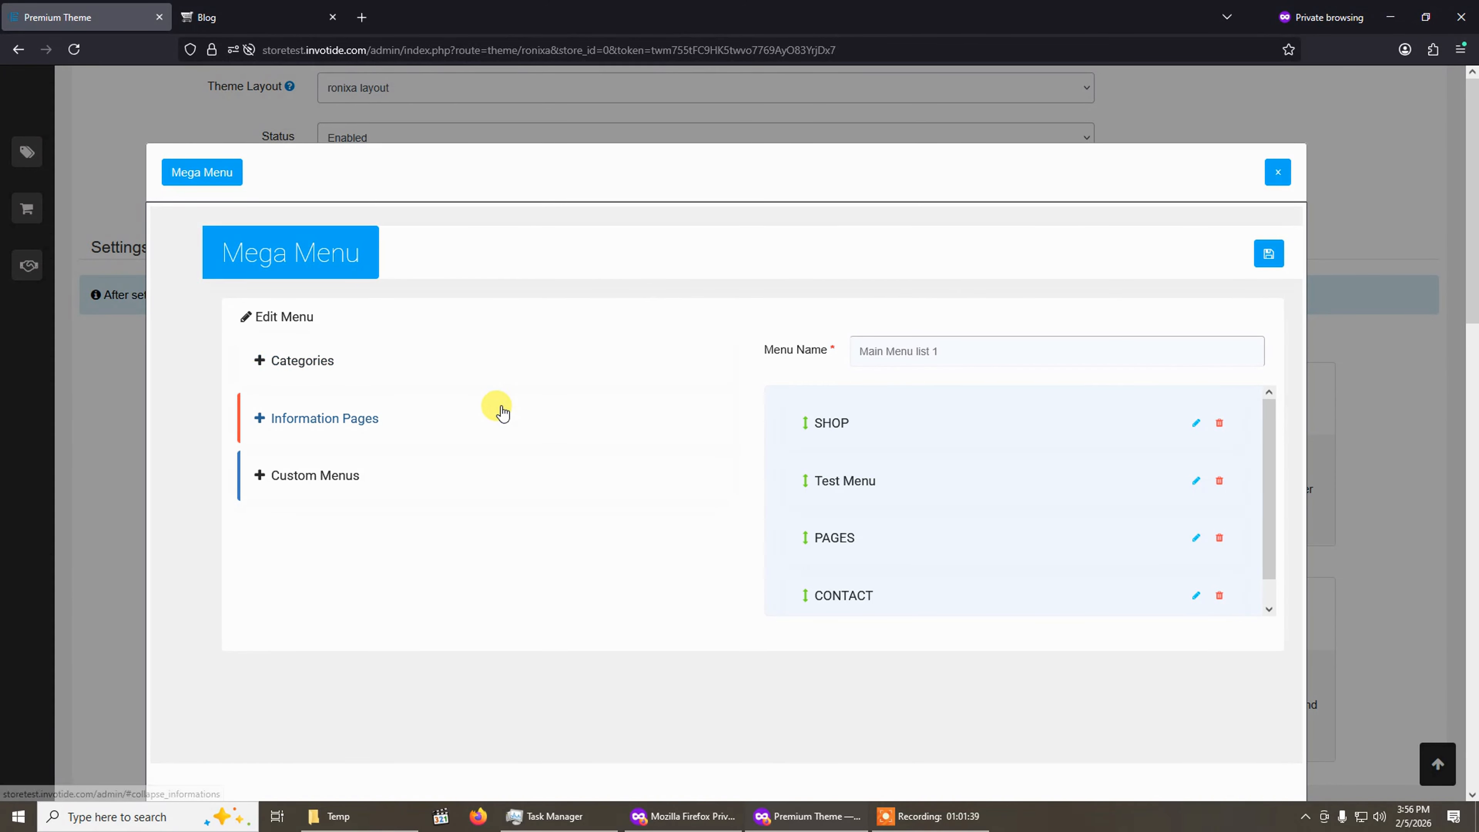
# Reload the storefront and preview the Test Menu dropdown in the navigation bar.
pyautogui.click(233, 21)
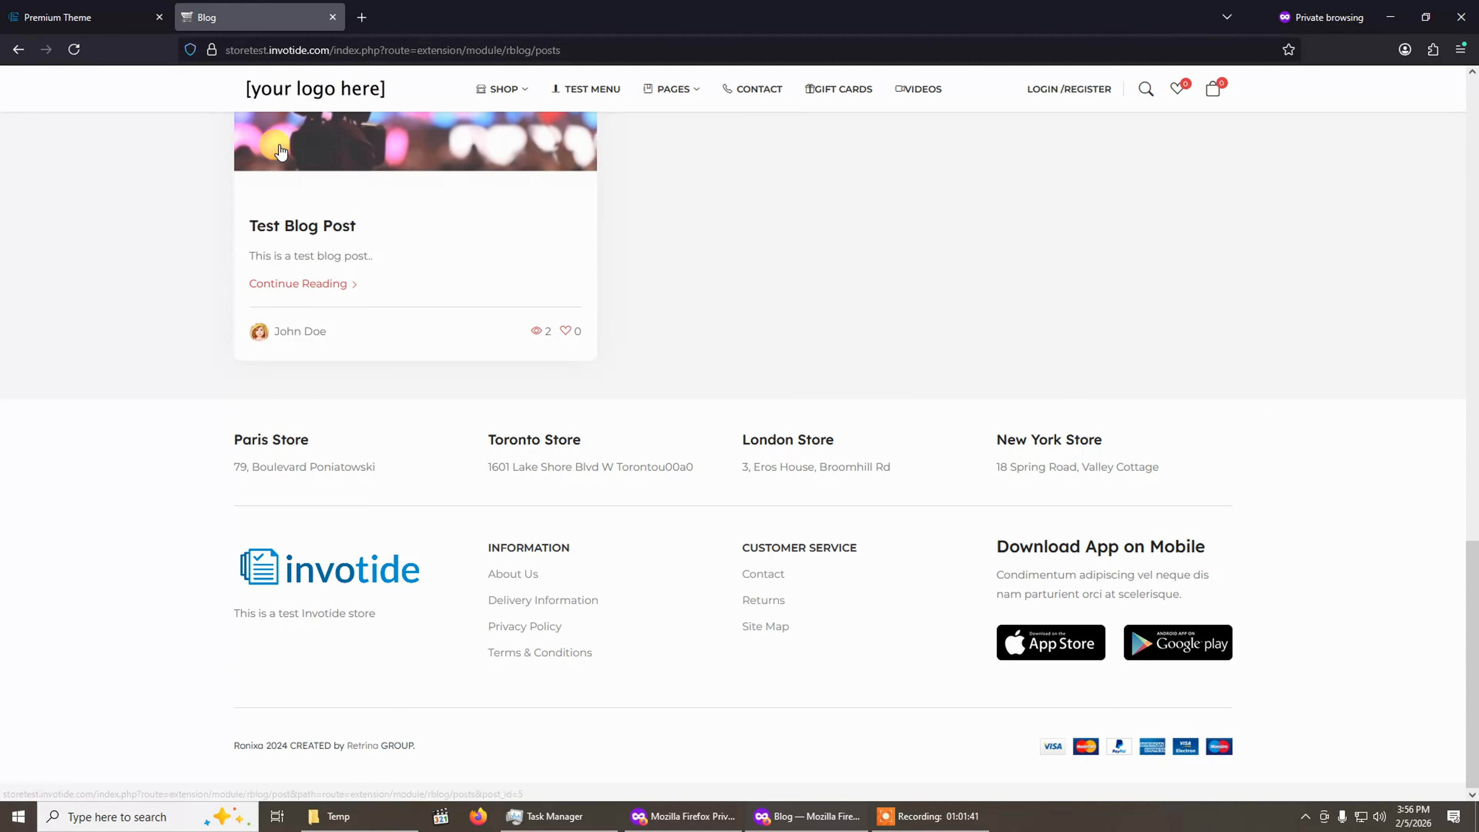
pyautogui.scroll(15, 280, 152)
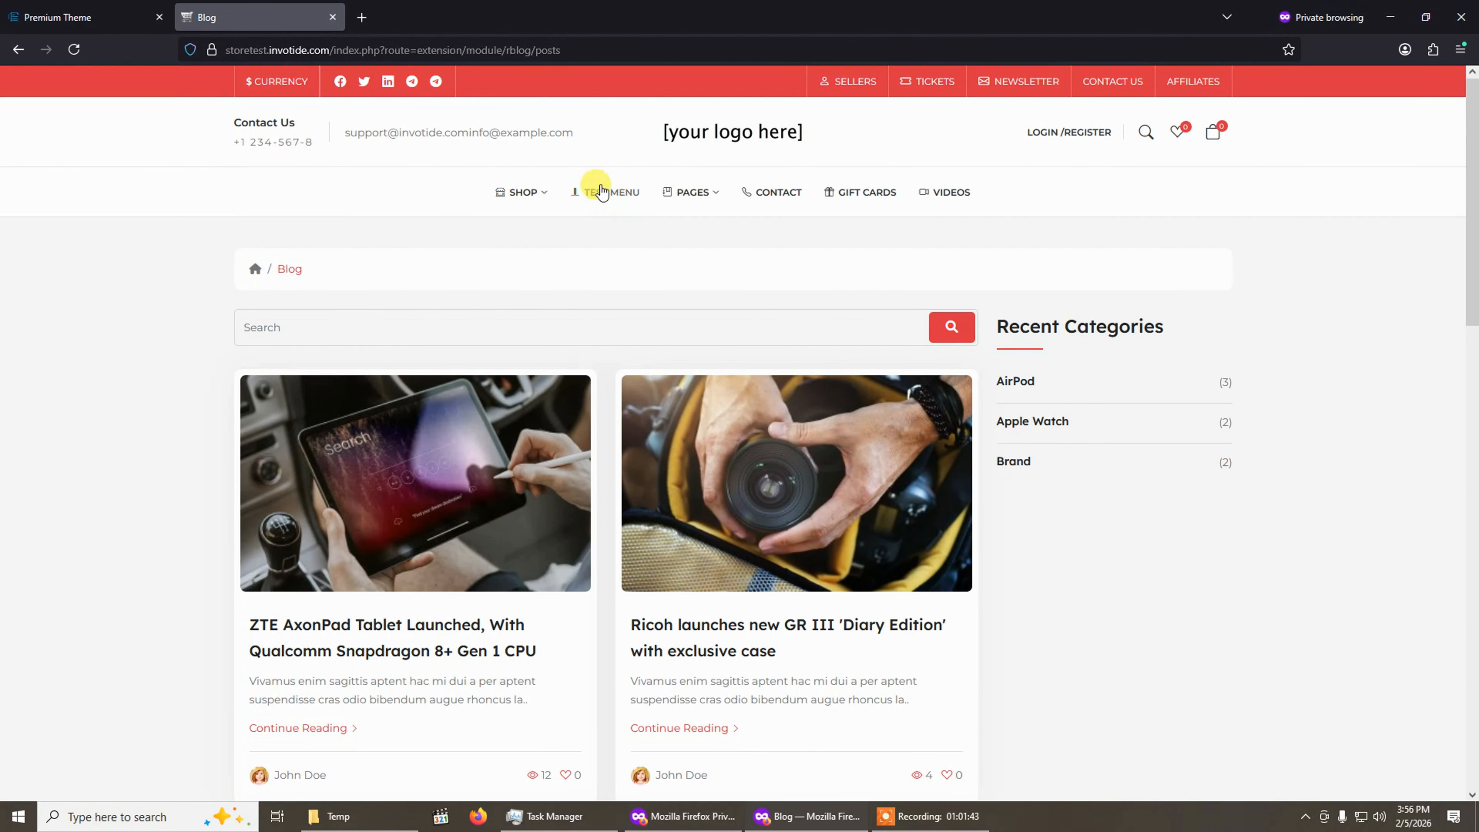
pyautogui.click(47, 50)
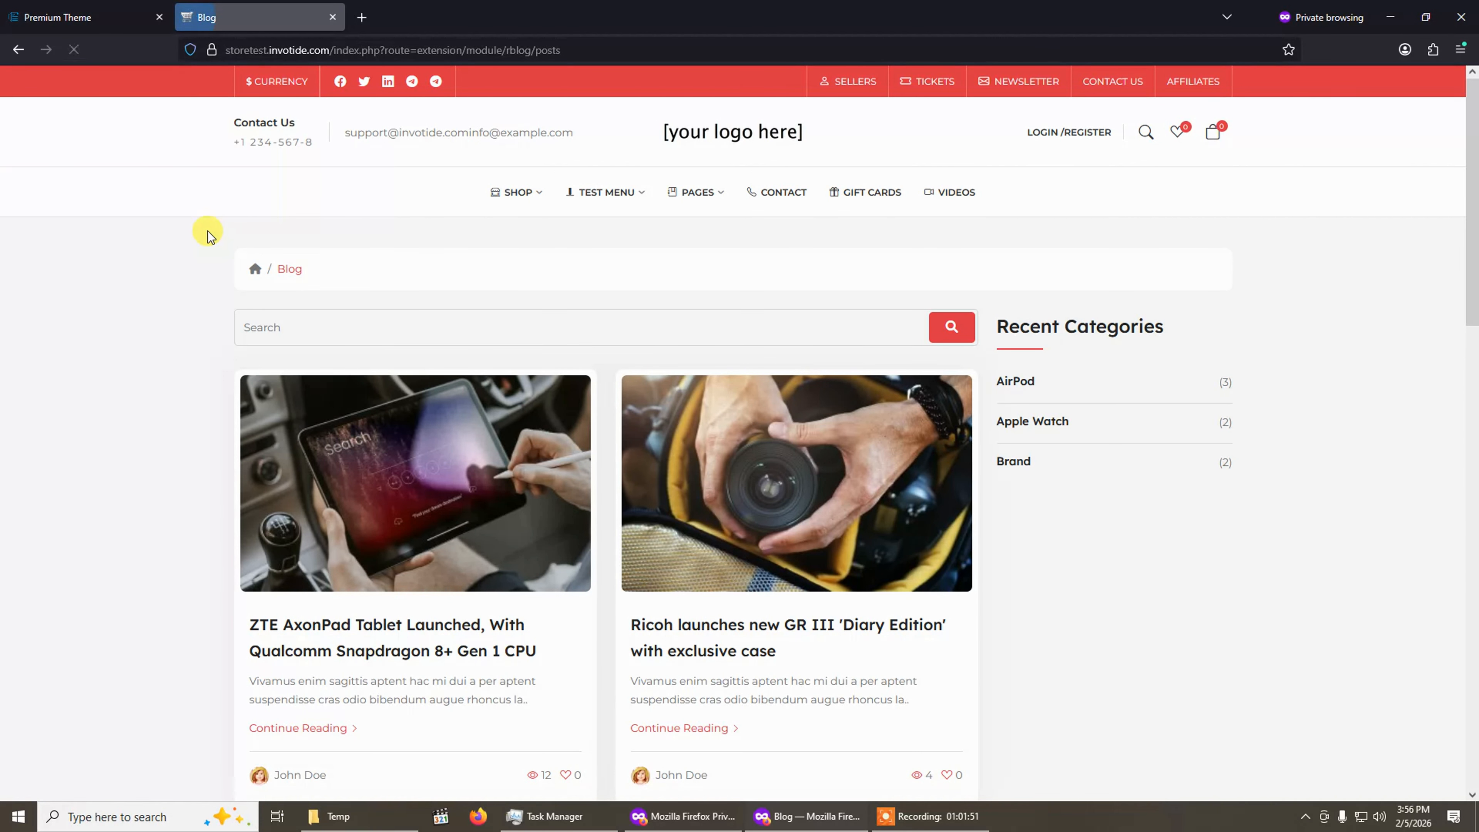
pyautogui.moveTo(643, 202)
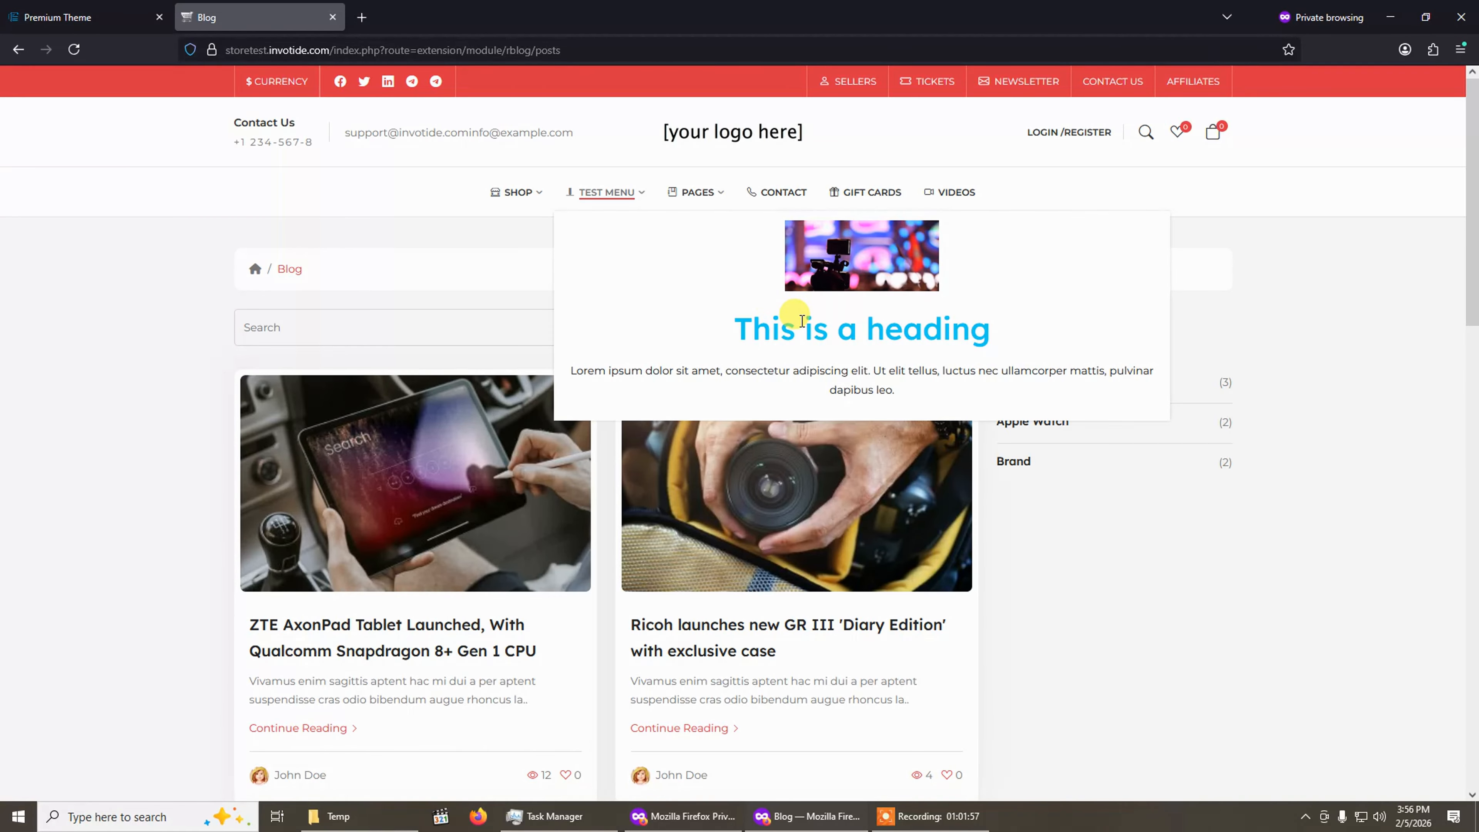
pyautogui.click(22, 10)
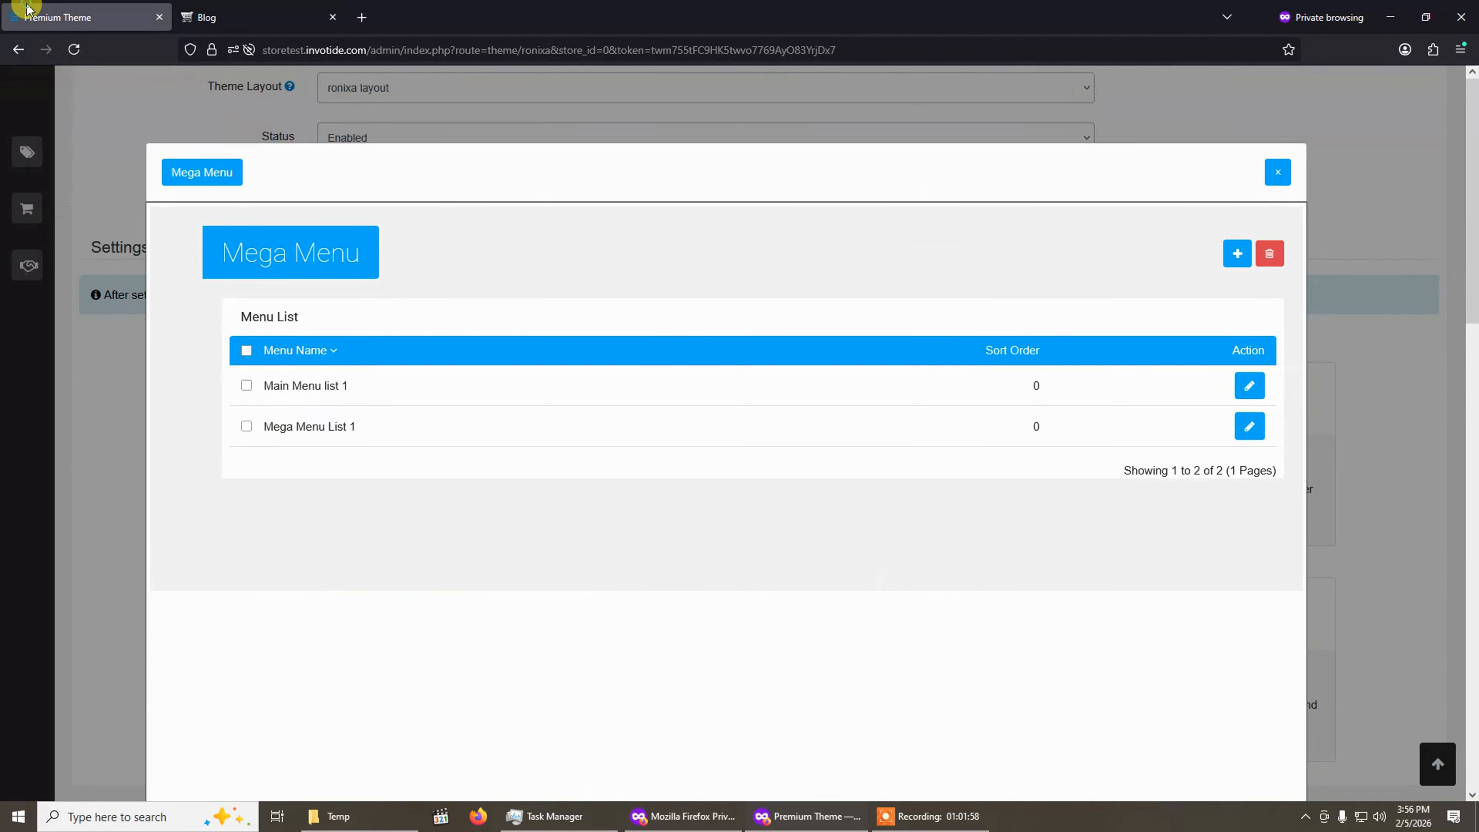
# Set the Test Menu item's Sub Category Type to None in Main Menu list 1 and save the item.
pyautogui.click(1249, 385)
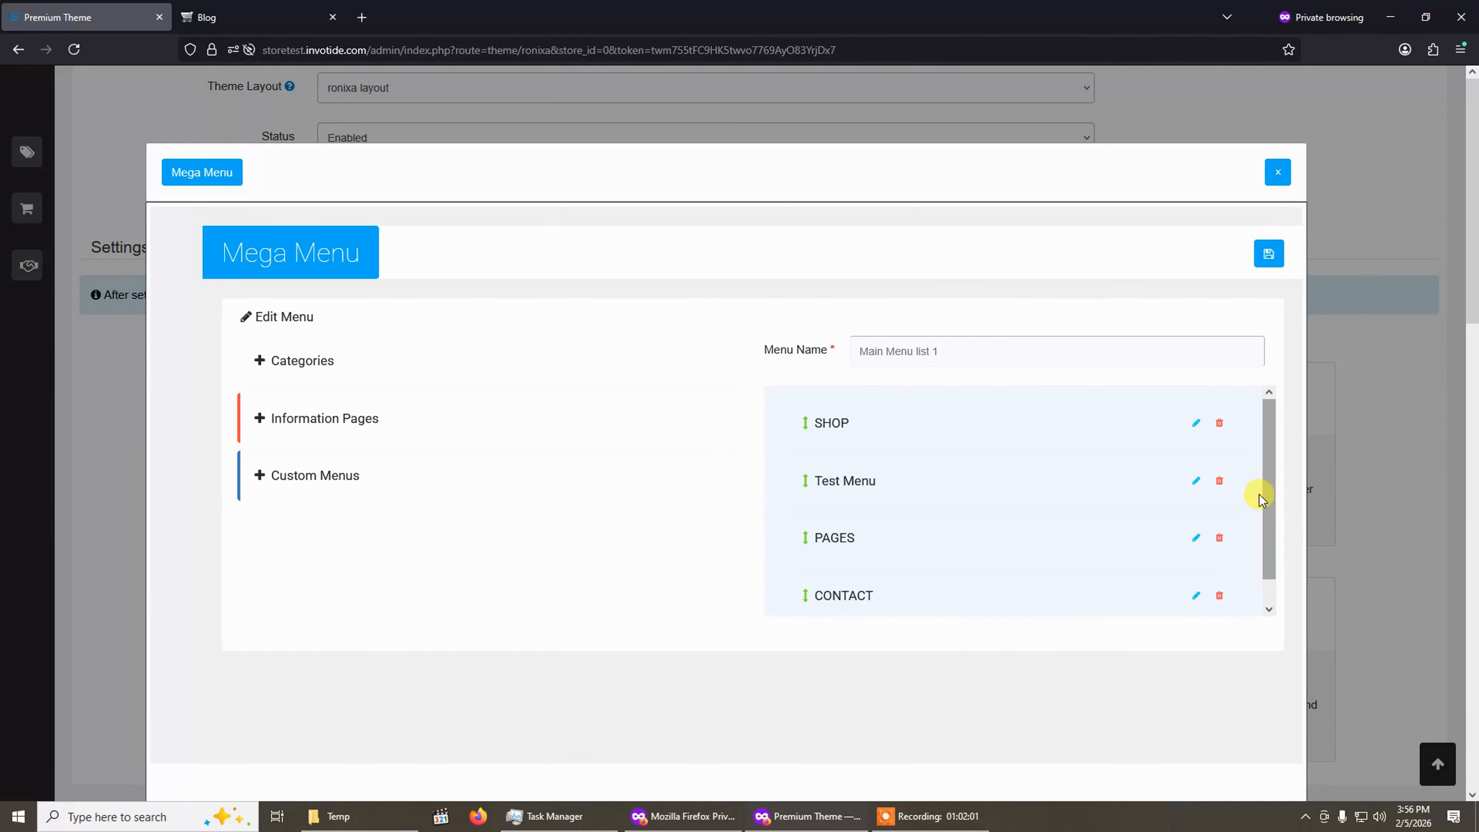
pyautogui.click(1201, 481)
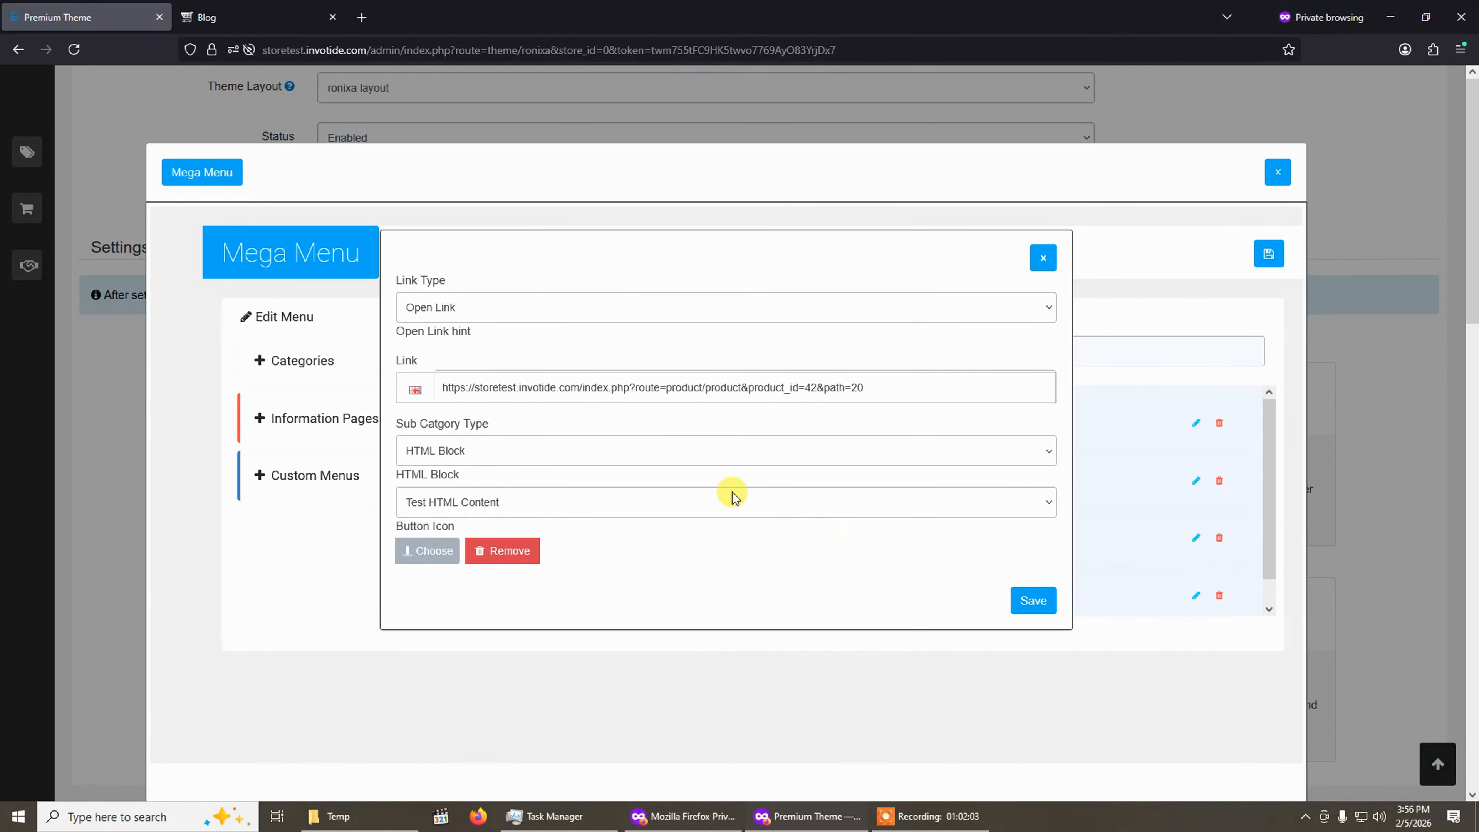
pyautogui.click(628, 451)
pyautogui.click(574, 480)
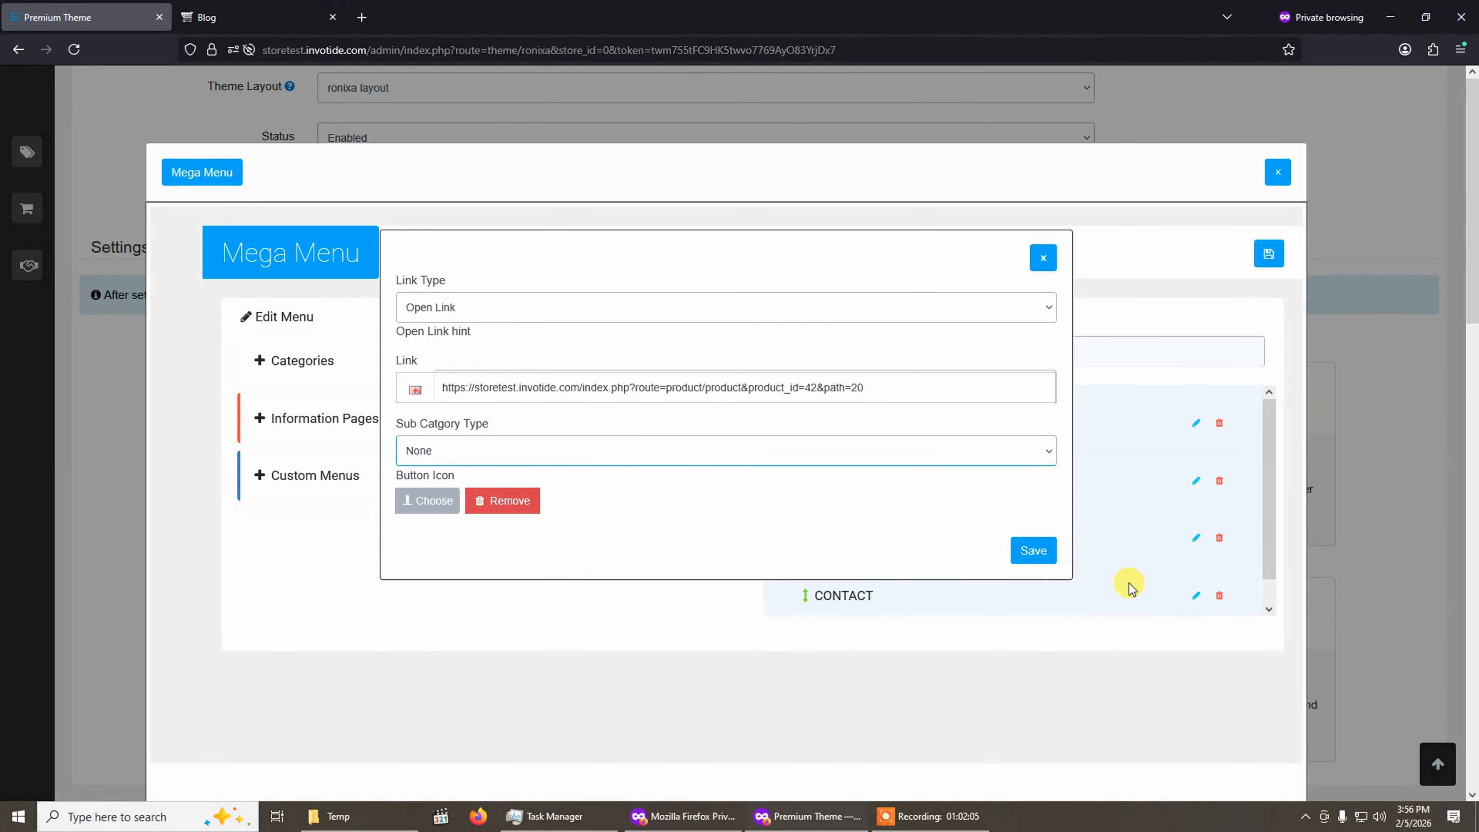
pyautogui.click(1034, 555)
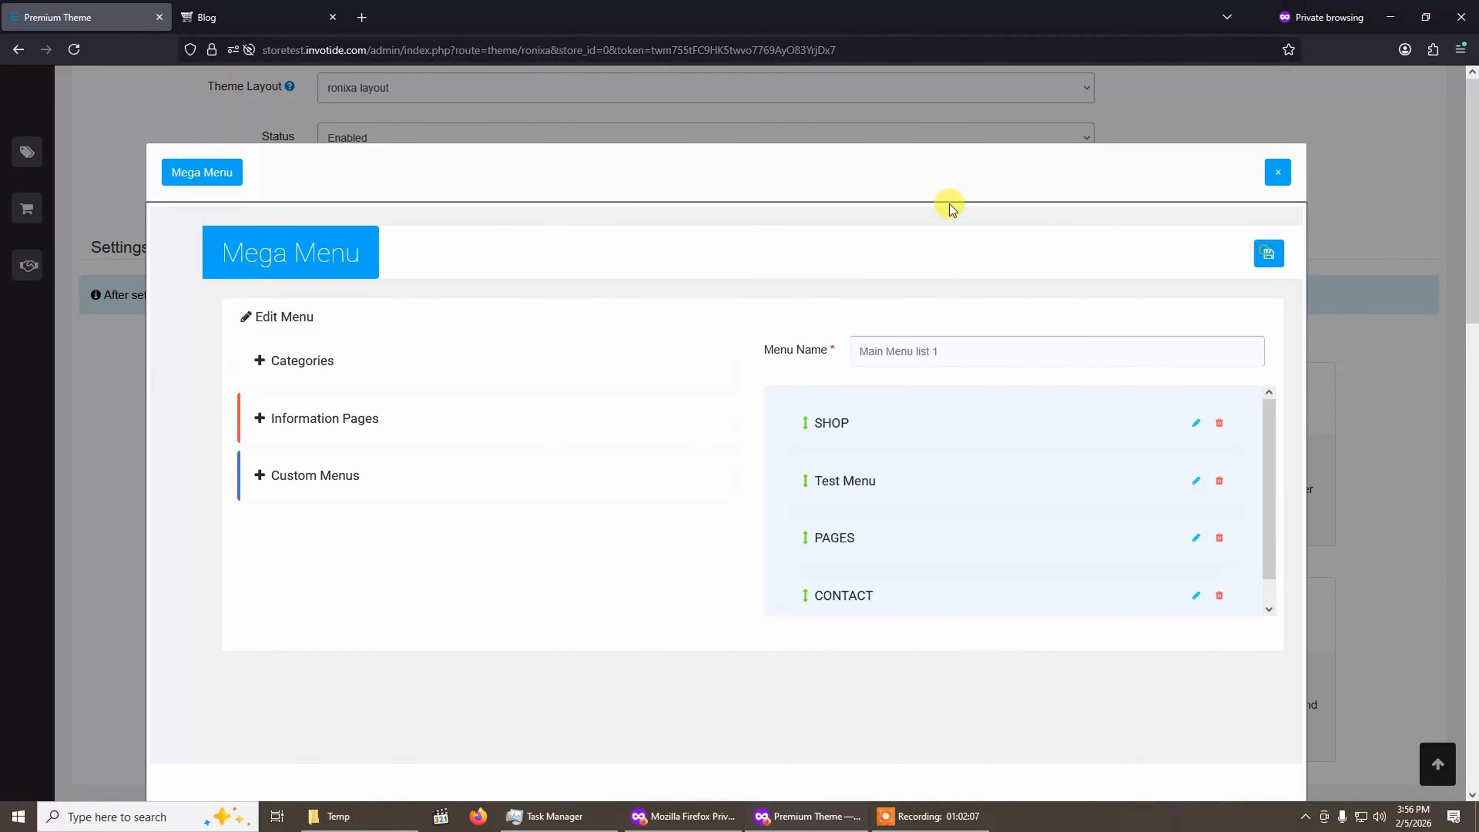
# Reload the storefront blog page to check the Test Menu in the navigation bar.
pyautogui.click(205, 14)
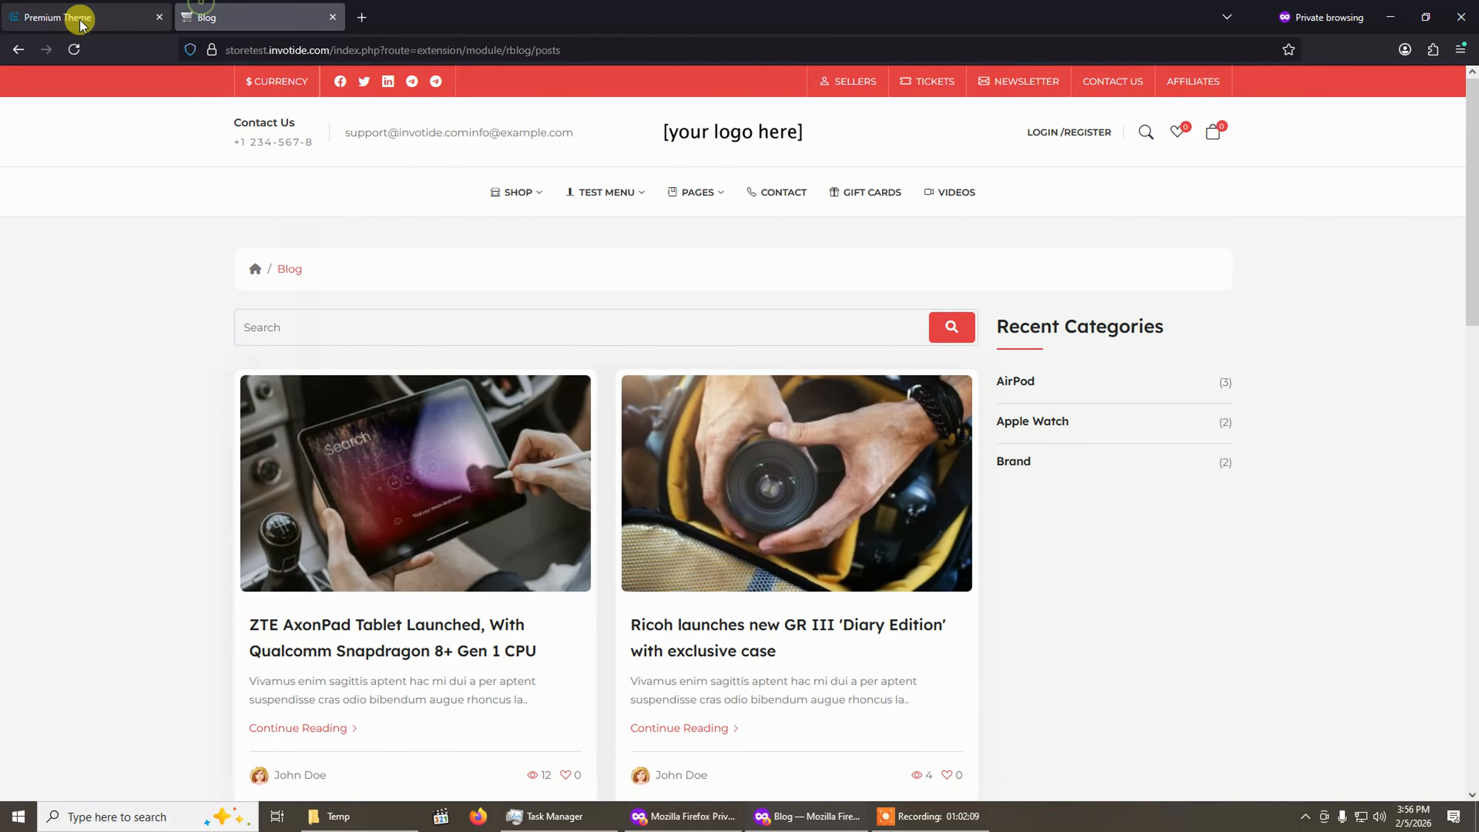
pyautogui.click(76, 50)
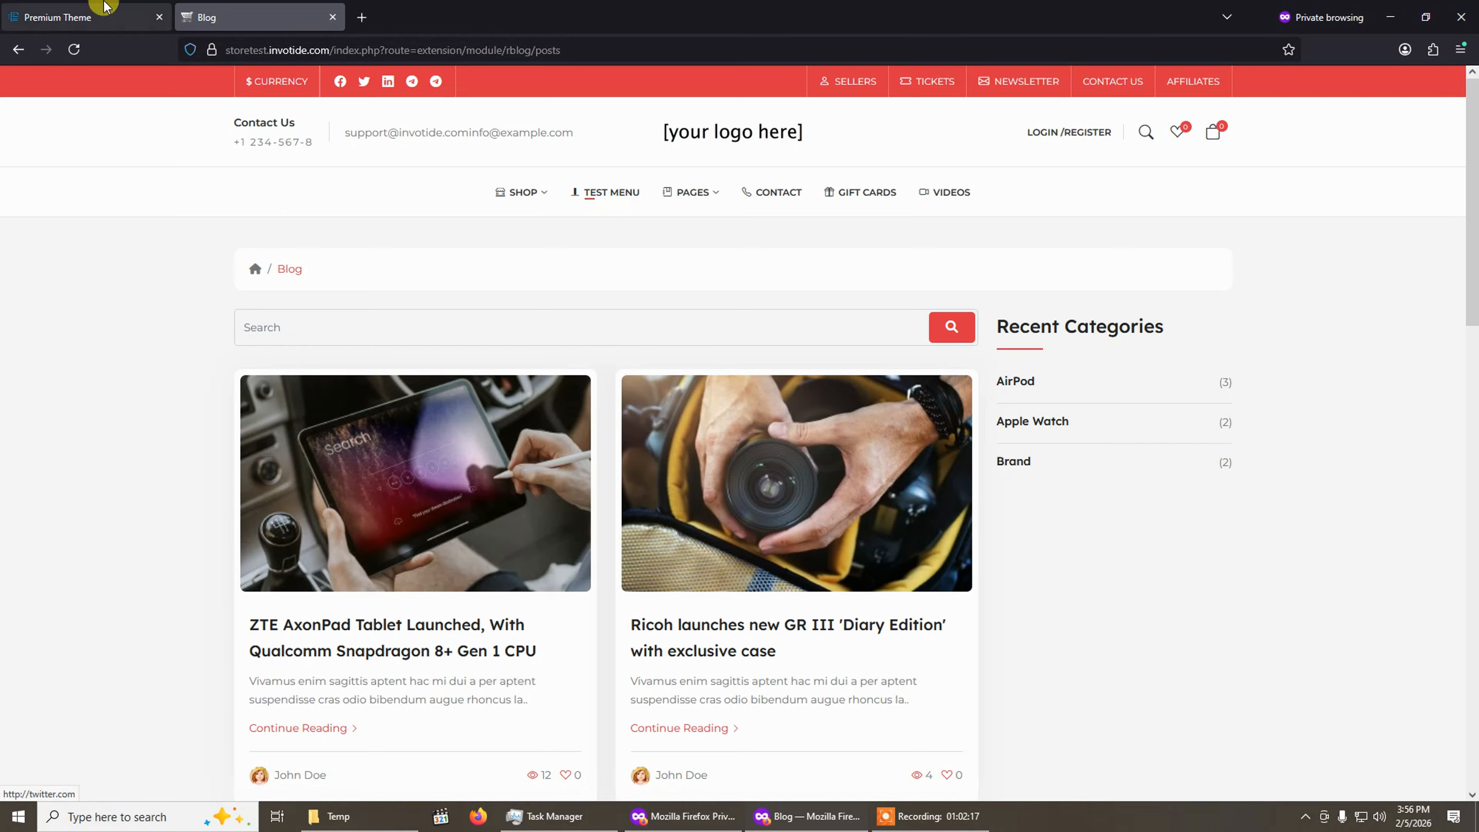
# Close the Mega Menu settings dialog in the theme admin.
pyautogui.click(18, 11)
pyautogui.click(1273, 173)
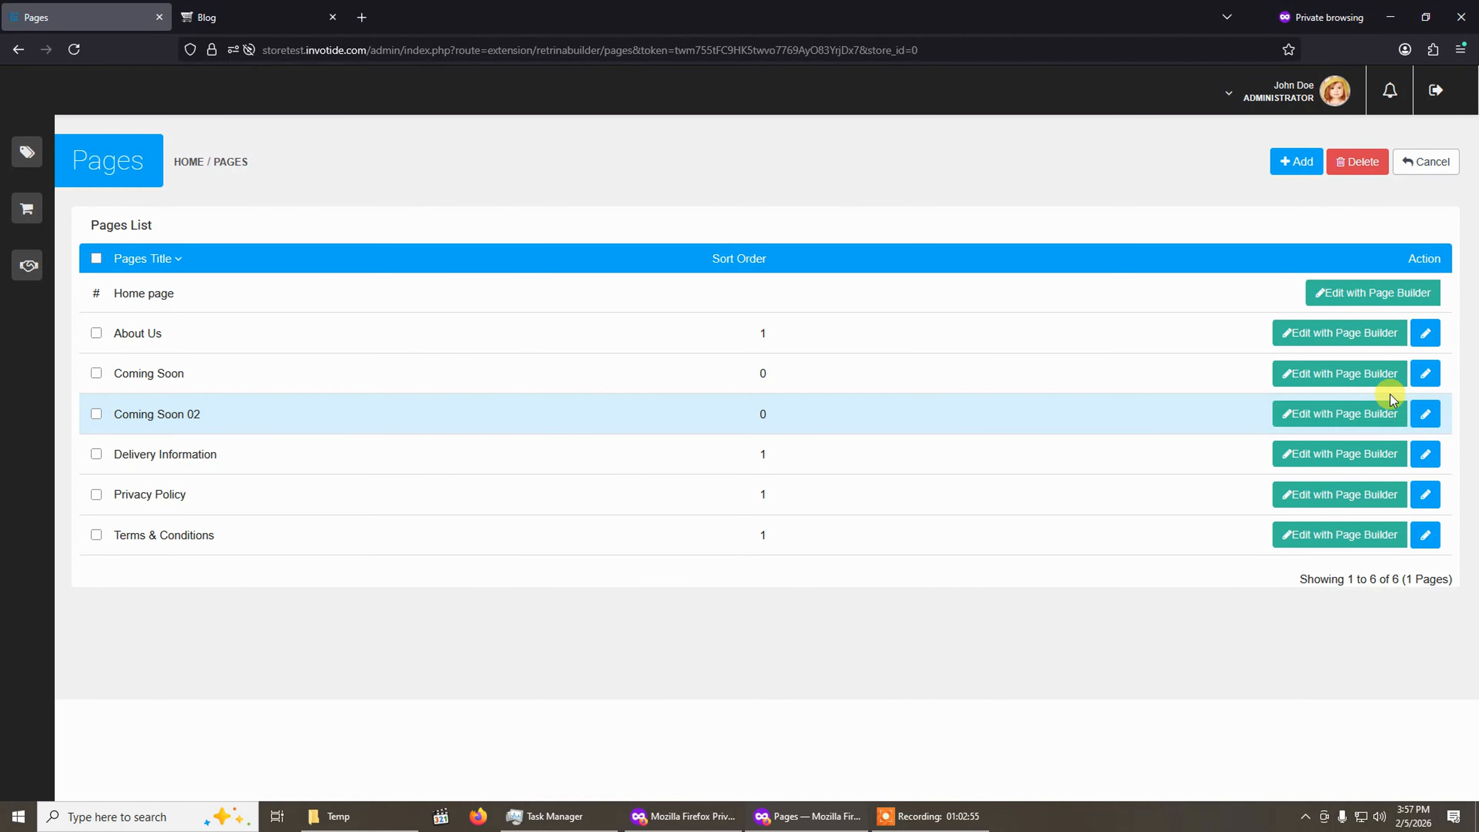
# Open the About Us page from the storefront footer's Information links.
pyautogui.click(289, 8)
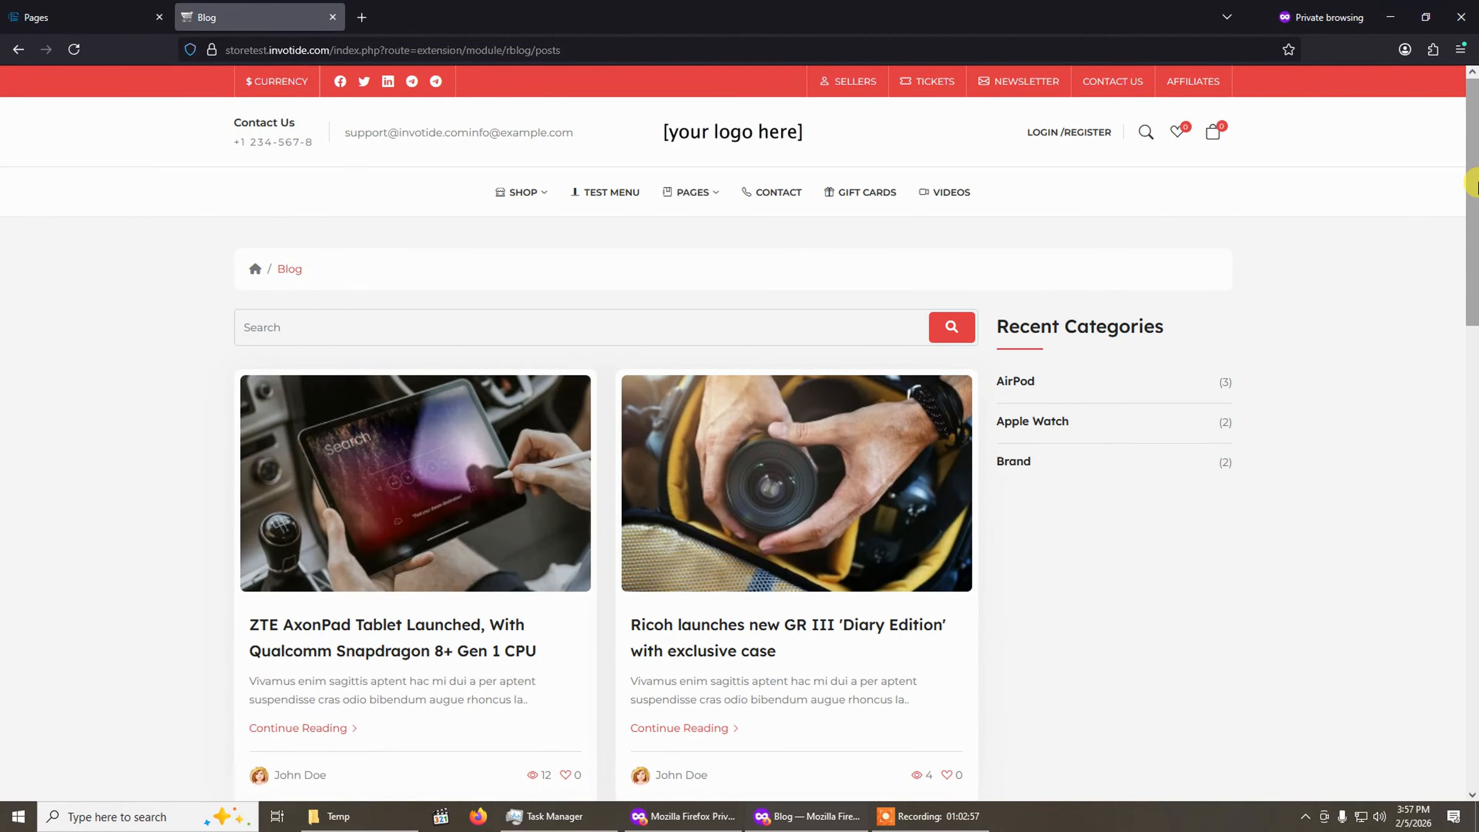
pyautogui.moveTo(1477, 181); pyautogui.dragTo(1474, 643)
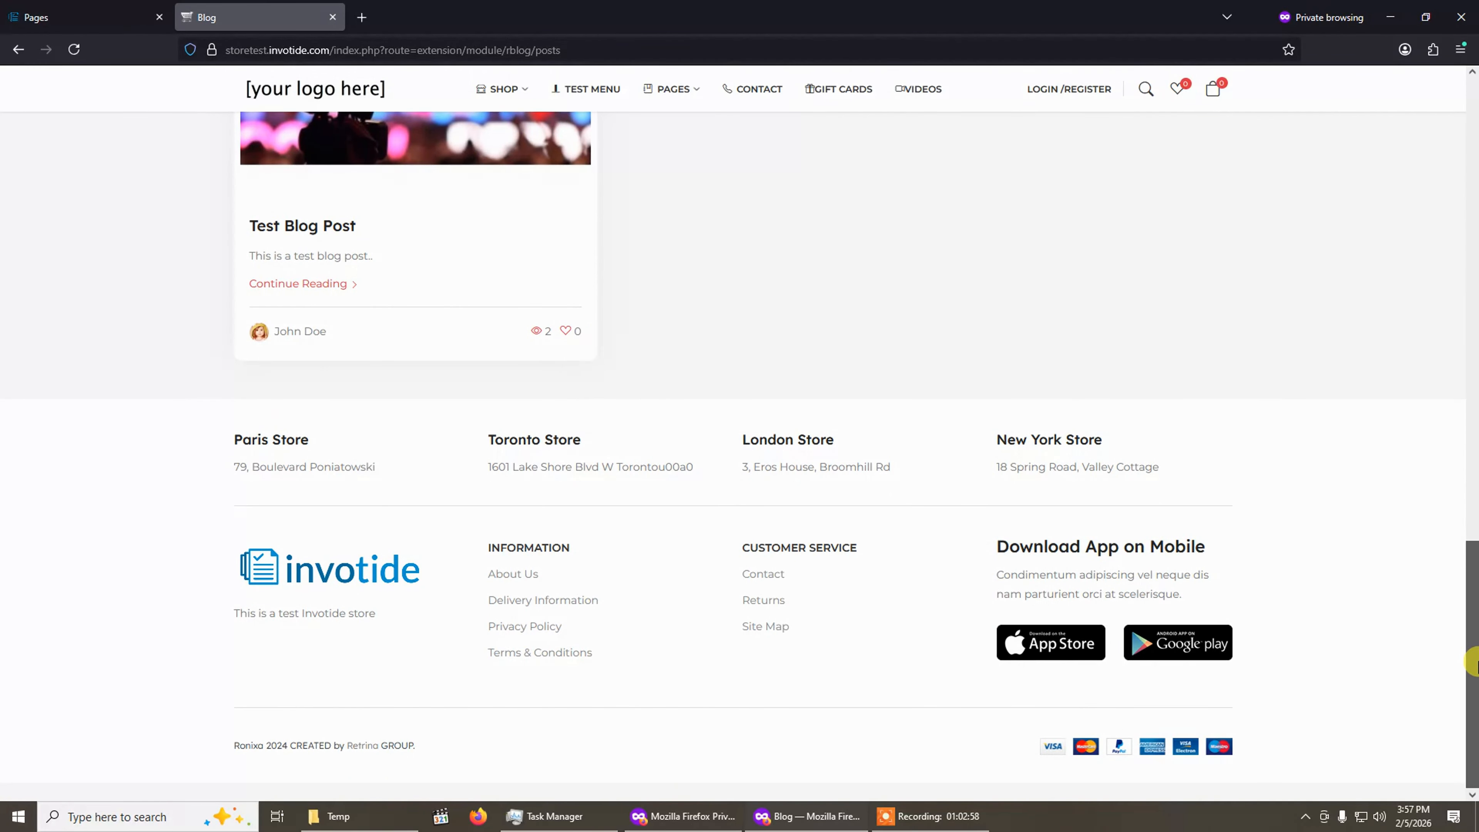
pyautogui.click(514, 575)
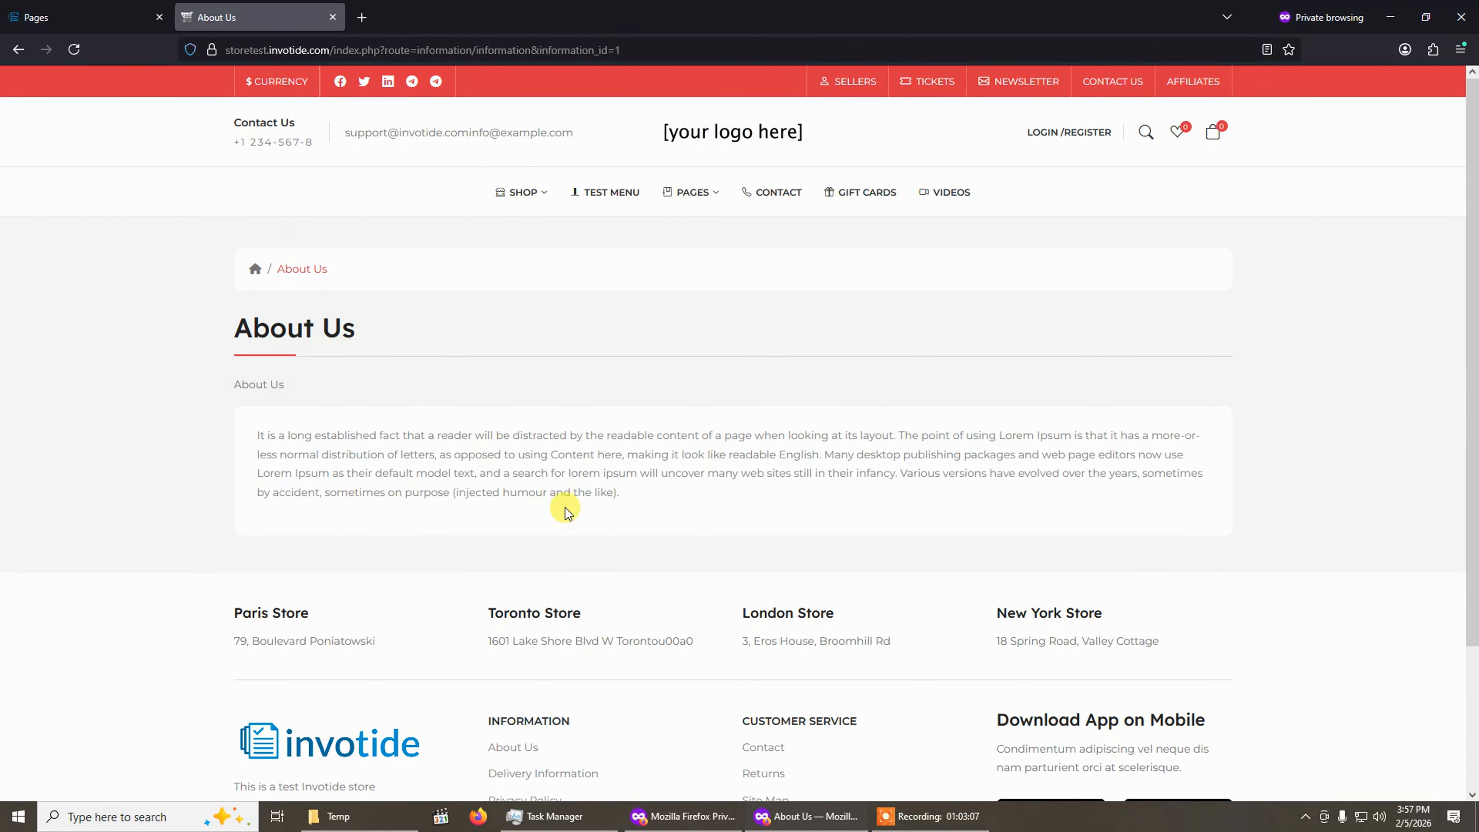
# Open the About Us page in the Page Builder with English language and the default store.
pyautogui.click(97, 6)
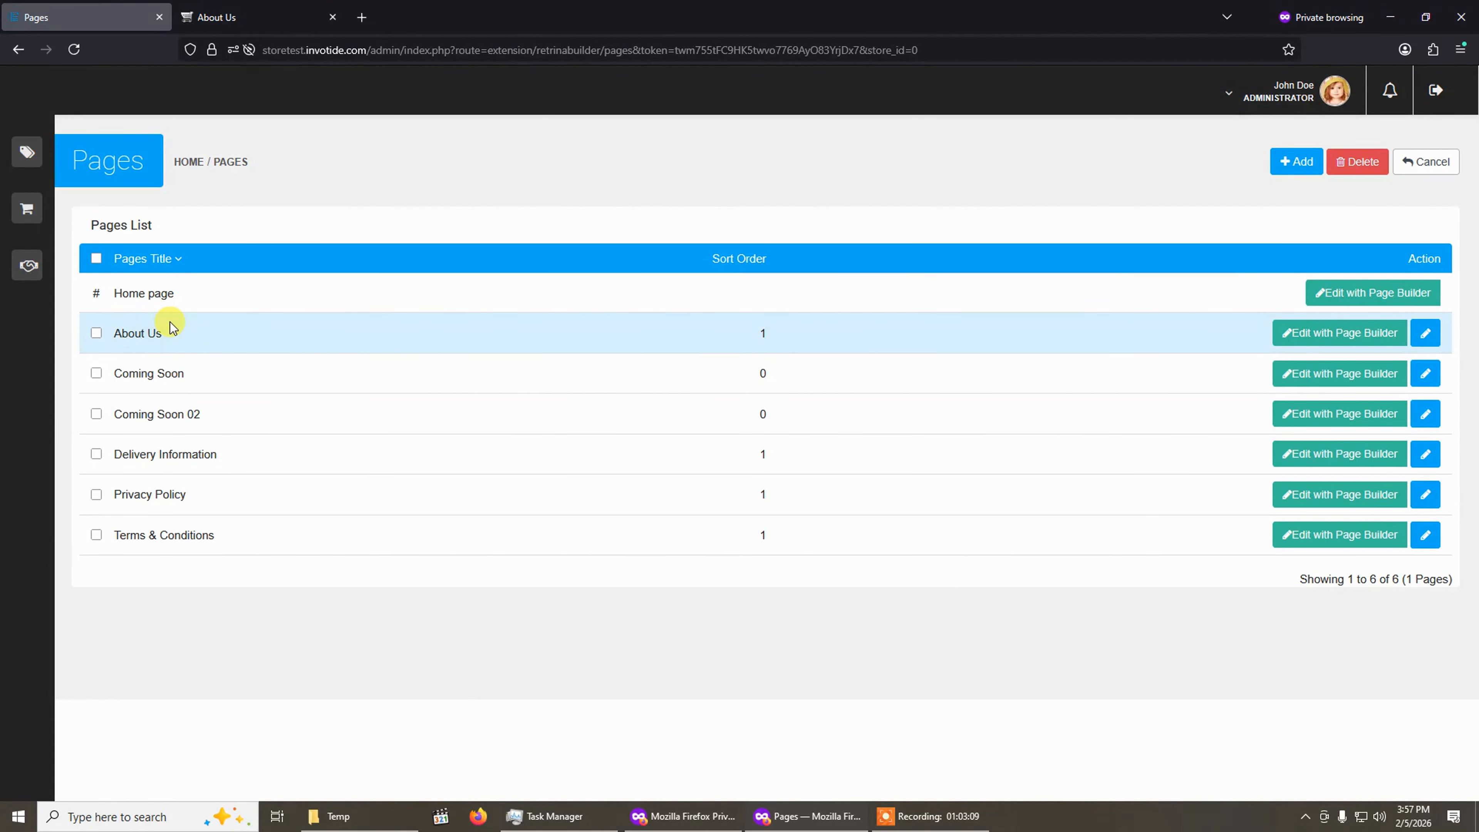
pyautogui.click(222, 17)
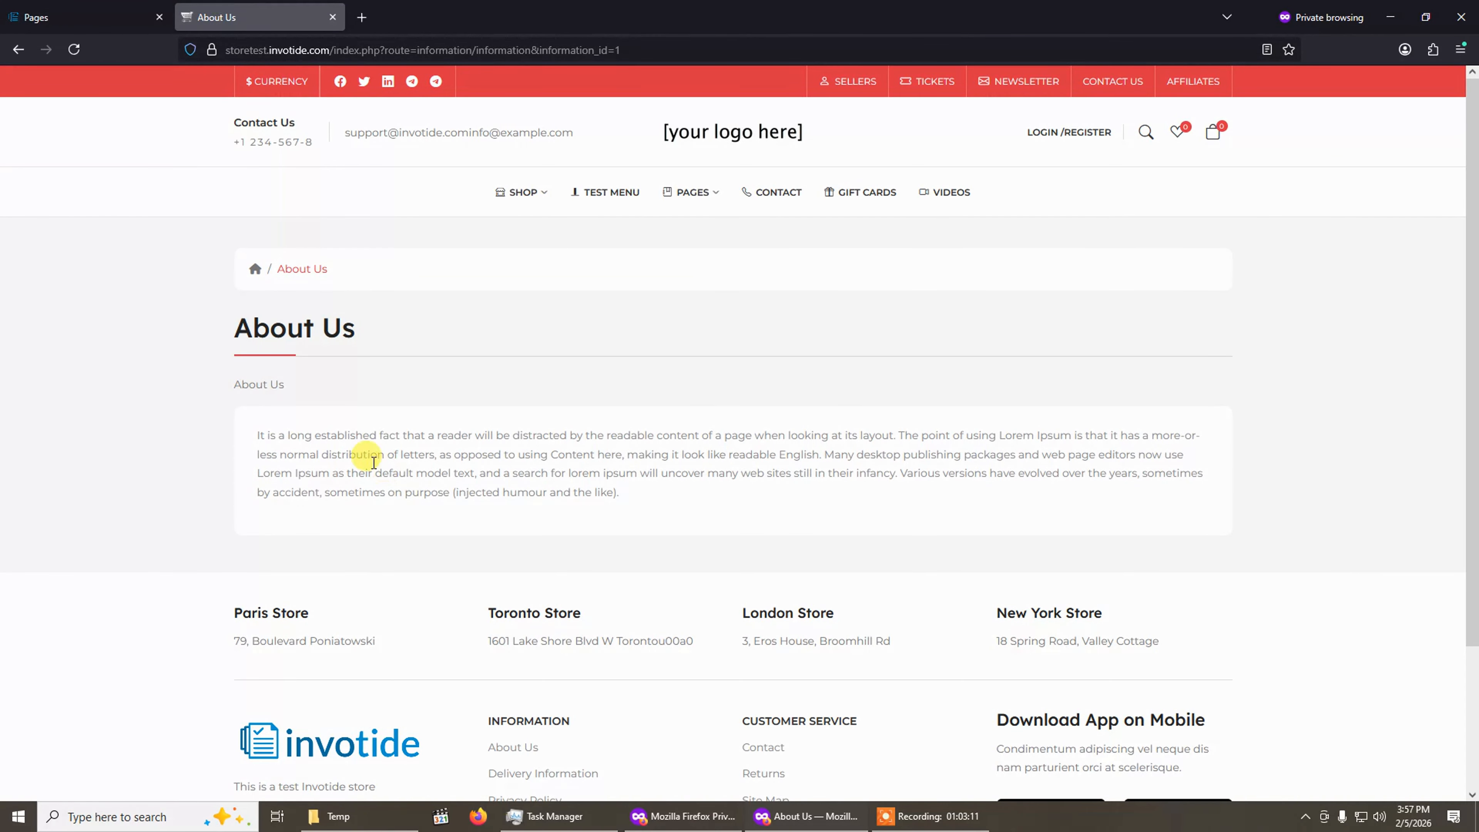
pyautogui.click(115, 18)
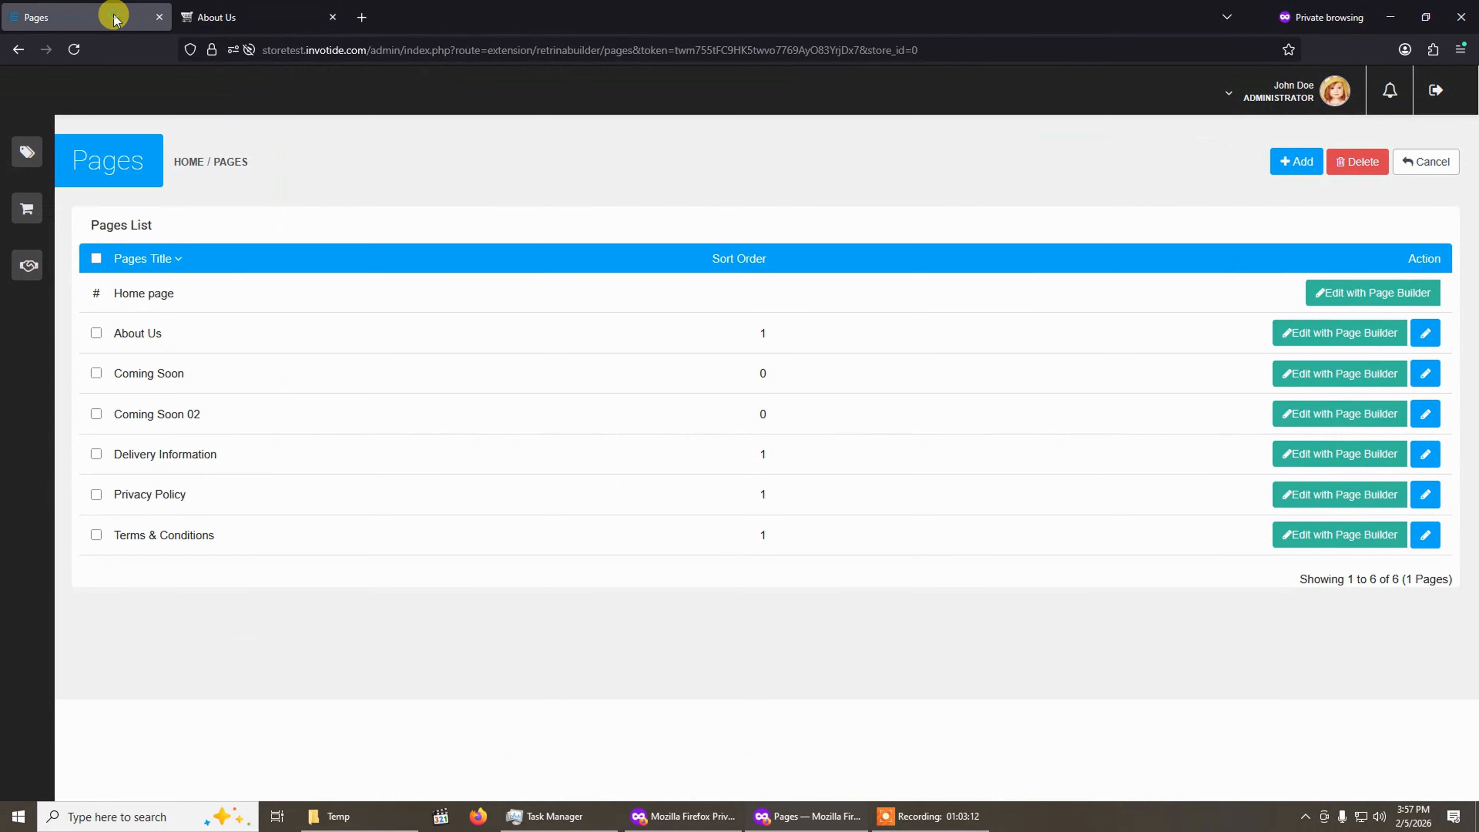
pyautogui.click(1333, 341)
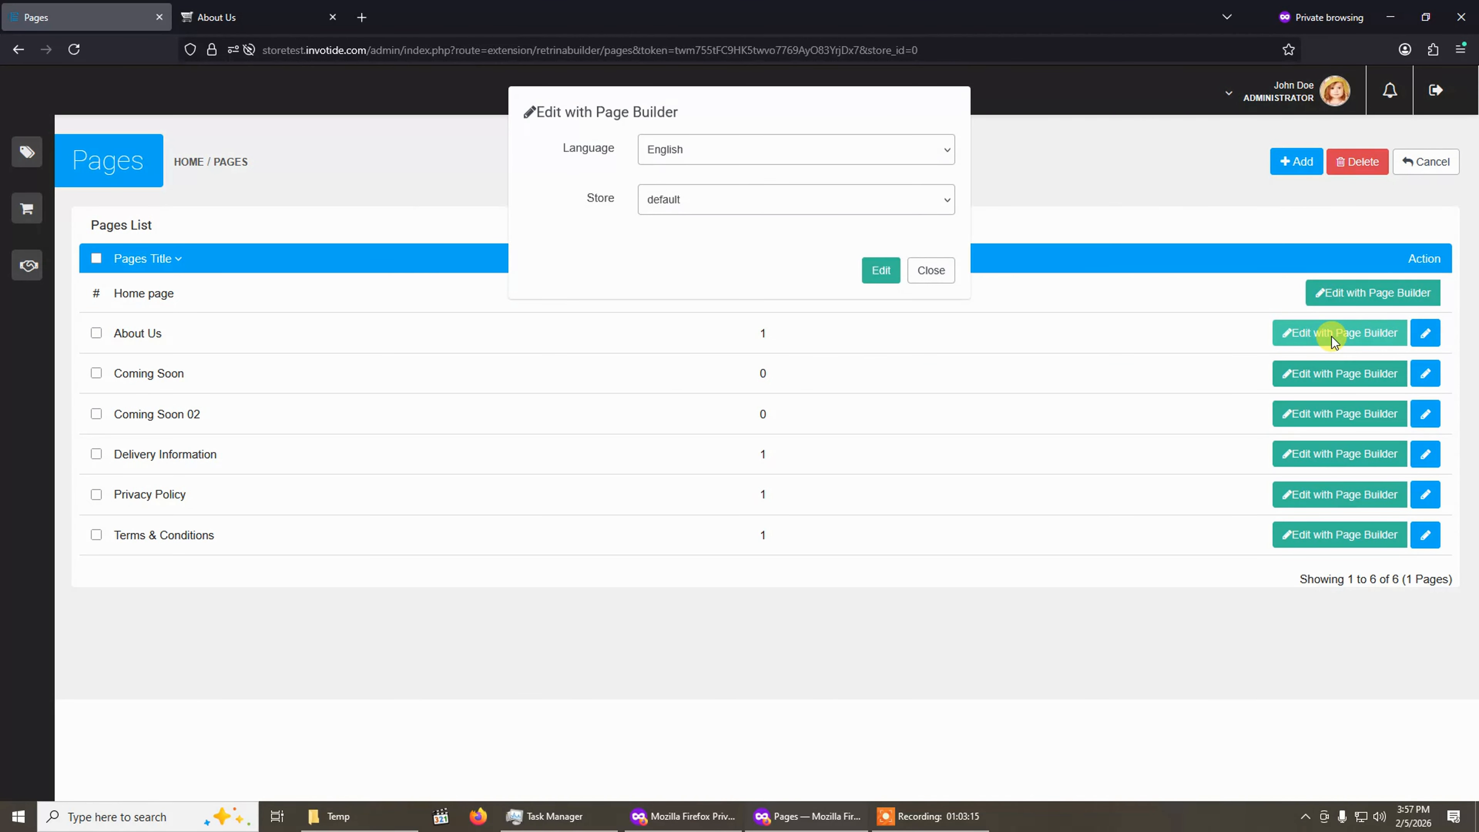
pyautogui.click(695, 151)
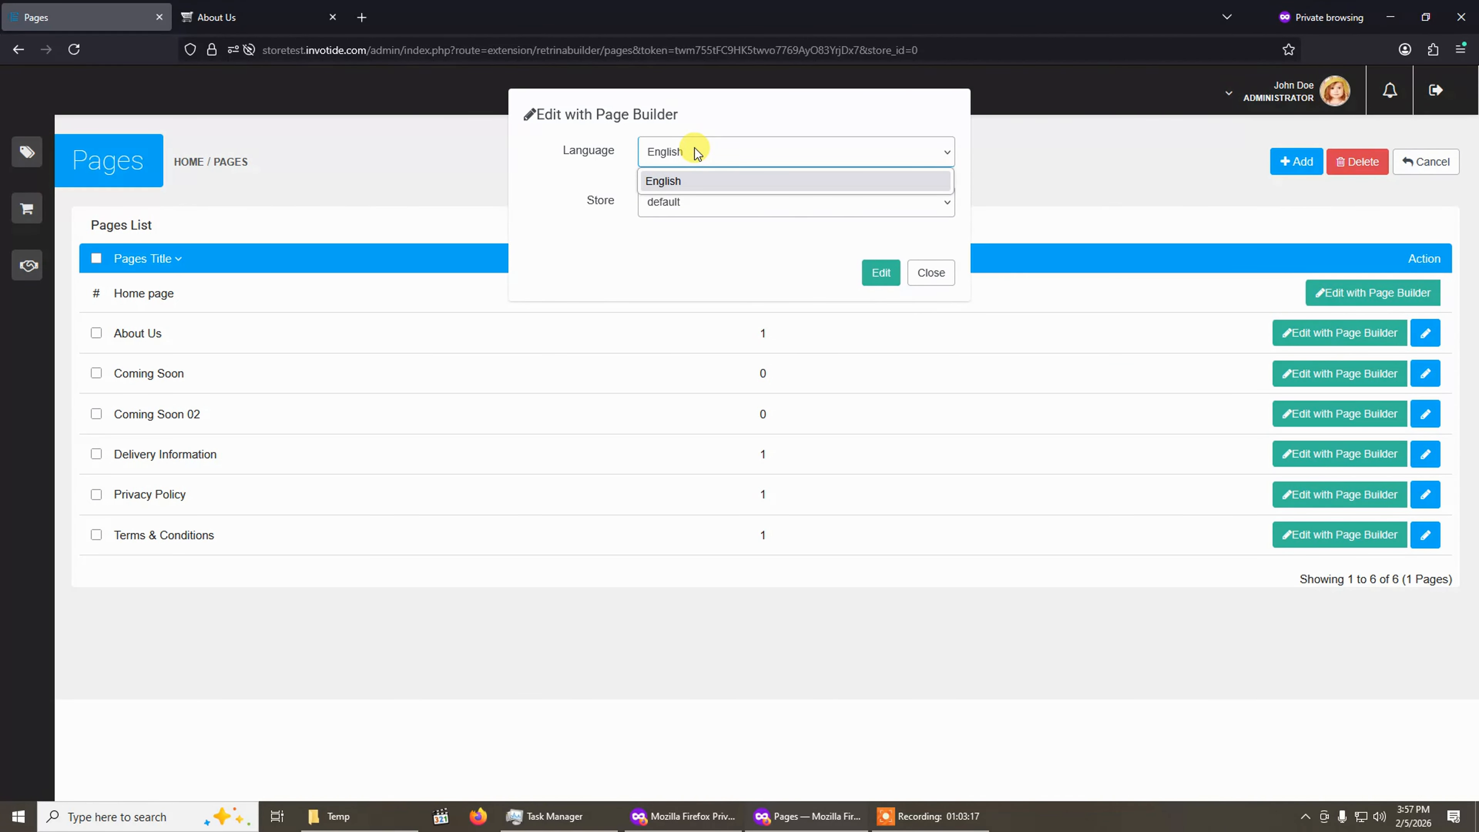
pyautogui.click(675, 208)
pyautogui.click(672, 231)
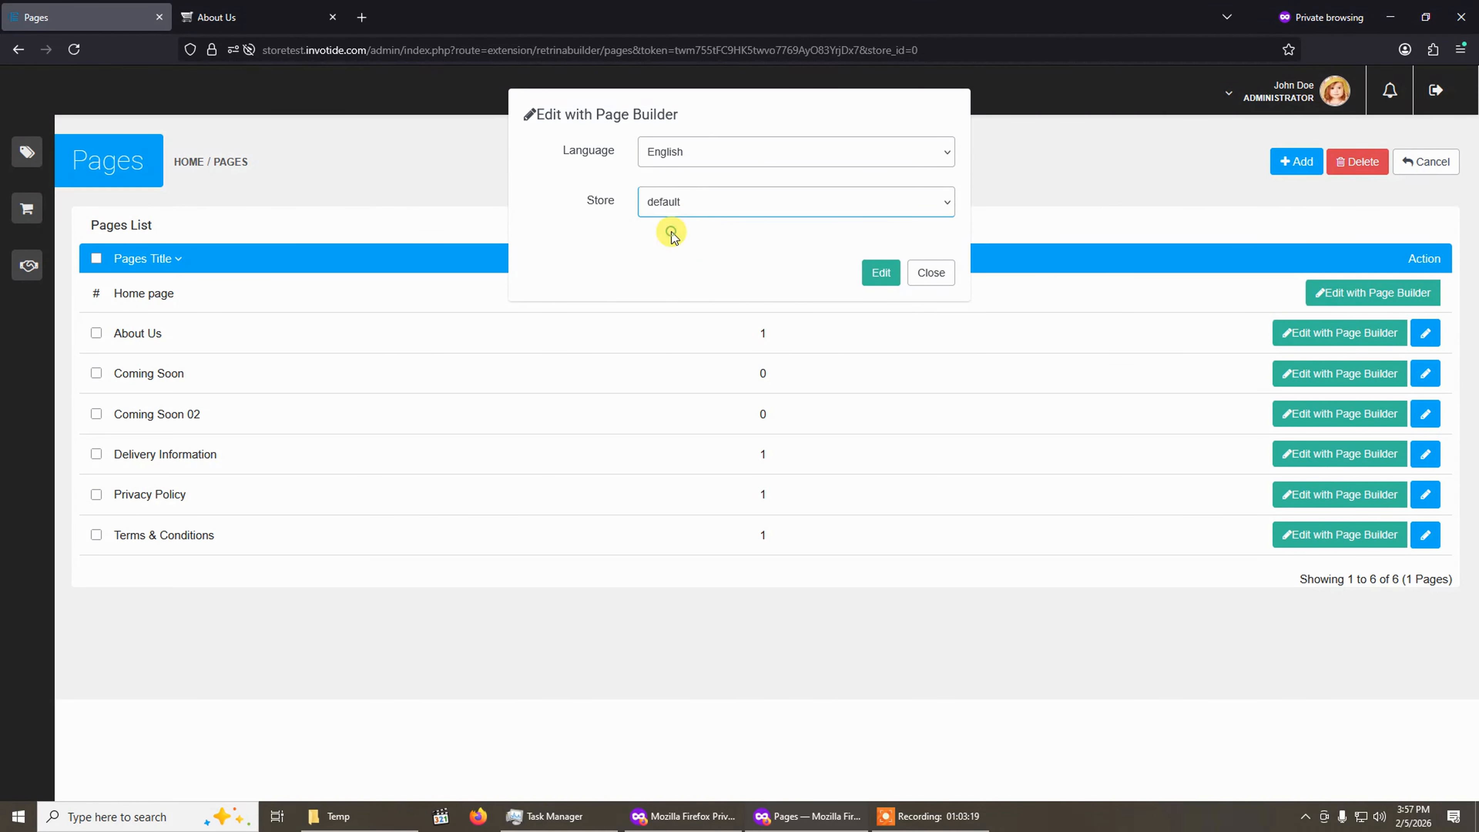
pyautogui.click(880, 272)
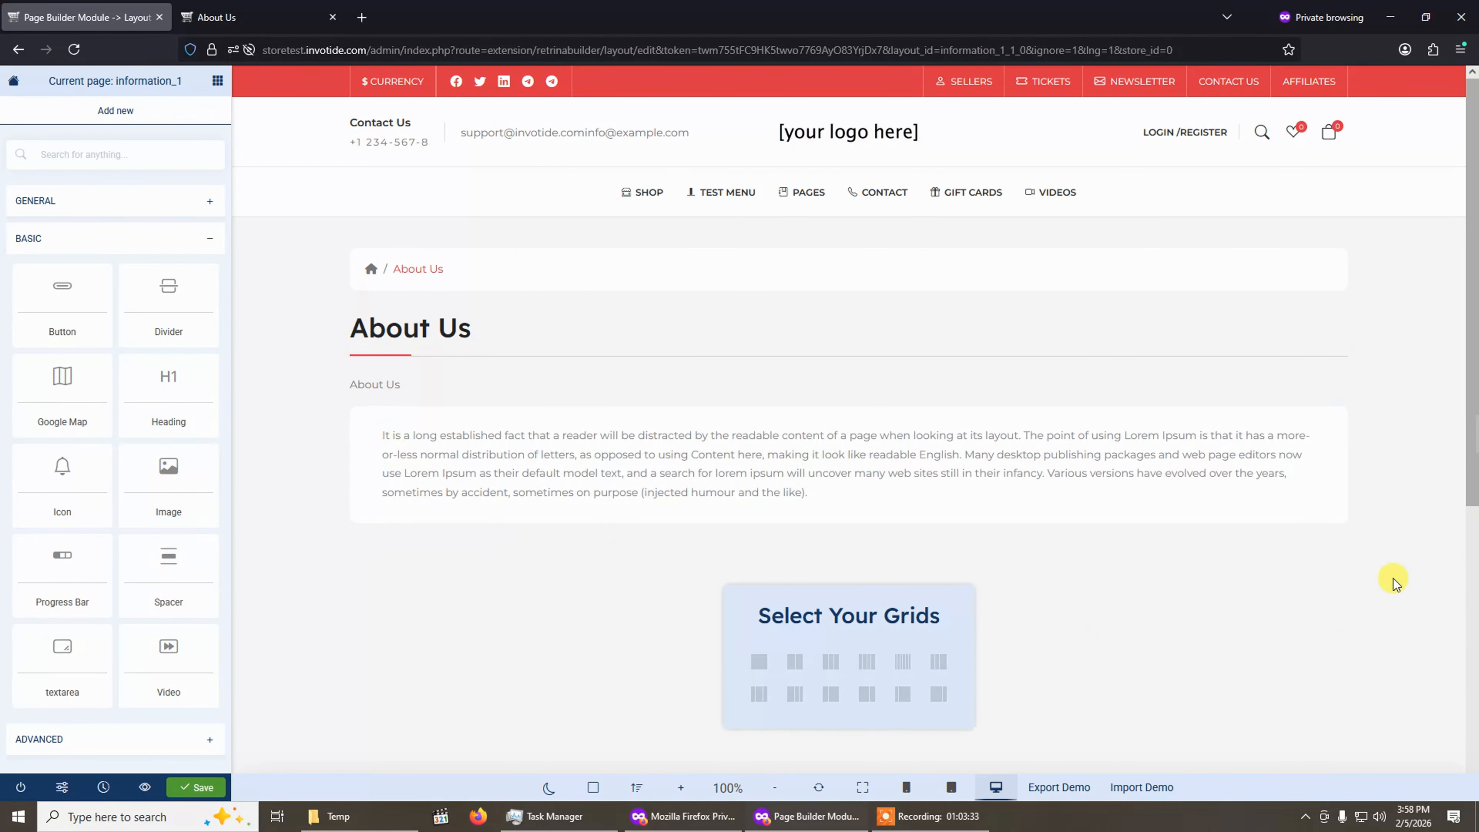
# Replace the About Us text module's content with <p>This is a test about us page.</p>.
pyautogui.click(265, 15)
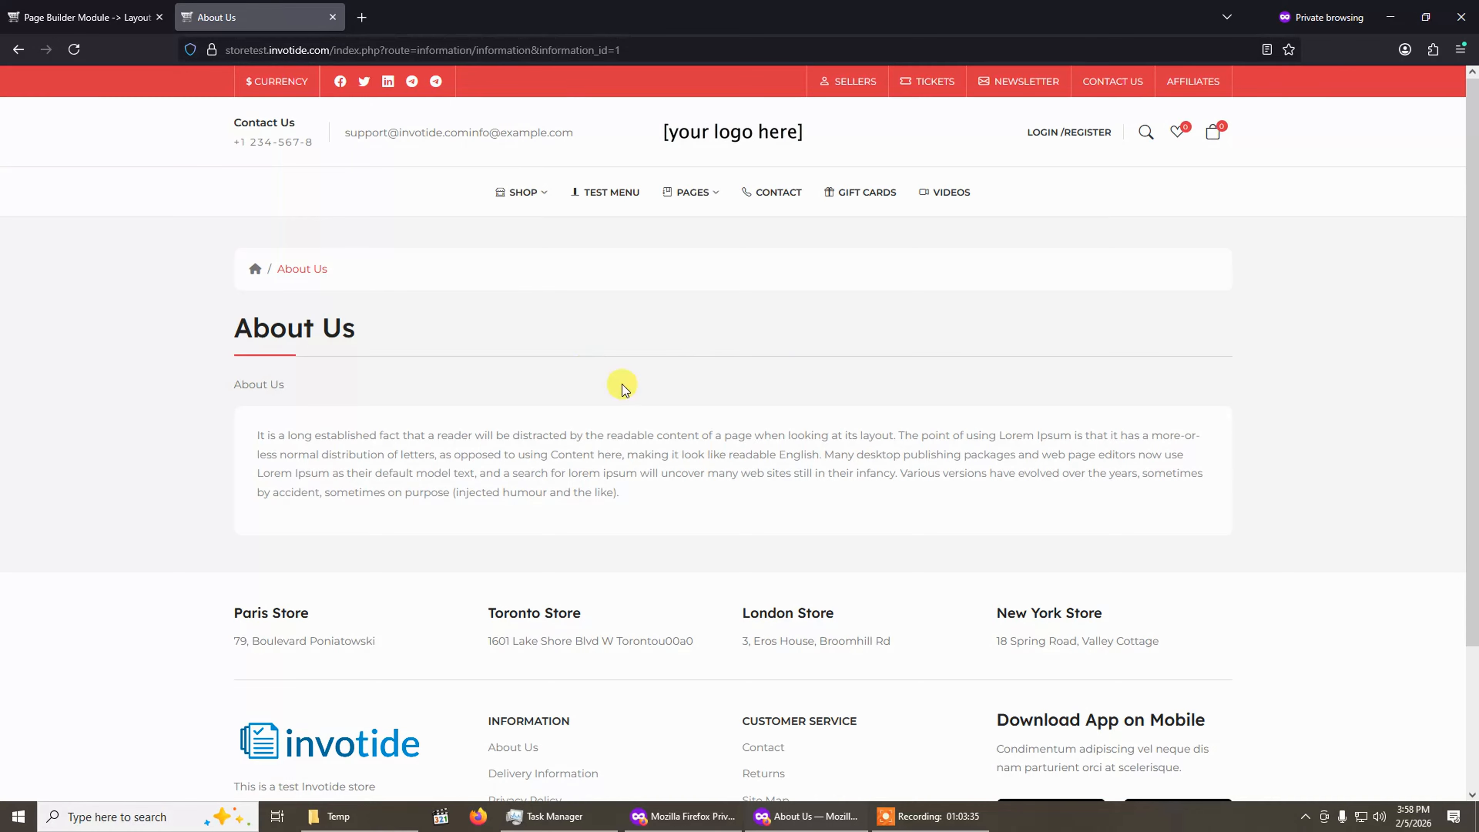
pyautogui.click(105, 13)
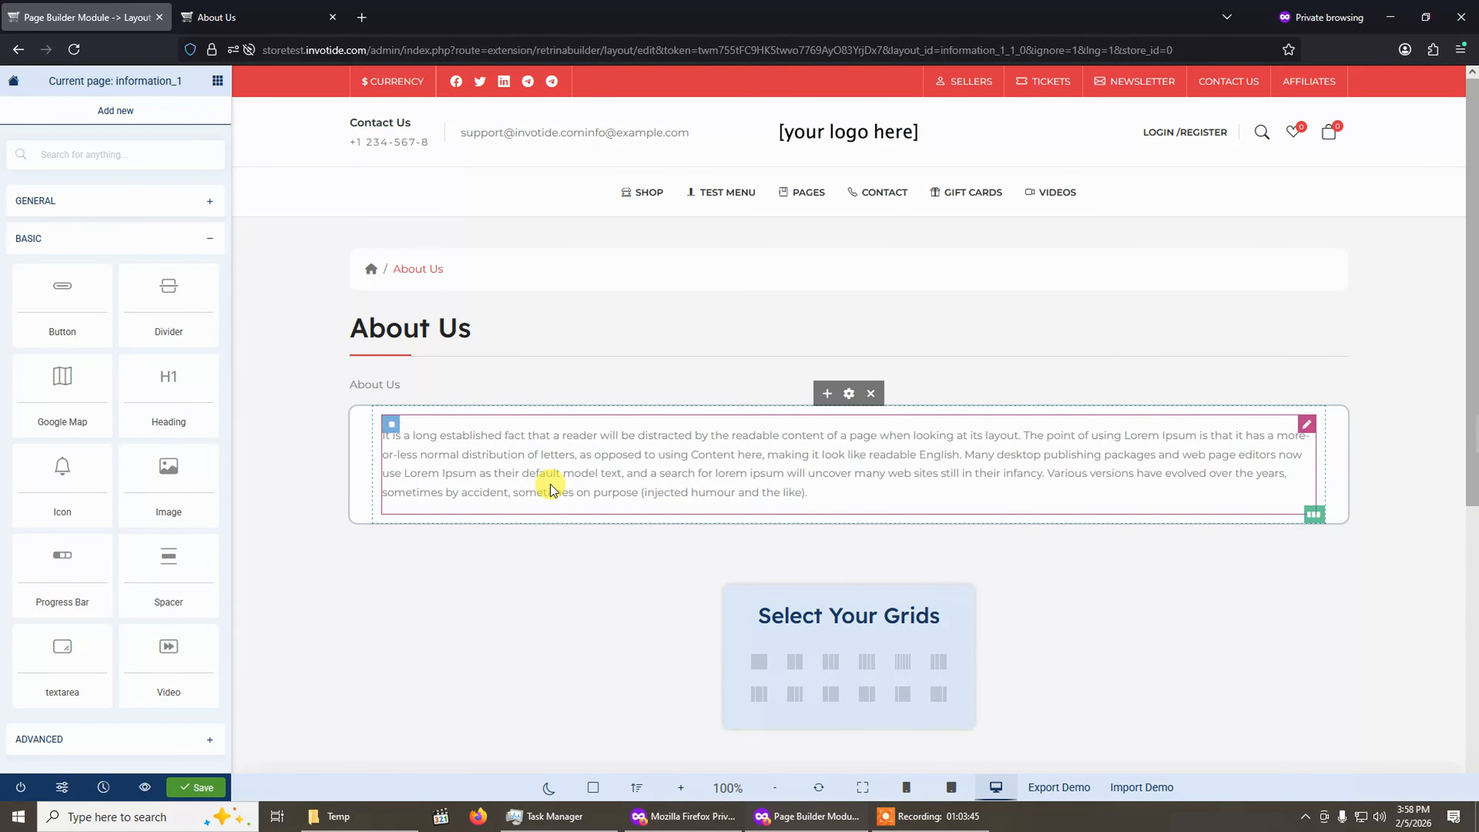
pyautogui.click(631, 460)
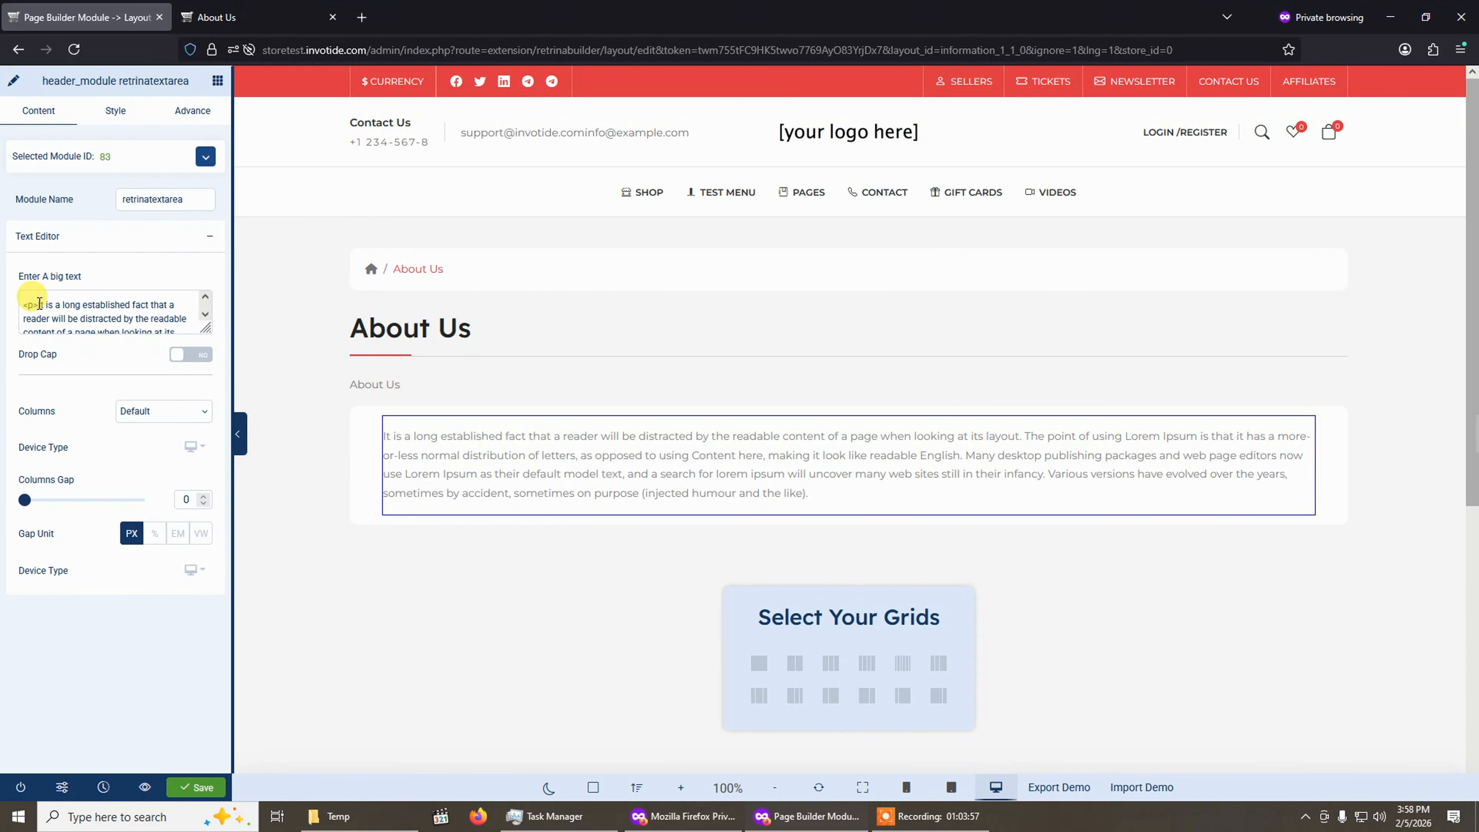
pyautogui.moveTo(39, 304); pyautogui.dragTo(146, 321)
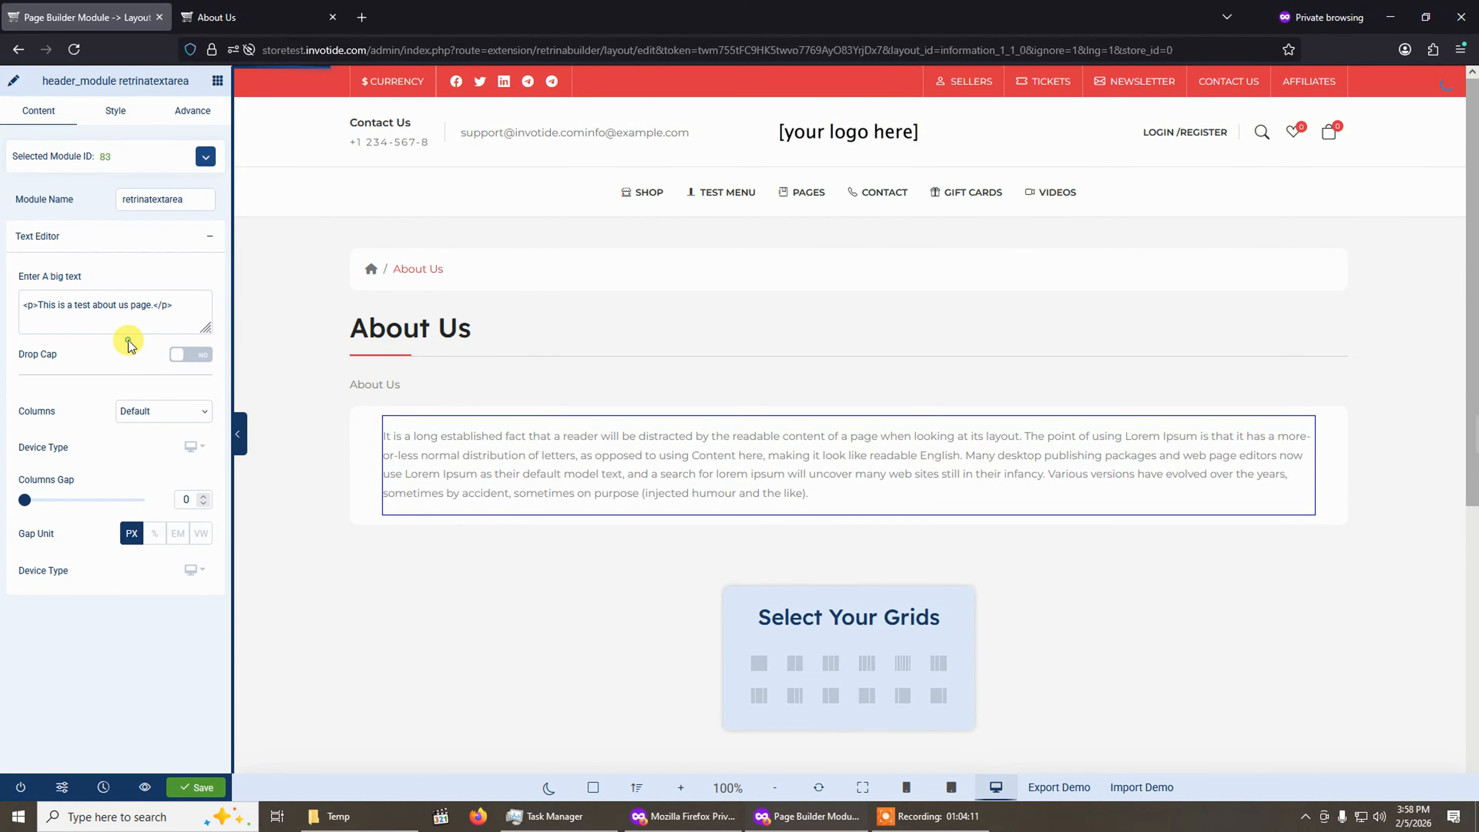
pyautogui.click(484, 448)
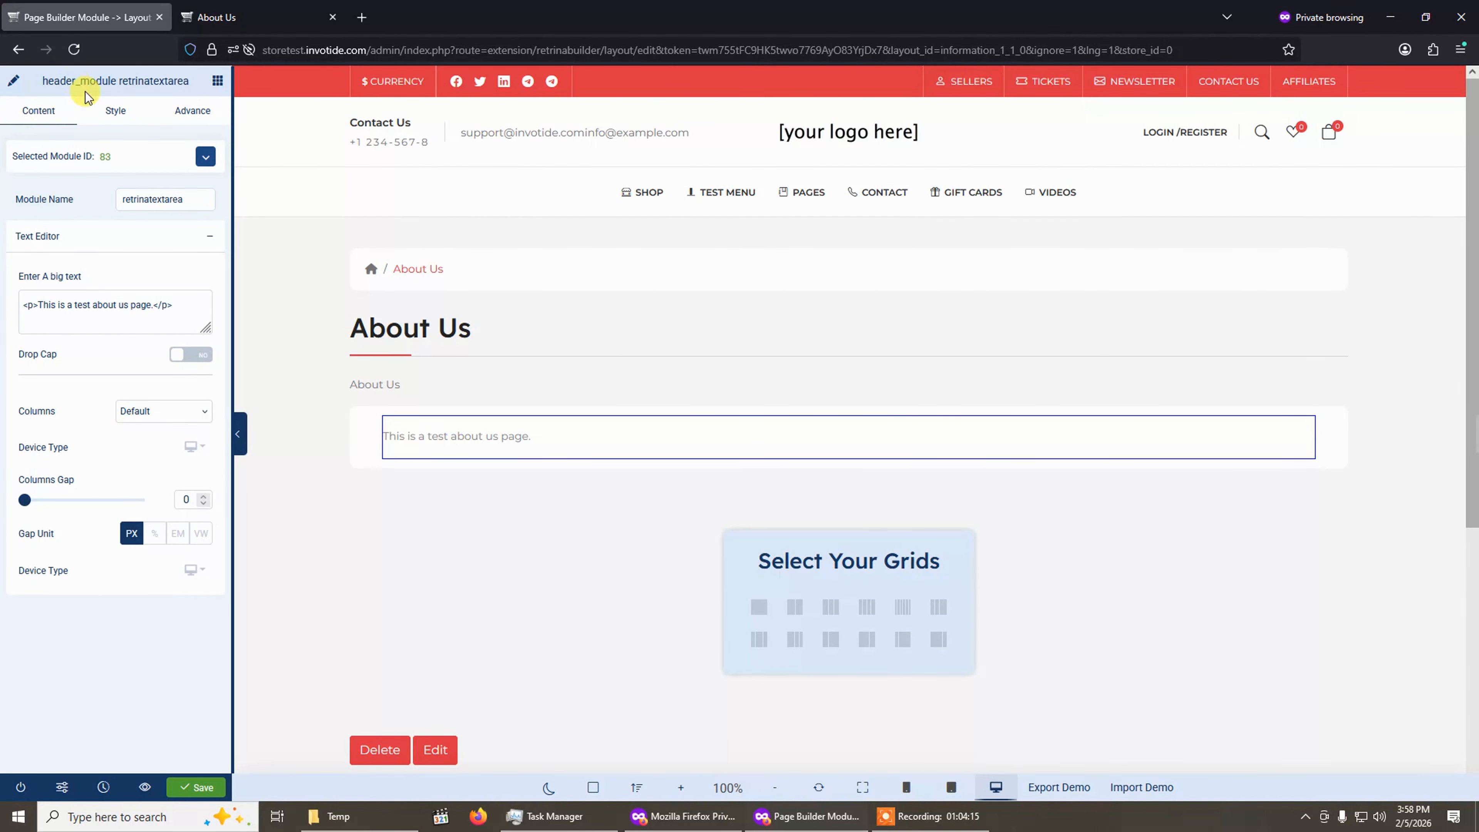
# Set the text module's text colour to red rgba(220, 53, 69, 1).
pyautogui.click(117, 116)
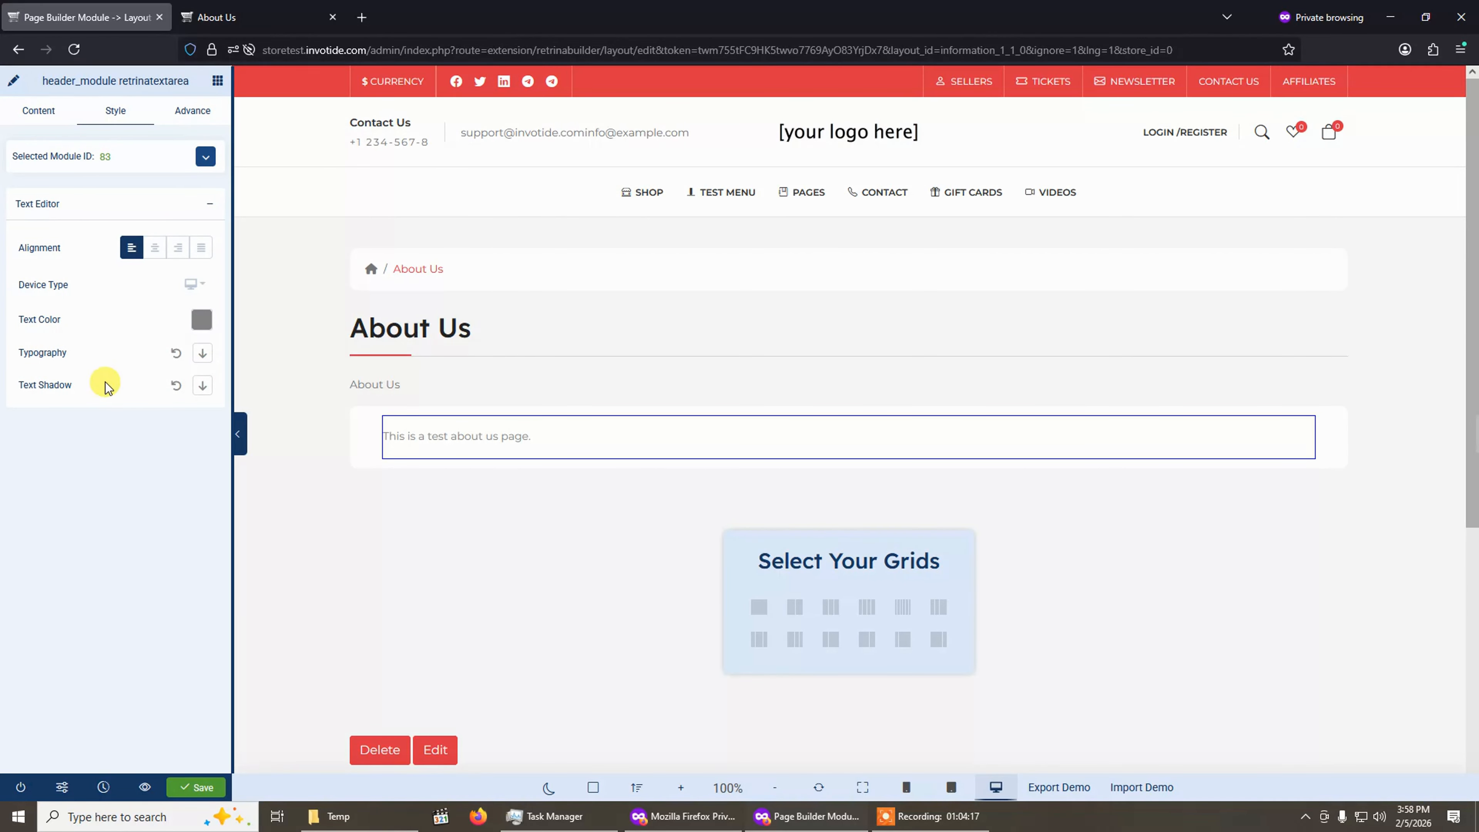
pyautogui.click(201, 320)
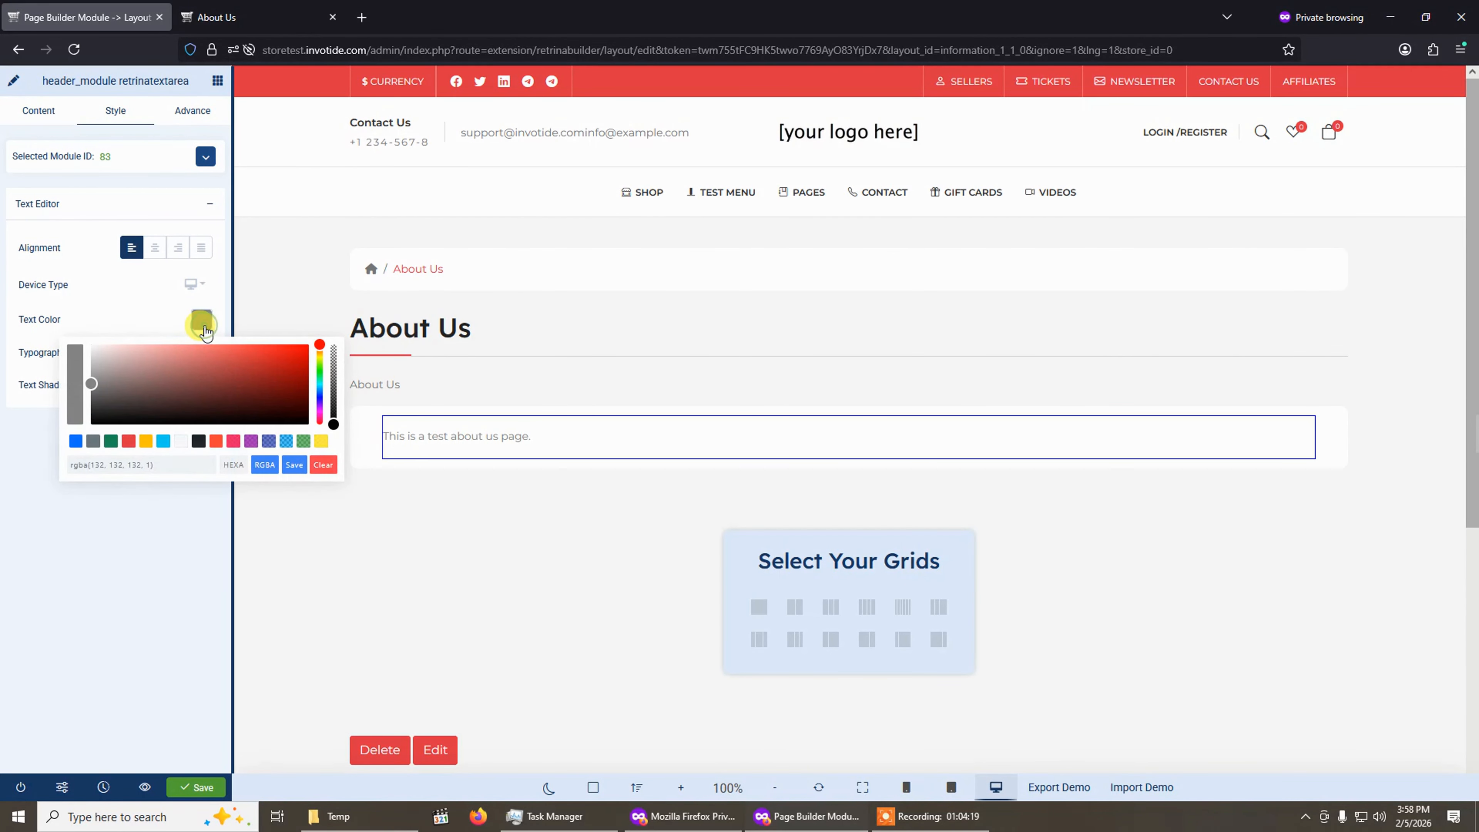
pyautogui.click(128, 442)
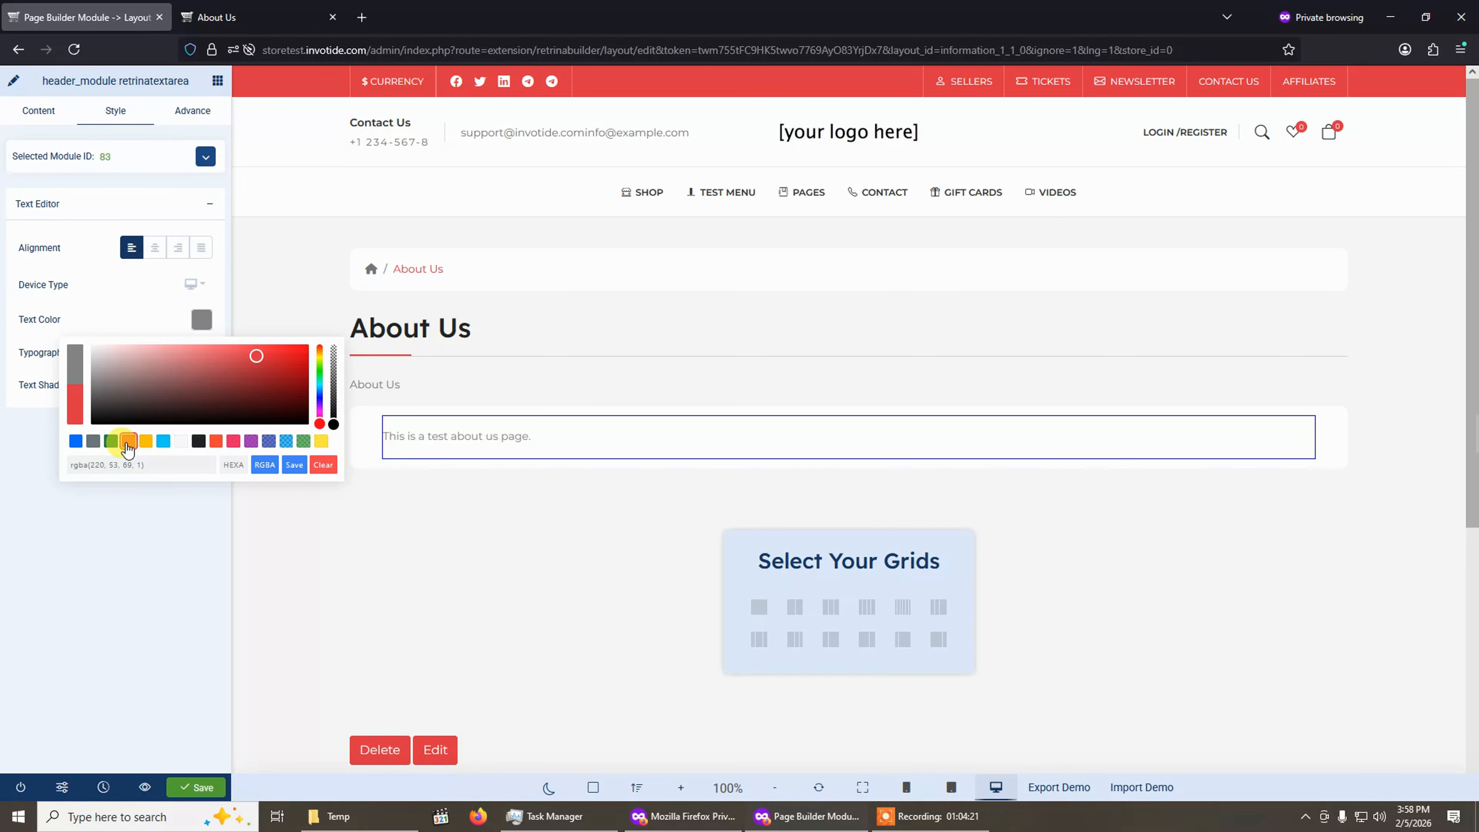
pyautogui.click(294, 465)
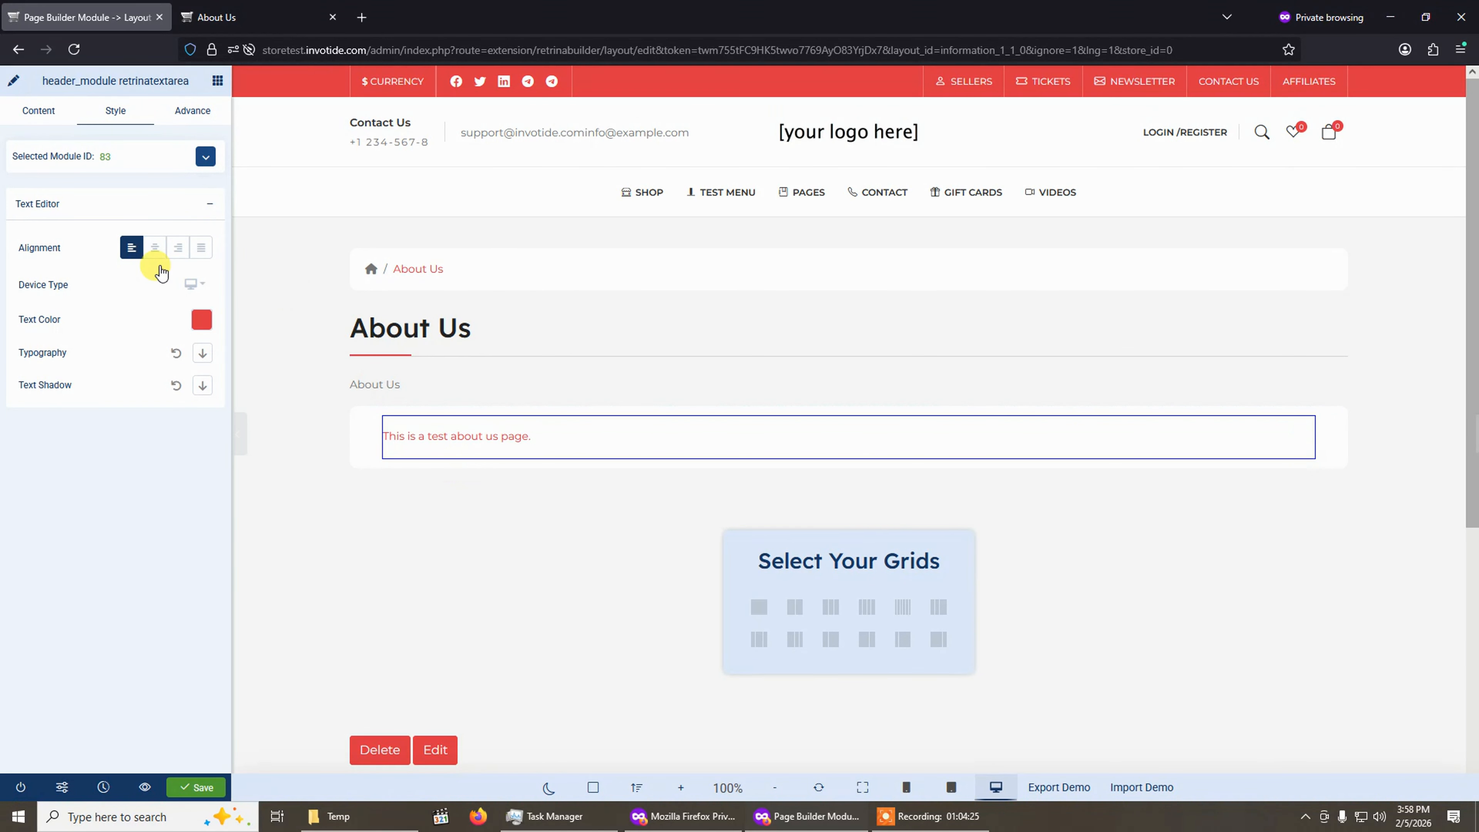
# Set the text module's background colour to #0A0909 in its advanced settings.
pyautogui.click(175, 117)
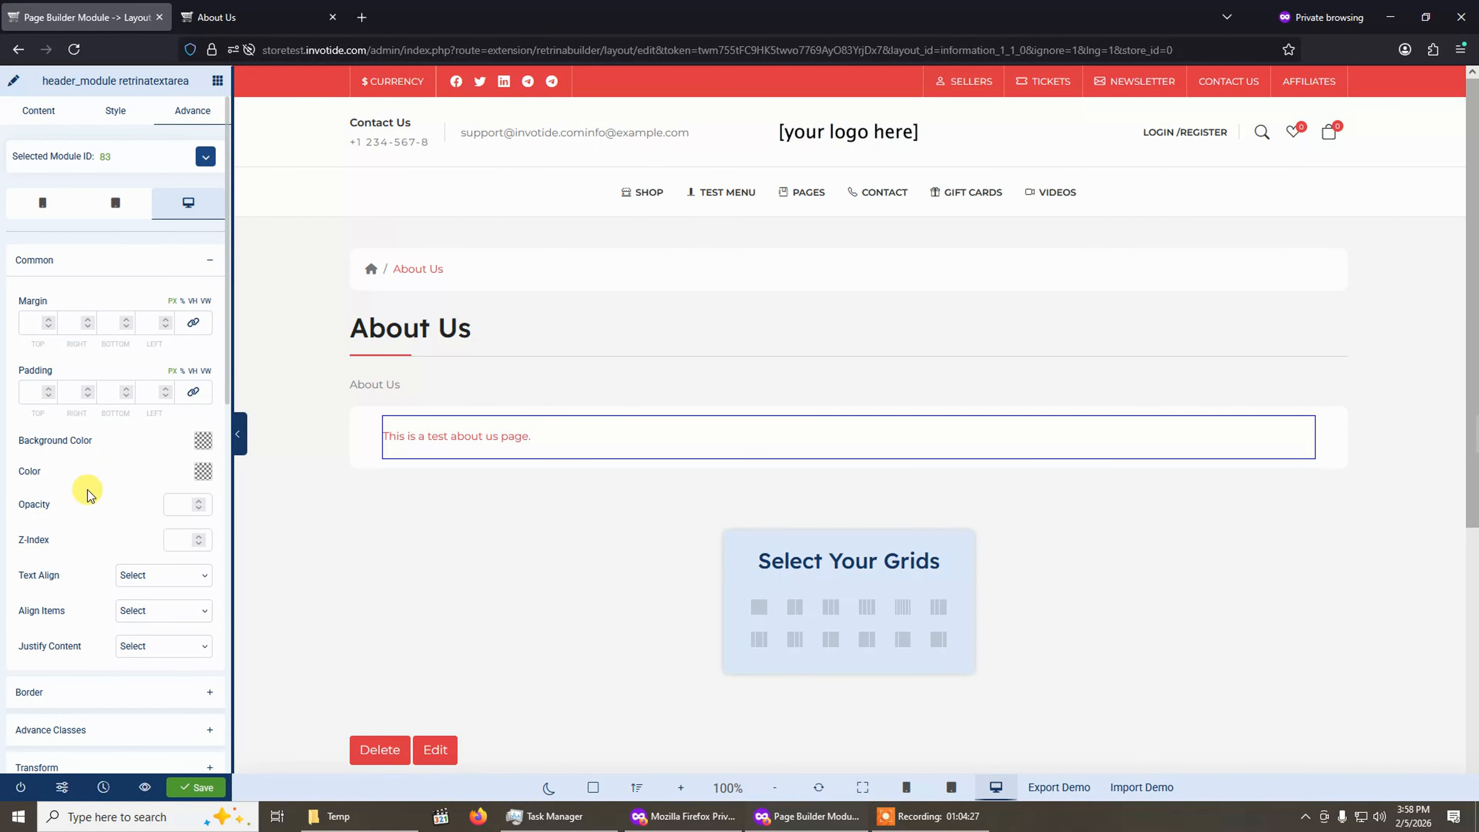
pyautogui.scroll(-1, 74, 583)
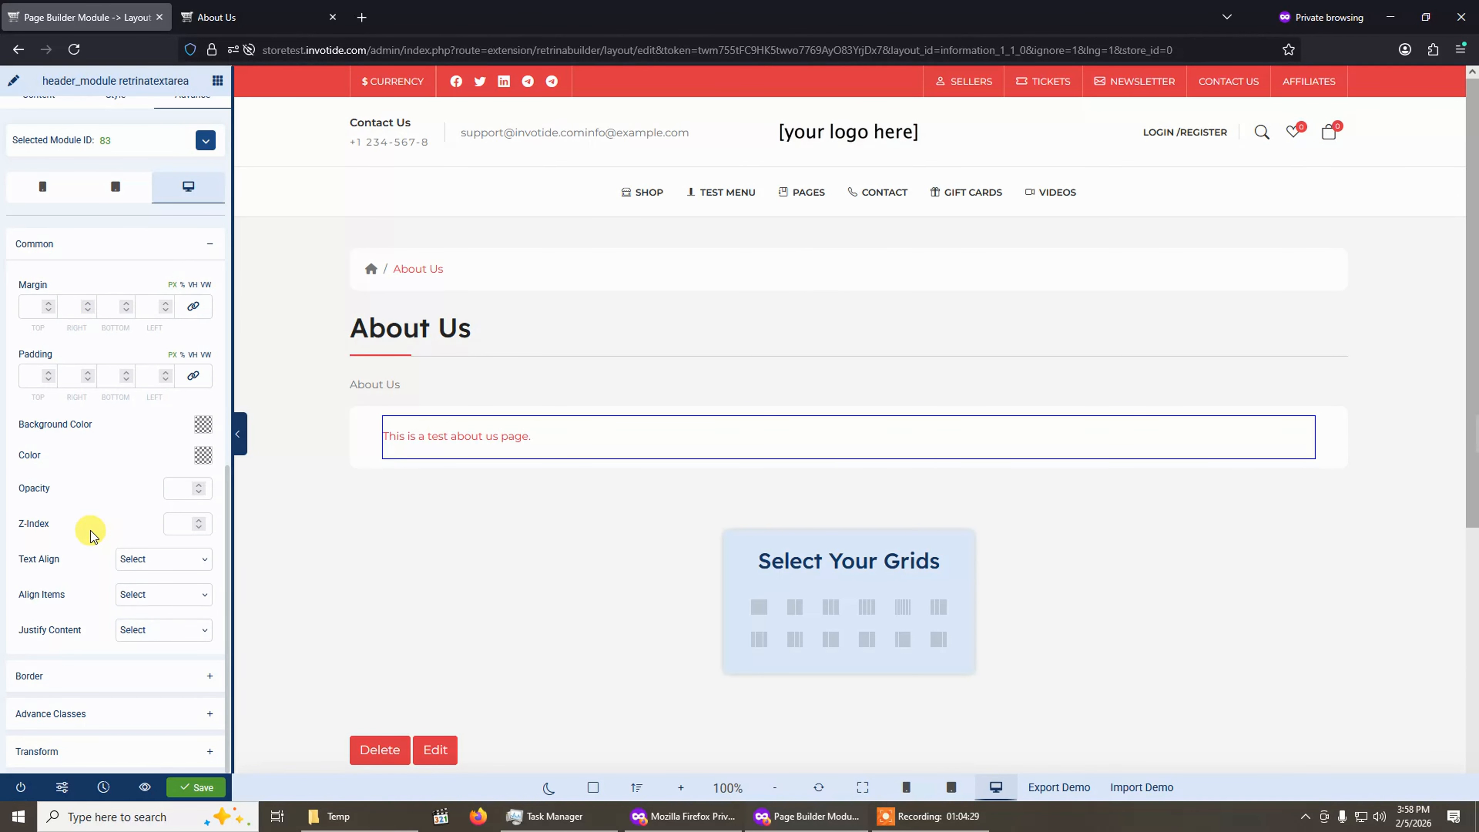
pyautogui.click(205, 427)
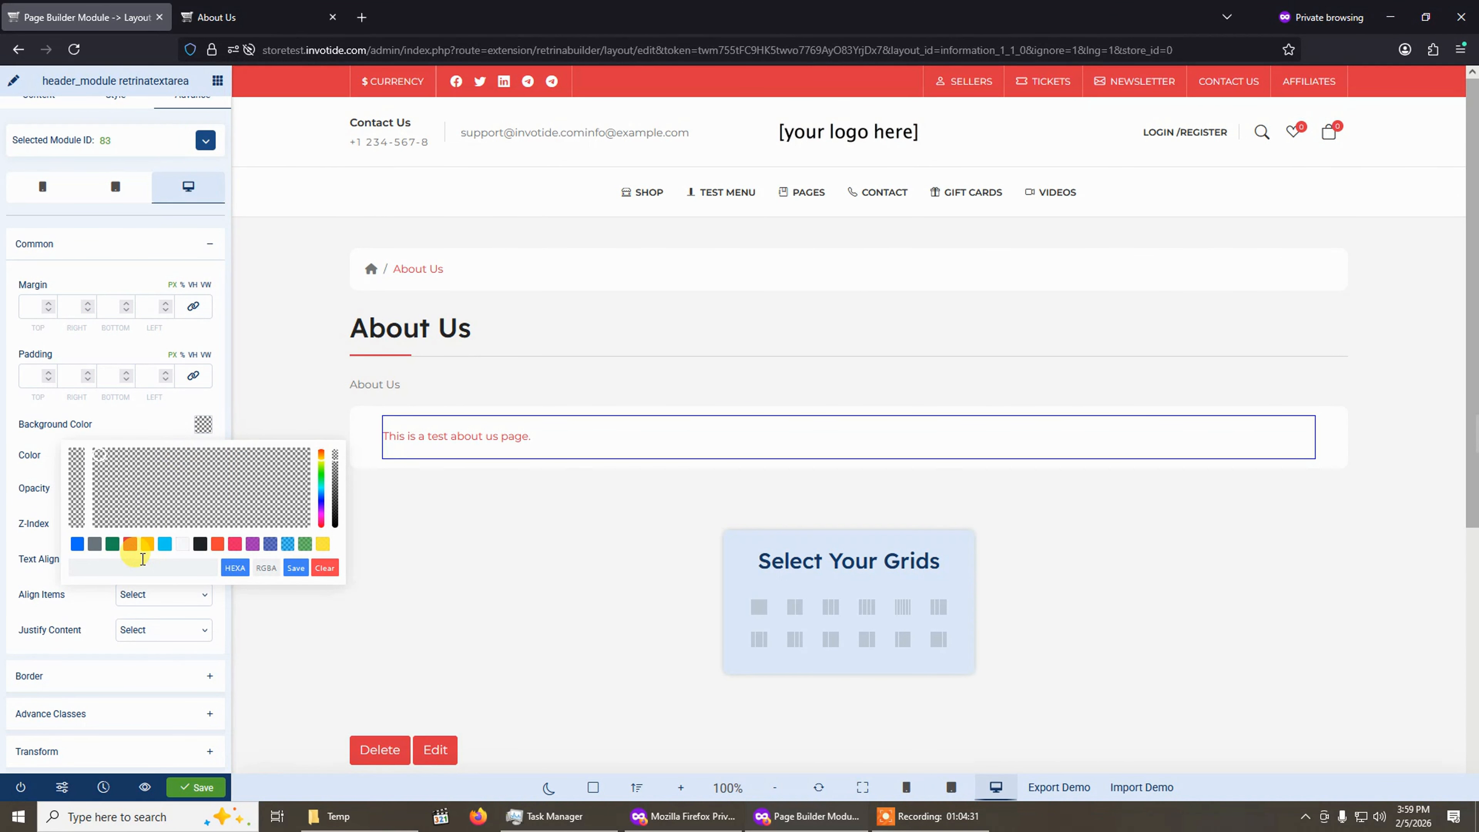
pyautogui.click(130, 545)
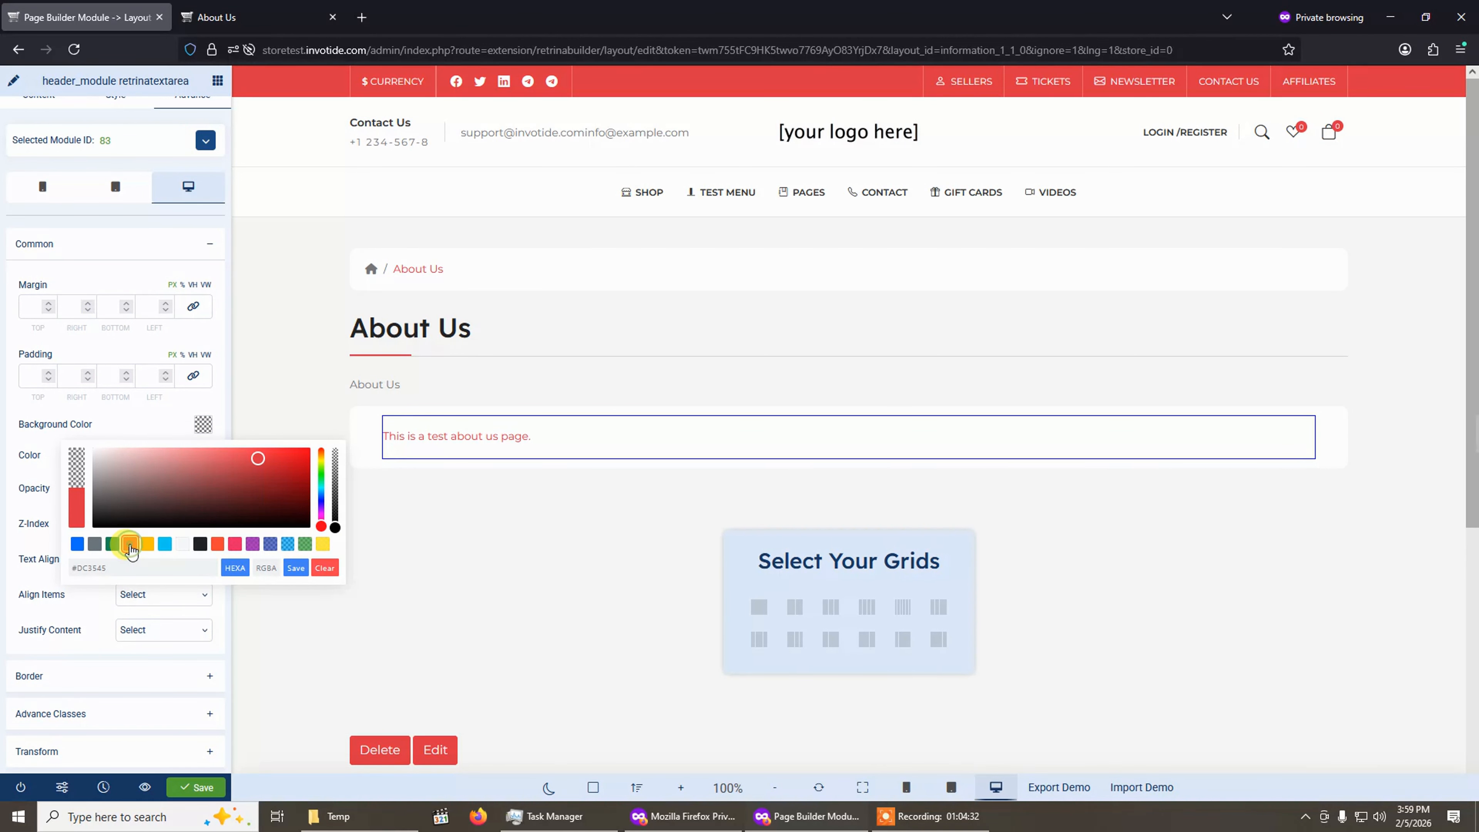
pyautogui.click(109, 524)
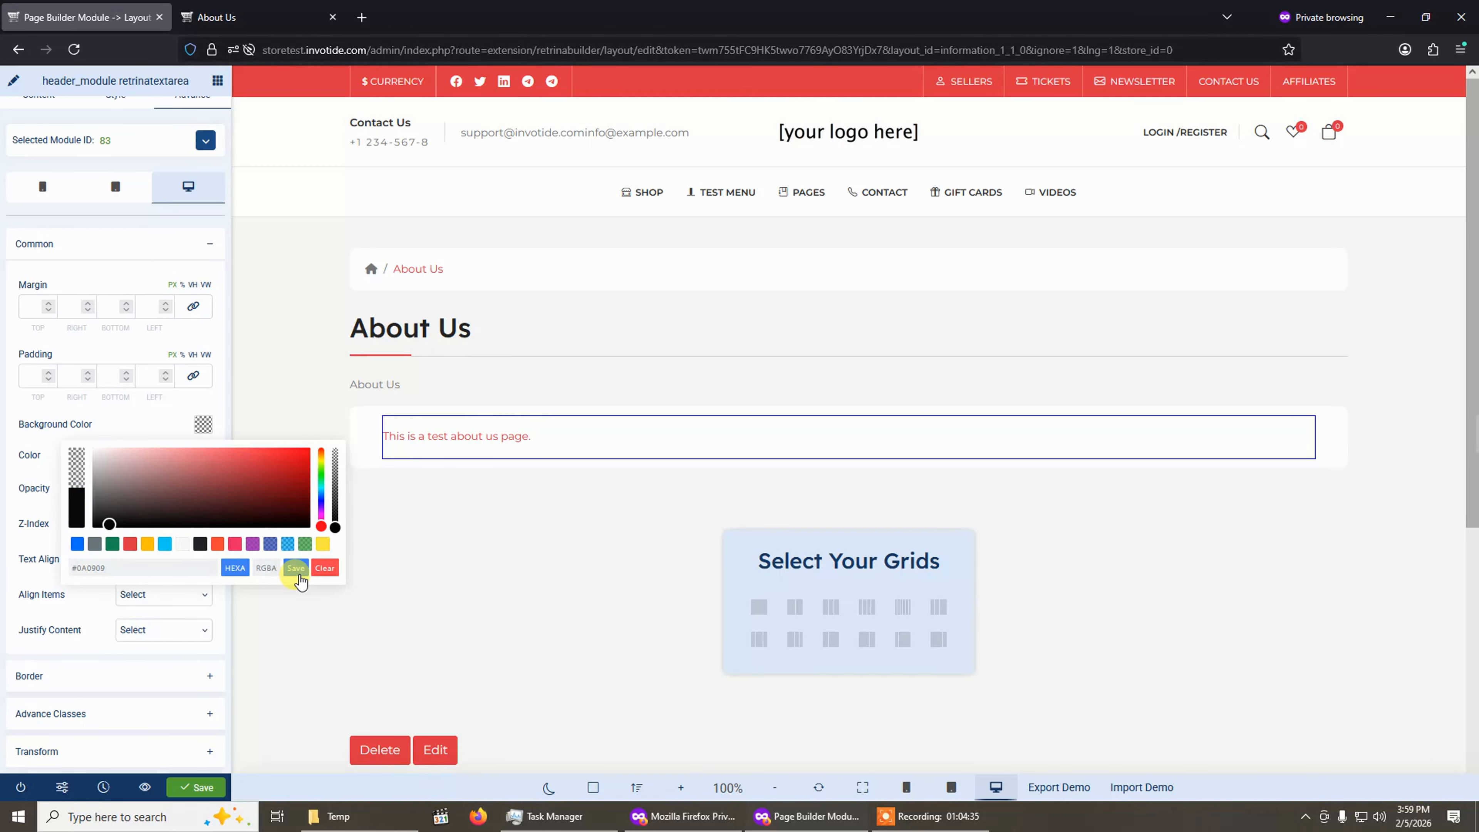
pyautogui.click(296, 567)
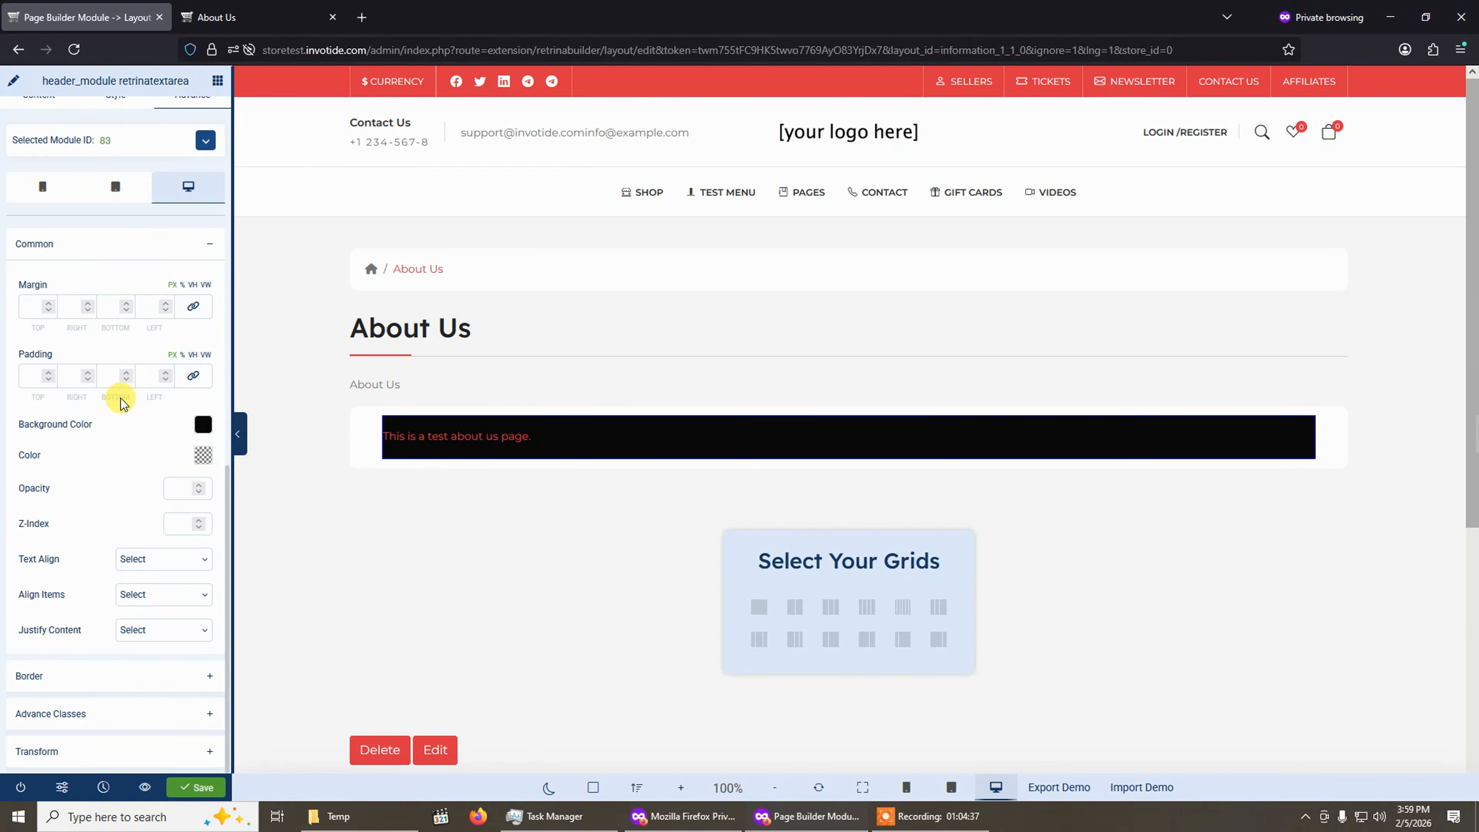
# Check the text module's Style and Content tabs, then exit the Page Builder and leave the page.
pyautogui.scroll(1, 84, 188)
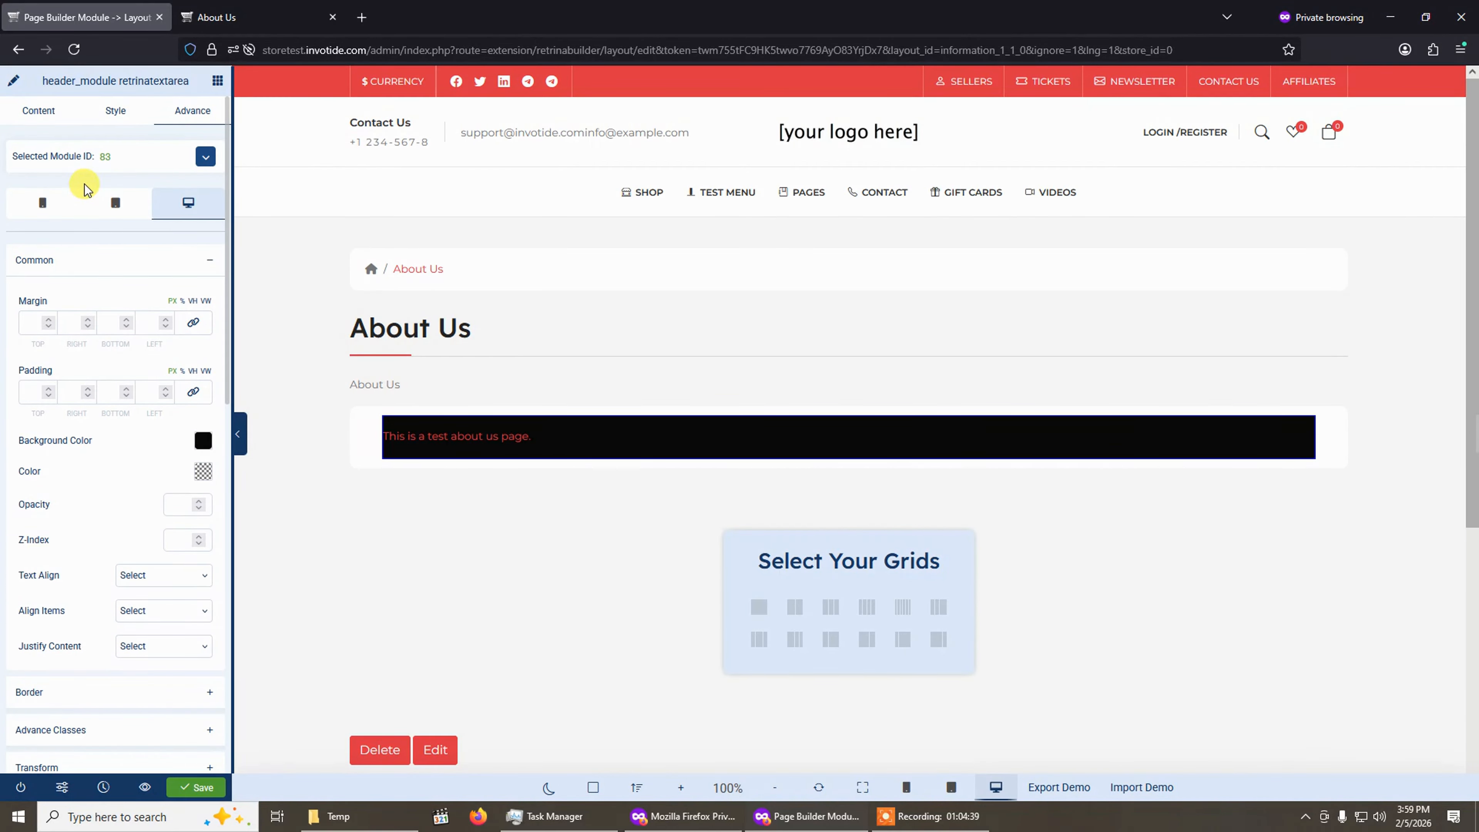
pyautogui.click(115, 119)
pyautogui.click(38, 109)
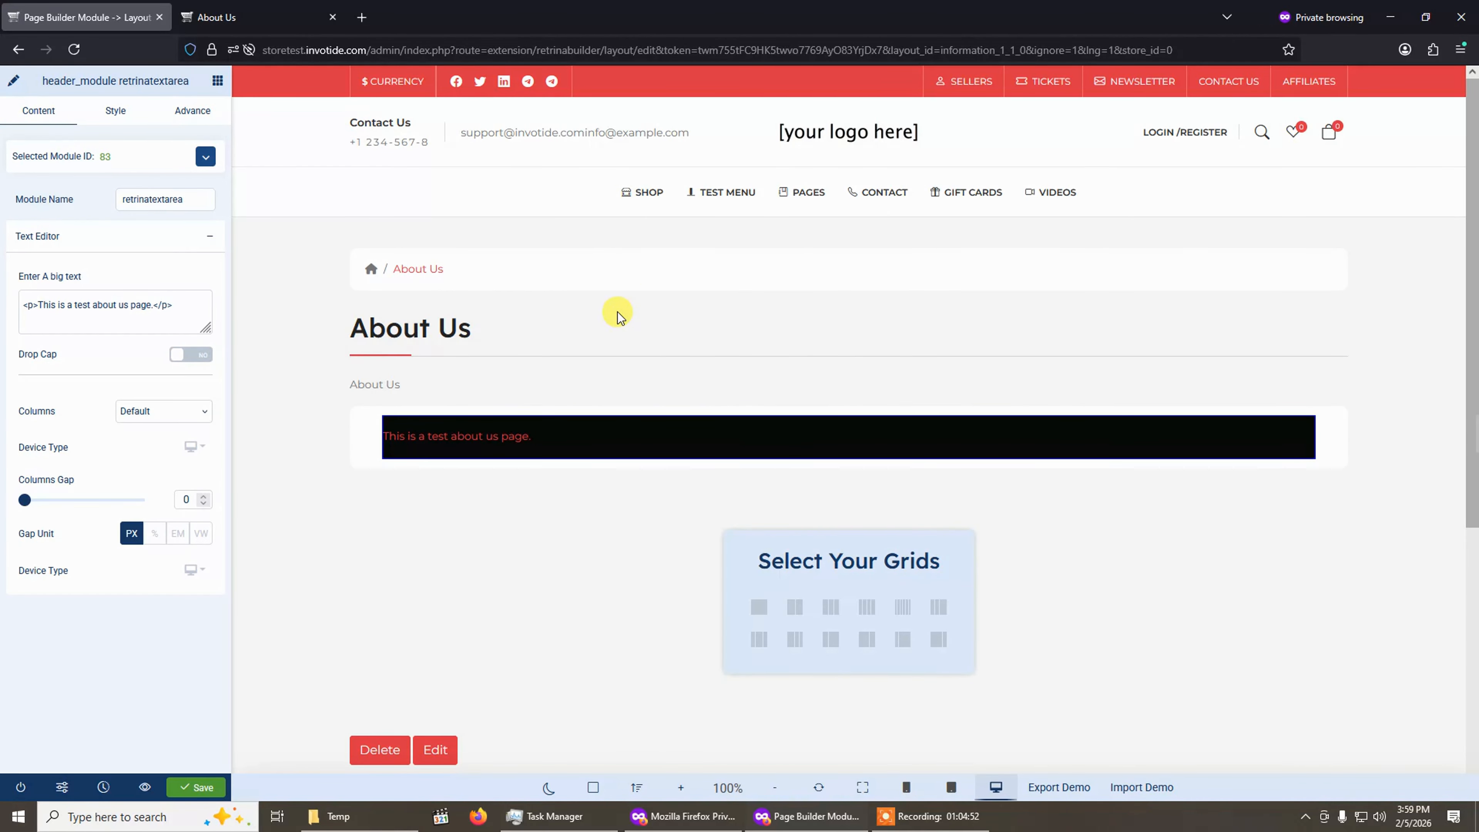
pyautogui.click(17, 792)
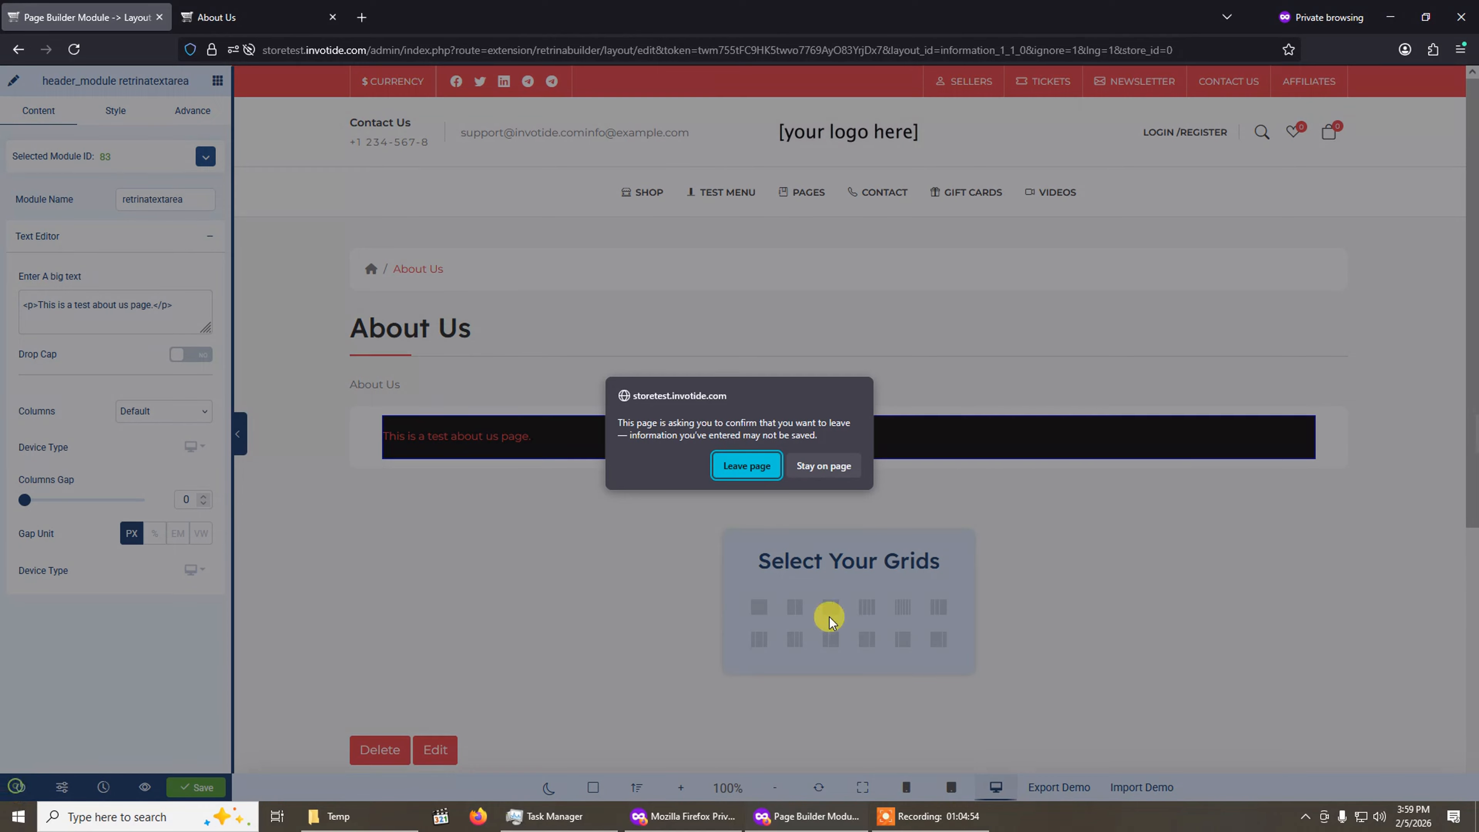
pyautogui.click(735, 460)
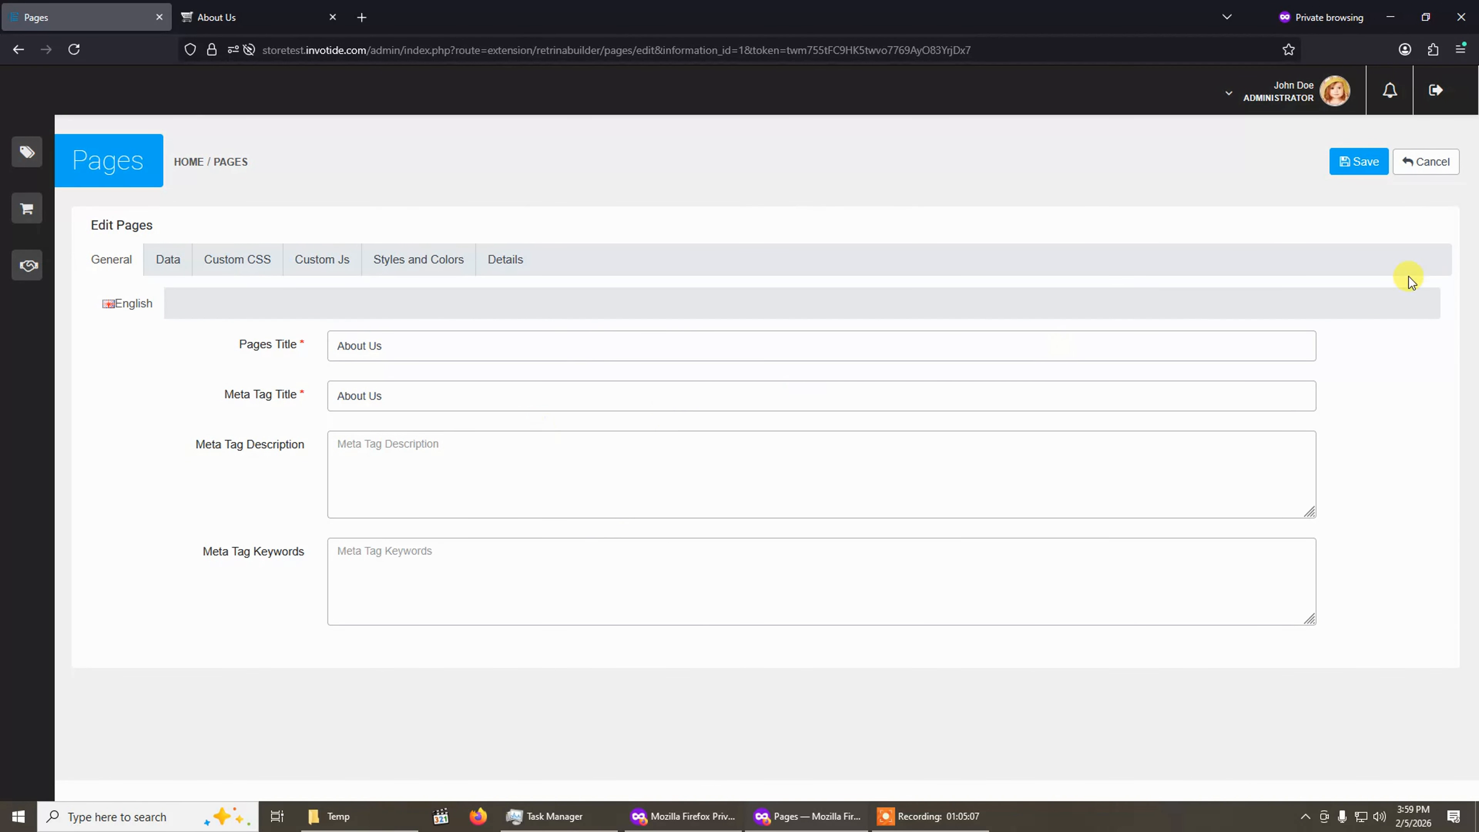
# Open the About Us page's settings, look through its Data, Custom CSS, Custom Js, Styles and Colors and Details tabs, and save.
pyautogui.click(1426, 161)
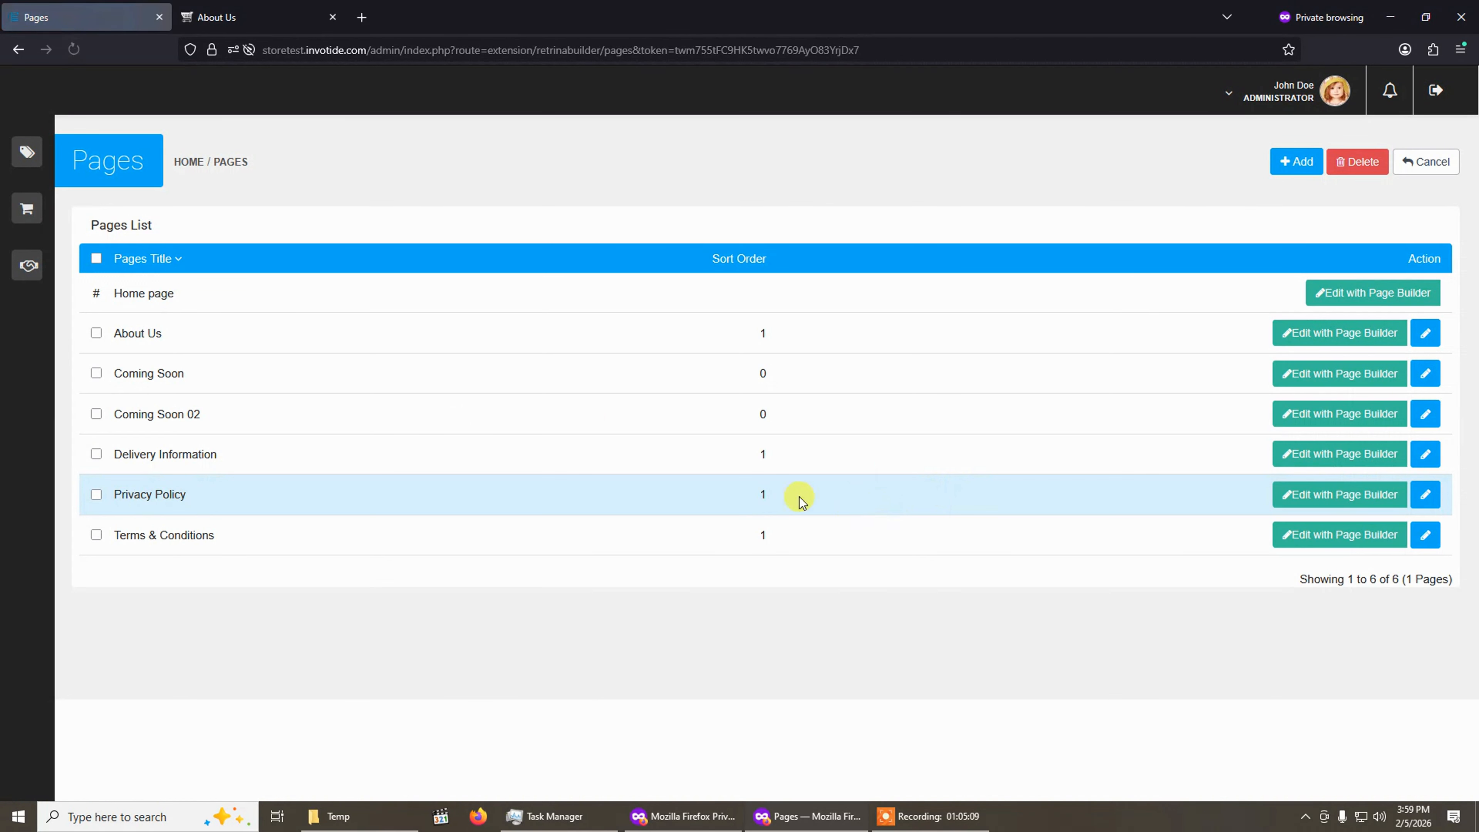
pyautogui.click(1426, 334)
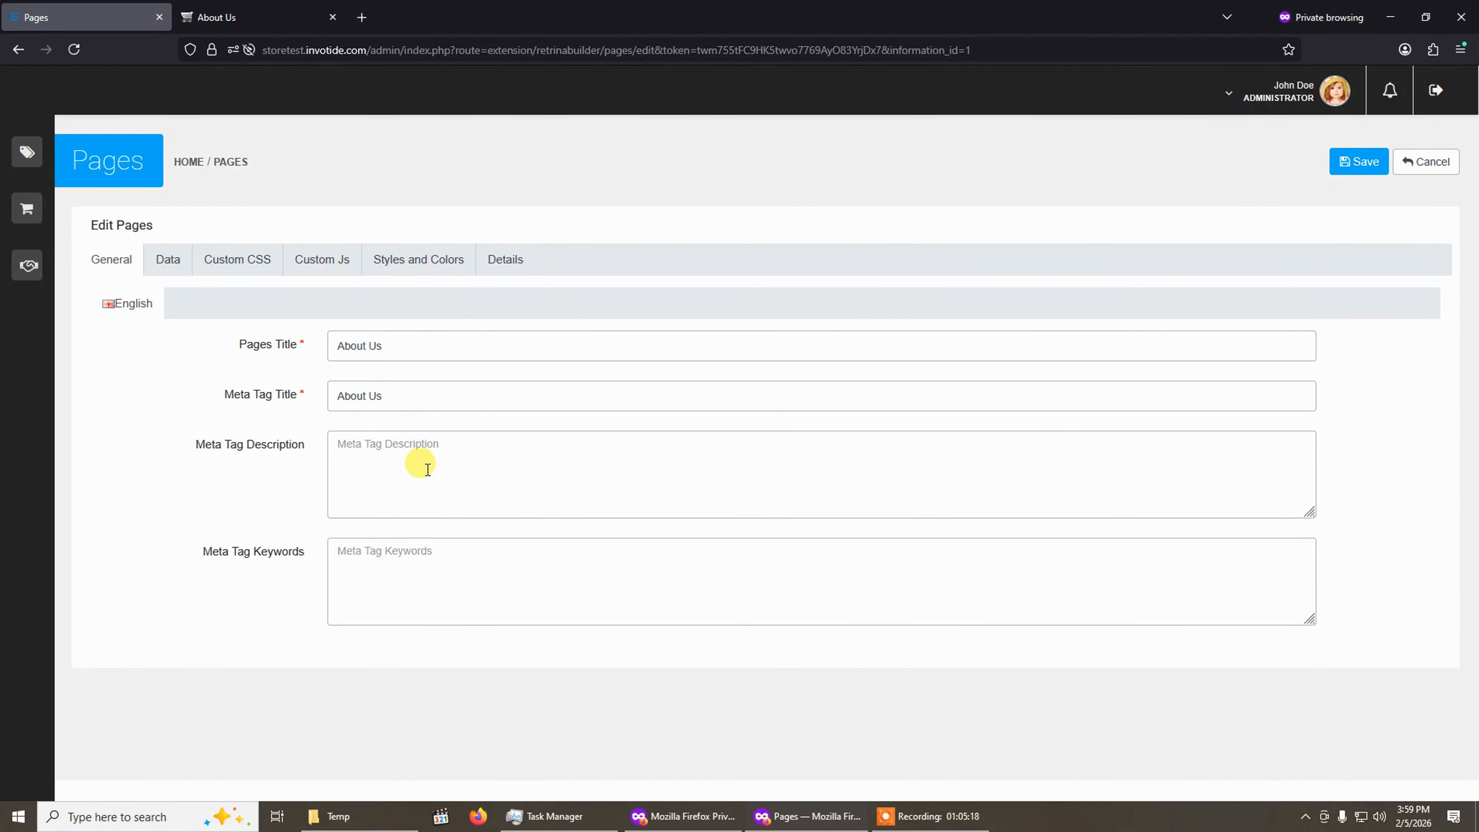
pyautogui.click(186, 271)
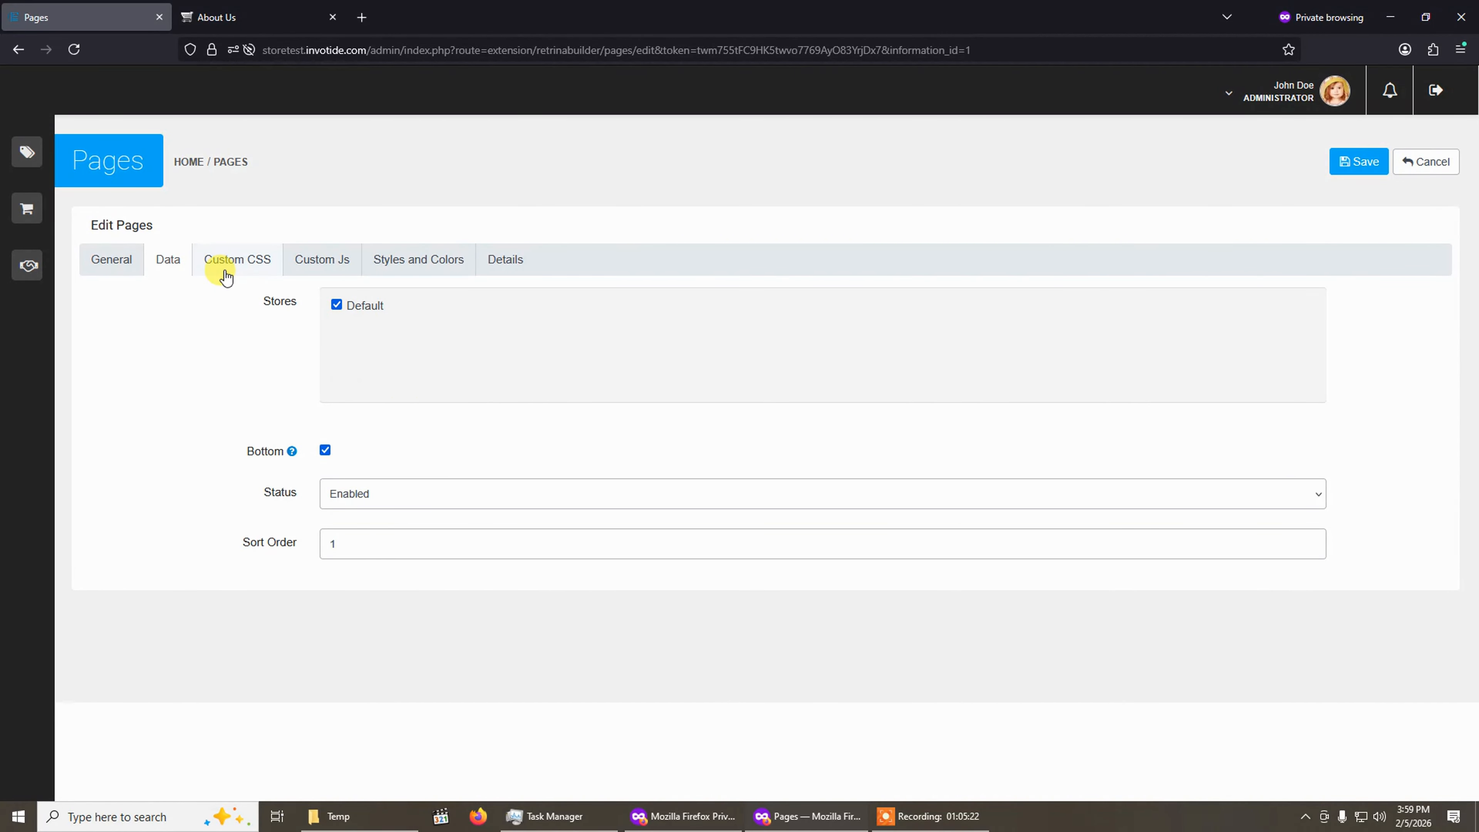
pyautogui.click(221, 260)
pyautogui.scroll(-10, 326, 439)
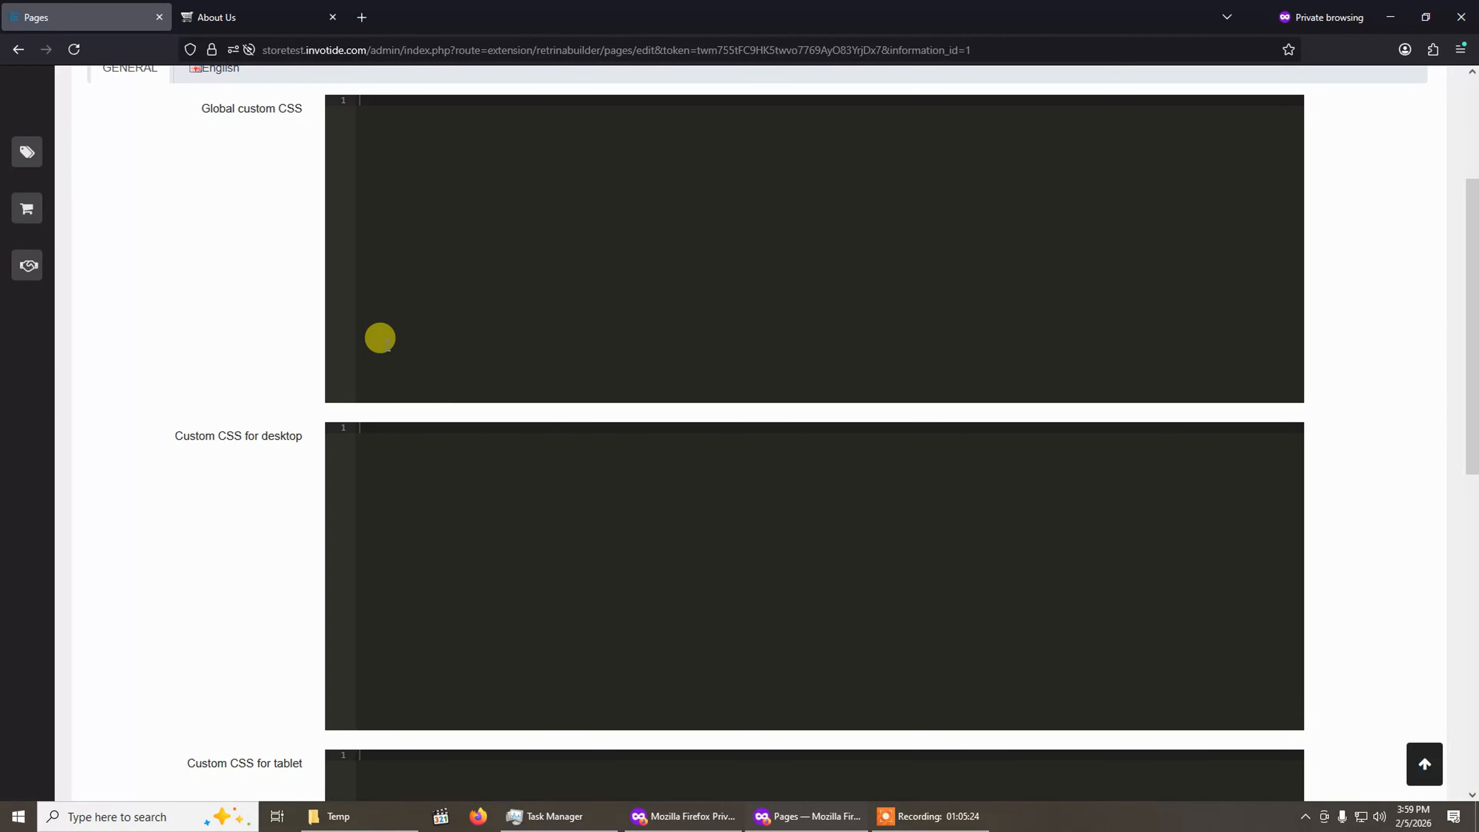
pyautogui.scroll(10, 387, 350)
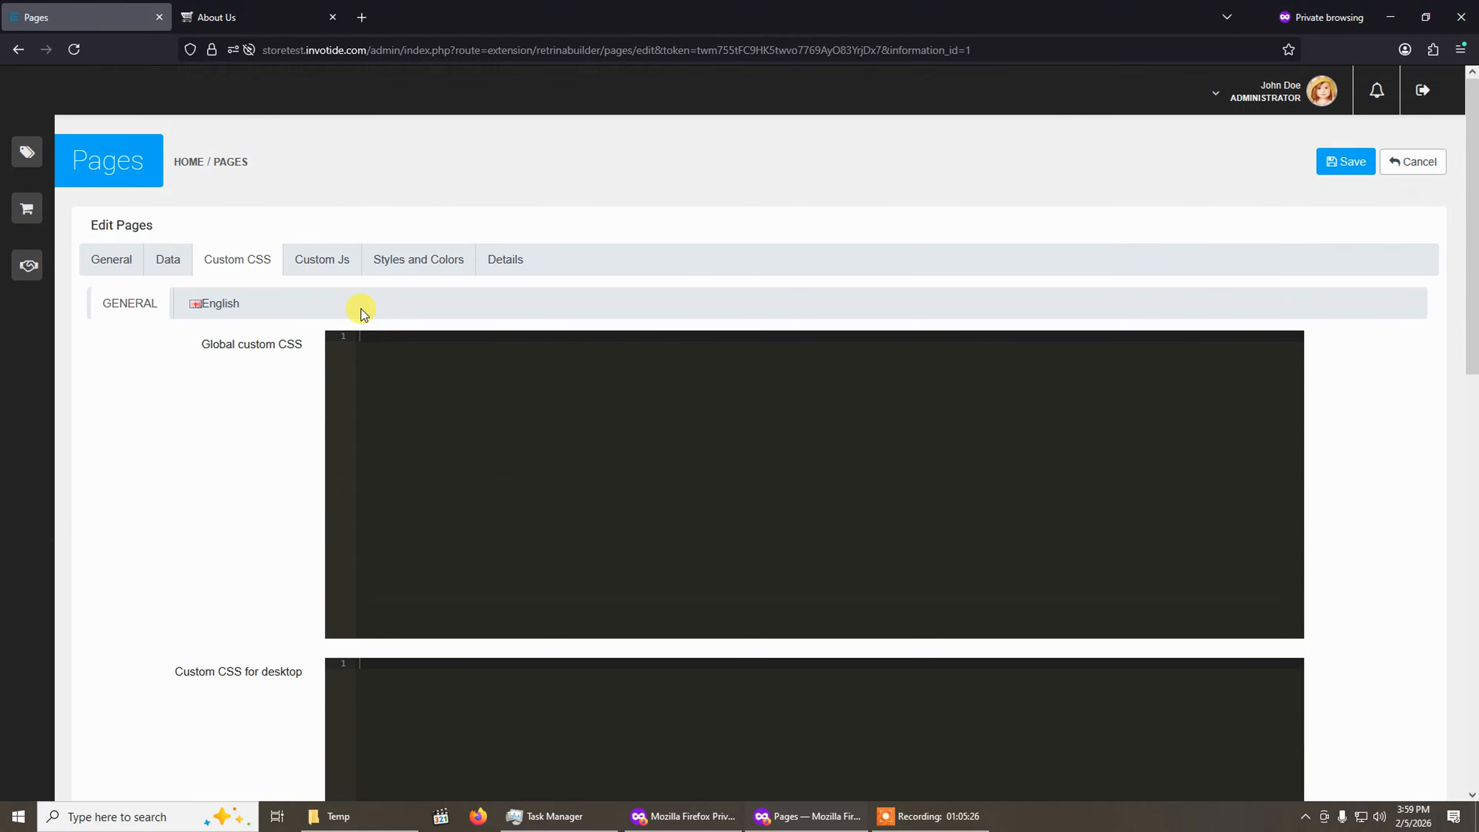
pyautogui.click(322, 261)
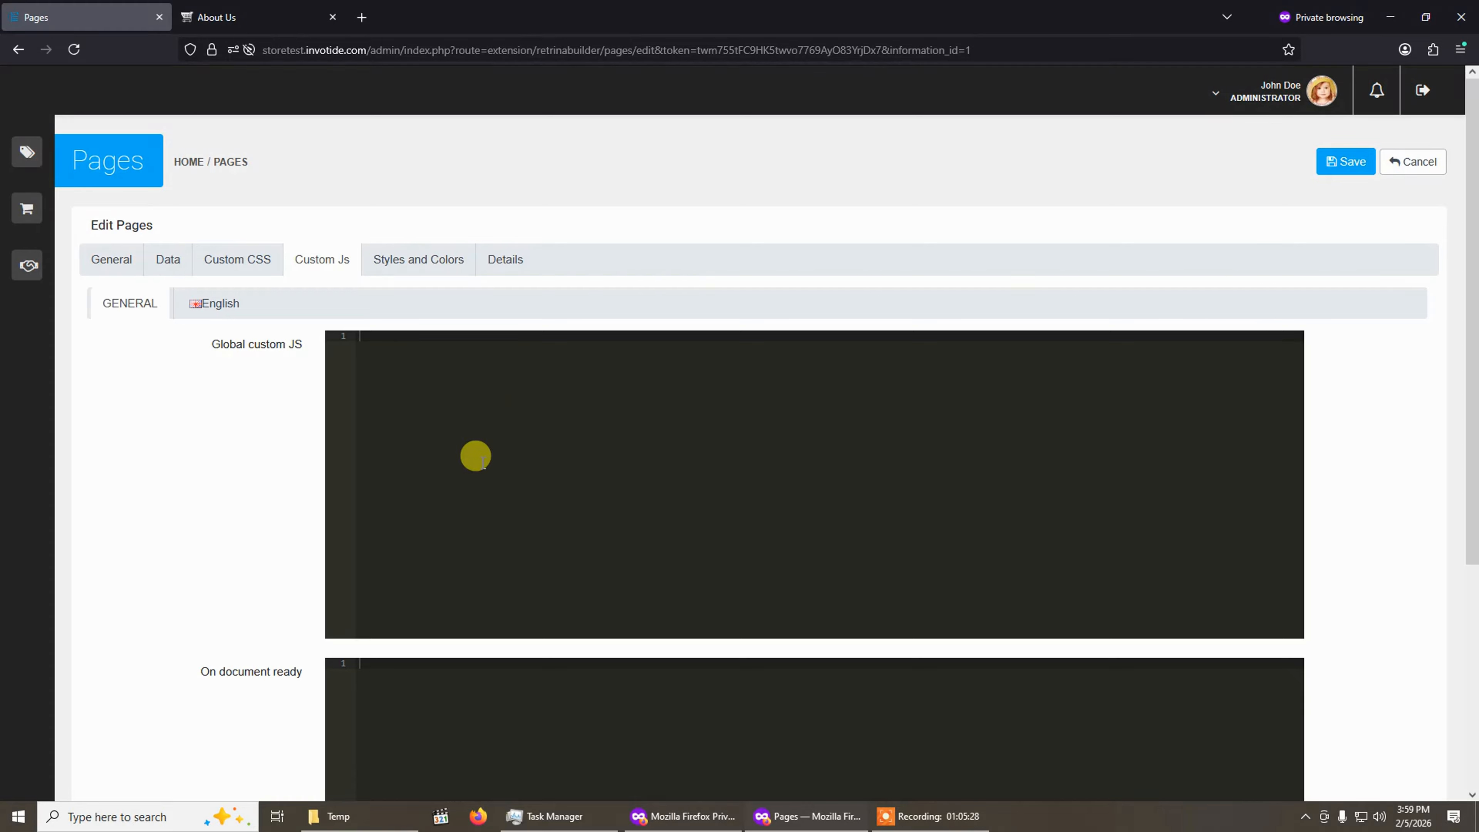
pyautogui.click(430, 259)
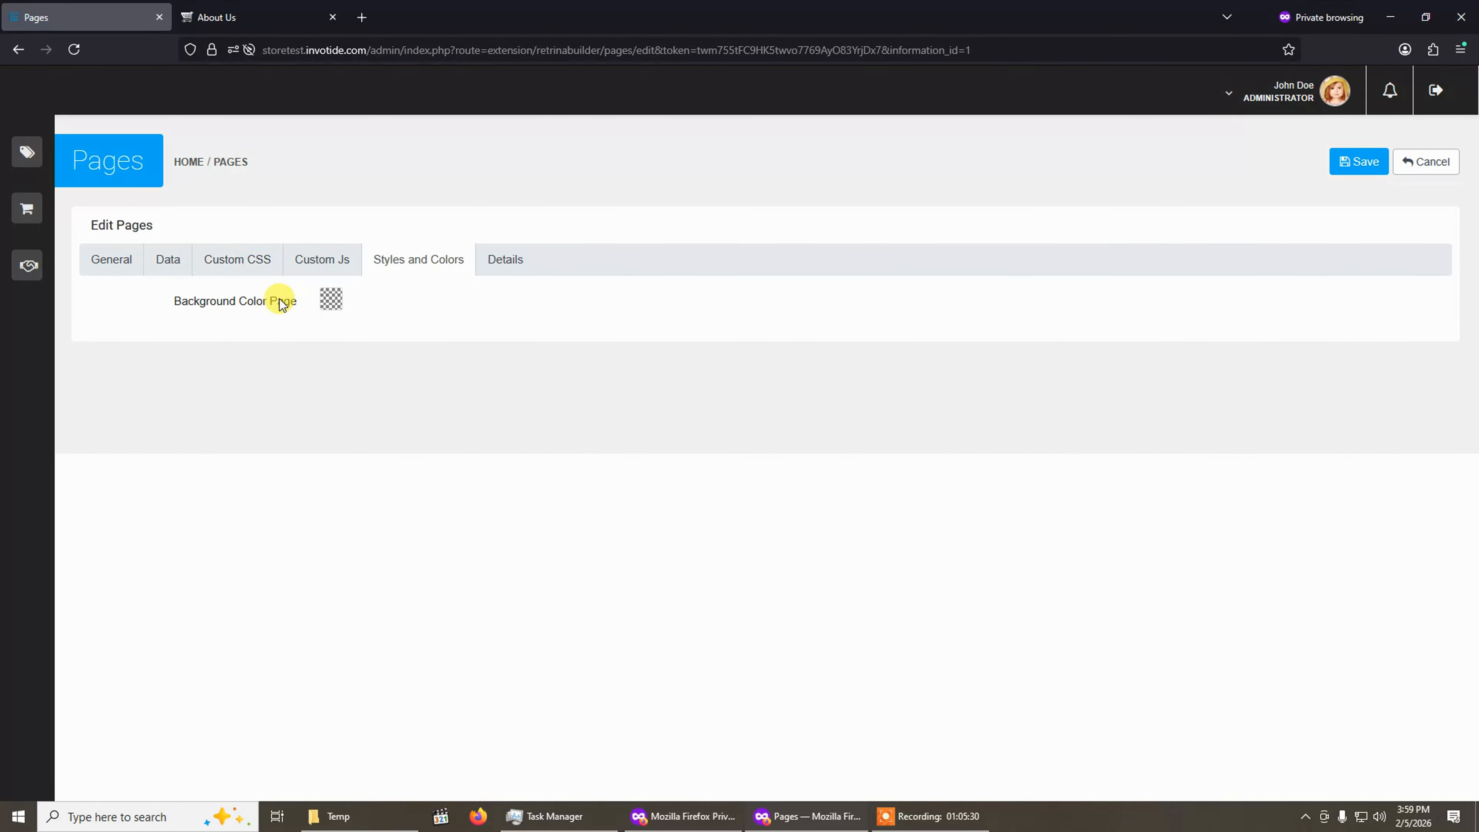
pyautogui.click(527, 259)
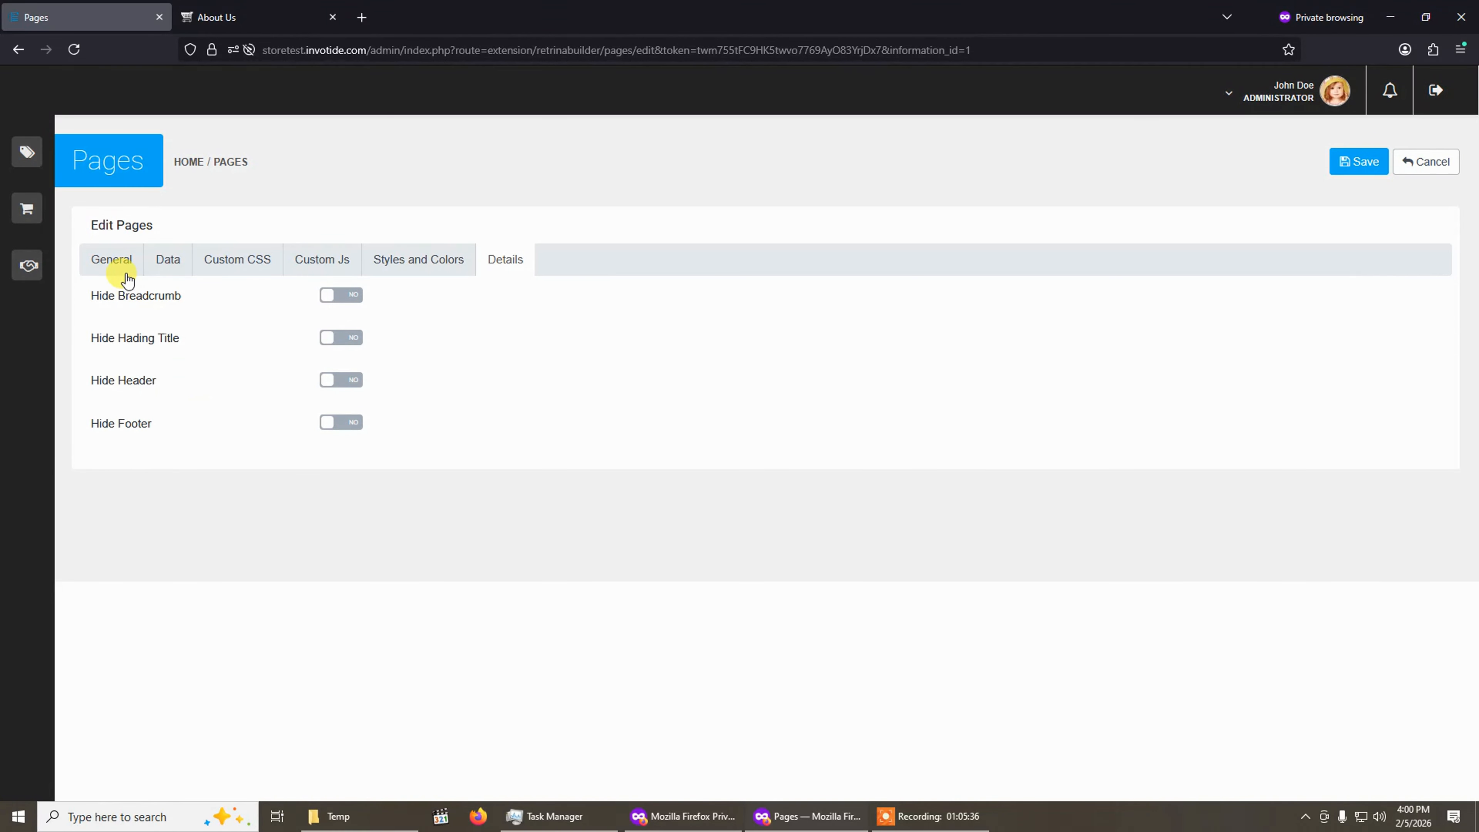
pyautogui.click(119, 261)
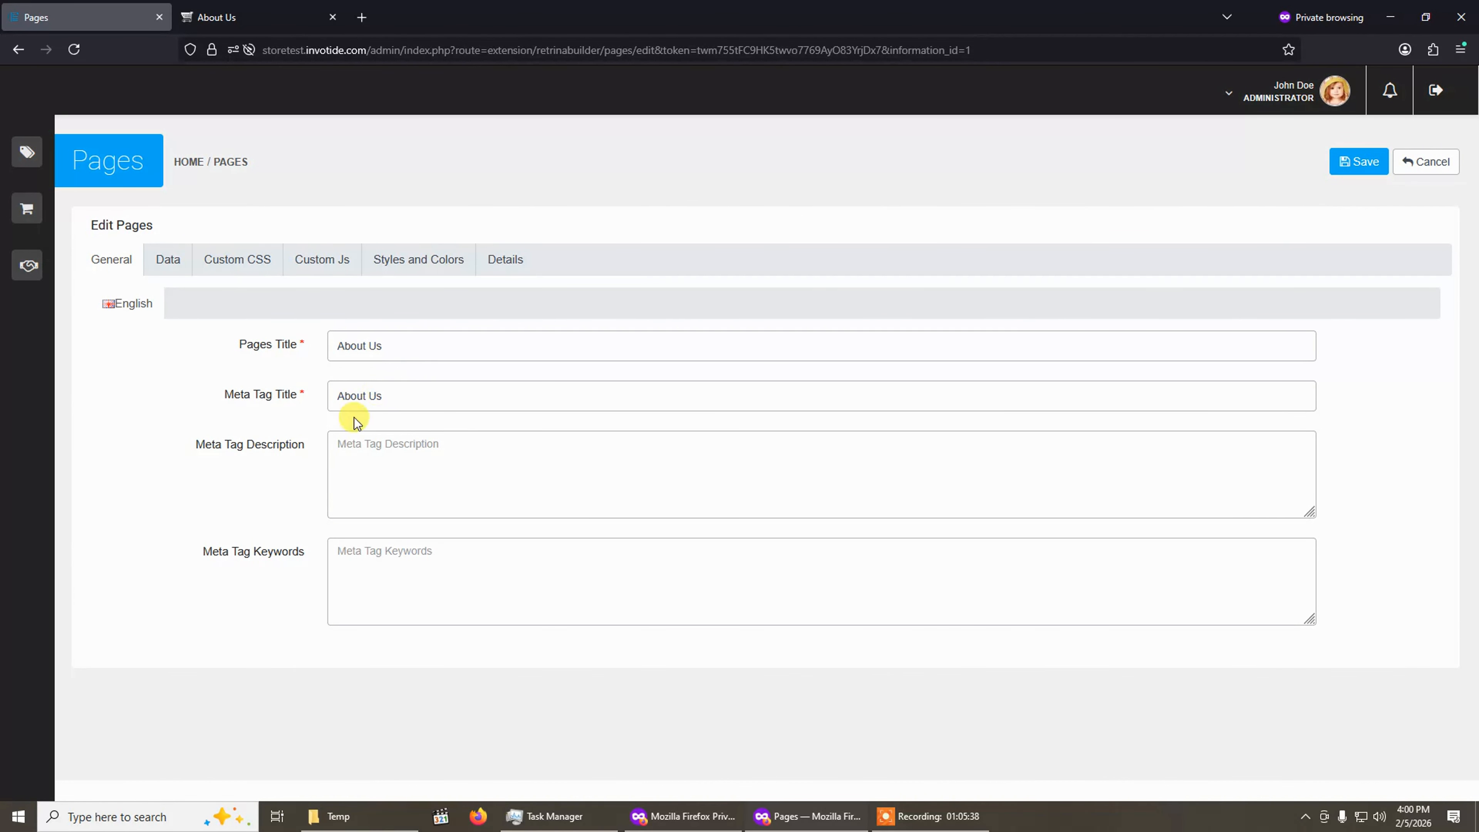
pyautogui.click(1357, 162)
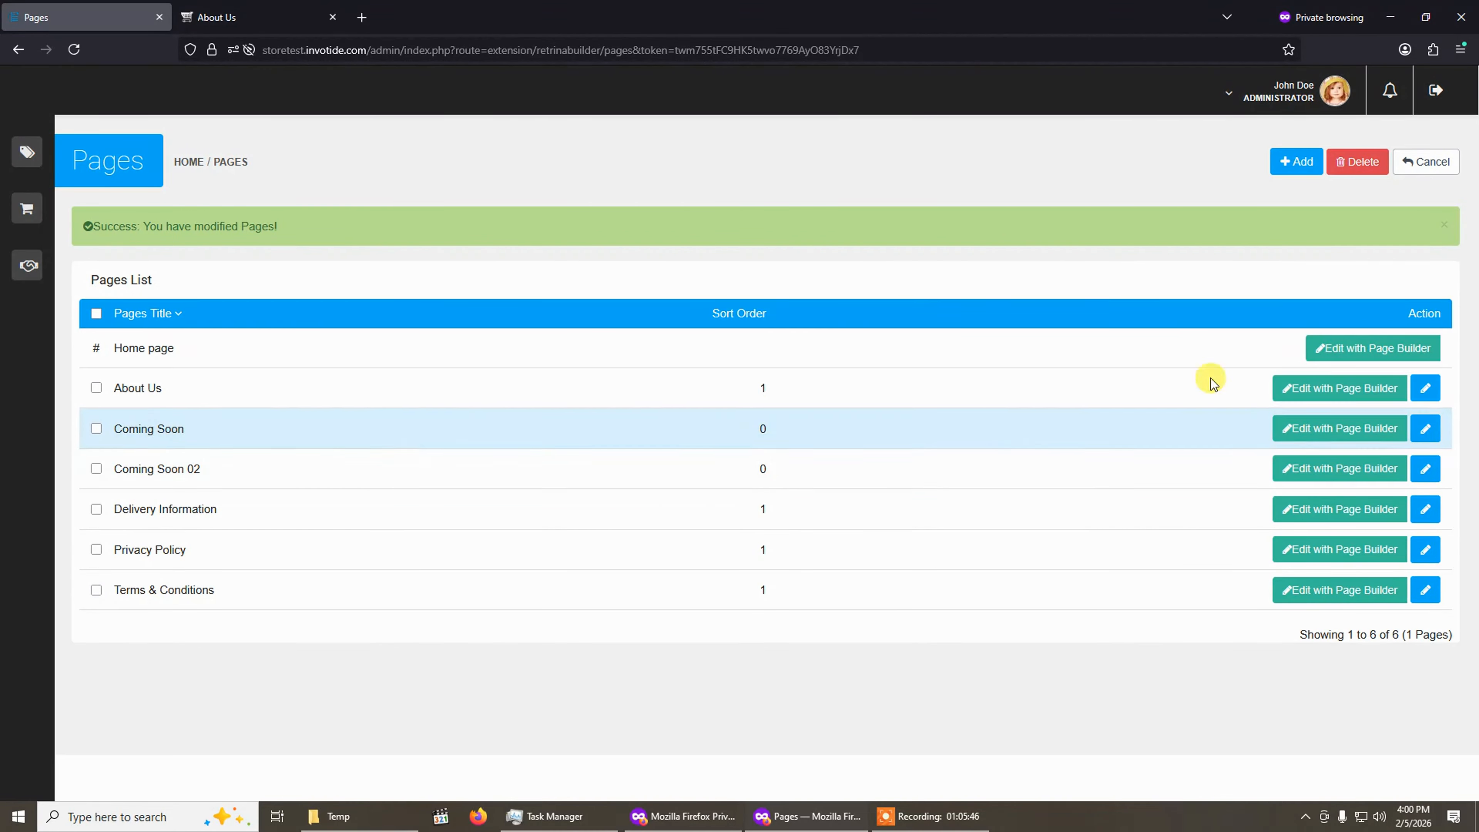
# Add a new page with Pages Title and Meta Tag Title both set to Test Page.
pyautogui.click(1294, 166)
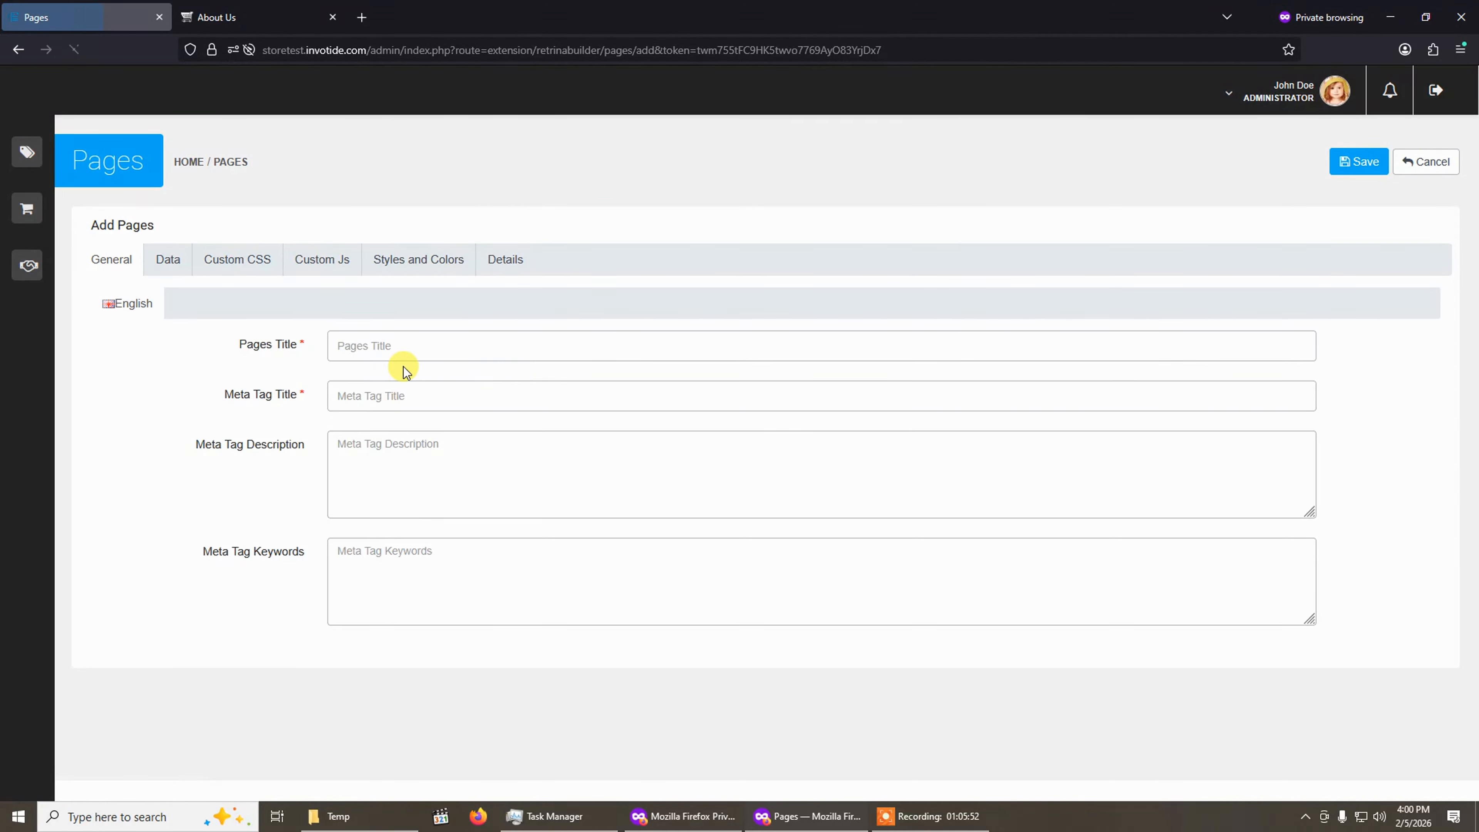
pyautogui.click(444, 346)
pyautogui.write('Test Page')
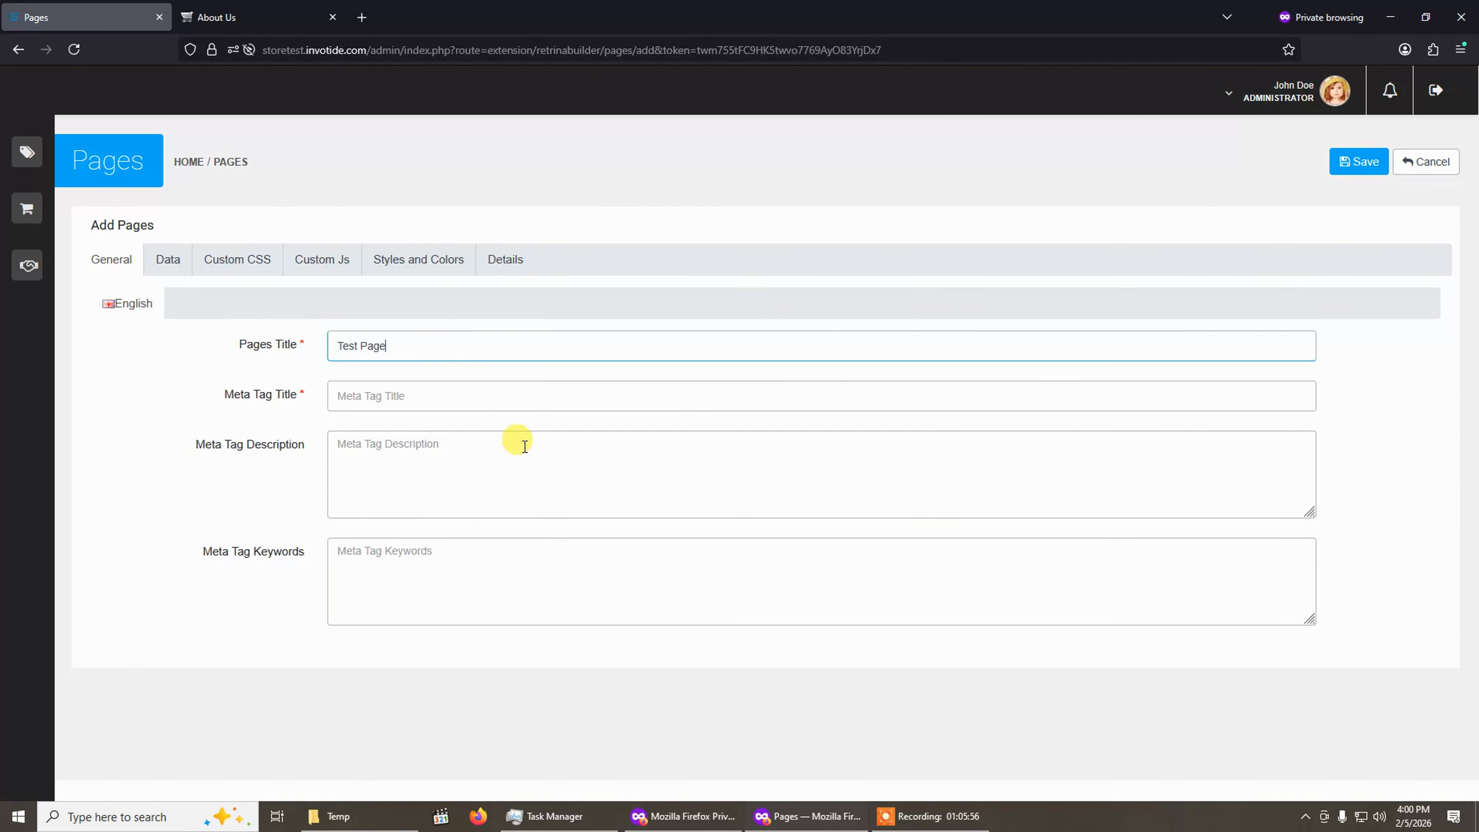
pyautogui.hotkey('ctrl', 'a')
pyautogui.hotkey('ctrl', 'c')
pyautogui.click(491, 391)
pyautogui.hotkey('ctrl', 'v')
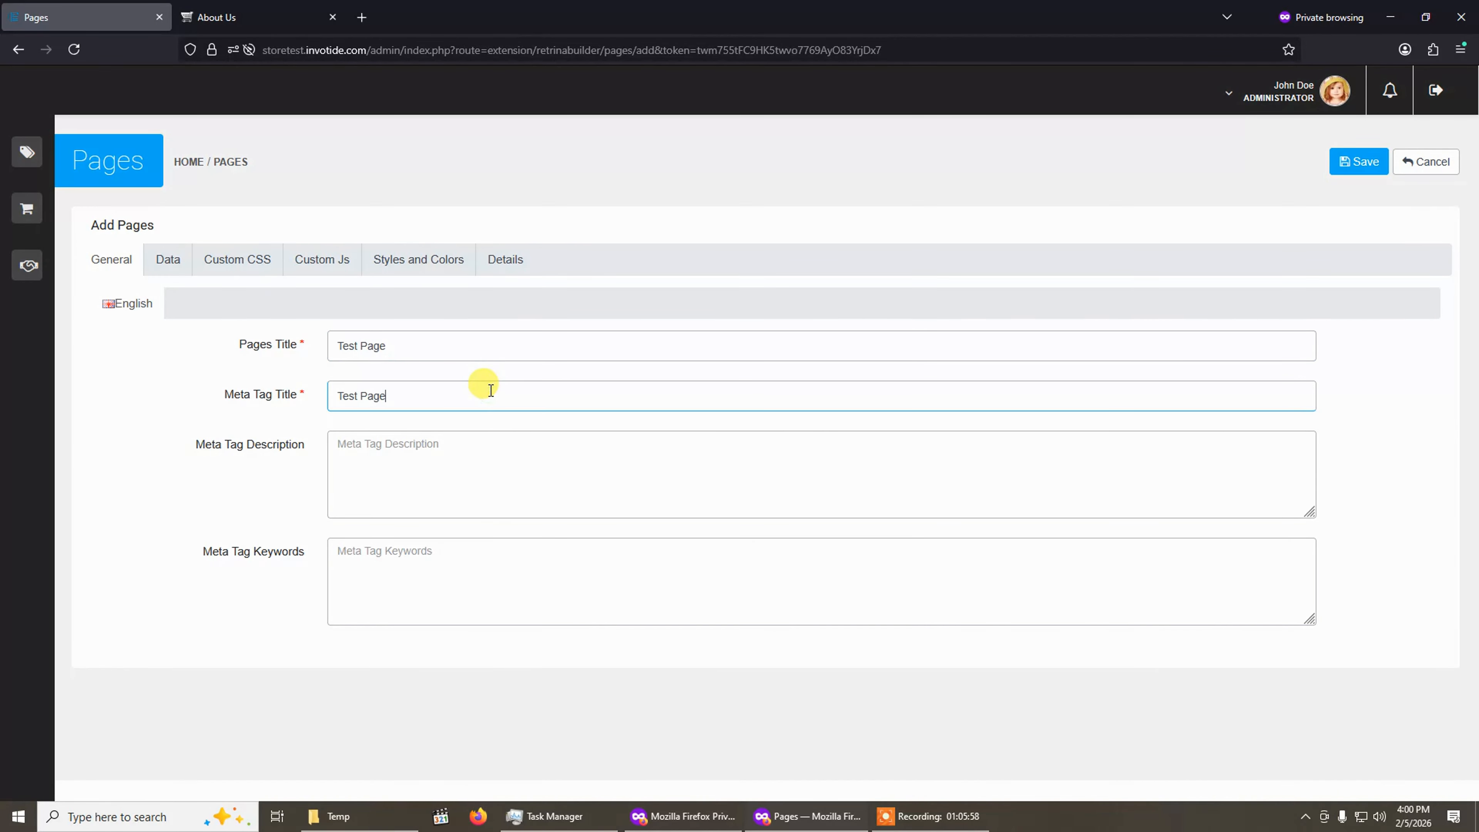
# Tick the Bottom option for the new page and set its sort order to 1.
pyautogui.click(167, 261)
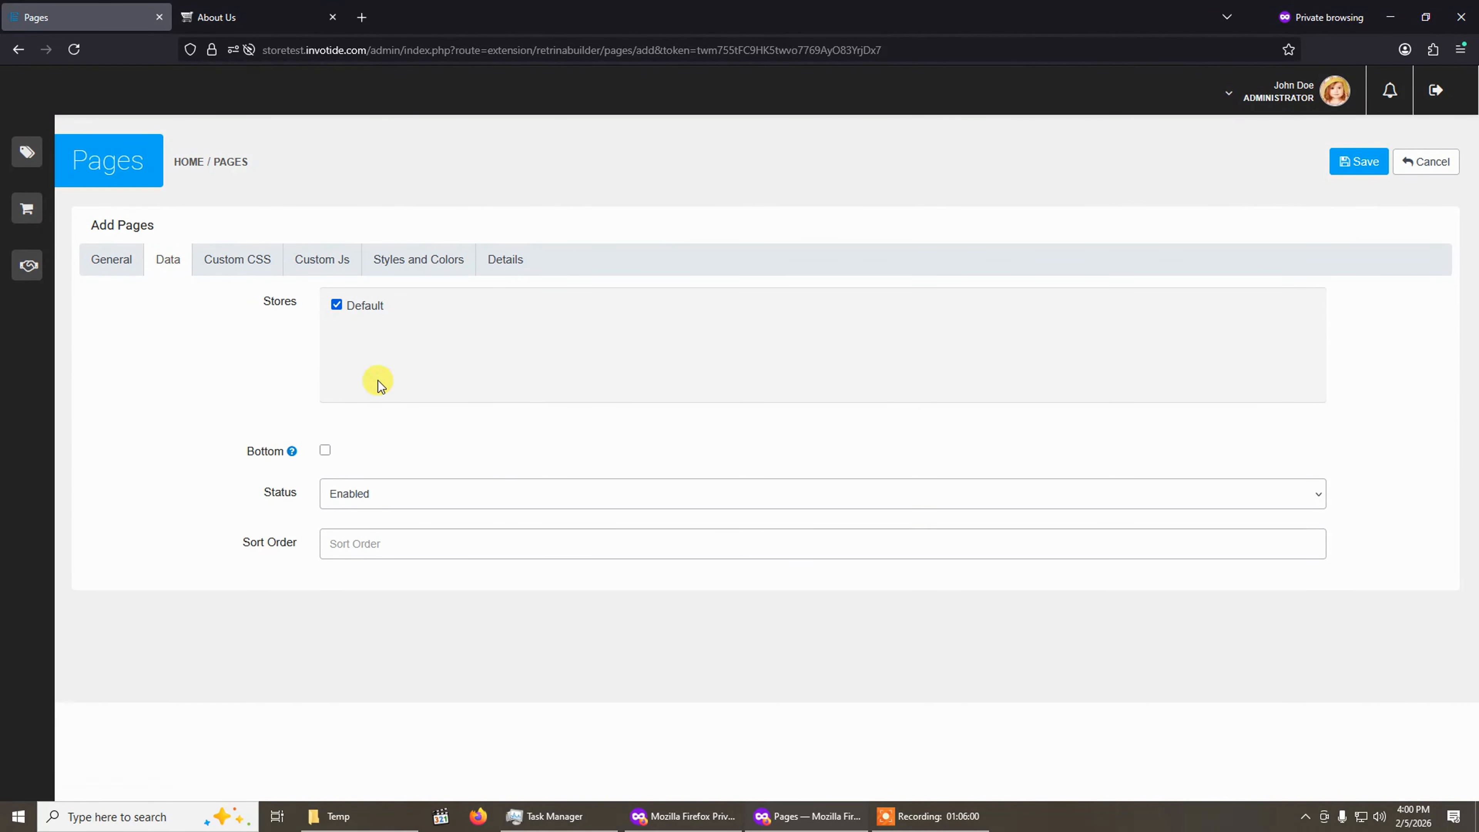
pyautogui.click(325, 451)
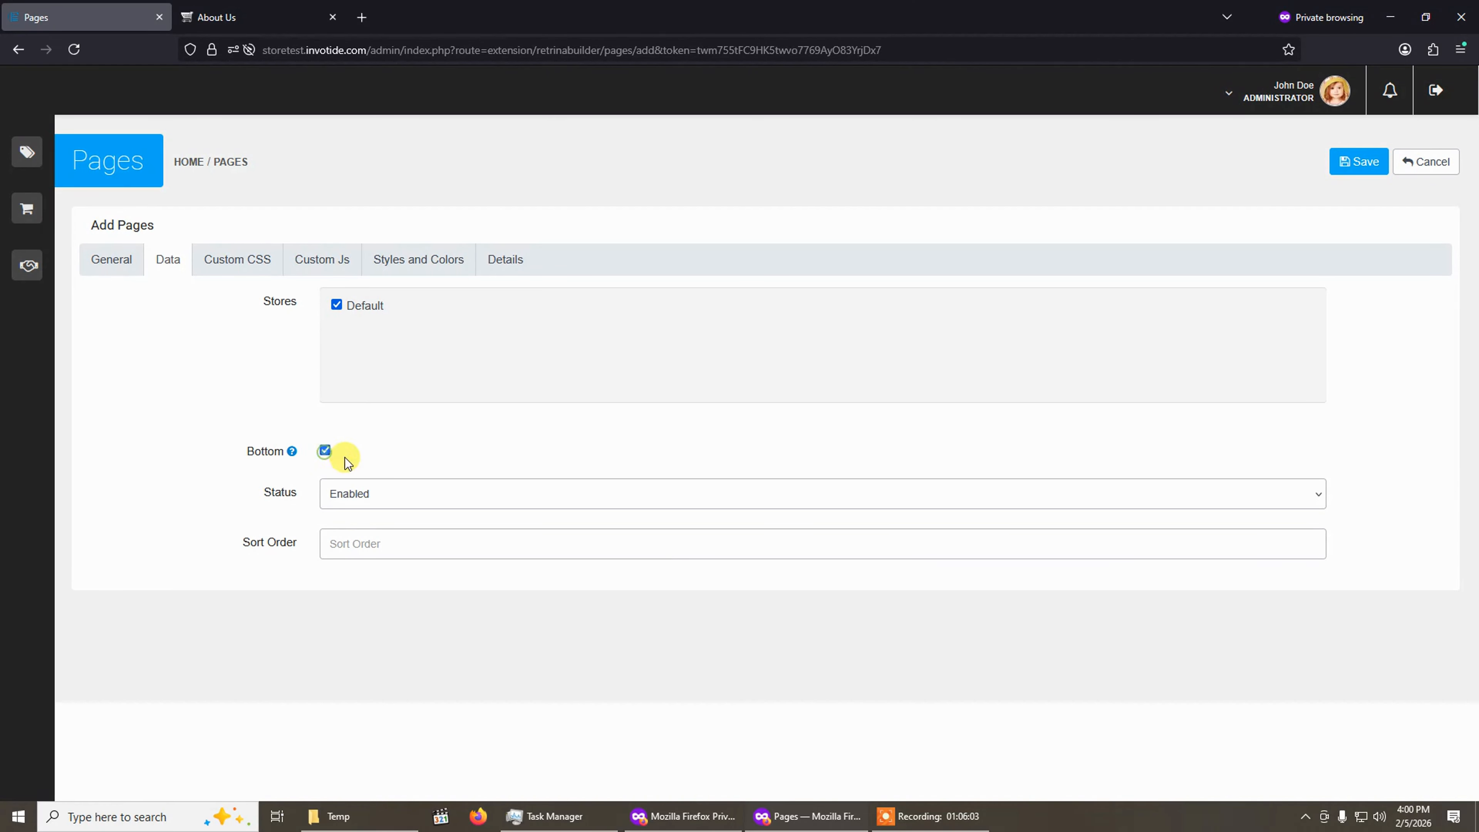
pyautogui.click(355, 543)
# Review the new page's Custom CSS, Custom Js, Styles and Colors and Details tabs, then save the page.
pyautogui.click(236, 257)
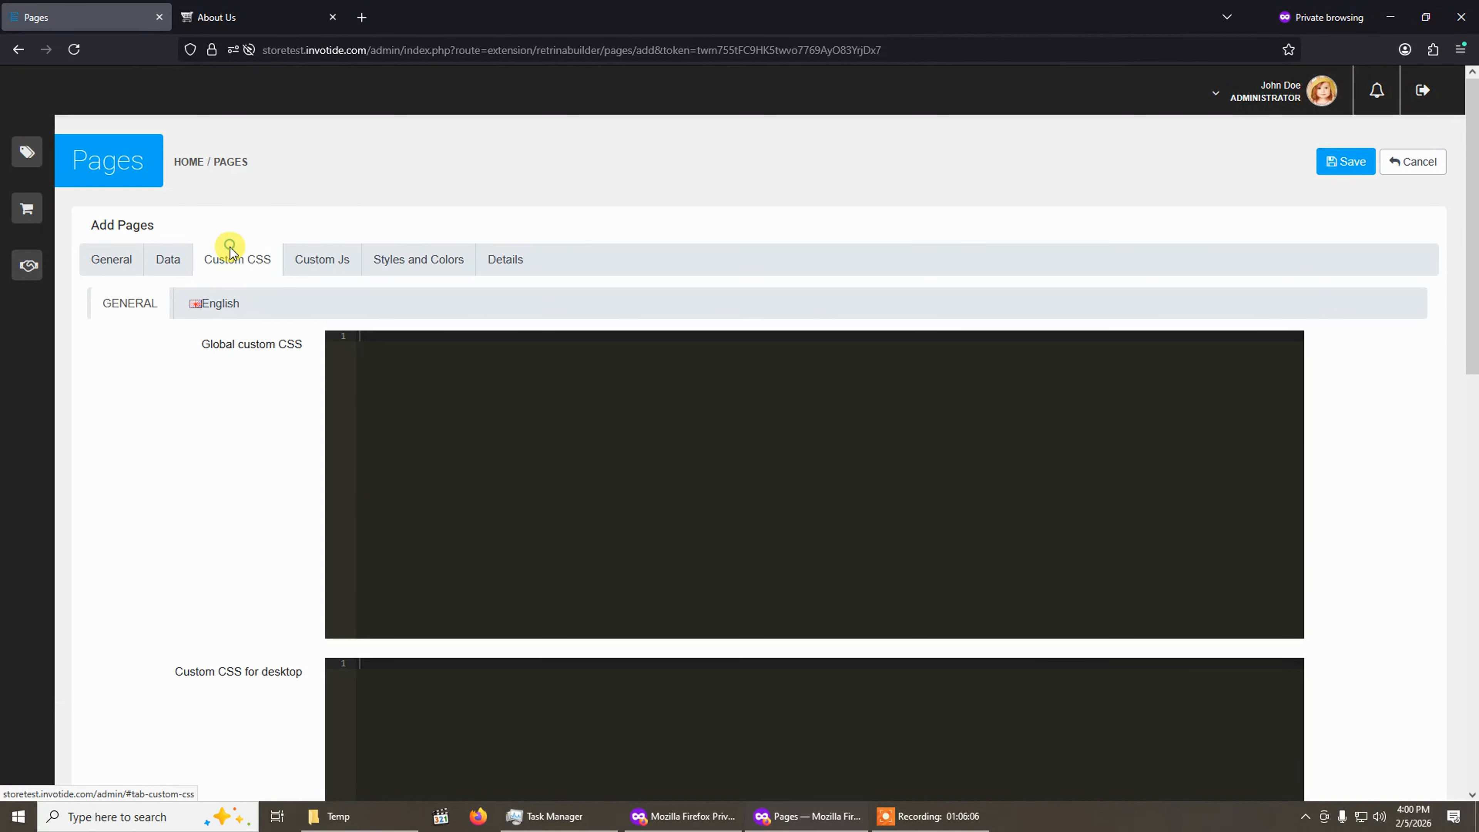
pyautogui.click(320, 273)
pyautogui.click(386, 264)
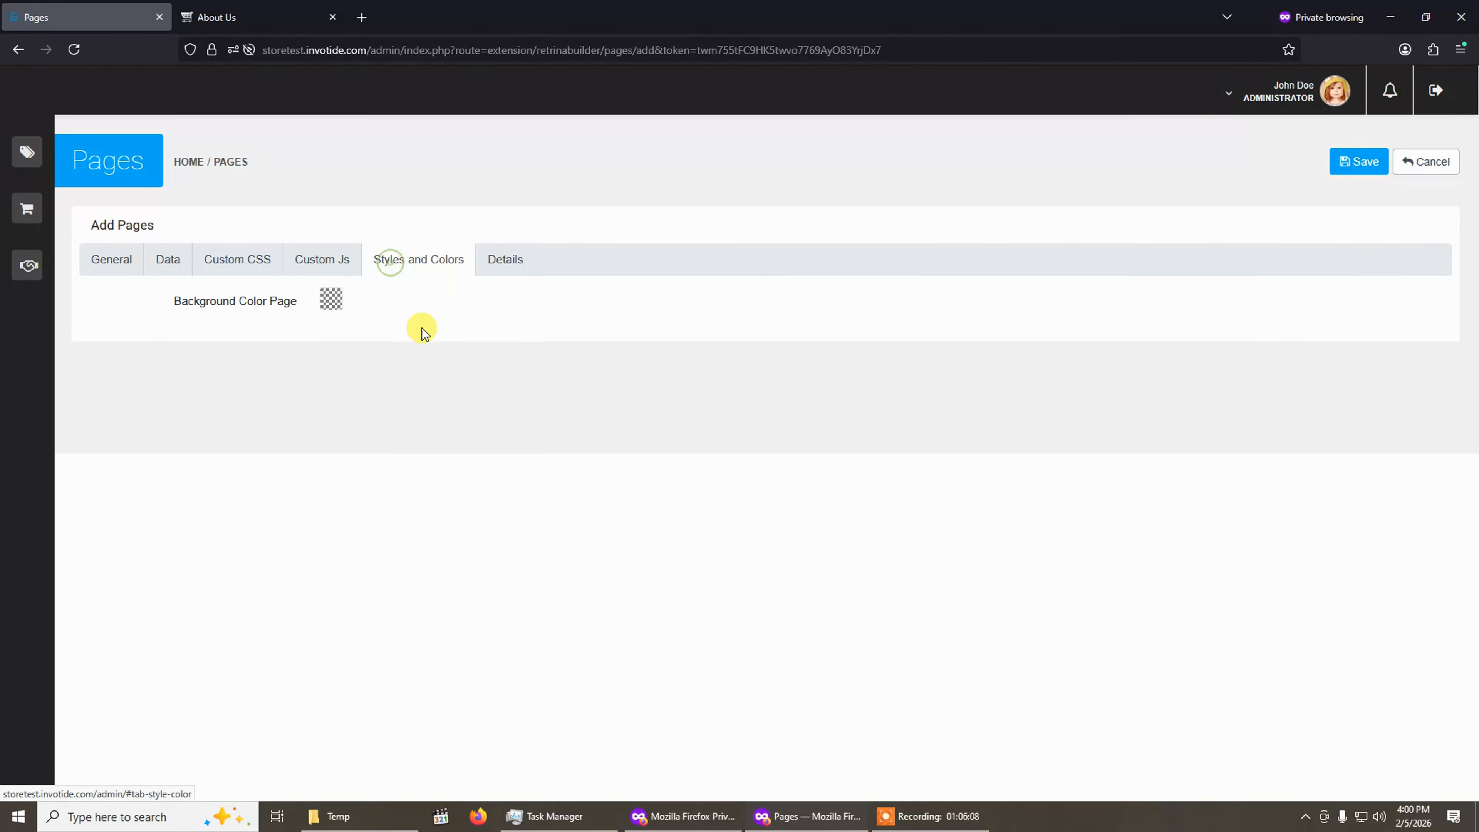
pyautogui.click(502, 265)
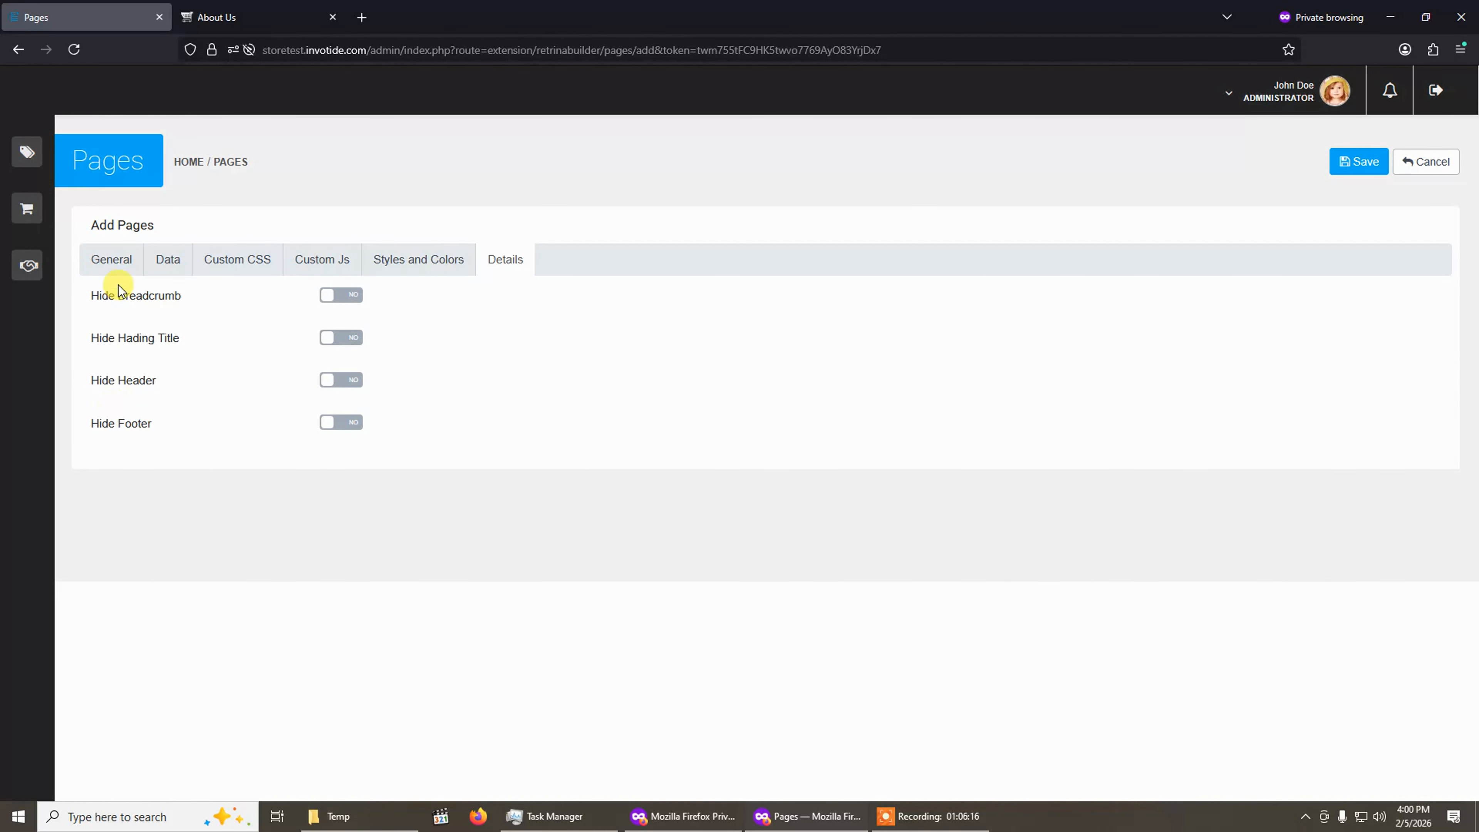
pyautogui.click(117, 267)
pyautogui.click(220, 262)
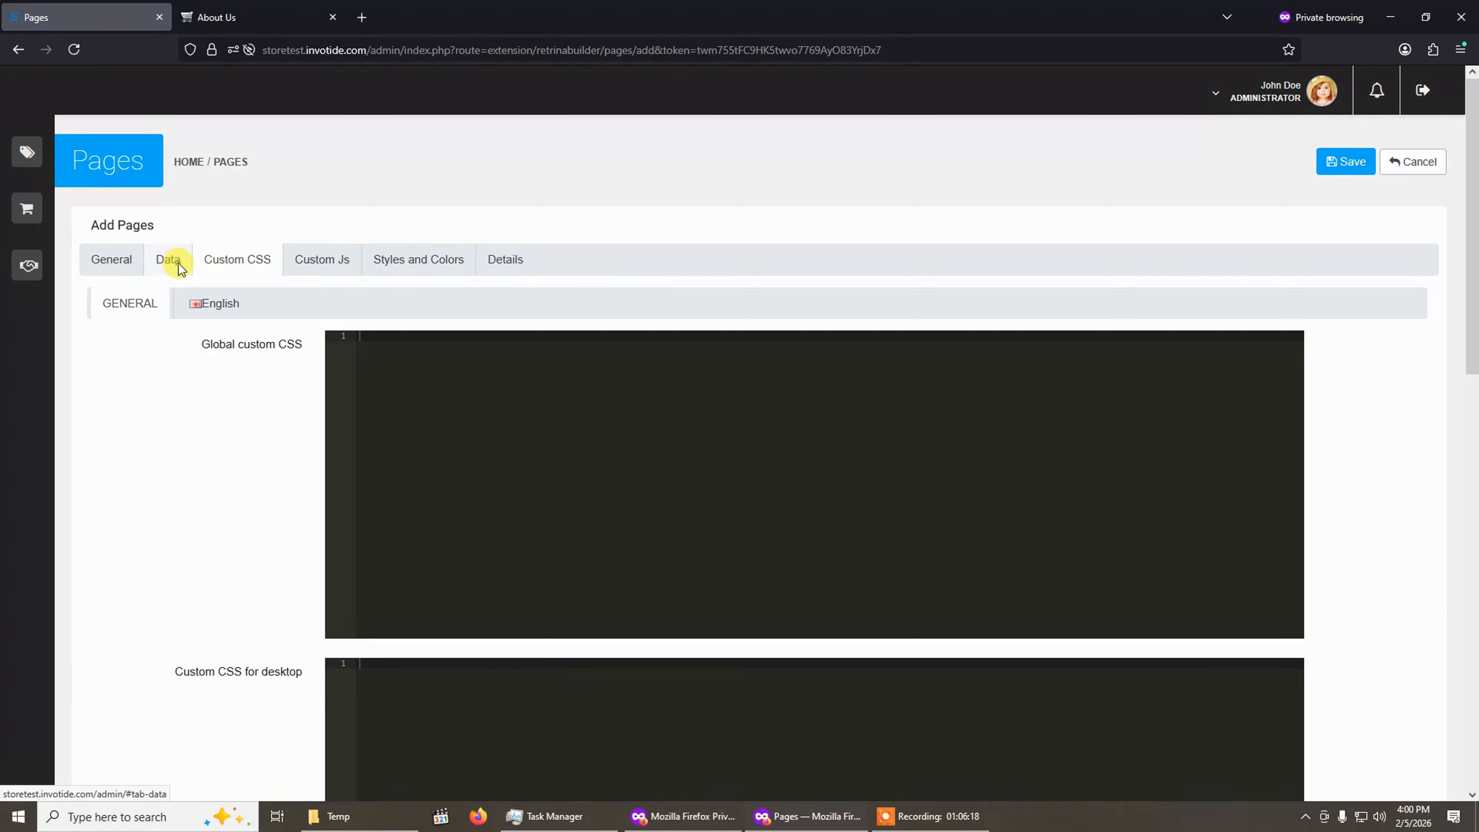
pyautogui.click(323, 261)
pyautogui.click(421, 270)
pyautogui.click(501, 264)
pyautogui.click(111, 267)
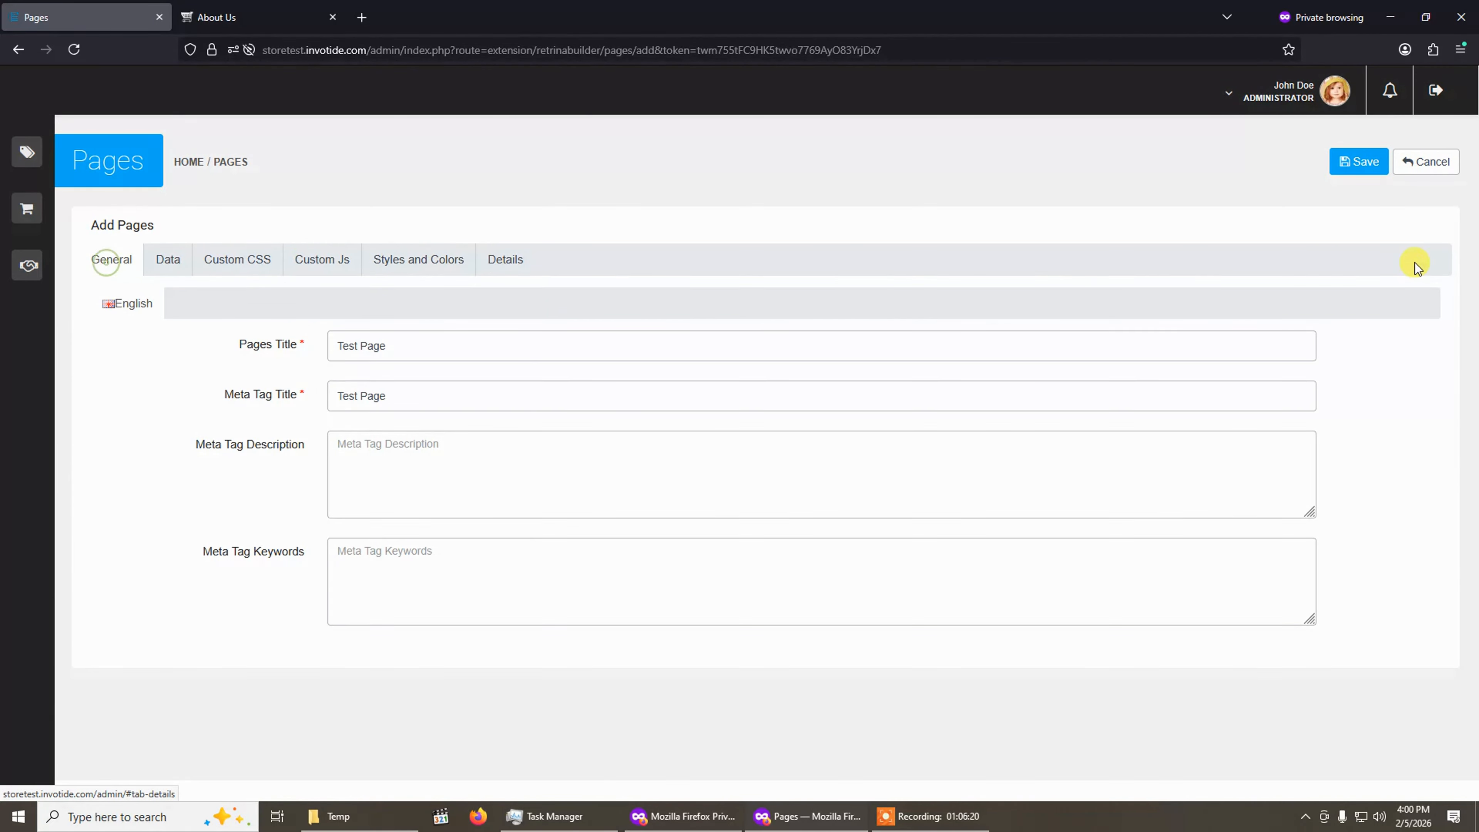
pyautogui.click(1354, 162)
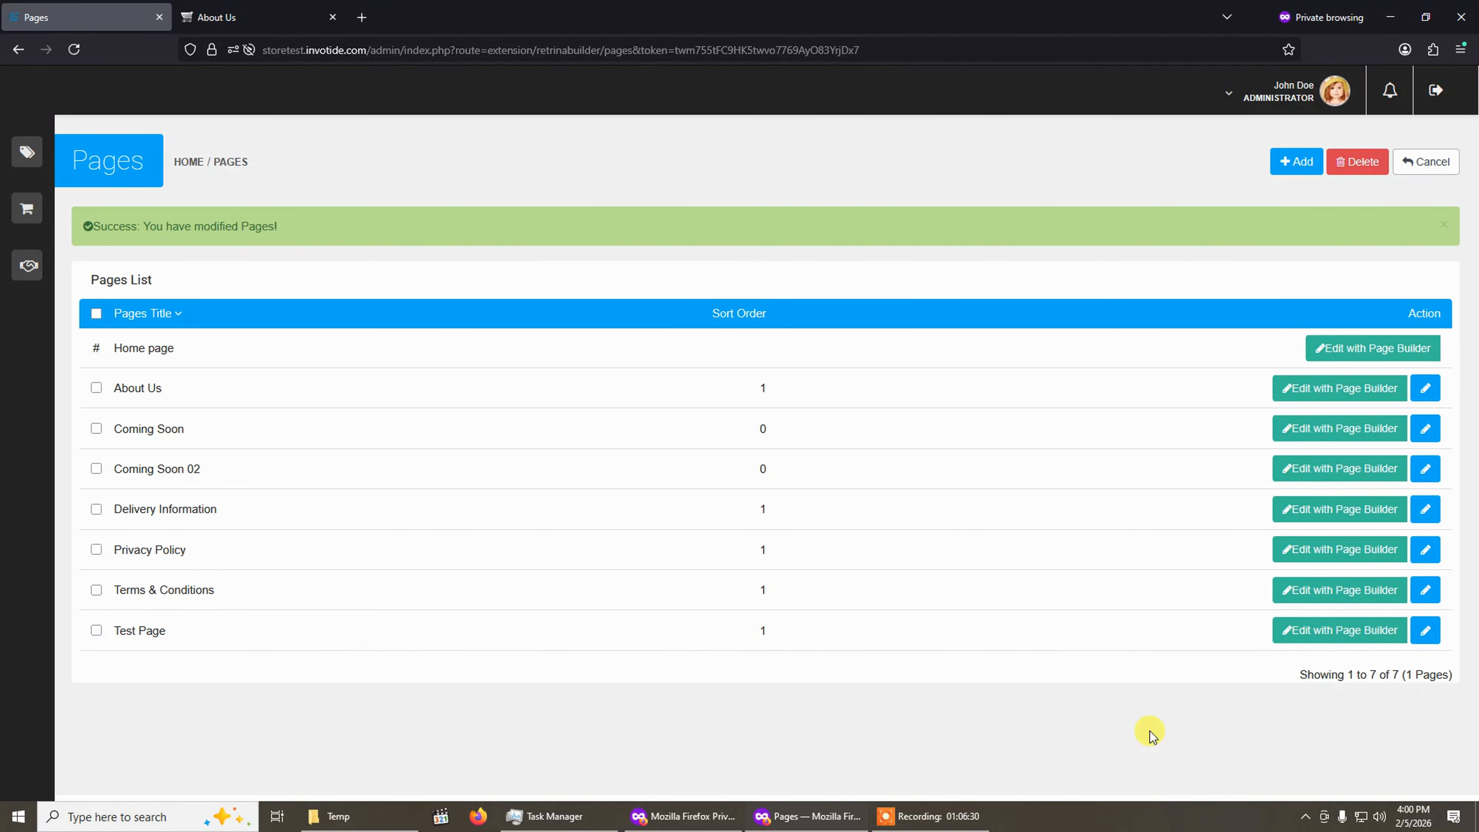
# Open Test Page in the Page Builder with the default settings, then exit and leave the page.
pyautogui.click(1356, 631)
pyautogui.click(880, 272)
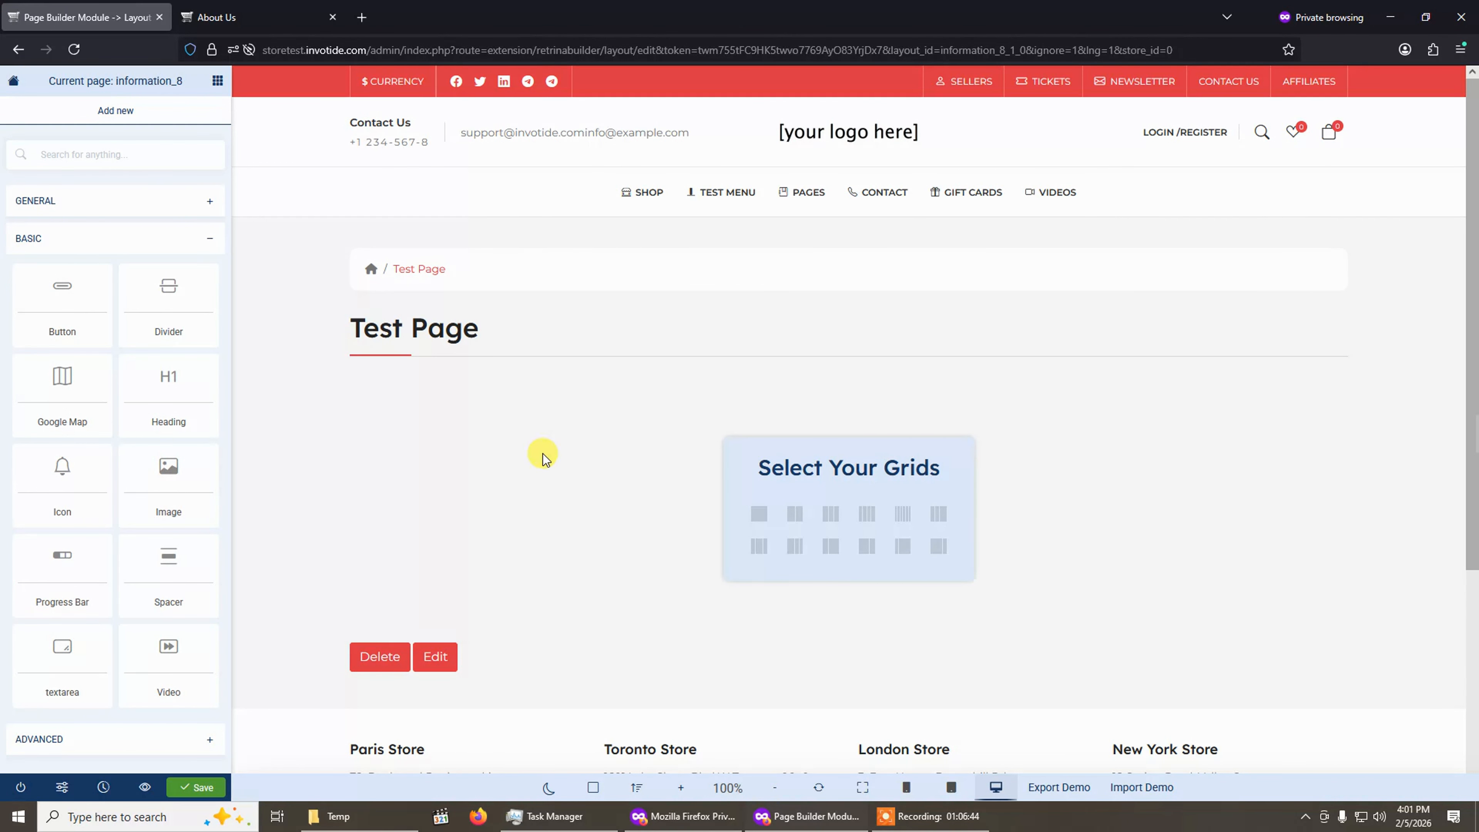
pyautogui.click(20, 787)
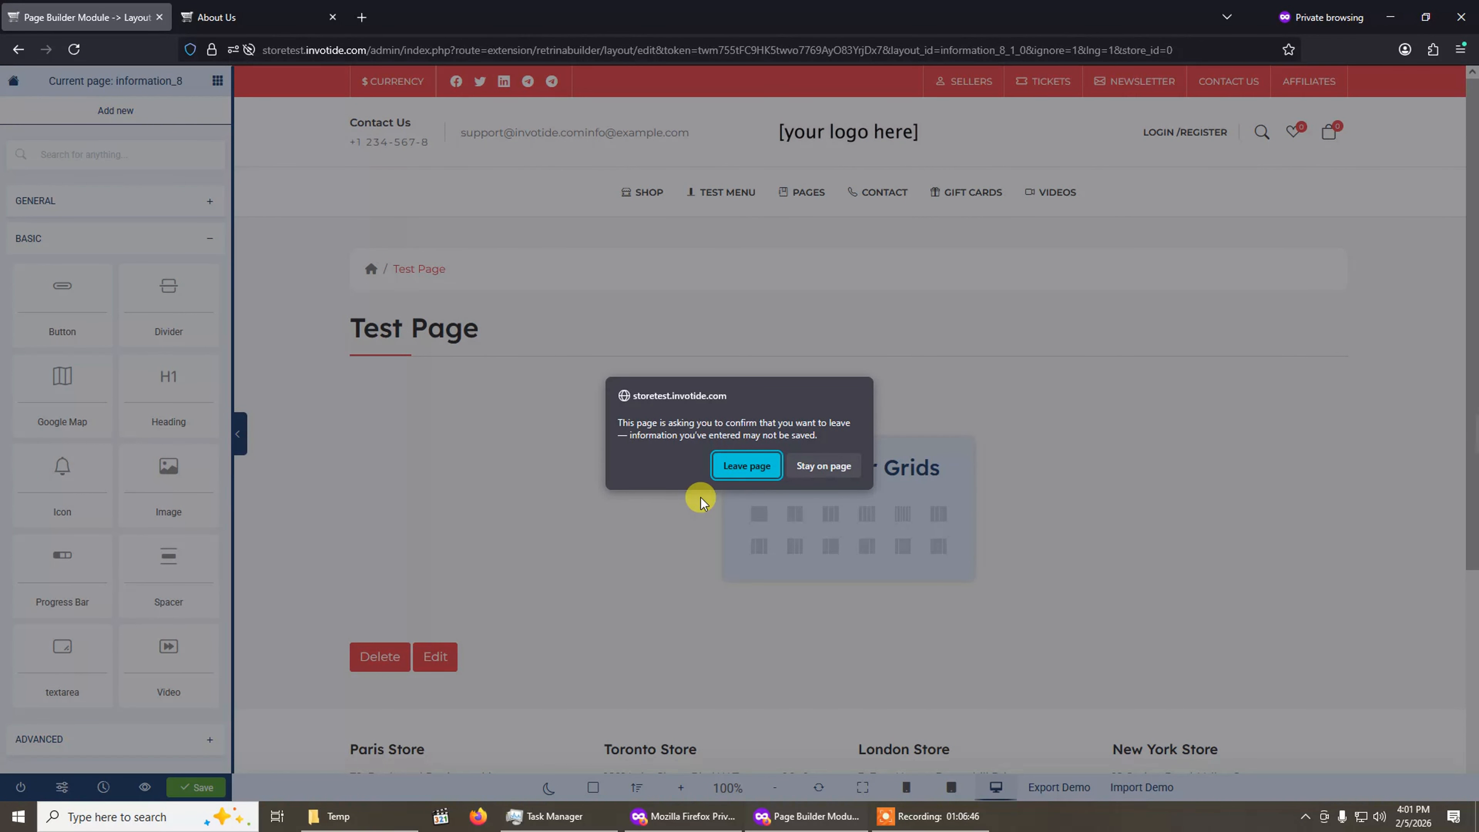
pyautogui.click(822, 466)
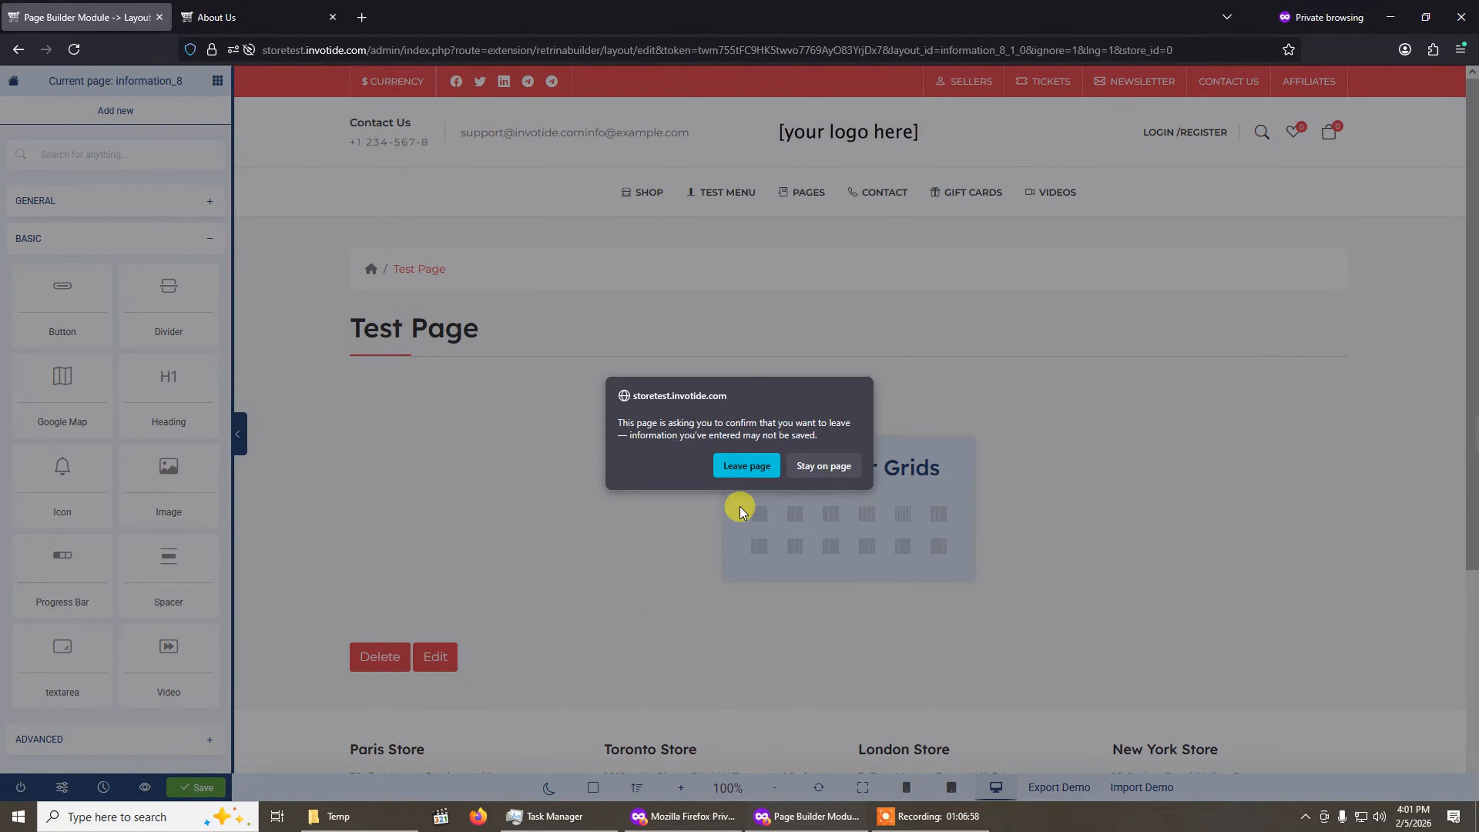
pyautogui.click(748, 474)
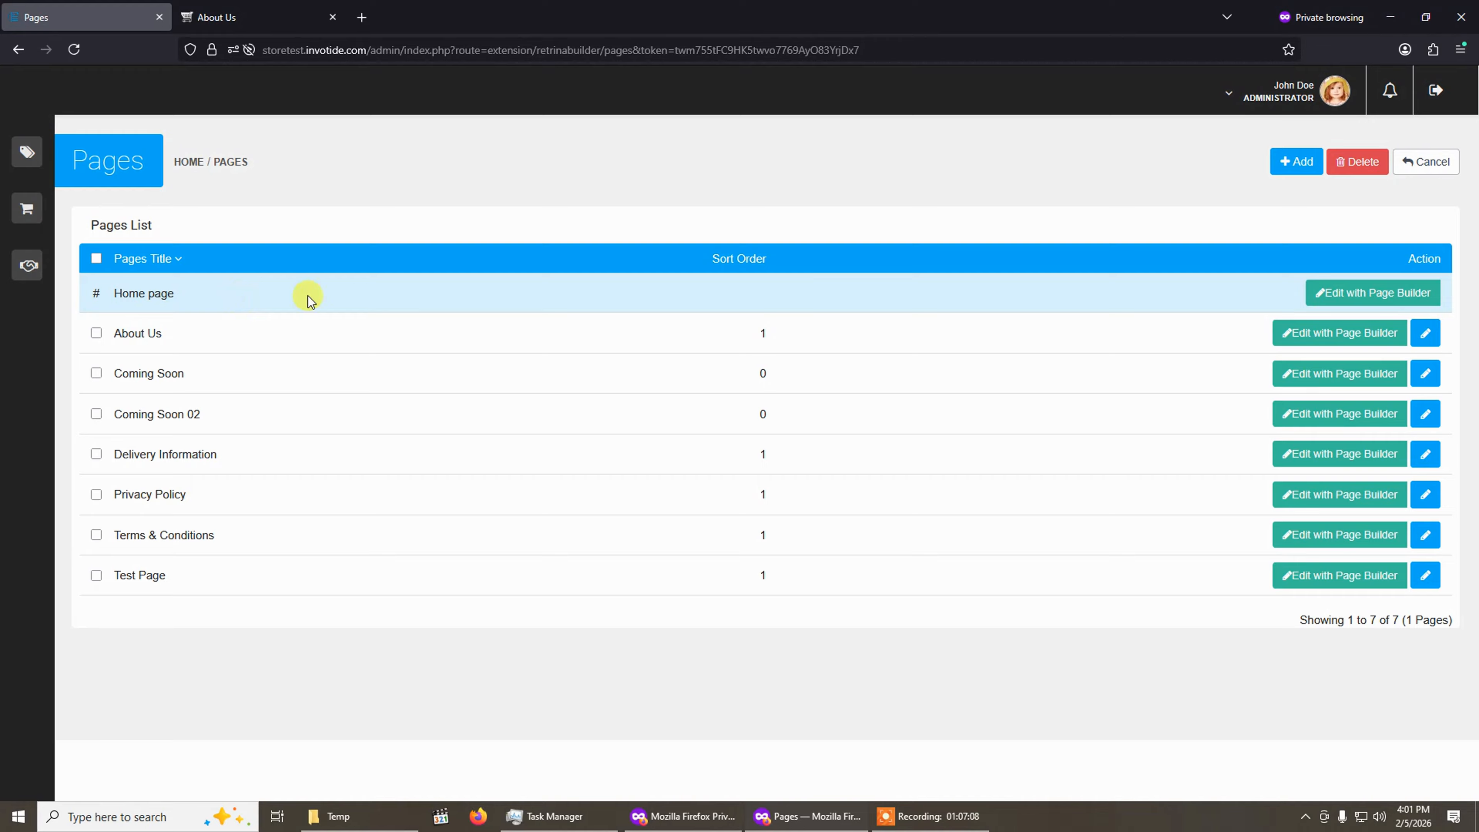
# Open the Home page in the Page Builder and scroll through its layout sections.
pyautogui.click(1357, 297)
pyautogui.click(879, 273)
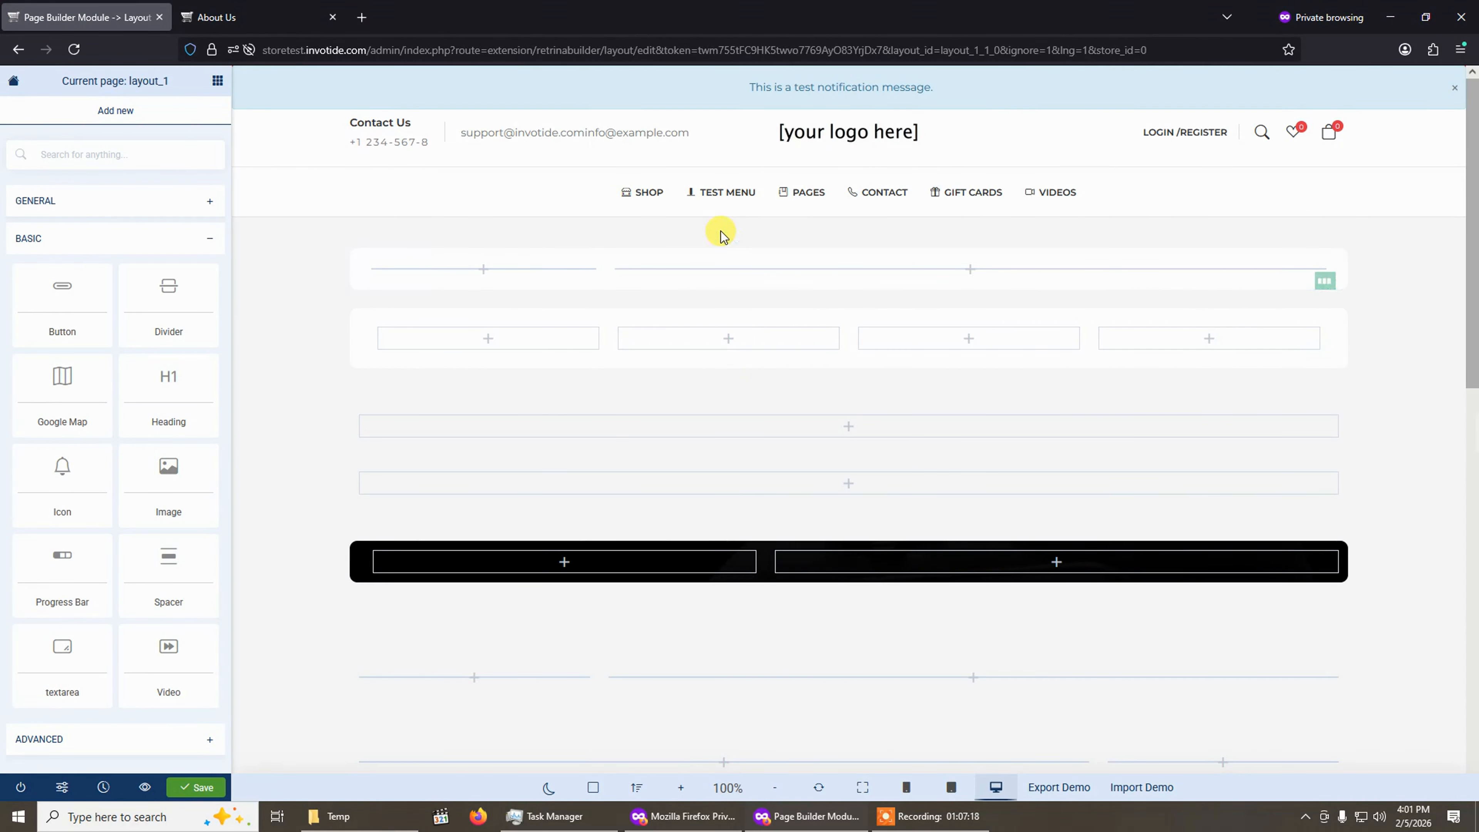
pyautogui.scroll(-1, 918, 441)
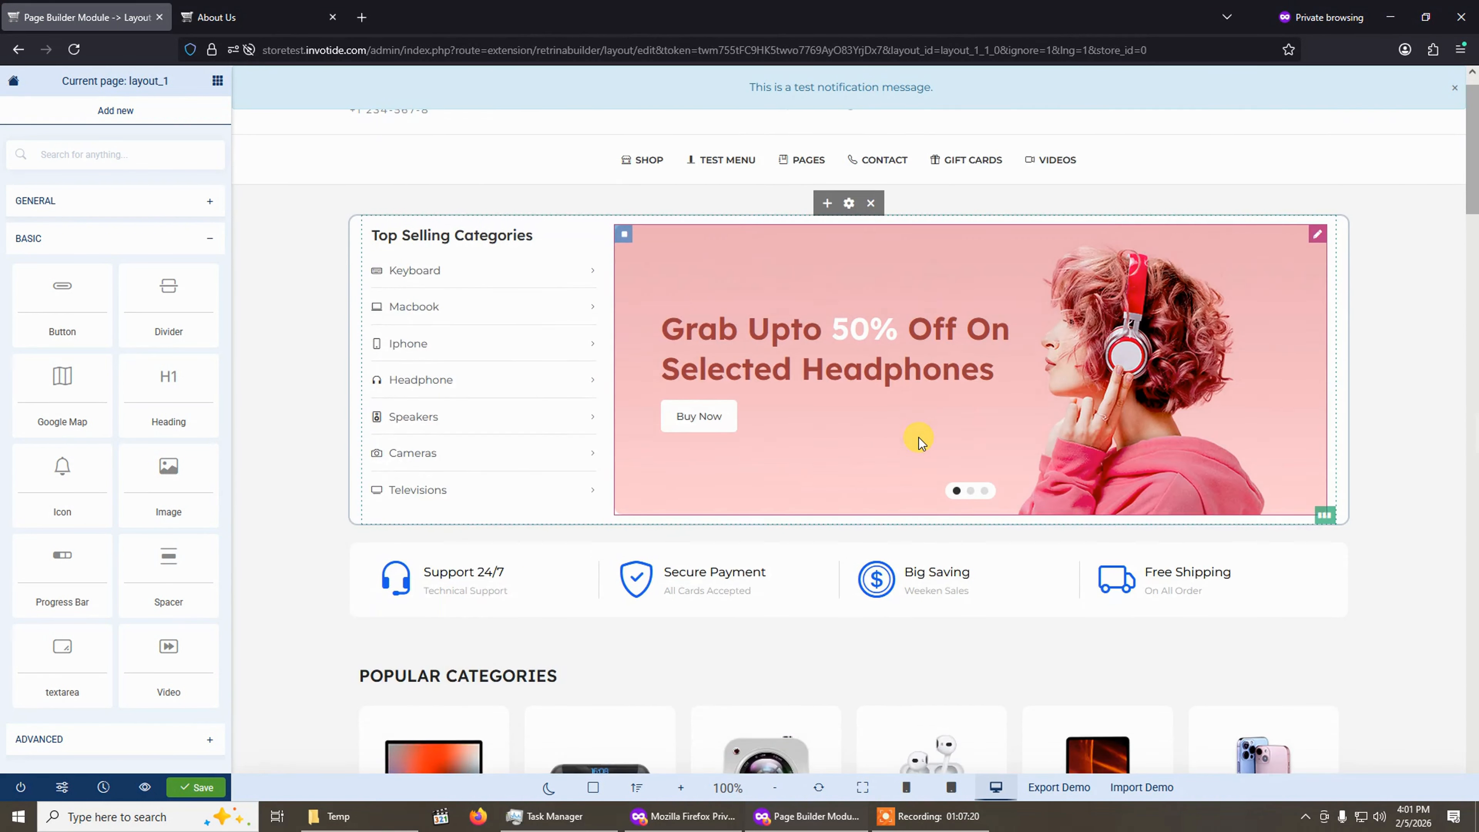
pyautogui.scroll(-3, 918, 441)
pyautogui.scroll(5, 908, 423)
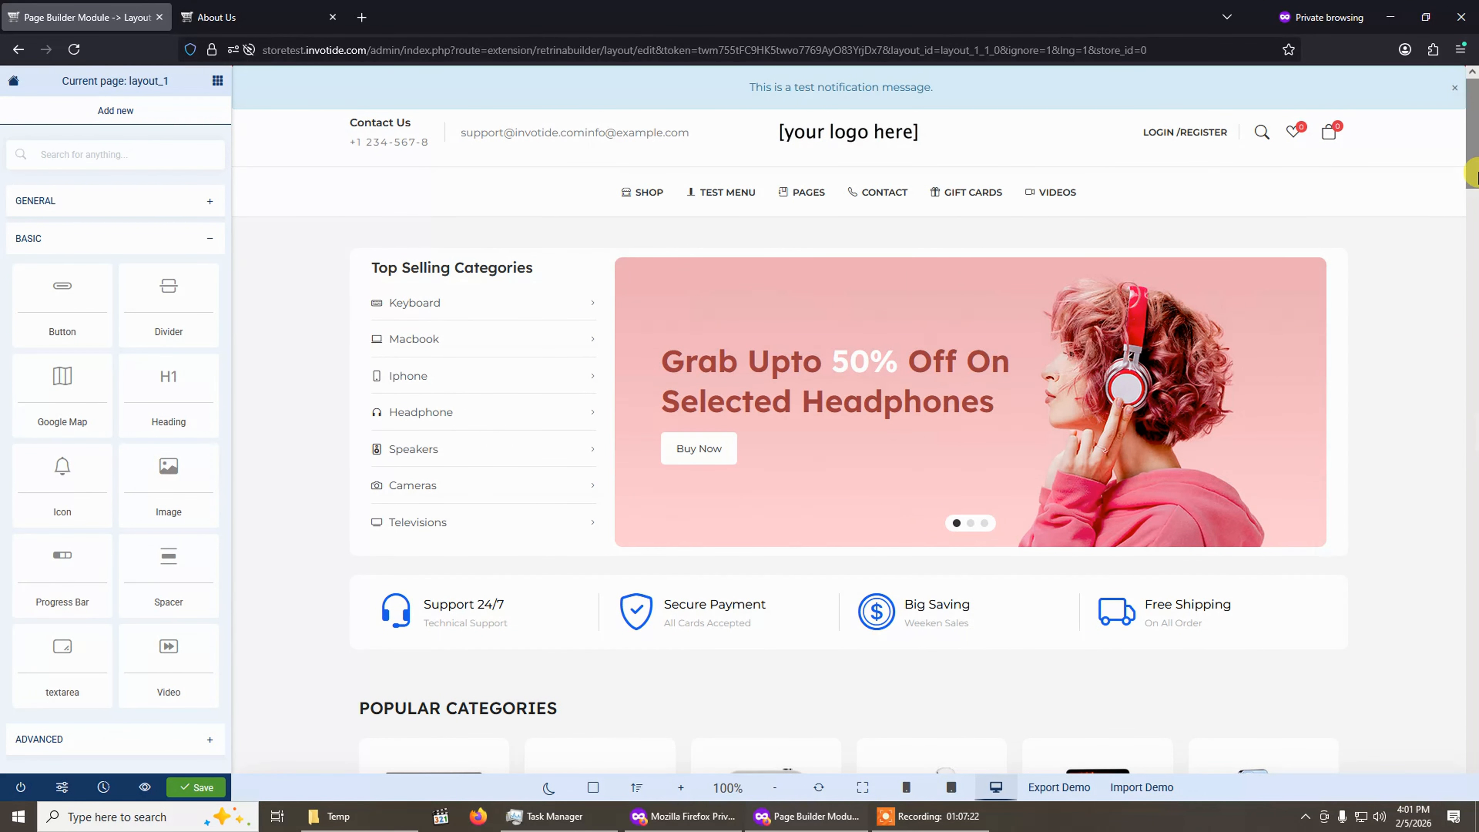
pyautogui.moveTo(1473, 174); pyautogui.dragTo(1473, 606)
pyautogui.moveTo(1477, 376); pyautogui.dragTo(1475, 242)
pyautogui.scroll(5, 743, 485)
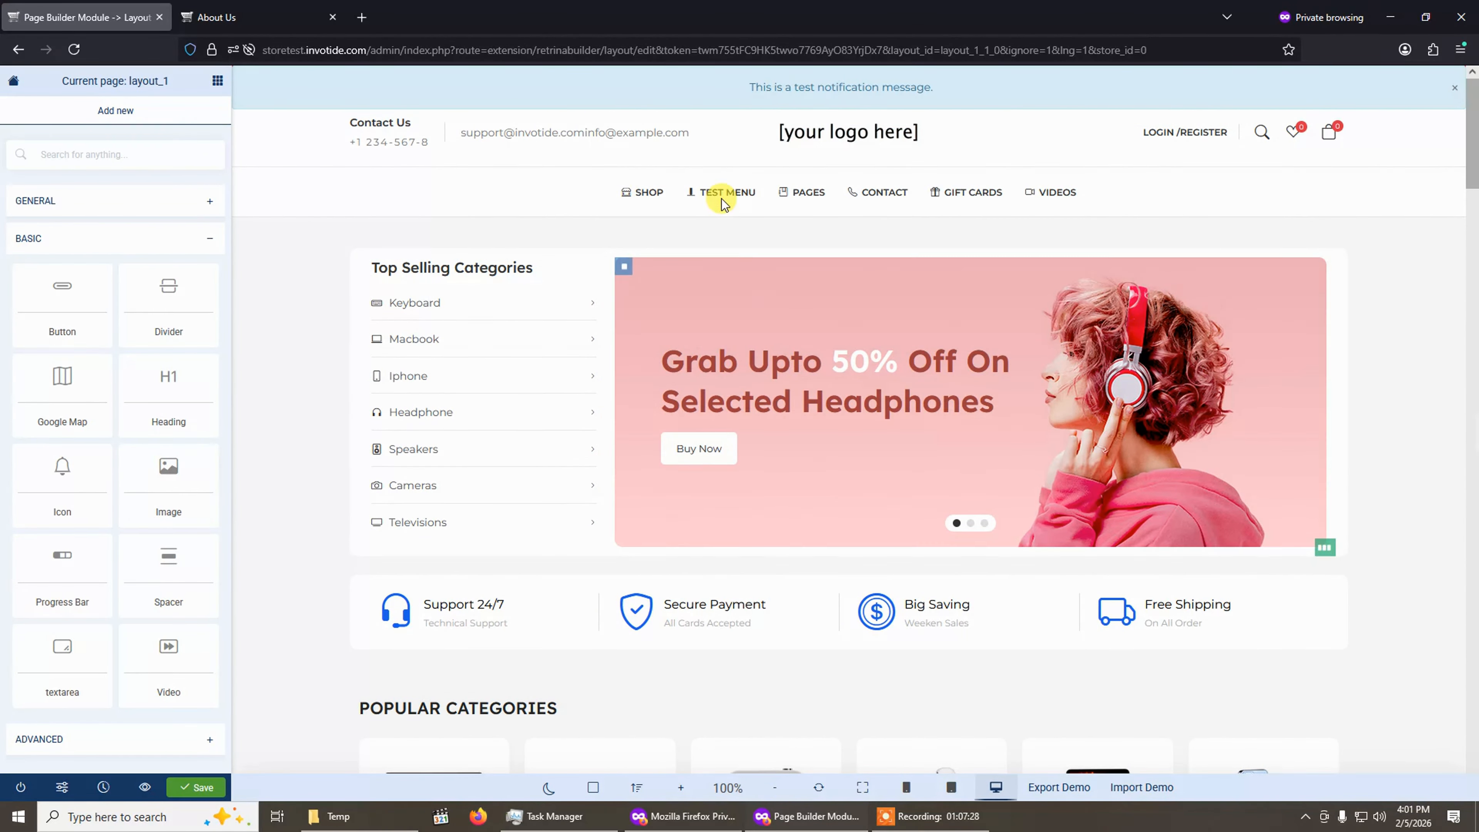
pyautogui.scroll(-10, 553, 492)
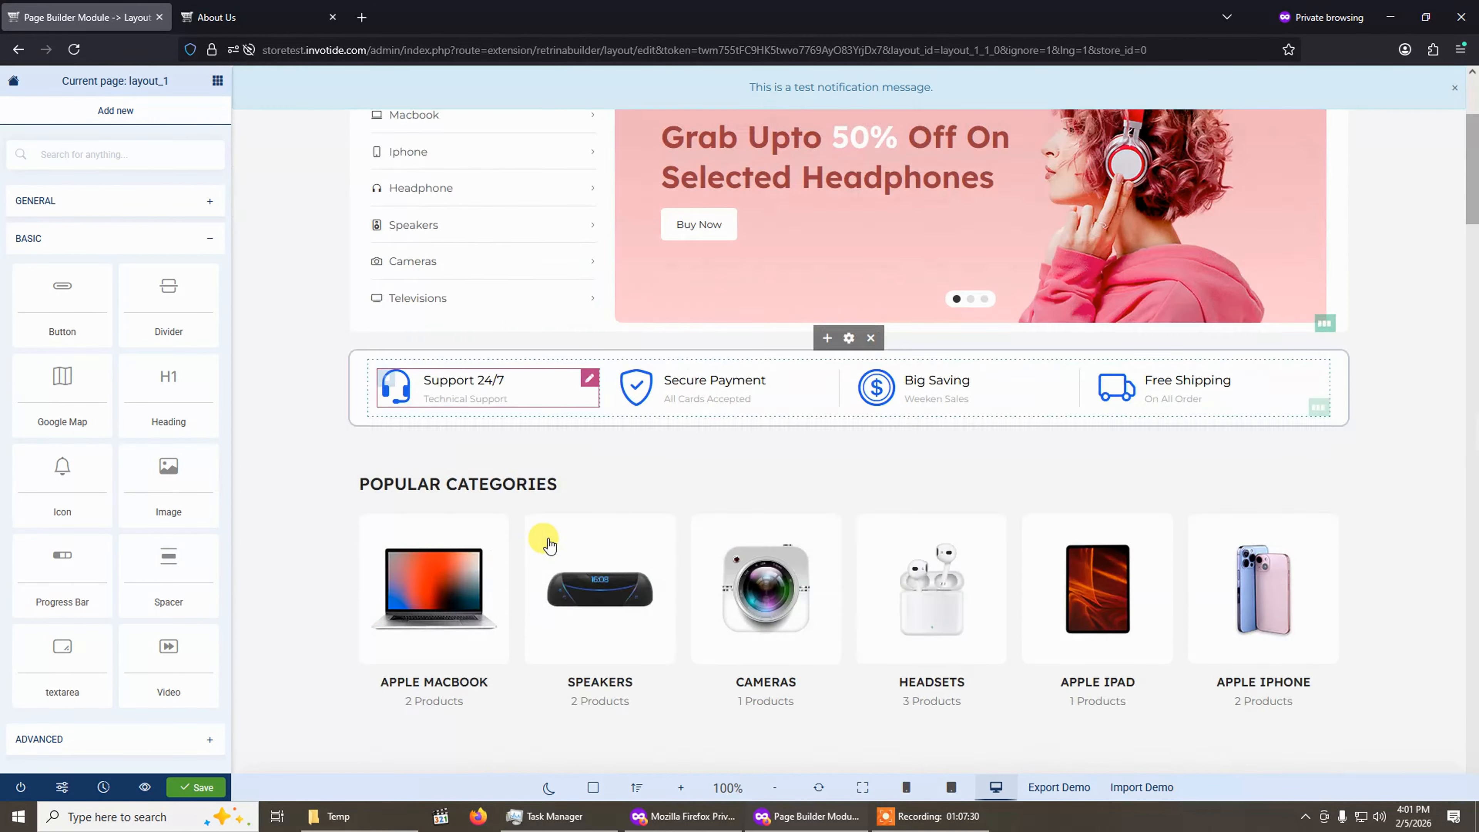
pyautogui.scroll(-5, 727, 492)
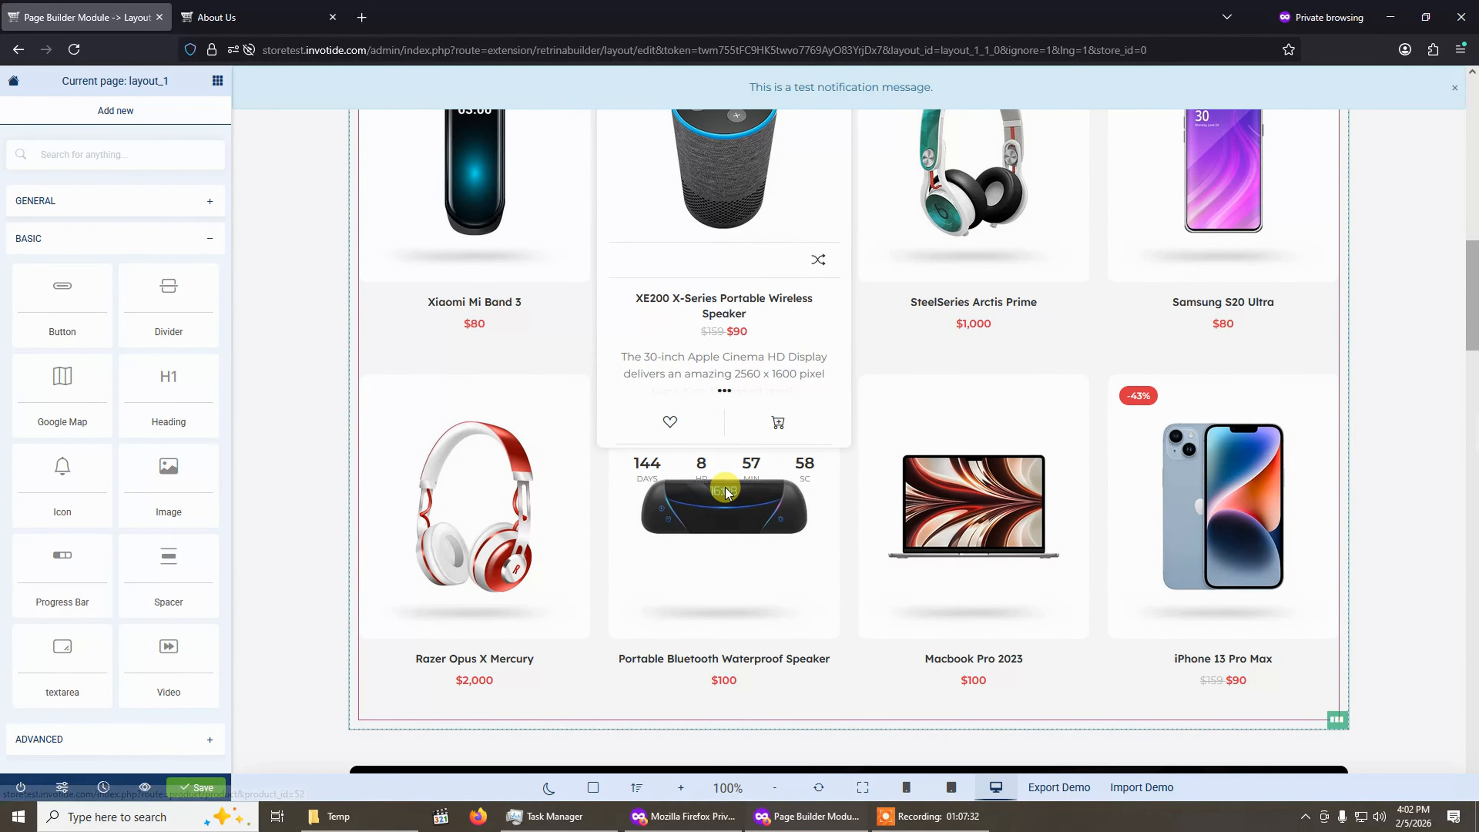
pyautogui.scroll(12, 719, 489)
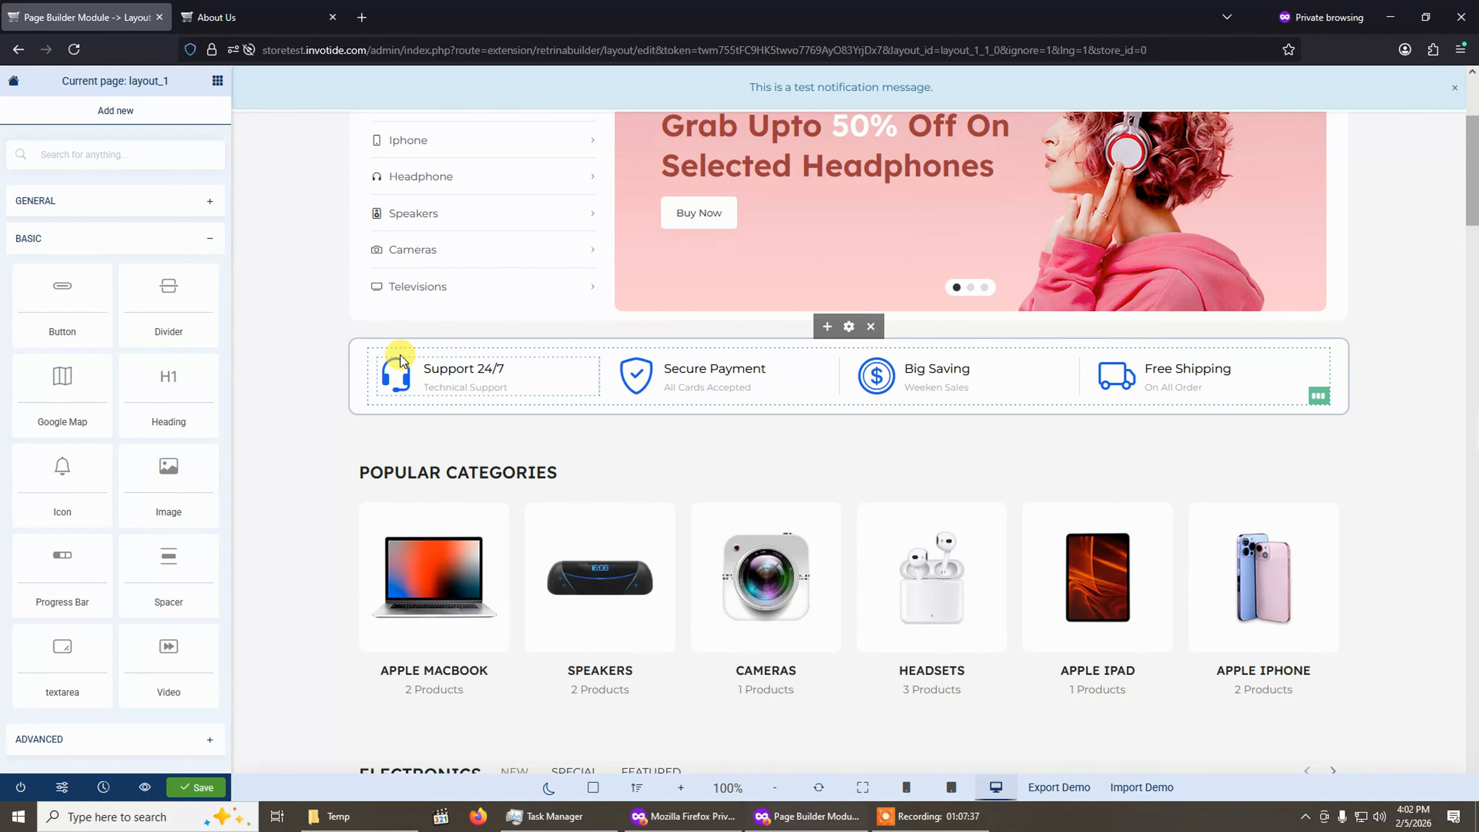
# Delete the Support 24/7, Secure Payment, Big Saving and Free Shipping features row below the banner.
pyautogui.click(849, 329)
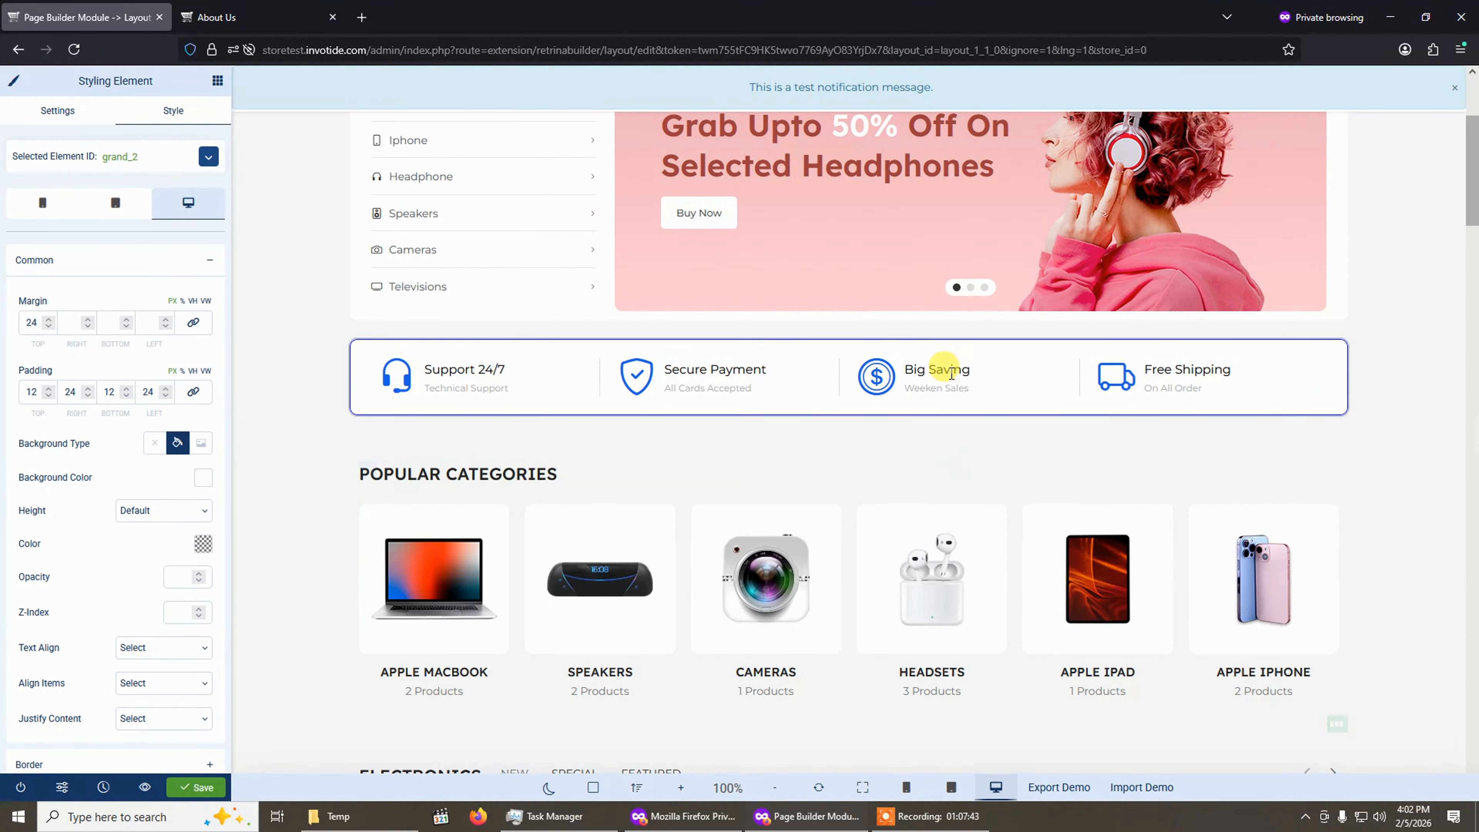
pyautogui.click(858, 361)
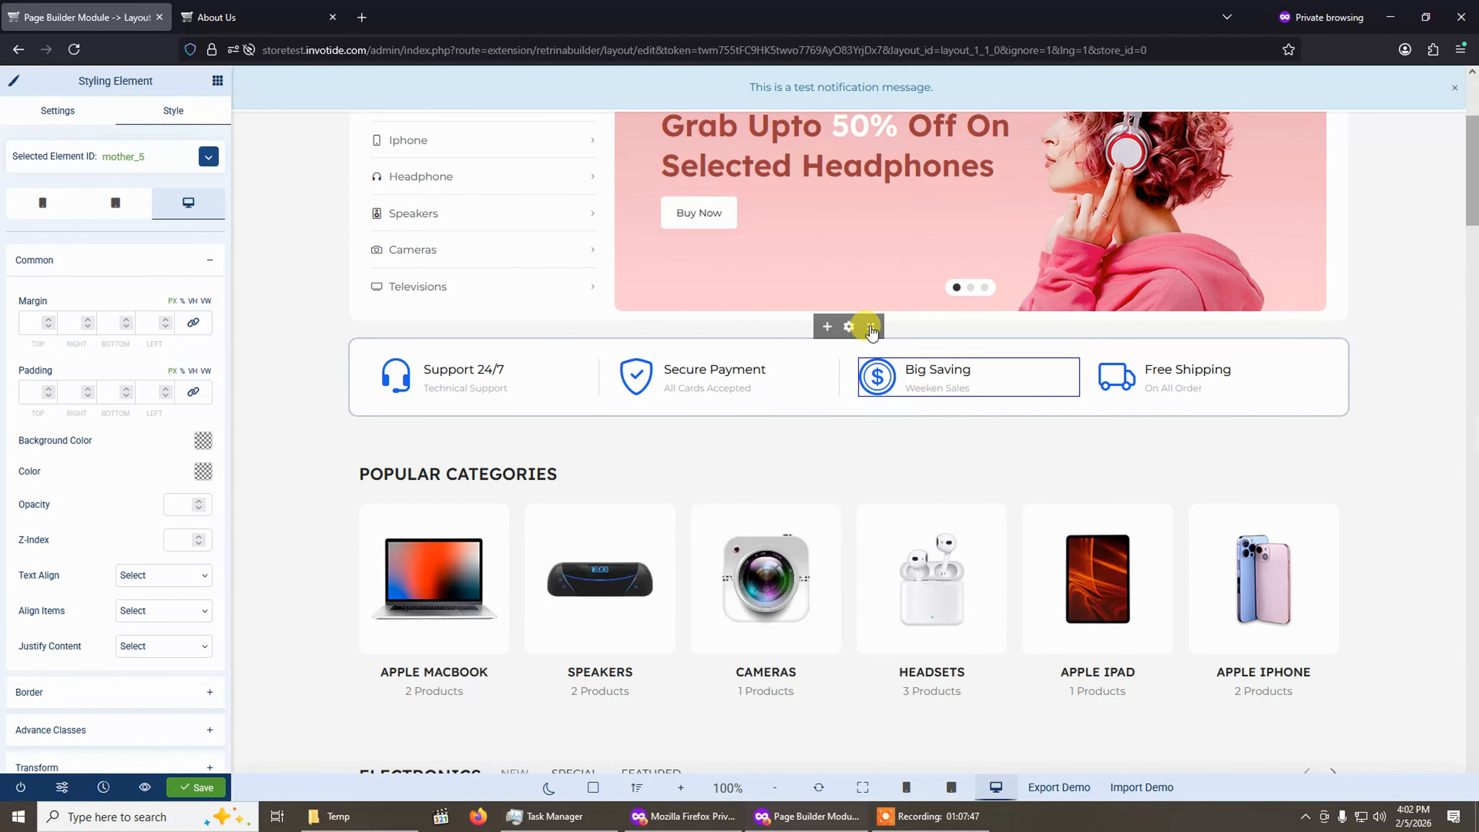
pyautogui.click(871, 327)
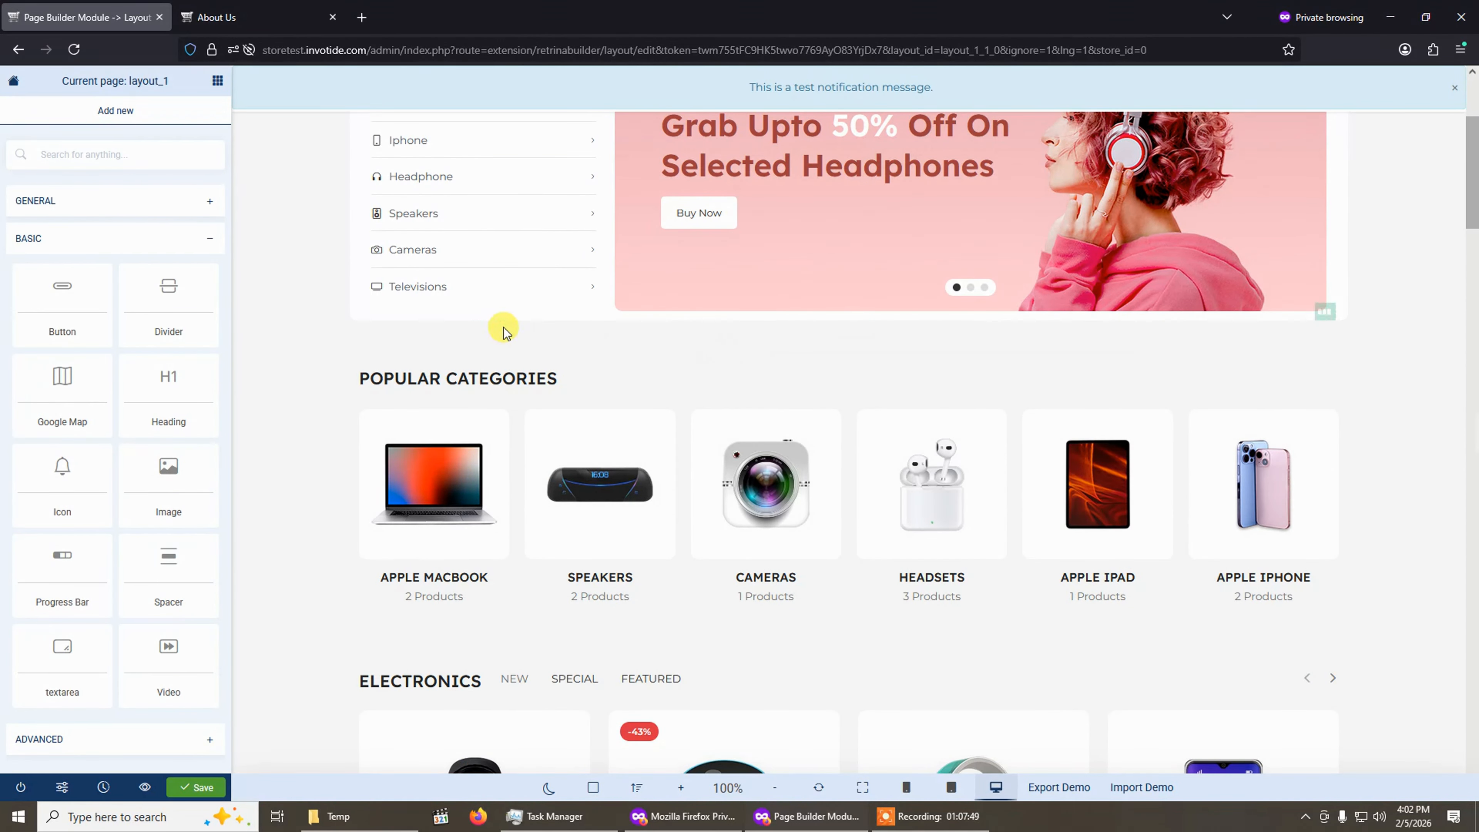
# Open the Popular Categories module settings and review its Content, Style and Advance tabs.
pyautogui.scroll(-8, 690, 488)
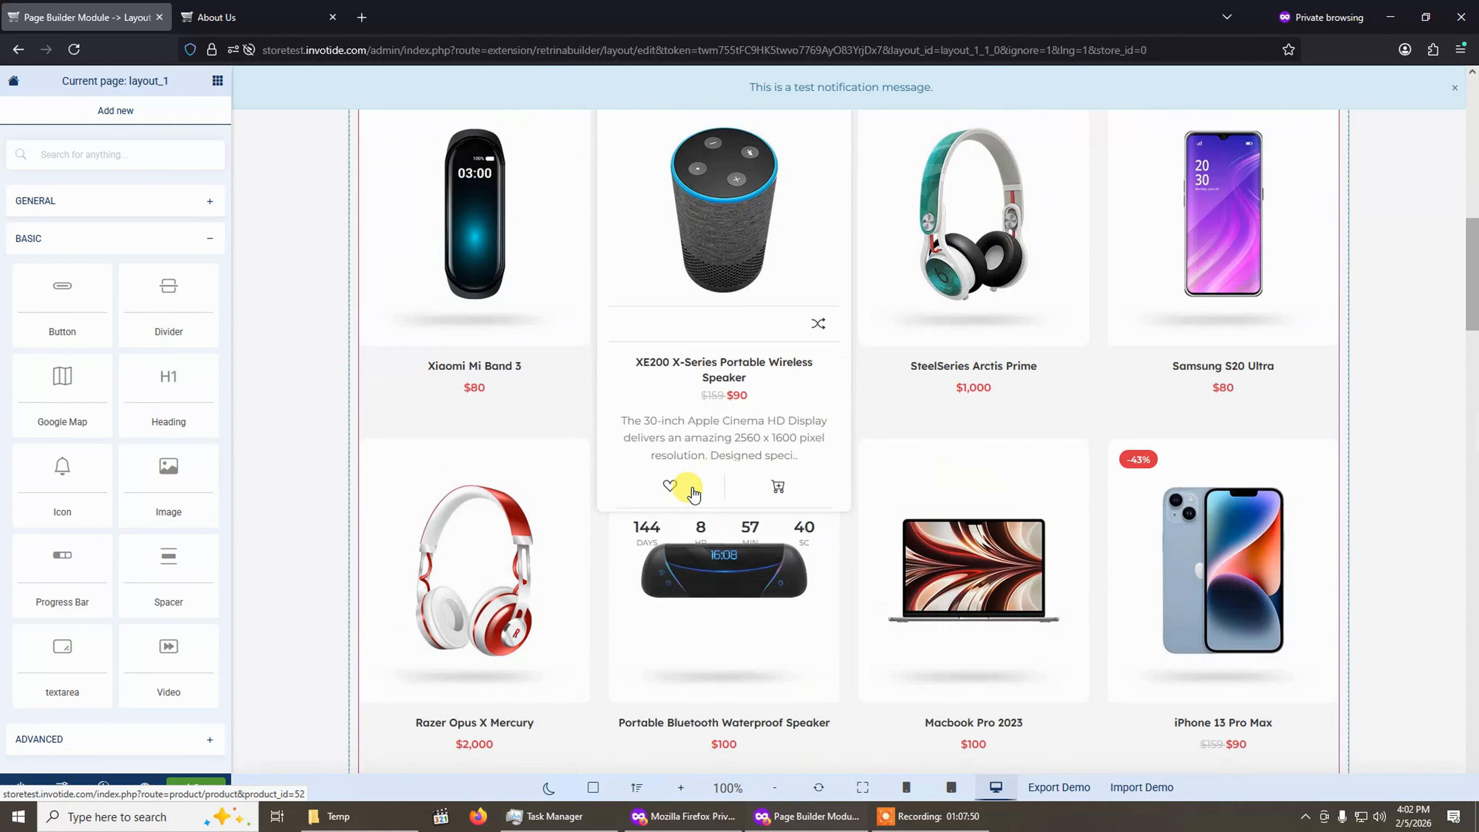
pyautogui.scroll(6, 690, 489)
pyautogui.scroll(3, 692, 489)
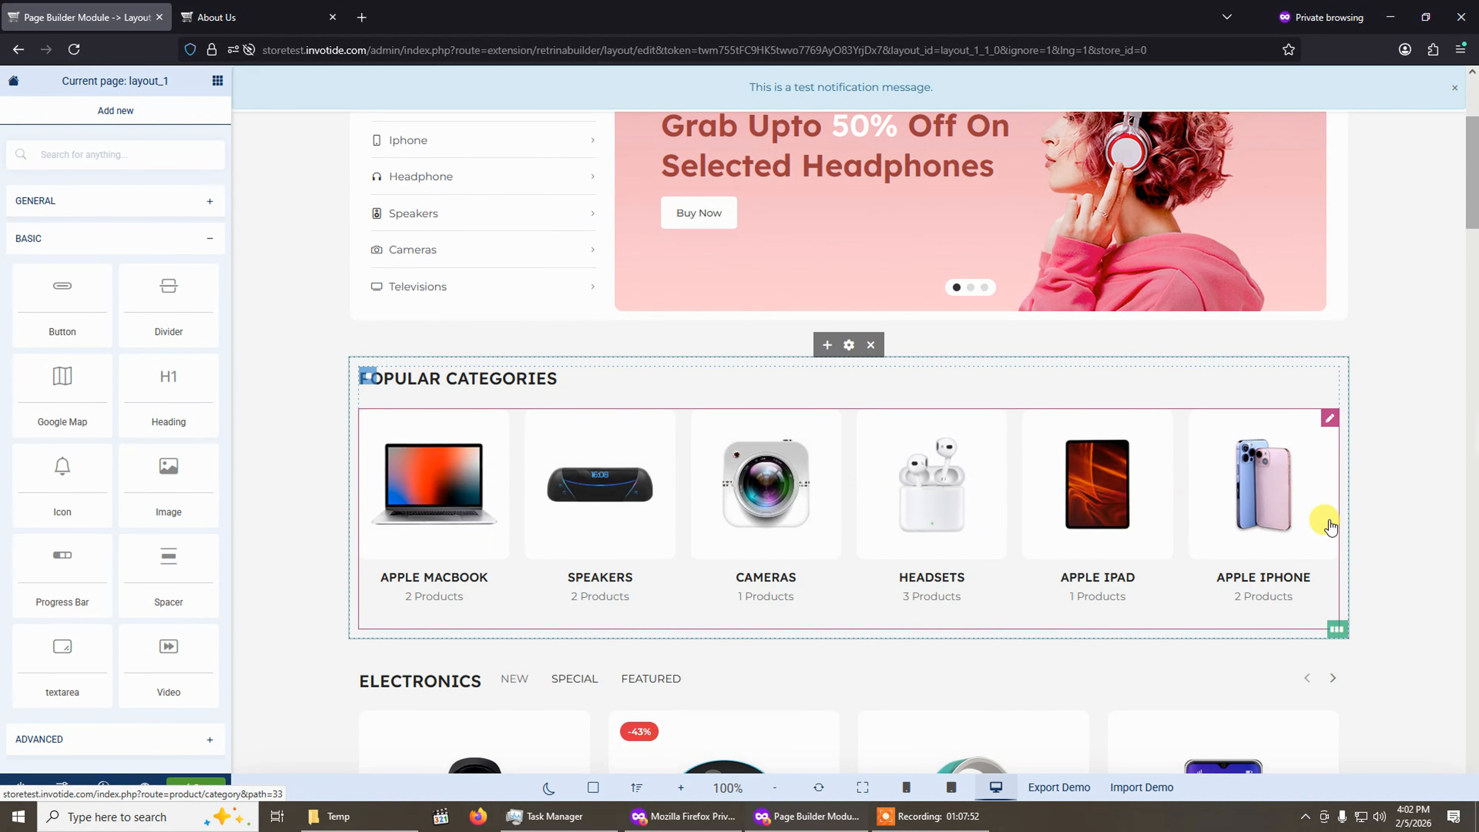
pyautogui.click(556, 496)
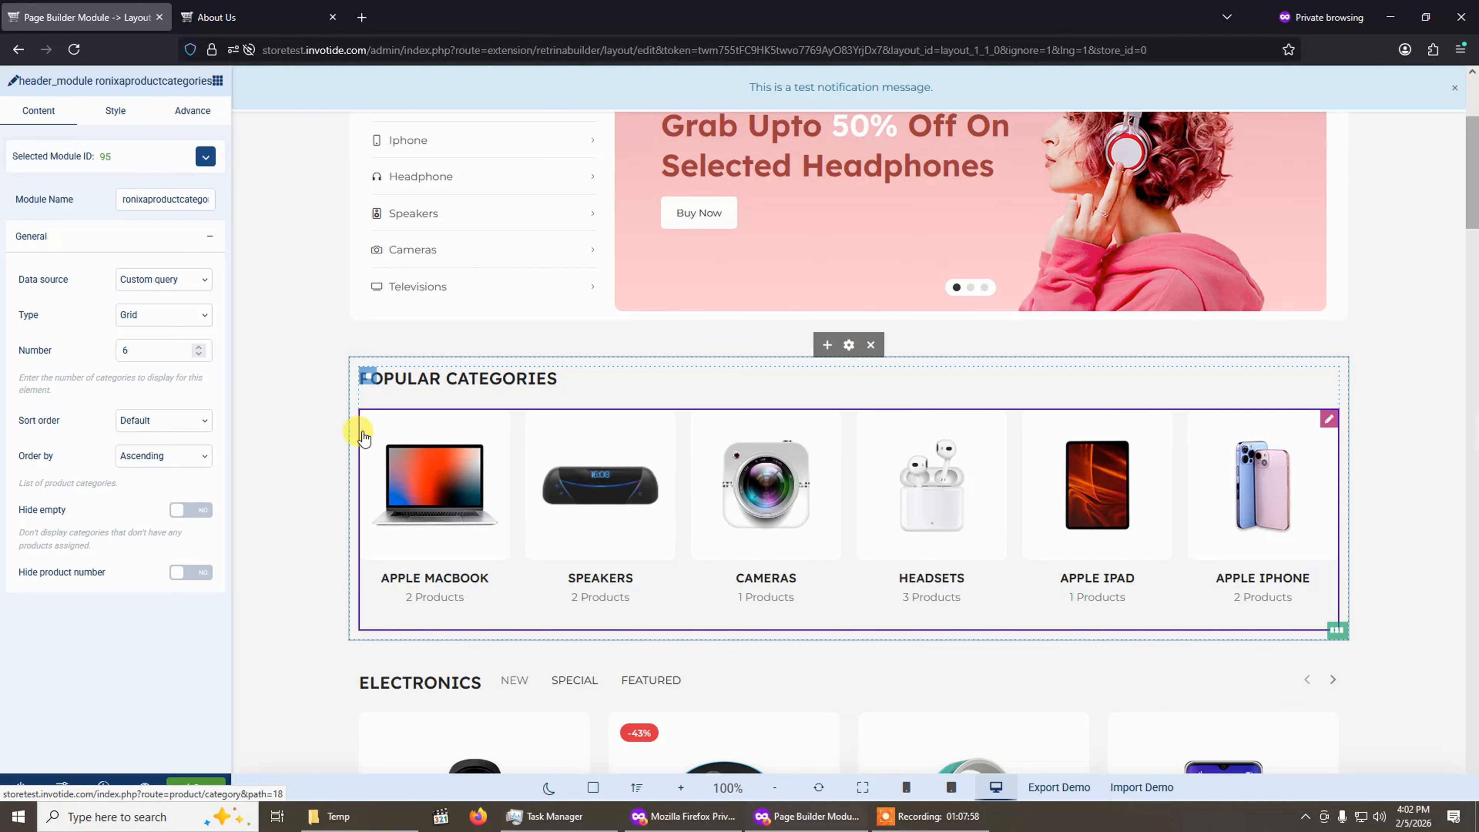
pyautogui.click(116, 108)
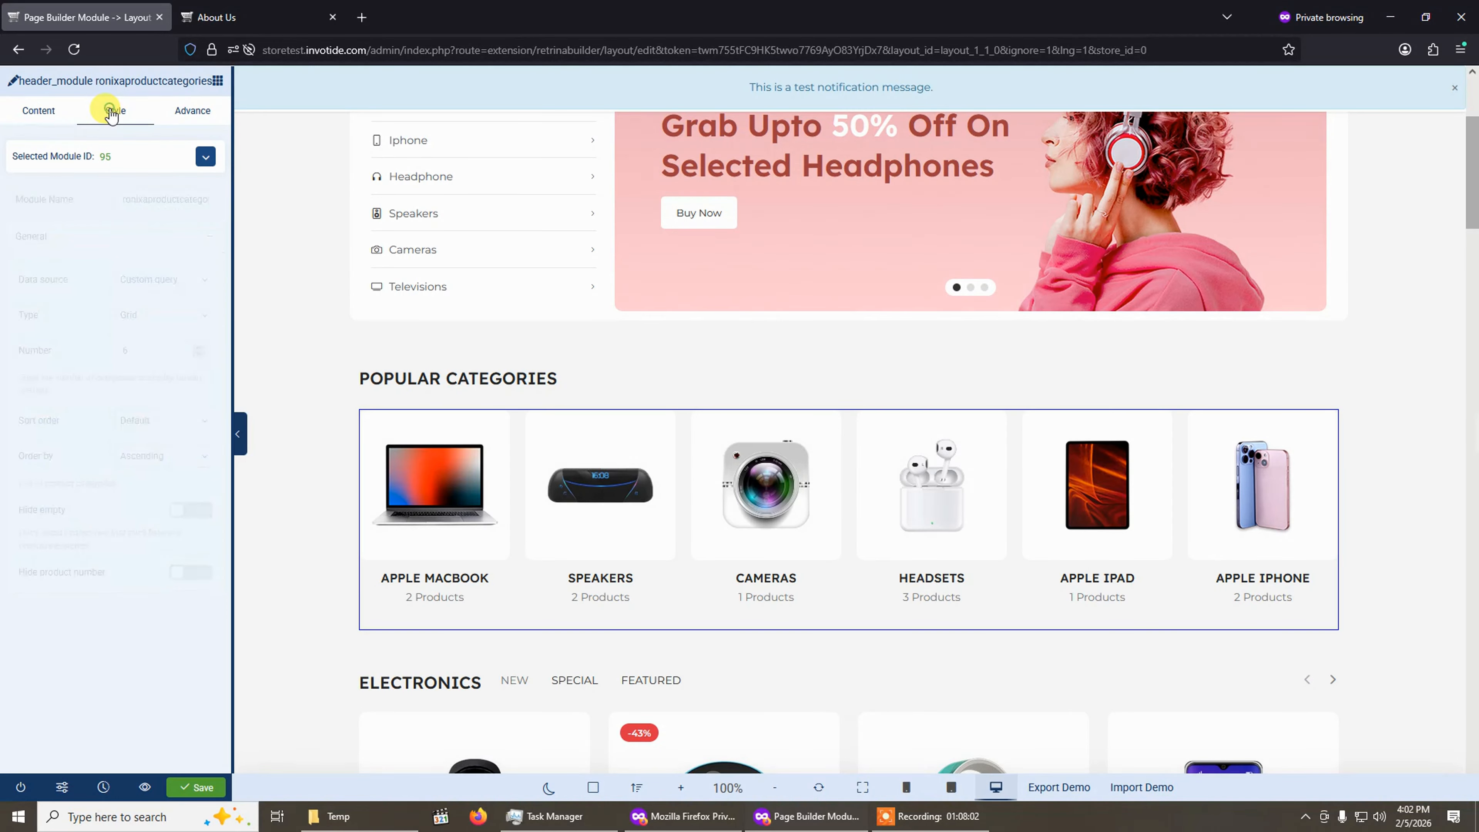
pyautogui.click(194, 111)
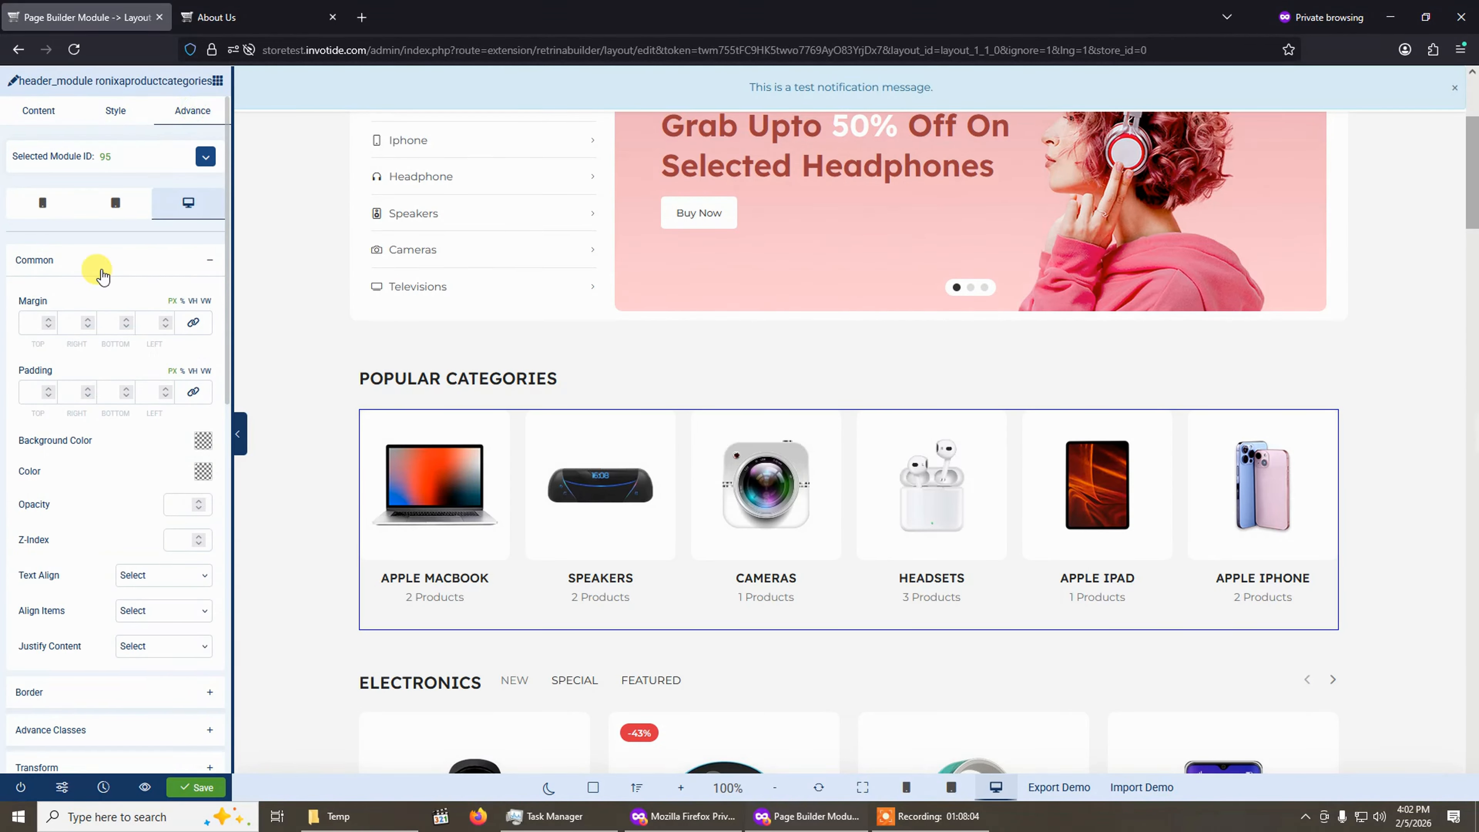
pyautogui.click(36, 114)
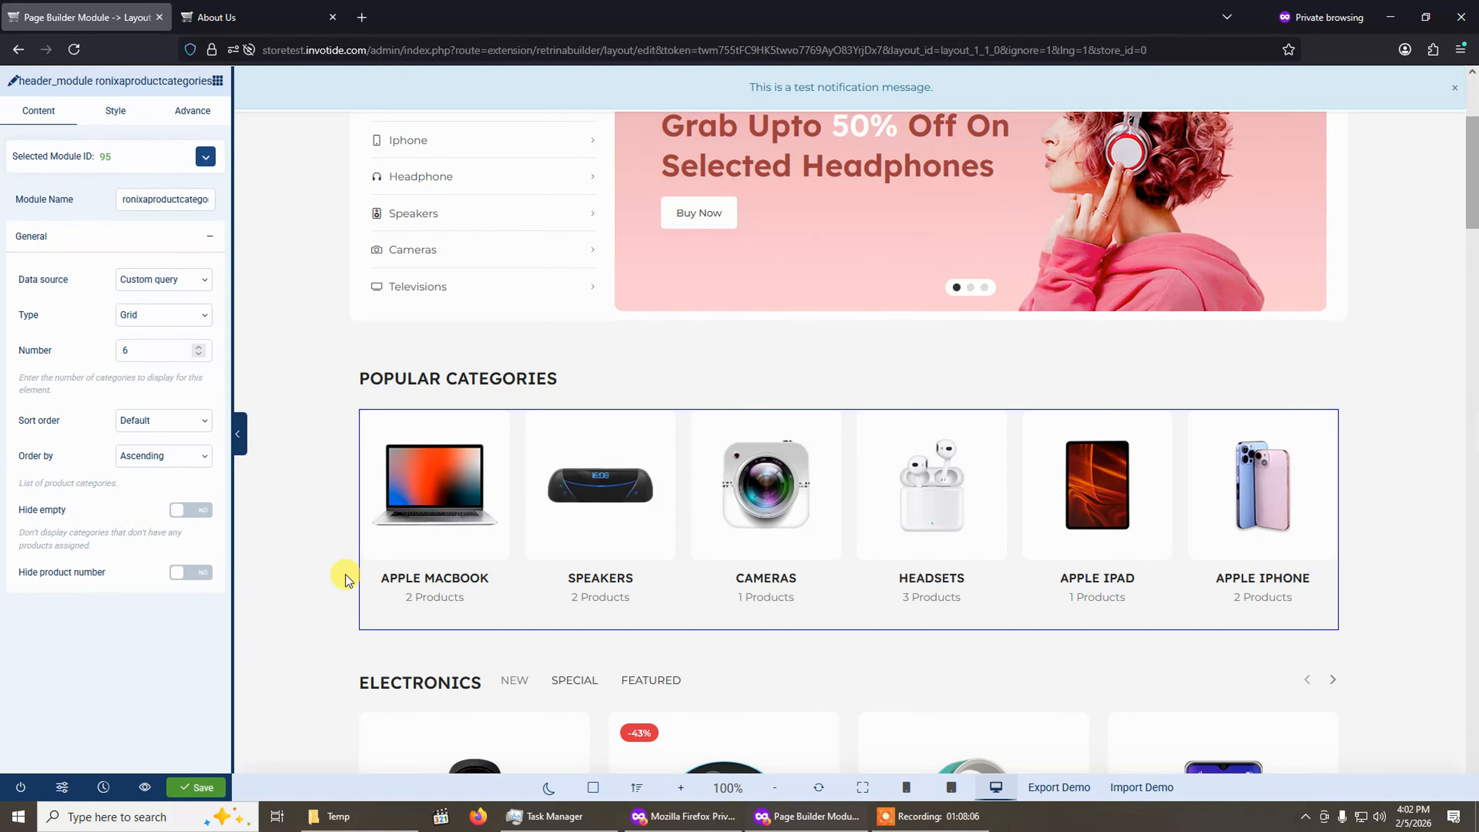
# Move the Electronics section above the Popular Categories section.
pyautogui.scroll(-10, 262, 475)
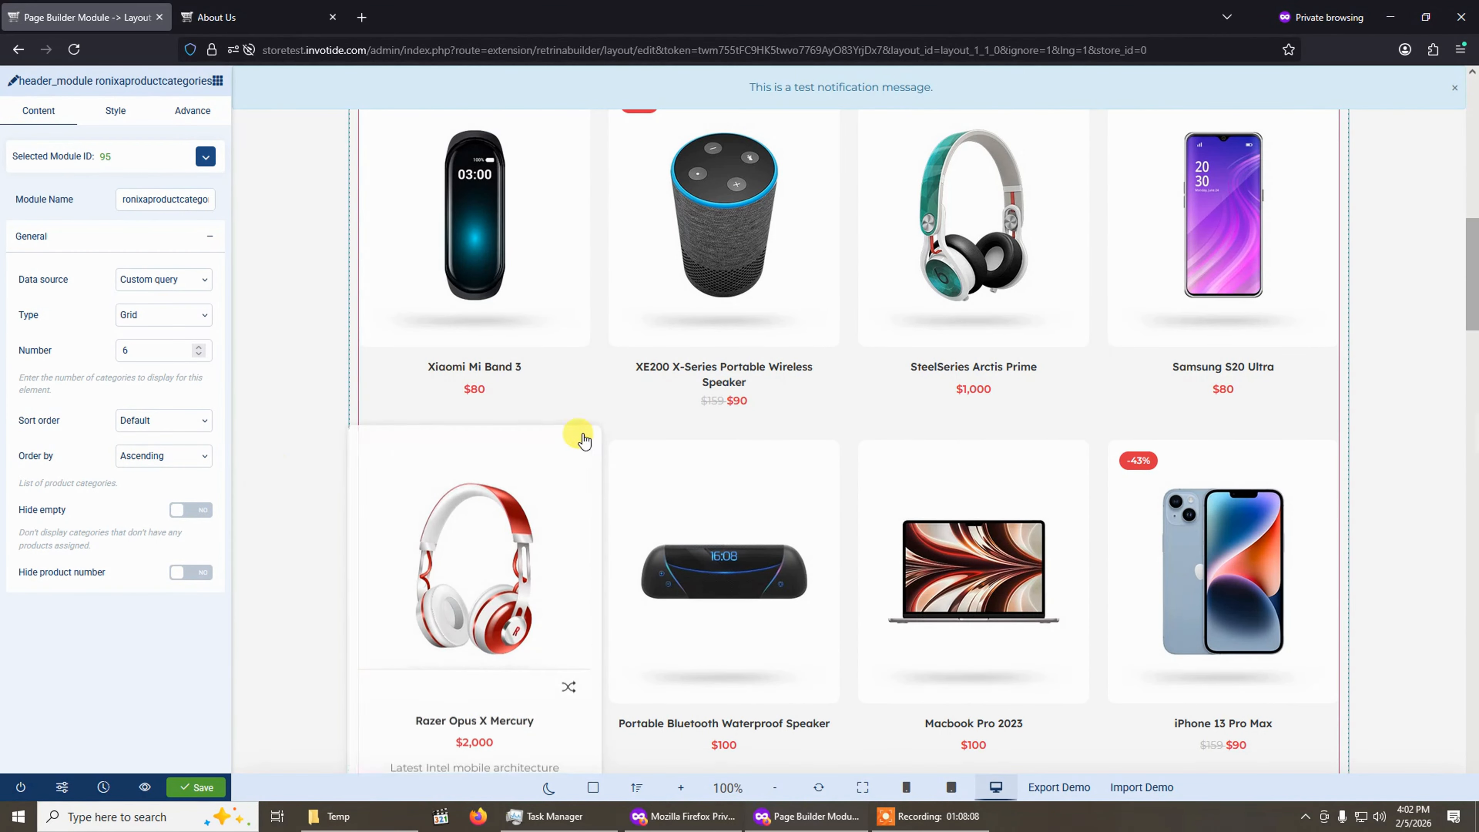
pyautogui.scroll(5, 552, 347)
pyautogui.scroll(5, 816, 372)
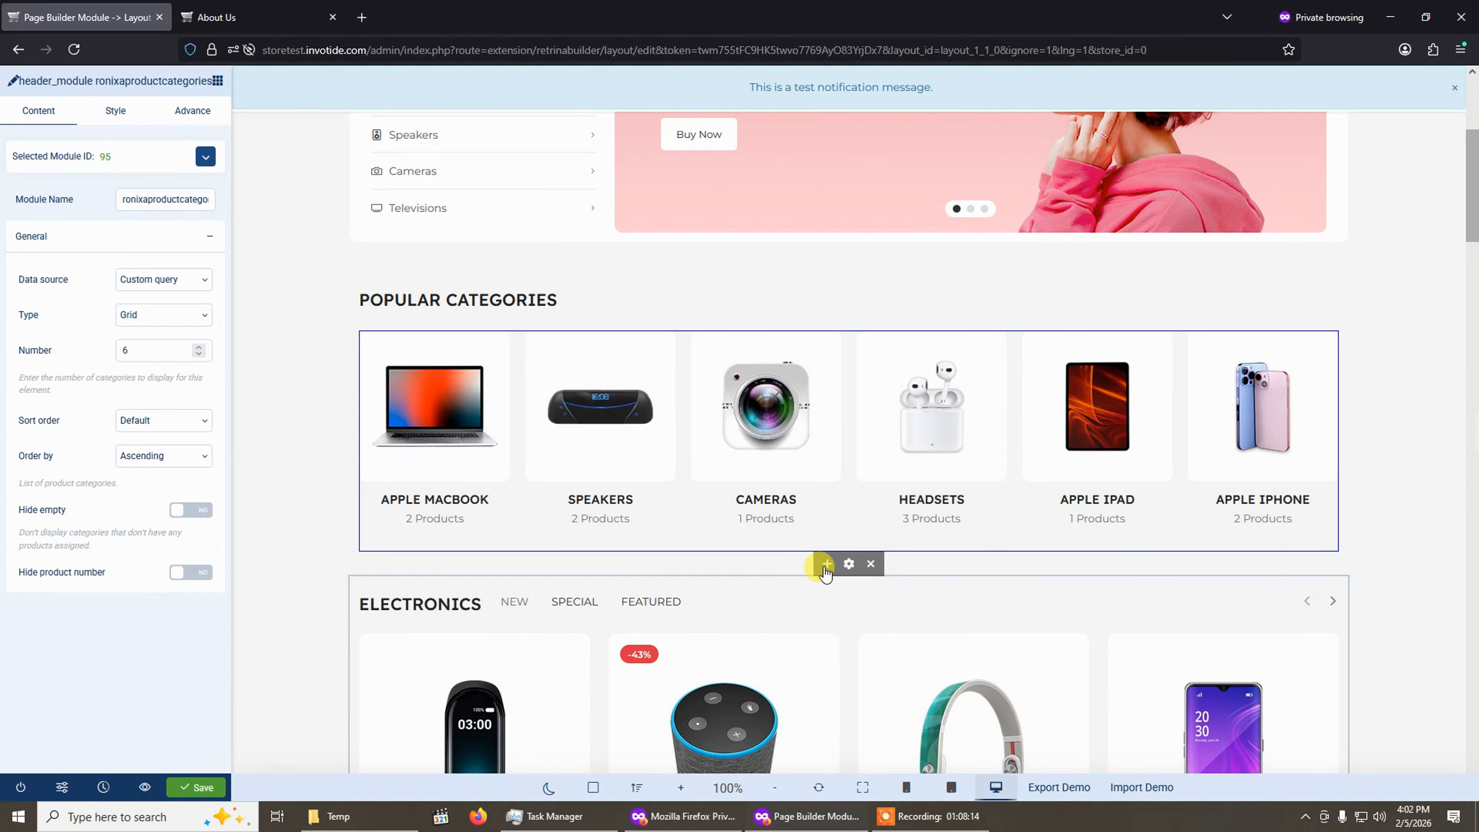
pyautogui.moveTo(826, 567); pyautogui.dragTo(815, 279)
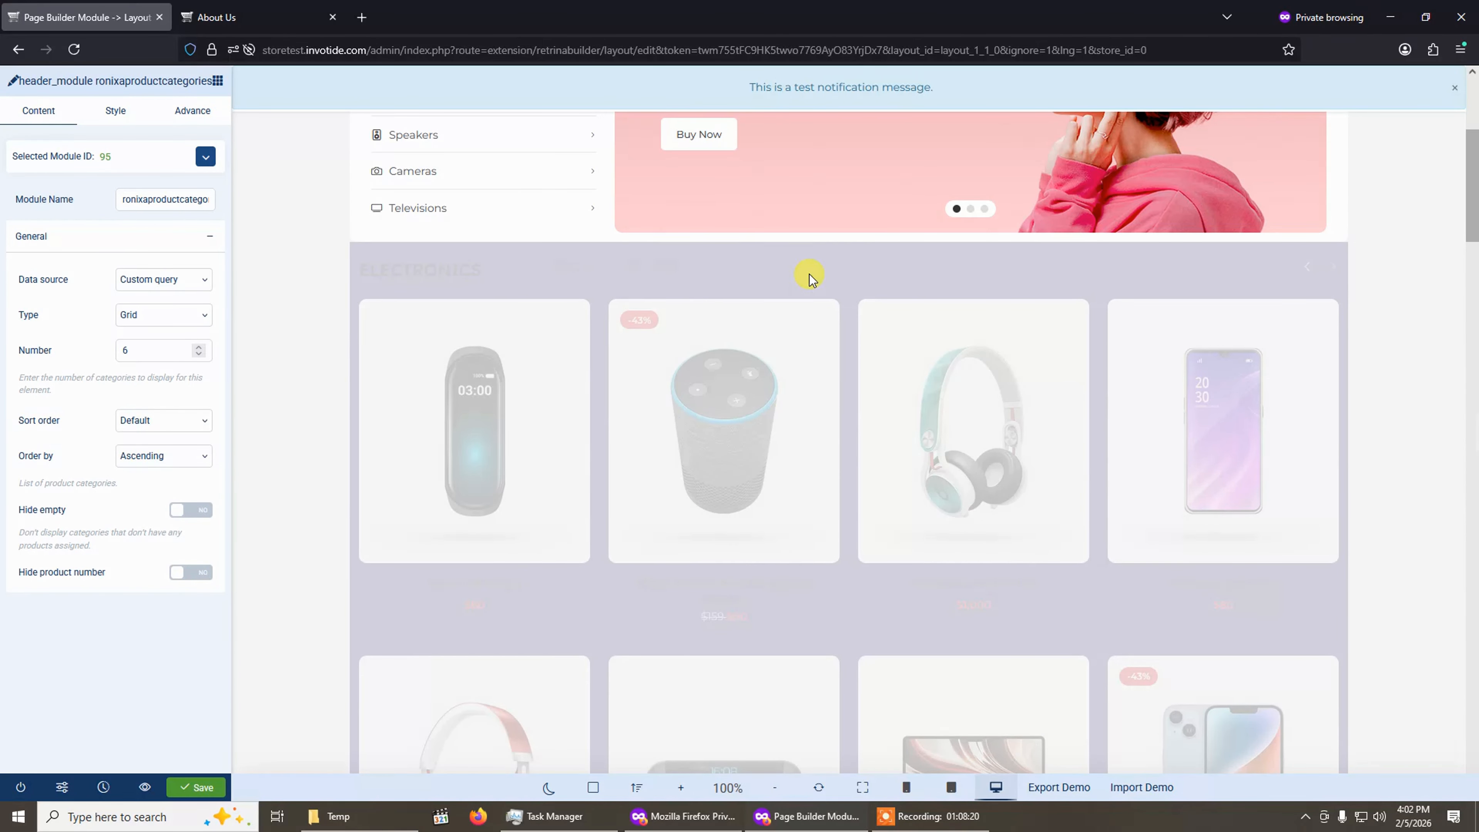
# Review the rearranged Home page layout down to the footer.
pyautogui.scroll(-7, 754, 447)
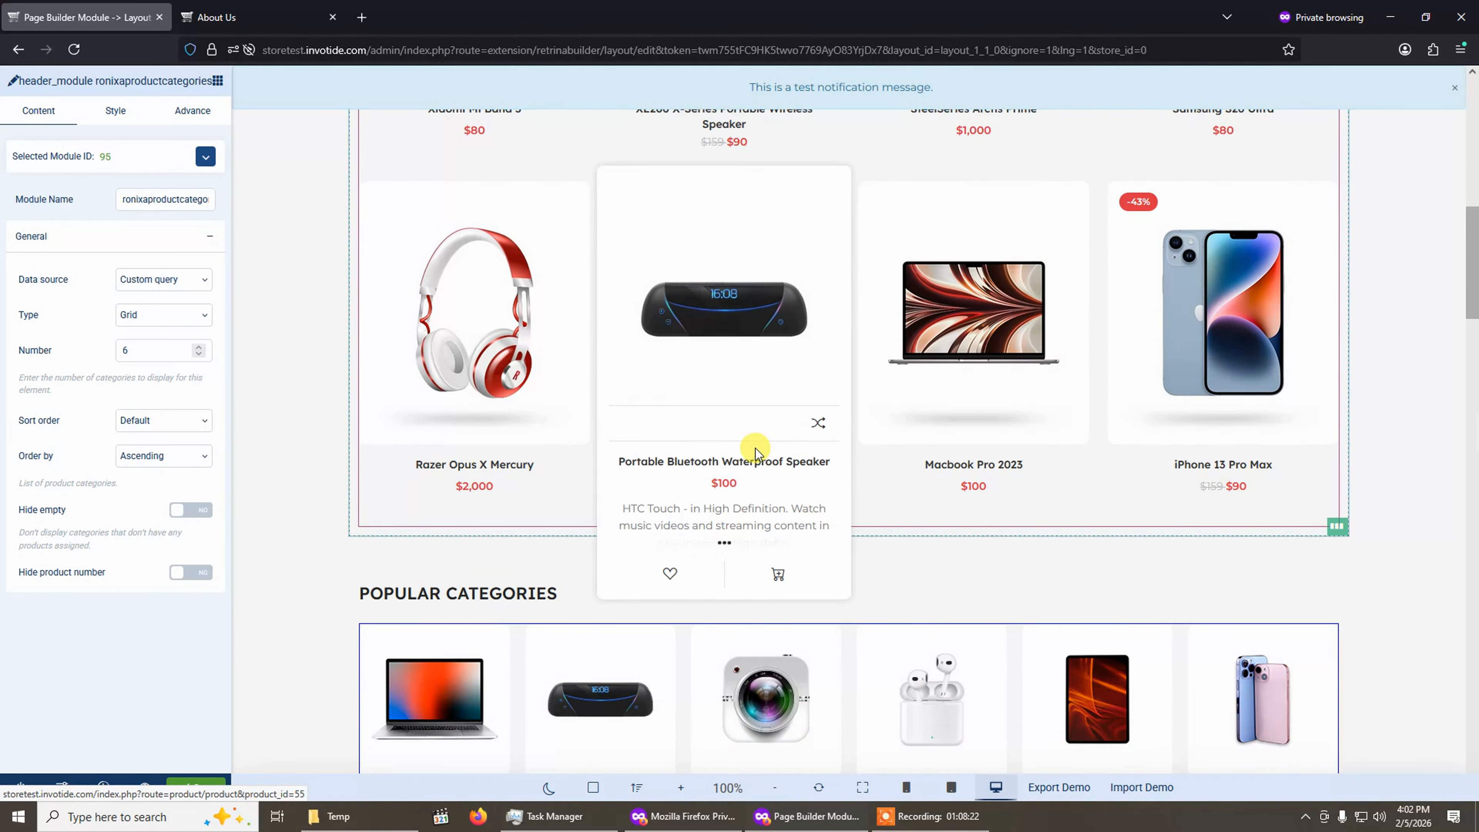
pyautogui.scroll(-6, 755, 452)
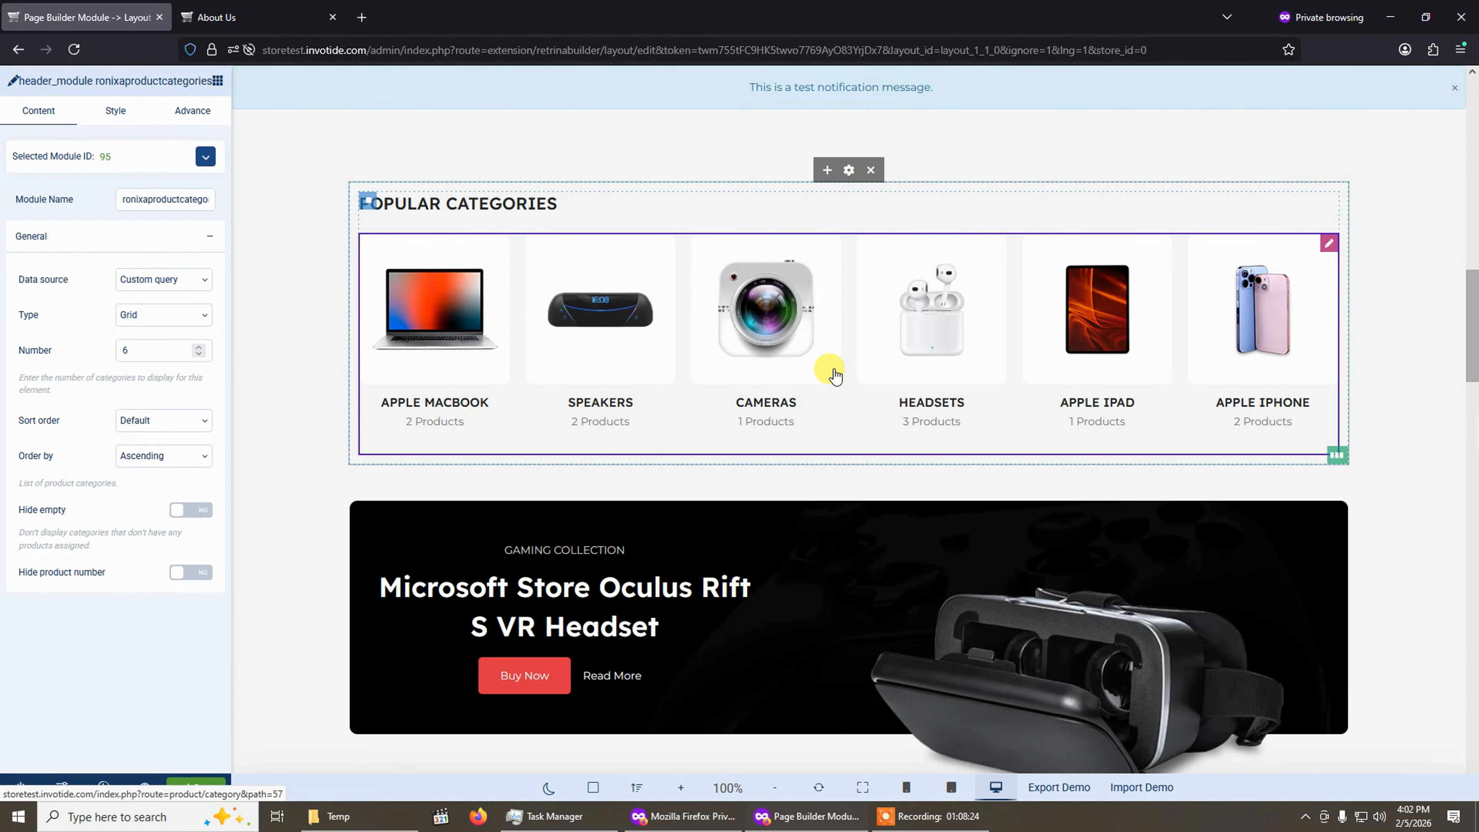
pyautogui.scroll(-5, 827, 370)
pyautogui.scroll(5, 818, 373)
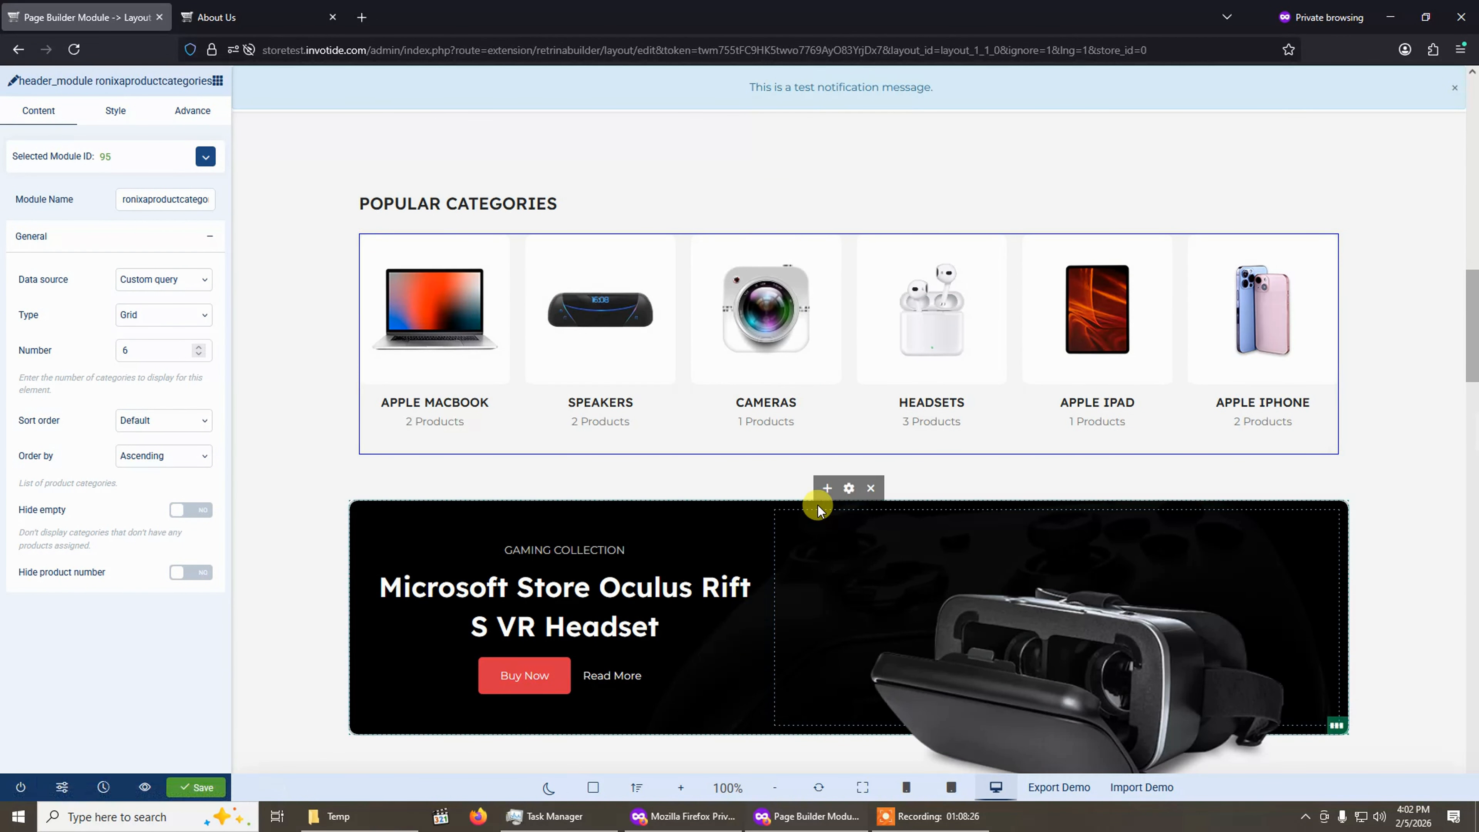
pyautogui.scroll(-5, 804, 583)
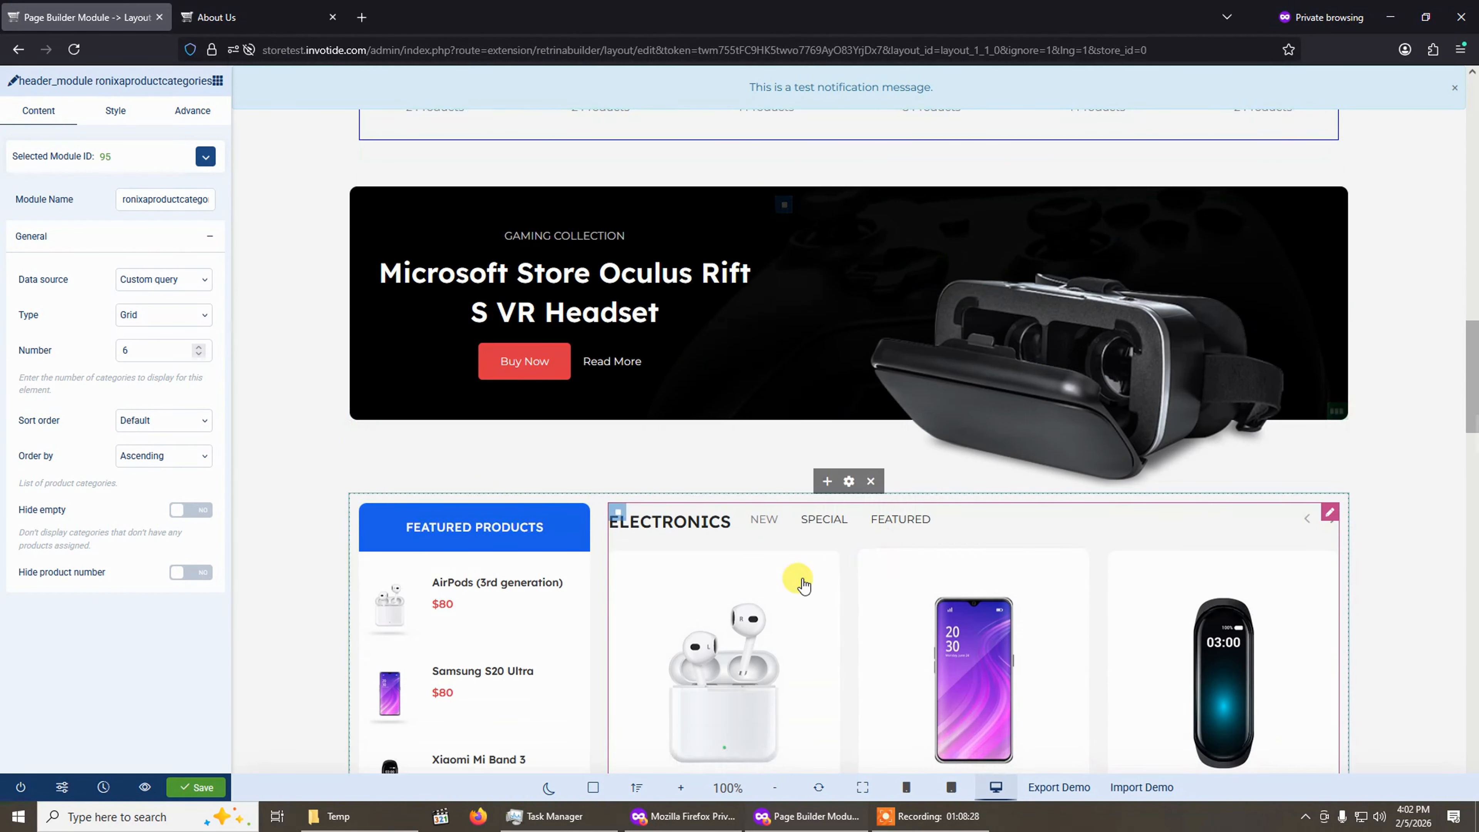
pyautogui.scroll(-20, 803, 583)
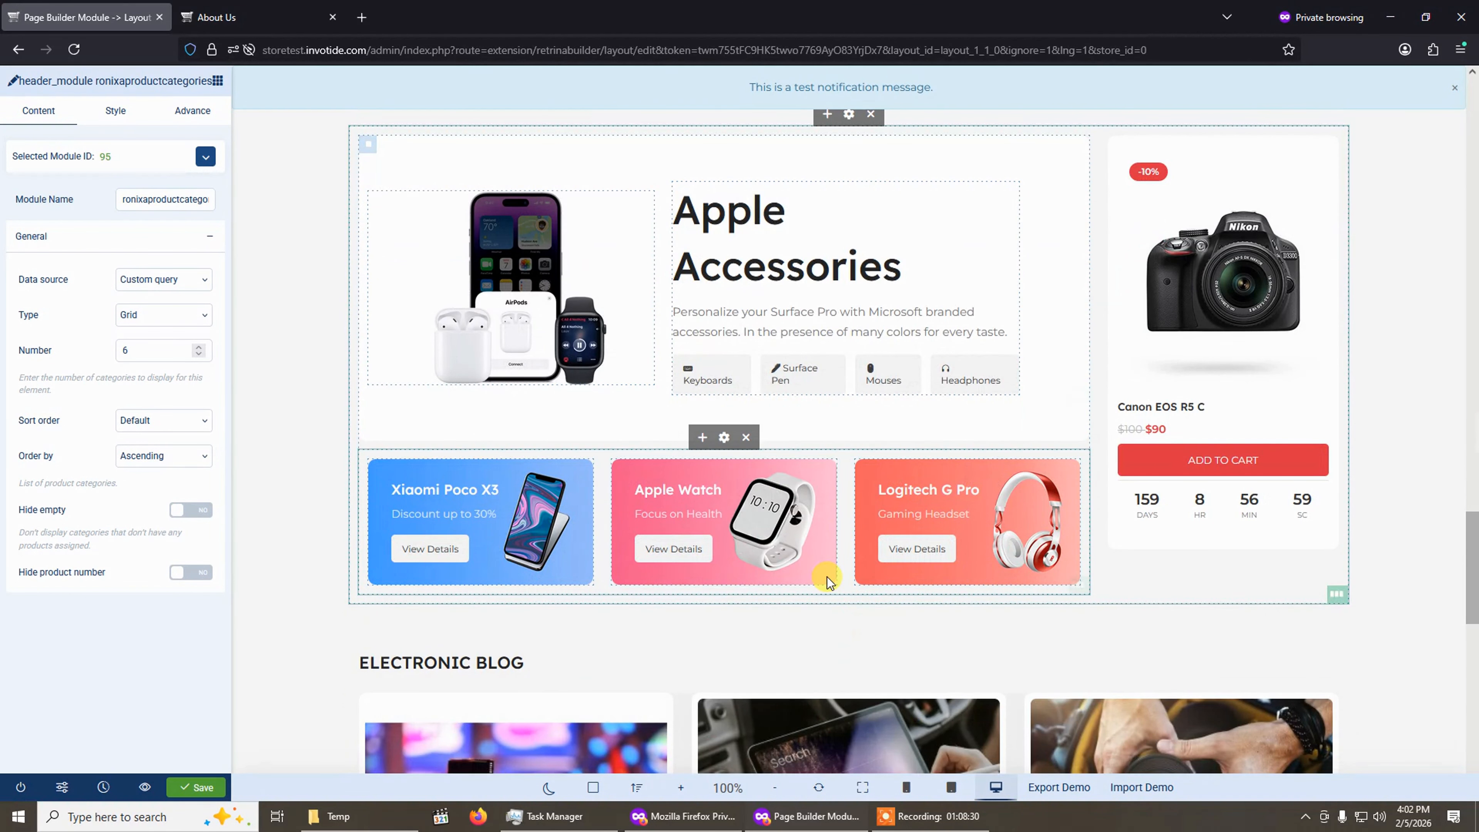
pyautogui.scroll(-14, 830, 580)
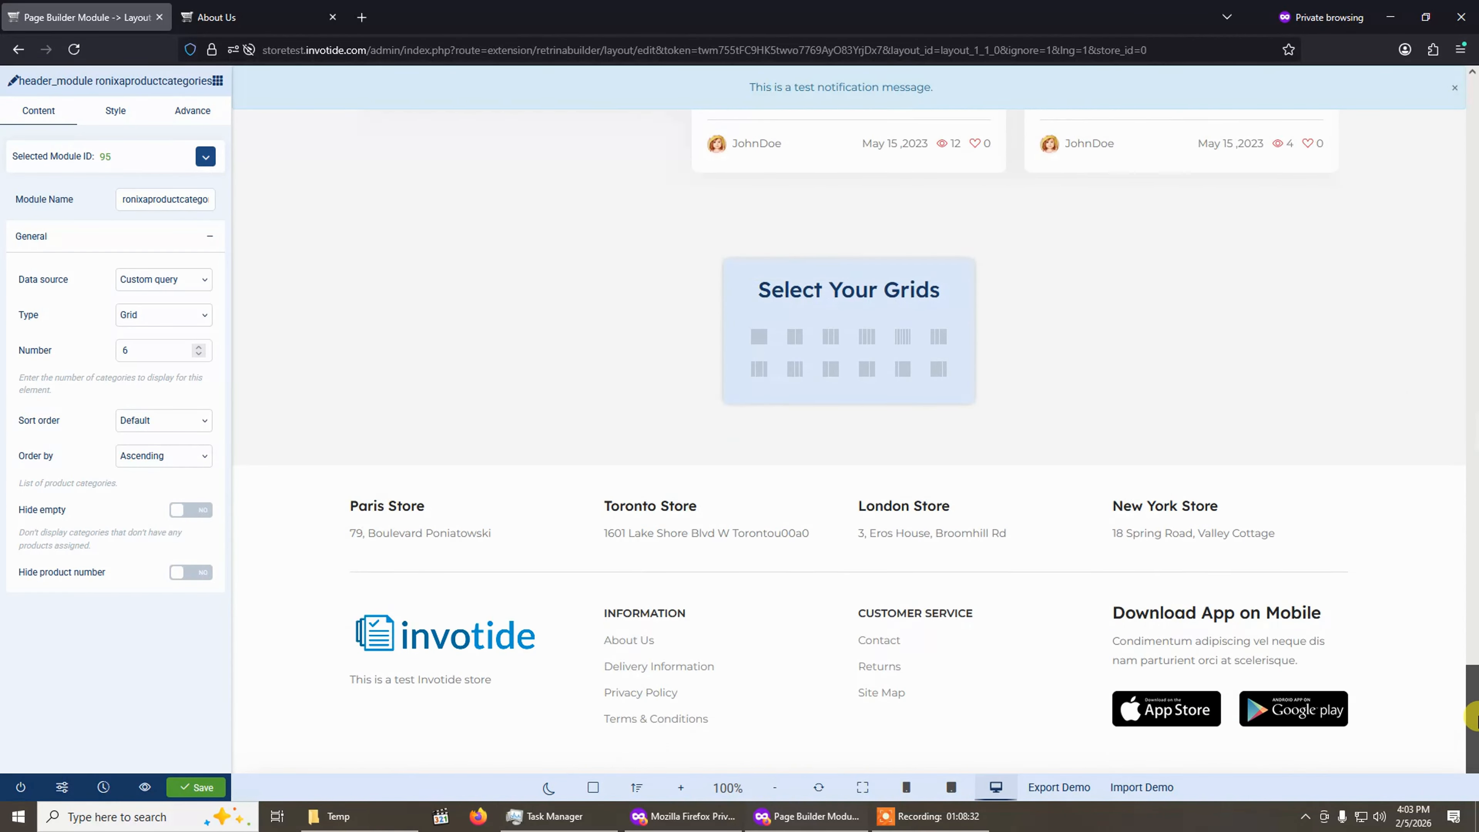
# Add a single-column row below the blog section and place a textarea element in it.
pyautogui.moveTo(1473, 717); pyautogui.dragTo(1473, 682)
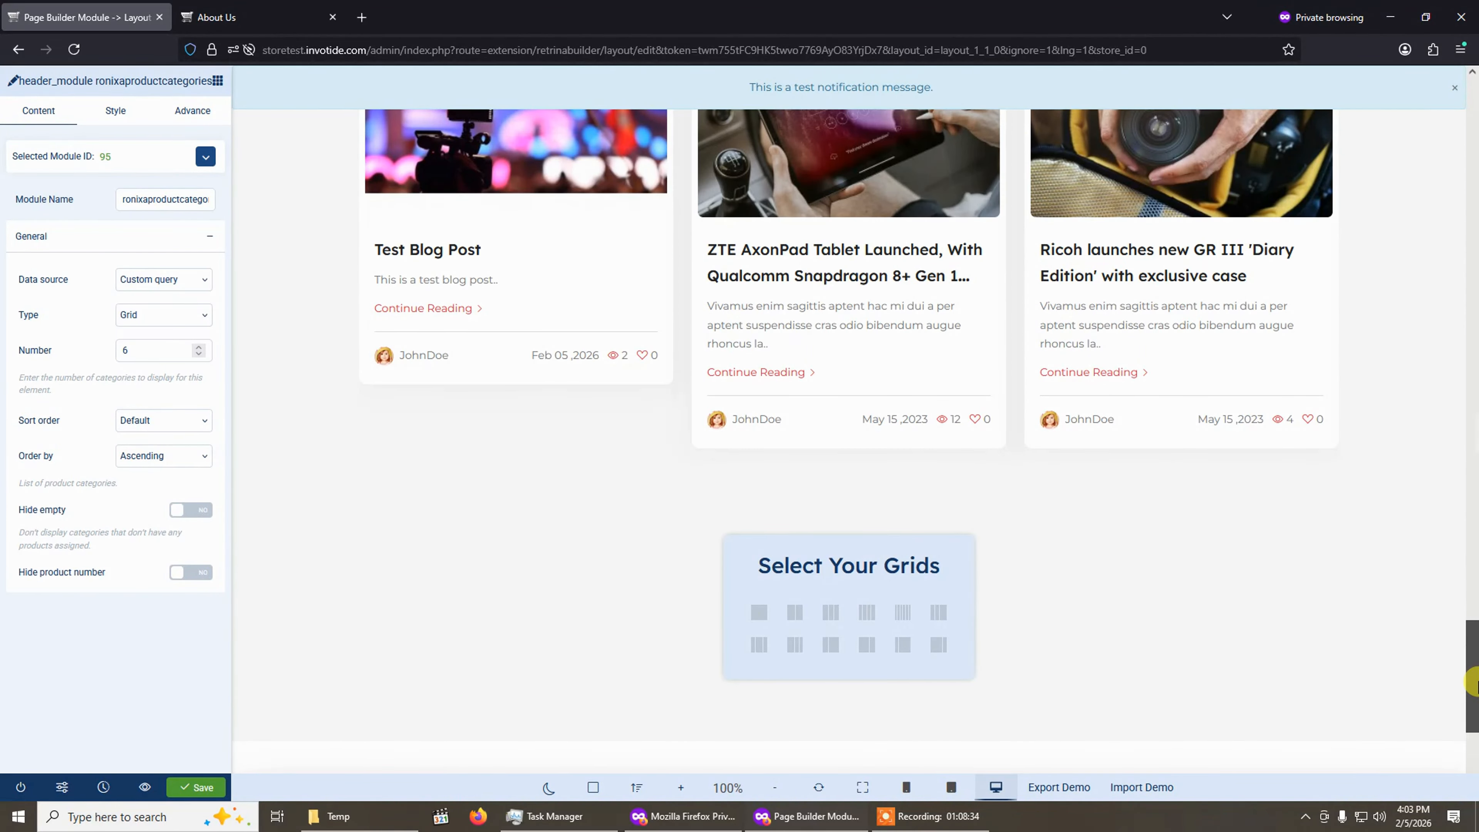
pyautogui.click(217, 81)
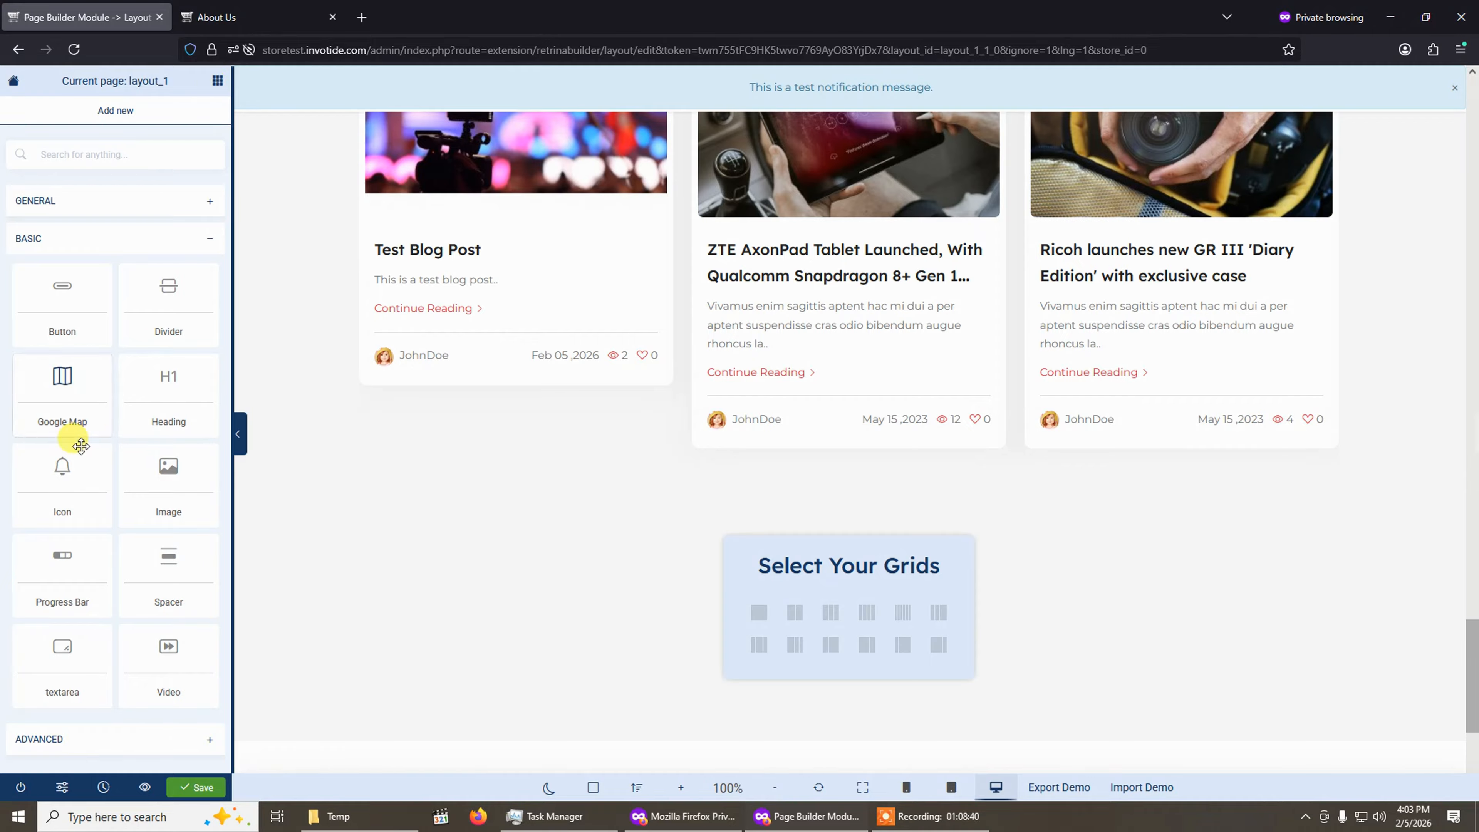
pyautogui.click(759, 615)
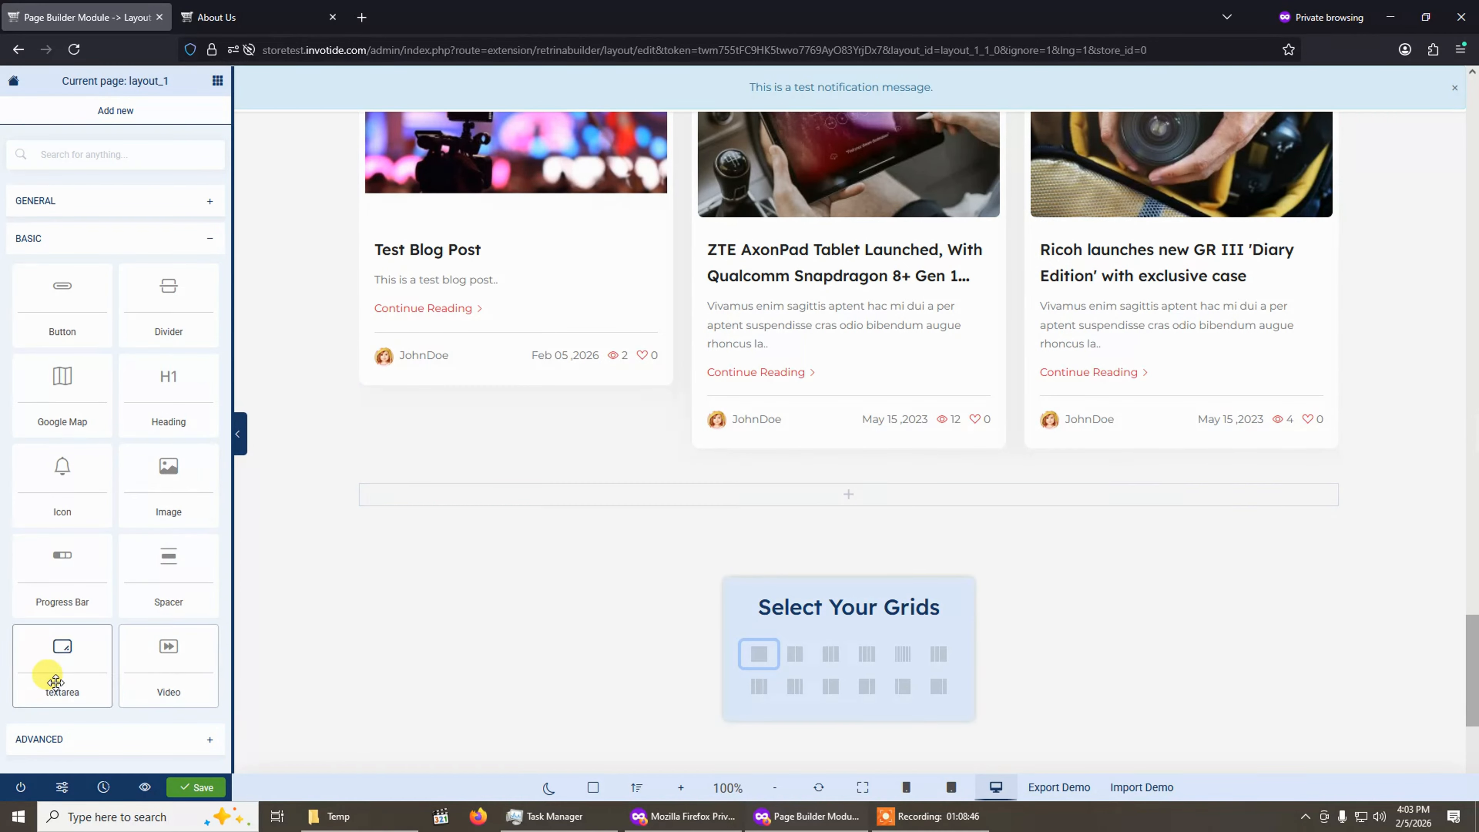
pyautogui.moveTo(51, 676); pyautogui.dragTo(505, 652)
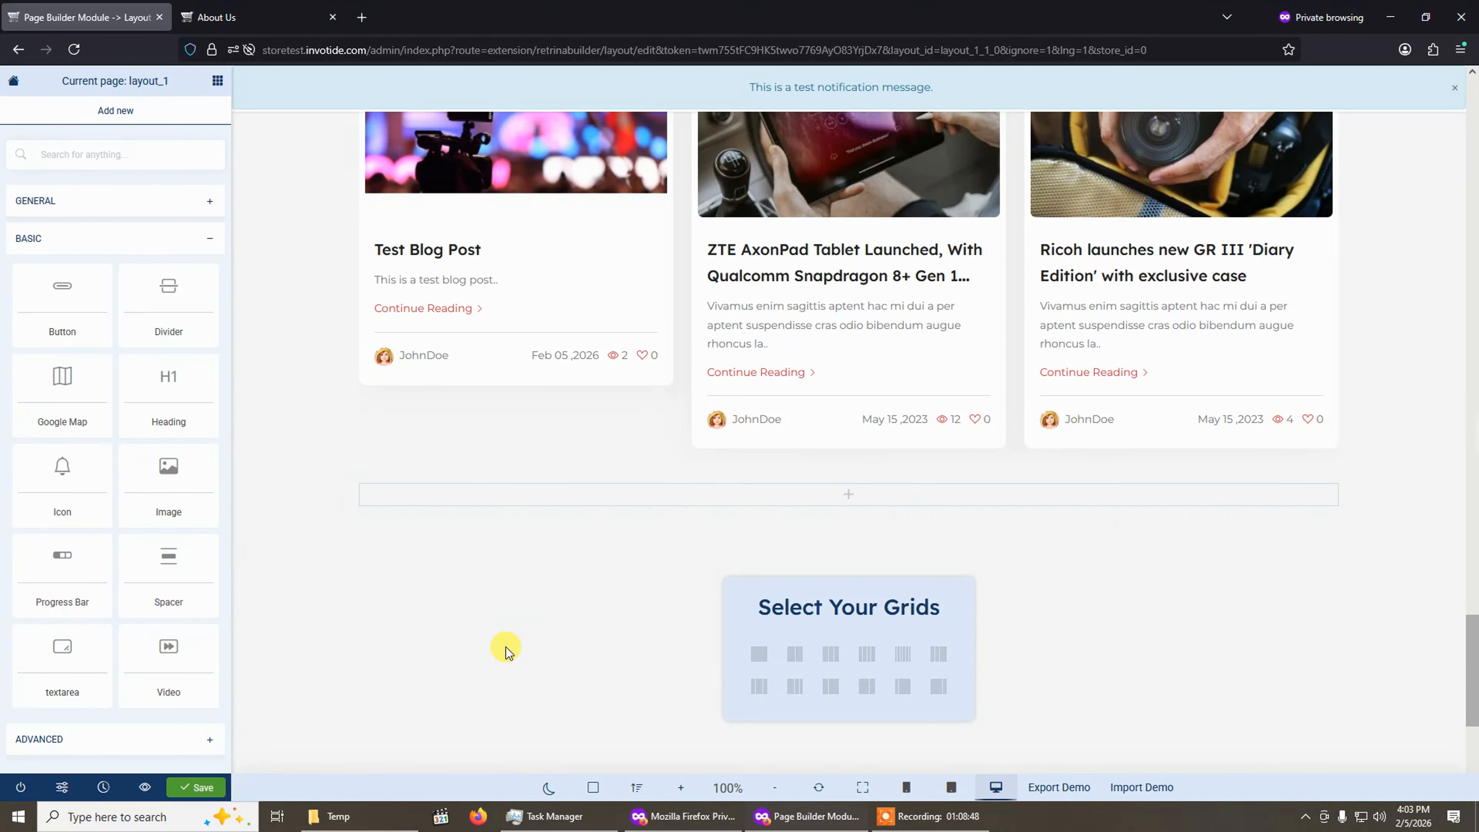
# Replace the textarea's placeholder text with "This is a test content".
pyautogui.click(721, 521)
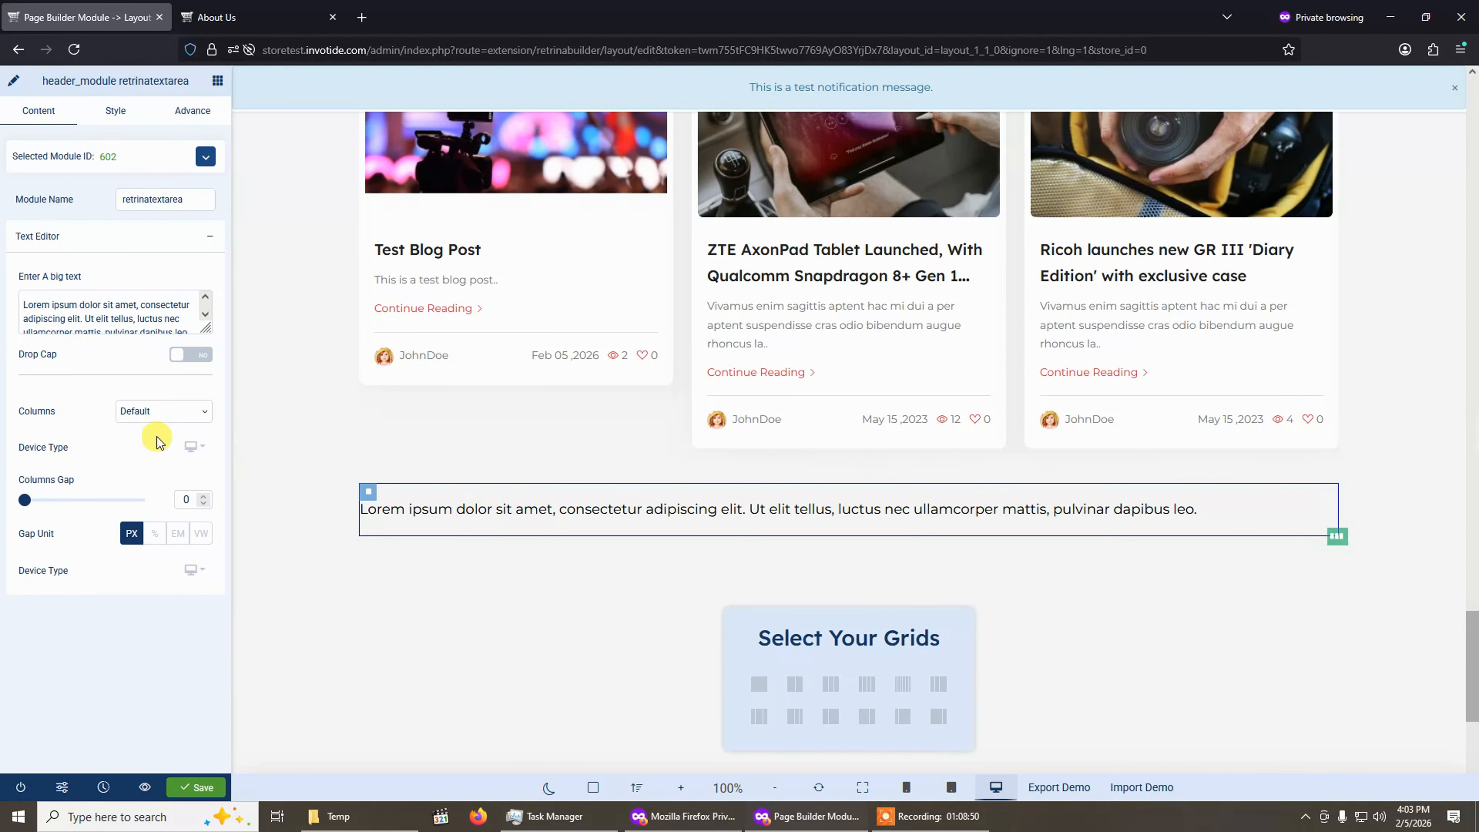
pyautogui.tripleClick(127, 318)
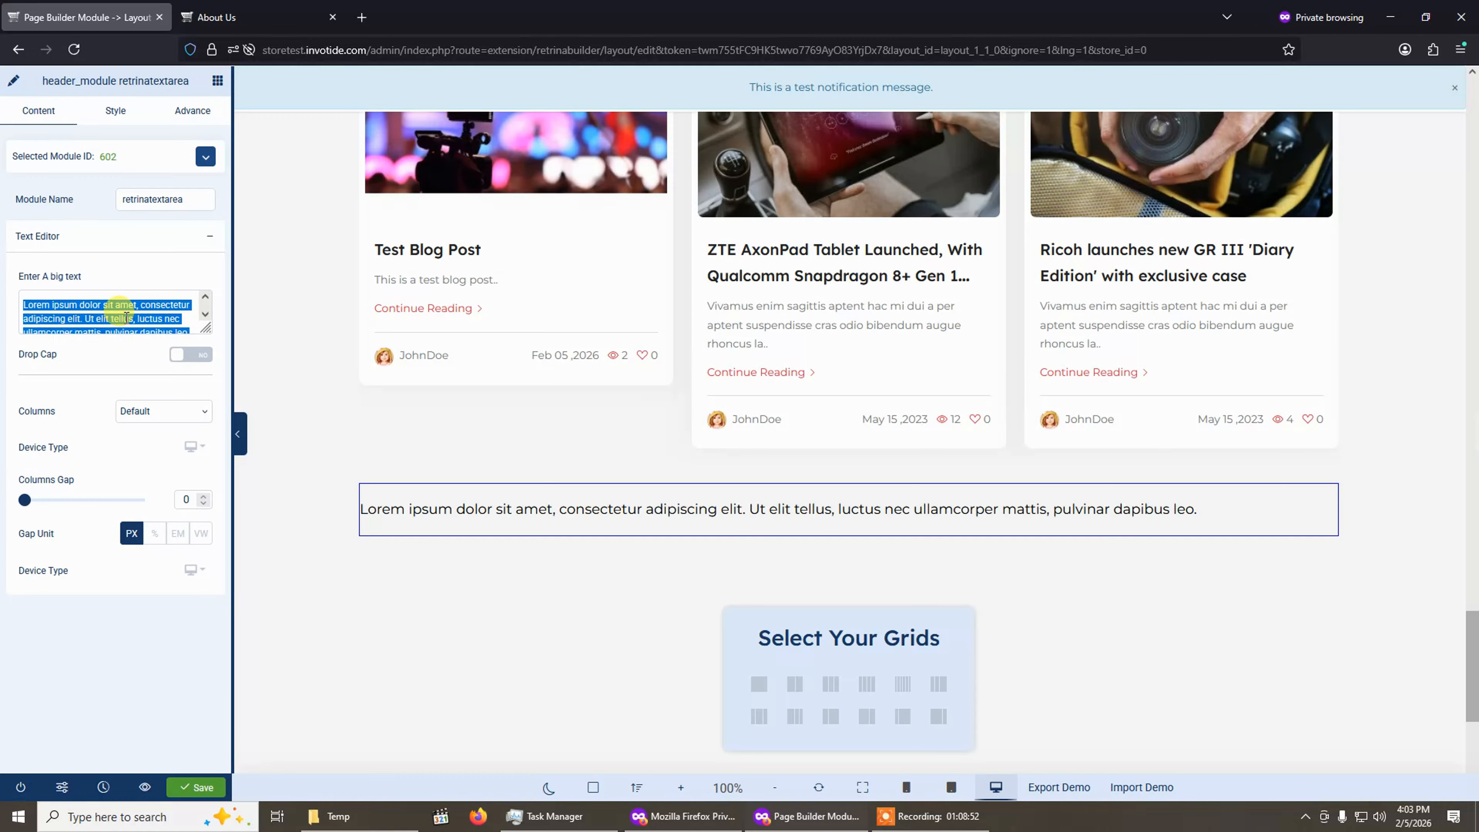
pyautogui.write('This is a test content')
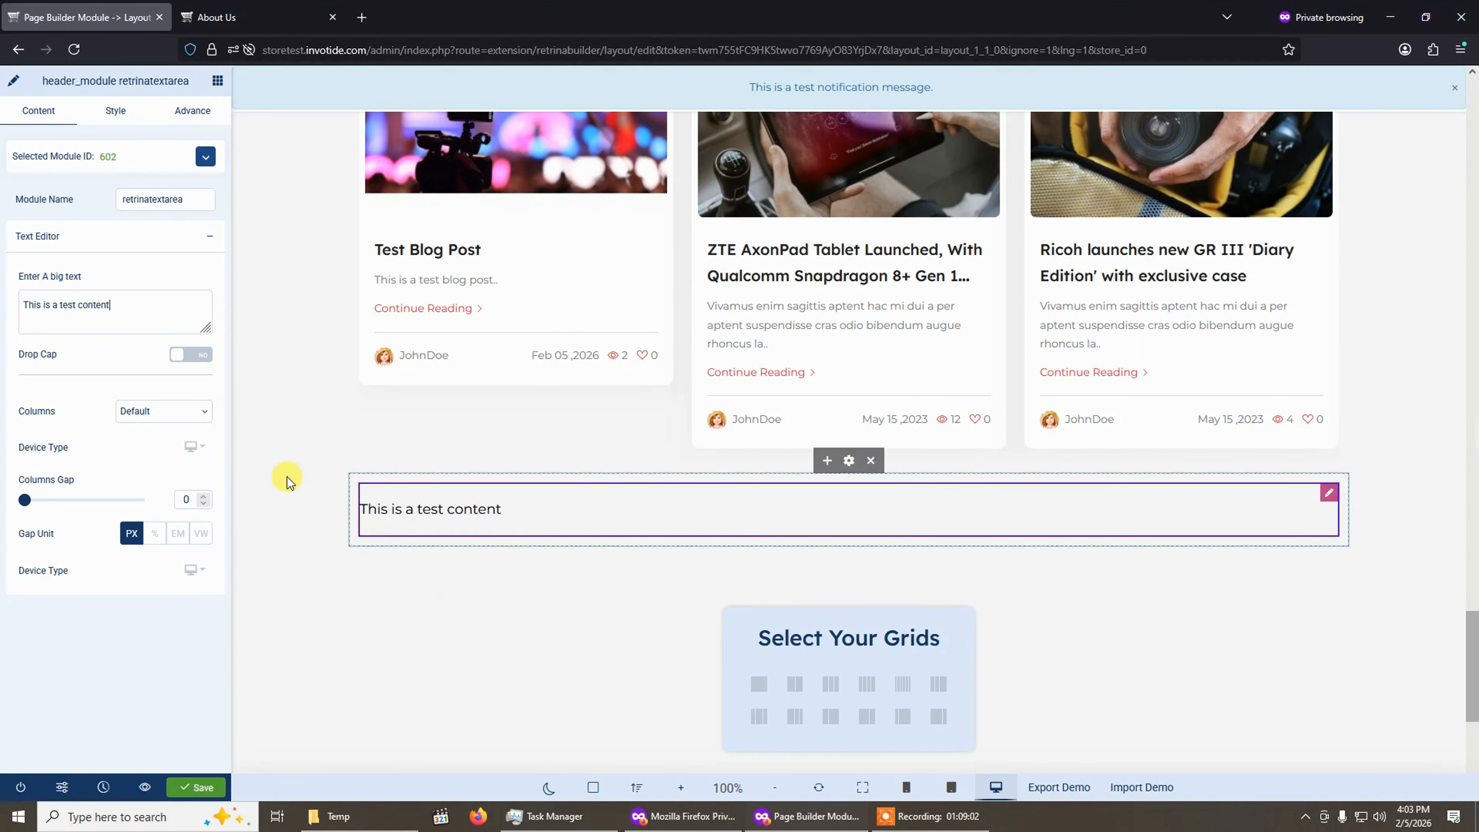
# Open the textarea's Style typography options and set its text colour to purple.
pyautogui.click(115, 114)
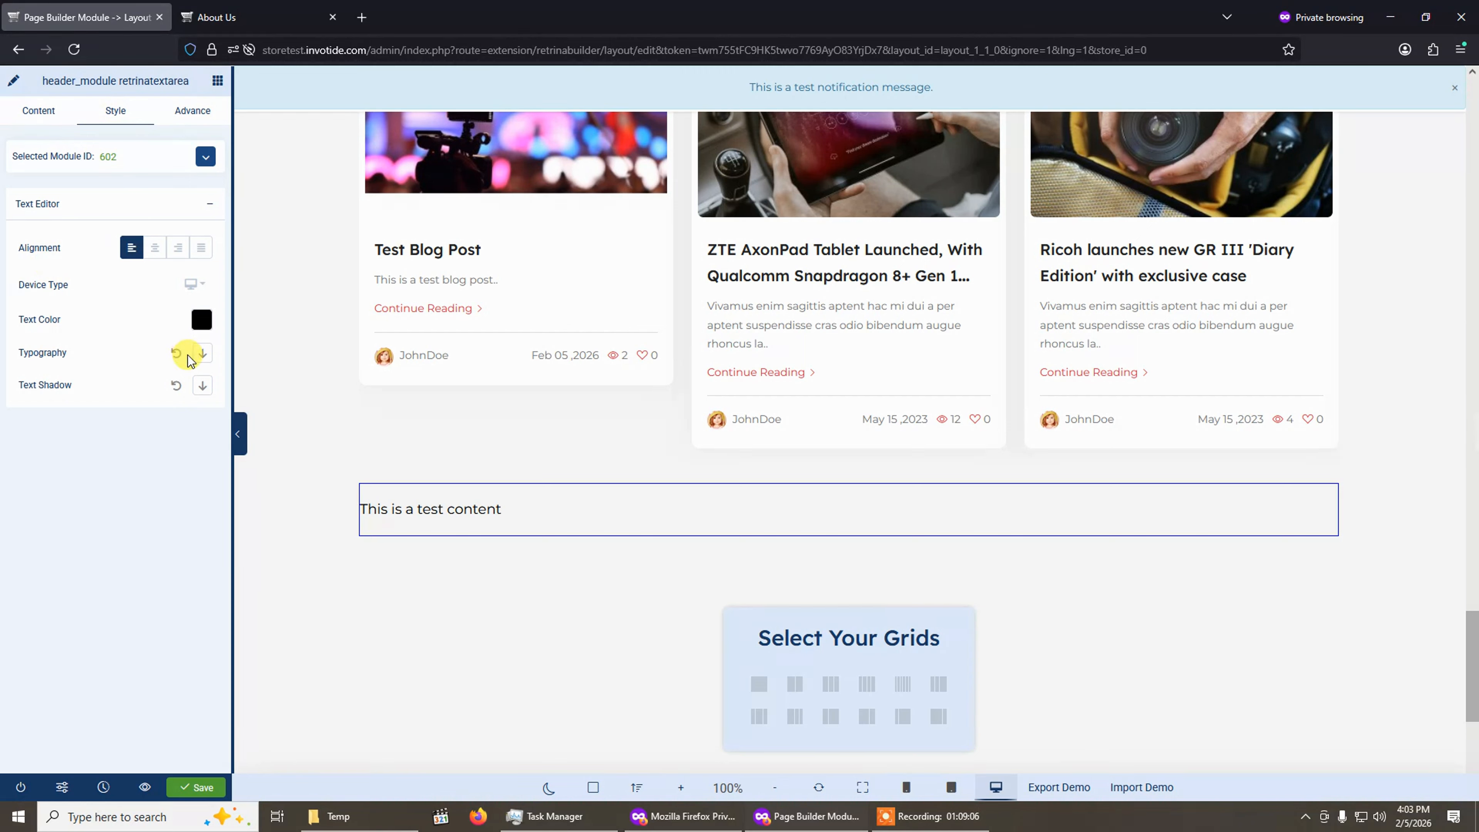
pyautogui.click(201, 354)
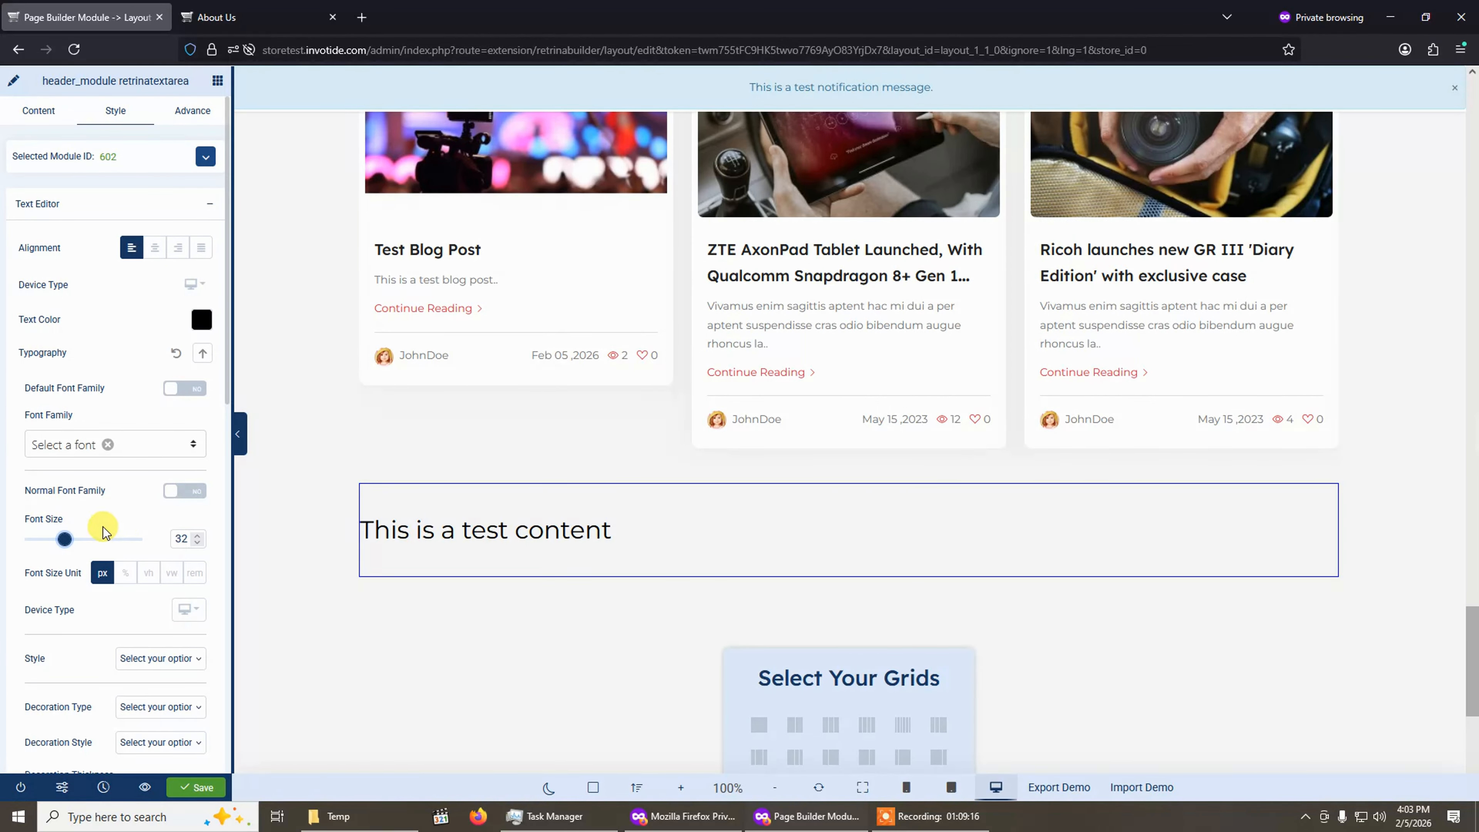
pyautogui.scroll(-5, 116, 560)
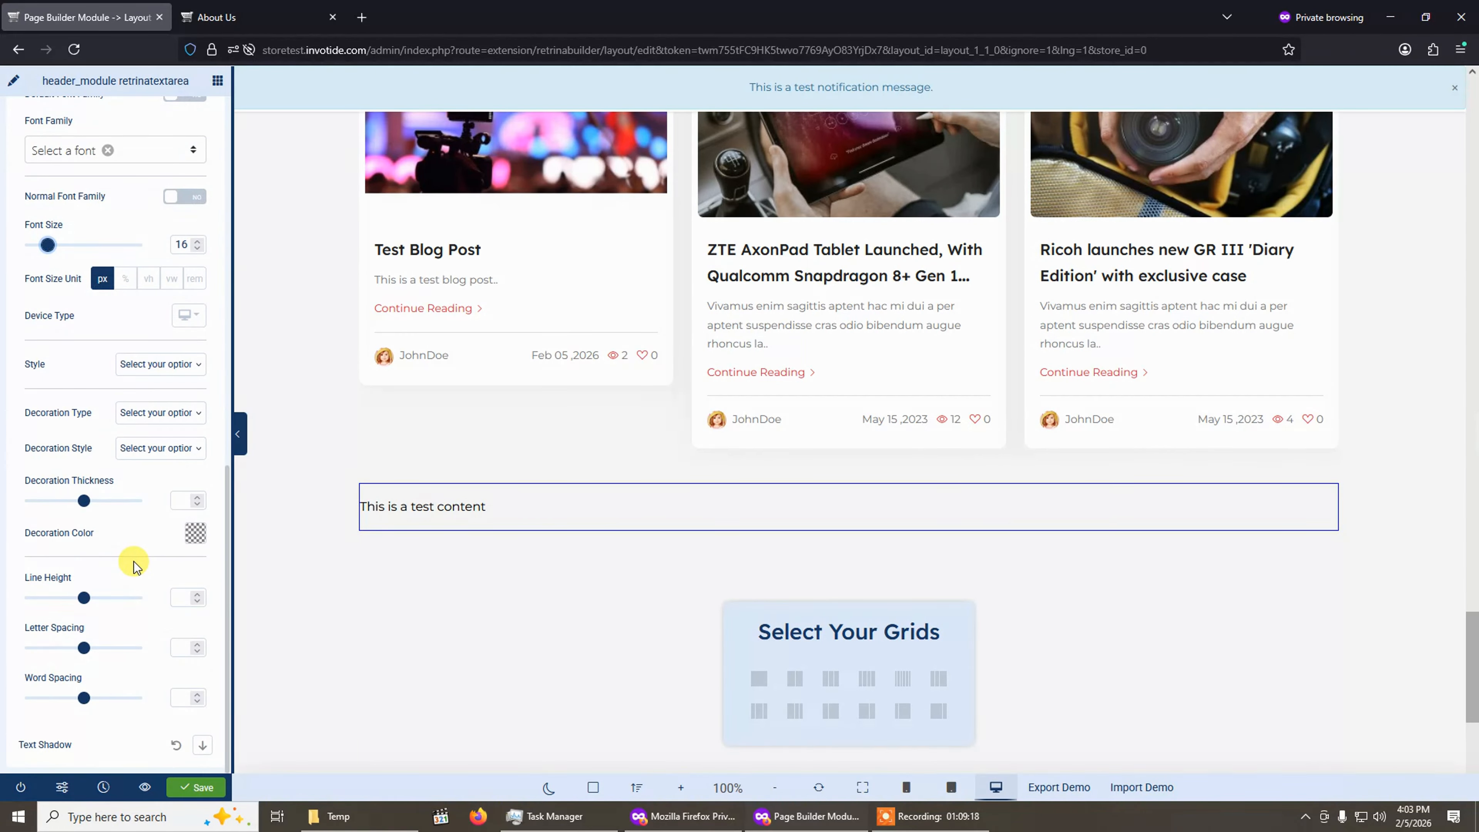
pyautogui.scroll(5, 133, 564)
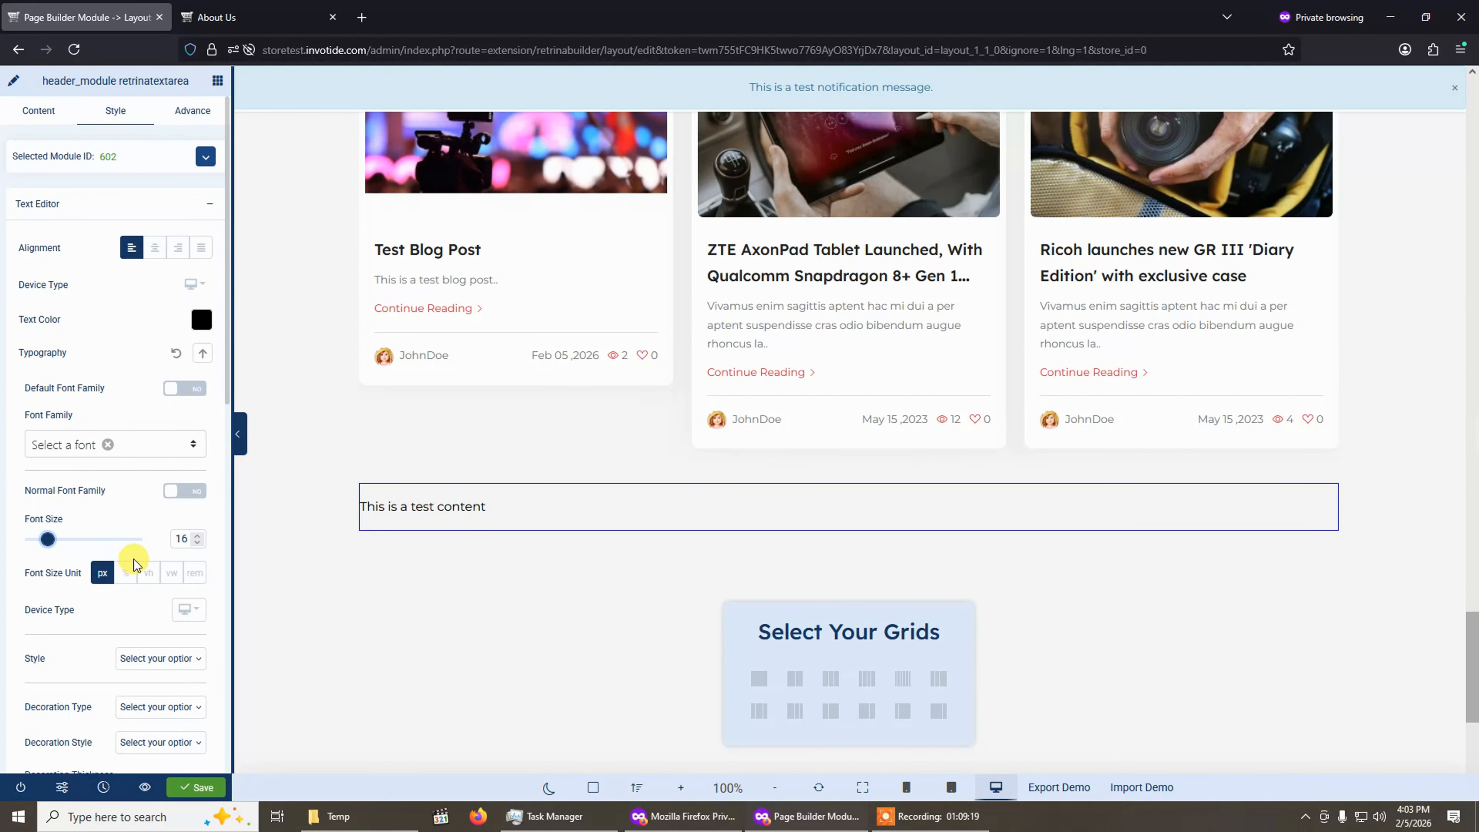
pyautogui.click(201, 320)
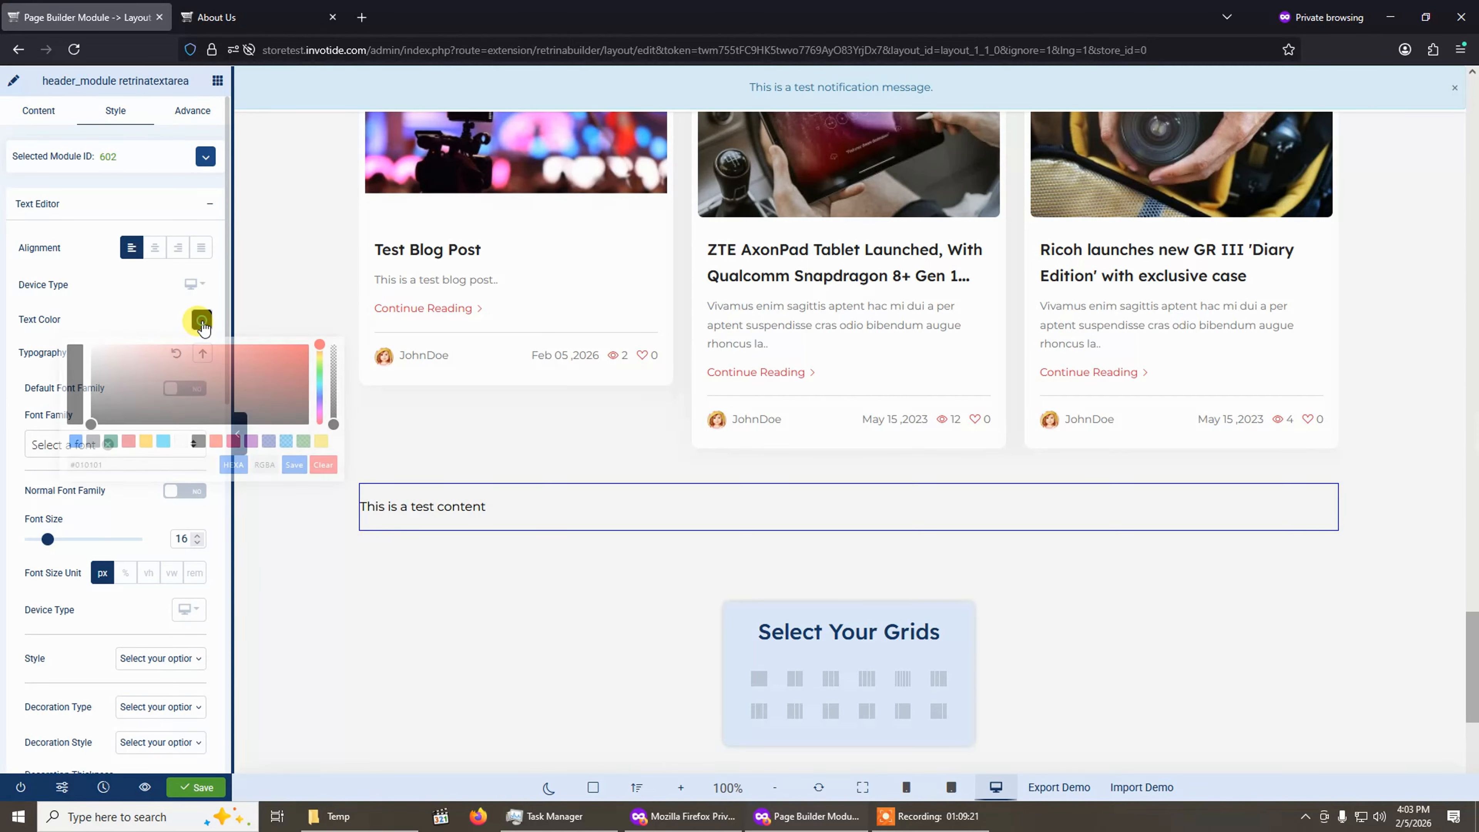
pyautogui.click(251, 445)
pyautogui.click(293, 465)
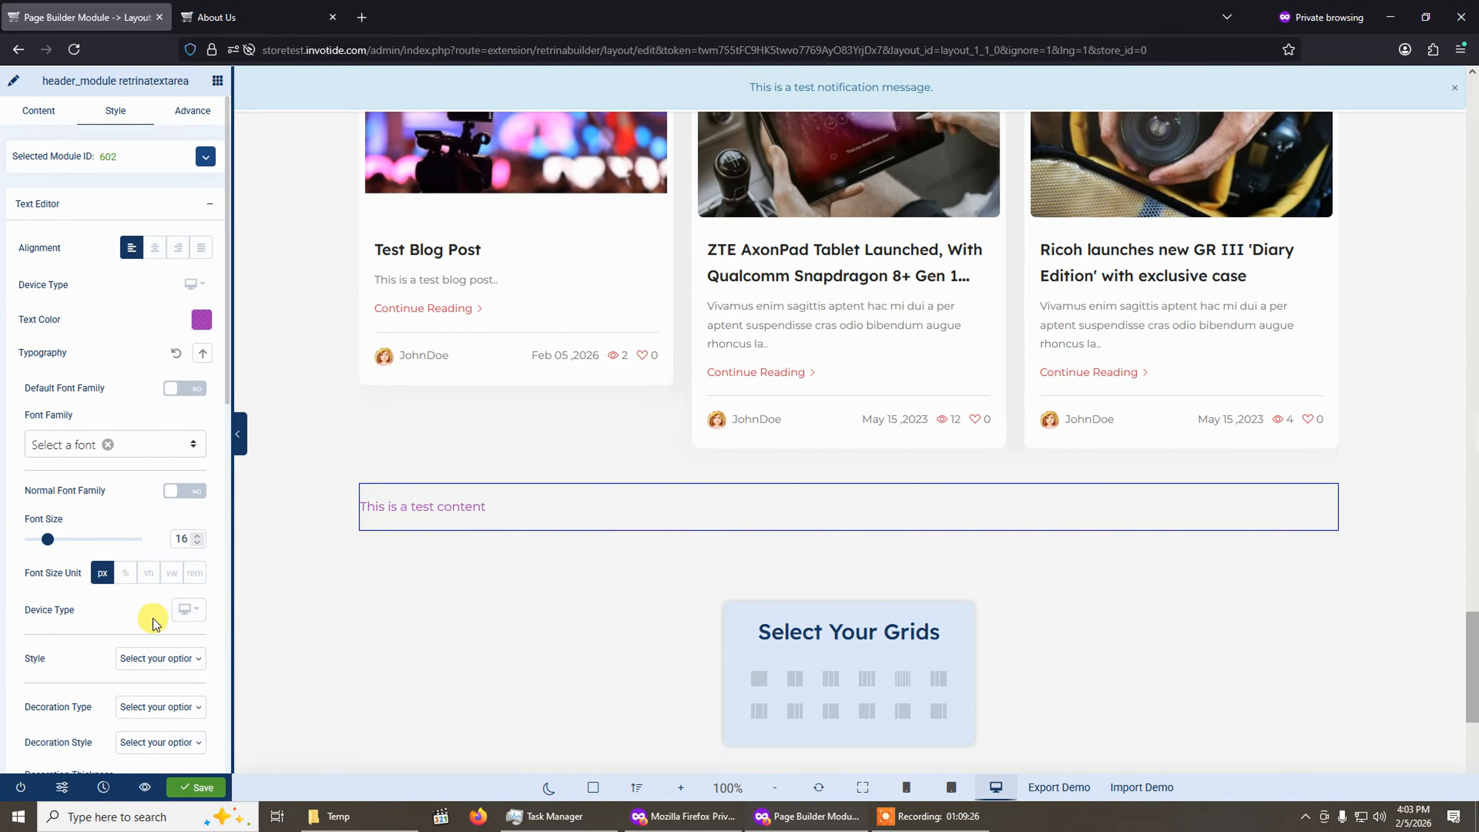
# Review the textarea's Advance and Content tabs and scroll back up the page.
pyautogui.click(196, 113)
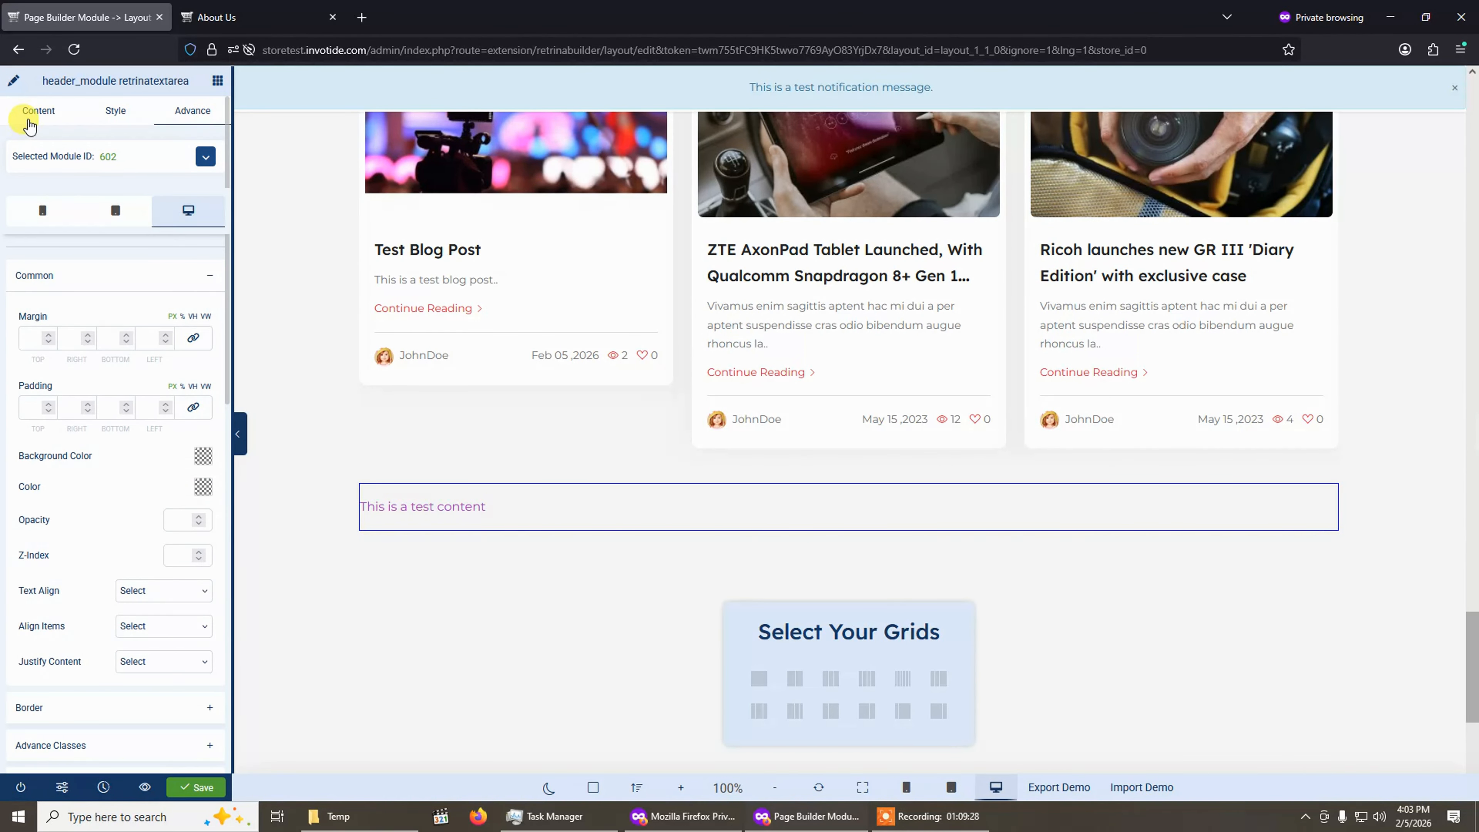
pyautogui.click(34, 121)
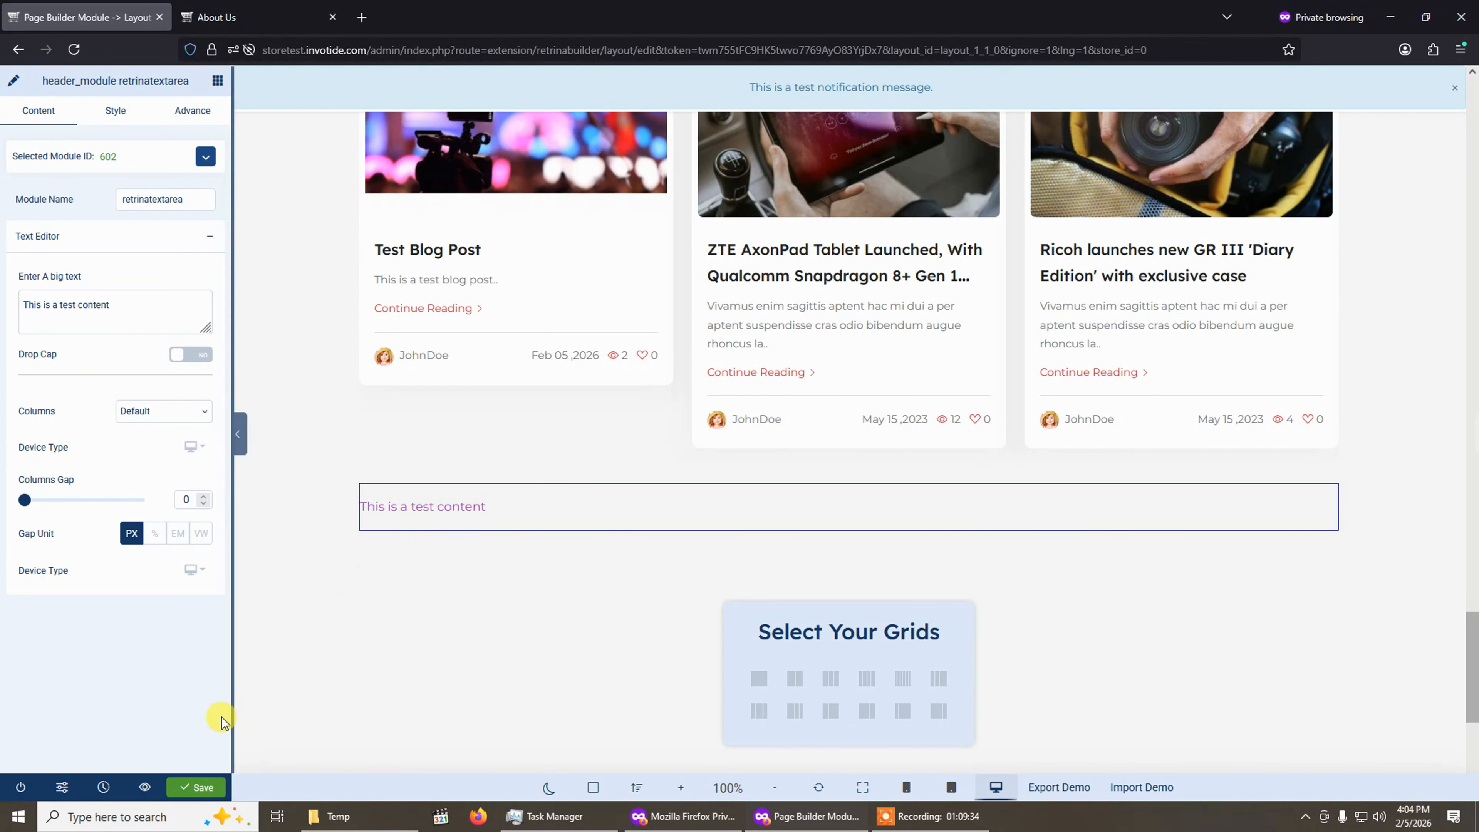
pyautogui.scroll(10, 534, 658)
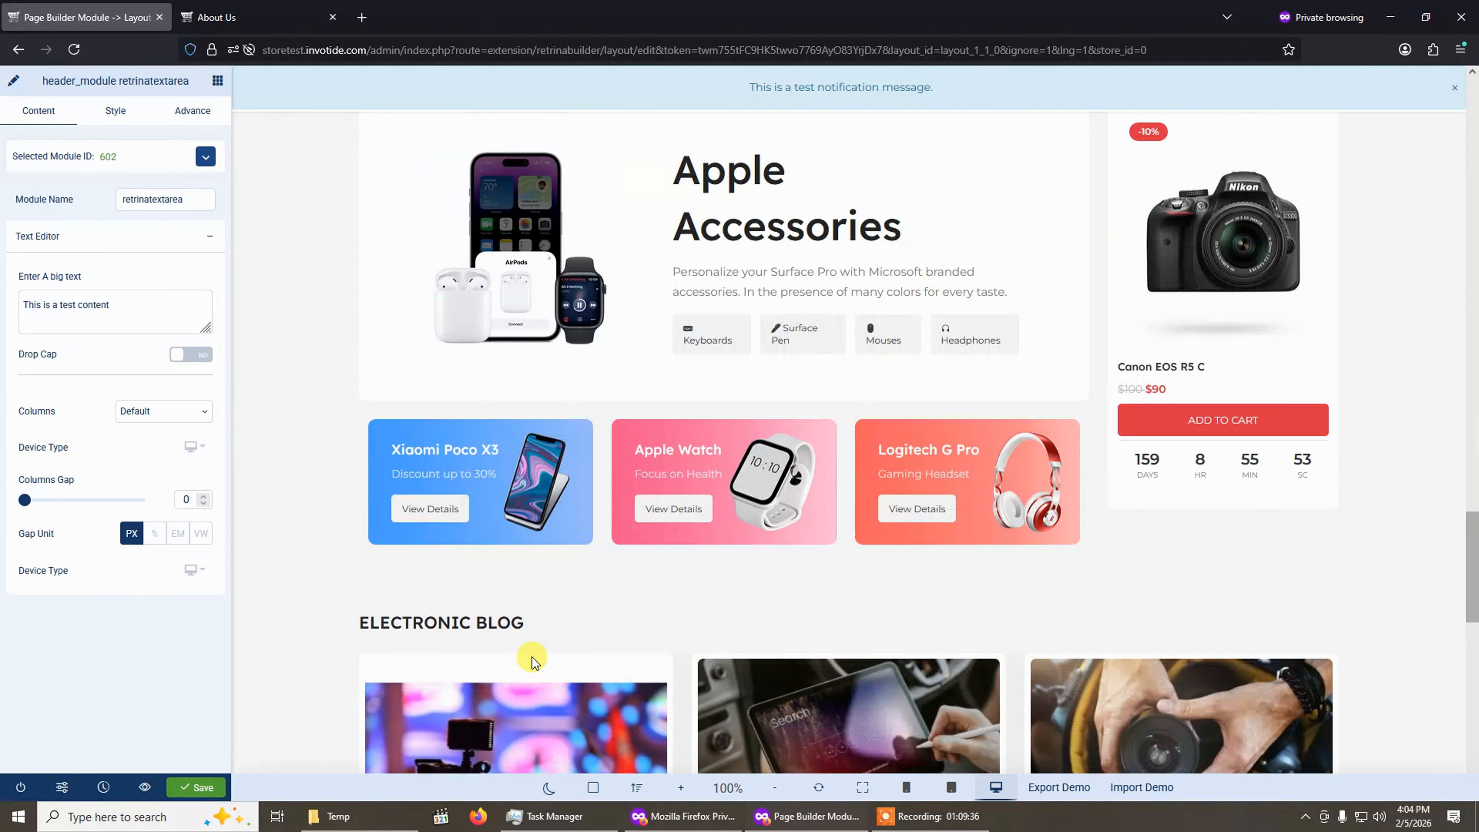
pyautogui.moveTo(1476, 475); pyautogui.dragTo(1477, 409)
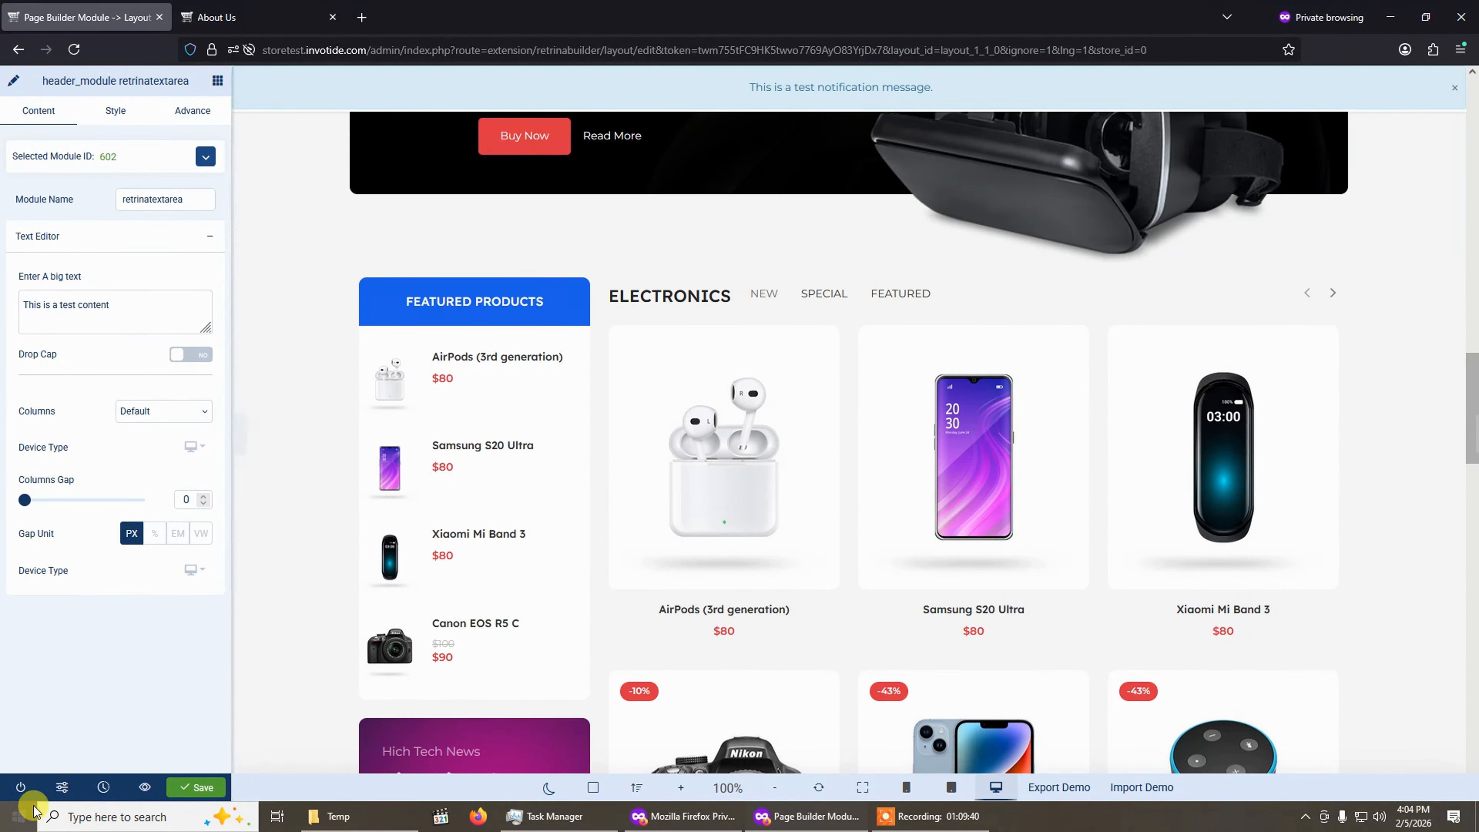
# Exit the Page Builder and delete Test Page from the pages list.
pyautogui.click(20, 788)
pyautogui.click(748, 466)
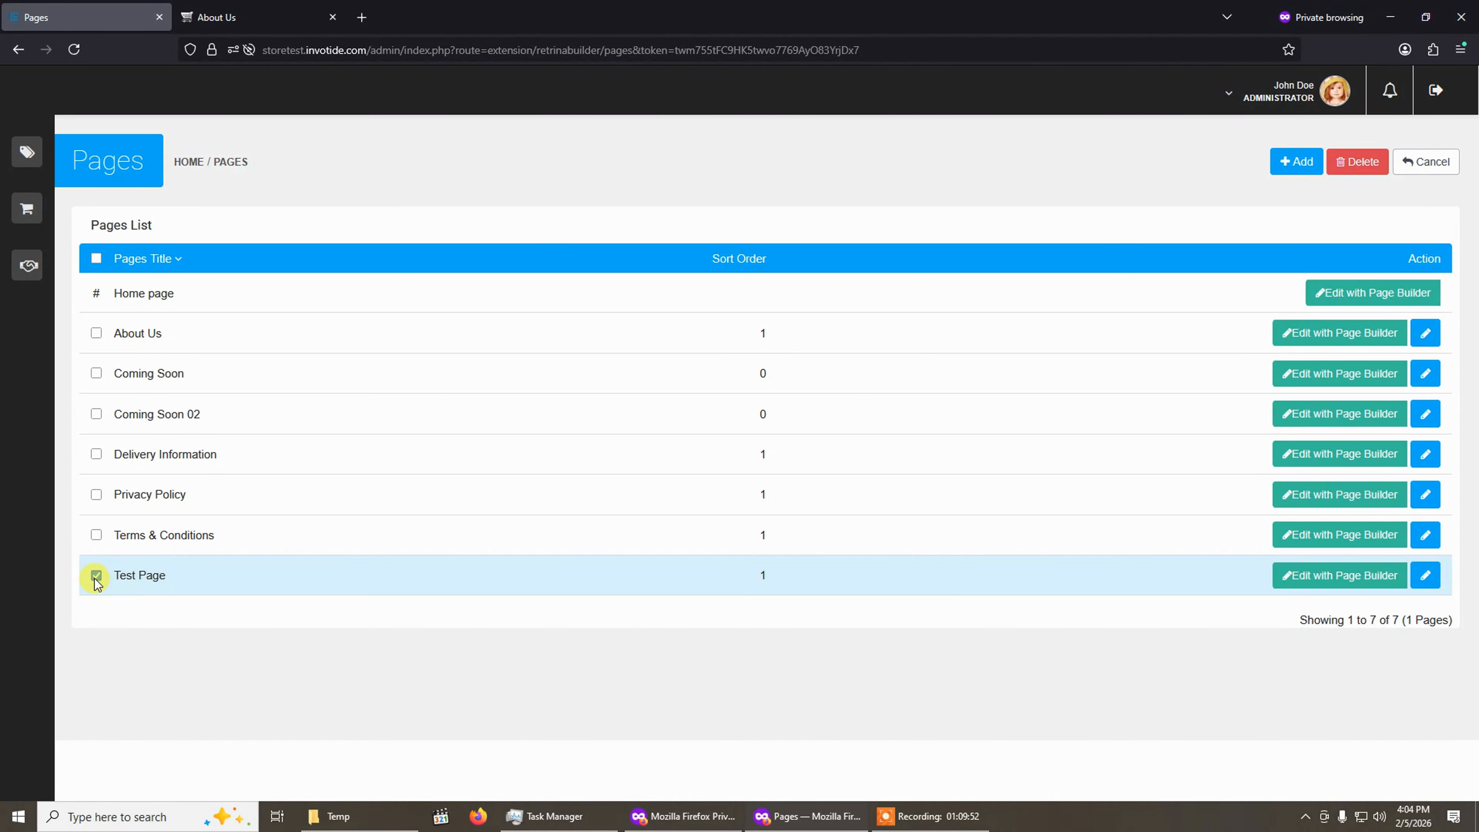
pyautogui.click(1361, 165)
pyautogui.click(792, 459)
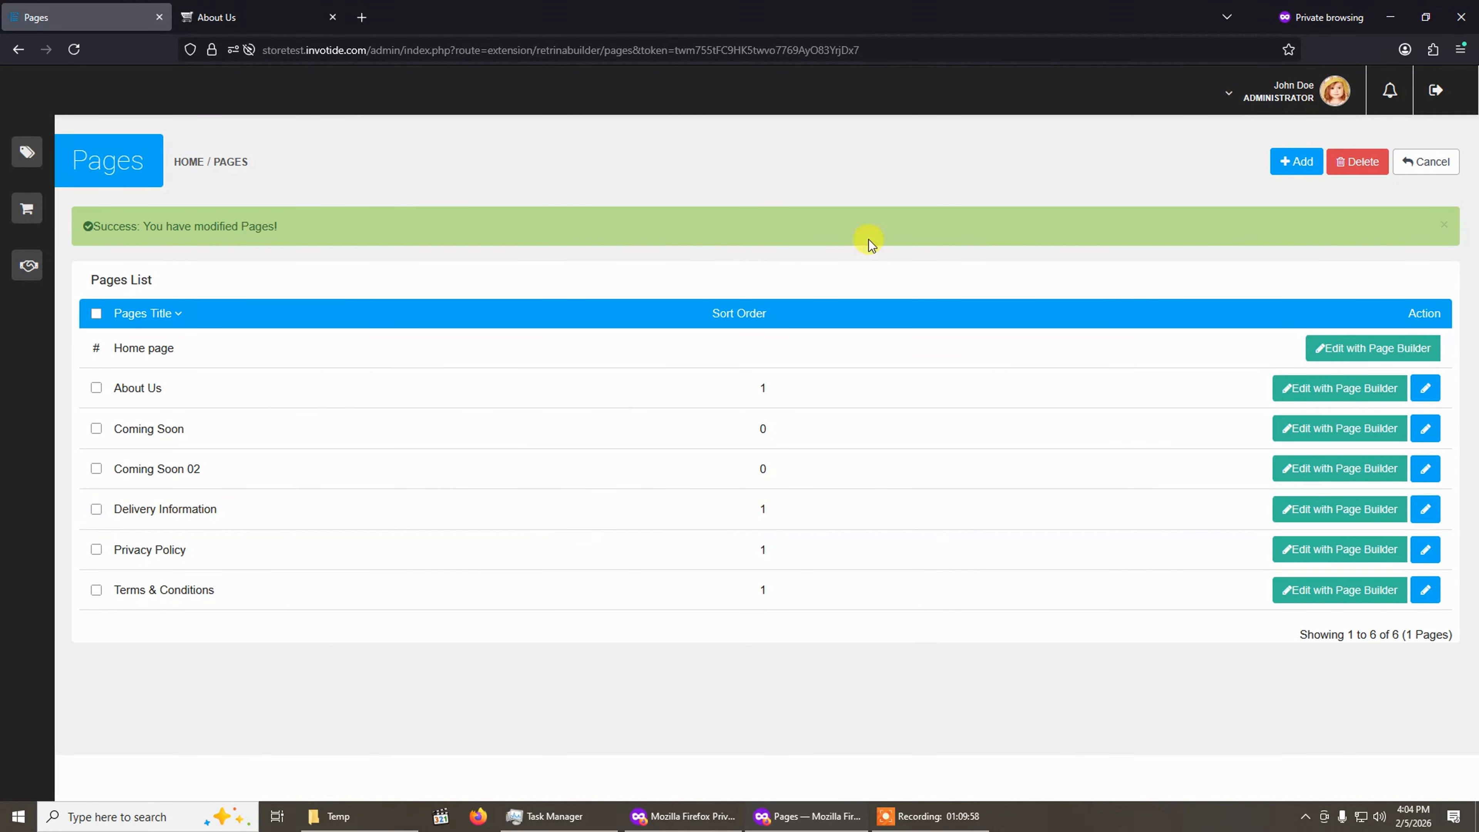
# Return to the Premium Theme settings and open the Layout Designer.
pyautogui.click(1420, 156)
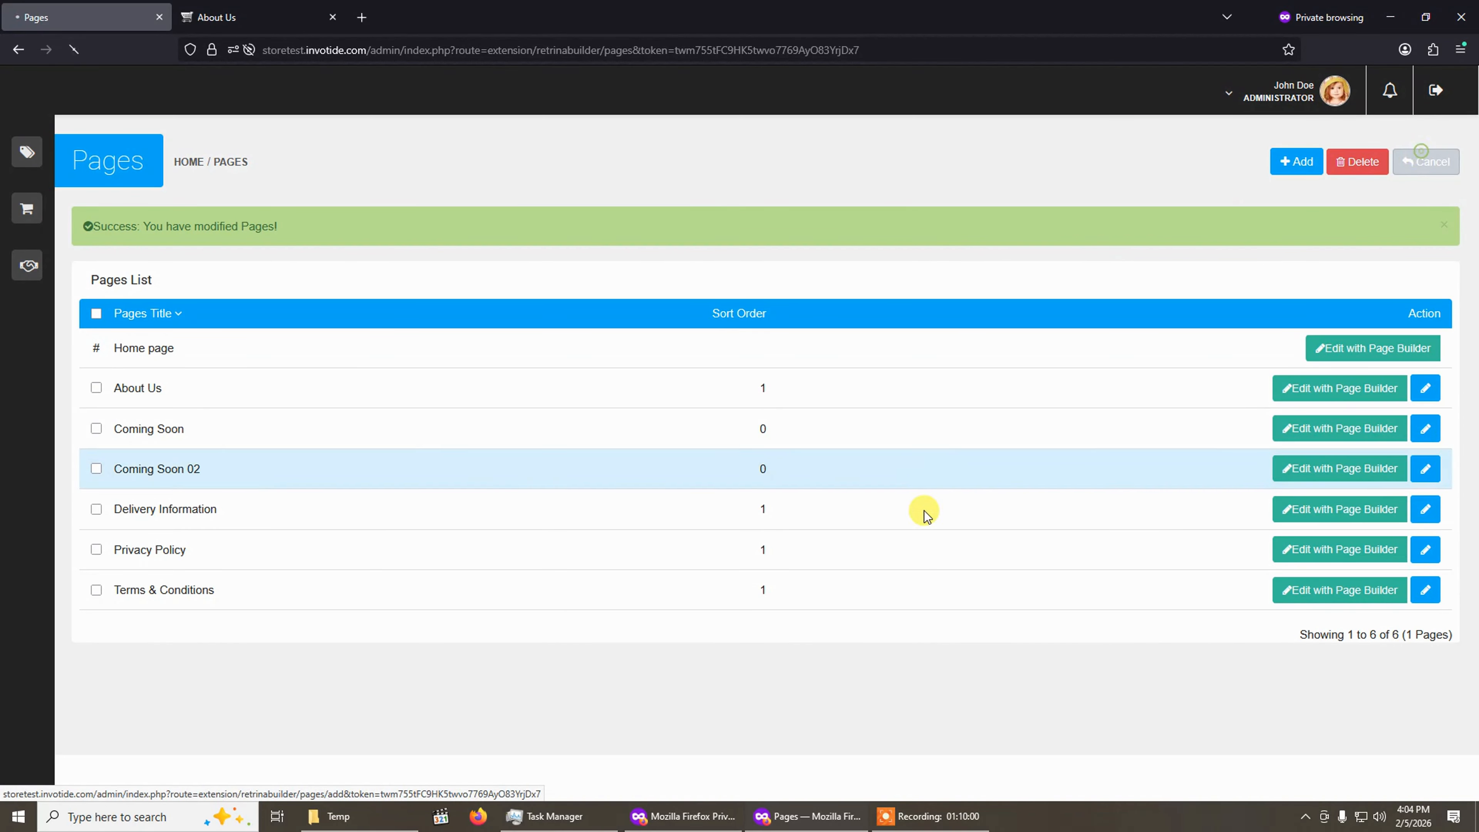
pyautogui.scroll(-5, 930, 518)
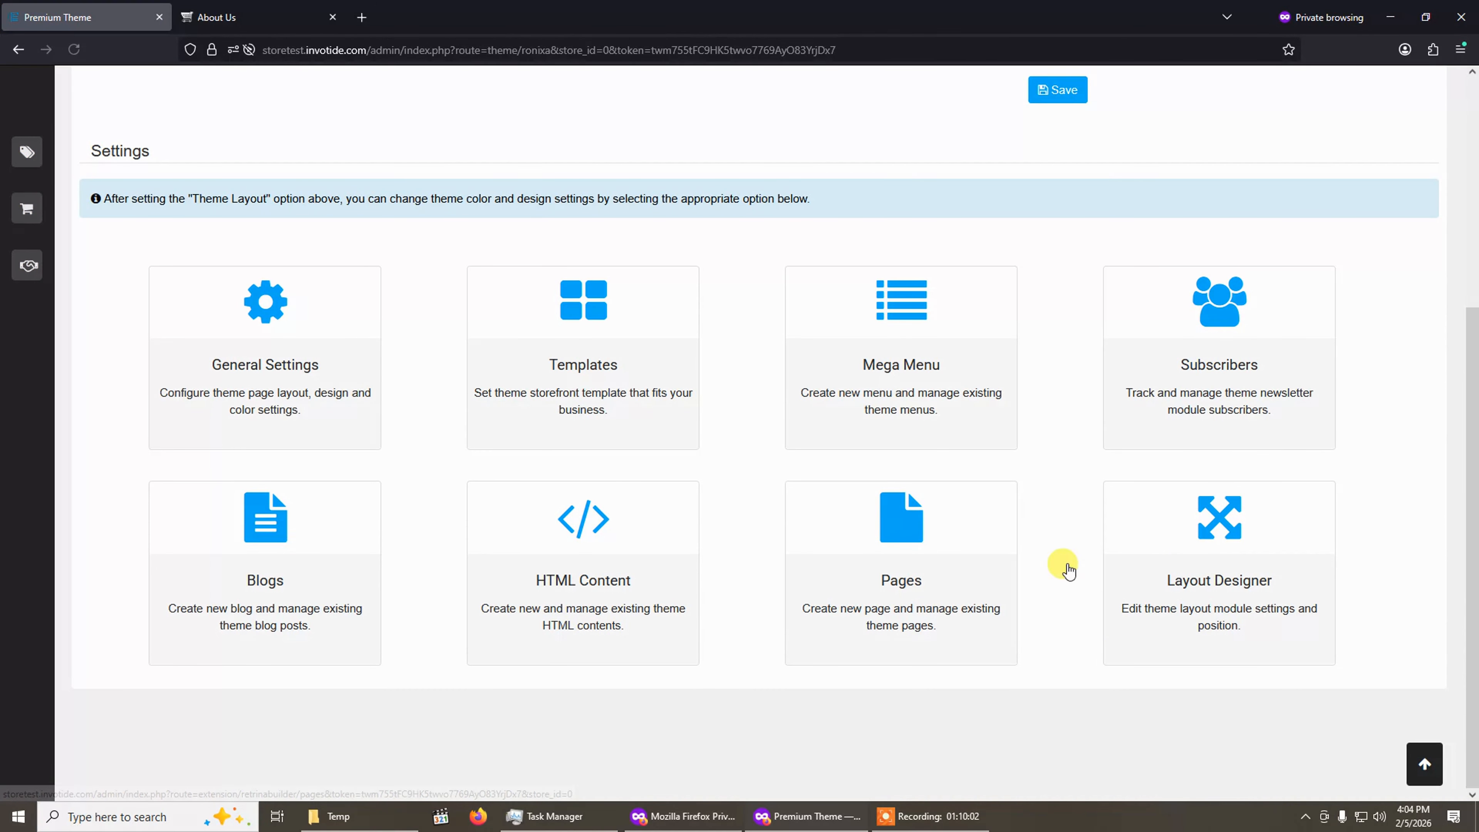
pyautogui.click(1185, 574)
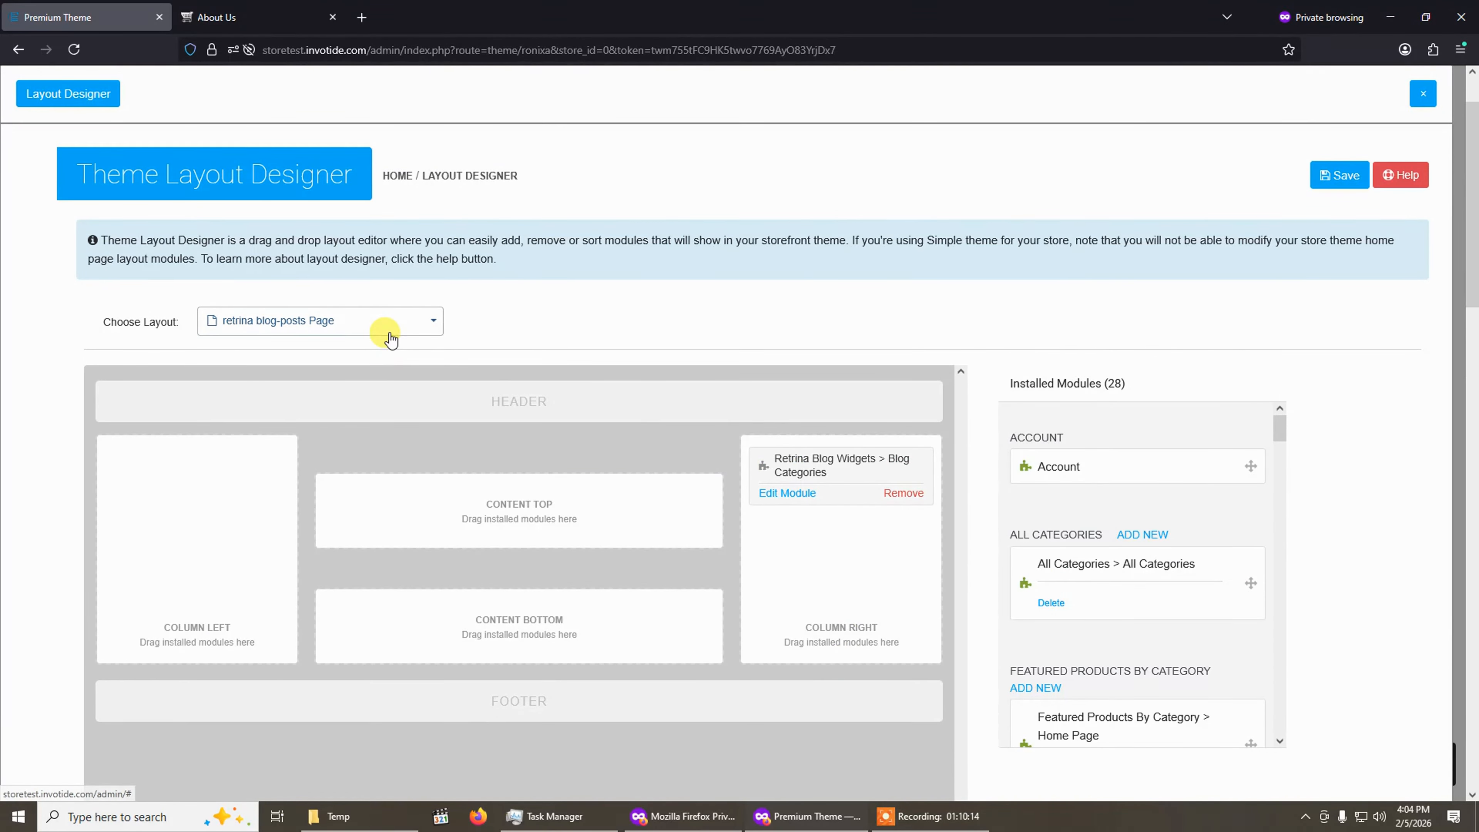
# Browse the Layout Designer's page layouts, viewing Account Page and retrina blog-categories Page.
pyautogui.click(386, 332)
pyautogui.click(294, 361)
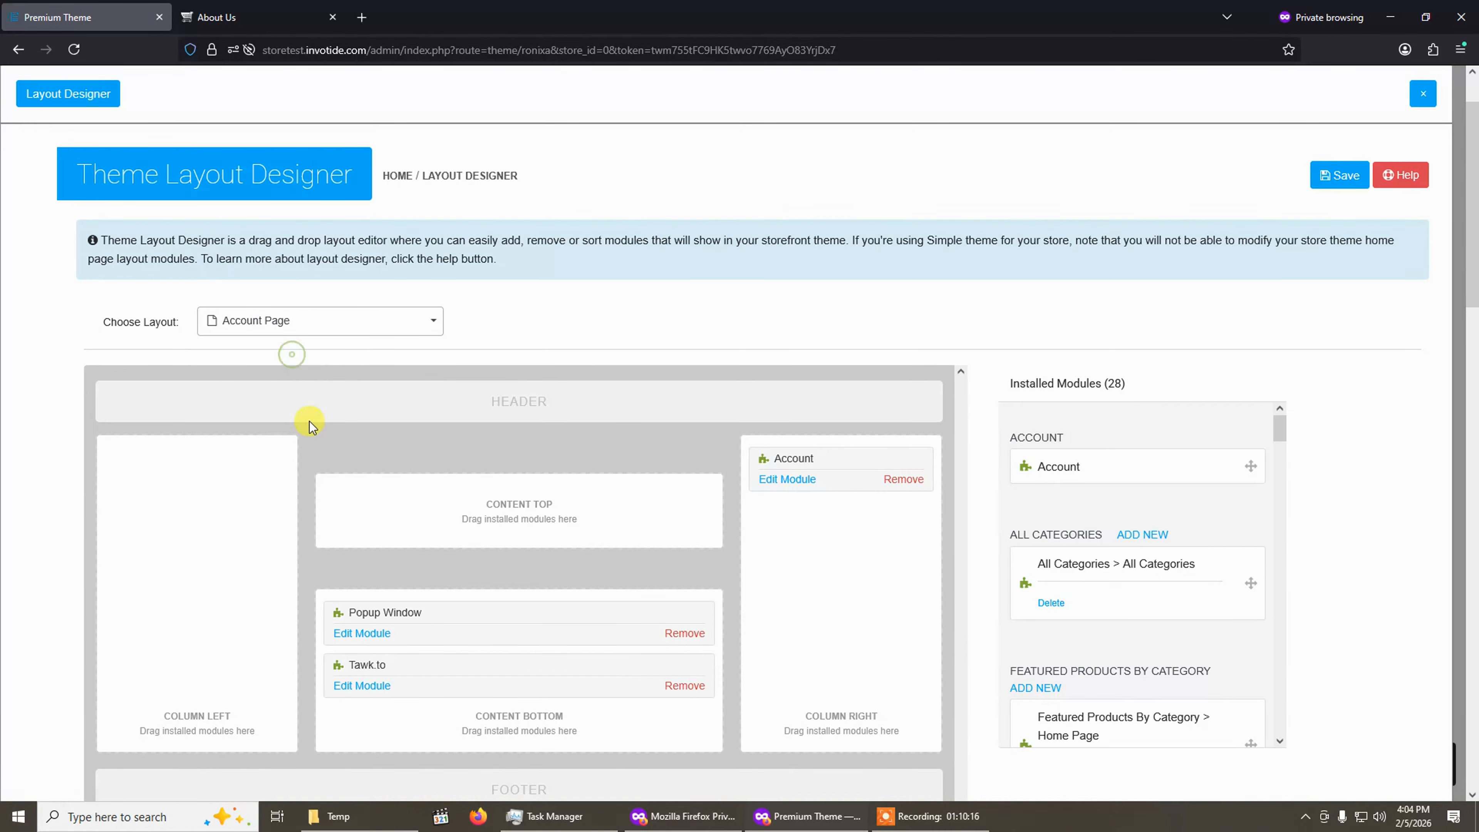
pyautogui.click(304, 320)
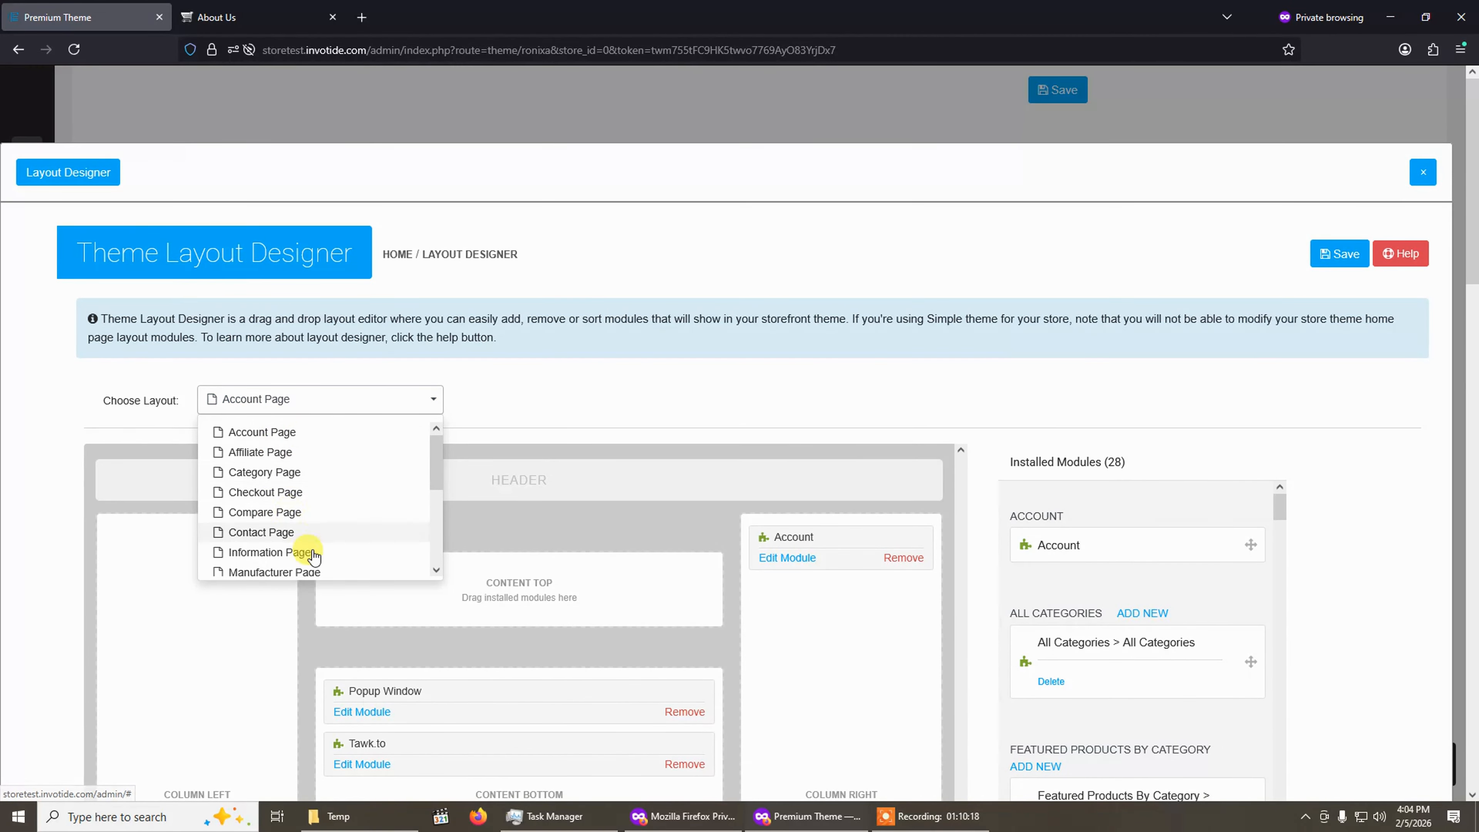
pyautogui.scroll(-8, 373, 548)
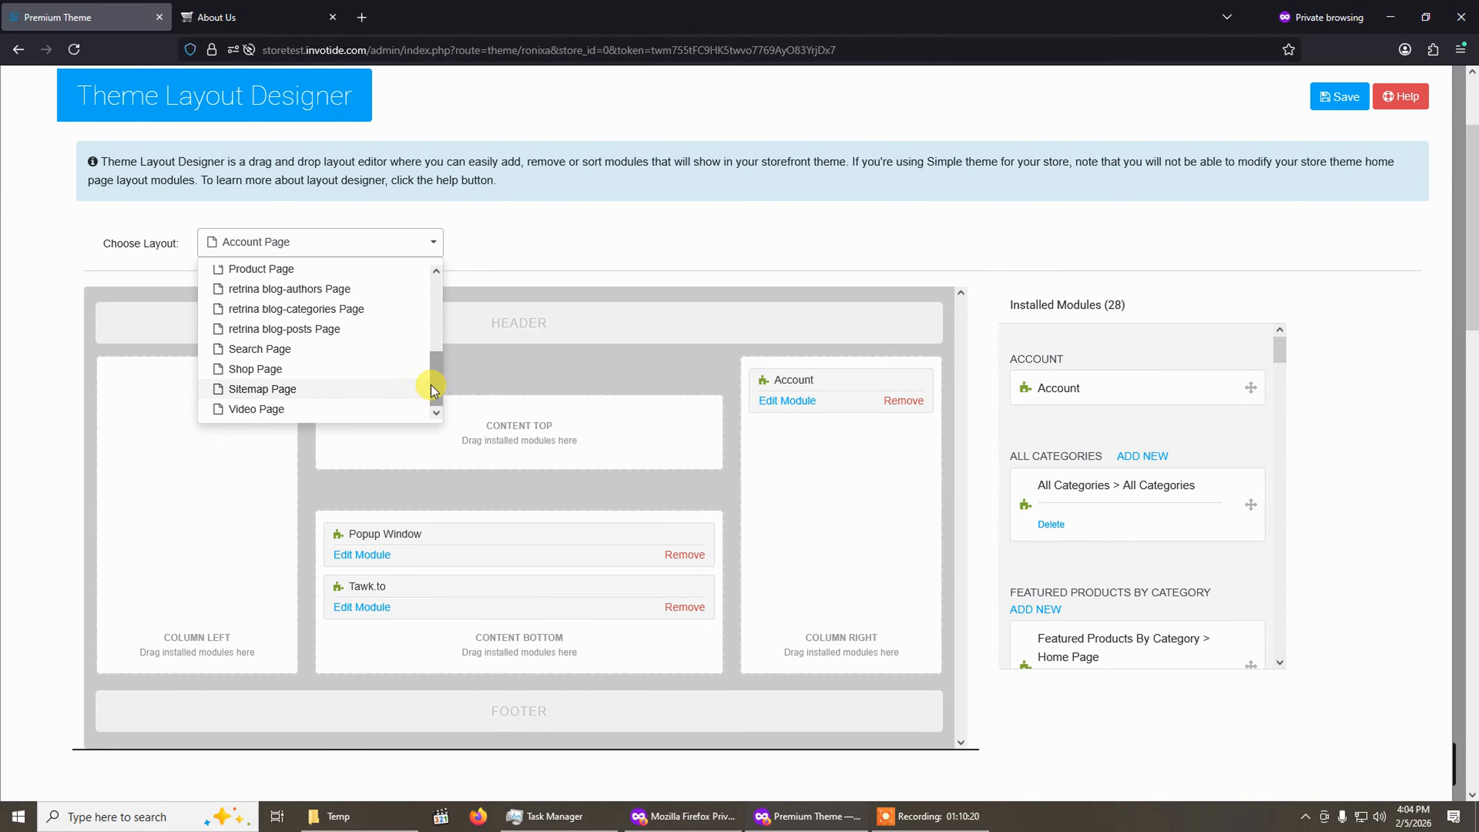
pyautogui.moveTo(431, 385); pyautogui.dragTo(430, 289)
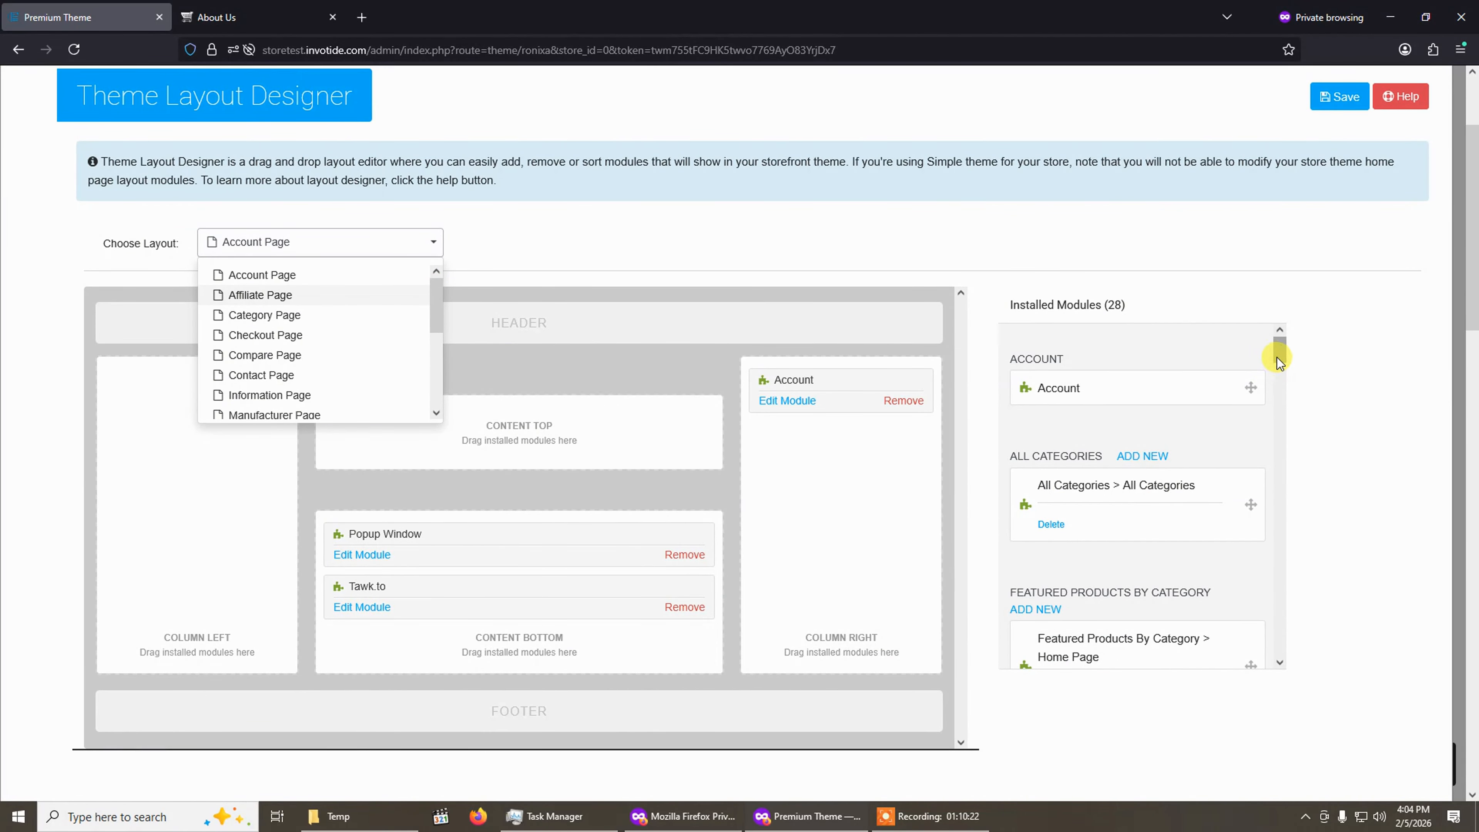
pyautogui.moveTo(1278, 361); pyautogui.dragTo(1290, 519)
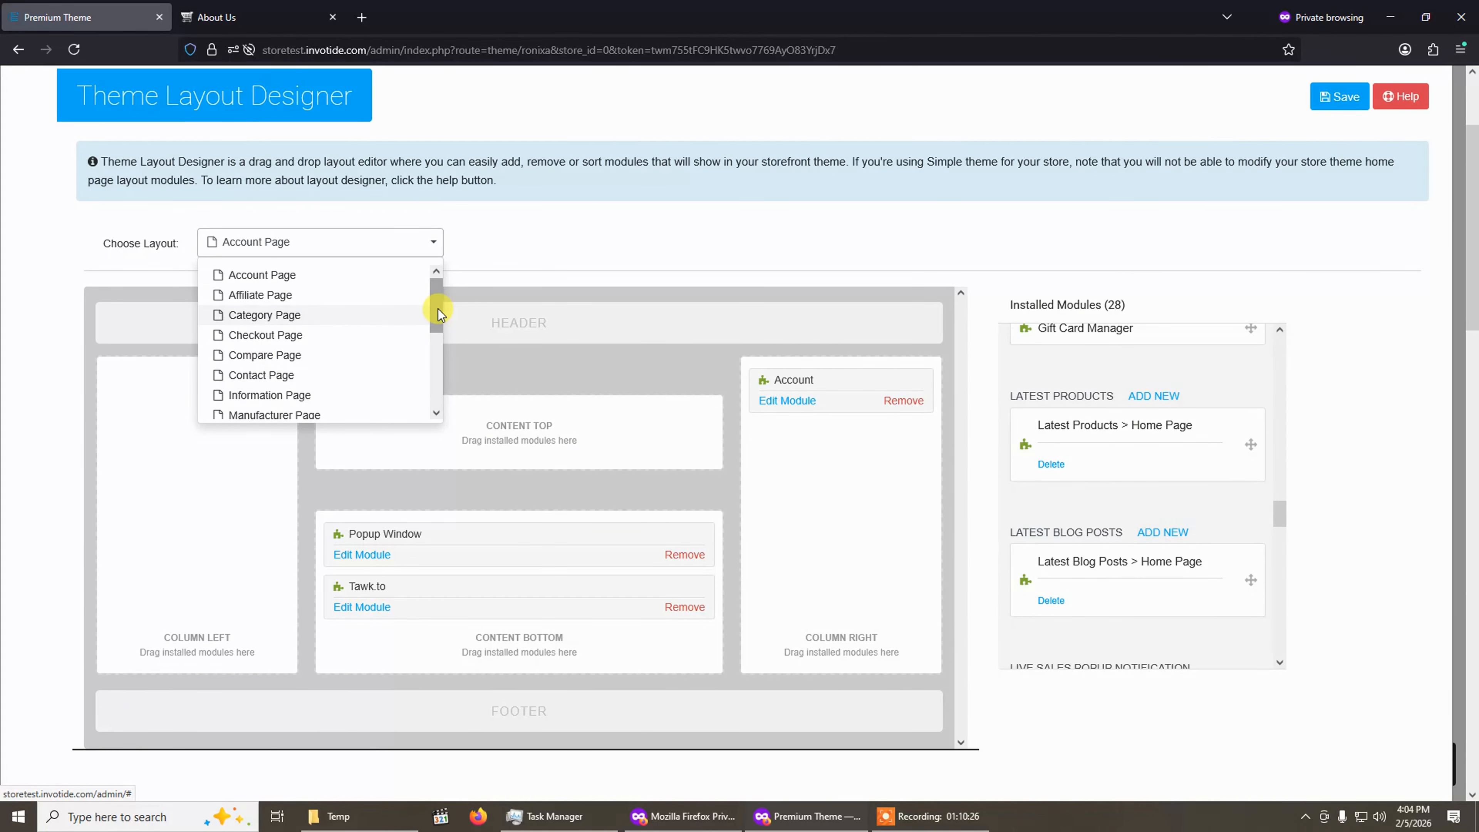
pyautogui.moveTo(439, 313); pyautogui.dragTo(430, 387)
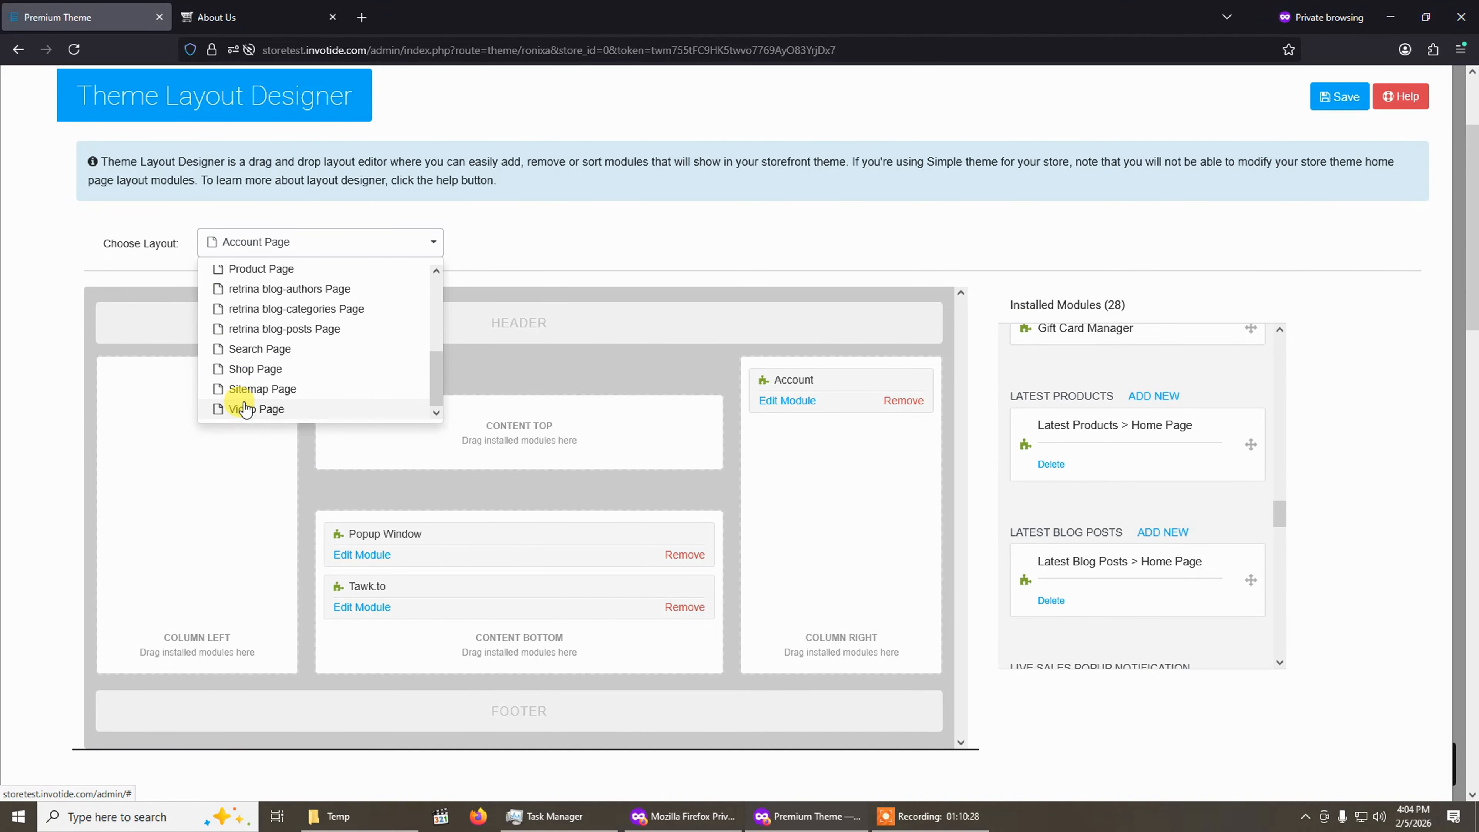
pyautogui.click(244, 409)
pyautogui.click(304, 249)
pyautogui.click(291, 310)
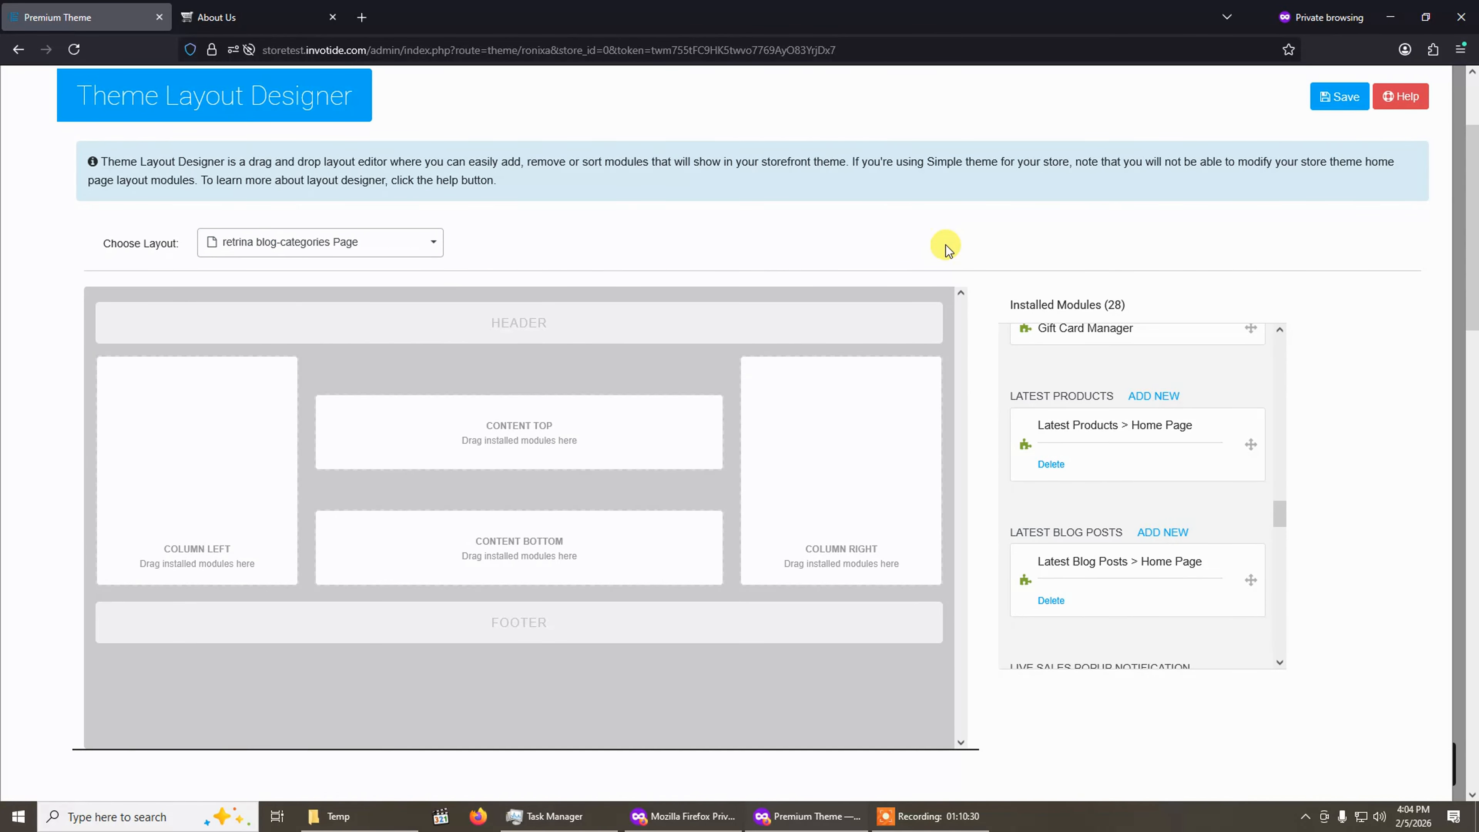
pyautogui.scroll(3, 961, 244)
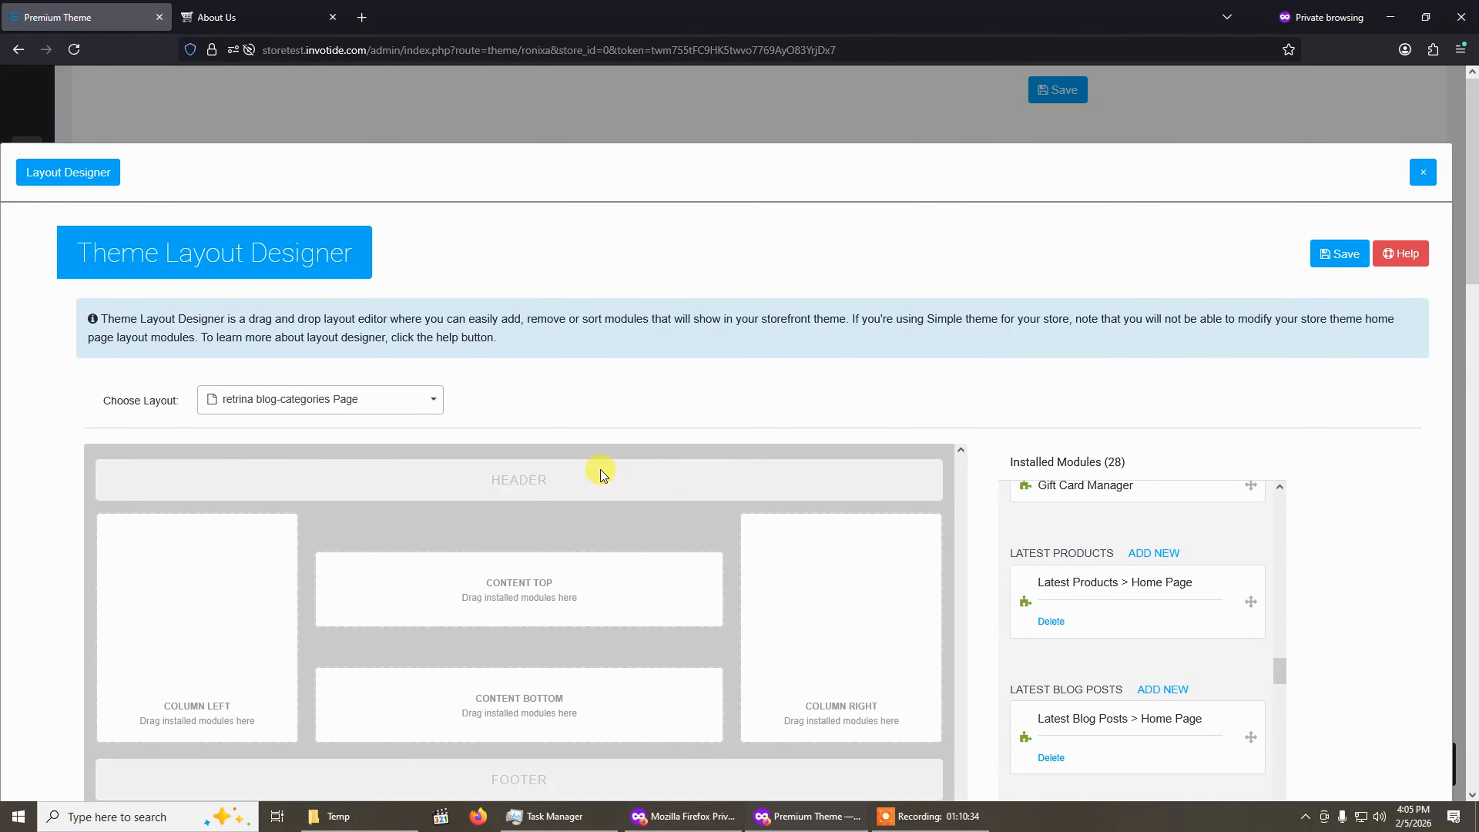
pyautogui.scroll(-4, 601, 470)
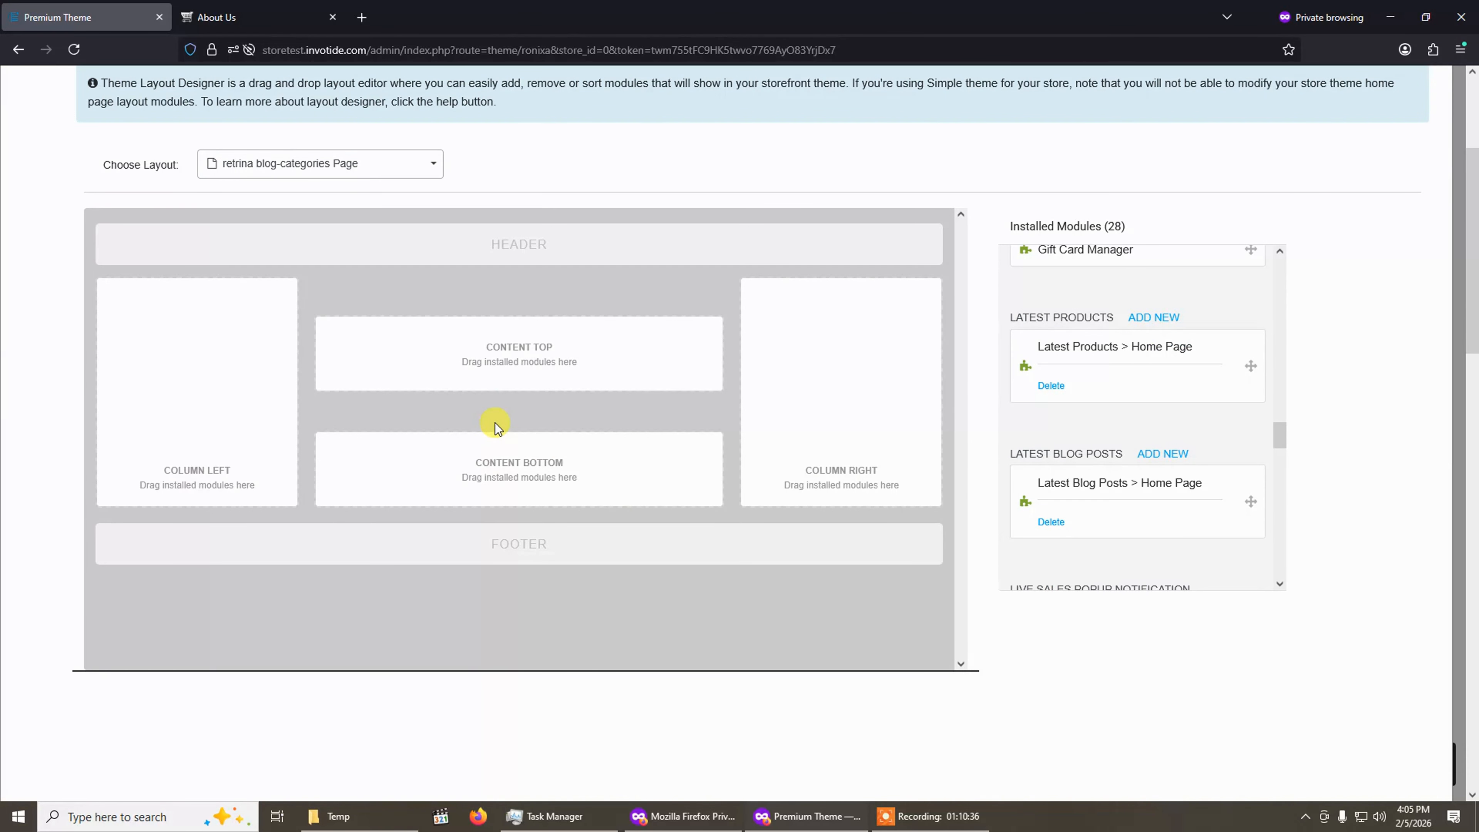
pyautogui.scroll(4, 494, 423)
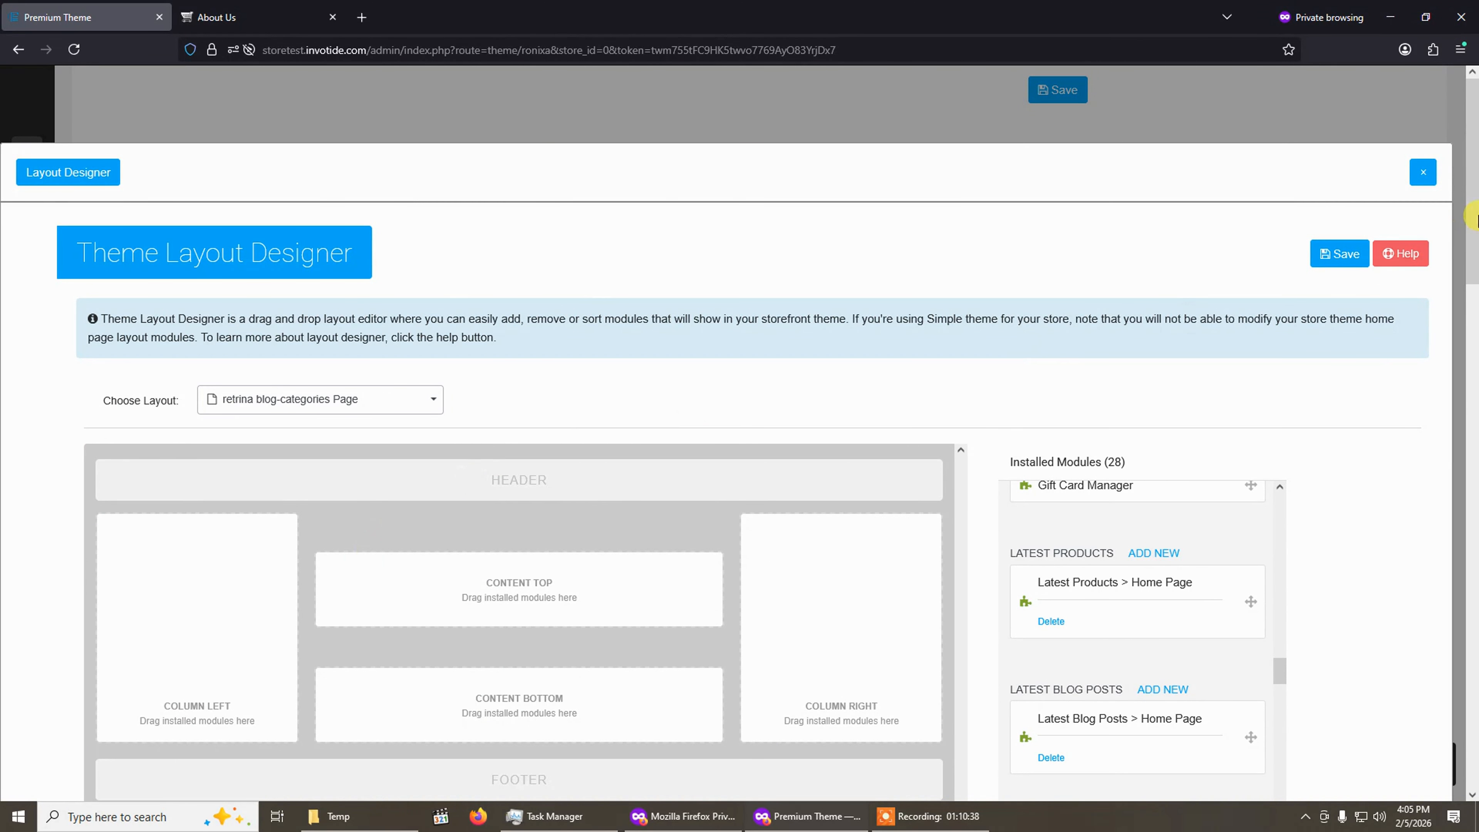
# Close the Layout Designer and return to the top of the theme settings.
pyautogui.click(1424, 171)
pyautogui.click(967, 384)
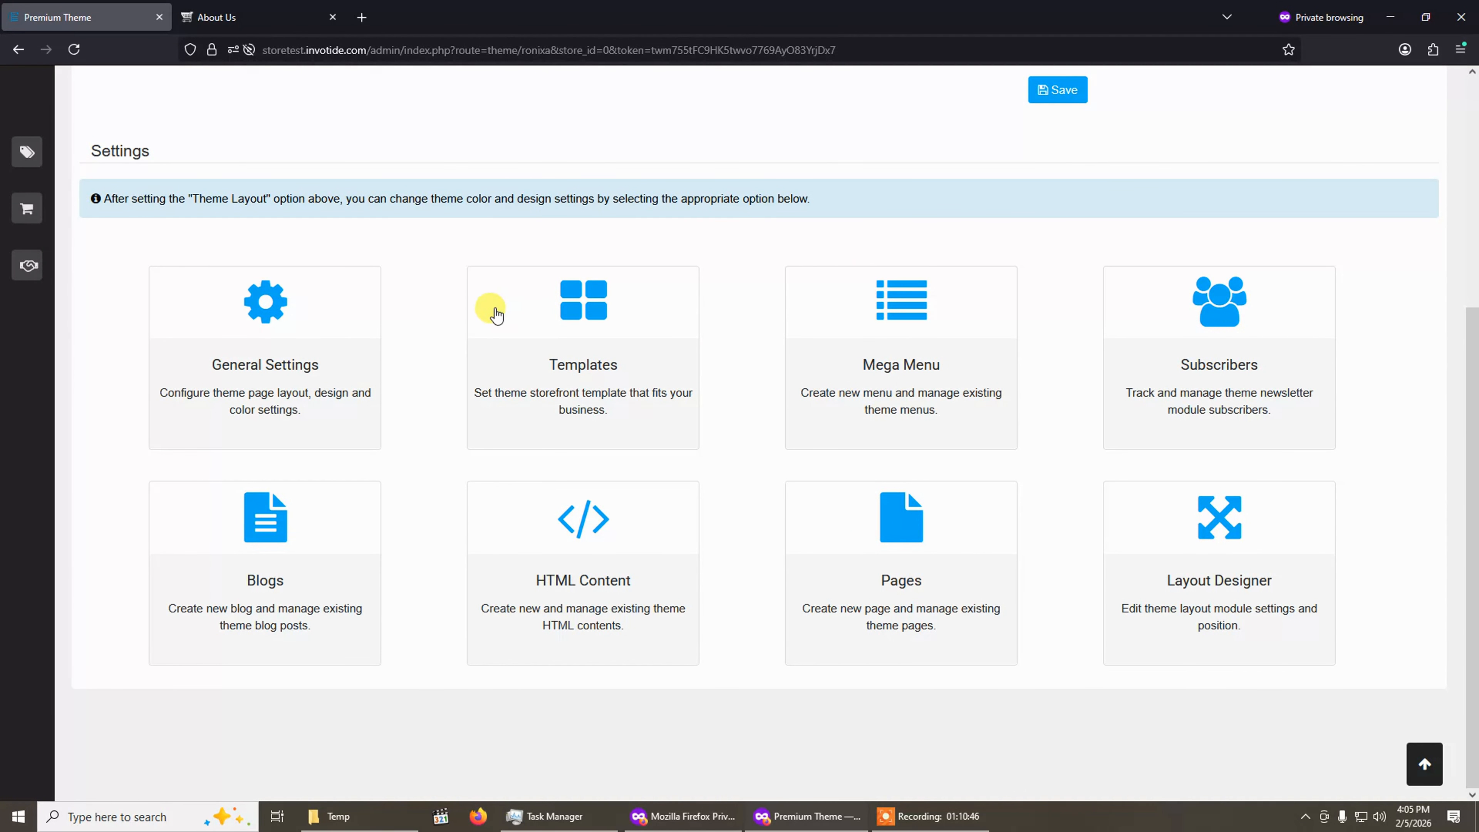
pyautogui.scroll(5, 526, 382)
pyautogui.moveTo(1474, 283)
pyautogui.mouseDown()
pyautogui.moveTo(1474, 387)
pyautogui.moveTo(1474, 285)
pyautogui.mouseUp()
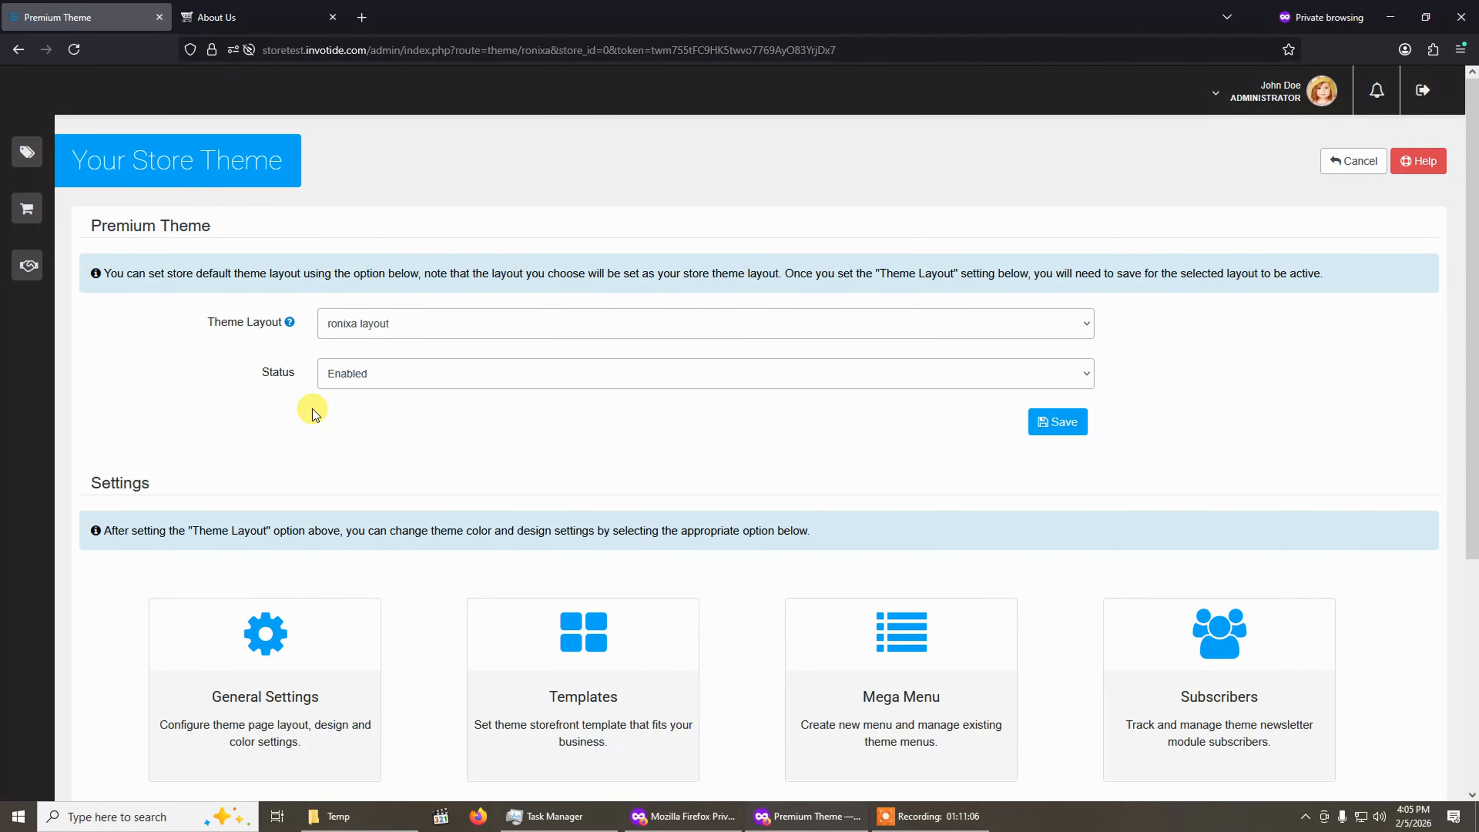
# Open the default store's edit settings from Store Management's Stores list.
pyautogui.moveTo(6, 457)
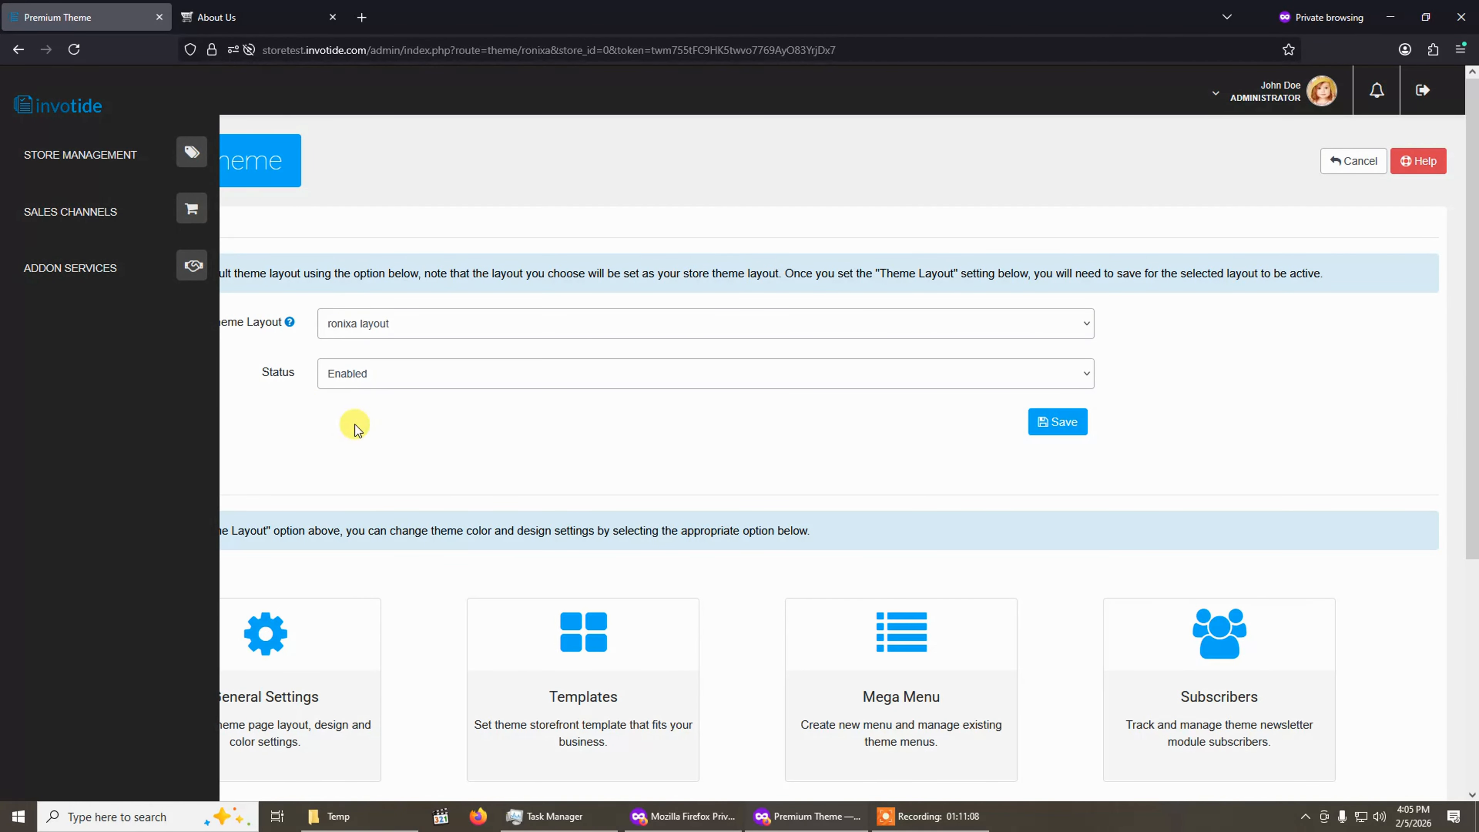
pyautogui.click(62, 166)
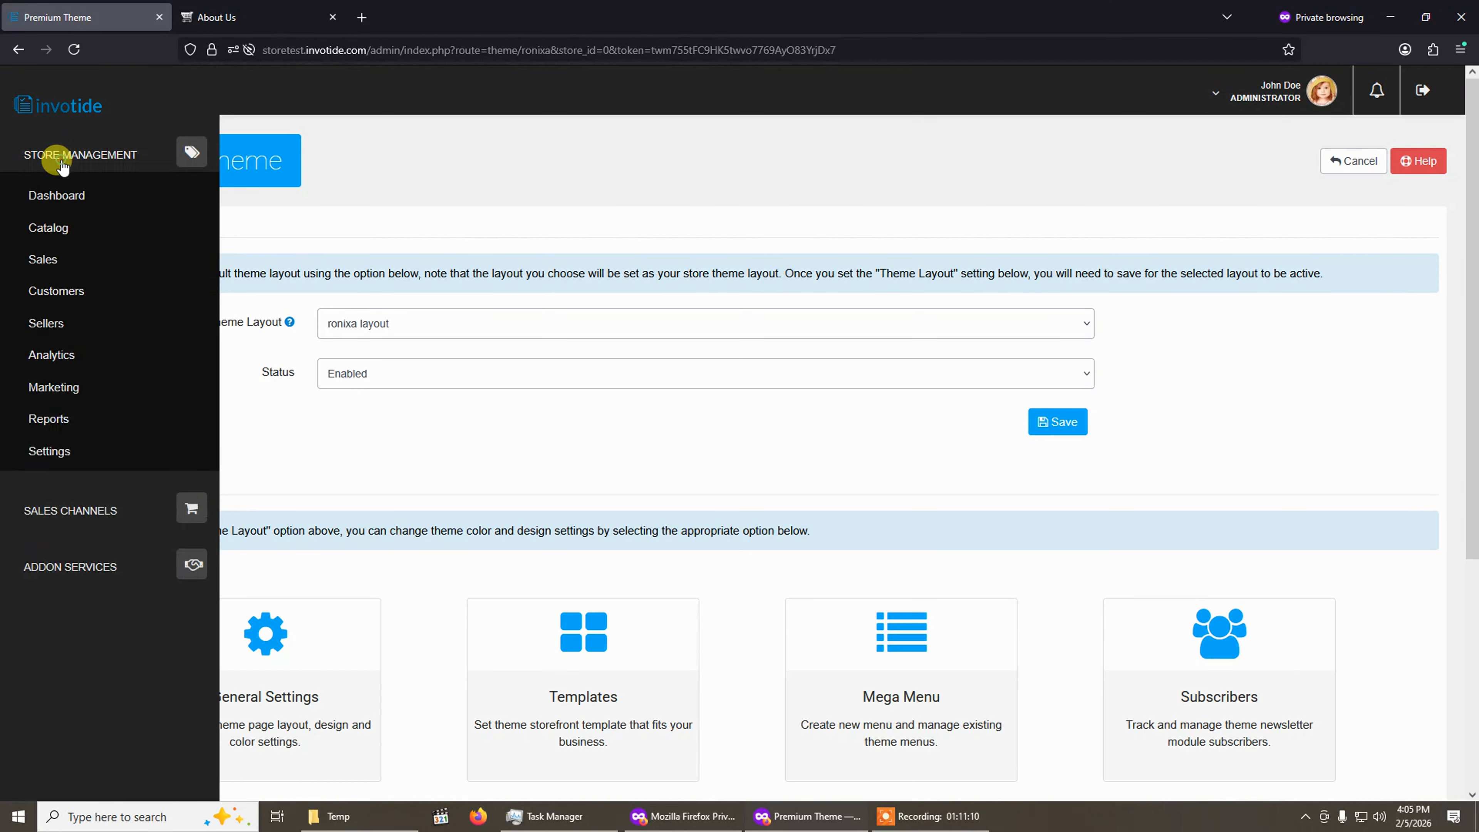
pyautogui.click(59, 458)
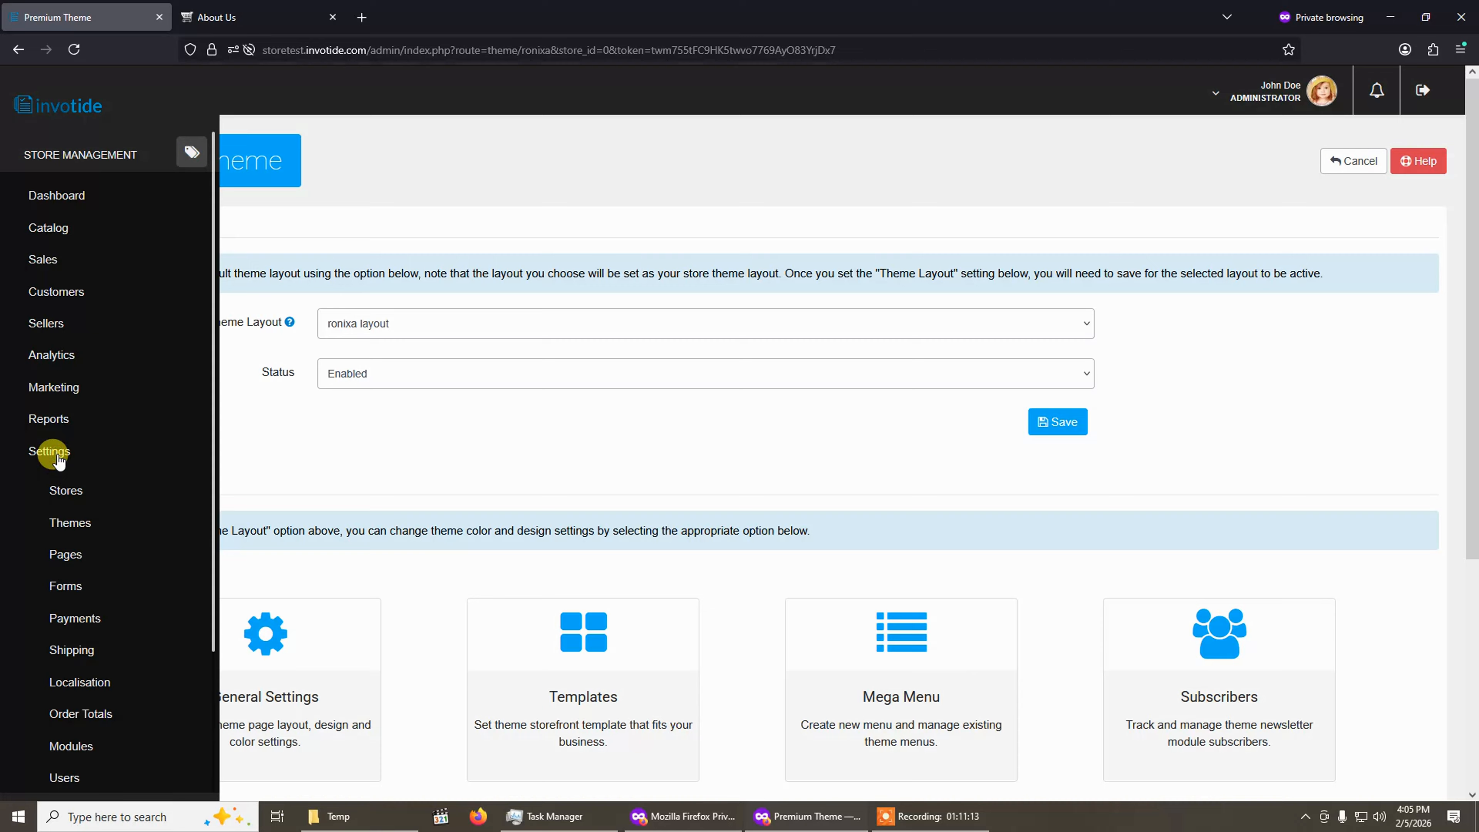
pyautogui.click(73, 494)
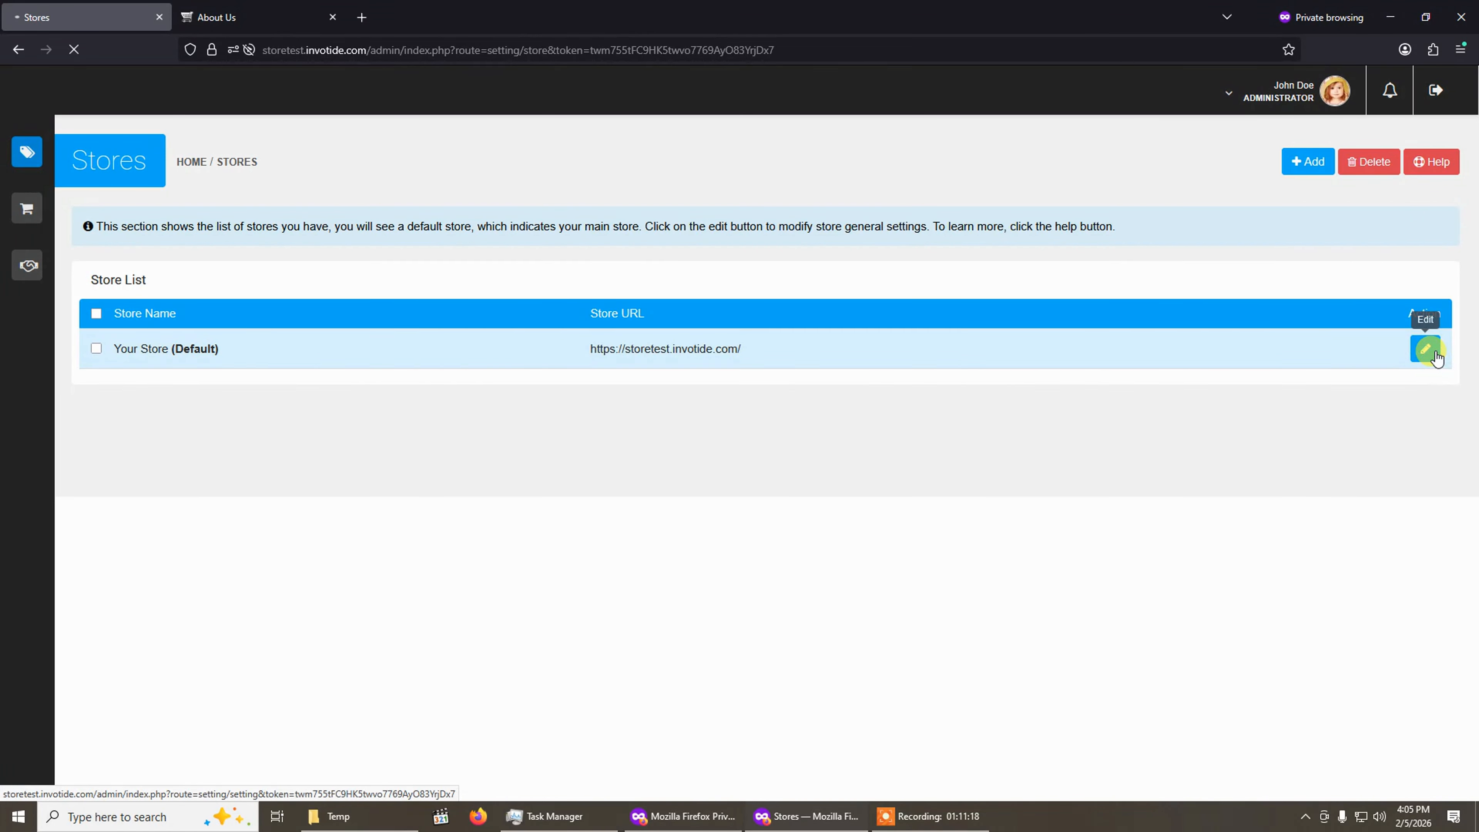
pyautogui.click(1426, 349)
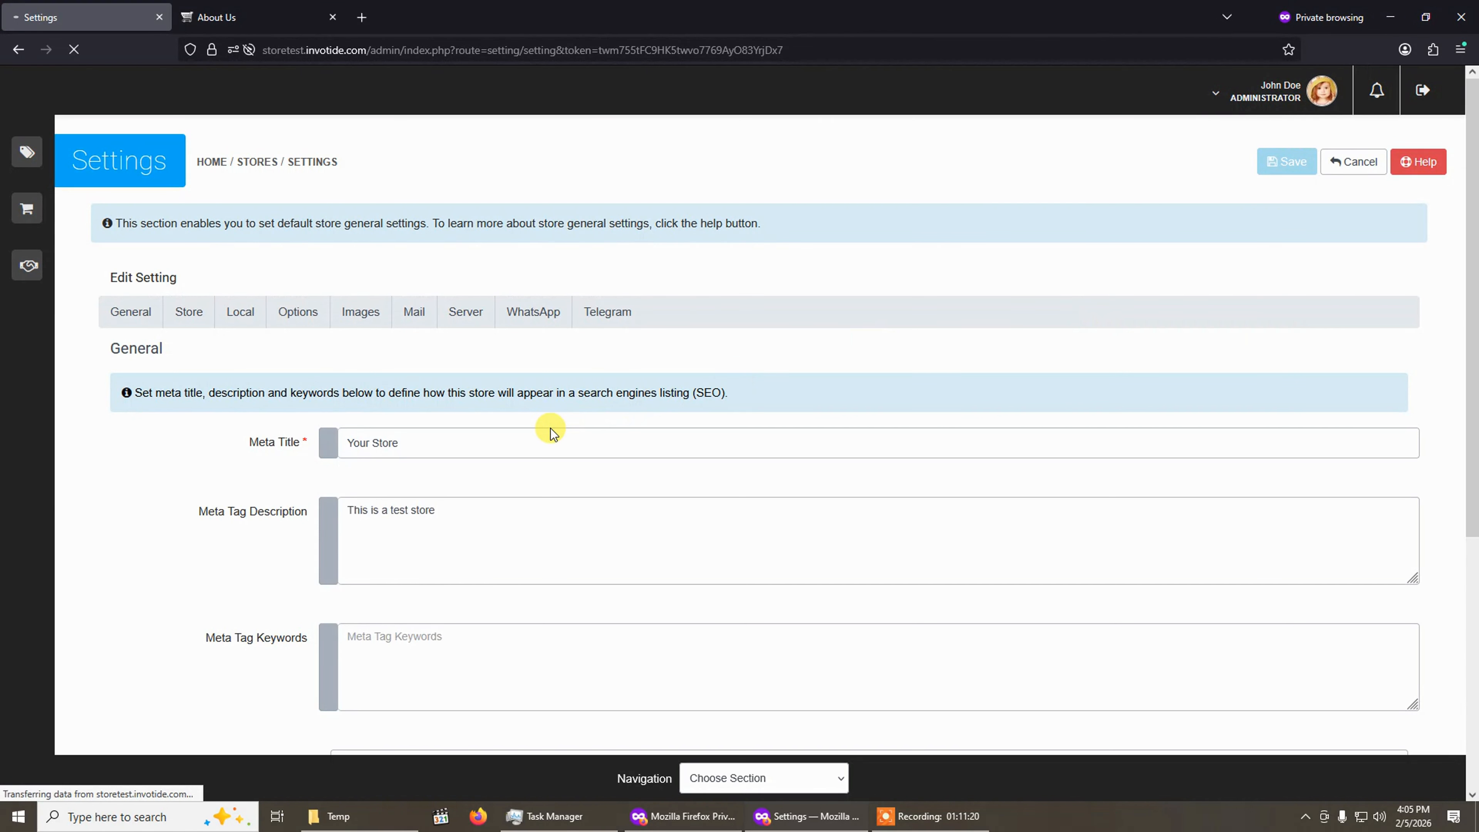
# Switch the storefront theme to Standard Theme, then back to Premium Theme.
pyautogui.scroll(-5, 453, 397)
pyautogui.click(408, 456)
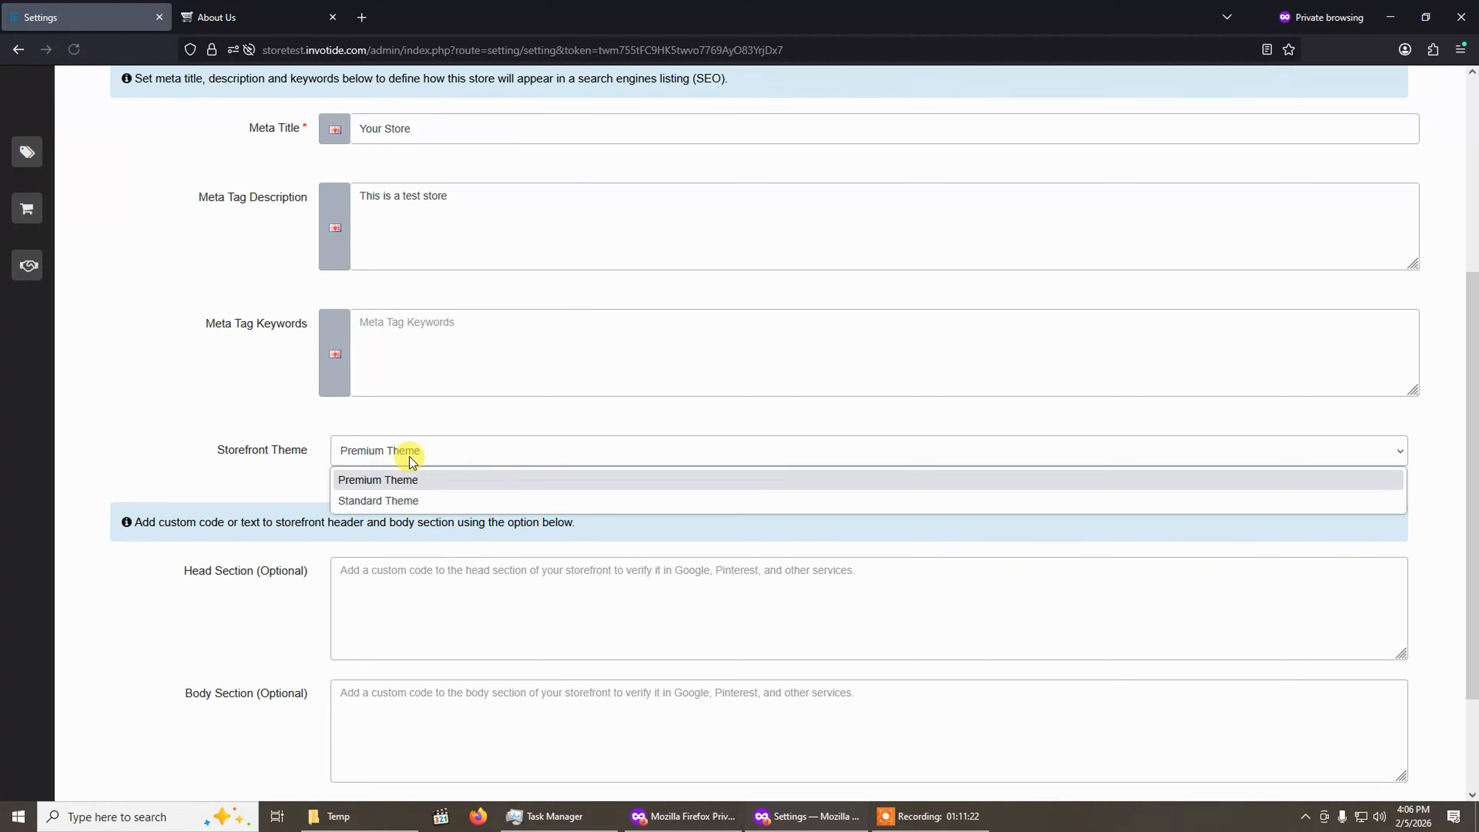
pyautogui.click(397, 500)
pyautogui.scroll(4, 313, 456)
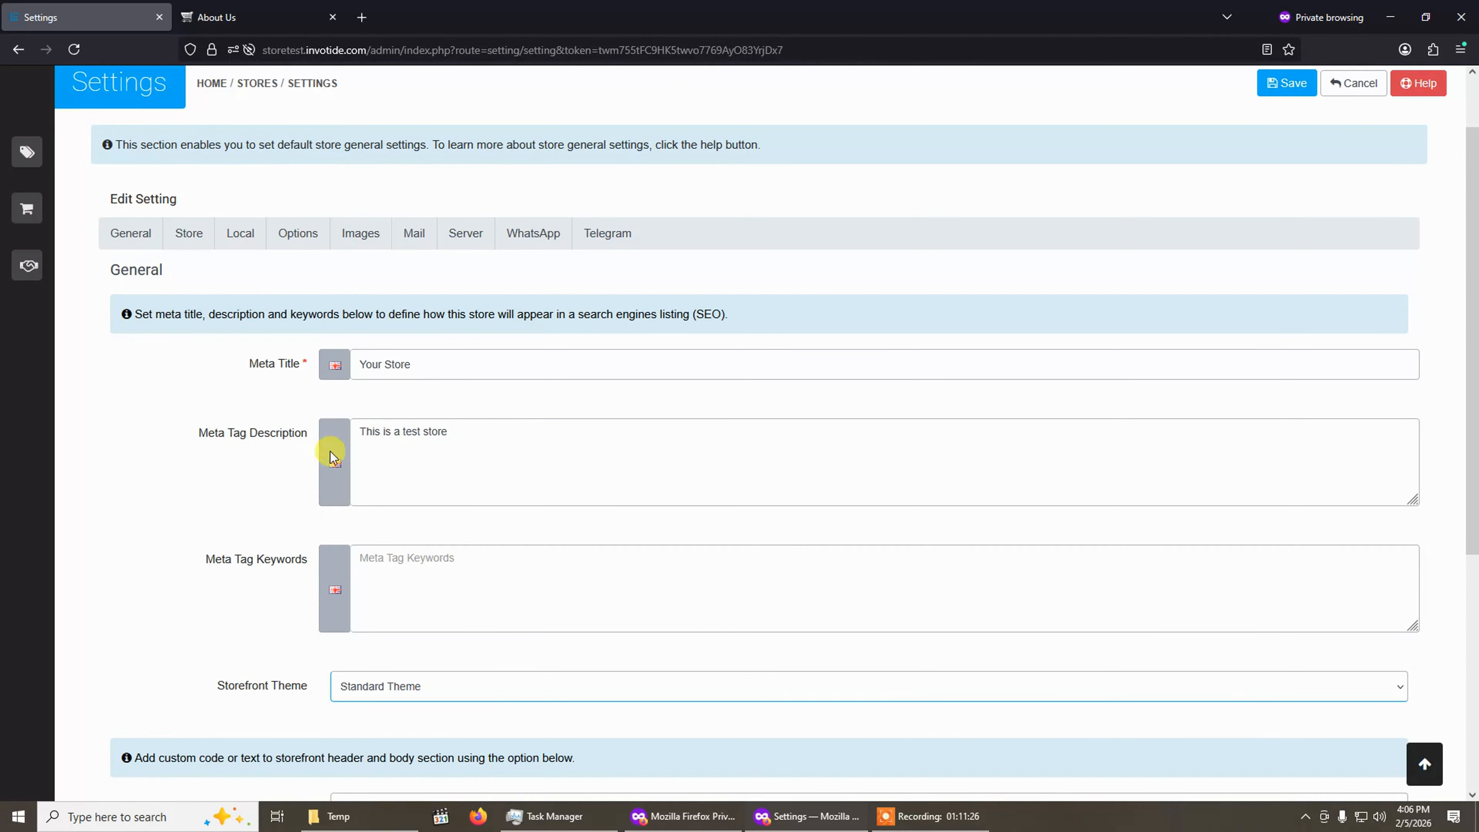
pyautogui.click(418, 688)
pyautogui.click(419, 717)
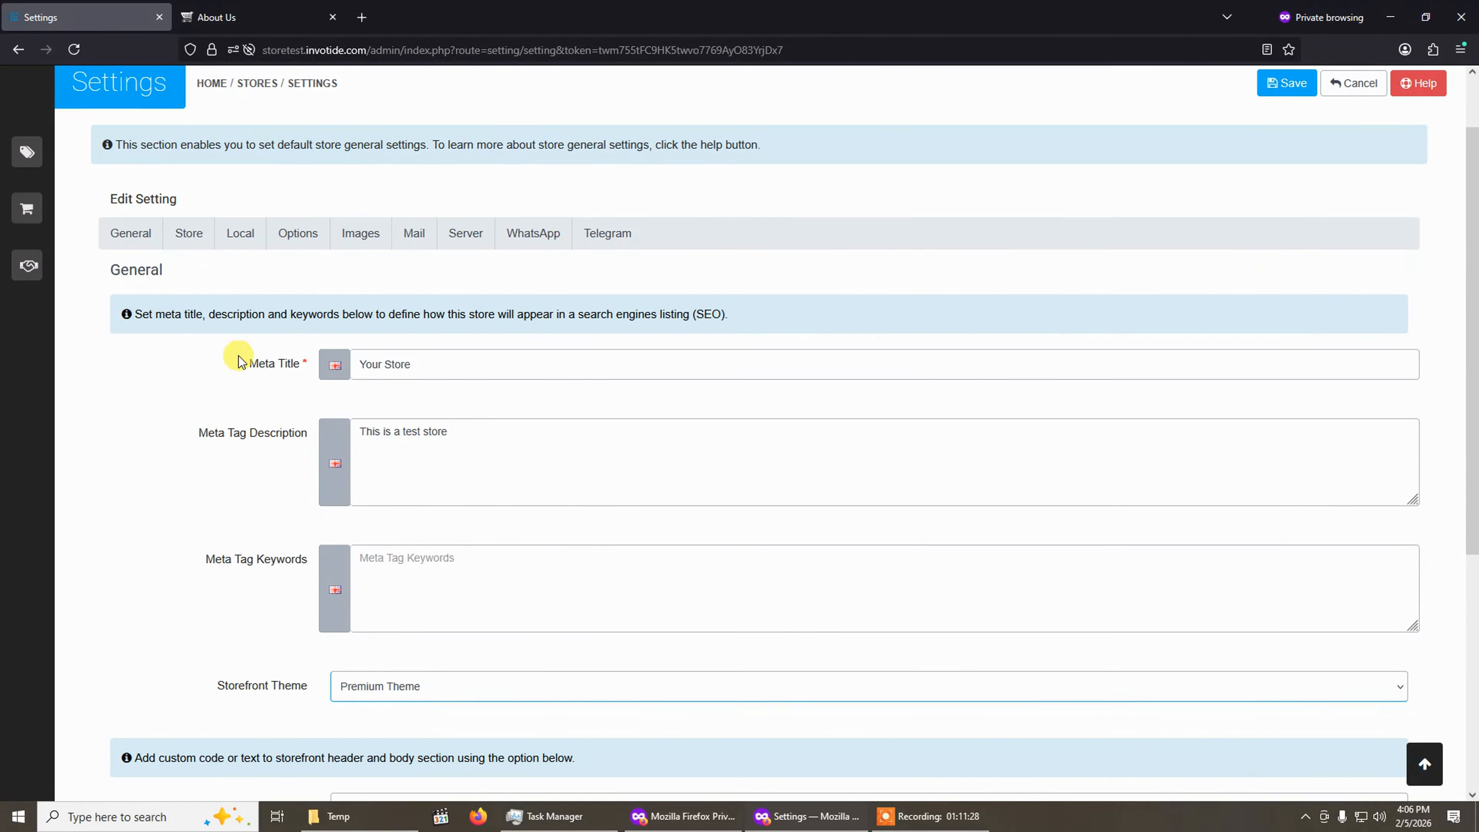
# Open the Standard Theme's settings from the Themes list.
pyautogui.click(50, 153)
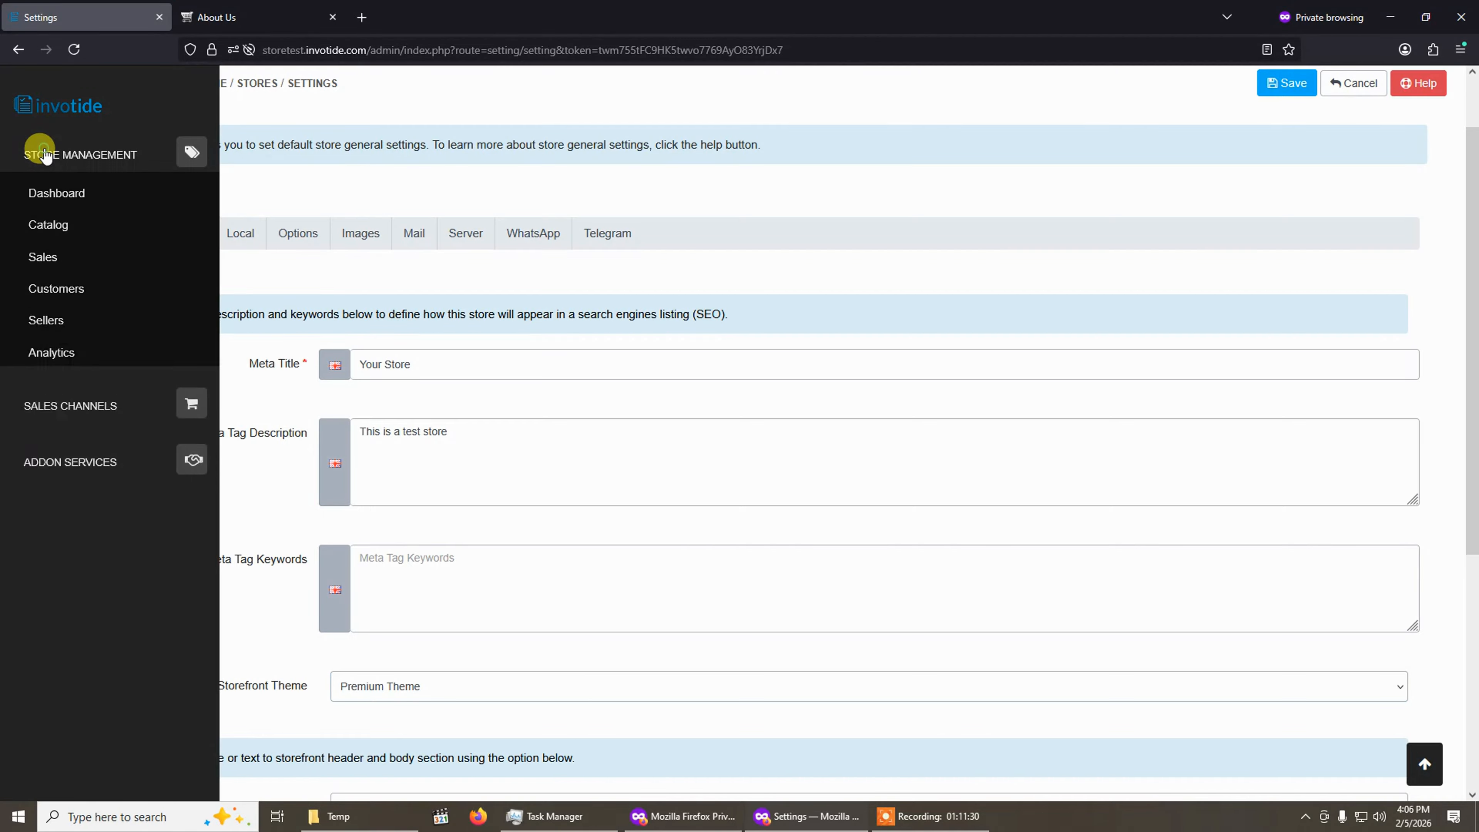
pyautogui.click(51, 452)
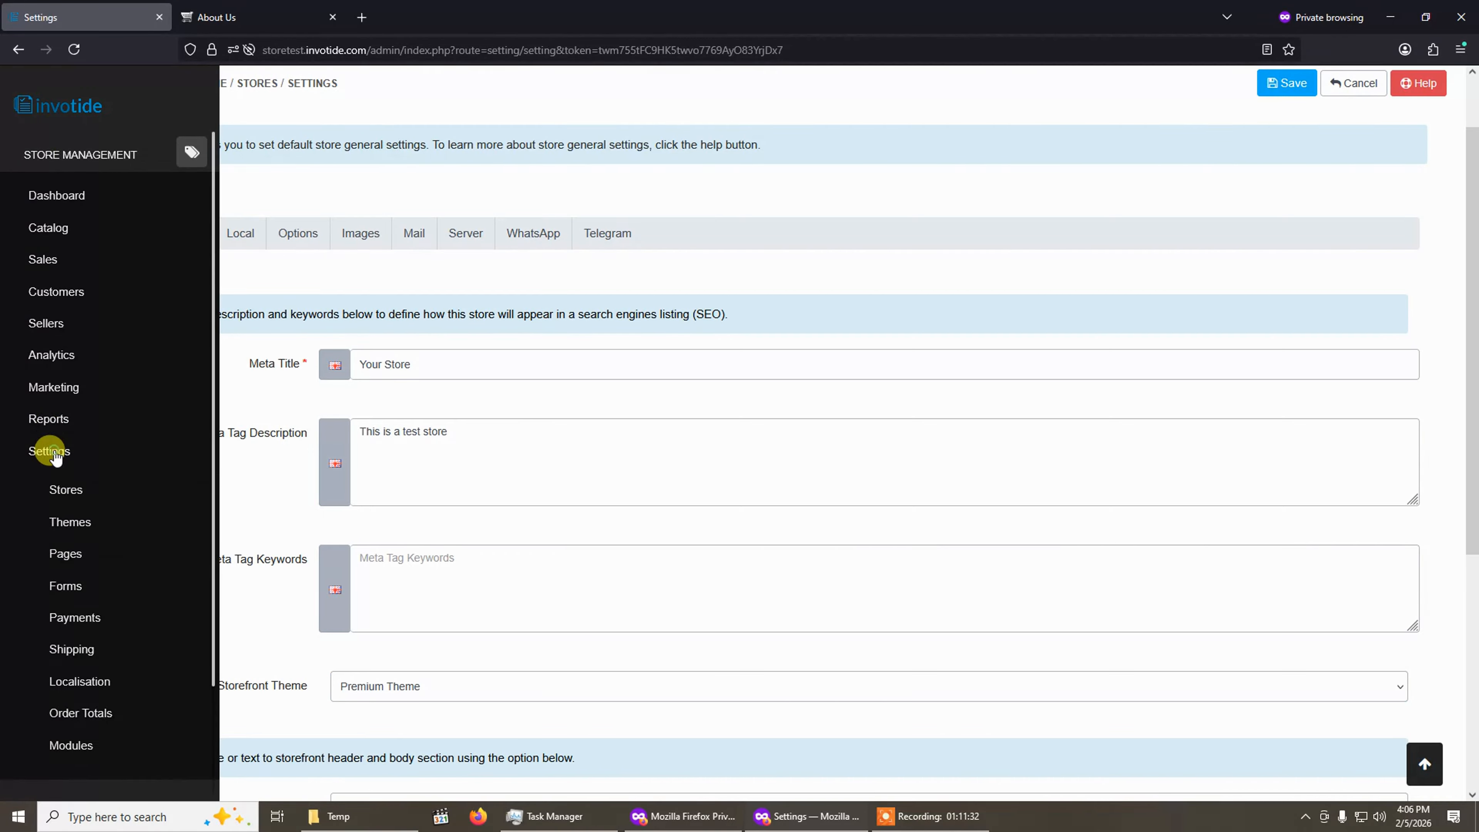
pyautogui.click(66, 525)
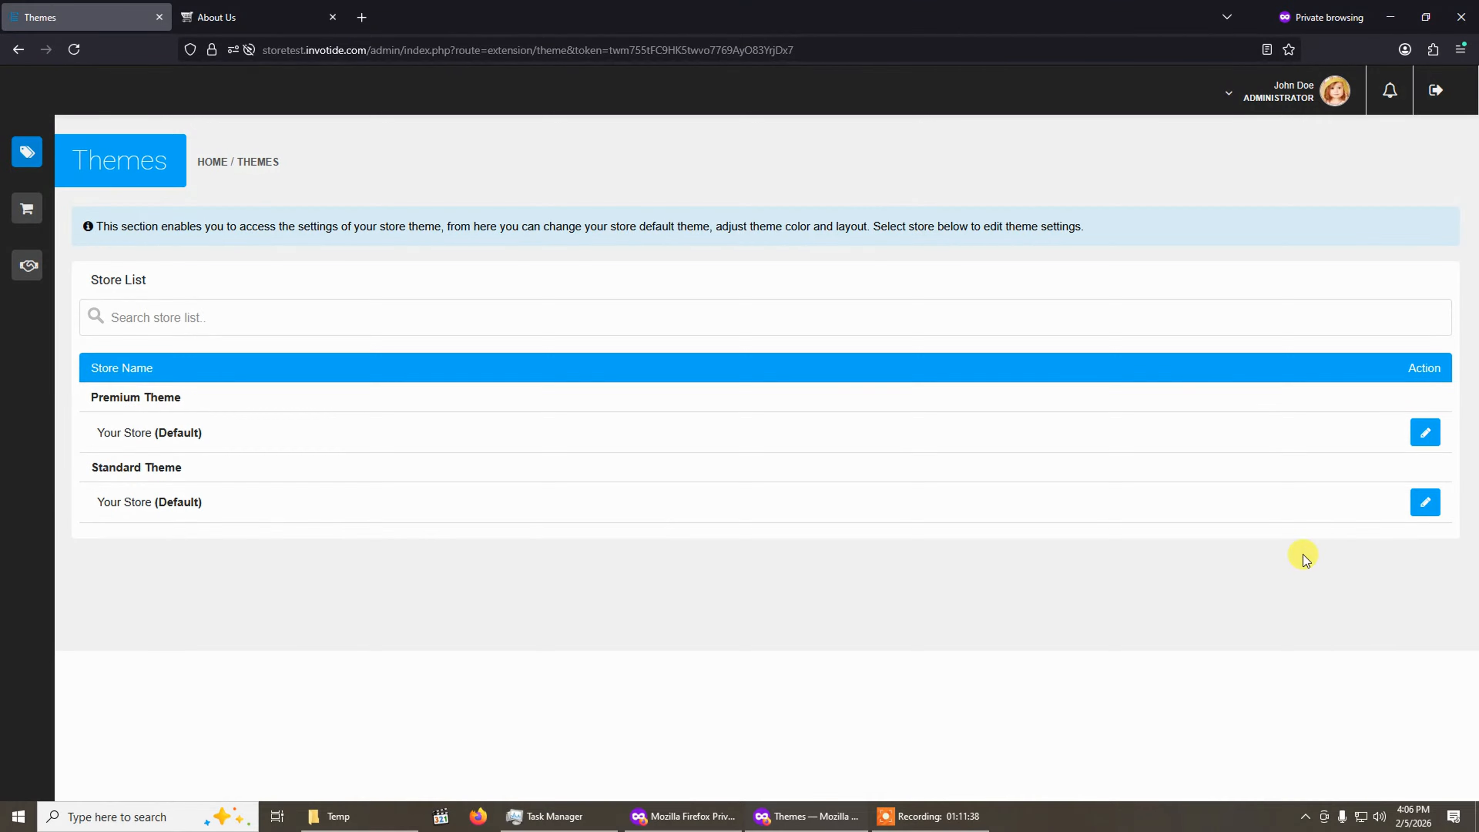
pyautogui.click(1423, 503)
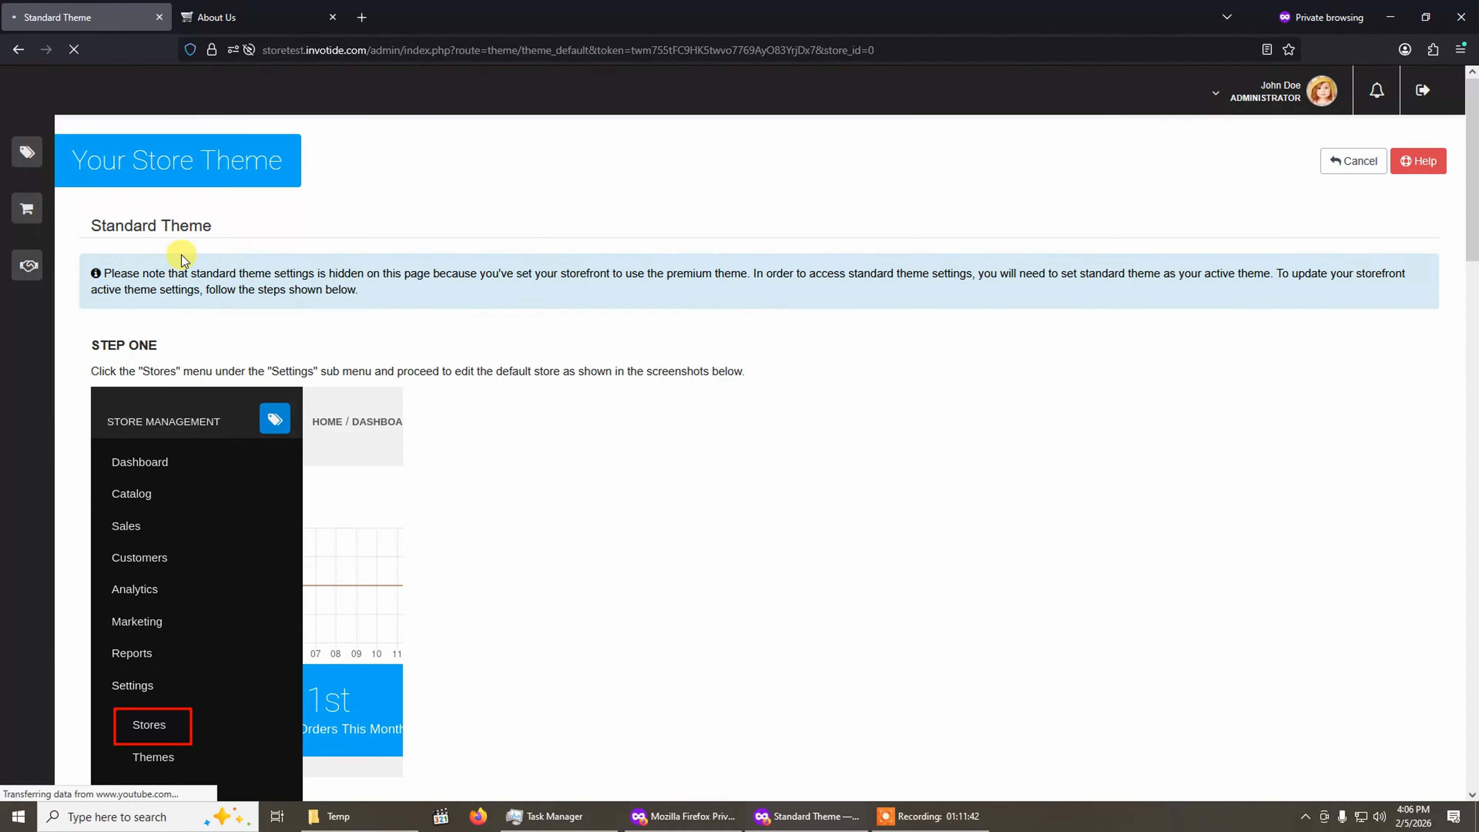
# Read the Standard Theme page's instructions for making it the active storefront theme.
pyautogui.scroll(-6, 542, 559)
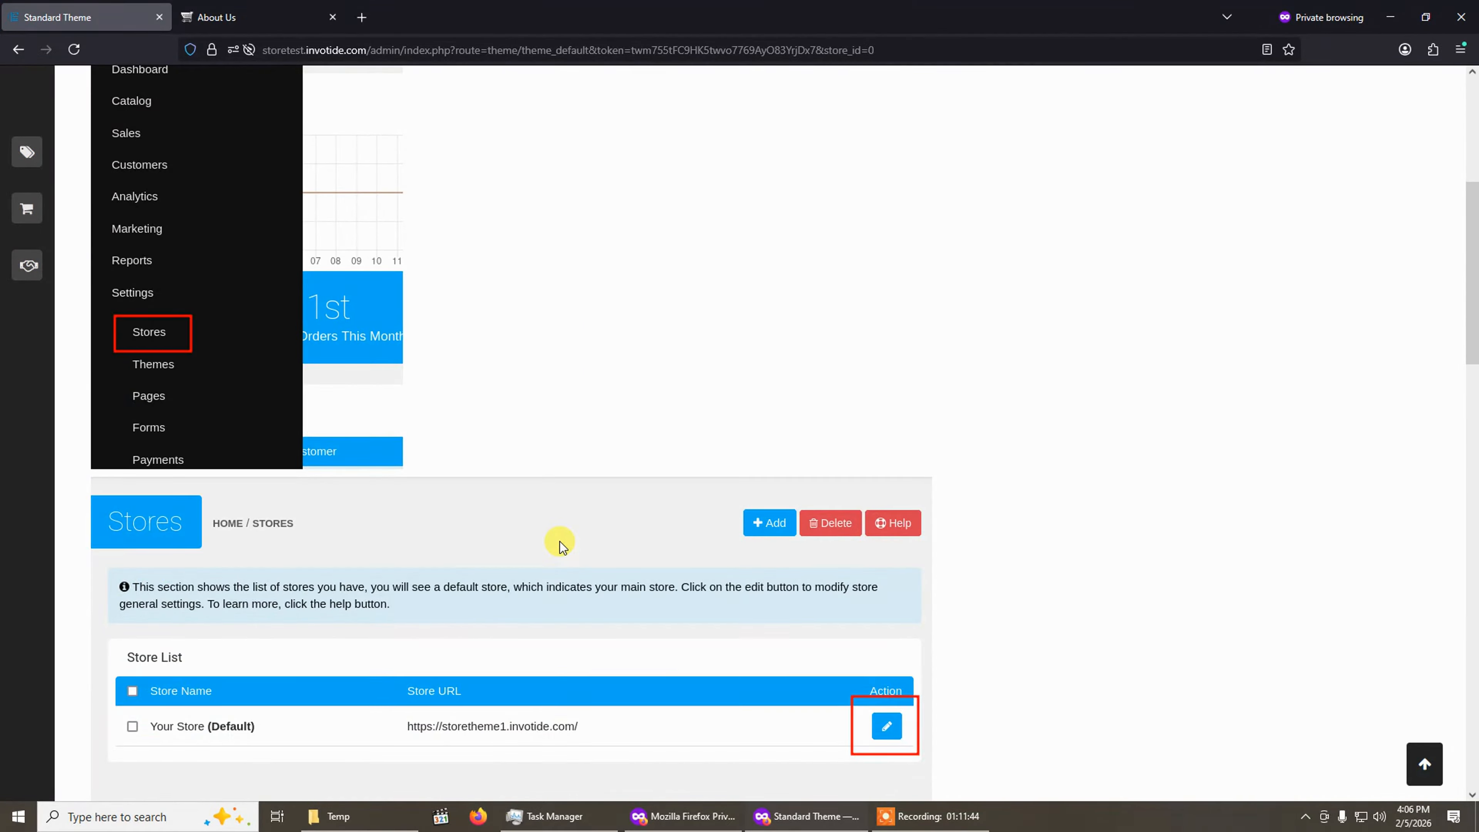
pyautogui.scroll(7, 559, 542)
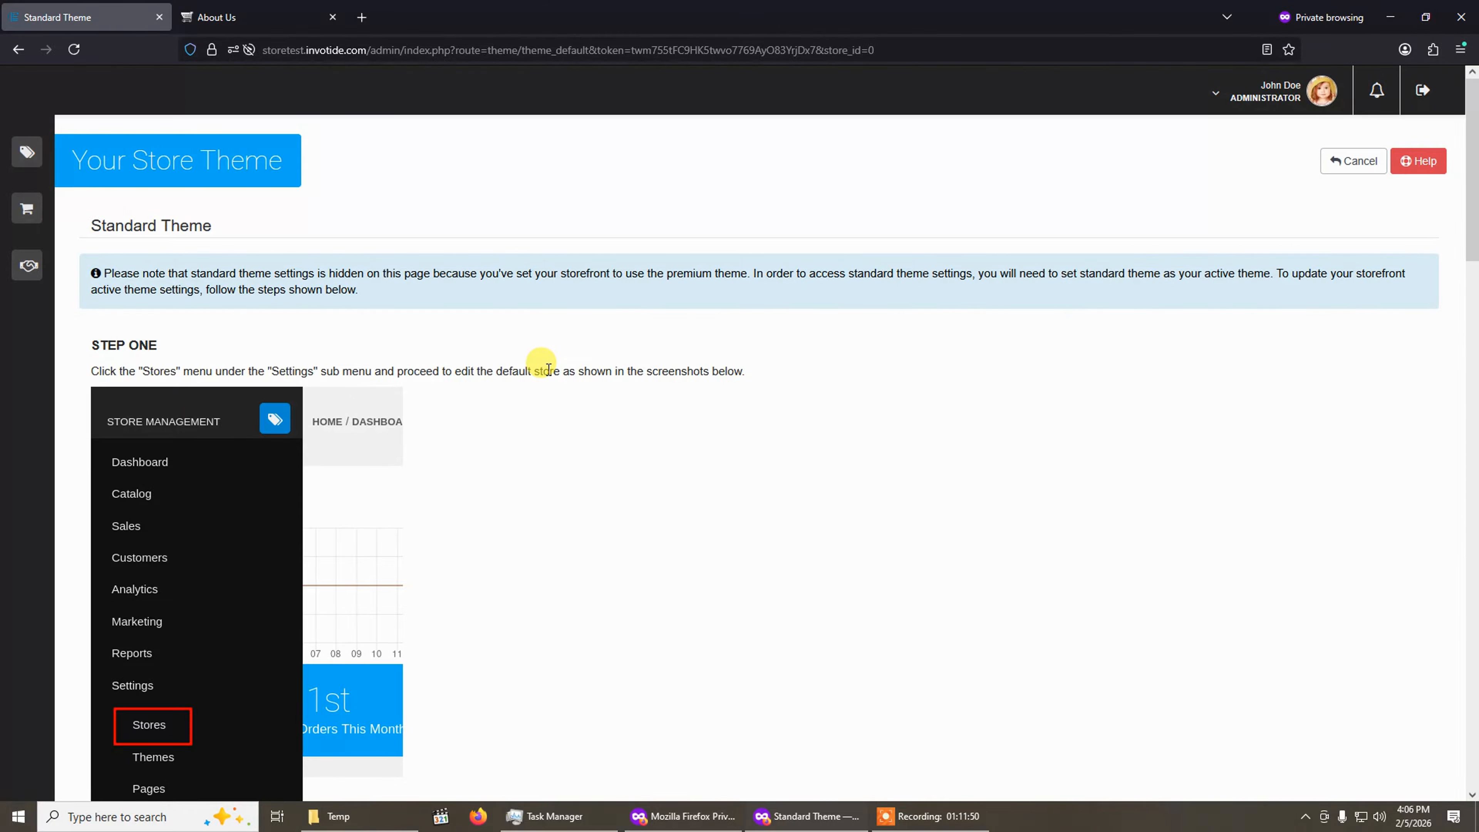
pyautogui.scroll(-3, 548, 370)
pyautogui.scroll(3, 547, 370)
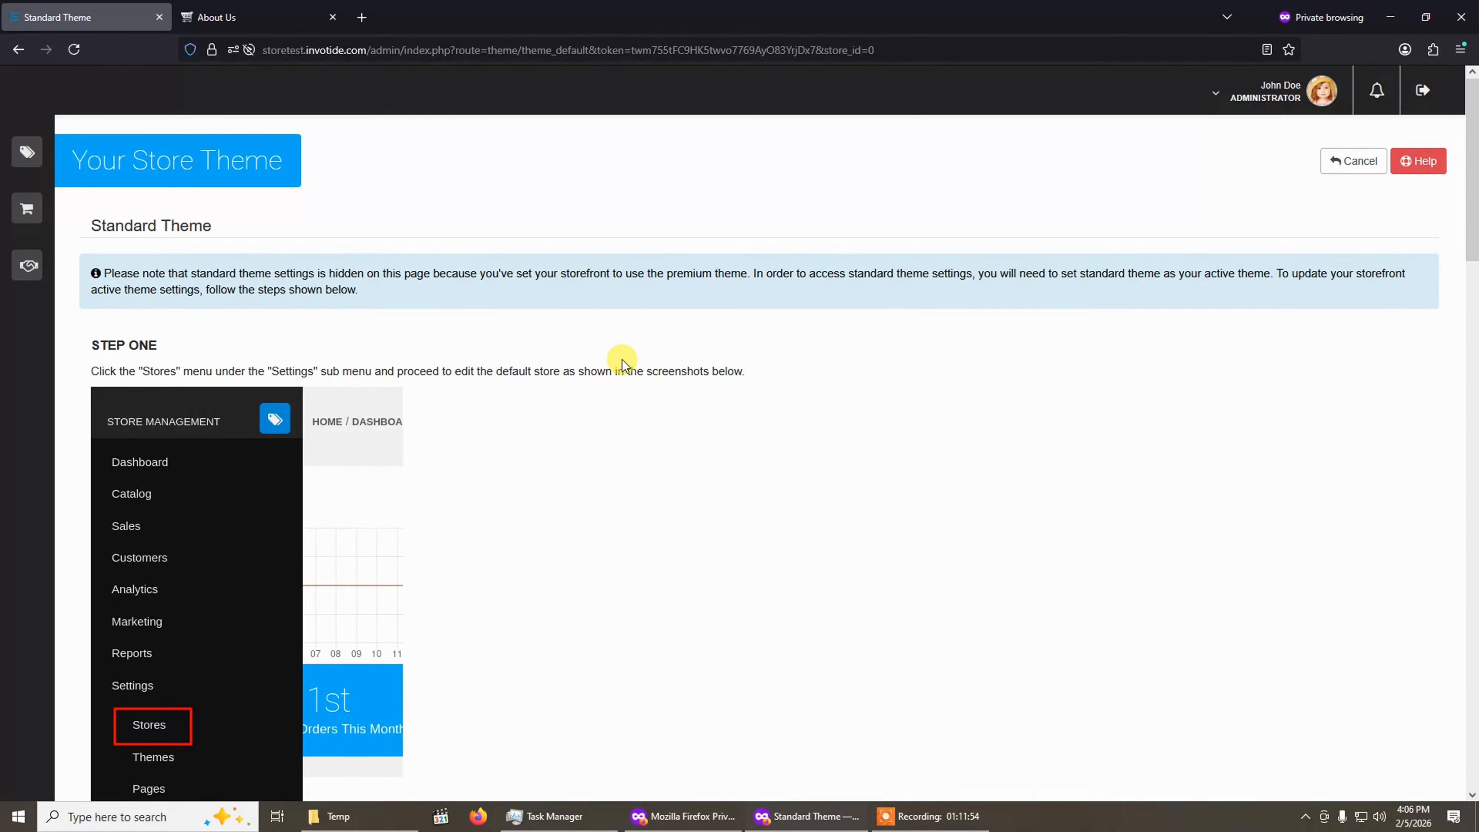
pyautogui.scroll(-3, 424, 481)
pyautogui.scroll(3, 431, 455)
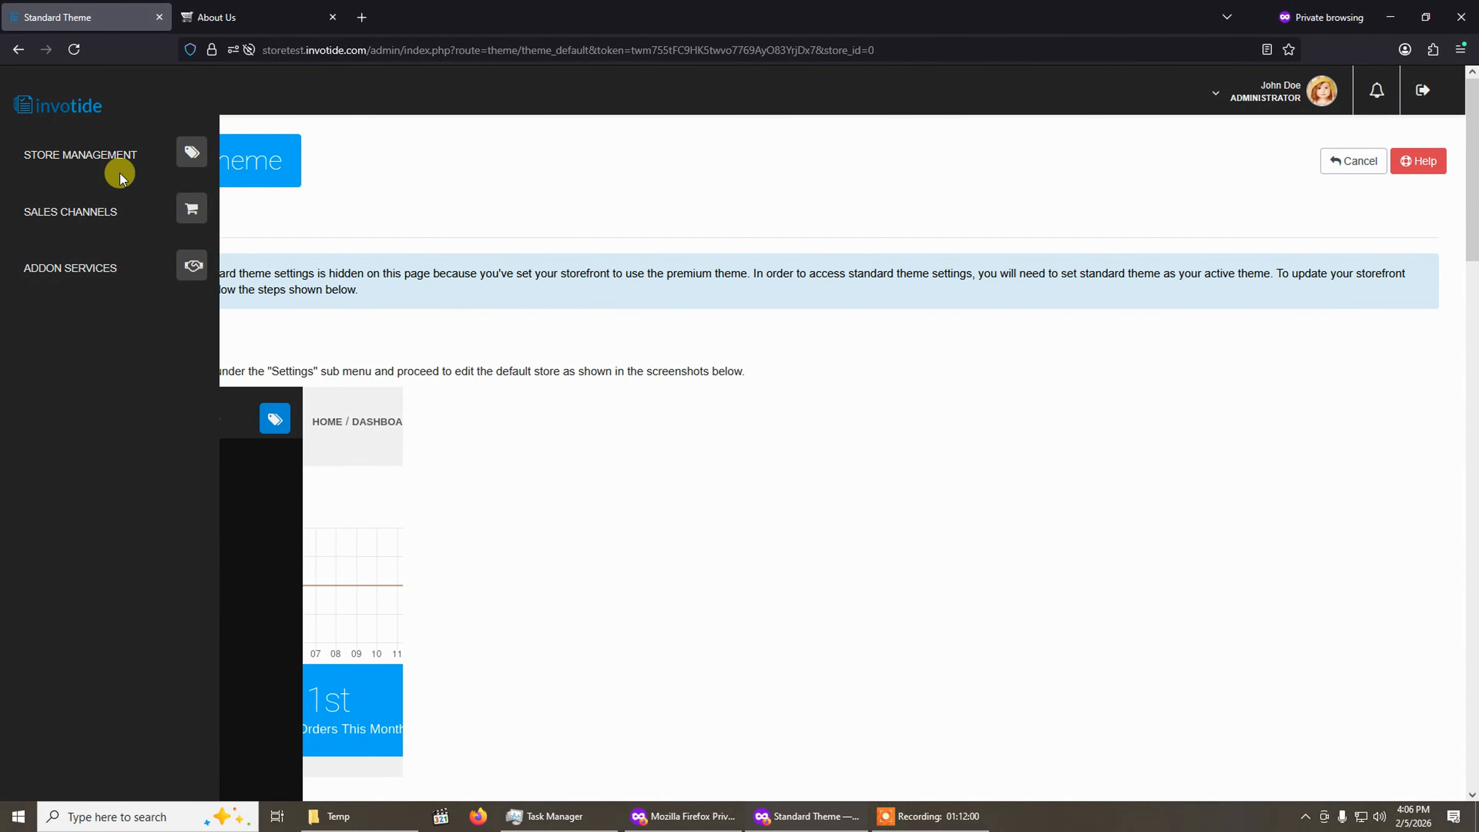
# Set the default store's storefront theme to Standard Theme and save the store settings.
pyautogui.click(108, 165)
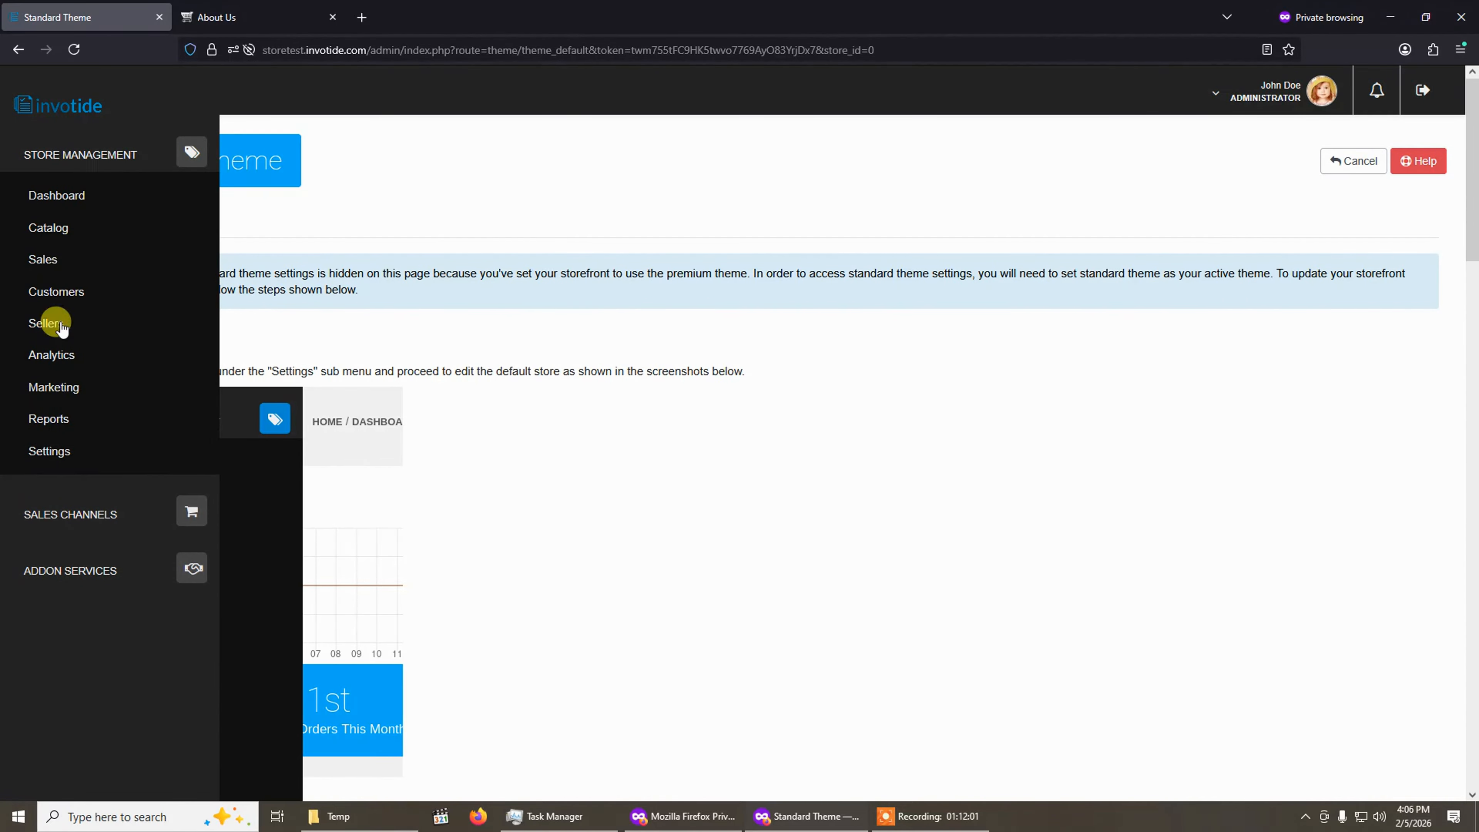
pyautogui.click(55, 447)
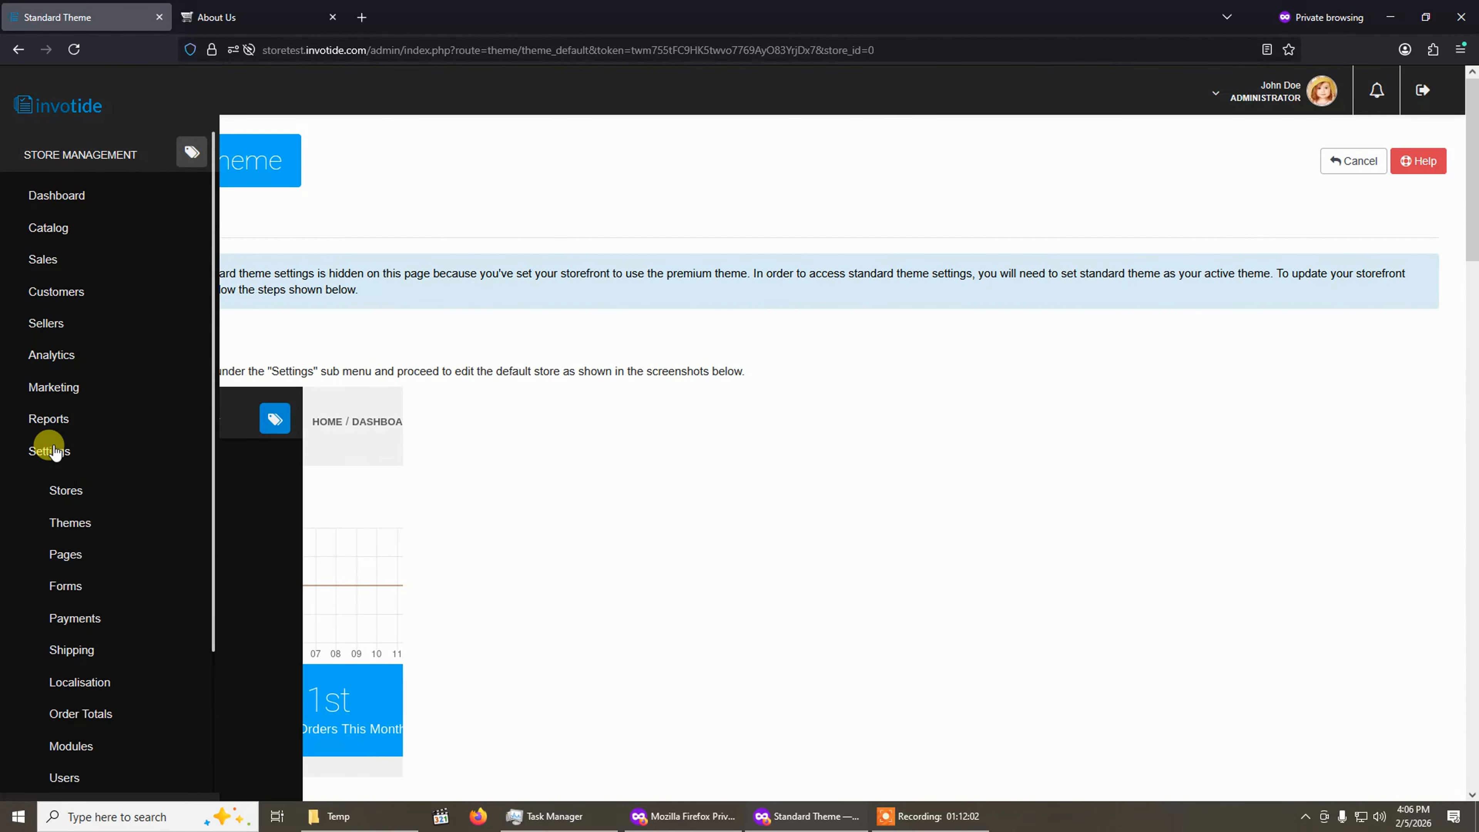
pyautogui.click(64, 495)
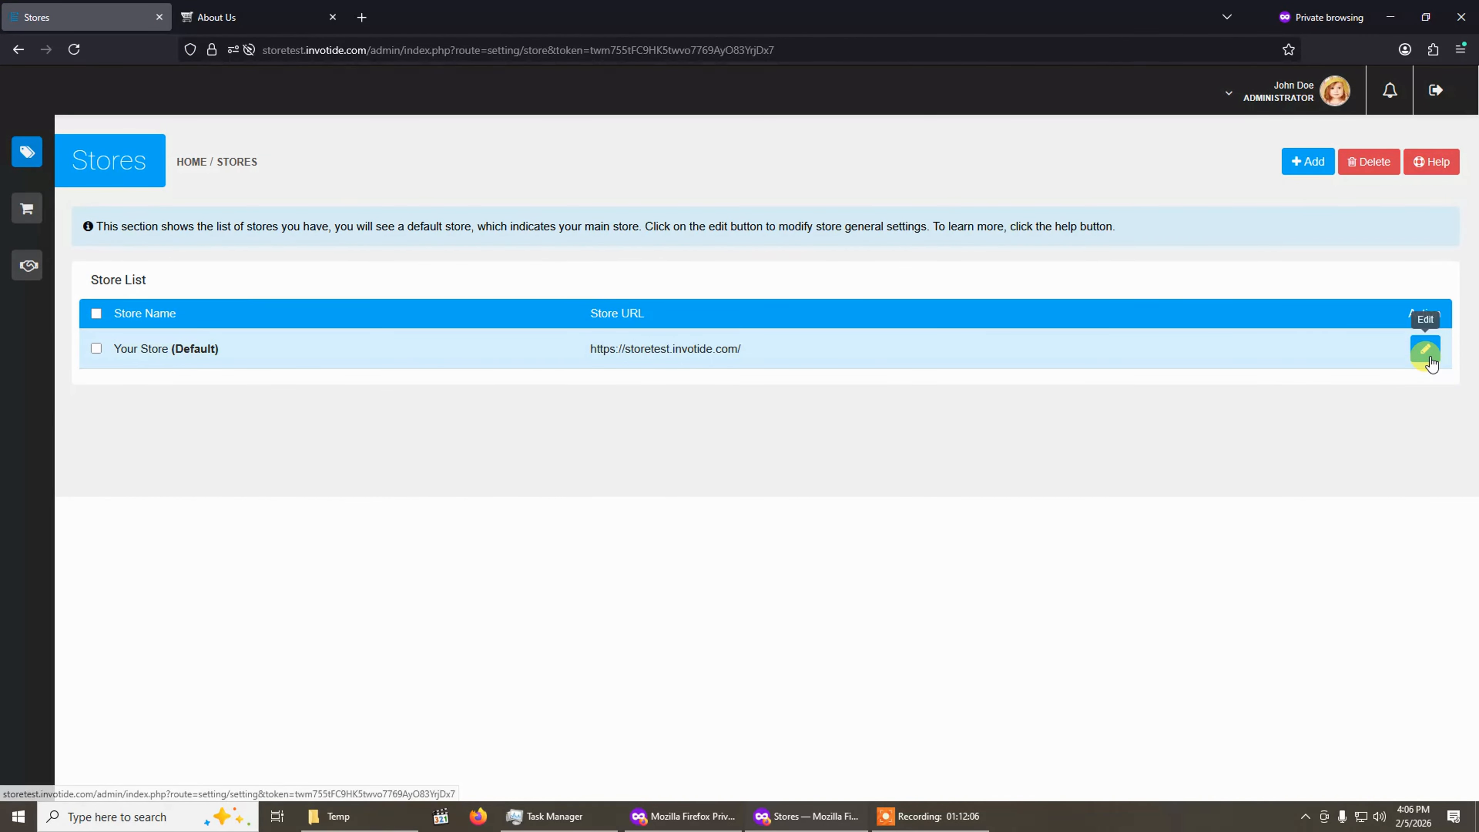
pyautogui.click(1429, 355)
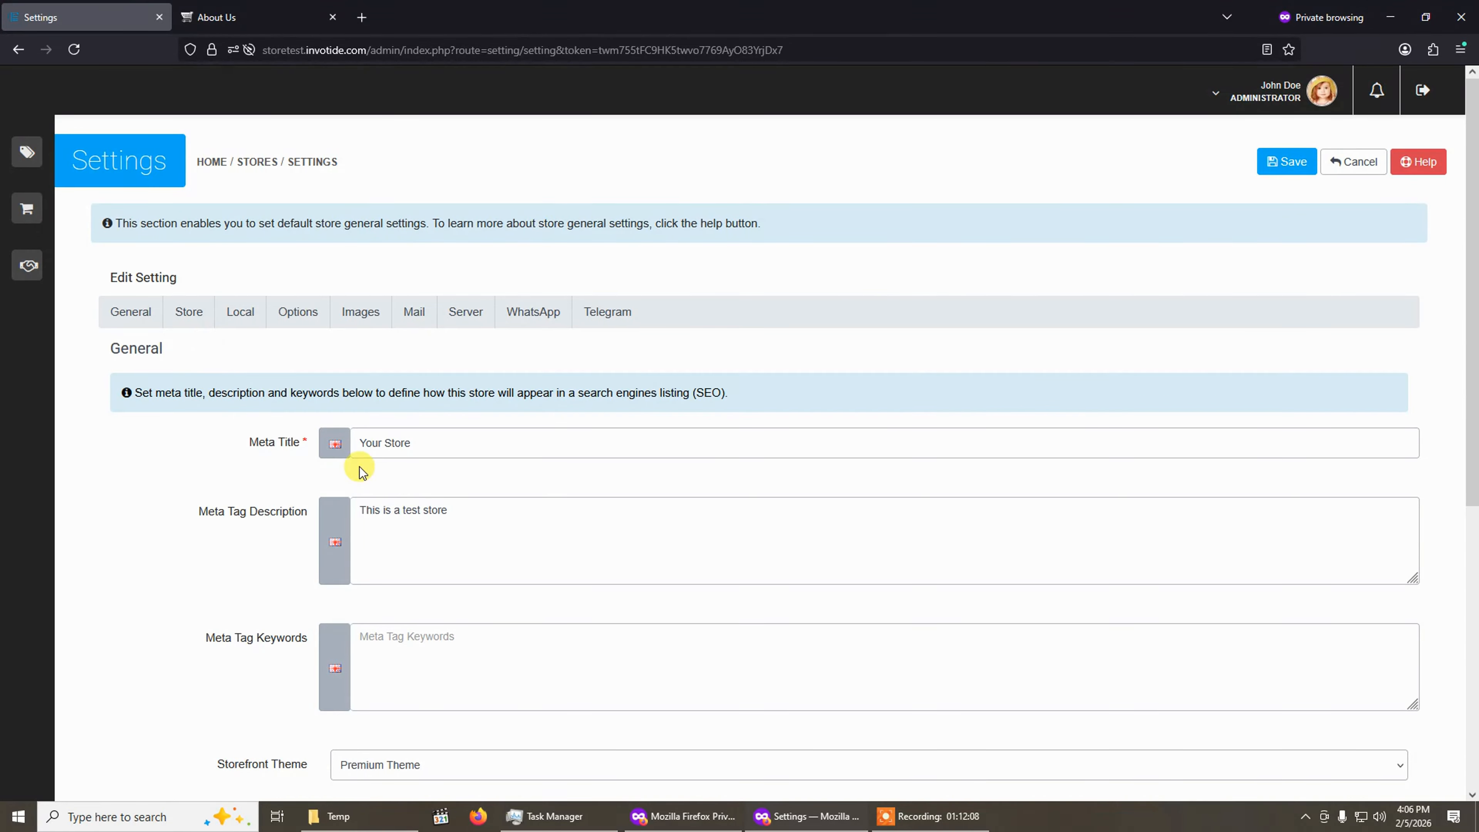
pyautogui.scroll(-1, 361, 470)
pyautogui.click(396, 683)
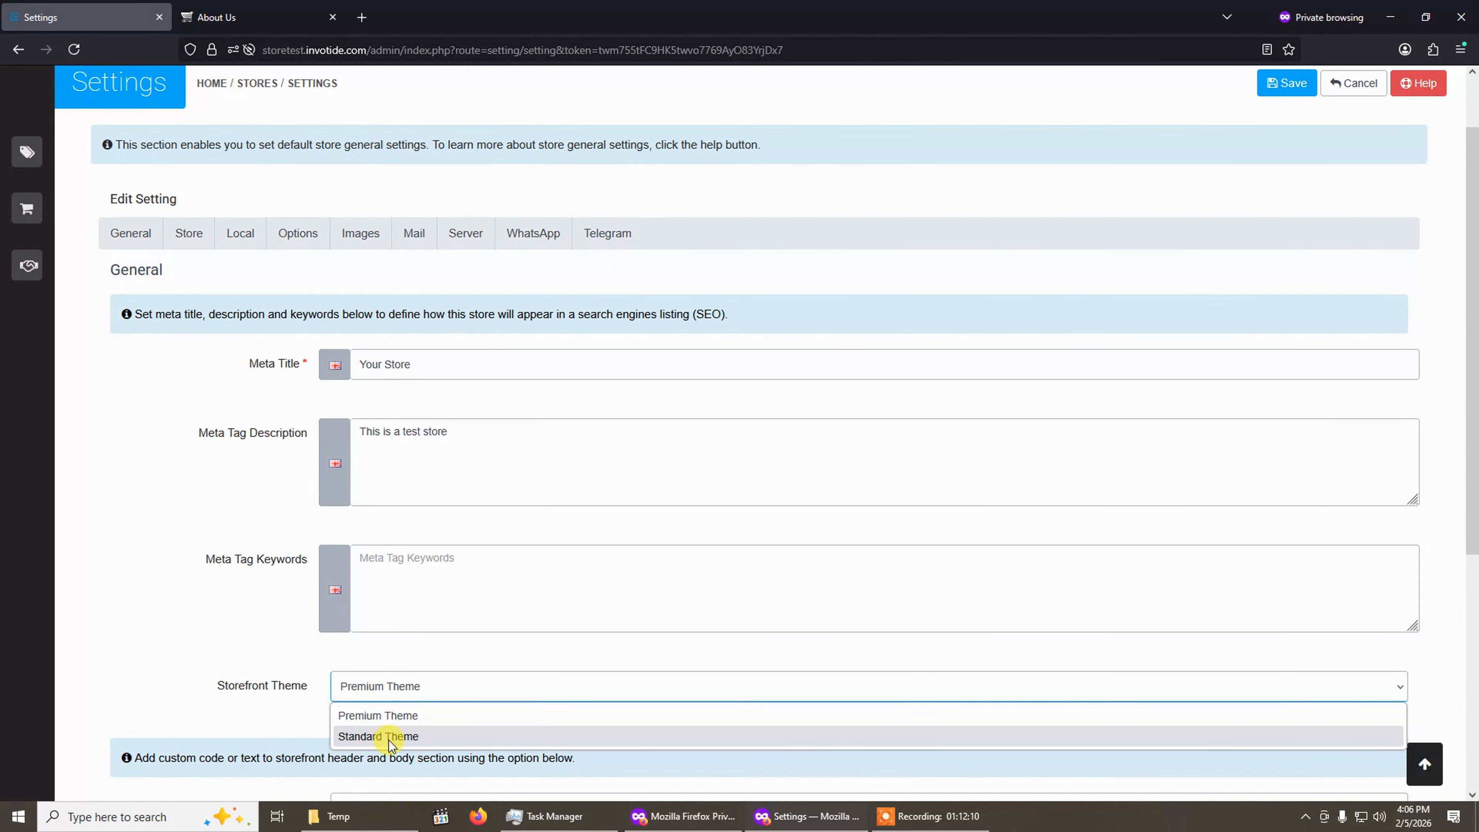
pyautogui.click(384, 737)
pyautogui.scroll(1, 1060, 424)
pyautogui.click(1298, 174)
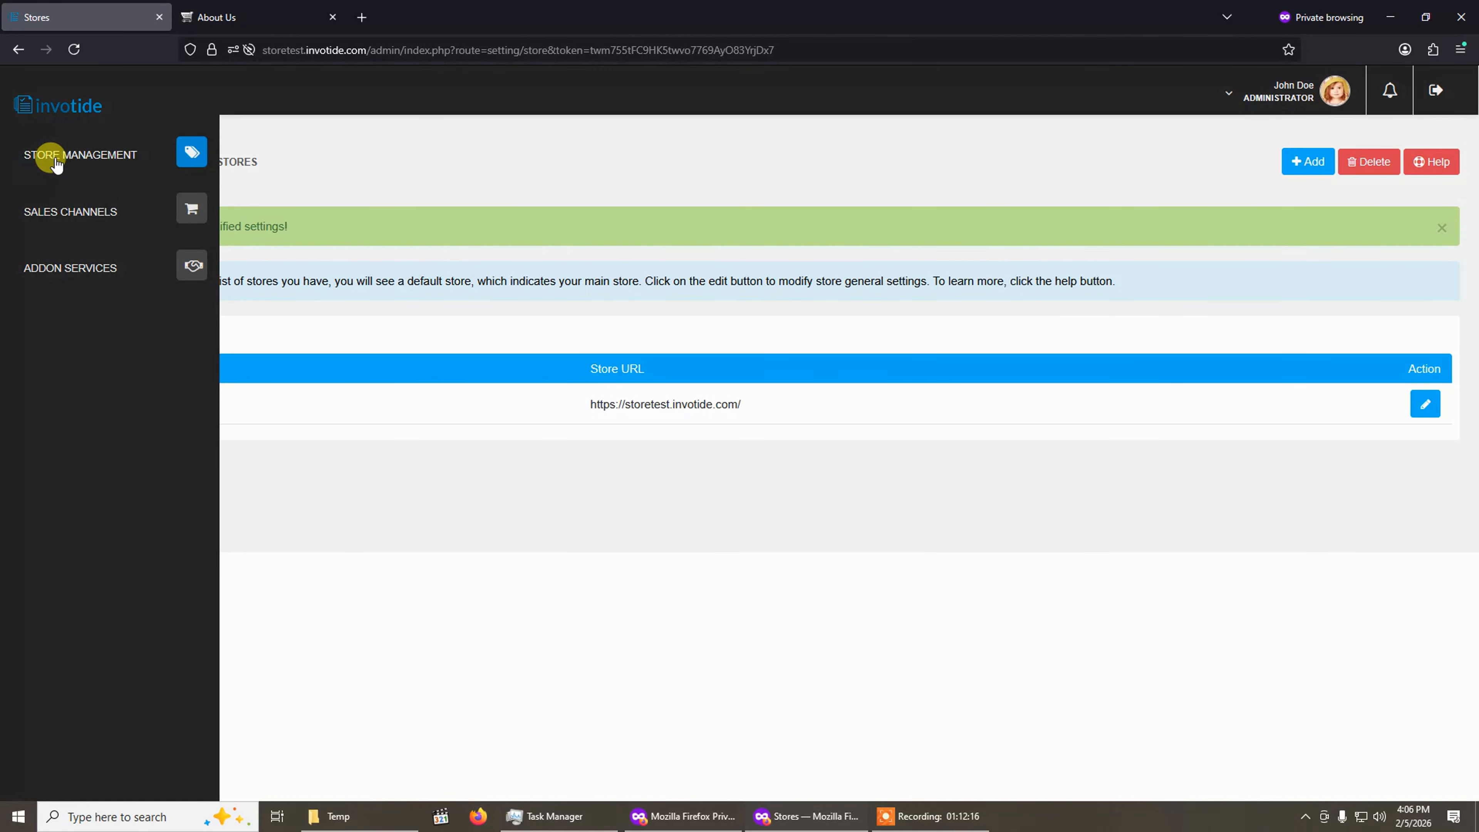
# Open the Standard Theme's settings from the Themes list.
pyautogui.click(57, 158)
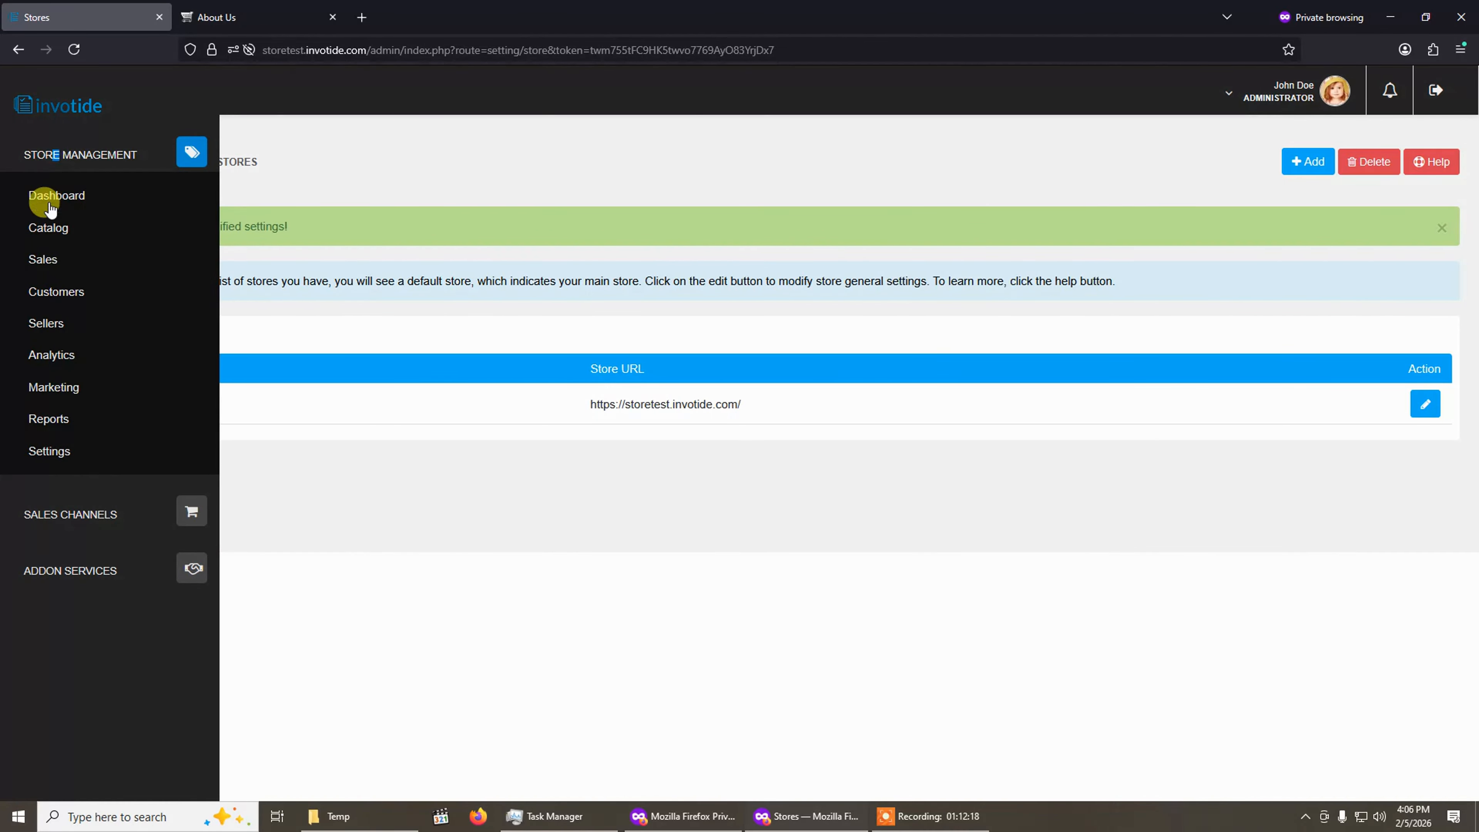
pyautogui.click(66, 460)
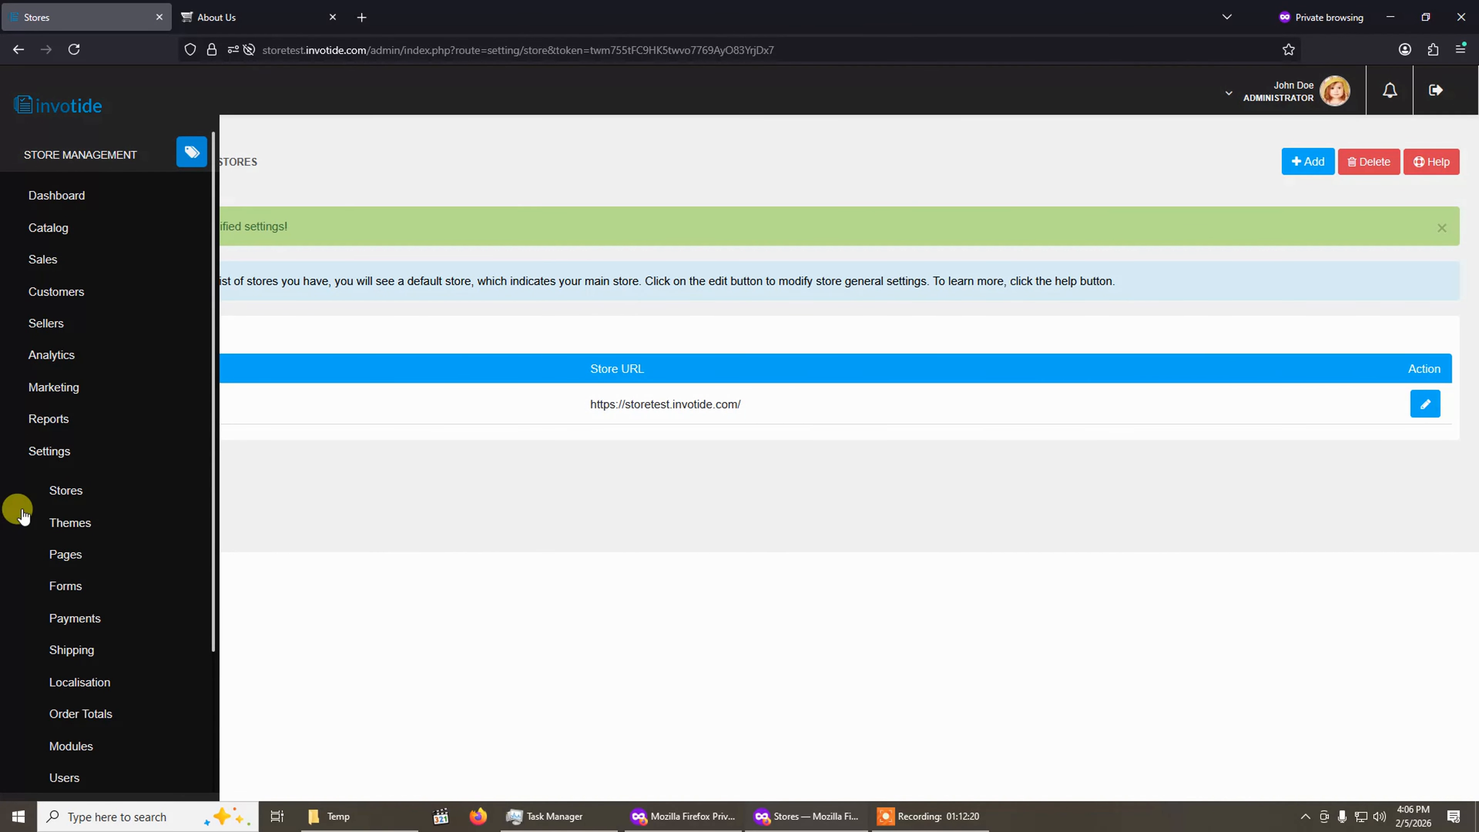
pyautogui.click(87, 526)
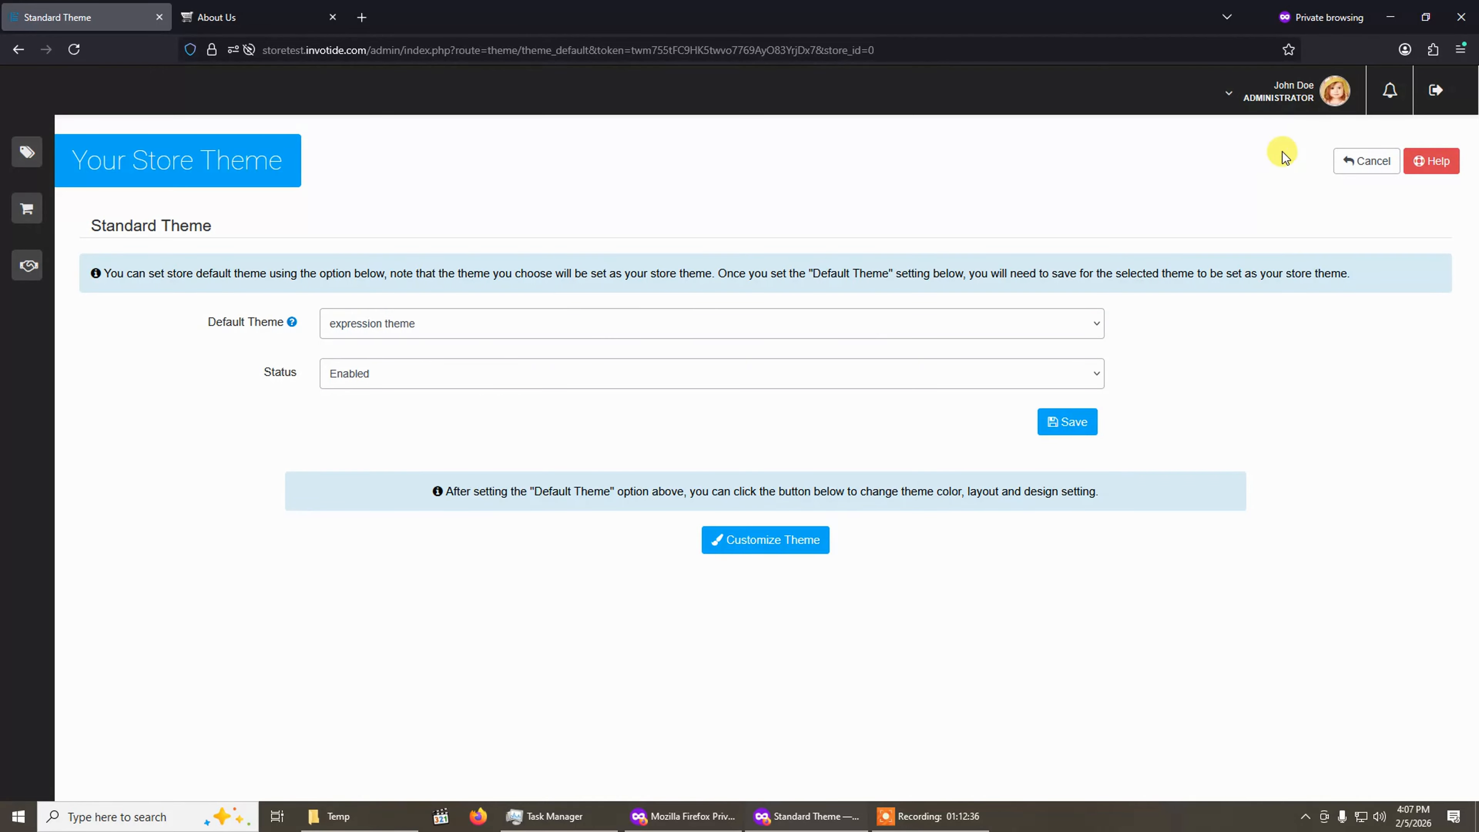
# Preview the live storefront in the second tab, then return to the Standard Theme settings.
pyautogui.click(1282, 93)
pyautogui.click(1276, 196)
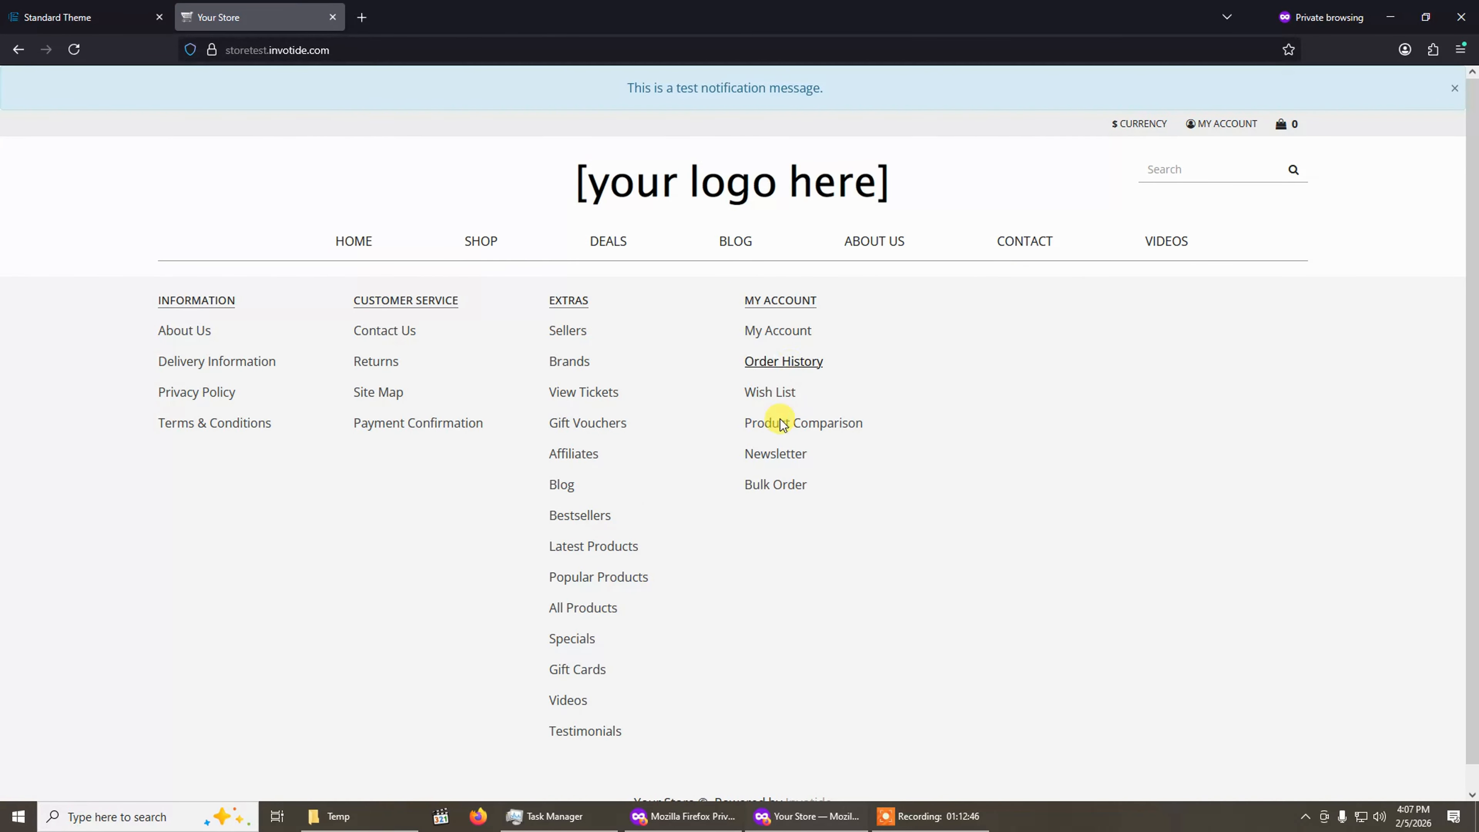
pyautogui.click(96, 12)
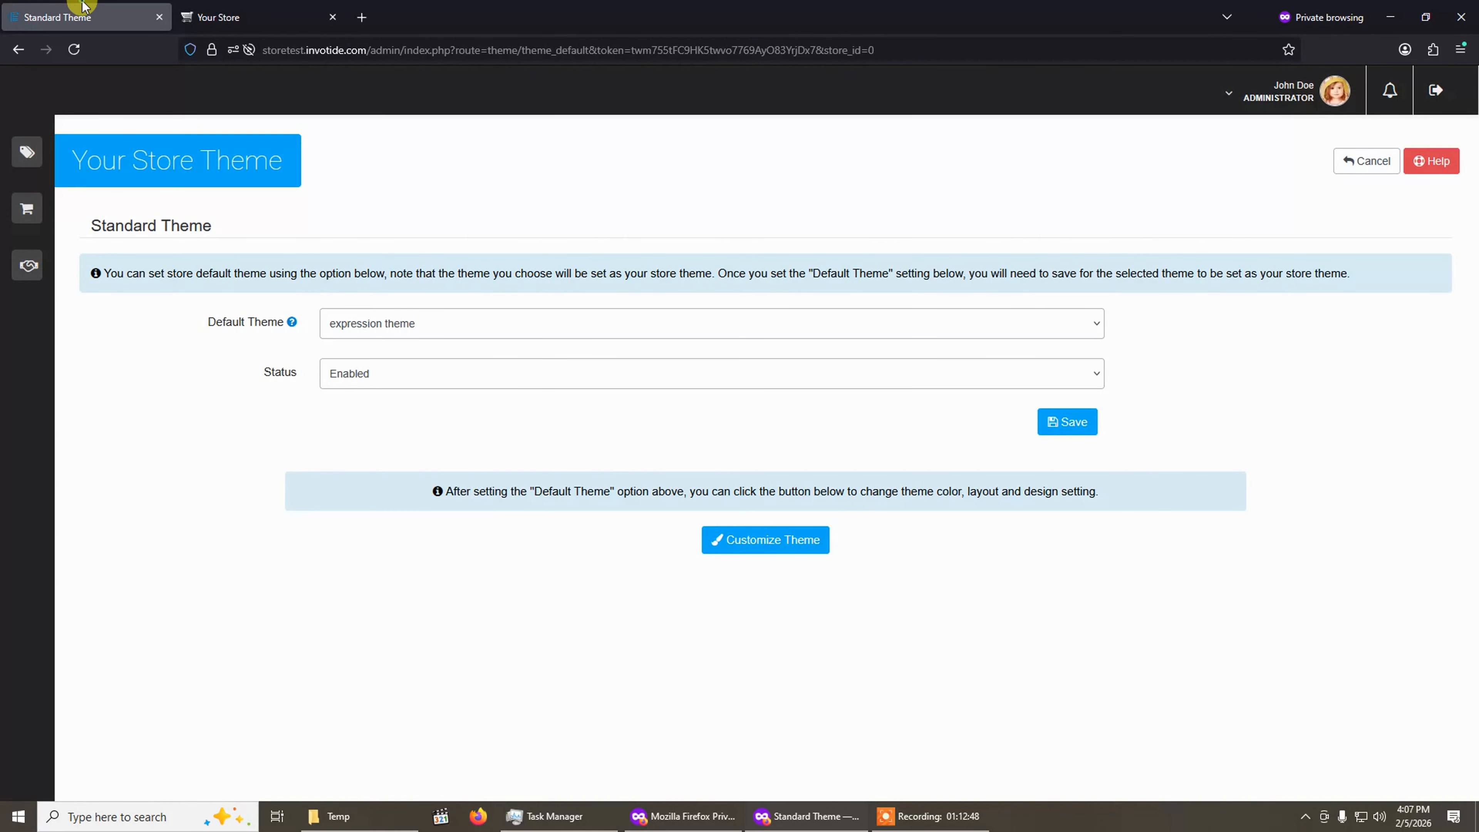
# Open the Layout Designer from the Customize Theme visual editor.
pyautogui.click(746, 542)
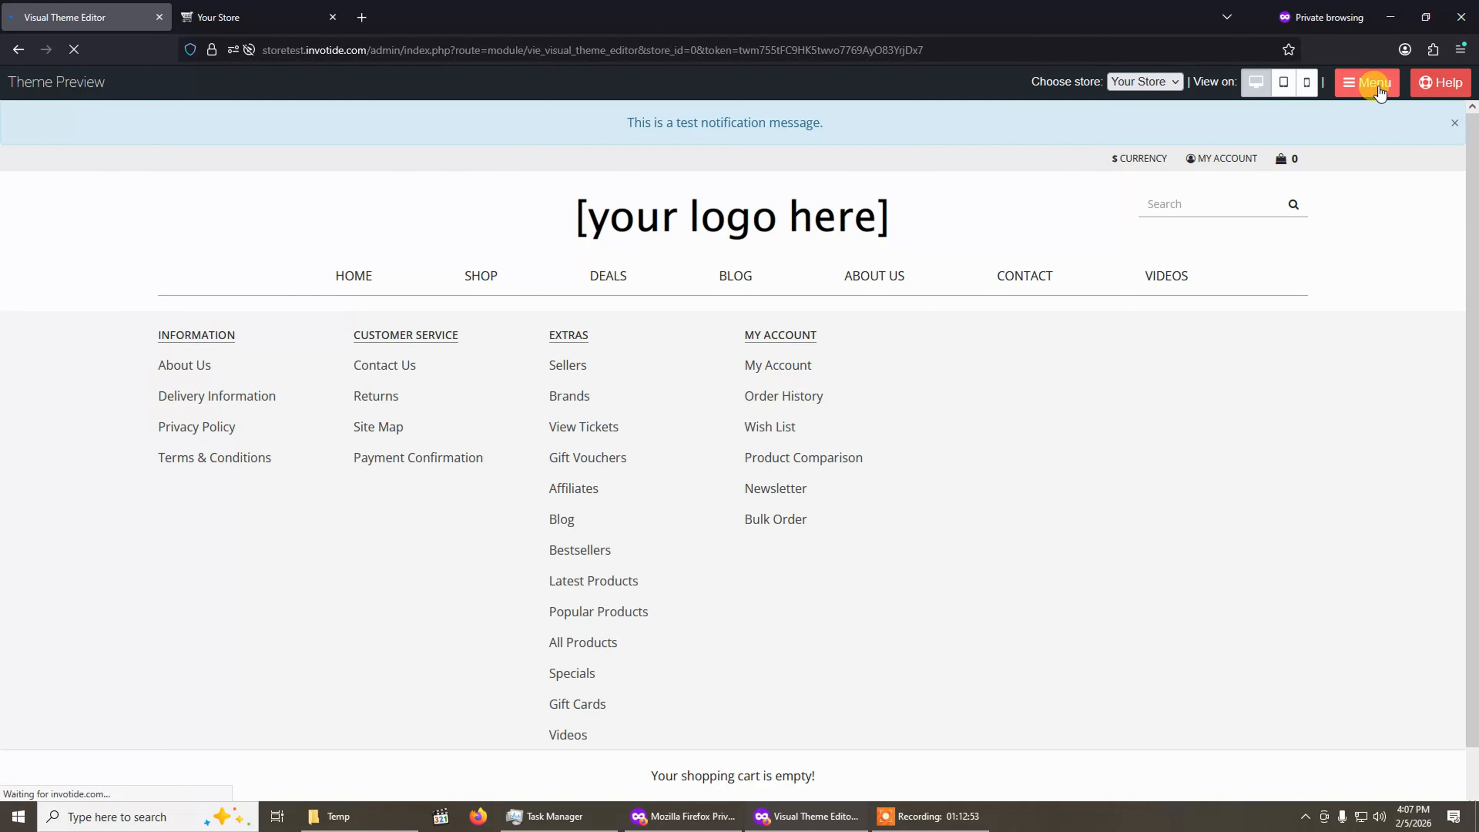
pyautogui.click(1366, 82)
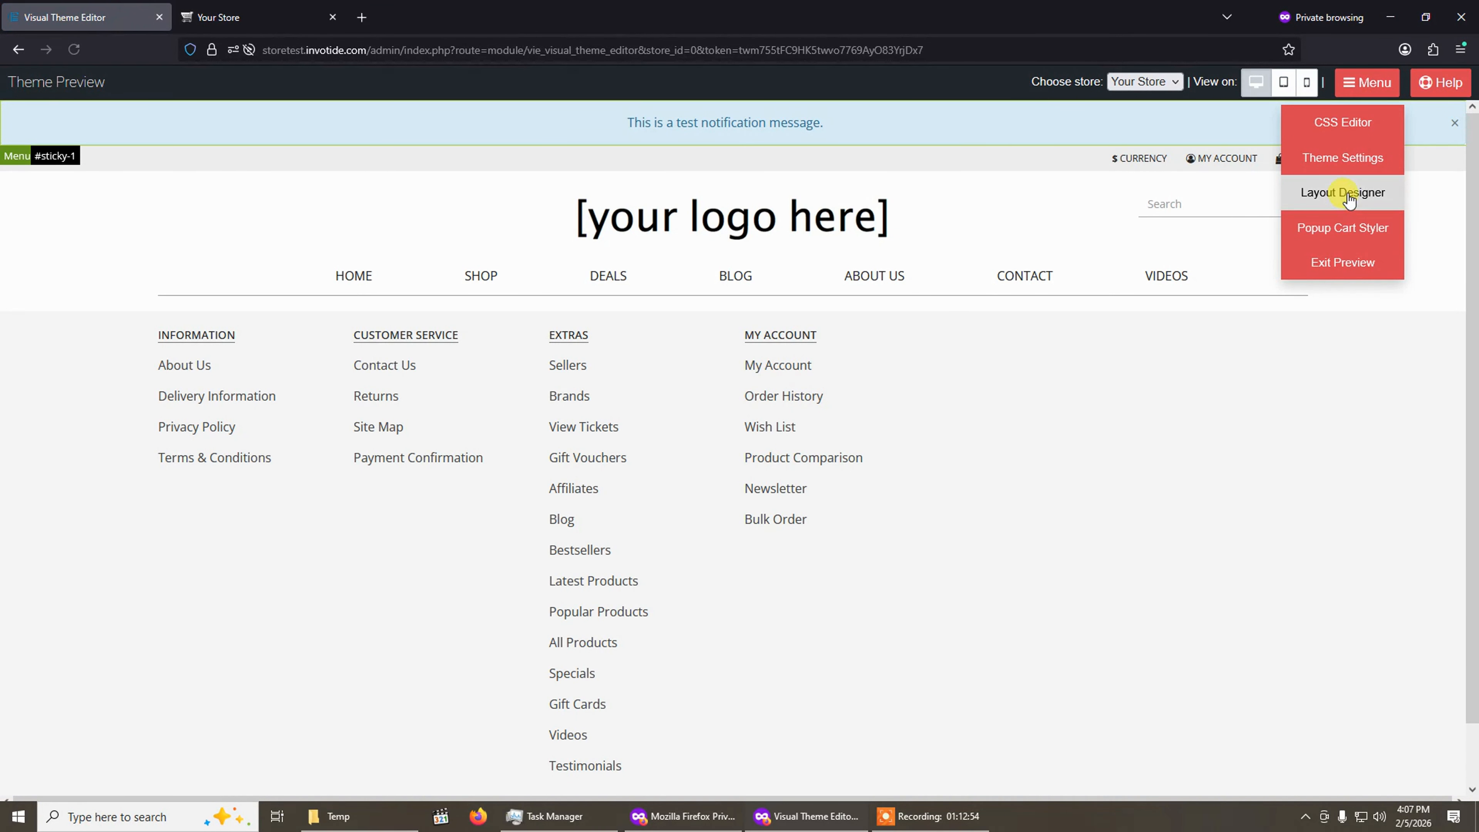
pyautogui.click(1346, 192)
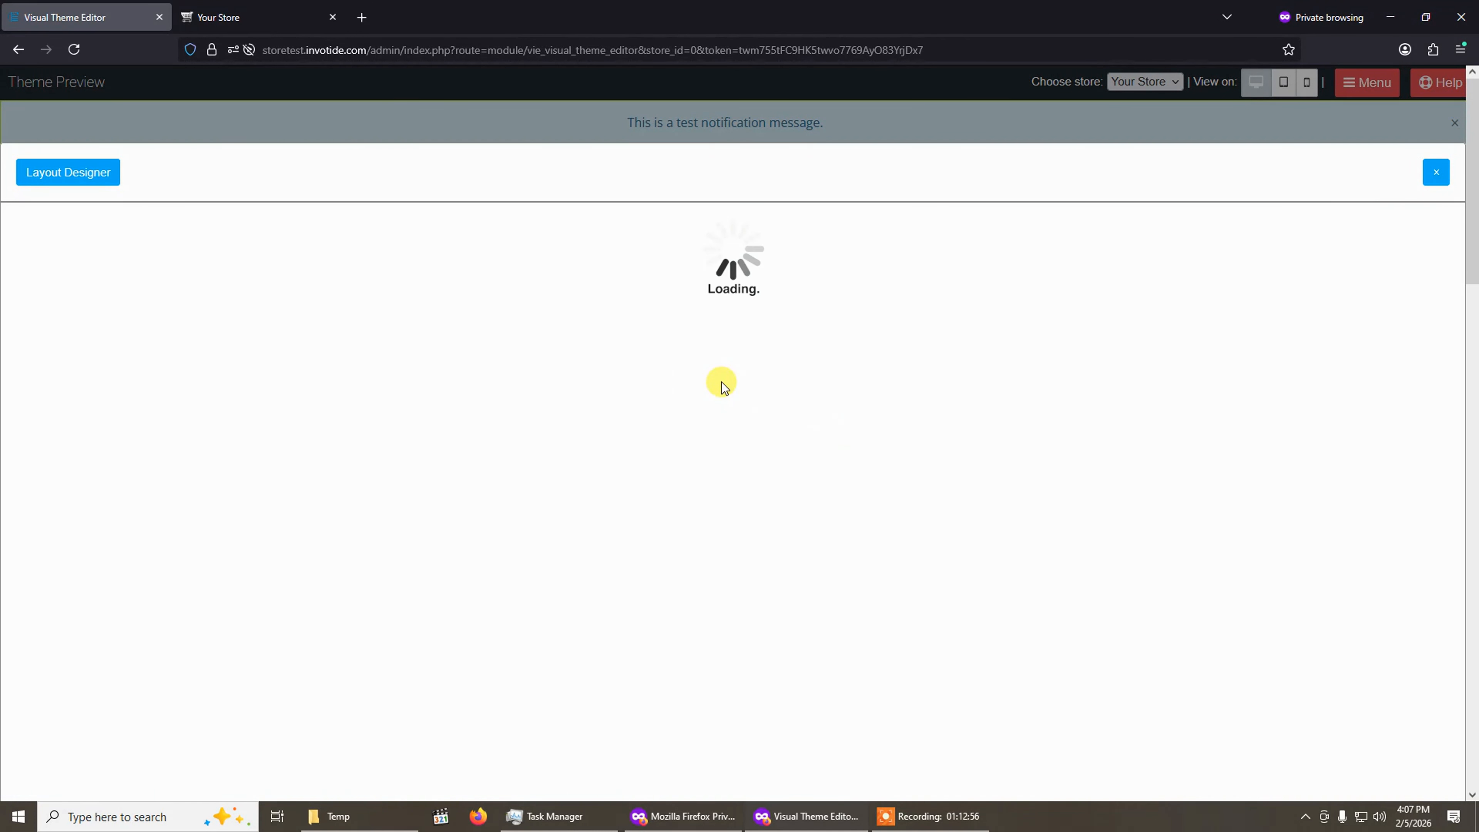
# Choose the Home Page layout and drag the Tabbed Products module into the Content Top Full Width area.
pyautogui.click(291, 398)
pyautogui.scroll(-2, 279, 509)
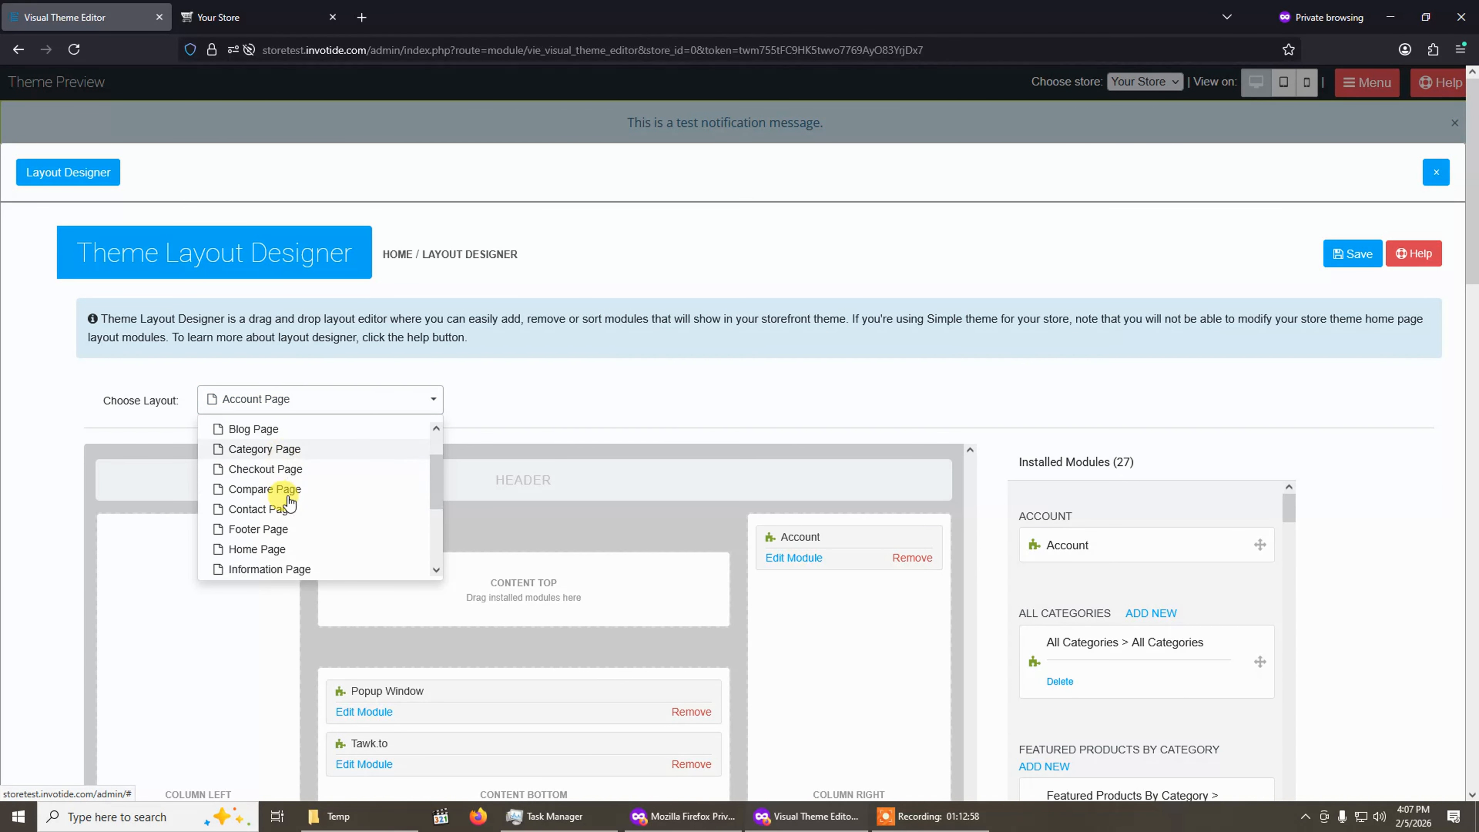
pyautogui.click(265, 518)
pyautogui.scroll(-6, 1195, 564)
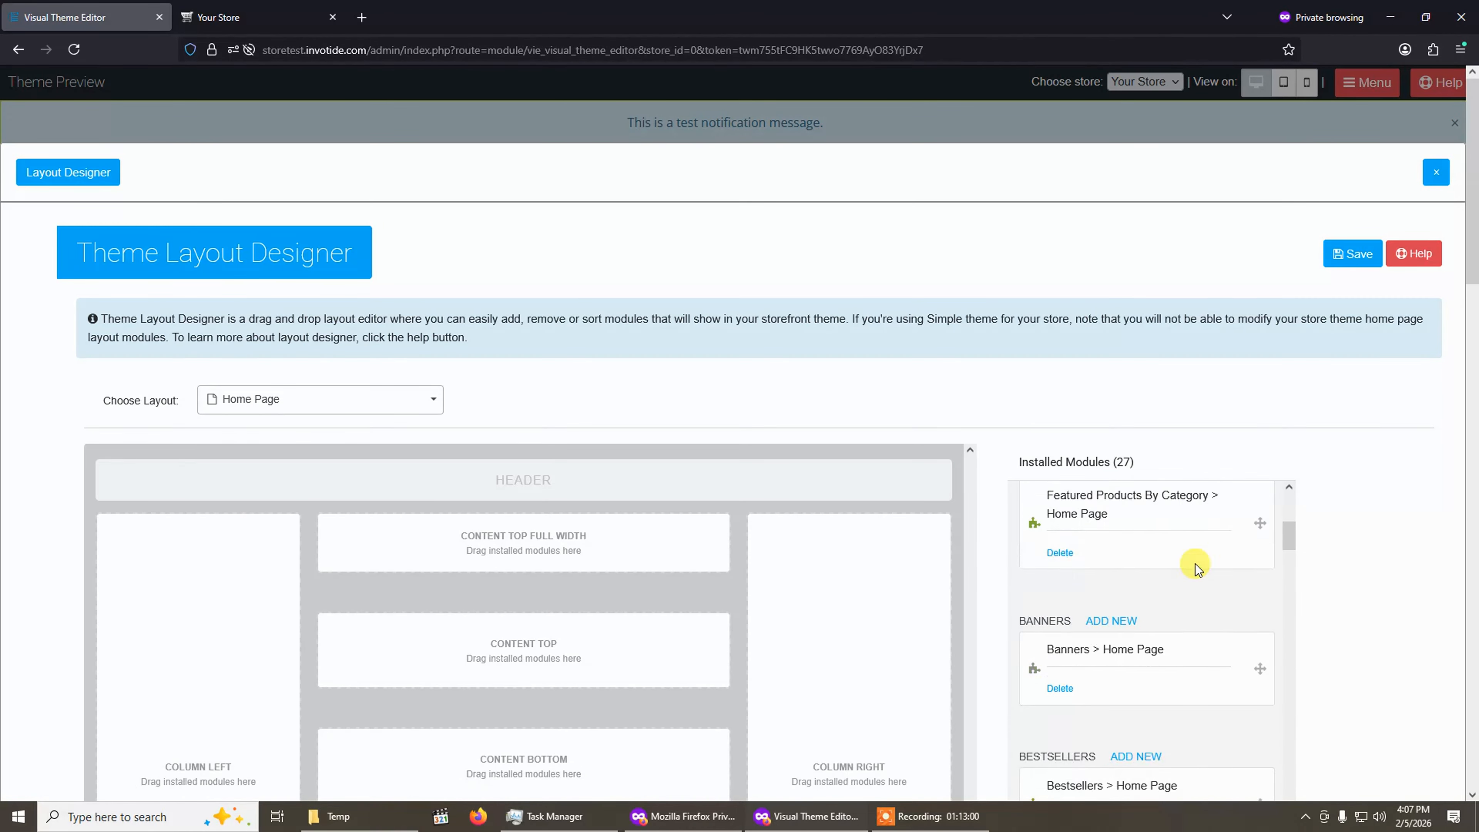
pyautogui.scroll(-3, 1025, 355)
pyautogui.scroll(-5, 1109, 466)
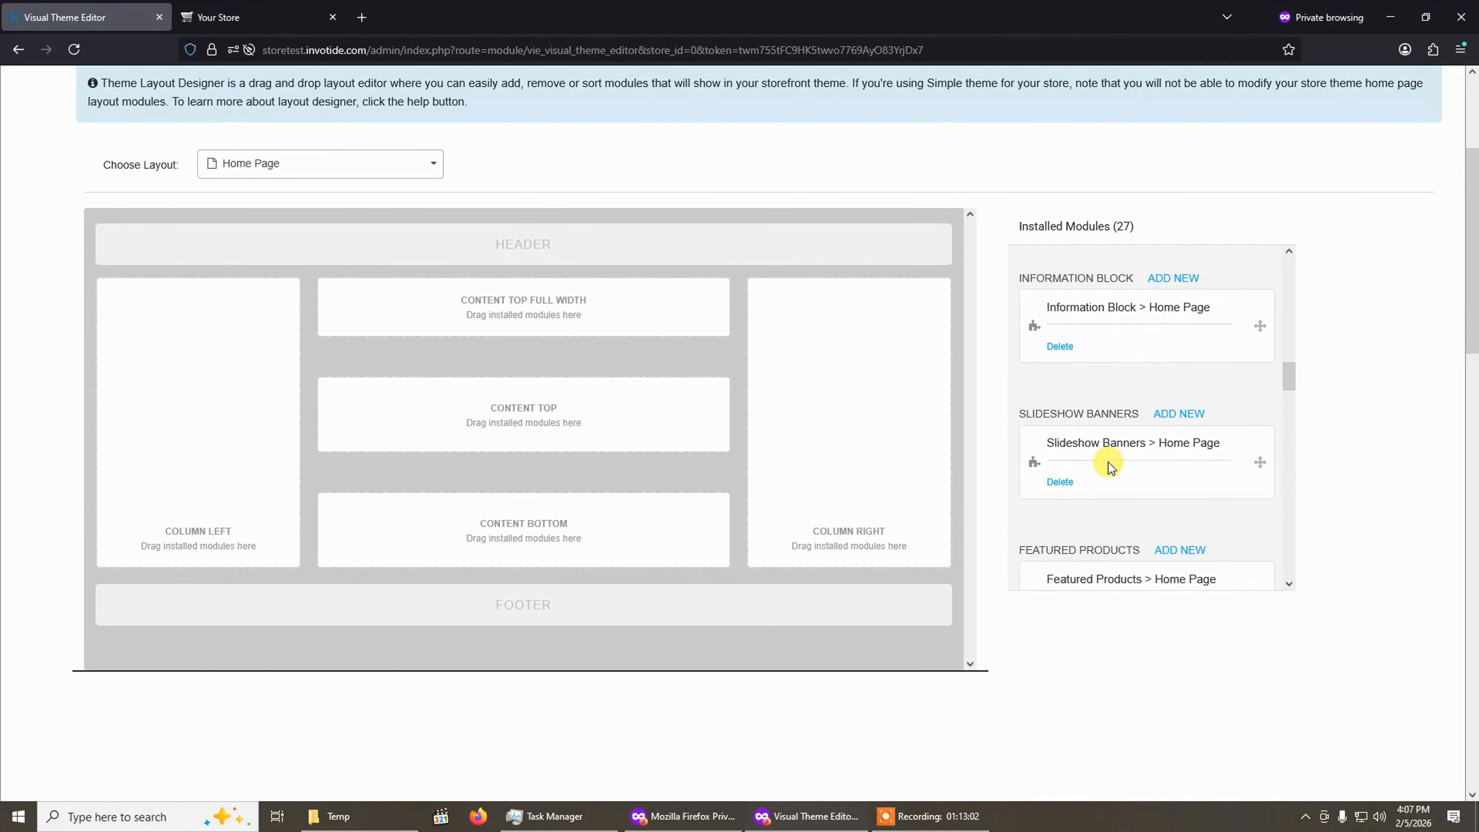
pyautogui.scroll(-10, 1110, 466)
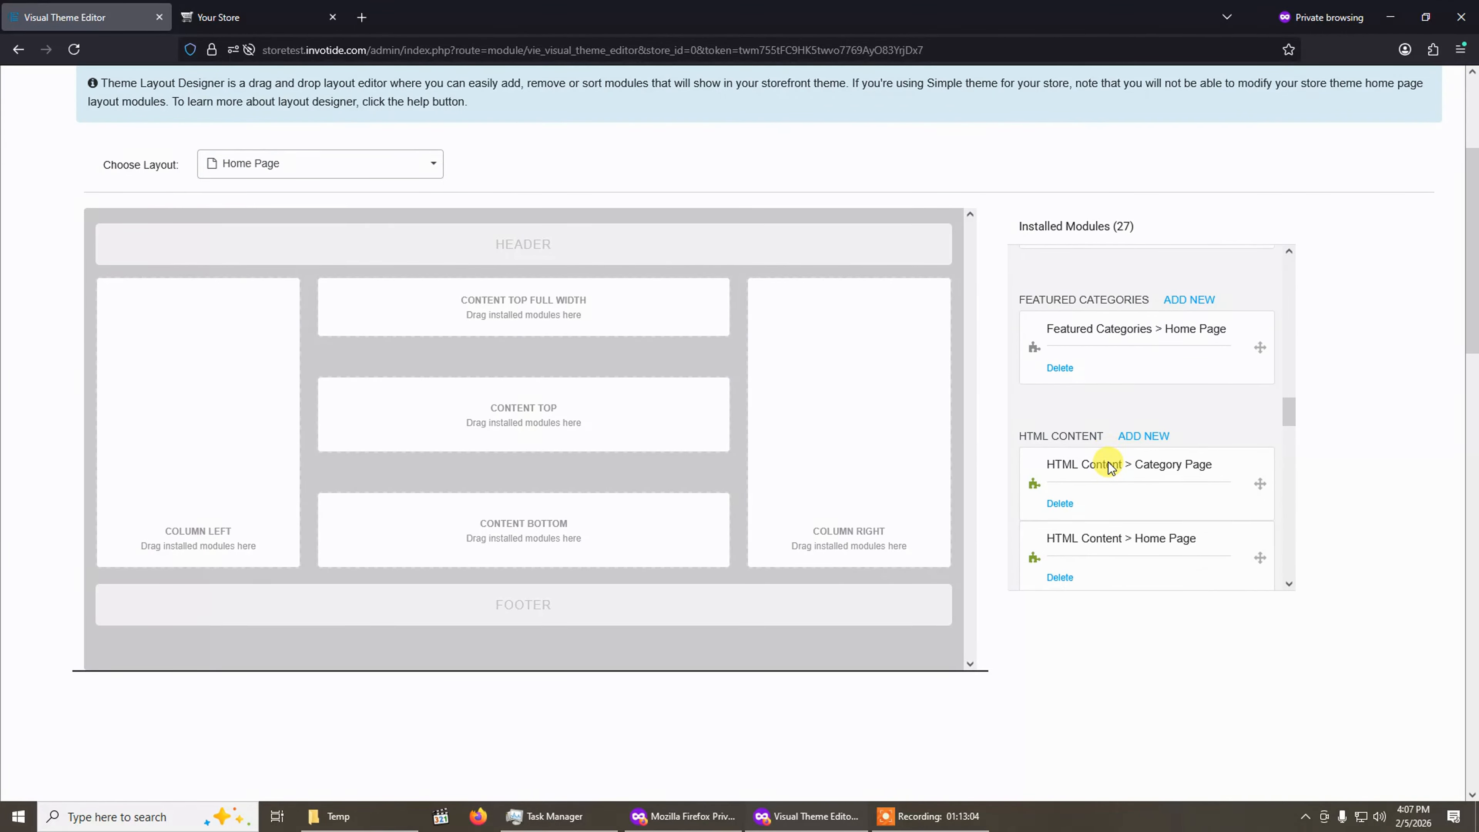
pyautogui.scroll(-3, 1108, 461)
pyautogui.moveTo(1106, 372); pyautogui.dragTo(407, 323)
# Review and save the Tabbed Products module's settings, then save the Home Page layout.
pyautogui.click(375, 323)
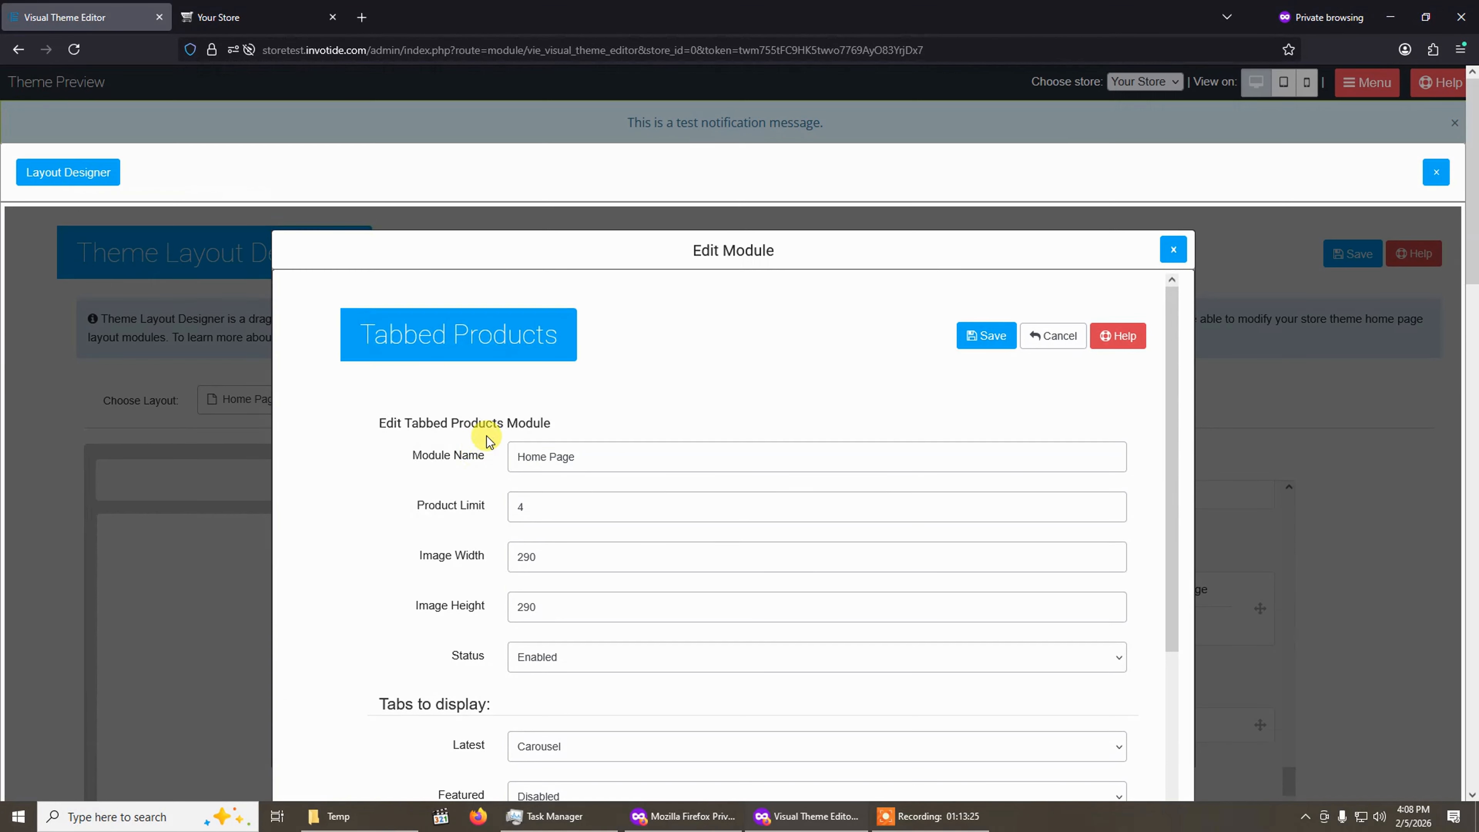
pyautogui.scroll(-5, 528, 479)
pyautogui.scroll(6, 538, 357)
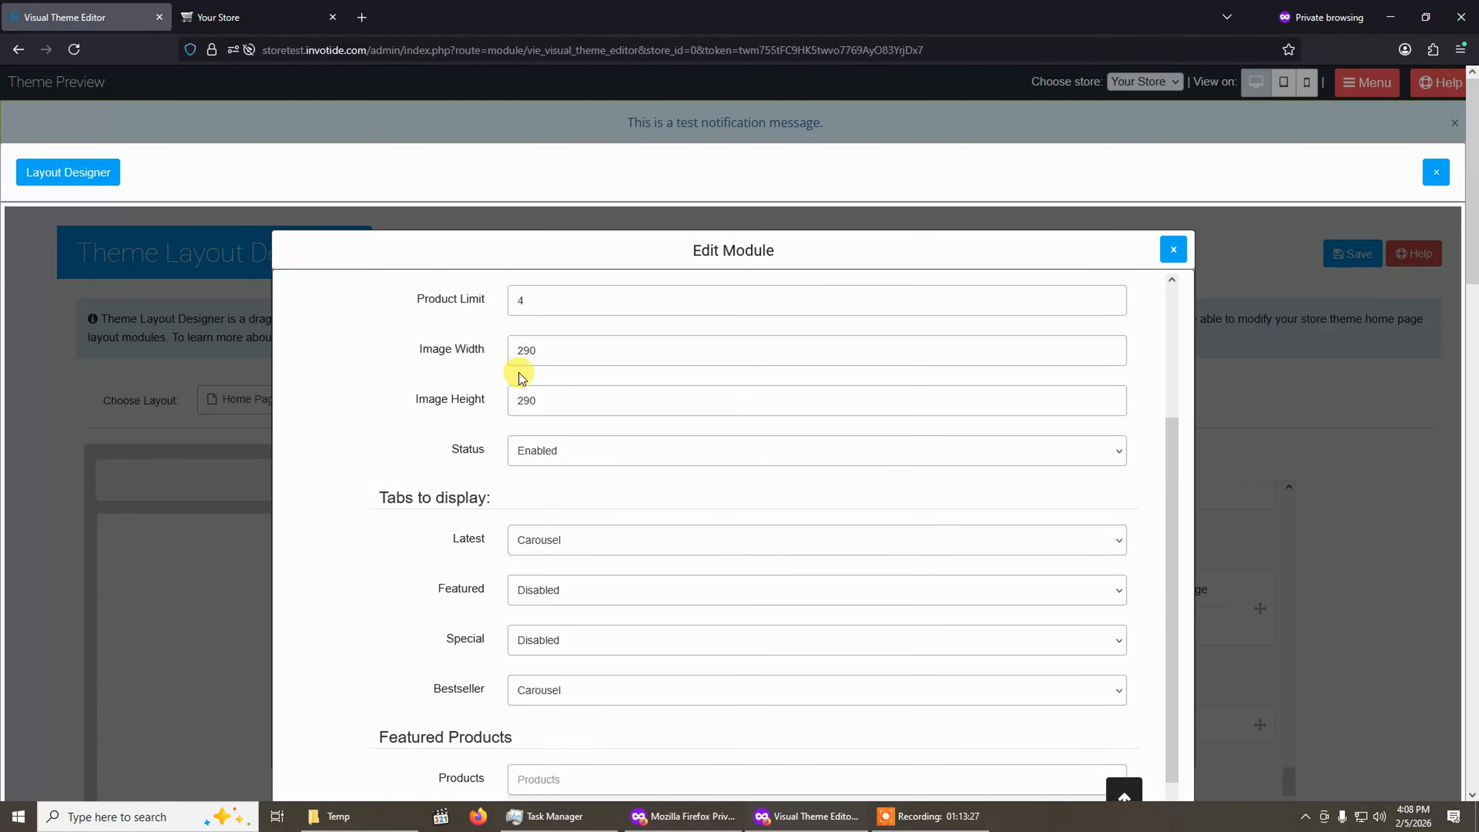
pyautogui.click(1010, 335)
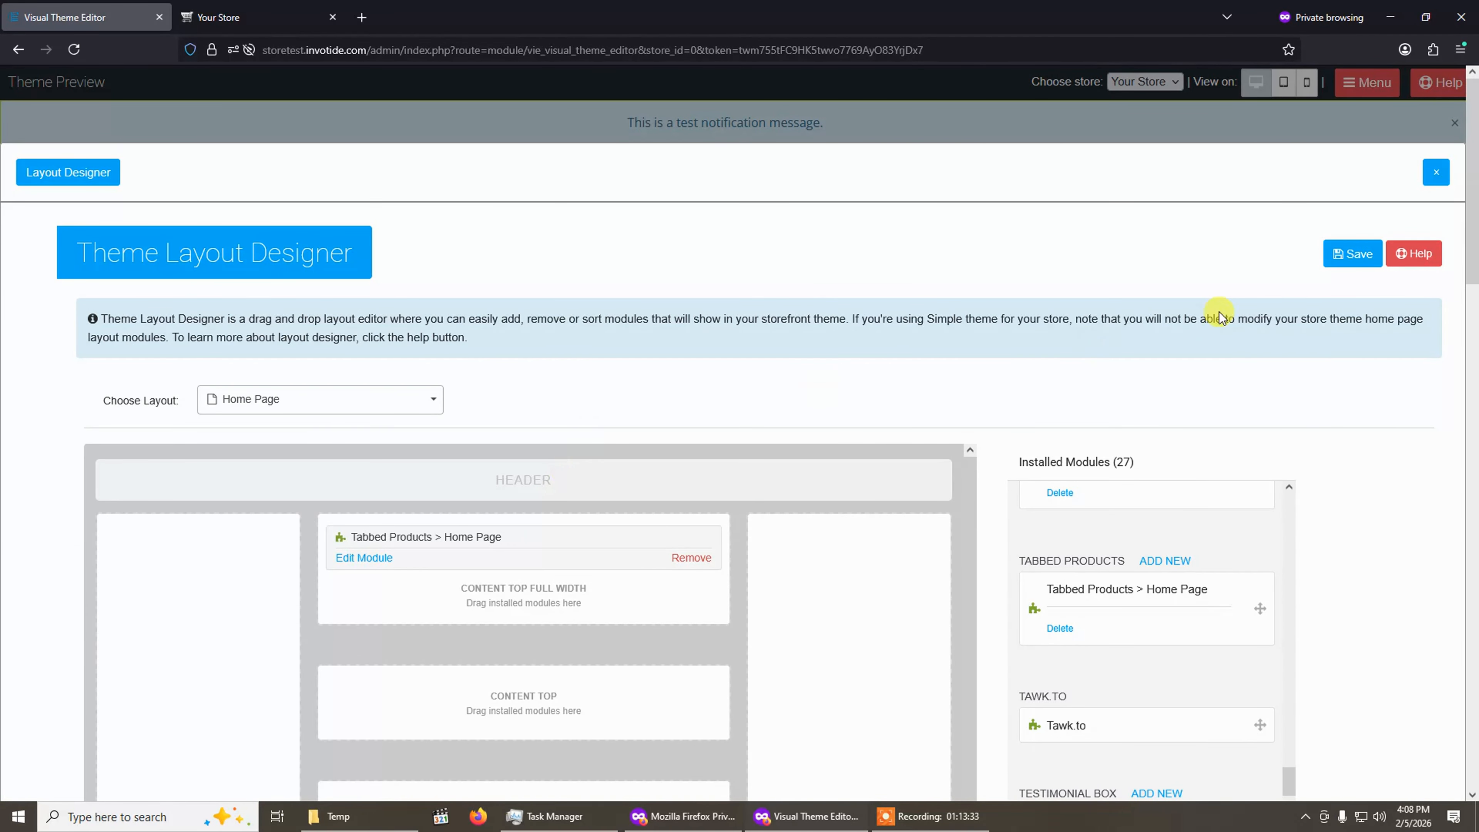
pyautogui.click(1353, 253)
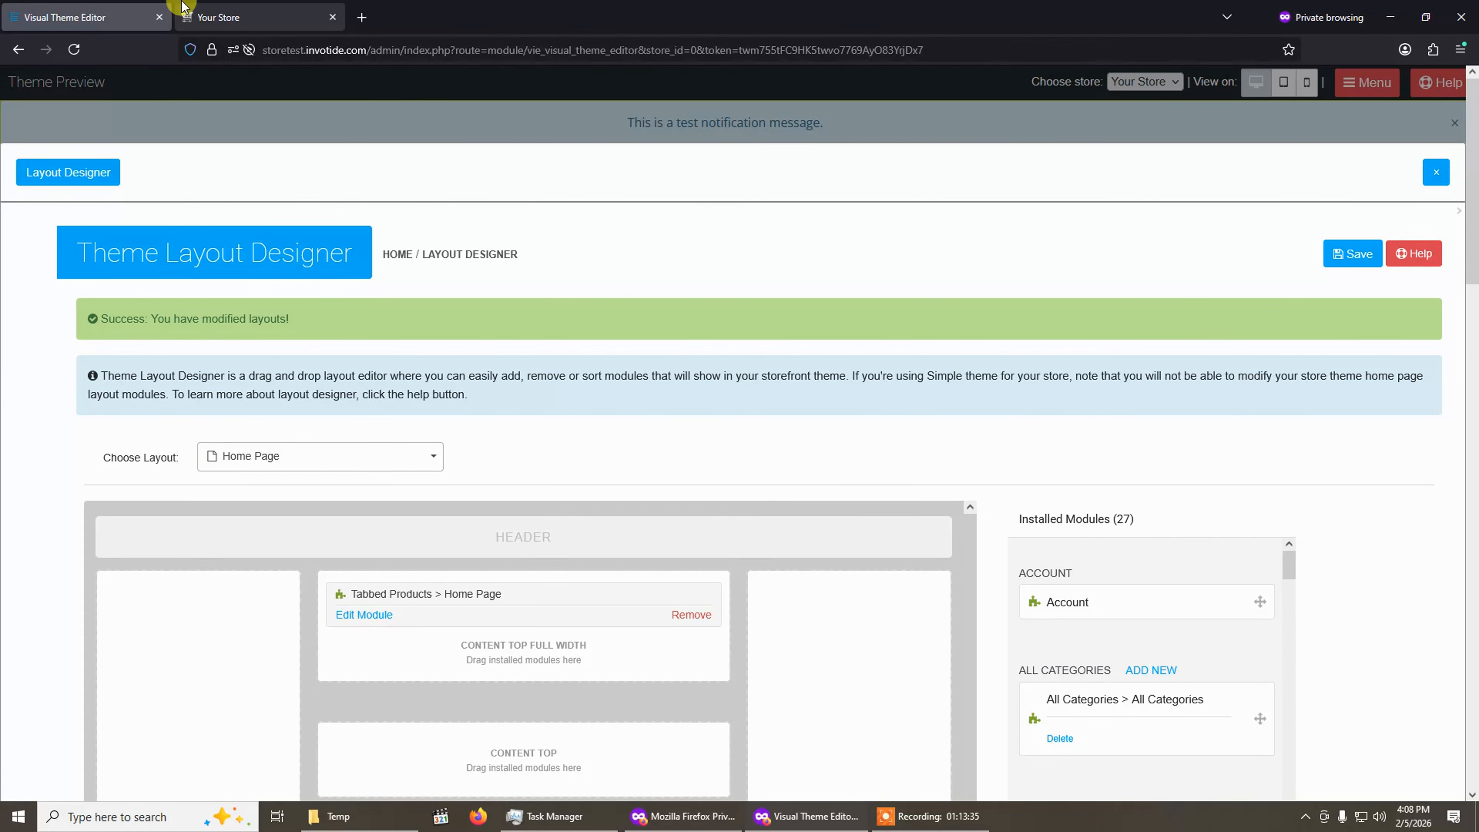
# Reload the storefront in the second tab and check the new tabbed products section.
pyautogui.click(228, 8)
pyautogui.click(74, 49)
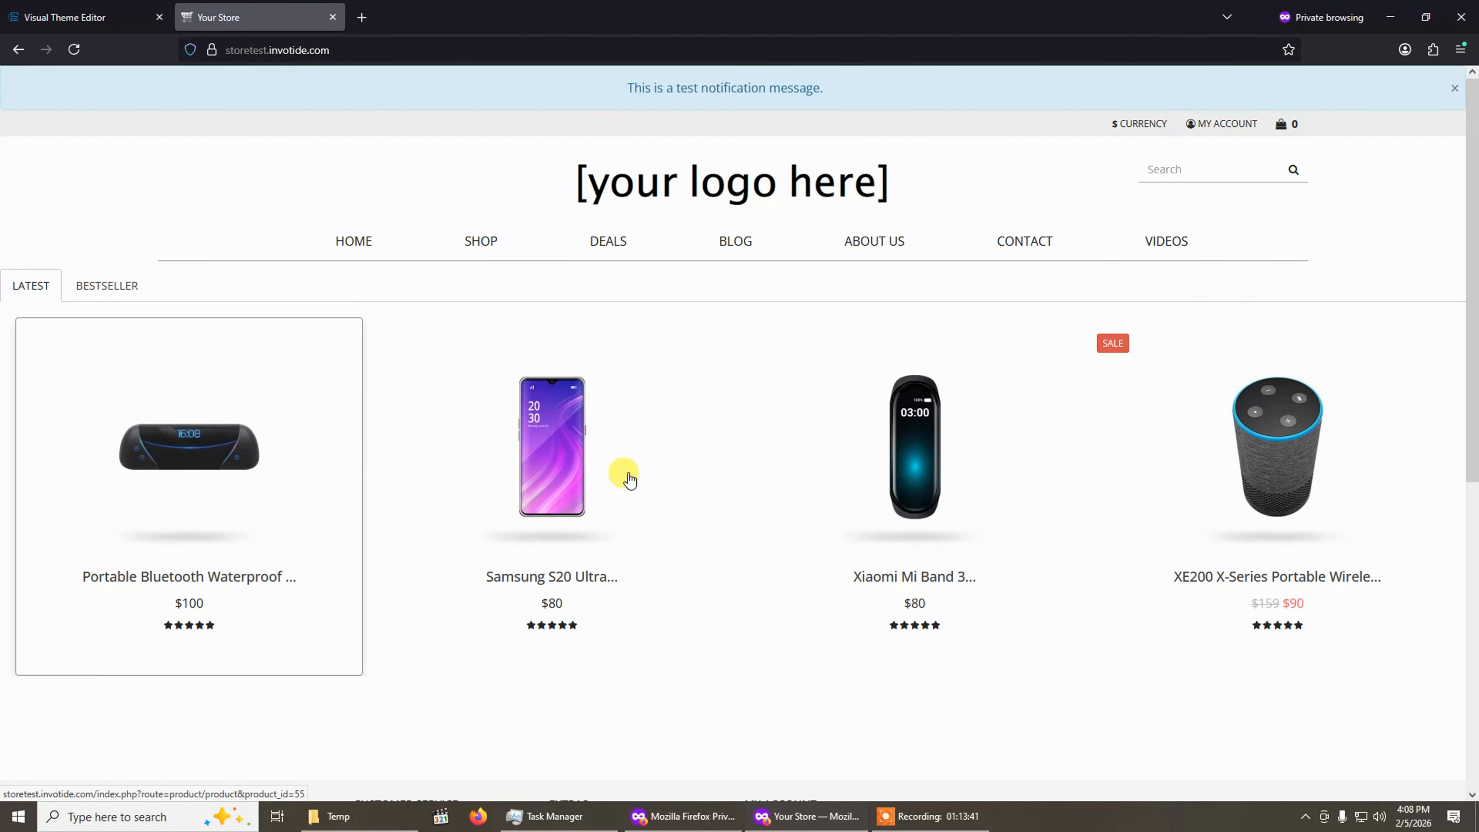
pyautogui.scroll(-5, 473, 406)
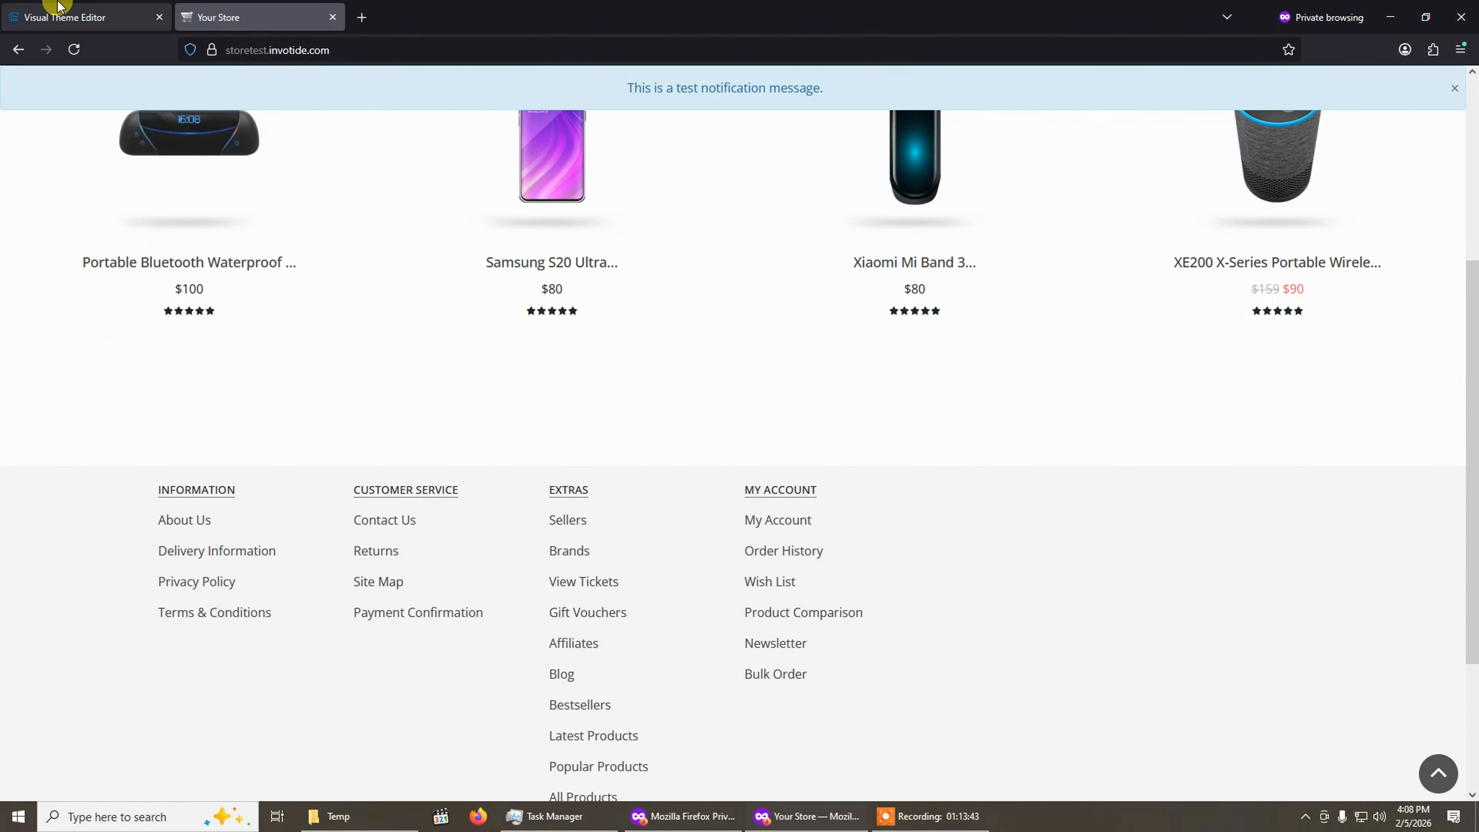
# Close the Layout Designer and exit the theme preview back to the Standard Theme settings.
pyautogui.click(87, 17)
pyautogui.click(1437, 172)
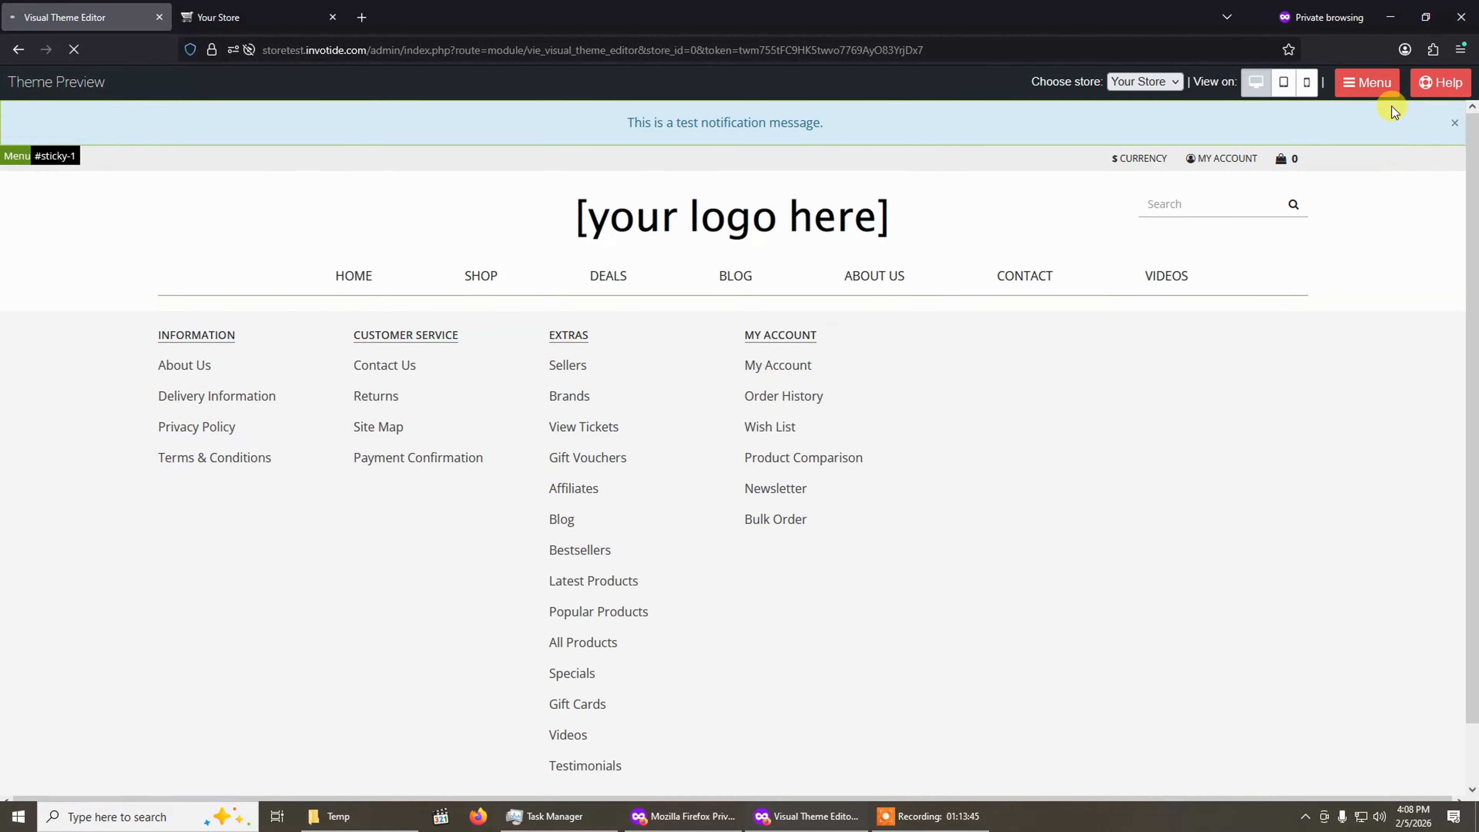
pyautogui.click(1359, 94)
pyautogui.click(1327, 227)
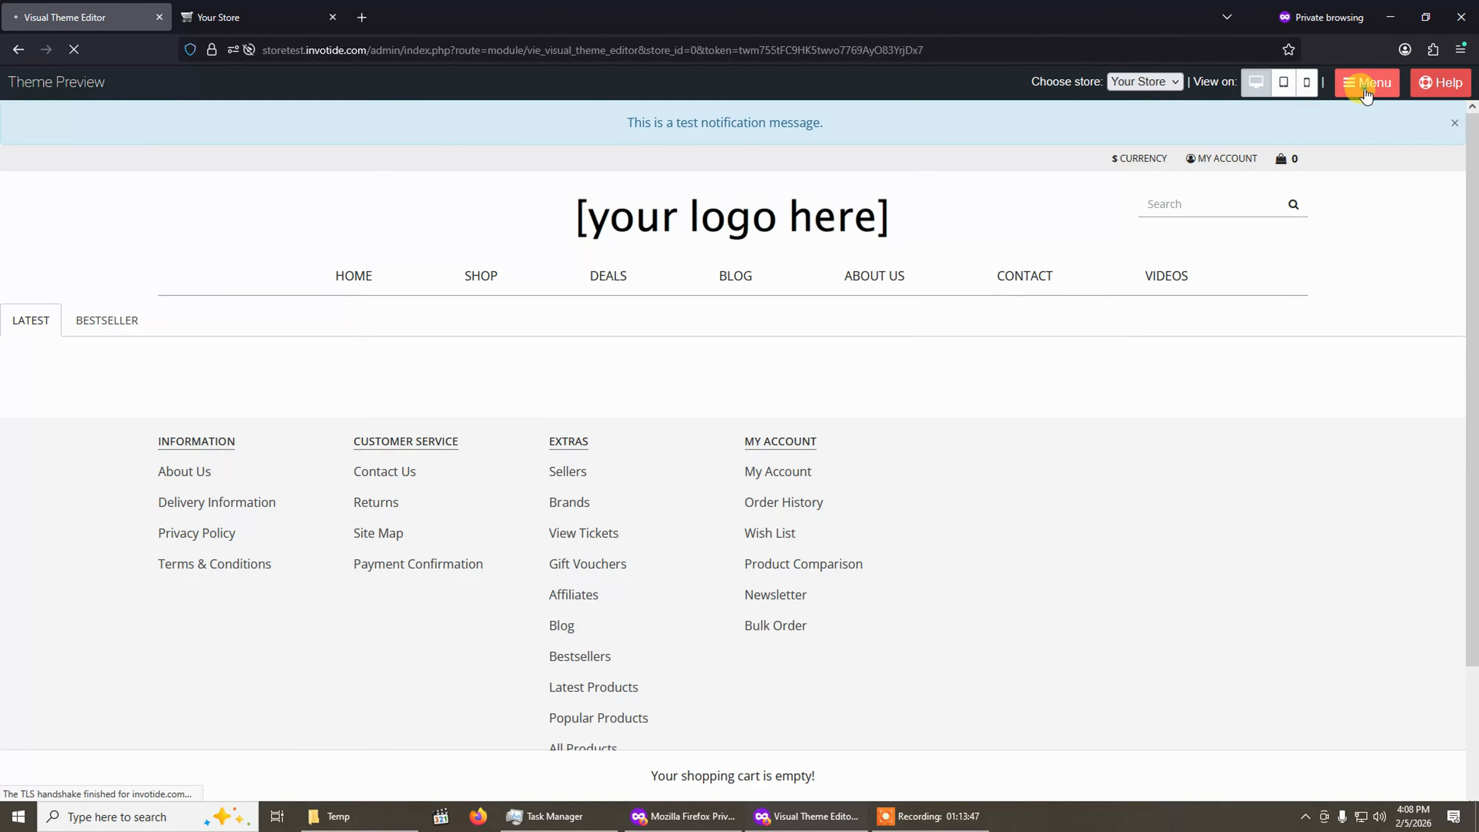
pyautogui.click(1366, 94)
pyautogui.click(1324, 256)
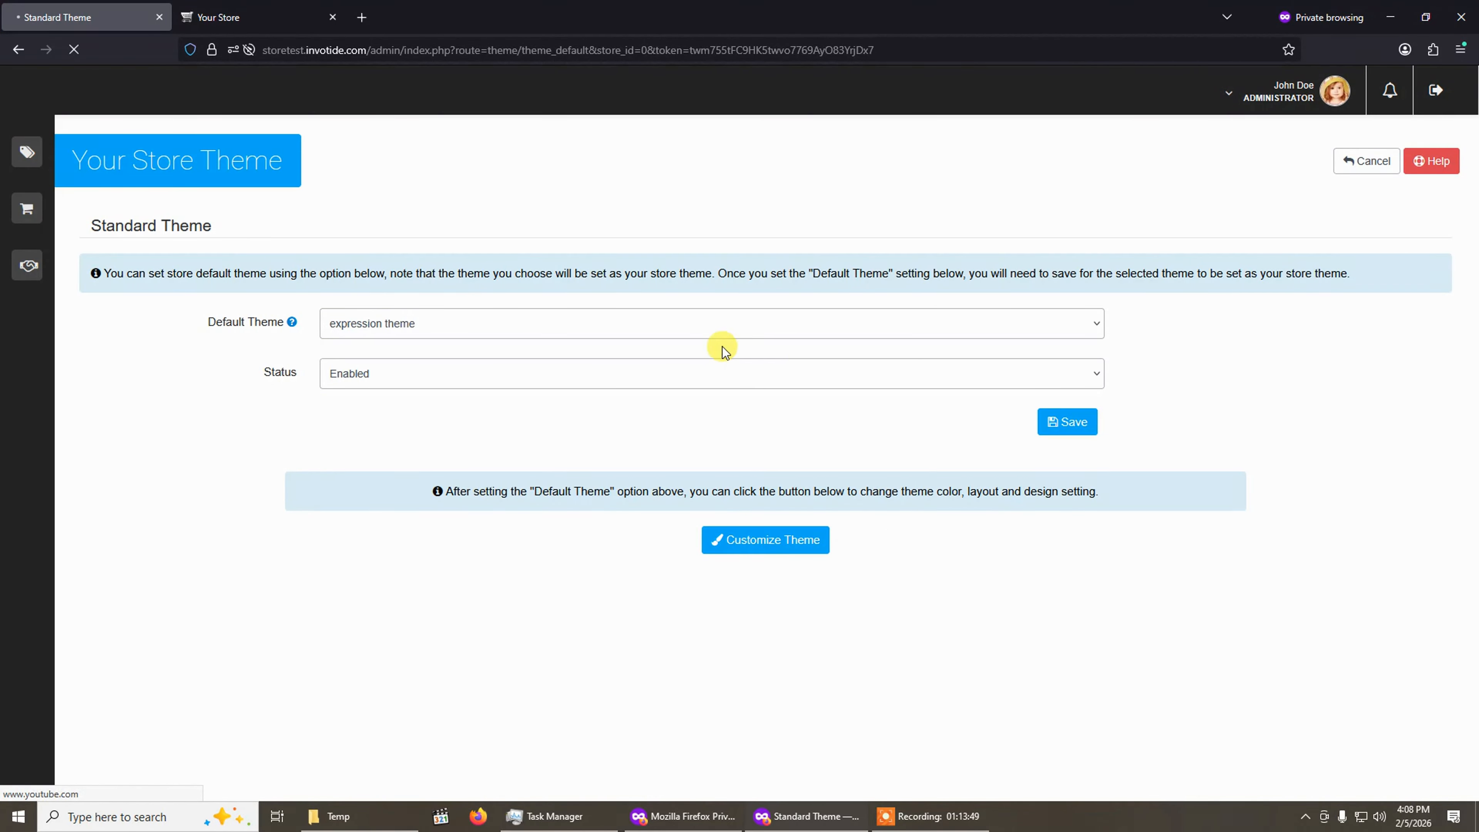
# Open the Premium Theme's settings from the Themes list and read its instructions for activating it.
pyautogui.click(58, 154)
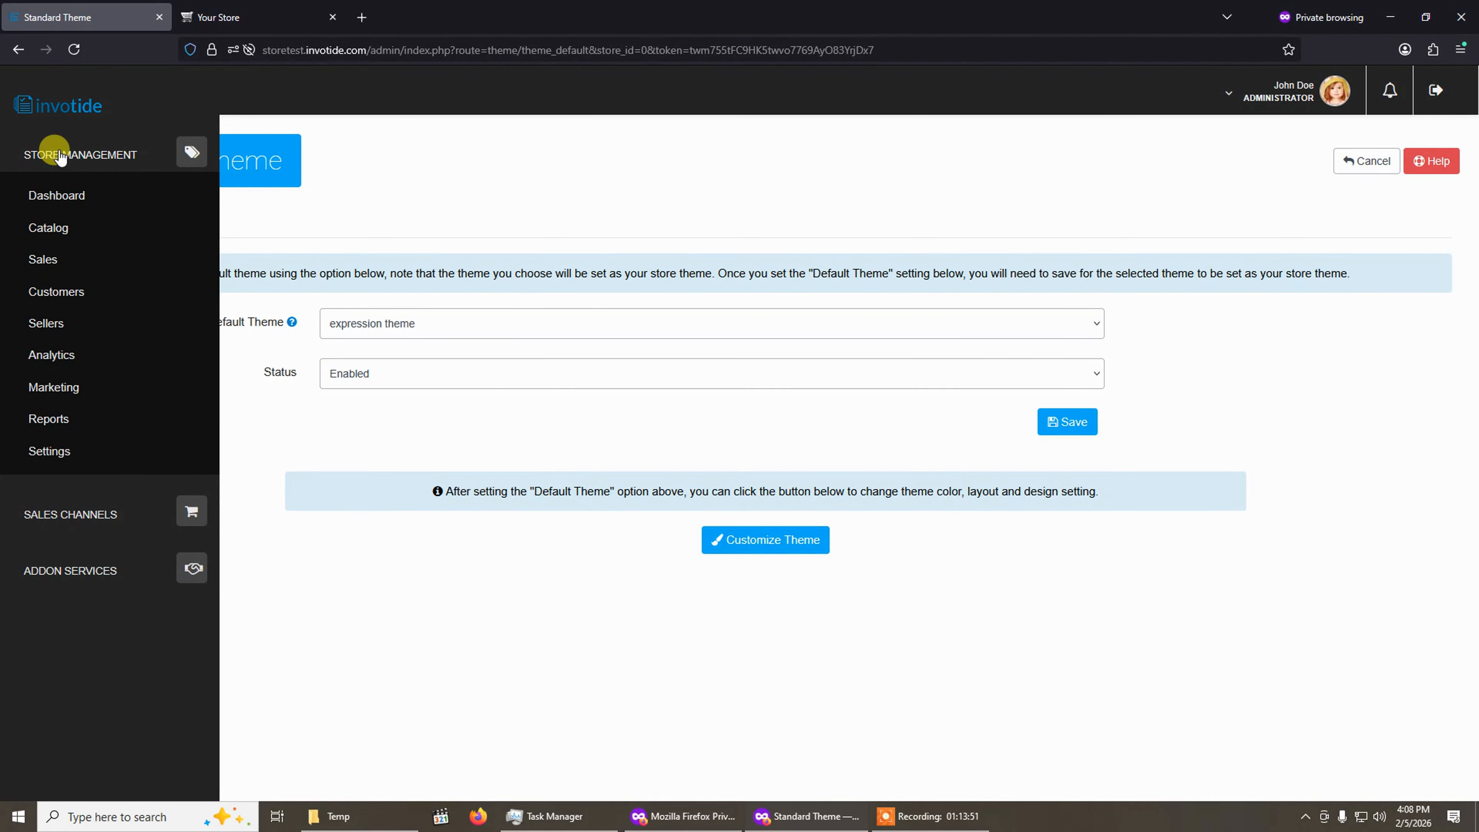
pyautogui.click(50, 452)
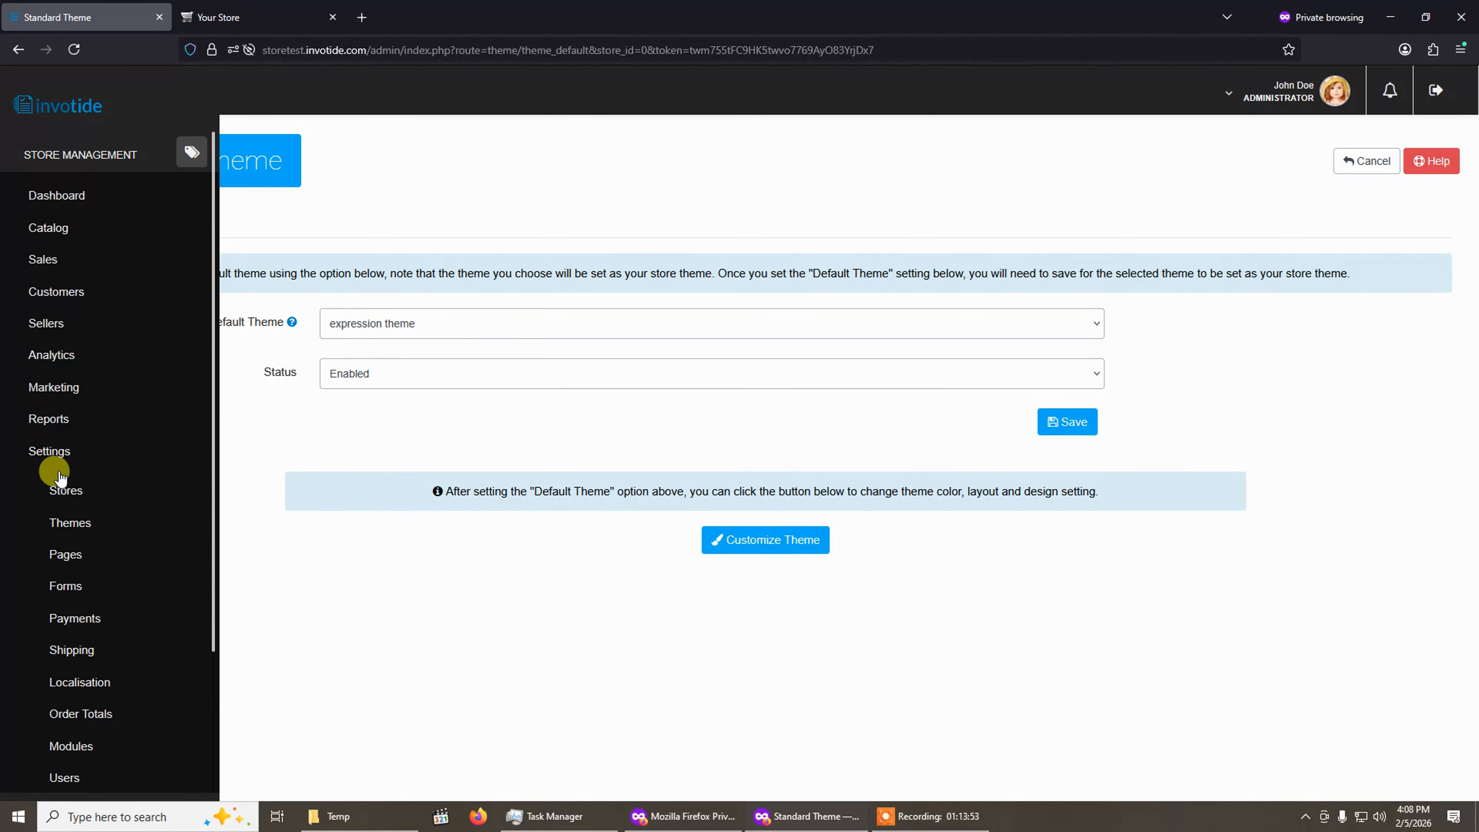
pyautogui.click(64, 523)
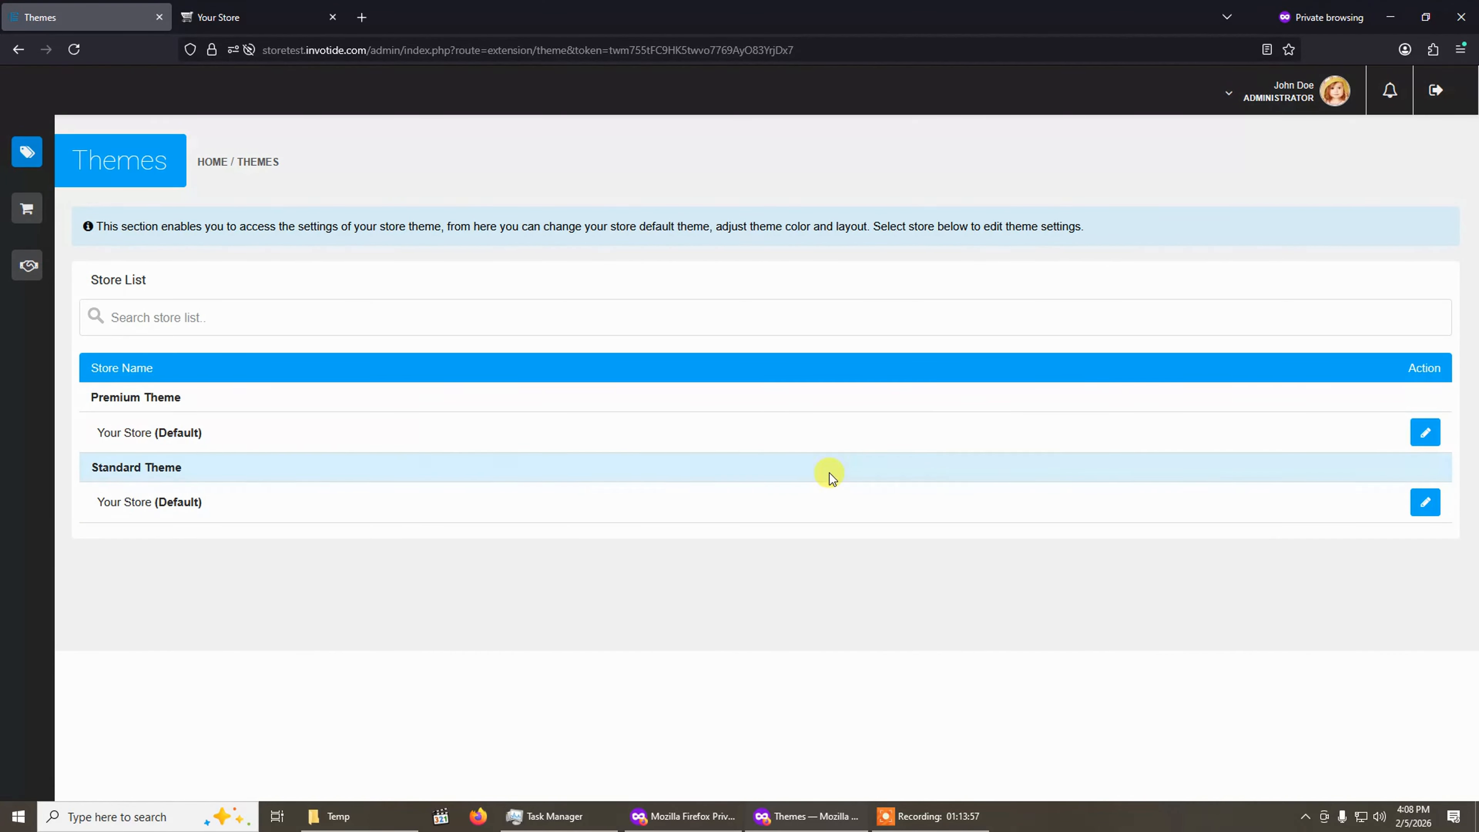
pyautogui.click(1421, 437)
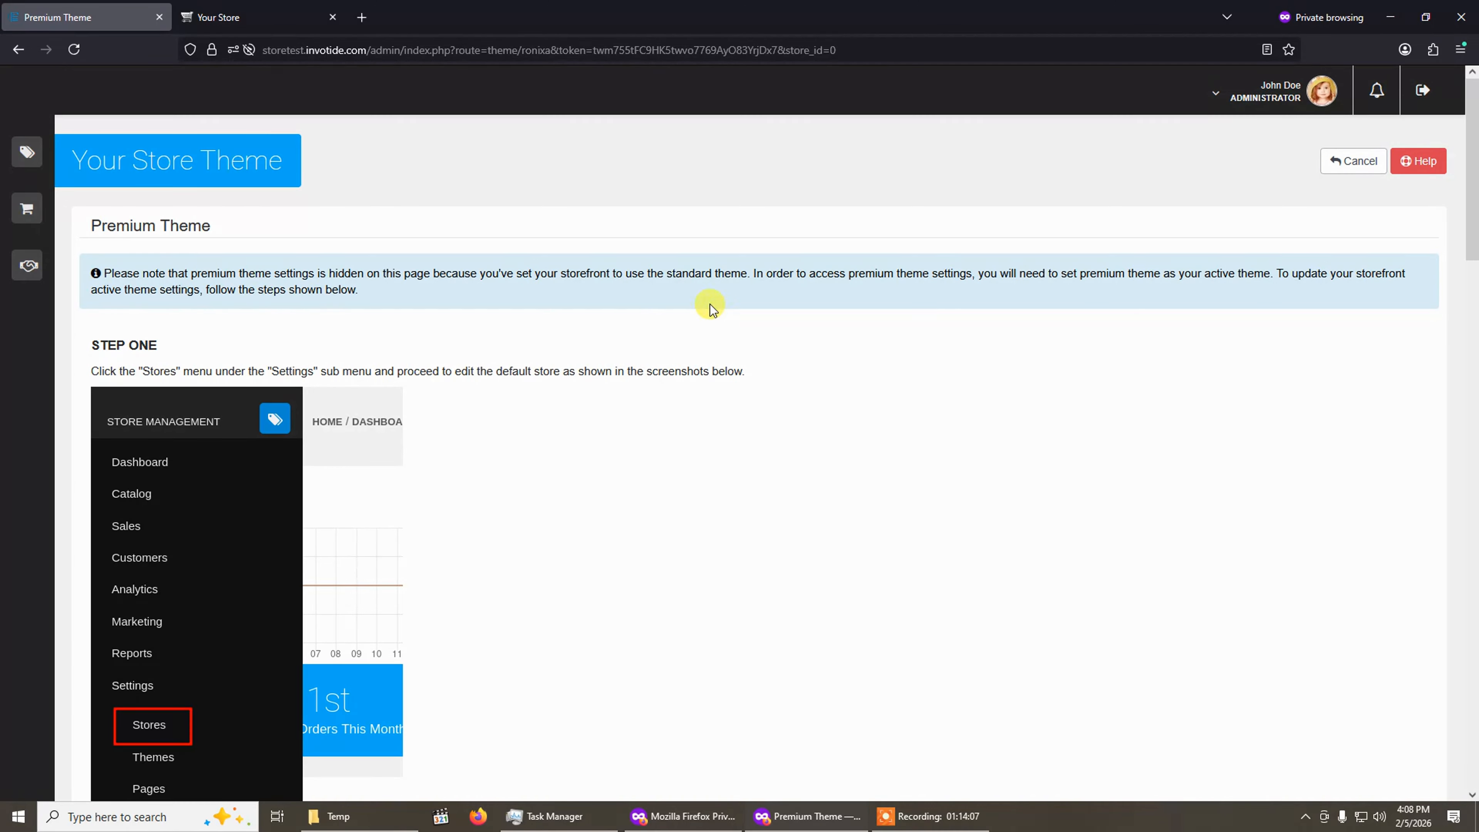
pyautogui.scroll(-5, 431, 405)
pyautogui.scroll(5, 413, 413)
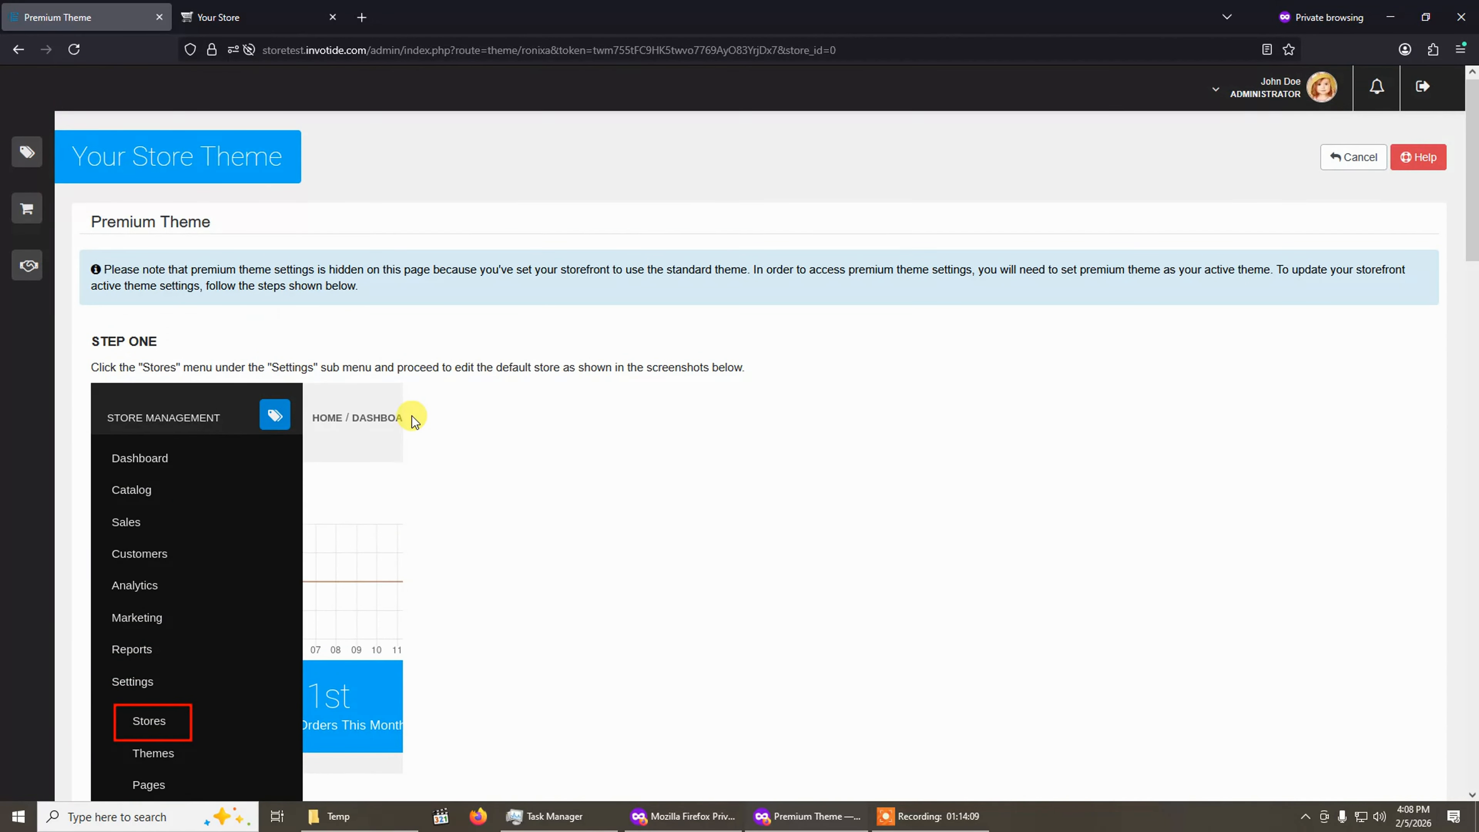
pyautogui.scroll(-3, 411, 416)
# Open the default store's edit settings from the Stores list.
pyautogui.moveTo(35, 169)
pyautogui.click(53, 452)
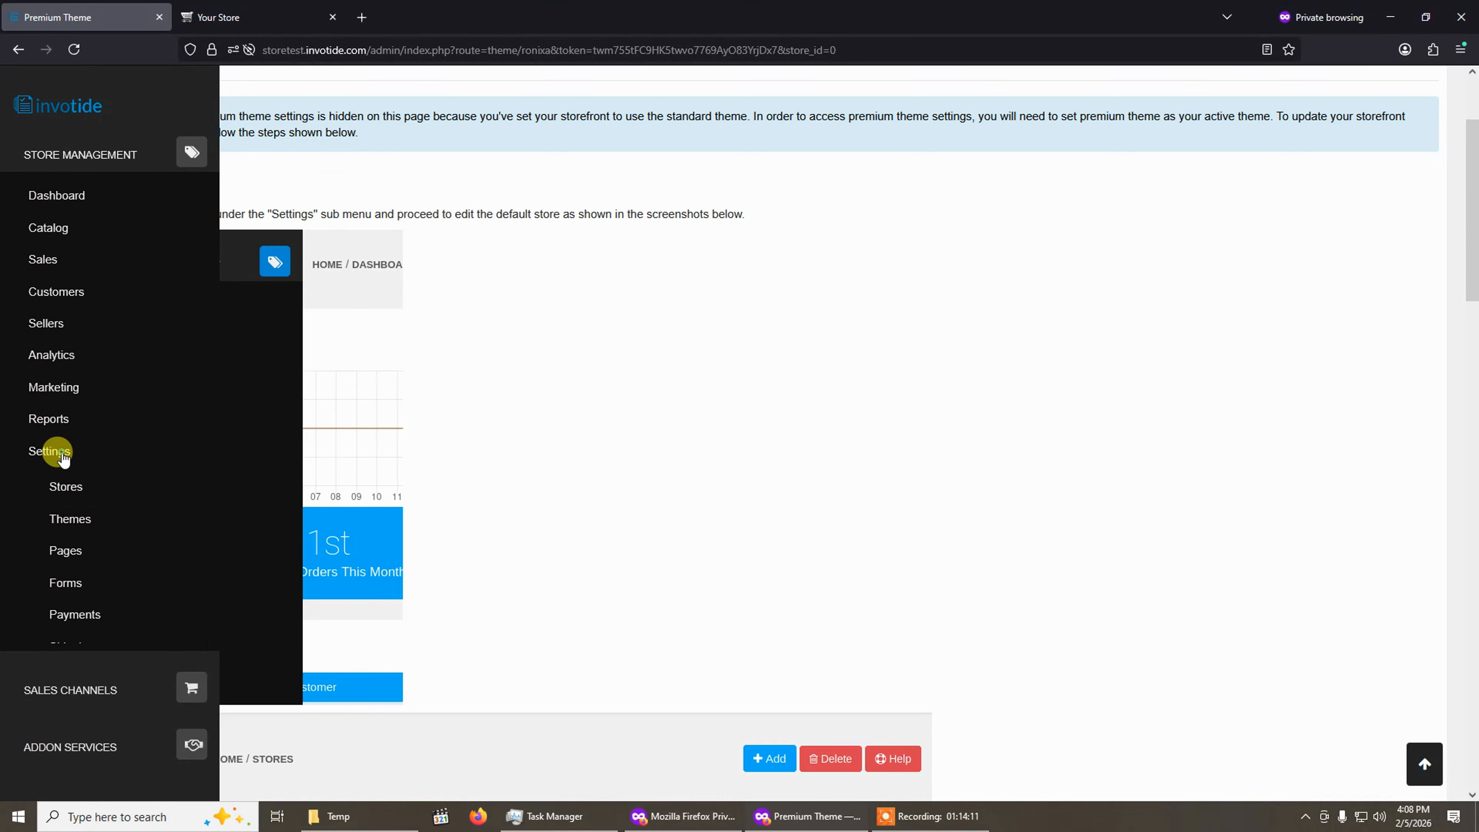
pyautogui.click(58, 493)
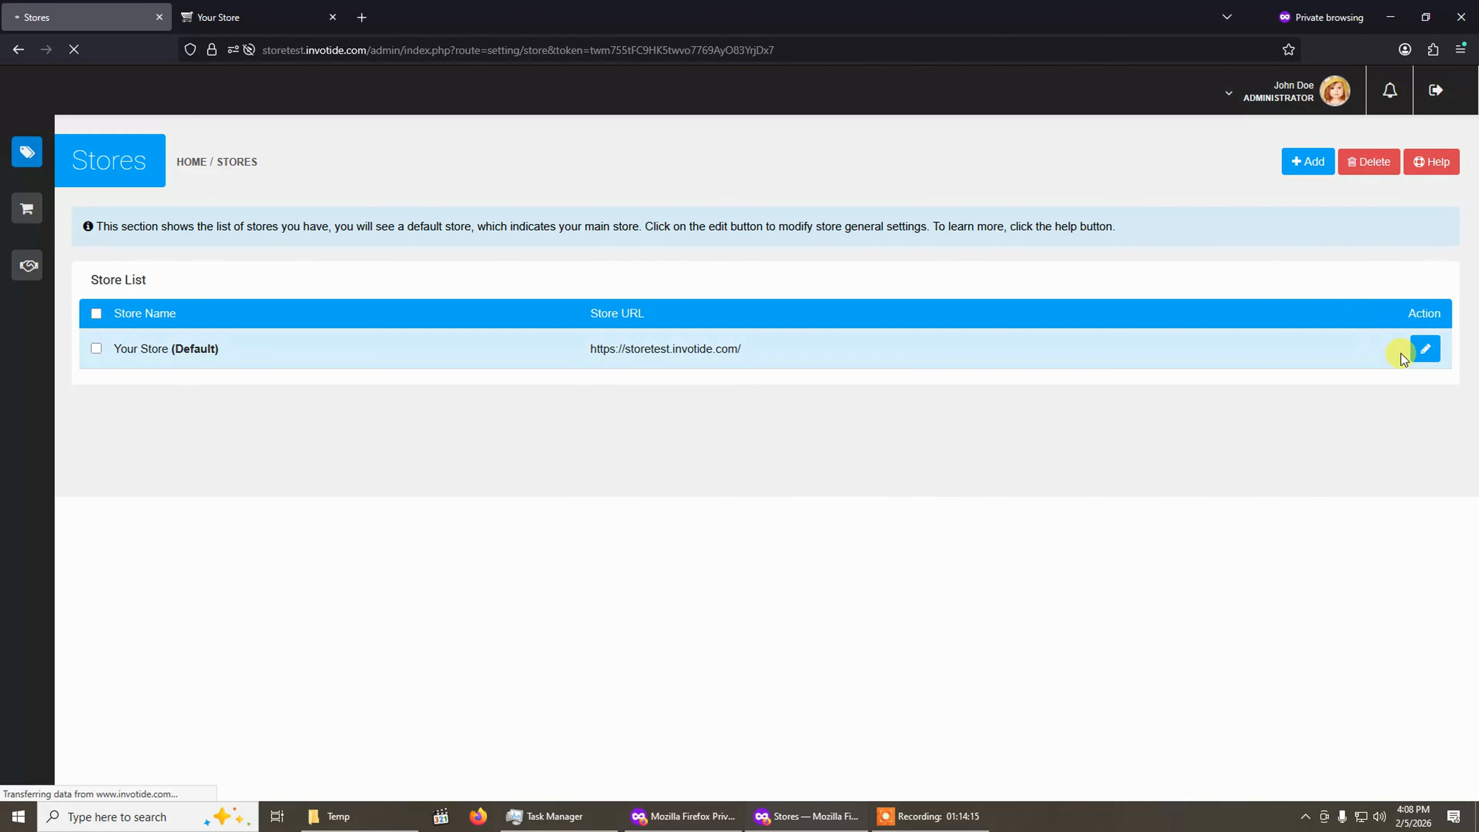
pyautogui.click(1421, 351)
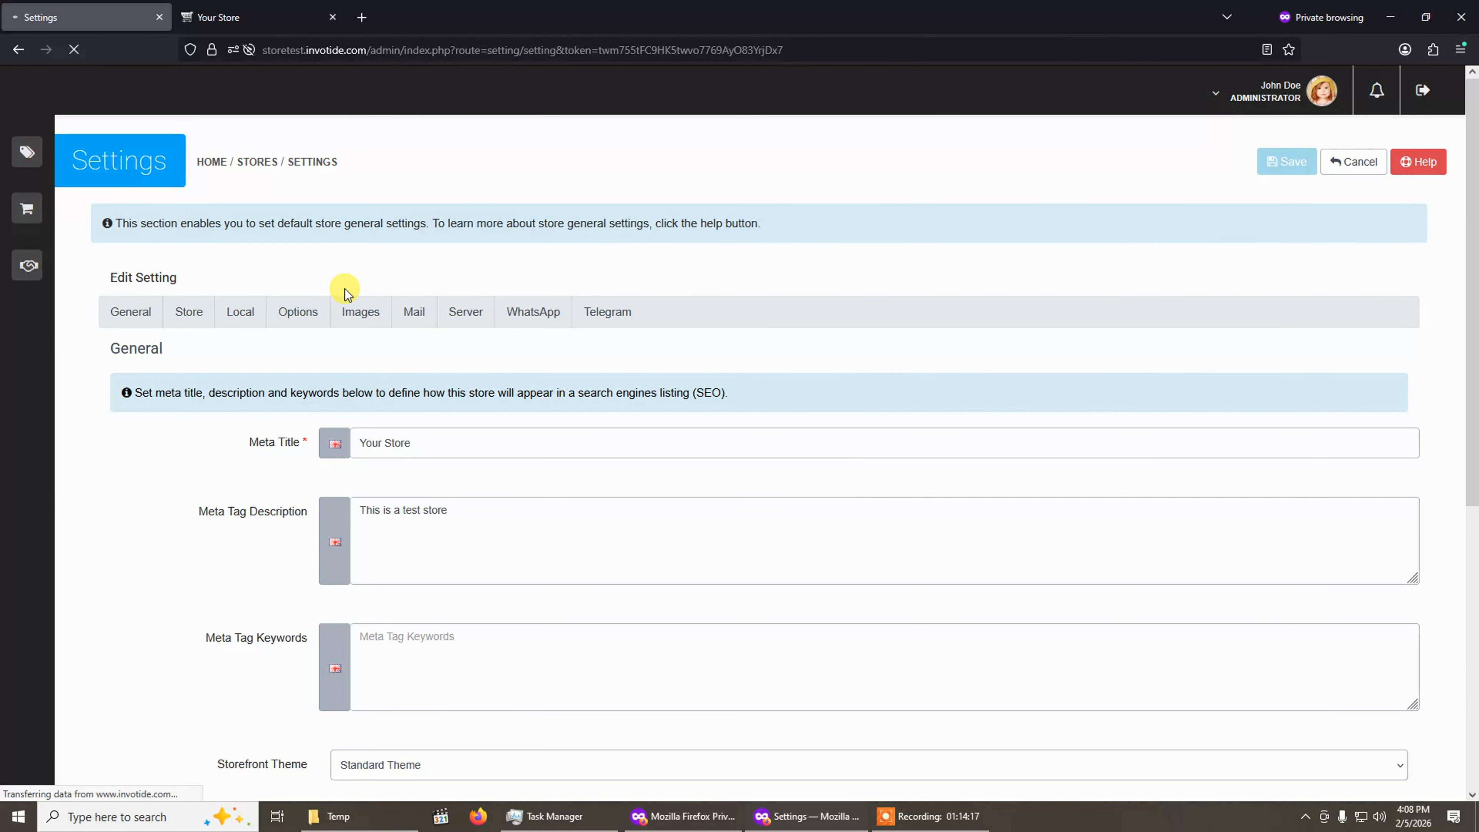
# Set the default store's storefront theme to Premium Theme and save the store settings.
pyautogui.scroll(-1, 332, 290)
pyautogui.scroll(-5, 332, 290)
pyautogui.click(388, 454)
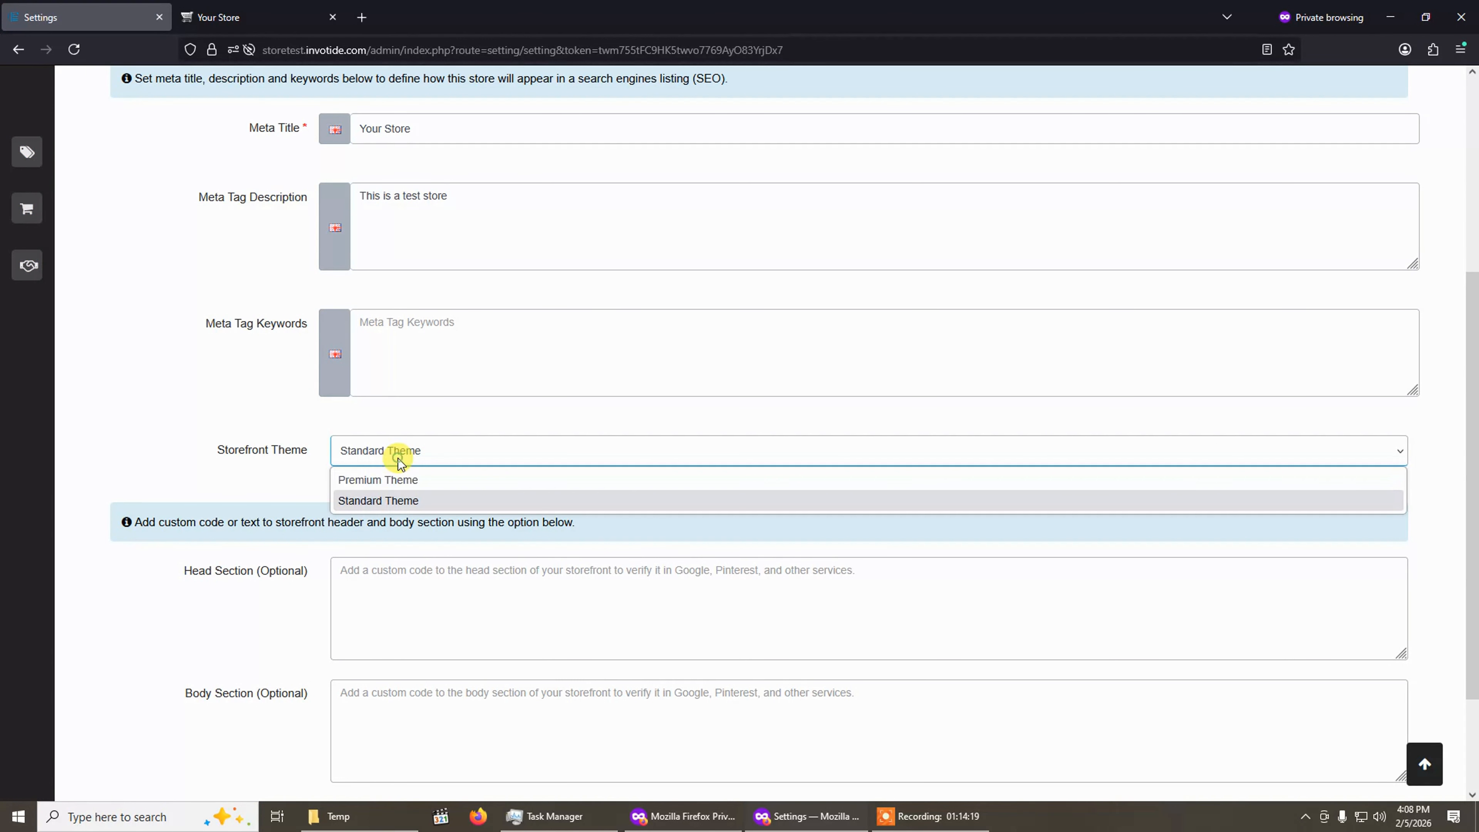
pyautogui.click(387, 485)
pyautogui.scroll(5, 796, 426)
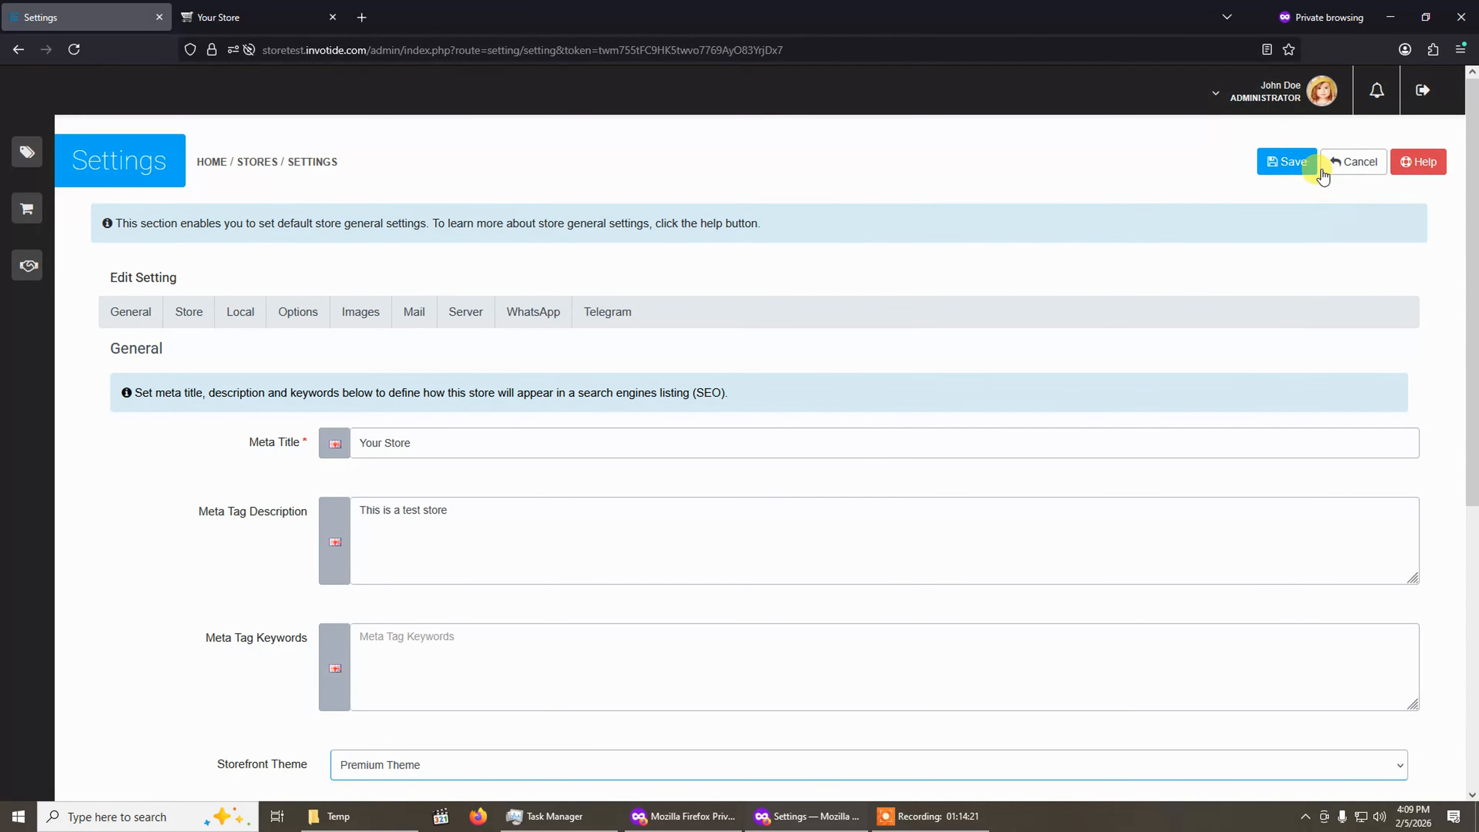
pyautogui.click(1287, 161)
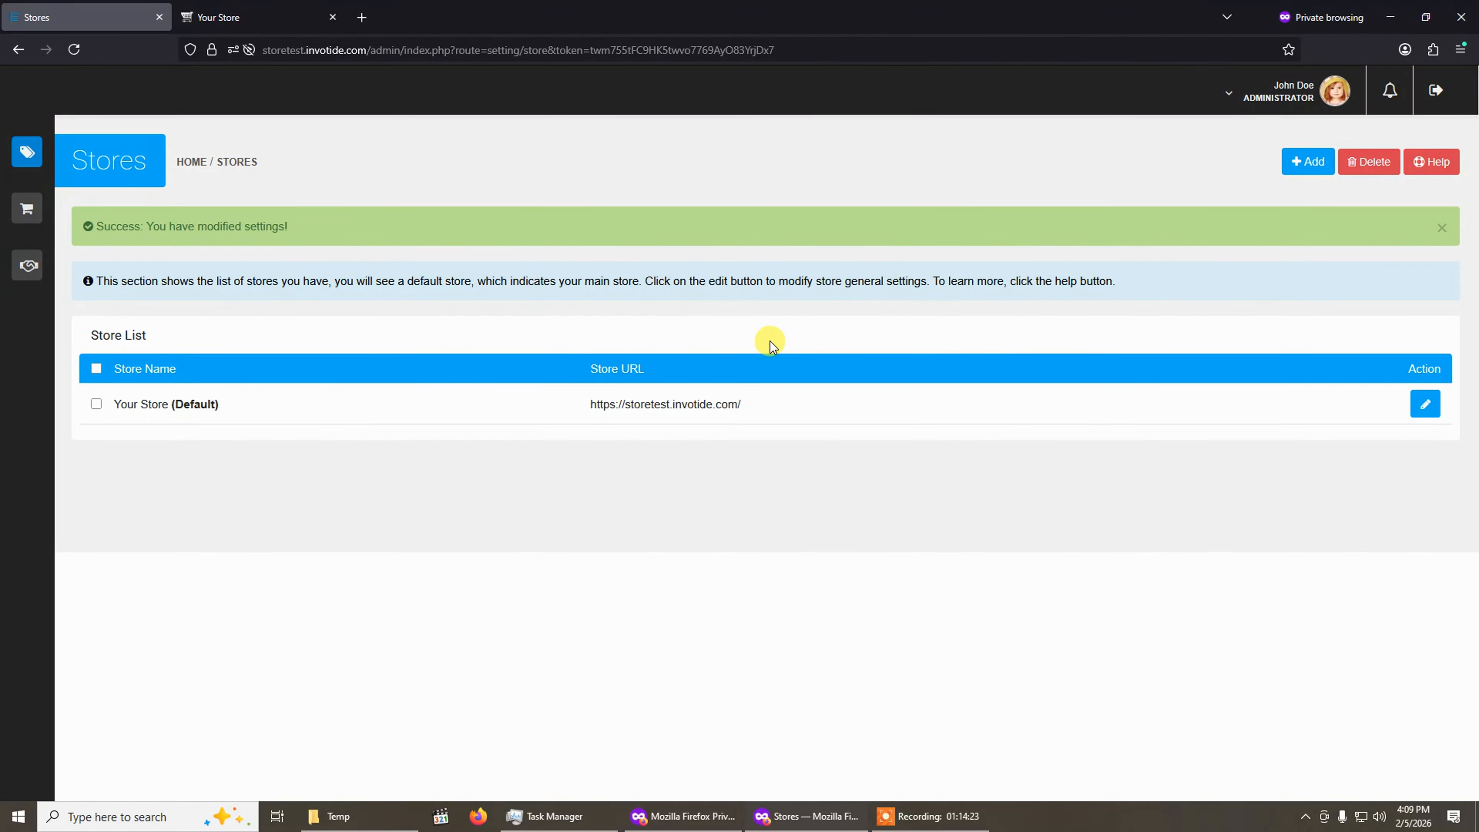
# Open the Premium Theme settings for the default store from the Themes list.
pyautogui.moveTo(47, 158)
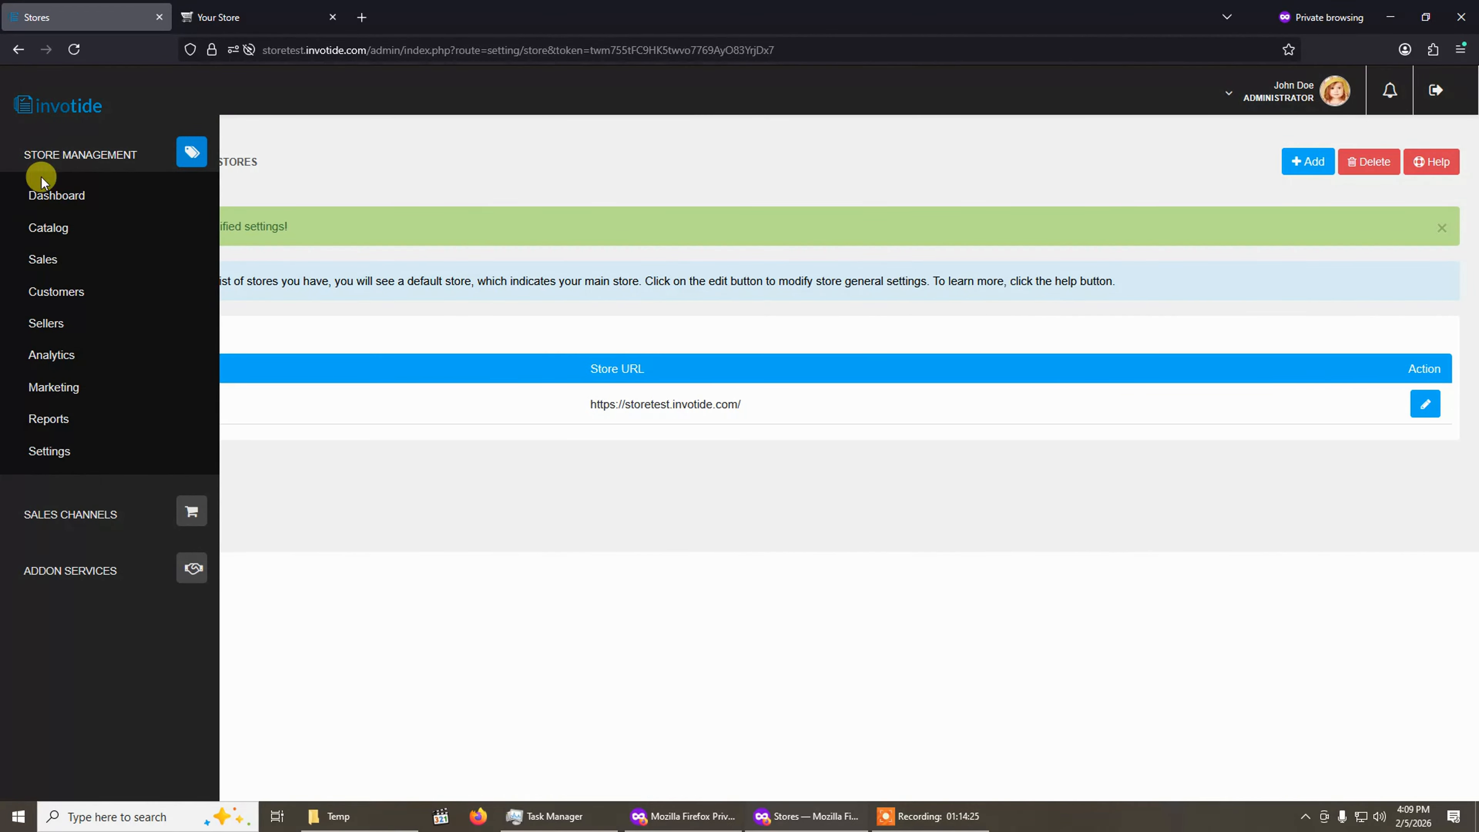
pyautogui.click(59, 452)
pyautogui.click(57, 451)
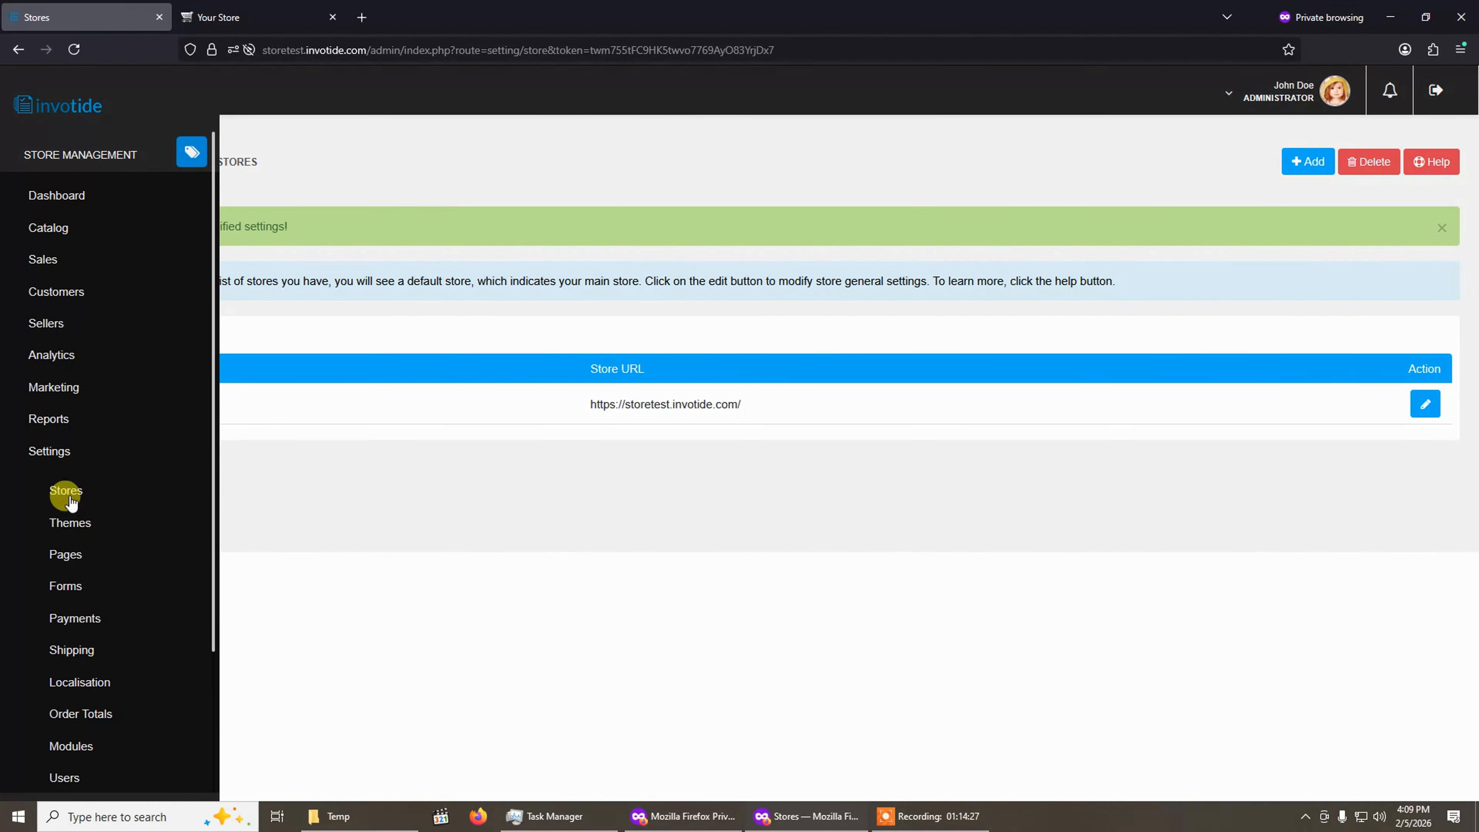
pyautogui.click(79, 530)
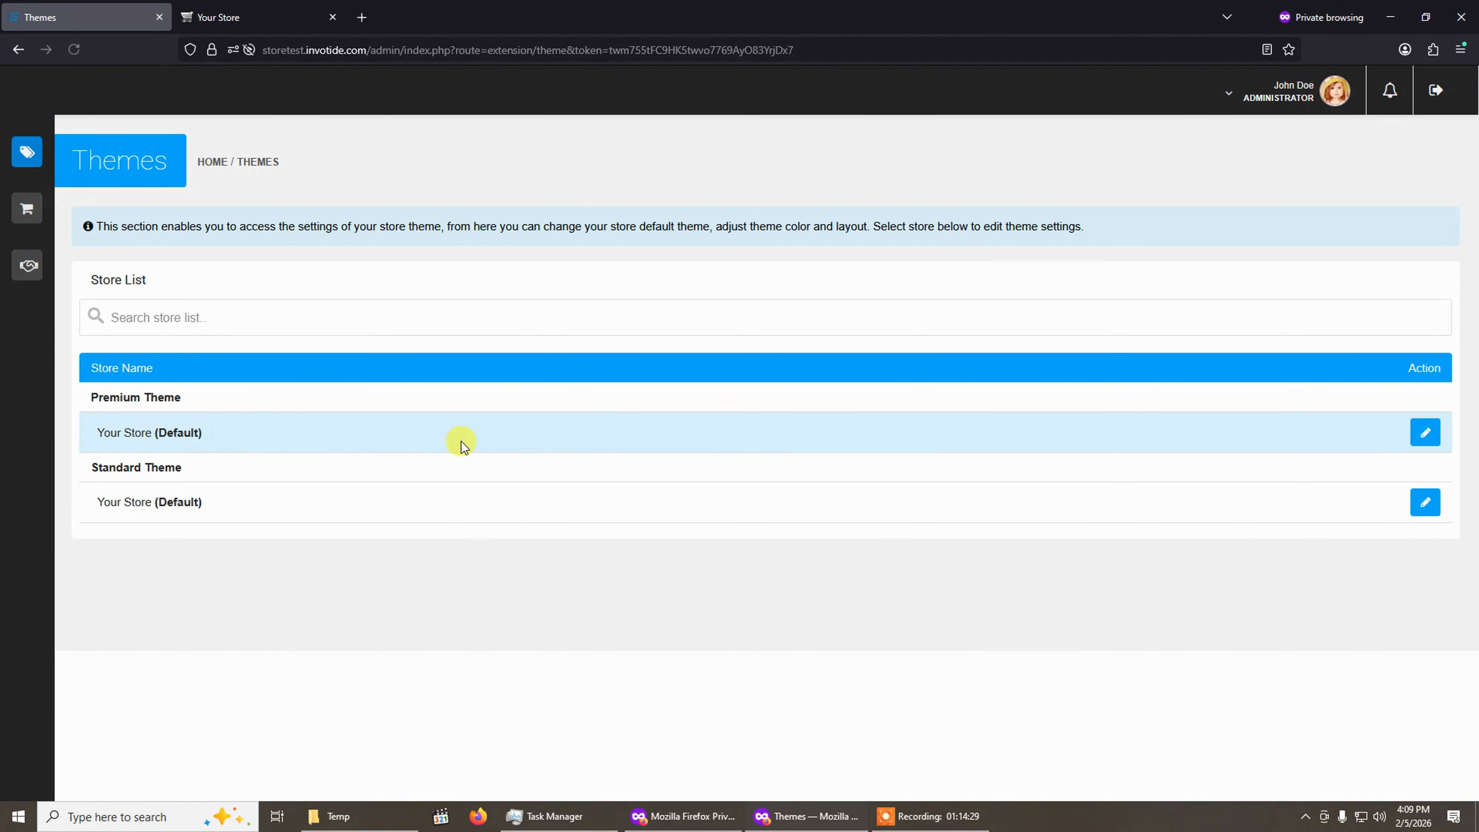
pyautogui.click(1426, 432)
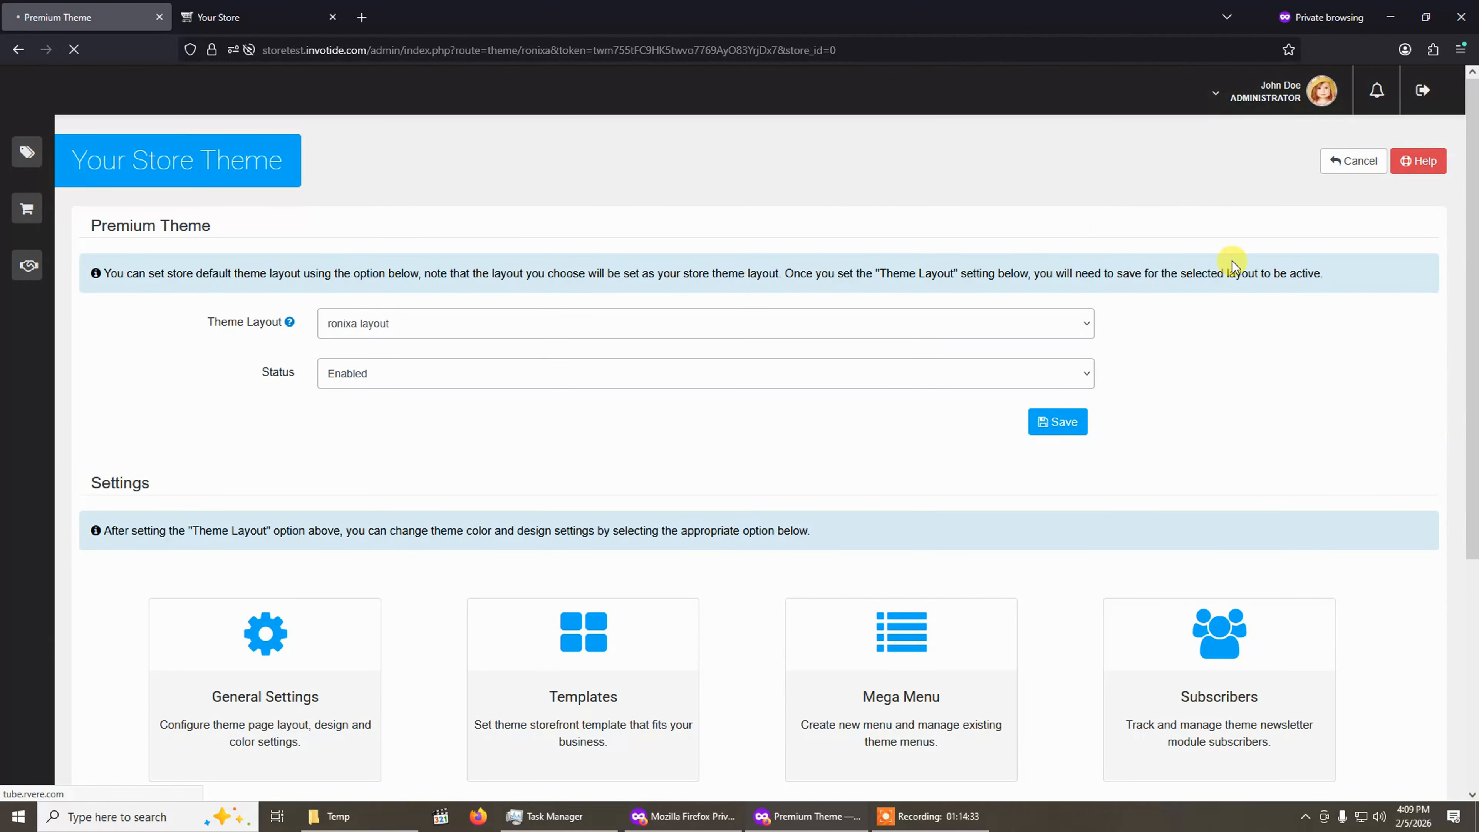
pyautogui.scroll(-4, 679, 452)
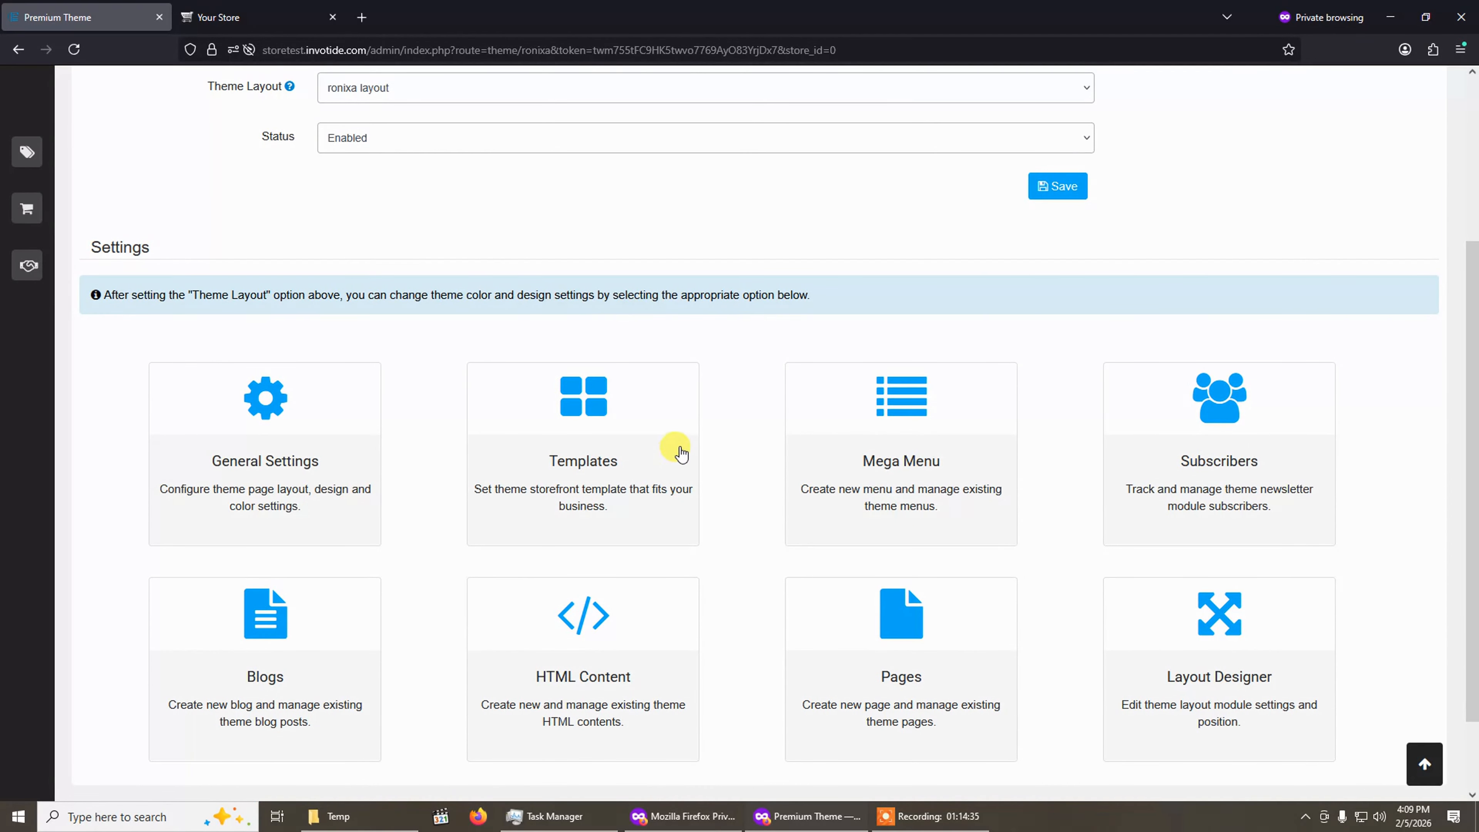
pyautogui.scroll(3, 672, 452)
pyautogui.scroll(-3, 486, 401)
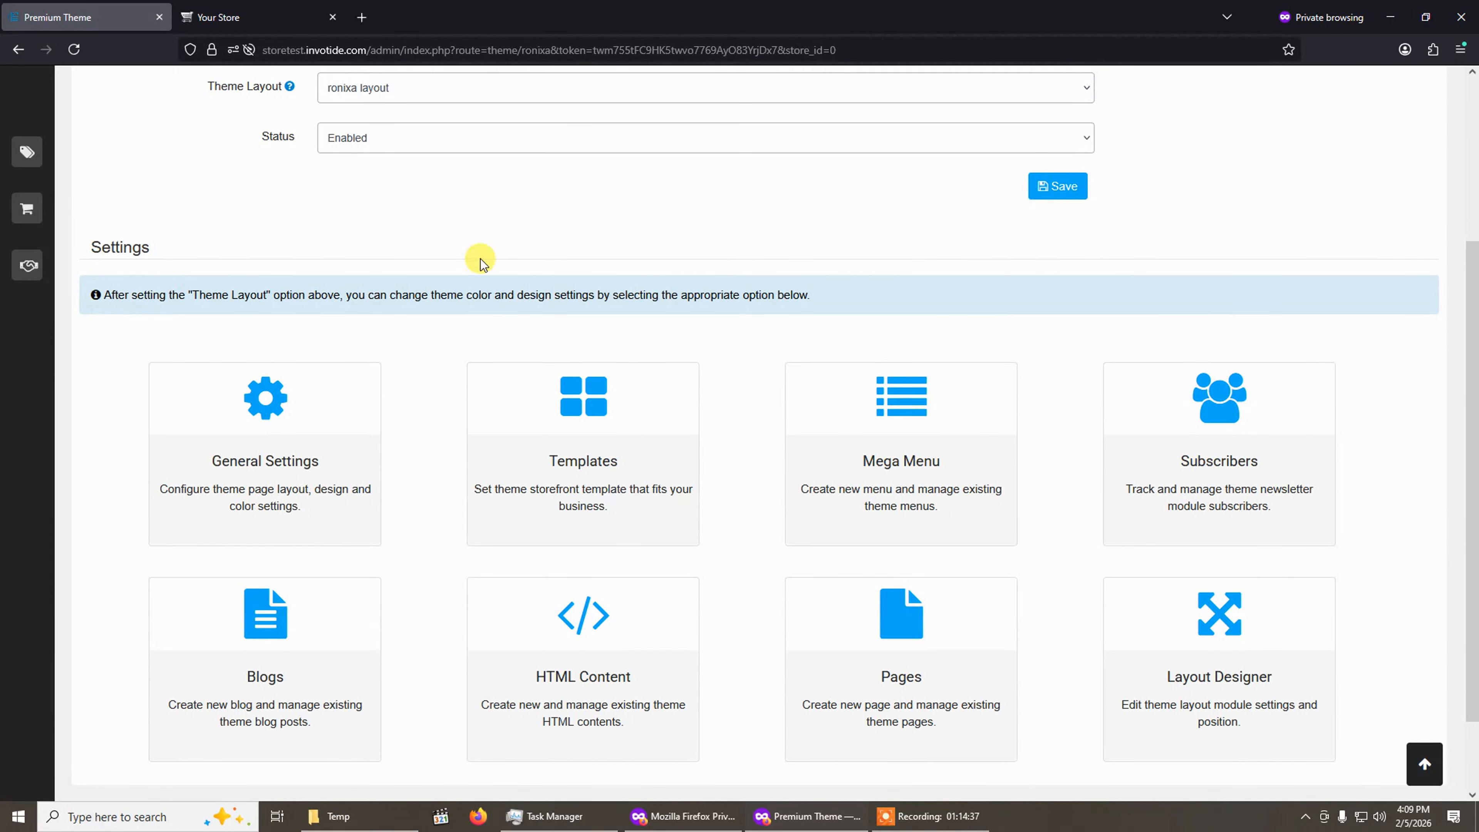
# Reload the storefront in the second tab and review the homepage now using the premium theme.
pyautogui.click(223, 8)
pyautogui.scroll(5, 351, 281)
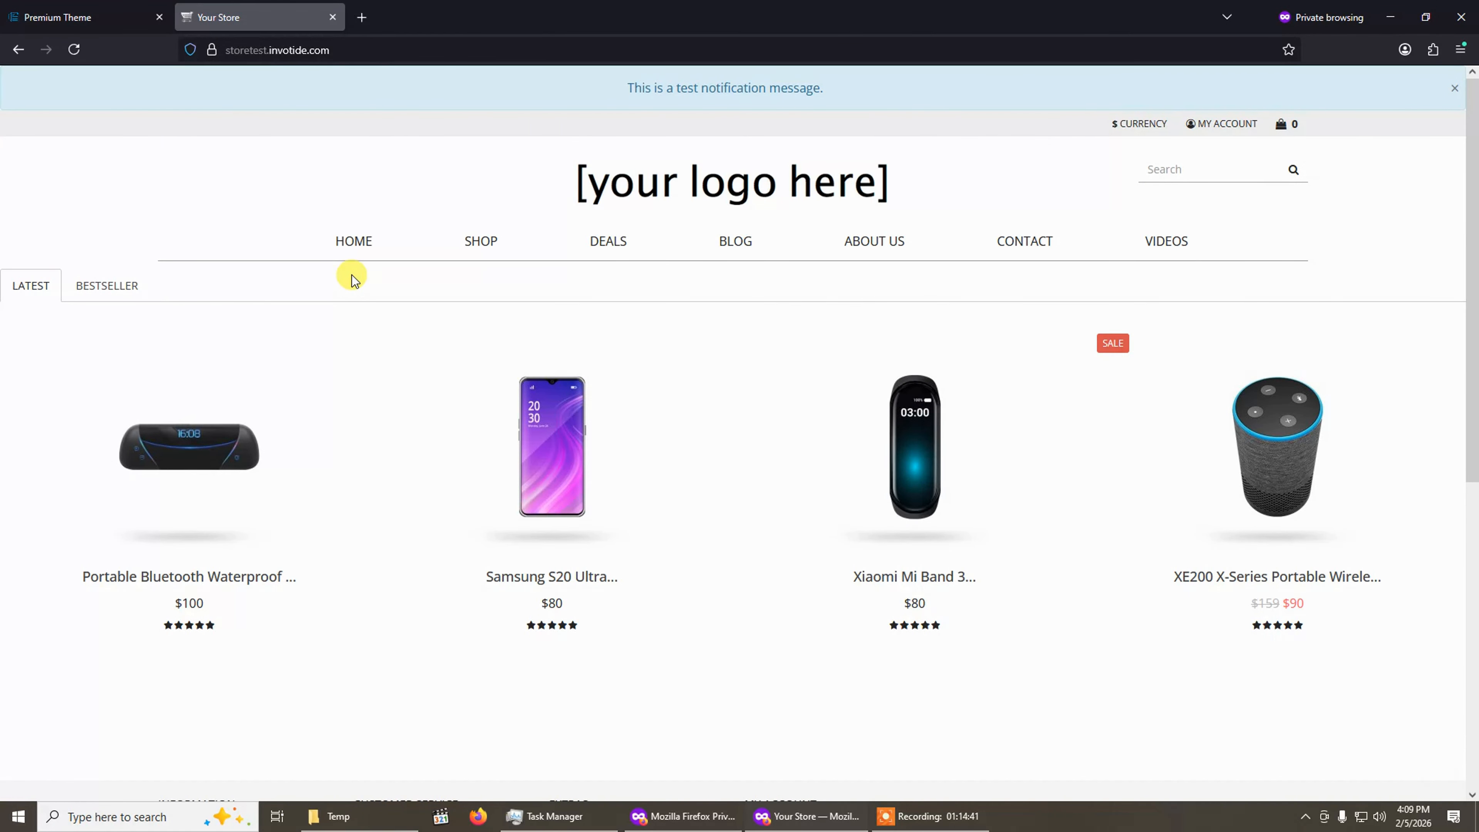
pyautogui.click(76, 51)
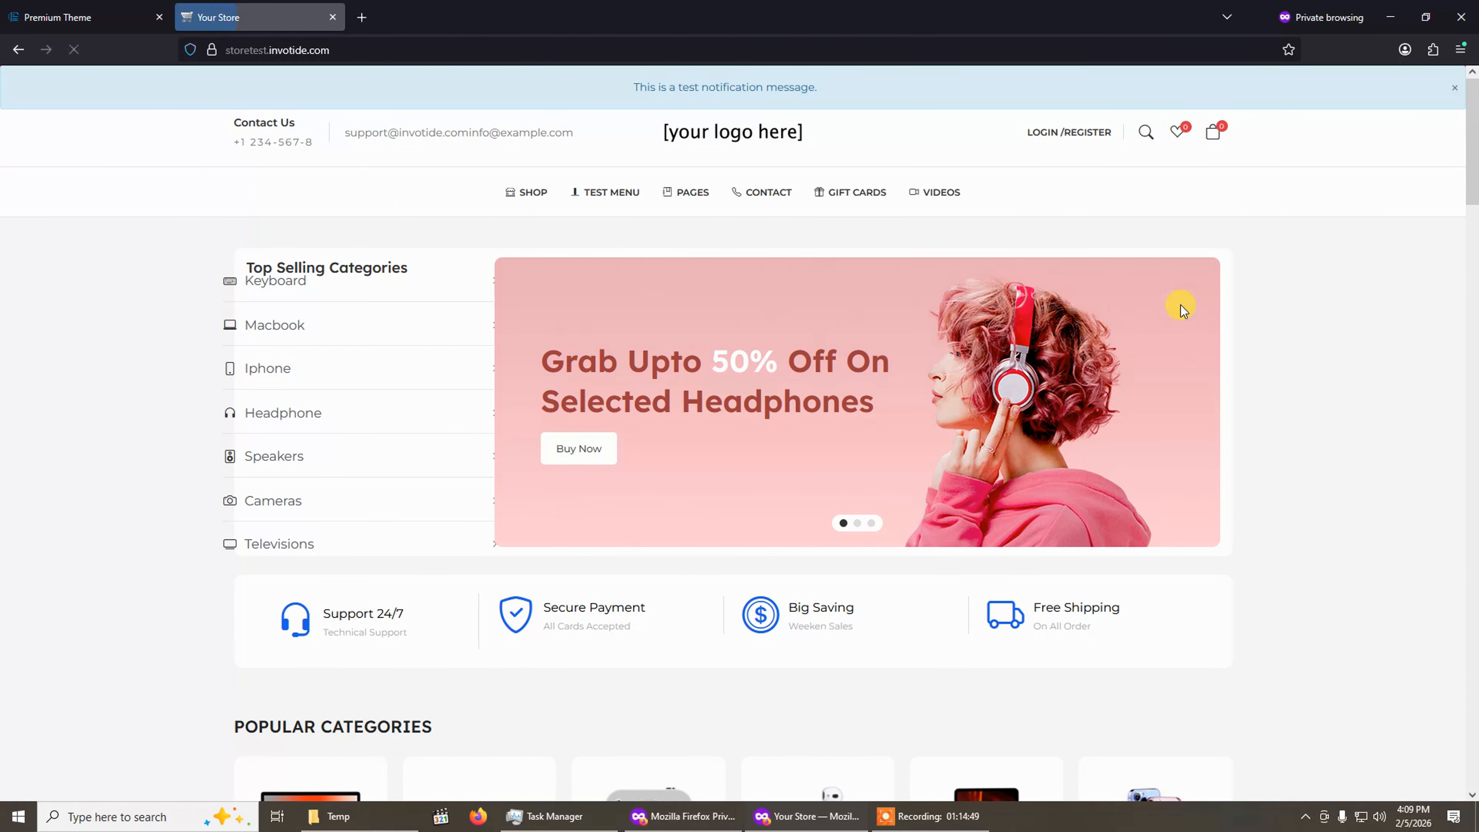
pyautogui.scroll(-5, 1200, 606)
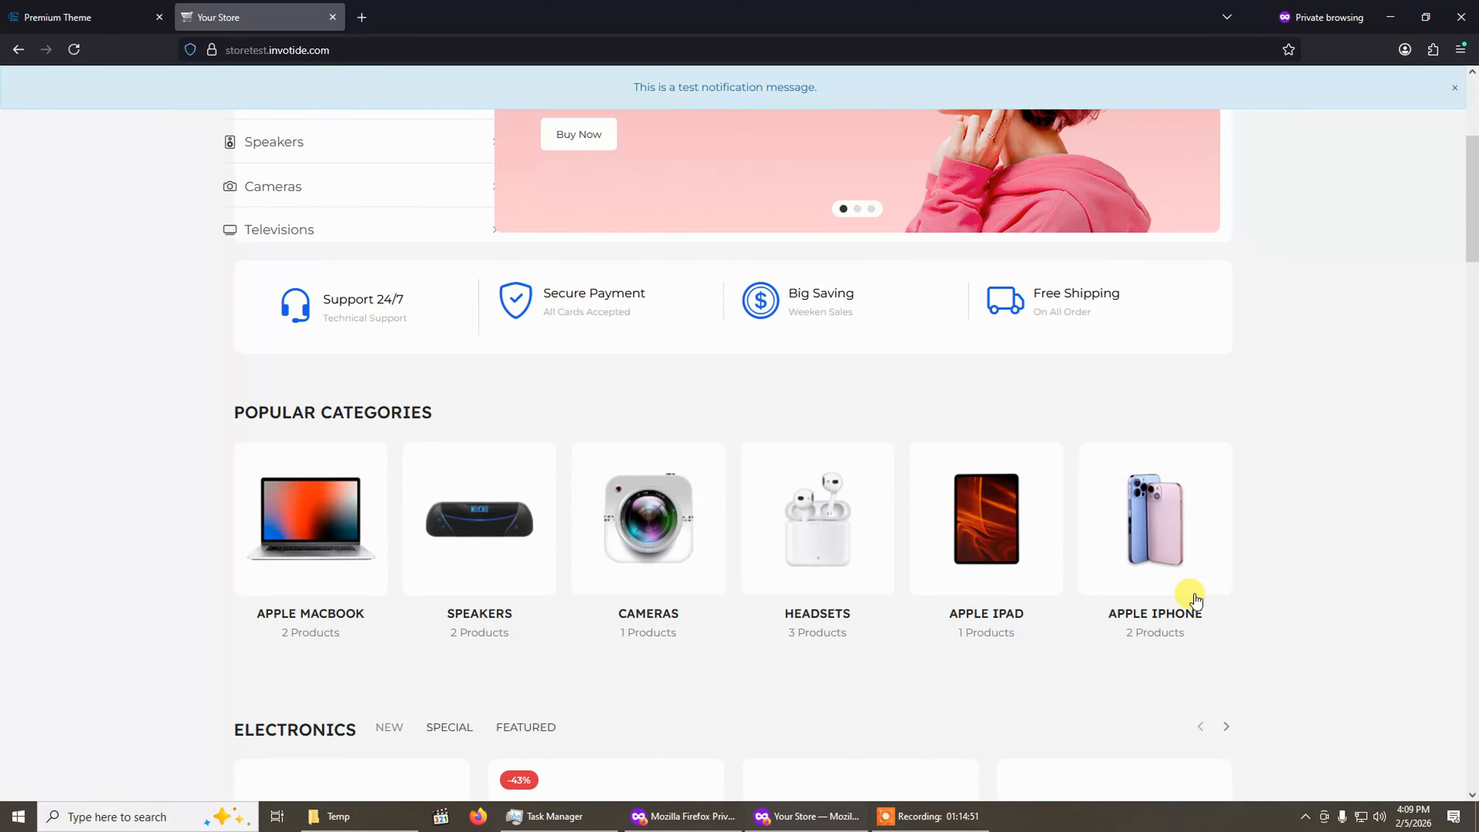
# Return to the admin tab and open the Dashboard from the store management menu.
pyautogui.click(58, 17)
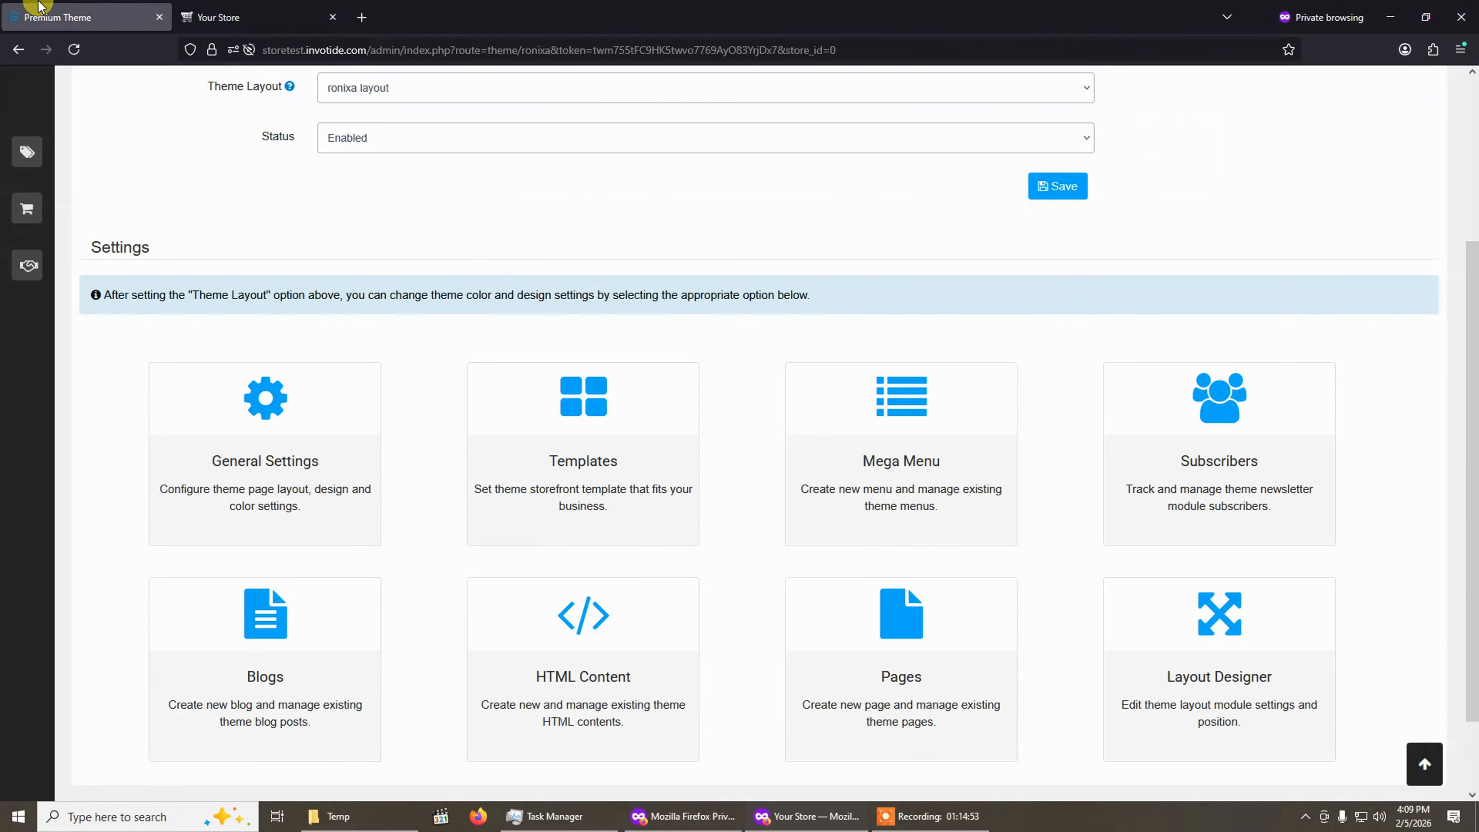
pyautogui.click(41, 166)
pyautogui.click(46, 194)
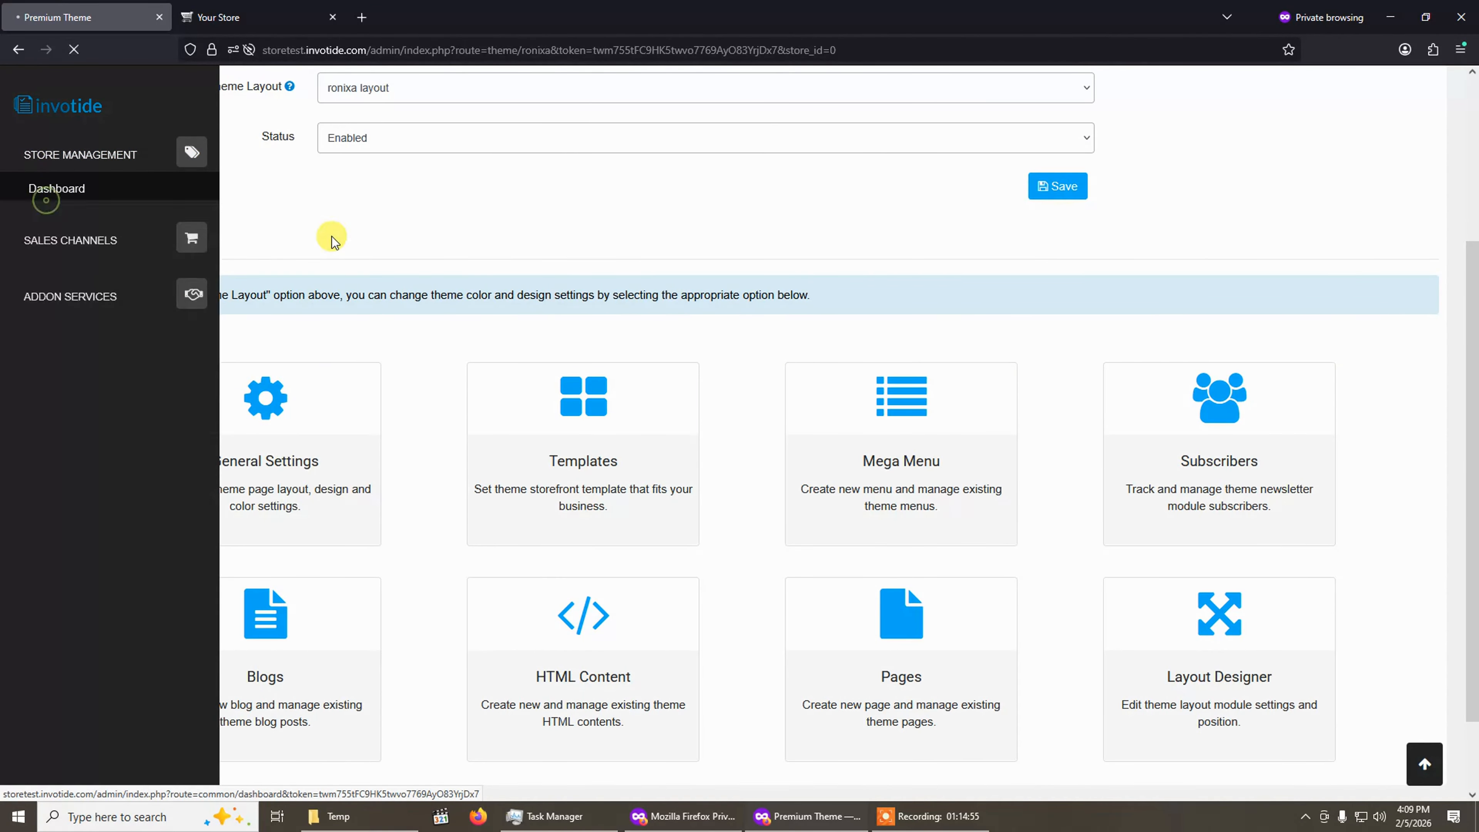